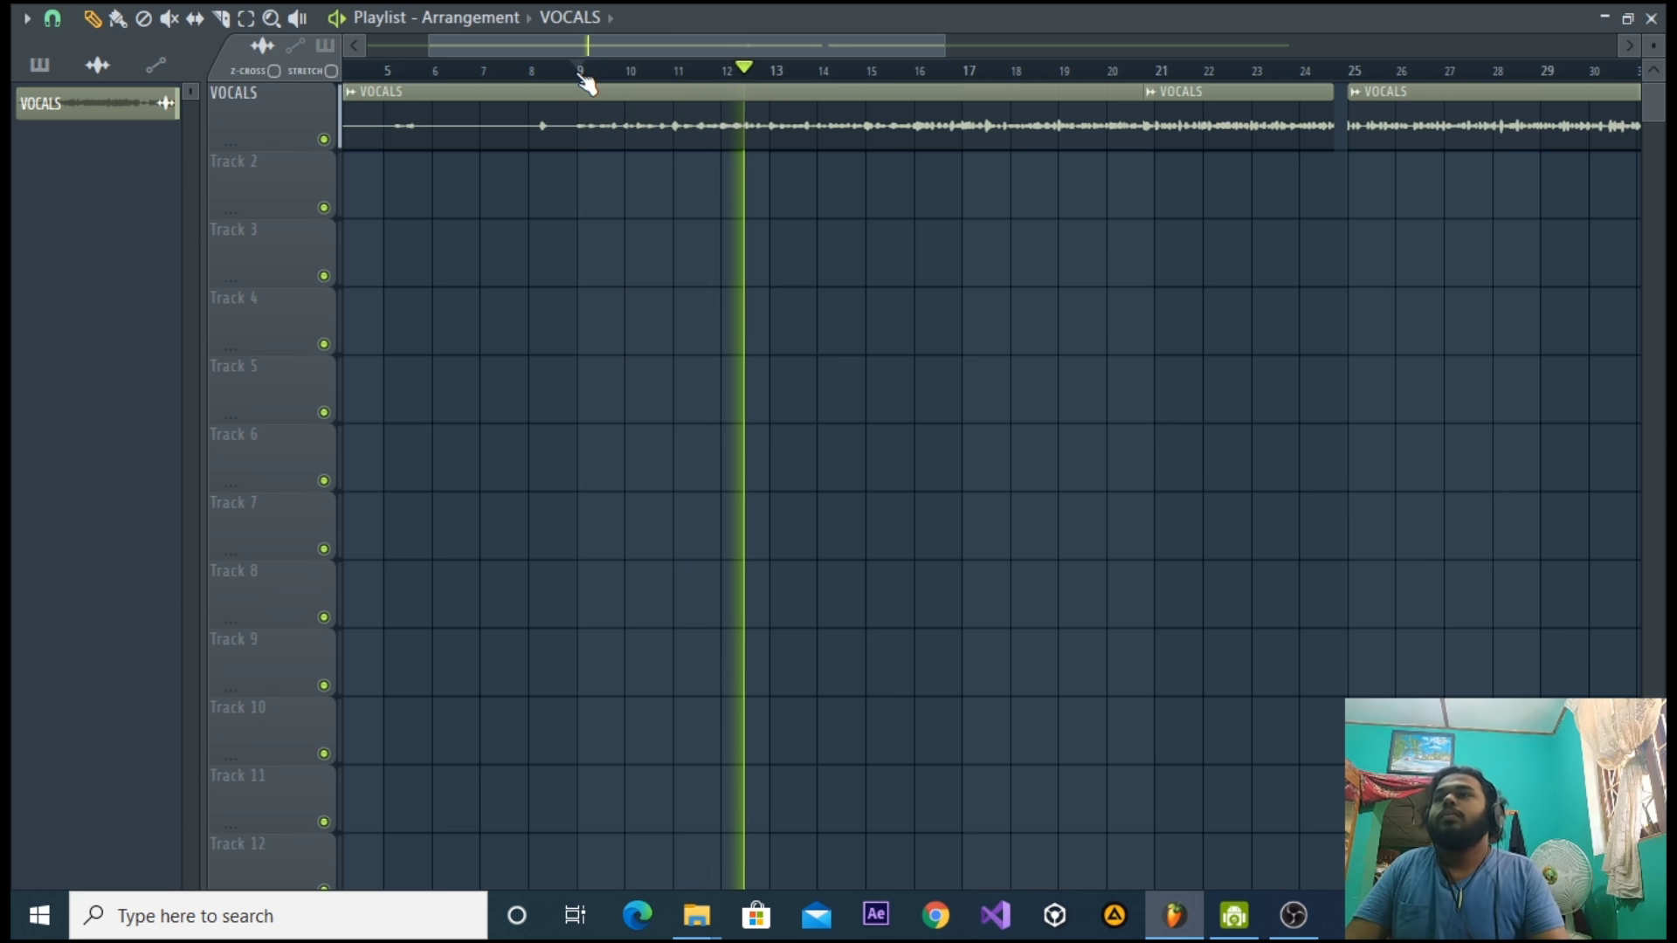
# Stop the playback and expand the SOUNDKITZ folder in the browser to reach its sample packs.
pyautogui.press('space')
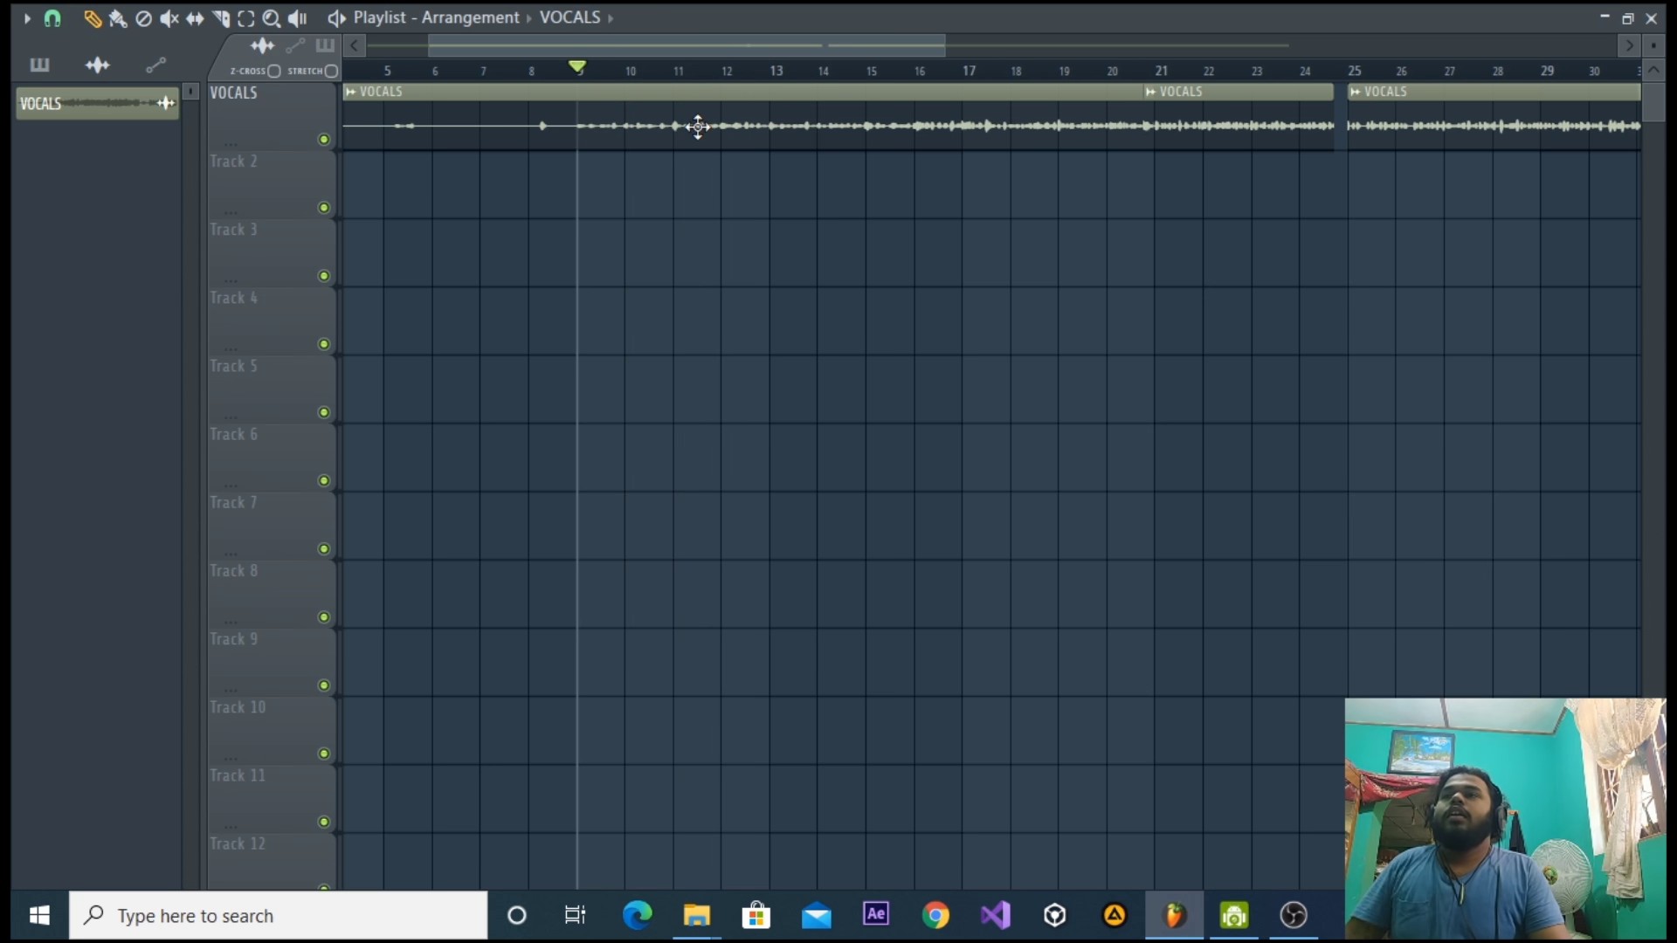
pyautogui.click(1651, 19)
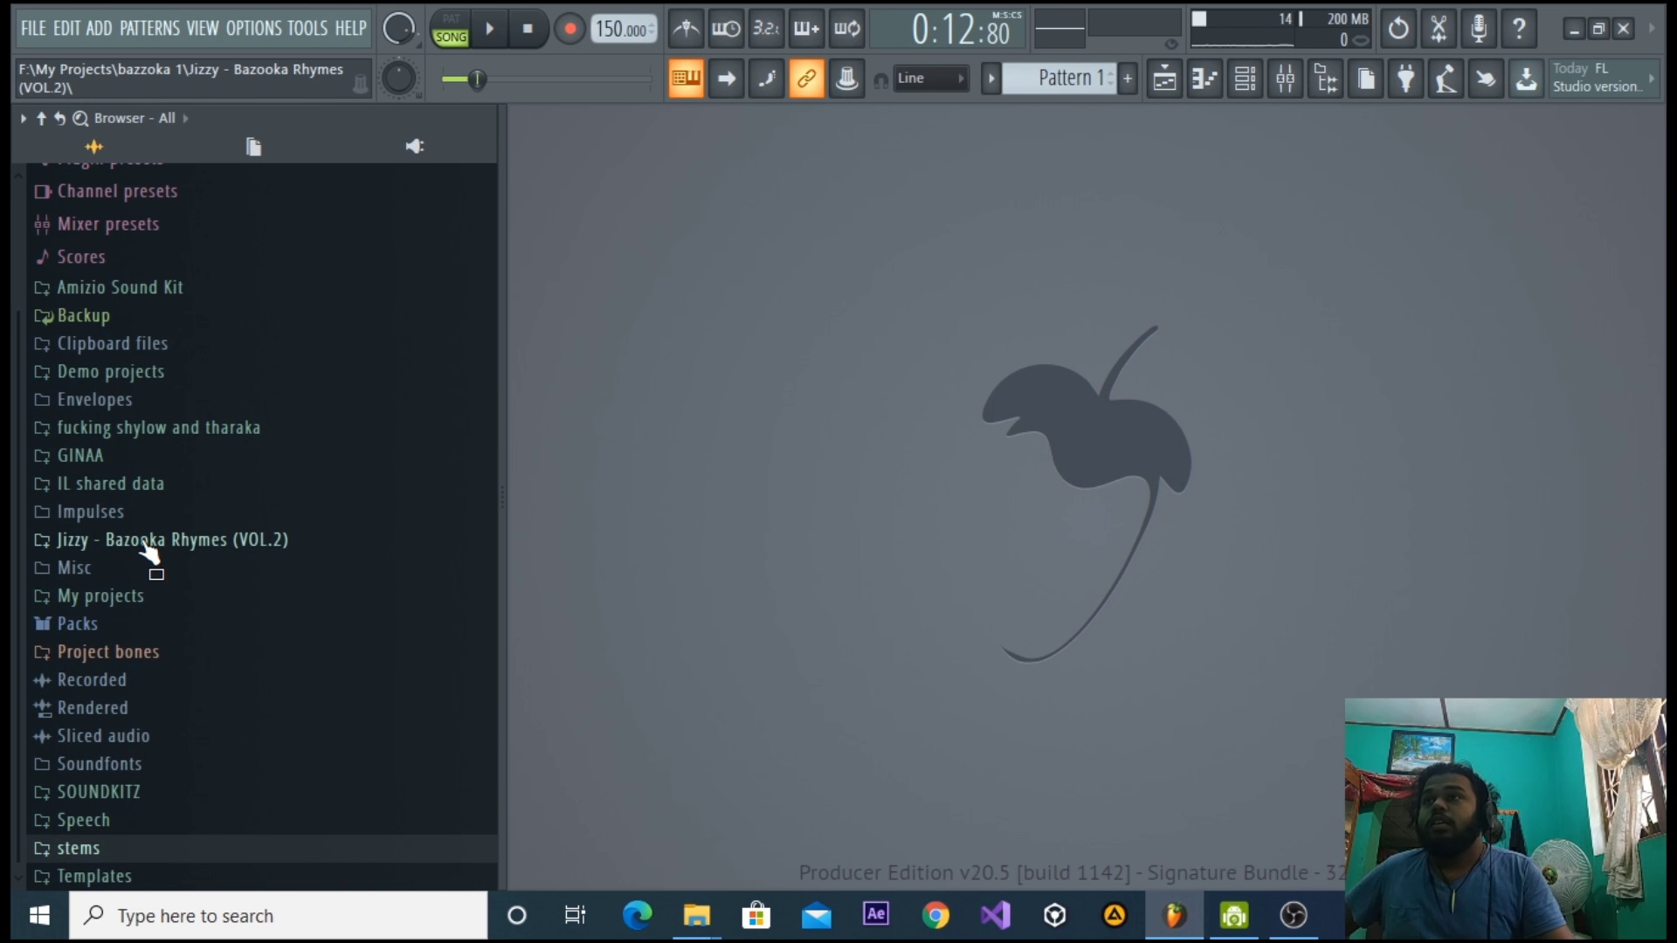
pyautogui.click(157, 795)
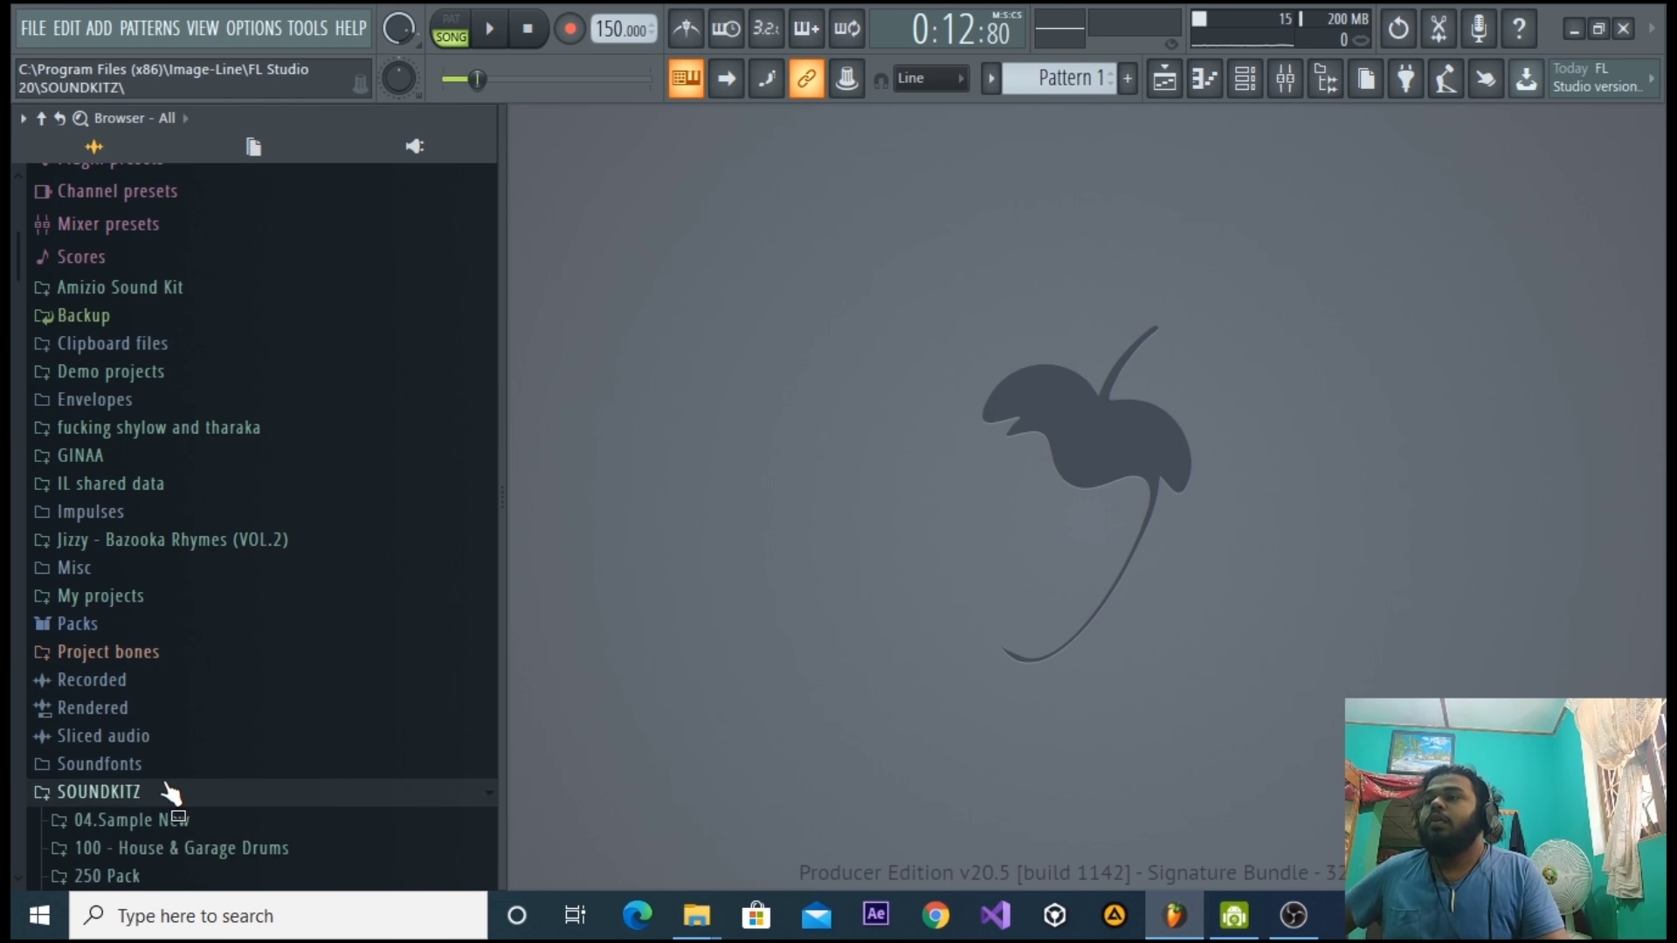
pyautogui.scroll(-10, 157, 800)
pyautogui.scroll(4, 179, 712)
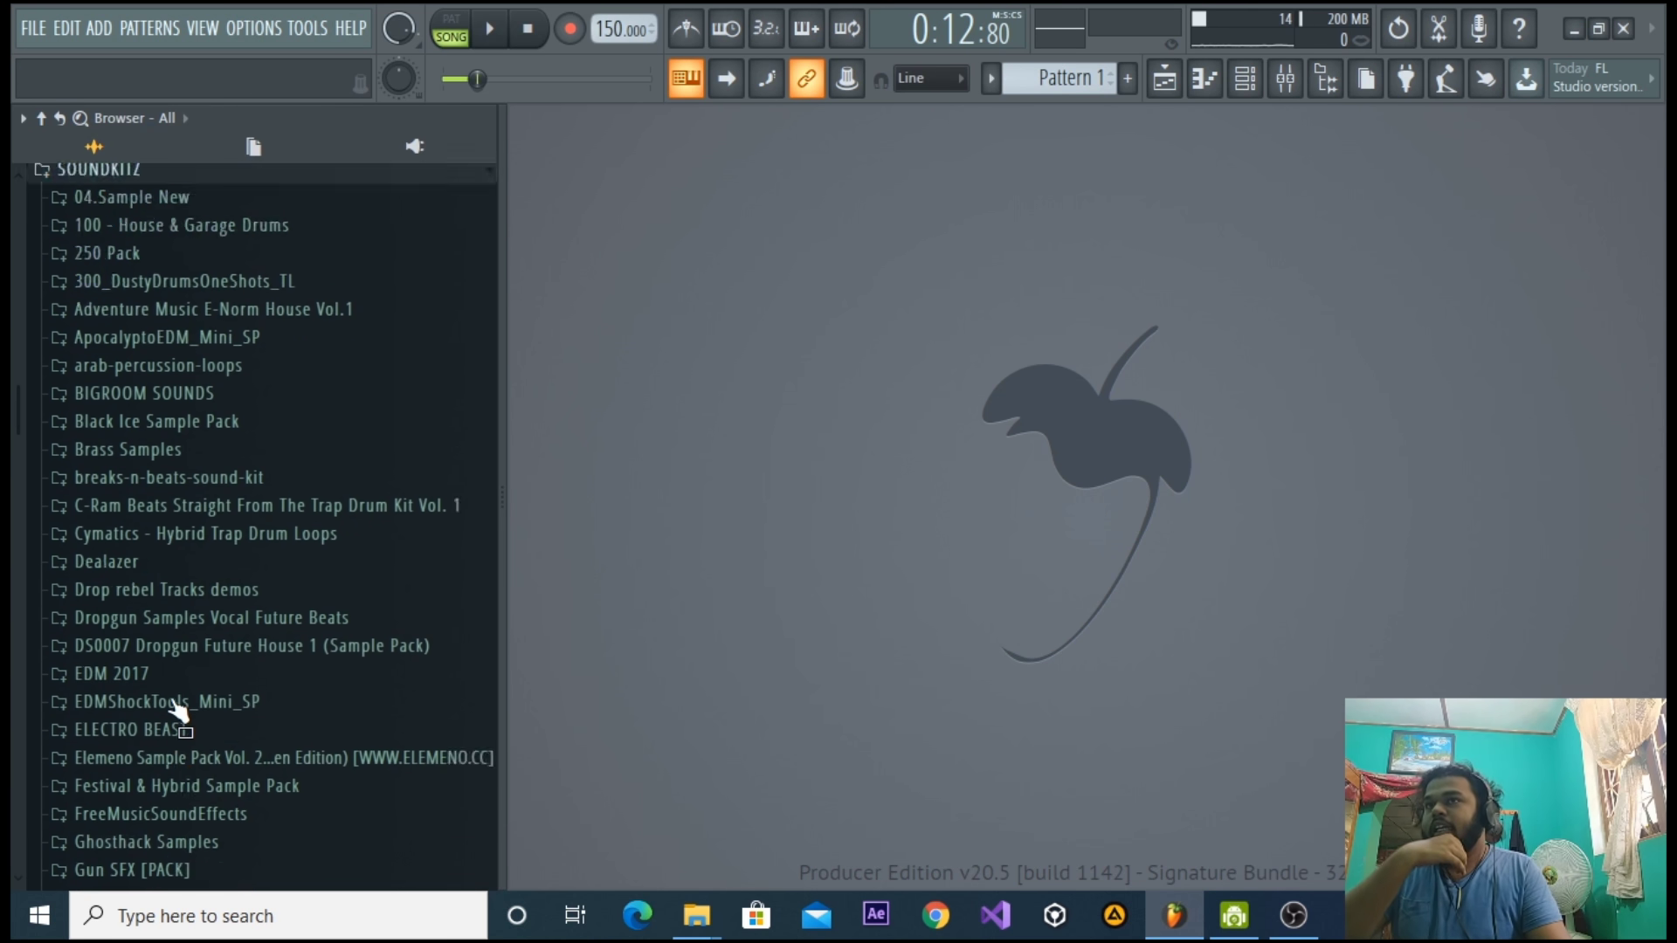
# Show the channel rack with its display filter set to All.
pyautogui.click(1244, 79)
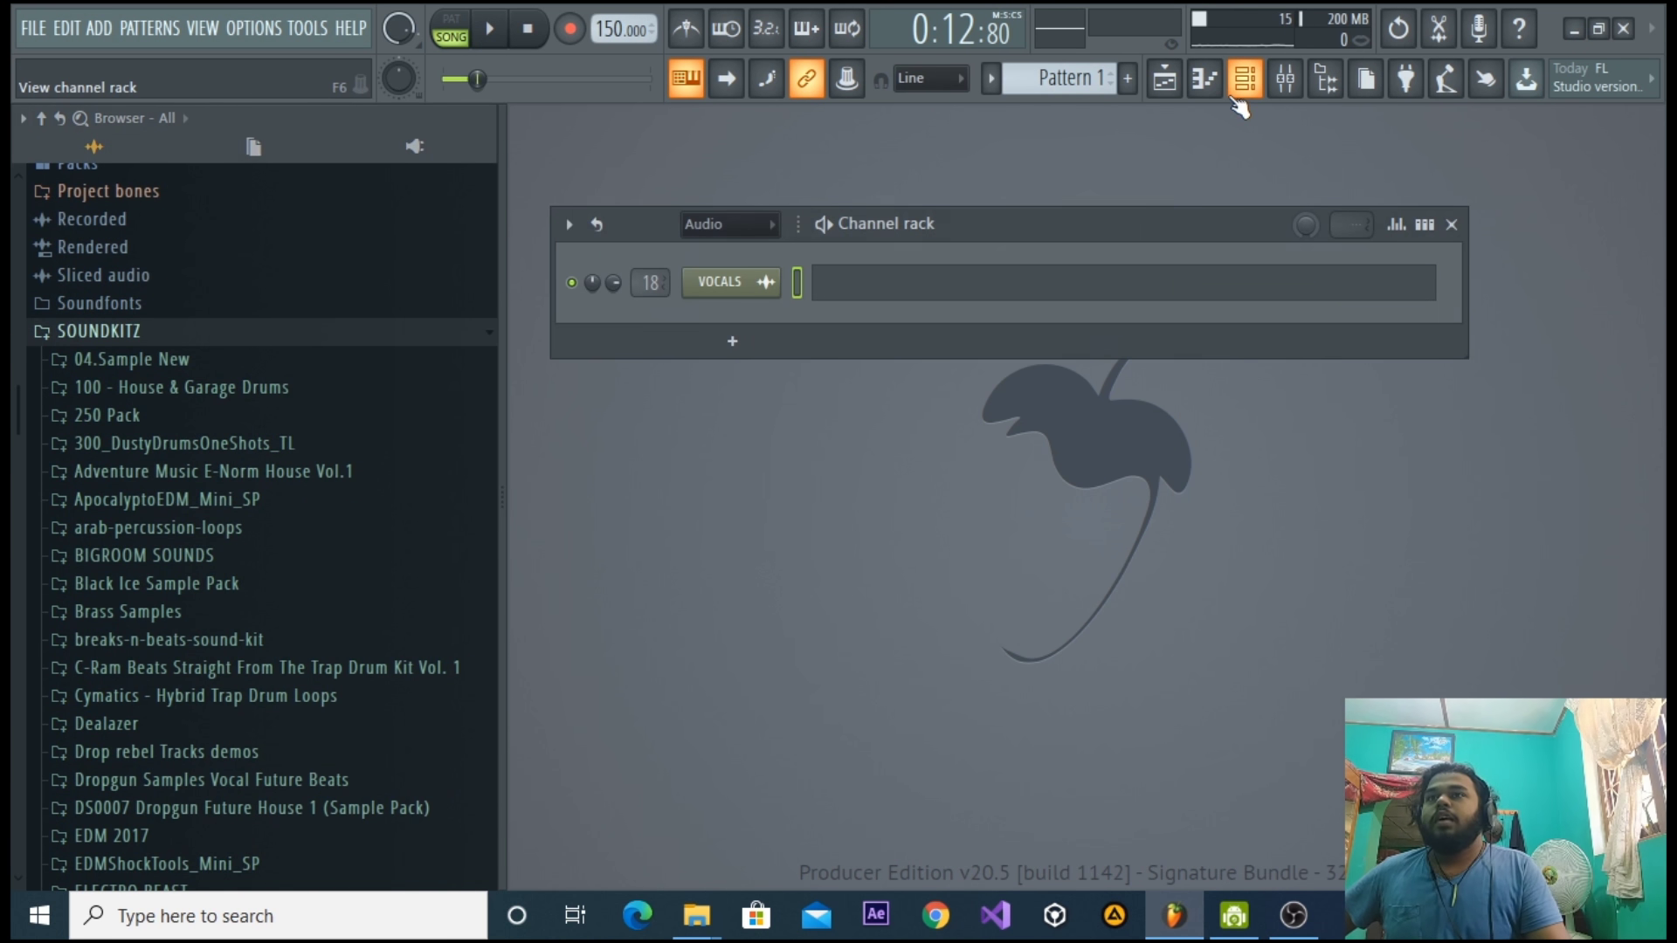
pyautogui.click(751, 225)
pyautogui.click(742, 254)
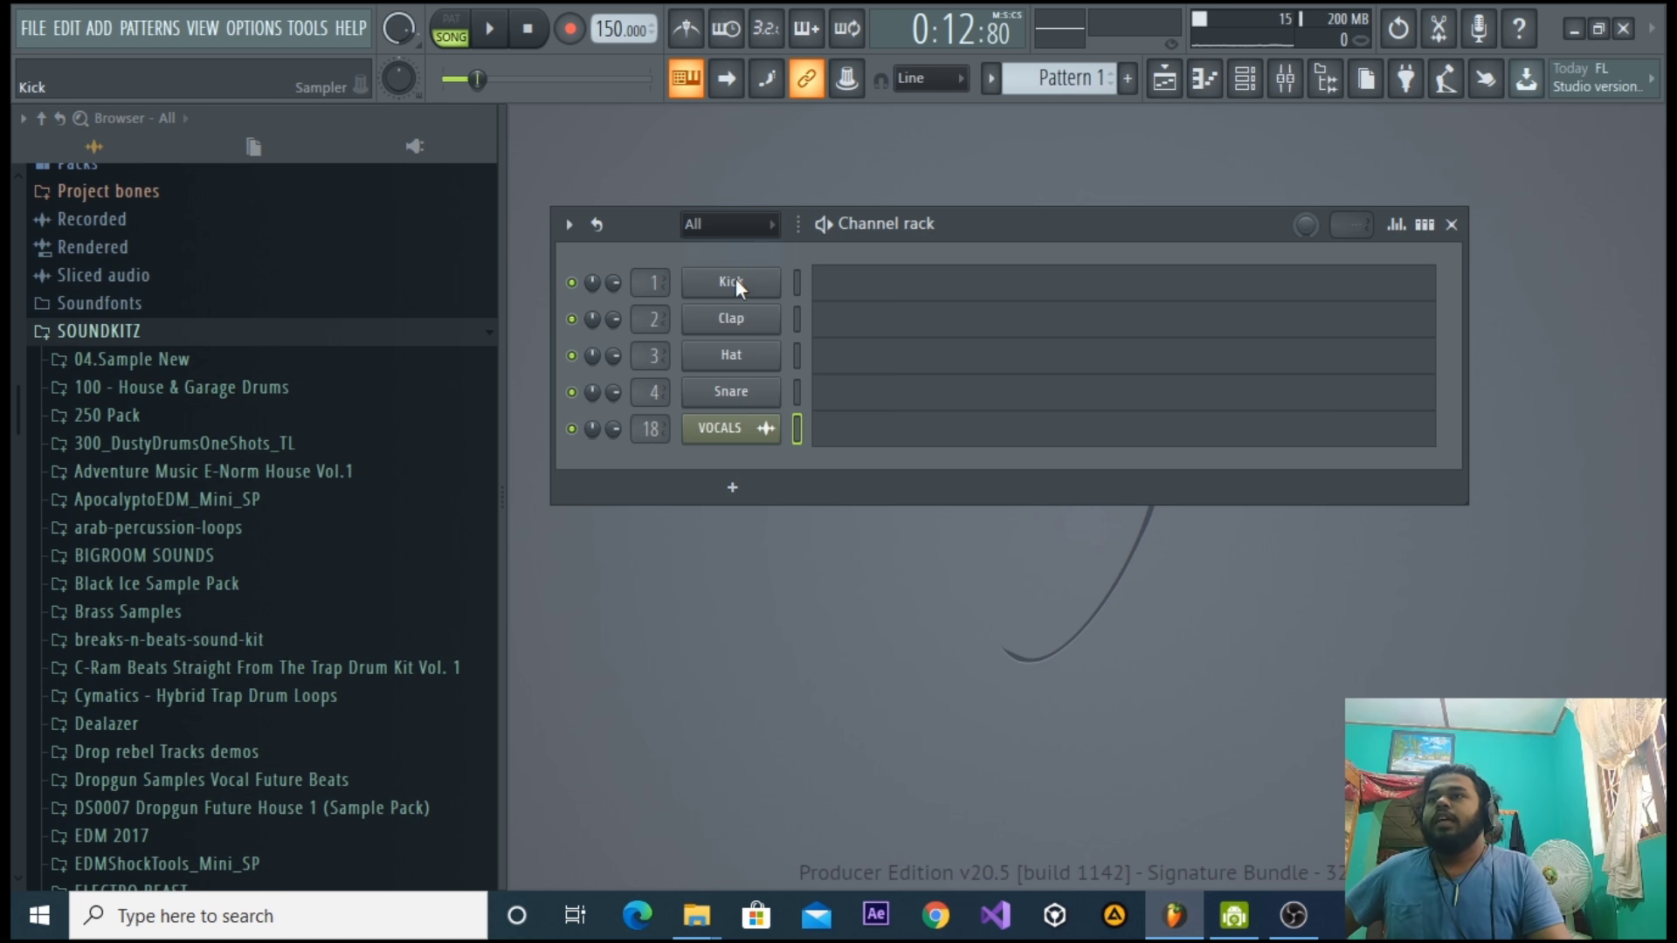
# Delete the default Kick, Clap, Hat and Snare channels from the channel rack, keeping only VOCALS.
pyautogui.rightClick(736, 279)
pyautogui.click(875, 545)
pyautogui.click(964, 542)
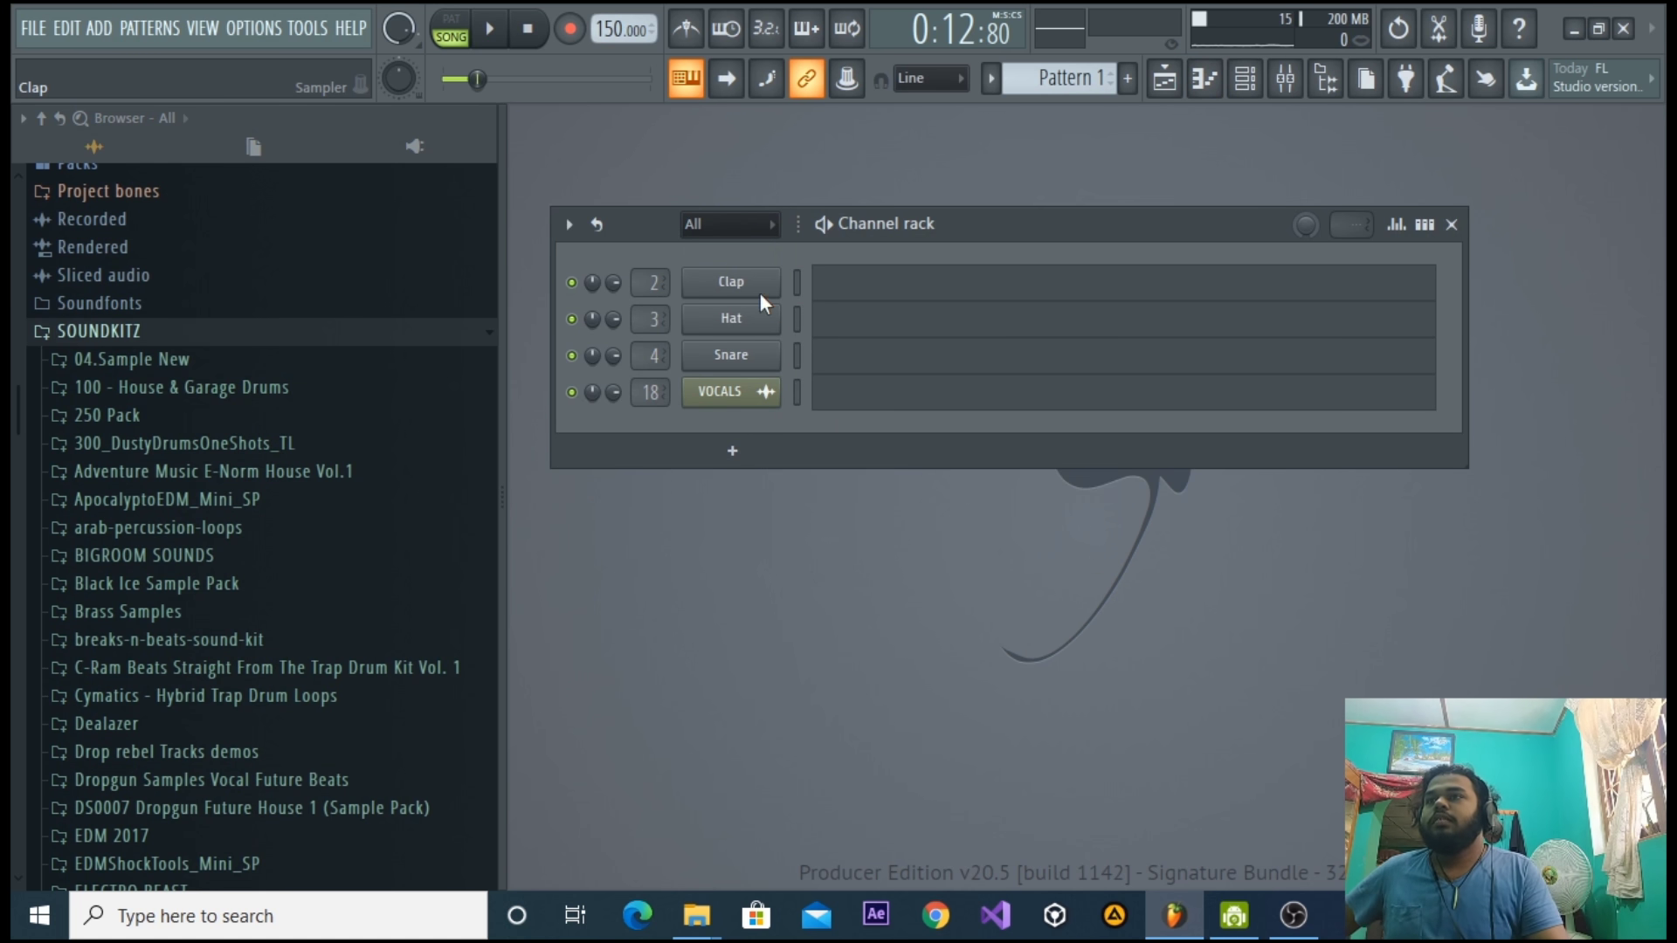
pyautogui.rightClick(759, 281)
pyautogui.click(878, 540)
pyautogui.click(961, 540)
pyautogui.rightClick(780, 300)
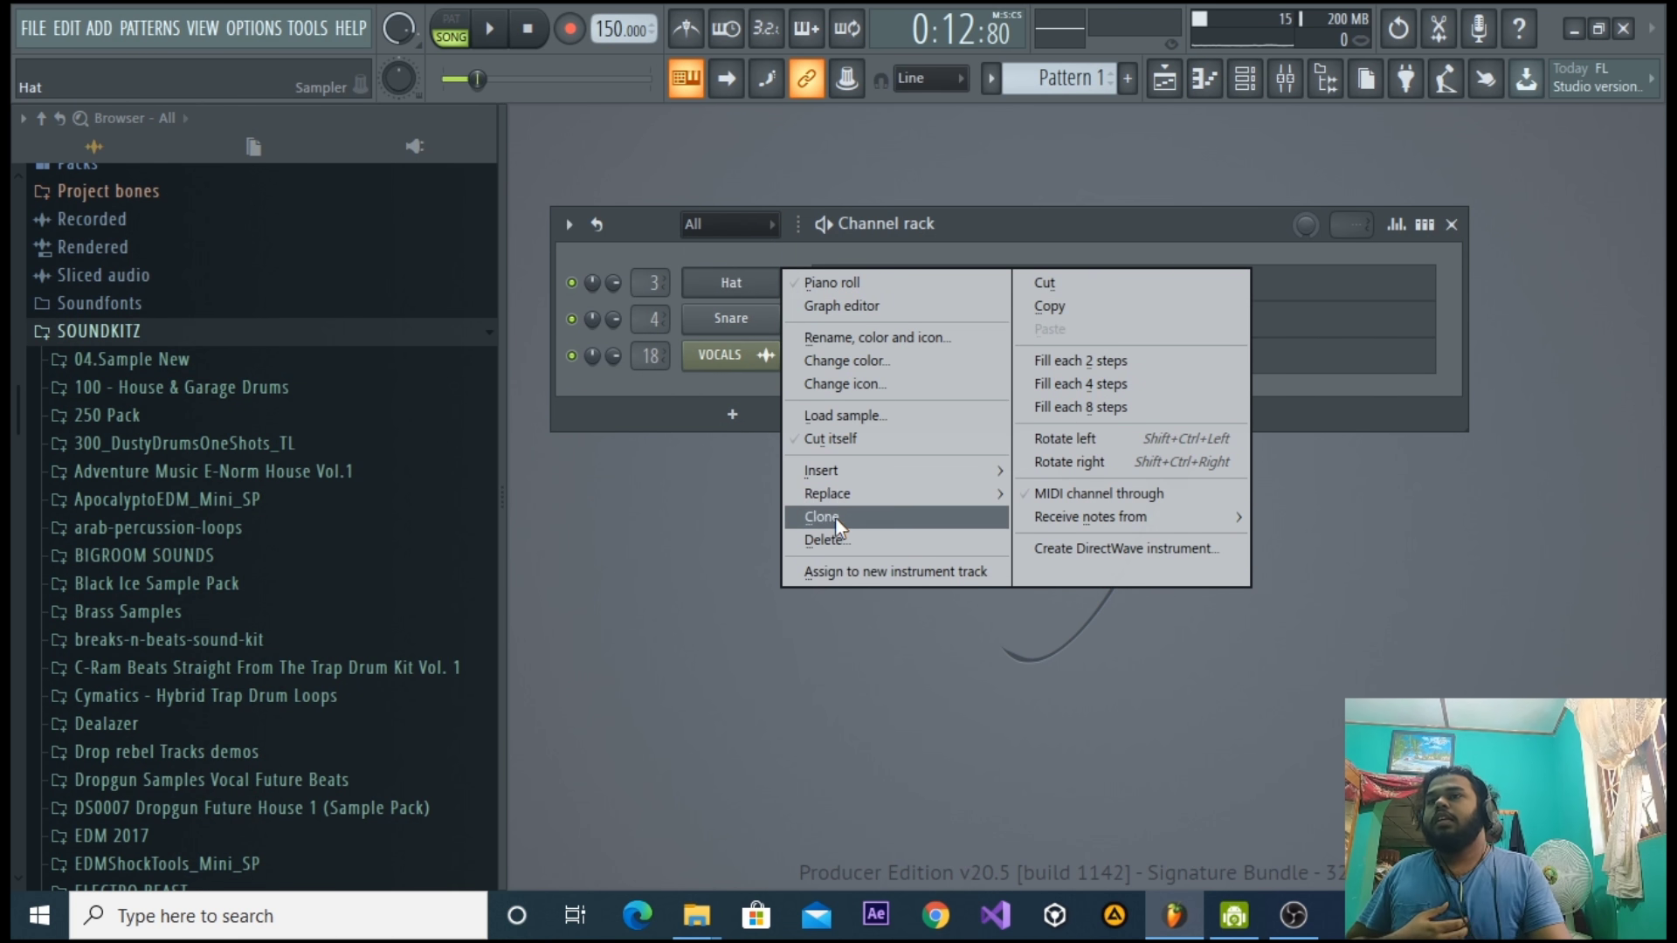
pyautogui.click(838, 540)
pyautogui.click(961, 540)
pyautogui.rightClick(736, 285)
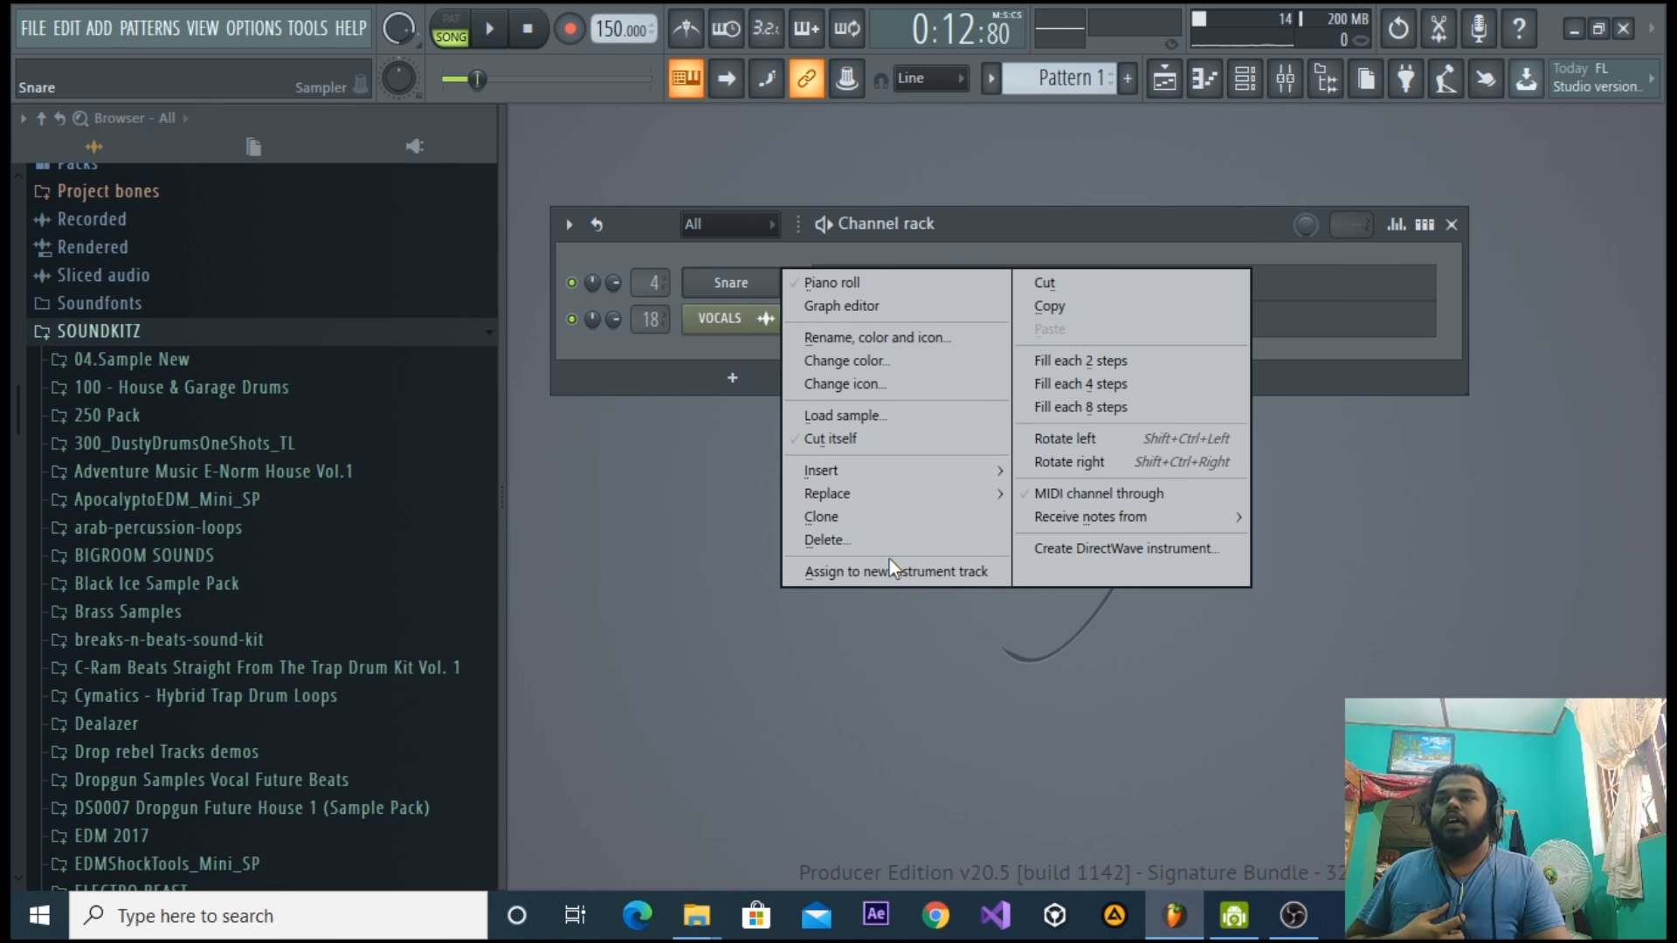
pyautogui.click(825, 540)
pyautogui.click(961, 538)
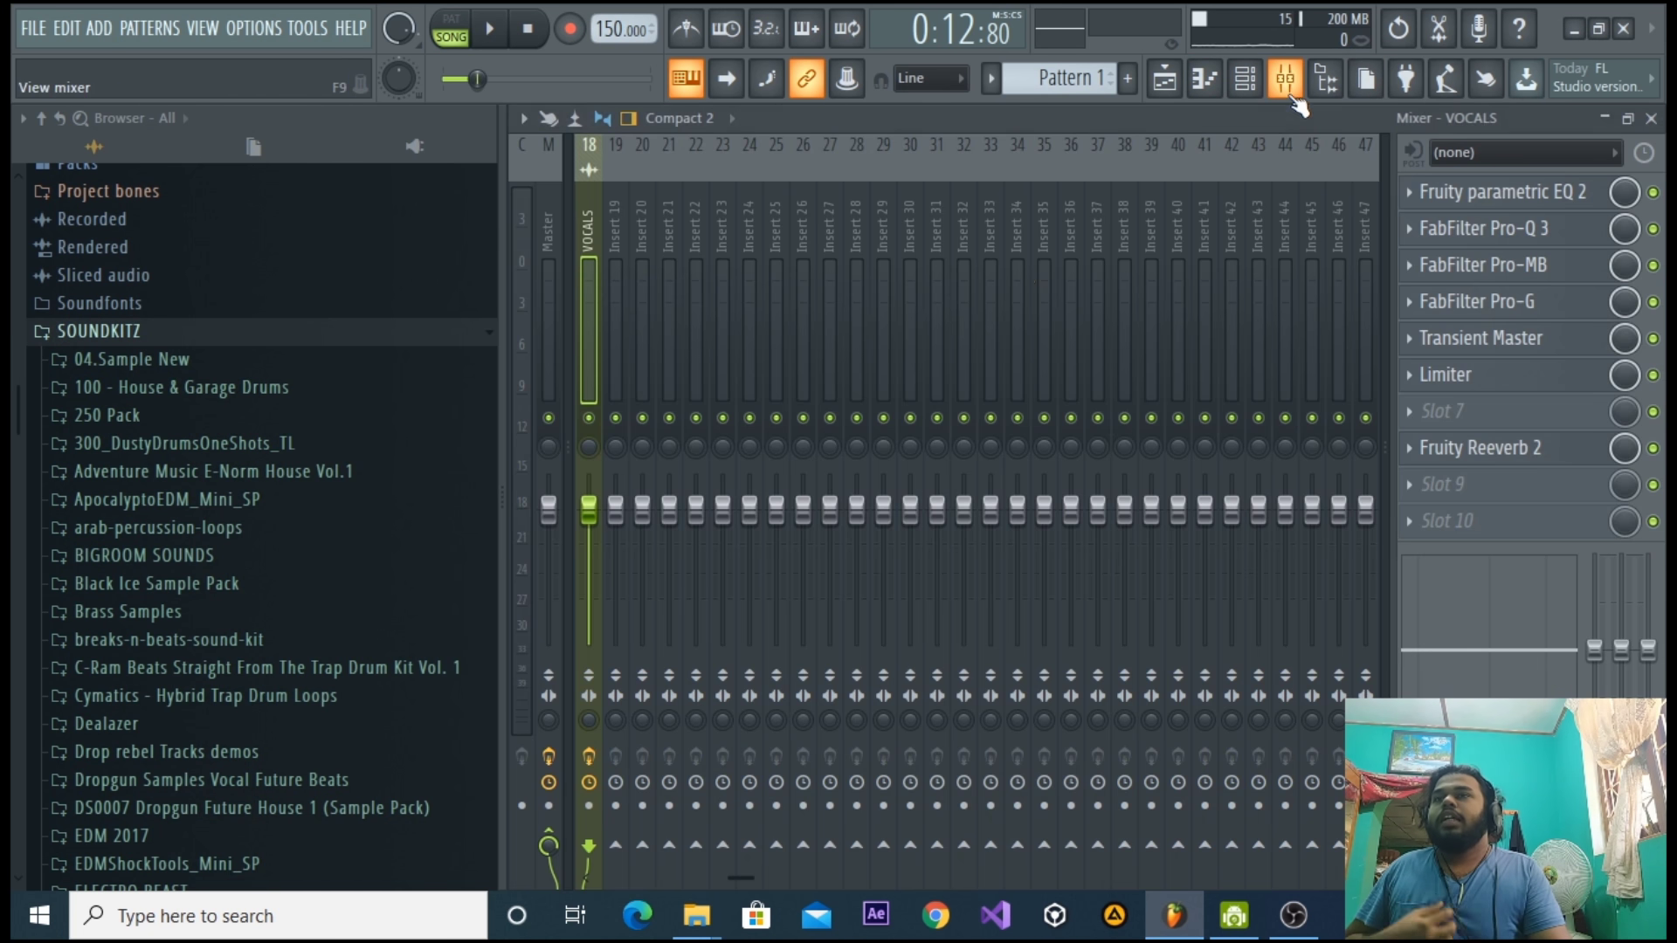
# Review the Fruity parametric EQ 2, FabFilter Pro-Q 3, Pro-MB and Pro-G settings on the VOCALS mixer track.
pyautogui.click(1285, 78)
pyautogui.click(1478, 201)
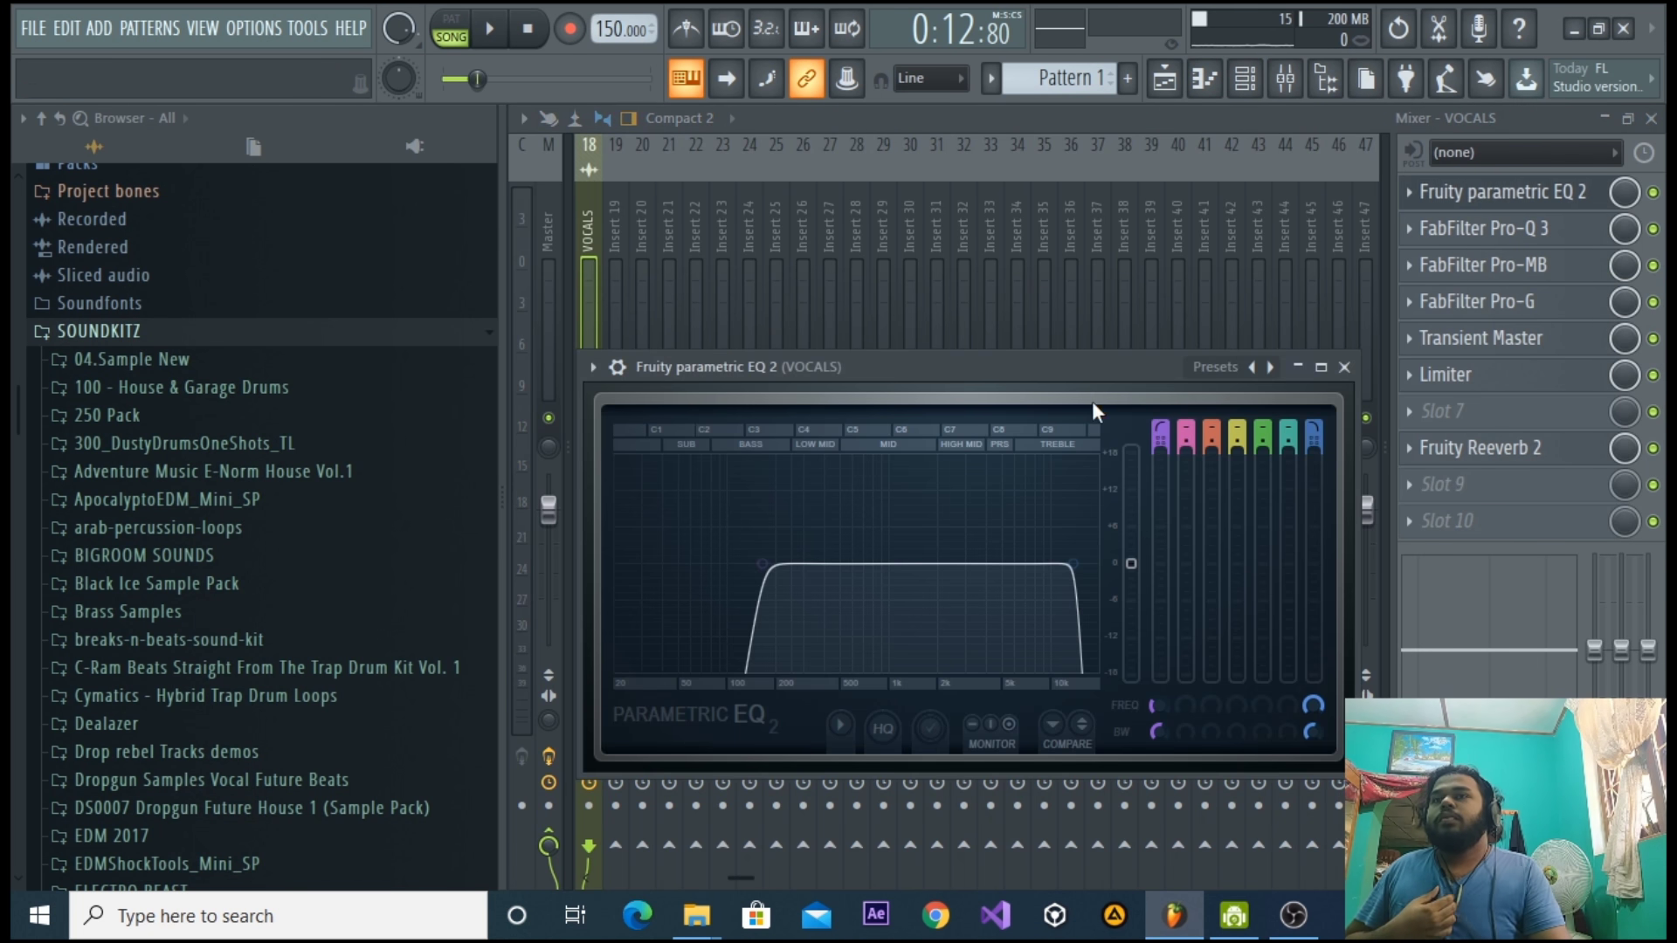
pyautogui.click(1345, 367)
pyautogui.click(1489, 230)
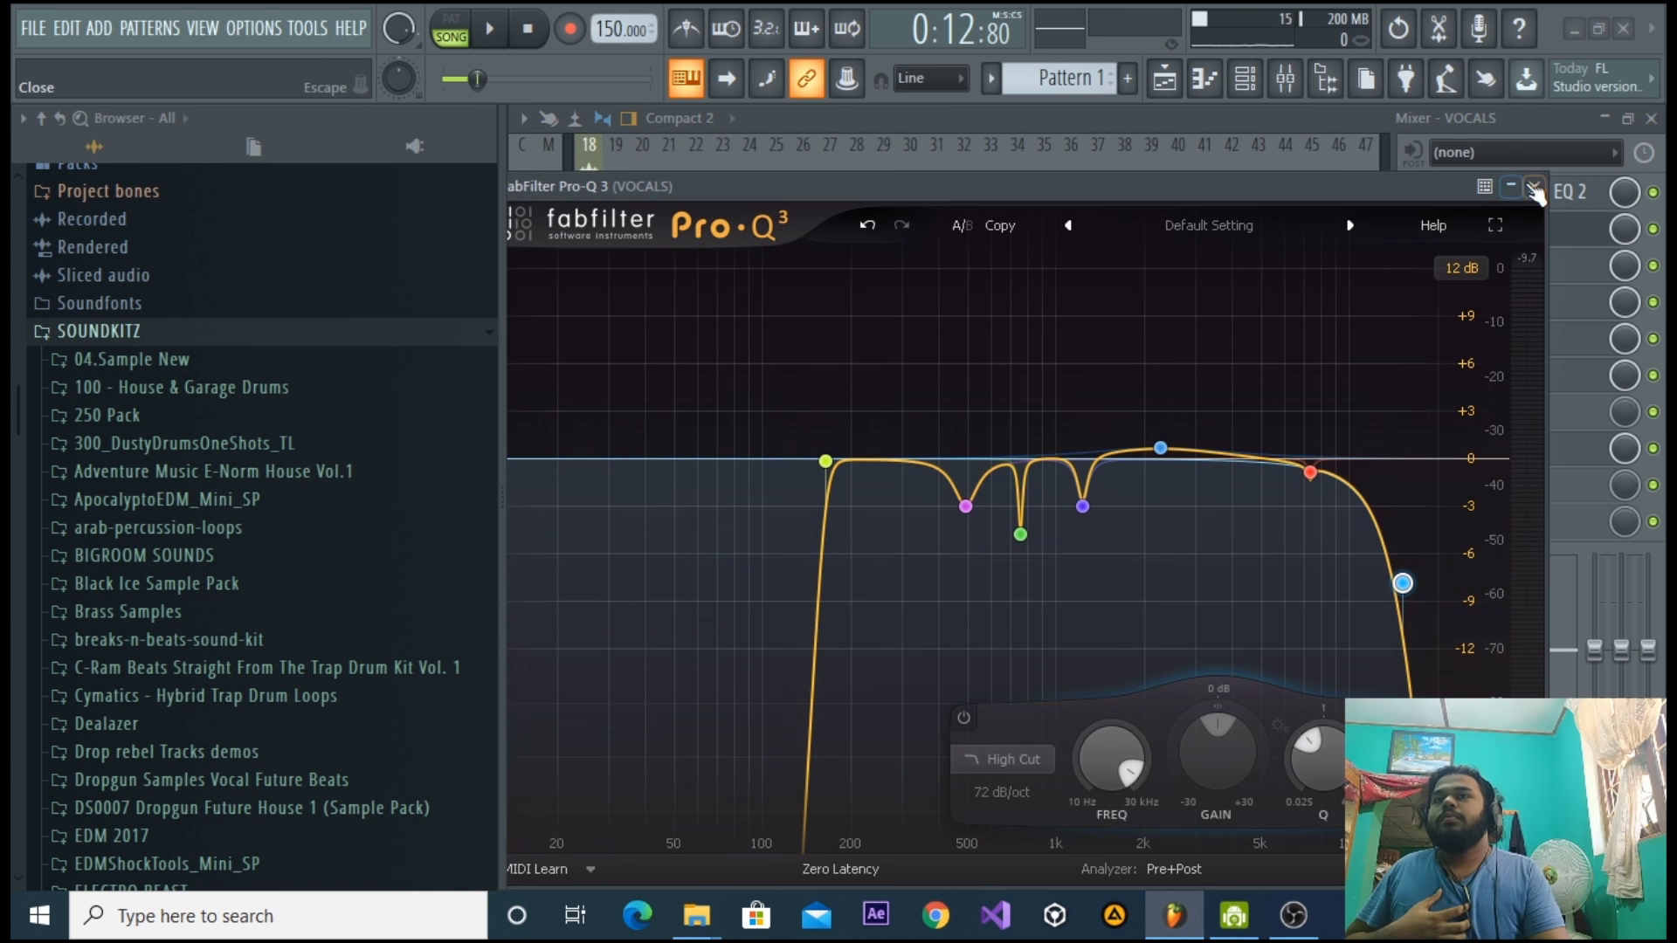
pyautogui.click(1535, 189)
pyautogui.click(1528, 267)
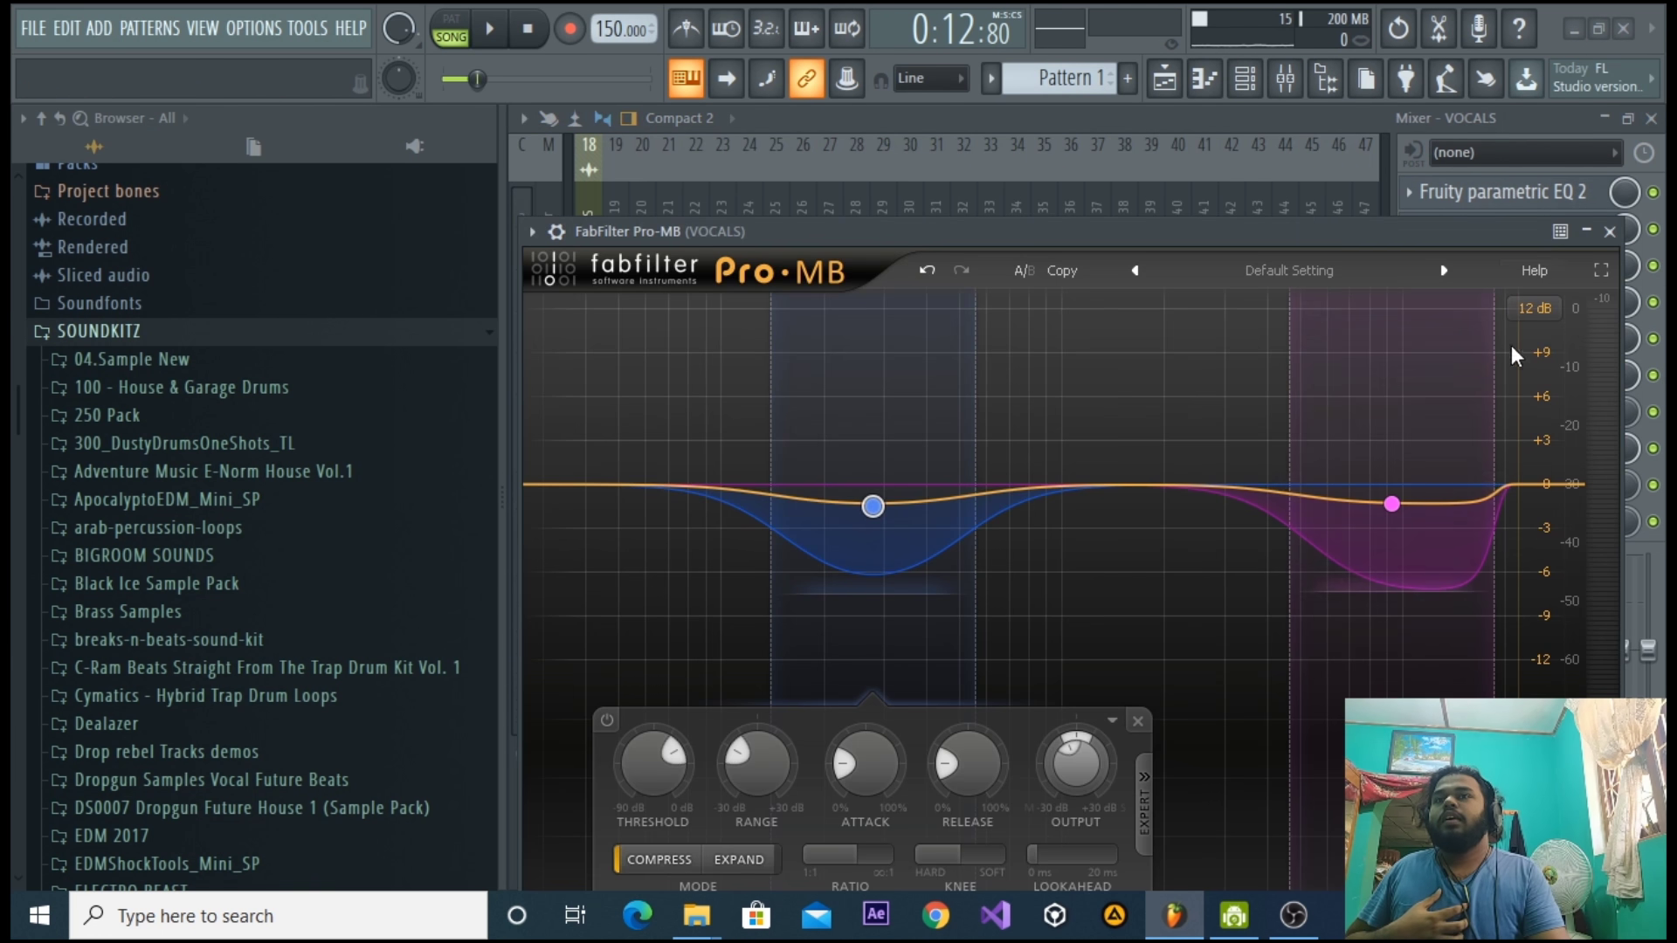
pyautogui.click(1610, 231)
pyautogui.click(1503, 301)
pyautogui.click(1387, 289)
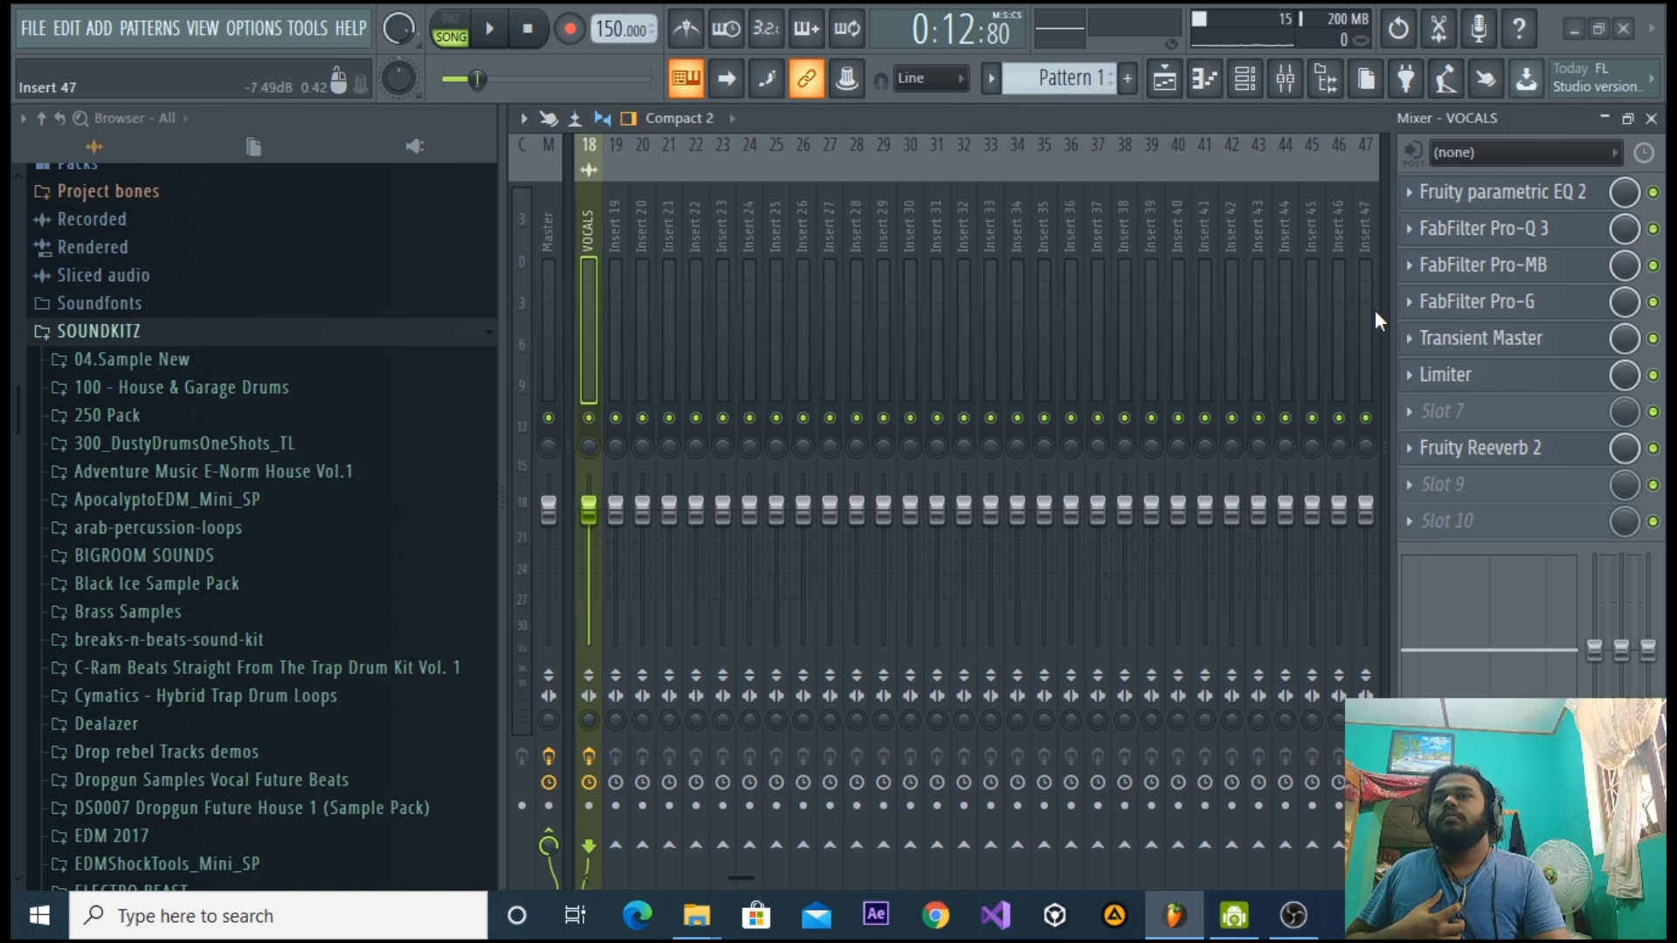
# Review the Transient Master, Limiter and Fruity Reeverb 2 settings on the VOCALS mixer track.
pyautogui.click(1533, 341)
pyautogui.click(1334, 384)
pyautogui.click(1459, 375)
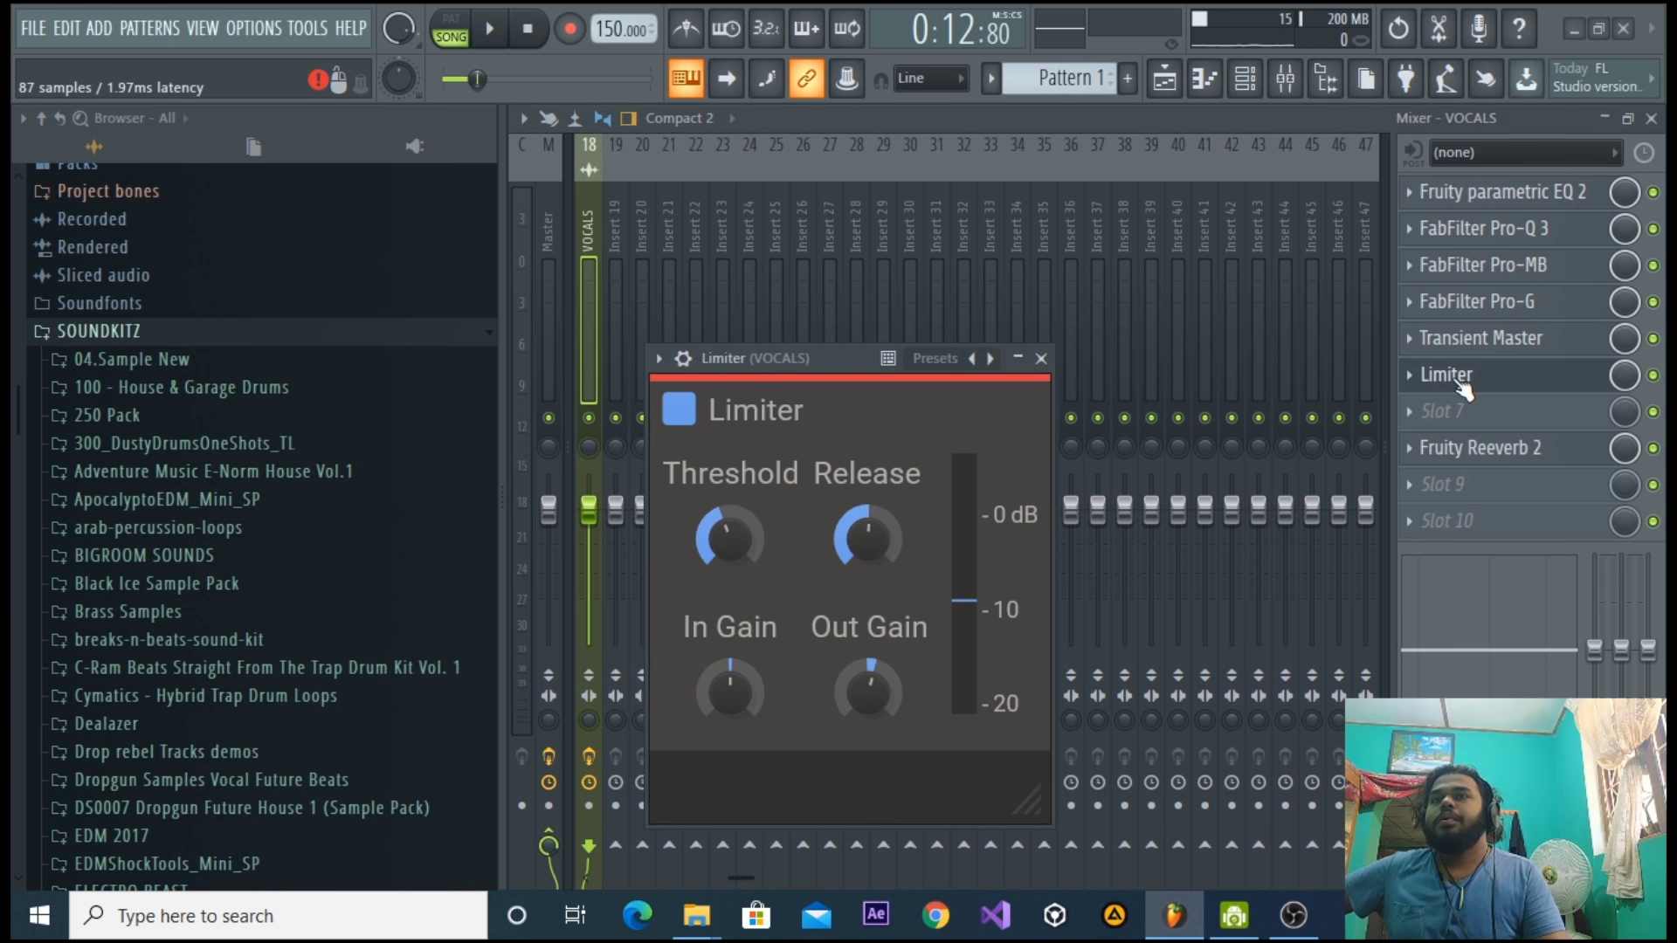
pyautogui.click(1037, 365)
pyautogui.click(1520, 450)
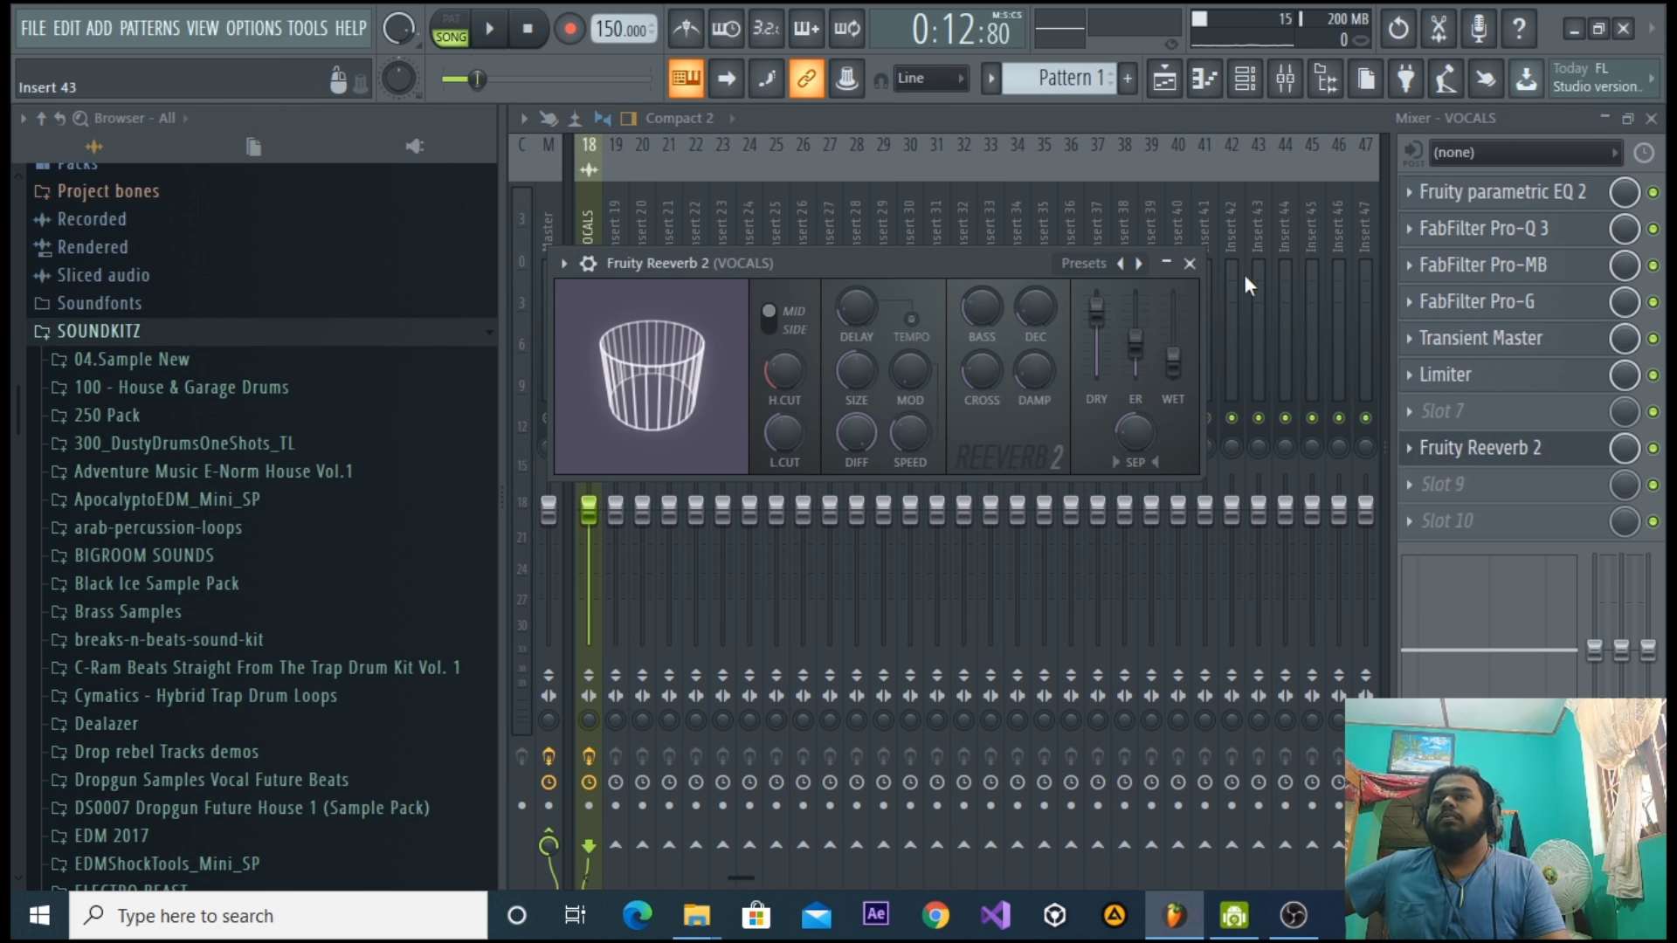
pyautogui.click(1189, 263)
pyautogui.click(1650, 118)
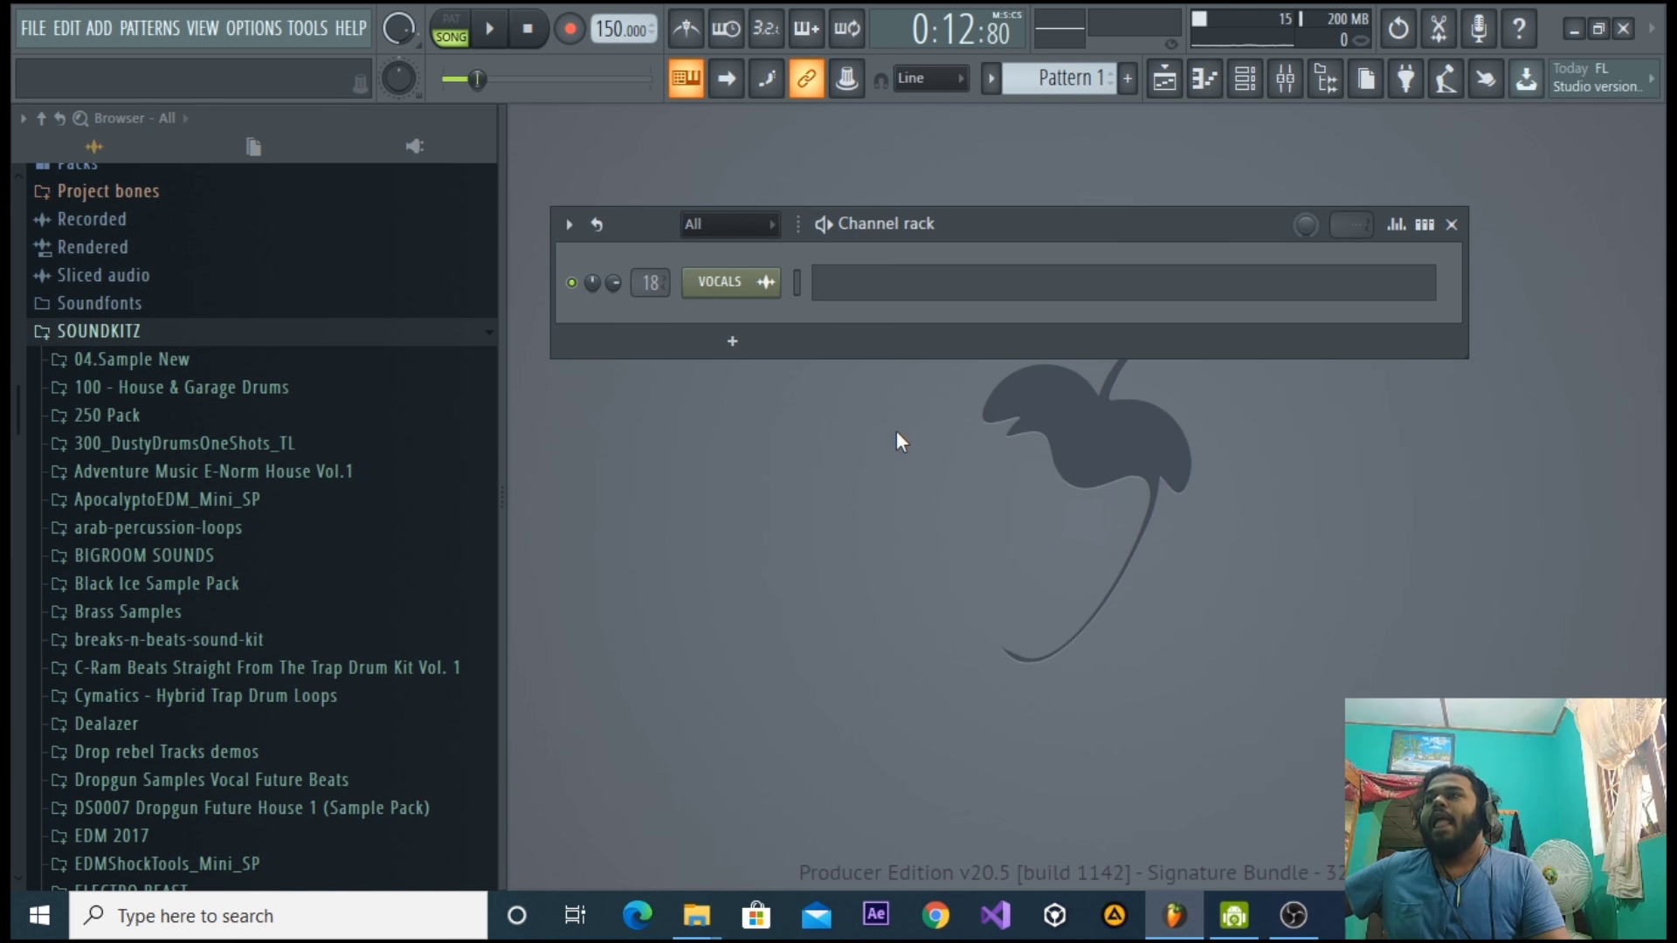
# Play the vocal clips briefly in the playlist and close it again.
pyautogui.click(1165, 78)
pyautogui.moveTo(861, 46); pyautogui.dragTo(816, 50)
pyautogui.press('space')
pyautogui.press('space')
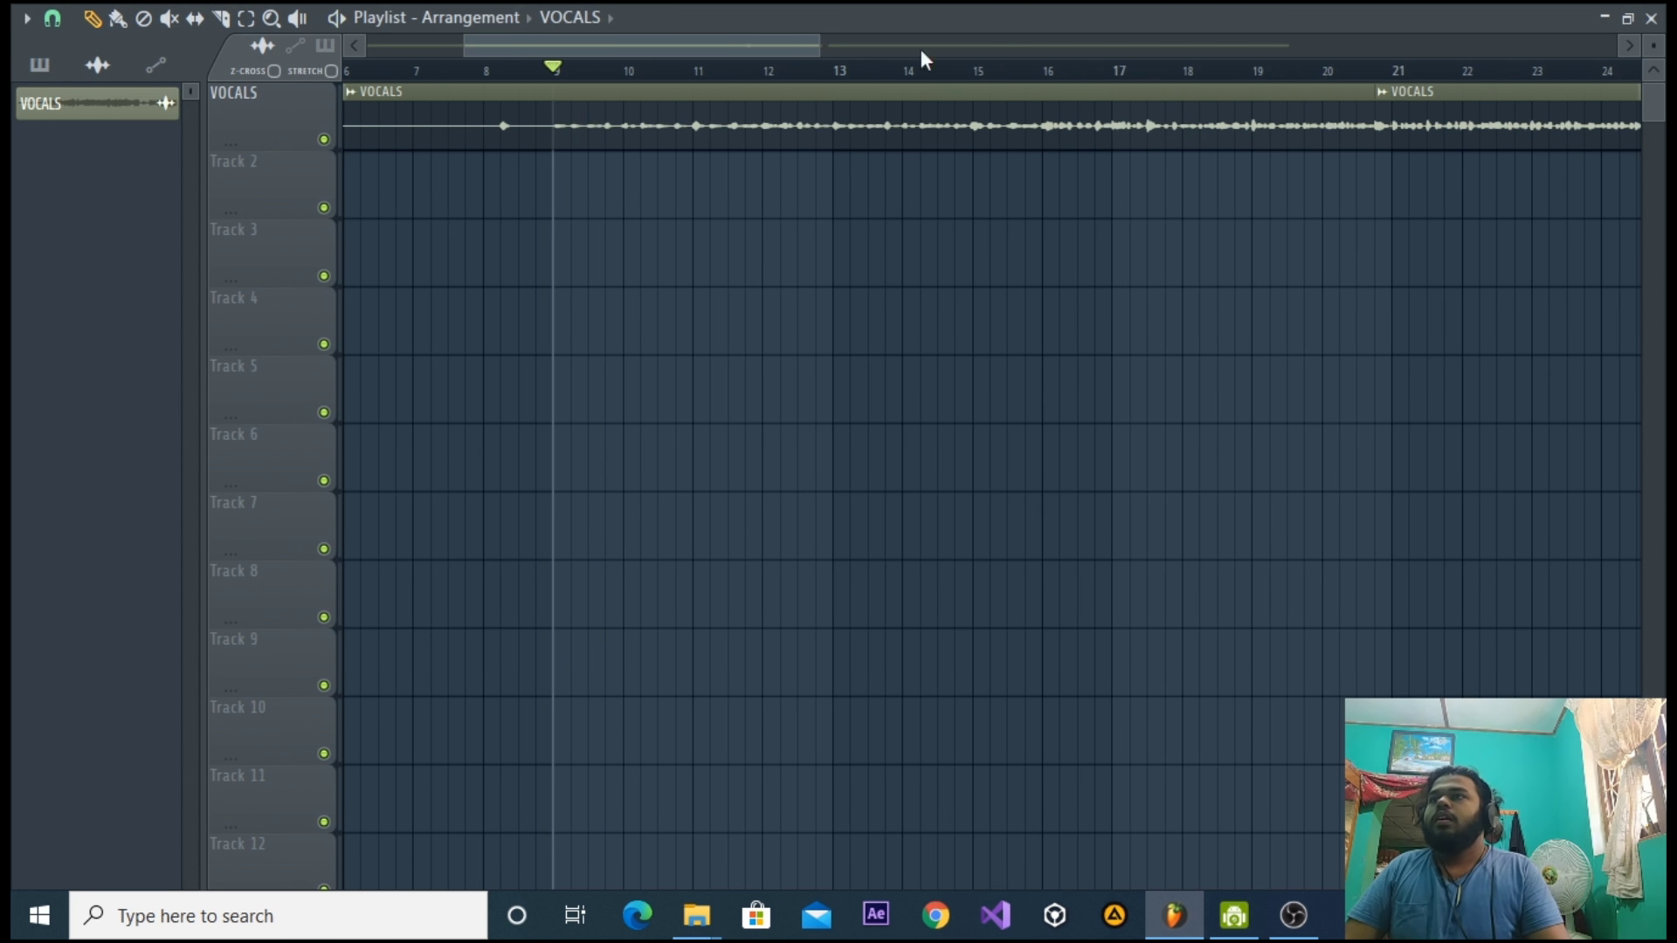
pyautogui.click(1654, 19)
pyautogui.scroll(-6, 384, 476)
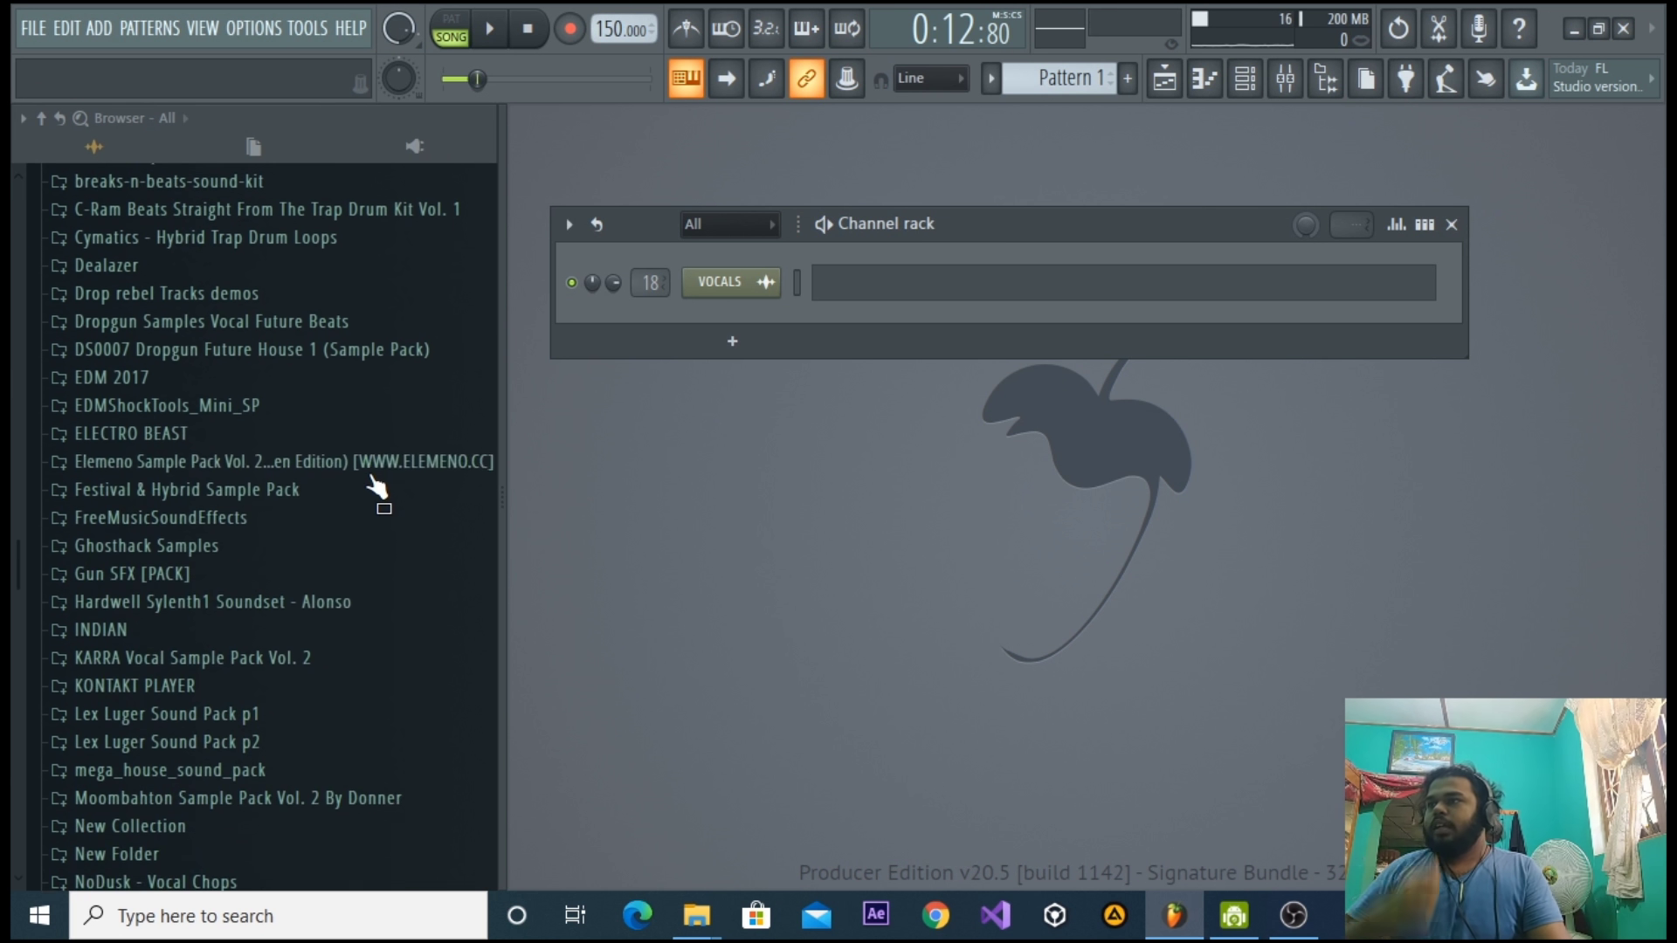
pyautogui.click(698, 232)
pyautogui.click(708, 254)
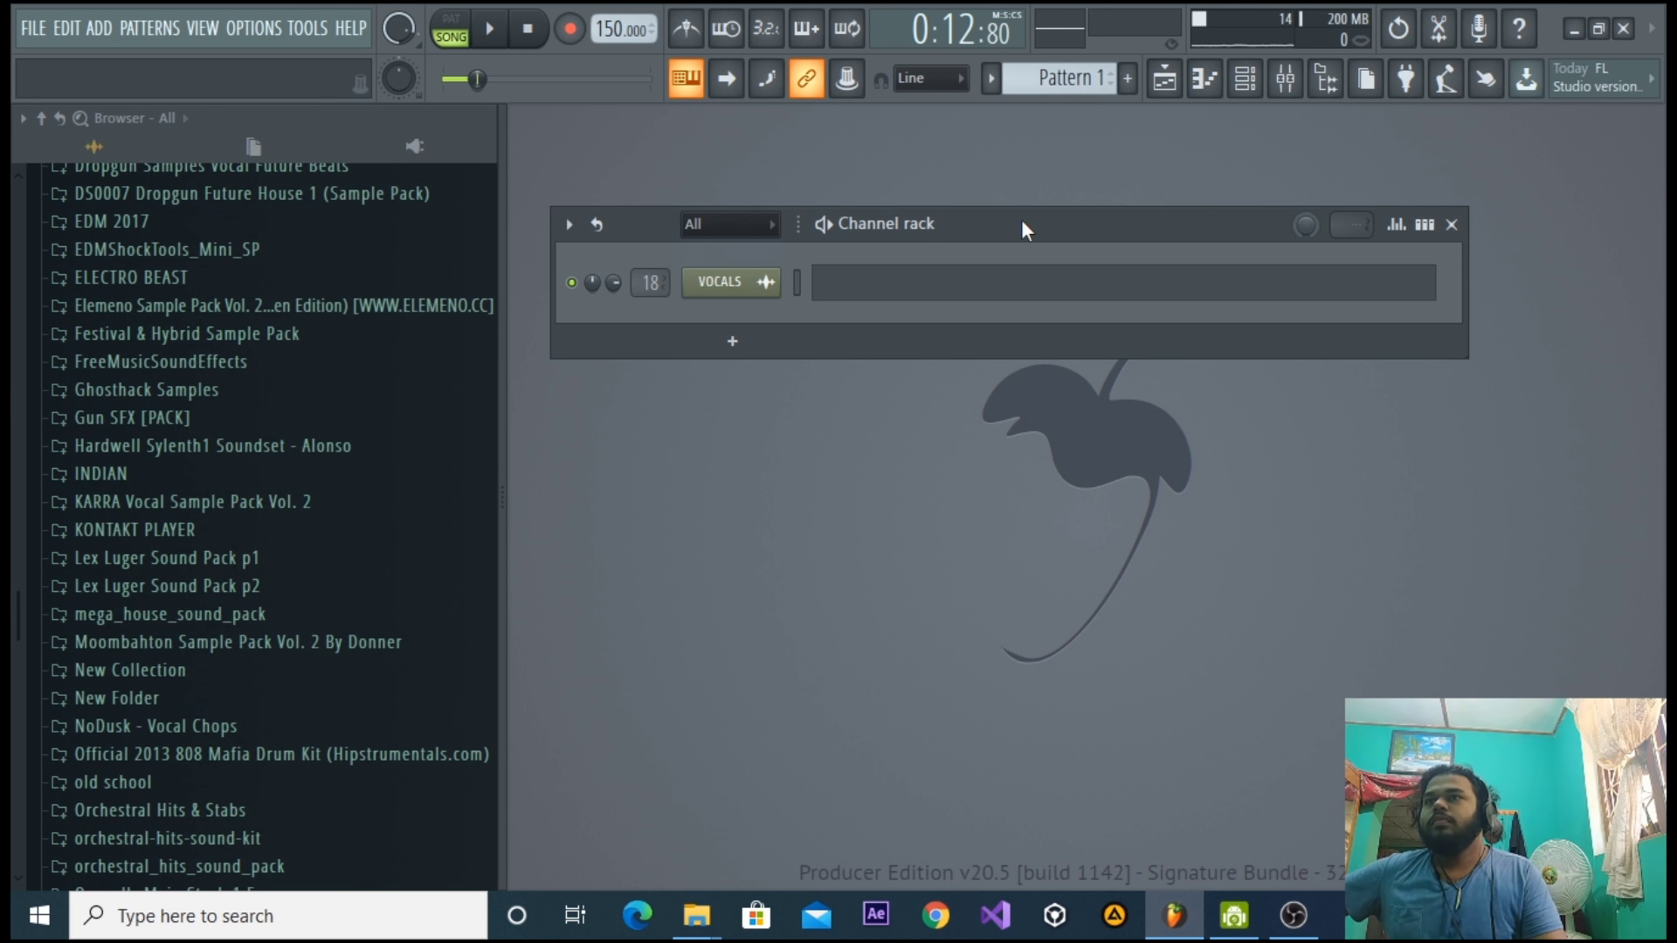
pyautogui.click(707, 224)
pyautogui.click(720, 276)
pyautogui.click(742, 226)
pyautogui.click(722, 255)
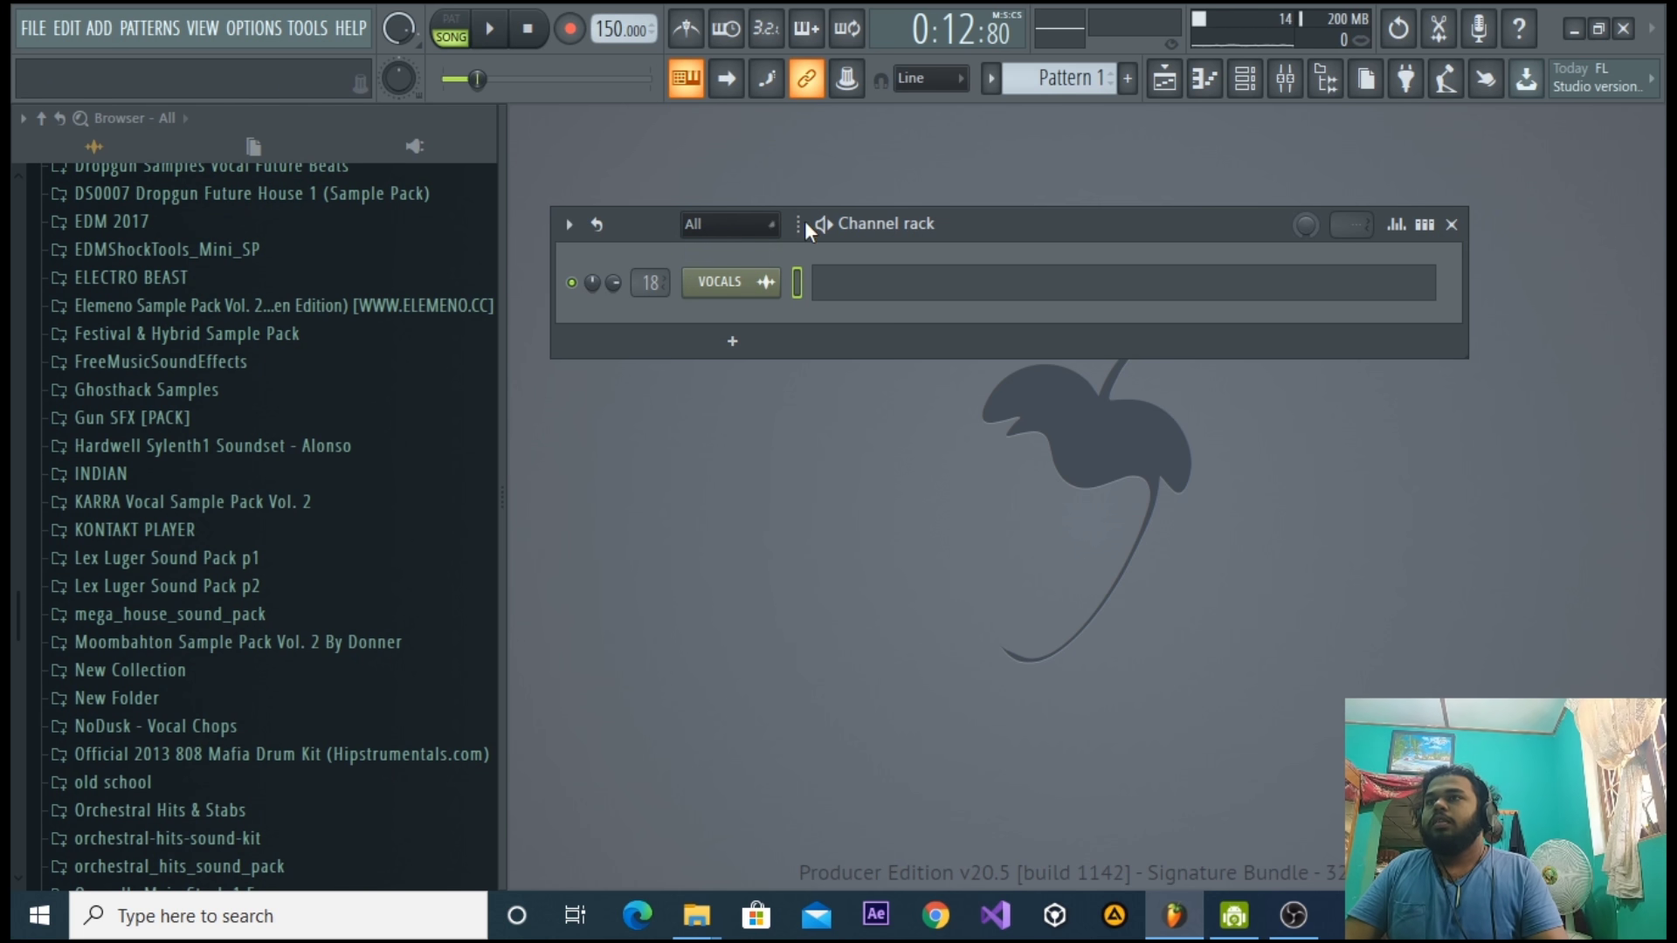
pyautogui.rightClick(757, 229)
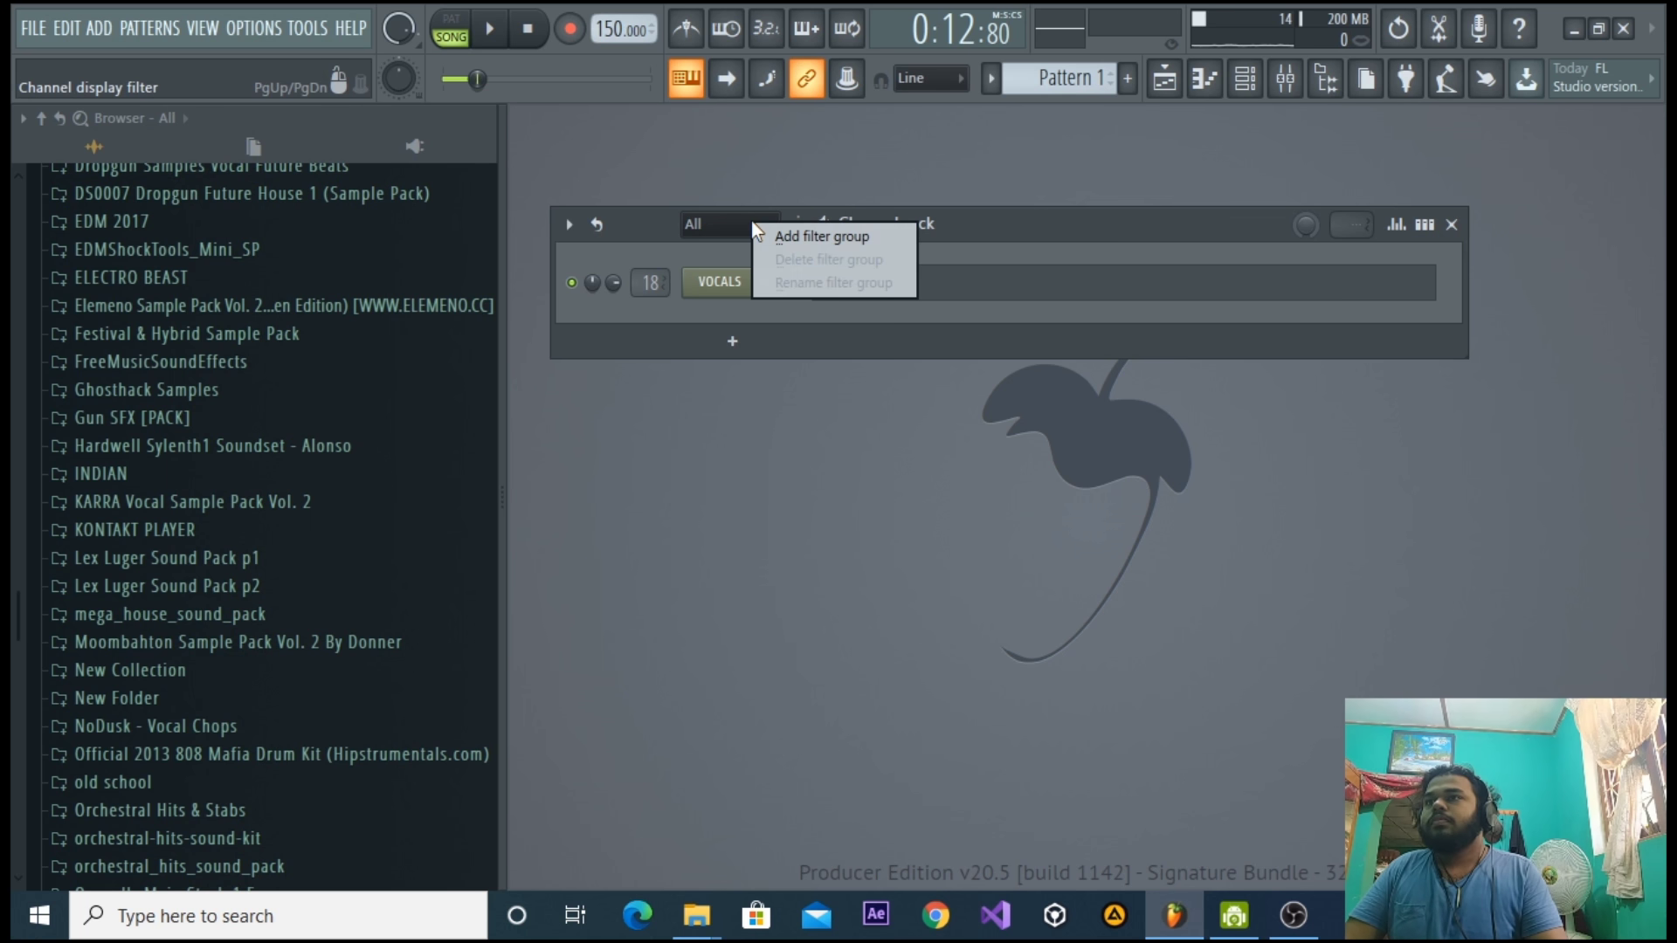
pyautogui.click(987, 191)
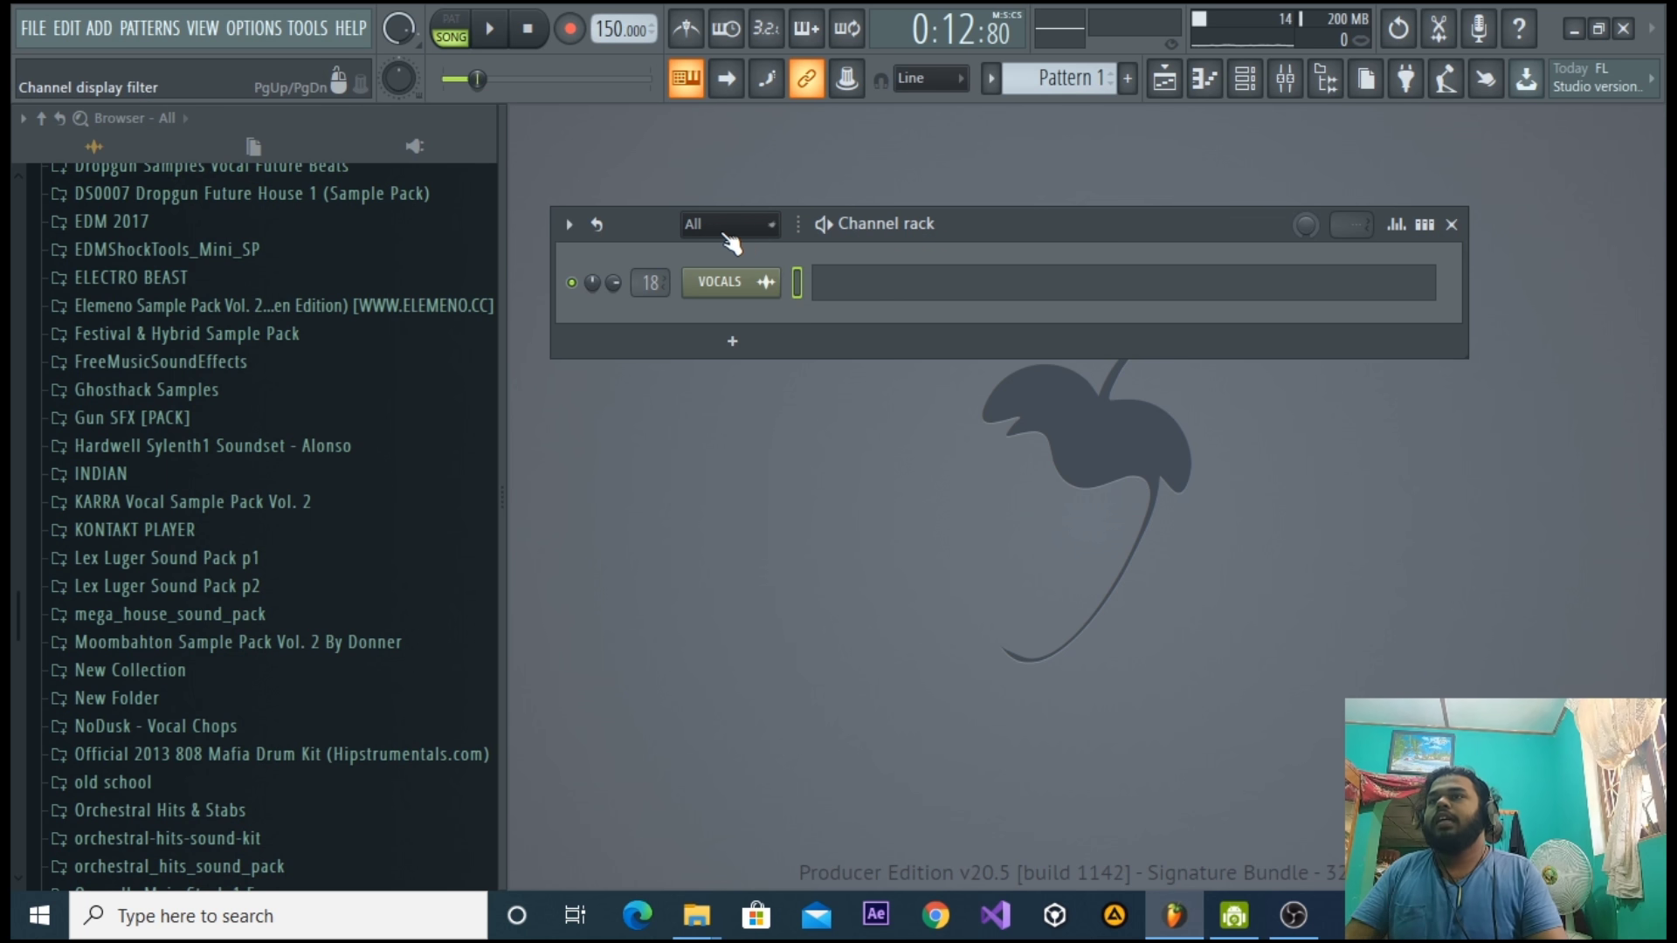
# Add a channel rack filter group named DRUMS.
pyautogui.rightClick(715, 233)
pyautogui.click(734, 248)
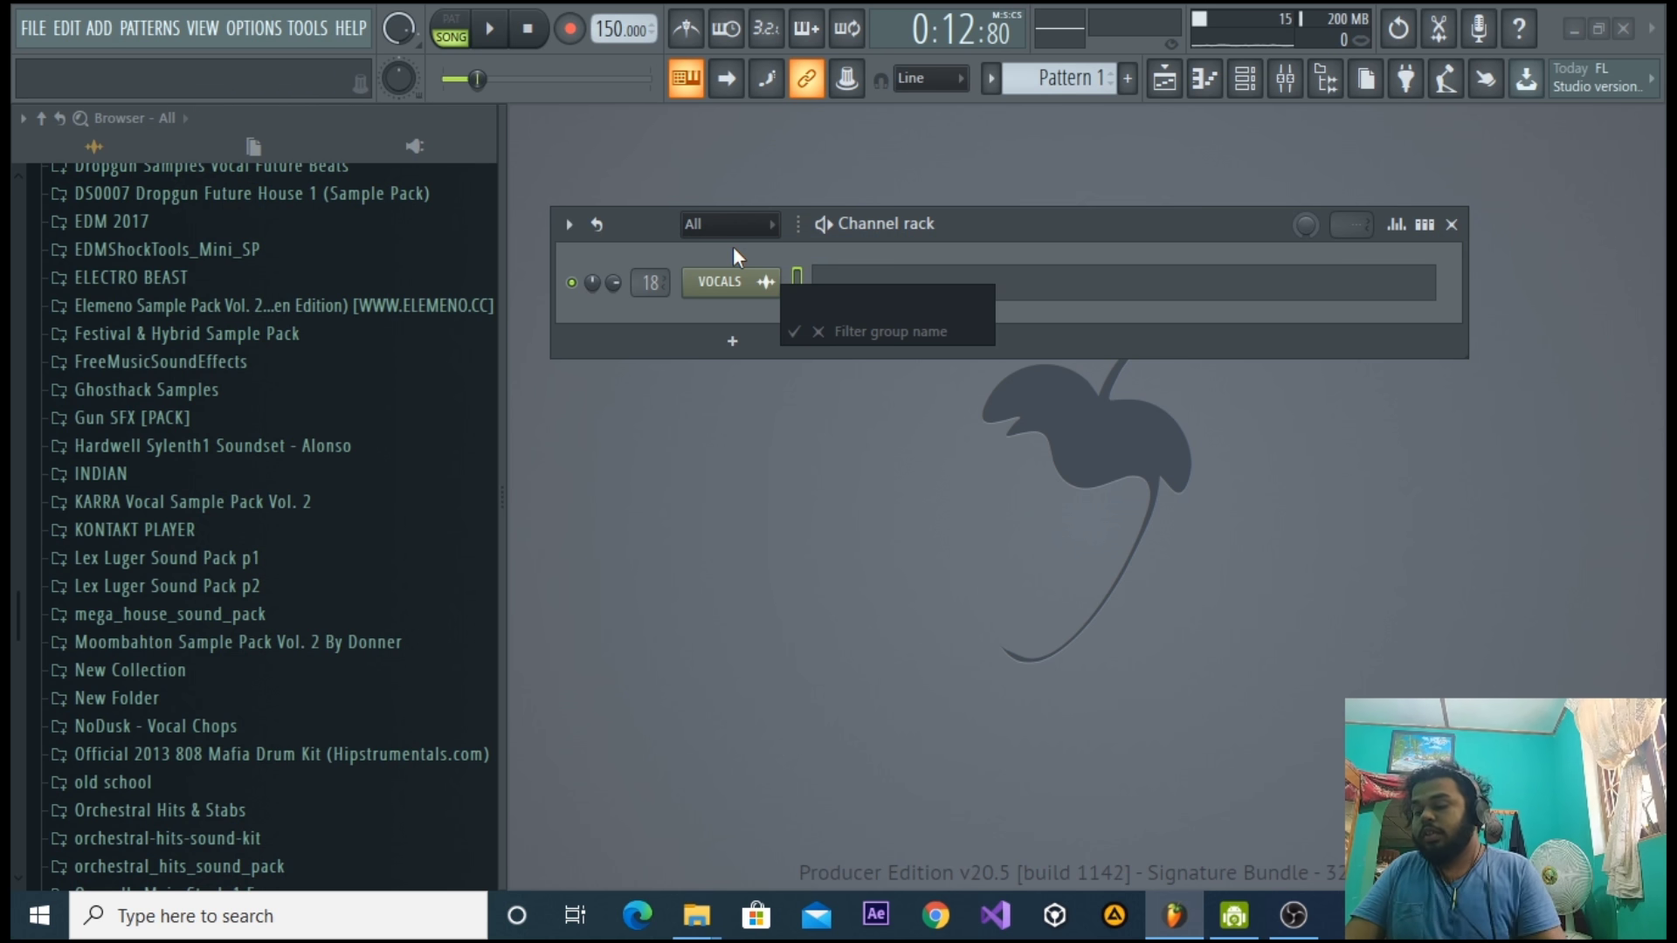
pyautogui.write('drums')
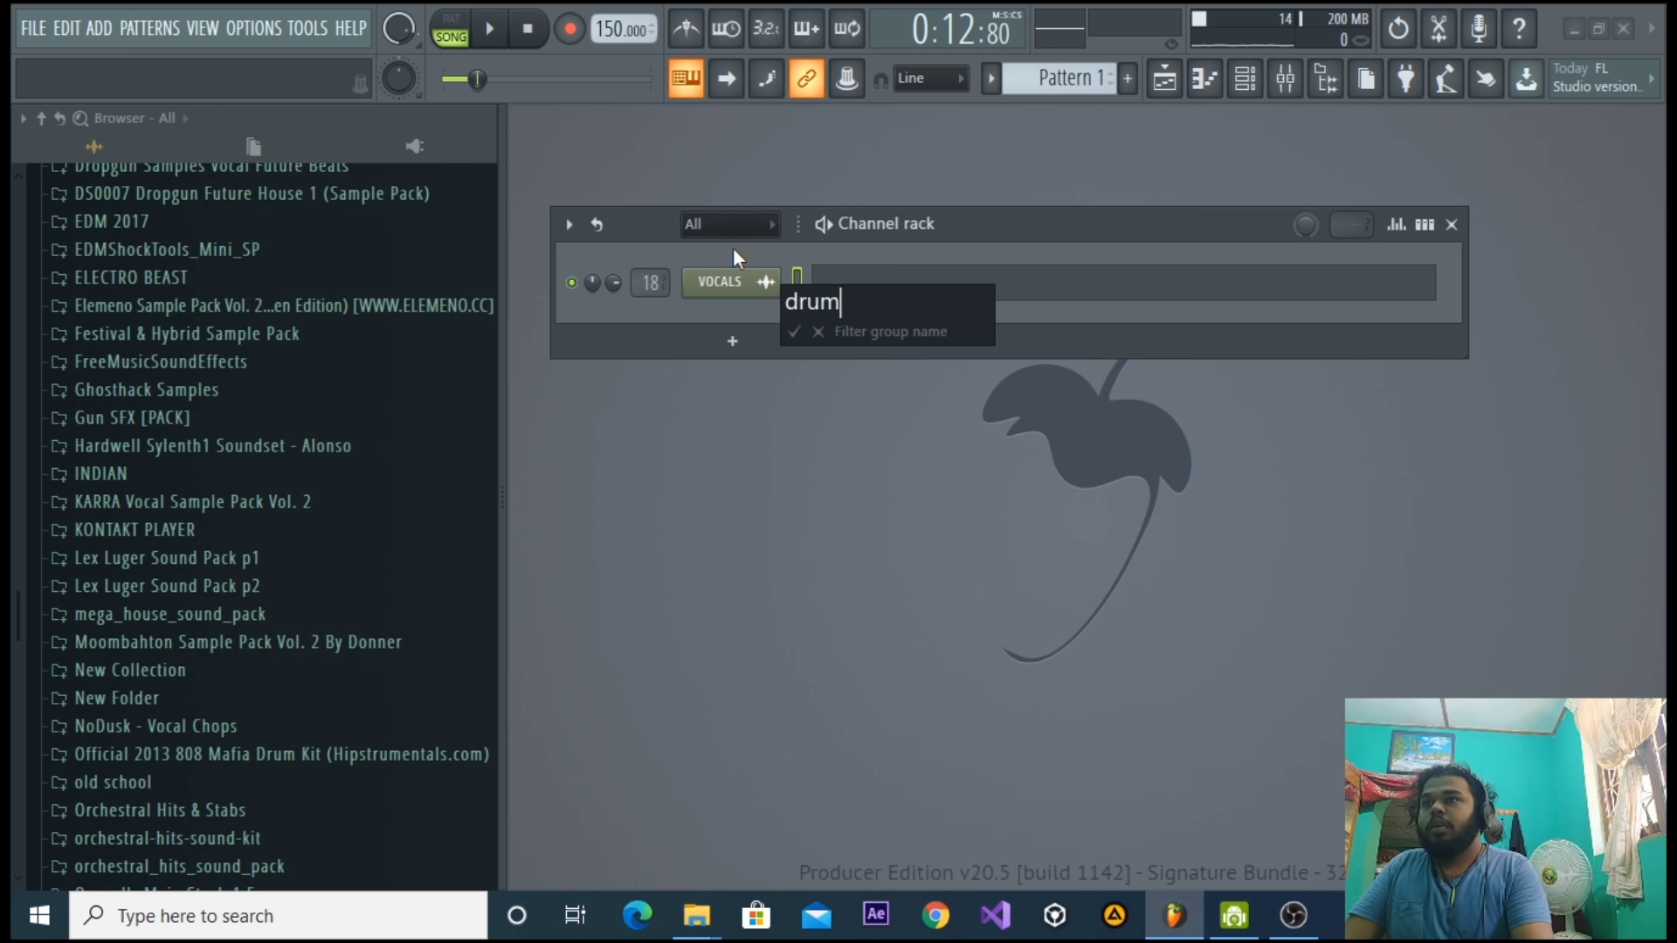
pyautogui.press('BackSpace')
pyautogui.press('BackSpace')
pyautogui.press('BackSpace')
pyautogui.press('BackSpace')
pyautogui.press('BackSpace')
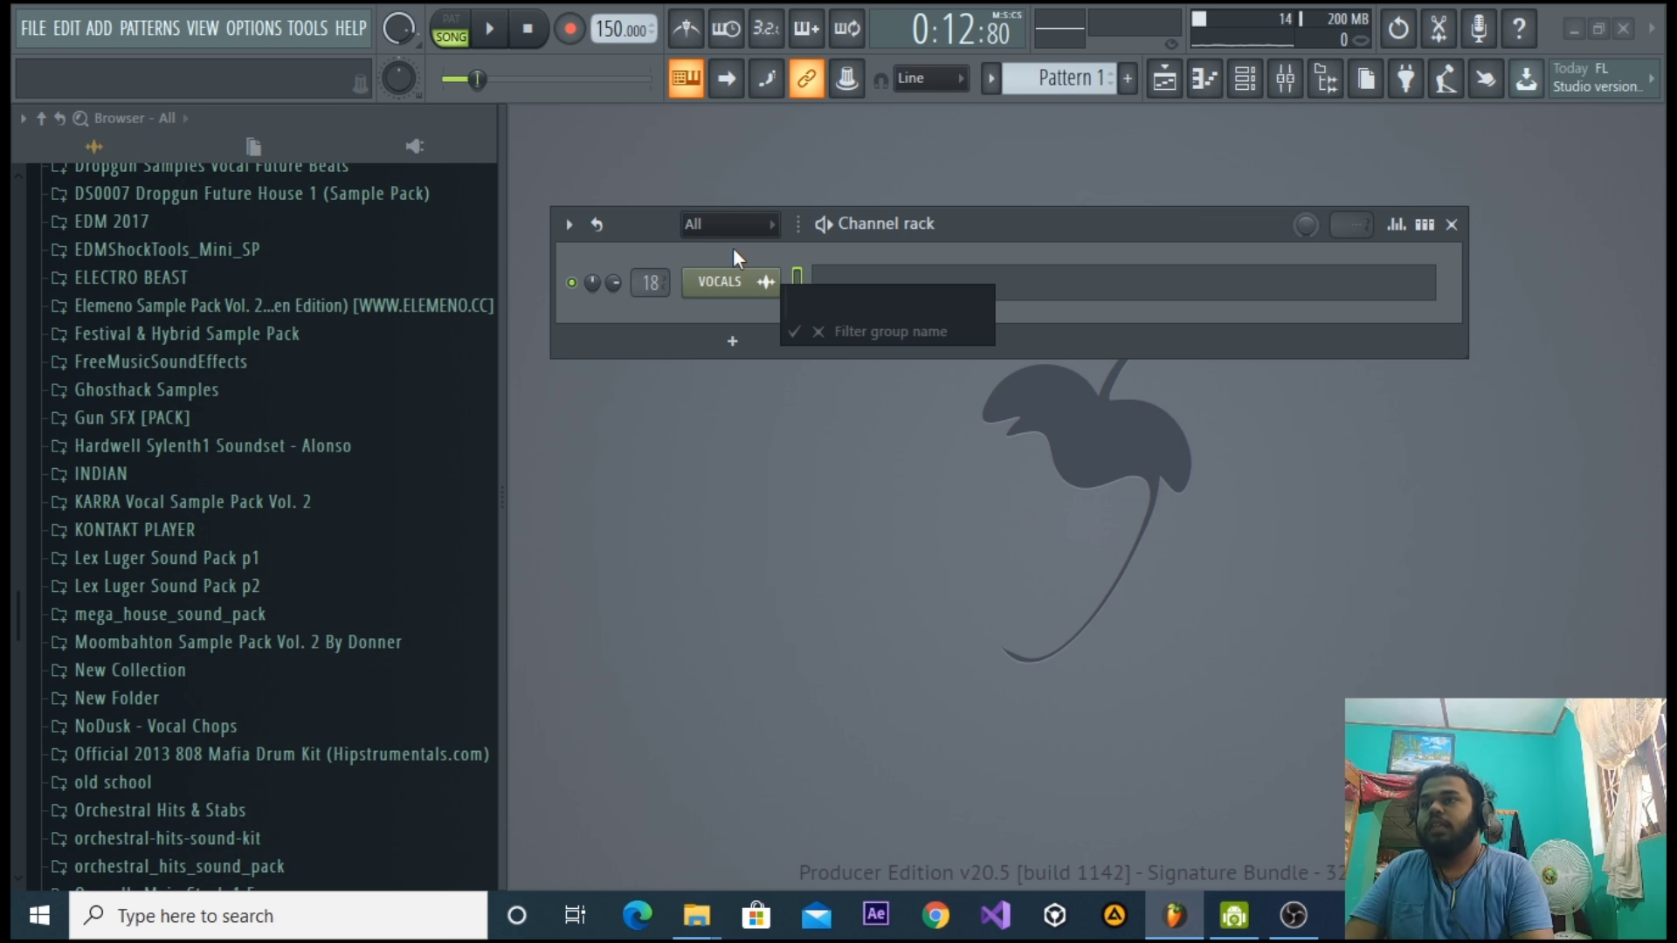
pyautogui.write('DRUMS')
pyautogui.press('Return')
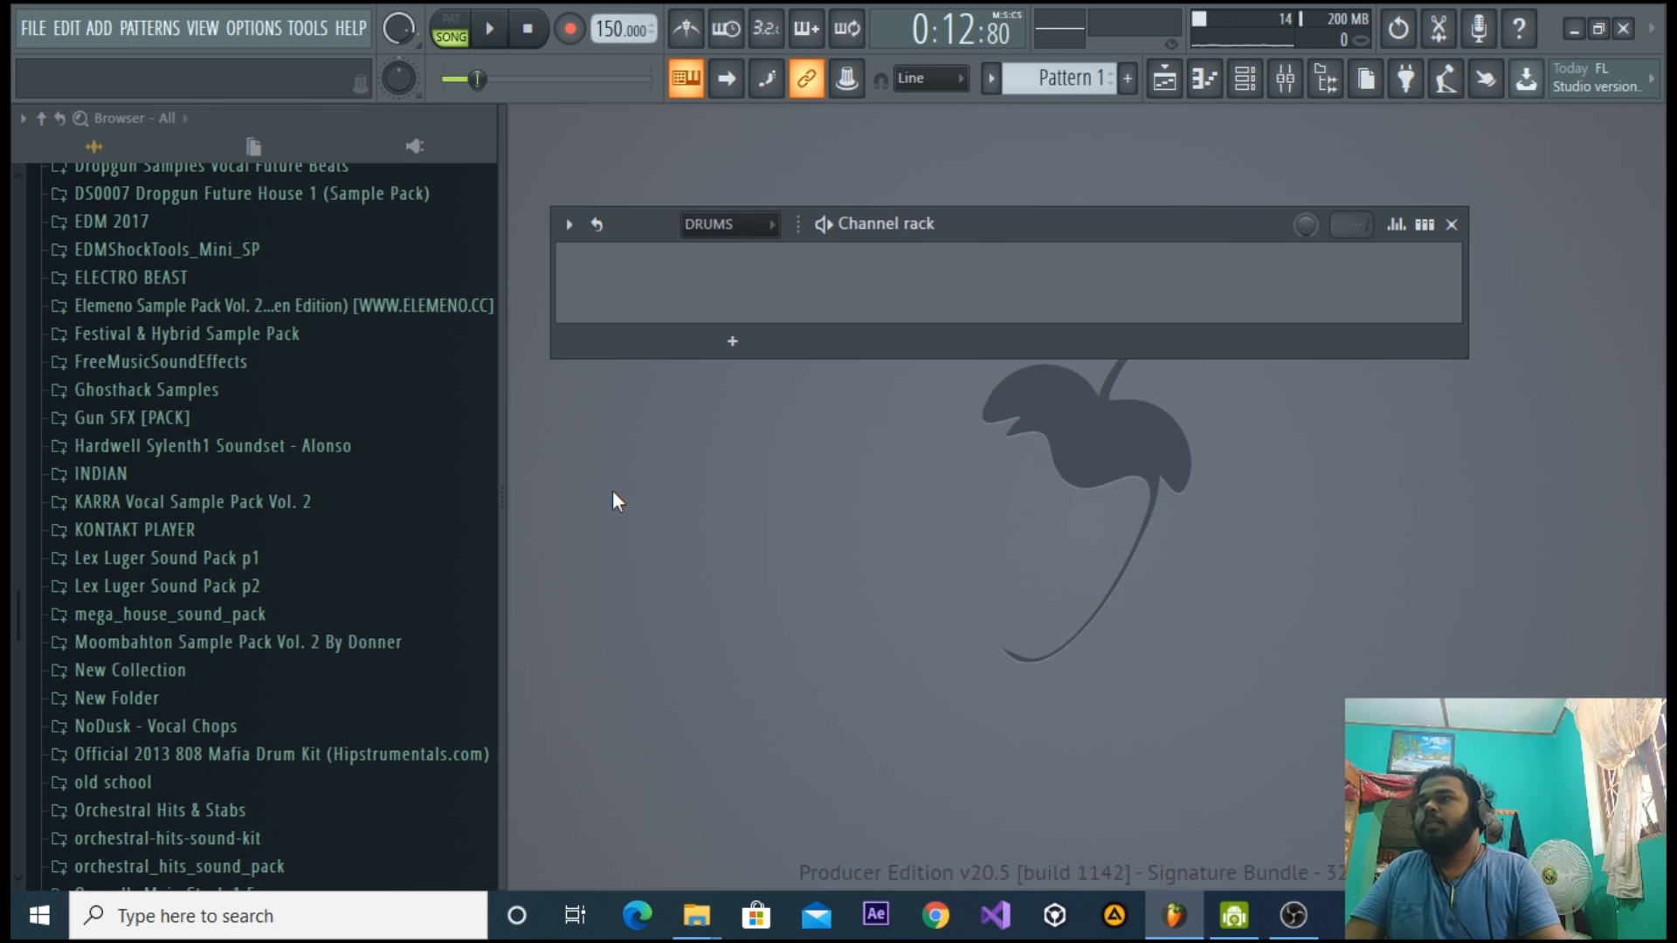
# Preview kick samples such as Kick_15 and Kick_14 in the Lex Luger Sound Pack p1, and collapse the pack.
pyautogui.click(249, 565)
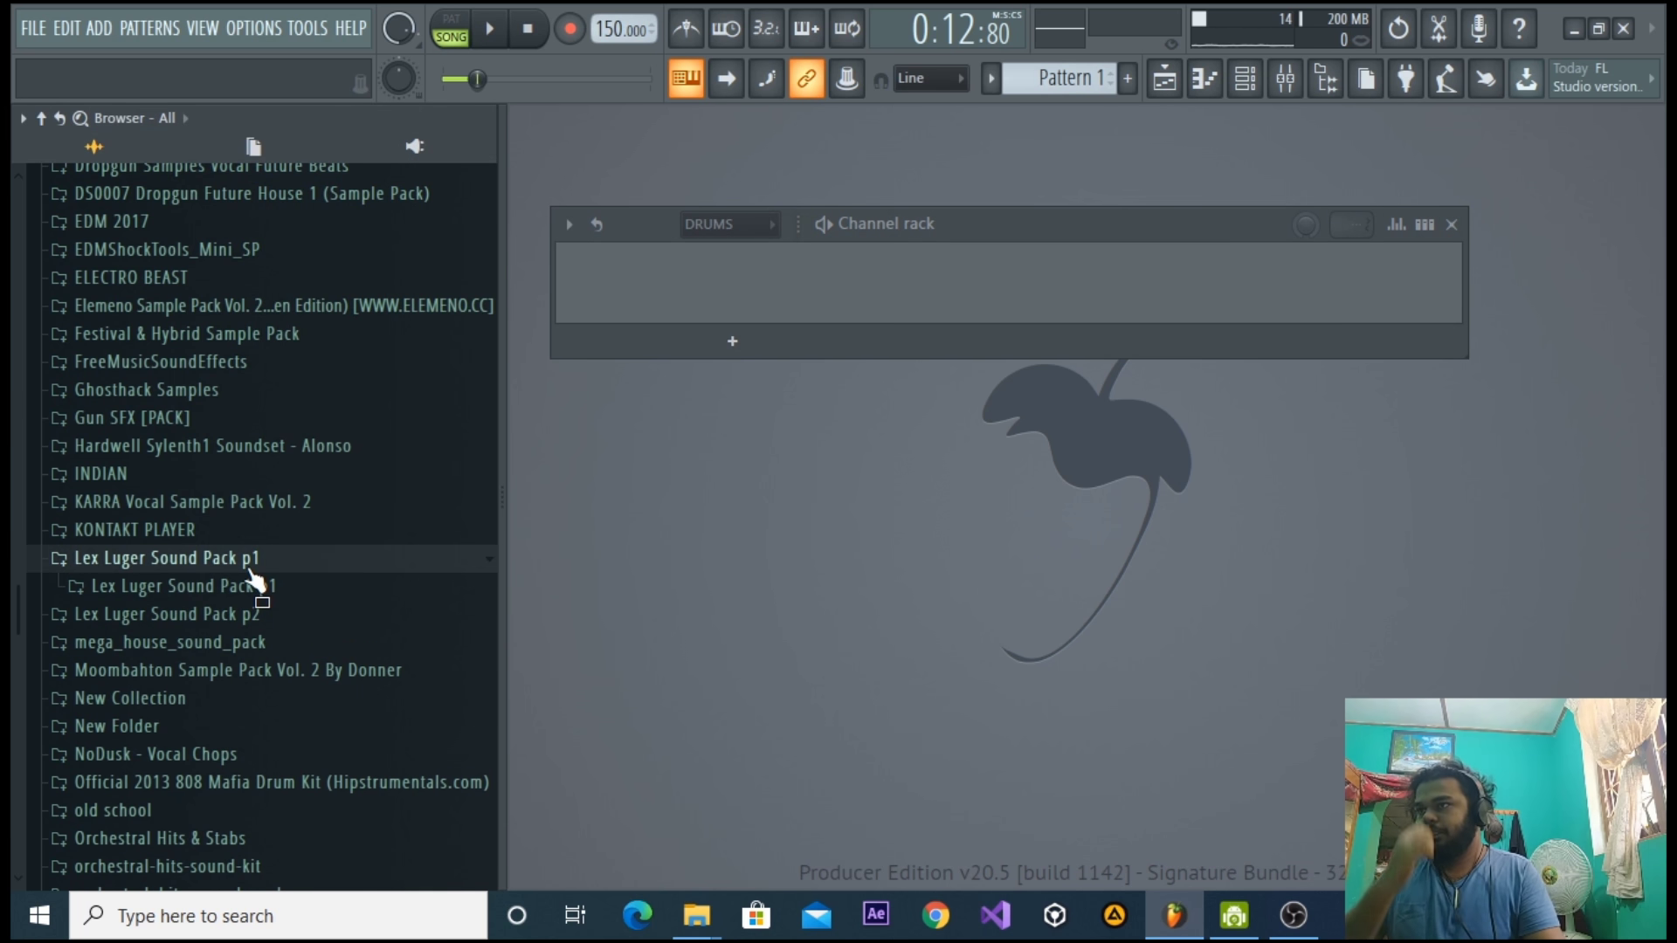
pyautogui.click(252, 588)
pyautogui.click(176, 783)
pyautogui.click(198, 765)
pyautogui.click(199, 716)
pyautogui.click(191, 564)
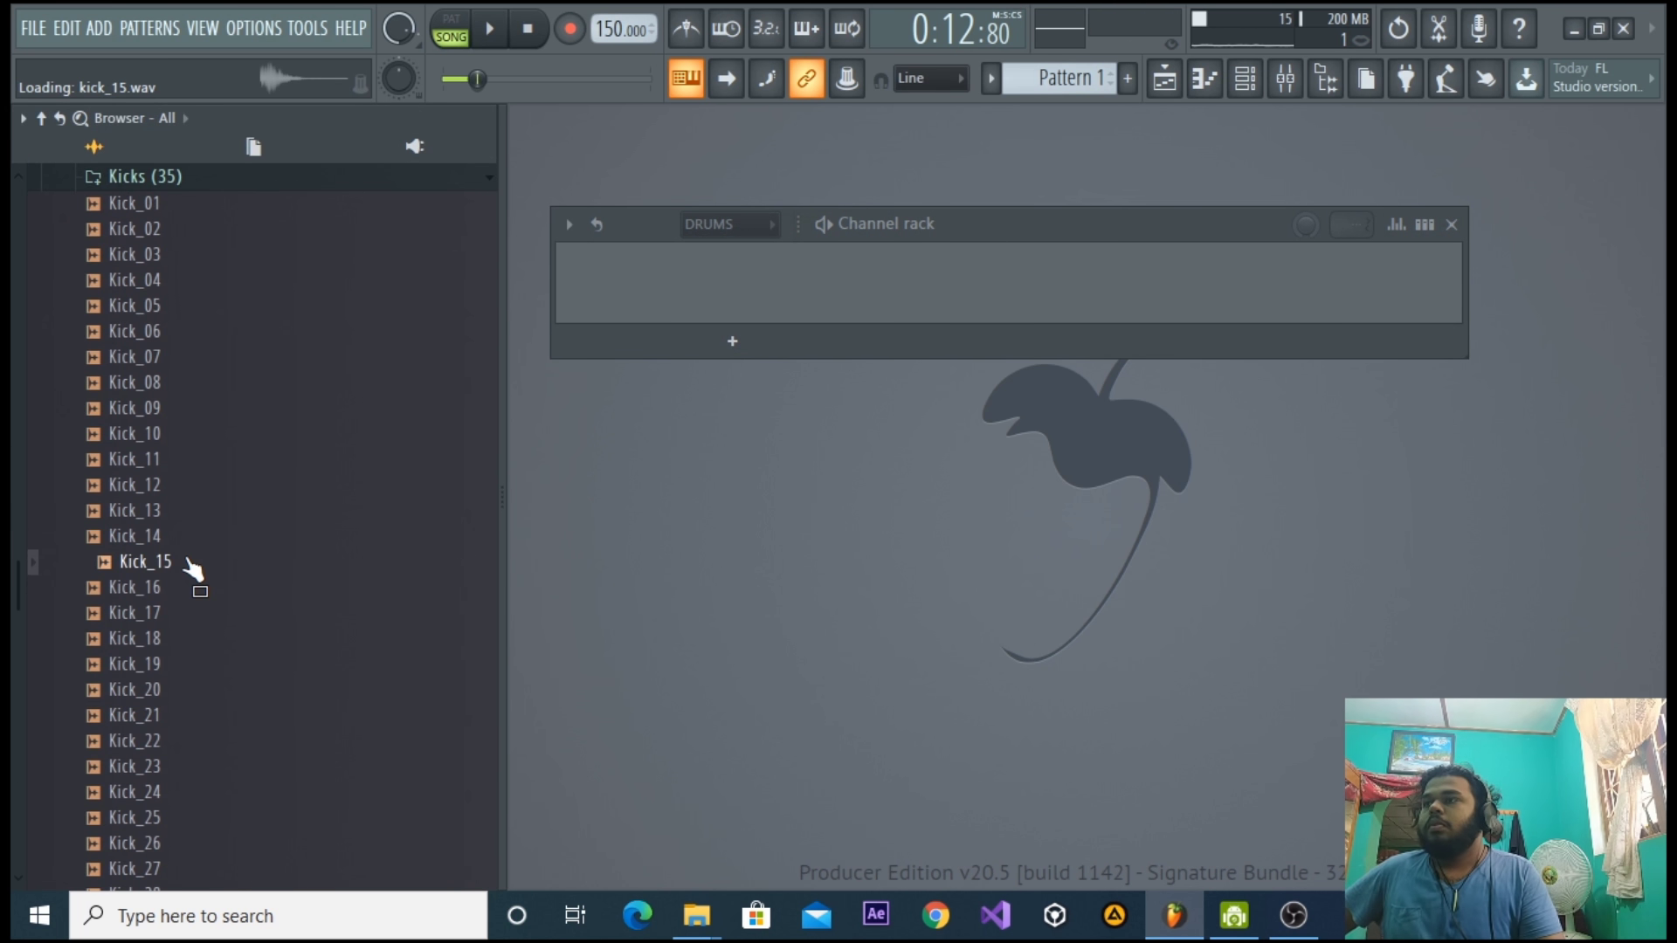
pyautogui.click(187, 535)
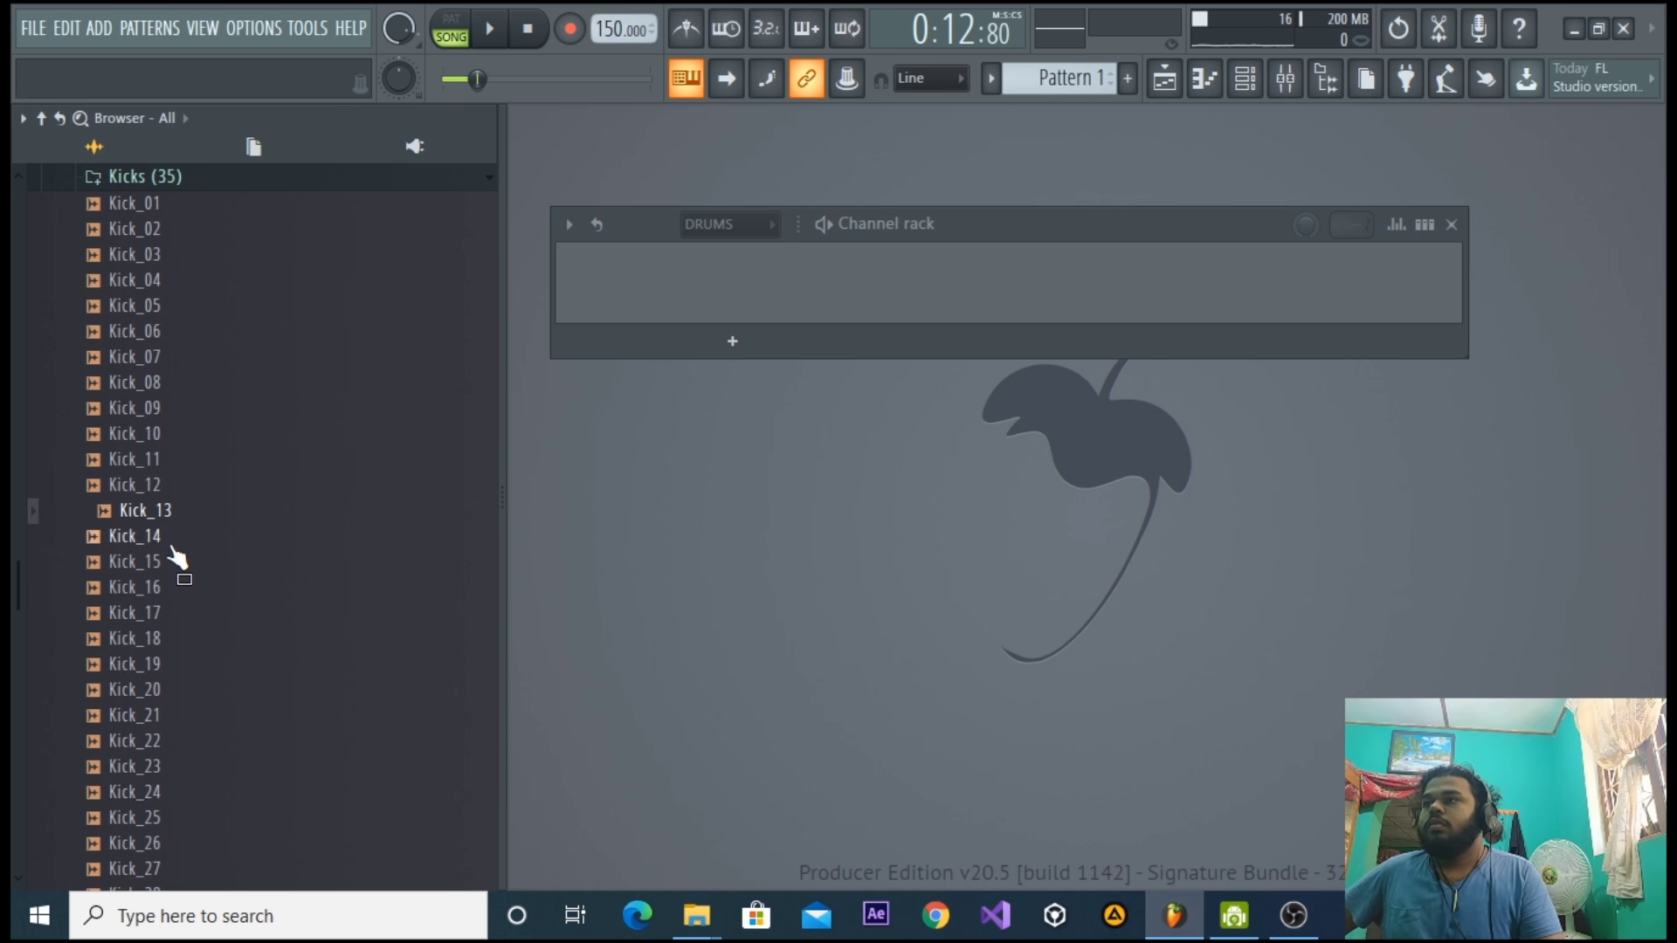
pyautogui.scroll(6, 198, 539)
pyautogui.click(232, 420)
# Preview the Ekali kicks in OWEN J'S MAIN STASH 2.0 and add Ekali Kick 3 to the DRUMS group in the channel rack.
pyautogui.scroll(-3, 232, 699)
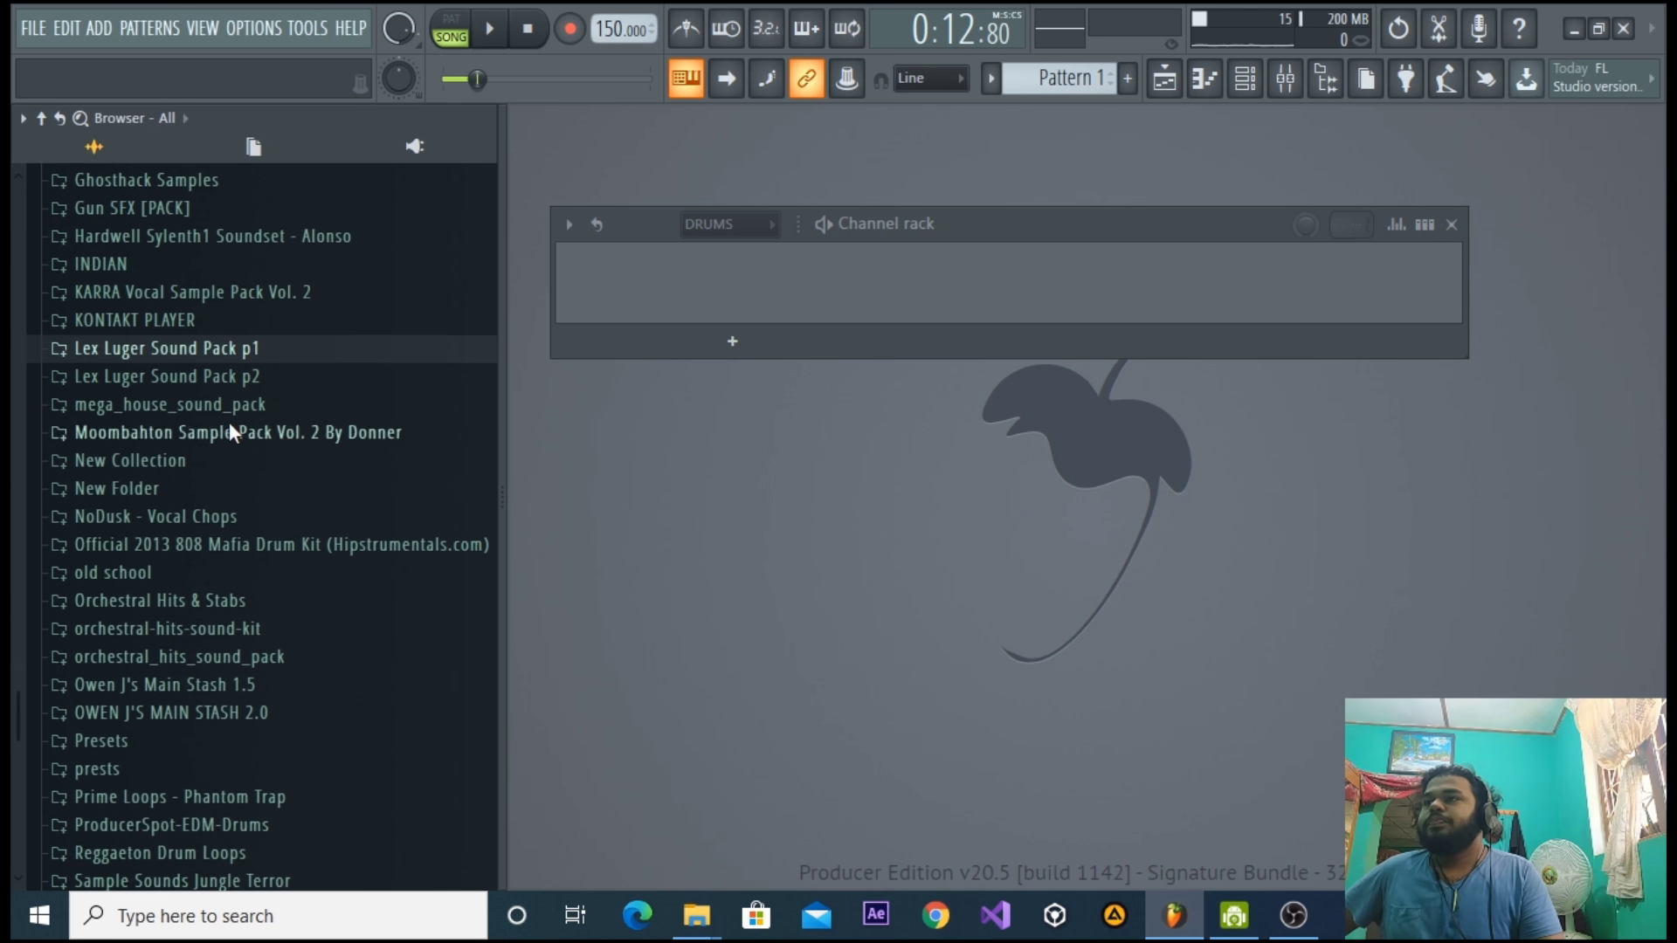
pyautogui.click(238, 616)
pyautogui.scroll(-3, 241, 633)
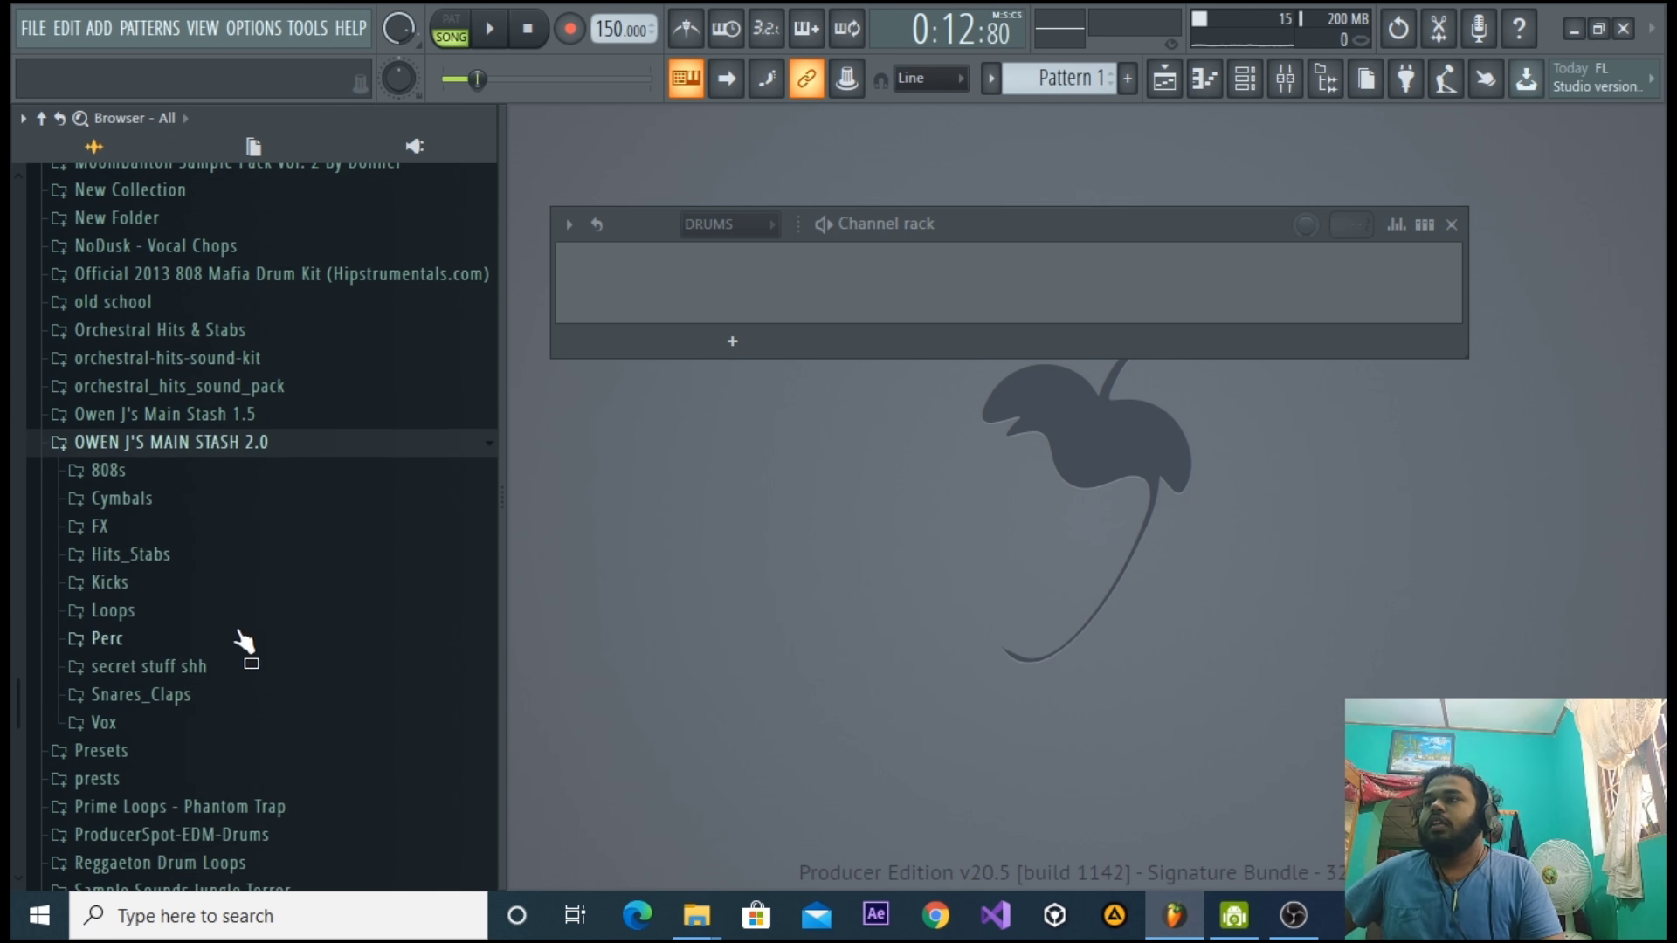
pyautogui.click(212, 587)
pyautogui.click(181, 437)
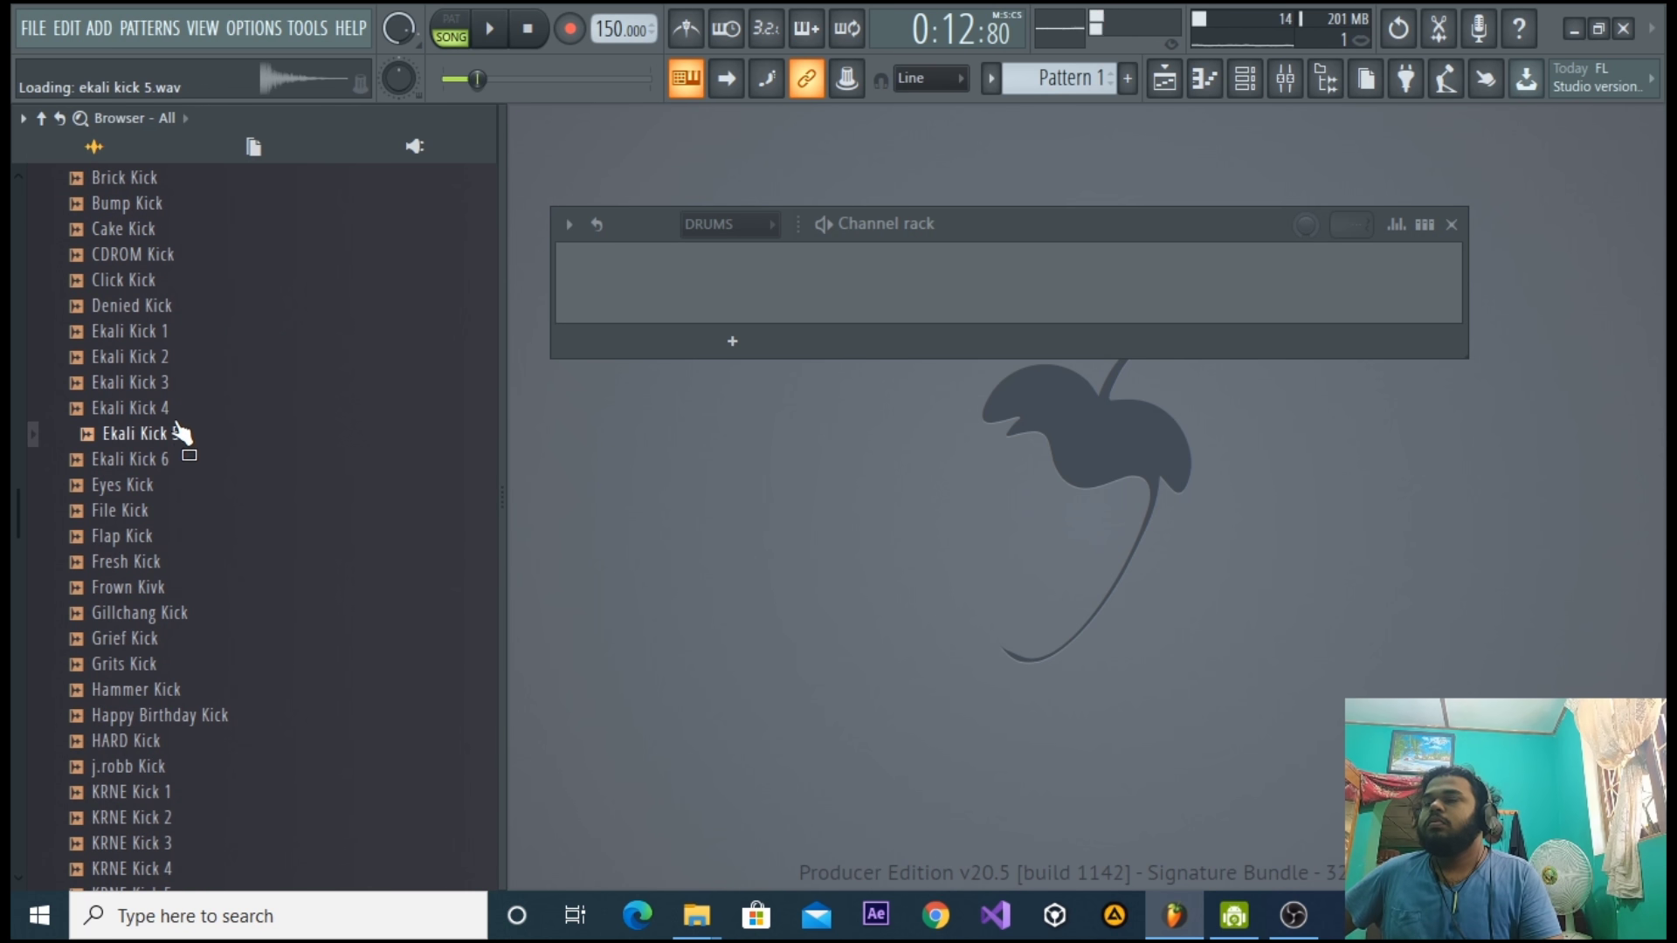
pyautogui.press('Up')
pyautogui.press('Up')
pyautogui.moveTo(172, 400); pyautogui.dragTo(760, 307)
# Route the Ekali Kick 3 channel to mixer insert 20 and close the mixer.
pyautogui.click(751, 294)
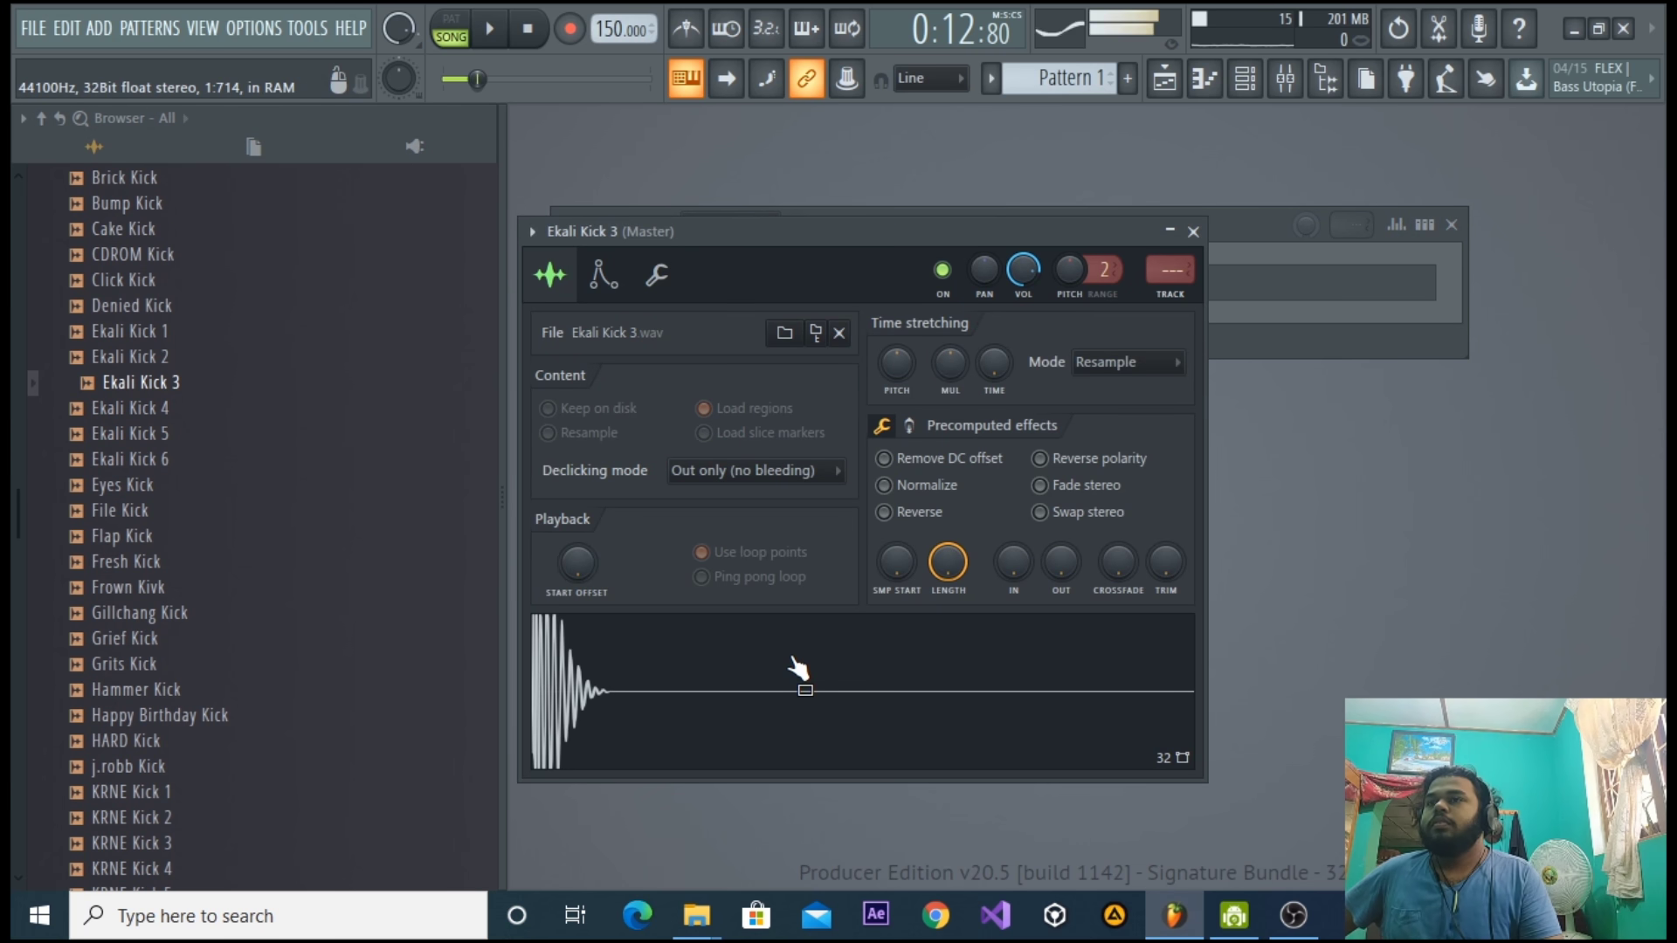
pyautogui.click(1285, 78)
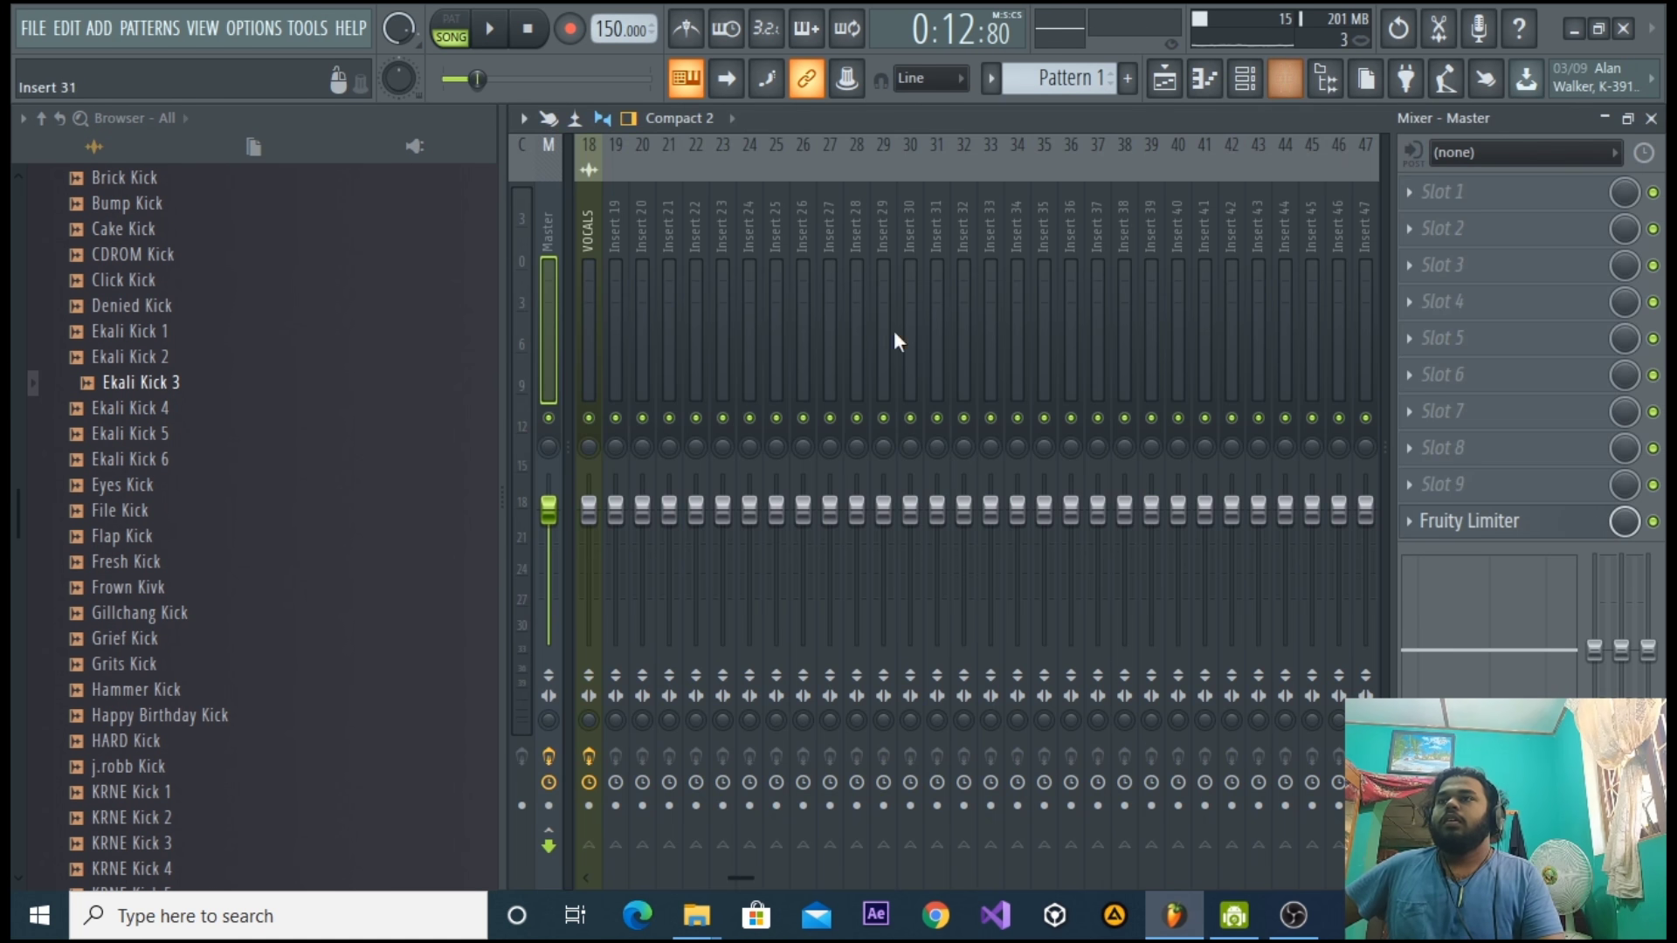
pyautogui.click(647, 302)
pyautogui.hotkey('ctrl', 'l')
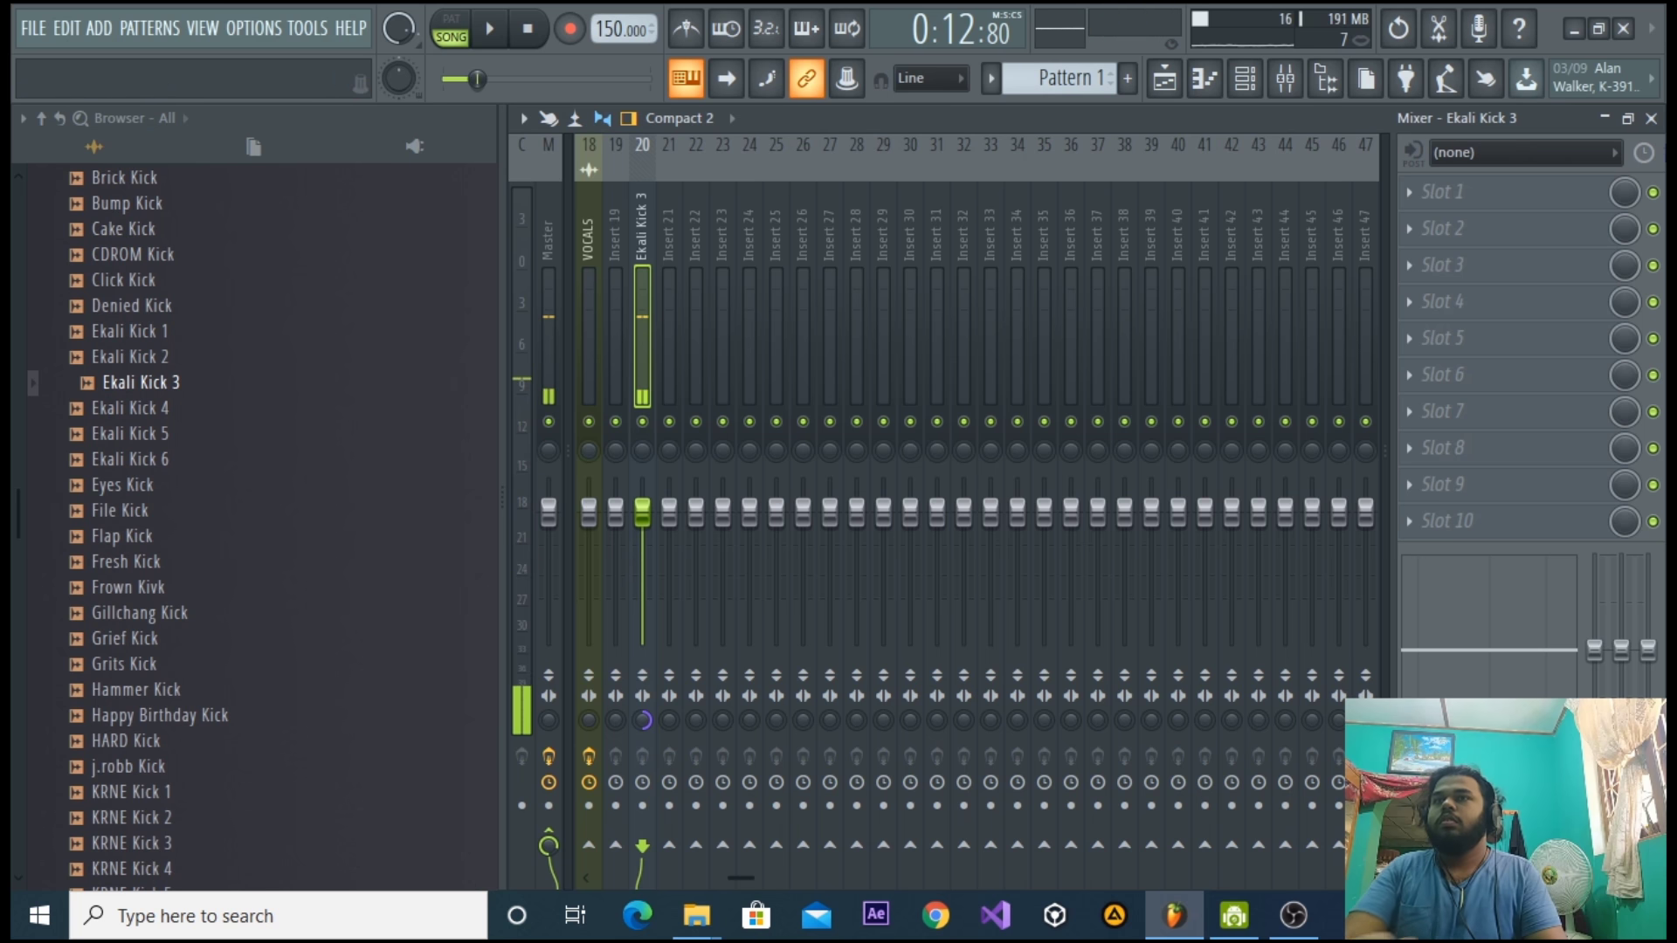
pyautogui.click(1651, 118)
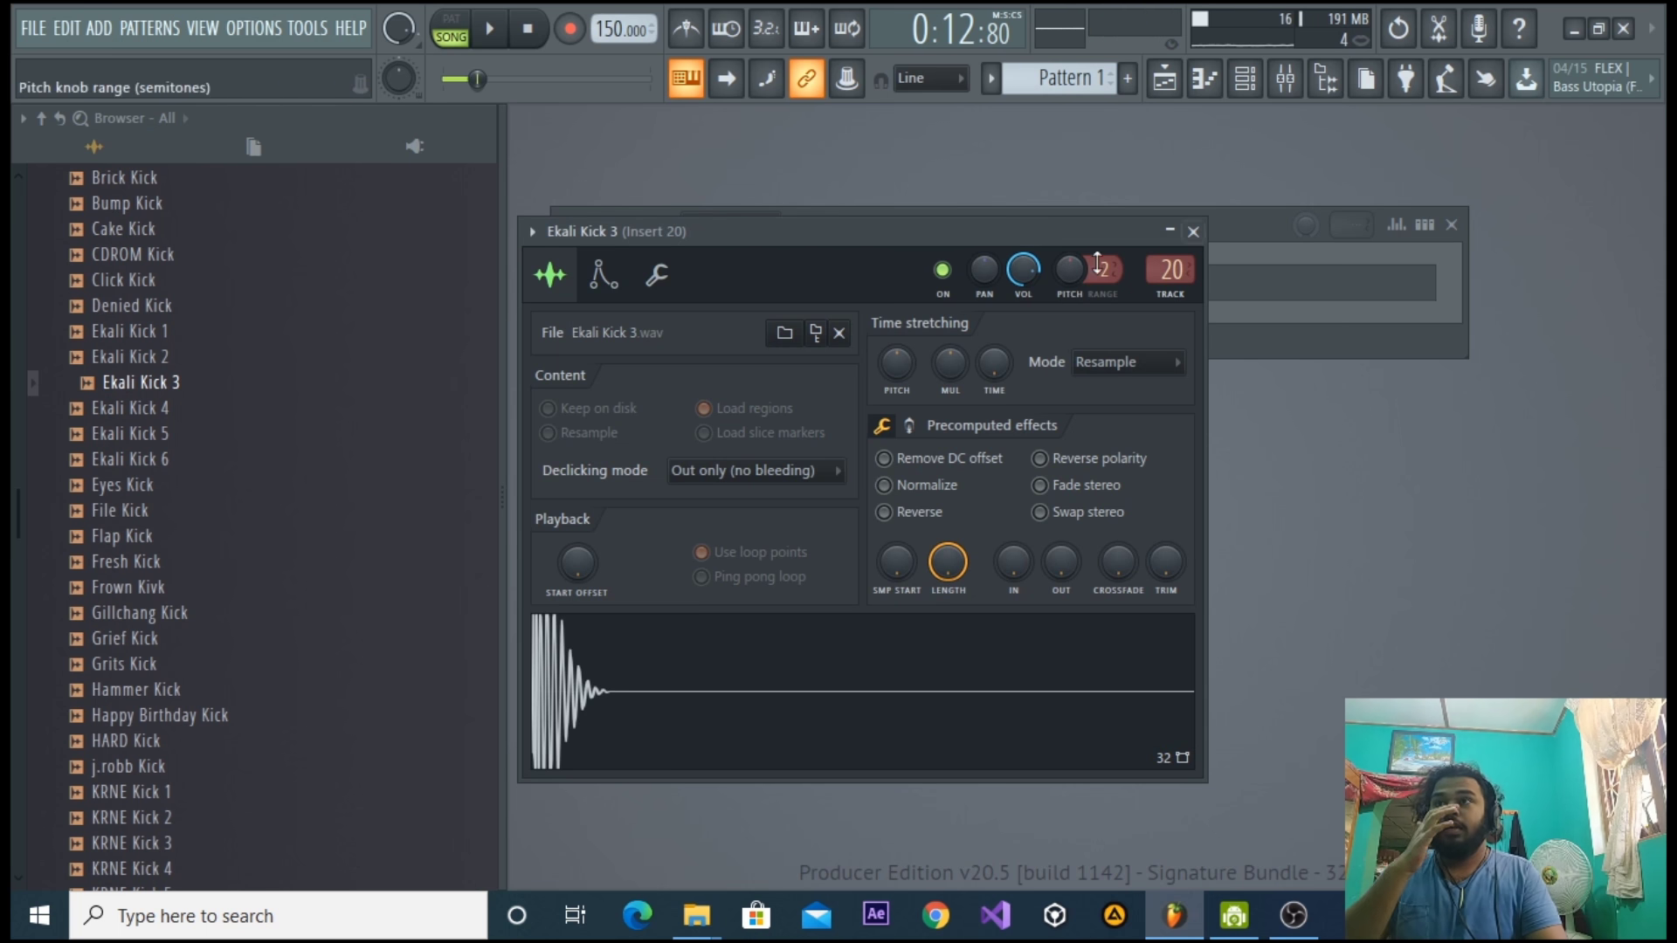
# Collapse the Kicks folder of OWEN J'S MAIN STASH 2.0 and close the Ekali Kick 3 channel settings.
pyautogui.click(1278, 230)
pyautogui.scroll(8, 210, 795)
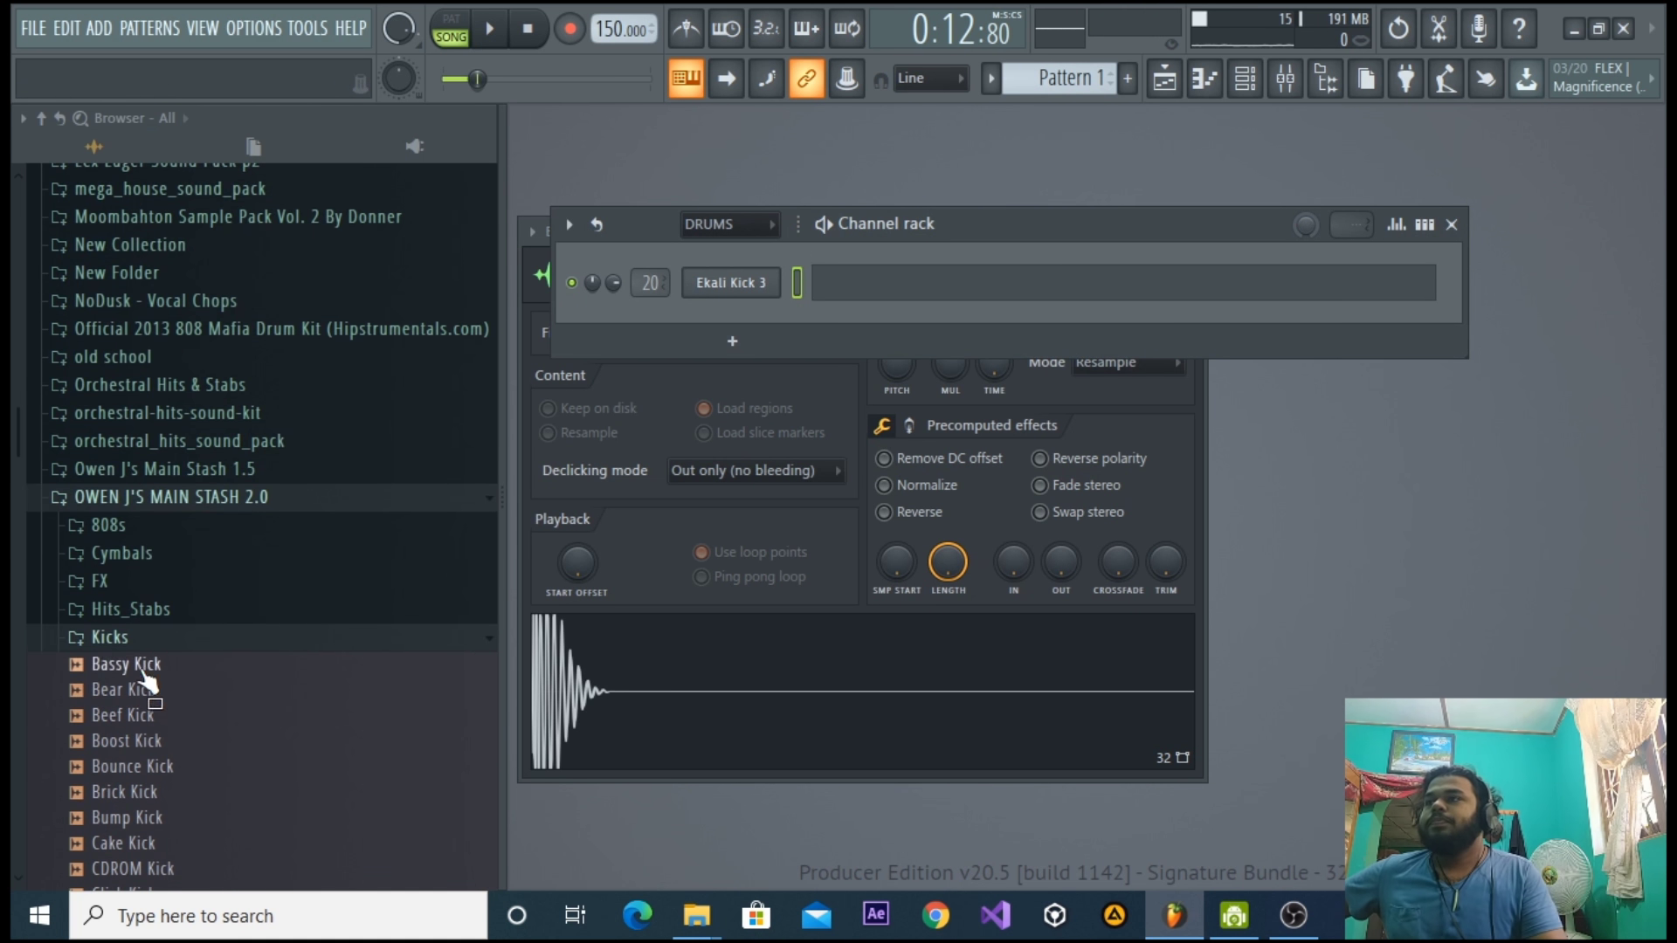
pyautogui.click(138, 646)
pyautogui.click(1178, 412)
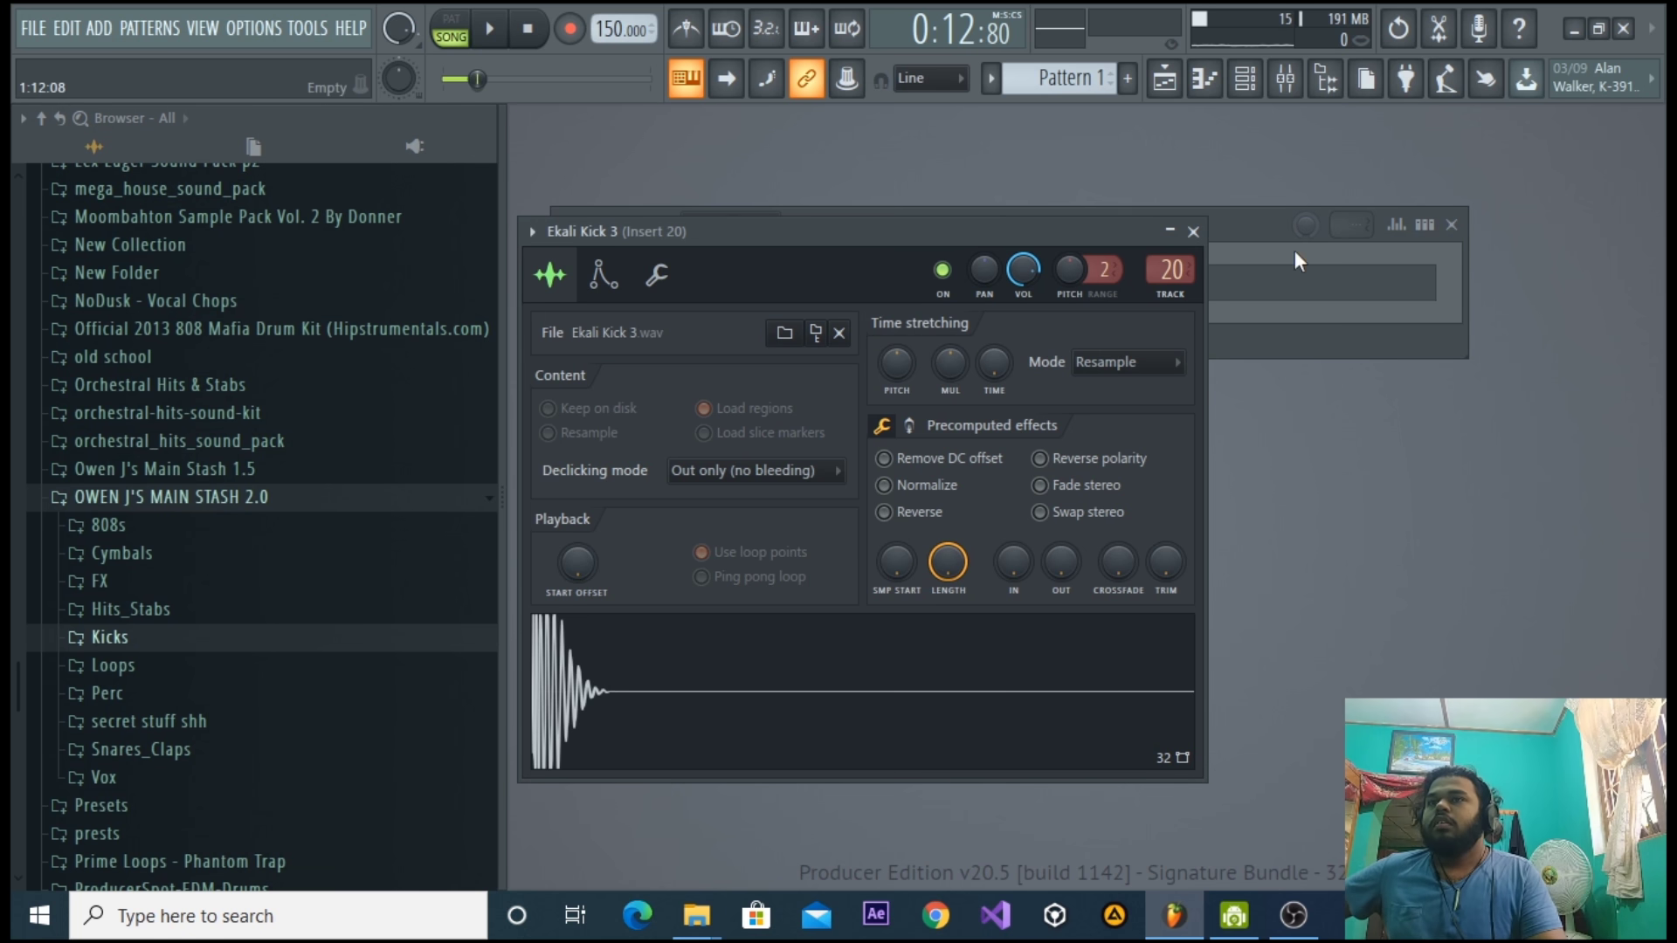
pyautogui.click(1195, 231)
# Preview Cymbal (Industrial) from the Cymbals and Crashes folder of OWEN J'S MAIN STASH 2.0.
pyautogui.click(203, 558)
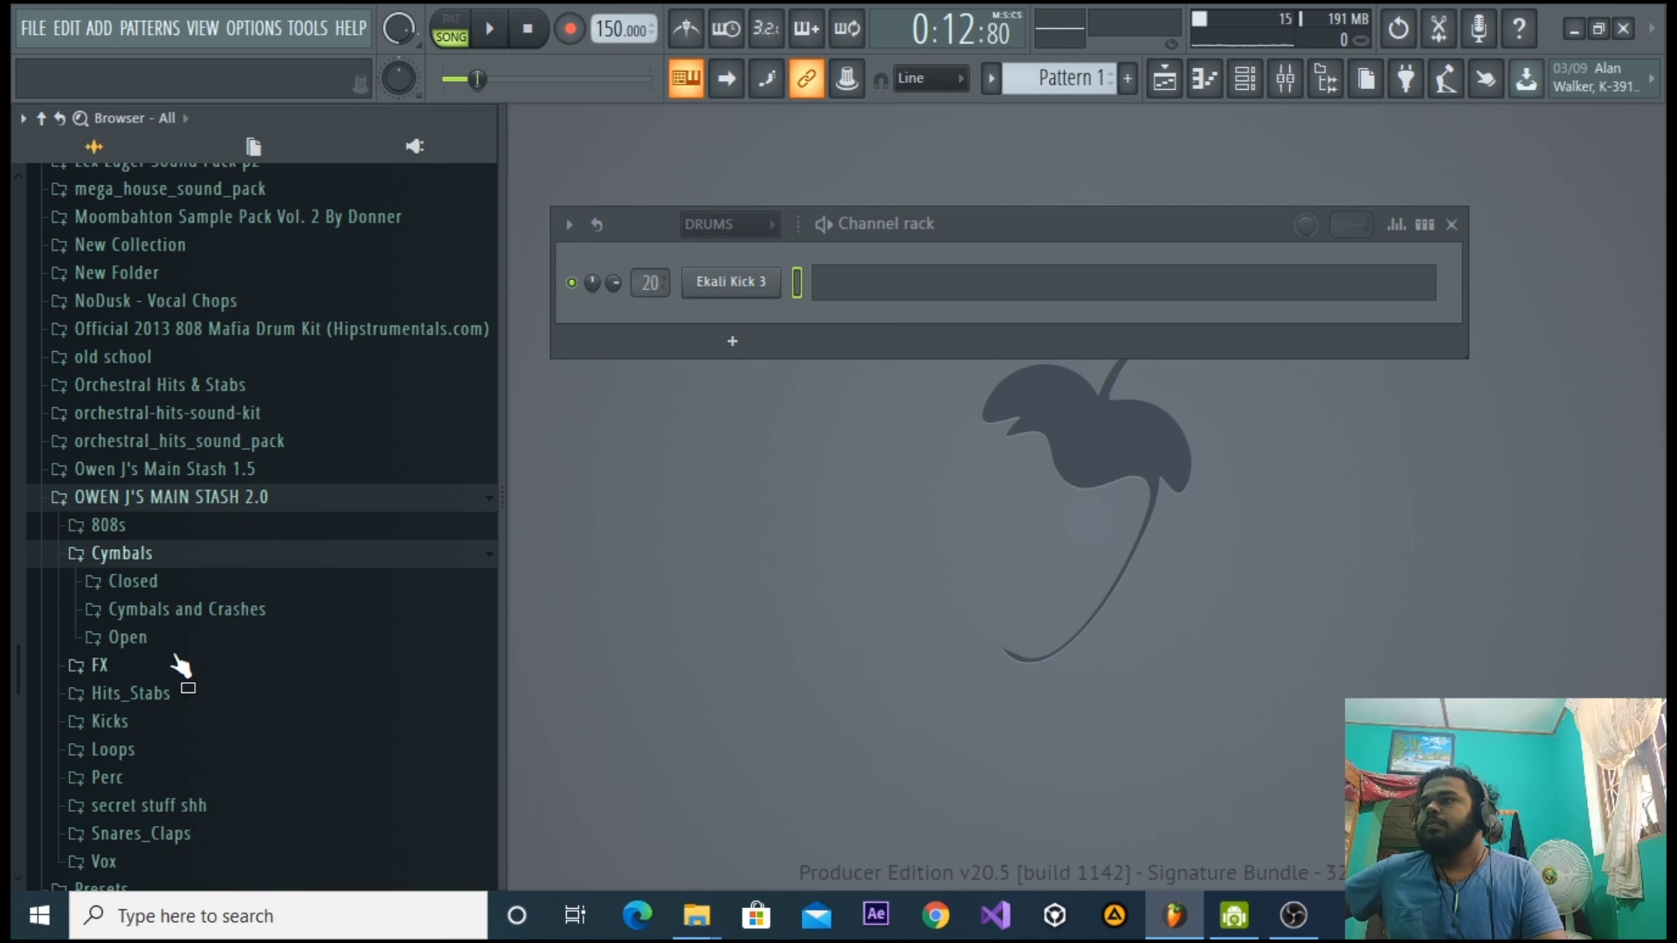
pyautogui.click(185, 610)
pyautogui.click(209, 587)
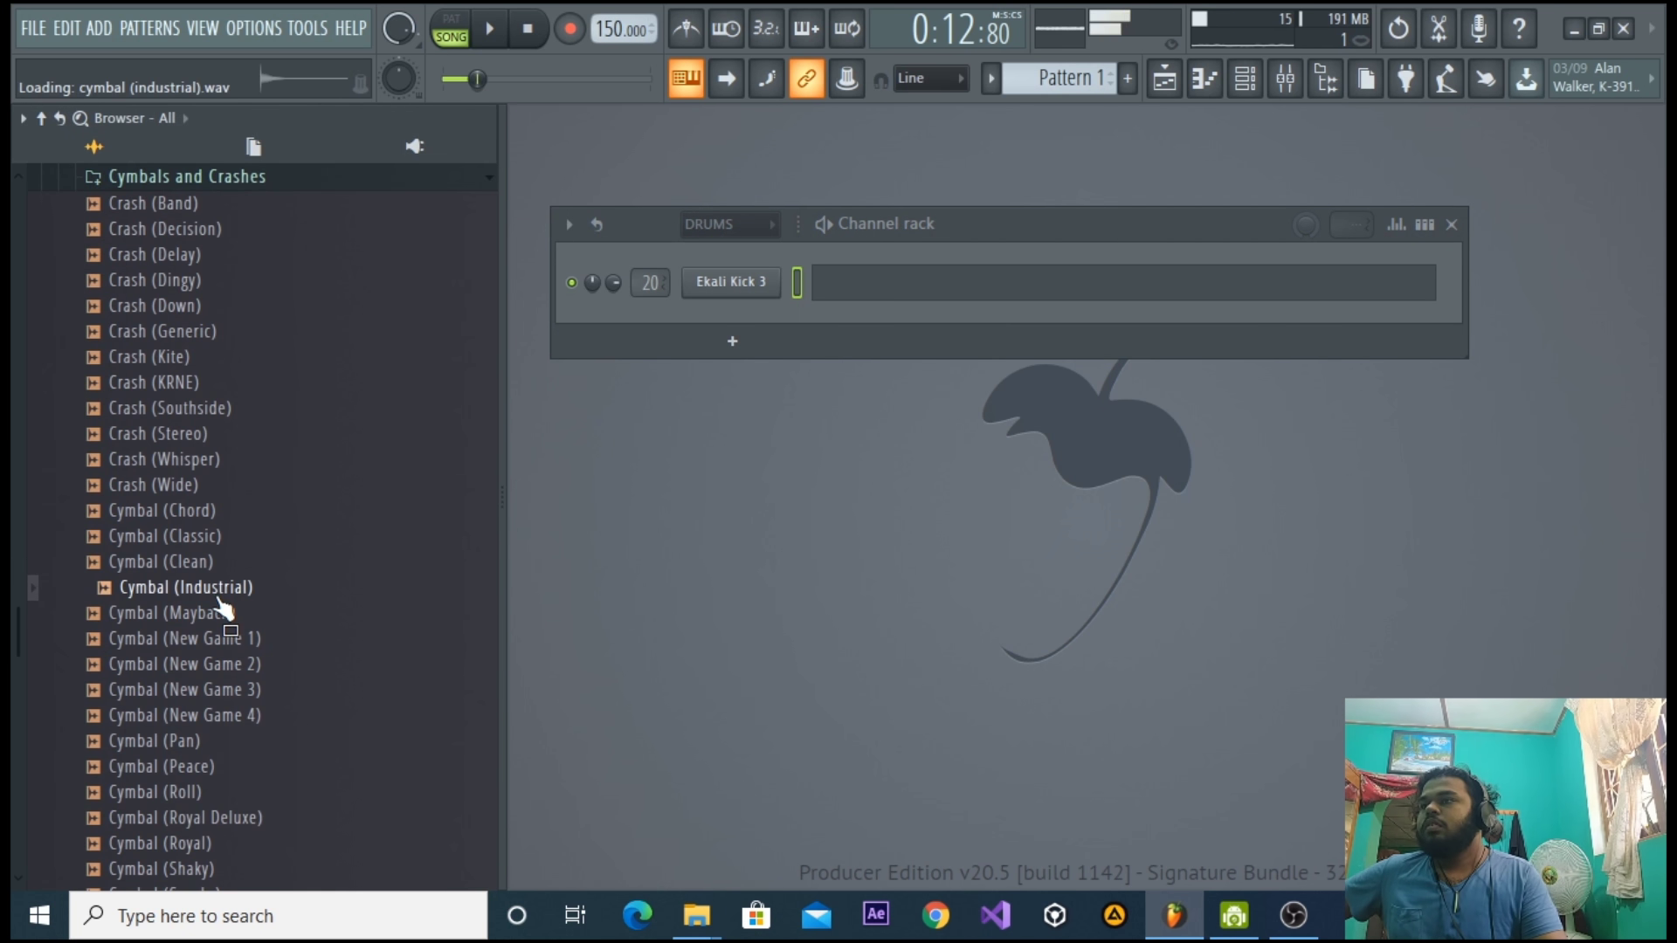
pyautogui.scroll(5, 188, 568)
# Preview closed hats such as Fatty Hat, Hard Metal Hat, Low Hat and Live Hat 2, and add Phase Hat to the DRUMS group.
pyautogui.click(167, 613)
pyautogui.click(172, 640)
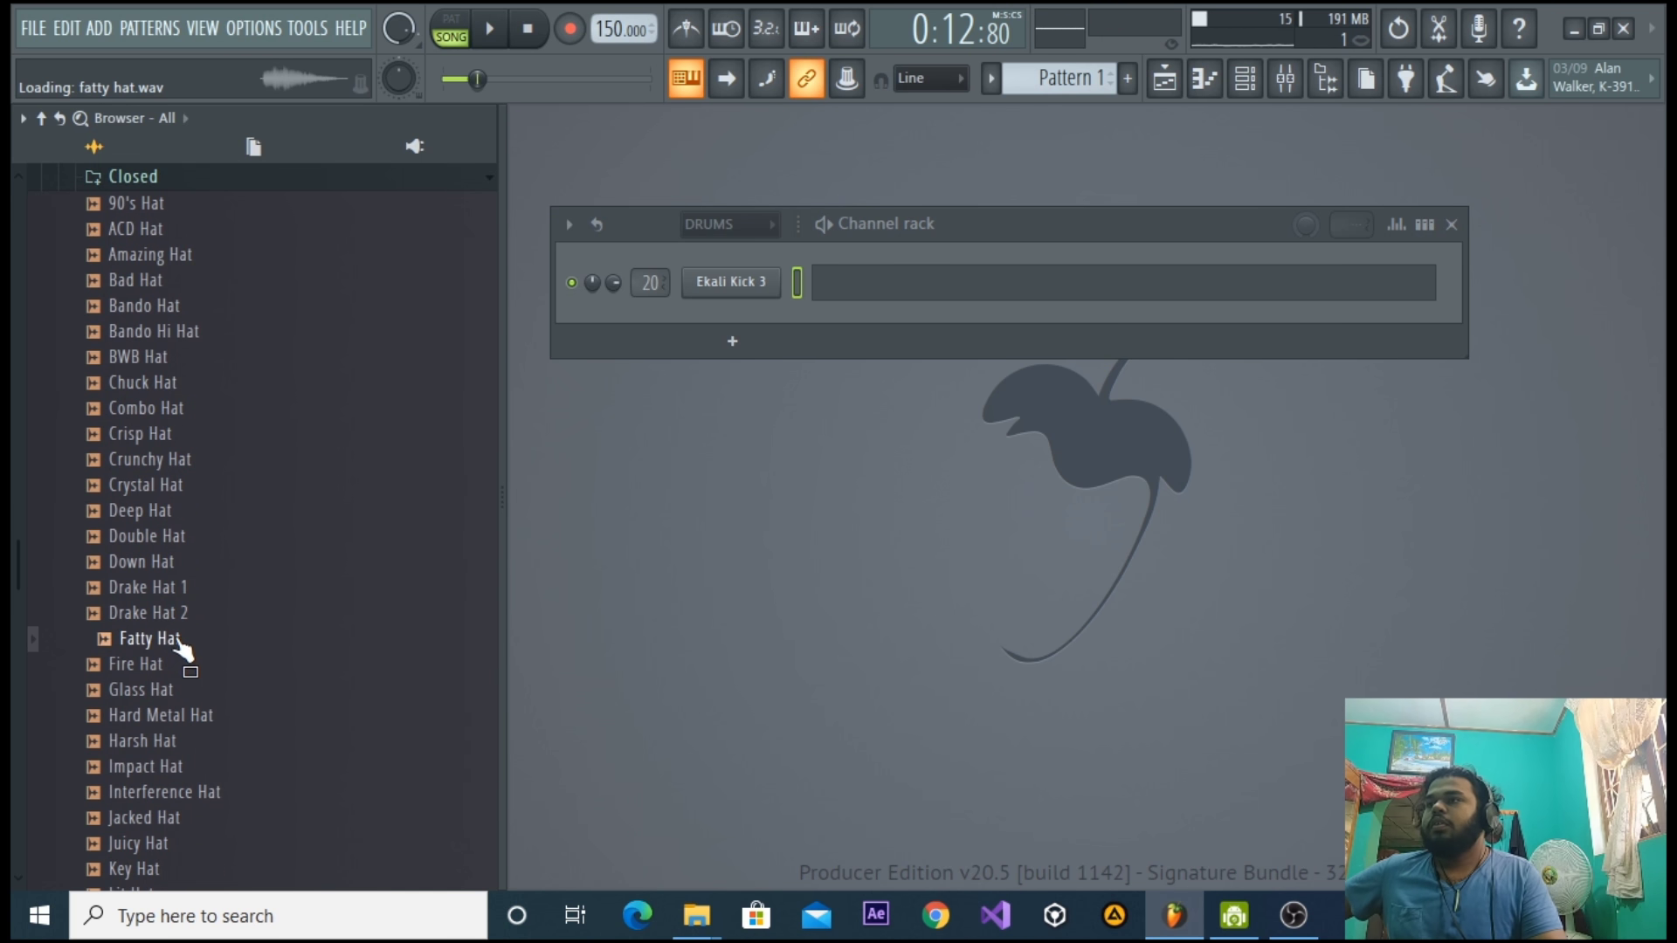
pyautogui.click(184, 714)
pyautogui.scroll(-4, 185, 725)
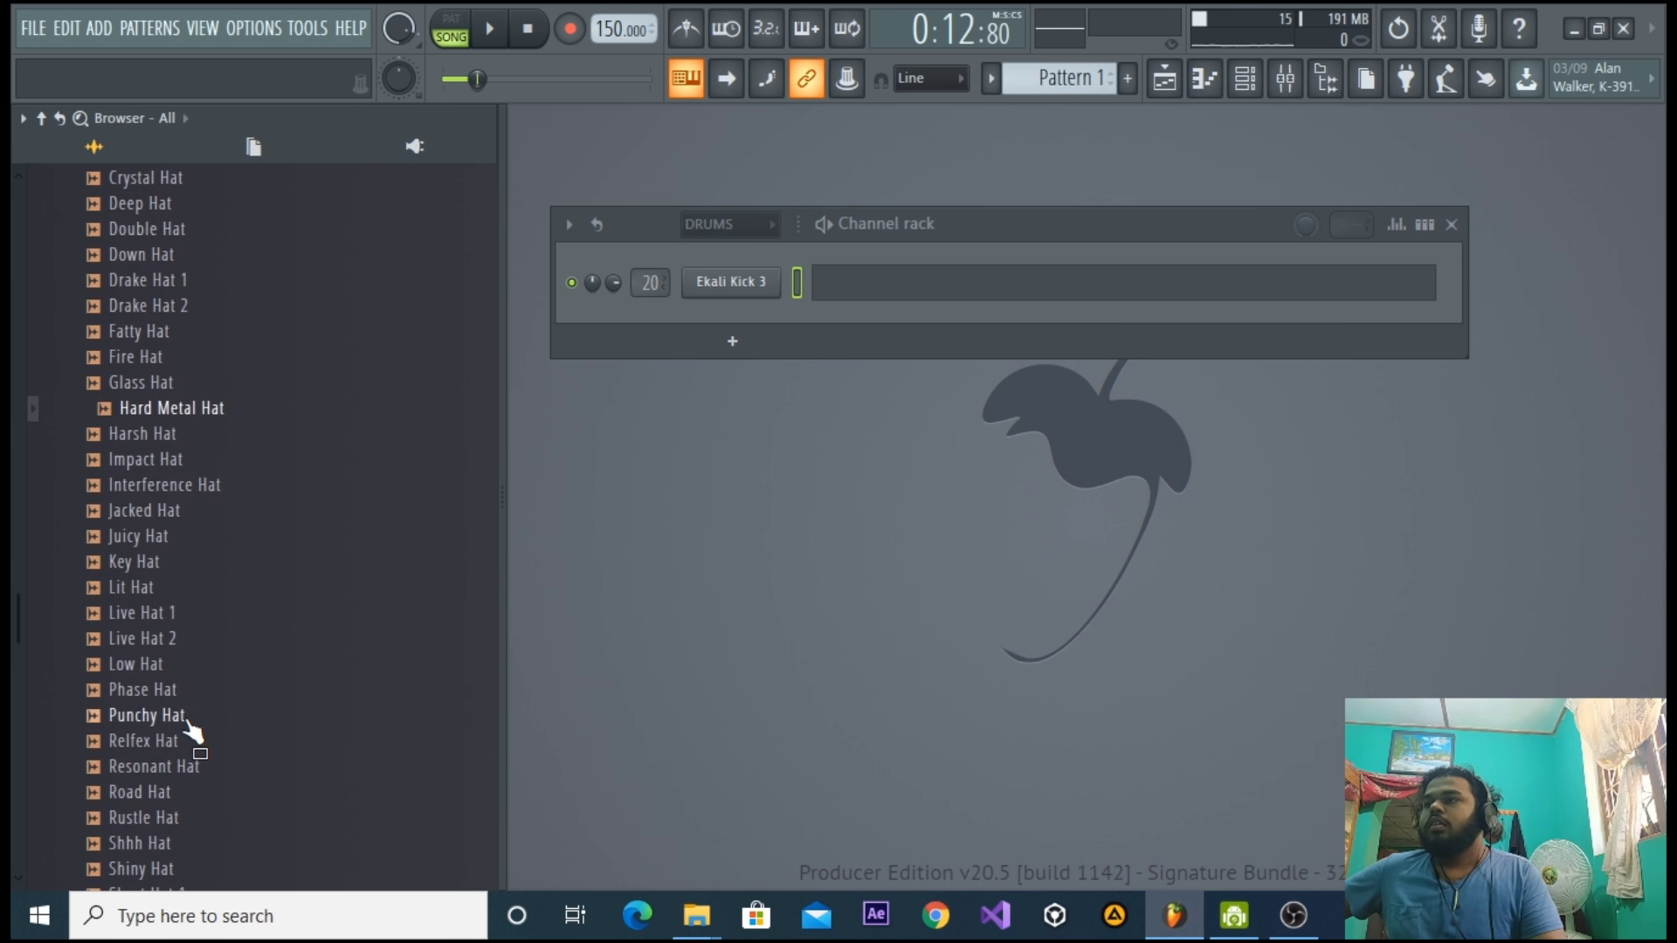
pyautogui.click(159, 664)
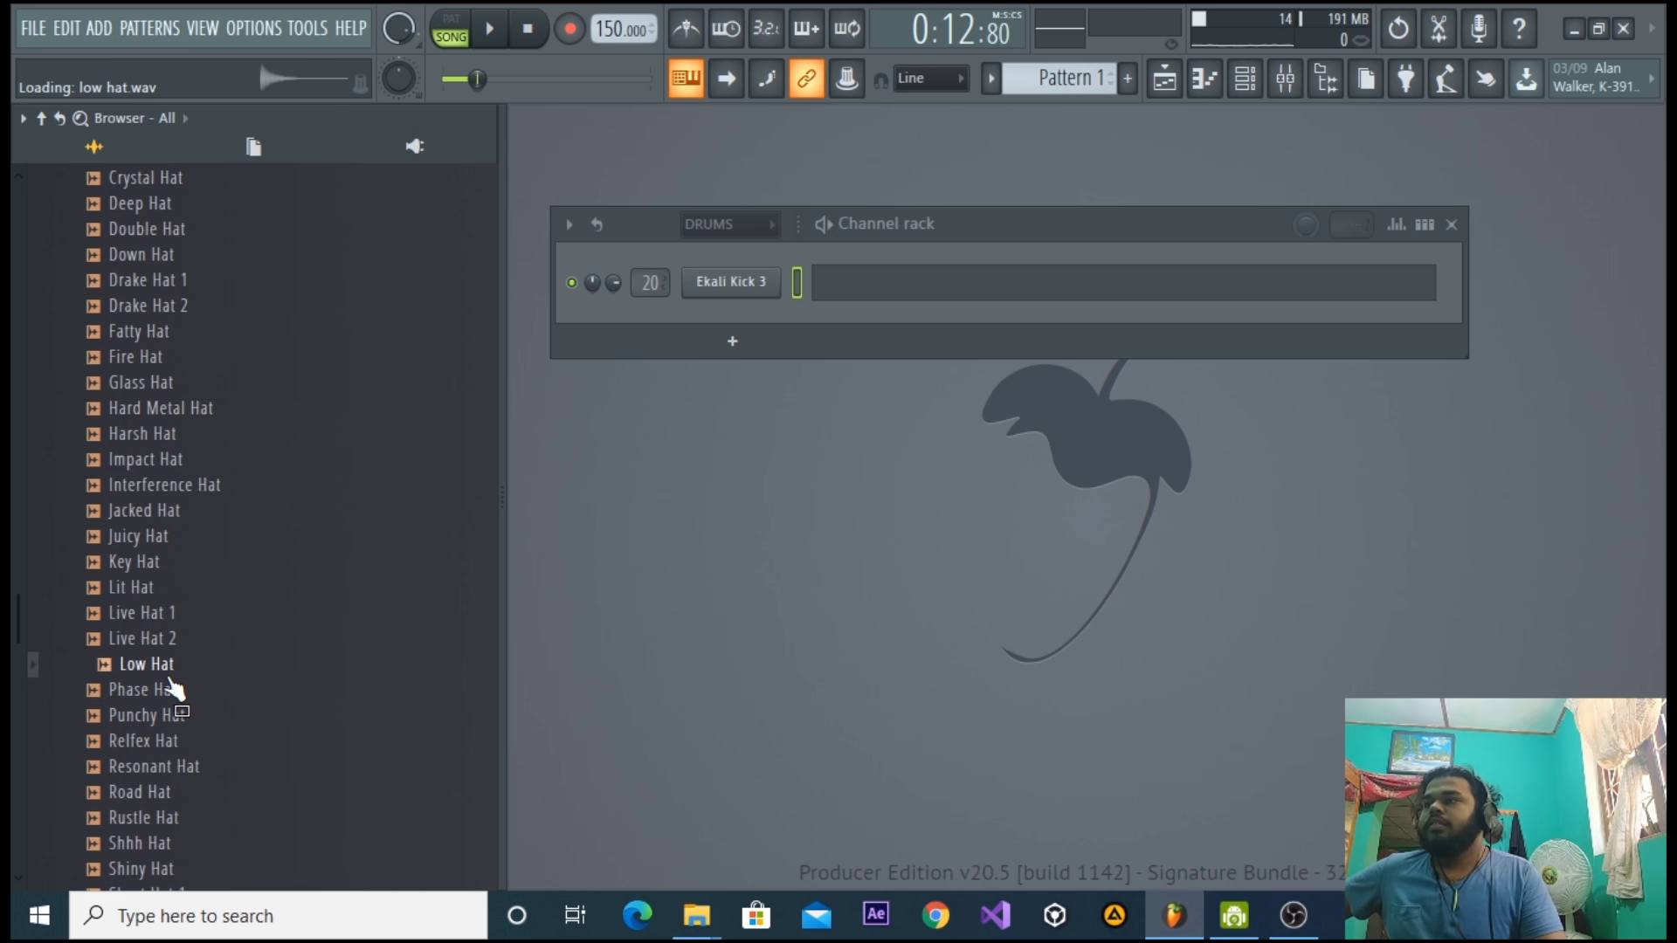
pyautogui.click(170, 639)
pyautogui.click(160, 667)
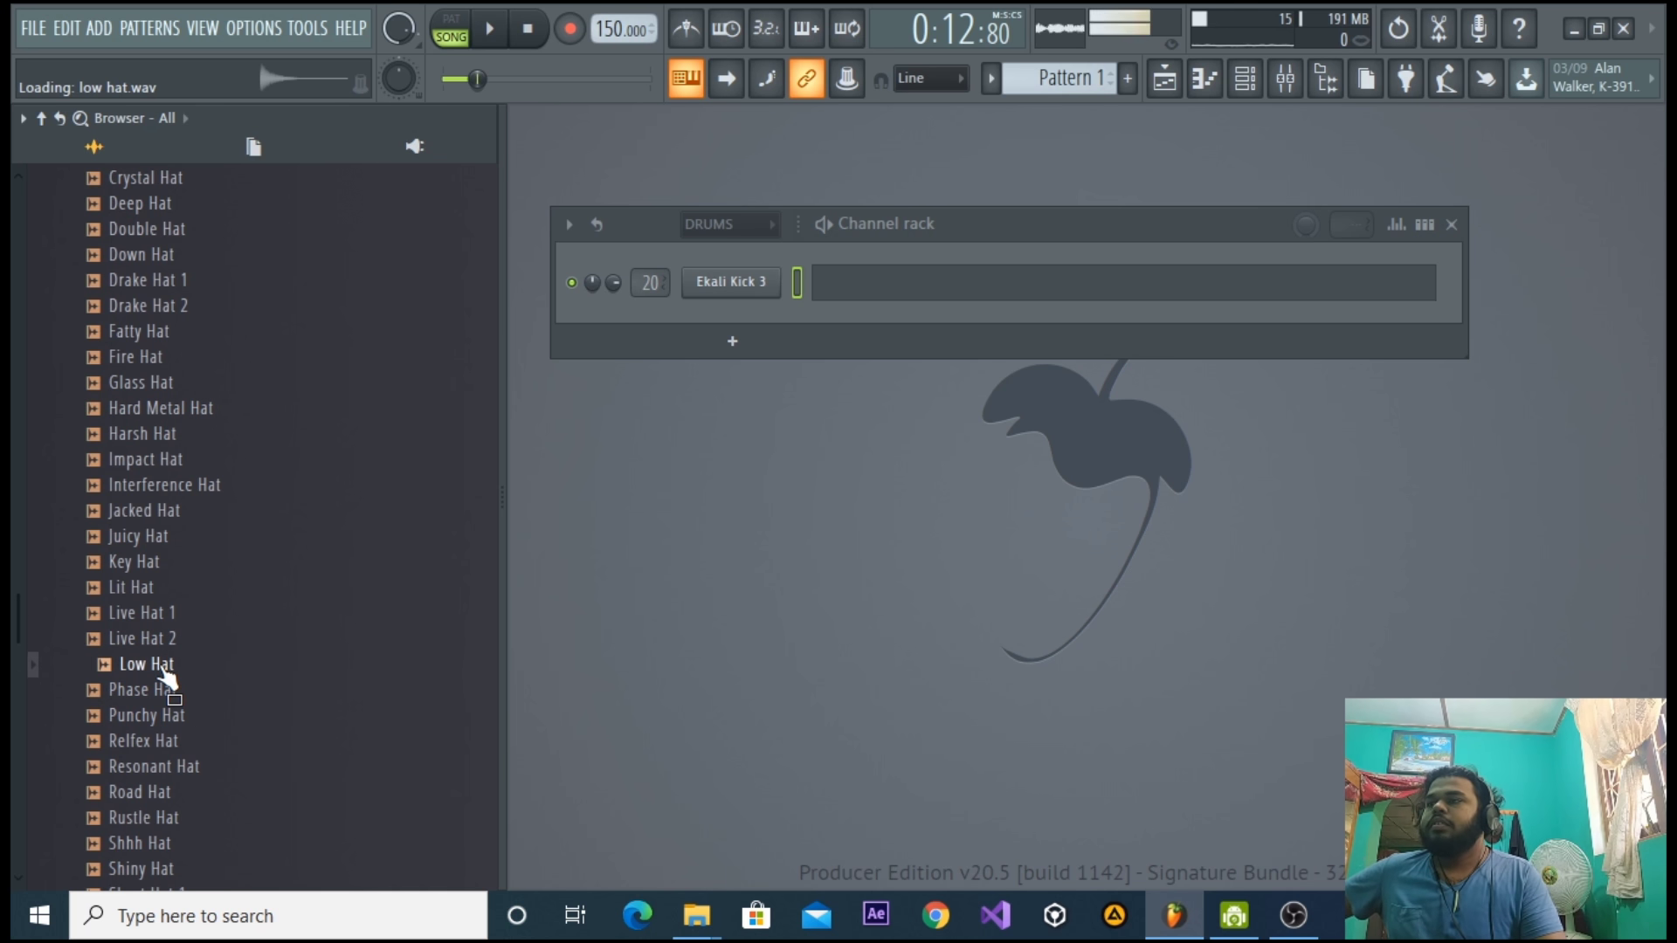
pyautogui.click(167, 644)
pyautogui.click(167, 620)
pyautogui.click(166, 694)
pyautogui.moveTo(166, 699); pyautogui.dragTo(741, 320)
# Route the Phase Hat channel to mixer insert 21 and close the mixer.
pyautogui.click(1285, 80)
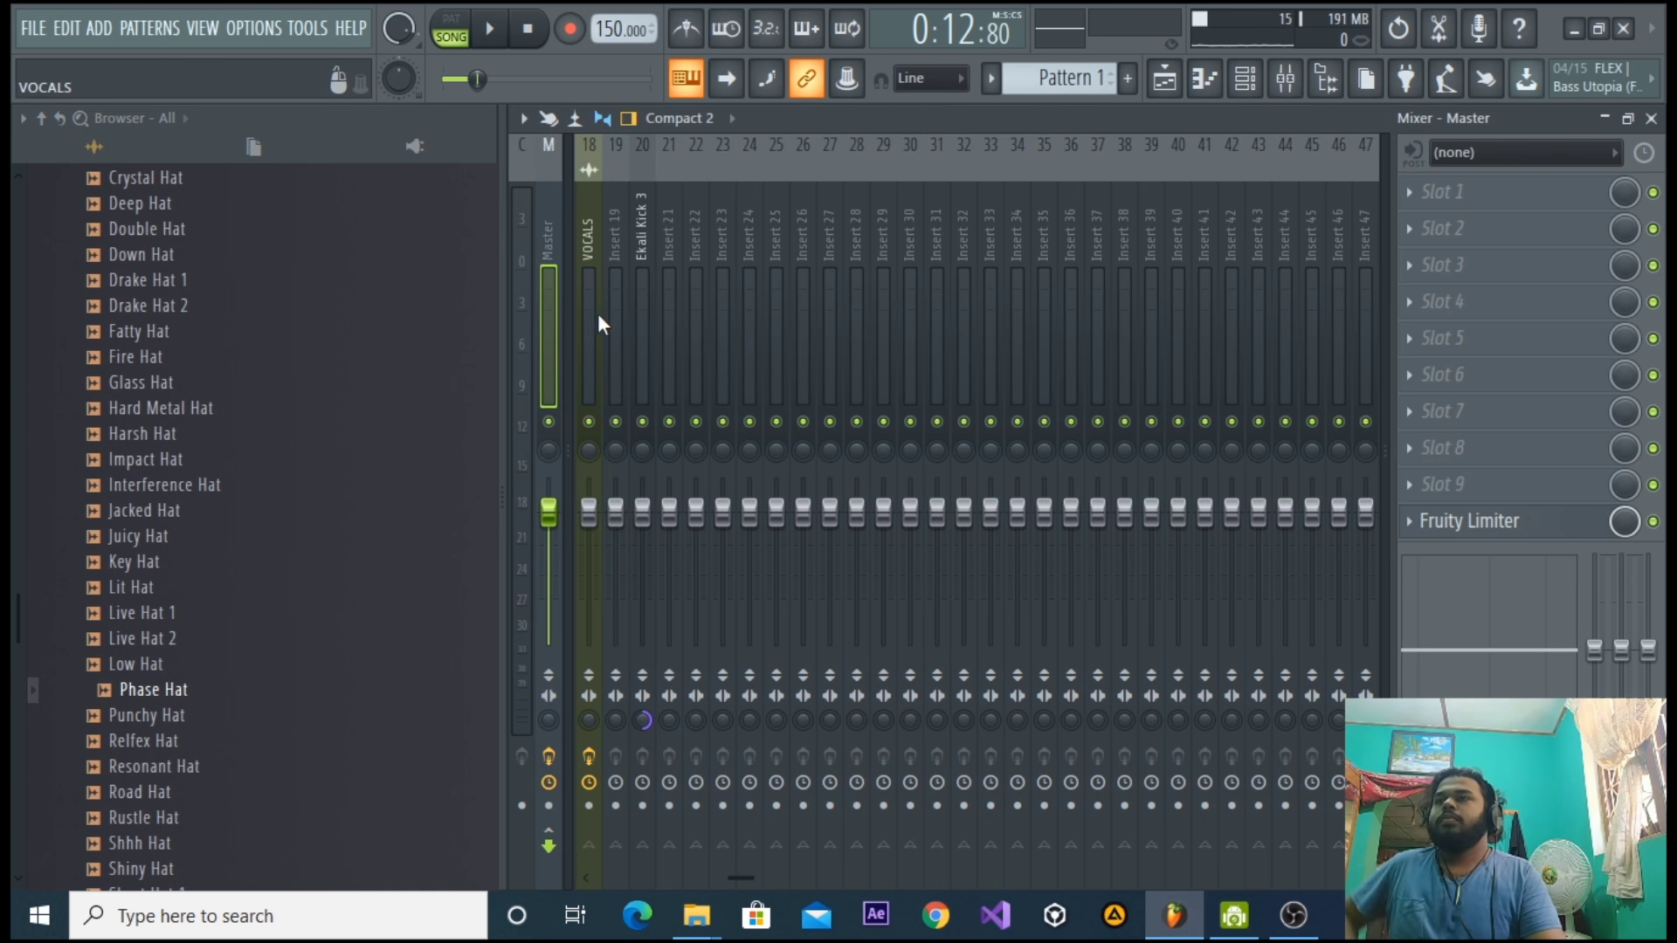
pyautogui.click(677, 271)
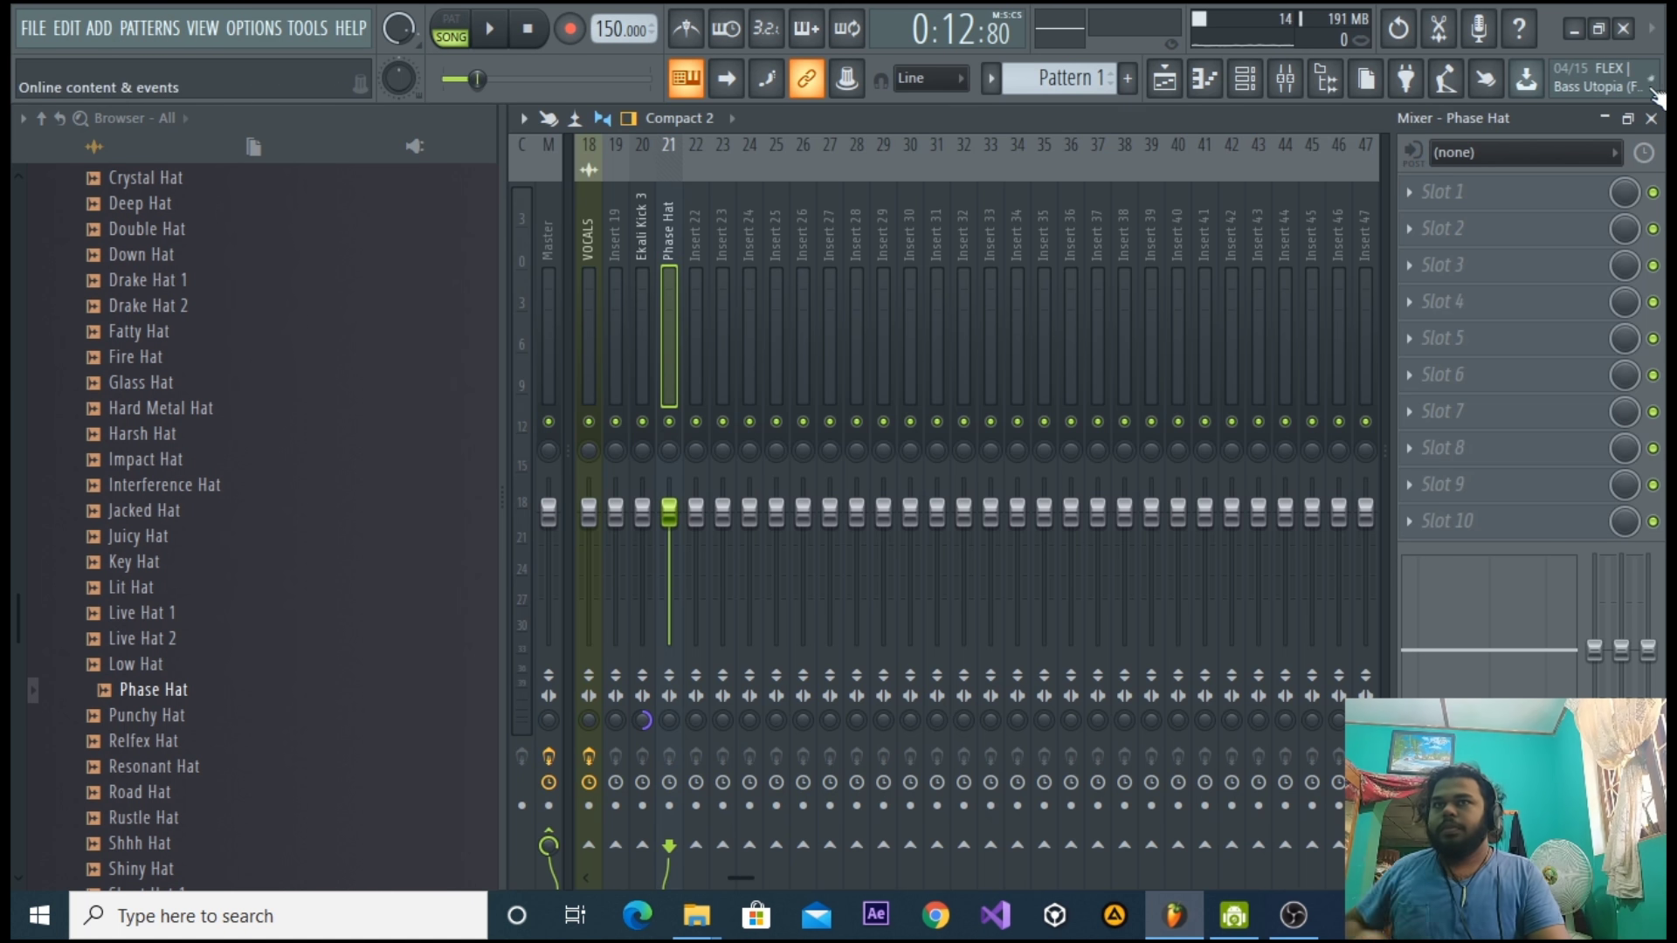
pyautogui.click(1650, 119)
# Close the Phase Hat channel settings and collapse the Cymbals and OWEN J'S MAIN STASH 2.0 folders.
pyautogui.scroll(7, 375, 476)
pyautogui.click(349, 455)
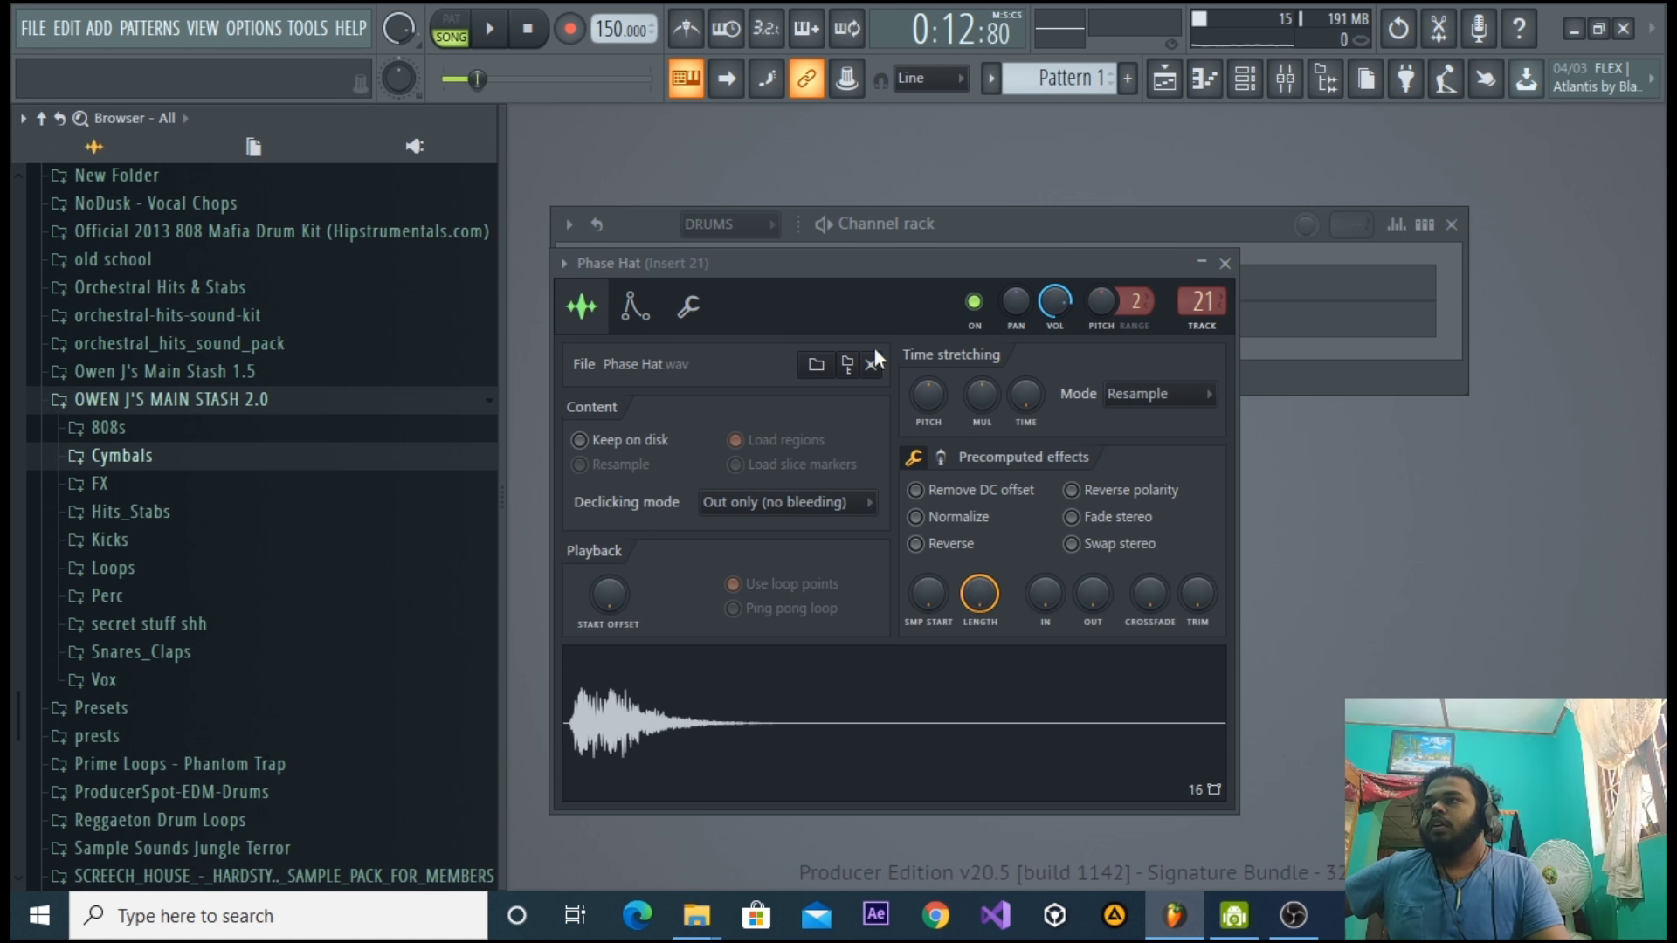
pyautogui.click(1225, 263)
pyautogui.click(266, 407)
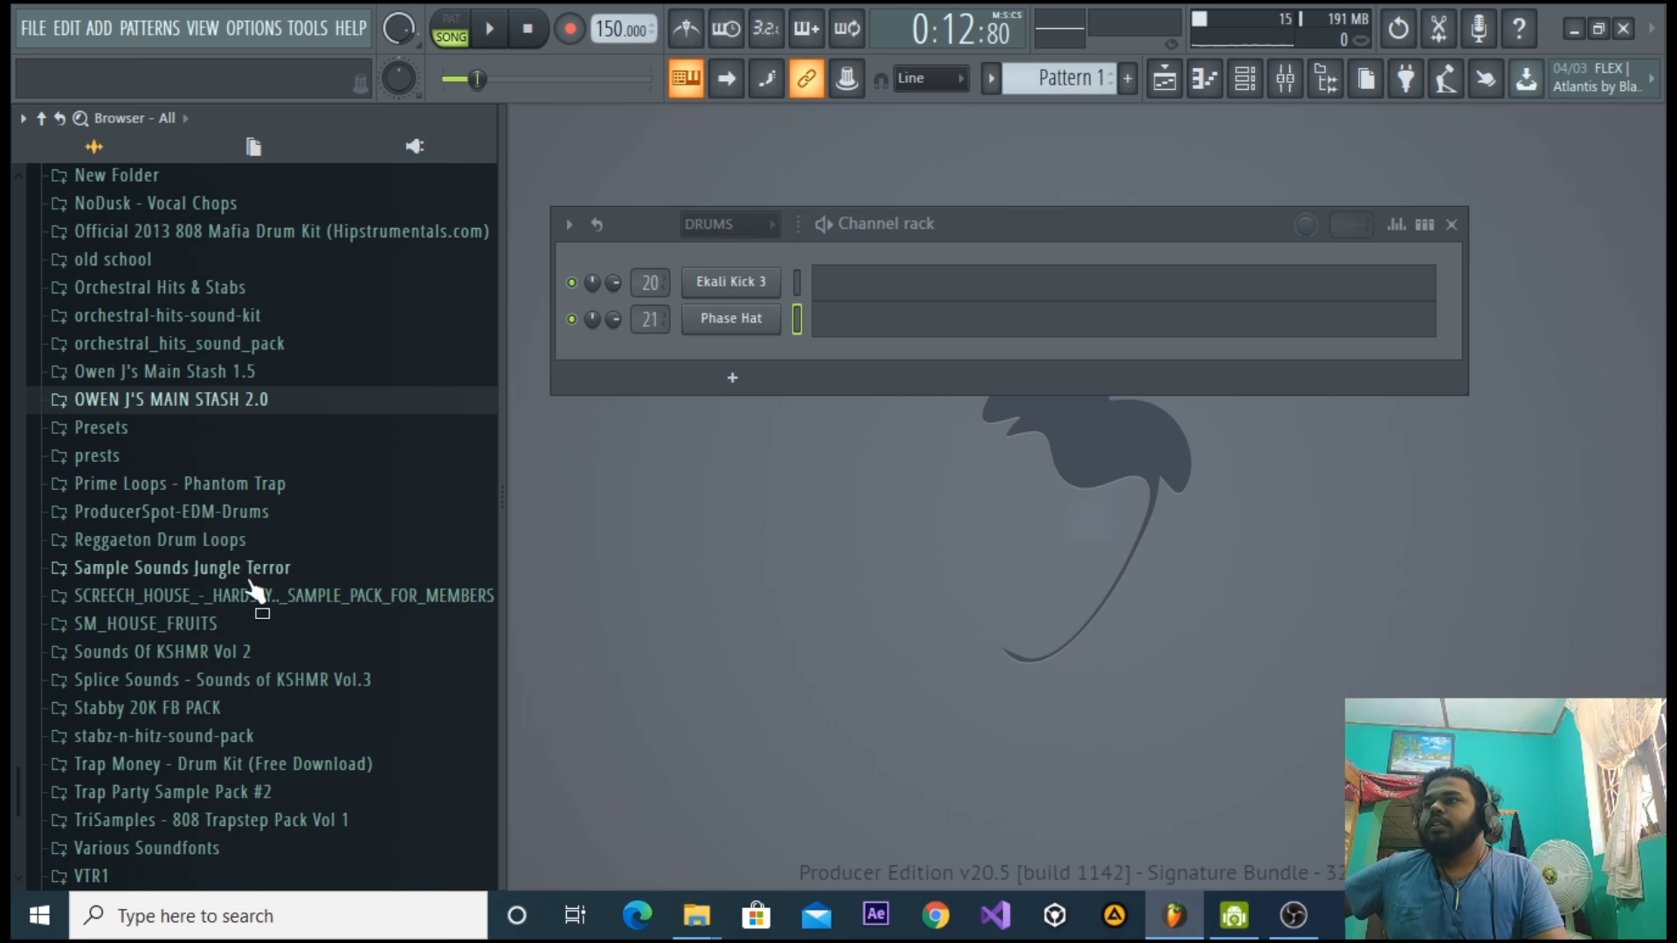
# Add Snare_04 from the Claps & Snares folder of Lex Luger Sound Pack p1 to the DRUMS group.
pyautogui.scroll(-3, 254, 591)
pyautogui.scroll(12, 250, 597)
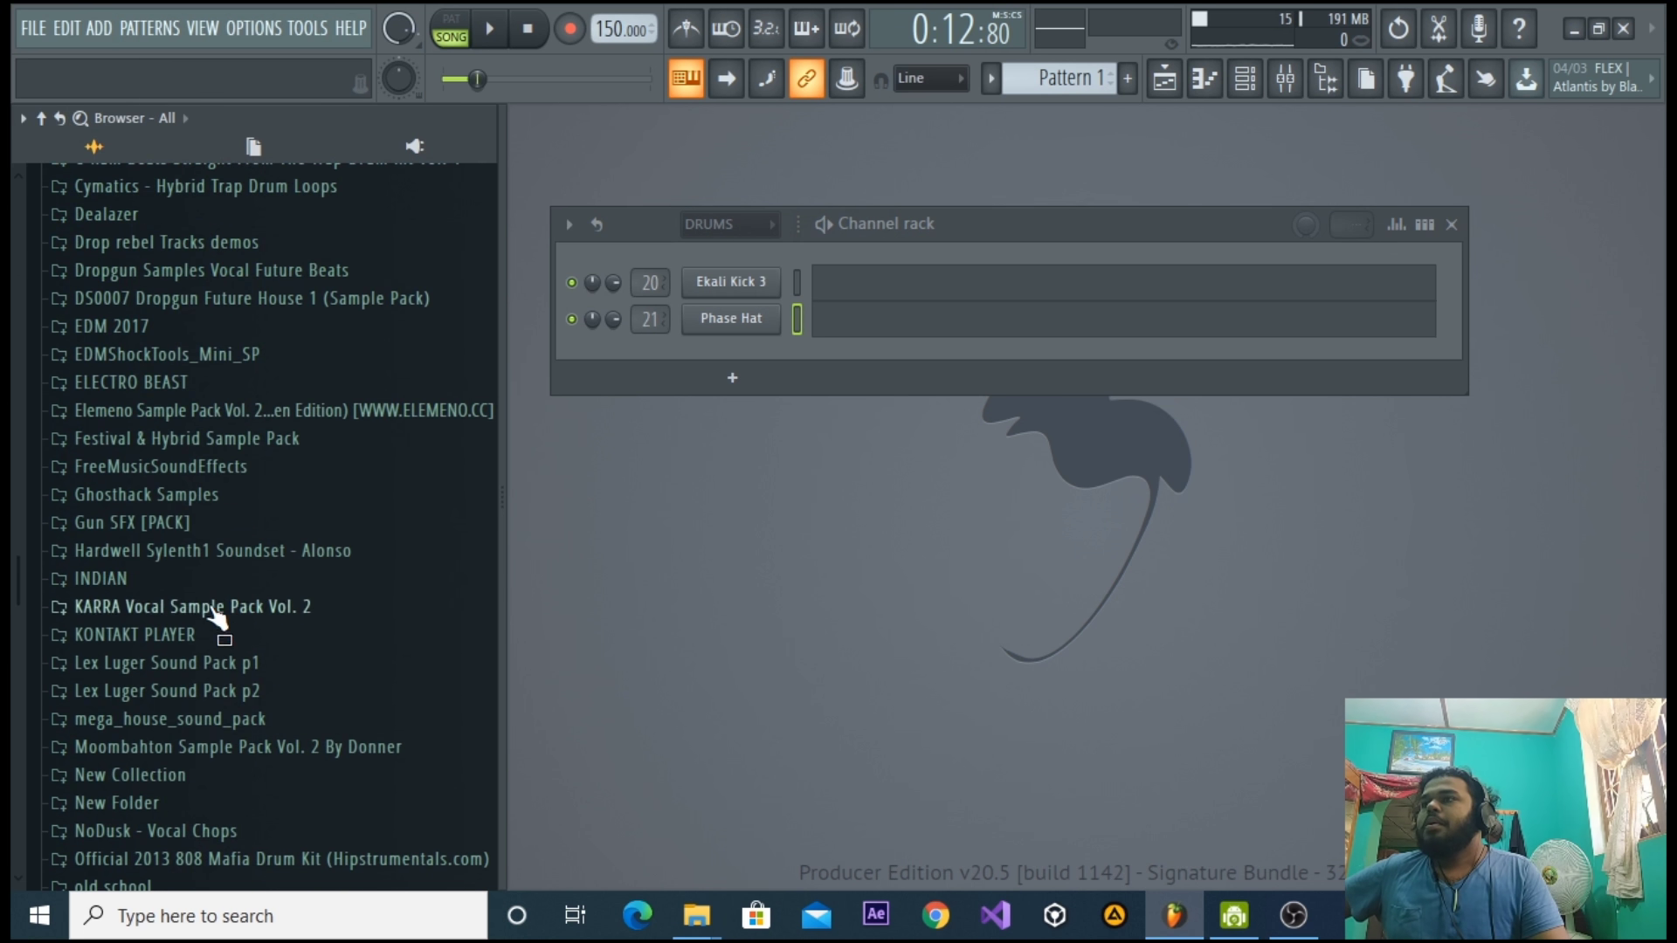
pyautogui.click(189, 661)
pyautogui.scroll(-5, 189, 659)
pyautogui.scroll(6, 189, 660)
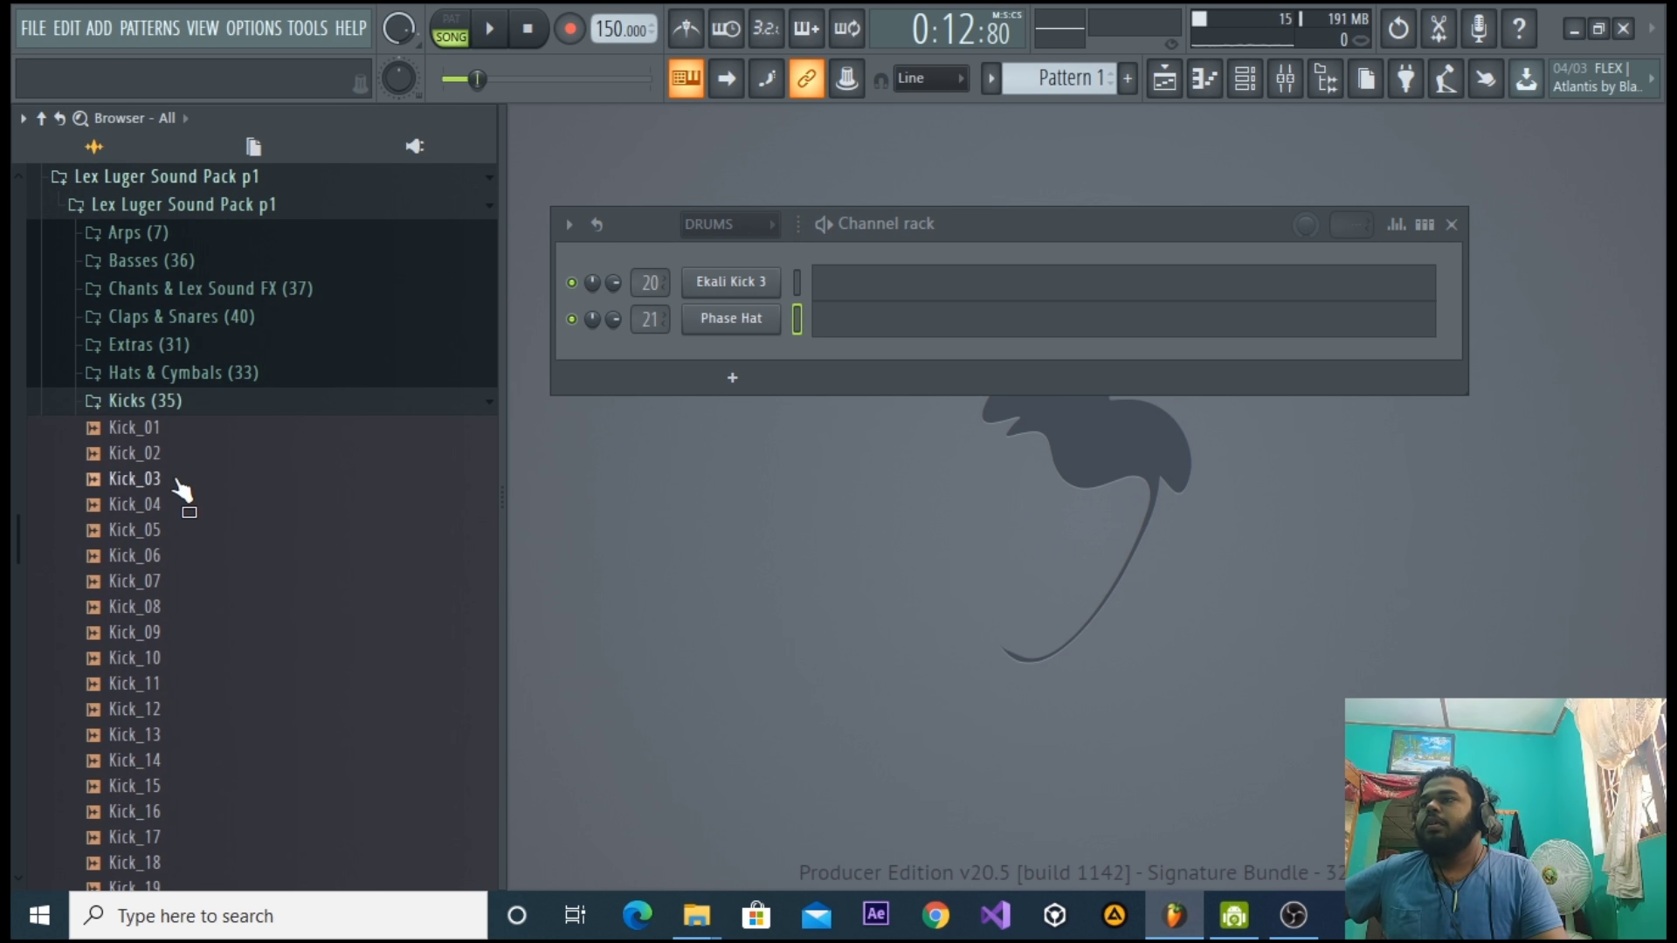
pyautogui.click(184, 402)
pyautogui.click(225, 316)
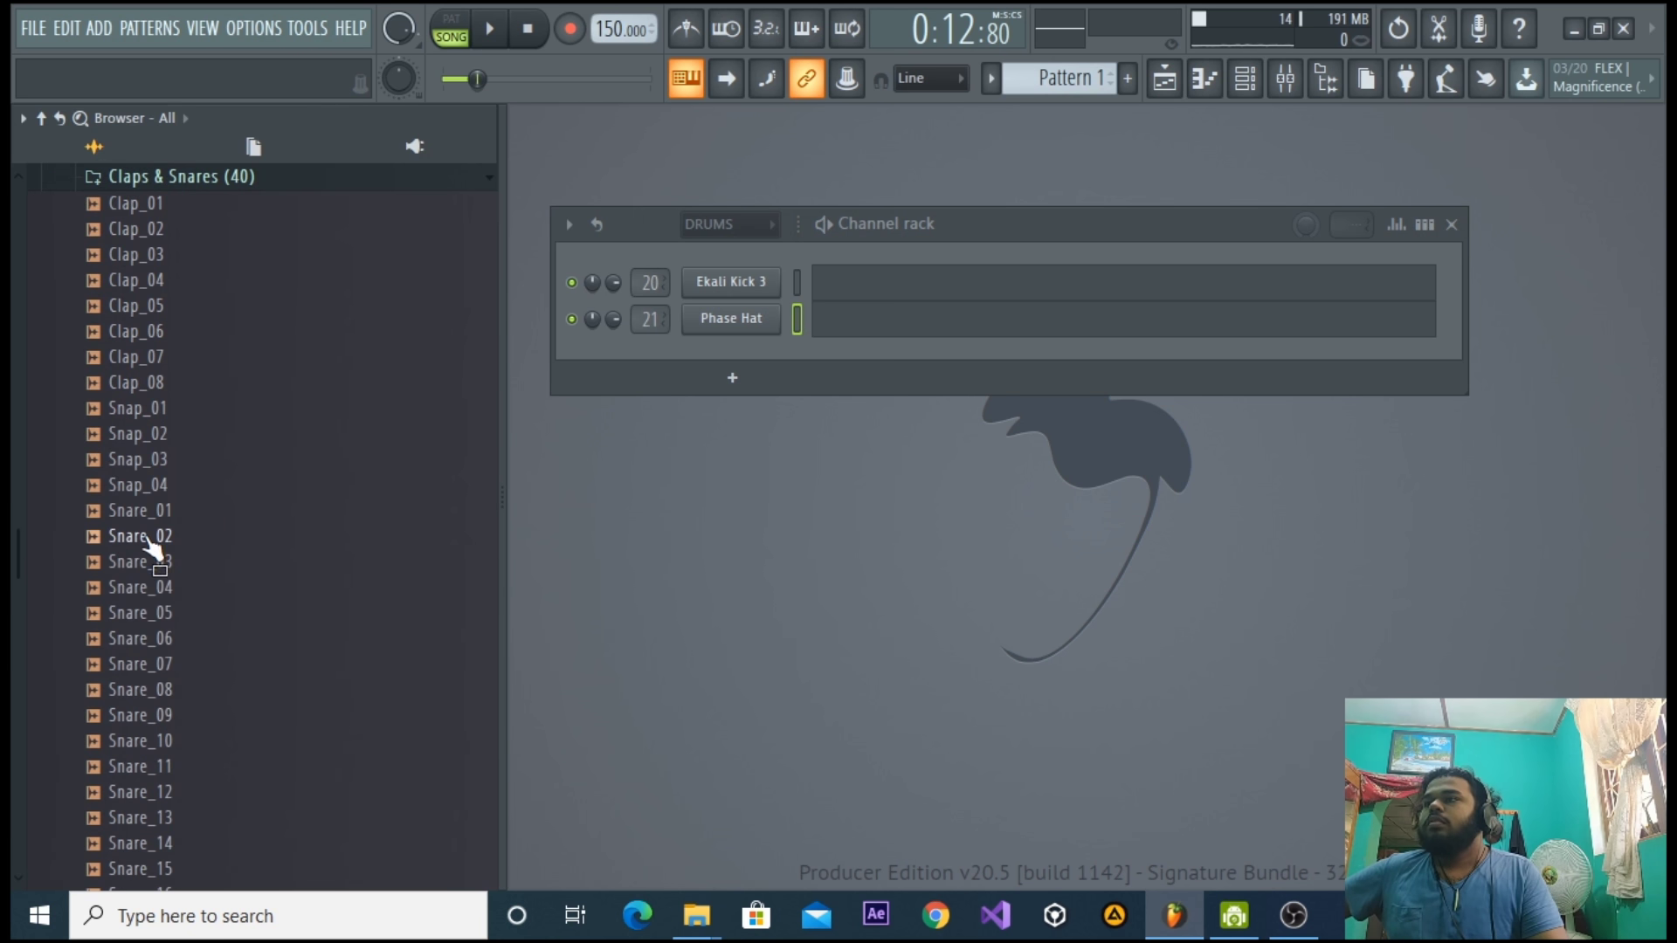
pyautogui.moveTo(153, 587); pyautogui.dragTo(760, 362)
# Route the Snare_04 channel to mixer insert 22.
pyautogui.click(1285, 78)
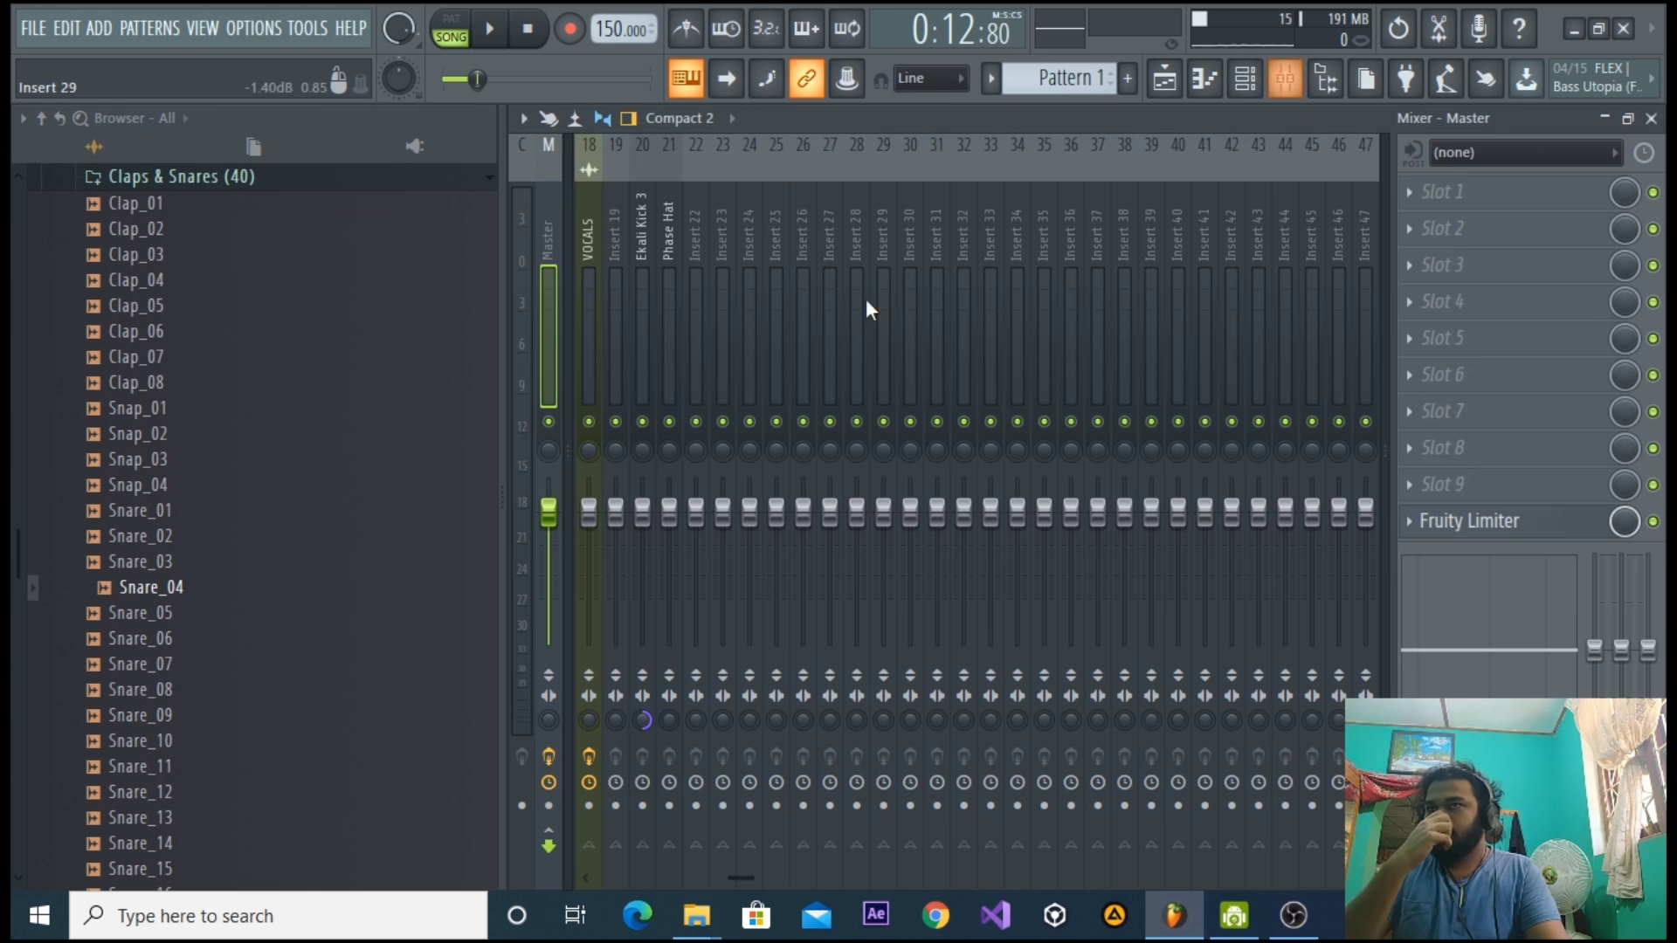
pyautogui.click(691, 299)
pyautogui.hotkey('ctrl', 'l')
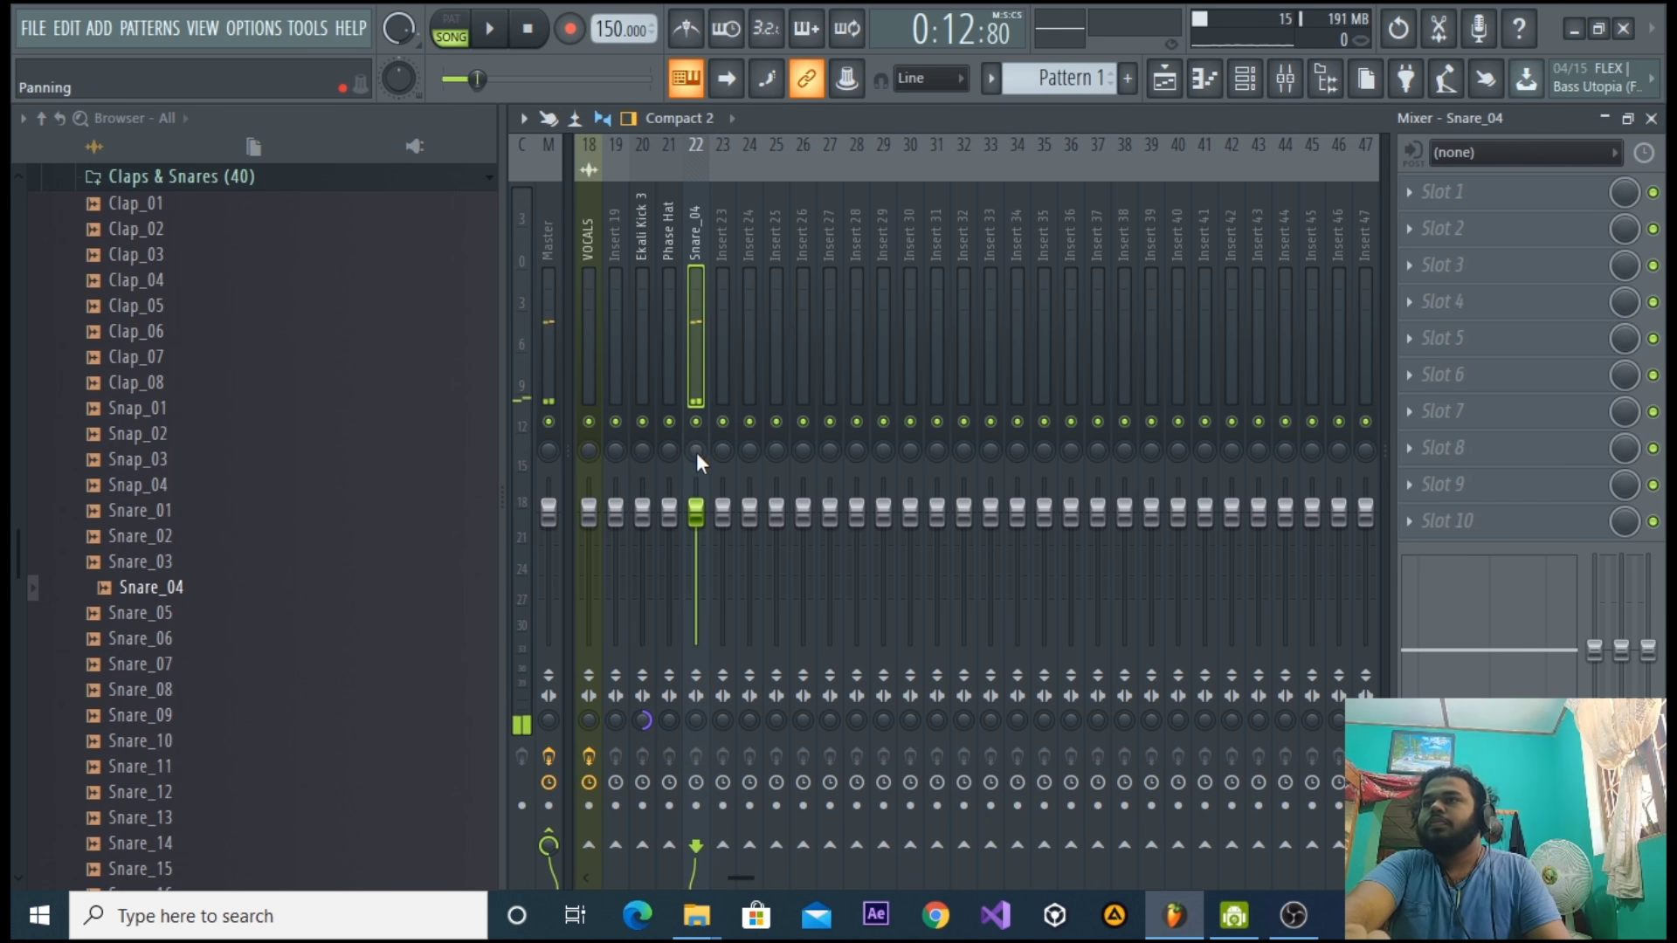
# Pan the Snare_04 mixer track slightly to the right and close the mixer.
pyautogui.moveTo(696, 453); pyautogui.dragTo(696, 449)
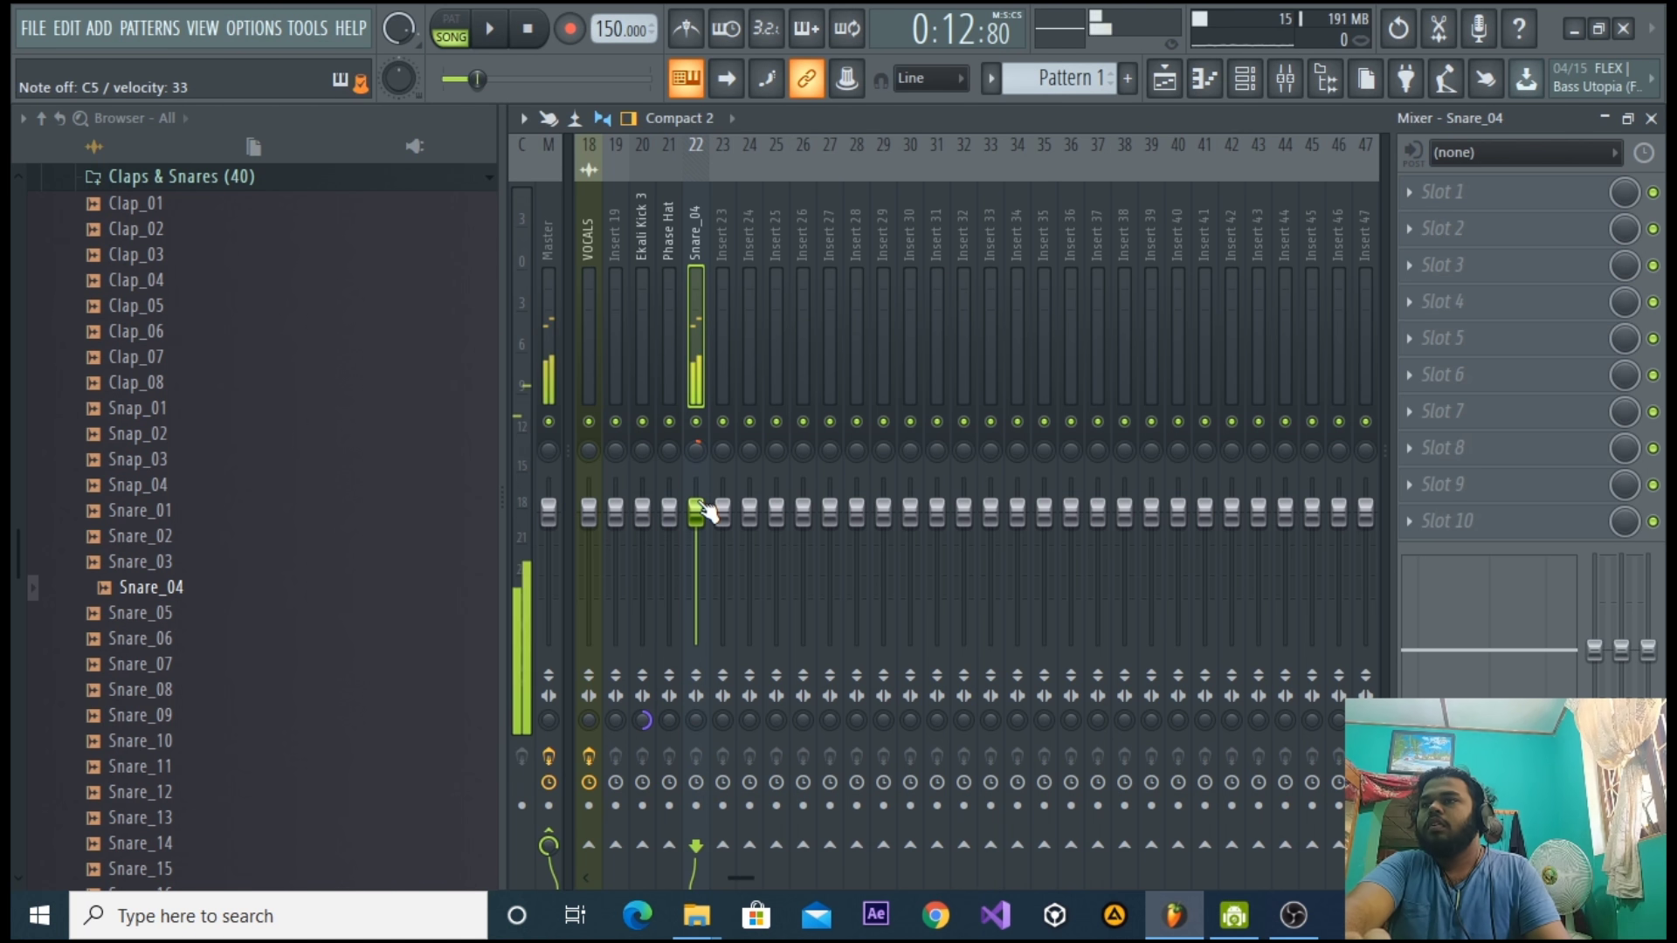
pyautogui.moveTo(704, 510); pyautogui.dragTo(708, 527)
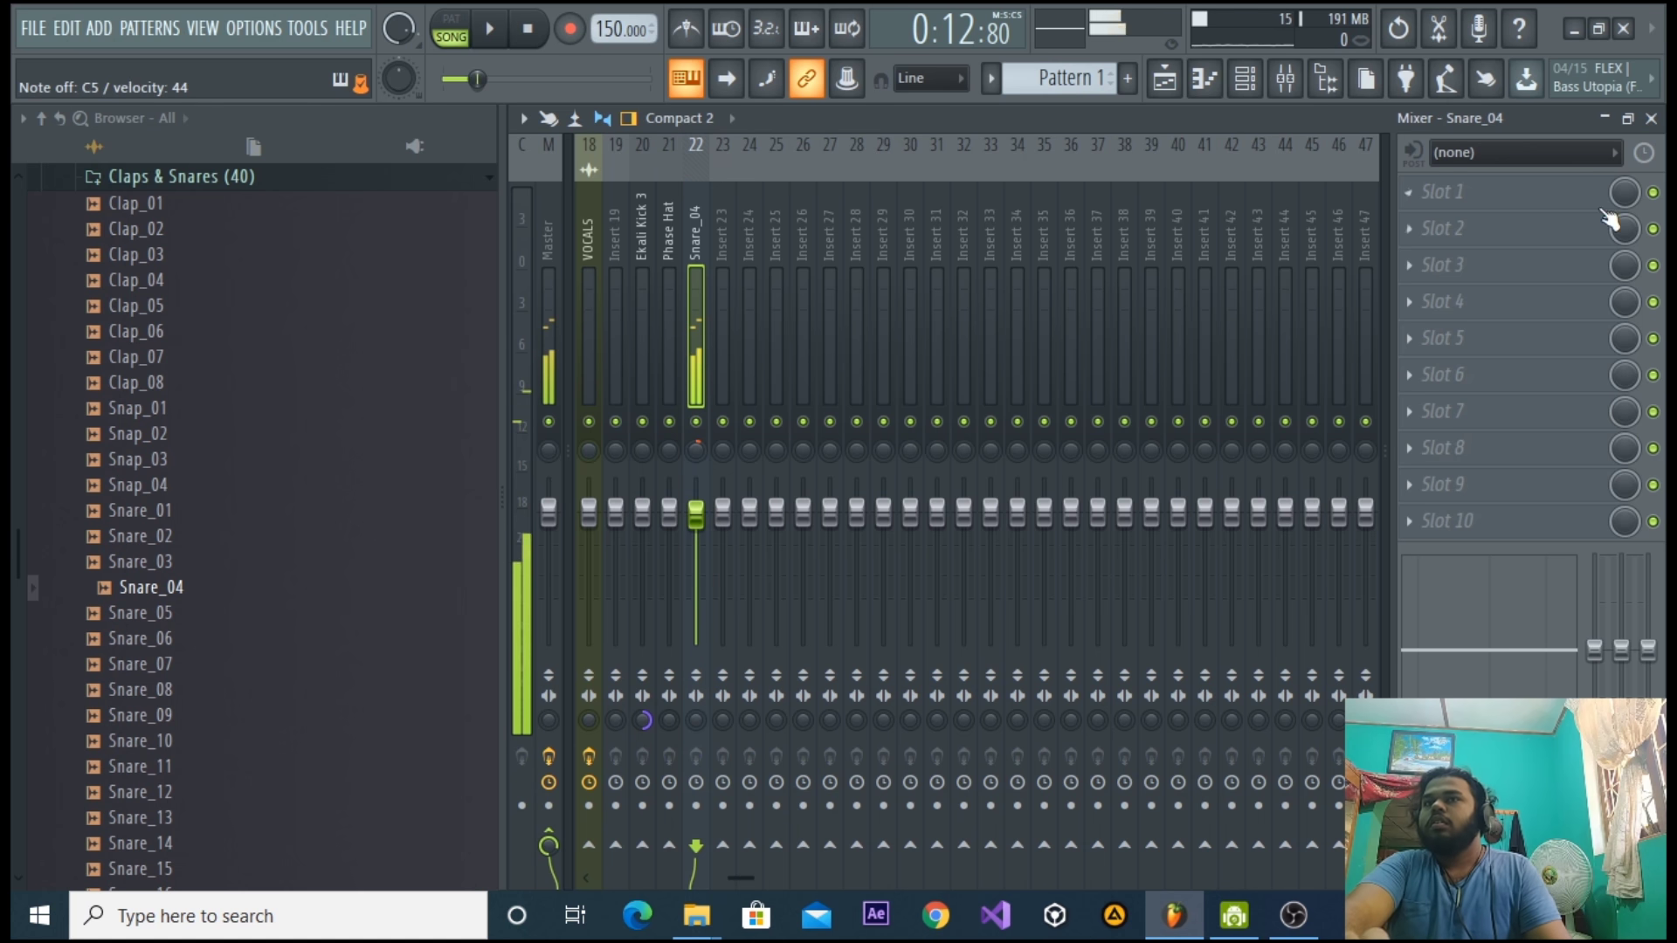
pyautogui.click(1651, 118)
# Switch the channel rack to the step sequencer view and collapse the Claps & Snares folder.
pyautogui.click(1151, 231)
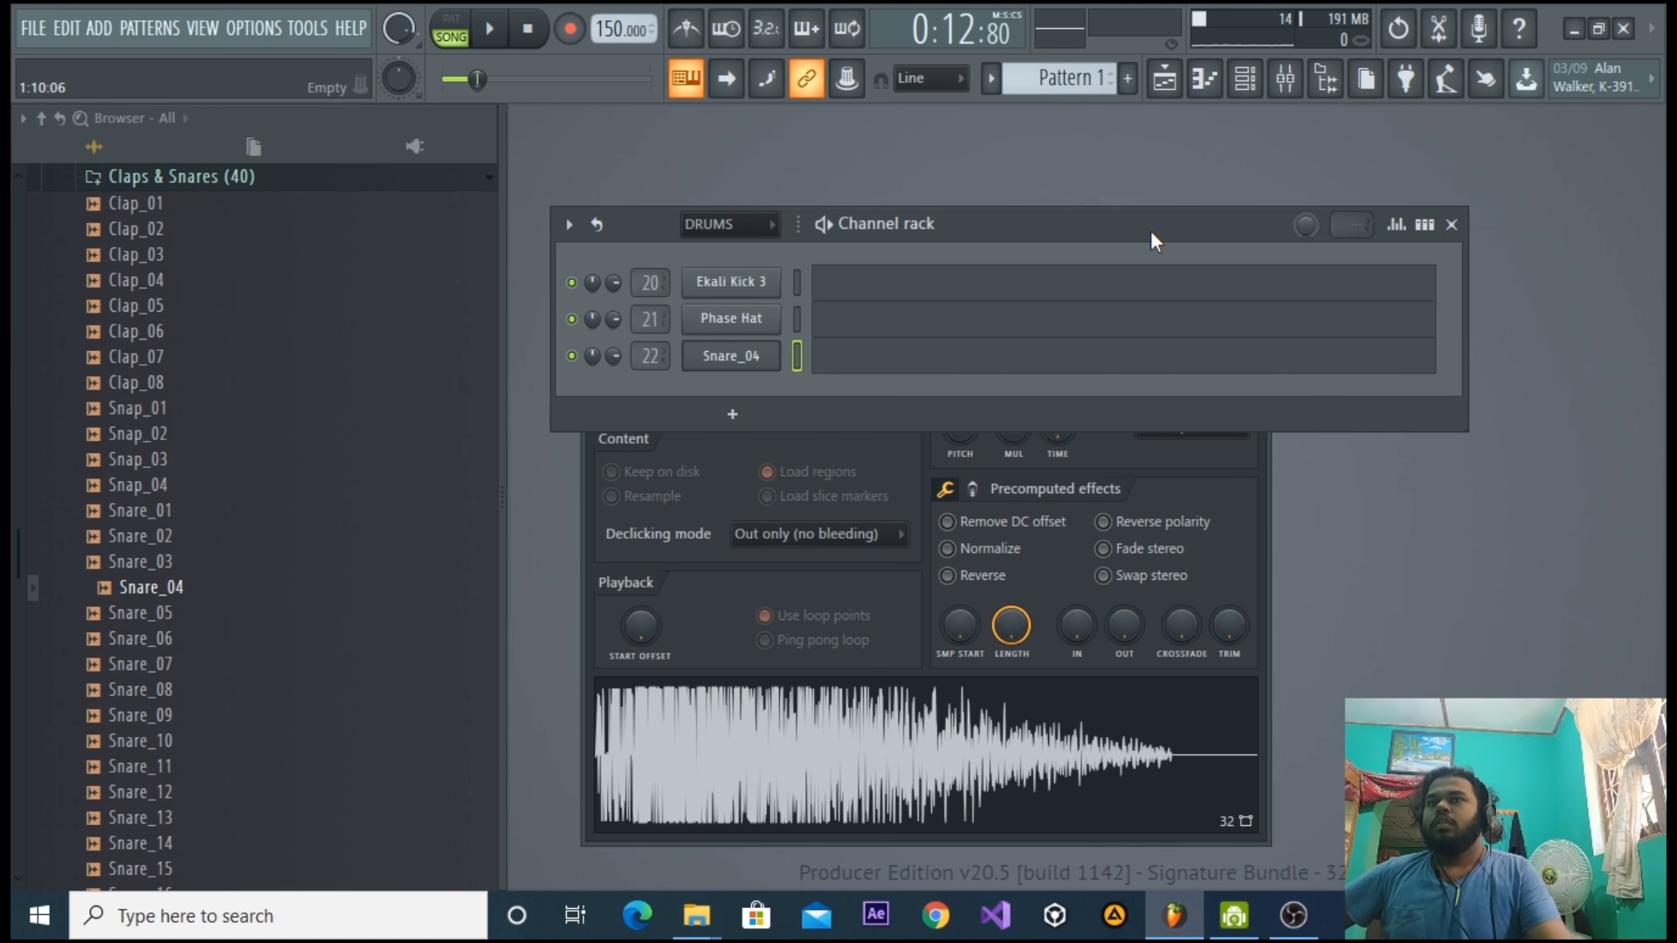
pyautogui.click(1425, 224)
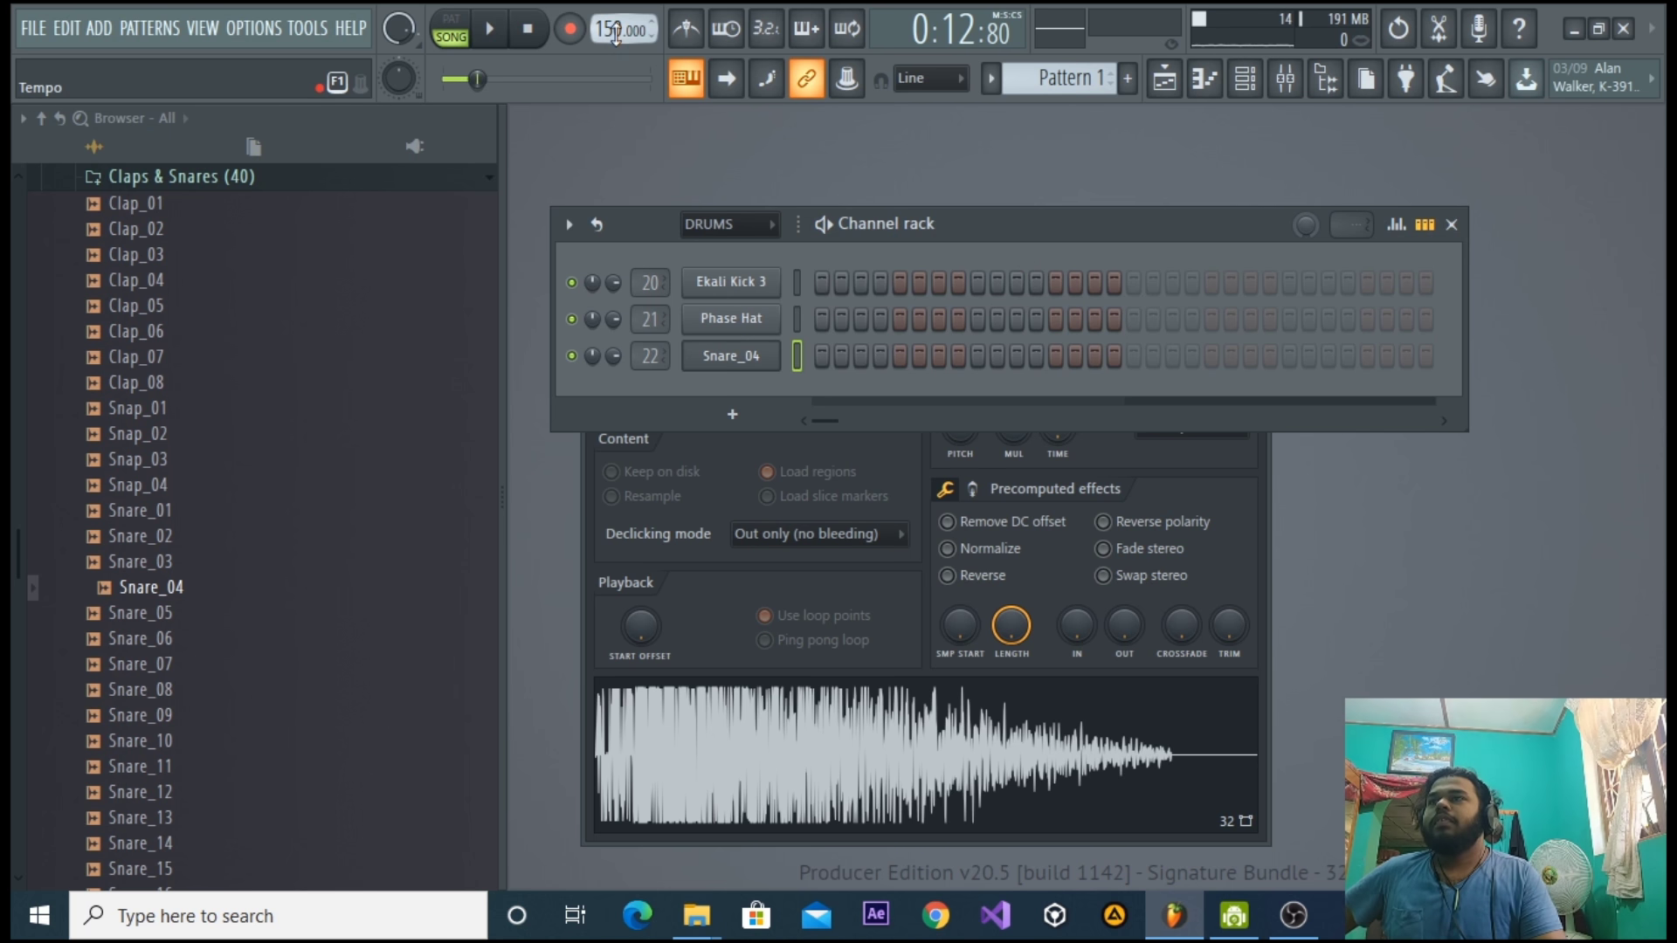
pyautogui.scroll(2, 406, 456)
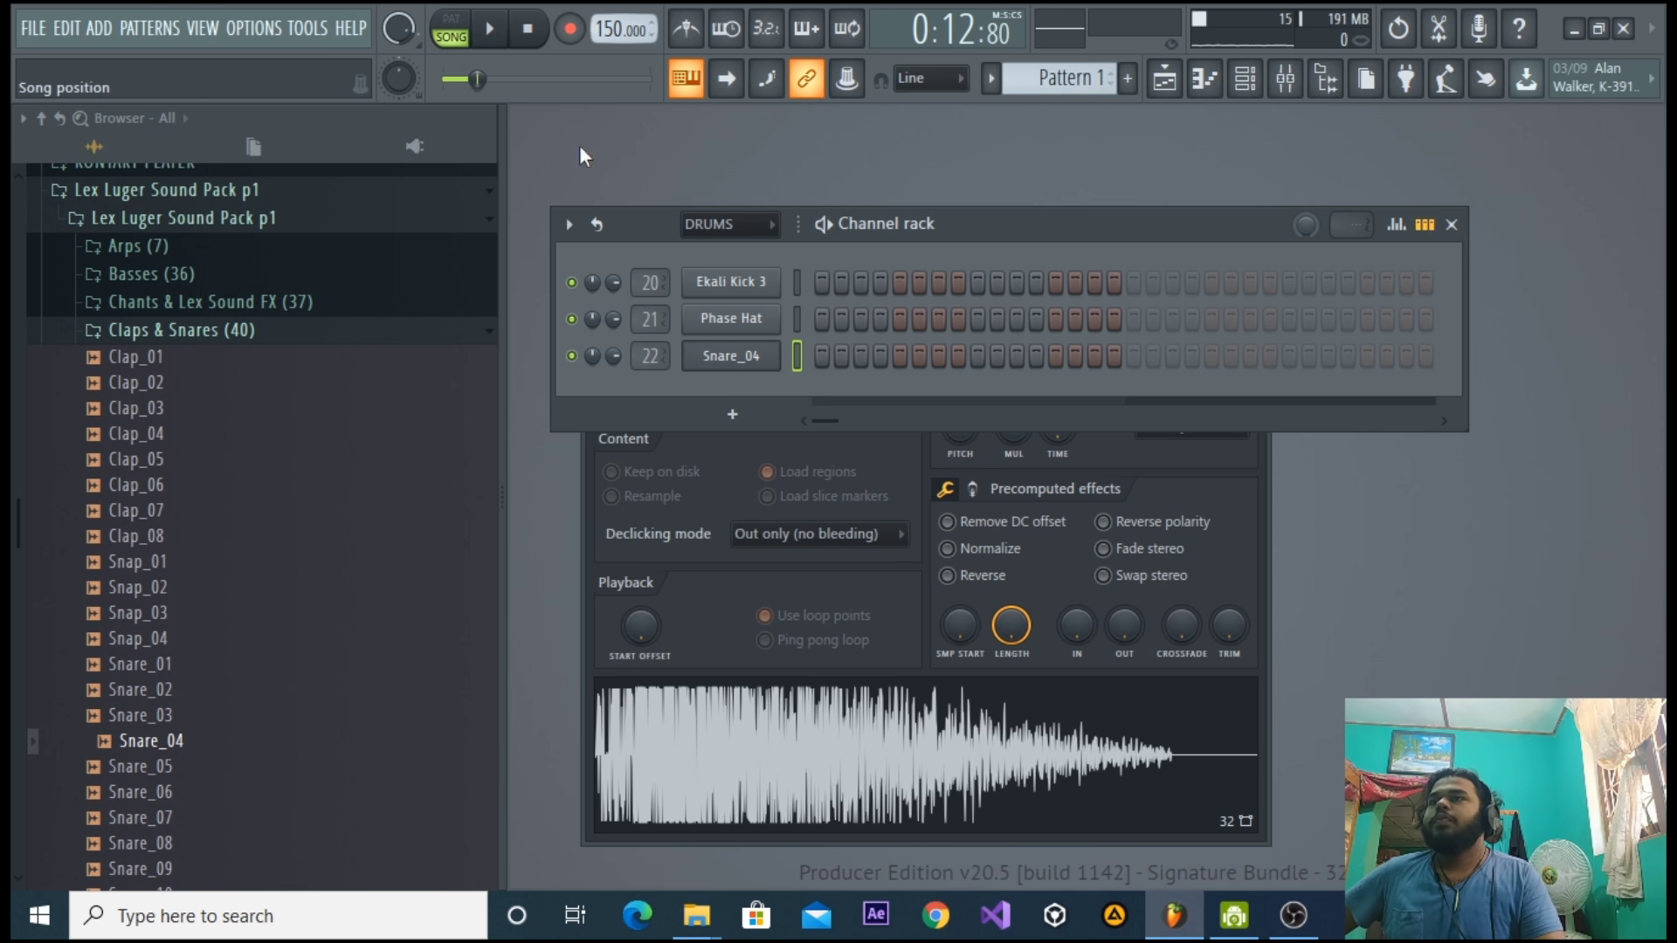
pyautogui.click(330, 334)
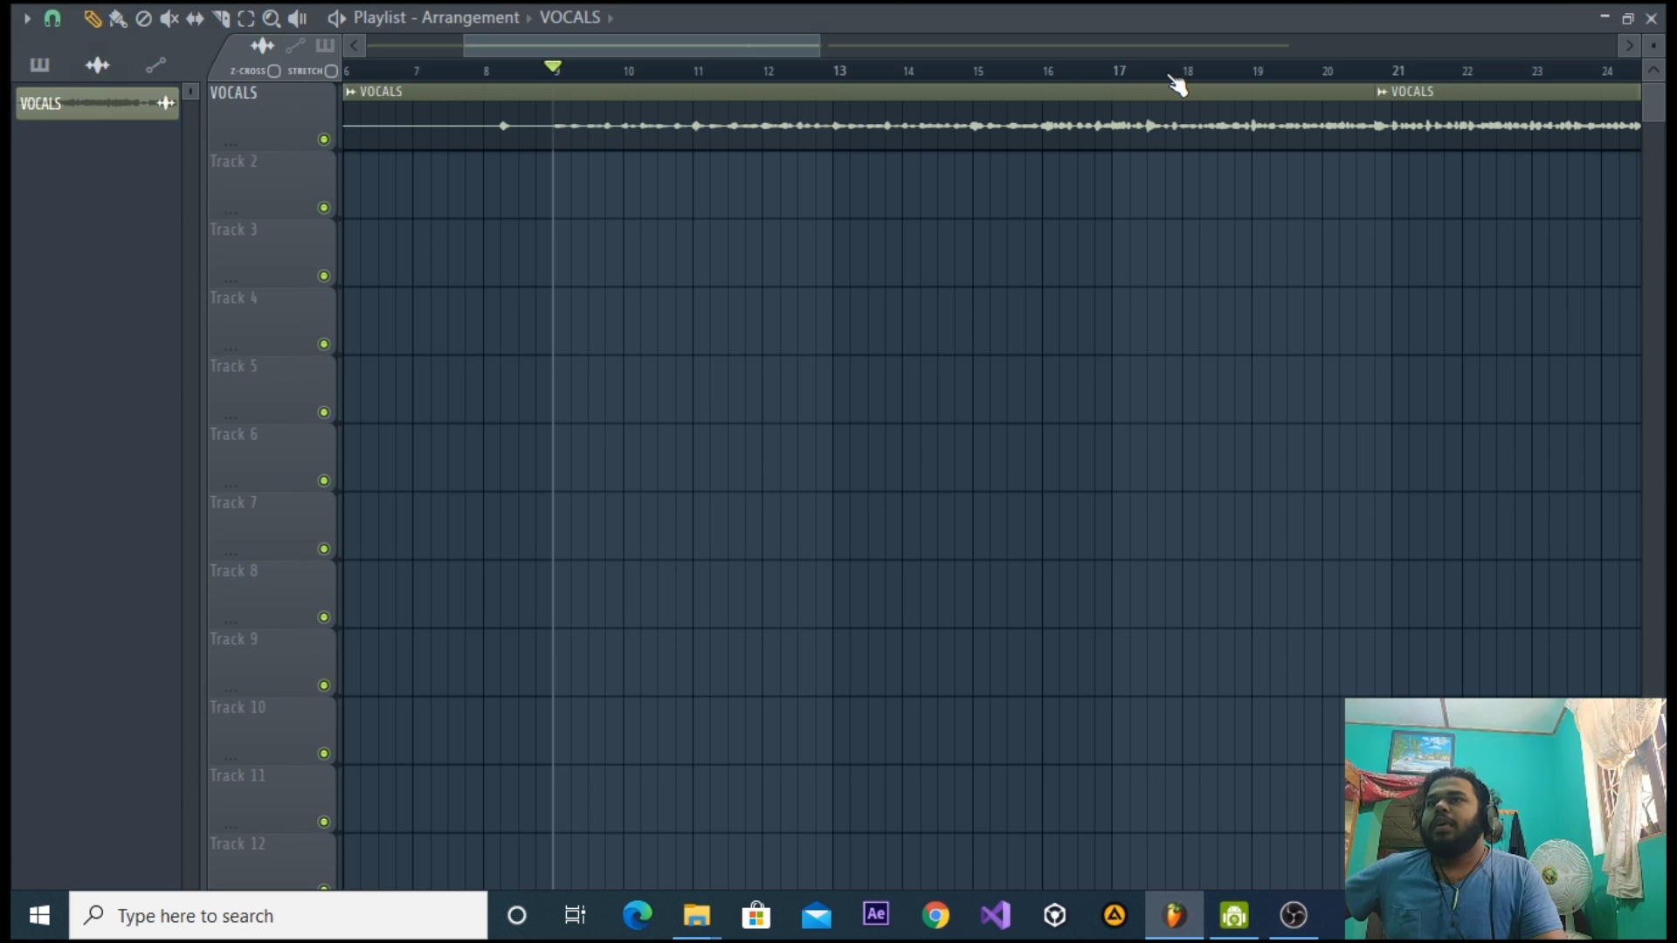
# Examine the layout of the VOCALS clips along the playlist timeline, from bar 1 to about bar 45.
pyautogui.click(1167, 79)
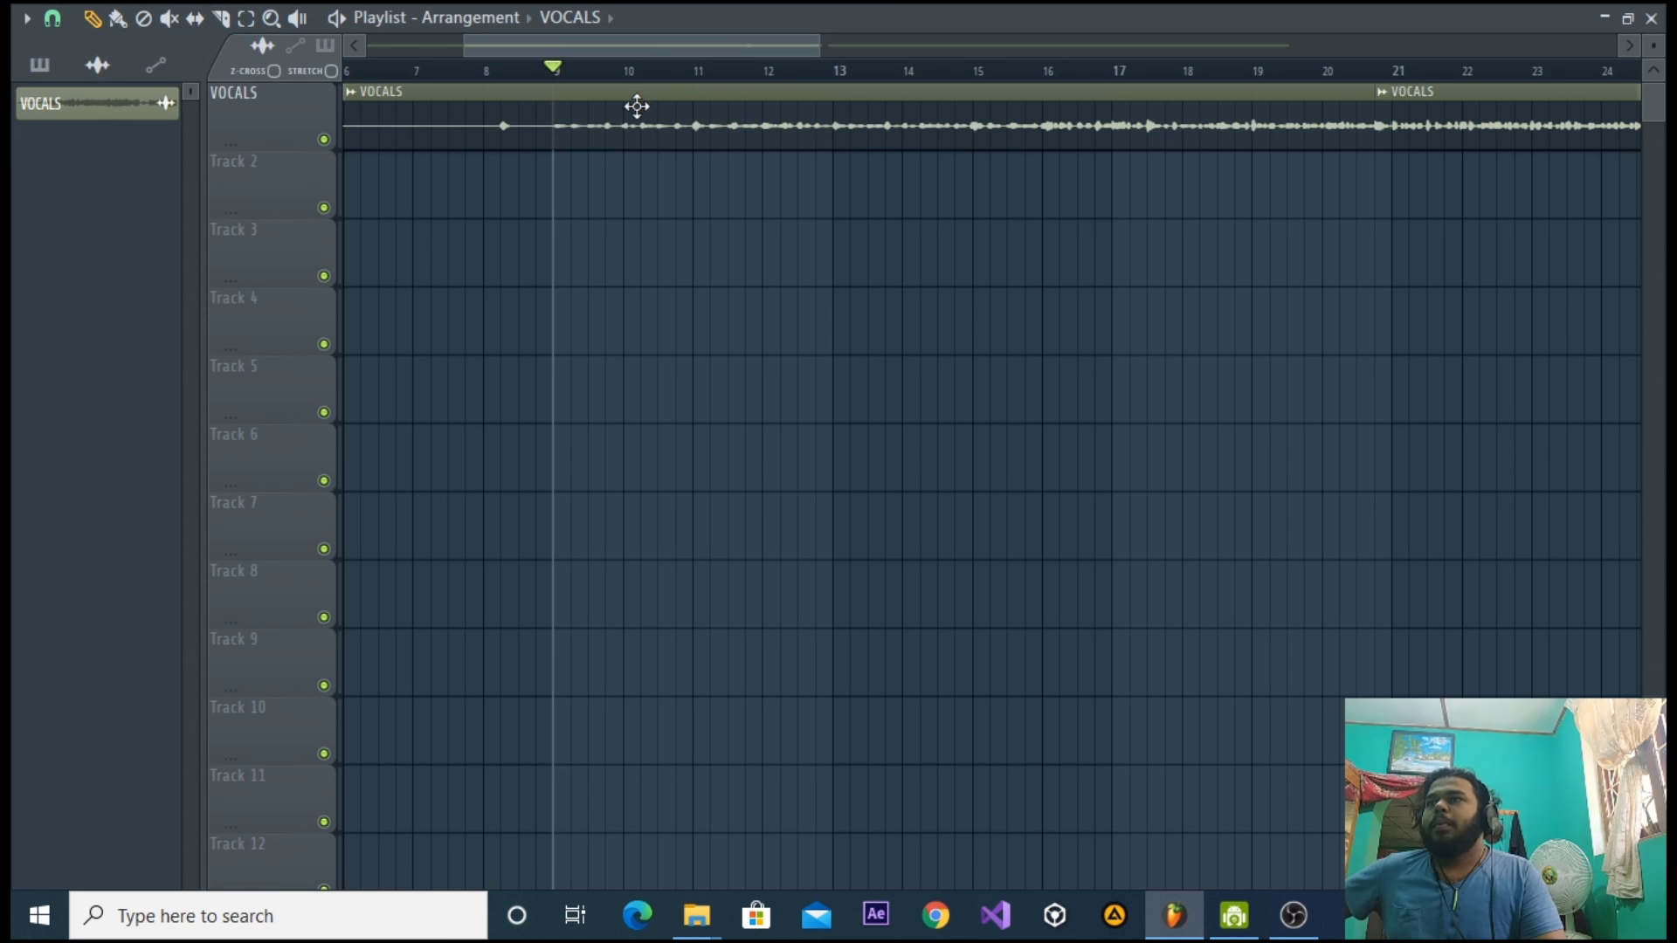
pyautogui.moveTo(821, 46); pyautogui.dragTo(921, 45)
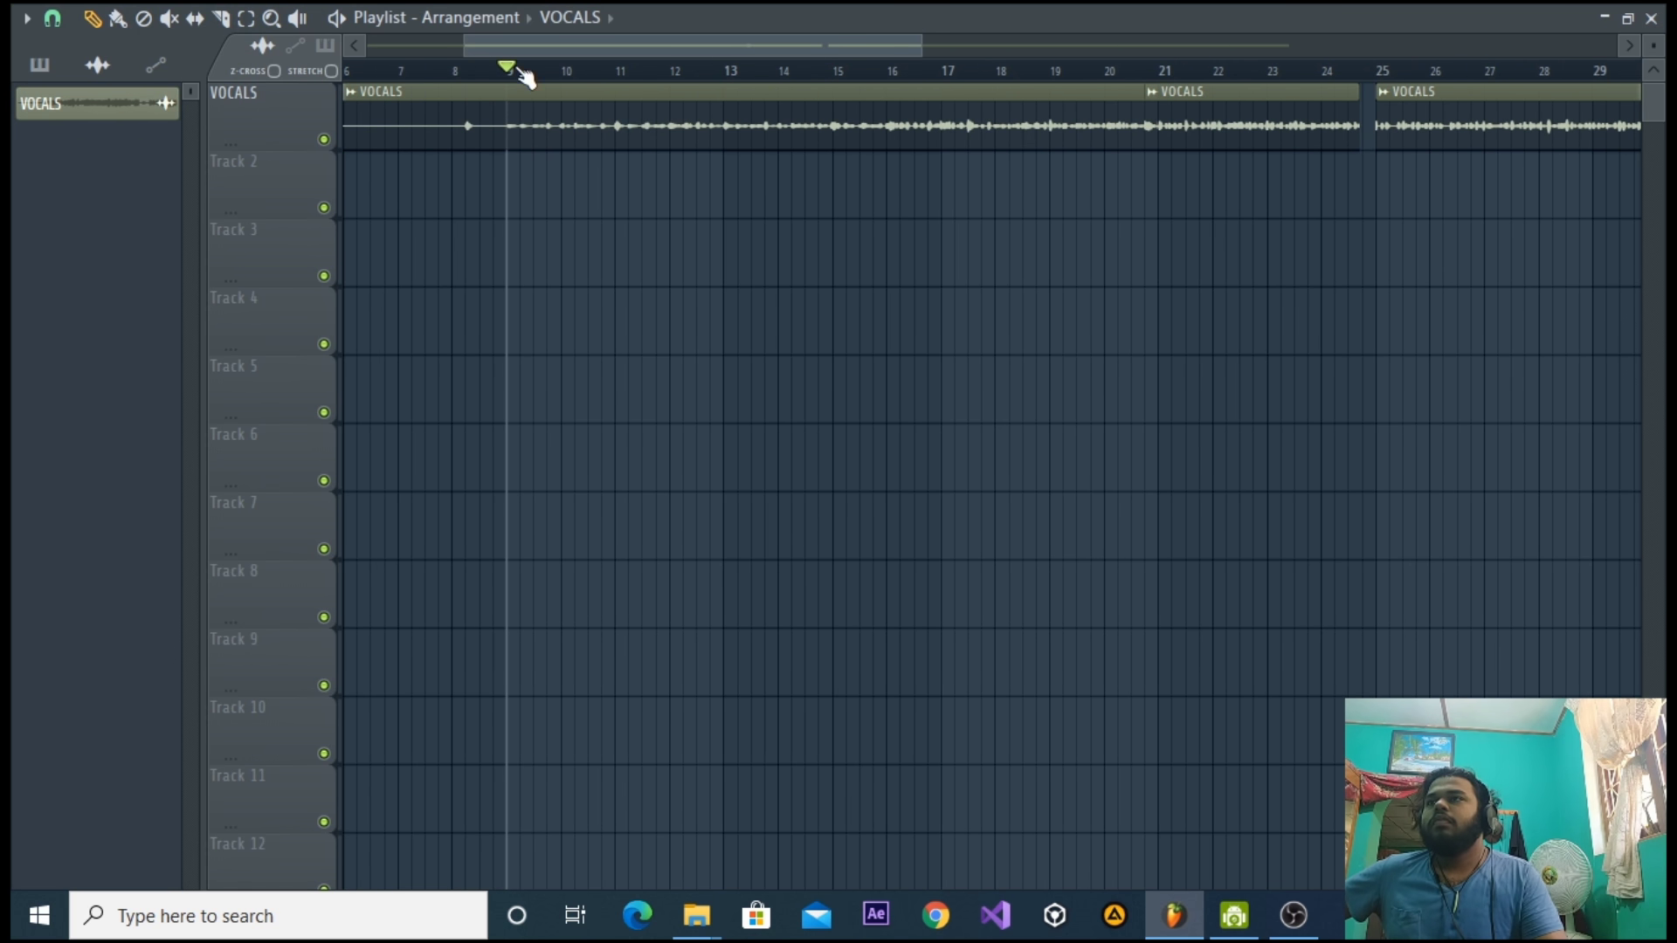
pyautogui.click(1608, 15)
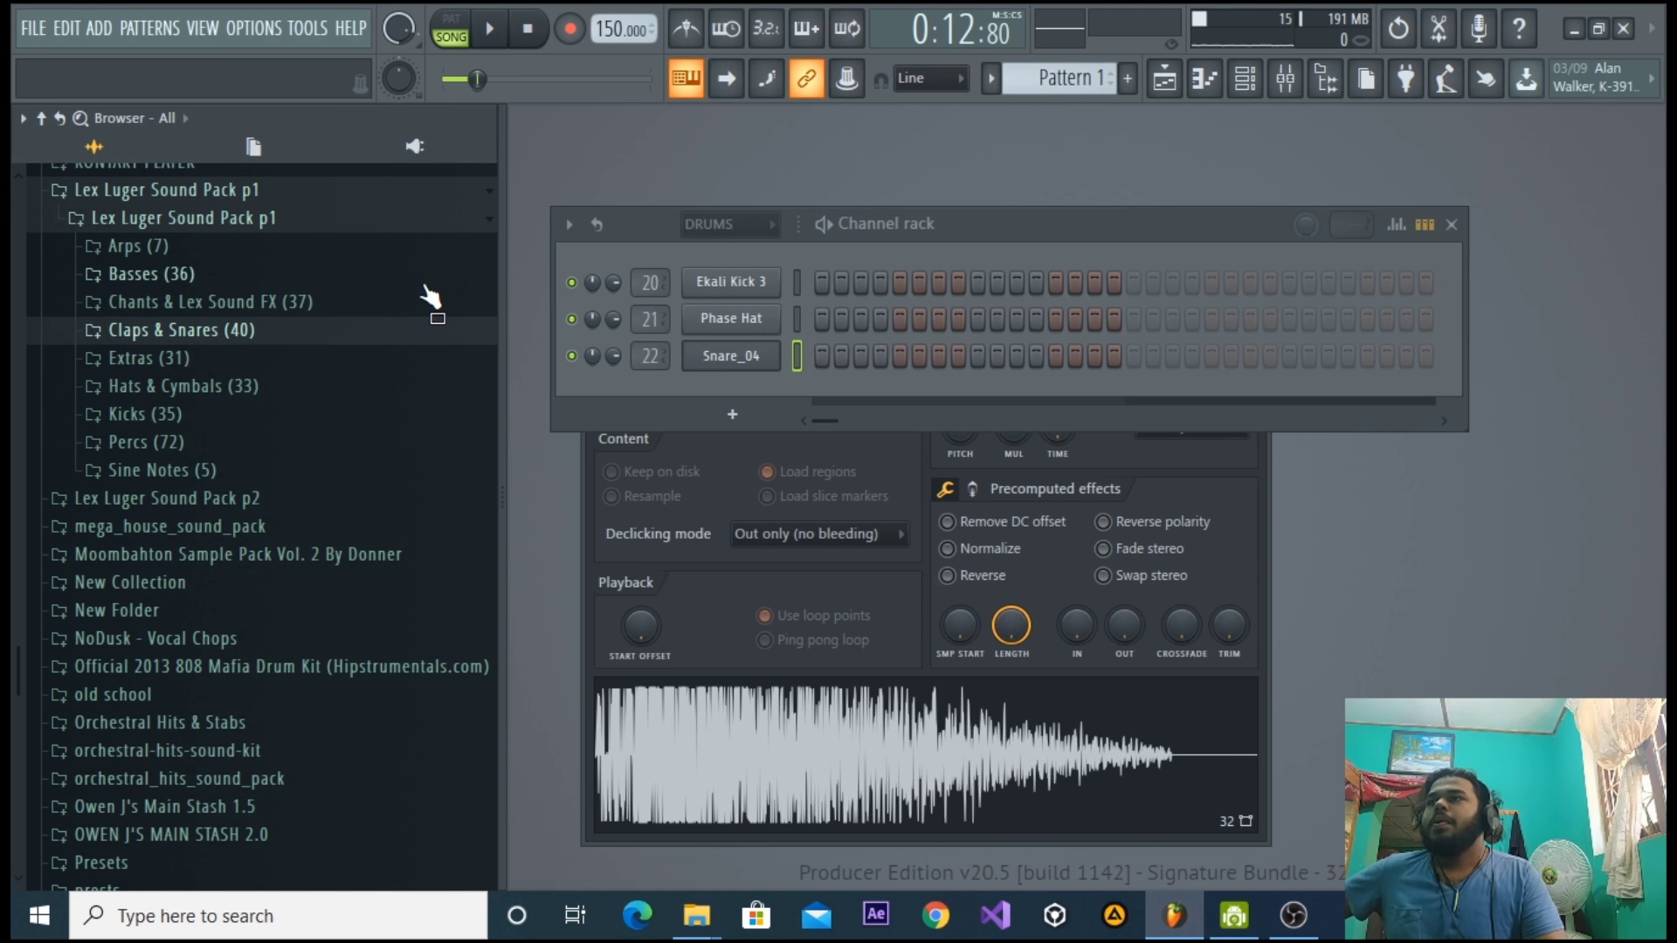
pyautogui.click(1151, 87)
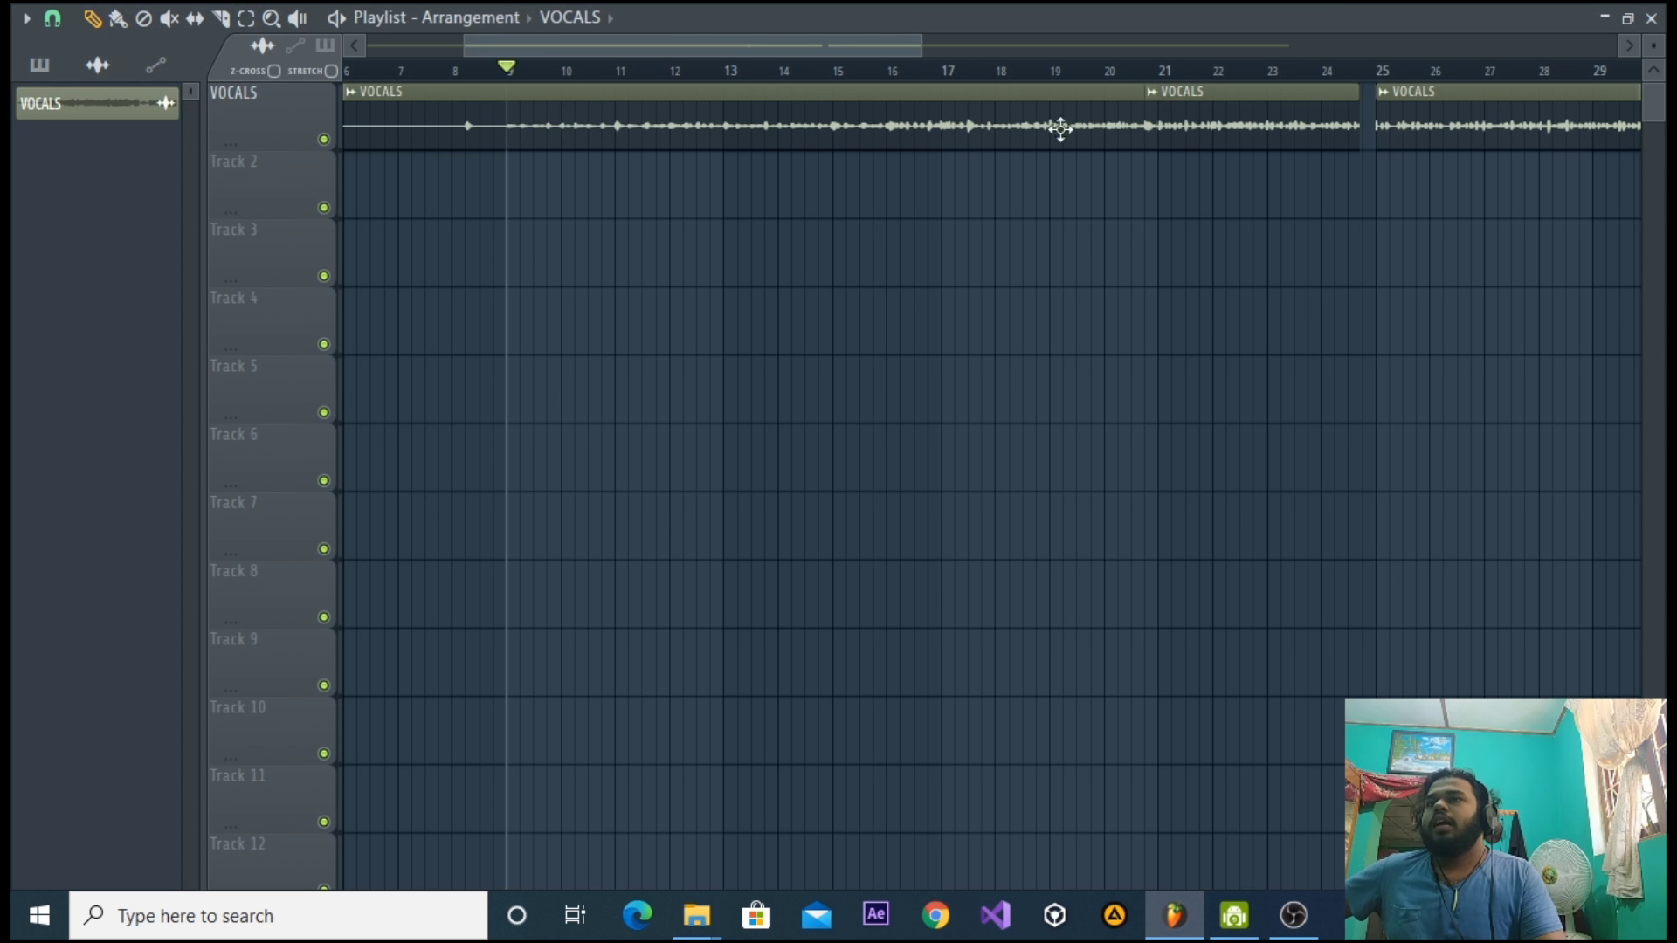
pyautogui.click(1651, 18)
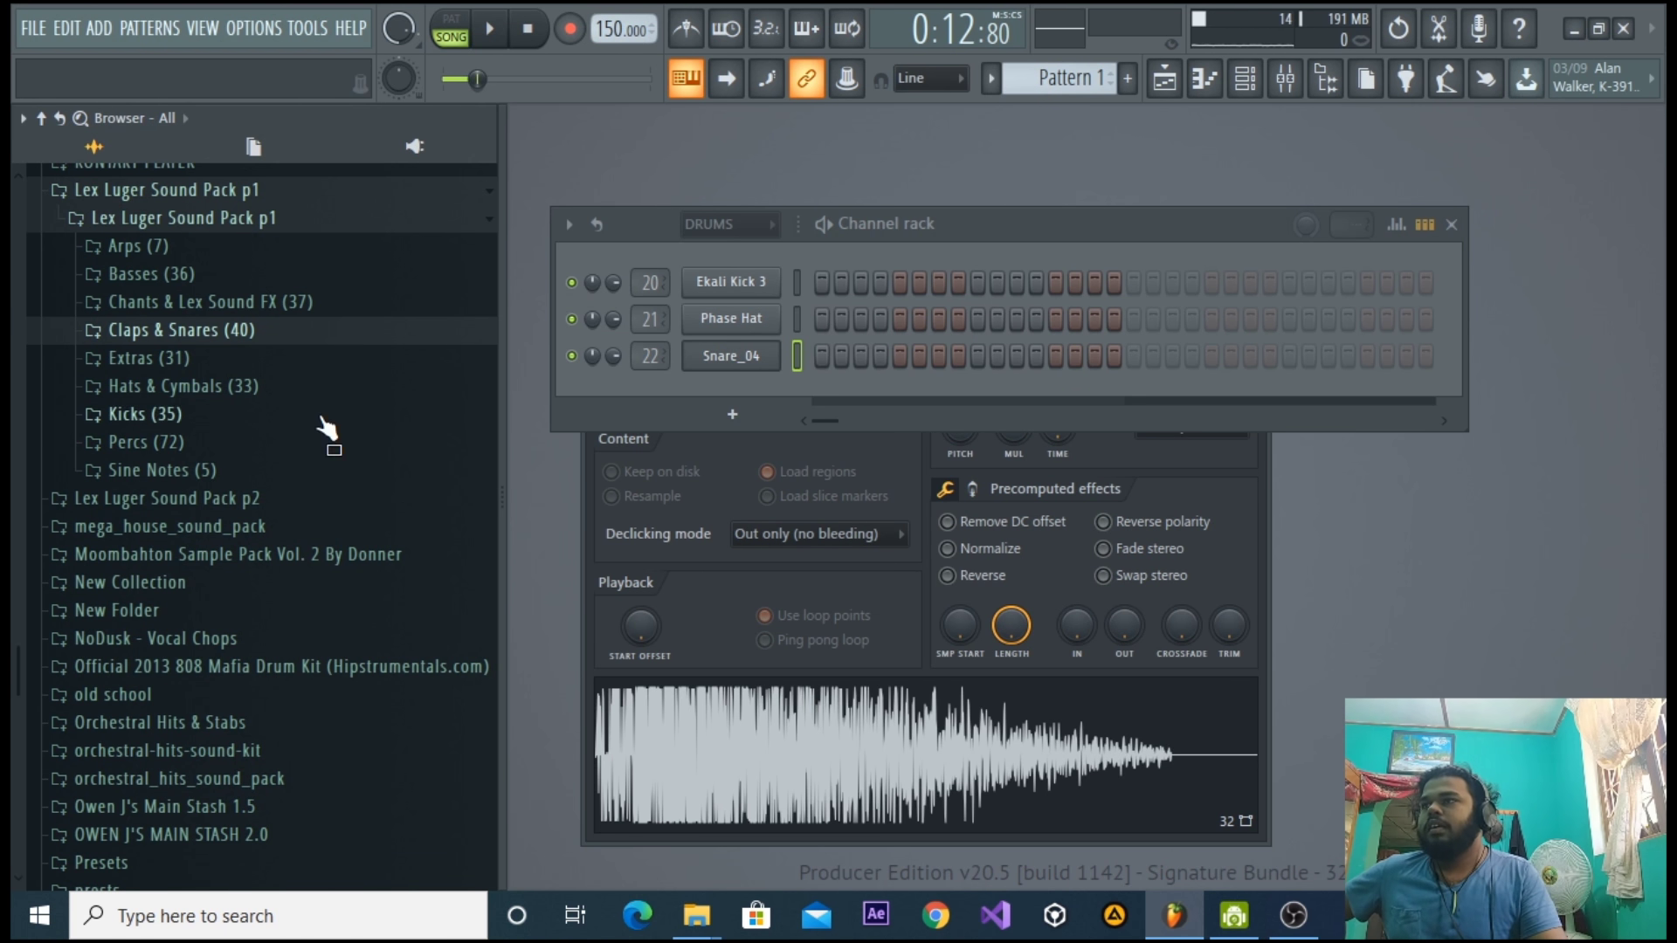
pyautogui.click(1164, 79)
pyautogui.moveTo(911, 48); pyautogui.dragTo(1229, 45)
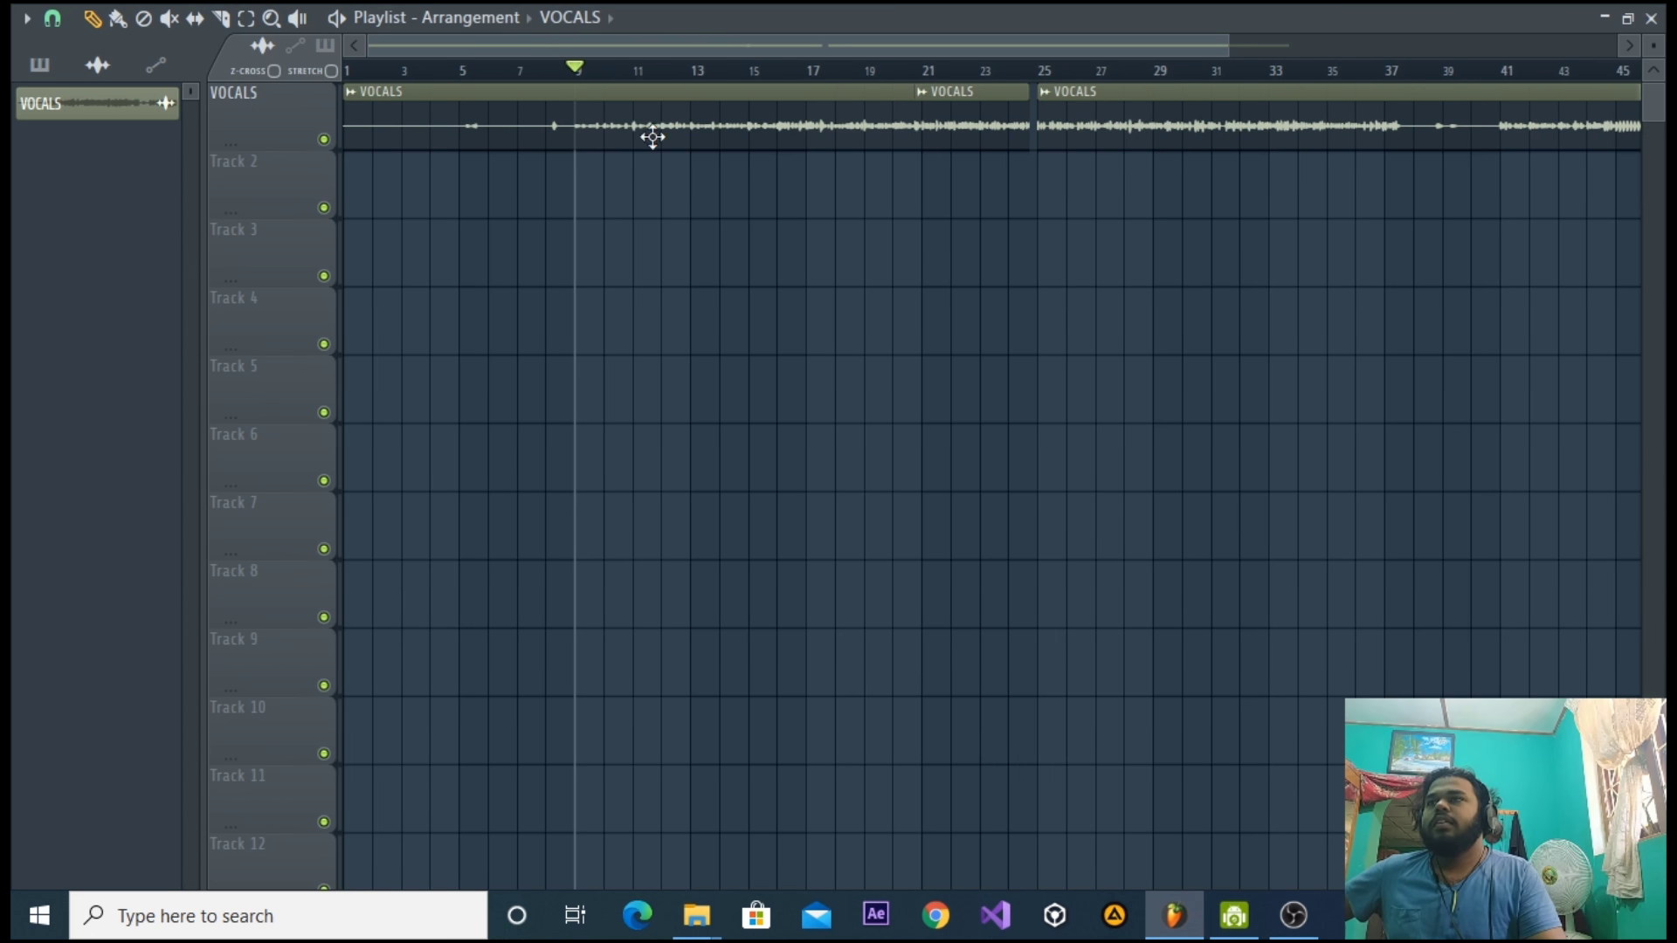
pyautogui.click(1653, 19)
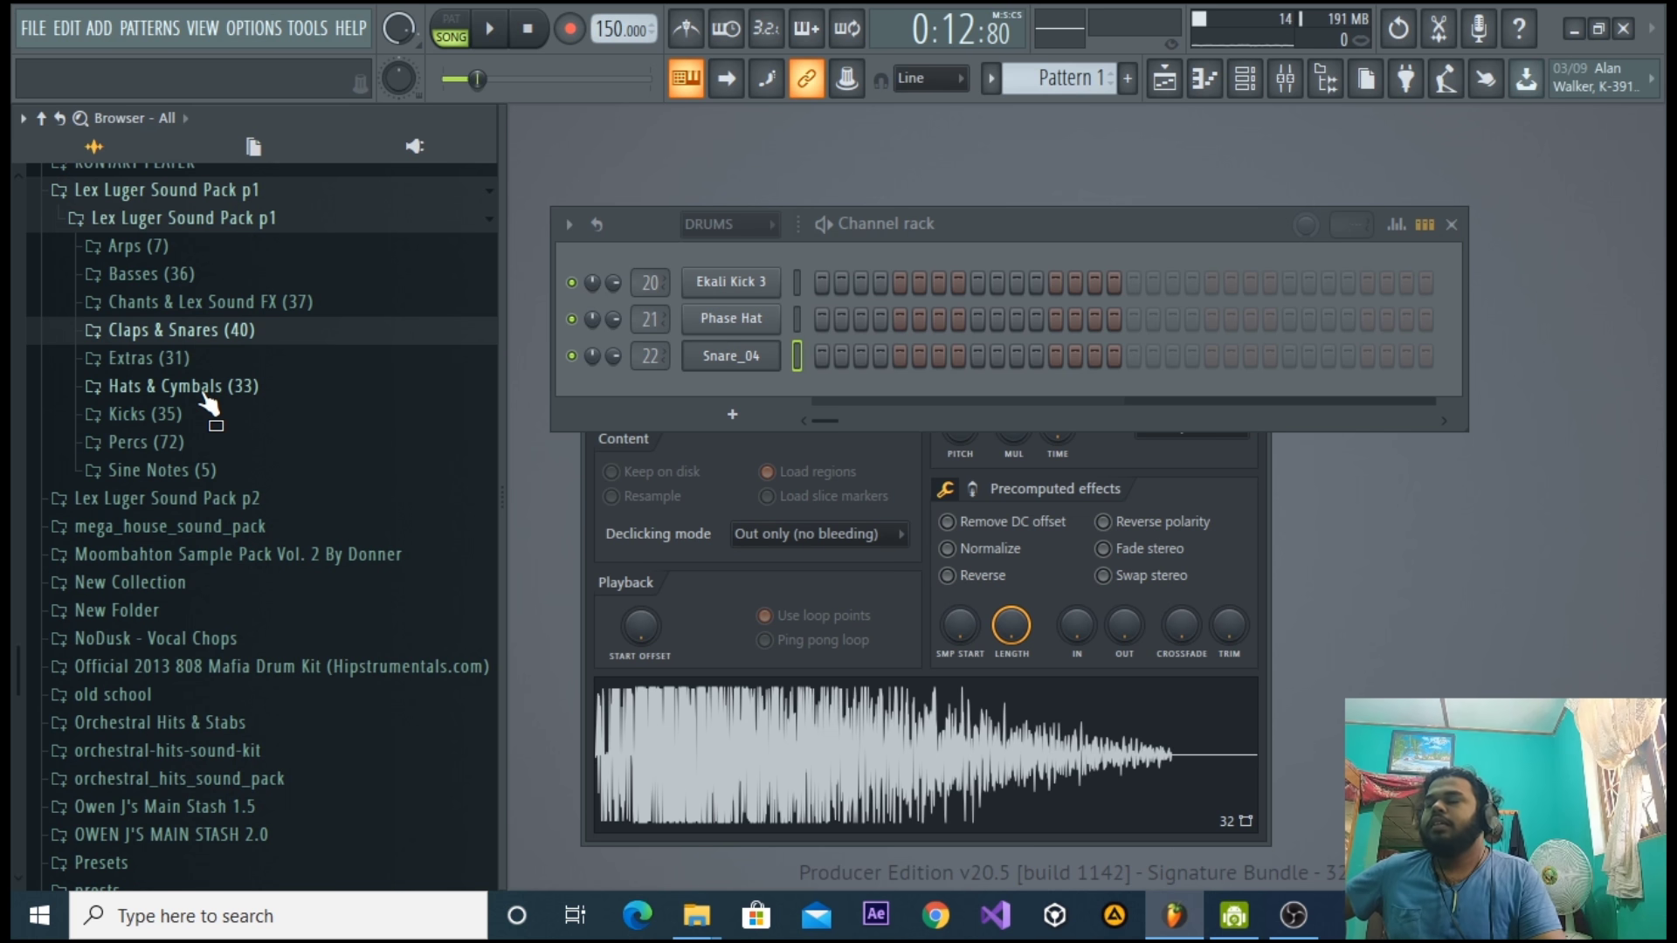
pyautogui.click(1165, 79)
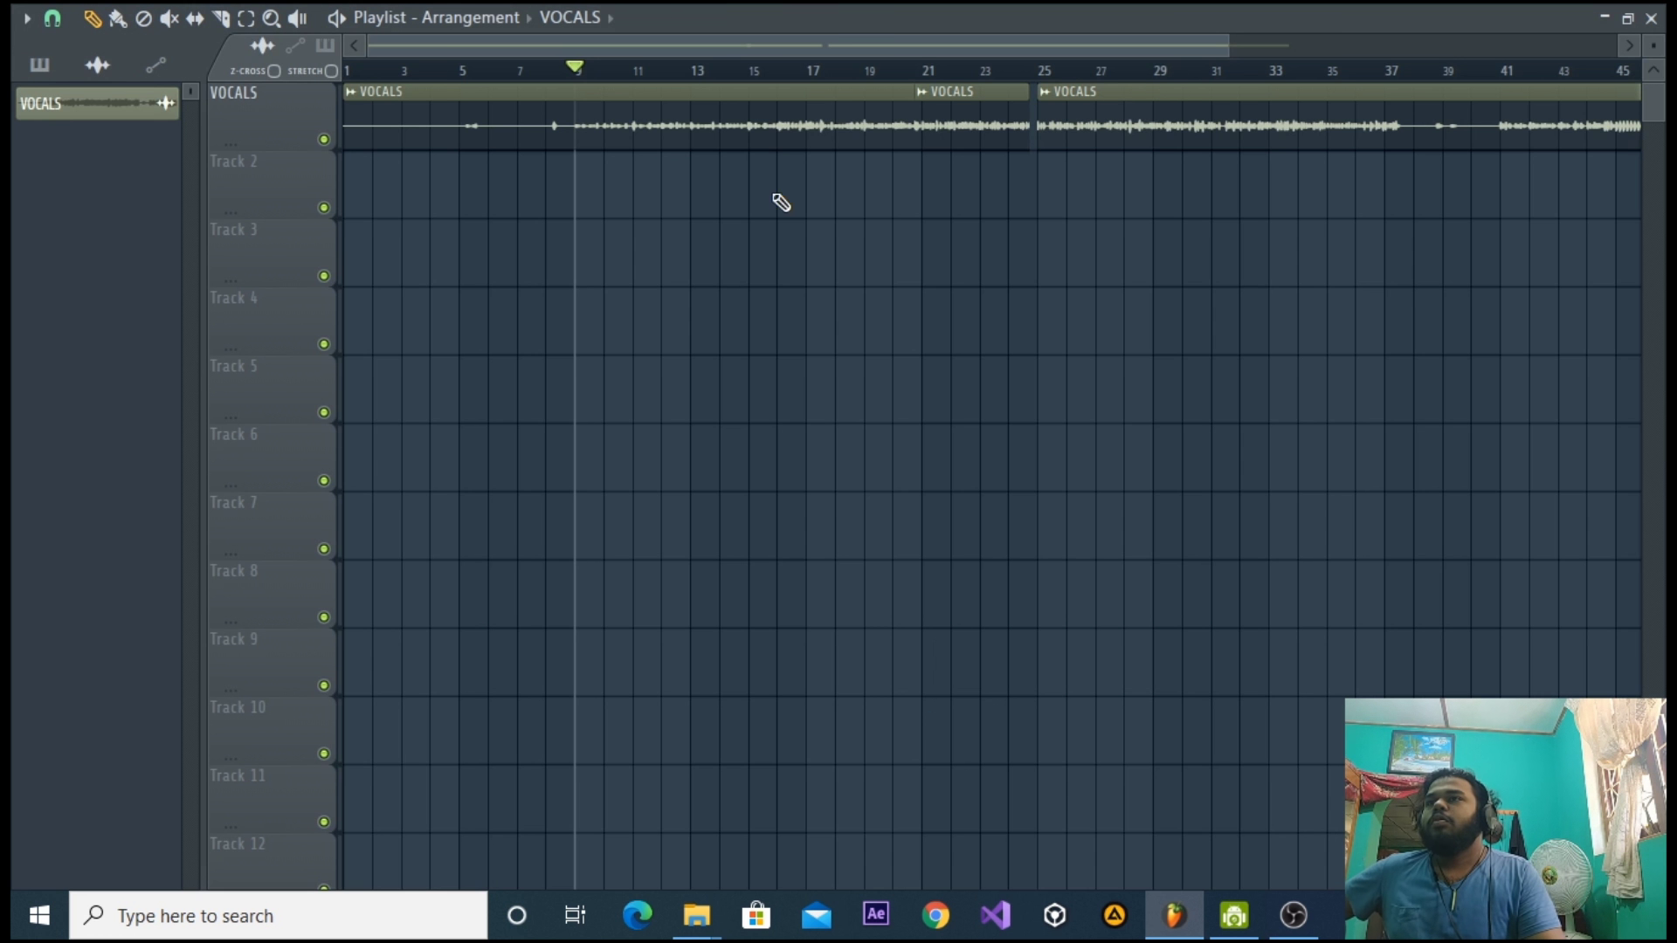
# Enable the Fade stereo precomputed effect on the Snare_04 sample and close its settings.
pyautogui.click(1654, 19)
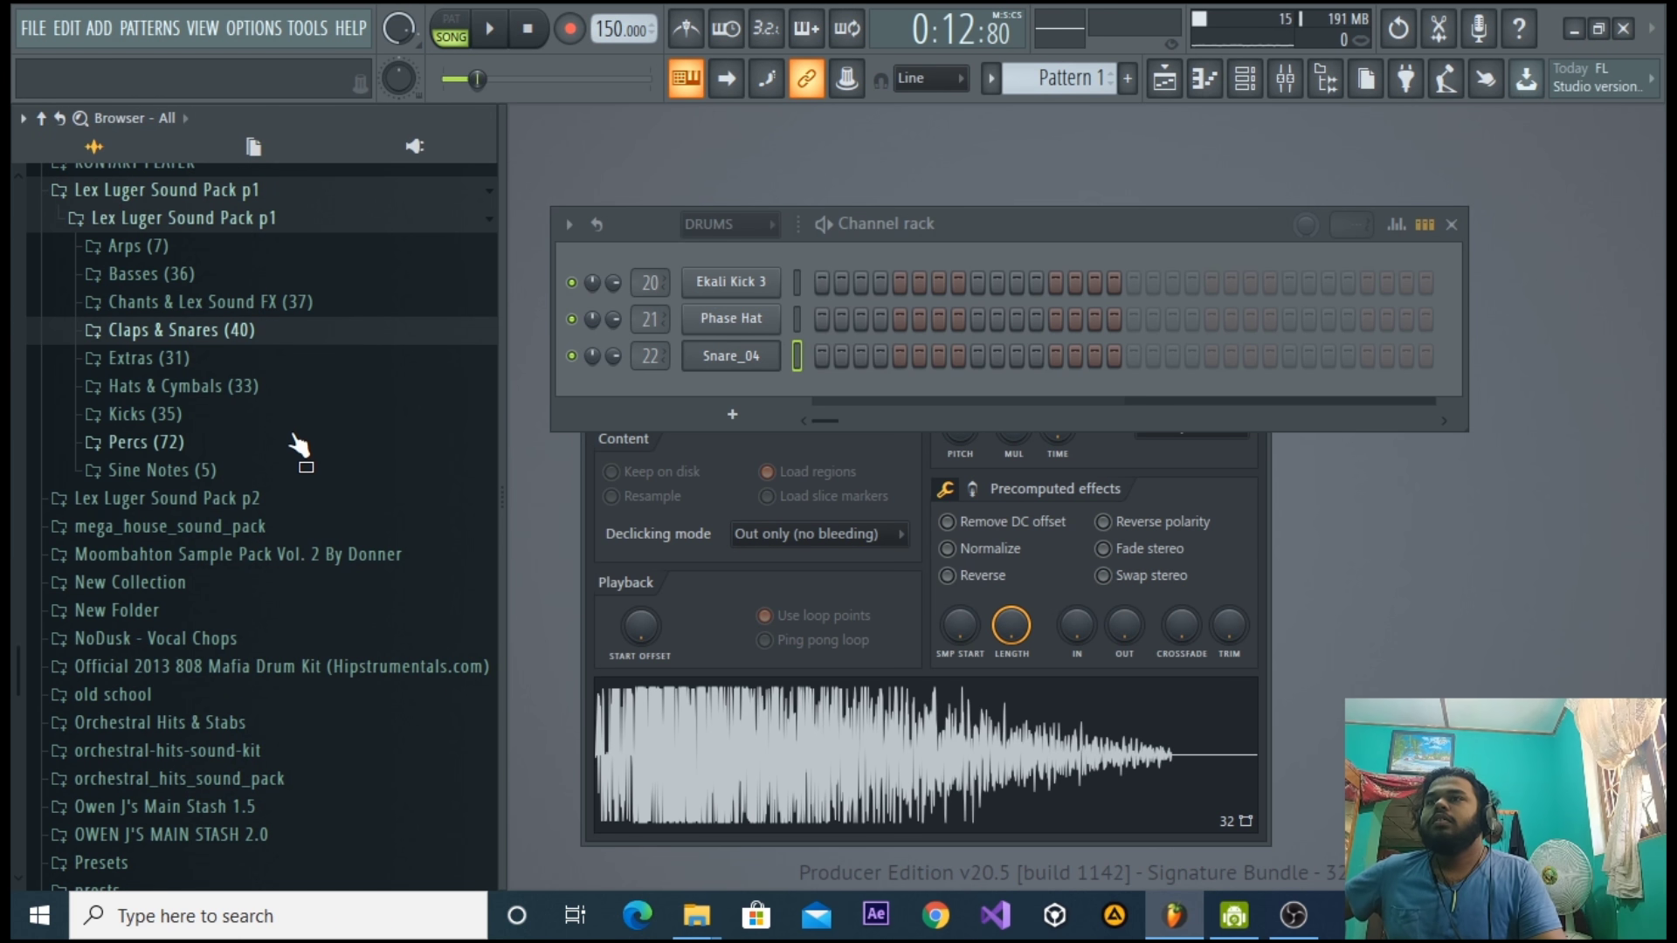
pyautogui.moveTo(1017, 222); pyautogui.dragTo(989, 222)
pyautogui.click(1150, 550)
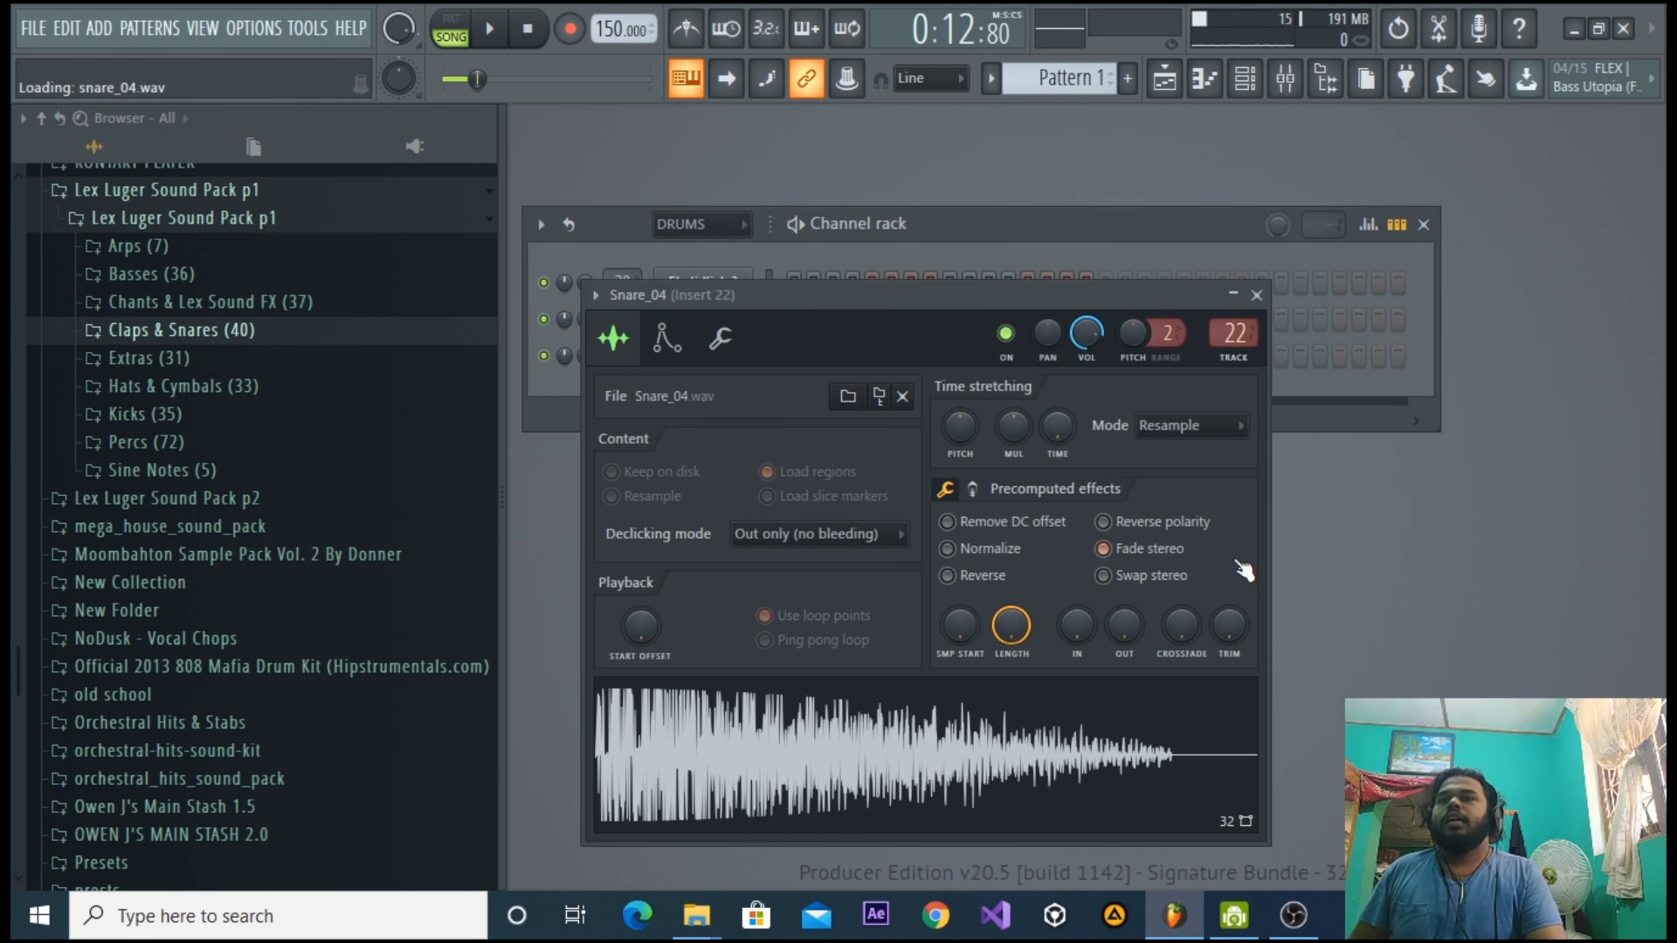
pyautogui.click(1257, 296)
# Place an Ekali Kick 3 hit on step 1 and play the pattern in pattern mode with the metronome on.
pyautogui.click(792, 283)
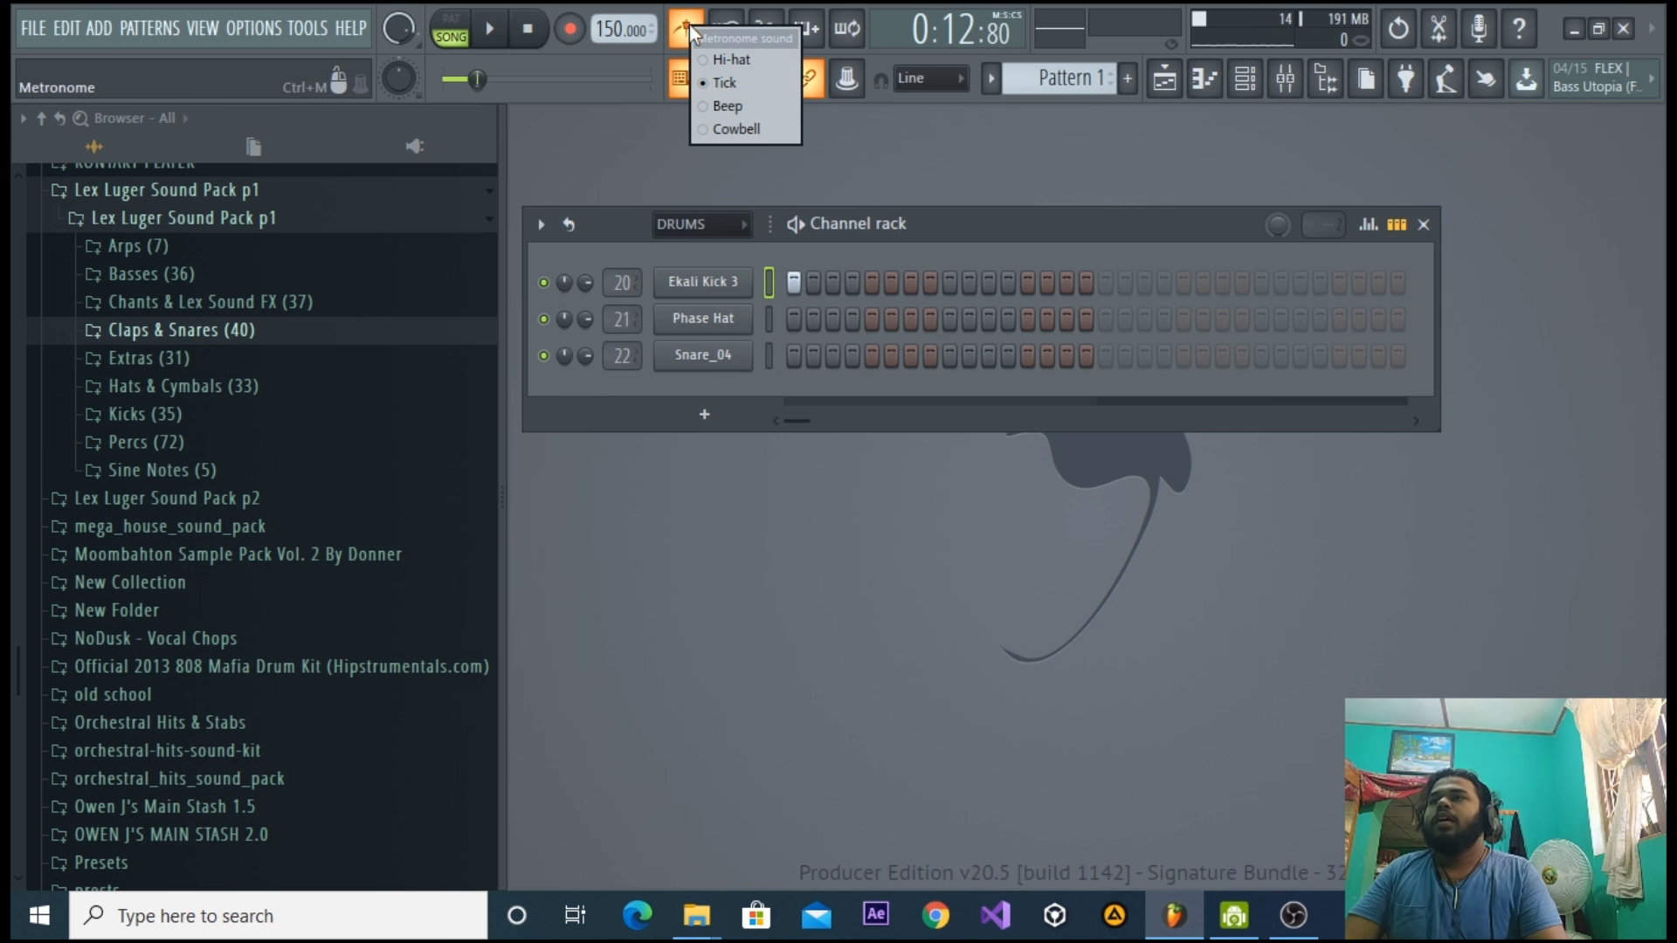
pyautogui.click(725, 67)
pyautogui.click(451, 32)
pyautogui.press('space')
pyautogui.press('space')
pyautogui.press('space')
pyautogui.press('space')
pyautogui.press('space')
pyautogui.press('space')
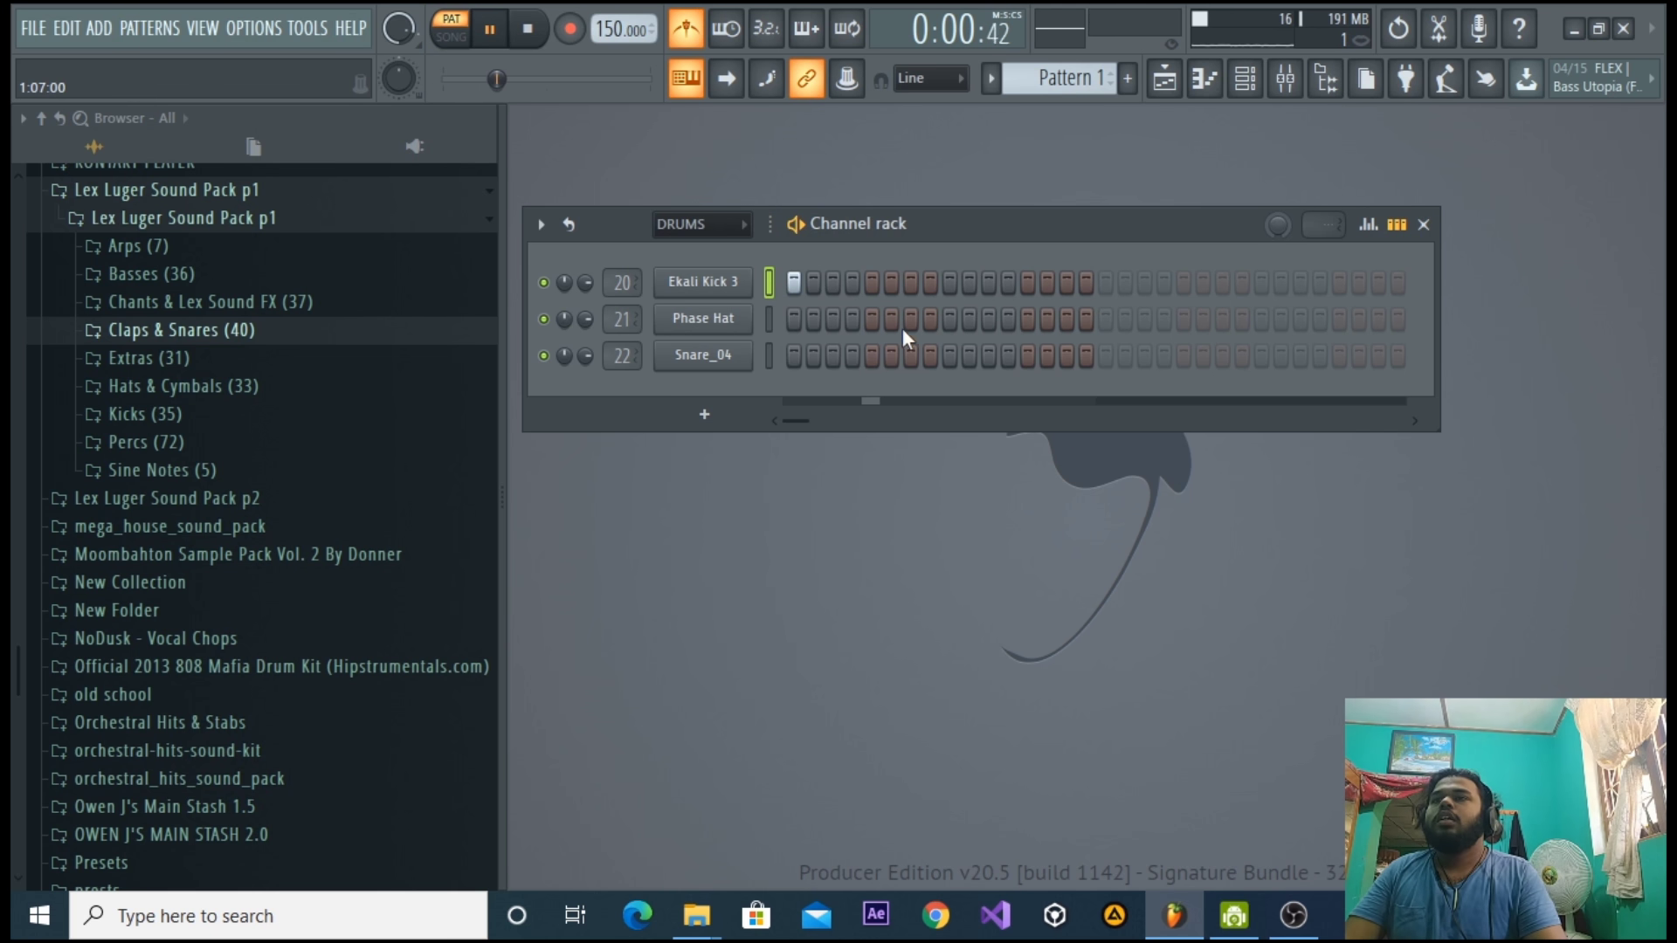
# Add a Snare_04 hit on step 9 while the pattern plays.
pyautogui.click(948, 356)
pyautogui.press('space')
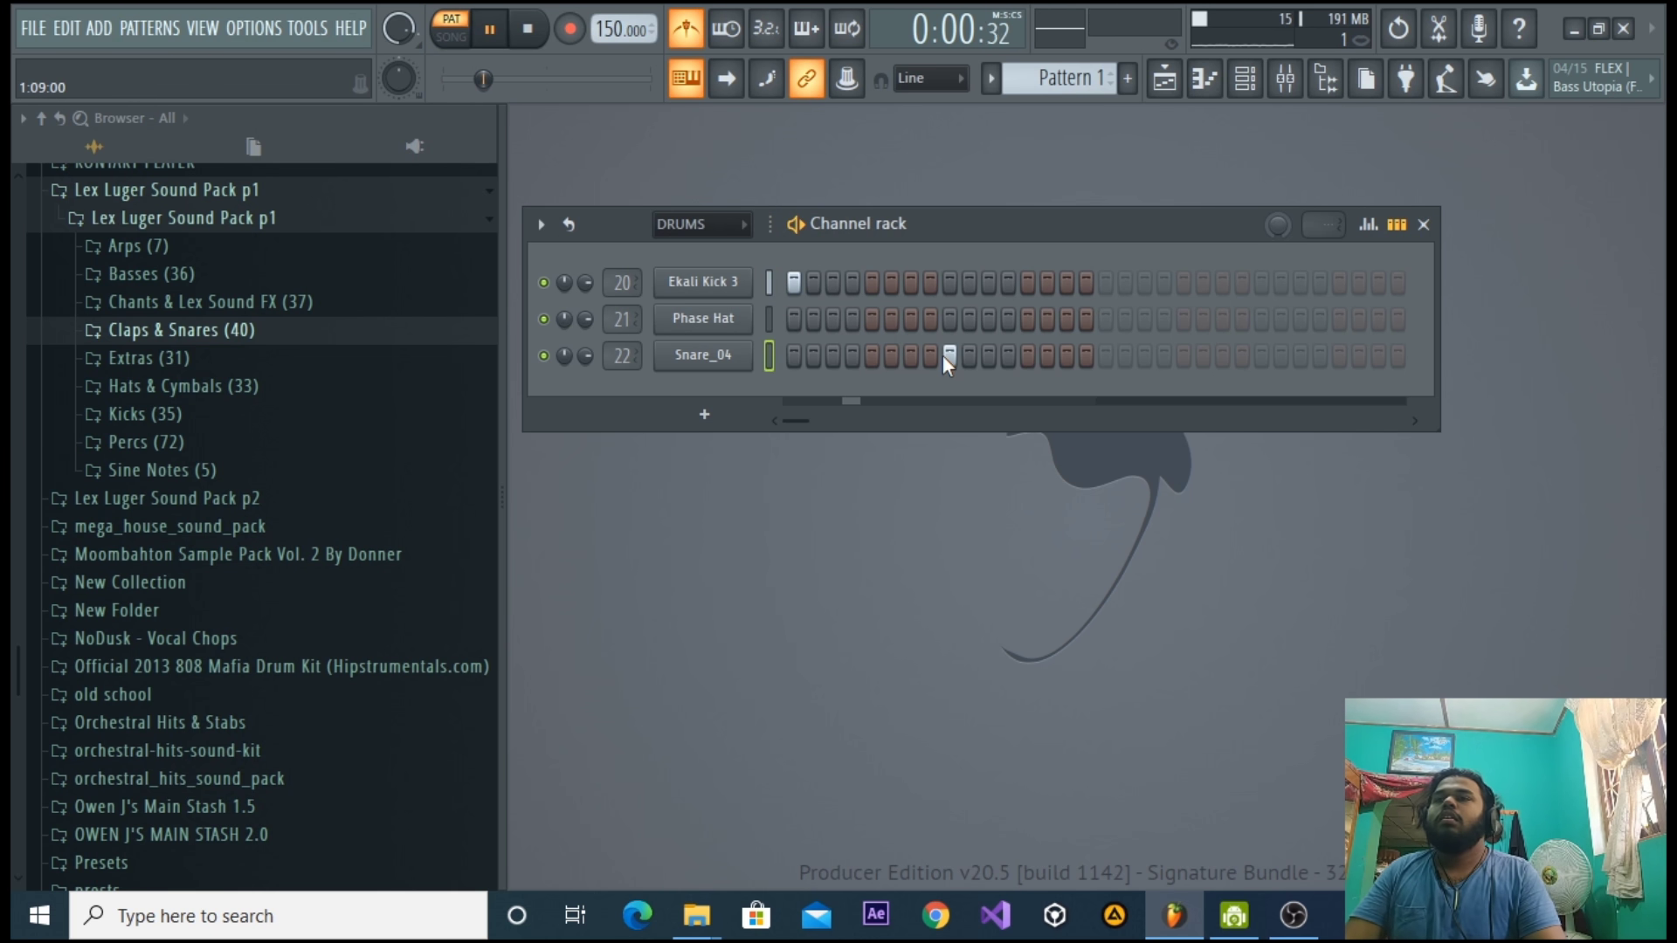
pyautogui.press('space')
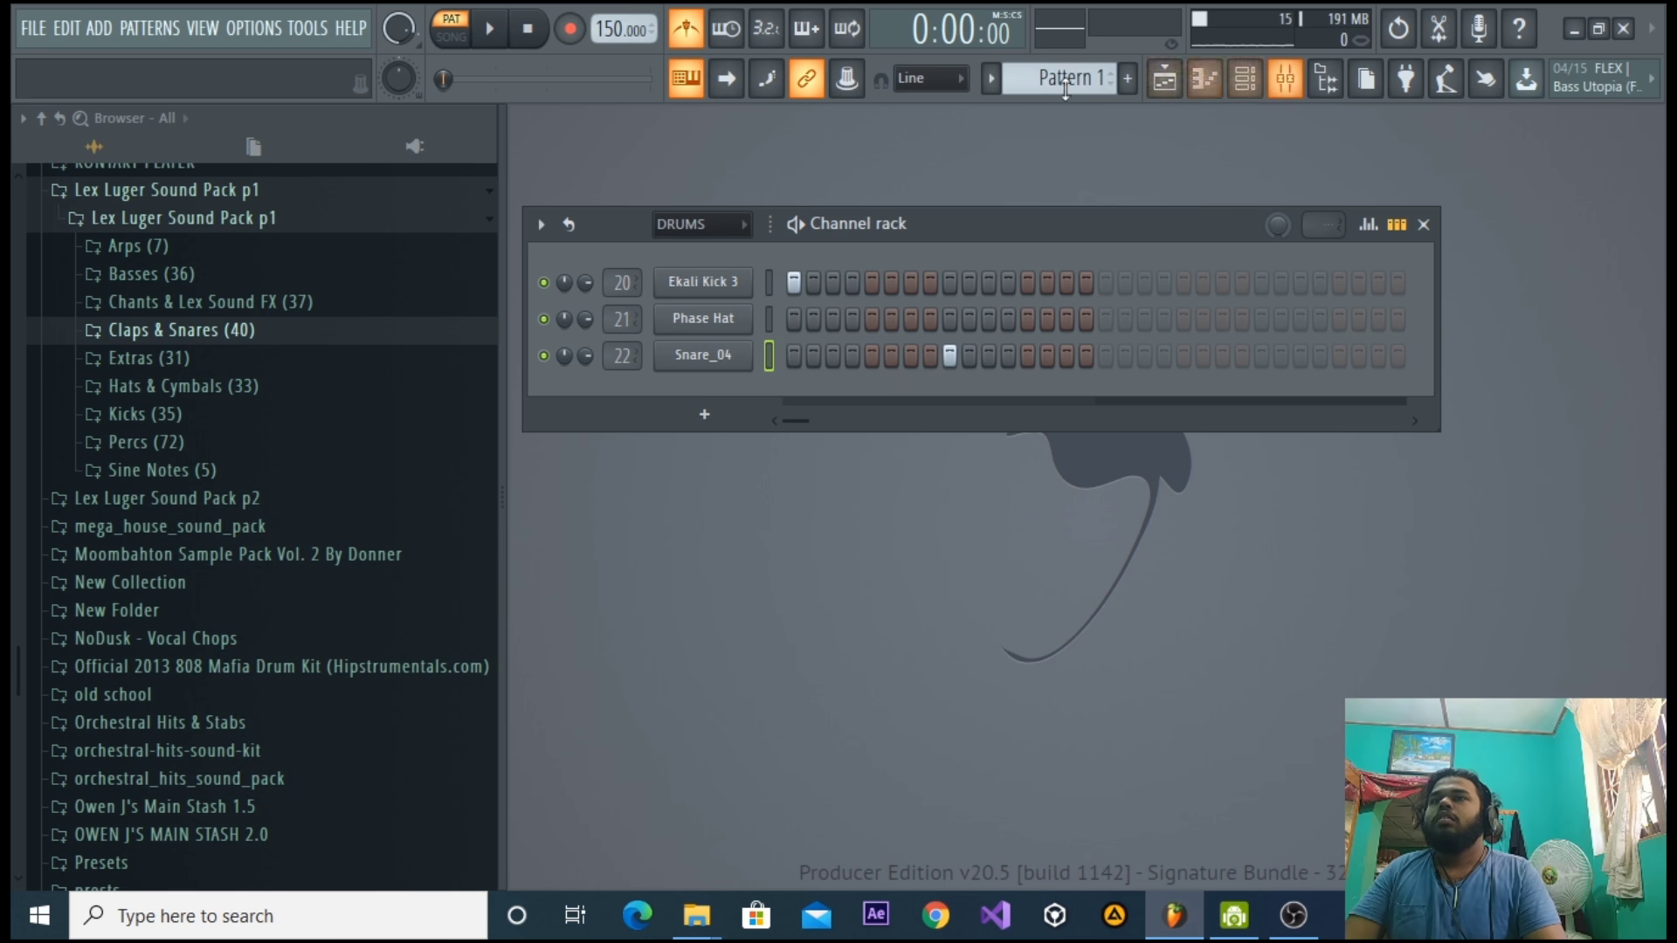
# Turn off the metronome and audition the kick and snare pattern with the mixer open.
pyautogui.click(696, 35)
pyautogui.press('space')
pyautogui.click(1290, 85)
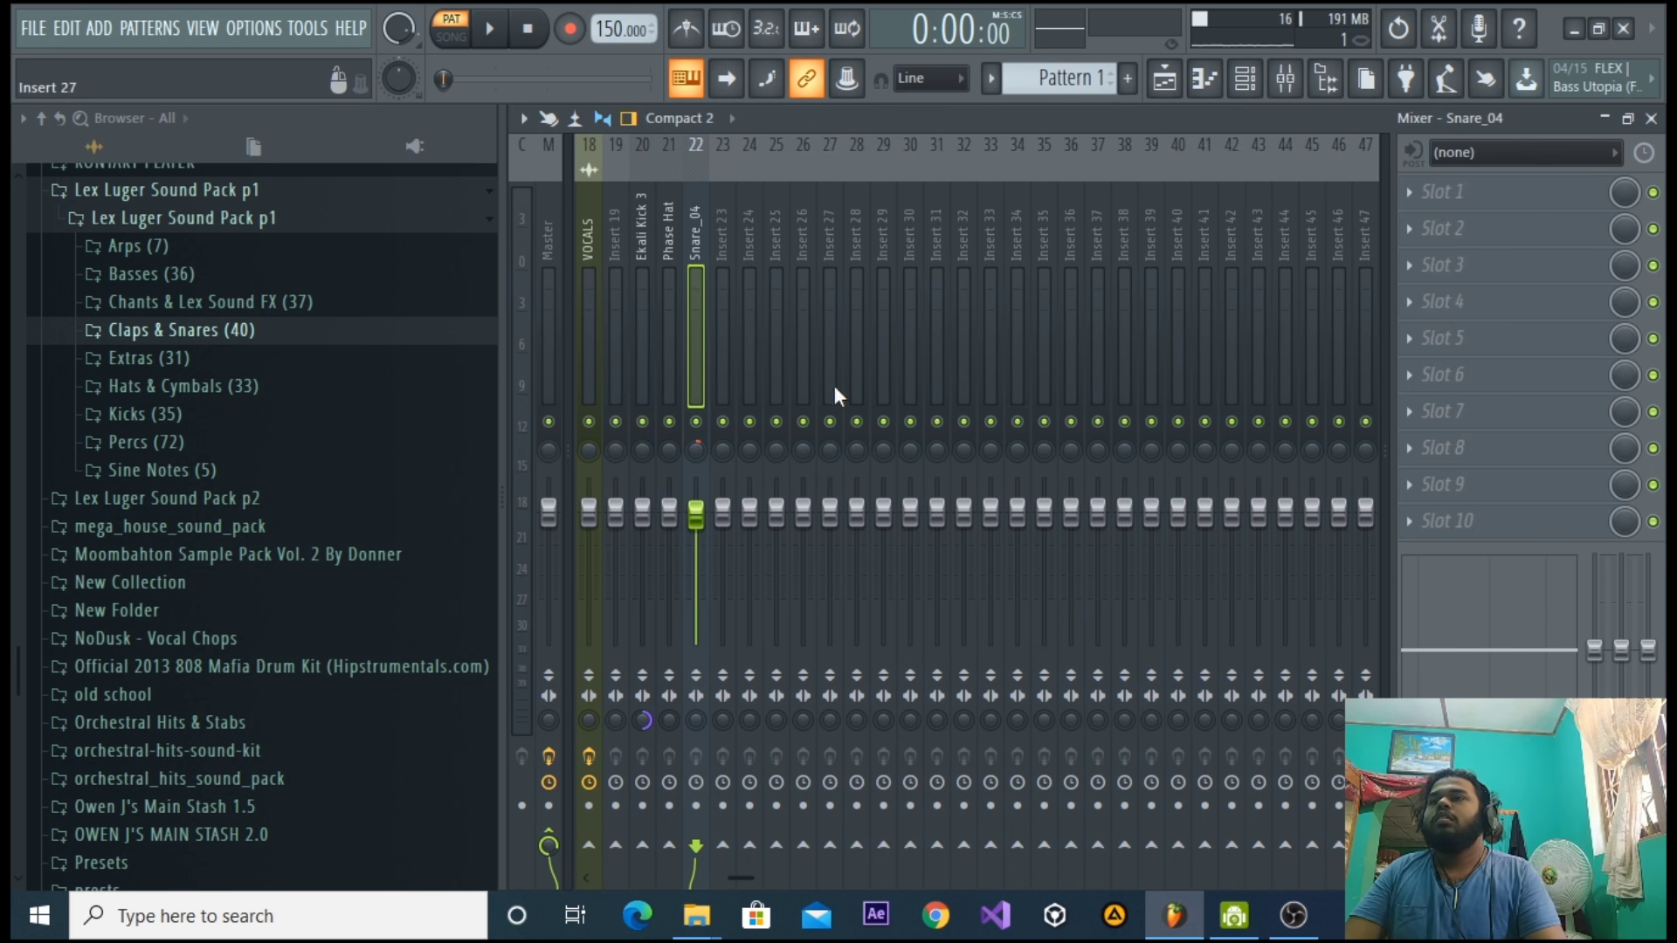
pyautogui.press('space')
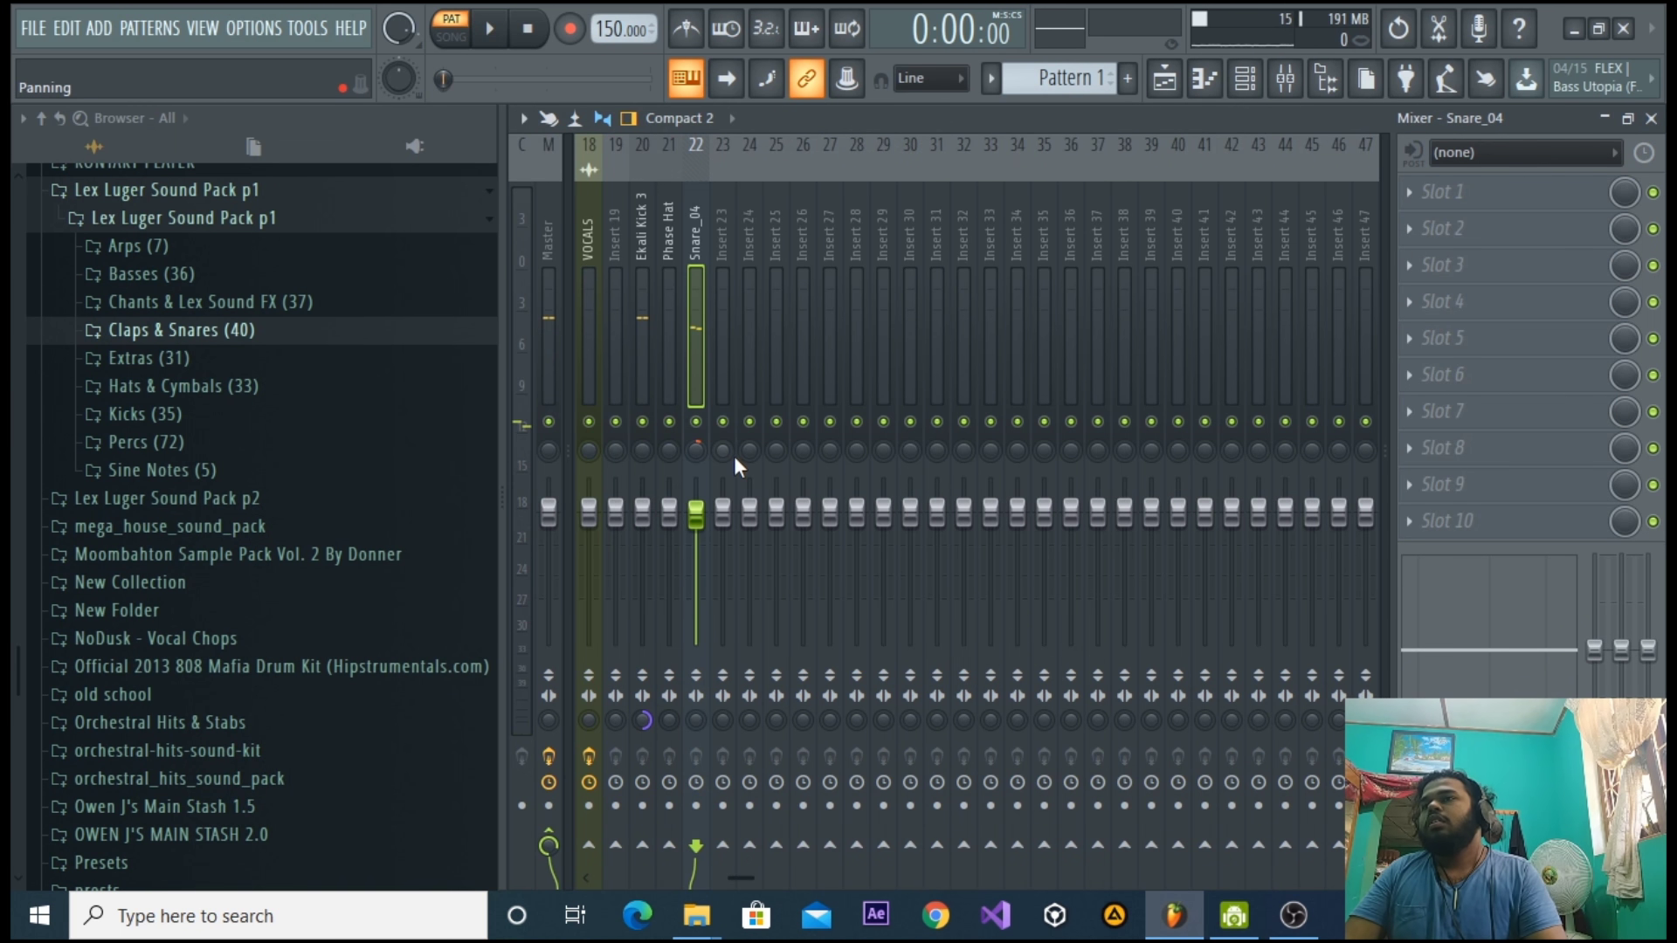
pyautogui.click(1651, 118)
# Examine the Snare_04 channel's miscellaneous, envelope and sample settings and audition the sample.
pyautogui.click(707, 359)
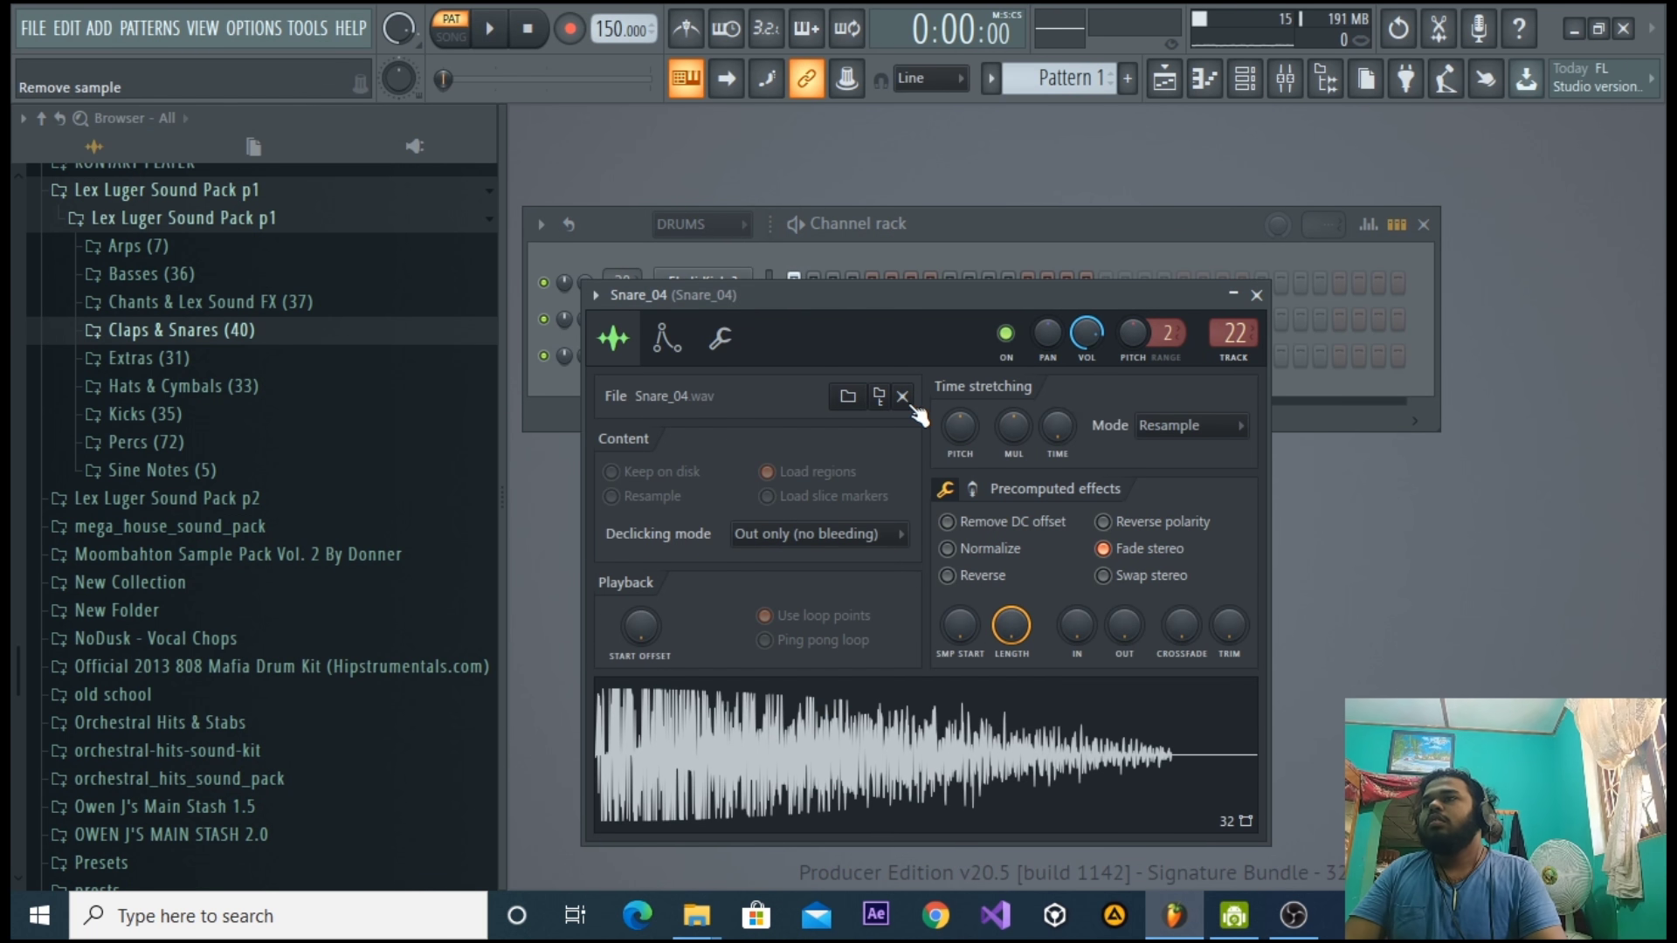
pyautogui.click(722, 340)
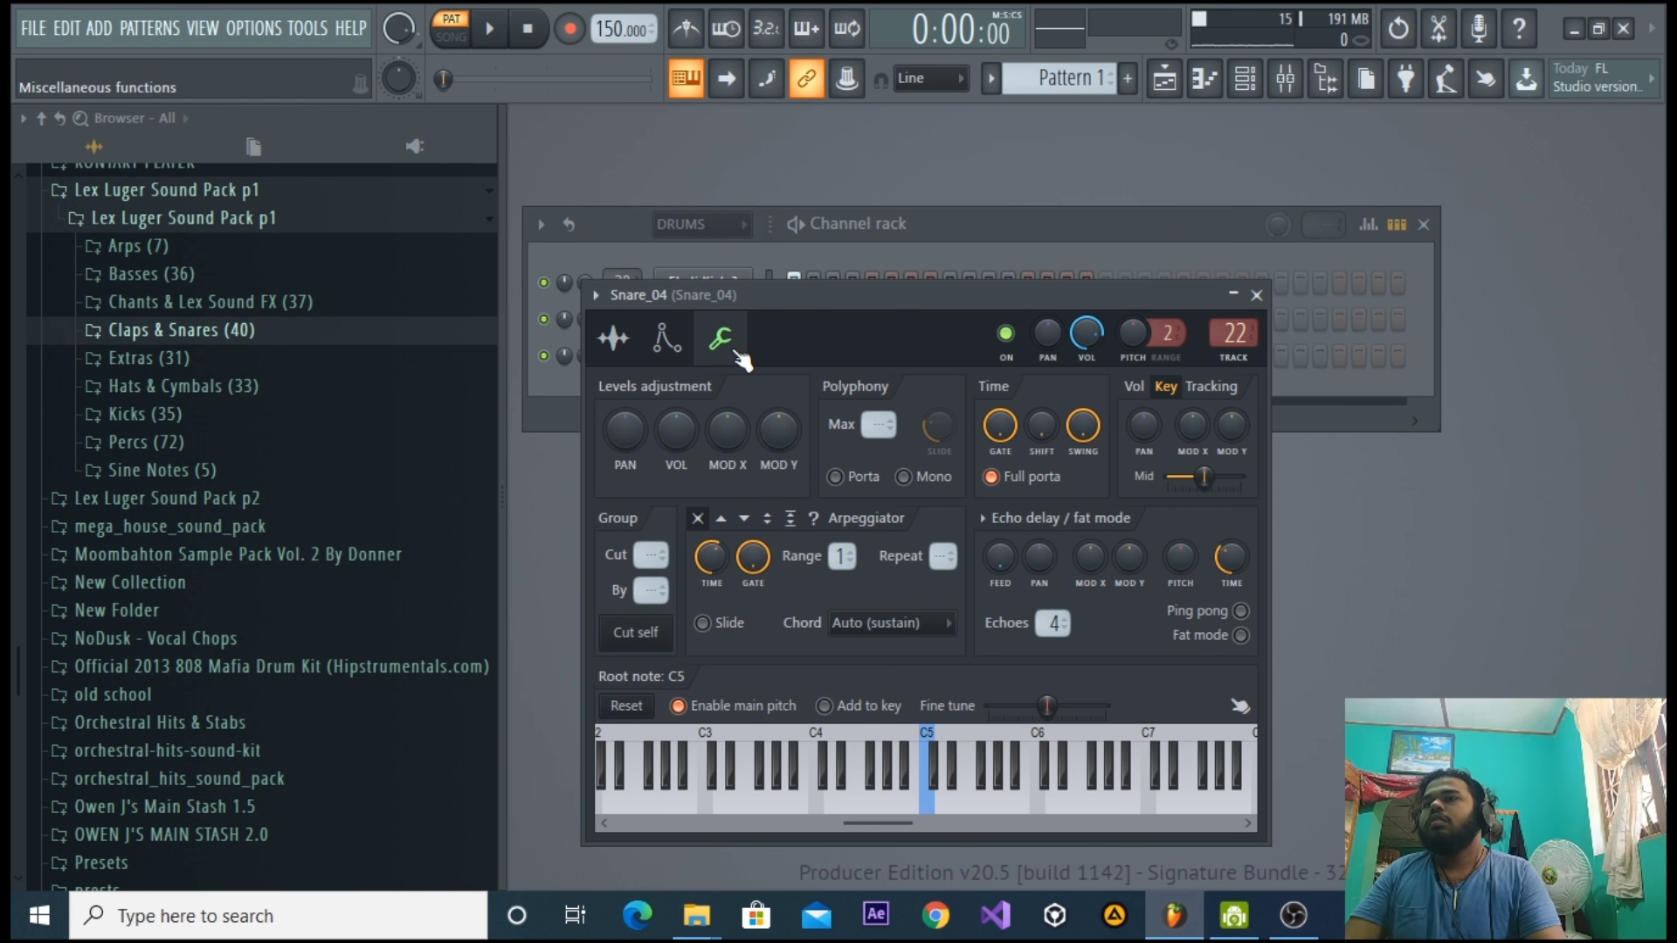
pyautogui.click(664, 342)
pyautogui.click(723, 341)
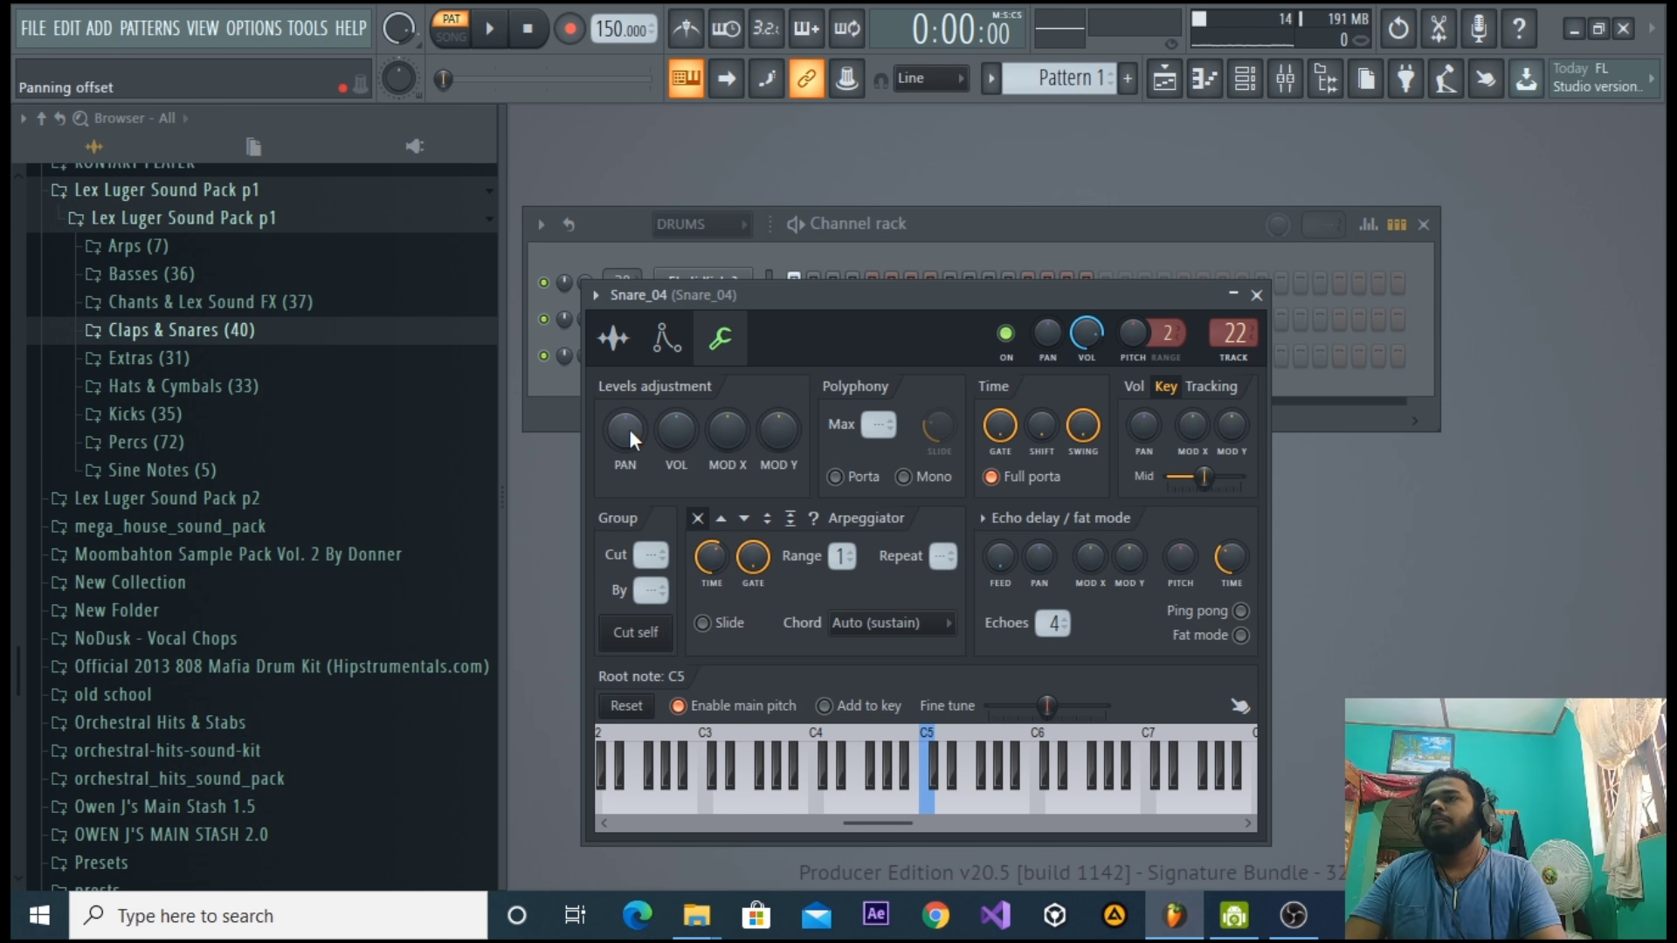
pyautogui.click(614, 338)
pyautogui.click(798, 791)
pyautogui.click(798, 798)
# Pan the Snare_04 mixer track to 29% right while auditioning the pattern, and close the mixer.
pyautogui.click(1246, 80)
pyautogui.click(1284, 79)
pyautogui.press('space')
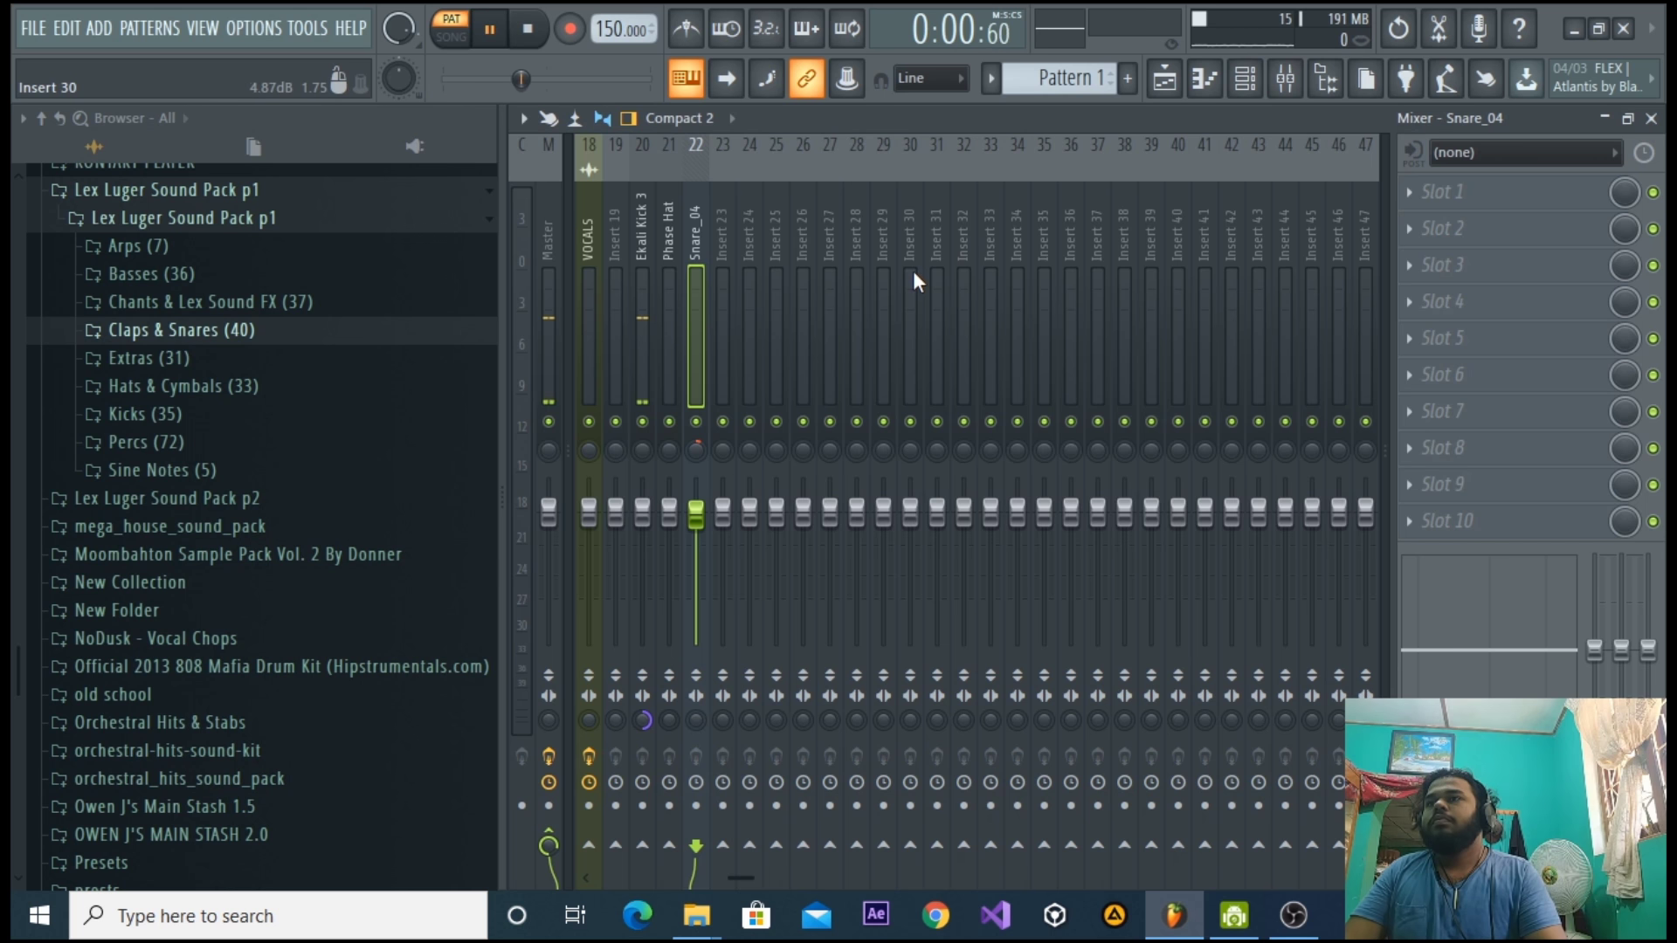
pyautogui.moveTo(696, 450); pyautogui.dragTo(696, 438)
pyautogui.press('space')
pyautogui.scroll(1, 695, 449)
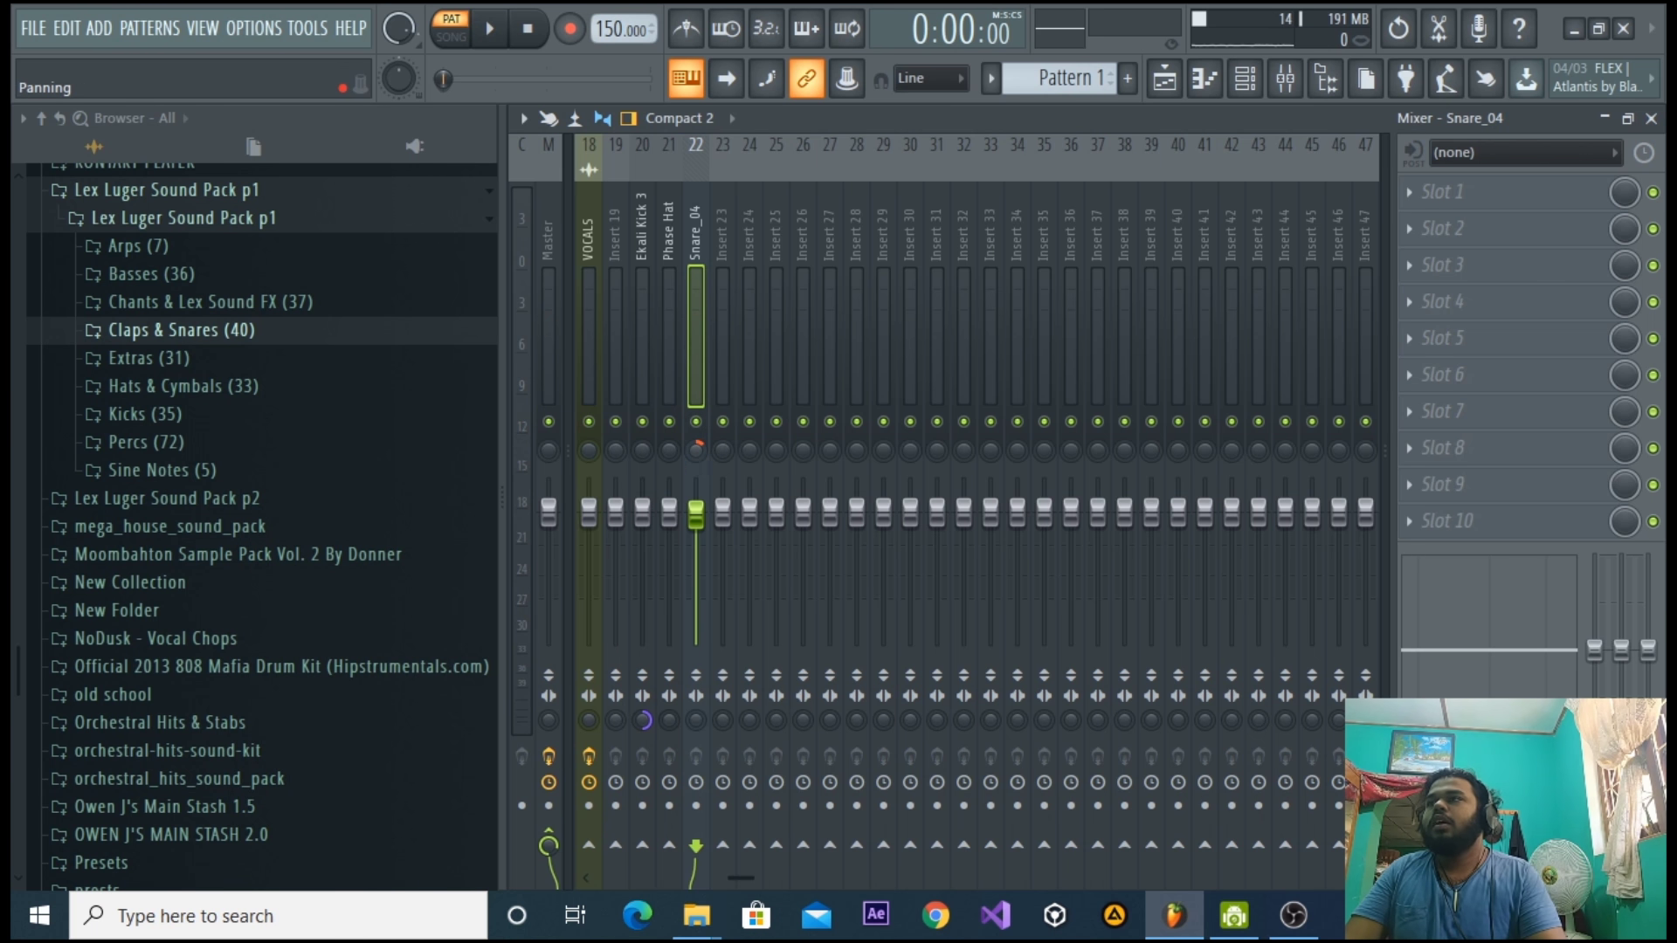
pyautogui.press('space')
pyautogui.scroll(1, 696, 449)
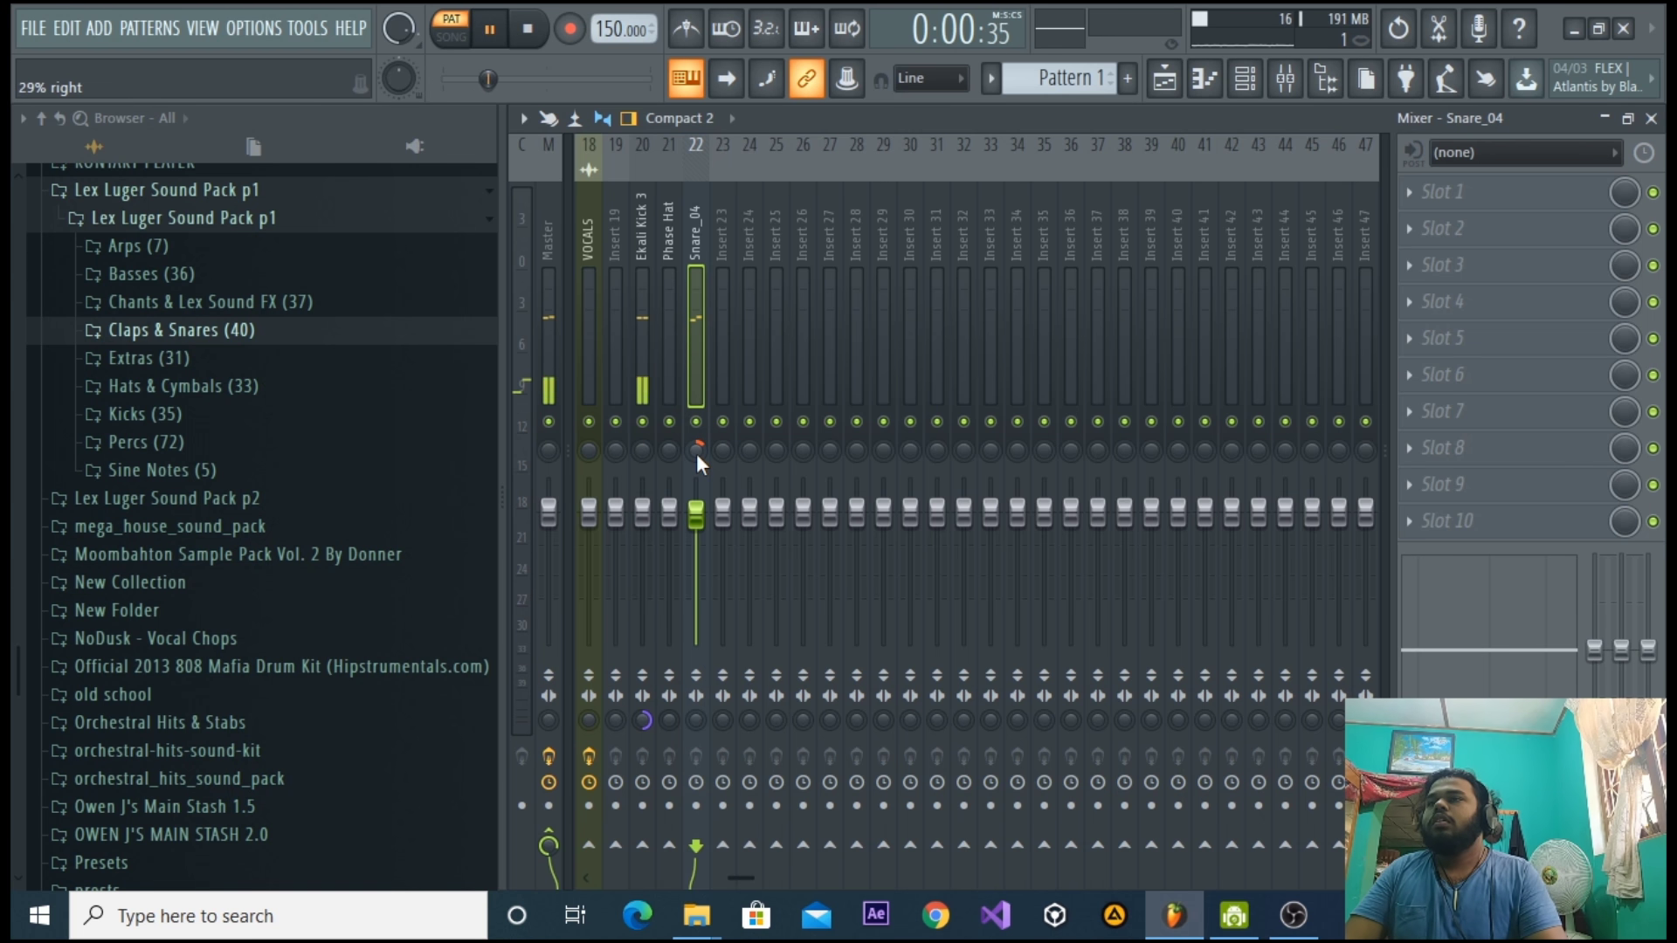
pyautogui.press('space')
pyautogui.click(1651, 119)
# Add an Ekali Kick 3 hit on step 13, widen the channel rack and try kicks on steps 21 and 17.
pyautogui.press('space')
pyautogui.click(1028, 283)
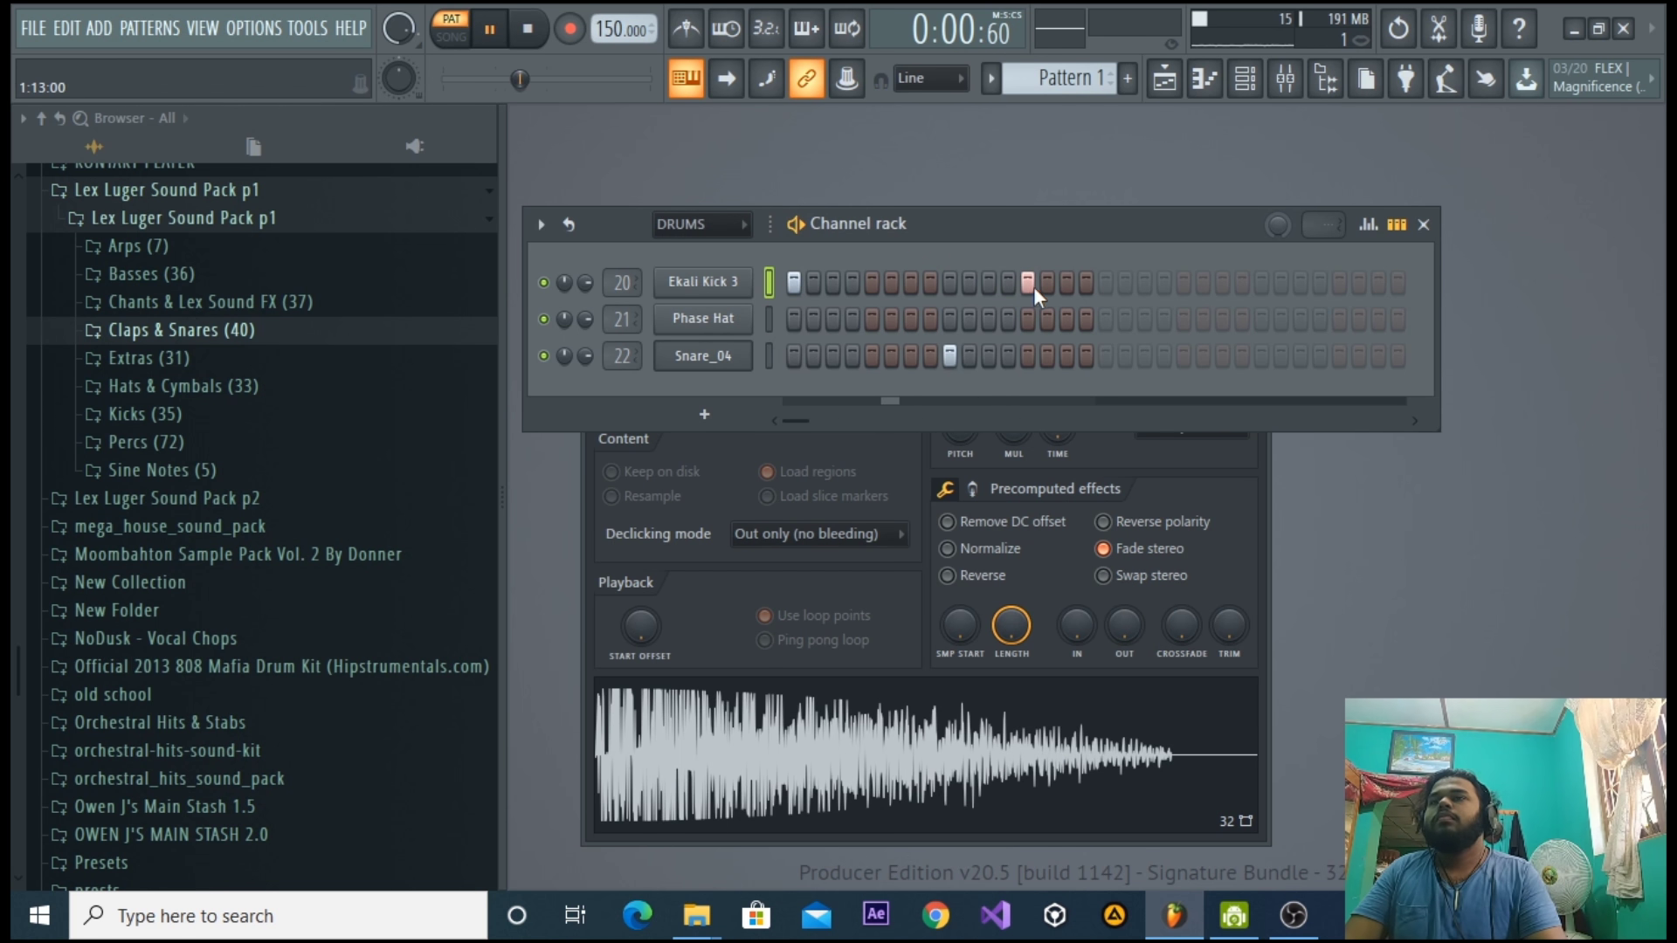
pyautogui.click(1184, 283)
pyautogui.moveTo(1438, 319); pyautogui.dragTo(1518, 319)
pyautogui.press('space')
pyautogui.click(1184, 283)
pyautogui.click(1106, 283)
pyautogui.click(1106, 283)
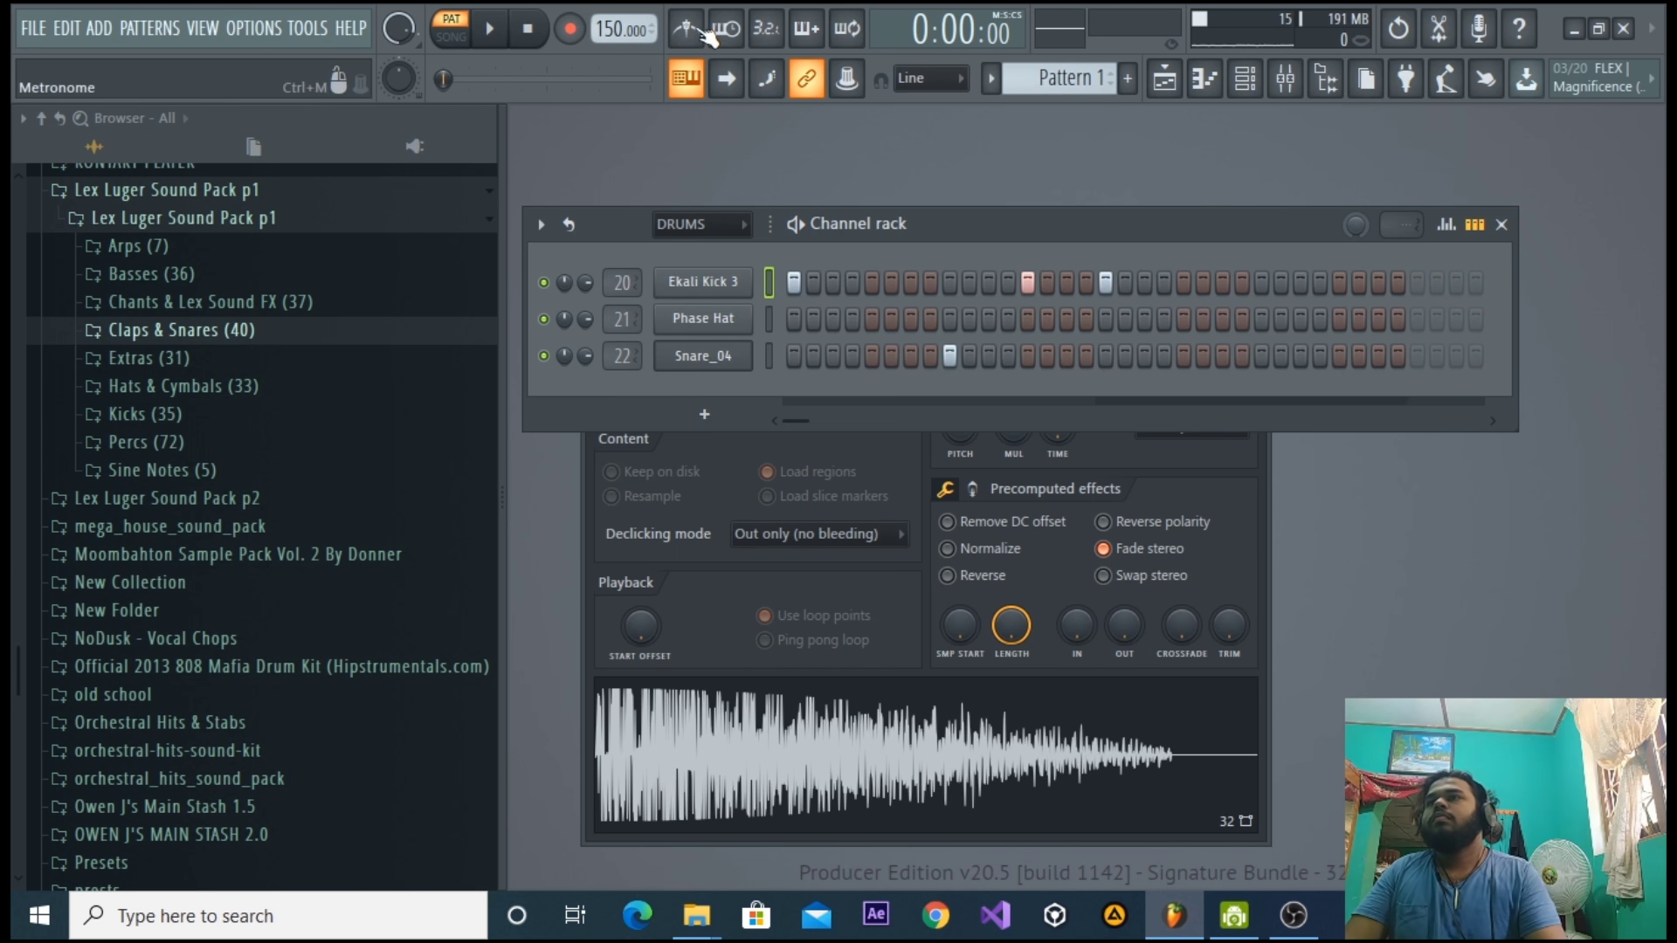
# Place Ekali Kick 3 hits on steps 19 and 21 and a Snare_04 hit on step 25 during playback.
pyautogui.press('space')
pyautogui.click(1144, 283)
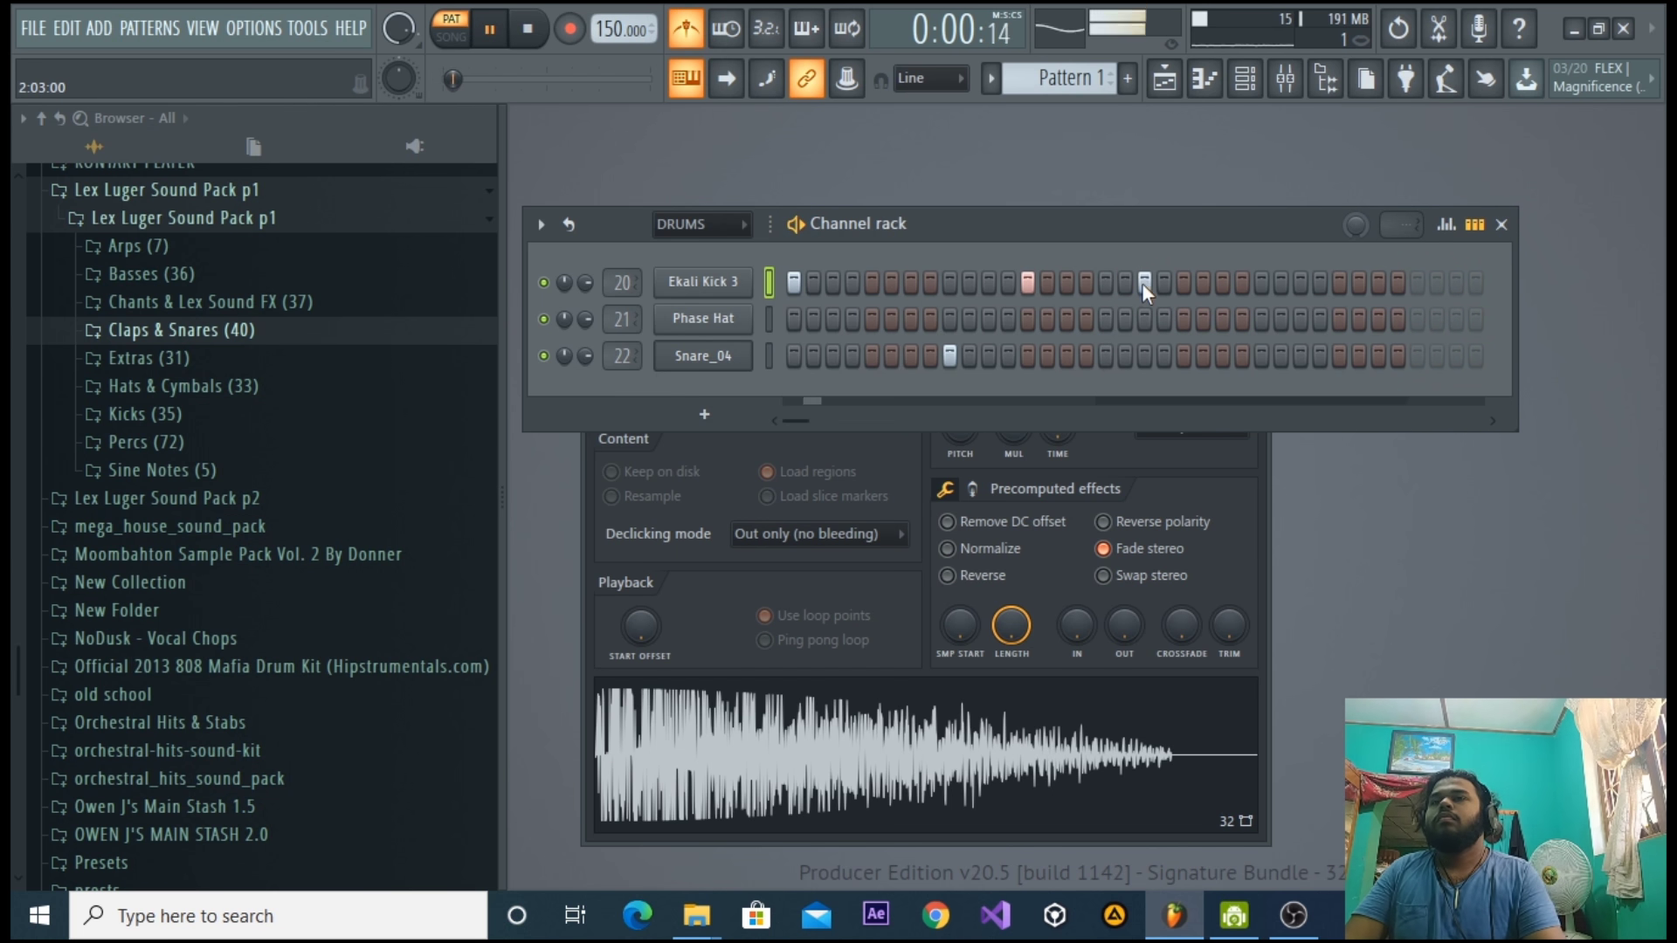
pyautogui.click(1183, 283)
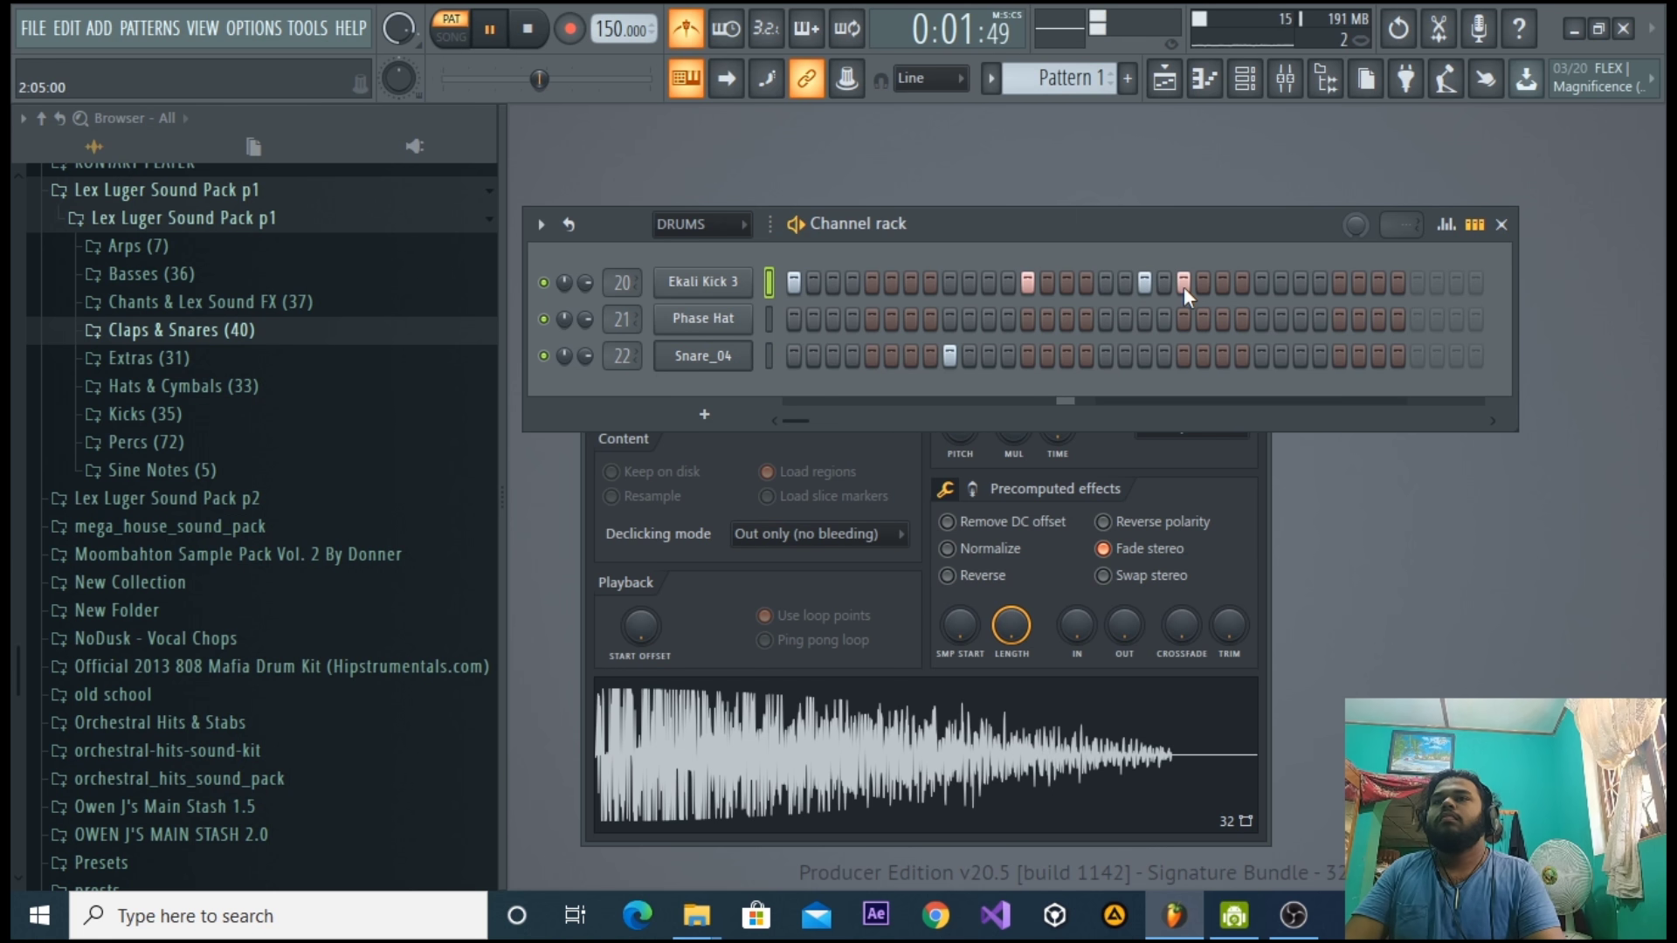
pyautogui.click(1261, 353)
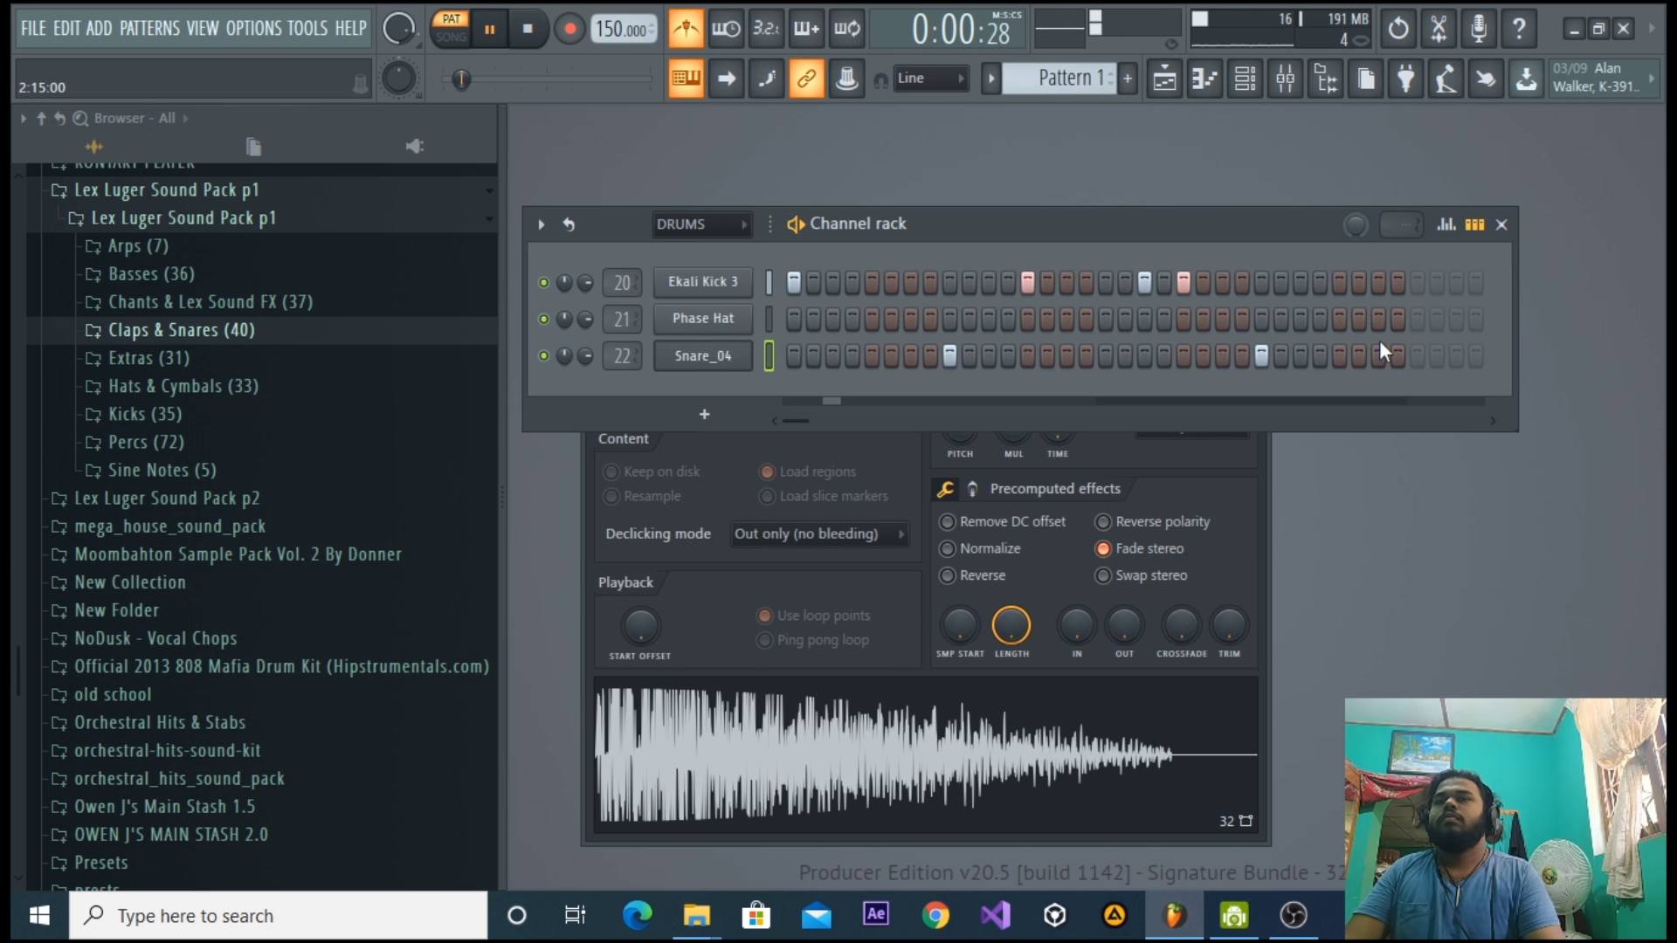
pyautogui.moveTo(1513, 312); pyautogui.dragTo(1441, 313)
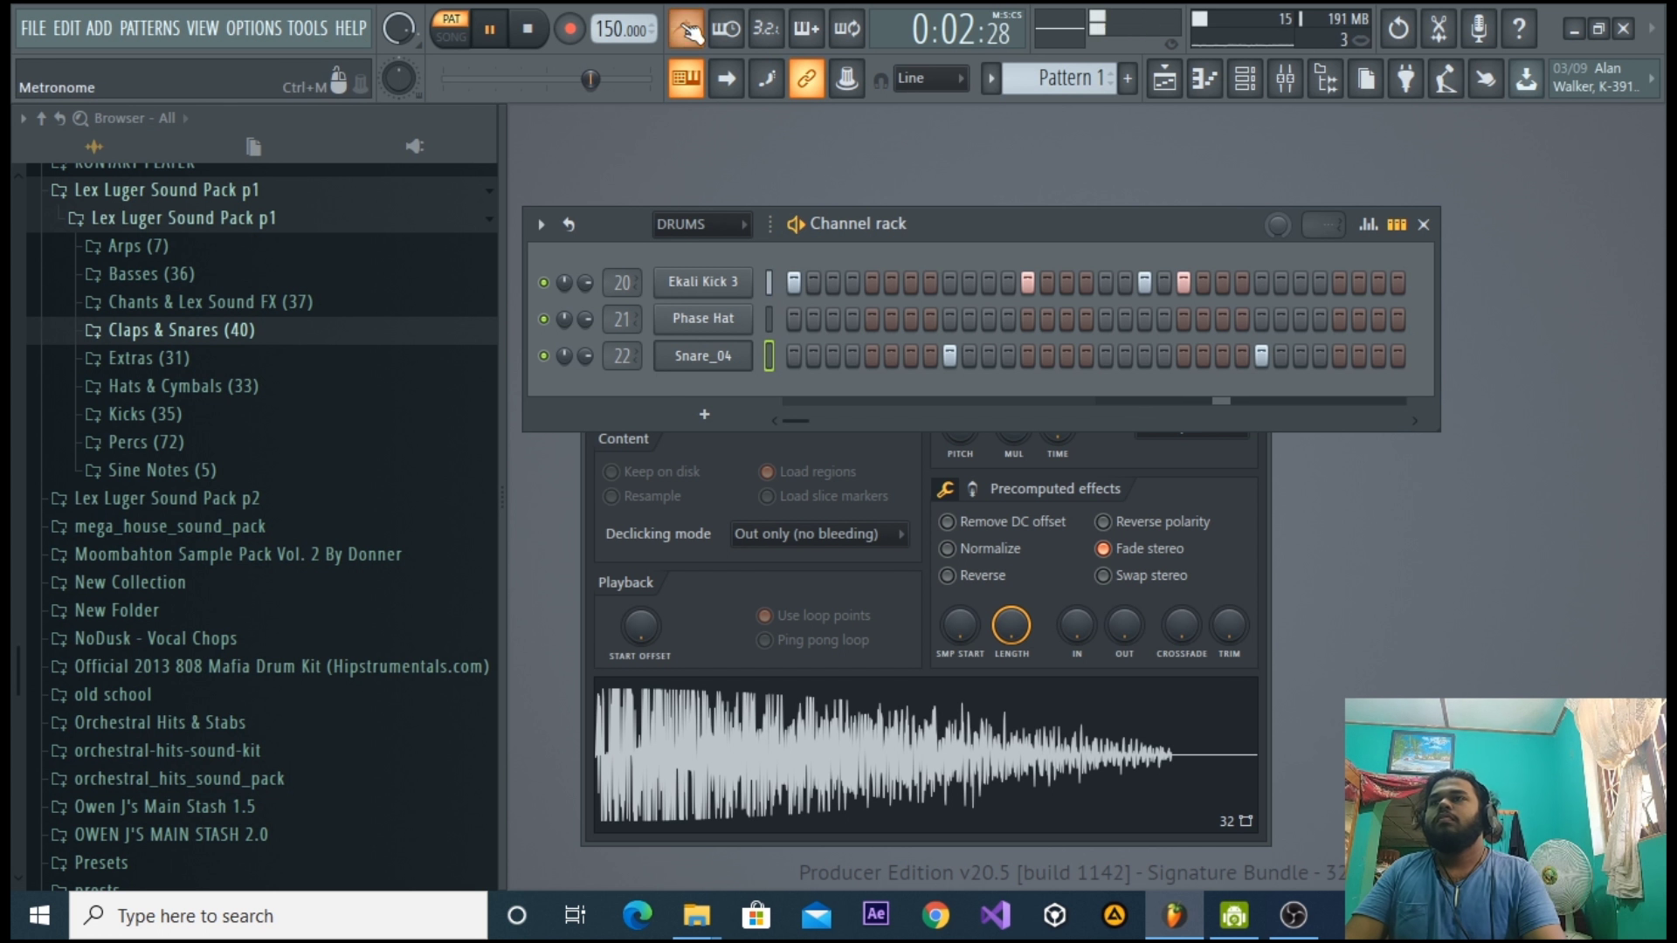
# Place Phase Hat hits on every second step across the 32-step pattern, starting at step 1.
pyautogui.click(833, 320)
pyautogui.click(871, 320)
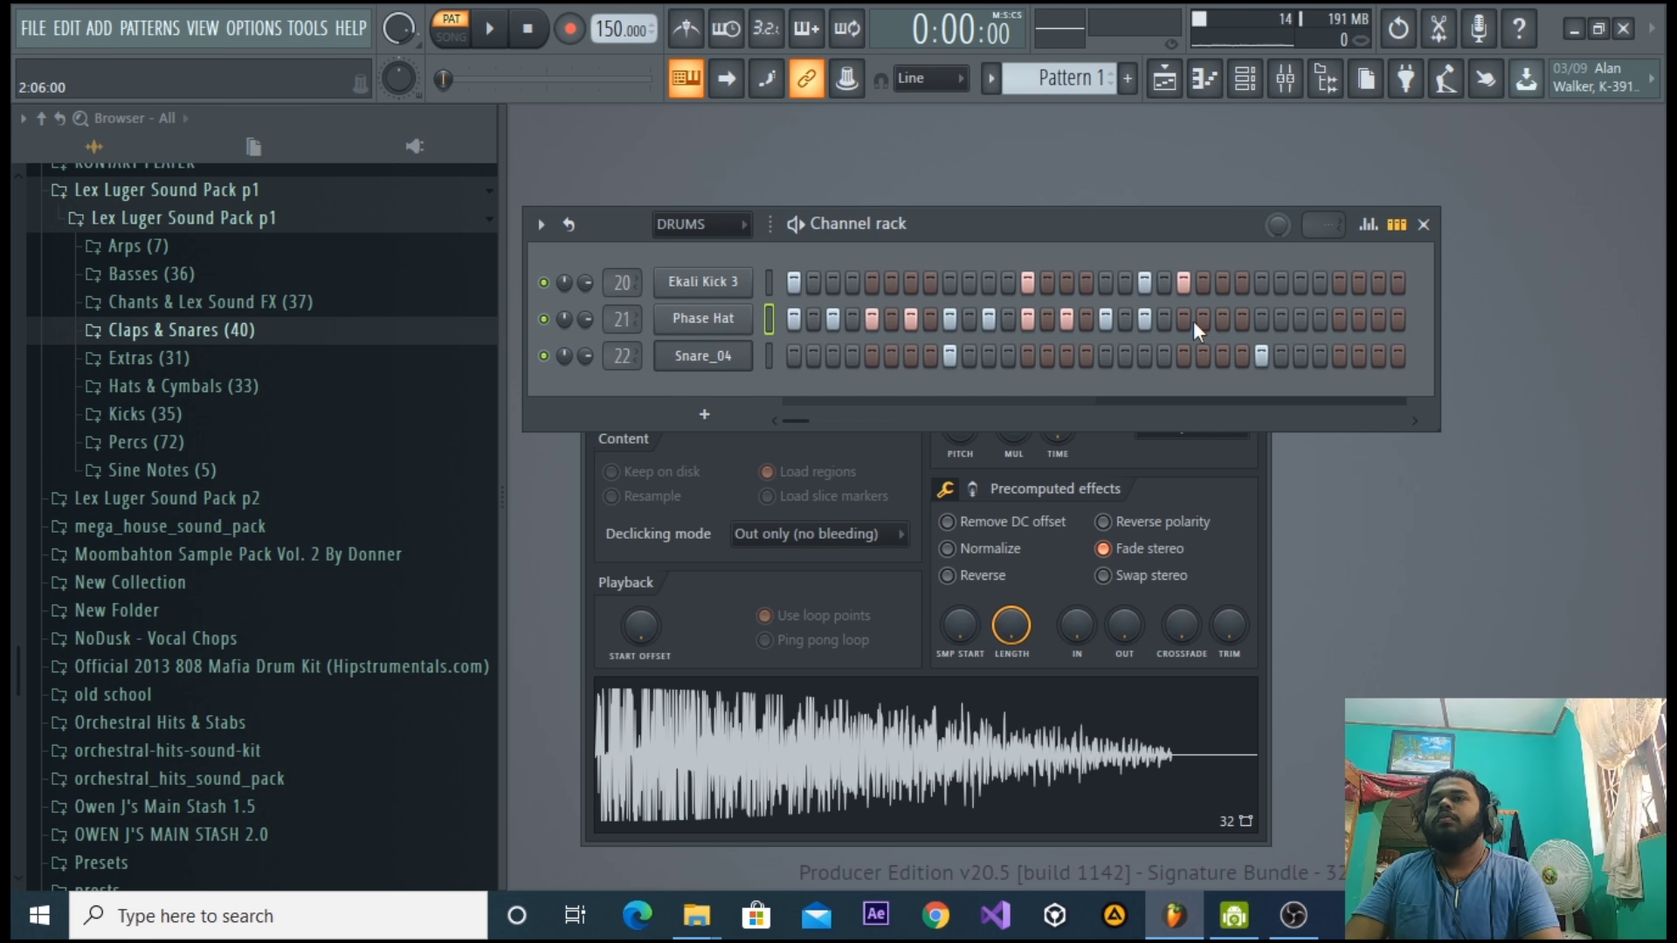
pyautogui.click(1301, 320)
pyautogui.click(1339, 320)
pyautogui.click(1376, 320)
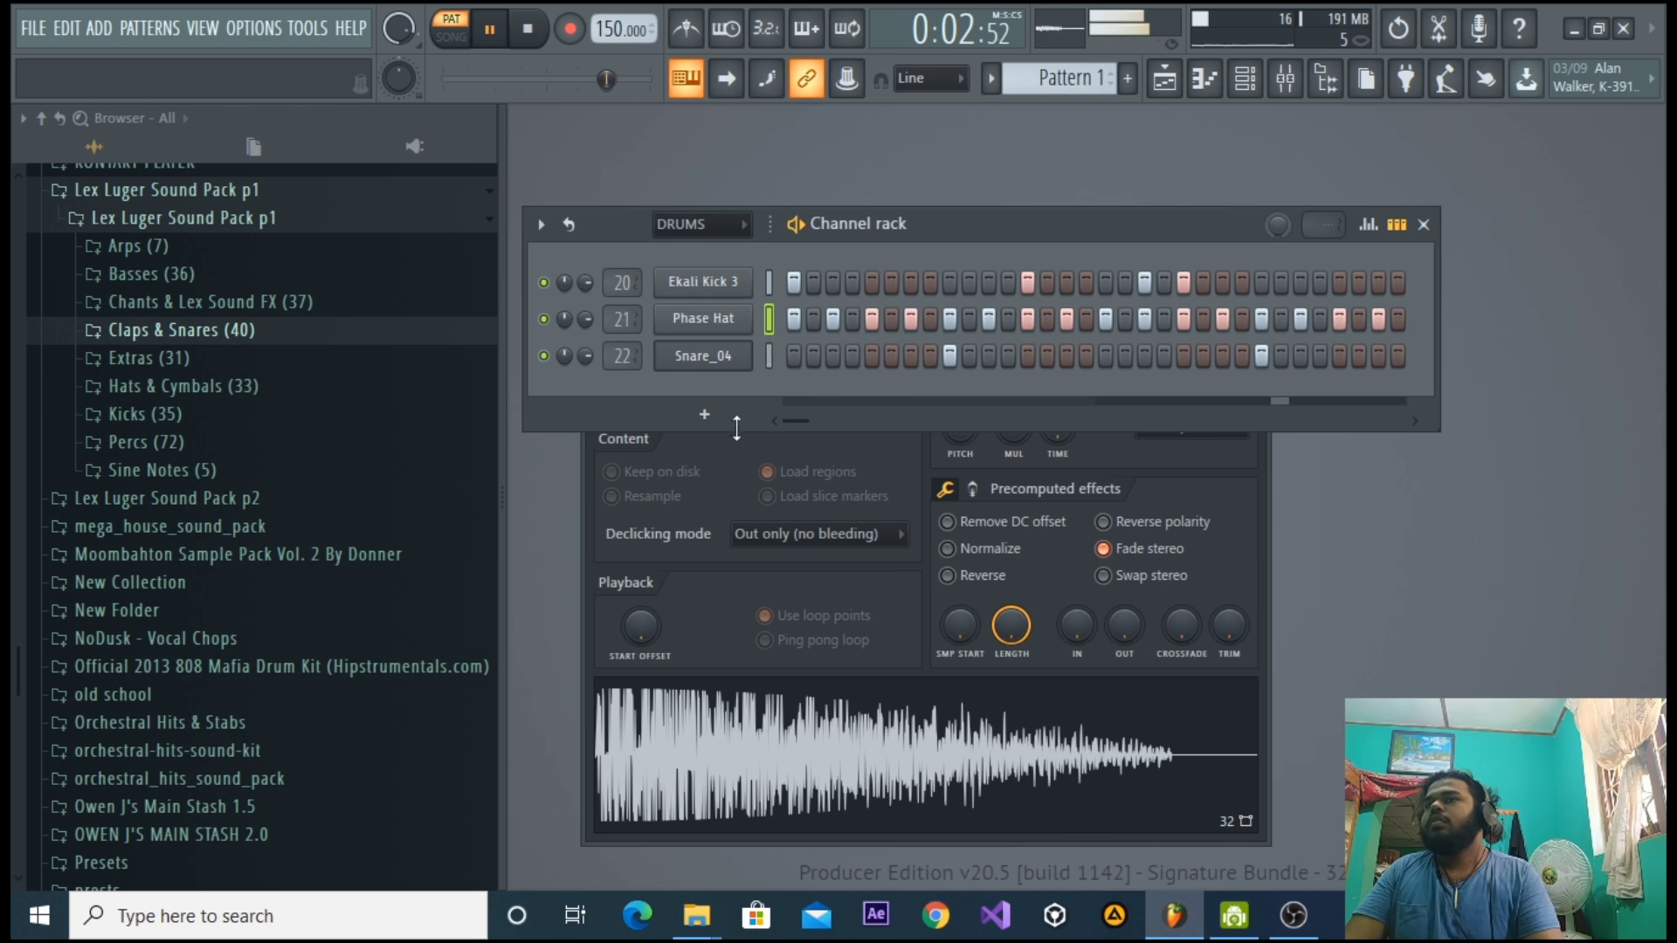
# Lower the Phase Hat mixer track's volume slightly, close the mixer and play the pattern.
pyautogui.click(1300, 96)
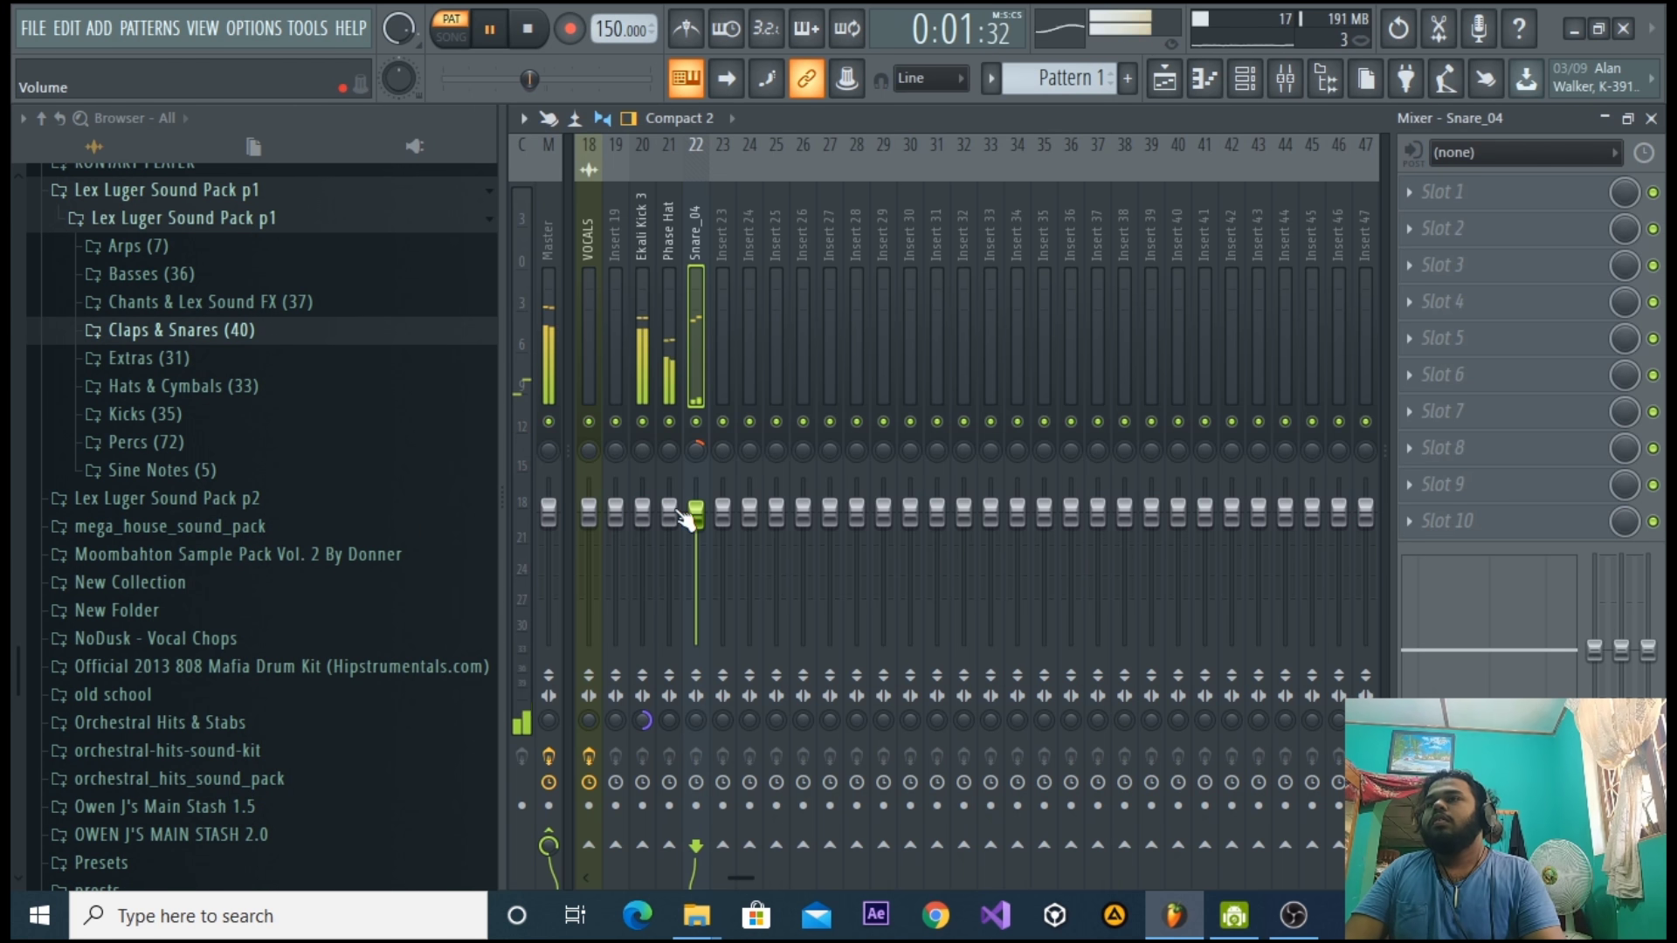
pyautogui.click(670, 521)
pyautogui.press('space')
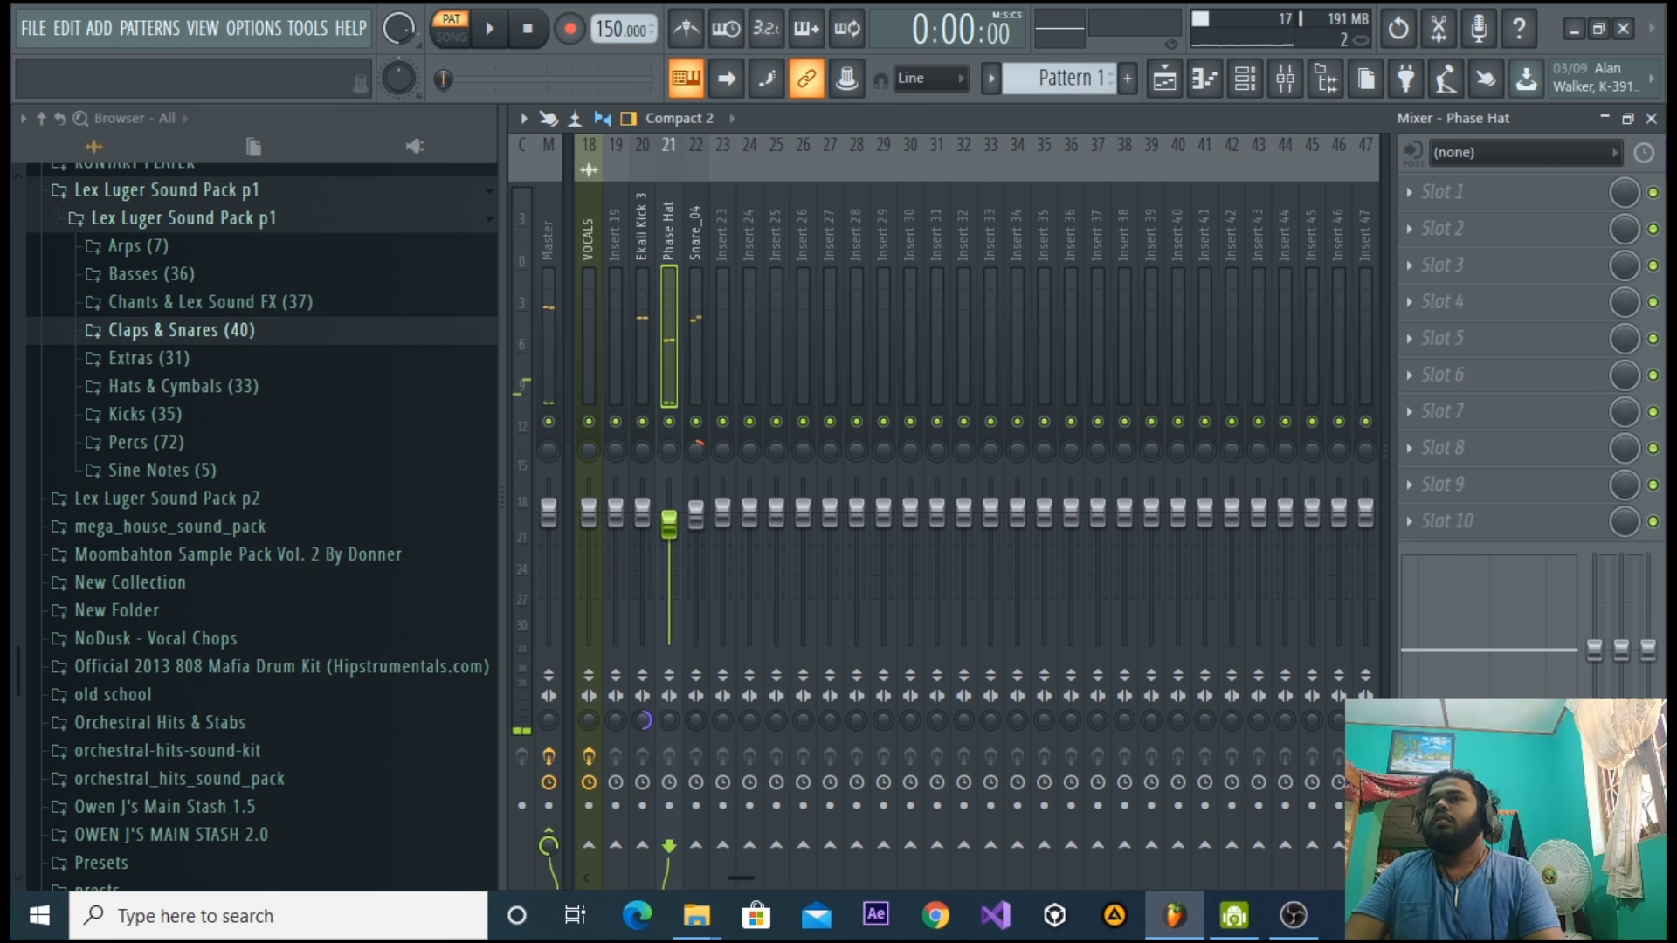
pyautogui.click(1651, 118)
pyautogui.press('space')
pyautogui.click(1173, 90)
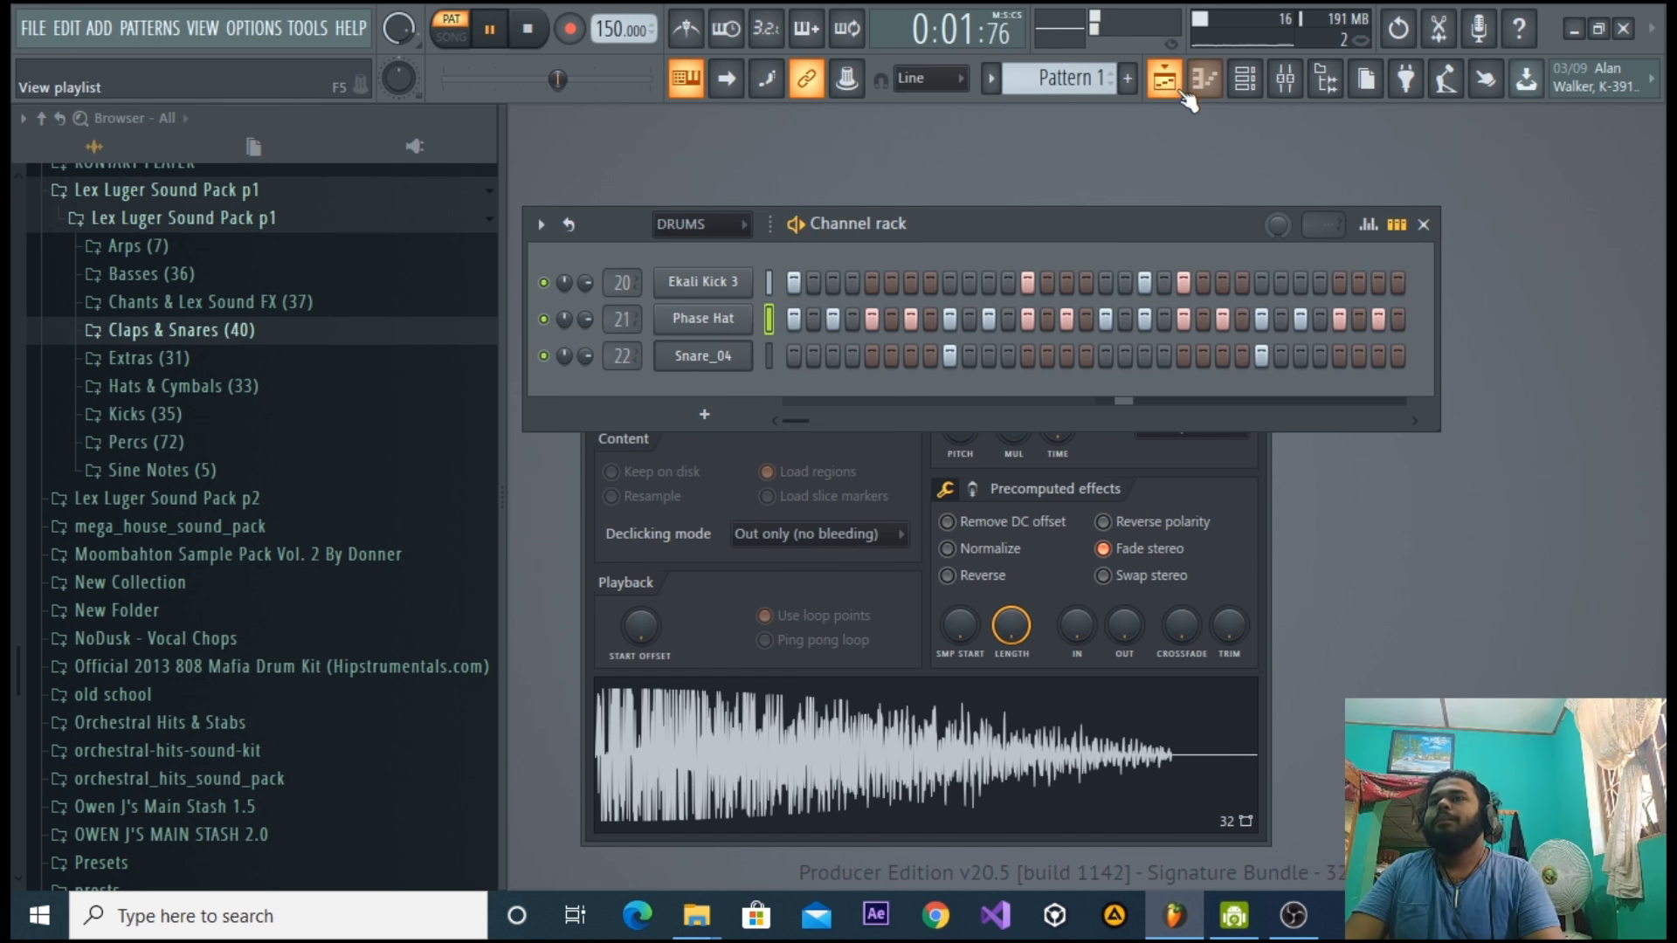
pyautogui.click(584, 182)
pyautogui.rightClick(648, 190)
pyautogui.click(595, 27)
pyautogui.click(593, 106)
pyautogui.click(1650, 18)
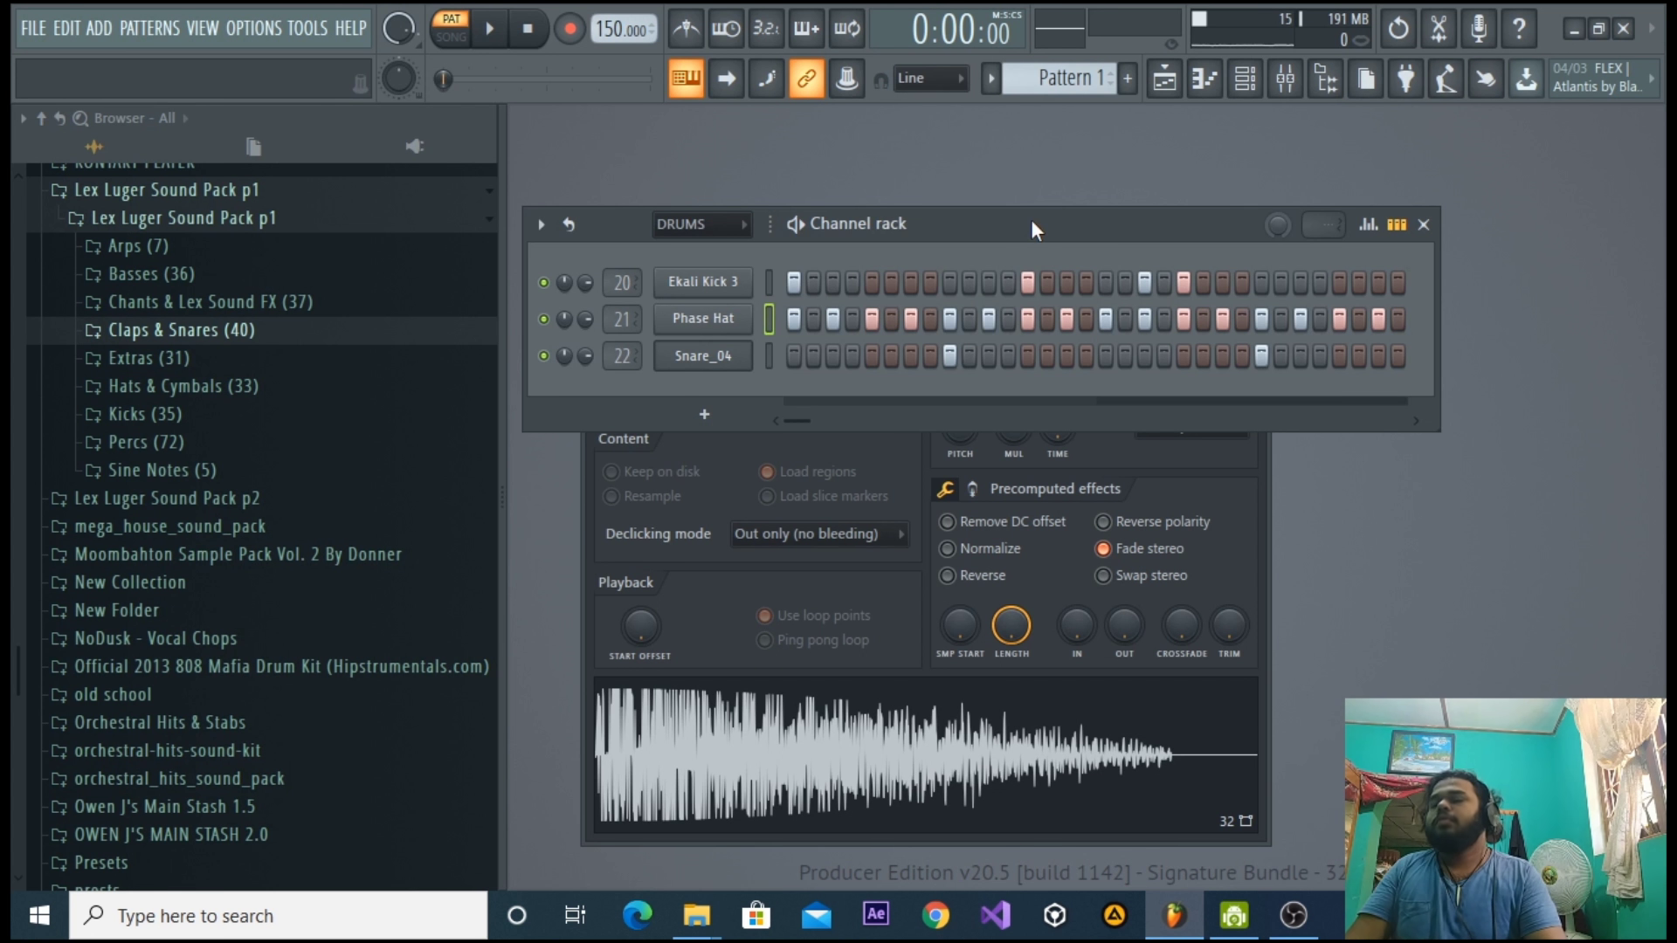
# Rename Pattern 1 as Drums and give it a green colour.
pyautogui.press('F2')
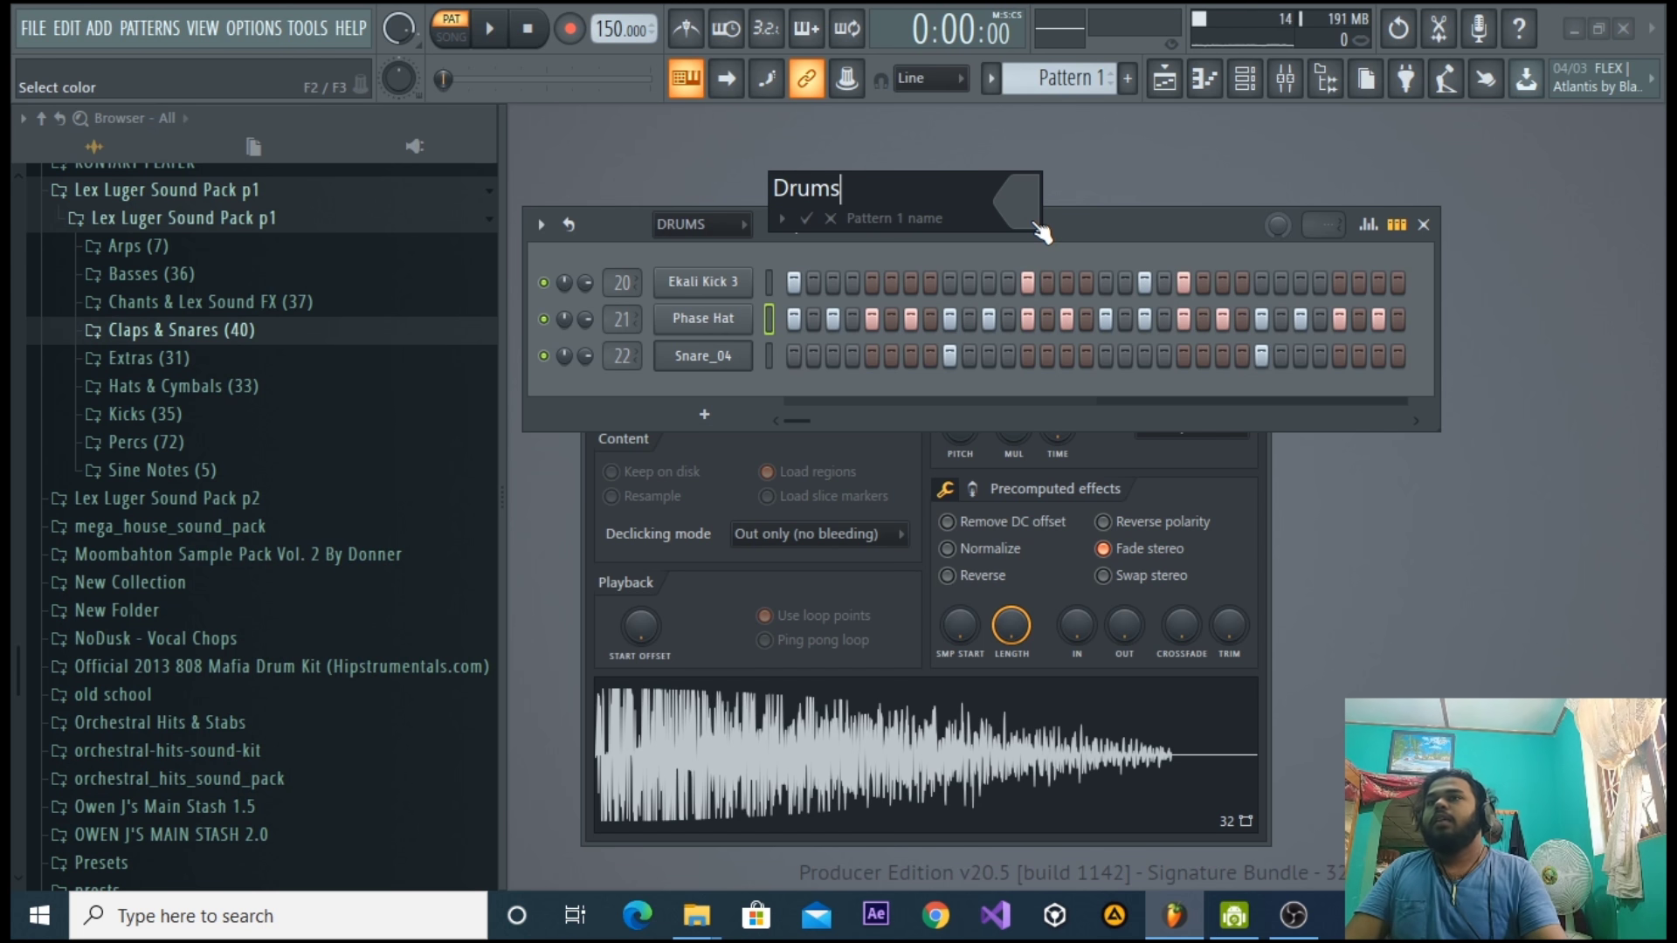
pyautogui.write('Drums')
pyautogui.click(1039, 229)
pyautogui.click(1047, 260)
pyautogui.press('Return')
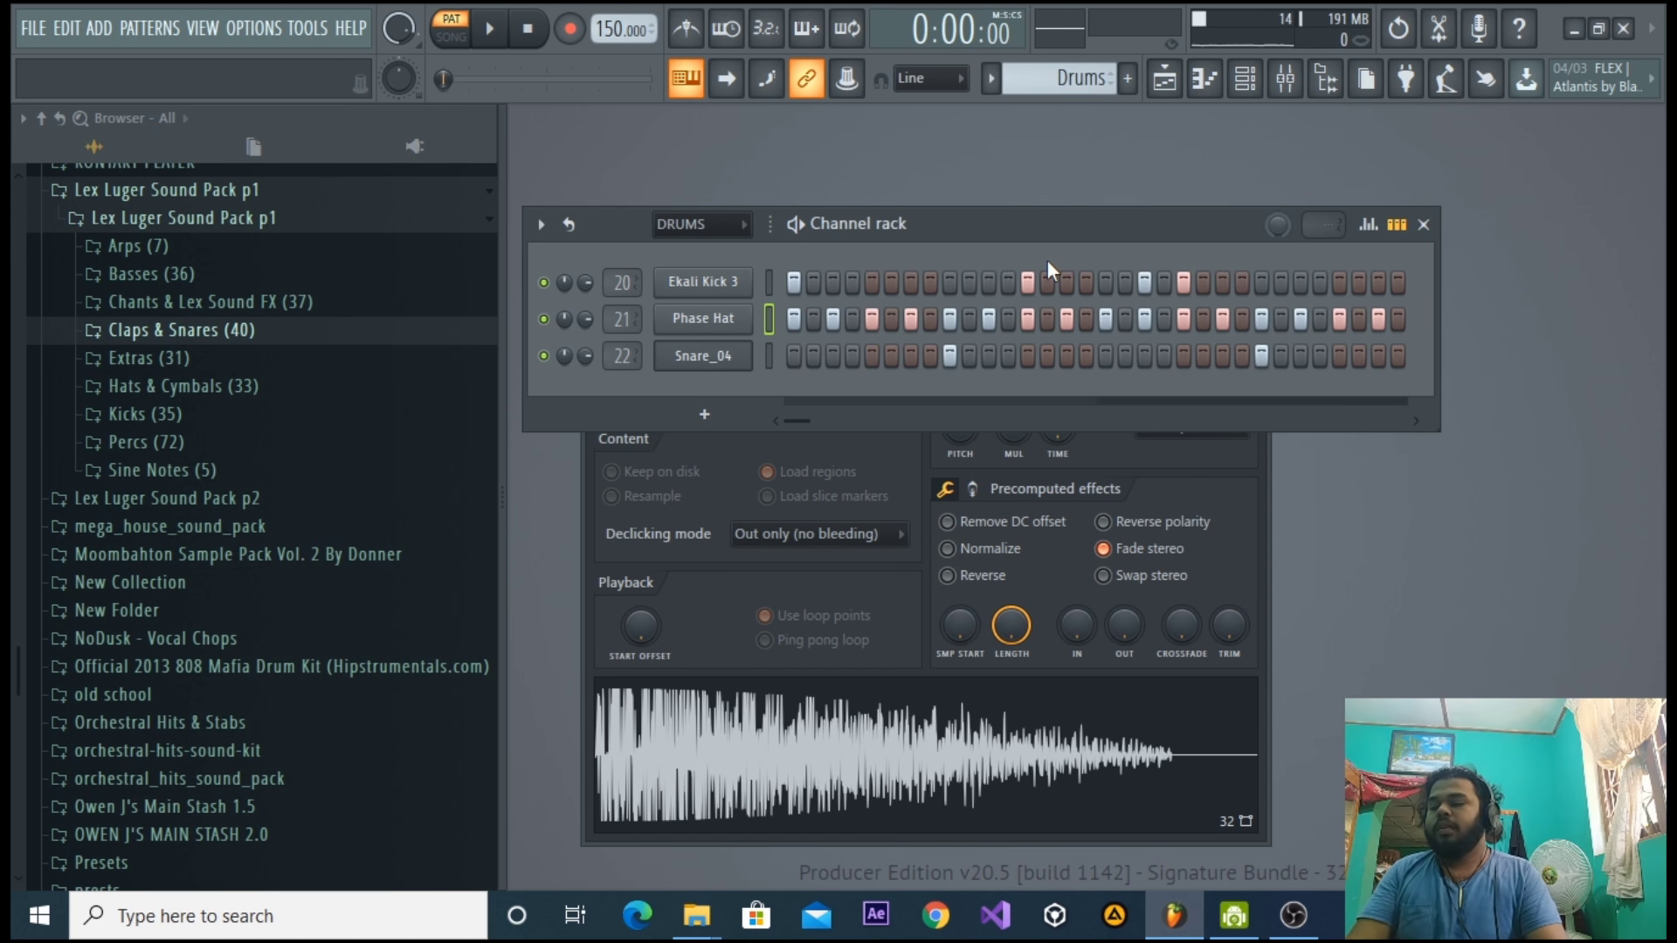
pyautogui.press('F2')
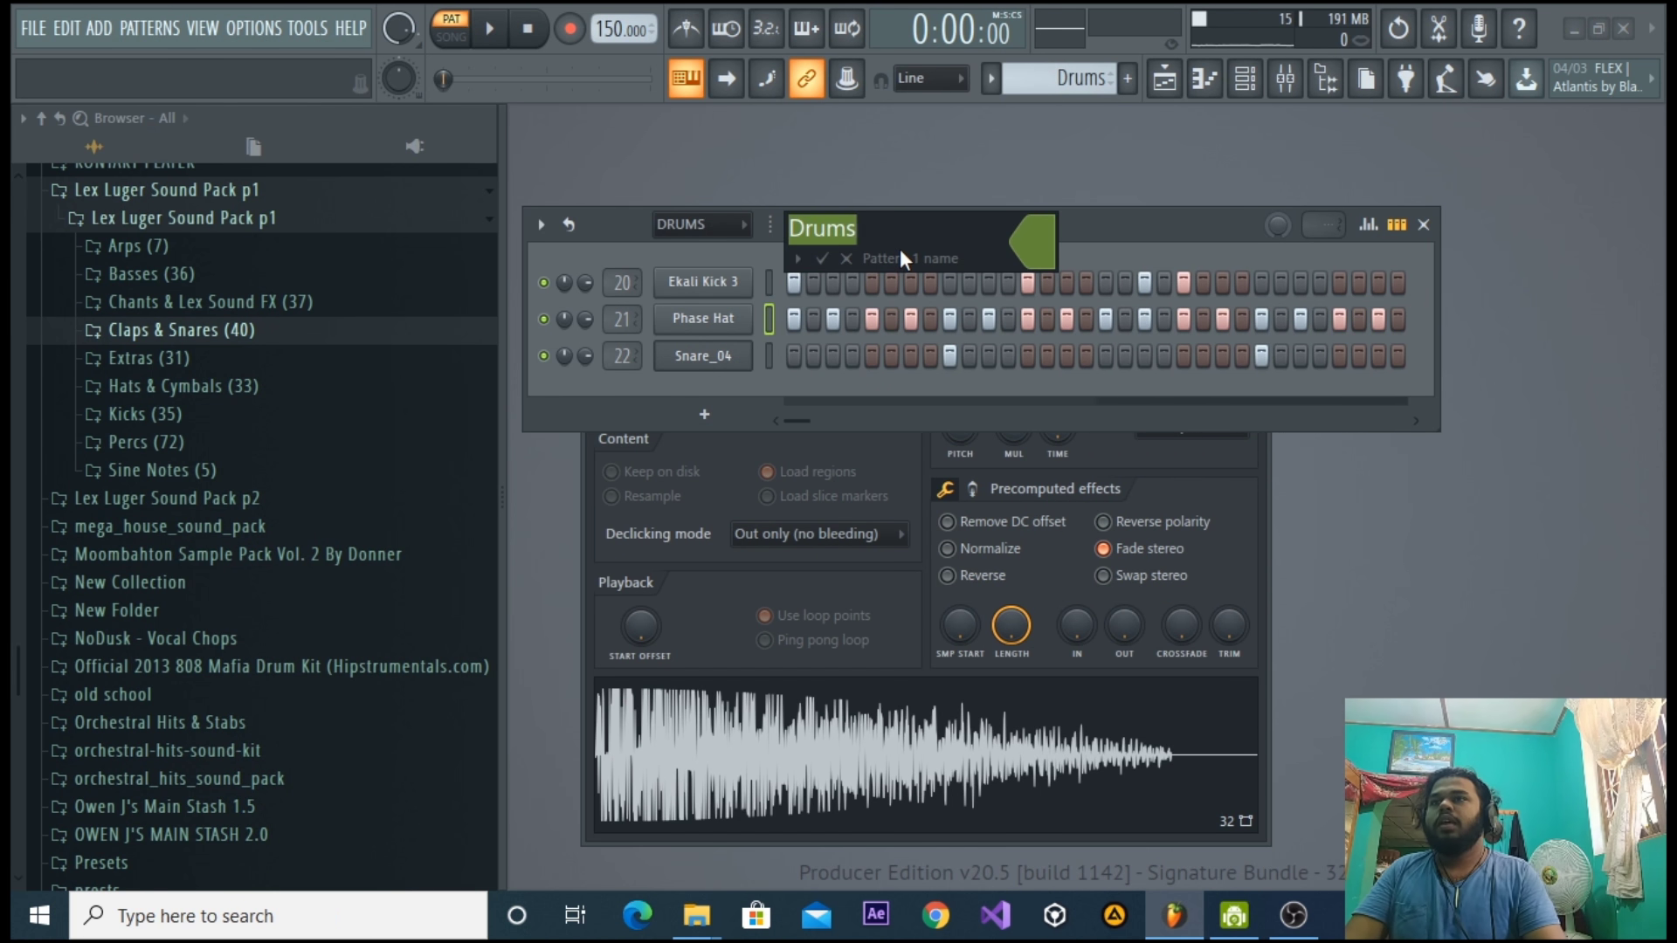
pyautogui.press('Return')
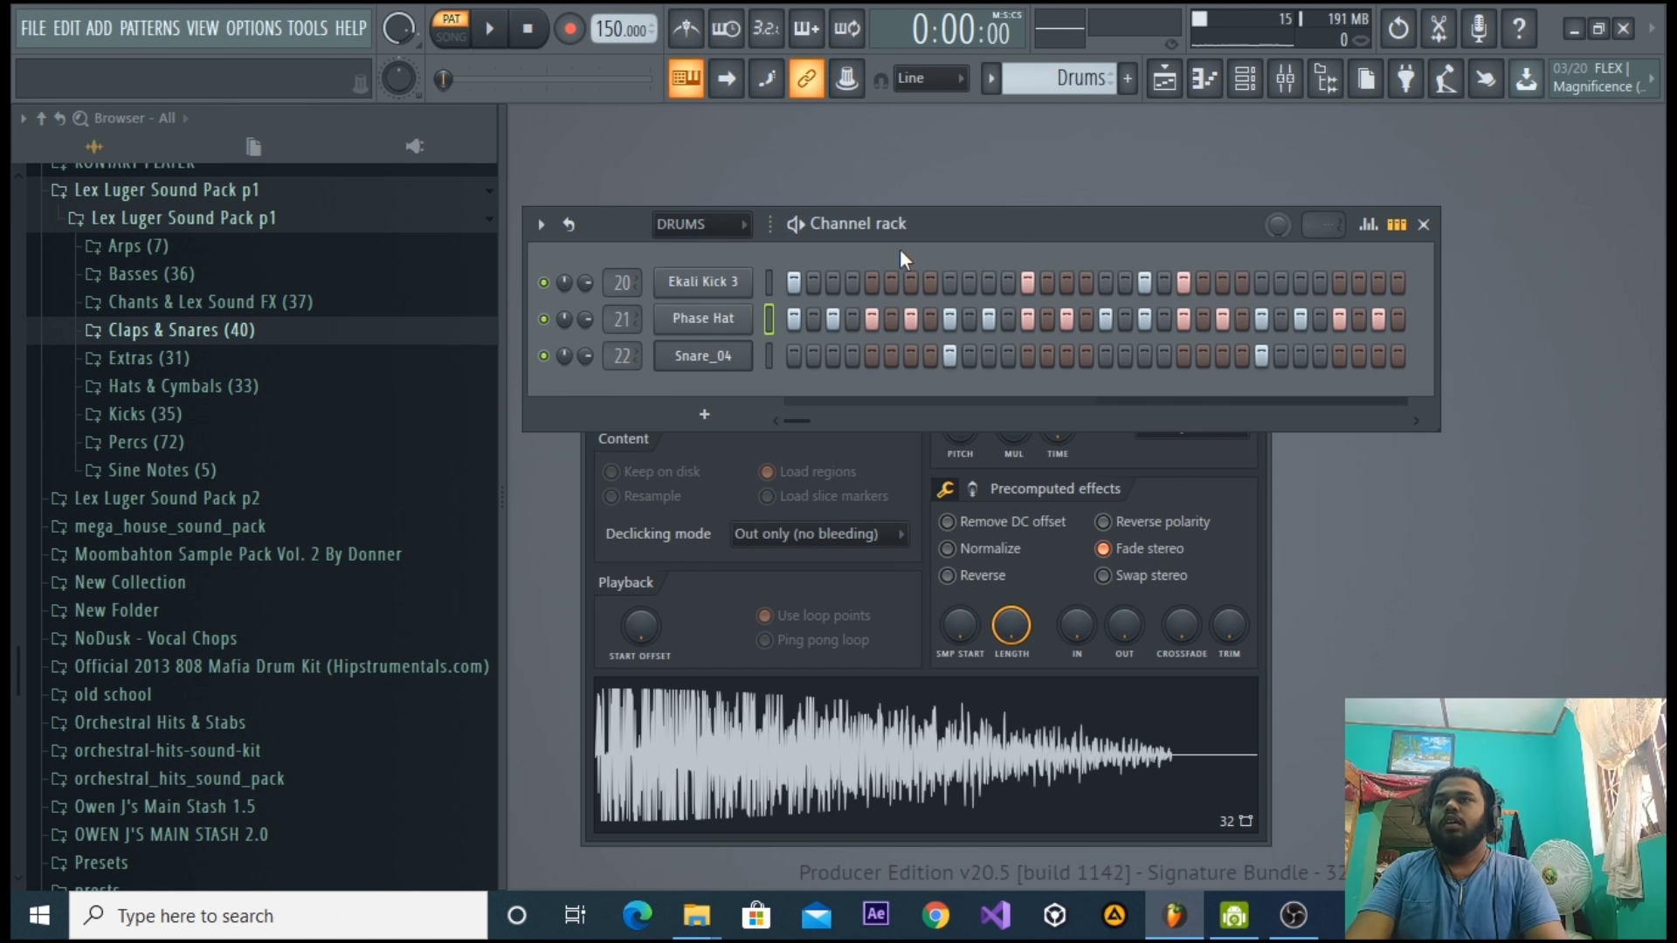
# Adjust the playlist snap, place a Drums clip on Track 2 at bar 9 and play the song from just before it.
pyautogui.click(1158, 85)
pyautogui.click(626, 208)
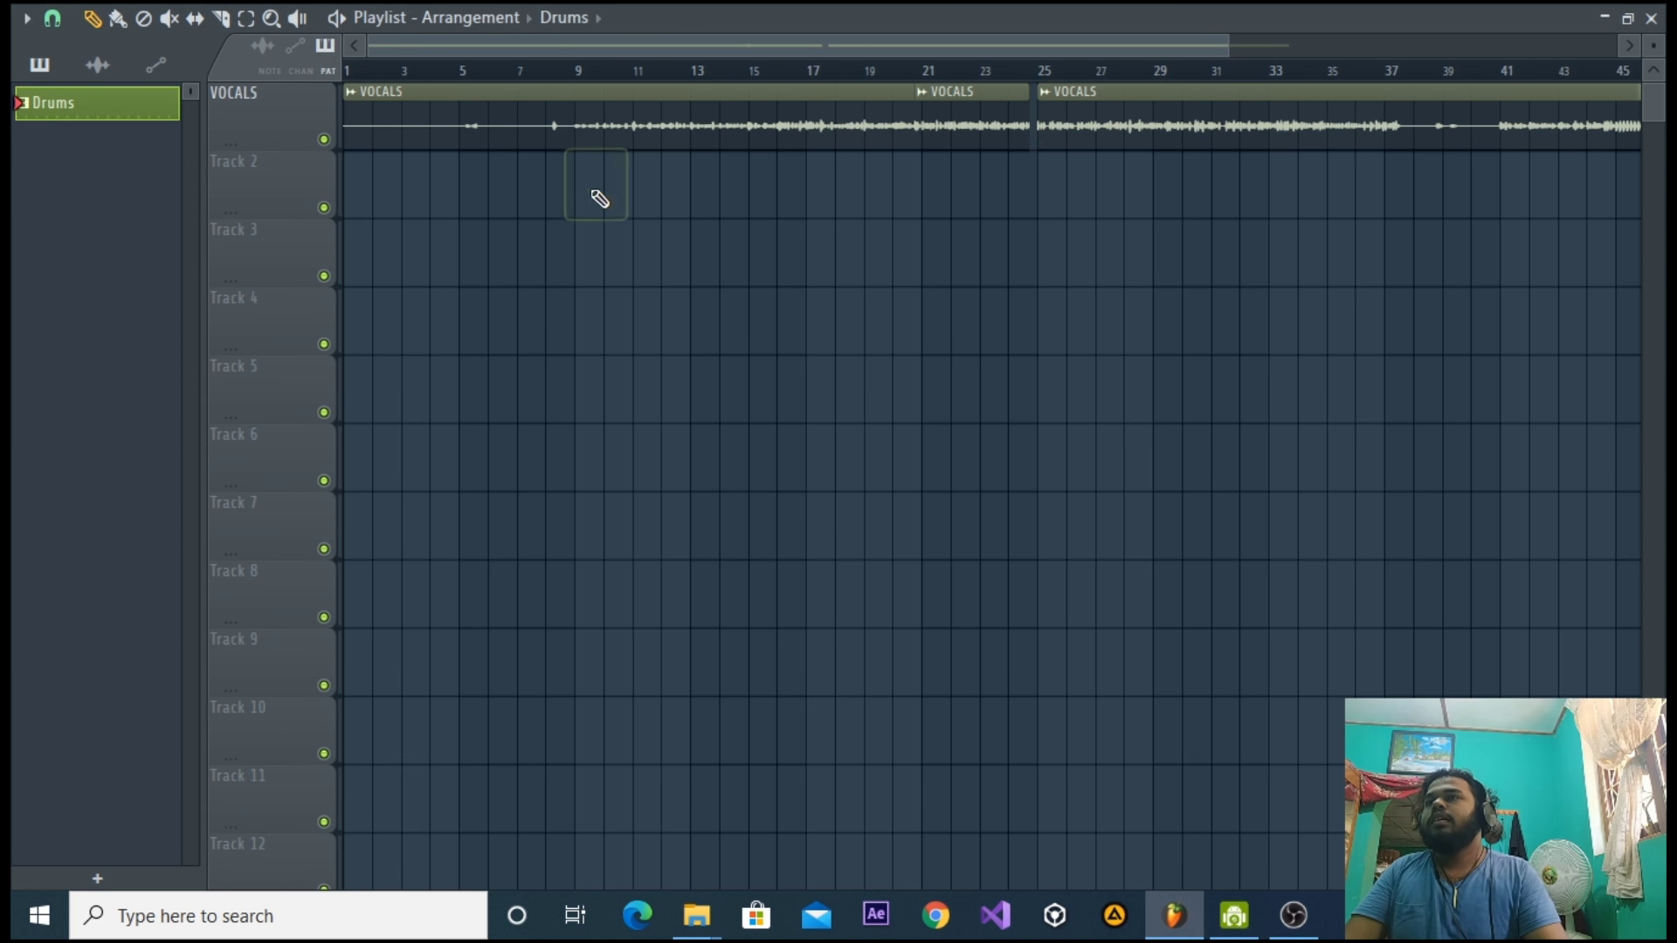
pyautogui.click(52, 18)
pyautogui.click(61, 365)
pyautogui.rightClick(599, 183)
pyautogui.click(582, 190)
pyautogui.click(562, 77)
pyautogui.press('space')
# Continue the drum part on Track 2 with three more consecutive Drums clips and close the playlist.
pyautogui.moveTo(646, 258); pyautogui.dragTo(648, 190)
pyautogui.moveTo(713, 263); pyautogui.dragTo(704, 194)
pyautogui.moveTo(773, 259); pyautogui.dragTo(773, 176)
pyautogui.click(1651, 17)
# Set the gain of the VOCALS mixer track's Transient Master to 3.6 dB and play the song.
pyautogui.click(1281, 86)
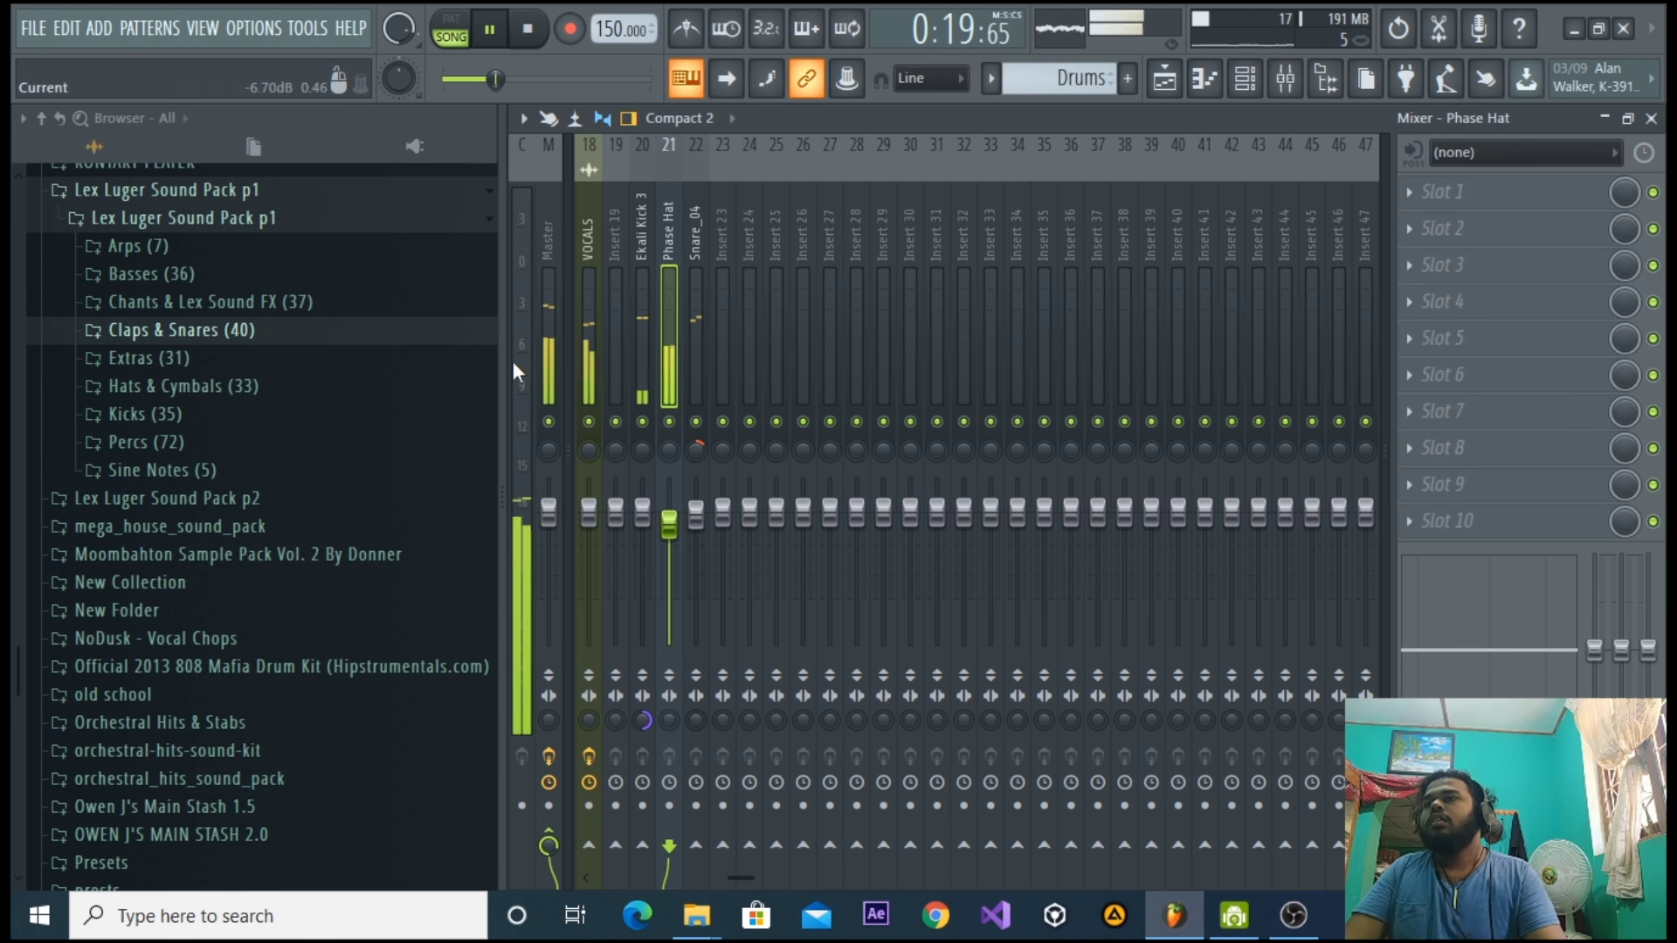
pyautogui.click(584, 348)
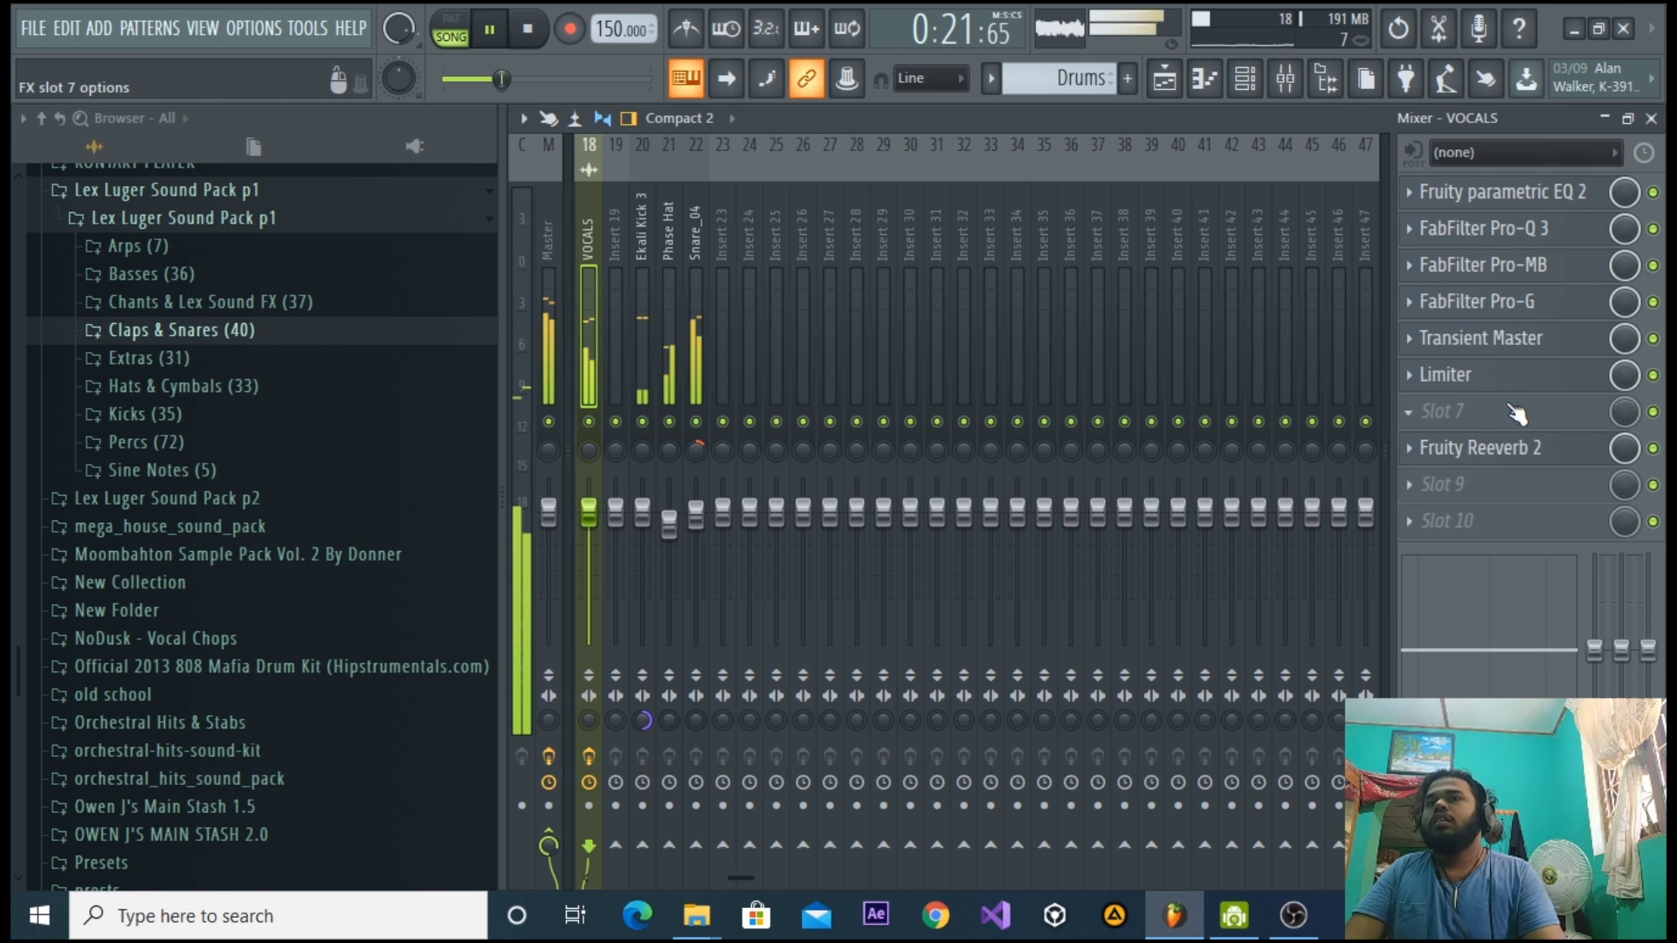
pyautogui.press('space')
pyautogui.click(1485, 338)
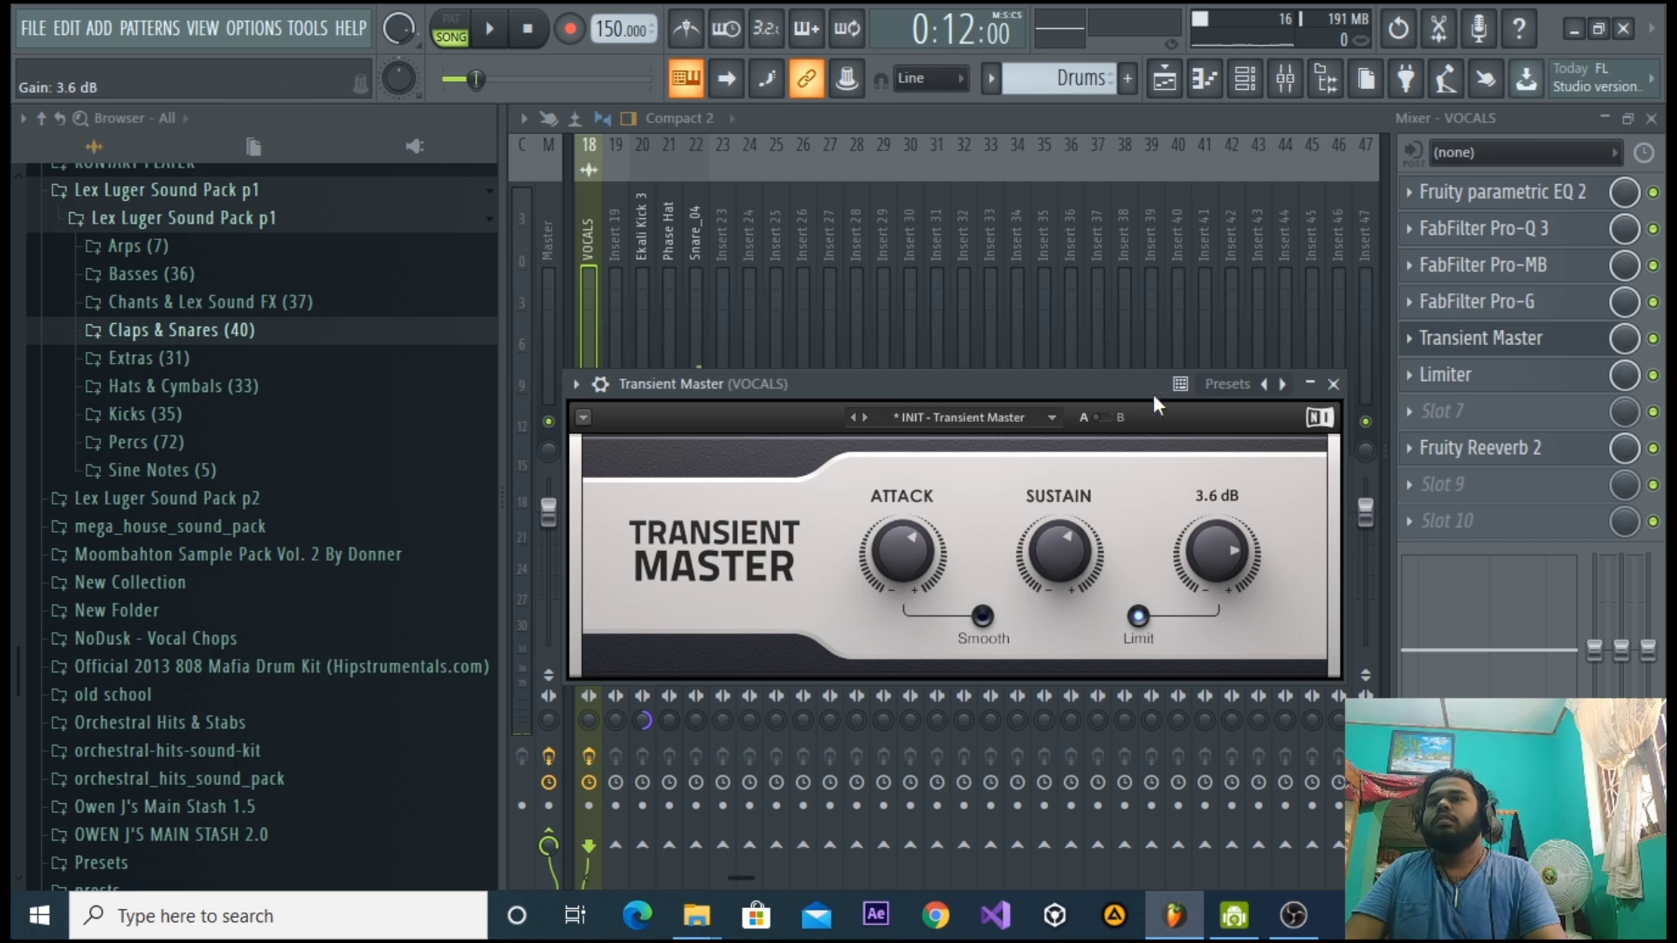
pyautogui.moveTo(1083, 383); pyautogui.dragTo(1104, 447)
pyautogui.press('space')
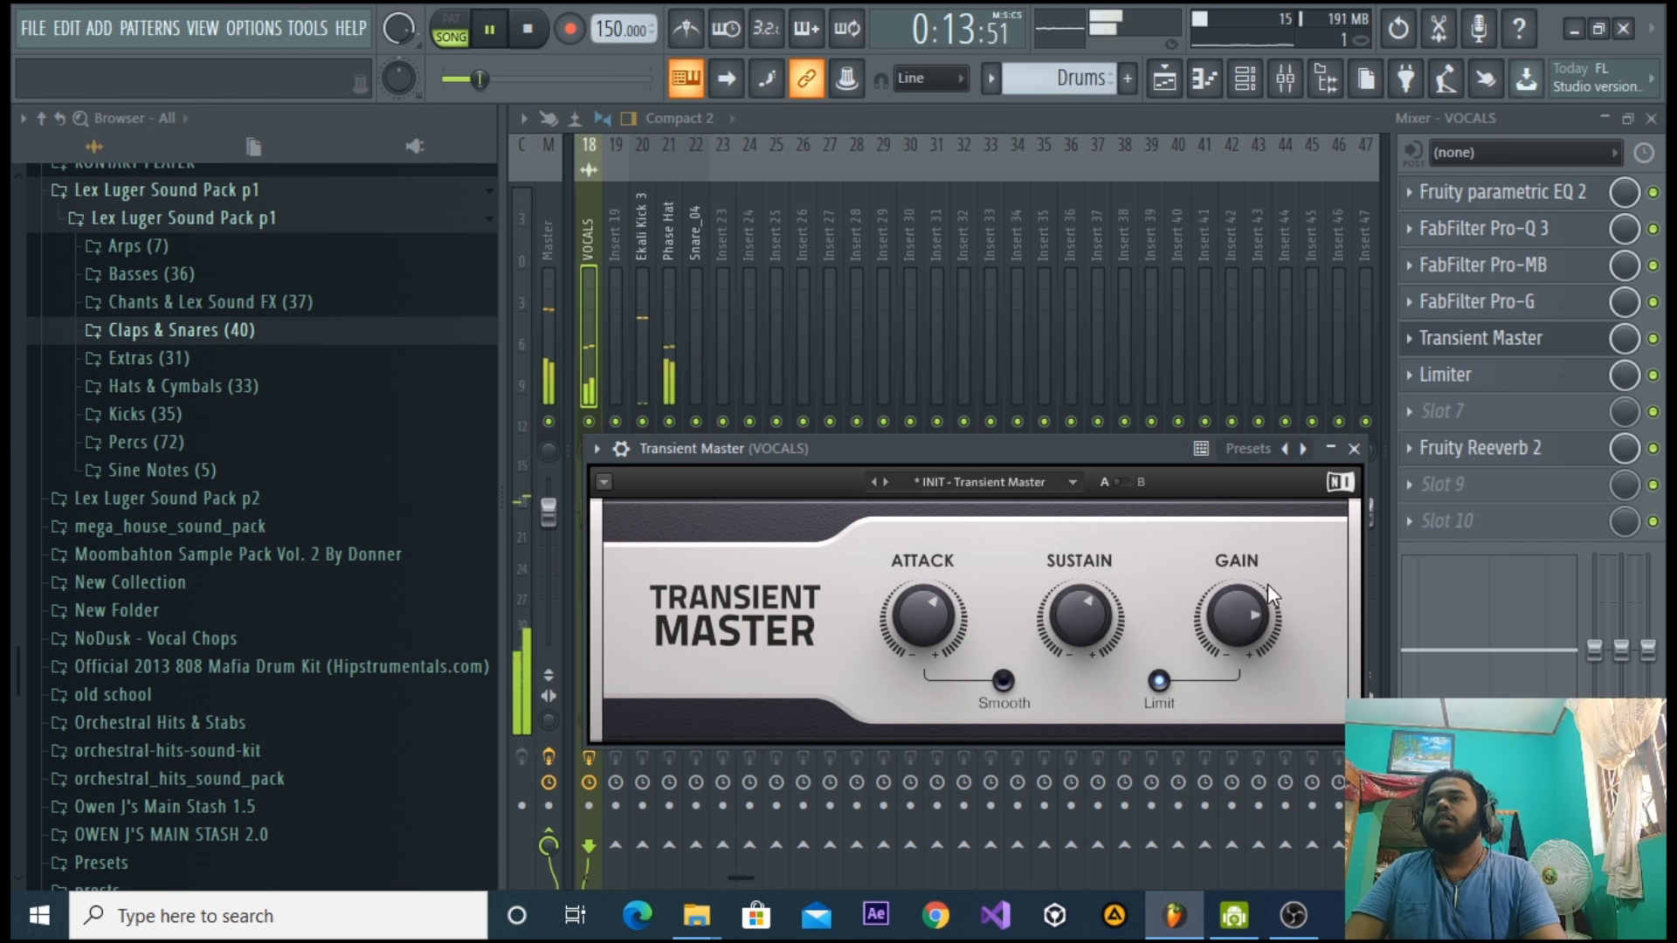
# Fine-tune the Limiter on the VOCALS mixer track and close the mixer.
pyautogui.click(1450, 375)
pyautogui.moveTo(862, 692); pyautogui.dragTo(860, 684)
pyautogui.click(1041, 359)
pyautogui.click(1651, 118)
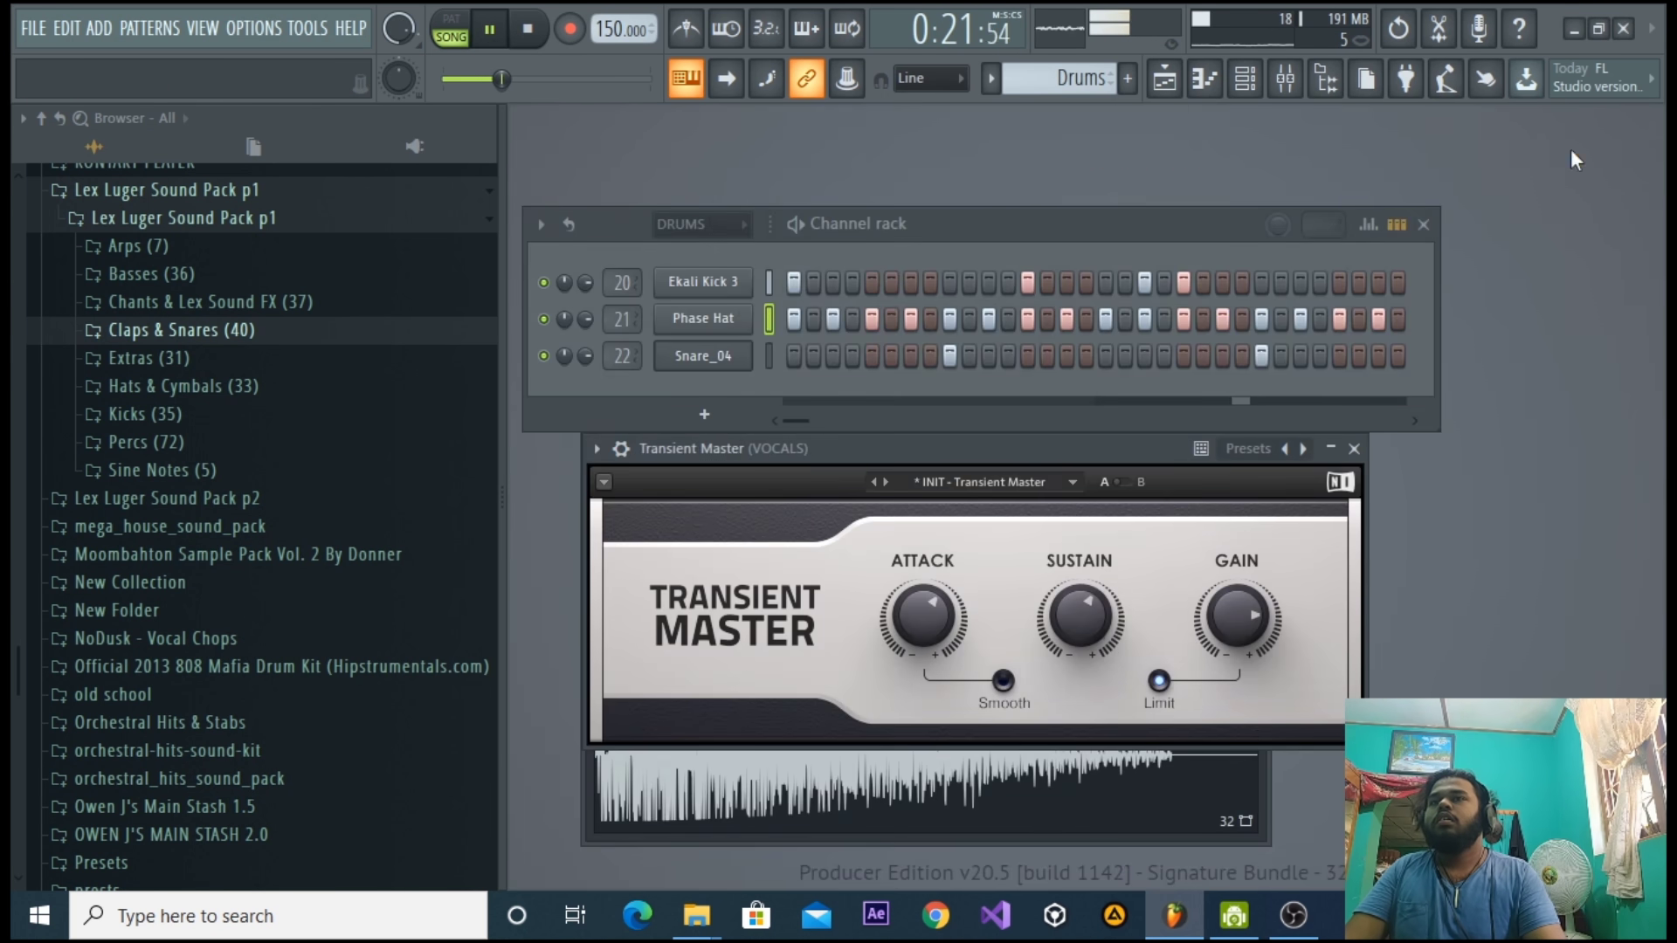
# Extend the drum part on Track 2 with consecutive Drums clips up to bar 25, and close the playlist and Transient Master.
pyautogui.click(1164, 78)
pyautogui.moveTo(844, 262); pyautogui.dragTo(891, 168)
pyautogui.click(910, 262)
pyautogui.click(928, 251)
pyautogui.moveTo(928, 251); pyautogui.dragTo(966, 168)
pyautogui.click(995, 254)
pyautogui.moveTo(996, 254); pyautogui.dragTo(1001, 175)
pyautogui.click(1651, 17)
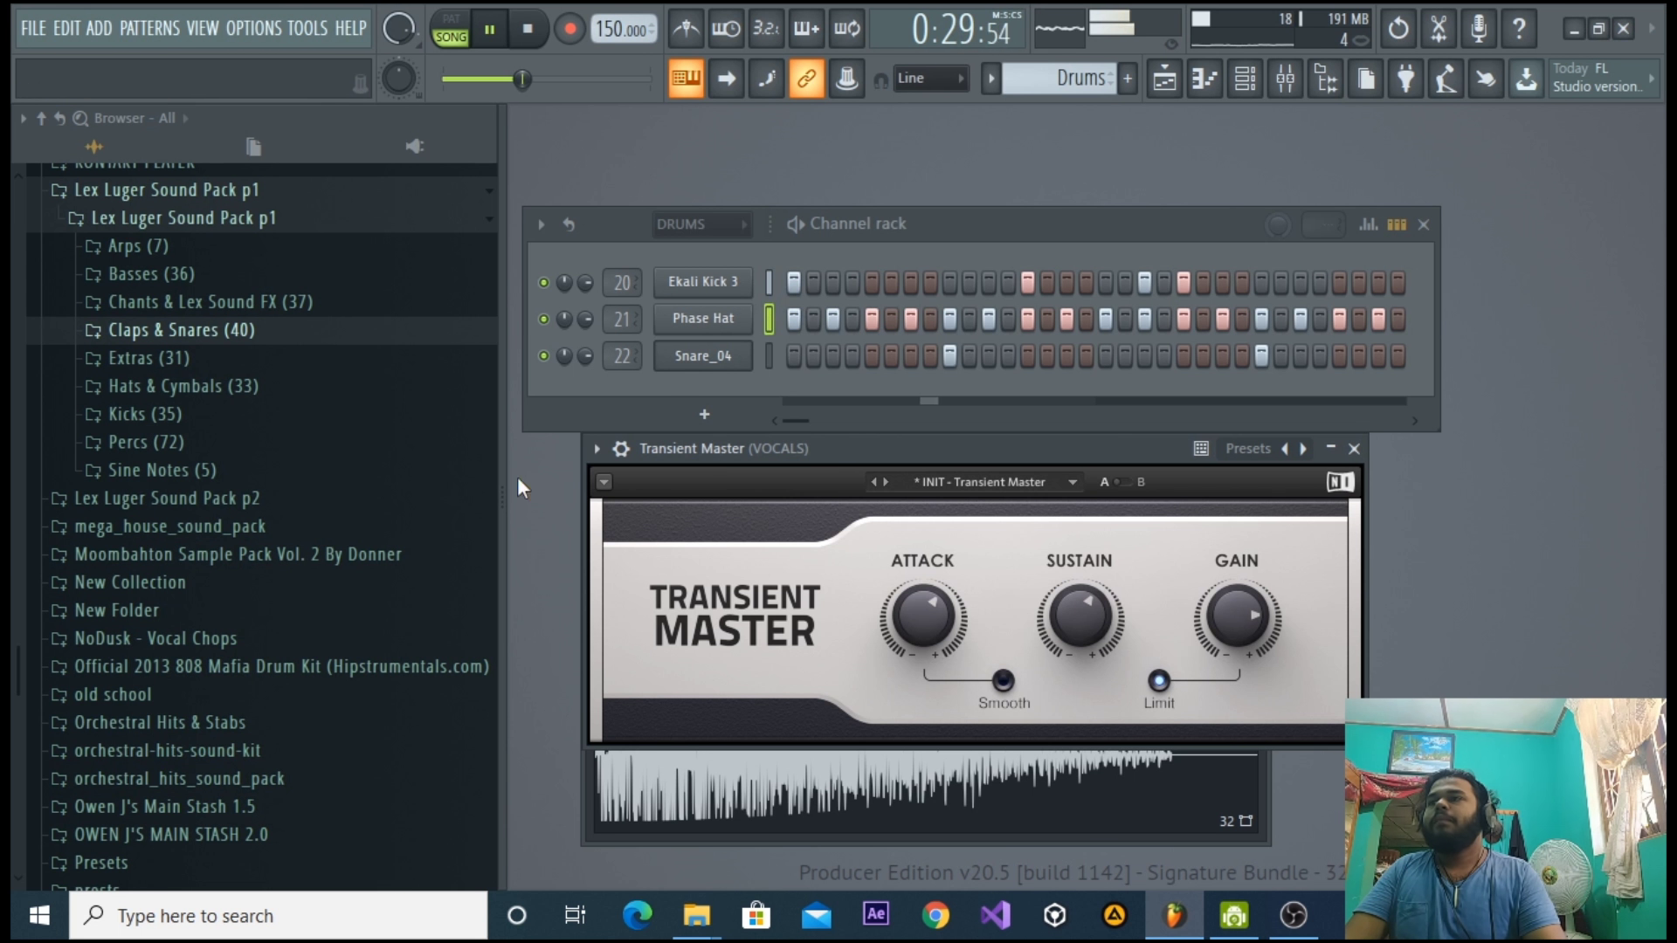
pyautogui.click(1354, 448)
pyautogui.press('space')
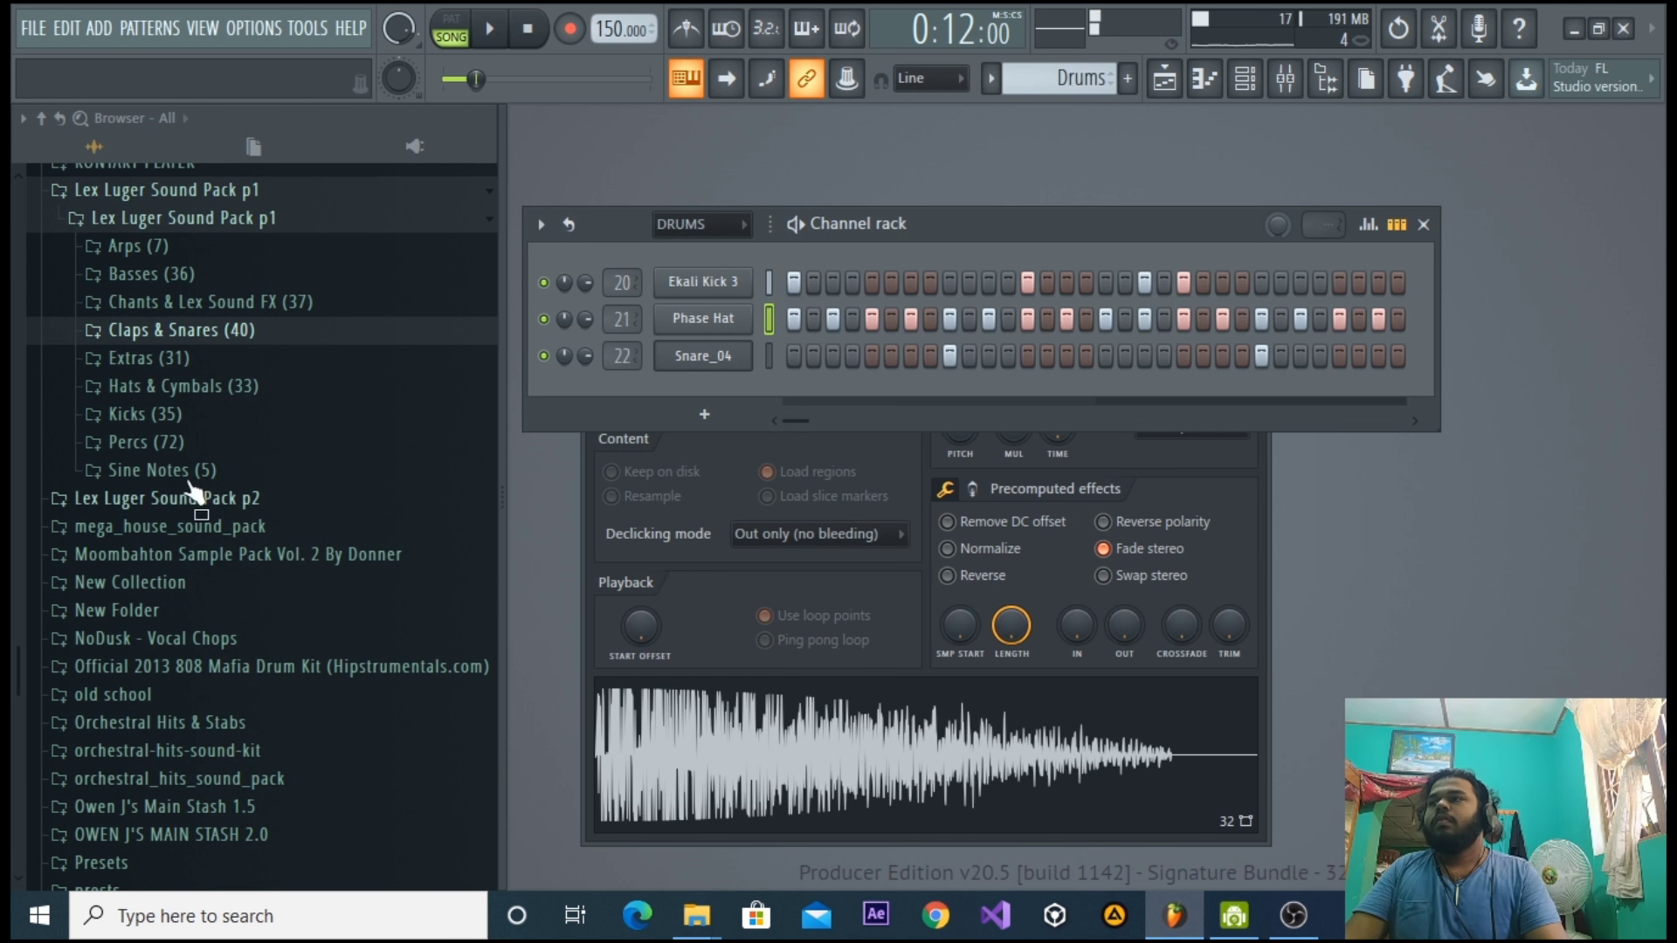
# Audition samples in the Percs folder and add Tambourine_01 as a new channel with hits on steps 9 and 25.
pyautogui.click(197, 416)
pyautogui.click(218, 184)
pyautogui.click(220, 200)
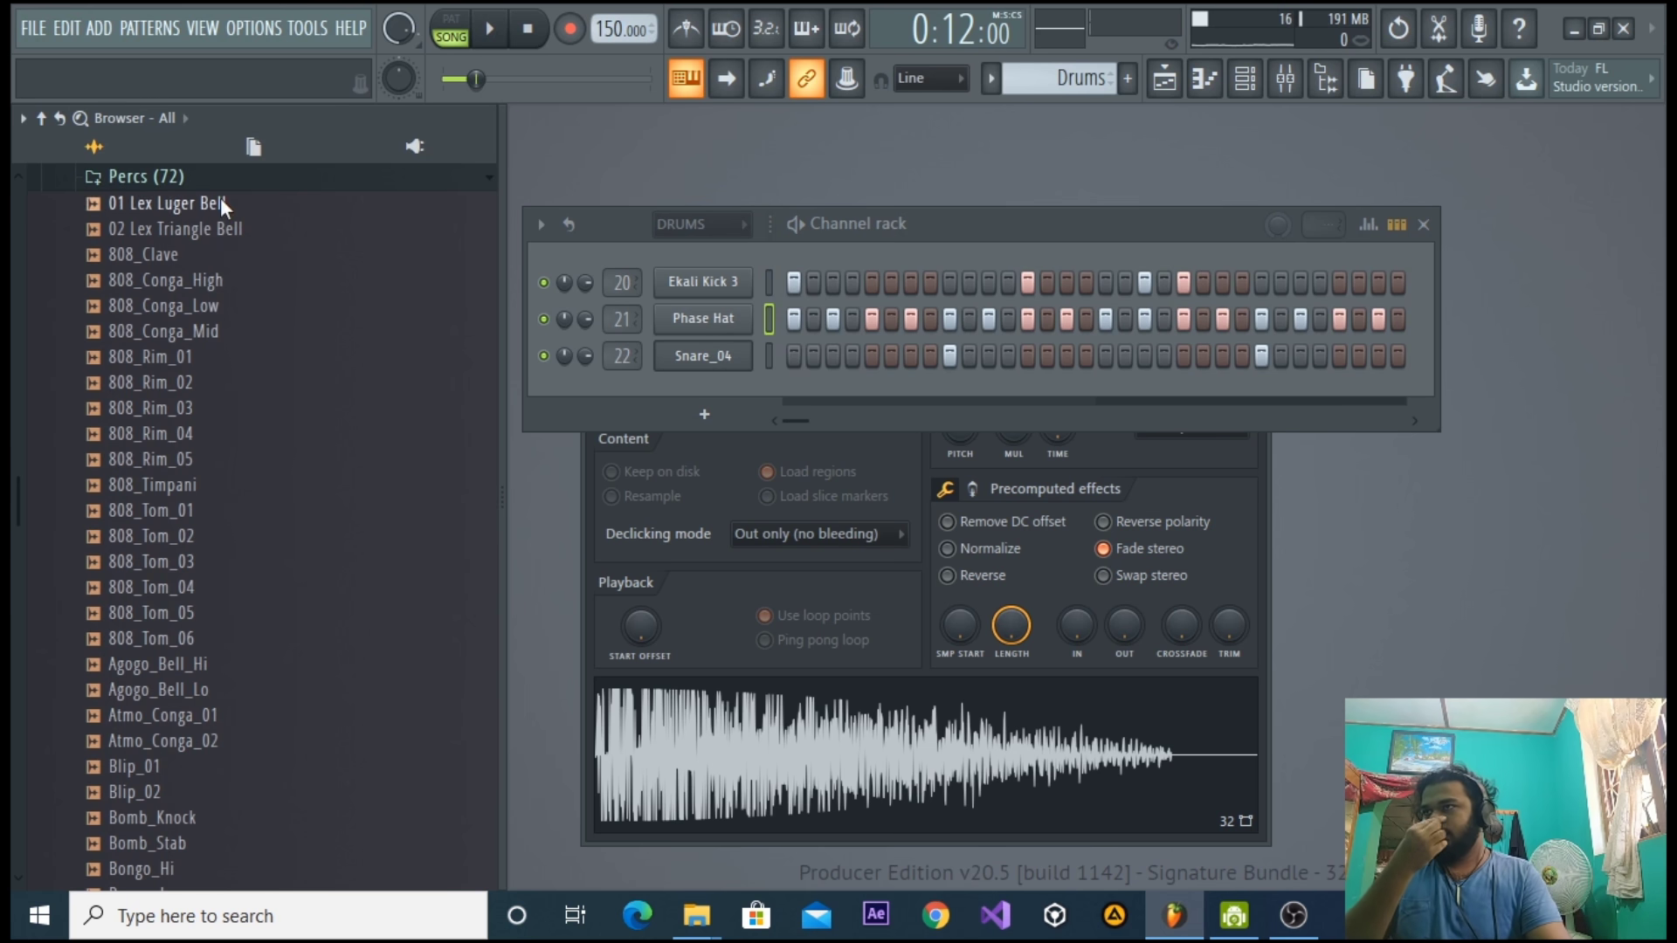
pyautogui.scroll(-2, 280, 636)
pyautogui.scroll(-6, 288, 647)
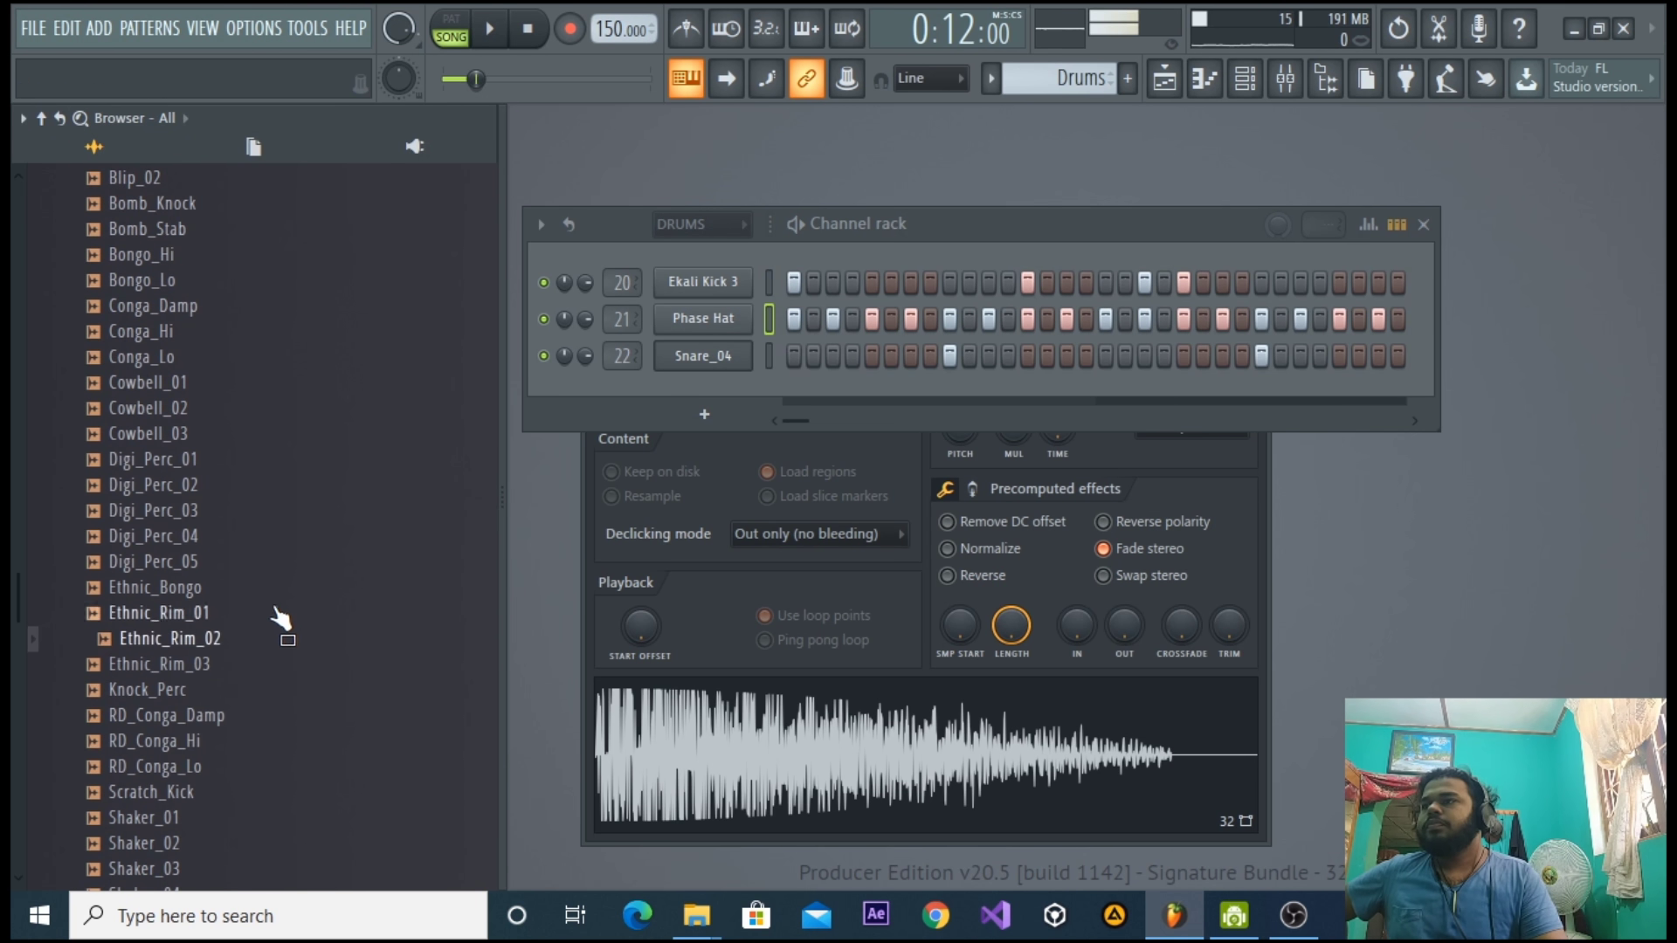
pyautogui.click(255, 537)
pyautogui.scroll(-2, 249, 612)
pyautogui.click(241, 665)
pyautogui.scroll(-4, 241, 668)
pyautogui.click(241, 666)
pyautogui.moveTo(209, 643); pyautogui.dragTo(723, 390)
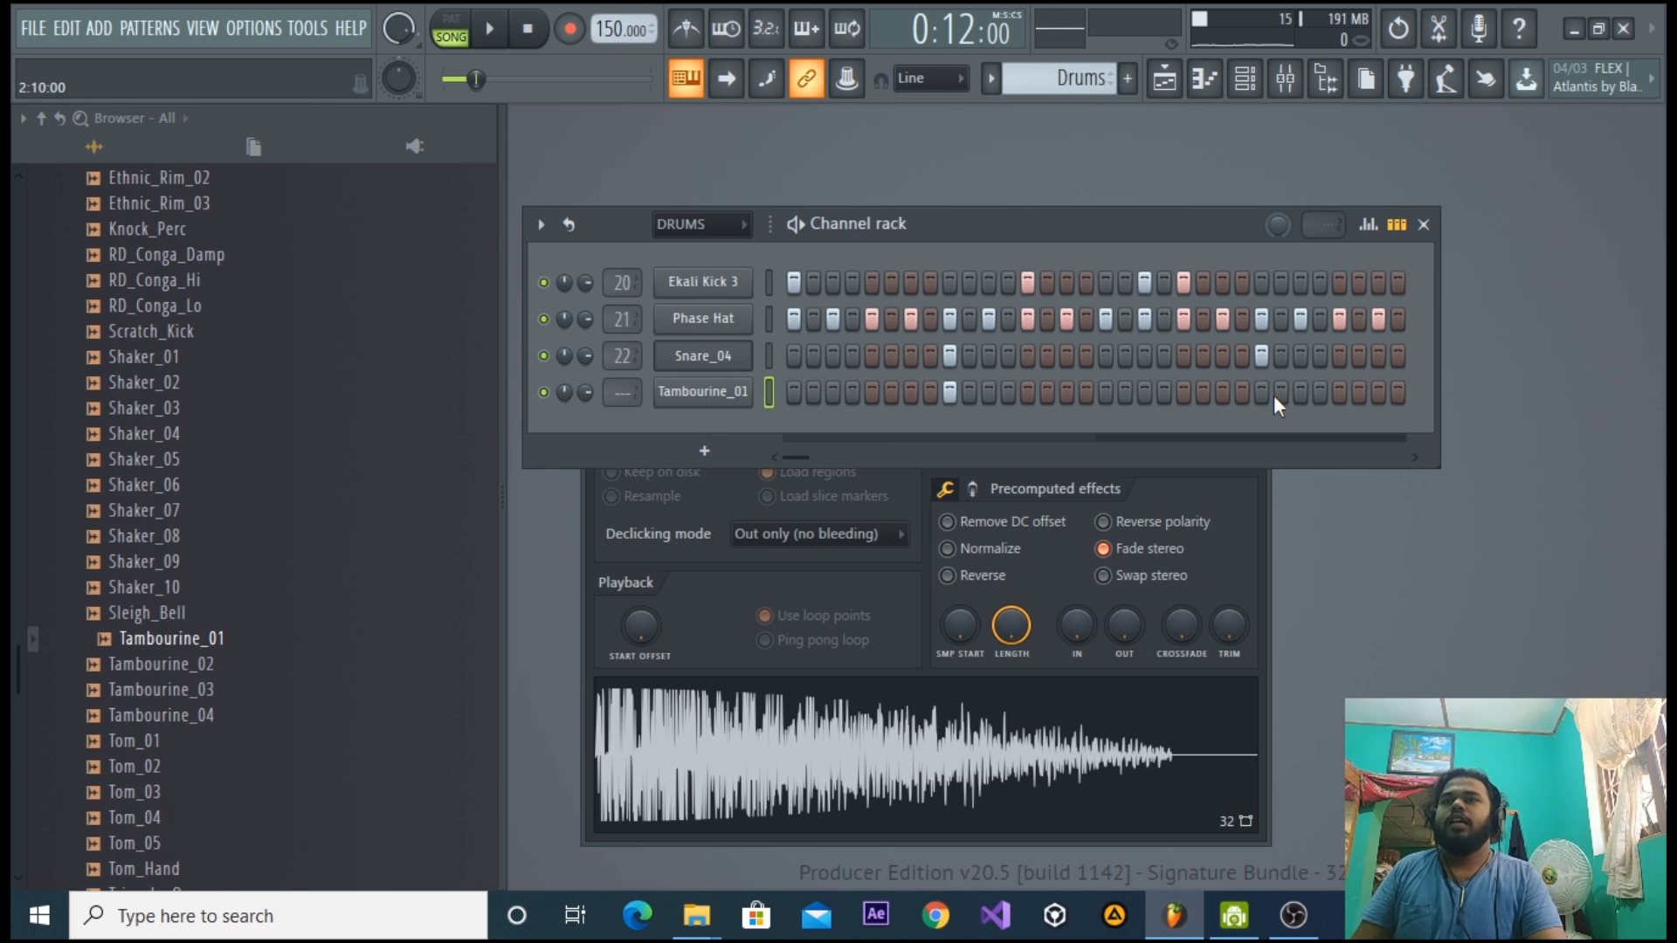
# Route the Tambourine_01 channel to mixer track 23 and lower that track to about -5.0 dB while the pattern plays.
pyautogui.click(455, 27)
pyautogui.press('space')
pyautogui.click(732, 391)
pyautogui.click(1292, 85)
pyautogui.click(735, 314)
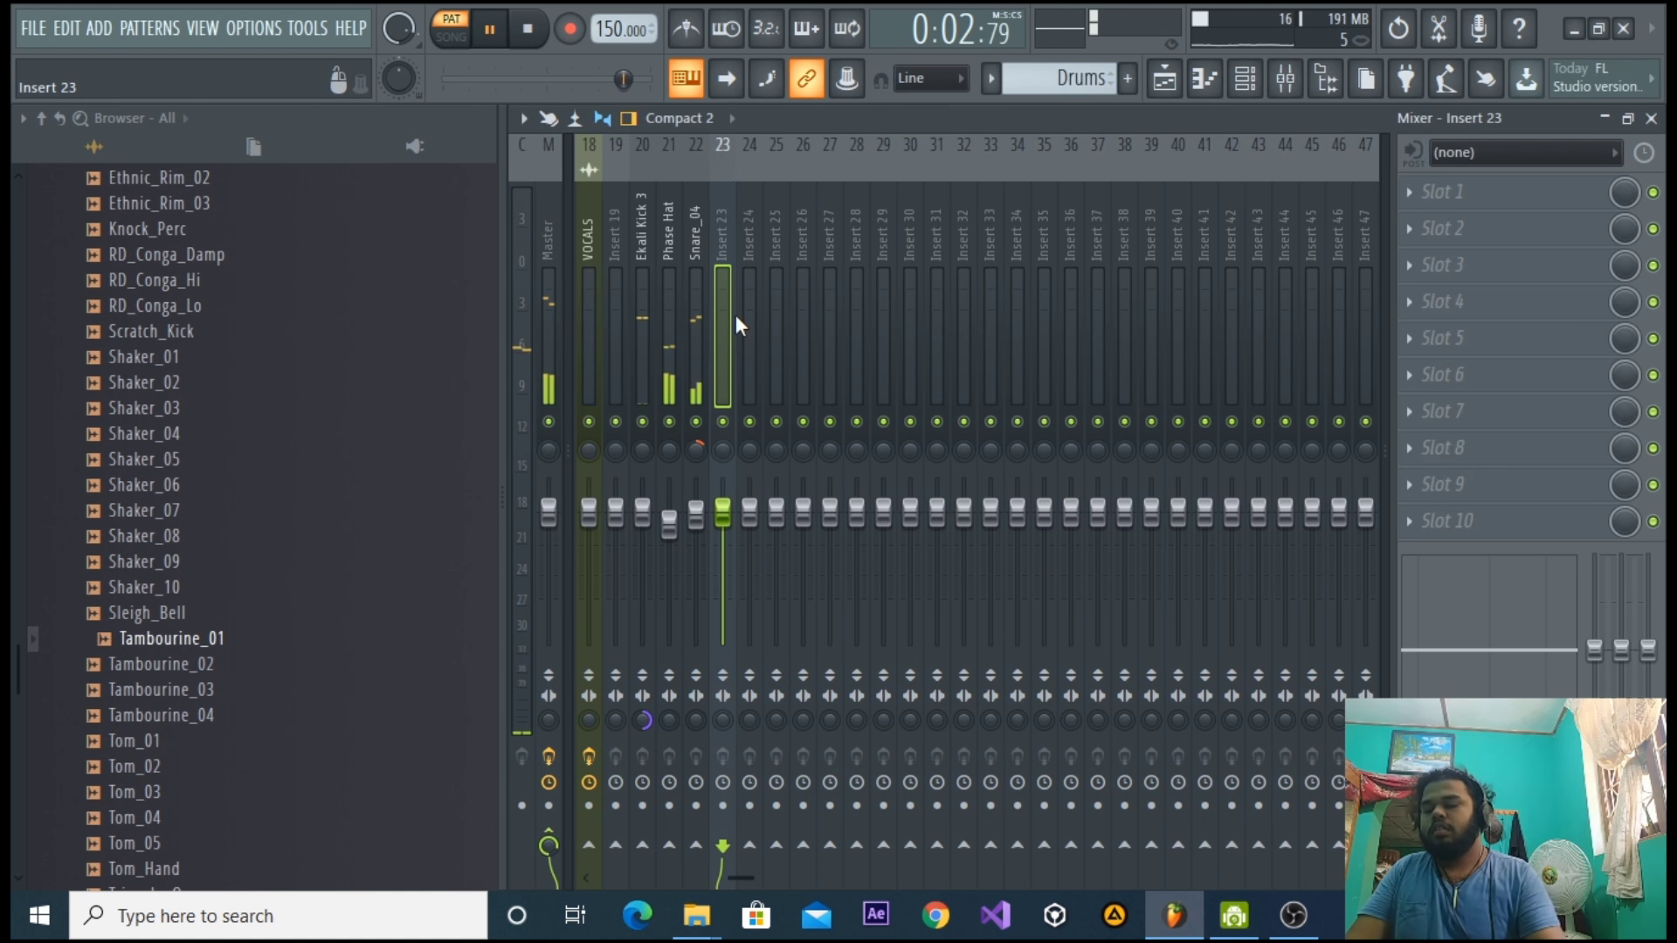
pyautogui.hotkey('ctrl', 'l')
pyautogui.moveTo(723, 523); pyautogui.dragTo(738, 559)
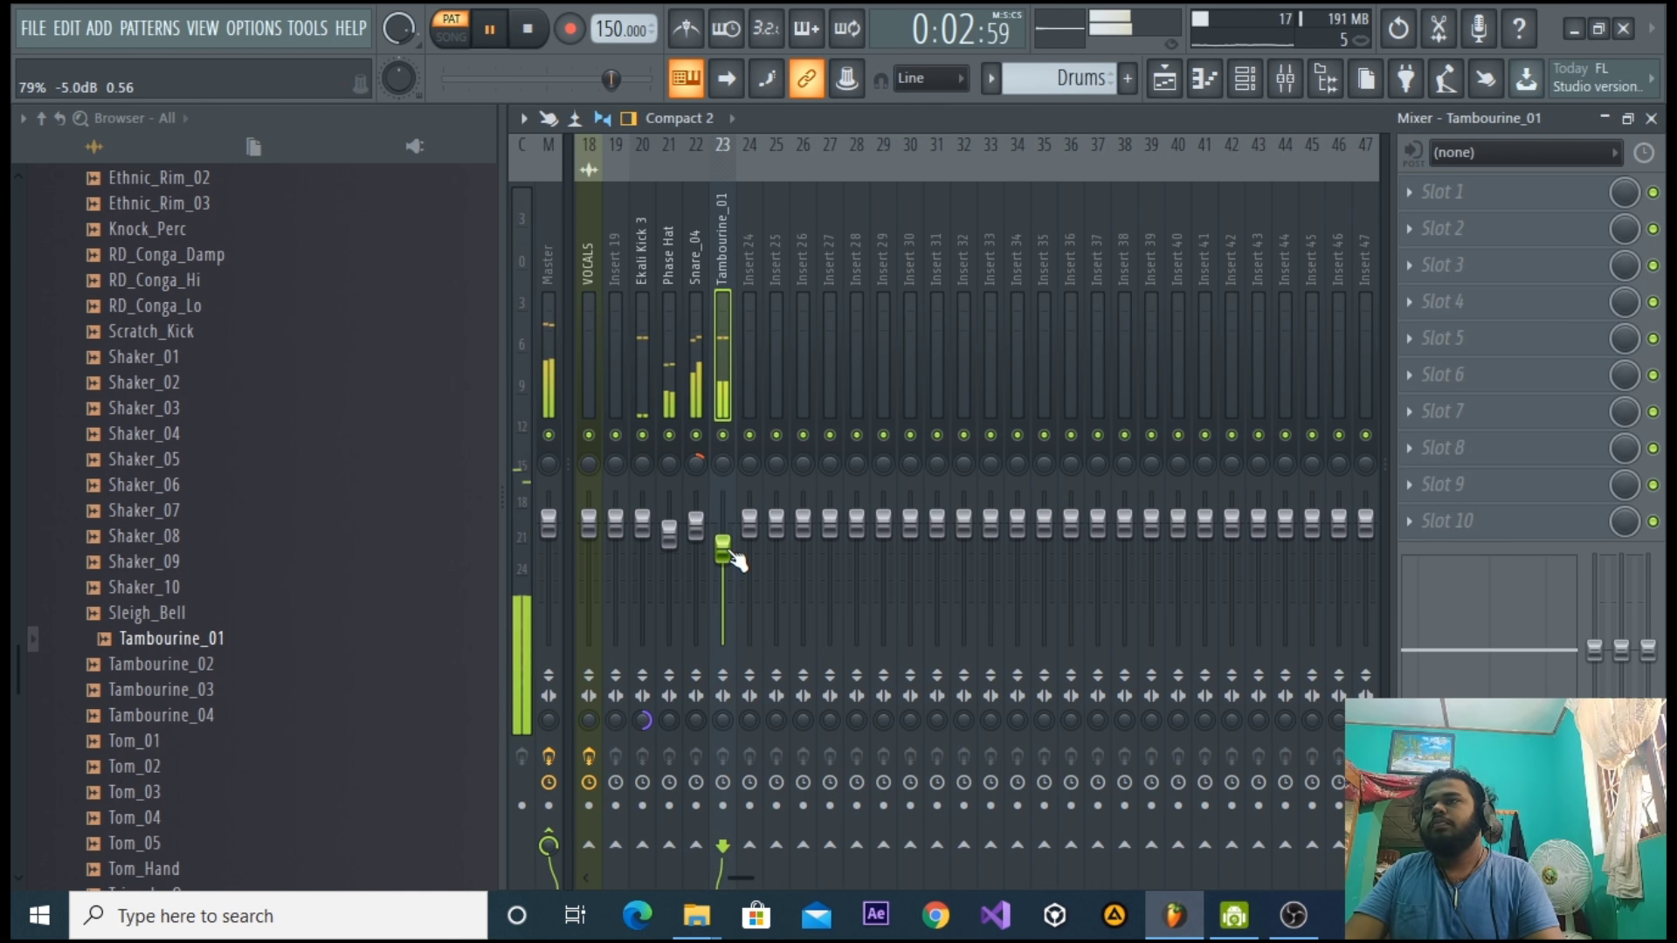
pyautogui.click(1627, 118)
pyautogui.moveTo(1403, 236); pyautogui.dragTo(1175, 292)
pyautogui.click(1570, 281)
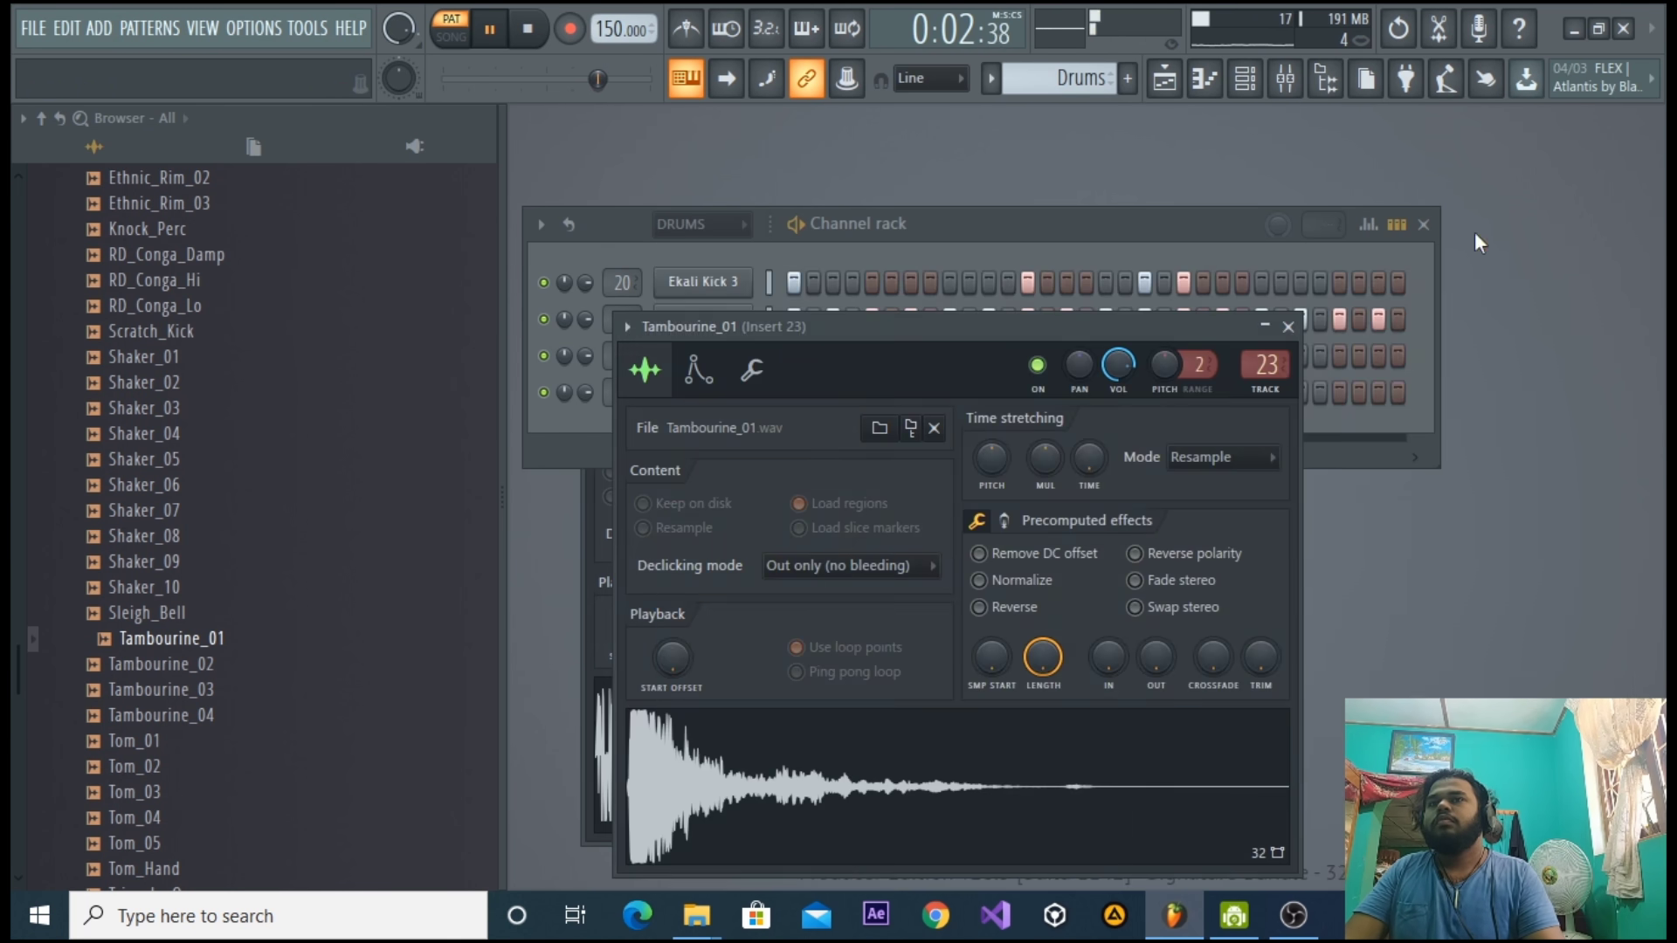
# Play the song from bar 9 and lower the Tambourine_01 mixer track to about -7.1 dB.
pyautogui.click(1165, 80)
pyautogui.click(566, 70)
pyautogui.press('space')
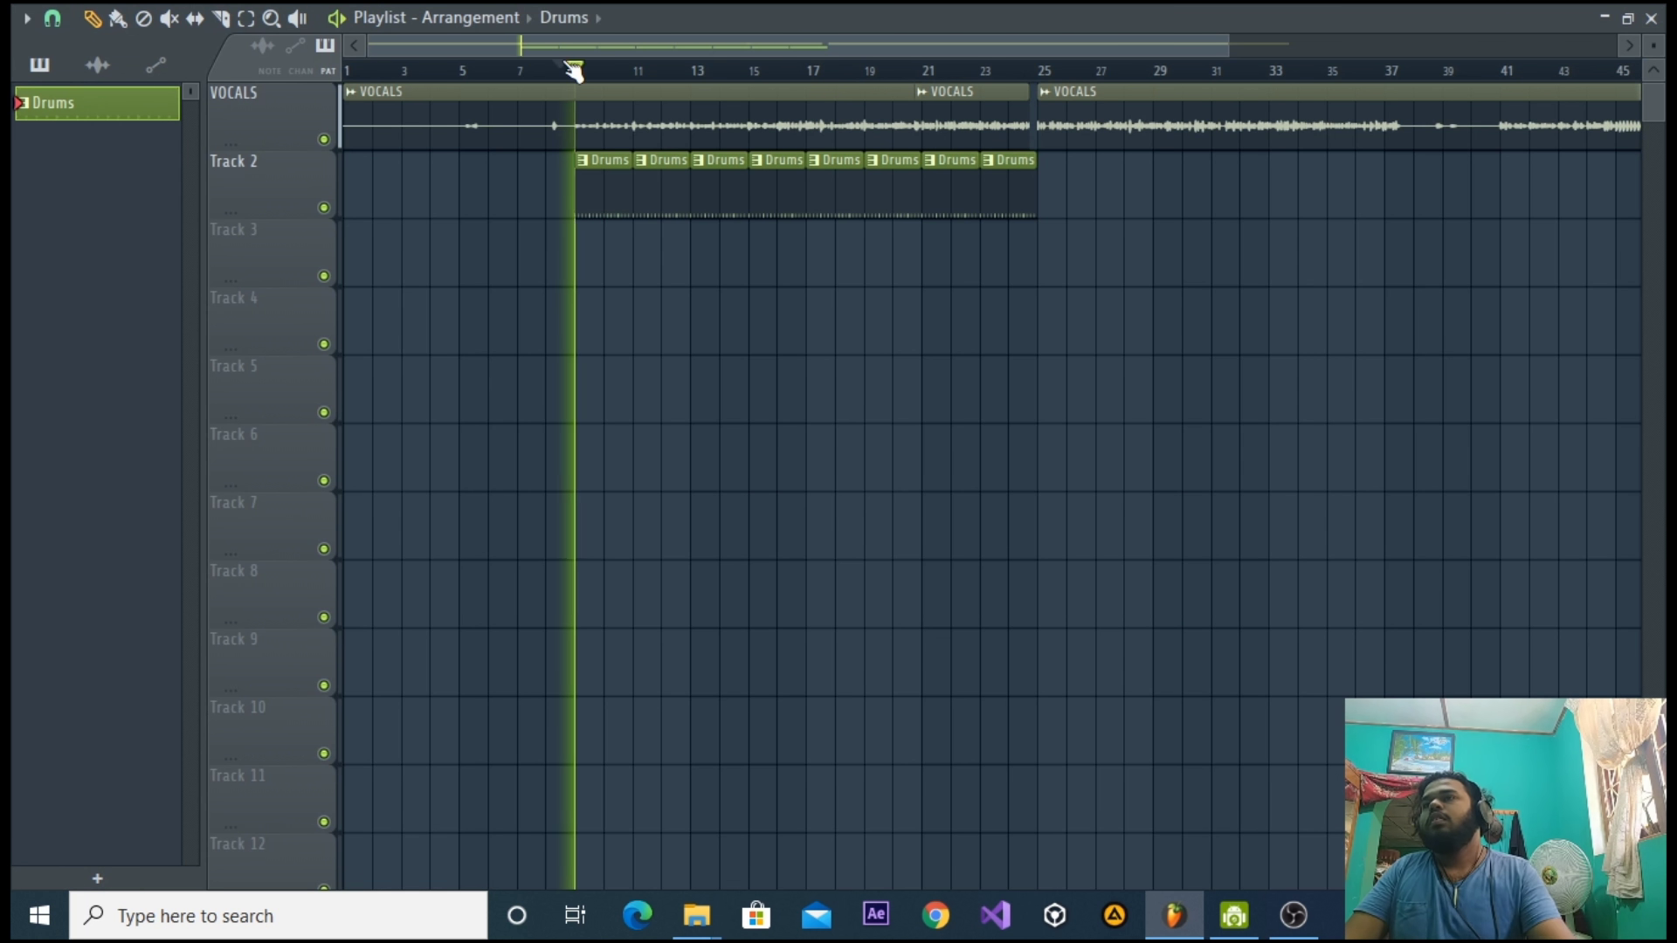
pyautogui.click(1651, 18)
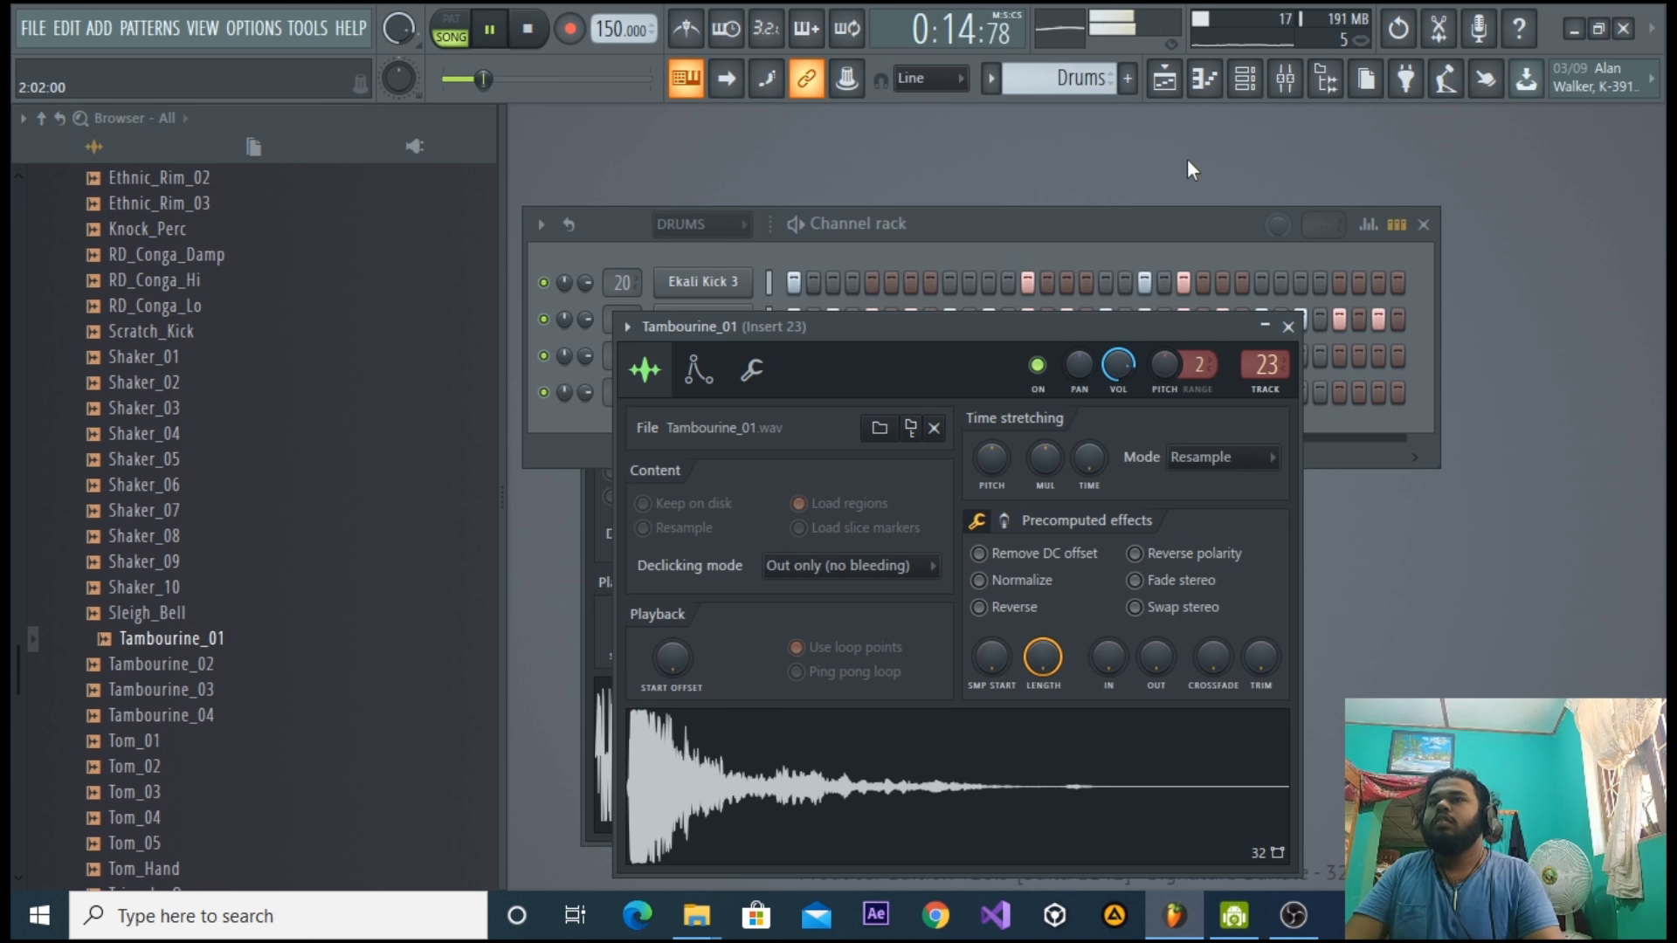
pyautogui.press('F9')
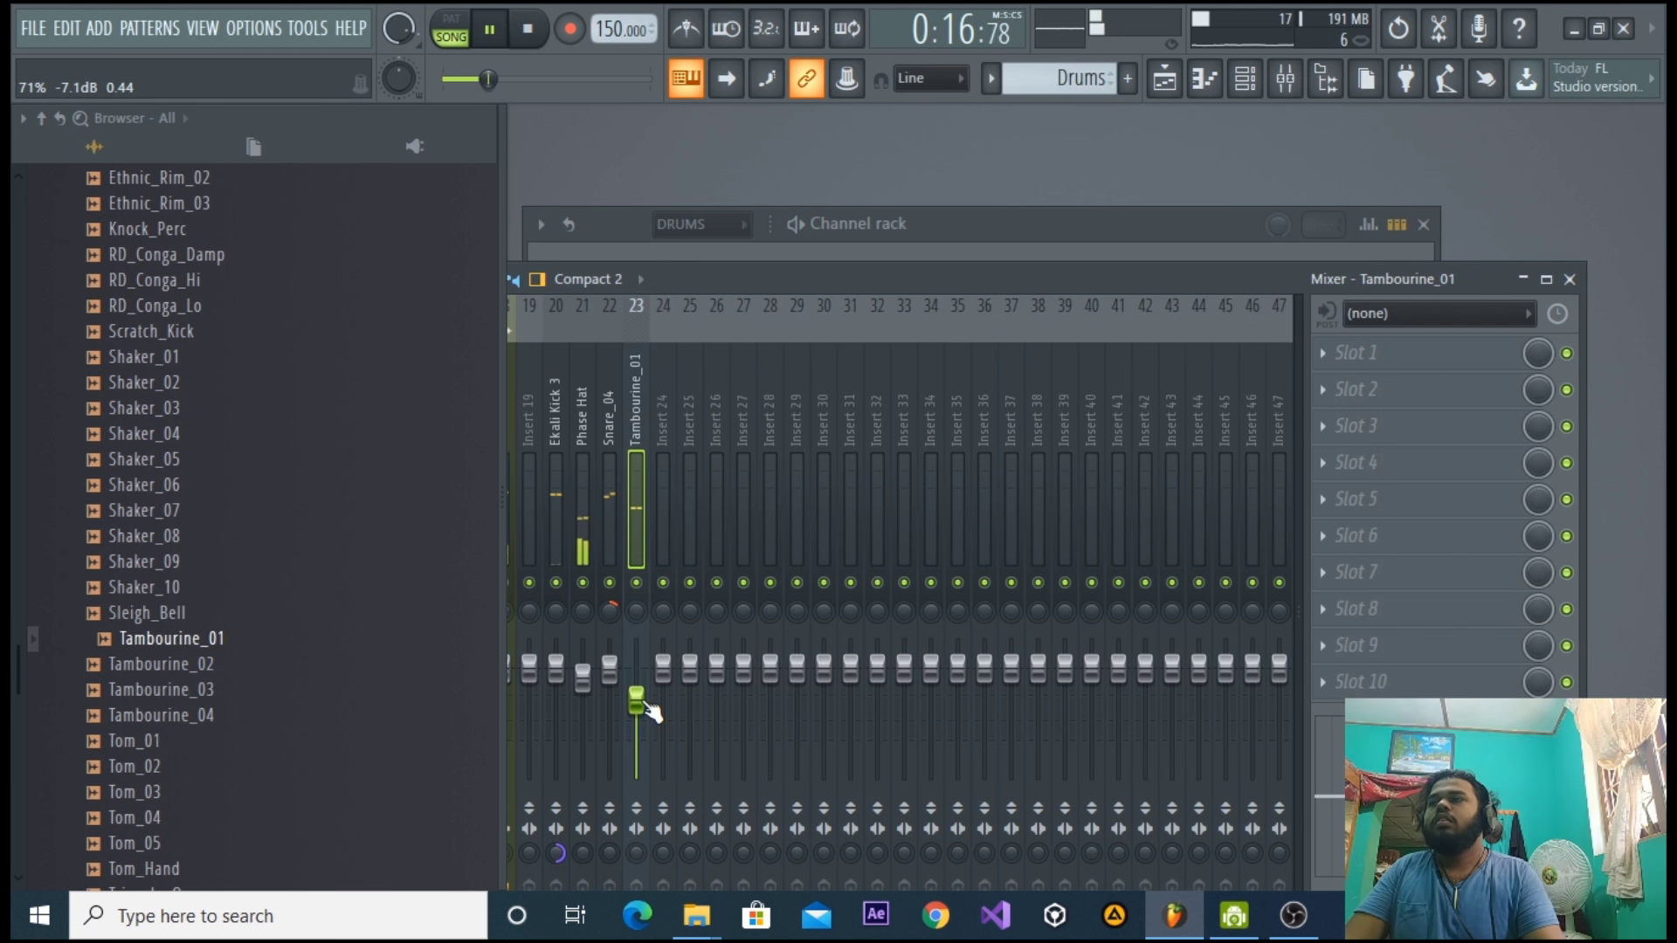
pyautogui.click(1570, 279)
pyautogui.press('space')
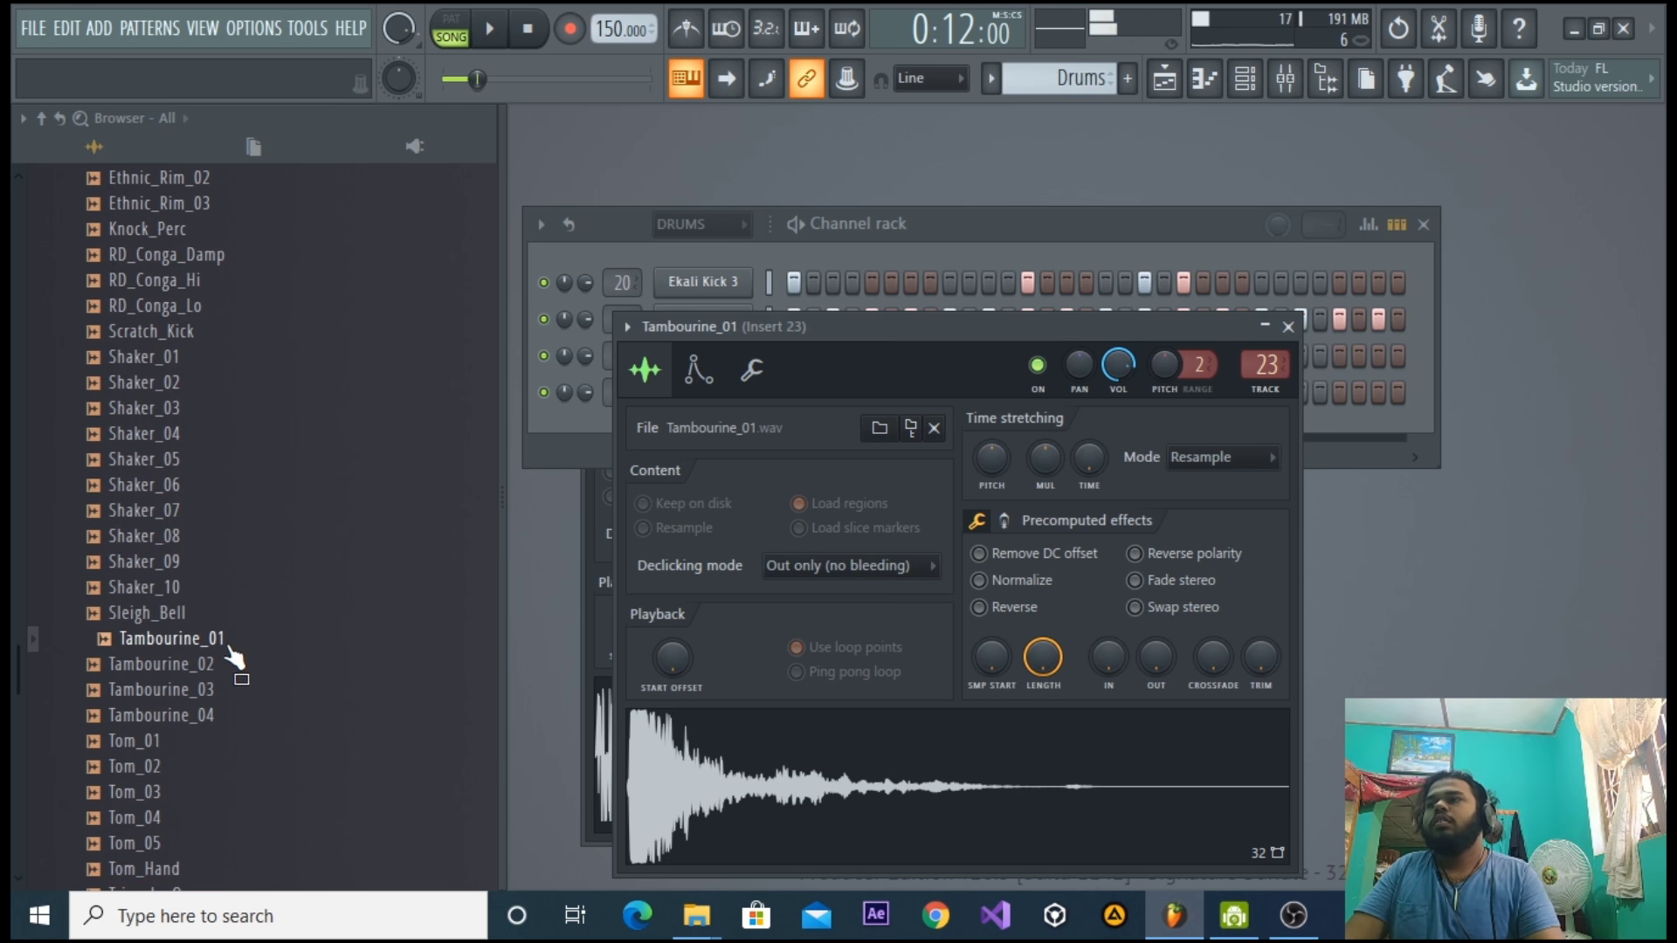
# Audition more percussion samples such as Tom_01, Sleigh_Bell and Triangle_Open, and listen to the Drums pattern on its own.
pyautogui.click(224, 614)
pyautogui.click(223, 745)
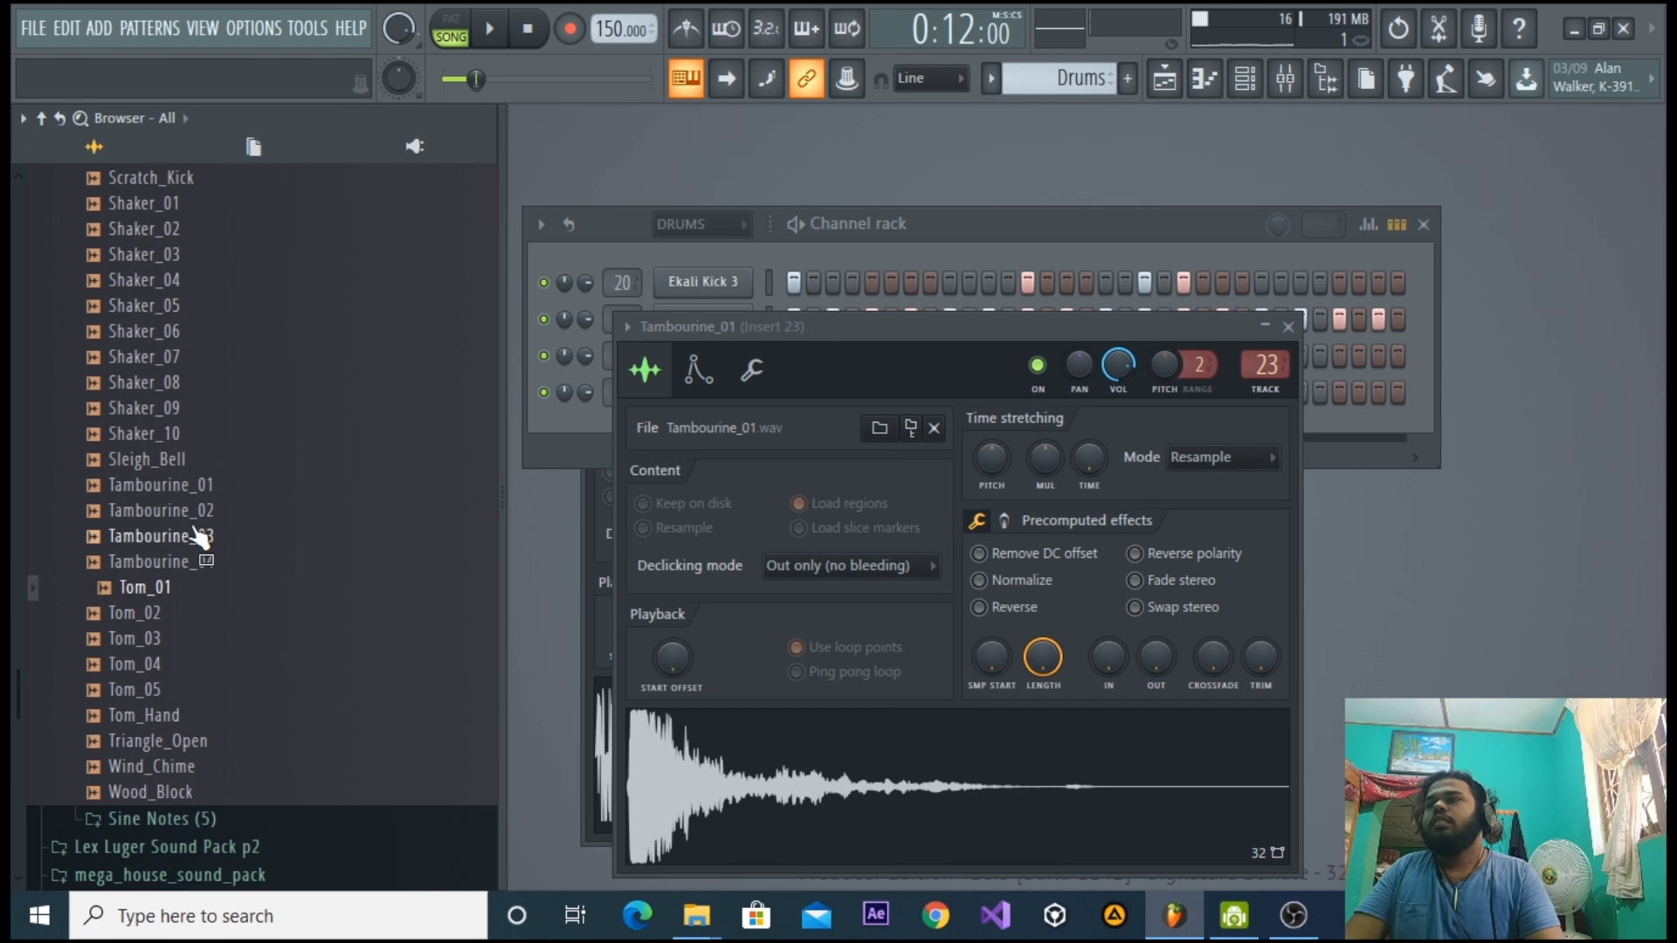
pyautogui.click(1289, 326)
pyautogui.click(301, 470)
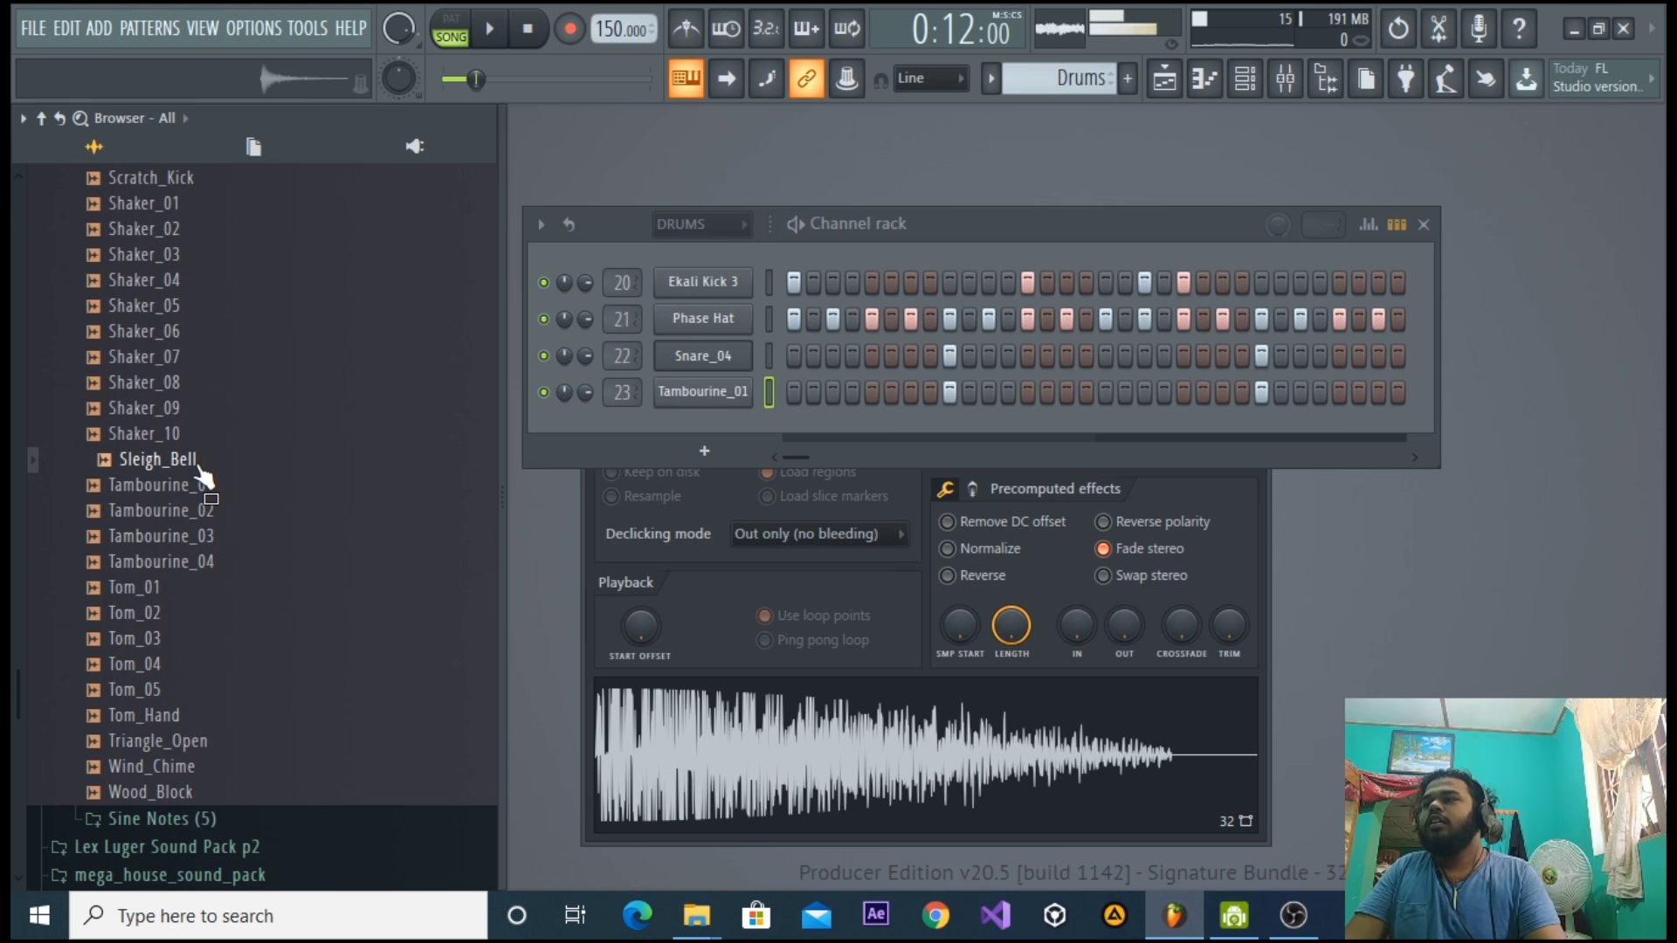
pyautogui.click(170, 747)
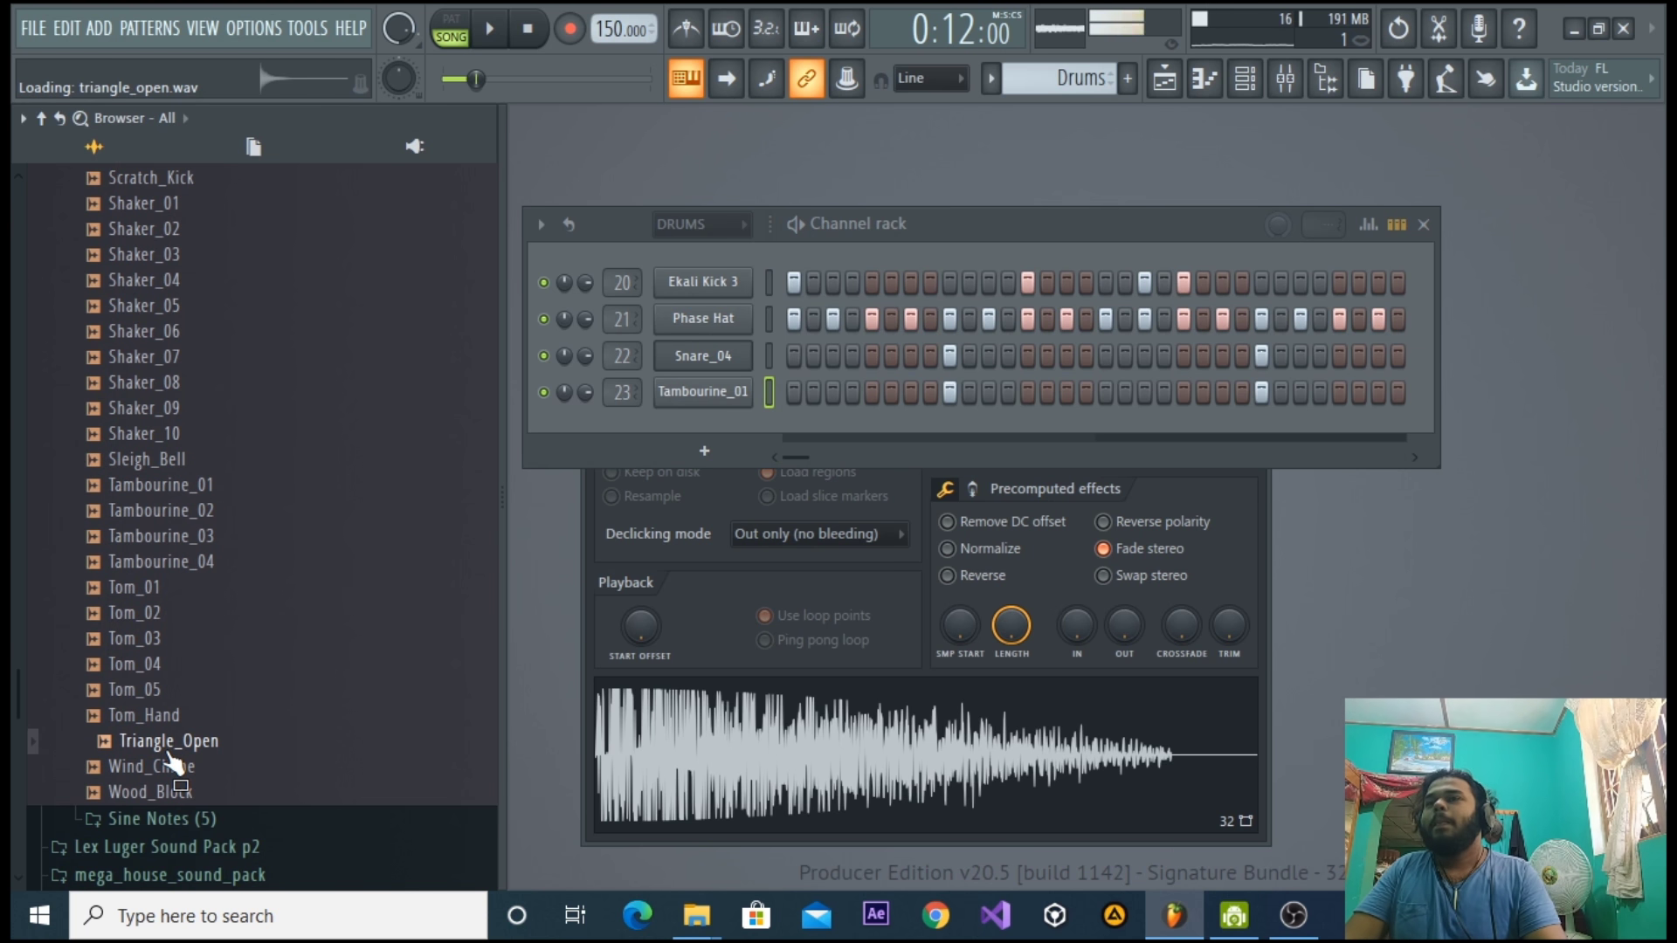
pyautogui.press('space')
pyautogui.click(455, 32)
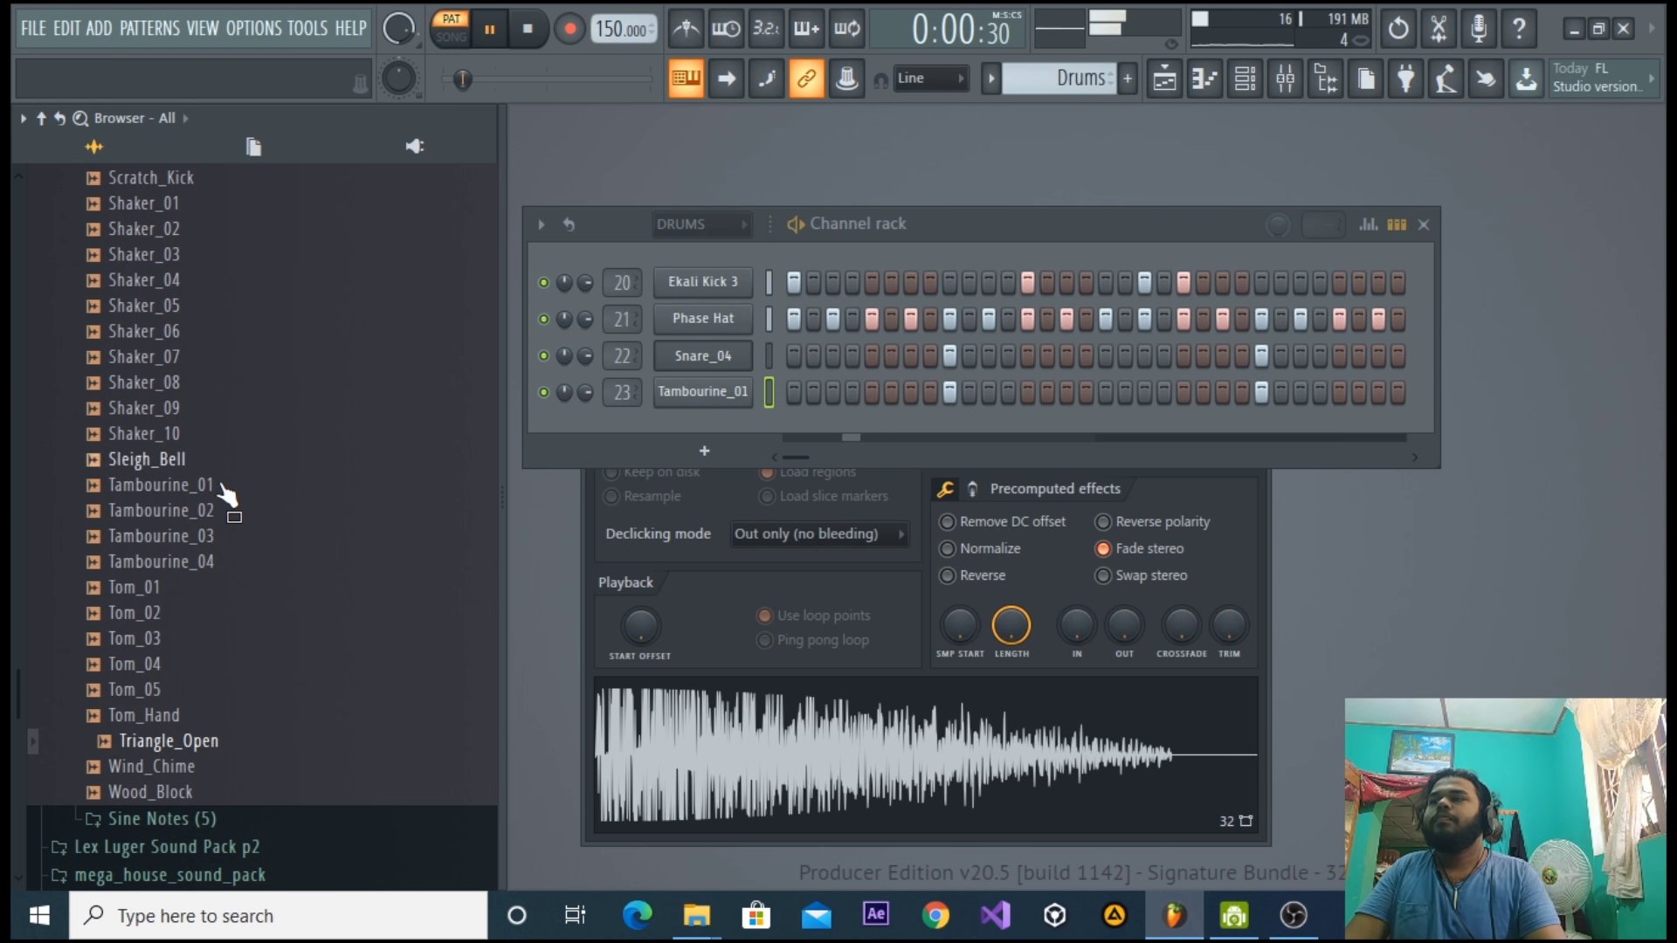
pyautogui.scroll(15, 235, 461)
pyautogui.press('space')
# Delete every Drums clip on Track 2 except the first and play the song from bar 9.
pyautogui.click(1161, 81)
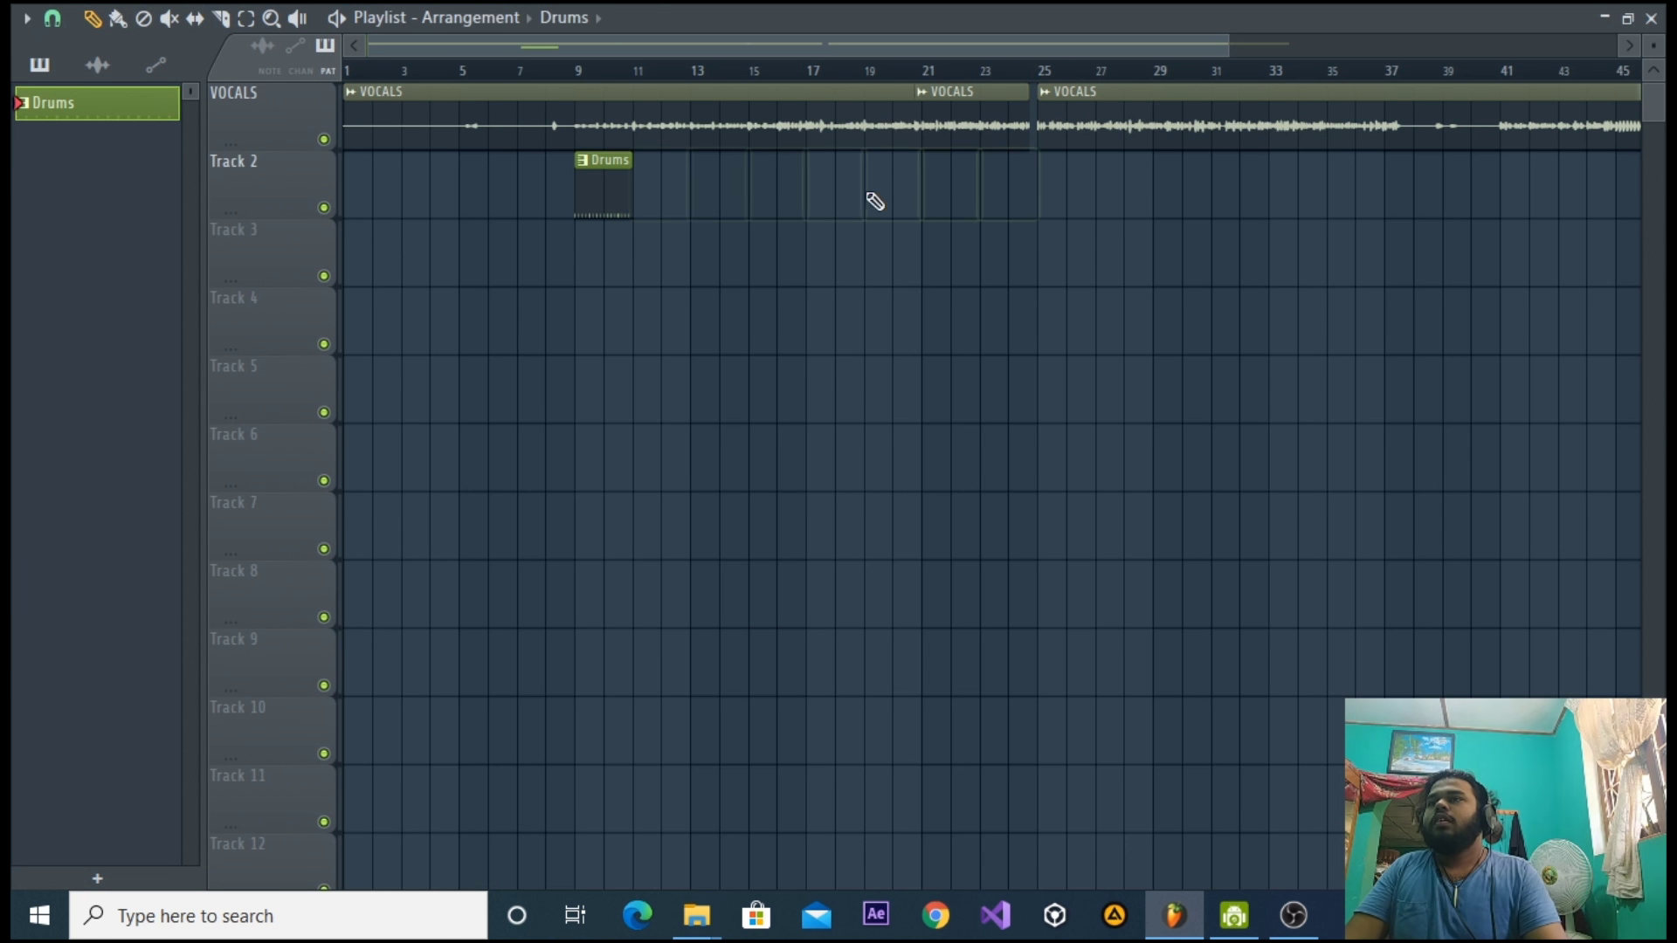
pyautogui.click(574, 72)
pyautogui.moveTo(562, 53); pyautogui.dragTo(566, 56)
pyautogui.click(569, 75)
pyautogui.press('space')
# Add a second Drums clip on Track 2 at bar 11 and make it a unique pattern.
pyautogui.moveTo(644, 263); pyautogui.dragTo(646, 164)
pyautogui.click(635, 161)
pyautogui.click(679, 320)
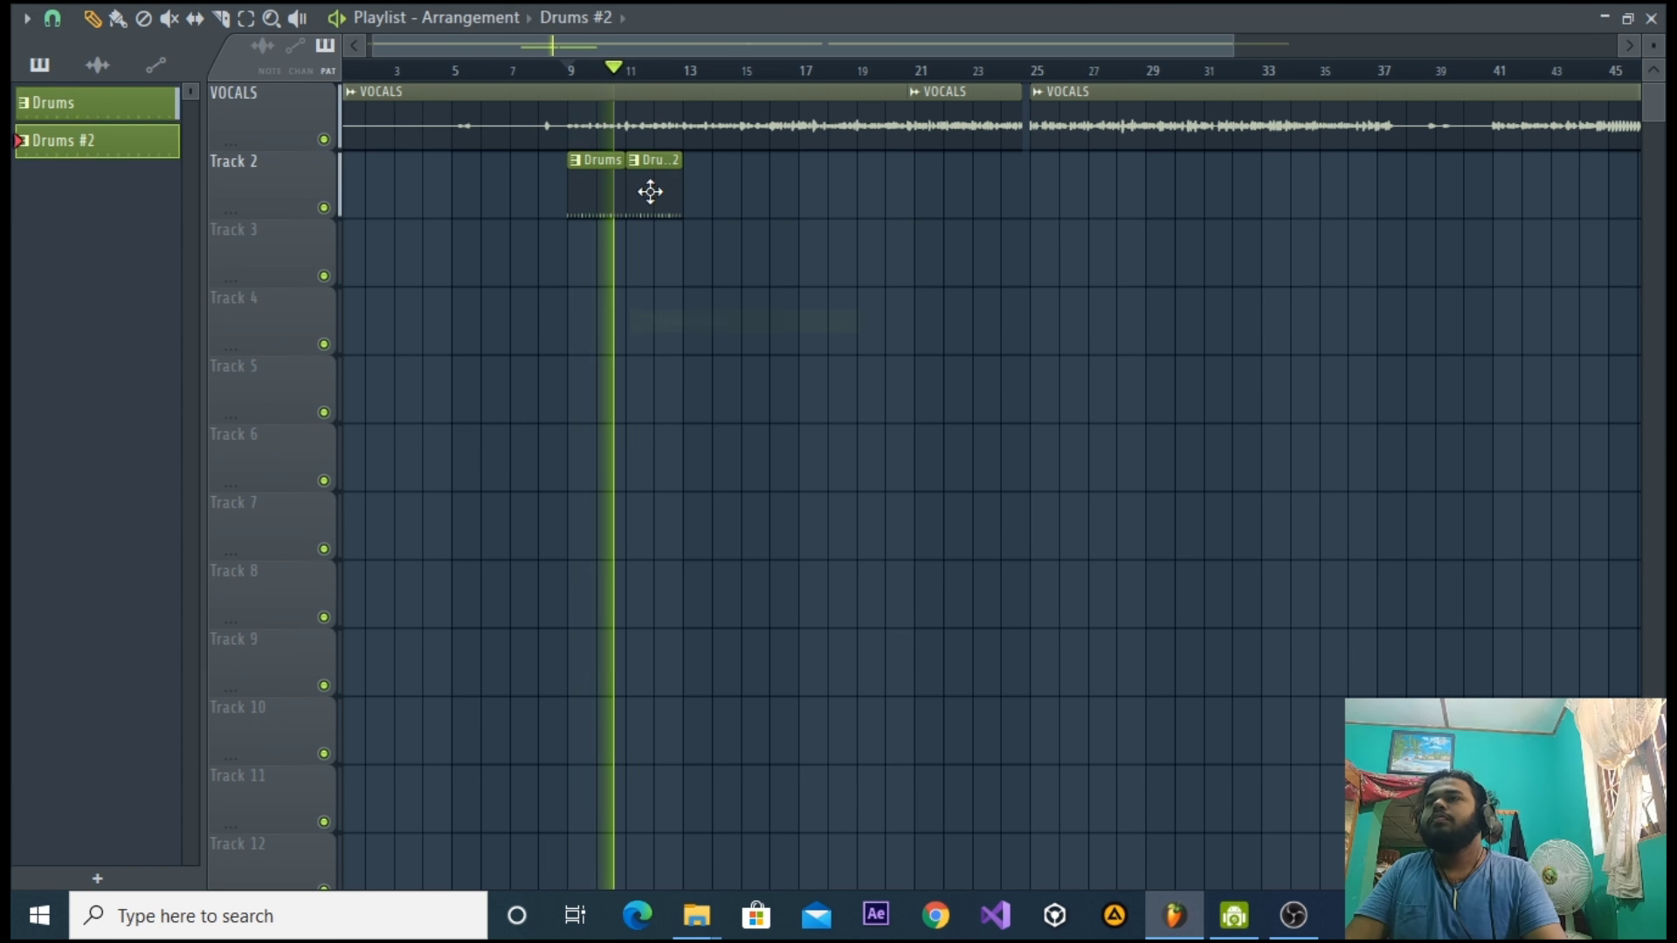
# Open the Drums #2 pattern, add Ekali Kick 3 hits on steps 7, 18 and 20, and remove the one on step 21.
pyautogui.doubleClick(647, 191)
pyautogui.click(1651, 118)
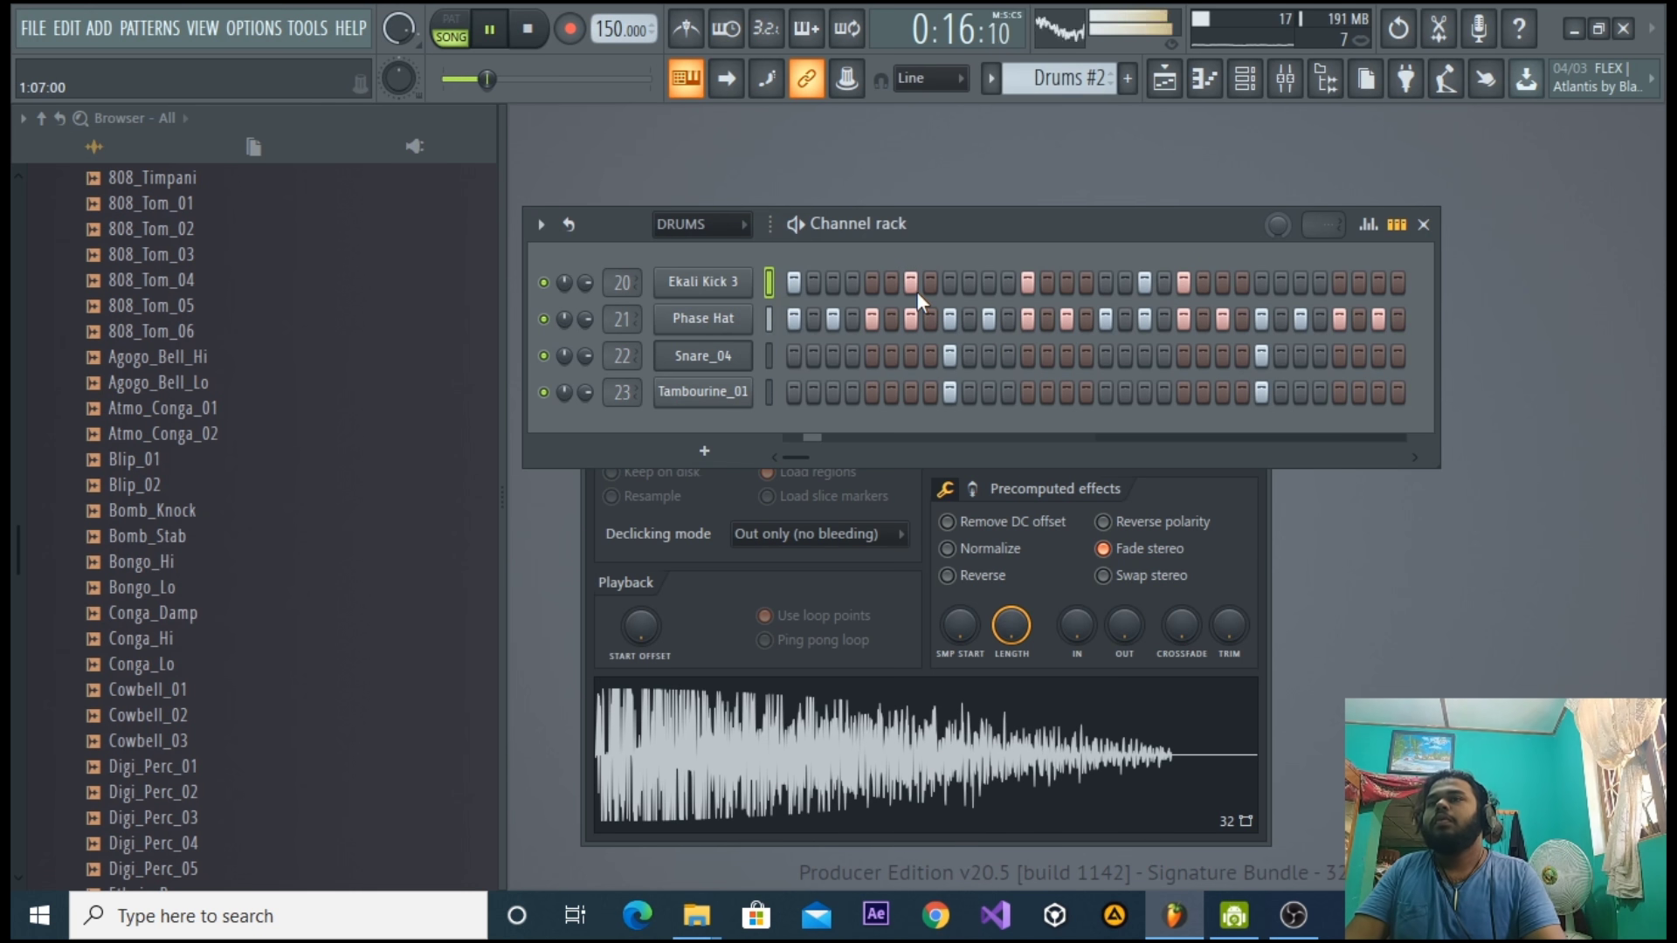
pyautogui.press('space')
pyautogui.rightClick(1126, 284)
pyautogui.rightClick(1144, 282)
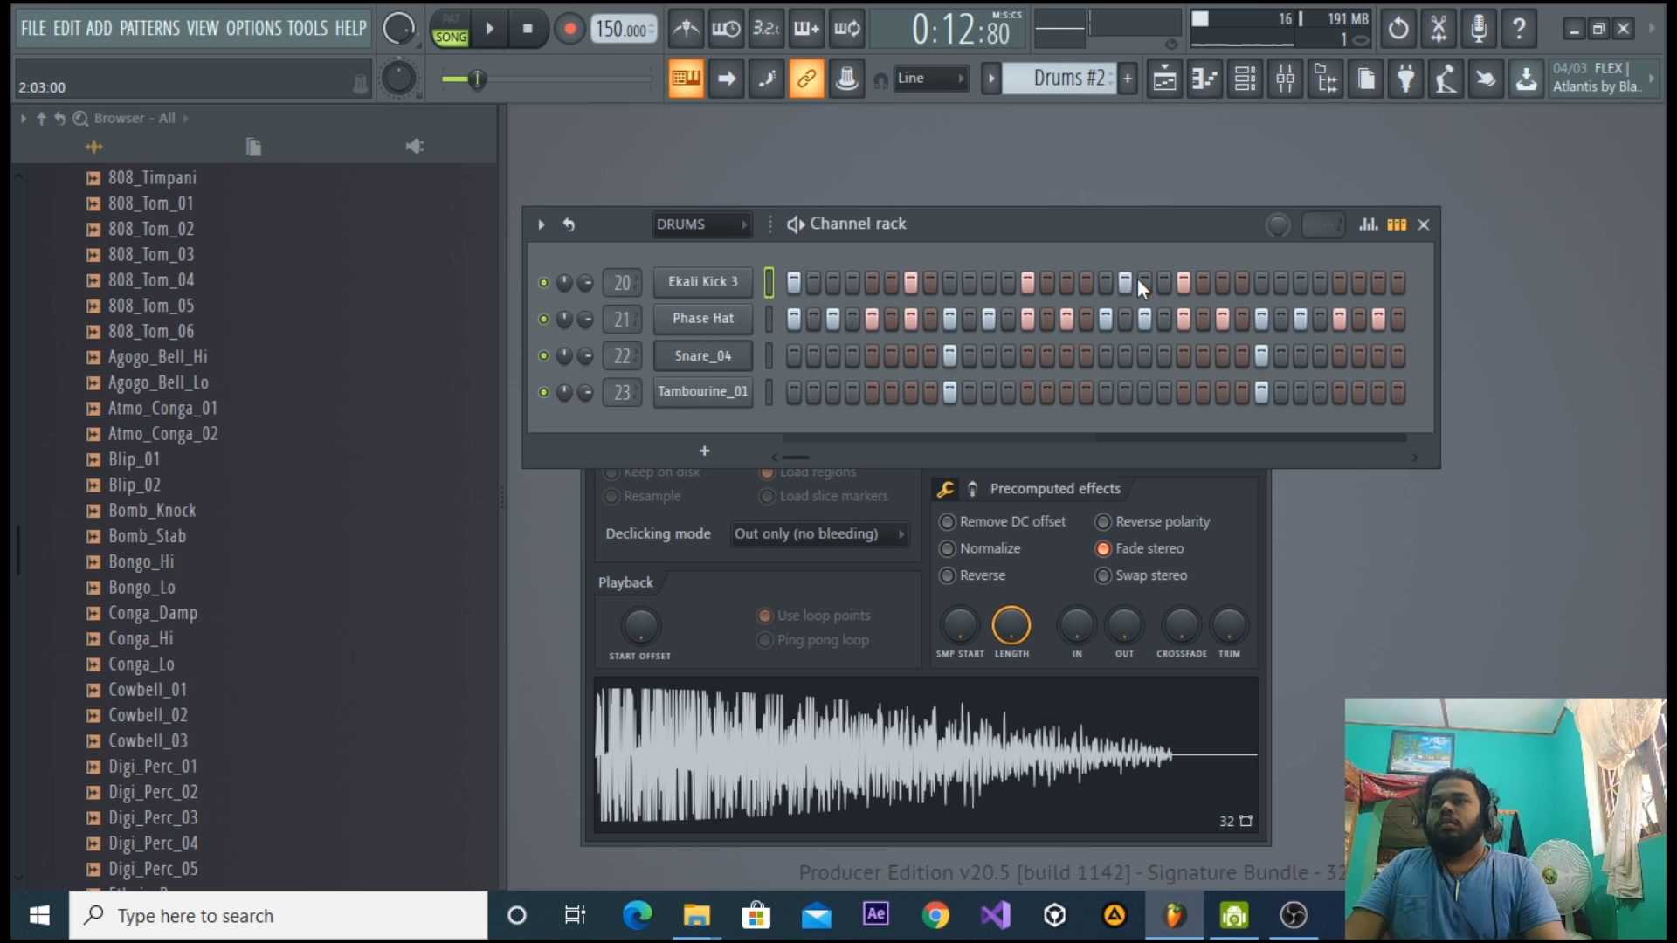
pyautogui.click(1139, 280)
pyautogui.press('space')
pyautogui.rightClick(1176, 285)
pyautogui.click(1161, 286)
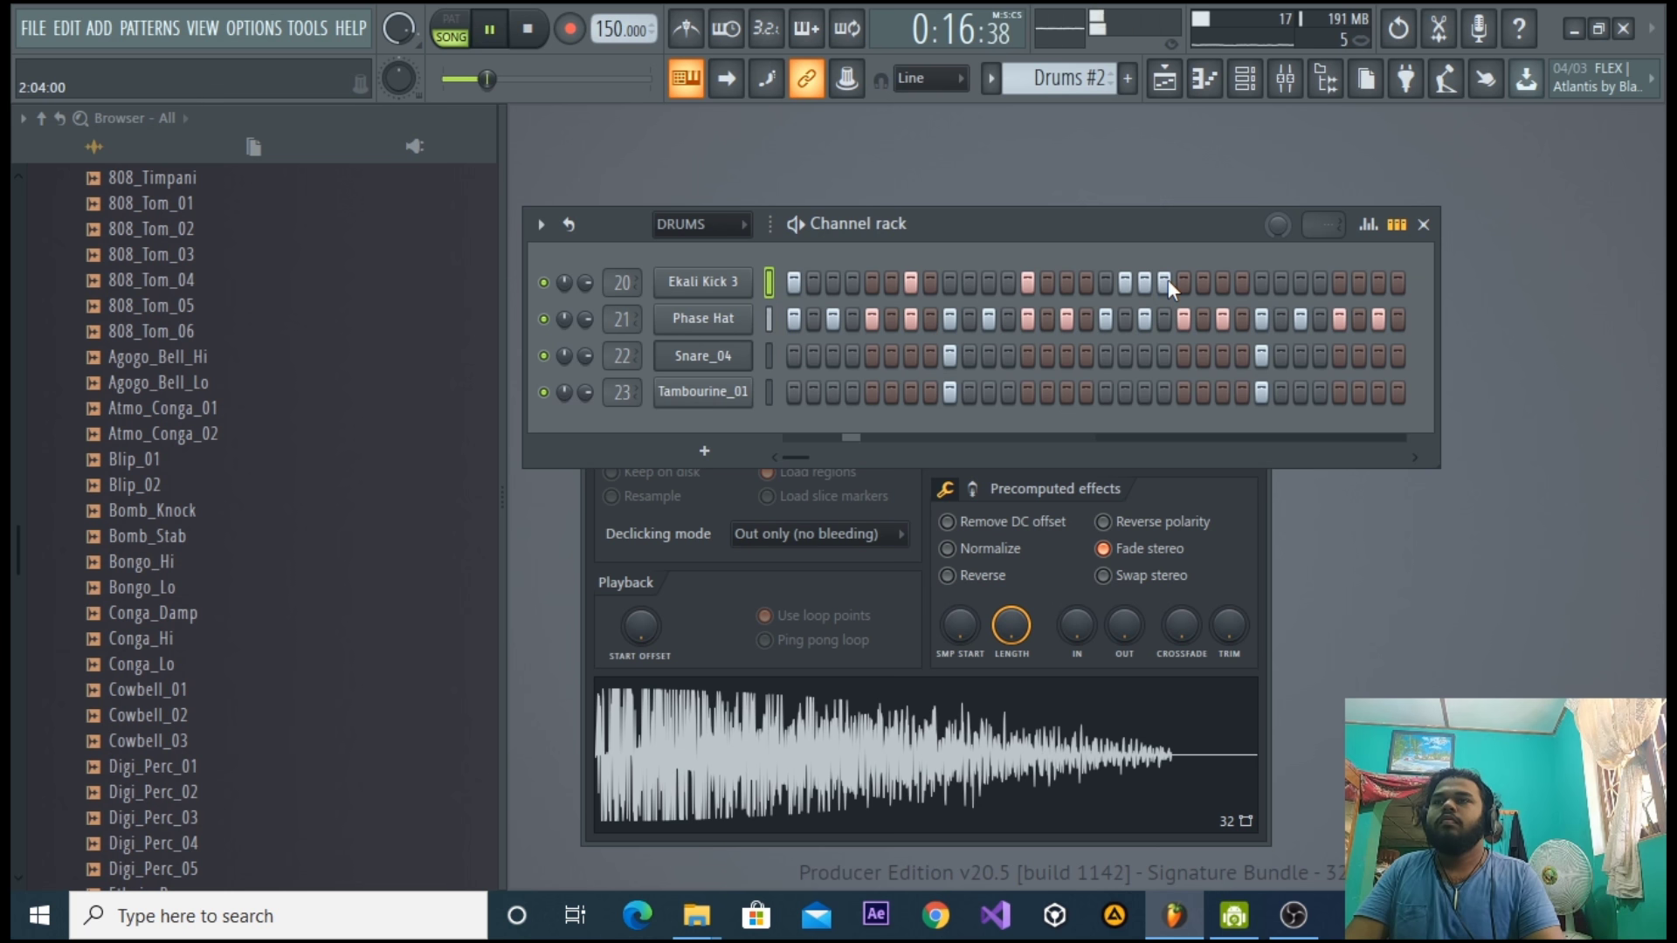
pyautogui.press('space')
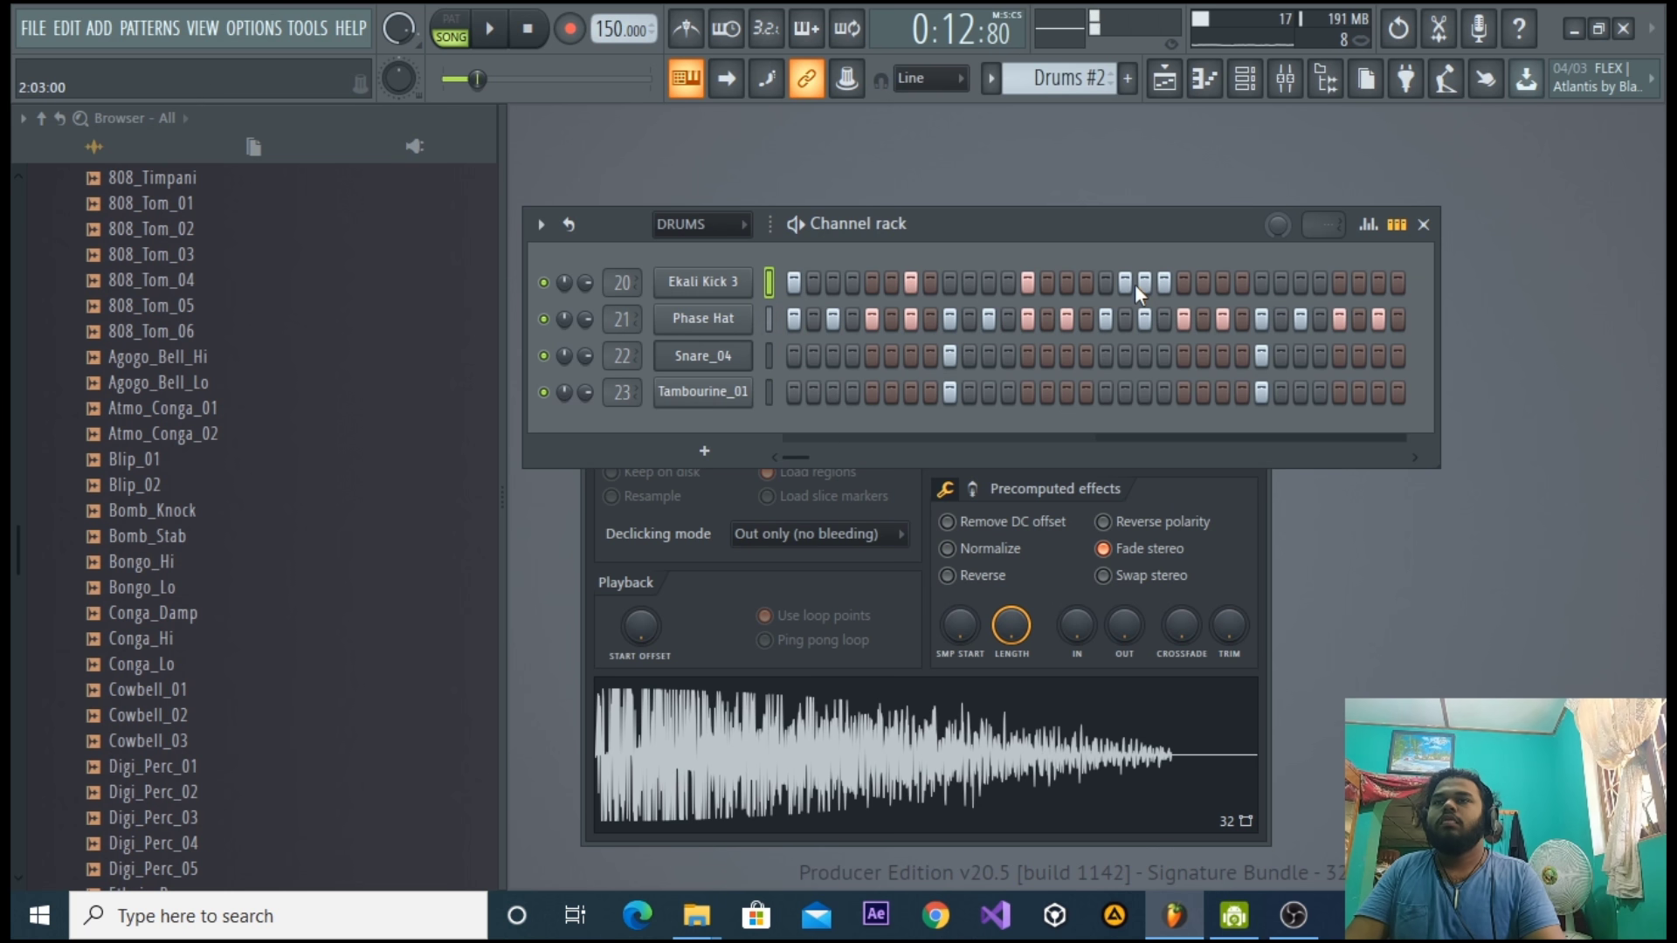
# Loop Drums #2 in pattern mode, remove the kick on step 18 and add kicks on steps 21, 25 and 27.
pyautogui.click(451, 21)
pyautogui.press('space')
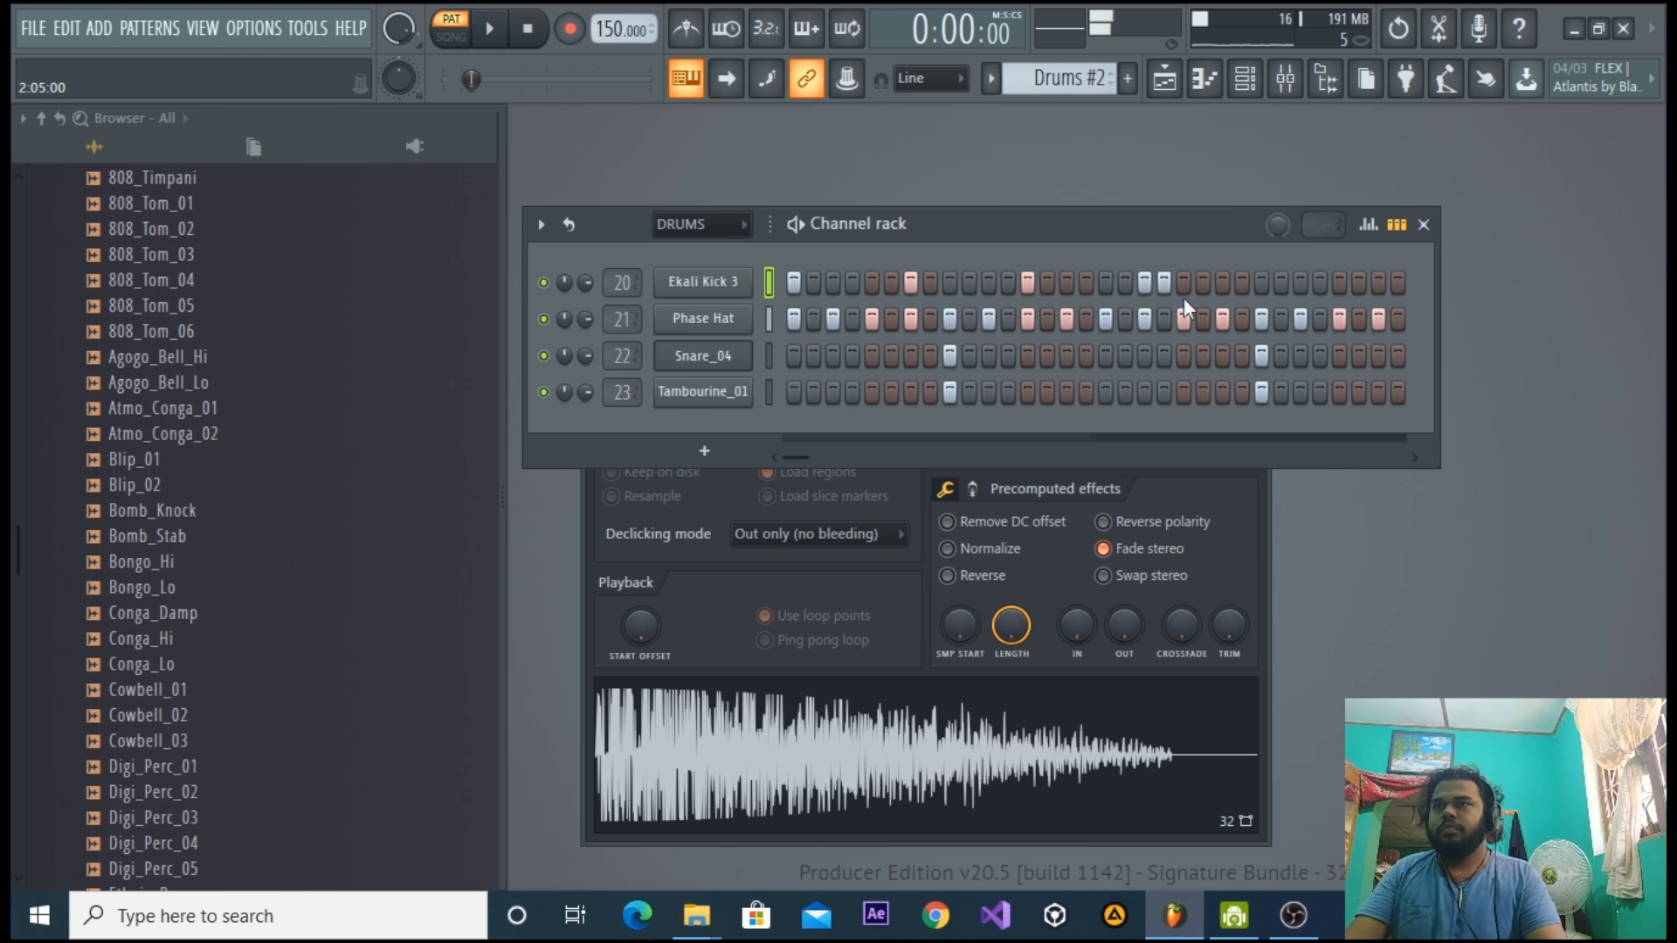
pyautogui.press('space')
pyautogui.click(1222, 319)
pyautogui.click(1261, 282)
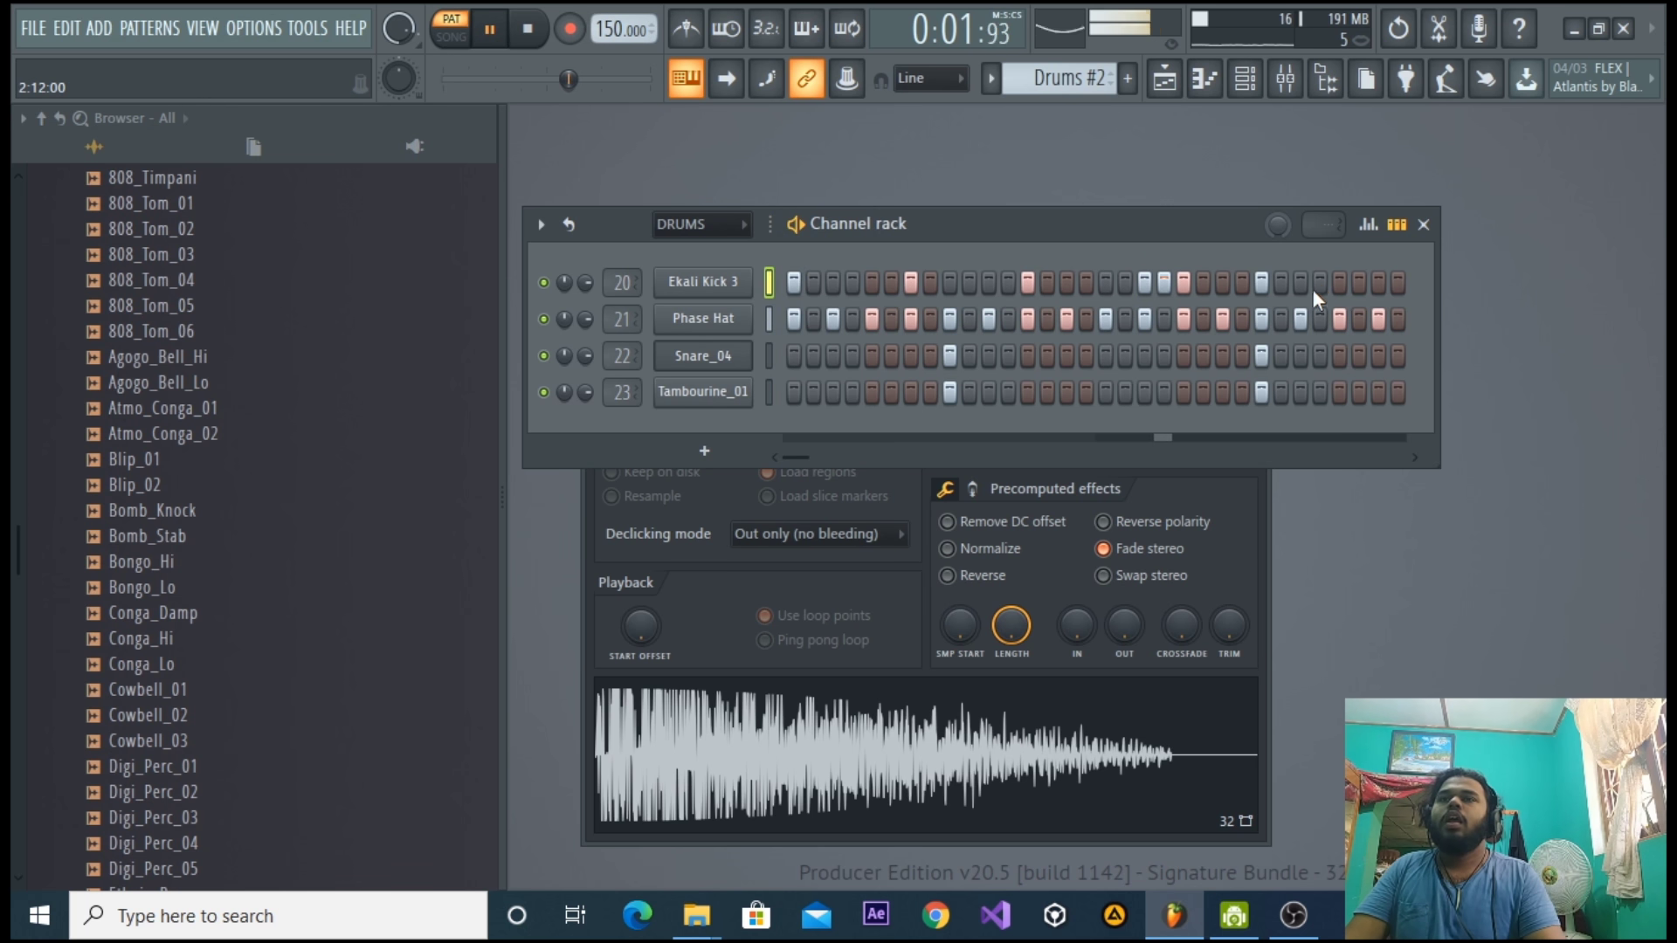
pyautogui.press('space')
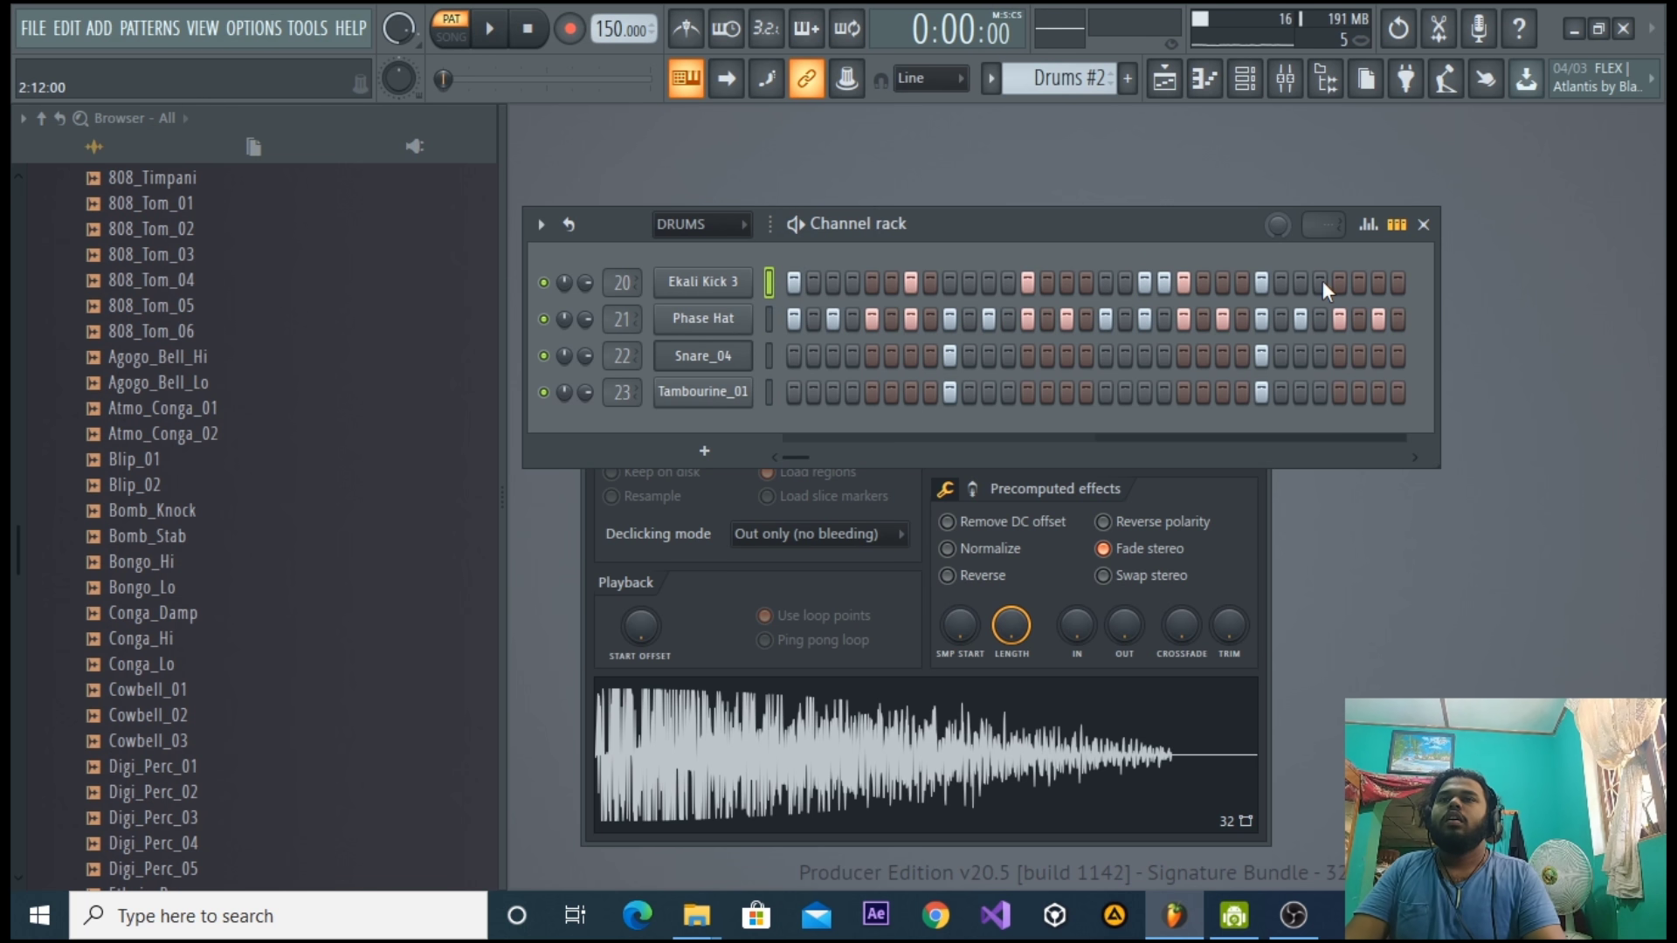
pyautogui.click(1300, 282)
pyautogui.press('space')
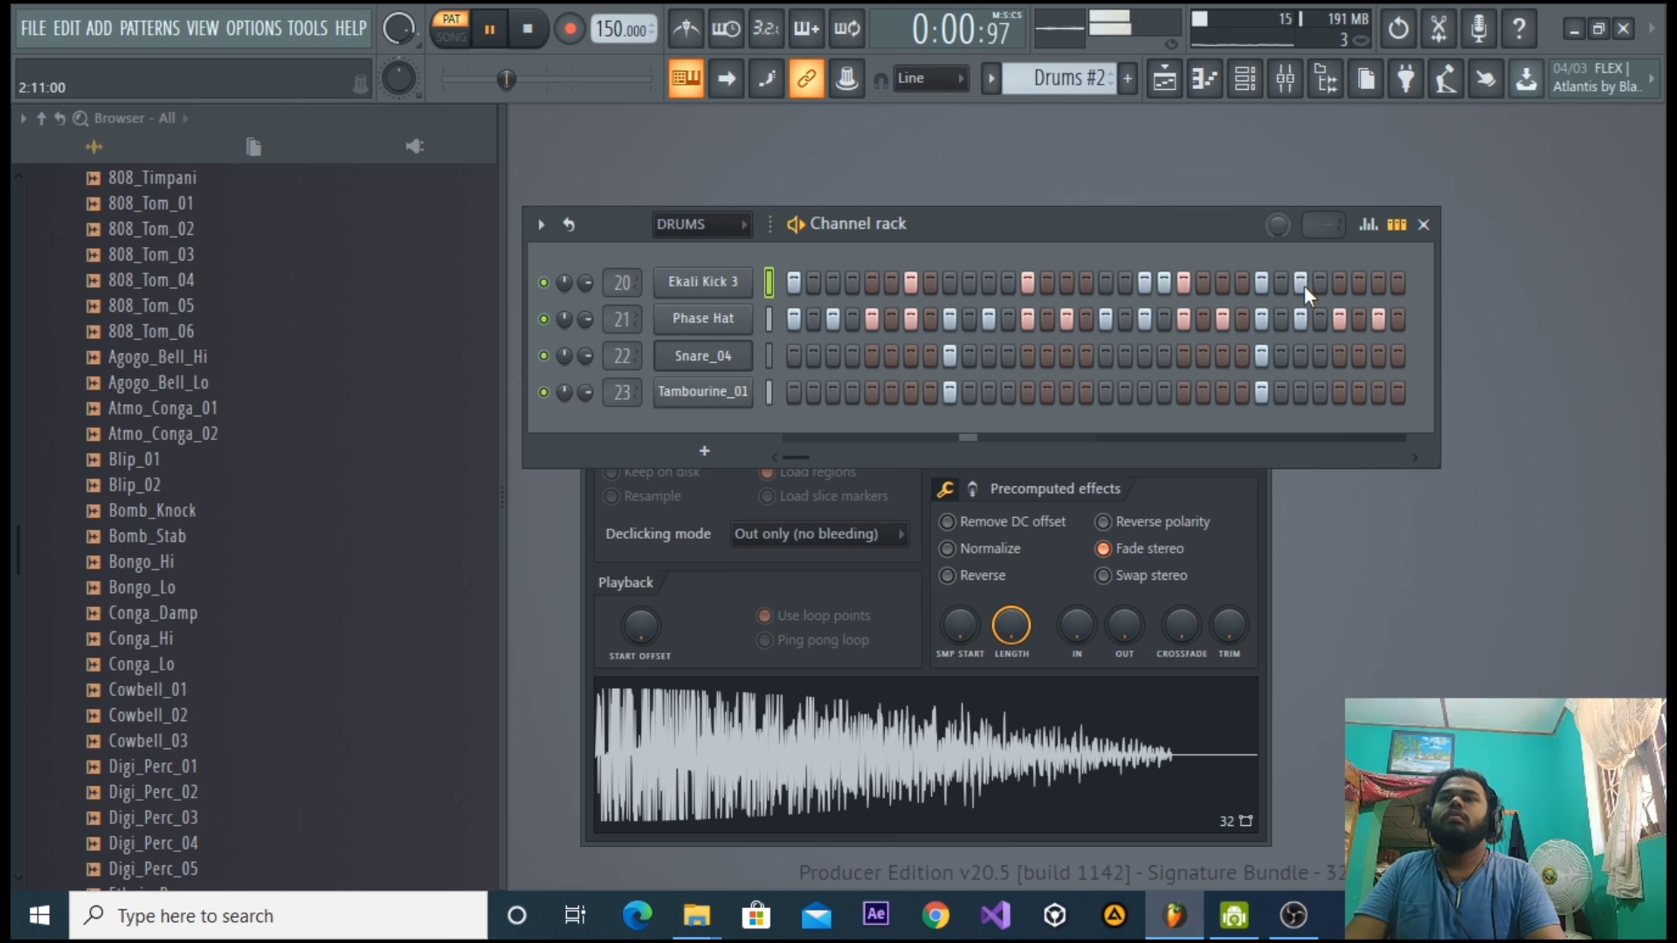
pyautogui.press('space')
# Play the Drums and Drums #2 patterns in turn to compare their kick rhythms.
pyautogui.scroll(1, 1053, 80)
pyautogui.press('space')
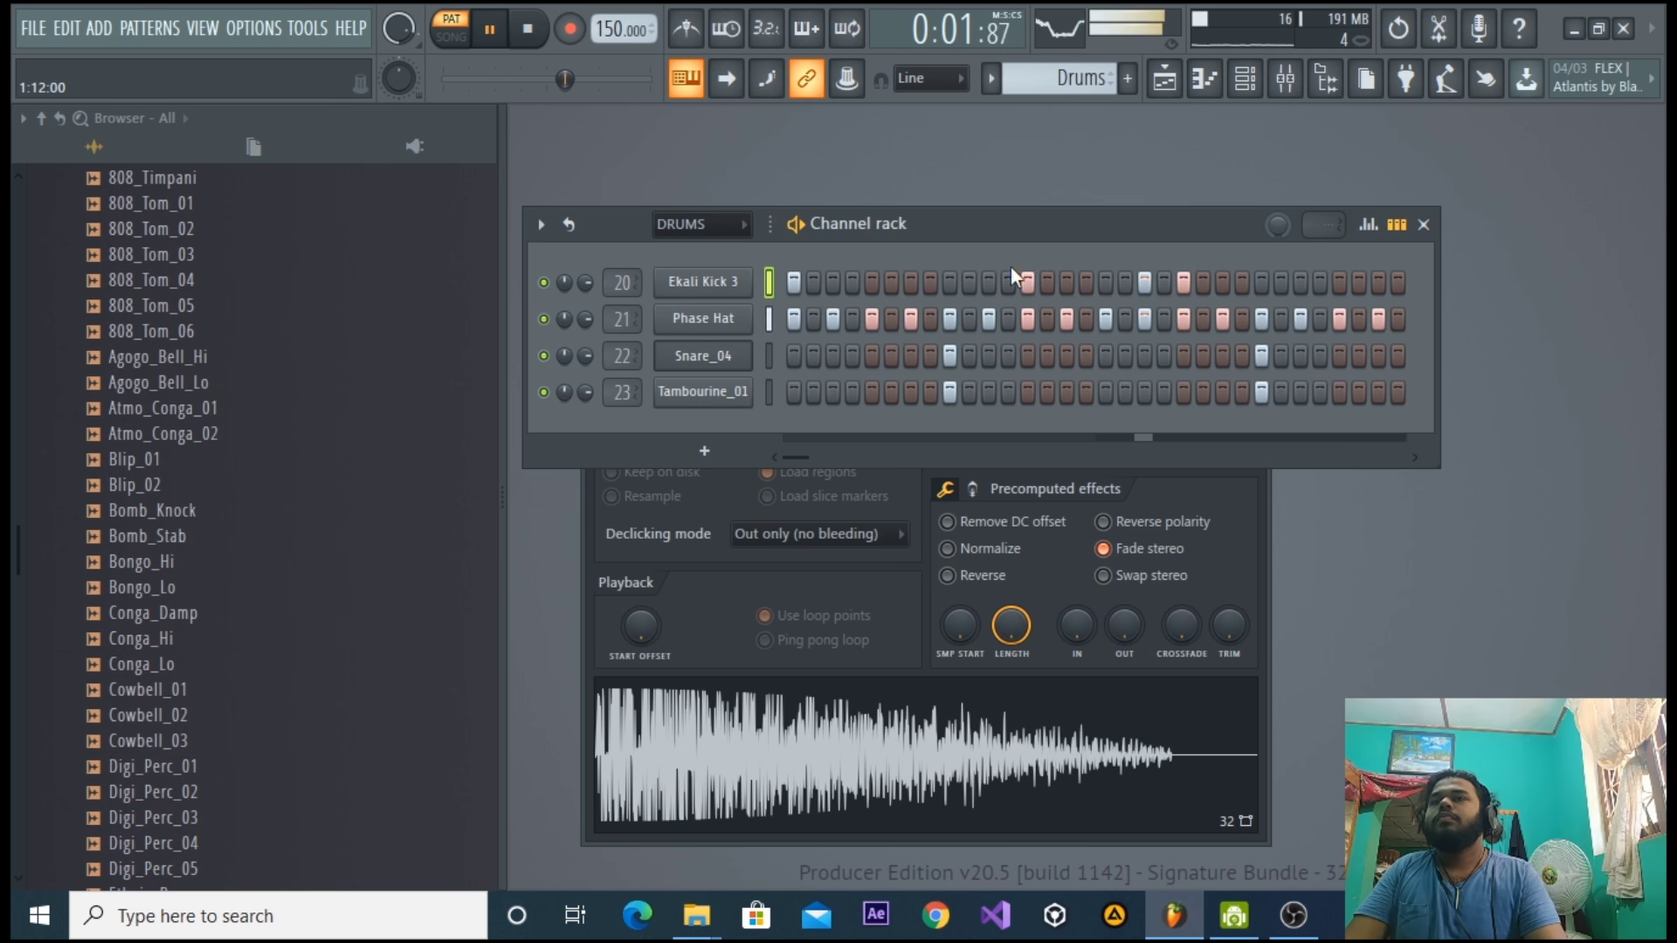
pyautogui.press('space')
pyautogui.scroll(-1, 1067, 77)
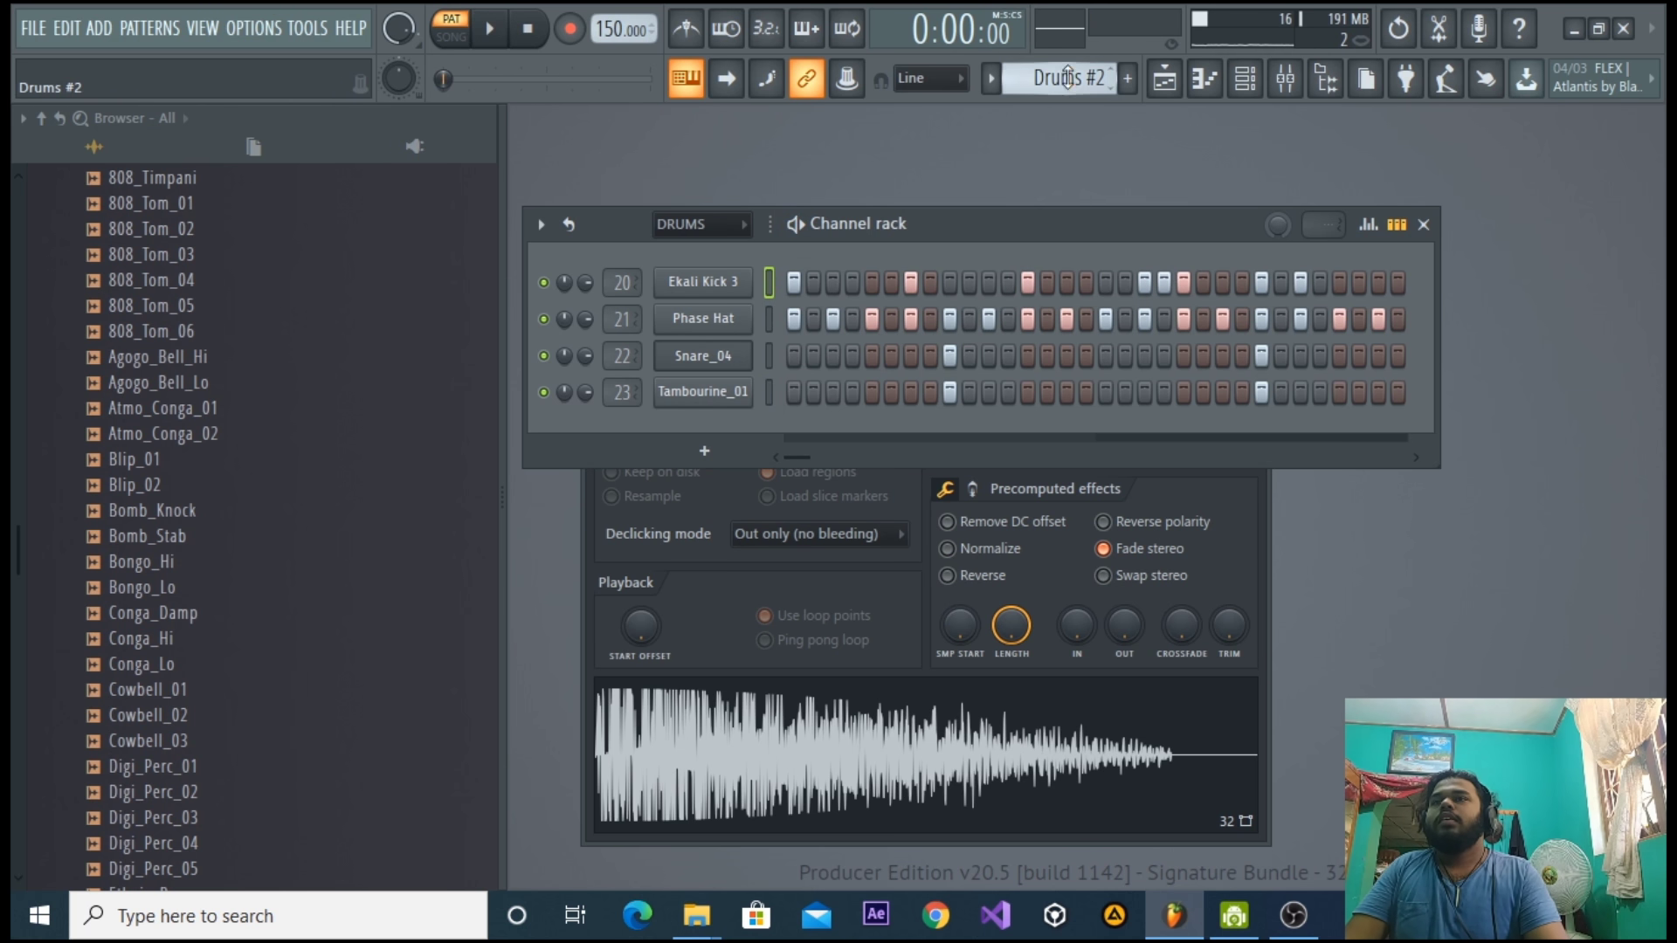
pyautogui.press('space')
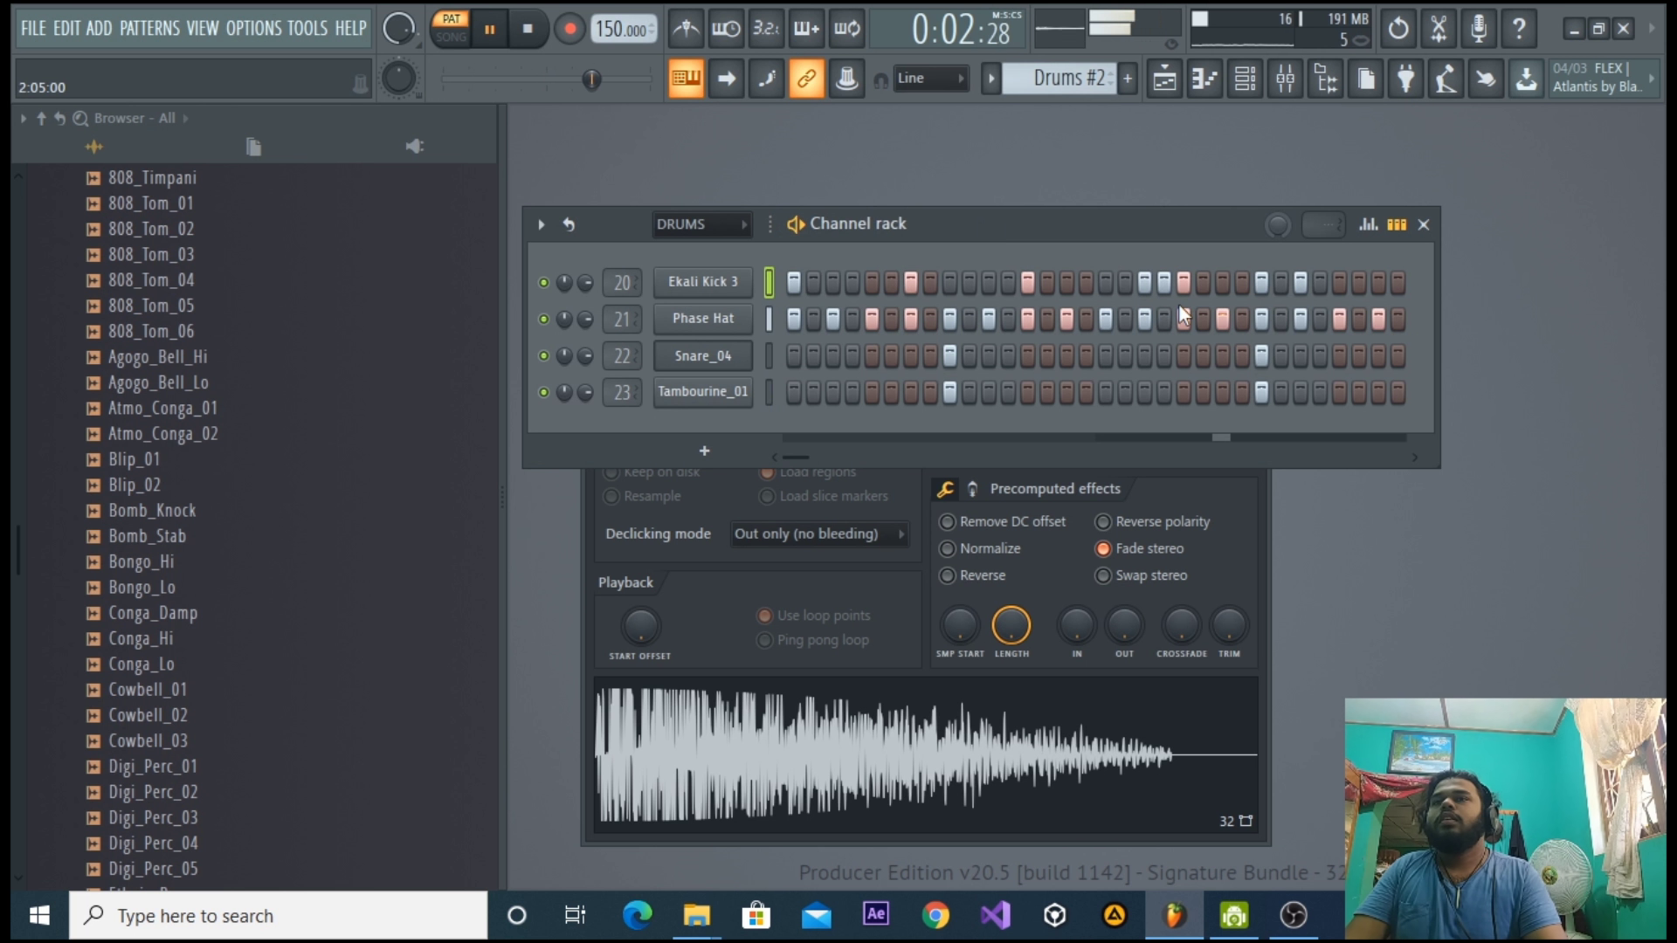
pyautogui.press('space')
# Place another Drums clip on Track 2 at bar 13 in the playlist.
pyautogui.click(1165, 77)
pyautogui.moveTo(593, 195); pyautogui.dragTo(699, 180)
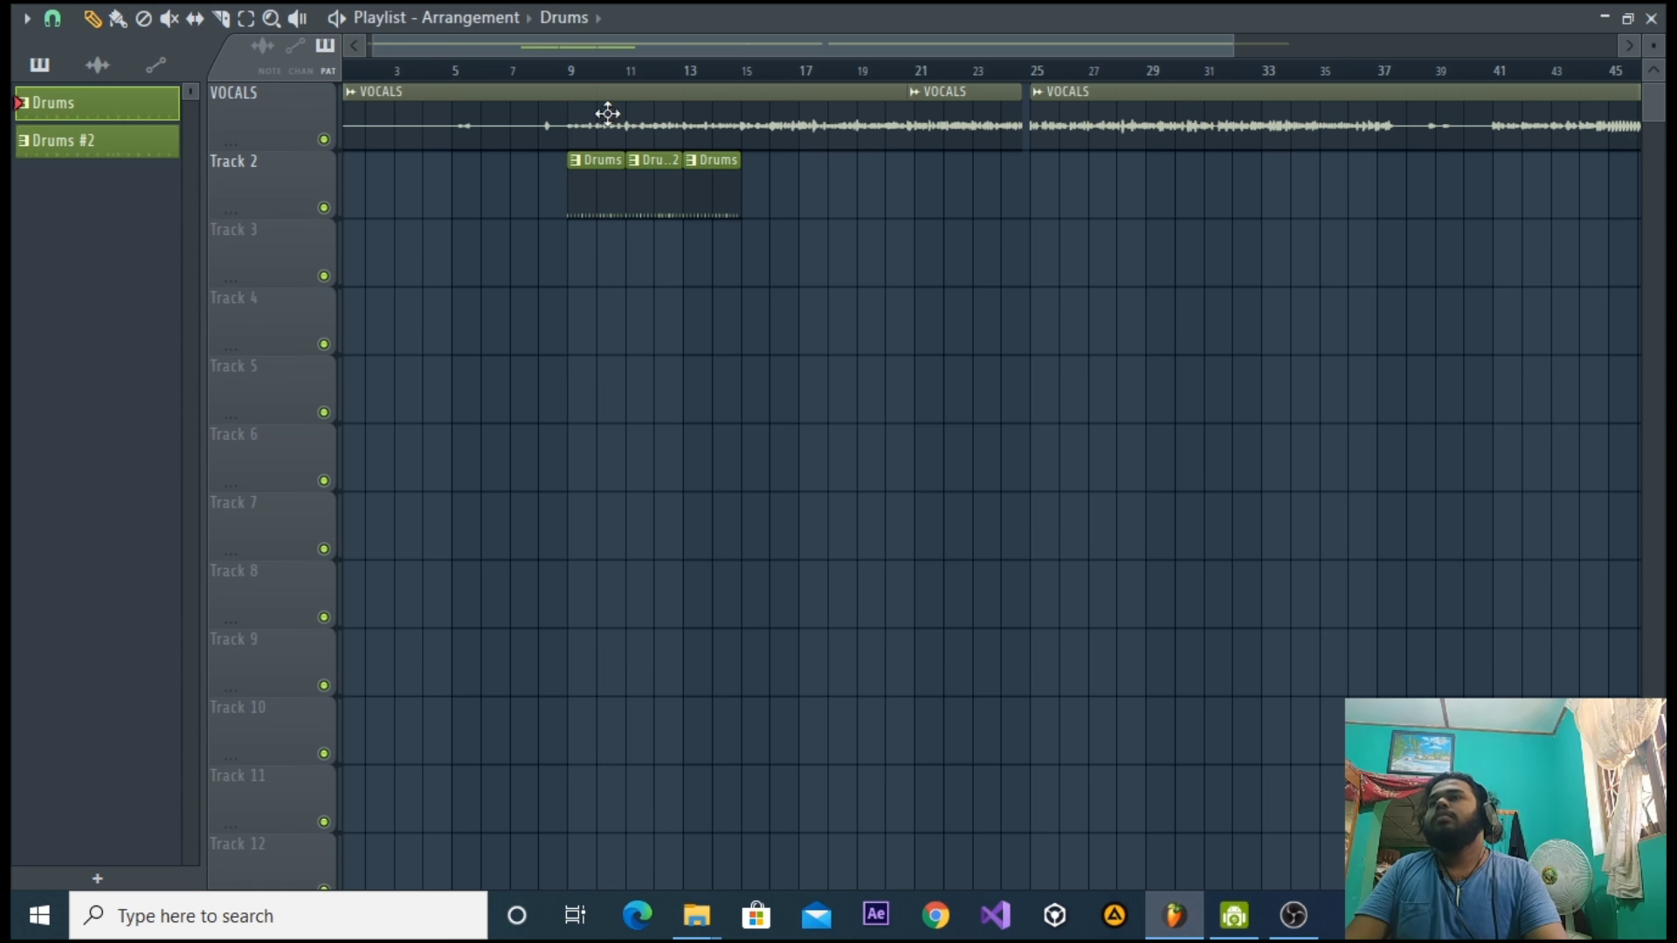
# Play the arrangement from about bar 8 and place a Drums #2 clip on Track 2 at bar 15.
pyautogui.click(546, 68)
pyautogui.press('space')
pyautogui.click(673, 206)
pyautogui.click(747, 253)
pyautogui.moveTo(747, 253); pyautogui.dragTo(771, 191)
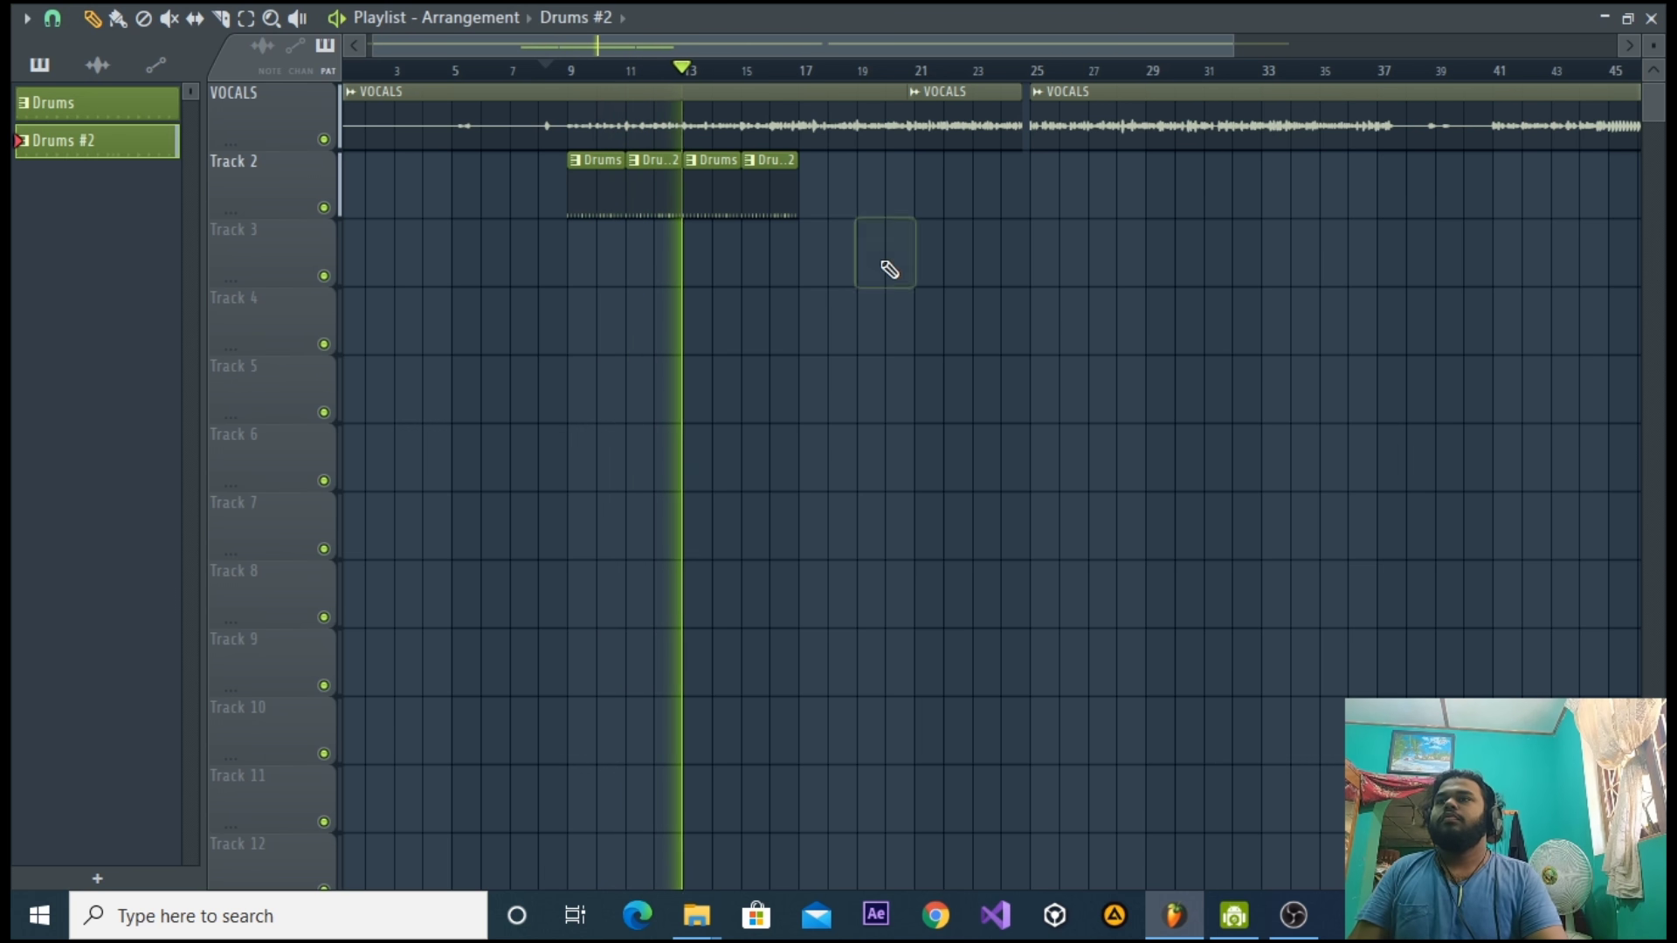
# Duplicate the four alternating Drums and Drums #2 clips on Track 2 so the copies start at bar 17.
pyautogui.moveTo(891, 208); pyautogui.dragTo(608, 202)
pyautogui.moveTo(608, 199); pyautogui.dragTo(852, 198)
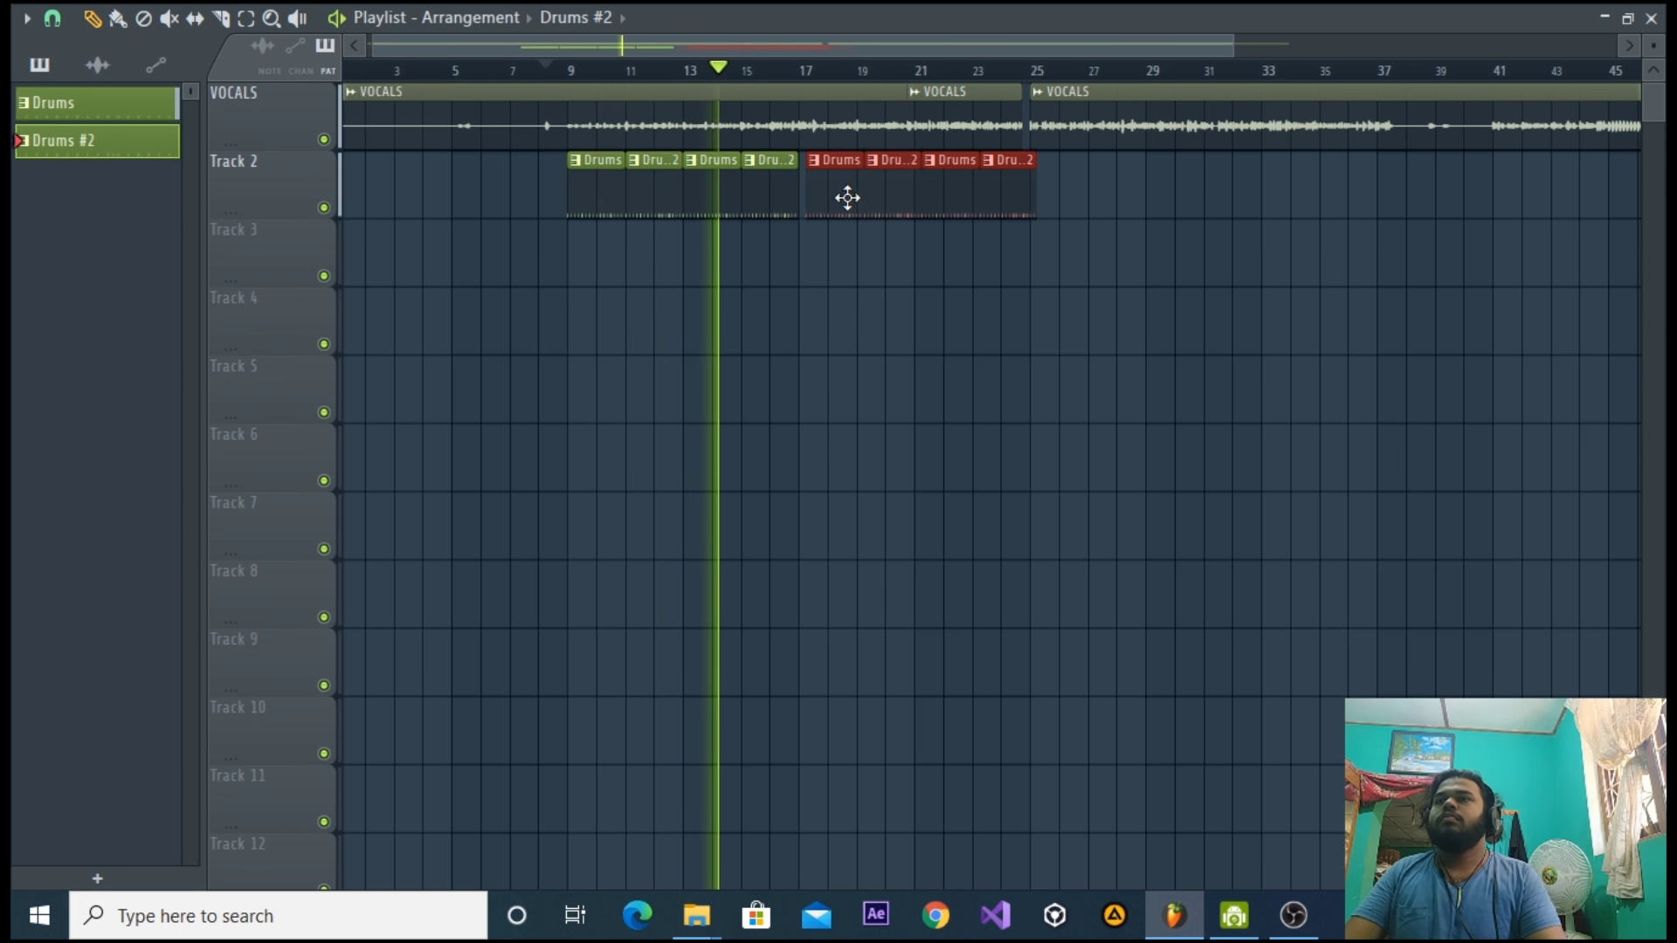
pyautogui.click(974, 262)
pyautogui.rightClick(979, 265)
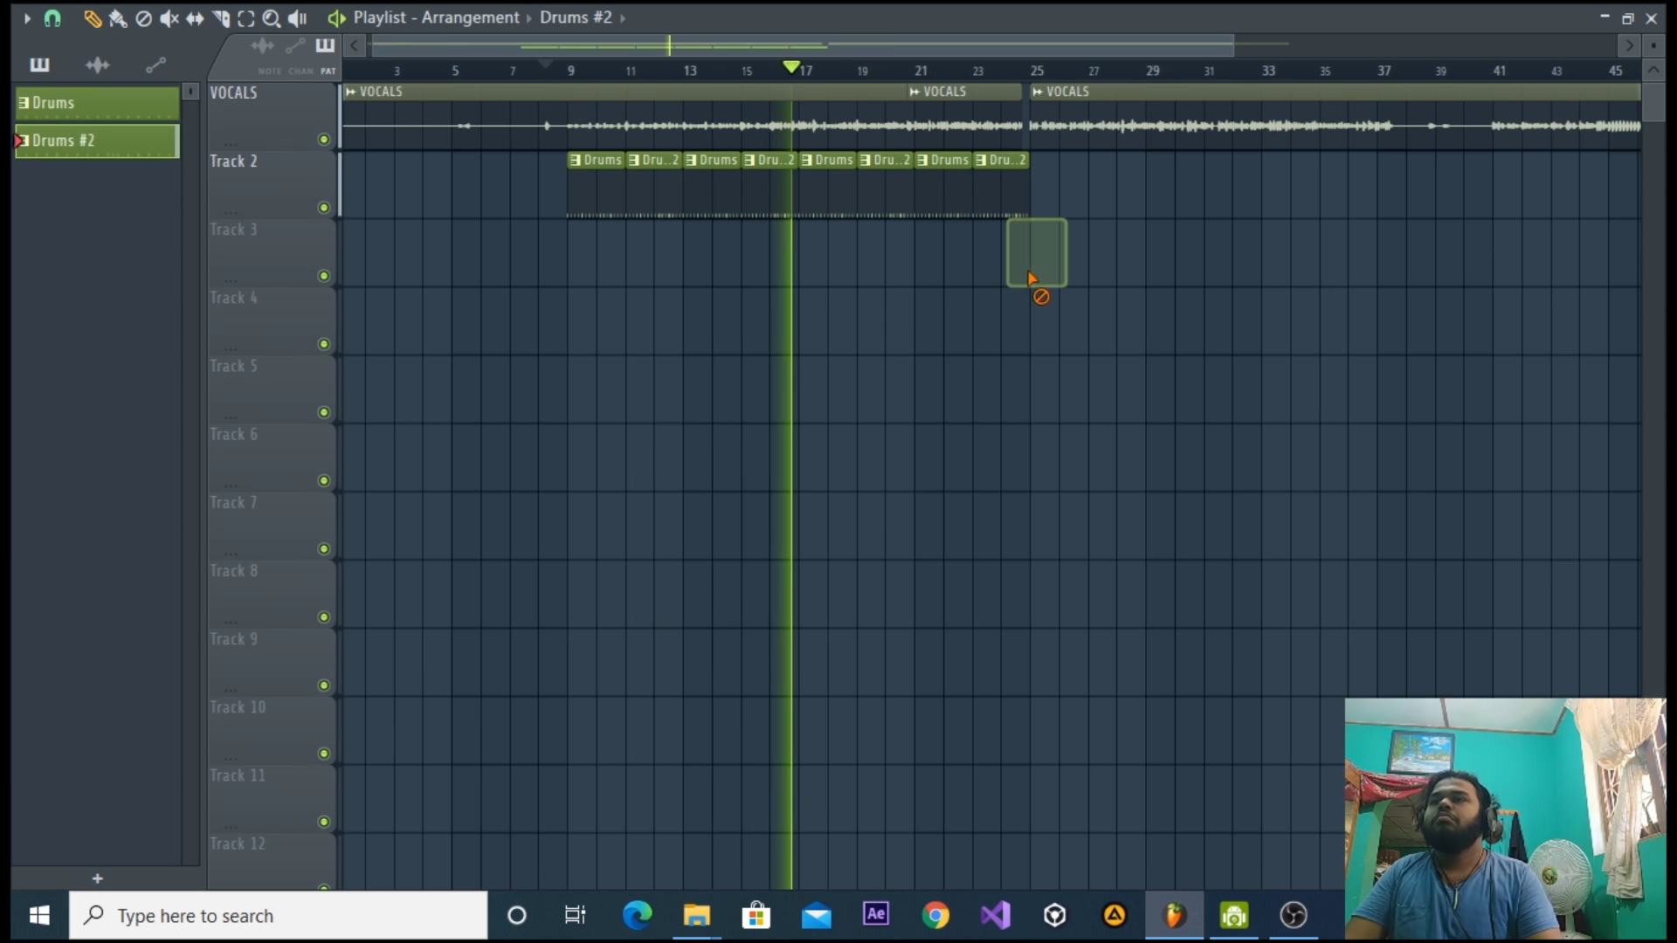
# Audition percussion samples in the Lex Luger Percs folder, including Shaker_07, Shaker_08, Triangle_Open and Wood_Block.
pyautogui.click(1651, 17)
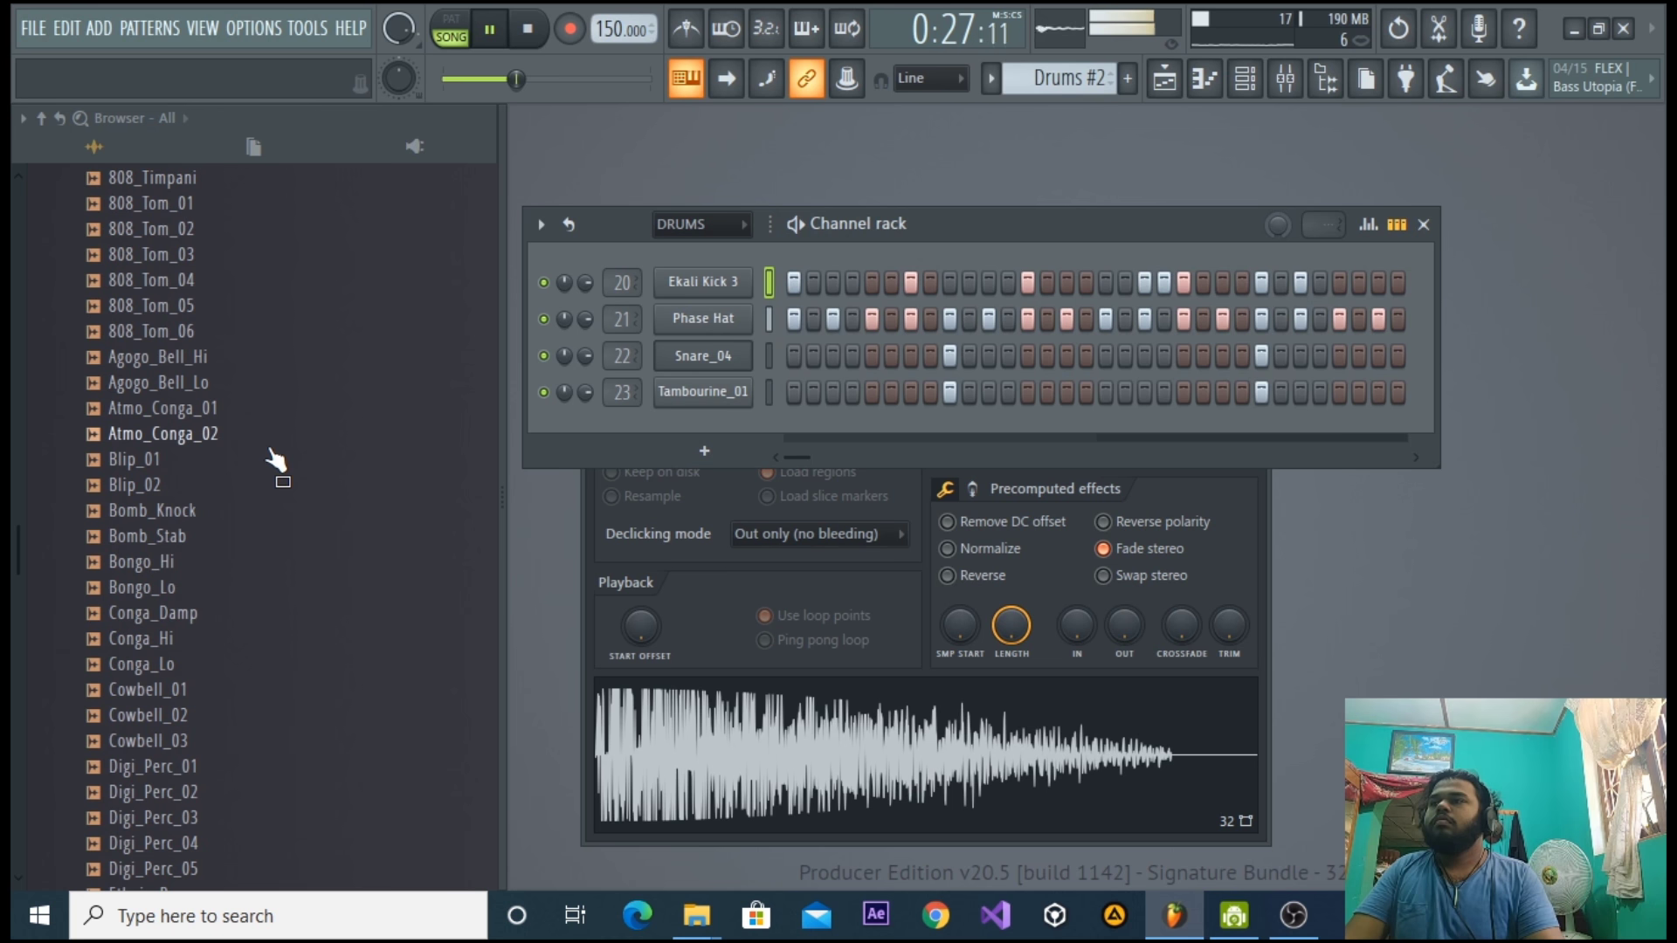
pyautogui.scroll(2, 253, 494)
pyautogui.scroll(-6, 254, 489)
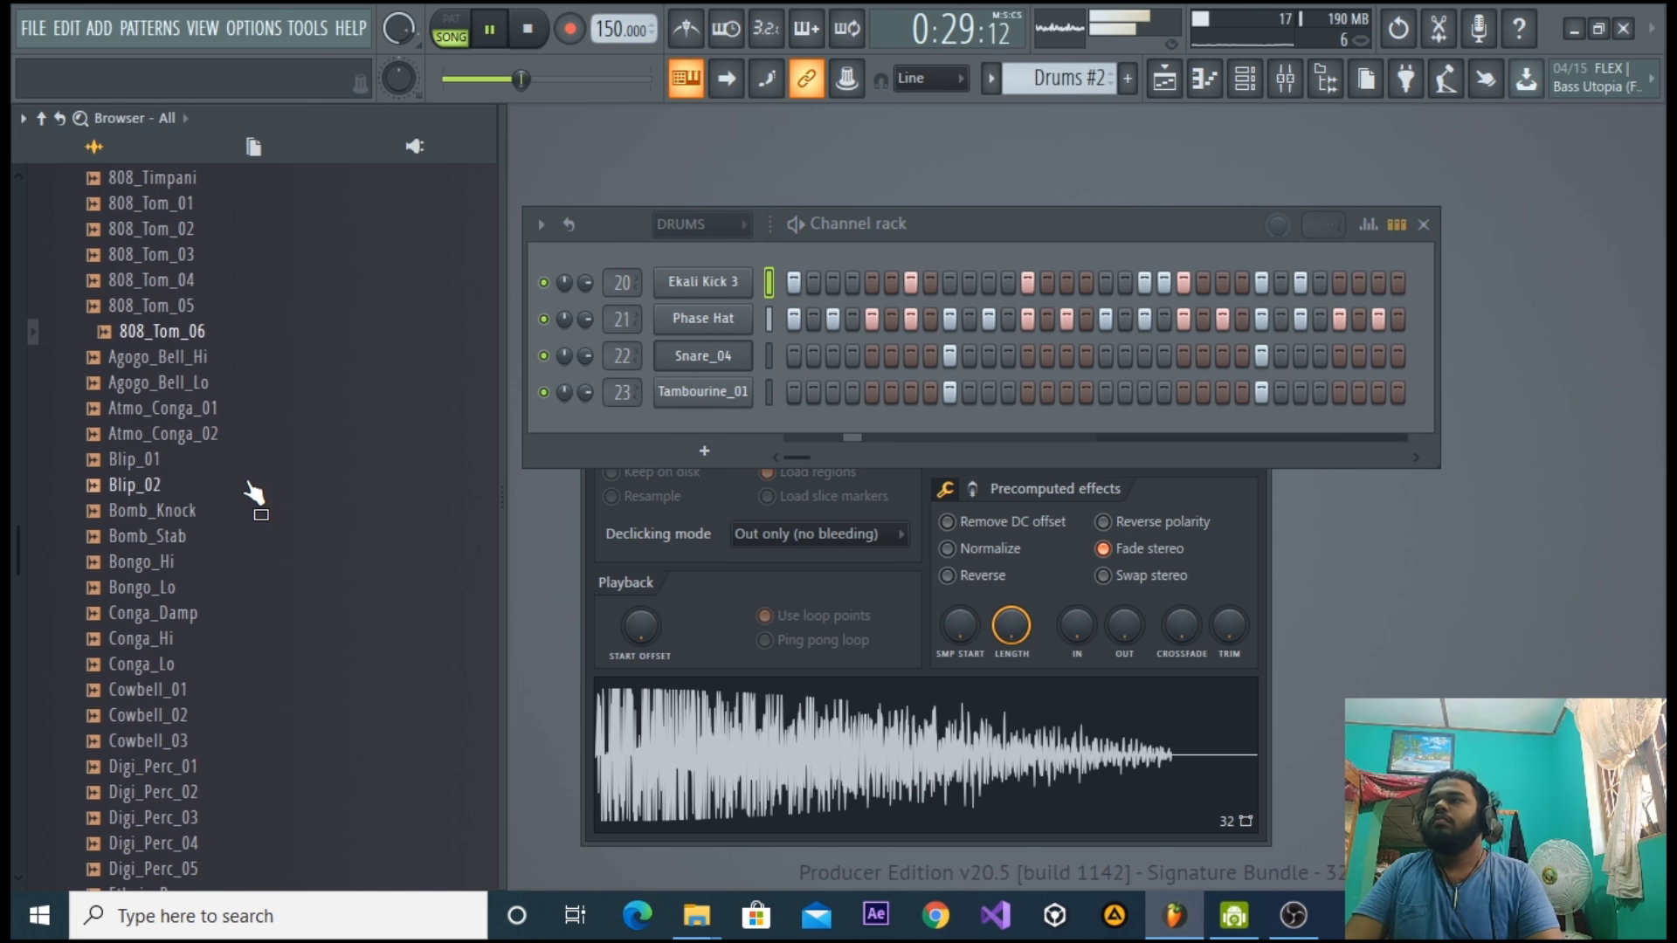
pyautogui.scroll(-6, 241, 511)
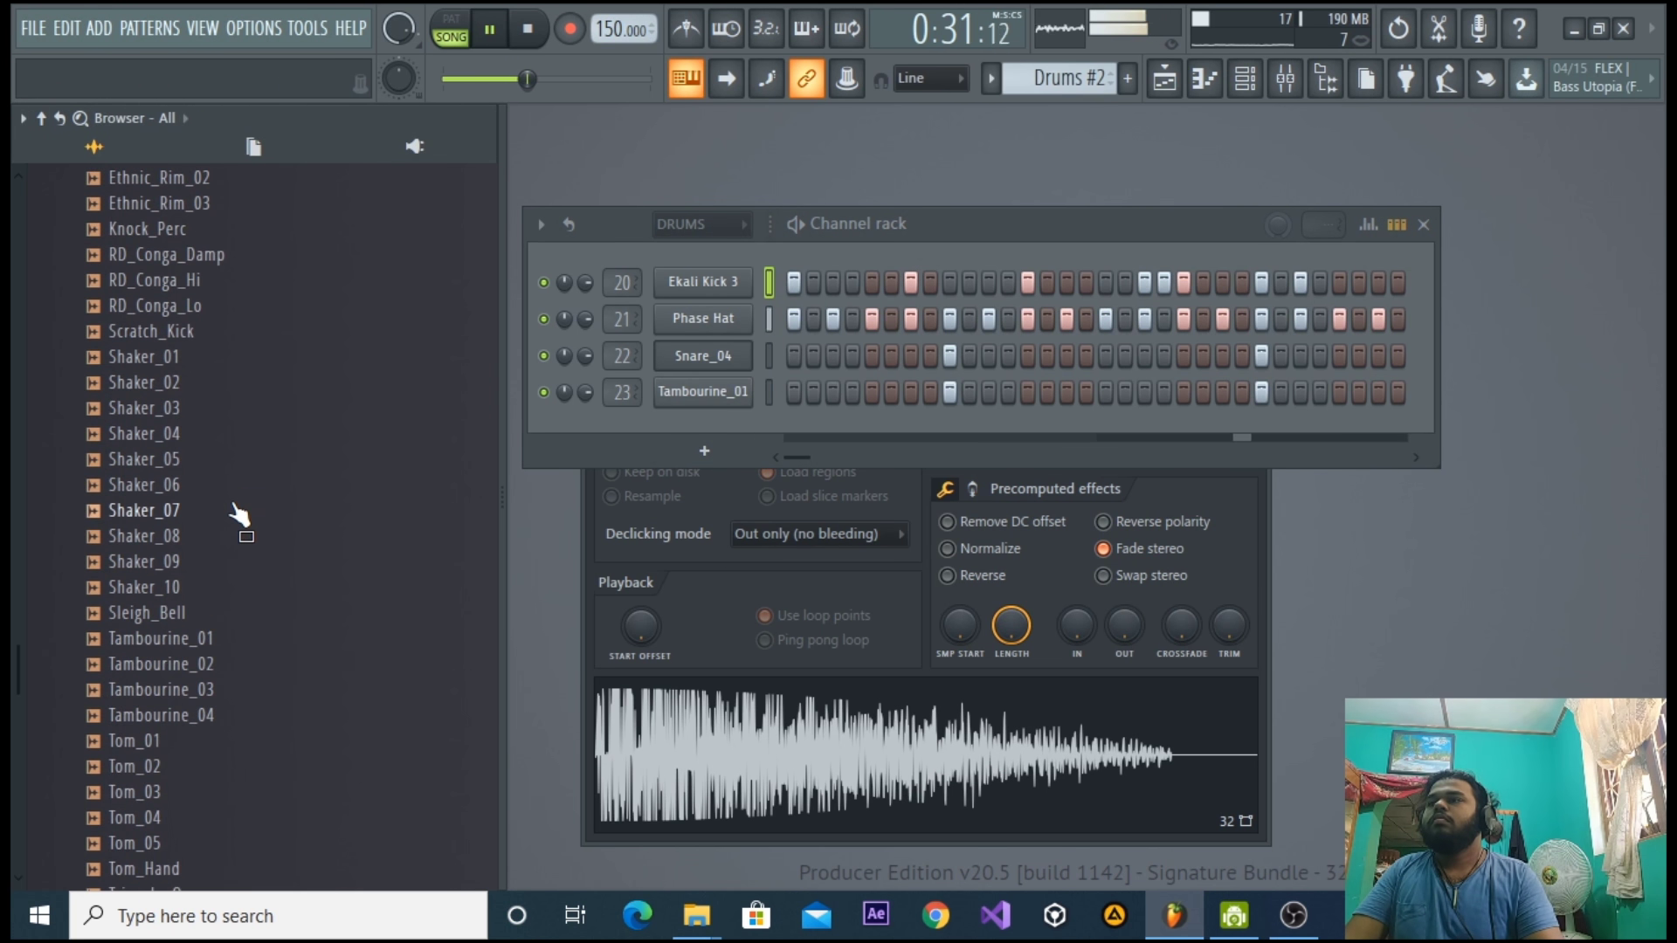
pyautogui.click(234, 509)
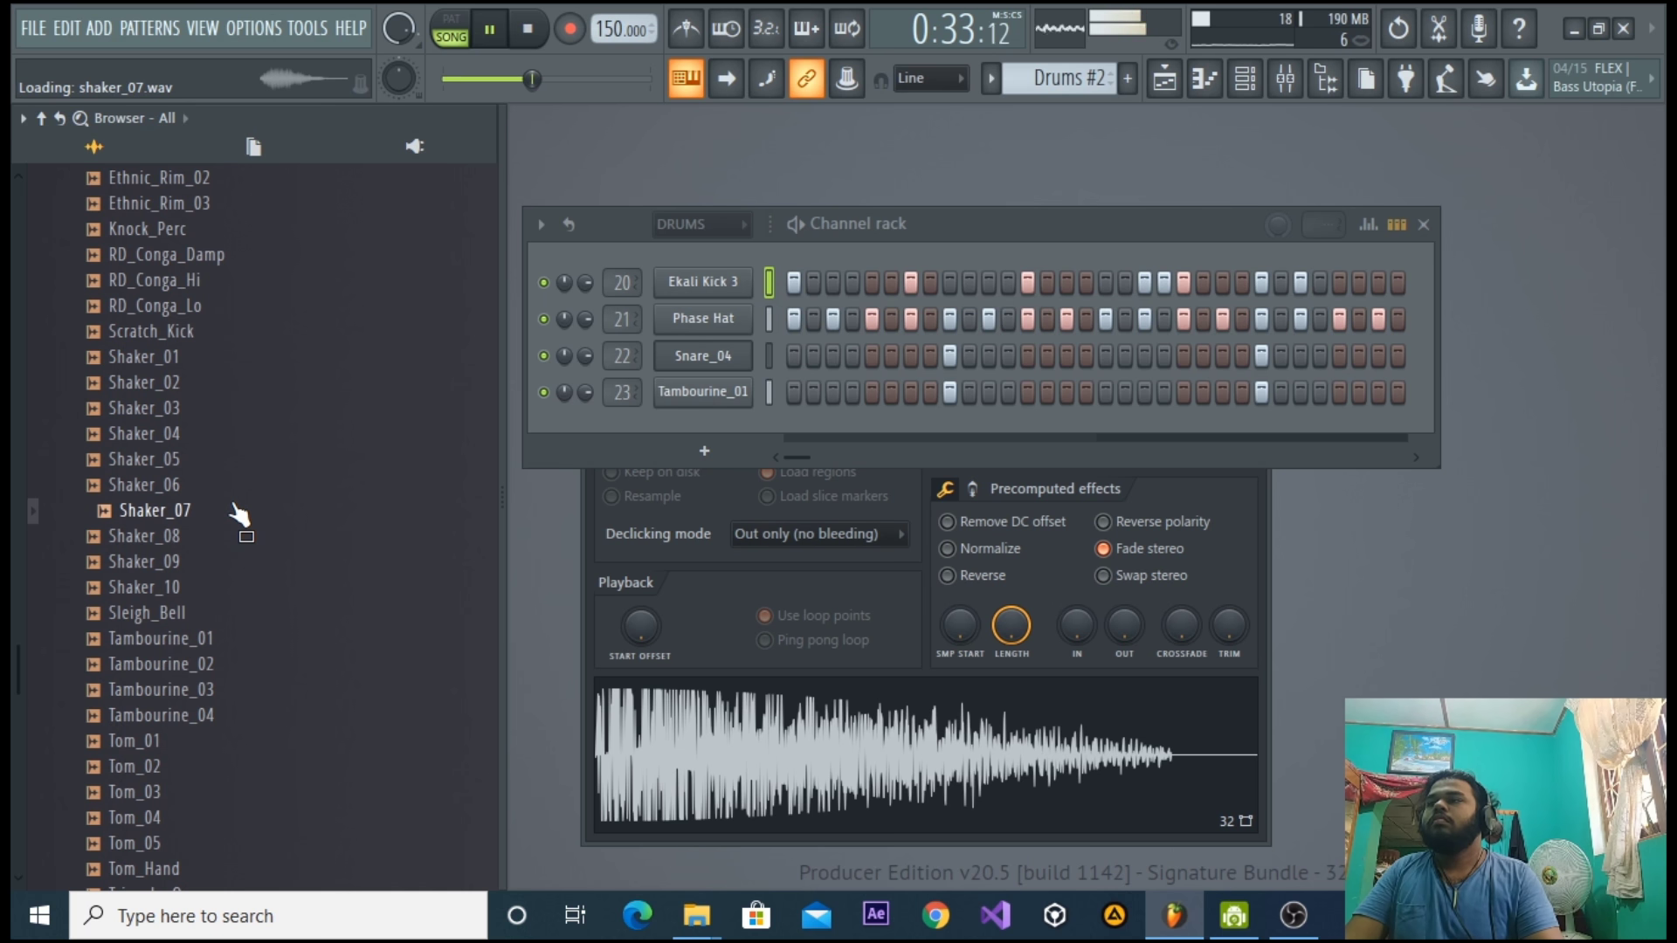
pyautogui.press('space')
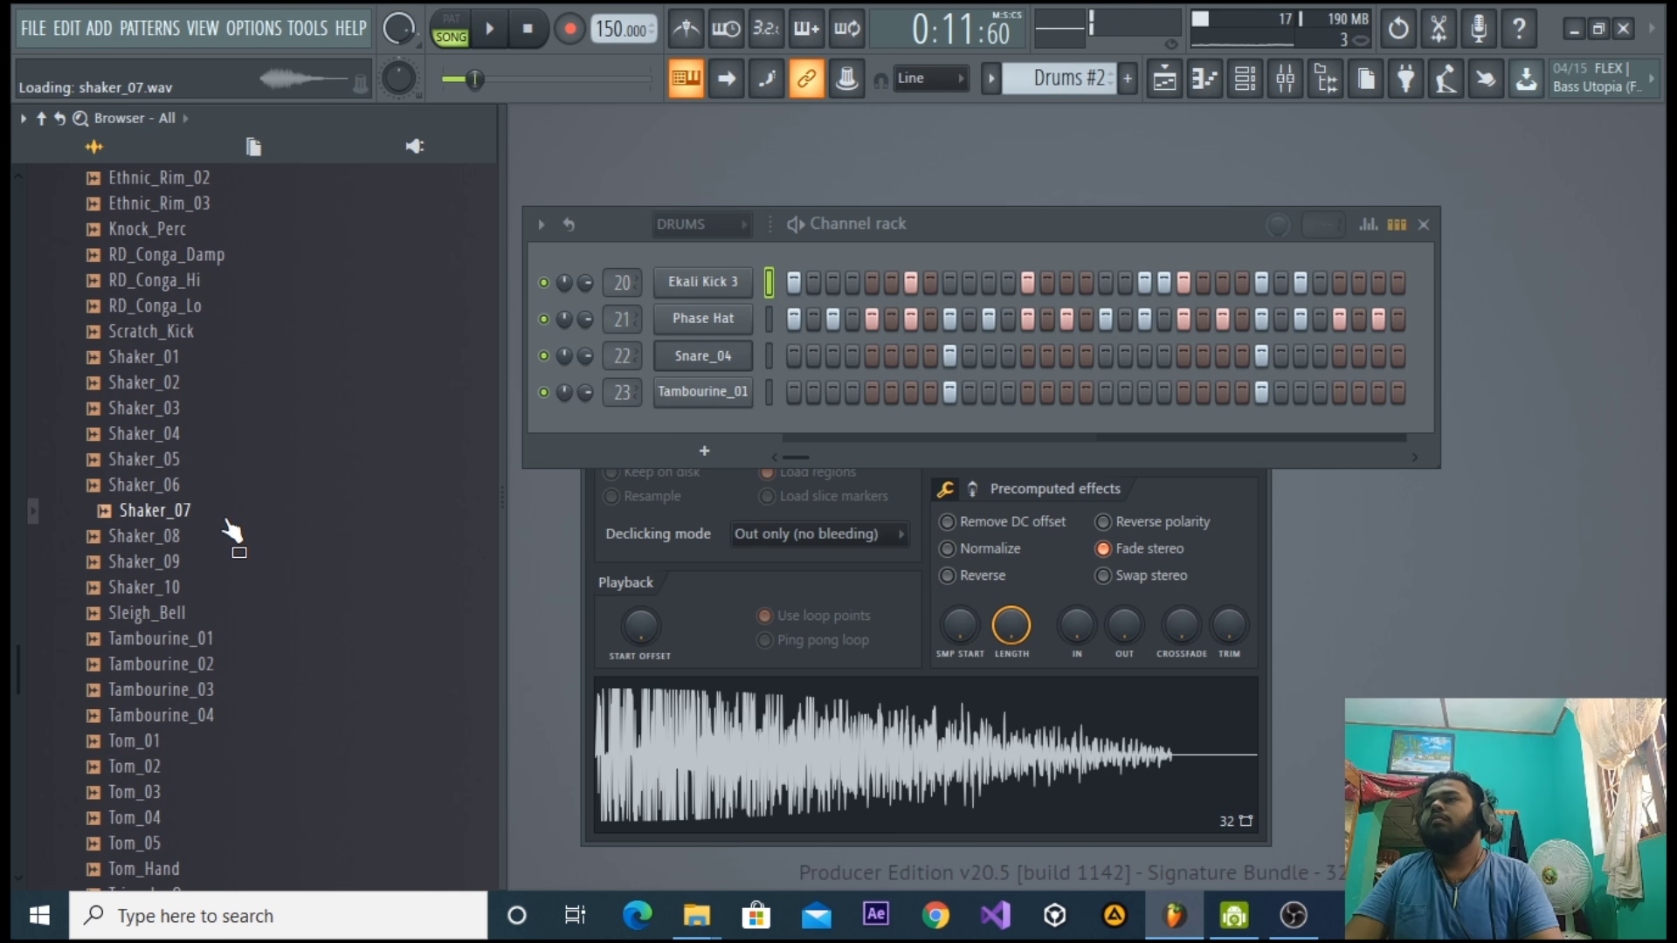
pyautogui.click(214, 536)
pyautogui.click(210, 588)
pyautogui.scroll(-4, 210, 589)
pyautogui.click(211, 588)
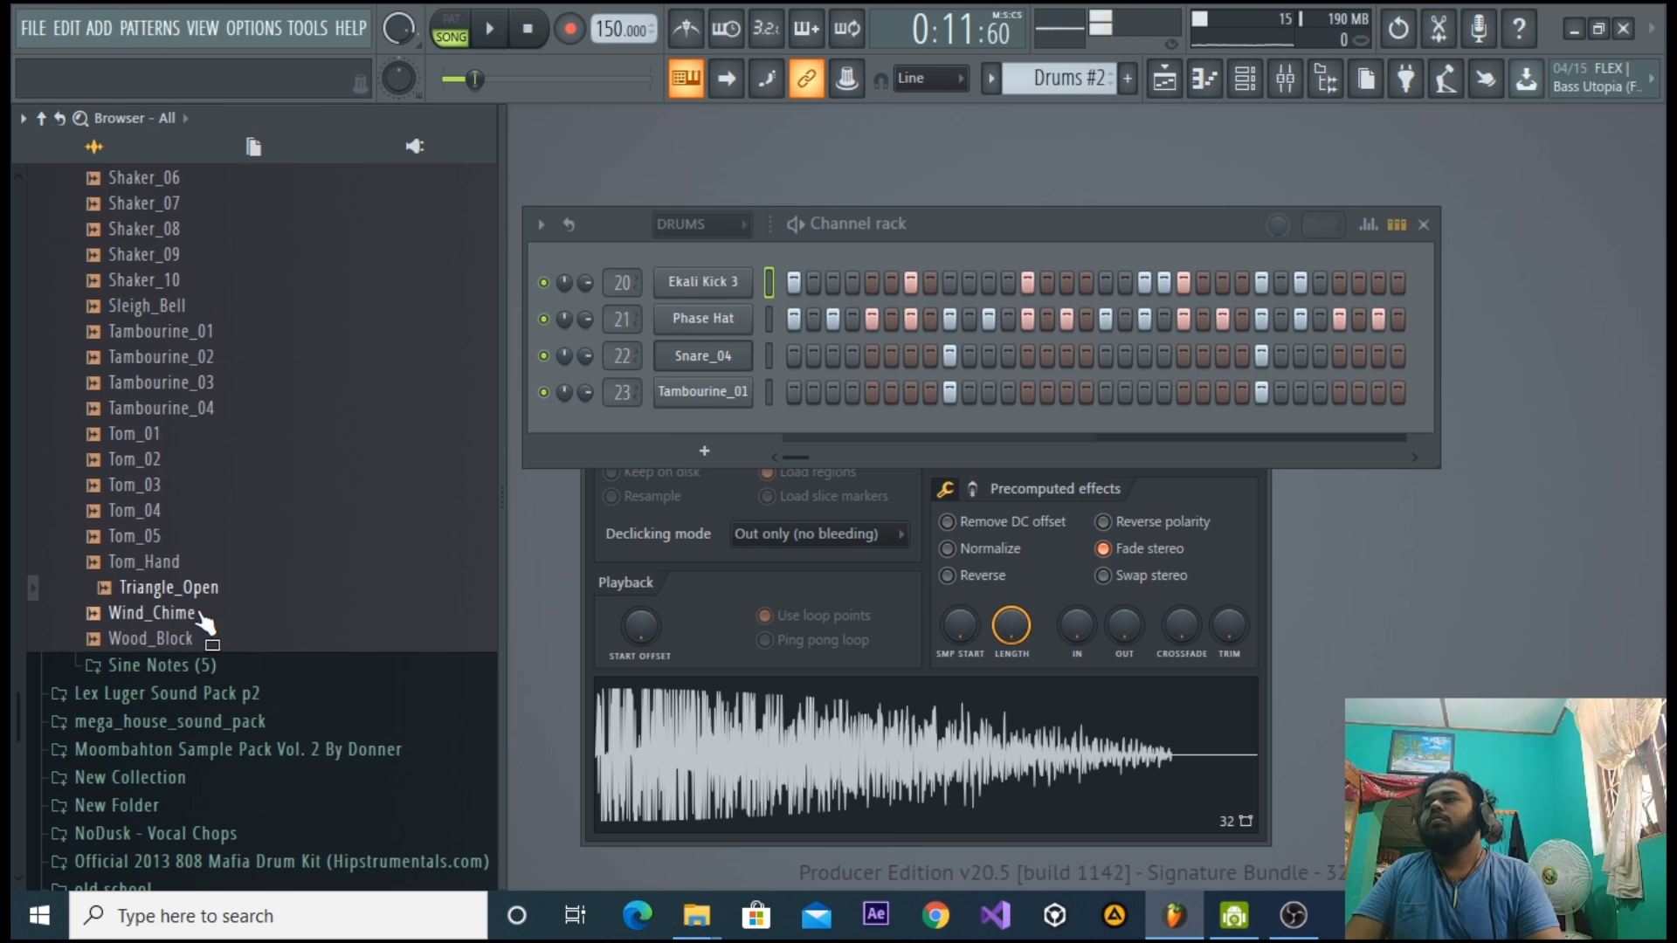
pyautogui.click(188, 638)
pyautogui.press('space')
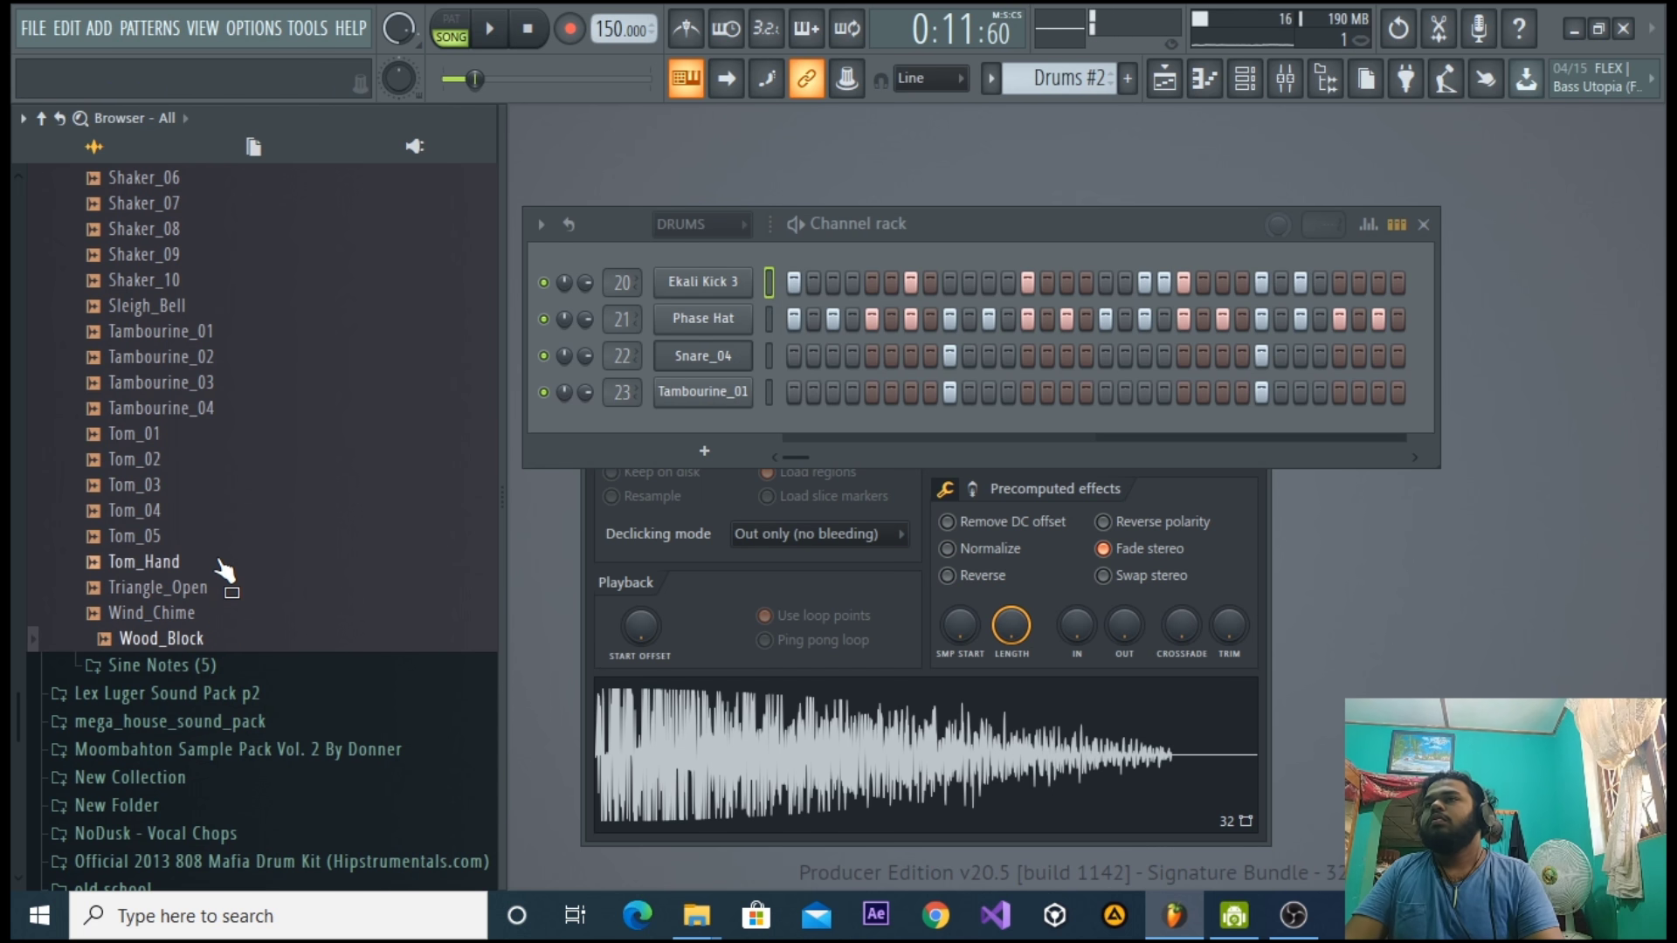
# Play the Drums #2 pattern on its own while browsing back through the Percs samples.
pyautogui.click(452, 31)
pyautogui.press('space')
pyautogui.moveTo(293, 356); pyautogui.dragTo(251, 376)
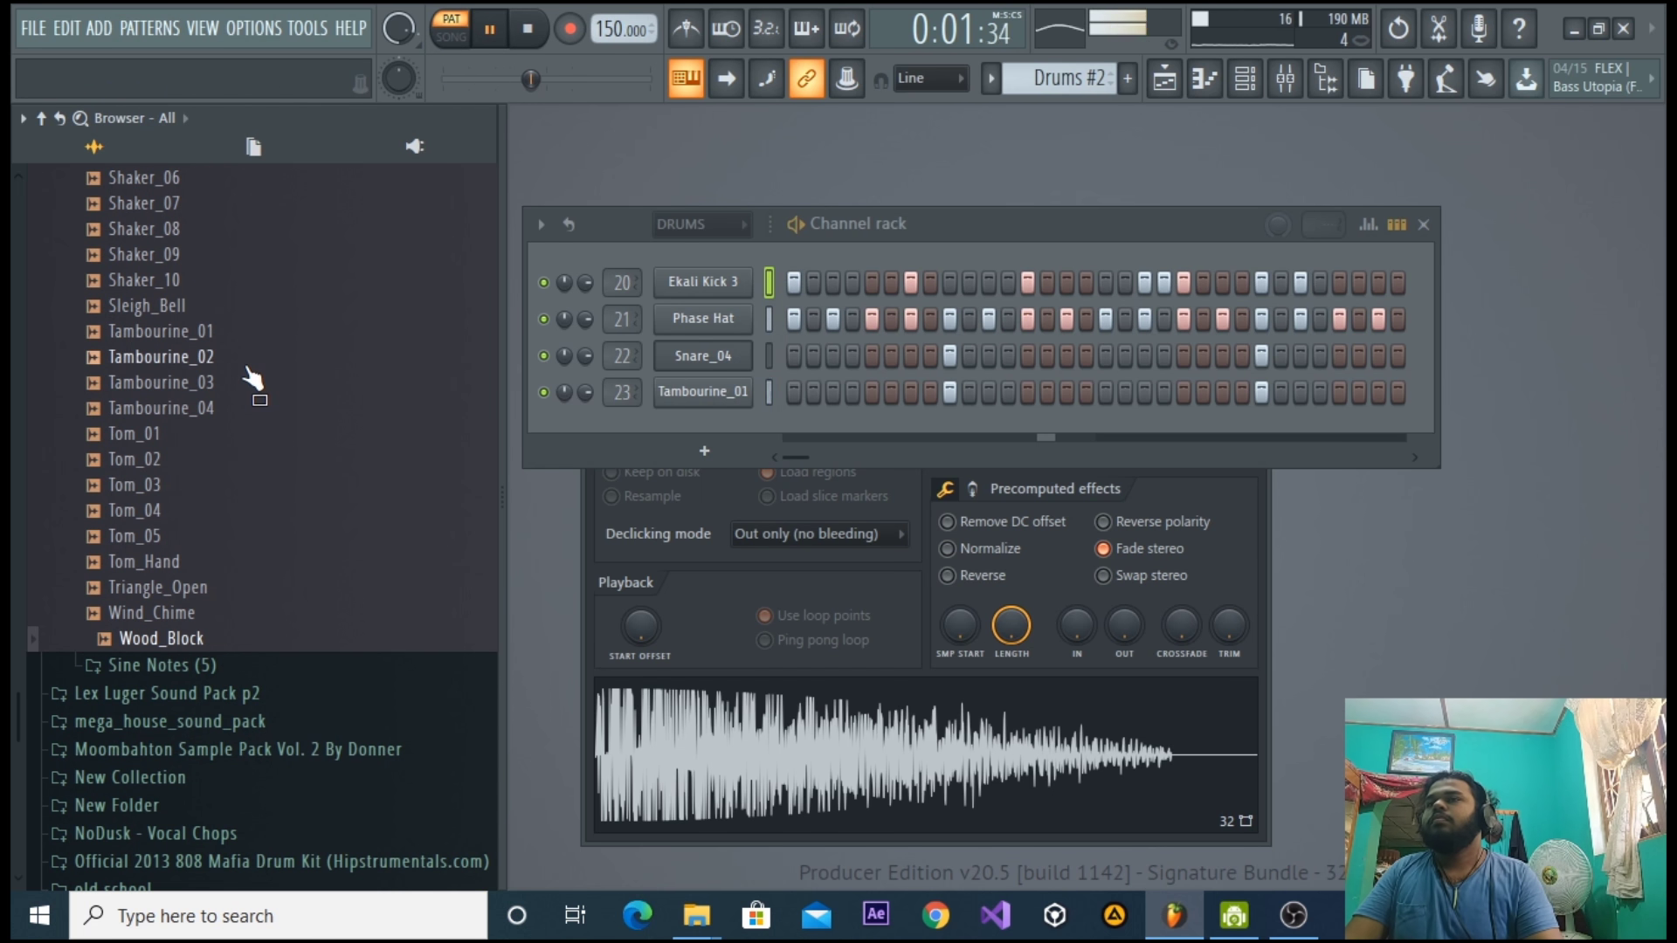
pyautogui.scroll(20, 254, 378)
pyautogui.press('space')
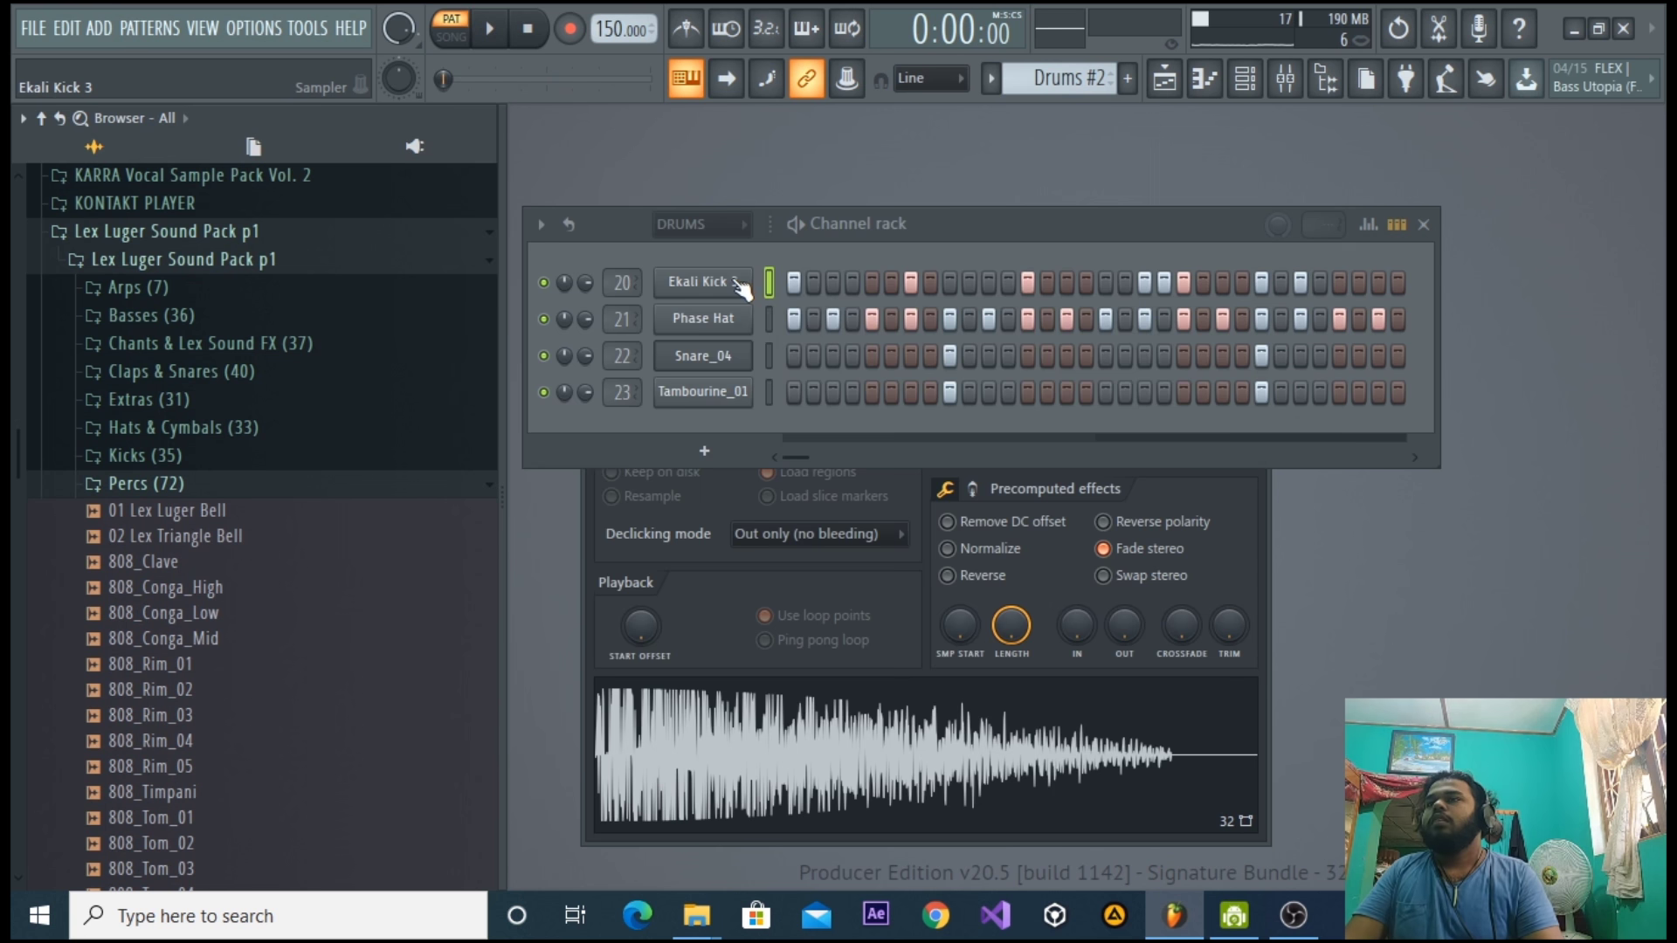
# Enable Ekali Kick 3's volume envelope with minimum attack, decay, sustain and release and a very short hold, and audition the pattern.
pyautogui.click(738, 284)
pyautogui.click(603, 272)
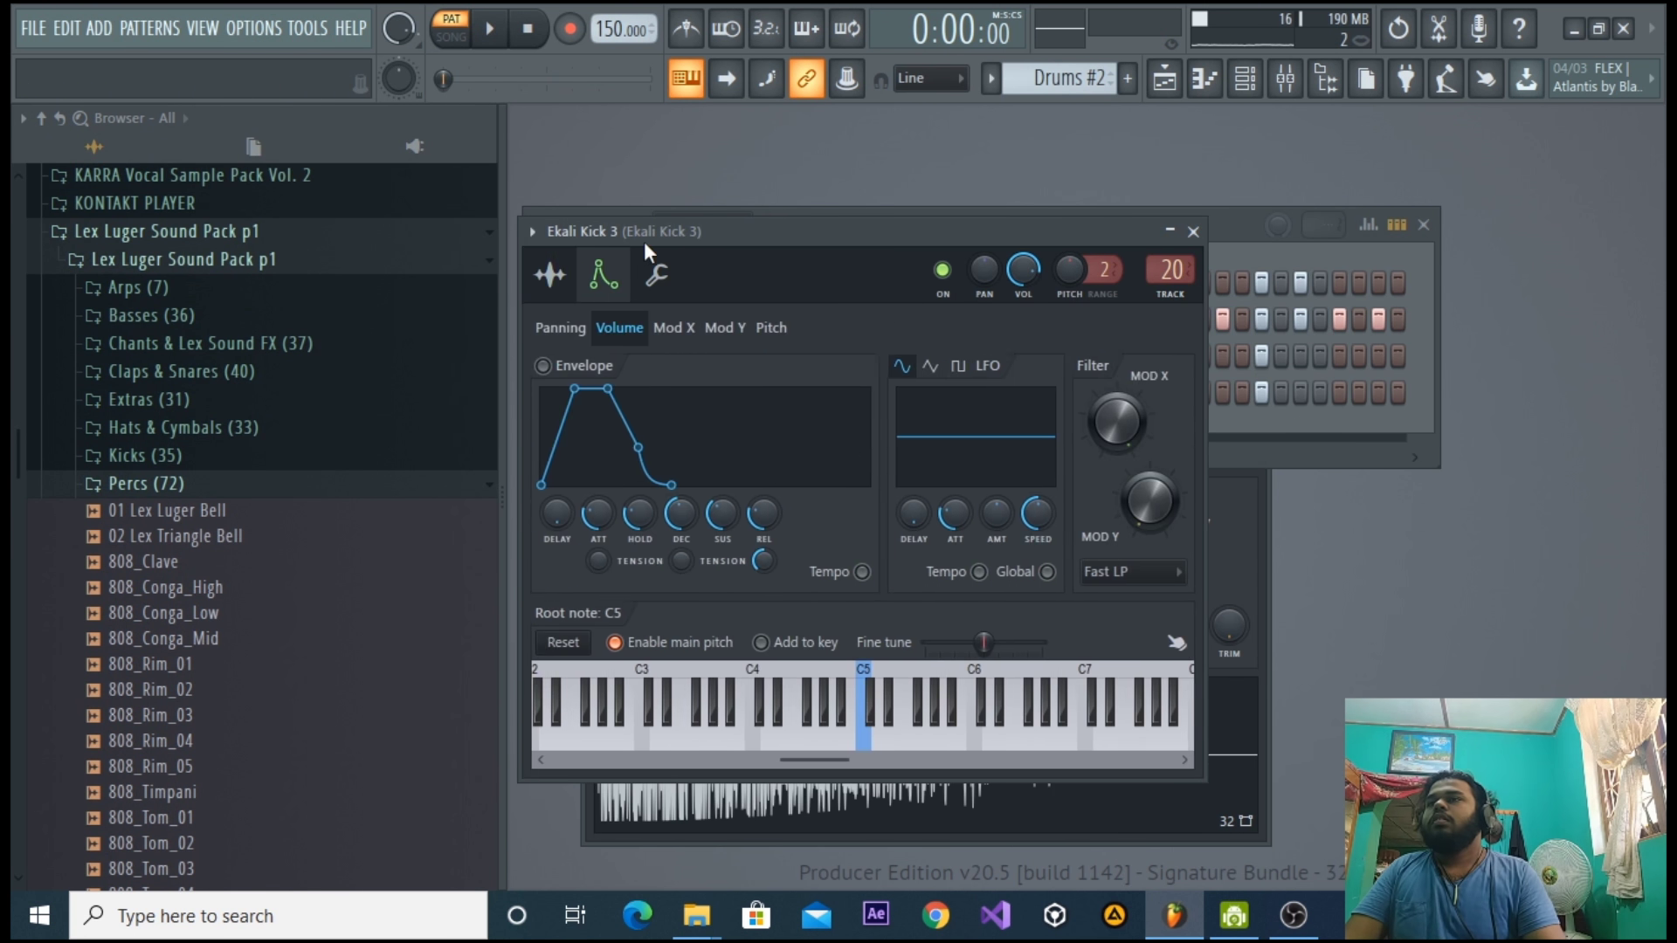
pyautogui.moveTo(646, 244); pyautogui.dragTo(860, 241)
pyautogui.click(787, 371)
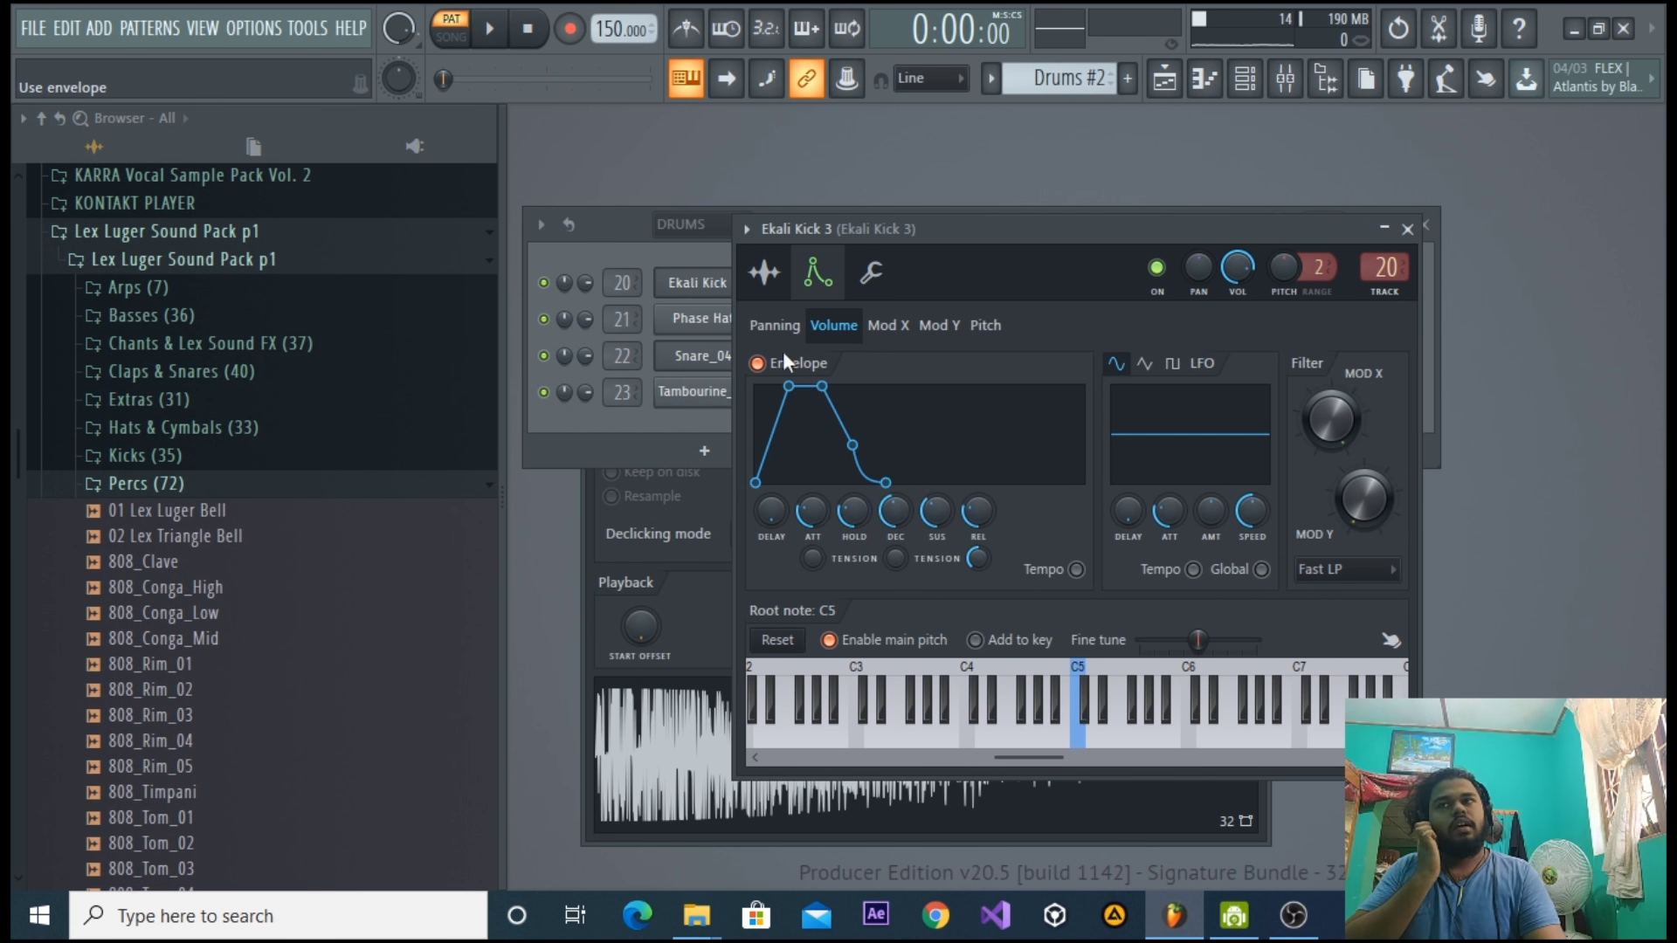
pyautogui.moveTo(821, 517); pyautogui.dragTo(854, 489)
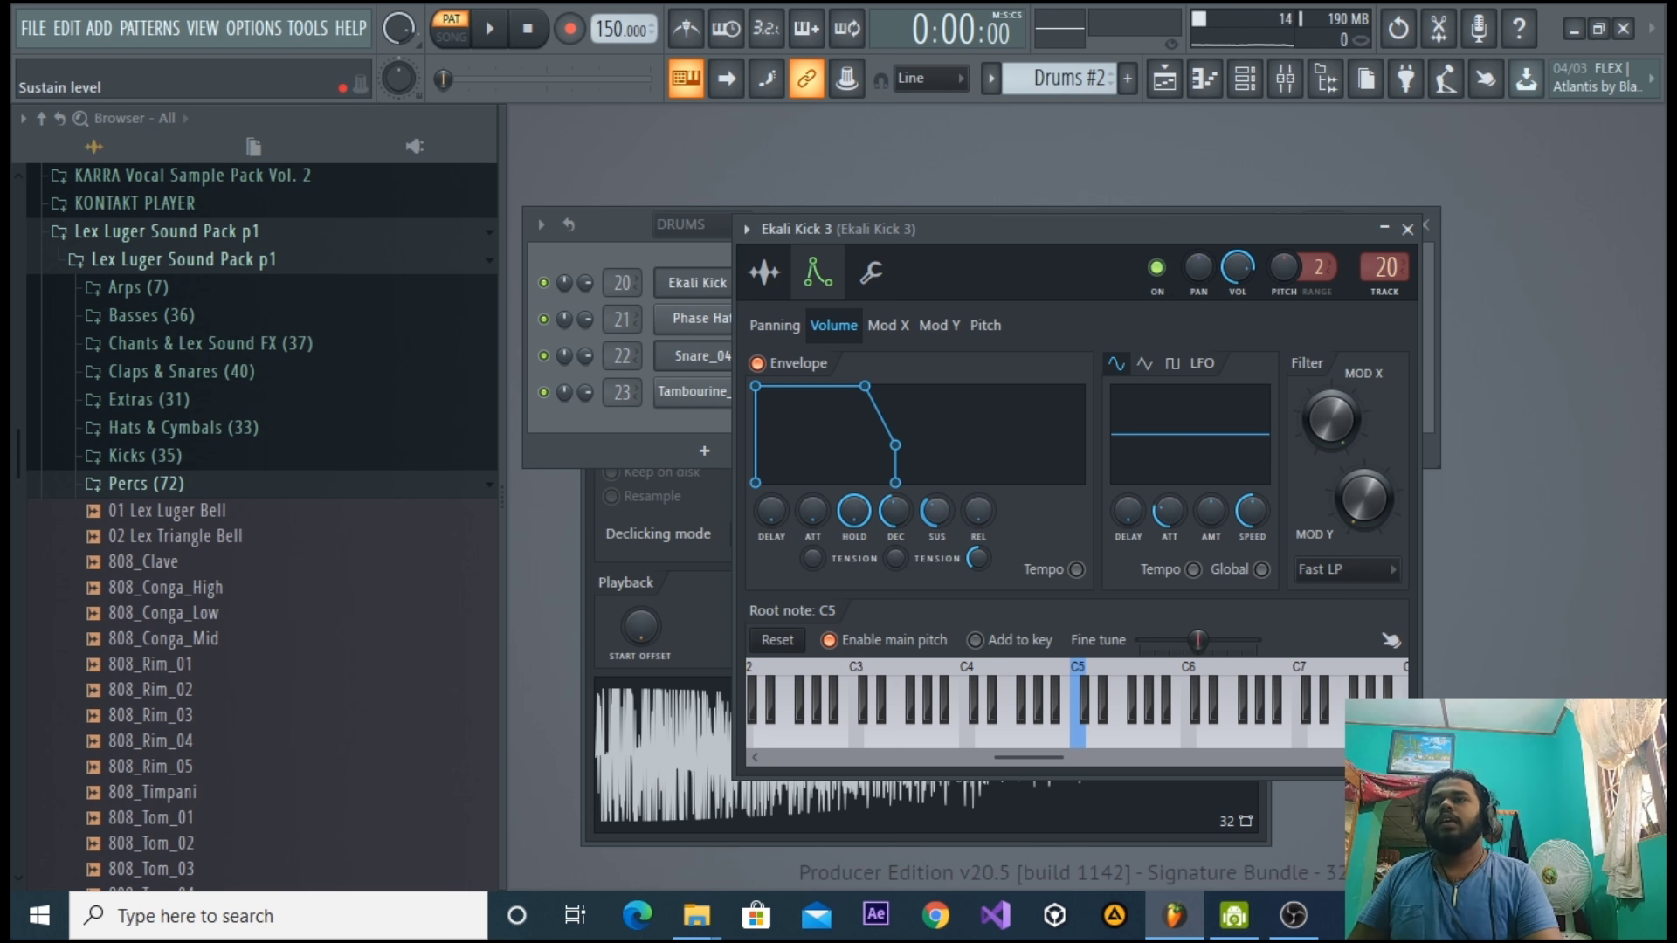
pyautogui.moveTo(894, 511); pyautogui.dragTo(854, 525)
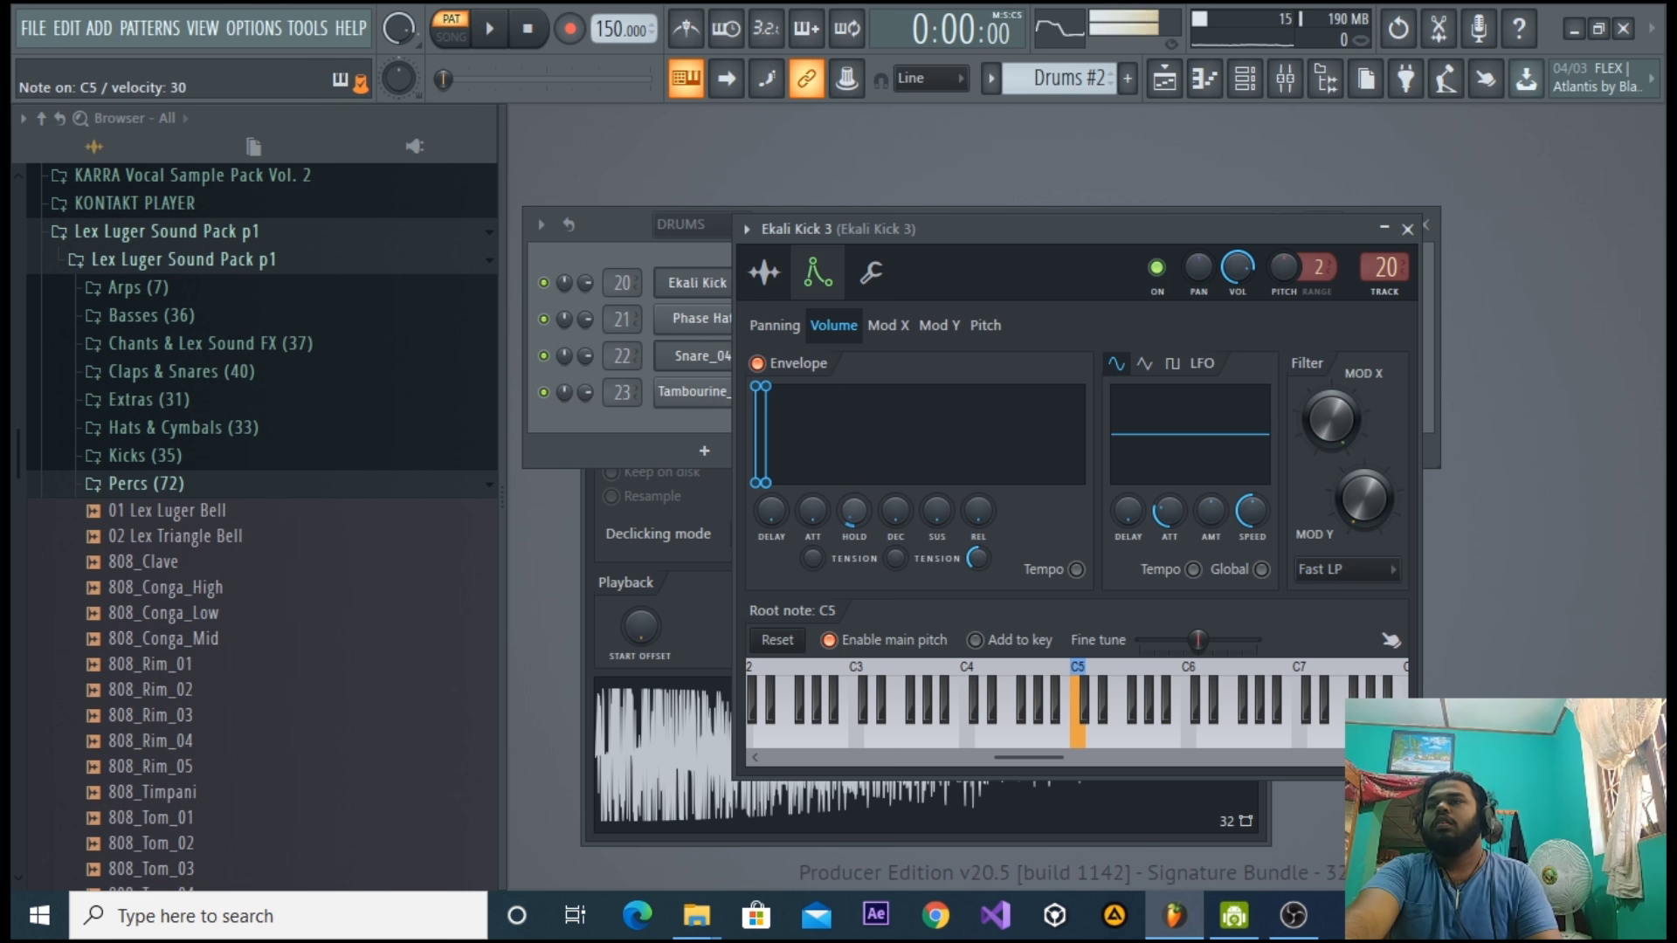
pyautogui.moveTo(854, 512); pyautogui.dragTo(855, 508)
pyautogui.click(493, 31)
pyautogui.moveTo(993, 238); pyautogui.dragTo(982, 321)
pyautogui.click(965, 218)
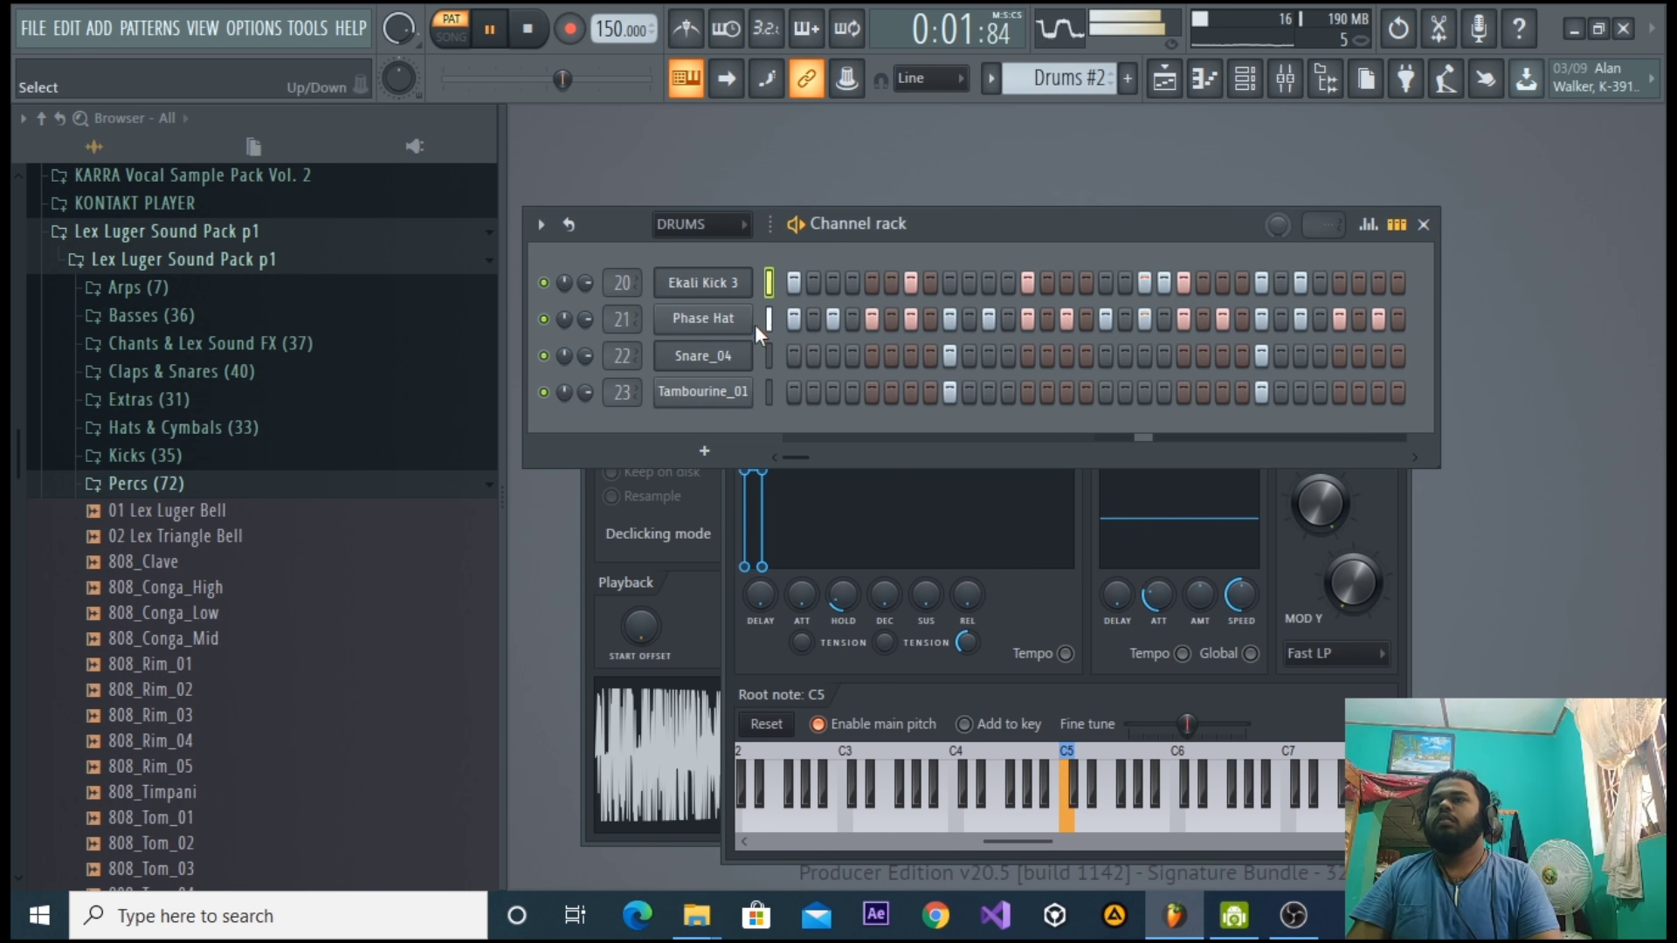
# Enable the Phase Hat's volume envelope with minimum attack and release and maximum hold.
pyautogui.click(703, 318)
pyautogui.press('space')
pyautogui.click(629, 325)
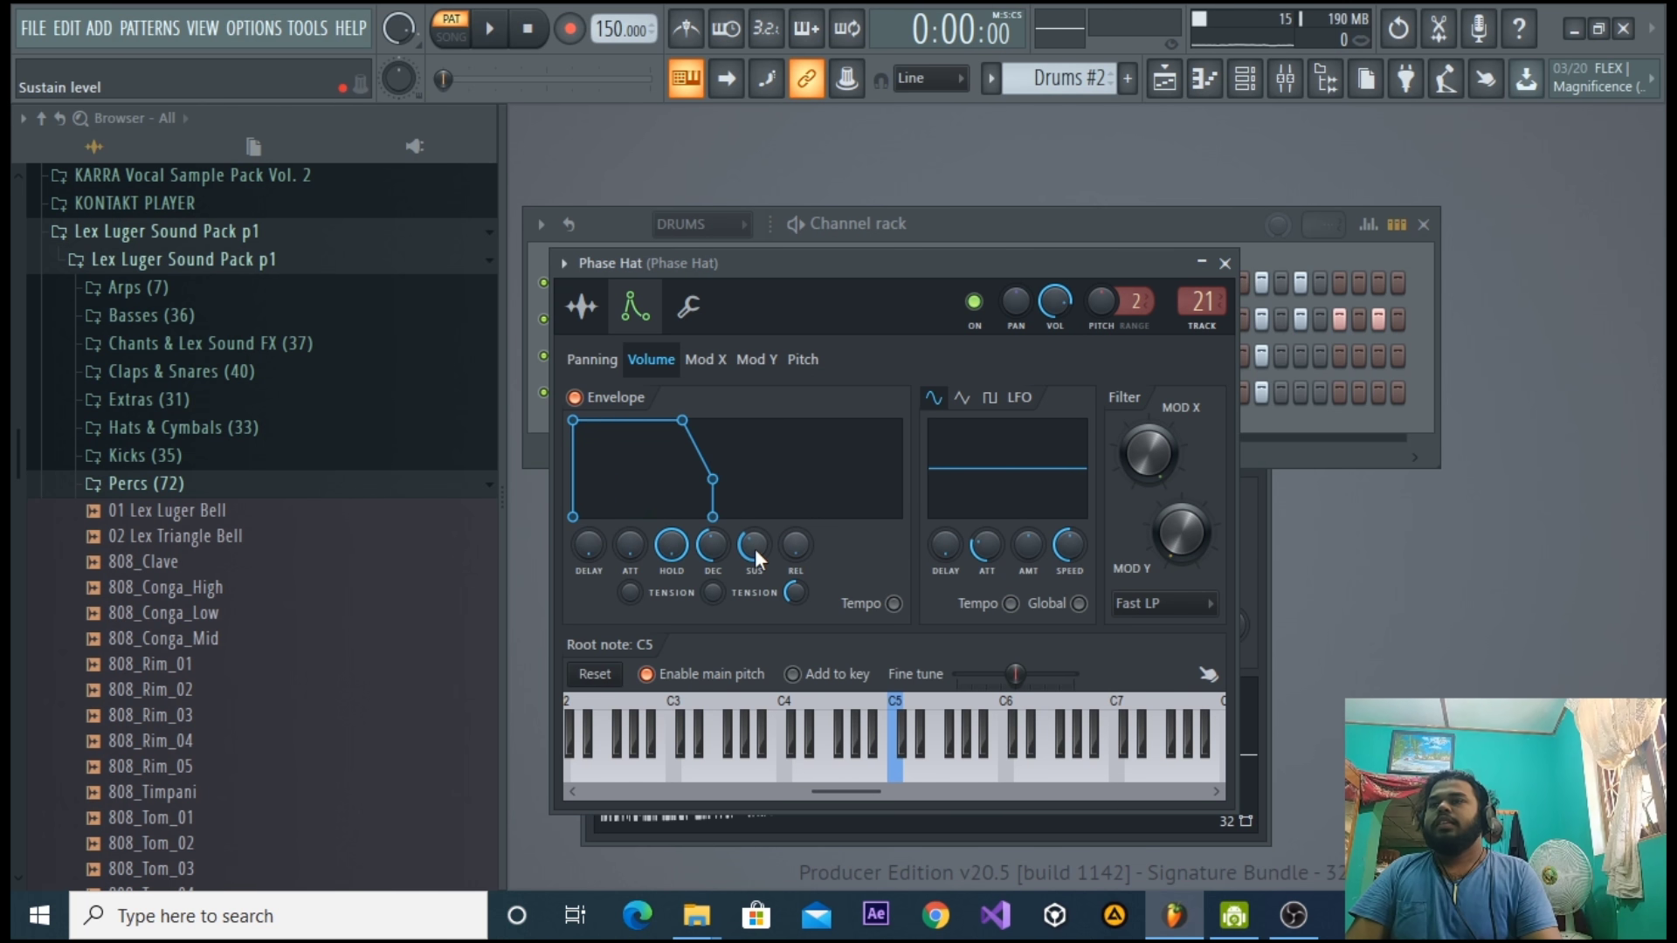
# Examine the alternating Drums and Drums #2 clips more closely in the playlist.
pyautogui.click(1165, 78)
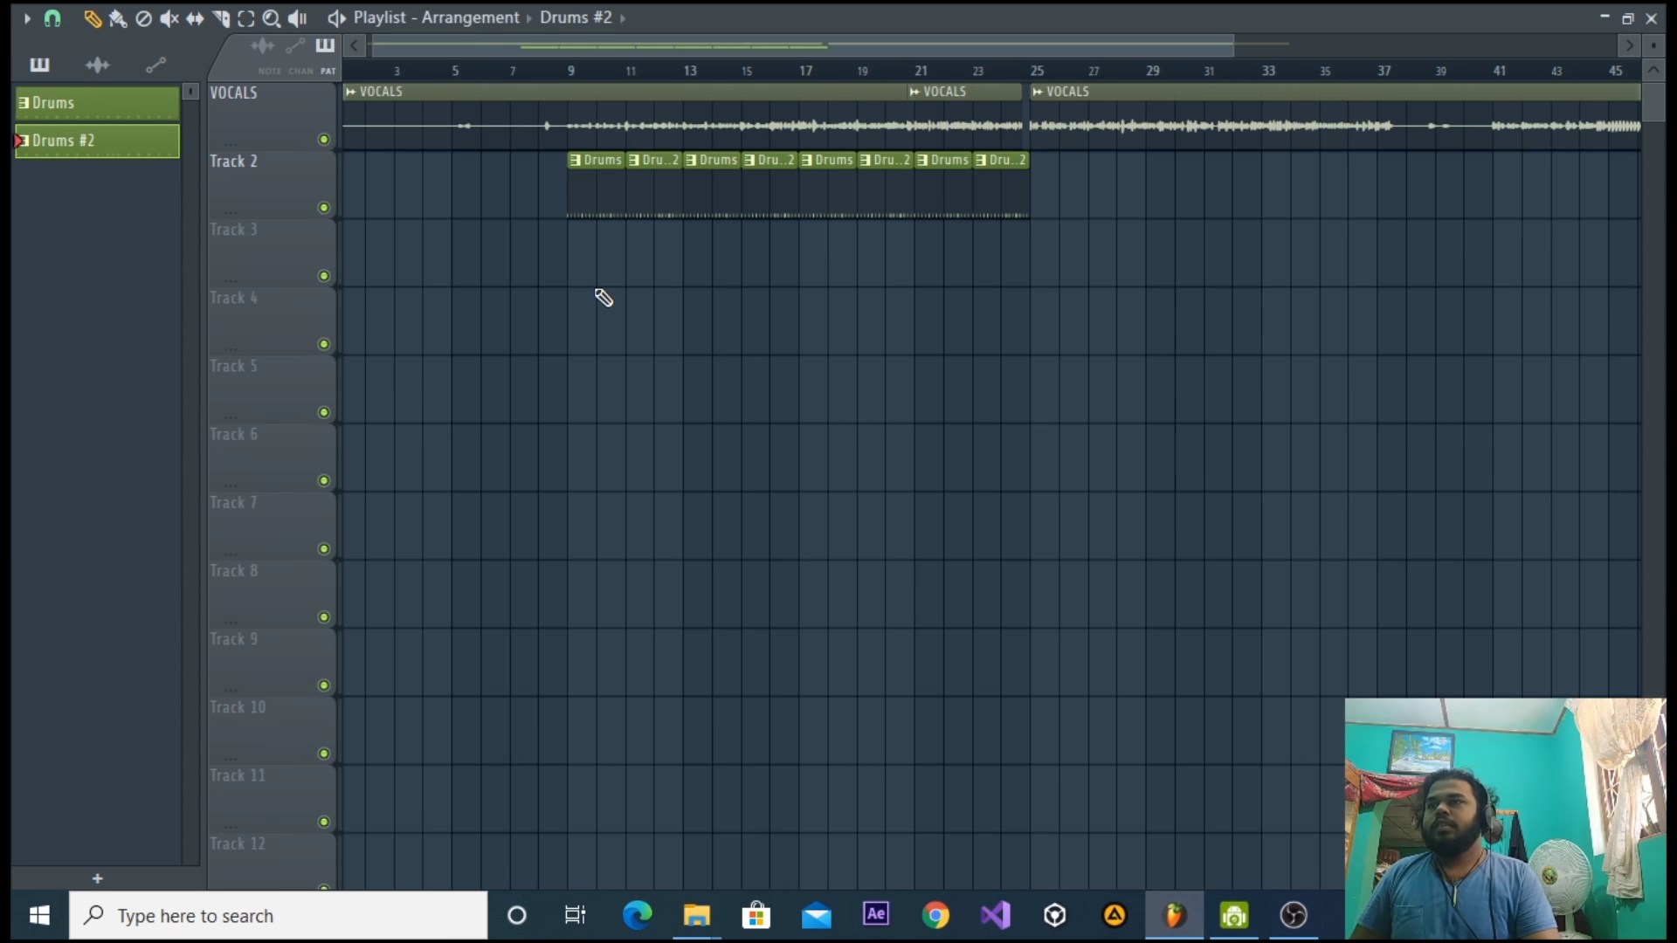
pyautogui.moveTo(1225, 46); pyautogui.dragTo(768, 45)
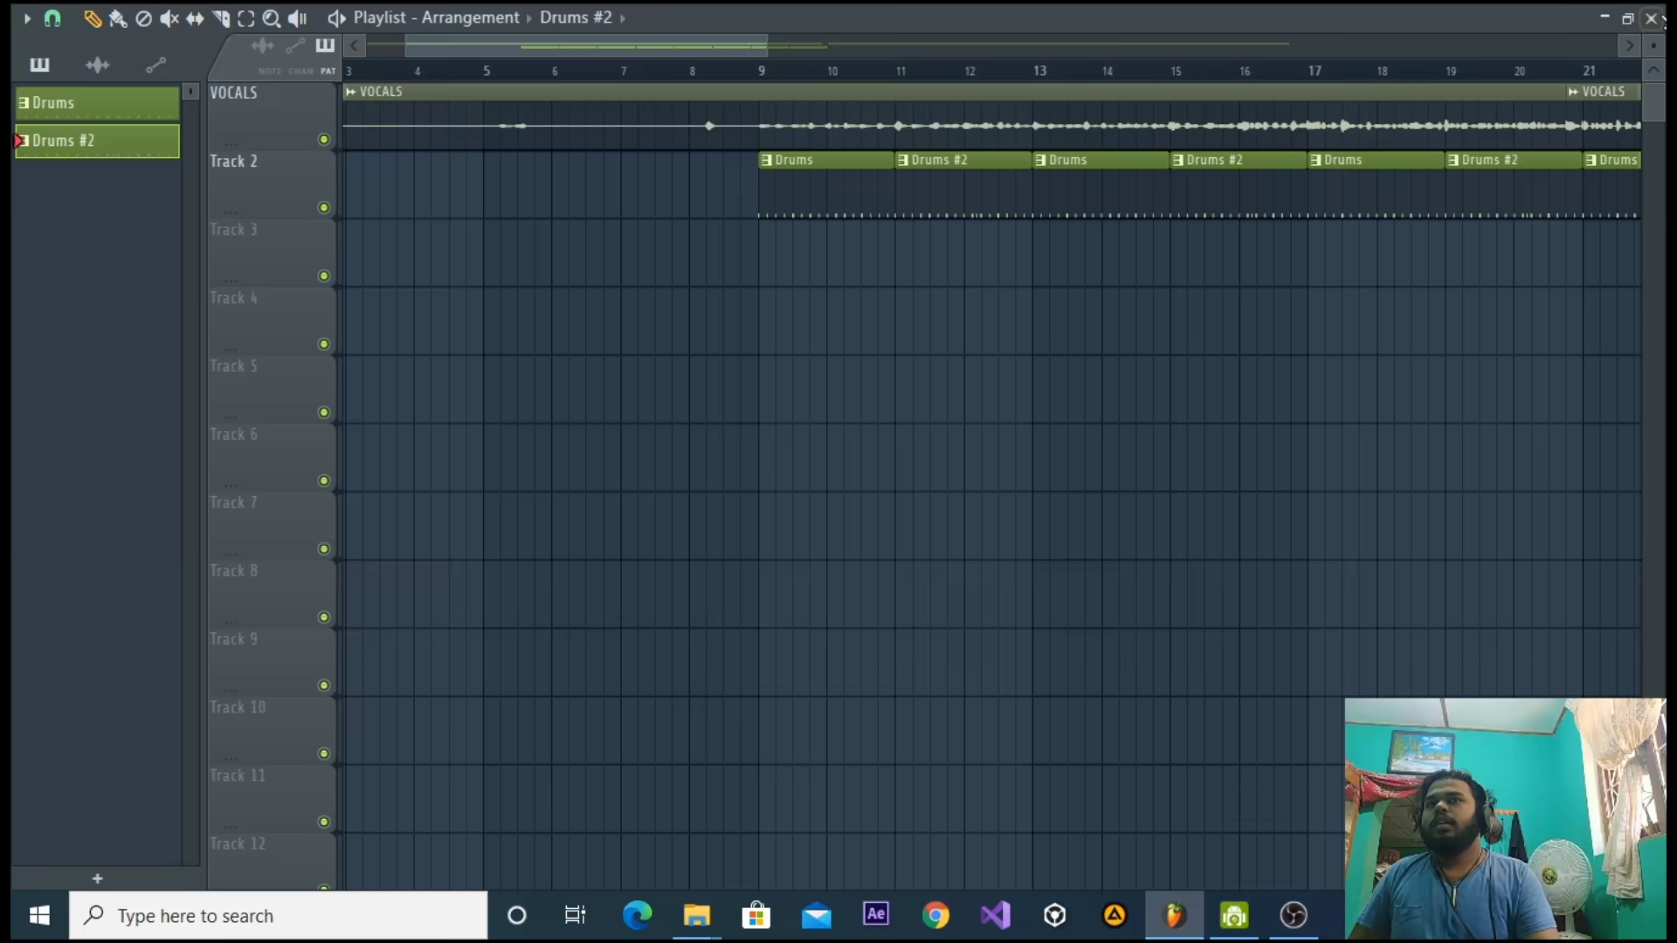
pyautogui.press('F5')
# Shorten the Phase Hat's envelope hold to a very short time and listen to it in the pattern.
pyautogui.moveTo(1013, 251); pyautogui.dragTo(1082, 254)
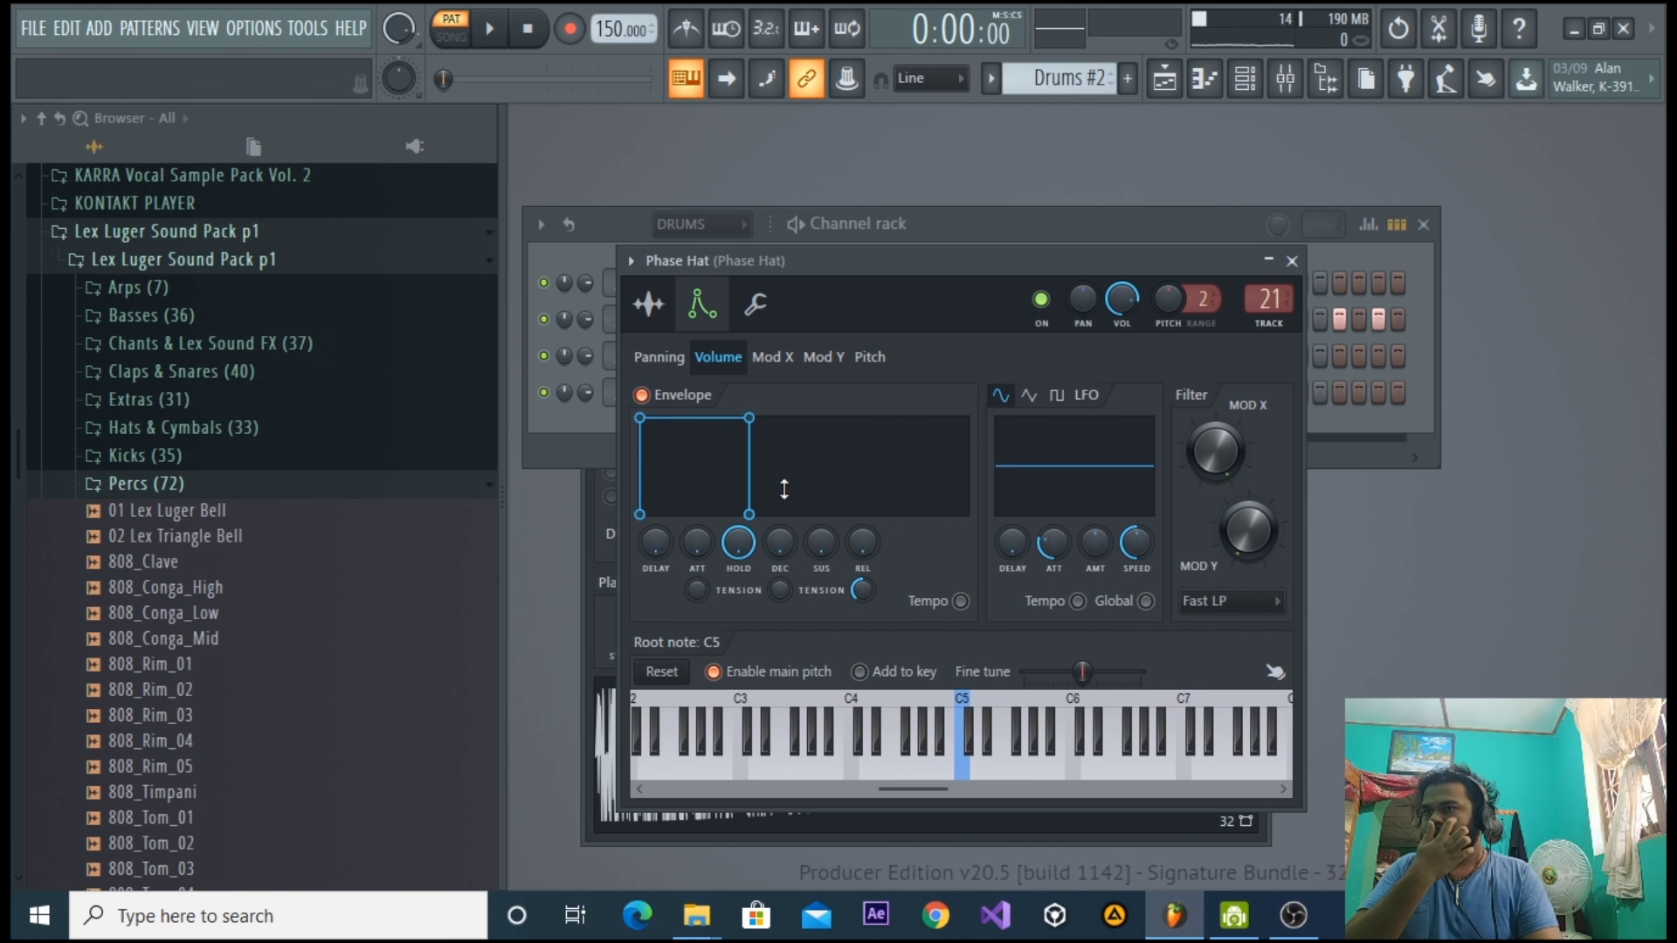
pyautogui.moveTo(744, 567); pyautogui.dragTo(744, 585)
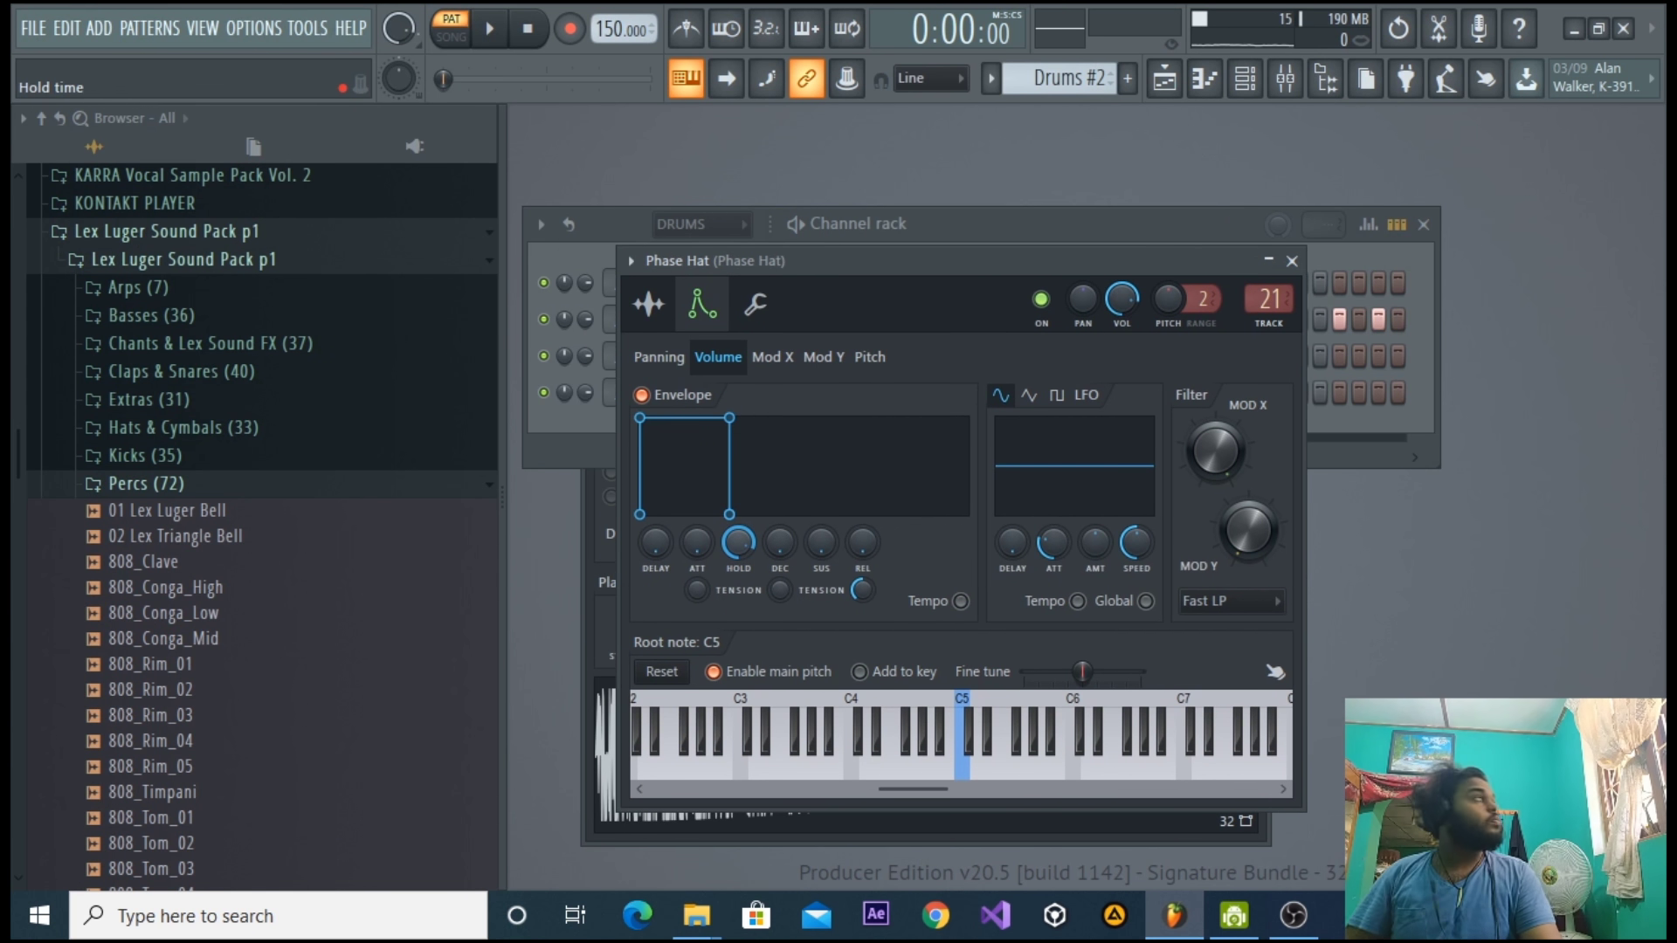
pyautogui.moveTo(744, 585); pyautogui.dragTo(744, 624)
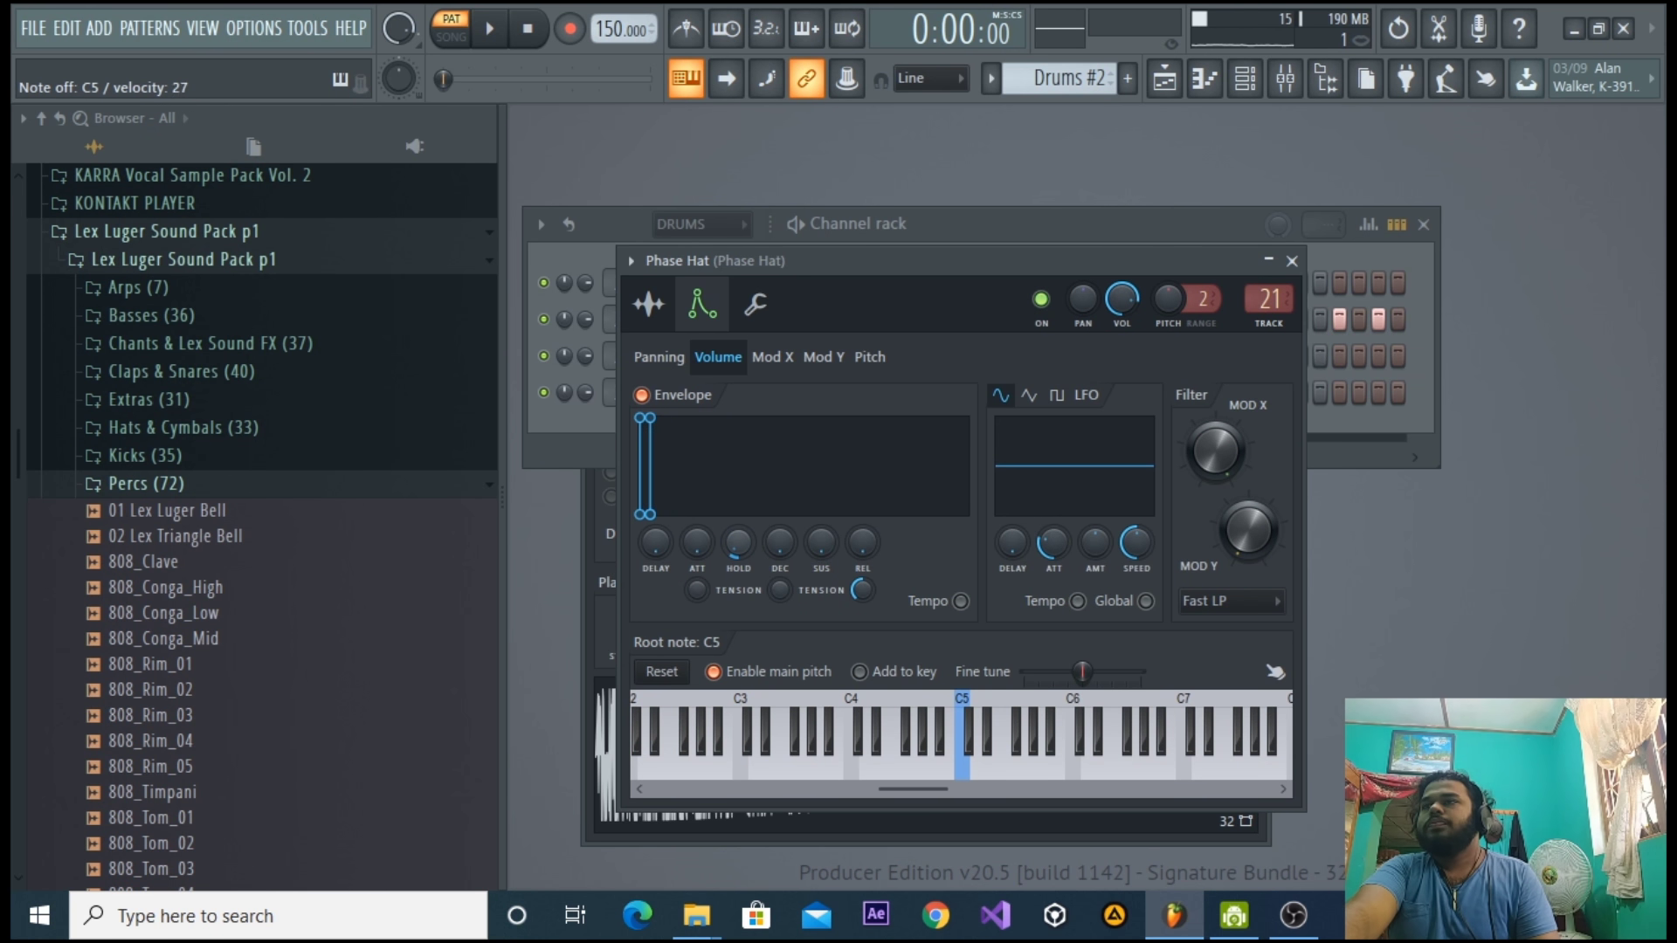
pyautogui.press('space')
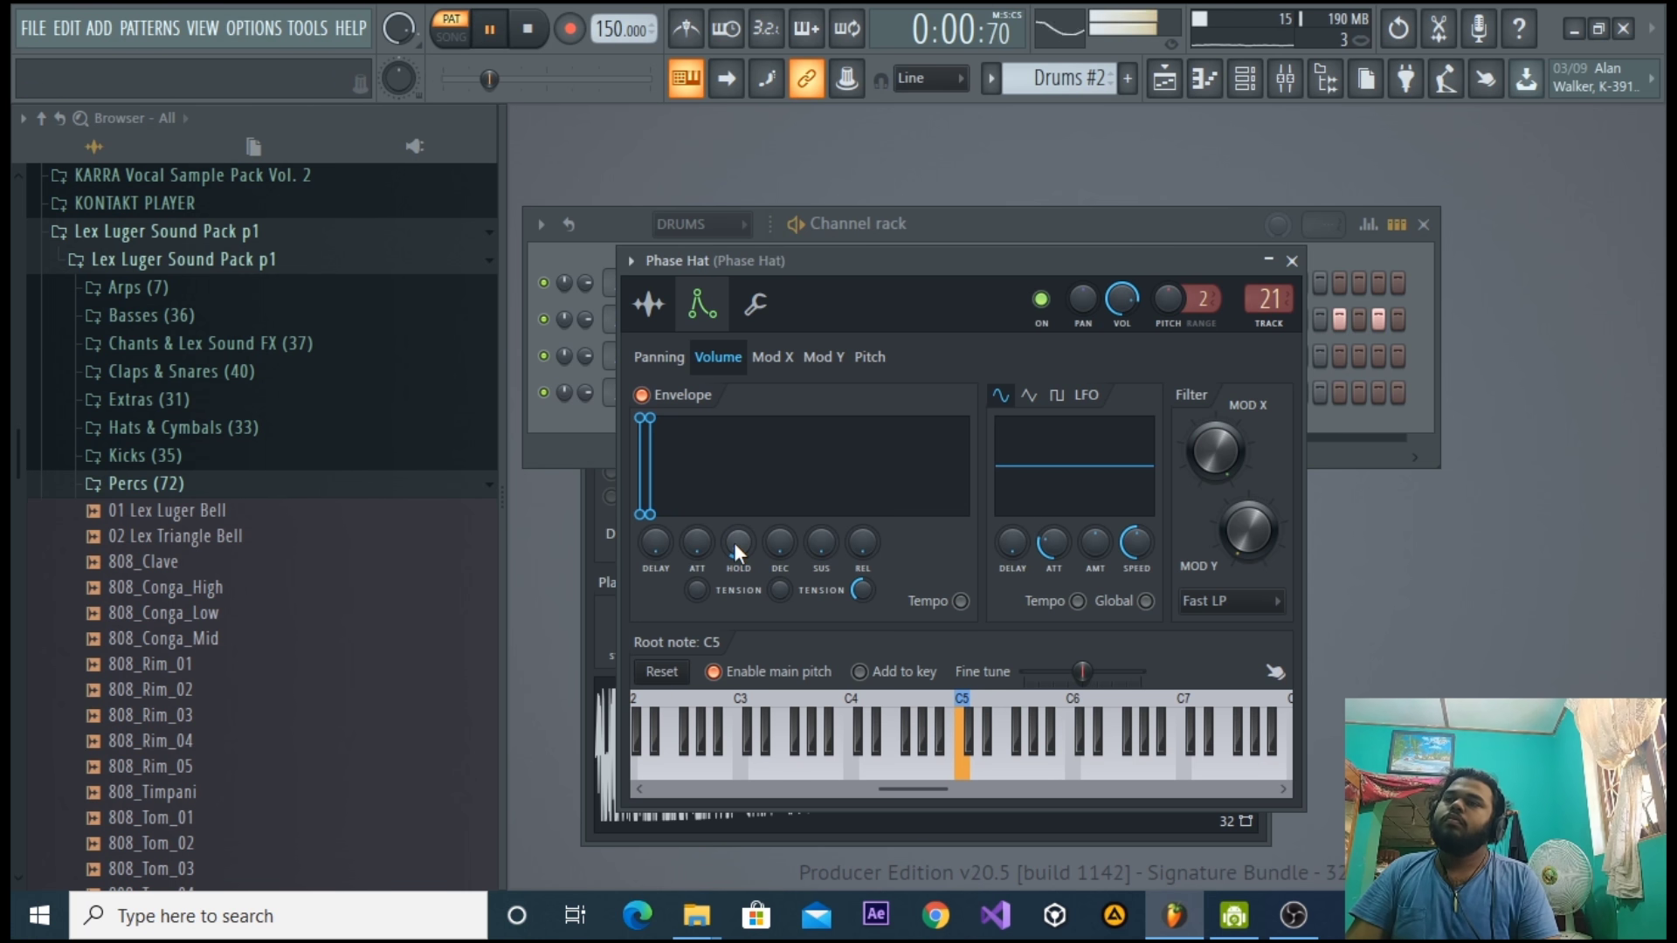
pyautogui.click(1291, 262)
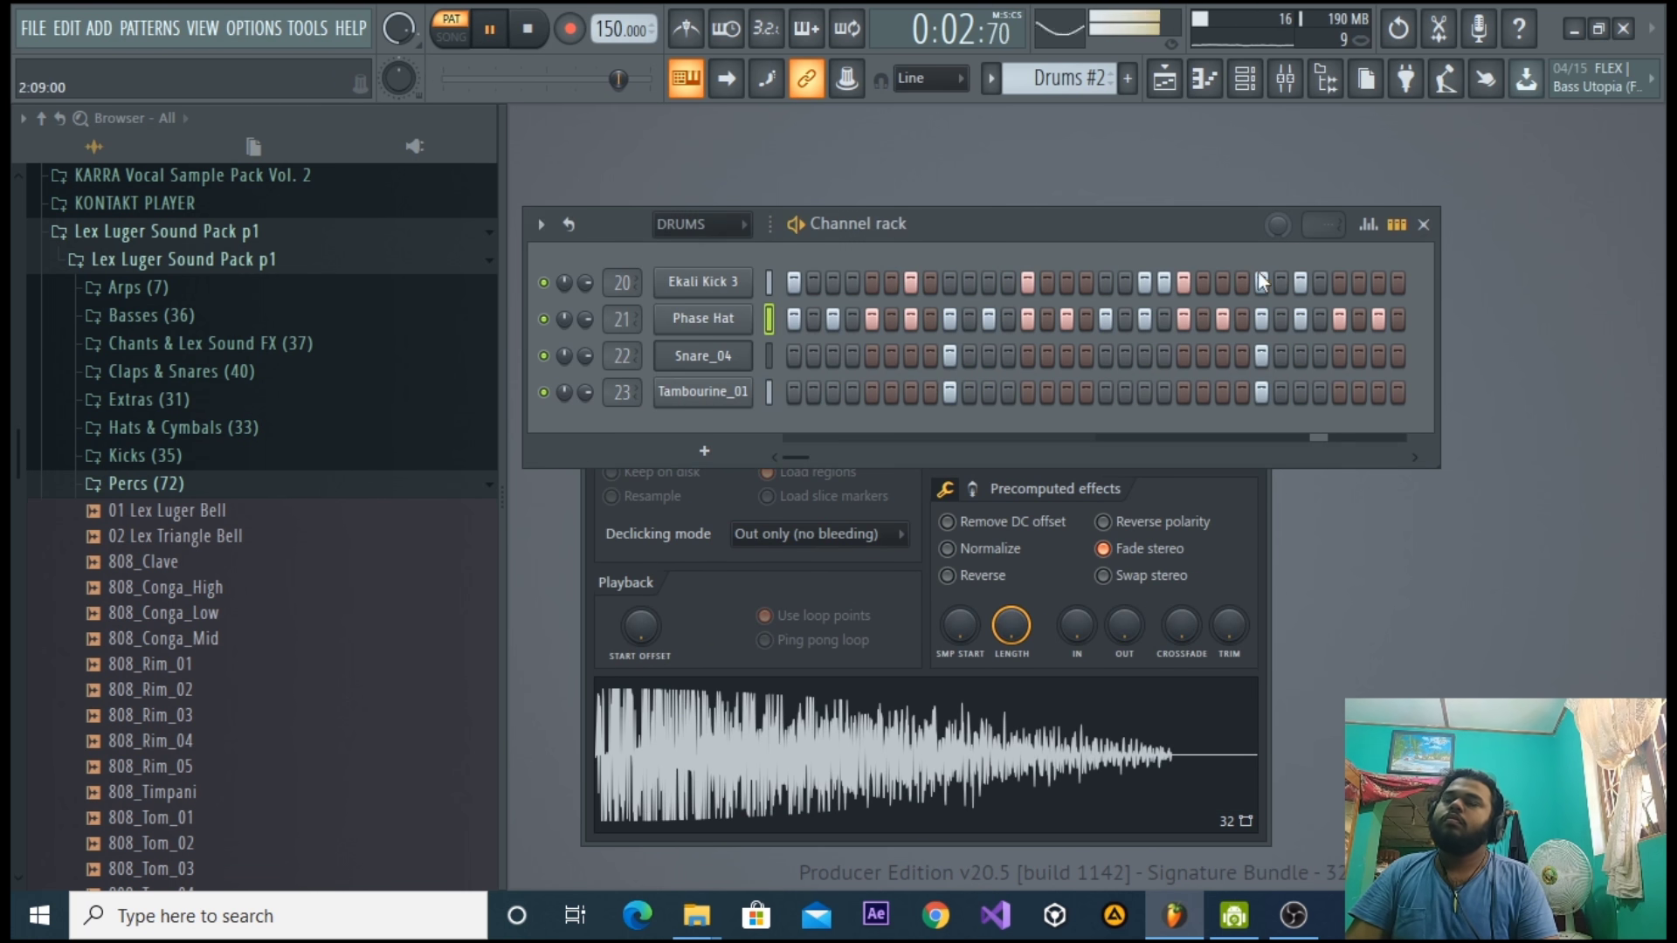
# Enable Tambourine_01's volume envelope with minimum attack, decay, sustain and release and a short hold, and replay the pattern.
pyautogui.click(739, 395)
pyautogui.press('space')
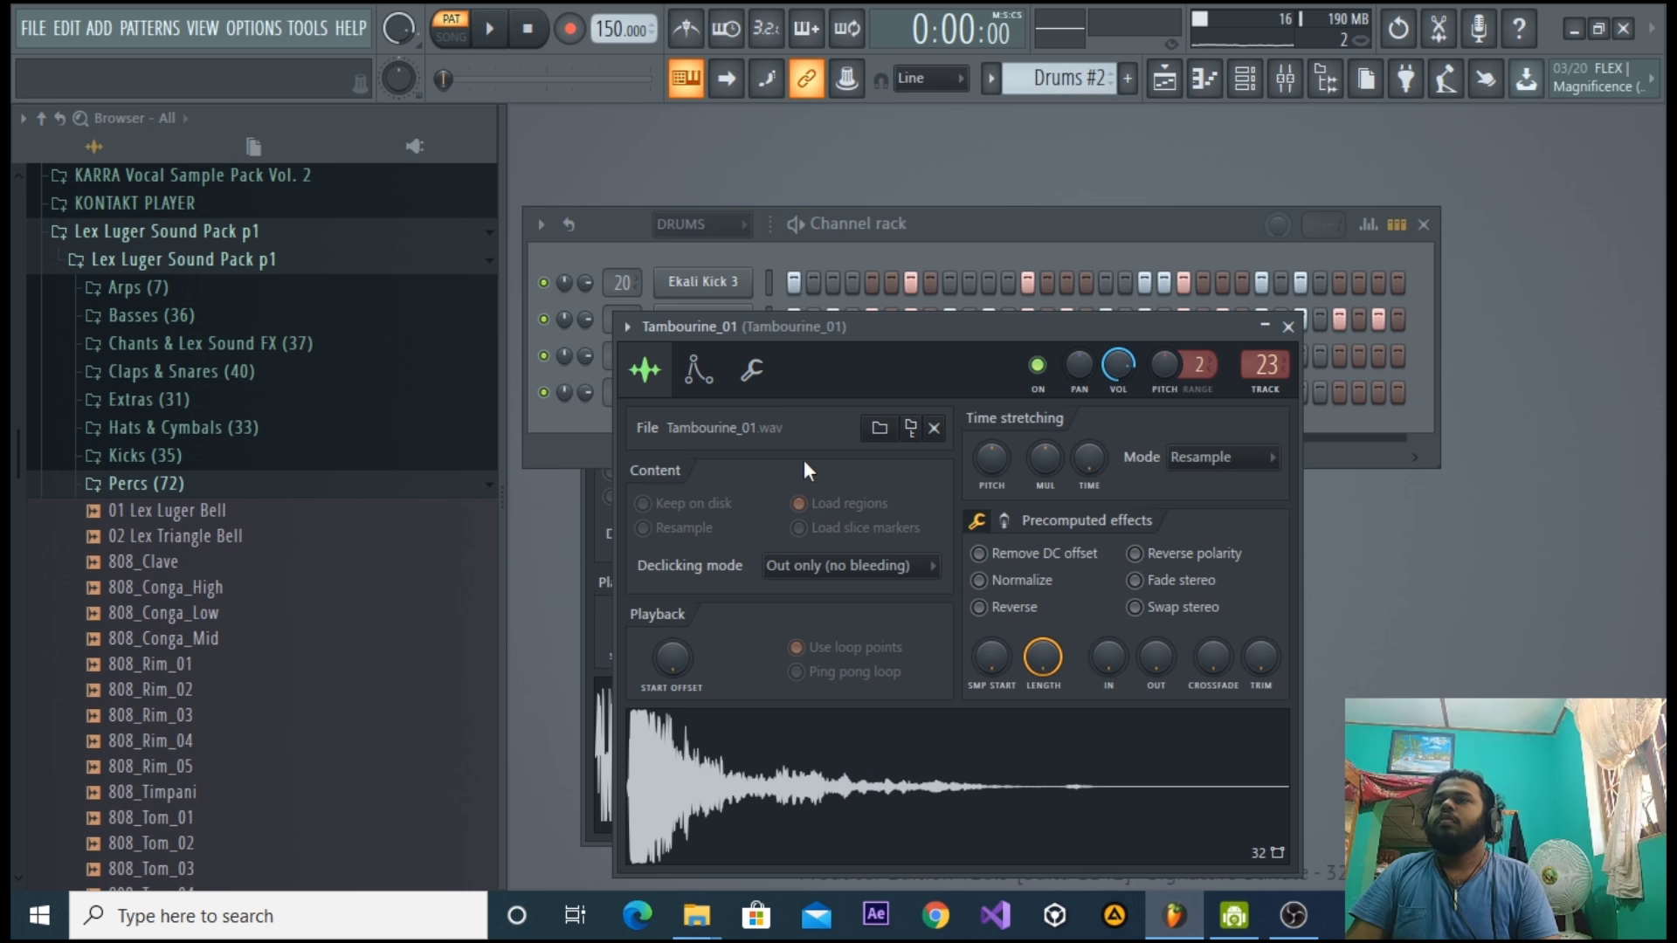
pyautogui.click(713, 381)
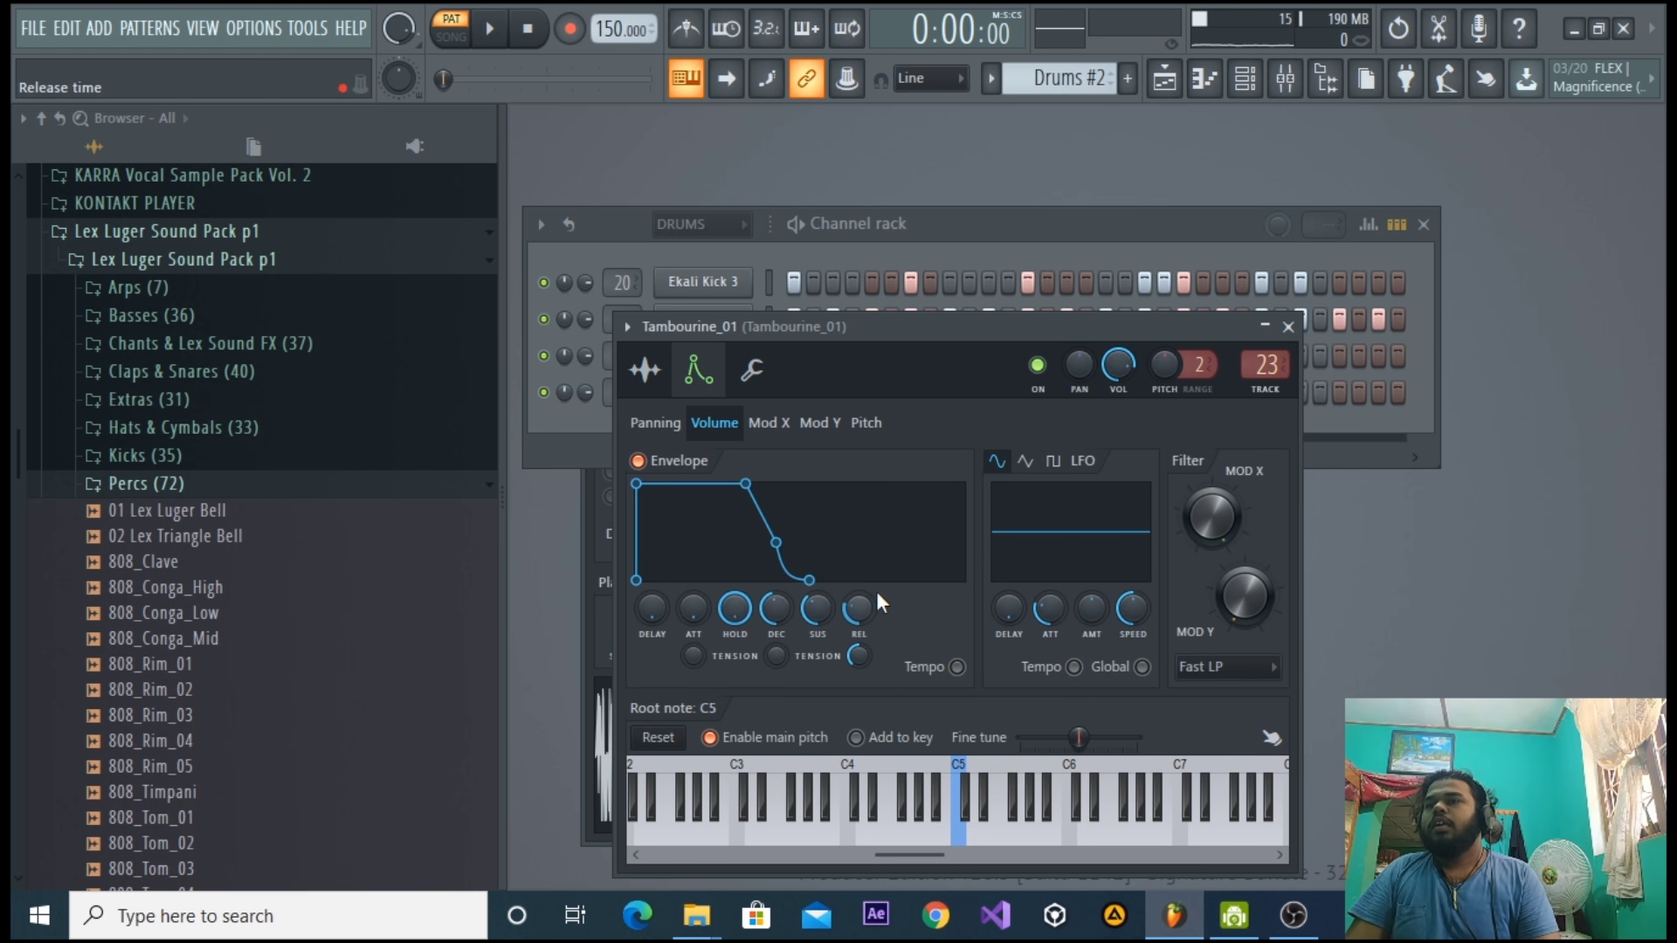
pyautogui.moveTo(781, 610); pyautogui.dragTo(782, 685)
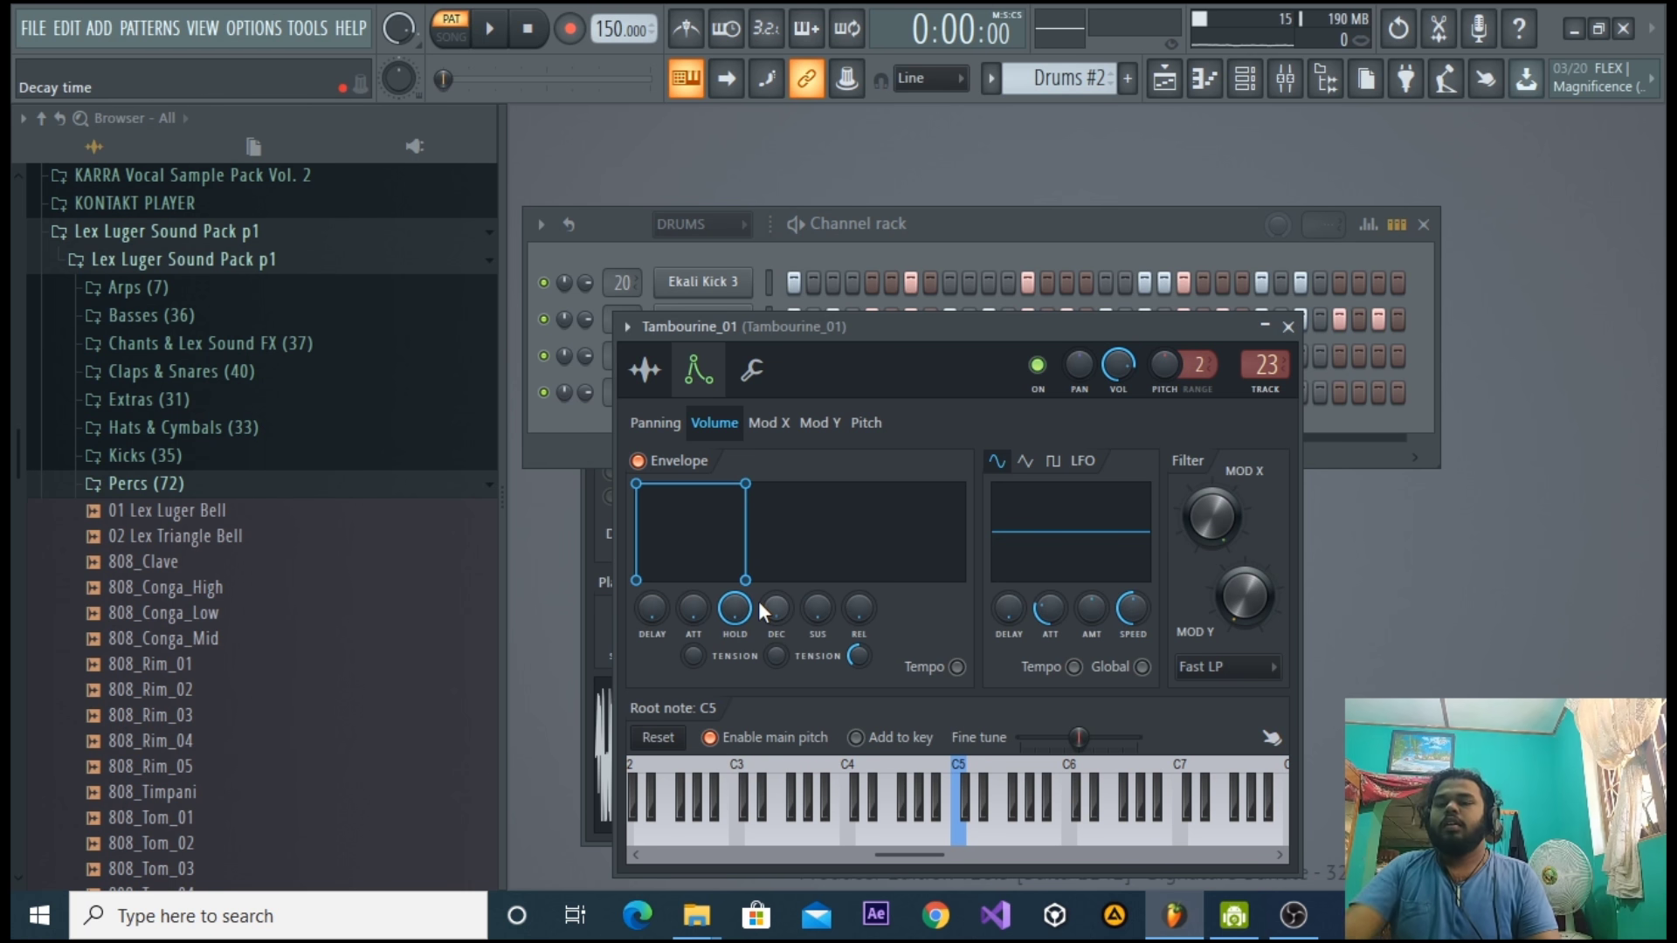
pyautogui.moveTo(741, 604)
pyautogui.mouseDown()
pyautogui.moveTo(742, 631)
pyautogui.moveTo(739, 601)
pyautogui.mouseUp()
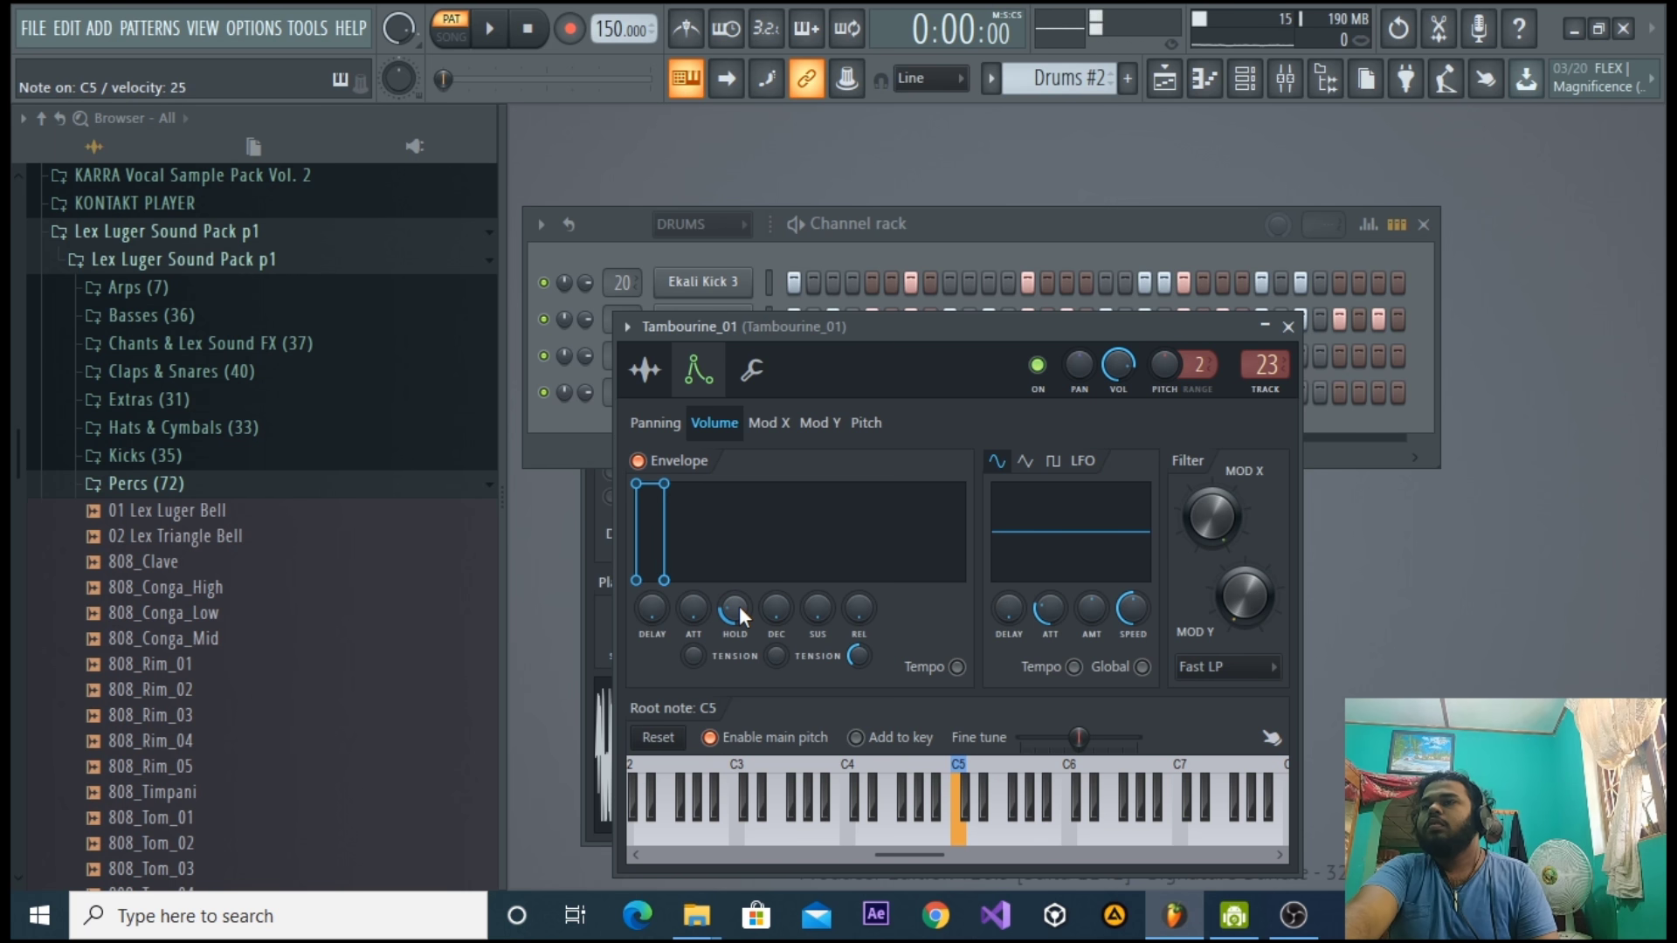
pyautogui.click(952, 239)
pyautogui.press('space')
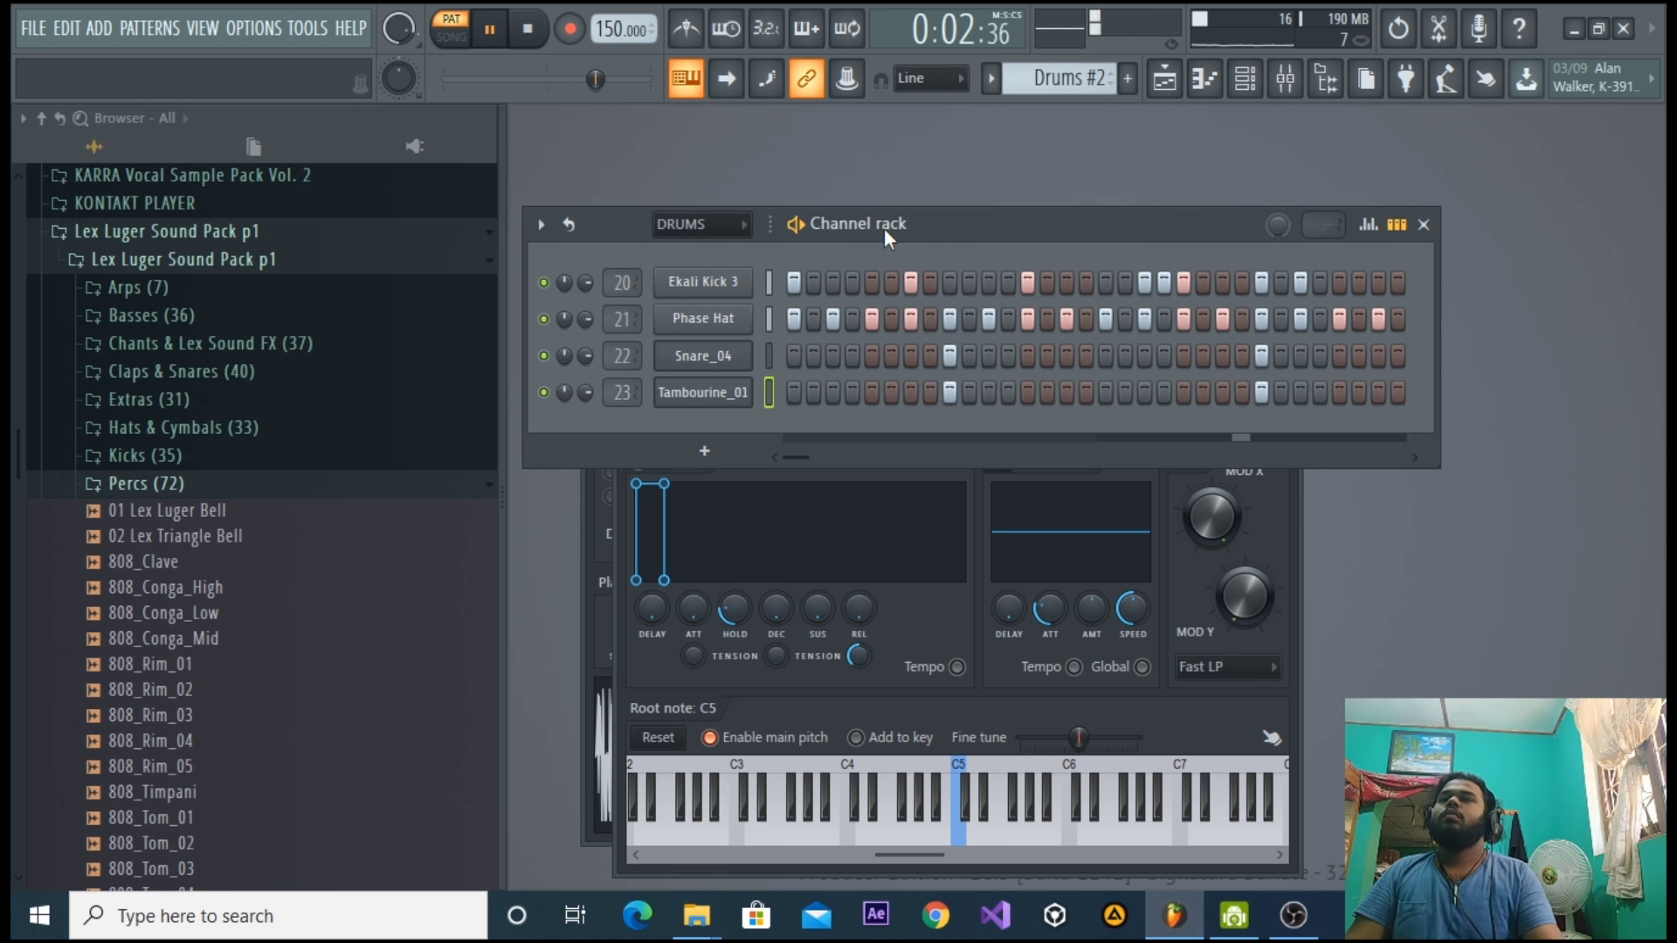
# Give Snare_04 a volume envelope with minimum attack, decay, sustain and release and a very short hold, and replay the pattern.
pyautogui.click(741, 360)
pyautogui.click(667, 338)
pyautogui.press('space')
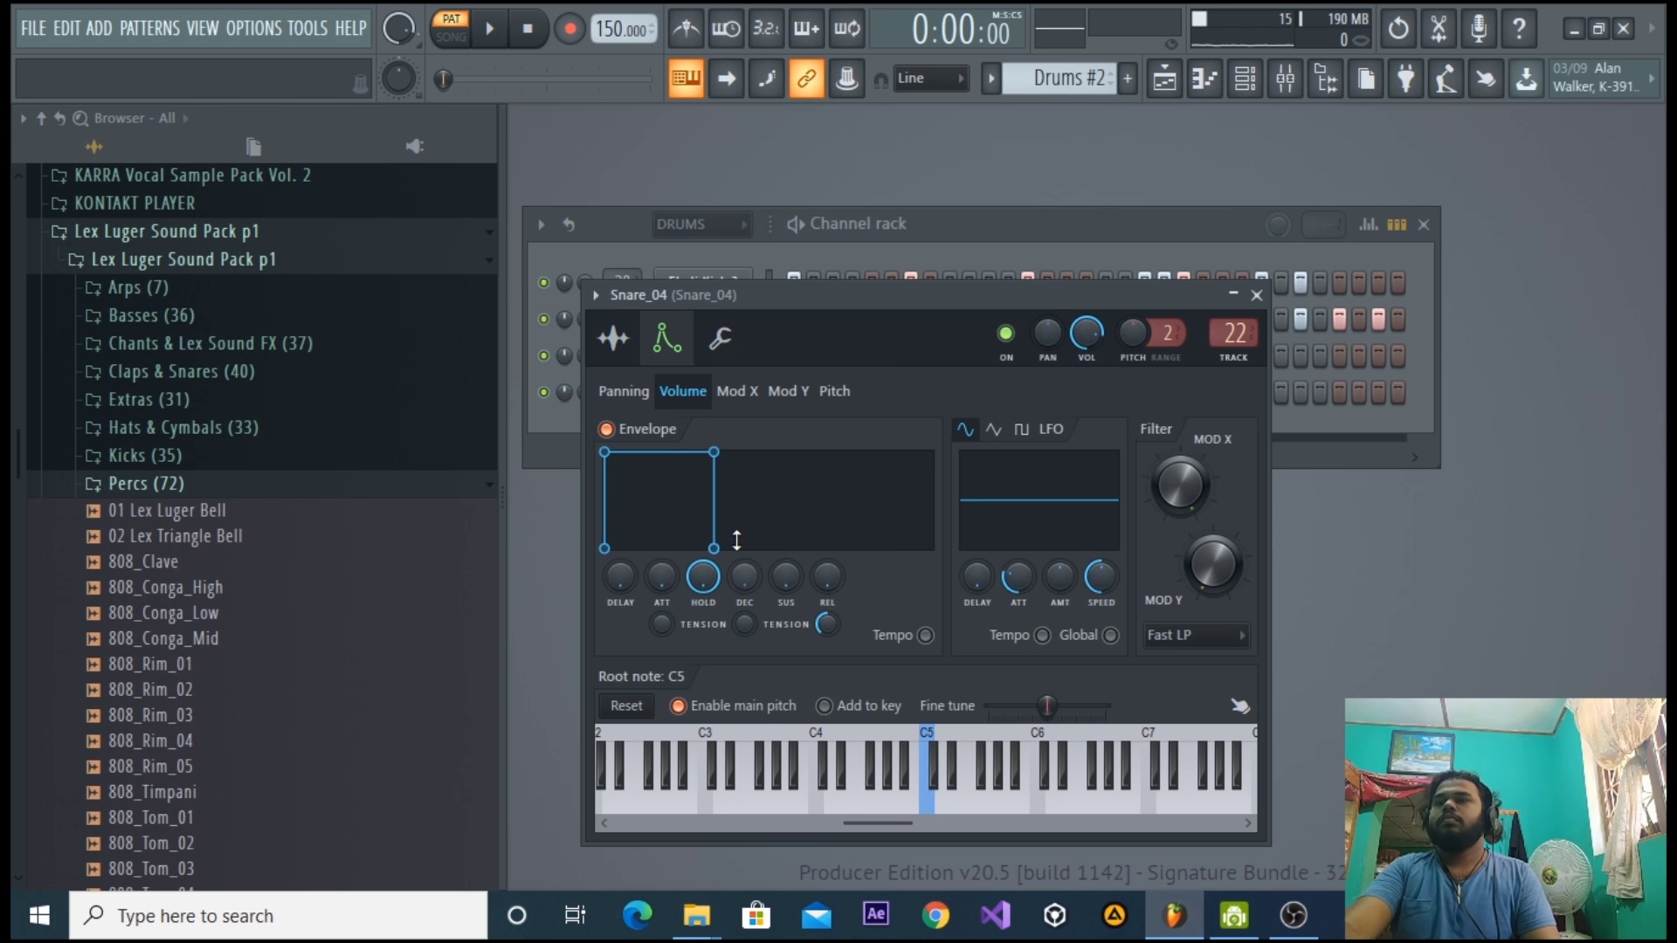
pyautogui.moveTo(704, 574)
pyautogui.mouseDown()
pyautogui.moveTo(704, 615)
pyautogui.moveTo(701, 582)
pyautogui.mouseUp()
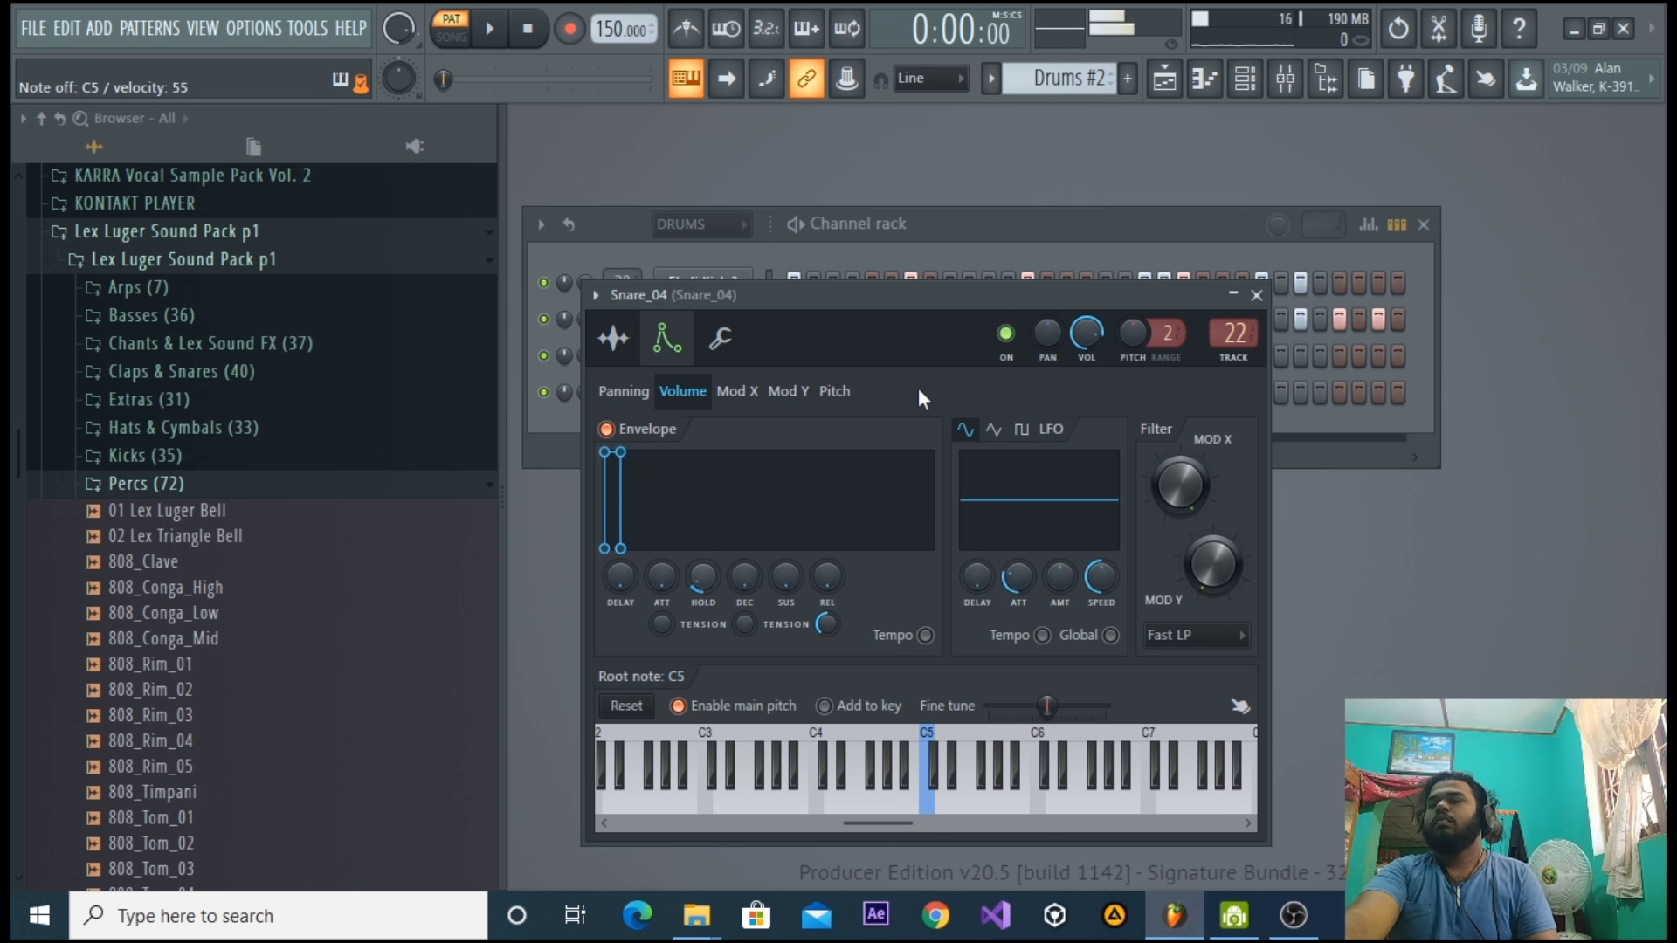
pyautogui.click(992, 222)
pyautogui.press('space')
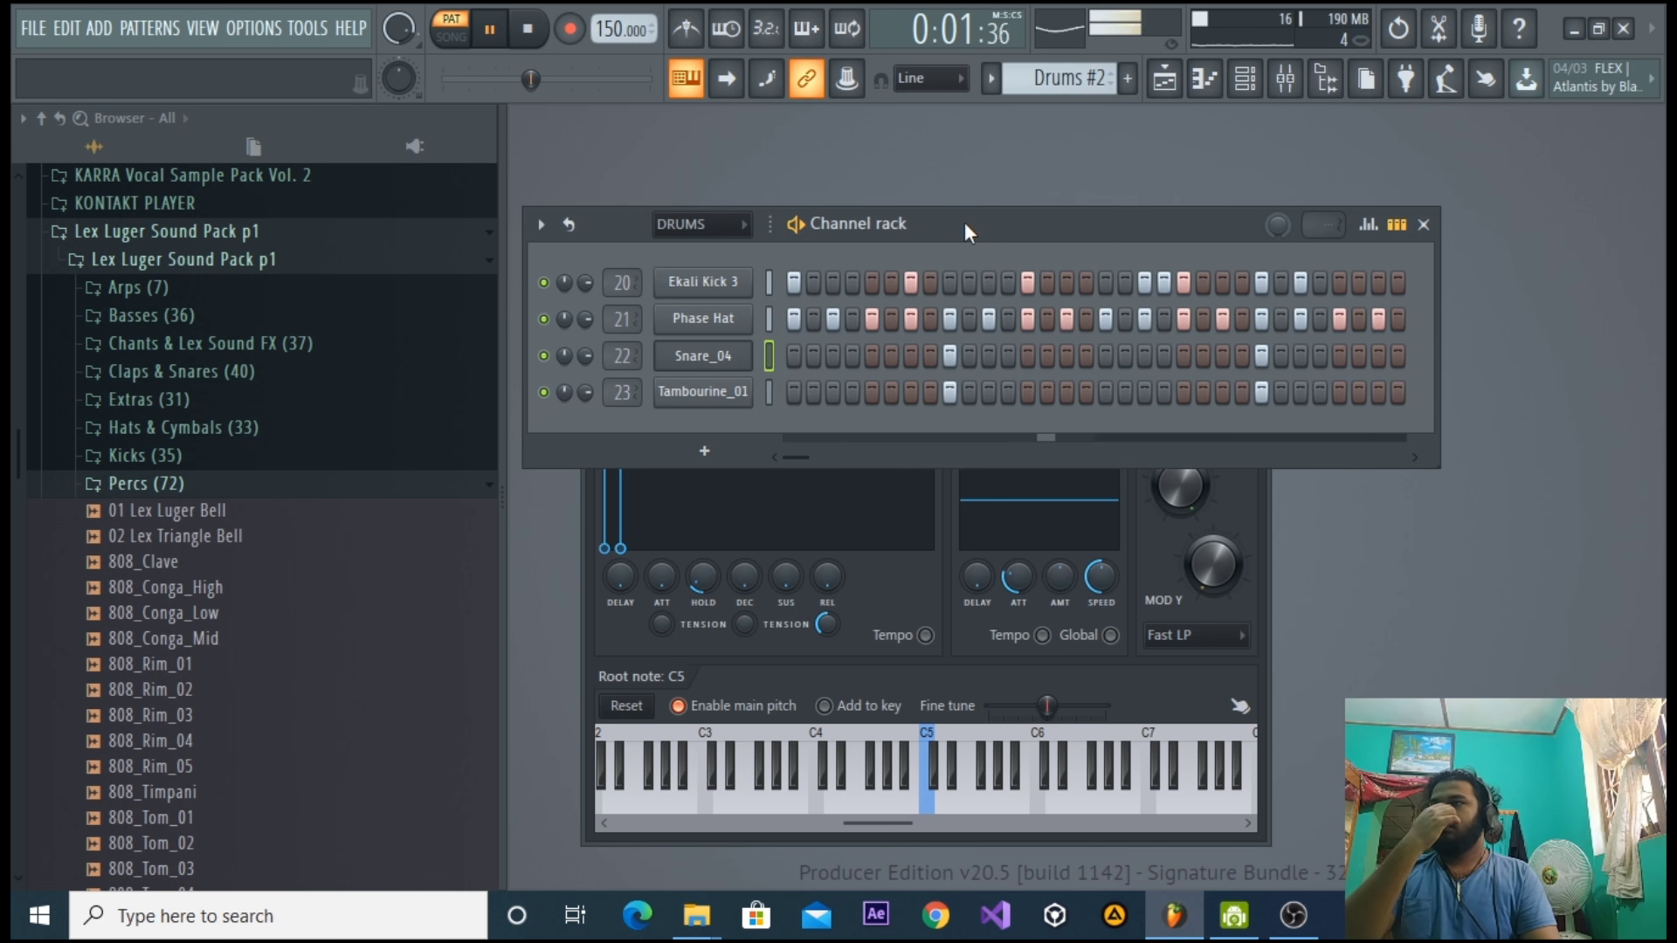
# Lower the Ekali Kick 3 mixer track's level to about -1.4 dB while the pattern plays.
pyautogui.click(1285, 77)
pyautogui.moveTo(739, 289); pyautogui.dragTo(870, 272)
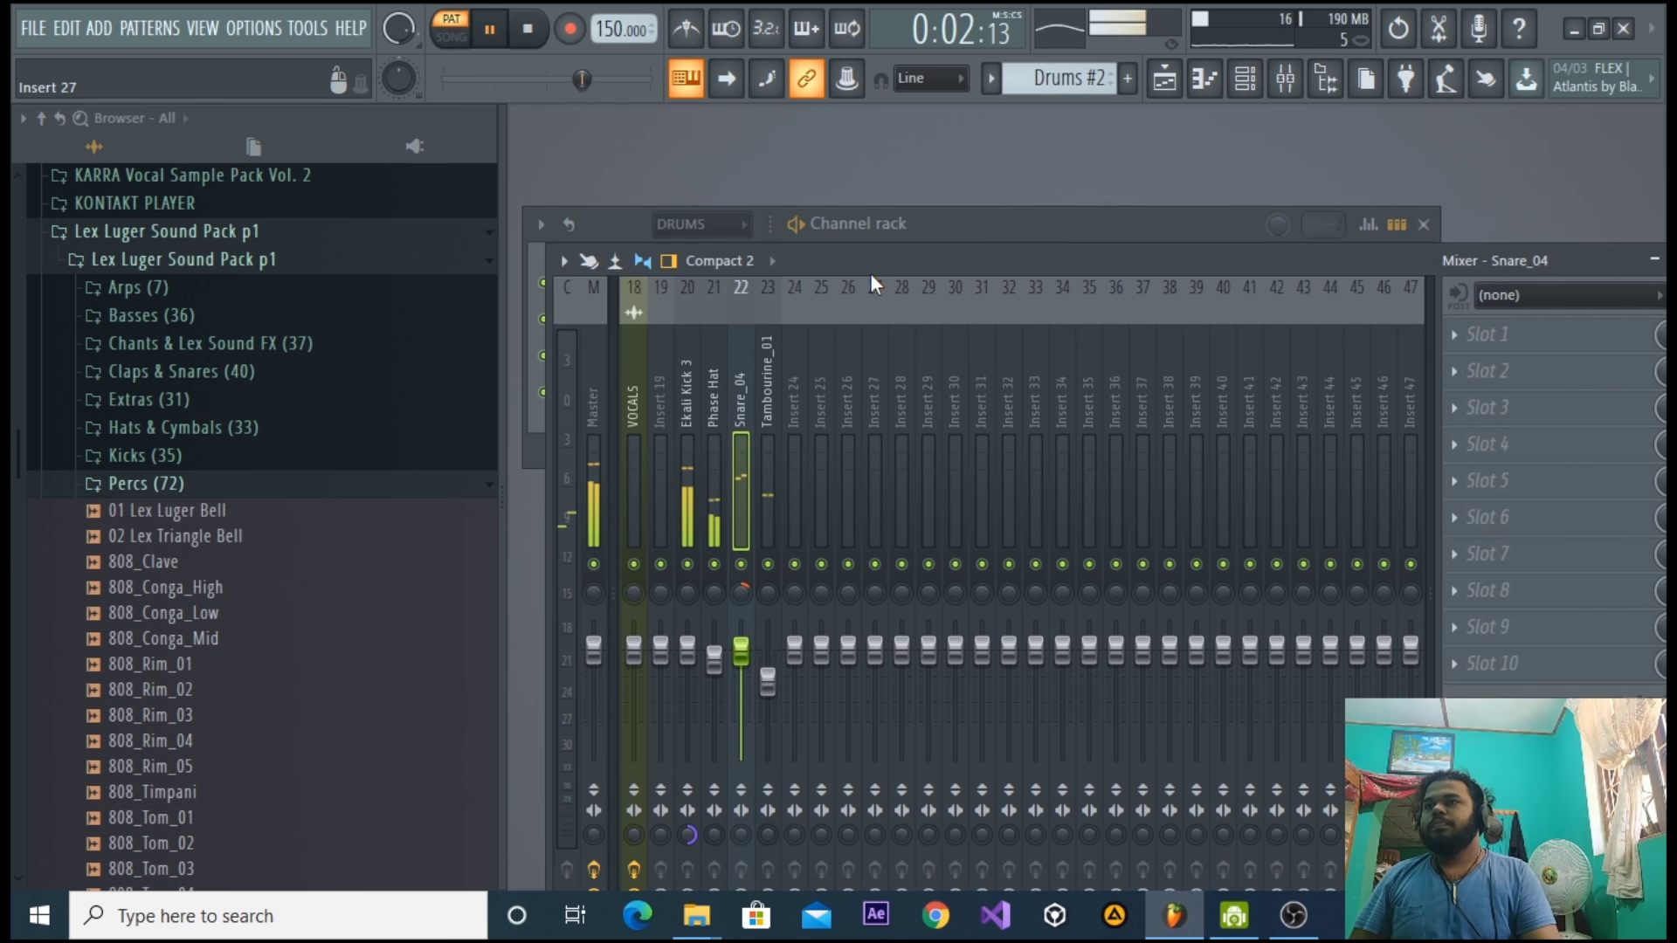
pyautogui.click(687, 657)
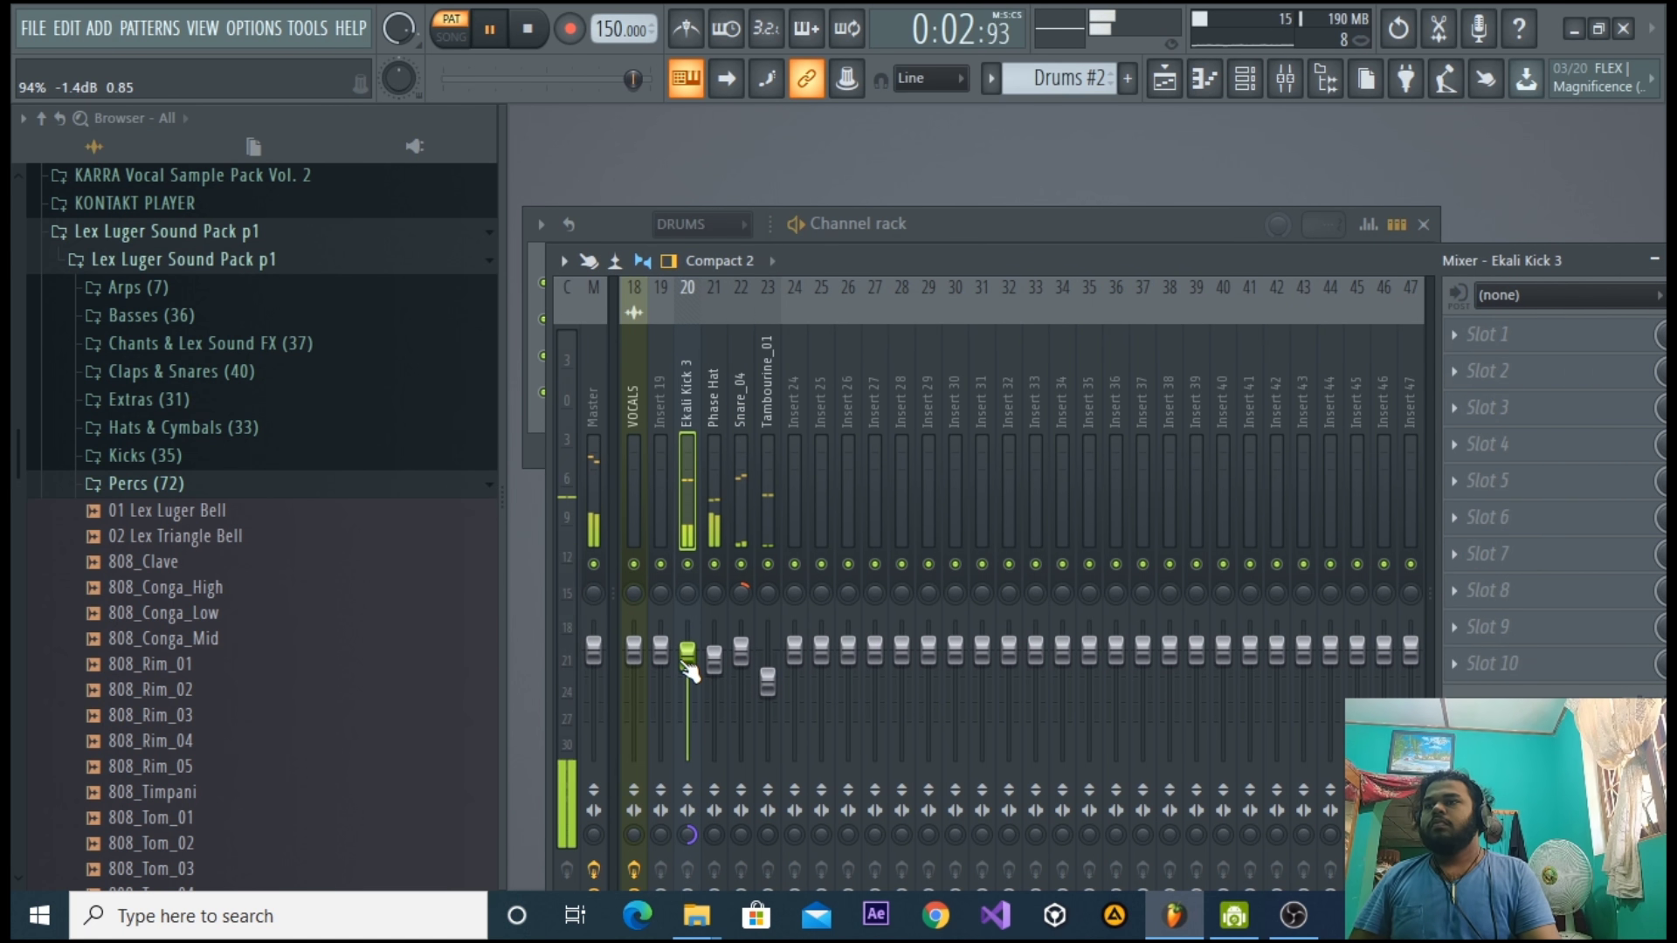
# Replay the Drums #2 pattern several times while watching the kick's peak level in the mixer, and glance at the playlist.
pyautogui.press('space')
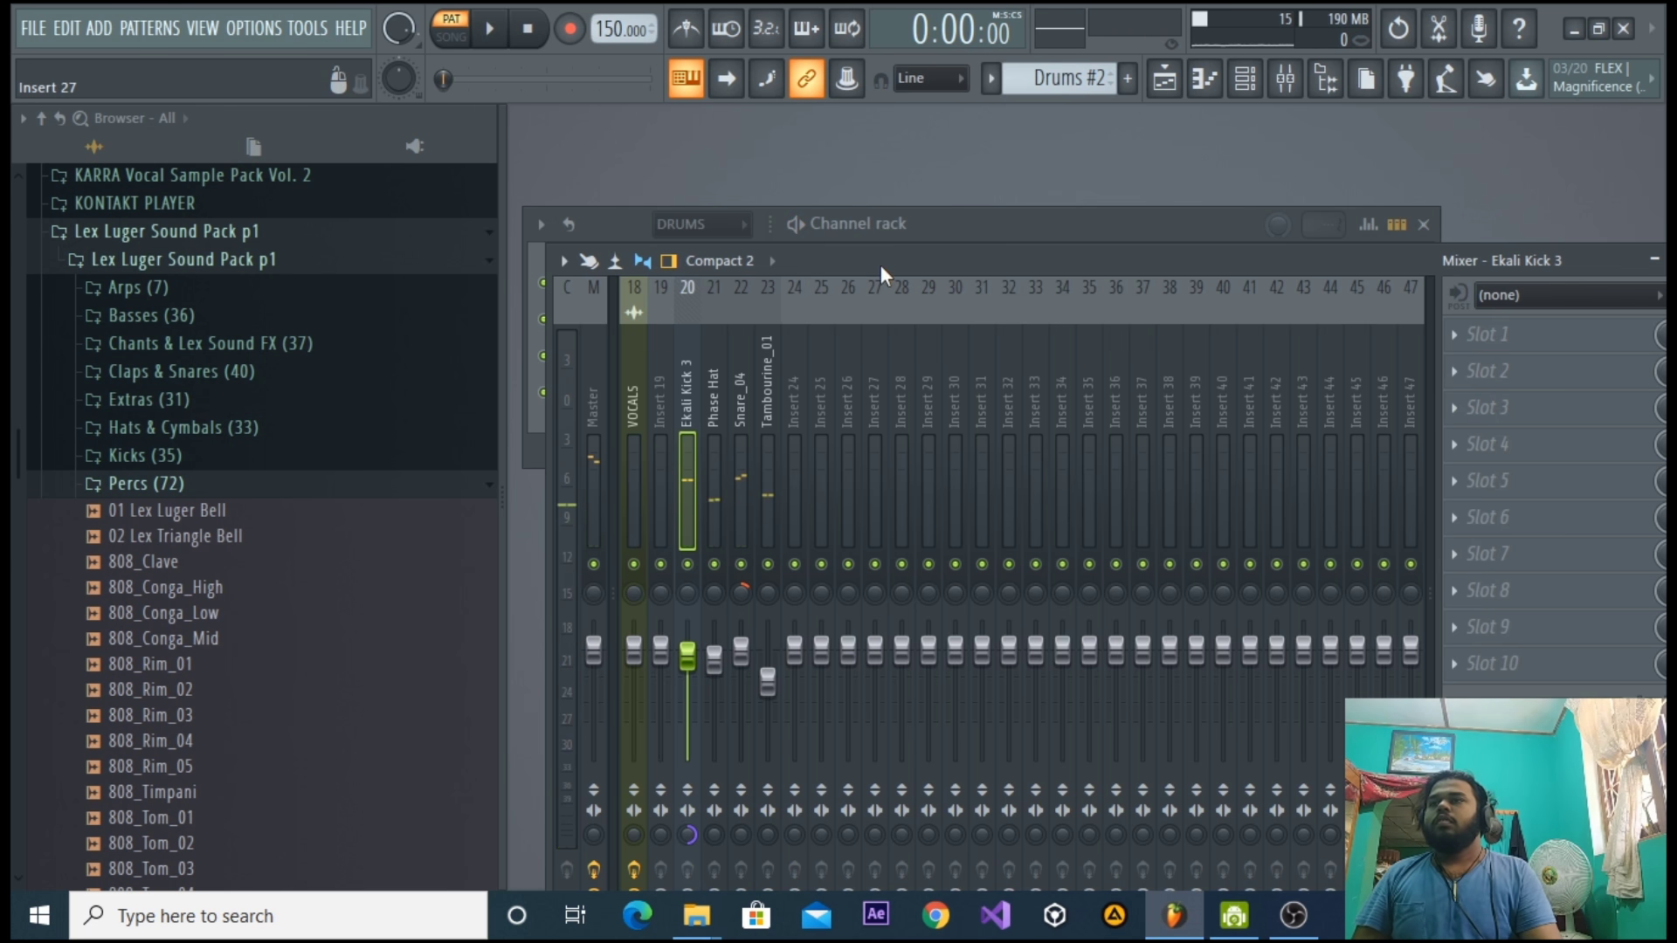
pyautogui.moveTo(881, 265); pyautogui.dragTo(881, 247)
pyautogui.press('space')
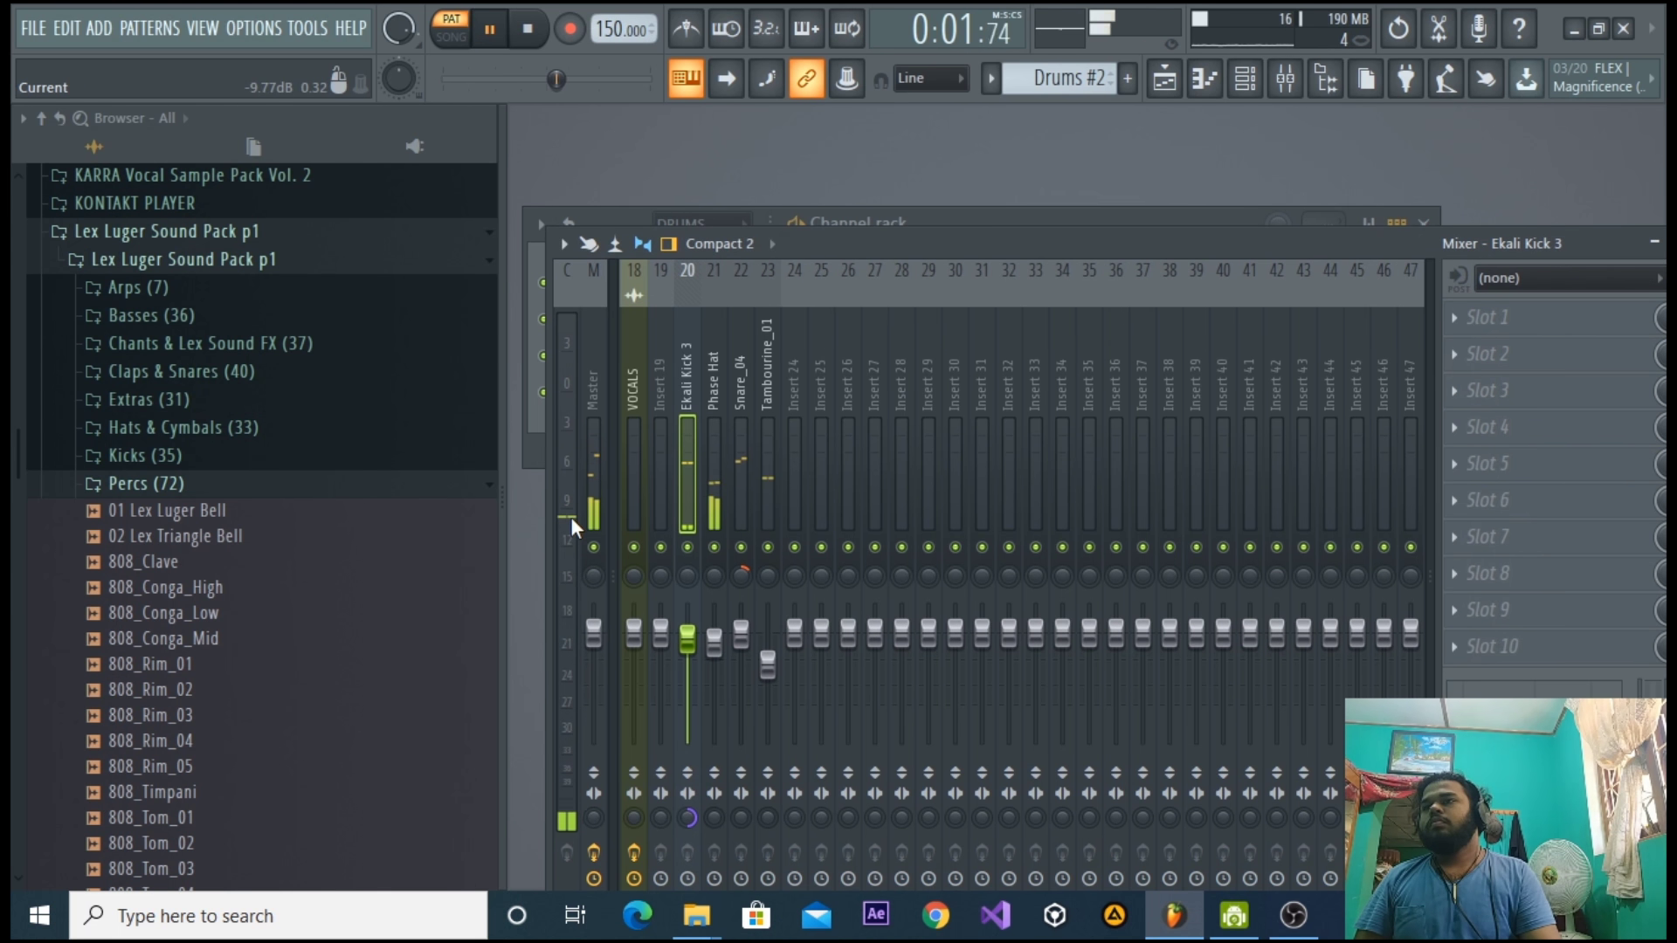
pyautogui.press('space')
pyautogui.press('space')
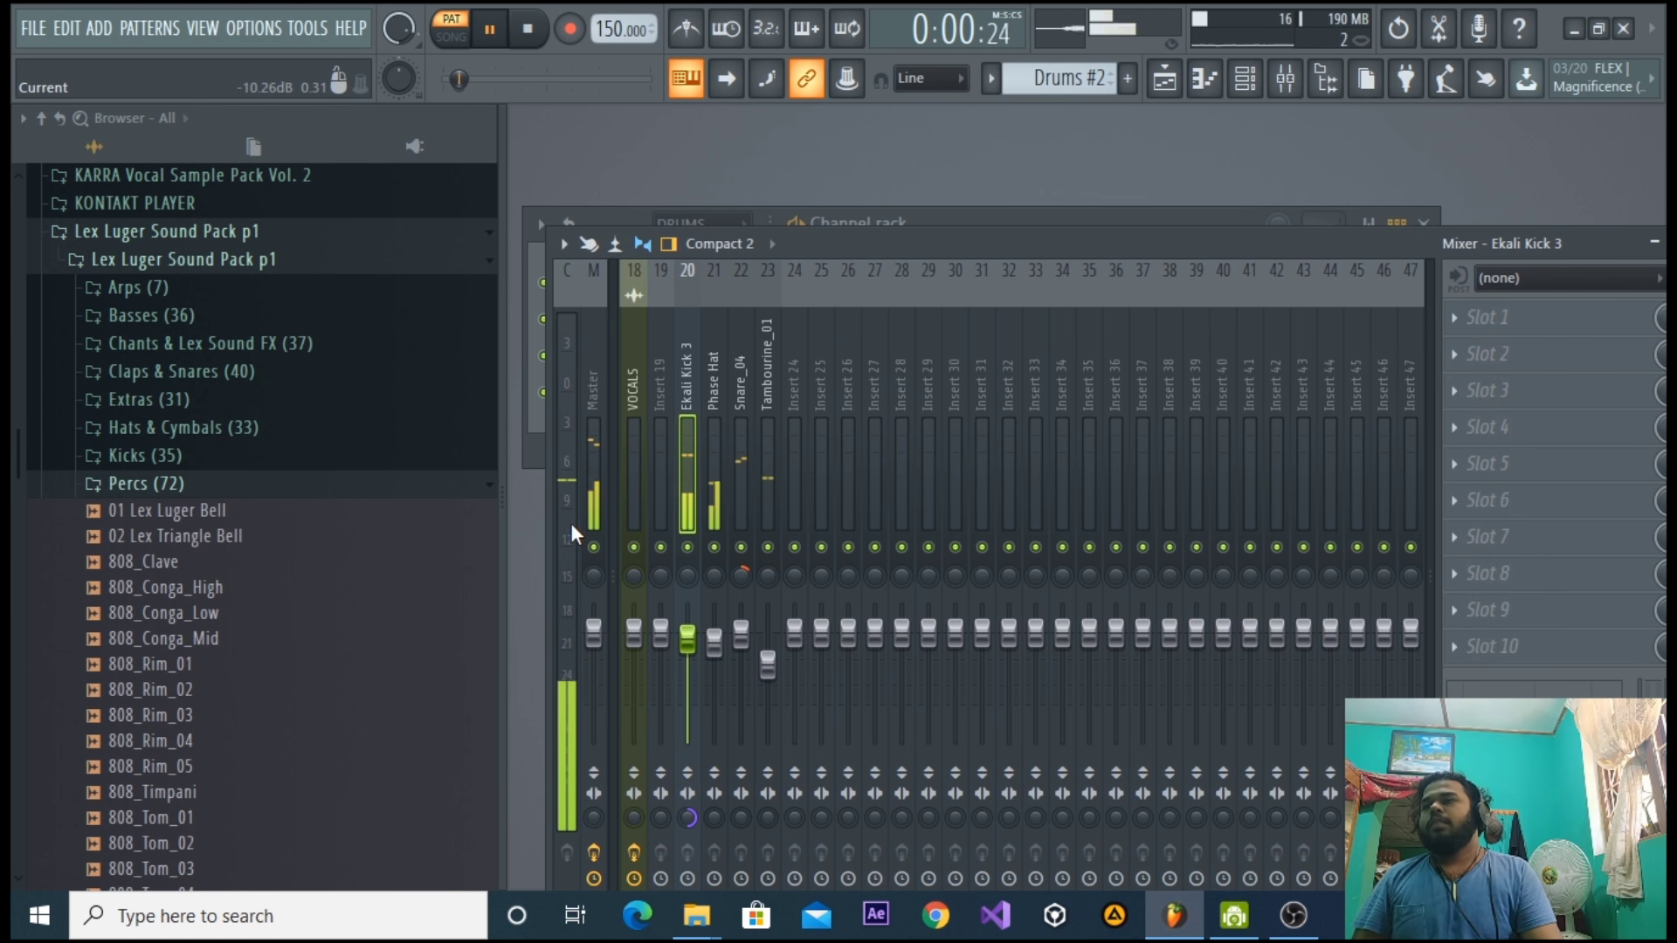
pyautogui.press('space')
pyautogui.click(1165, 79)
pyautogui.click(1651, 18)
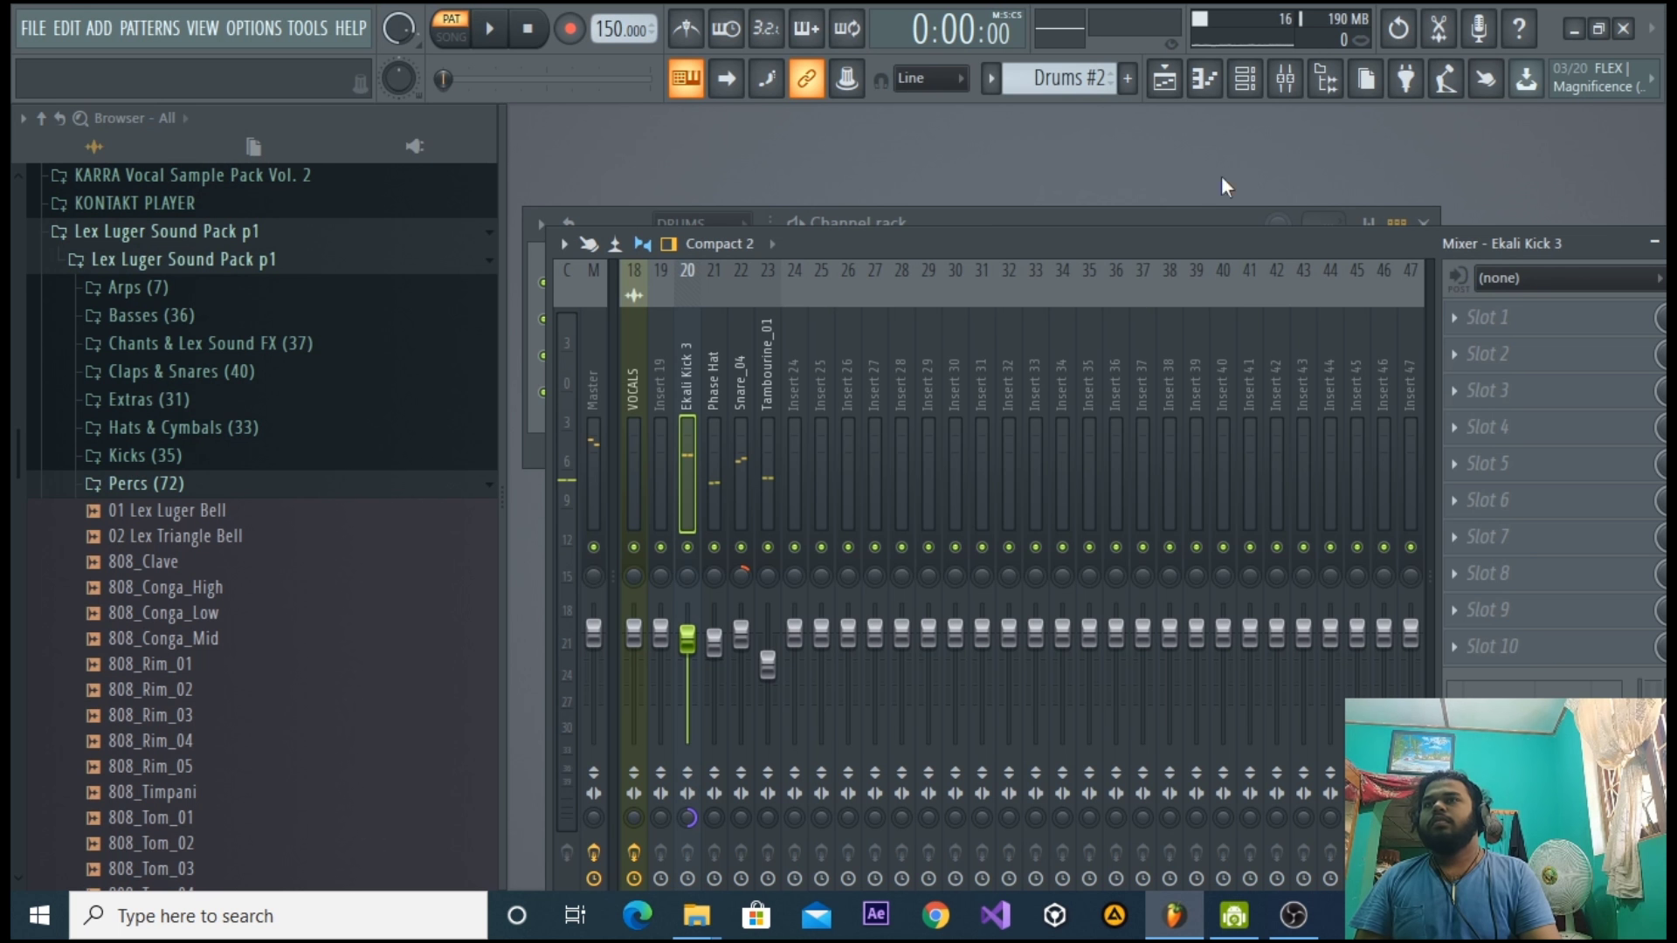
# Reposition the mixer window slightly lower and replay the Drums #2 pattern to check the peak levels.
pyautogui.moveTo(1070, 240); pyautogui.dragTo(1062, 292)
pyautogui.click(1079, 231)
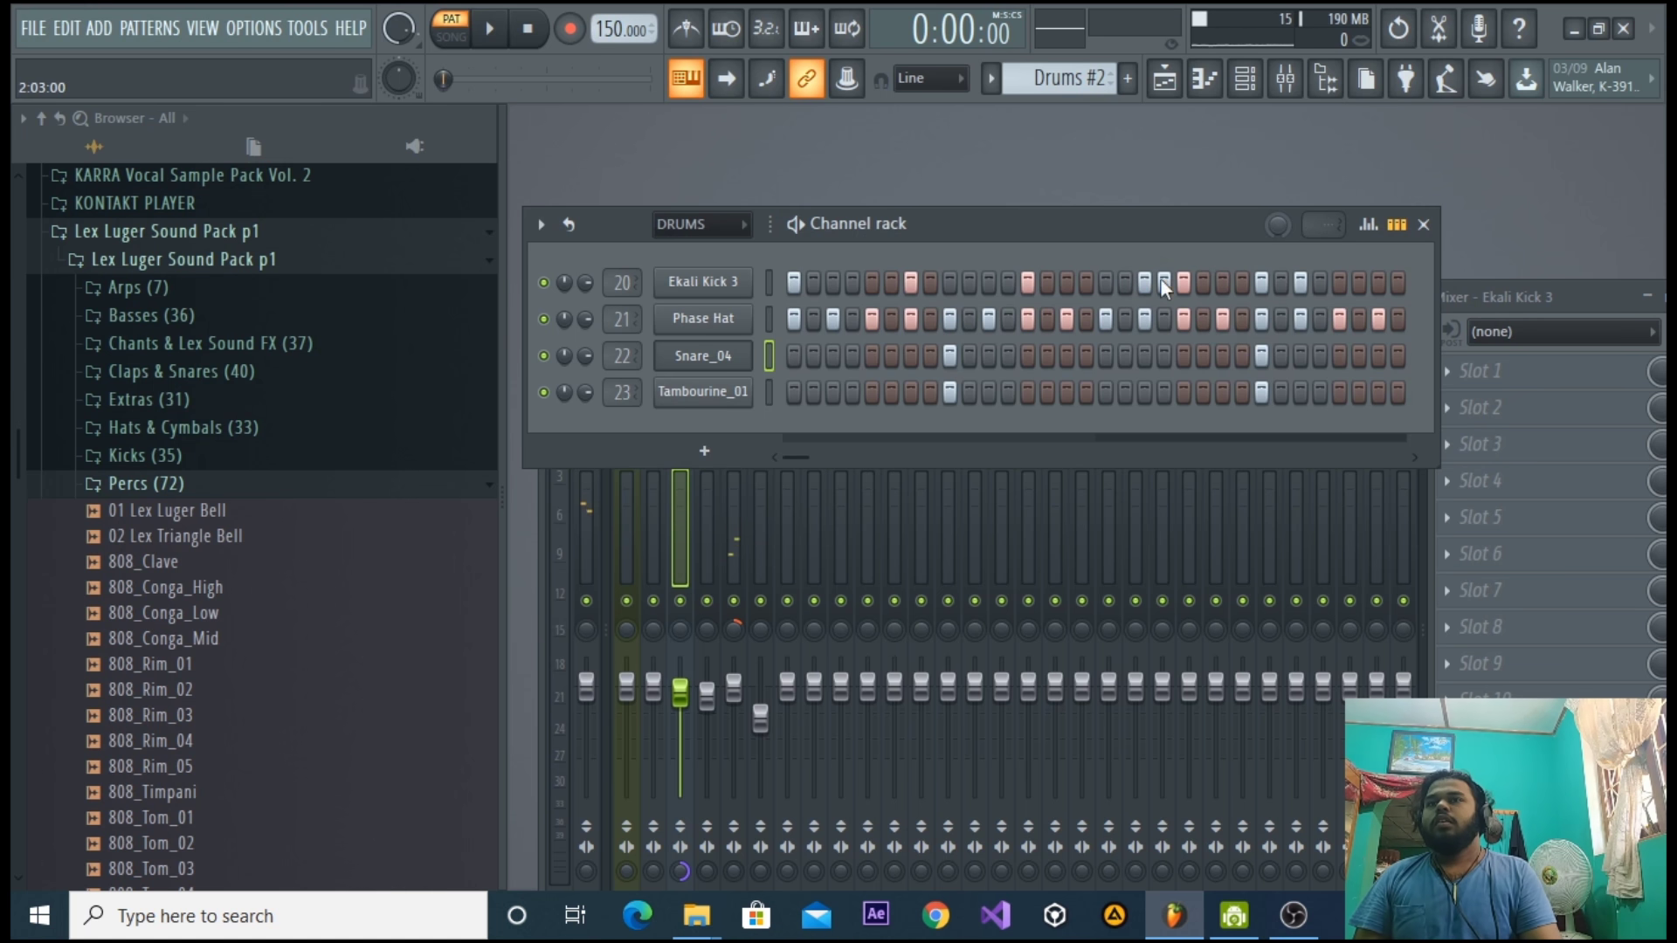
pyautogui.moveTo(1572, 312); pyautogui.dragTo(1572, 288)
pyautogui.press('space')
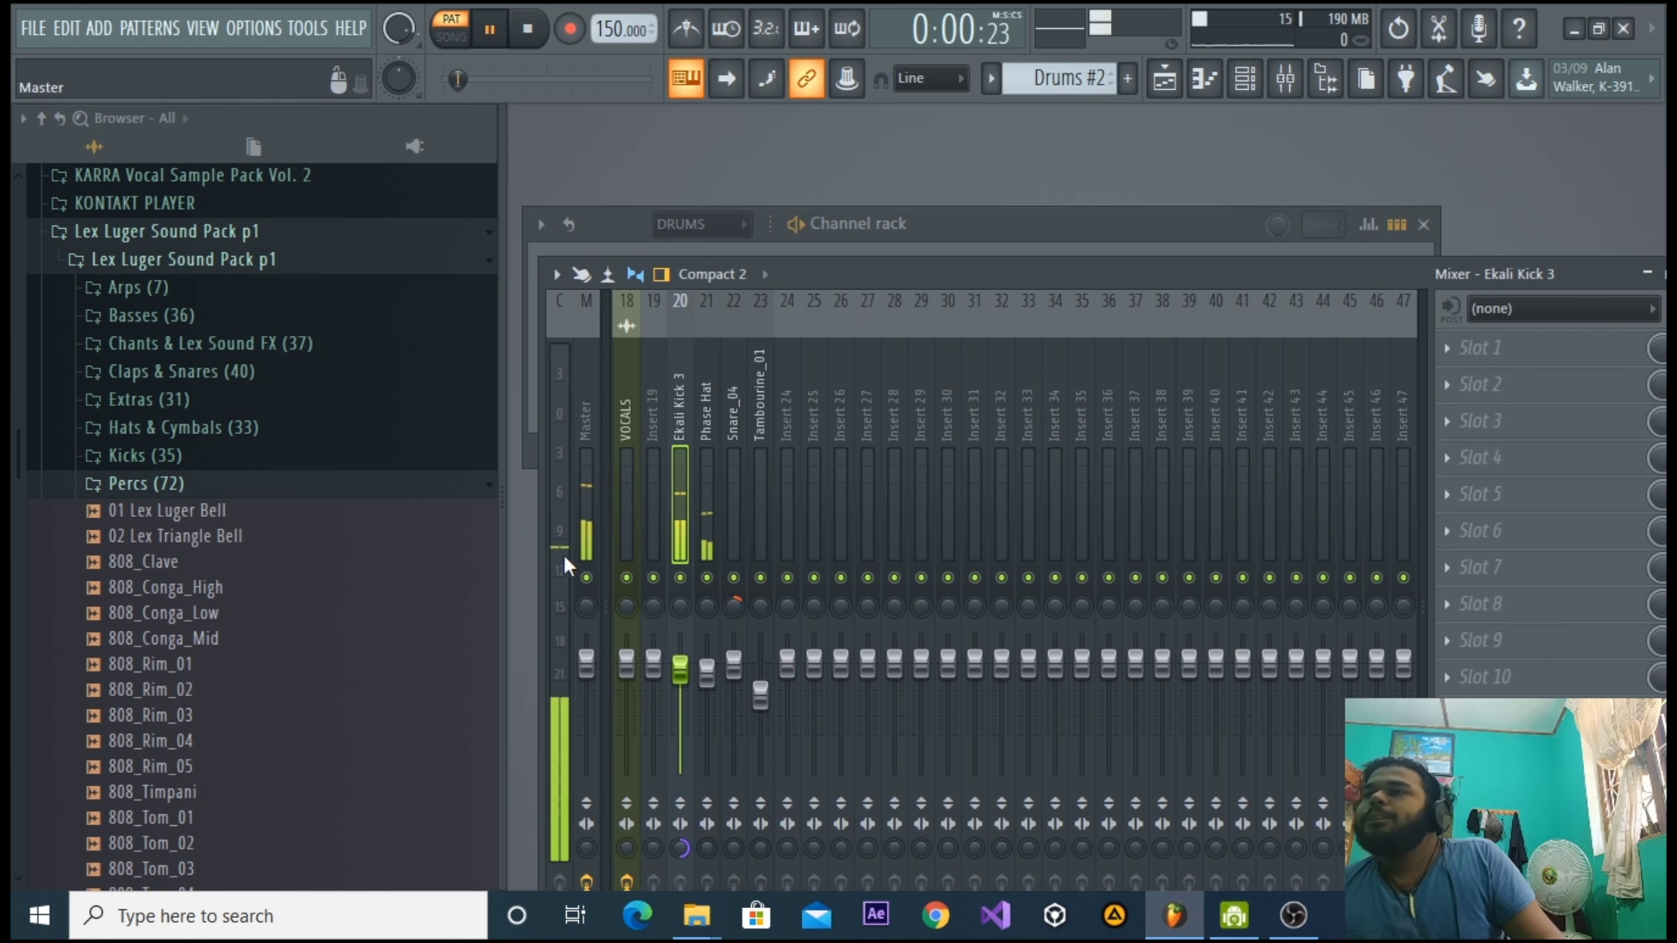
pyautogui.press('space')
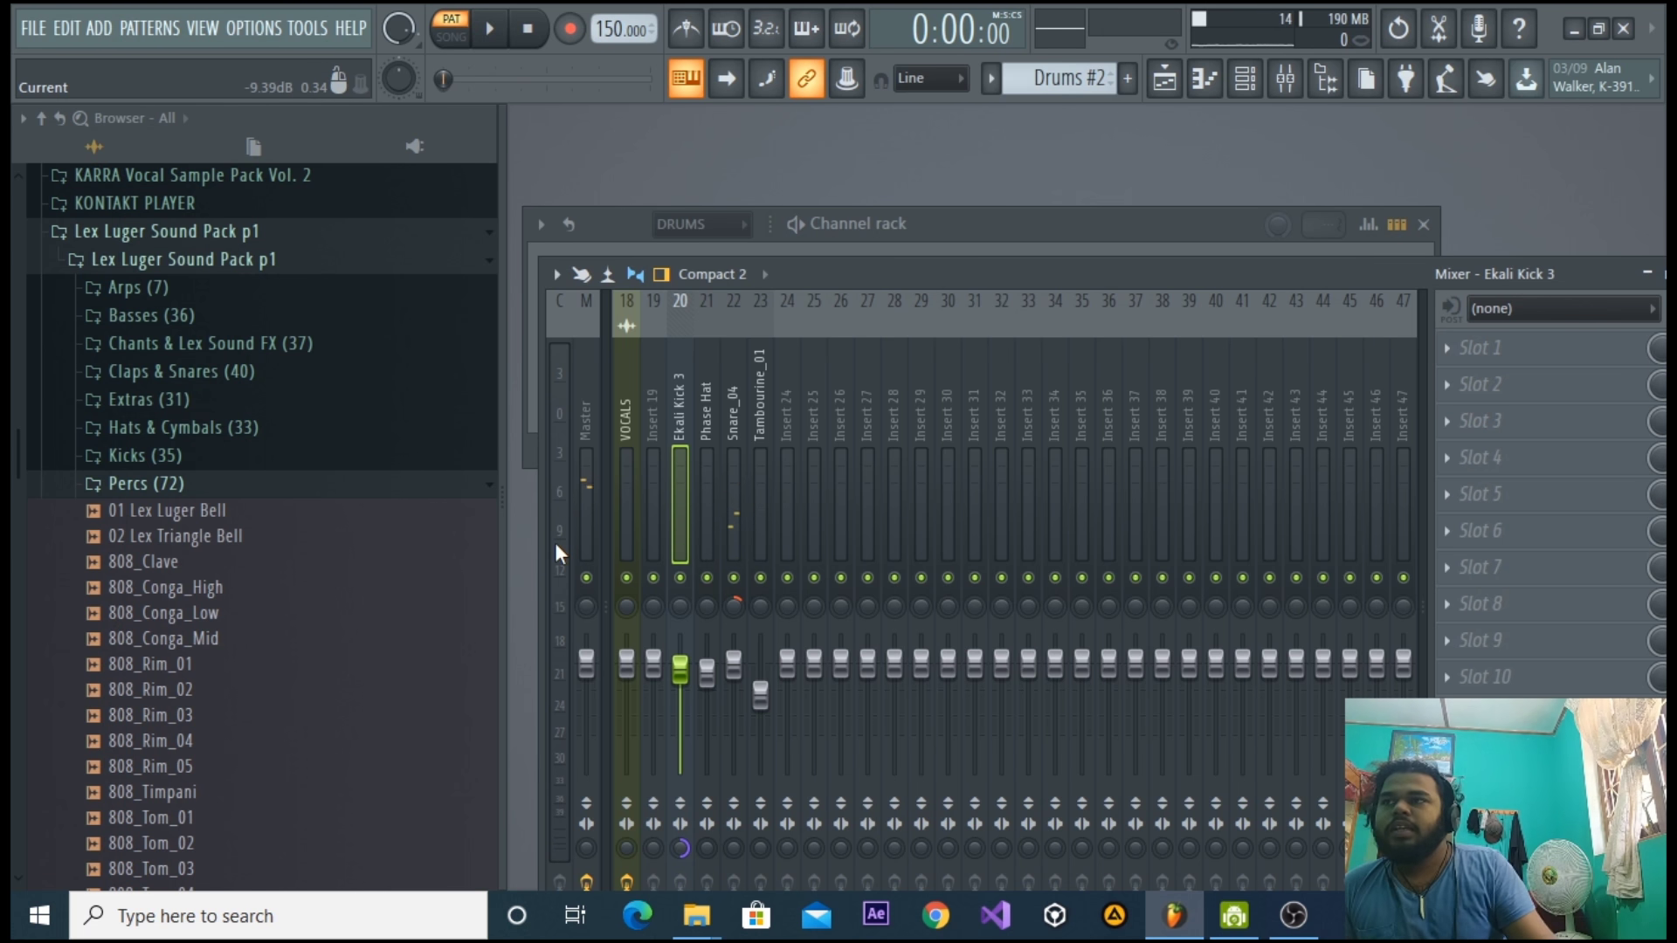
pyautogui.press('space')
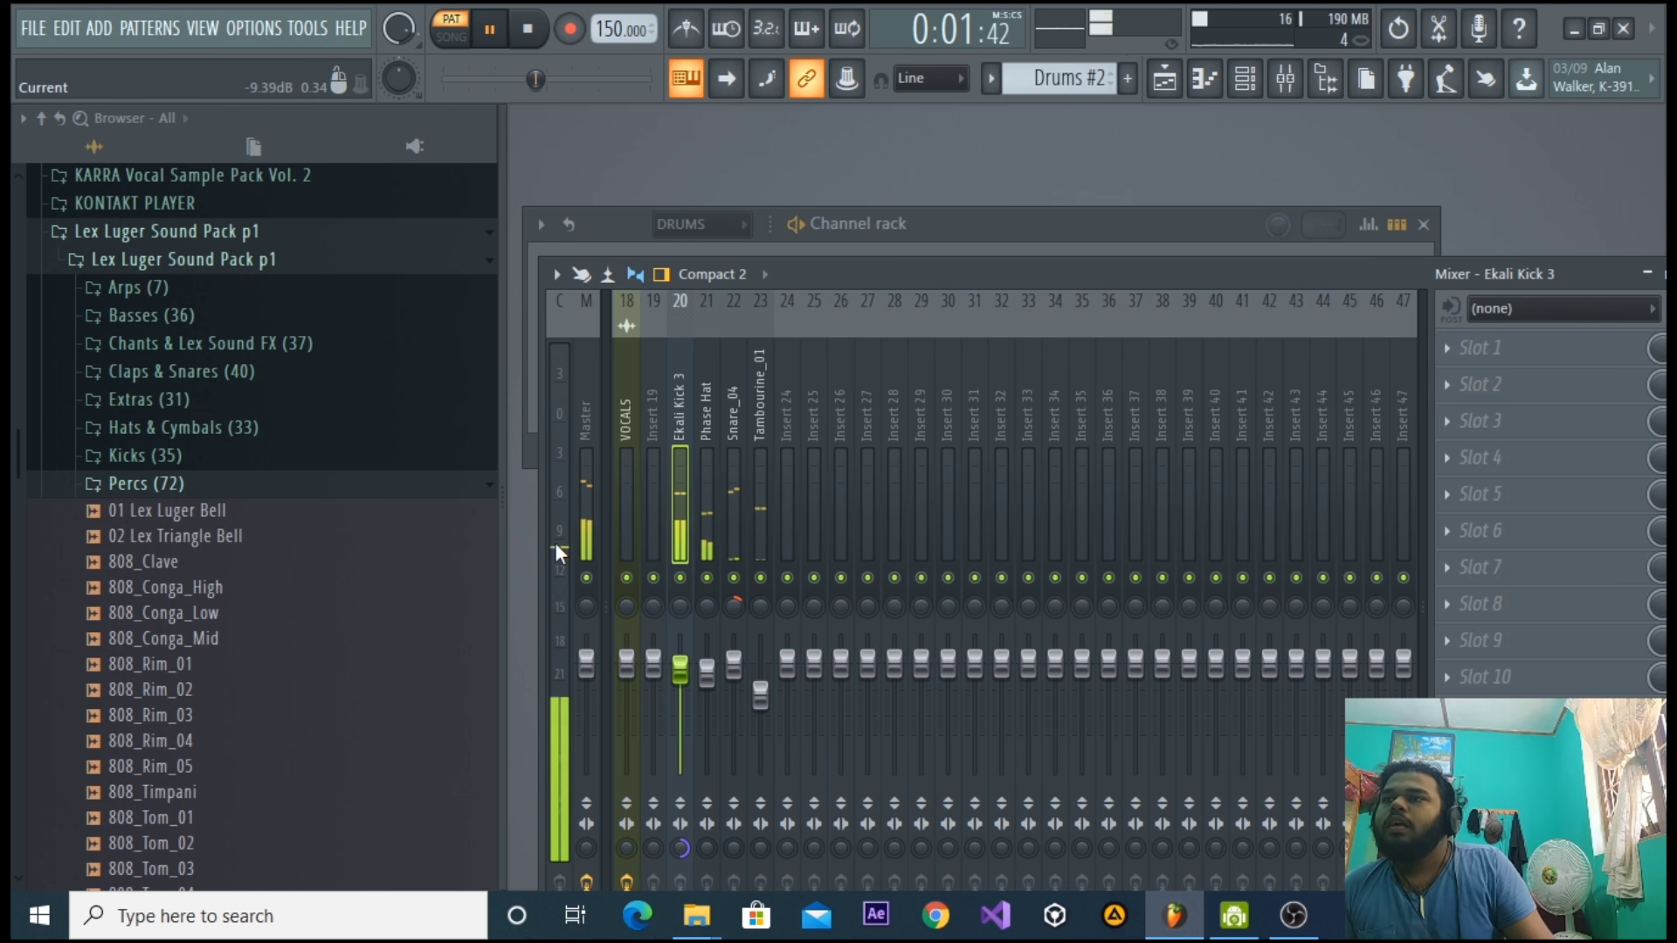
pyautogui.press('space')
# Open Ekali Kick 3 in the piano roll with snapping set to none, and select the first two of the three consecutive kicks in bar 2.
pyautogui.click(1024, 224)
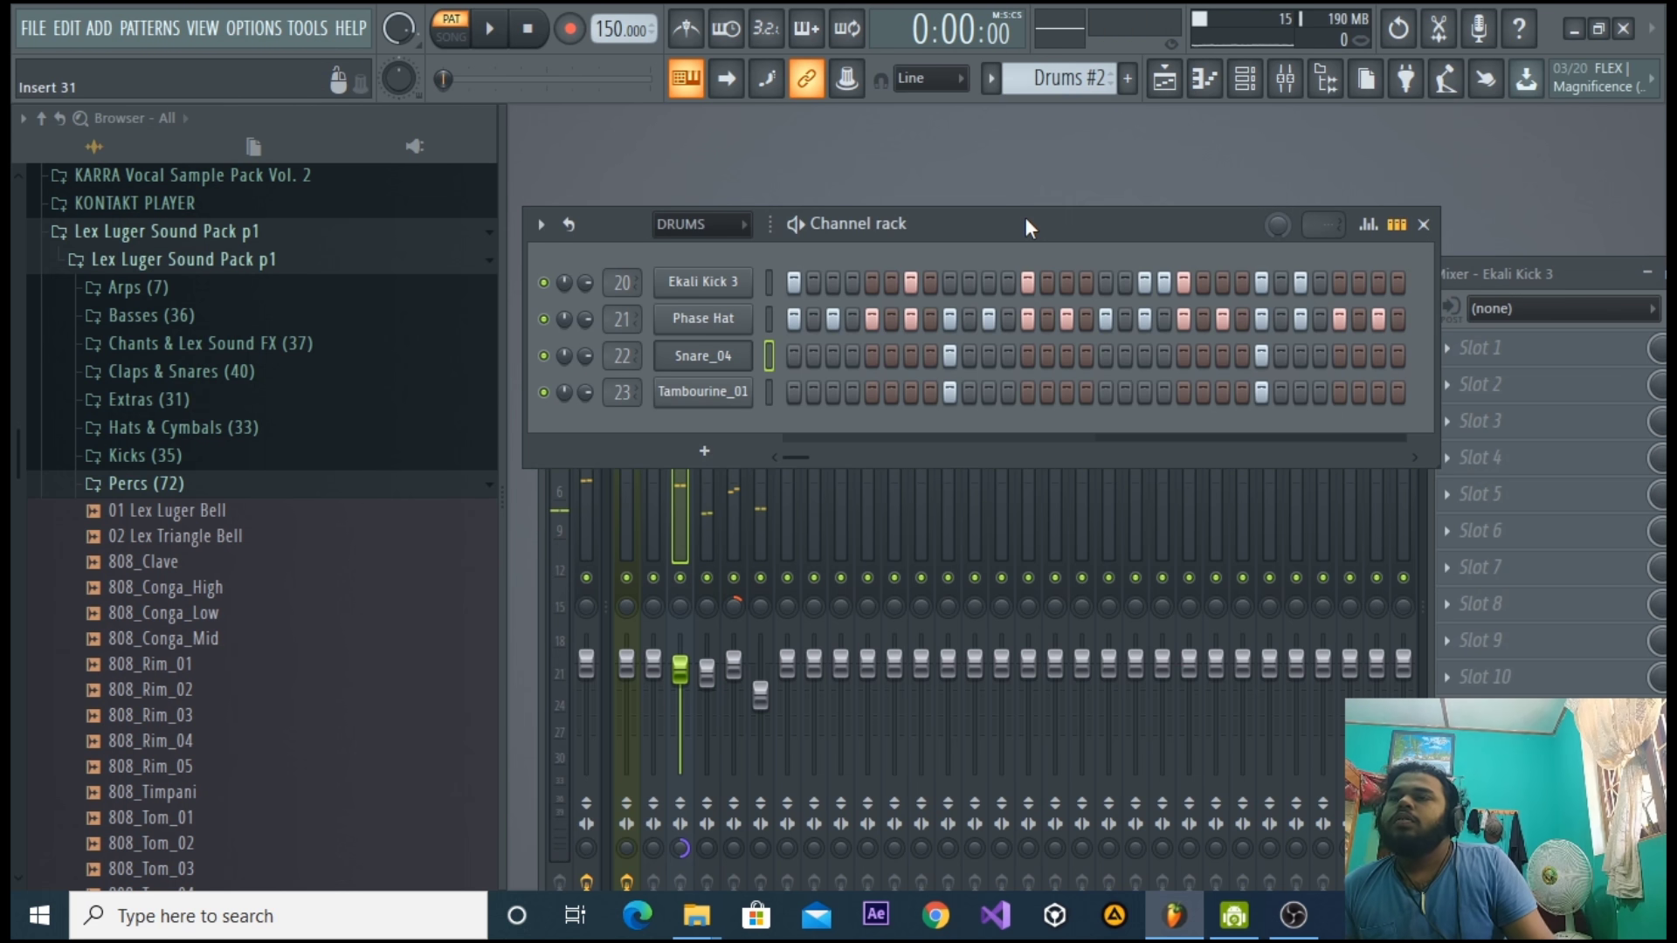
pyautogui.rightClick(736, 283)
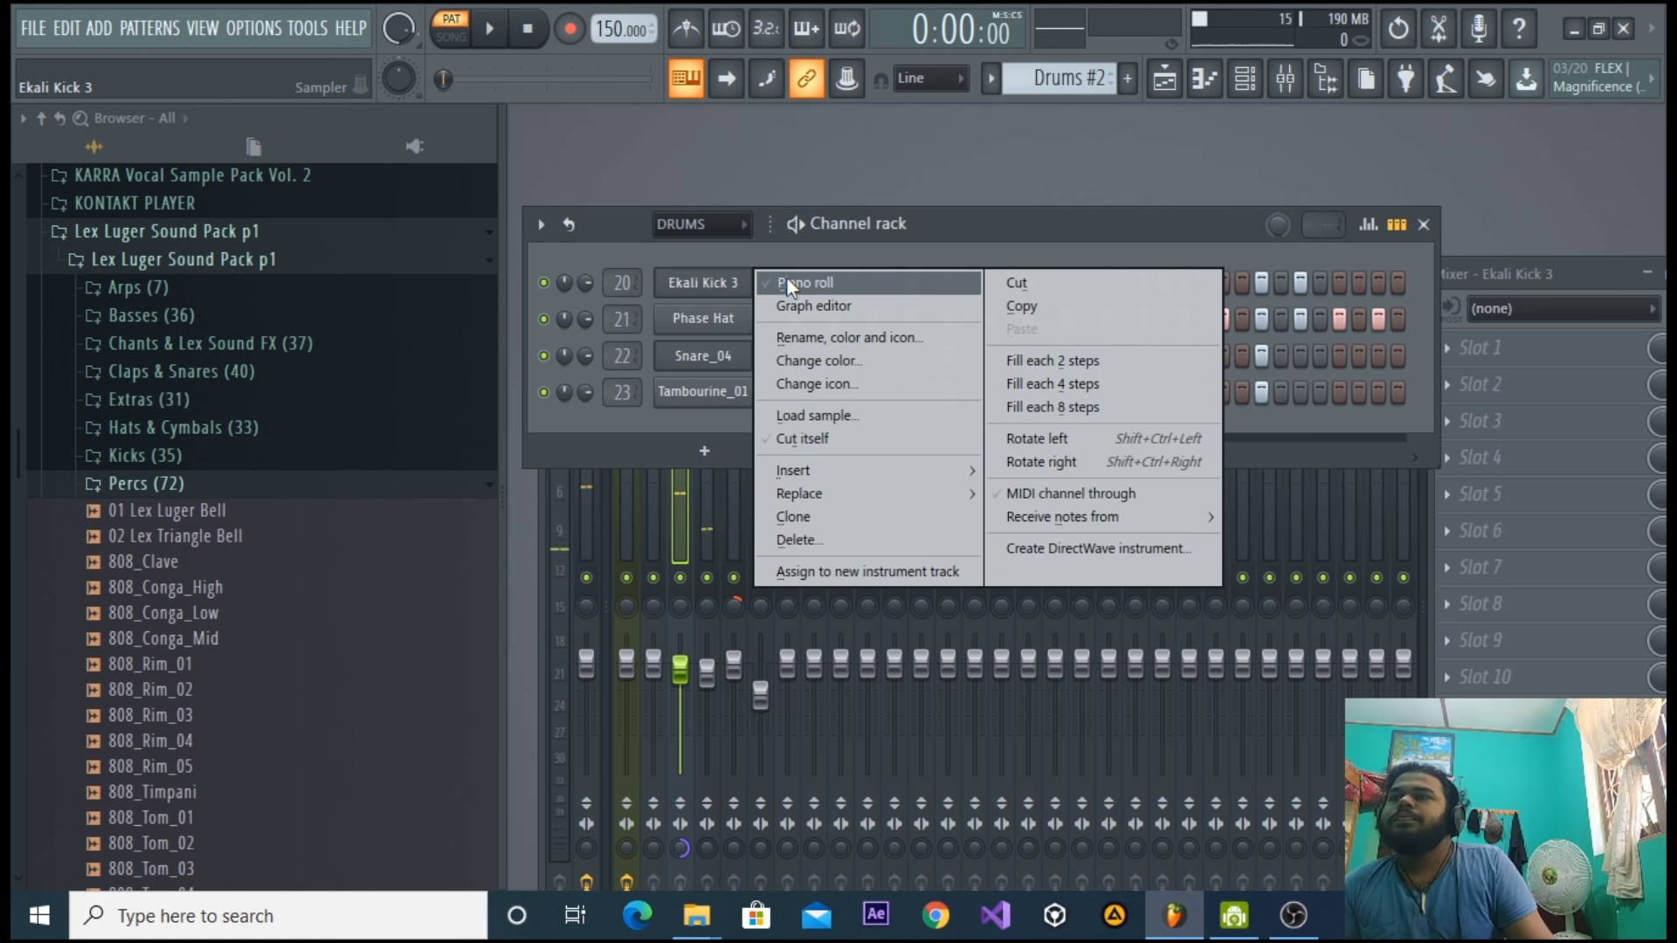
pyautogui.click(788, 280)
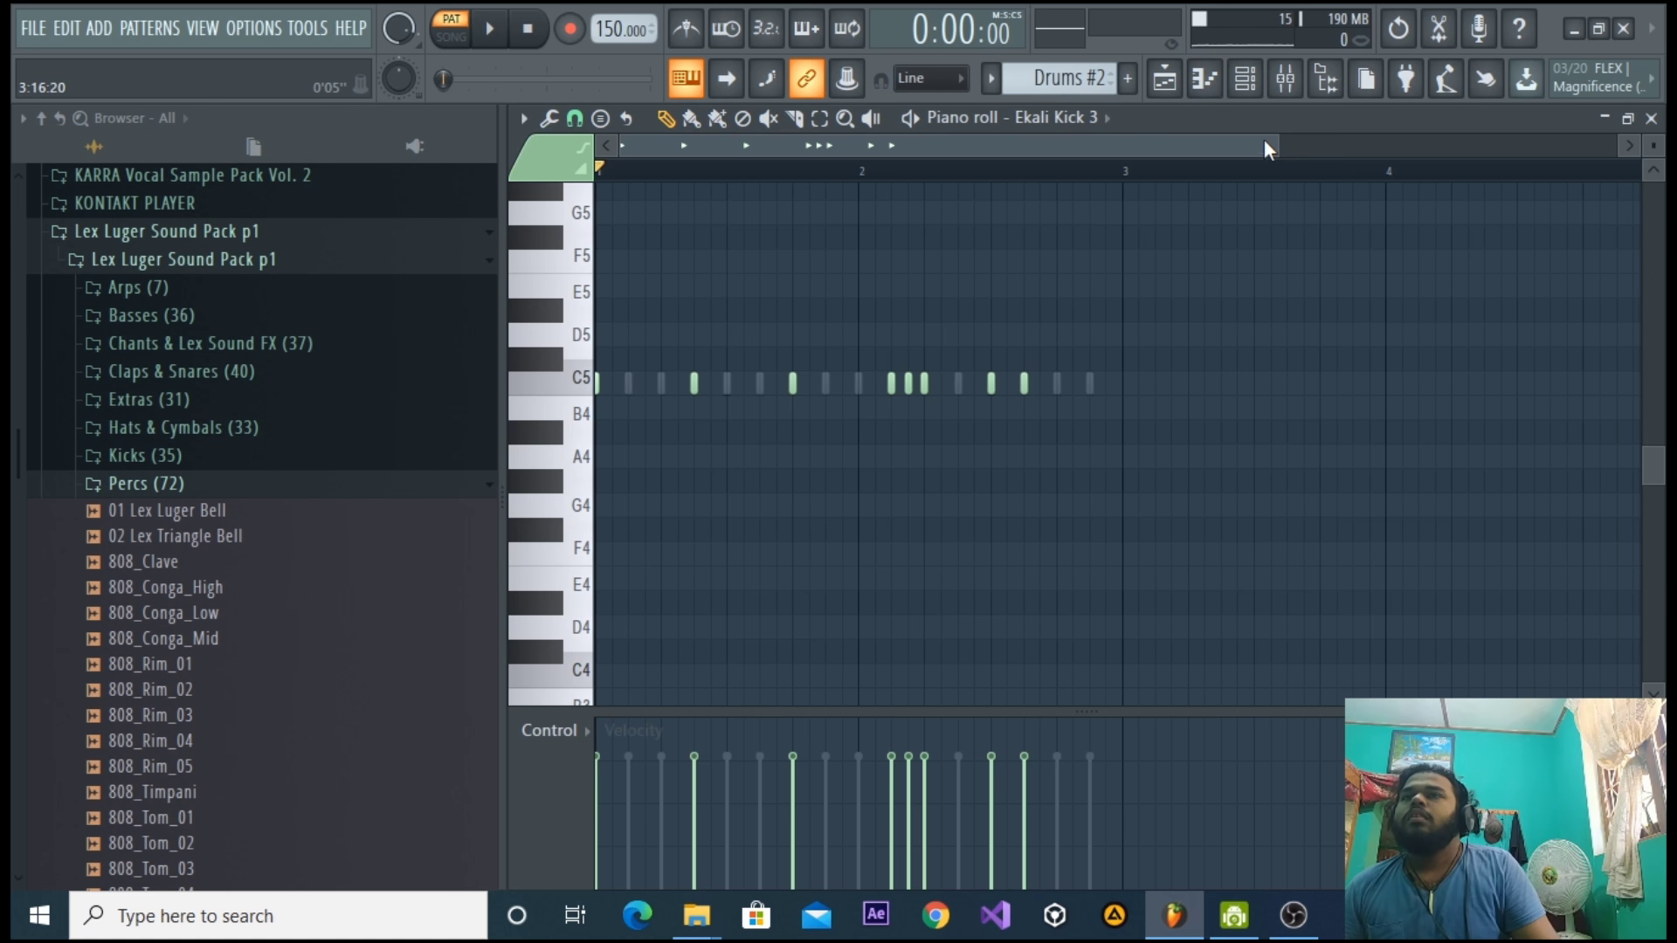
pyautogui.moveTo(1257, 152); pyautogui.dragTo(1032, 150)
pyautogui.click(575, 121)
pyautogui.click(587, 234)
pyautogui.moveTo(1467, 399); pyautogui.dragTo(522, 335)
pyautogui.moveTo(986, 150); pyautogui.dragTo(861, 168)
pyautogui.moveTo(1383, 383); pyautogui.dragTo(928, 384)
# Set the snap to 1/4 step and lengthen the two selected C5 kick notes until each meets the following note.
pyautogui.click(575, 119)
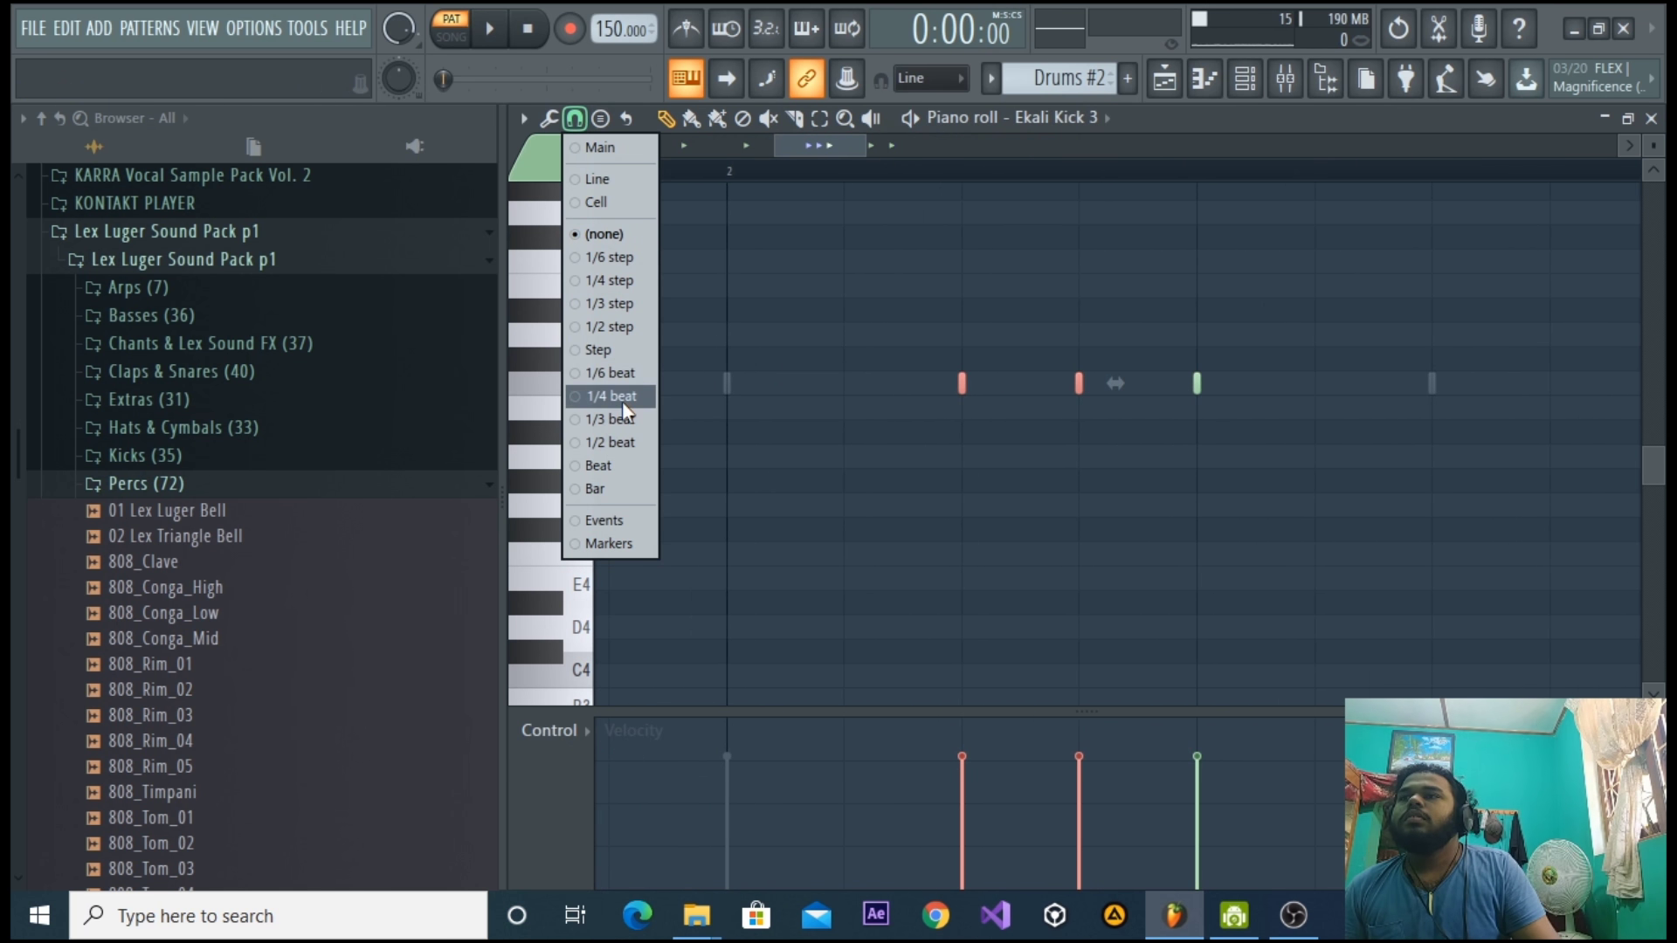
pyautogui.click(622, 397)
pyautogui.click(576, 119)
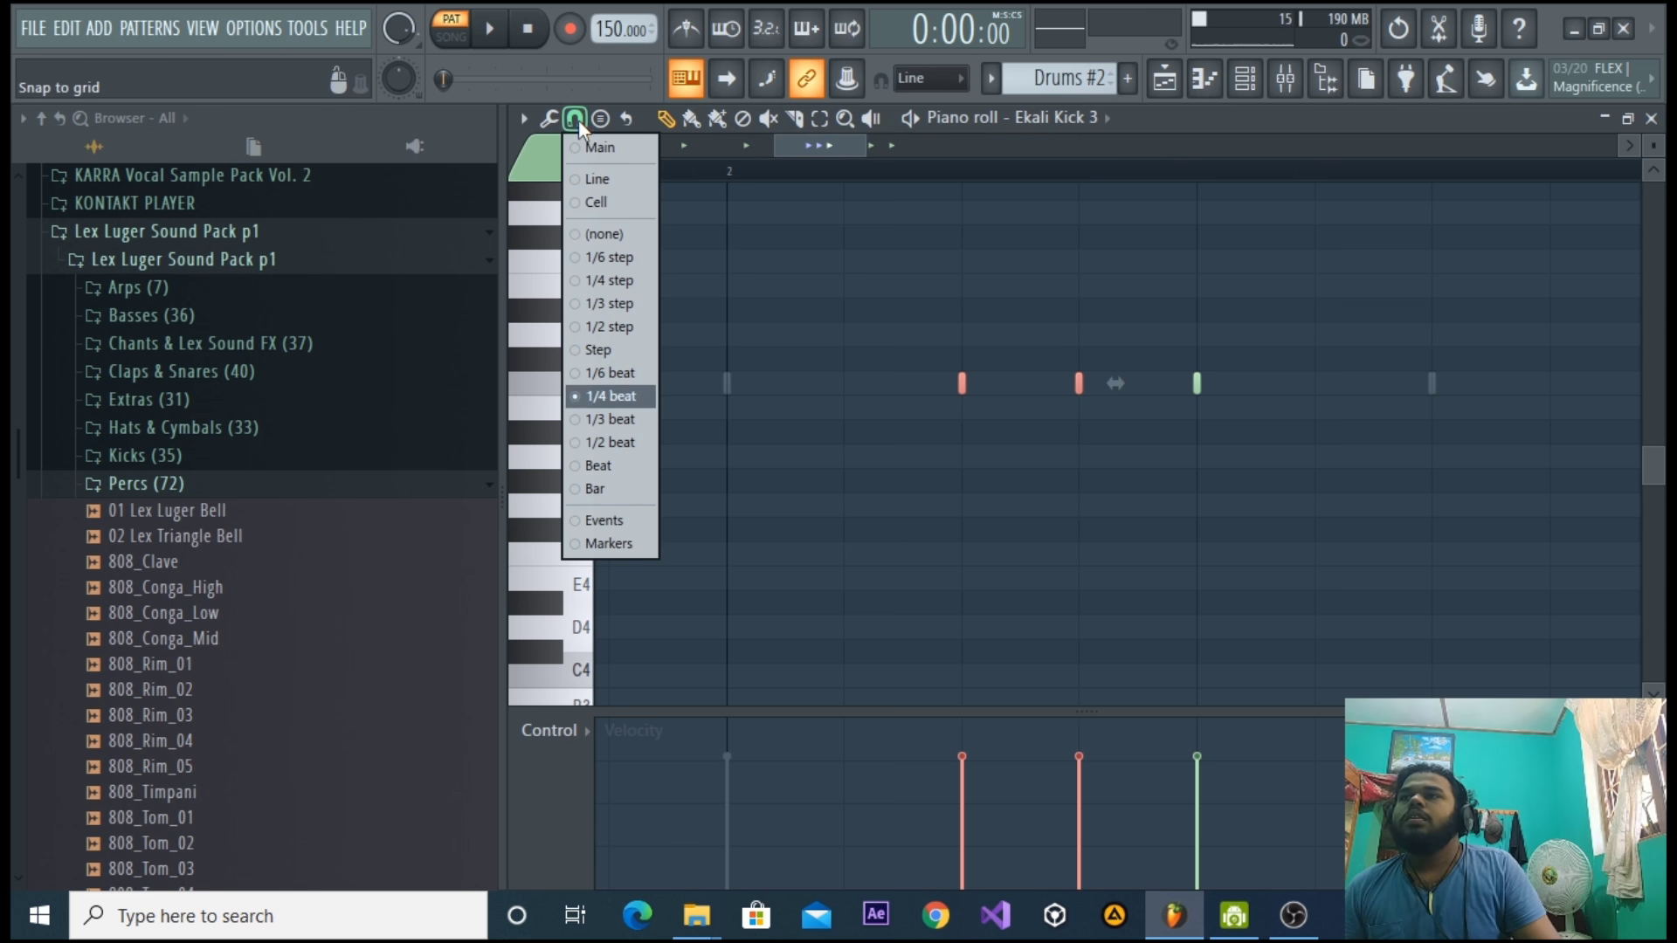
pyautogui.click(608, 279)
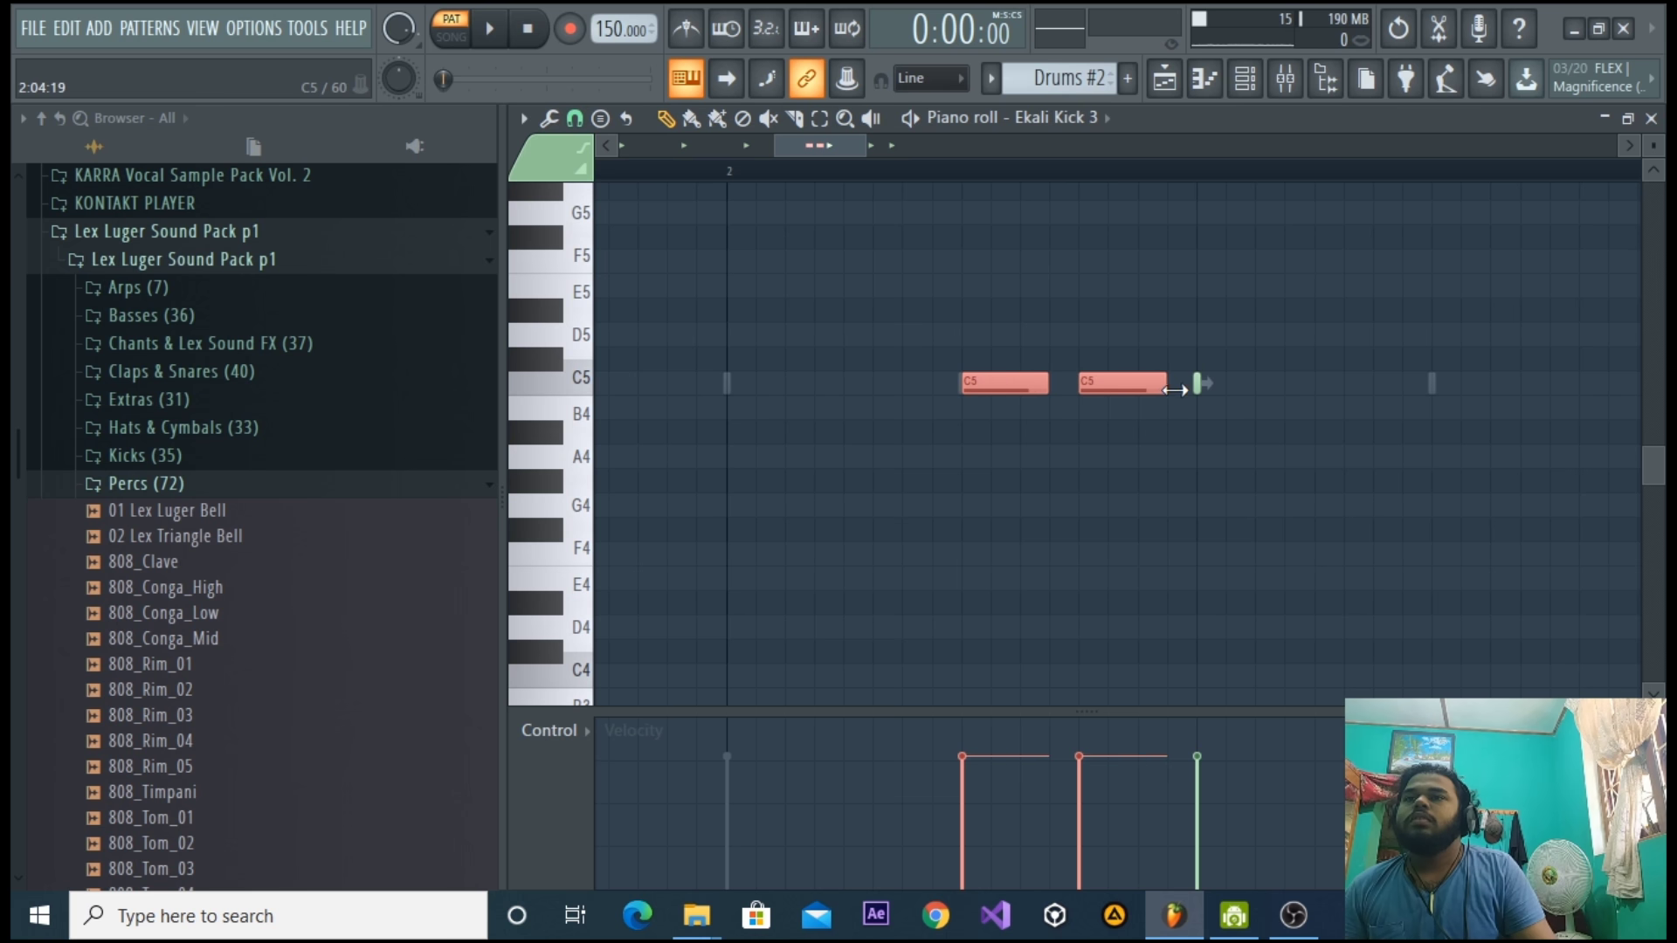
pyautogui.press('space')
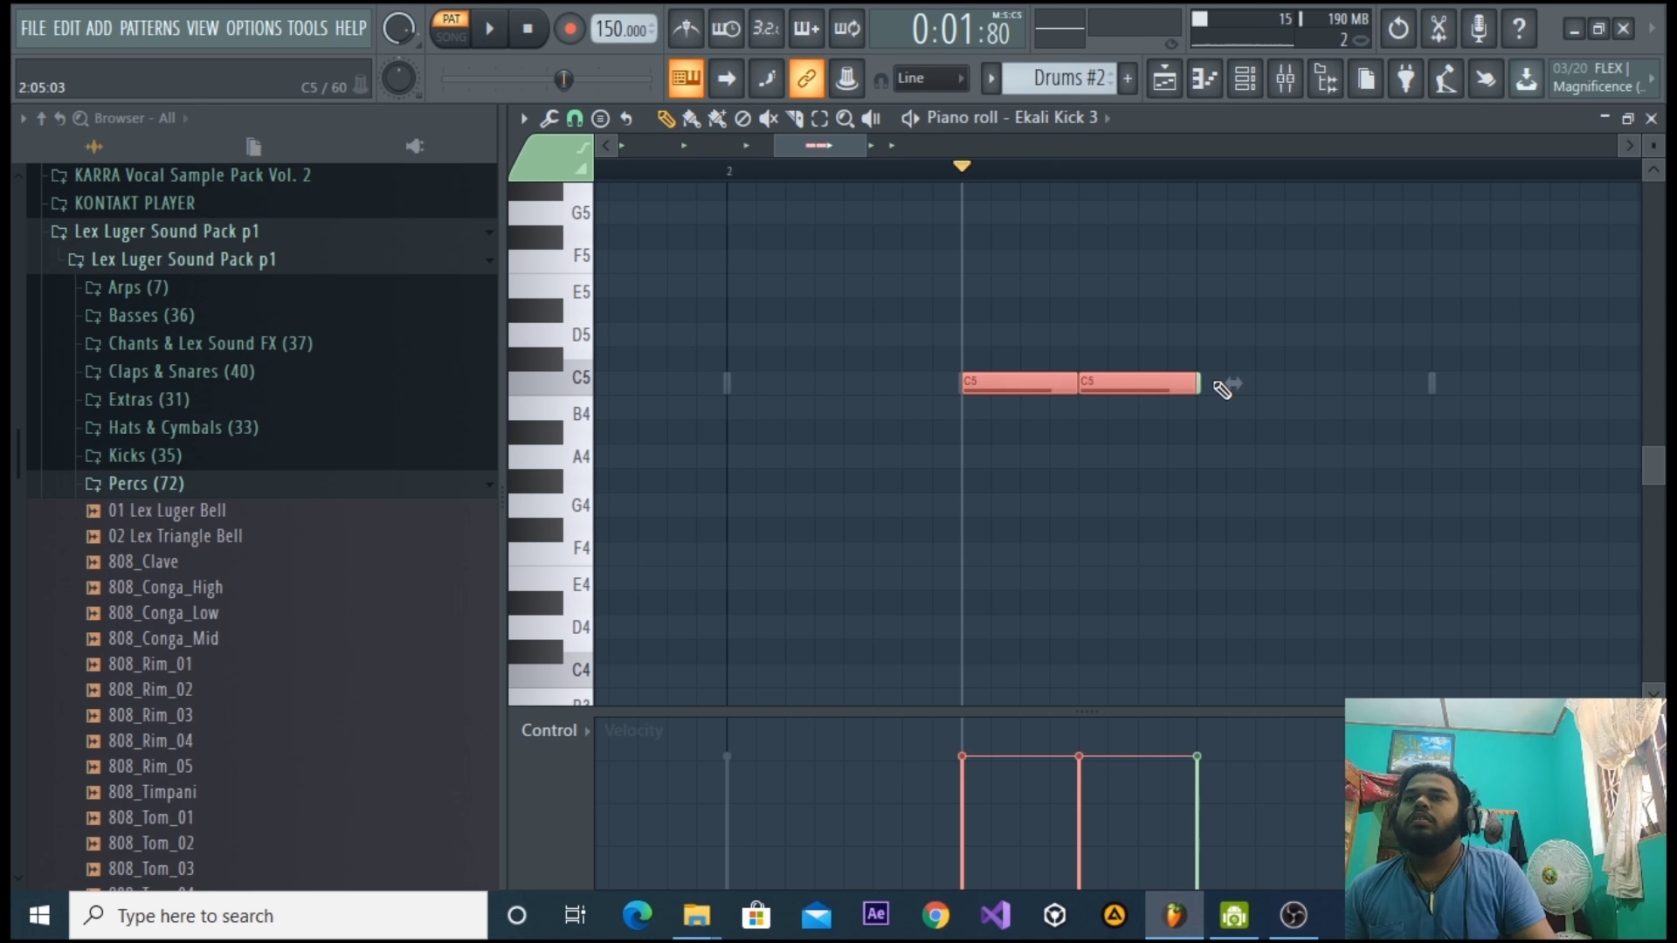
# Turn snapping off and trim the two lengthened kick notes to 0:00:22, leaving small gaps before the next notes.
pyautogui.click(574, 120)
pyautogui.click(604, 233)
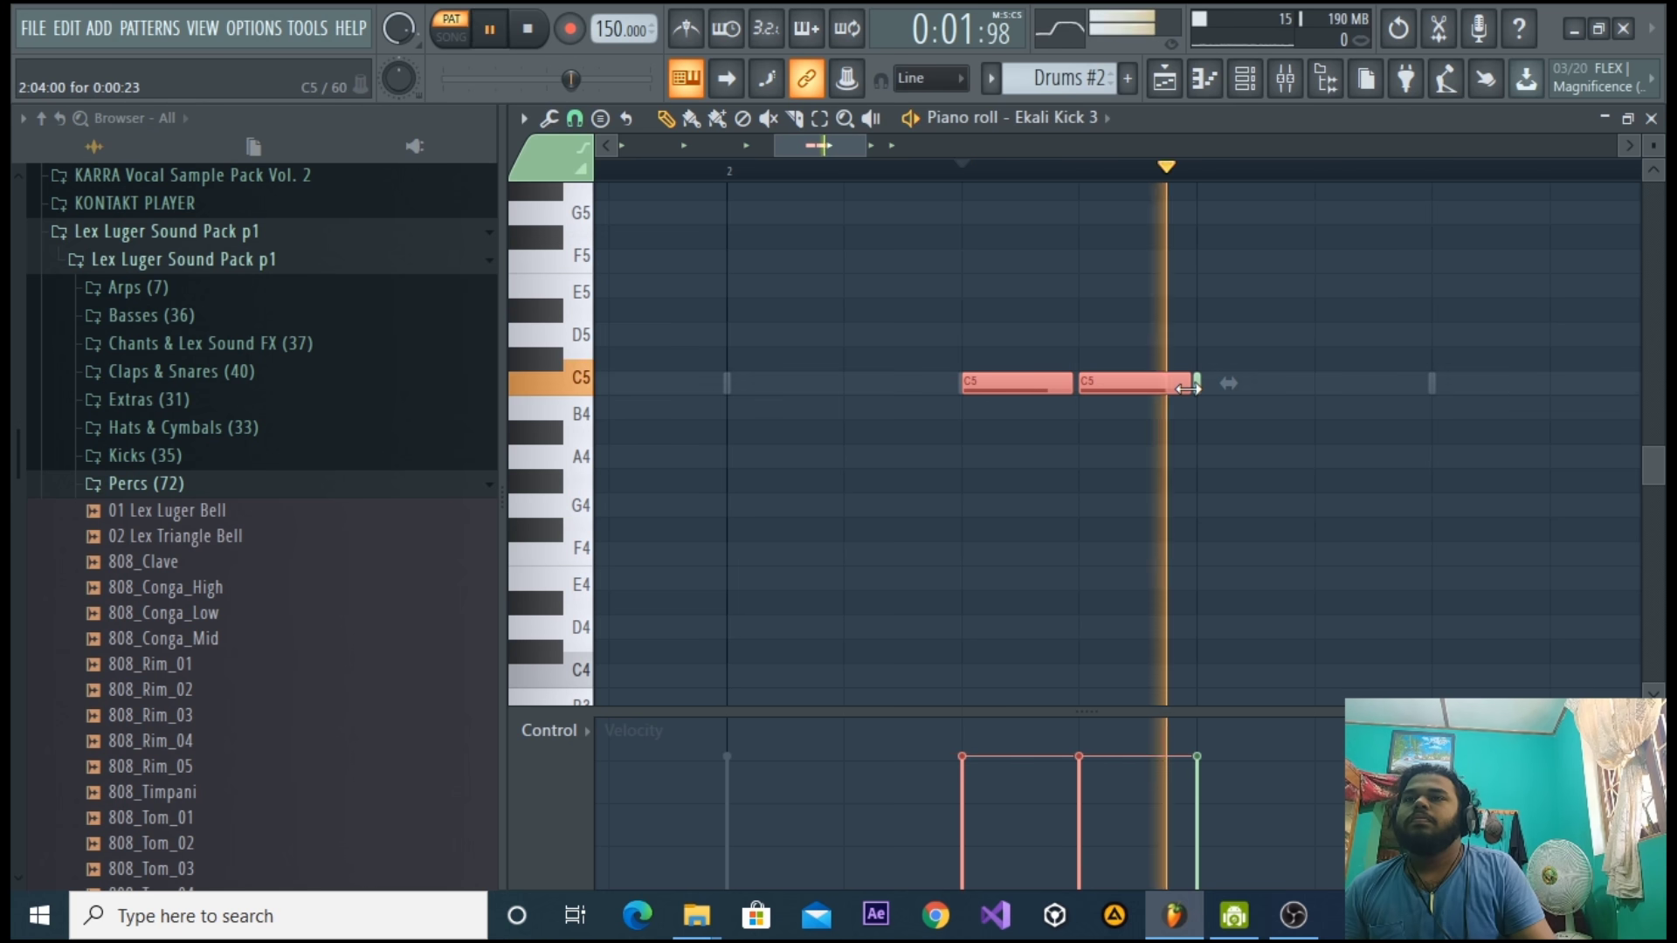
pyautogui.moveTo(1188, 388); pyautogui.dragTo(1184, 388)
# Replay the Drums #2 pattern with the mixer open to check the levels of the lengthened kicks, glancing at the playlist.
pyautogui.click(1294, 83)
pyautogui.press('space')
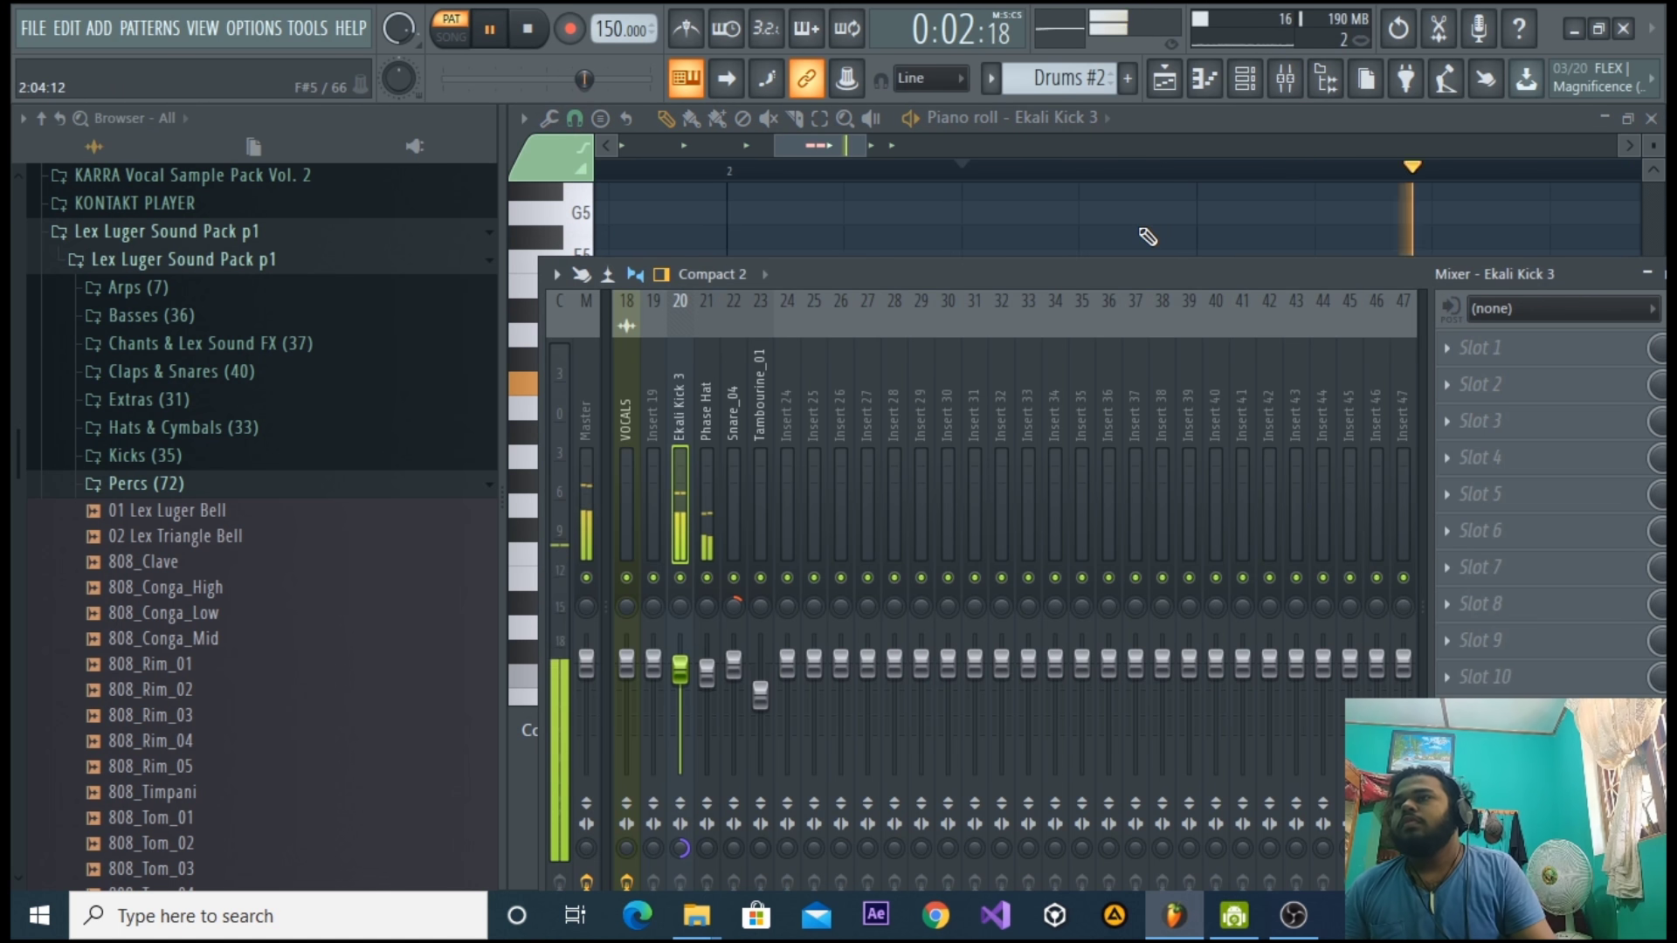
pyautogui.press('space')
pyautogui.click(1165, 83)
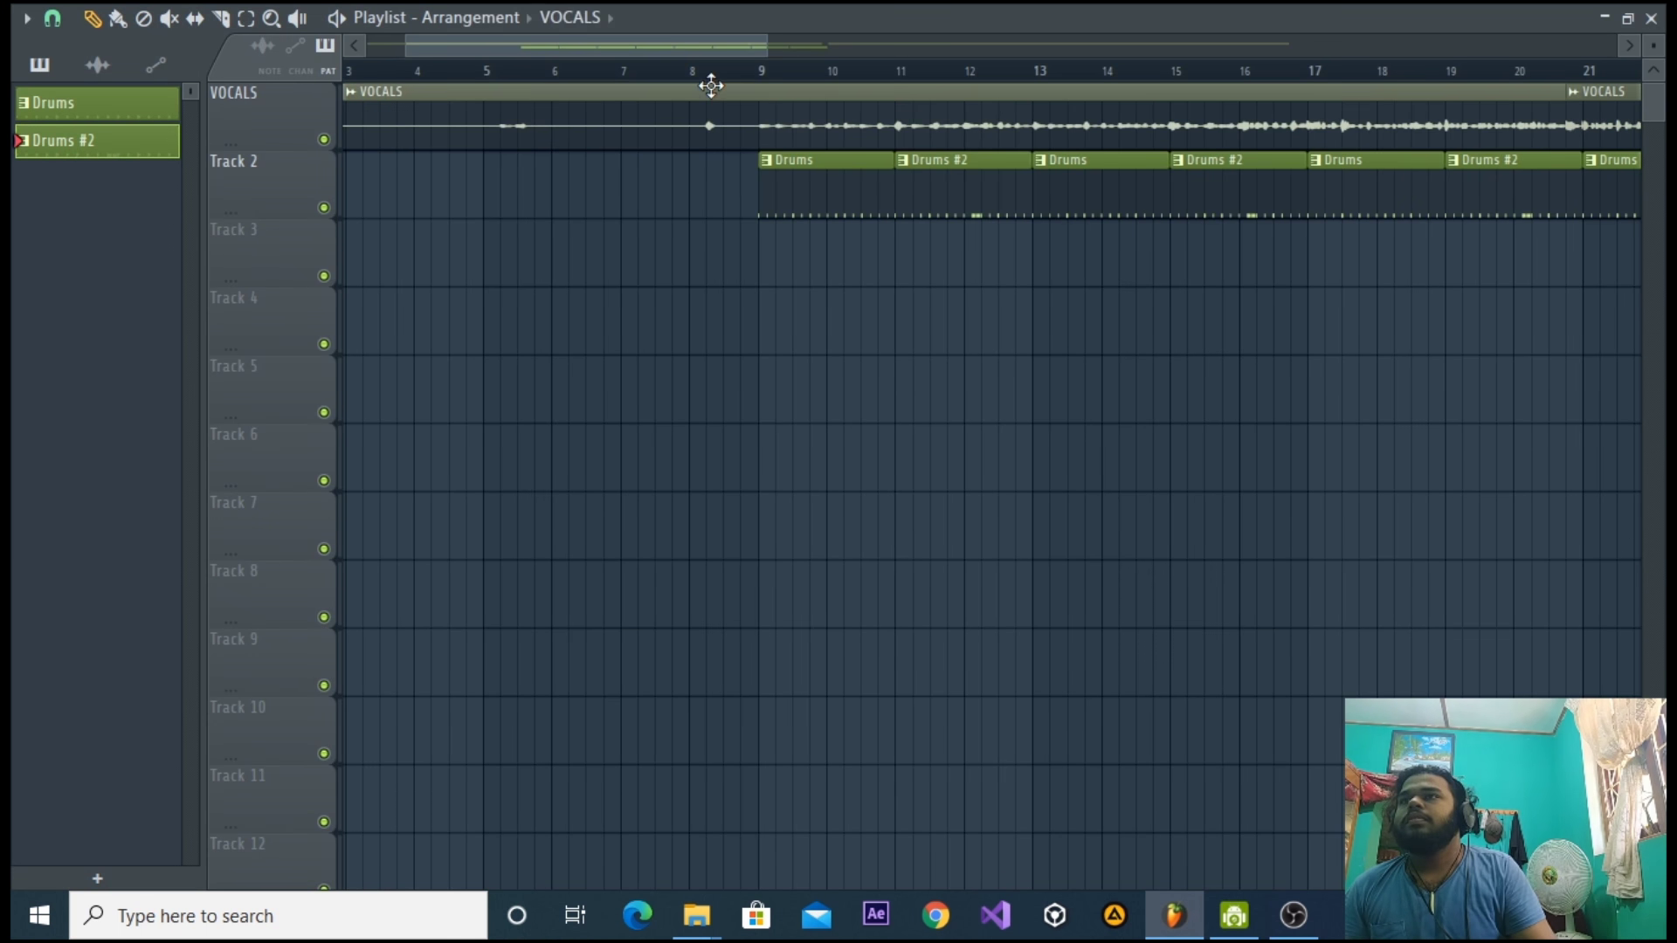
pyautogui.click(711, 84)
pyautogui.click(1651, 19)
pyautogui.press('space')
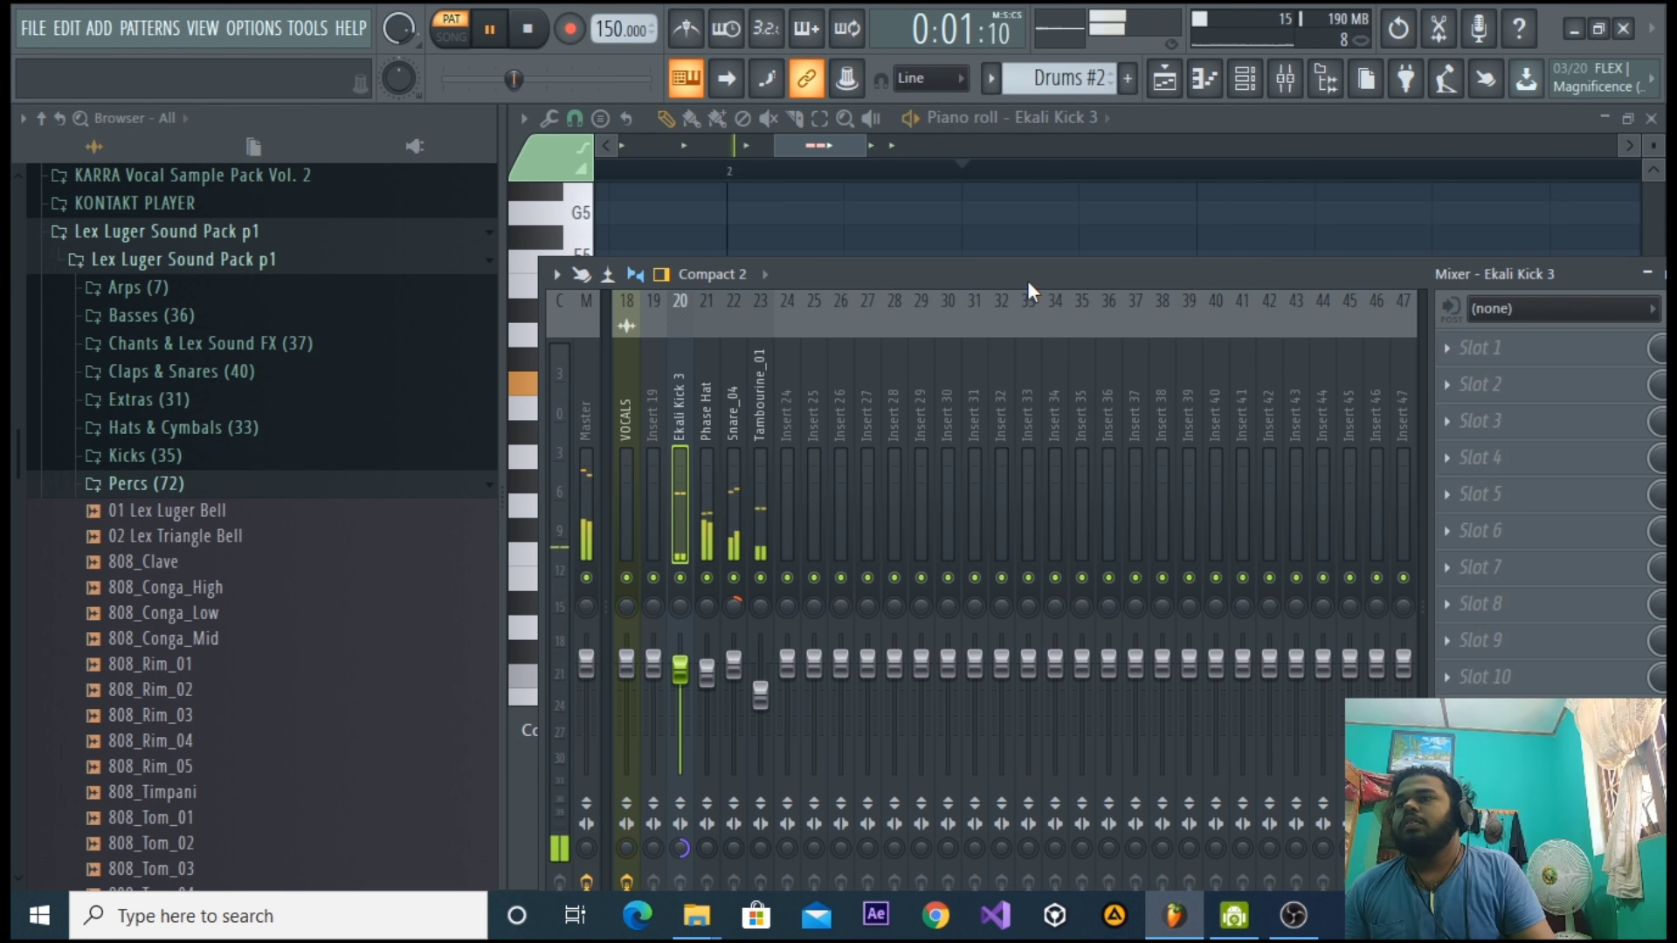
pyautogui.press('space')
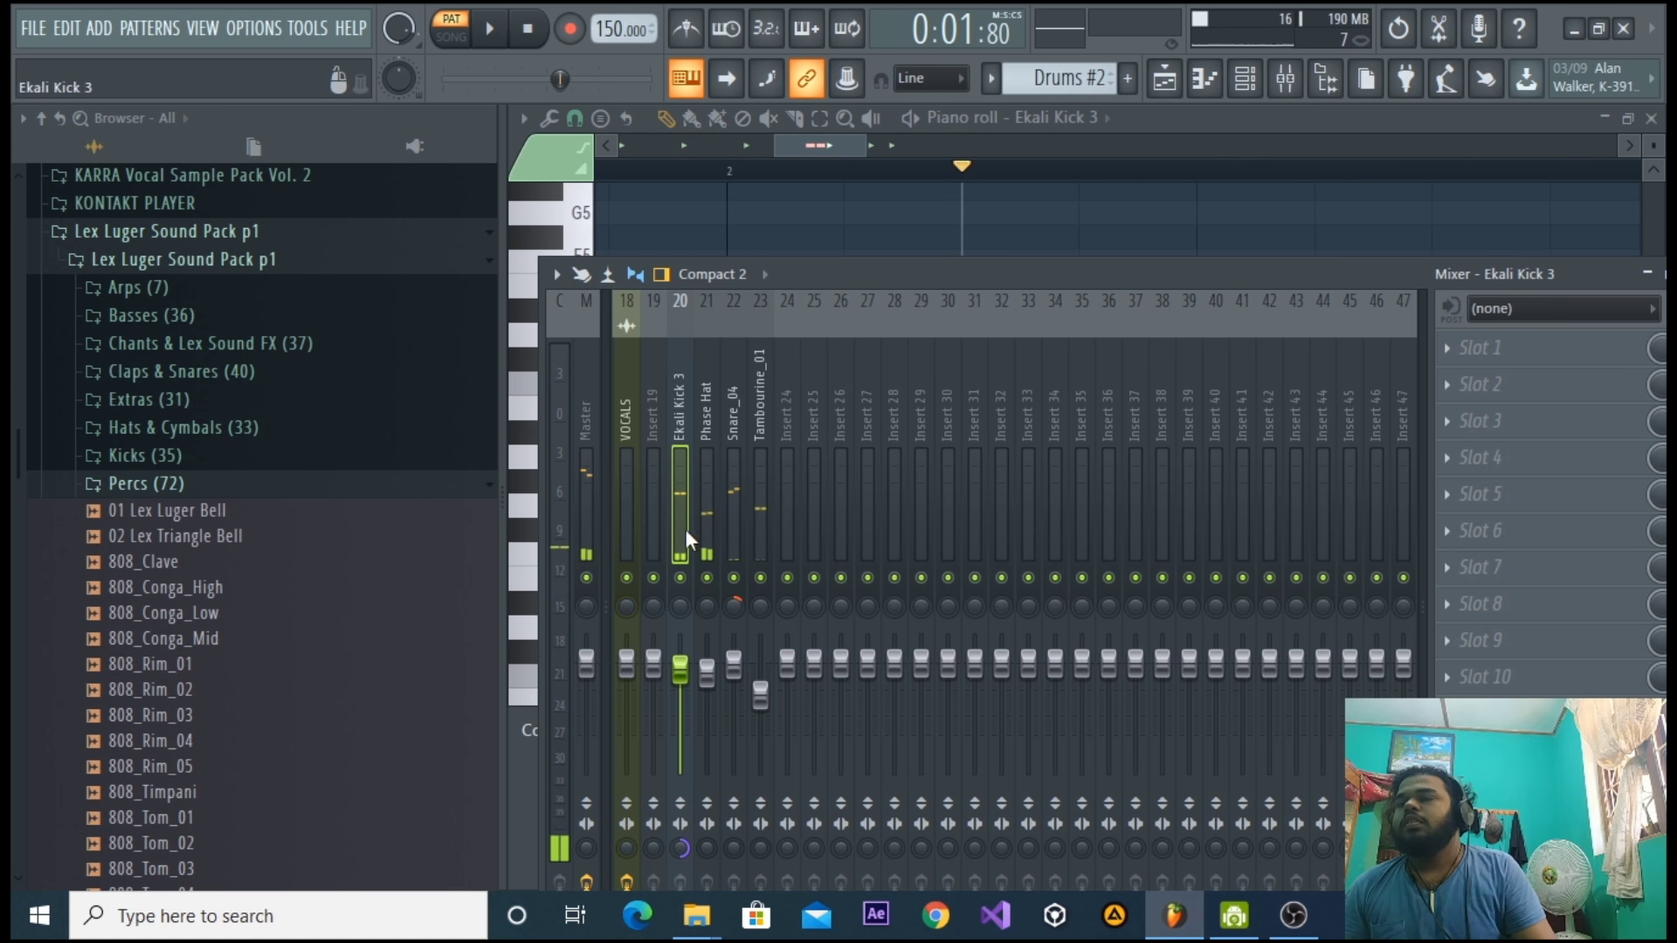
# Deselect the two lengthened kick notes in the piano roll and close it.
pyautogui.moveTo(867, 146)
pyautogui.mouseDown()
pyautogui.moveTo(904, 153)
pyautogui.moveTo(878, 154)
pyautogui.mouseUp()
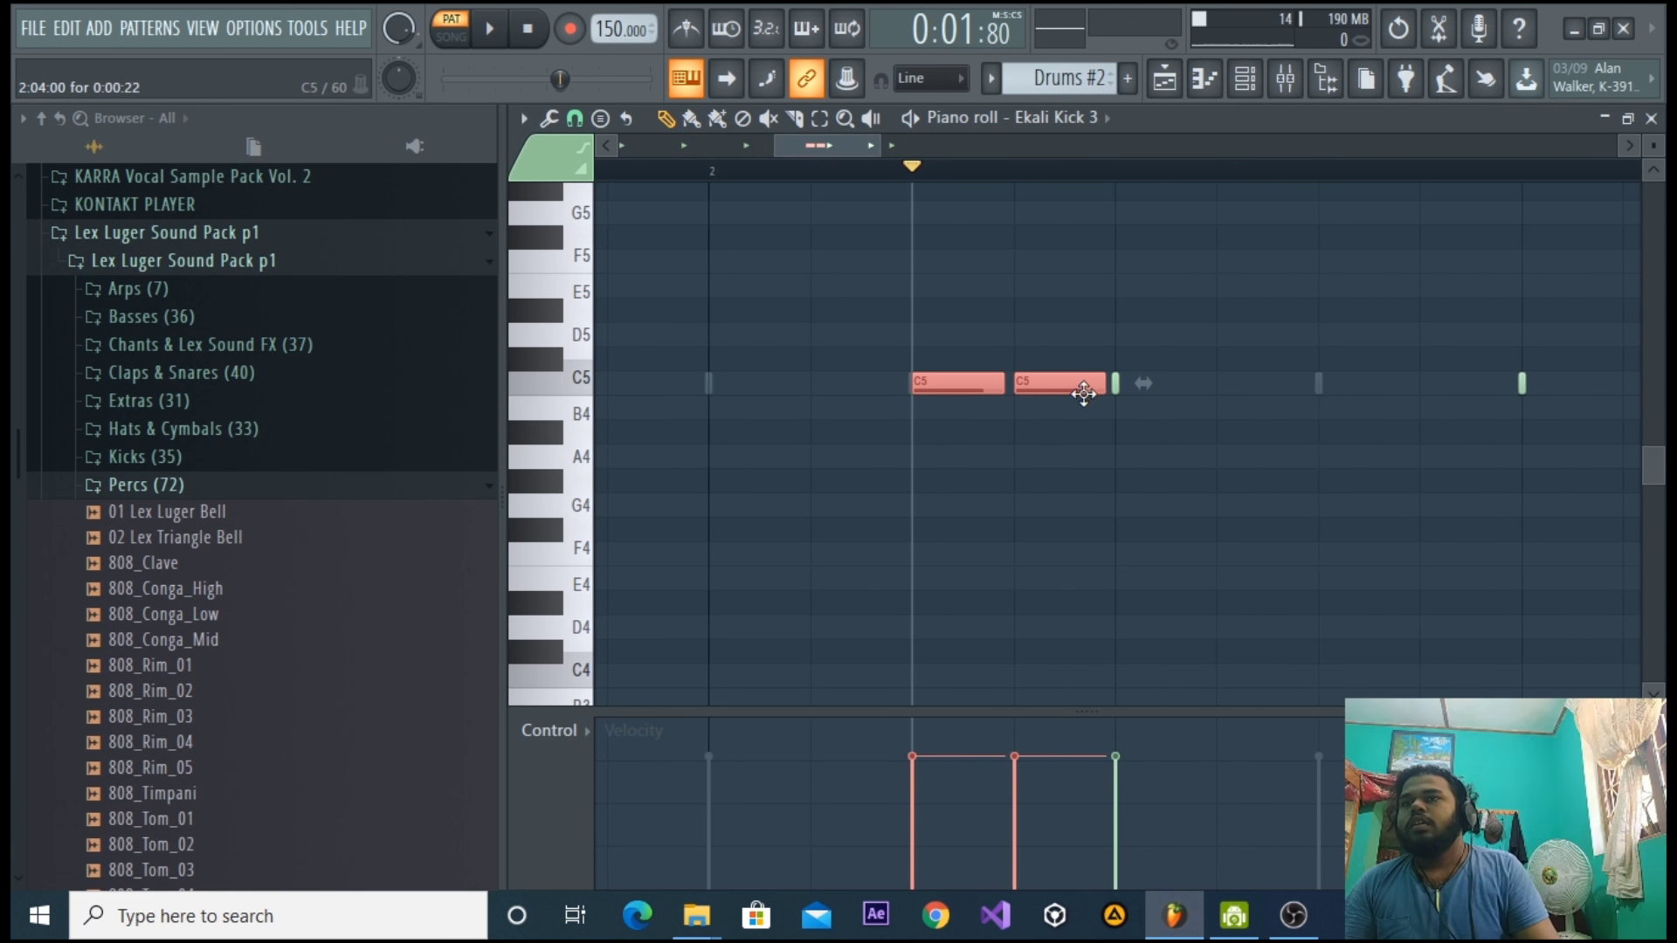
pyautogui.click(1115, 385)
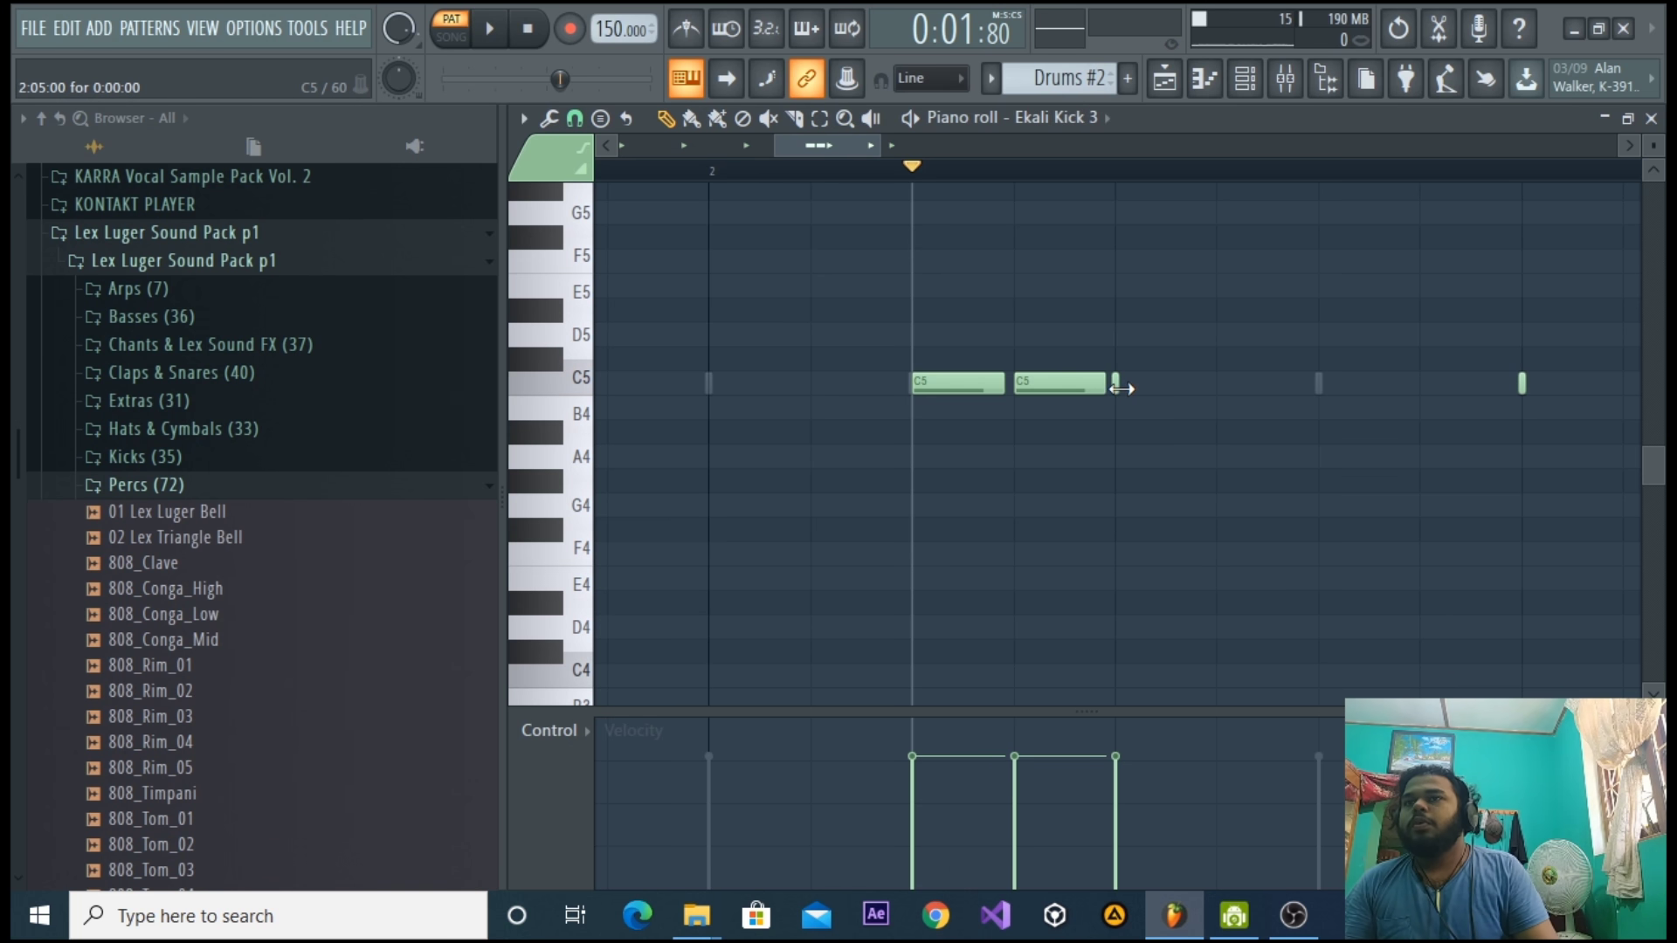
pyautogui.click(1651, 118)
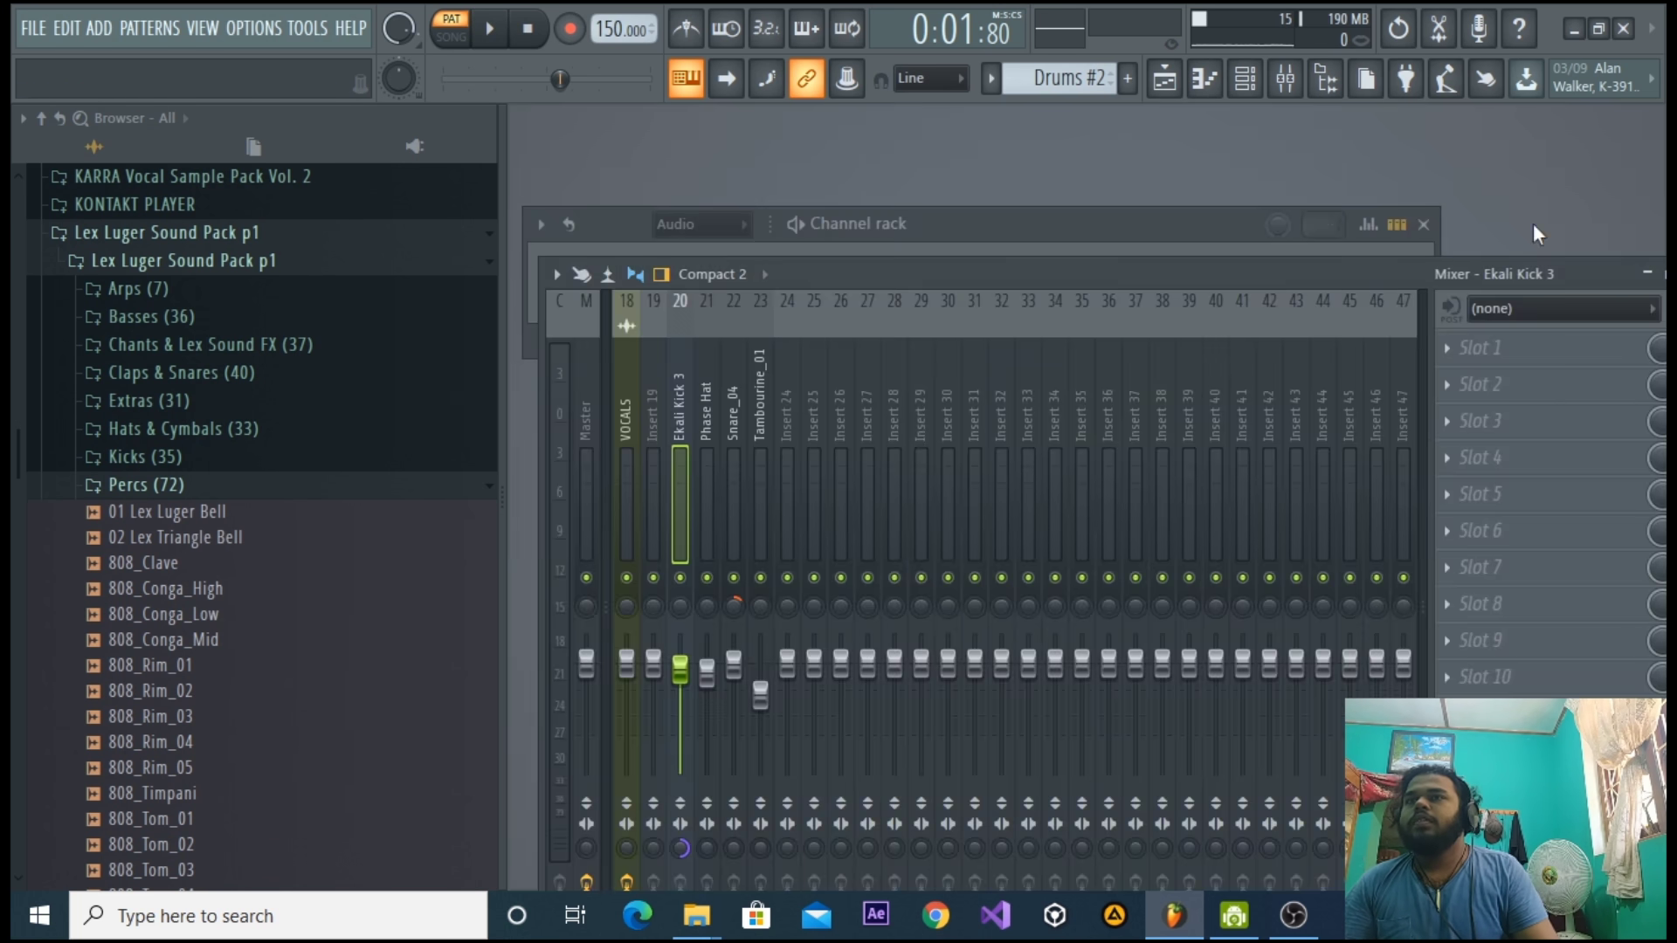
# Show all channels in the channel rack and inspect Ekali Kick 3's volume envelope and sample waveform.
pyautogui.click(982, 220)
pyautogui.click(715, 224)
pyautogui.click(711, 239)
pyautogui.click(720, 321)
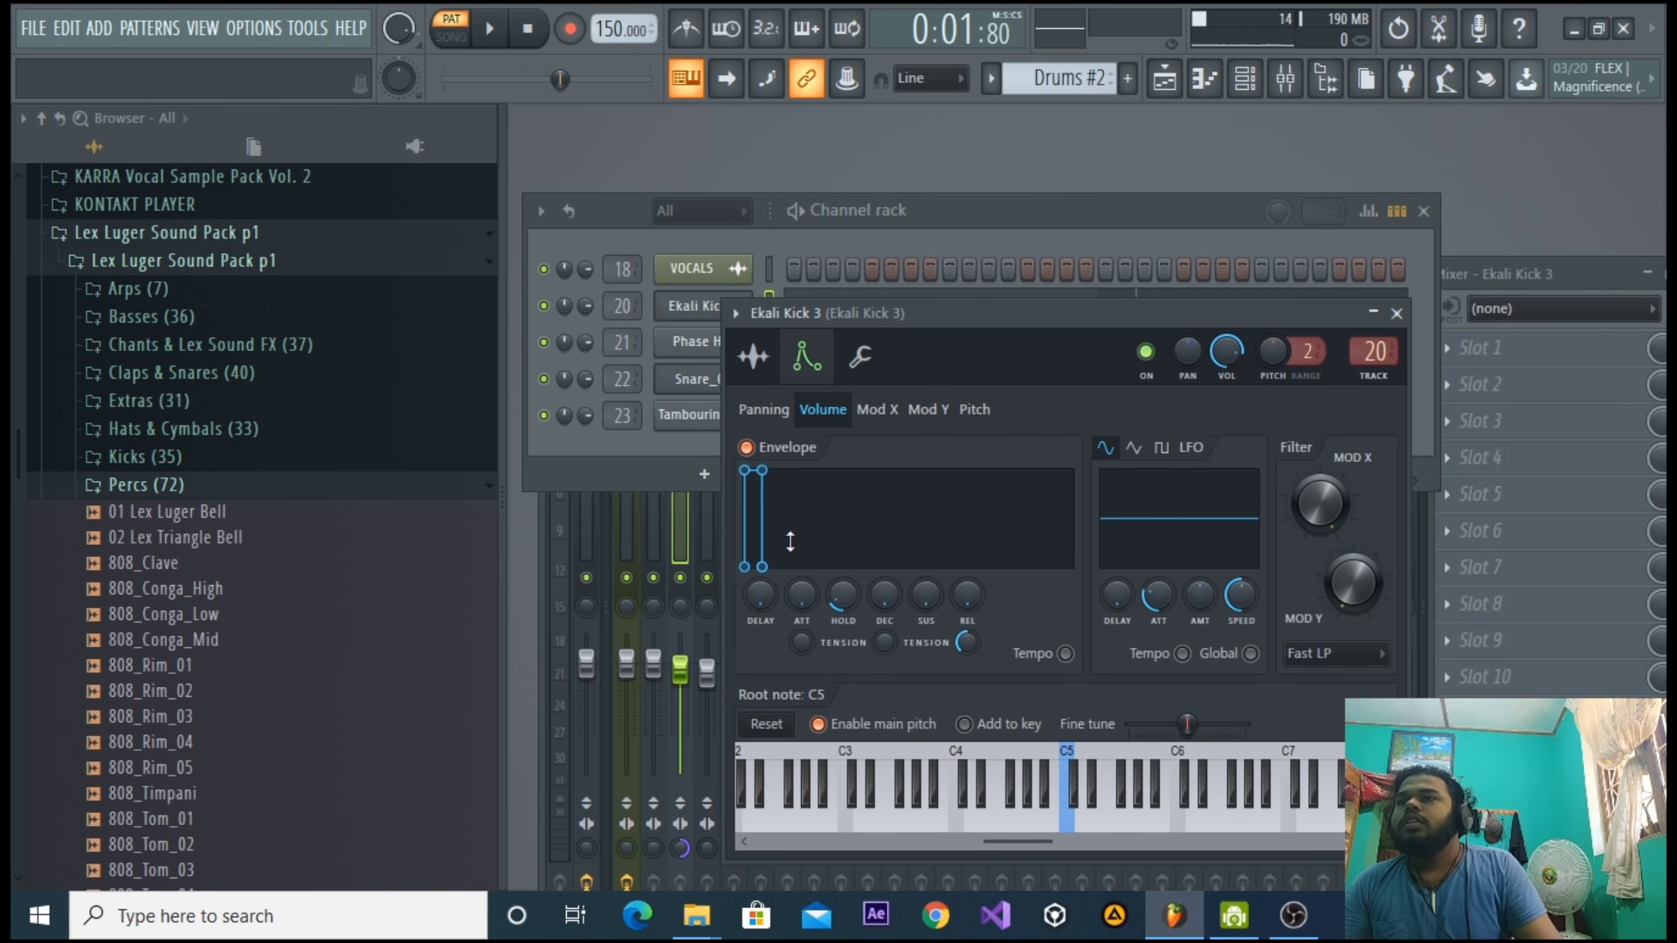
pyautogui.click(772, 369)
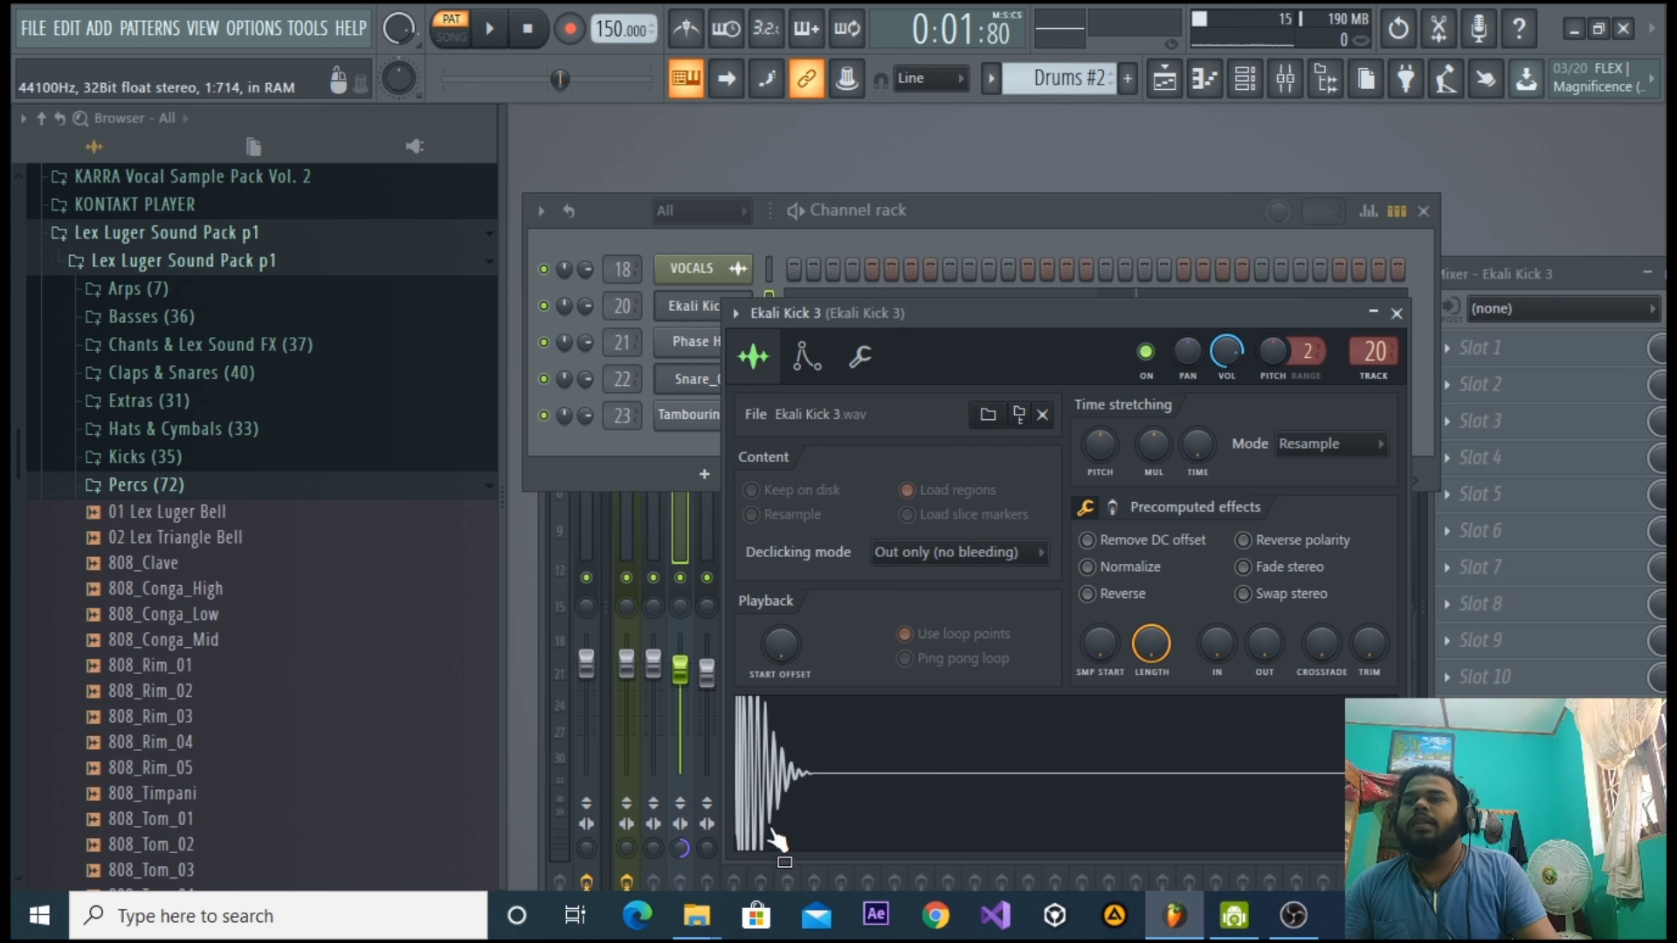
# Reopen Ekali Kick 3's piano roll to examine the lengthened bar 2 notes, and return to the channel rack.
pyautogui.click(1580, 265)
pyautogui.click(1089, 201)
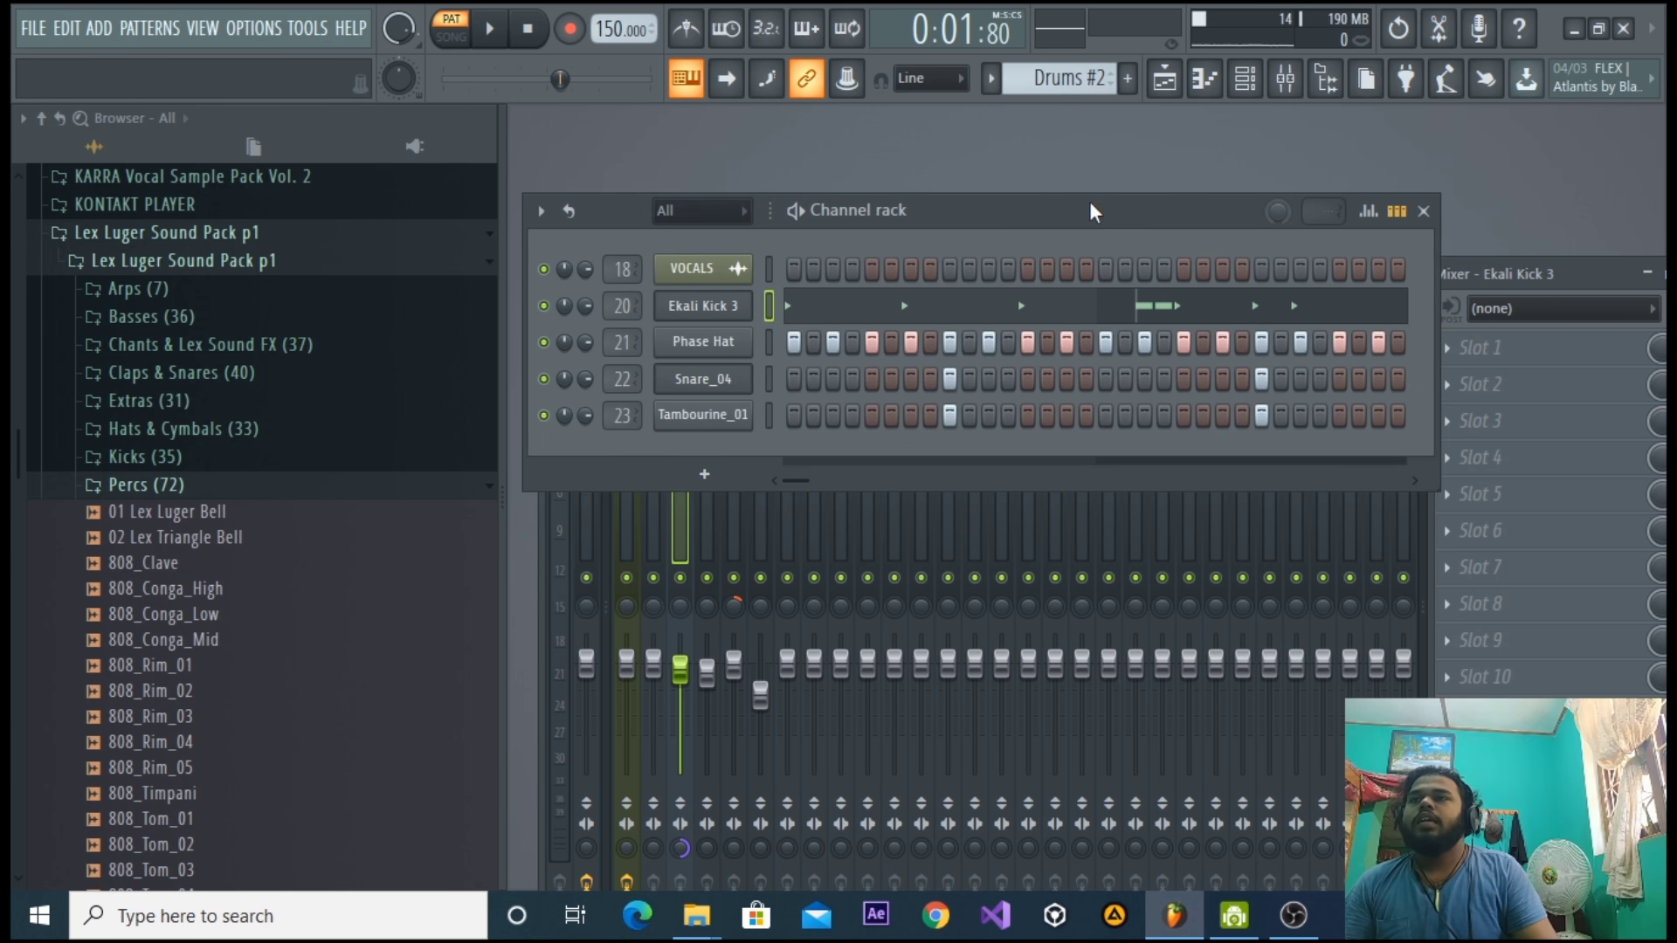
pyautogui.rightClick(722, 306)
pyautogui.click(786, 306)
pyautogui.moveTo(694, 149); pyautogui.dragTo(816, 144)
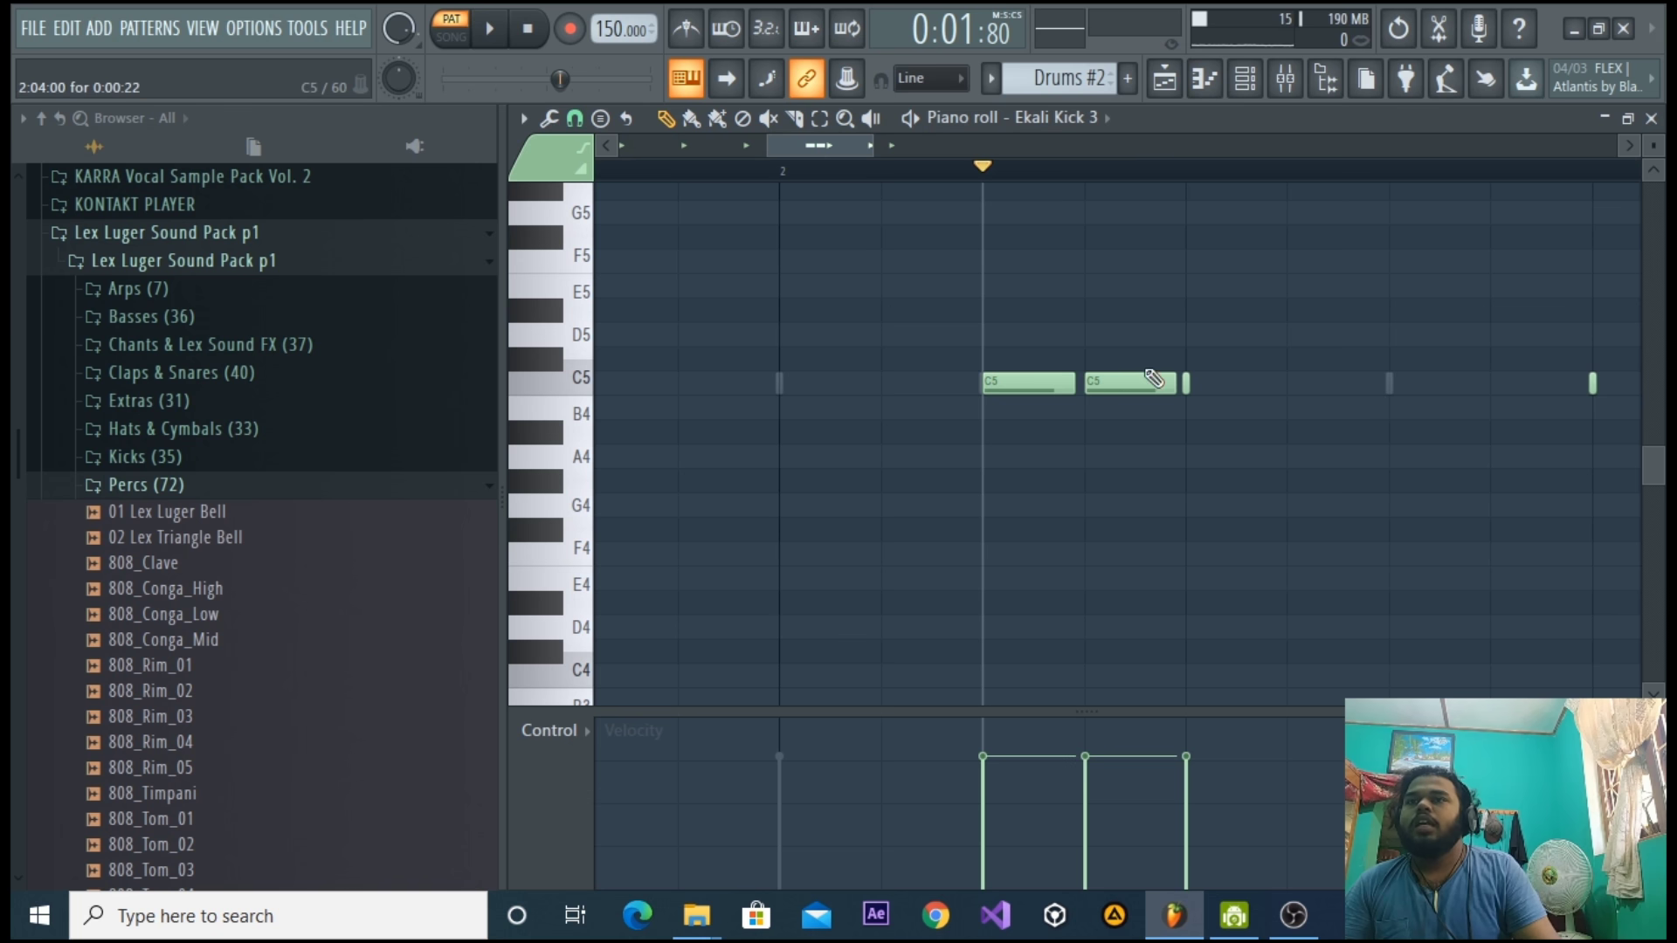
pyautogui.click(1651, 118)
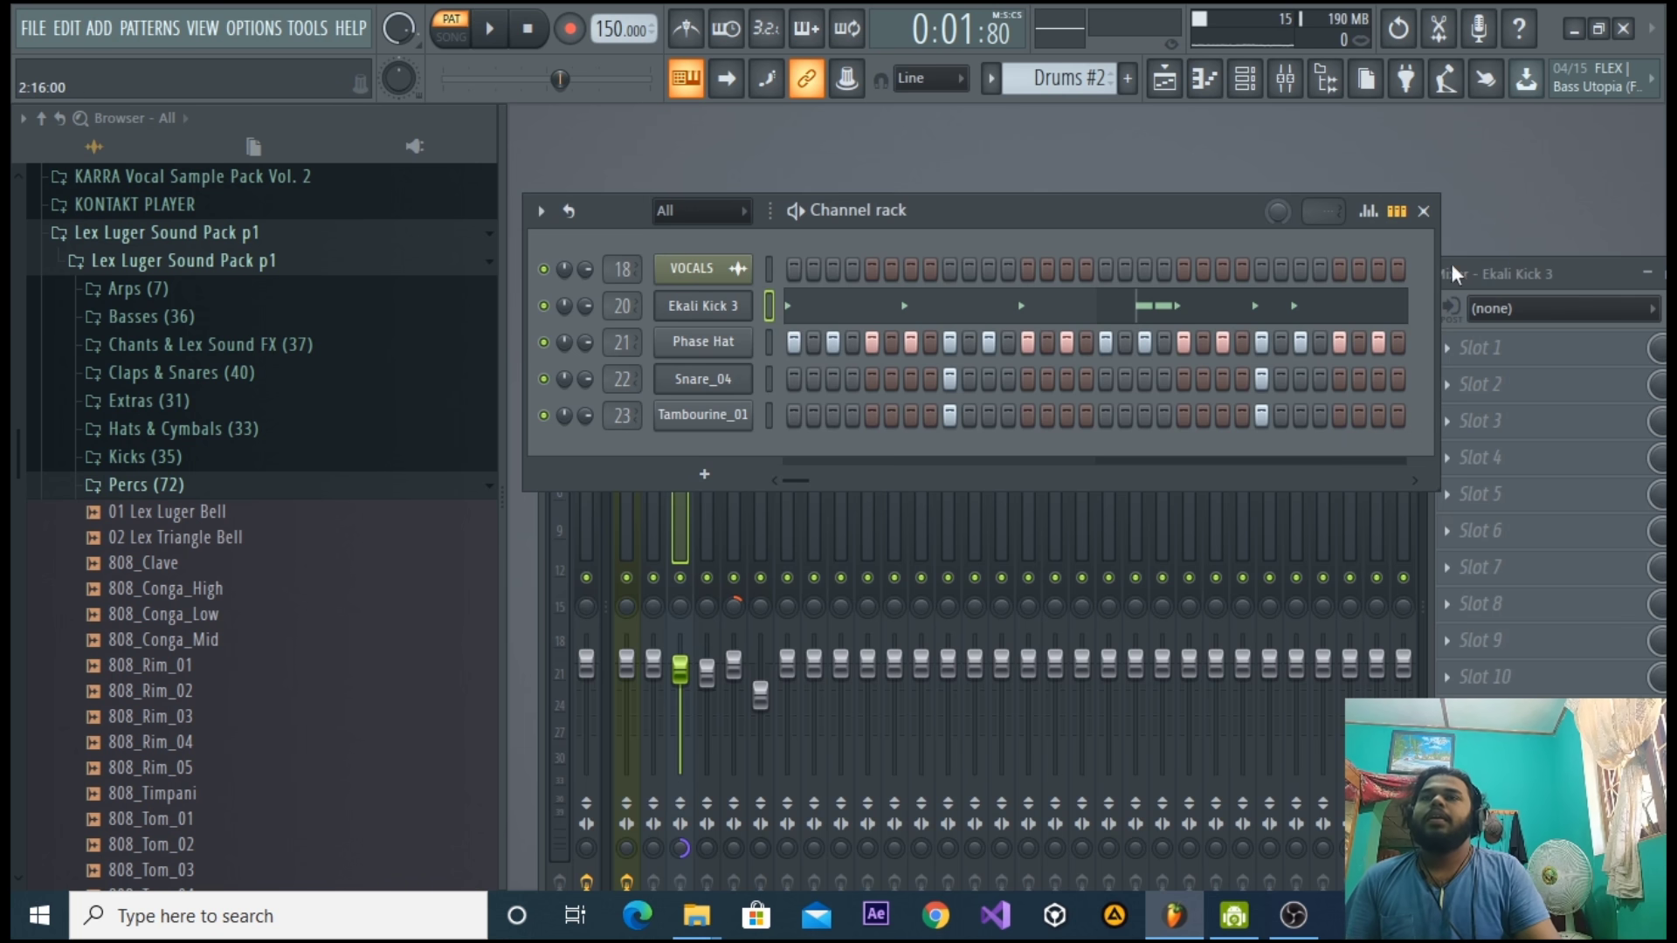
# Compare Ekali Kick 3's volume envelope with its sample waveform in the channel settings.
pyautogui.click(756, 307)
pyautogui.click(807, 356)
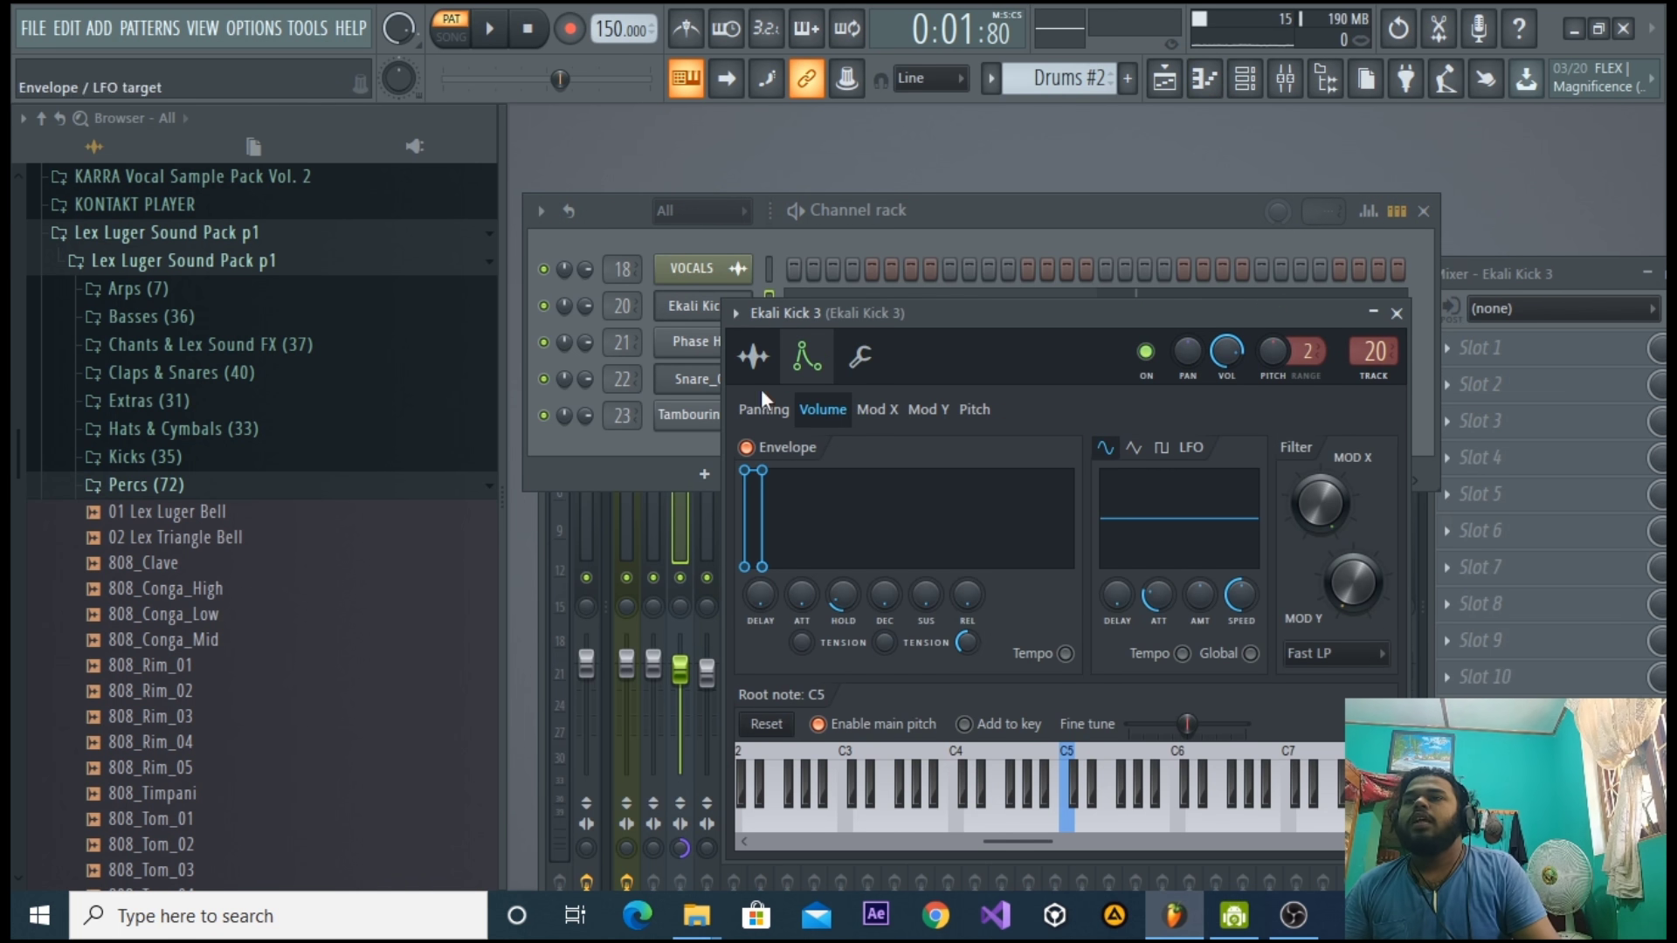
pyautogui.click(766, 371)
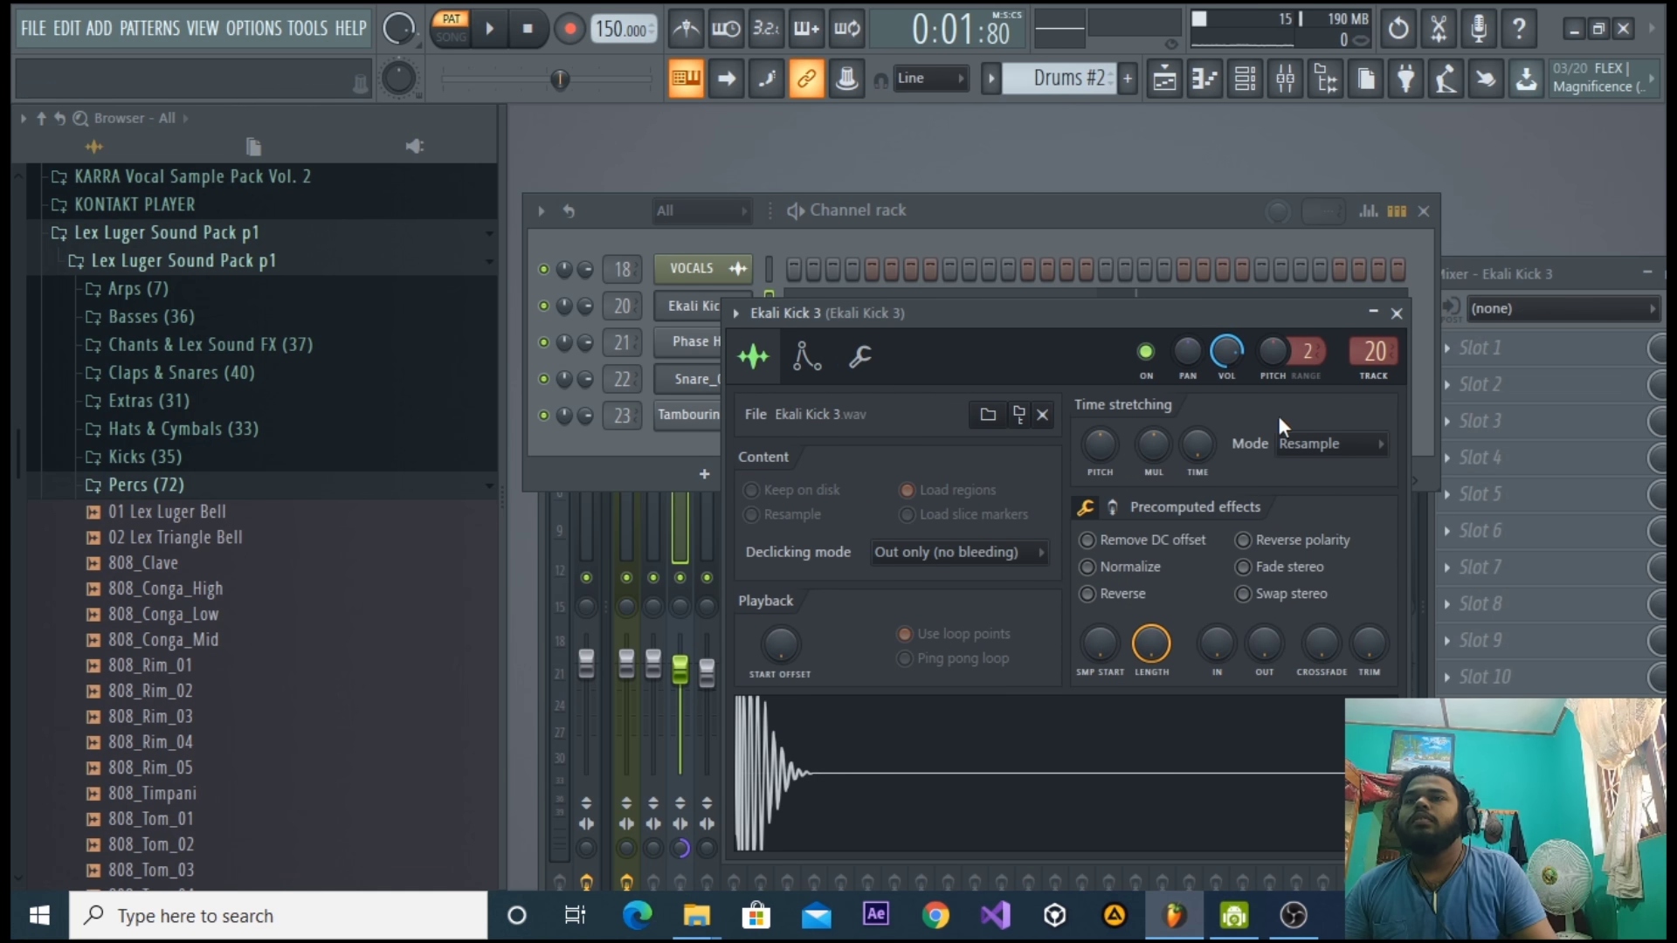
# Move the channel rack off the mixer's first tracks and replay the pattern while watching the master and kick levels.
pyautogui.click(1062, 206)
pyautogui.press('space')
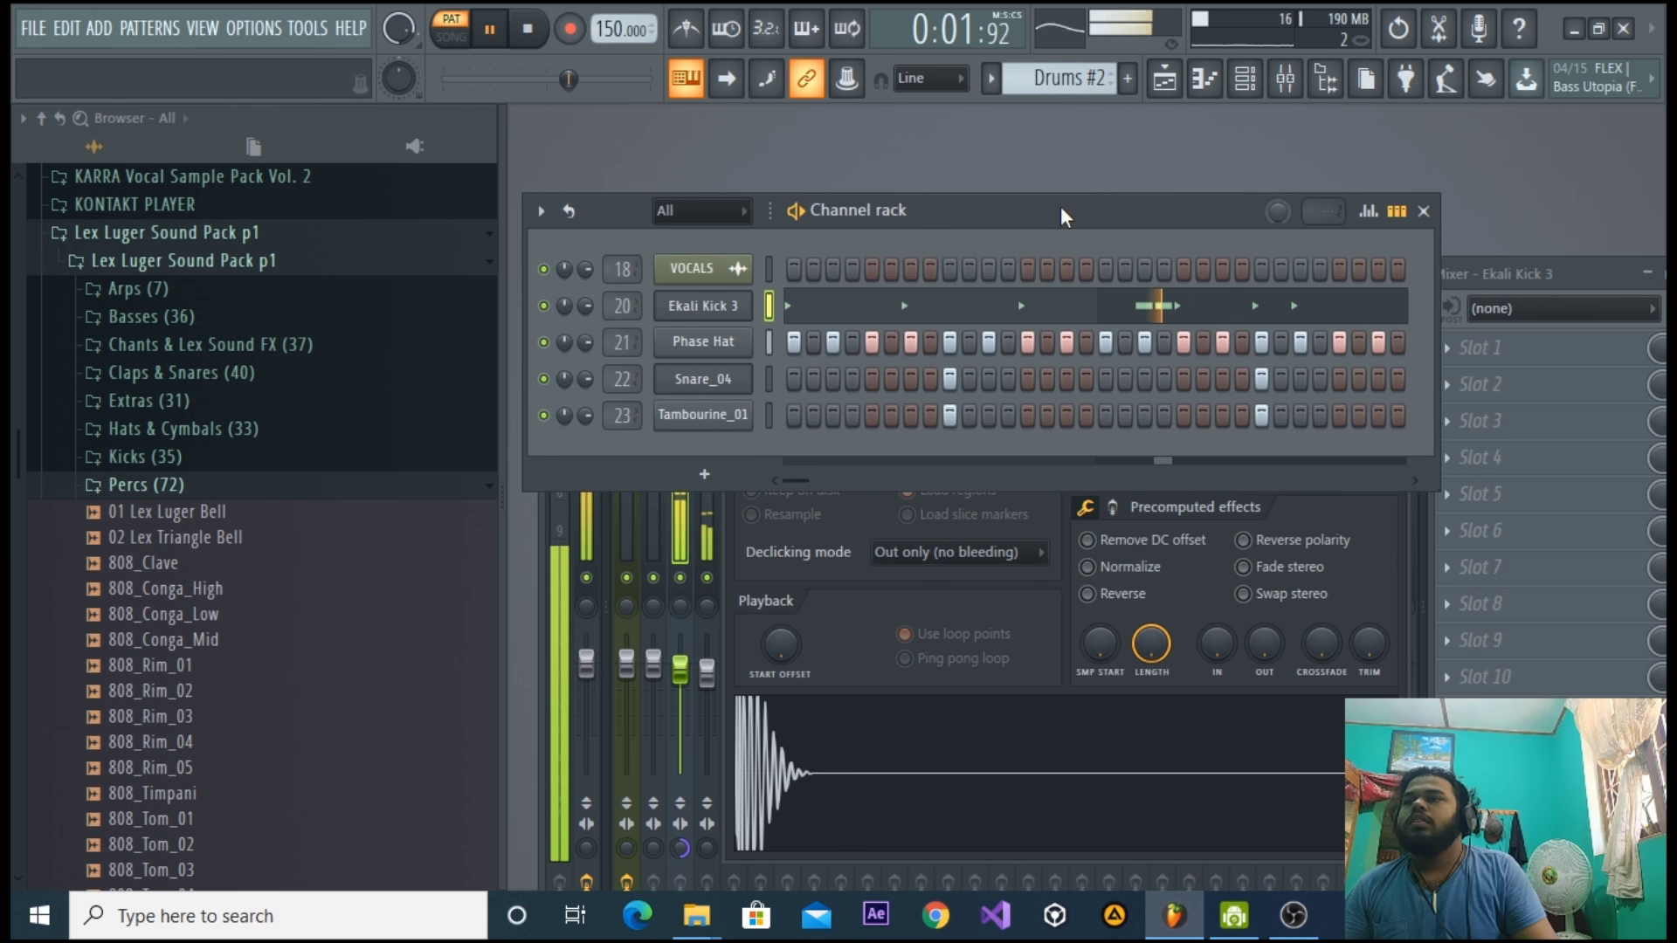
pyautogui.moveTo(1104, 231); pyautogui.dragTo(1348, 164)
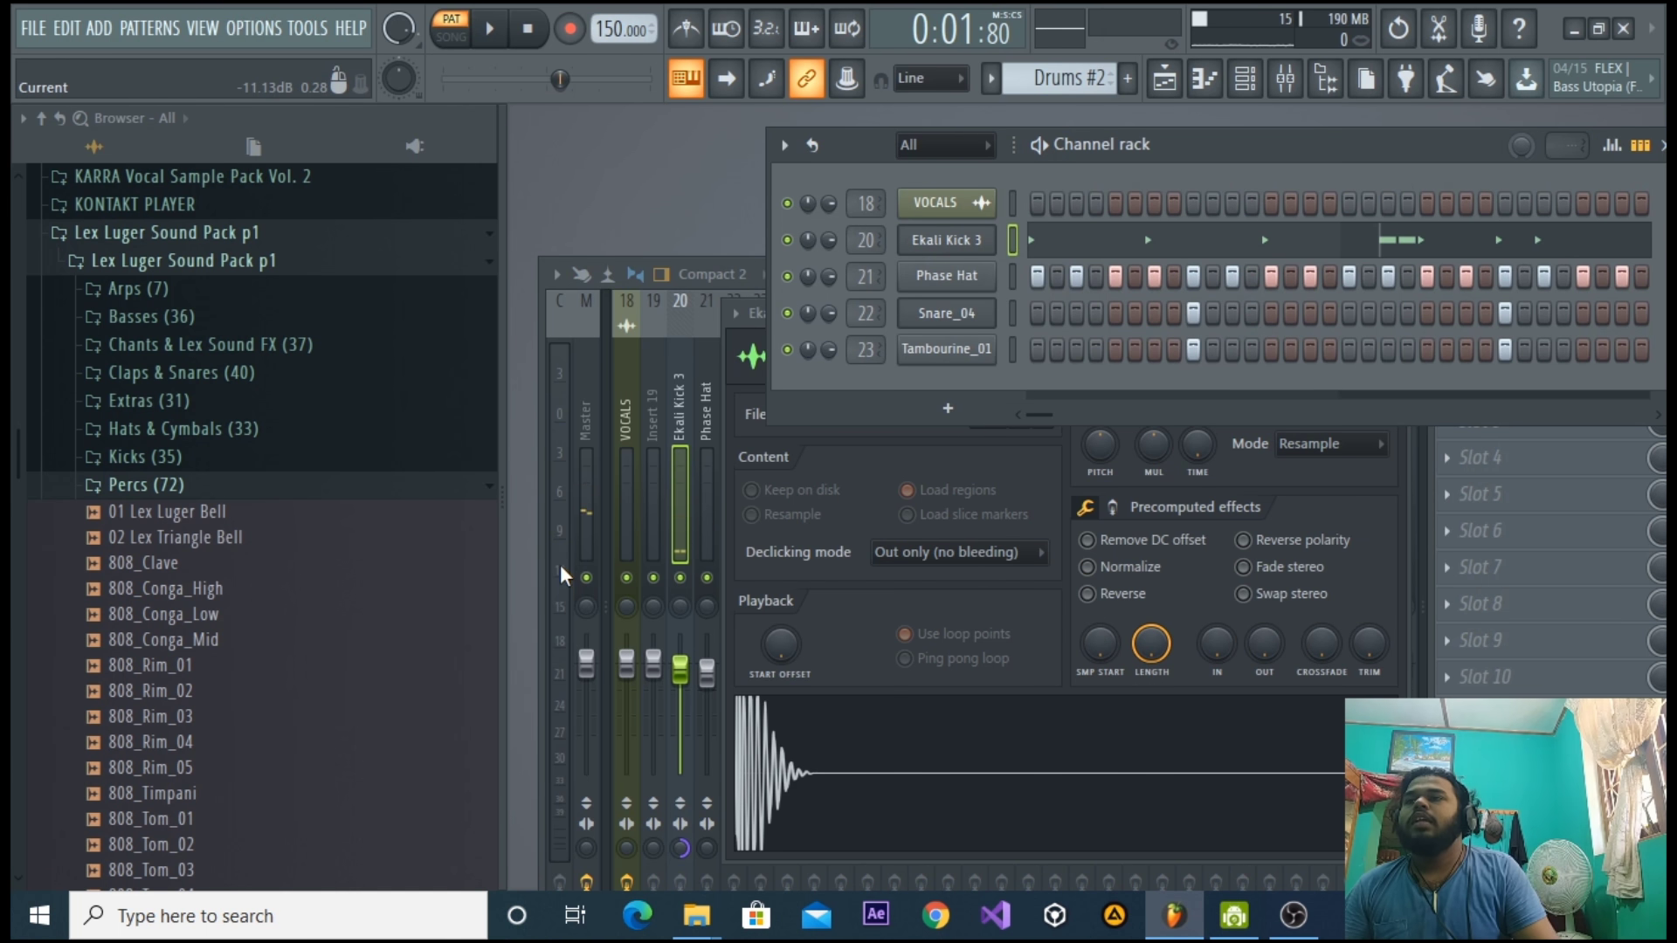
pyautogui.press('space')
pyautogui.press('space')
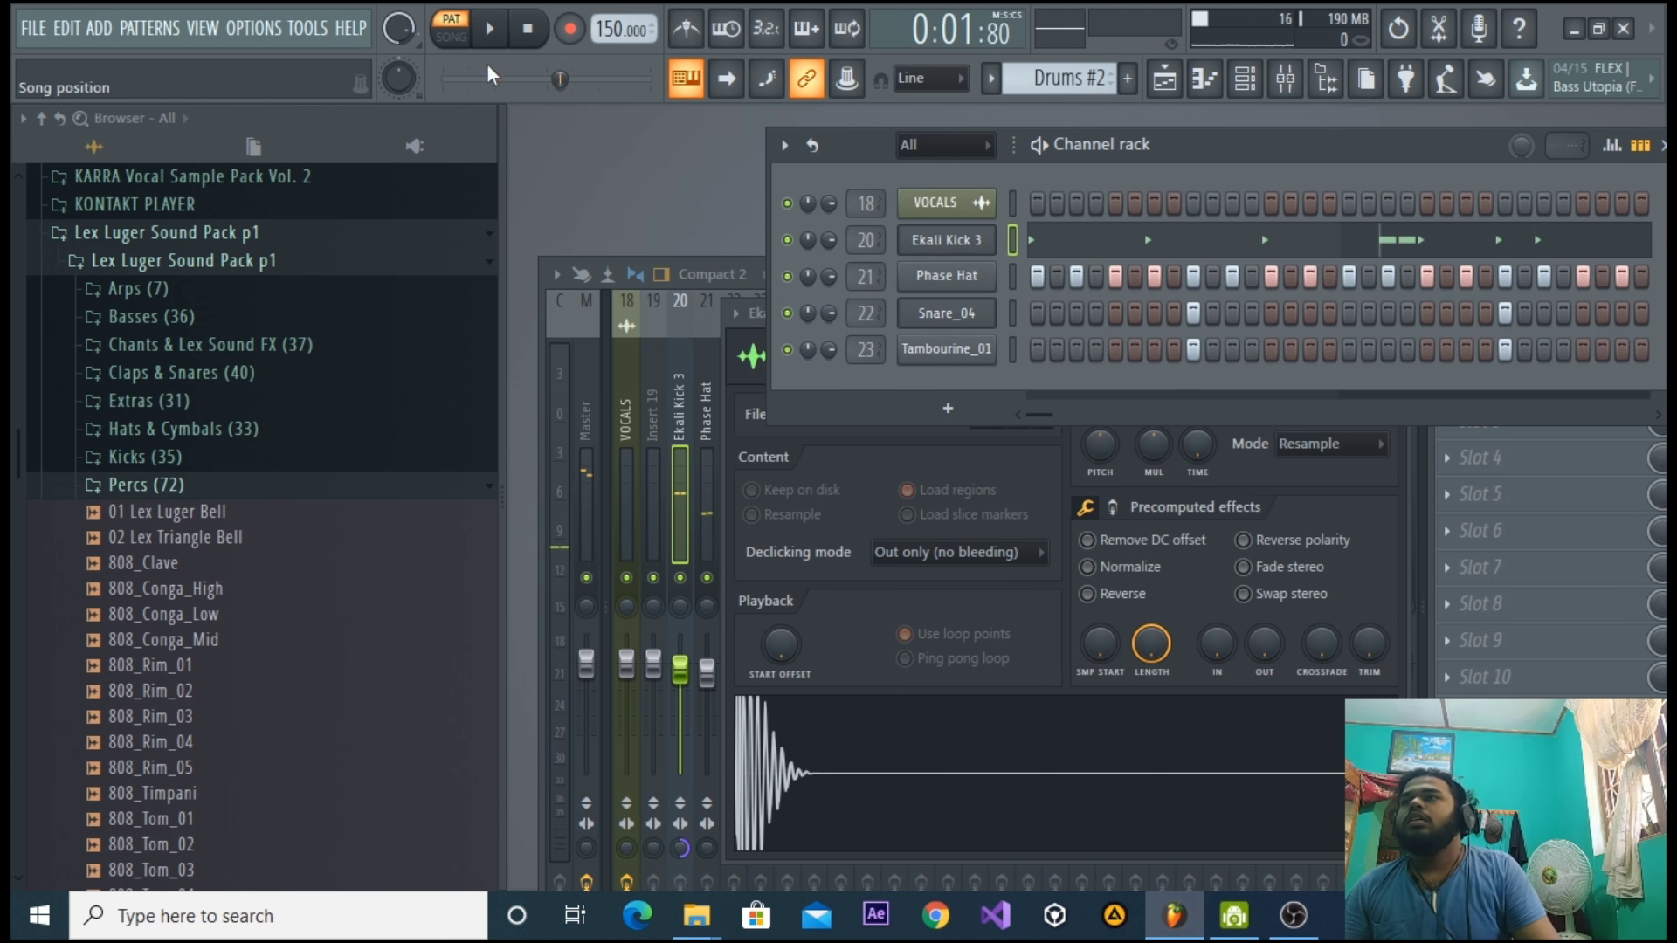
# Play the full arrangement from just before bar 9 to hear the drums with the vocals, and close the playlist.
pyautogui.click(1174, 75)
pyautogui.click(746, 74)
pyautogui.press('space')
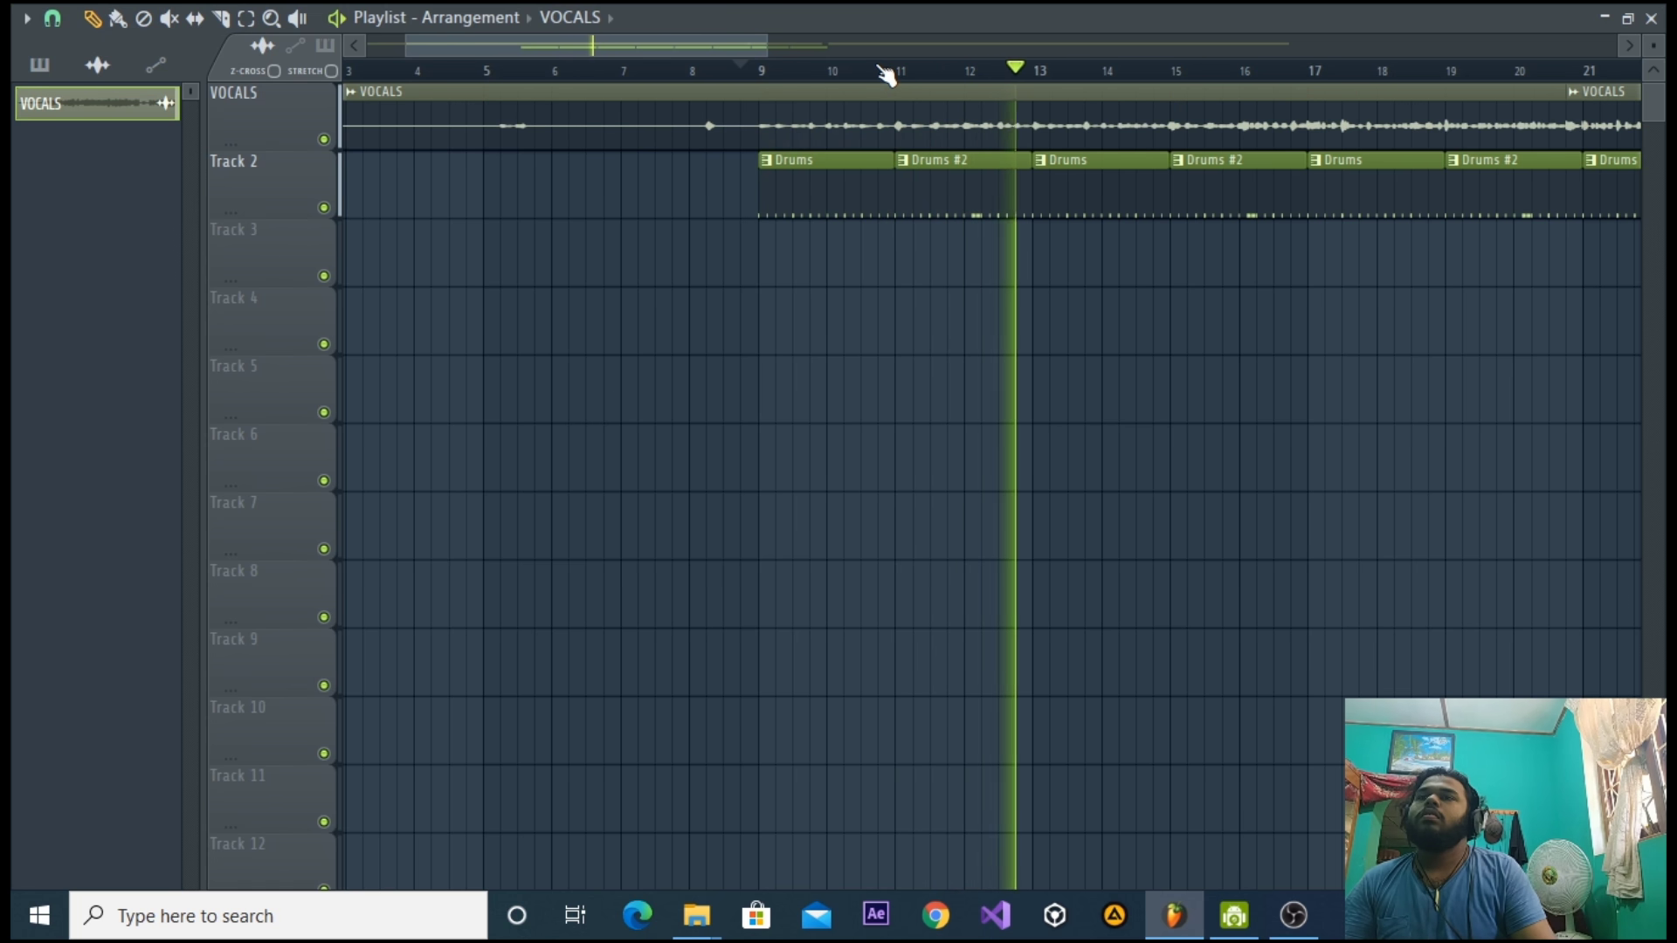
pyautogui.click(1650, 17)
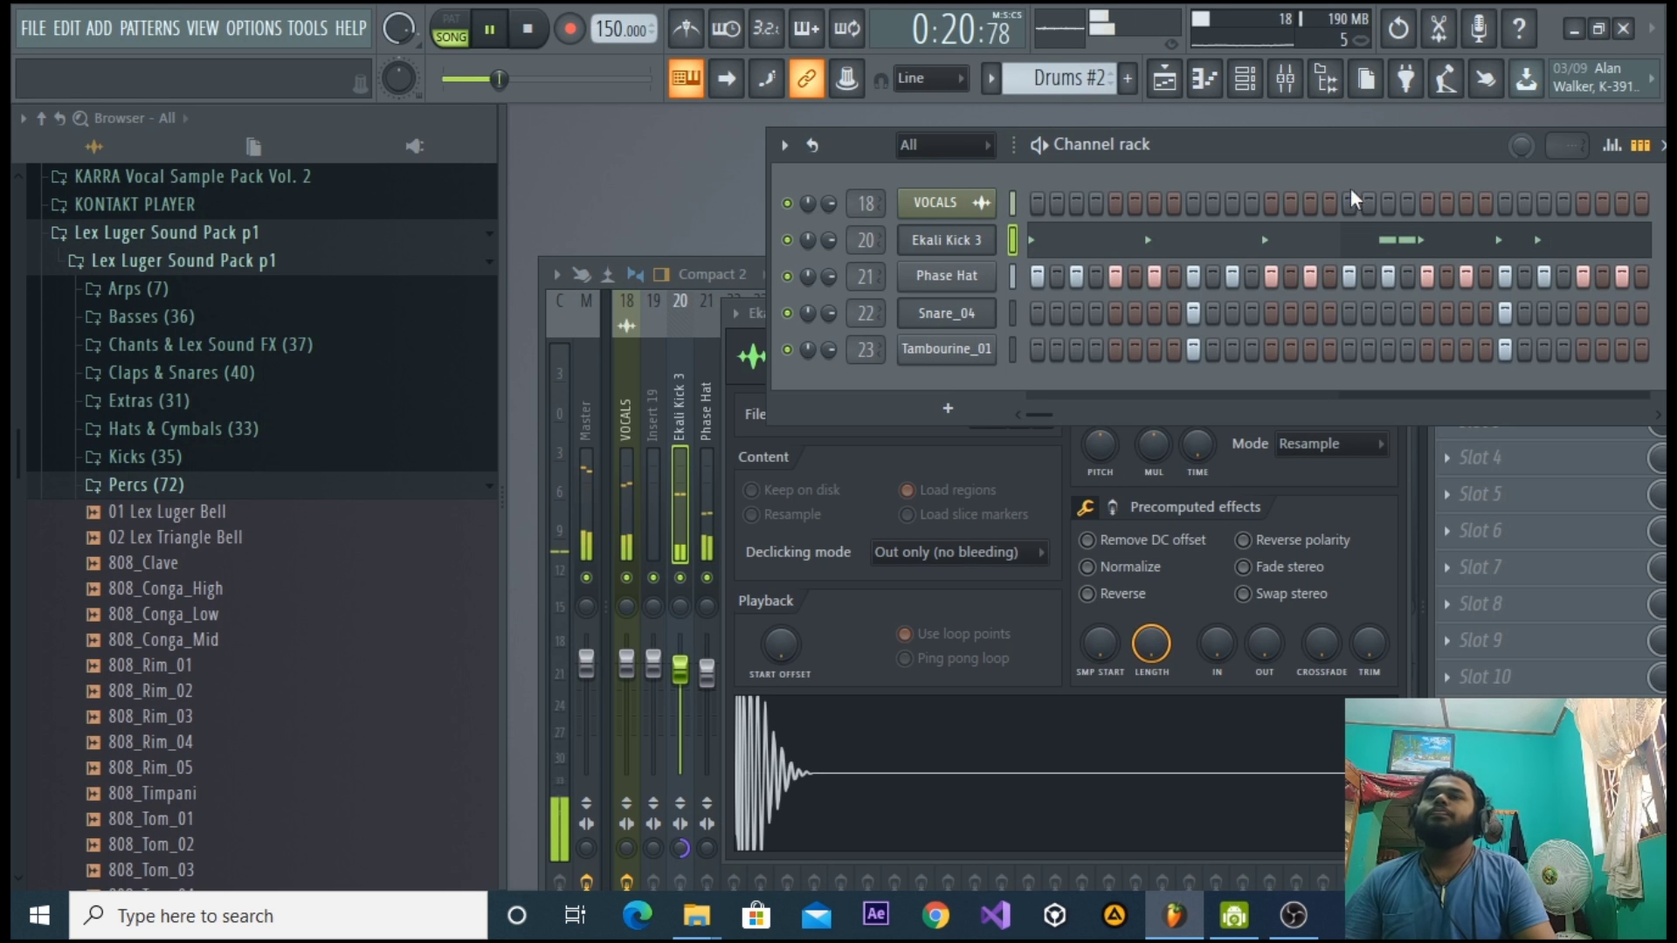
# Stop the playback and close the channel rack, the mixer and Ekali Kick 3's channel settings.
pyautogui.click(1392, 472)
pyautogui.click(1391, 293)
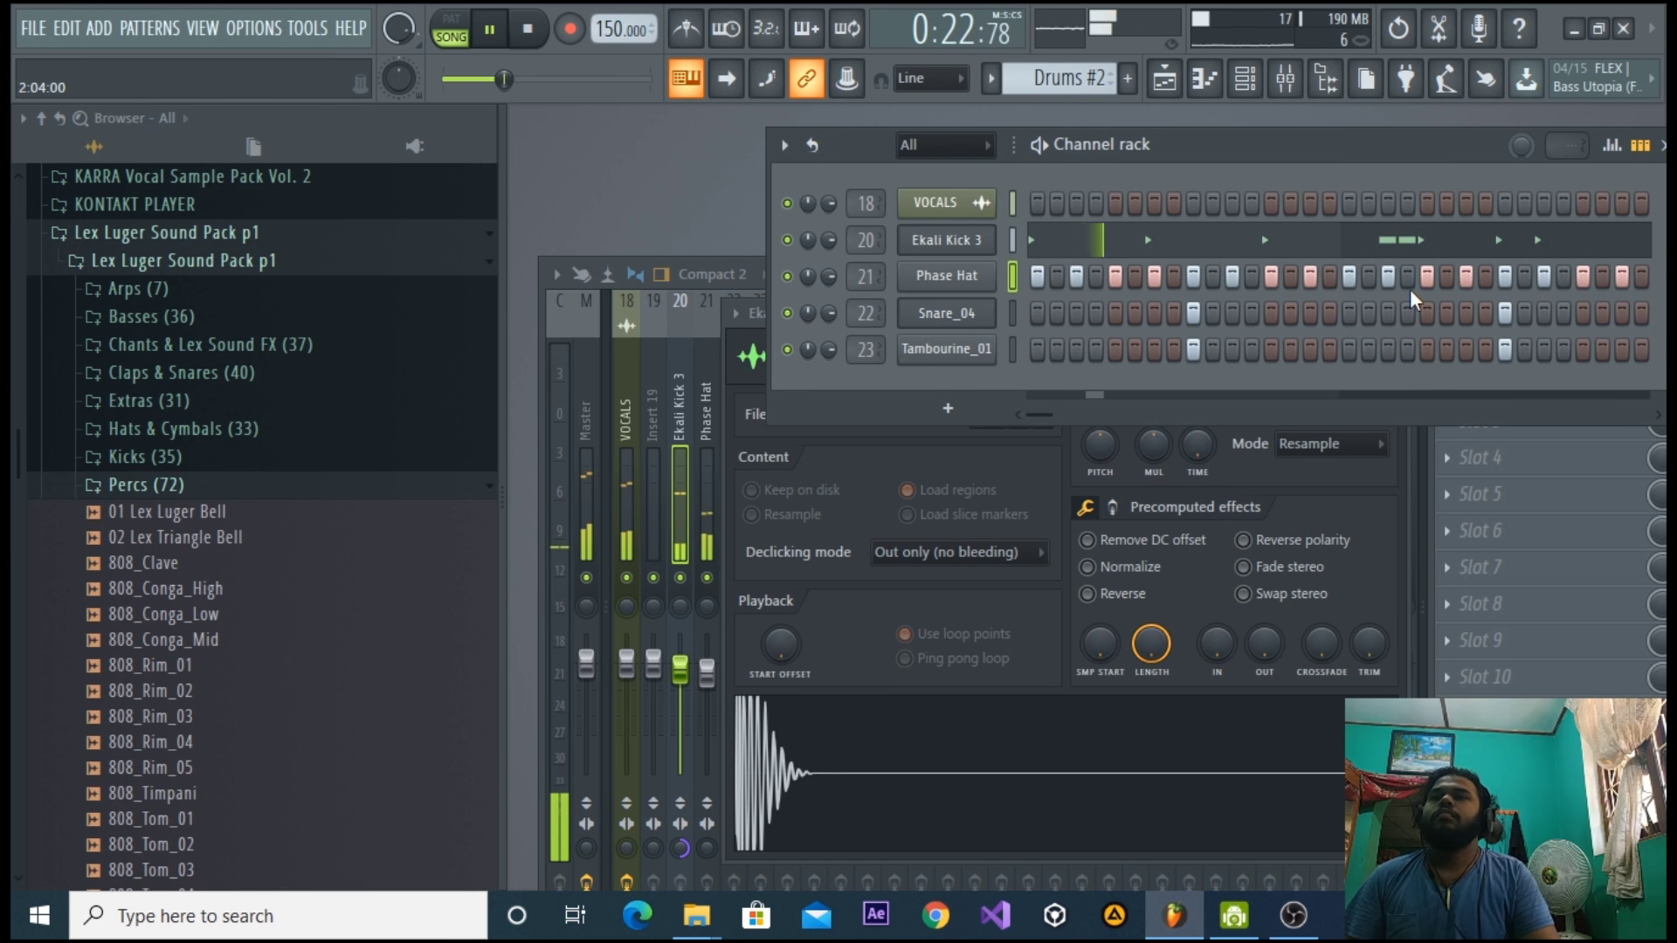
pyautogui.moveTo(1431, 138); pyautogui.dragTo(1146, 154)
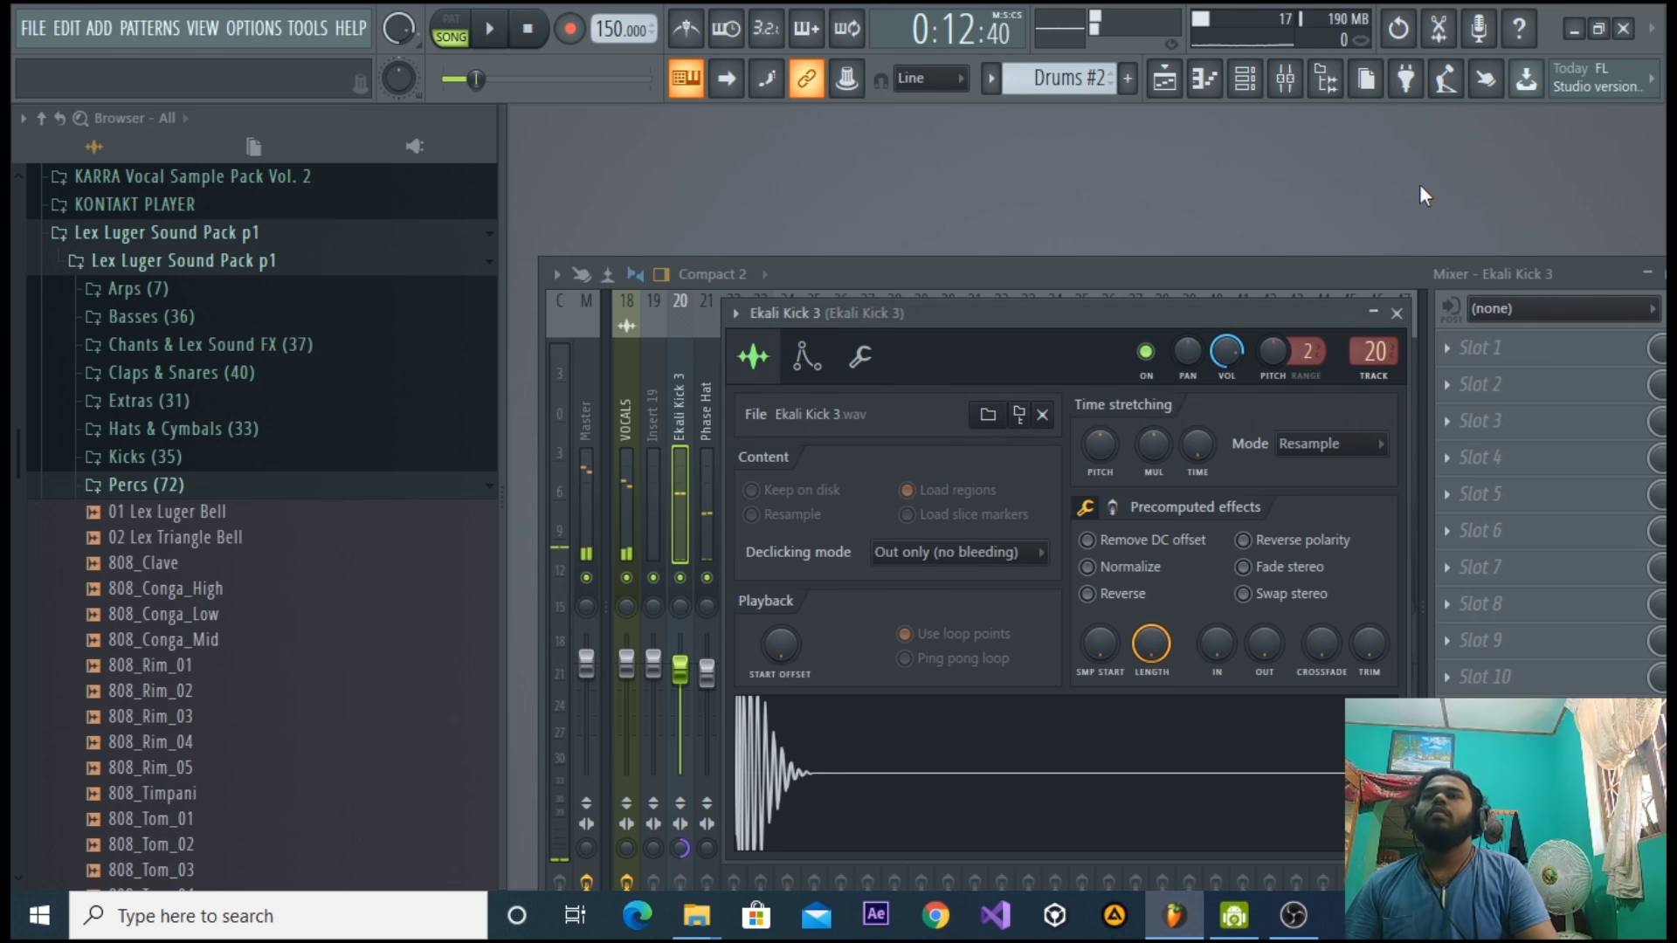
pyautogui.click(1459, 280)
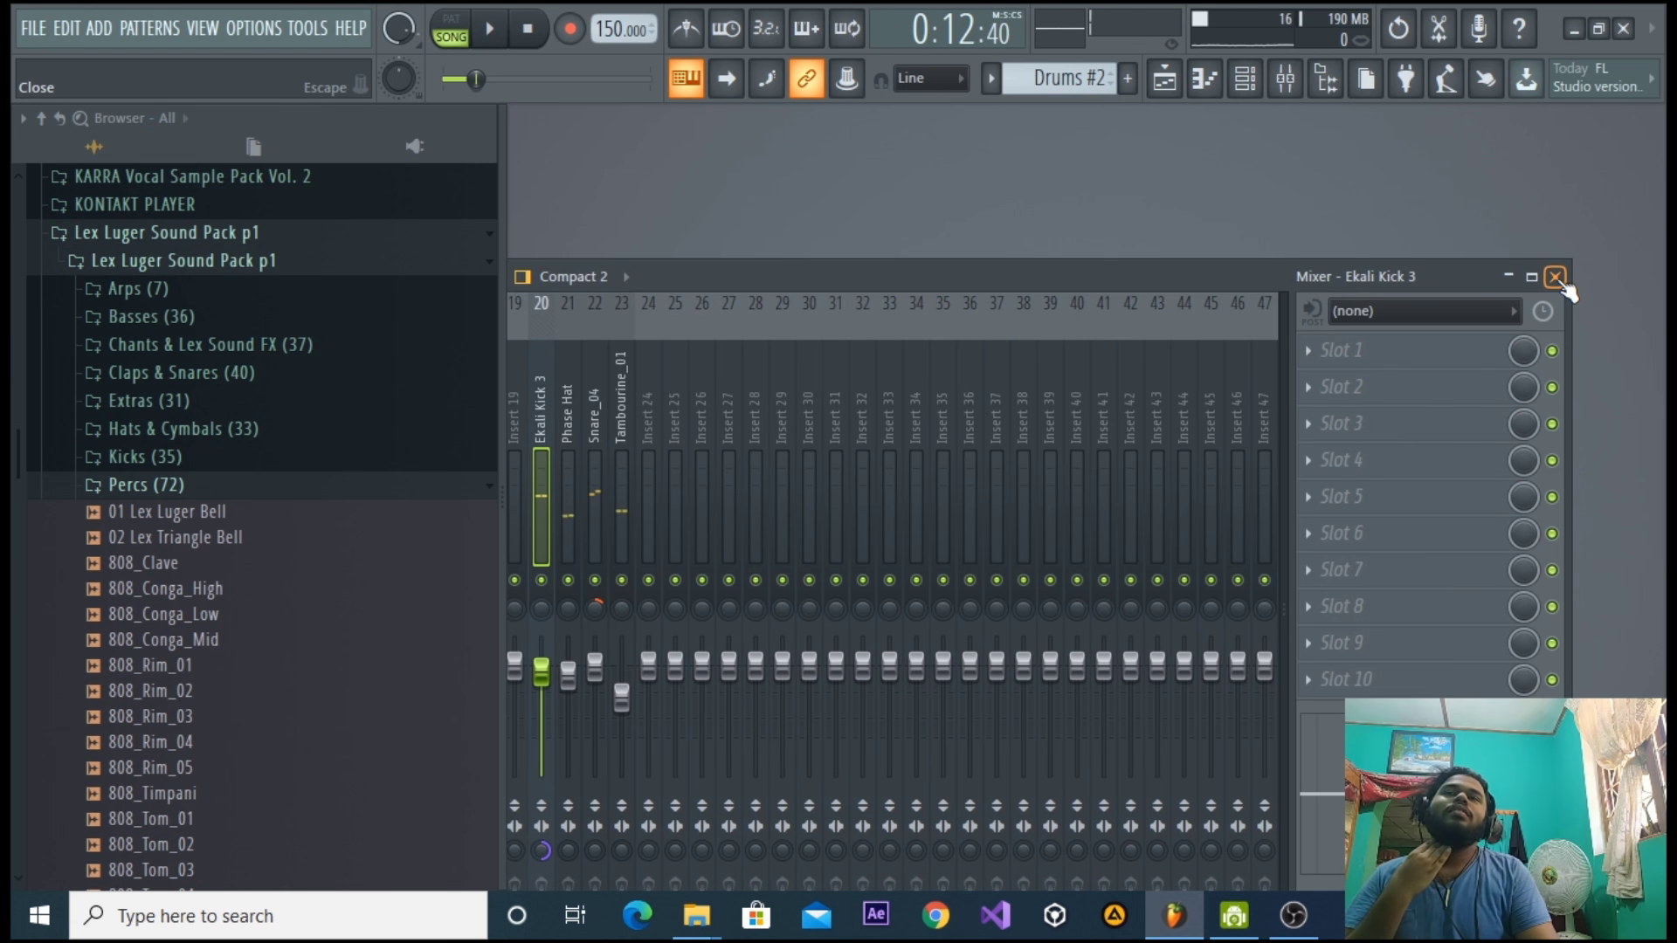
pyautogui.click(1557, 275)
pyautogui.click(1397, 313)
pyautogui.click(1273, 292)
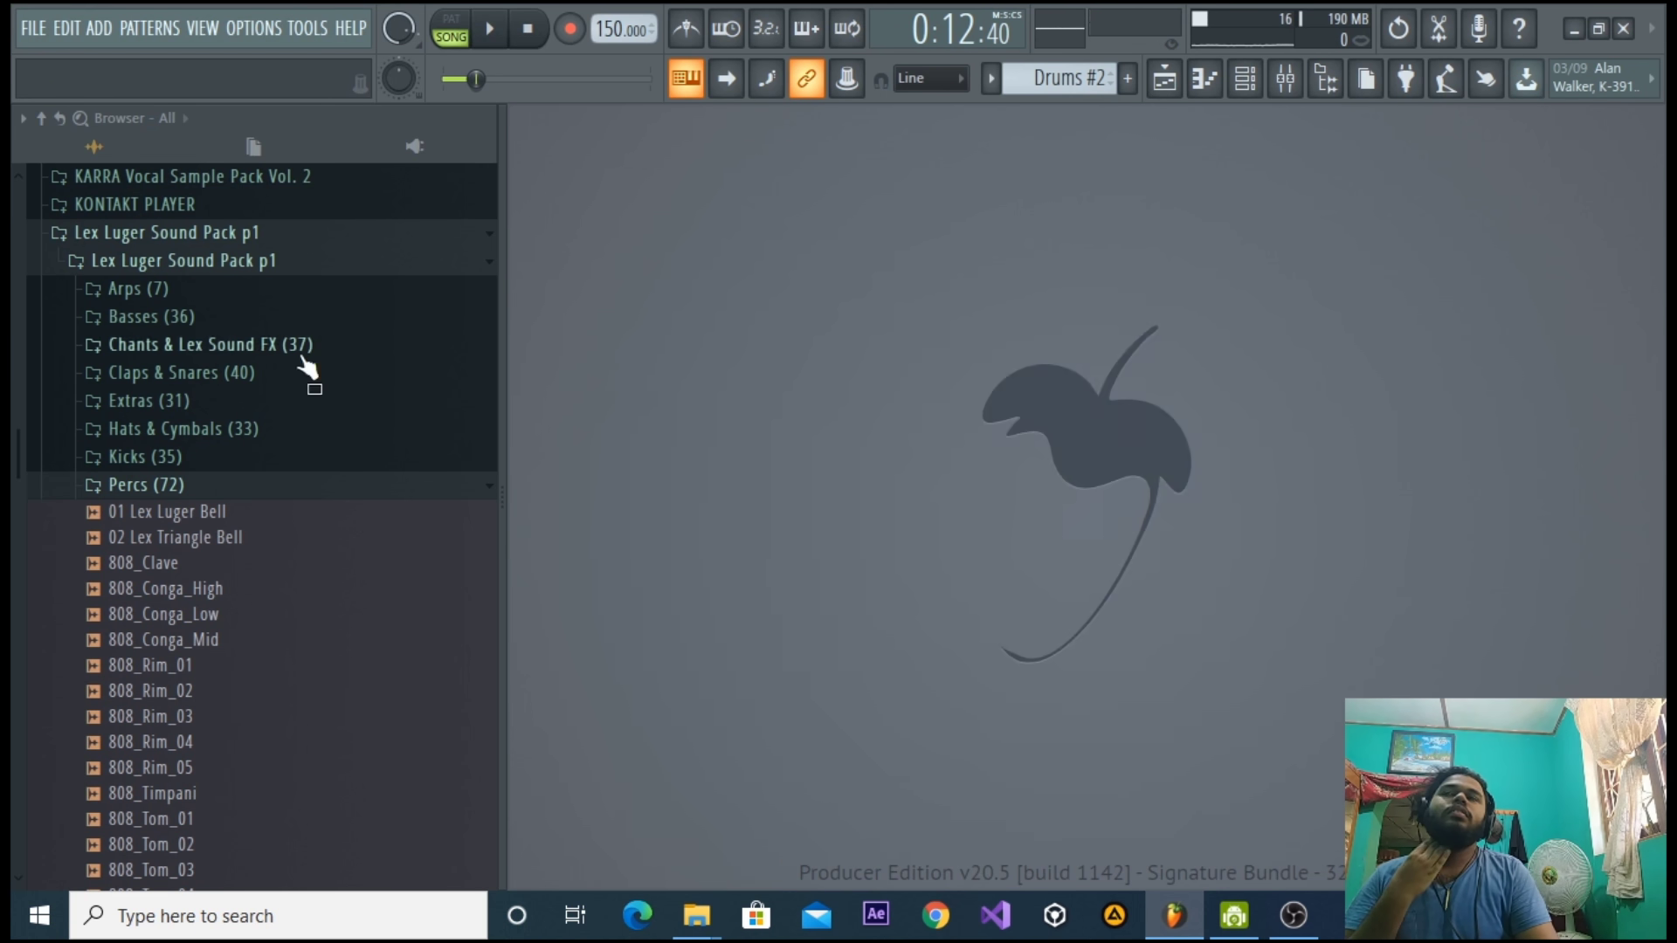
# Collapse the Lex Luger Sound Pack p1 and SOUNDKITZ folders in the browser.
pyautogui.click(200, 233)
pyautogui.scroll(15, 232, 350)
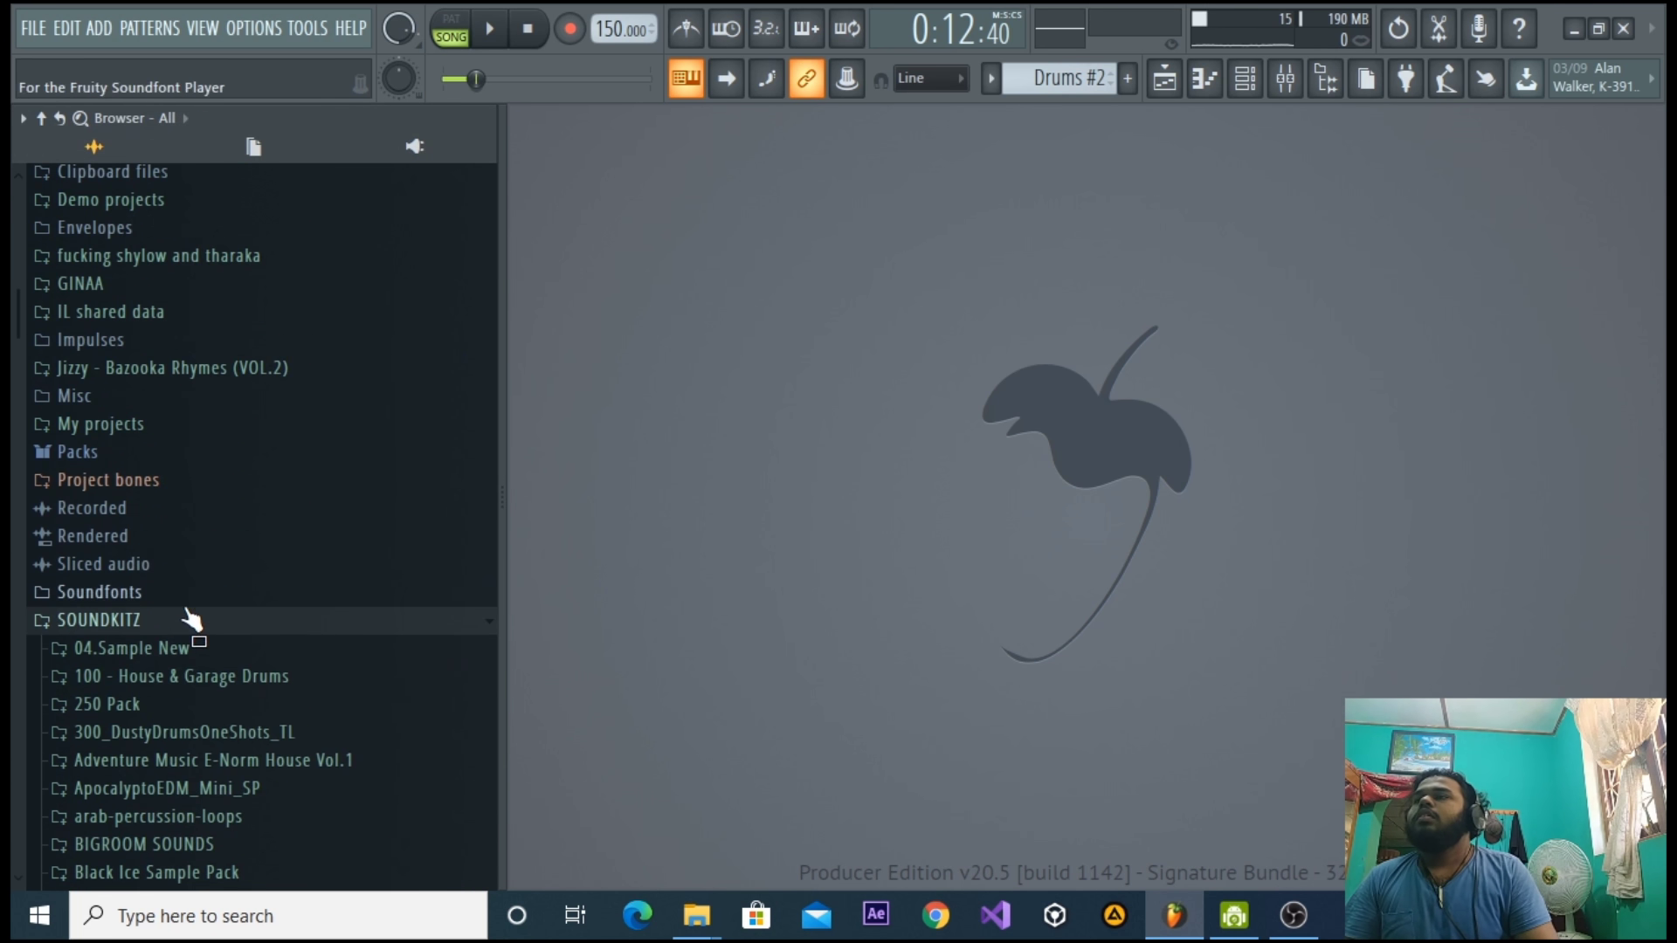
pyautogui.click(194, 618)
# Reopen the channel rack filtered to the DRUMS group and switch to Pattern 3.
pyautogui.click(1245, 79)
pyautogui.moveTo(1011, 142); pyautogui.dragTo(1059, 191)
pyautogui.click(809, 187)
pyautogui.click(778, 270)
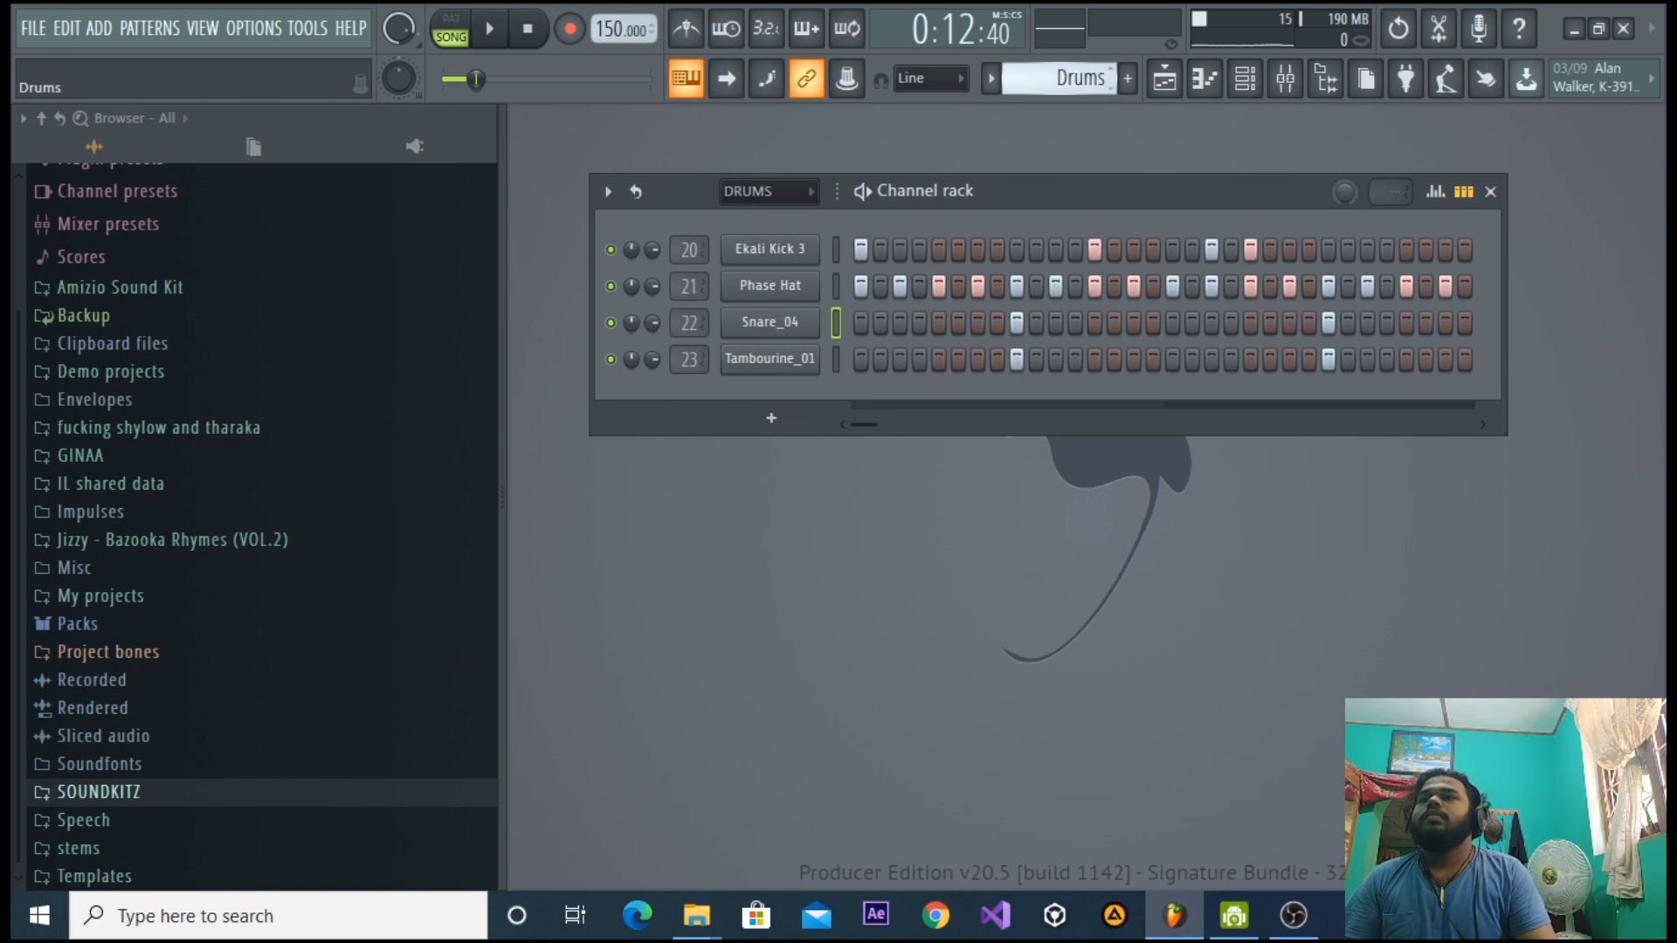
pyautogui.moveTo(1069, 78); pyautogui.dragTo(1069, 68)
# Add a new channel filter group named INTRUMENTS to the channel rack.
pyautogui.click(791, 194)
pyautogui.click(793, 196)
pyautogui.rightClick(810, 194)
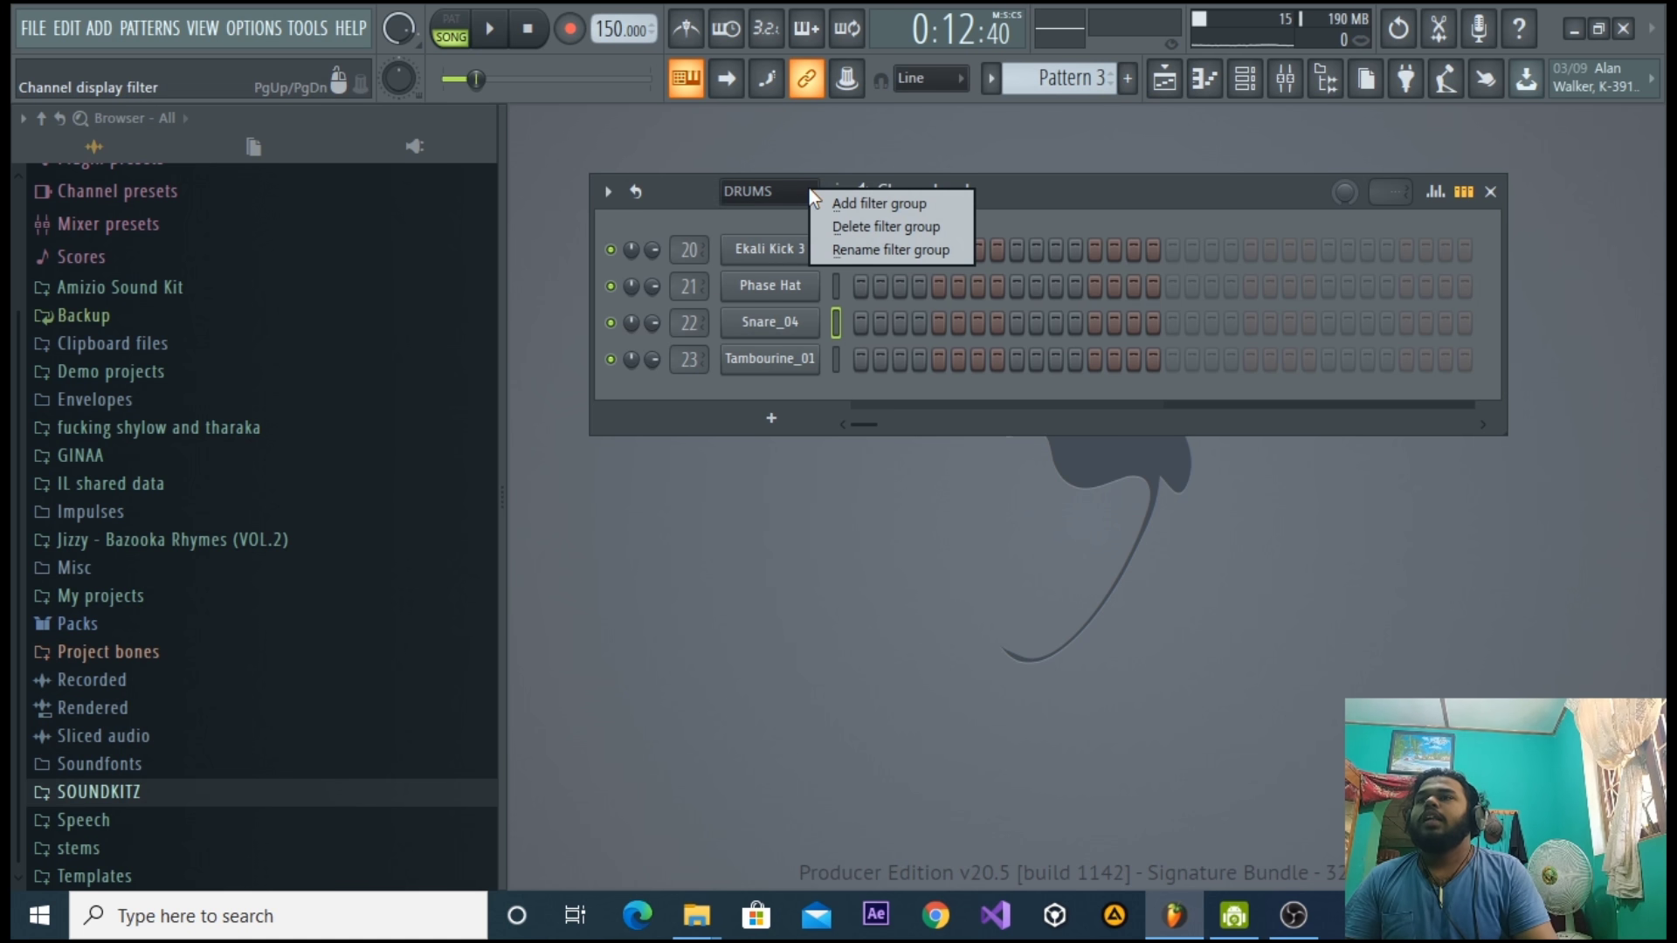
pyautogui.click(841, 204)
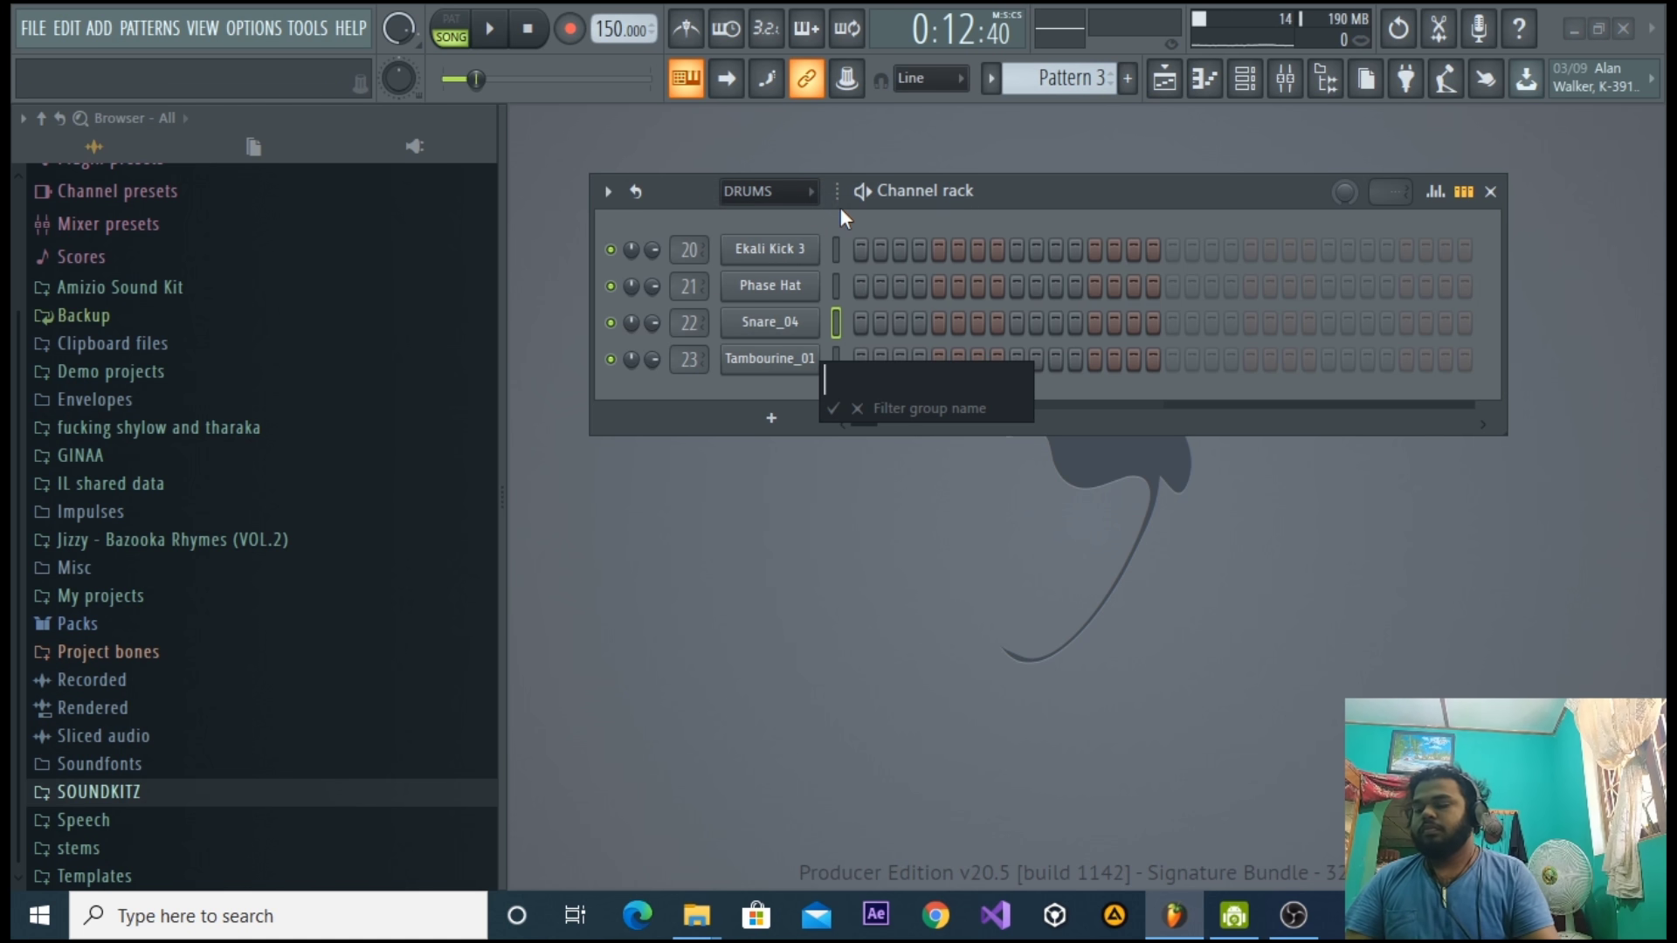
pyautogui.write('INTR')
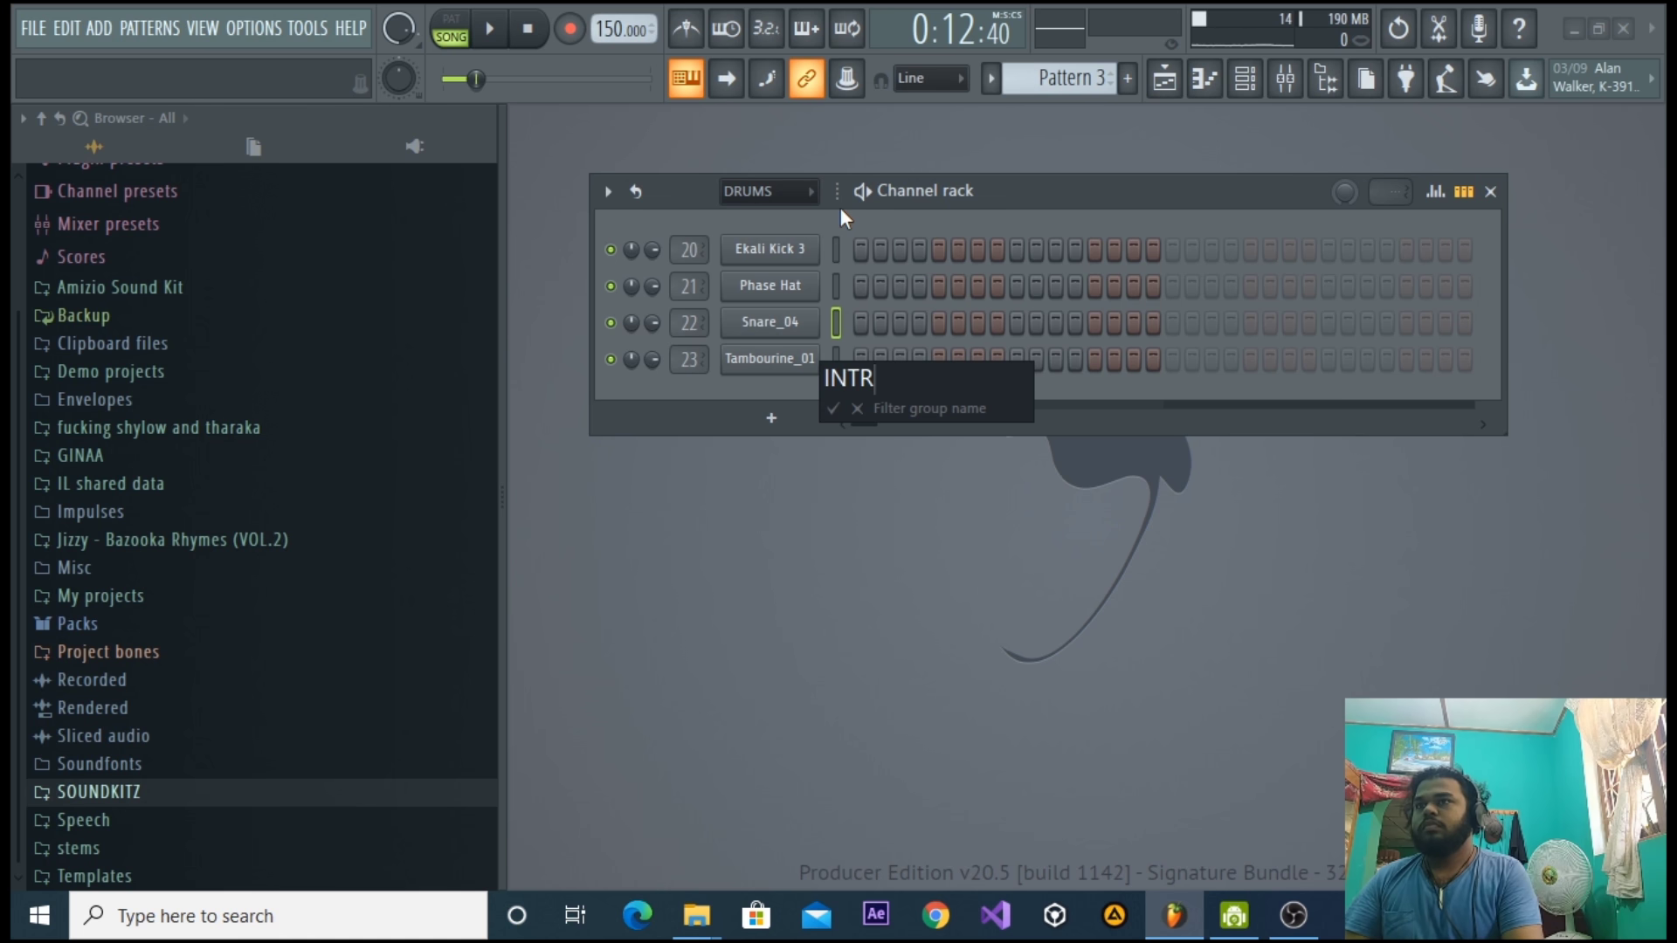
pyautogui.write('UMENTS')
pyautogui.press('Return')
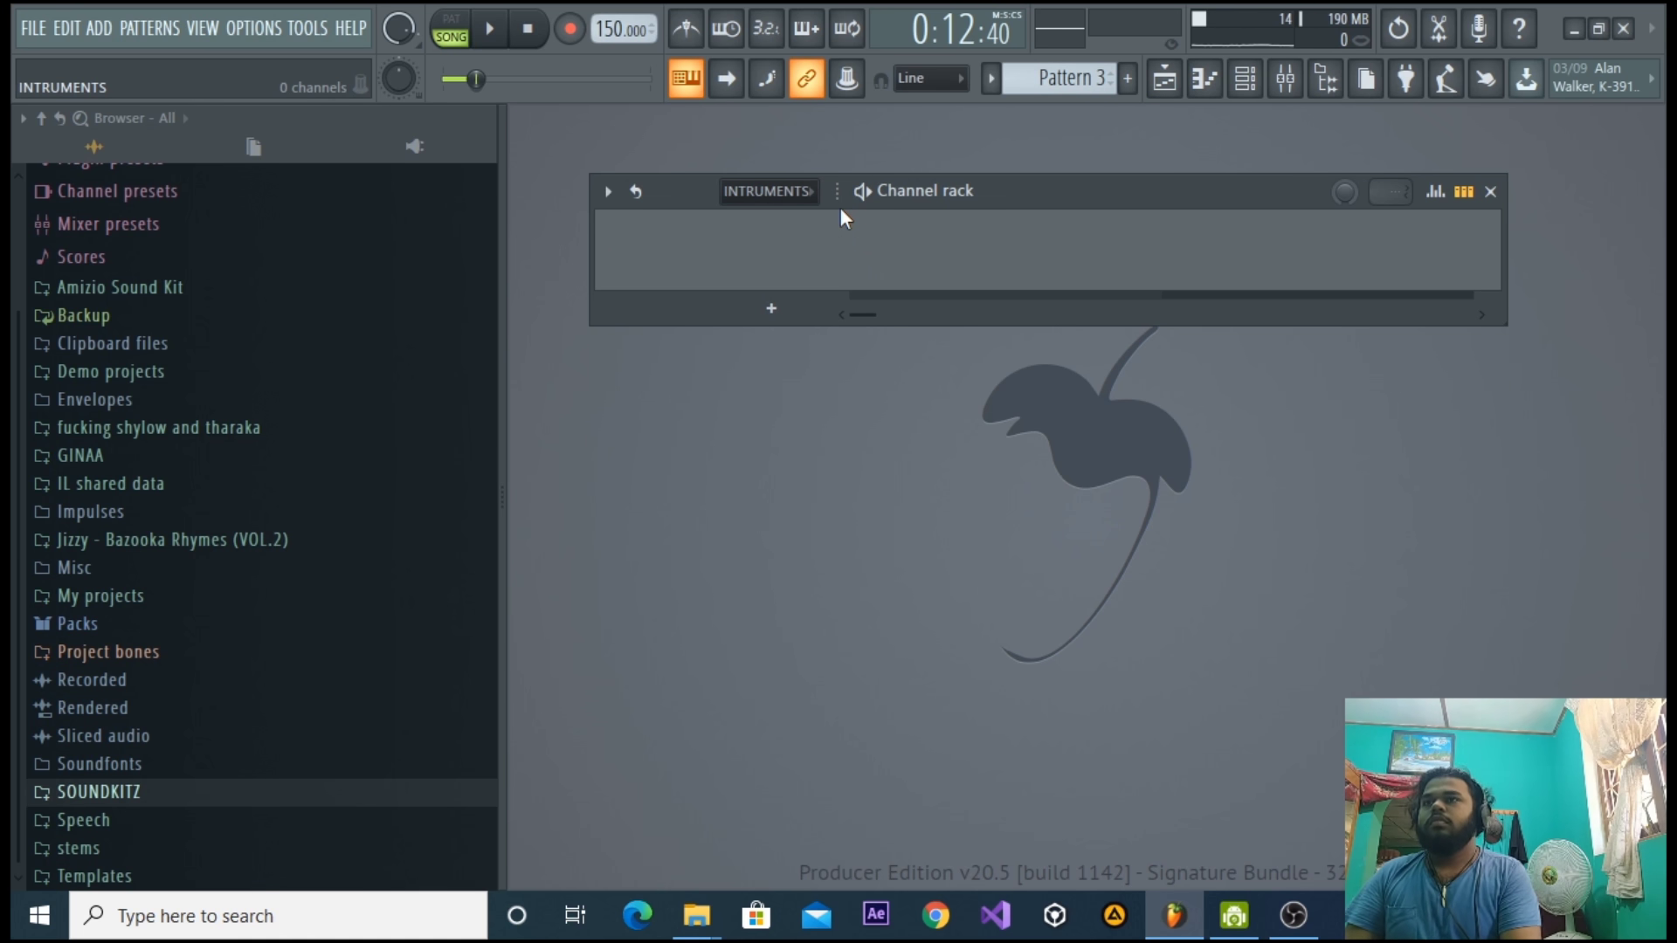
# Review the channels in the DRUMS and Audio filter groups and check the clips in the playlist.
pyautogui.click(799, 198)
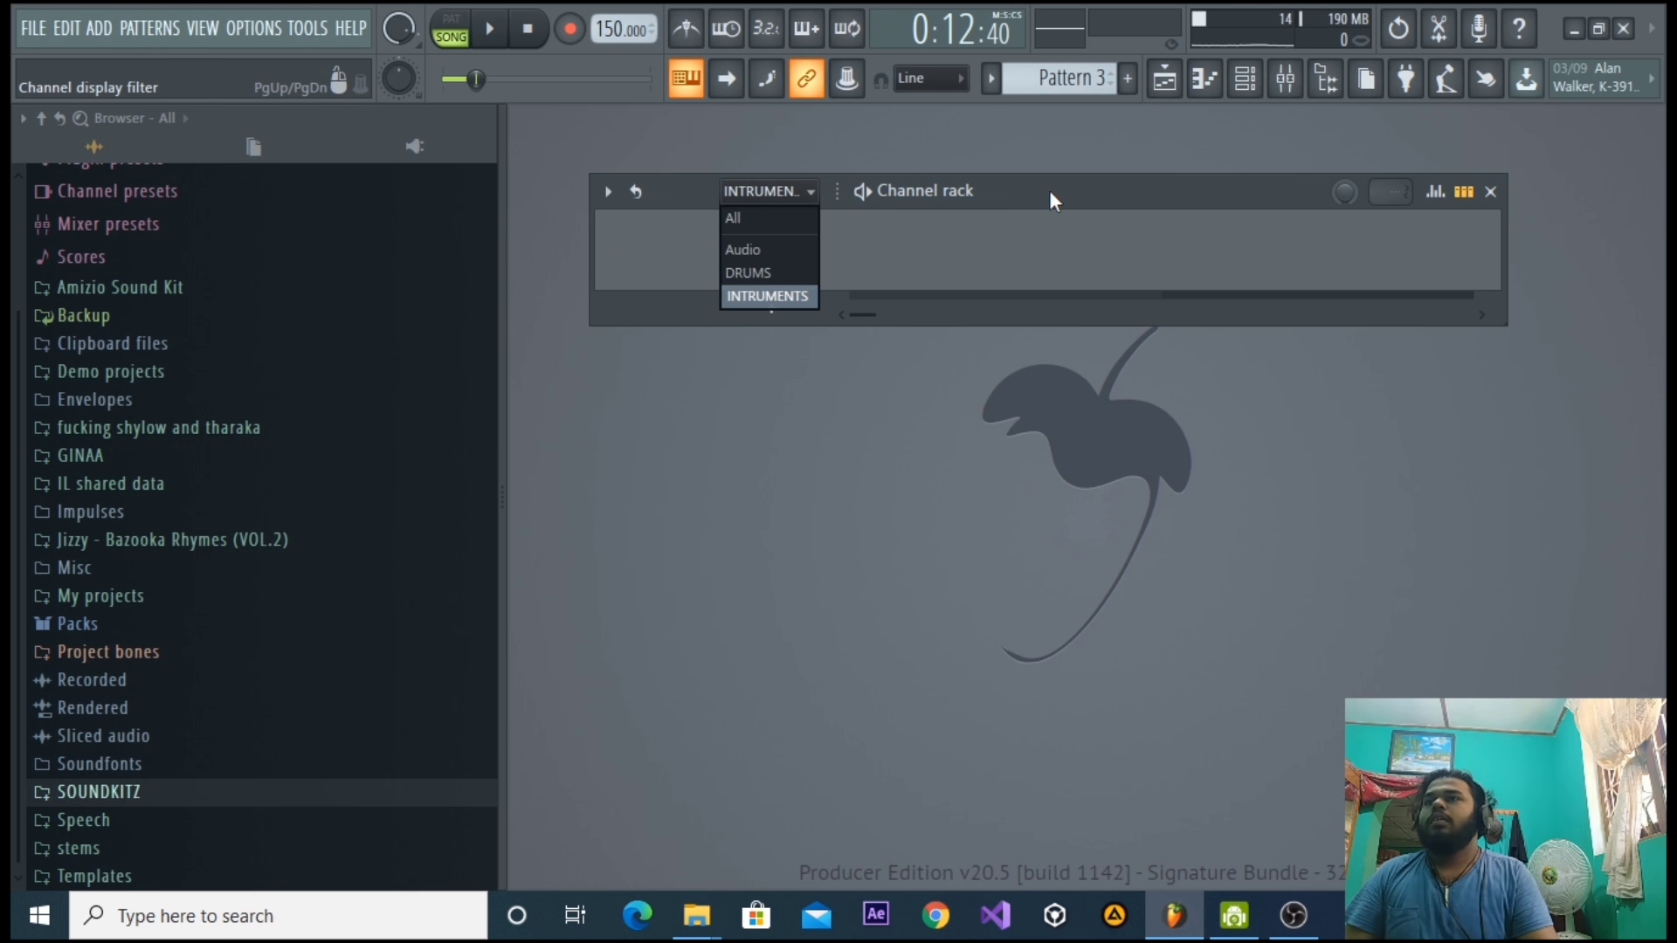
pyautogui.click(1050, 190)
pyautogui.click(770, 192)
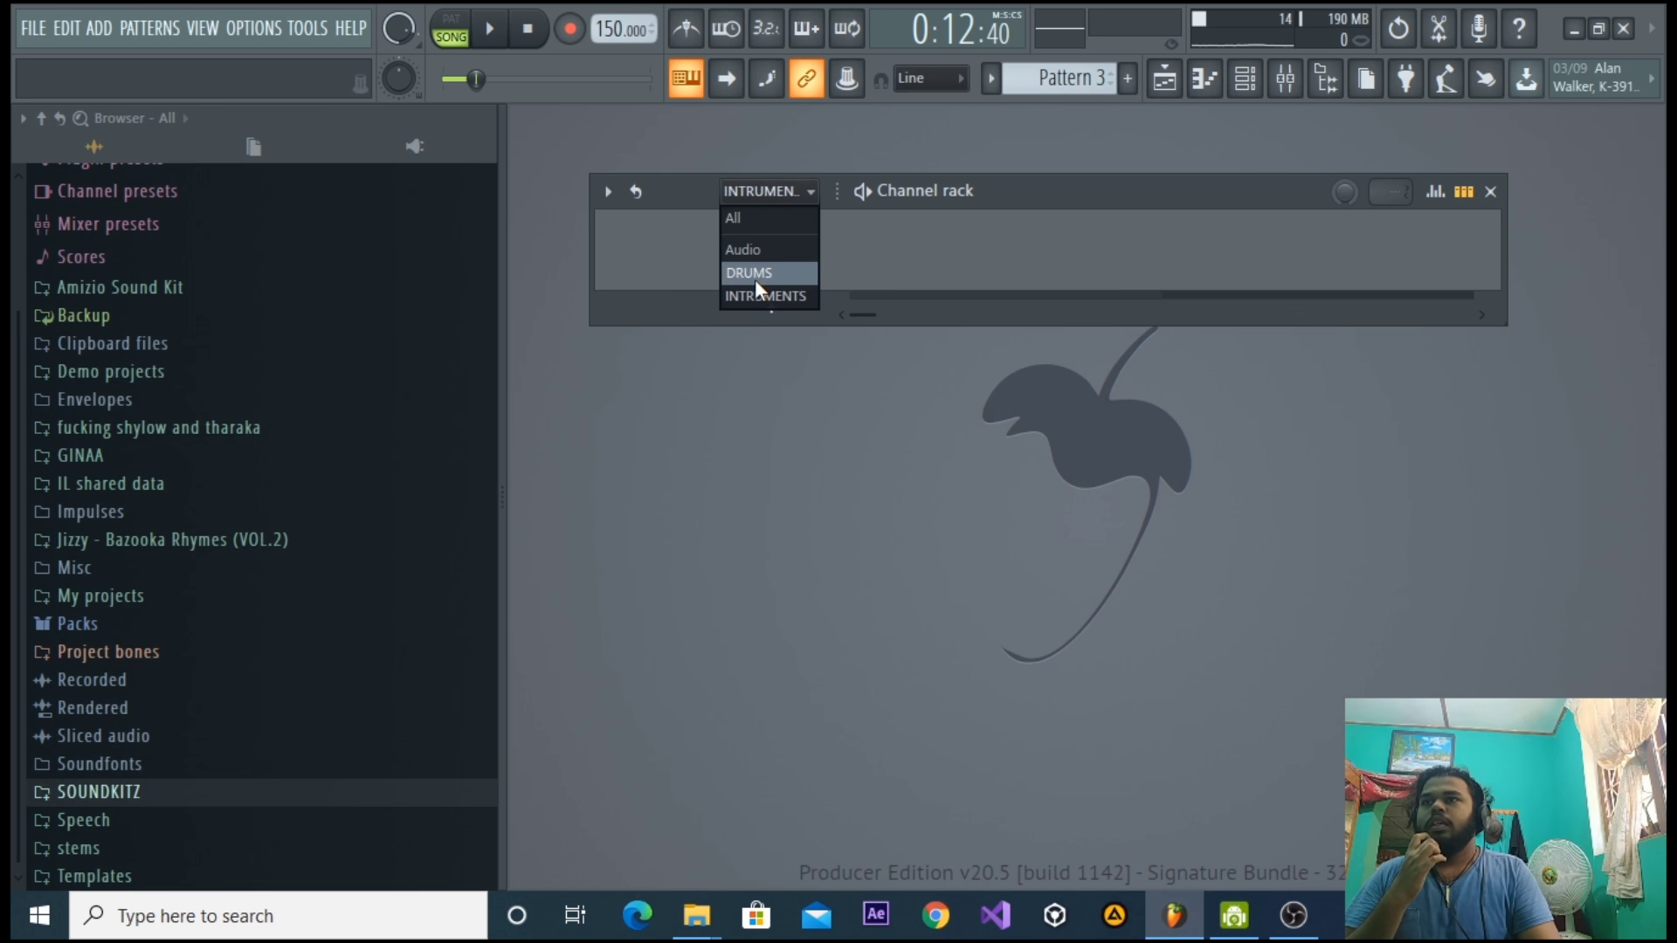
pyautogui.click(755, 274)
pyautogui.click(798, 192)
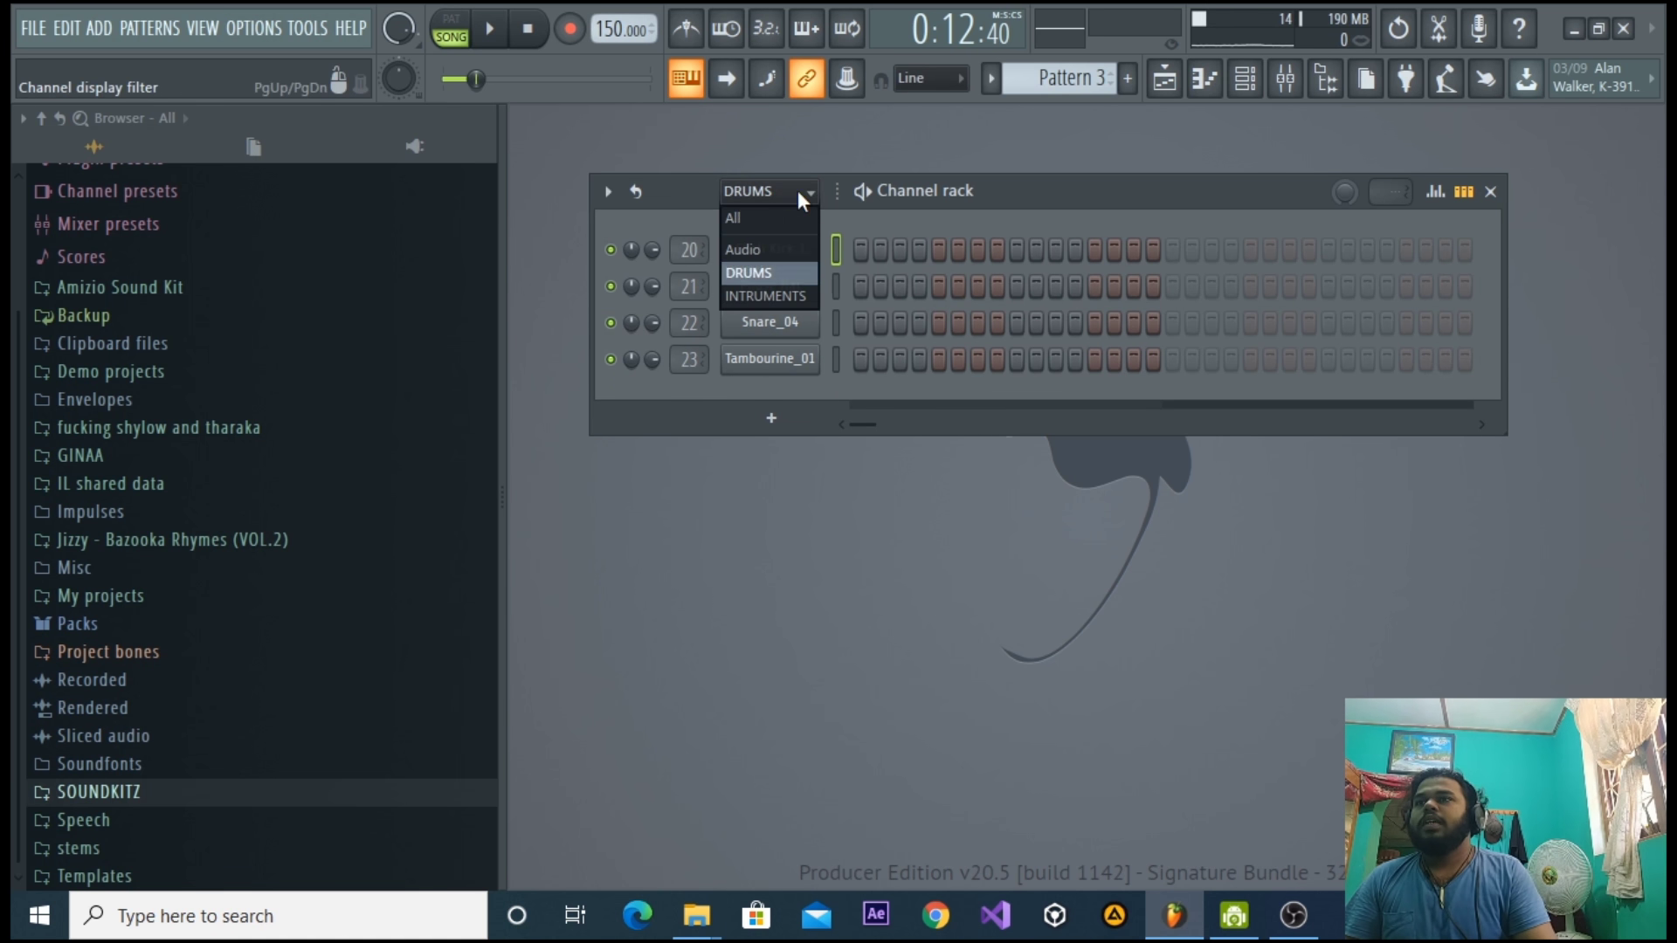
pyautogui.click(789, 217)
pyautogui.click(783, 187)
pyautogui.click(763, 251)
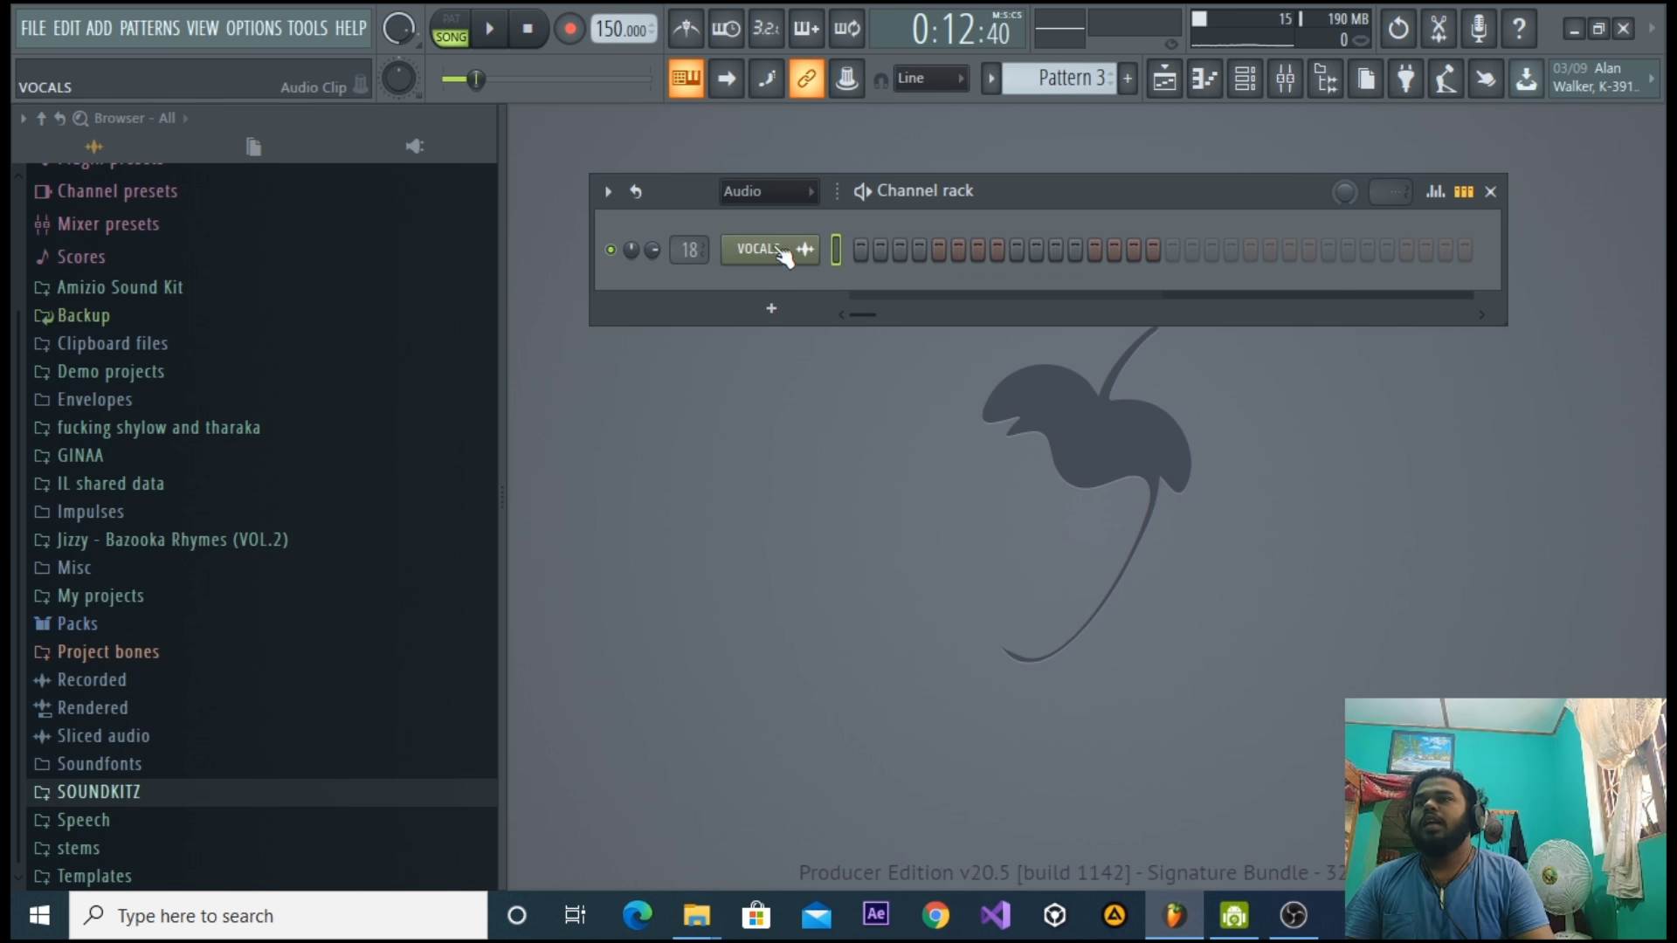
pyautogui.click(1205, 79)
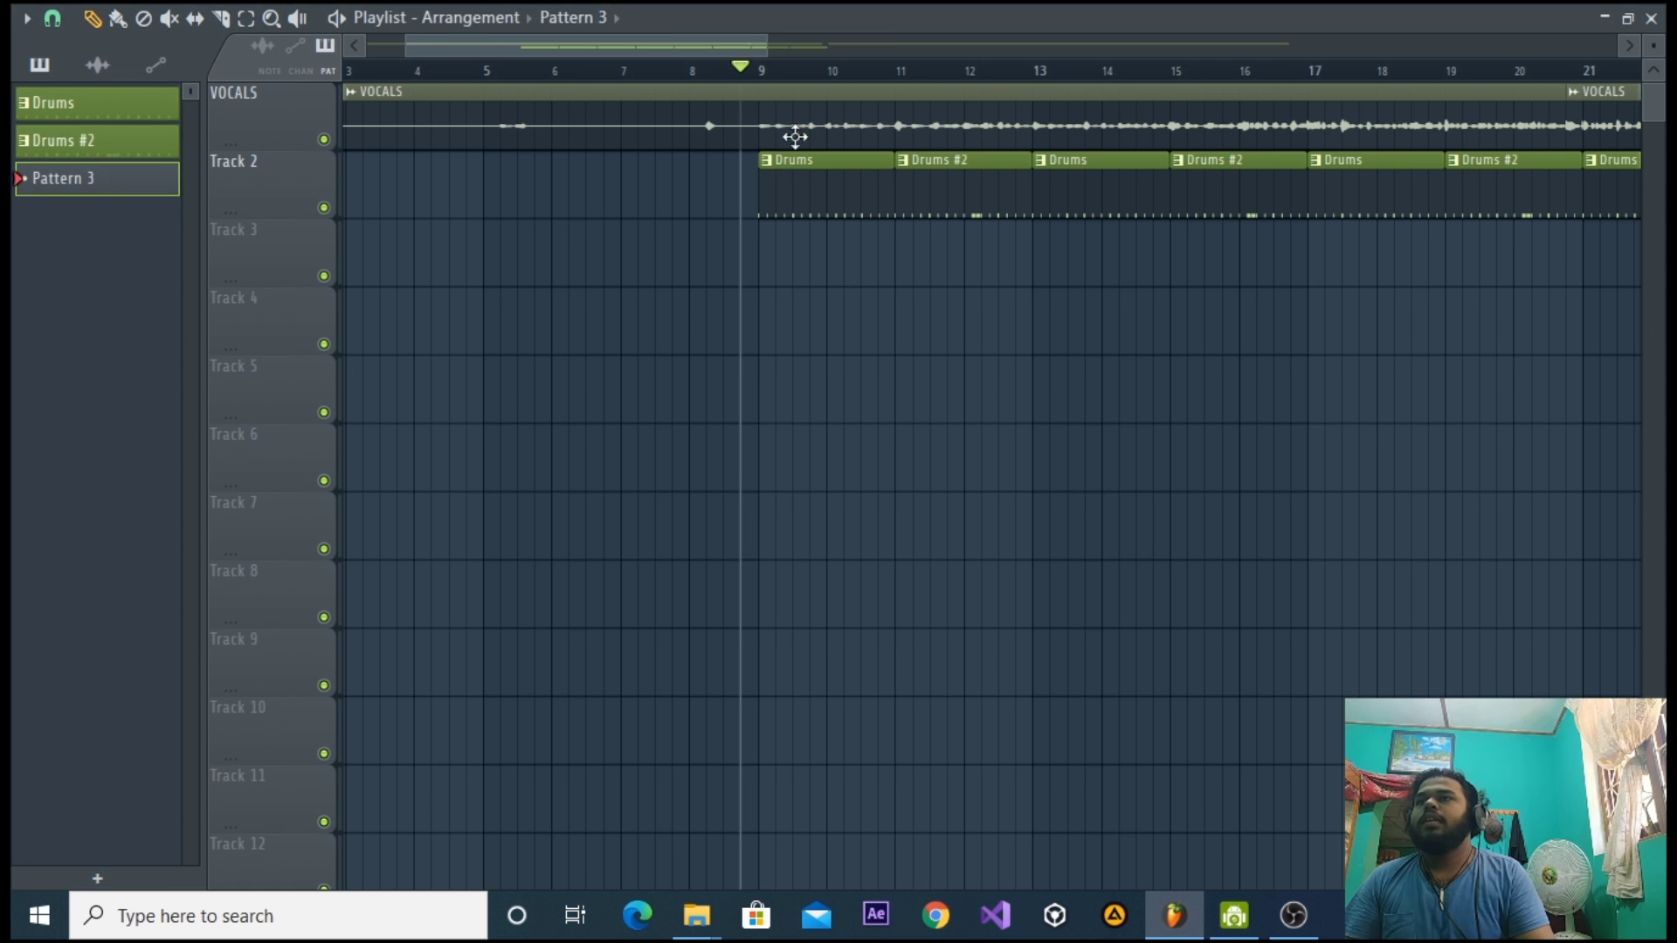
pyautogui.click(1651, 19)
pyautogui.click(767, 190)
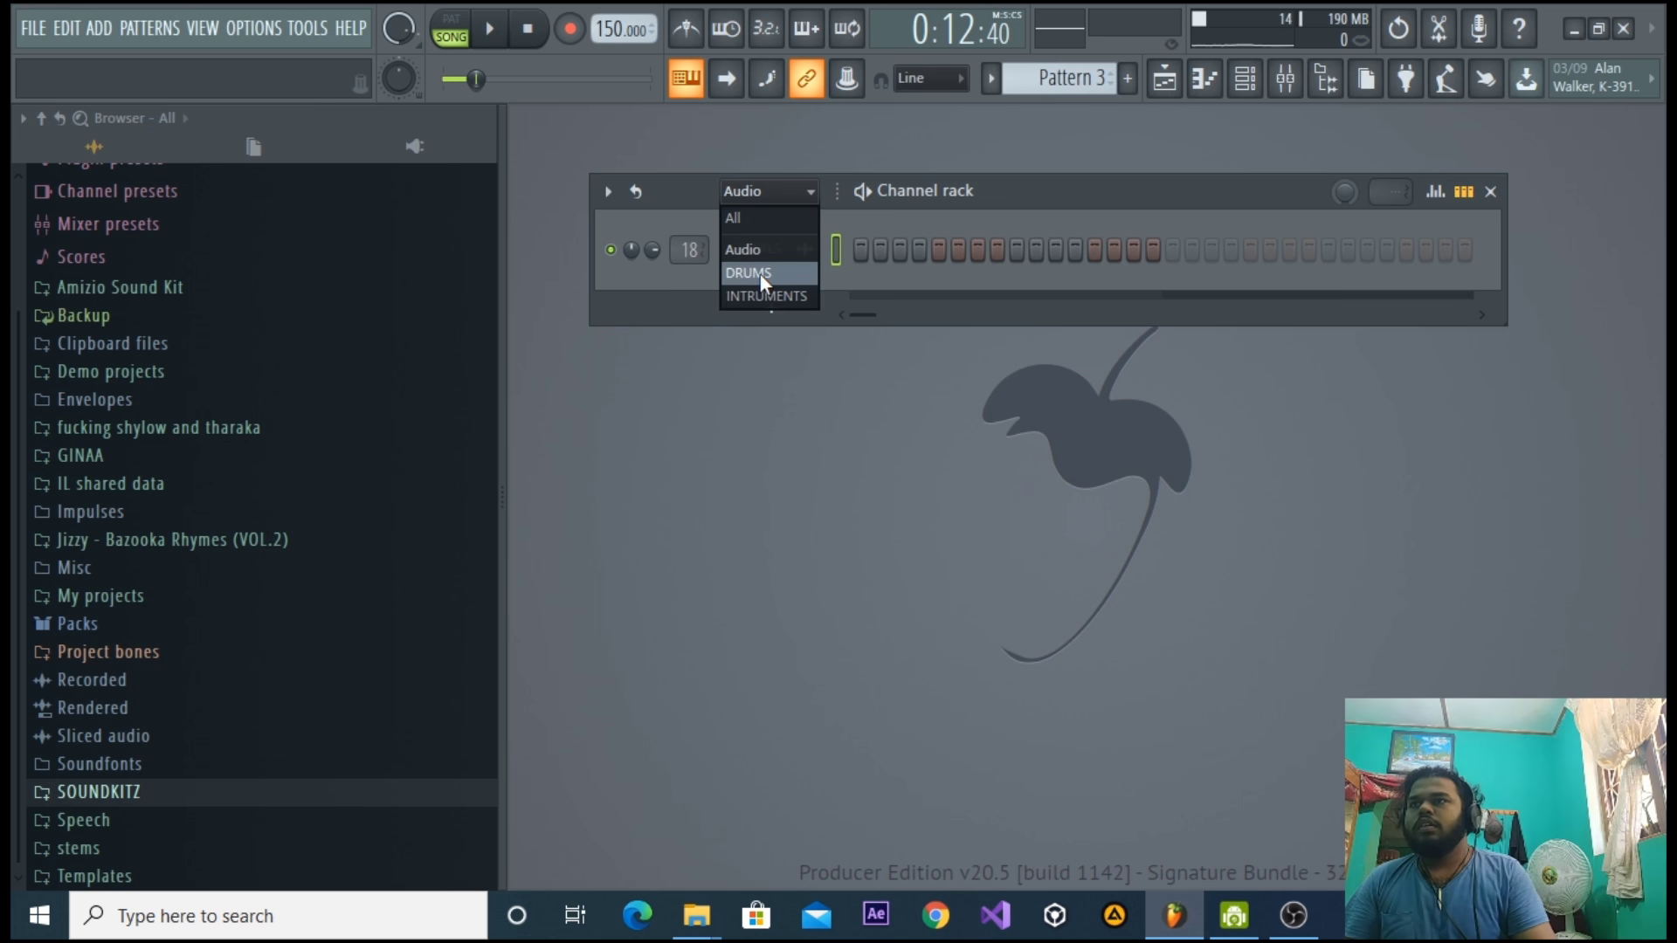
pyautogui.click(758, 276)
# Show the INTRUMENTS filter group and add a Serum_x64 instrument channel to it.
pyautogui.click(765, 192)
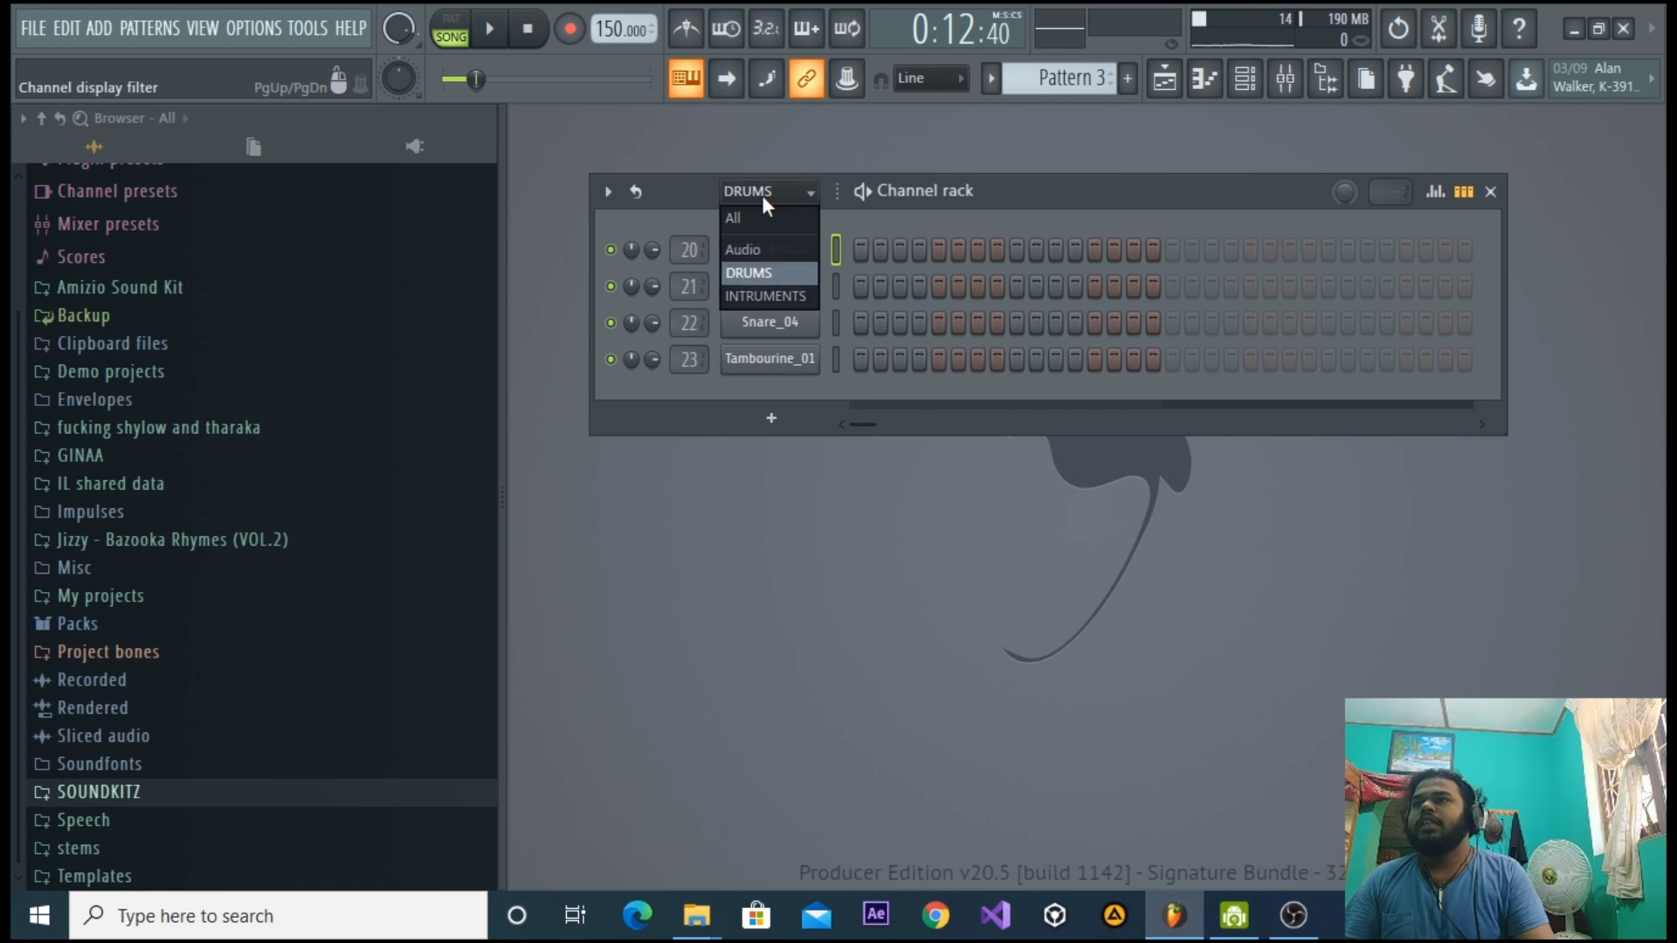
pyautogui.click(766, 297)
pyautogui.click(100, 28)
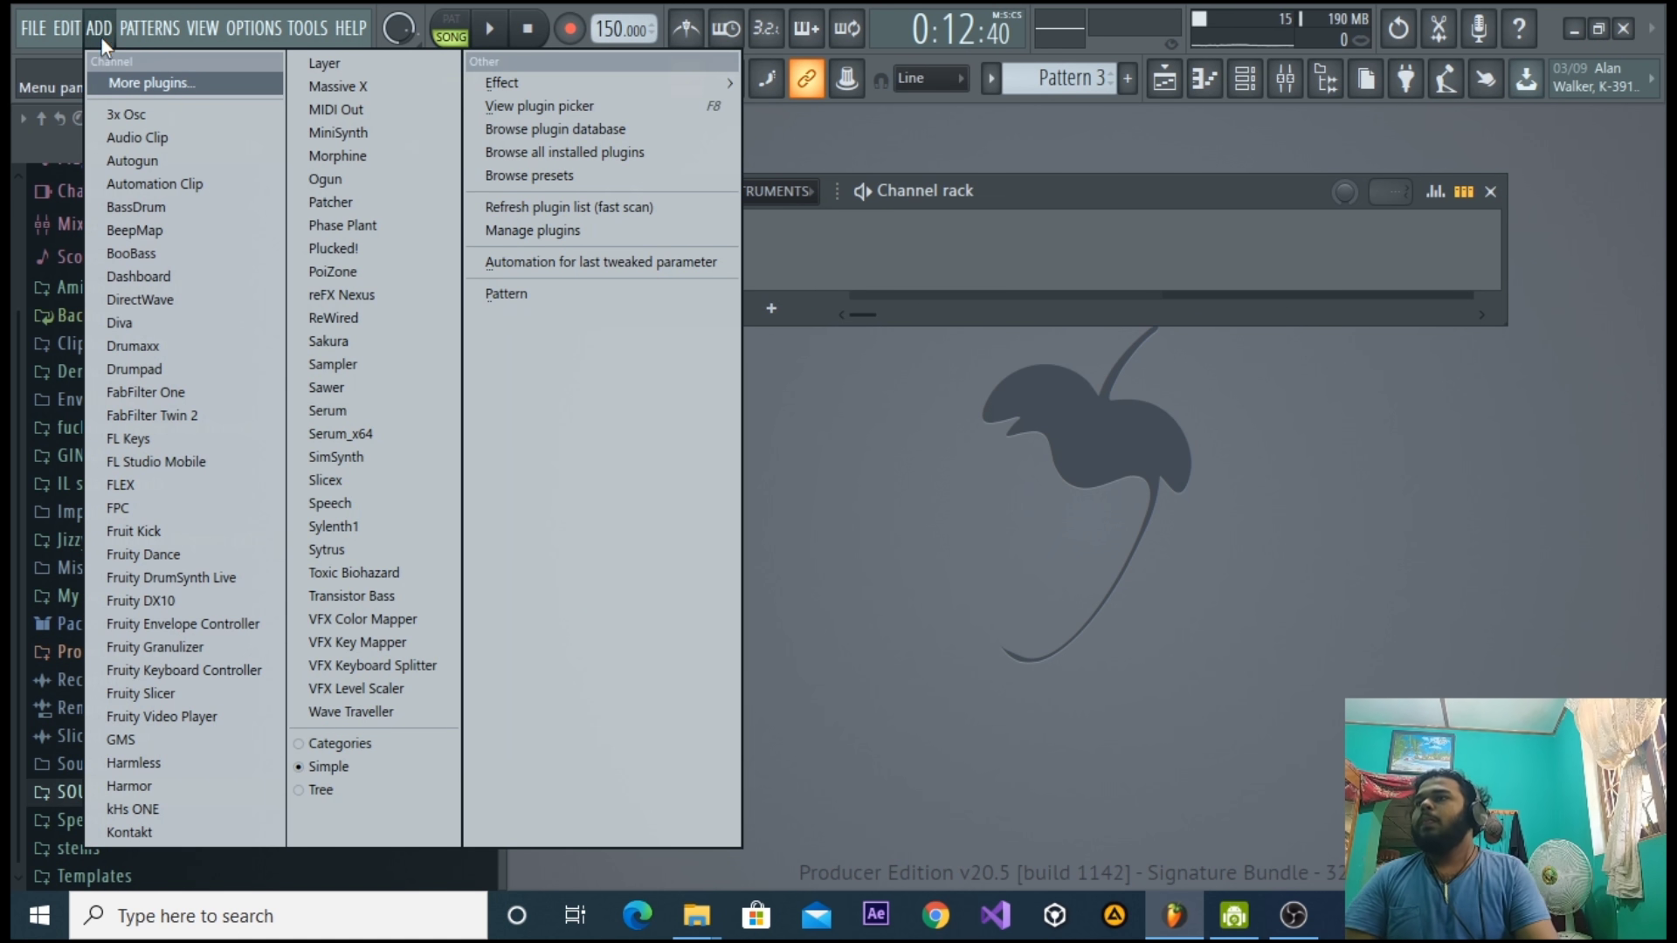
pyautogui.click(359, 432)
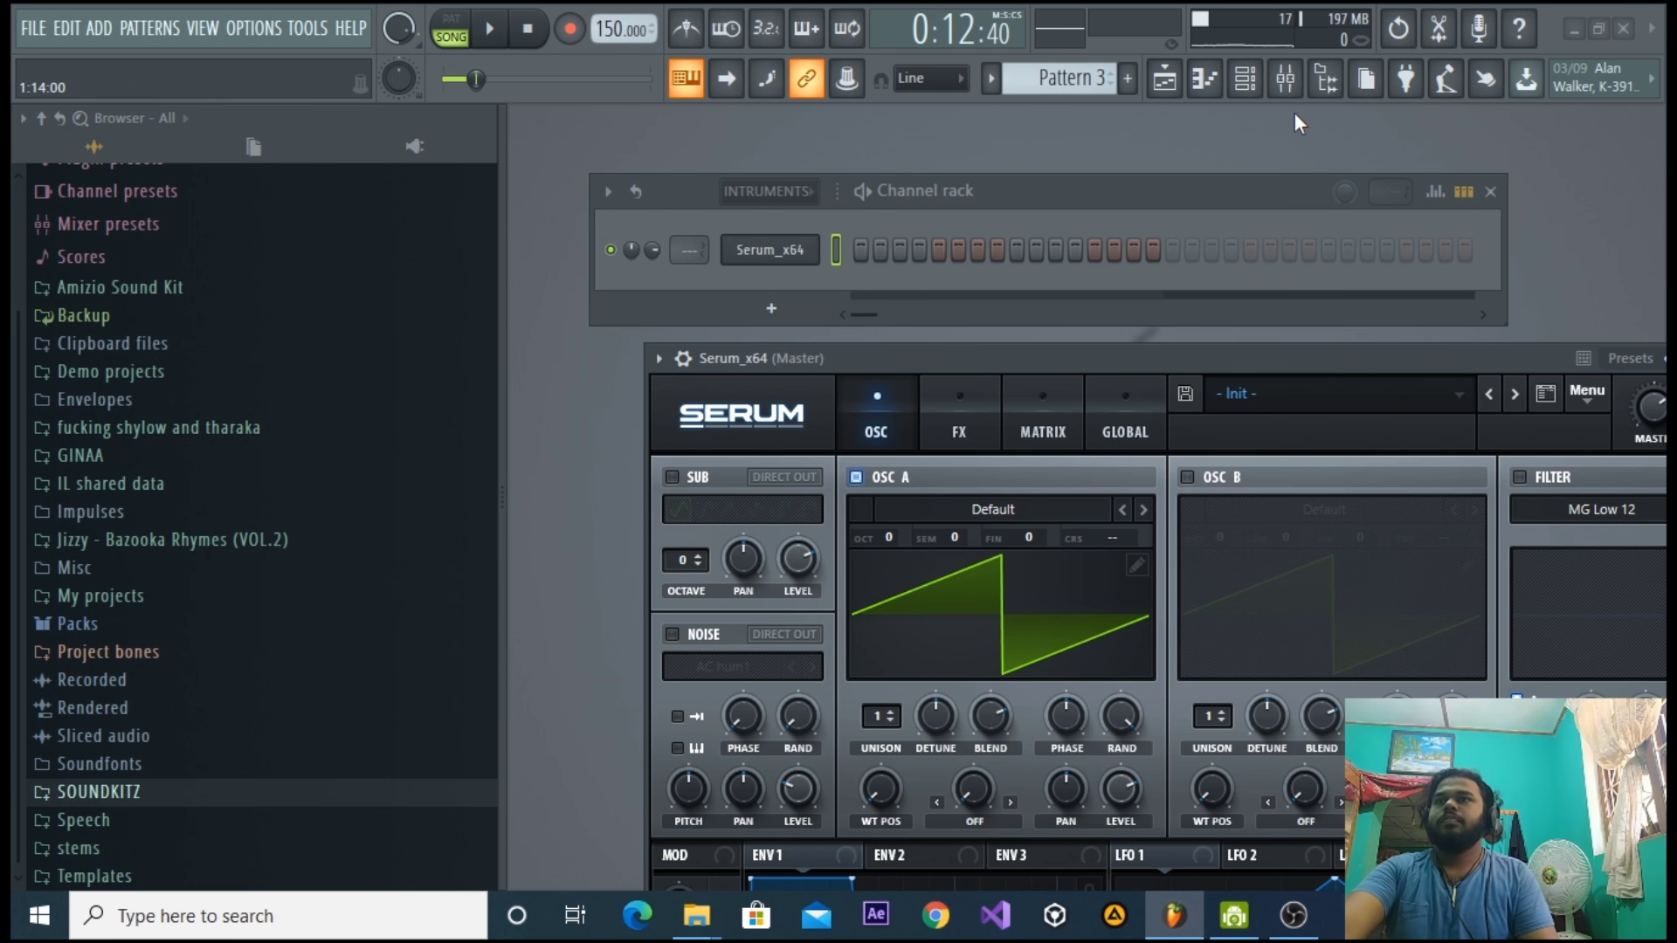
# Route the Serum_x64 channel to mixer insert 27 and play test notes through it.
pyautogui.click(1287, 80)
pyautogui.click(723, 417)
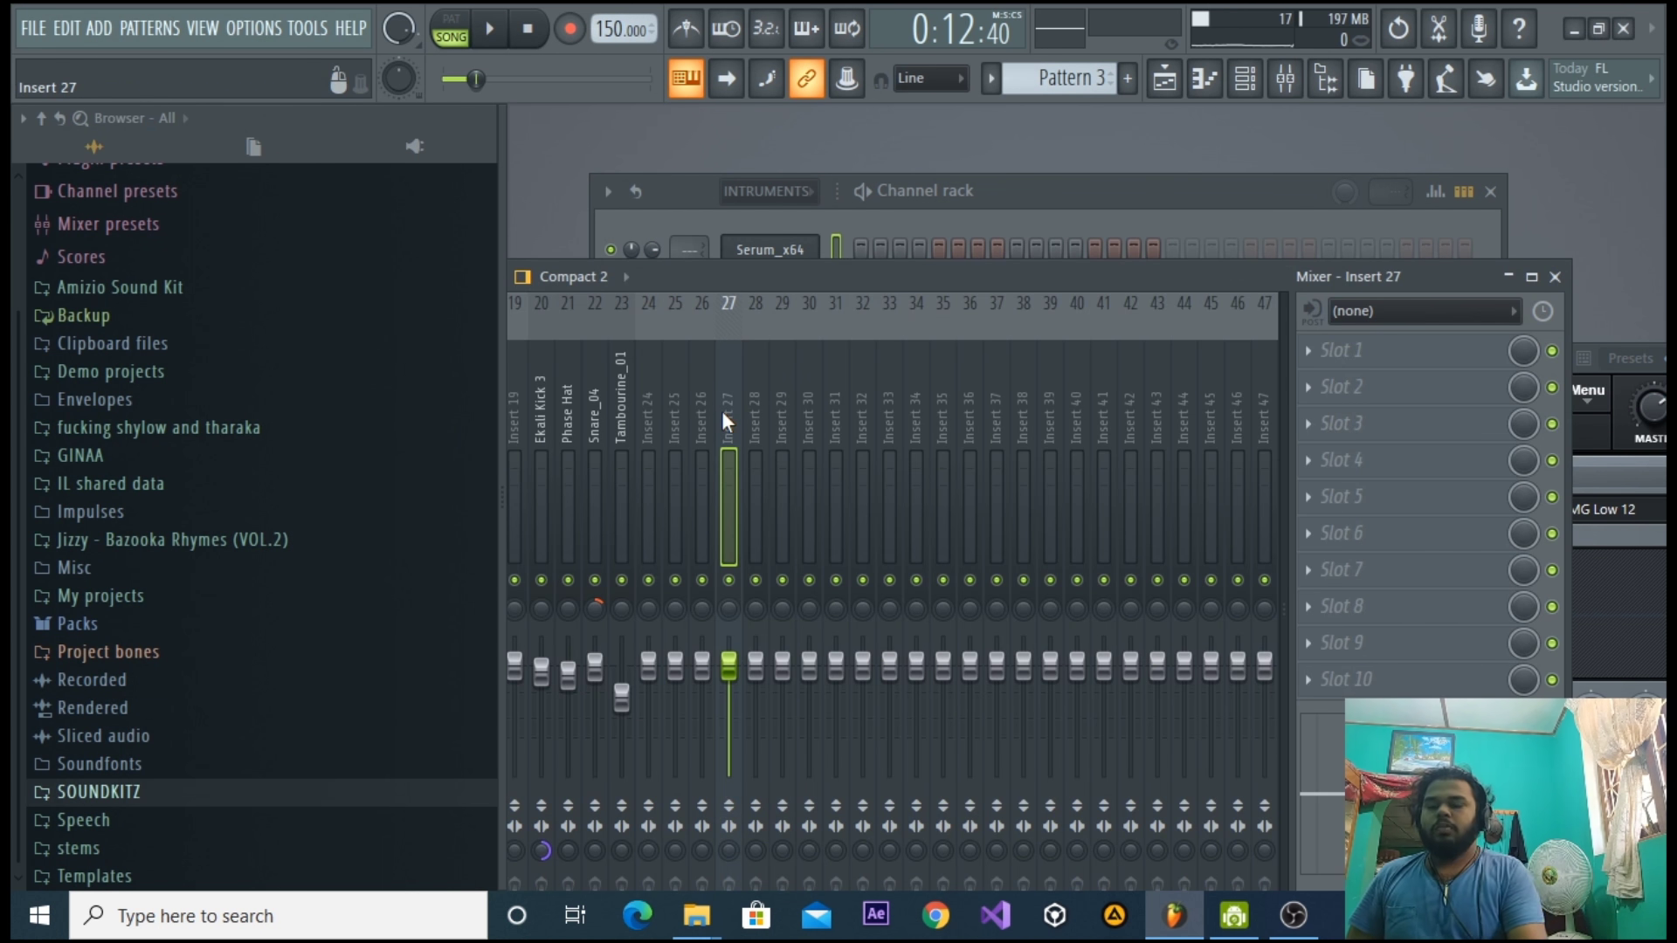
pyautogui.hotkey('ctrl', 'l')
pyautogui.press('n')
pyautogui.press('n')
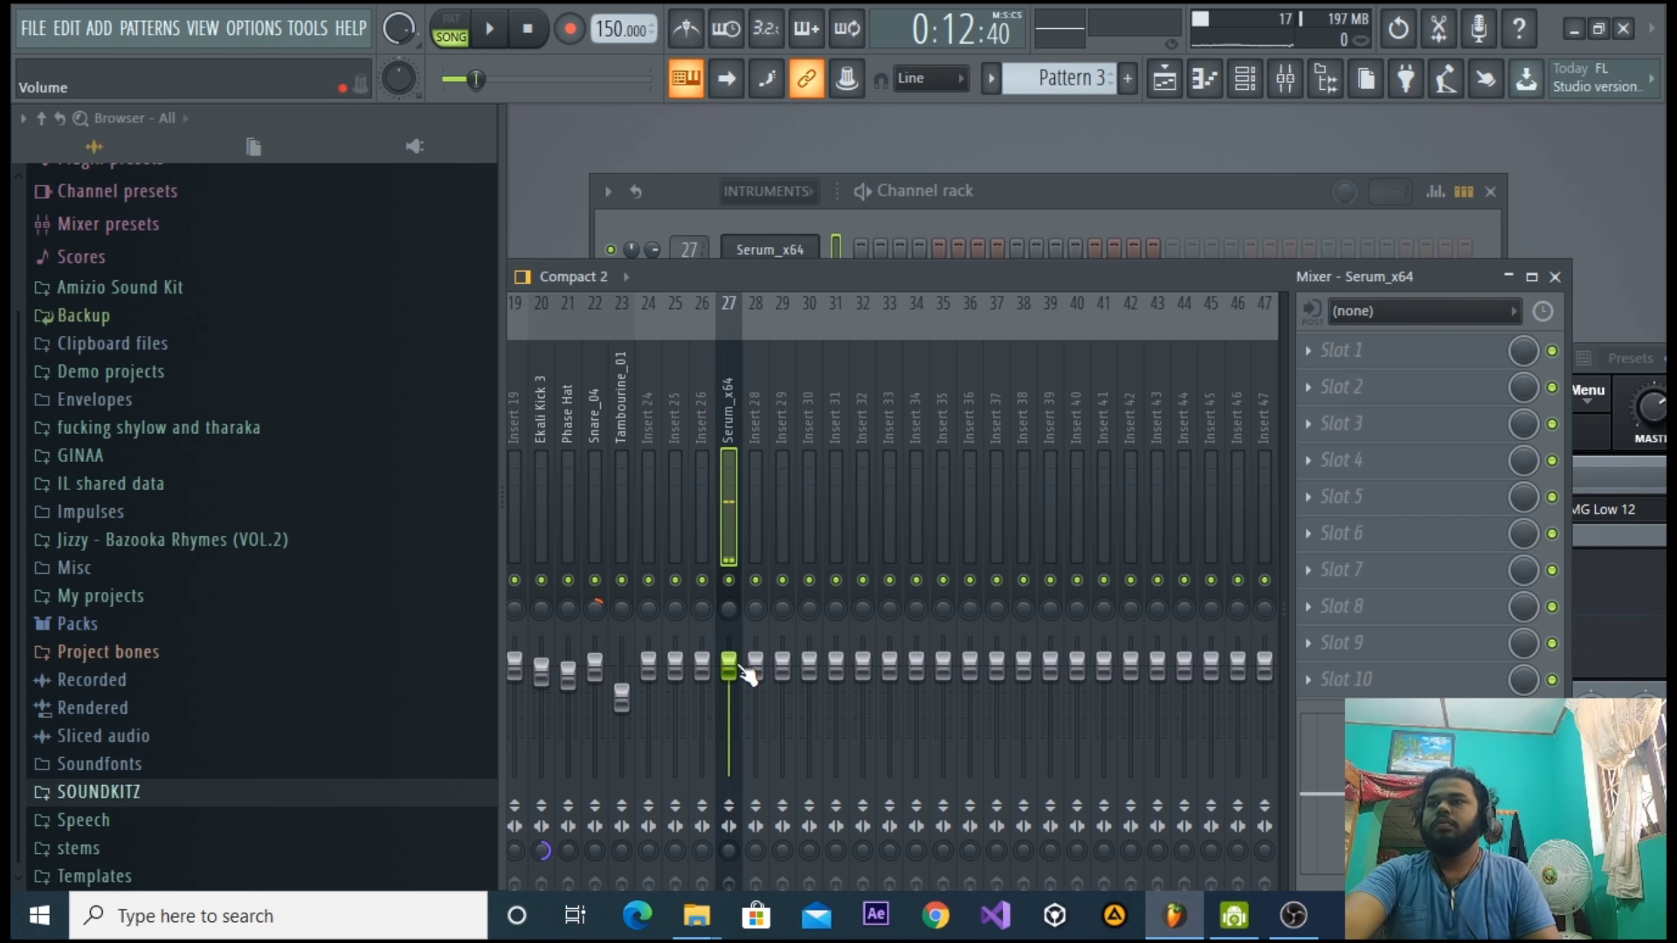
# Lower the Serum_x64 mixer track's volume slightly, check its level beside the master, and close the mixer.
pyautogui.scroll(-3, 741, 684)
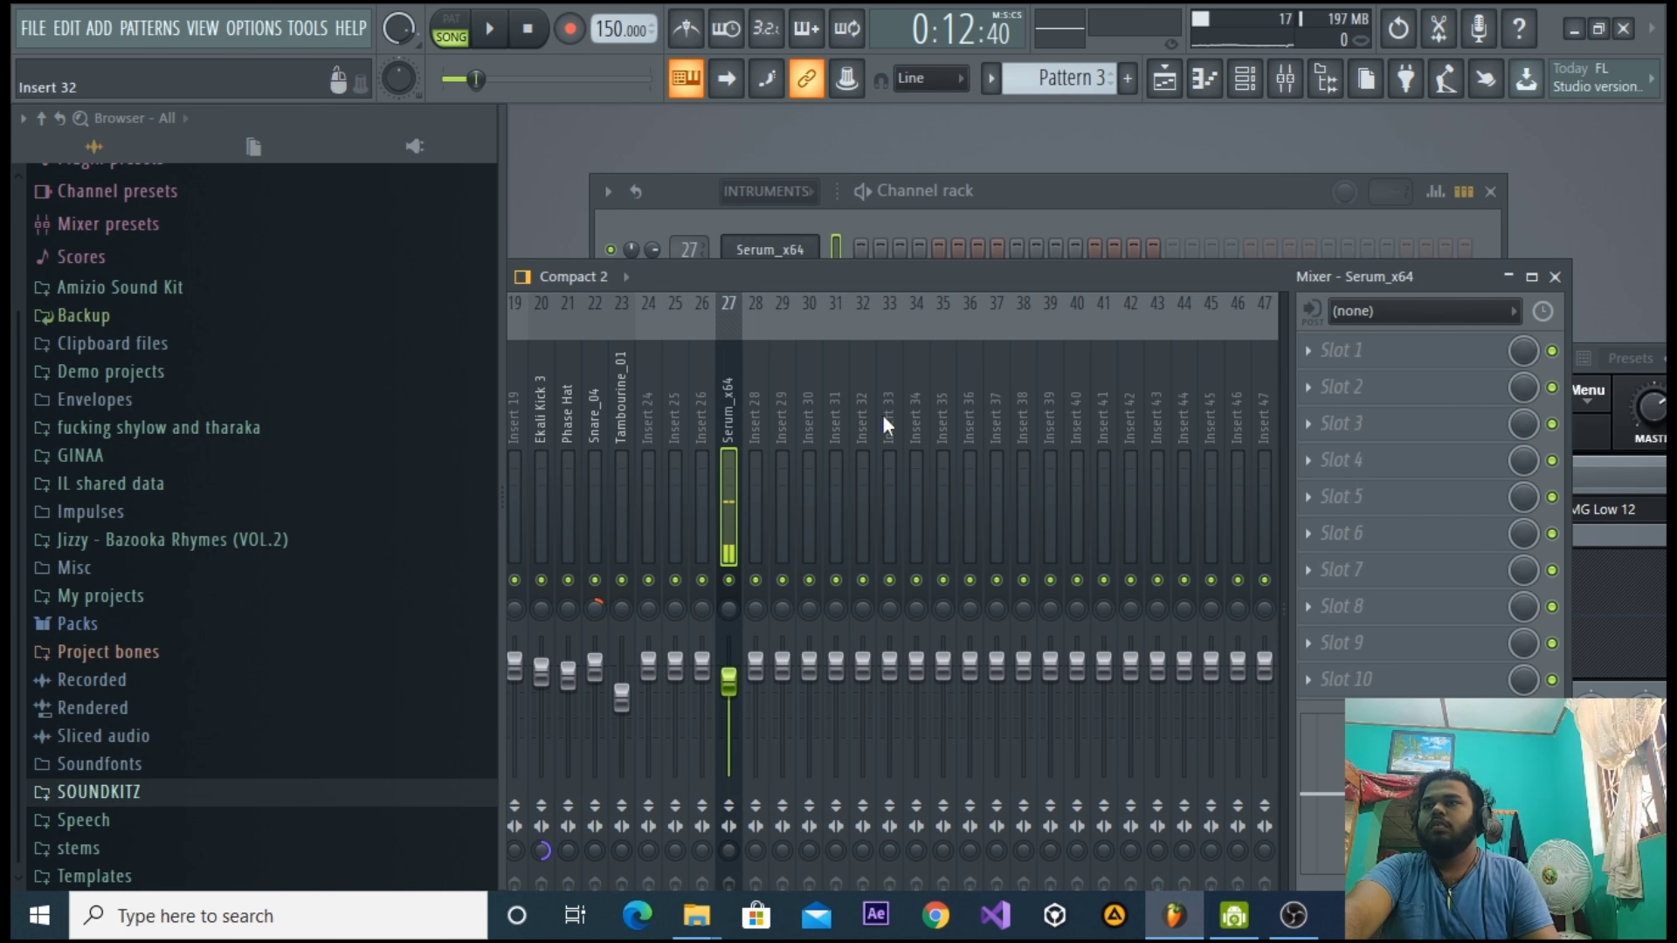
pyautogui.moveTo(900, 275); pyautogui.dragTo(1112, 242)
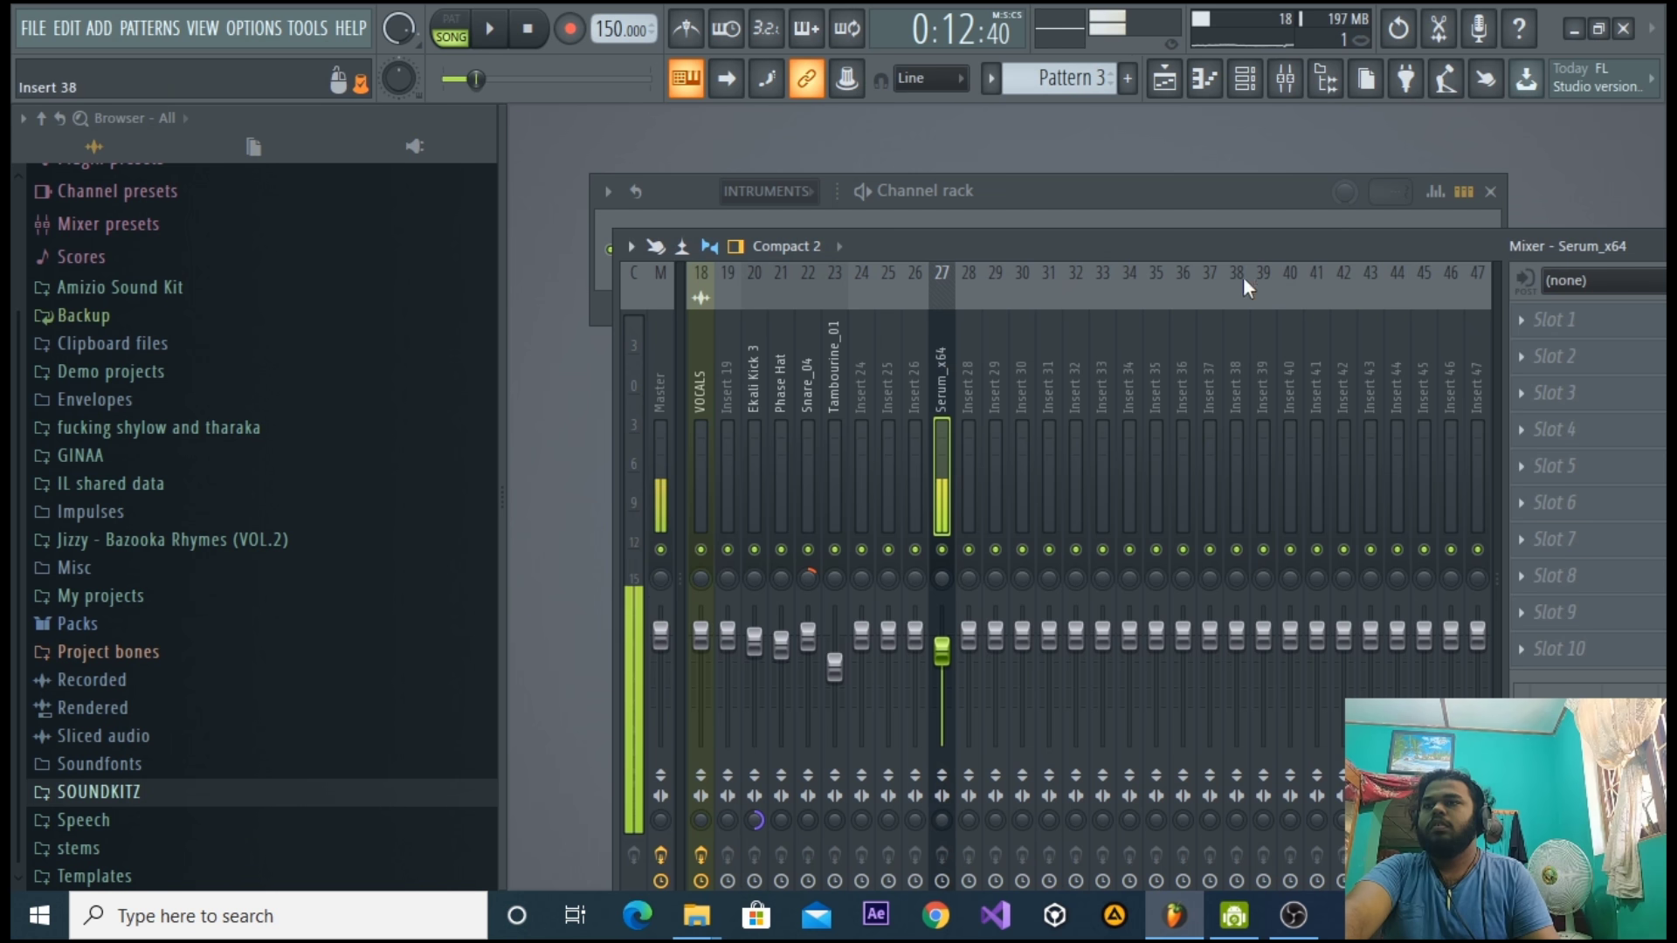
pyautogui.moveTo(1275, 238); pyautogui.dragTo(1064, 209)
pyautogui.click(1556, 215)
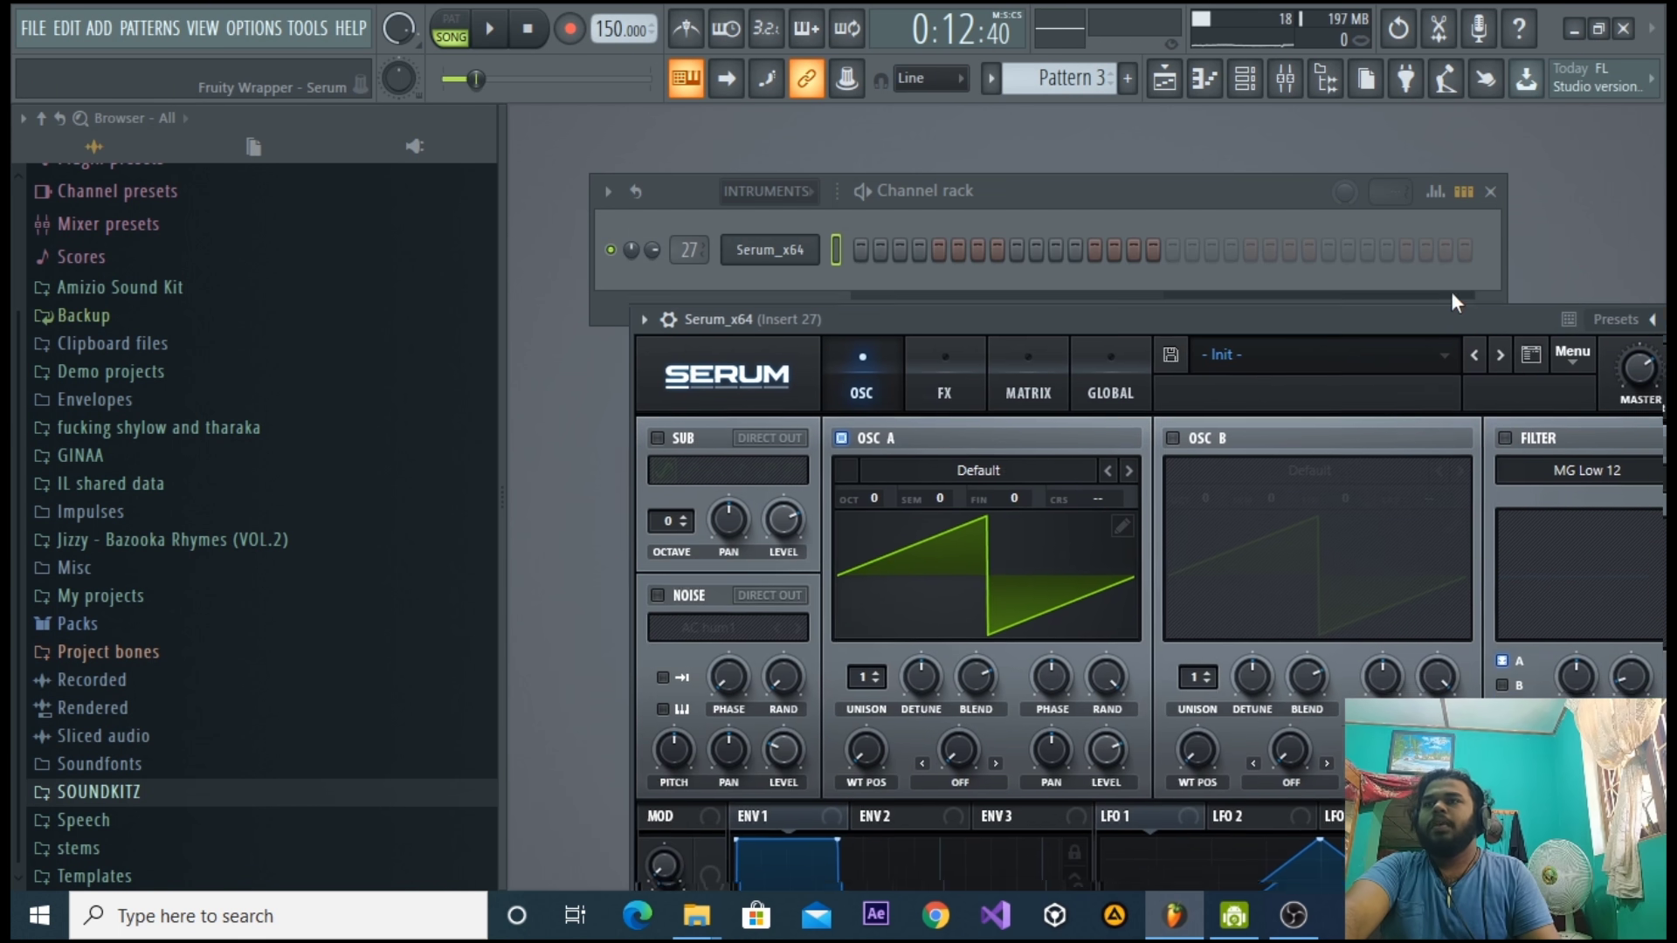
# Shrink the Serum interface and place its window so that all the controls down to the keyboard are in view.
pyautogui.moveTo(1450, 301); pyautogui.dragTo(1401, 126)
pyautogui.click(682, 194)
pyautogui.click(685, 292)
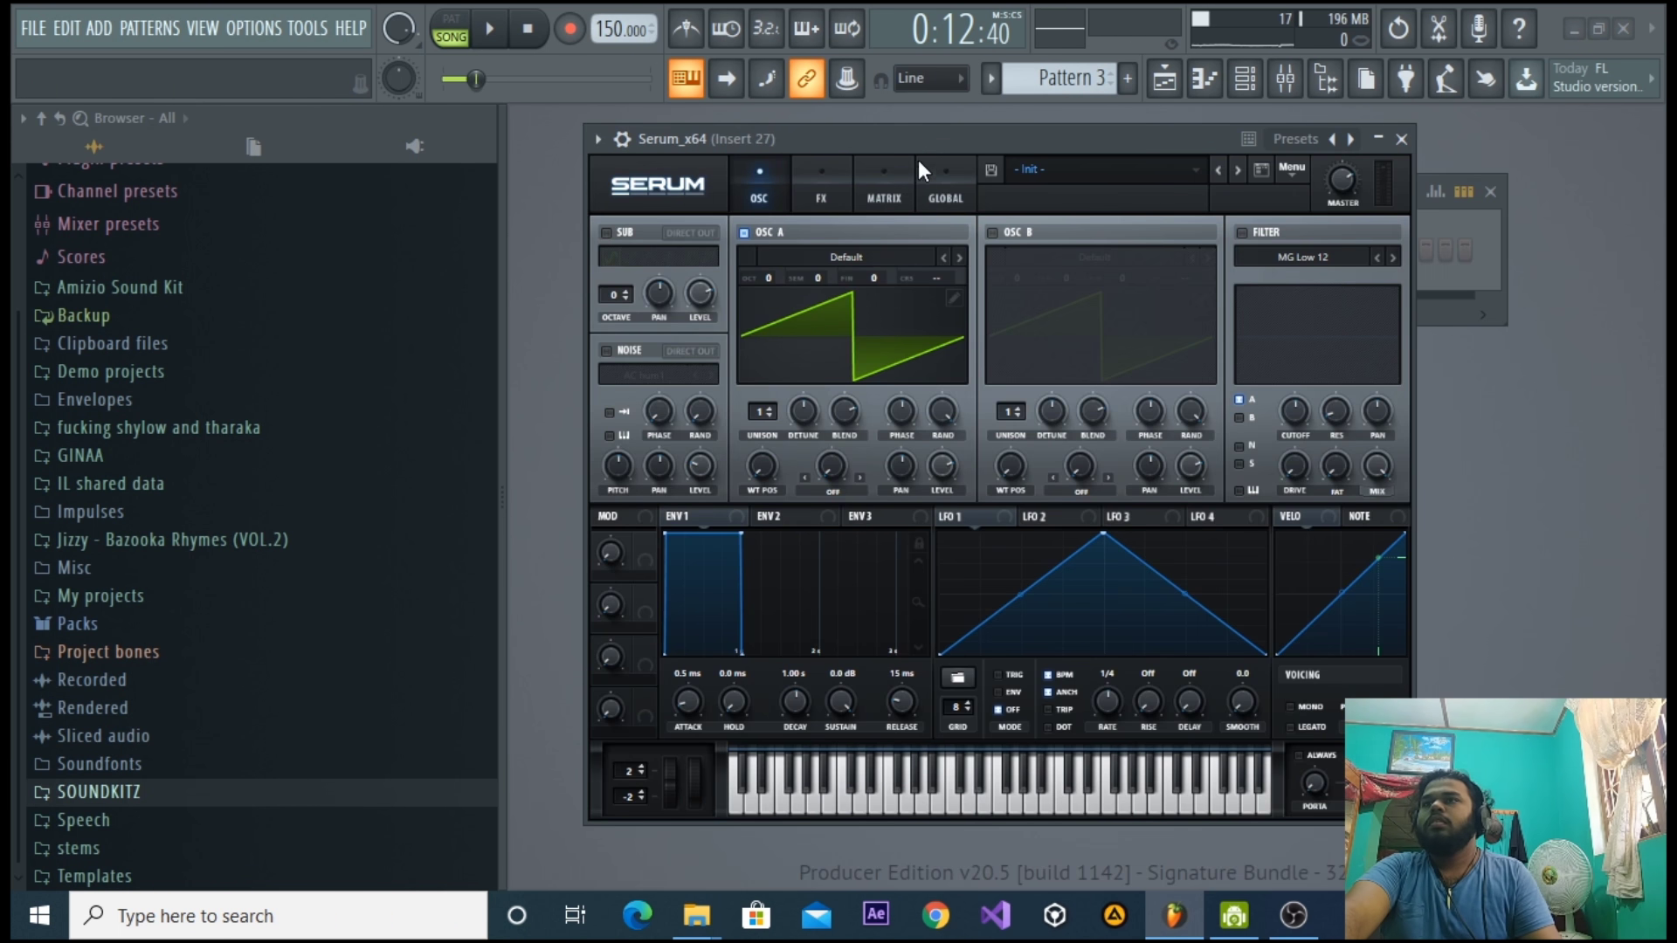
pyautogui.moveTo(877, 130); pyautogui.dragTo(879, 123)
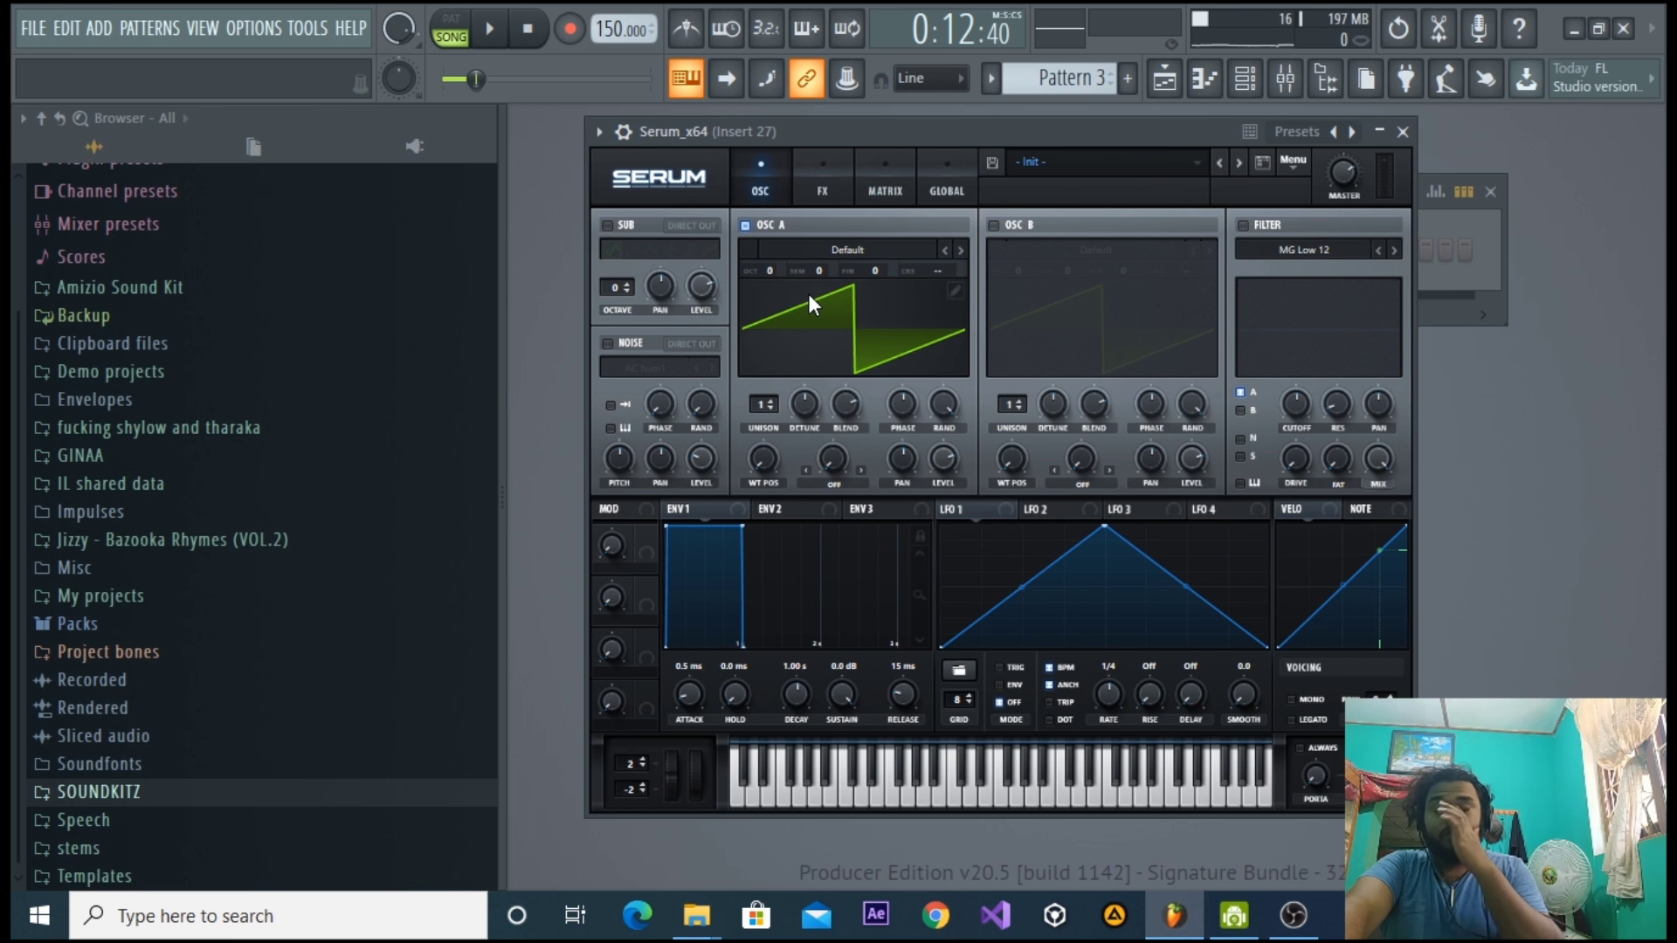
# Audition the Analog wavetables Basic Shapes and BS2 - Subby Saw in oscillator A.
pyautogui.click(847, 247)
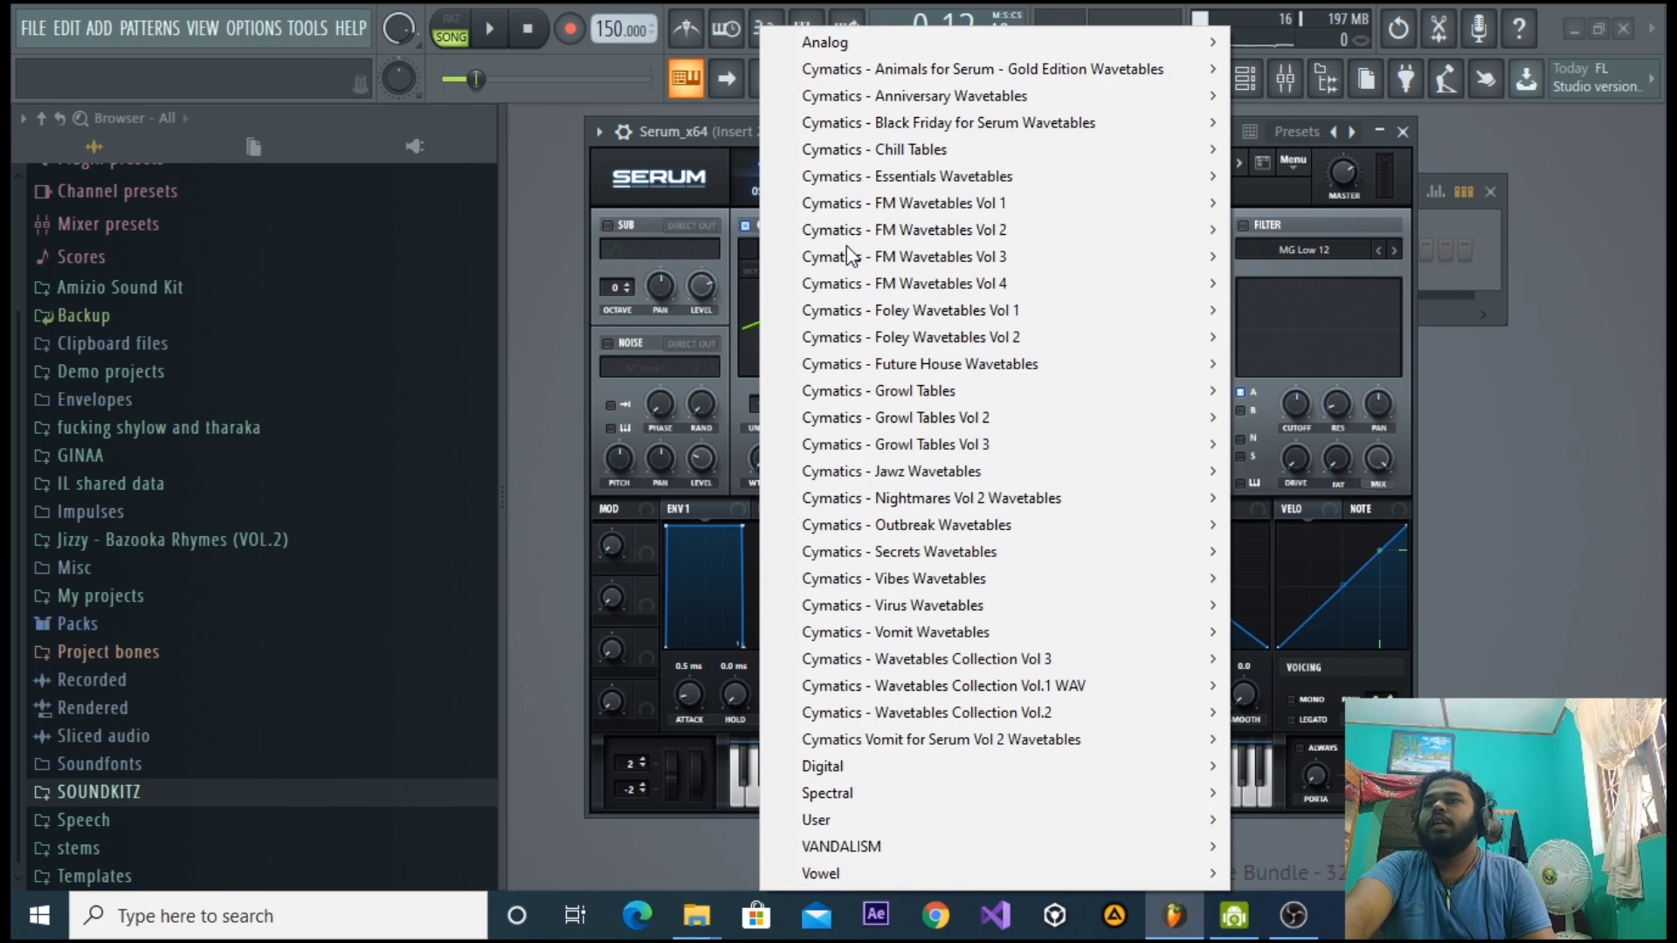
pyautogui.moveTo(863, 43)
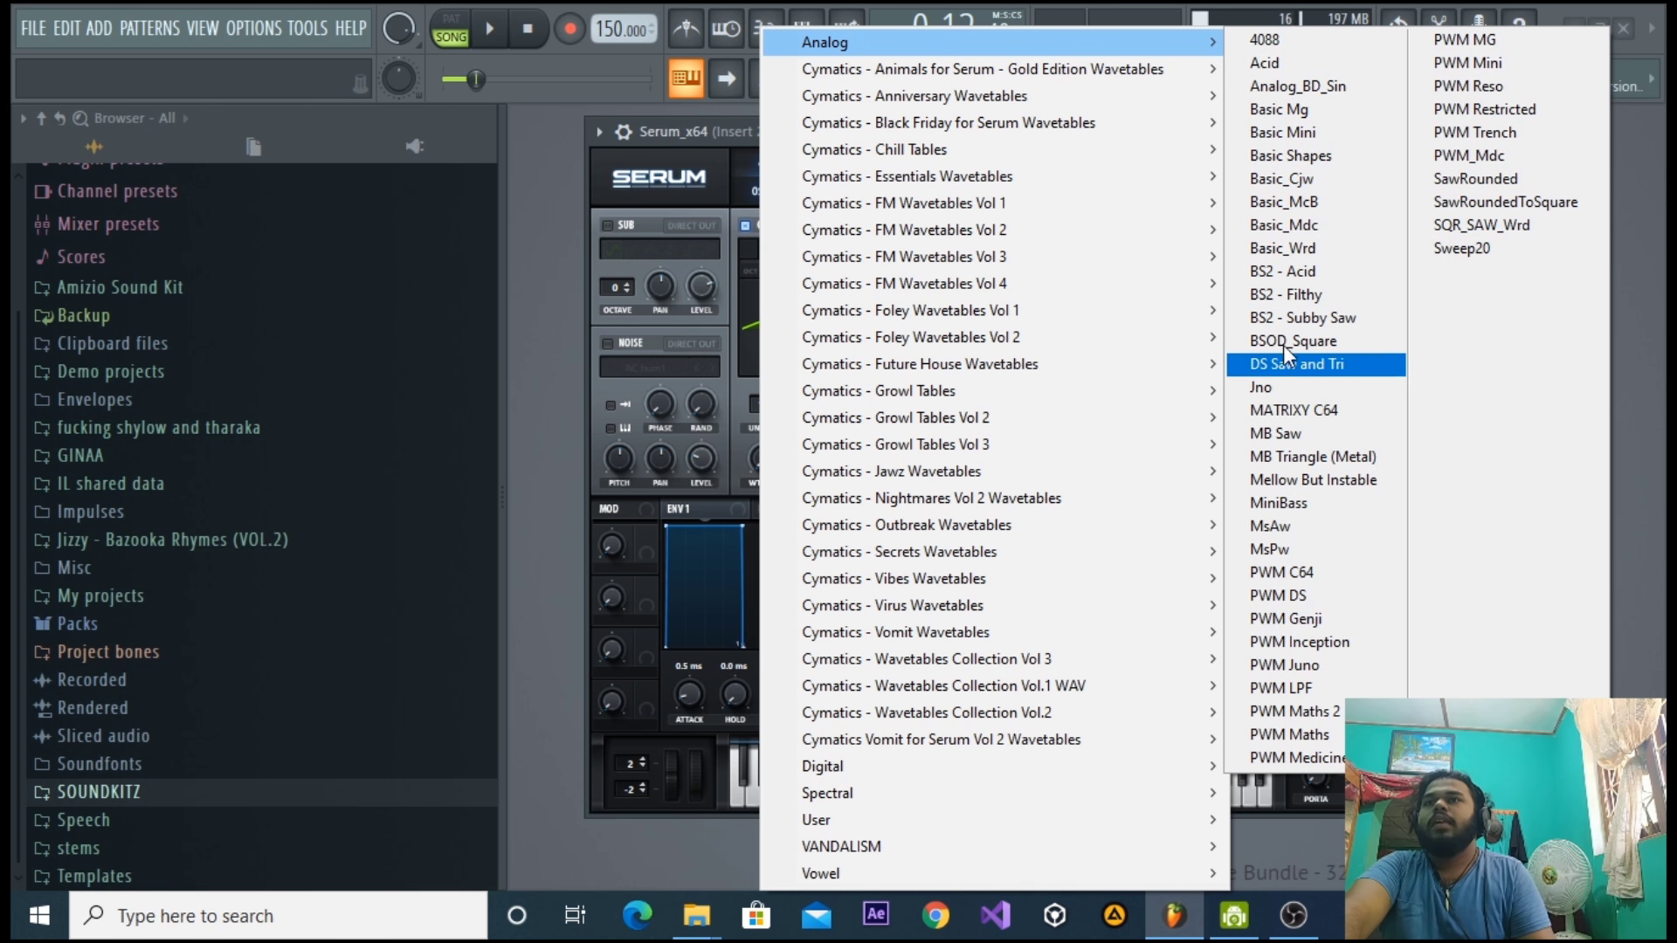
pyautogui.click(1291, 156)
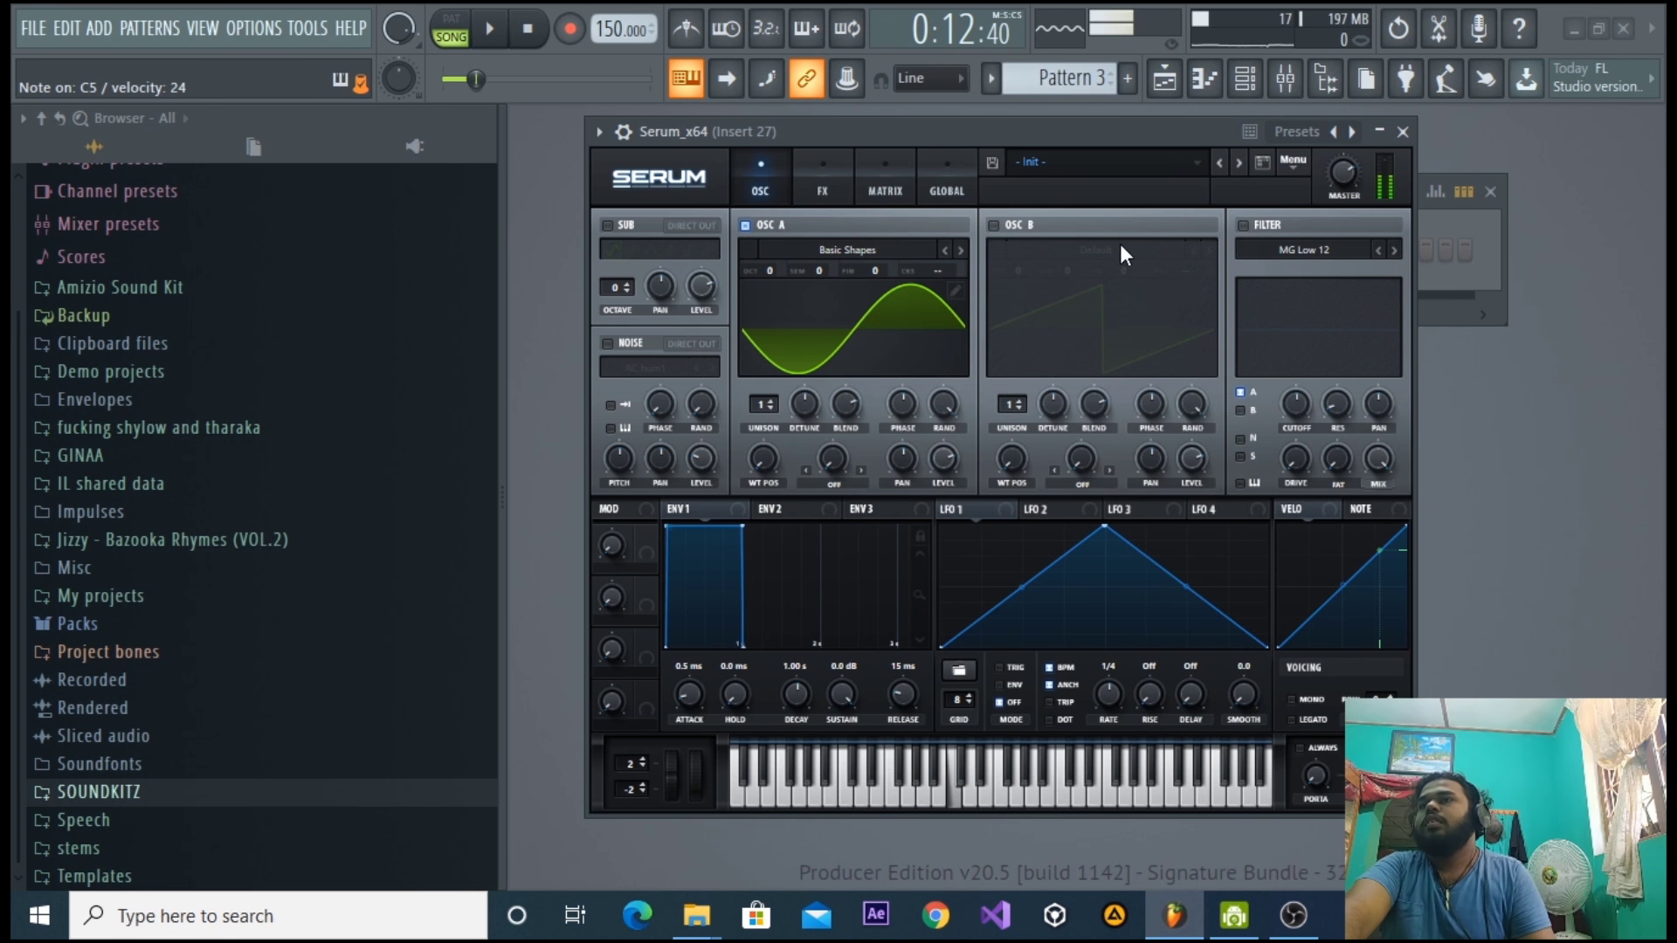
pyautogui.click(914, 247)
pyautogui.moveTo(926, 42)
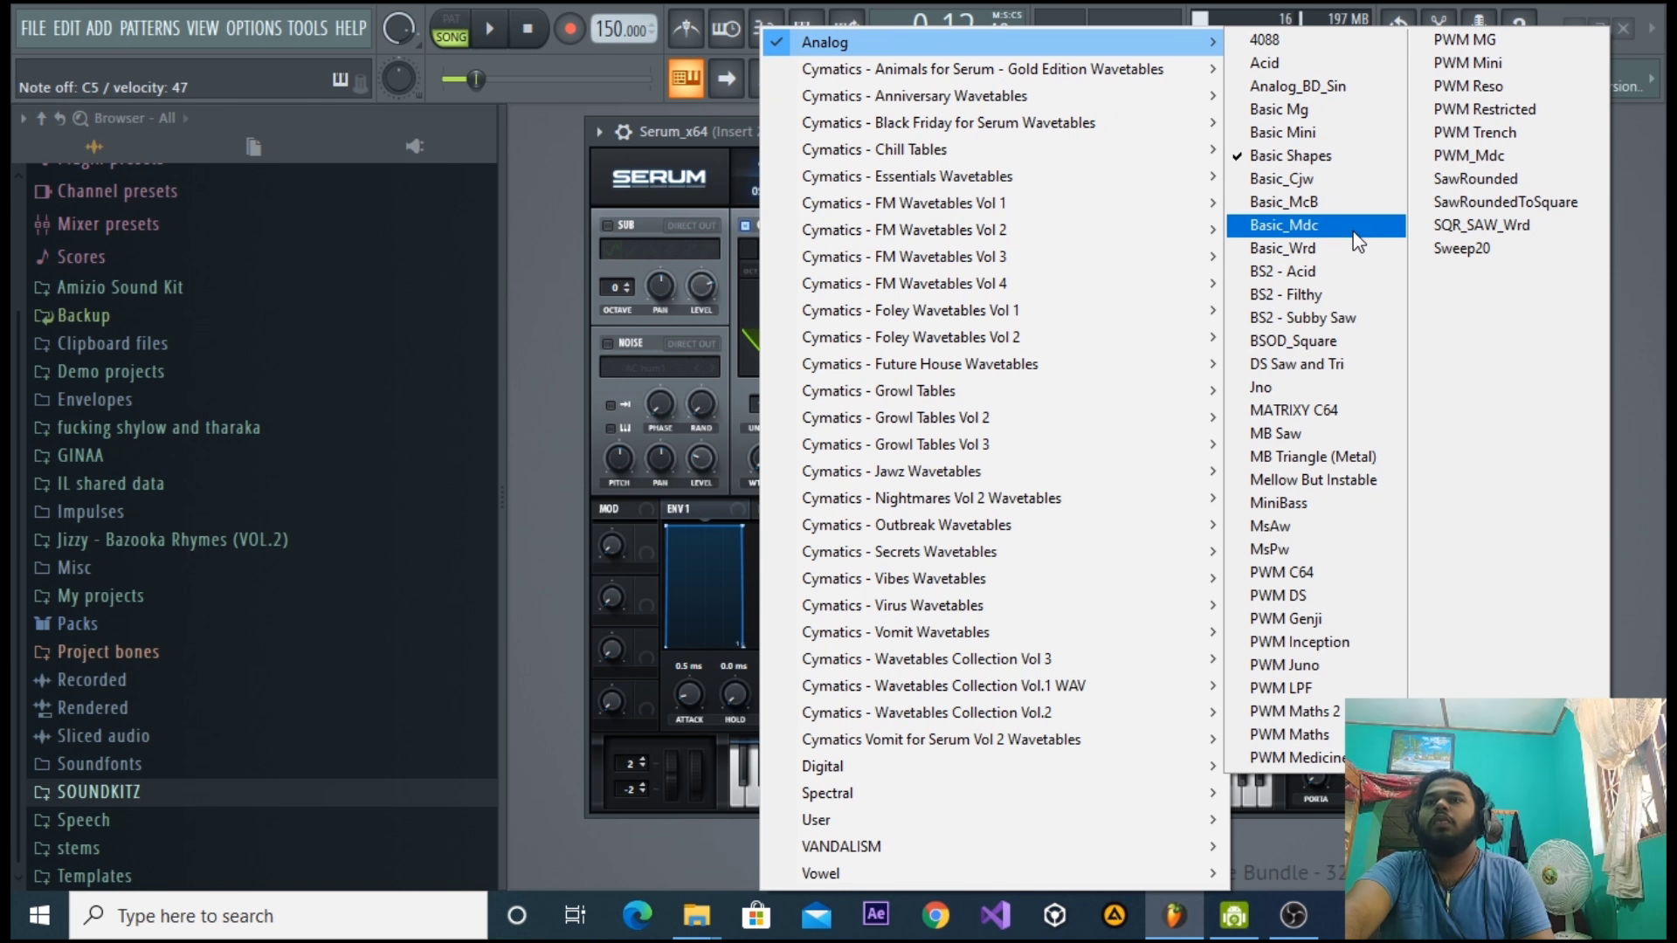
pyautogui.click(1323, 317)
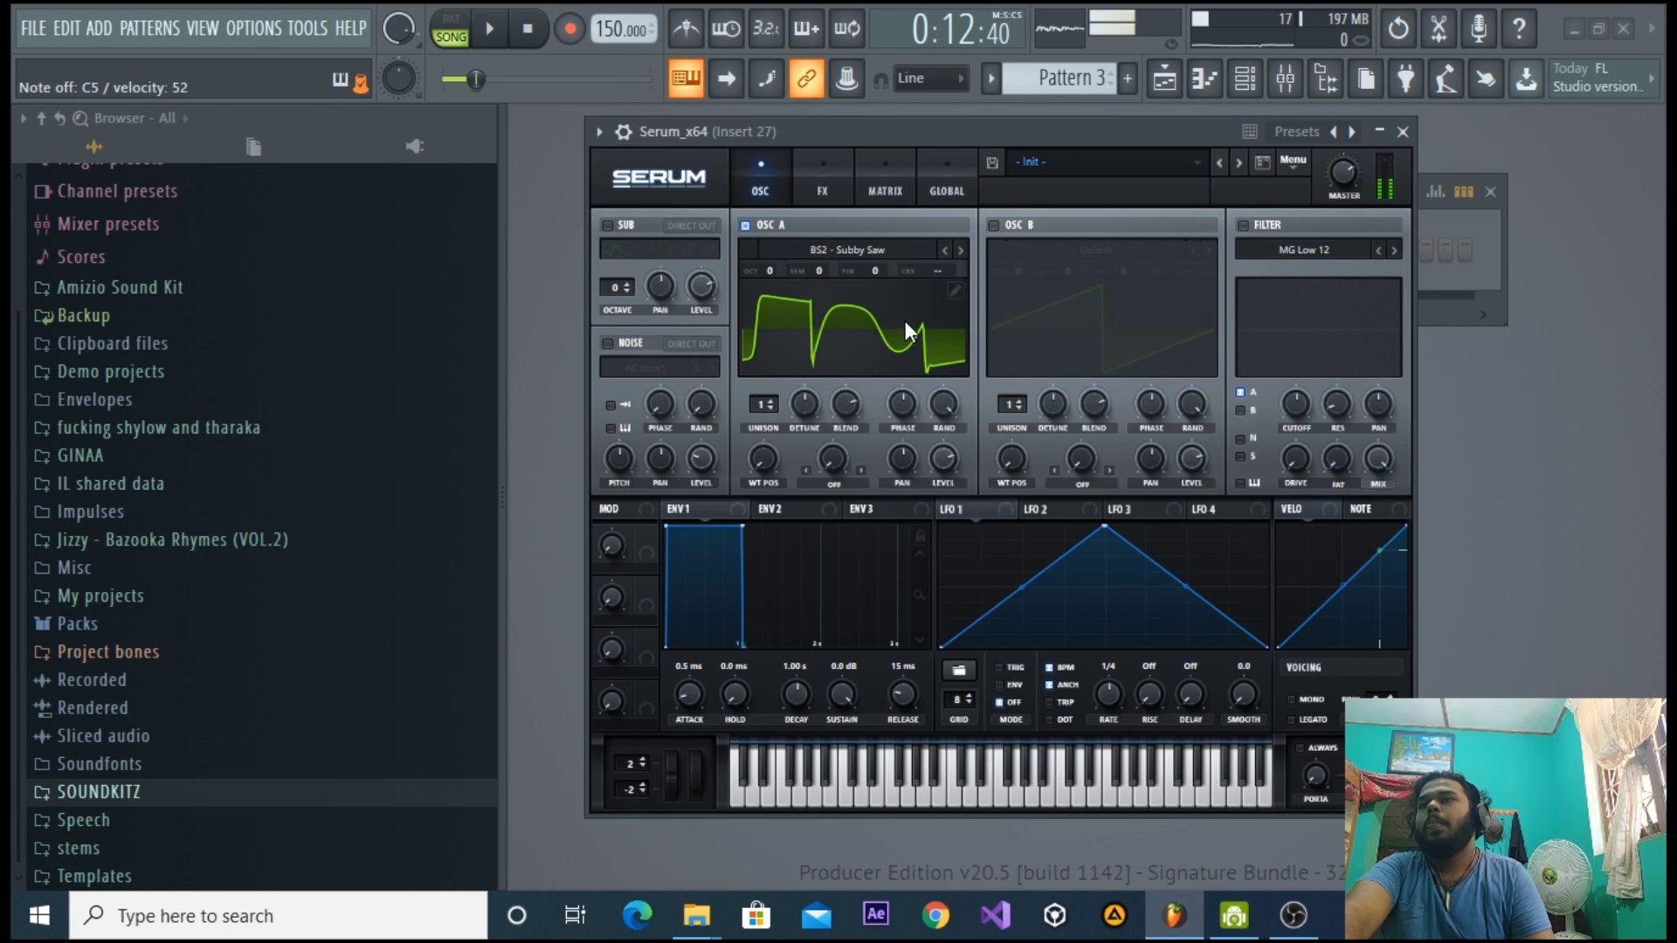
# Load the Analog wavetable MB Saw into oscillator A and sweep its wavetable position up and back to 1.
pyautogui.click(878, 253)
pyautogui.moveTo(909, 51)
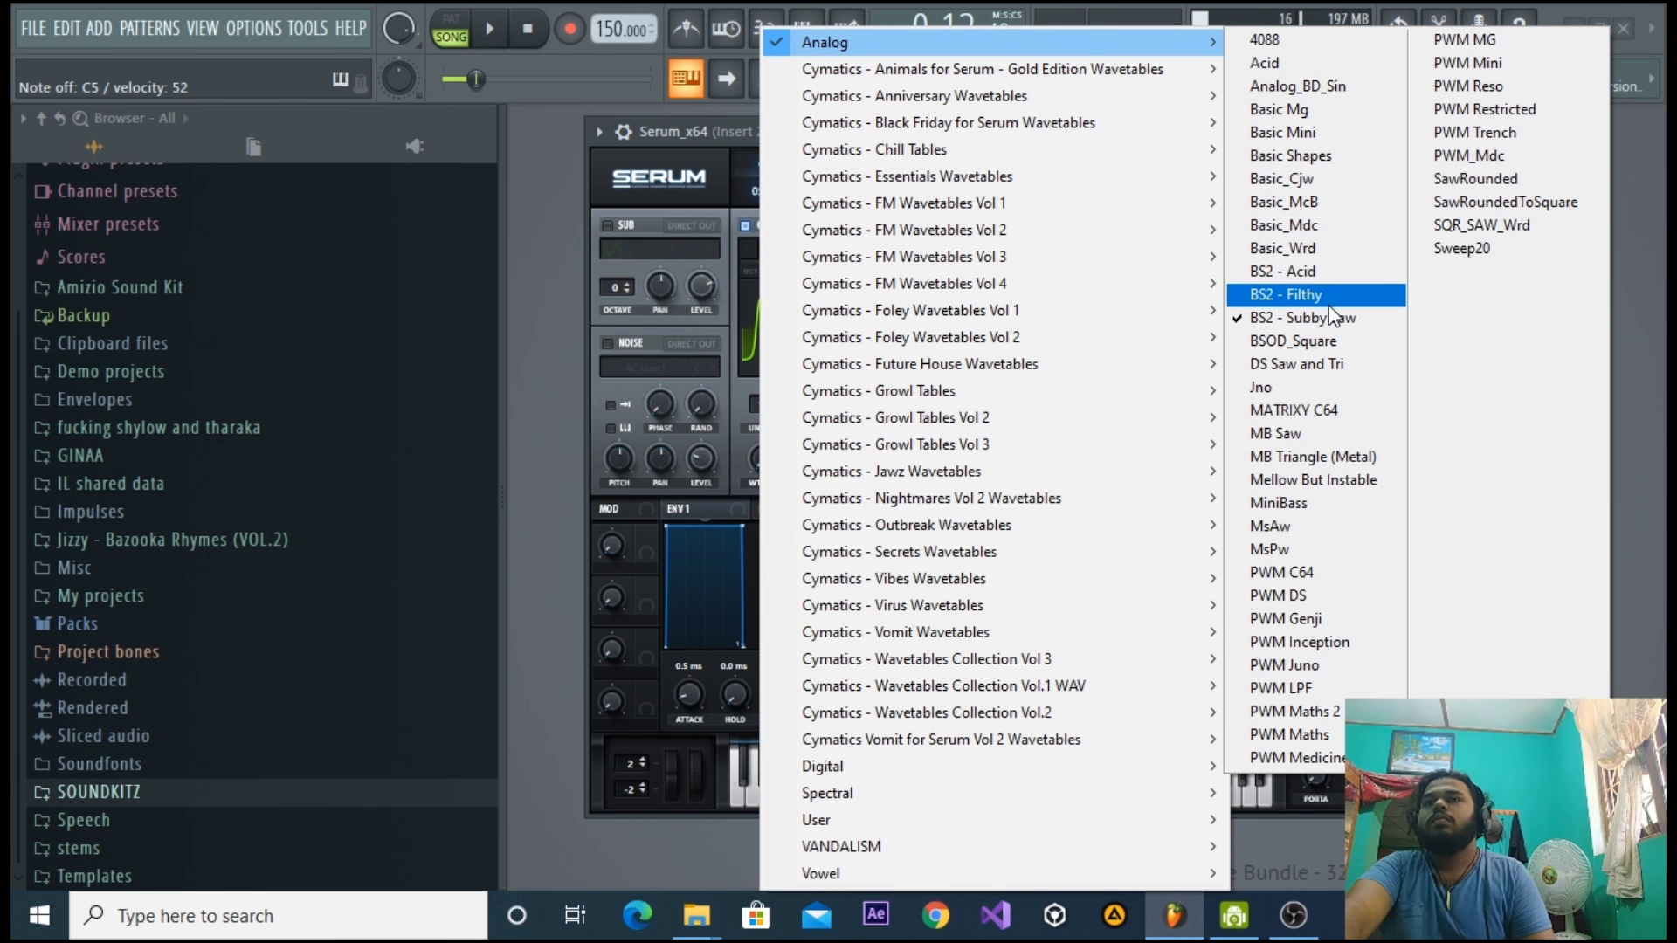
pyautogui.click(1310, 433)
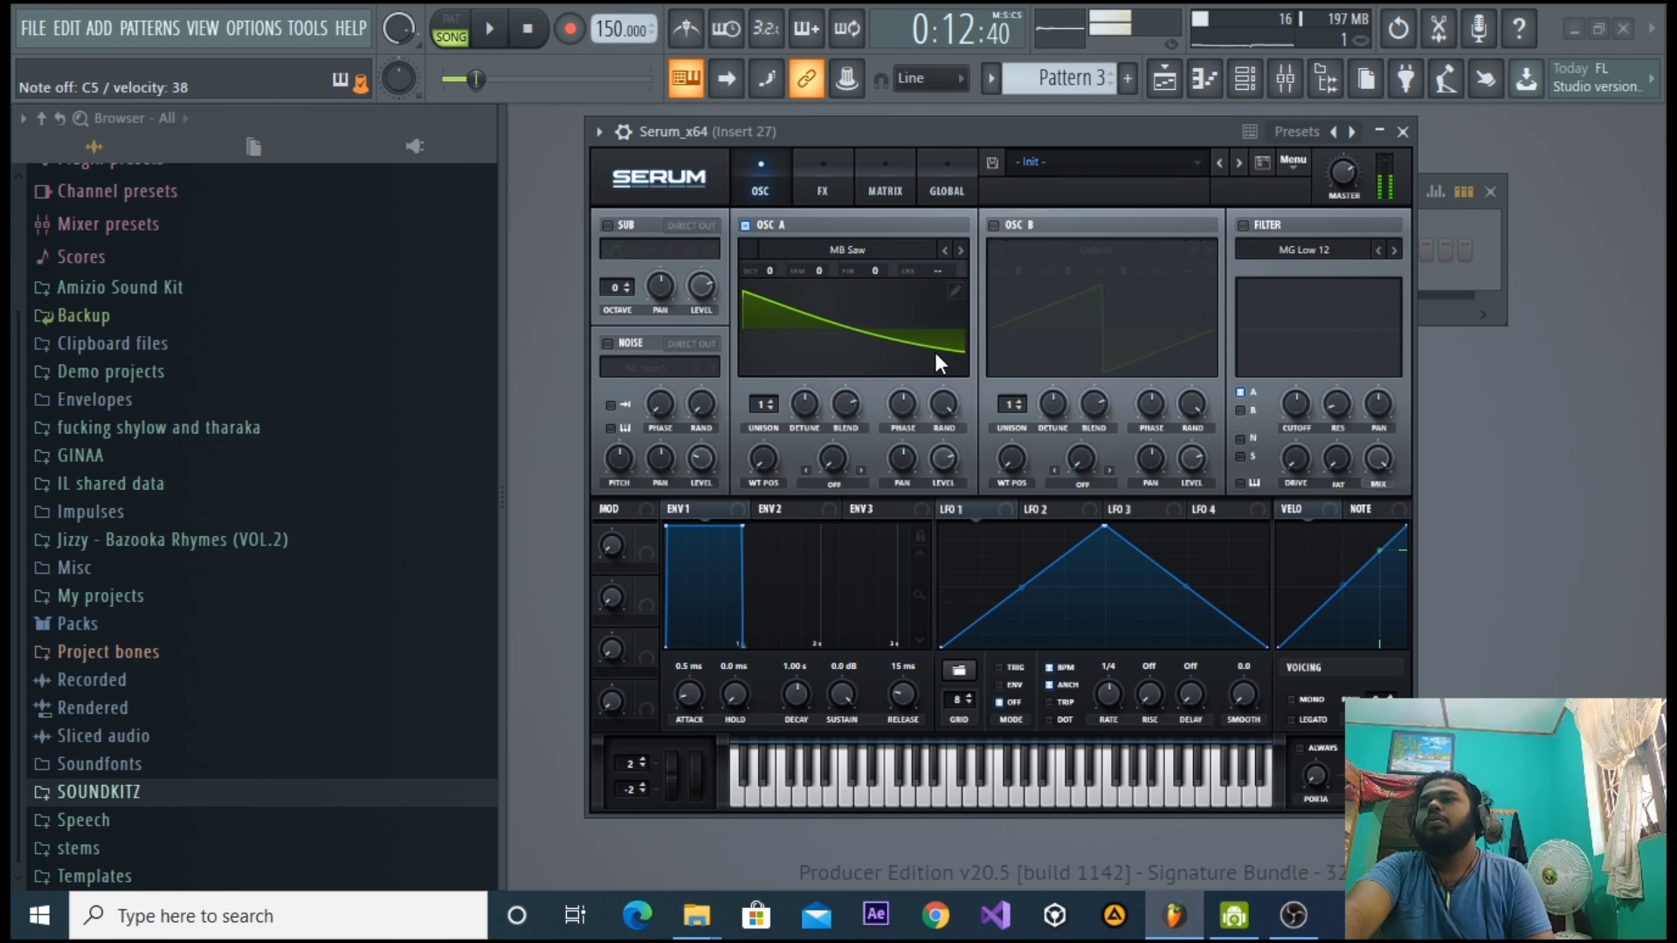
pyautogui.moveTo(763, 443); pyautogui.dragTo(809, 375)
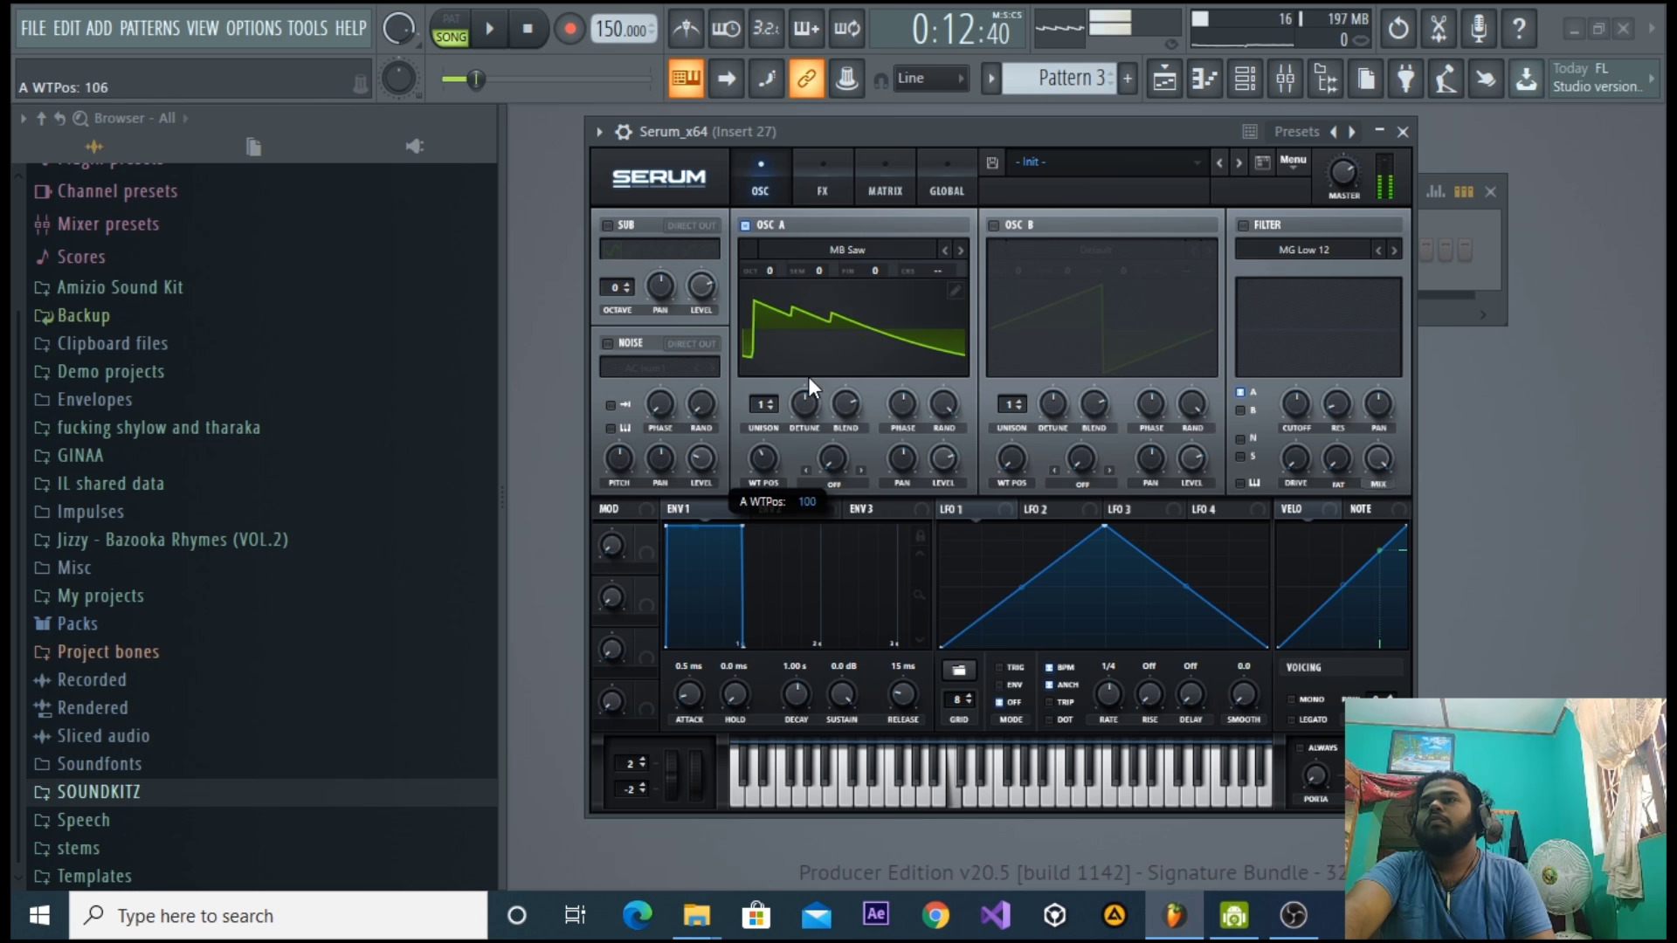
pyautogui.moveTo(825, 291); pyautogui.dragTo(830, 507)
# Load the Analog wavetable Basic Shapes into oscillator A and raise its wavetable position to a square wave.
pyautogui.click(850, 249)
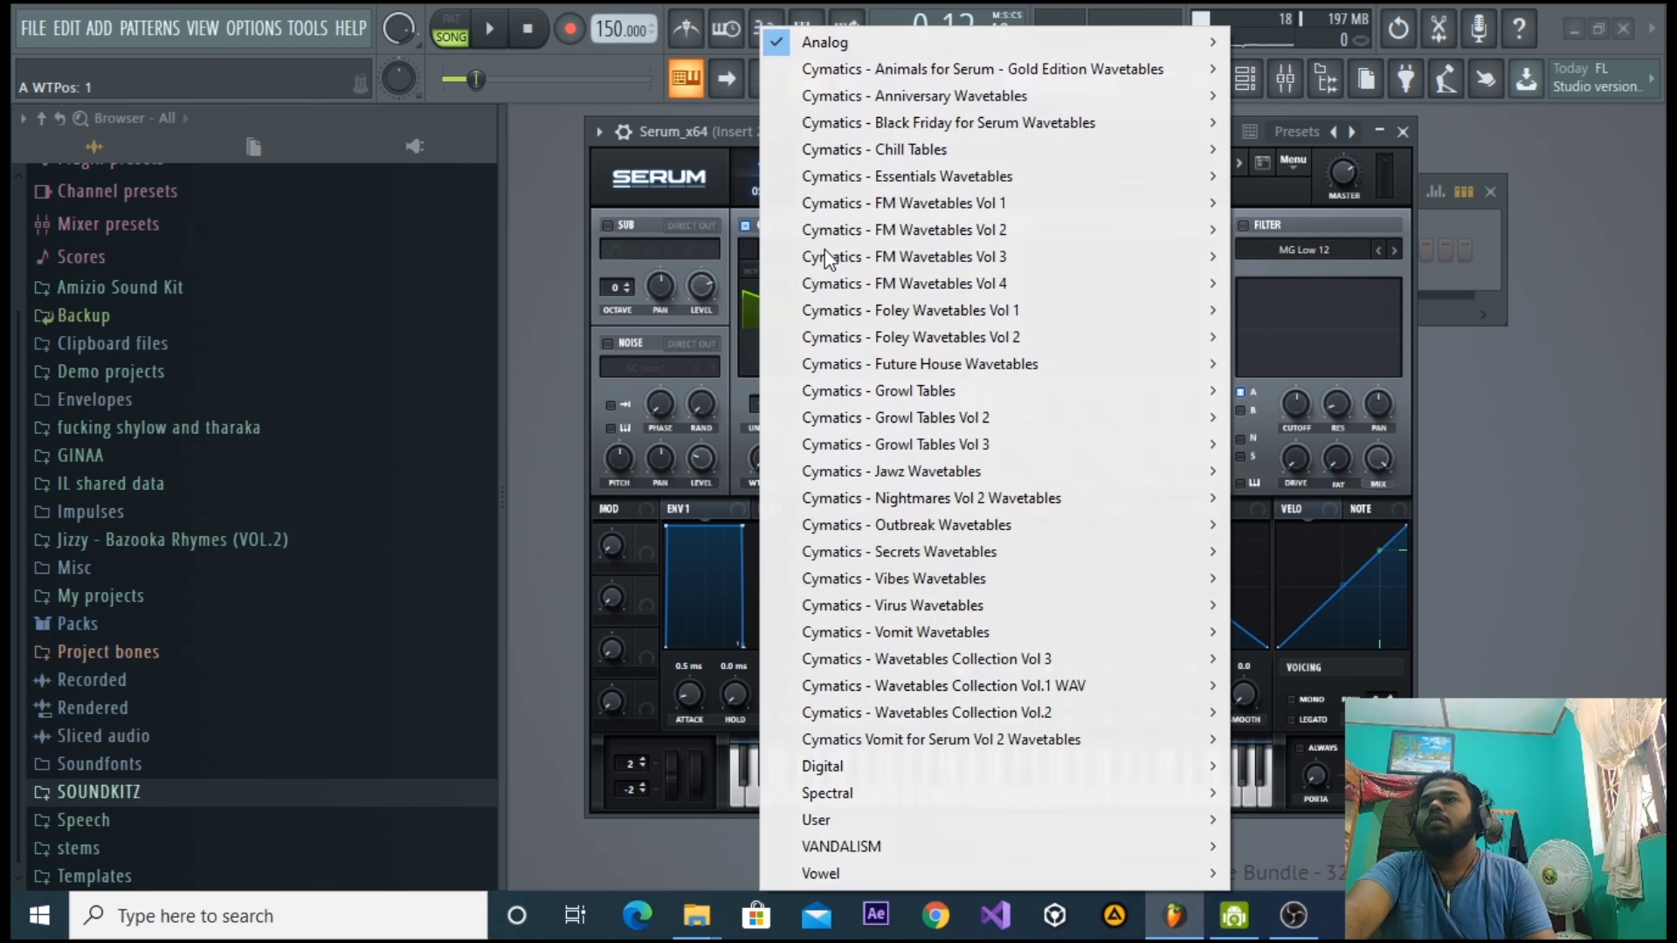
pyautogui.moveTo(900, 50)
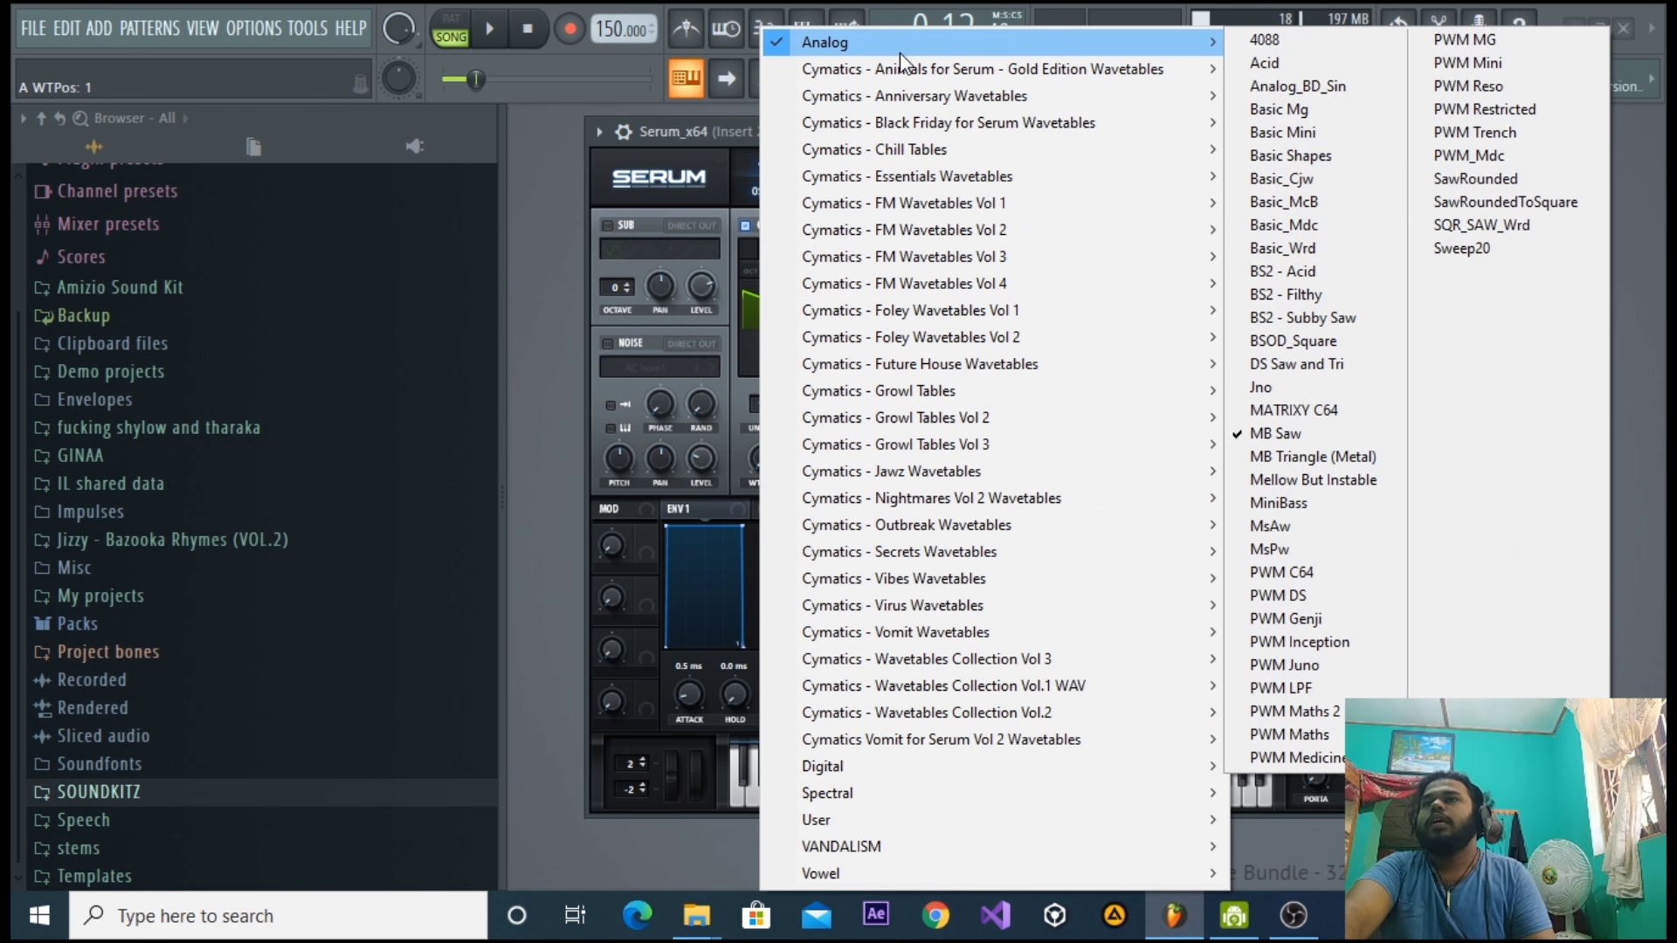
pyautogui.click(1328, 156)
pyautogui.moveTo(767, 458); pyautogui.dragTo(801, 349)
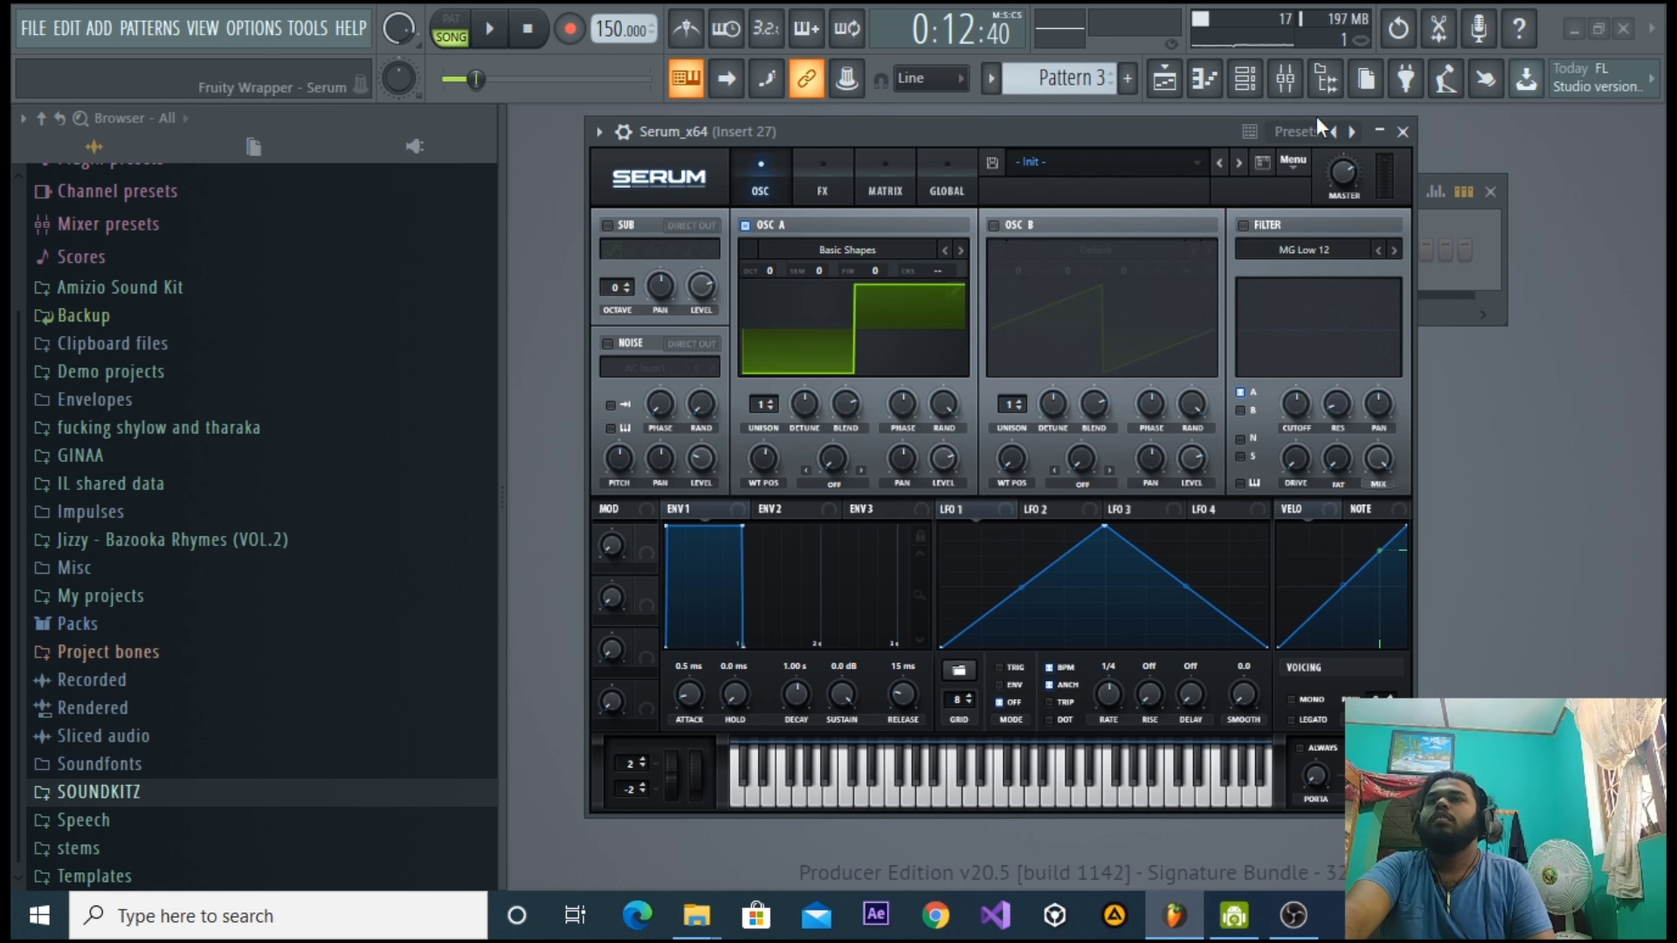
# Lower the Serum_x64 mixer track's volume further and bring the Serum window back to the front.
pyautogui.click(1285, 79)
pyautogui.moveTo(918, 214); pyautogui.dragTo(1170, 212)
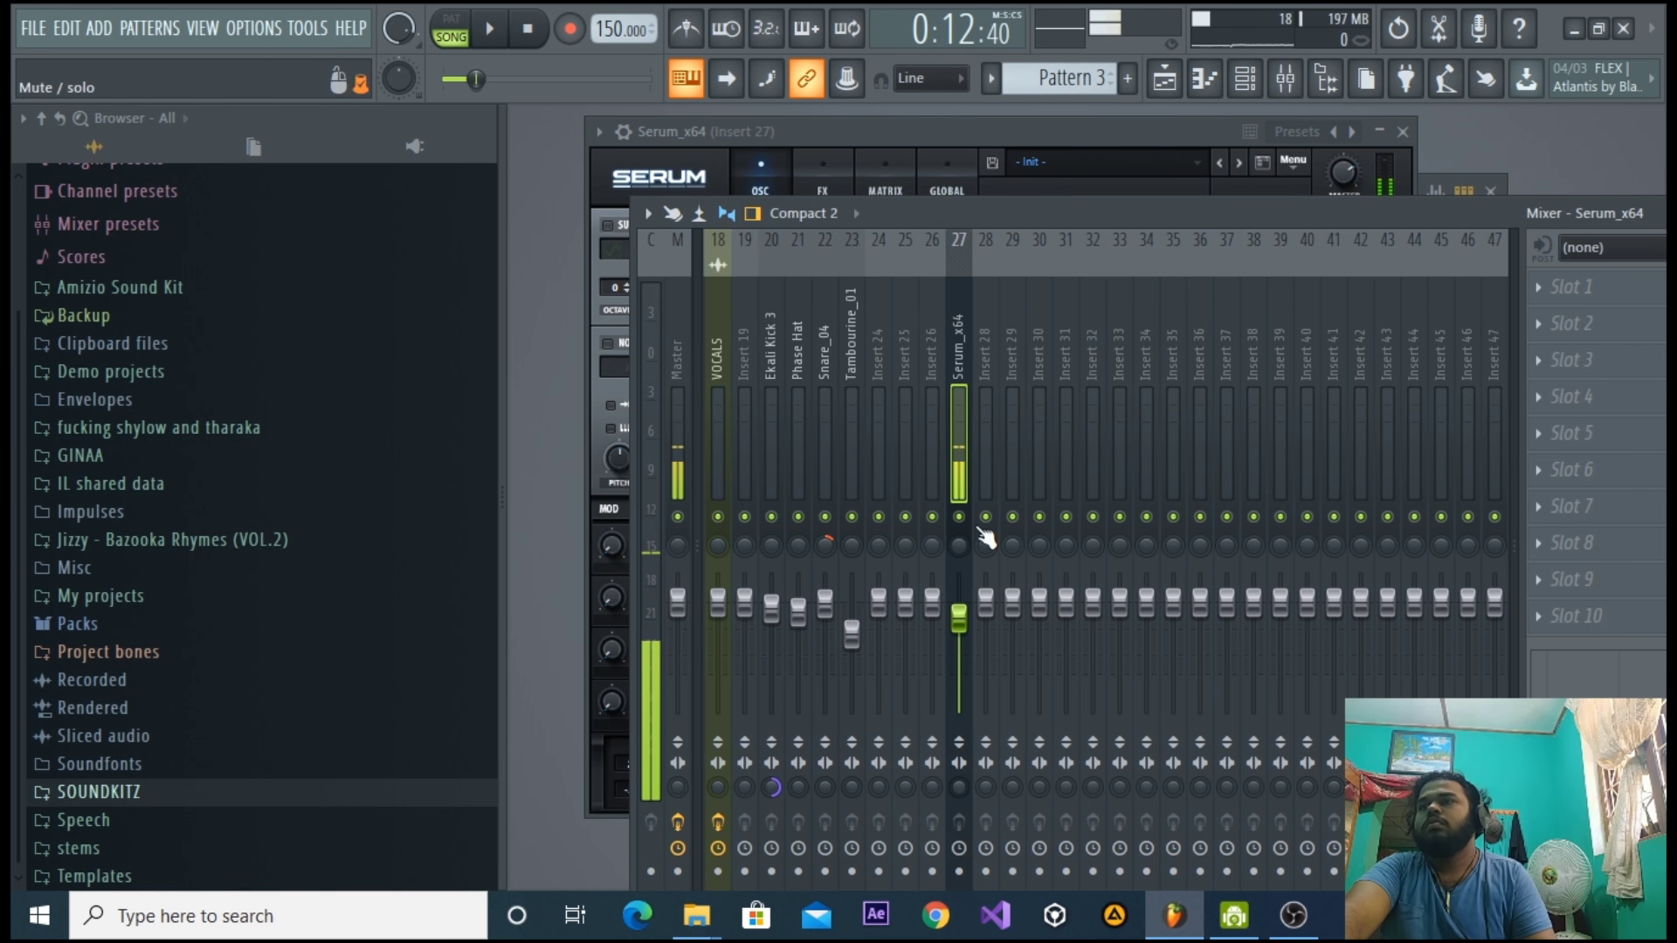
pyautogui.moveTo(961, 611); pyautogui.dragTo(961, 635)
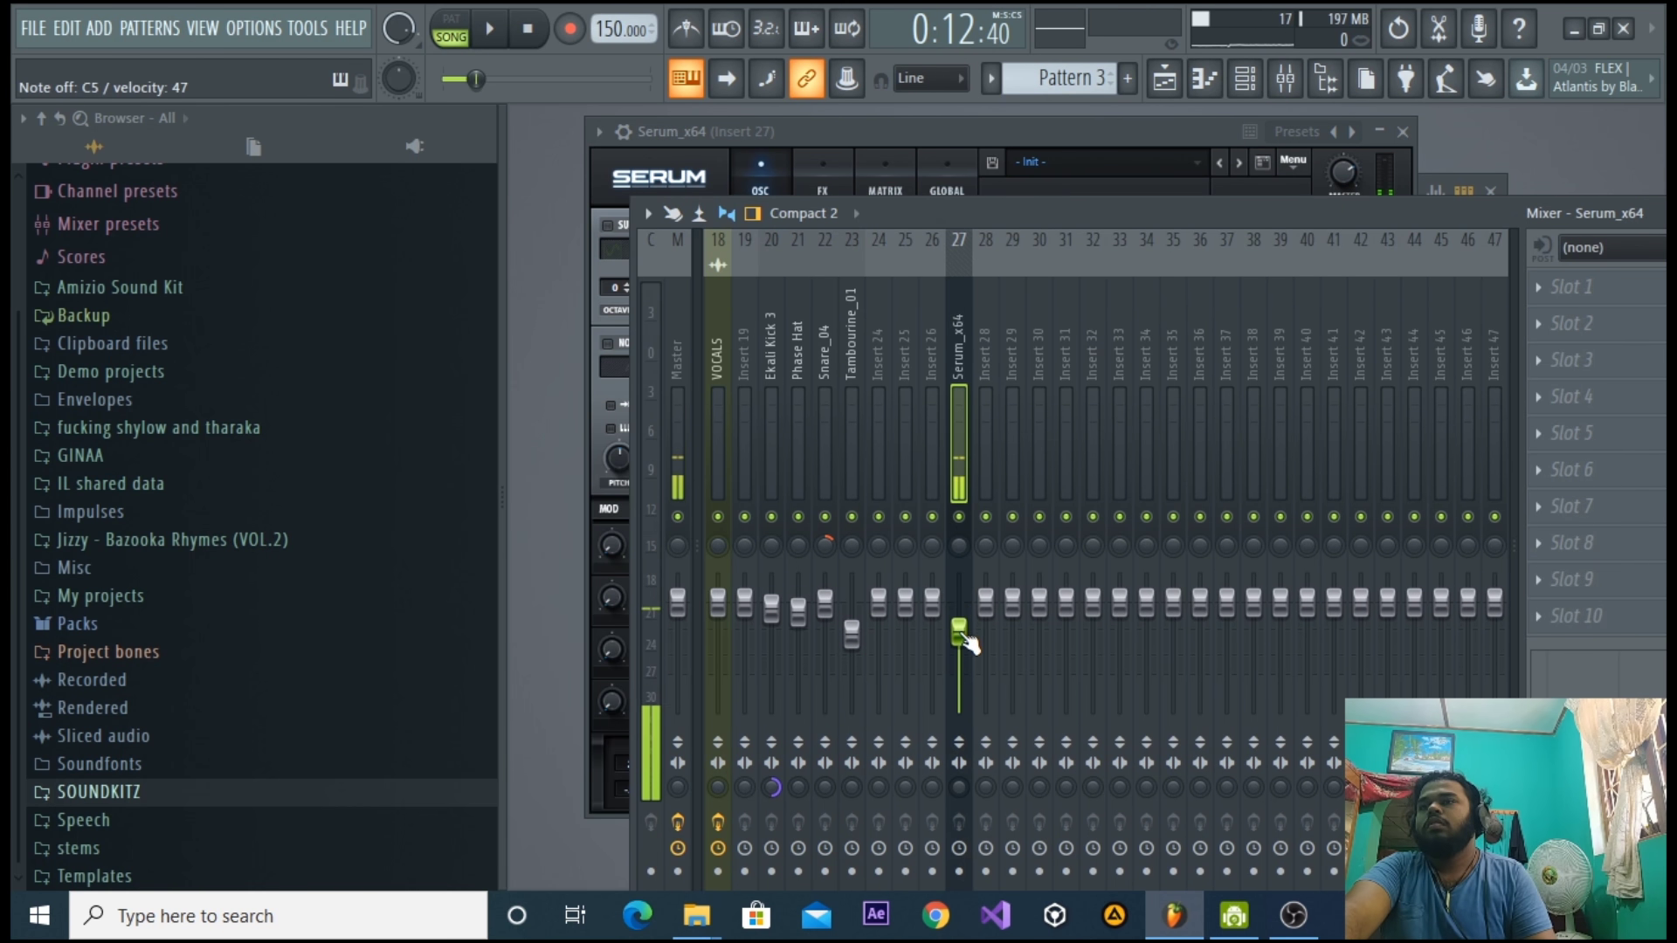
pyautogui.click(1088, 122)
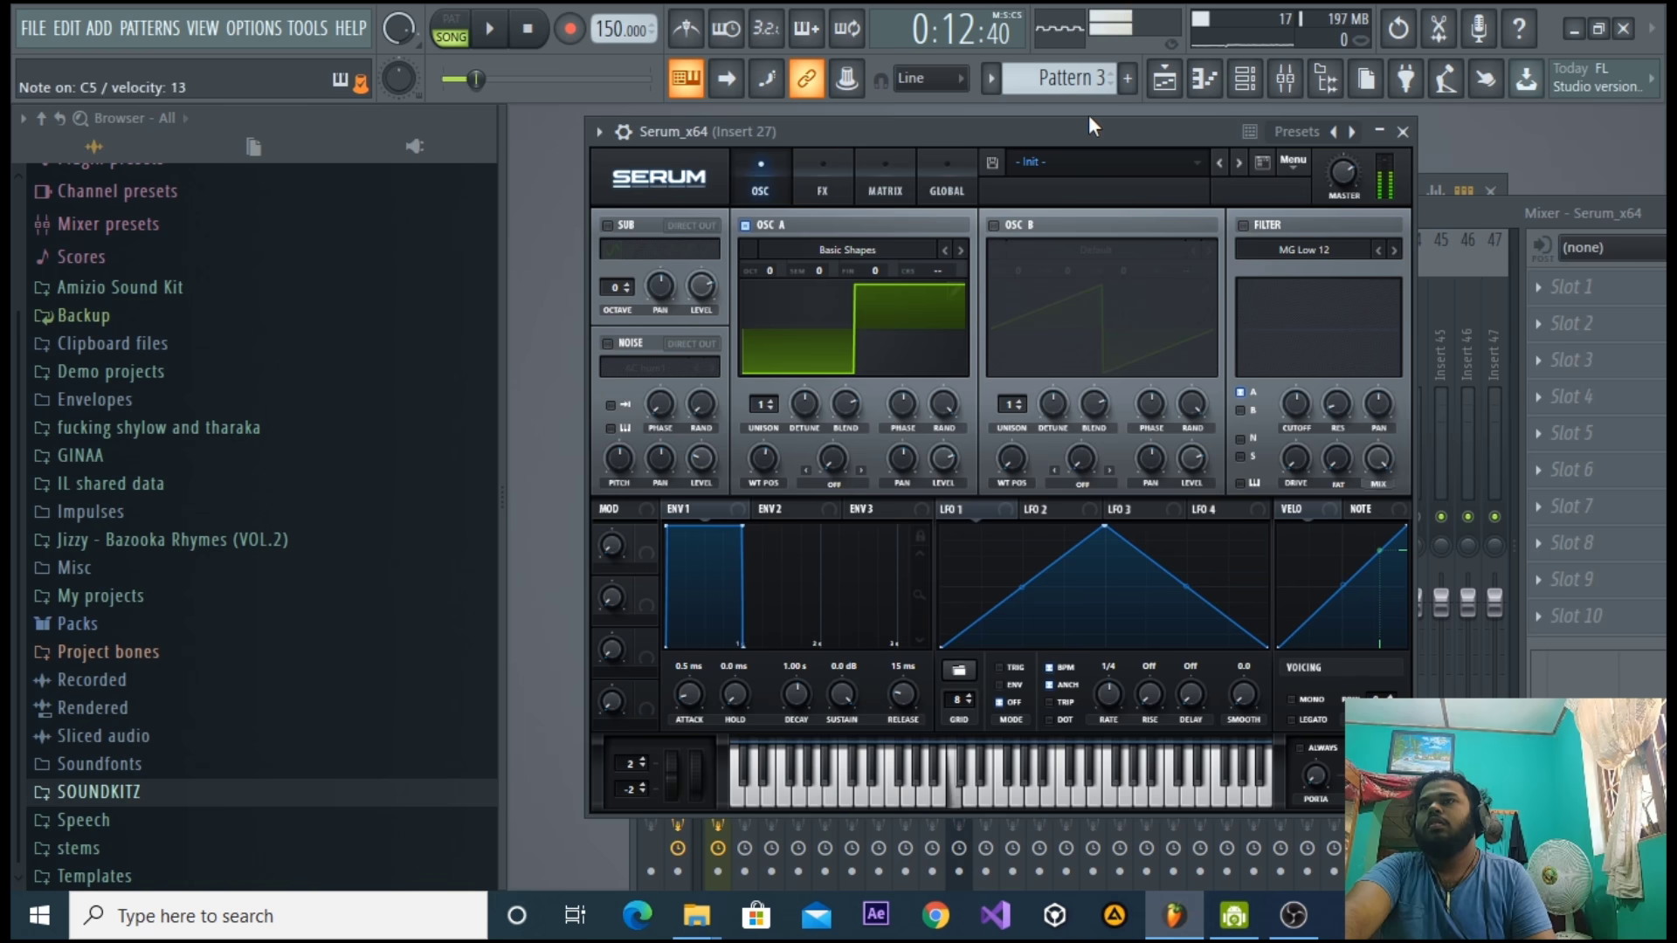
# Play a short stretch of the vocals and drums in the playlist, then stop playback and close the playlist.
pyautogui.click(1164, 79)
pyautogui.press('space')
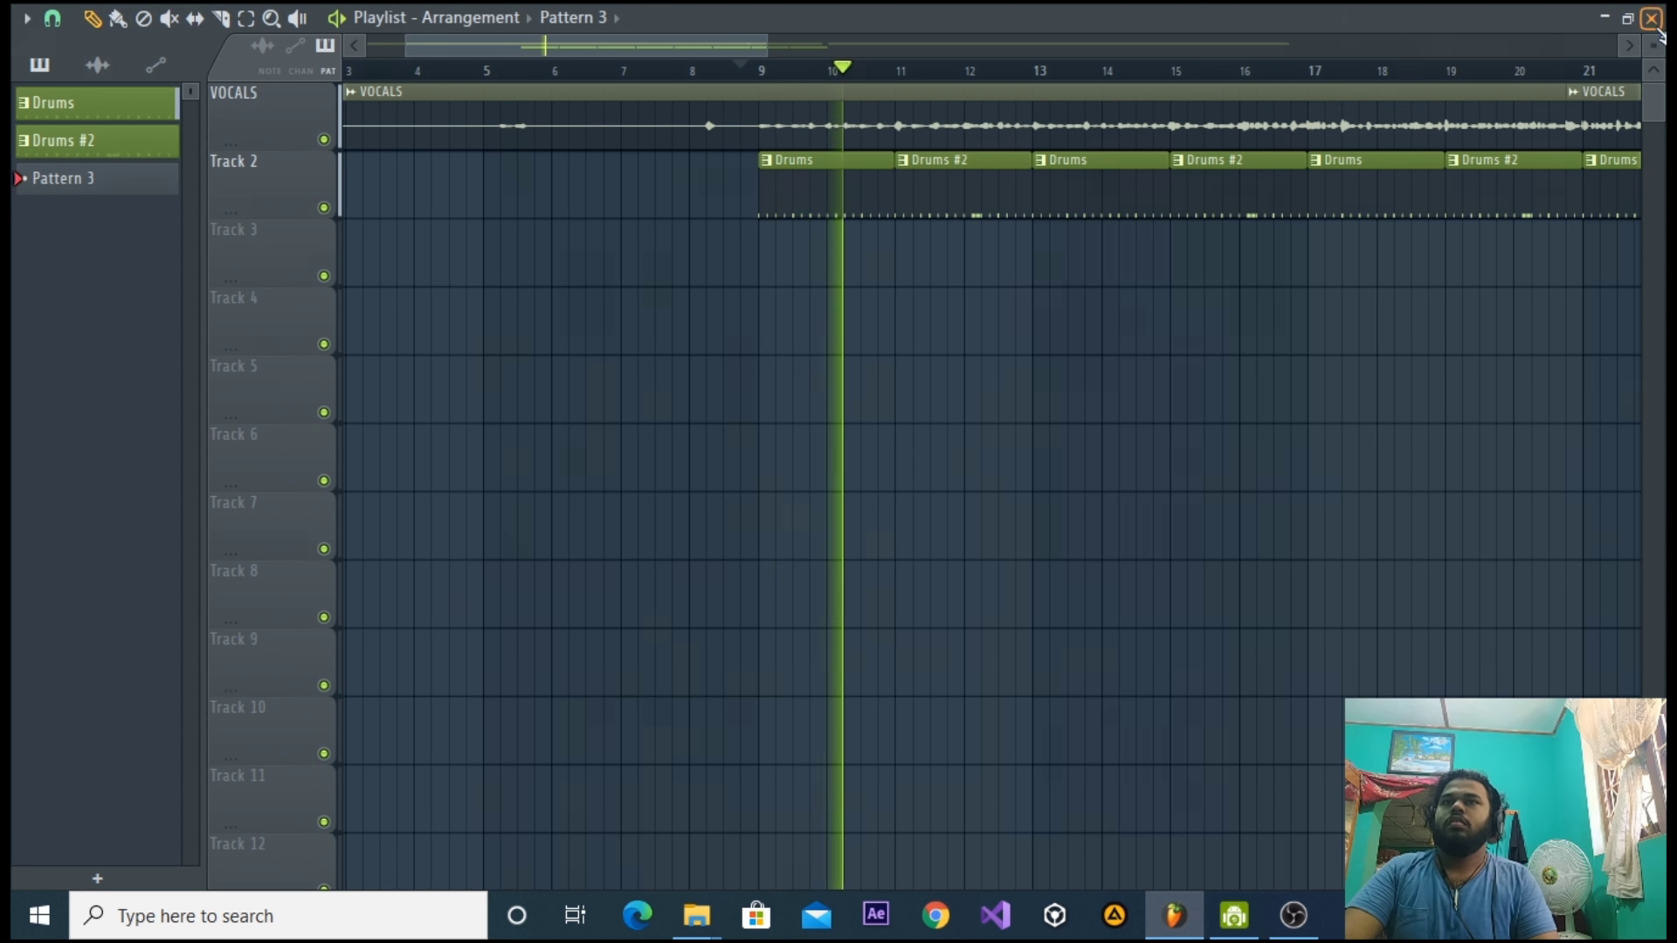
pyautogui.press('F5')
pyautogui.press('space')
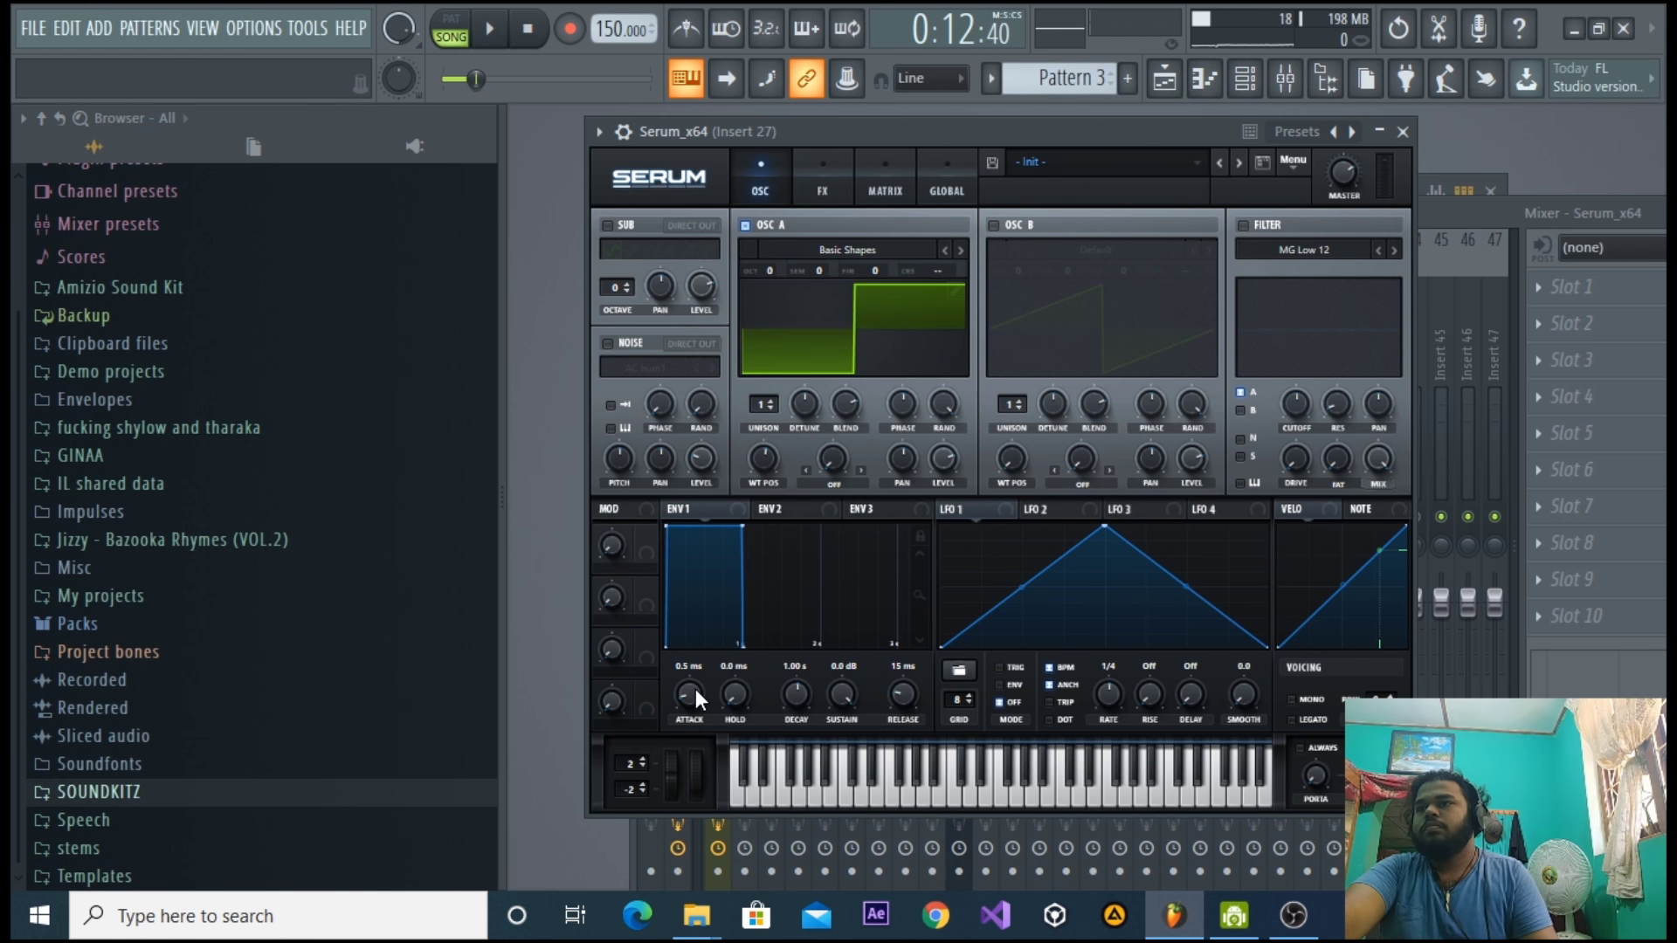
# Set envelope 1 to 0.0 ms attack, 0.5 ms hold, 632 ms decay and -oo dB sustain, and raise oscillator A by one octave.
pyautogui.moveTo(696, 690); pyautogui.dragTo(700, 662)
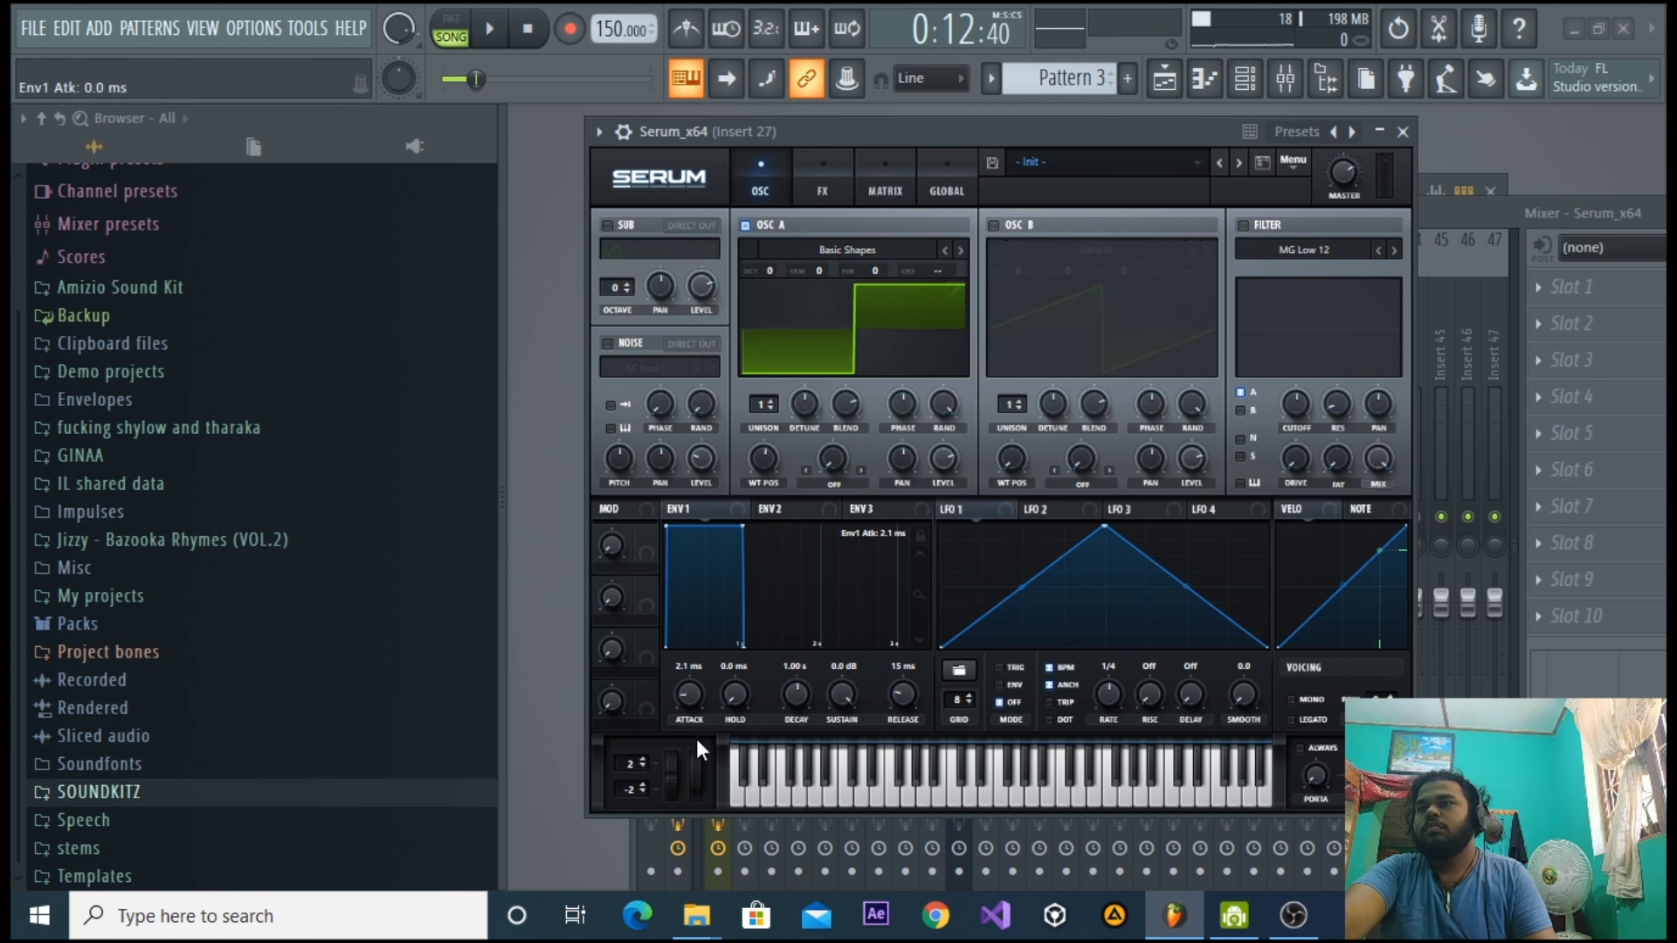
pyautogui.moveTo(794, 699); pyautogui.dragTo(734, 666)
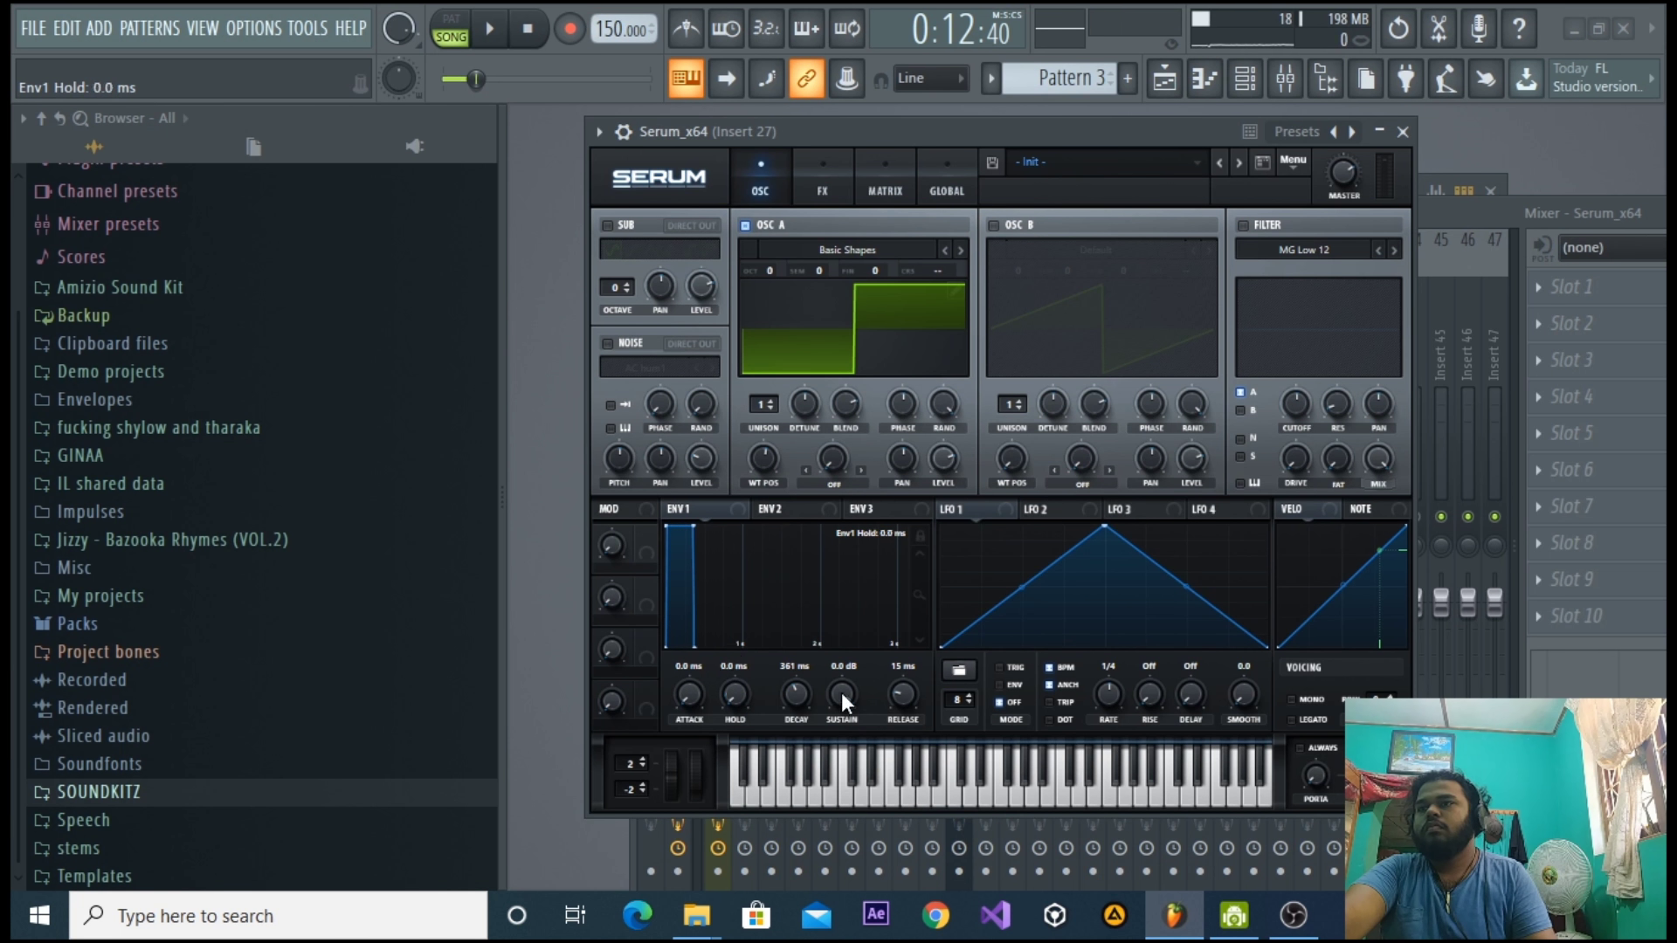
pyautogui.moveTo(849, 704); pyautogui.dragTo(846, 743)
pyautogui.moveTo(735, 695); pyautogui.dragTo(799, 690)
pyautogui.press('n')
pyautogui.press('n')
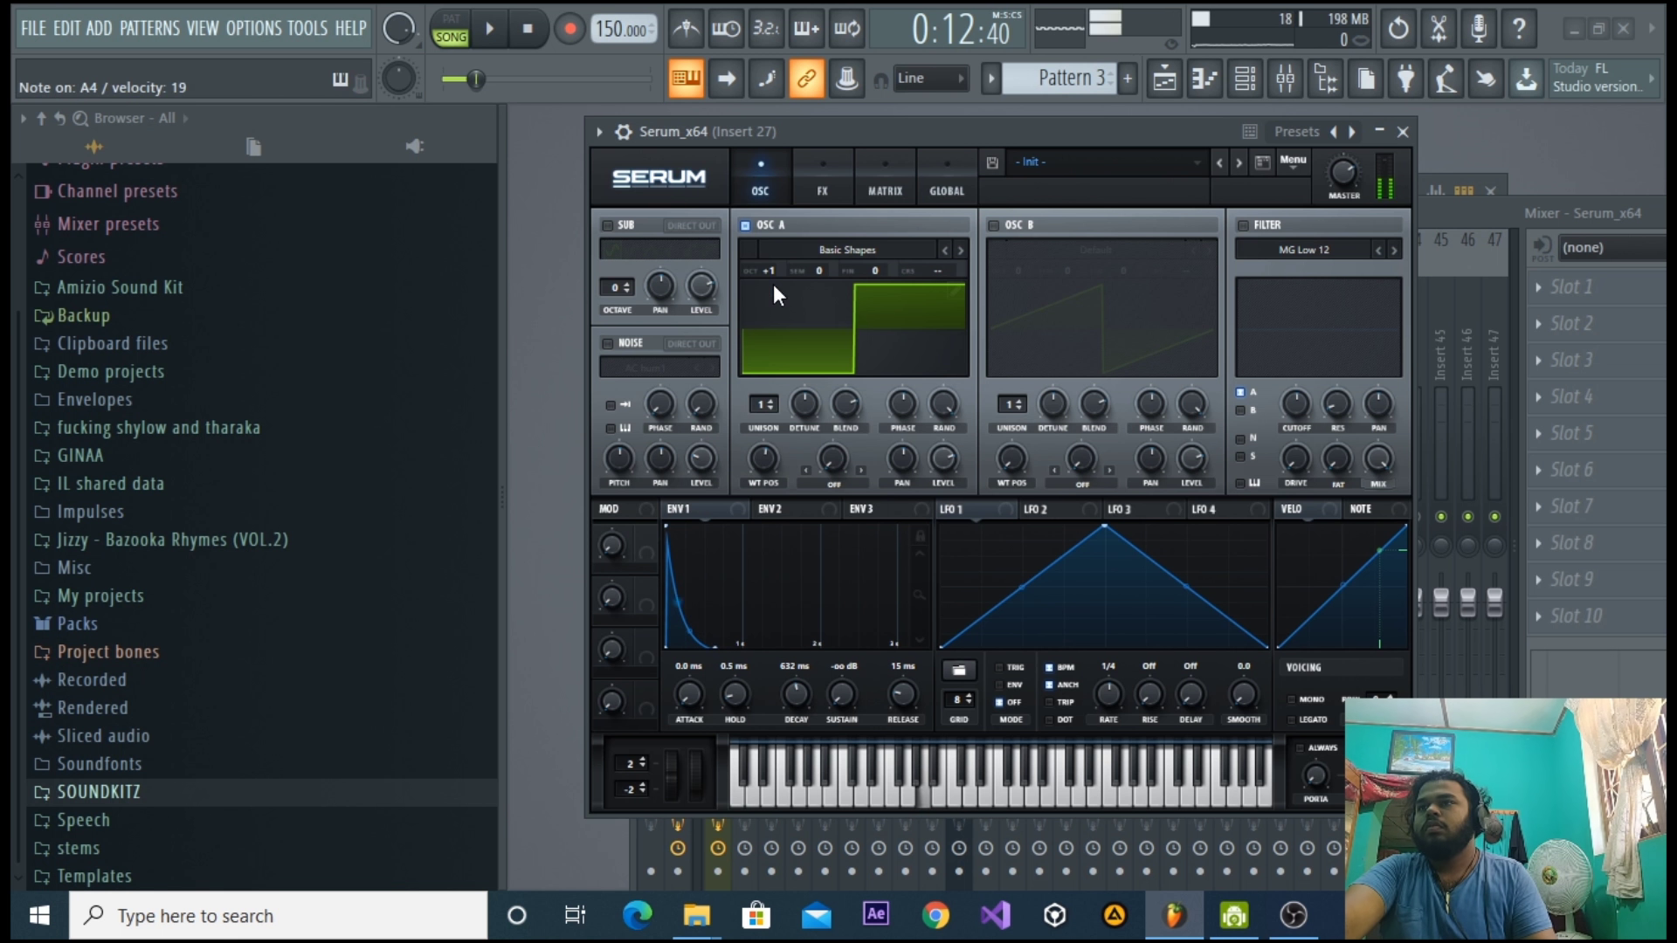
# Place the mixer window below the channel rack and reopen the Serum_x64 instrument.
pyautogui.click(1403, 131)
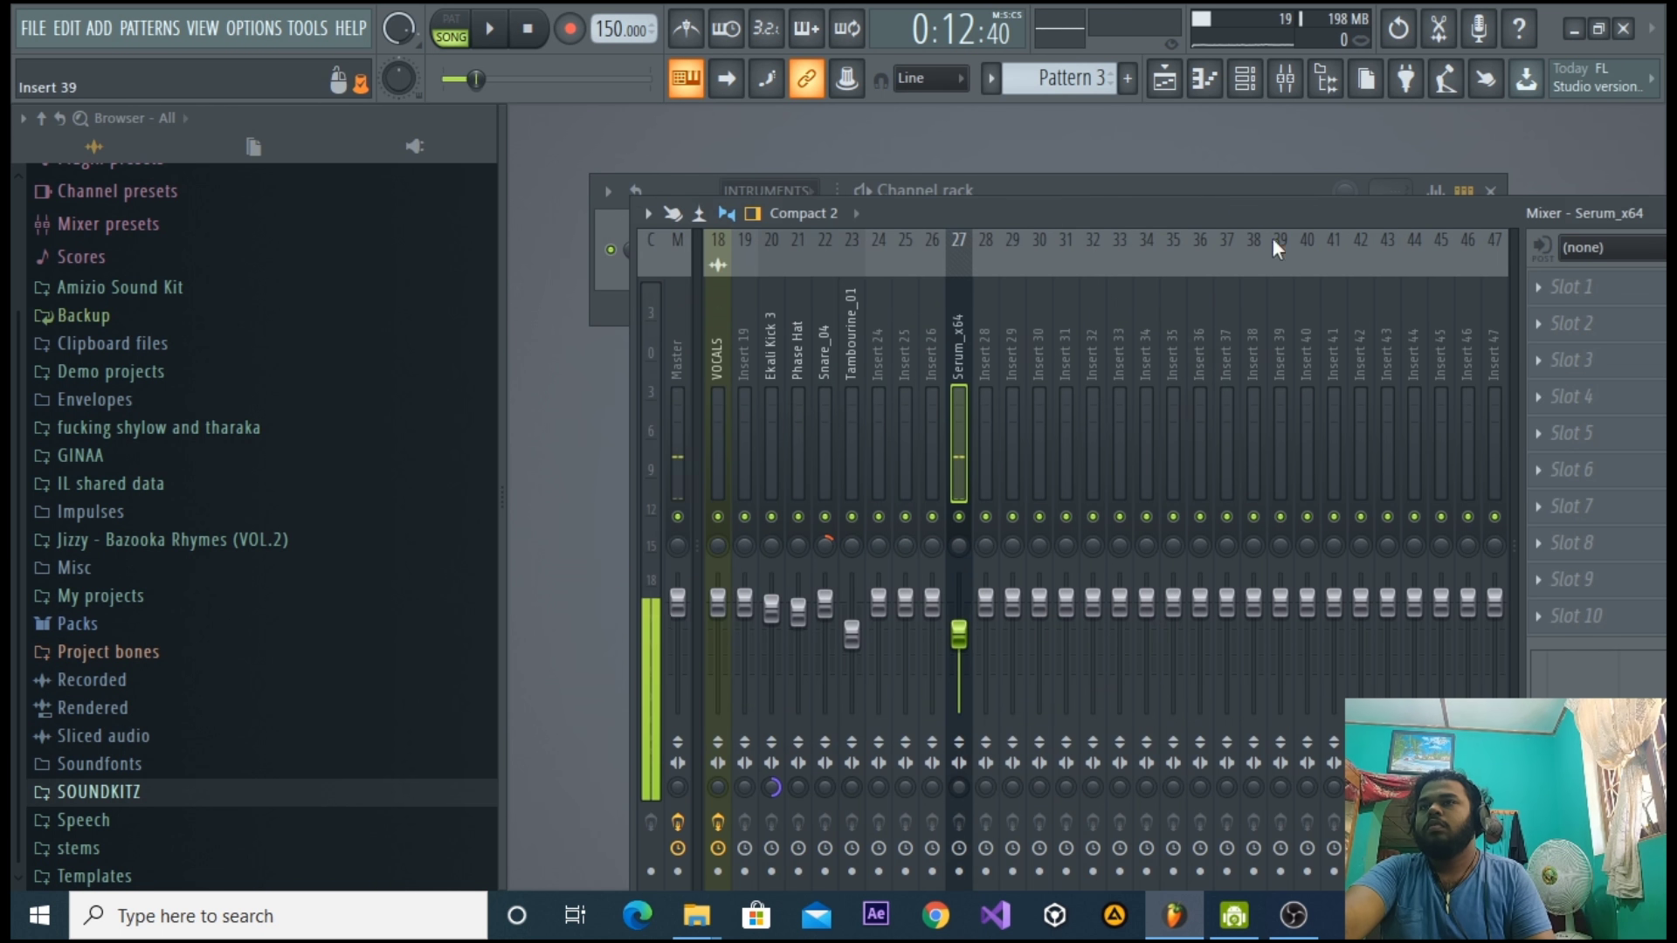
pyautogui.moveTo(1201, 208); pyautogui.dragTo(1178, 360)
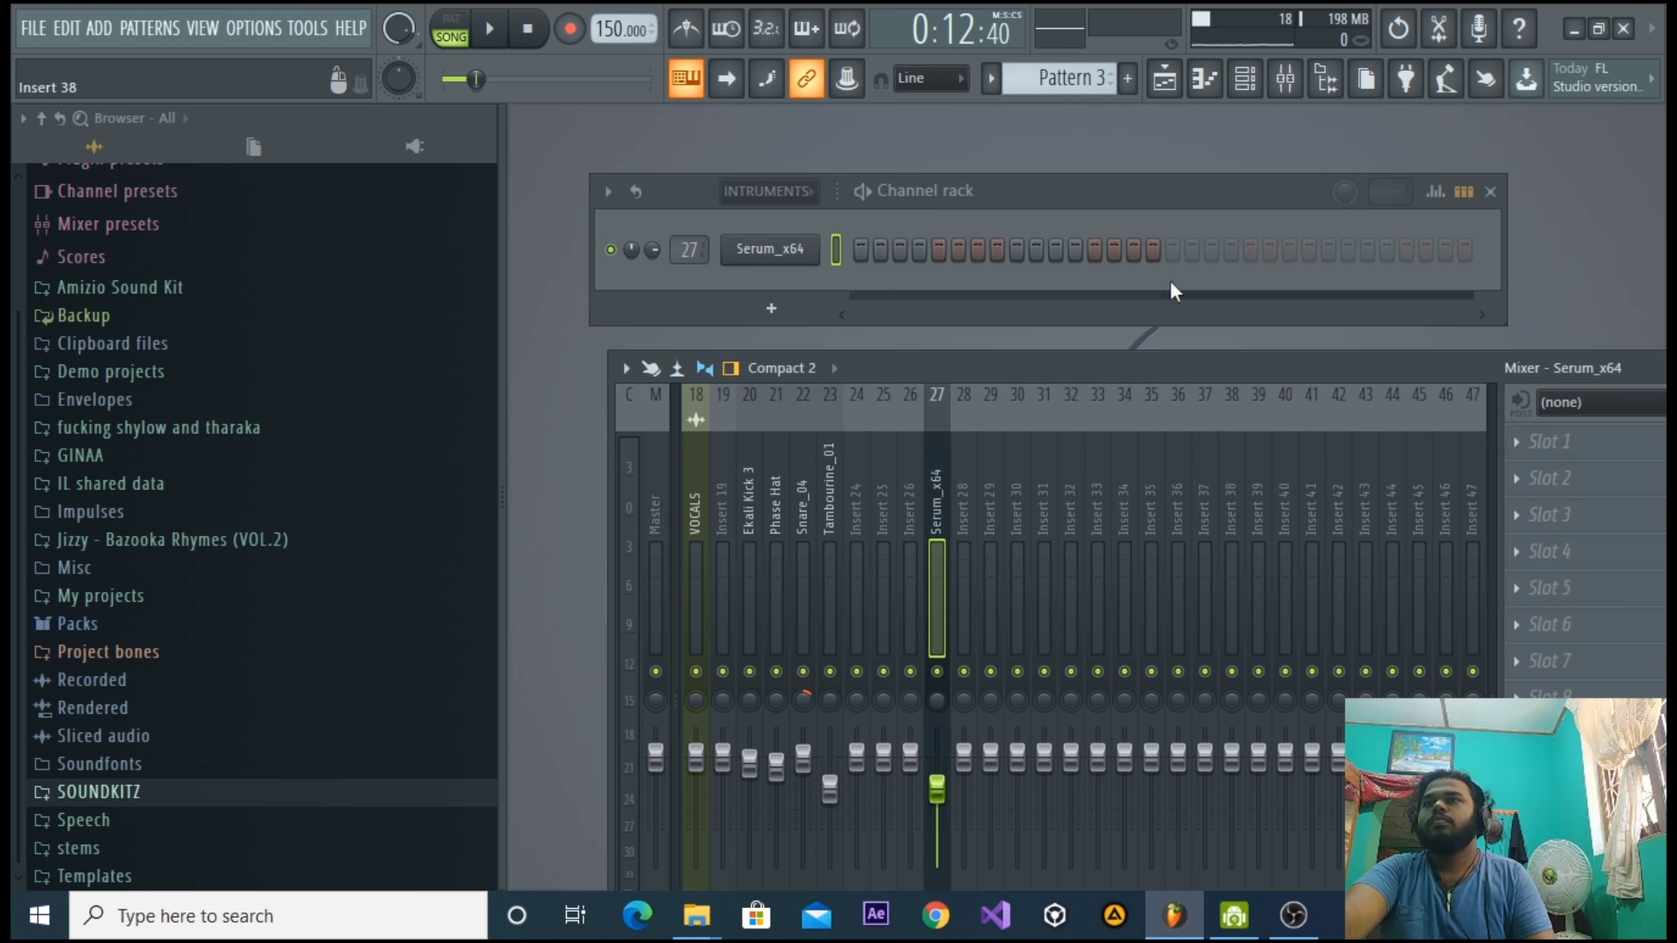
pyautogui.click(752, 250)
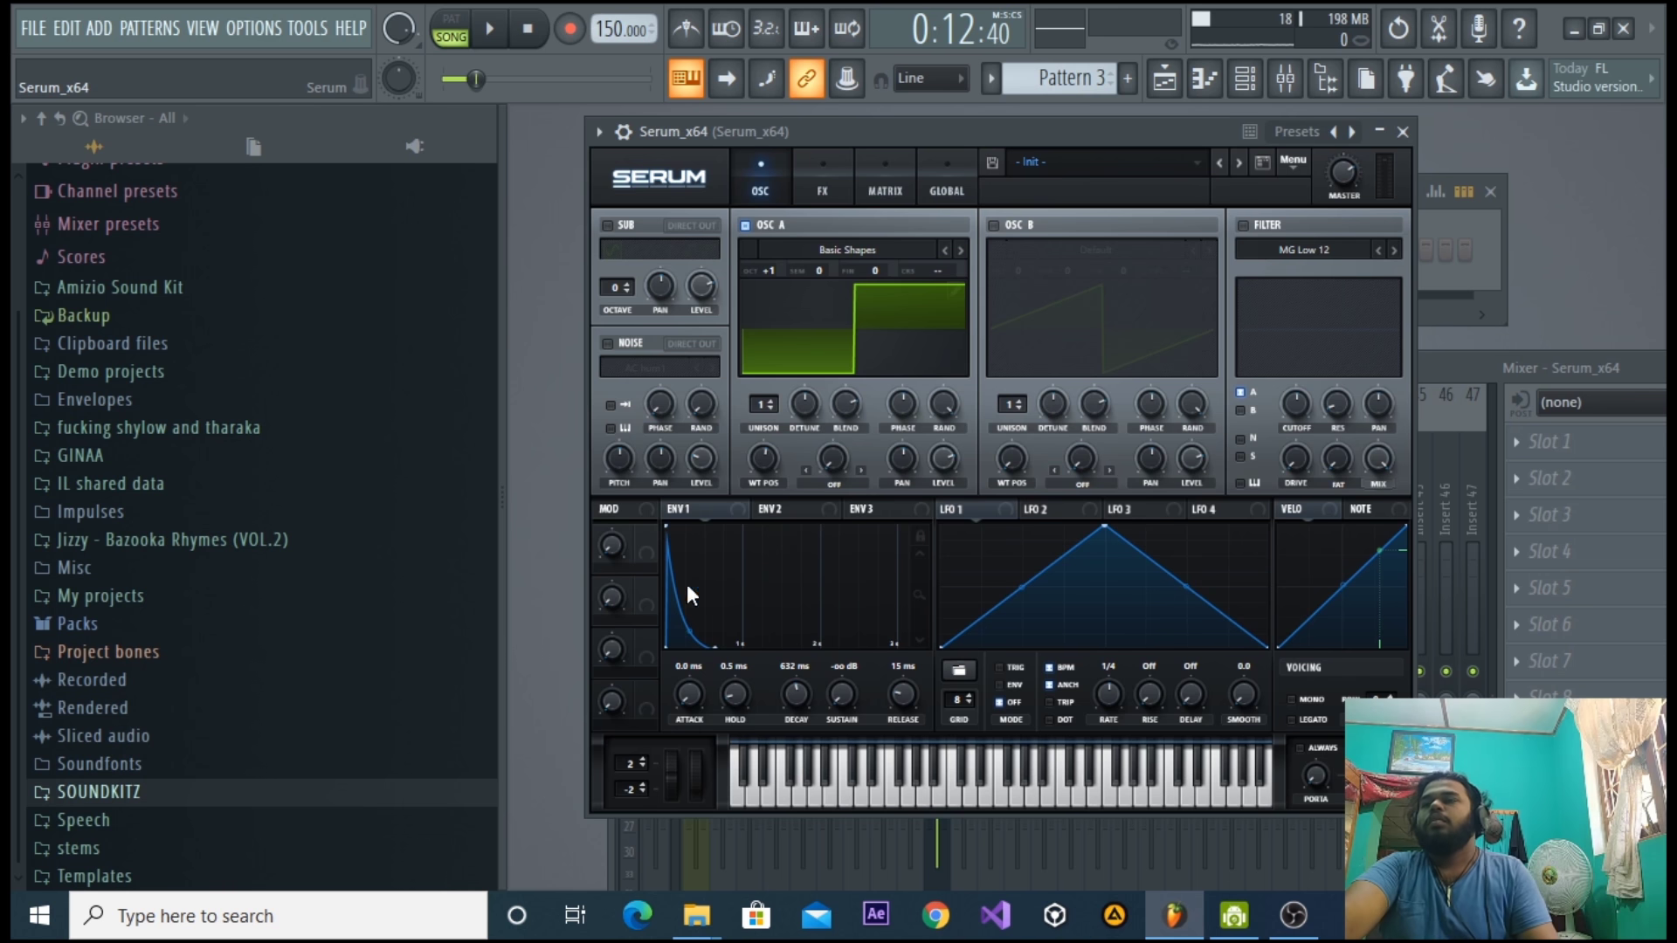
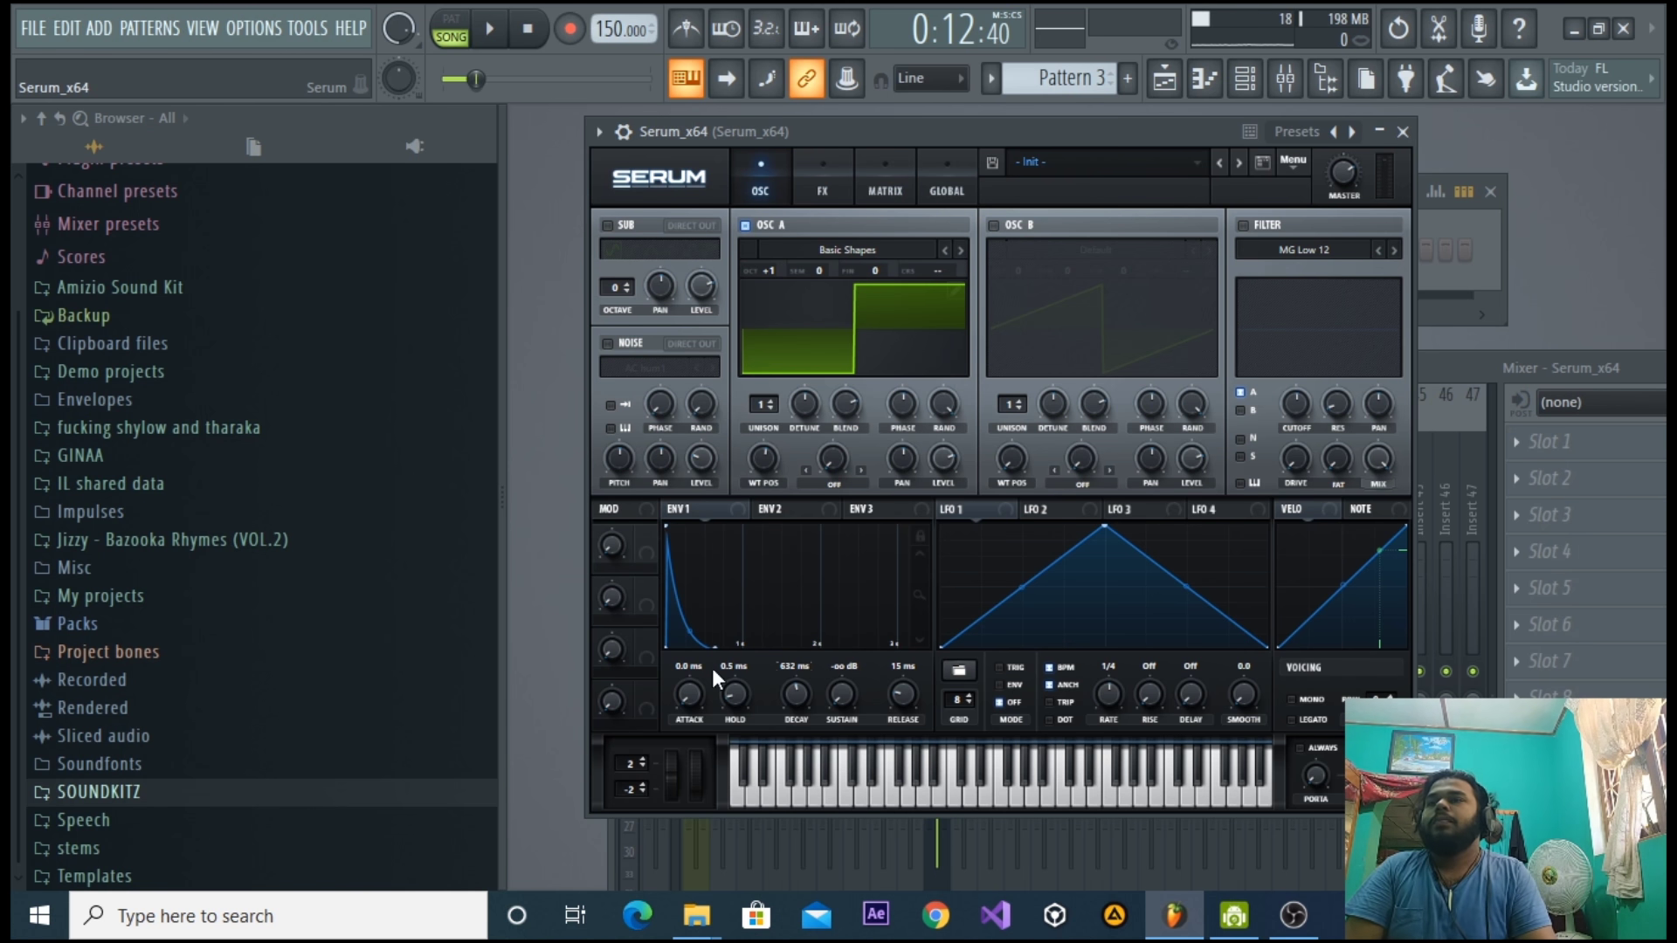
# Enable Serum's Hyper/Dimension effect and fine-tune the Hyper mix amount.
pyautogui.click(802, 185)
pyautogui.click(759, 185)
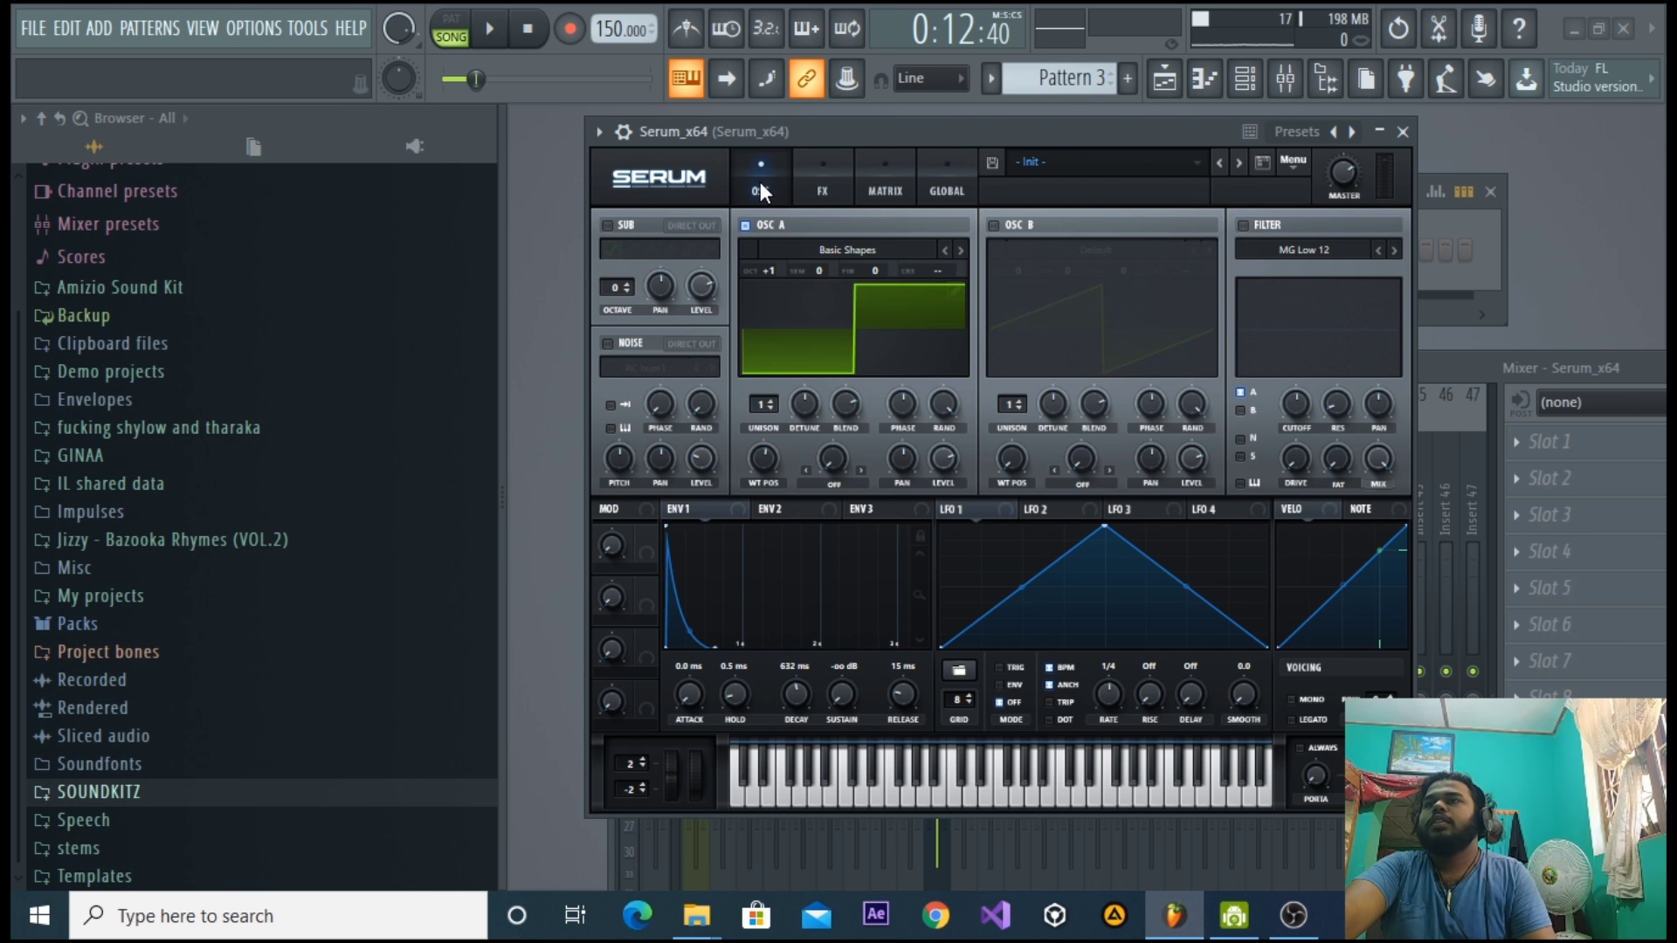
pyautogui.click(835, 166)
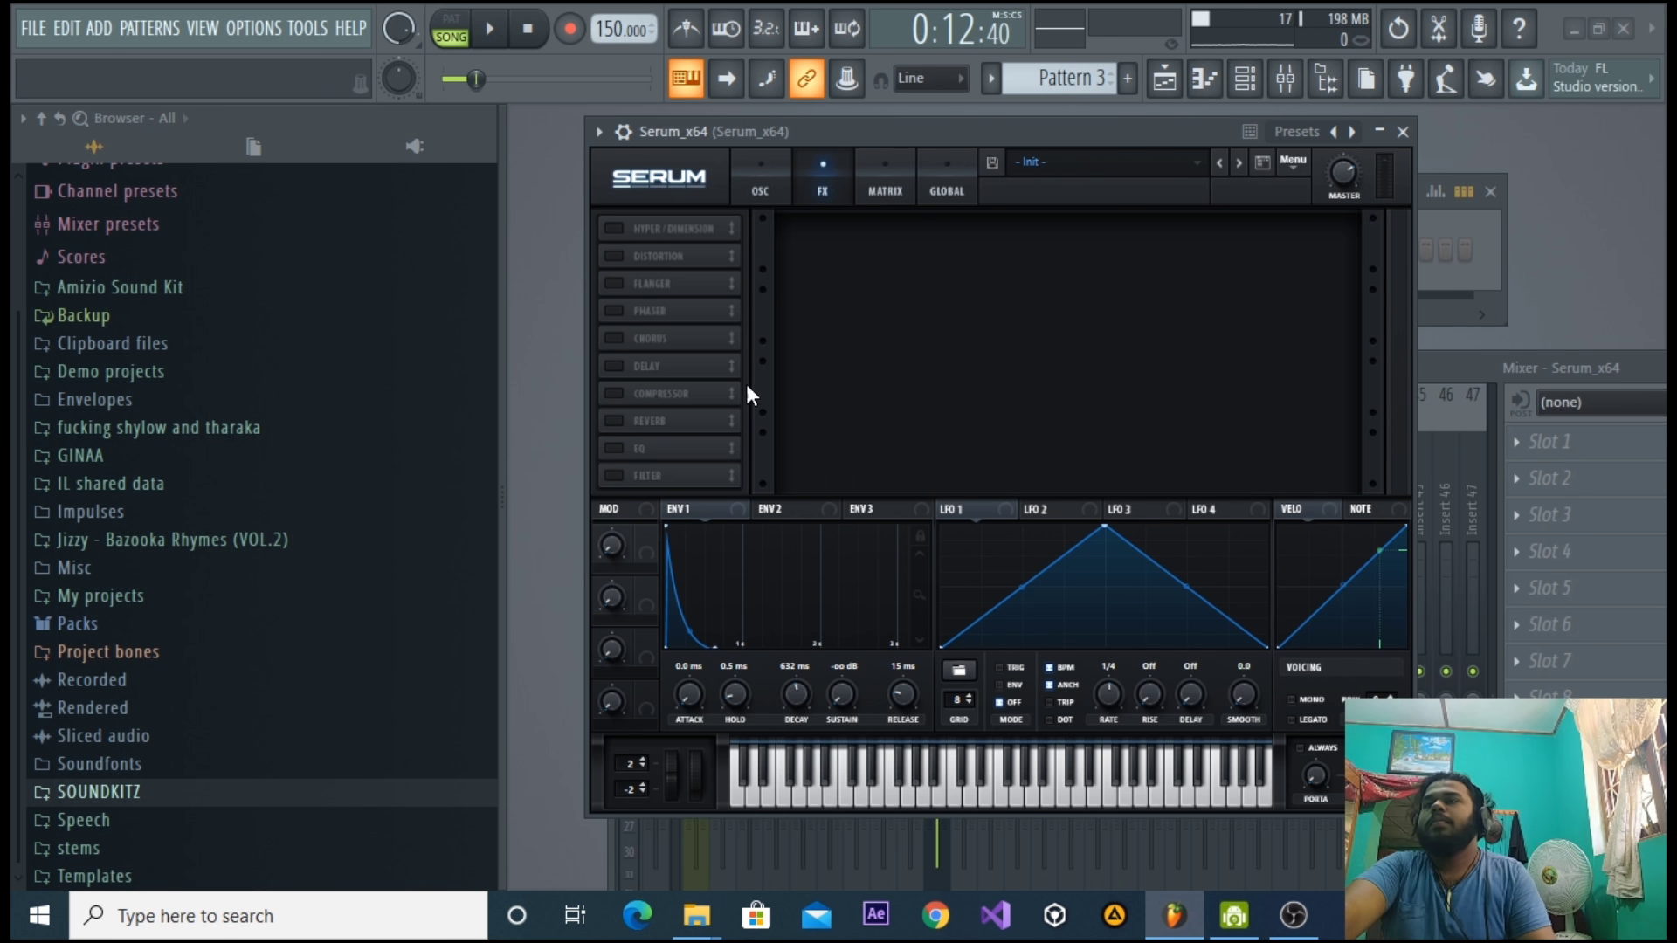
pyautogui.click(613, 230)
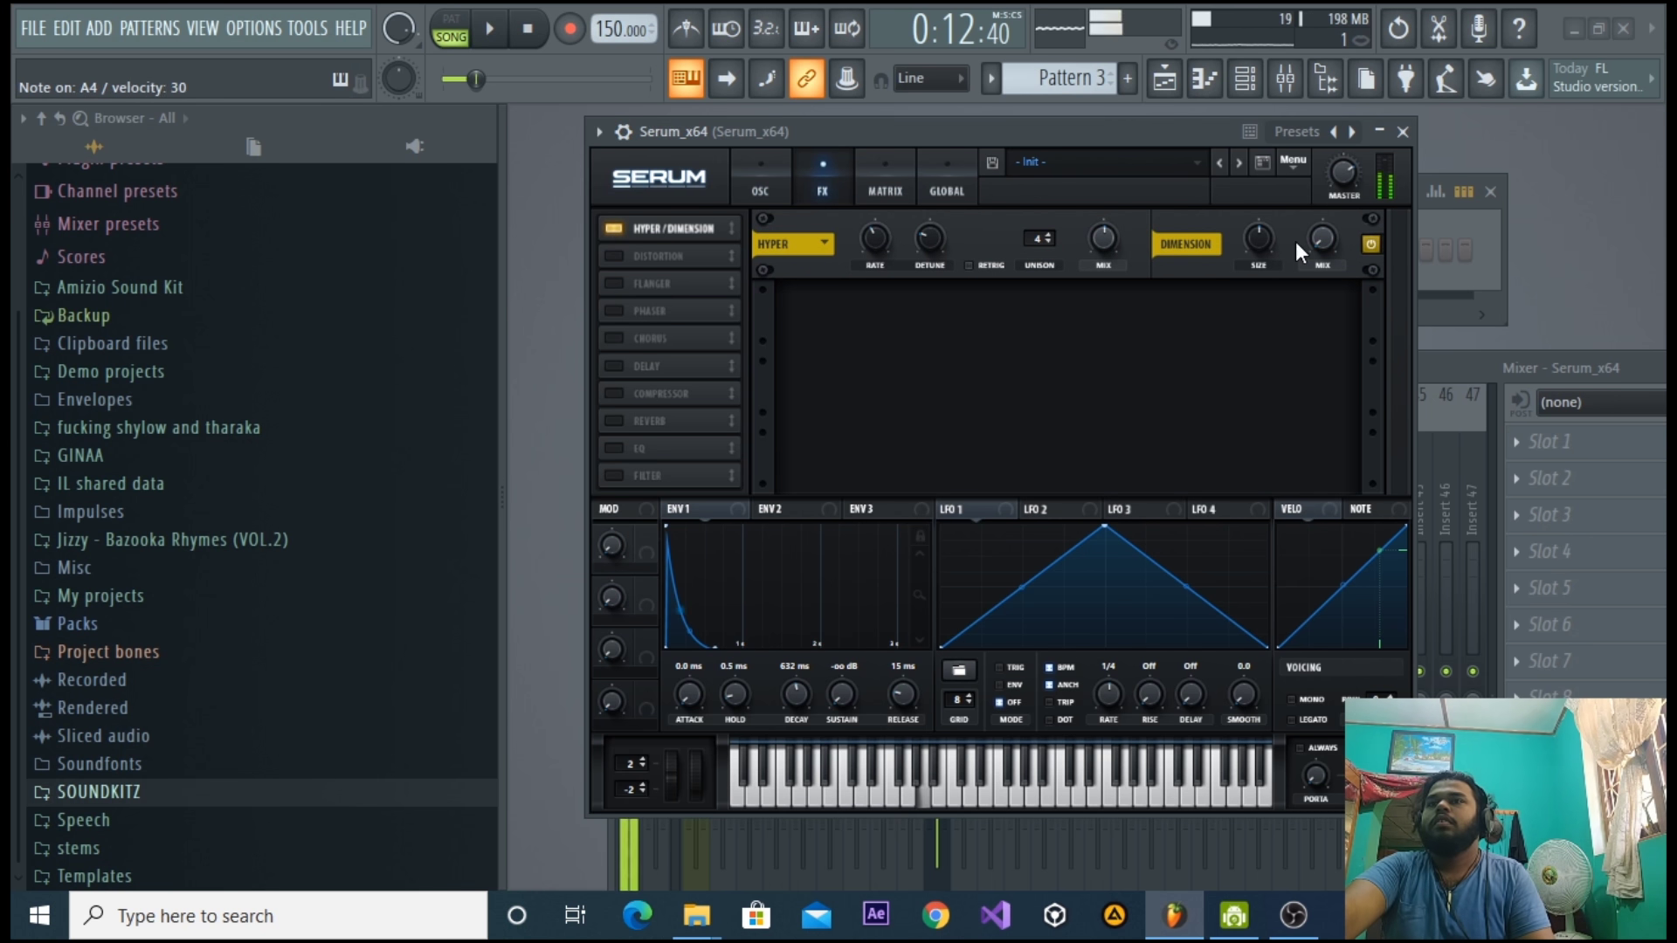
pyautogui.moveTo(1109, 236)
pyautogui.mouseDown()
pyautogui.moveTo(1107, 287)
pyautogui.moveTo(1101, 248)
pyautogui.mouseUp()
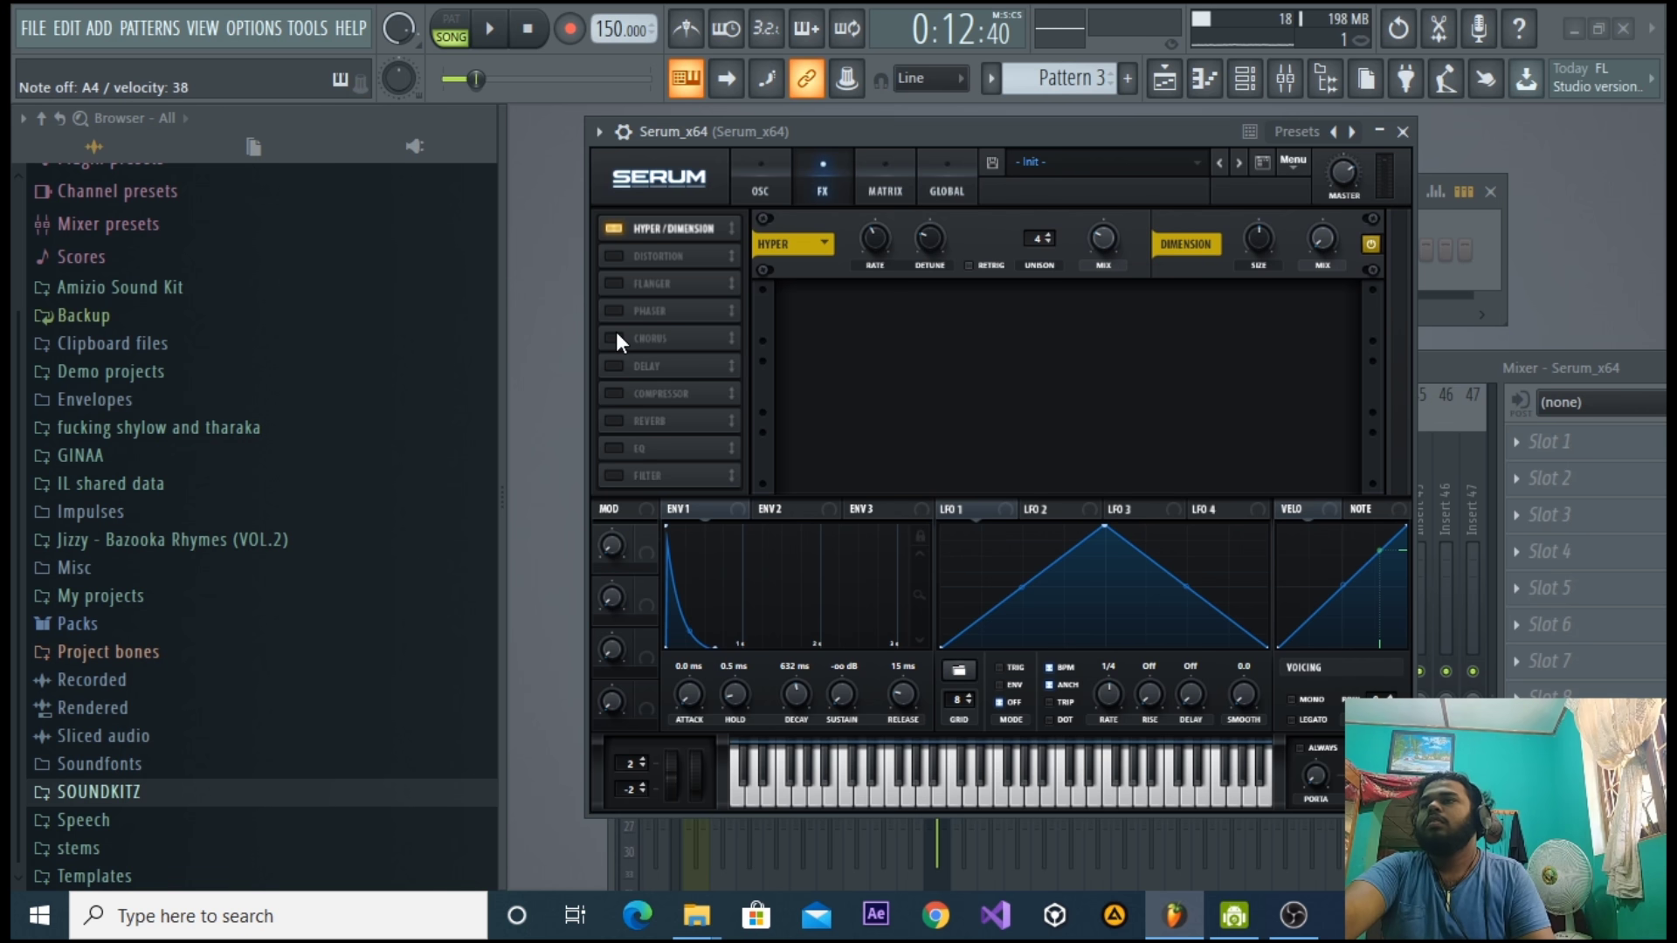
# Audition the Delay effect and switch it off, then enable Reverb in Hall mode and adjust its mix.
pyautogui.click(614, 365)
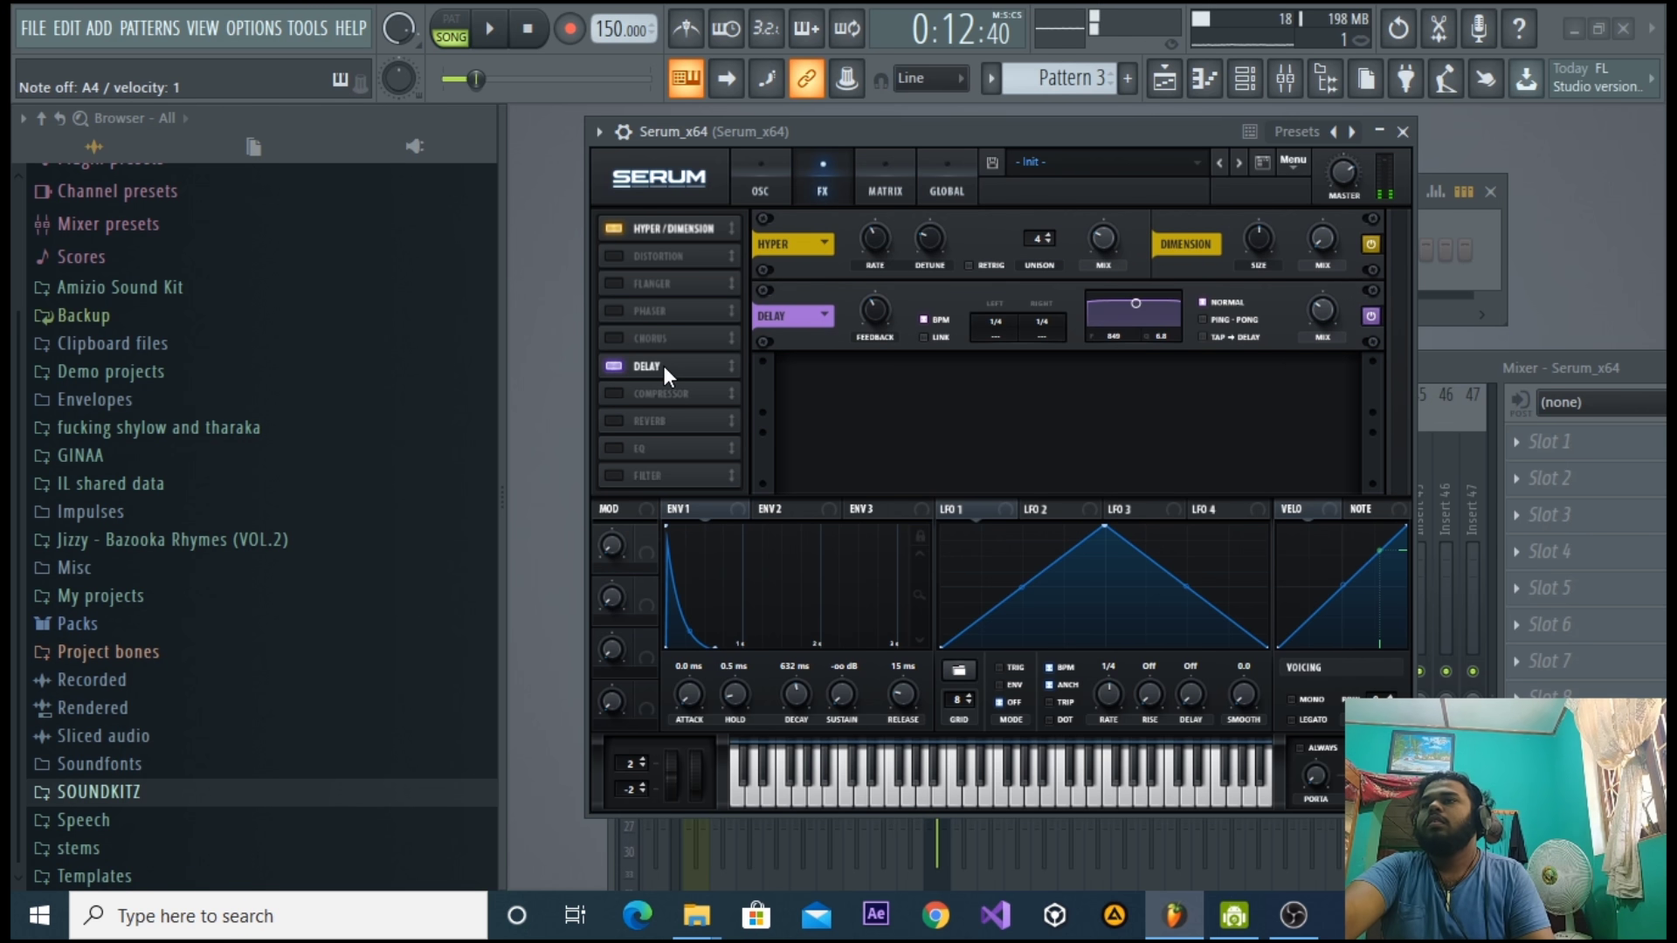
pyautogui.click(616, 366)
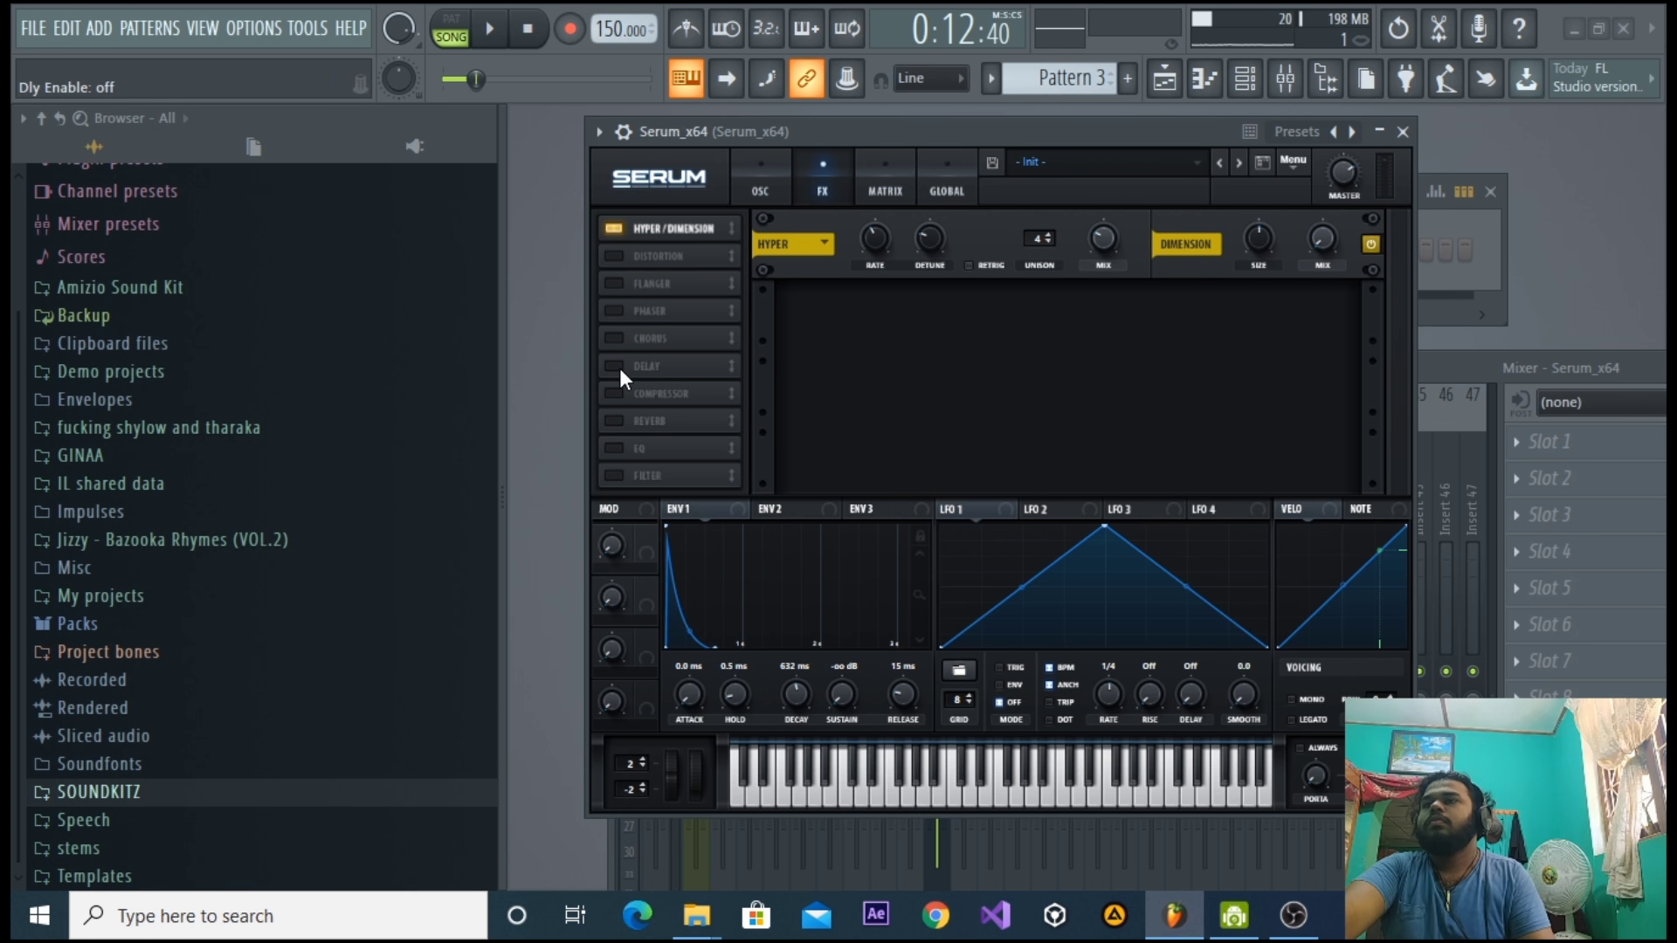
pyautogui.click(616, 418)
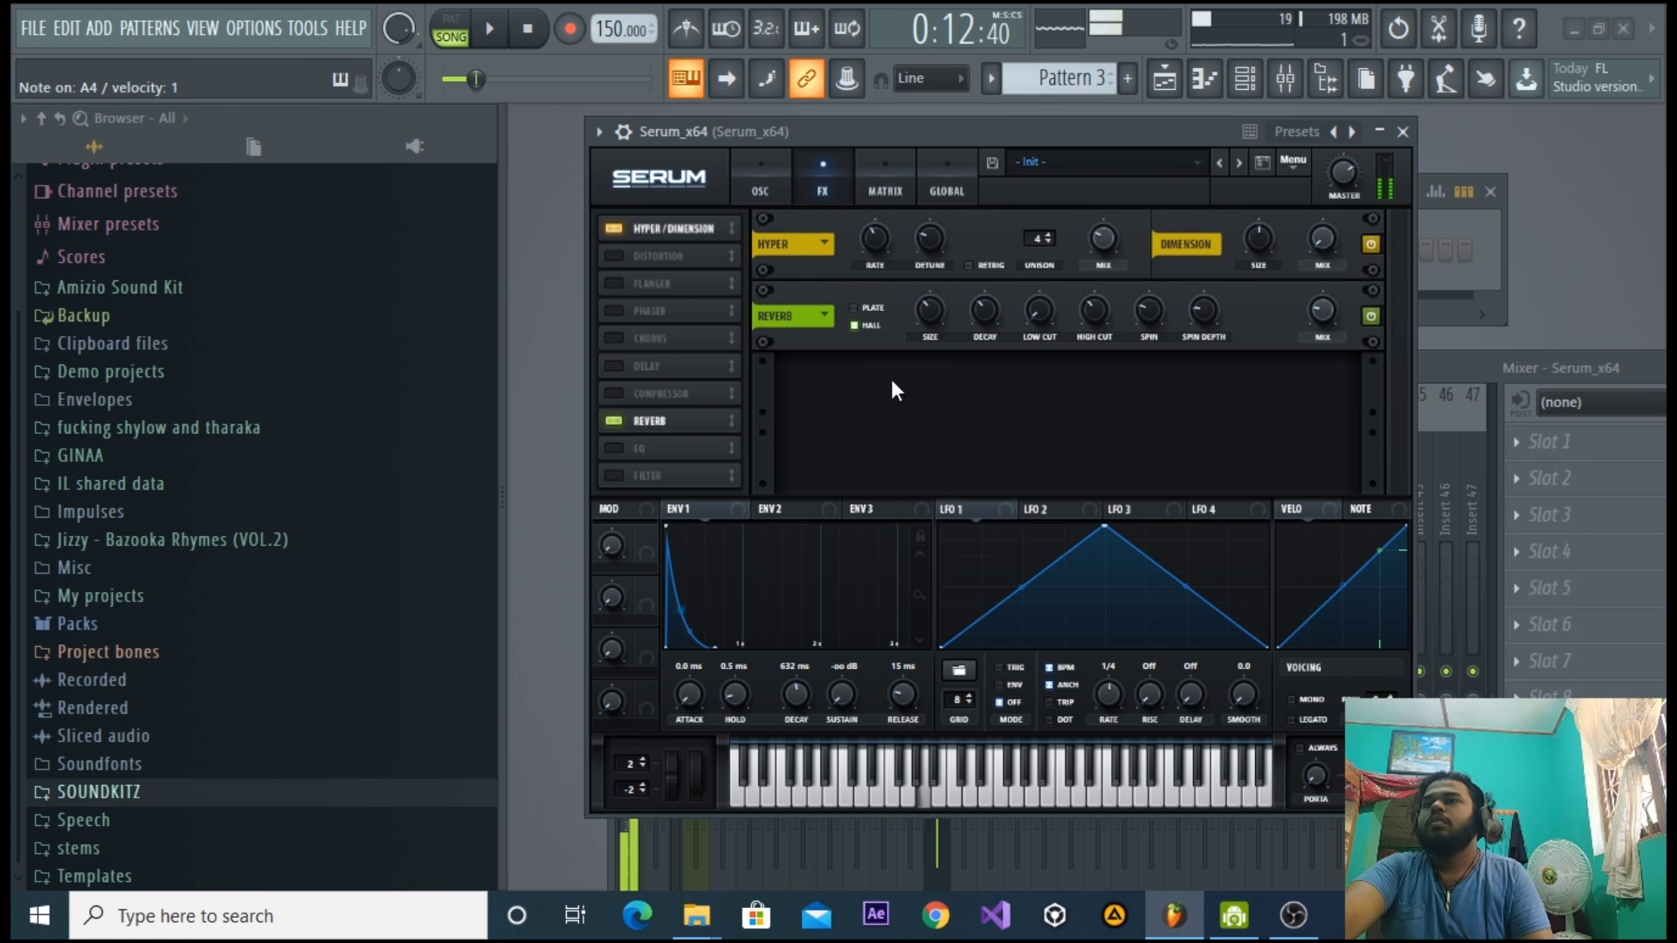
pyautogui.moveTo(1088, 129); pyautogui.dragTo(1088, 155)
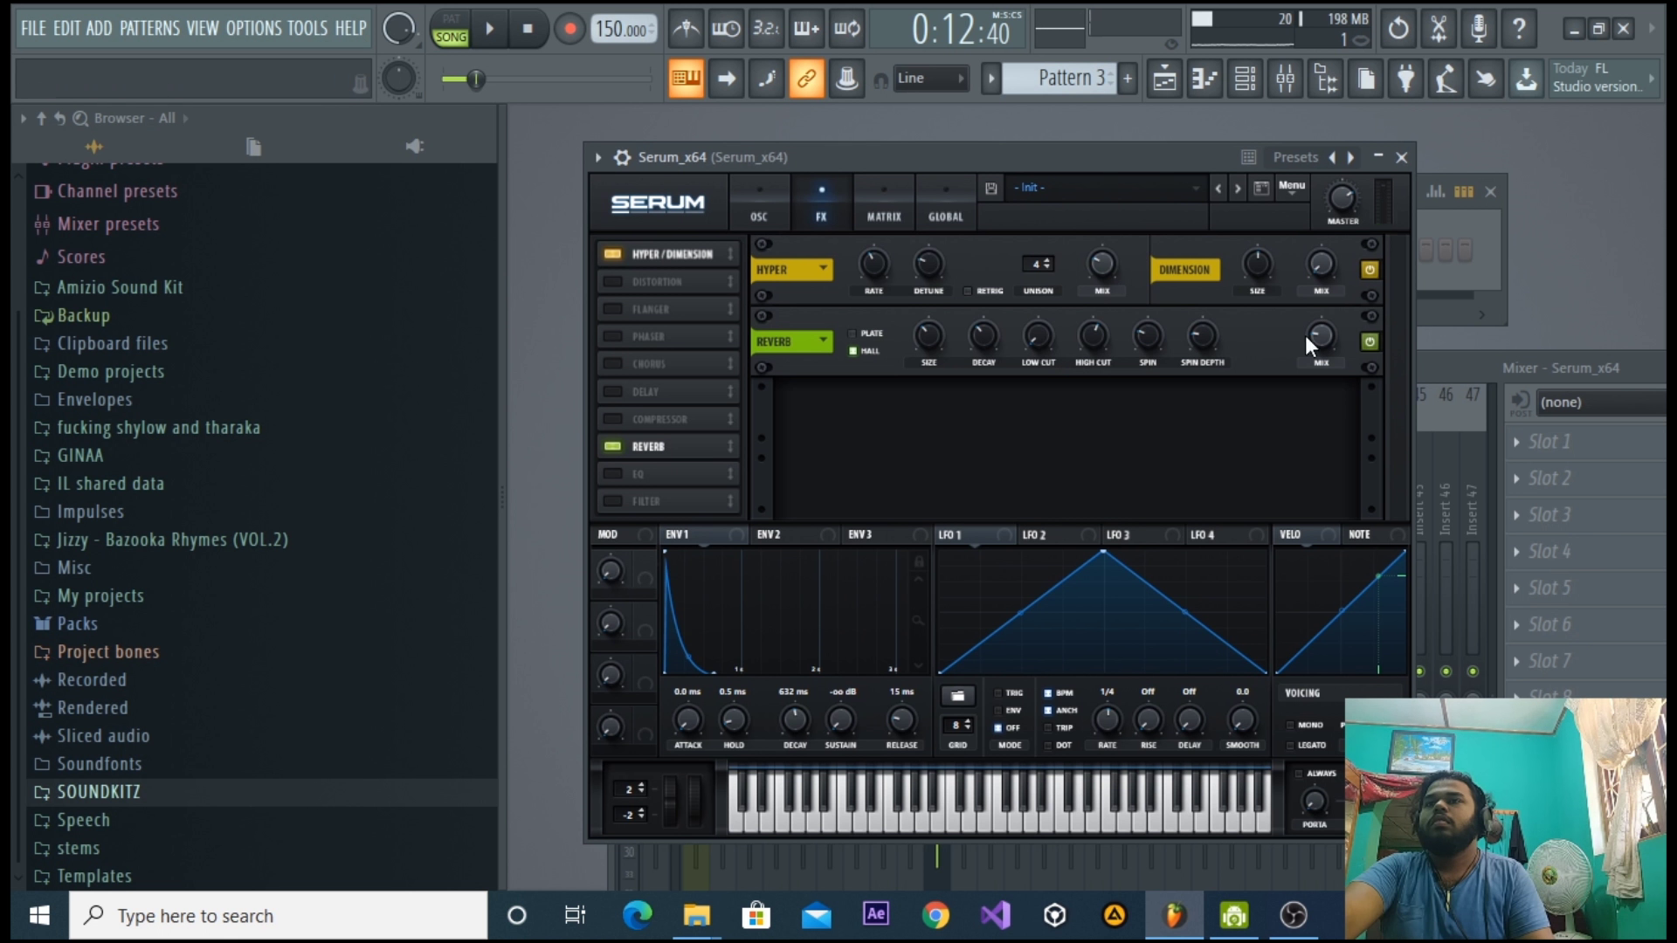
pyautogui.moveTo(1319, 343); pyautogui.dragTo(1329, 308)
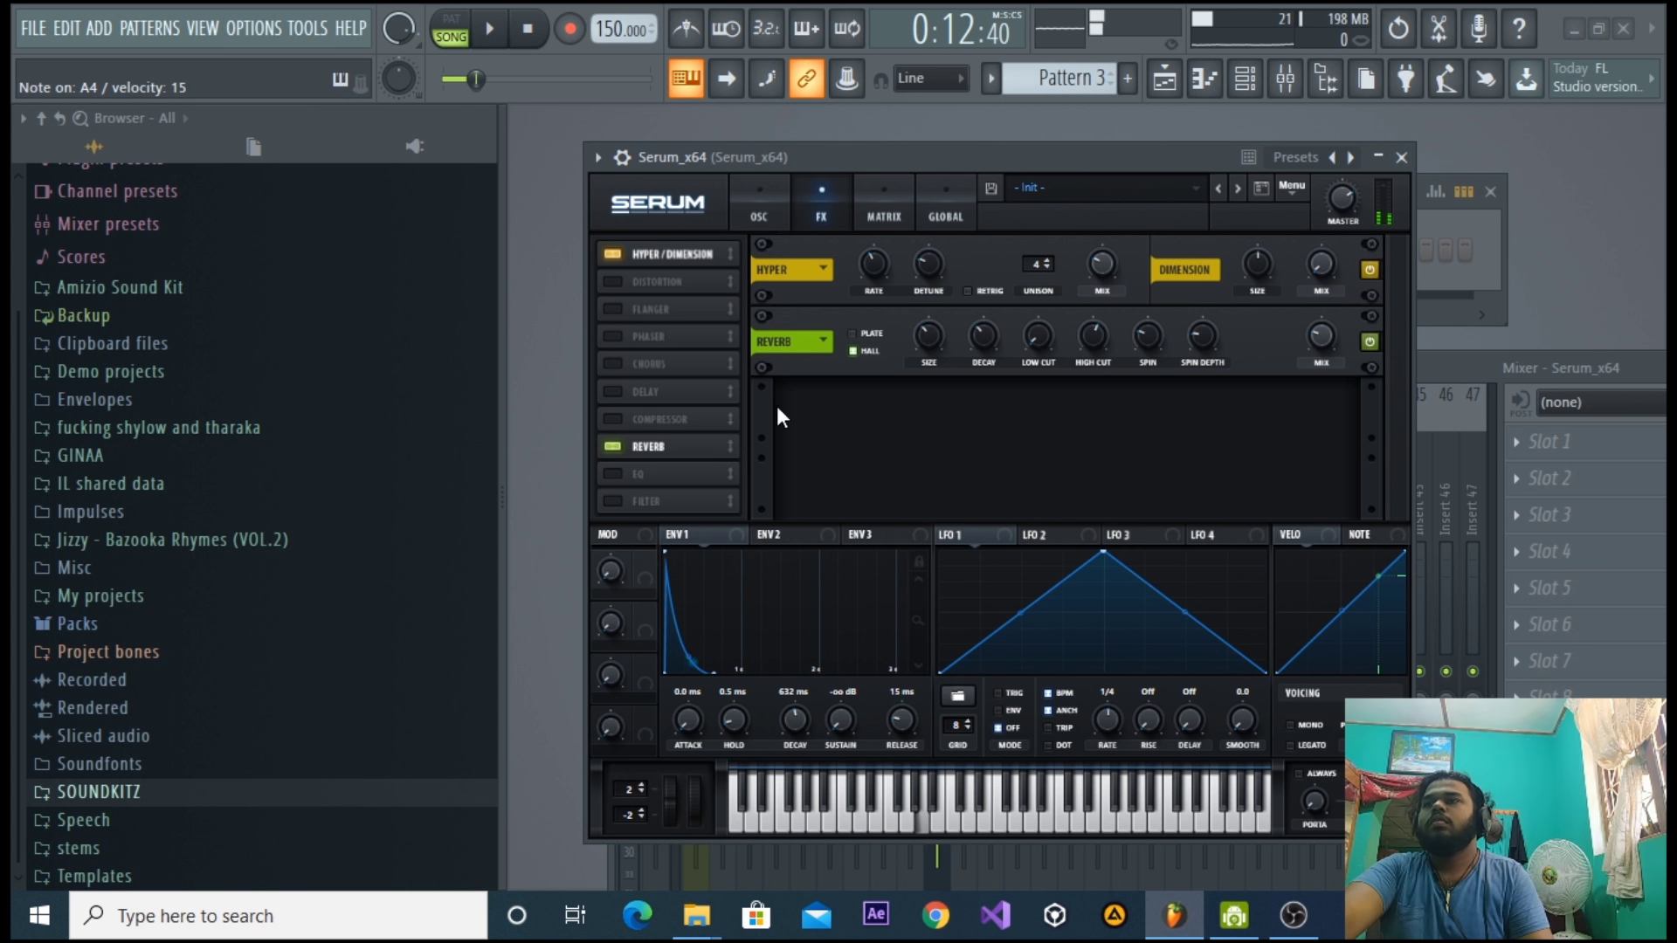
# Enable the Compressor, move it above the Phaser in the effects chain, and turn on Multiband.
pyautogui.click(621, 421)
pyautogui.moveTo(694, 422); pyautogui.dragTo(684, 335)
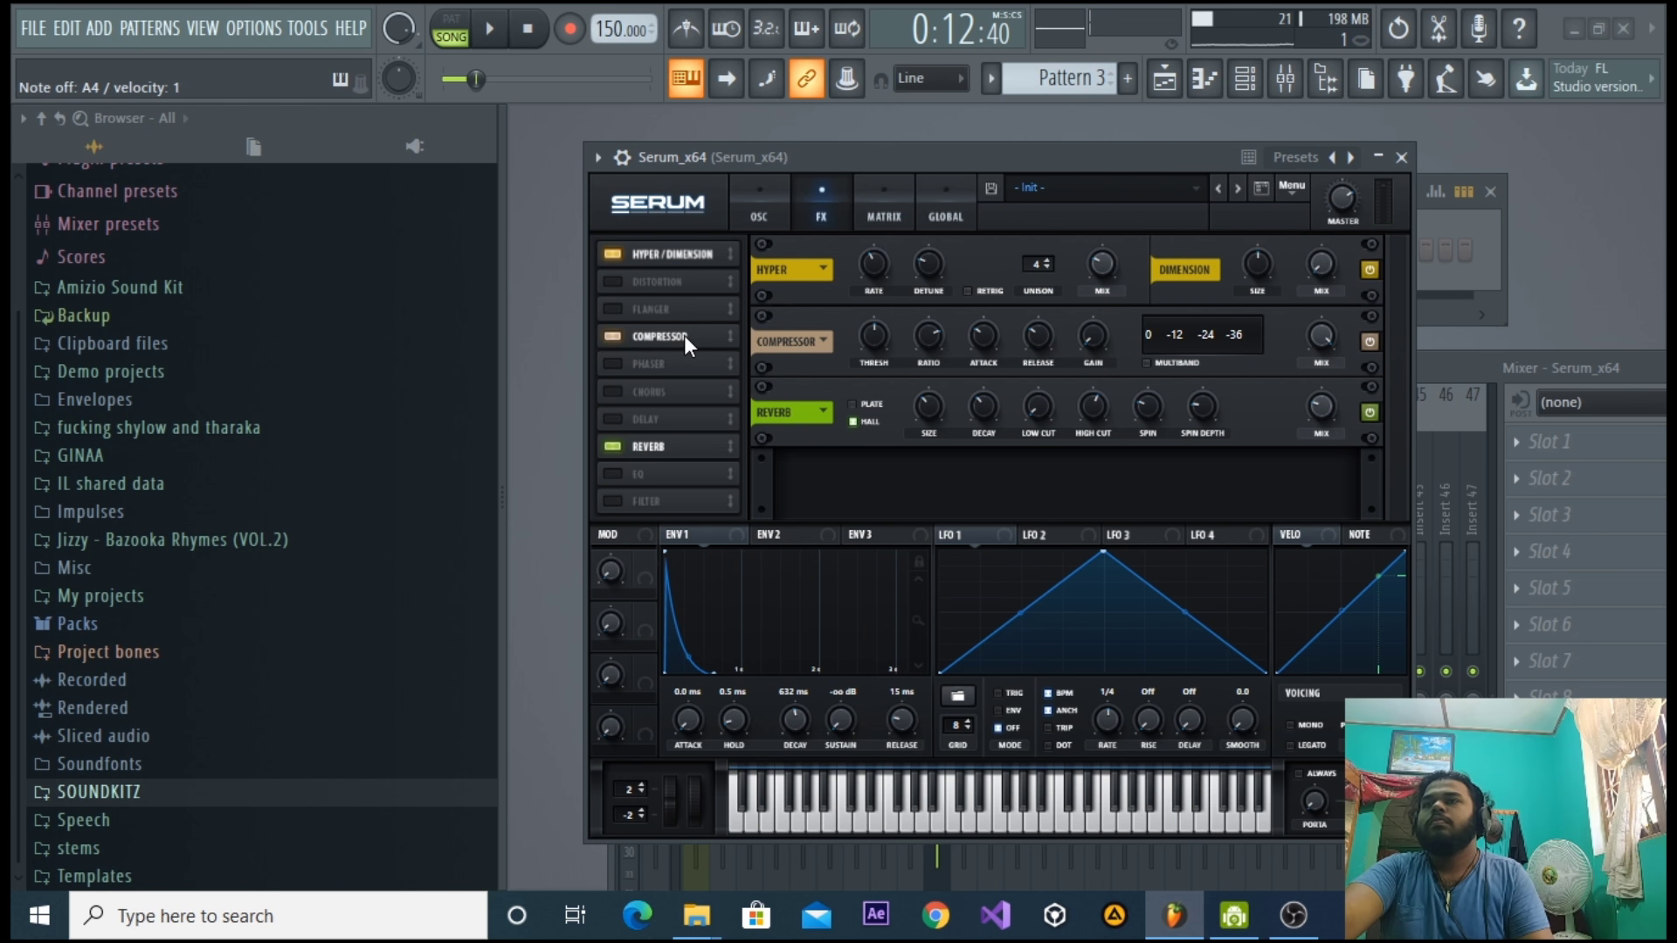
pyautogui.click(1146, 363)
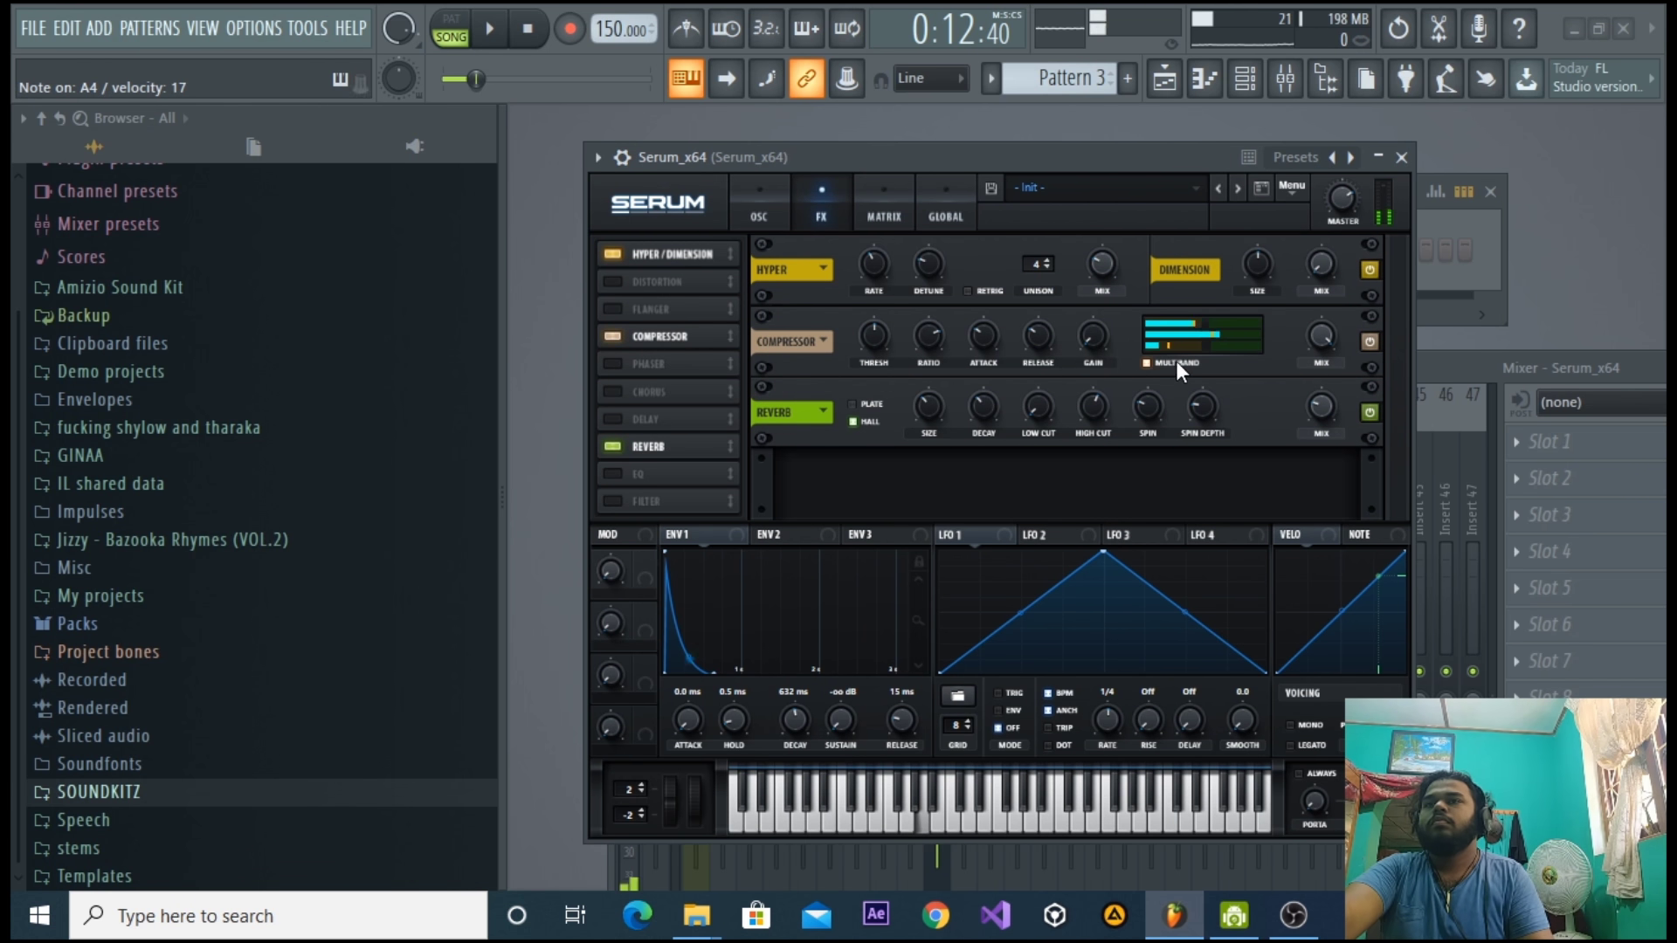
# Adjust the multiband compressor's attack, release and ratio by ear.
pyautogui.moveTo(987, 338); pyautogui.dragTo(989, 401)
pyautogui.moveTo(1036, 343); pyautogui.dragTo(1095, 225)
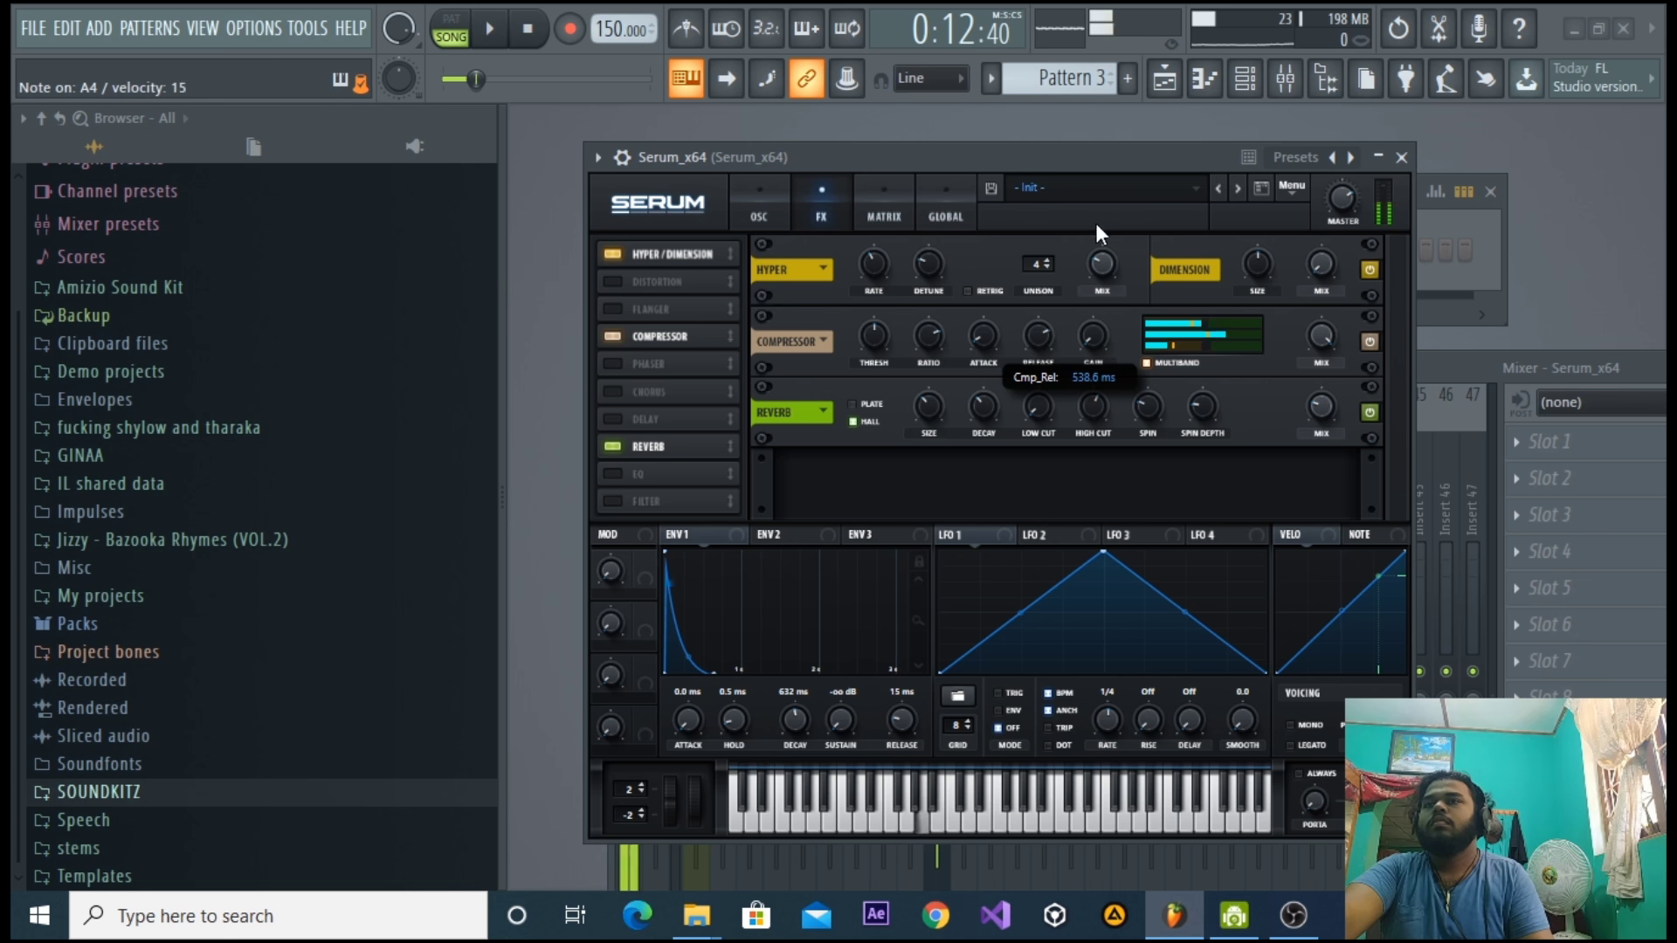
pyautogui.moveTo(1047, 354); pyautogui.dragTo(1055, 592)
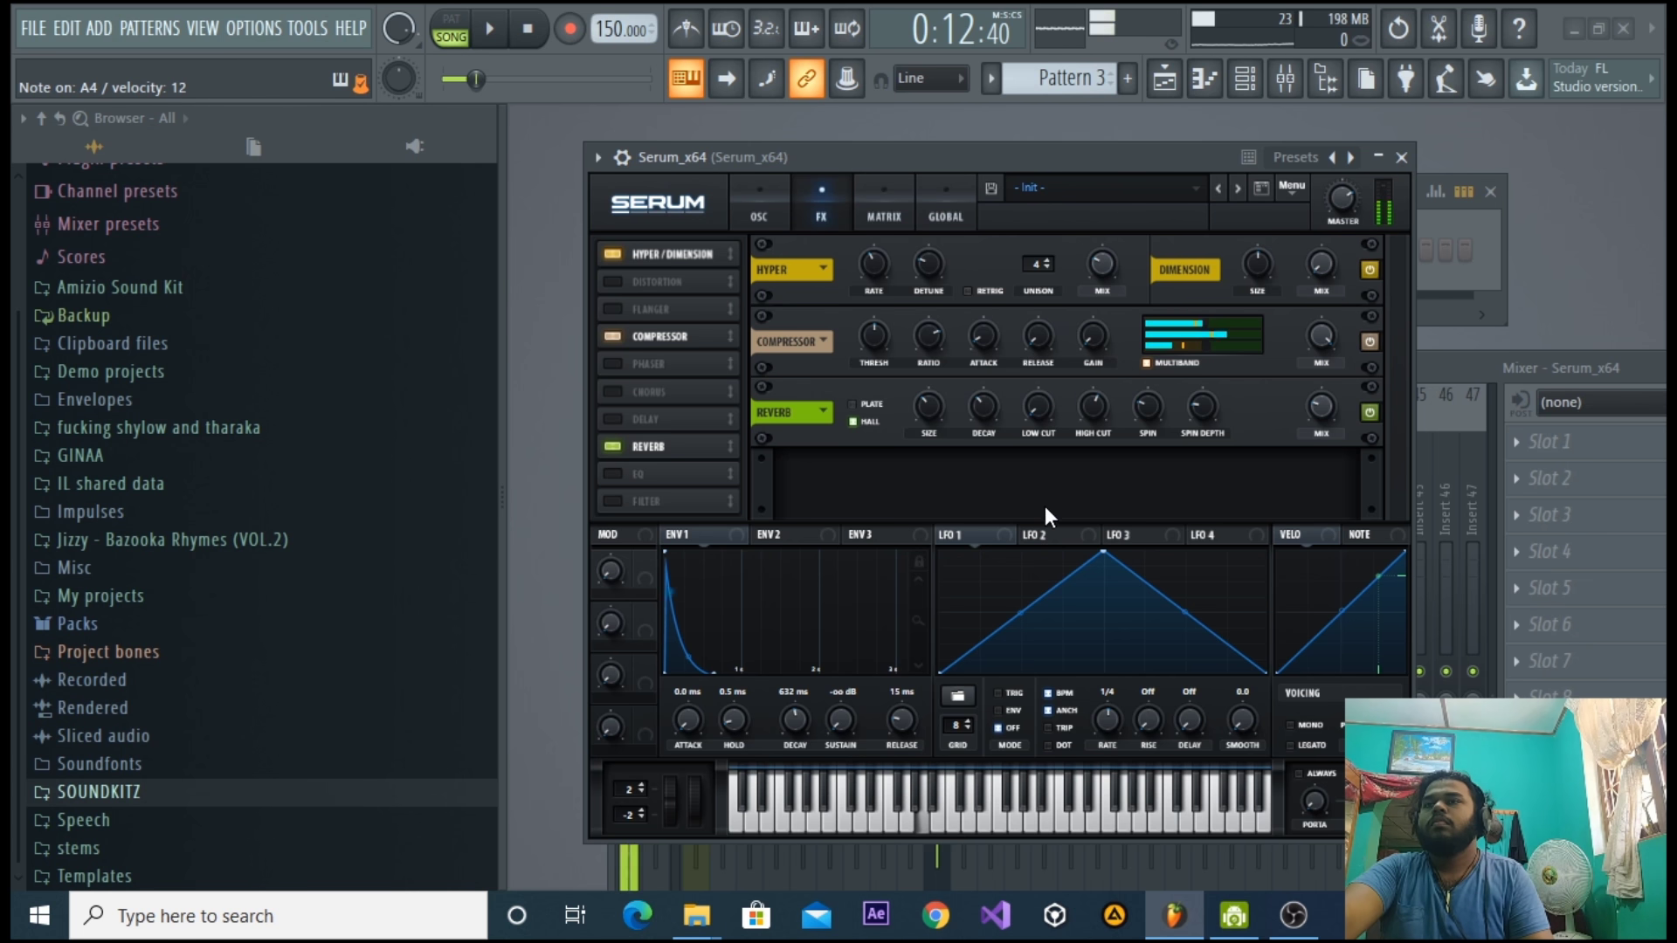
pyautogui.moveTo(985, 336); pyautogui.dragTo(994, 271)
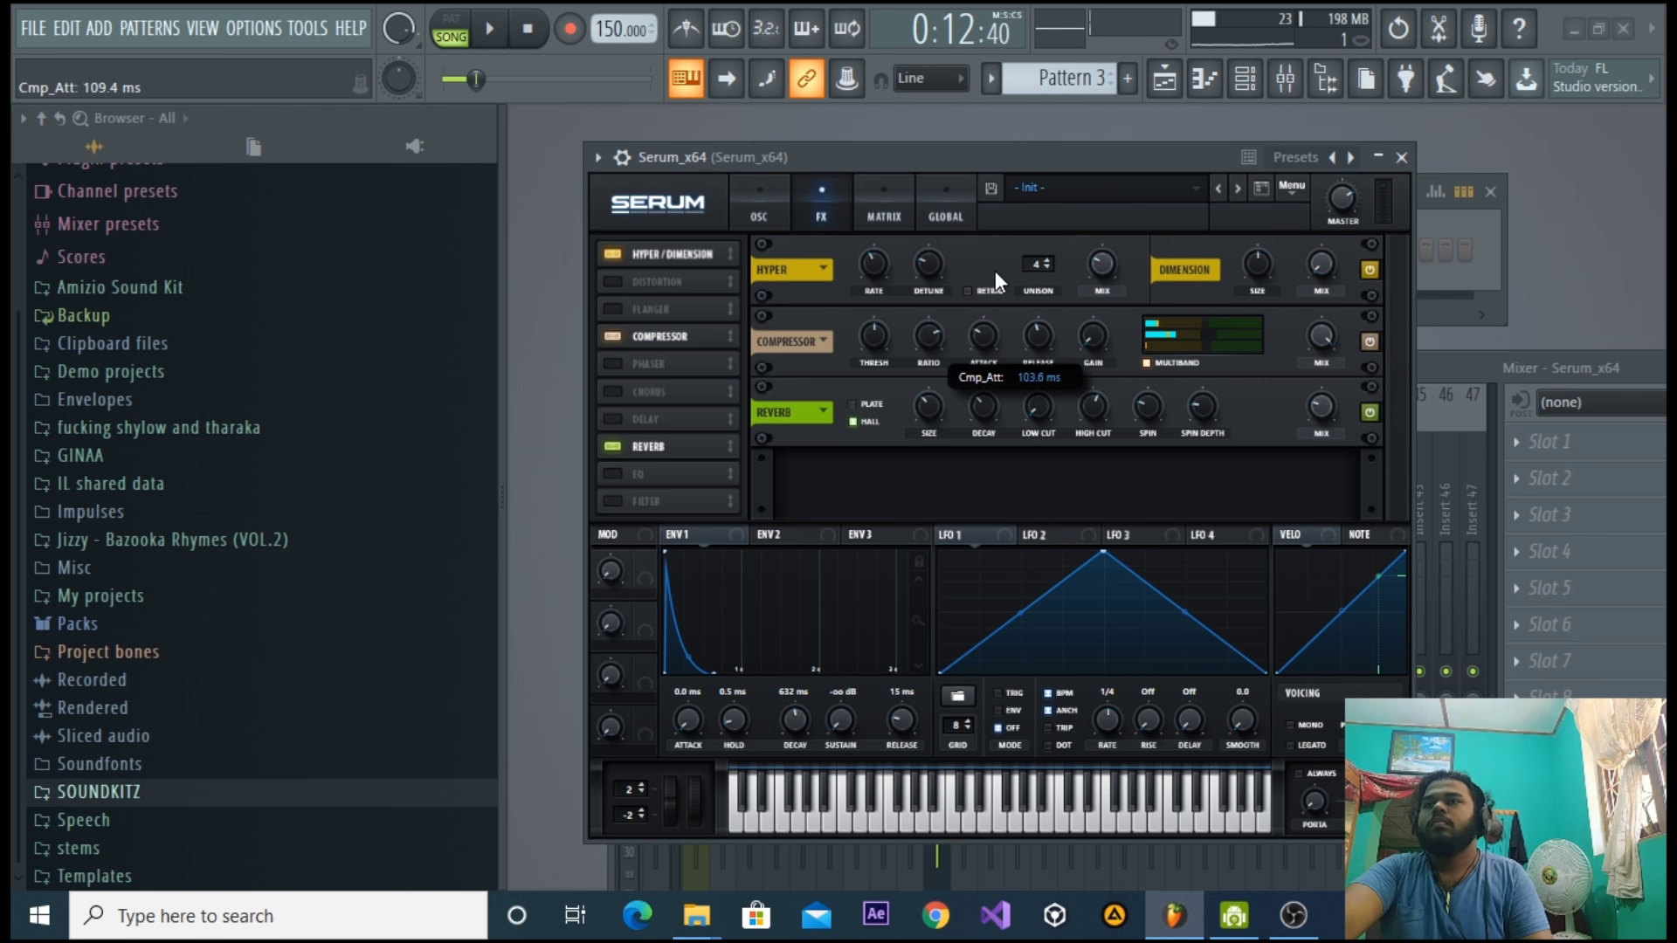
pyautogui.moveTo(934, 338); pyautogui.dragTo(940, 363)
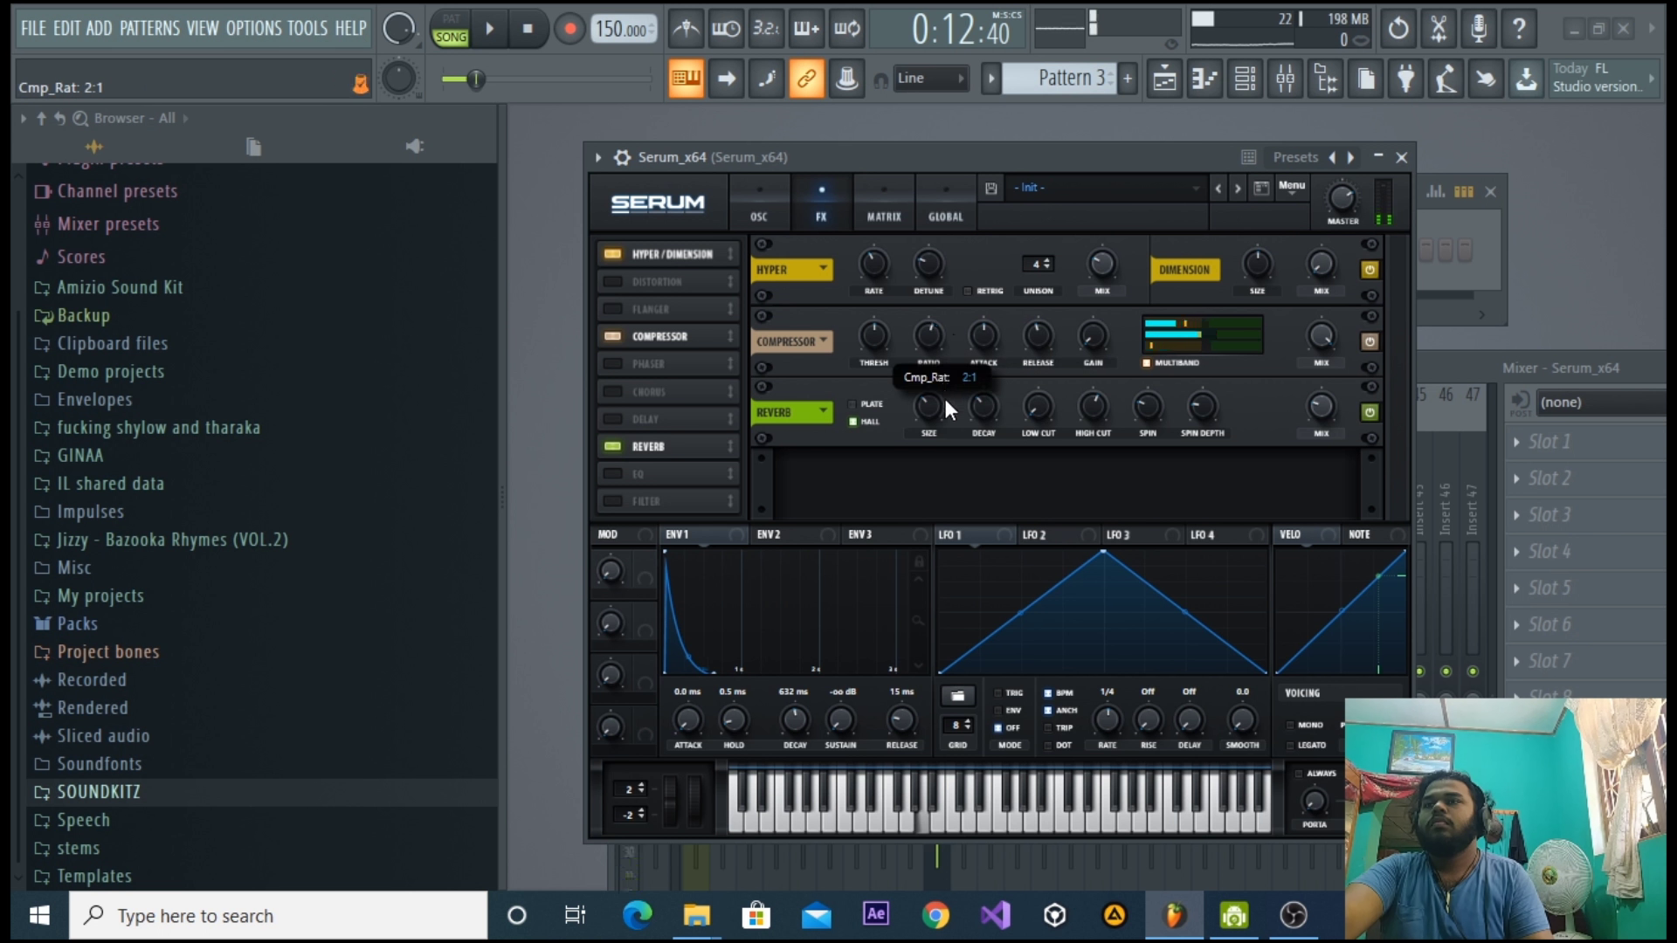
pyautogui.moveTo(933, 336); pyautogui.dragTo(935, 353)
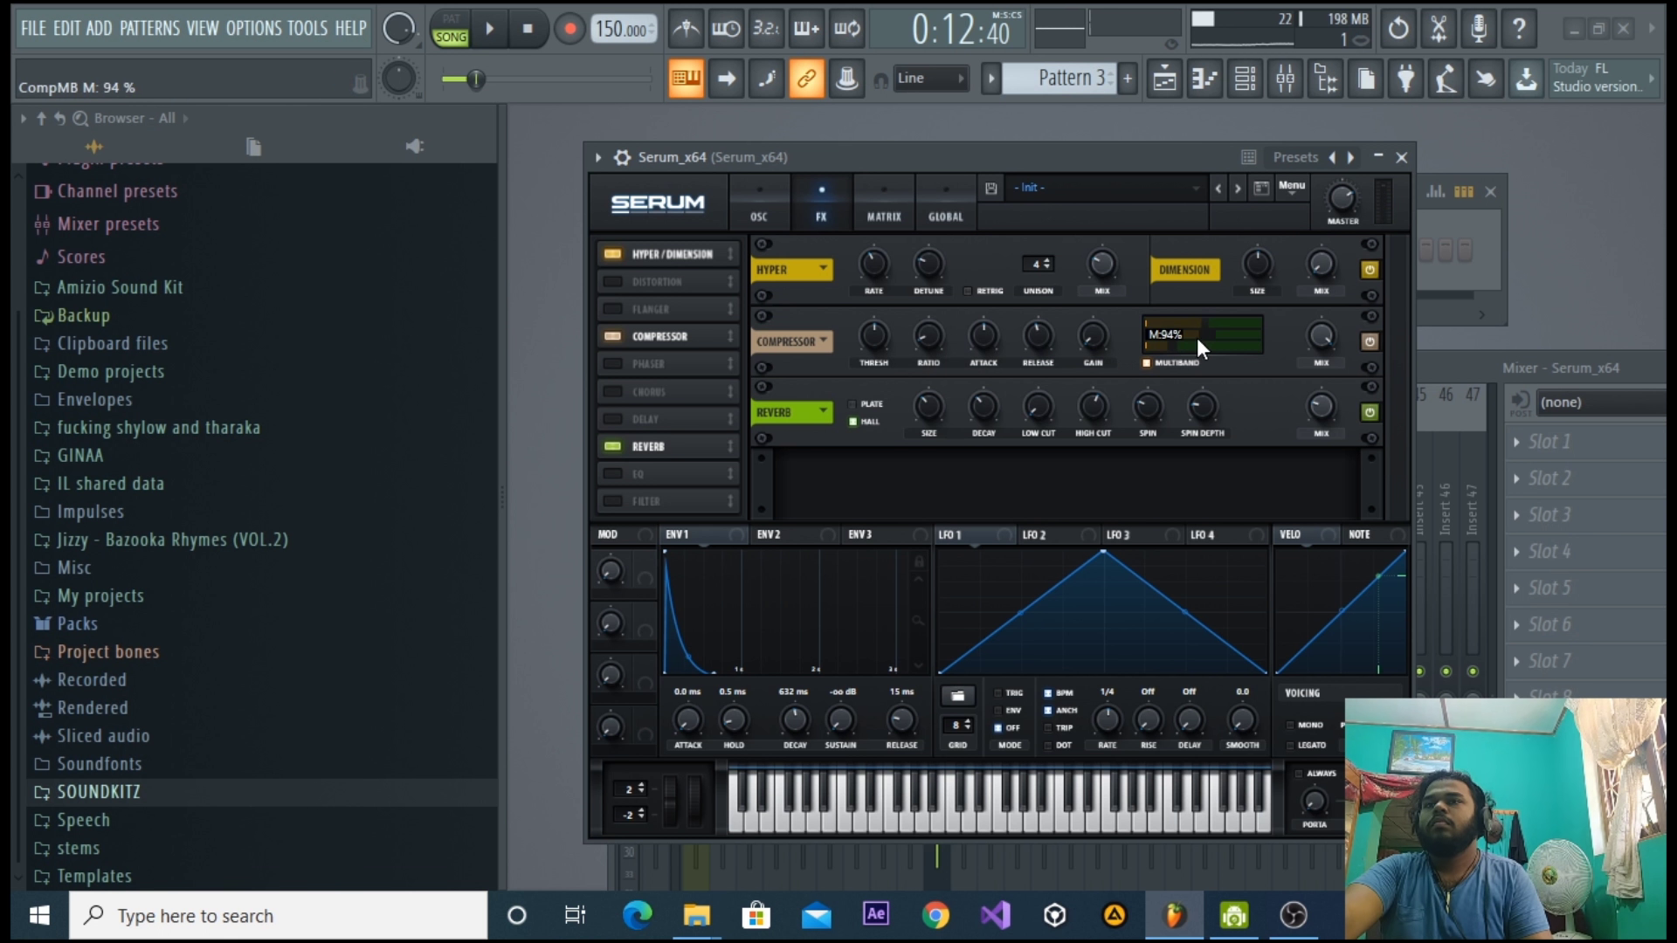
# Reduce the top band's amount in the multiband compressor and play test notes to judge the sound.
pyautogui.press('n')
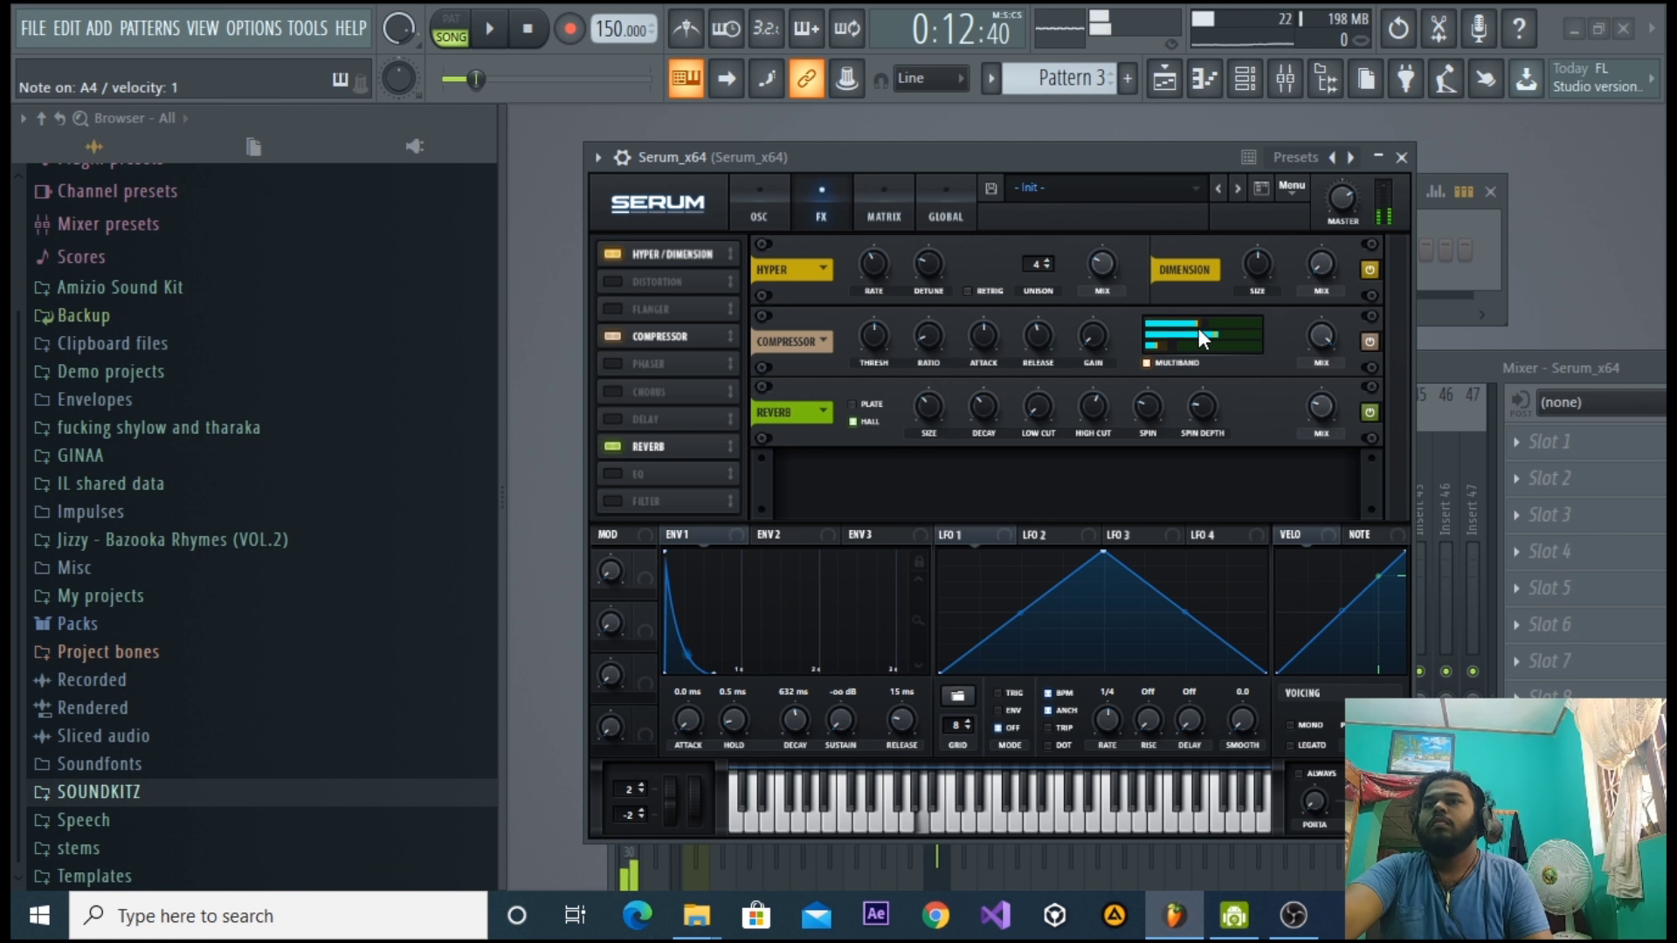
pyautogui.moveTo(1200, 325); pyautogui.dragTo(1146, 323)
pyautogui.press('n')
pyautogui.press('n')
pyautogui.press('n')
# Set Serum's portamento to Always, adjust the glide time, and close the instrument window.
pyautogui.click(1300, 775)
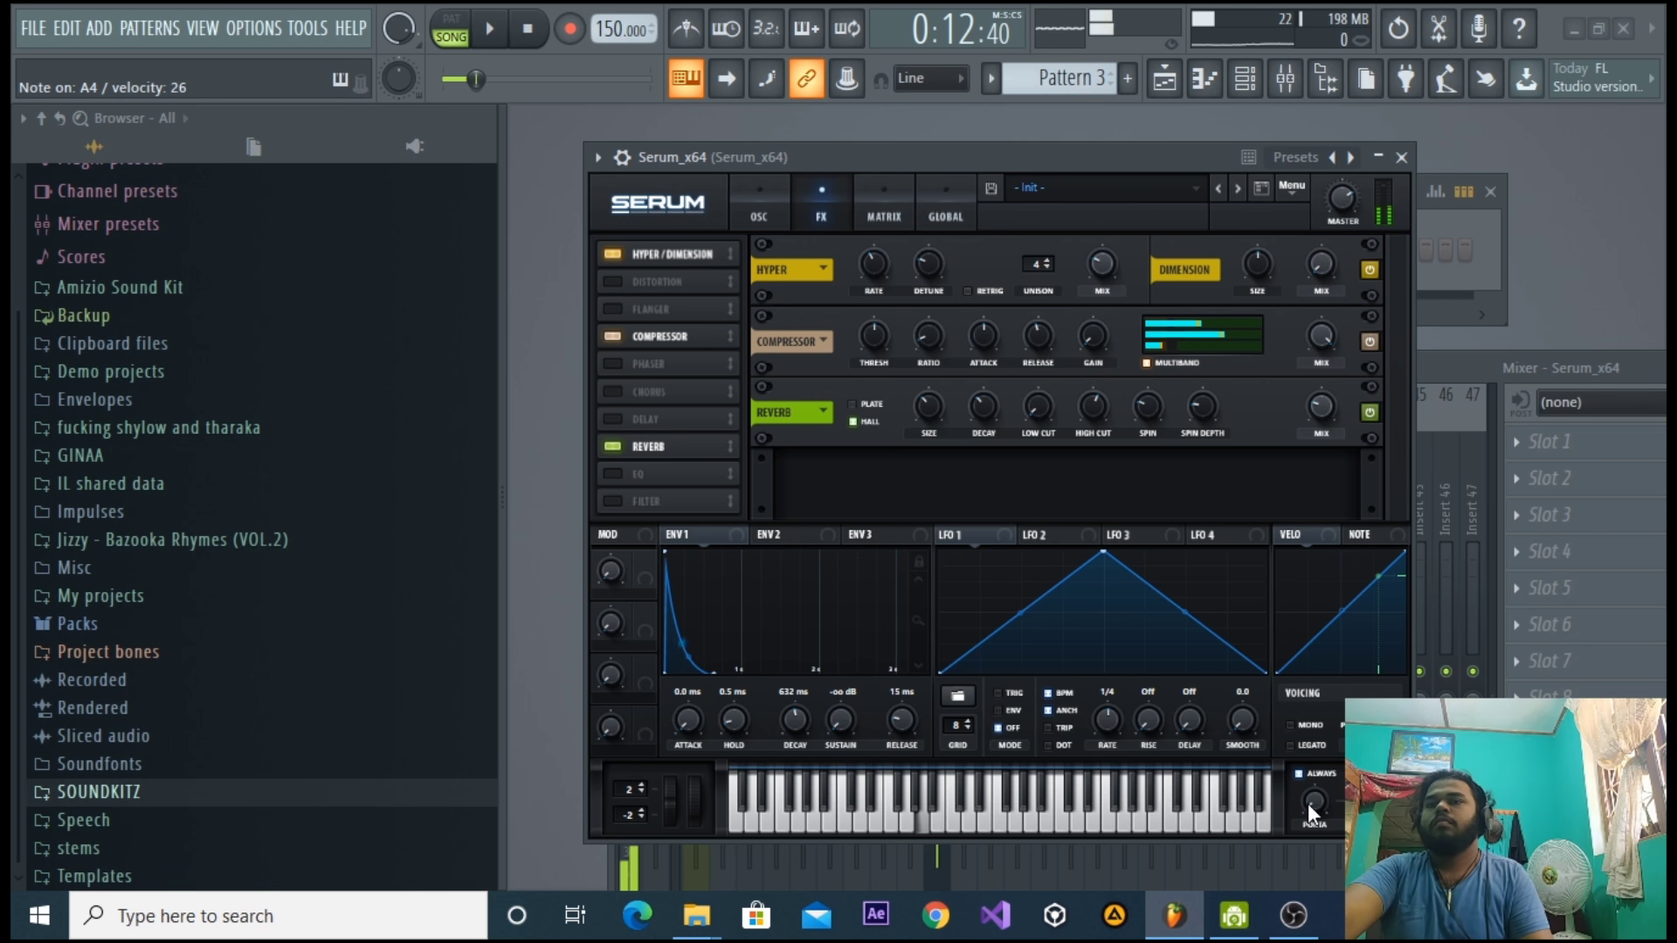
pyautogui.moveTo(1317, 788); pyautogui.dragTo(1314, 799)
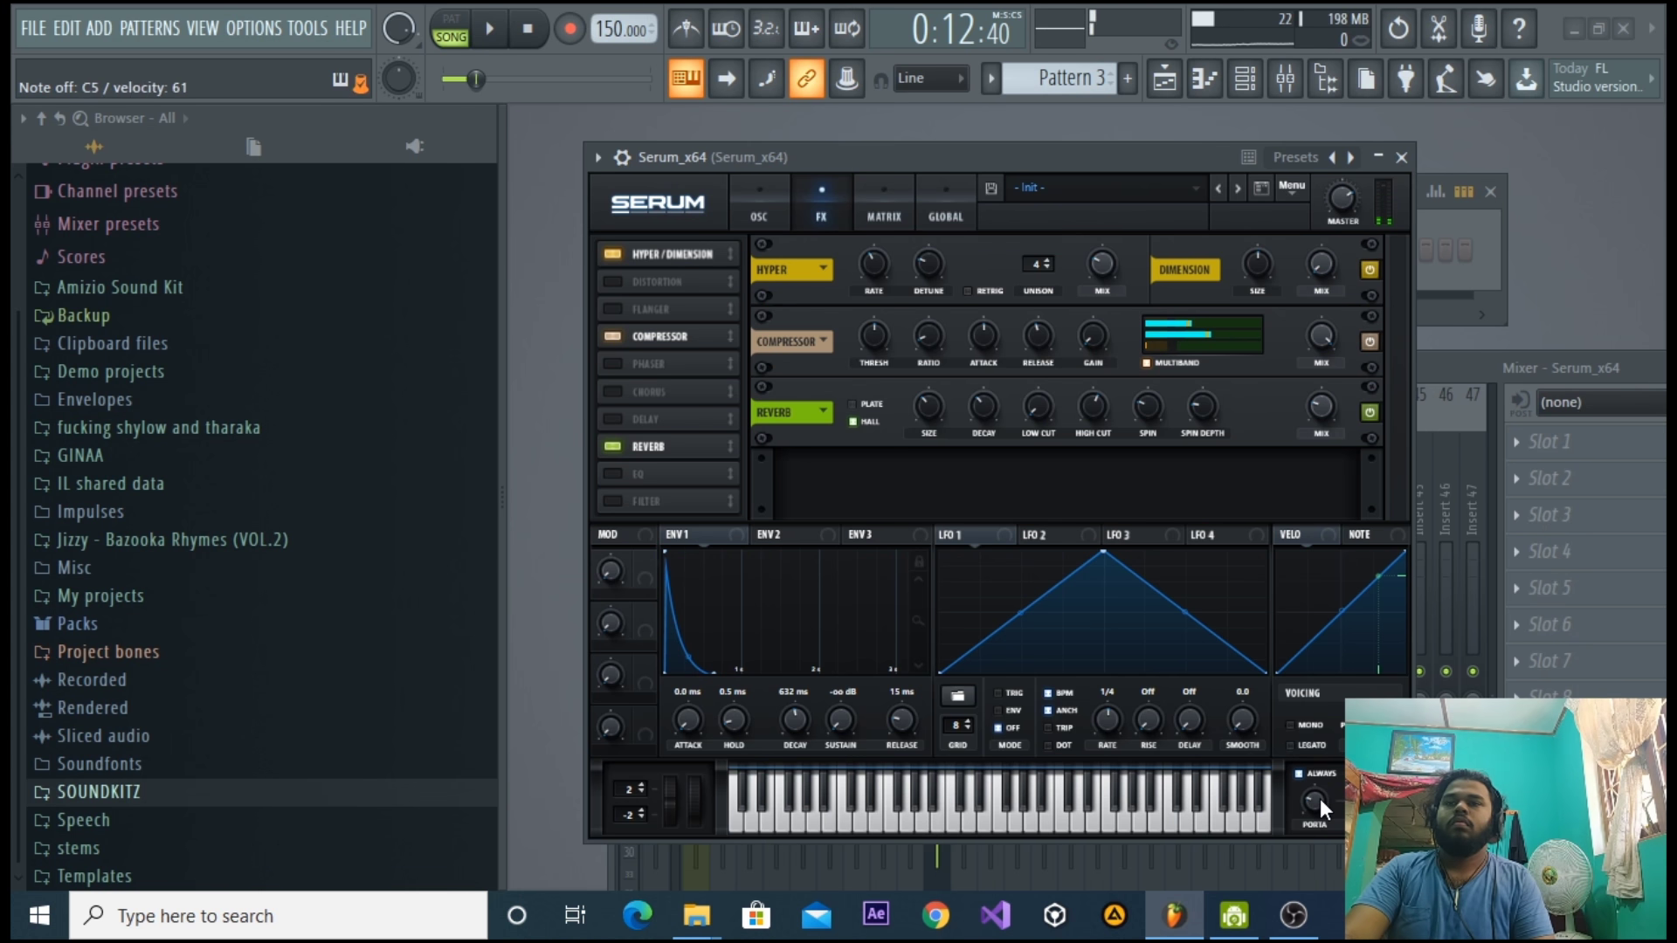
pyautogui.click(1403, 158)
# Rename the Serum channel to PLUCK in the channel rack.
pyautogui.rightClick(814, 245)
pyautogui.click(874, 250)
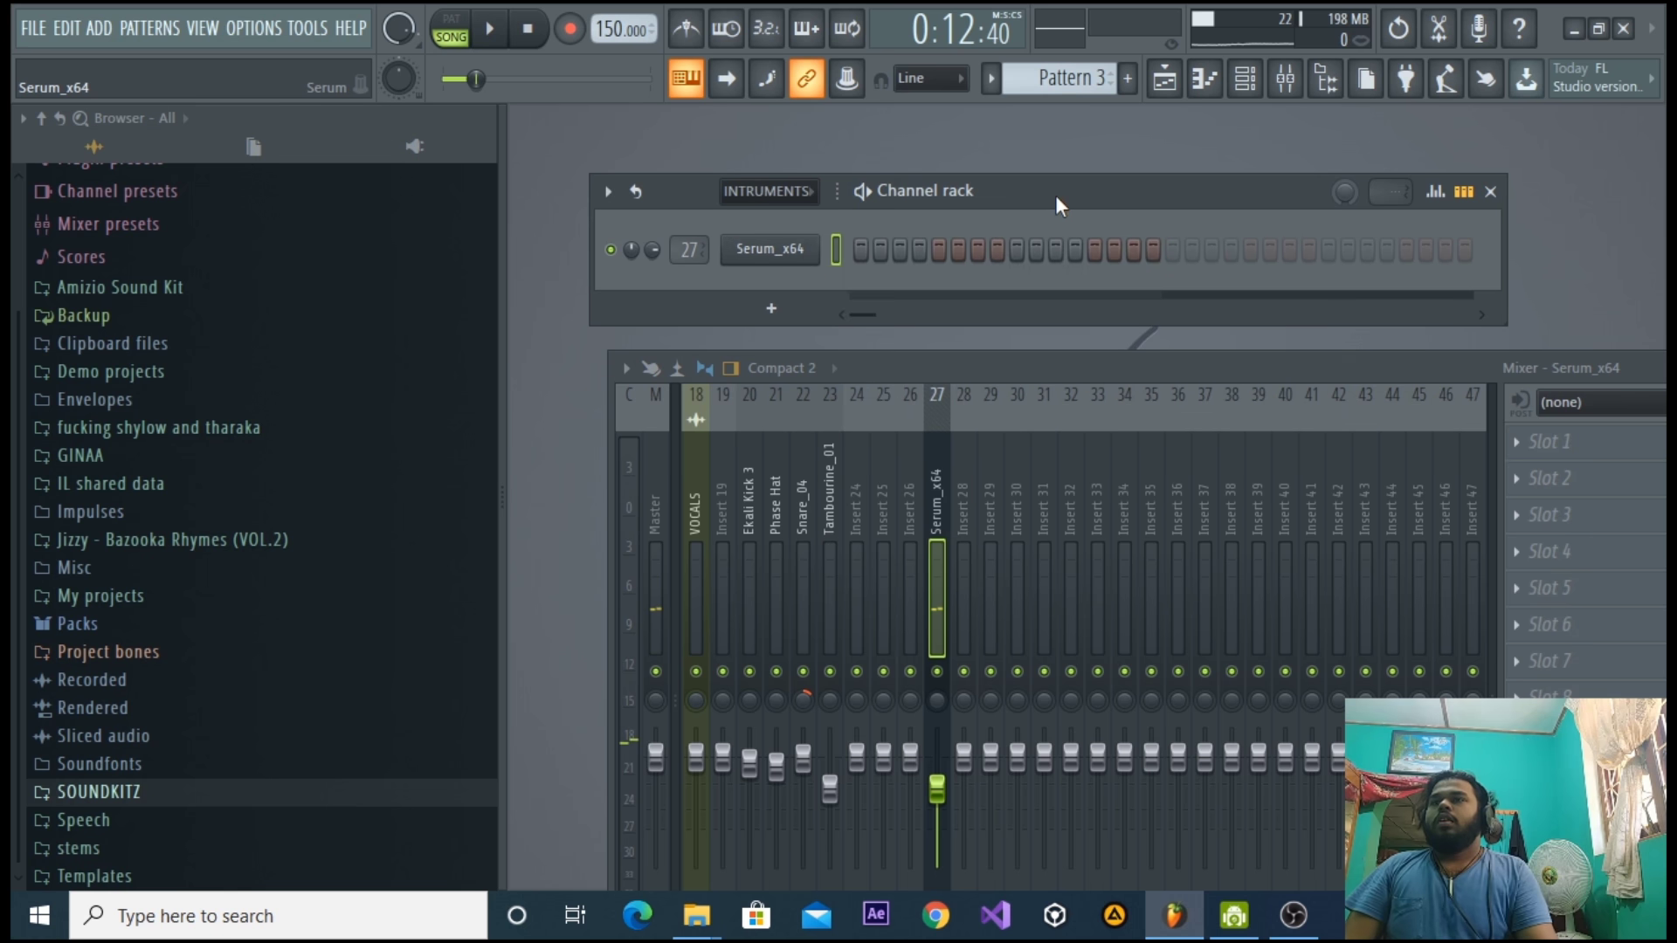
pyautogui.rightClick(813, 256)
pyautogui.click(863, 308)
pyautogui.write('plu')
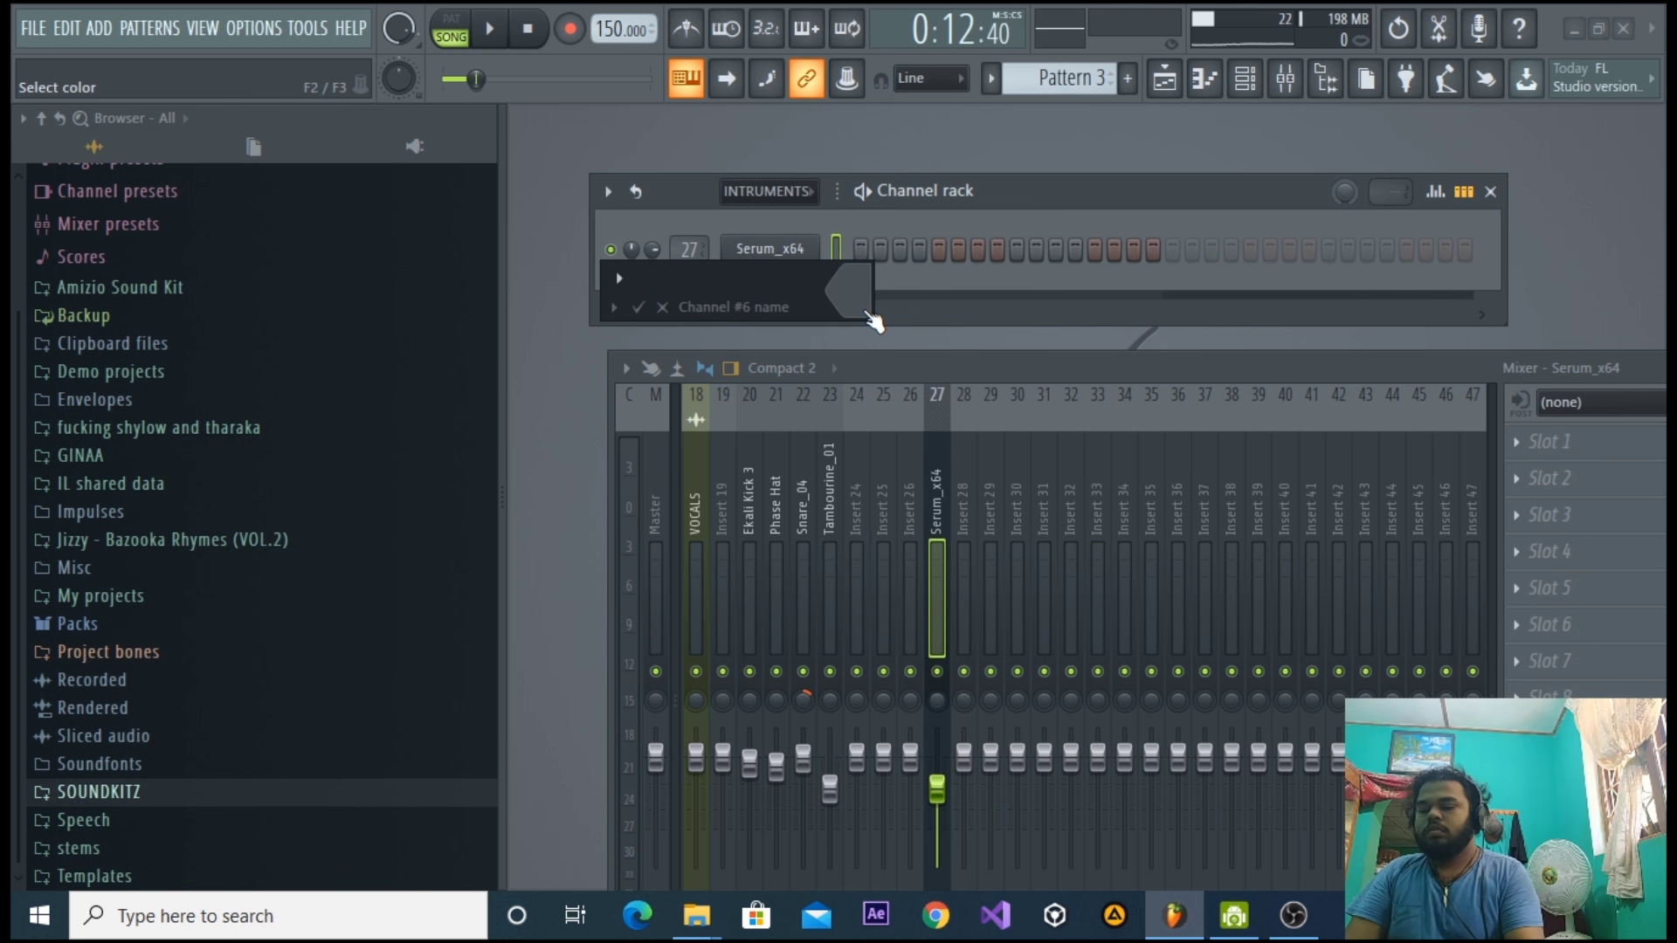
pyautogui.press('Return')
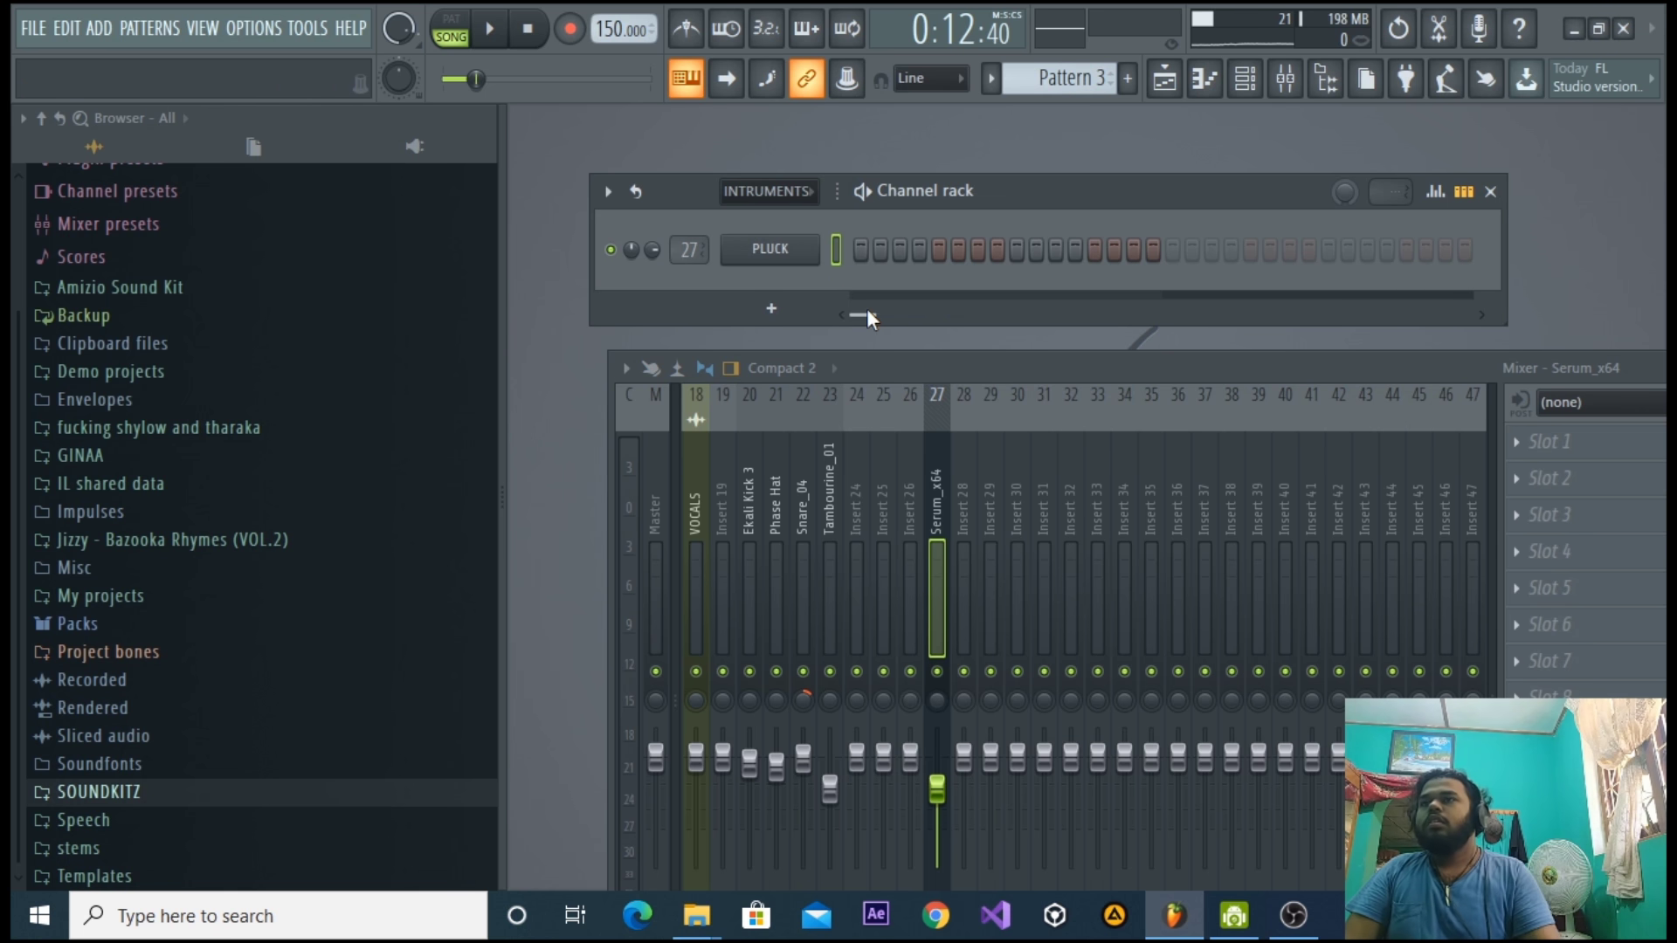
# Place the empty Pattern 3 on Track 3 at bar 9 of the playlist and return to the PLUCK piano roll.
pyautogui.rightClick(814, 250)
pyautogui.click(884, 250)
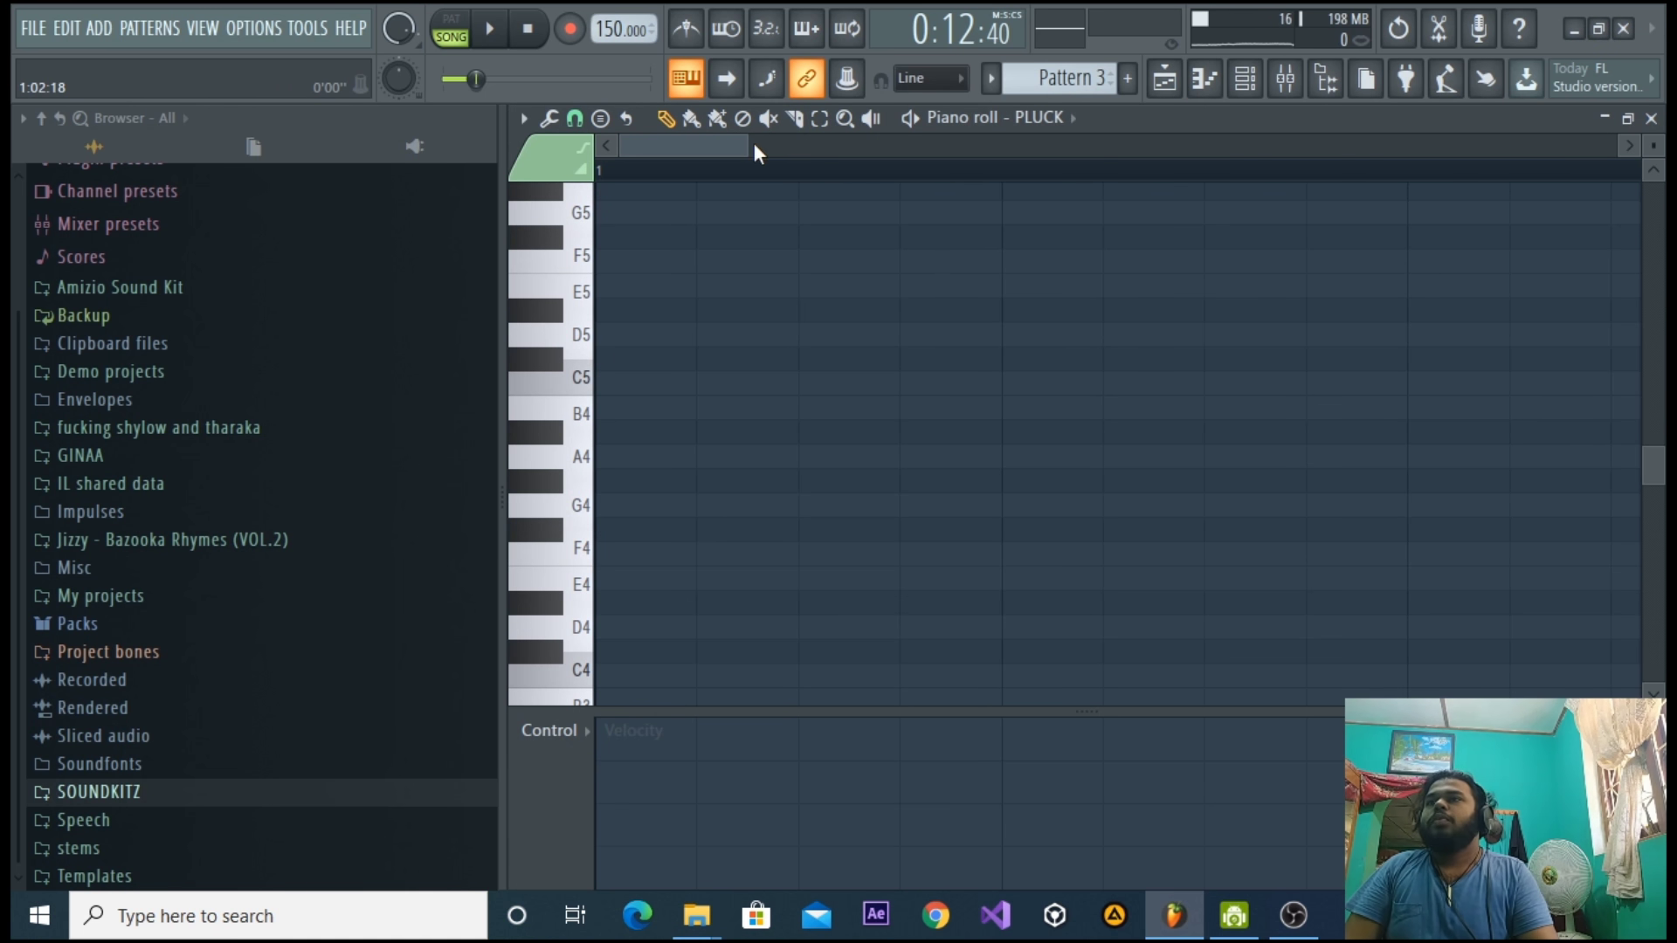
pyautogui.moveTo(747, 141); pyautogui.dragTo(1222, 142)
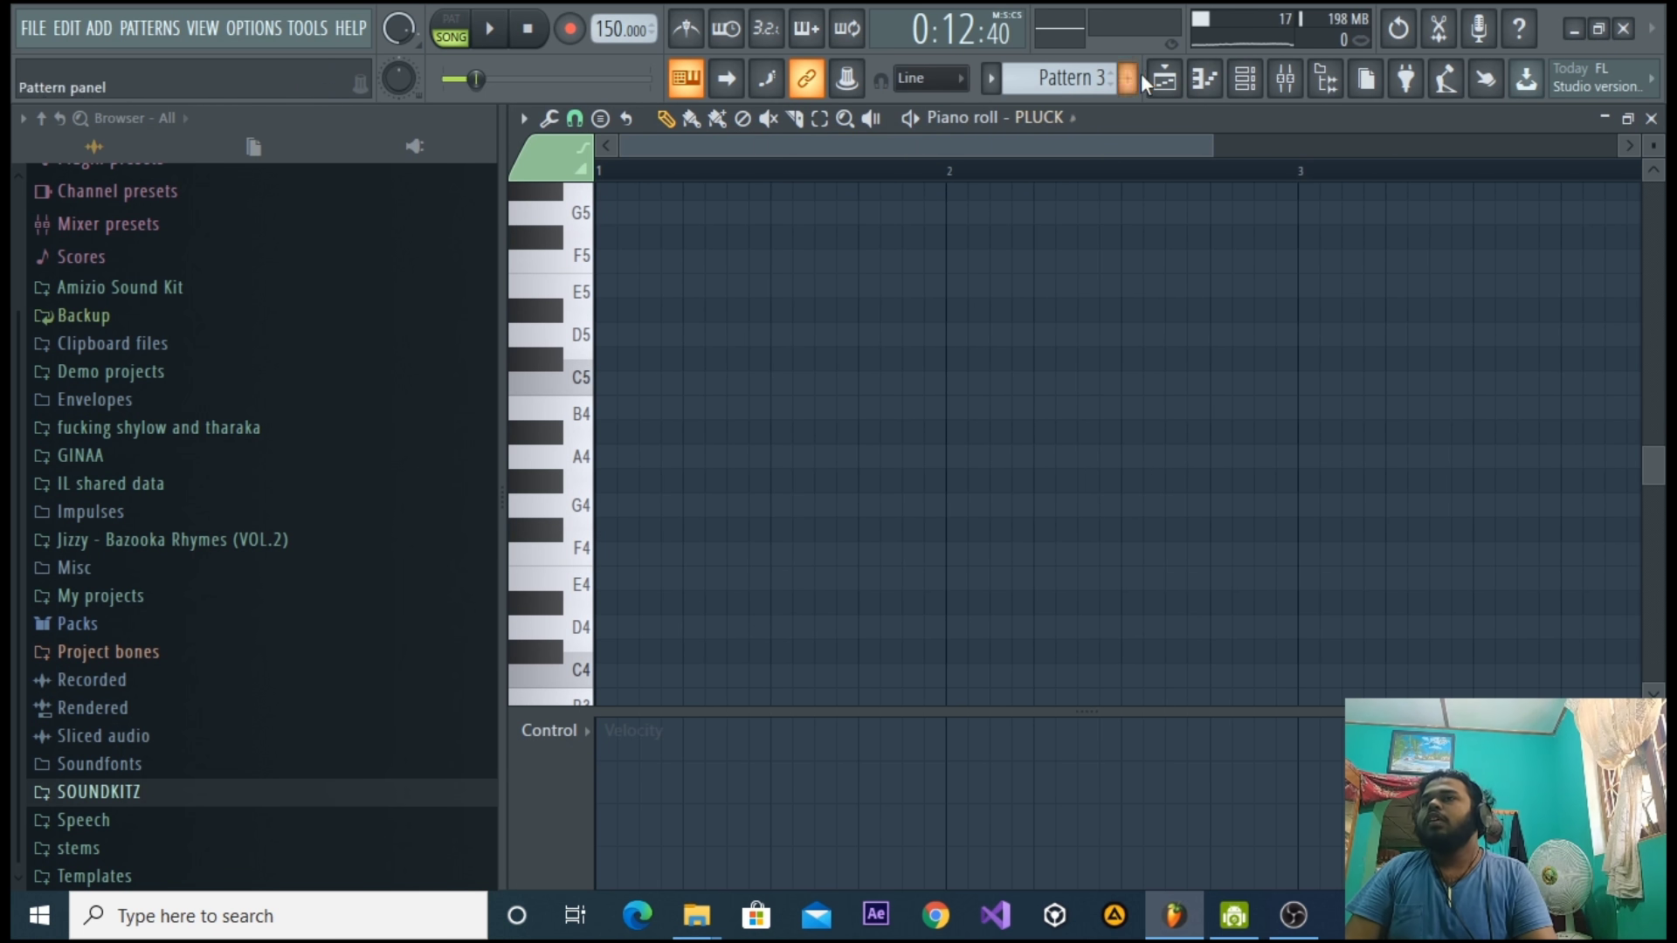
pyautogui.click(1164, 78)
pyautogui.click(754, 70)
pyautogui.press('space')
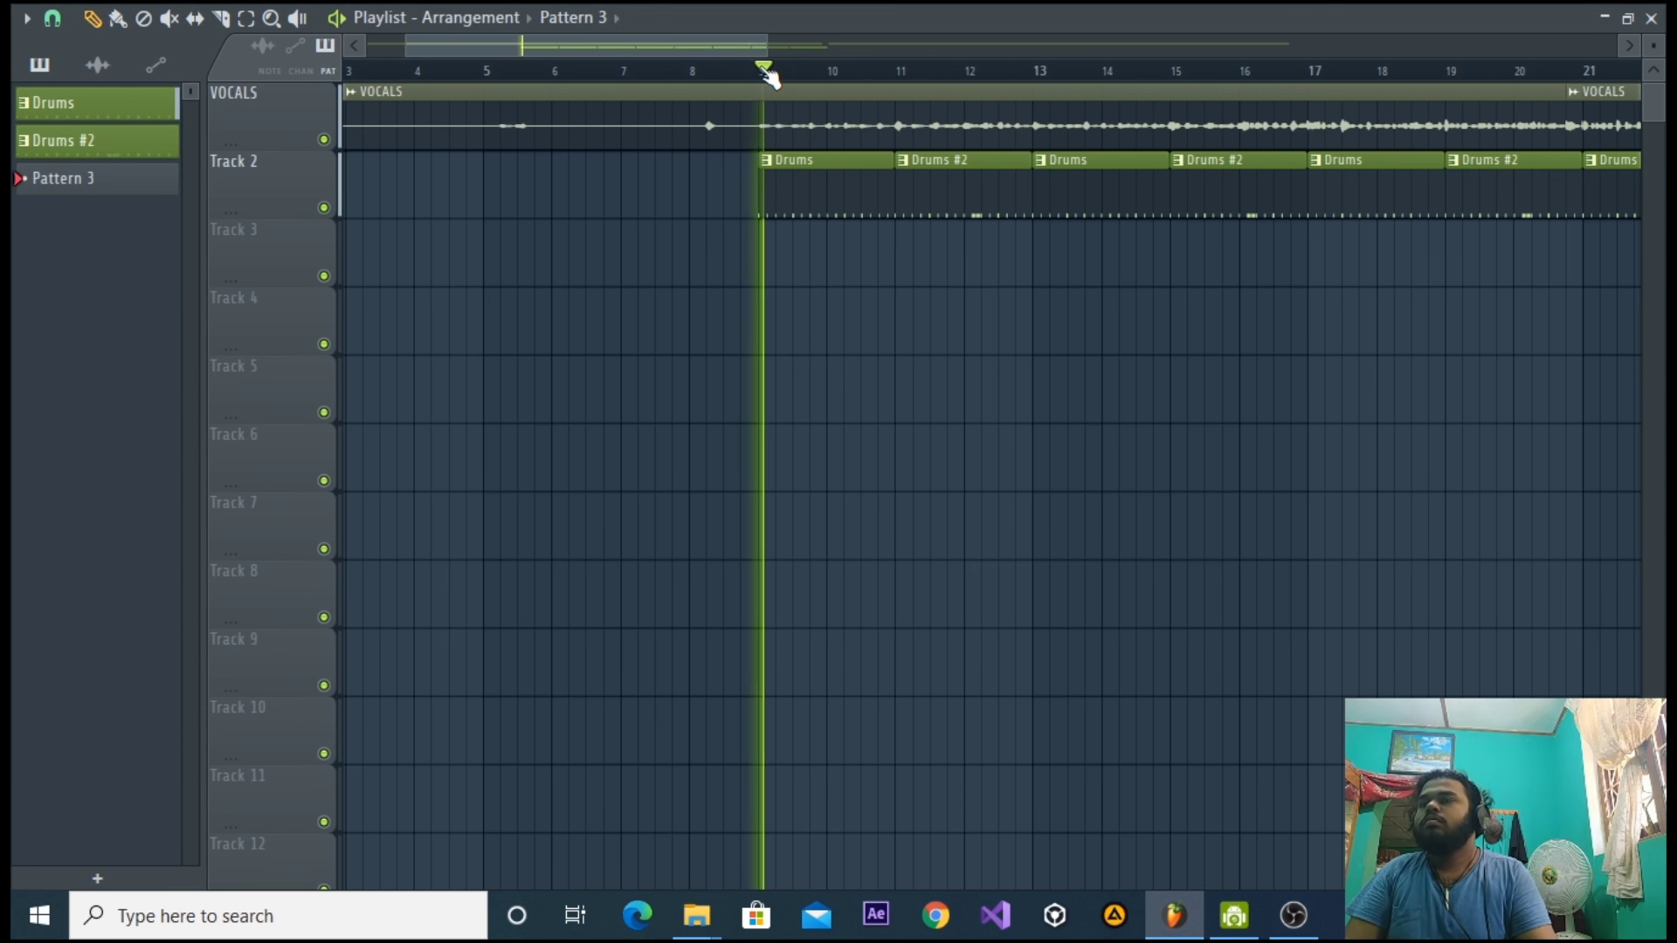
pyautogui.press('space')
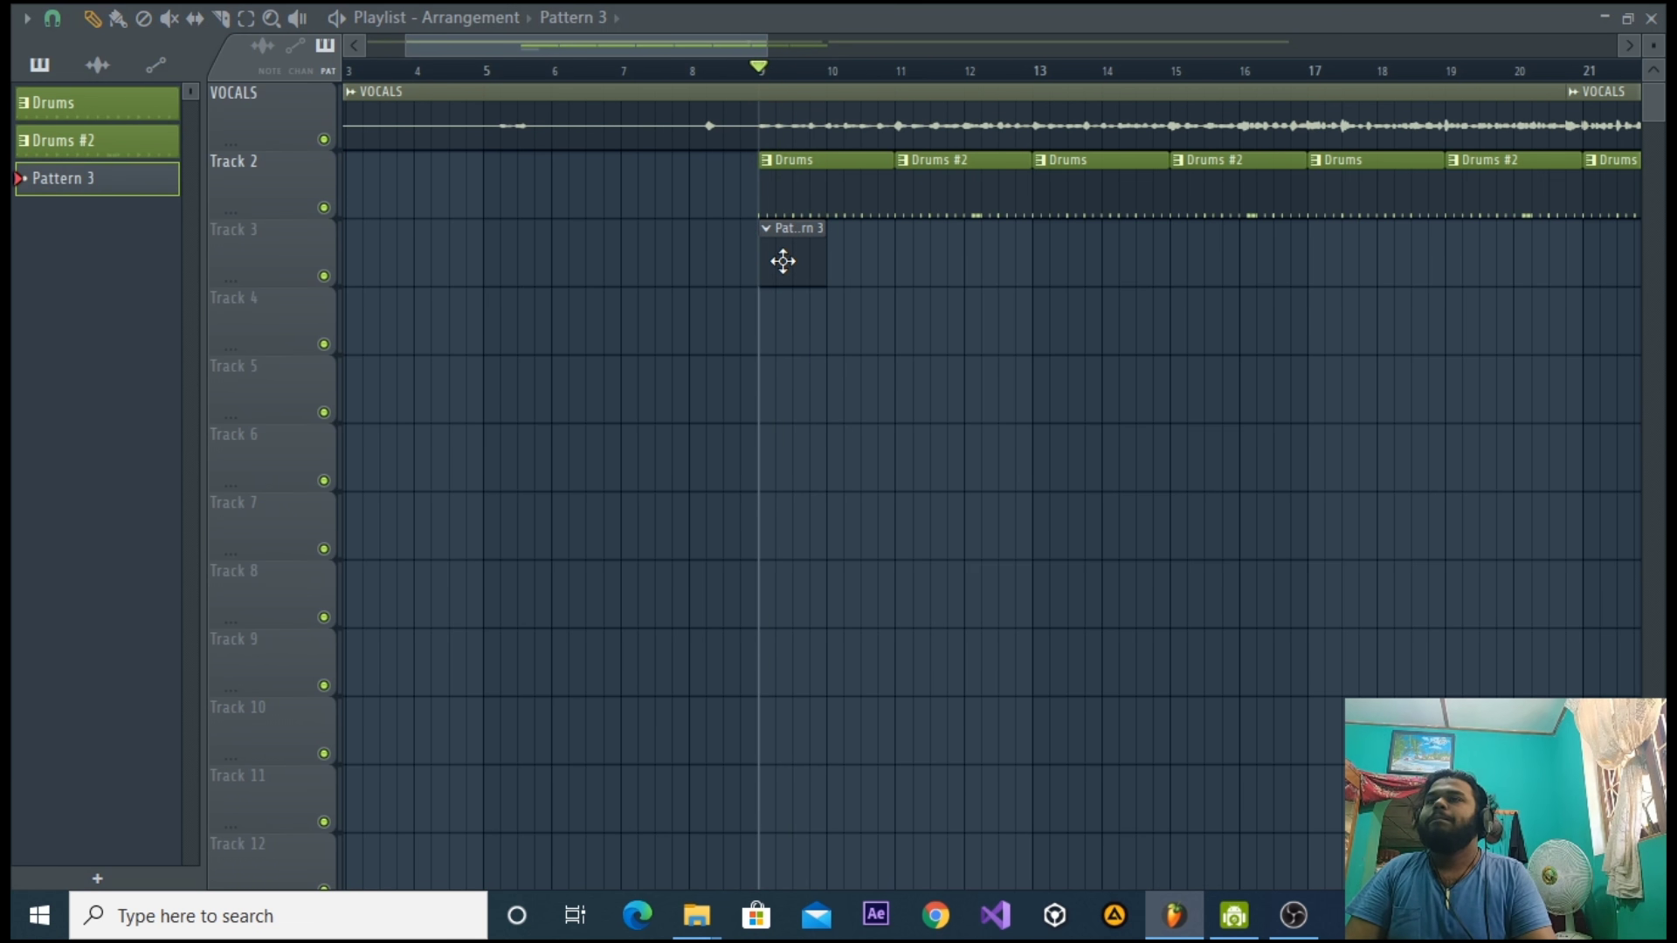
pyautogui.press('space')
pyautogui.press('space')
pyautogui.click(1651, 18)
pyautogui.press('F6')
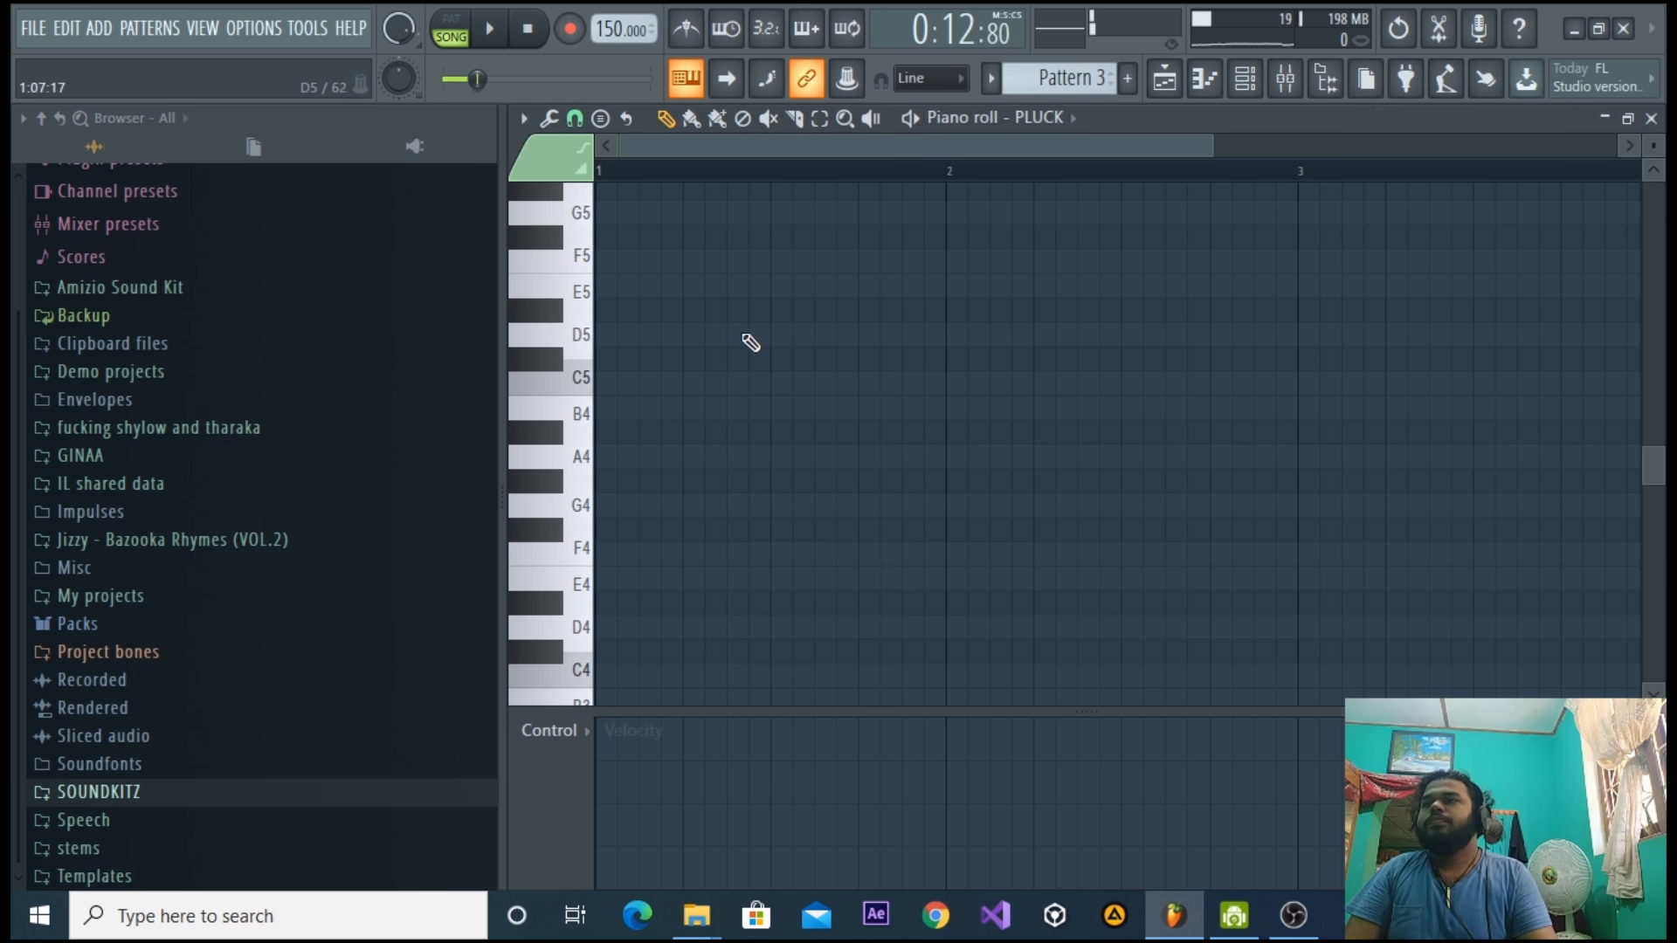
# Enter four consecutive short notes, E5, C5, B4 and A4, from the start of bar 1 in the PLUCK piano roll.
pyautogui.click(599, 290)
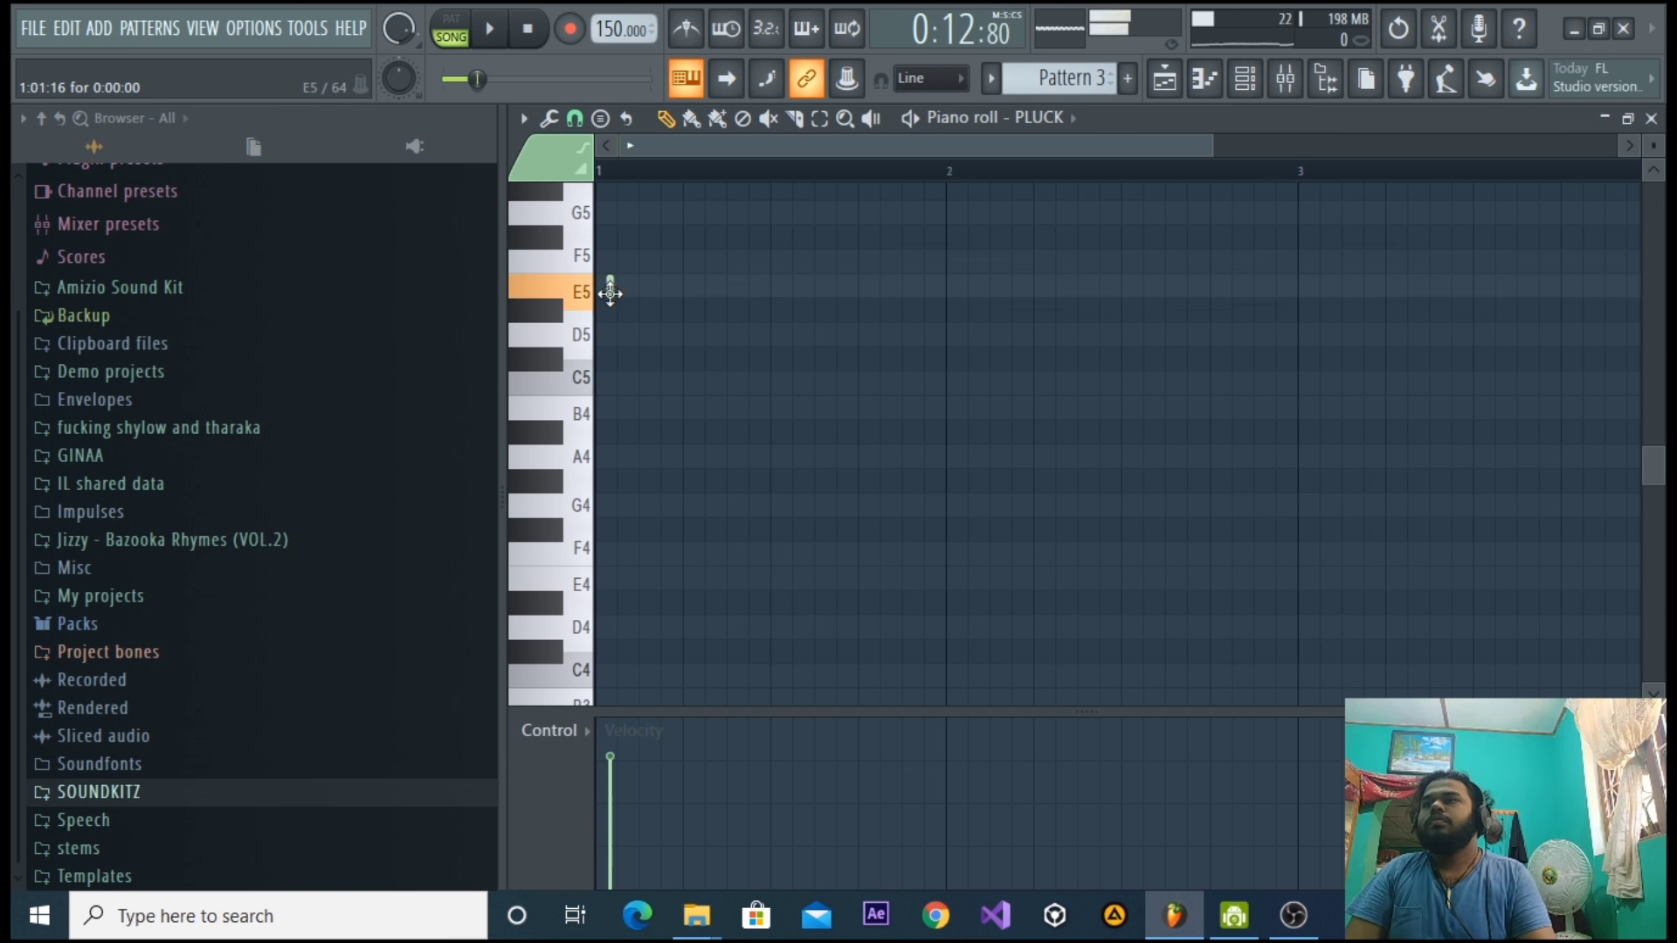
pyautogui.click(575, 119)
pyautogui.click(599, 393)
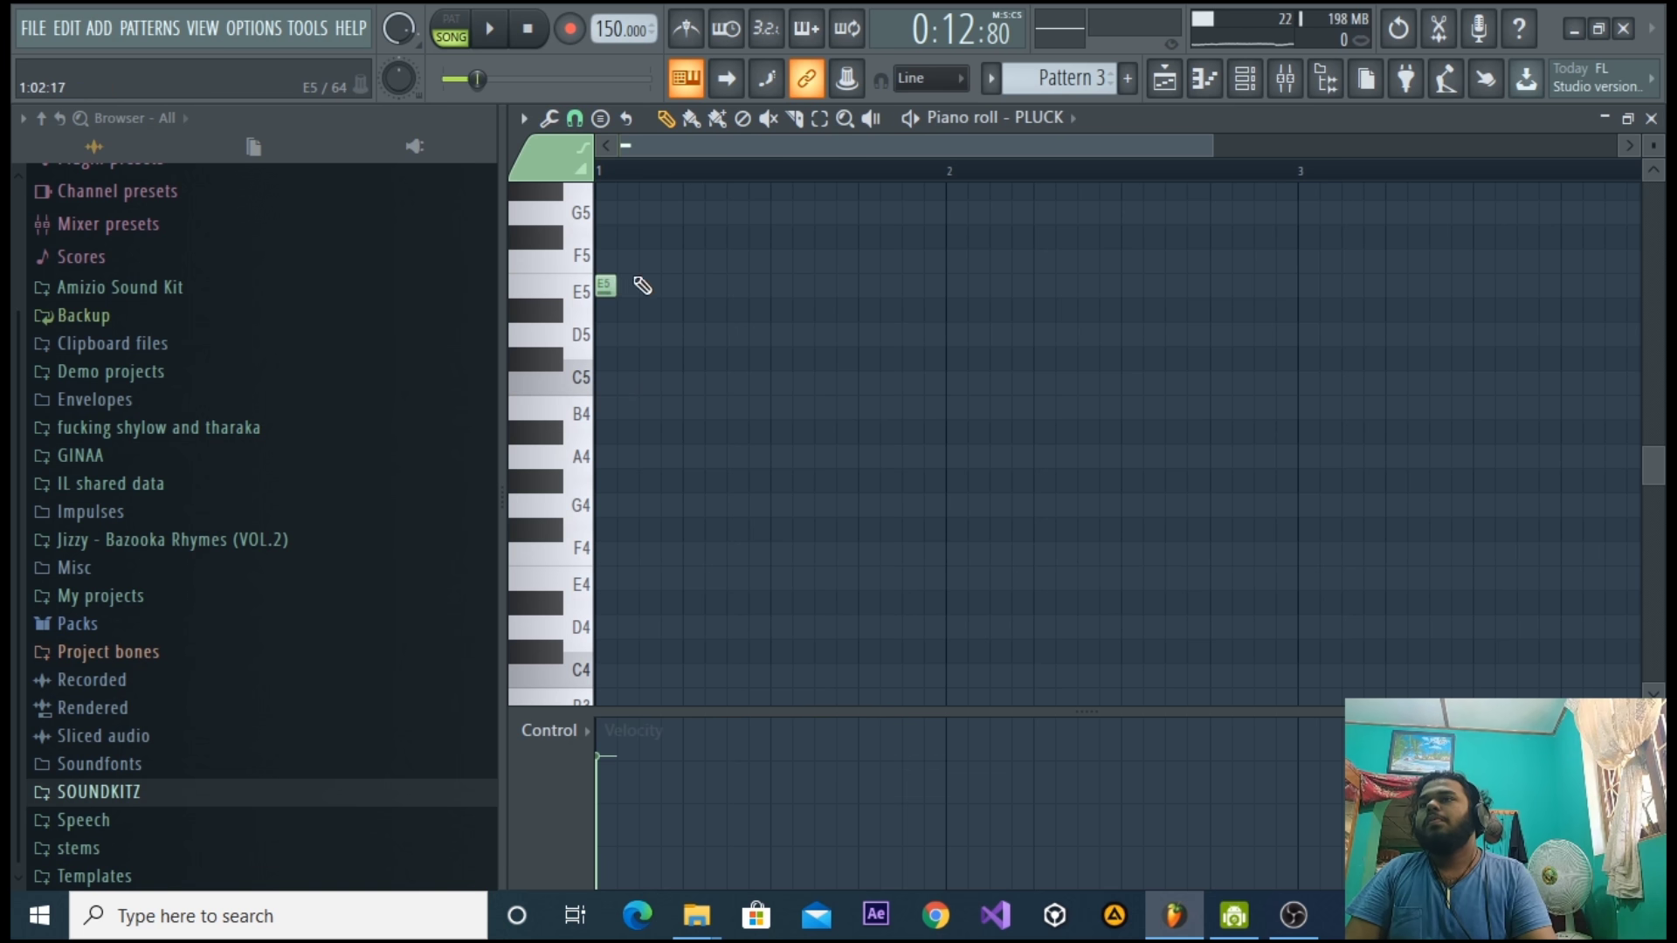
pyautogui.click(625, 337)
pyautogui.rightClick(626, 337)
pyautogui.click(623, 381)
pyautogui.click(647, 407)
pyautogui.click(687, 480)
pyautogui.rightClick(686, 480)
pyautogui.click(671, 458)
# Duplicate the four-note phrase until it fills bars 1 and 2, playing the pattern to check it.
pyautogui.moveTo(757, 487)
pyautogui.mouseDown()
pyautogui.moveTo(611, 295)
pyautogui.moveTo(702, 295)
pyautogui.mouseUp()
pyautogui.click(468, 32)
pyautogui.press('space')
pyautogui.press('space')
pyautogui.moveTo(854, 491)
pyautogui.mouseDown()
pyautogui.moveTo(605, 286)
pyautogui.moveTo(793, 289)
pyautogui.mouseUp()
pyautogui.moveTo(1053, 585)
pyautogui.mouseDown()
pyautogui.moveTo(600, 307)
pyautogui.moveTo(599, 280)
pyautogui.moveTo(954, 285)
pyautogui.mouseUp()
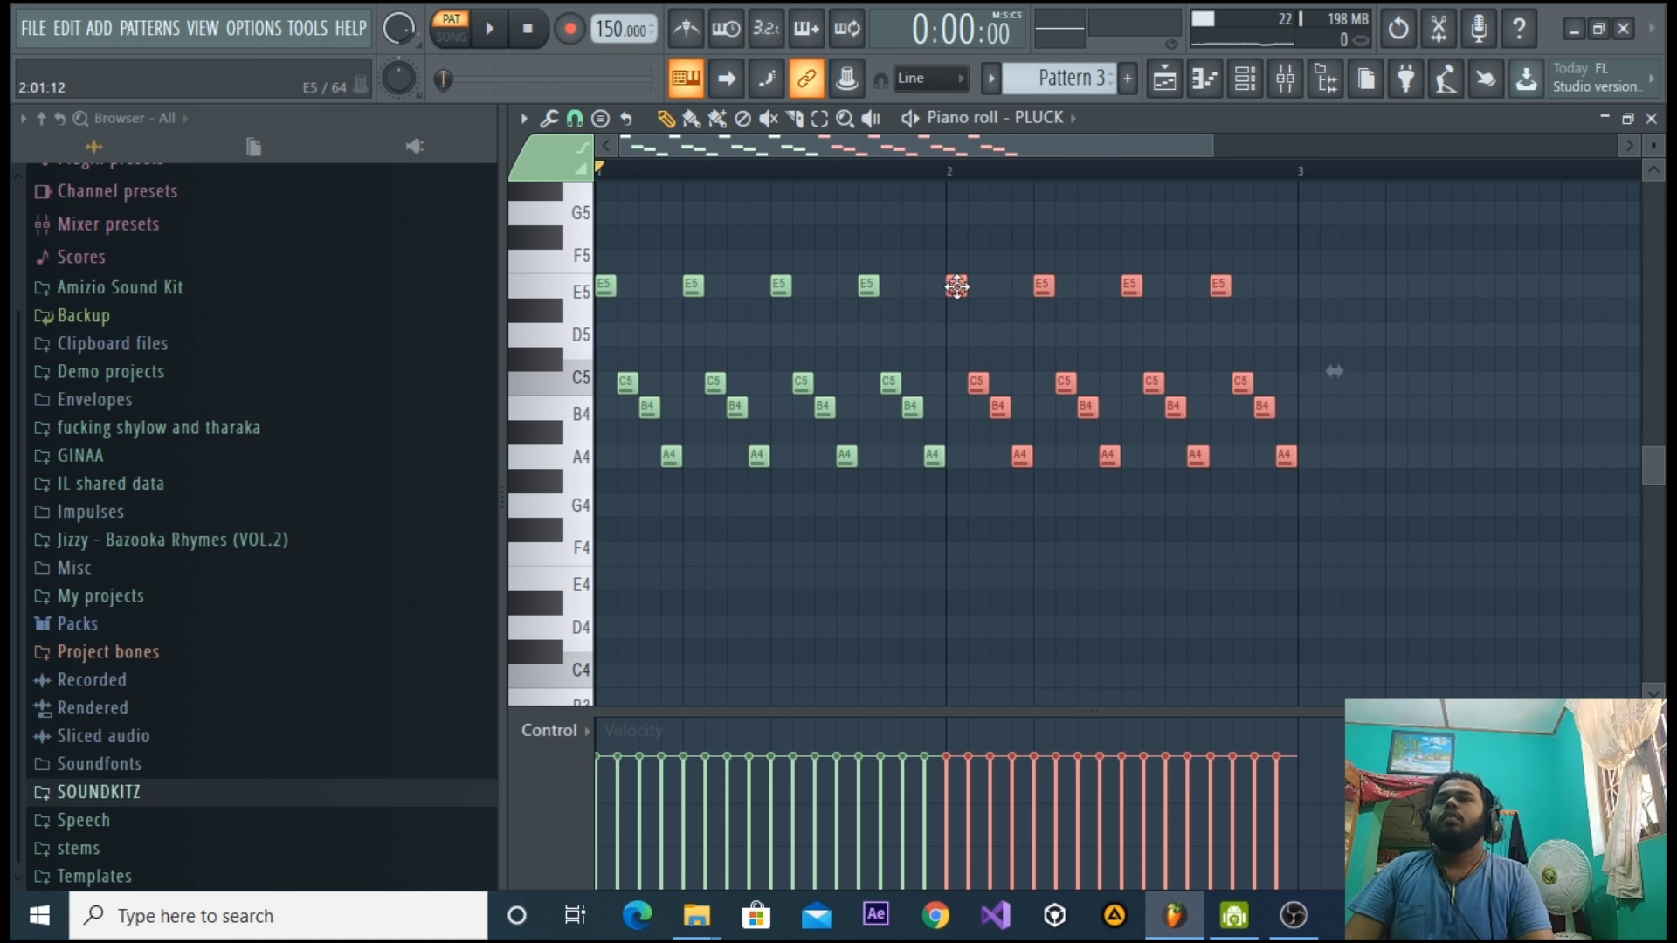
# Add a second Pattern 3 clip at bar 11 on Track 3, directly after the first clip.
pyautogui.click(1205, 79)
pyautogui.click(756, 97)
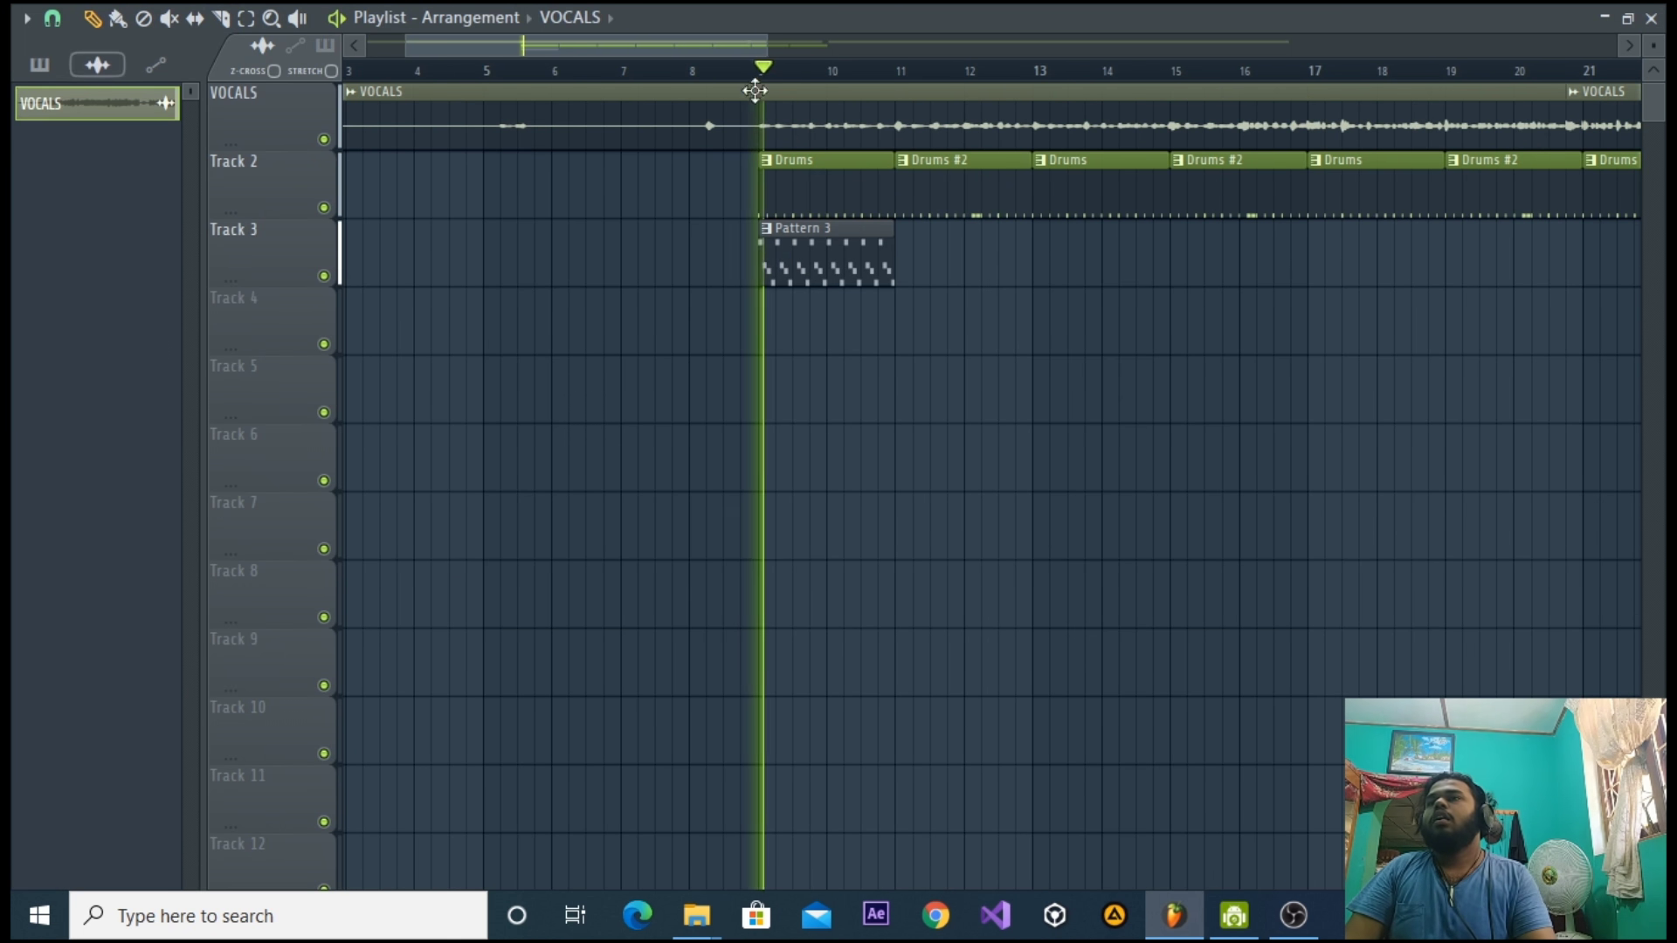
pyautogui.click(880, 325)
pyautogui.rightClick(952, 326)
pyautogui.click(881, 262)
pyautogui.click(905, 307)
pyautogui.press('space')
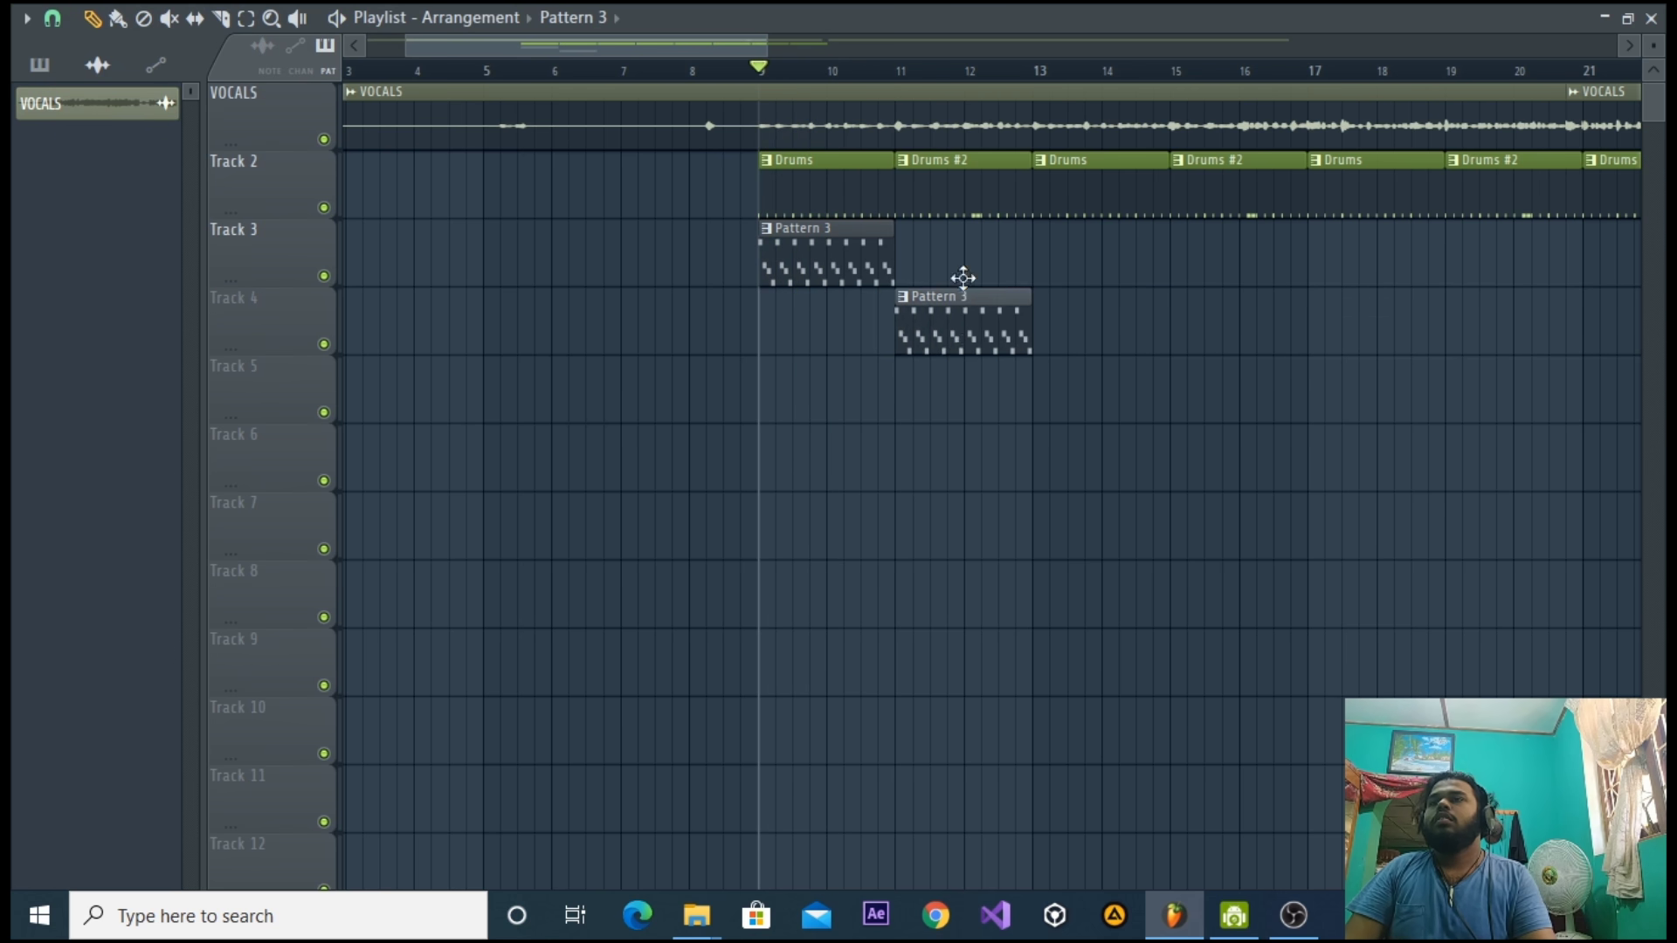
pyautogui.moveTo(961, 292); pyautogui.dragTo(964, 262)
# Play the arrangement with the mixer open and lower the Serum track's level by ear.
pyautogui.click(1651, 19)
pyautogui.click(1284, 81)
pyautogui.press('space')
pyautogui.press('space')
pyautogui.moveTo(1017, 364); pyautogui.dragTo(1054, 244)
pyautogui.press('space')
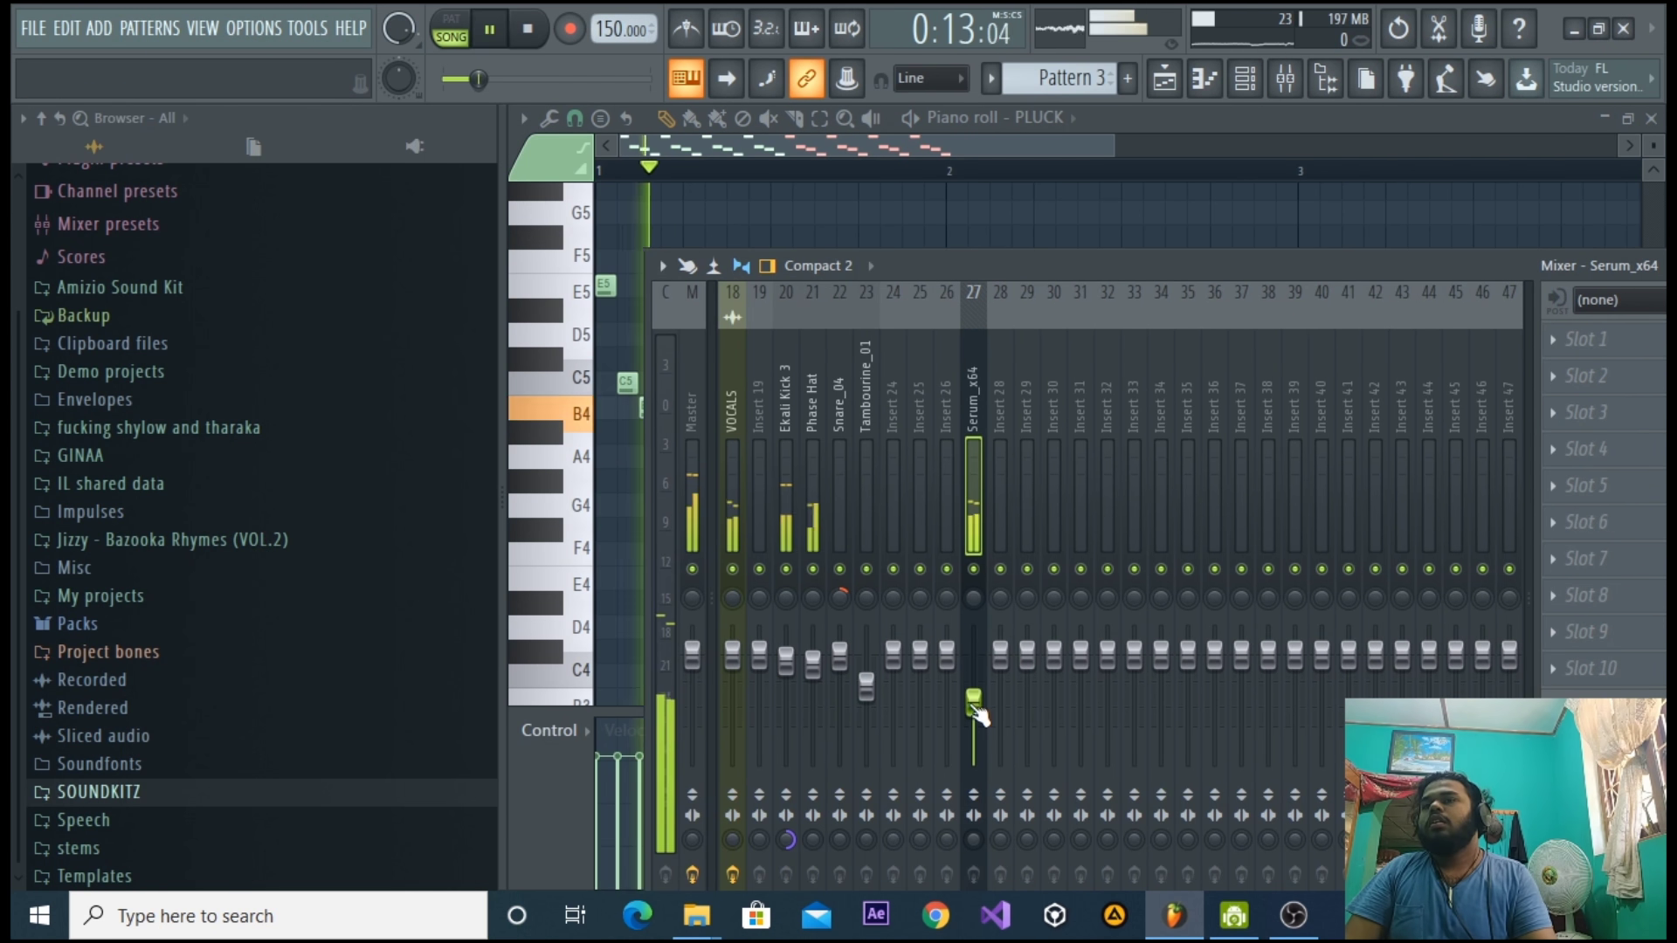
# Add two more Pattern 3 clips on Track 3 at bars 13 and 15, then return to the mixer.
pyautogui.click(1173, 75)
pyautogui.moveTo(1068, 319); pyautogui.dragTo(1073, 262)
pyautogui.moveTo(1204, 318); pyautogui.dragTo(1210, 240)
pyautogui.press('F5')
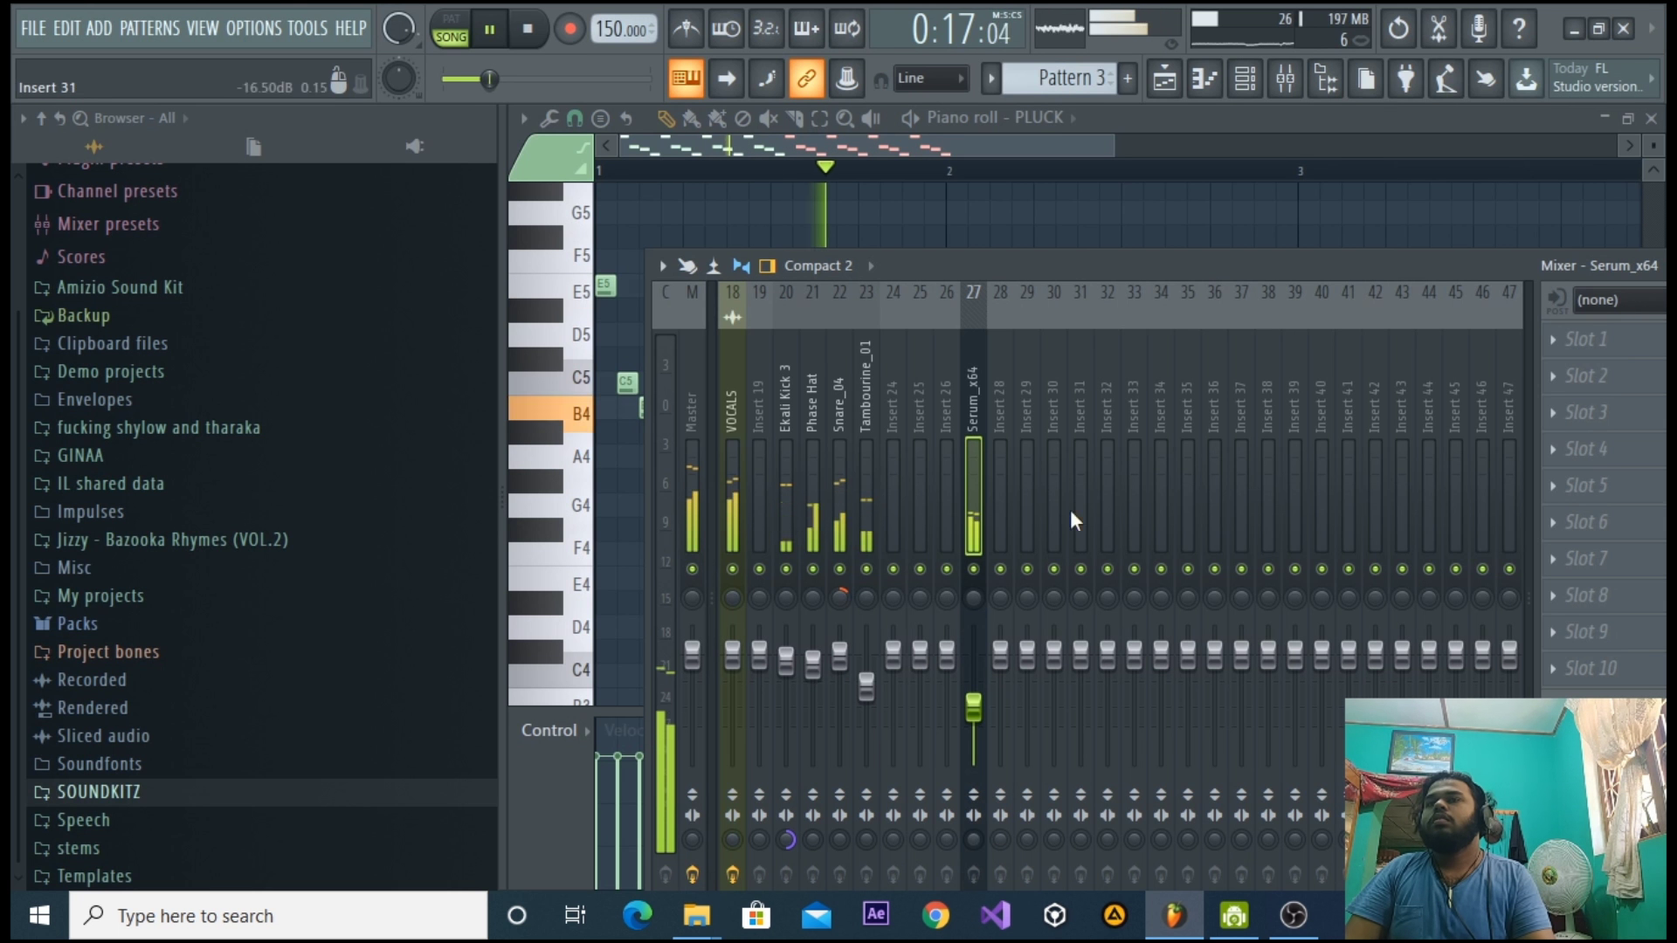
# Raise the output gain of the Limiter on the VOCALS mixer track while the arrangement plays.
pyautogui.click(736, 493)
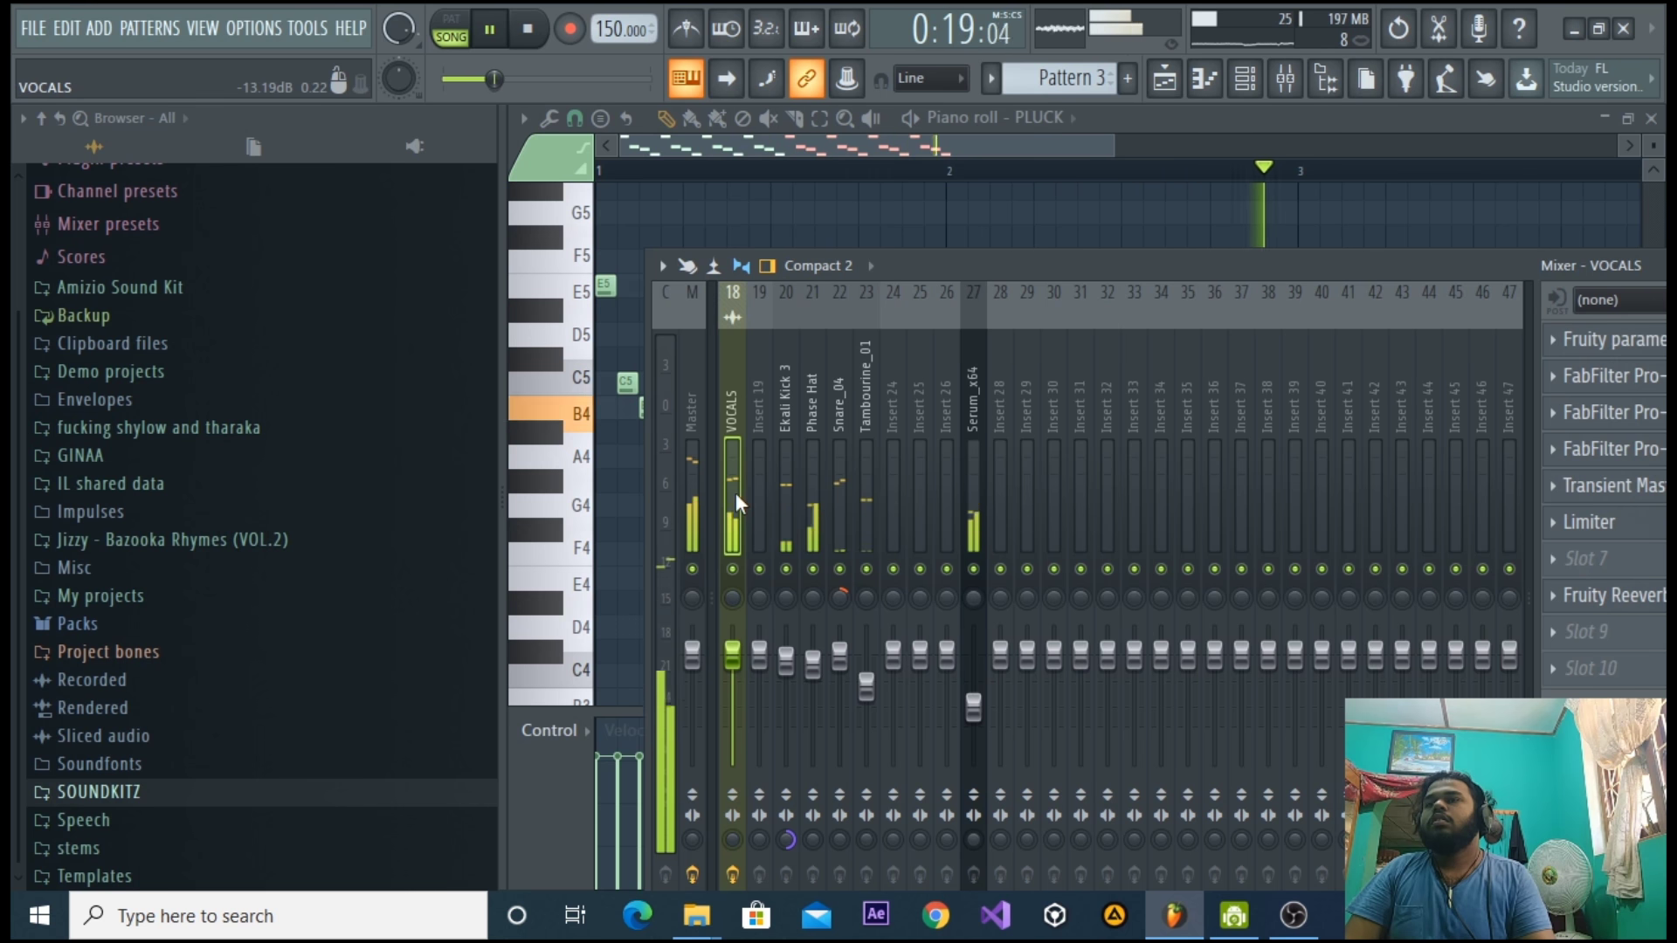
pyautogui.press('space')
pyautogui.moveTo(1186, 264); pyautogui.dragTo(1035, 247)
pyautogui.click(1472, 505)
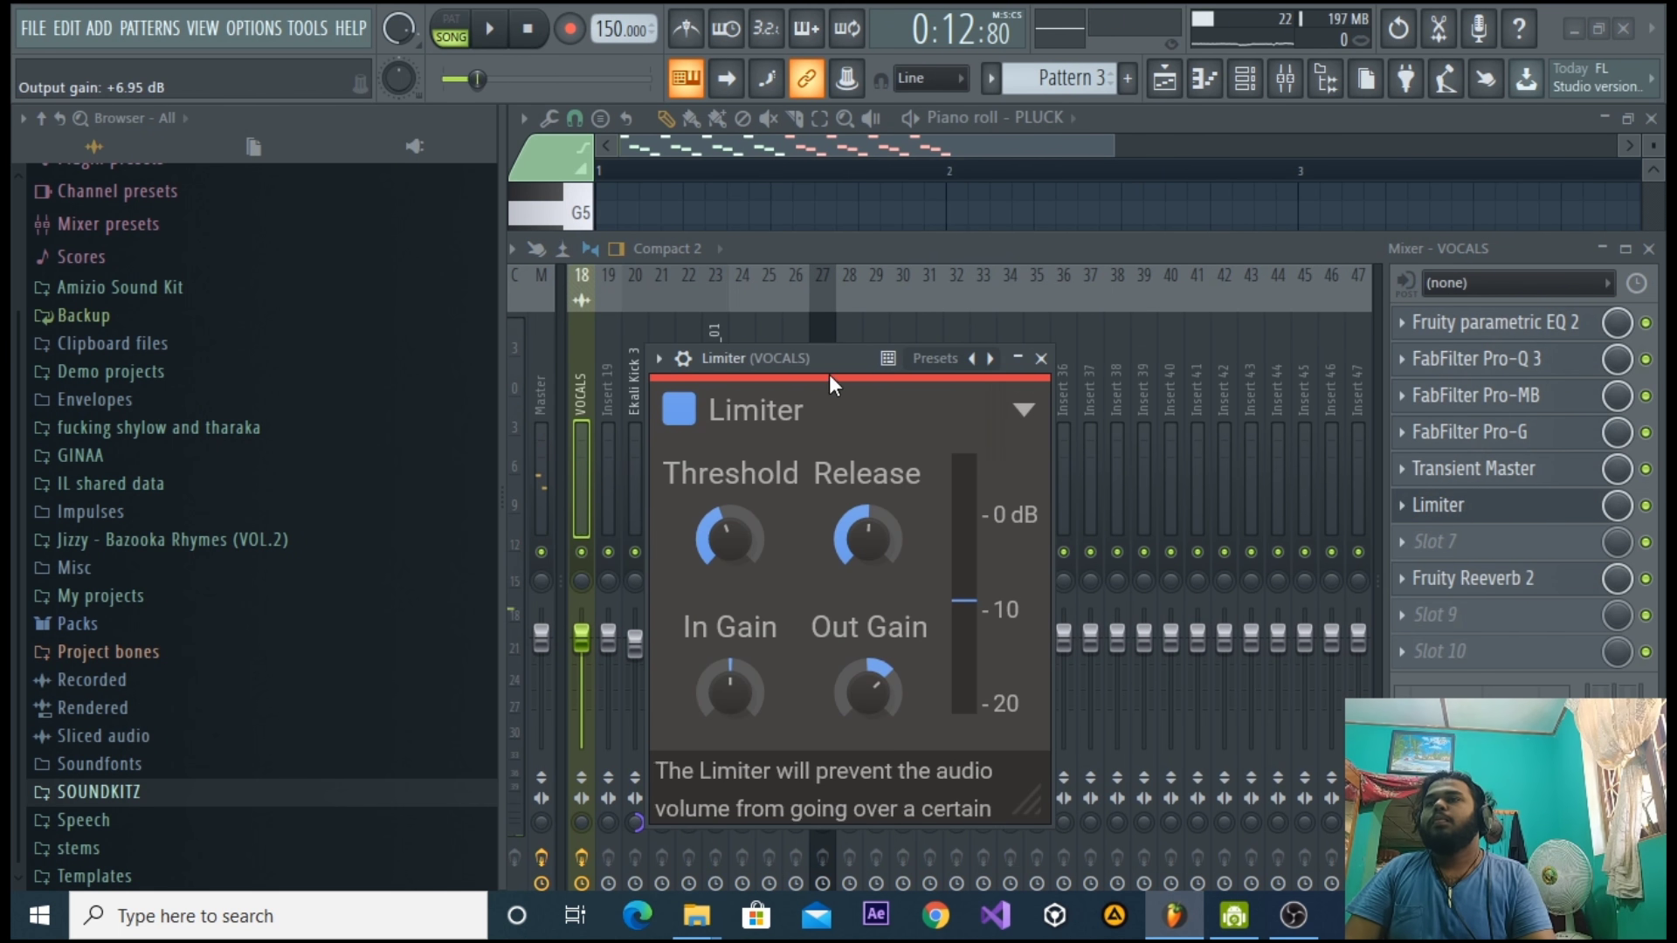
pyautogui.moveTo(831, 365); pyautogui.dragTo(884, 366)
pyautogui.press('space')
pyautogui.moveTo(923, 690)
pyautogui.mouseDown()
pyautogui.moveTo(941, 657)
pyautogui.moveTo(936, 678)
pyautogui.mouseUp()
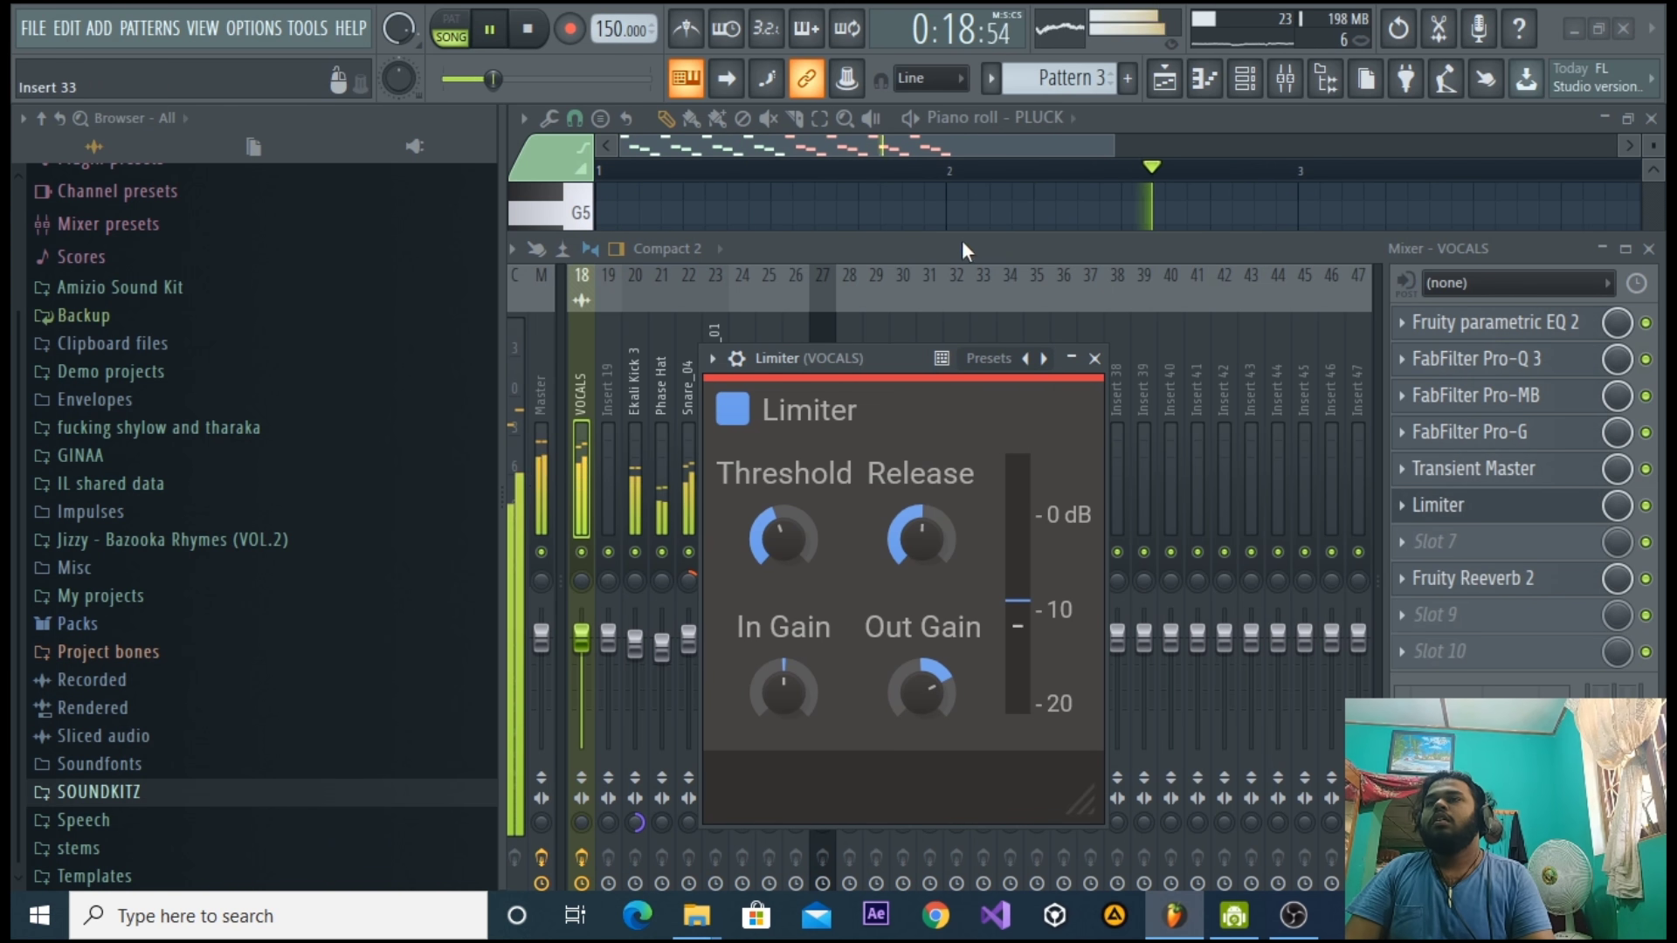
pyautogui.moveTo(961, 247); pyautogui.dragTo(1079, 241)
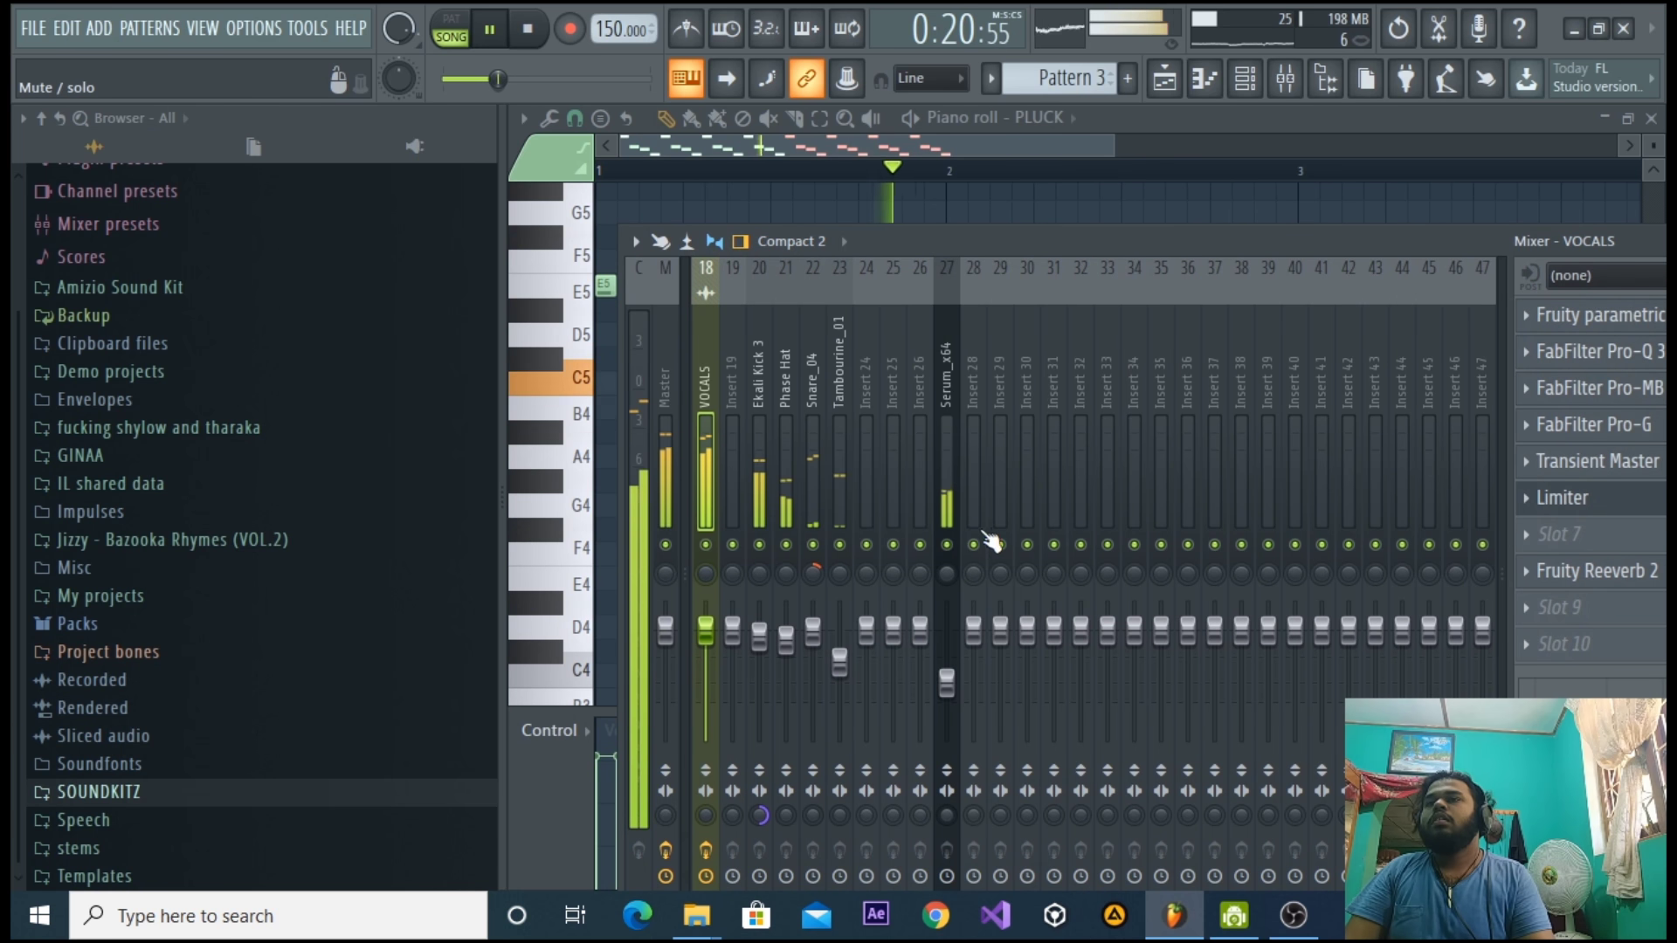
# Mute the VOCALS track in the playlist and close the playlist and piano roll.
pyautogui.press('F5')
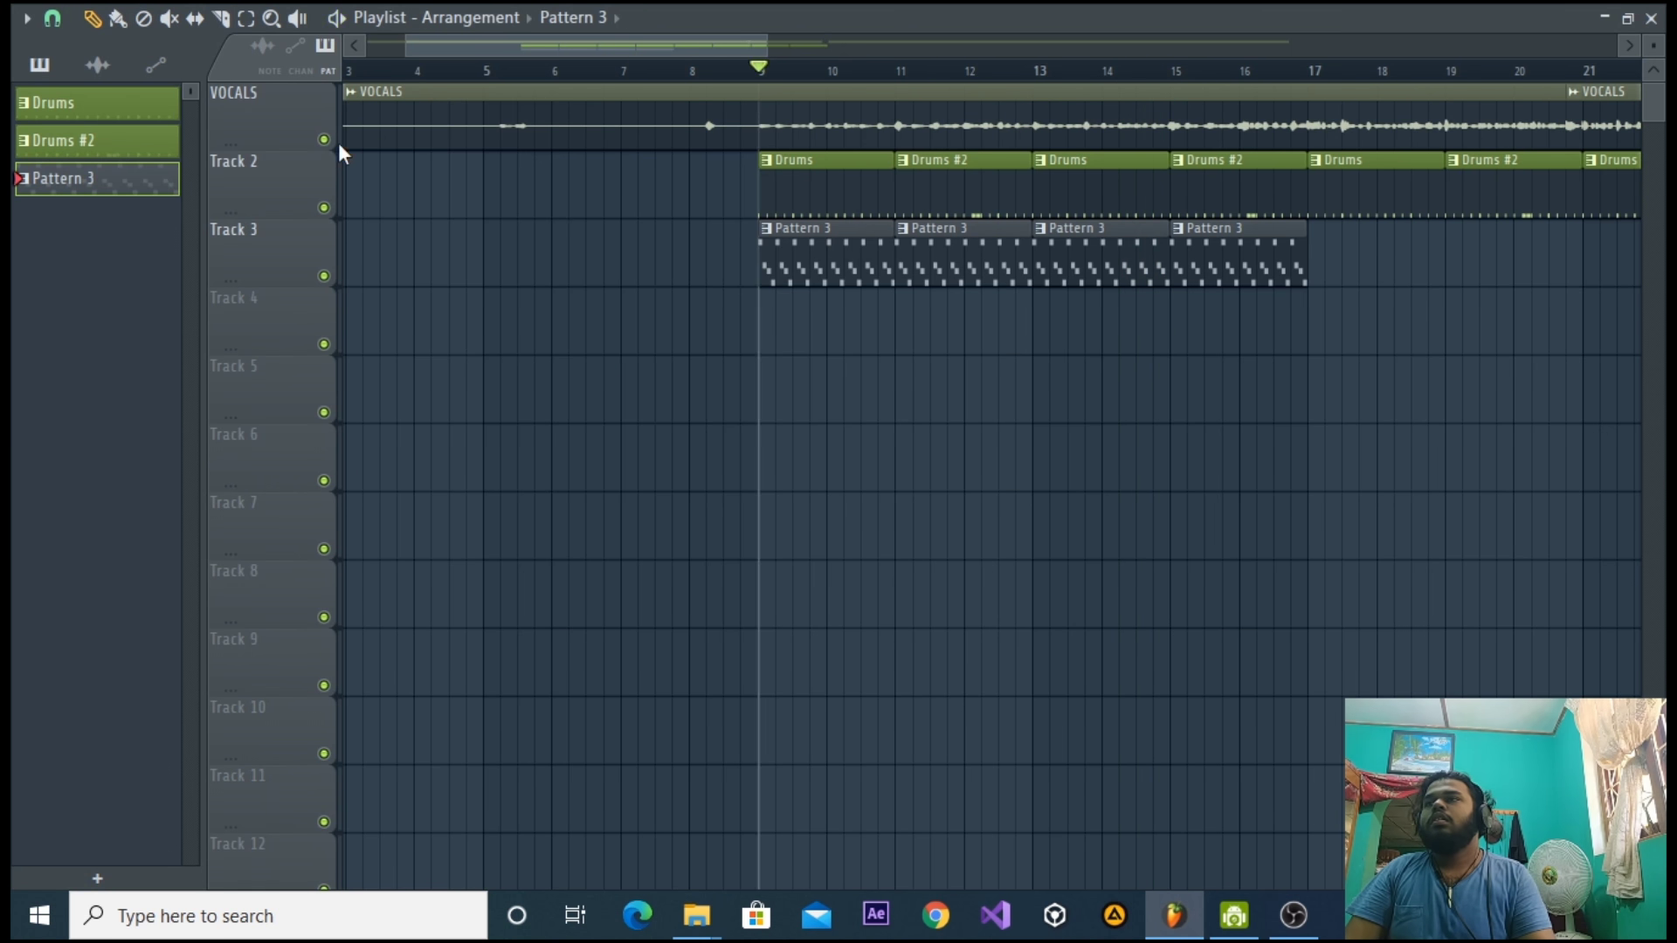
pyautogui.click(323, 139)
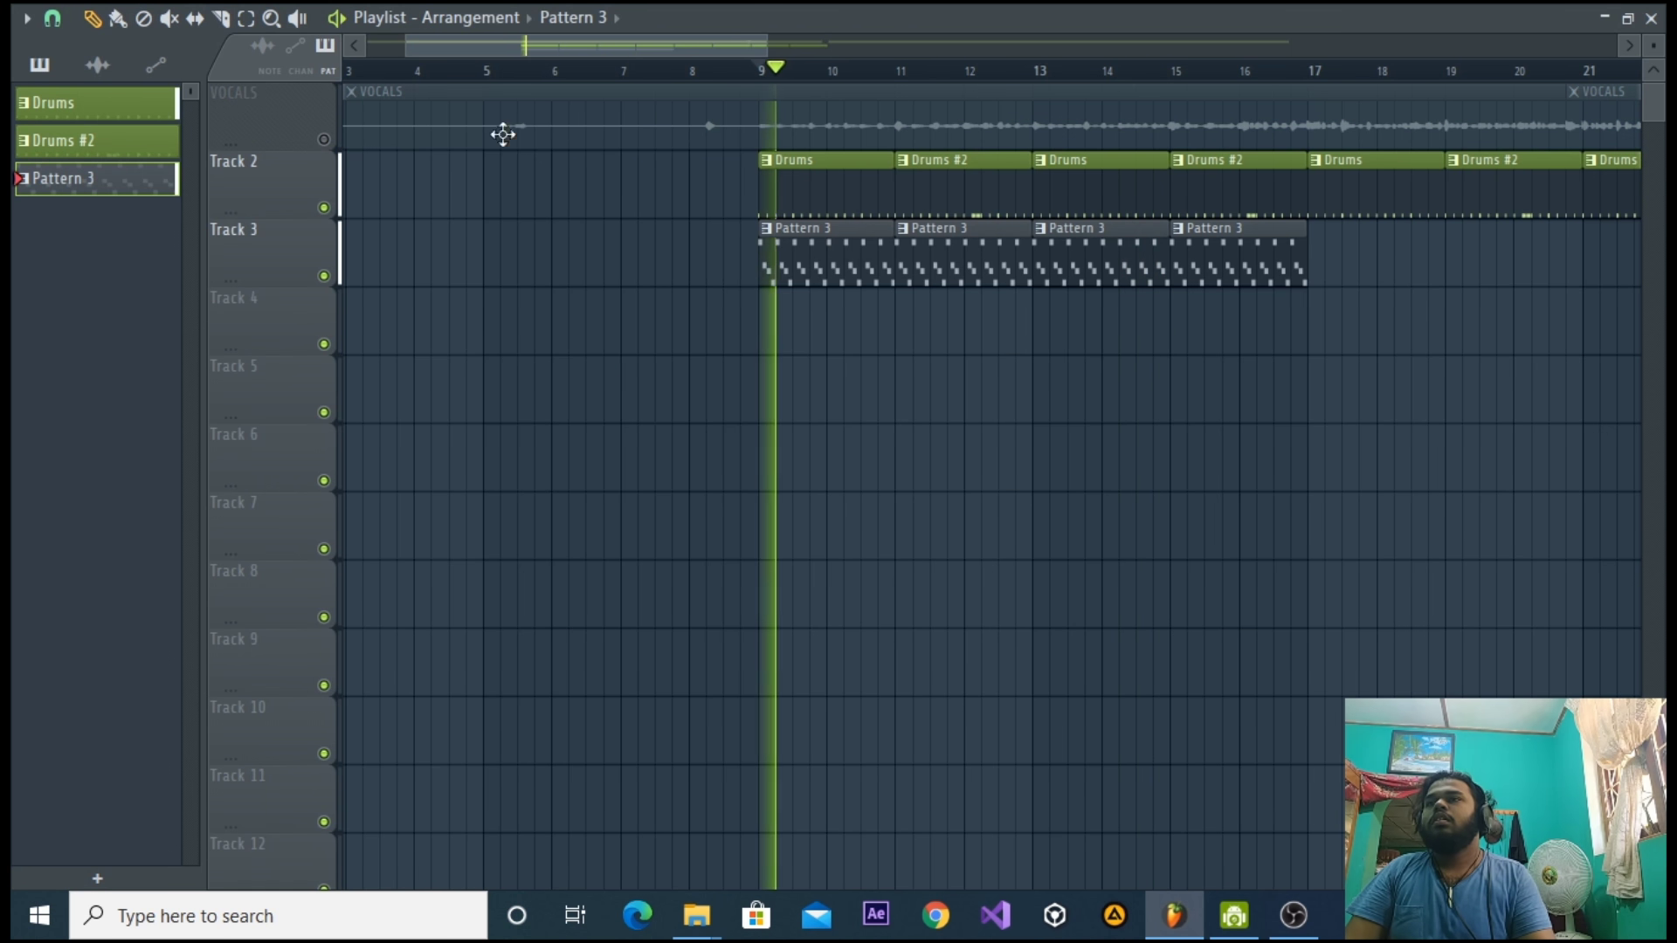
pyautogui.click(1651, 18)
pyautogui.click(1650, 117)
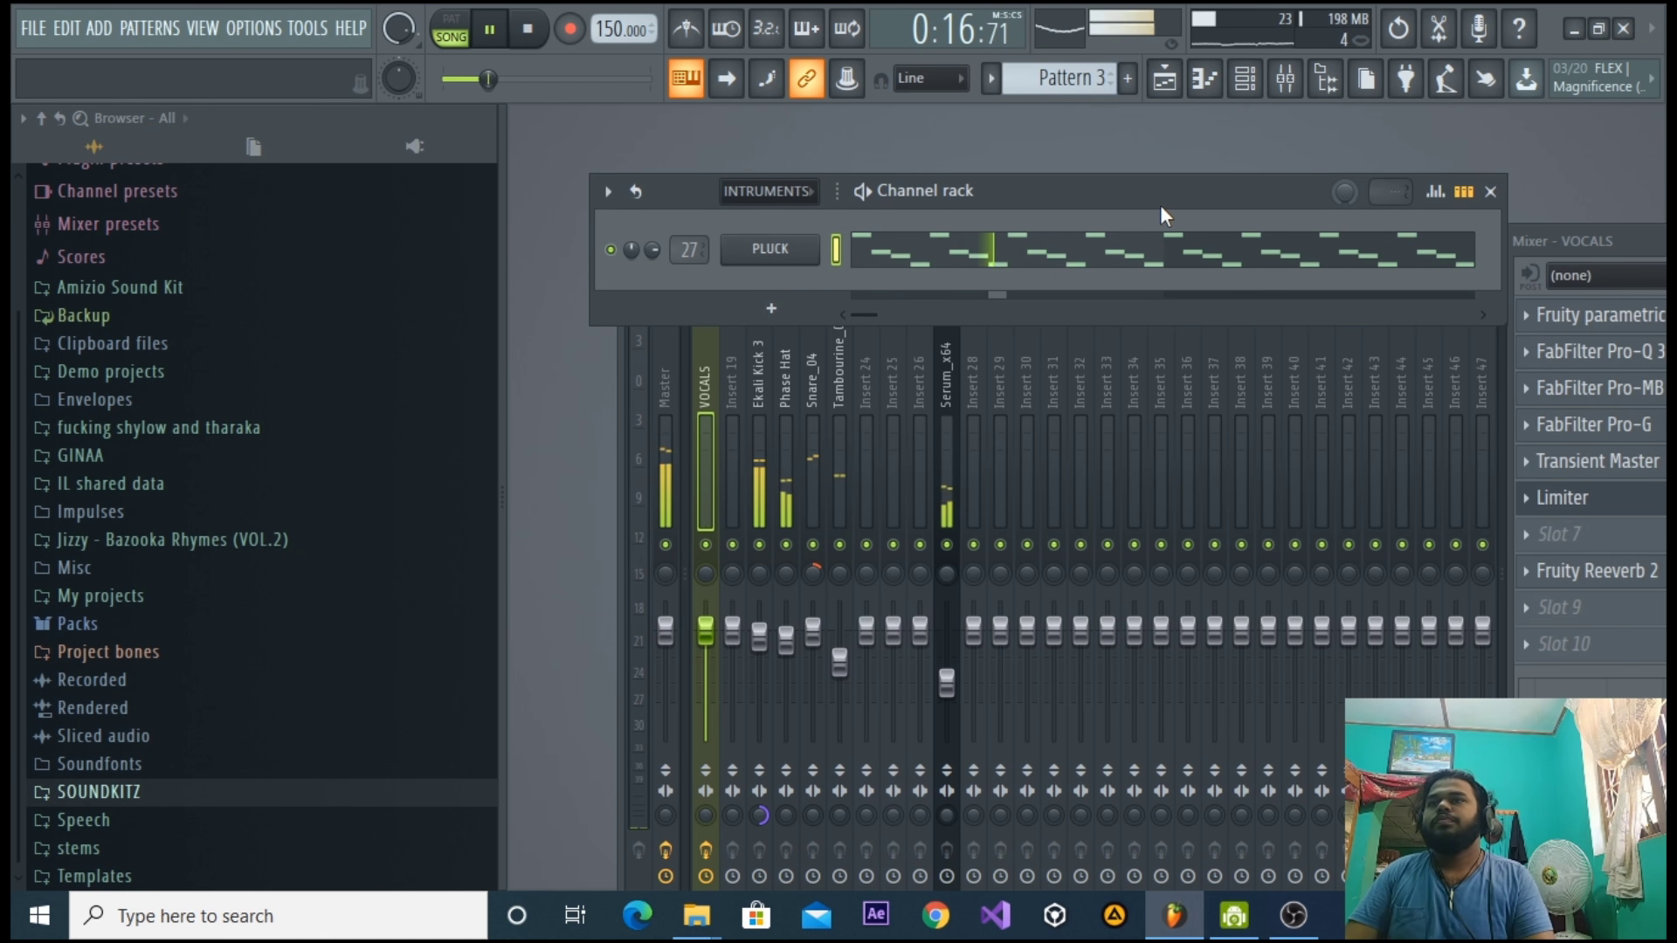
pyautogui.moveTo(1157, 190); pyautogui.dragTo(1074, 241)
pyautogui.press('space')
pyautogui.press('F2')
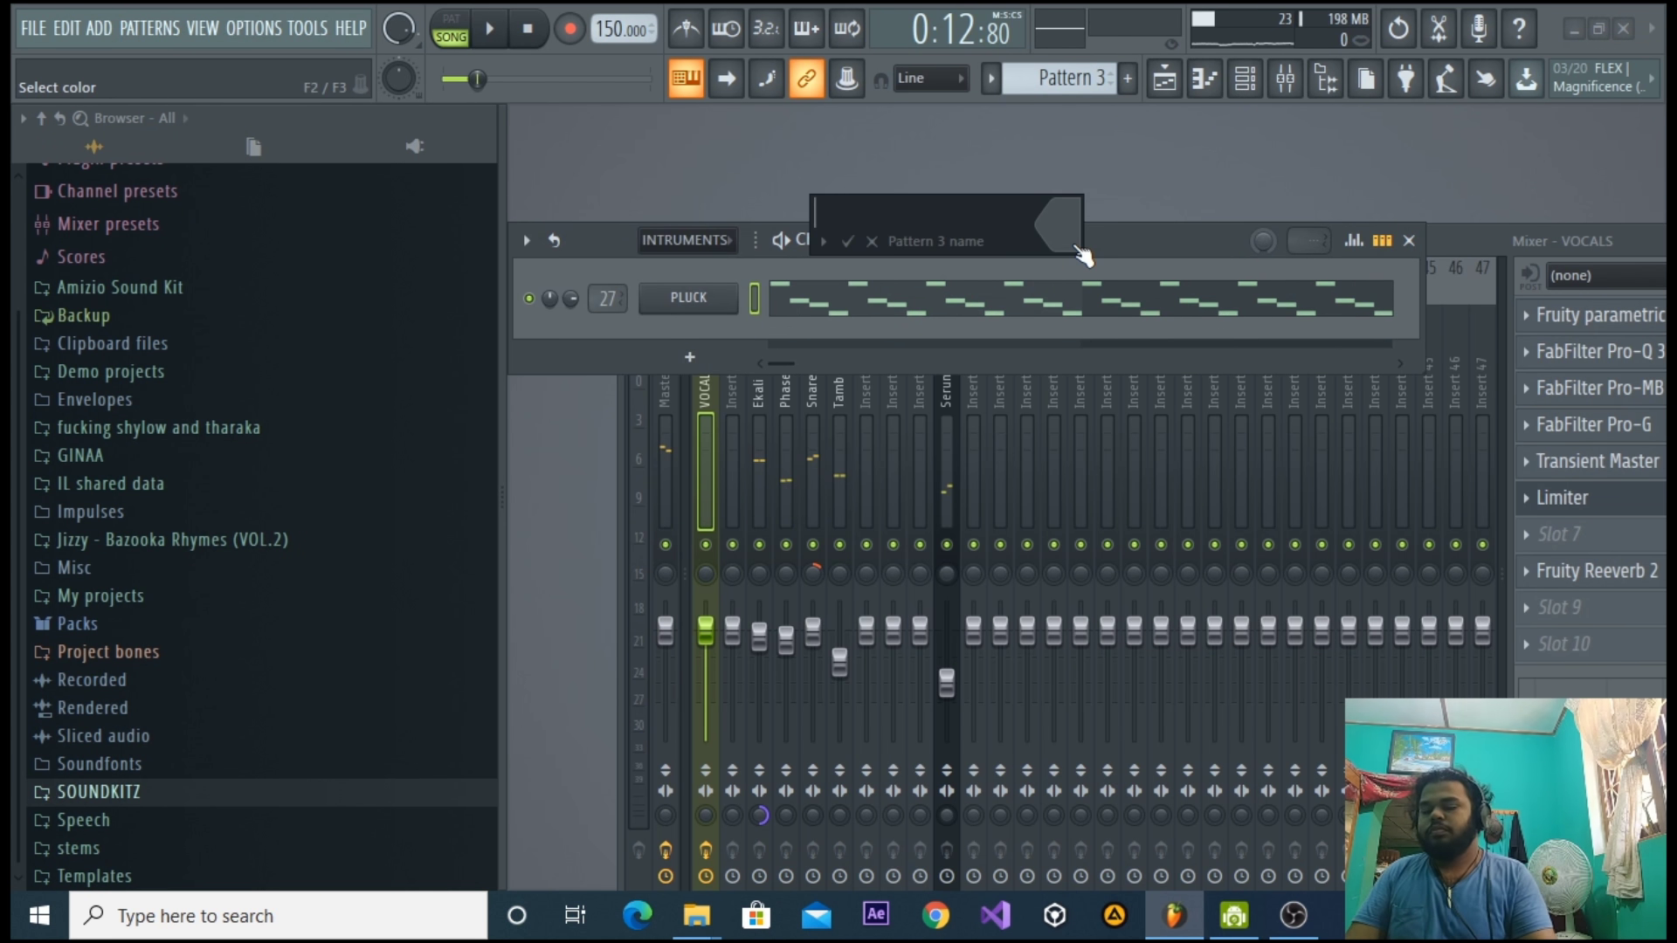
pyautogui.click(873, 243)
# Duplicate all the notes of the two-bar PLUCK melody into bars 3 and 4.
pyautogui.click(954, 304)
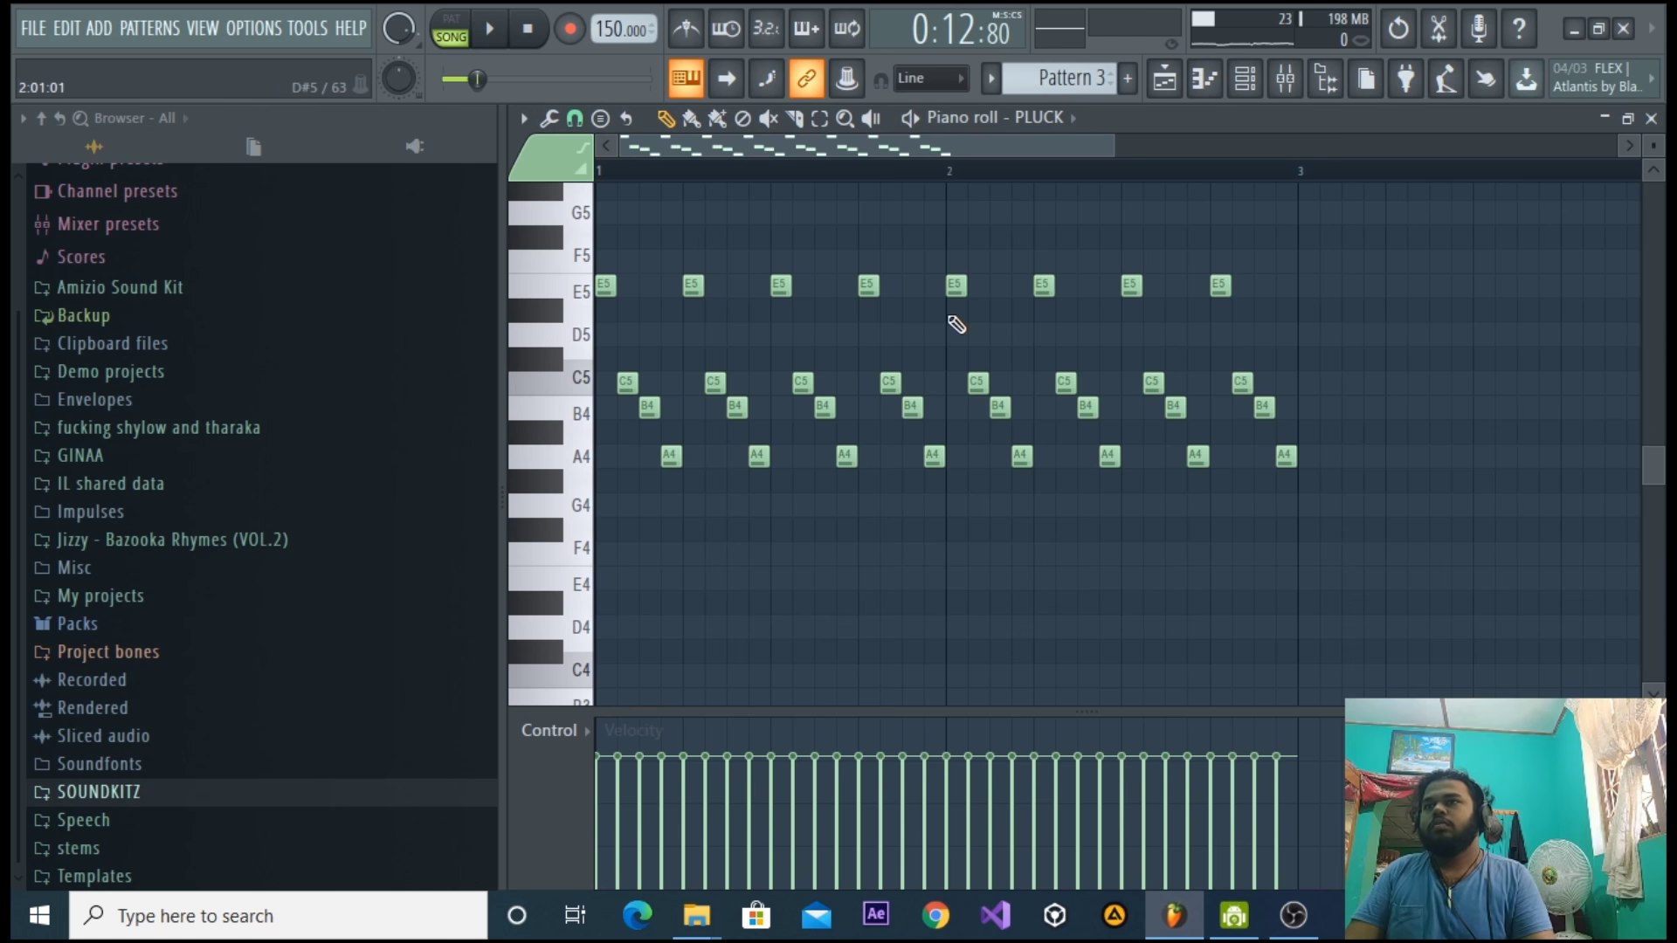
pyautogui.press('space')
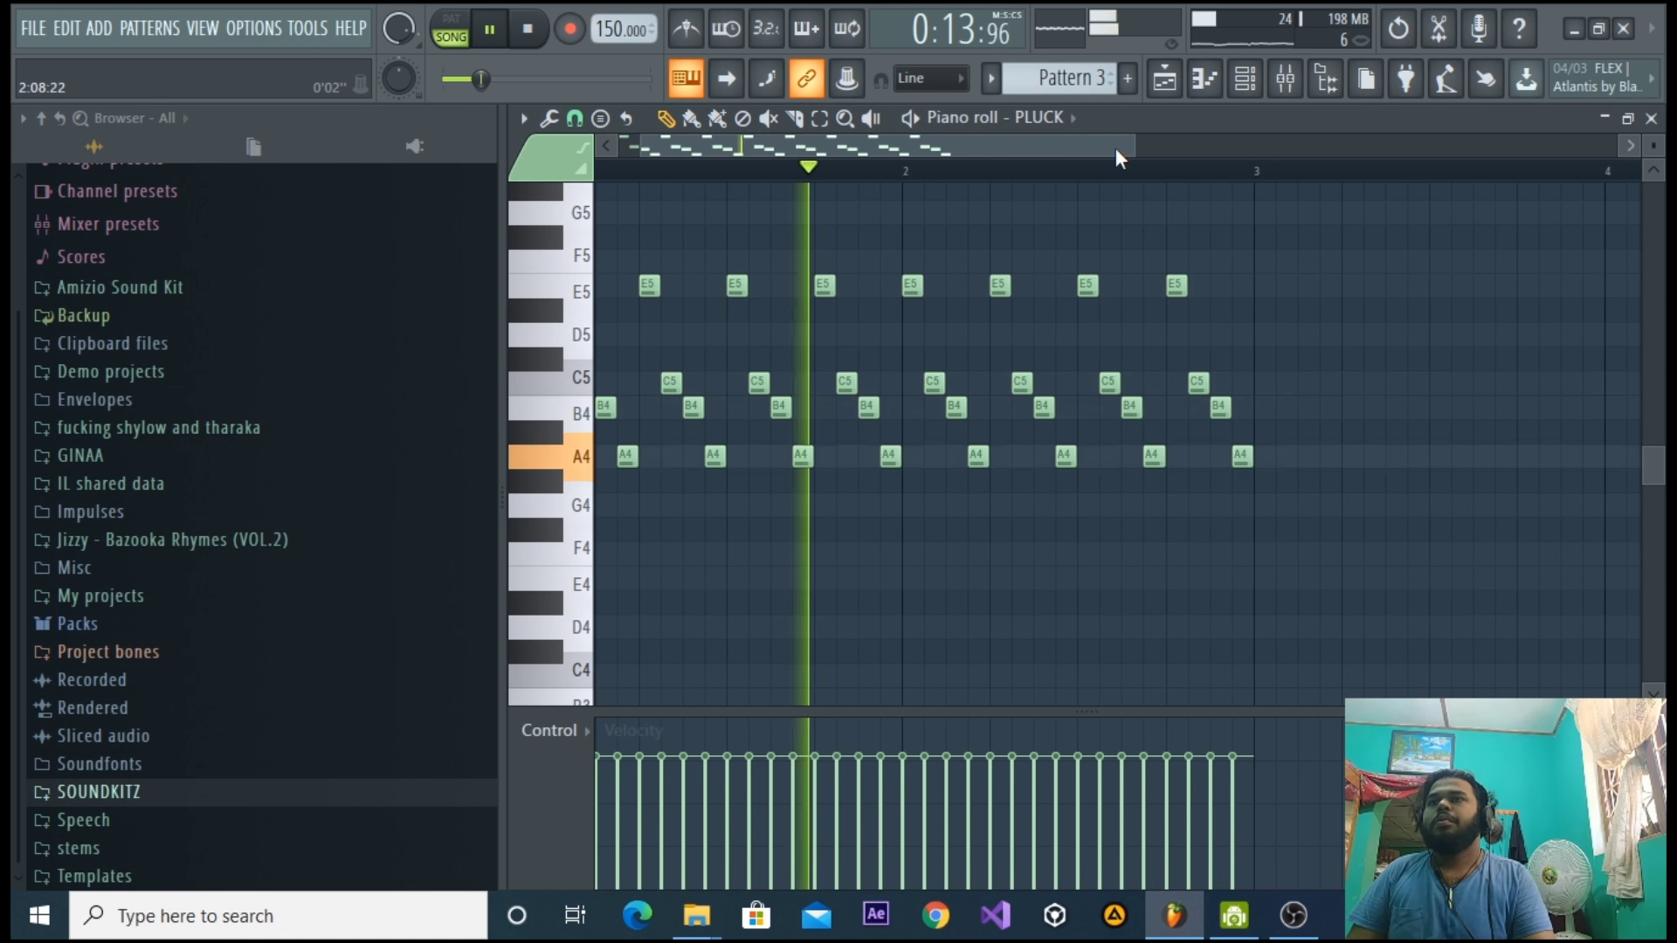
pyautogui.moveTo(1136, 147); pyautogui.dragTo(1271, 151)
pyautogui.moveTo(1288, 565); pyautogui.dragTo(601, 284)
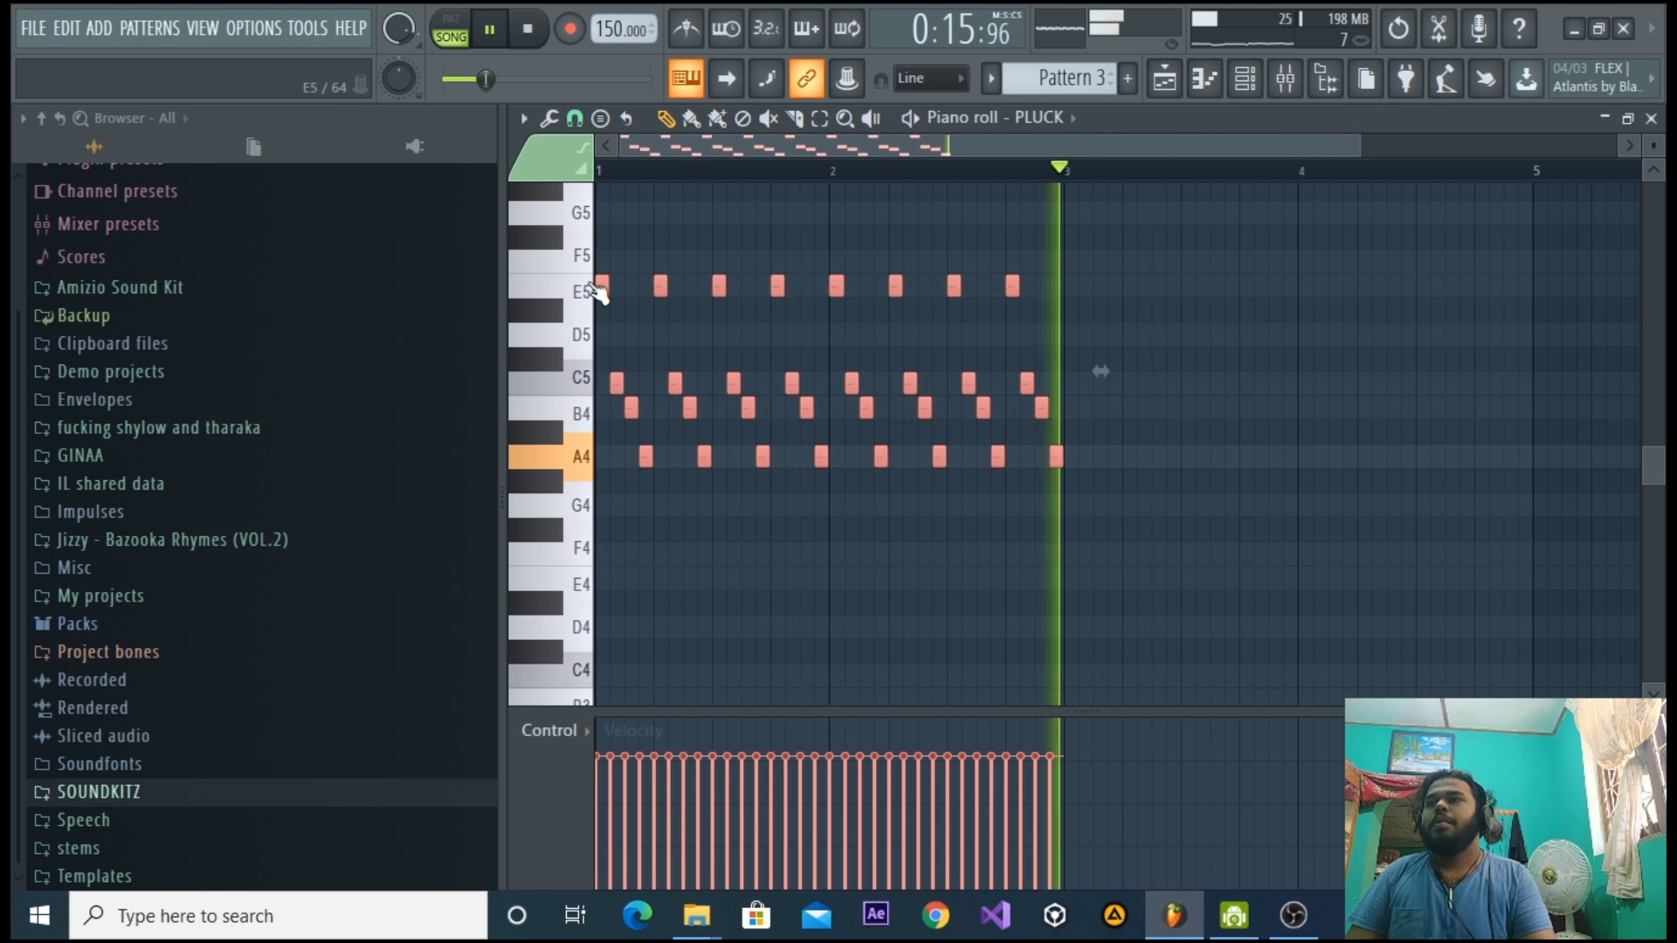
pyautogui.press('space')
pyautogui.hotkey('ctrl', 'b')
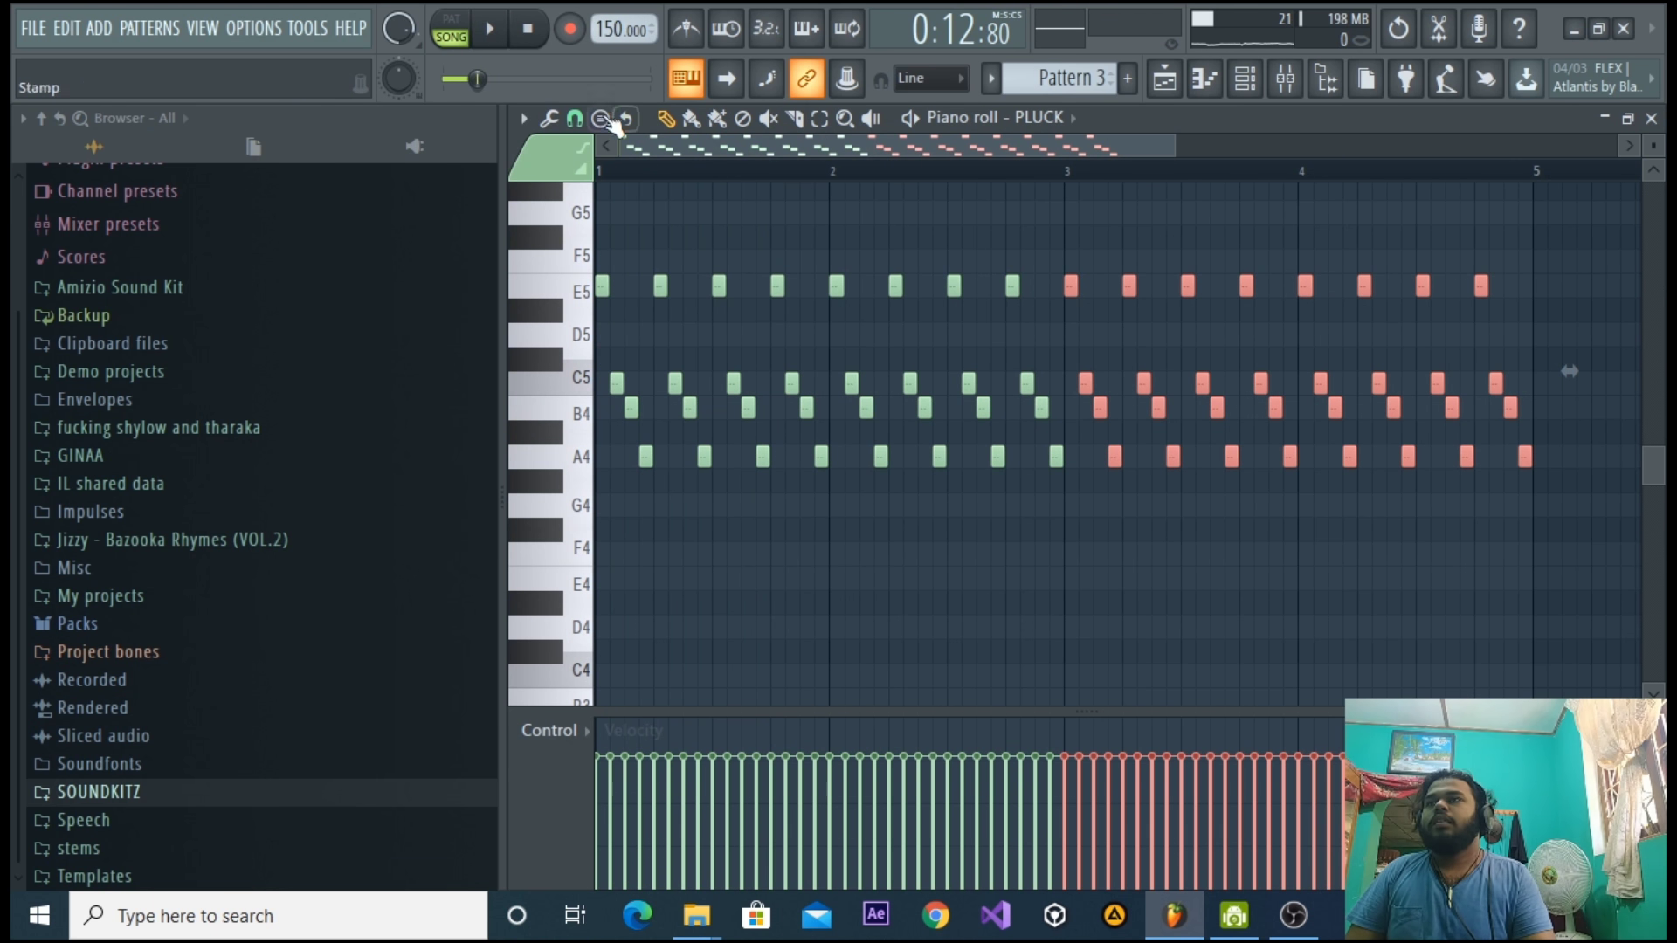
# Switch to pattern playback, transpose the last two four-note groups of bar 4 up one semitone, and audition from bar 4.
pyautogui.press('l')
pyautogui.moveTo(1173, 147); pyautogui.dragTo(1025, 152)
pyautogui.press('space')
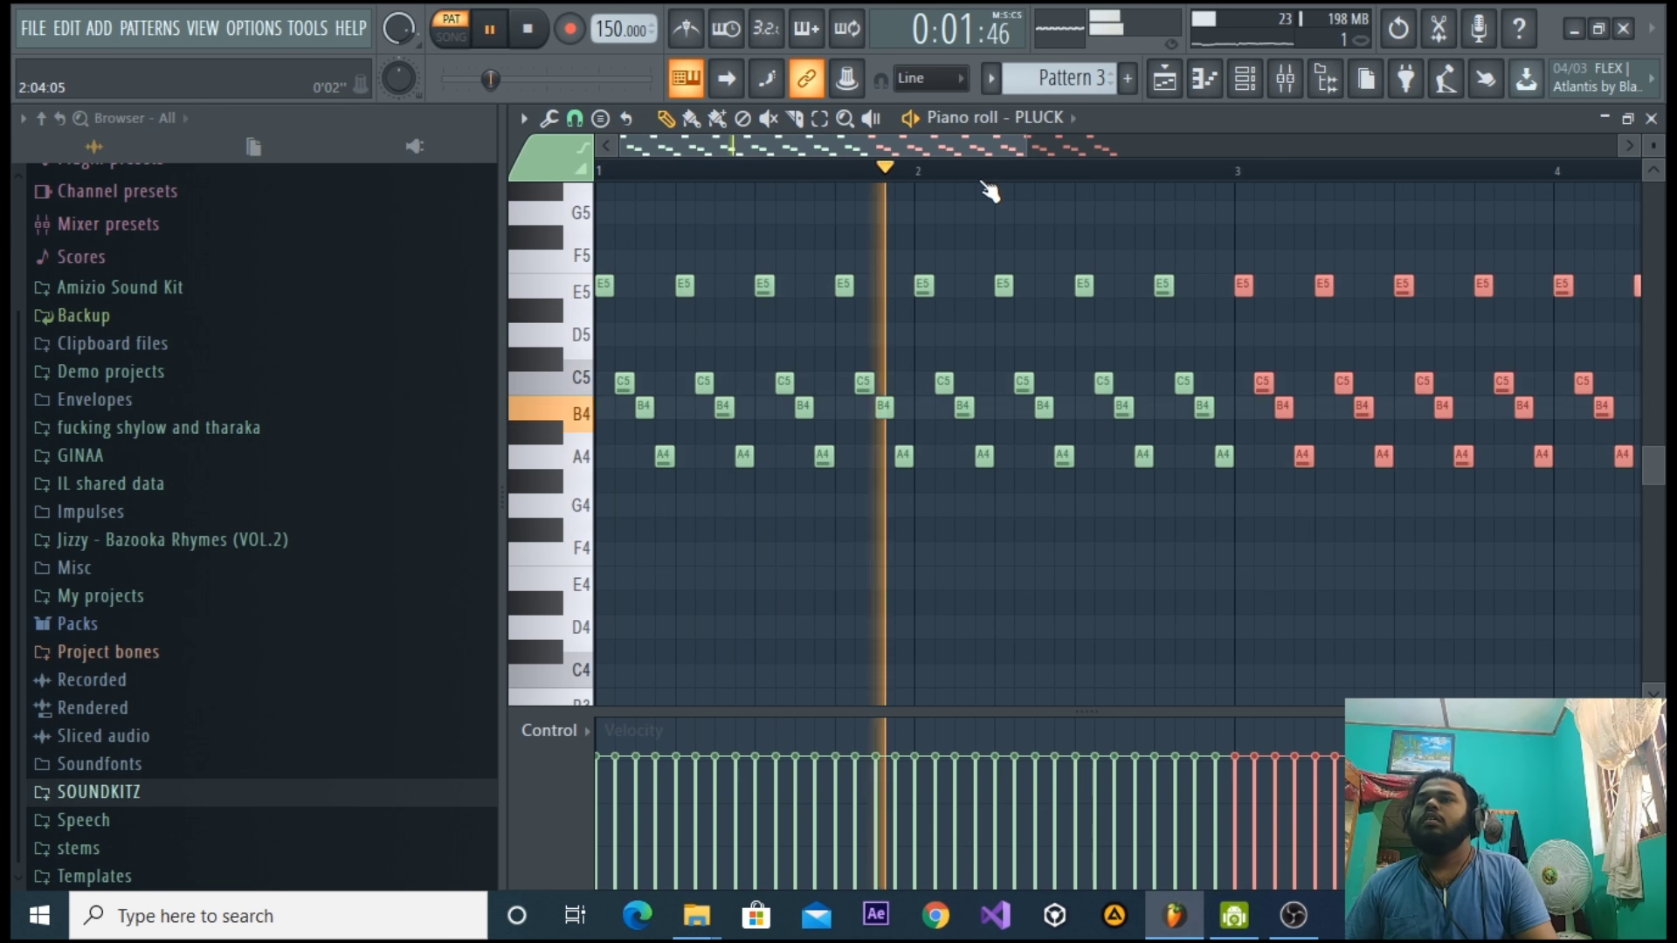
pyautogui.moveTo(941, 150); pyautogui.dragTo(1116, 150)
pyautogui.press('space')
pyautogui.moveTo(1580, 531); pyautogui.dragTo(1280, 268)
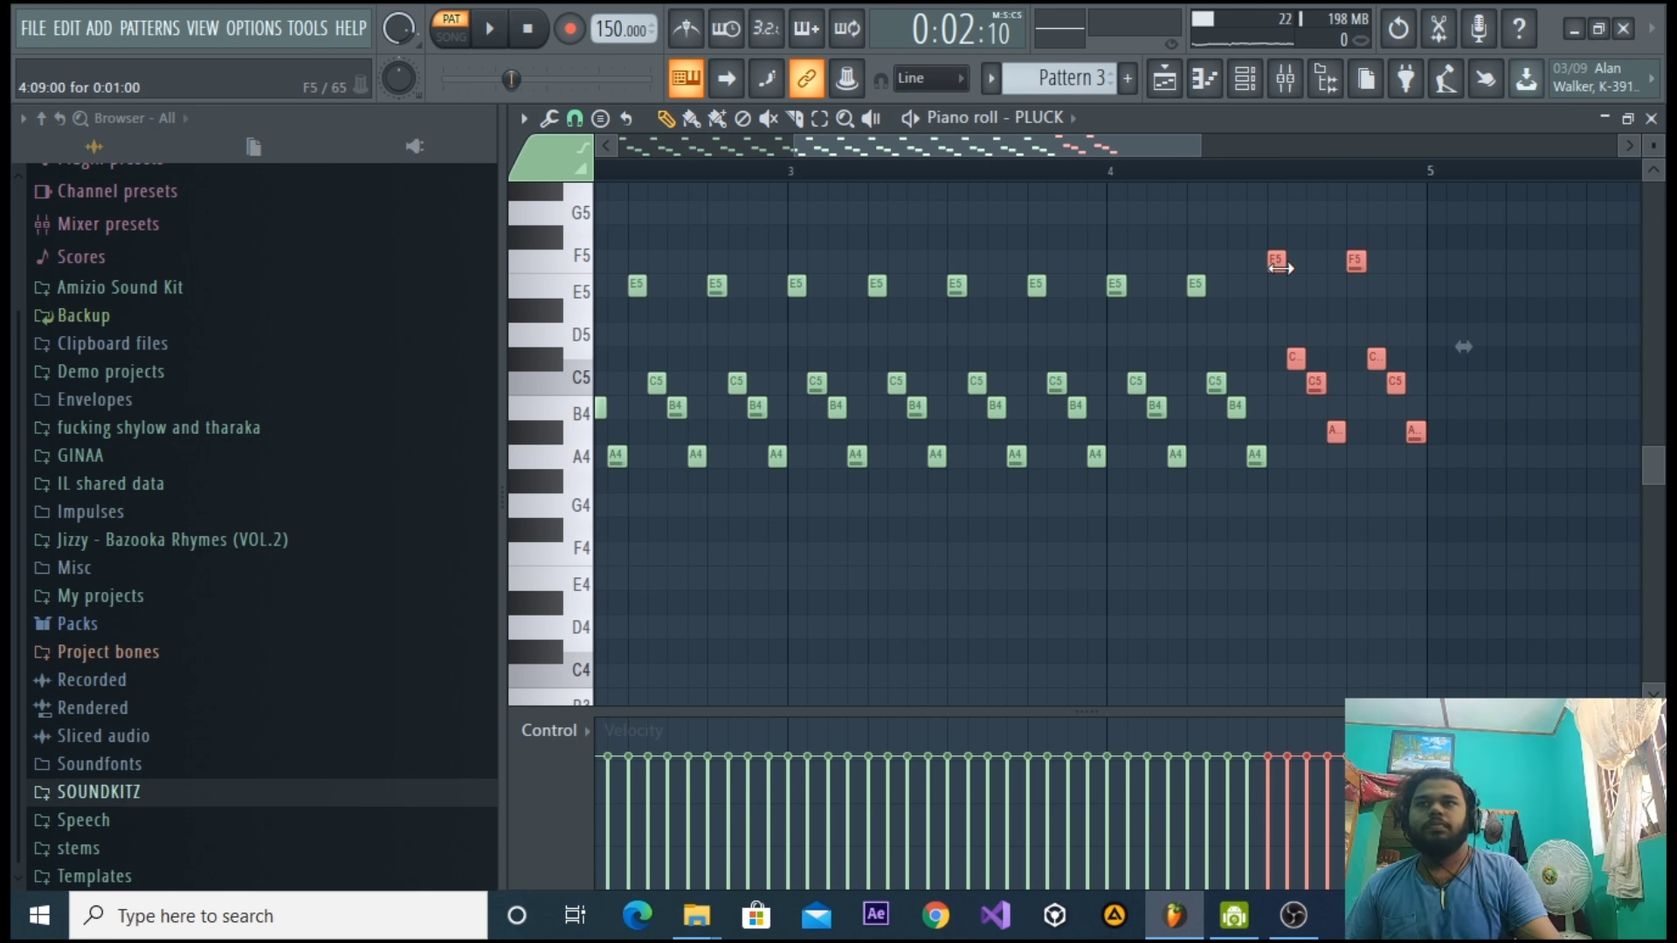
pyautogui.click(1112, 171)
pyautogui.press('space')
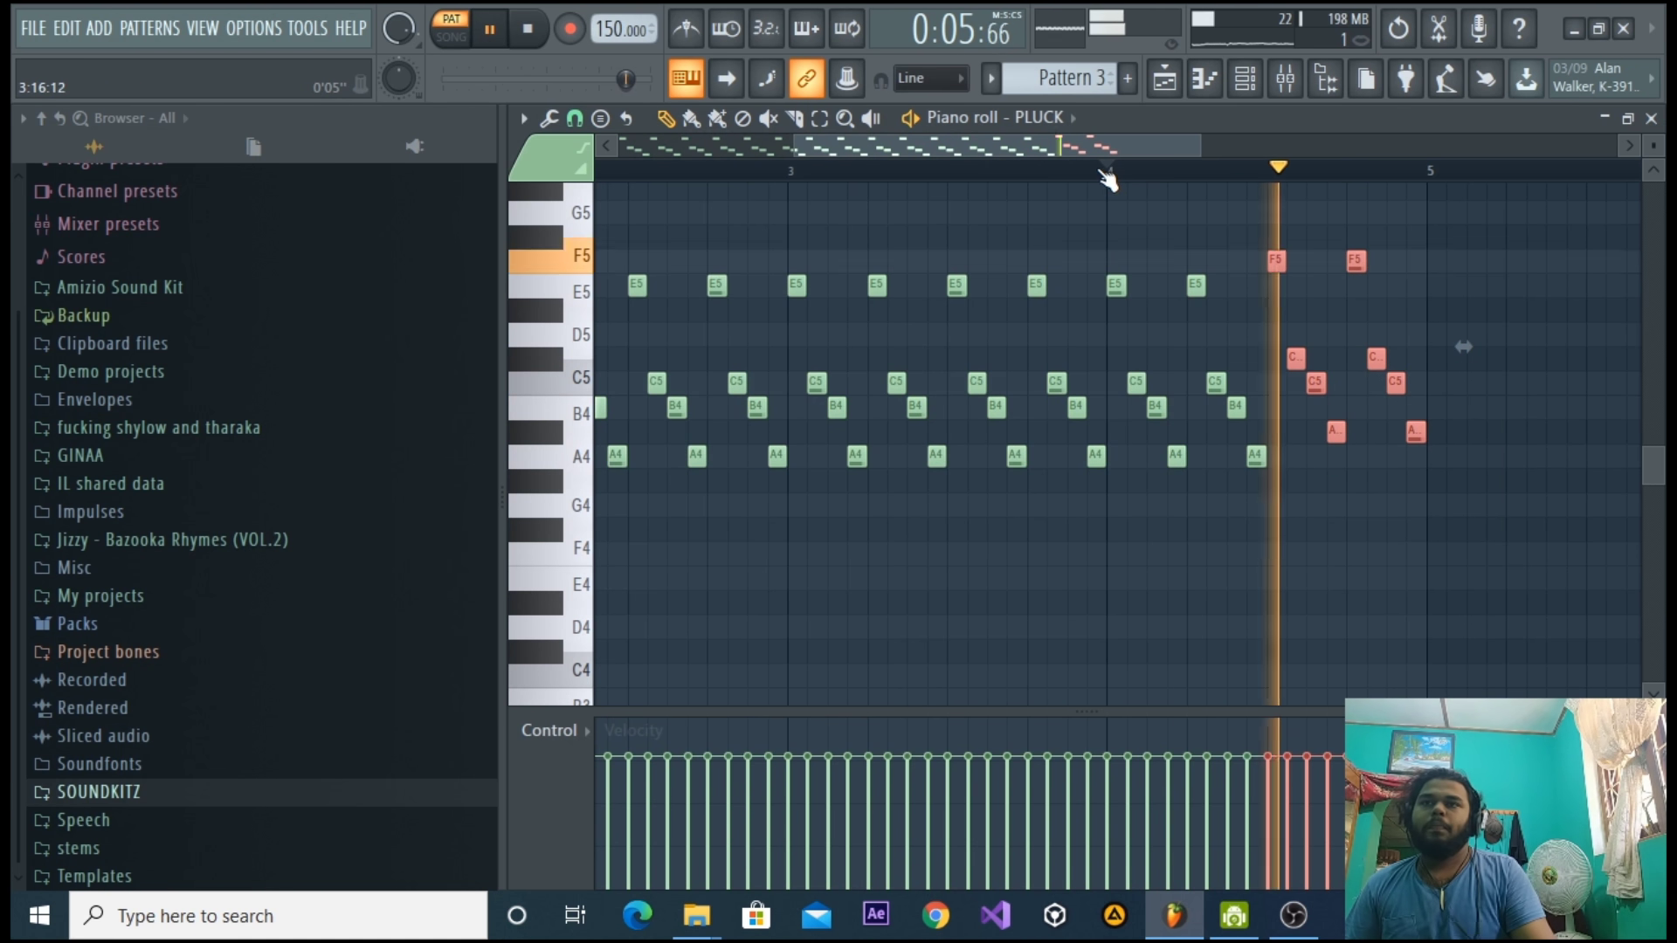
# Open the playlist and play the song arrangement from bar 9.
pyautogui.press('F7')
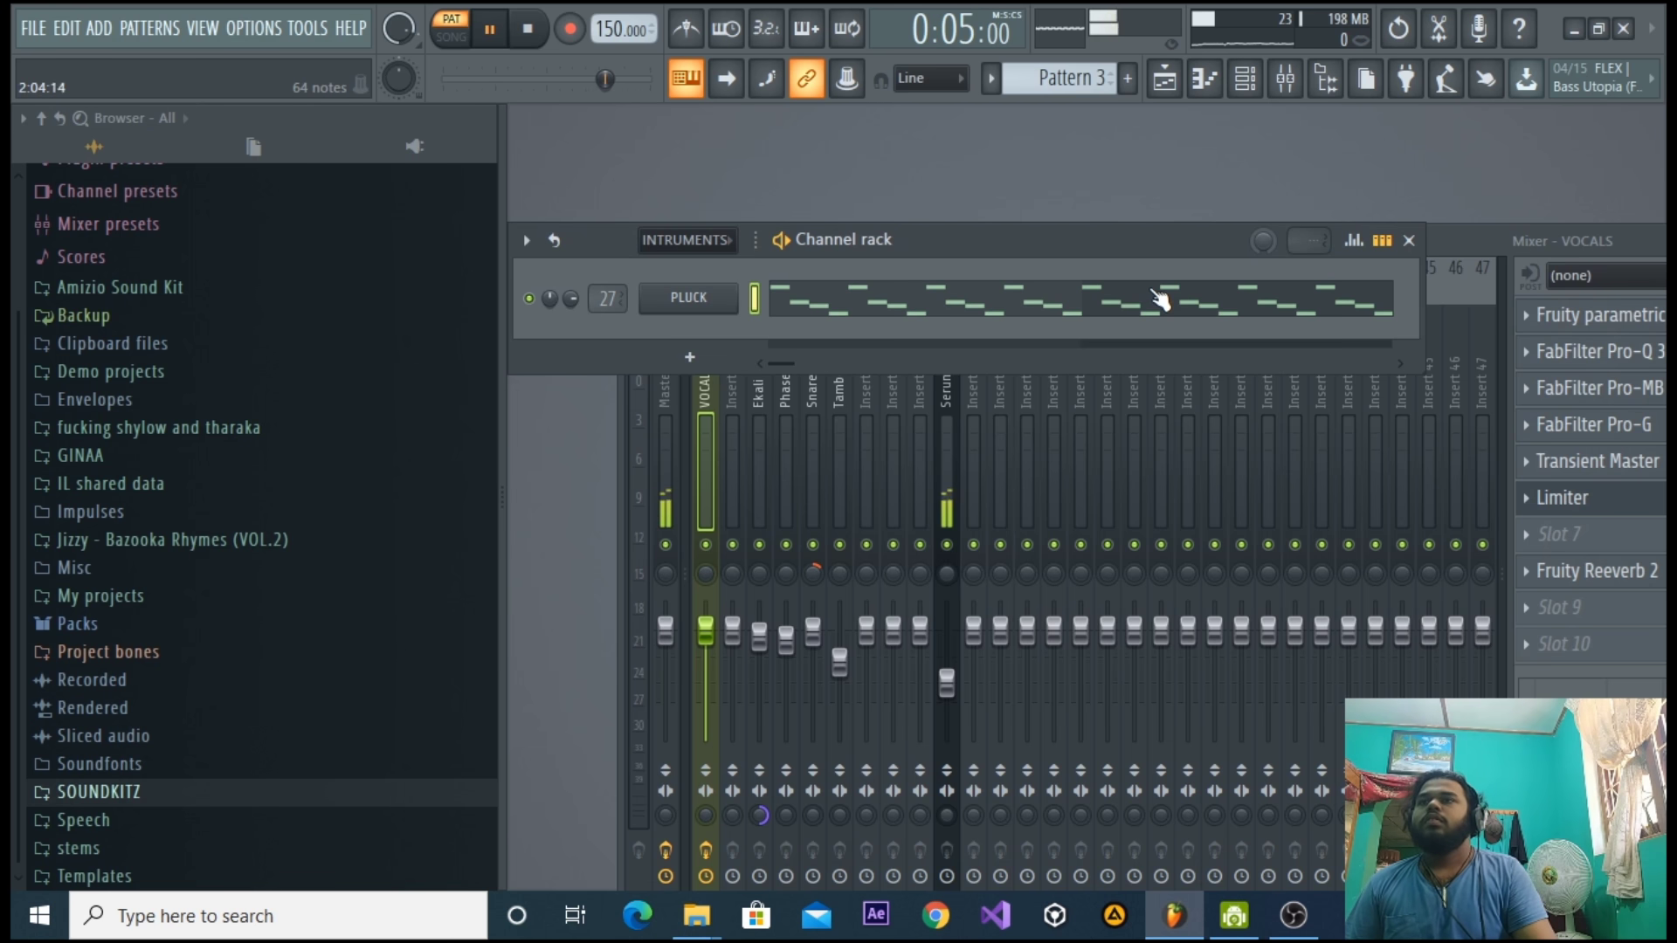
pyautogui.press('space')
pyautogui.click(1165, 78)
pyautogui.click(763, 70)
pyautogui.press('space')
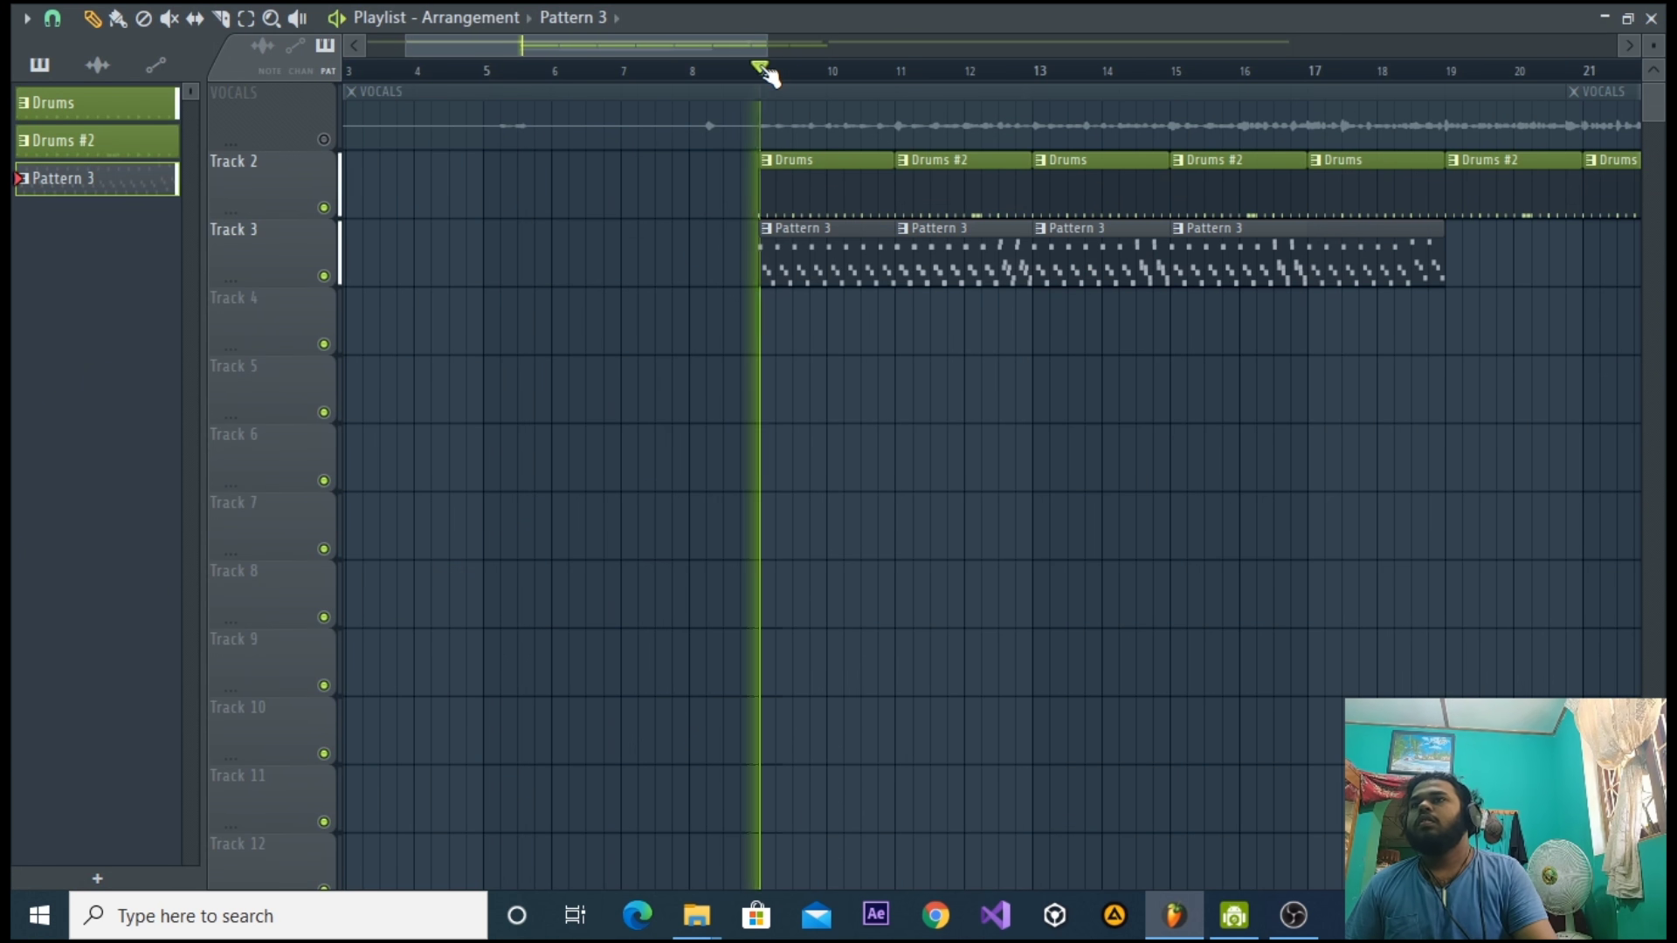
# Delete the overlapping Pattern 3 clips at bars 11 and 13 on Track 3 and move the remaining later clip to bar 13.
pyautogui.rightClick(1116, 274)
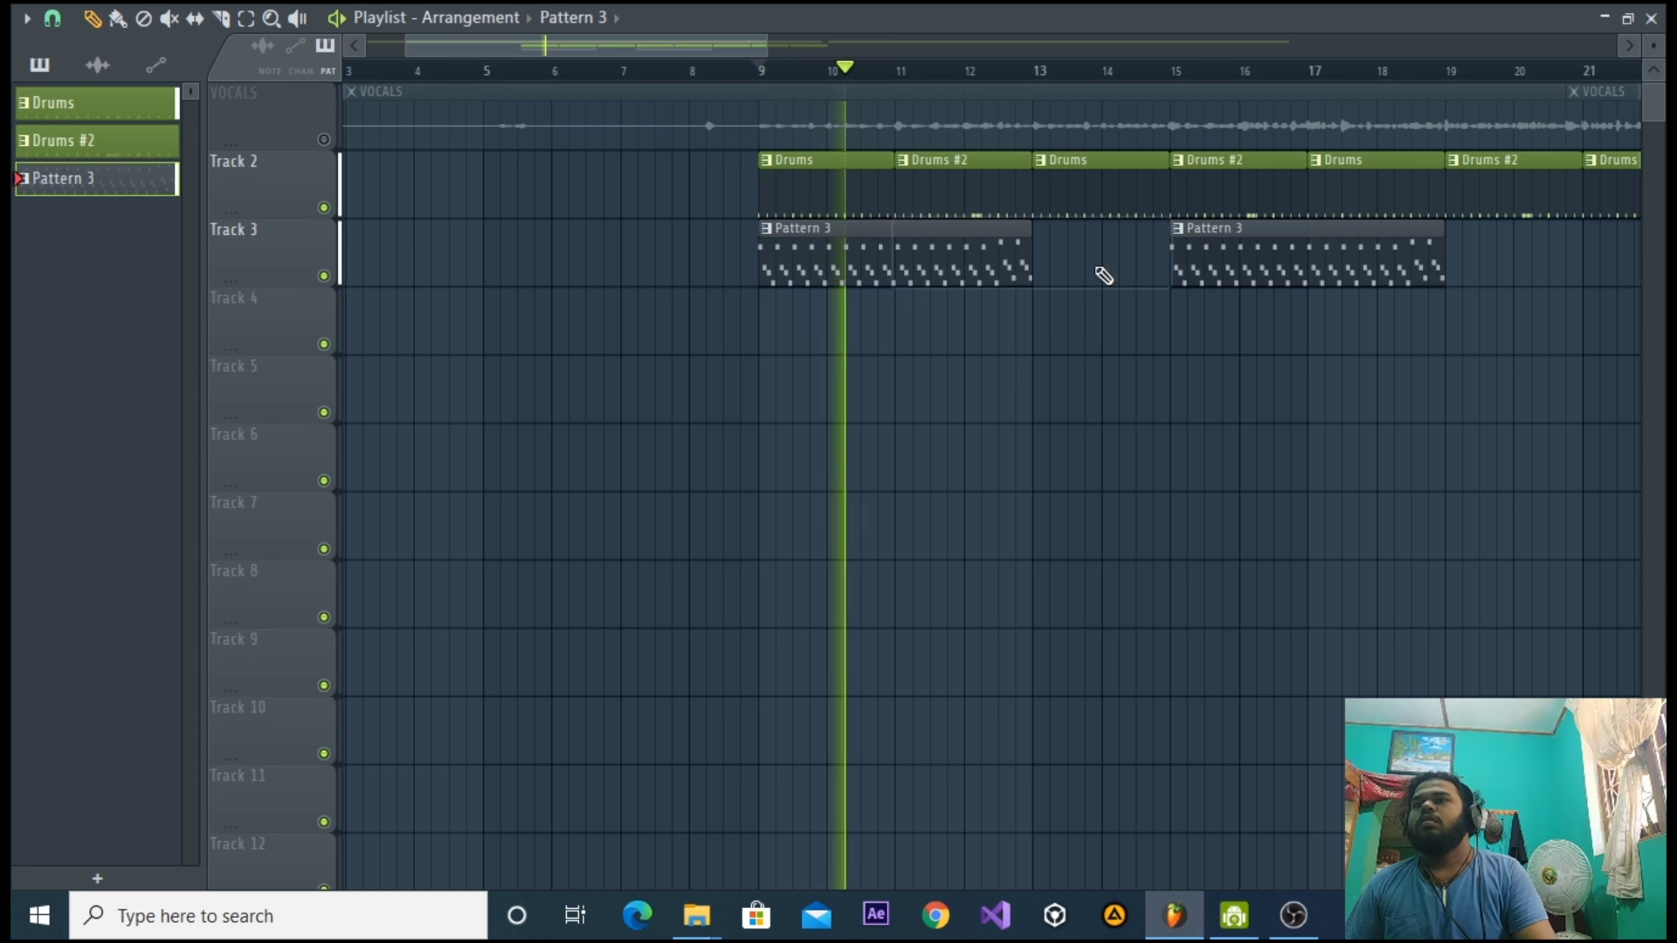
pyautogui.rightClick(1179, 262)
pyautogui.moveTo(1179, 262); pyautogui.dragTo(1103, 249)
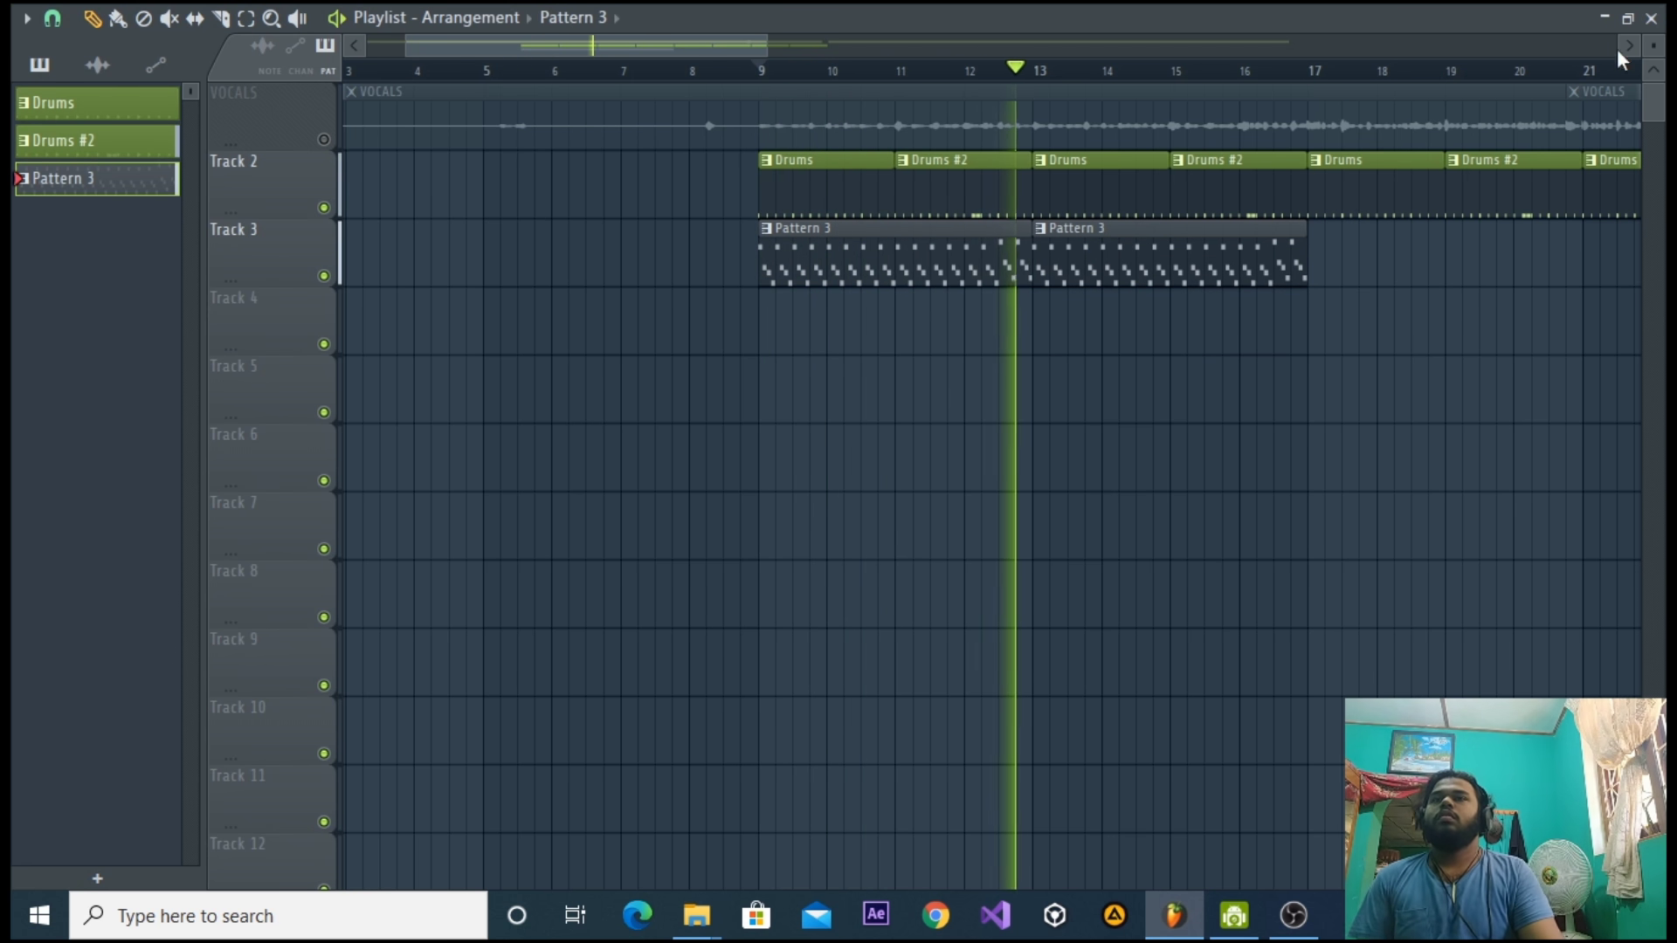
pyautogui.click(1605, 17)
pyautogui.press('space')
# Close the mixer and add a reFX Nexus instrument channel to the project.
pyautogui.moveTo(1541, 243); pyautogui.dragTo(1306, 240)
pyautogui.click(1536, 242)
pyautogui.moveTo(1009, 253); pyautogui.dragTo(1045, 253)
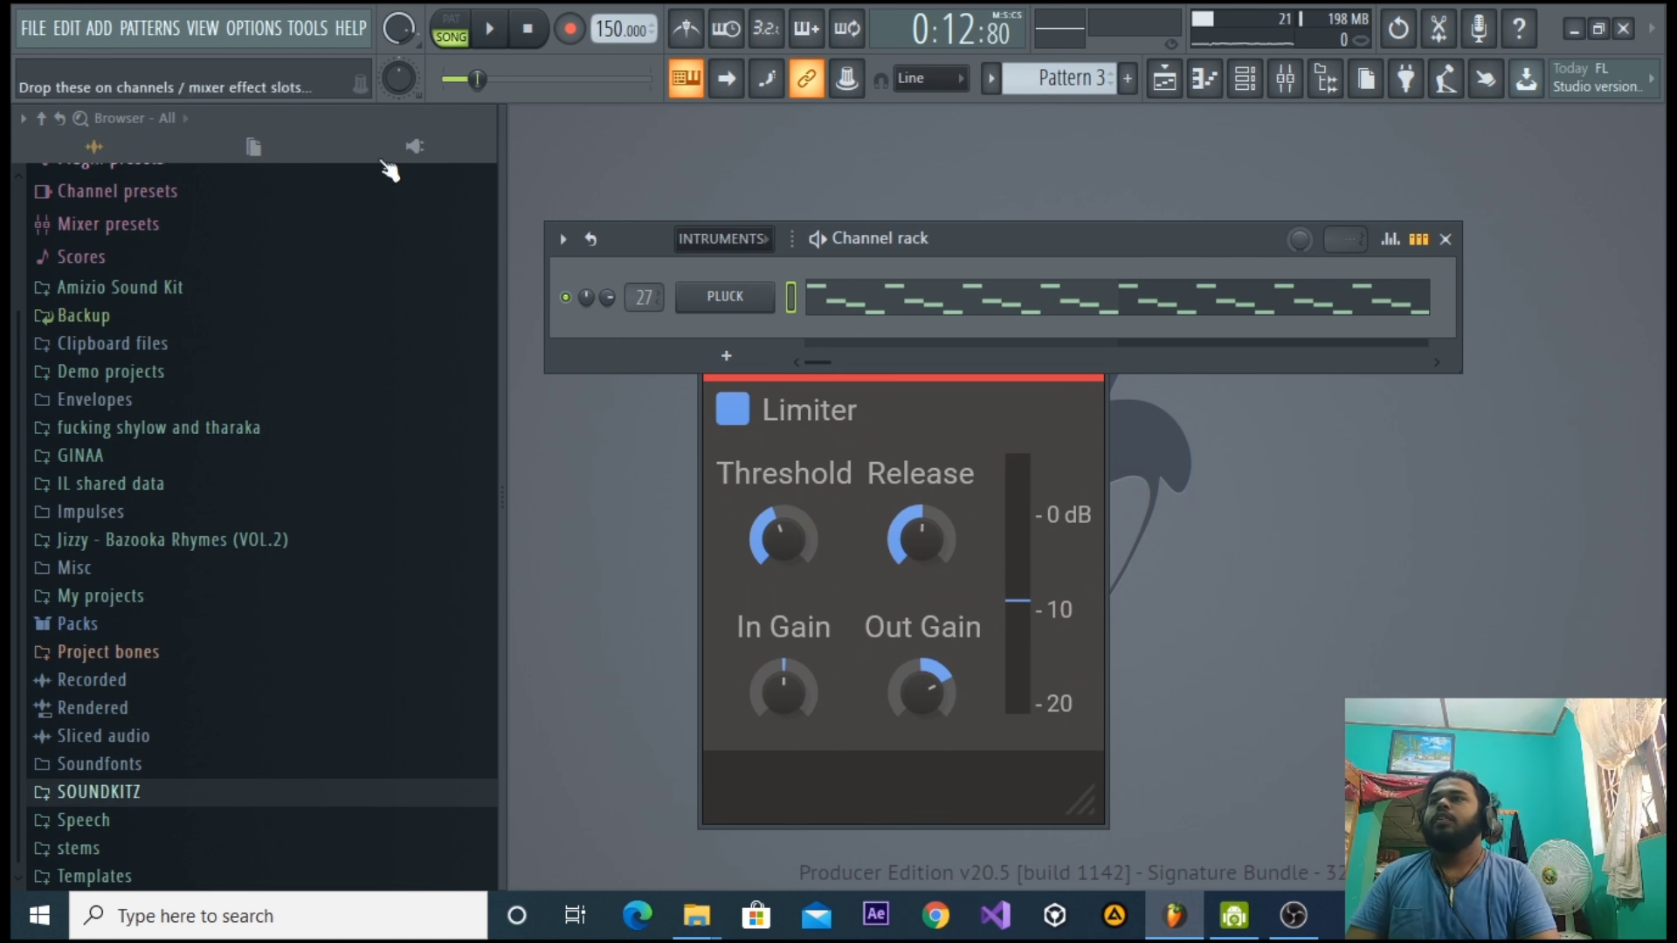
pyautogui.click(108, 26)
pyautogui.click(328, 295)
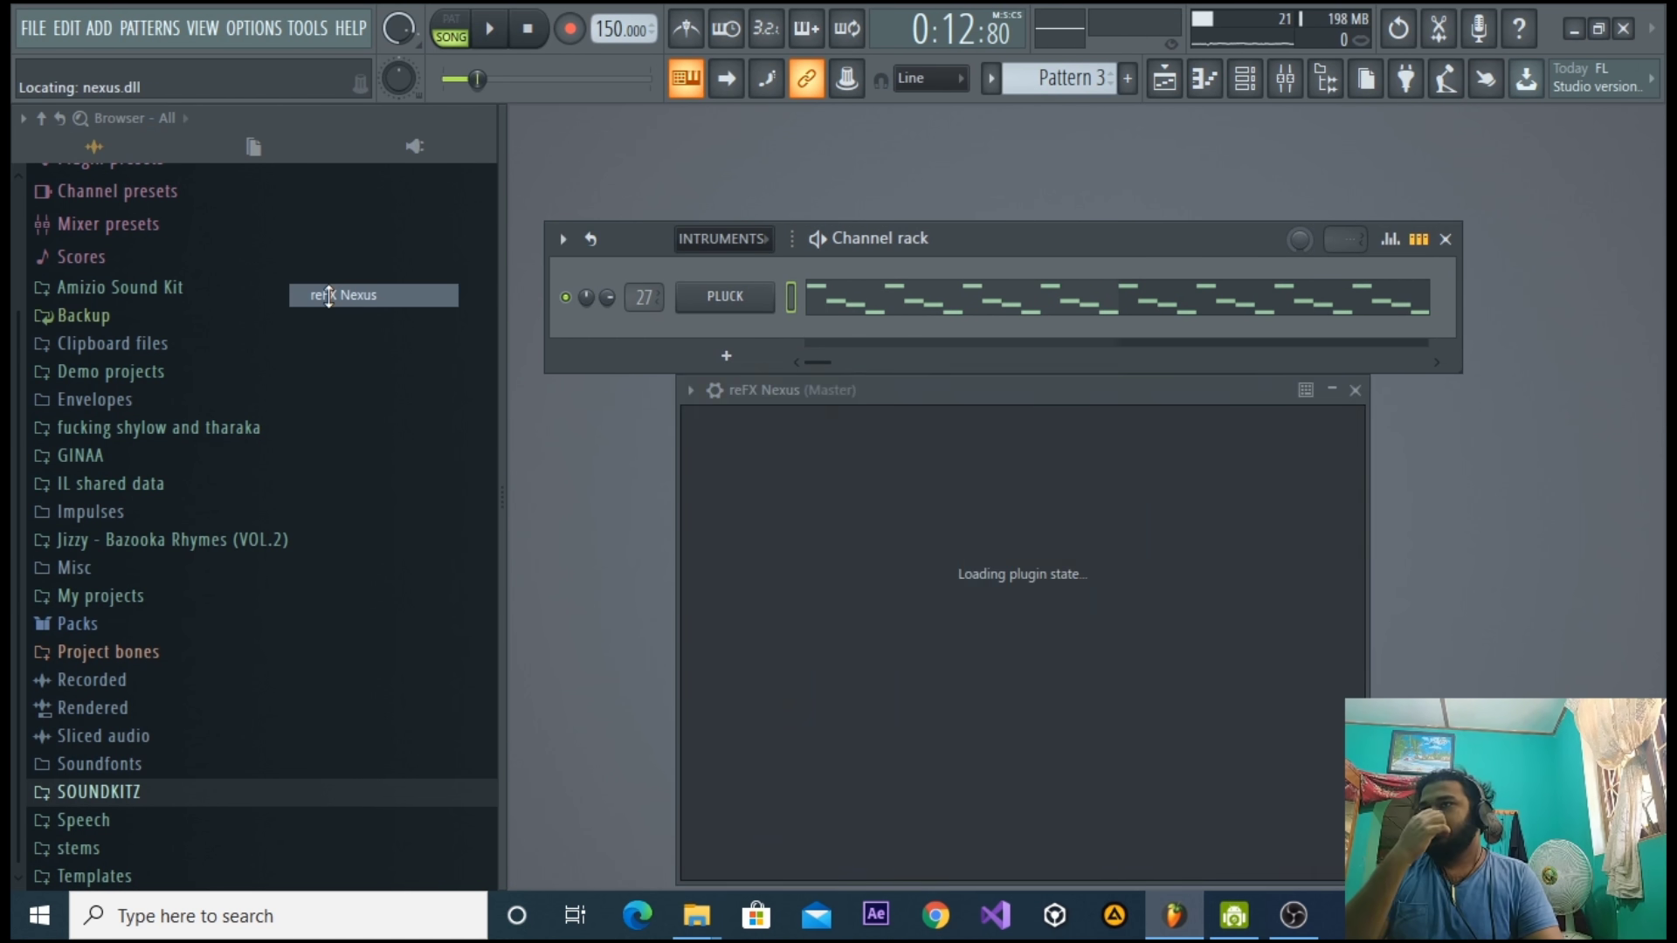
pyautogui.moveTo(996, 381); pyautogui.dragTo(863, 219)
# Audition the Nexus Piano presets PN Nexus Grandpiano Oct and PN FM Piano Cheap.
pyautogui.scroll(-4, 945, 500)
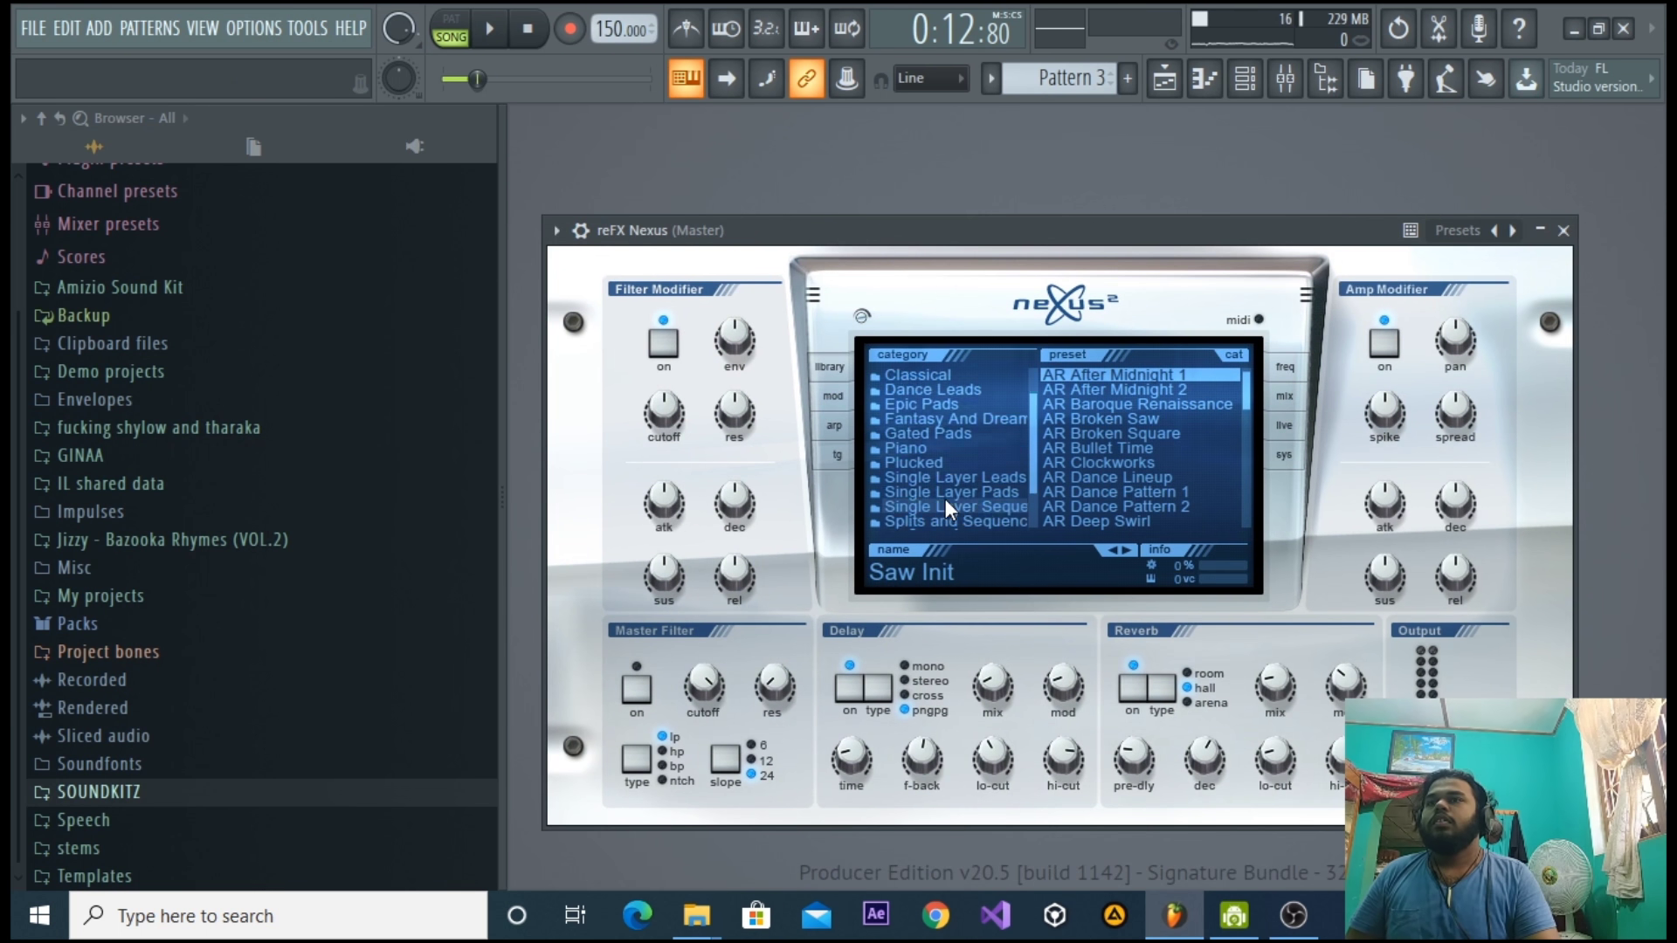
pyautogui.click(933, 421)
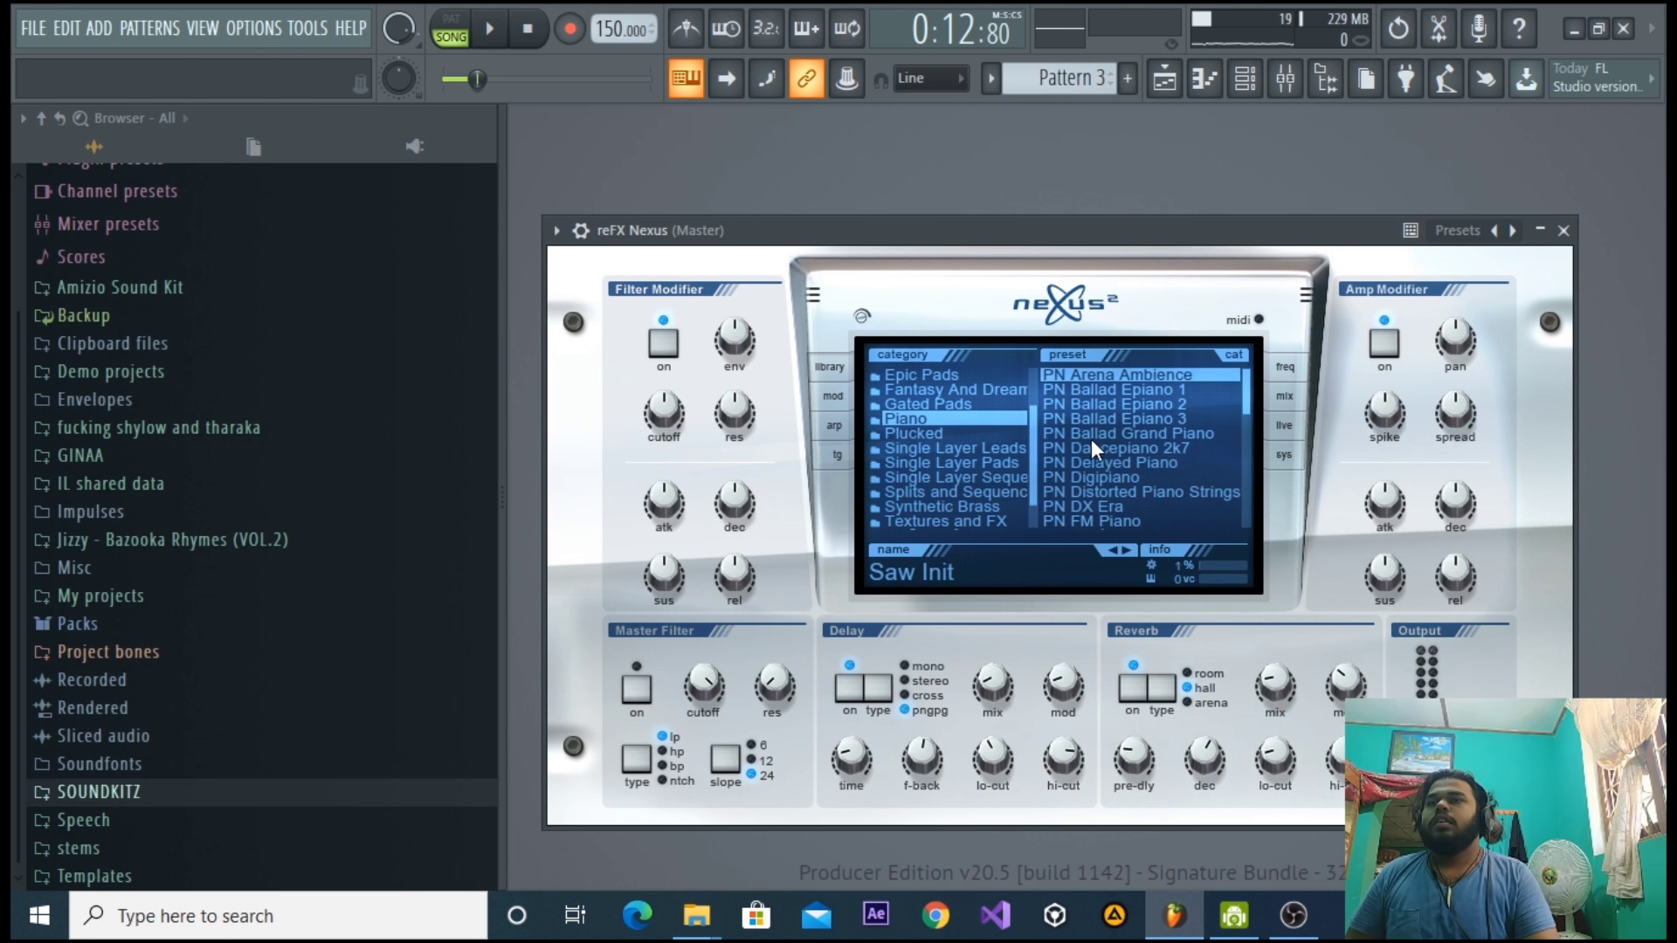
pyautogui.scroll(-4, 1096, 450)
pyautogui.scroll(3, 1098, 463)
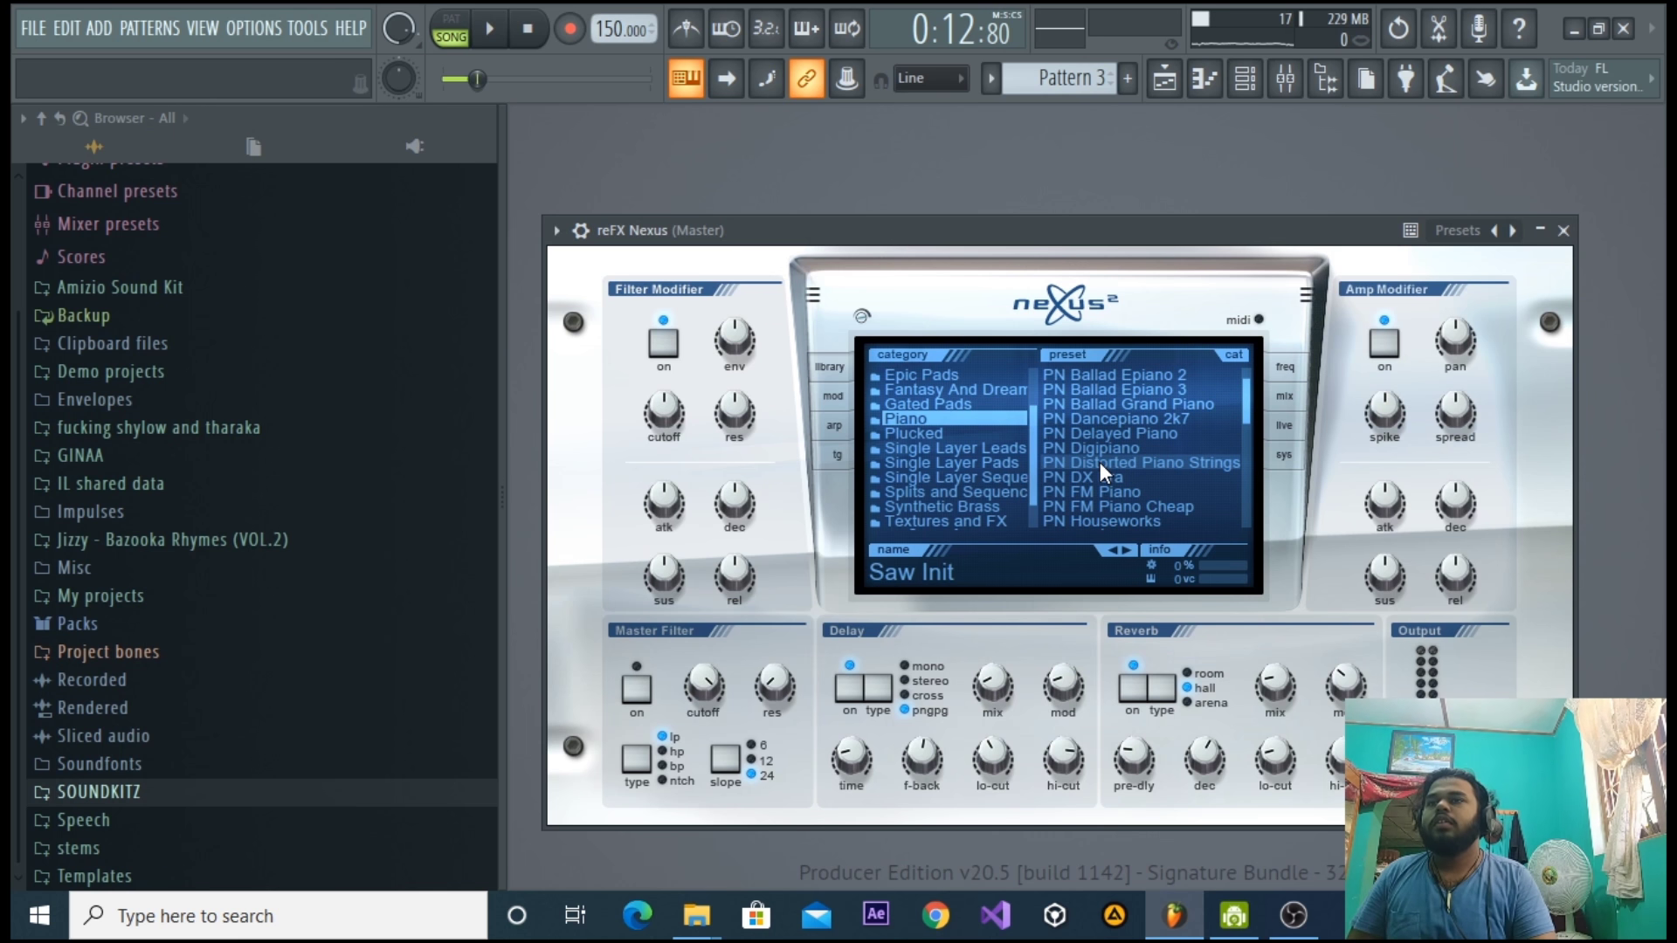
pyautogui.scroll(-1, 931, 504)
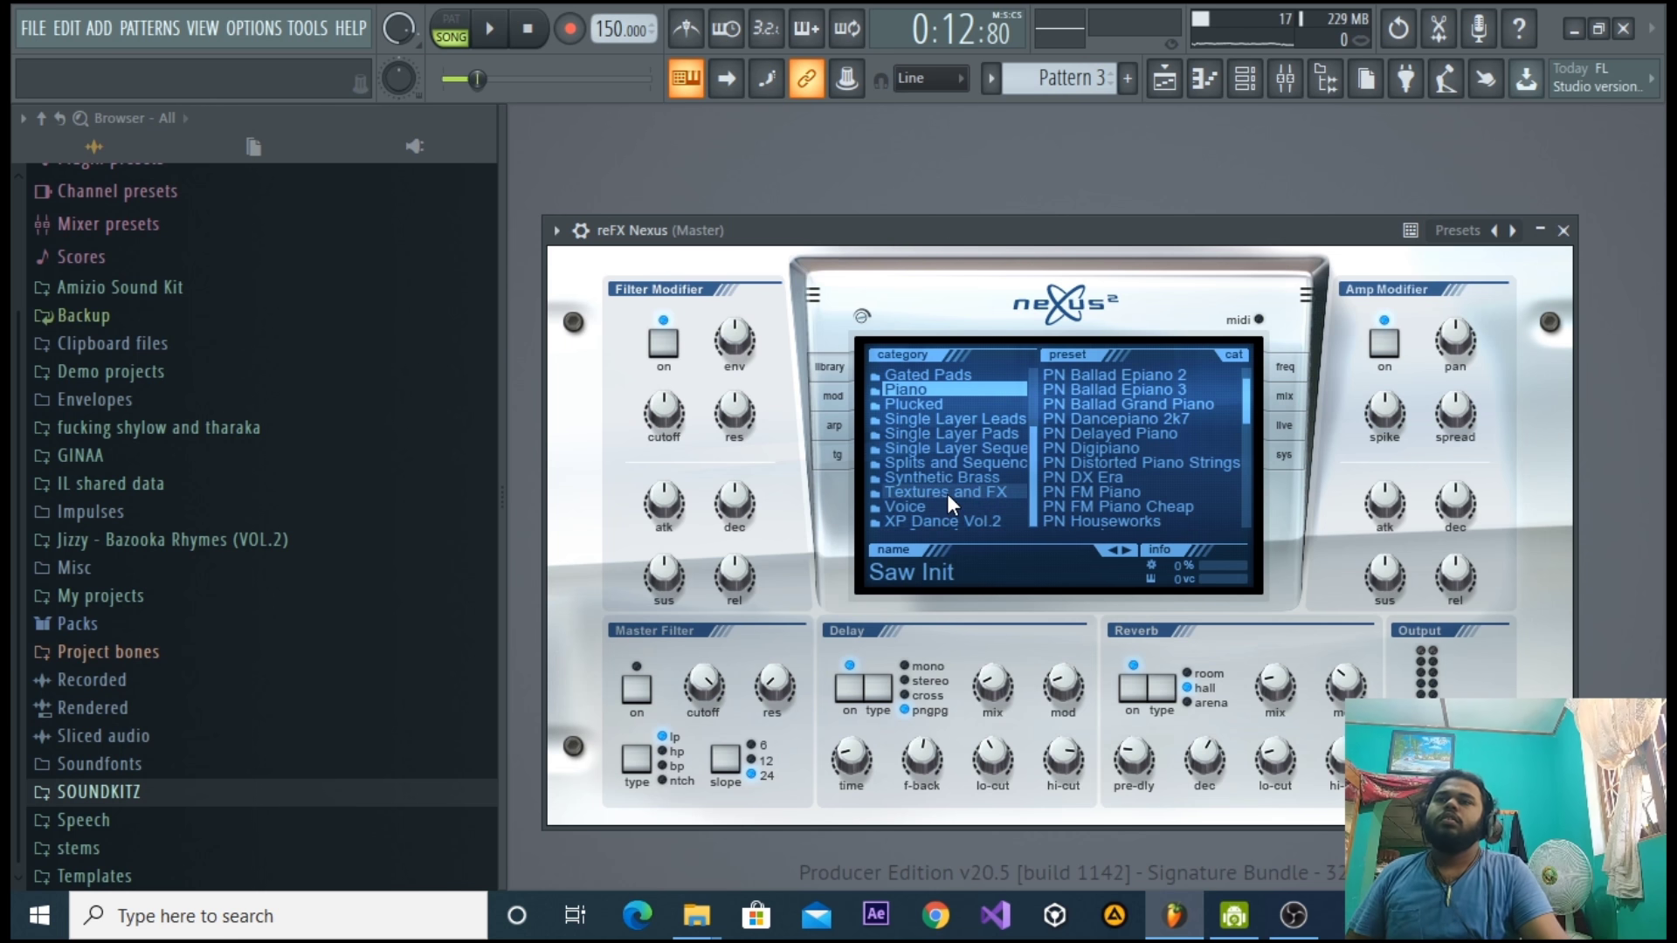
pyautogui.scroll(3, 946, 474)
pyautogui.scroll(-3, 1144, 471)
pyautogui.click(1136, 478)
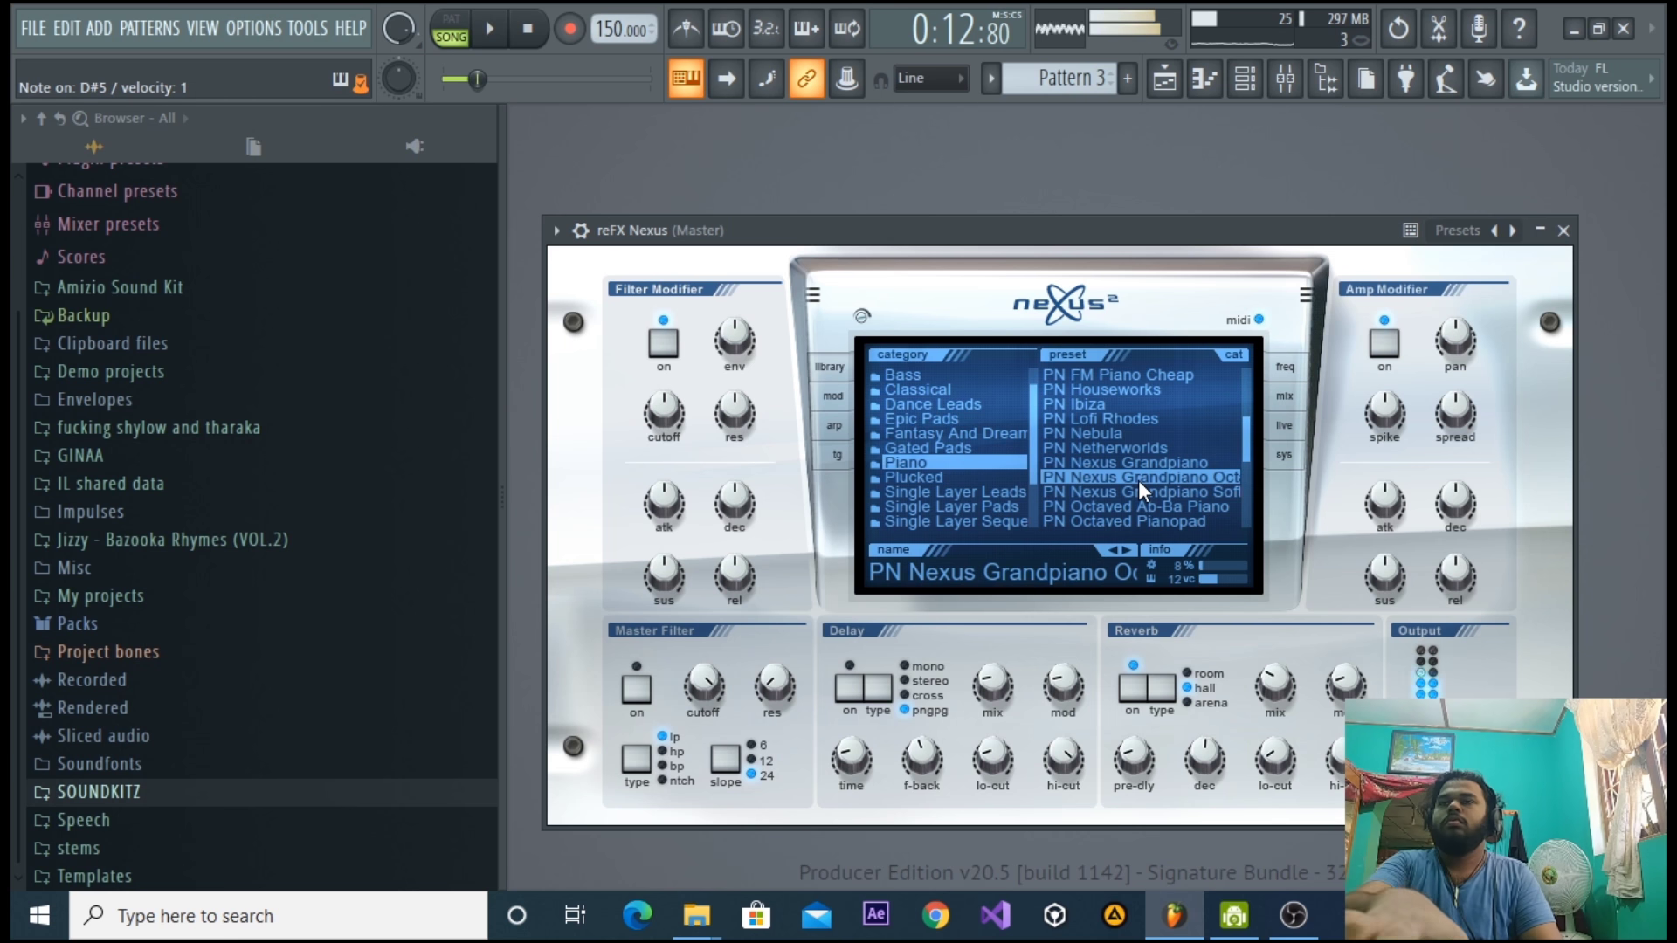
pyautogui.scroll(2, 1136, 451)
pyautogui.click(1136, 448)
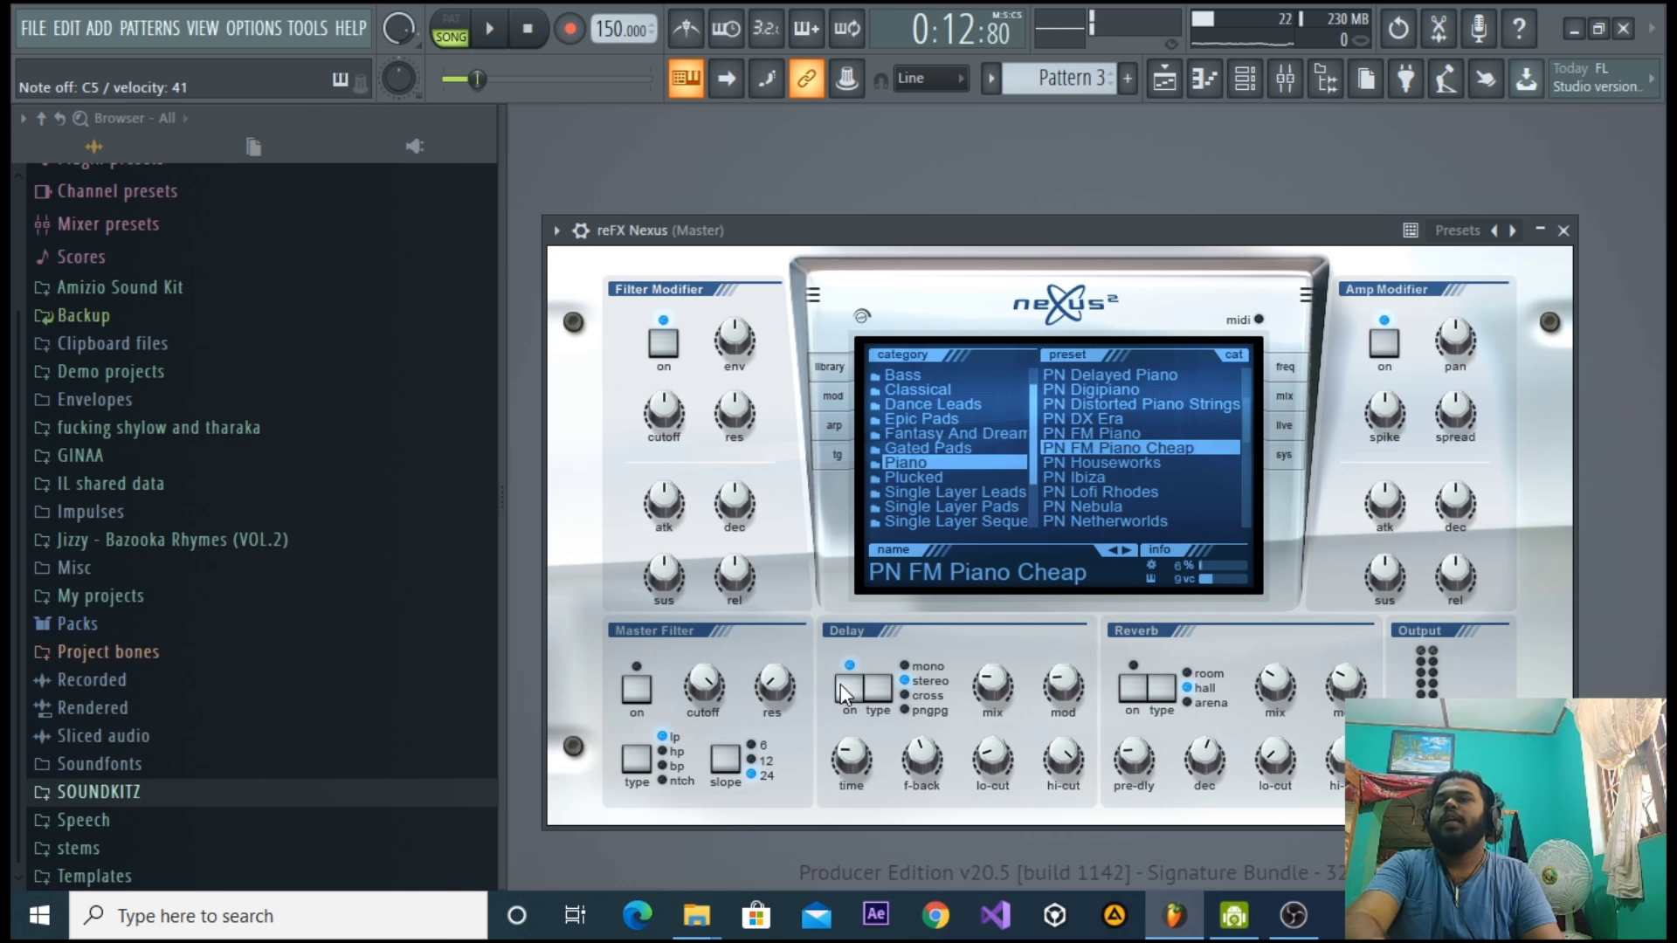
# Route the reFX Nexus channel to mixer insert 28 and lower that track's volume fader.
pyautogui.click(1285, 78)
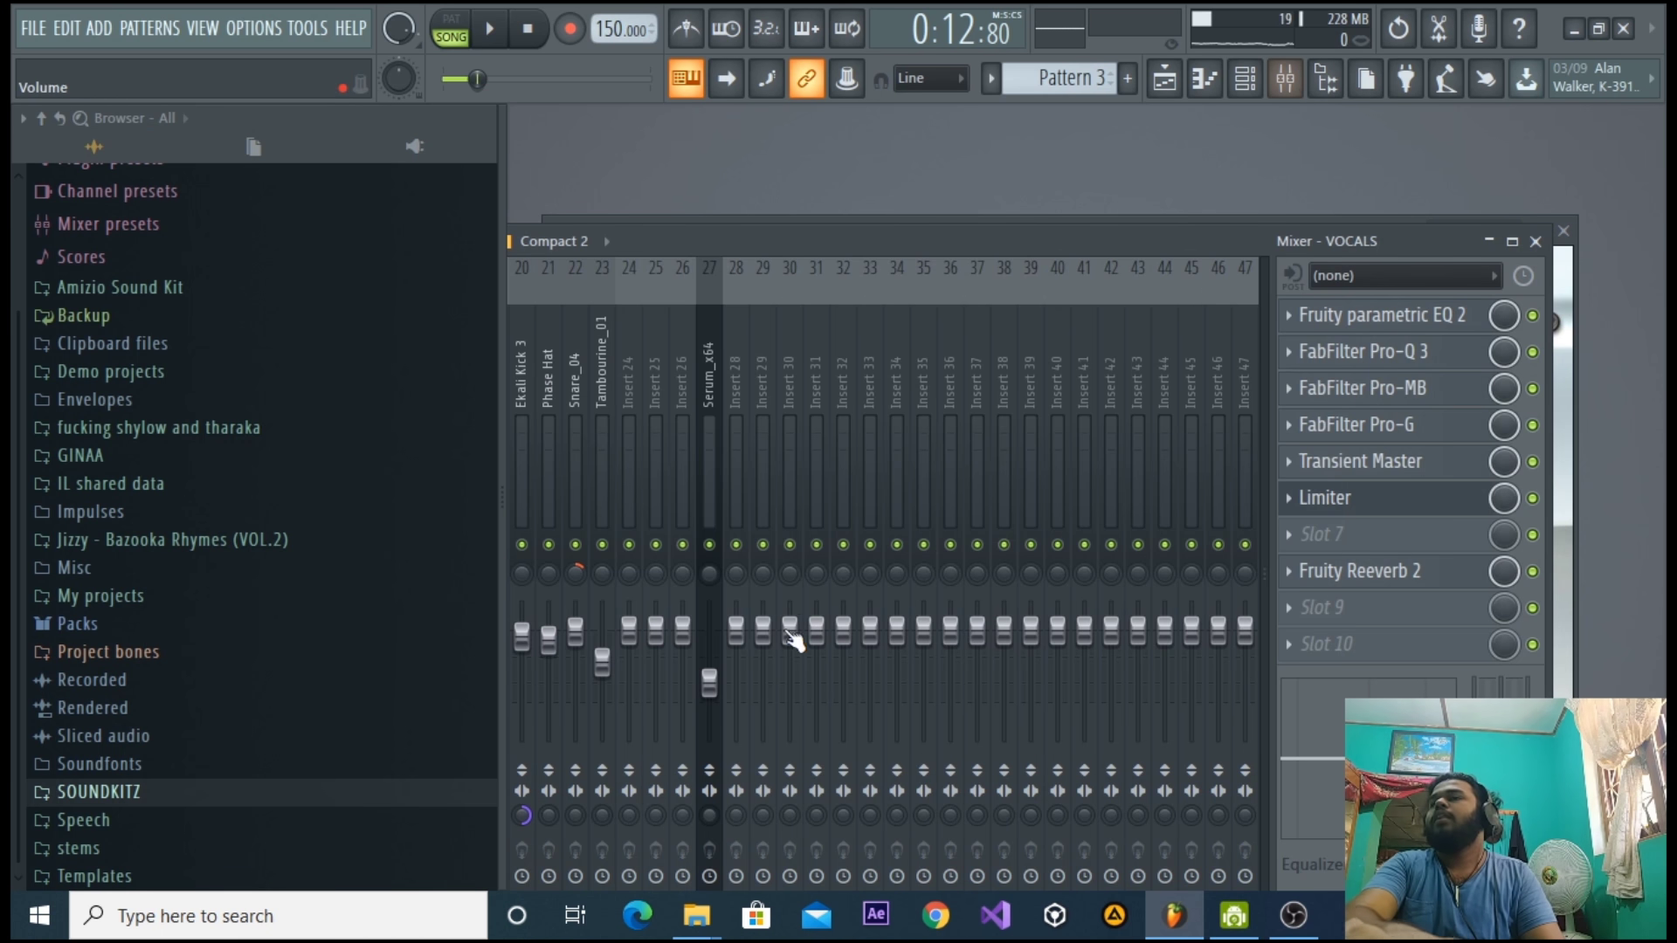
pyautogui.click(742, 428)
pyautogui.hotkey('ctrl', 'l')
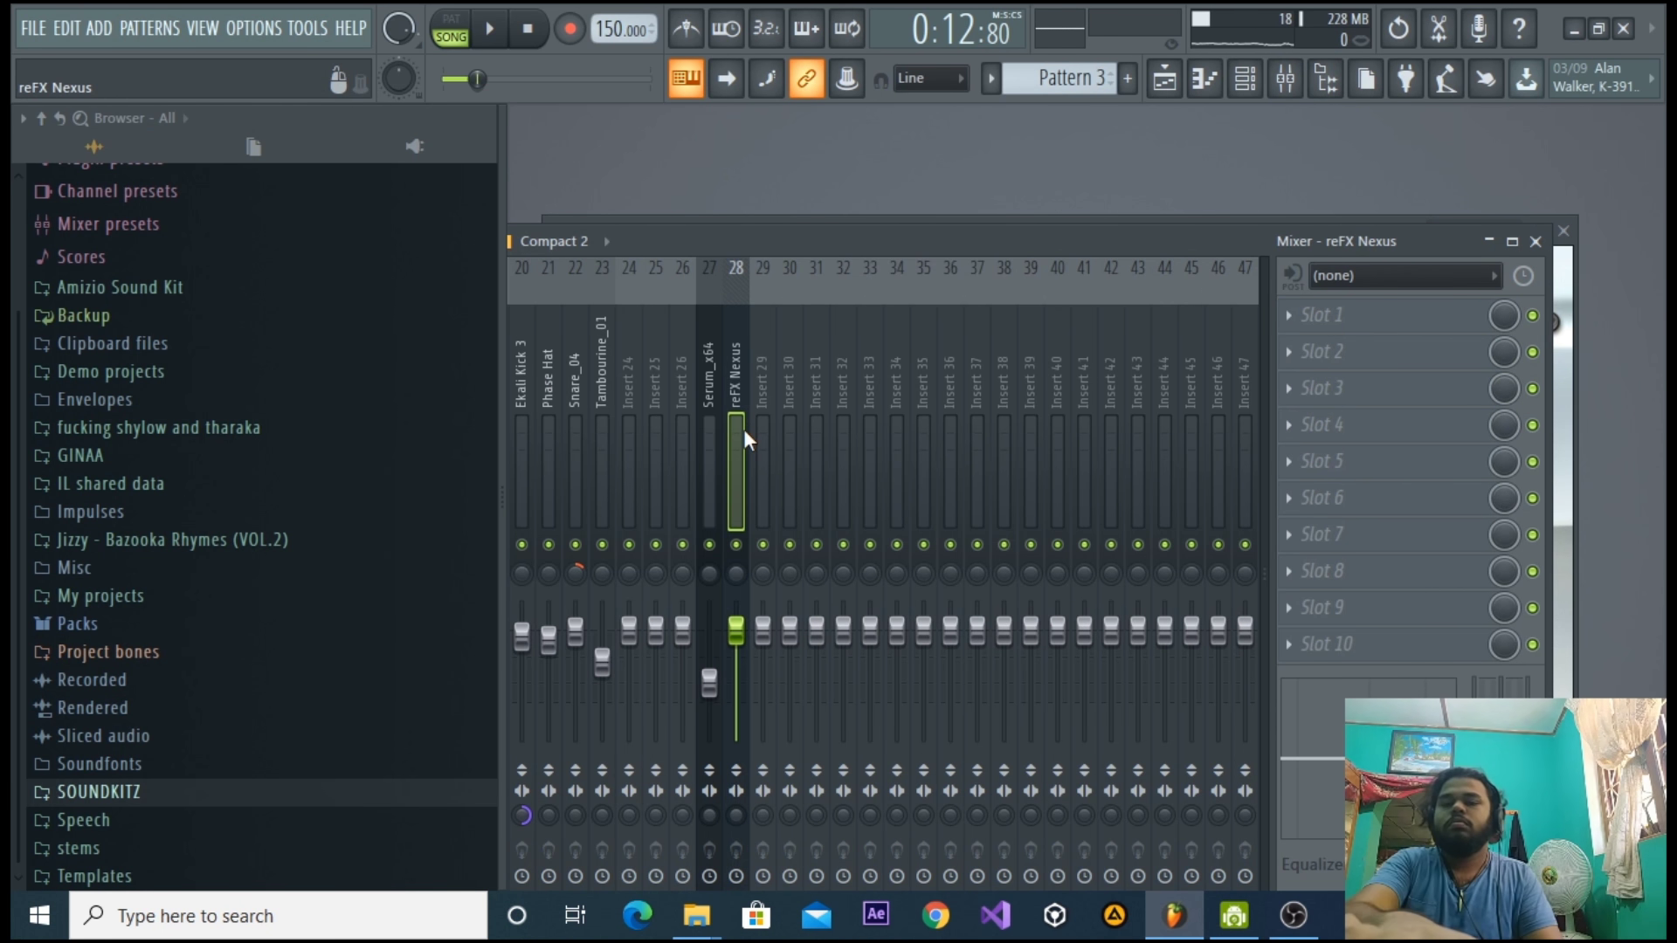
pyautogui.moveTo(736, 644); pyautogui.dragTo(736, 676)
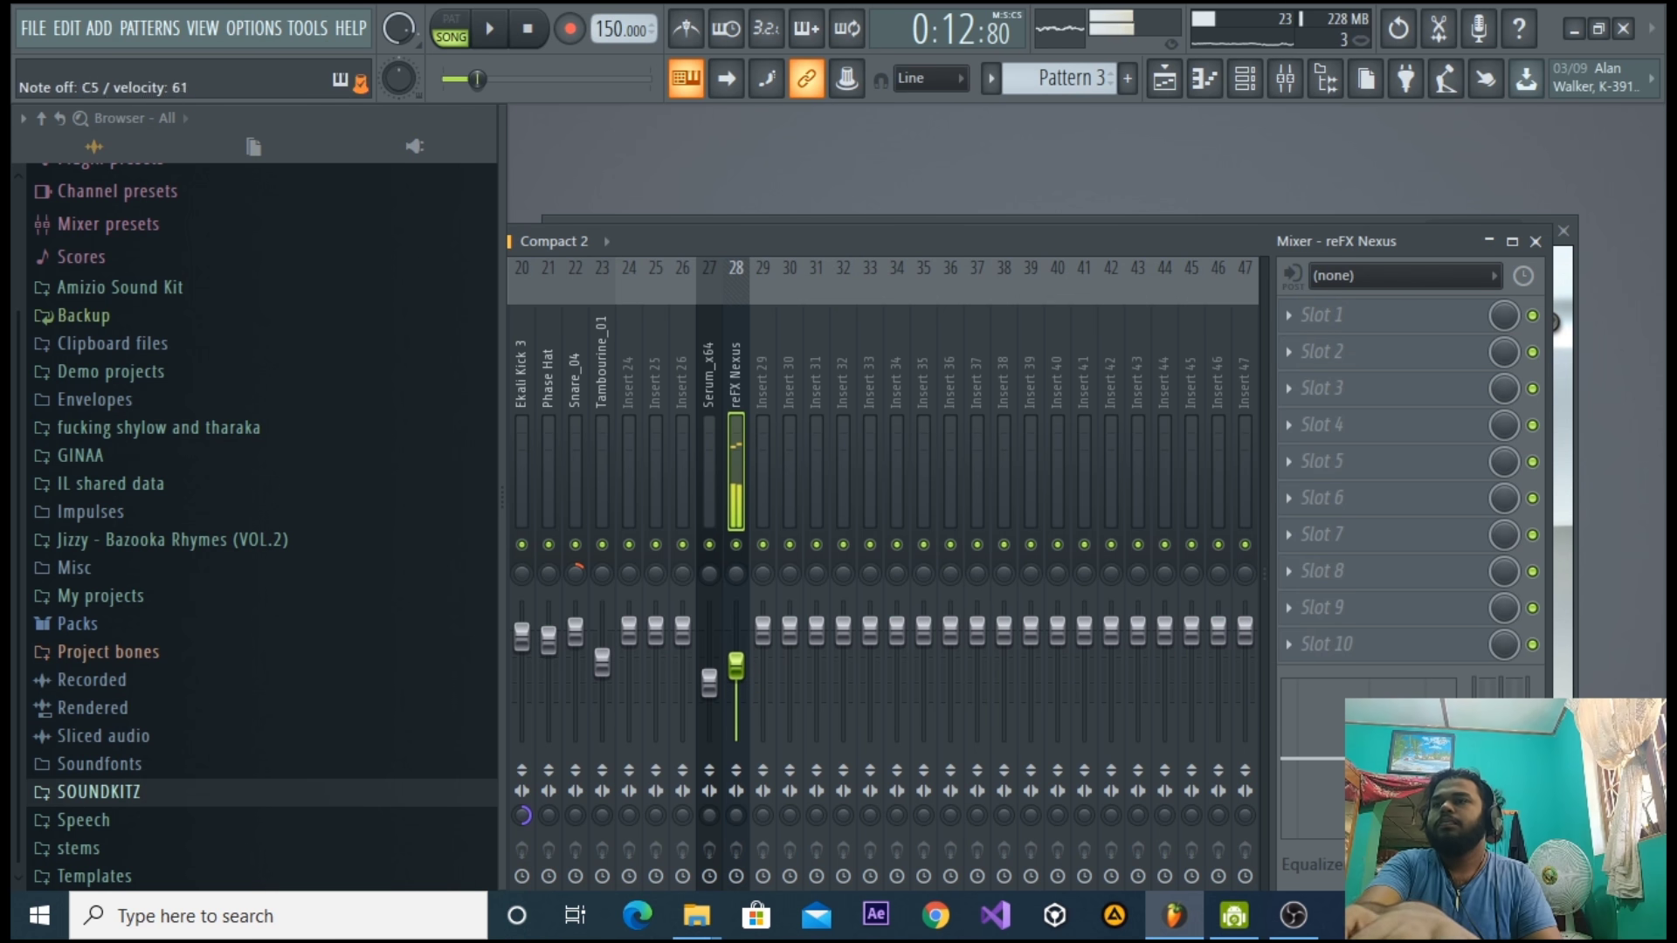
# Close the mixer and Nexus windows and open the reFX Nexus channel's piano roll in Pattern 3.
pyautogui.click(1128, 77)
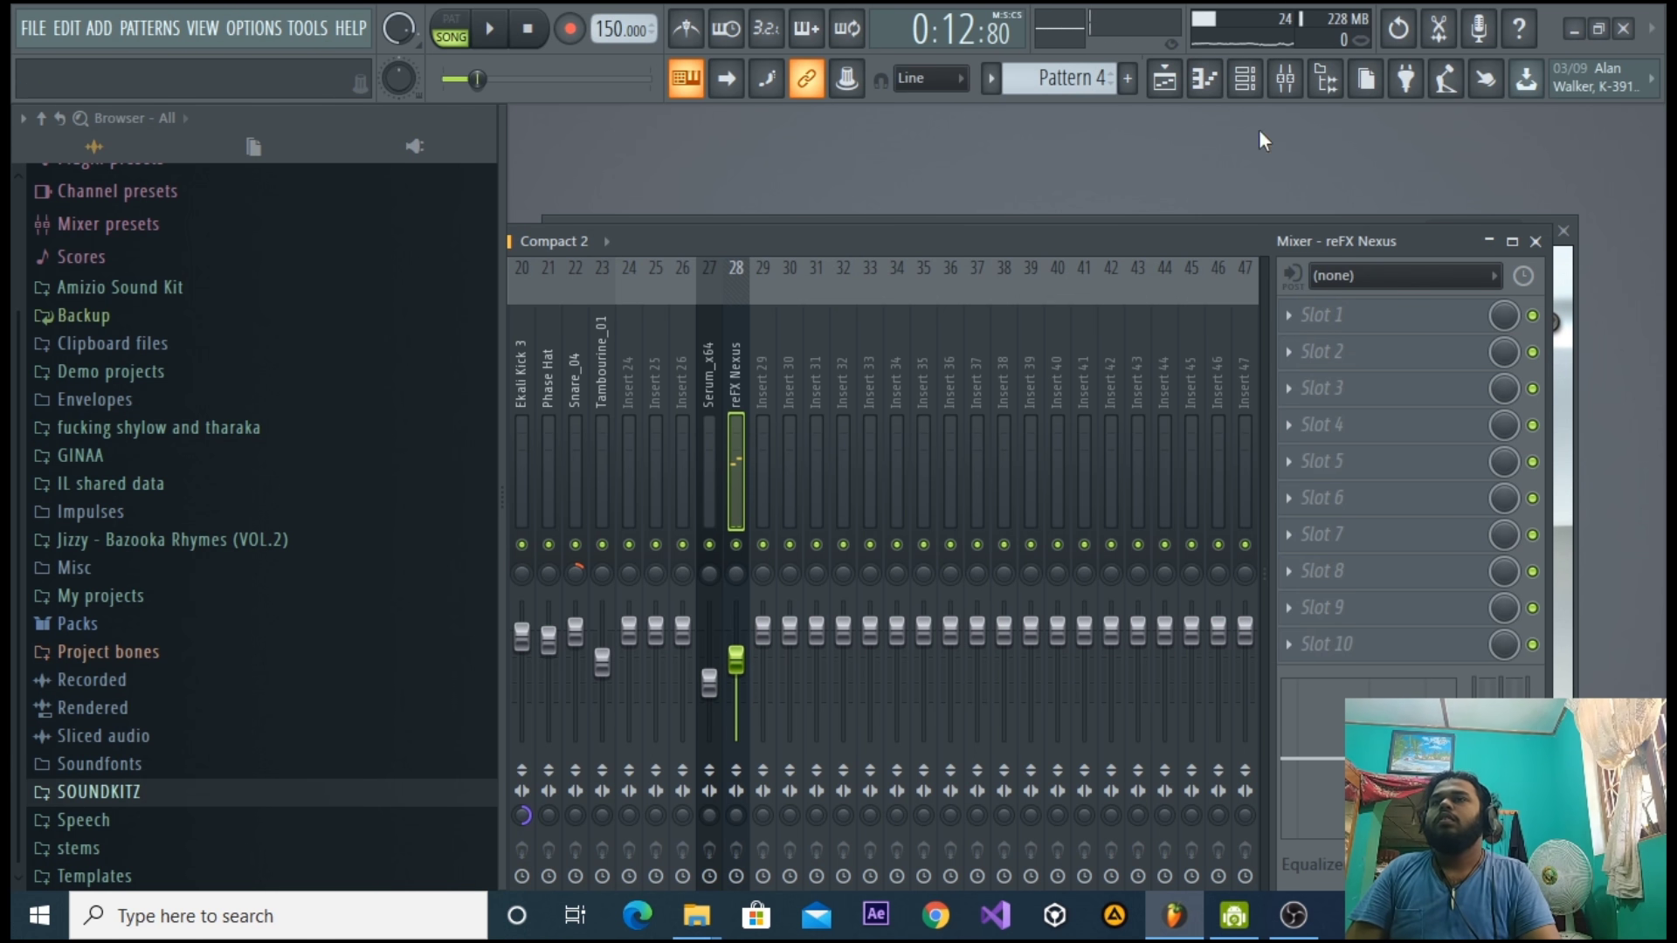
pyautogui.click(1536, 240)
pyautogui.press('space')
pyautogui.click(1565, 231)
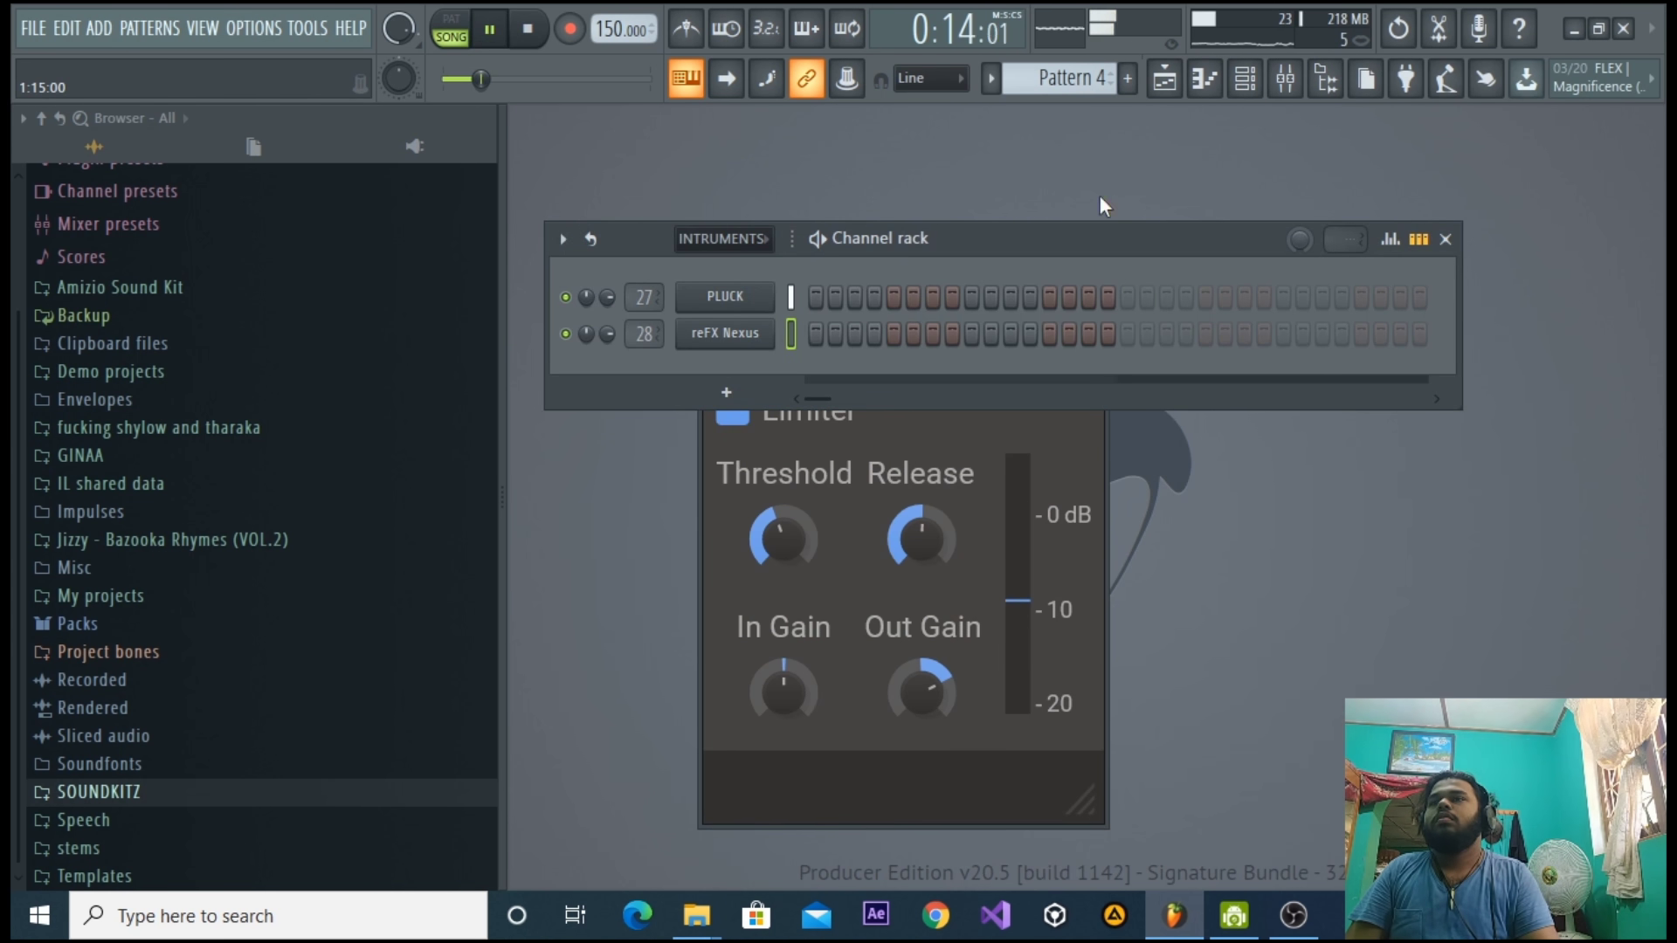
pyautogui.scroll(1, 1070, 77)
pyautogui.rightClick(751, 333)
pyautogui.click(811, 337)
pyautogui.press('space')
# Draw stacked A4, C5 and E5 chords on the first two beats of bar 1.
pyautogui.click(617, 464)
pyautogui.moveTo(617, 464); pyautogui.dragTo(602, 465)
pyautogui.click(603, 408)
pyautogui.moveTo(603, 408); pyautogui.dragTo(603, 378)
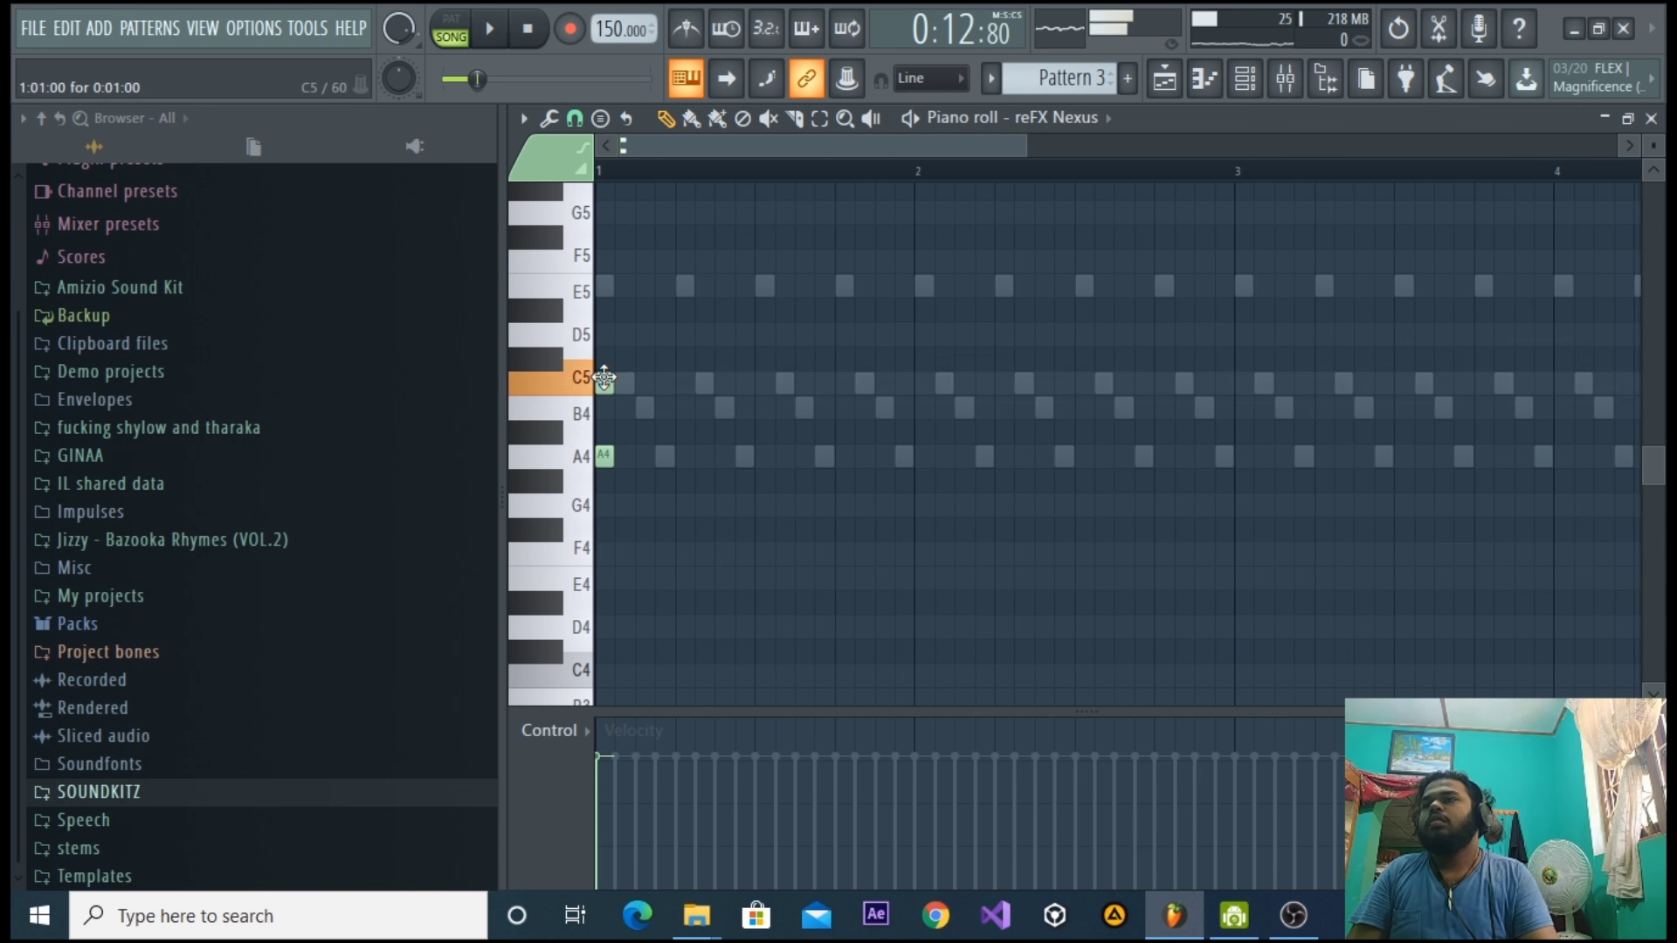
pyautogui.click(603, 288)
pyautogui.click(685, 382)
pyautogui.click(685, 285)
# Duplicate the A4, C5 and E5 chords so they repeat on every beat through bar 4.
pyautogui.moveTo(830, 541); pyautogui.dragTo(755, 288)
pyautogui.moveTo(987, 470); pyautogui.dragTo(597, 275)
pyautogui.hotkey('ctrl', 'b')
pyautogui.moveTo(1430, 563); pyautogui.dragTo(604, 281)
pyautogui.hotkey('ctrl', 'b')
# Transpose the last two chords of bar 4 up one semitone and play back the result.
pyautogui.moveTo(988, 153); pyautogui.dragTo(1190, 153)
pyautogui.moveTo(1435, 589); pyautogui.dragTo(1168, 227)
pyautogui.hotkey('shift', 'Up')
pyautogui.press('space')
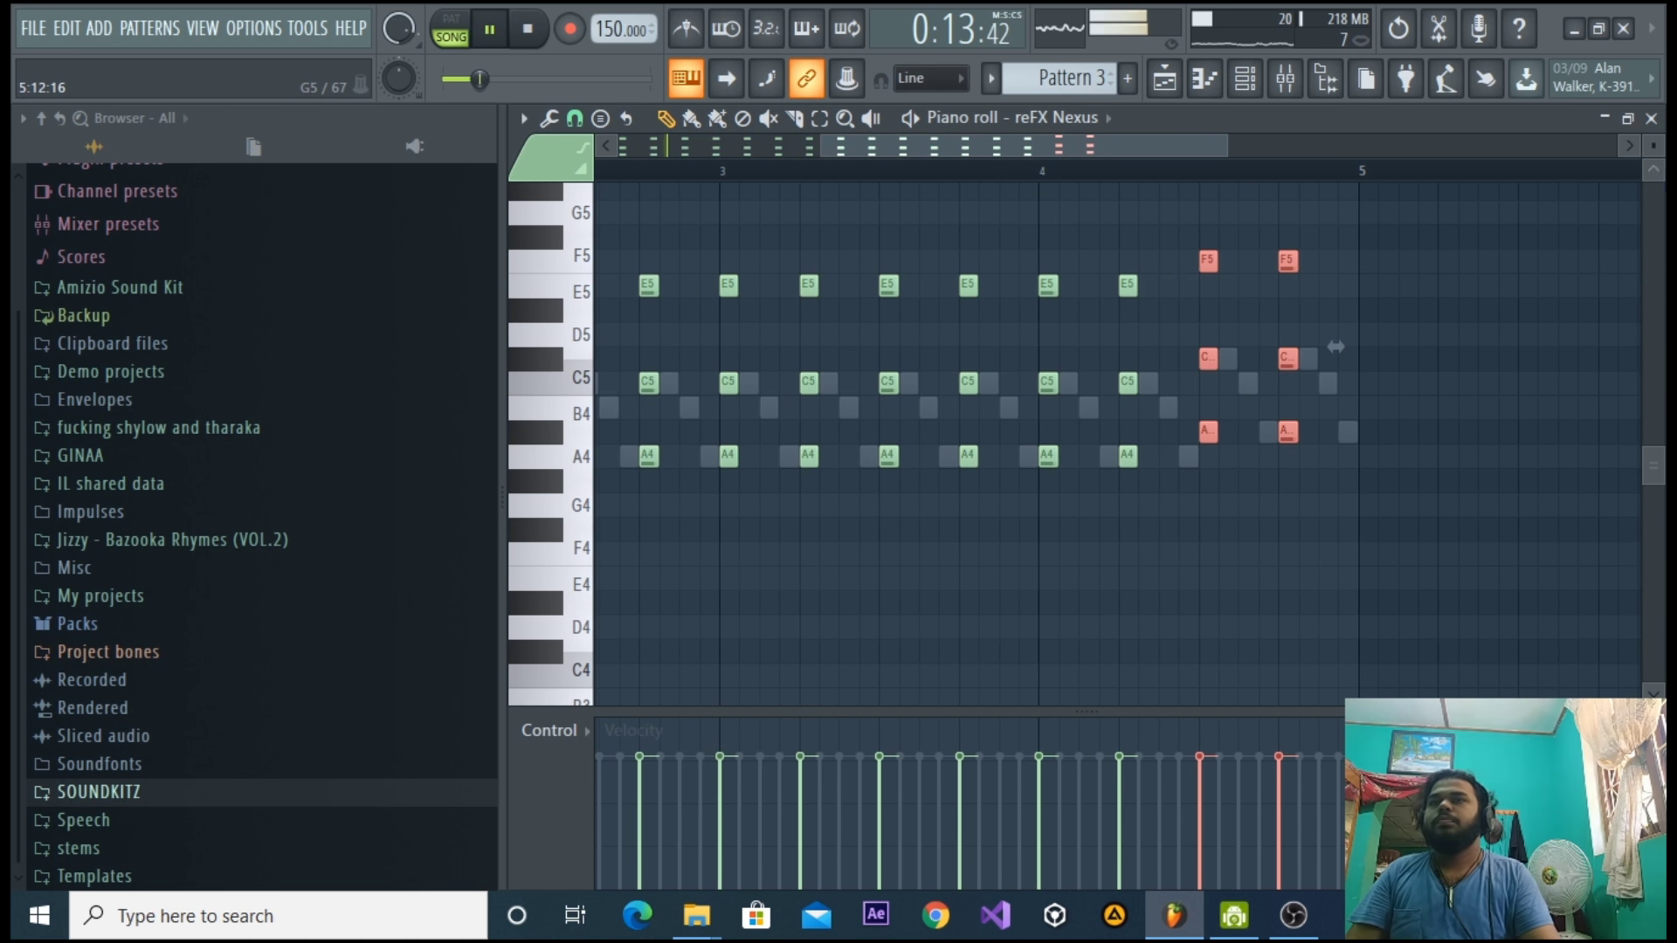
pyautogui.click(1651, 118)
pyautogui.press('space')
# Try the PN Nexus Grandpiano Soft preset on the Nexus channel with the song playing.
pyautogui.click(751, 342)
pyautogui.scroll(-3, 1150, 462)
pyautogui.click(1150, 463)
pyautogui.press('space')
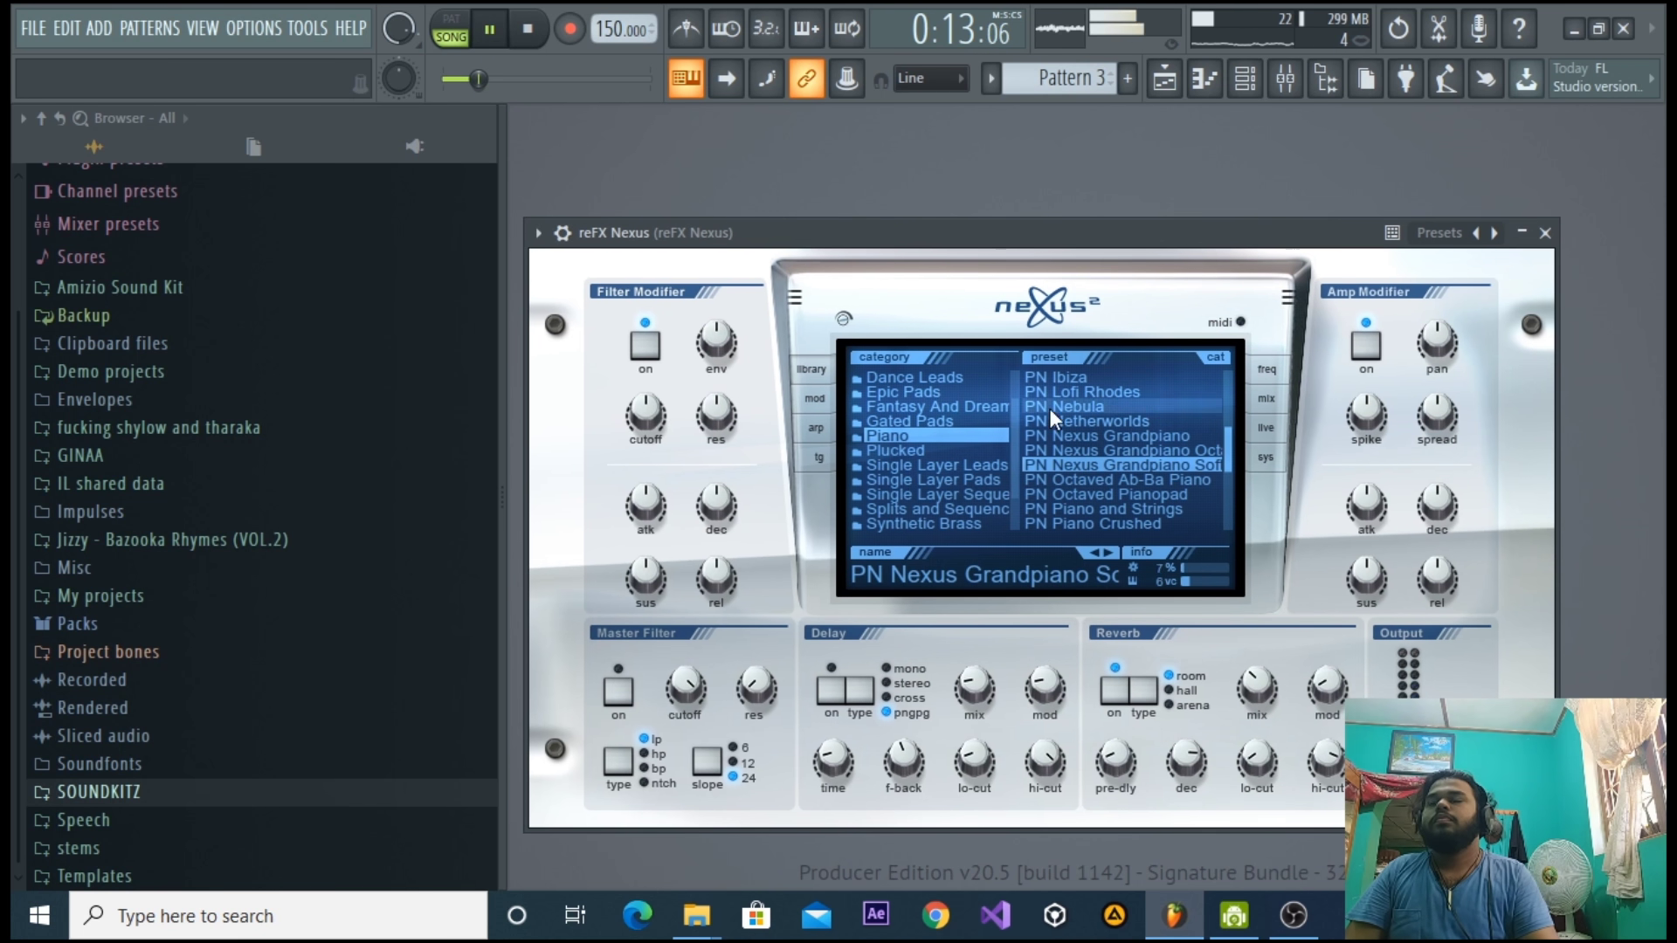
pyautogui.press('space')
# Load the BR Swell Synthbrass preset from the Synthetic Brass category and listen to it in the song.
pyautogui.scroll(-1, 989, 481)
pyautogui.click(964, 482)
pyautogui.click(1099, 480)
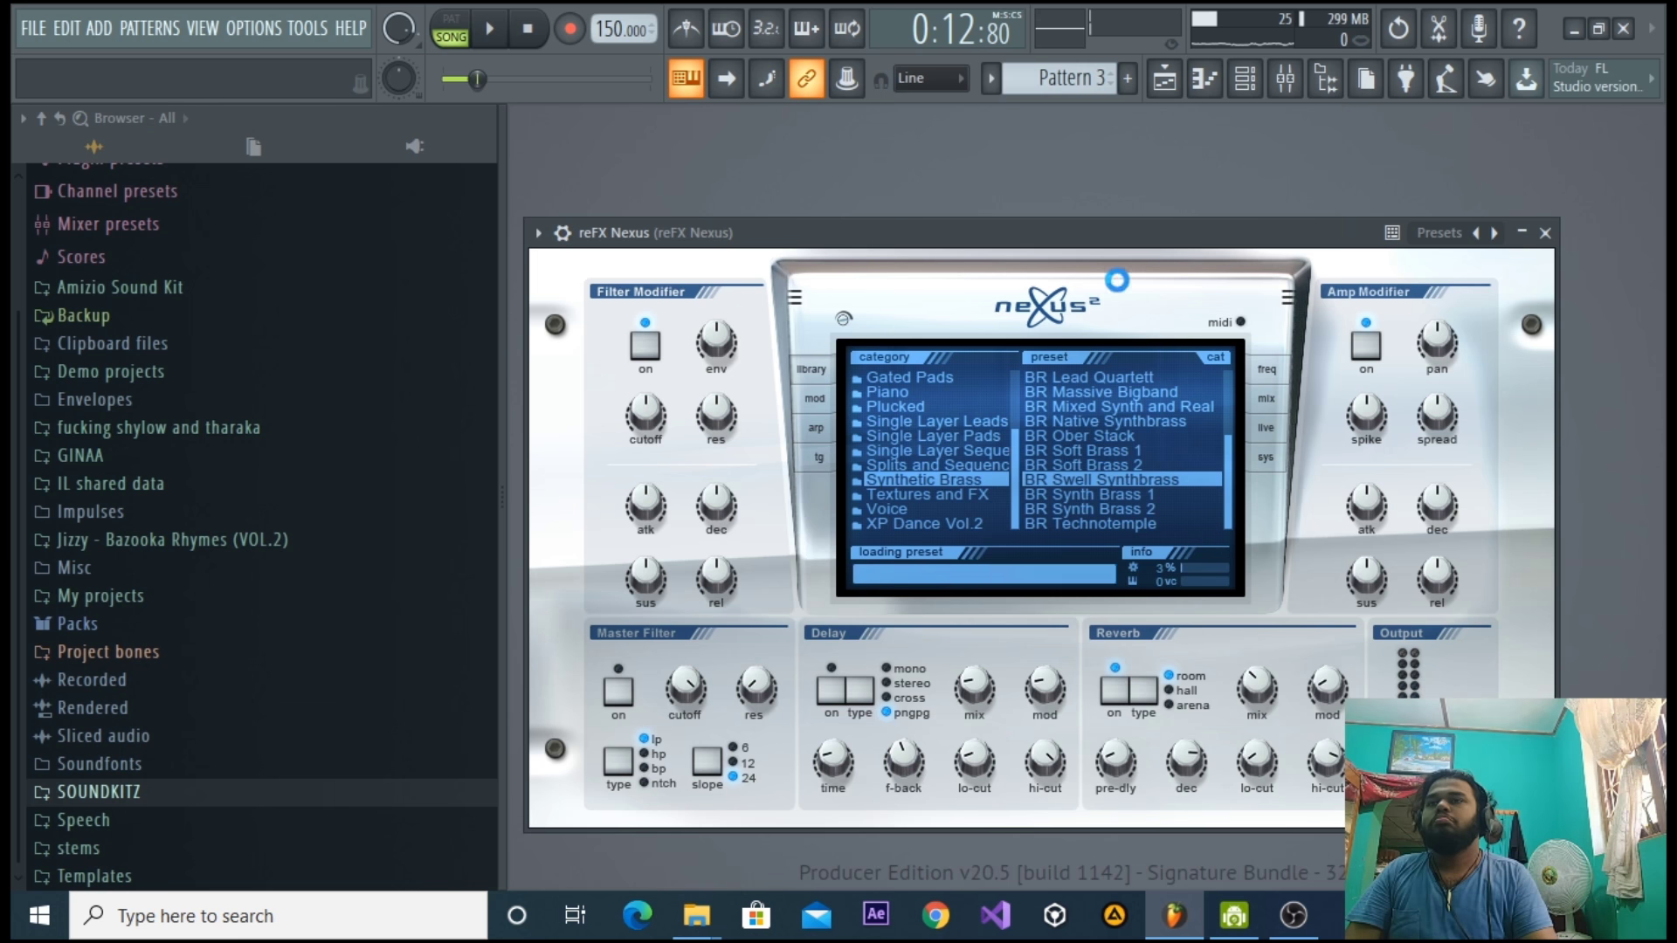
pyautogui.press('F6')
pyautogui.press('space')
pyautogui.moveTo(1091, 231); pyautogui.dragTo(1114, 407)
pyautogui.click(1116, 337)
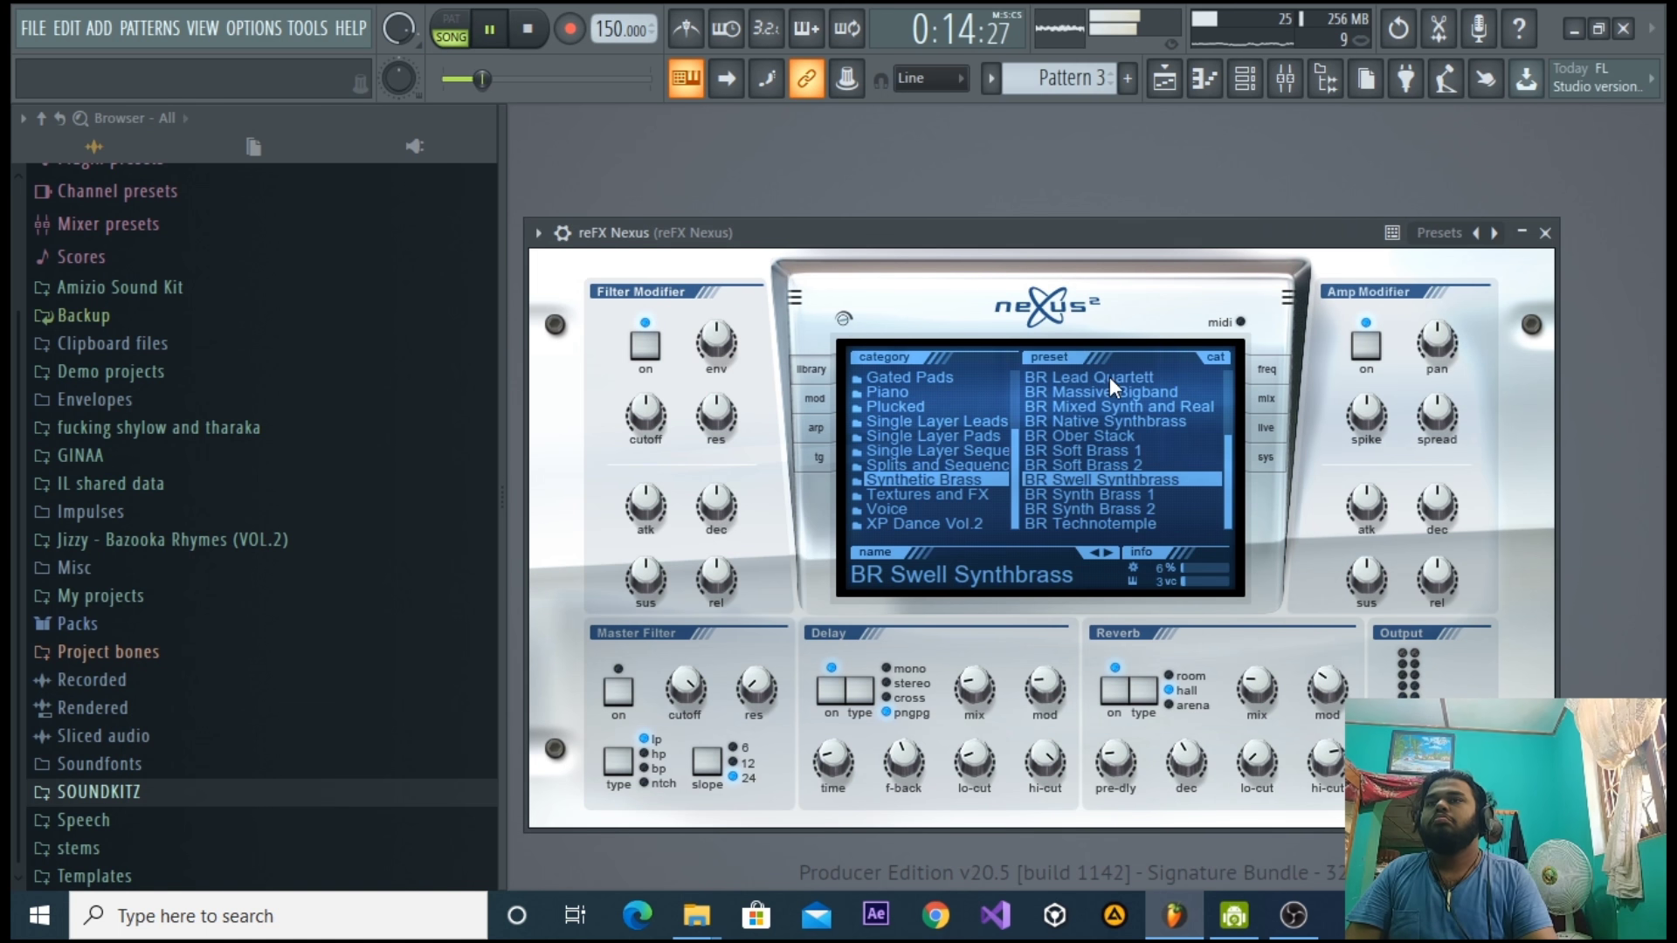
# Set the root note of the reFX Nexus channel to C4 in its channel settings.
pyautogui.click(539, 232)
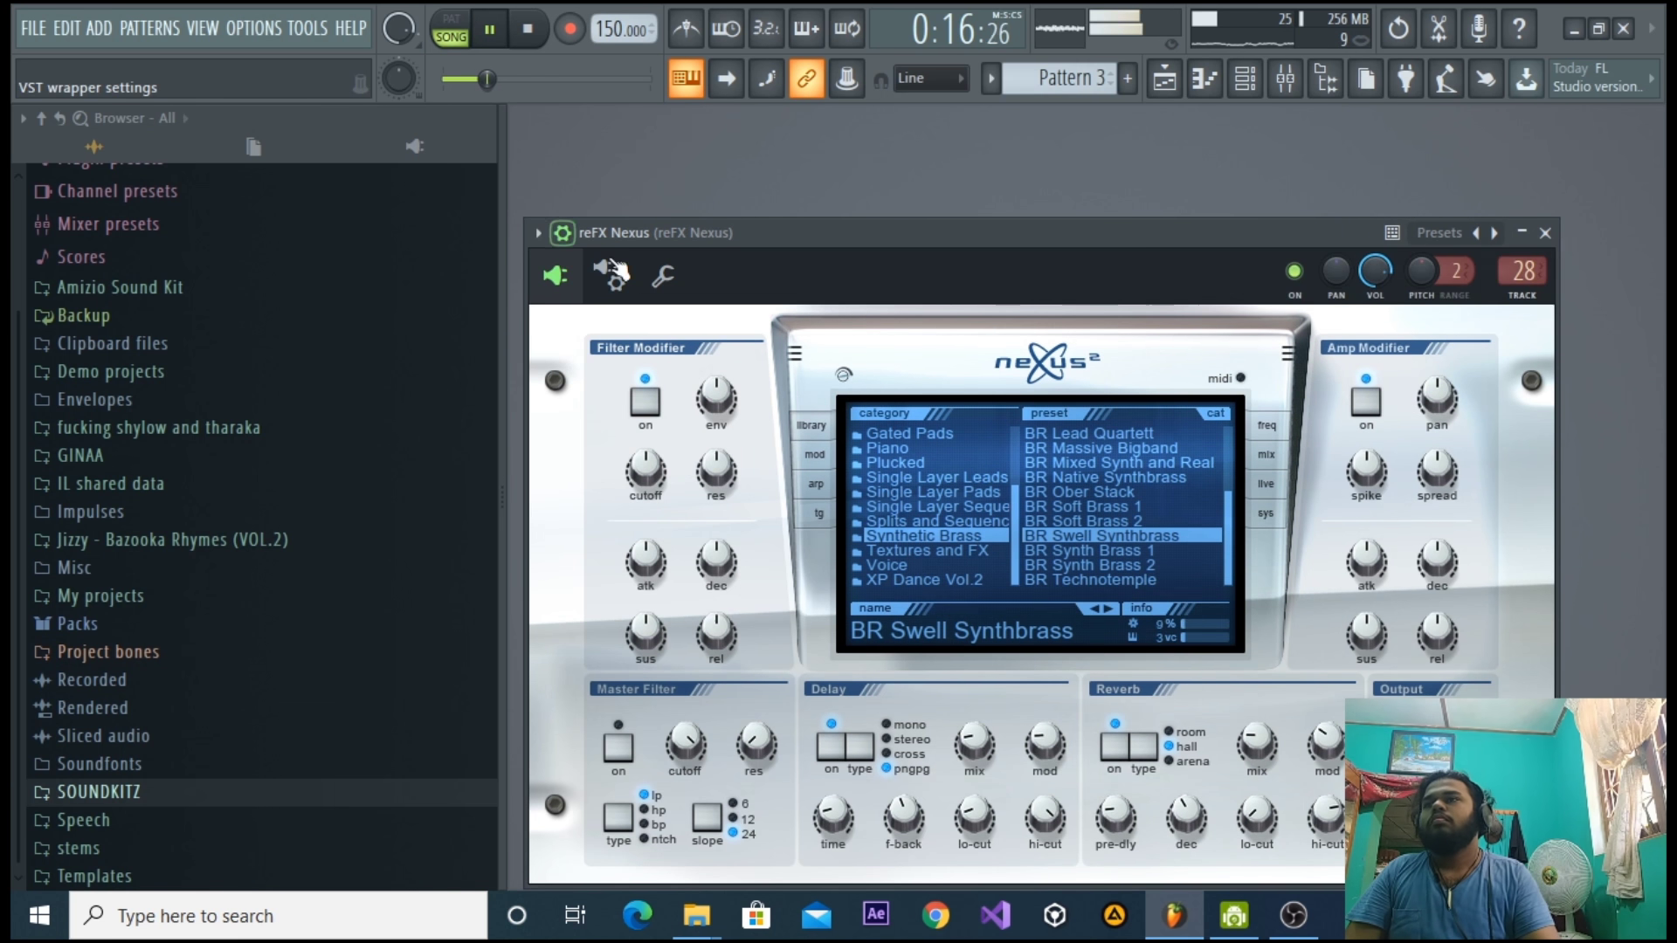
pyautogui.click(609, 276)
pyautogui.press('space')
pyautogui.click(647, 279)
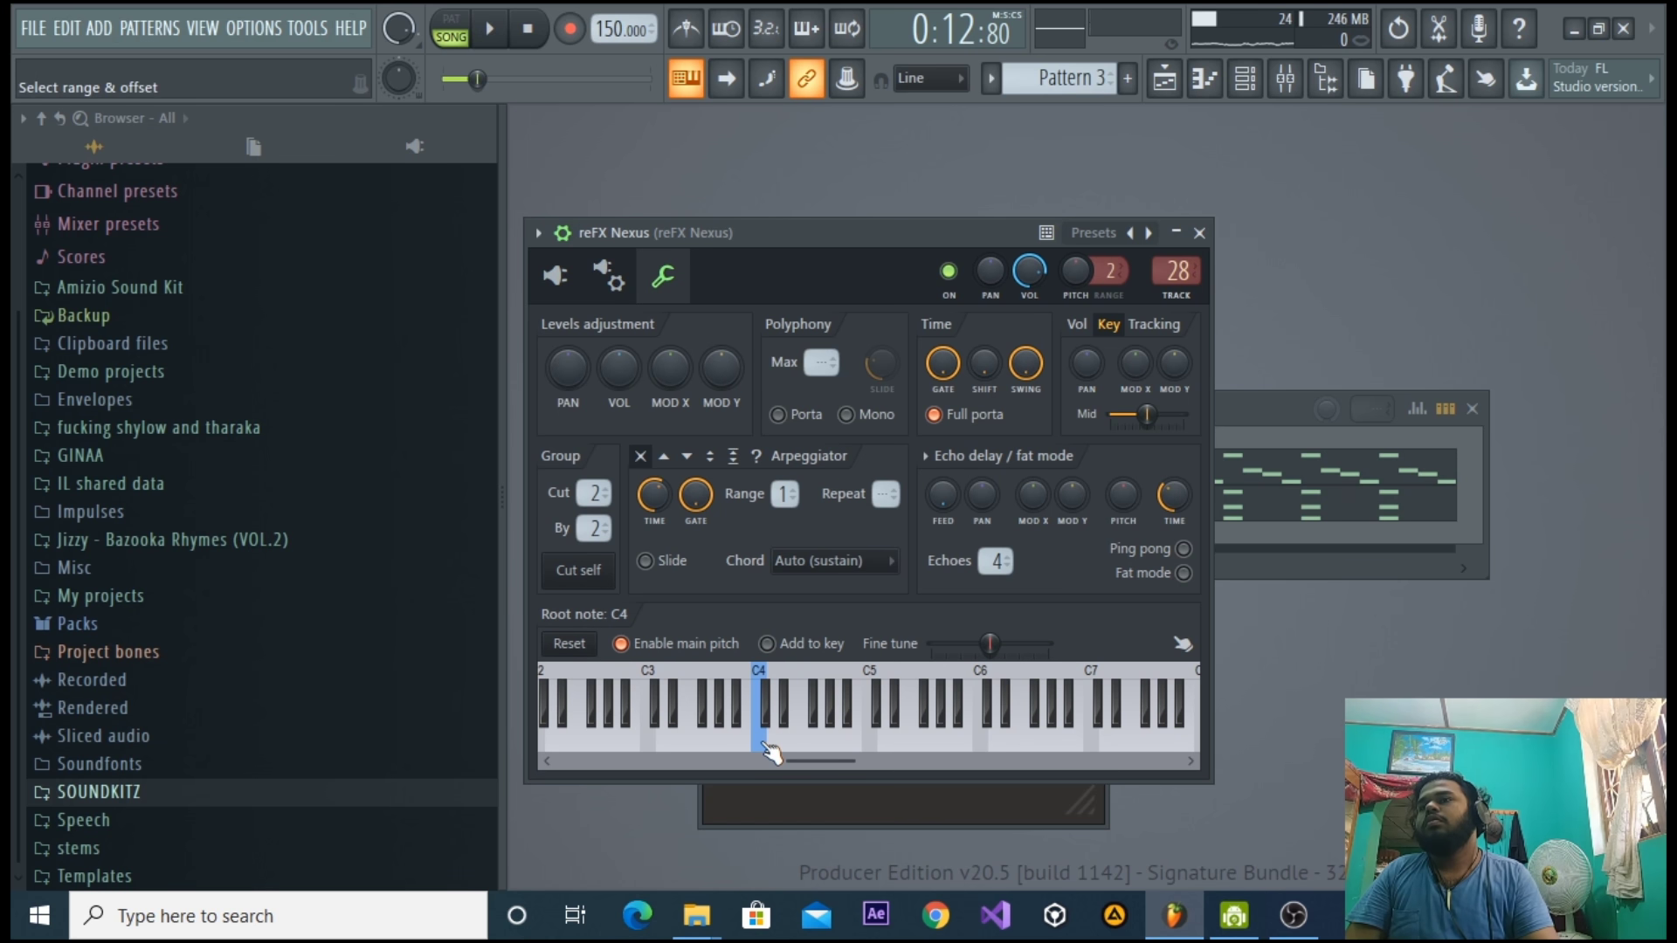
pyautogui.click(1176, 233)
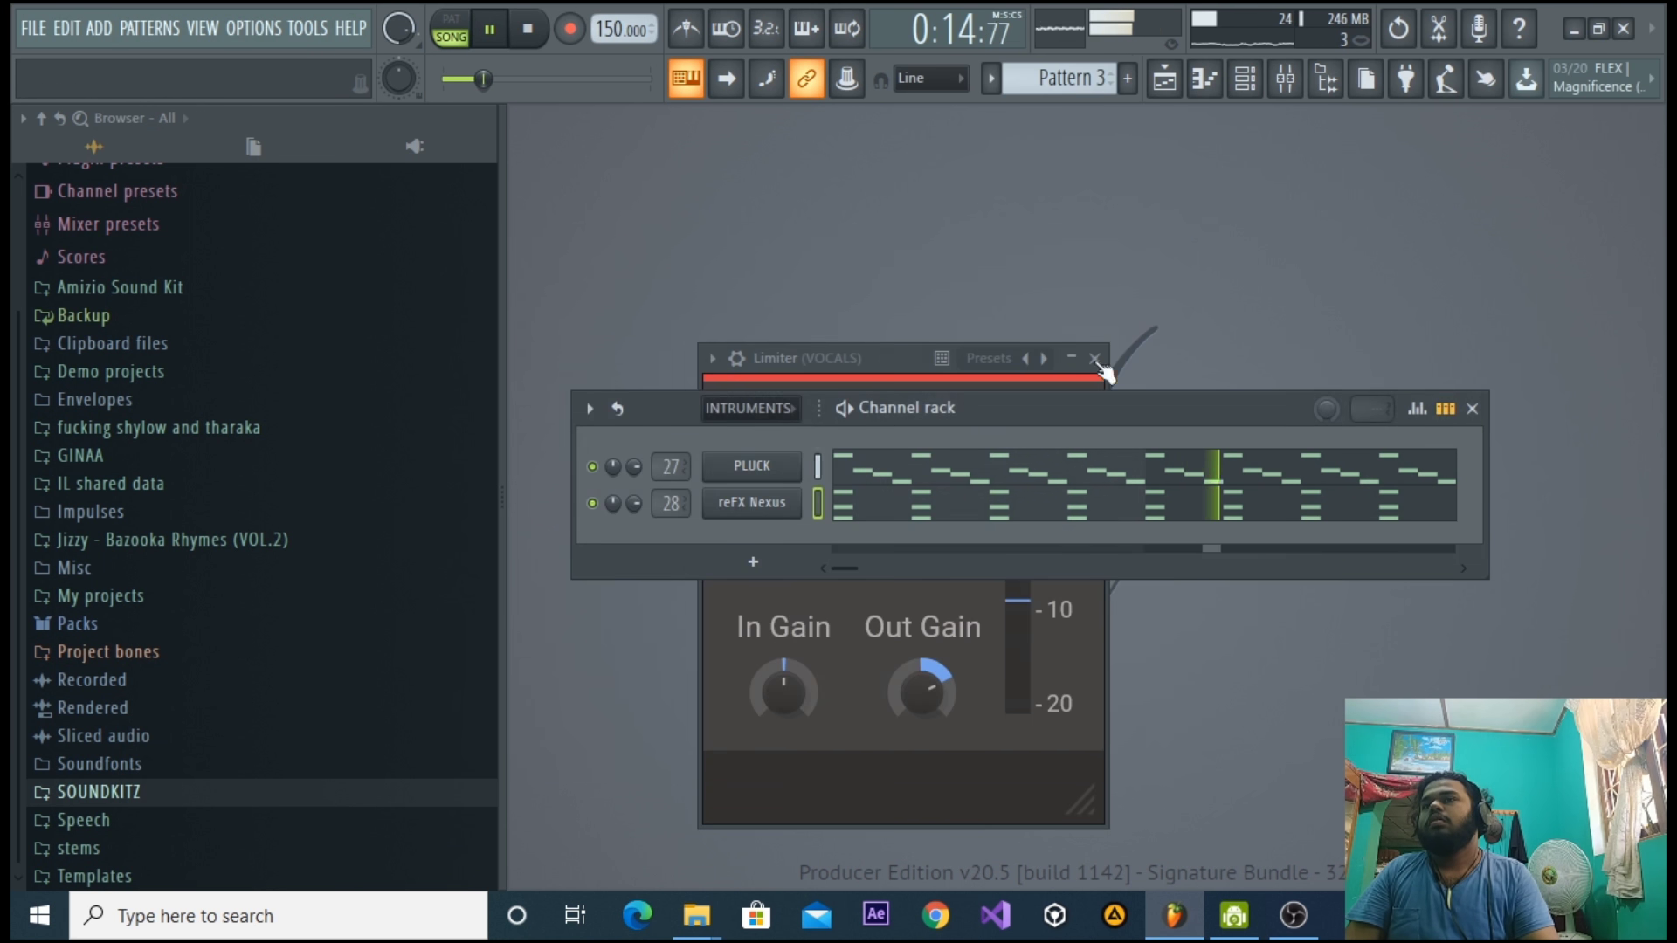
# Turn off grid snapping in the Nexus piano roll and lengthen all the chord notes slightly.
pyautogui.click(993, 498)
pyautogui.click(574, 119)
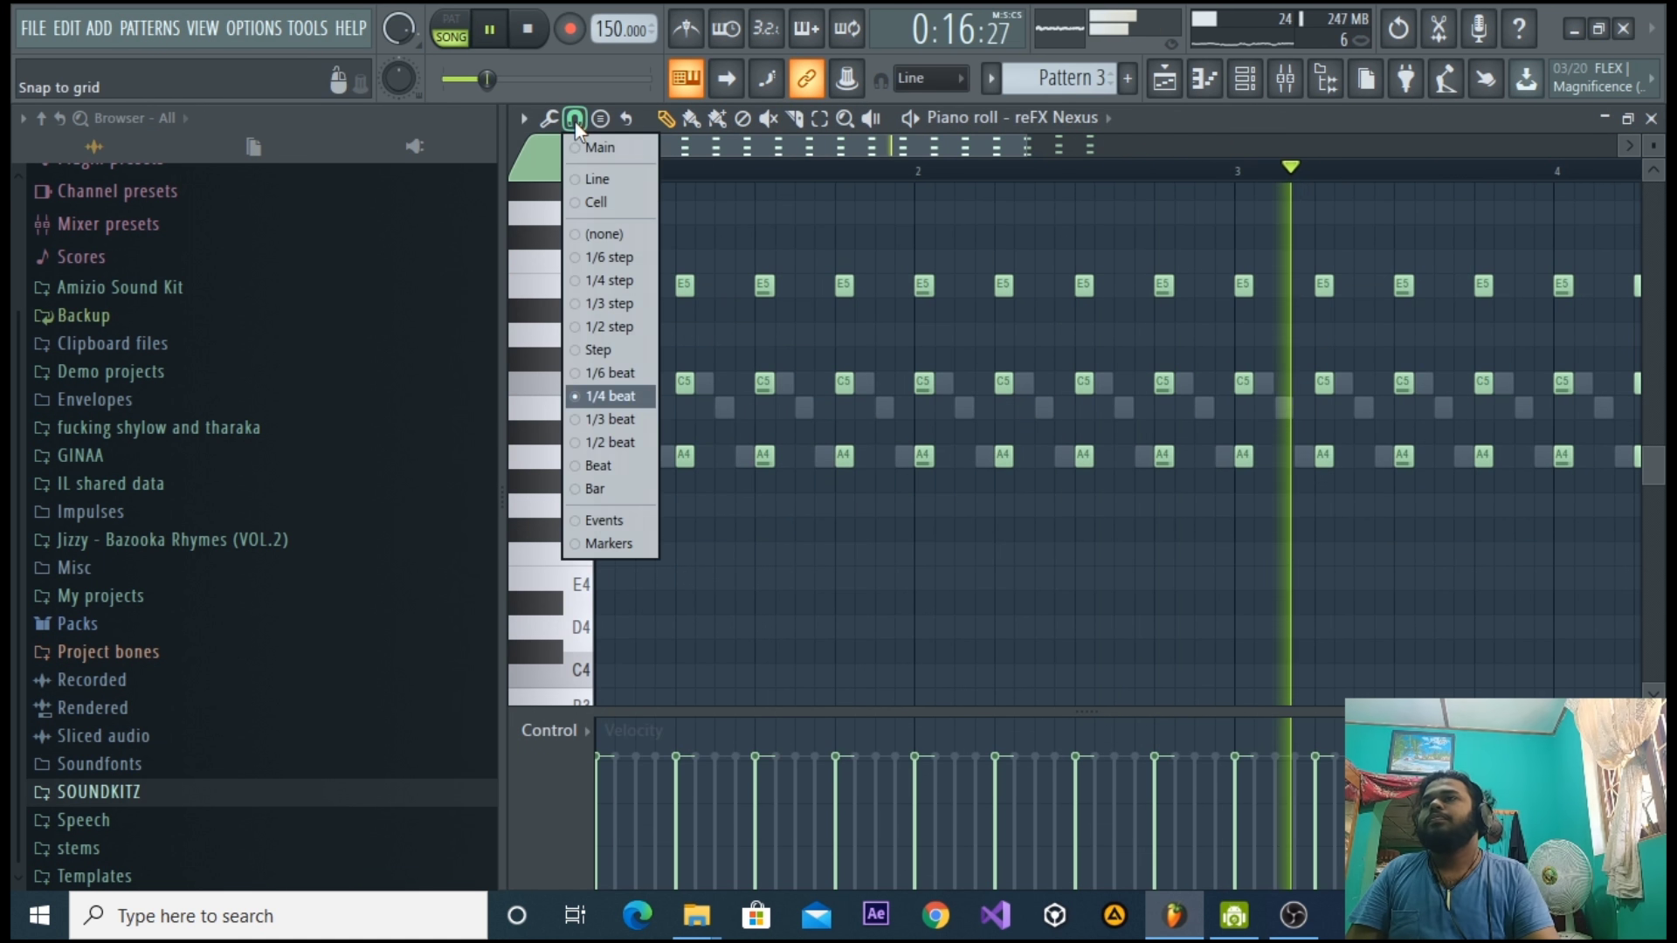
pyautogui.click(615, 233)
pyautogui.hotkey('ctrl', 'a')
pyautogui.moveTo(614, 286); pyautogui.dragTo(623, 287)
# Extend the final A#4, C#5 and F5 chord in bar 4 to a length of about 0:02:15 and play it back.
pyautogui.moveTo(915, 145); pyautogui.dragTo(1228, 148)
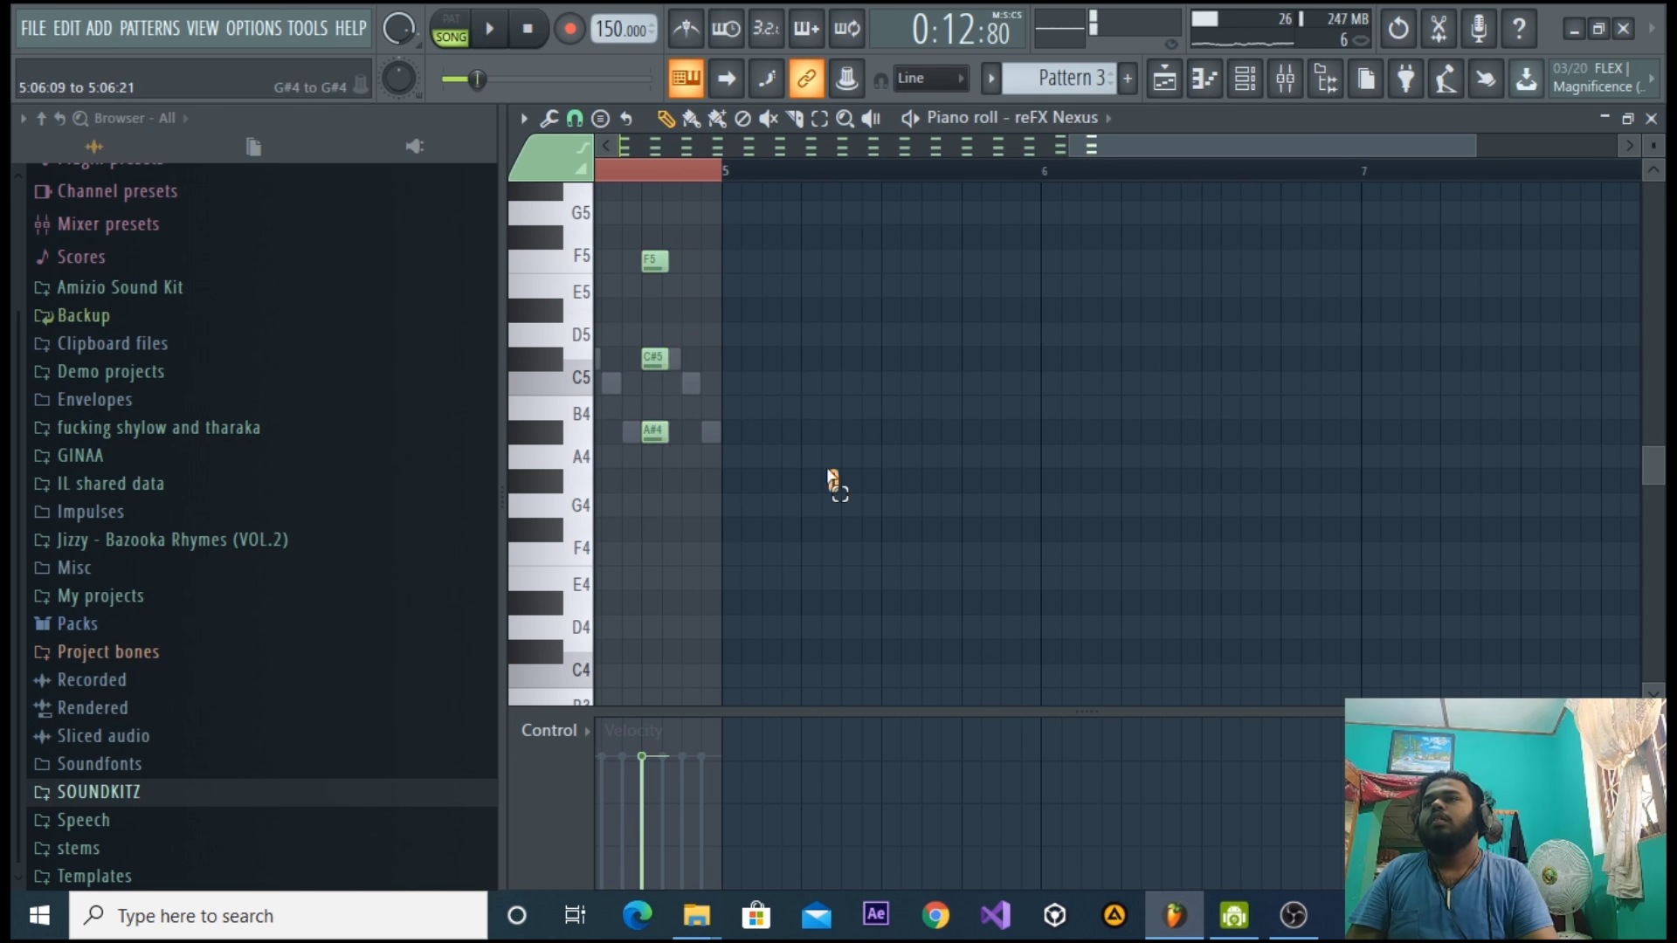
pyautogui.moveTo(834, 486); pyautogui.dragTo(650, 268)
pyautogui.moveTo(1326, 151); pyautogui.dragTo(1307, 148)
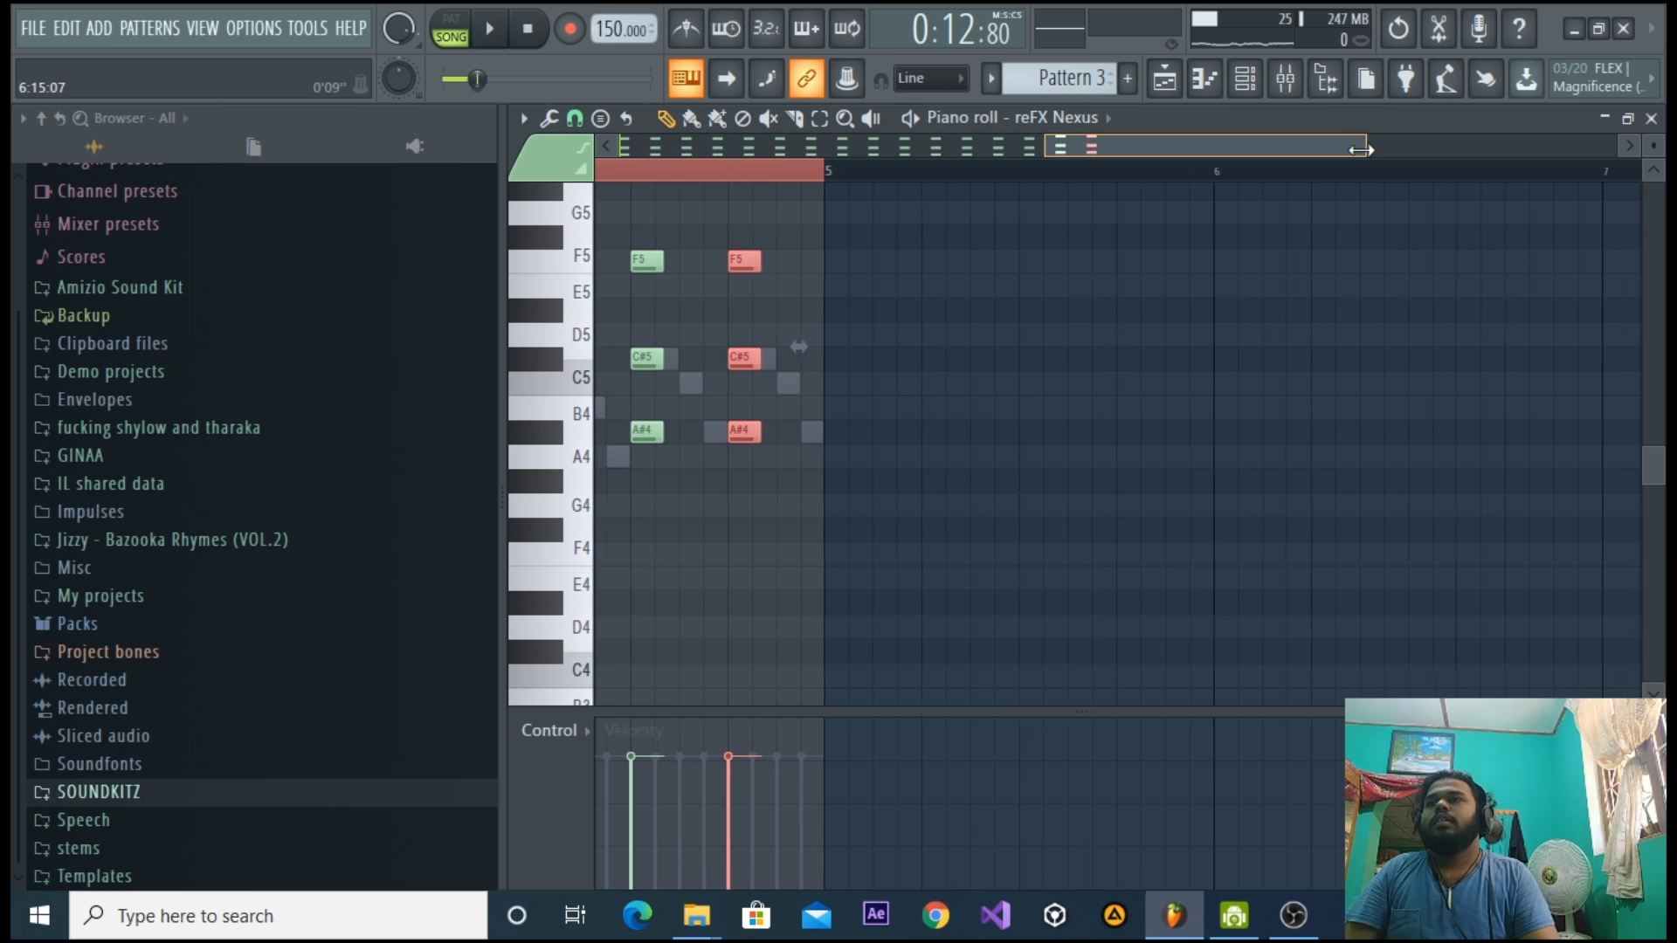
pyautogui.moveTo(1450, 146); pyautogui.dragTo(1170, 145)
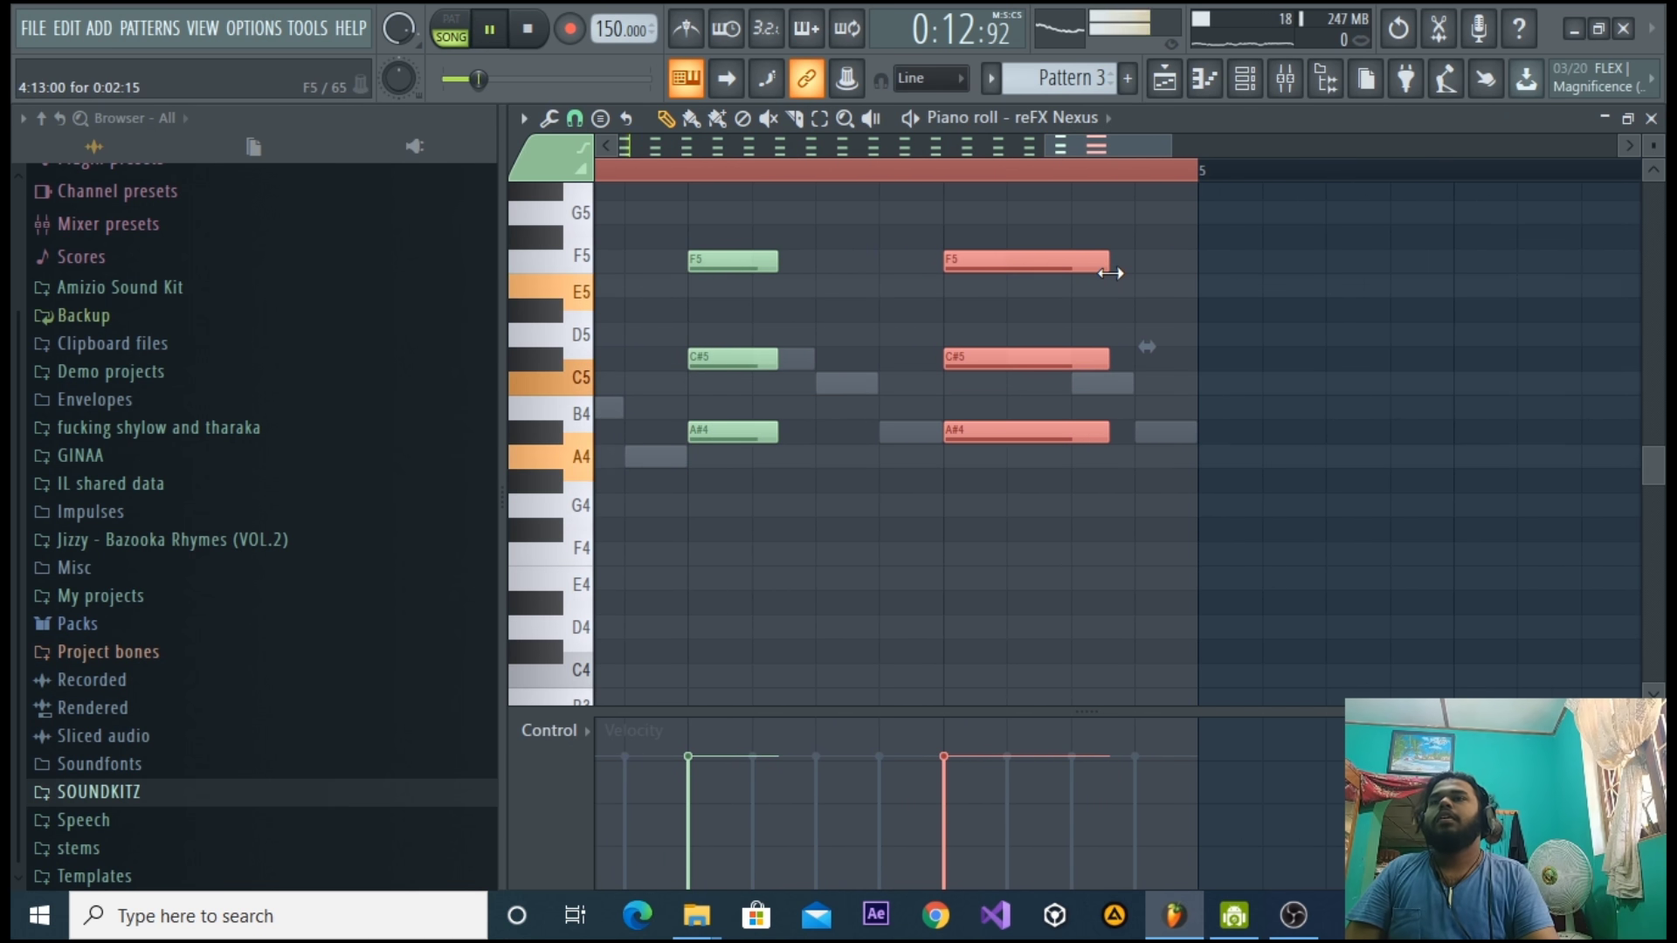
pyautogui.press('space')
pyautogui.moveTo(1171, 146); pyautogui.dragTo(1289, 142)
pyautogui.moveTo(1237, 148); pyautogui.dragTo(611, 136)
pyautogui.moveTo(863, 139); pyautogui.dragTo(1230, 140)
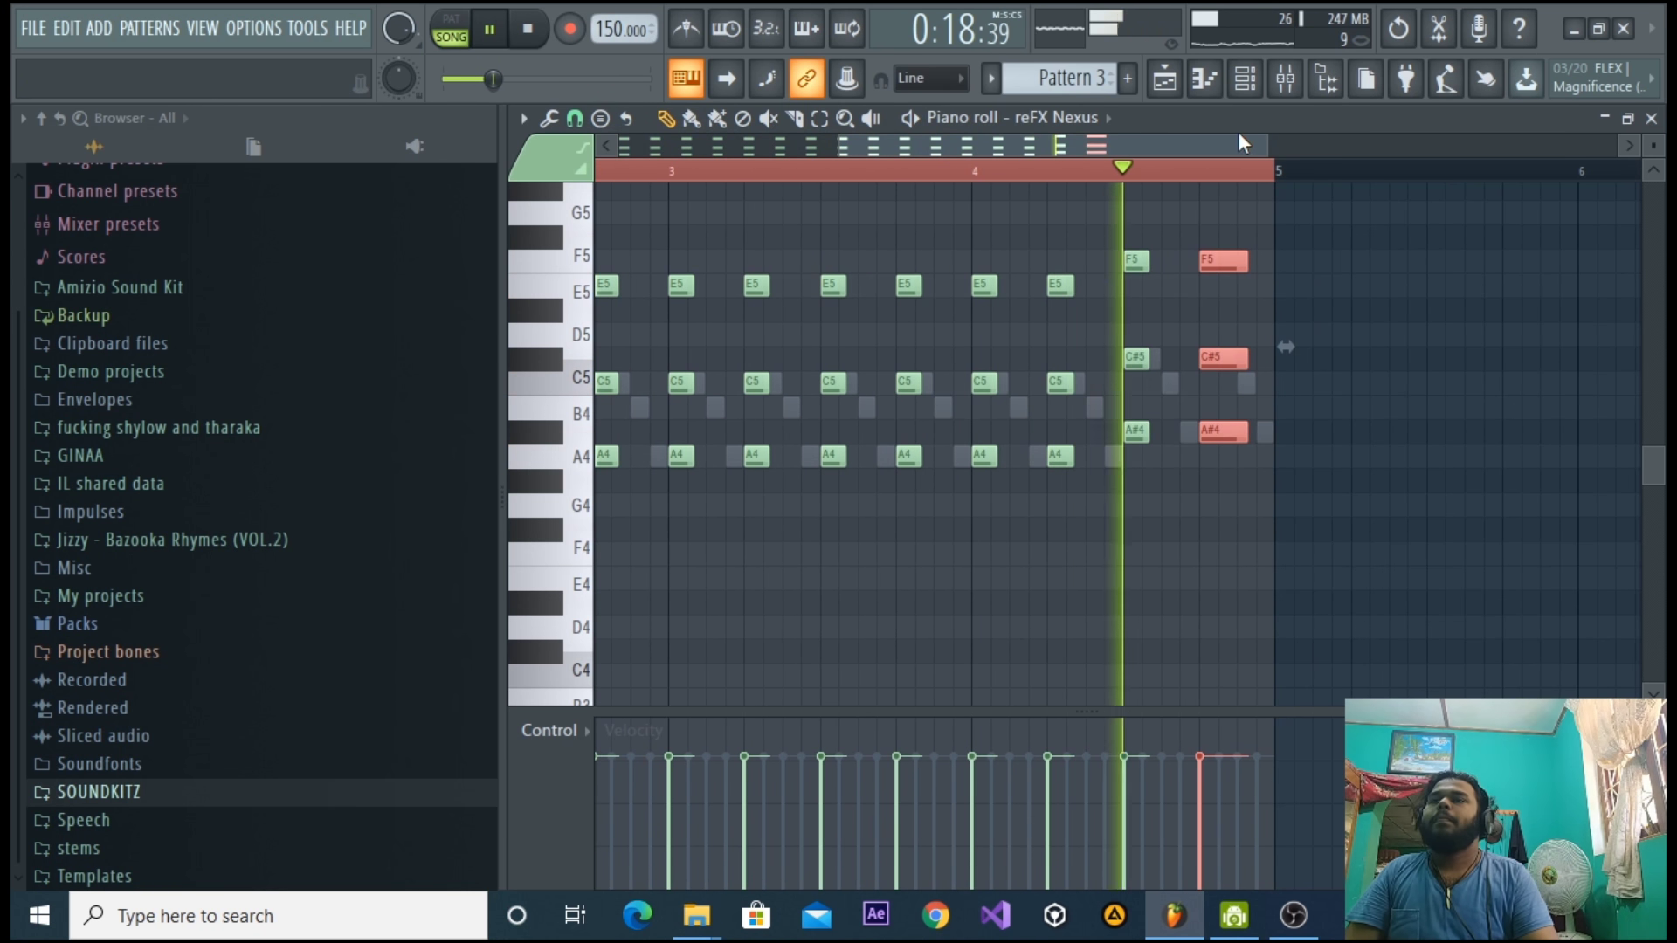
# Unmute the VOCALS track in the playlist, restart playback and close the playlist and piano roll.
pyautogui.click(1164, 79)
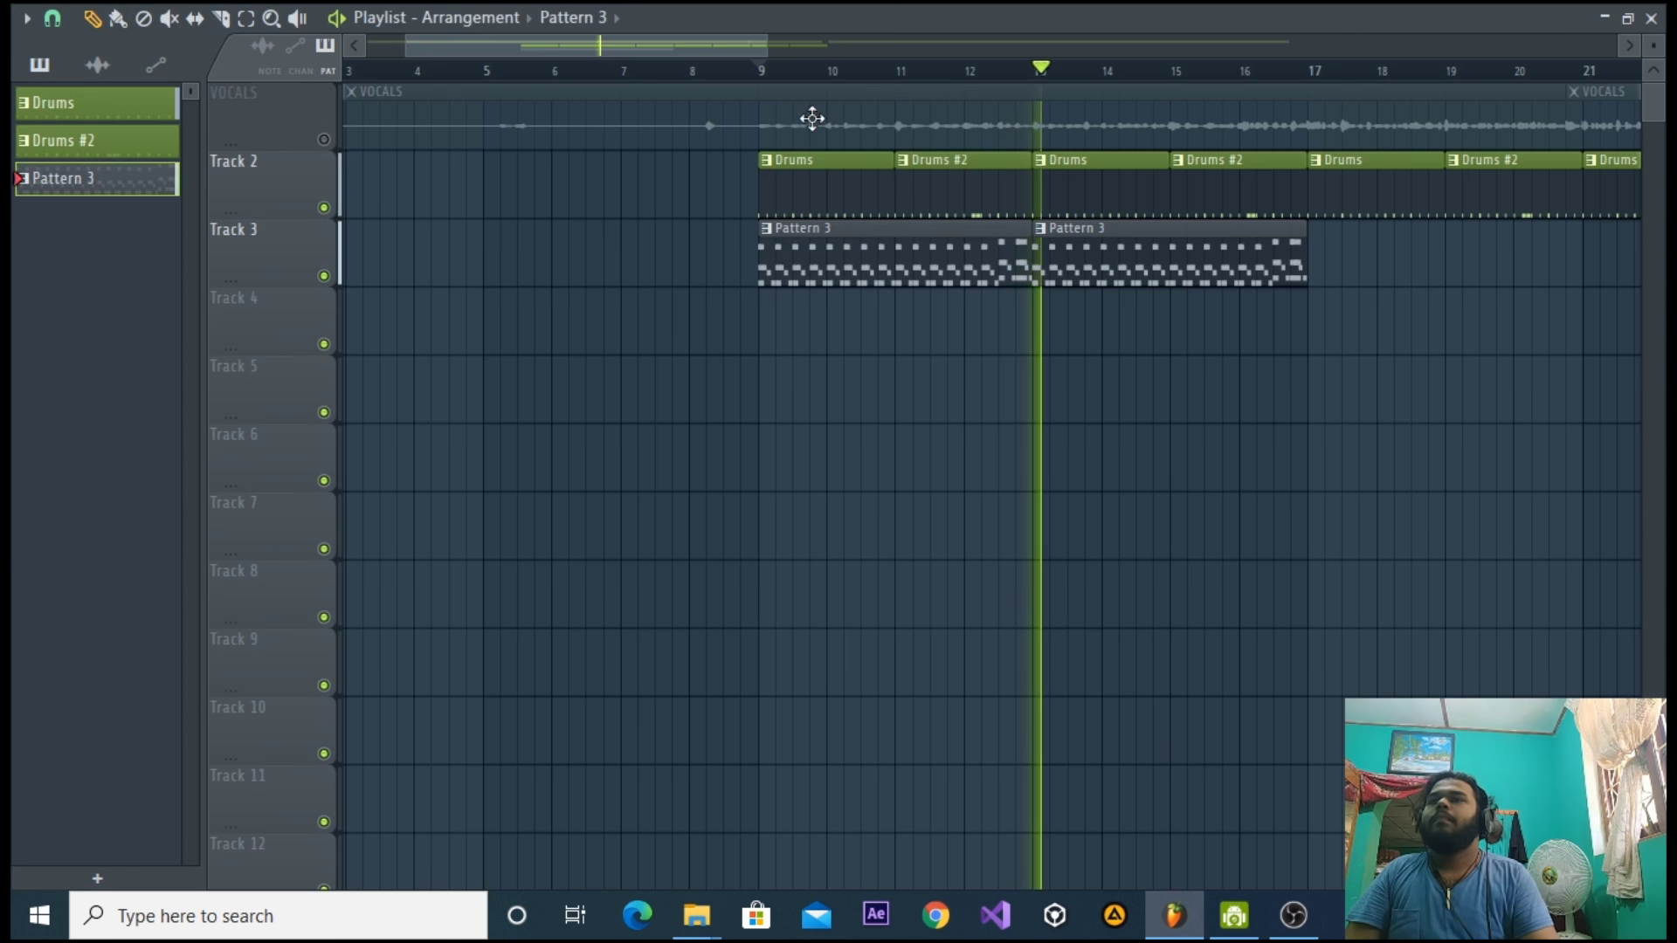
pyautogui.click(325, 142)
pyautogui.press('space')
pyautogui.click(1651, 18)
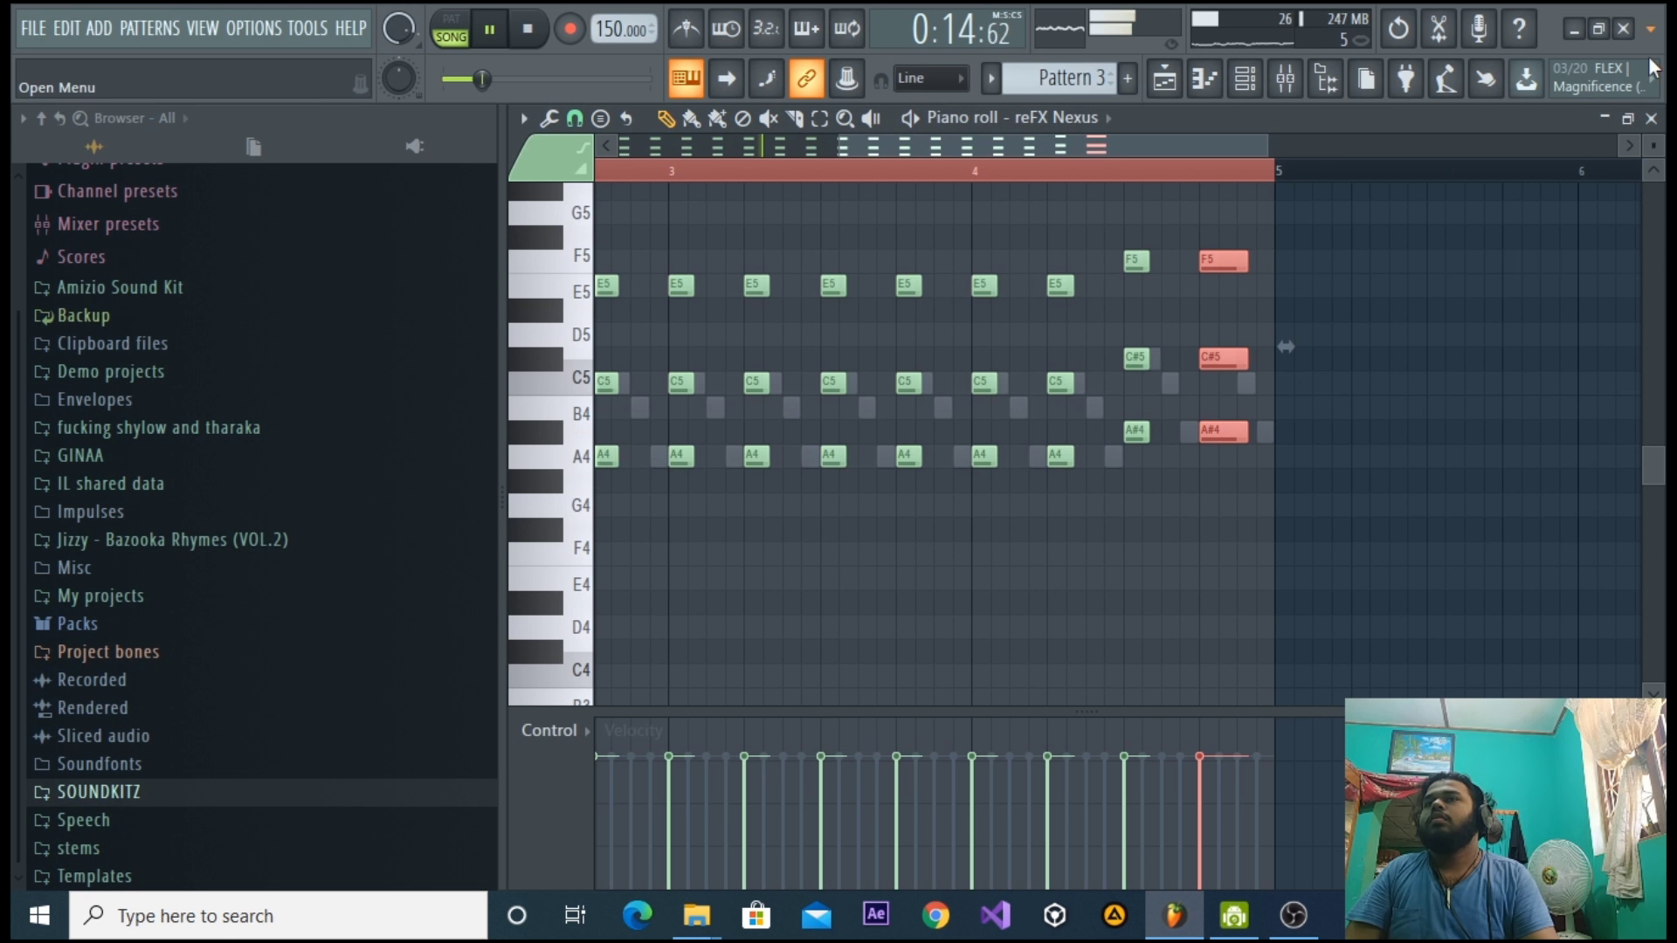
pyautogui.click(1651, 117)
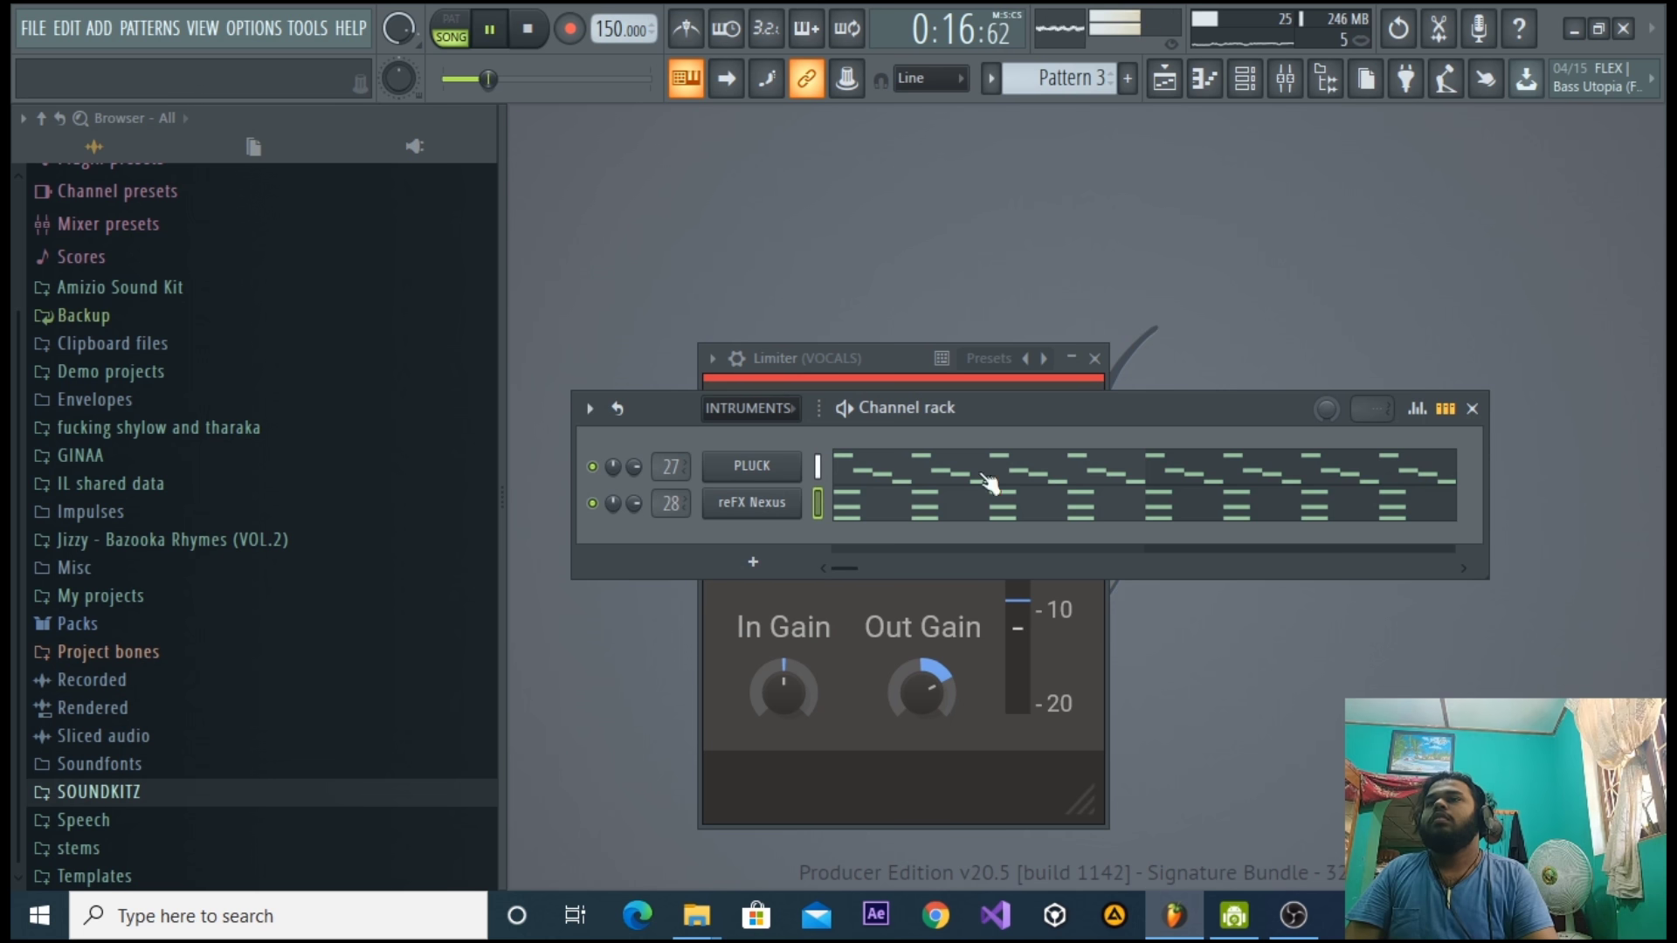
# Review the reFX Nexus channel and the Pattern 3 clips in the playlist while the song plays.
pyautogui.click(752, 502)
pyautogui.click(1162, 78)
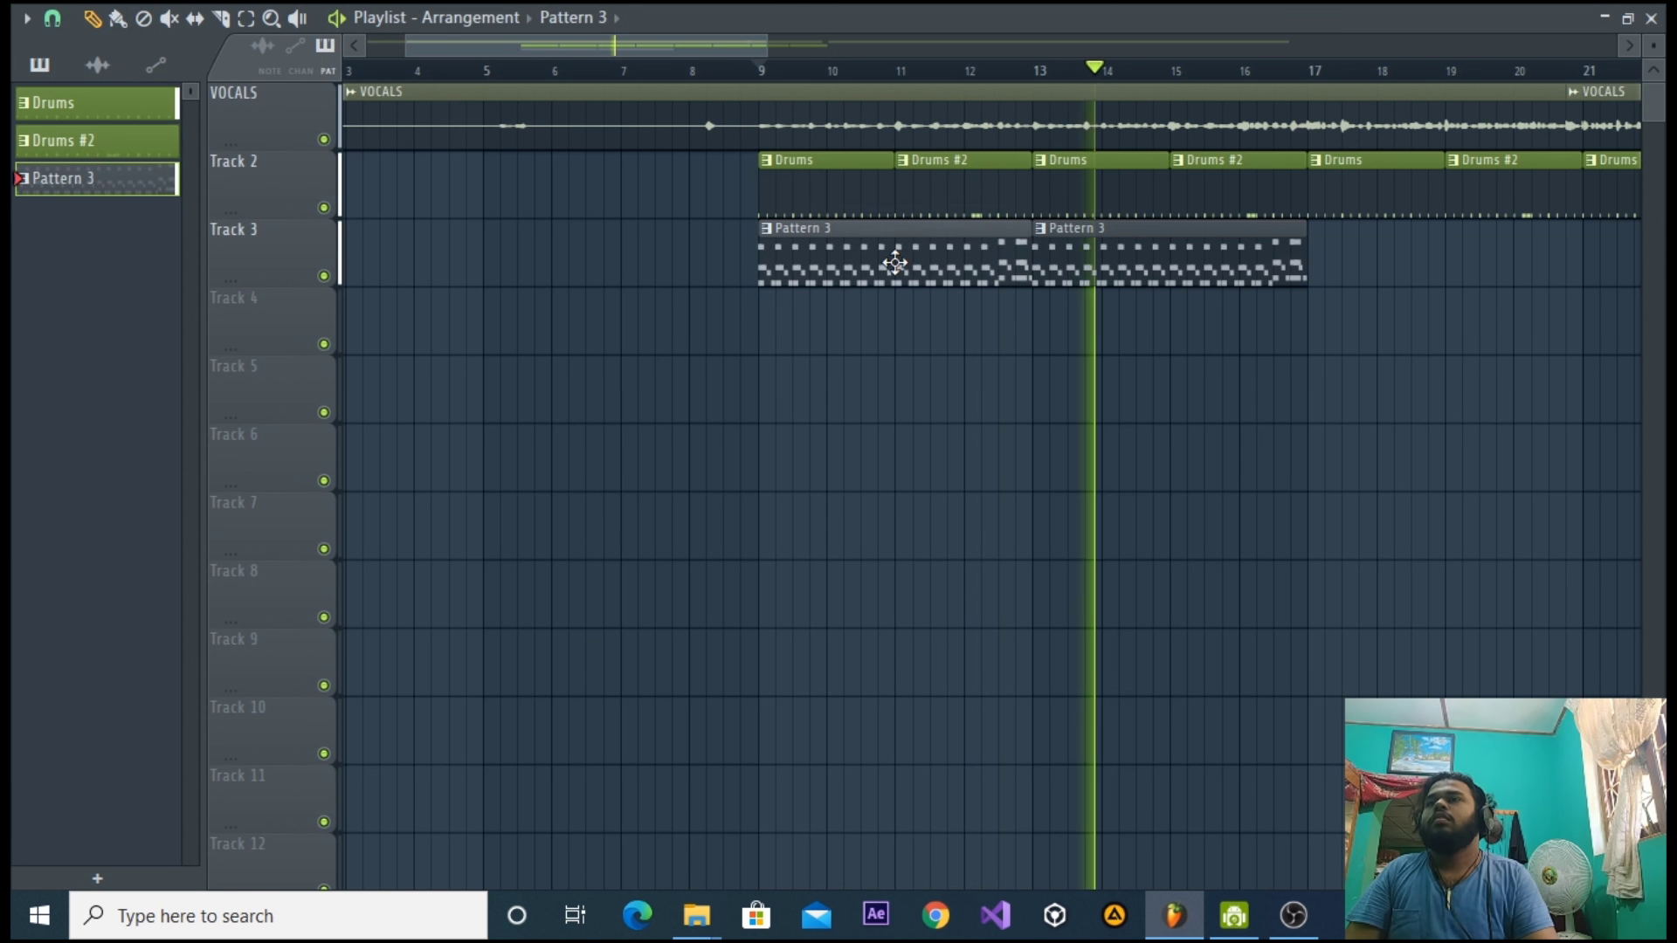
pyautogui.click(1651, 18)
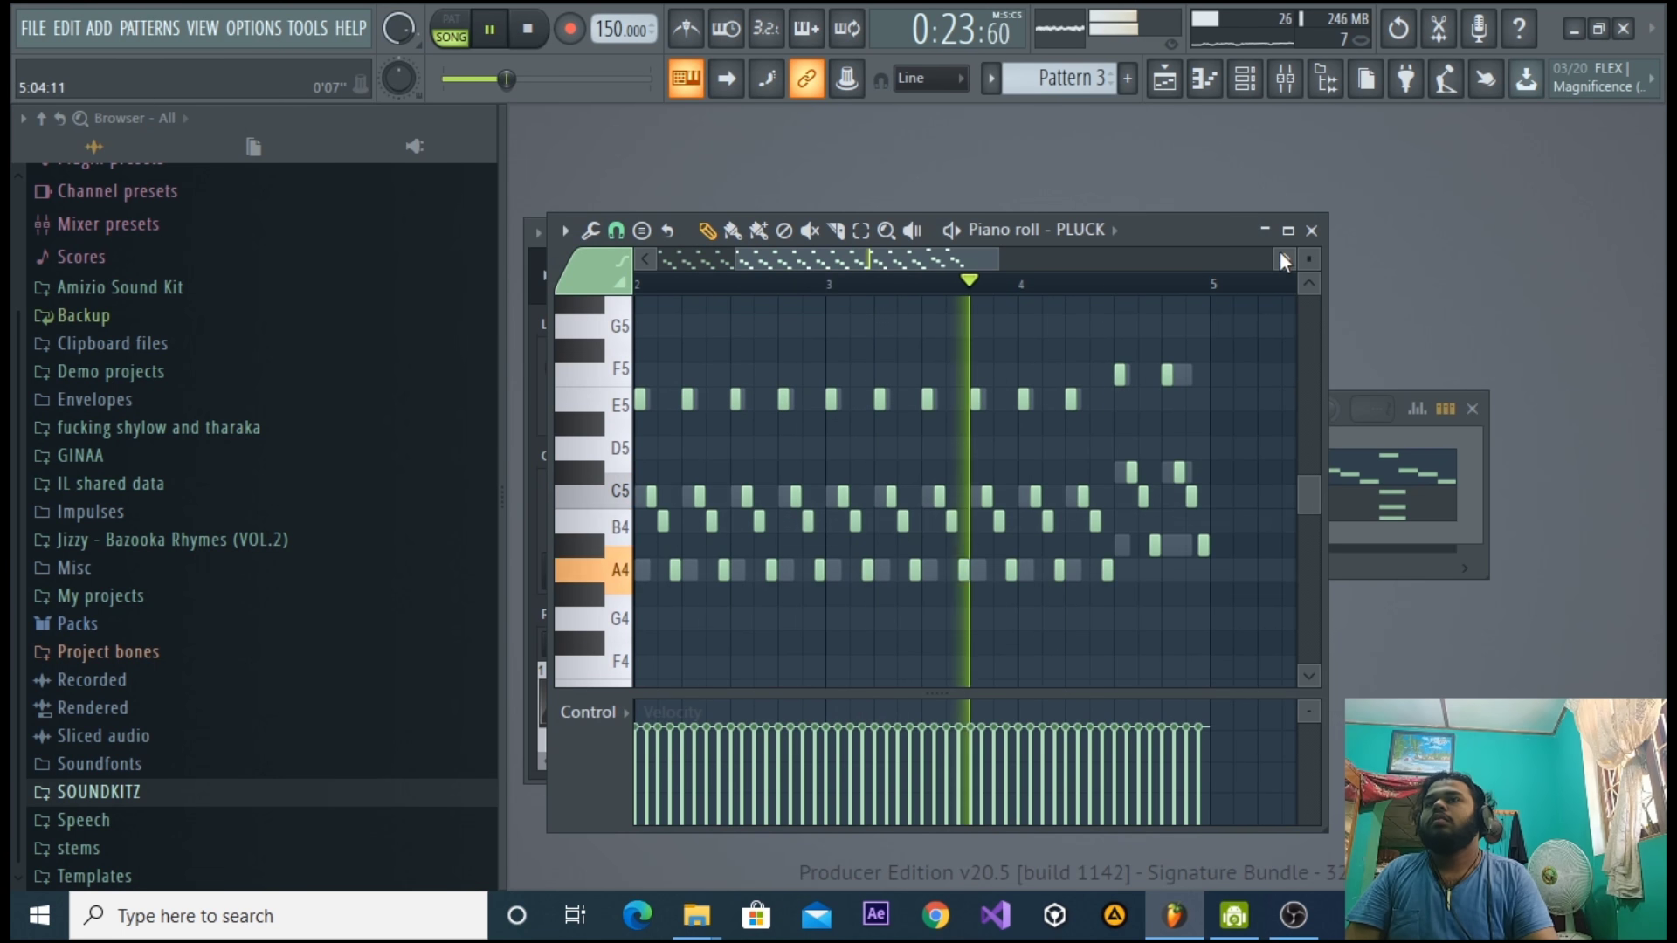
# Close the PLUCK piano roll, open the PLUCK channel's Serum synth and review it while replaying the song from bar 9.
pyautogui.click(1312, 228)
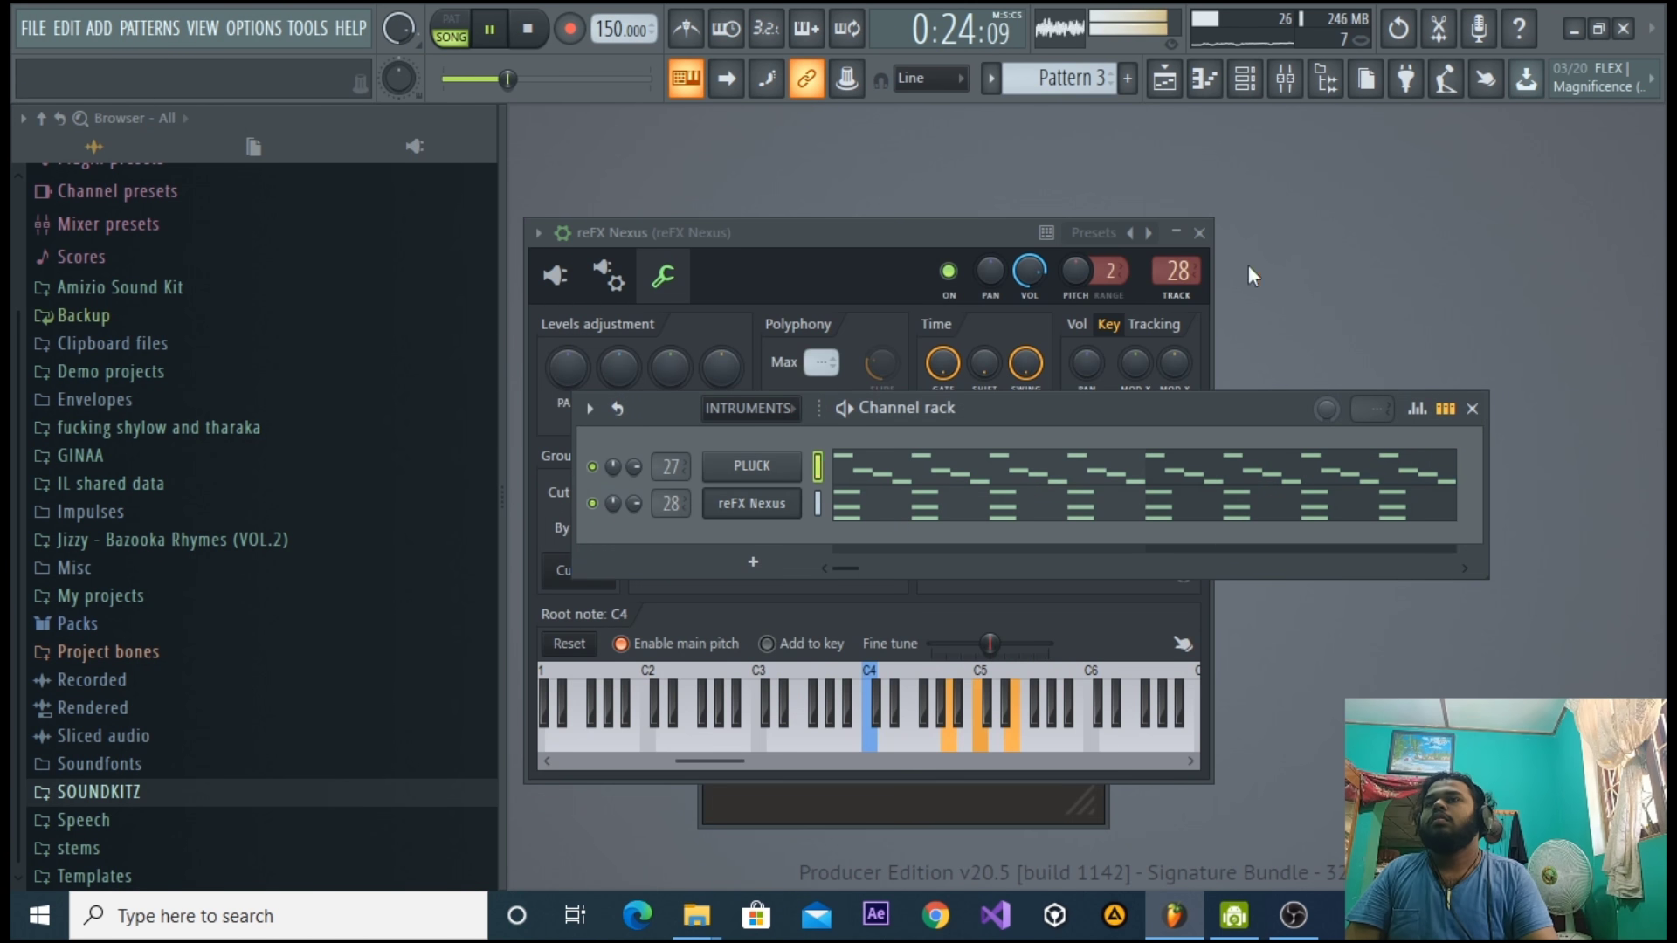
pyautogui.click(753, 467)
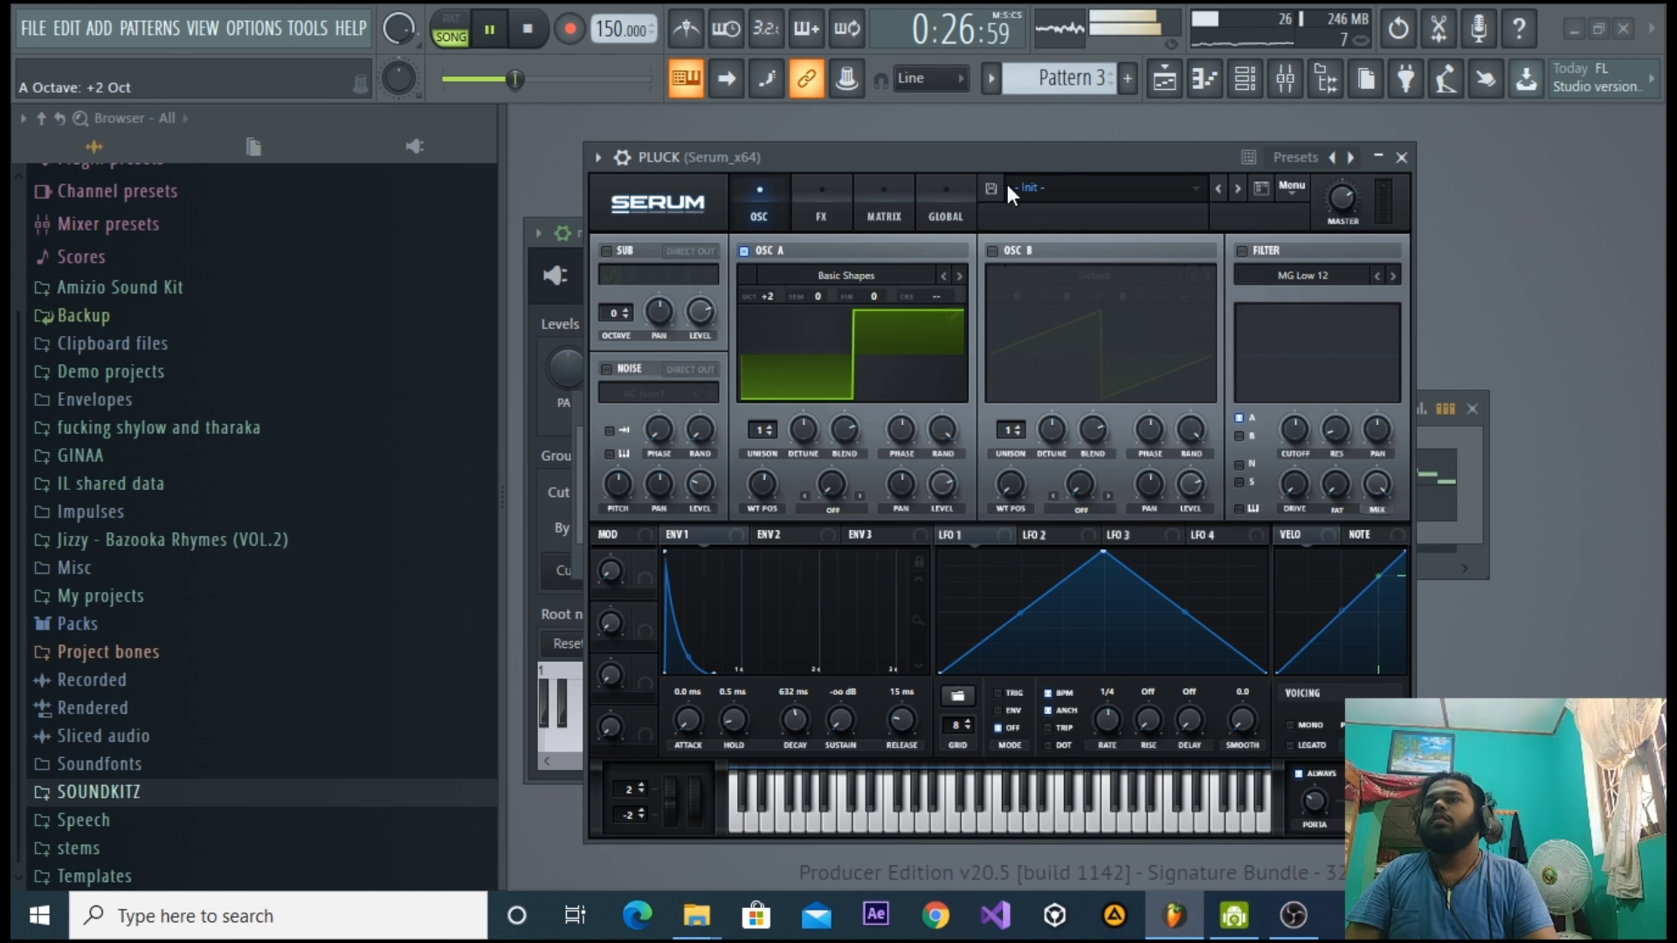
pyautogui.press('F5')
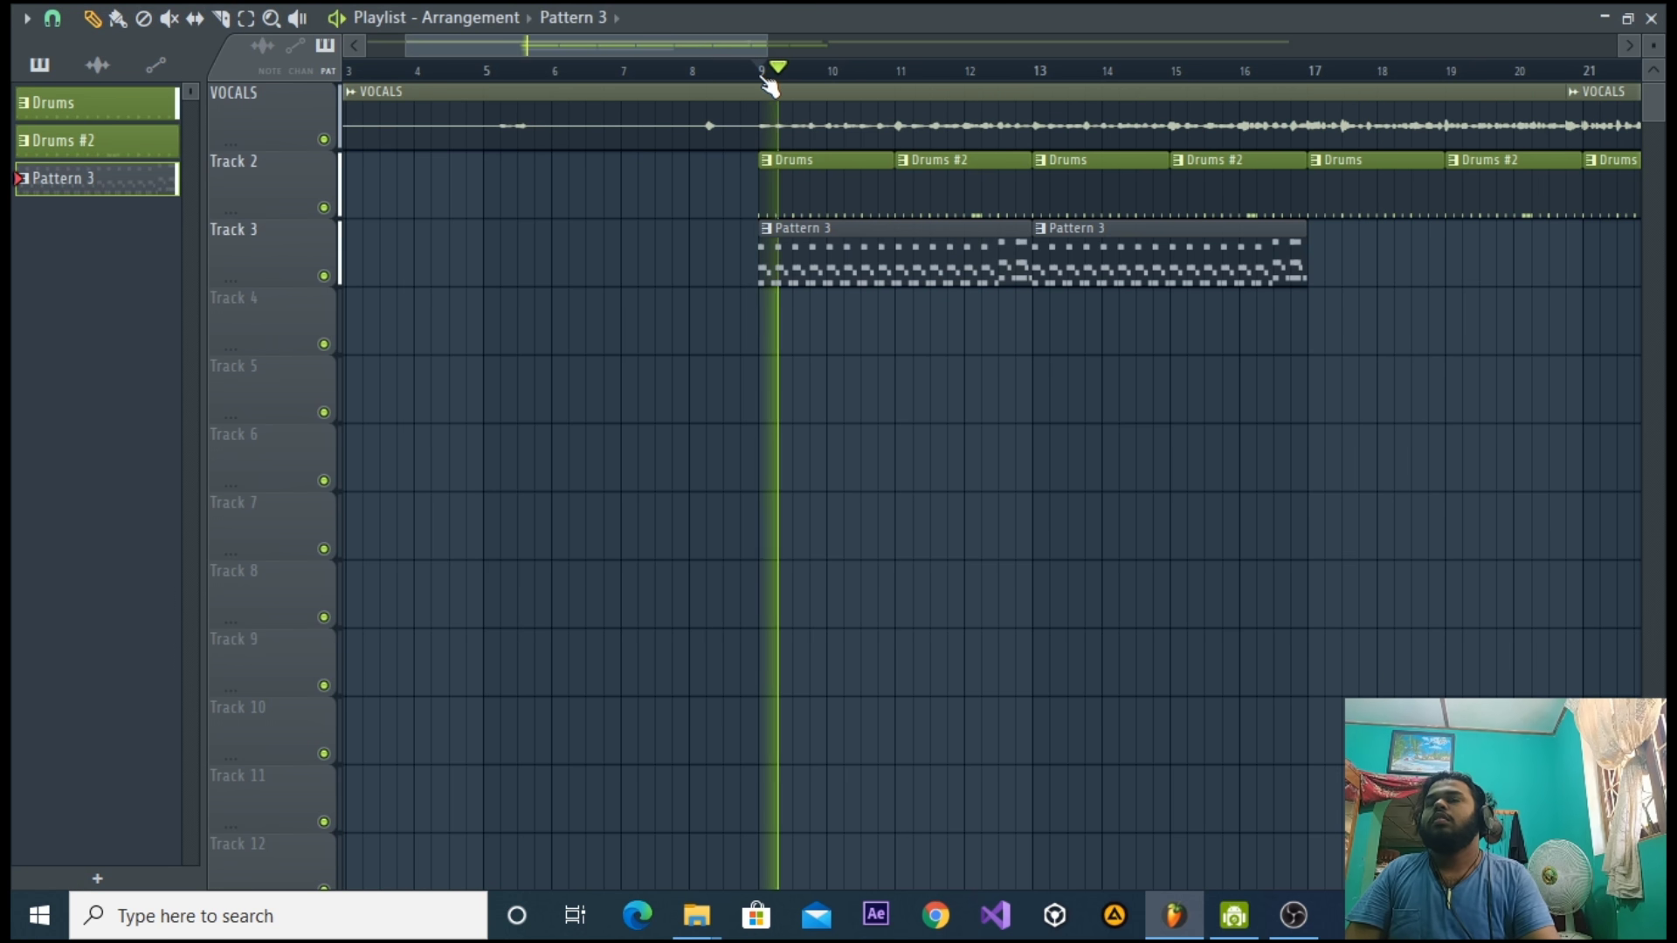
pyautogui.press('F5')
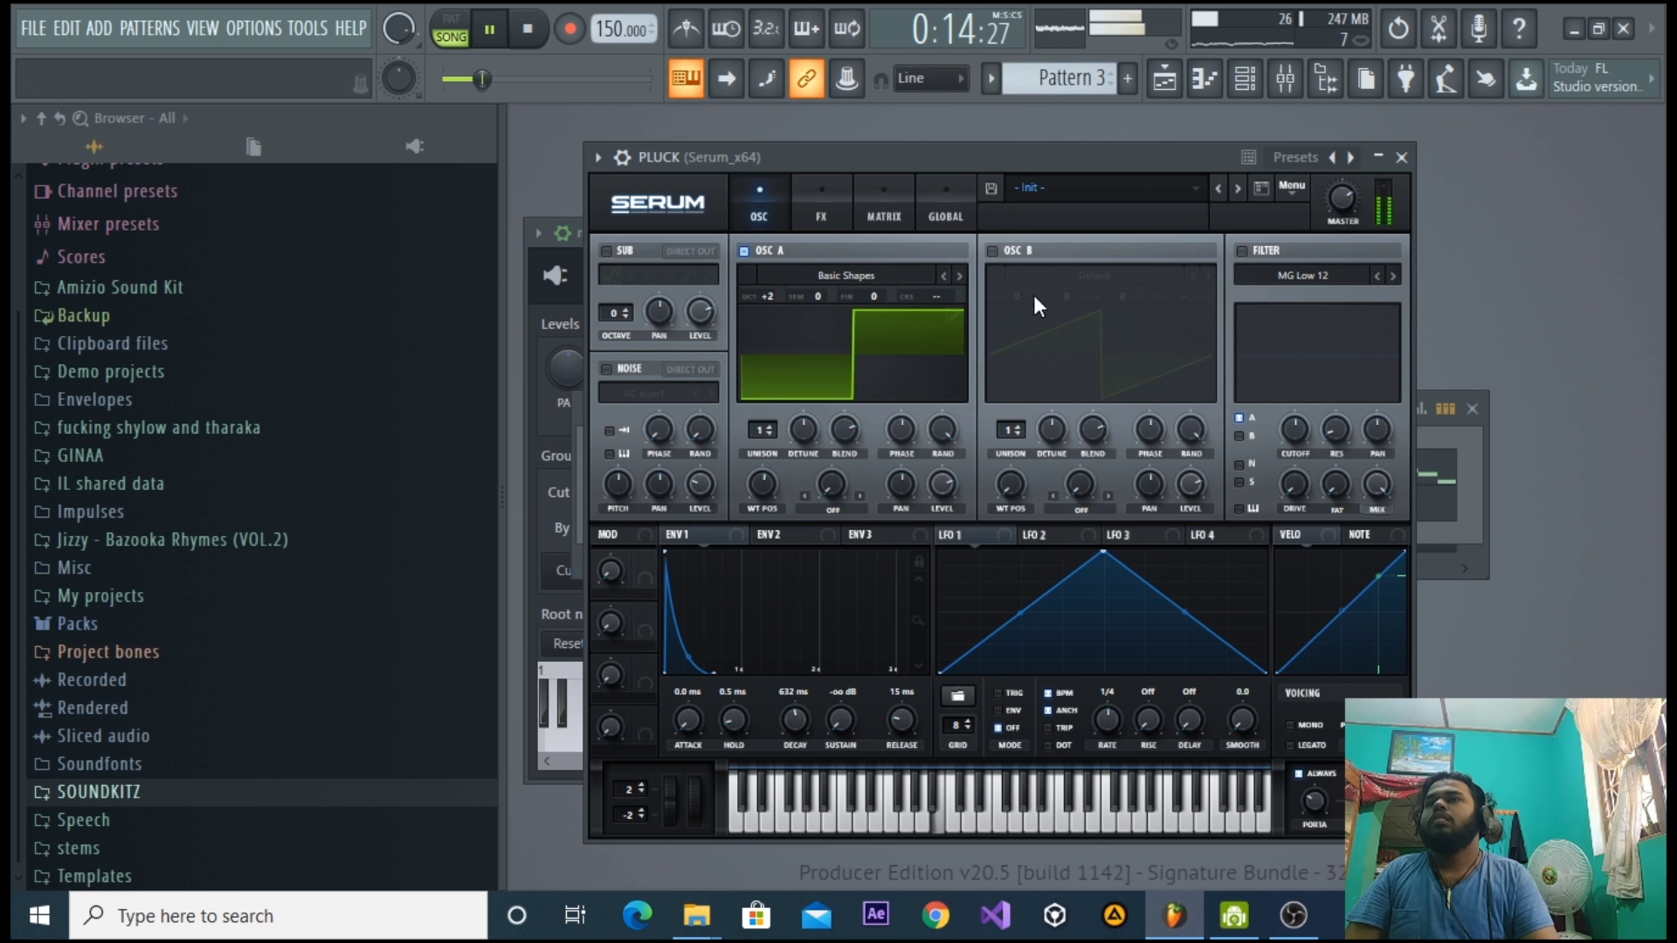
pyautogui.click(1489, 497)
pyautogui.click(1037, 153)
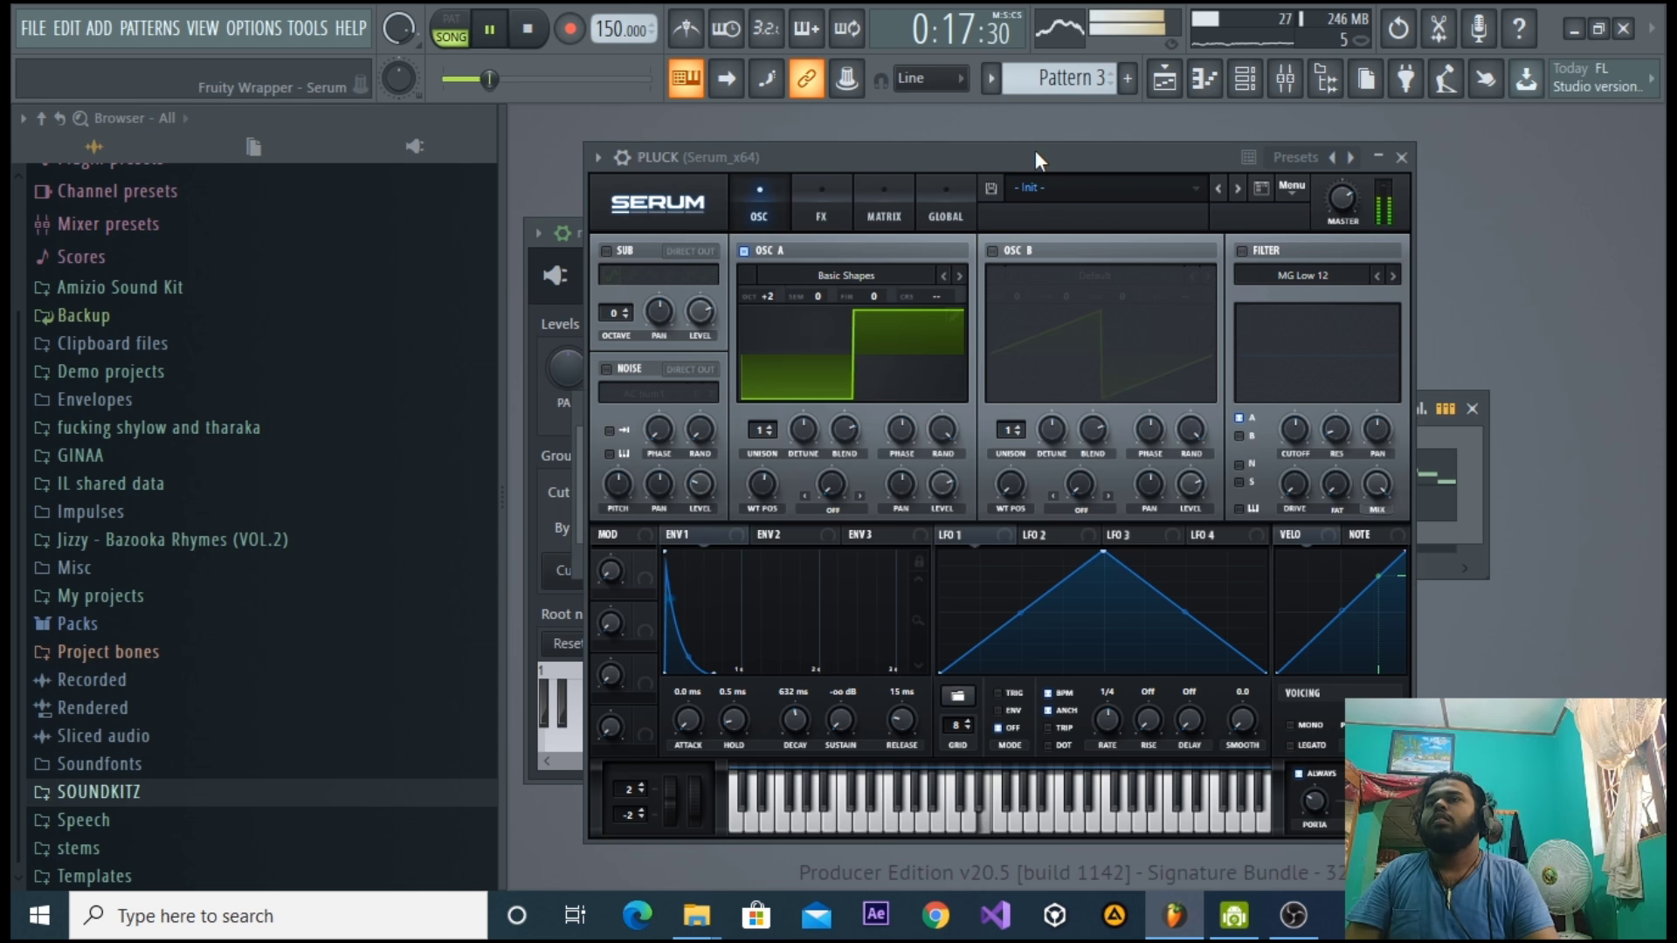
pyautogui.moveTo(1313, 798); pyautogui.dragTo(1314, 783)
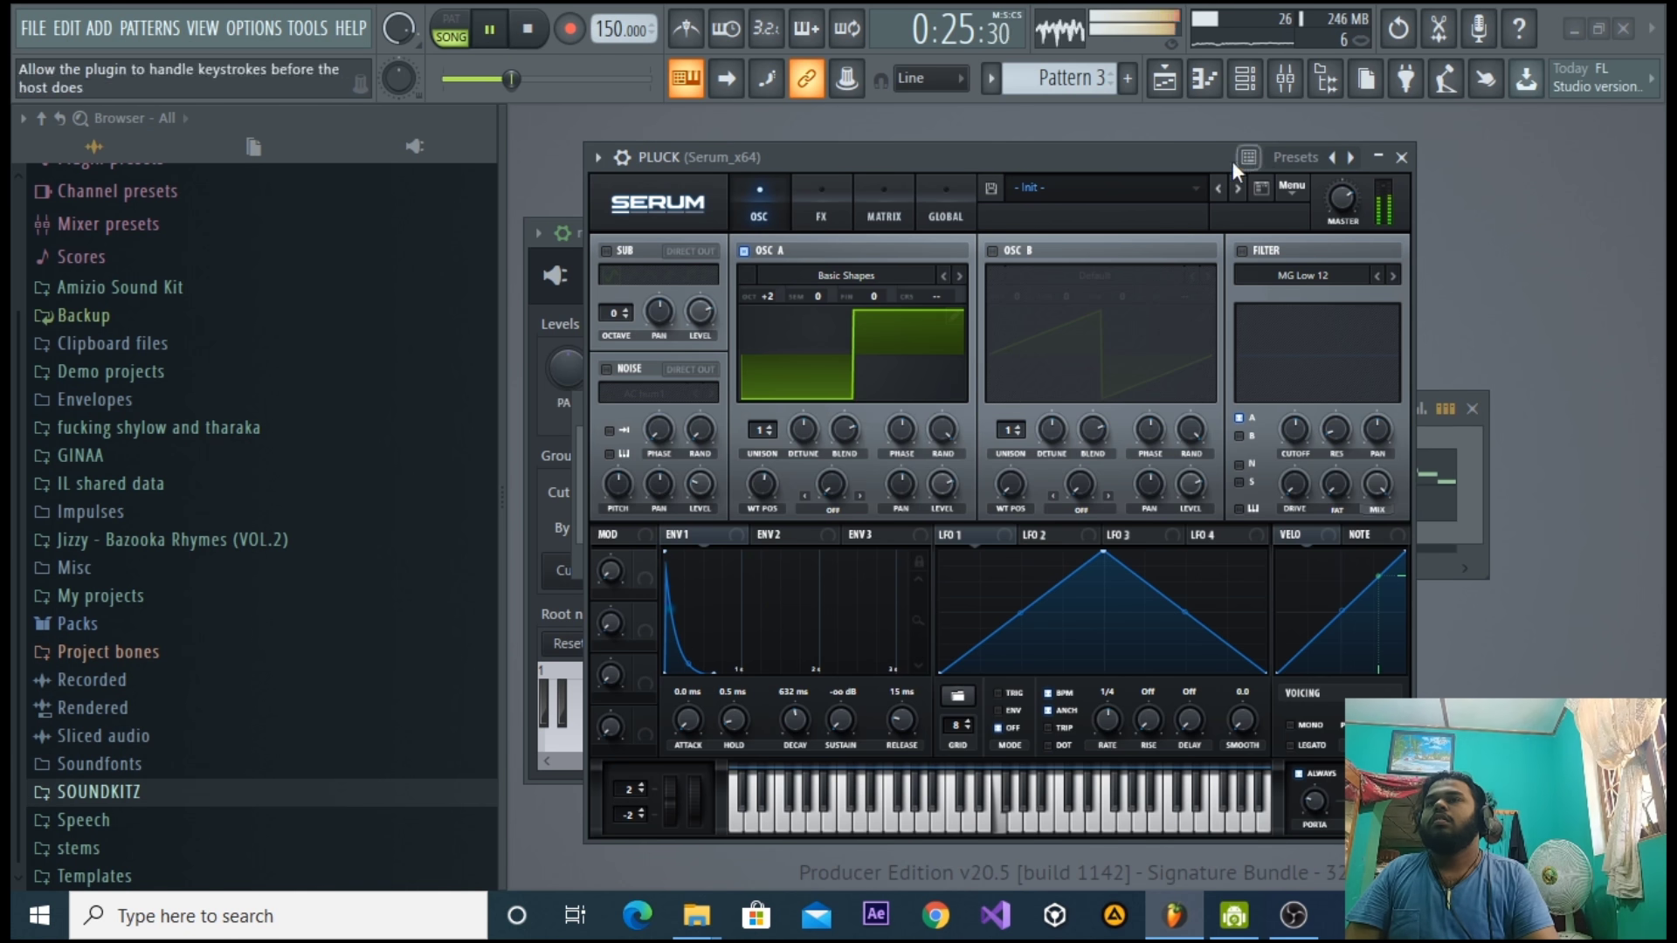
# Set the playlist's grid snap to 1/2 beat.
pyautogui.press('F5')
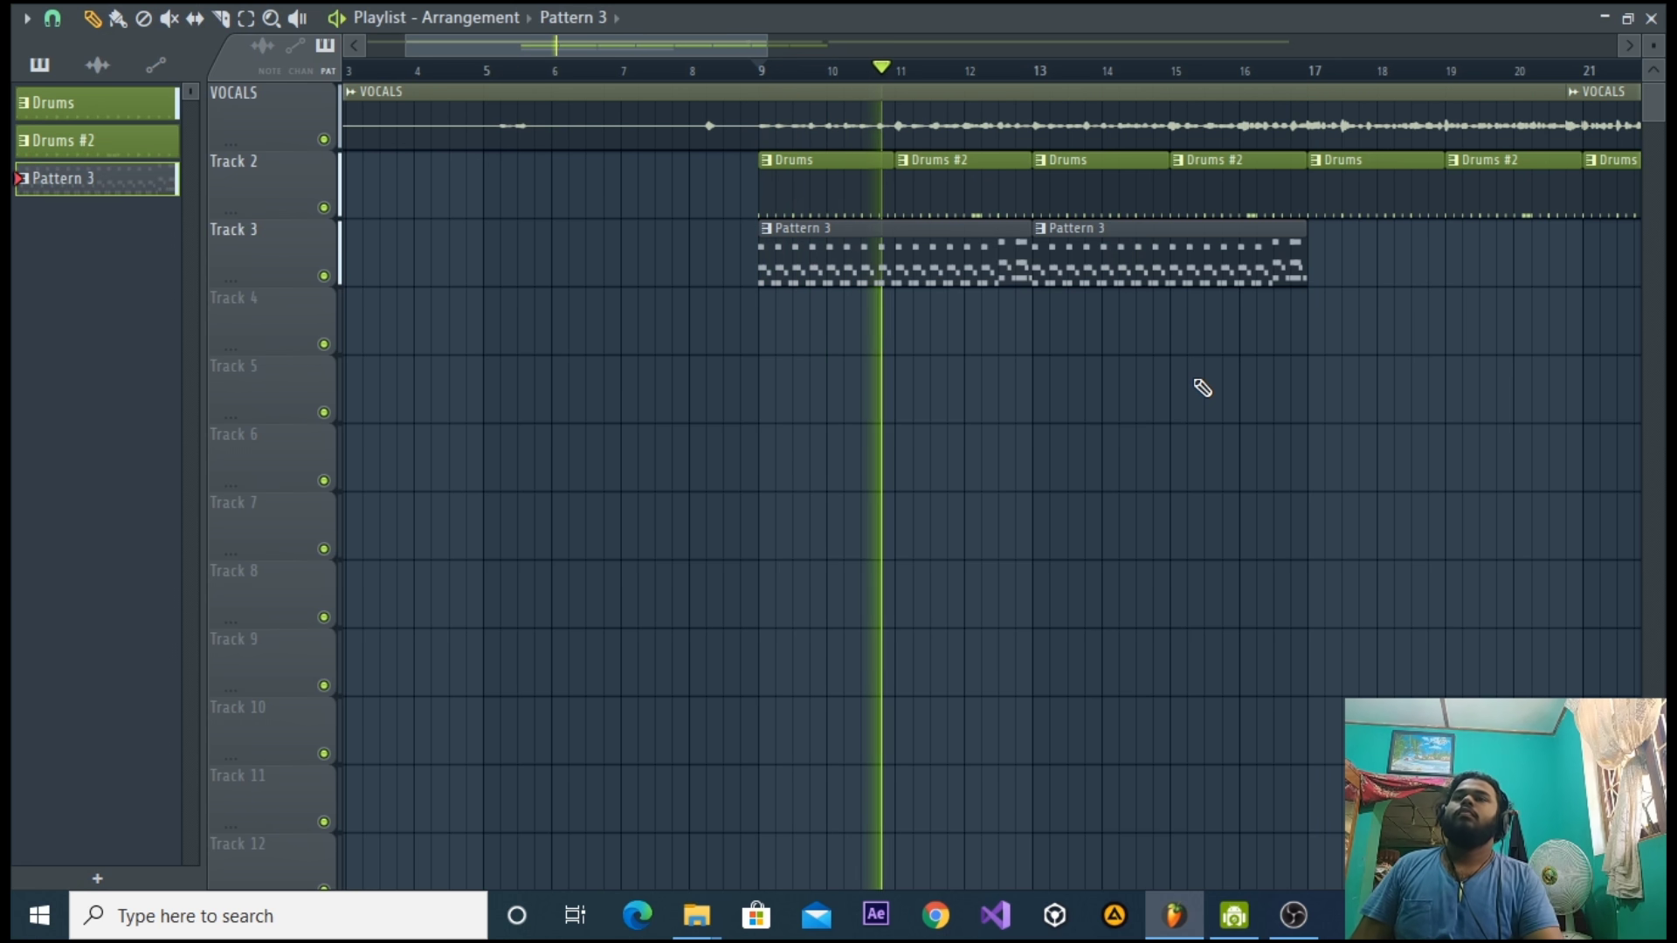
pyautogui.click(53, 19)
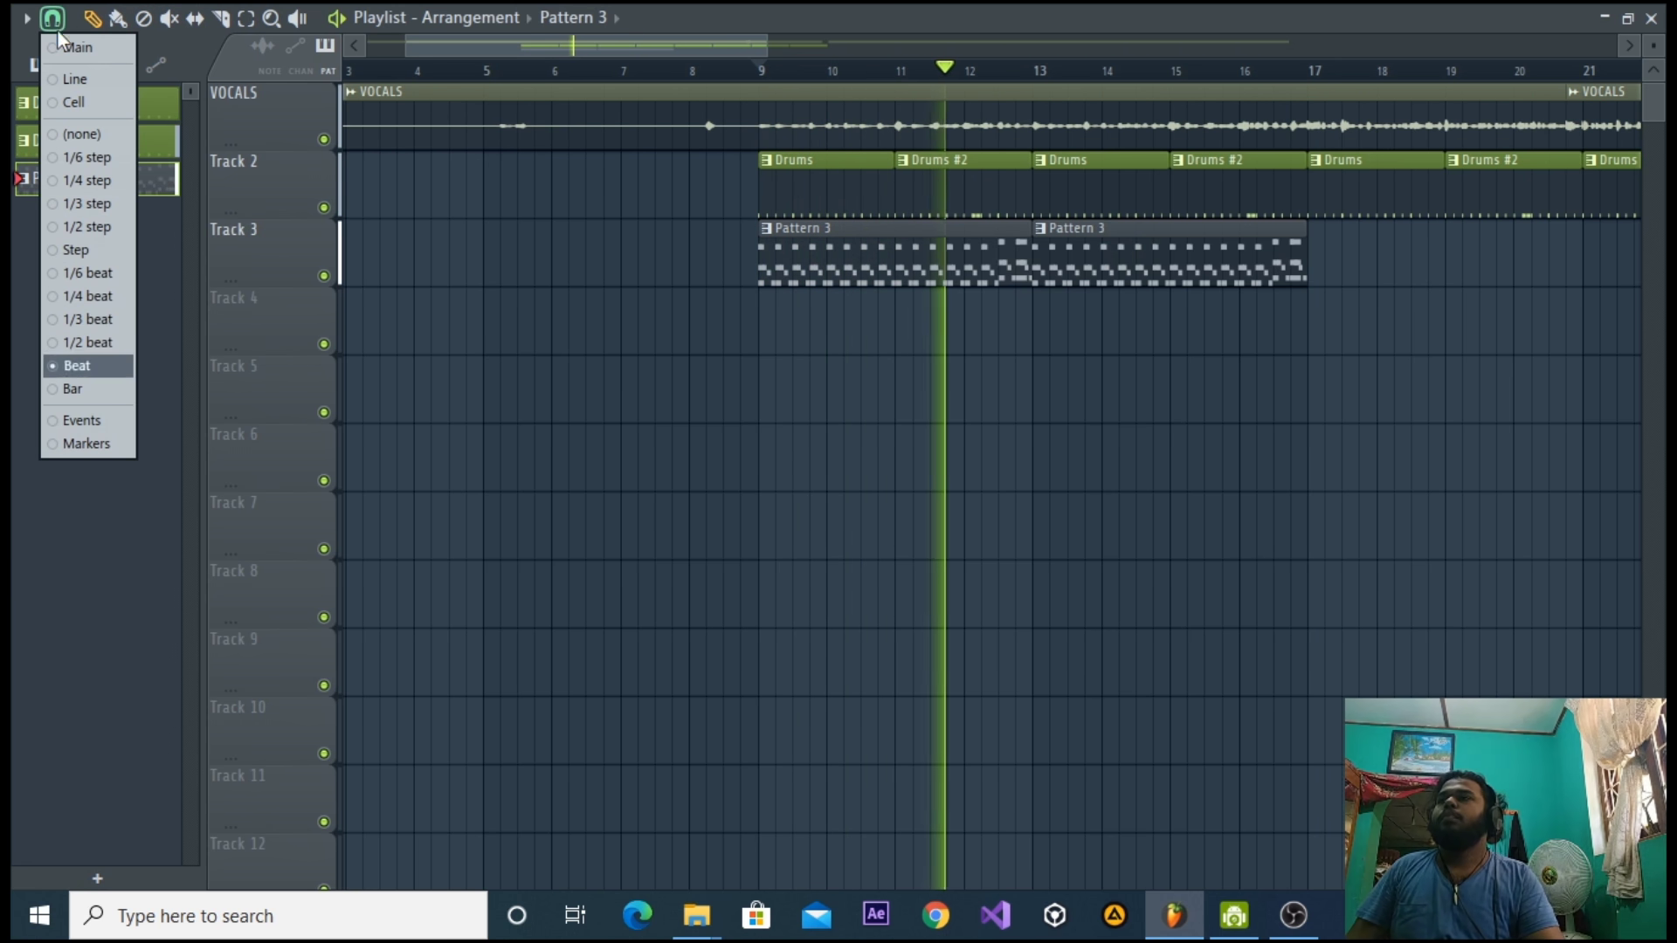
pyautogui.click(87, 343)
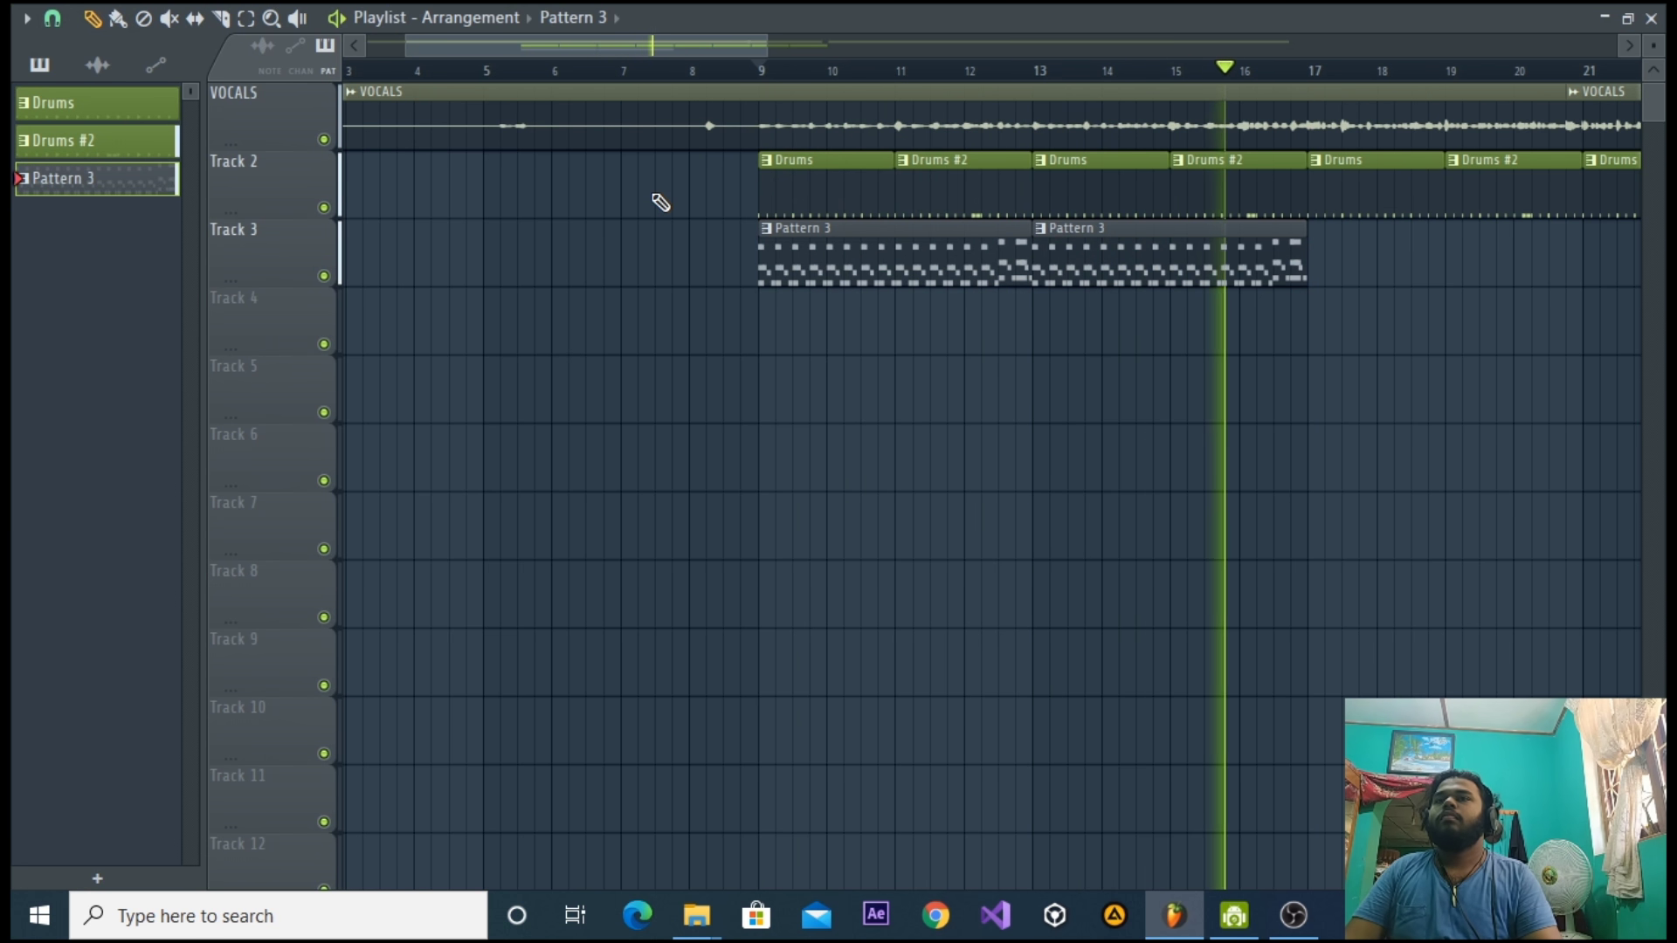
# Stop playback and make the Drums #2 clip at bar 15 on Track 2 a unique pattern.
pyautogui.press('space')
pyautogui.click(1220, 184)
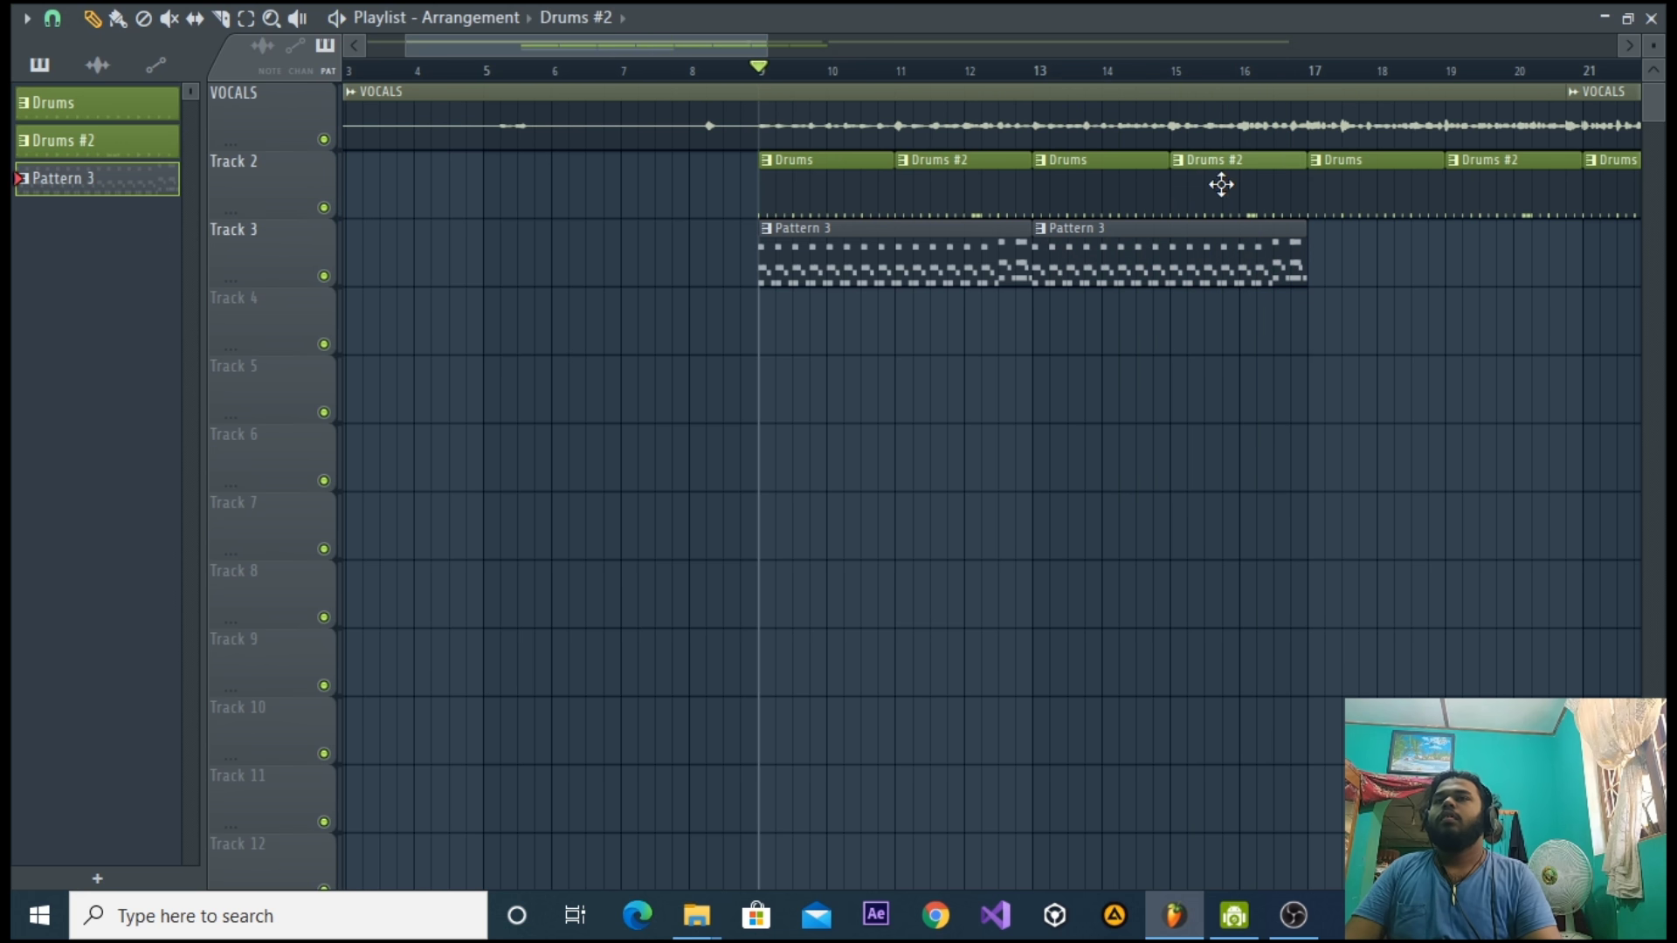
pyautogui.click(1179, 161)
pyautogui.click(1059, 379)
pyautogui.rightClick(1059, 378)
pyautogui.click(1179, 161)
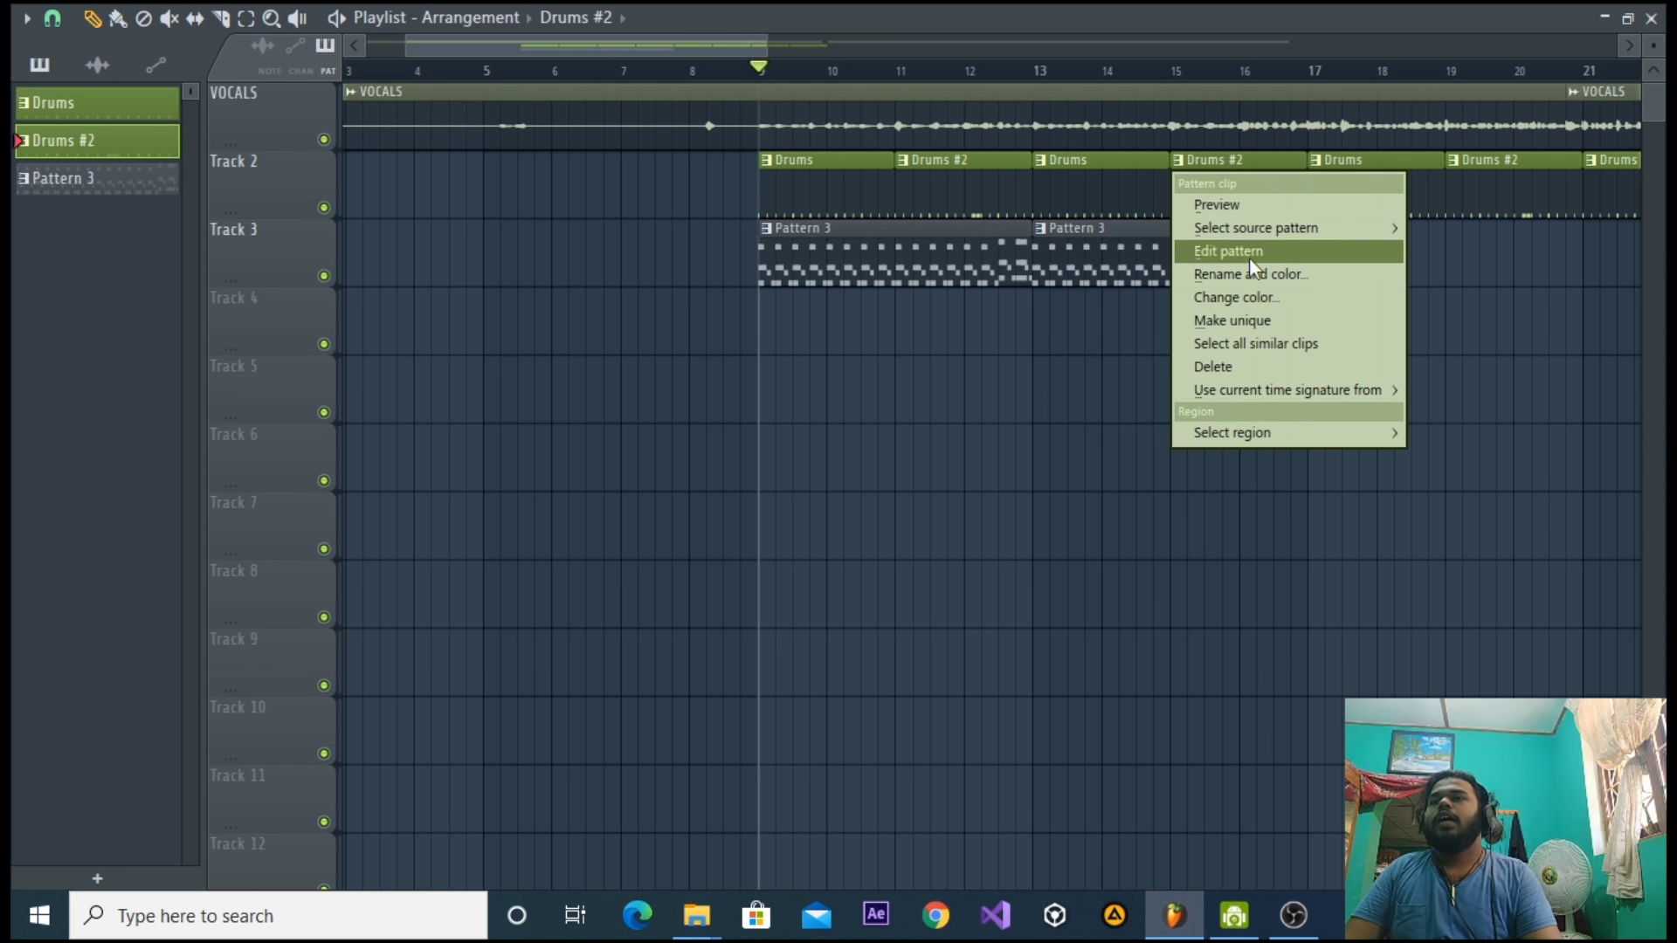
pyautogui.click(1239, 320)
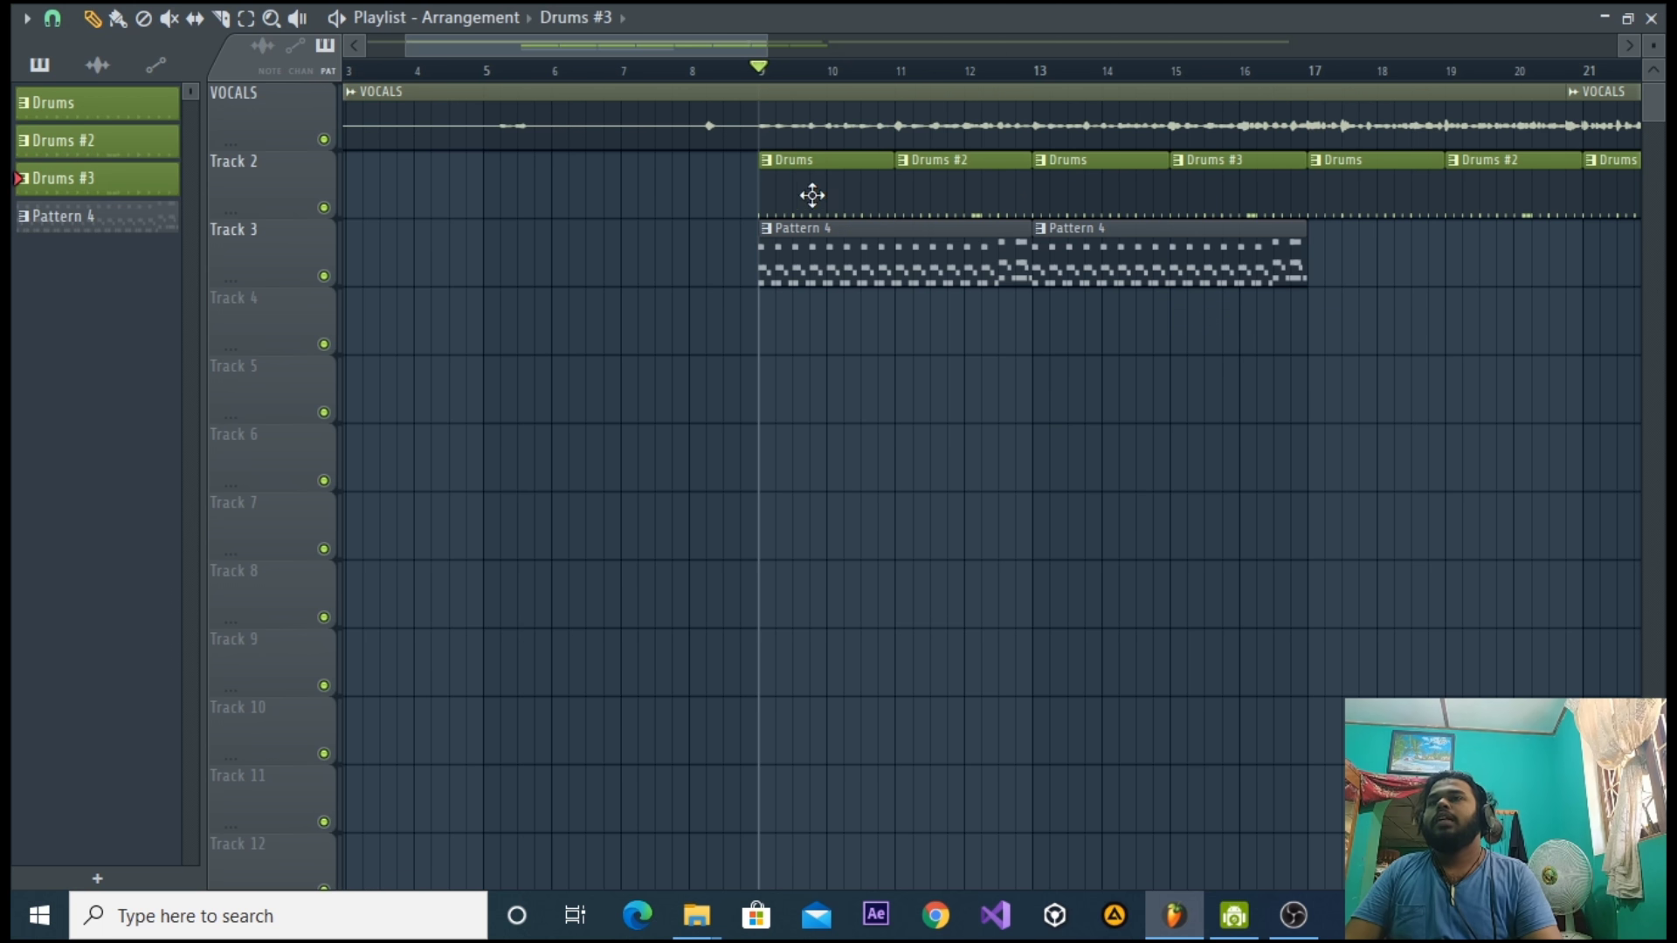
# Close the playlist and the Ekali Kick 3 piano roll, and play the Drums #3 pattern on its own in pattern mode.
pyautogui.click(1652, 19)
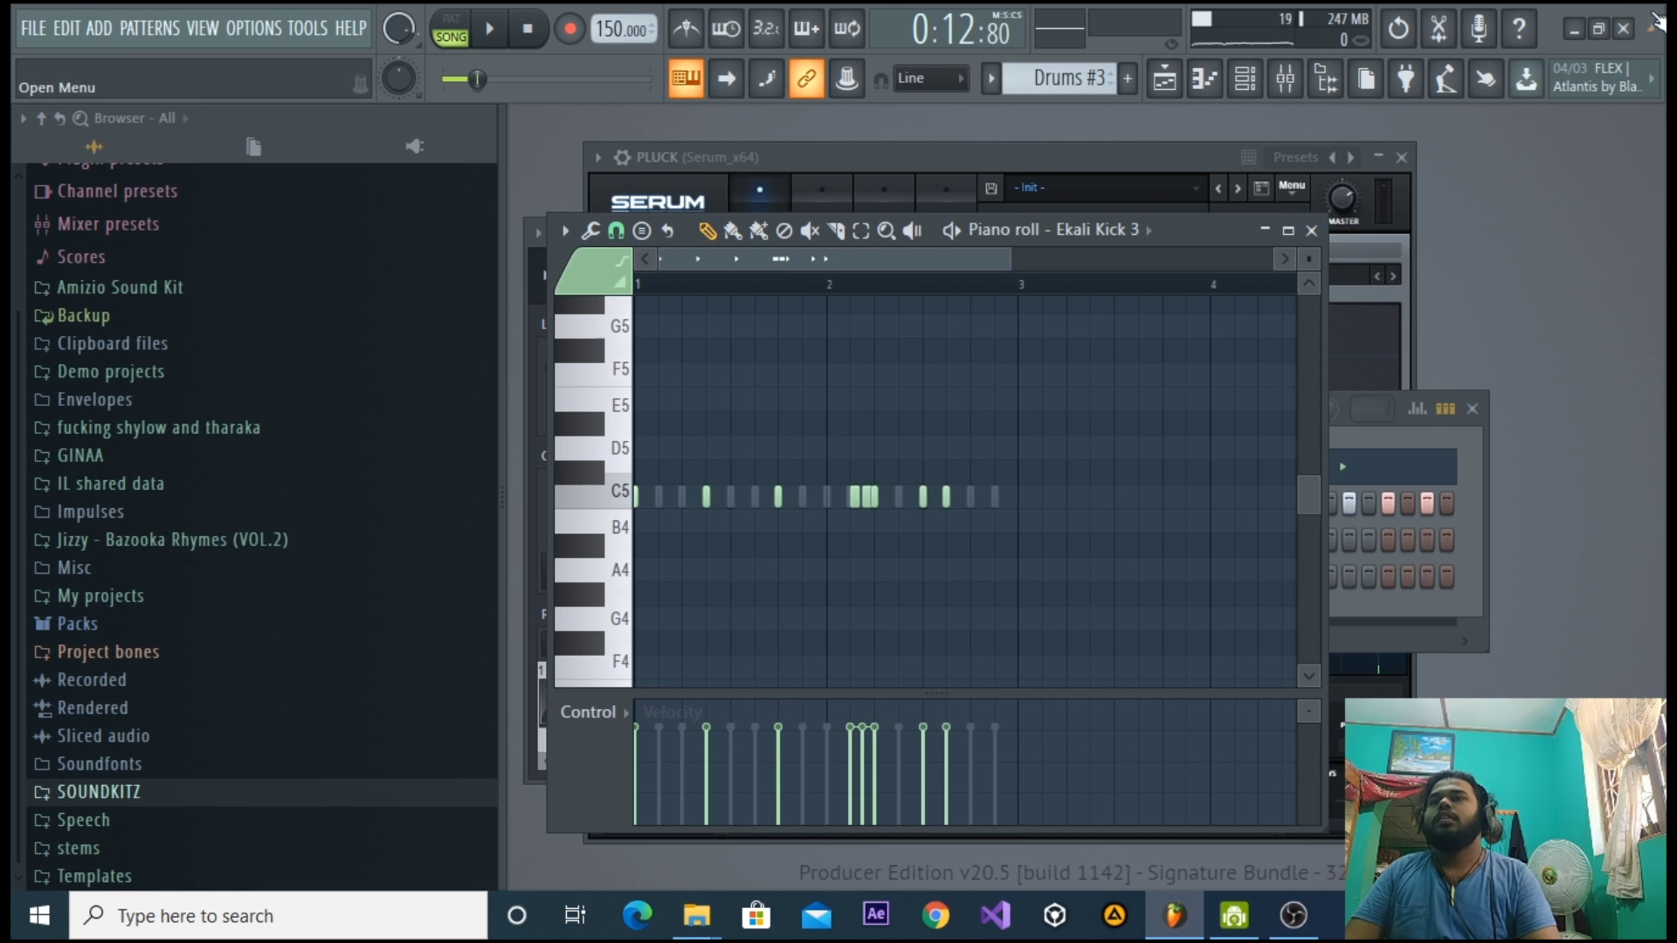
pyautogui.click(451, 37)
pyautogui.press('space')
pyautogui.click(1312, 230)
pyautogui.press('space')
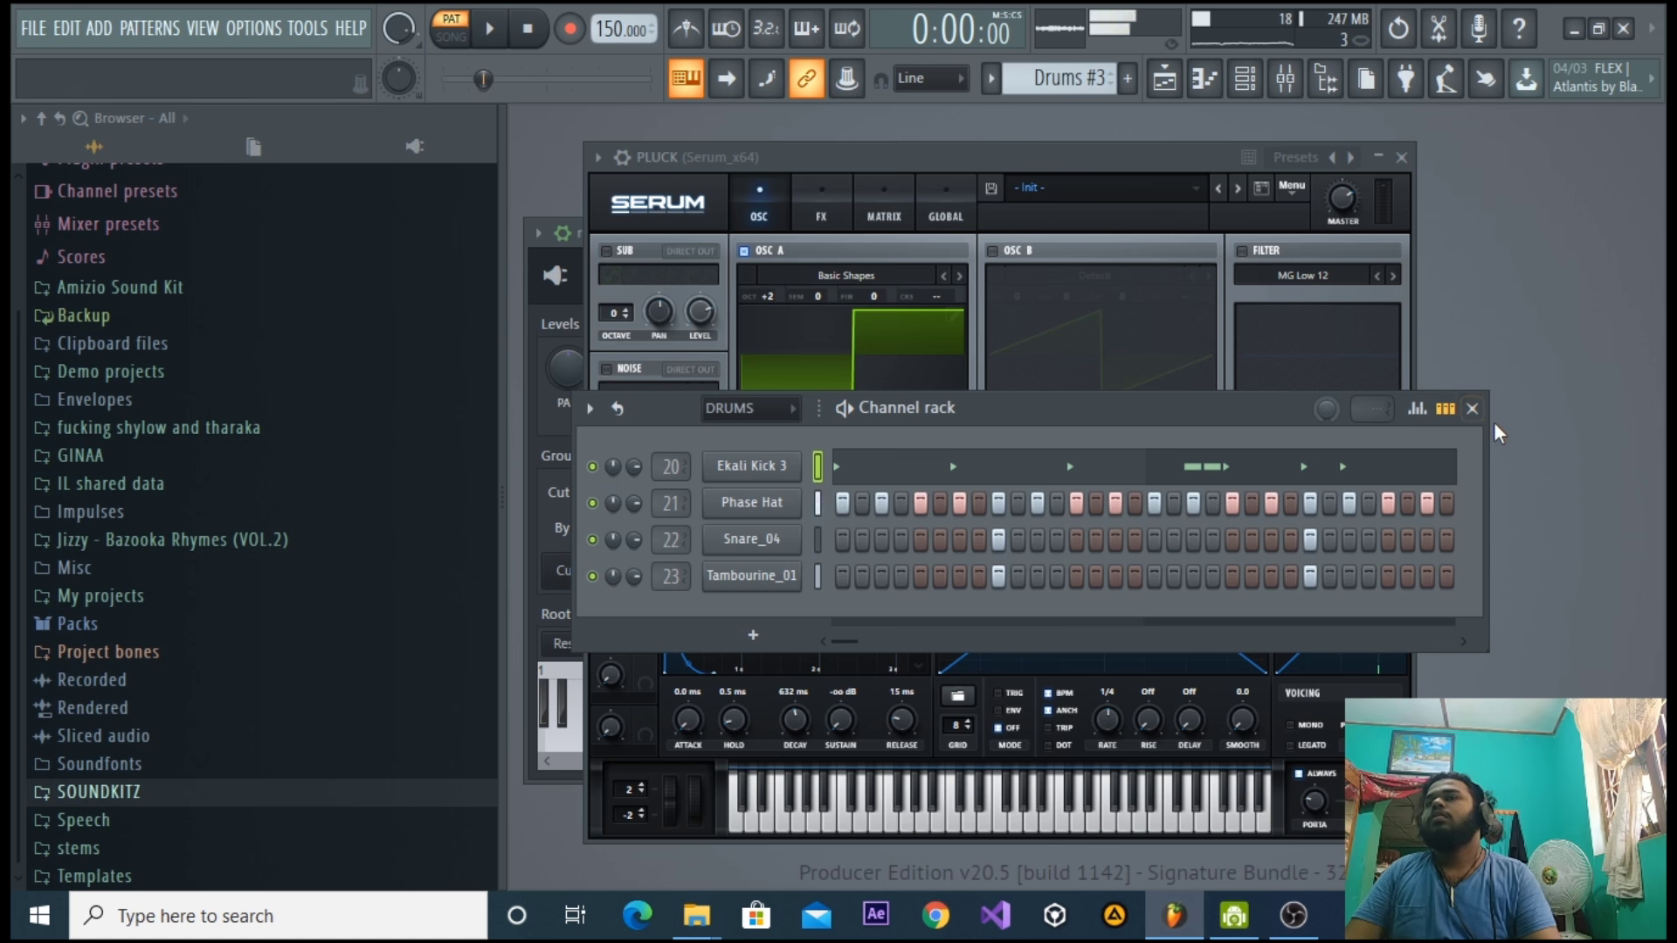
pyautogui.click(1446, 409)
pyautogui.press('space')
pyautogui.click(1446, 409)
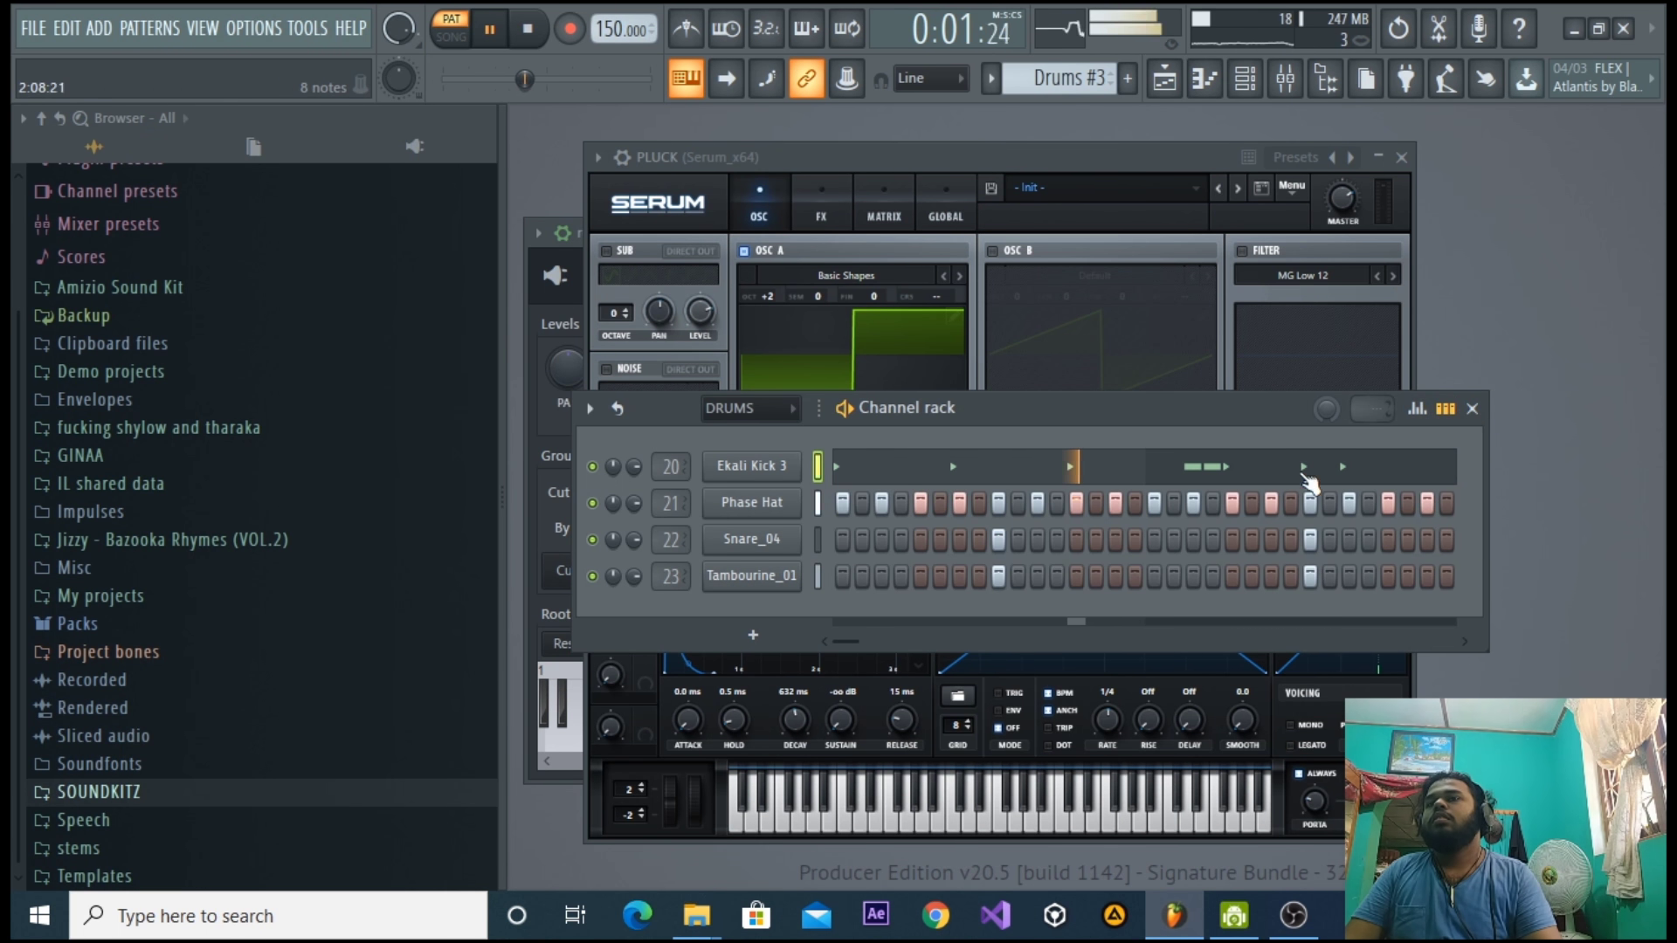
# Delete the cluster of three closely spaced Ekali Kick 3 notes just after the start of bar 2, and close the piano roll.
pyautogui.press('F7')
pyautogui.rightClick(865, 497)
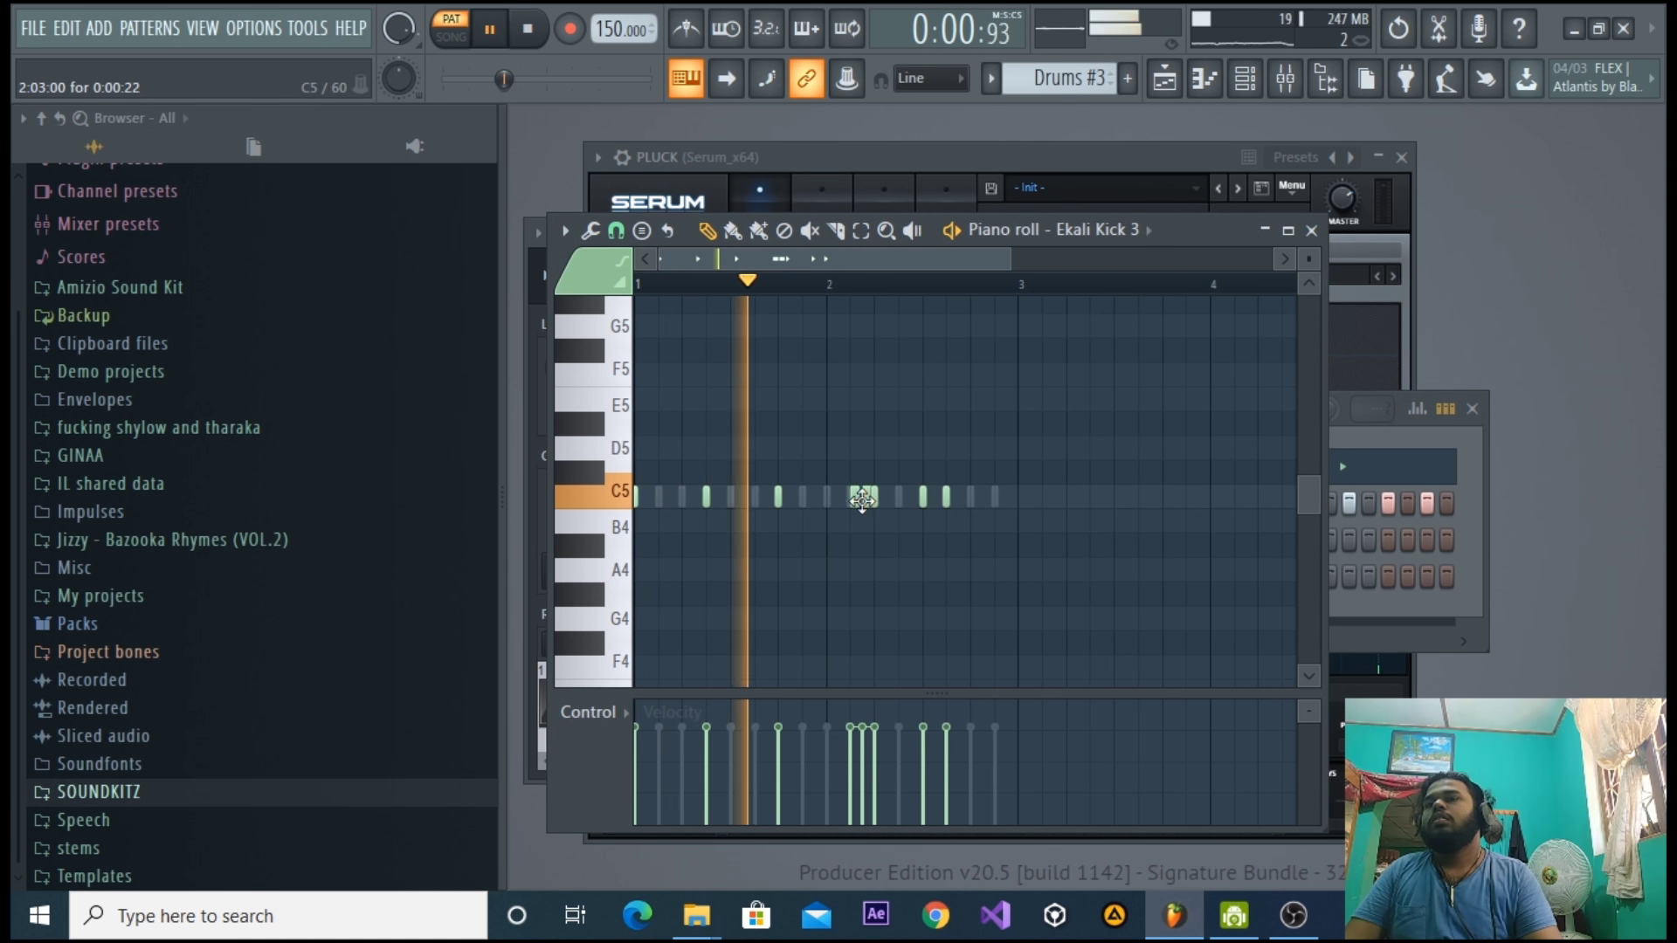
pyautogui.rightClick(874, 497)
pyautogui.rightClick(853, 498)
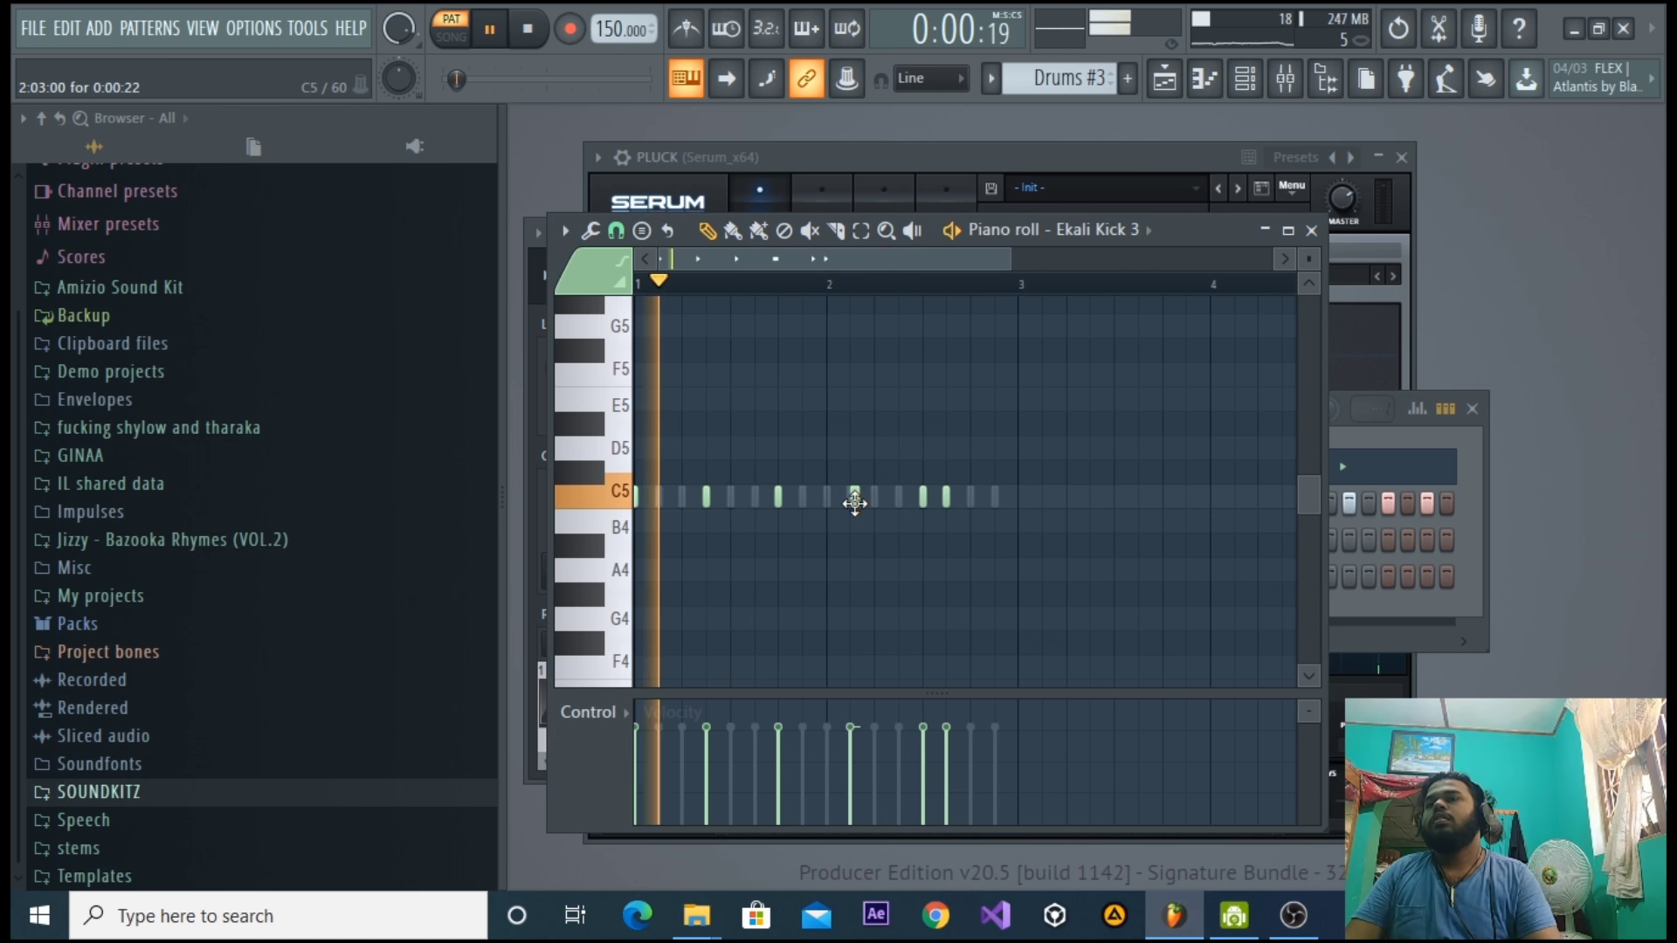
pyautogui.press('space')
pyautogui.click(1288, 230)
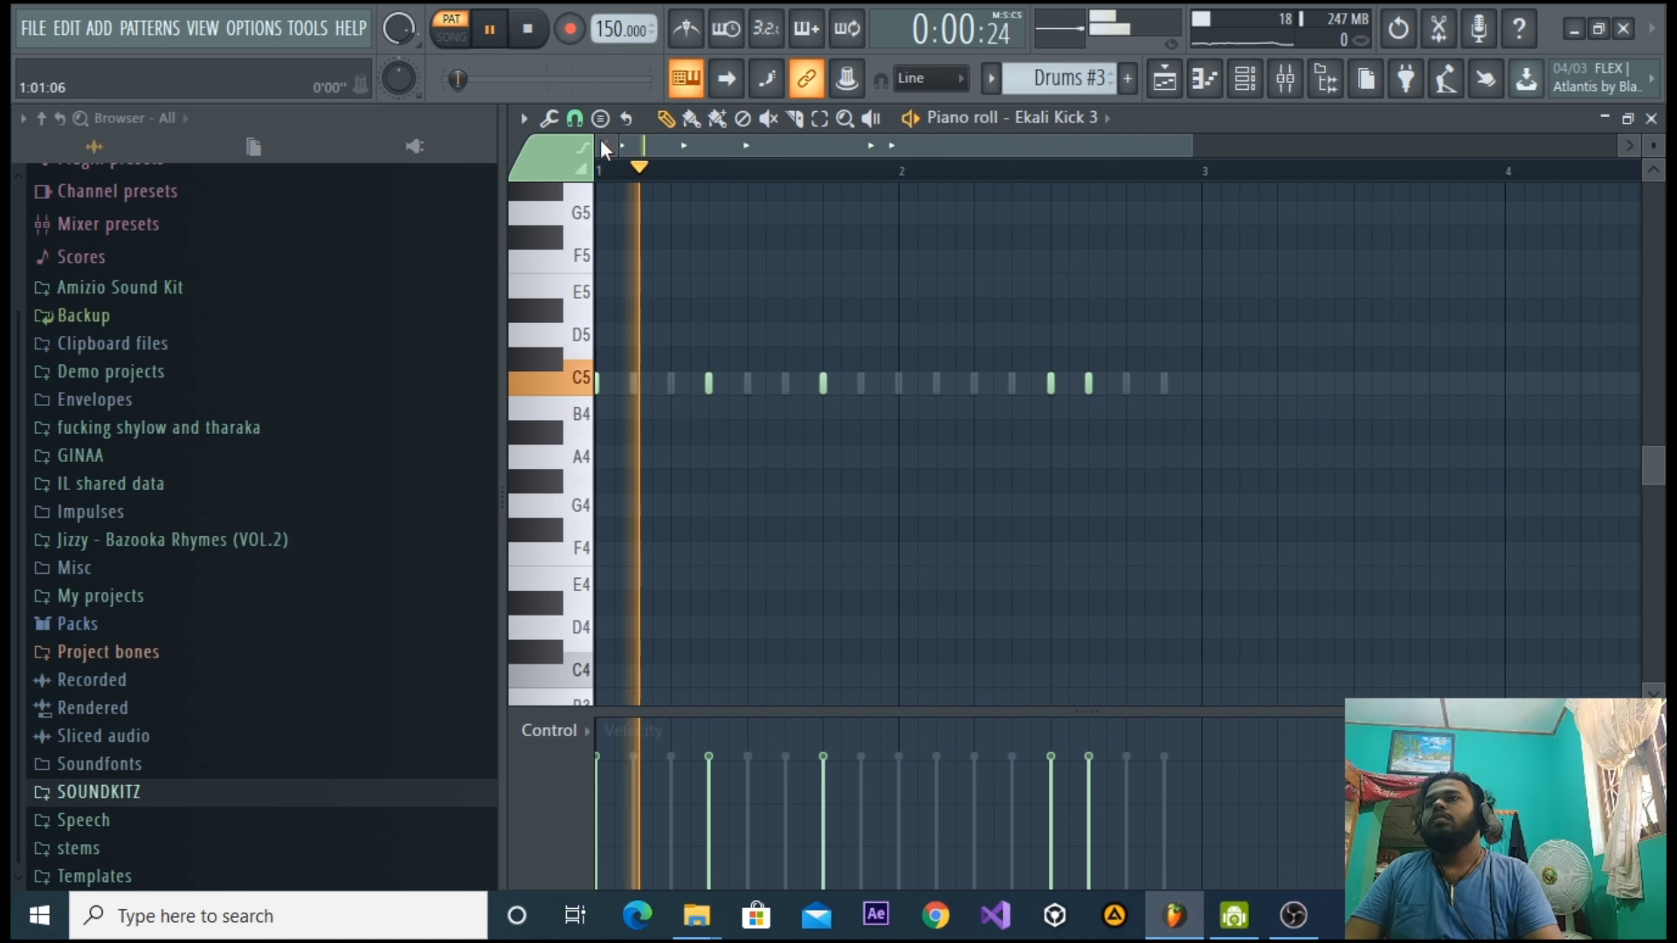
pyautogui.click(1654, 120)
pyautogui.press('space')
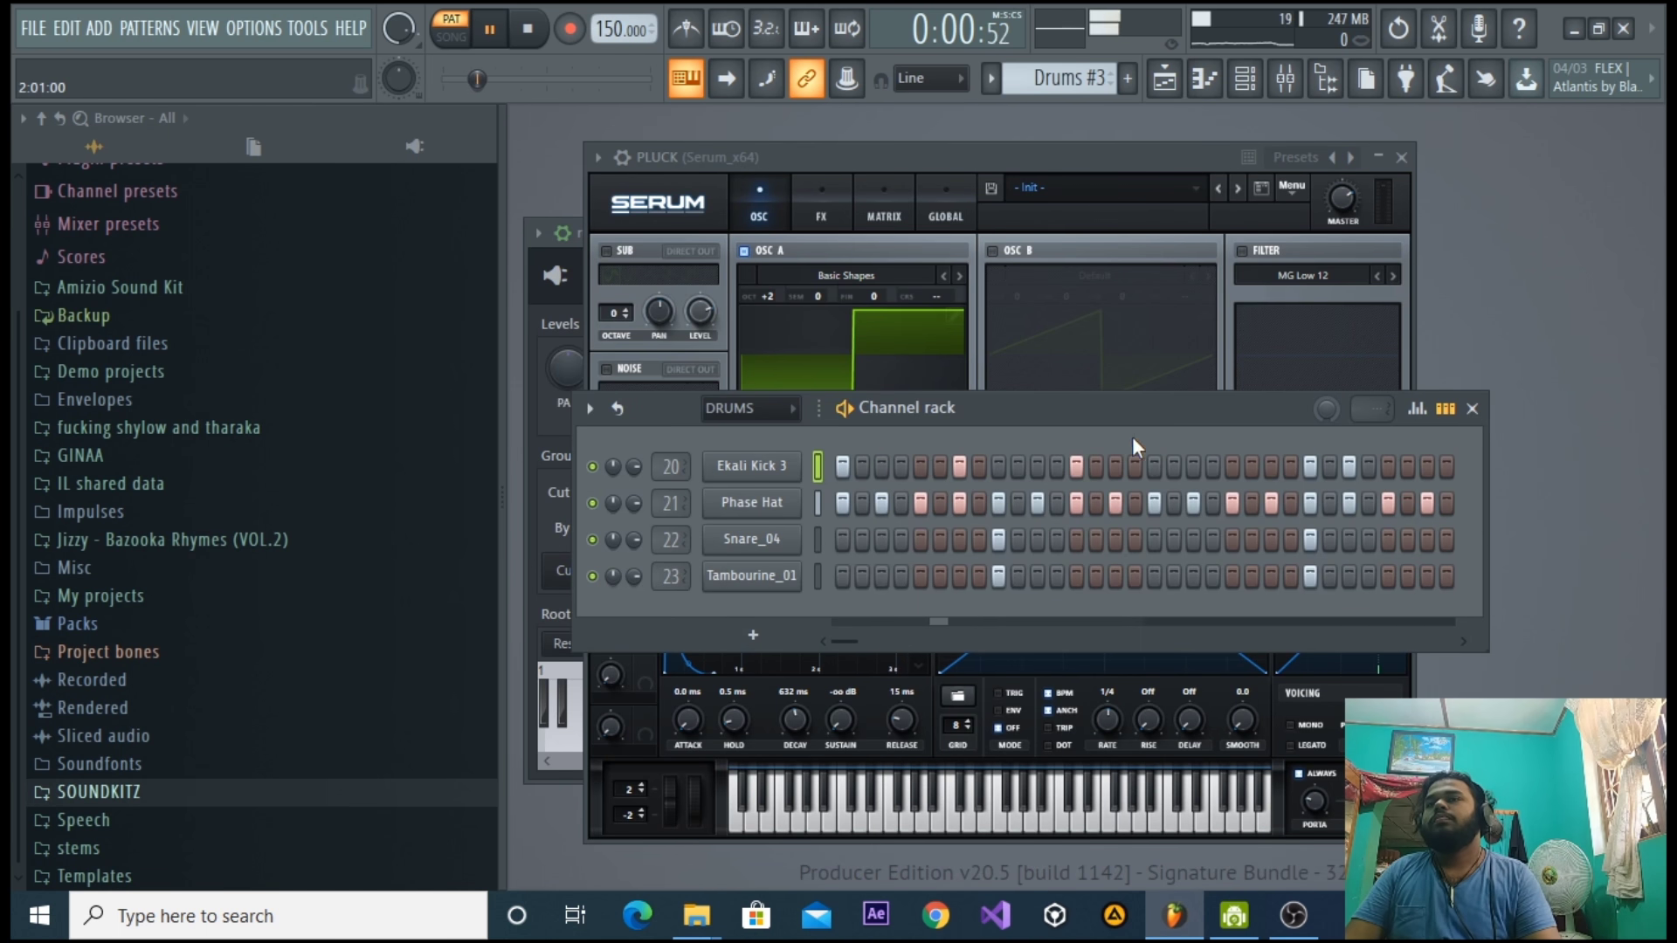
# In Drums #3, add an Ekali Kick 3 hit on step 21, remove the one on step 25, and add a Snare_04 hit on step 19.
pyautogui.click(1192, 466)
pyautogui.click(1193, 467)
pyautogui.click(1232, 466)
pyautogui.click(1310, 467)
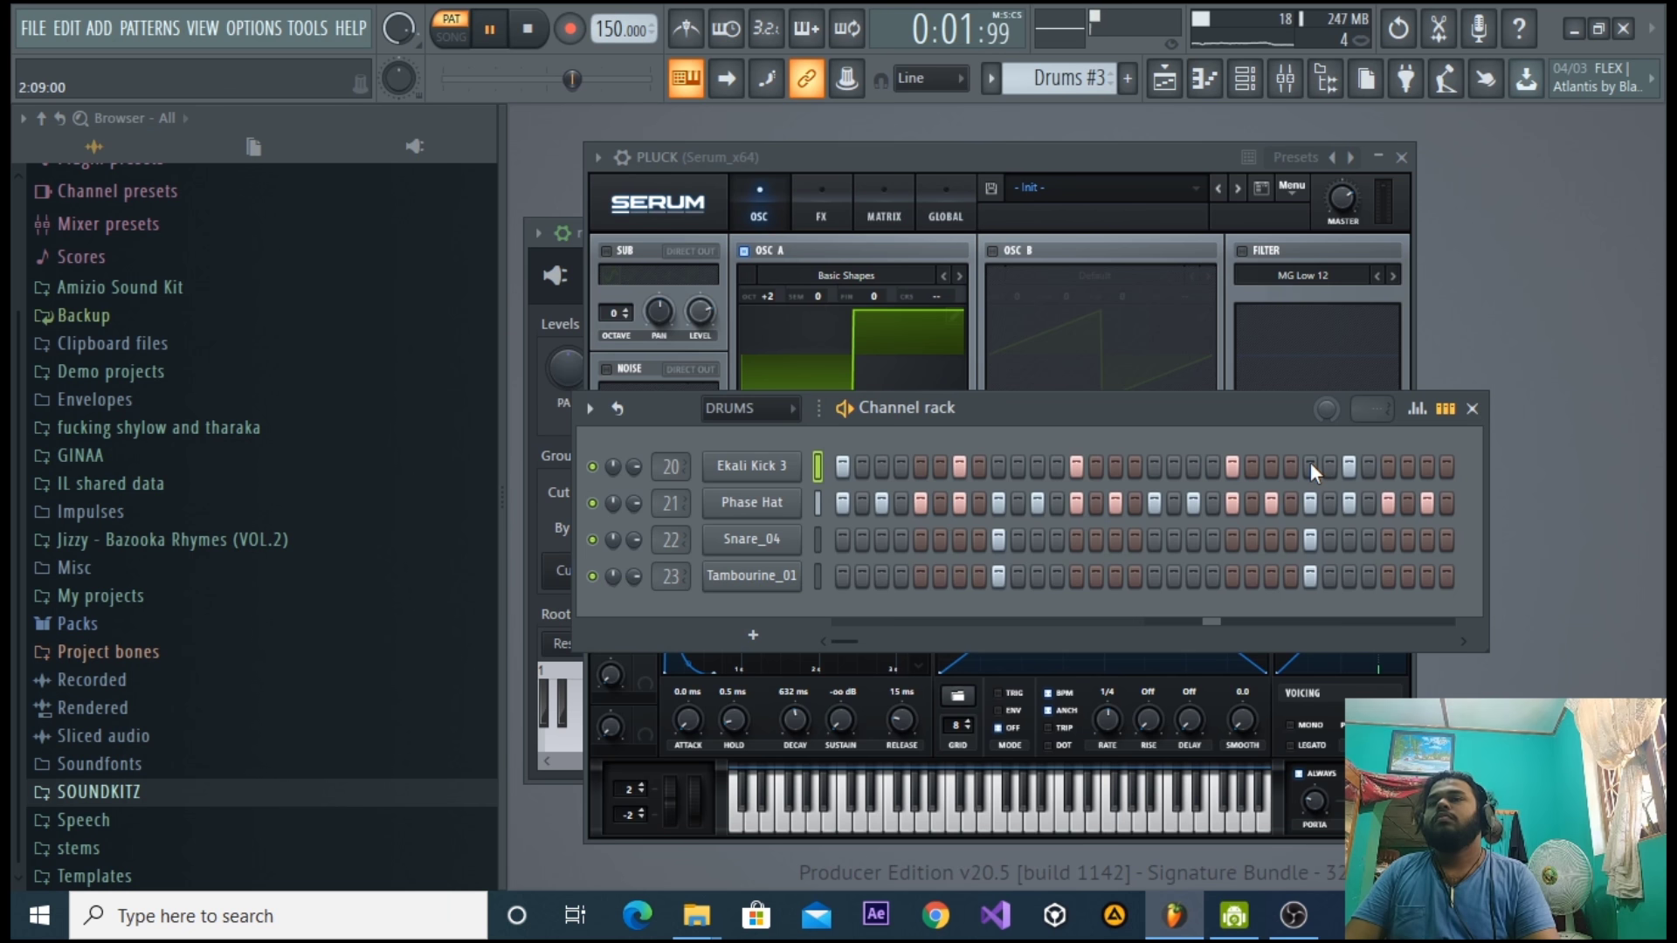
pyautogui.click(1193, 541)
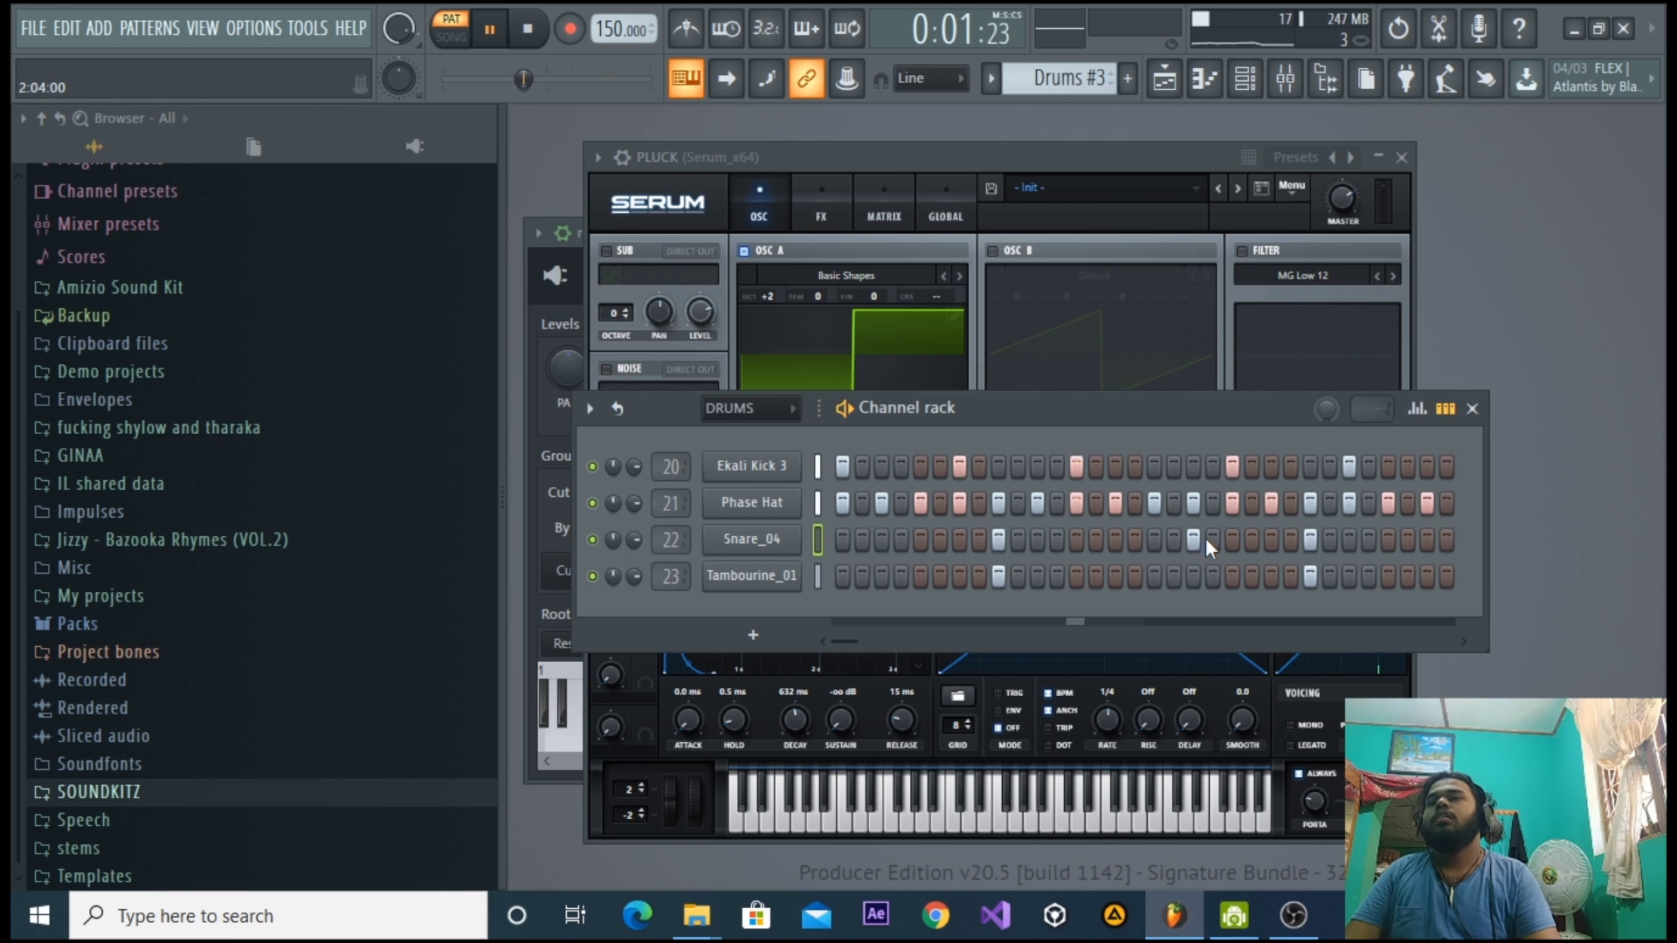
# Play the song in the playlist from just before the Drums #3 clip, and again from bar 9.
pyautogui.click(1161, 86)
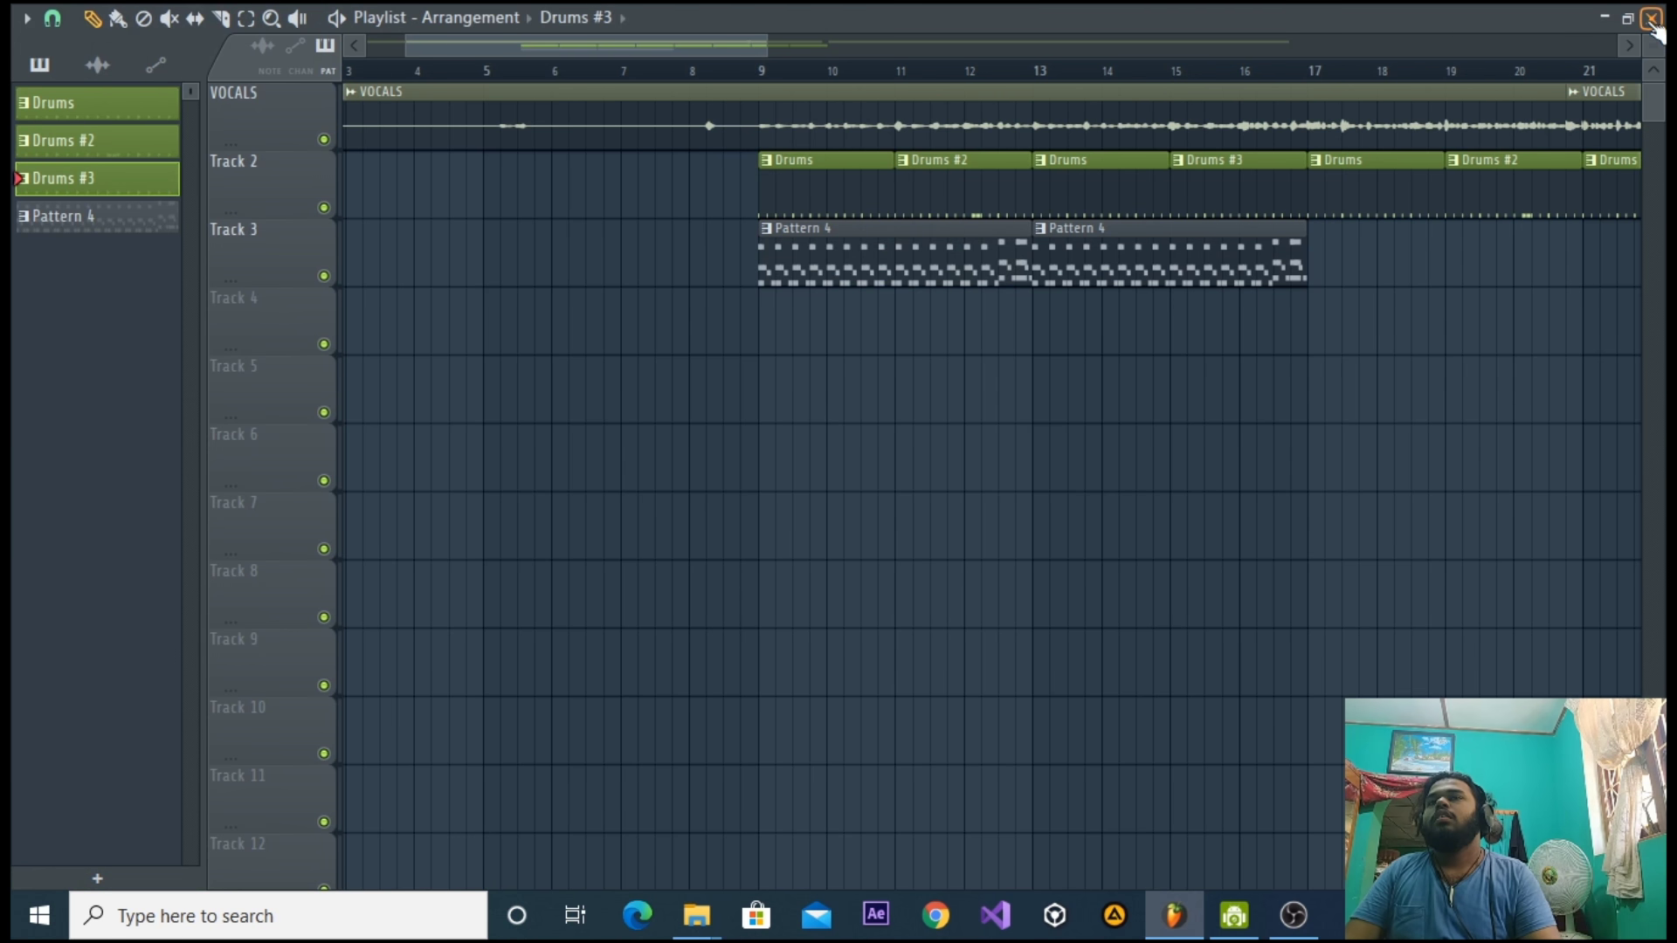
pyautogui.click(1163, 70)
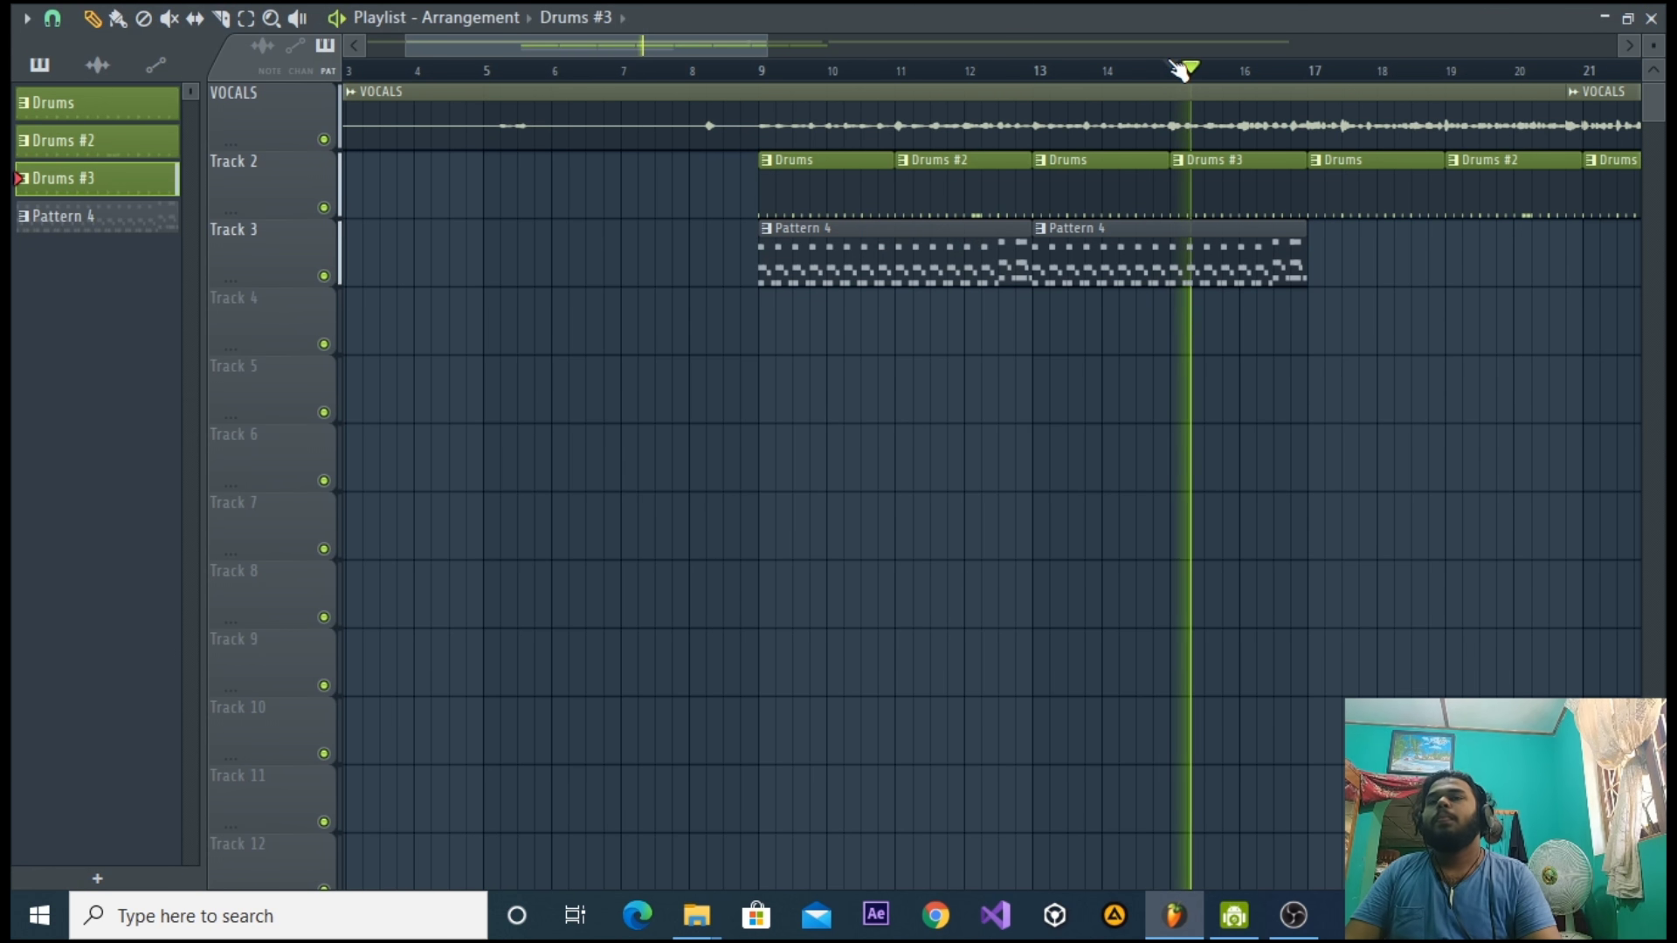
pyautogui.click(762, 77)
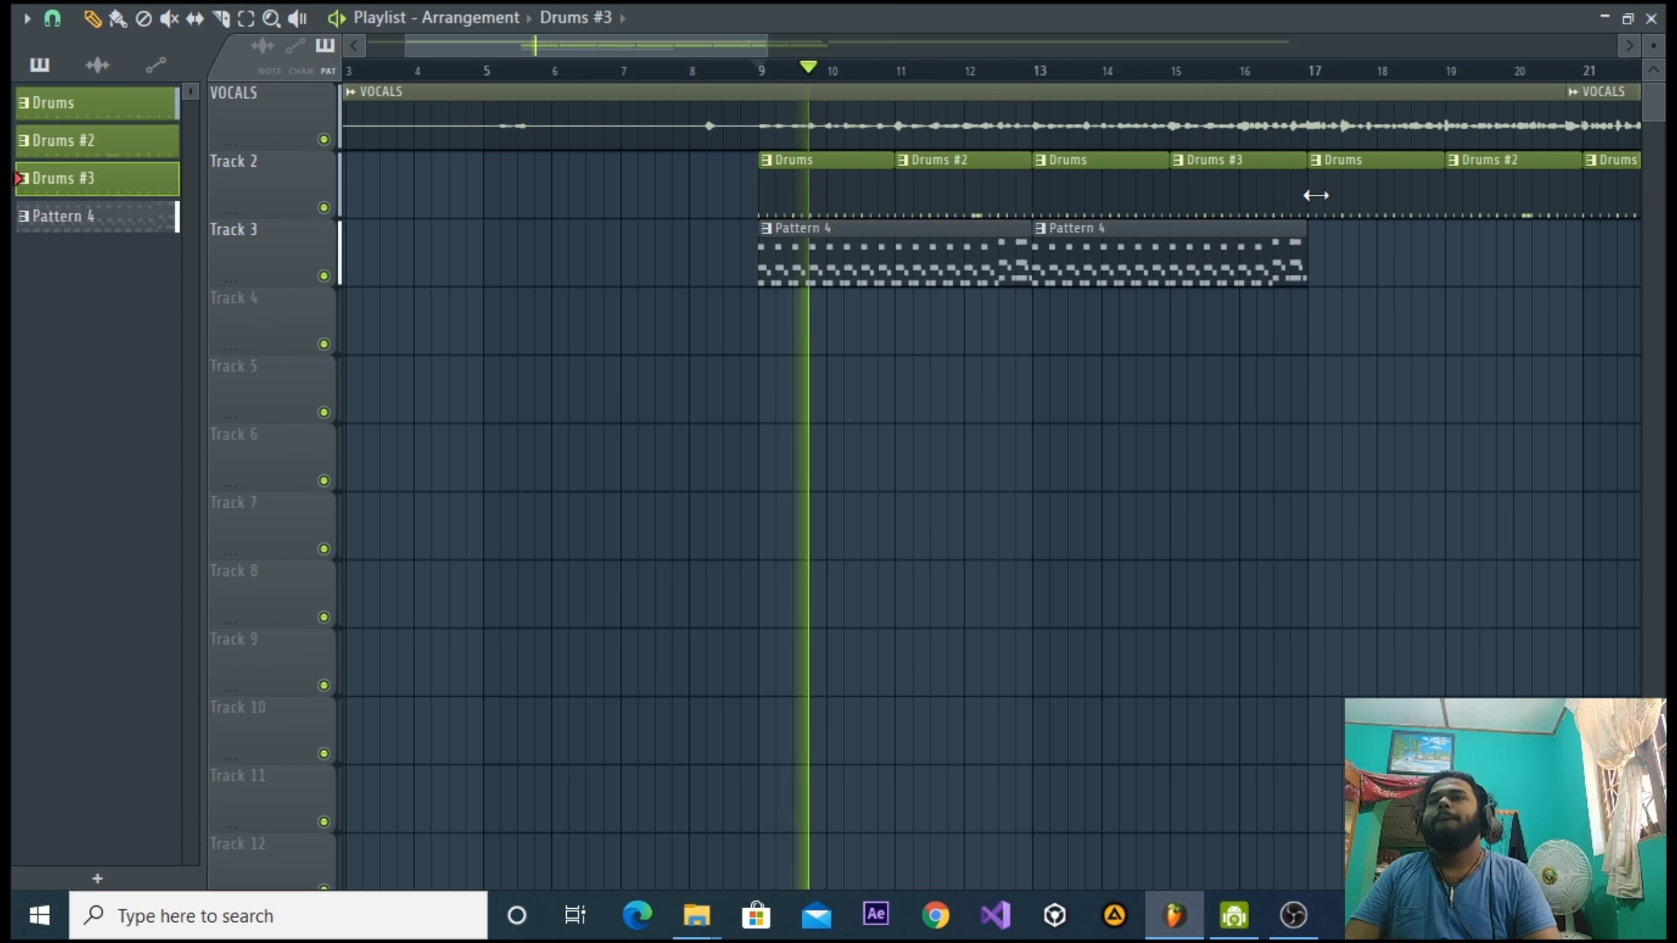
# Open the mixer and inspect the Fruity Reeverb 2 effect on the VOCALS track during playback.
pyautogui.press('F5')
pyautogui.click(1285, 79)
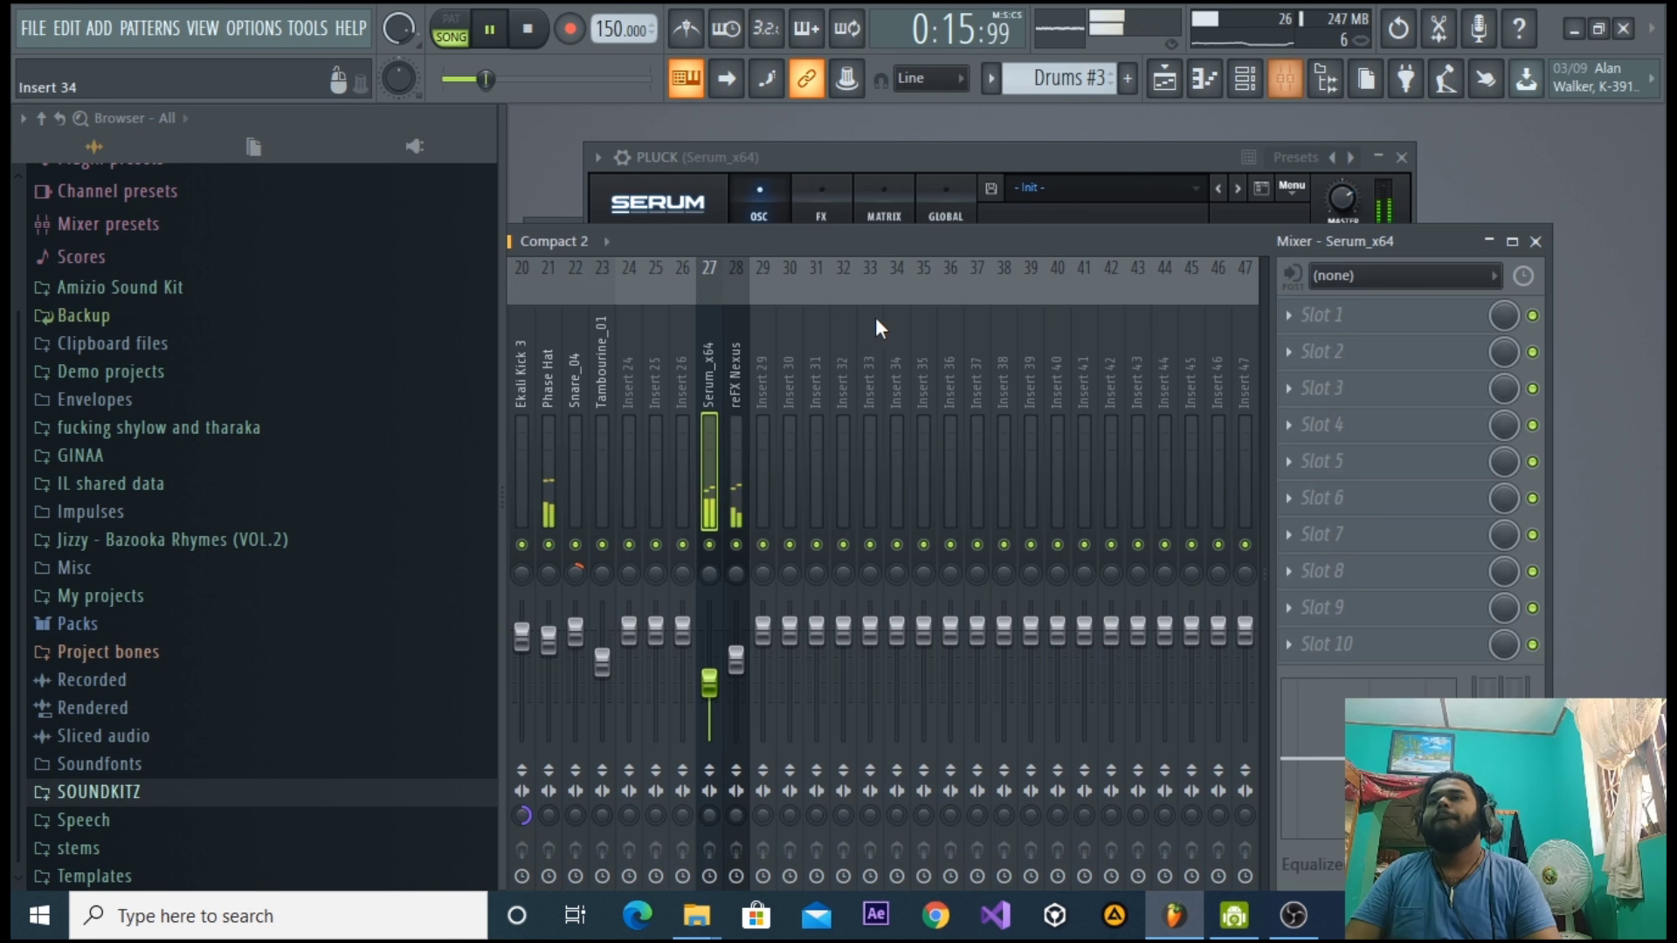
pyautogui.click(587, 438)
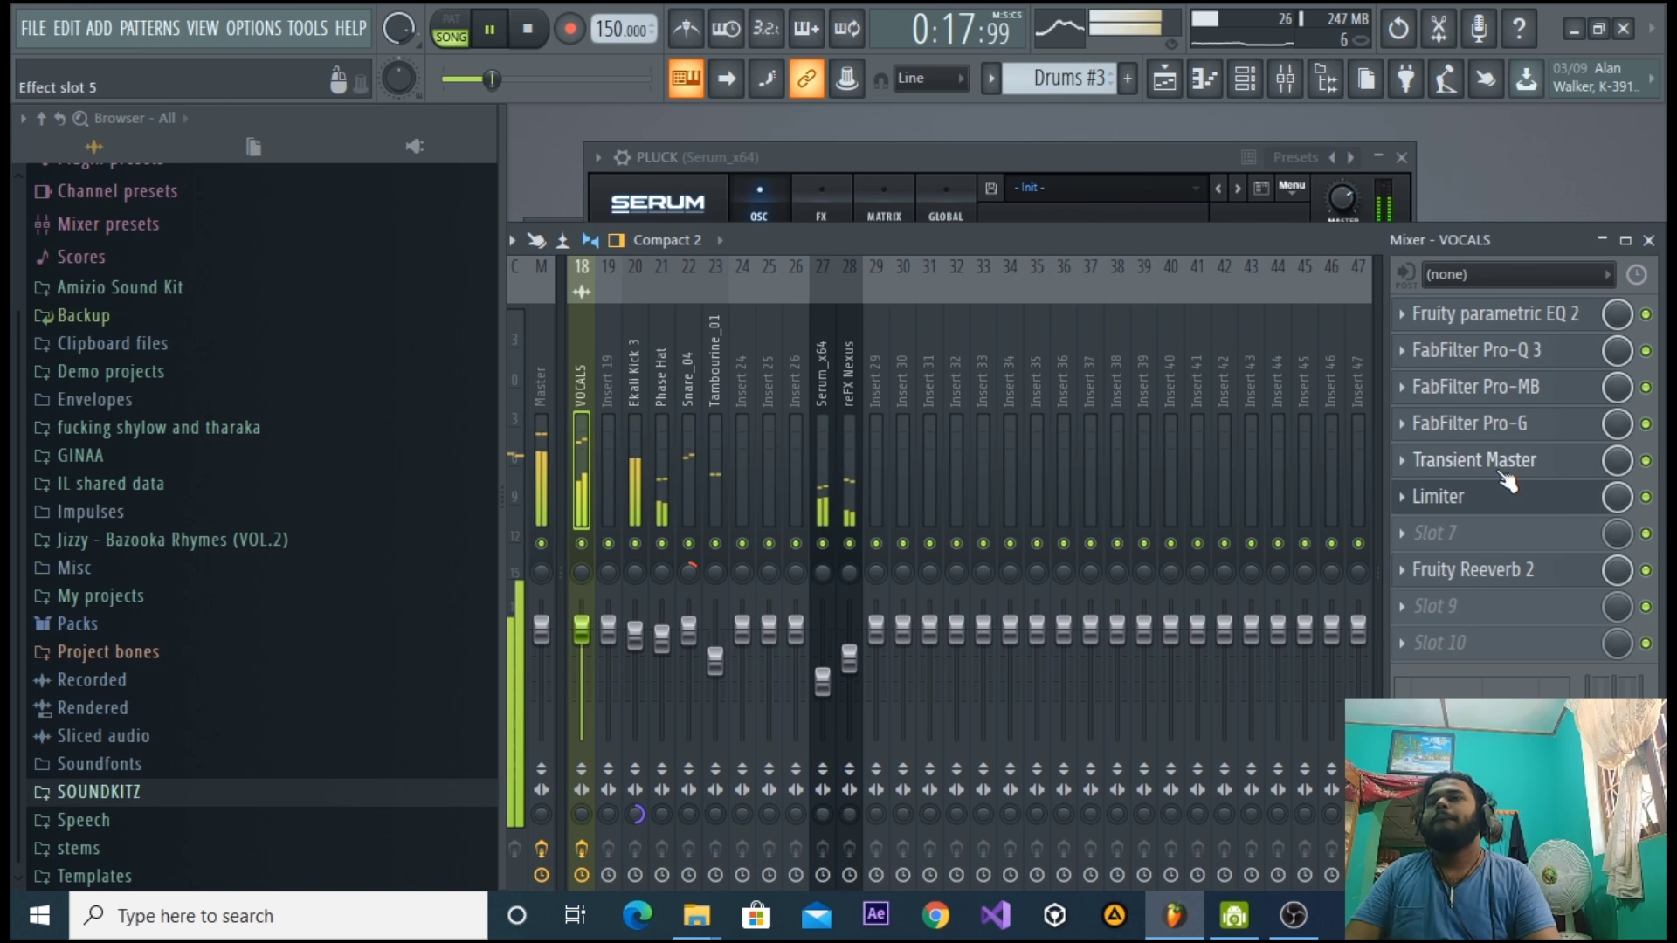
pyautogui.click(1477, 570)
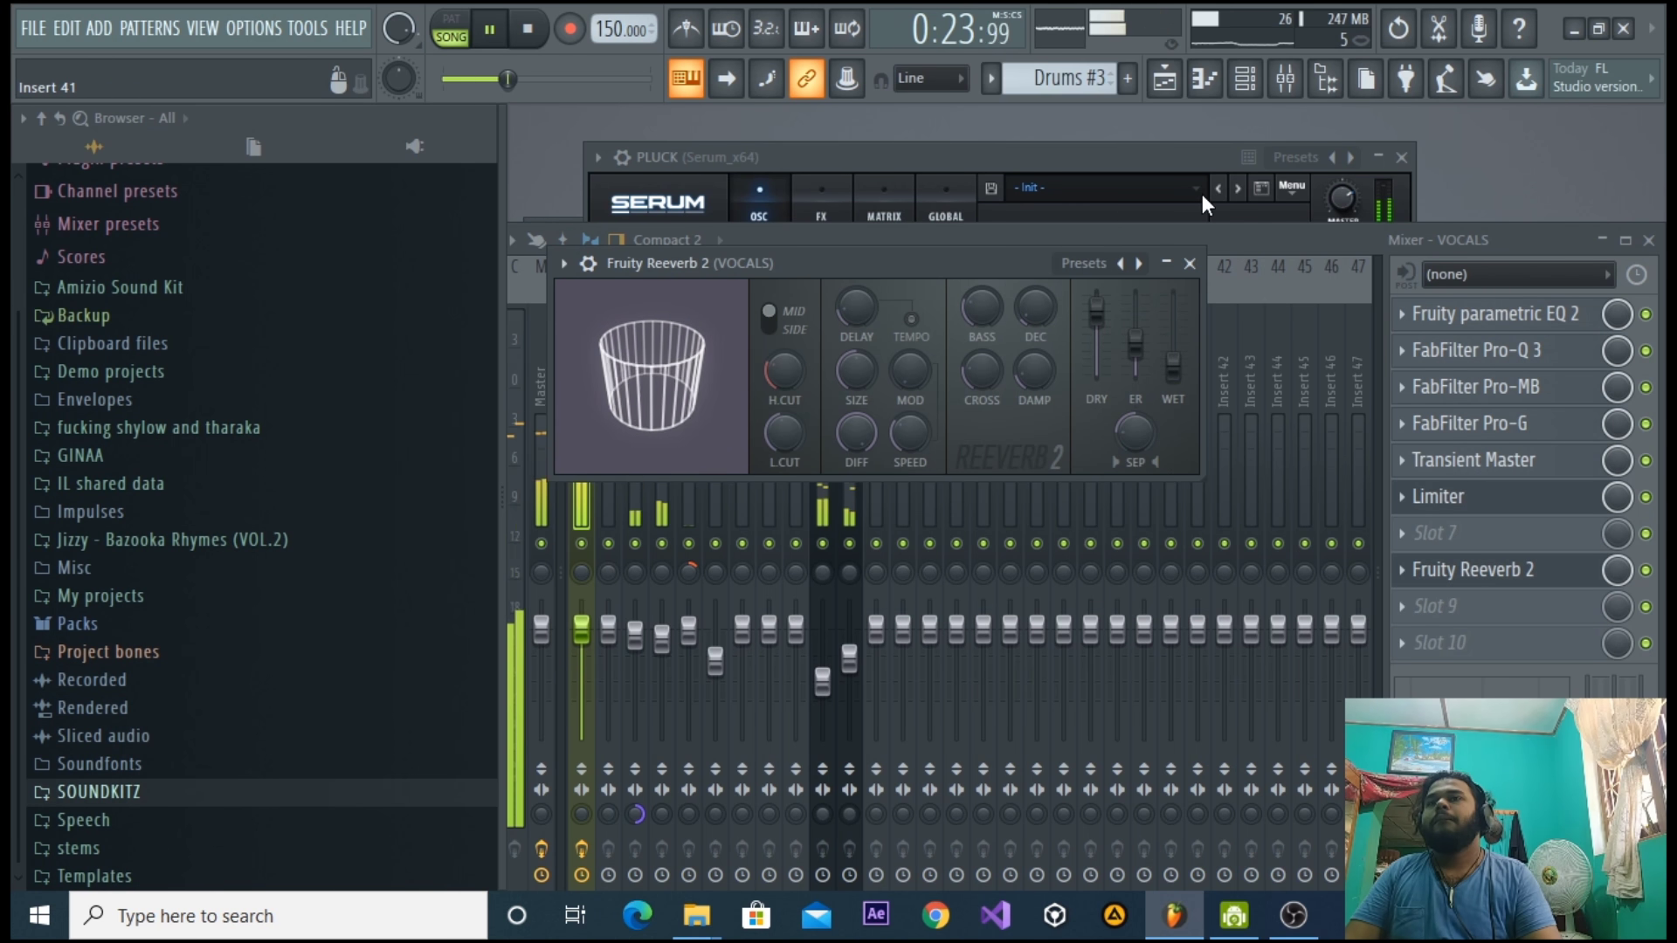
# Return to the playlist, stop playback and set the grid snap to Beat.
pyautogui.press('F5')
pyautogui.press('space')
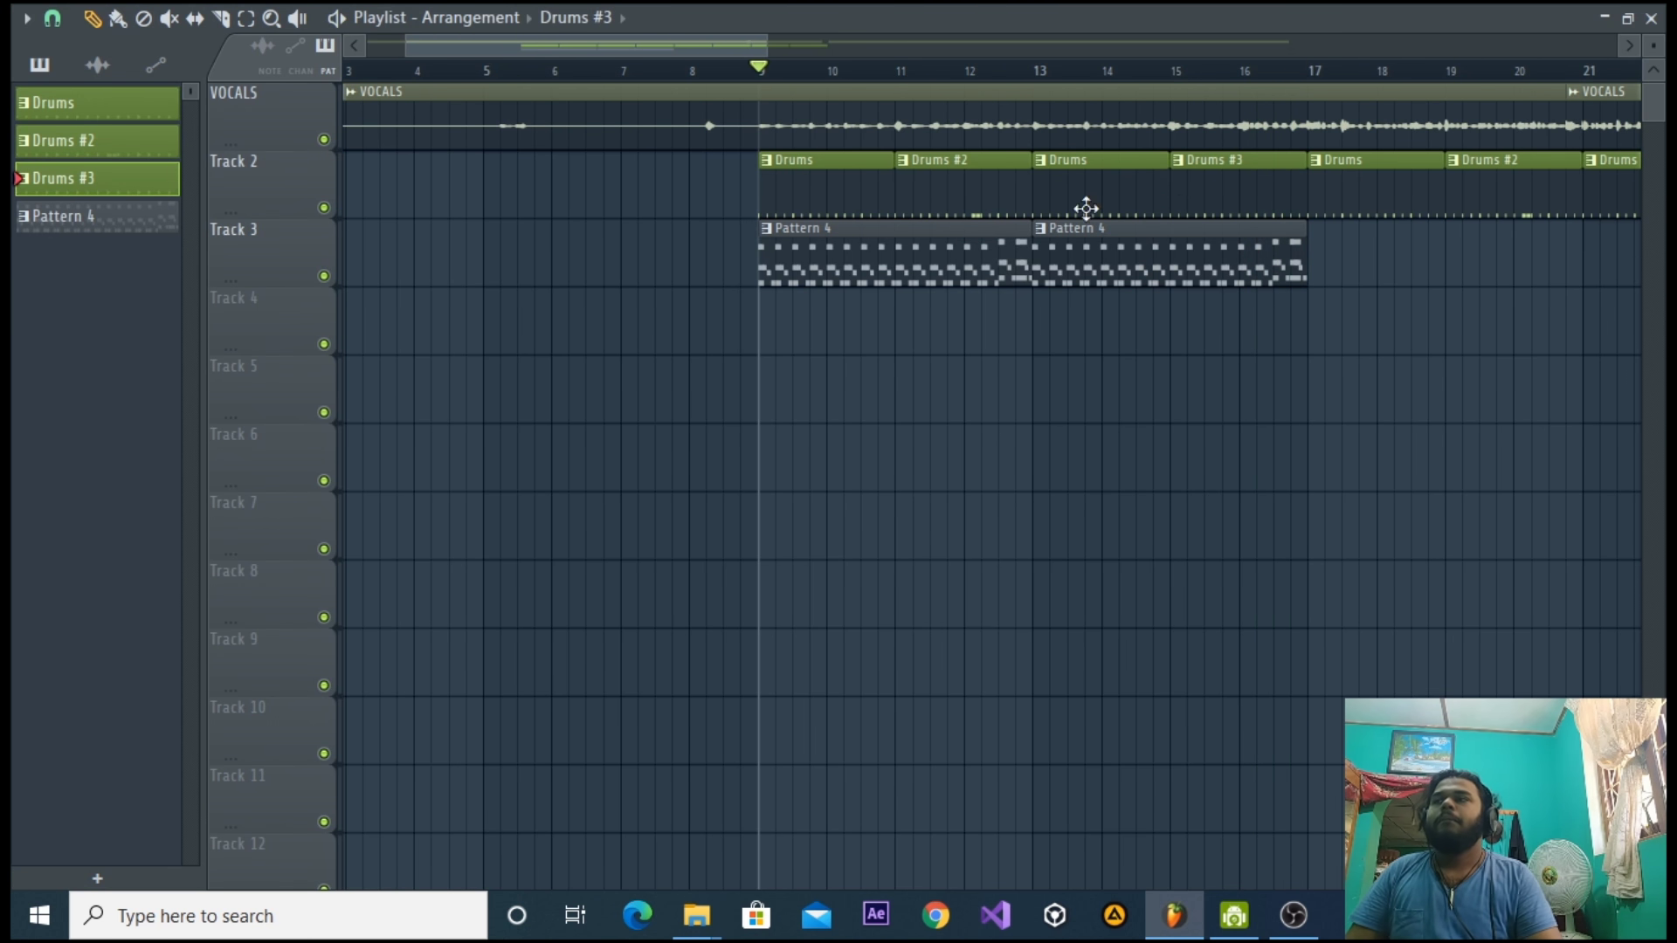
pyautogui.click(53, 18)
pyautogui.click(84, 366)
# Duplicate the two Pattern 4 clips on Track 3 to bars 17 and 21, and delete both copies.
pyautogui.moveTo(1405, 336); pyautogui.dragTo(1412, 256)
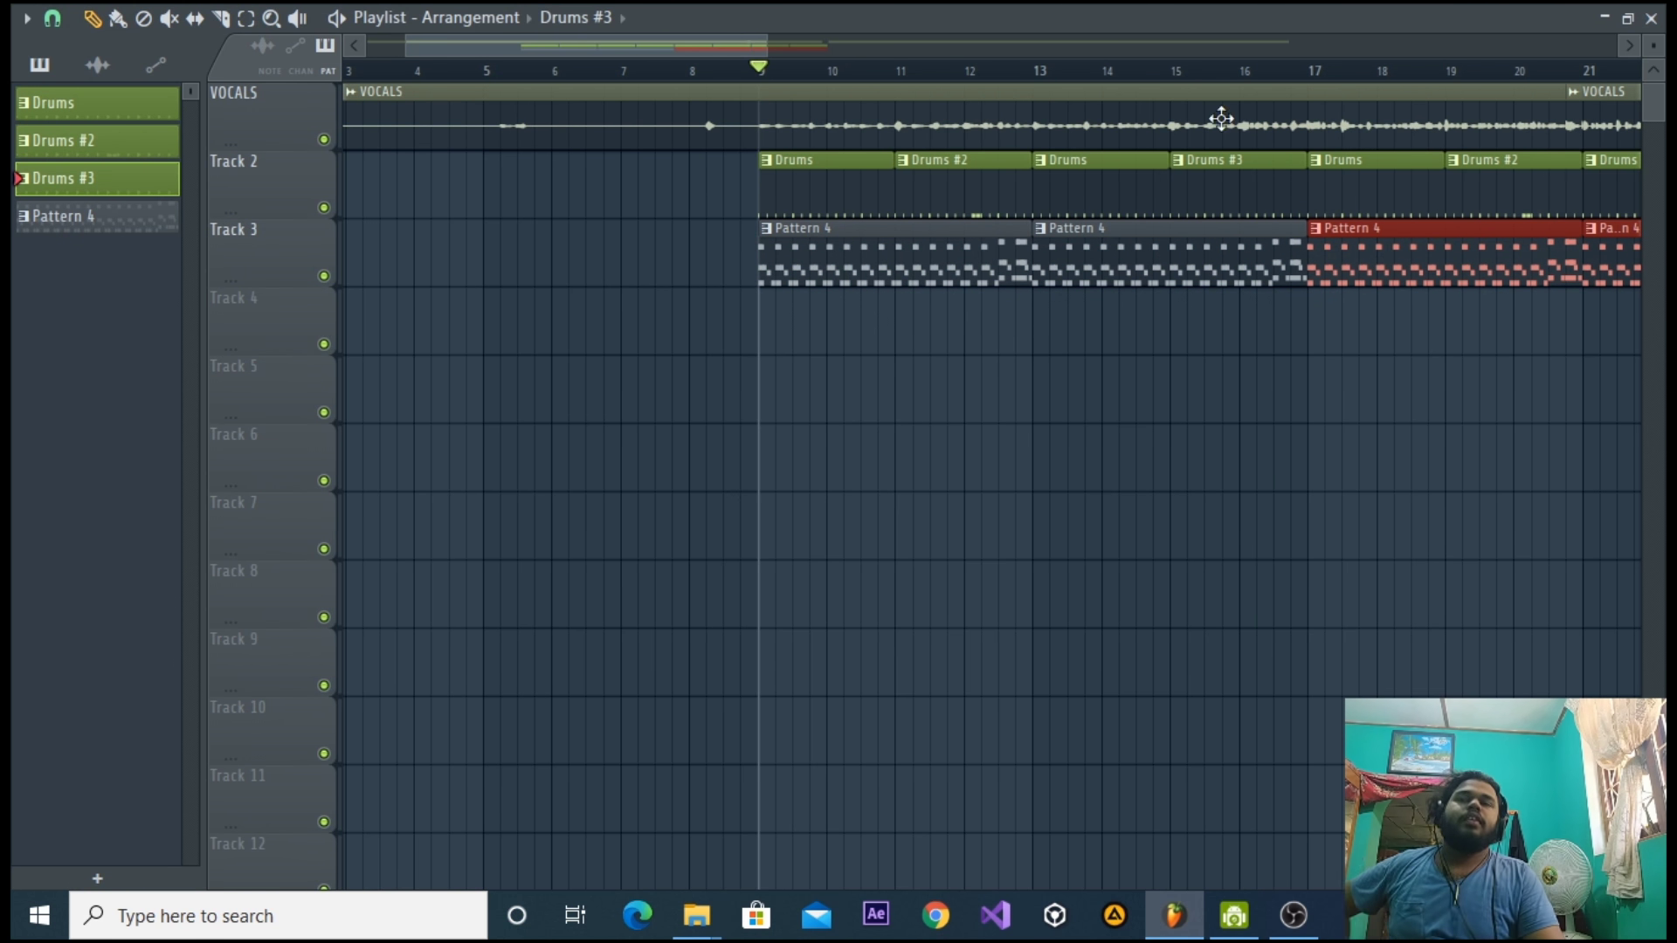
pyautogui.moveTo(777, 41); pyautogui.dragTo(952, 41)
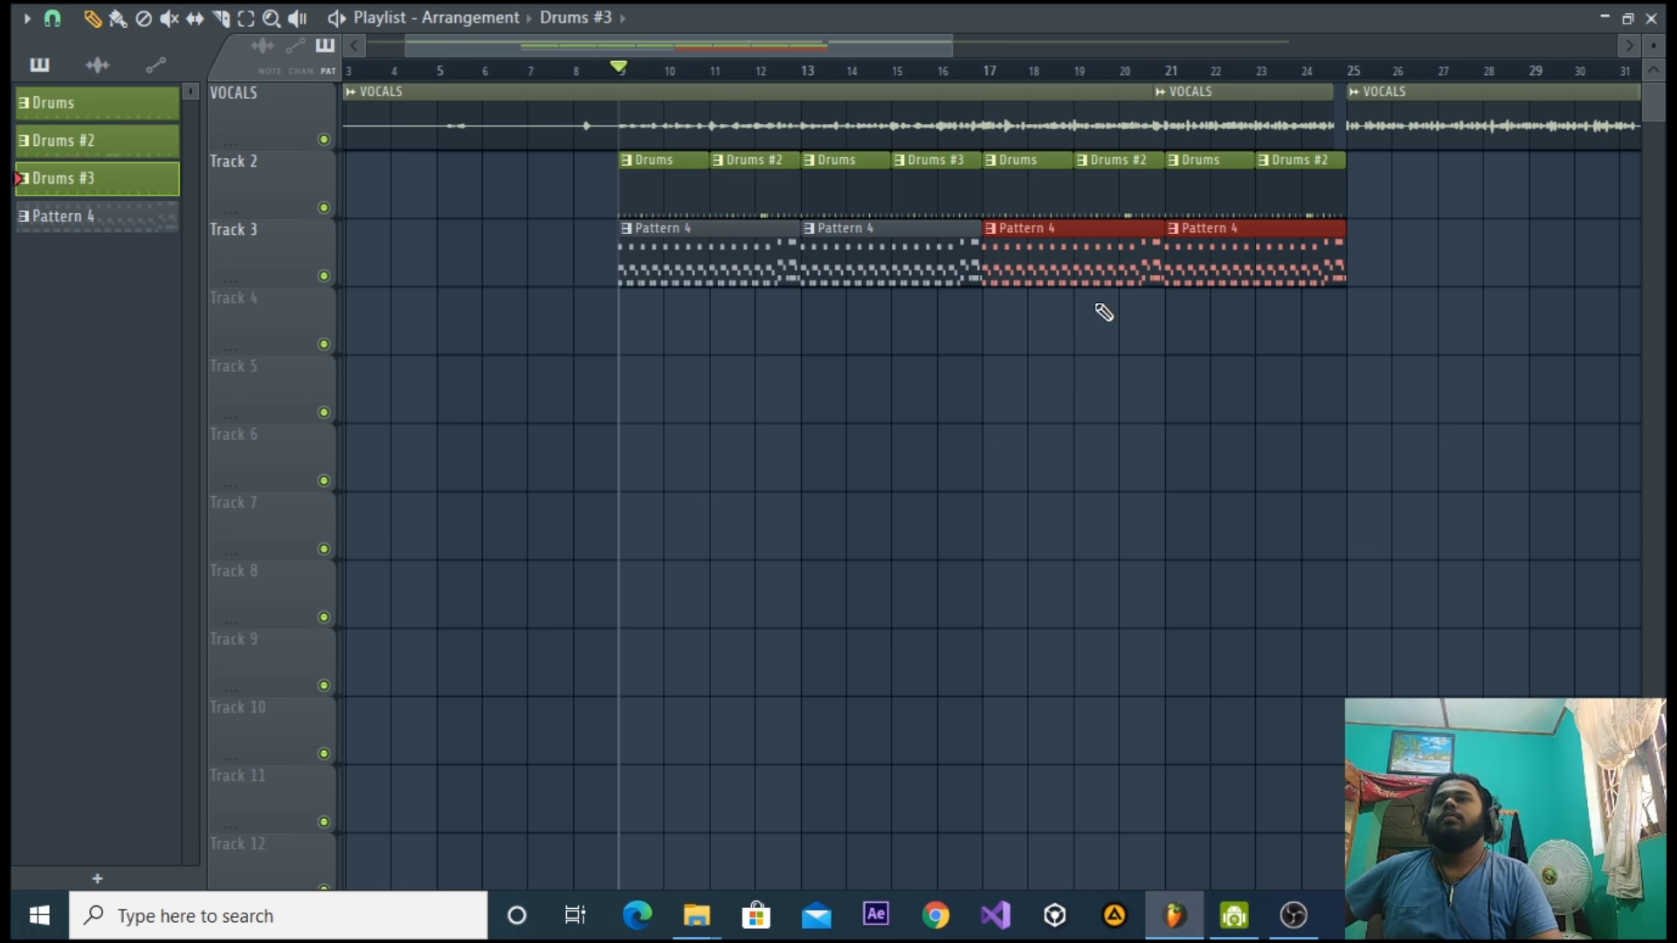
pyautogui.rightClick(1083, 265)
pyautogui.rightClick(1208, 273)
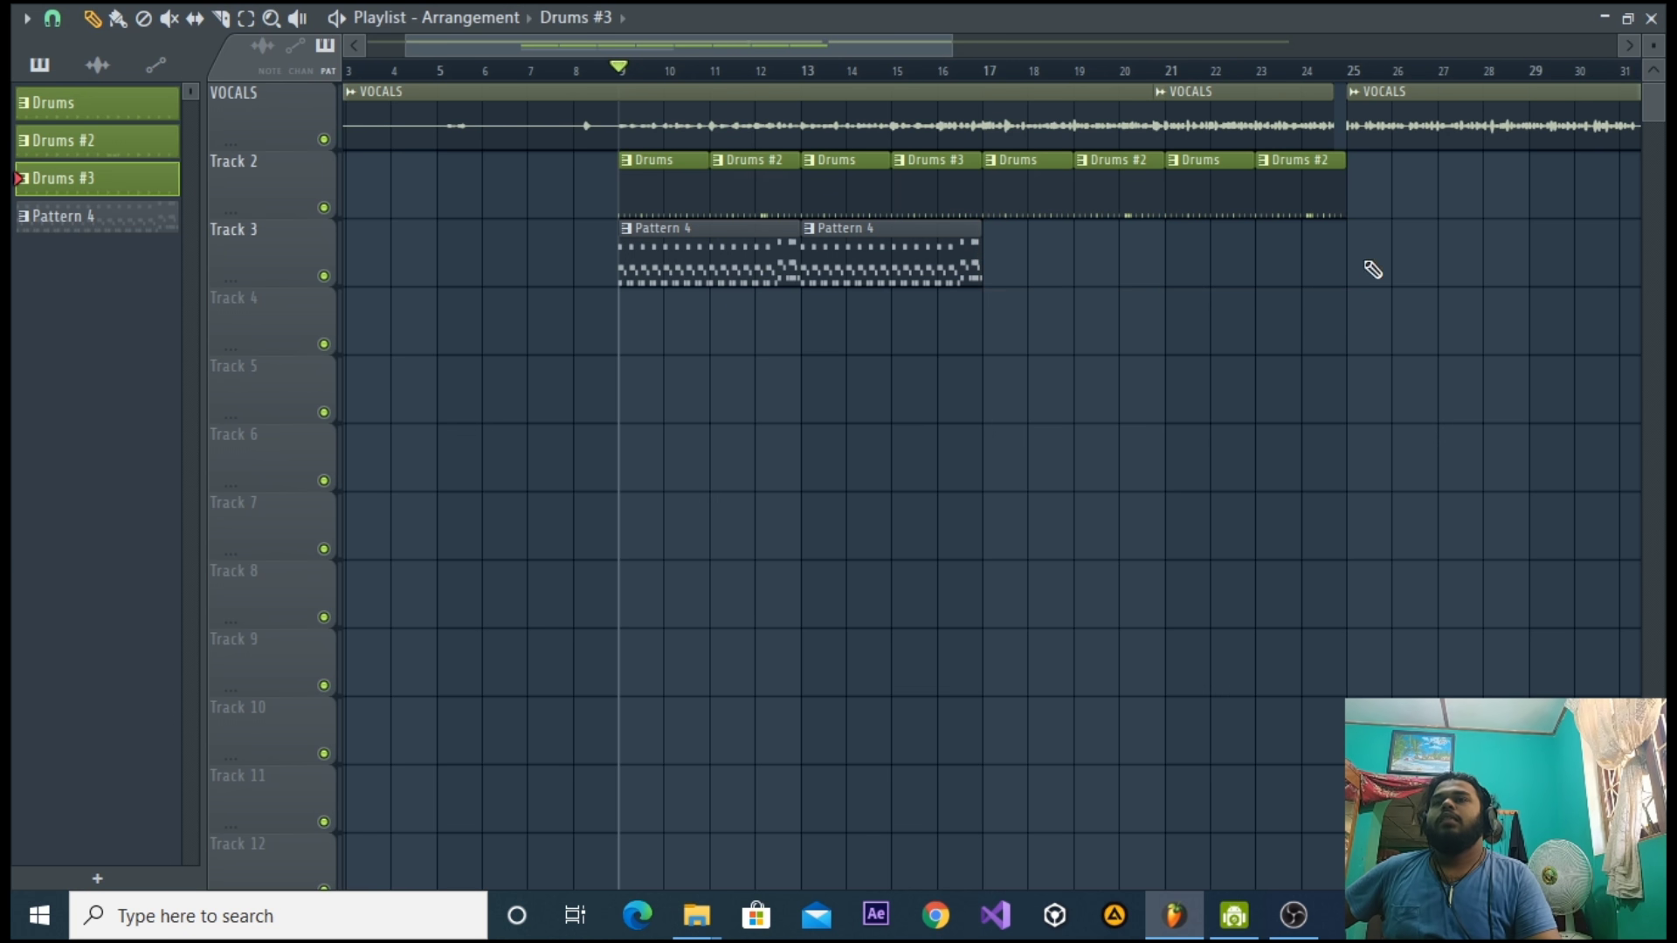
# Colour Pattern 4 green to match the drum patterns and rename it MELODY.
pyautogui.click(748, 267)
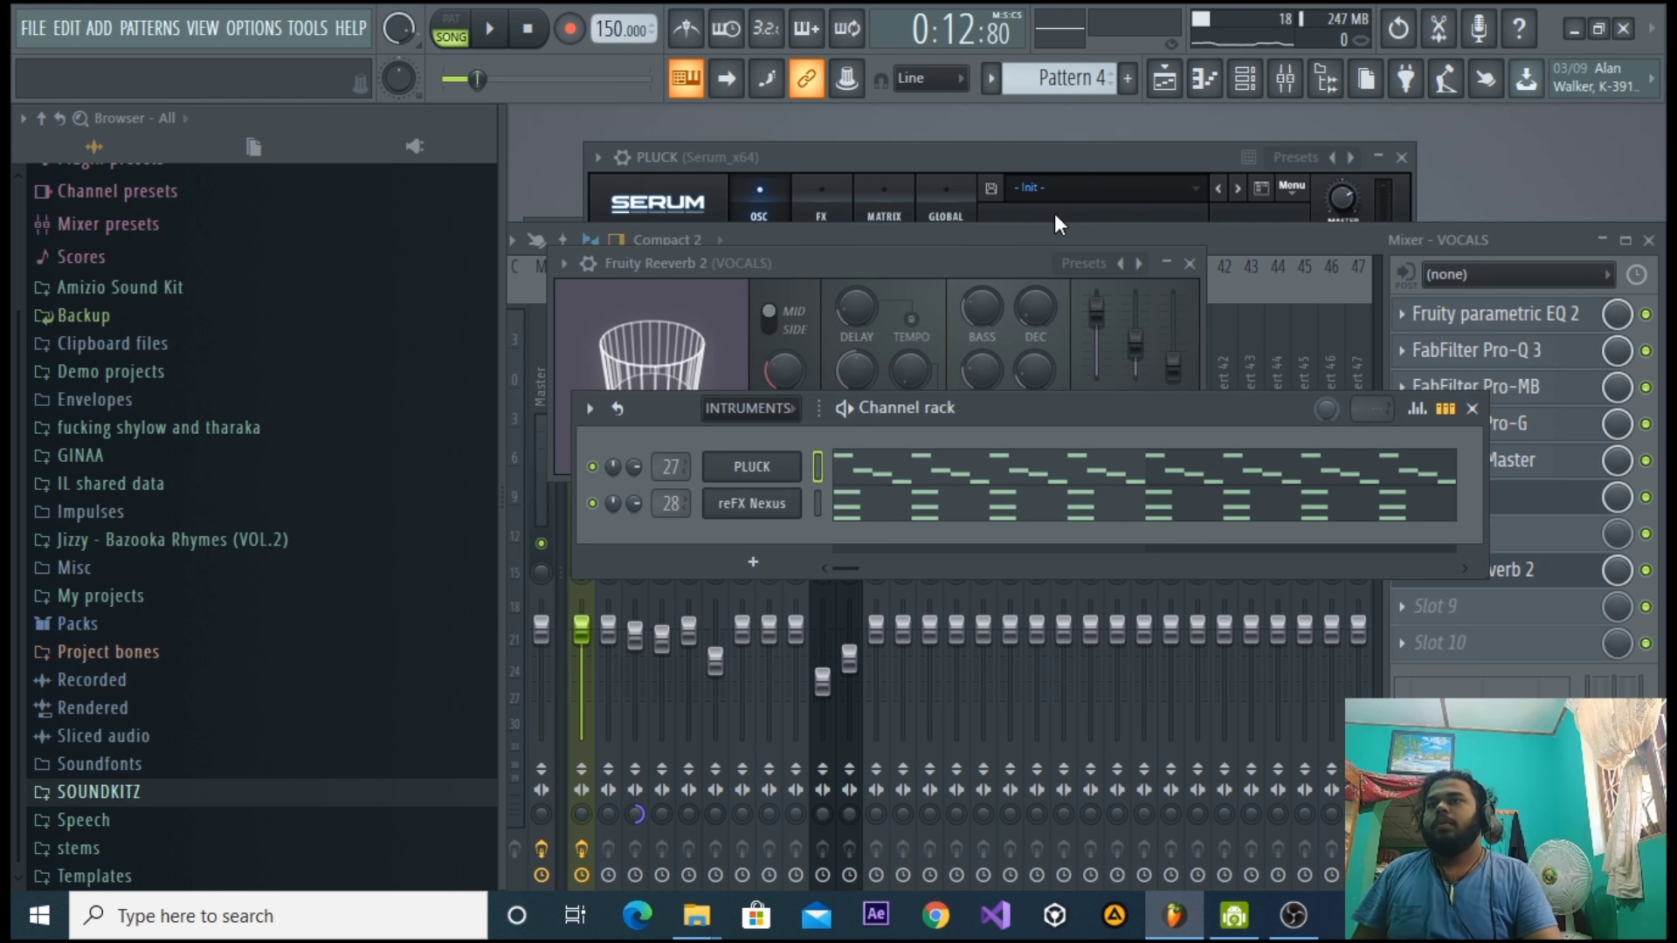
pyautogui.press('F2')
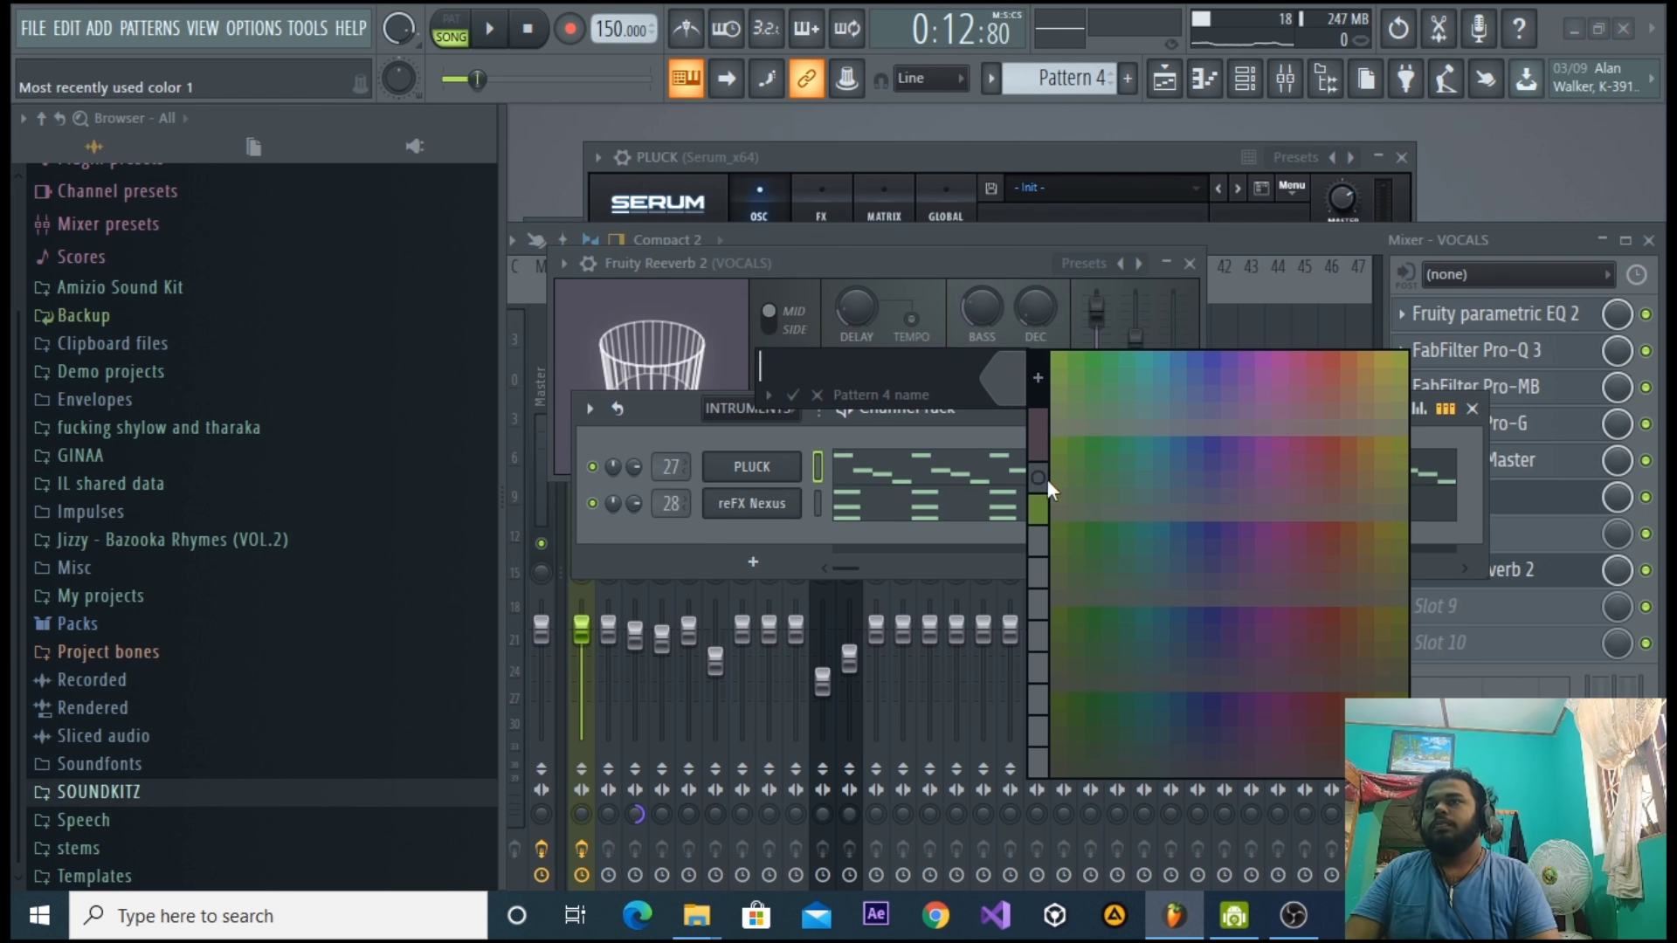
pyautogui.click(1047, 507)
pyautogui.press('Return')
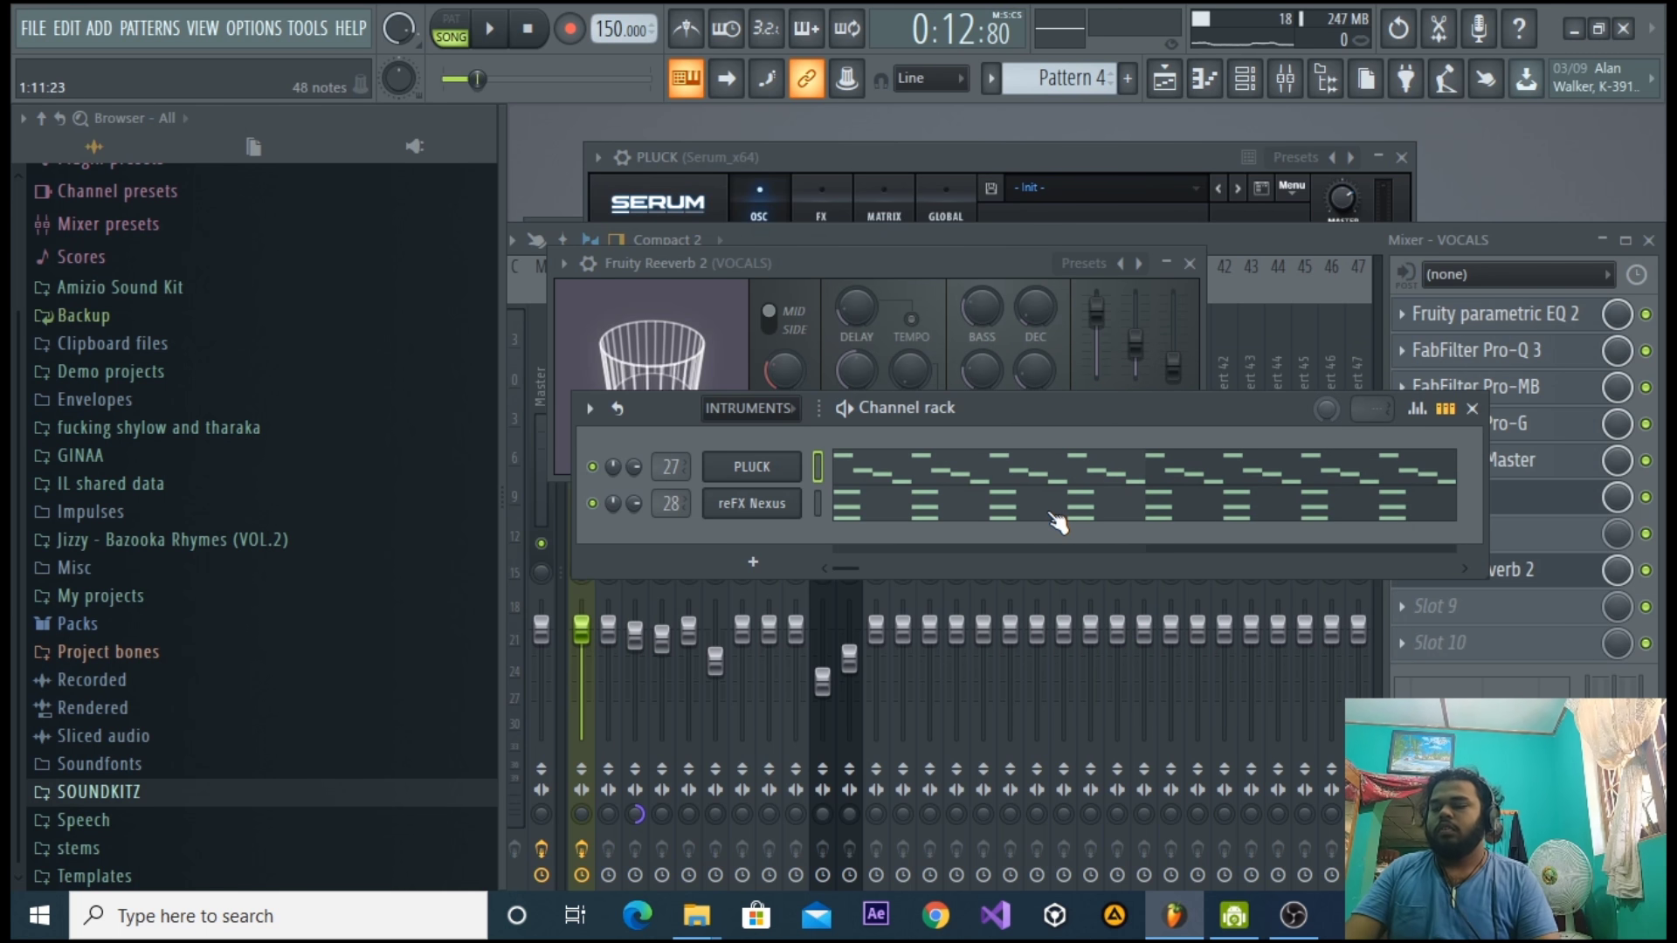
pyautogui.press('F2')
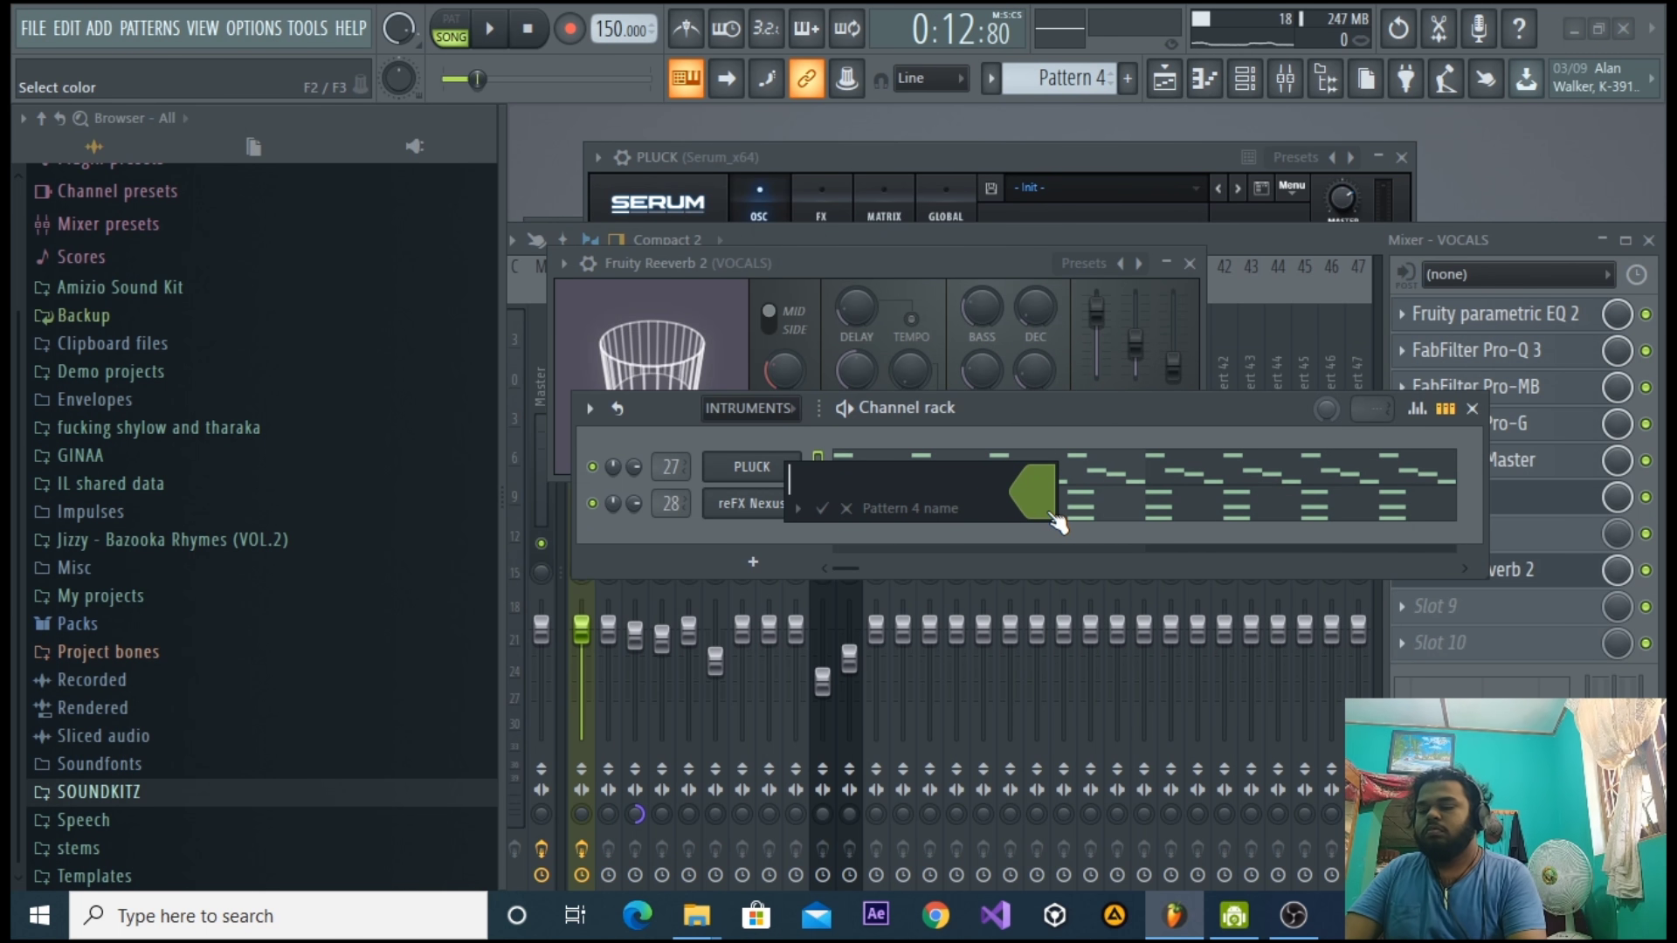
pyautogui.write('MELODY')
pyautogui.press('Return')
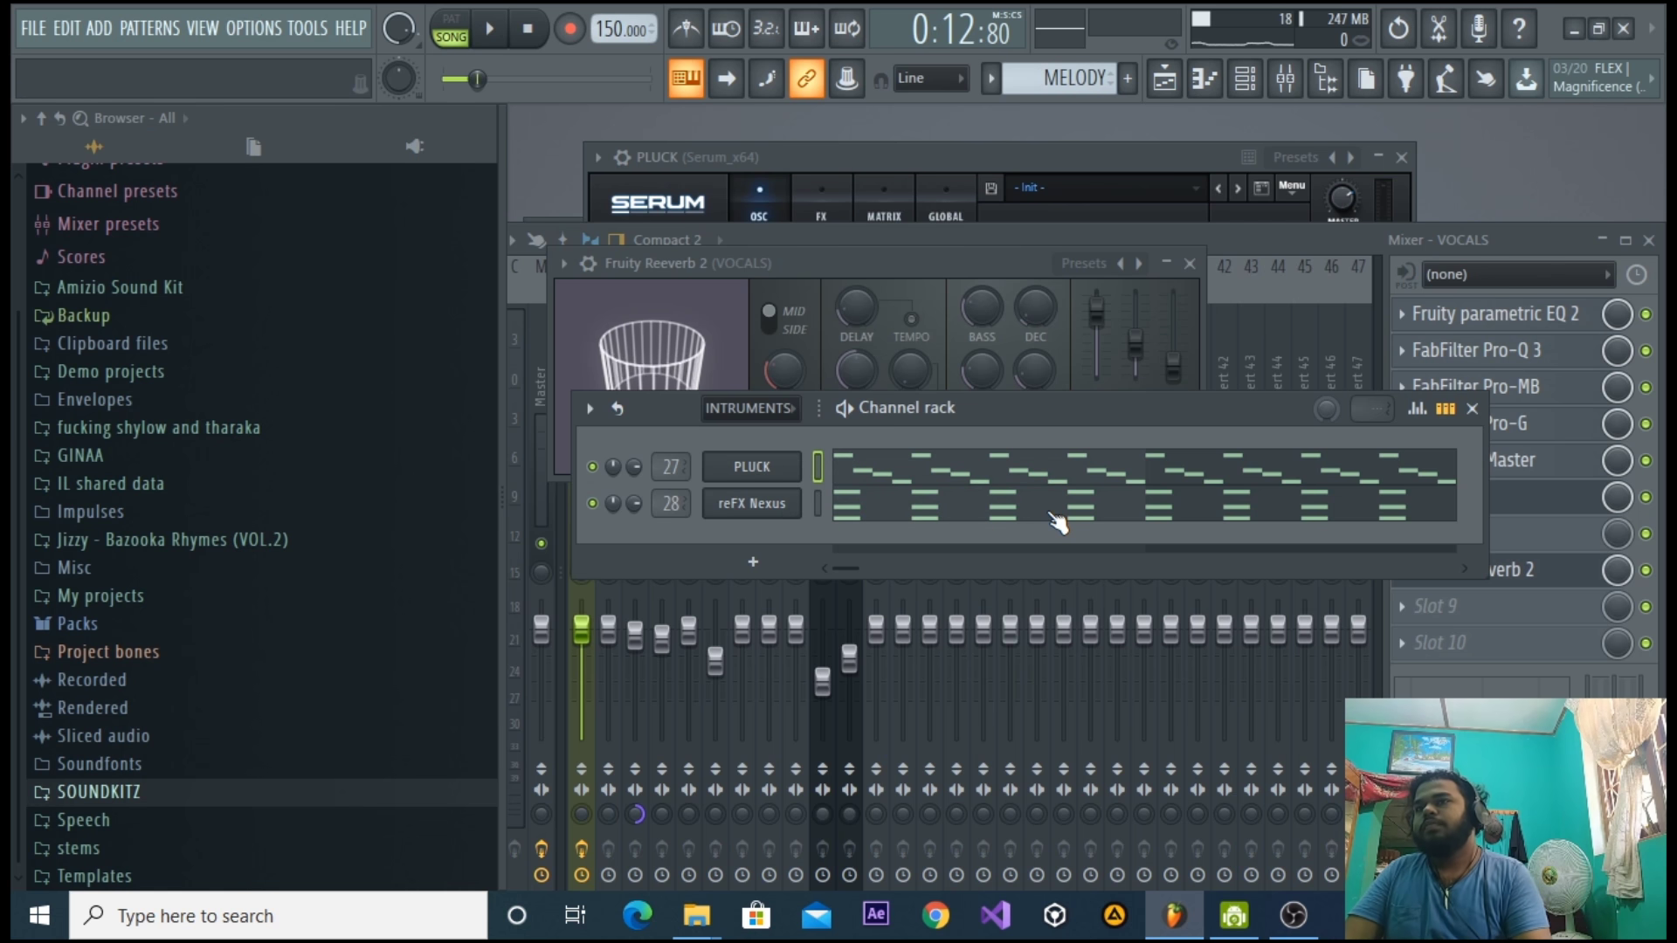
# While the song plays, shift all drum clips down to Track 3 and the MELODY clips to Track 4, and stop playback.
pyautogui.press('F5')
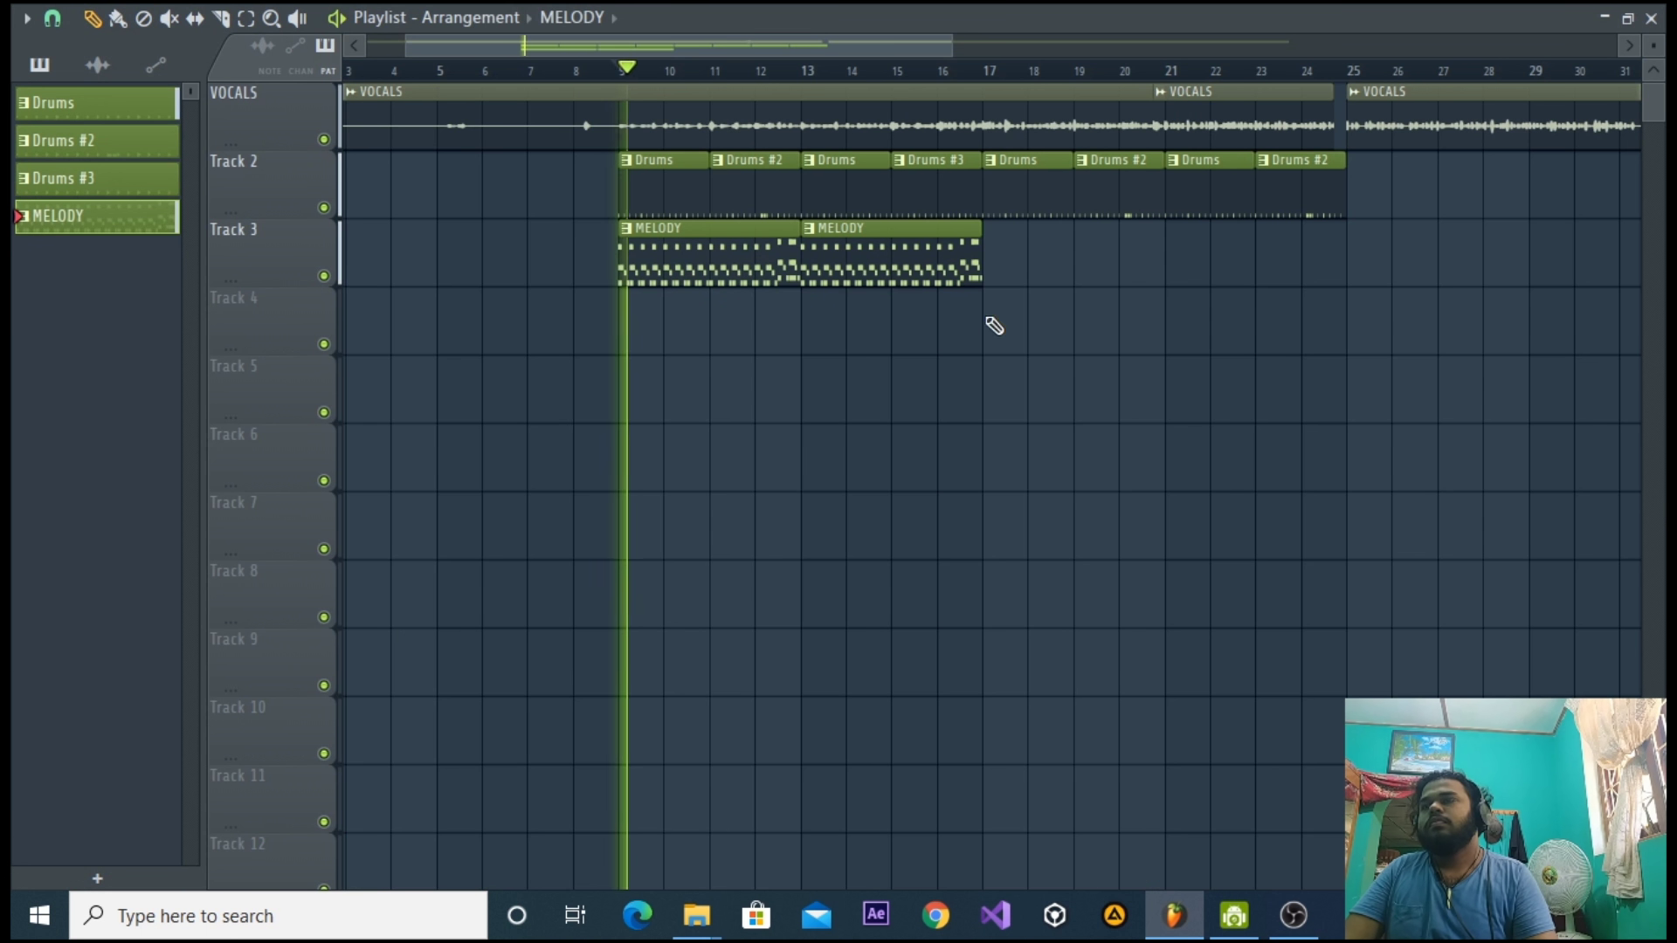
pyautogui.click(1136, 325)
pyautogui.moveTo(1485, 375); pyautogui.dragTo(579, 194)
pyautogui.moveTo(528, 319); pyautogui.dragTo(1360, 210)
pyautogui.hotkey('shift', 'Down')
pyautogui.click(1363, 374)
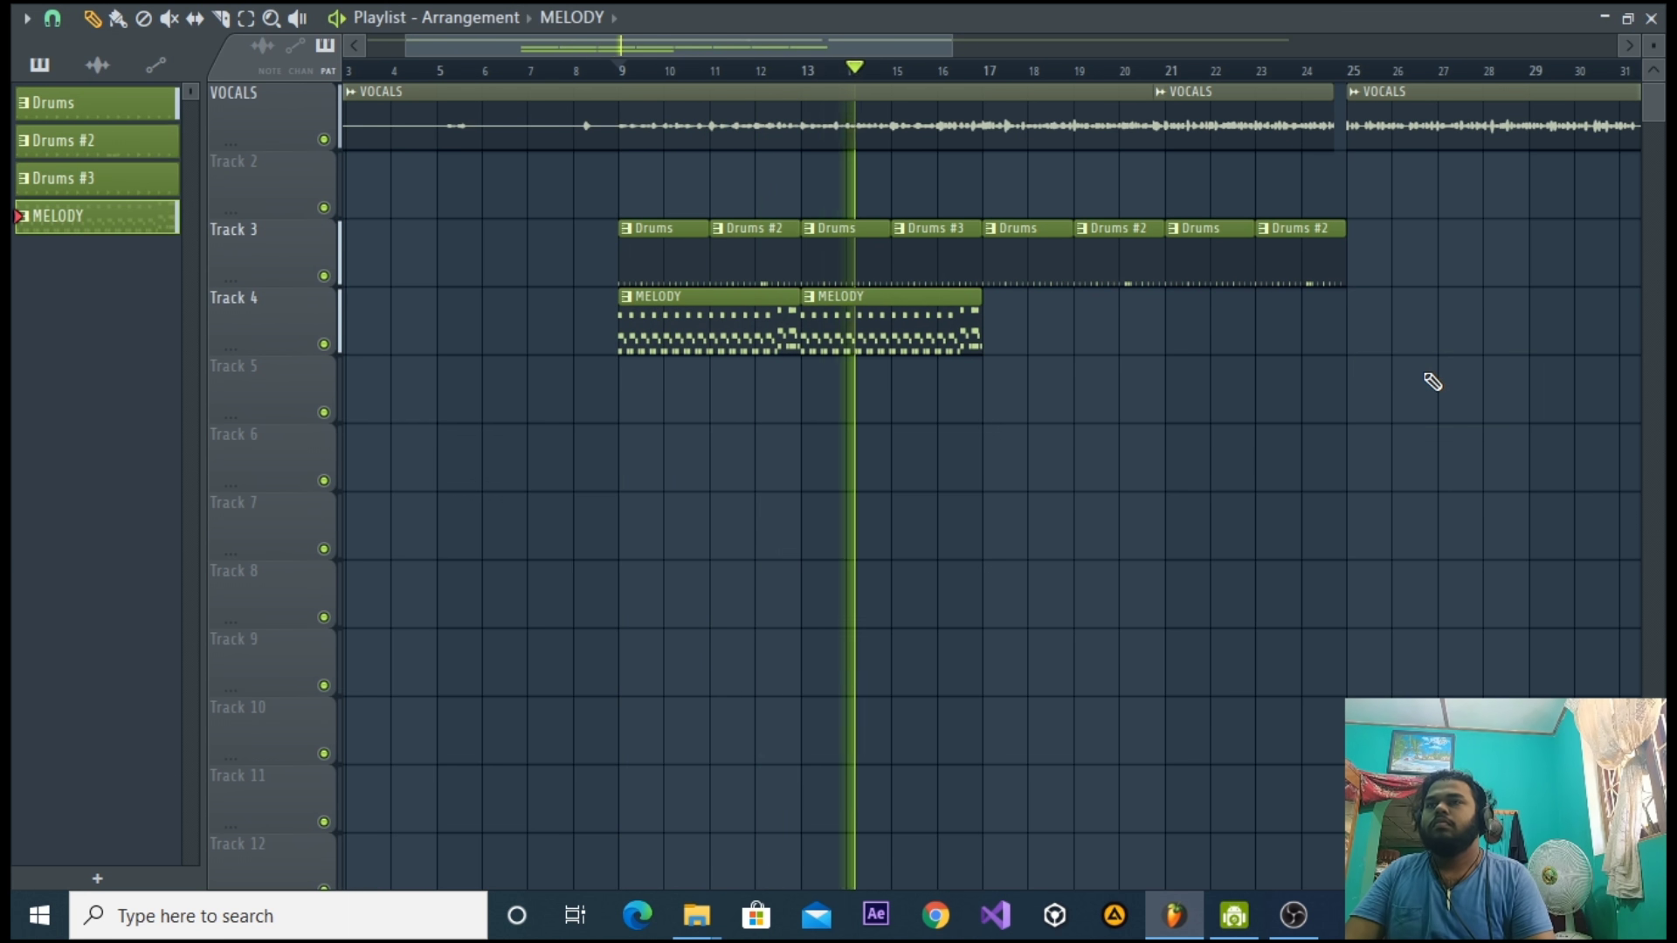
pyautogui.click(1367, 378)
pyautogui.rightClick(1377, 367)
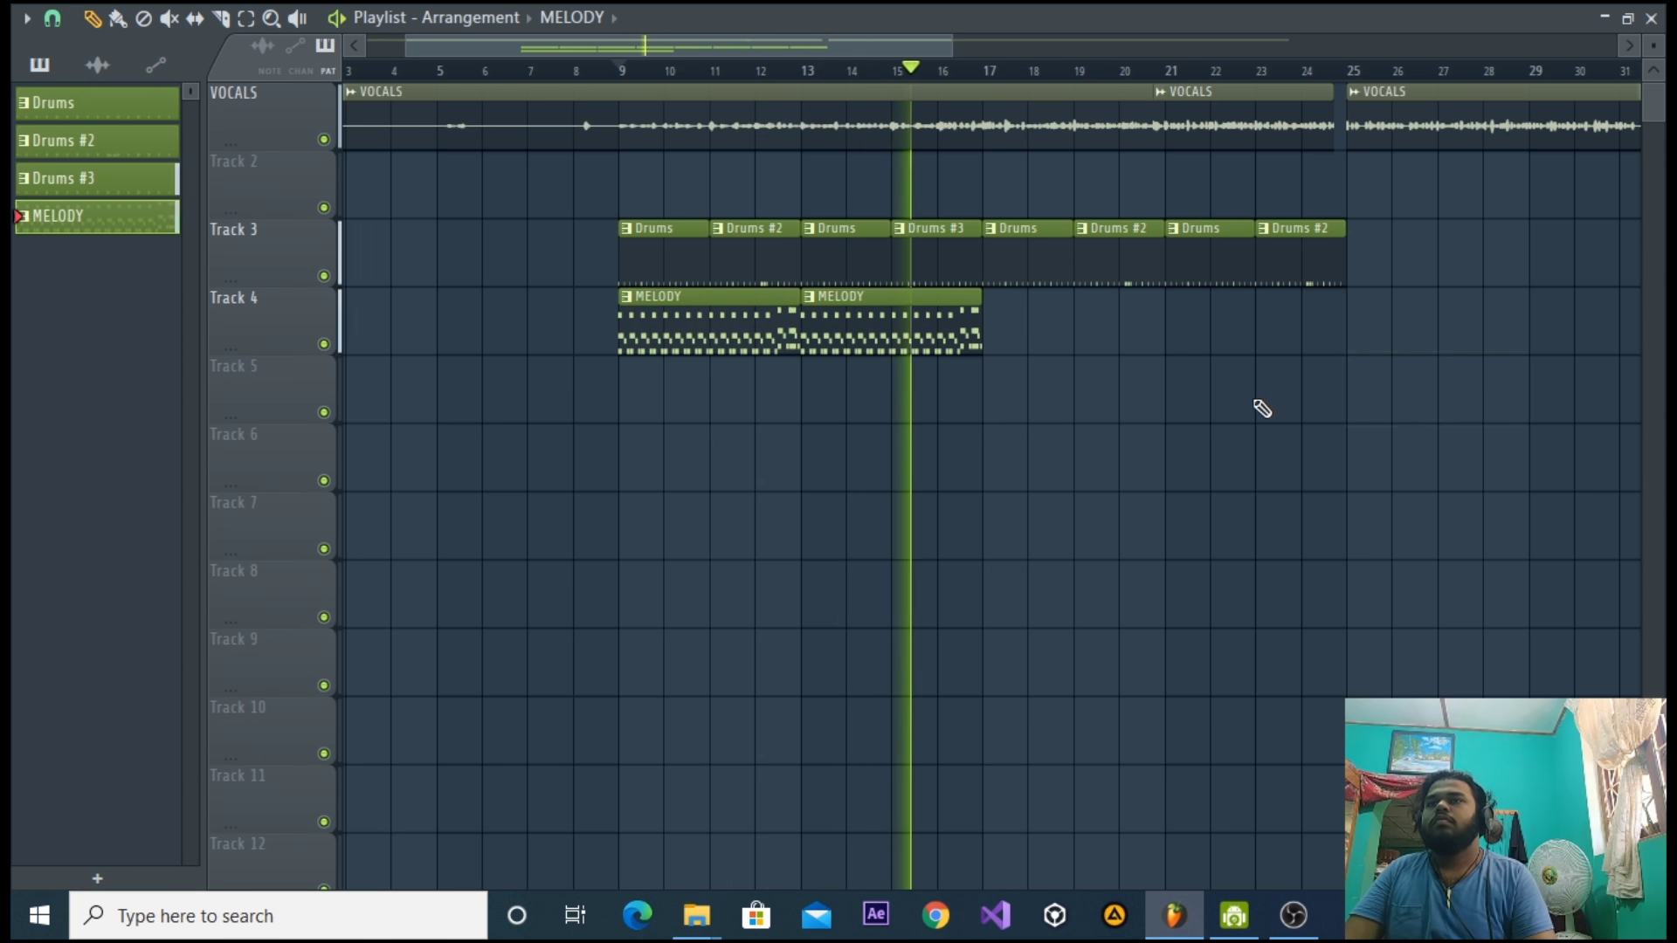
pyautogui.click(1295, 406)
pyautogui.rightClick(1281, 402)
pyautogui.press('space')
# Close the mixer, create a new pattern named 808 BASS and colour it green.
pyautogui.press('F5')
pyautogui.click(1650, 240)
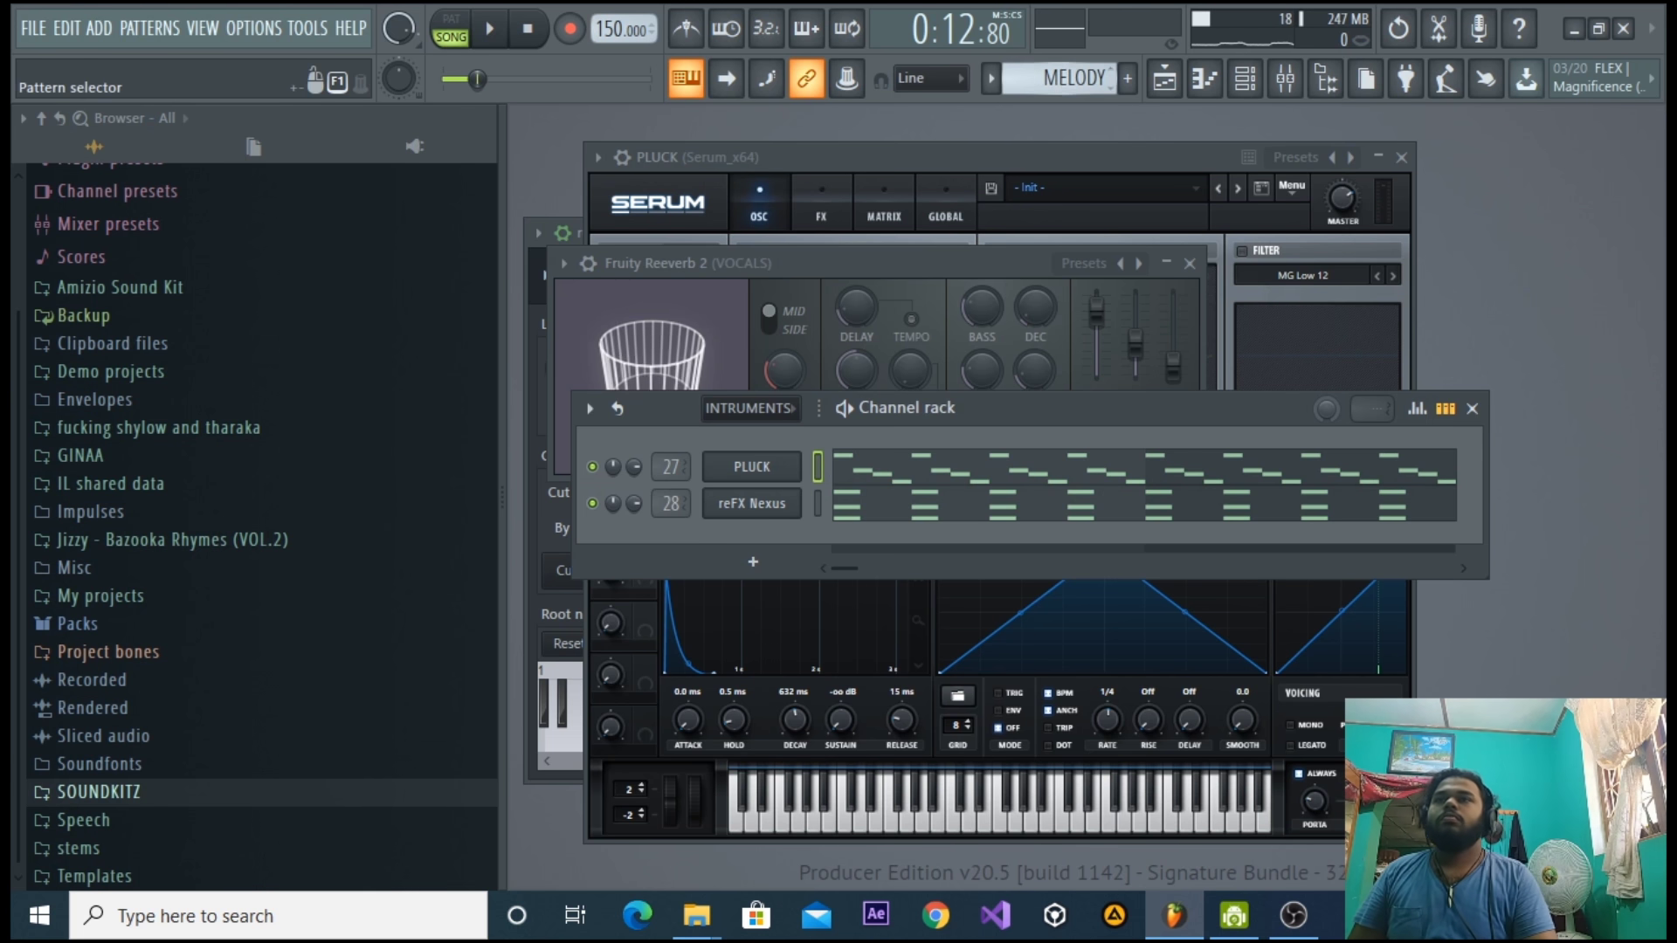
pyautogui.moveTo(1073, 78); pyautogui.dragTo(1072, 61)
pyautogui.click(1165, 83)
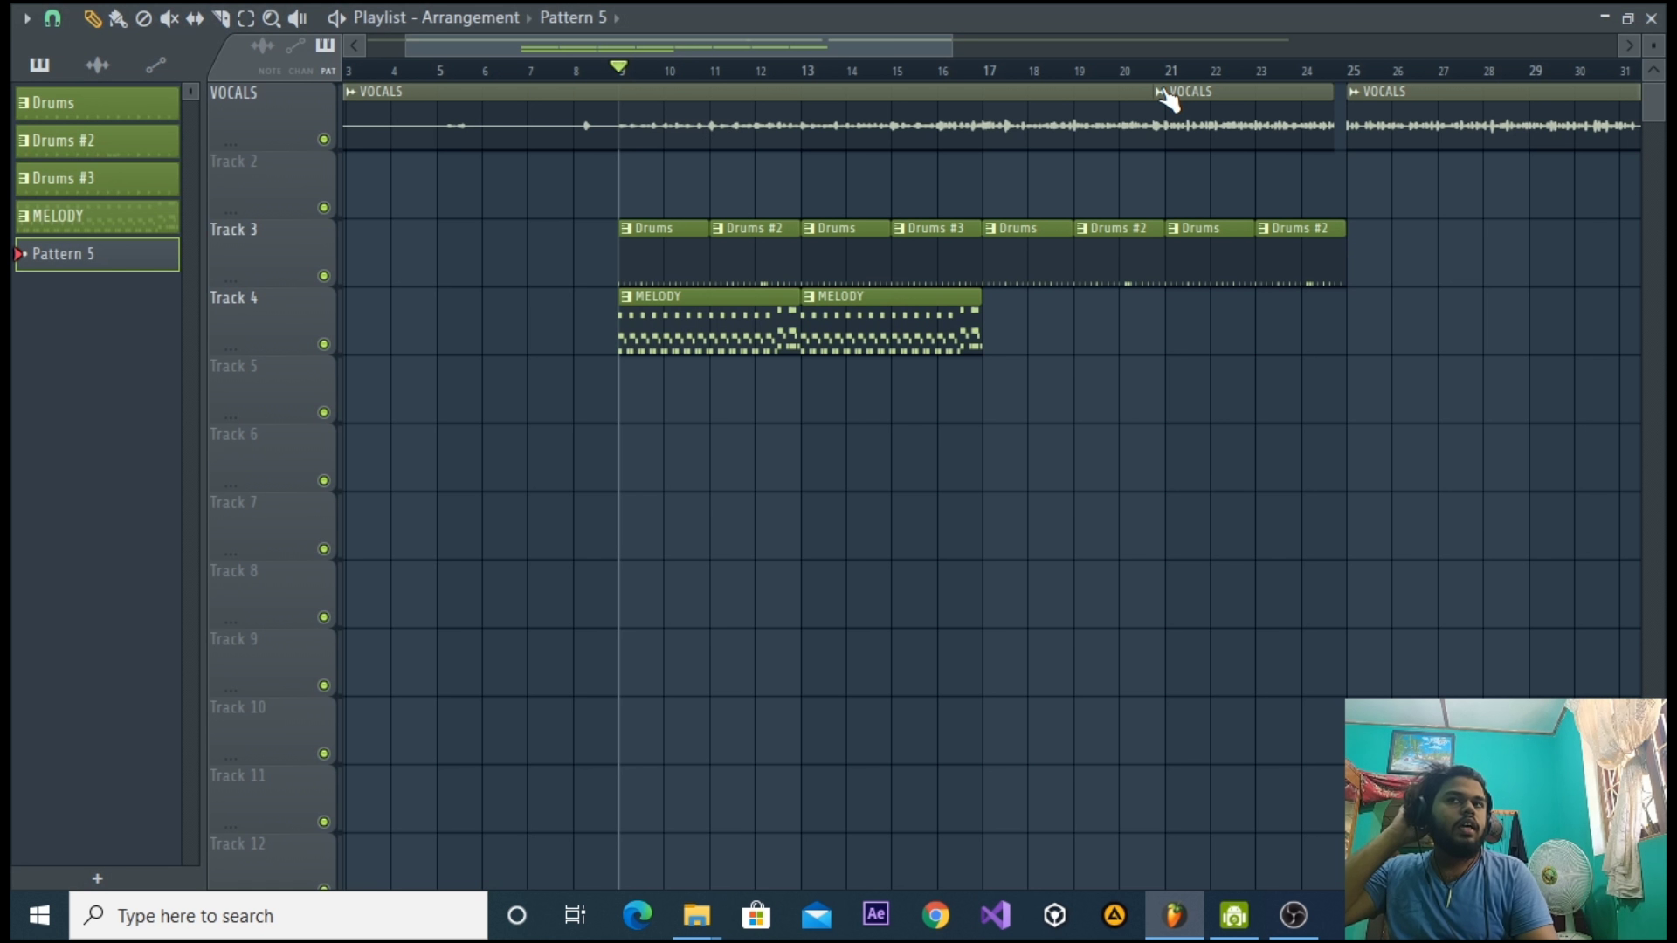
pyautogui.click(1651, 18)
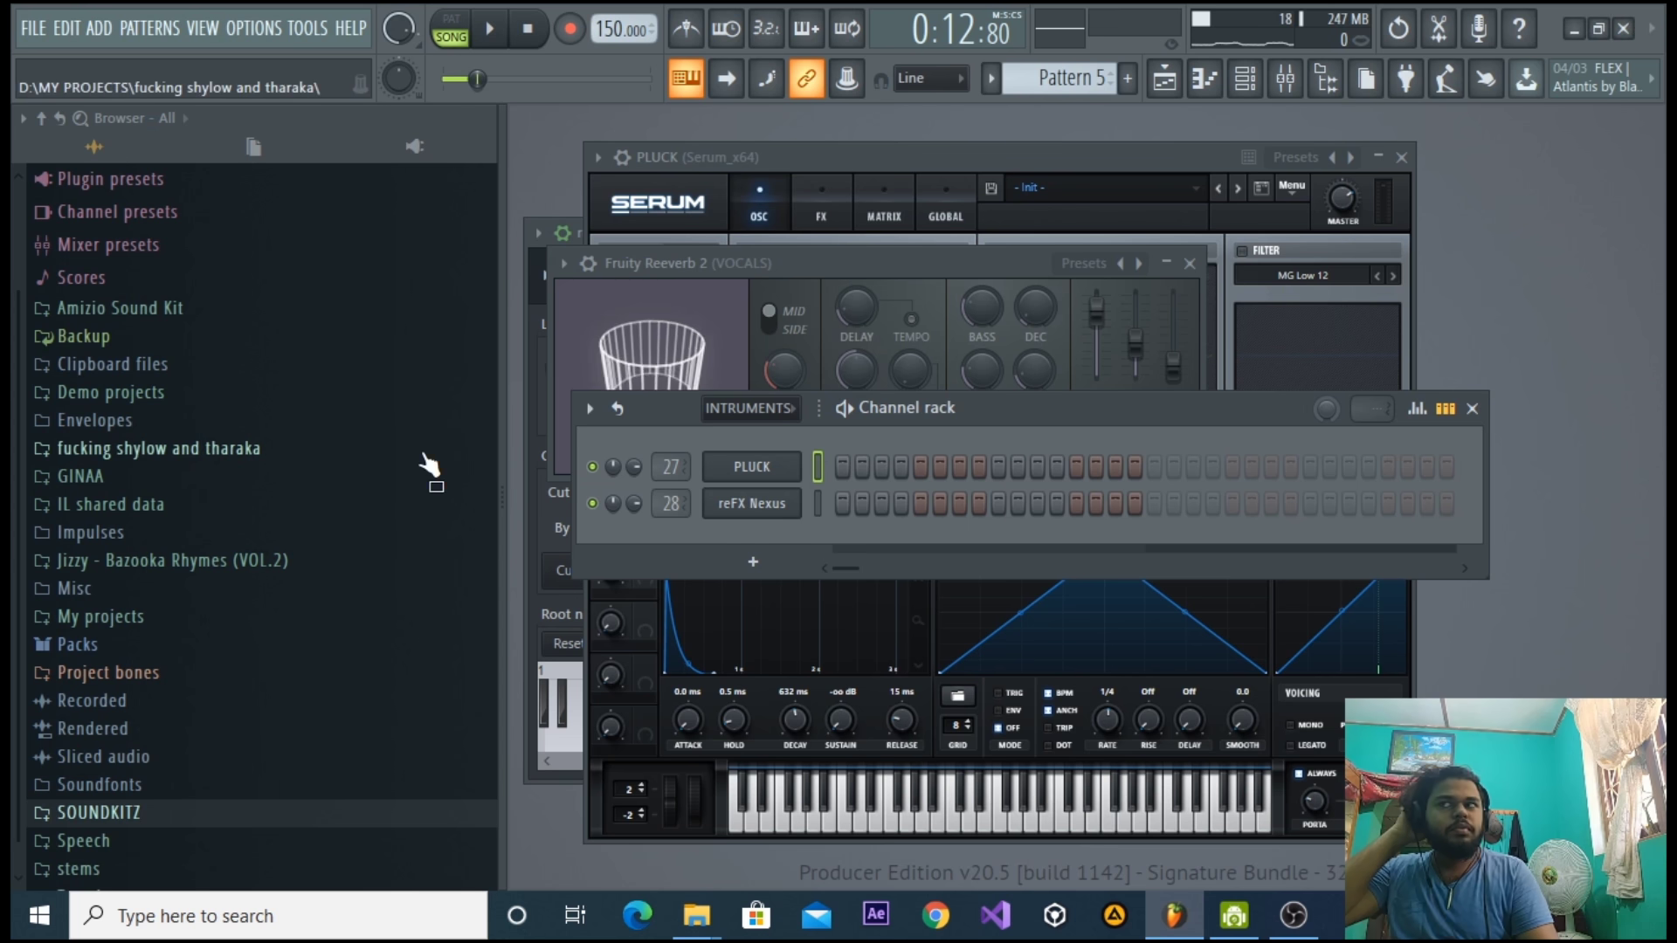
pyautogui.press('F2')
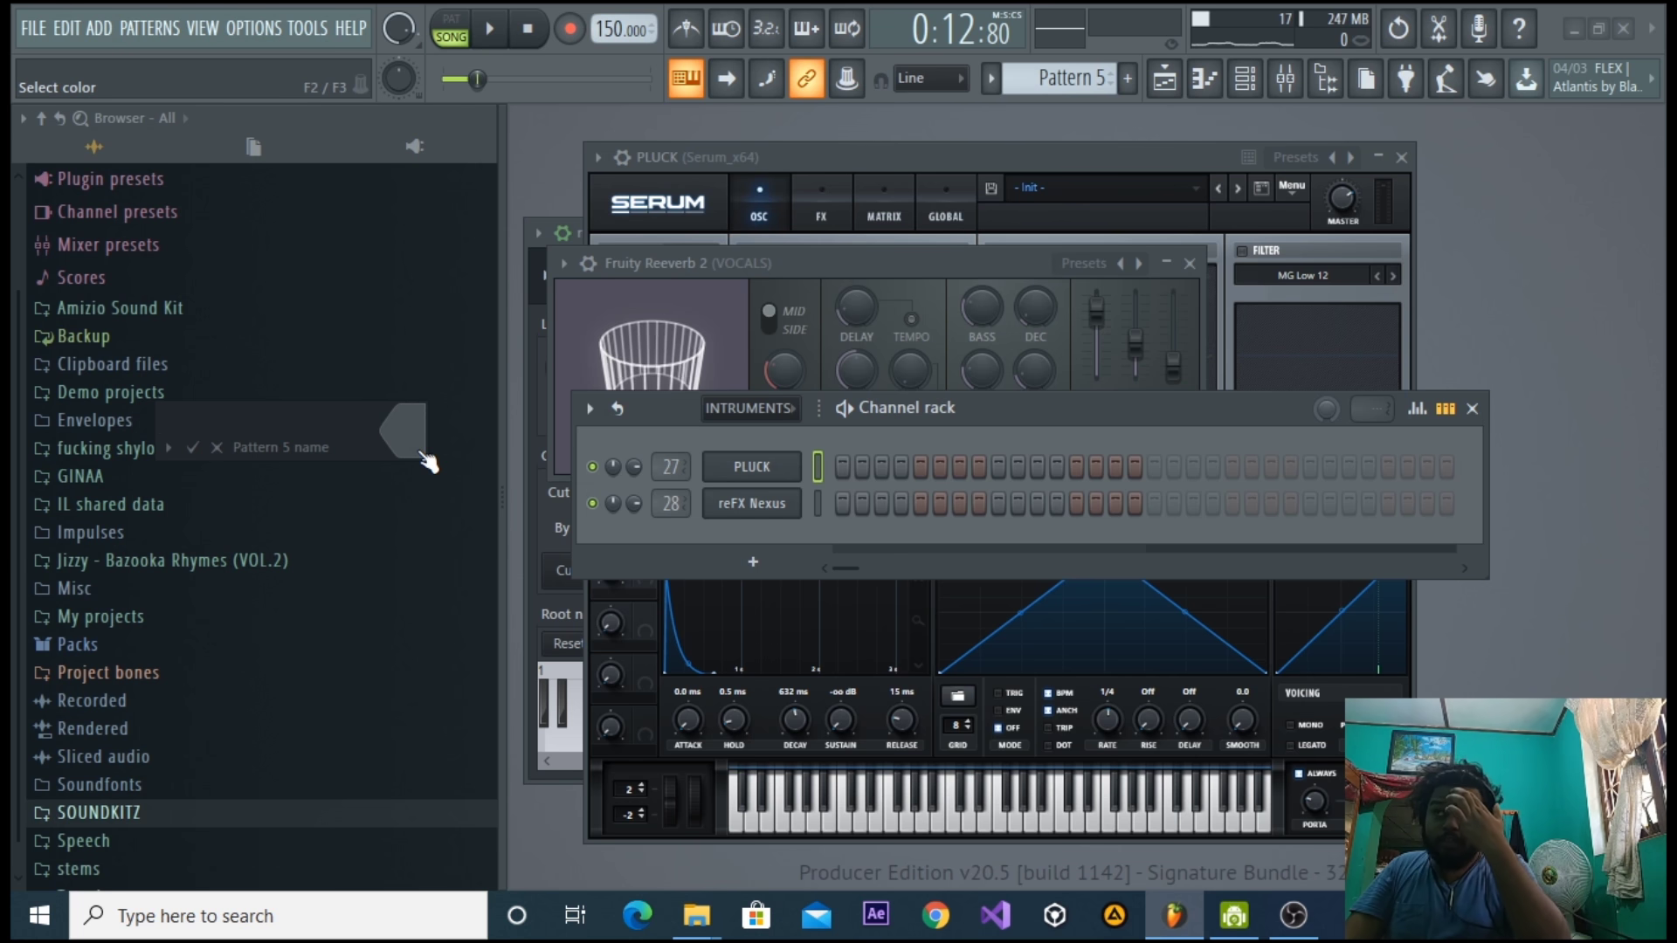
pyautogui.write('808 BASS')
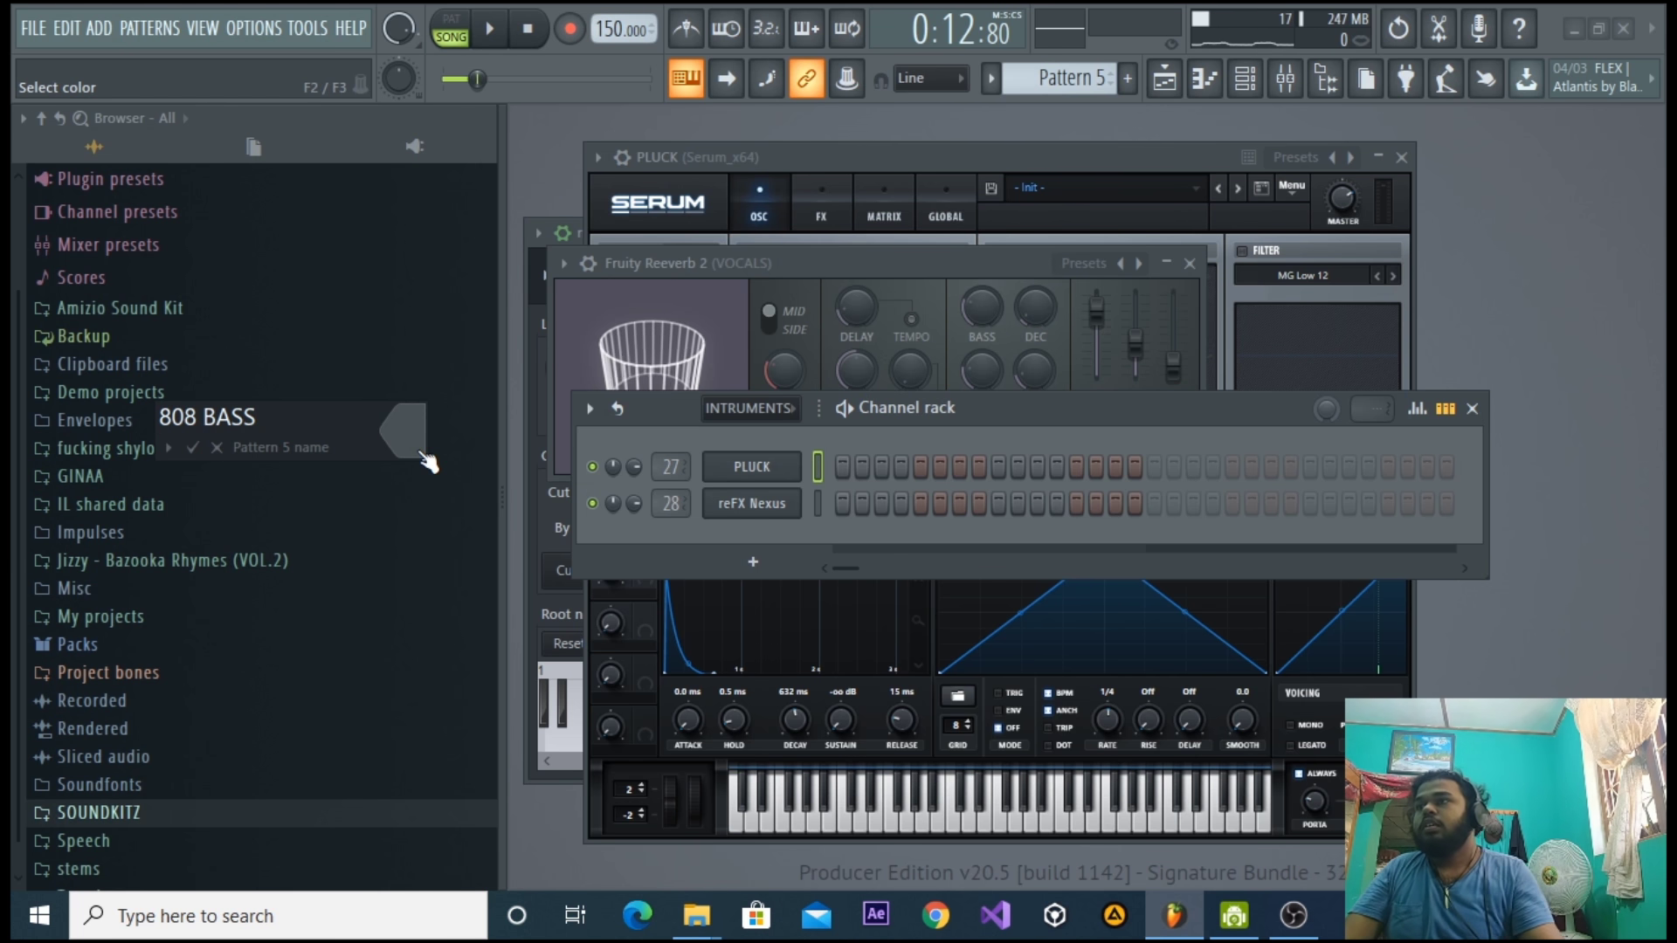
pyautogui.click(422, 454)
pyautogui.click(436, 524)
# Open the 808s folder of Owen J's Main Stash 1.5 in the SOUNDKITZ sample library.
pyautogui.scroll(-1, 207, 725)
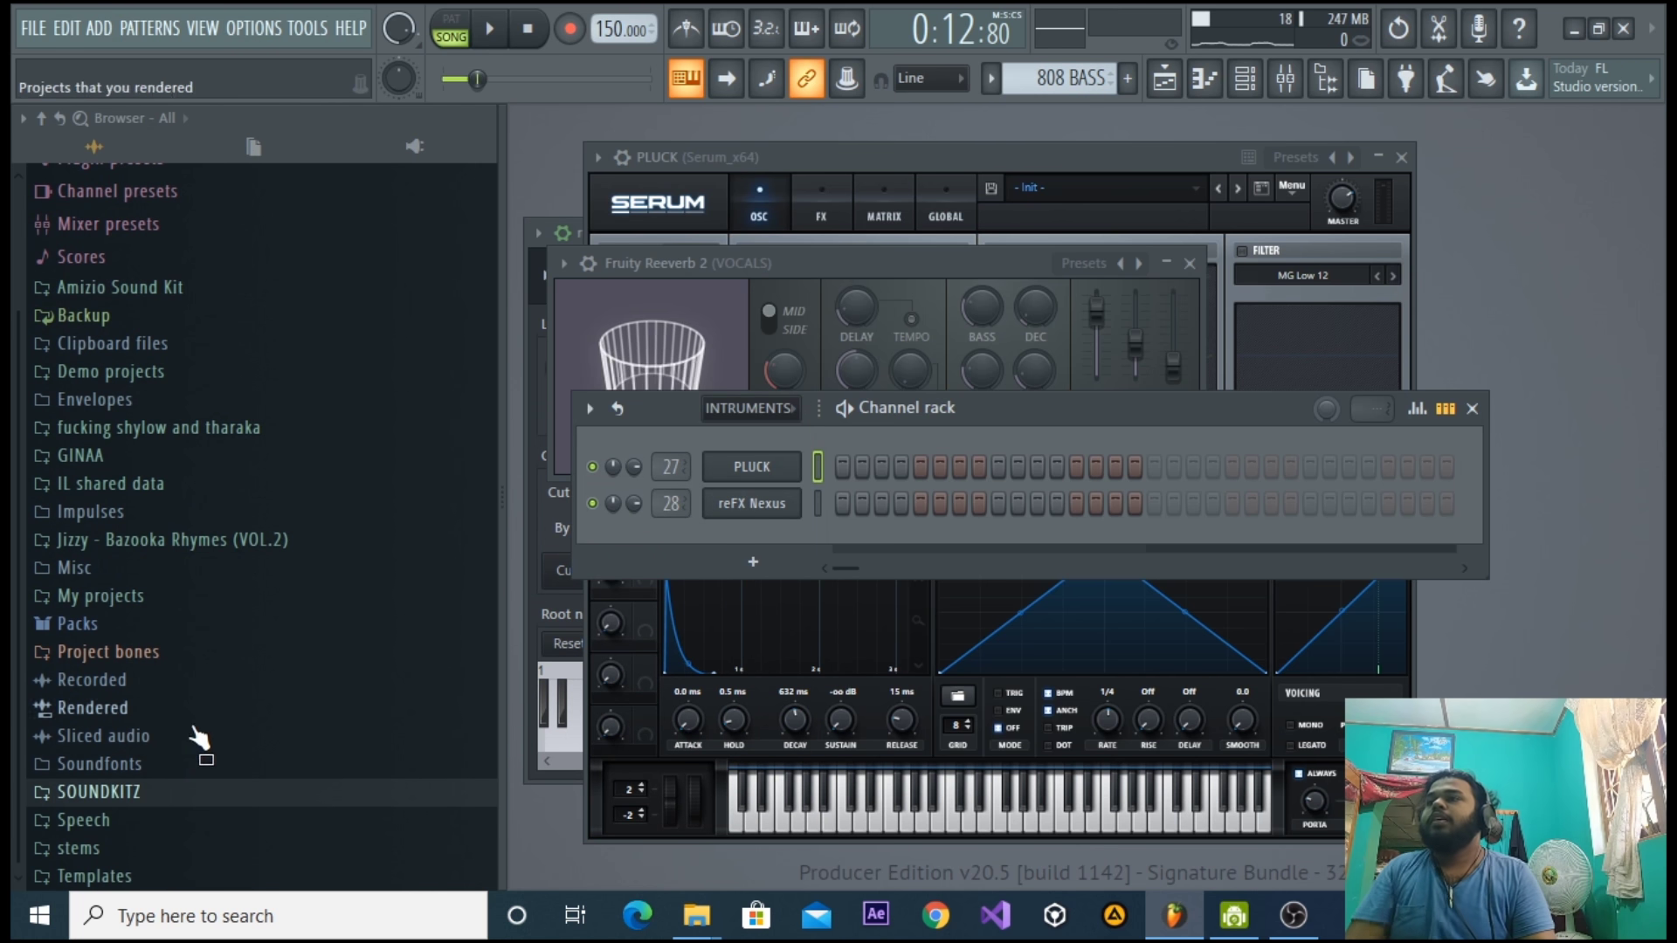
pyautogui.click(169, 793)
pyautogui.scroll(-3, 223, 664)
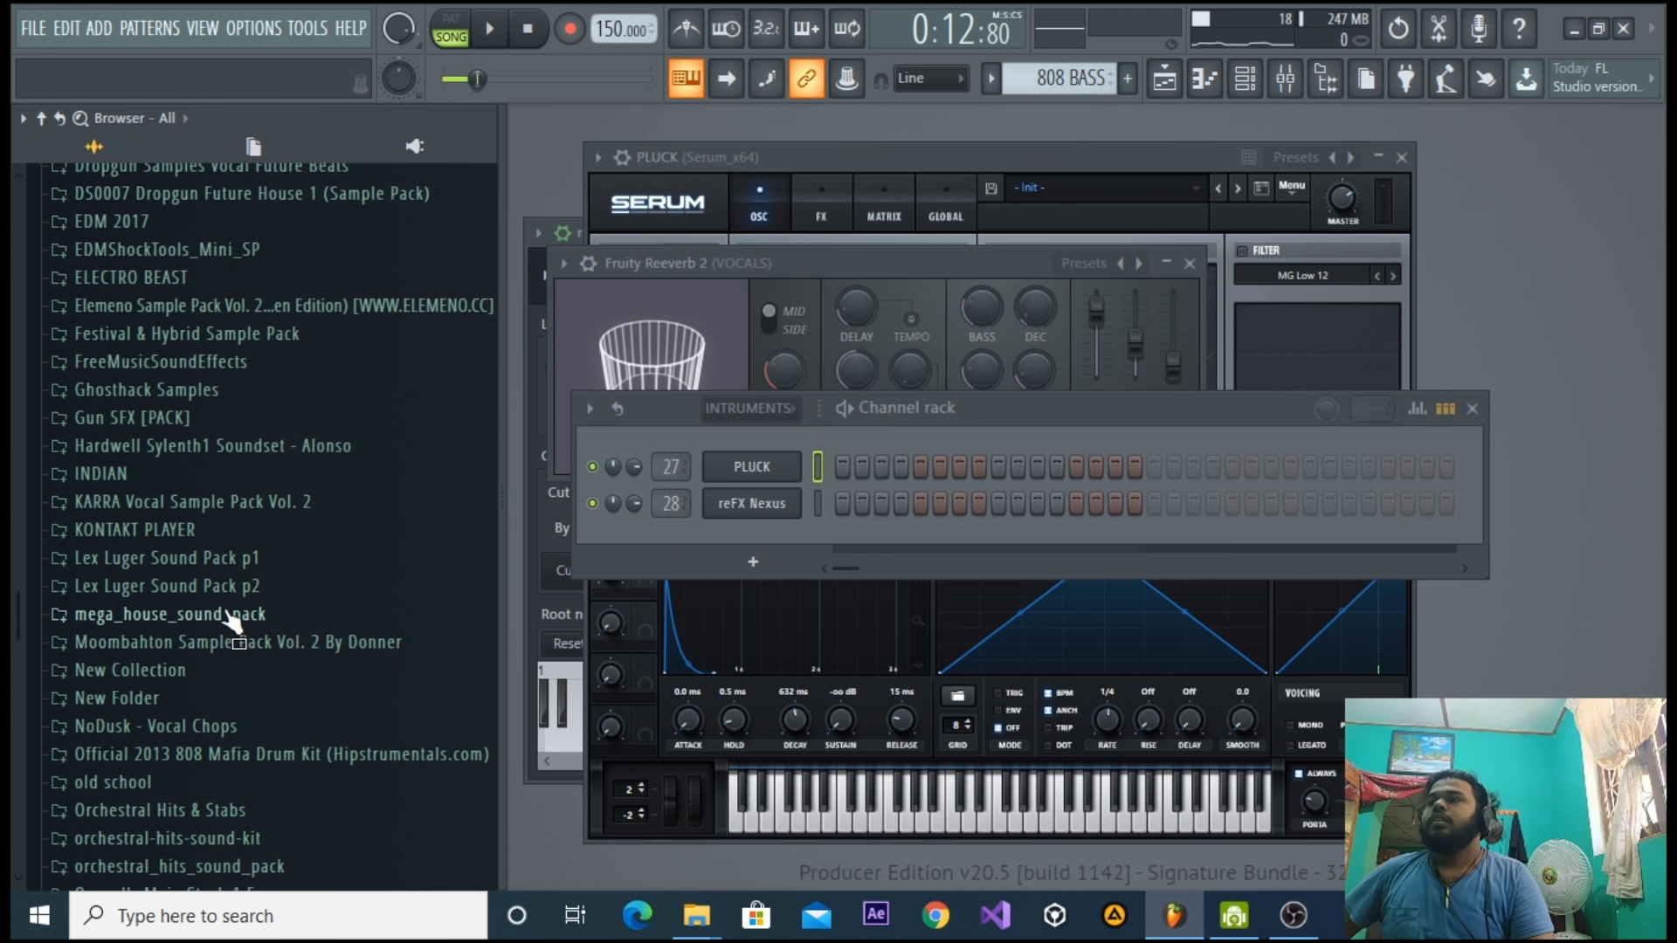
pyautogui.scroll(-2, 229, 622)
pyautogui.click(232, 737)
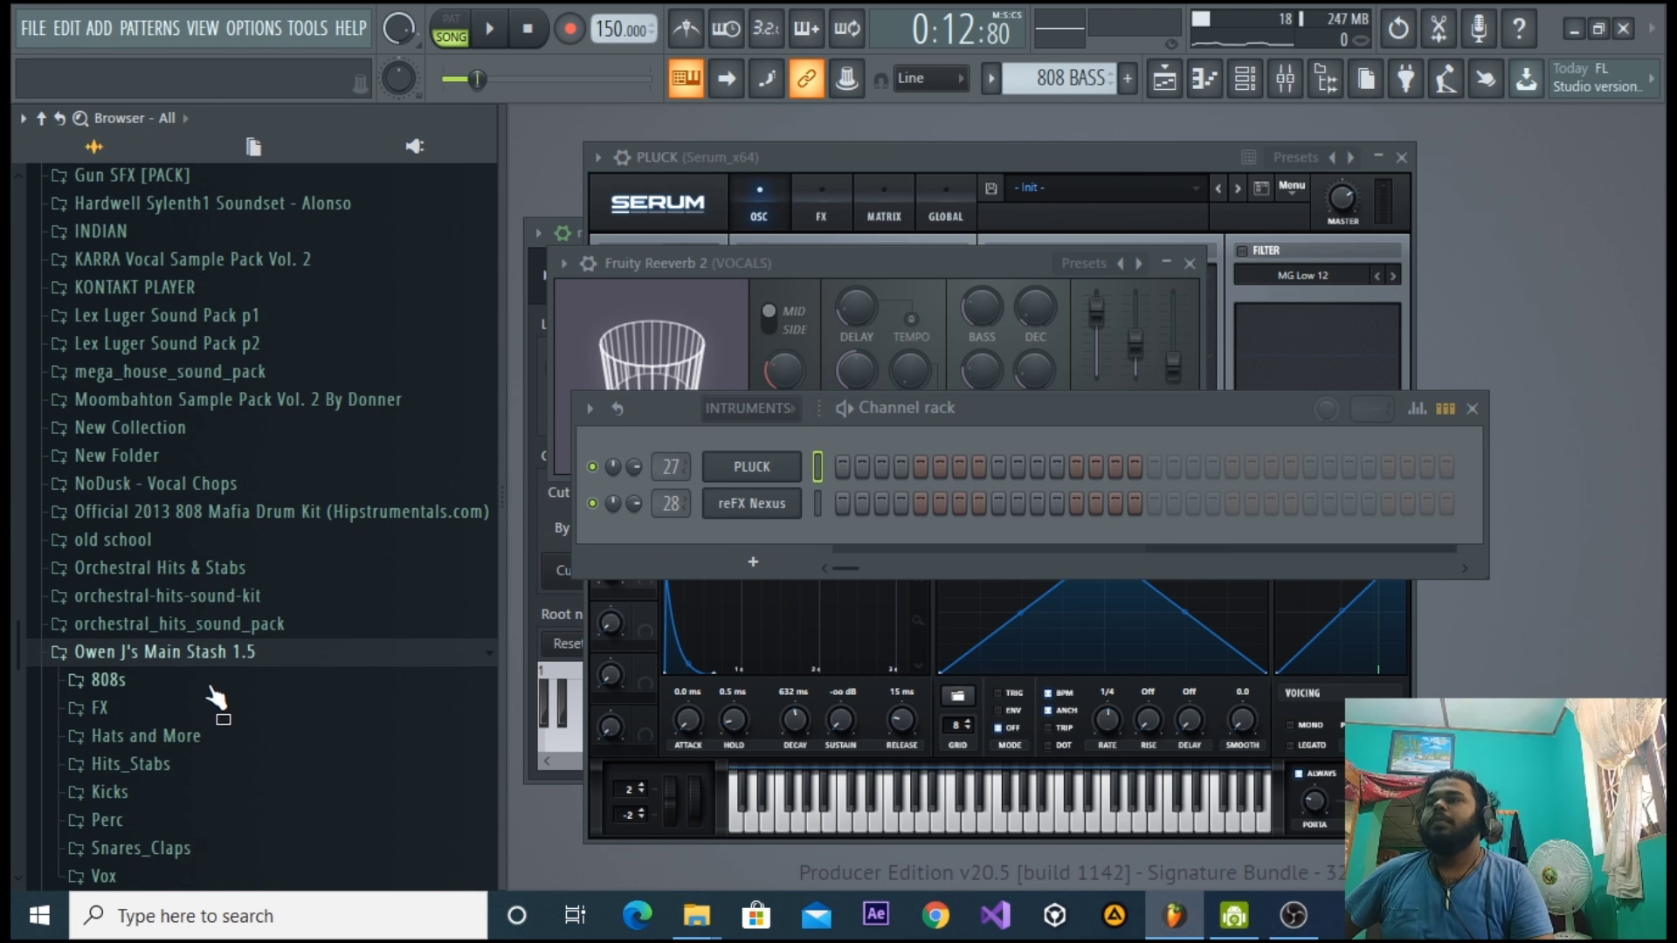
pyautogui.click(209, 687)
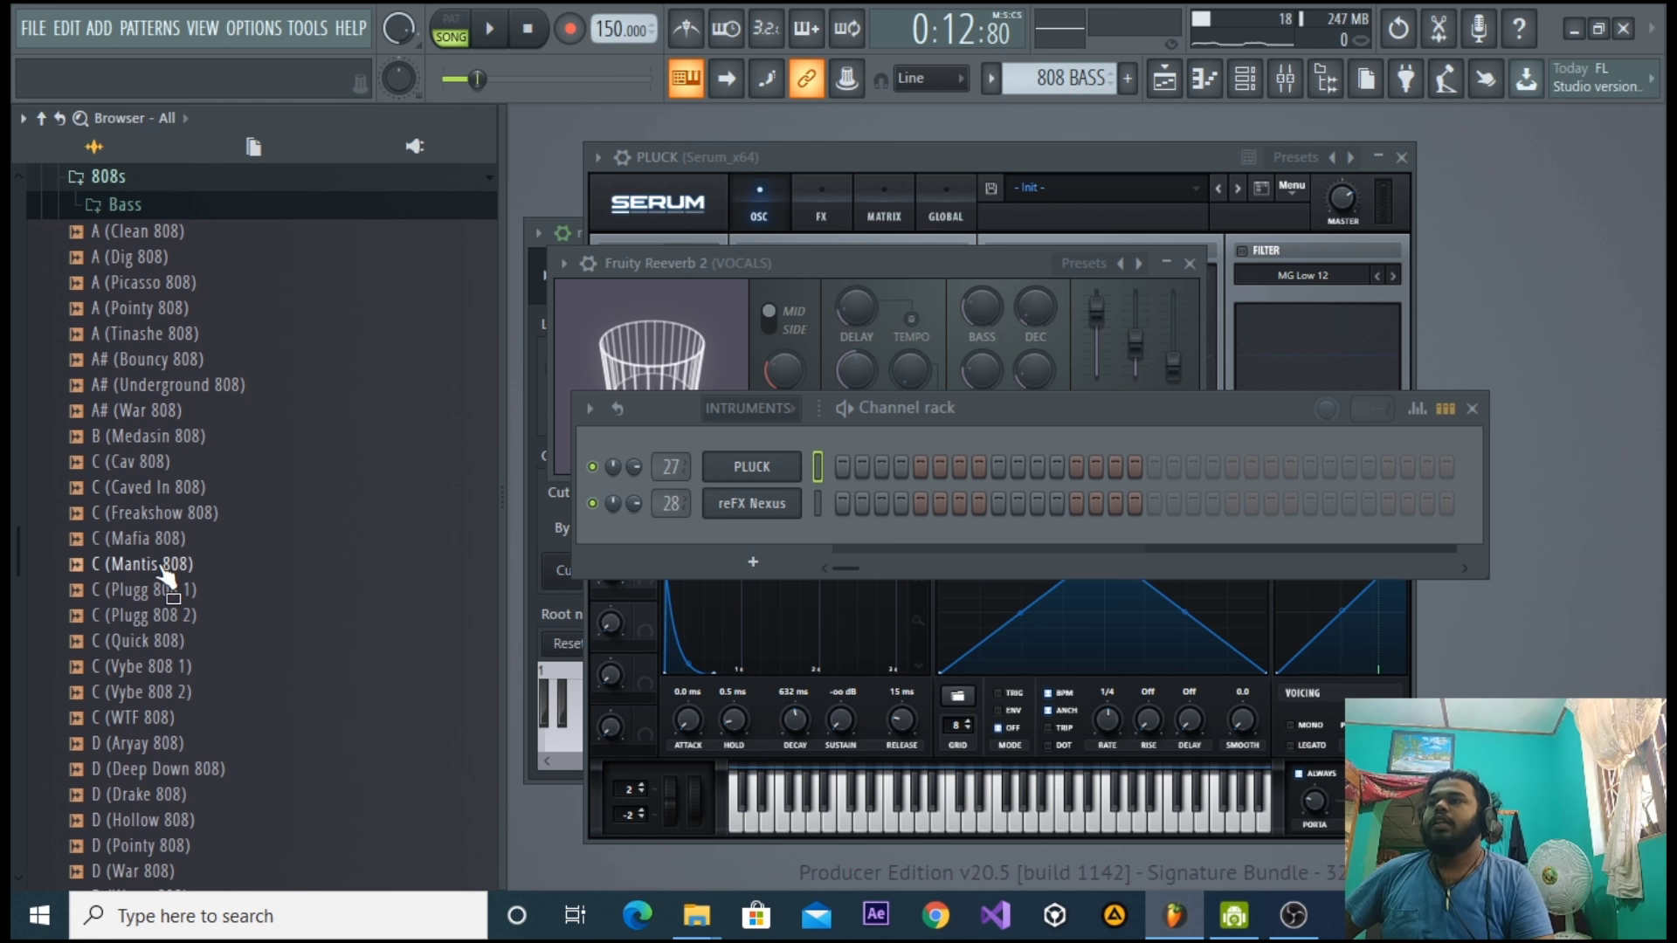
# Preview D (Pointy 808), D (War 808) and D (Hollow 808), and add D (Hollow 808) as a new channel below reFX Nexus.
pyautogui.scroll(-4, 164, 567)
pyautogui.scroll(2, 169, 559)
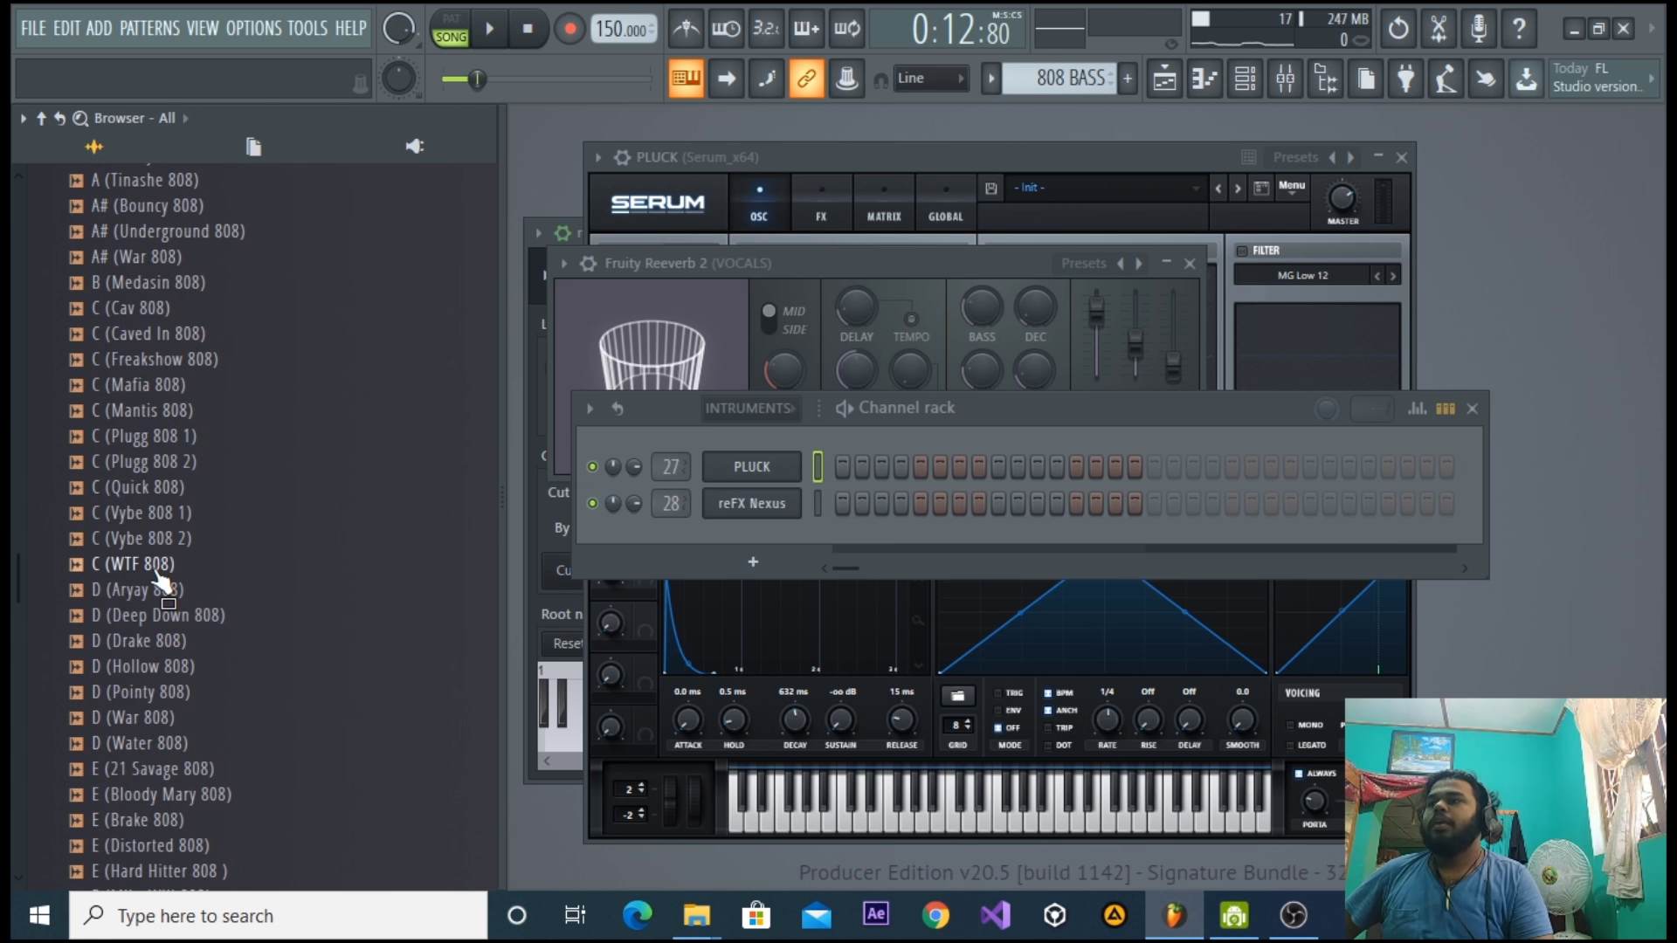
pyautogui.scroll(-2, 184, 699)
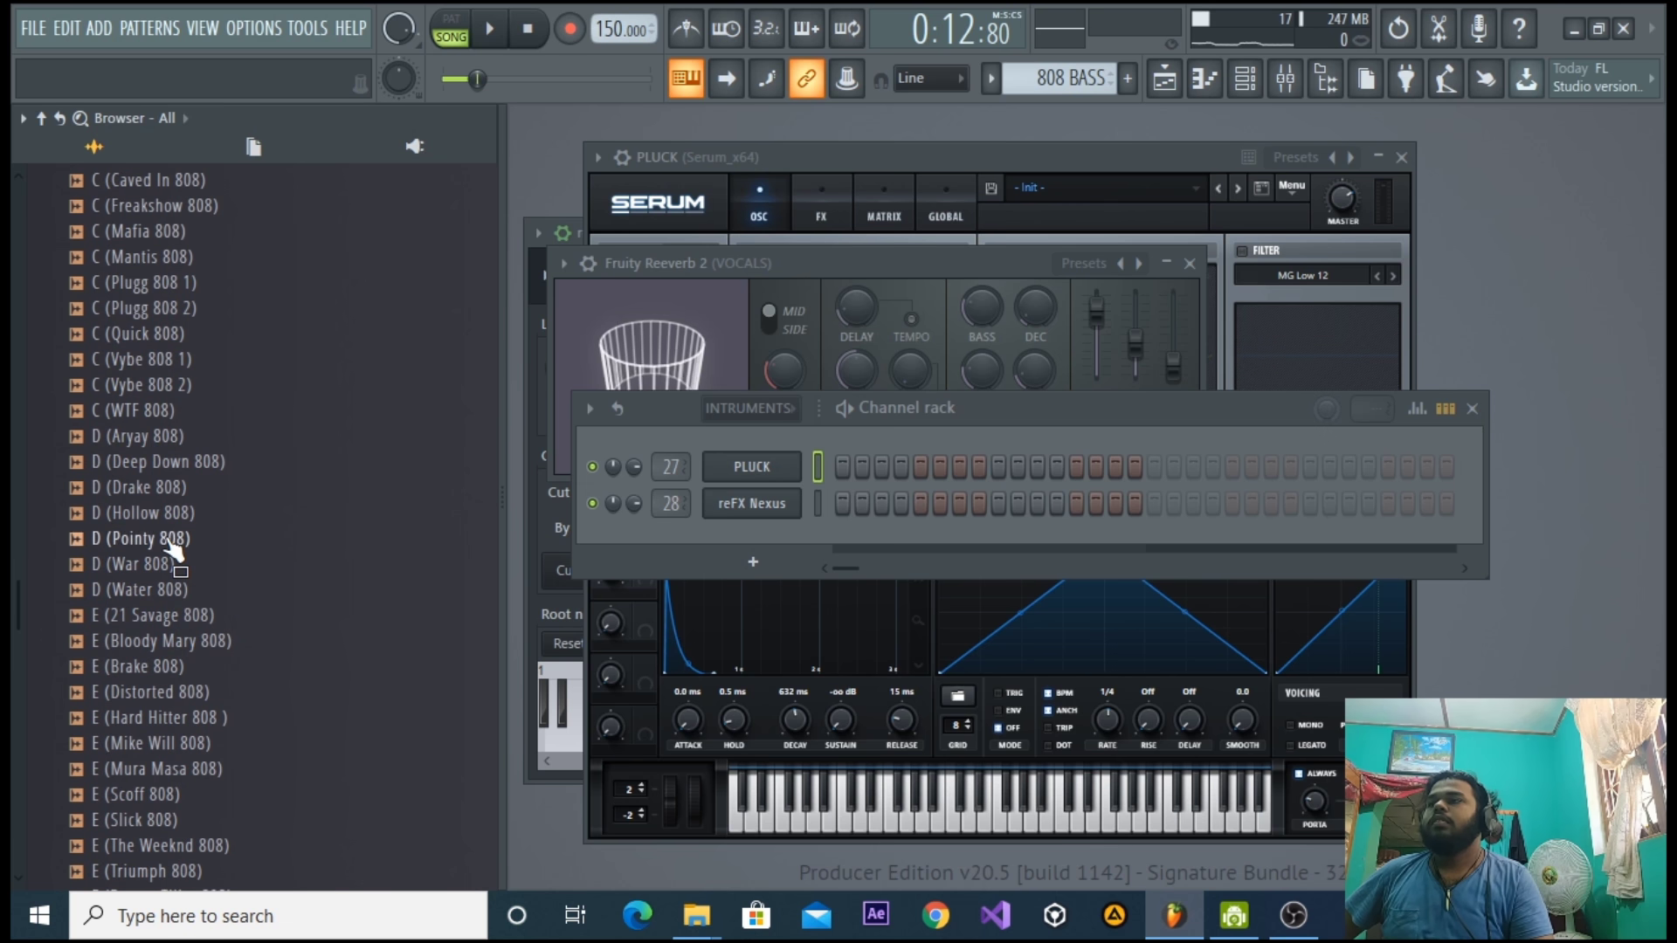
pyautogui.click(175, 539)
pyautogui.click(170, 564)
pyautogui.click(169, 521)
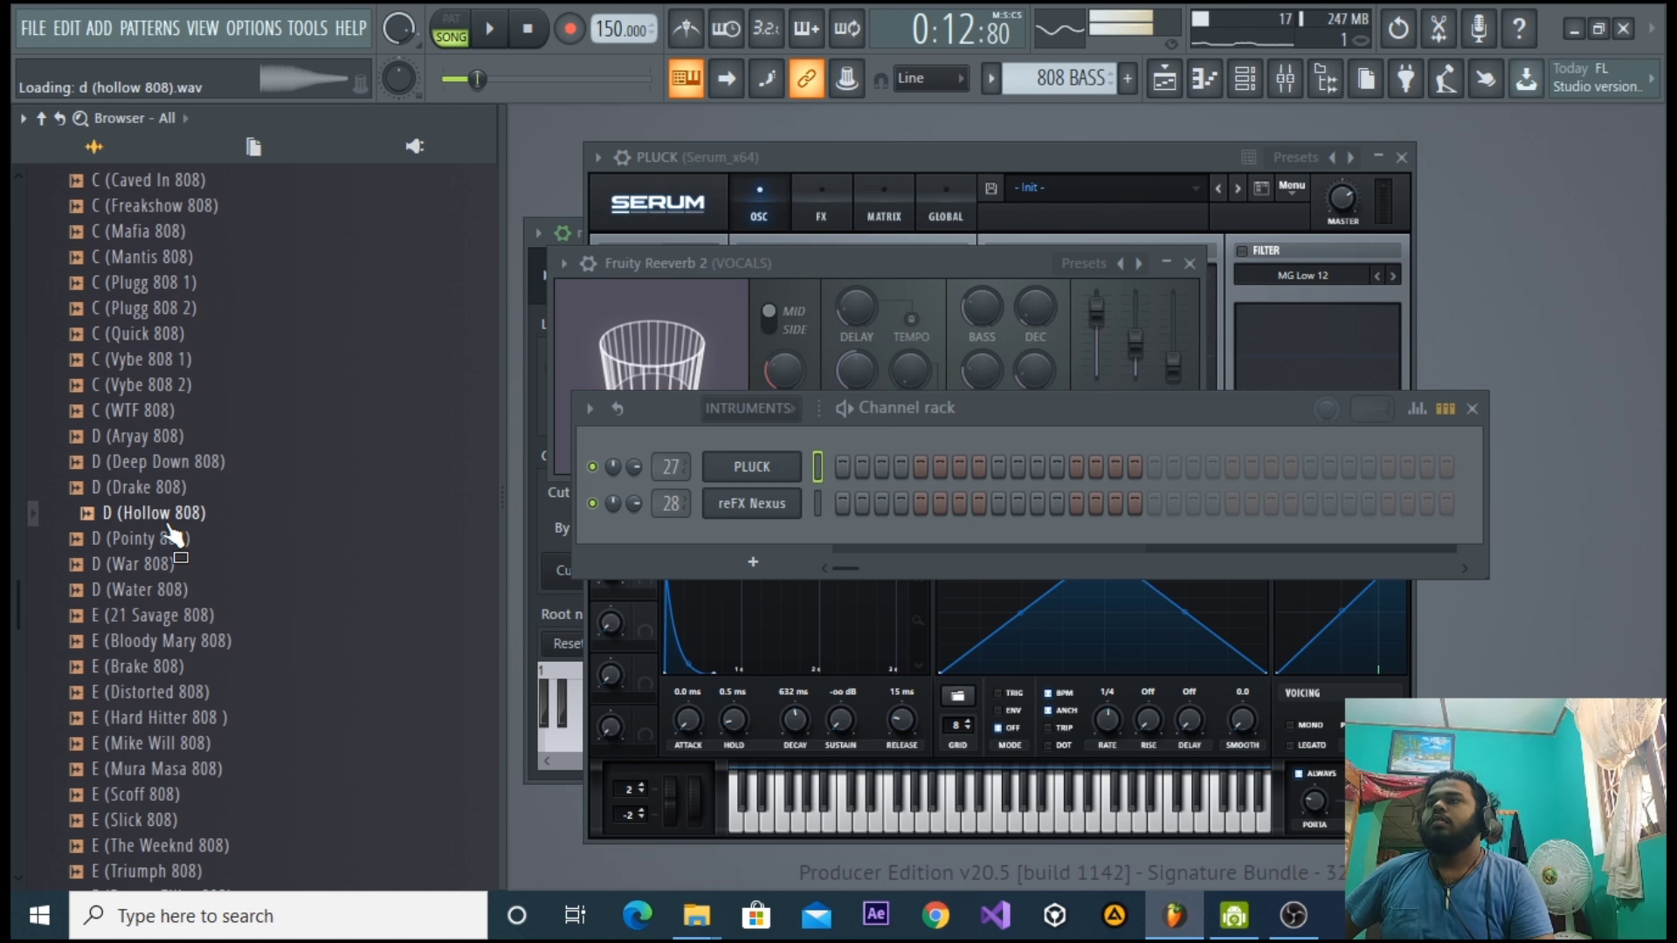
pyautogui.moveTo(170, 529); pyautogui.dragTo(757, 549)
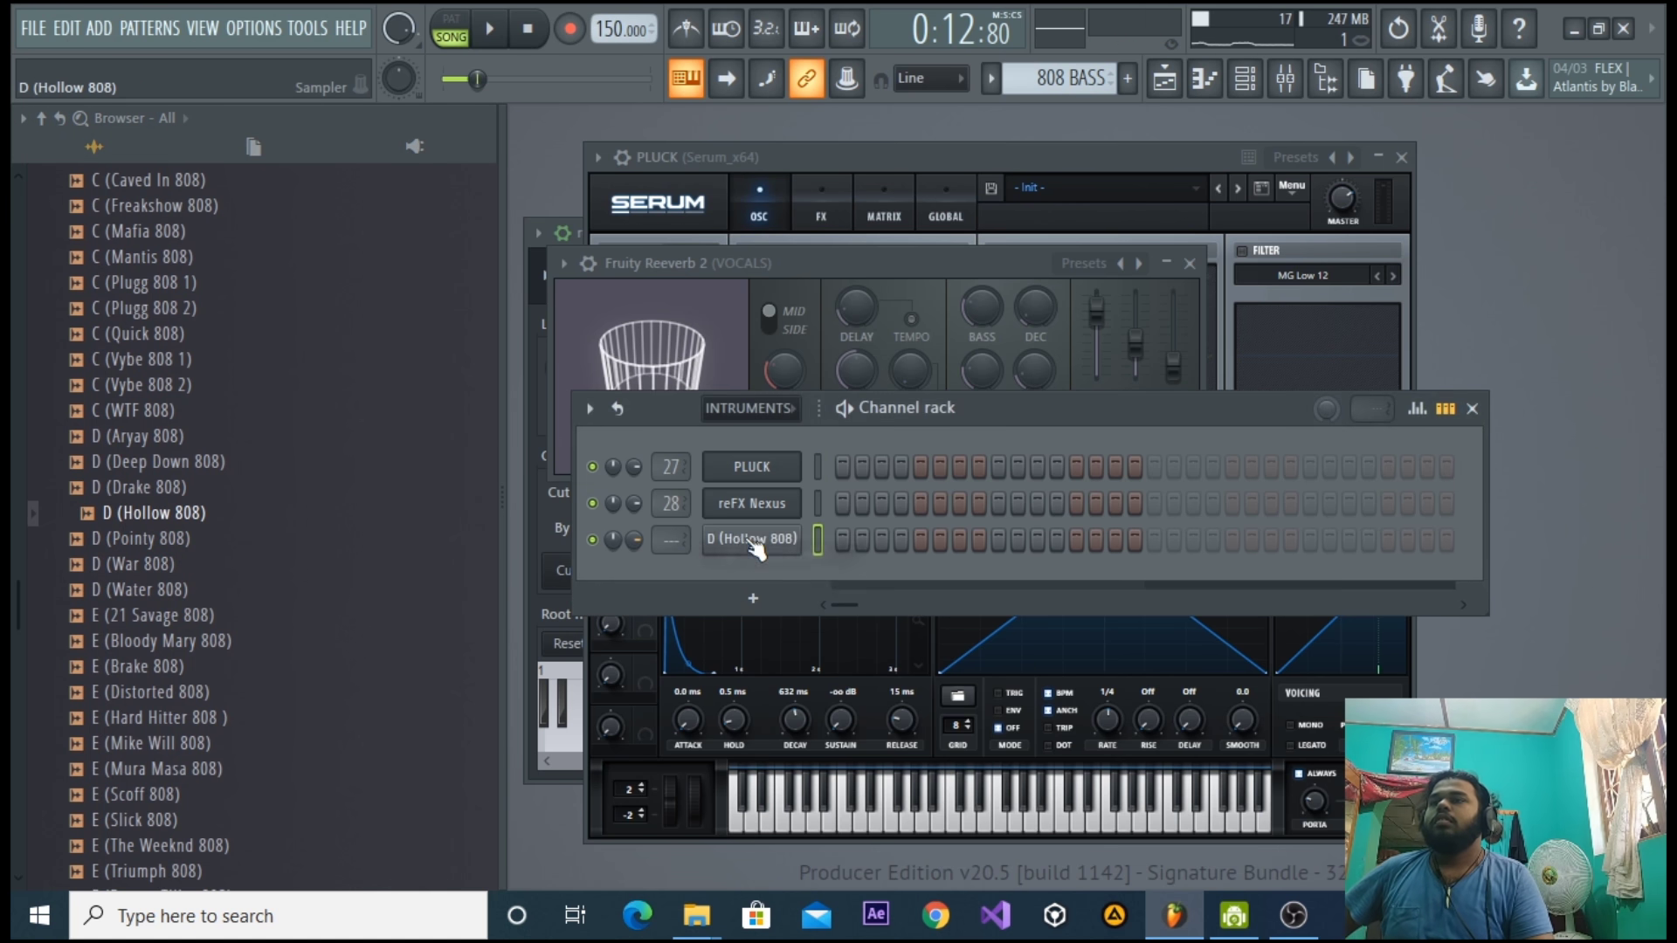
# Open the D (Hollow 808) channel settings, stop playback and trim the sample start slightly.
pyautogui.click(757, 542)
pyautogui.moveTo(828, 424); pyautogui.dragTo(828, 276)
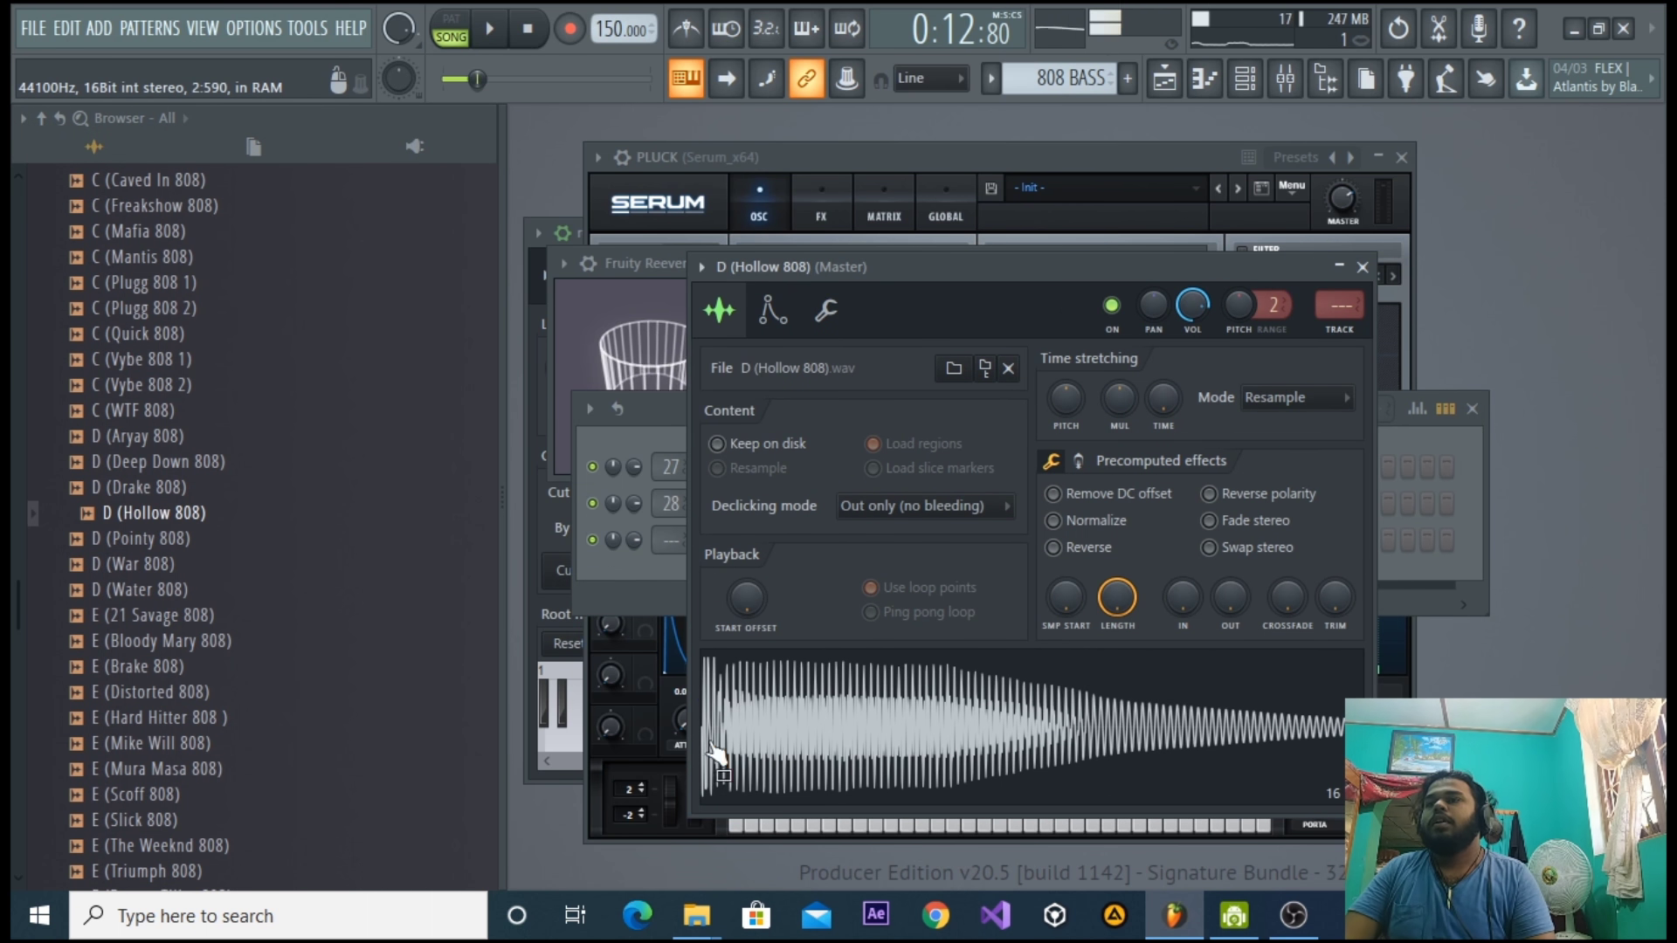
pyautogui.click(531, 30)
pyautogui.moveTo(1066, 590); pyautogui.dragTo(1067, 584)
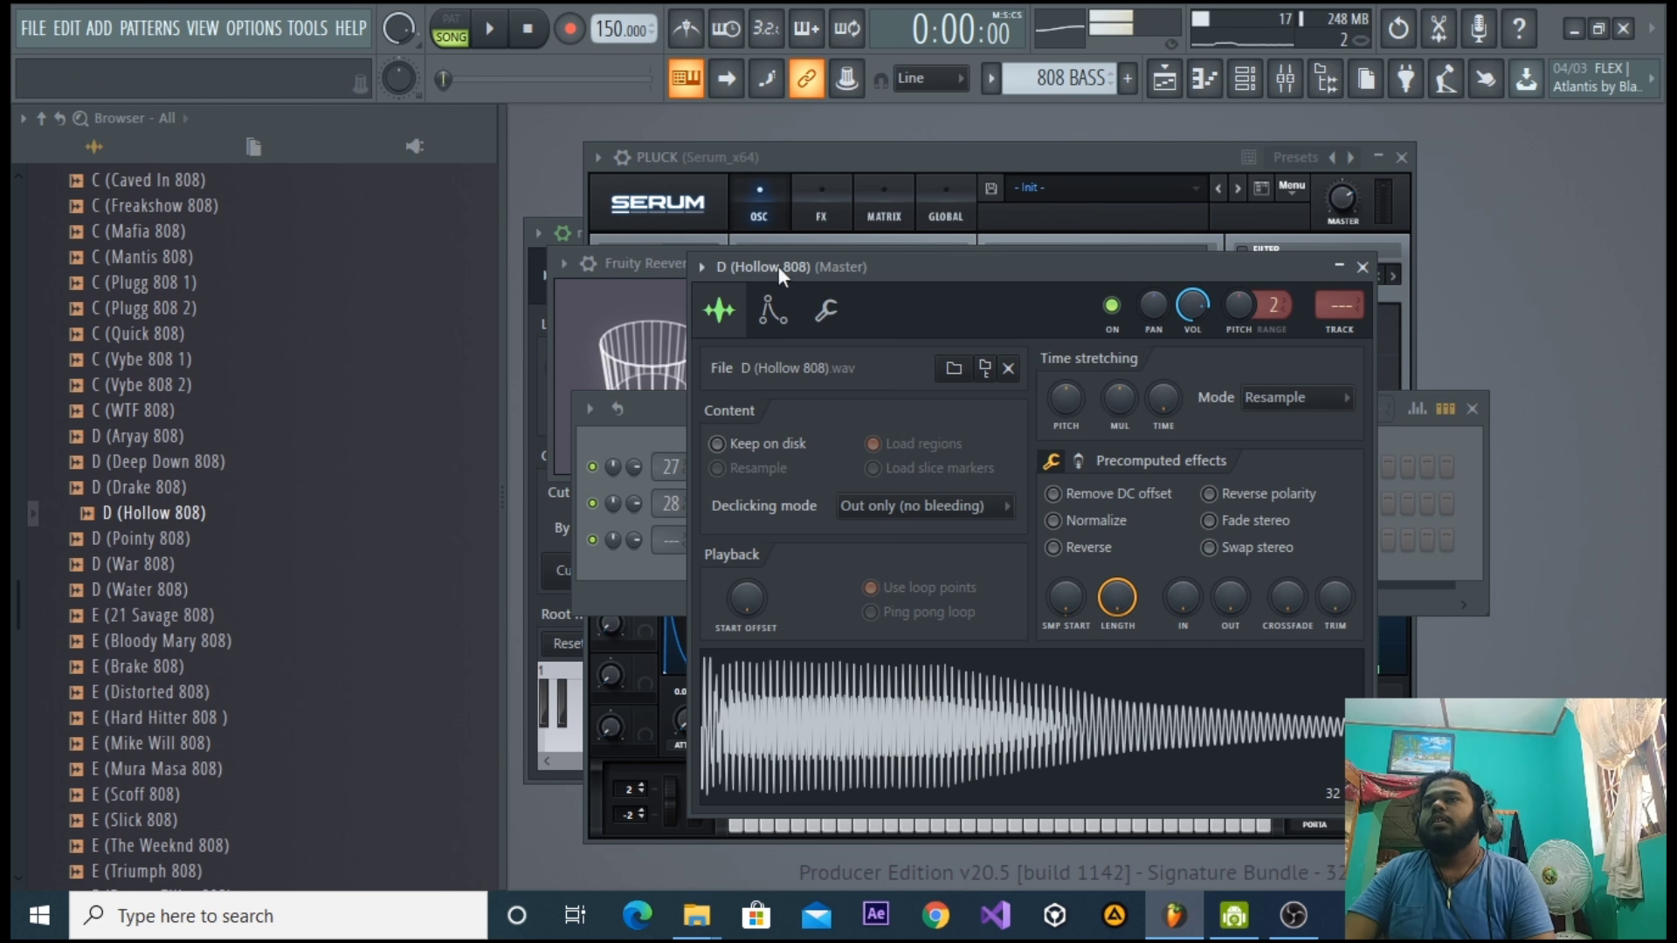
# Enable the D (Hollow 808) volume envelope with hold at maximum and attack, decay, sustain and release at minimum, and close the settings.
pyautogui.click(771, 311)
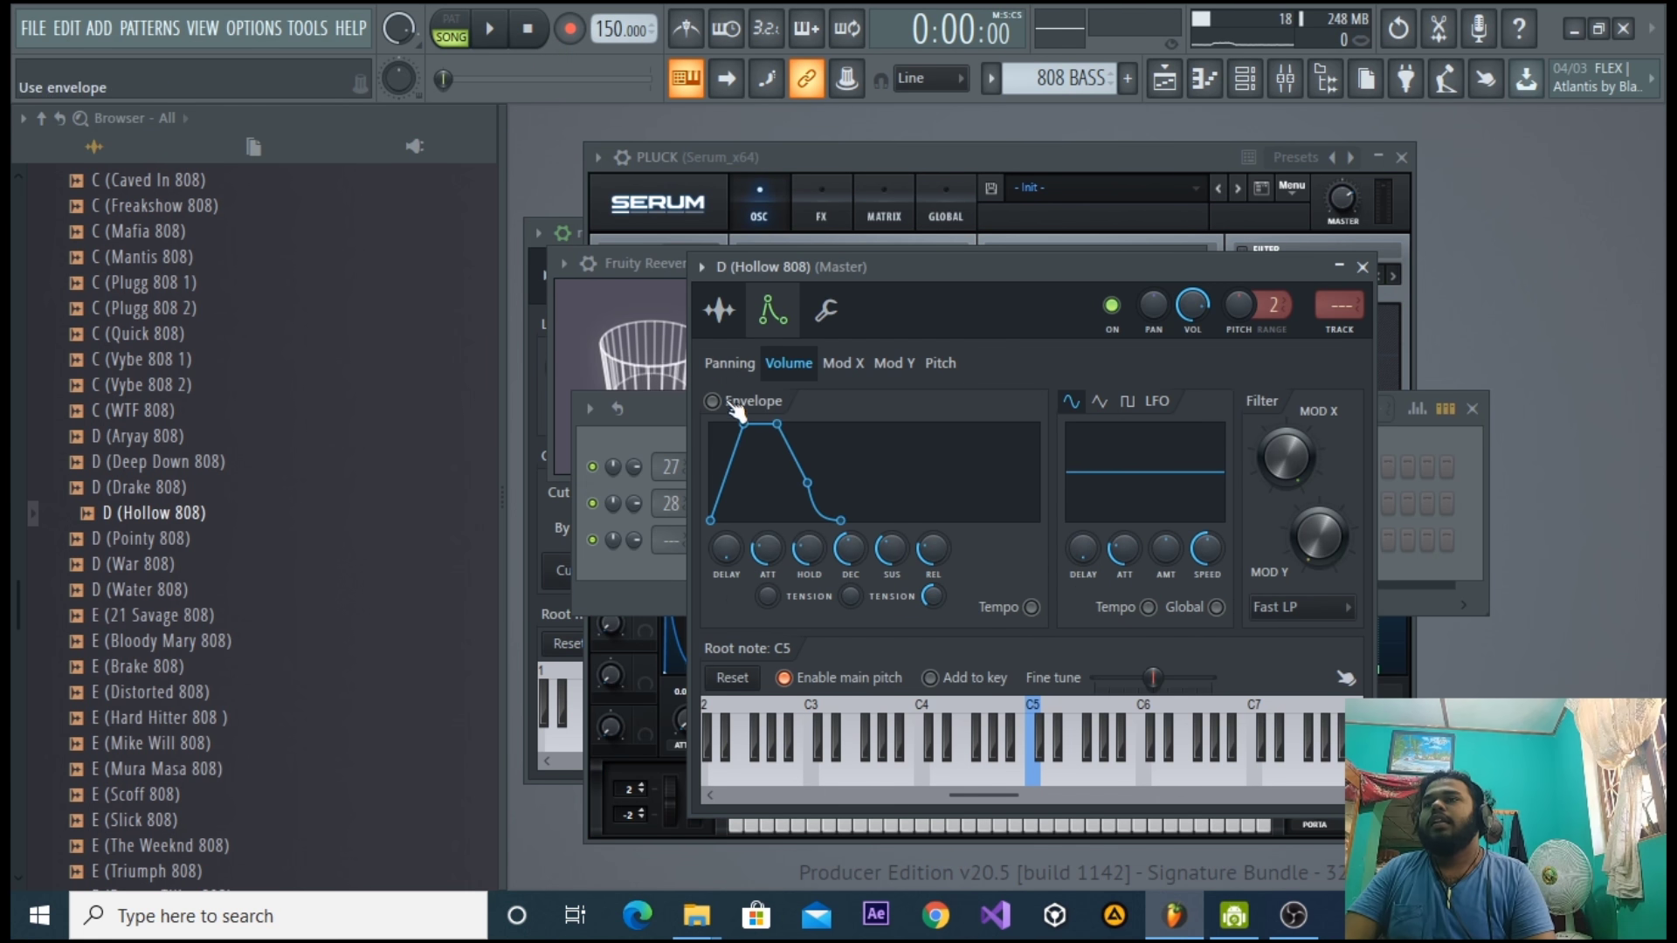
pyautogui.moveTo(768, 548); pyautogui.dragTo(768, 573)
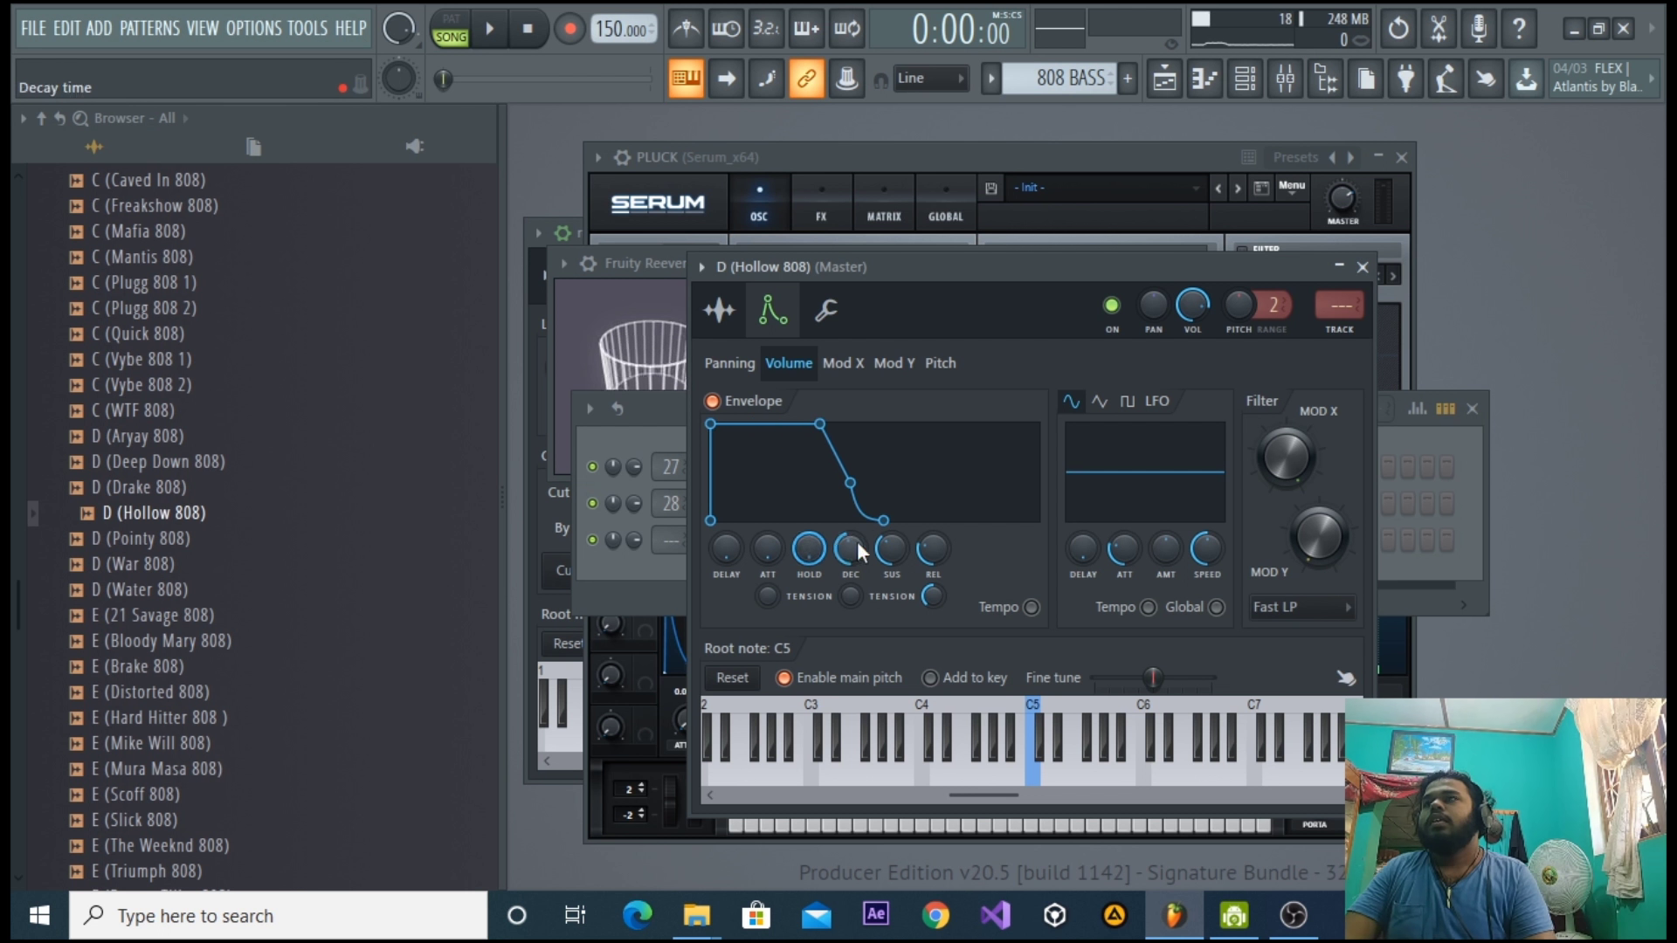
pyautogui.moveTo(851, 543); pyautogui.dragTo(851, 576)
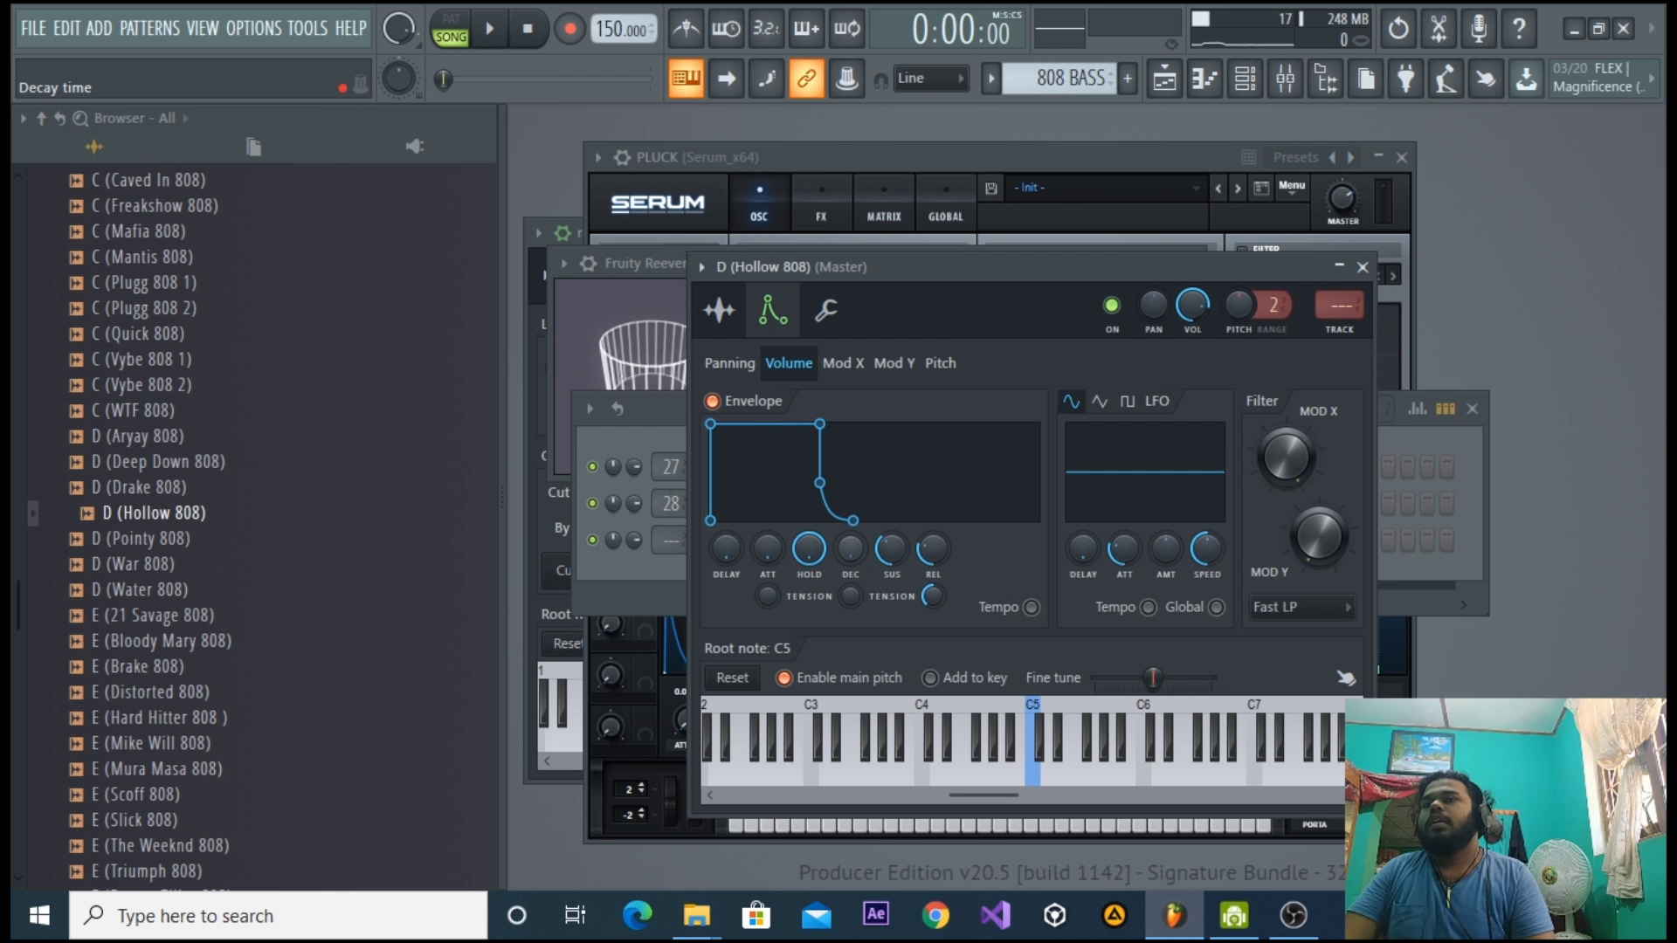
pyautogui.moveTo(939, 542); pyautogui.dragTo(940, 573)
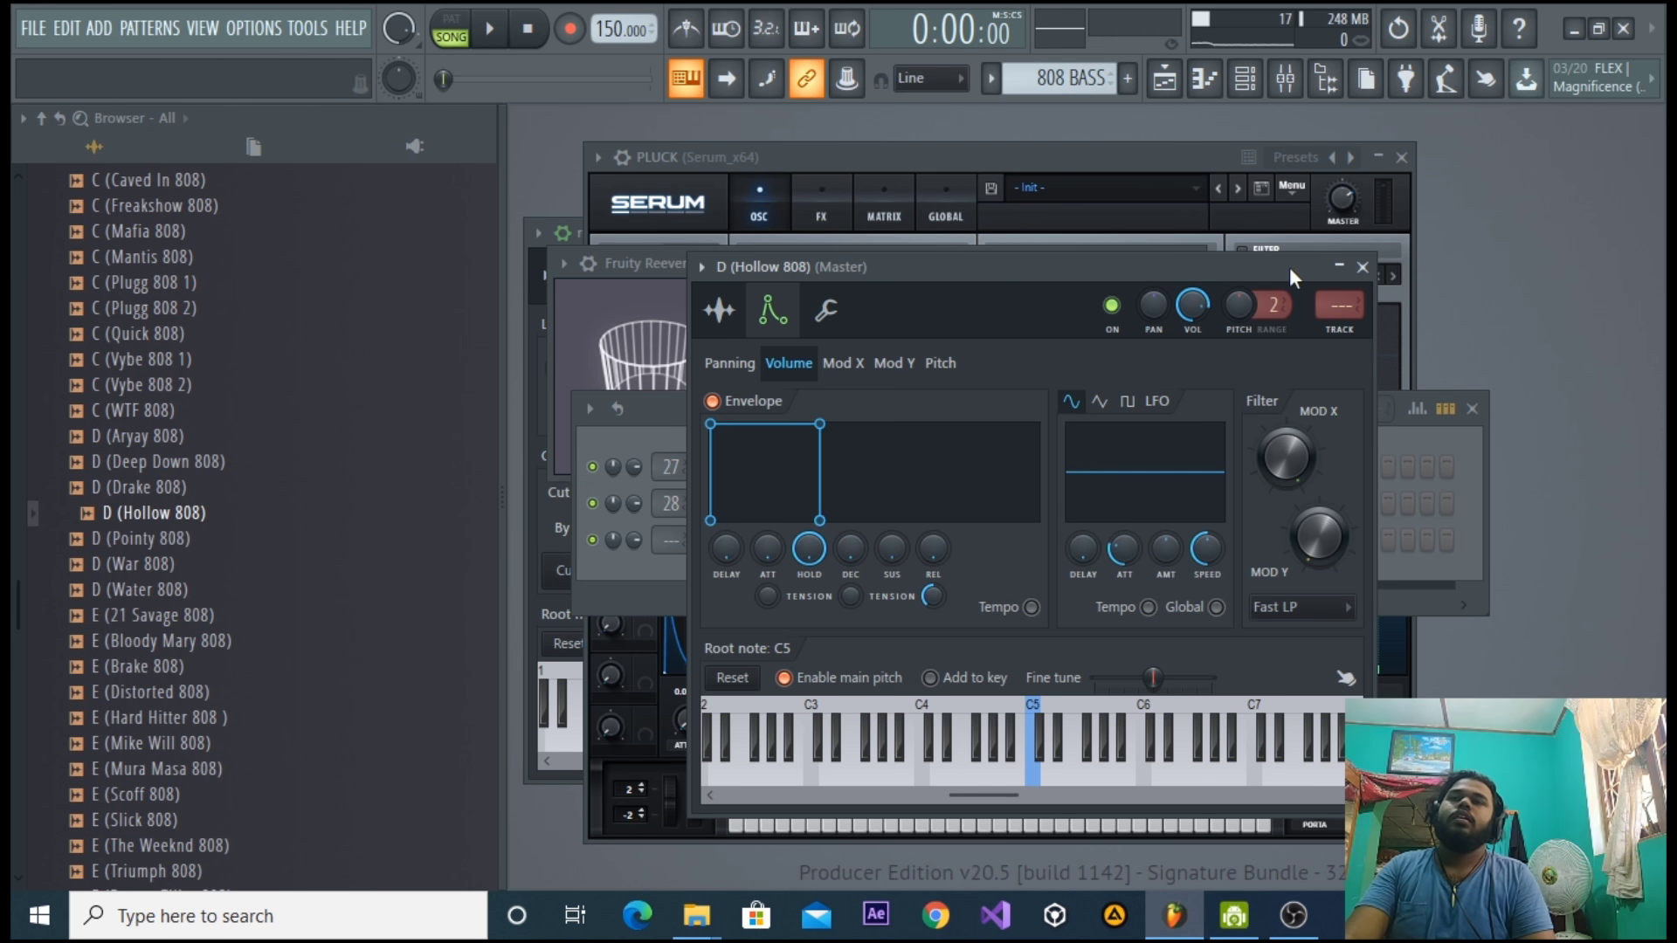
pyautogui.click(712, 402)
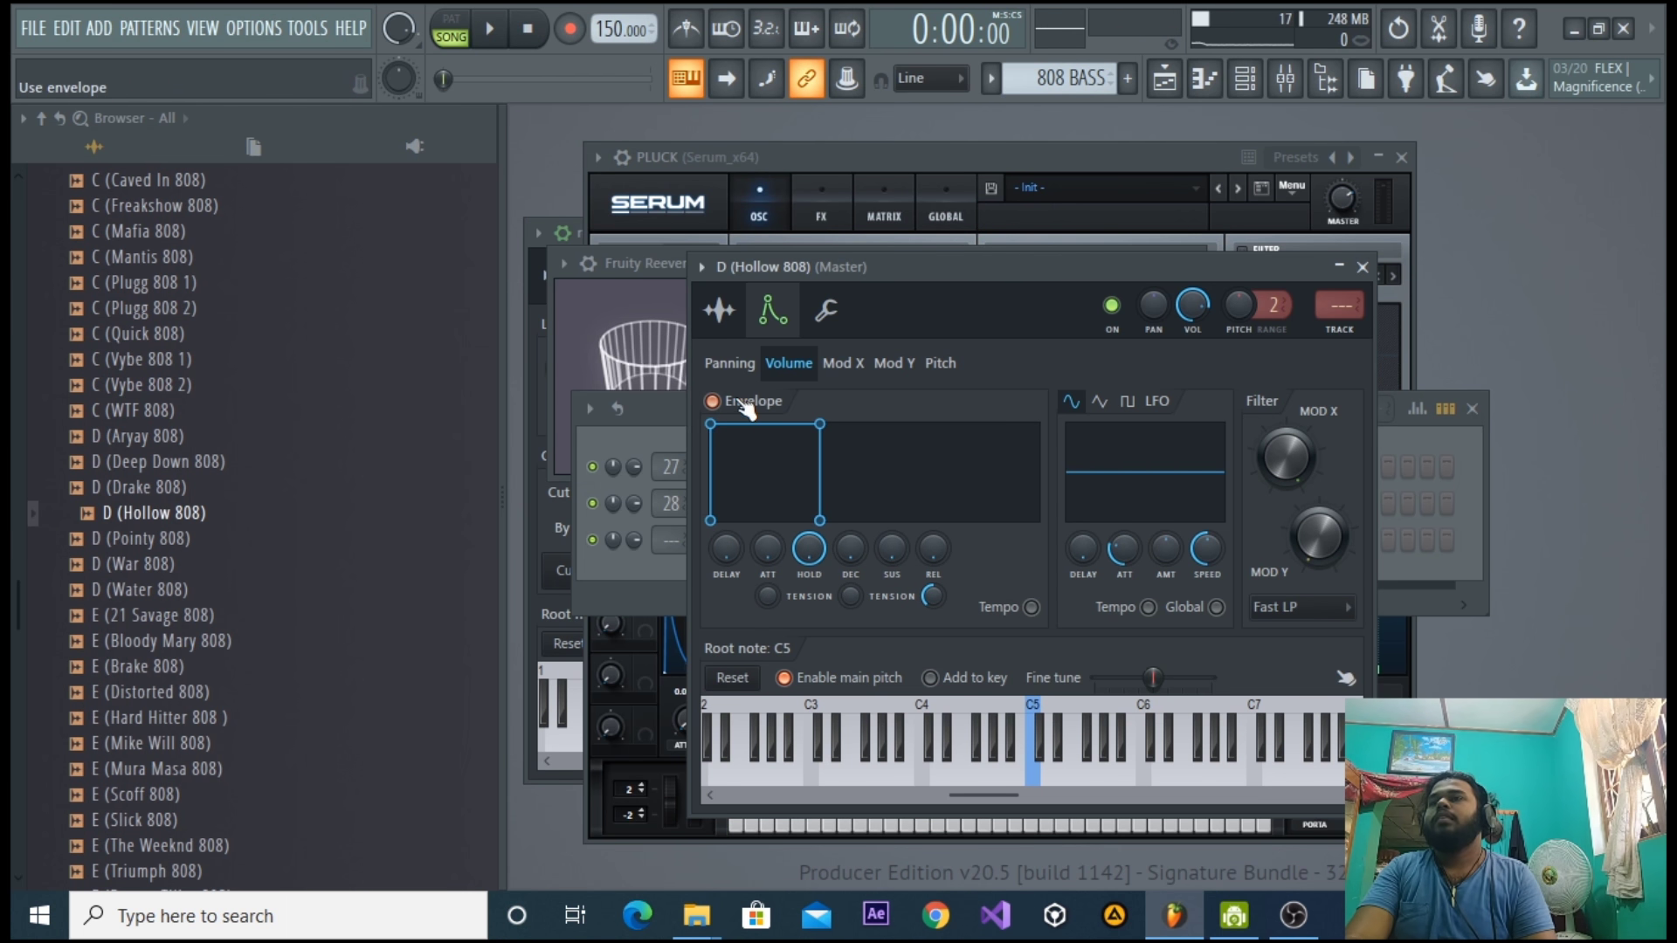
pyautogui.click(1362, 267)
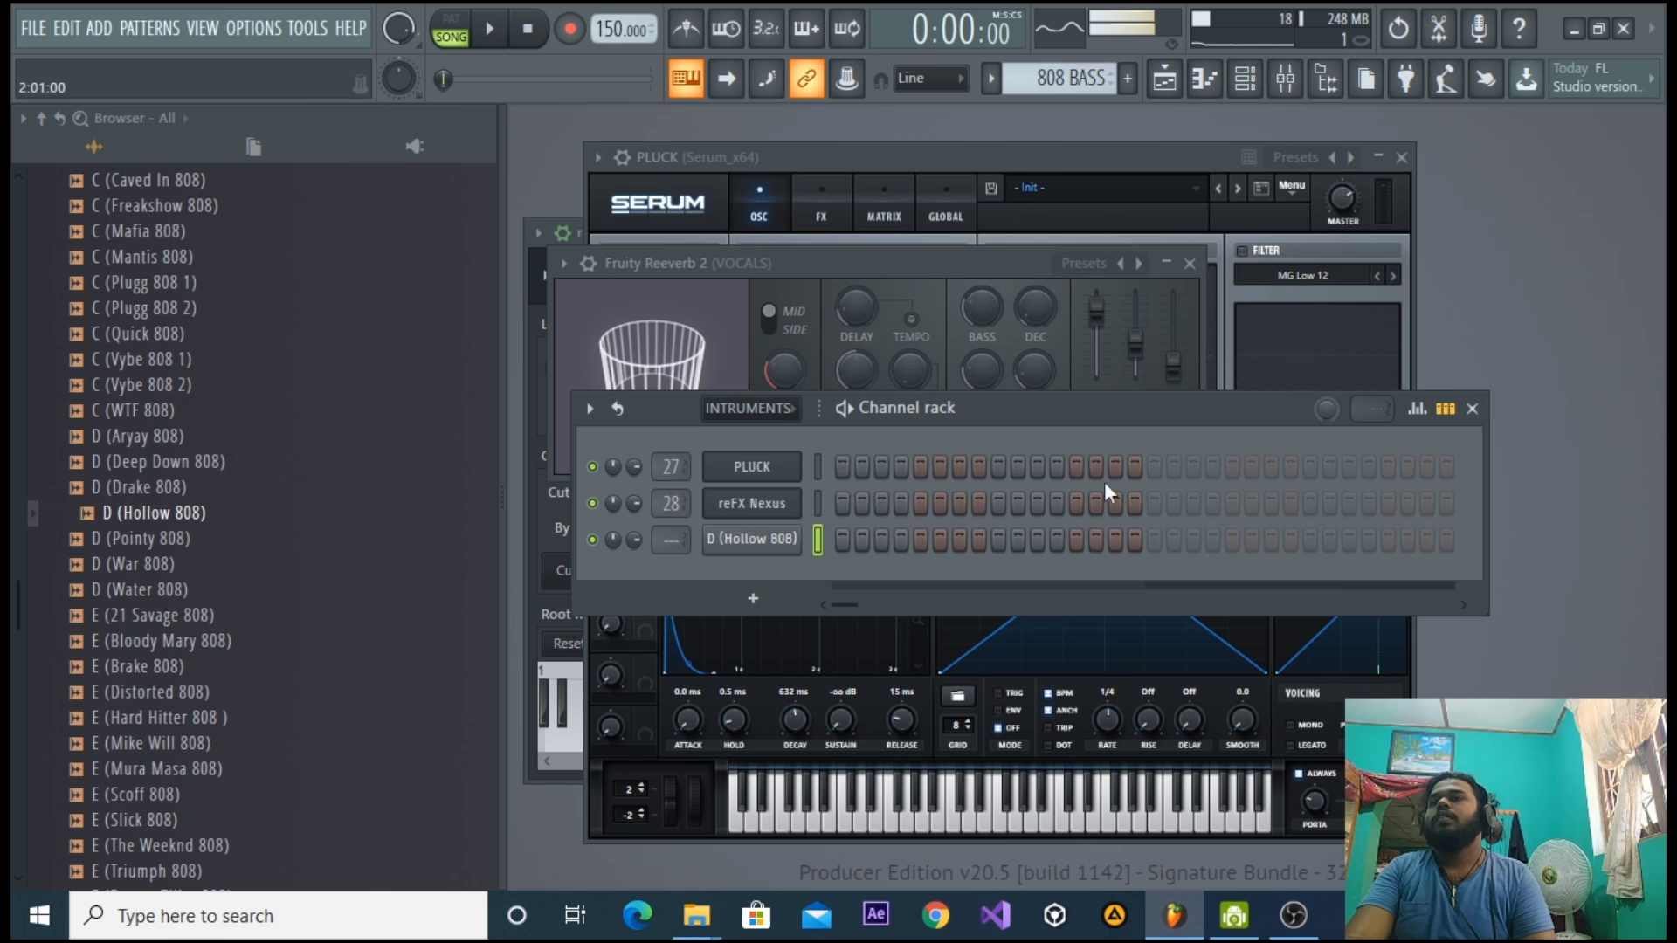
# Place an 808 BASS clip at bar 9 on Track 5 and play the song from bar 9.
pyautogui.rightClick(761, 548)
pyautogui.click(809, 547)
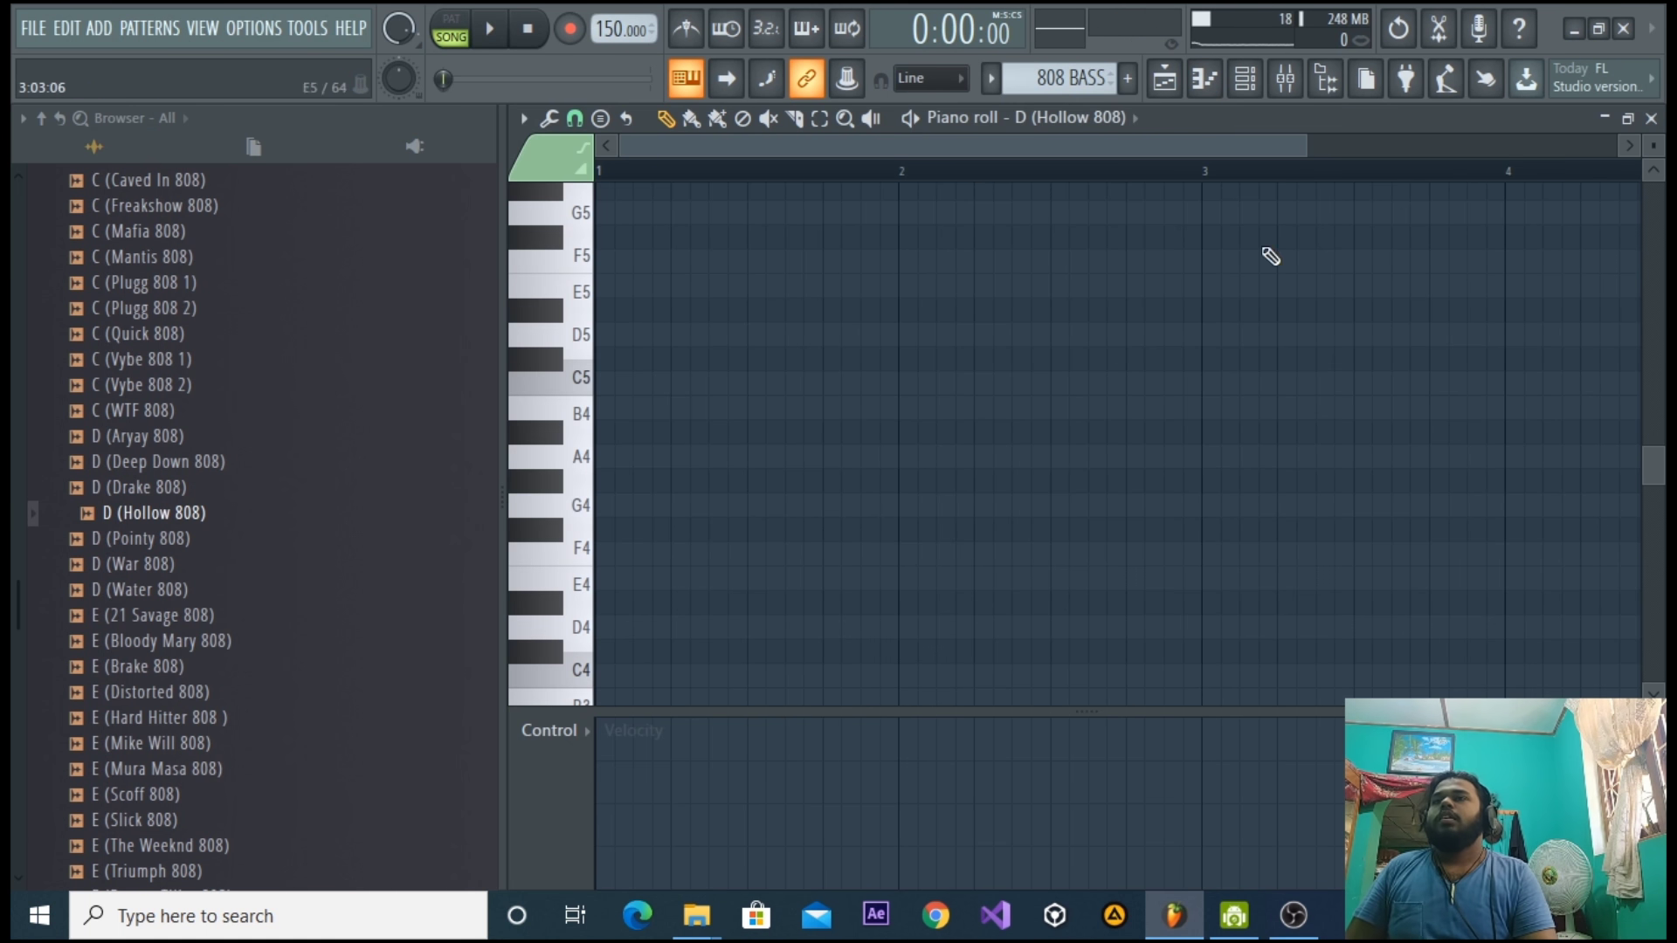
pyautogui.click(1164, 79)
pyautogui.click(667, 393)
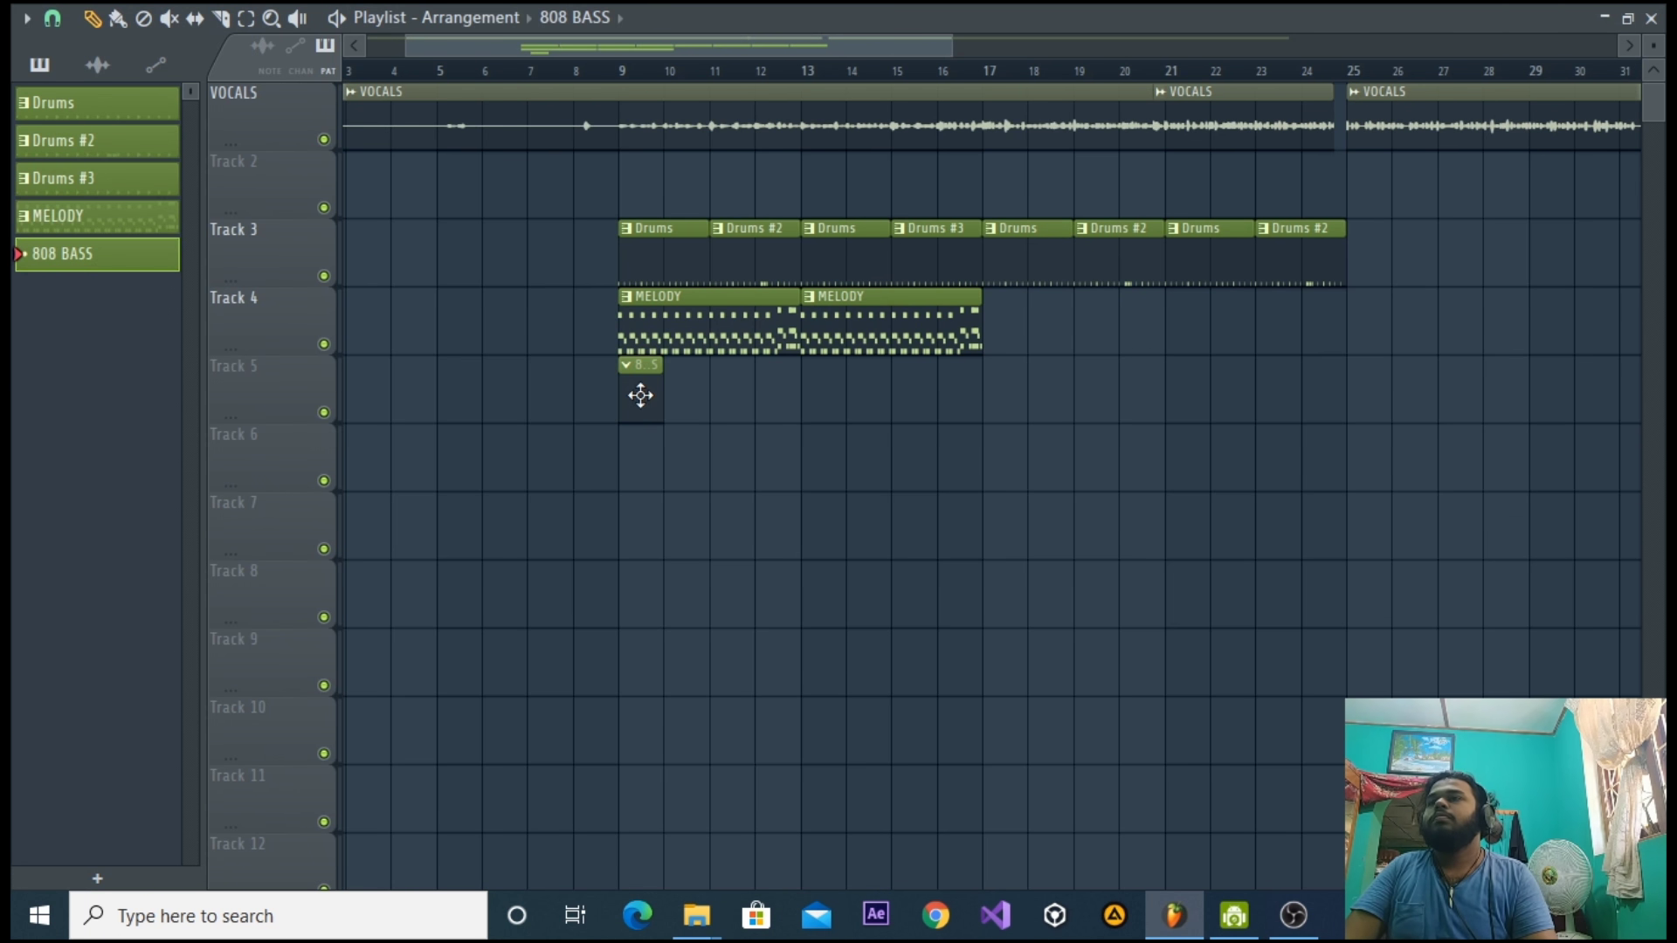
pyautogui.click(620, 72)
pyautogui.press('space')
pyautogui.click(1651, 18)
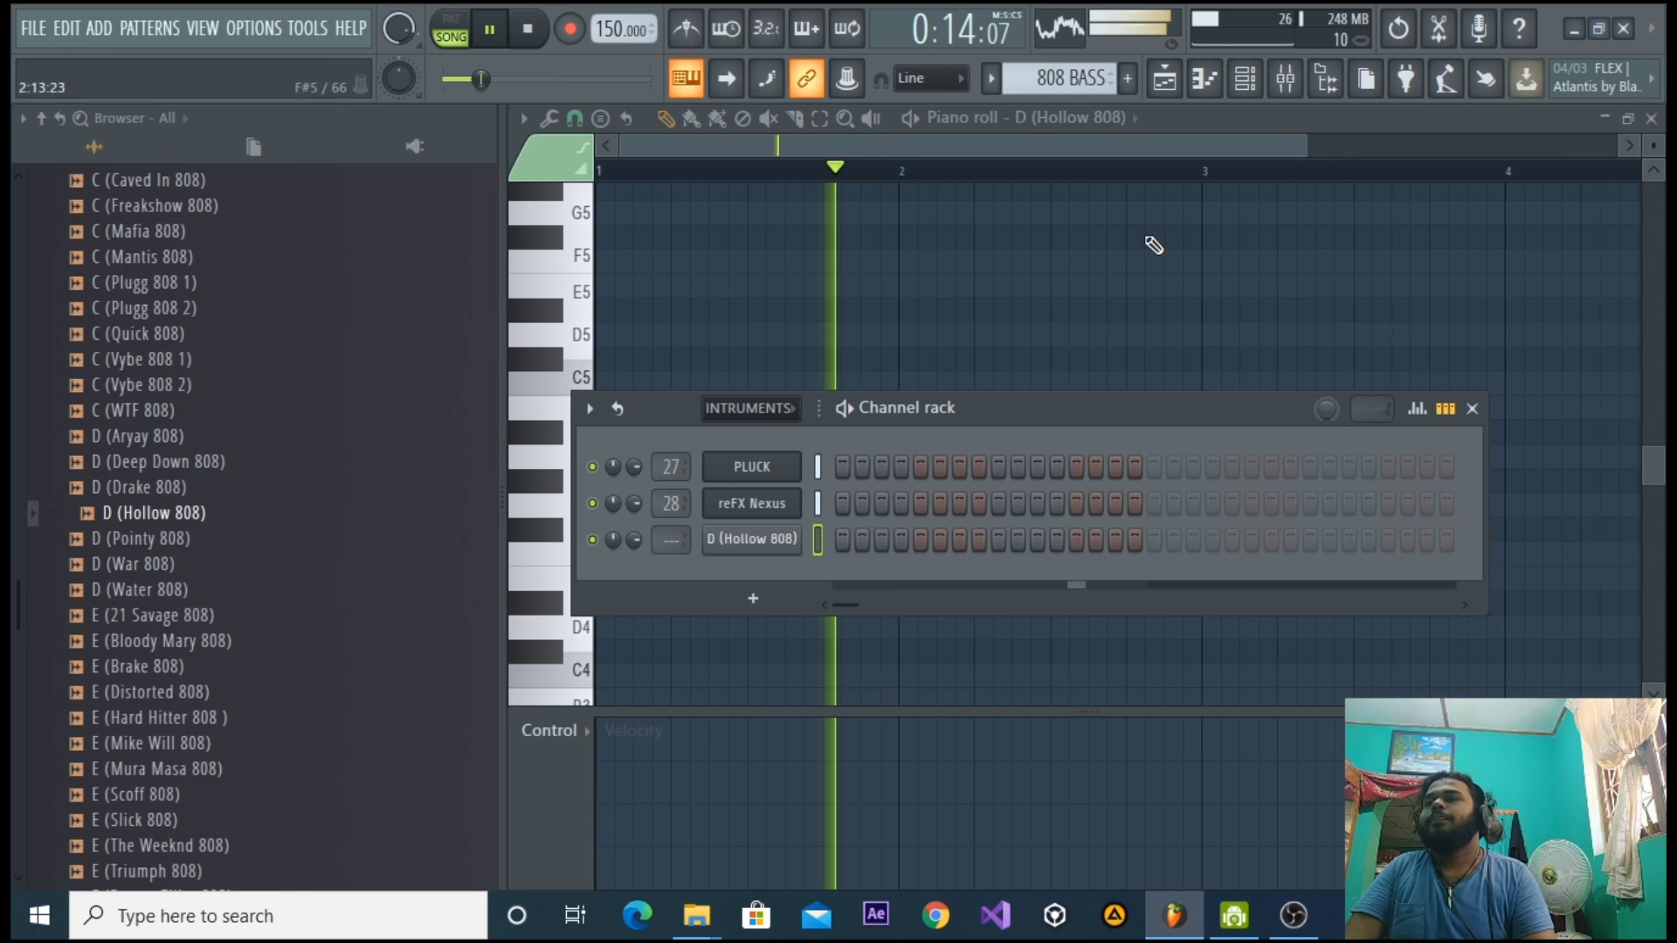
# Open the piano roll for D (Hollow 808) in the 808 BASS pattern and stop playback.
pyautogui.rightClick(755, 538)
pyautogui.click(868, 540)
pyautogui.rightClick(772, 541)
pyautogui.click(839, 548)
pyautogui.press('space')
# Audition the notes around G5 on the D (Hollow 808) piano roll keyboard to find the bass pitch.
pyautogui.click(580, 504)
pyautogui.scroll(3, 585, 489)
pyautogui.moveTo(592, 308); pyautogui.dragTo(571, 372)
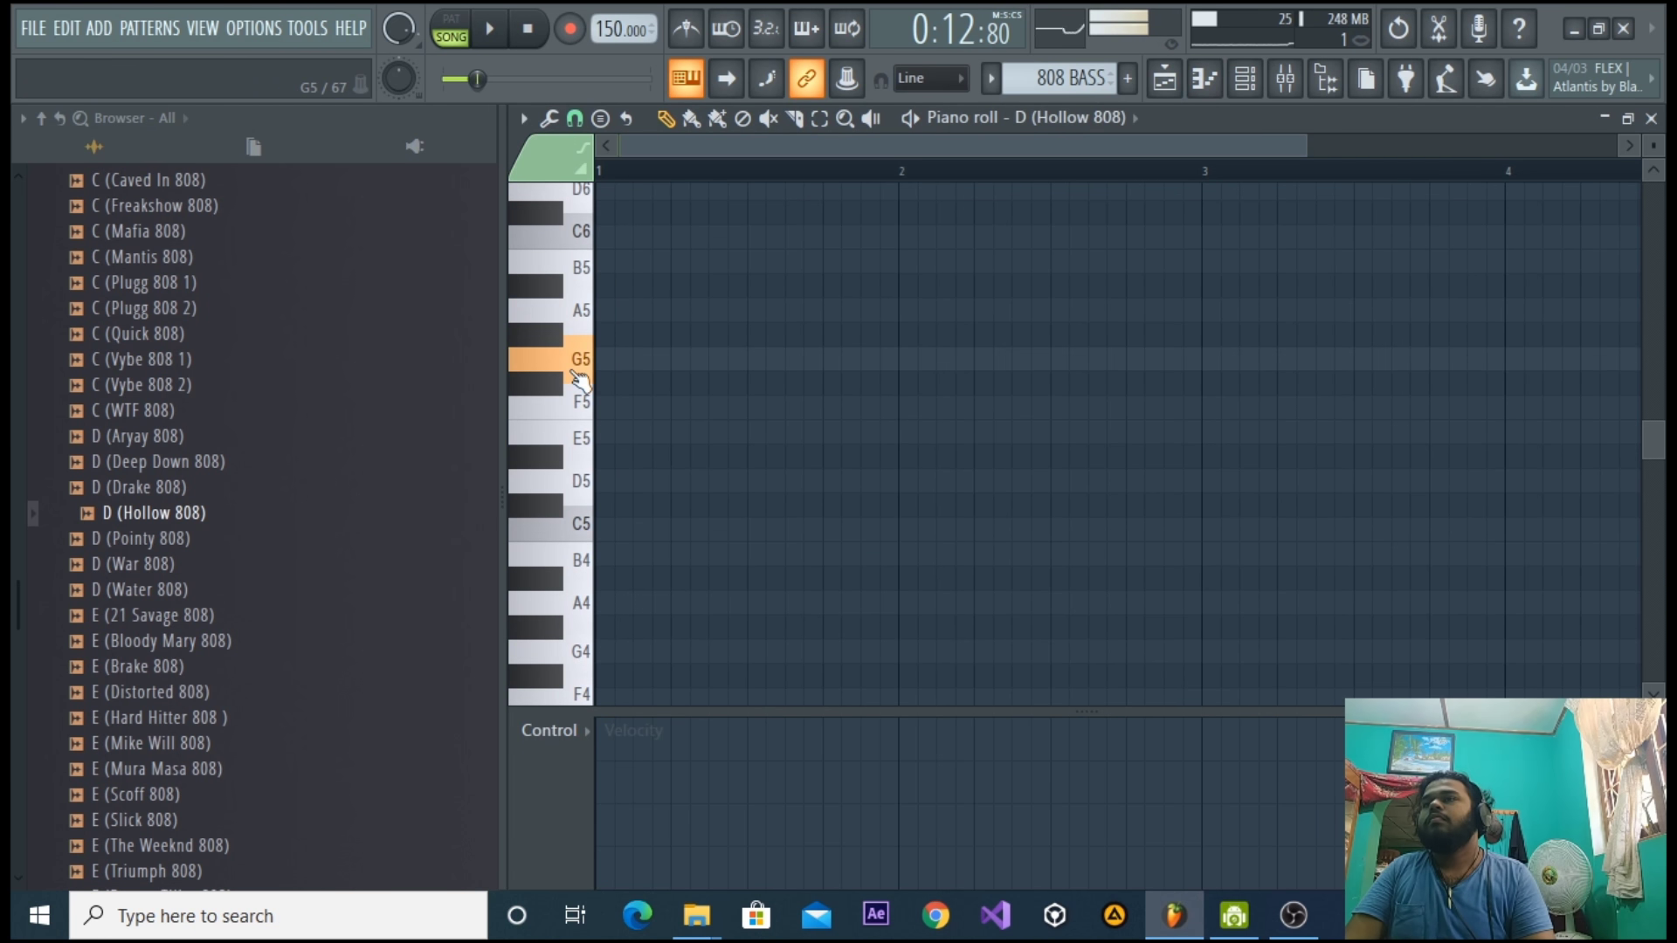
pyautogui.click(546, 334)
pyautogui.click(560, 362)
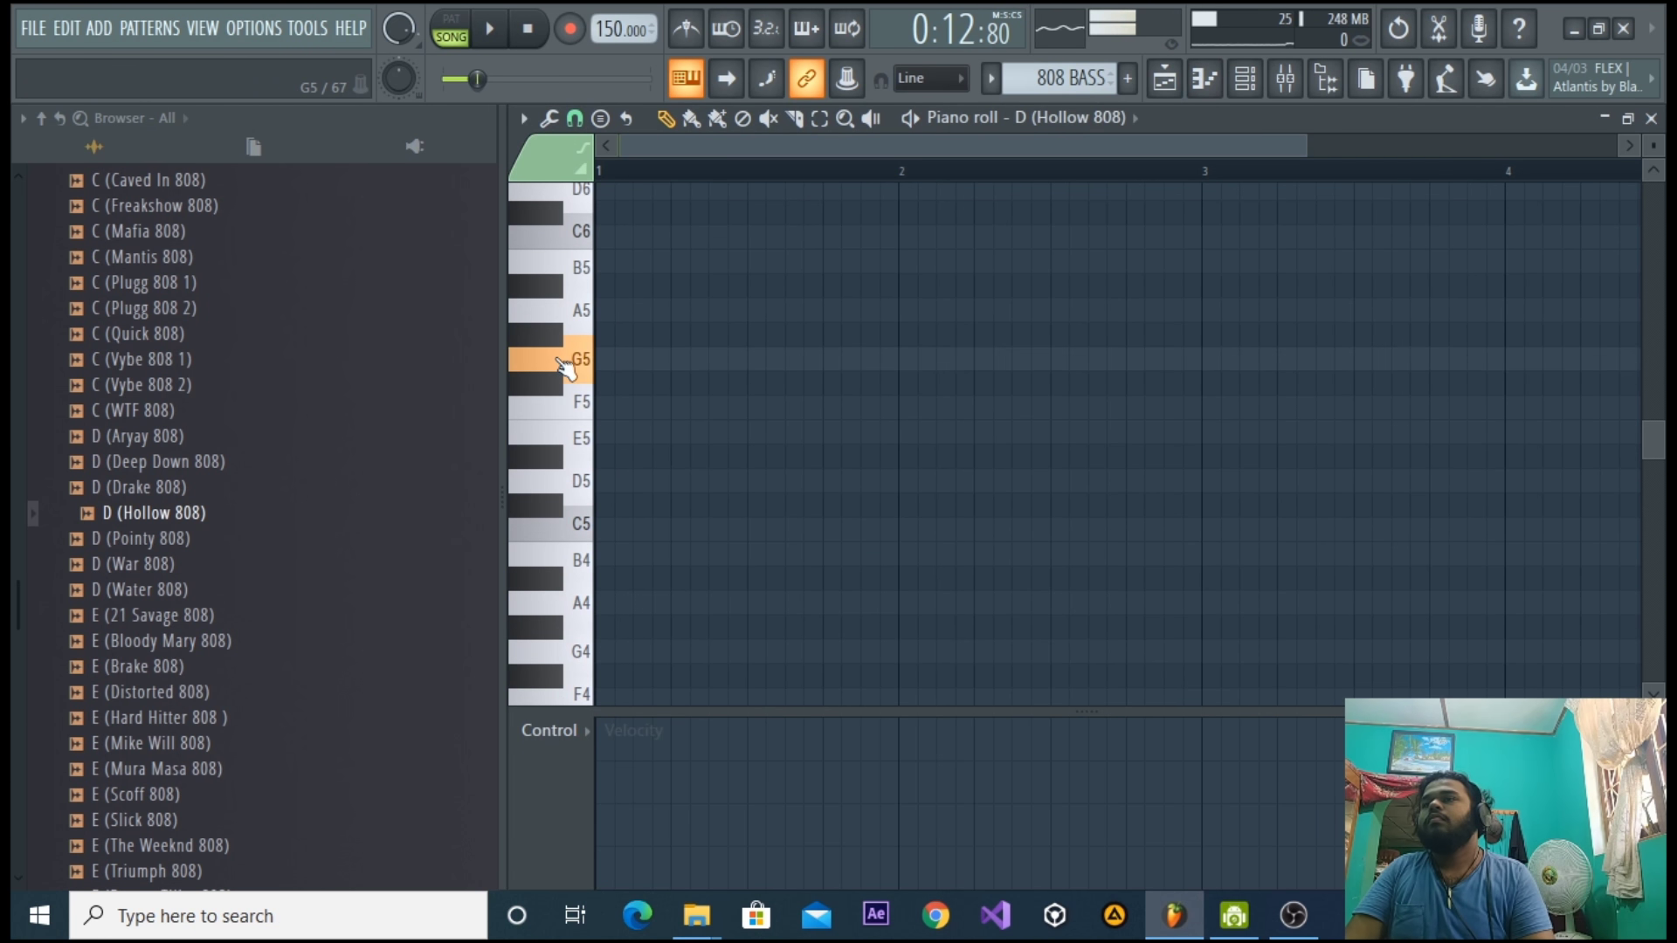
# Set the piano roll snap to Beat and draw a one-bar G5 note at the start of bar 1.
pyautogui.moveTo(639, 360); pyautogui.dragTo(533, 363)
pyautogui.rightClick(668, 361)
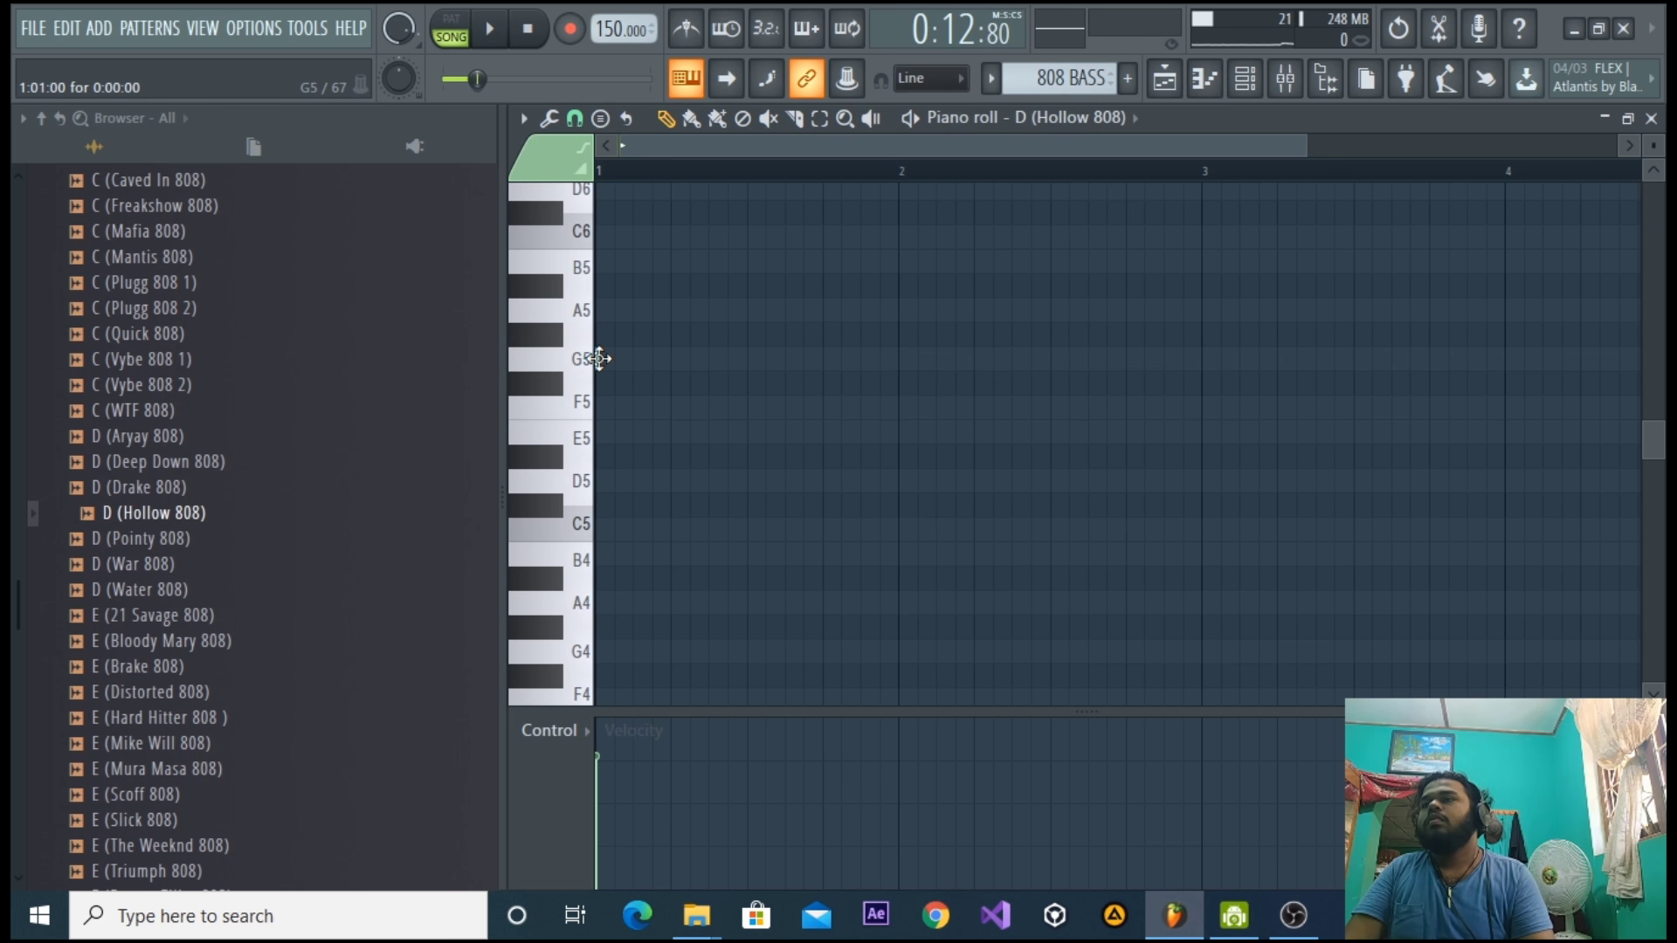
pyautogui.moveTo(599, 358); pyautogui.dragTo(830, 374)
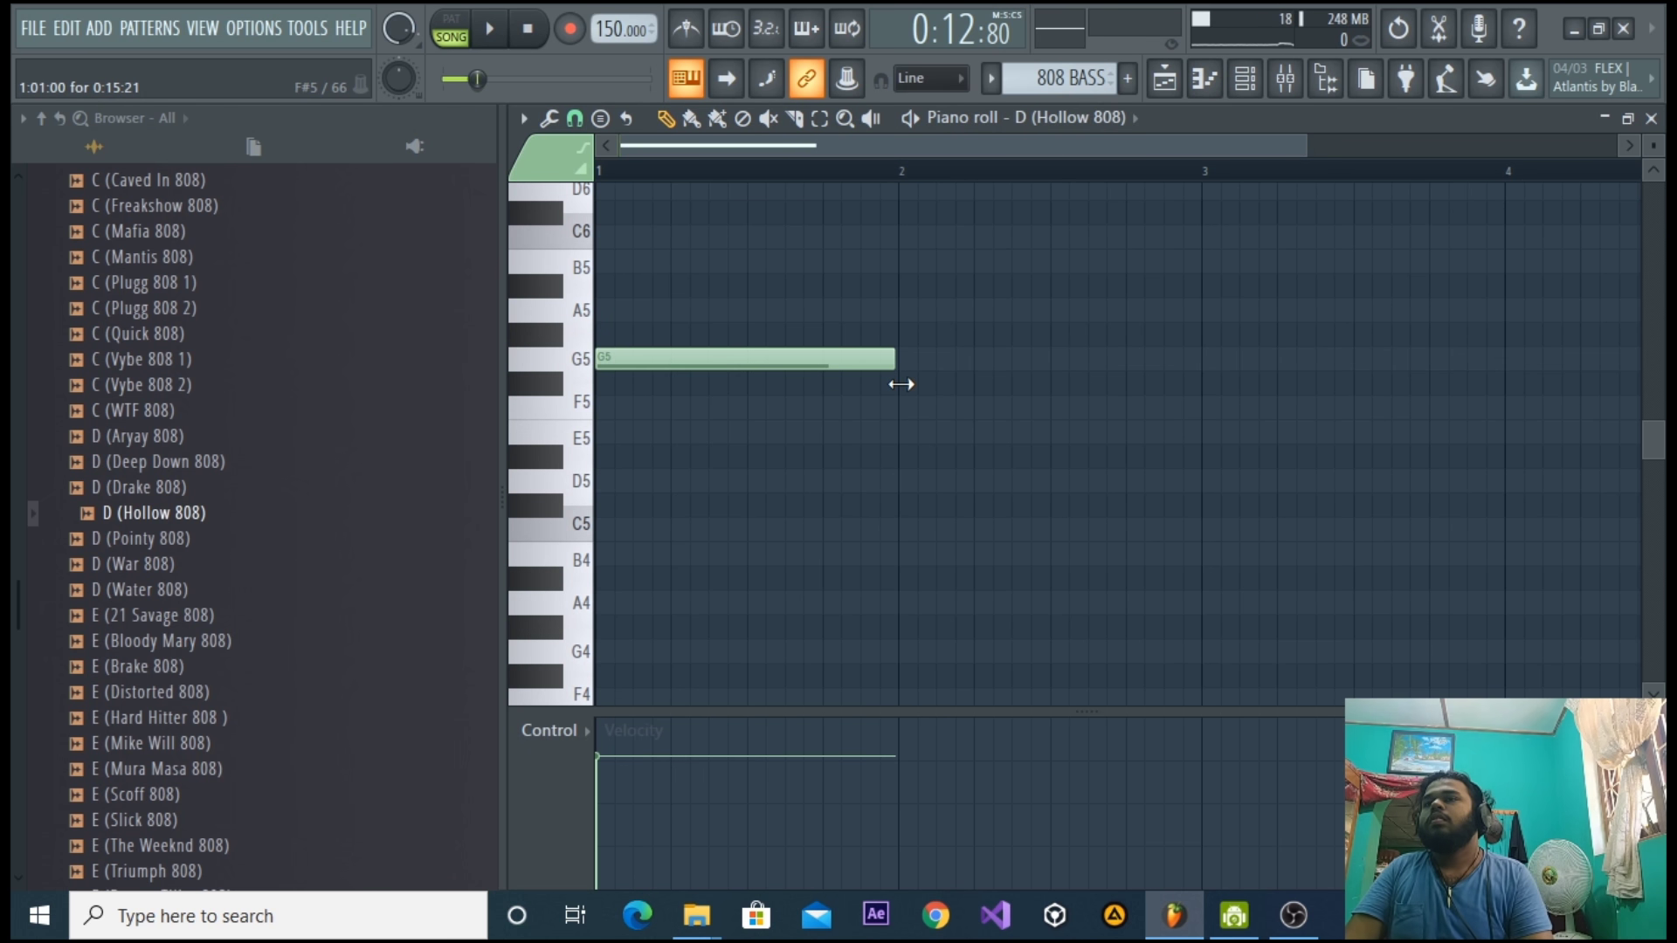
pyautogui.hotkey('ctrl', 'z')
pyautogui.click(575, 117)
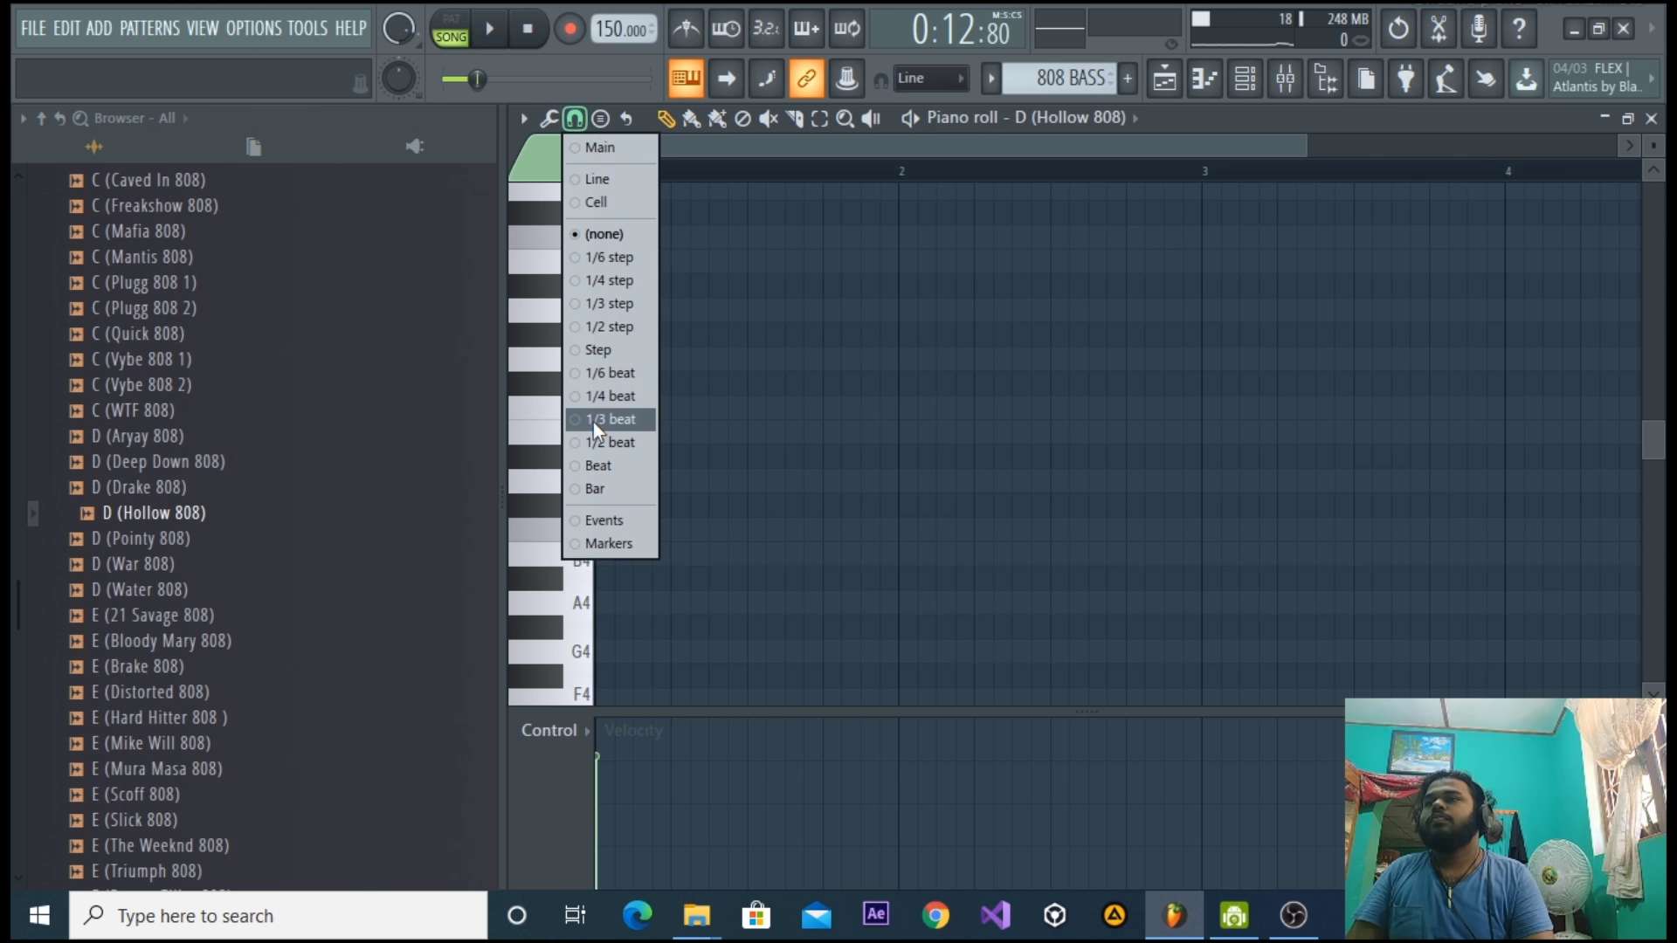
pyautogui.click(638, 462)
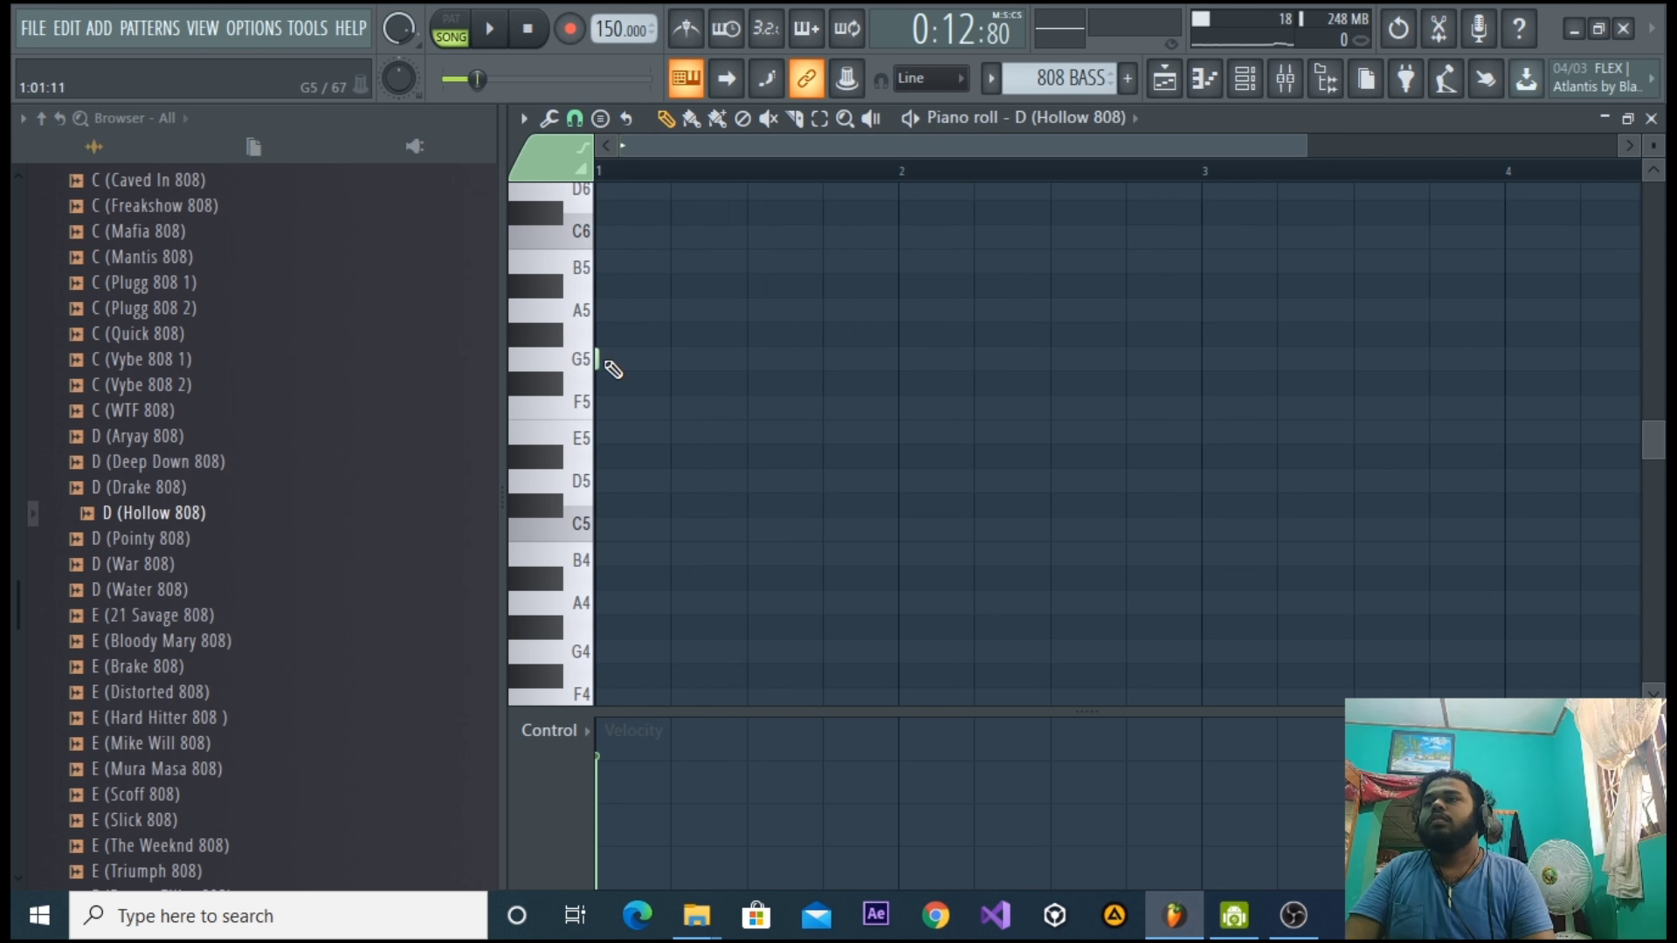
pyautogui.moveTo(599, 358); pyautogui.dragTo(909, 377)
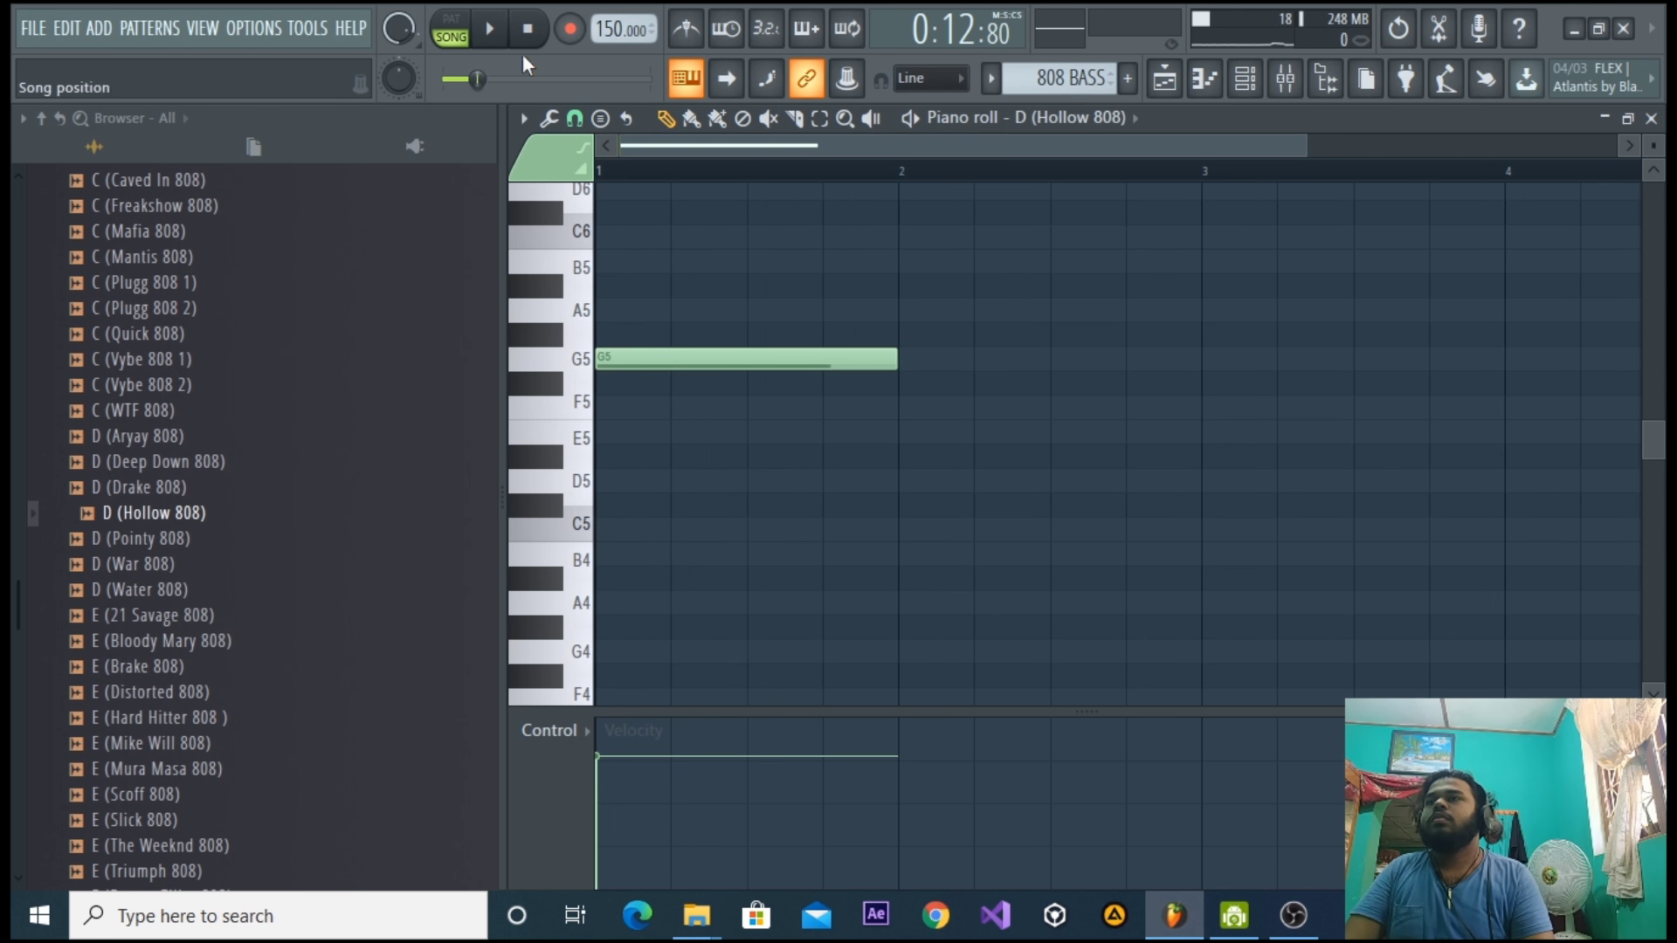
# Switch to pattern playback, play the 808 BASS note and route the D (Hollow 808) channel to mixer insert 24.
pyautogui.click(451, 31)
pyautogui.press('space')
pyautogui.press('space')
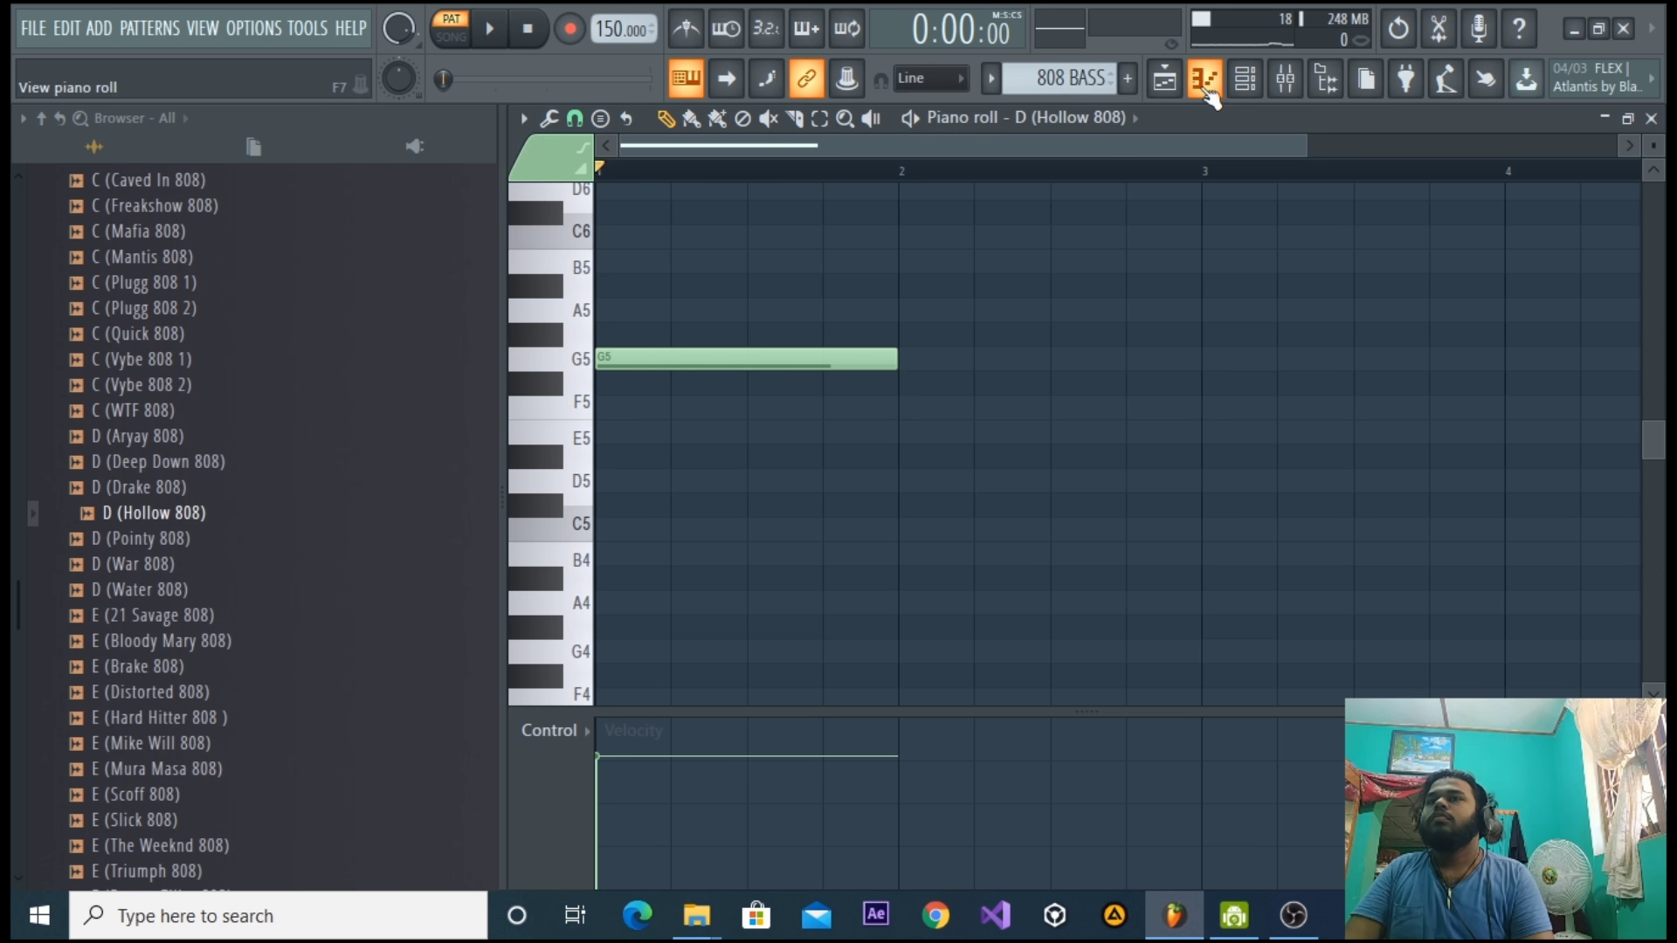
pyautogui.click(1285, 78)
pyautogui.click(741, 440)
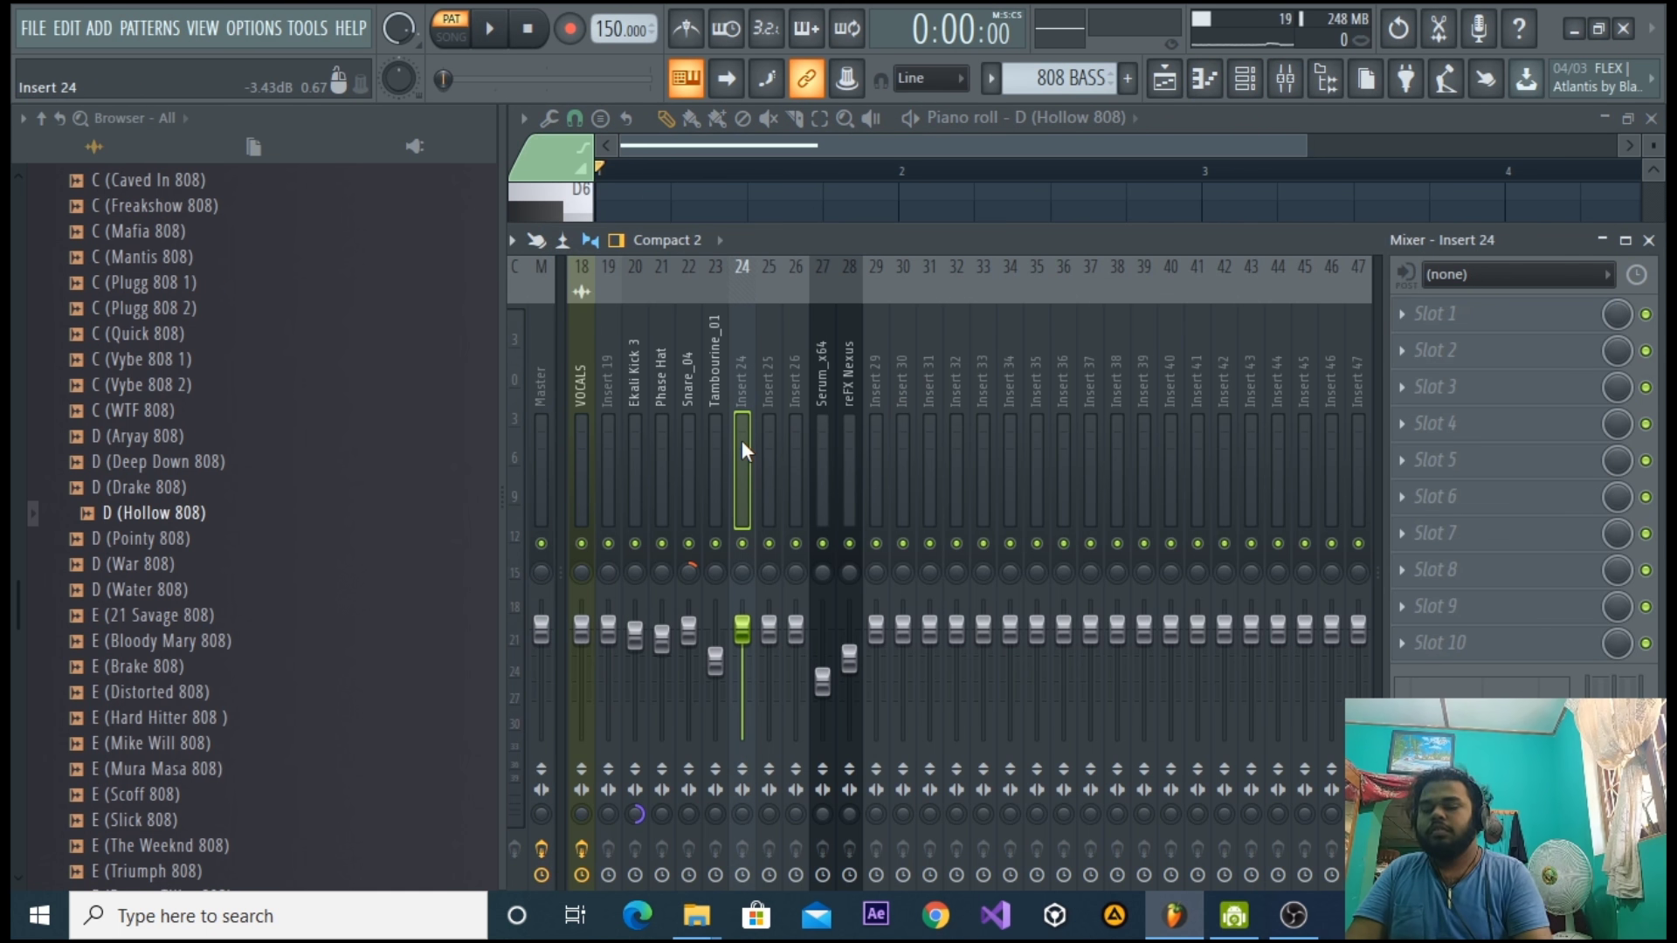
pyautogui.hotkey('ctrl', 'l')
# Lower the D (Hollow 808) mixer fader slightly while playing the pattern to judge its level.
pyautogui.press('space')
pyautogui.press('space')
pyautogui.moveTo(838, 245); pyautogui.dragTo(943, 228)
pyautogui.press('space')
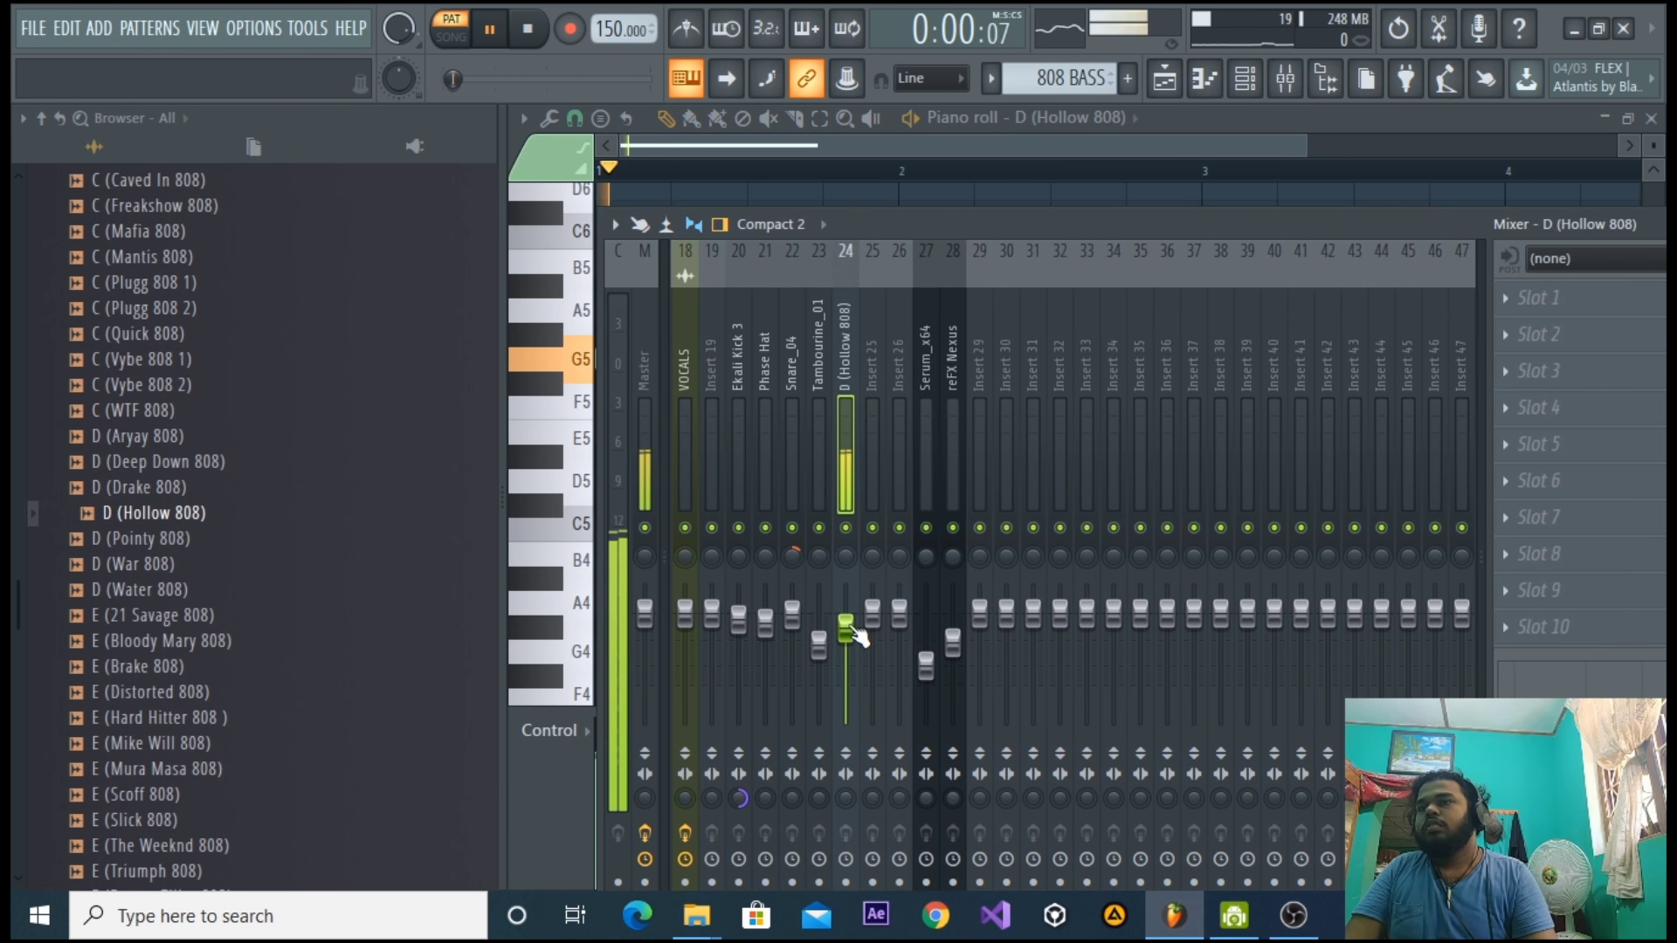
pyautogui.press('space')
pyautogui.moveTo(848, 629); pyautogui.dragTo(847, 622)
pyautogui.press('space')
pyautogui.press('space')
pyautogui.press('space')
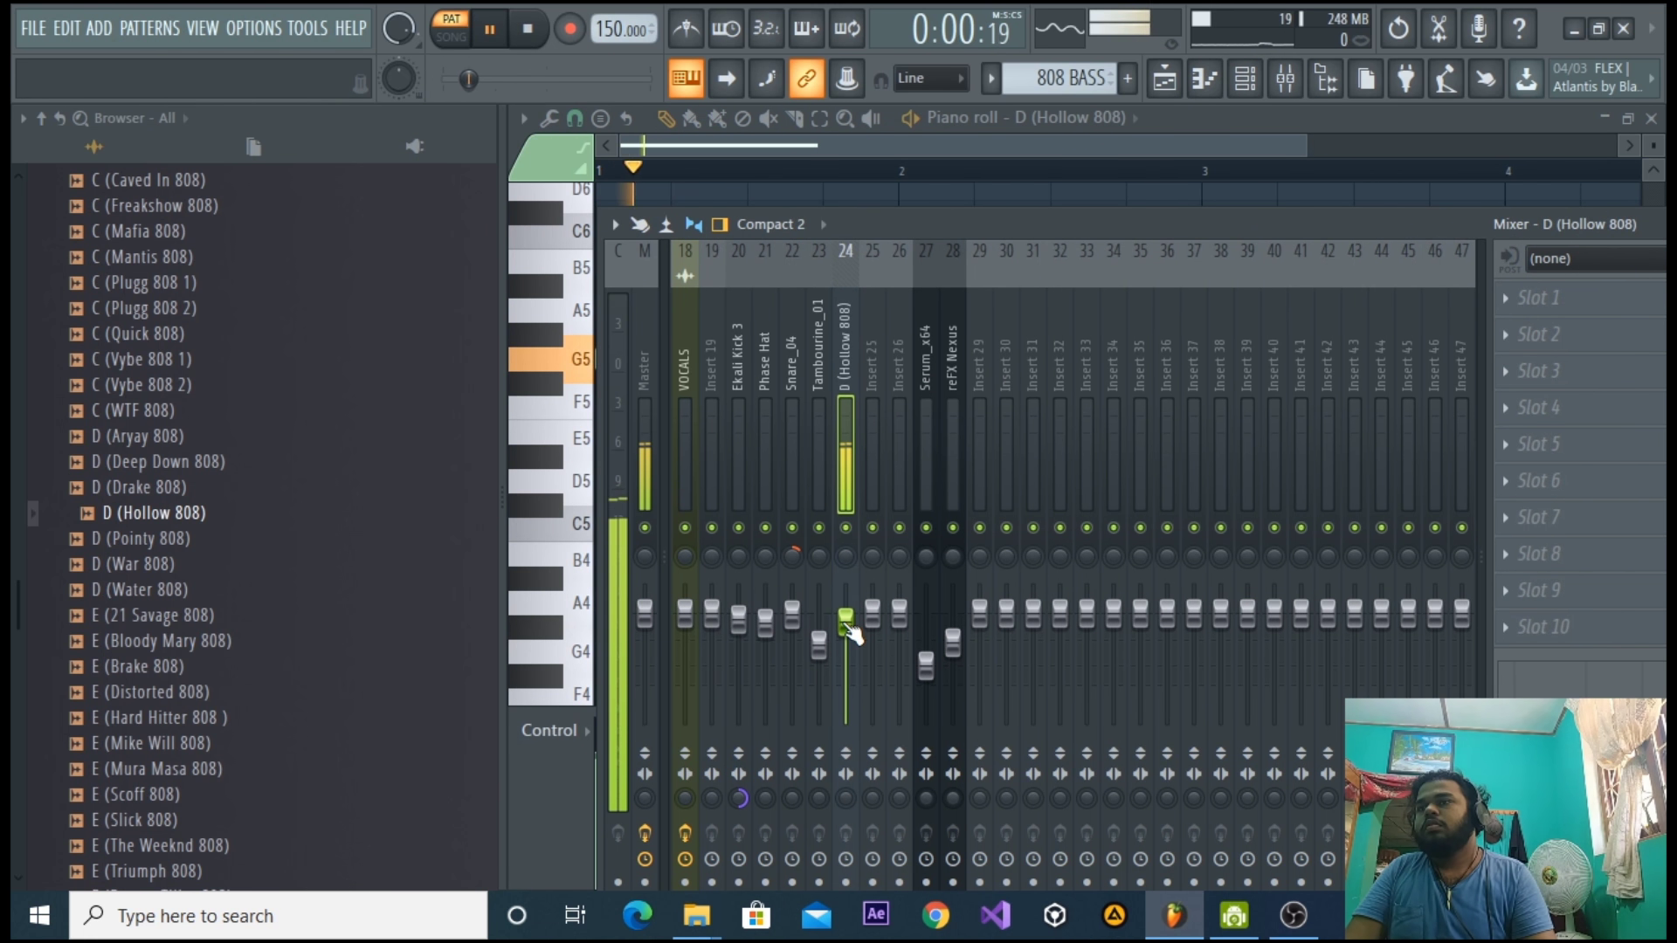
# Set the song position just before bar 9 in the playlist and play the arrangement with the bass.
pyautogui.press('F5')
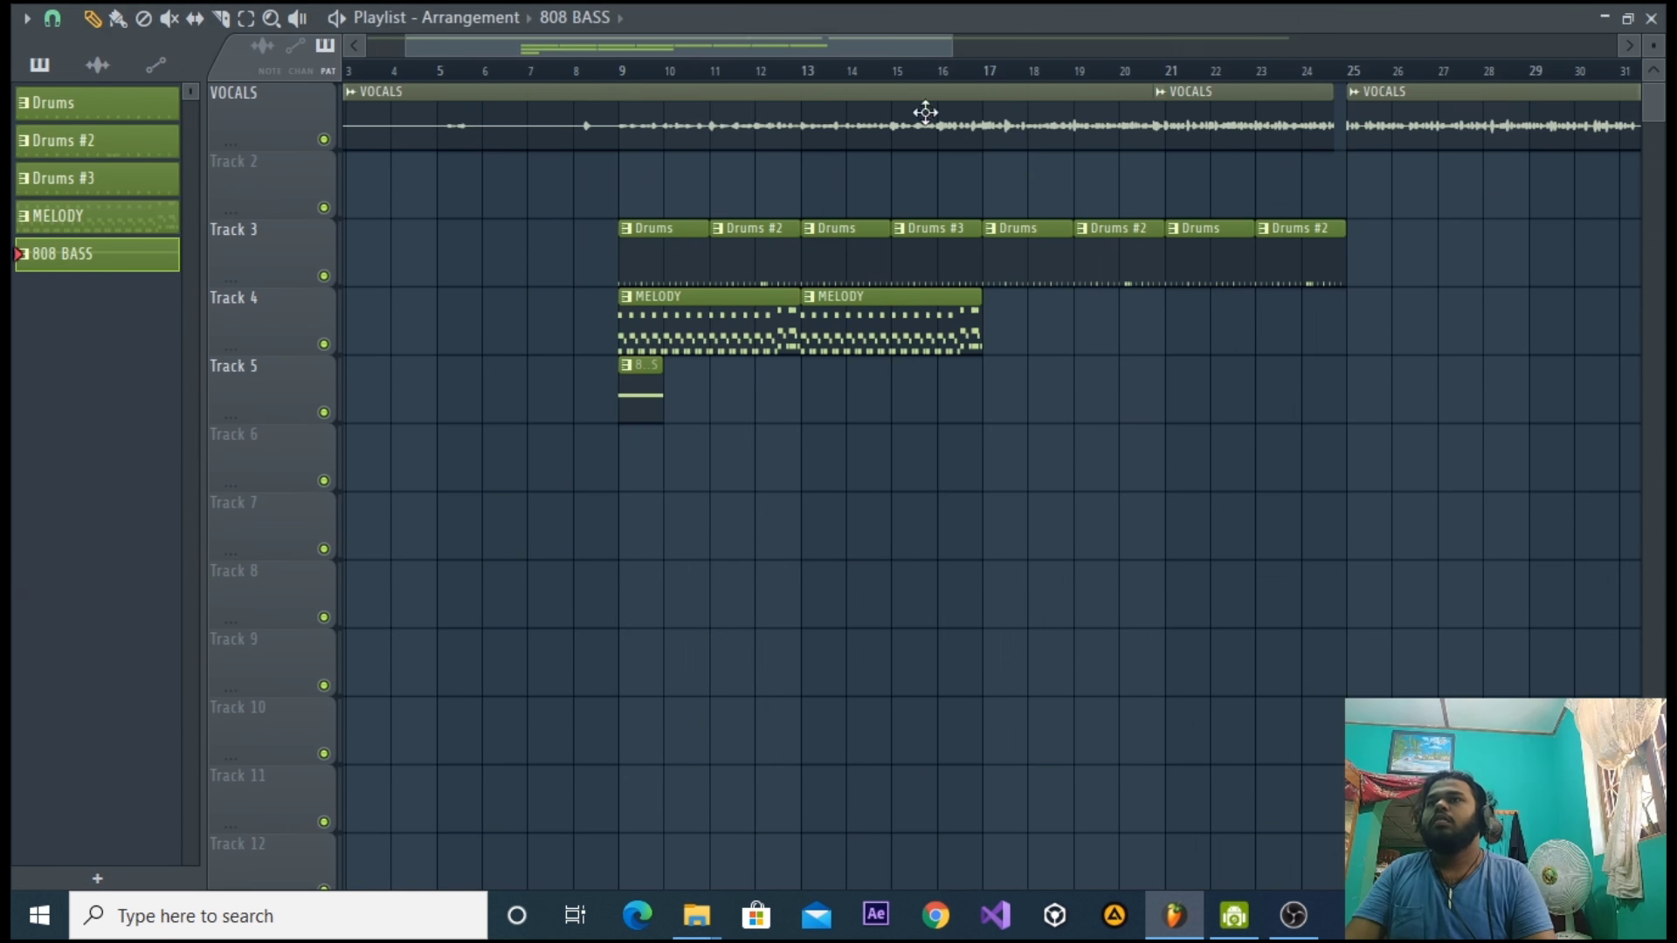
pyautogui.click(610, 73)
pyautogui.press('space')
pyautogui.press('space')
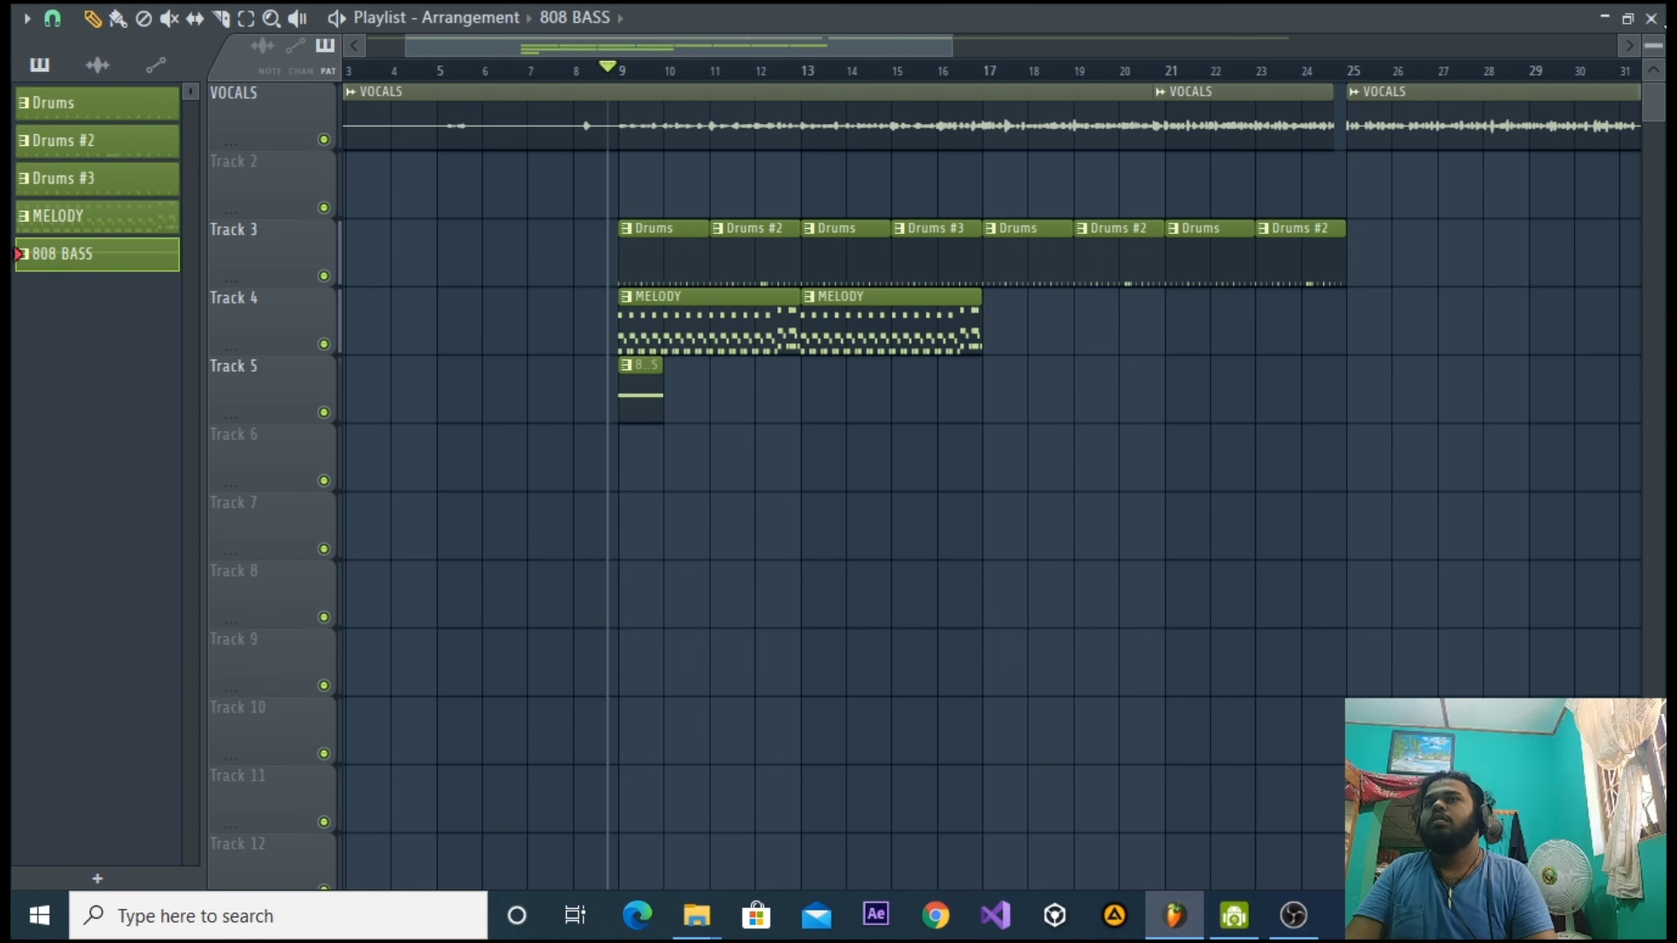
pyautogui.click(1651, 19)
# Try the bass note an octave lower at G4 against the song, and restore it at G5.
pyautogui.moveTo(698, 364); pyautogui.dragTo(683, 658)
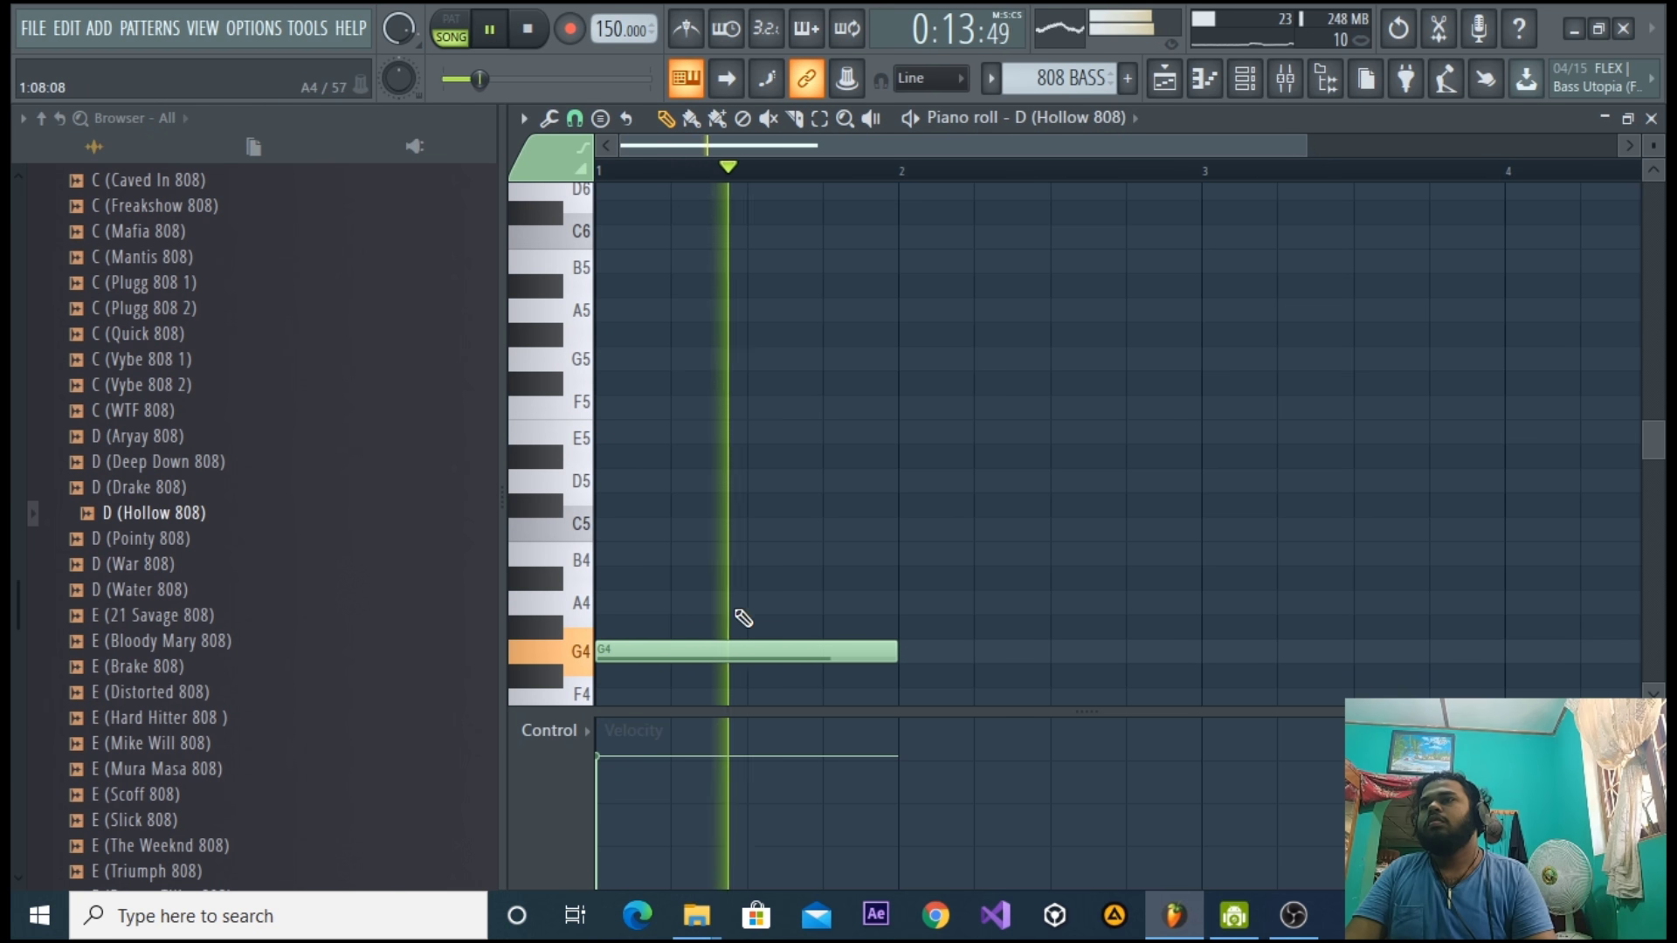
pyautogui.press('space')
pyautogui.rightClick(697, 646)
pyautogui.click(613, 365)
pyautogui.press('space')
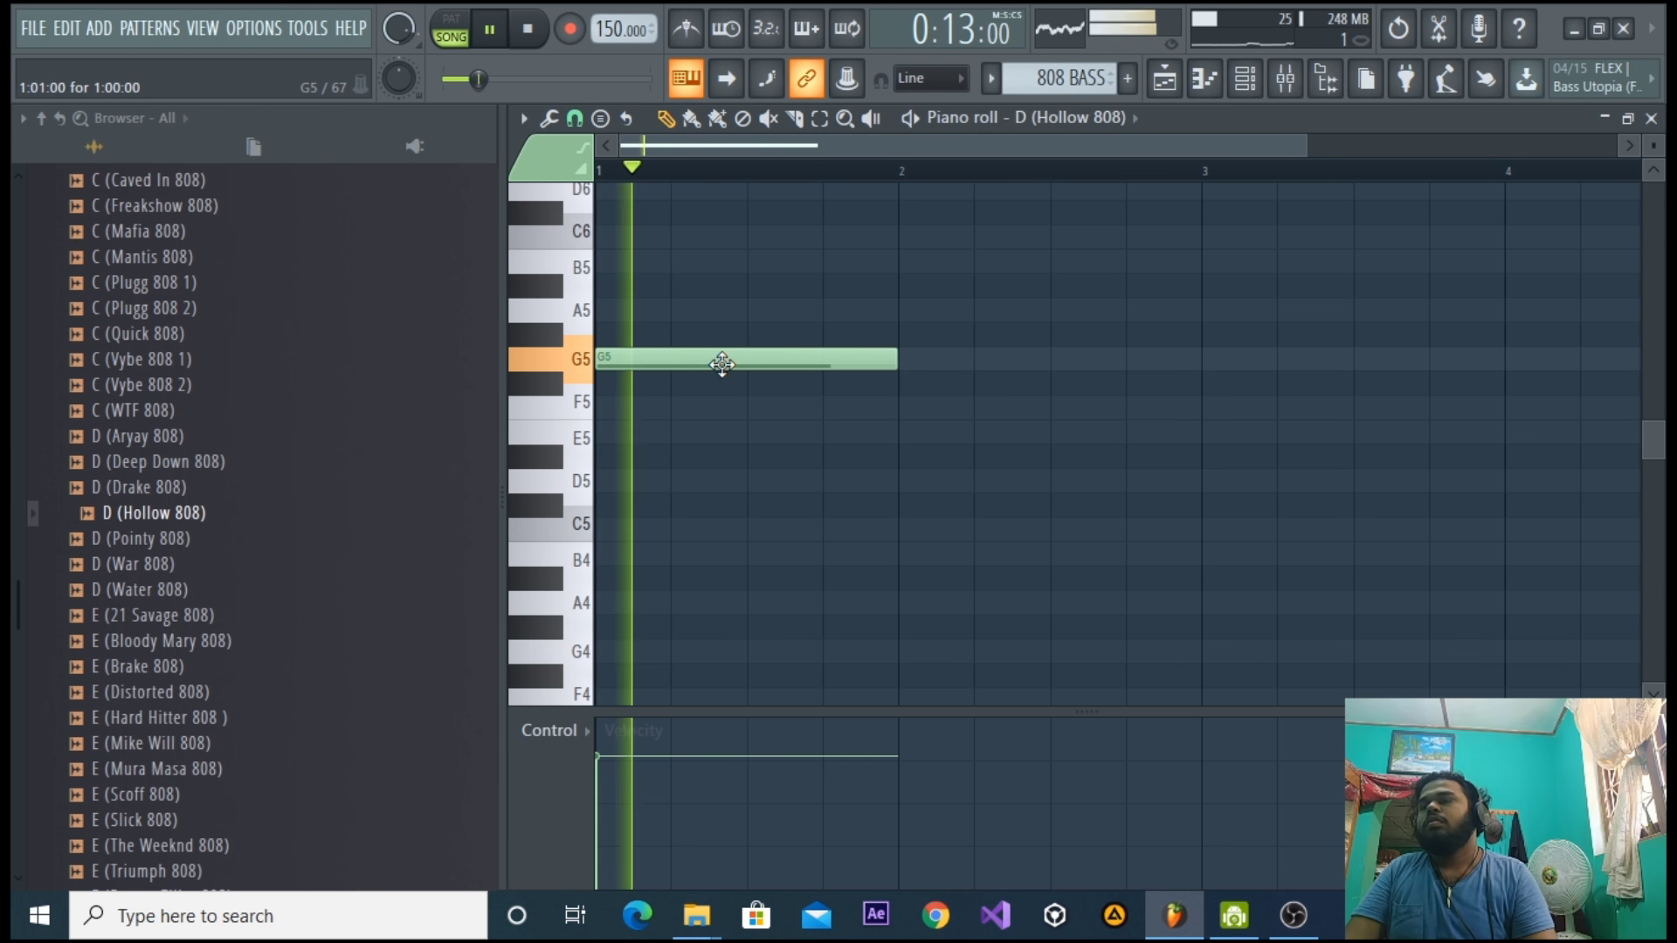
pyautogui.press('space')
# Audition the Pointy, Deep Down, Drake and Water 808 samples in D, and replace the bass channel's sample with D (War 808).
pyautogui.click(1651, 118)
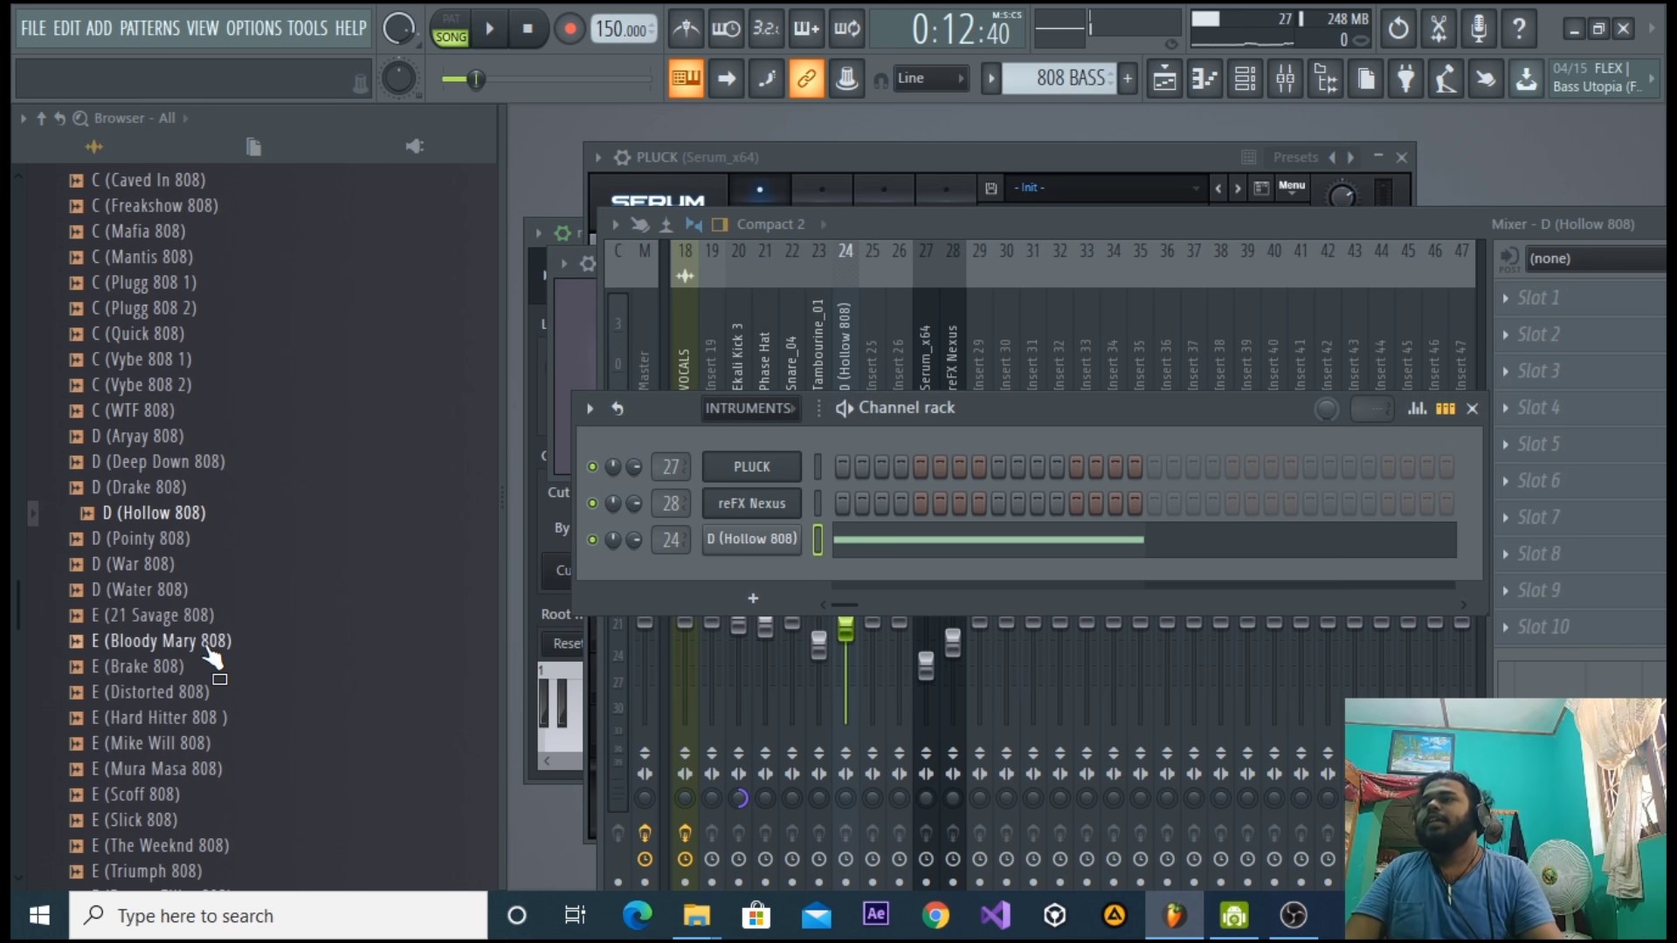
pyautogui.click(173, 540)
pyautogui.click(166, 464)
pyautogui.click(161, 489)
pyautogui.click(158, 591)
pyautogui.moveTo(162, 564); pyautogui.dragTo(762, 548)
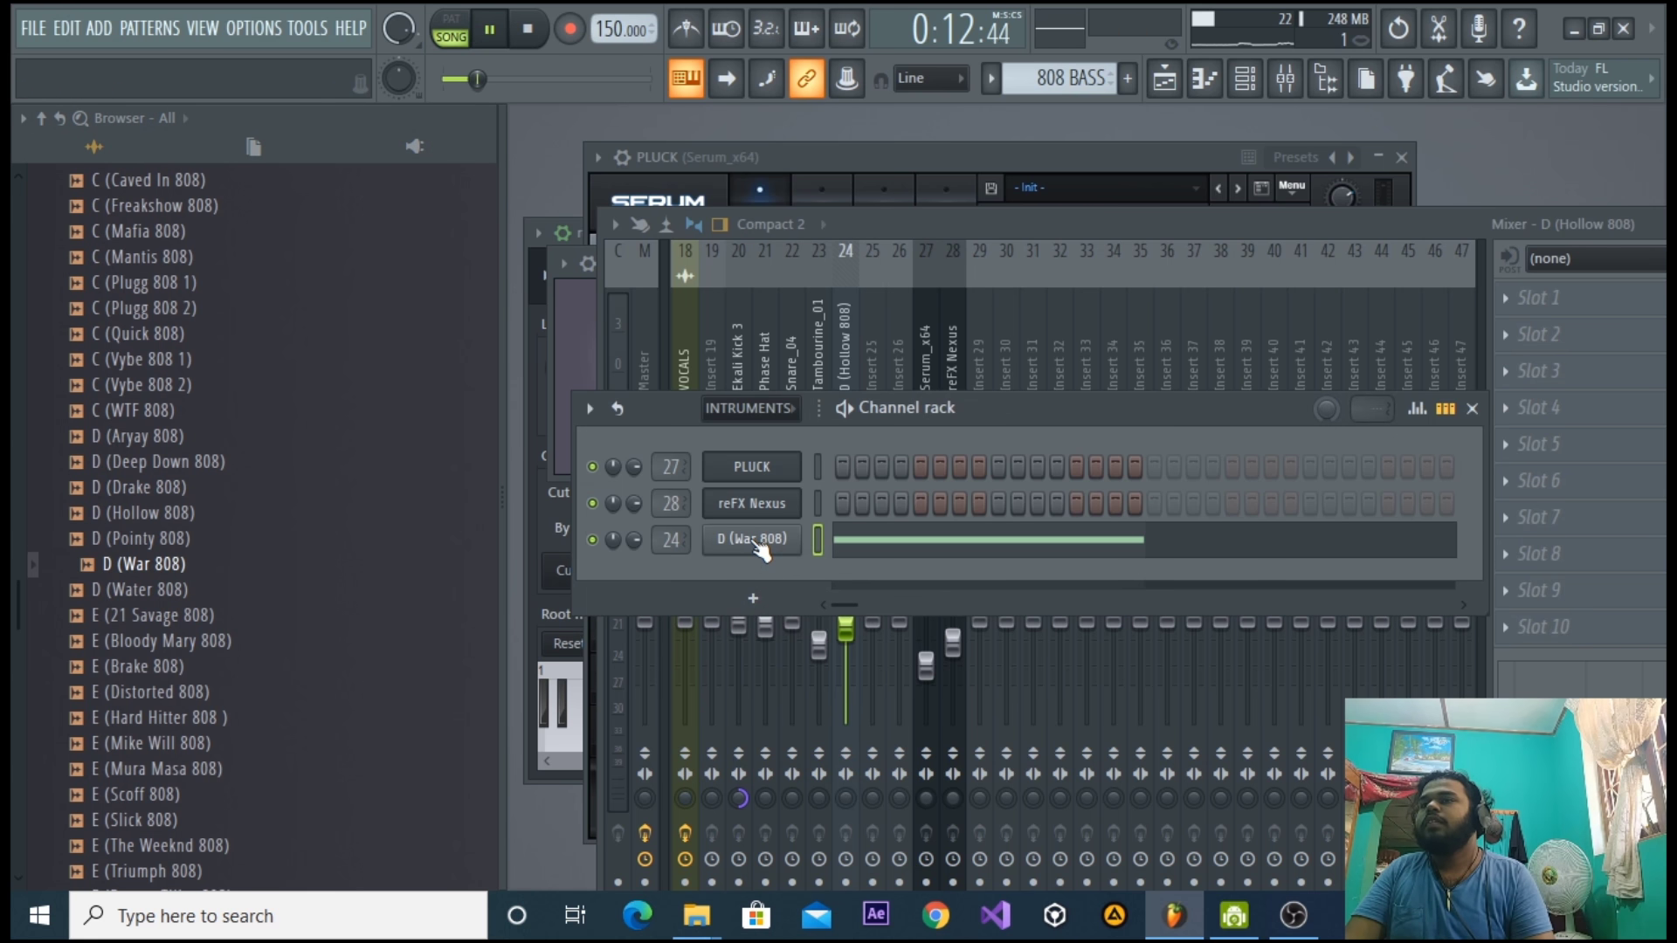
# Open the D (War 808) piano roll and play the song to judge its G5 note in context.
pyautogui.press('space')
pyautogui.click(855, 541)
pyautogui.press('space')
pyautogui.moveTo(690, 360); pyautogui.dragTo(630, 356)
pyautogui.press('space')
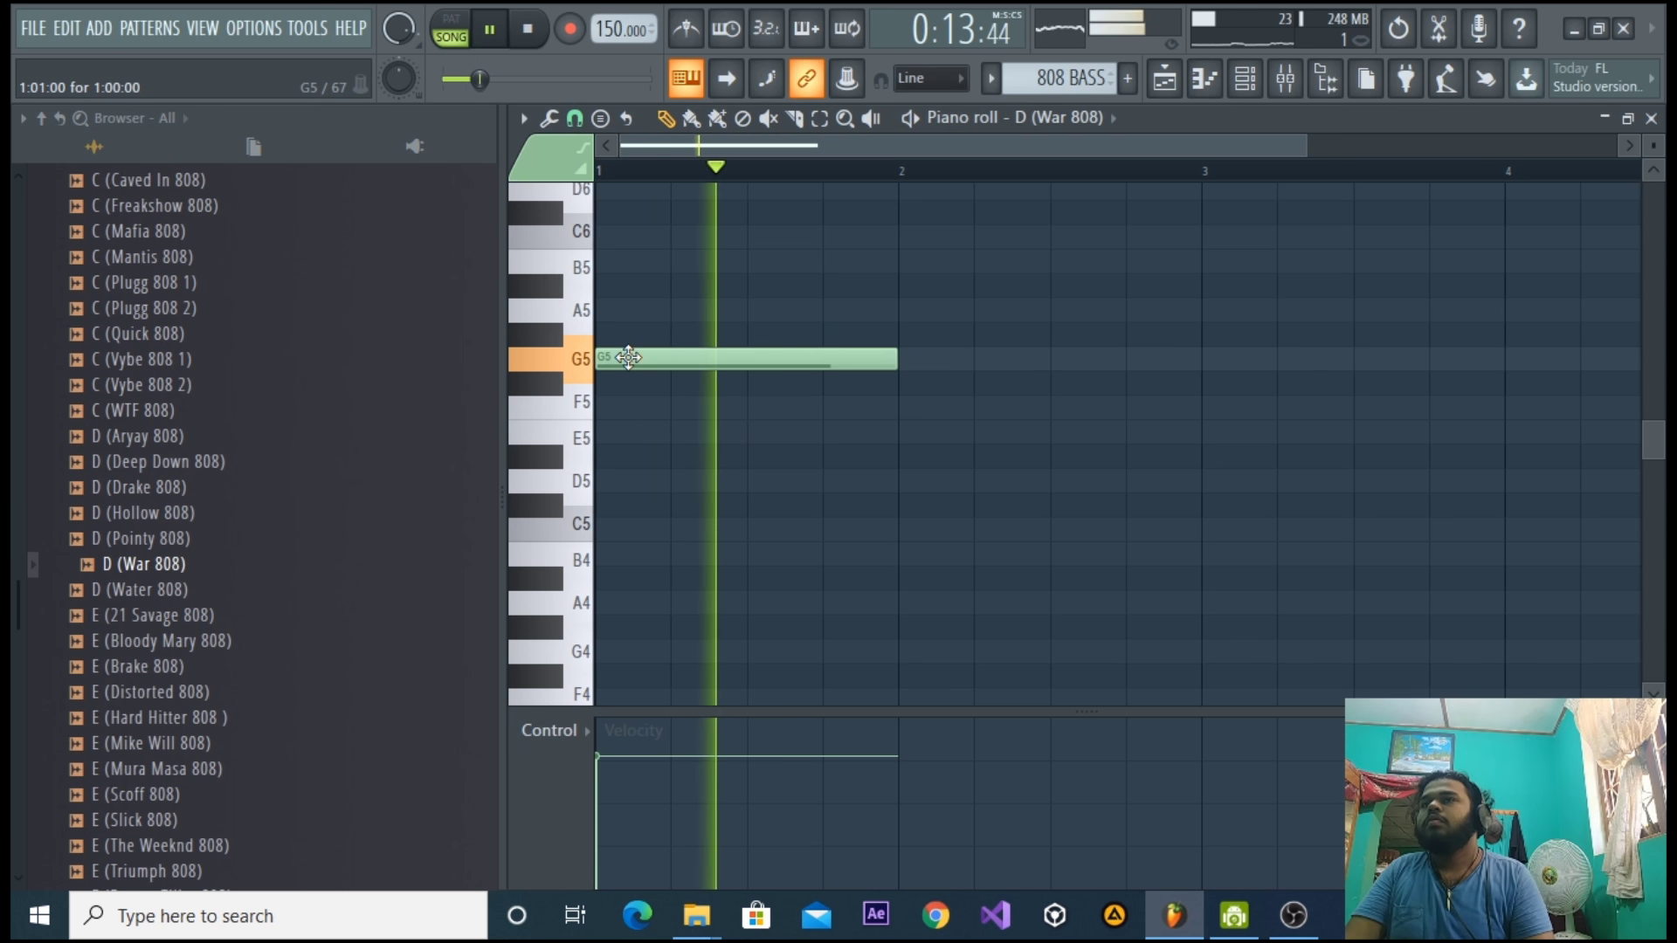
pyautogui.press('space')
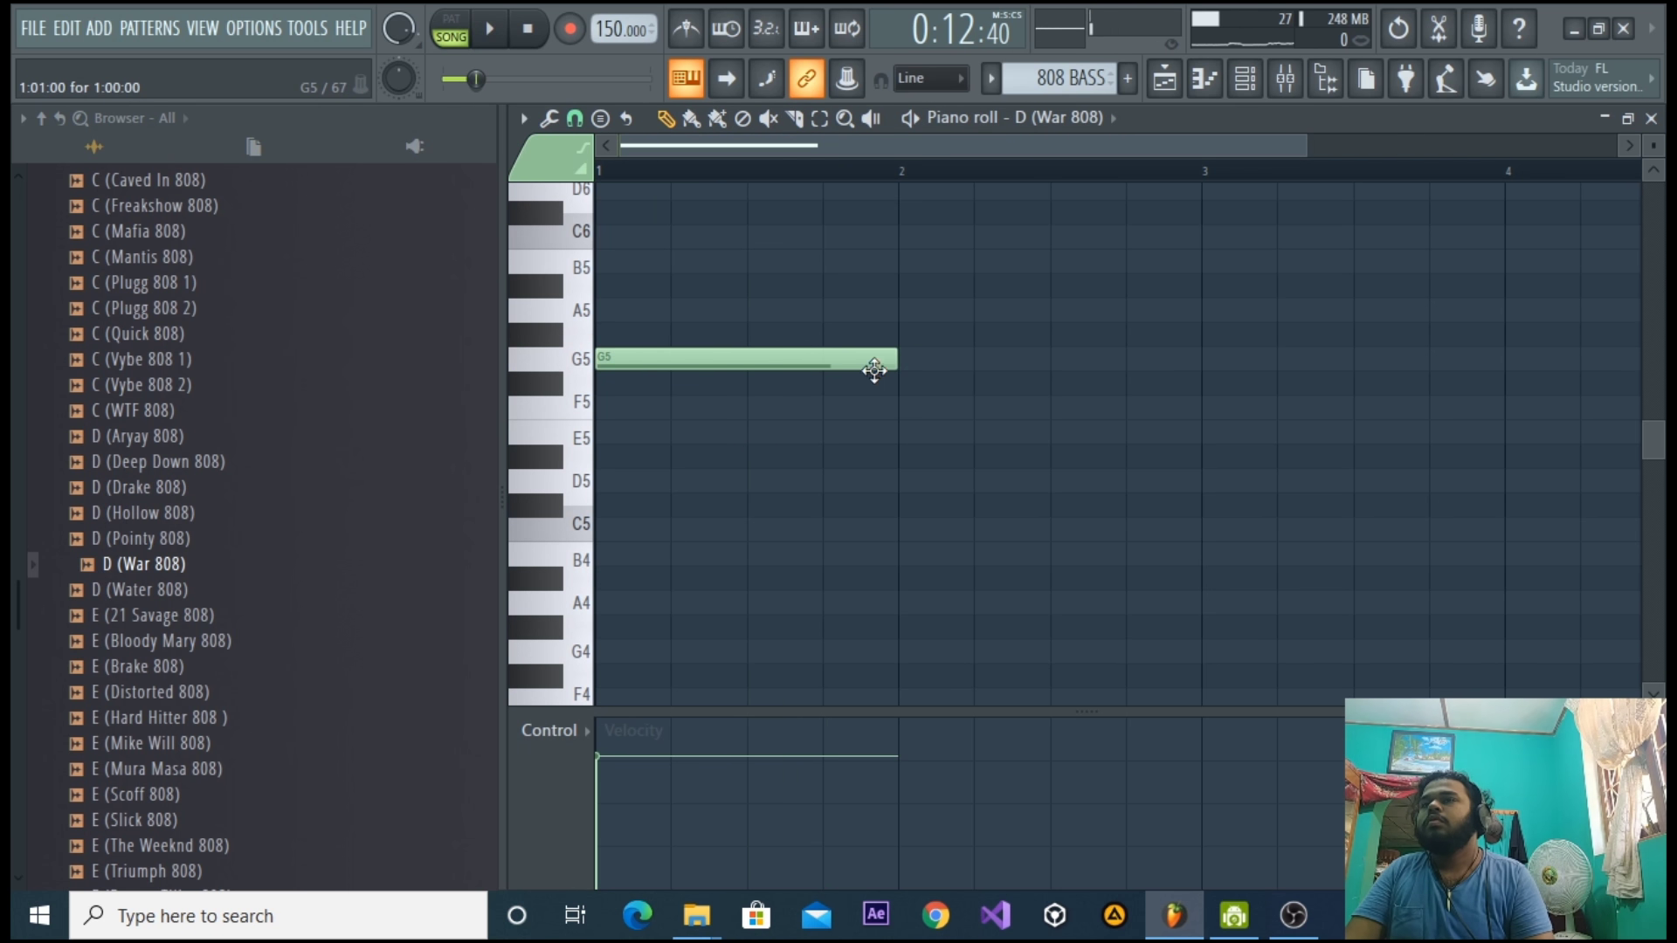
# Set the volume of the bass mixer track, insert 24, to about -1.1 dB and play the song.
pyautogui.click(1285, 78)
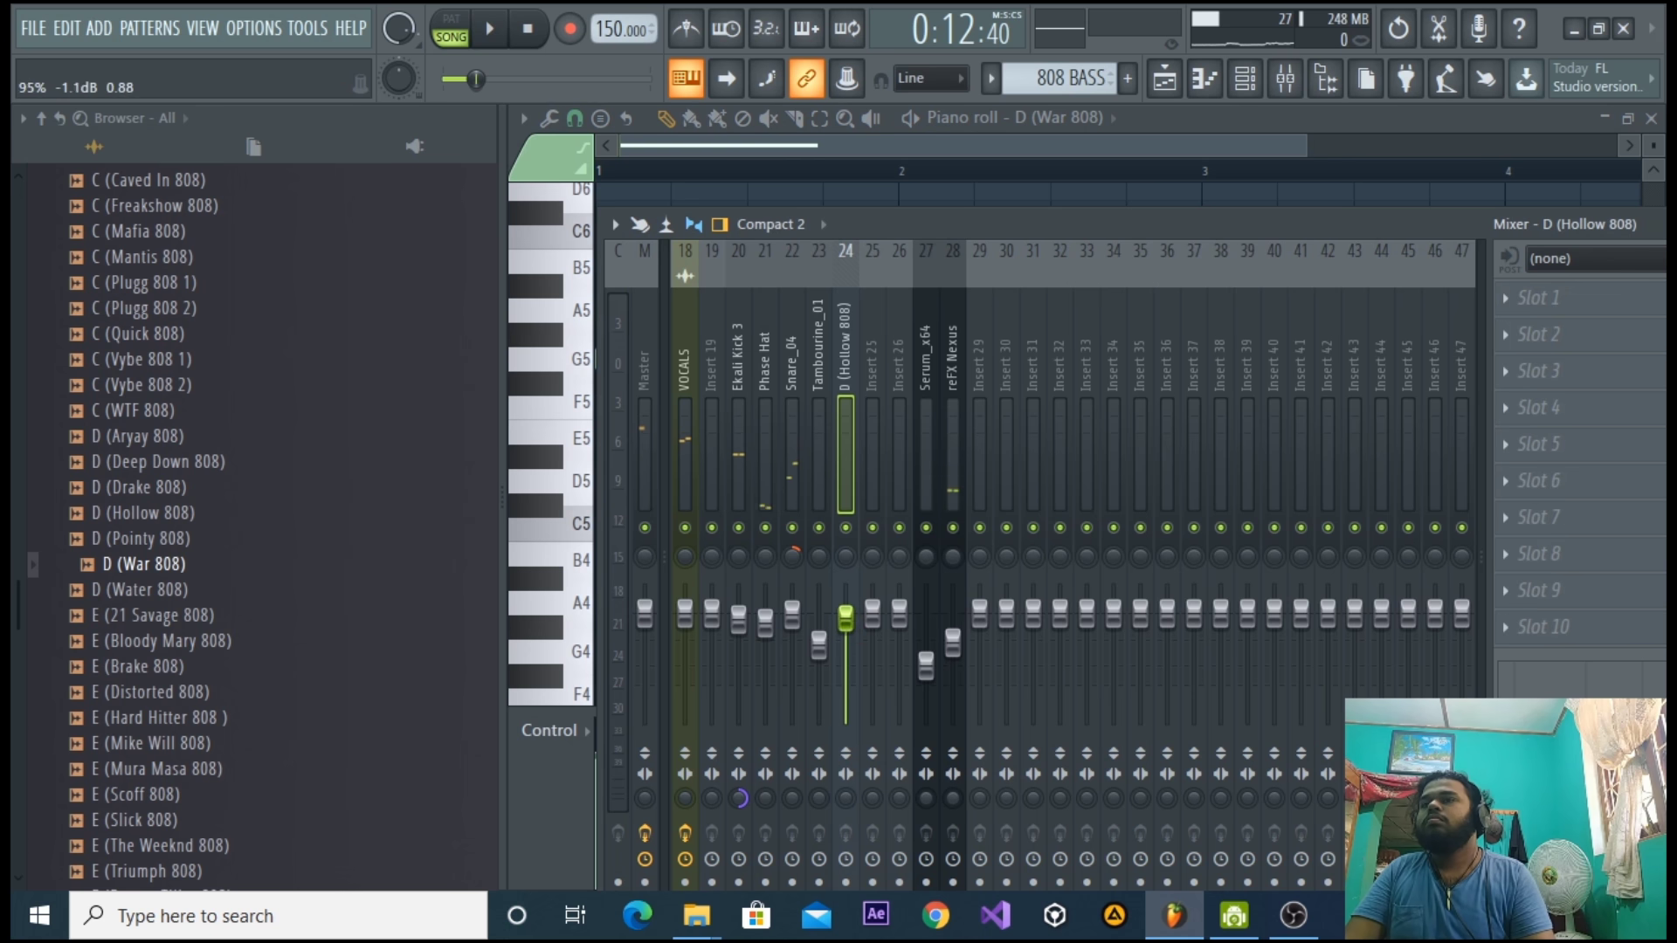
pyautogui.press('space')
pyautogui.press('space')
pyautogui.click(1236, 156)
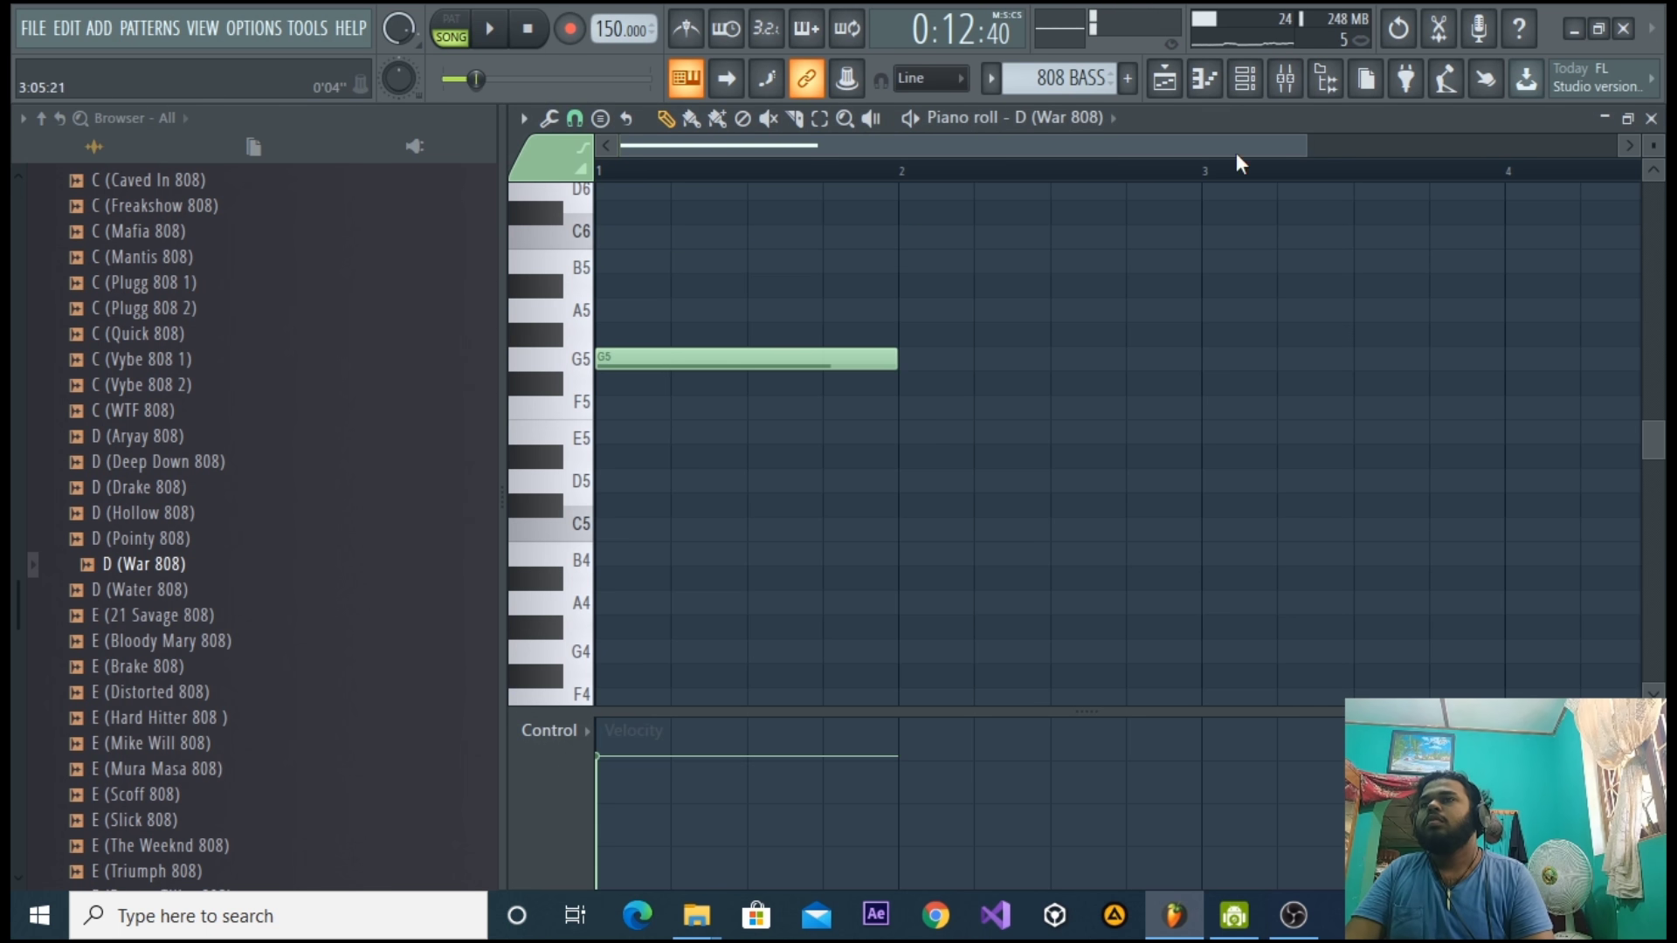
# Audition the 808 samples from A# (Bouncy 808) to C (Freakshow 808) in the Owen J's Main Stash 1.5 808s folder.
pyautogui.scroll(6, 270, 487)
pyautogui.click(211, 517)
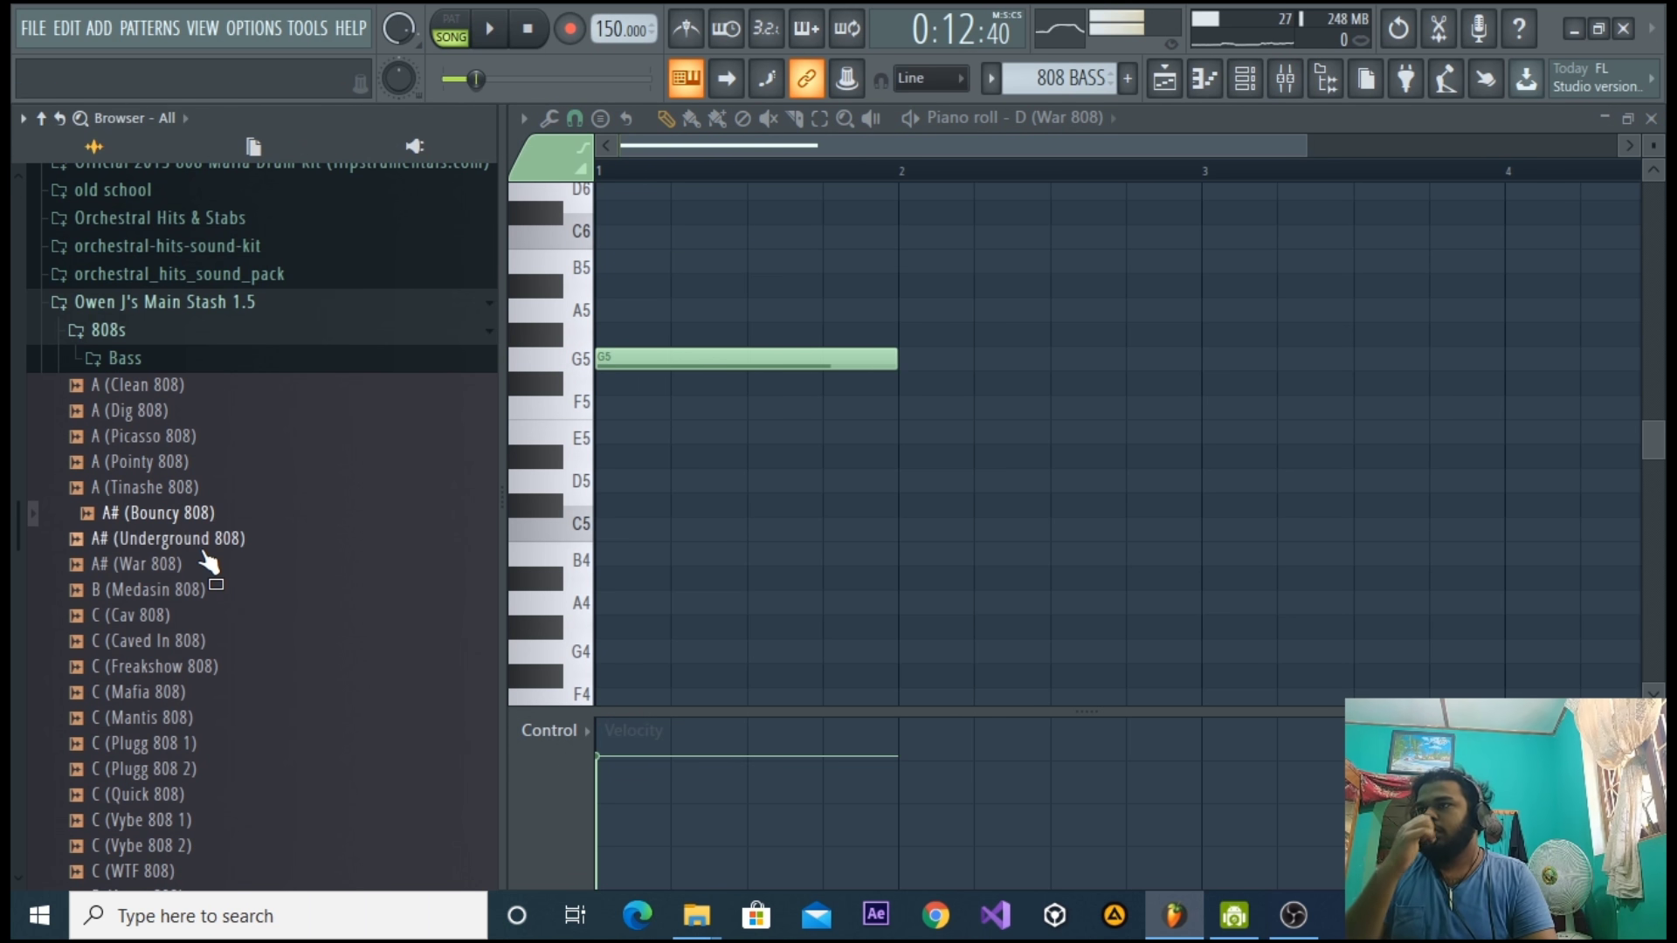
pyautogui.click(203, 543)
pyautogui.click(198, 566)
pyautogui.click(202, 589)
pyautogui.click(185, 517)
pyautogui.click(172, 642)
pyautogui.click(167, 669)
pyautogui.click(174, 616)
pyautogui.click(185, 591)
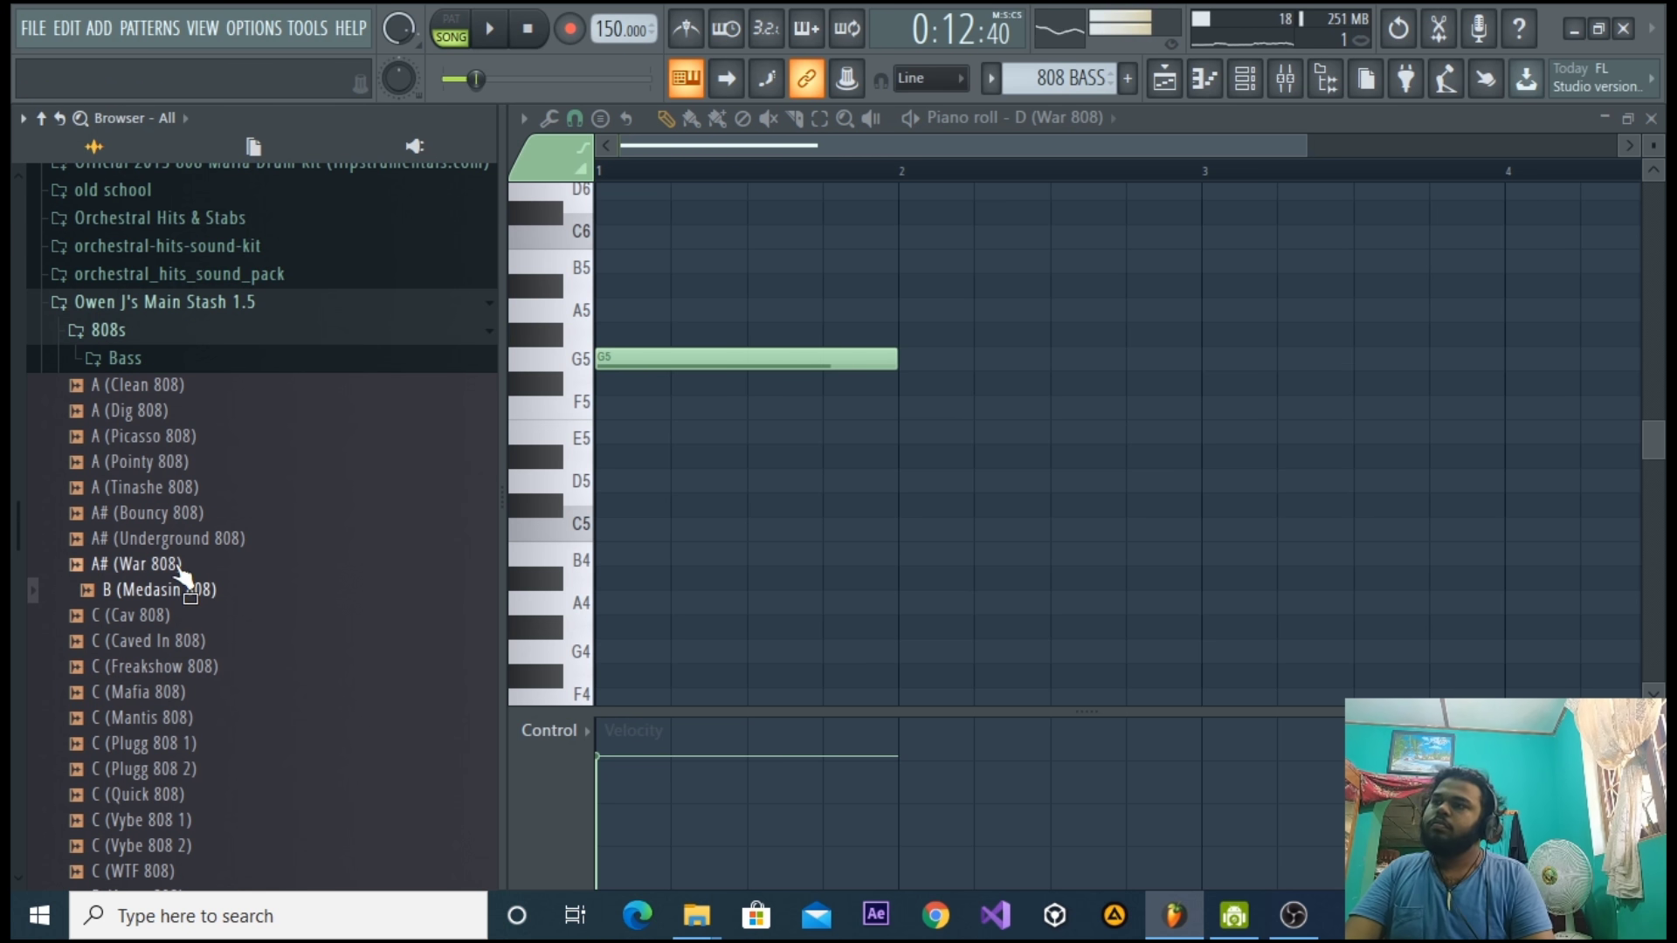
pyautogui.click(180, 567)
pyautogui.click(179, 539)
pyautogui.click(181, 565)
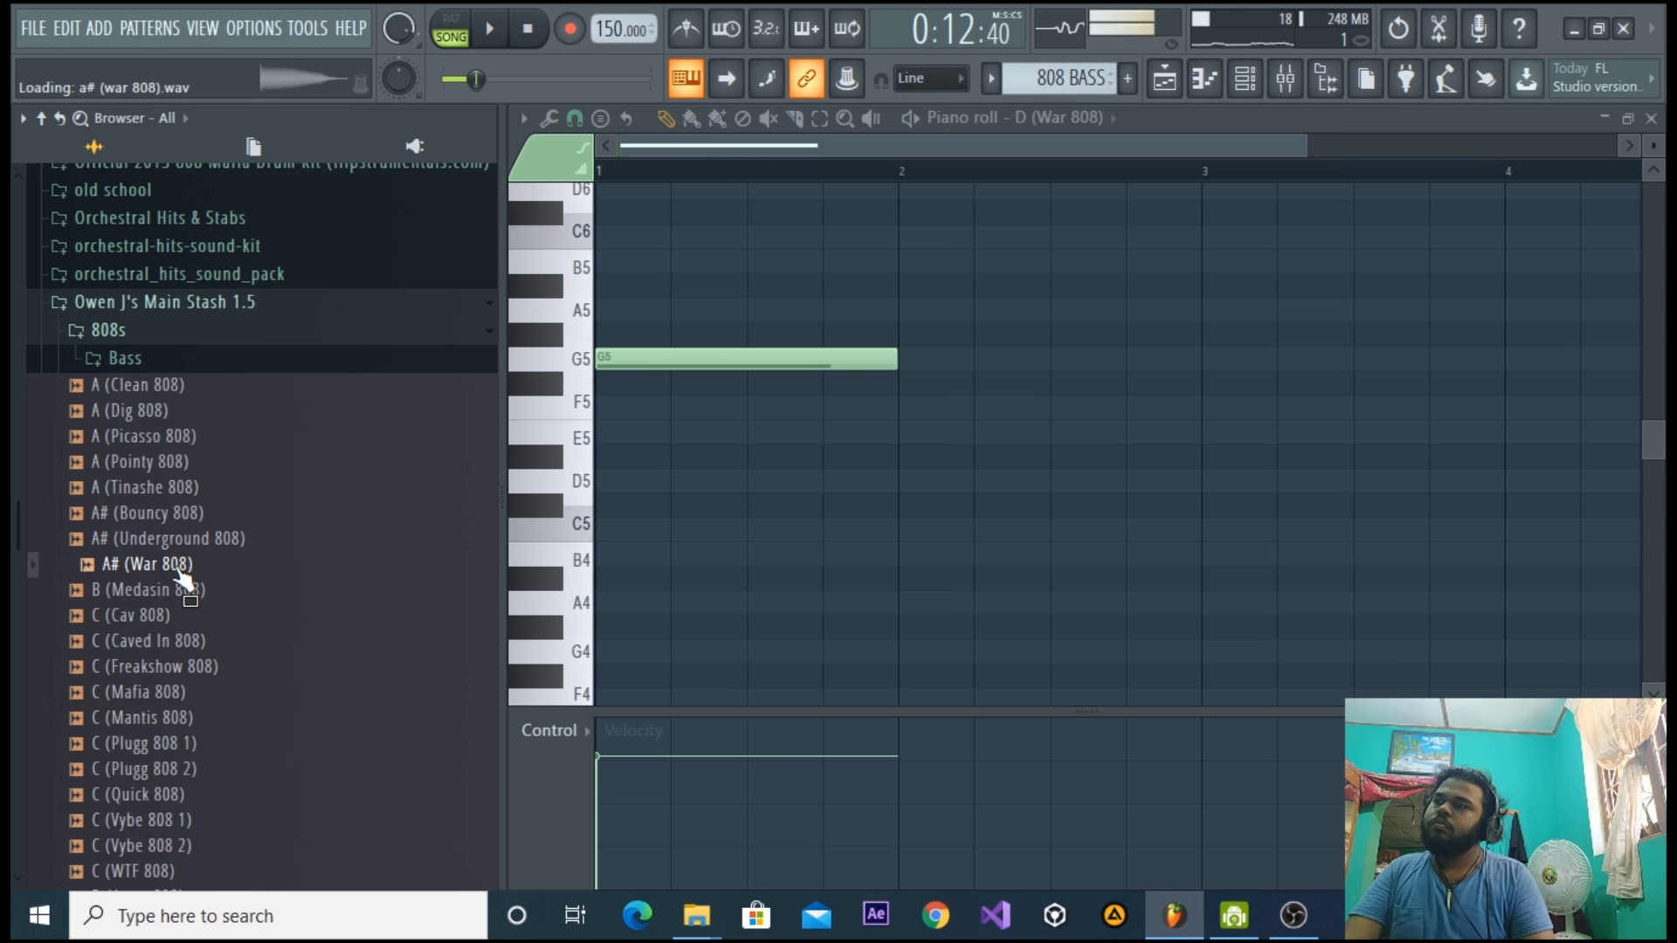
# Replace the bass channel's sample with A# (War 808), check its channel settings and close them.
pyautogui.click(1653, 121)
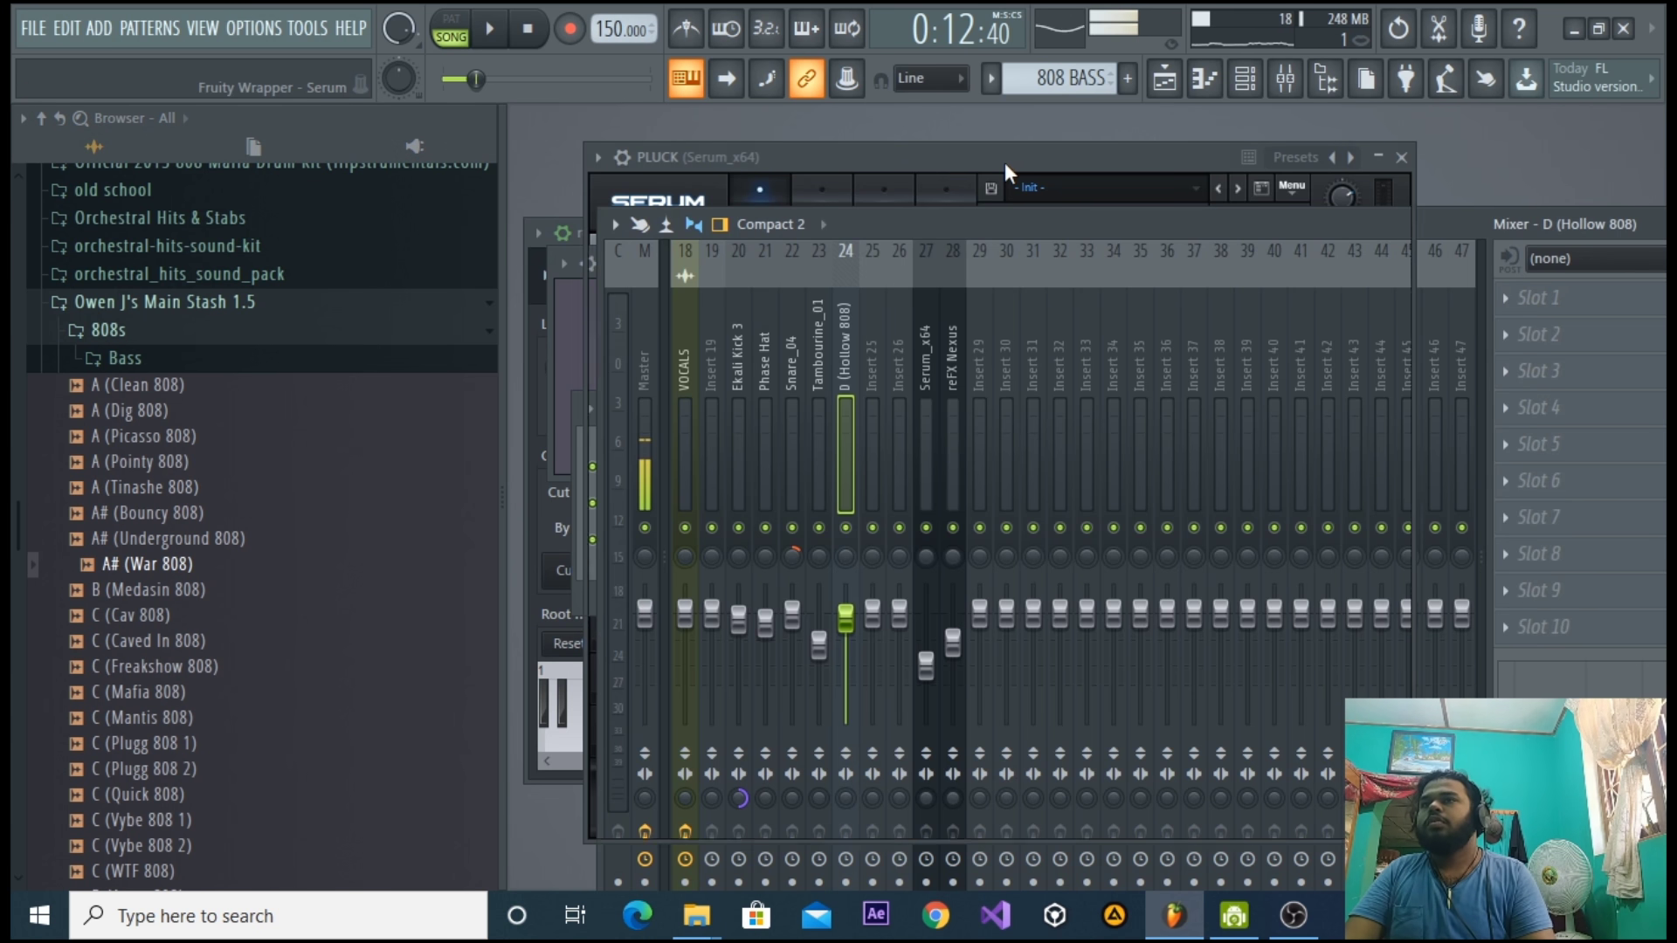
pyautogui.click(1246, 79)
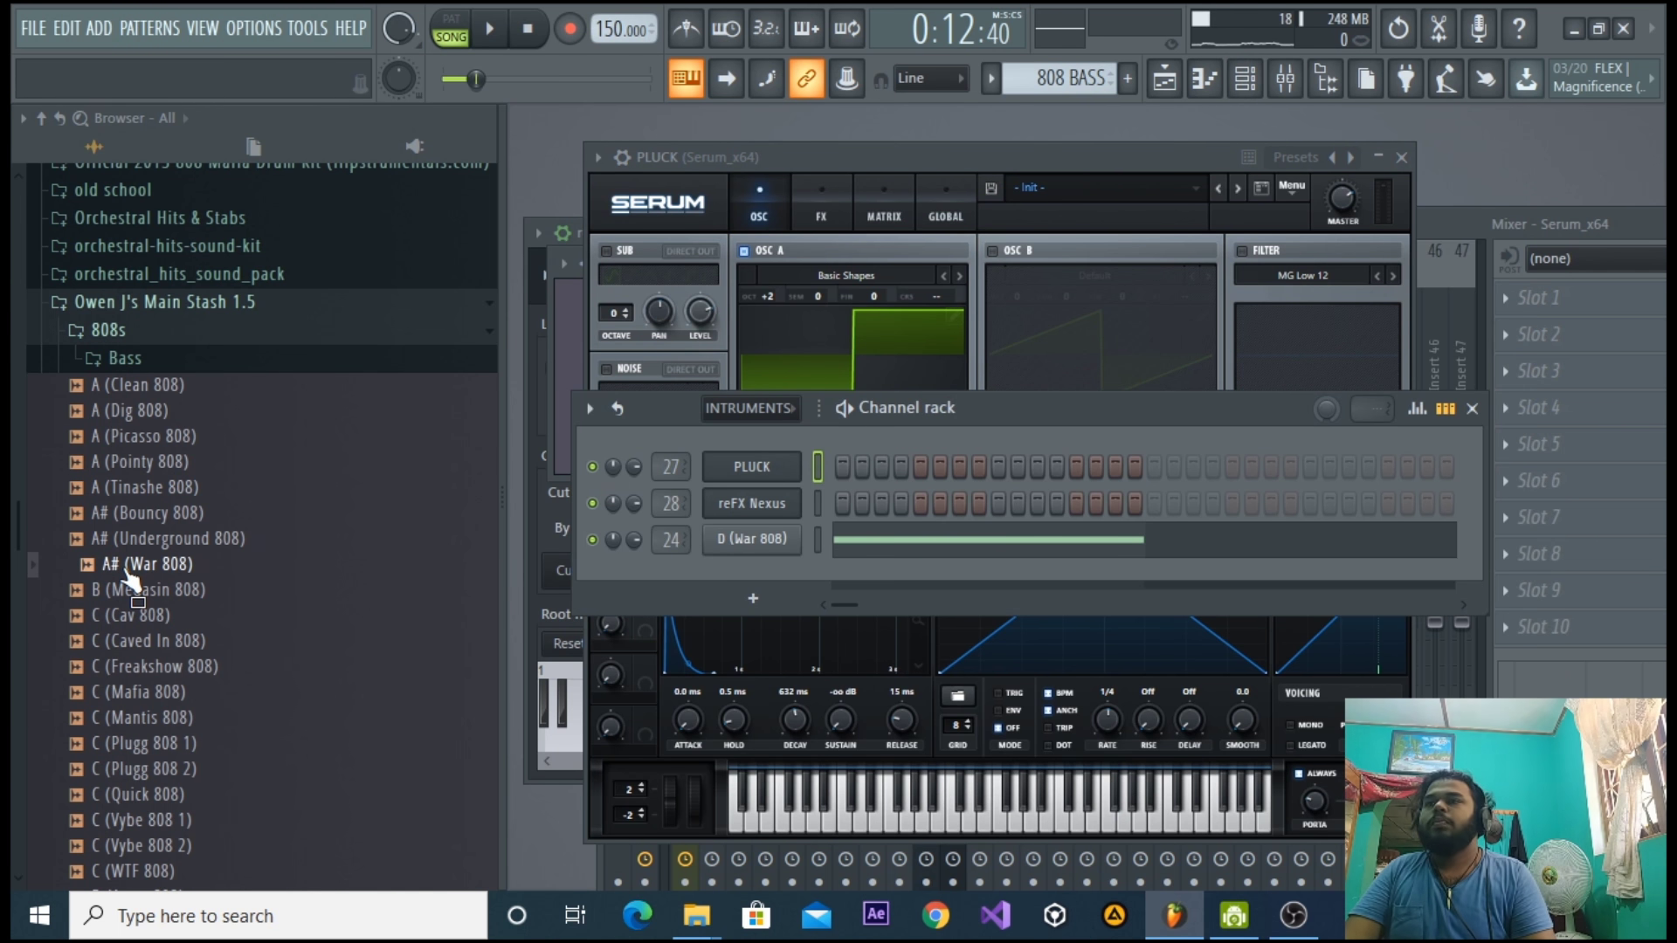
pyautogui.moveTo(132, 581); pyautogui.dragTo(751, 539)
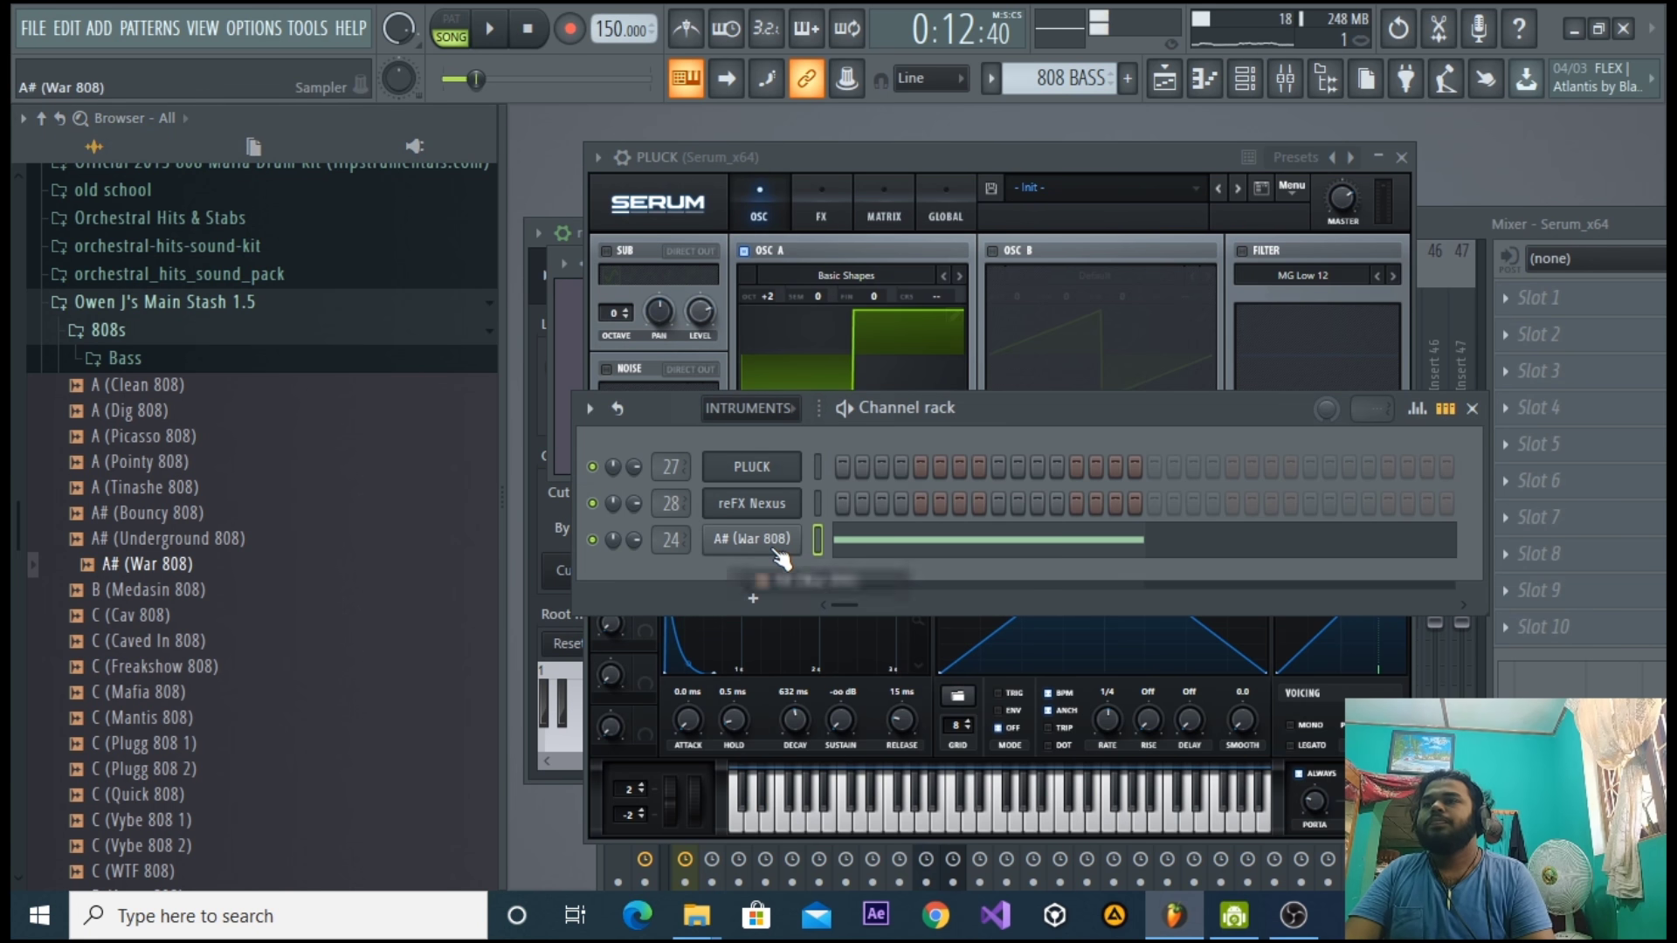
pyautogui.click(751, 539)
pyautogui.click(527, 29)
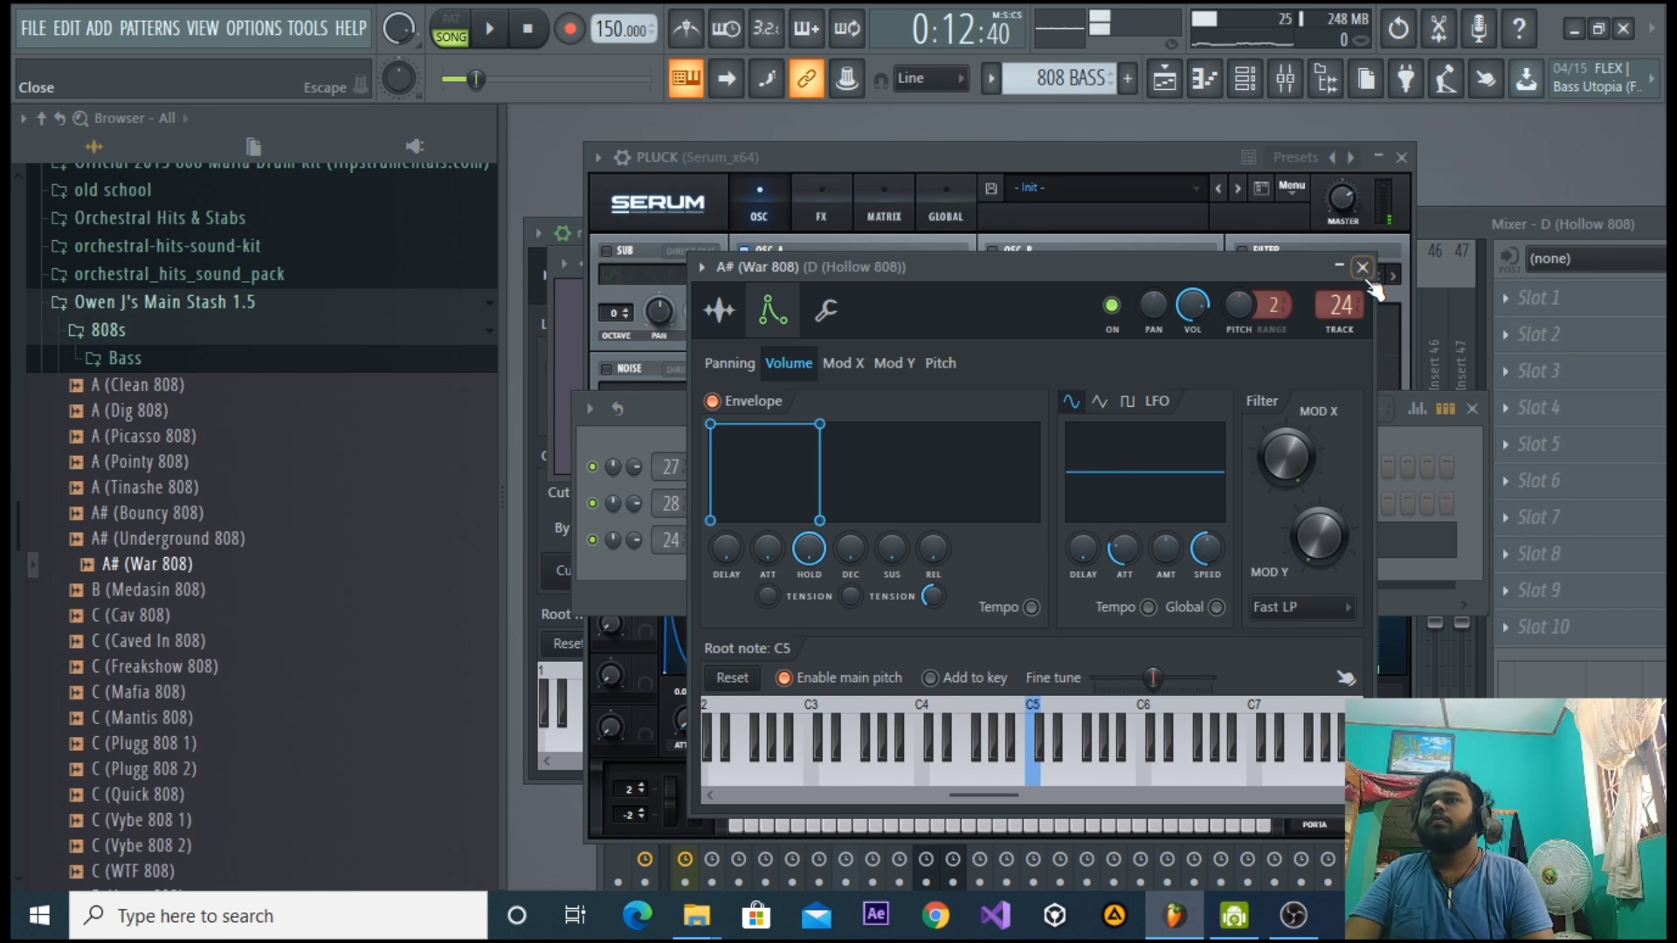
pyautogui.click(1363, 268)
# Move the A# (War 808) bass note to B4, audition C5 and B4, and play the song.
pyautogui.click(1042, 544)
pyautogui.hotkey('ctrl', 'a')
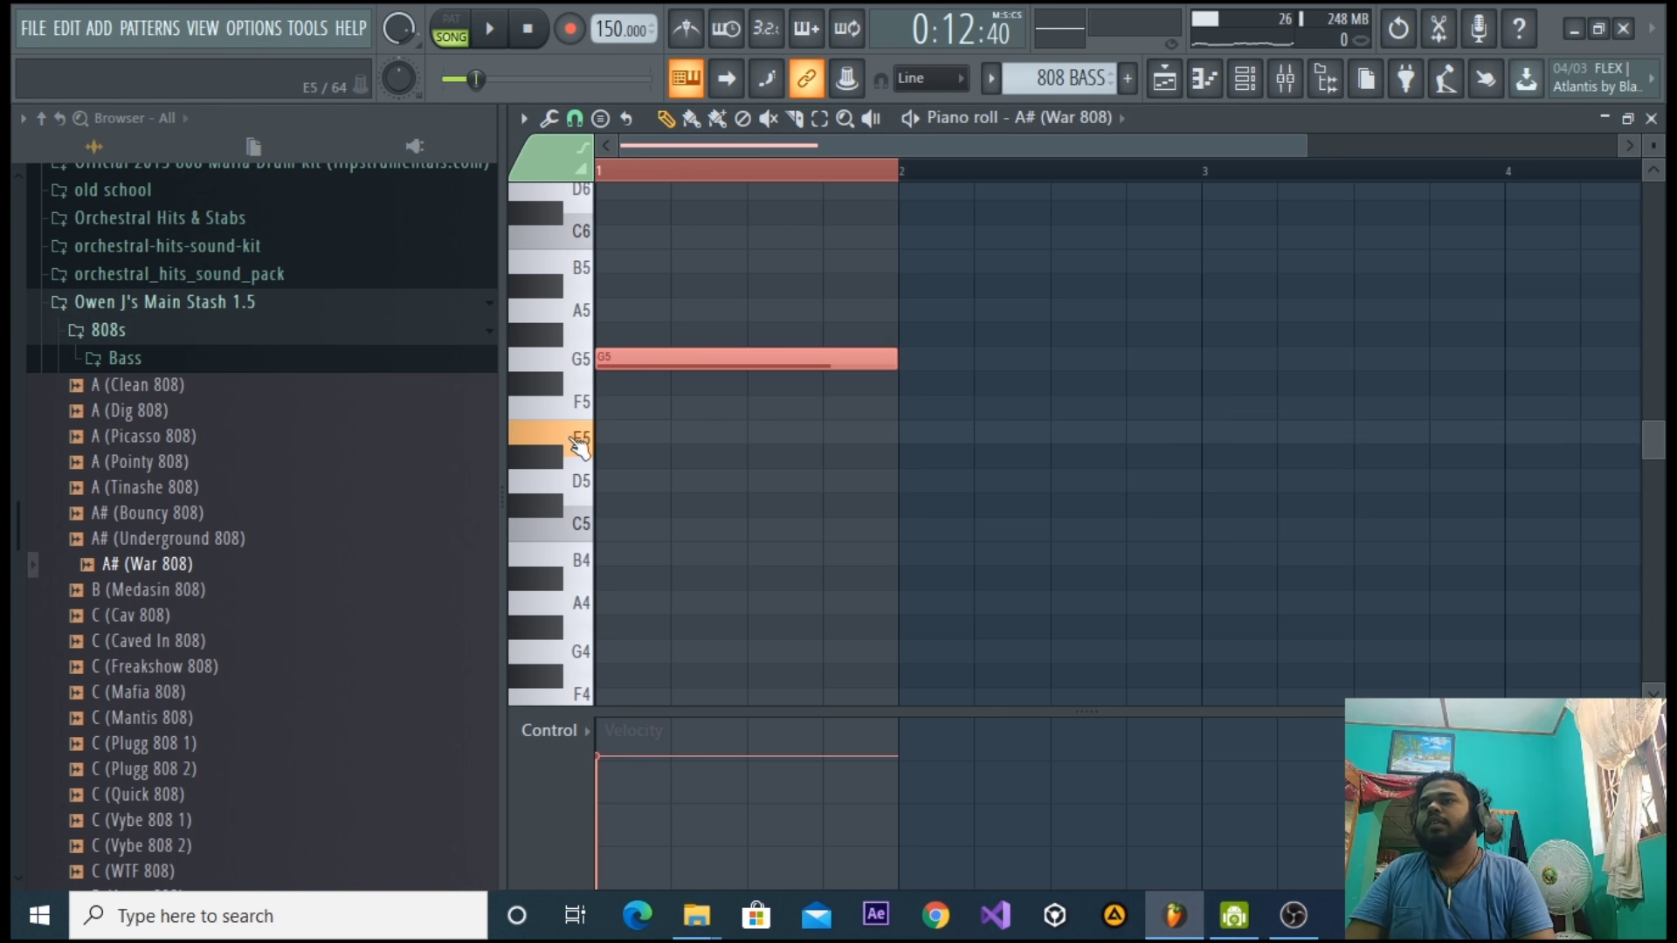
pyautogui.moveTo(625, 358); pyautogui.dragTo(630, 571)
pyautogui.click(580, 525)
pyautogui.click(582, 563)
pyautogui.press('space')
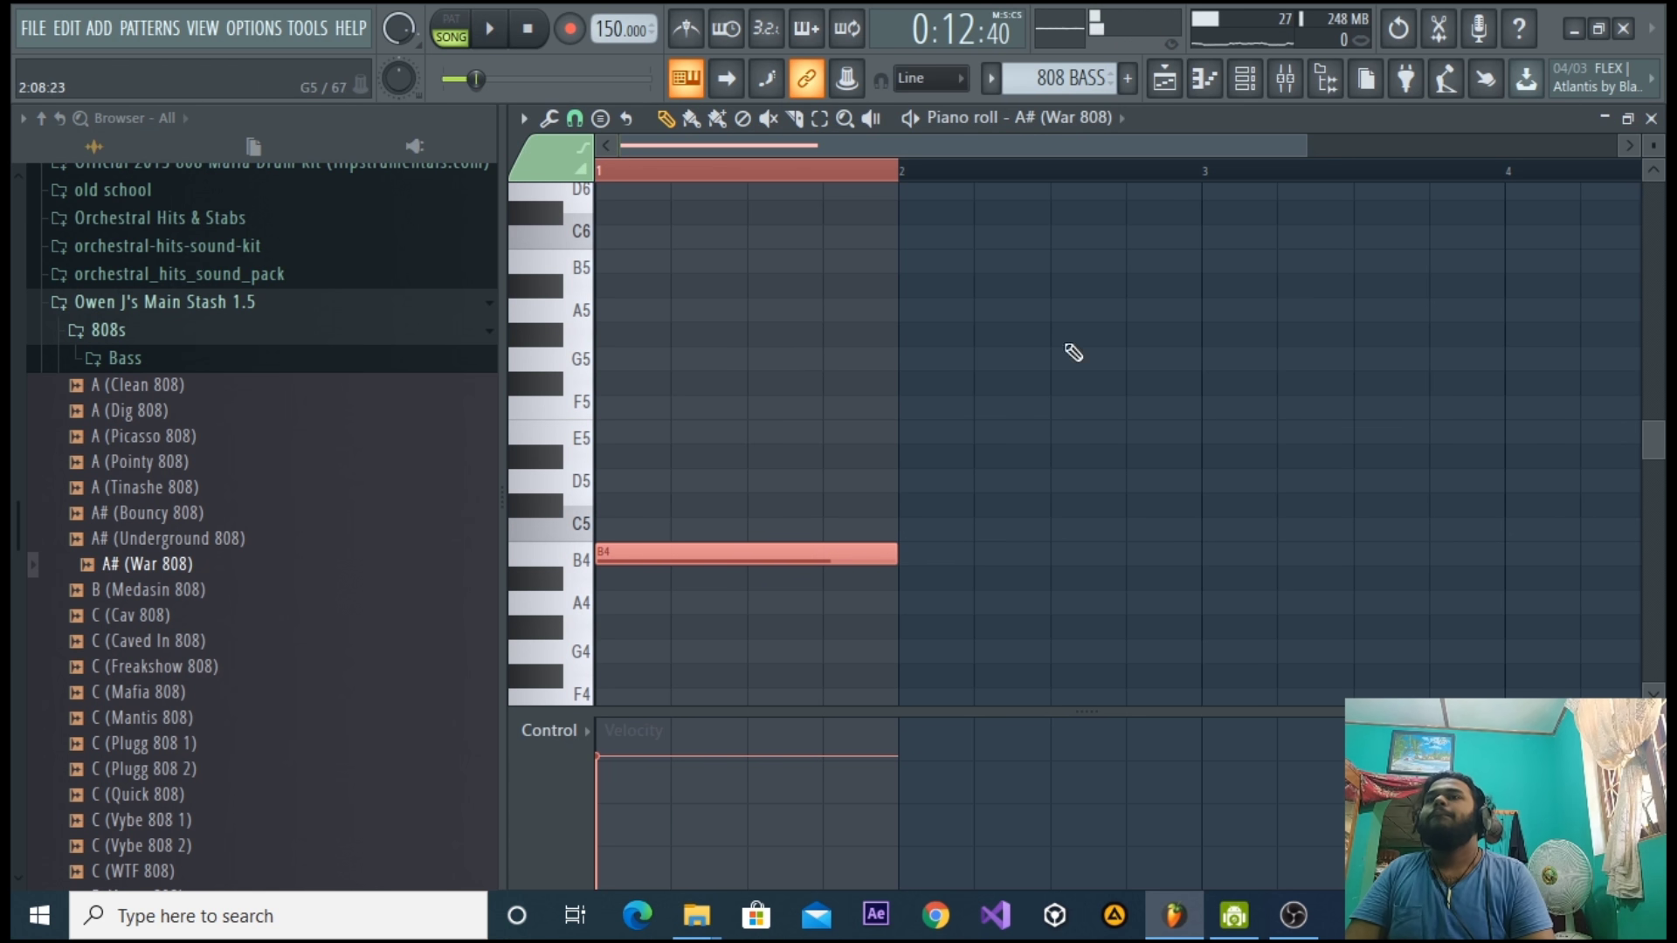
# Check the mixer and the A# (War 808) channel's panning and volume envelope settings, and close them.
pyautogui.click(1285, 83)
pyautogui.moveTo(1516, 209); pyautogui.dragTo(1347, 232)
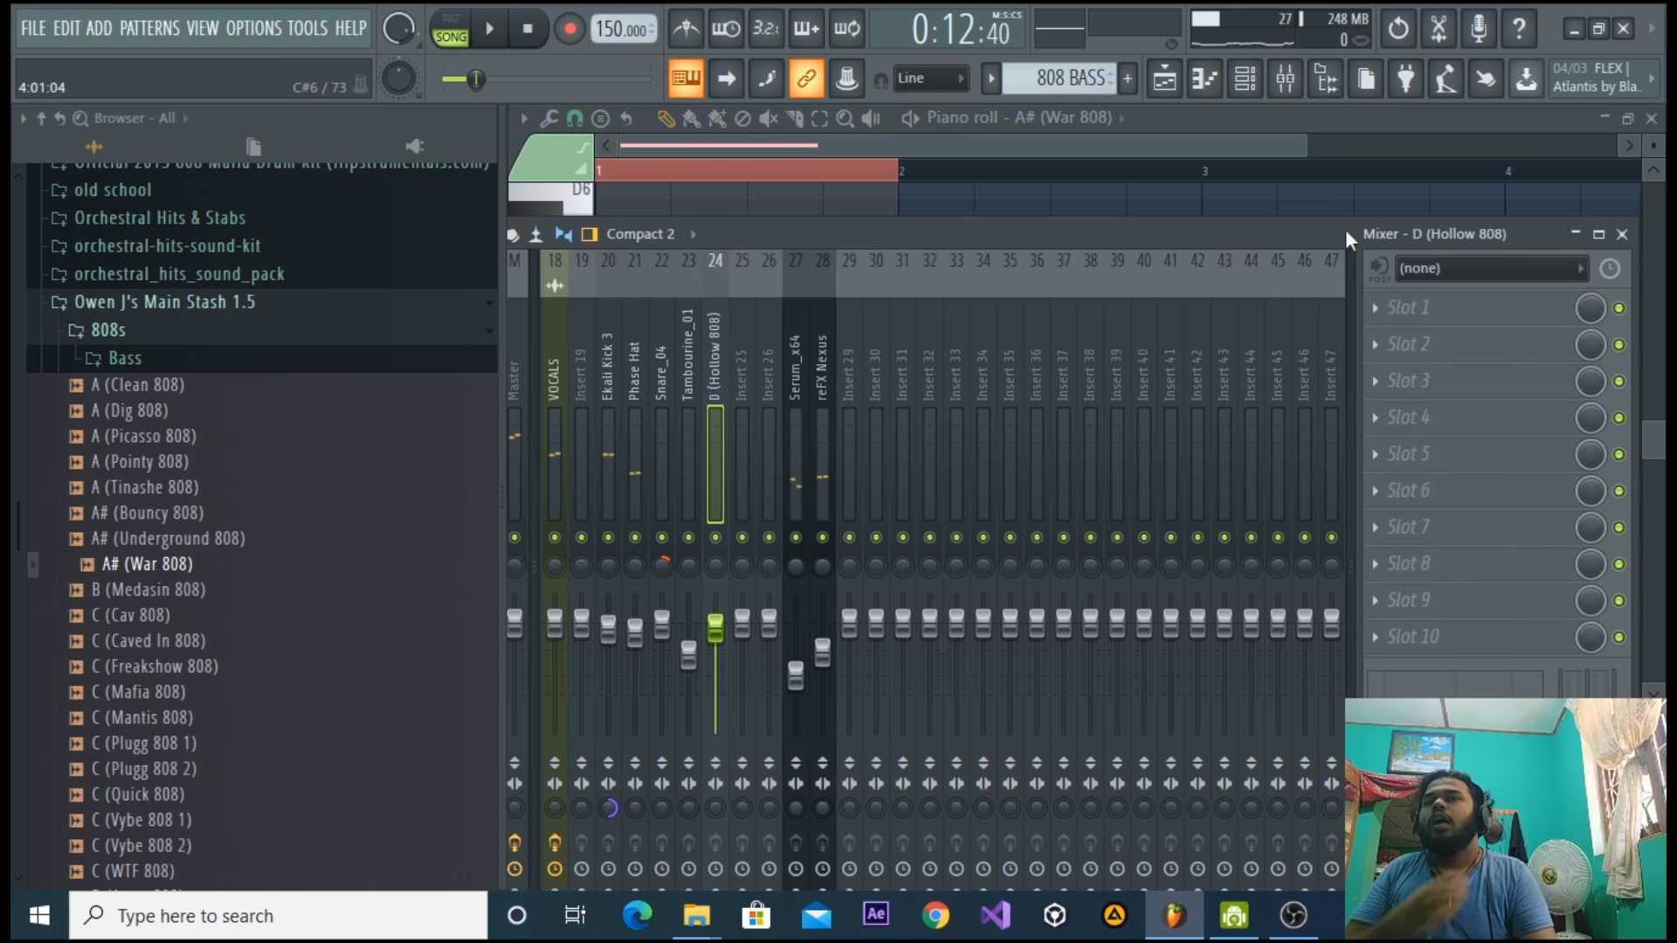
pyautogui.click(1623, 234)
pyautogui.click(1651, 118)
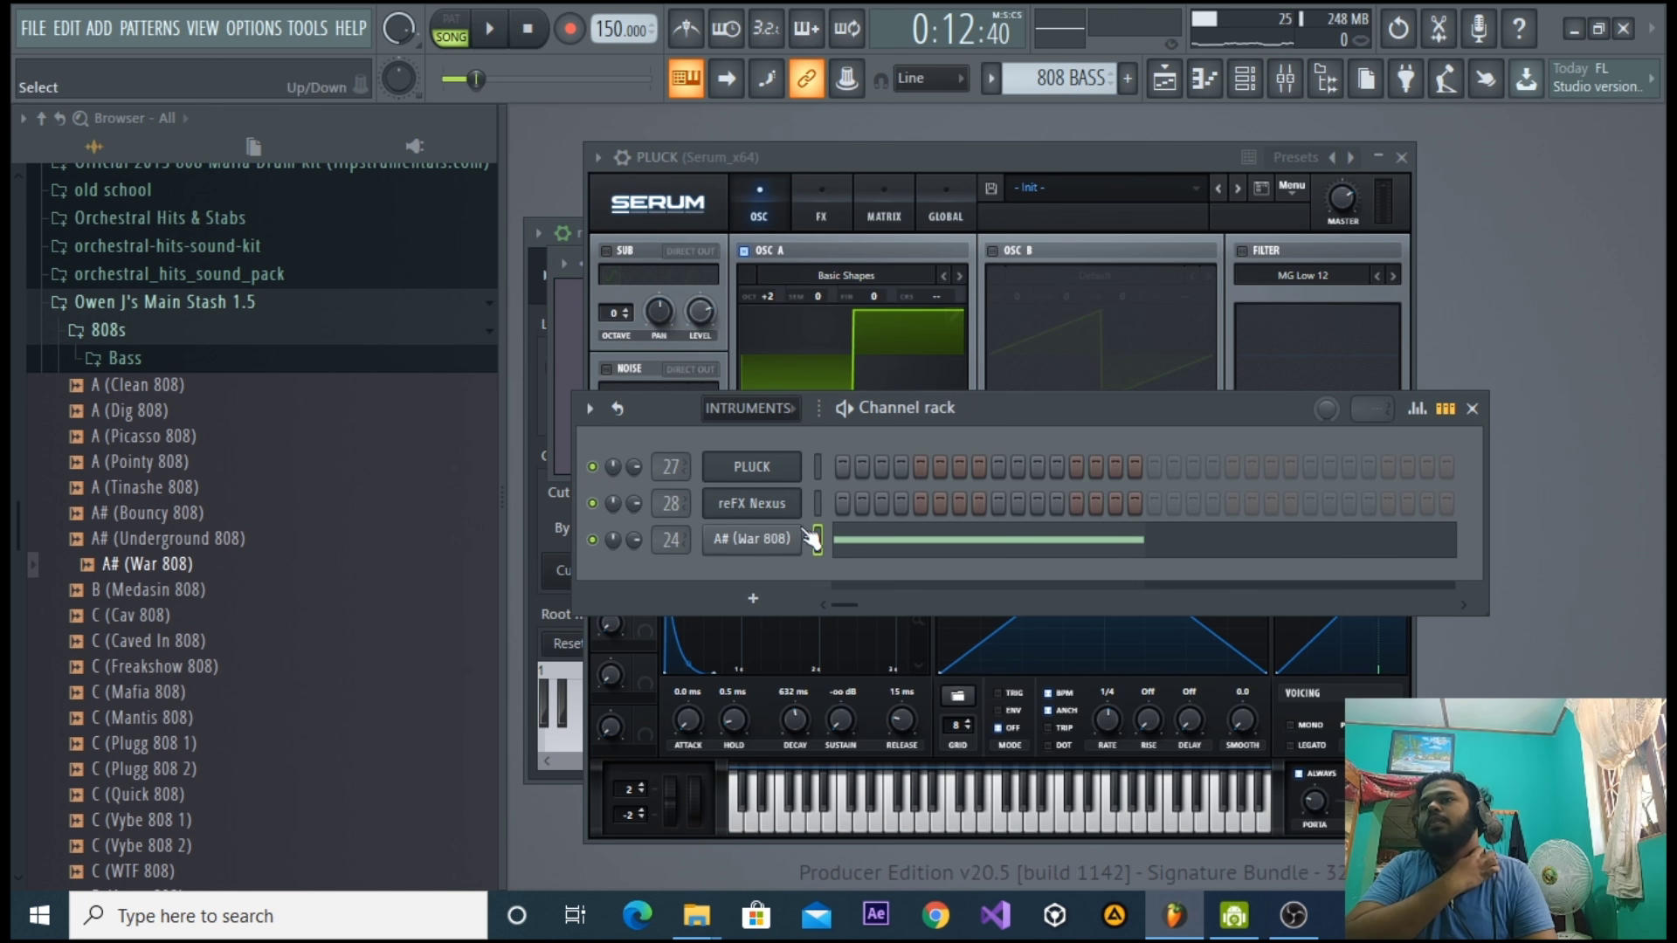
pyautogui.click(768, 542)
pyautogui.click(730, 368)
pyautogui.click(793, 367)
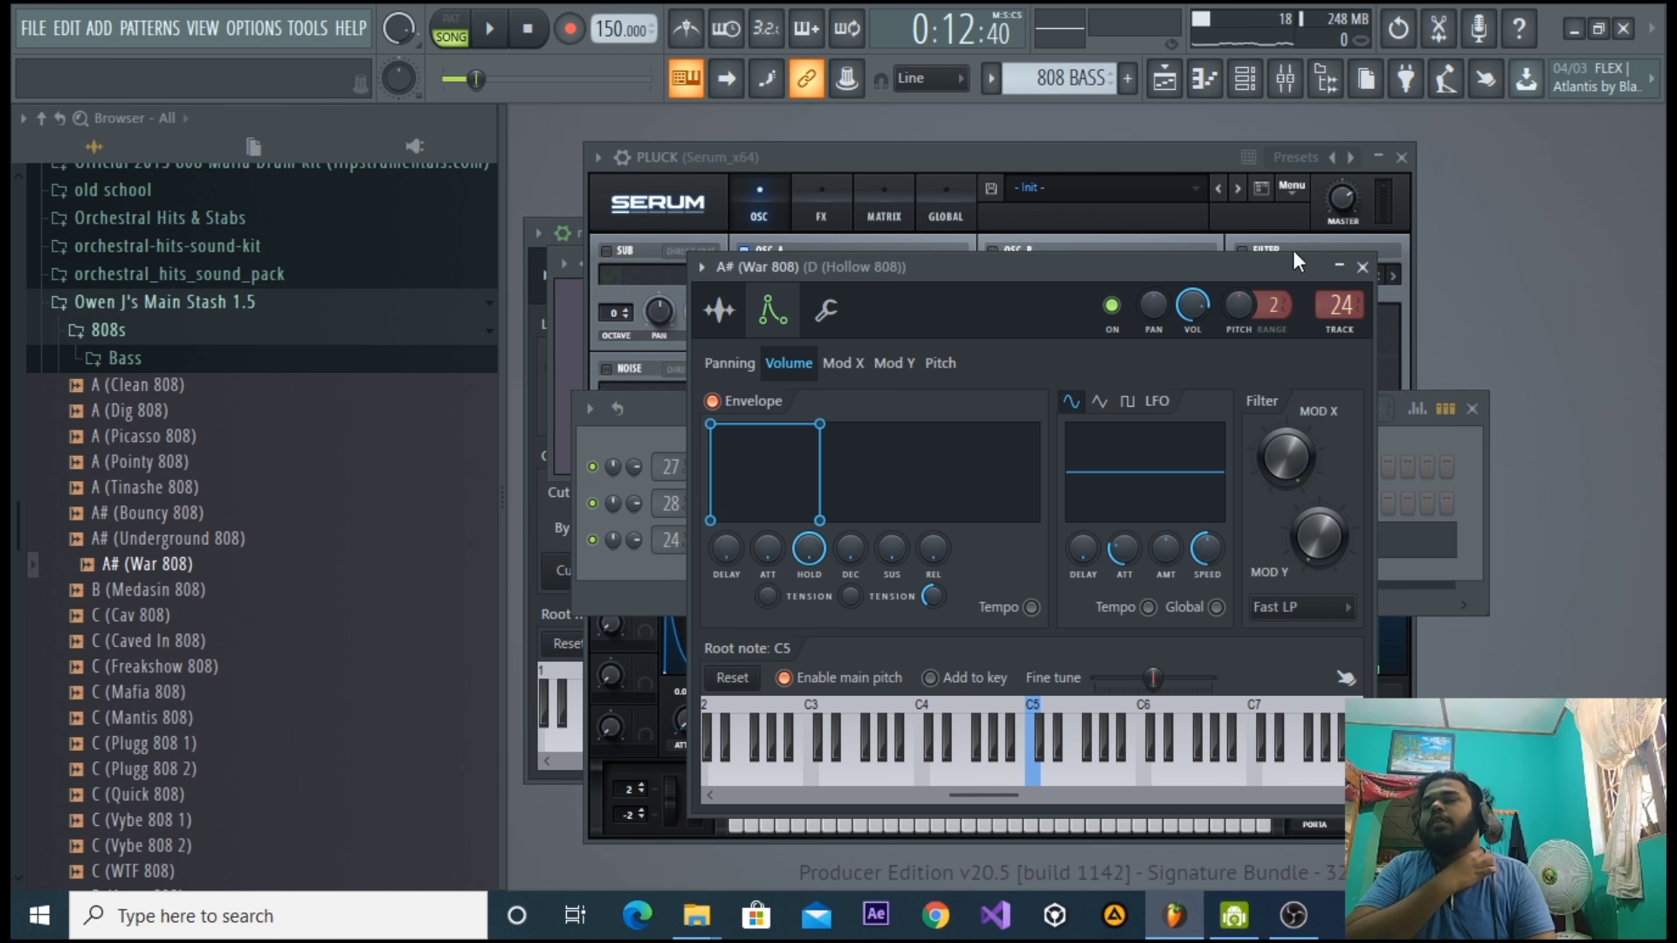
pyautogui.click(1362, 269)
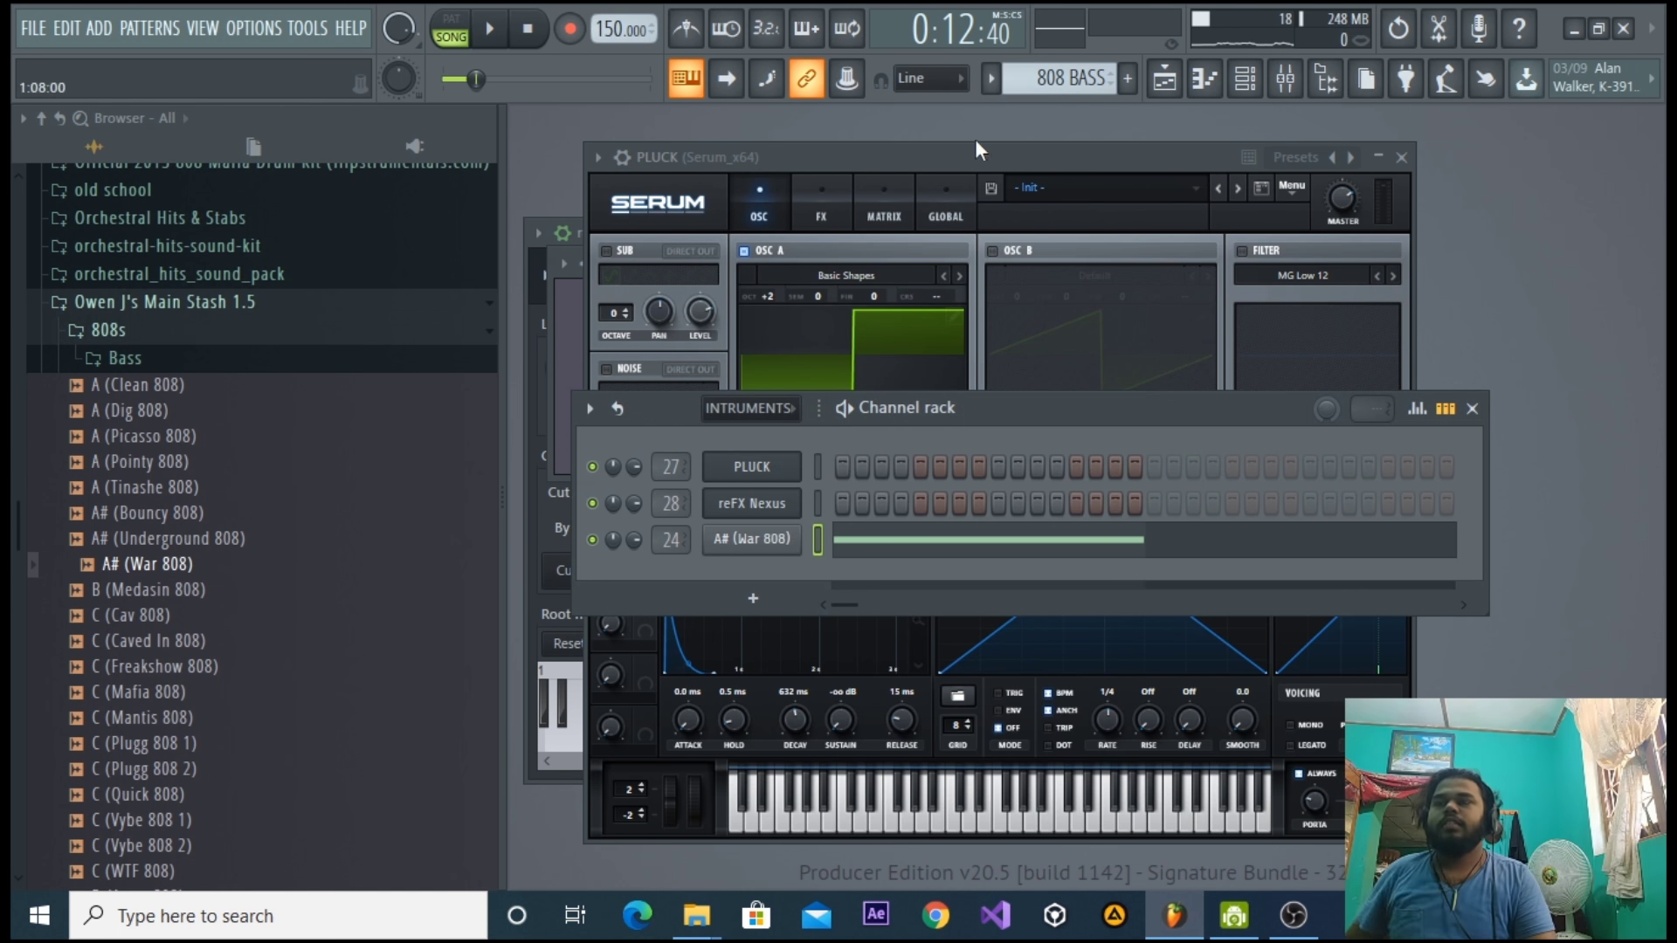
# Show the Drums #3 pattern with its drum channels in the channel rack.
pyautogui.scroll(2, 1061, 78)
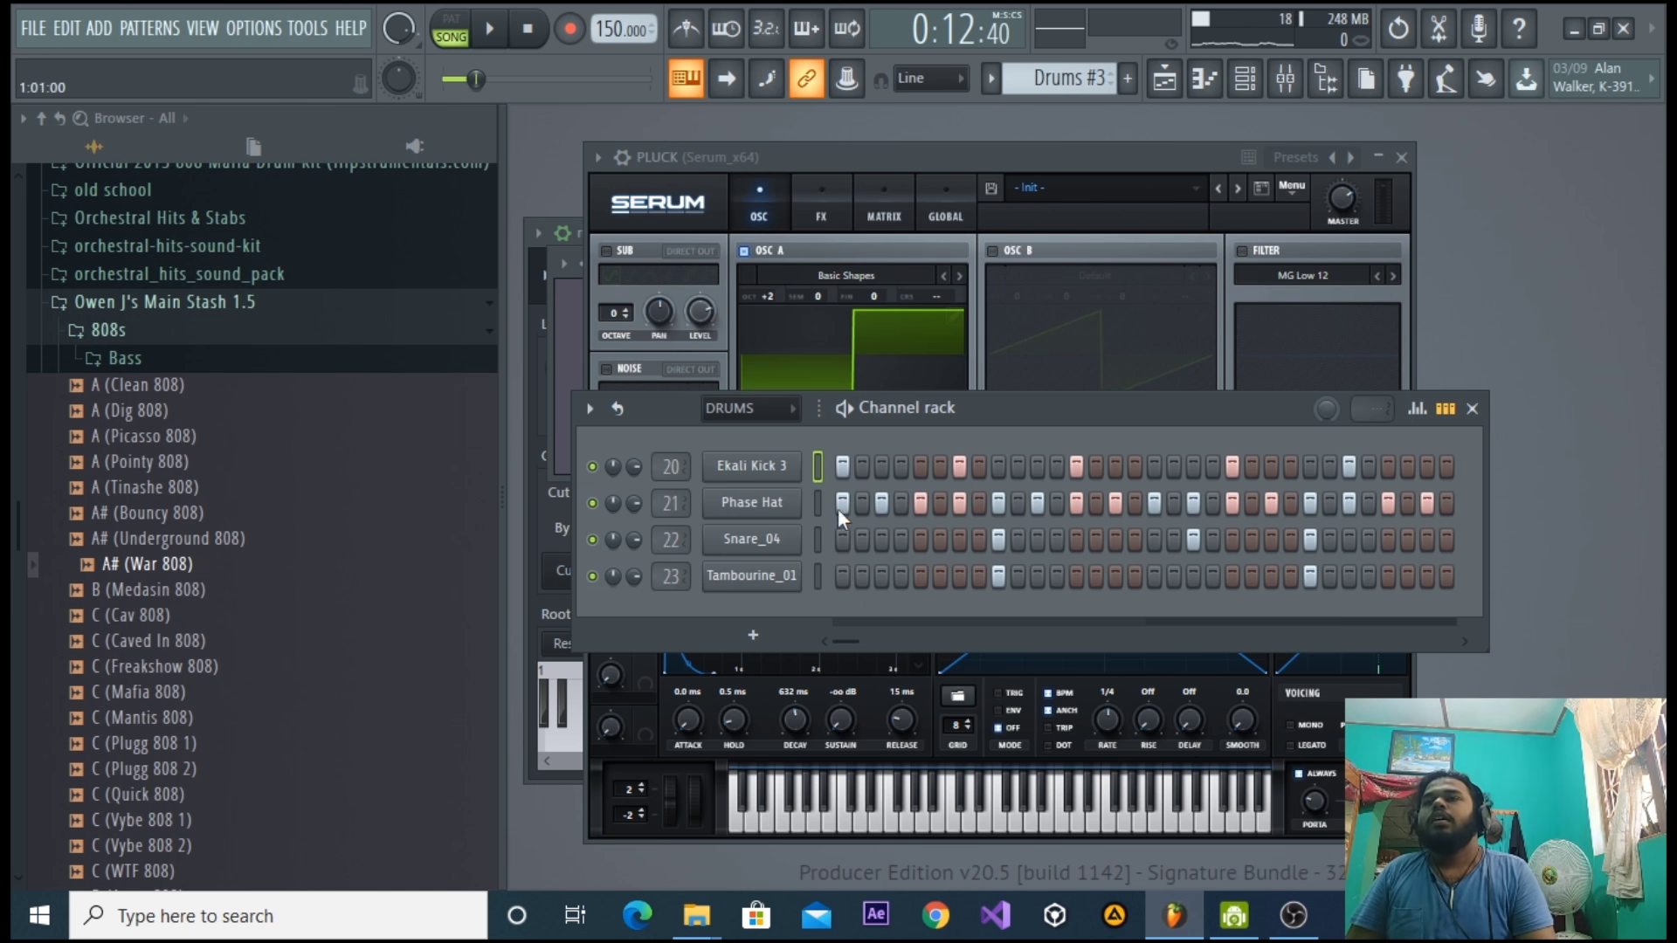
# Show the 808 BASS pattern's A# (War 808) notes in the piano roll, select the B4 note and play the song.
pyautogui.moveTo(1061, 79); pyautogui.dragTo(1061, 94)
pyautogui.click(968, 549)
pyautogui.scroll(-3, 973, 554)
pyautogui.hotkey('ctrl', 'a')
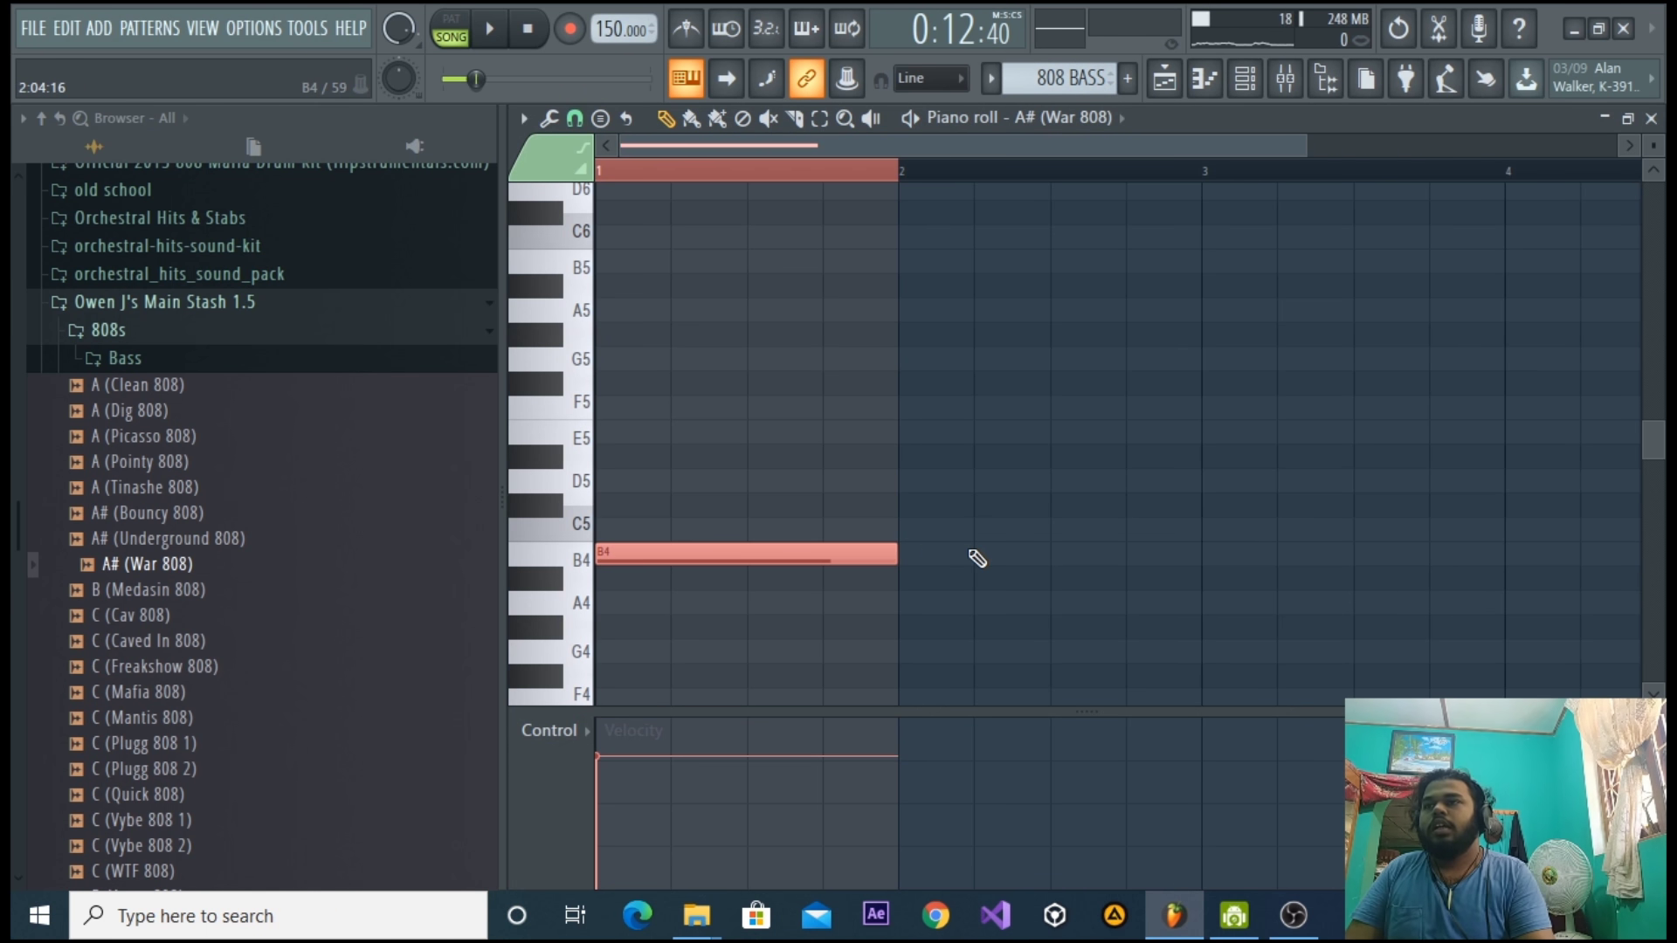
pyautogui.click(1165, 80)
pyautogui.press('space')
pyautogui.click(1652, 17)
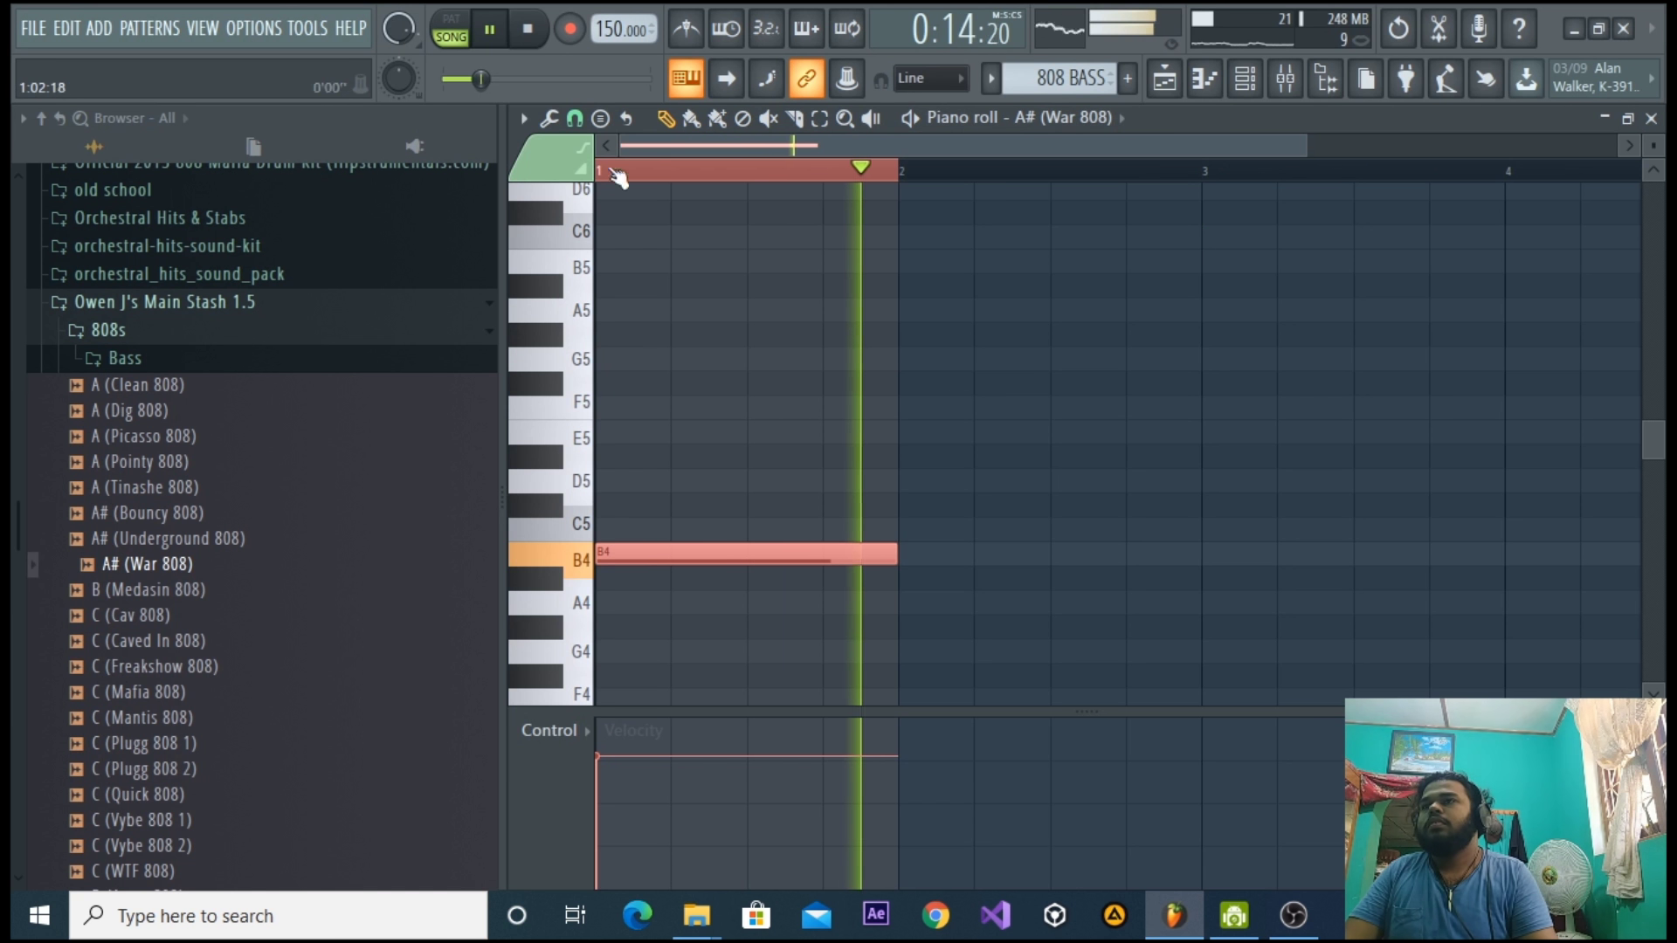
# Set the piano roll snap to 1/4 beat, shorten the B4 note to 12 steps and add a 4-step B4 at 1:13.
pyautogui.press('space')
pyautogui.click(574, 118)
pyautogui.click(615, 400)
pyautogui.click(878, 695)
pyautogui.rightClick(928, 693)
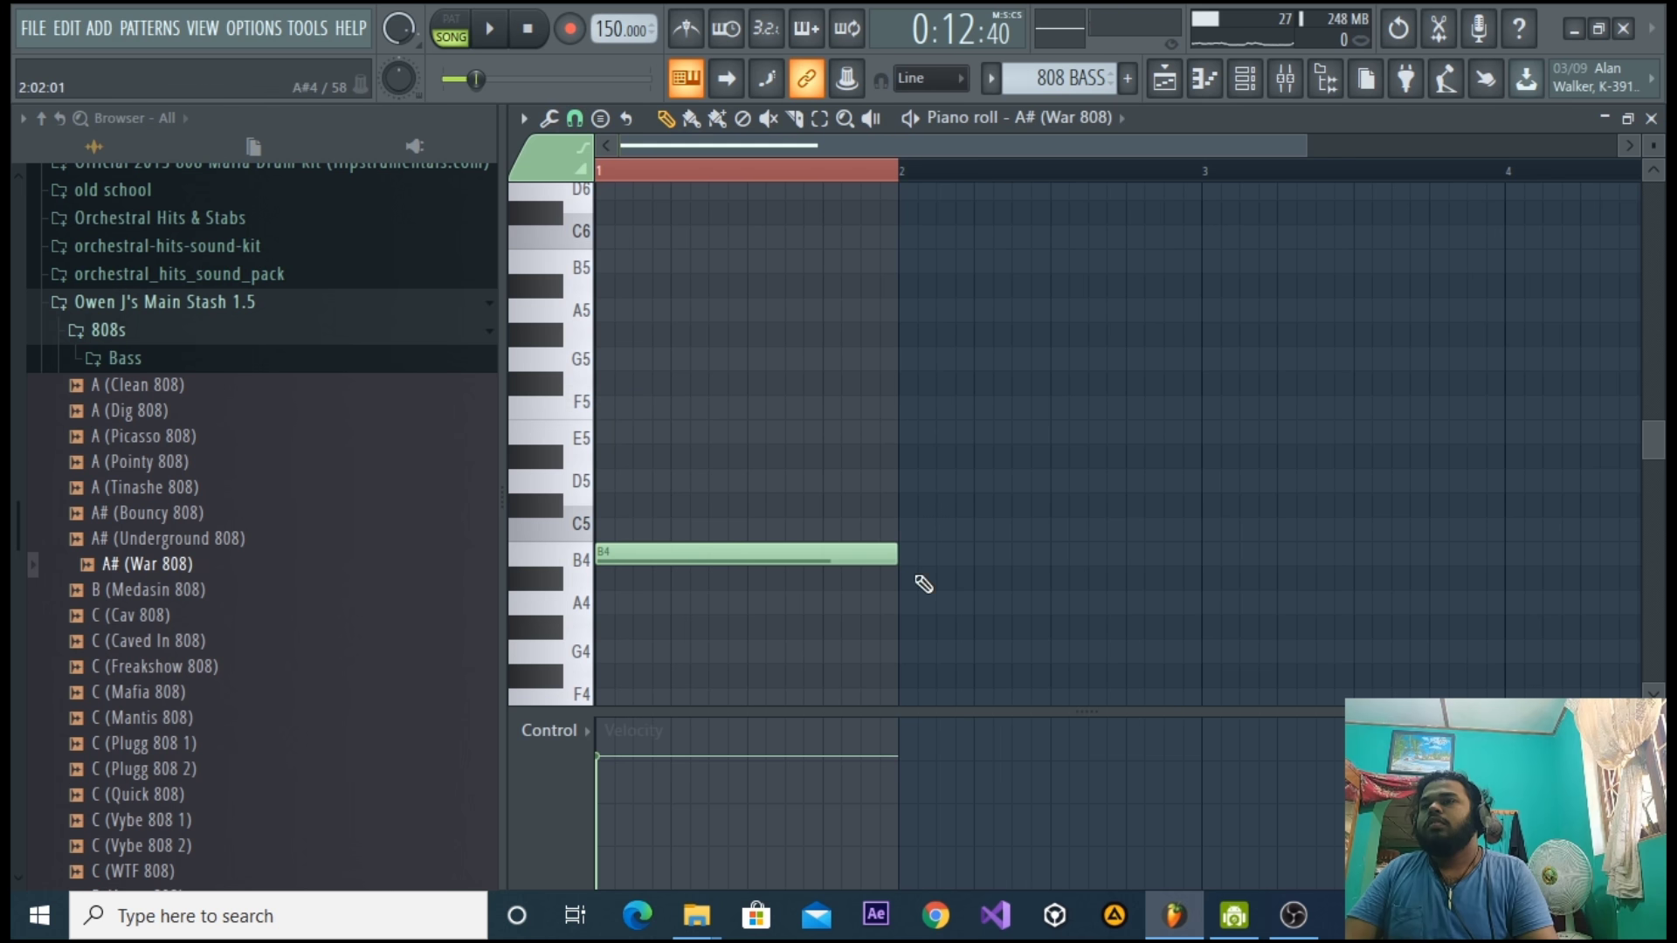
pyautogui.click(837, 554)
pyautogui.press('space')
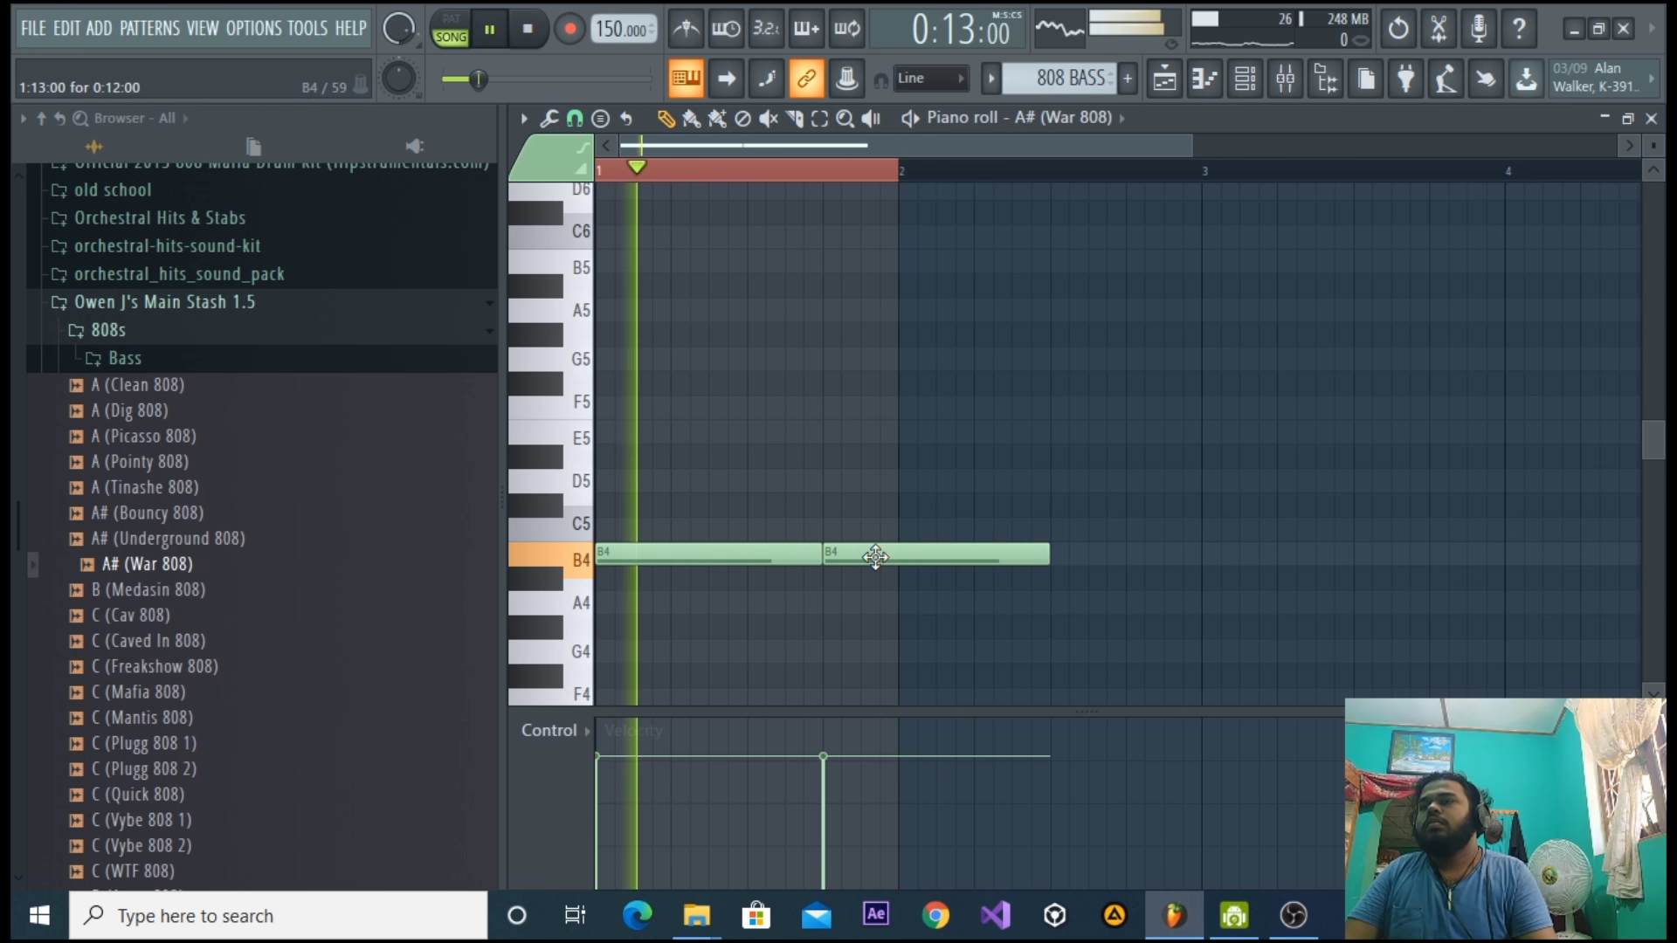
pyautogui.moveTo(1042, 543); pyautogui.dragTo(900, 554)
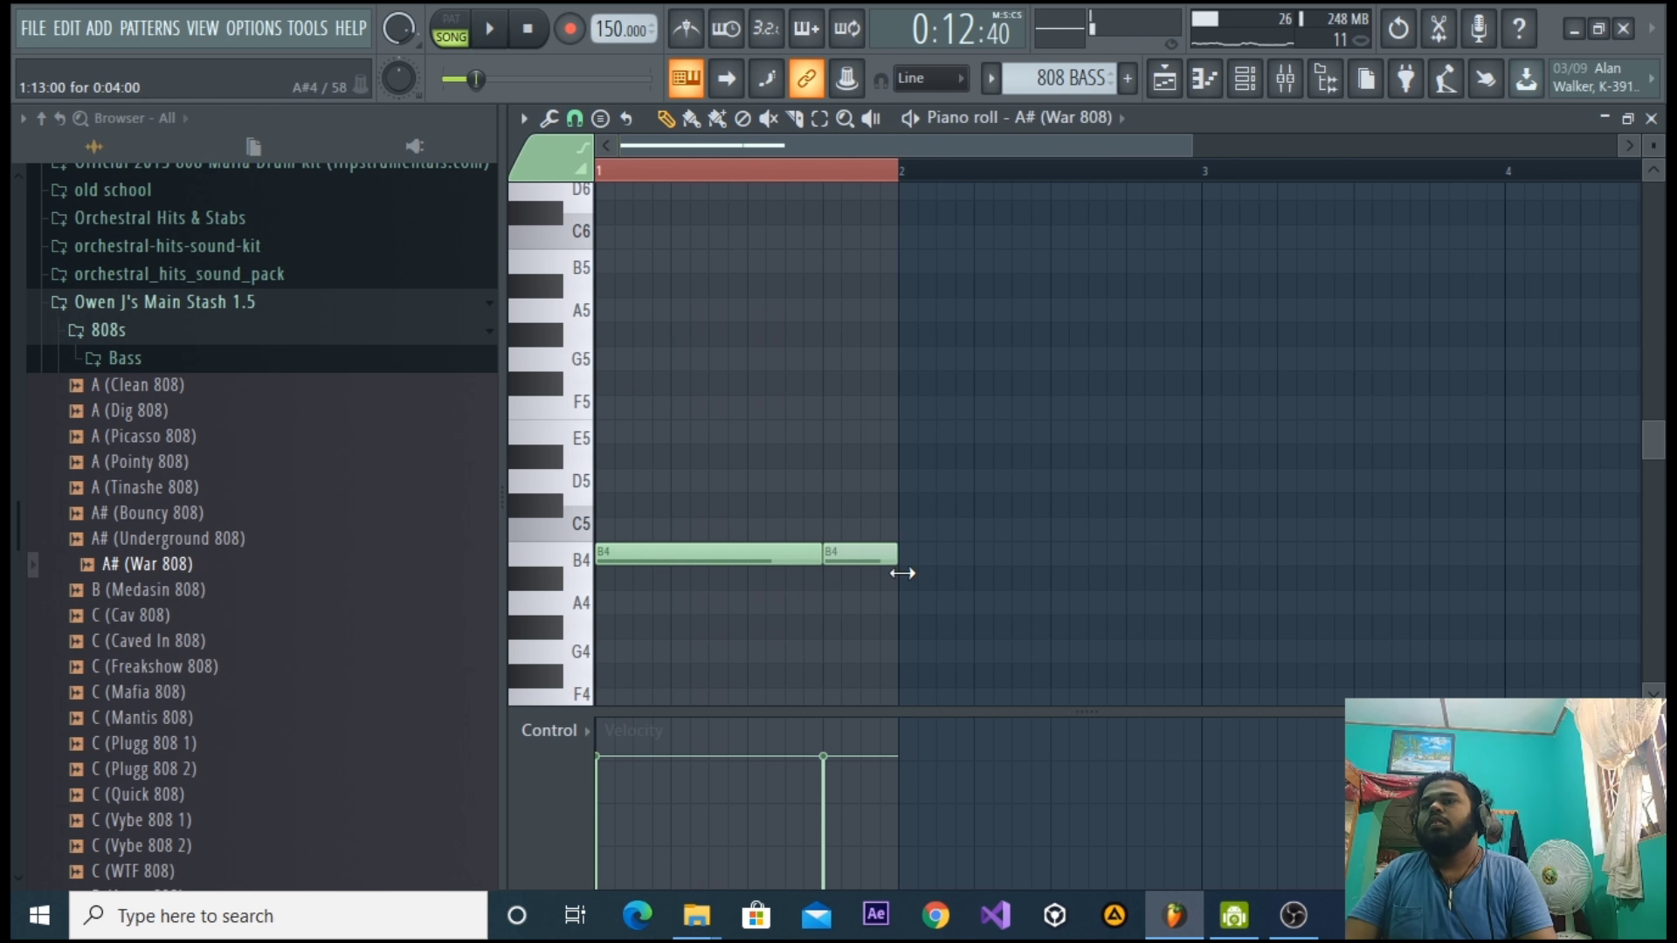
# Check the mixer levels while the song plays and clear the piano roll's time selection.
pyautogui.click(1285, 78)
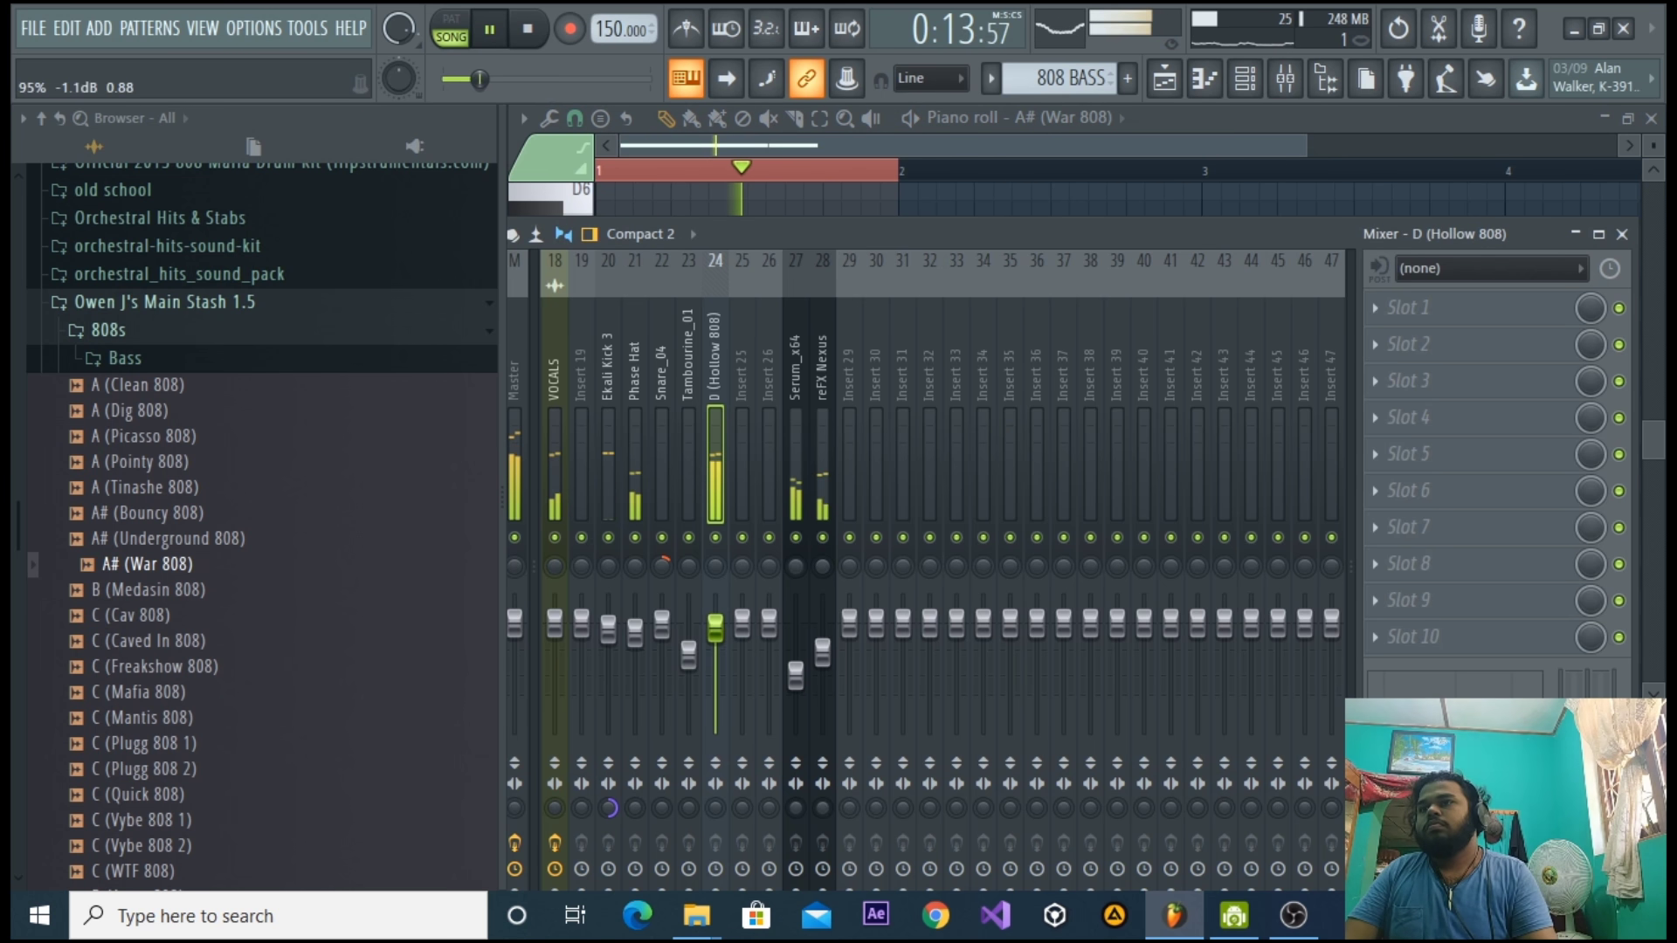
pyautogui.click(989, 143)
pyautogui.press('space')
pyautogui.click(844, 174)
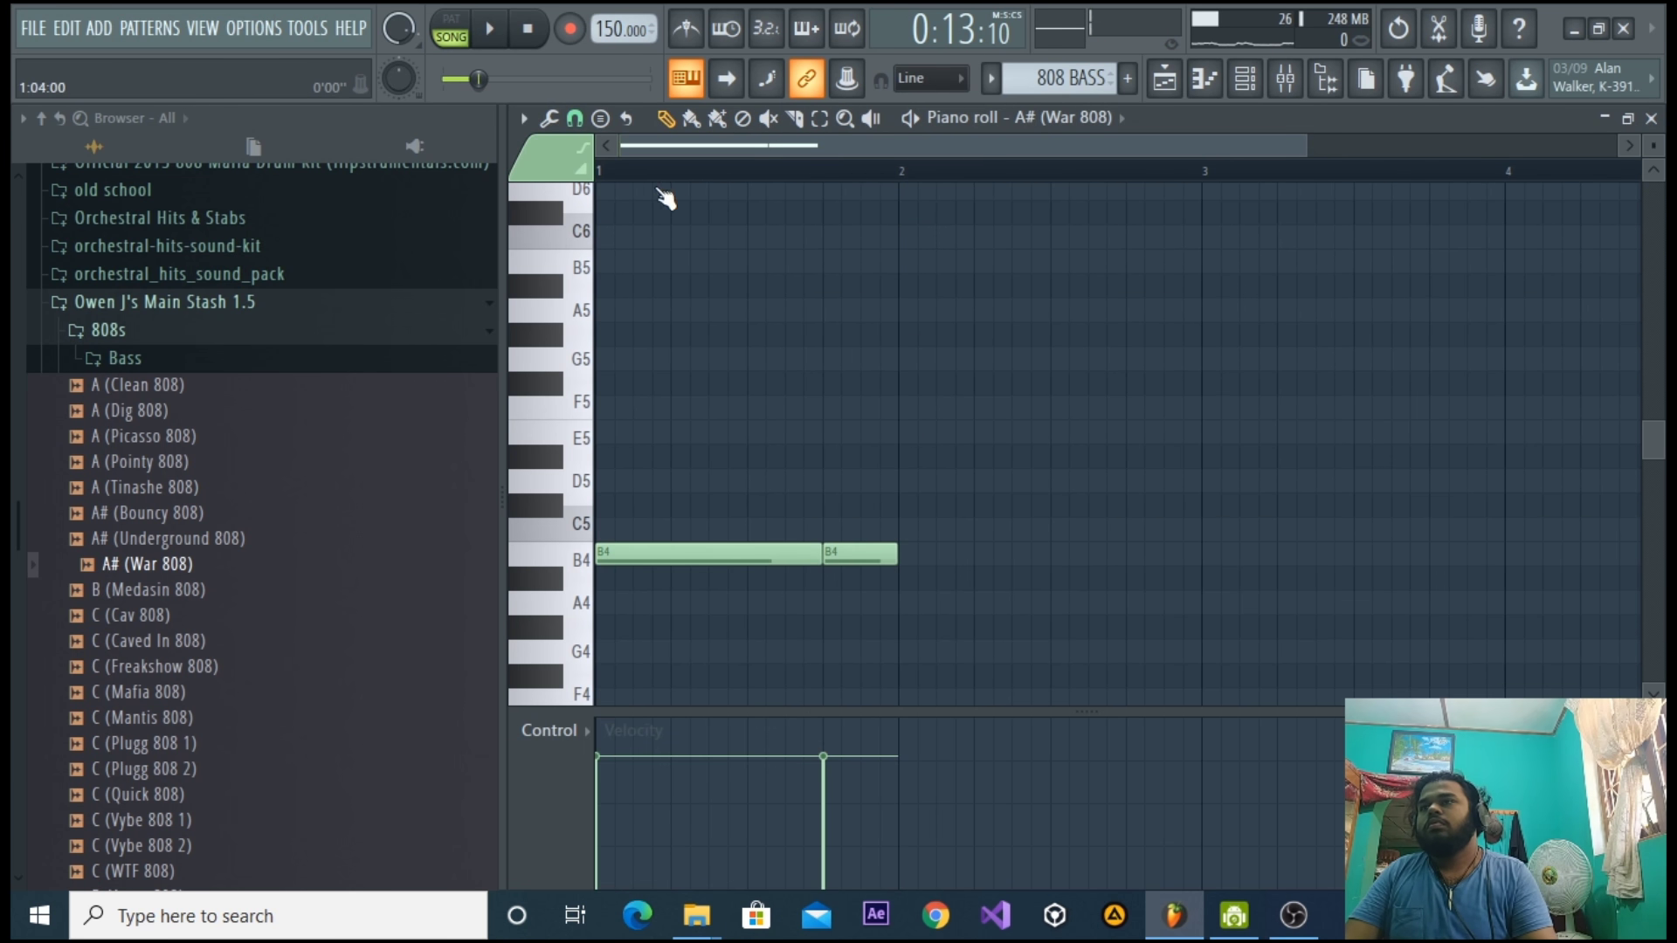
# Set the snap to Beat, turn on slide notes and add a 4-step slide note on G5 at 1:13.
pyautogui.click(591, 150)
pyautogui.click(592, 476)
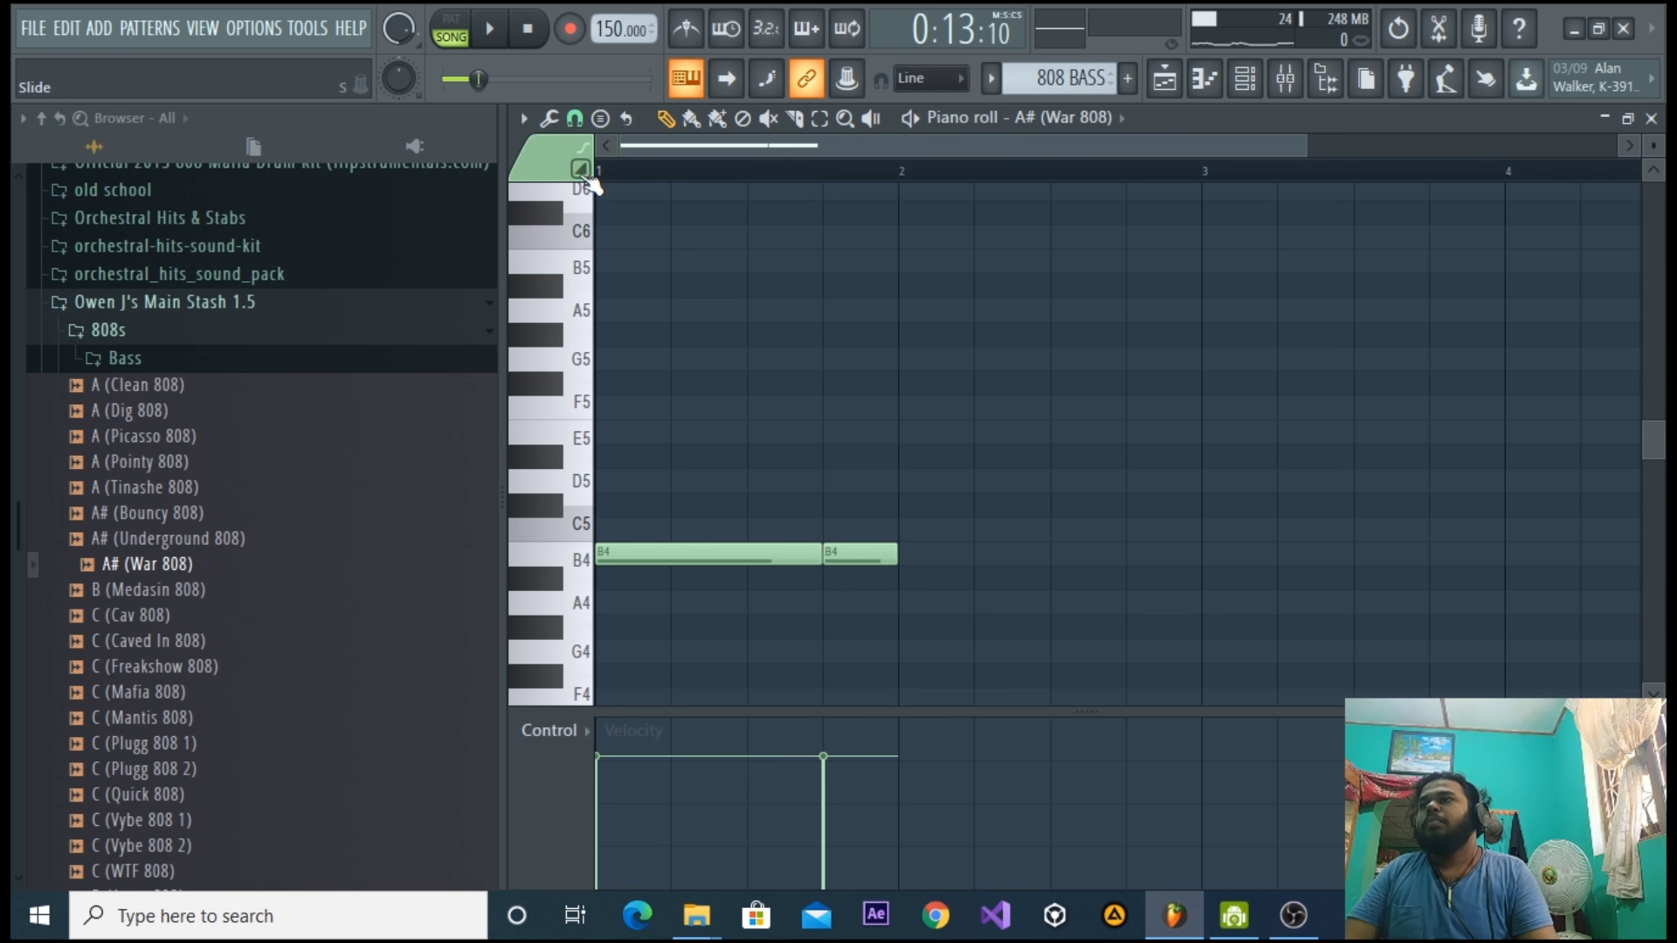
pyautogui.click(582, 163)
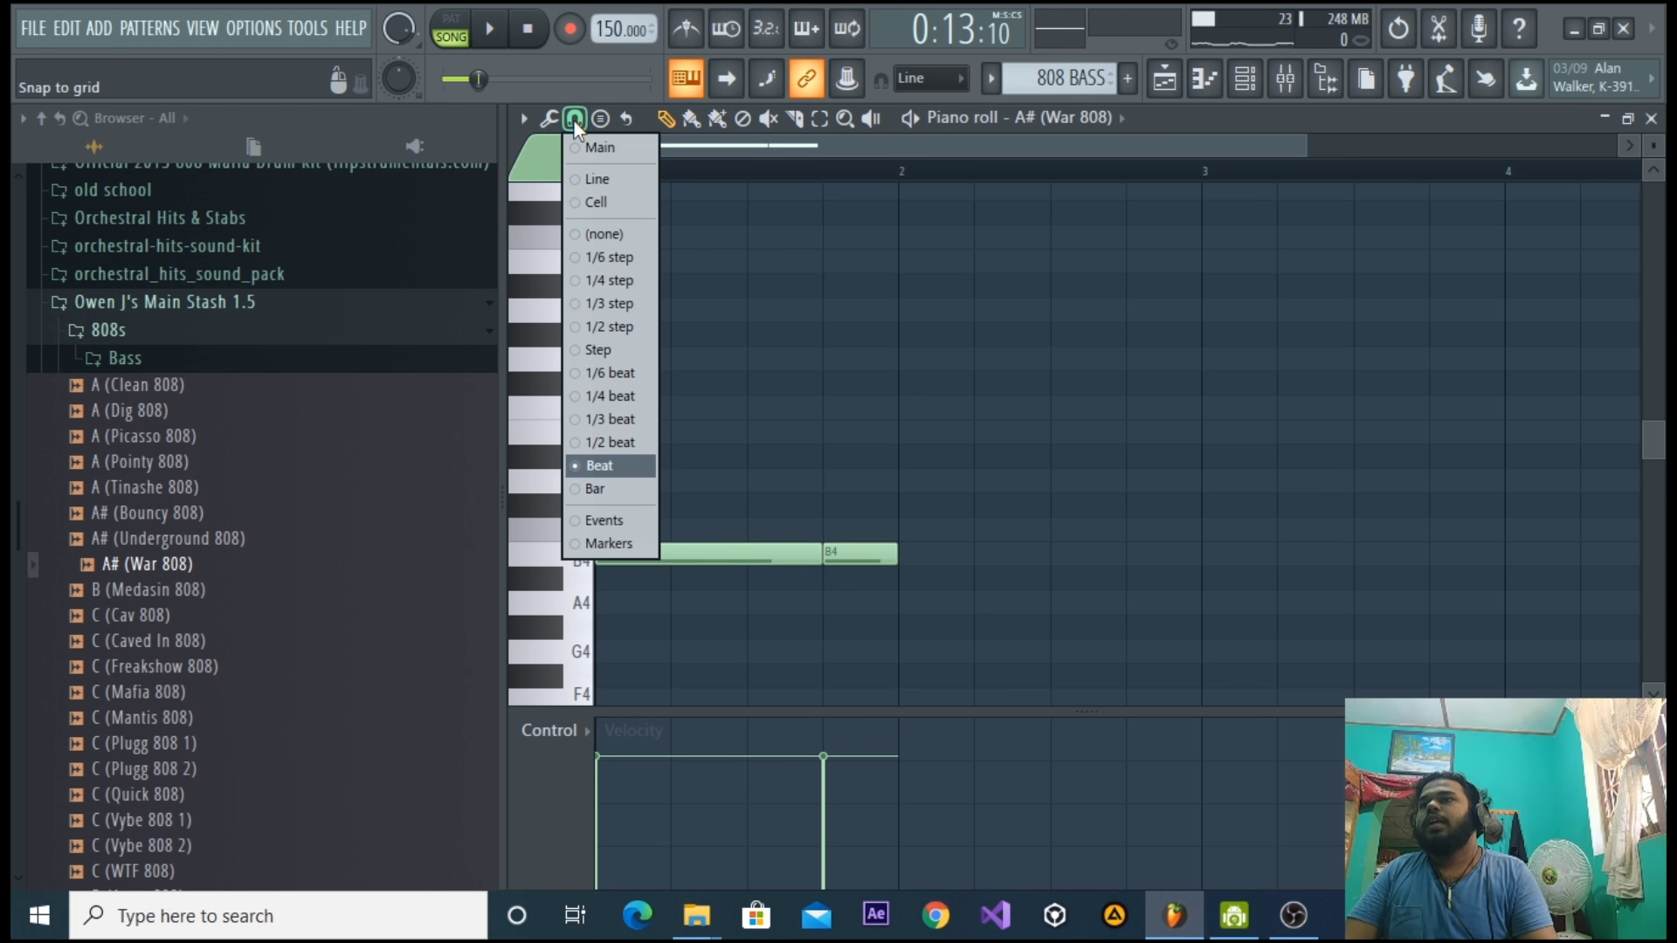
pyautogui.click(611, 470)
pyautogui.click(852, 359)
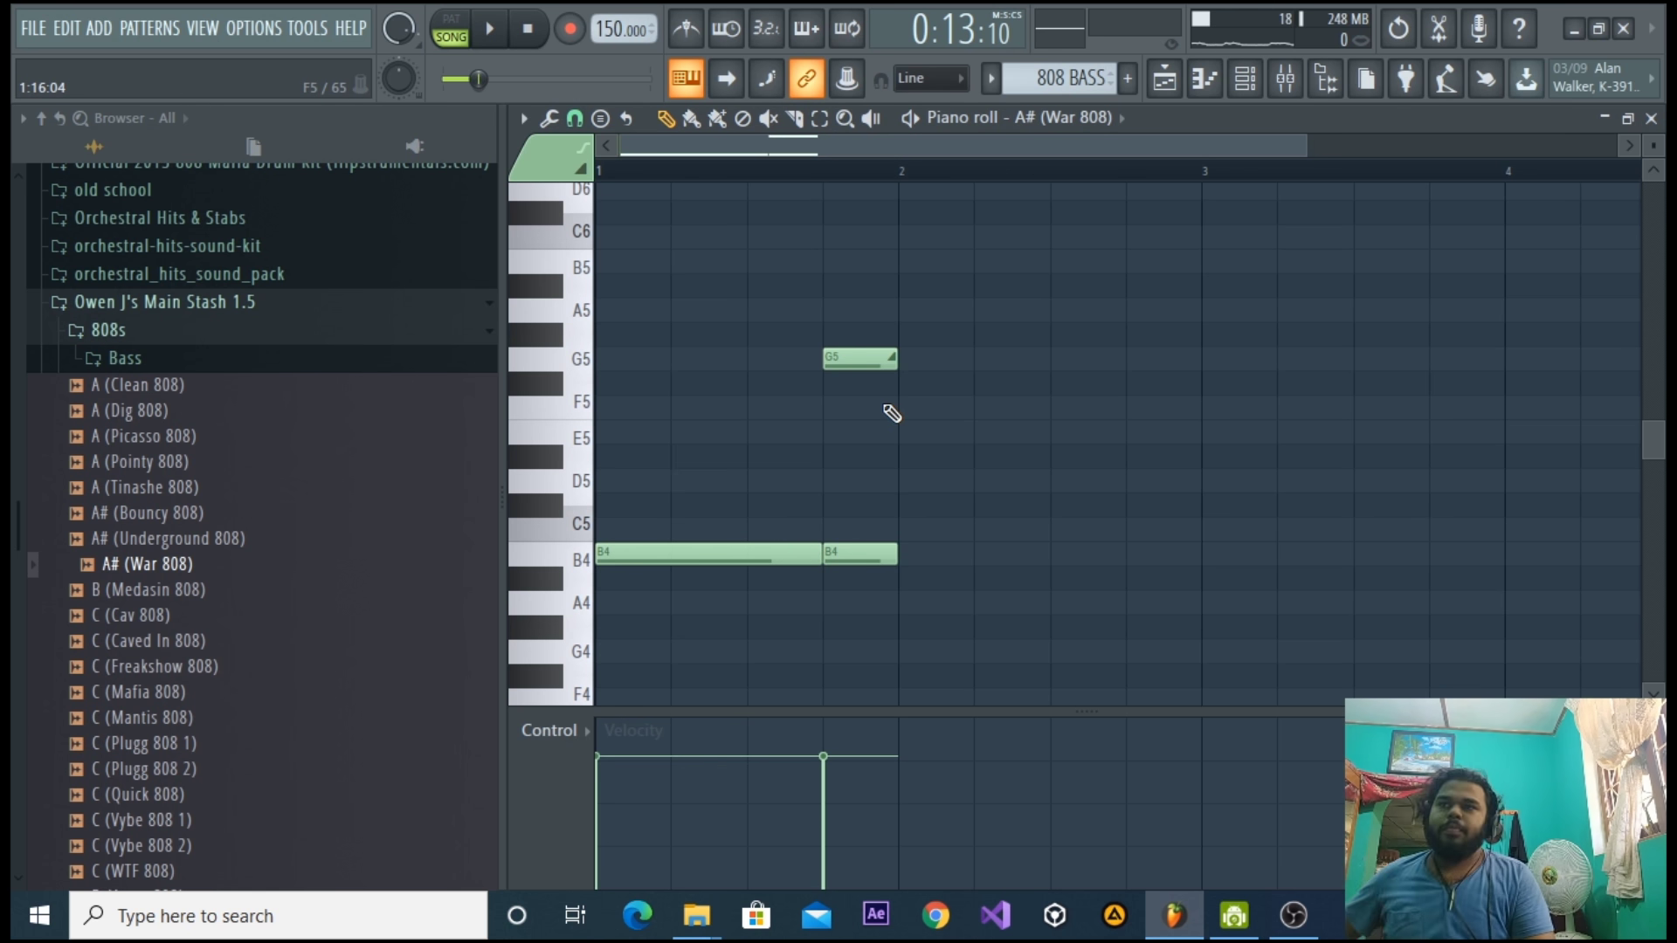
# Play the bass with the G5 slide in song mode and in pattern mode.
pyautogui.press('space')
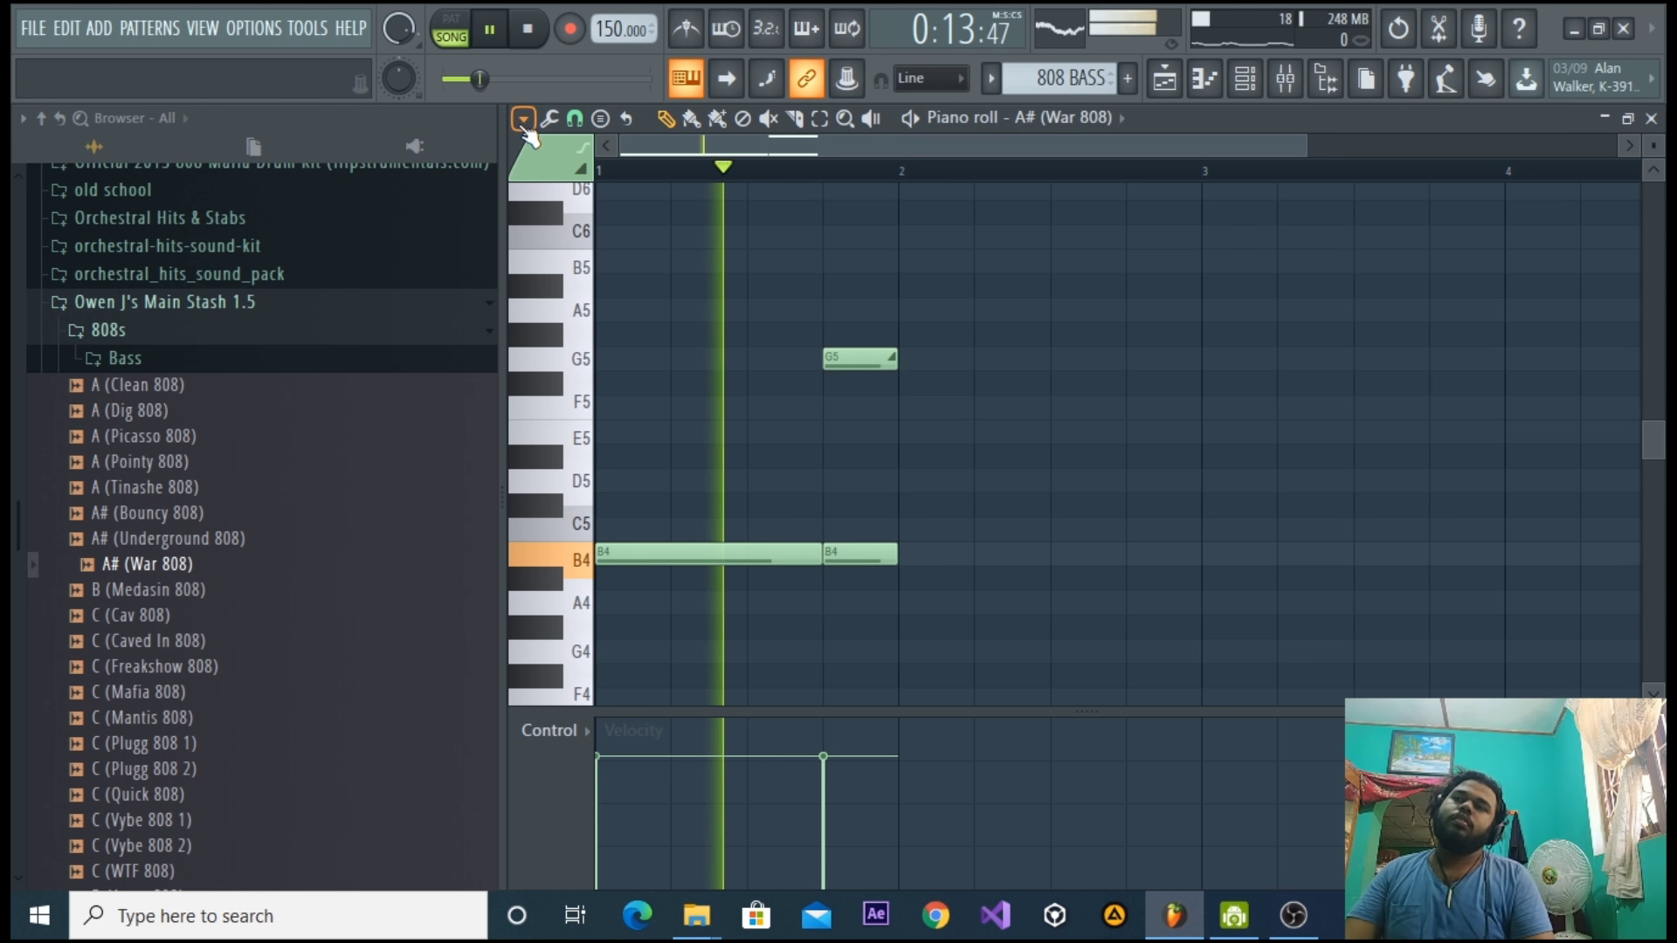
pyautogui.press('space')
pyautogui.moveTo(926, 606); pyautogui.dragTo(892, 356)
pyautogui.click(492, 44)
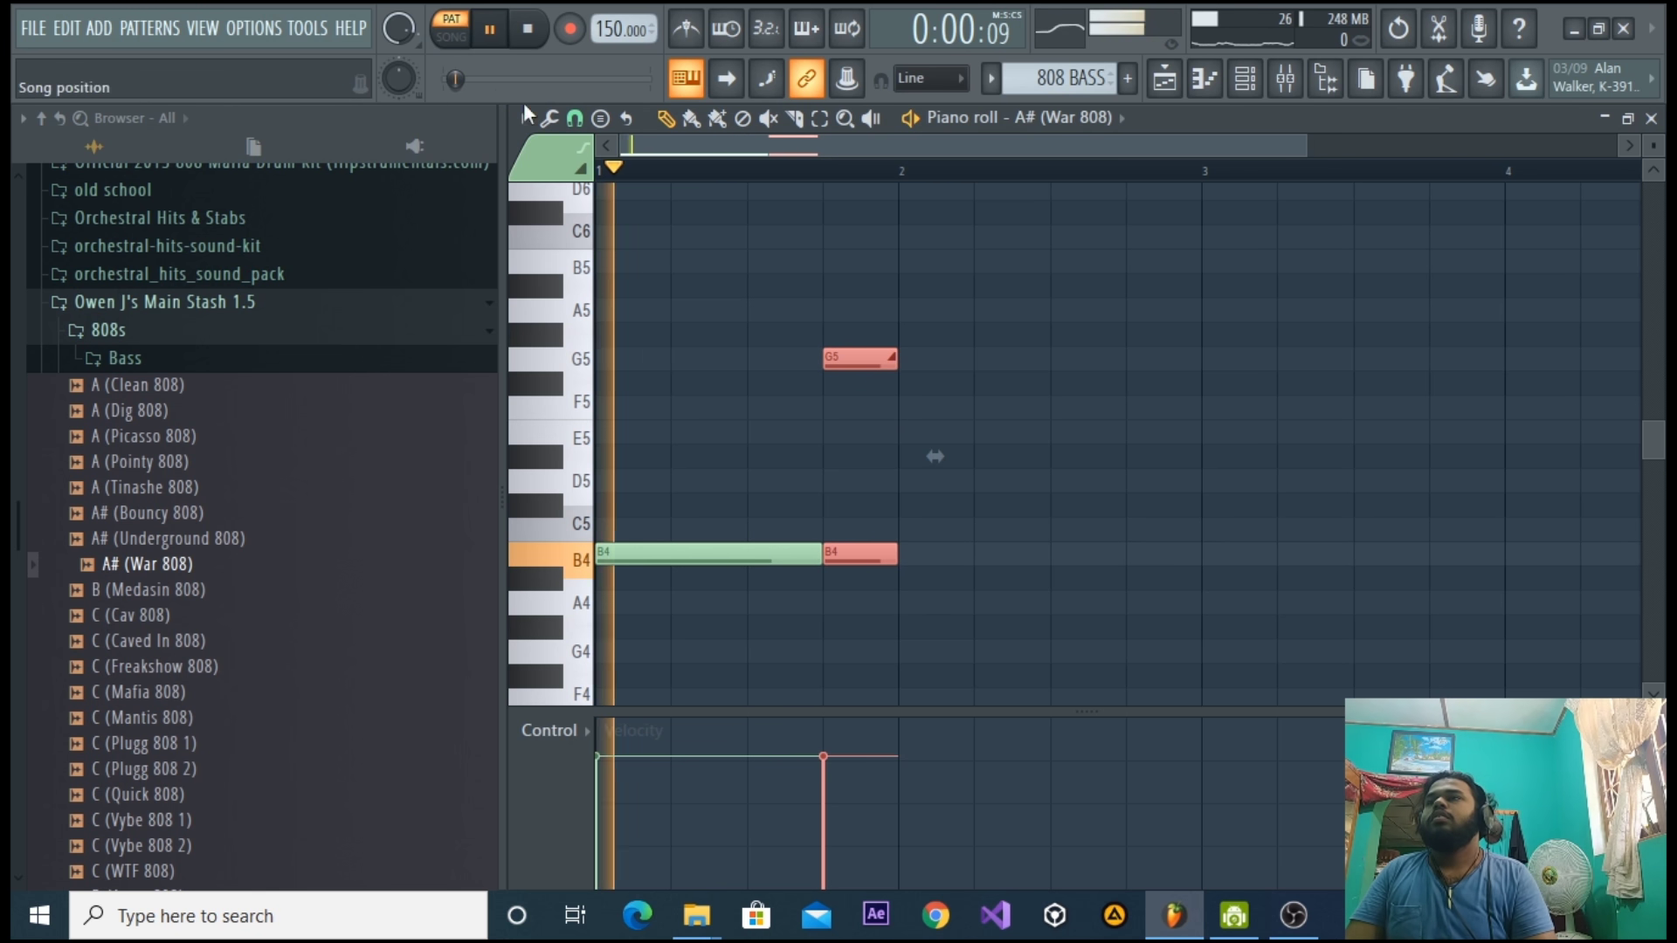
pyautogui.press('space')
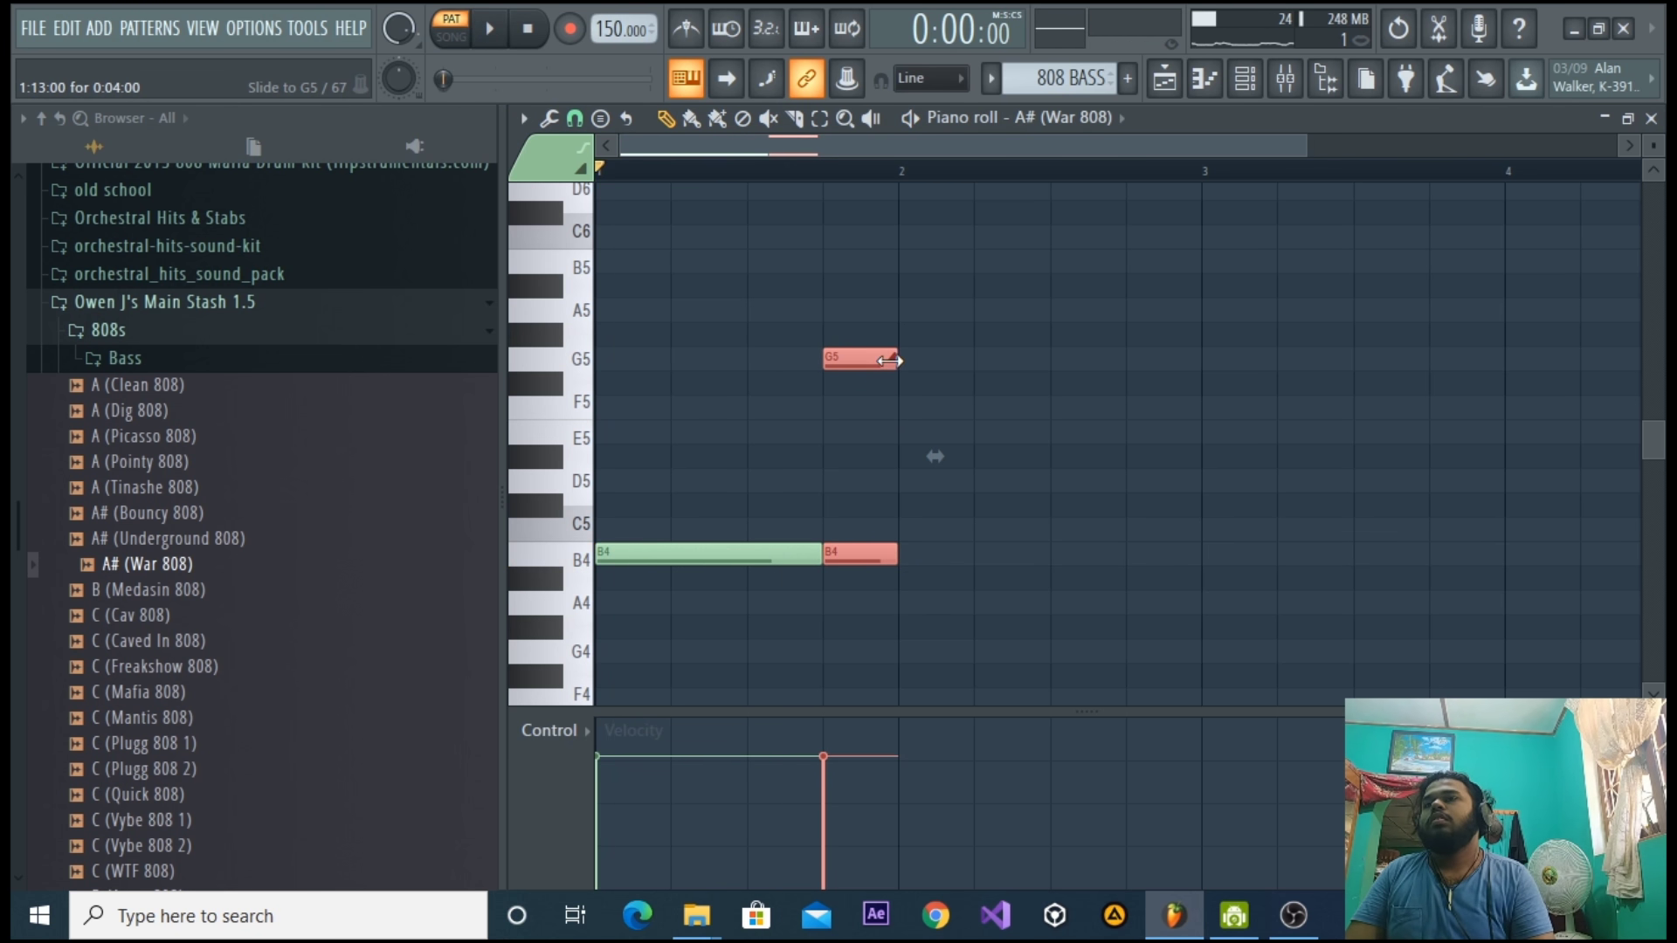
# Try the slide note on G#6 and play the bass pattern.
pyautogui.click(931, 385)
pyautogui.rightClick(931, 385)
pyautogui.moveTo(846, 360); pyautogui.dragTo(844, 172)
pyautogui.press('space')
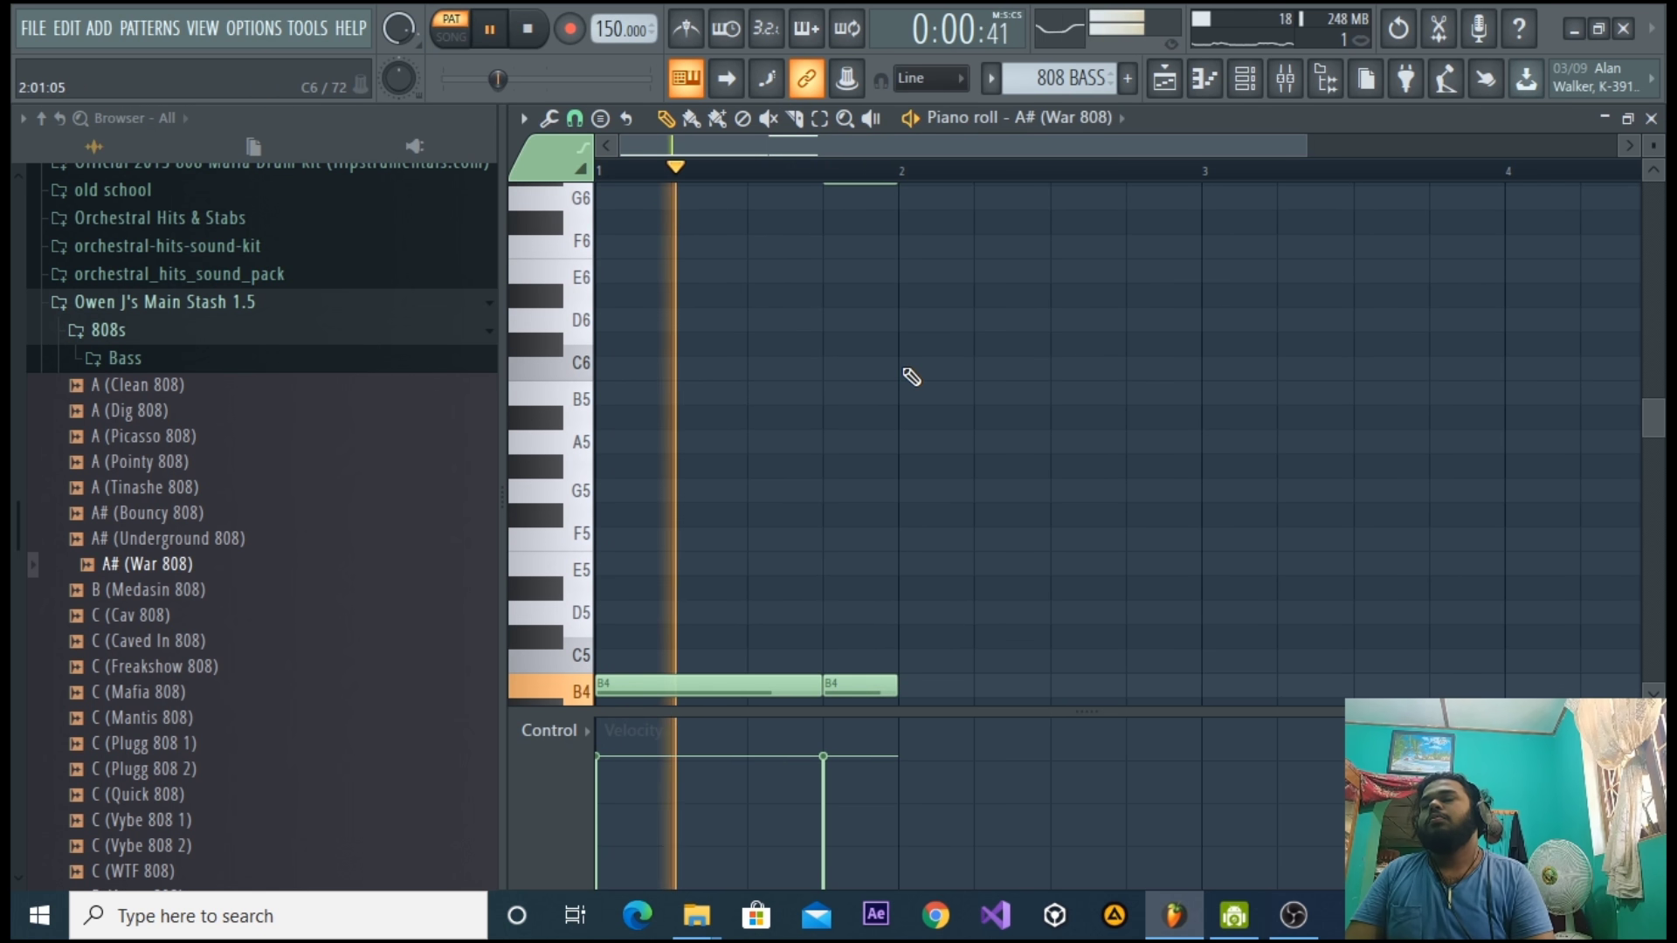
# Delete the high slide note and place a 4-step slide note on B5 at 1:13.
pyautogui.press('space')
pyautogui.scroll(1, 889, 341)
pyautogui.scroll(1, 882, 332)
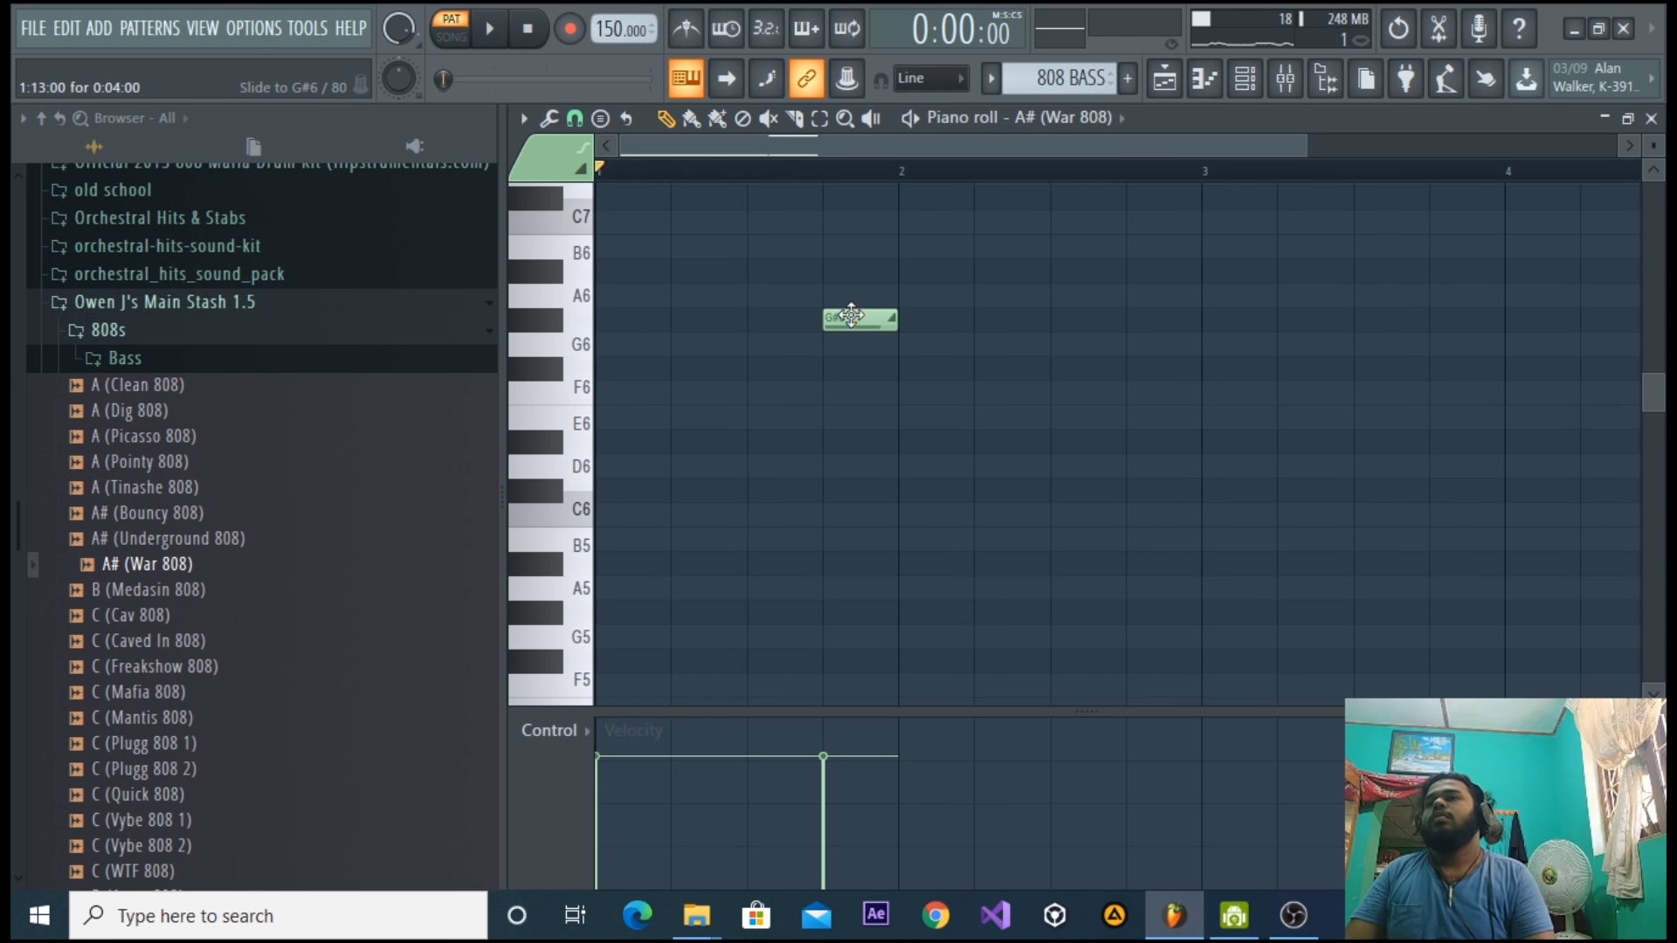
pyautogui.rightClick(849, 318)
pyautogui.scroll(-2, 832, 383)
pyautogui.click(830, 421)
pyautogui.rightClick(861, 423)
pyautogui.click(862, 391)
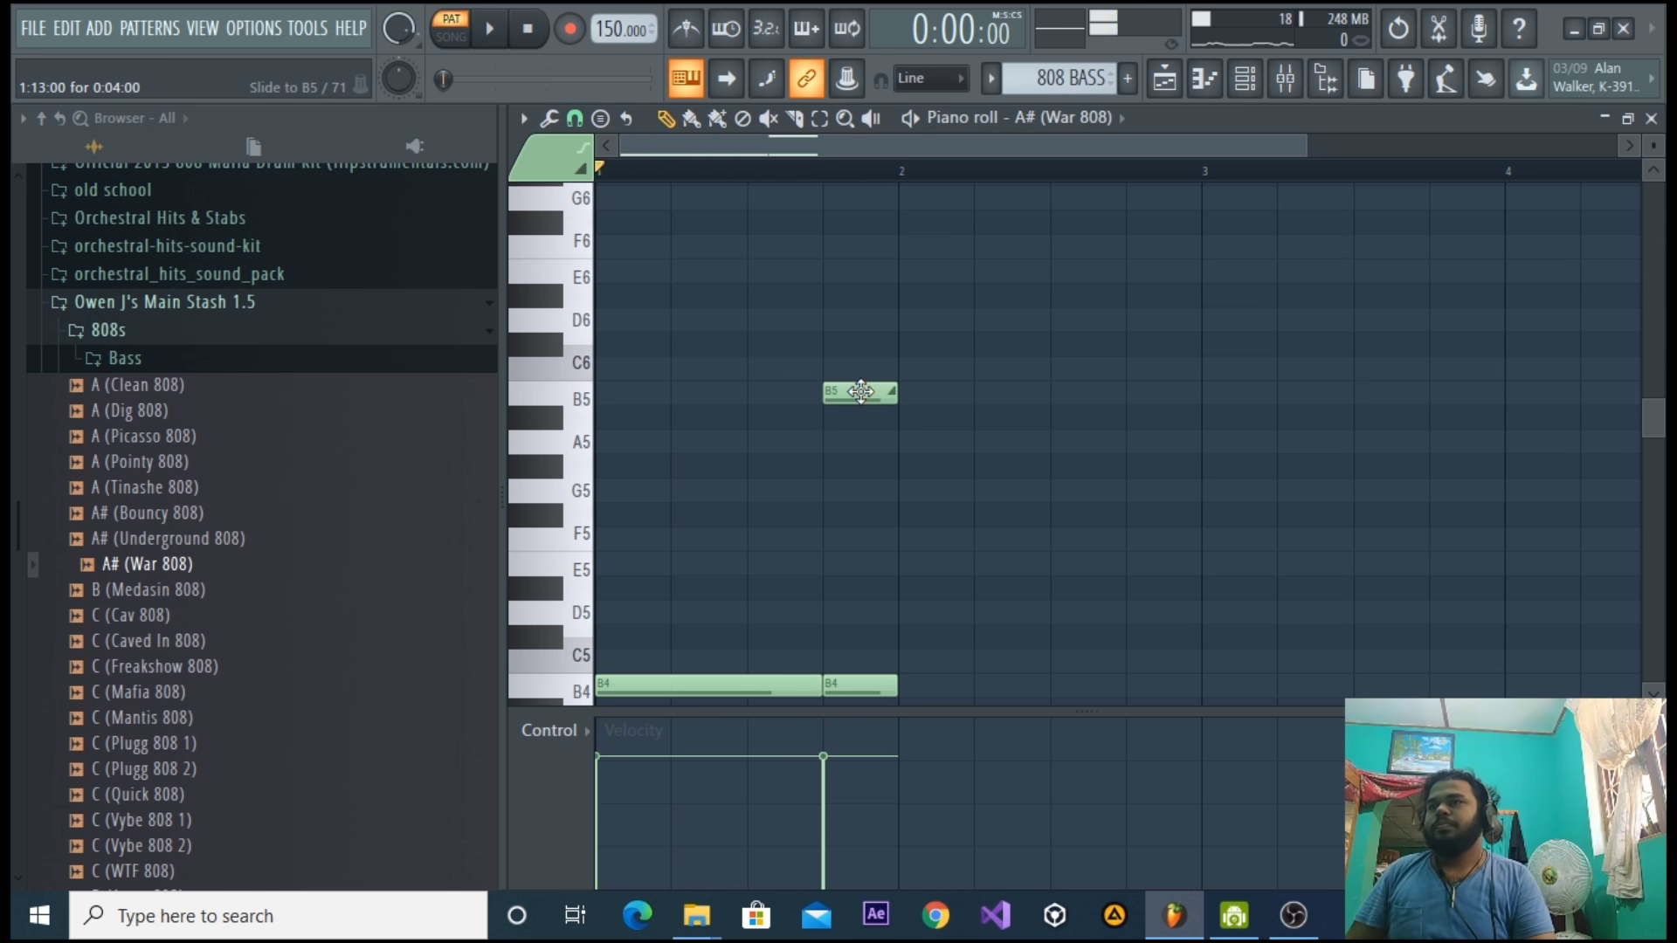
# Play the bass pattern with the B5 slide on its own and within the song.
pyautogui.press('space')
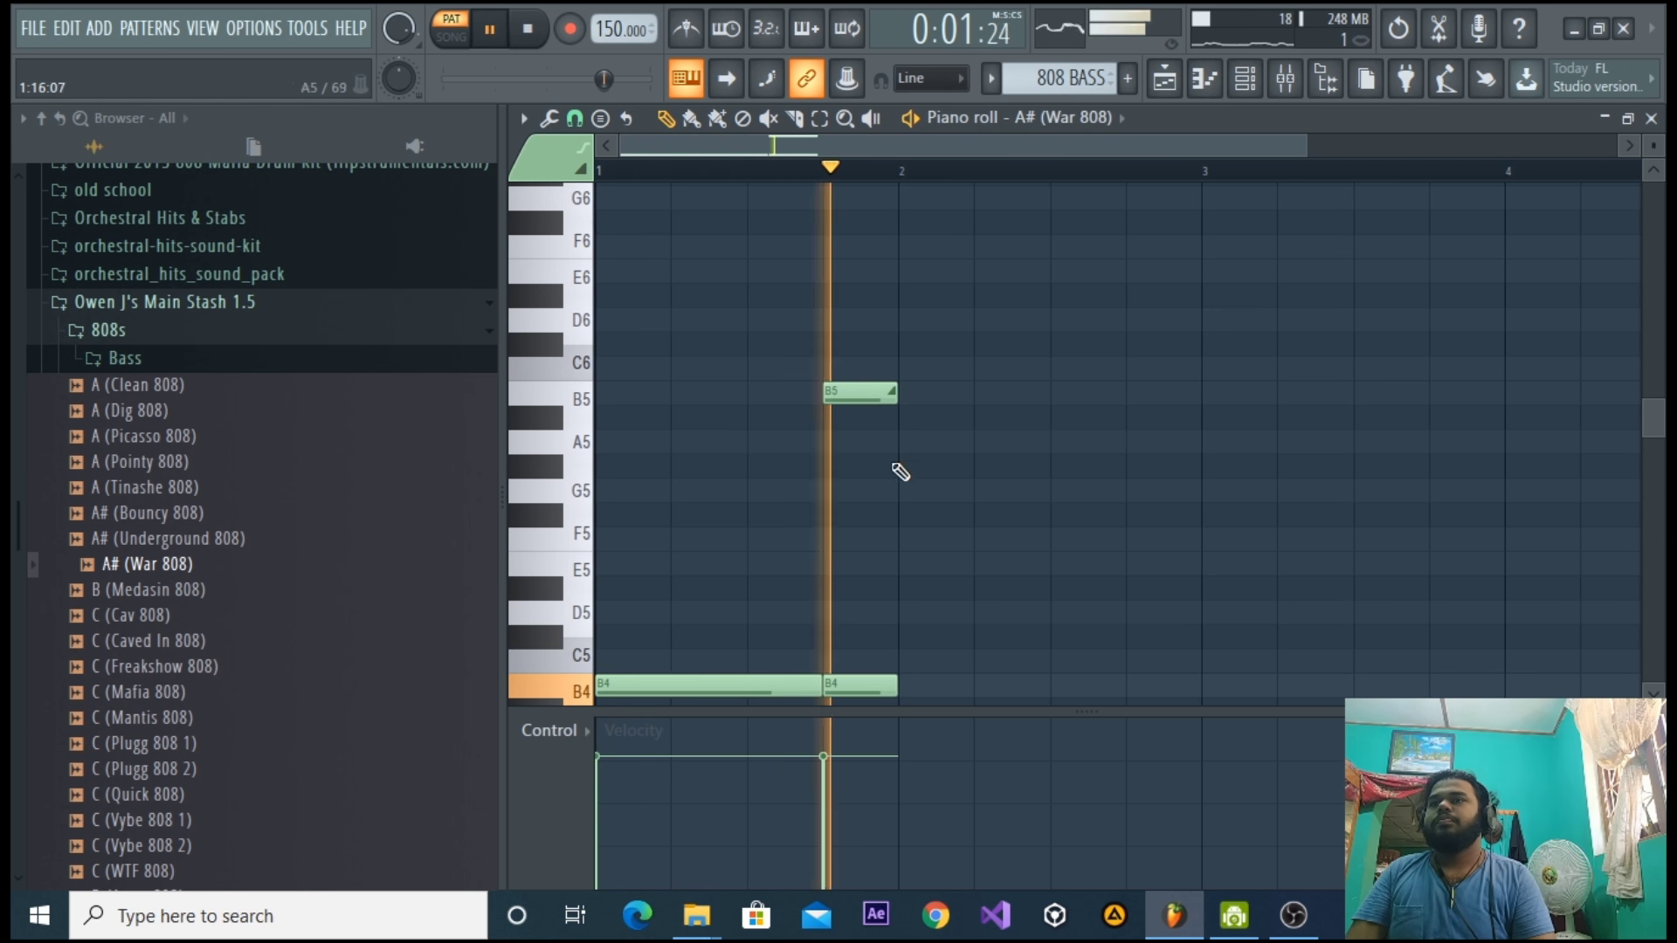
pyautogui.press('space')
pyautogui.click(451, 37)
pyautogui.press('space')
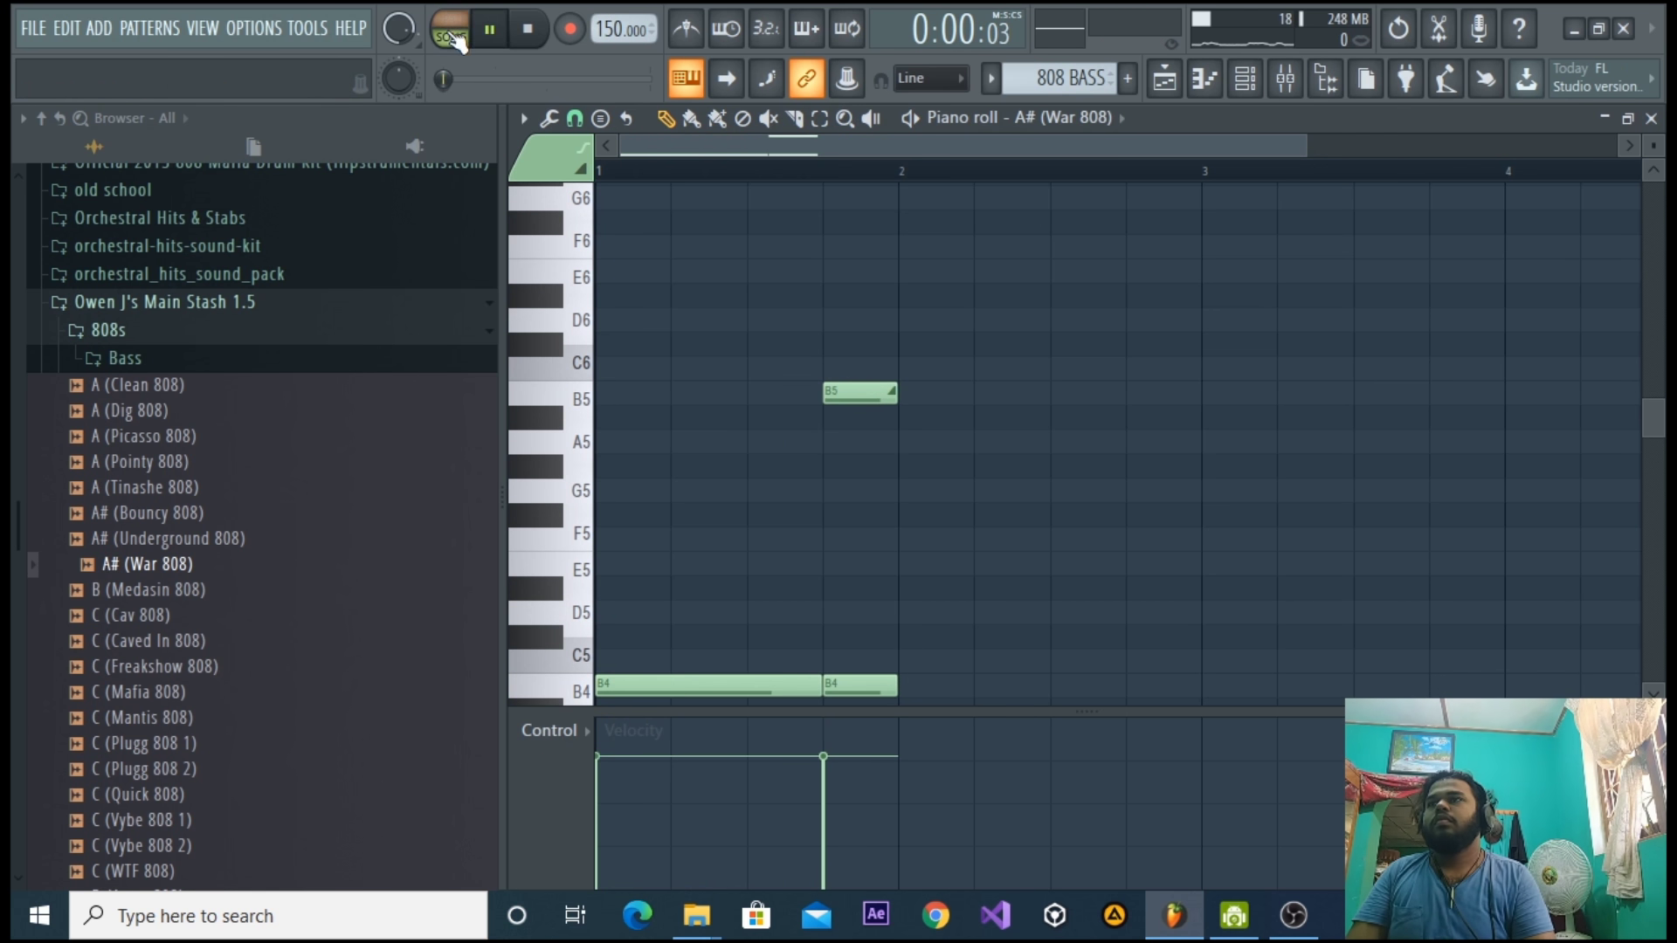
pyautogui.press('space')
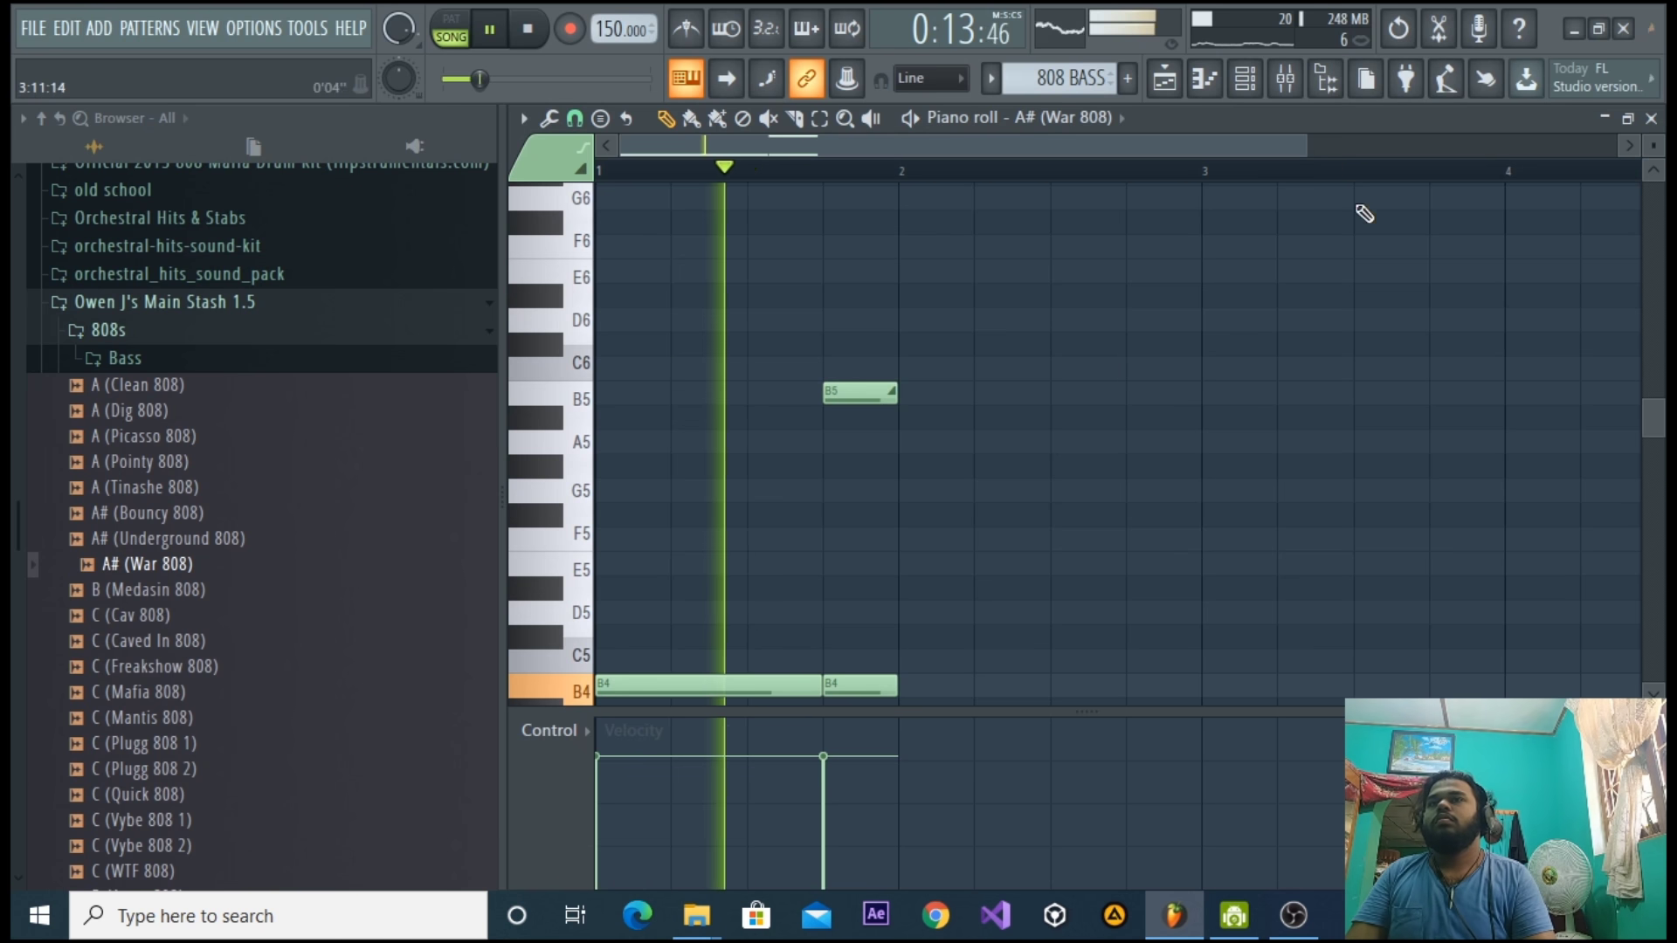
# Lengthen the second B4 note to 8 steps while the song plays.
pyautogui.scroll(-3, 1097, 364)
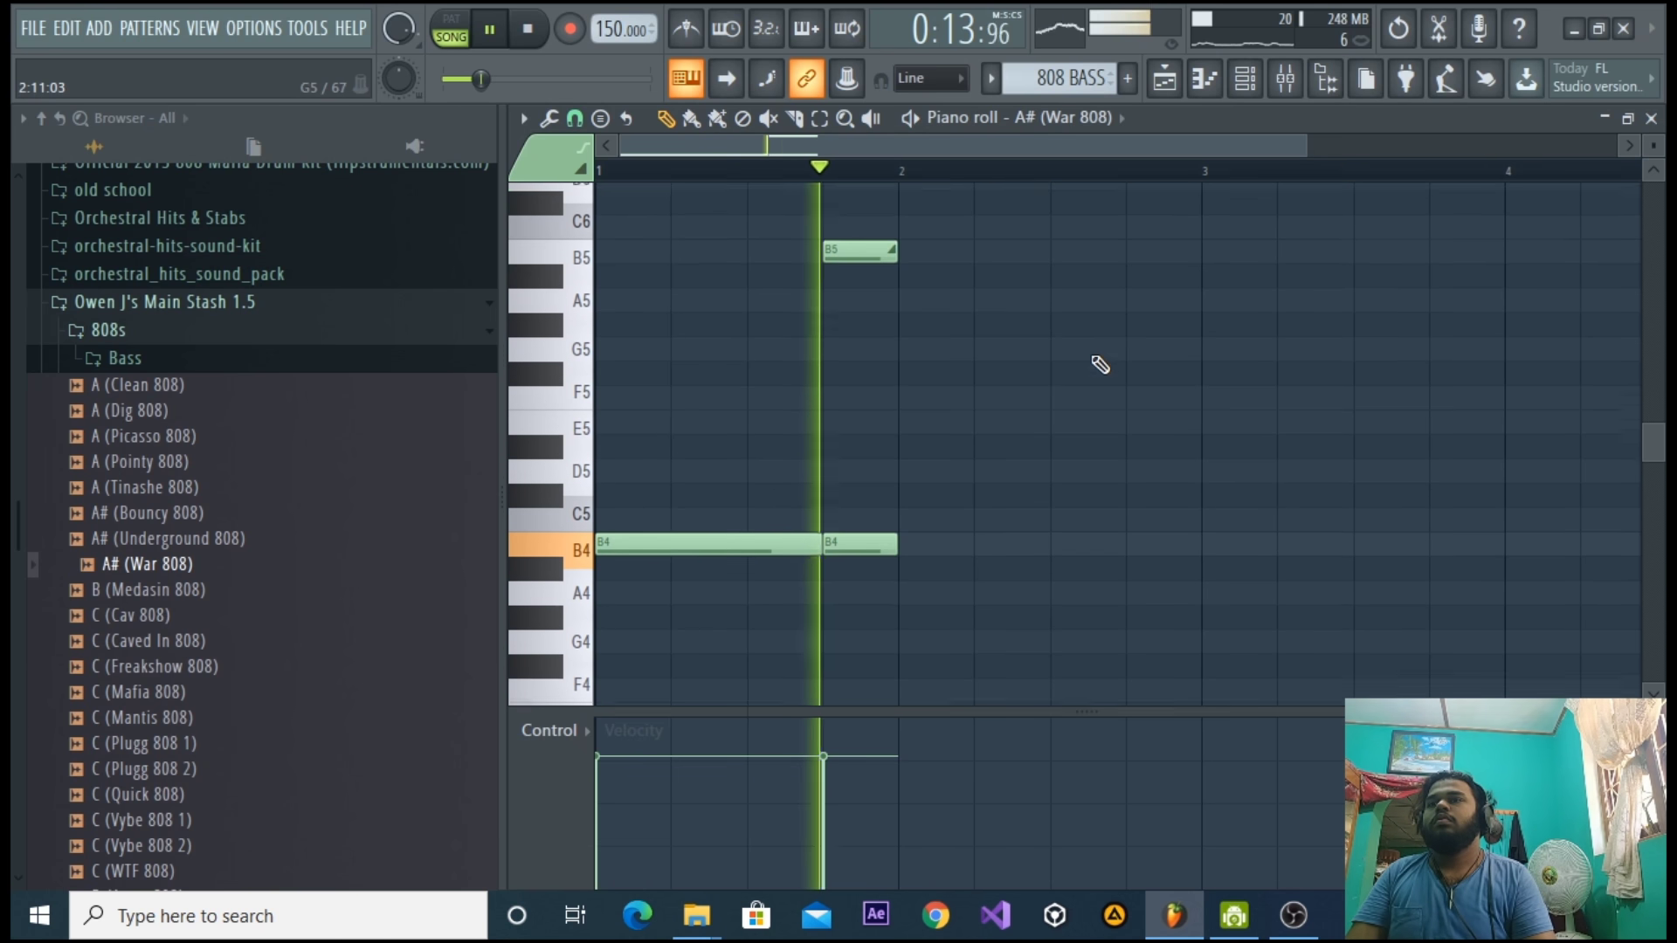
pyautogui.moveTo(896, 543); pyautogui.dragTo(964, 543)
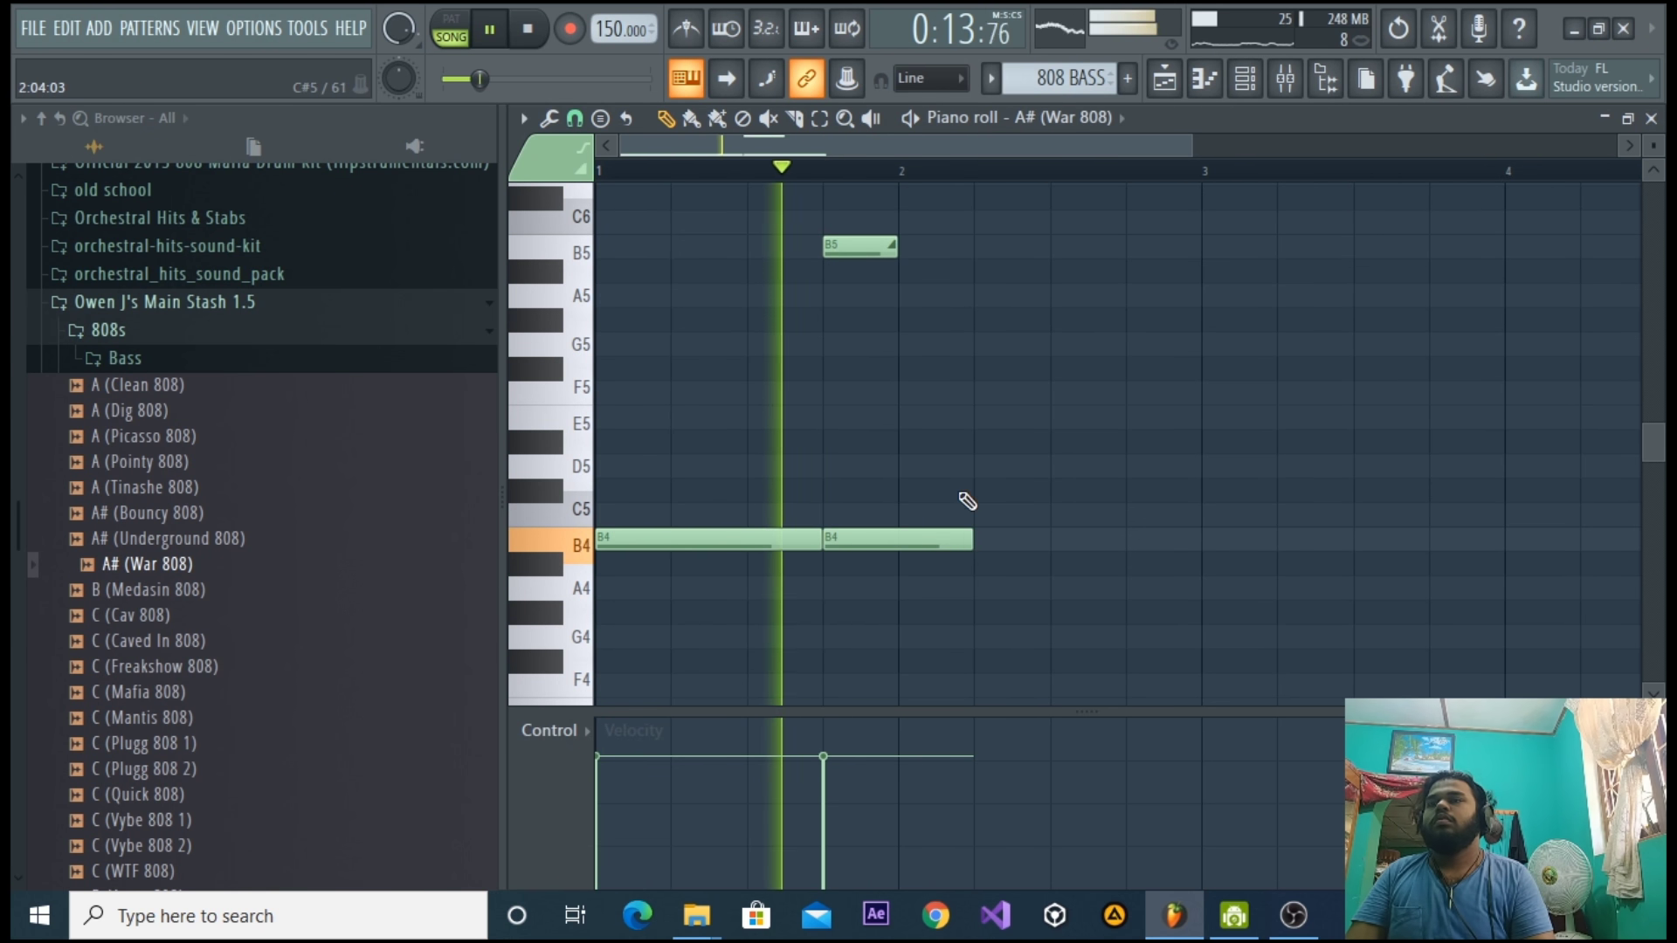
pyautogui.press('space')
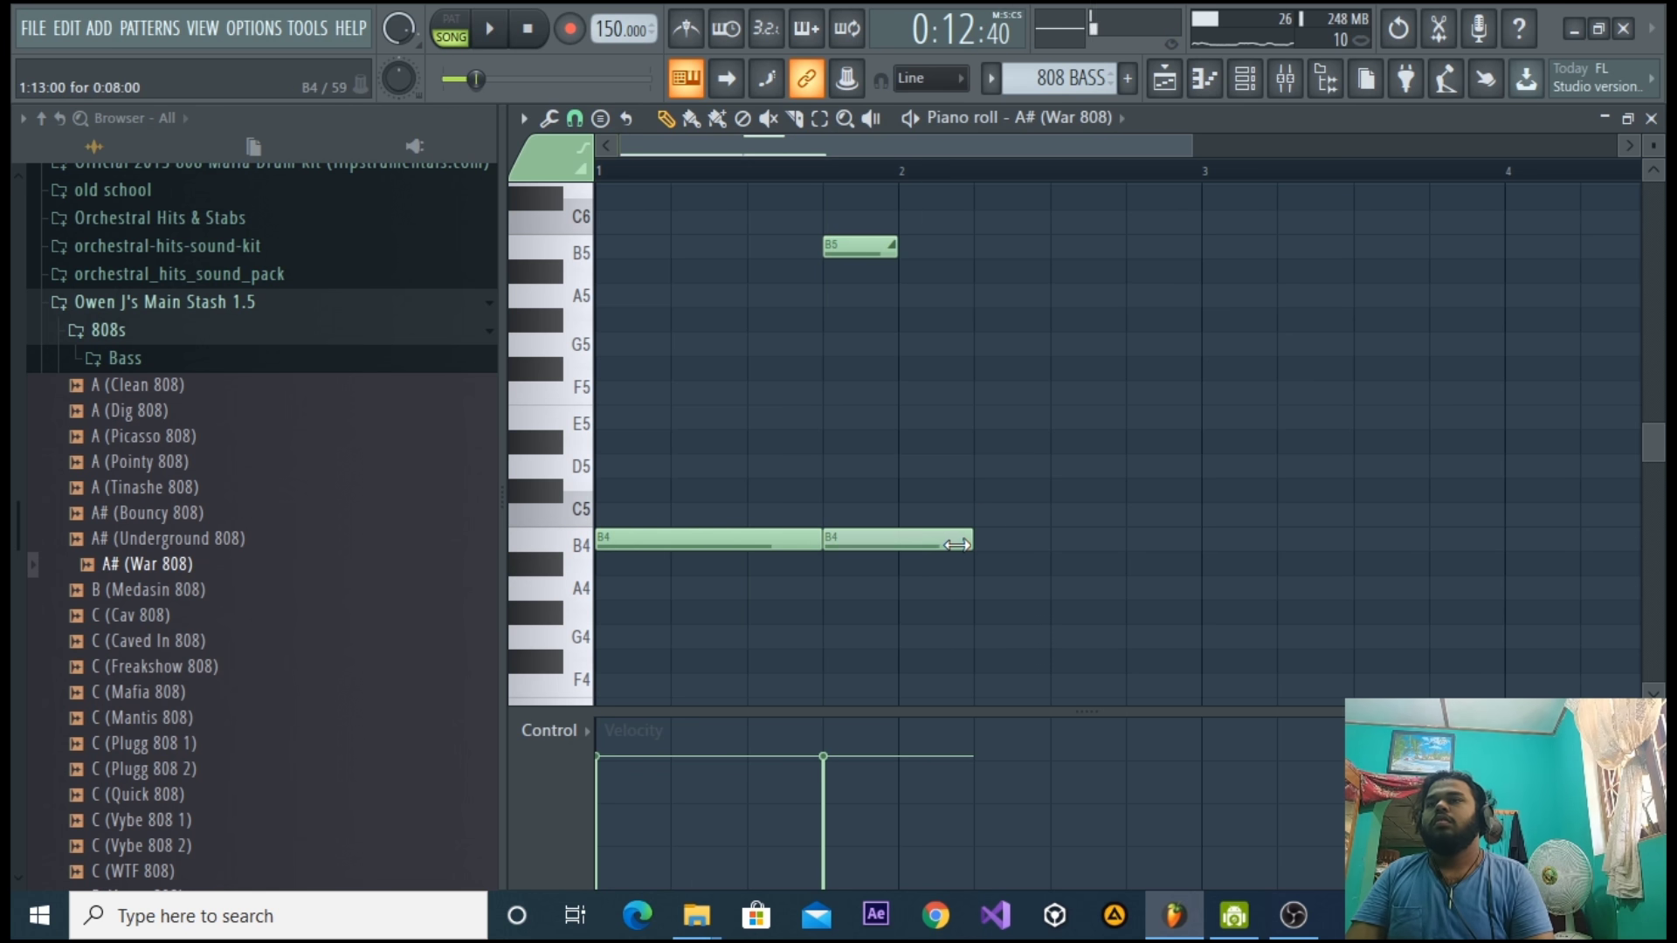
# Set the snap to 1/4 beat and the second B4 note's length to 6 steps.
pyautogui.click(575, 118)
pyautogui.click(618, 394)
pyautogui.press('space')
pyautogui.moveTo(972, 540); pyautogui.dragTo(941, 547)
pyautogui.press('space')
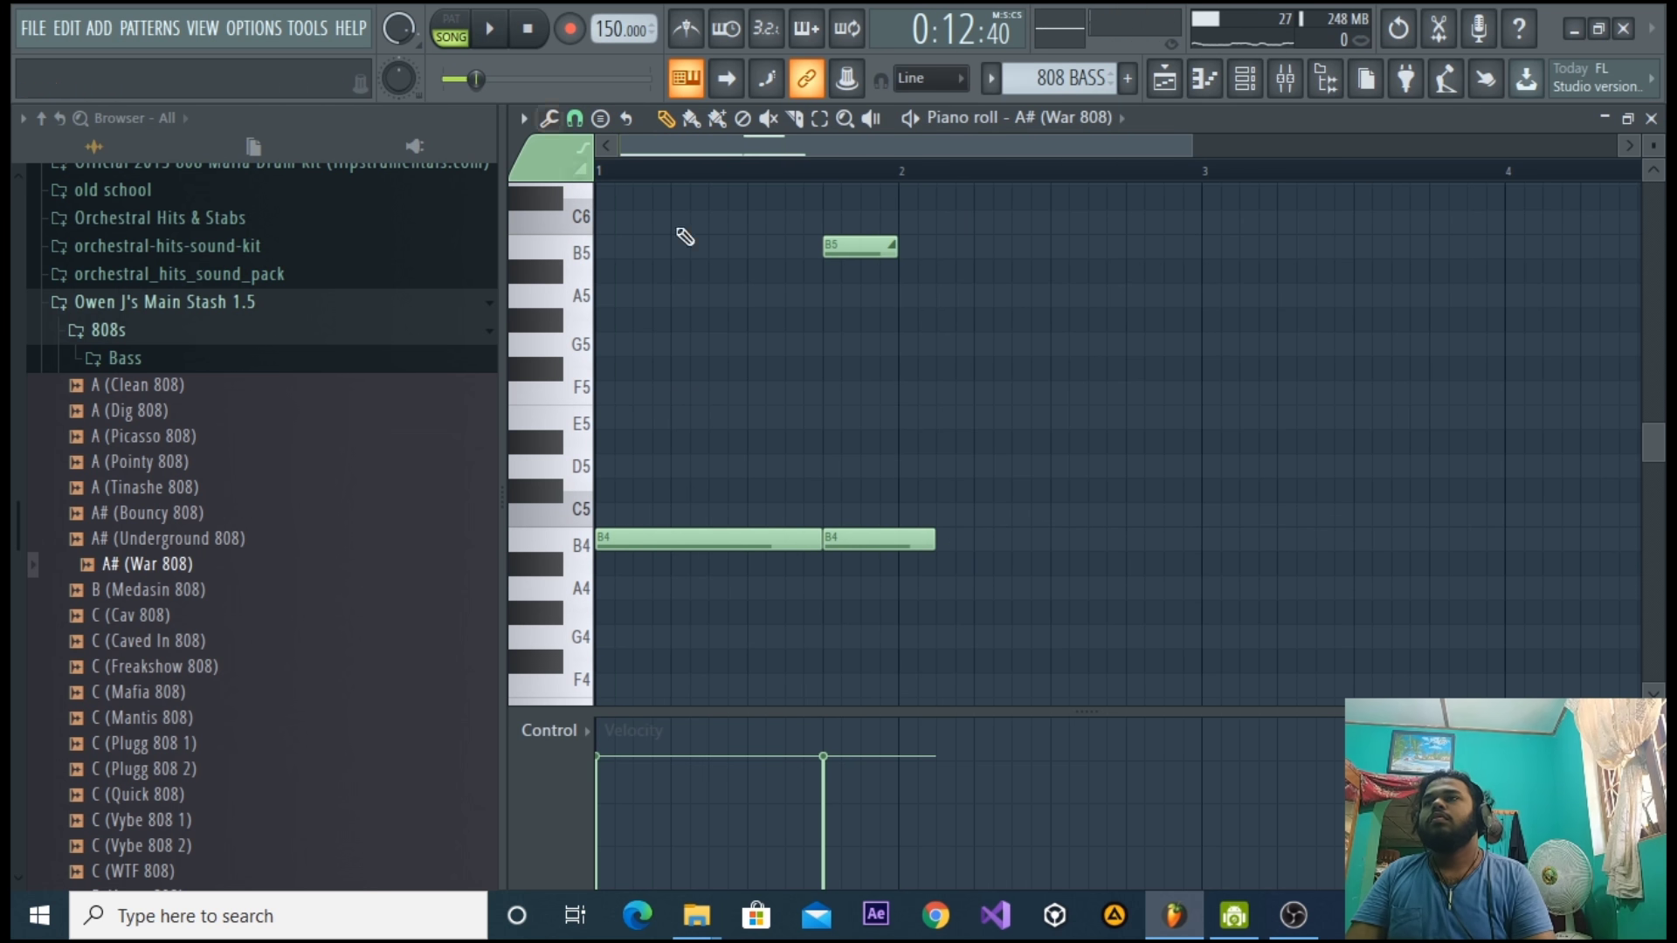
# Add a B4 note at 2:05, extend it to the end of bar 2 and check it in playback.
pyautogui.click(966, 549)
pyautogui.moveTo(1087, 545); pyautogui.dragTo(1048, 546)
pyautogui.press('space')
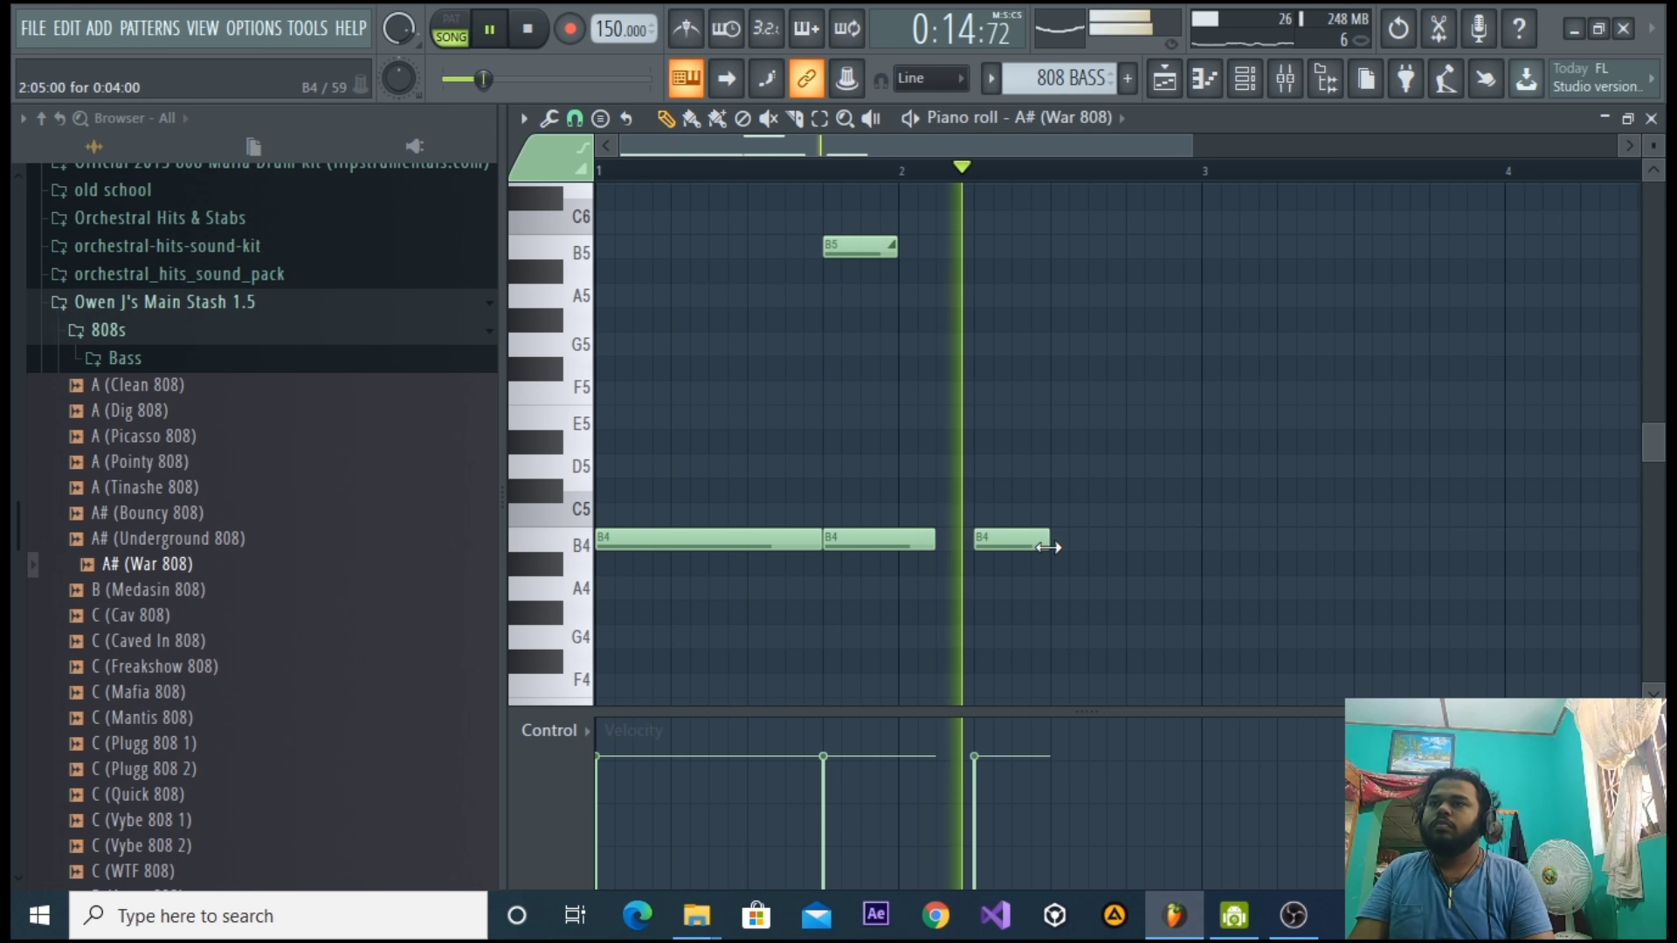
pyautogui.press('space')
pyautogui.press('space')
pyautogui.moveTo(1044, 548); pyautogui.dragTo(1118, 545)
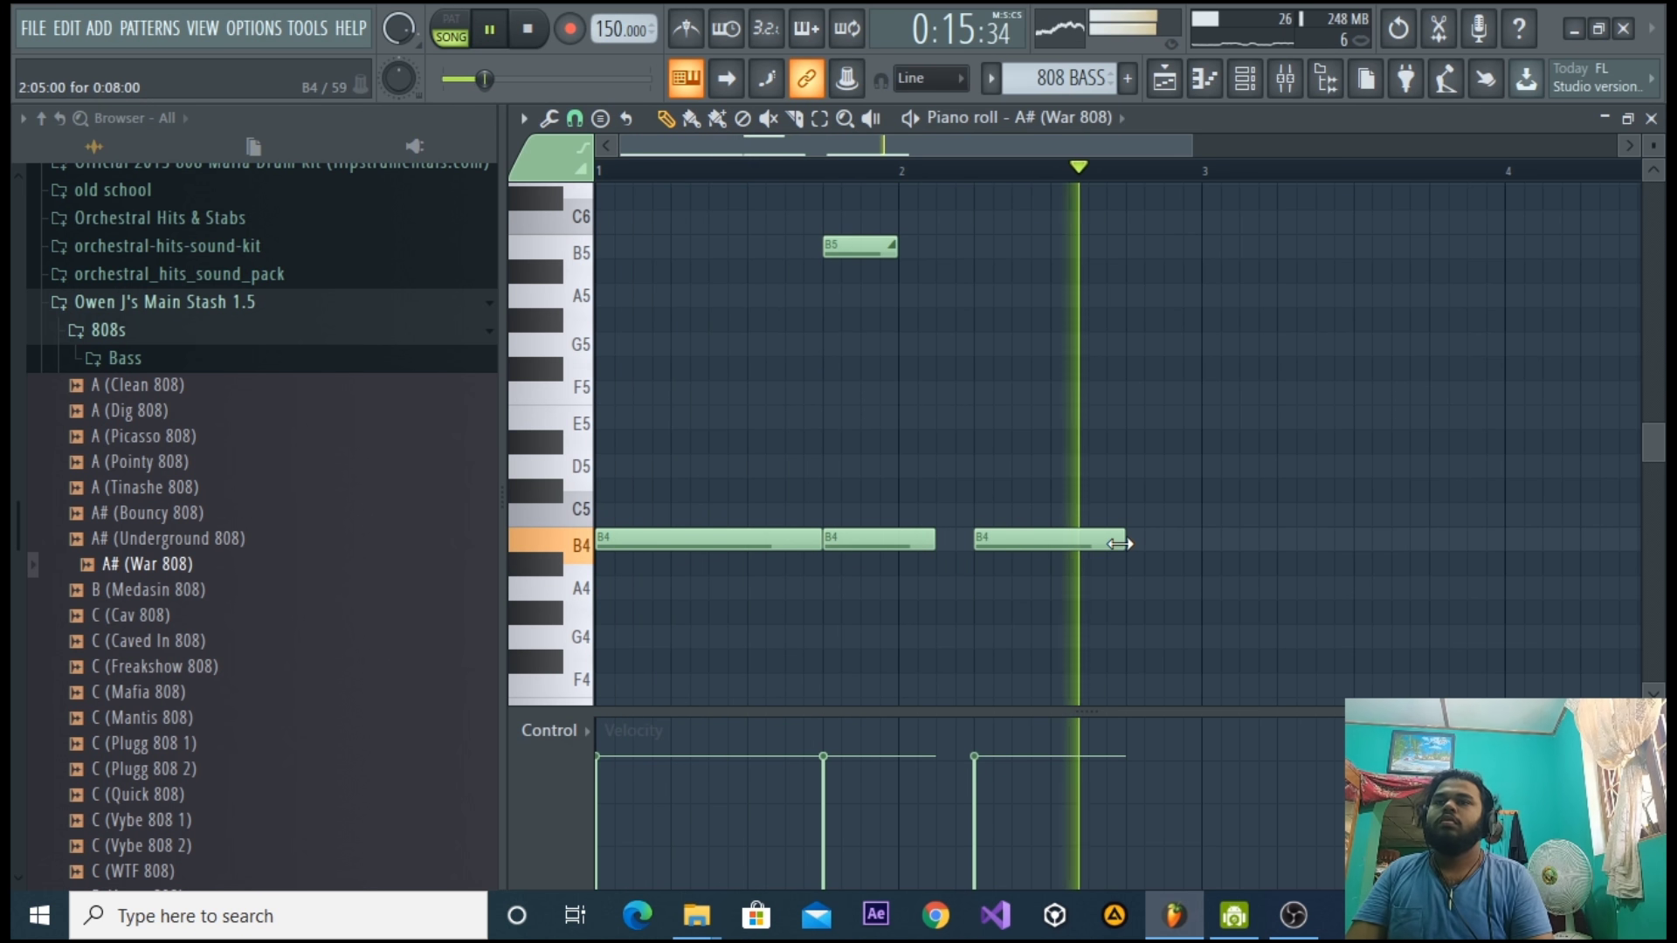
pyautogui.press('space')
pyautogui.press('space')
pyautogui.moveTo(1120, 544); pyautogui.dragTo(1205, 550)
# Duplicate the whole two-bar bass phrase into bars 3 and 4 and play the song.
pyautogui.moveTo(1310, 621); pyautogui.dragTo(659, 255)
pyautogui.press('space')
pyautogui.moveTo(1341, 650); pyautogui.dragTo(598, 188)
pyautogui.hotkey('ctrl', 'b')
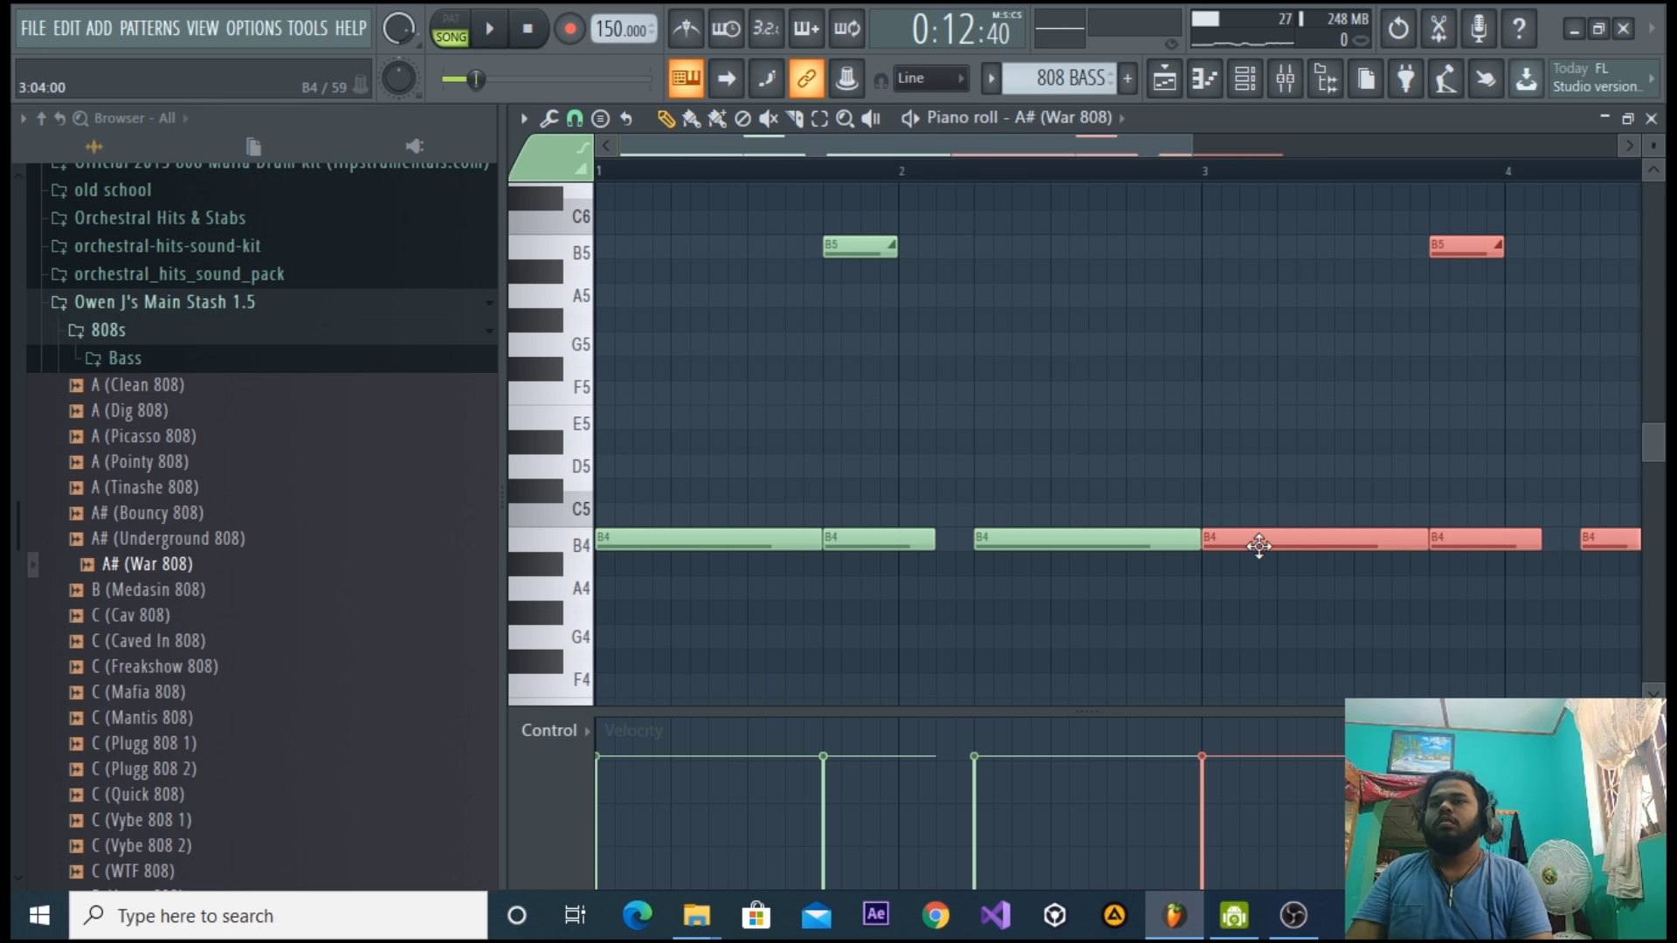
pyautogui.press('space')
# Remove the duplicated B5 slide and split bar 3's first note into a 7-step B4 and a 7-step A4 at 3:09.
pyautogui.click(1048, 363)
pyautogui.rightClick(1098, 367)
pyautogui.click(1153, 367)
pyautogui.rightClick(1216, 376)
pyautogui.press('space')
pyautogui.moveTo(1134, 540); pyautogui.dragTo(1094, 614)
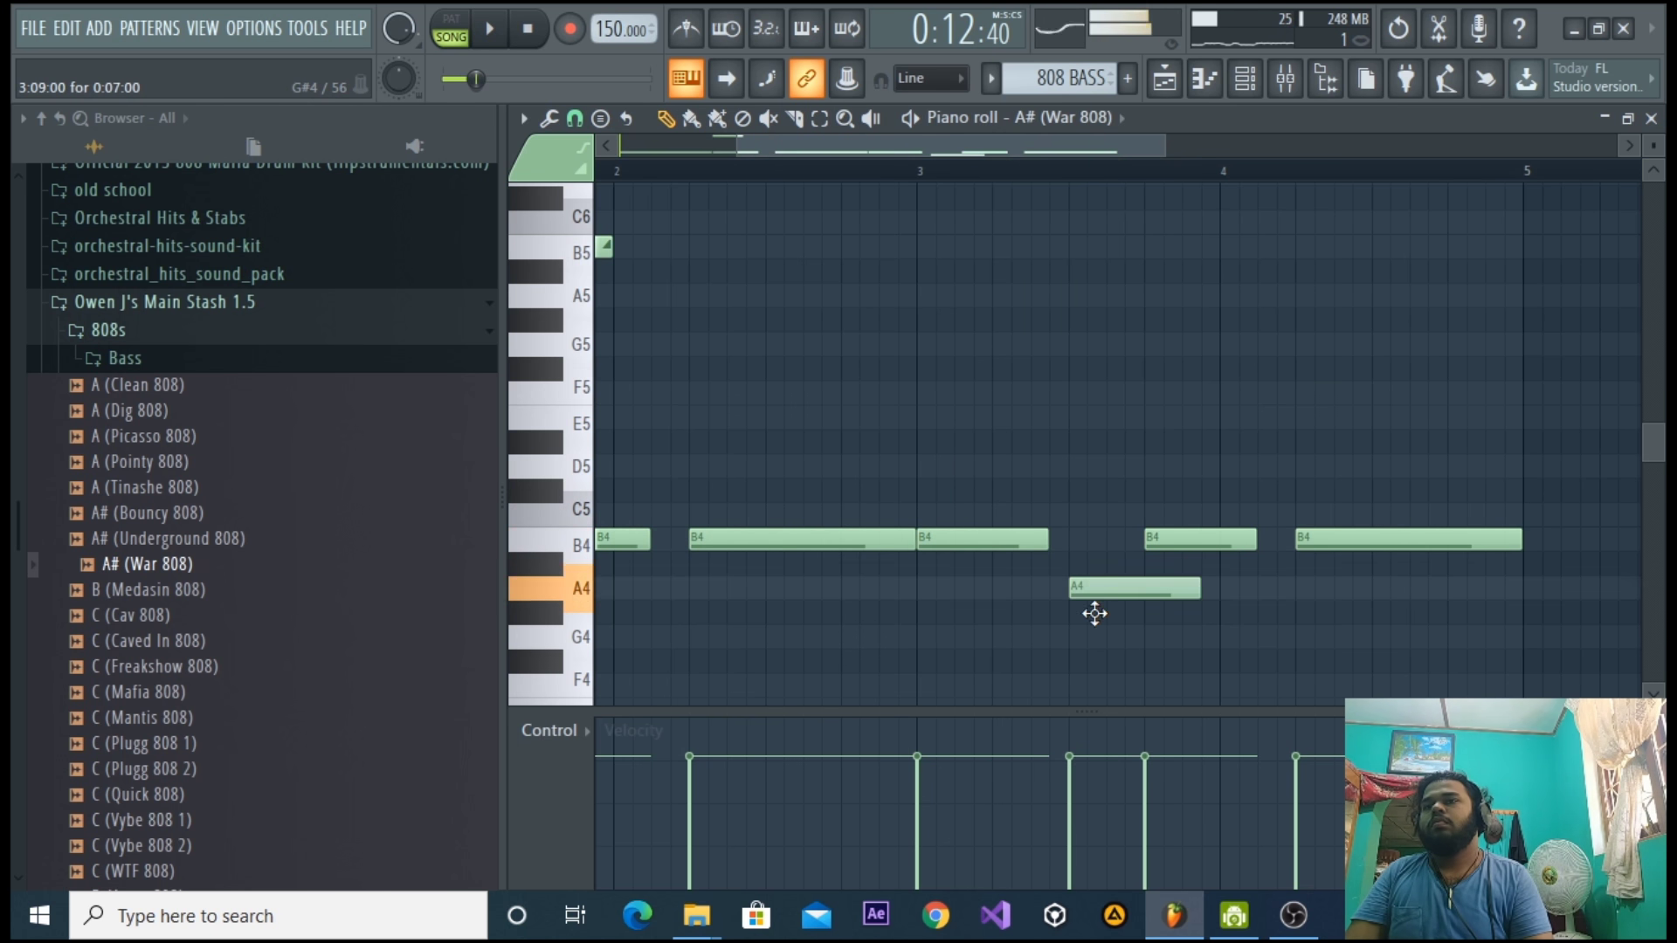
# Change the A4 note into a 6-step B4 note starting at 3:07 and play the song.
pyautogui.click(1205, 594)
pyautogui.rightClick(1205, 592)
pyautogui.press('space')
pyautogui.moveTo(1197, 591); pyautogui.dragTo(1144, 543)
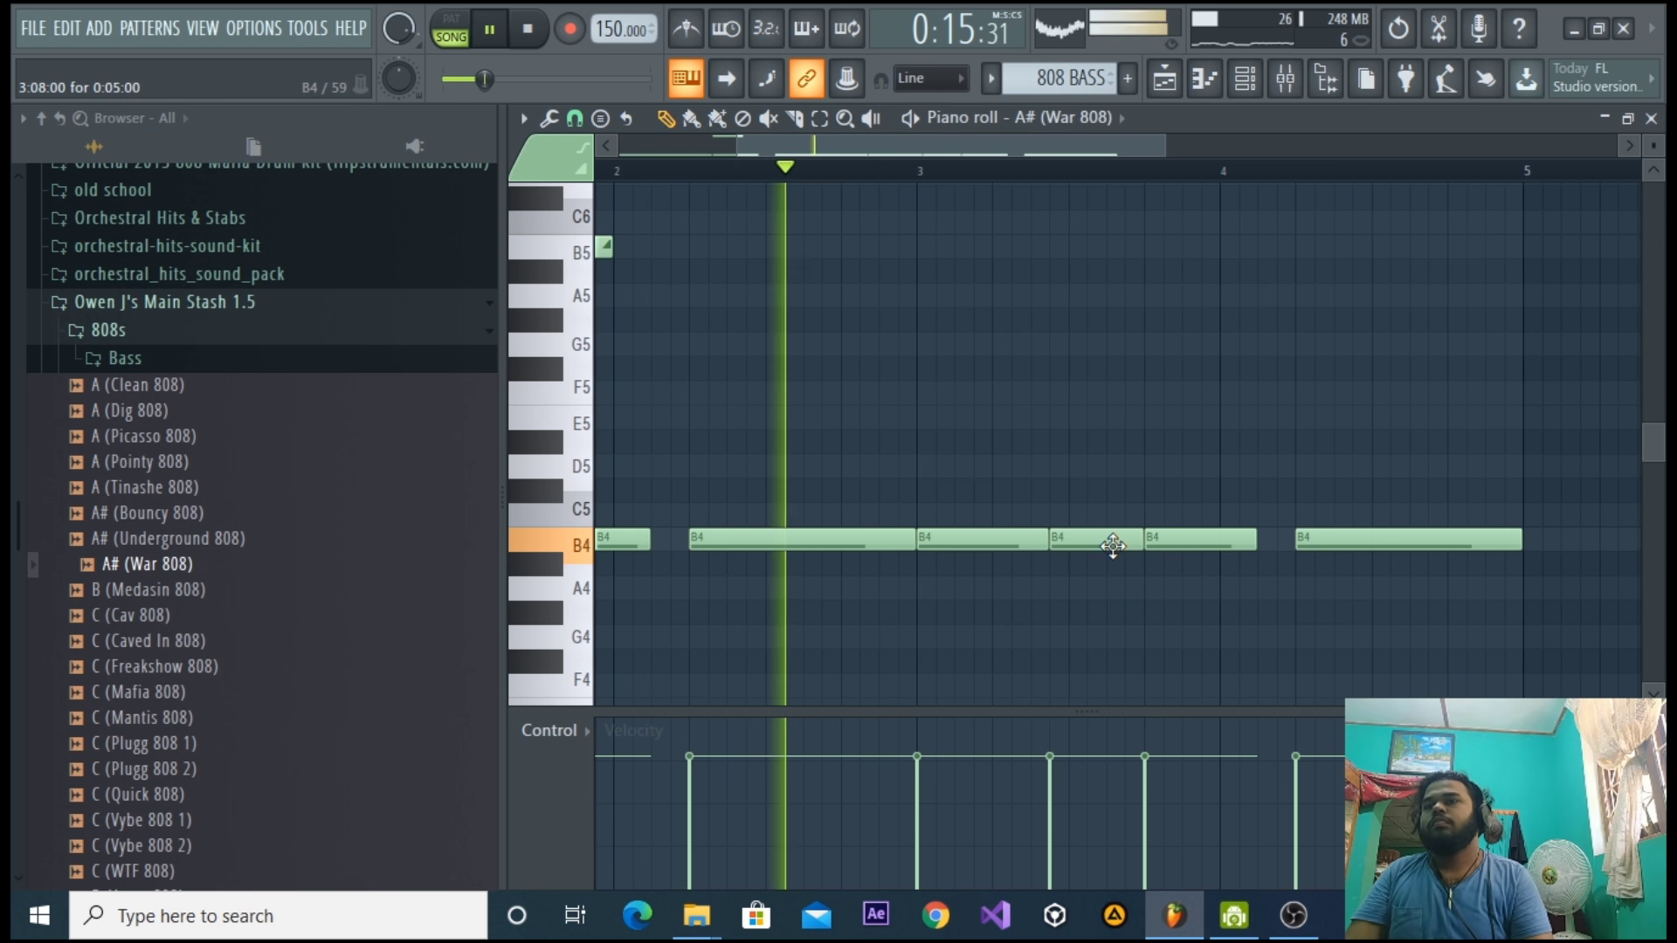
pyautogui.press('space')
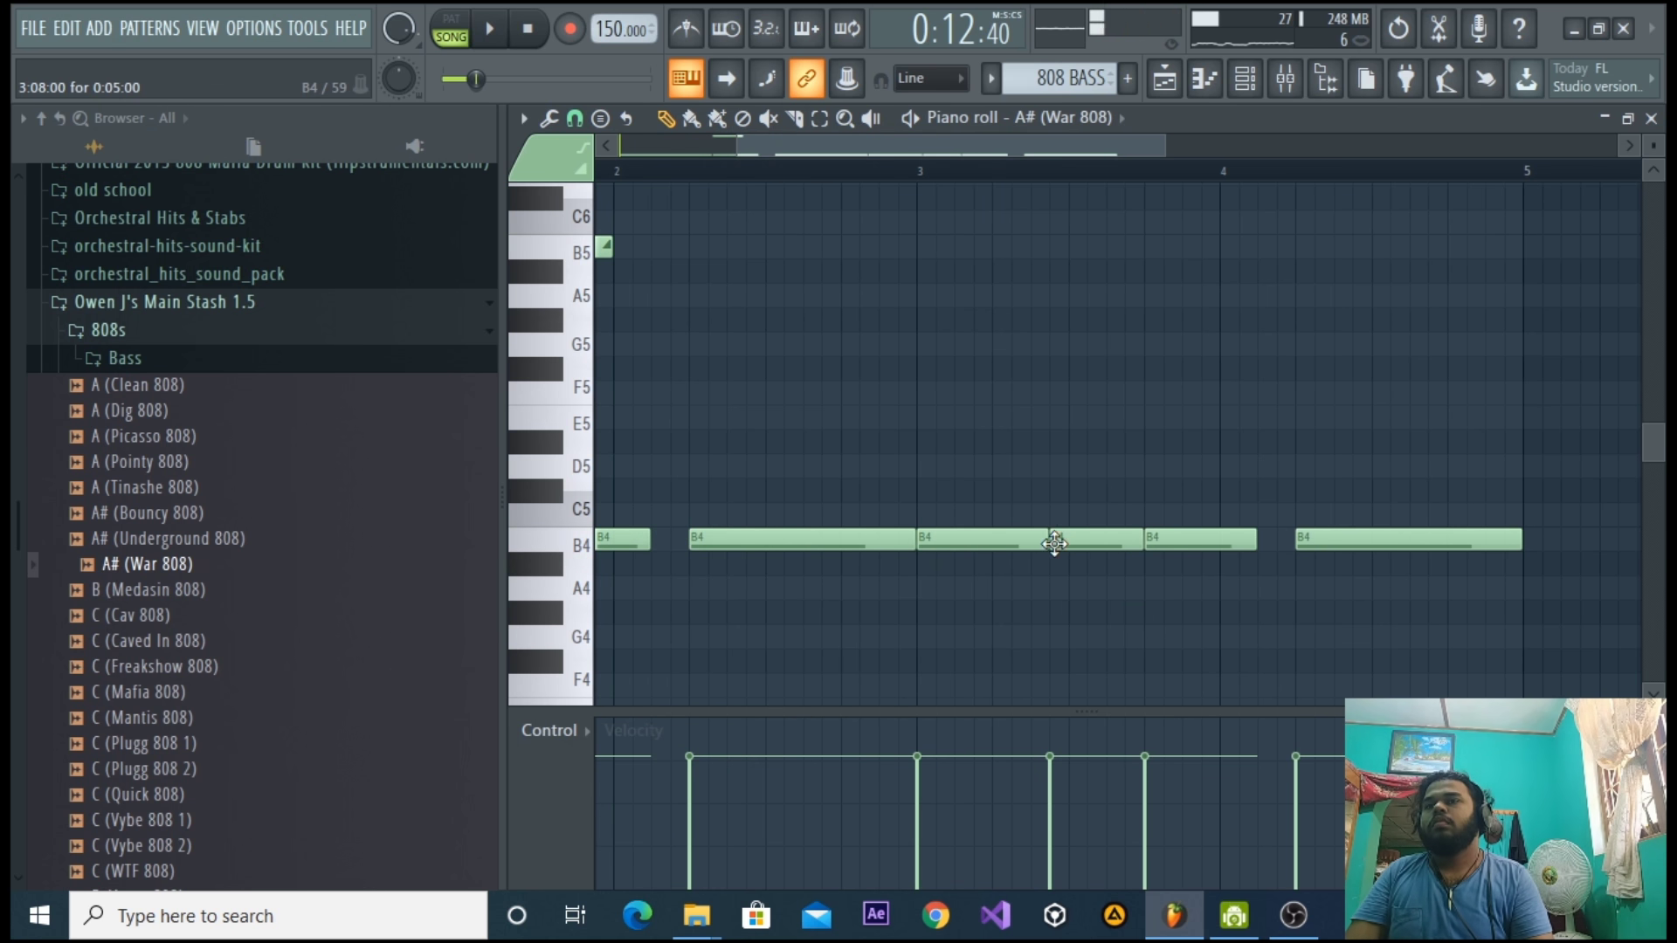
pyautogui.moveTo(1078, 542); pyautogui.dragTo(1060, 542)
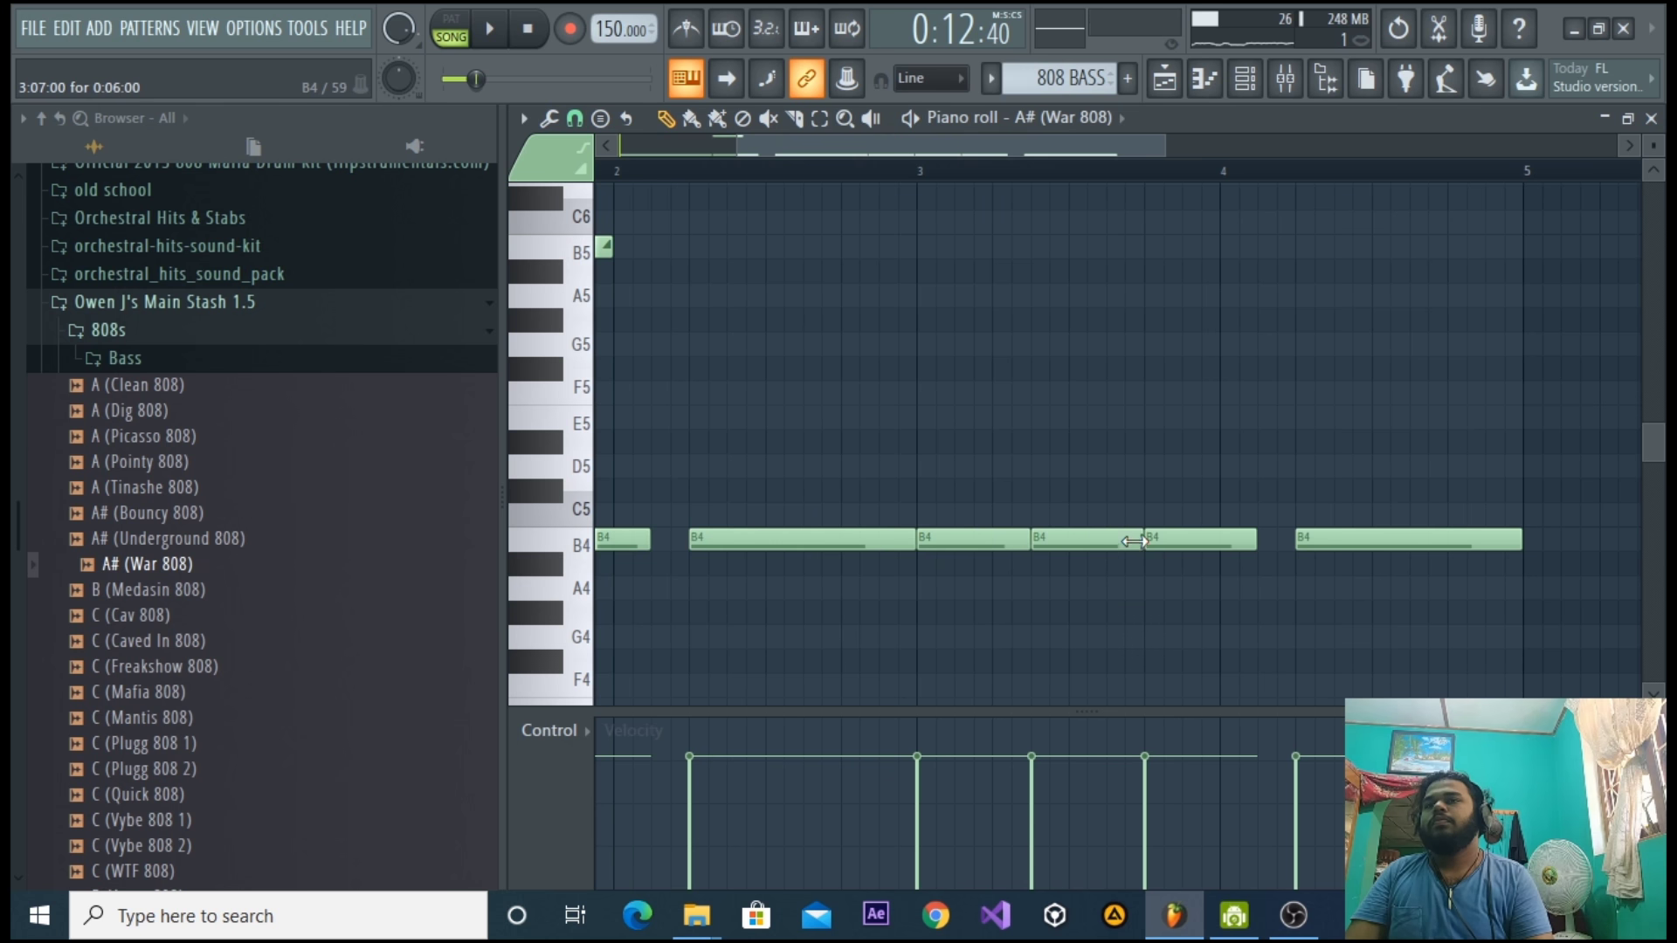
pyautogui.click(923, 186)
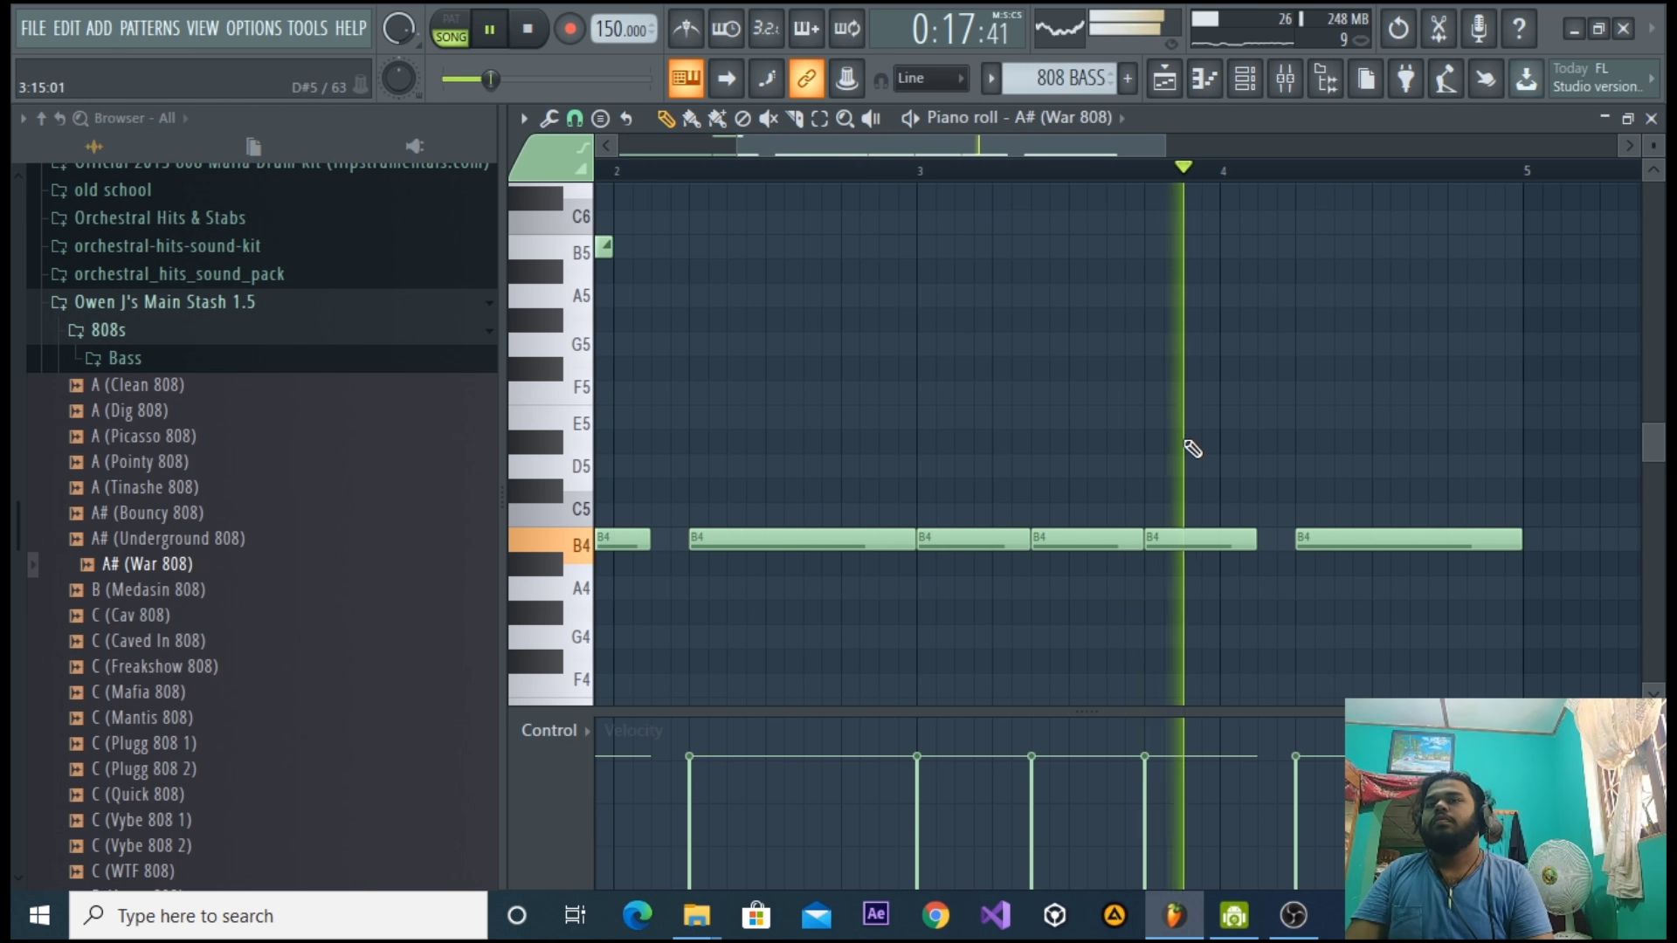
# Add two one-step B4 notes at 4:03 and 4:04 before the last note and play them.
pyautogui.press('space')
pyautogui.click(1264, 563)
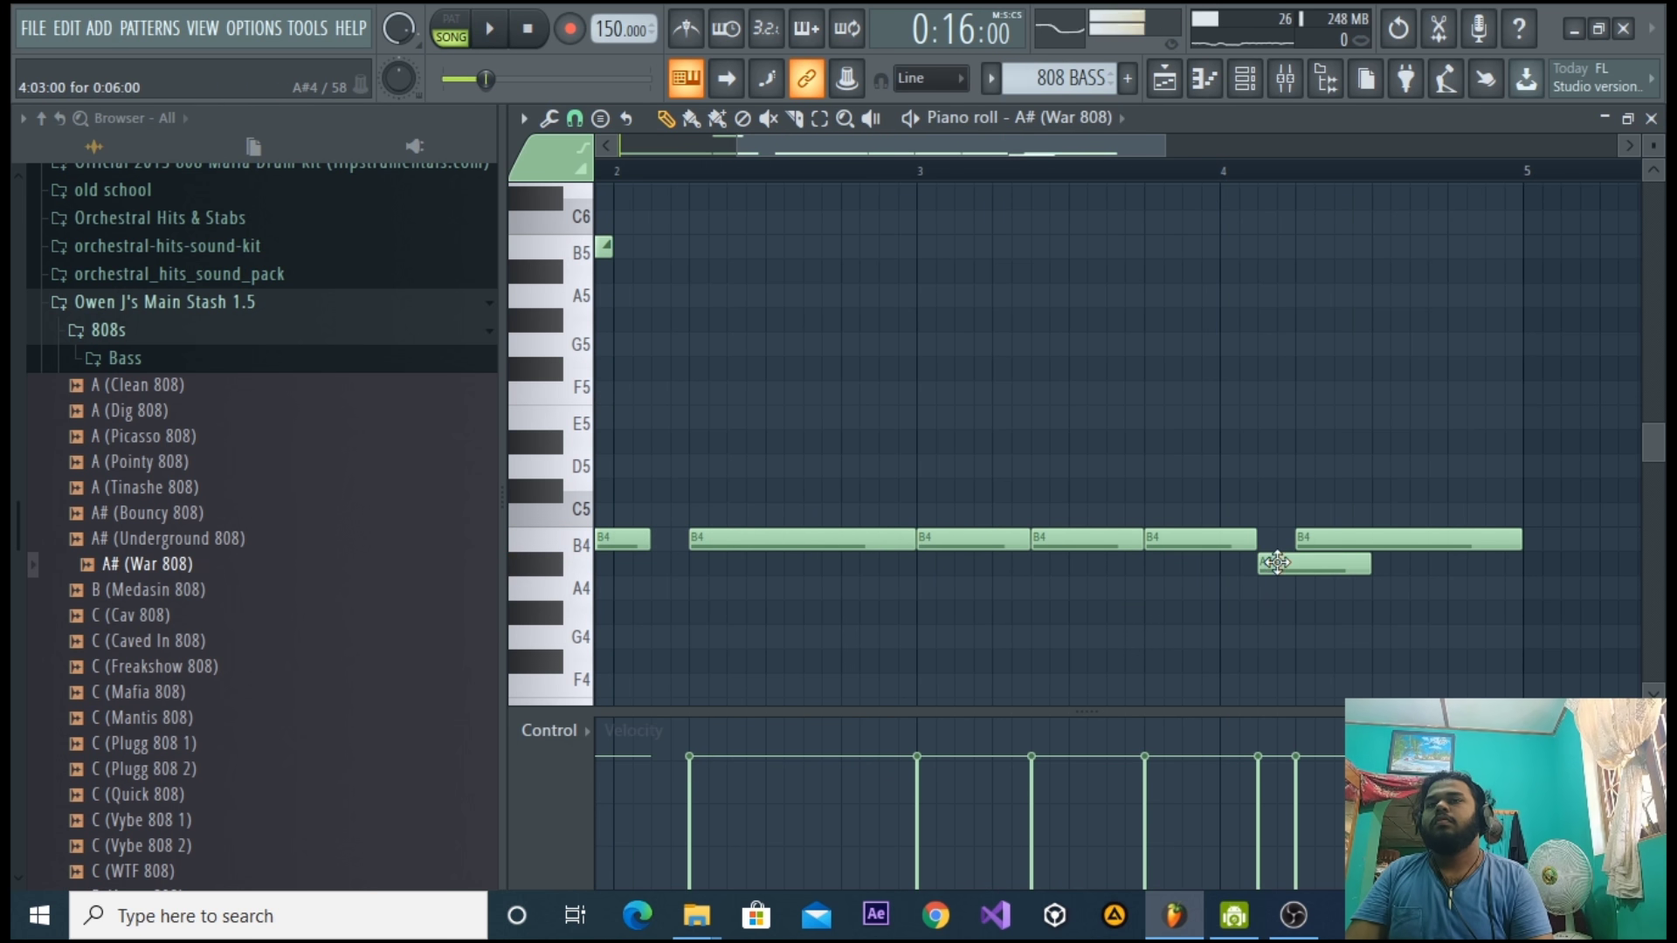
pyautogui.moveTo(1265, 561); pyautogui.dragTo(1267, 538)
pyautogui.moveTo(1283, 563); pyautogui.dragTo(1285, 534)
pyautogui.press('space')
pyautogui.hscroll(1, 1088, 184)
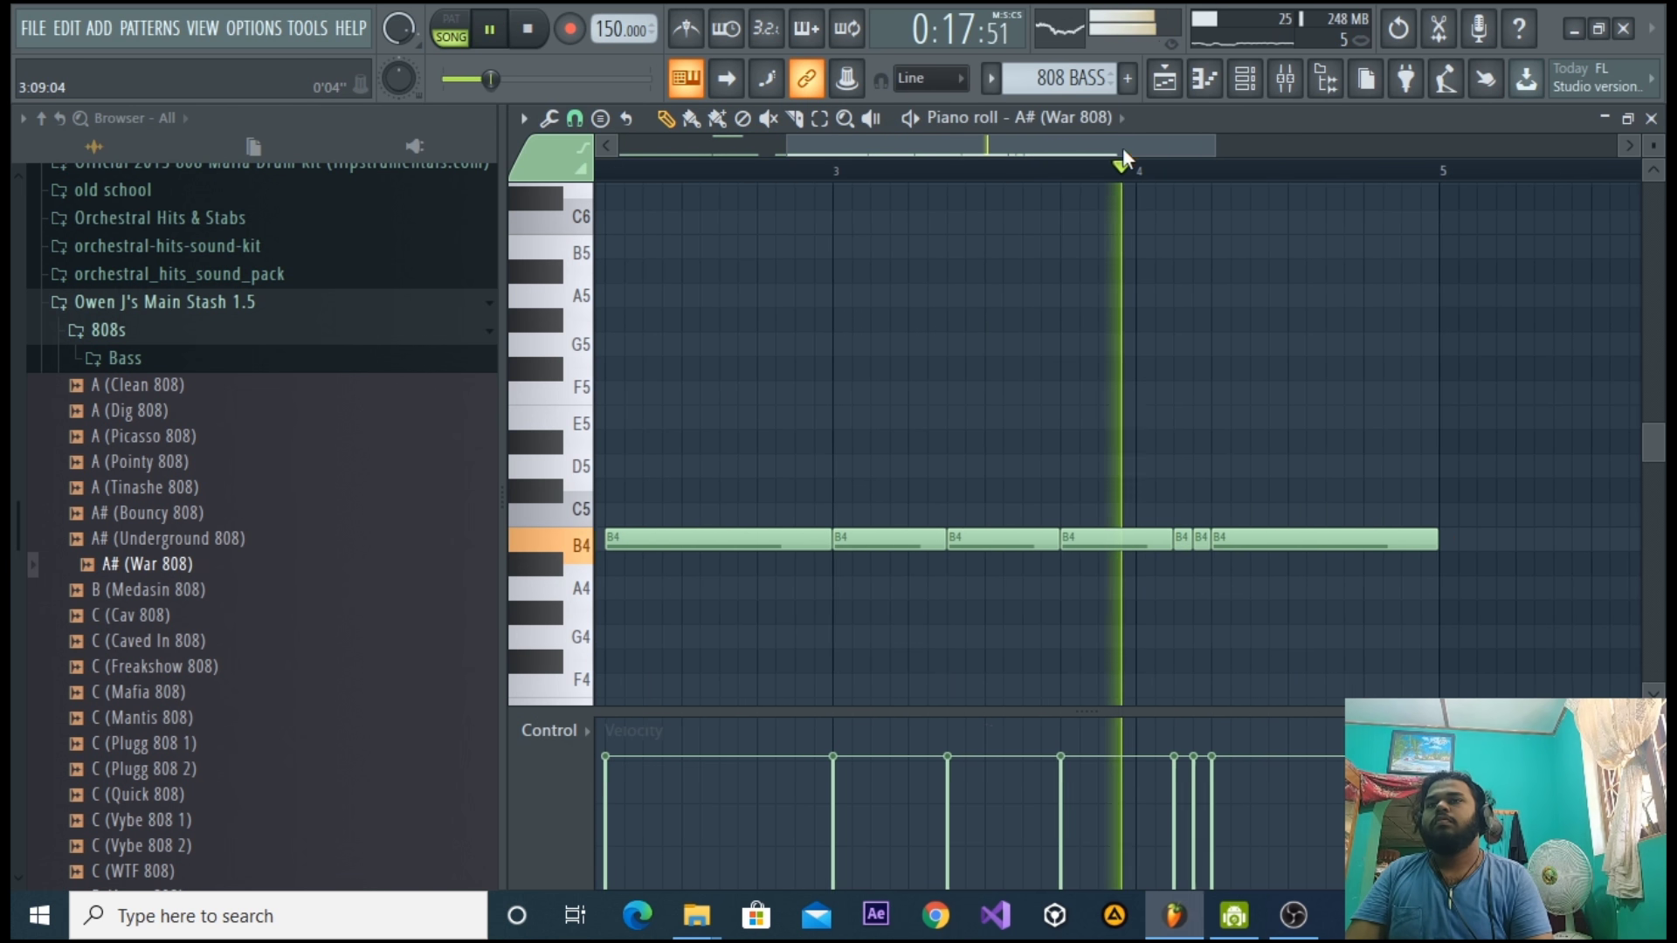
# Shorten the last B4 note to 4 steps, add a 4-step C5 note at 4:09 and play the song.
pyautogui.press('space')
pyautogui.moveTo(1403, 549); pyautogui.dragTo(1249, 549)
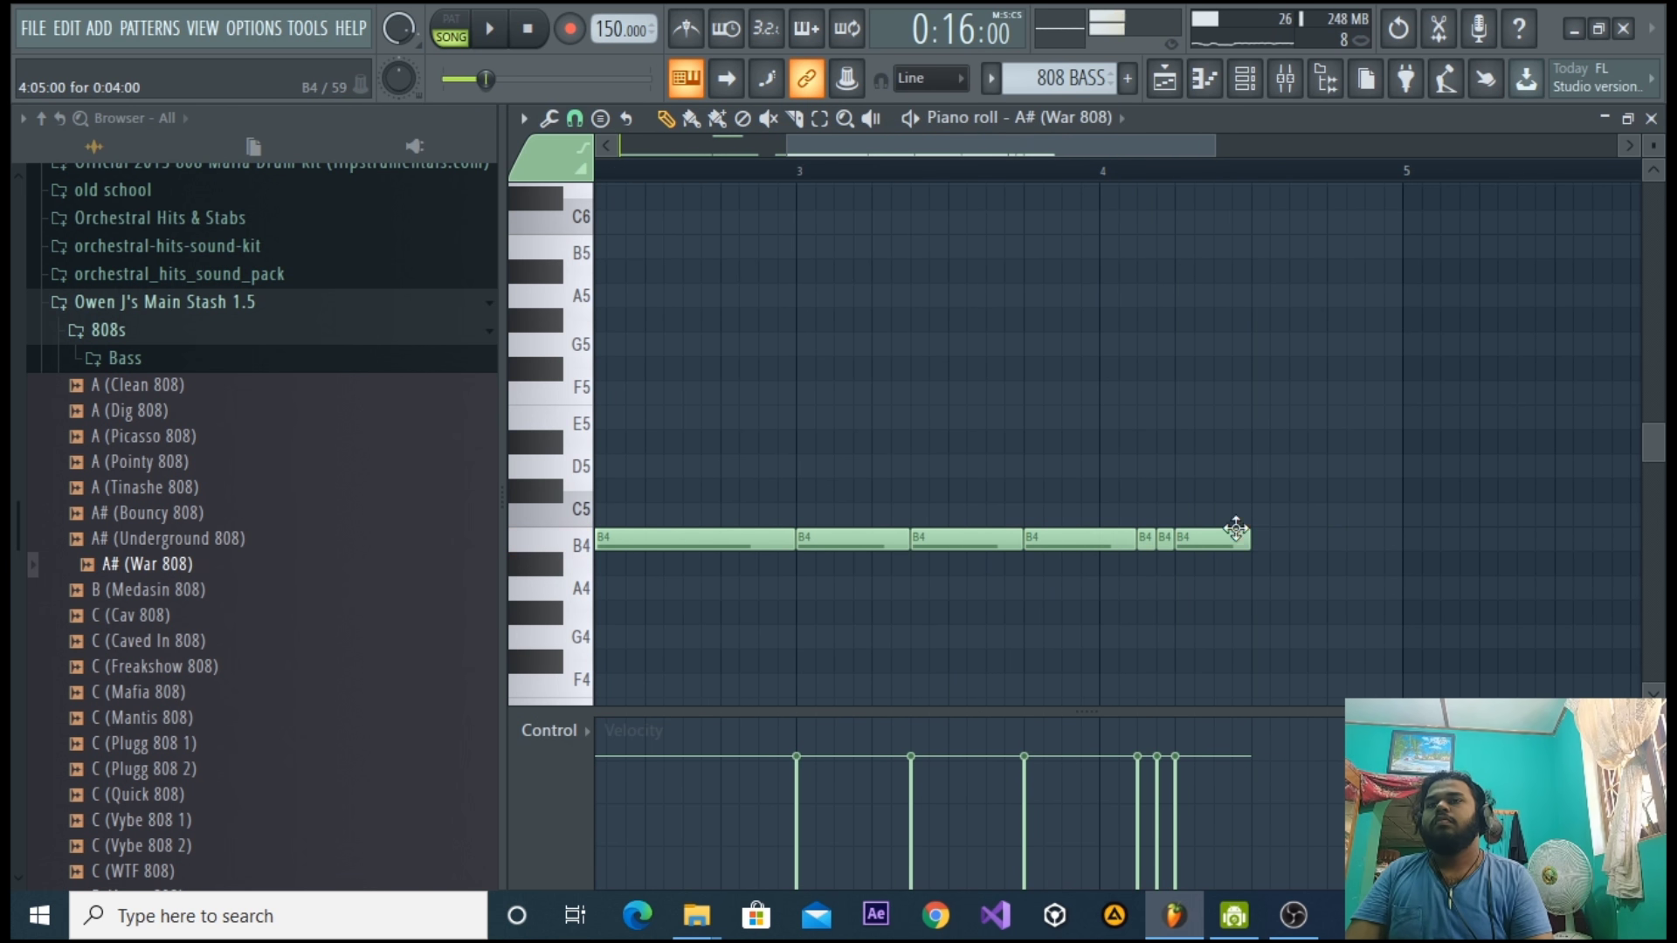
pyautogui.click(1263, 515)
pyautogui.press('space')
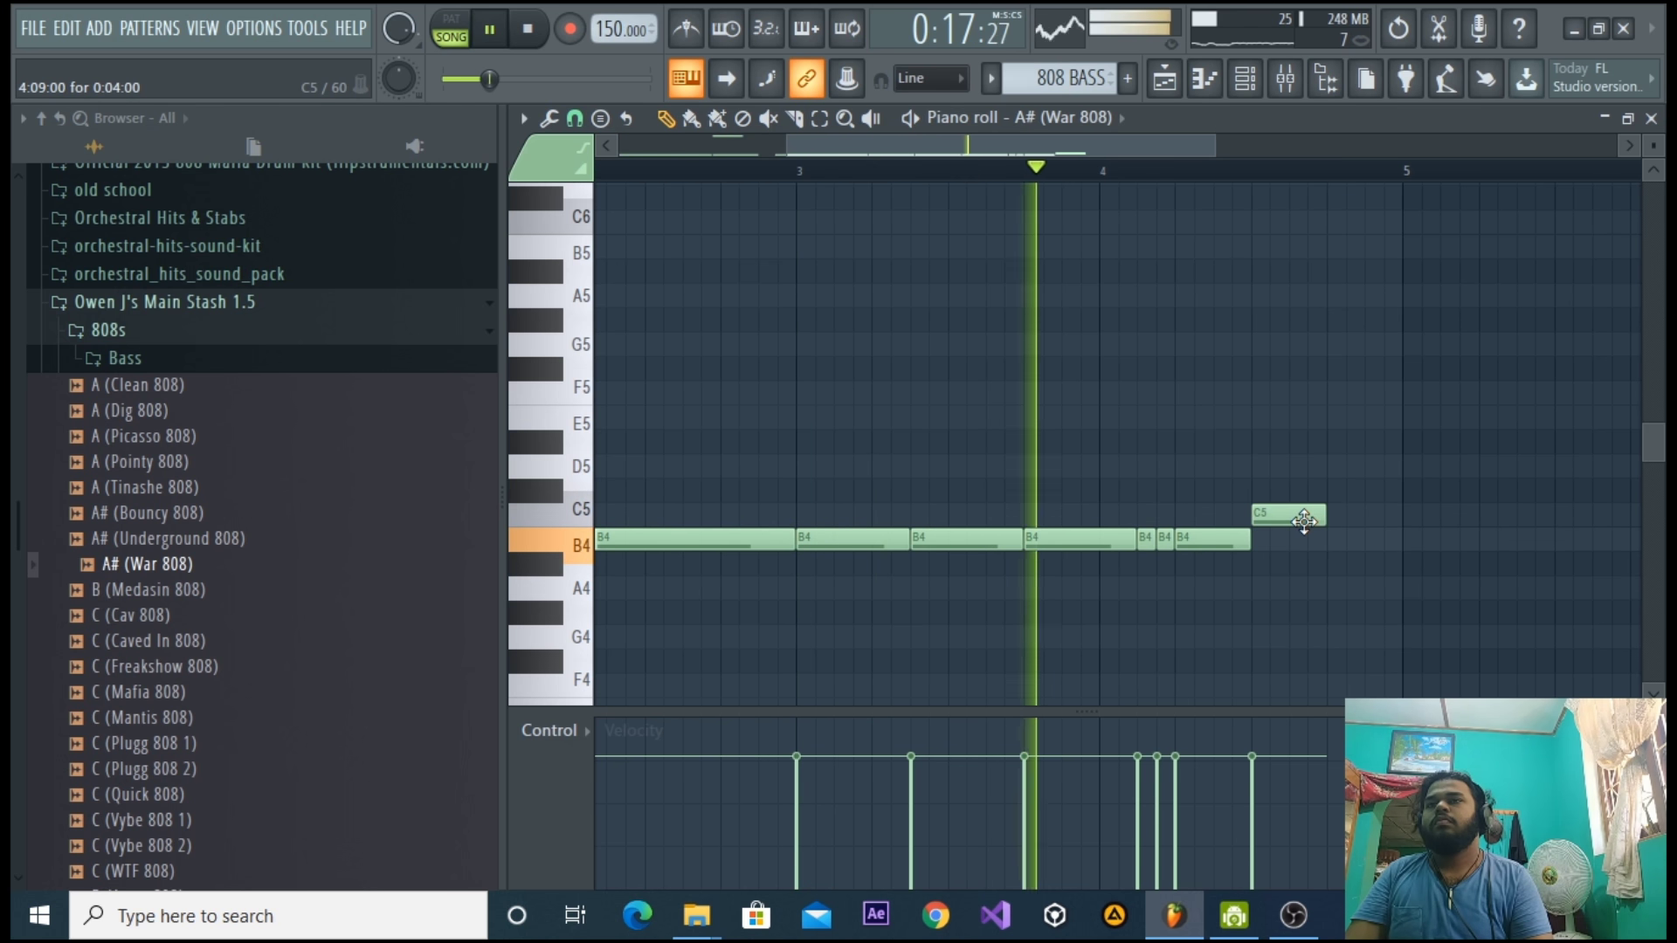
# Raise the 4-step B4 note at 4:05 to B5, place a 4-step C5 note at 4:09 and play the song.
pyautogui.press('space')
pyautogui.moveTo(1305, 521); pyautogui.dragTo(1234, 256)
pyautogui.press('space')
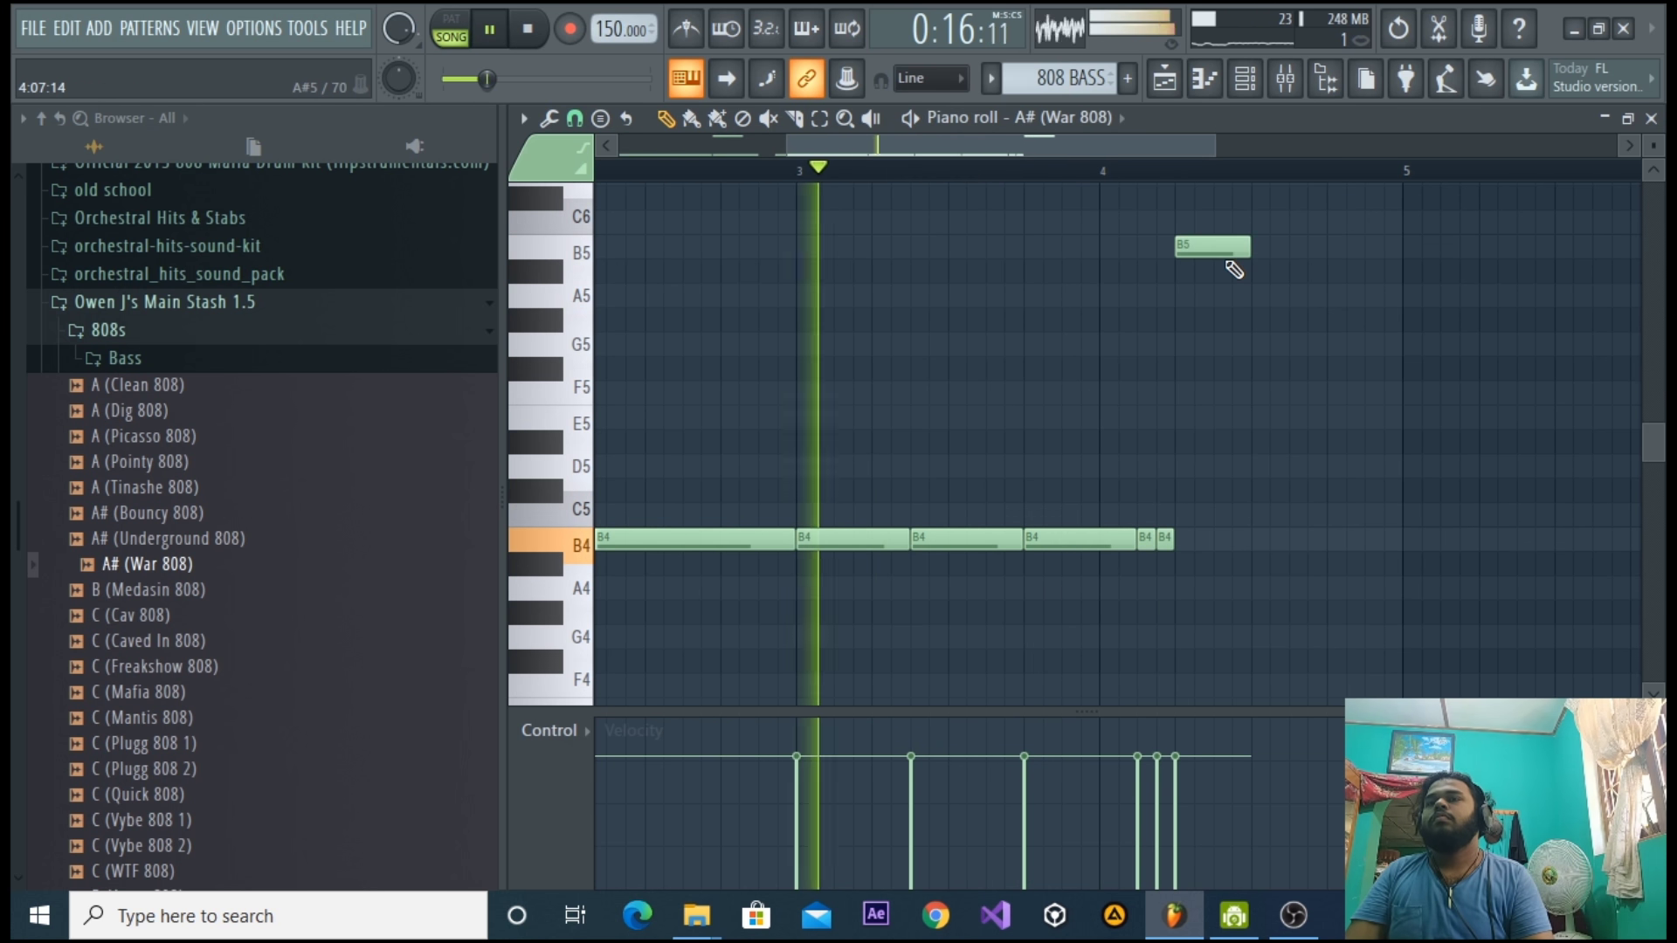
pyautogui.click(1276, 517)
pyautogui.press('space')
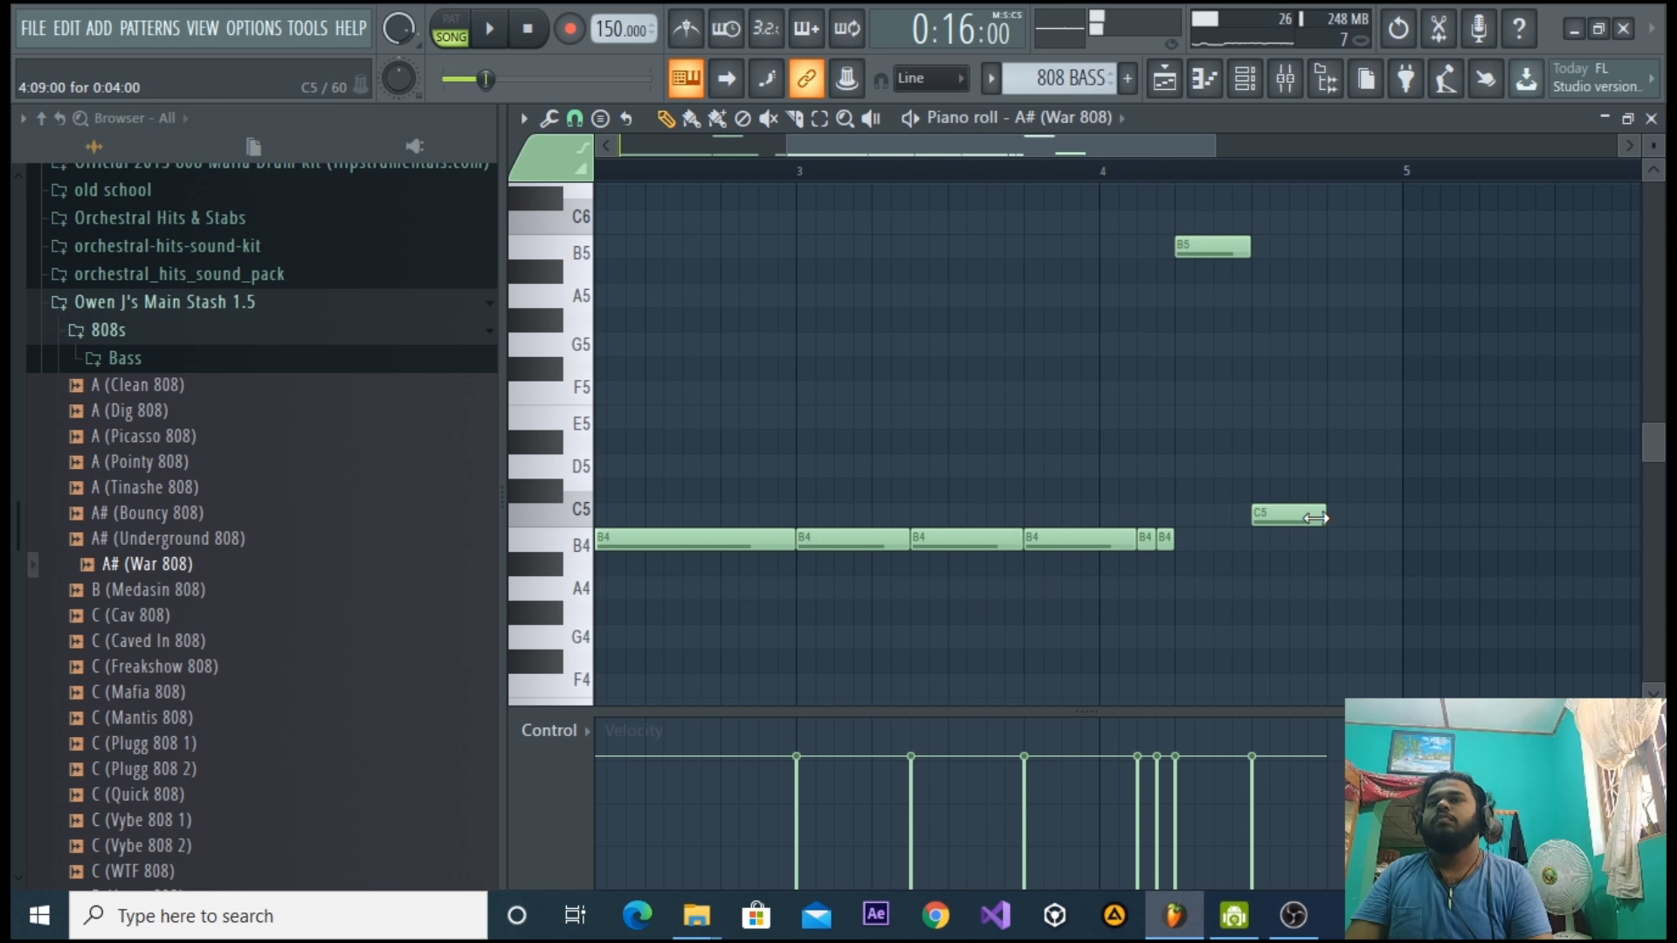
# Divide the C5 note into a 2-step note and a 6-step note at 4:11 ending at bar 5, play it and close the piano roll.
pyautogui.click(1308, 515)
pyautogui.press('space')
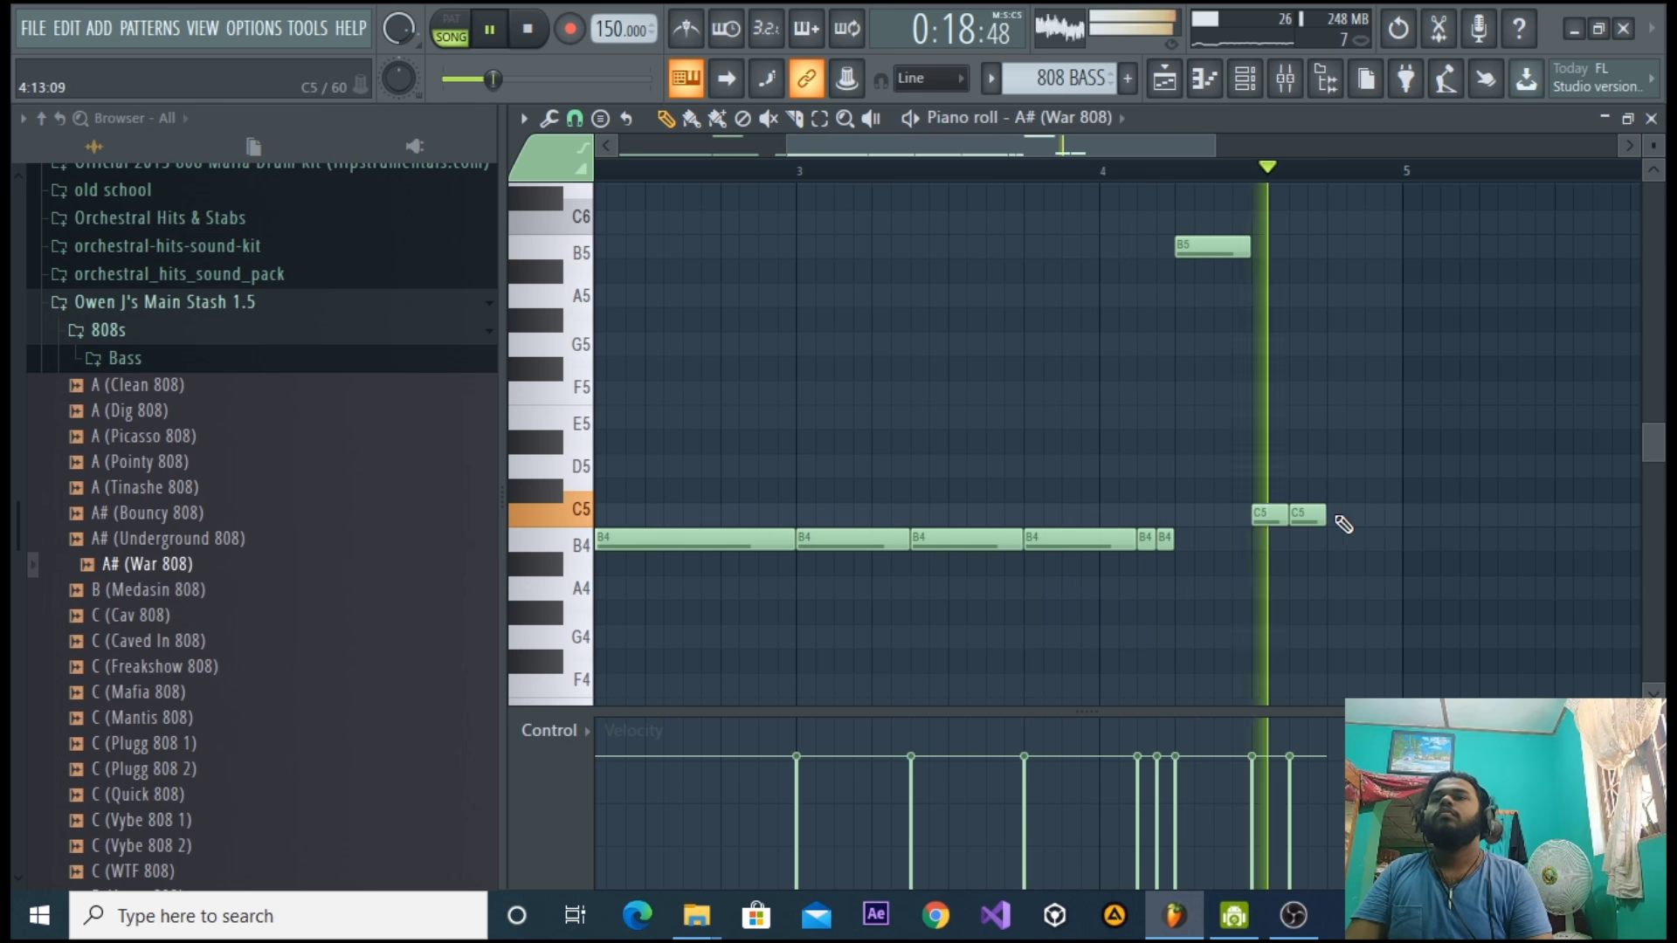
pyautogui.press('space')
pyautogui.moveTo(1325, 515); pyautogui.dragTo(1376, 513)
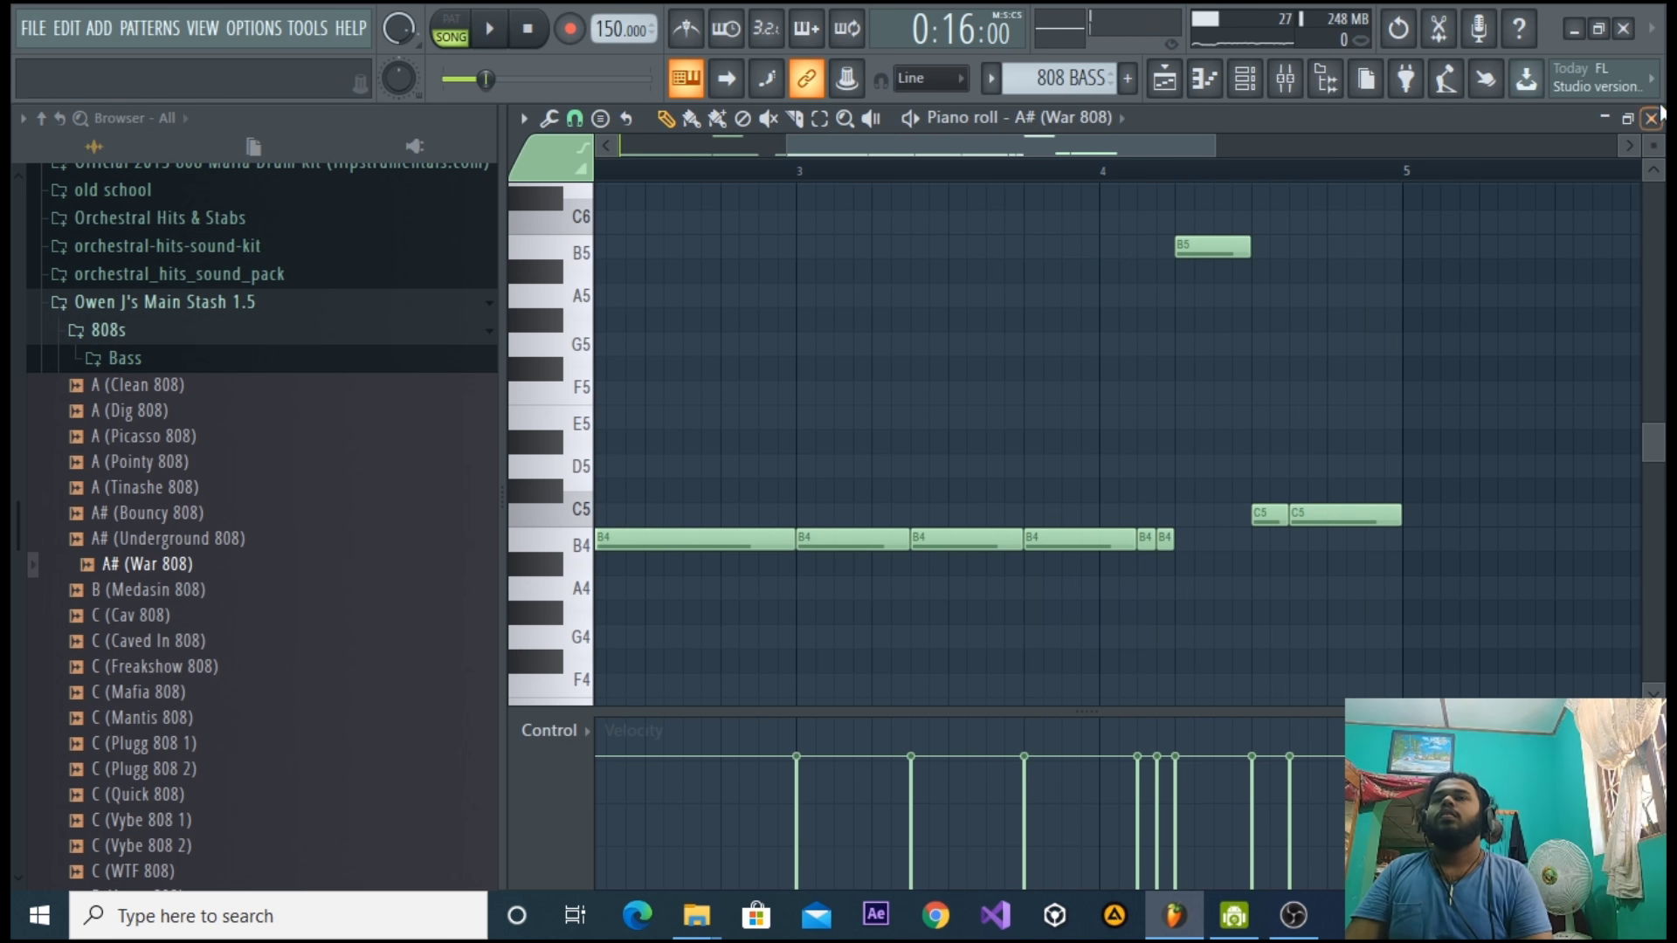
pyautogui.click(1651, 118)
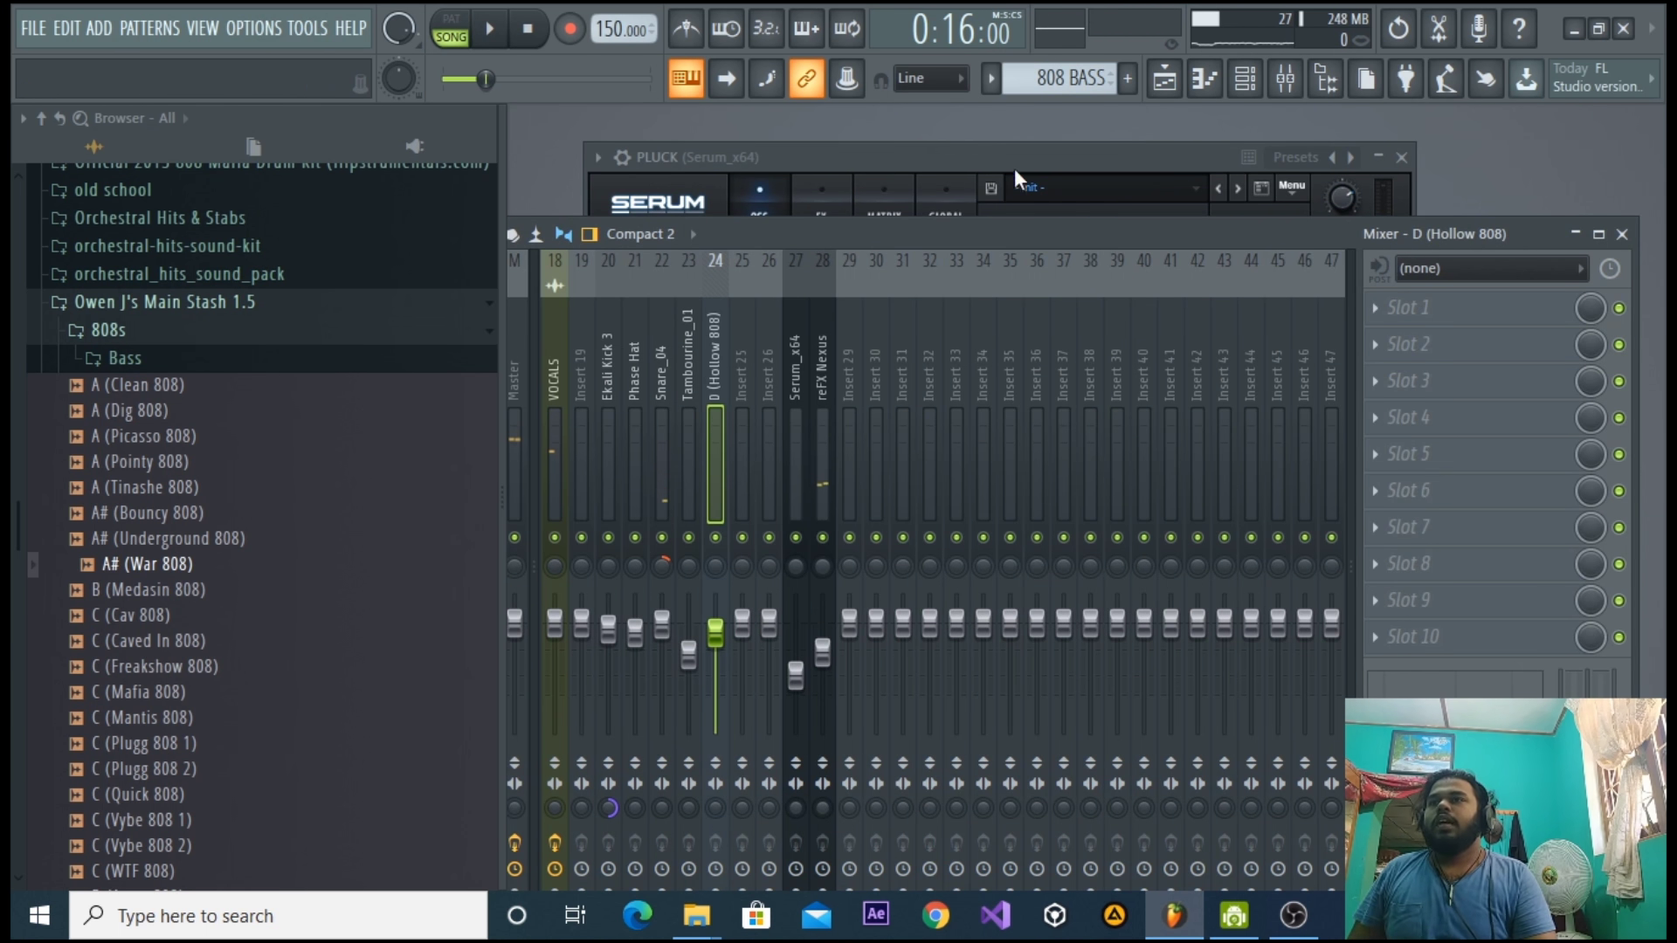
# Open the A# (War 808) channel settings and examine its sample waveform.
pyautogui.moveTo(1014, 166); pyautogui.dragTo(1046, 213)
pyautogui.click(1326, 81)
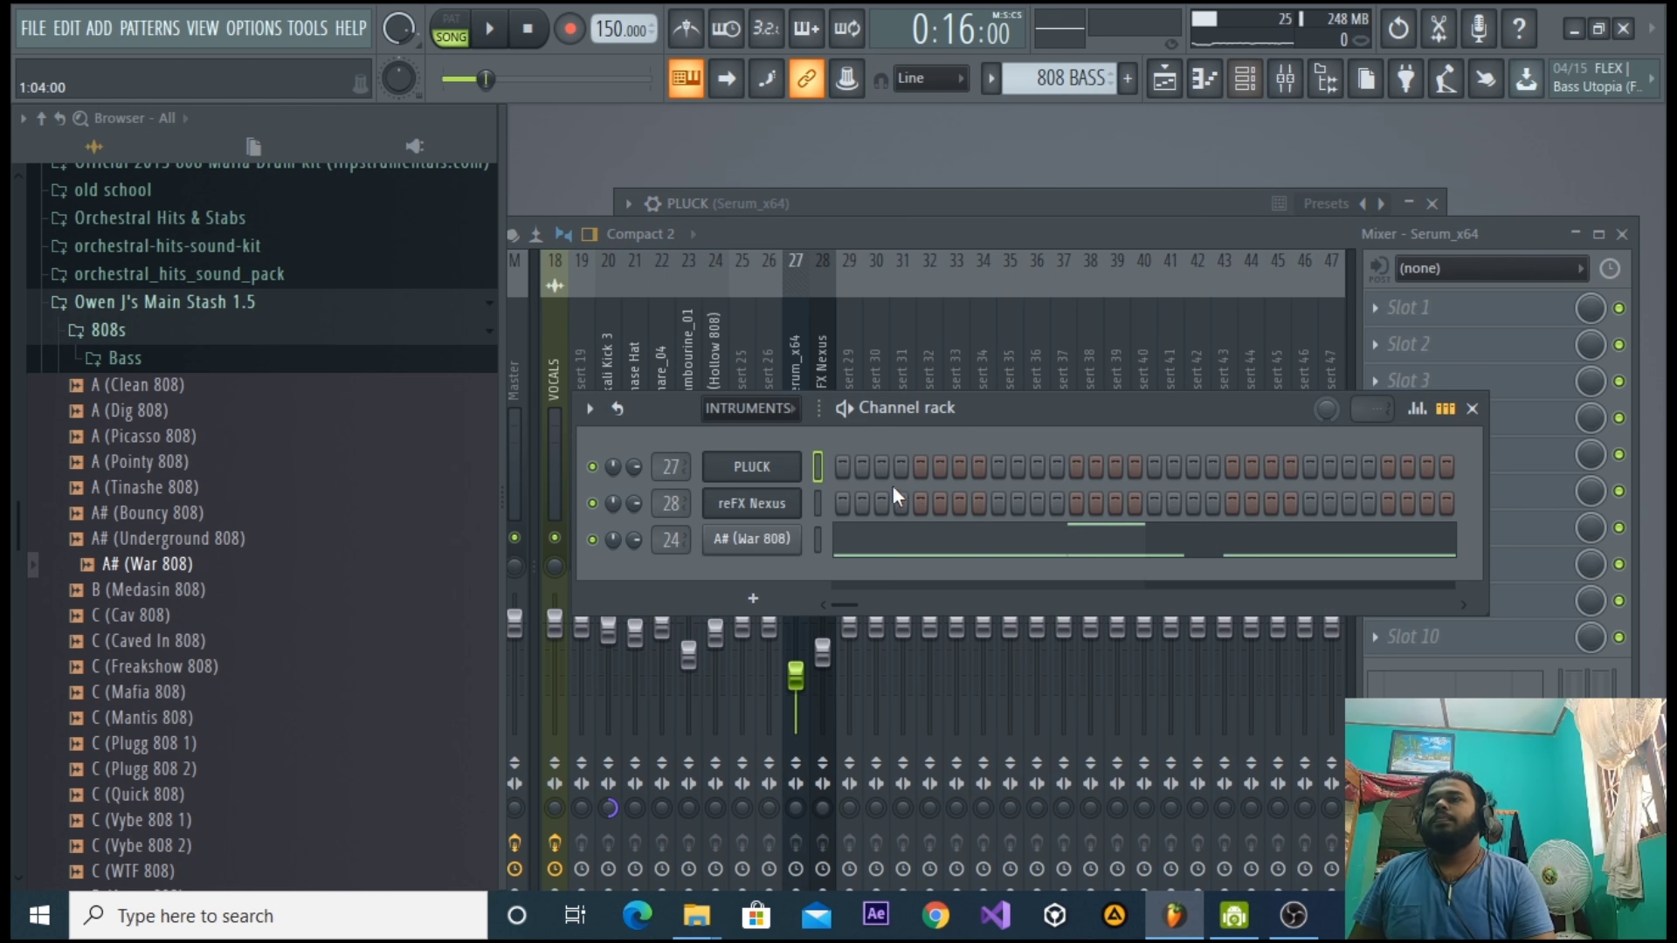
pyautogui.click(795, 541)
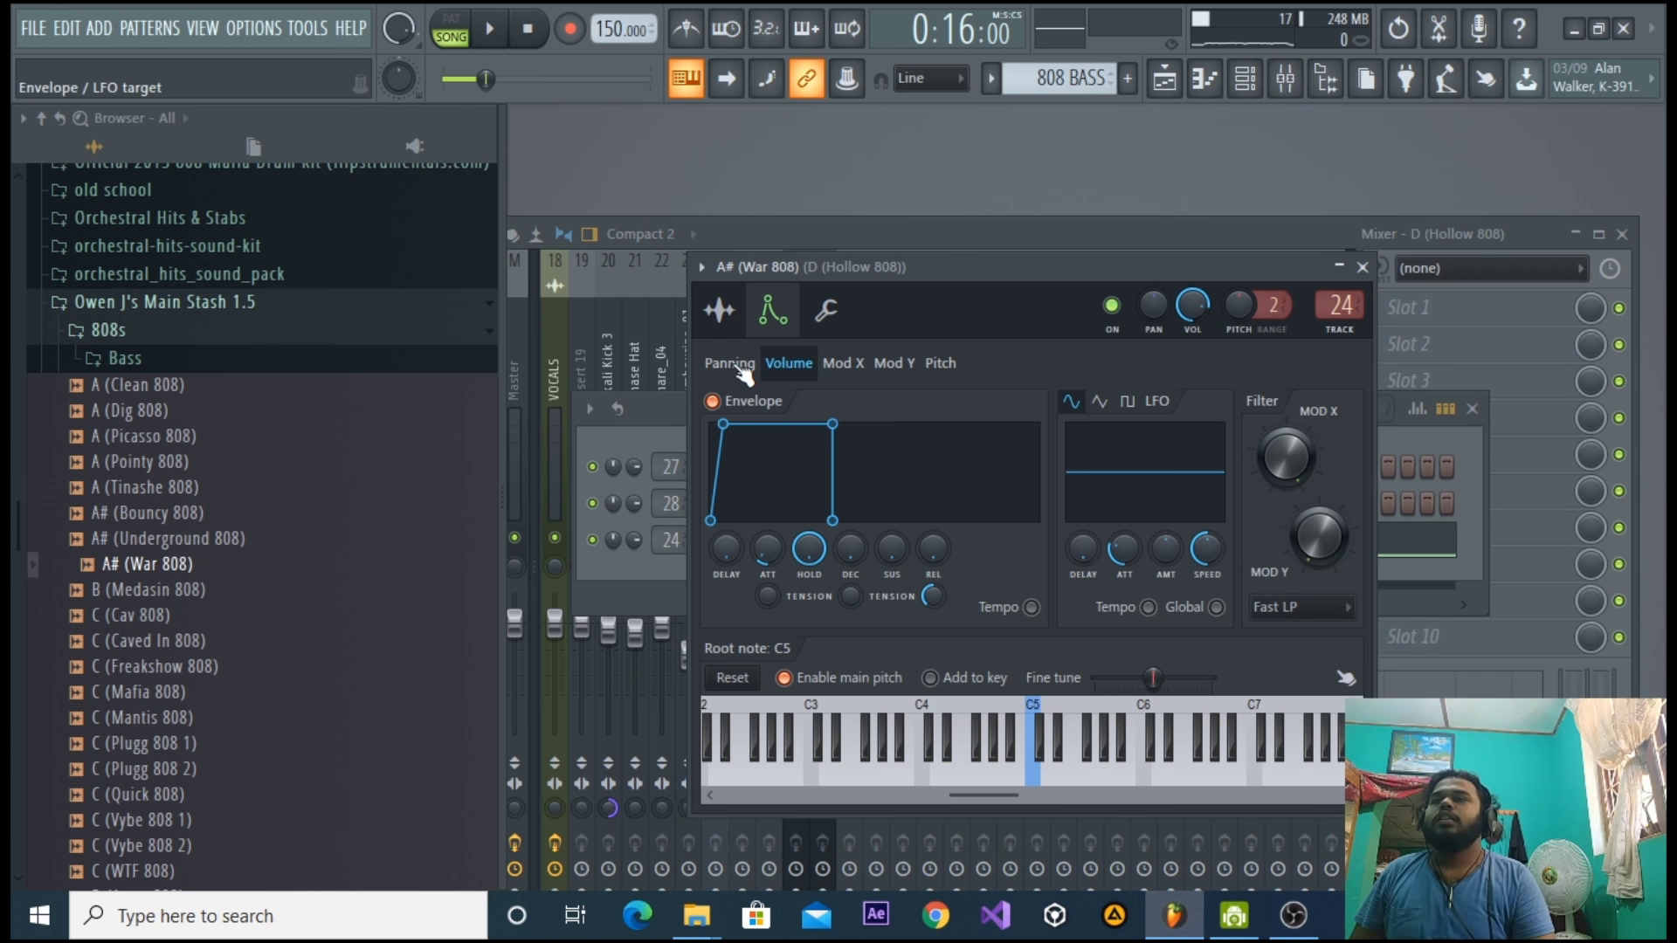
pyautogui.click(722, 311)
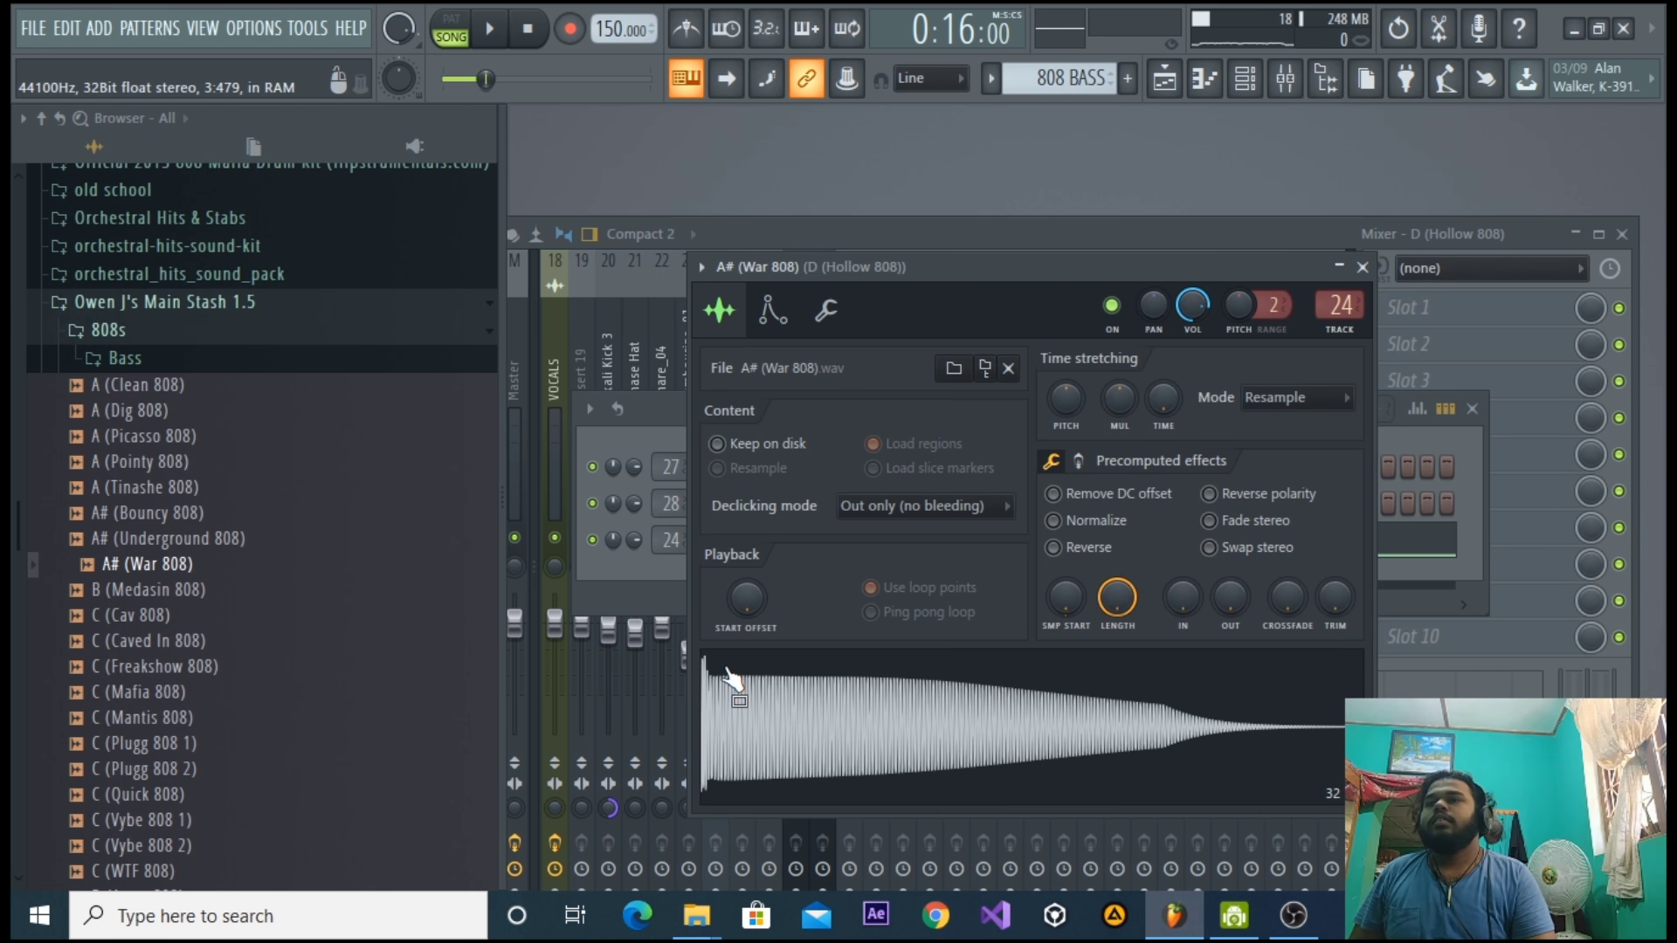
pyautogui.moveTo(924, 306); pyautogui.dragTo(1248, 415)
# Open Ekali Kick 3 from the DRUMS channels, shorten its sample length and compare its waveform with that of A# (War 808).
pyautogui.click(771, 427)
pyautogui.click(760, 487)
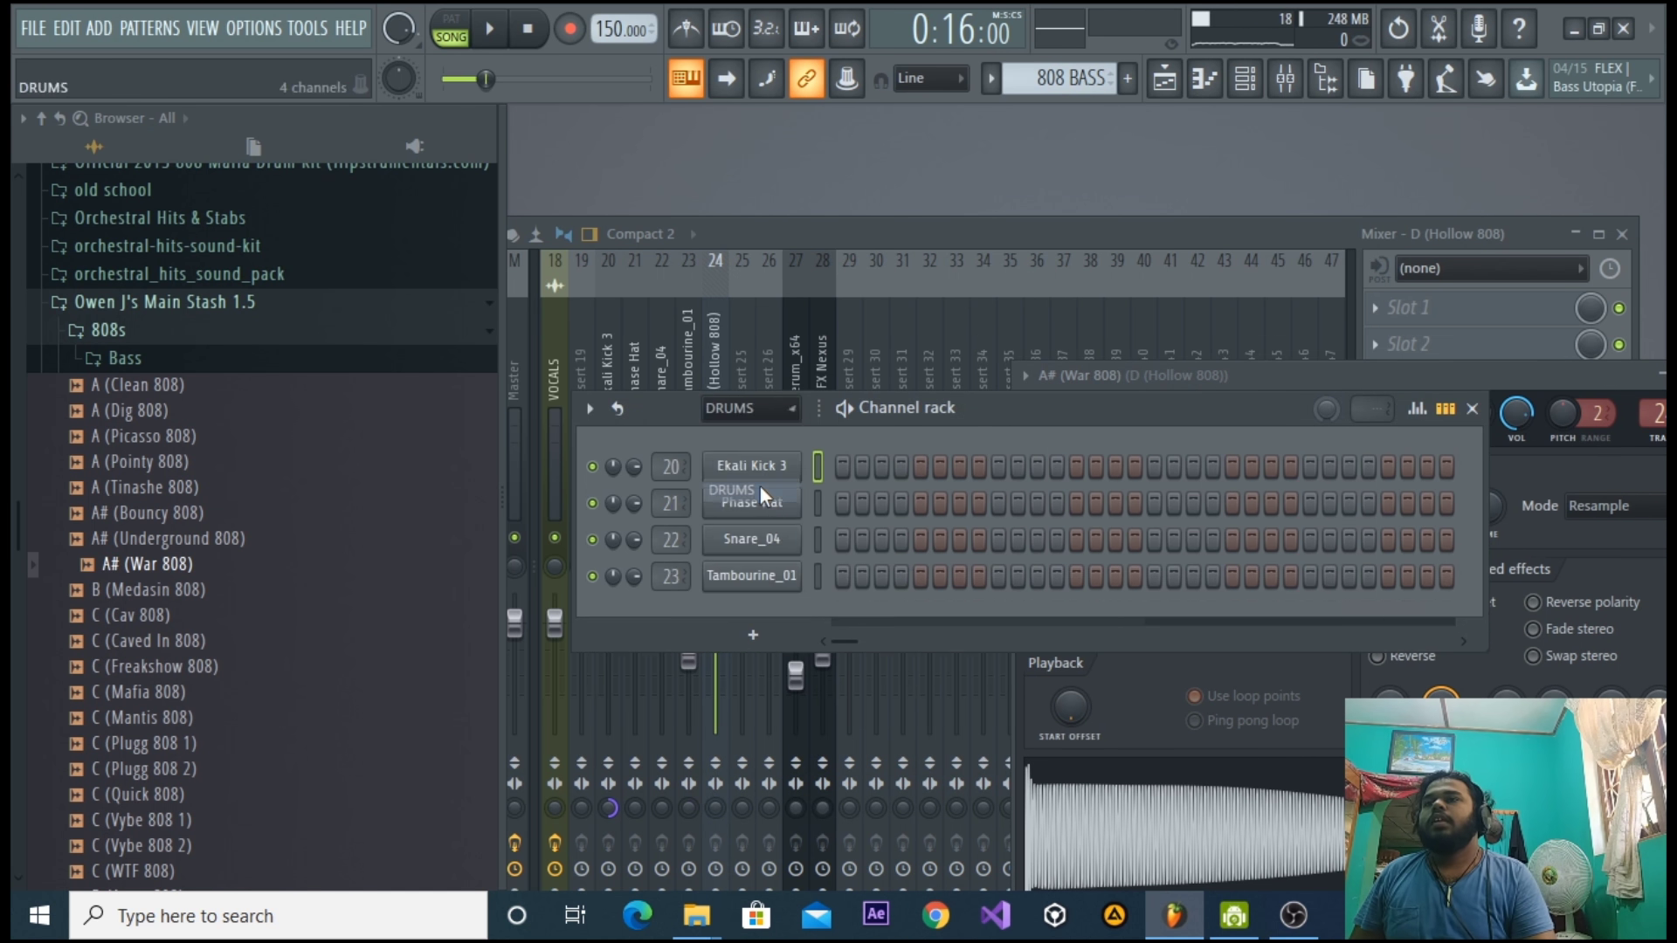
pyautogui.click(767, 472)
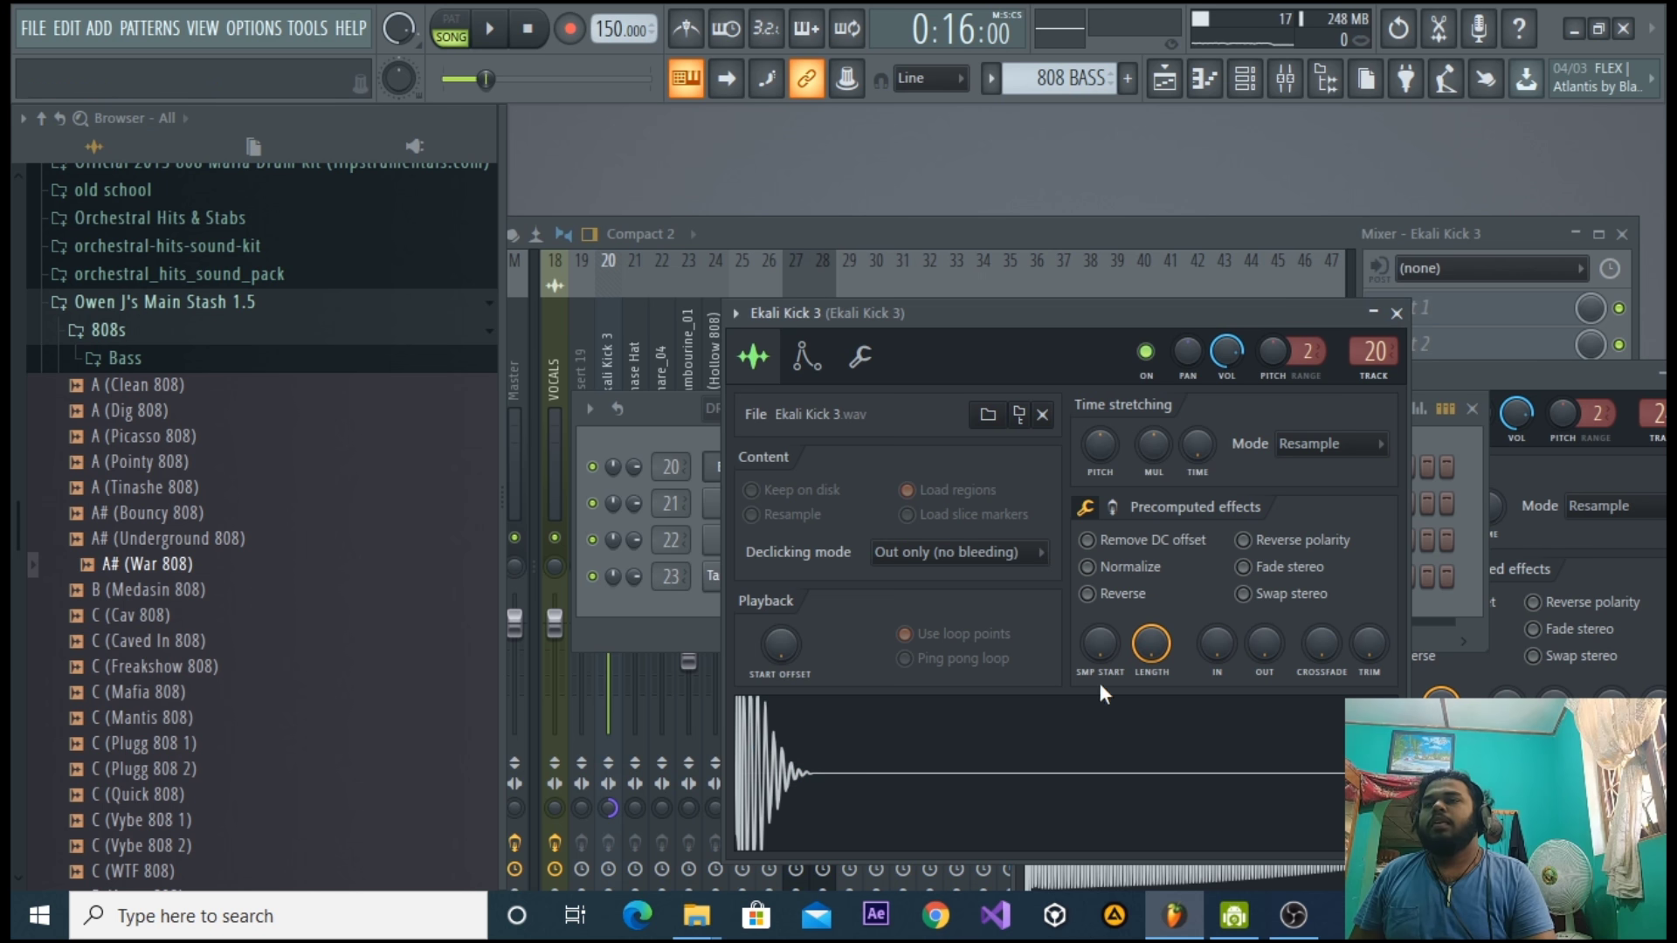
pyautogui.moveTo(1097, 655); pyautogui.dragTo(1151, 748)
pyautogui.rightClick(1097, 655)
pyautogui.click(1140, 671)
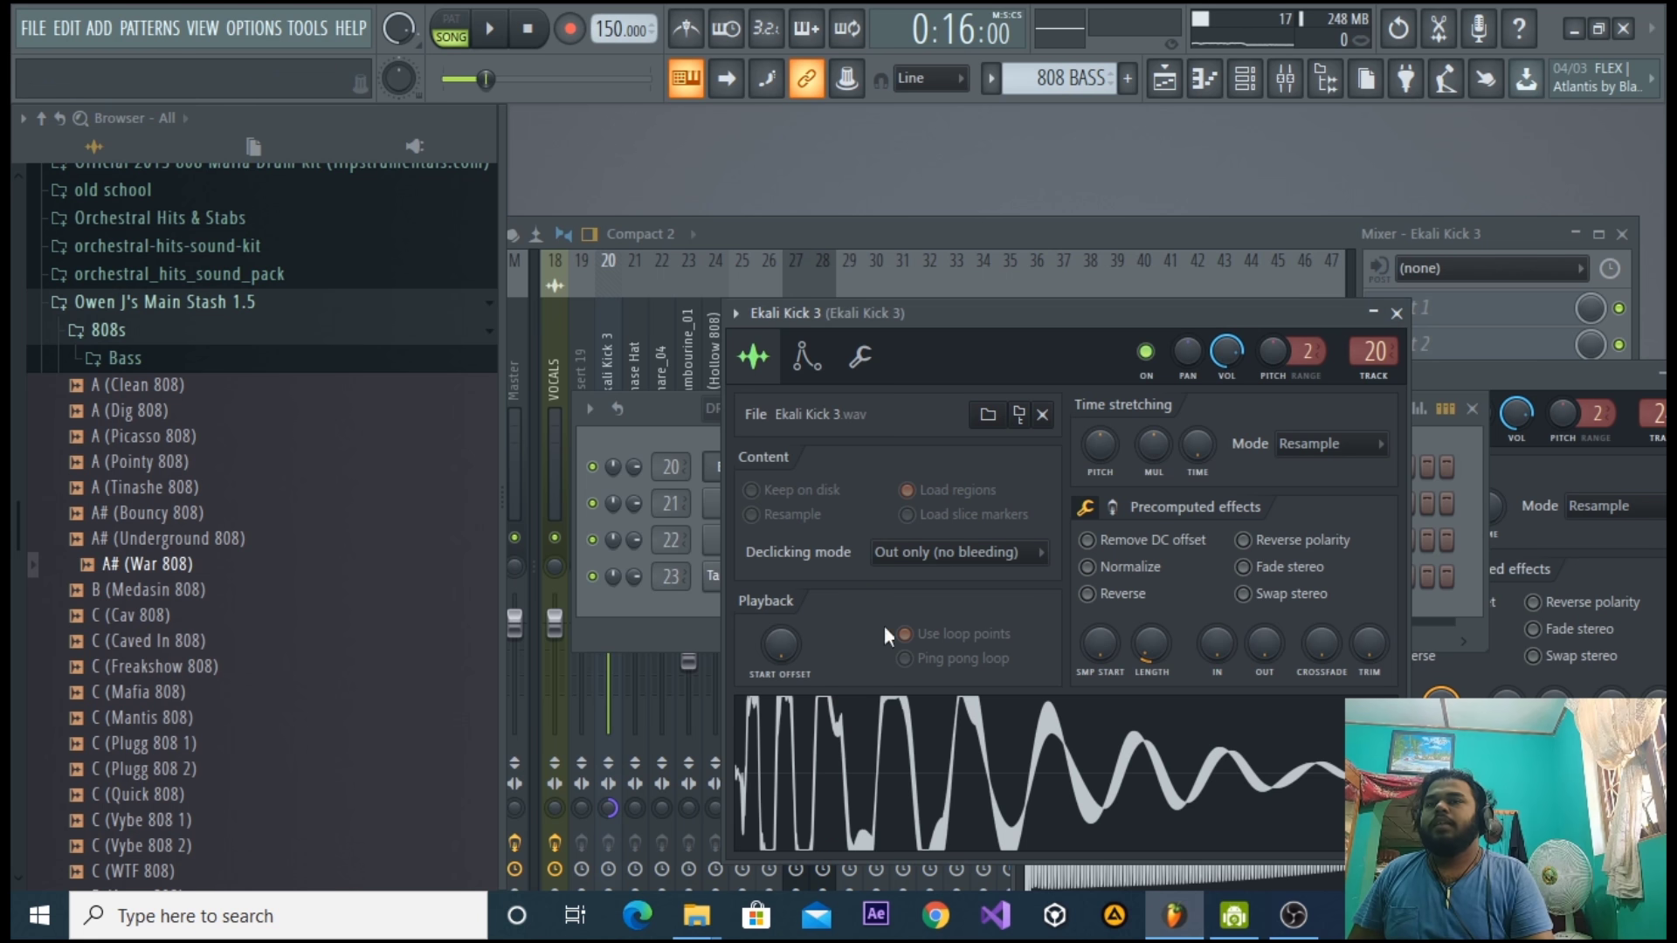
pyautogui.moveTo(1458, 374); pyautogui.dragTo(1492, 275)
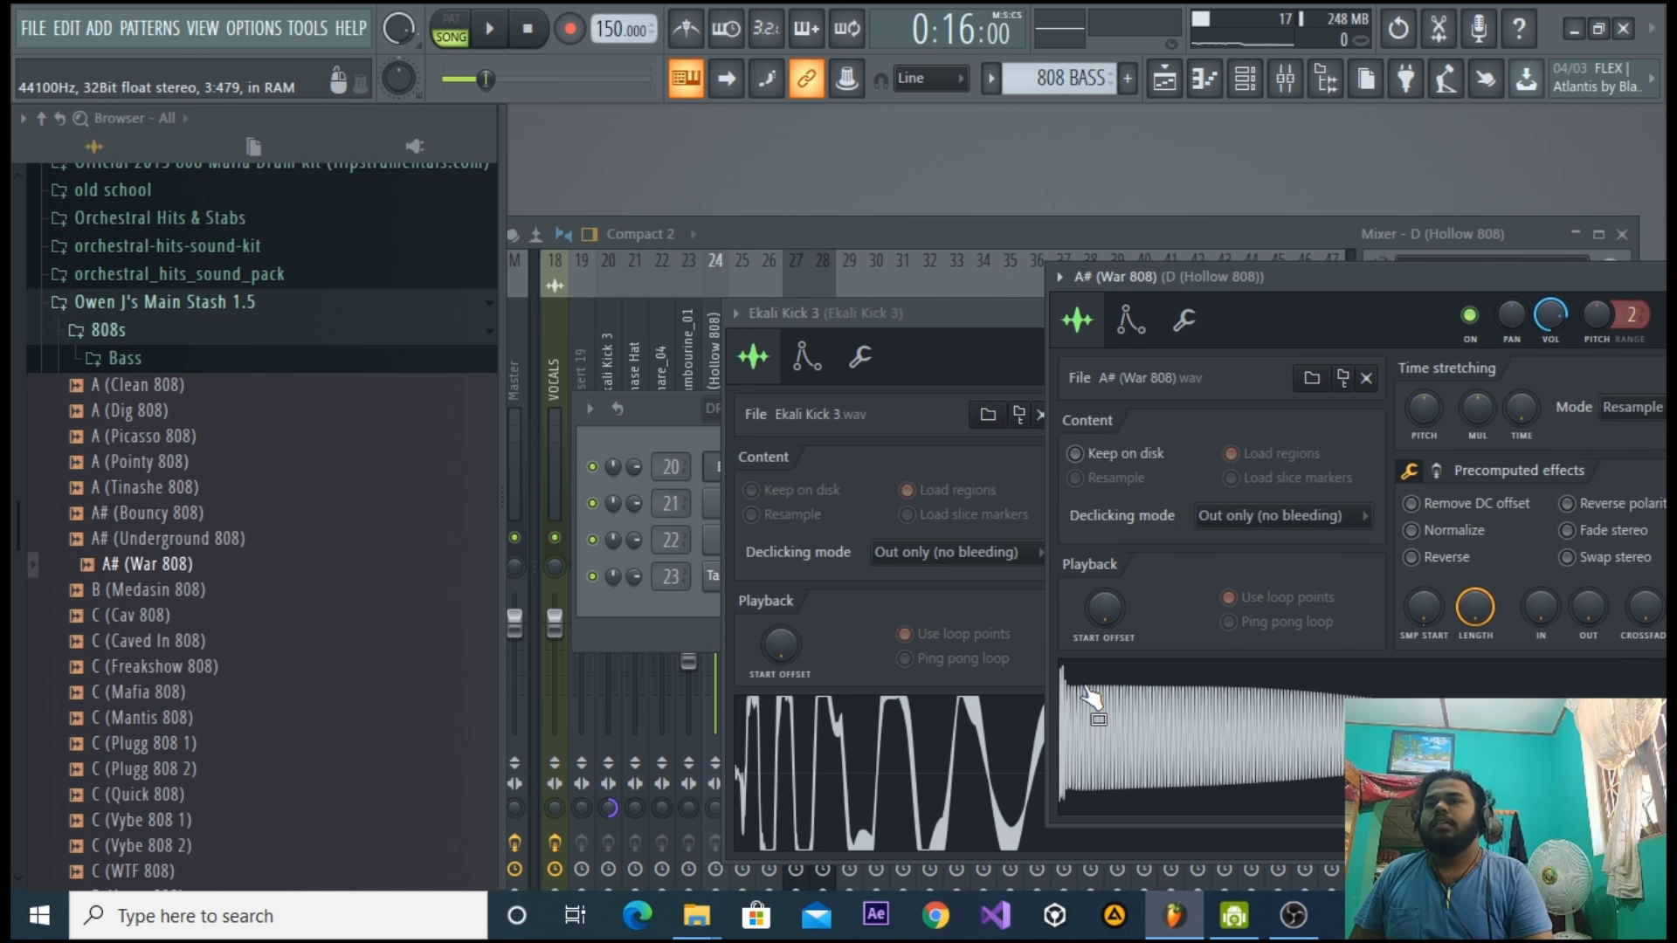
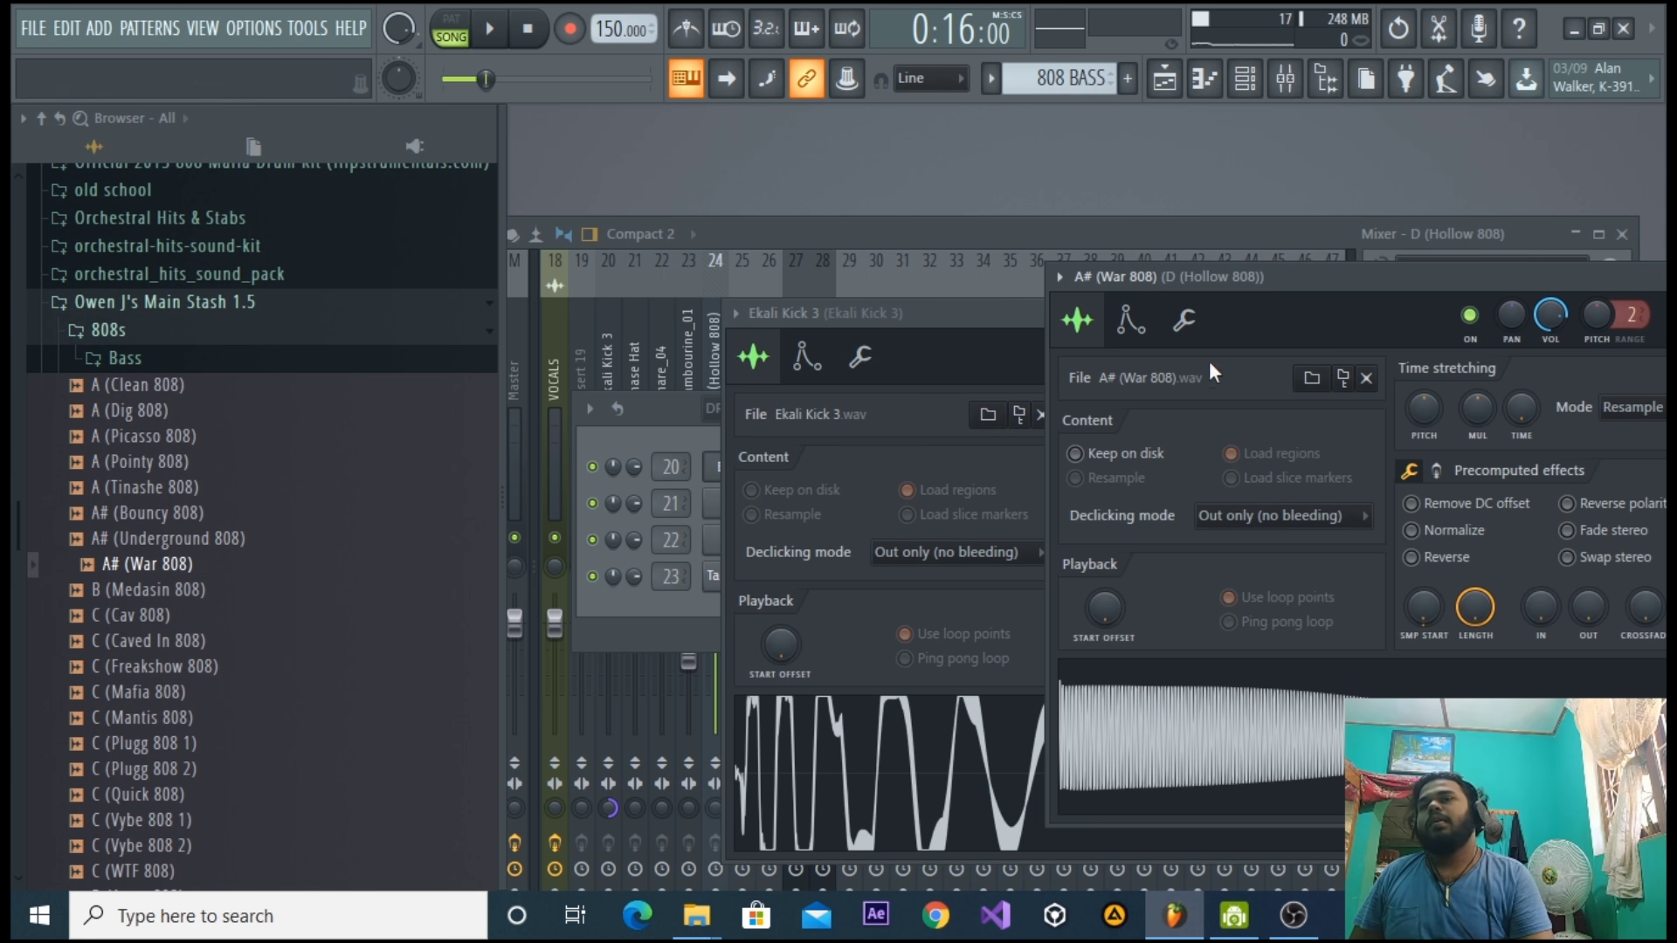
# Curve the attack of A# (War 808)'s volume envelope with attack tension and reset Ekali Kick 3's sample length.
pyautogui.click(1141, 329)
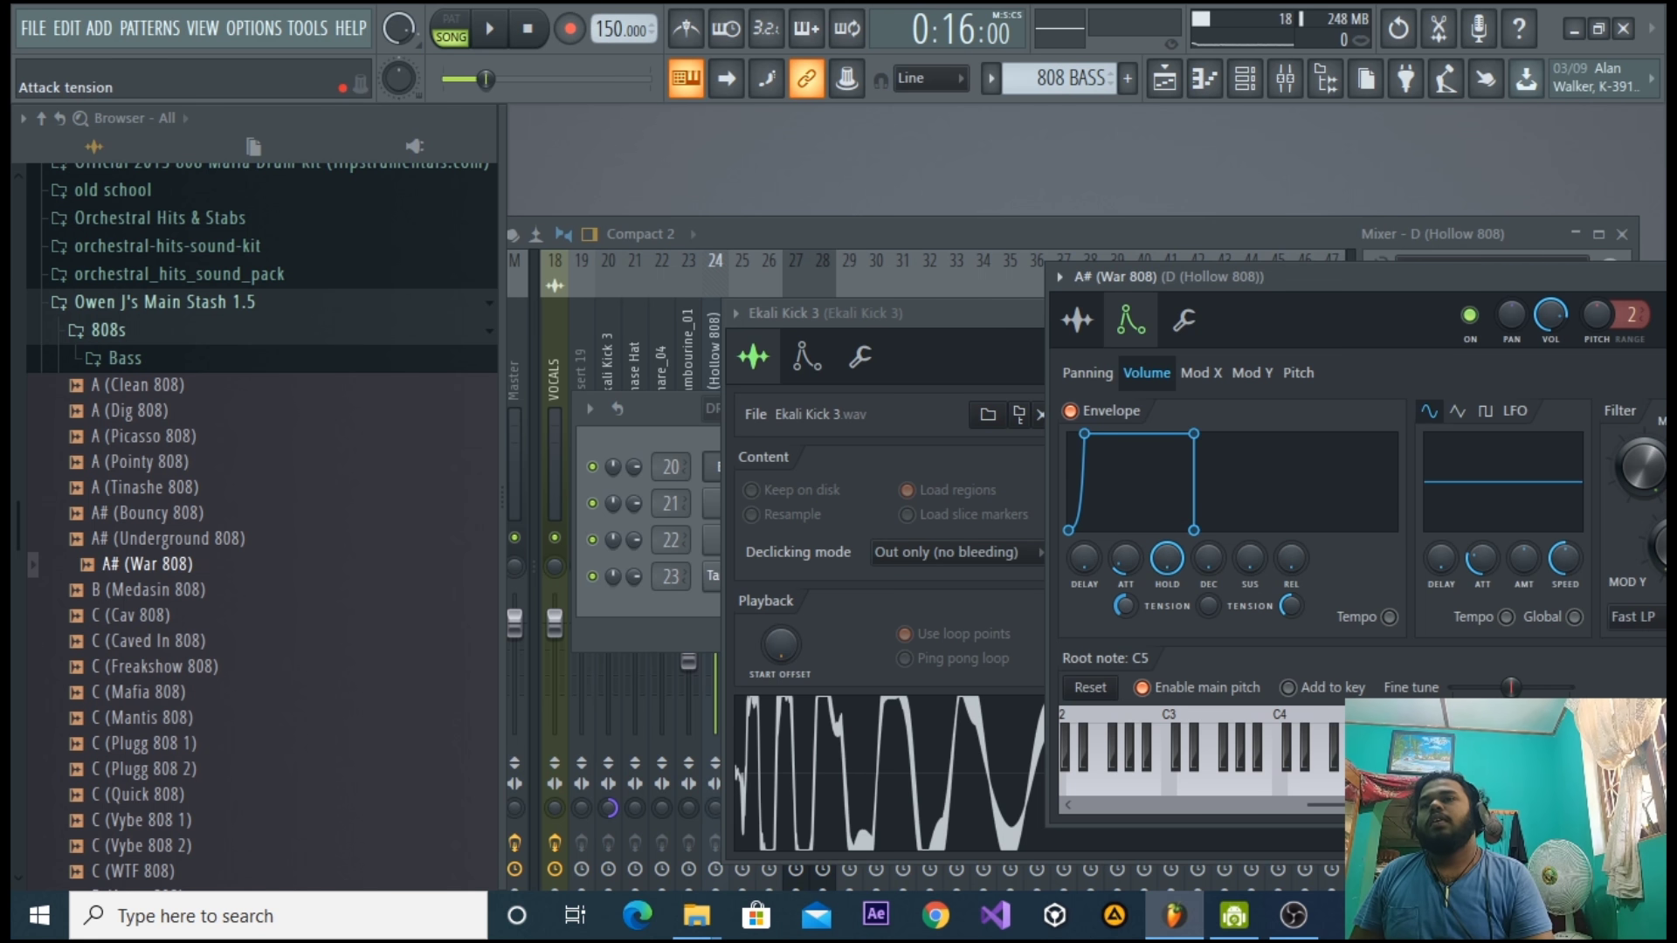
pyautogui.click(980, 328)
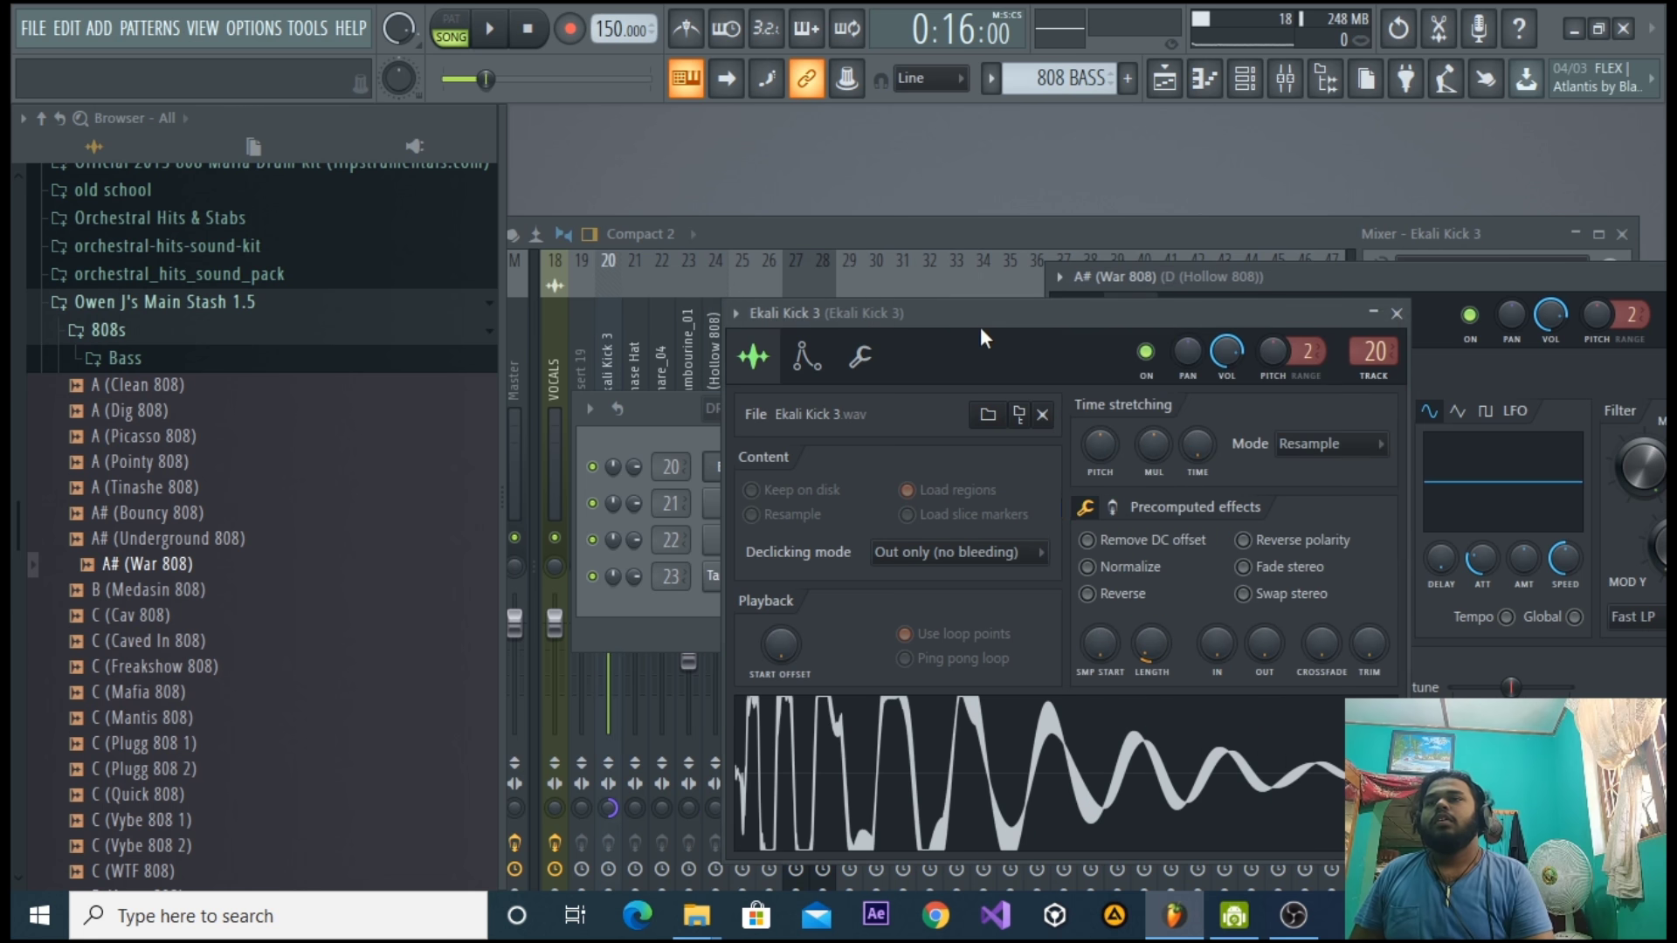
pyautogui.rightClick(1140, 653)
pyautogui.click(1165, 671)
pyautogui.click(1079, 766)
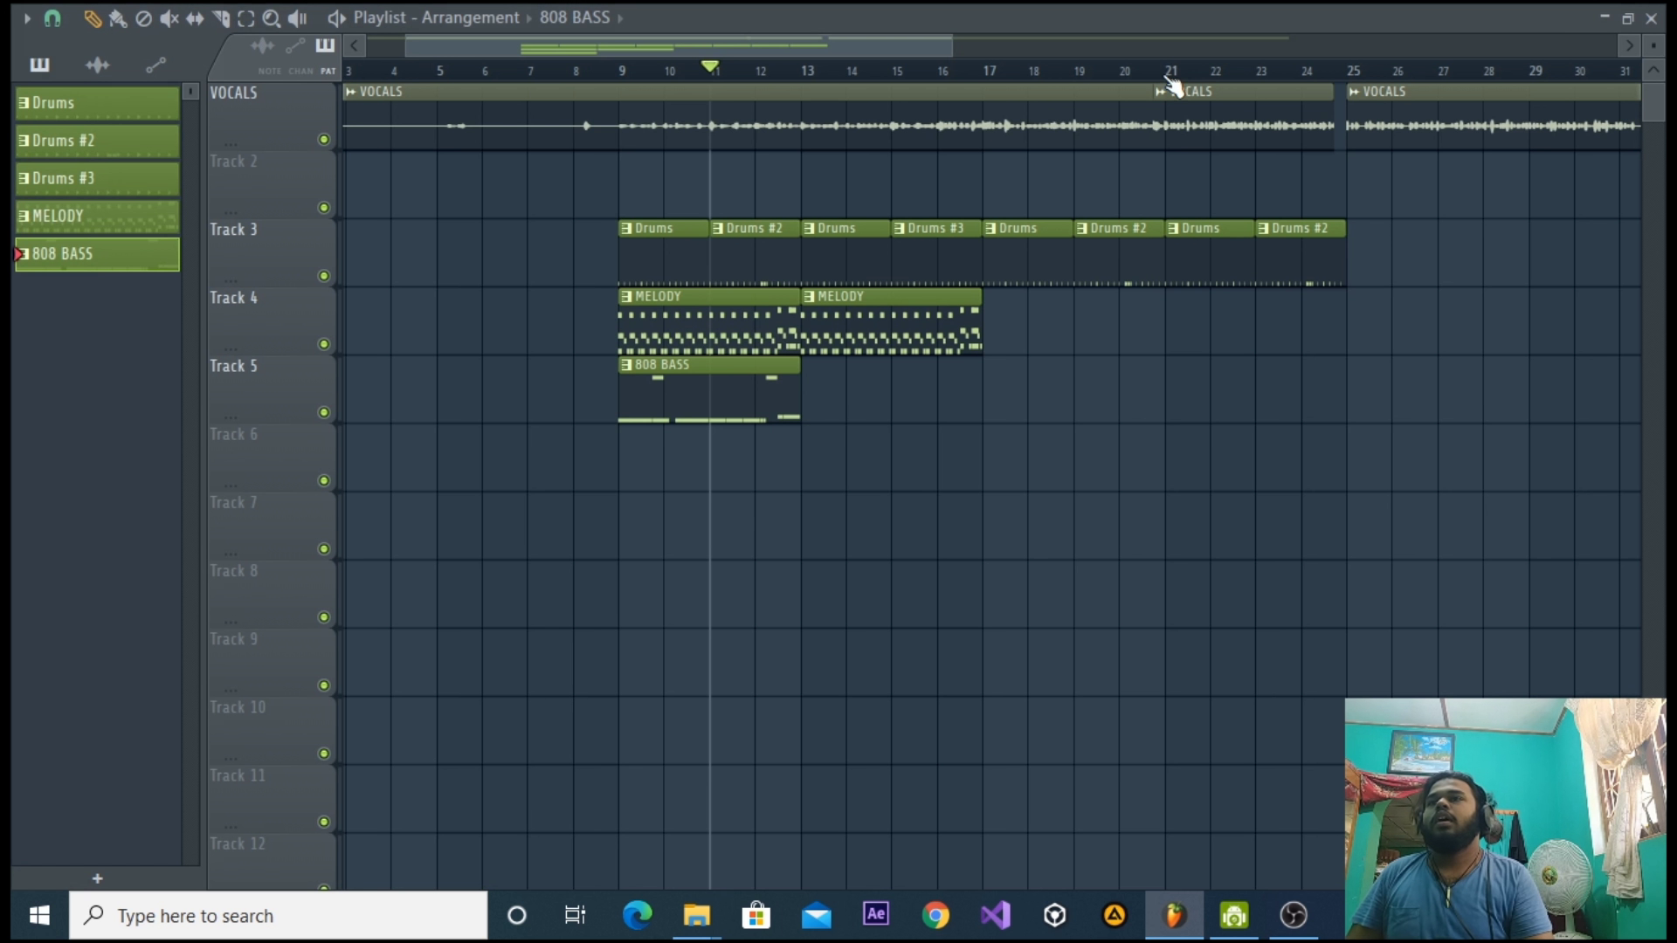
# Play the song from just before bar 9 and lengthen the attack time of A# (War 808)'s volume envelope.
pyautogui.click(1164, 79)
pyautogui.click(612, 68)
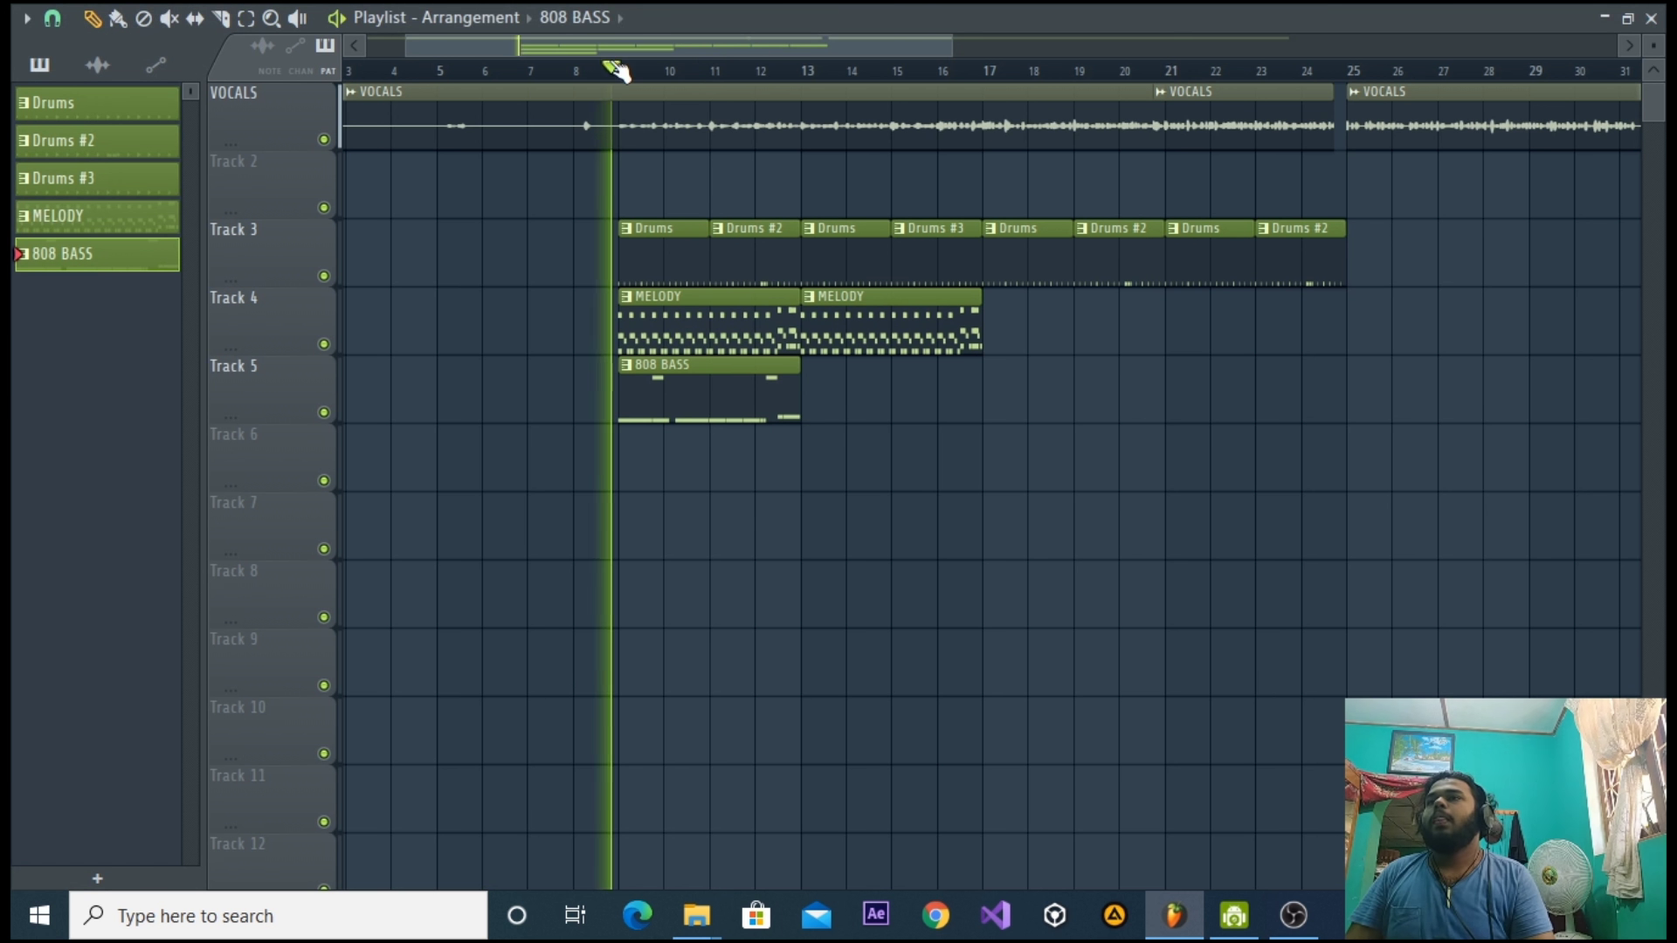
pyautogui.click(1651, 19)
pyautogui.moveTo(1329, 273); pyautogui.dragTo(1285, 237)
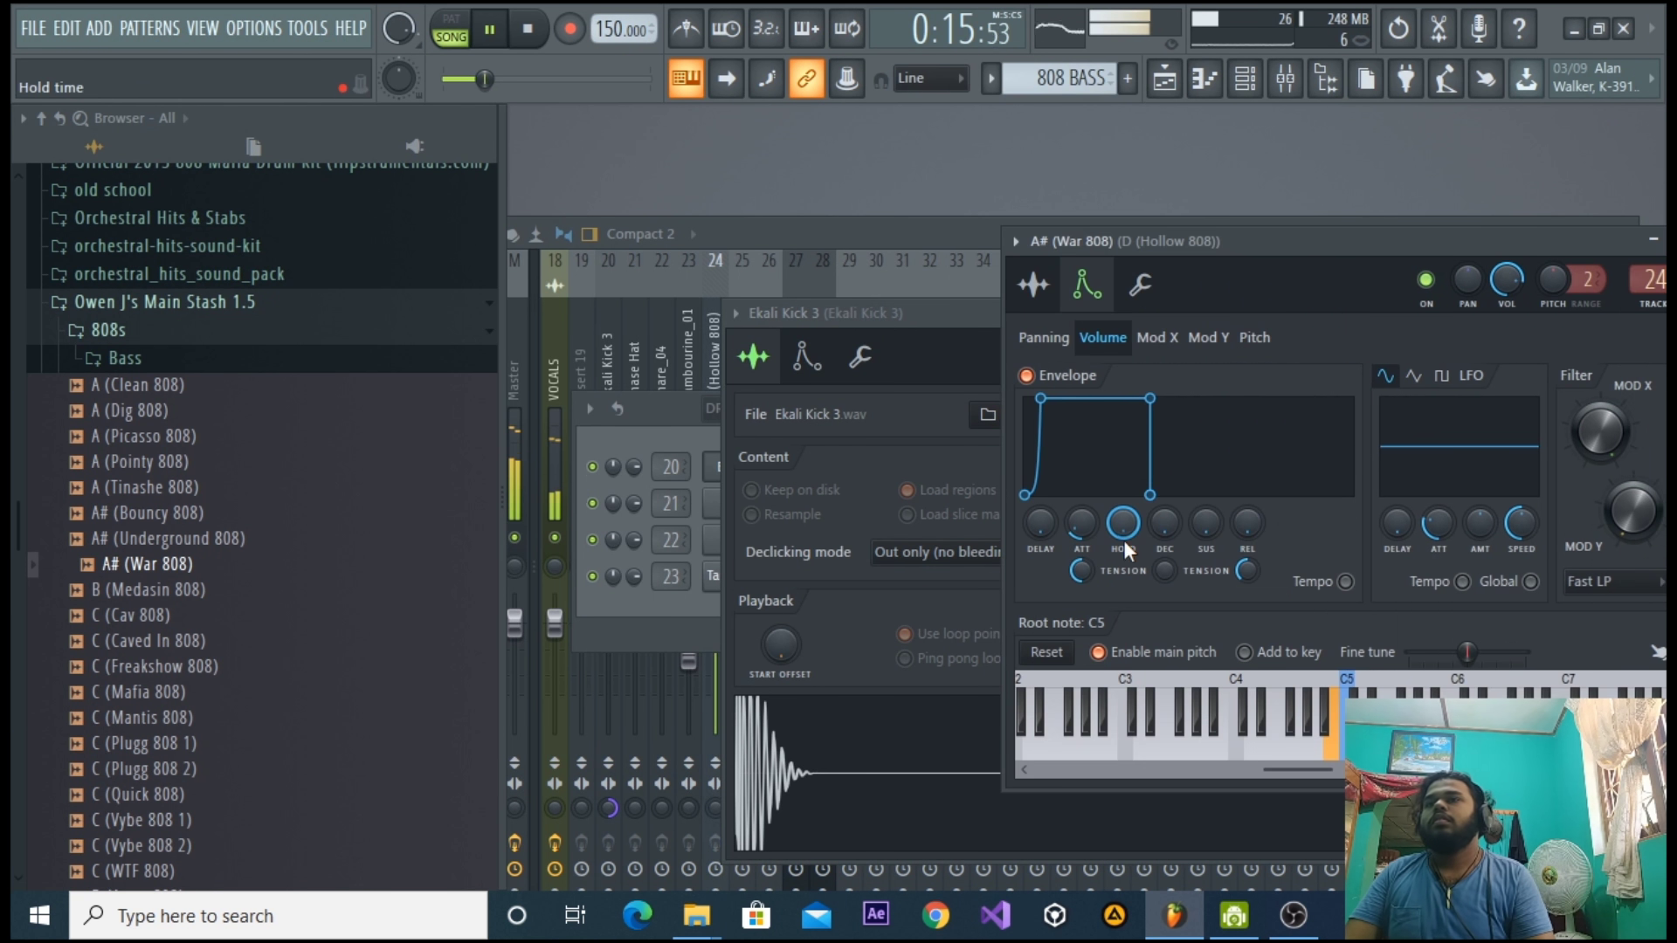
pyautogui.moveTo(1085, 529); pyautogui.dragTo(1077, 526)
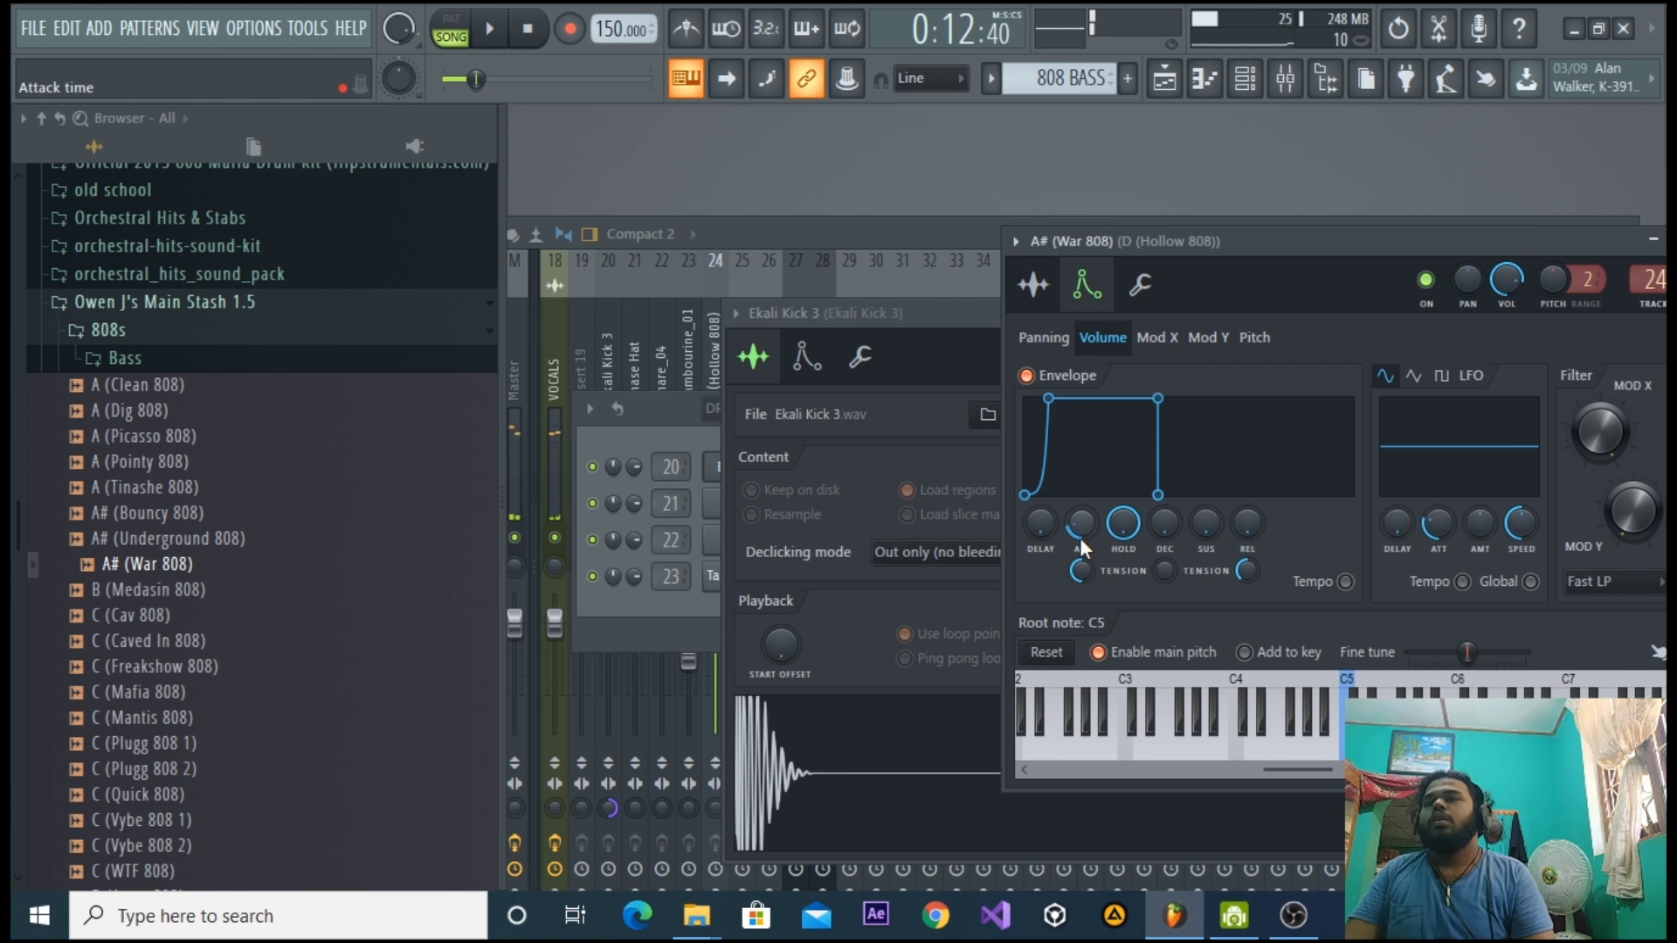
# Mute the VOCALS track and the MELODY on Track 4 and play the drums with the bass.
pyautogui.click(1165, 87)
pyautogui.click(324, 277)
pyautogui.click(324, 276)
pyautogui.click(324, 140)
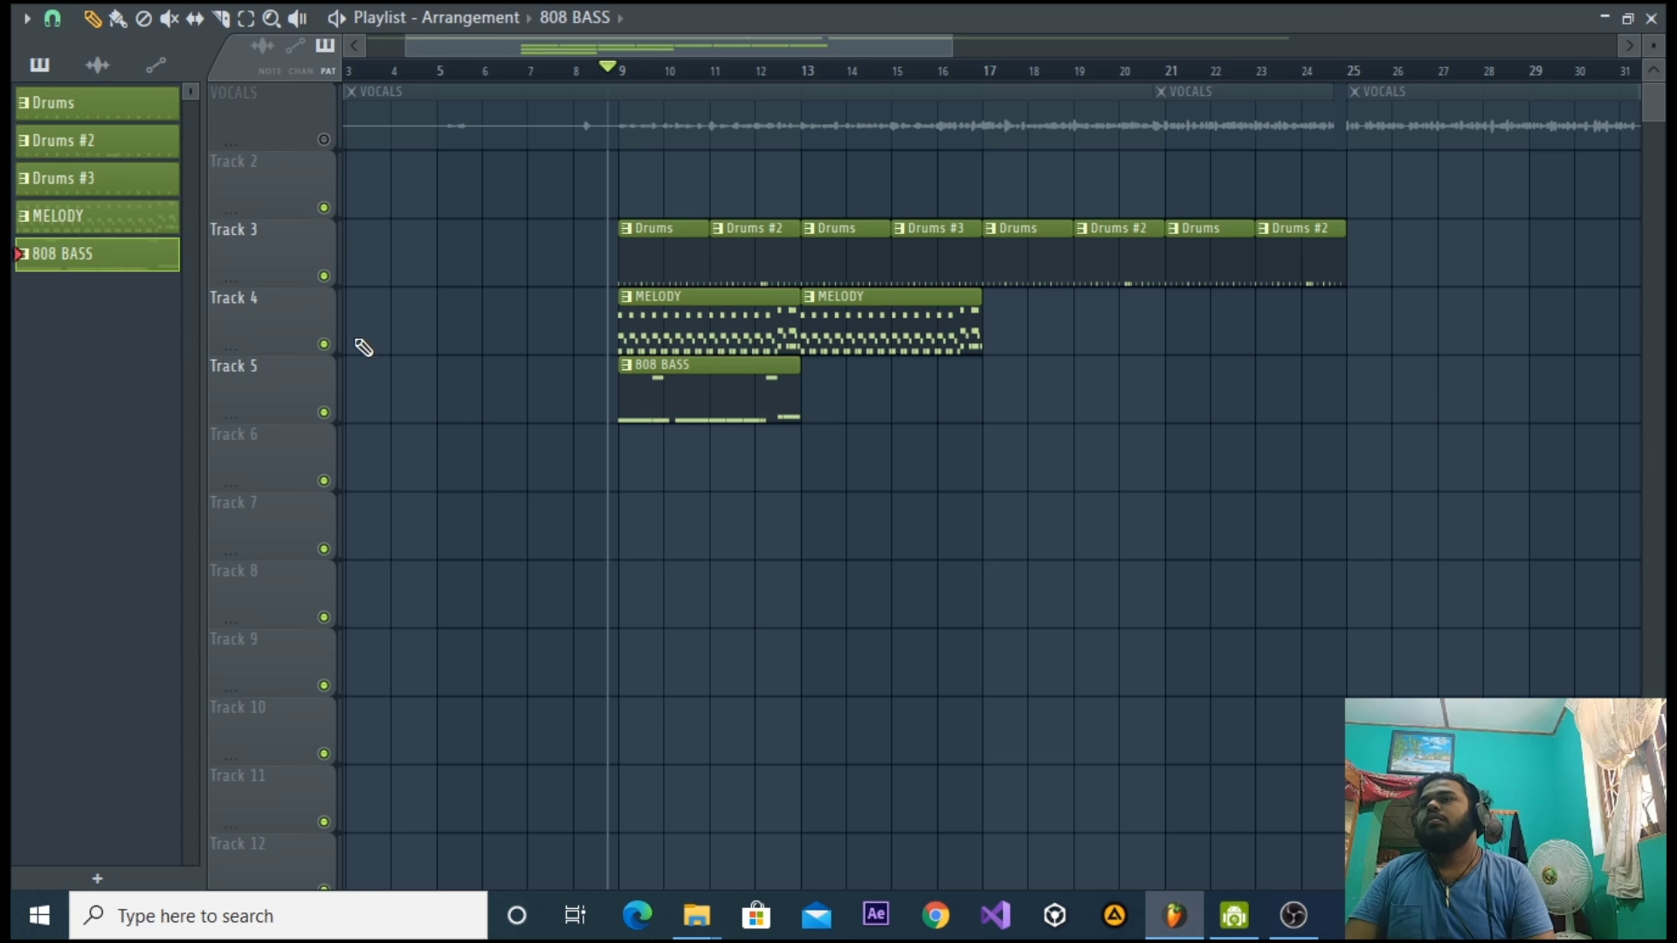
pyautogui.click(324, 344)
pyautogui.press('space')
pyautogui.press('F5')
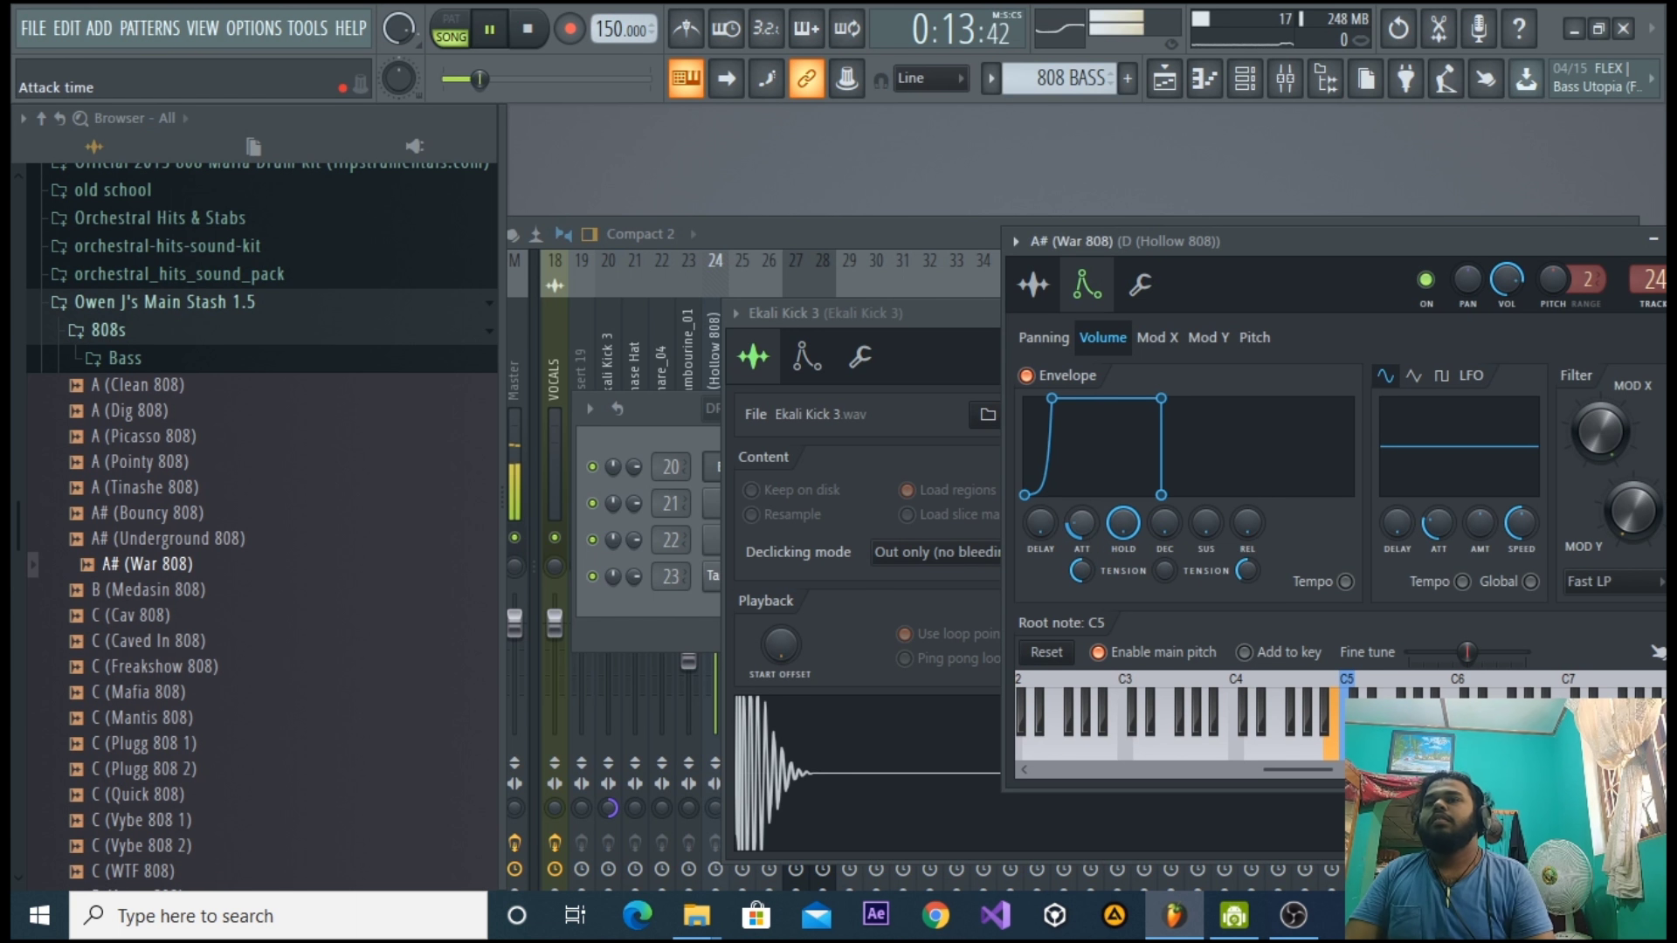
# Compare no attack with a short attack on A# (War 808)'s volume envelope during playback and keep the short attack.
pyautogui.press('space')
pyautogui.moveTo(1088, 526); pyautogui.dragTo(1088, 542)
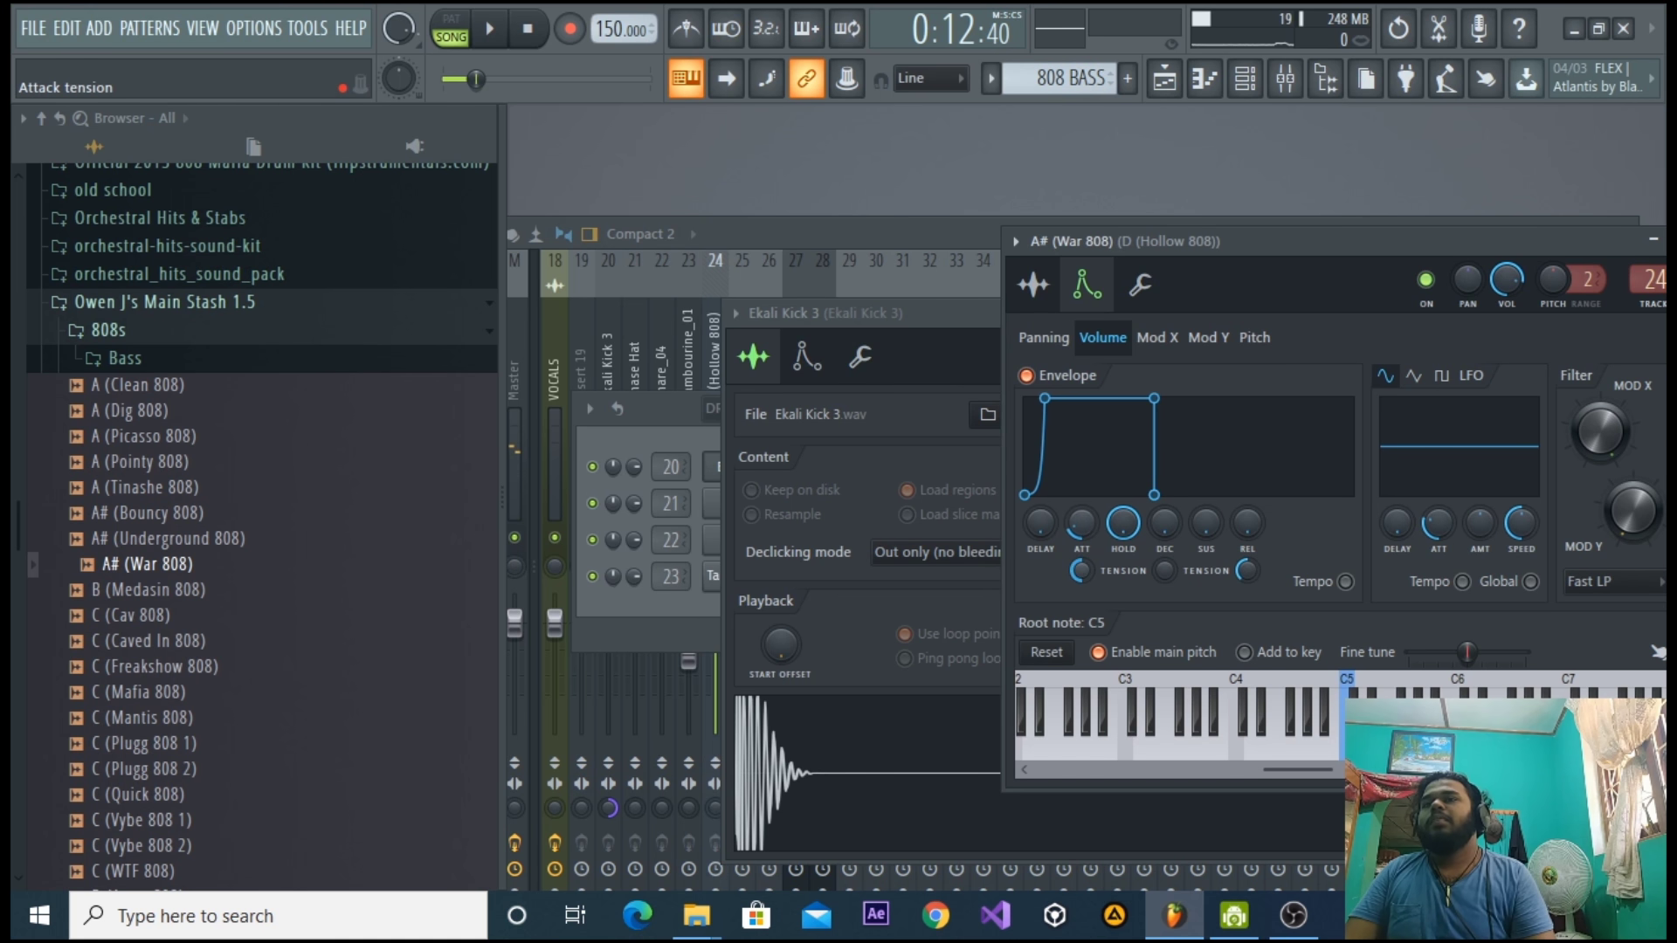
pyautogui.press('space')
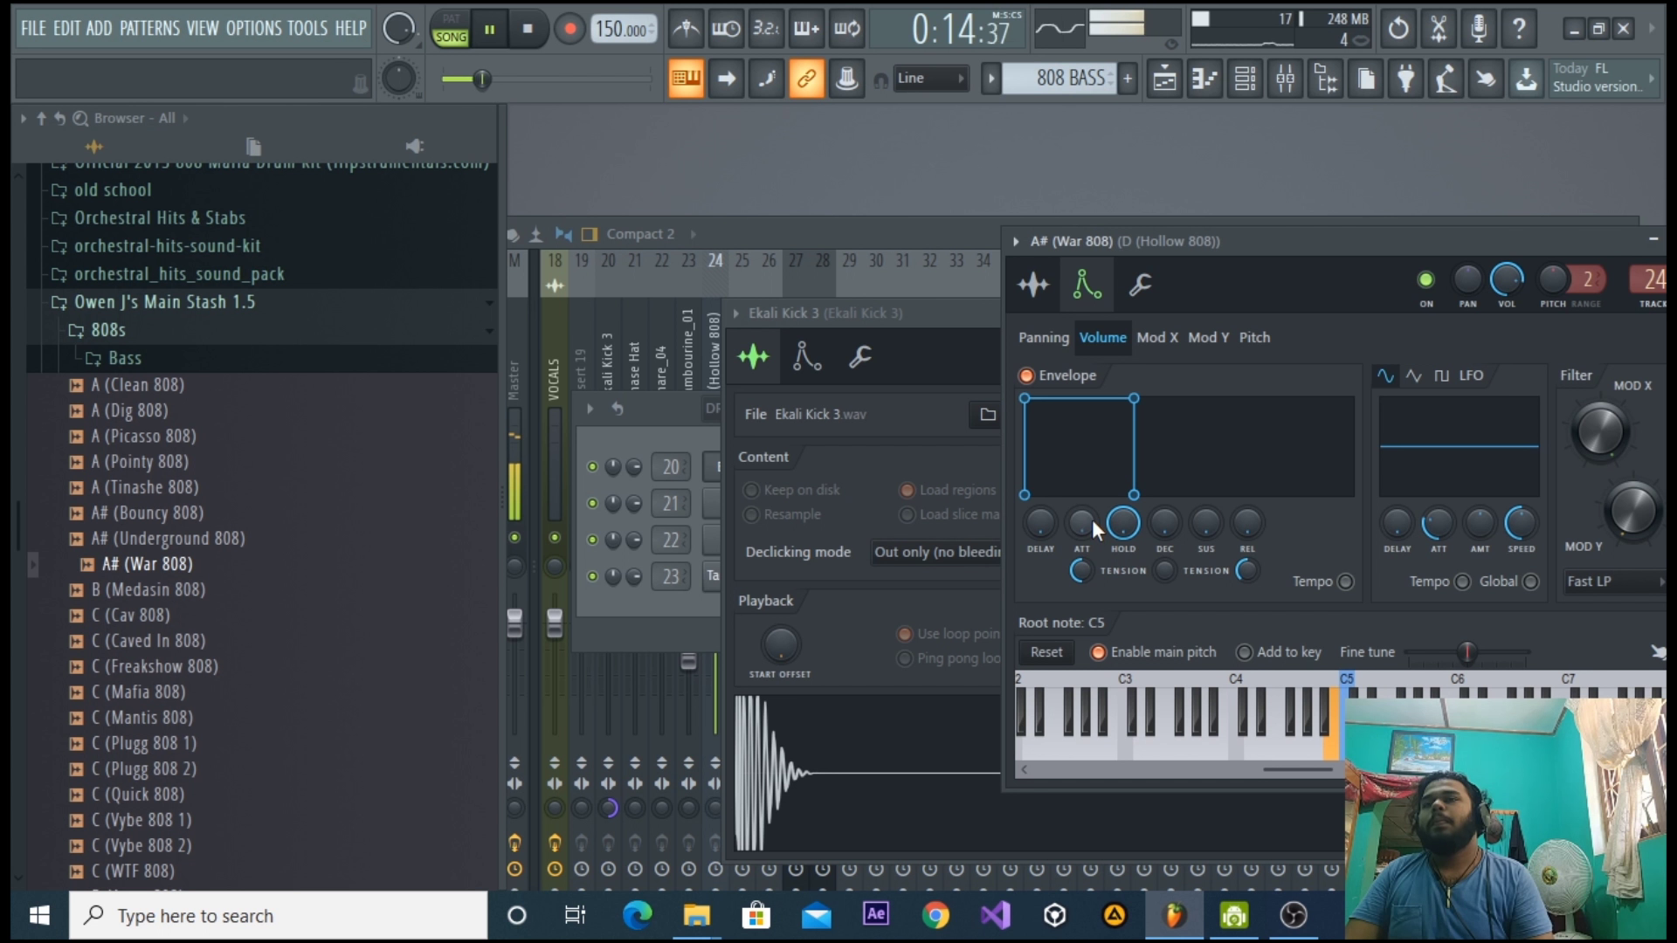
pyautogui.press('space')
pyautogui.moveTo(1092, 519); pyautogui.dragTo(1092, 498)
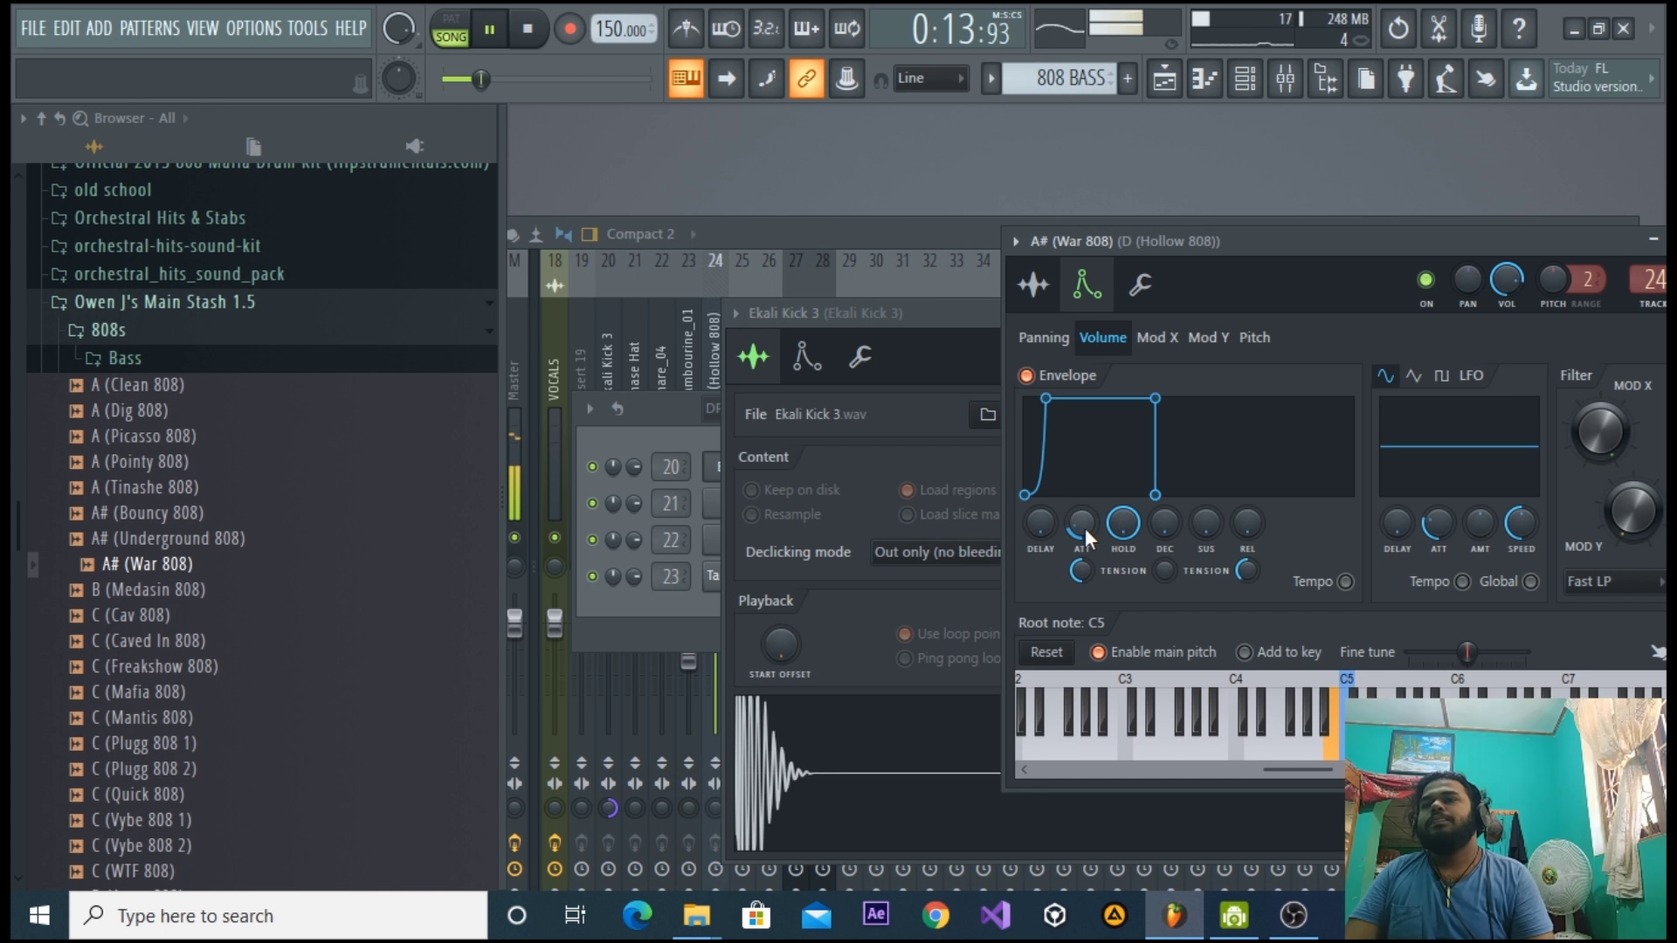
# Lower the D (Hollow 808) mixer track's volume slightly, set its stereo separation to 73% merged and play the song.
pyautogui.click(982, 241)
pyautogui.moveTo(714, 630); pyautogui.dragTo(714, 644)
pyautogui.moveTo(858, 244); pyautogui.dragTo(986, 214)
pyautogui.press('space')
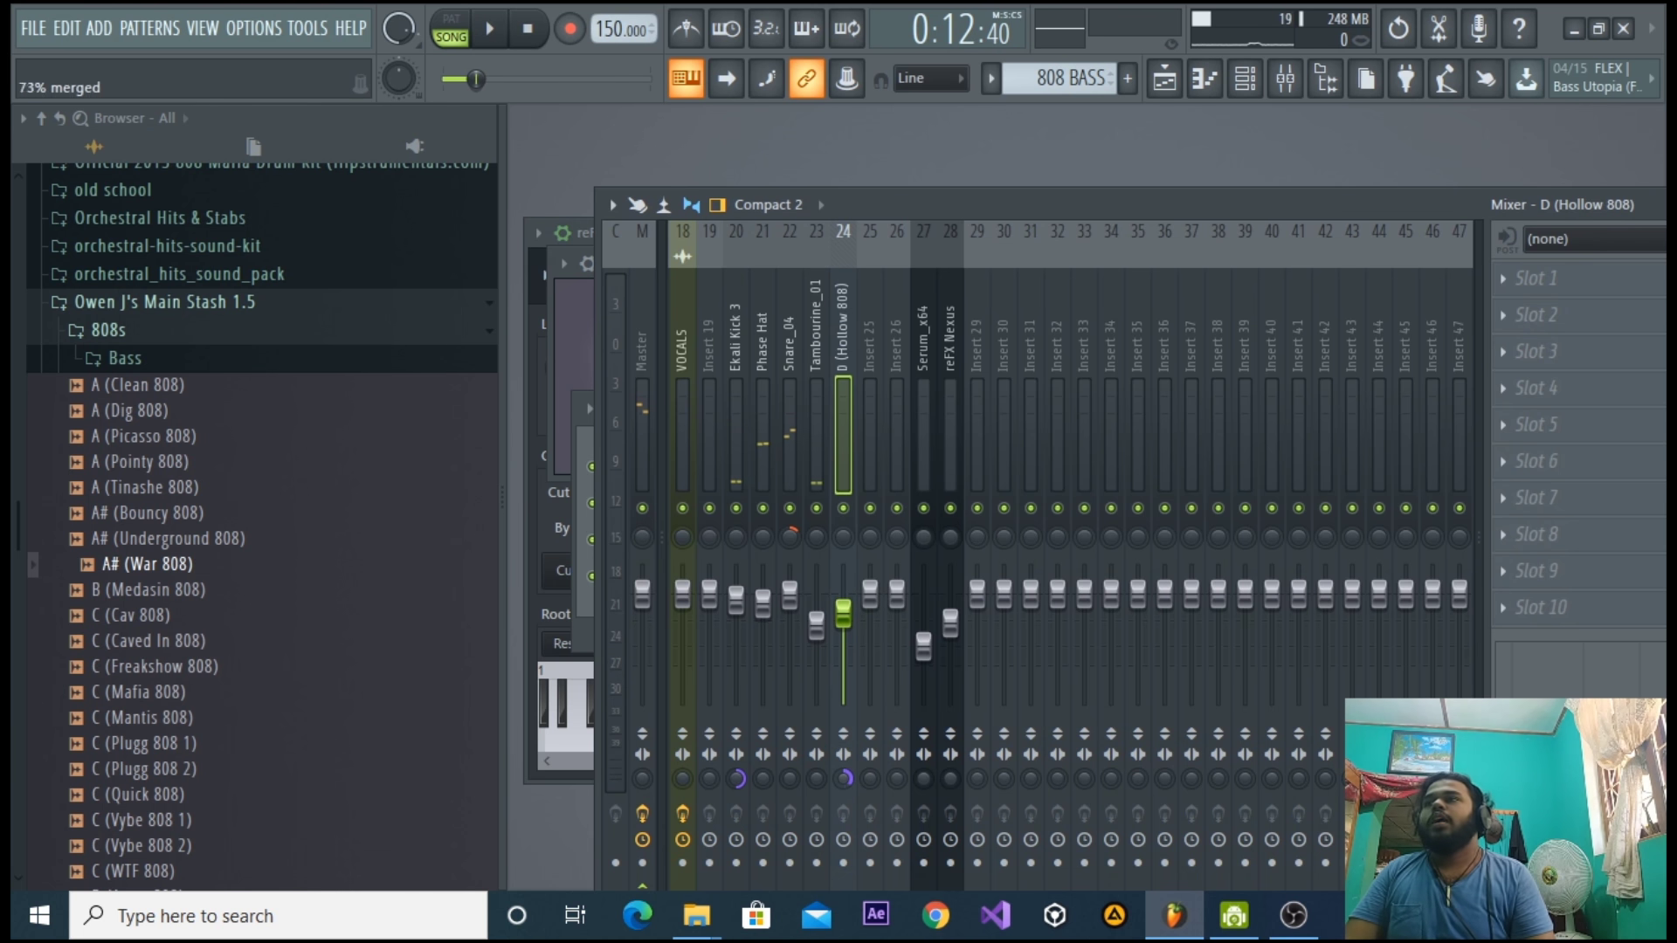
pyautogui.press('space')
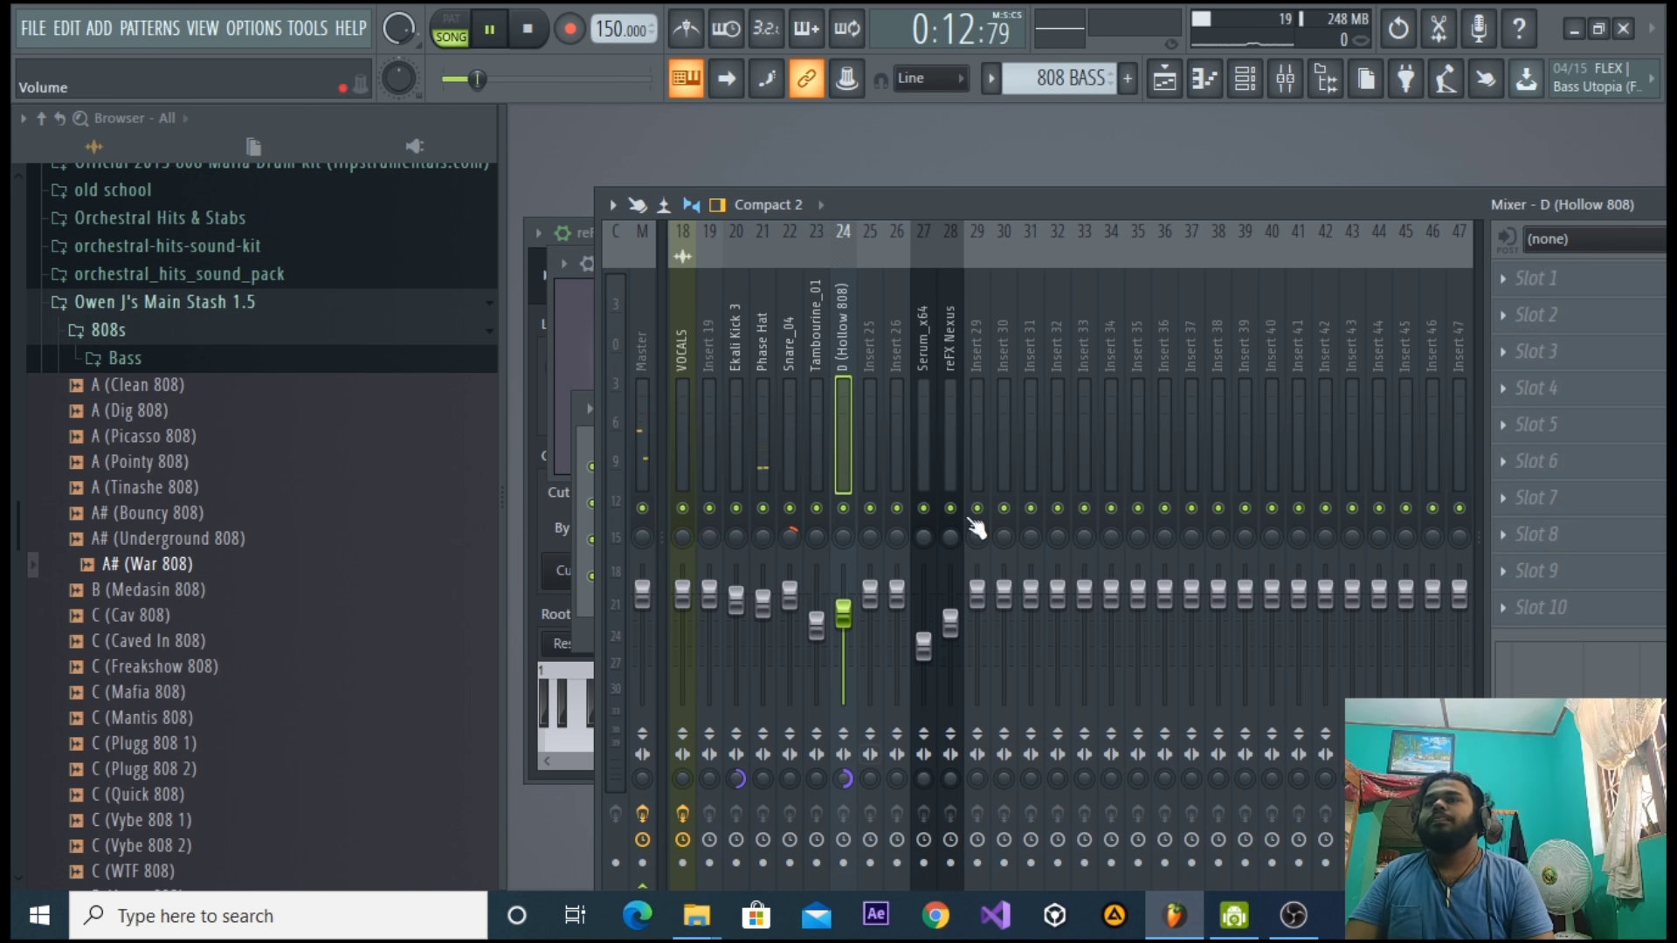
# Play the song, shorten the attack time of A# (War 808)'s volume envelope slightly and return to the playlist.
pyautogui.click(1165, 81)
pyautogui.press('space')
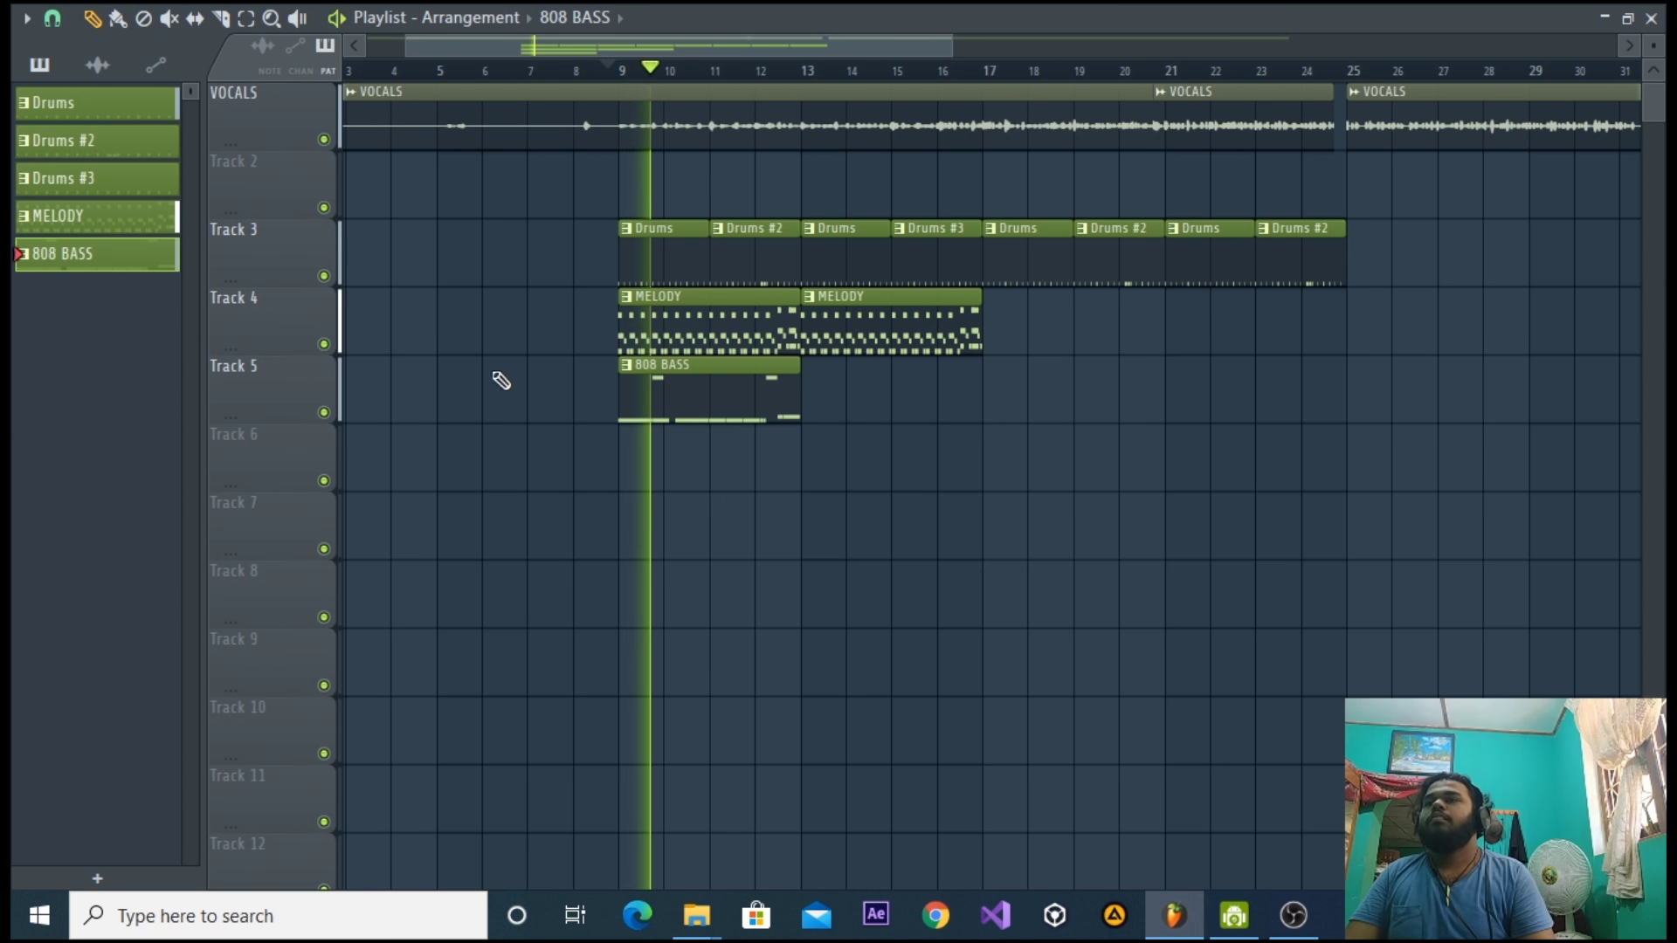
pyautogui.click(1651, 19)
pyautogui.press('space')
pyautogui.moveTo(1437, 192); pyautogui.dragTo(1282, 527)
pyautogui.moveTo(1254, 242); pyautogui.dragTo(1203, 218)
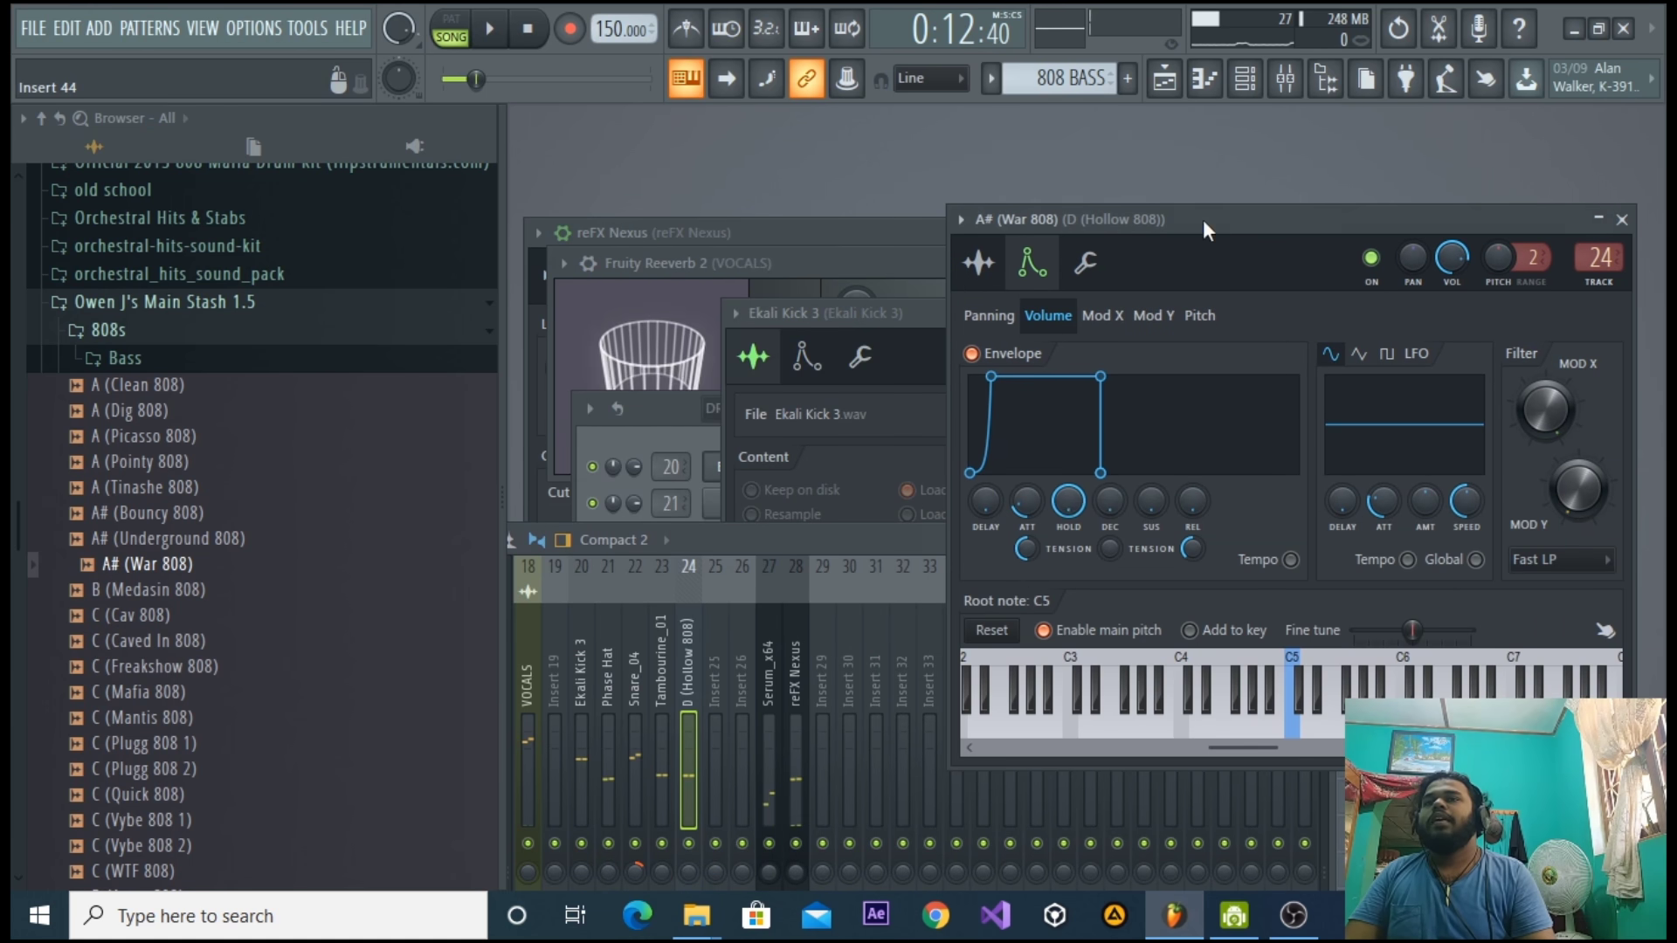
pyautogui.scroll(-2, 1025, 516)
pyautogui.press('space')
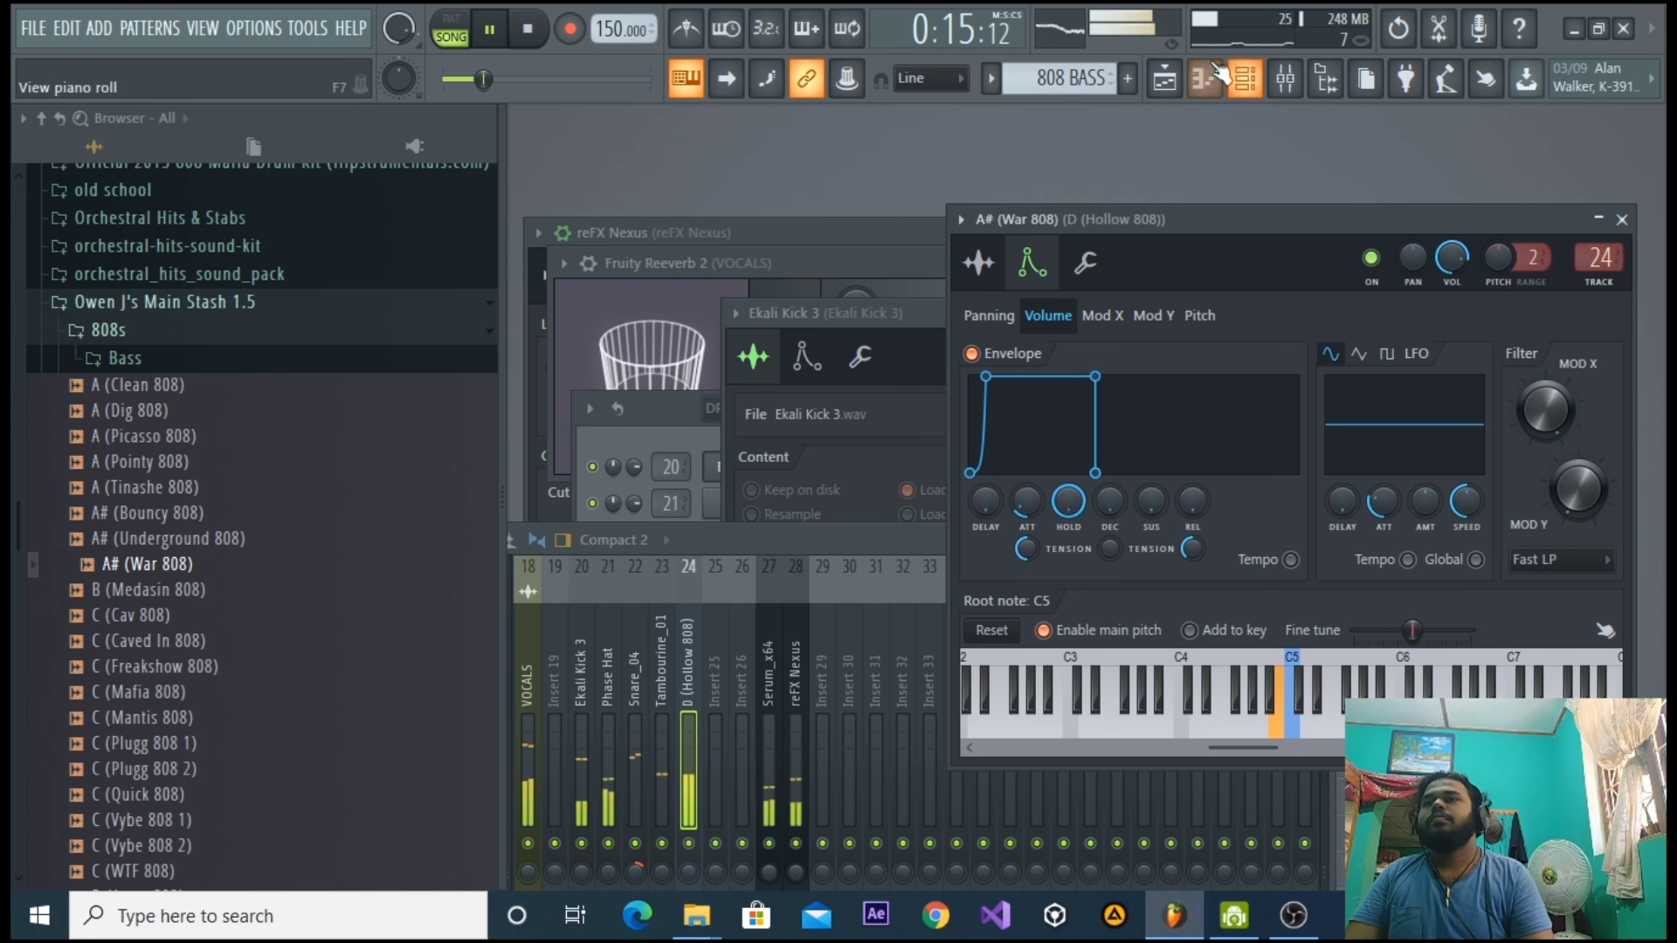
pyautogui.click(1171, 78)
pyautogui.click(980, 451)
pyautogui.rightClick(1050, 463)
pyautogui.click(986, 463)
pyautogui.rightClick(1027, 467)
pyautogui.click(1018, 467)
pyautogui.rightClick(1011, 464)
# Place a second 808 BASS clip at bar 13 on Track 5 and make it a unique pattern.
pyautogui.click(803, 449)
pyautogui.moveTo(868, 403); pyautogui.dragTo(895, 393)
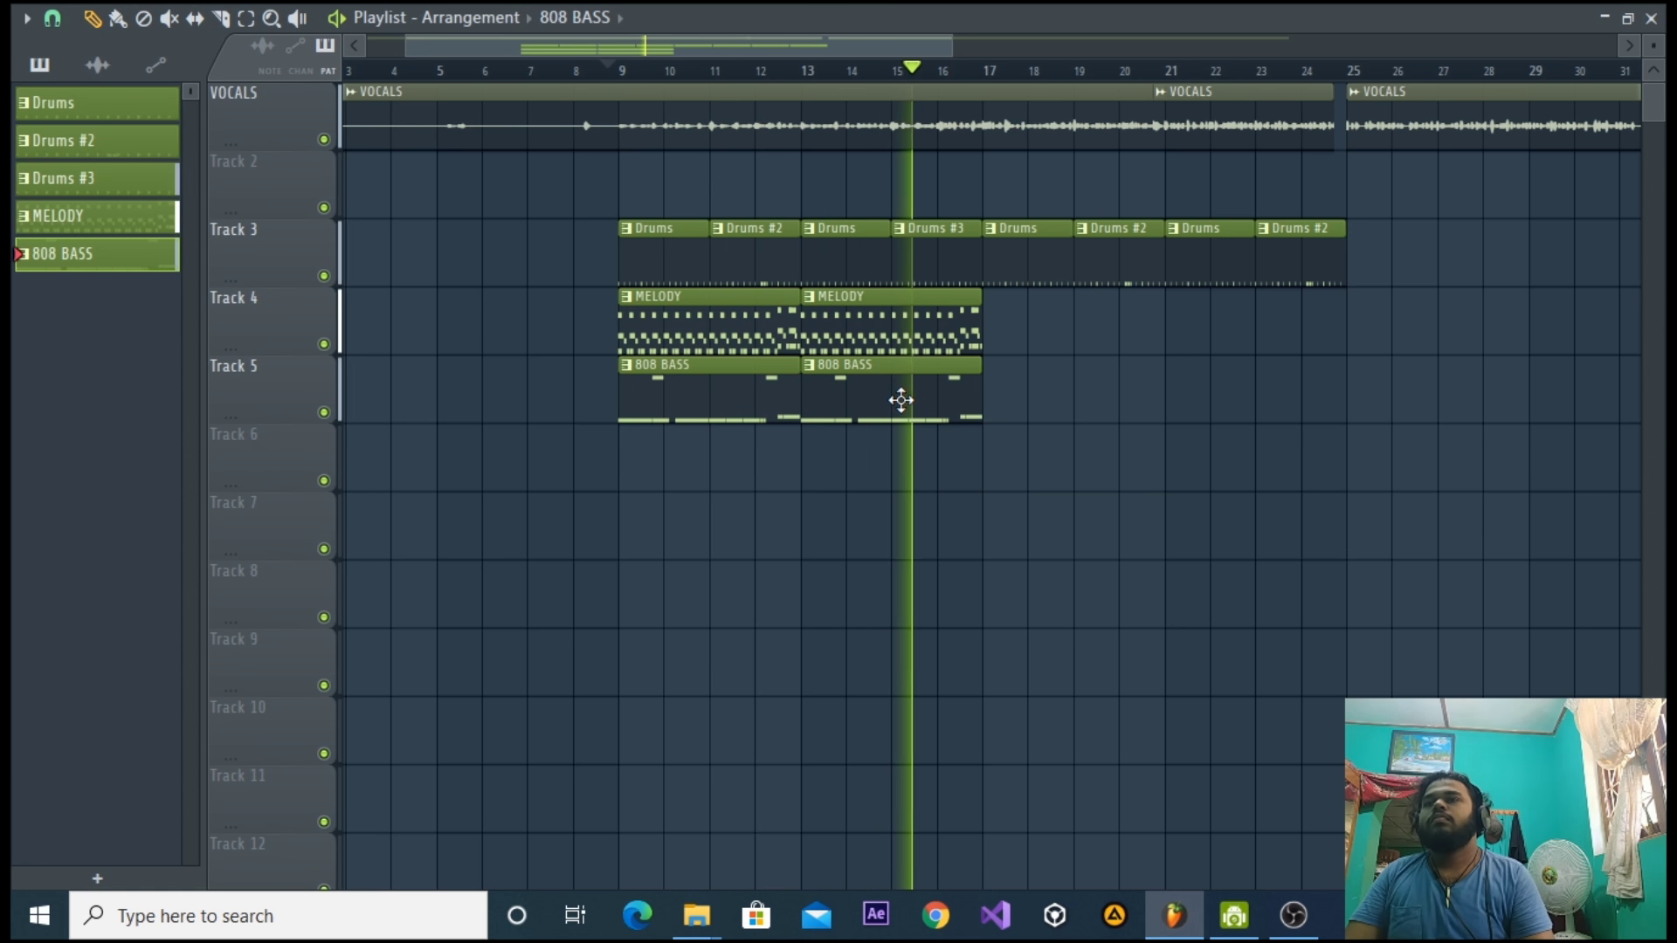
pyautogui.press('space')
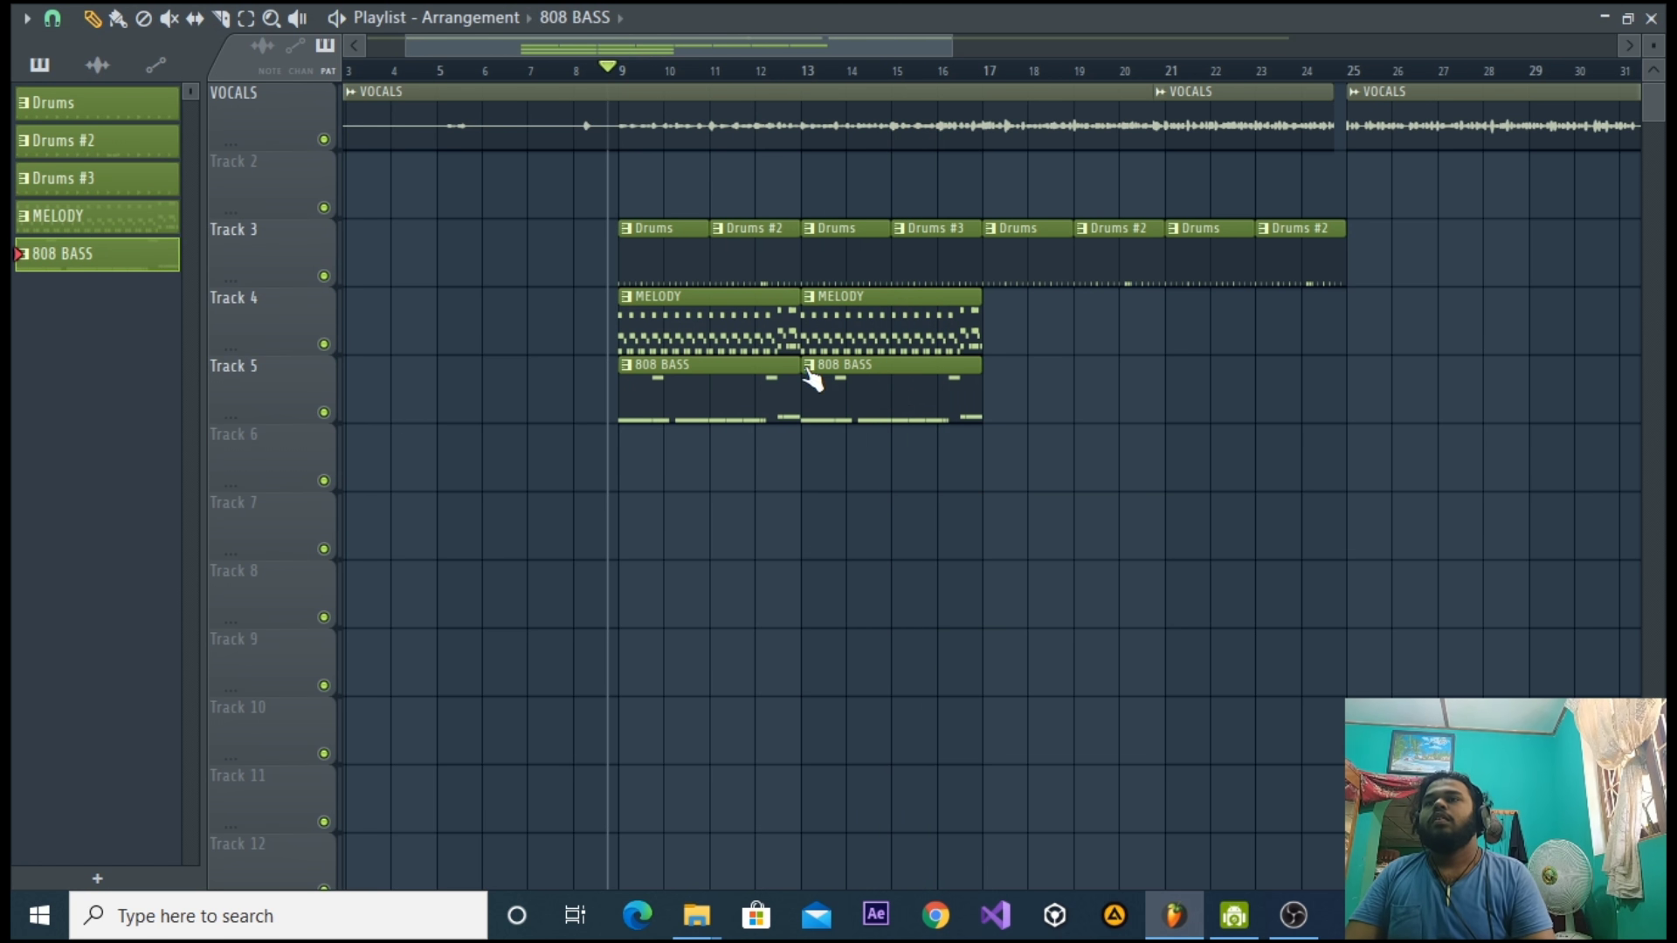
pyautogui.rightClick(808, 380)
pyautogui.click(864, 524)
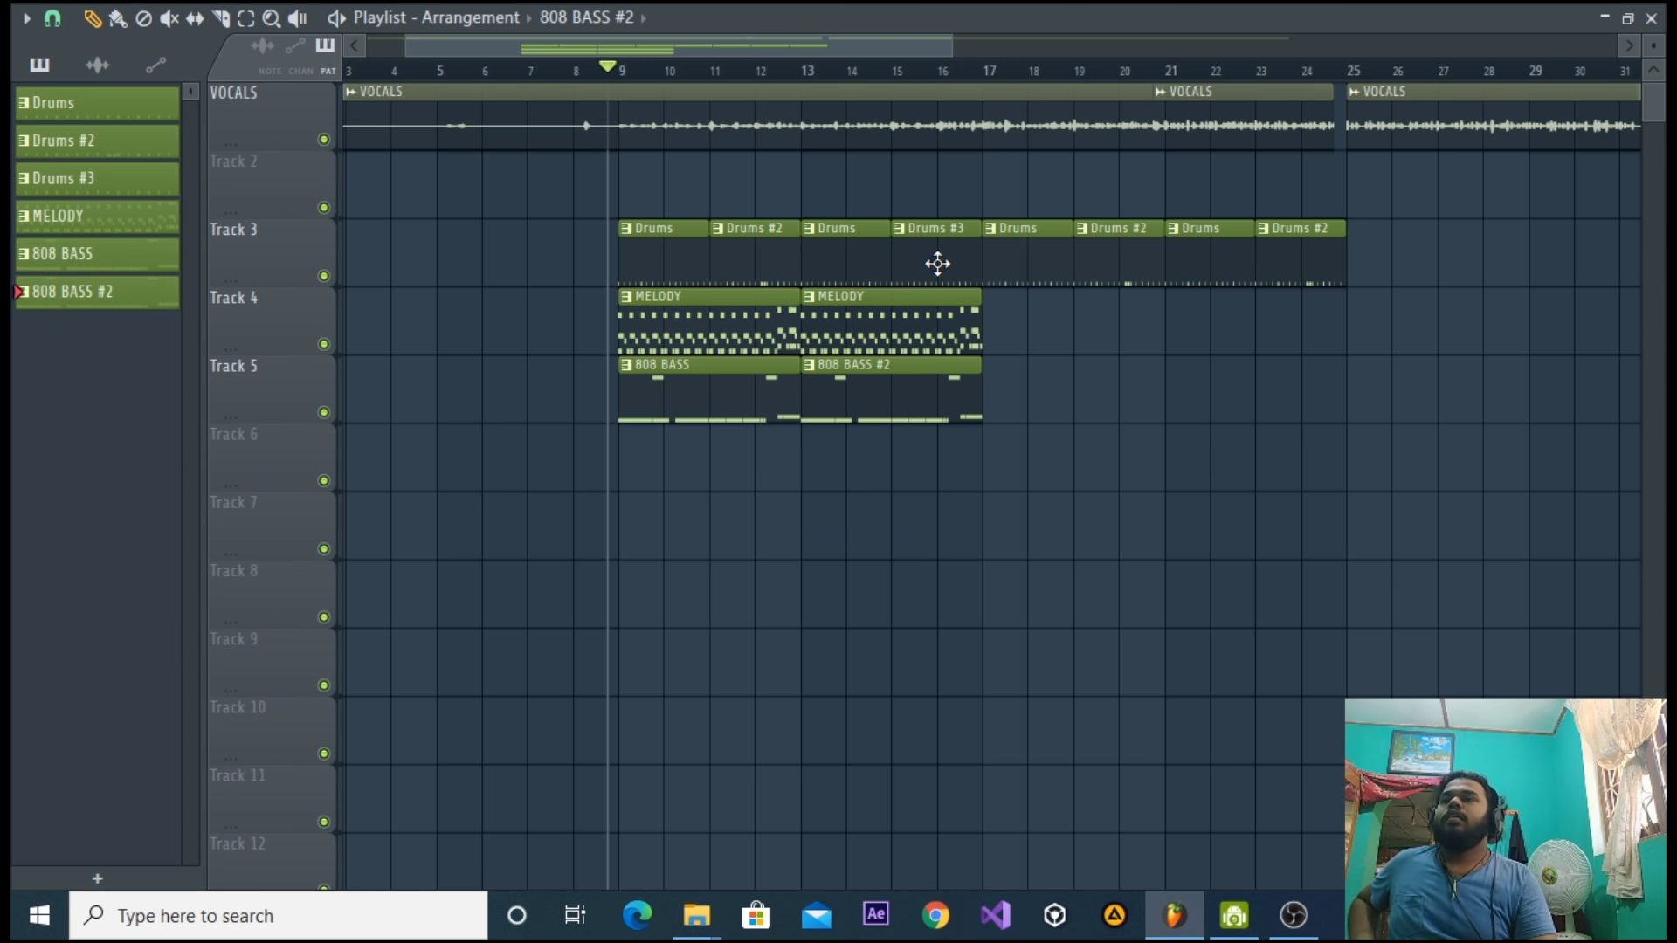
# Mute Track 4 and the VOCALS track and play the song from bar 15.
pyautogui.click(323, 344)
pyautogui.click(906, 73)
pyautogui.press('space')
pyautogui.press('space')
pyautogui.click(324, 139)
pyautogui.press('space')
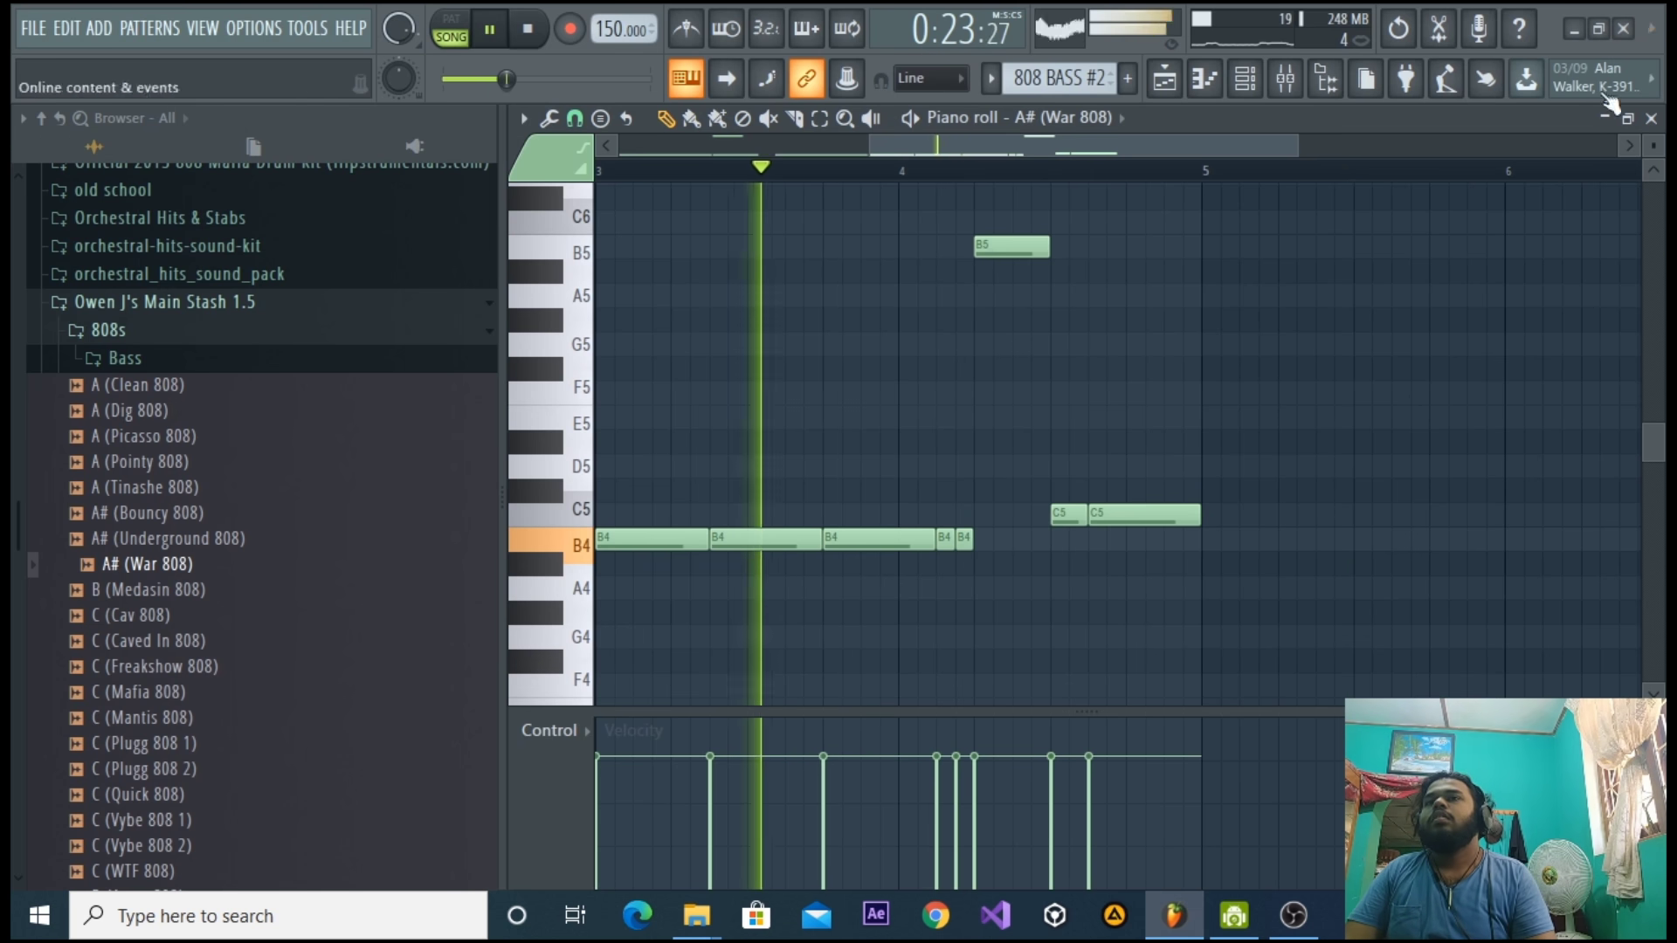
# Delete the one-step B4 notes at 4:03 and 4:04 in 808 BASS #2, lengthen the preceding B4 note to 8 steps and play it.
pyautogui.doubleClick(905, 399)
pyautogui.rightClick(947, 545)
pyautogui.press('space')
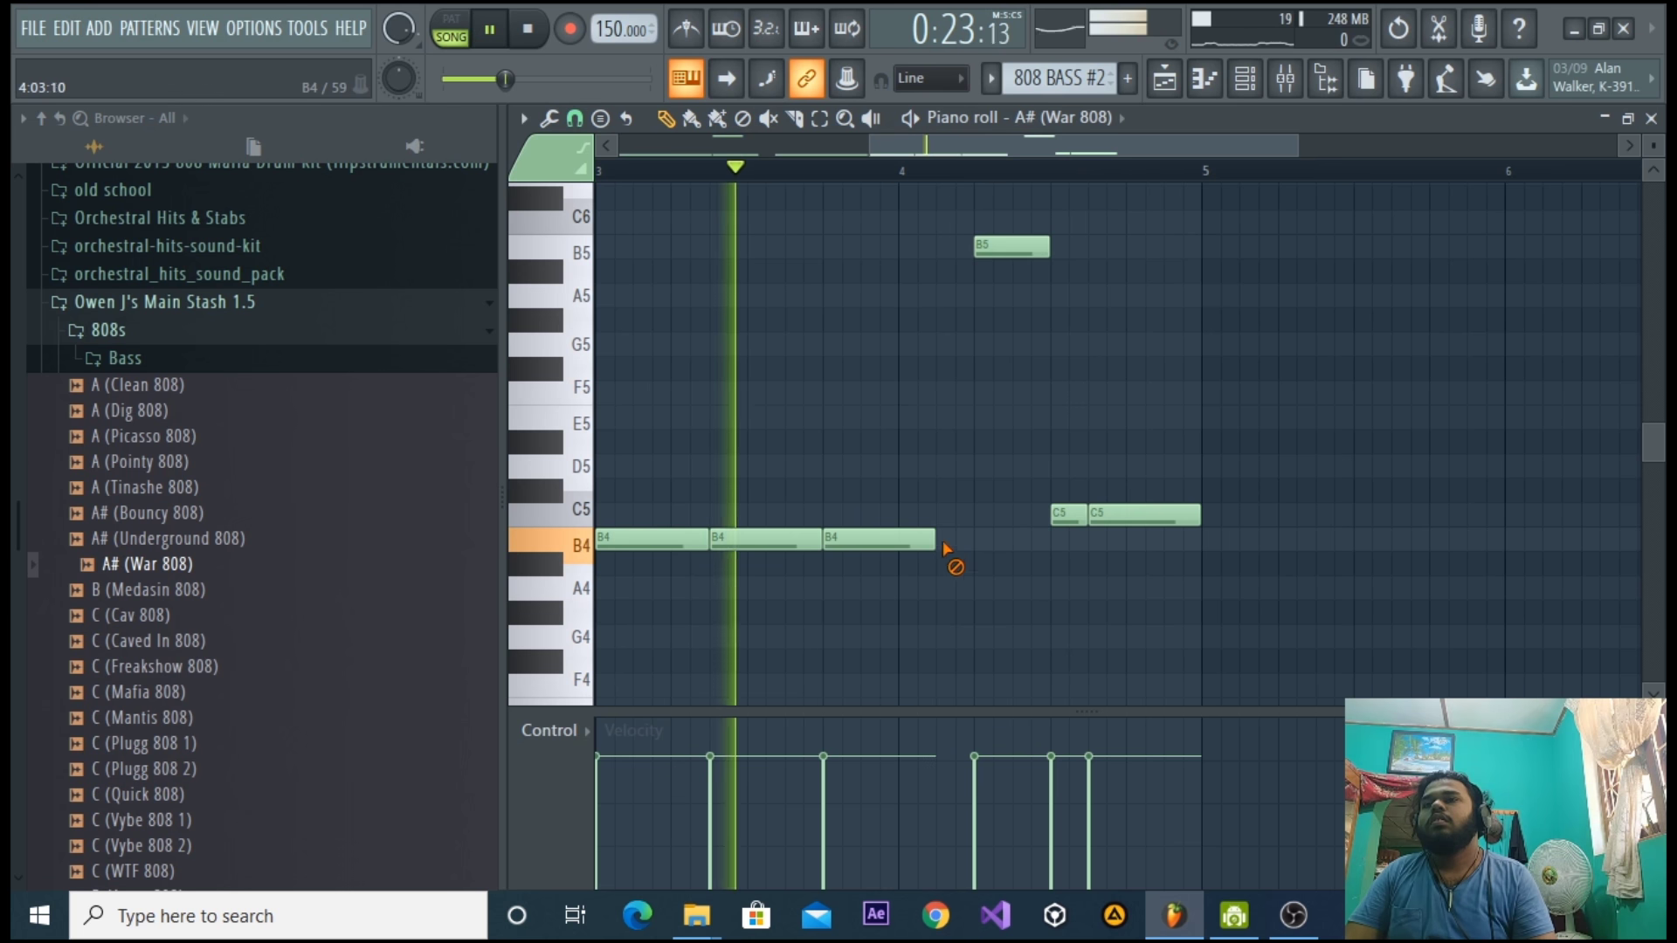
pyautogui.press('space')
pyautogui.press('space')
pyautogui.moveTo(936, 540); pyautogui.dragTo(966, 541)
pyautogui.press('space')
pyautogui.press('space')
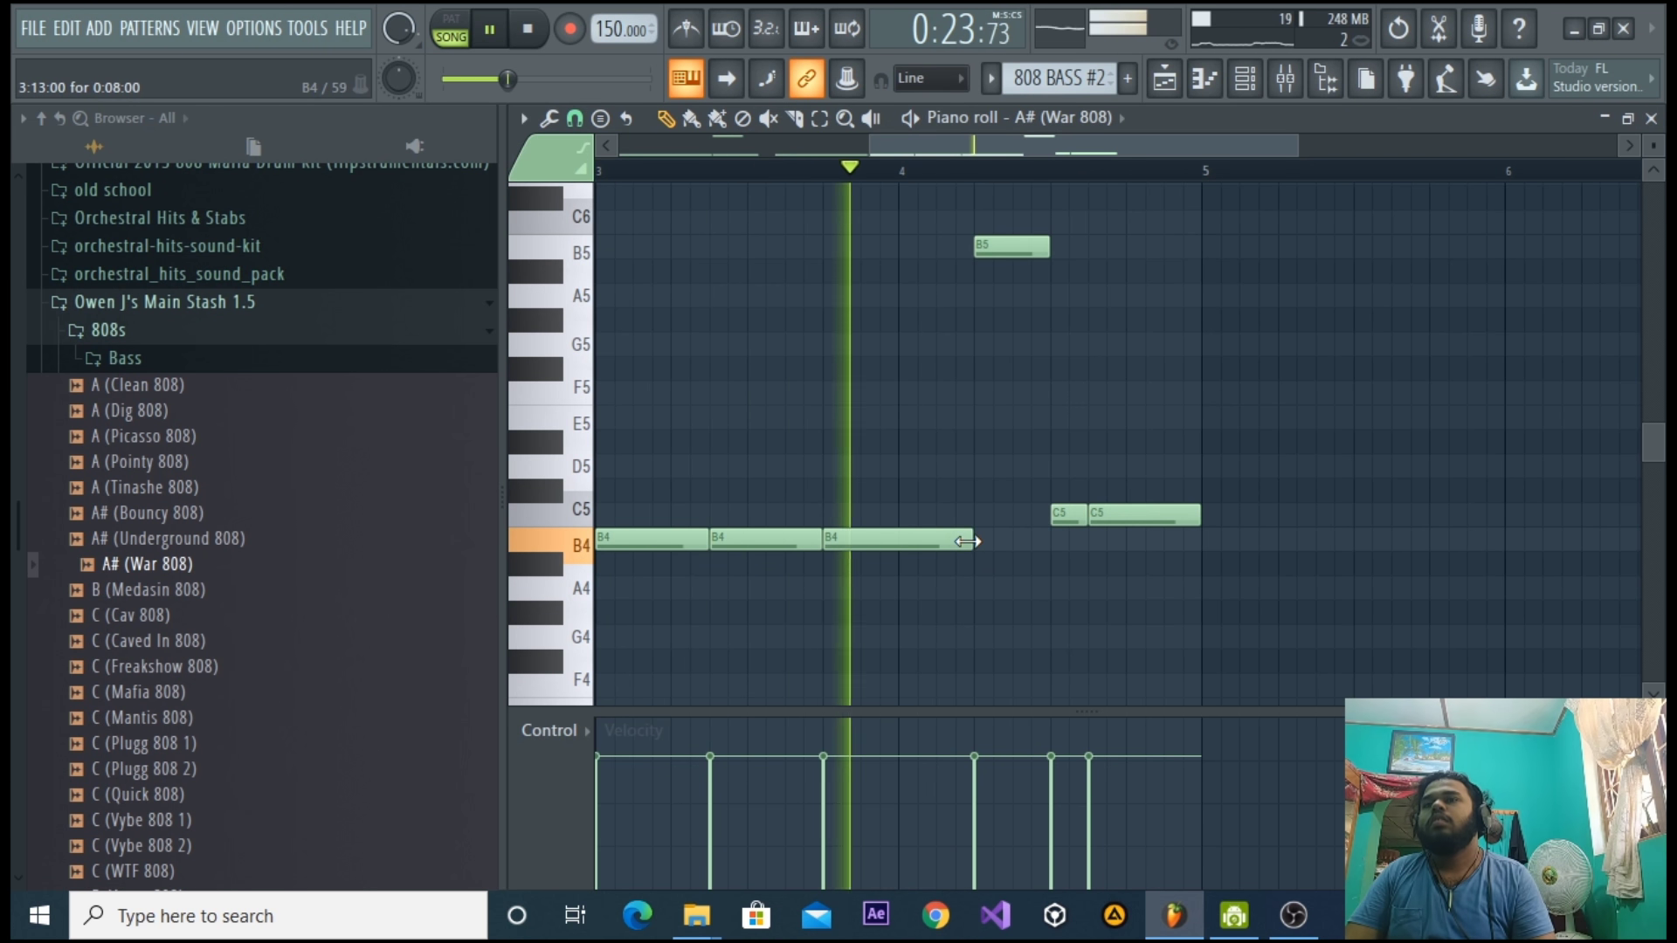
# Delete the two-step C5 note at 4:09 in 808 BASS #2 and play the result.
pyautogui.press('space')
pyautogui.rightClick(1068, 515)
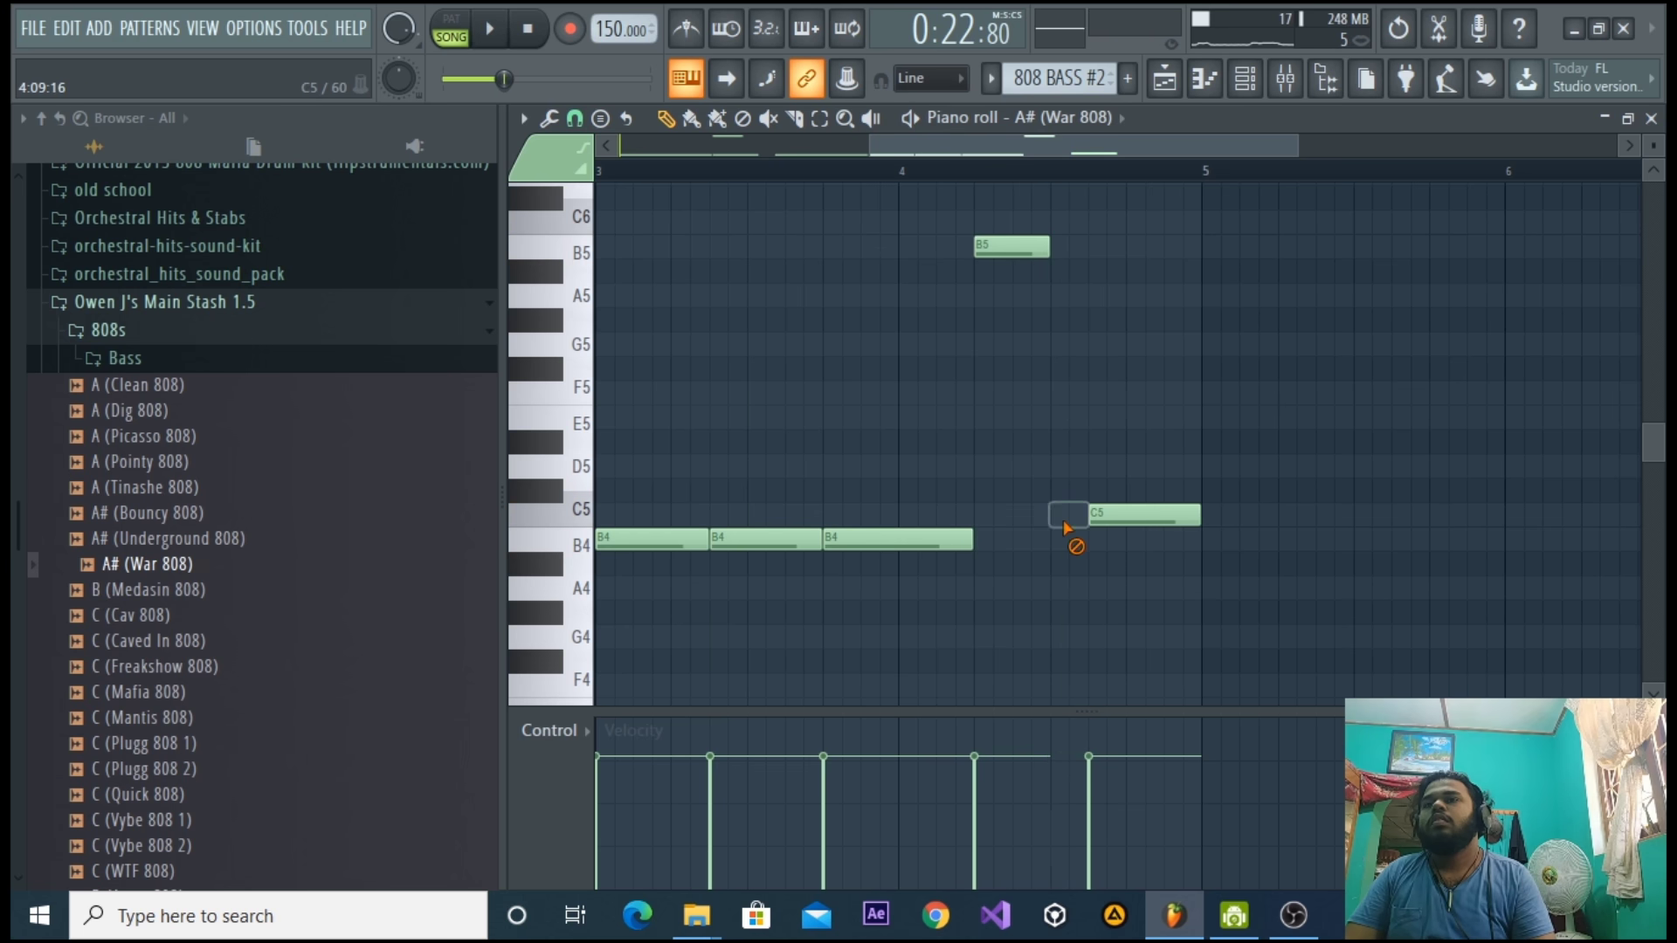
pyautogui.press('space')
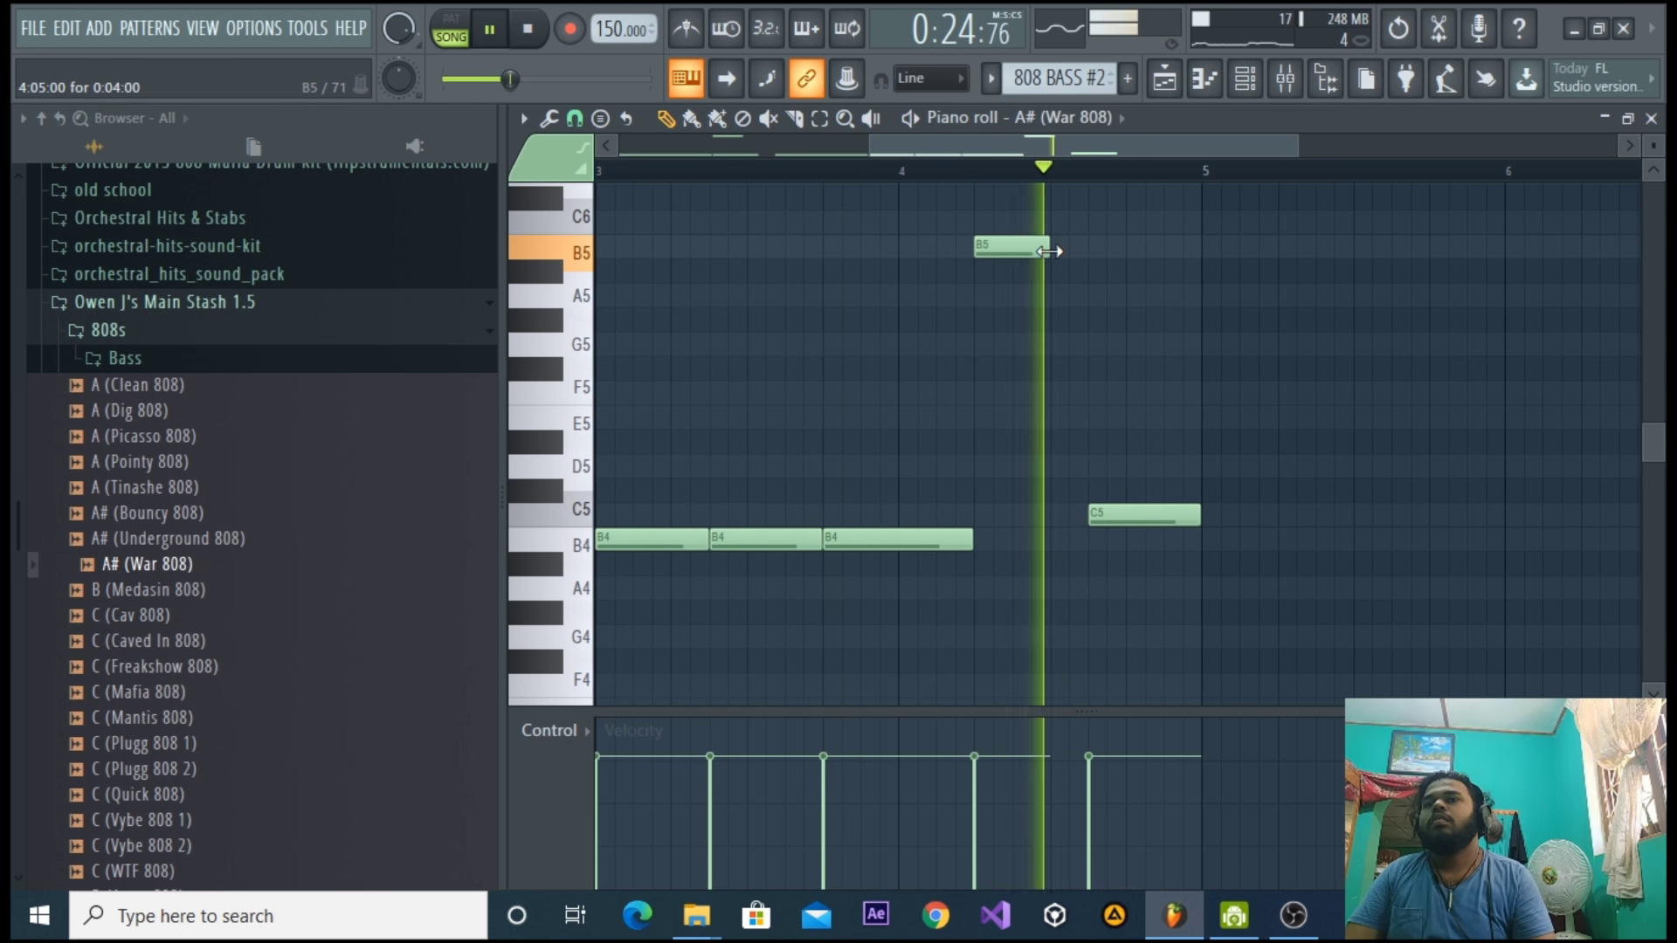
# Play 808 BASS #2 from its start and review its notes through bar 4.
pyautogui.click(1165, 79)
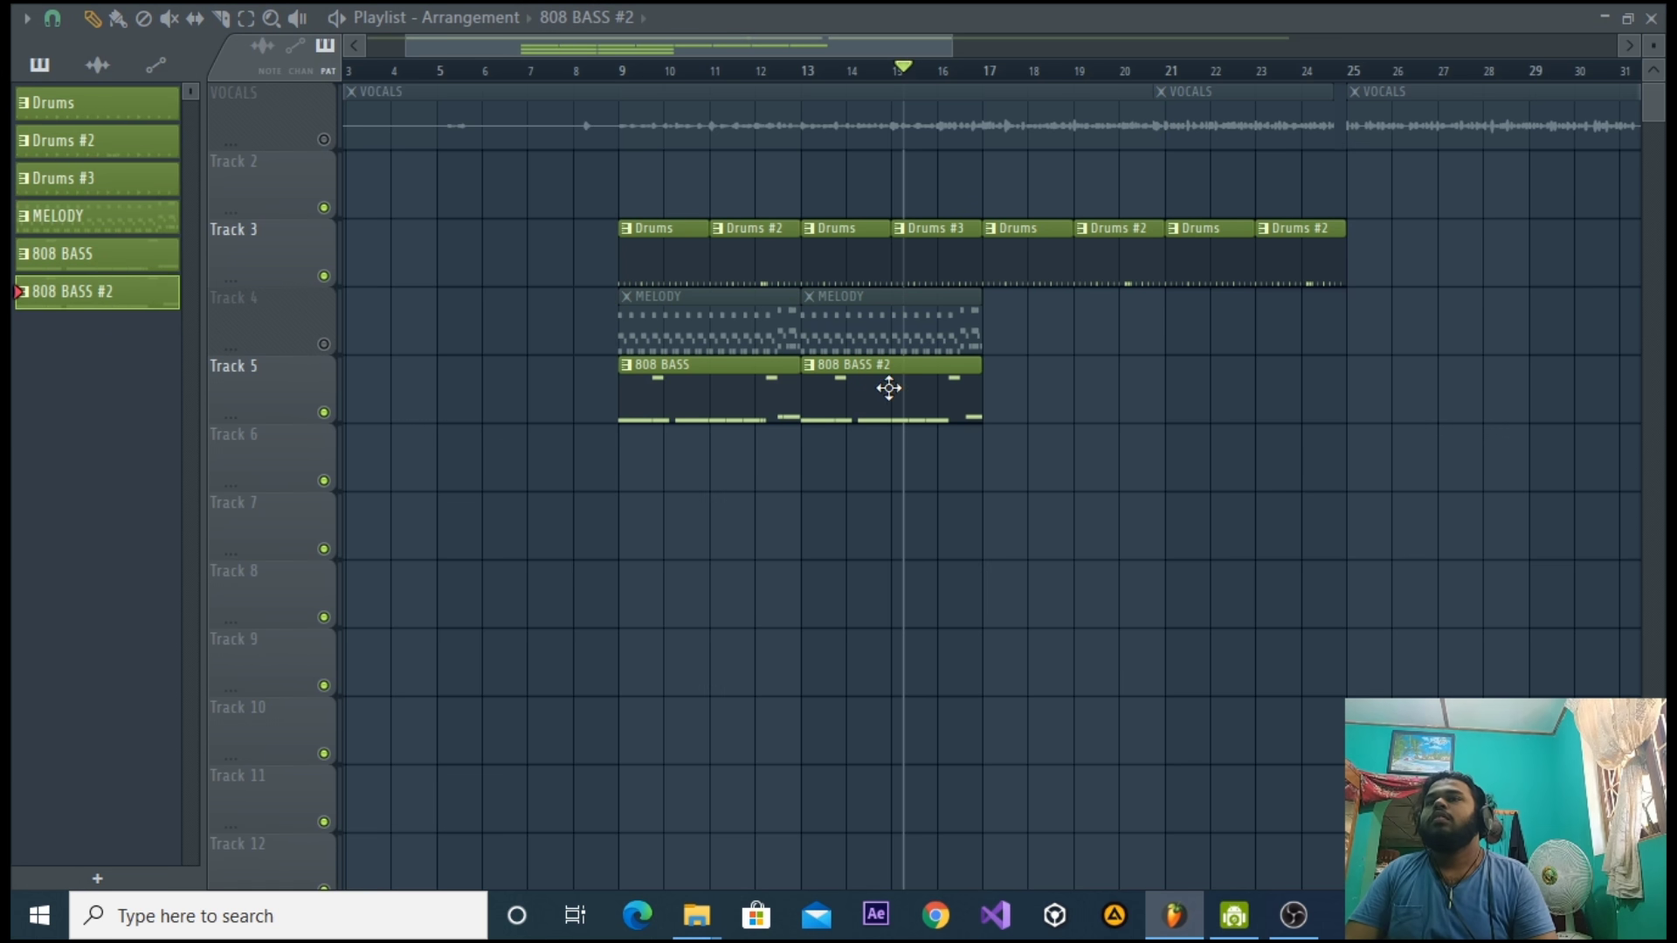
pyautogui.click(1654, 18)
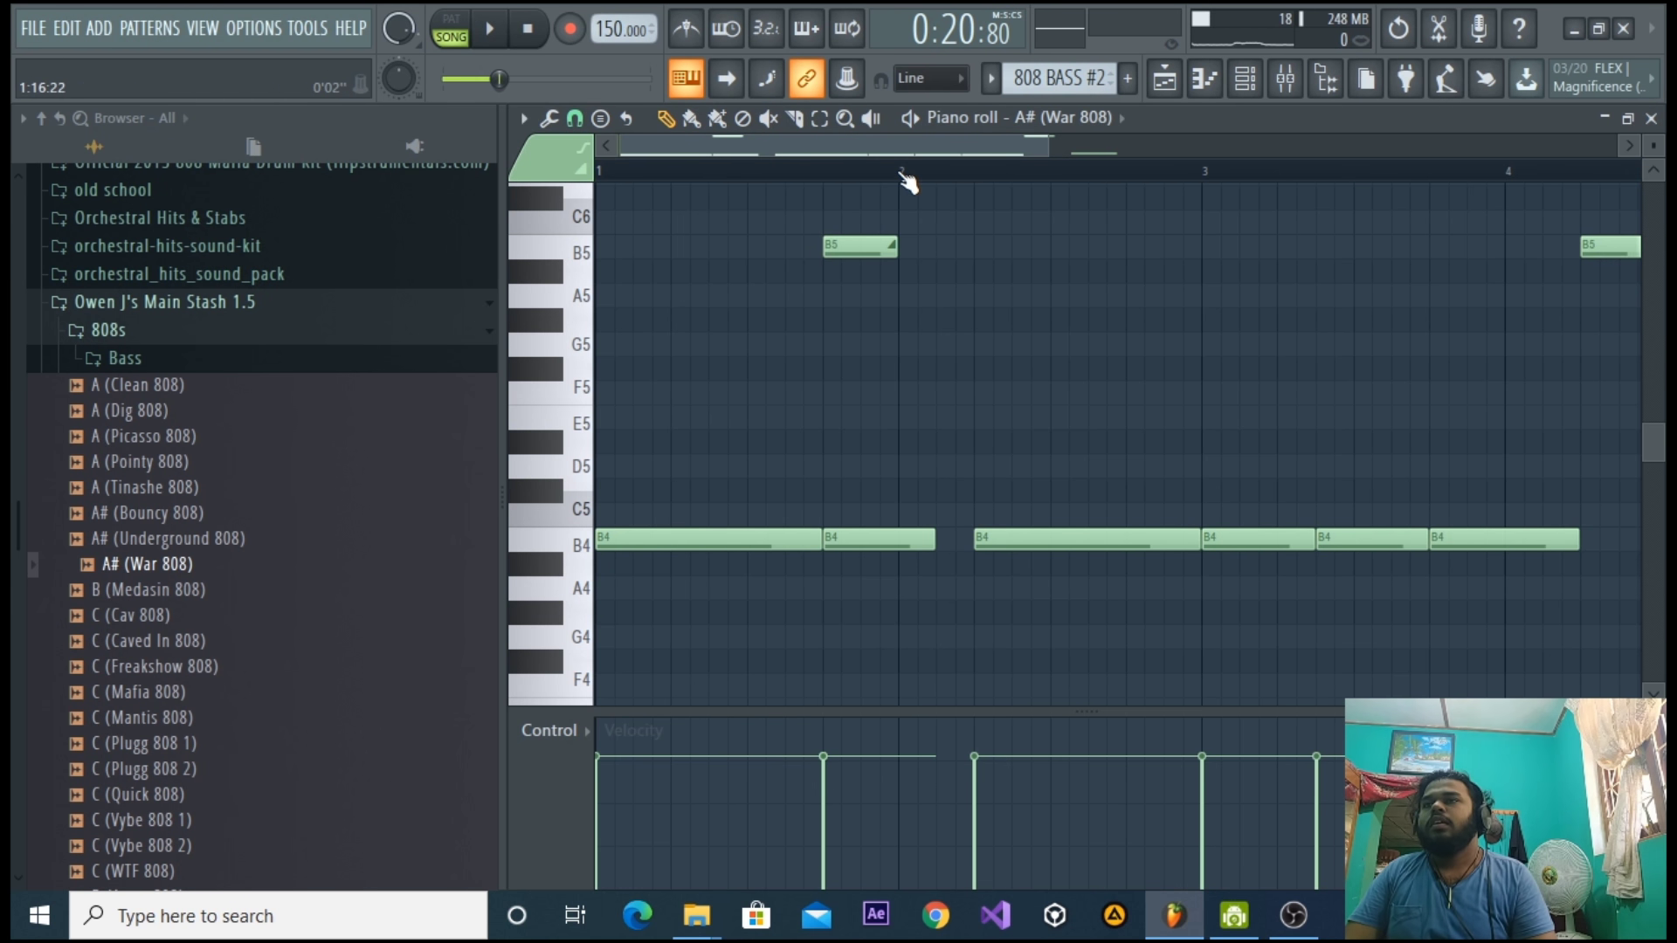
pyautogui.press('space')
pyautogui.press('space')
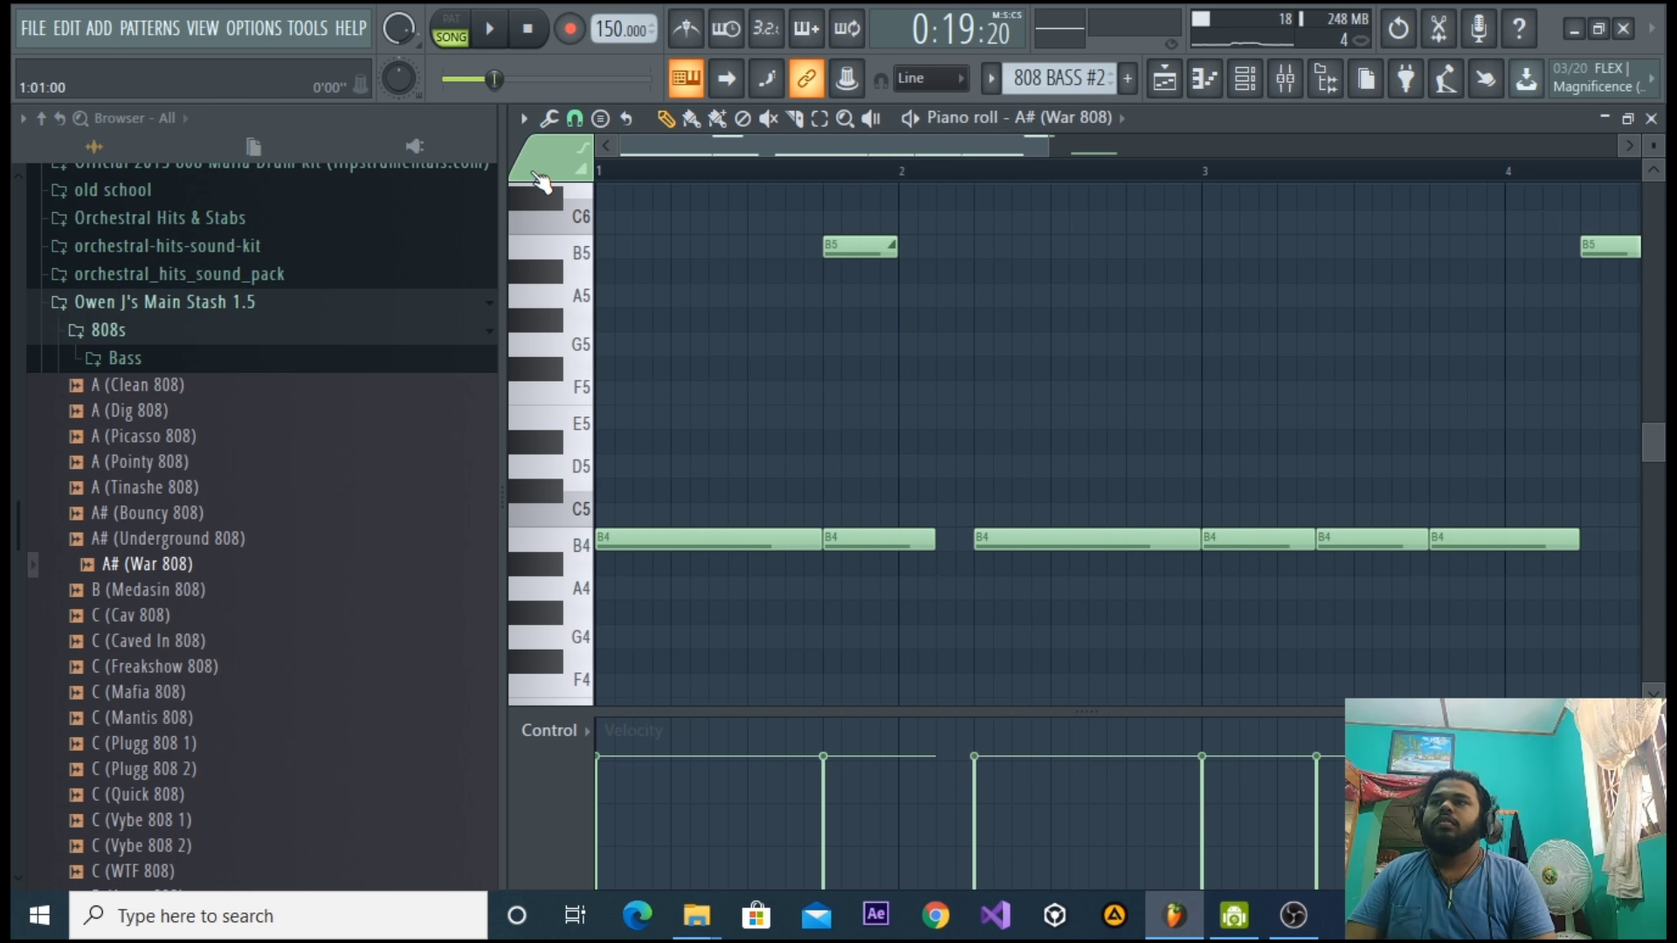
pyautogui.press('space')
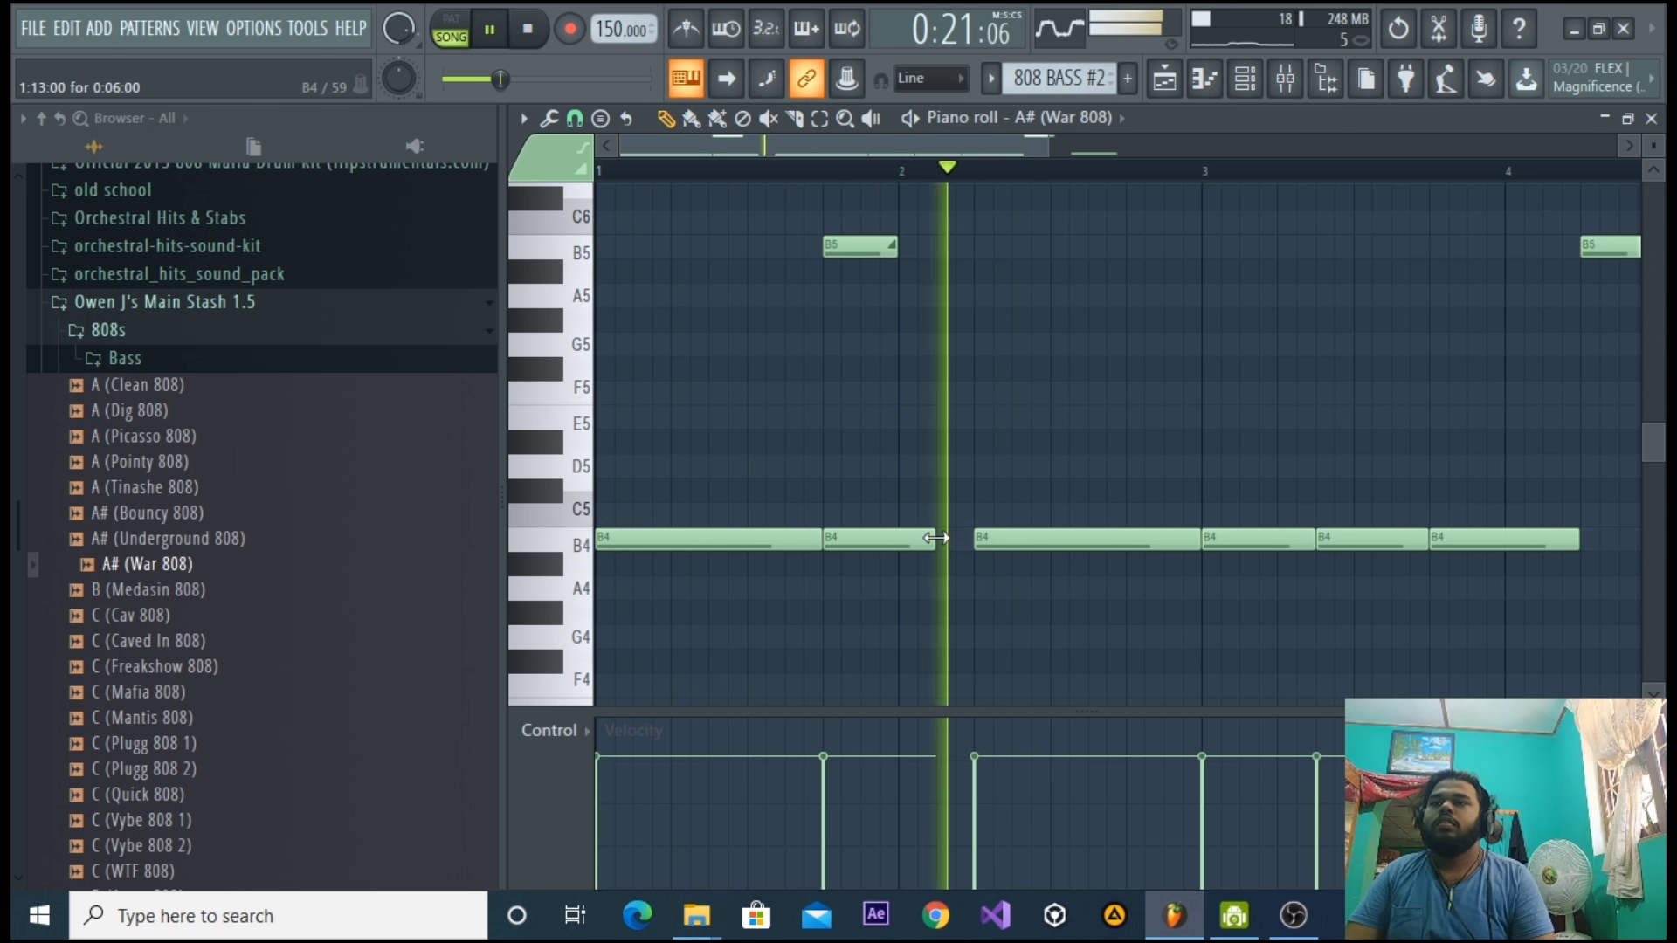
pyautogui.press('space')
pyautogui.moveTo(911, 144); pyautogui.dragTo(988, 146)
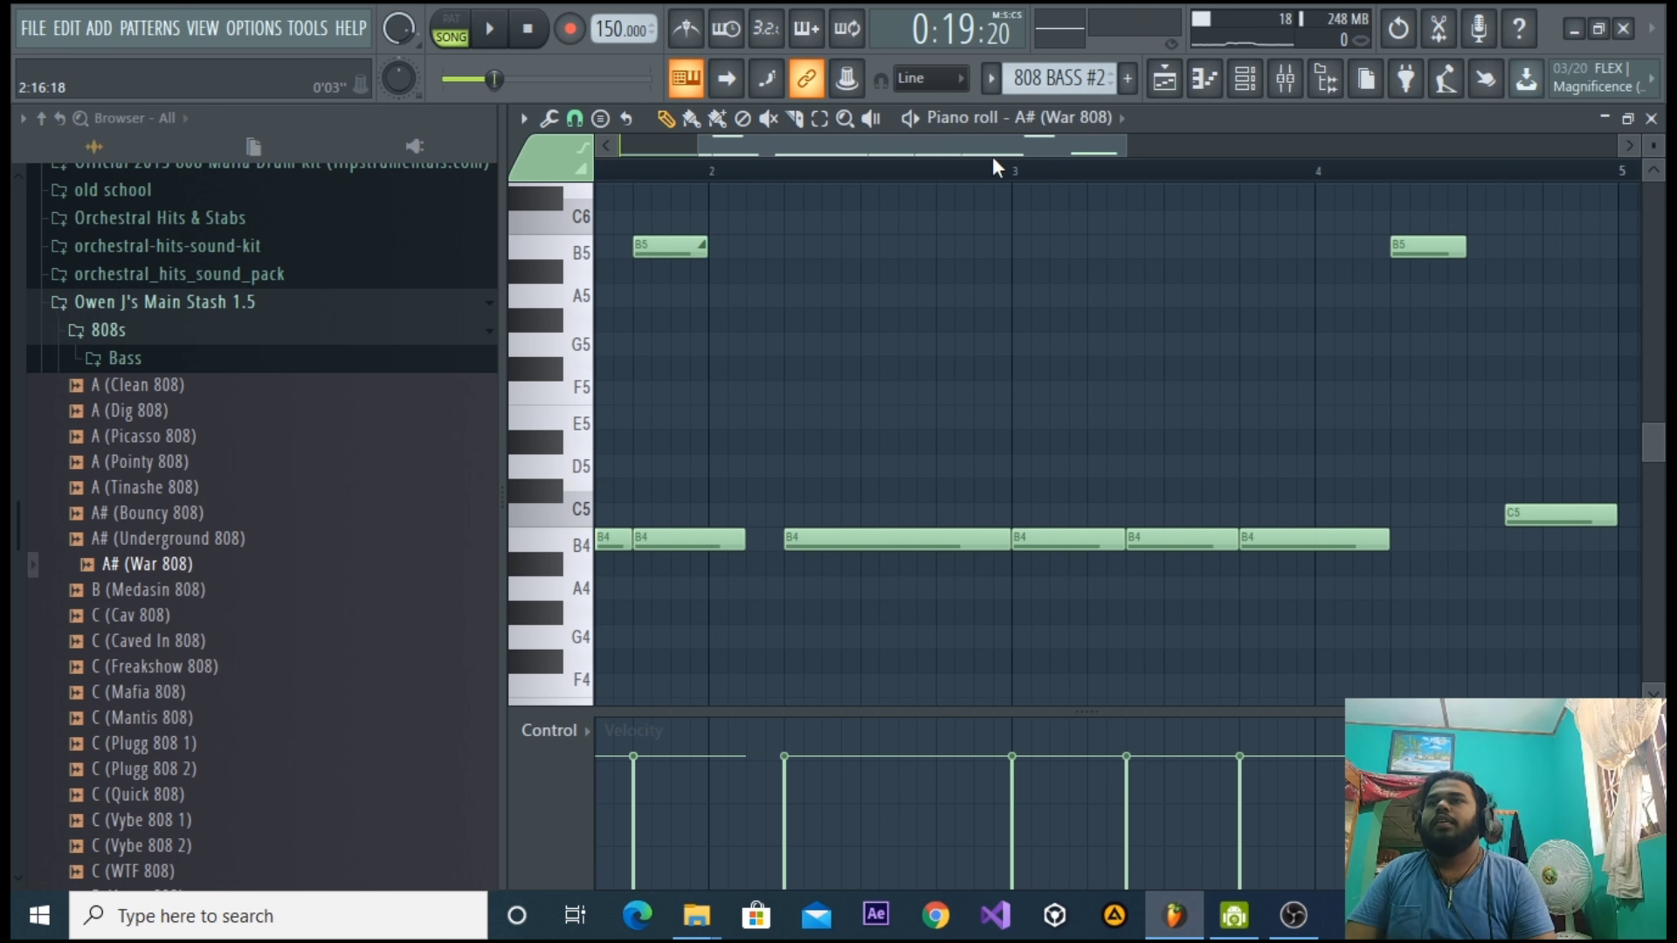
pyautogui.hscroll(2, 996, 166)
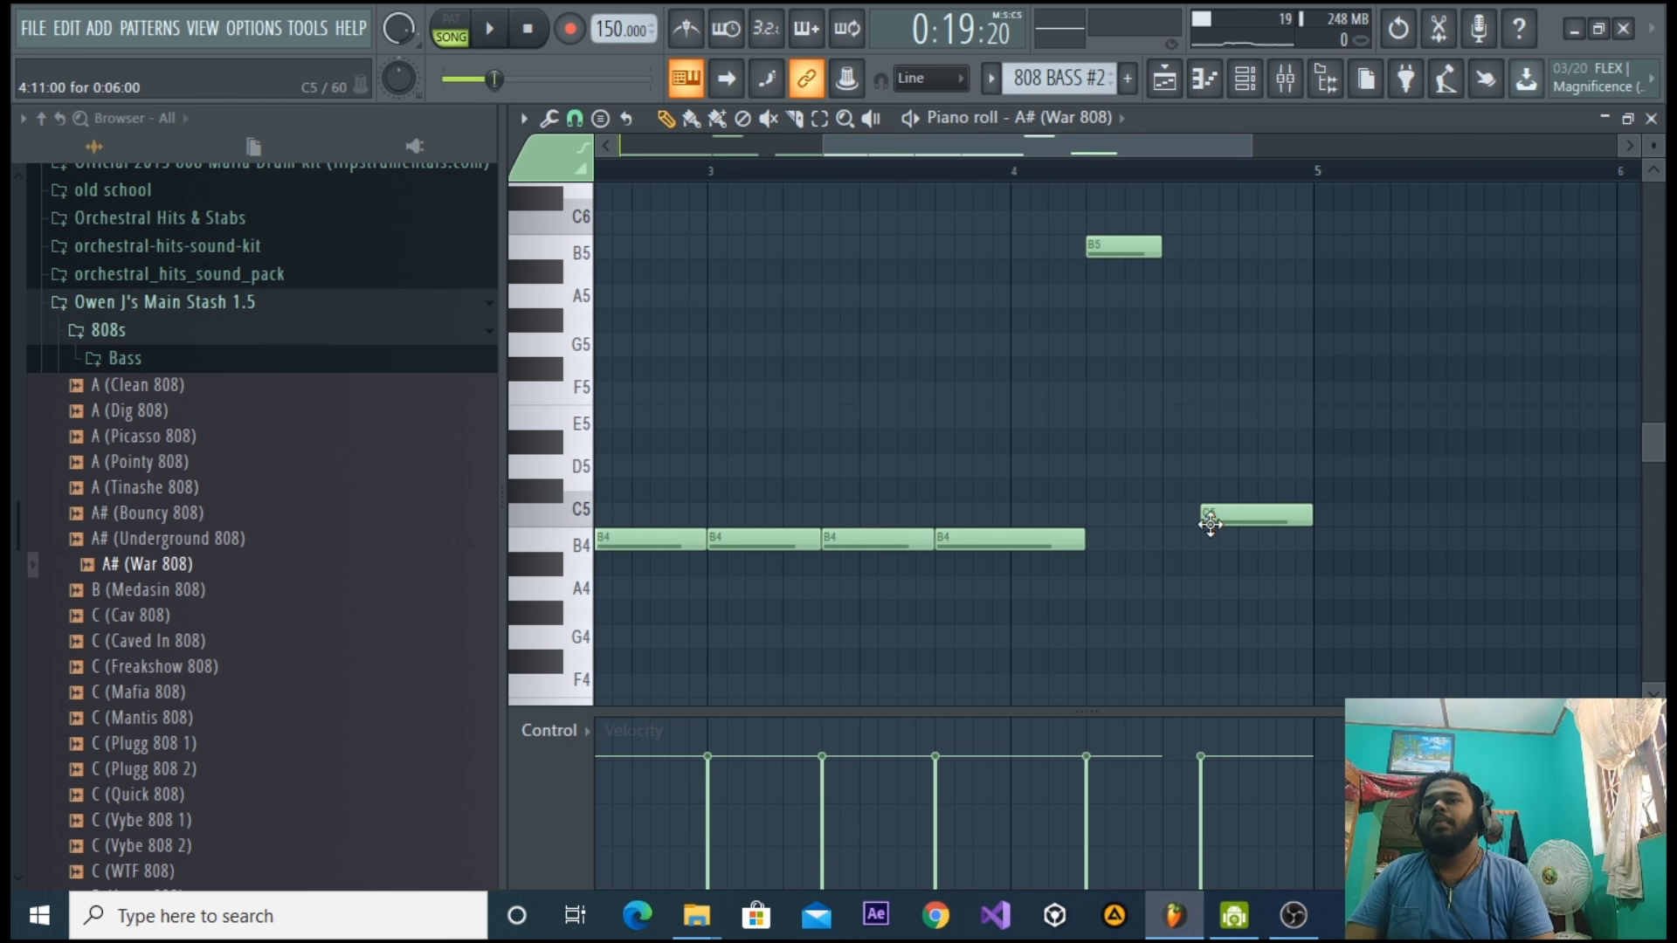
pyautogui.hscroll(-3, 980, 543)
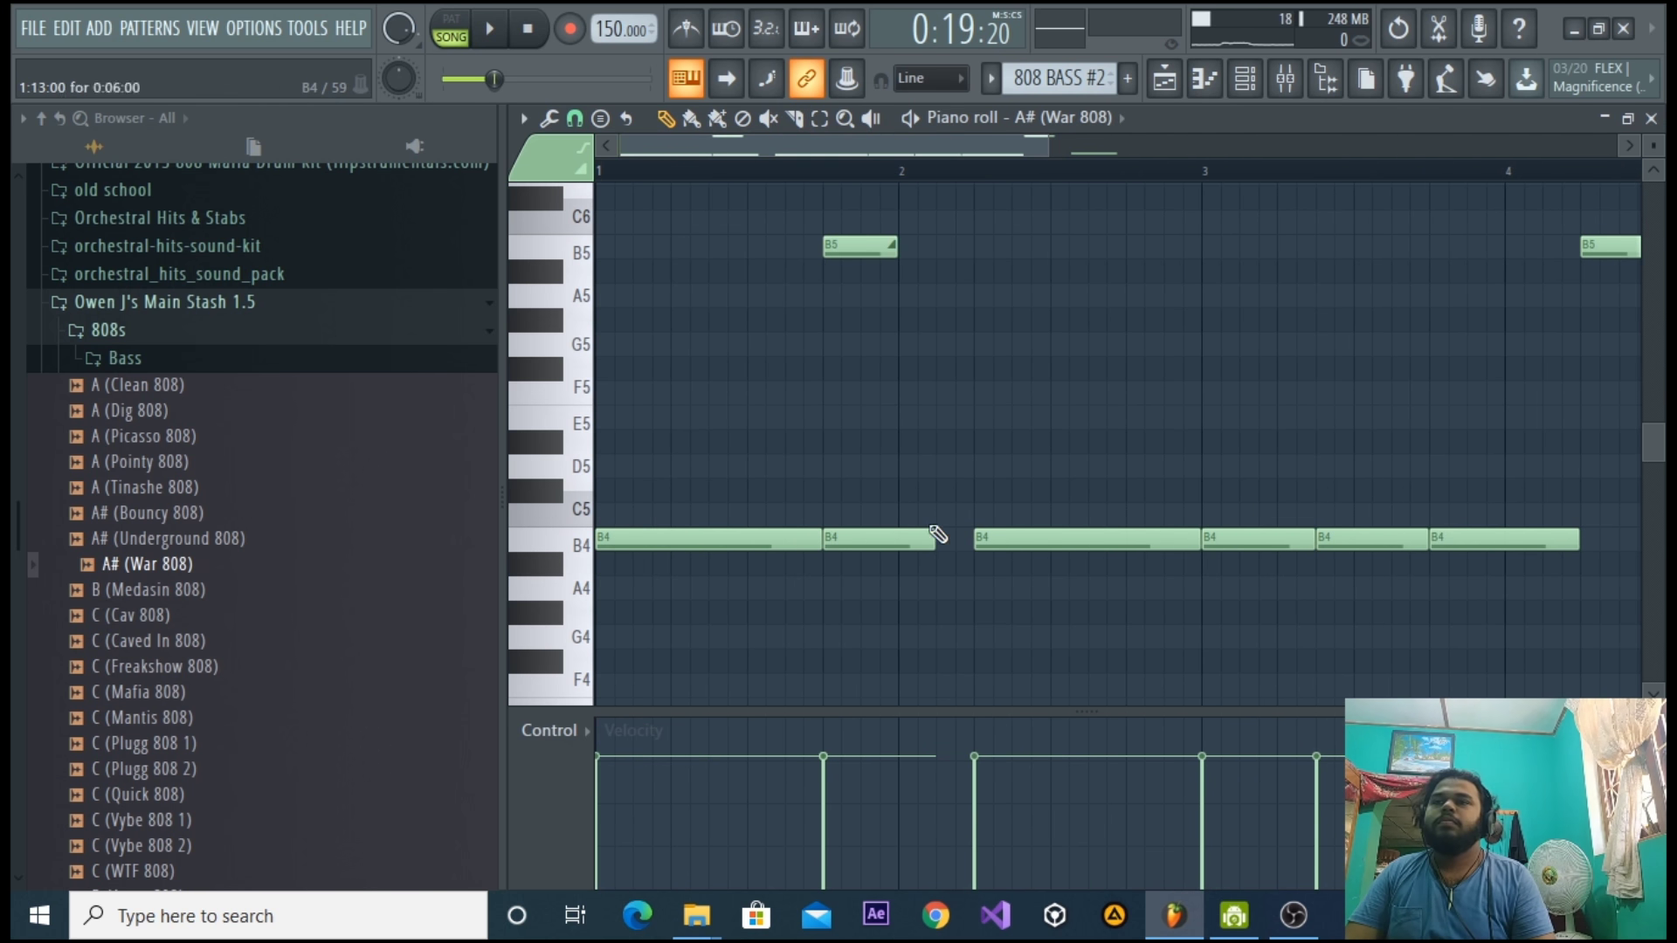
pyautogui.moveTo(1049, 153)
pyautogui.mouseDown()
pyautogui.moveTo(1476, 138)
pyautogui.moveTo(1063, 144)
pyautogui.mouseUp()
pyautogui.press('space')
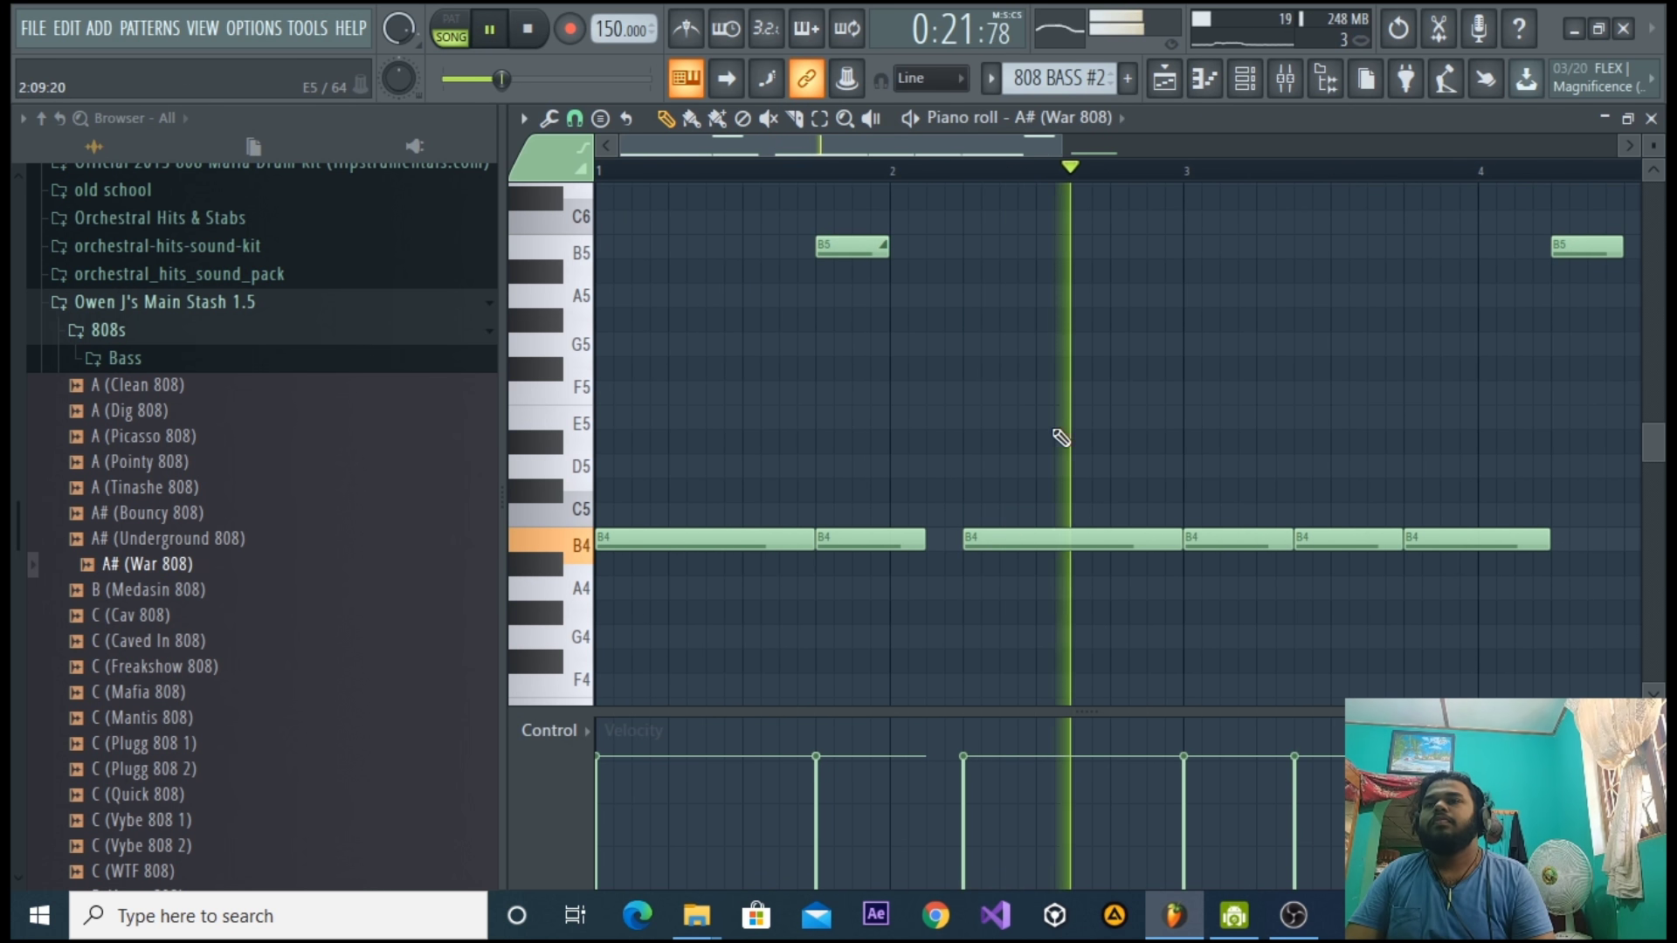
pyautogui.moveTo(1048, 144); pyautogui.dragTo(1162, 154)
pyautogui.press('space')
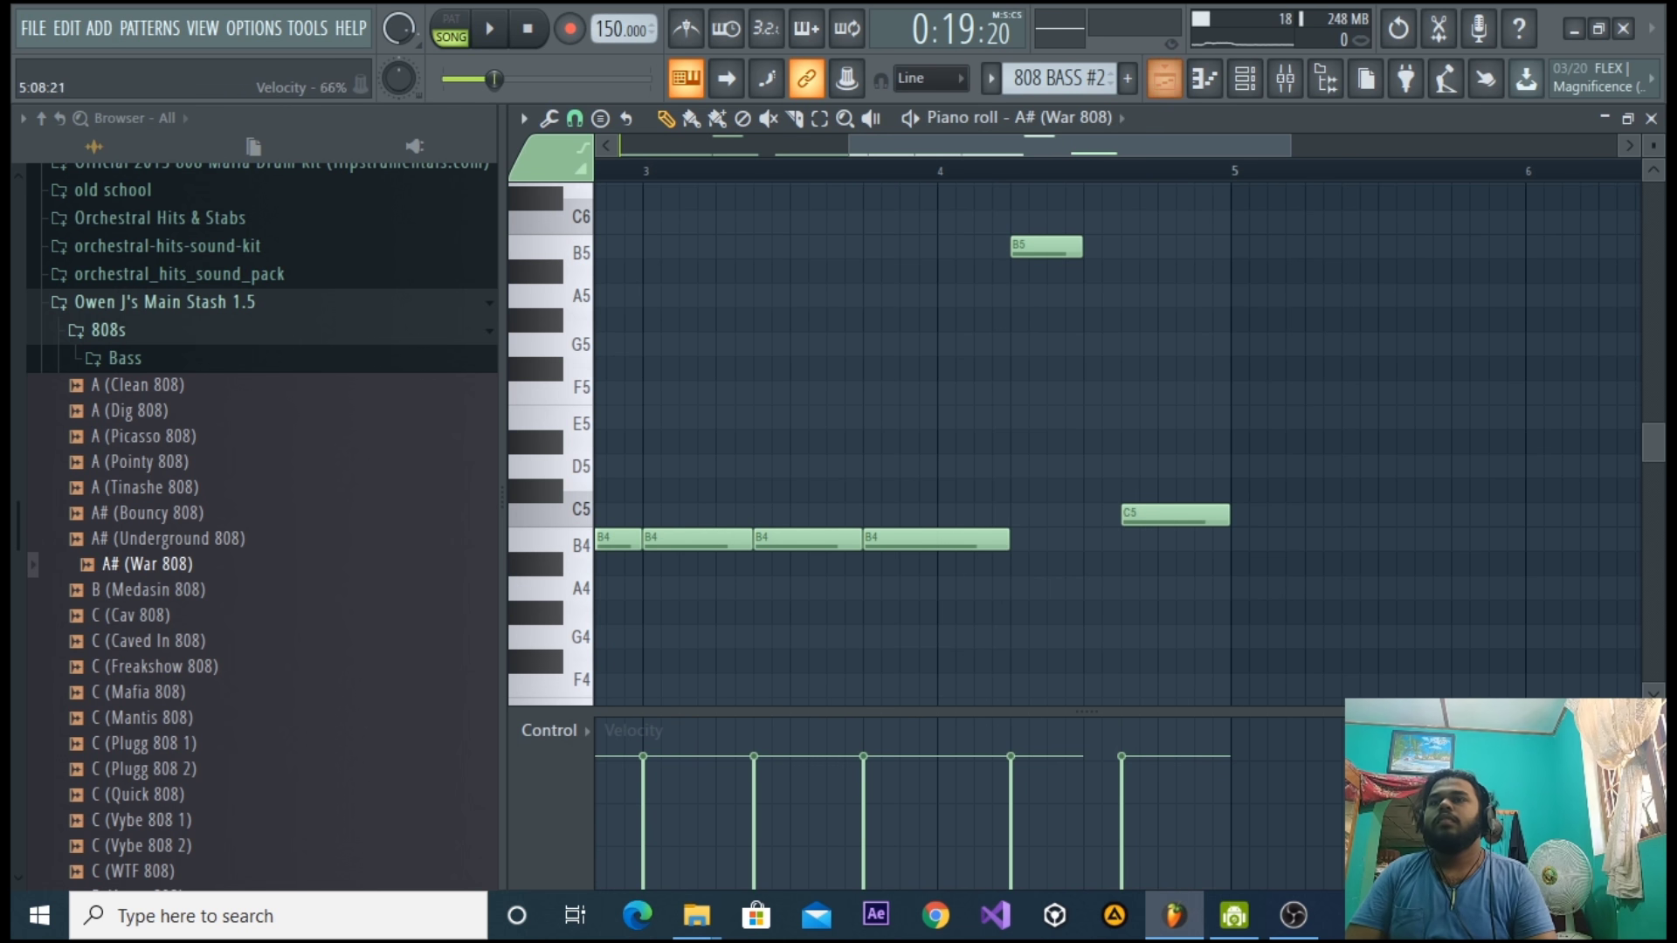
# Check the running recording in OBS, then return to the playlist in FL Studio.
pyautogui.click(1294, 916)
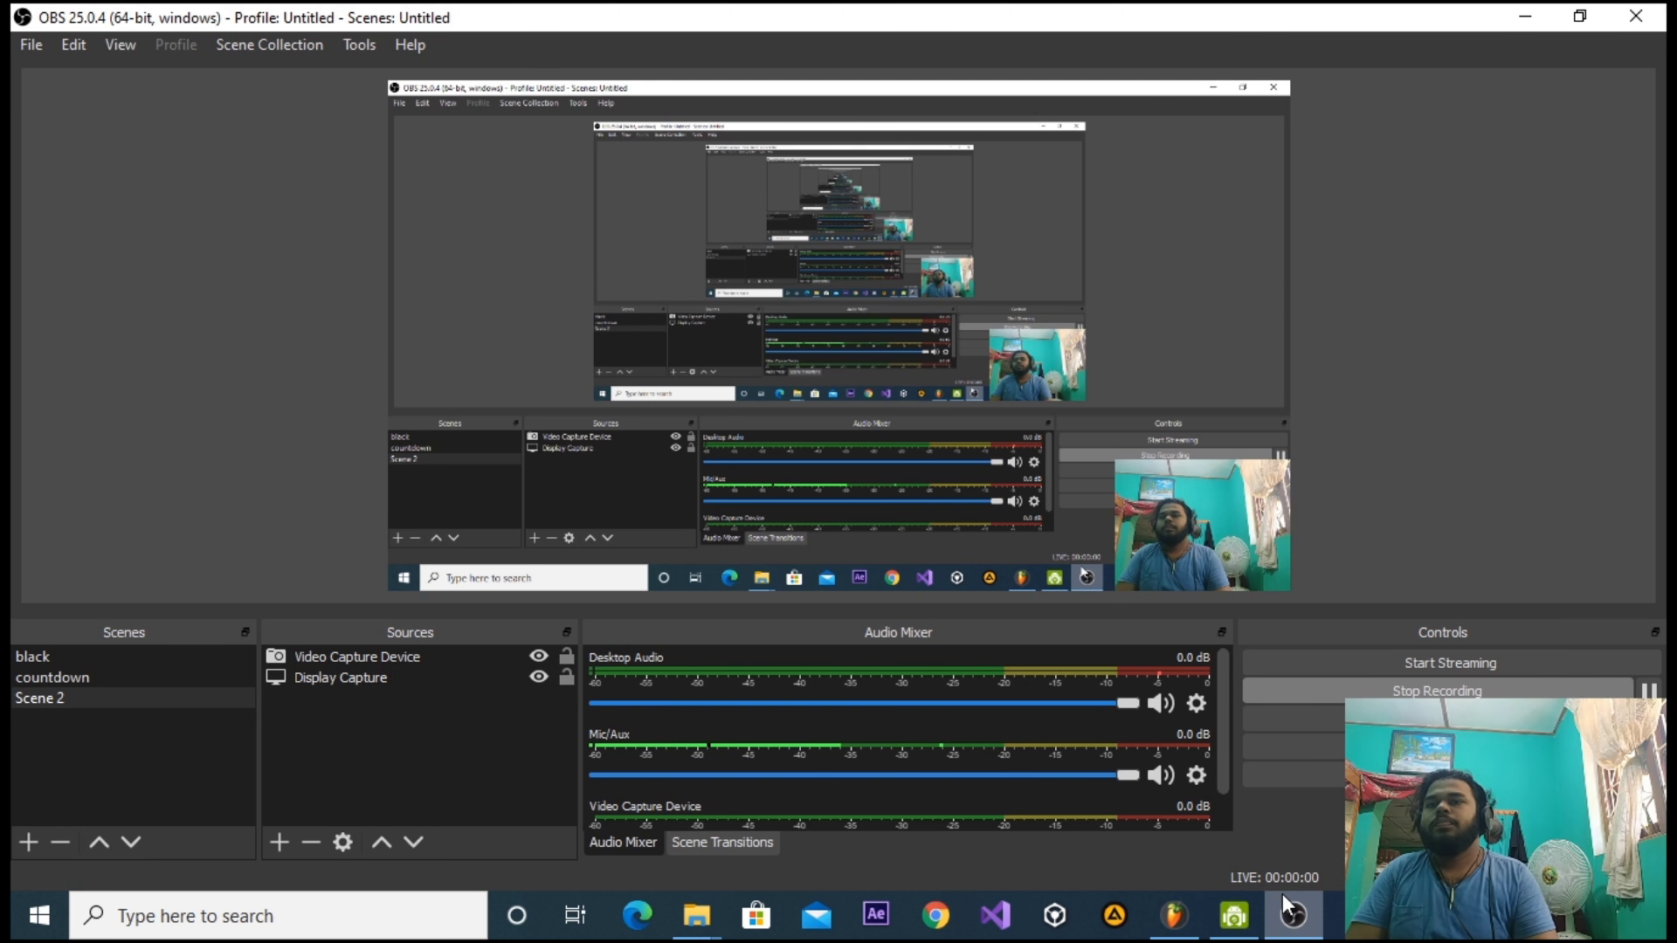
pyautogui.click(1175, 915)
pyautogui.click(1164, 79)
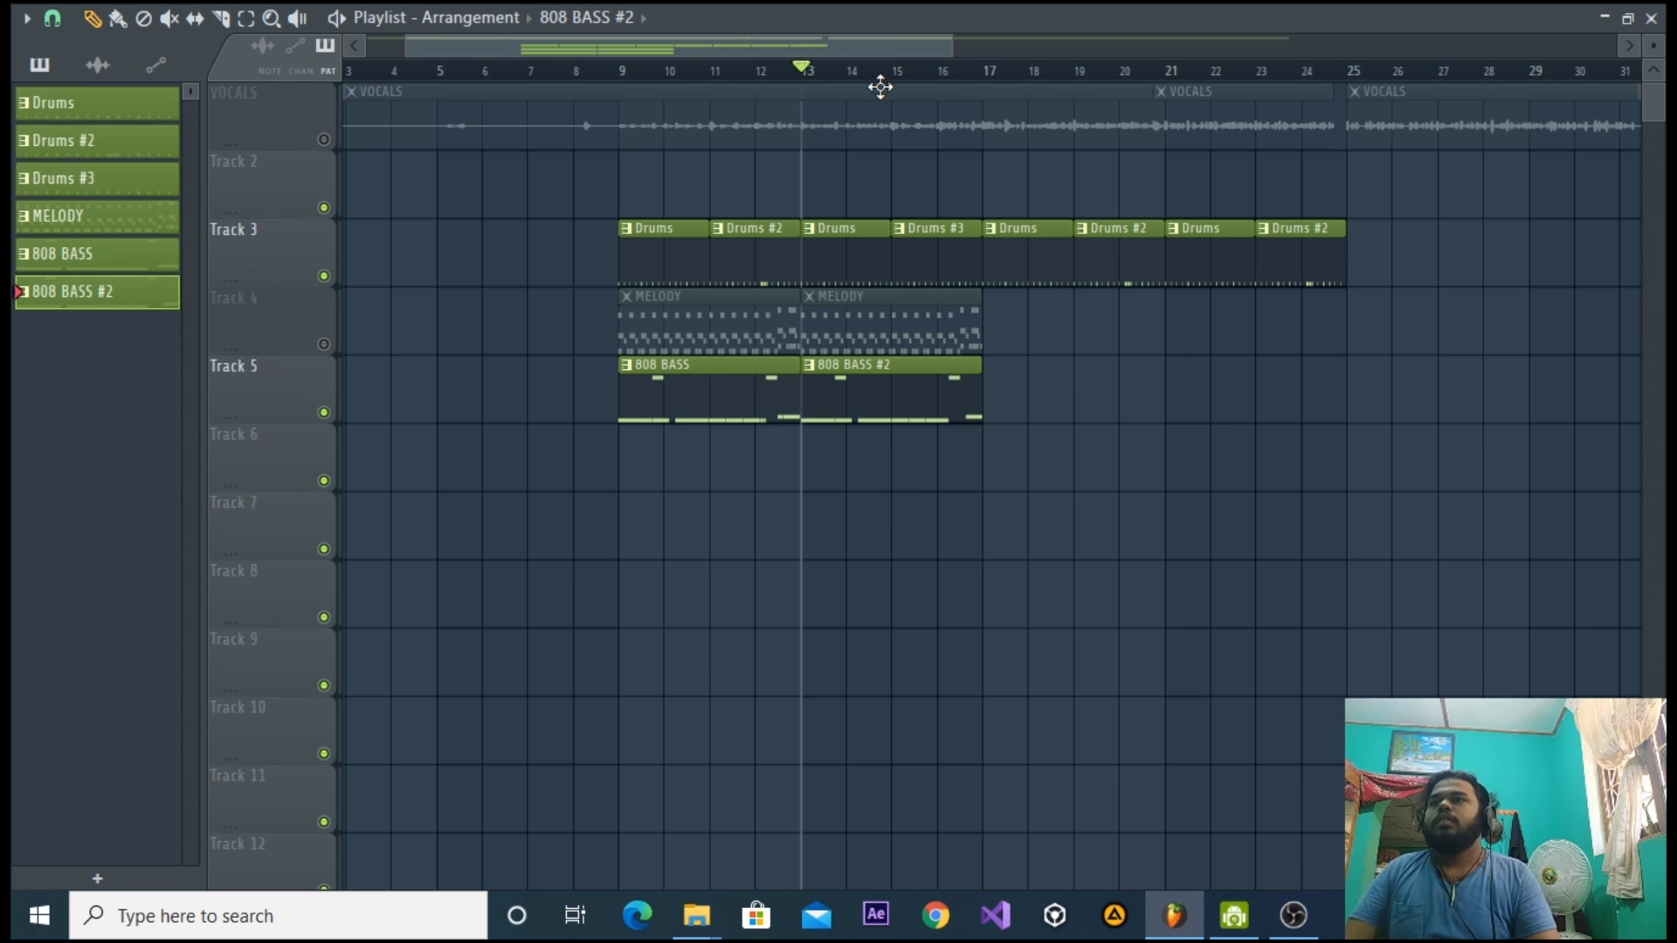
# Unmute Track 4, play the song from bar 9 and add another MELODY clip at bar 17 on Track 4.
pyautogui.click(324, 345)
pyautogui.click(620, 71)
pyautogui.press('space')
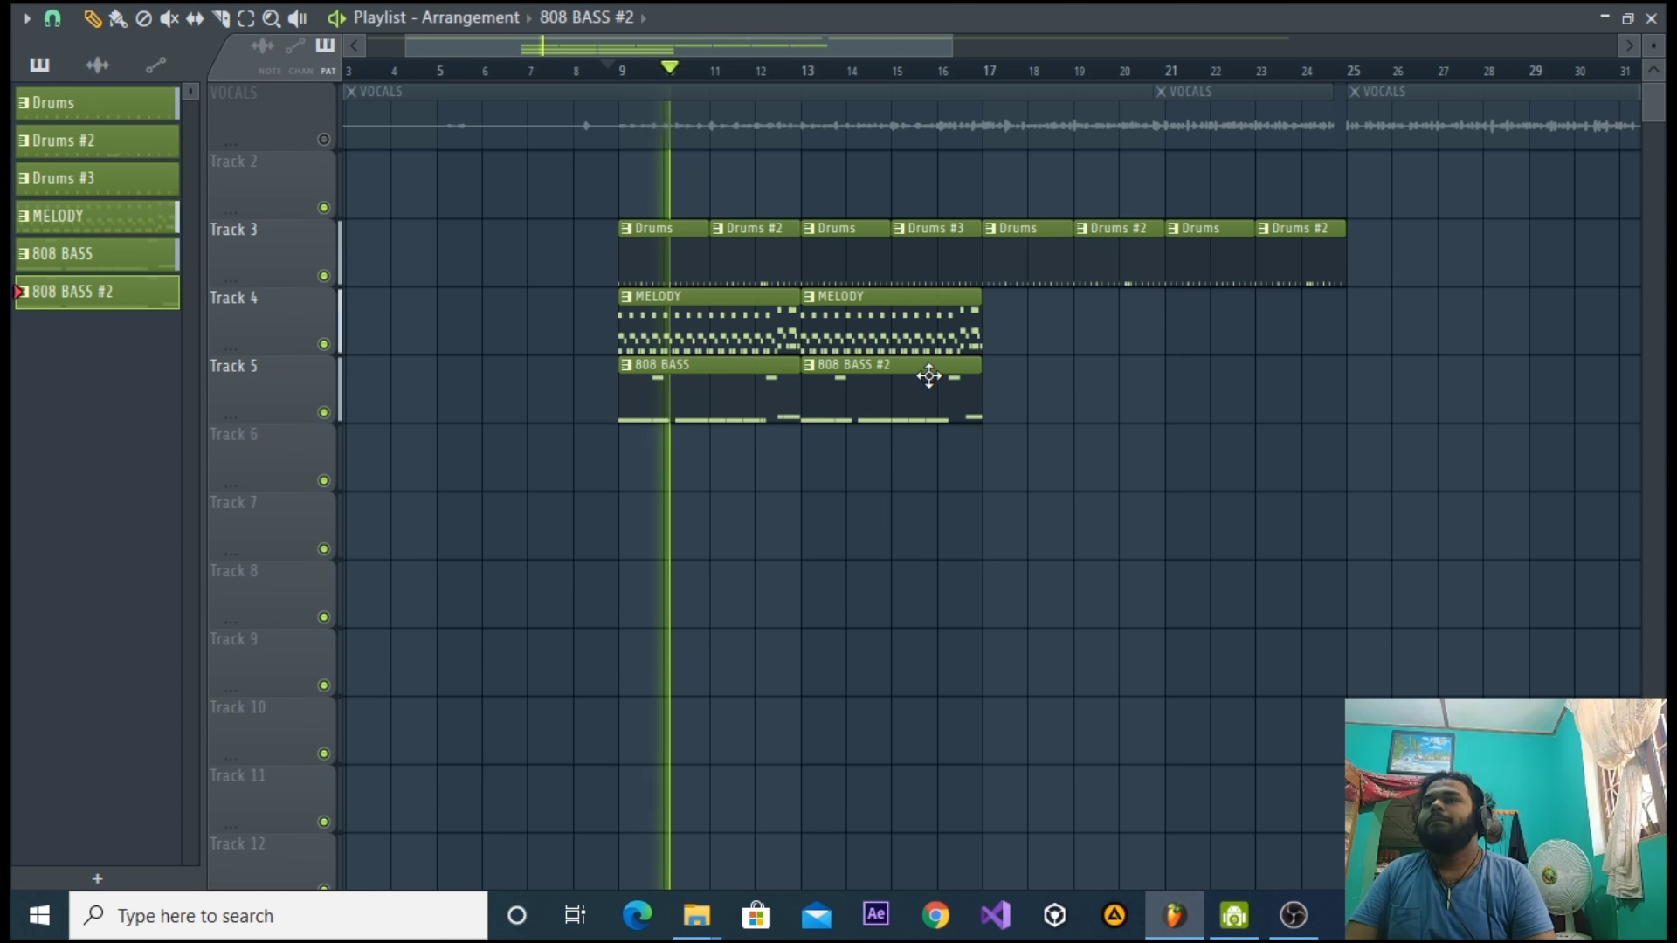
pyautogui.click(917, 330)
pyautogui.click(1054, 336)
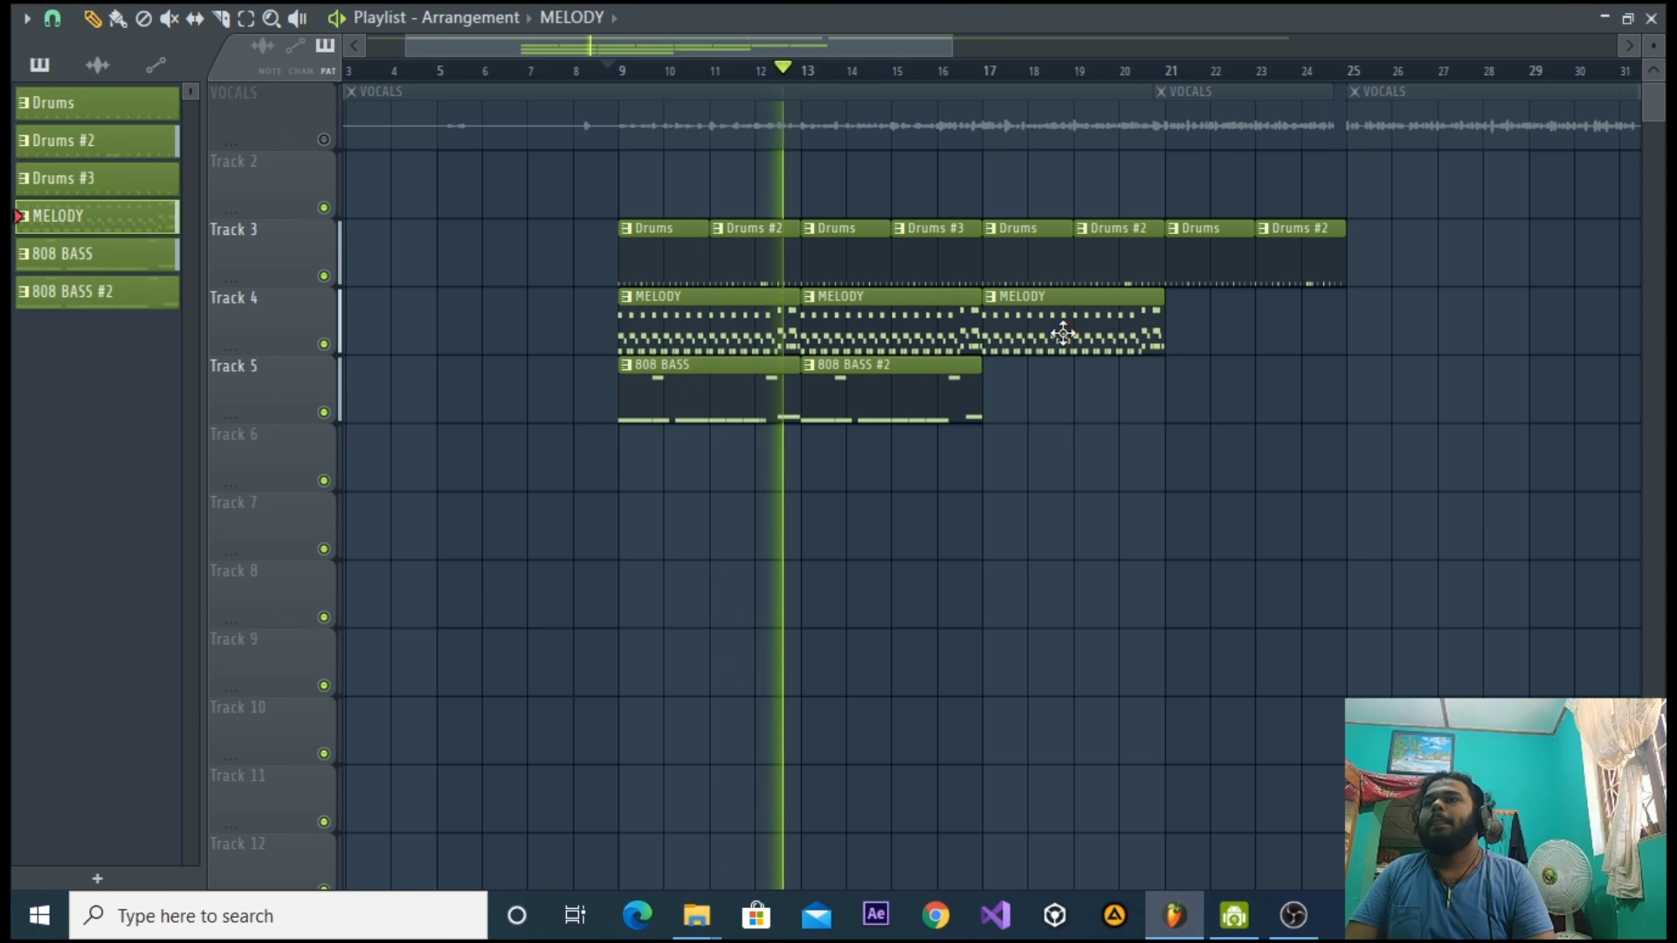
pyautogui.click(953, 384)
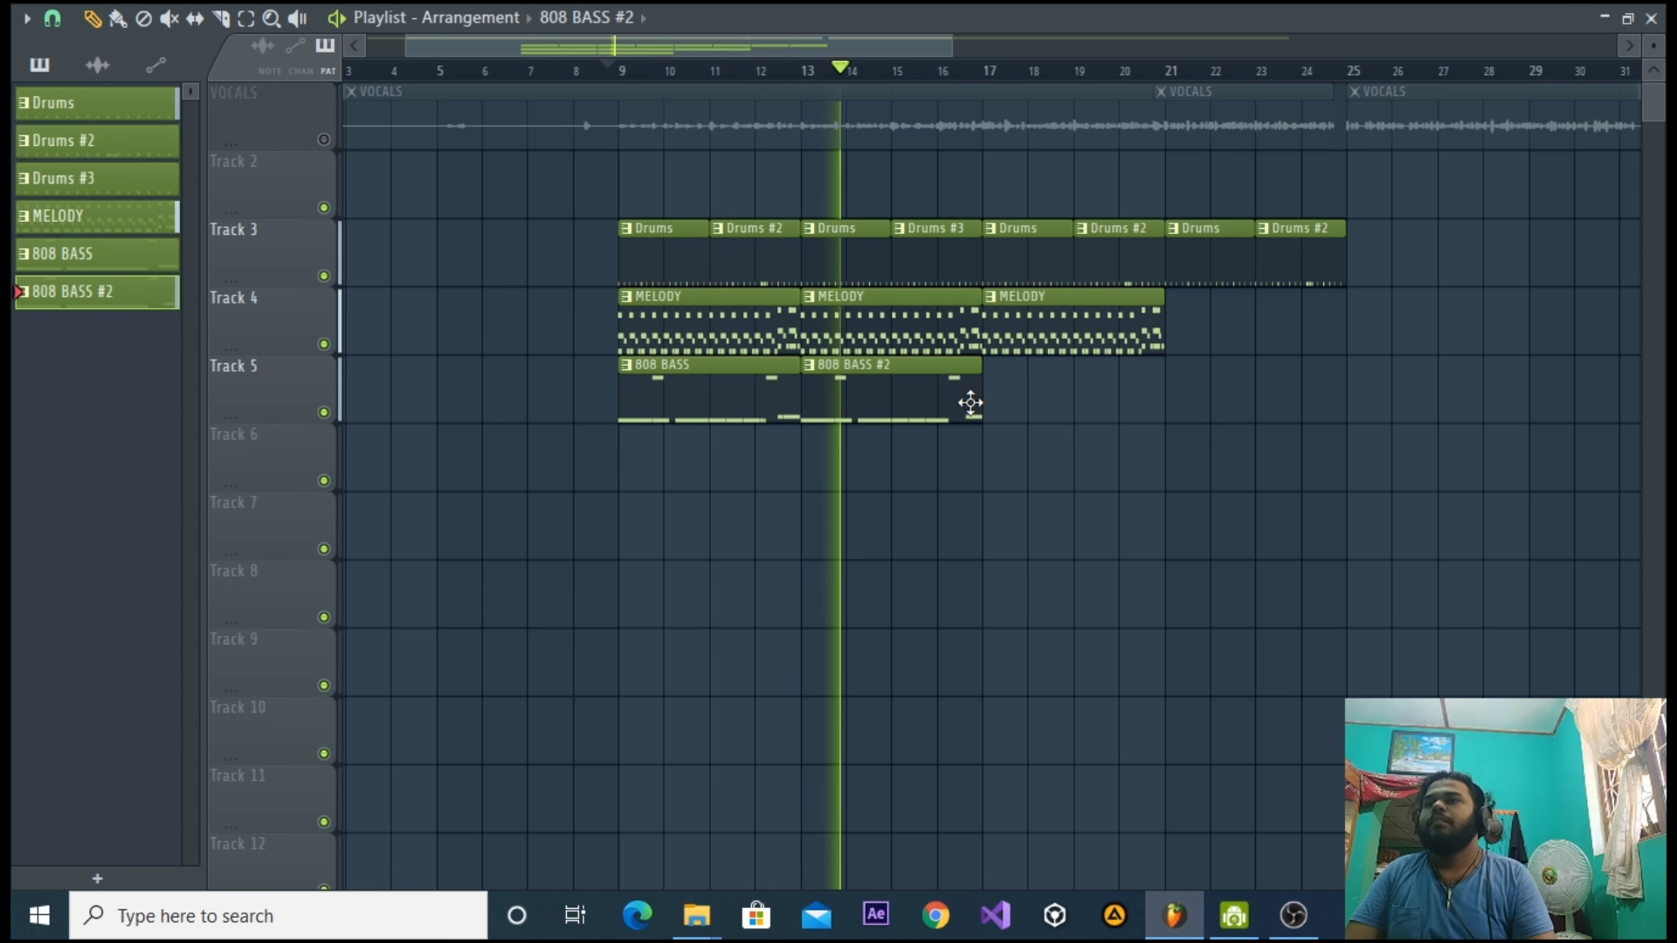
pyautogui.click(1041, 441)
pyautogui.rightClick(1110, 451)
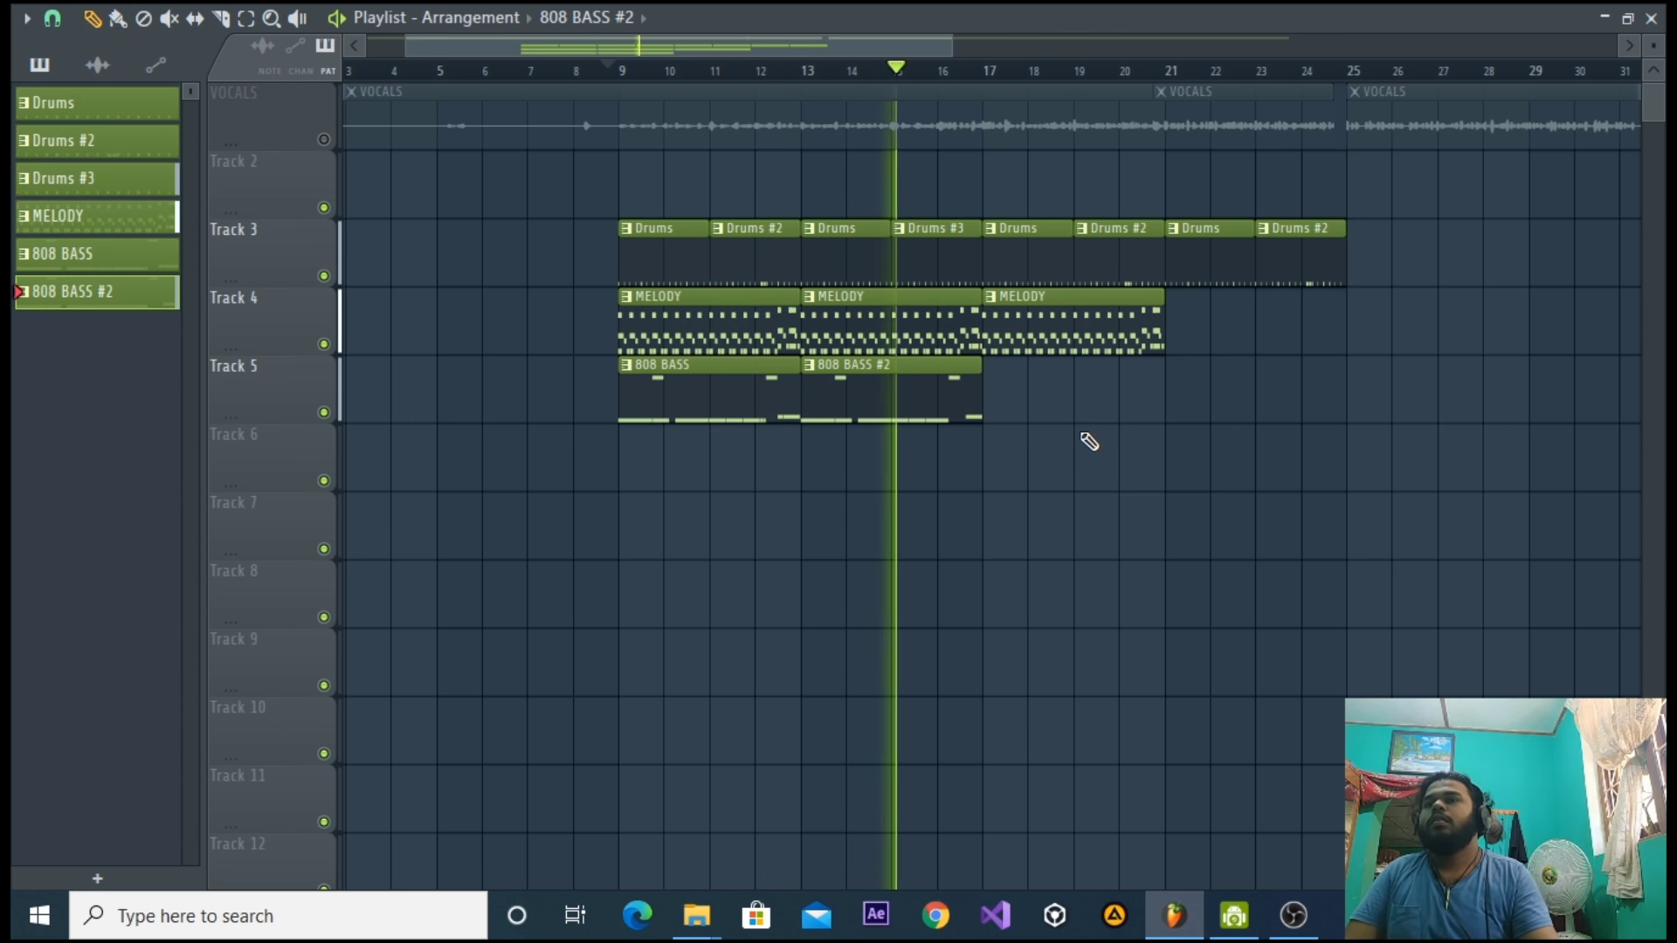
pyautogui.click(1073, 476)
pyautogui.rightClick(1114, 476)
# Stop playback, make the MELODY clip at bar 17 a unique pattern and select all its PLUCK notes.
pyautogui.press('space')
pyautogui.click(992, 297)
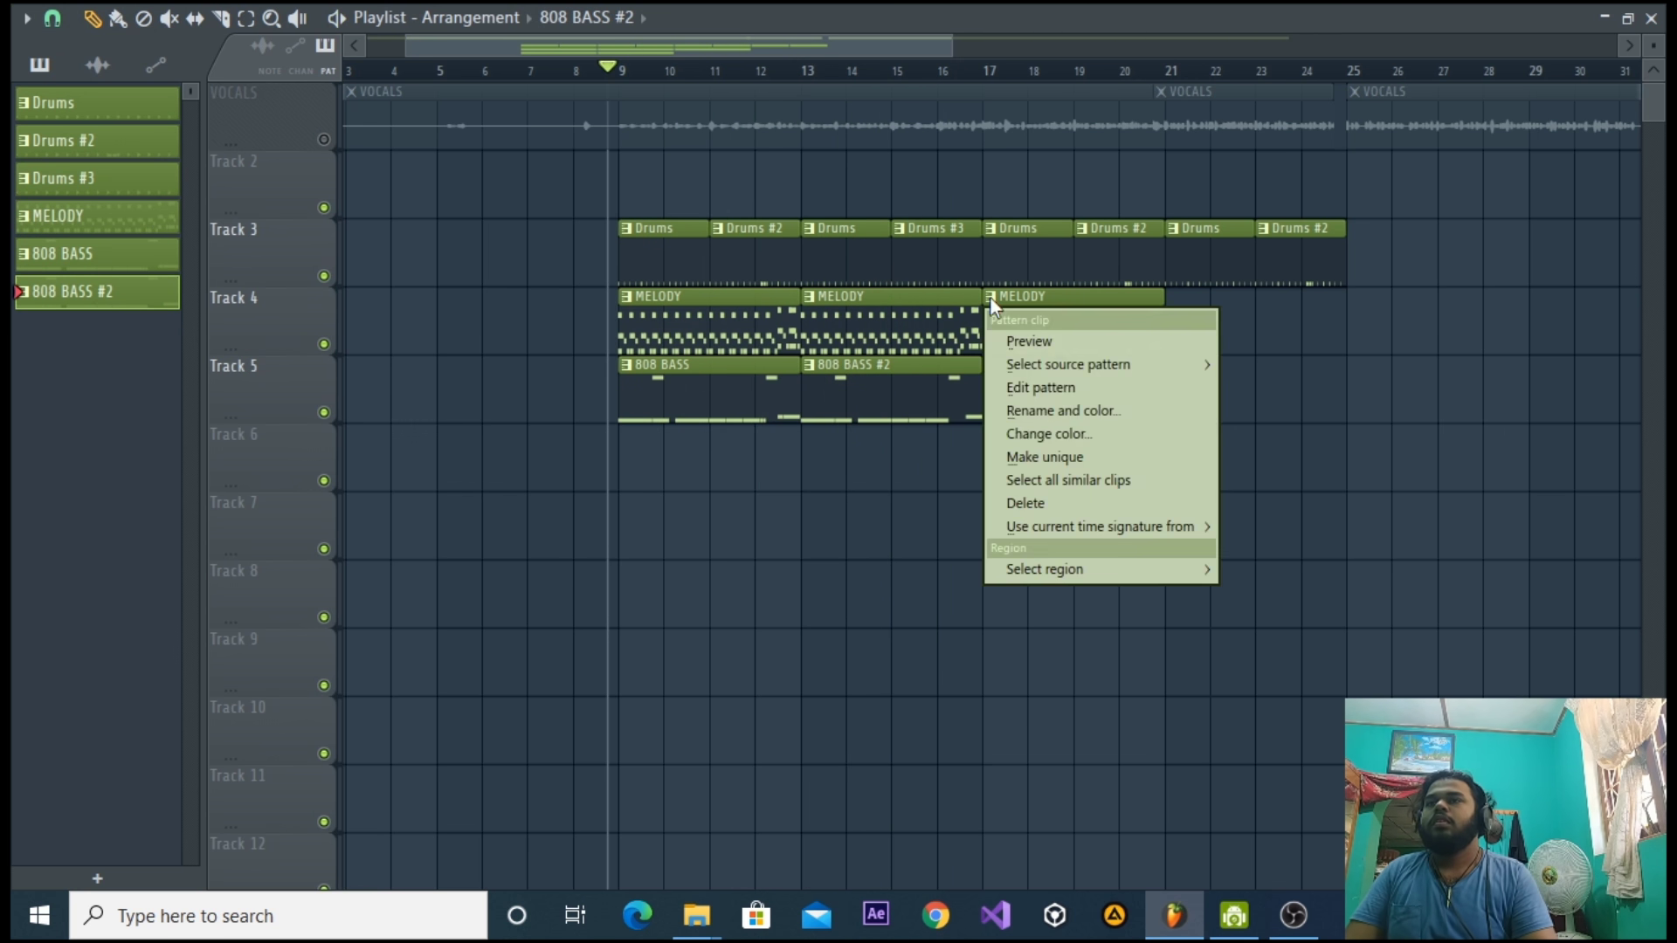
pyautogui.click(1025, 458)
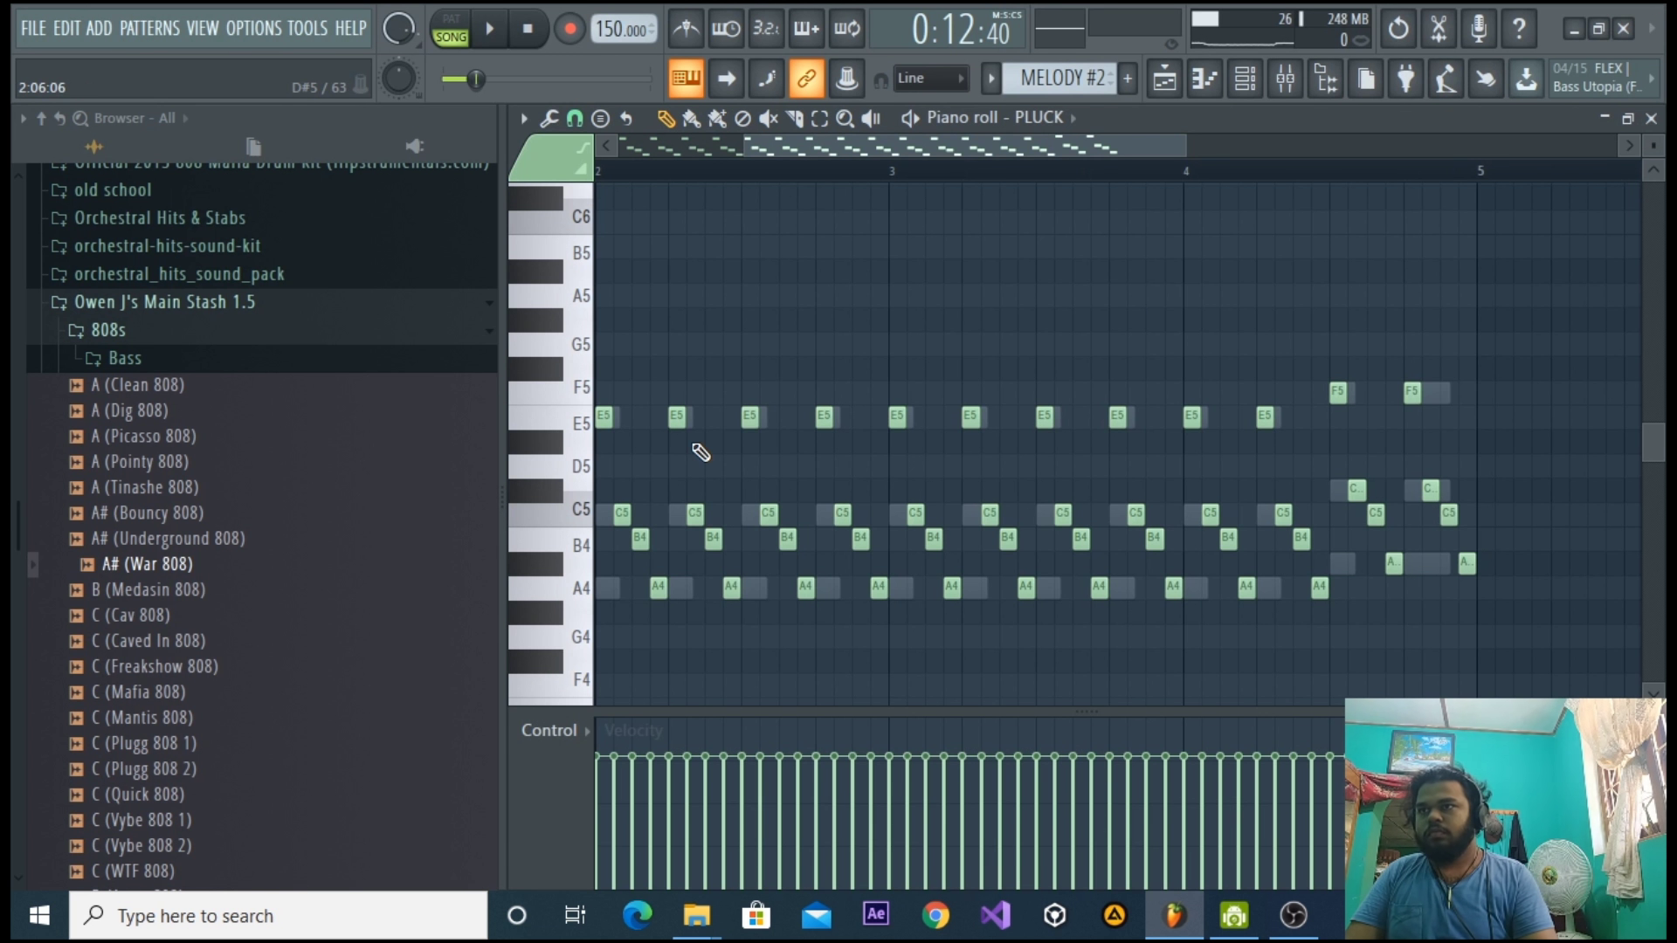
pyautogui.hotkey('ctrl', 'a')
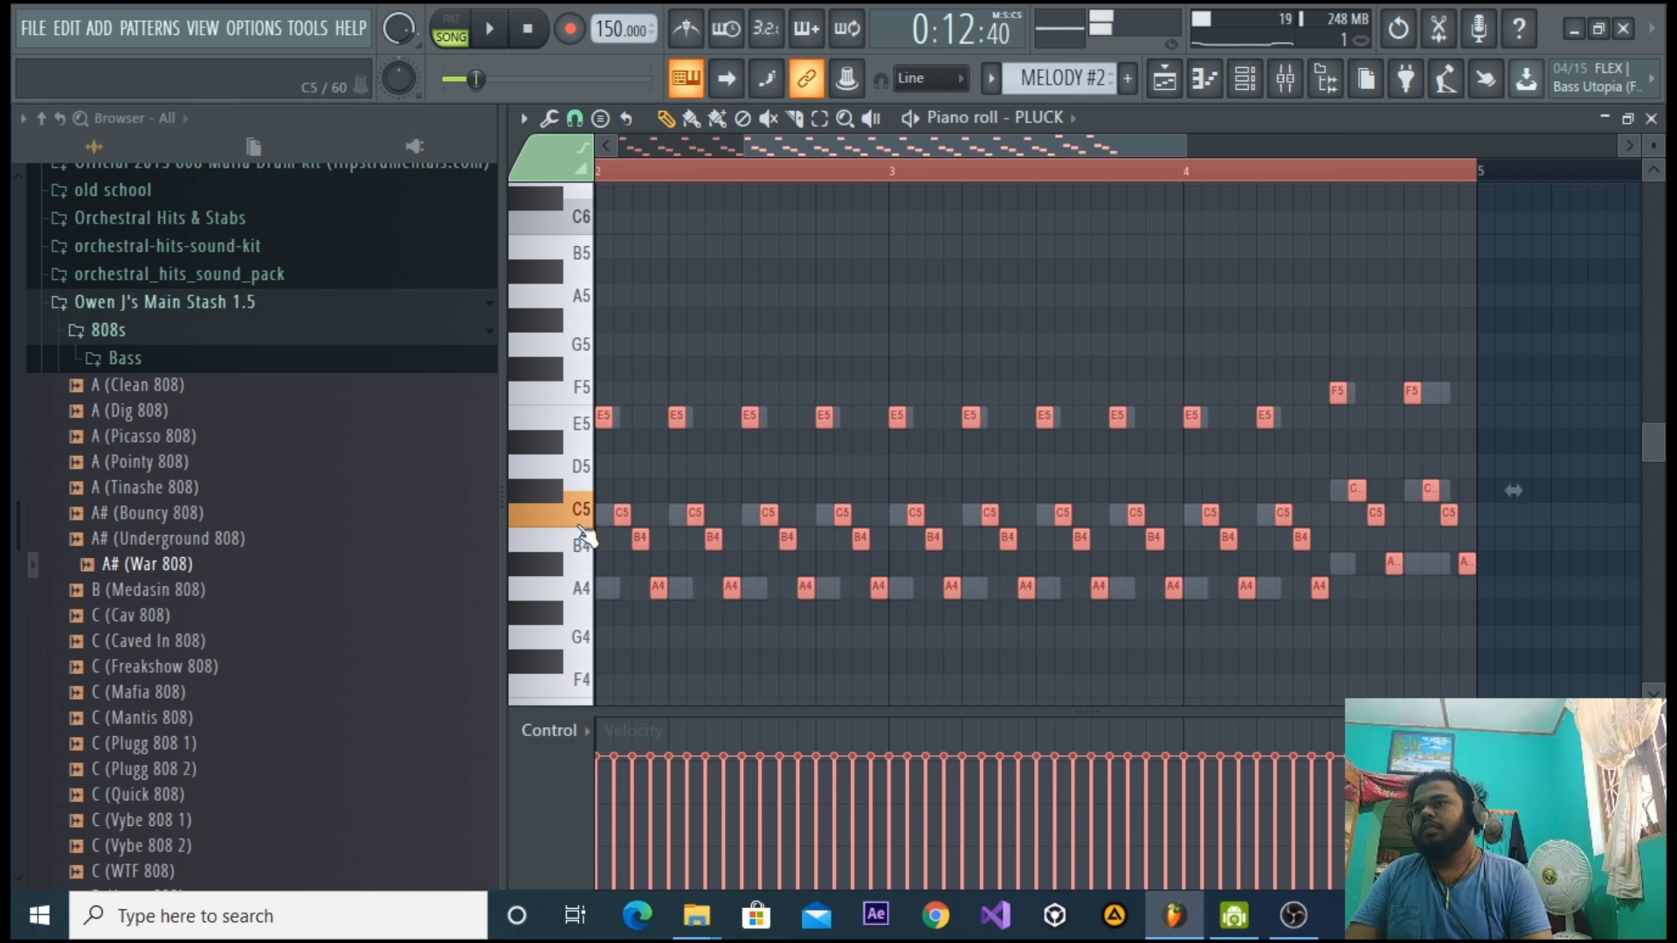
# Show all channels in the channel rack, solo PLUCK and start playback.
pyautogui.press('F7')
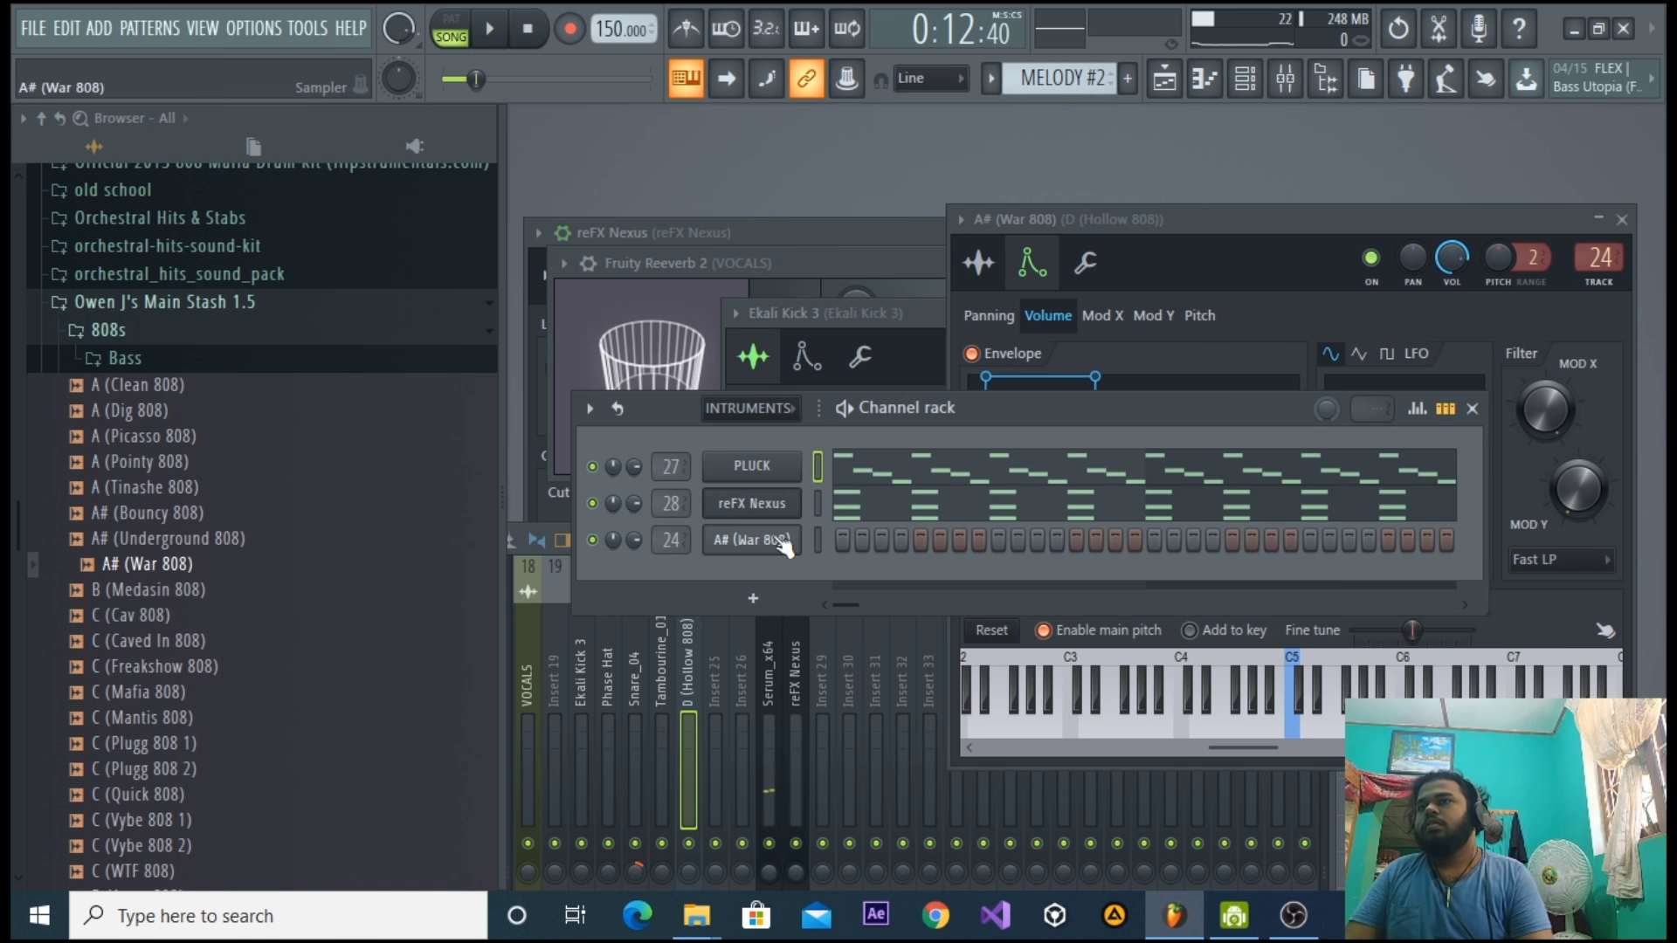
pyautogui.click(749, 426)
pyautogui.click(764, 426)
pyautogui.rightClick(590, 680)
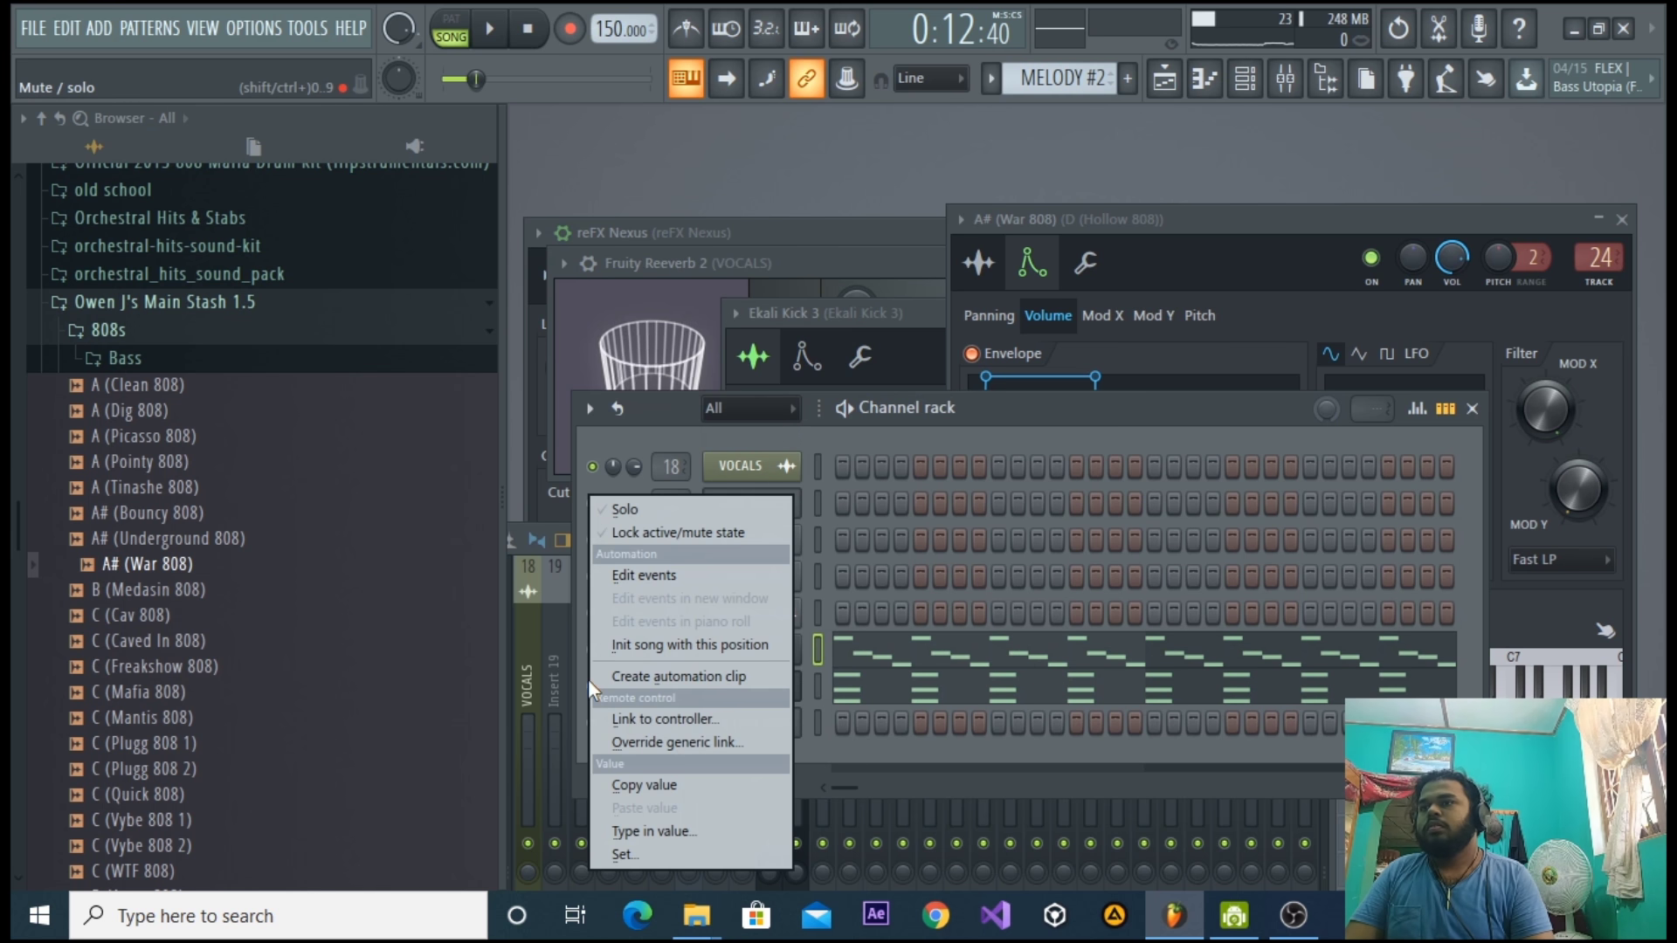
pyautogui.click(940, 422)
pyautogui.rightClick(590, 649)
pyautogui.click(690, 501)
pyautogui.press('space')
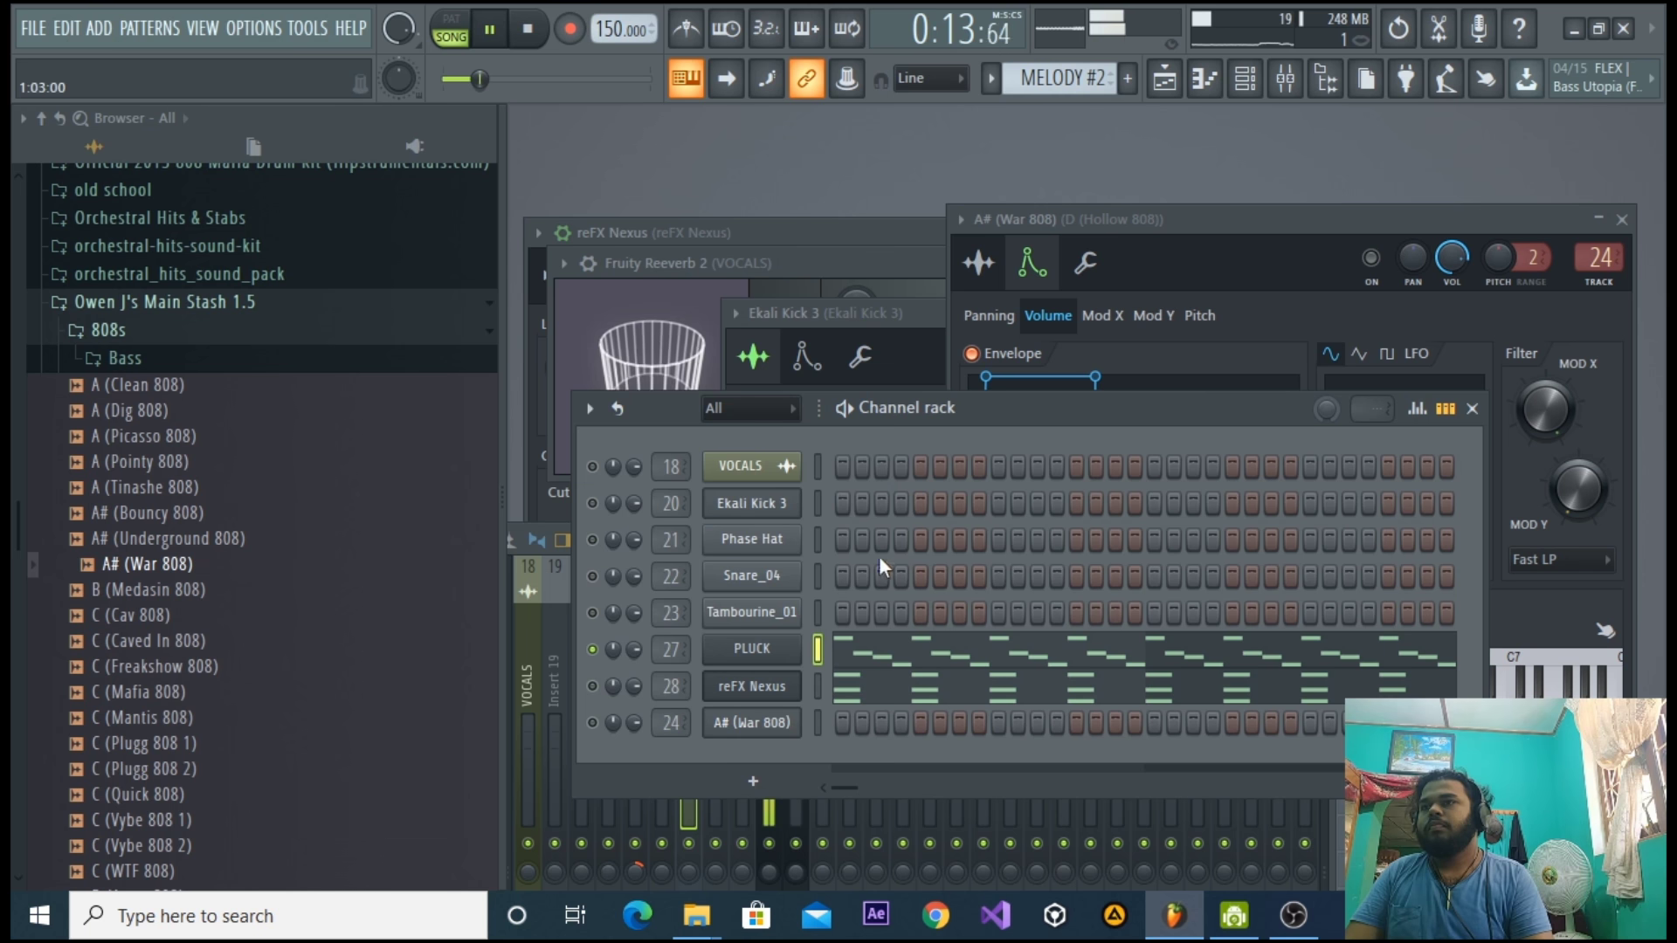
# Switch playback to pattern mode and bring up the PLUCK notes of MELODY #2 in the piano roll.
pyautogui.click(451, 26)
pyautogui.click(900, 664)
pyautogui.press('space')
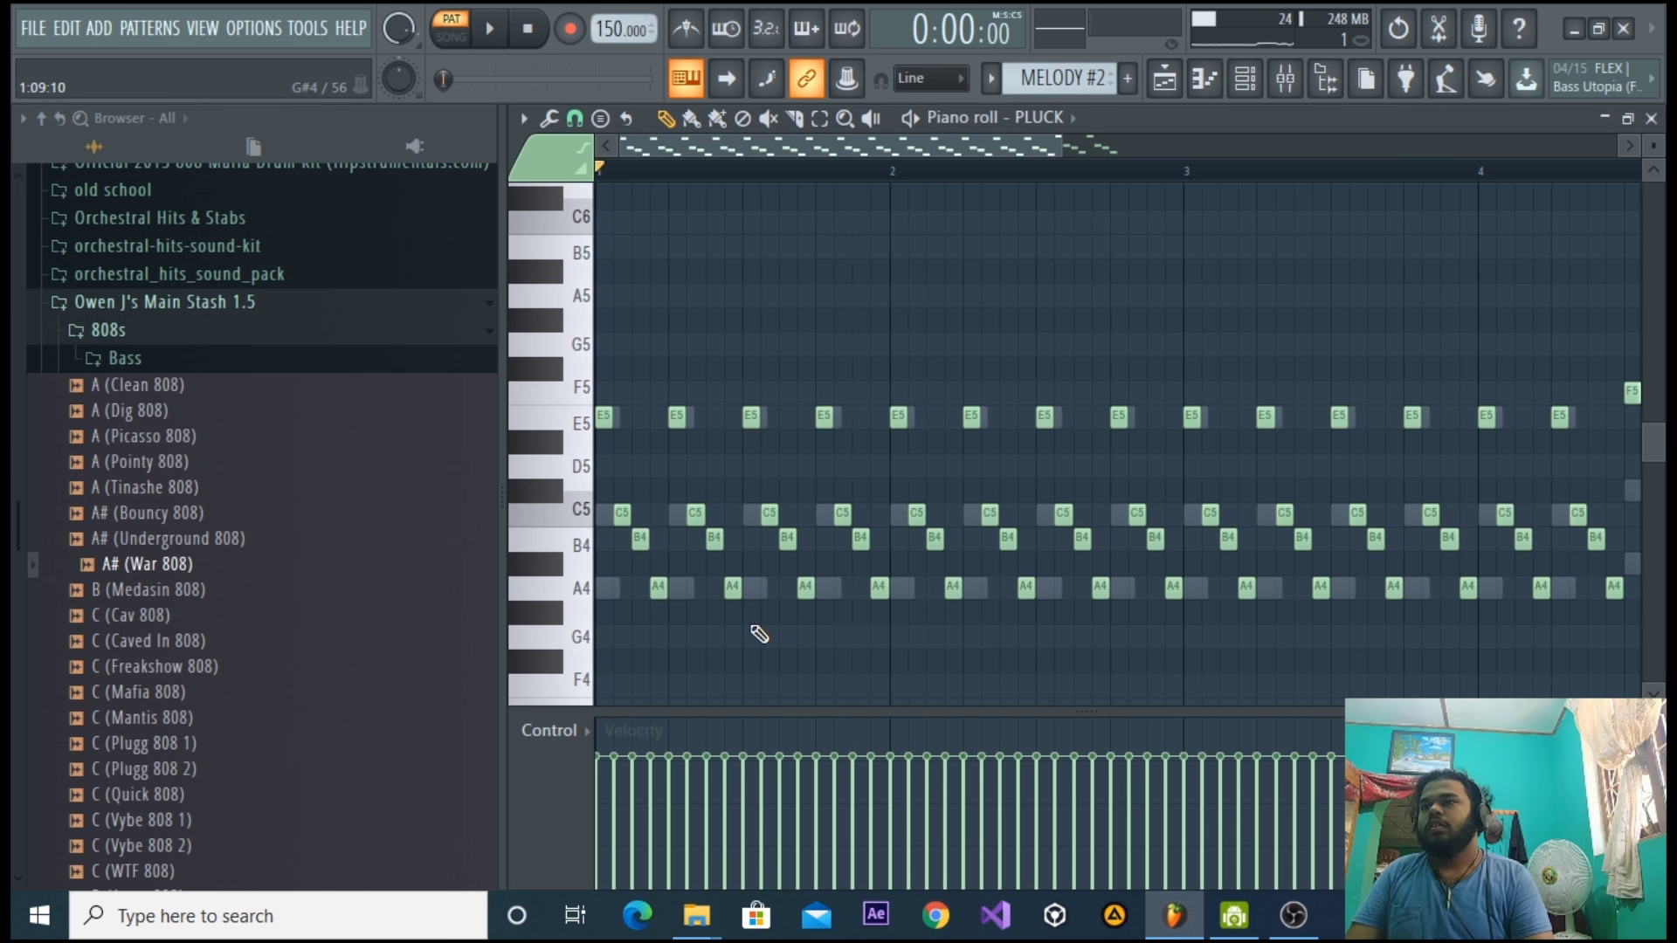
pyautogui.press('F5')
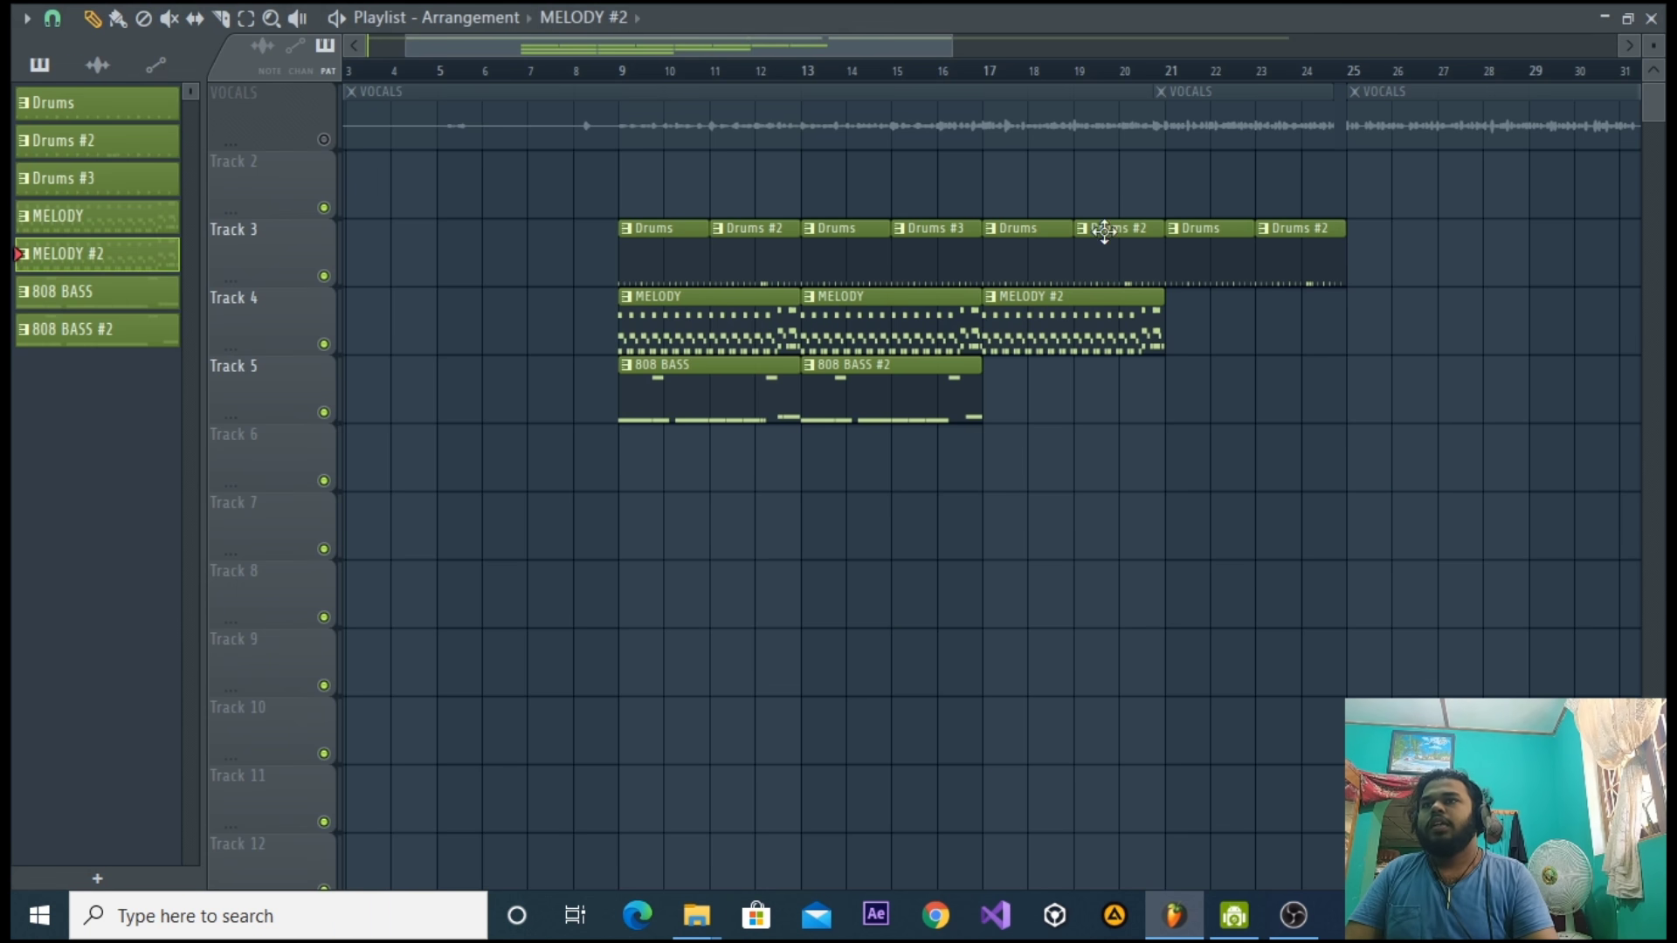
pyautogui.click(1651, 21)
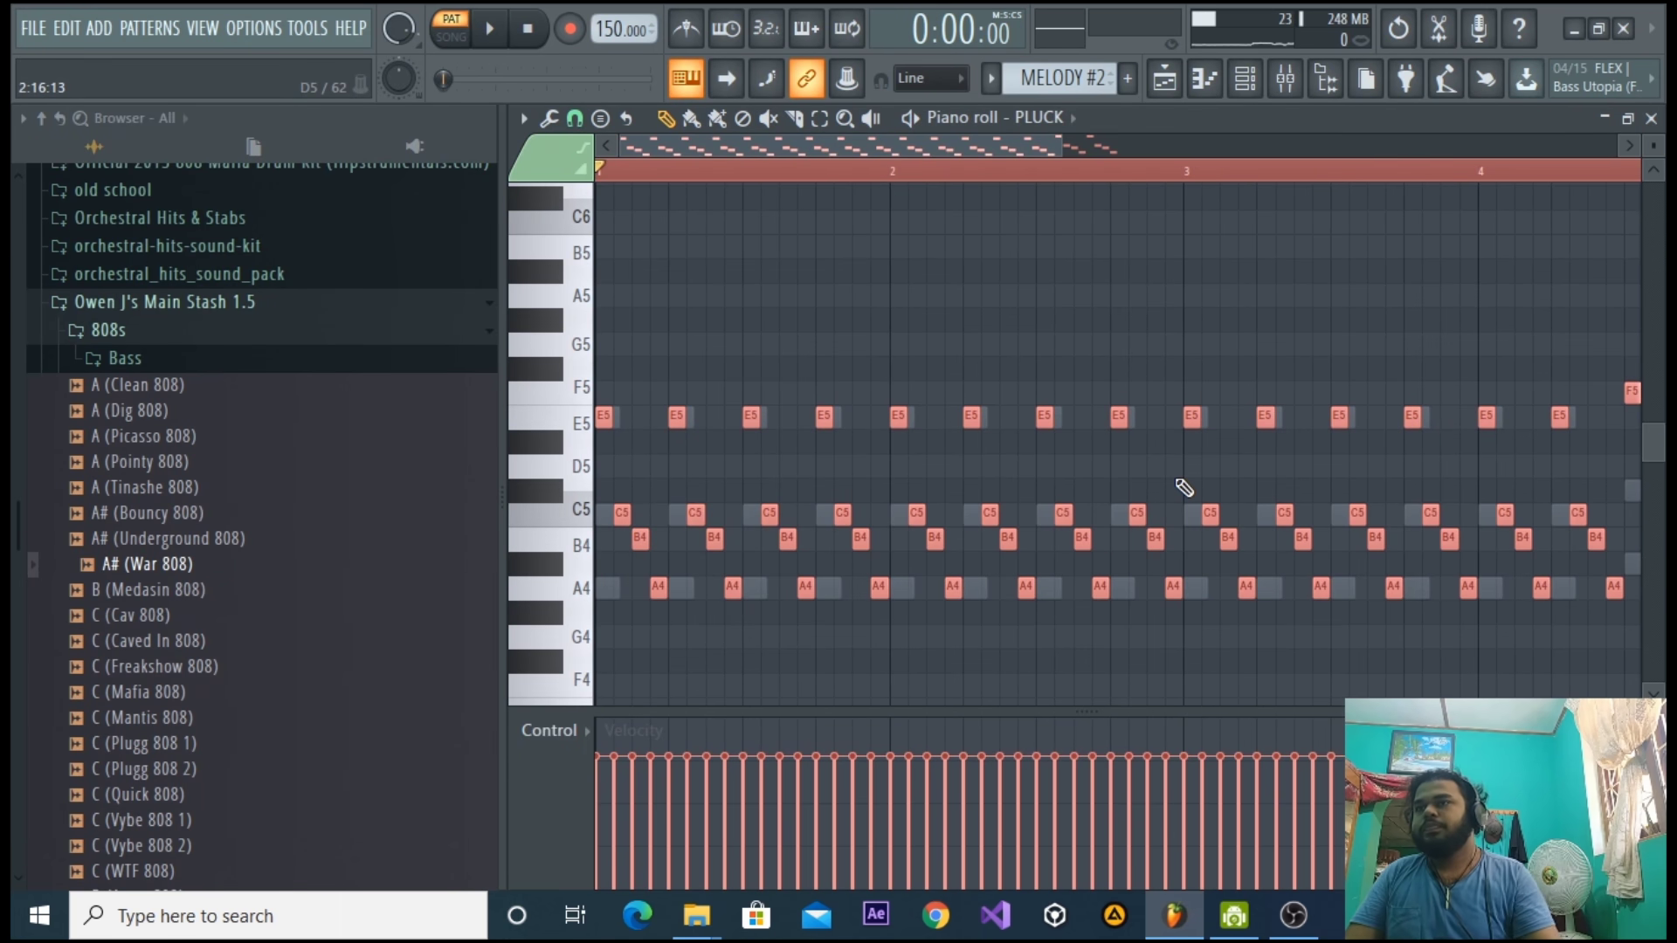
# Transpose all PLUCK notes in MELODY #2 up two semitones and listen to them.
pyautogui.press('Down')
pyautogui.press('Down')
pyautogui.press('space')
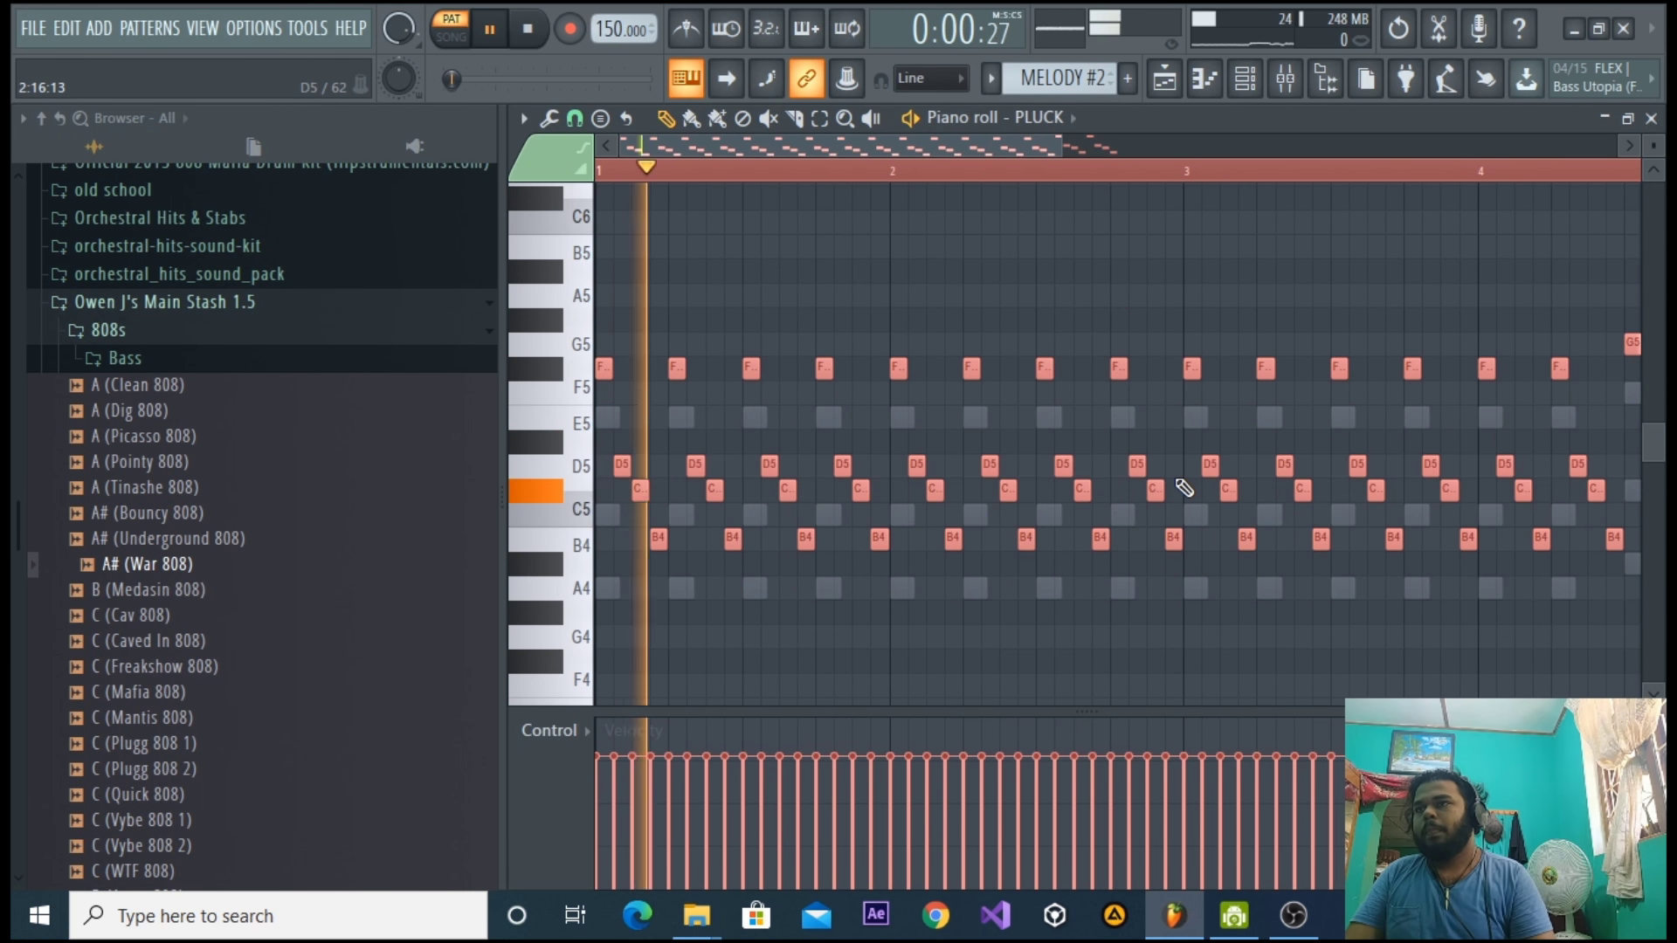
pyautogui.press('Down')
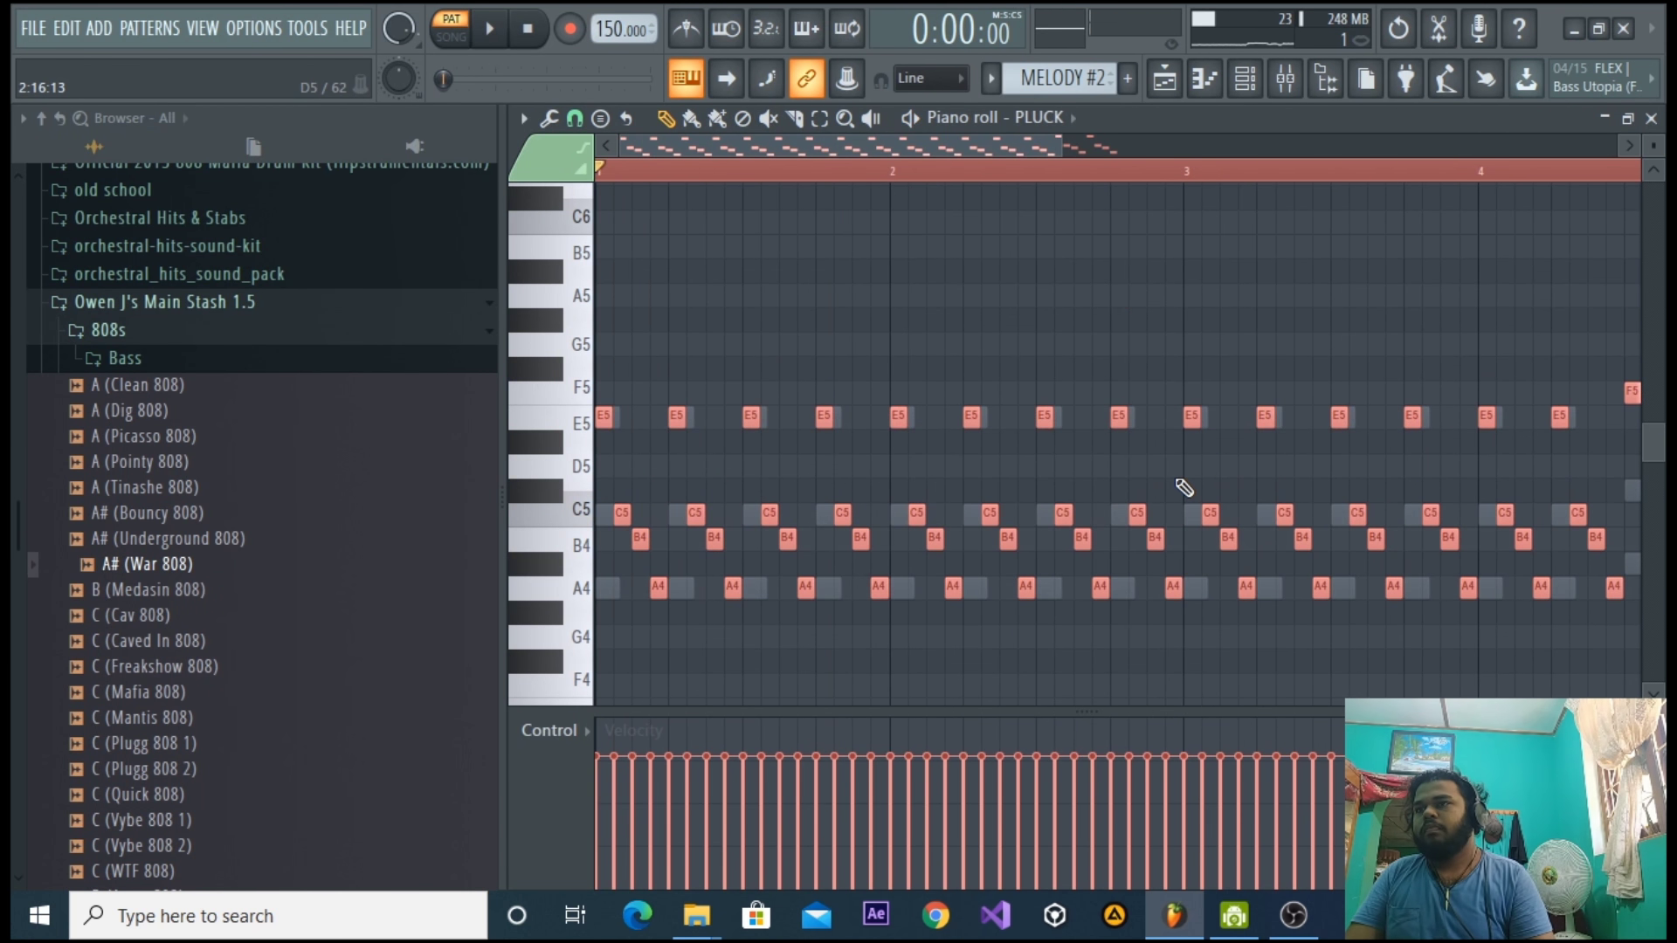
pyautogui.press('Up')
pyautogui.press('Up')
pyautogui.press('space')
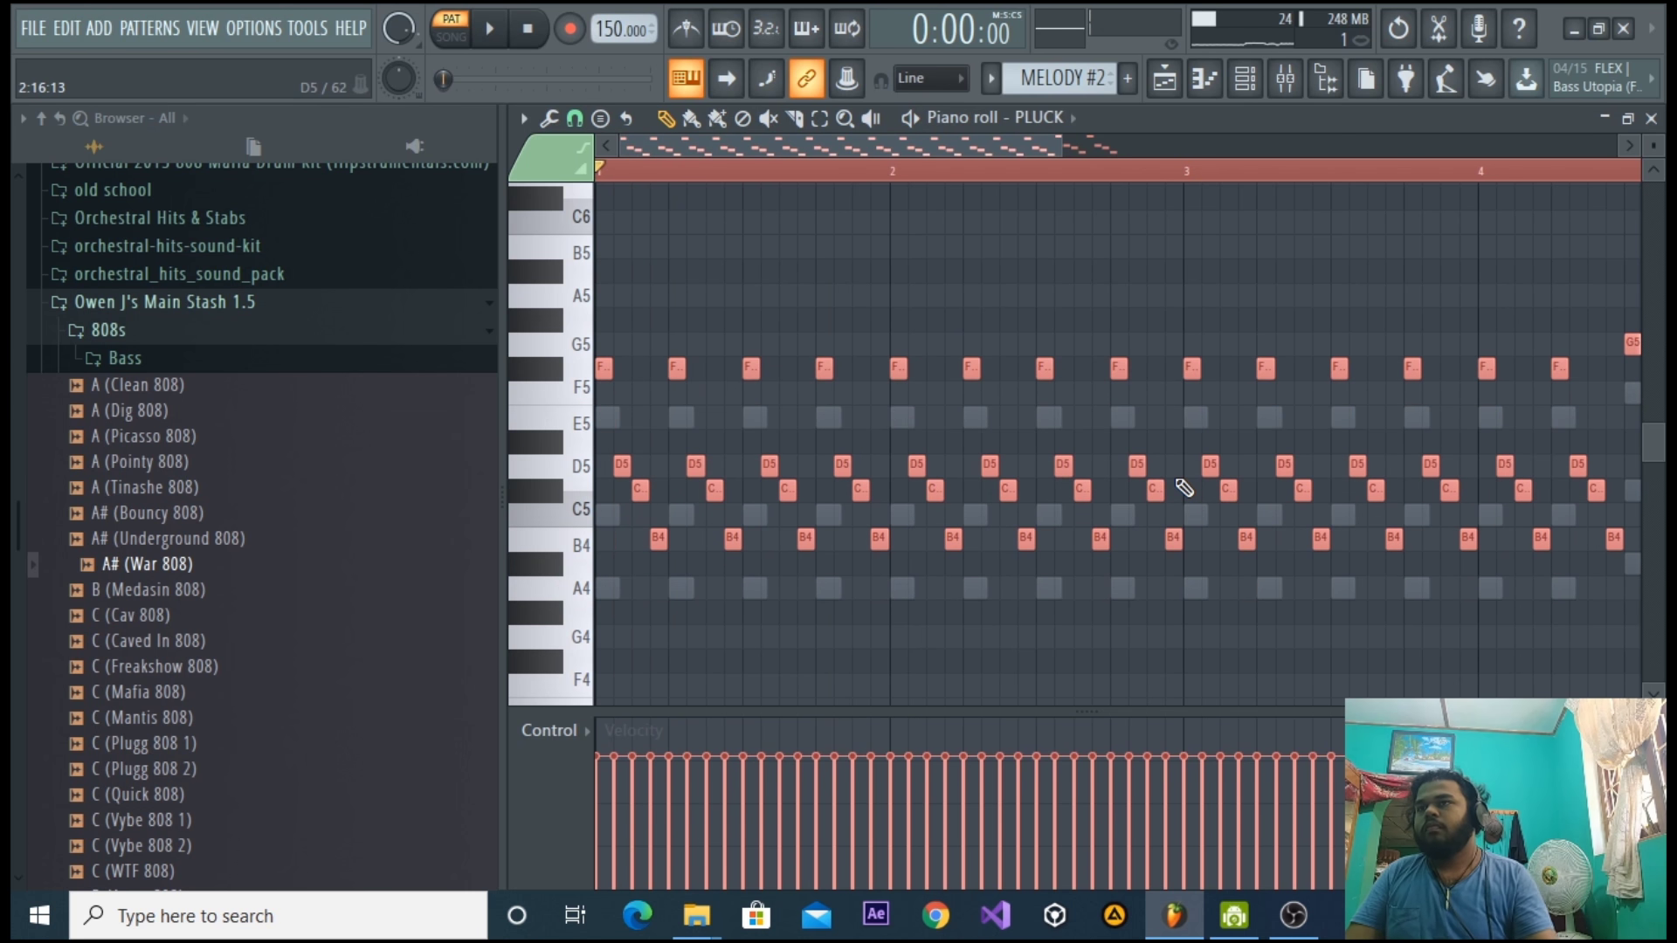
# Transpose all reFX Nexus notes in MELODY #2 up two semitones as well and play the pattern.
pyautogui.rightClick(613, 427)
pyautogui.rightClick(613, 427)
pyautogui.hotkey('ctrl', 'a')
pyautogui.hotkey('shift', 'Up')
pyautogui.hotkey('shift', 'Up')
pyautogui.press('space')
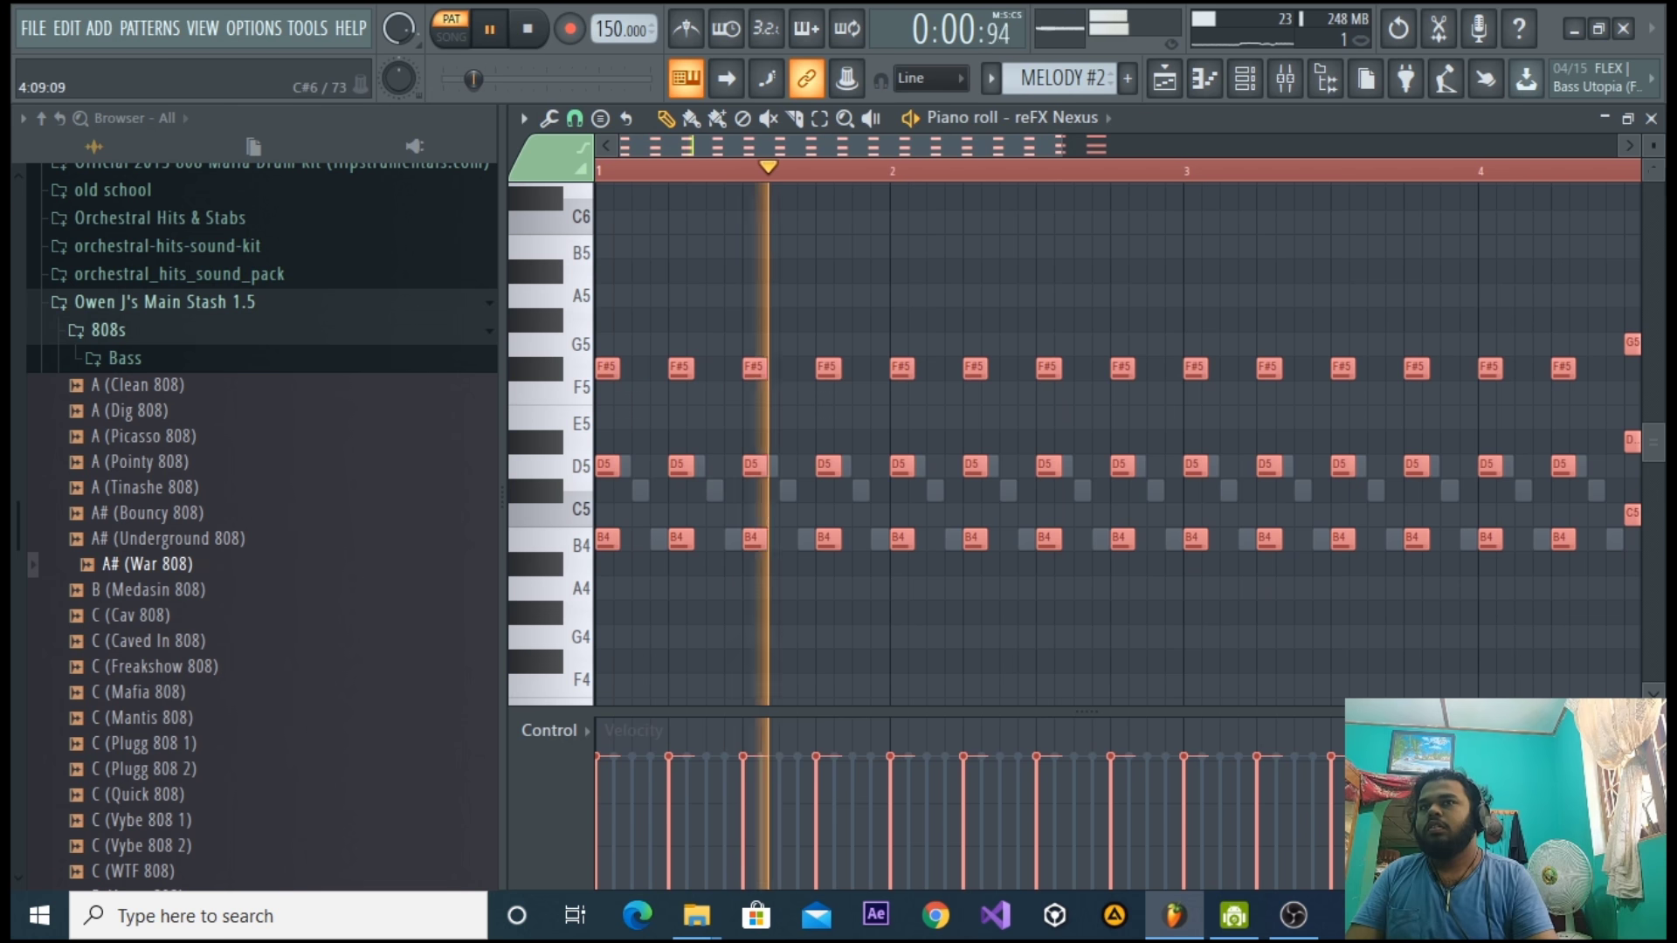
# Return to the channel rack, replace the step grid with full-length note previews and play MELODY #2.
pyautogui.click(1651, 118)
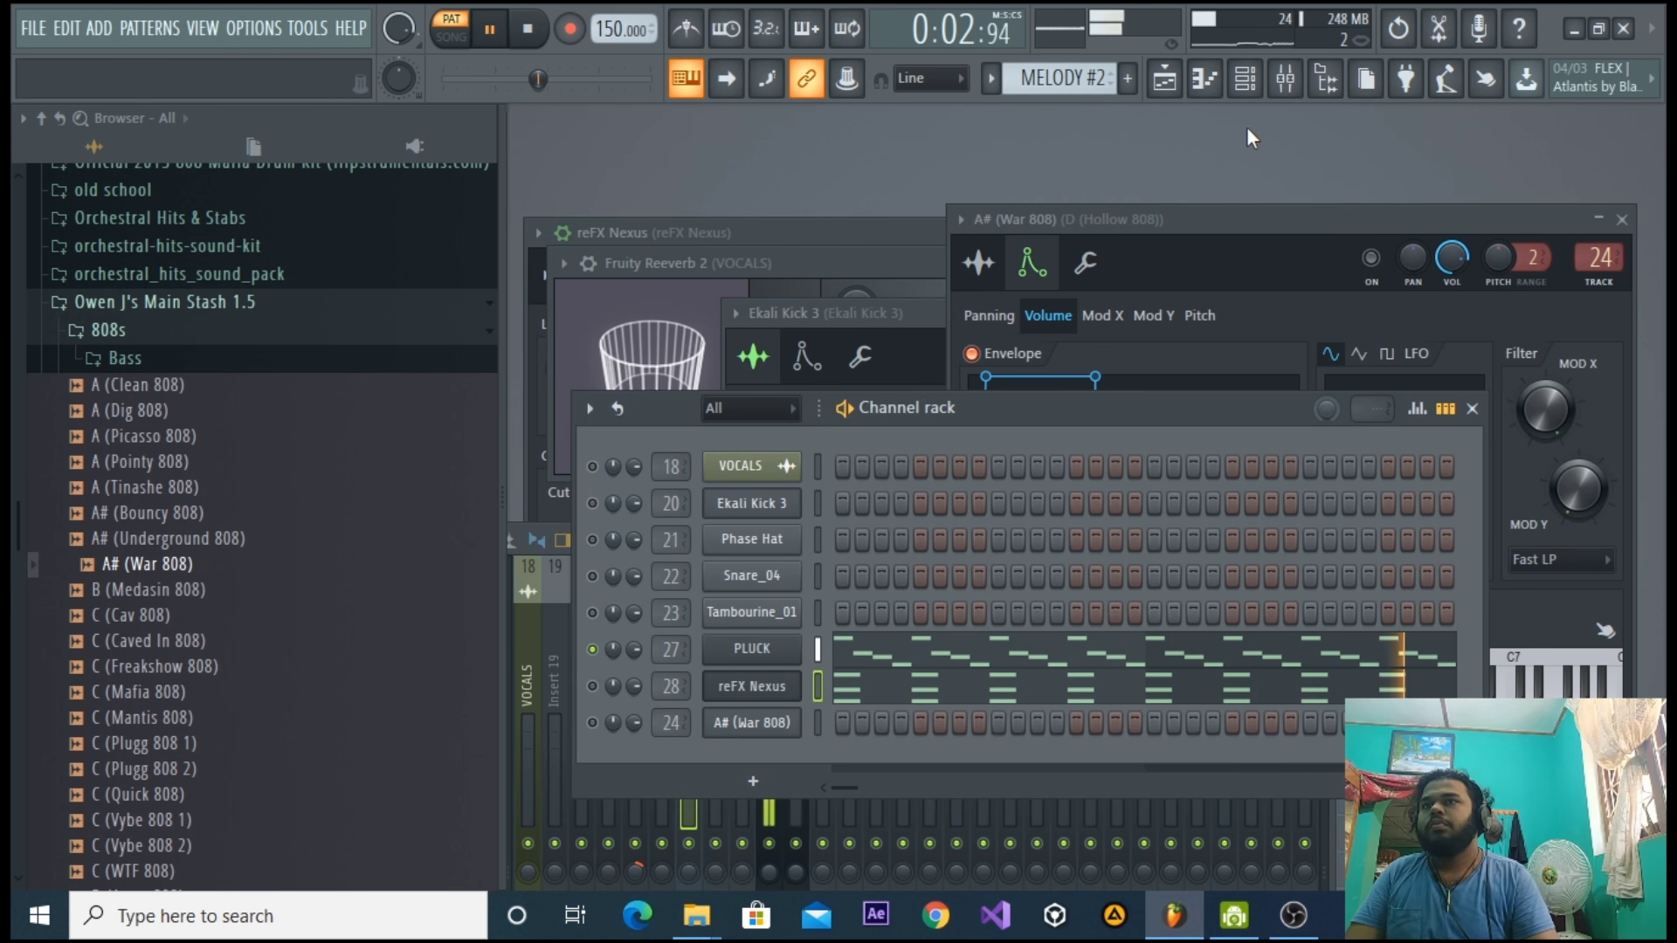
pyautogui.press('space')
pyautogui.click(1445, 409)
pyautogui.press('space')
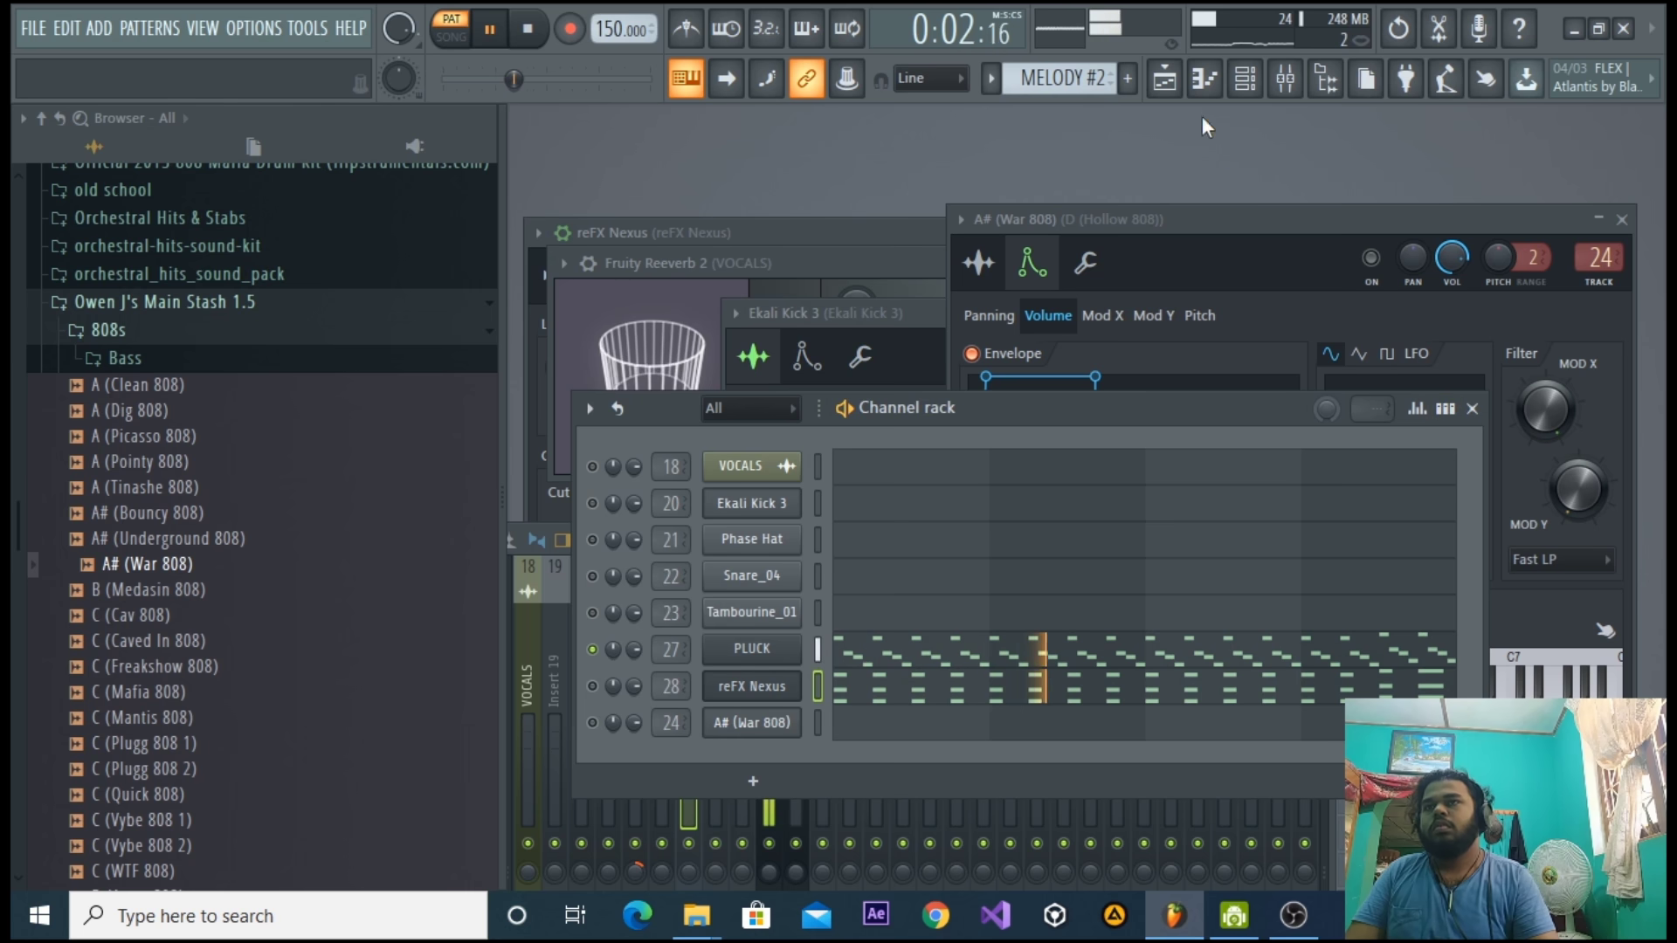
# Play the playlist from bar 17 in song mode and turn off PLUCK's solo.
pyautogui.click(1164, 78)
pyautogui.click(988, 75)
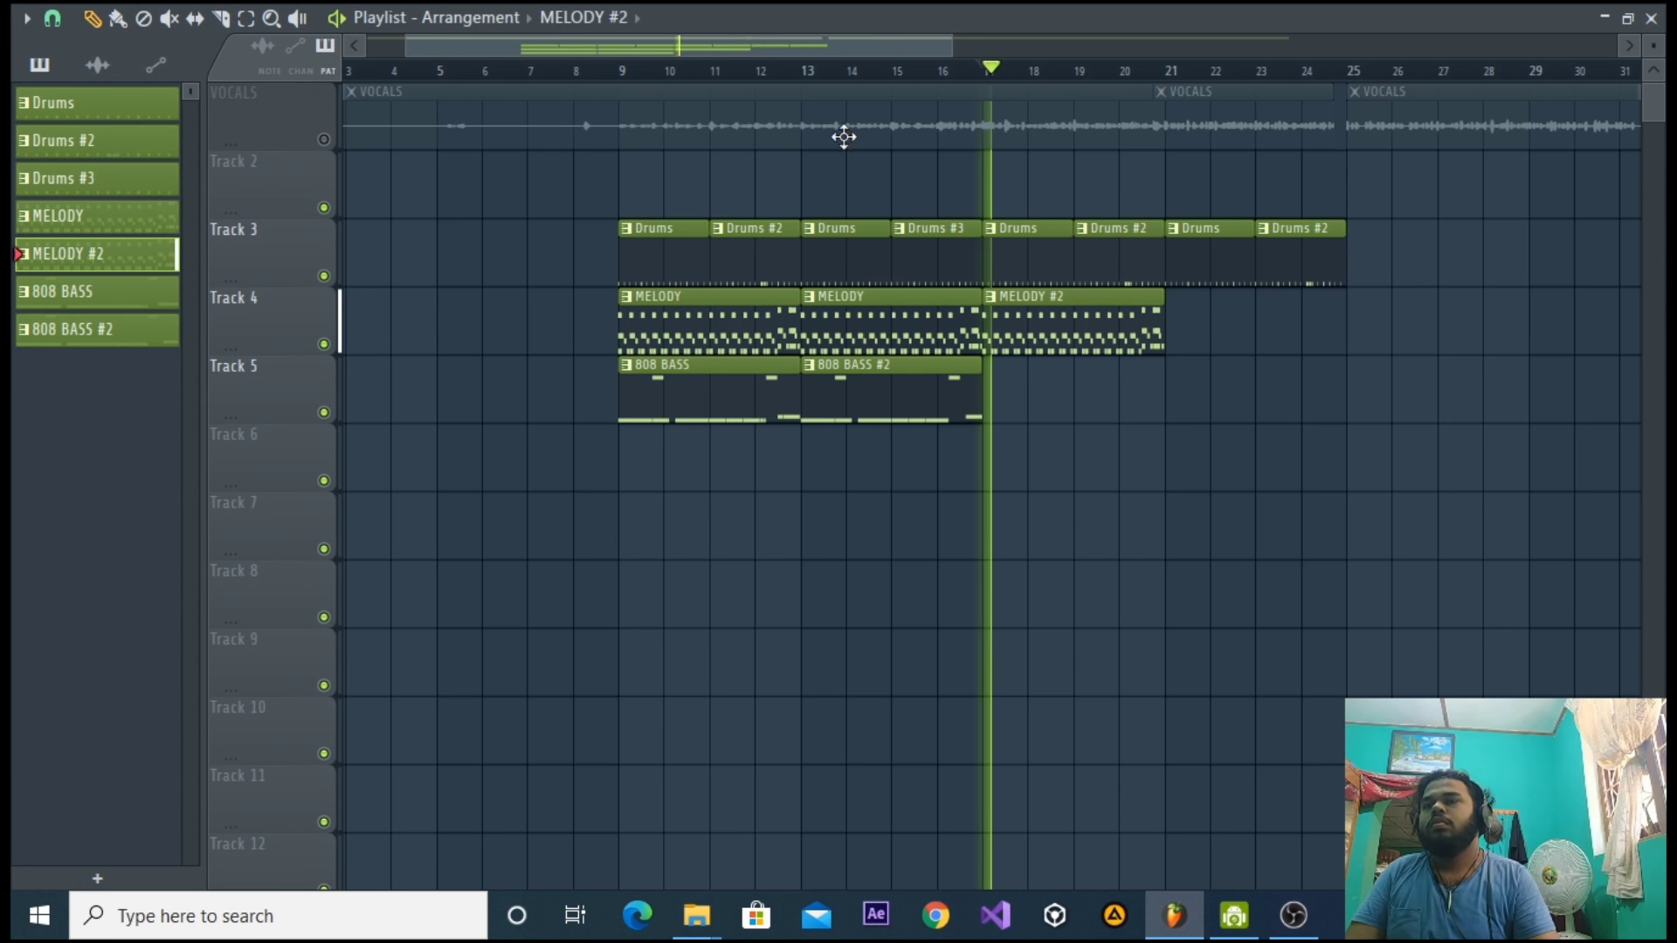
pyautogui.click(1651, 17)
pyautogui.rightClick(594, 651)
pyautogui.click(655, 515)
pyautogui.click(1165, 78)
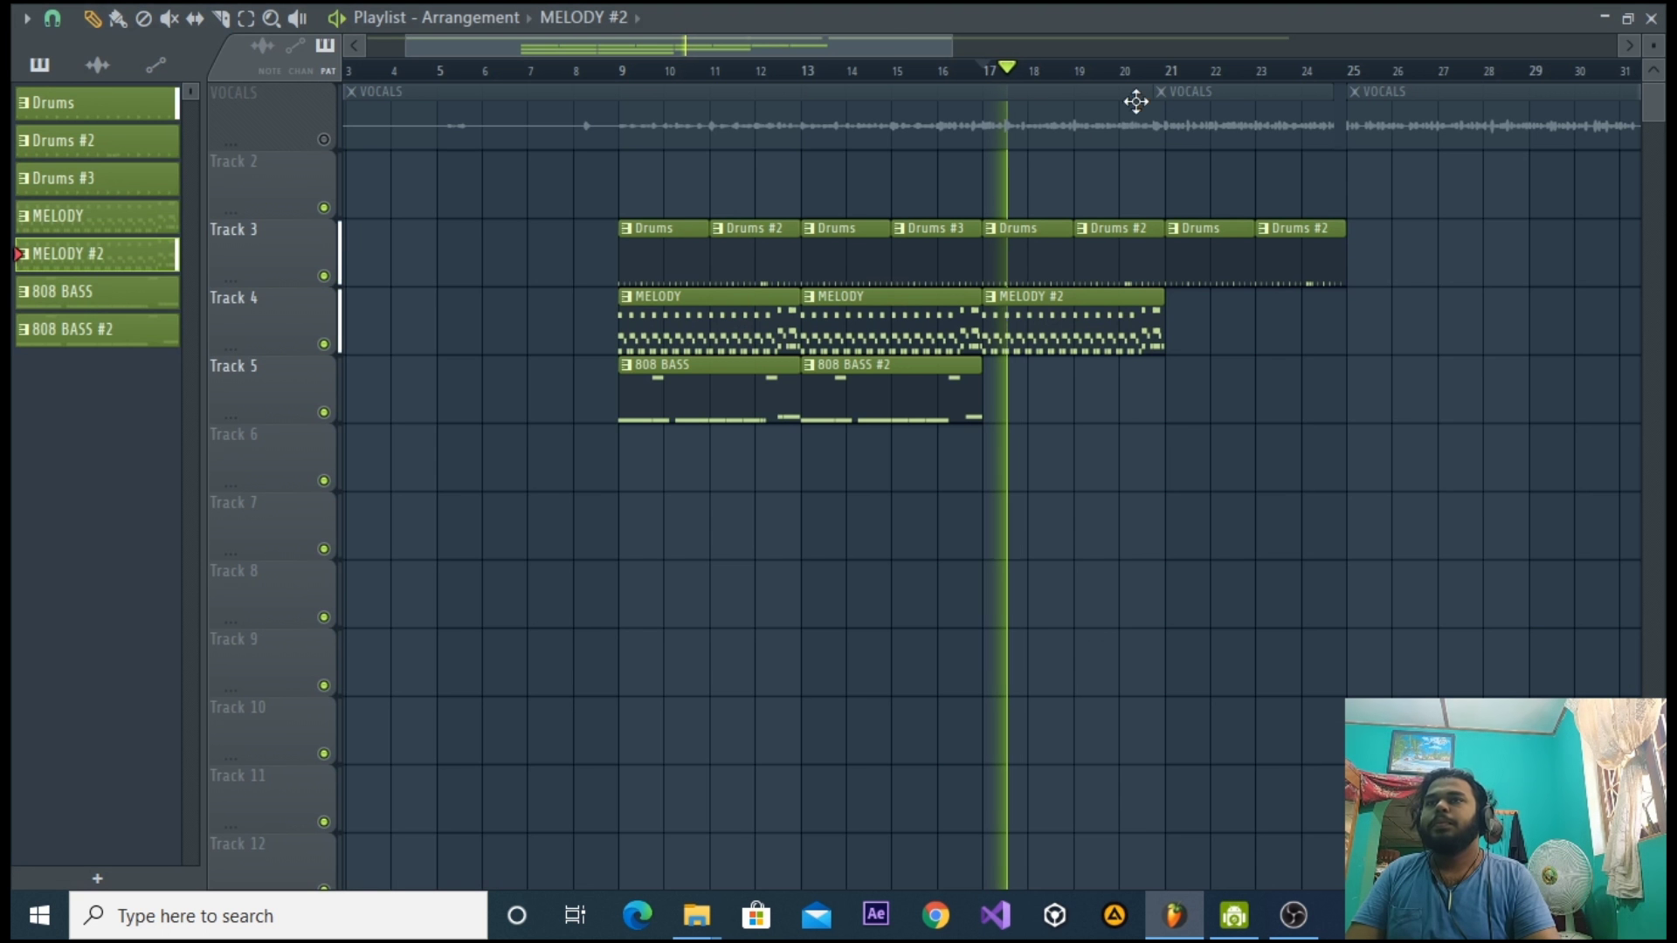
# Add a unique copy of 808 BASS at bar 17 on Track 5 and transpose all its notes up two semitones.
pyautogui.click(624, 78)
pyautogui.click(759, 387)
pyautogui.moveTo(1023, 472); pyautogui.dragTo(1029, 385)
pyautogui.press('space')
pyautogui.rightClick(1001, 367)
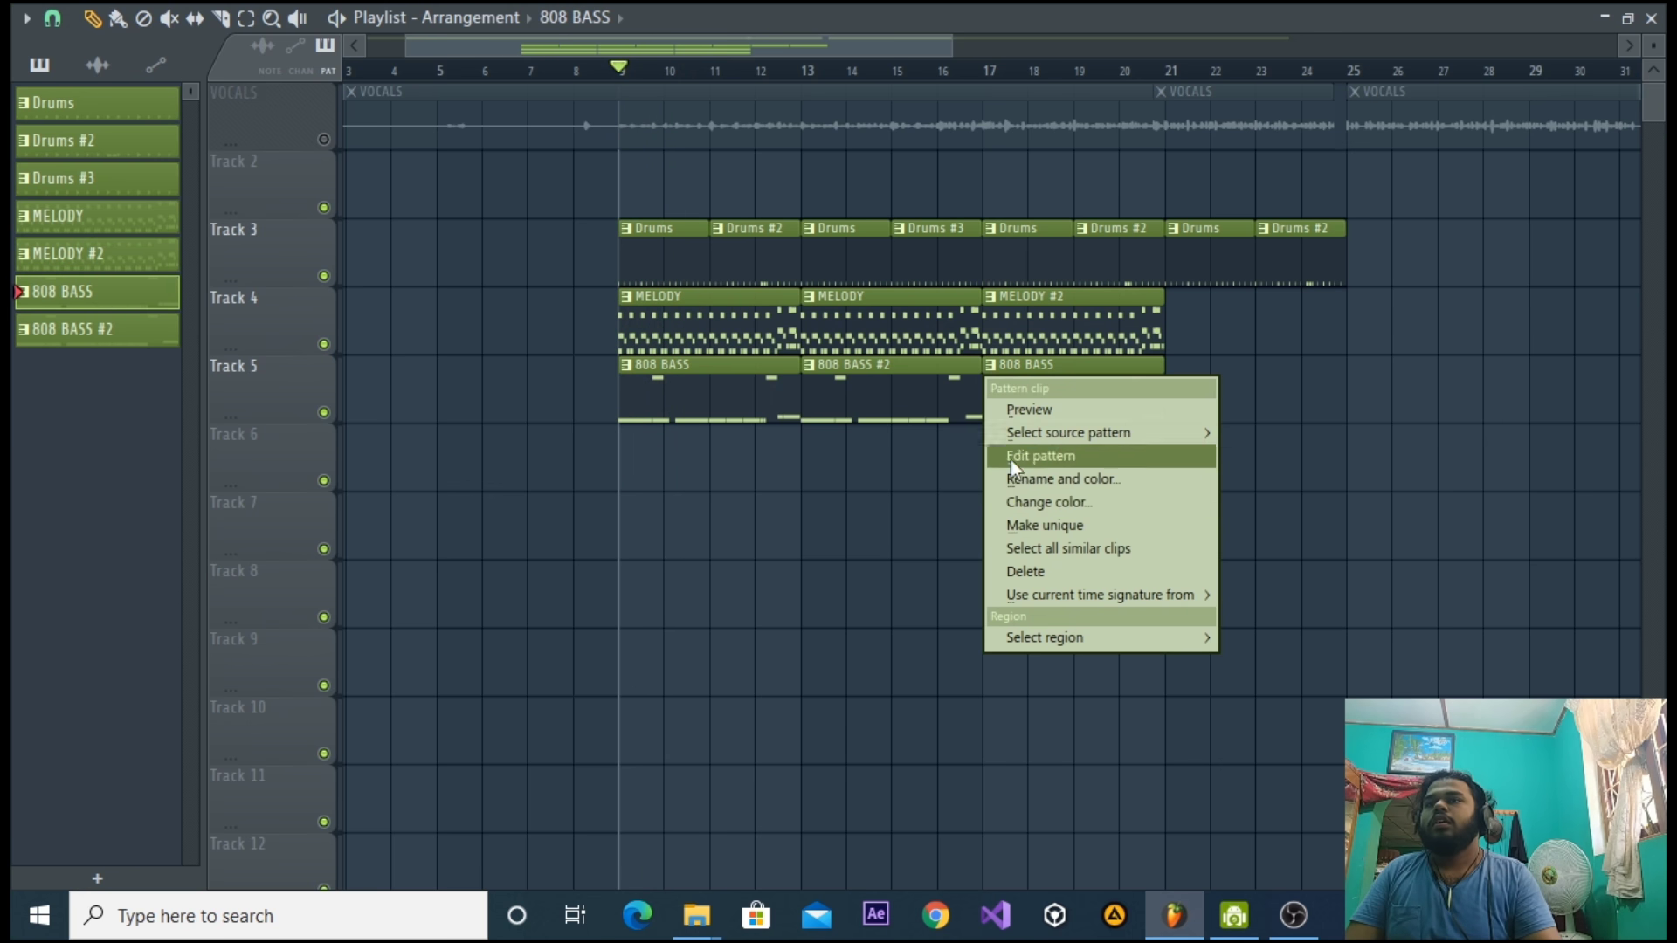
pyautogui.click(1026, 524)
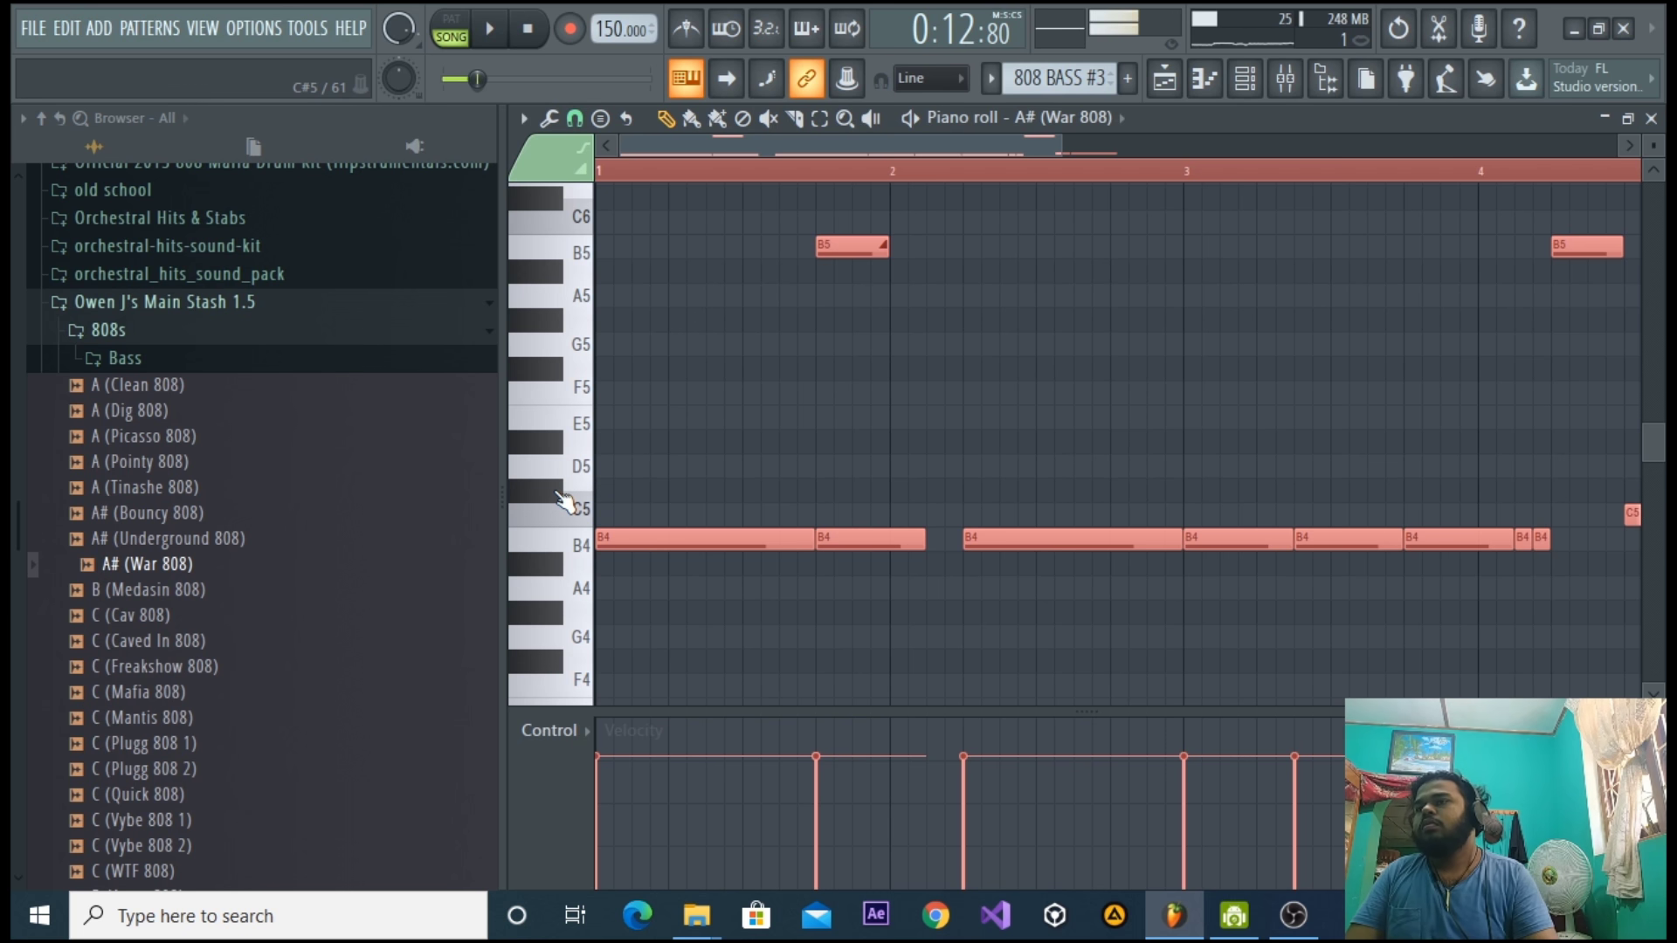
pyautogui.hotkey('shift', 'Up')
pyautogui.hotkey('shift', 'Up')
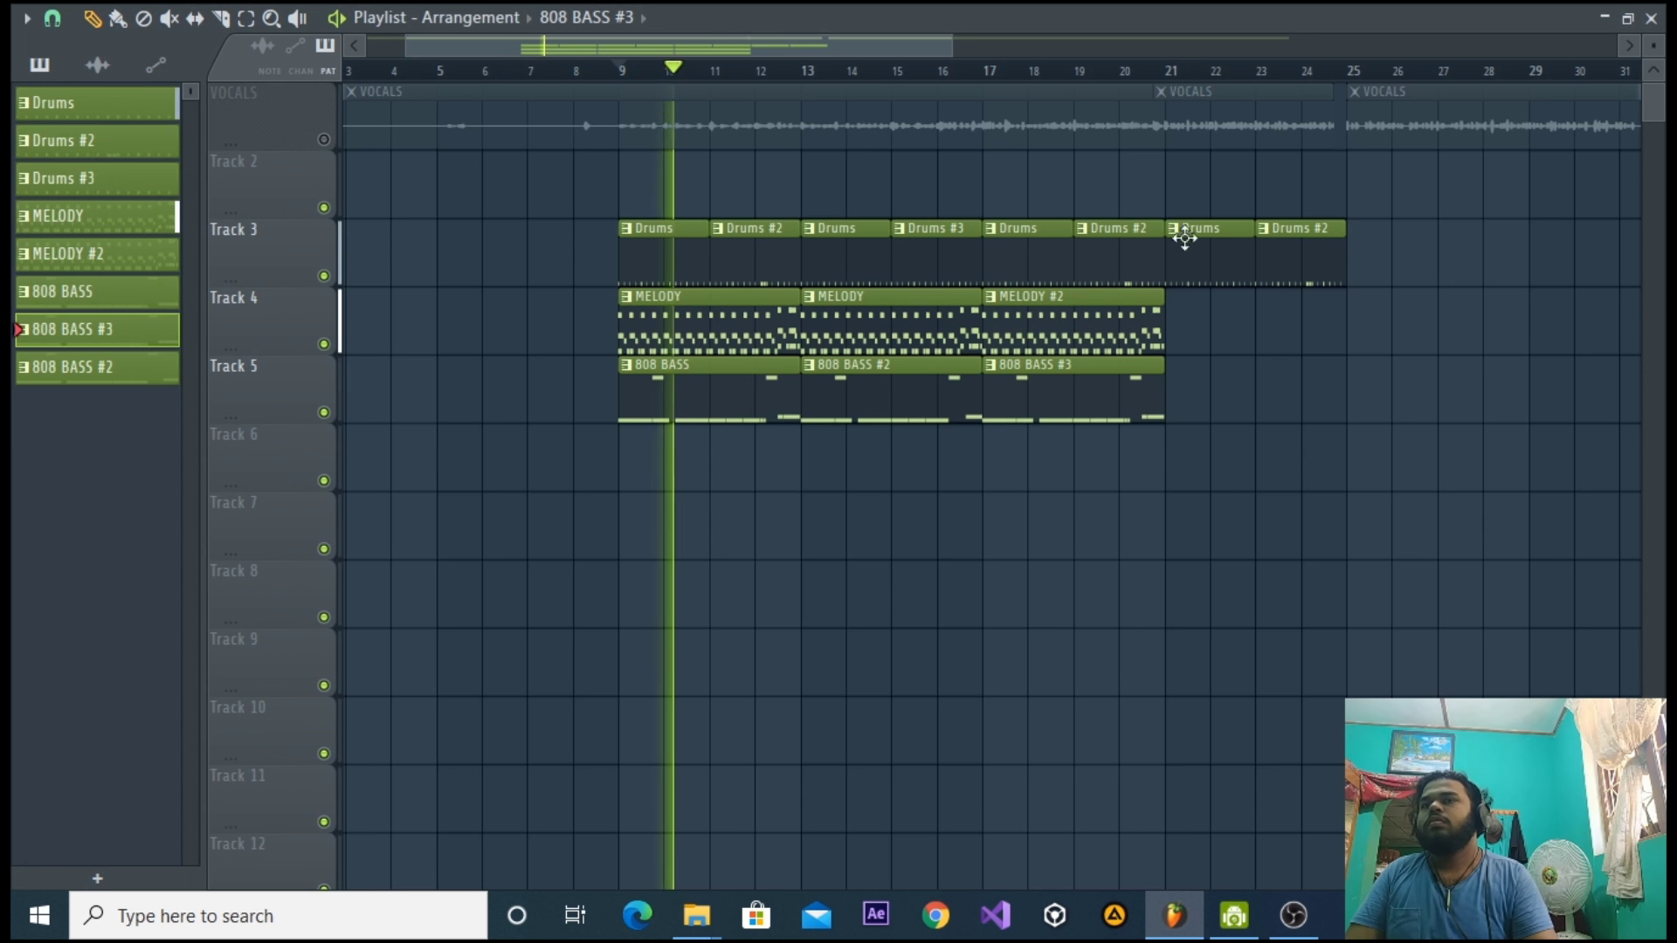
# Add a unique copy of 808 BASS #2 at bar 21 on Track 5 and transpose all its notes up two semitones.
pyautogui.click(948, 389)
pyautogui.click(1179, 465)
pyautogui.moveTo(1270, 455); pyautogui.dragTo(1262, 386)
pyautogui.rightClick(1183, 384)
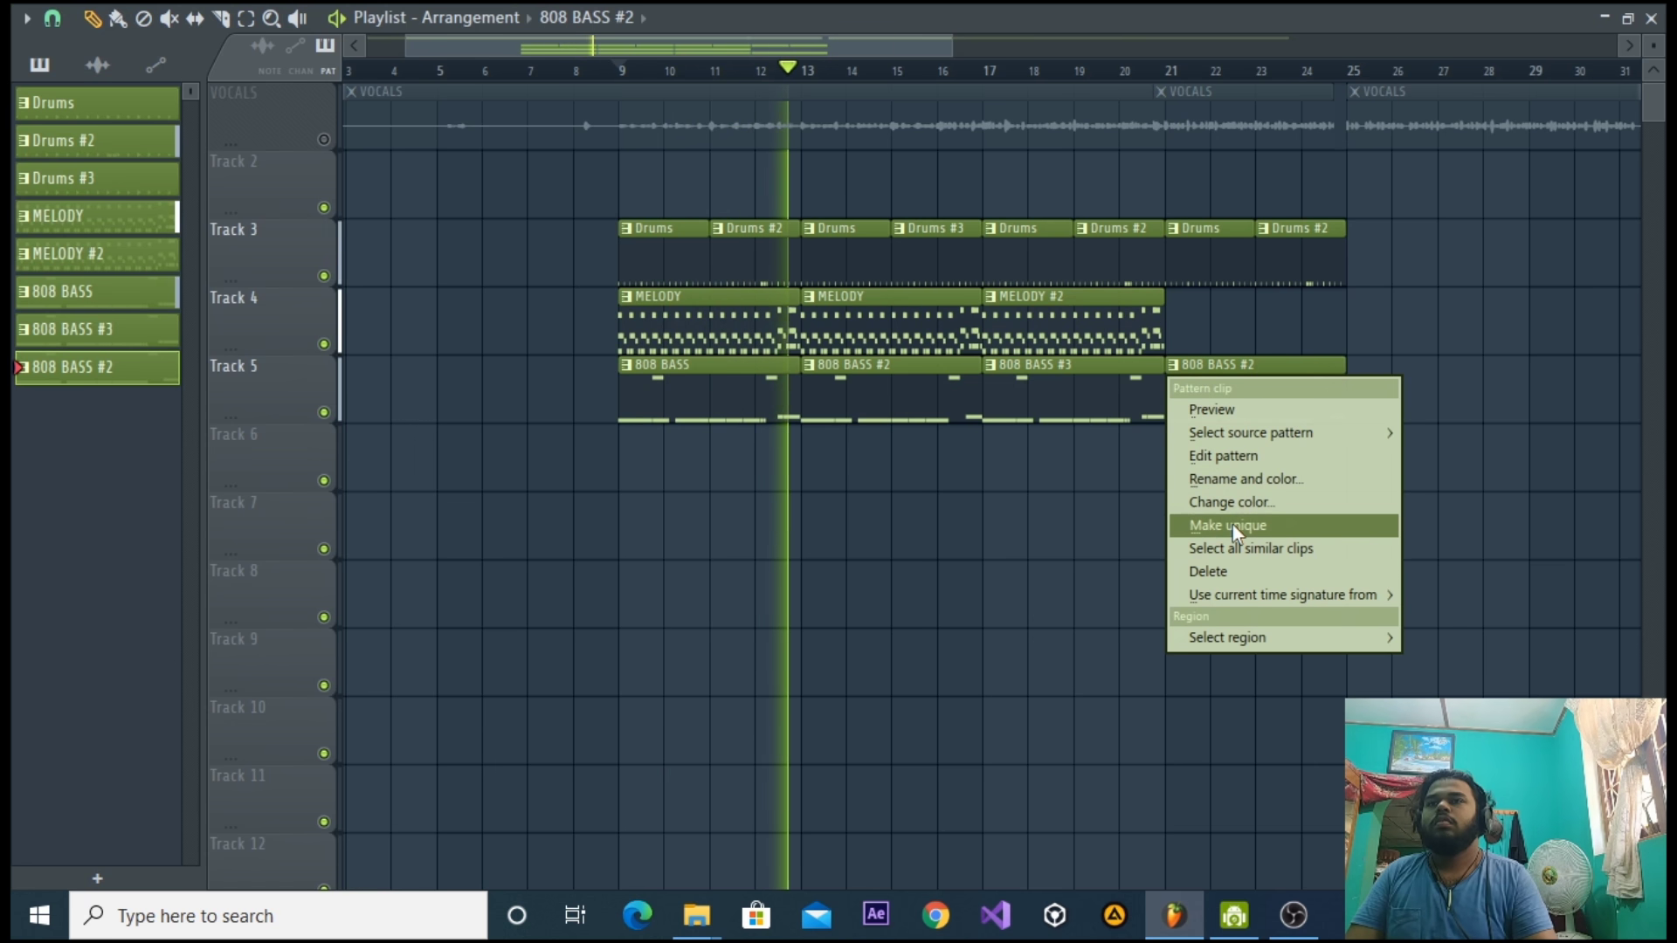
pyautogui.click(1234, 526)
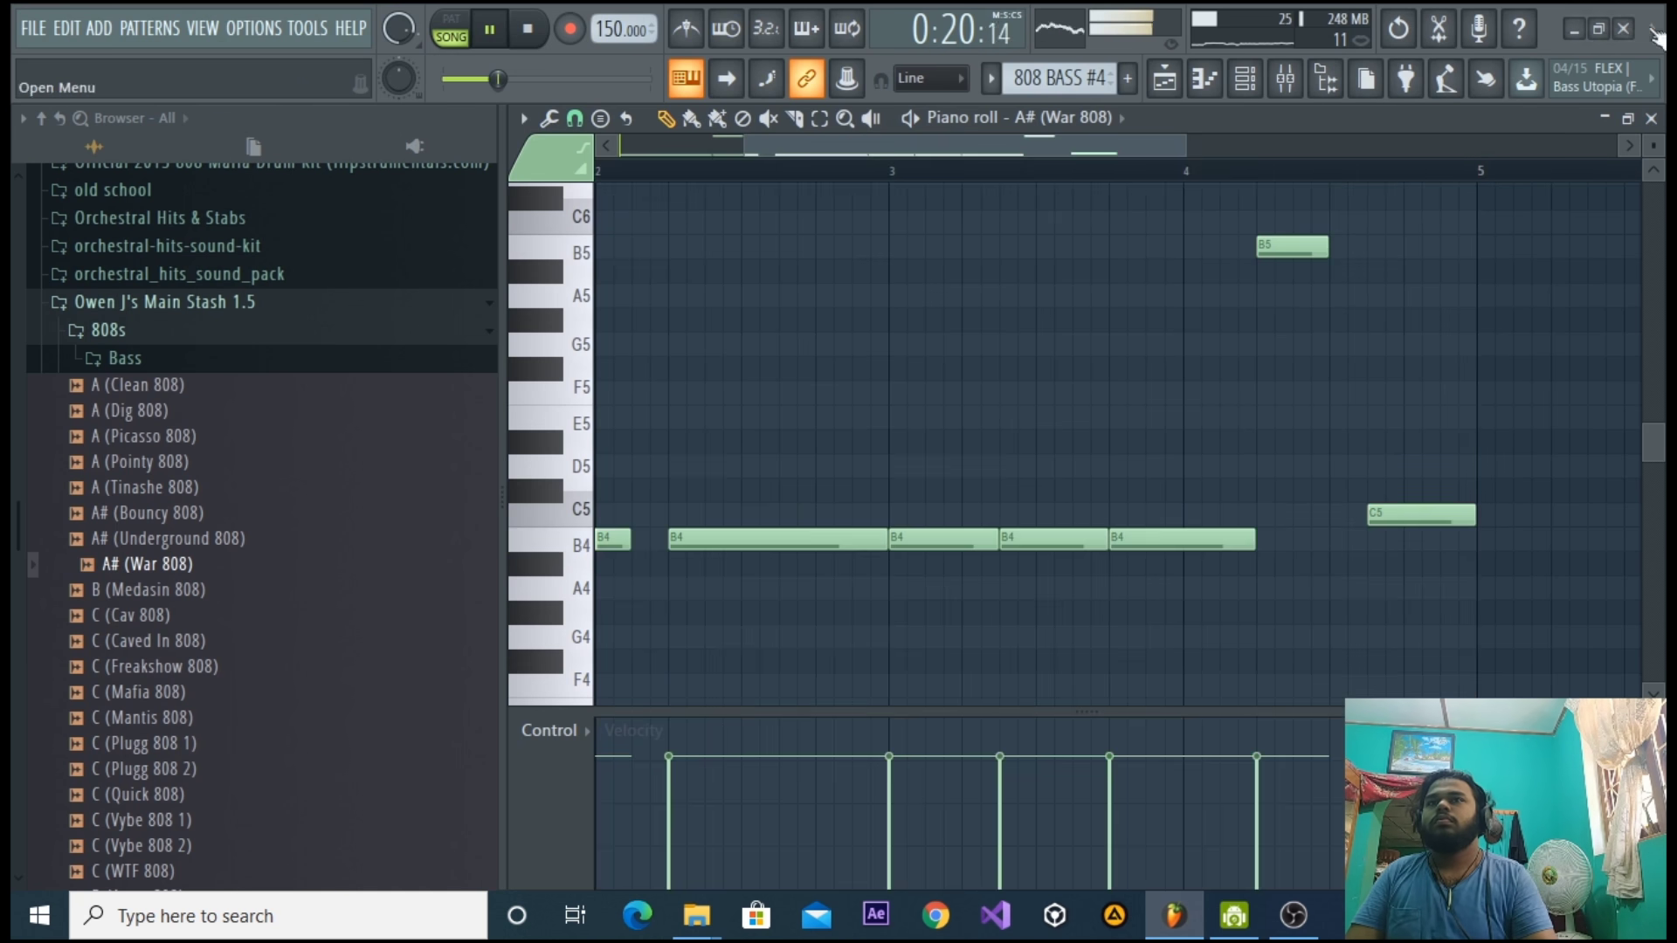
pyautogui.hotkey('ctrl', 'a')
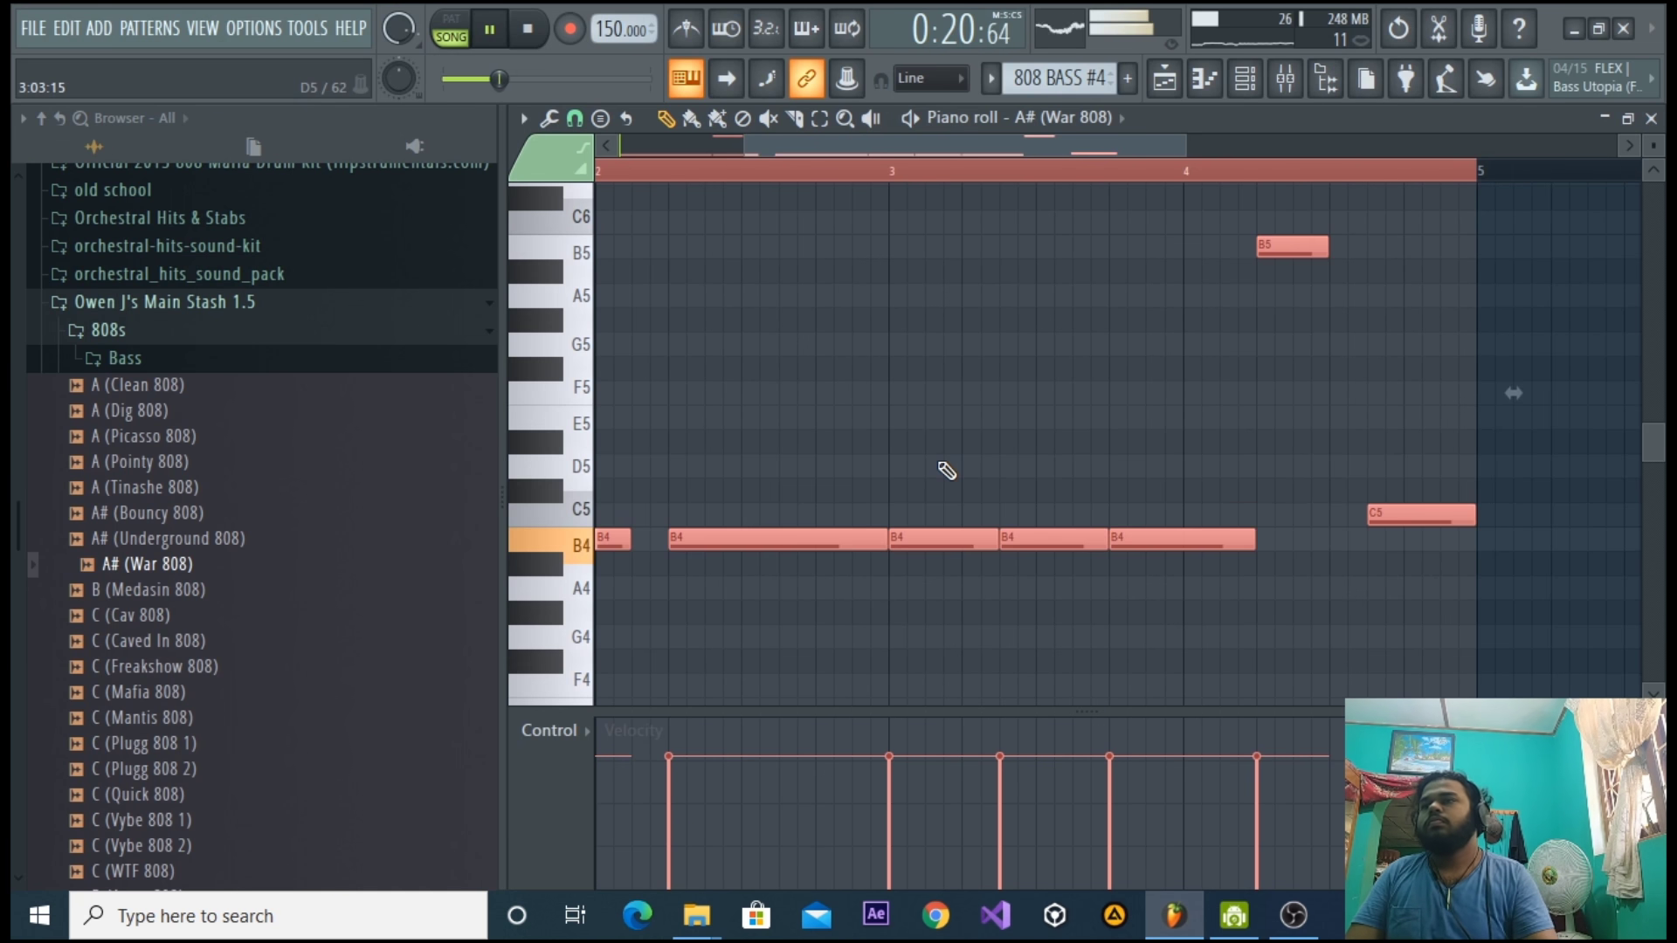
pyautogui.press('Up')
pyautogui.press('Up')
# Repeat MELODY #2 at bar 21 on Track 4, check the 808 BASS #3 notes and play the arrangement from bar 9.
pyautogui.click(1164, 83)
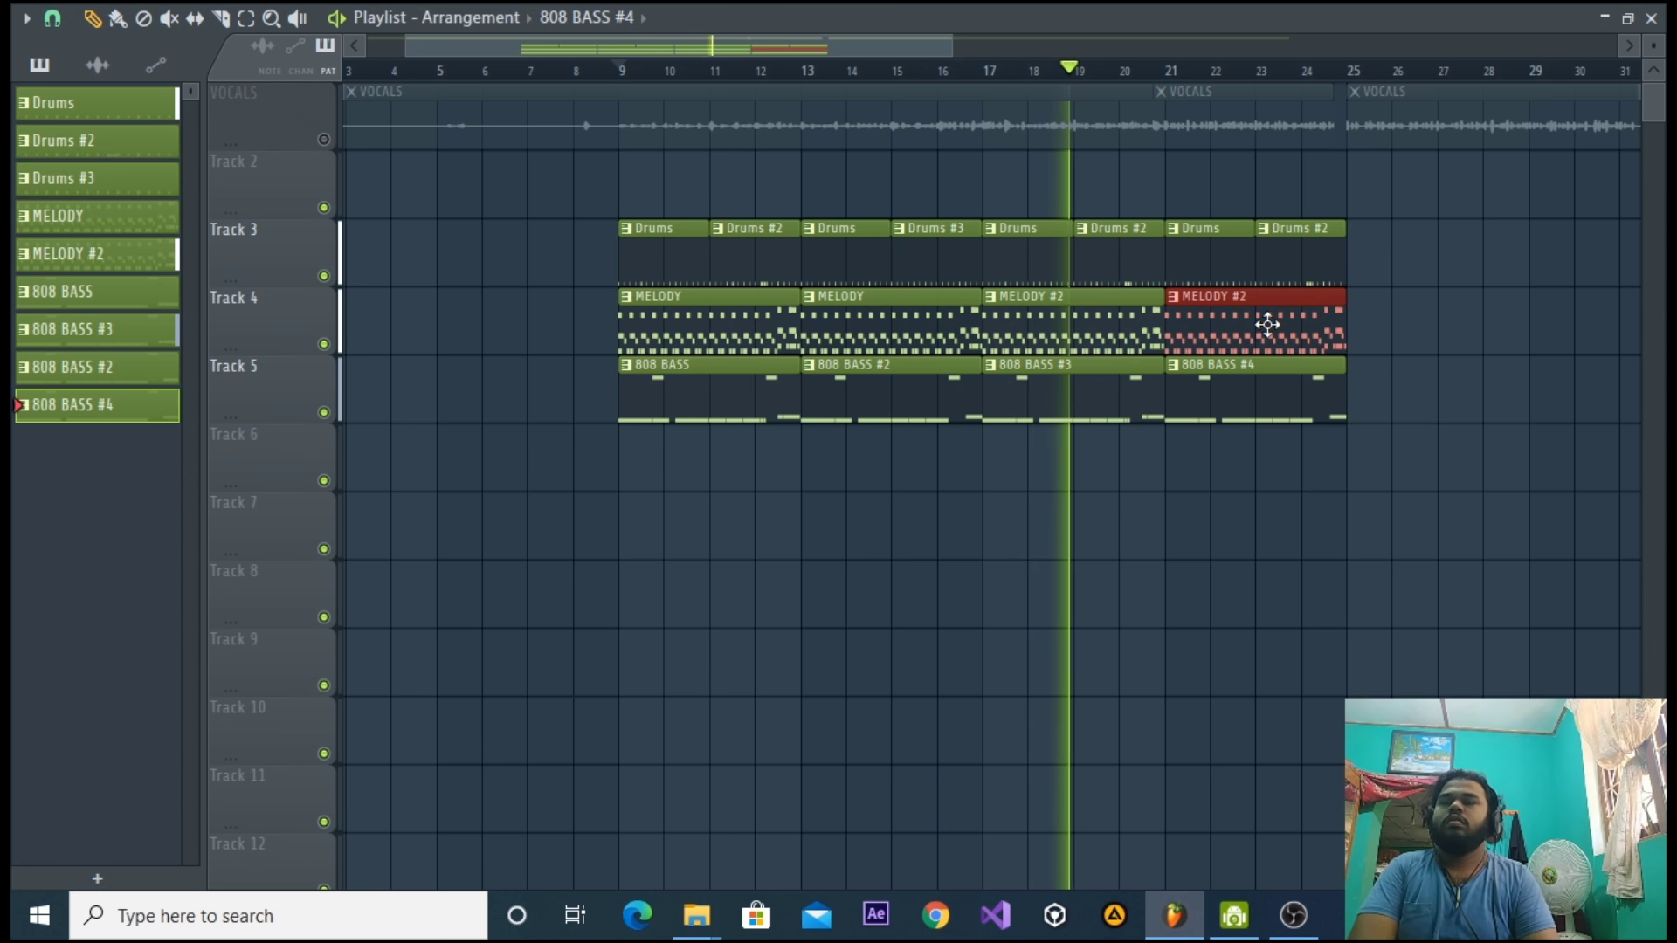
pyautogui.press('space')
pyautogui.click(1654, 17)
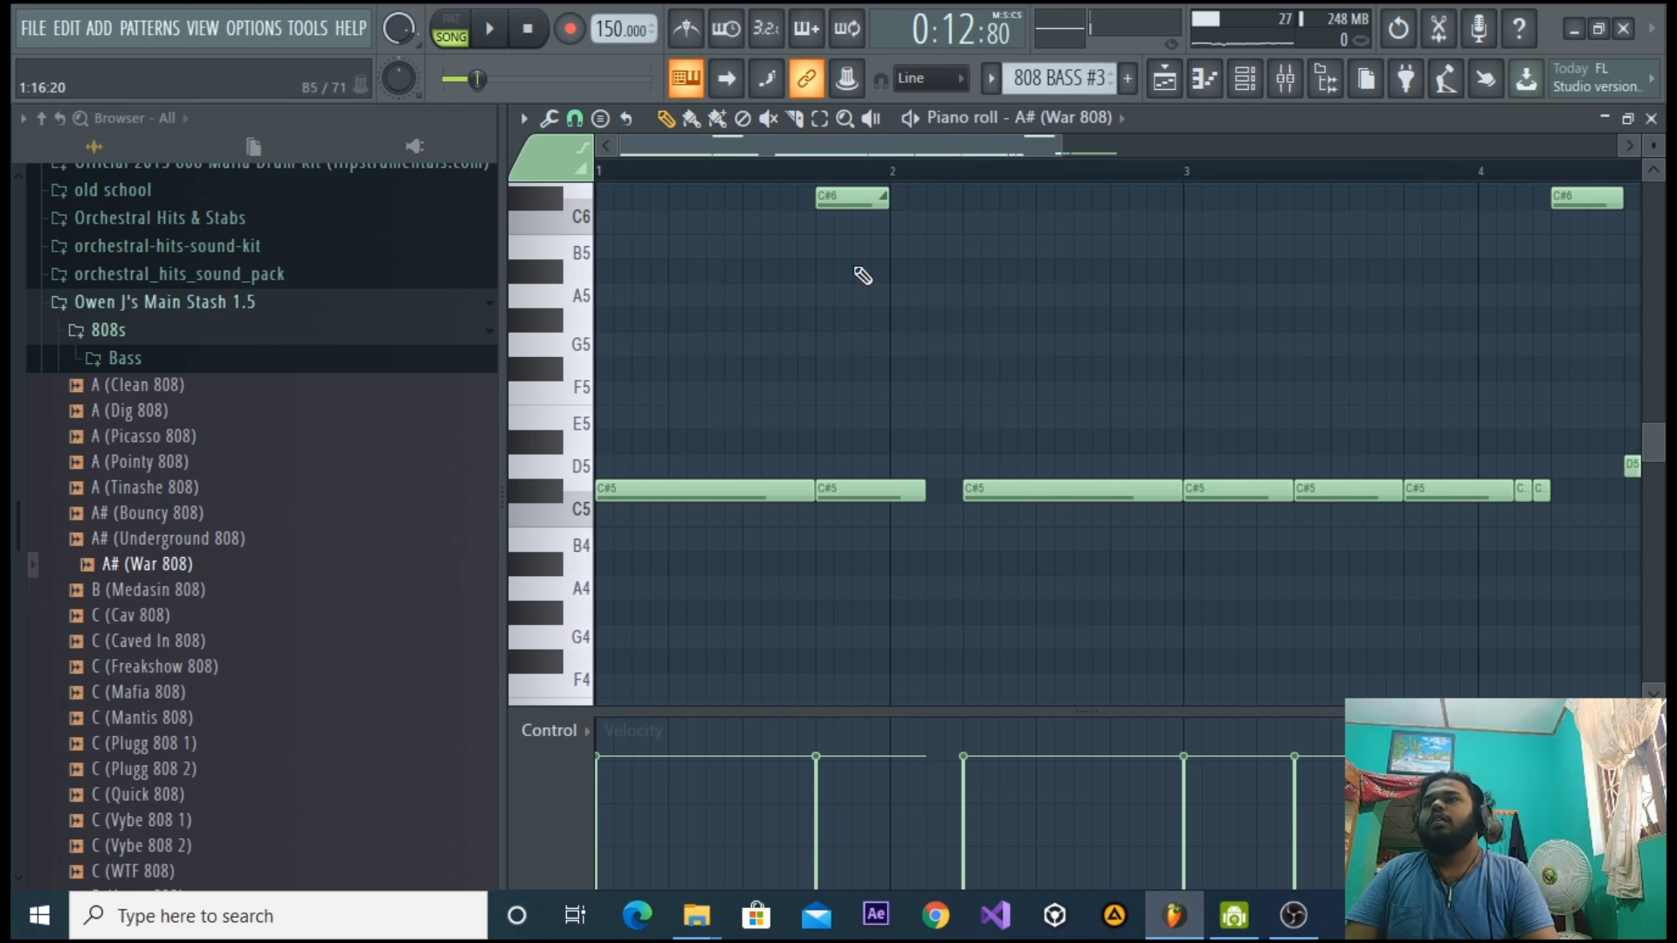
pyautogui.click(1165, 86)
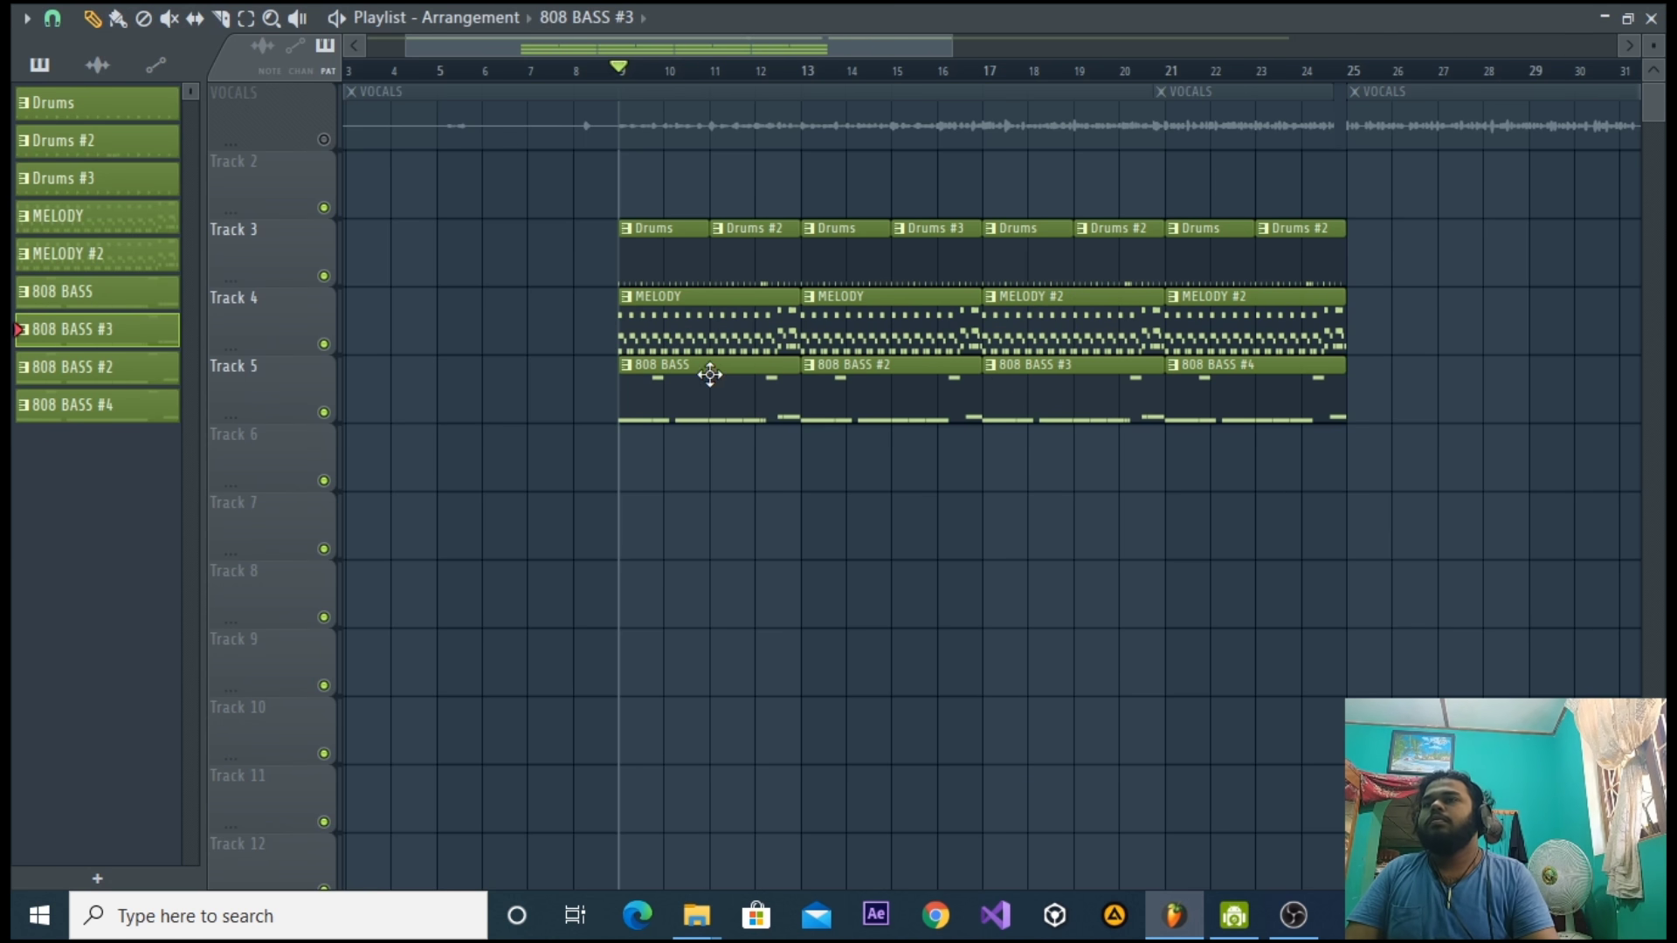
pyautogui.press('space')
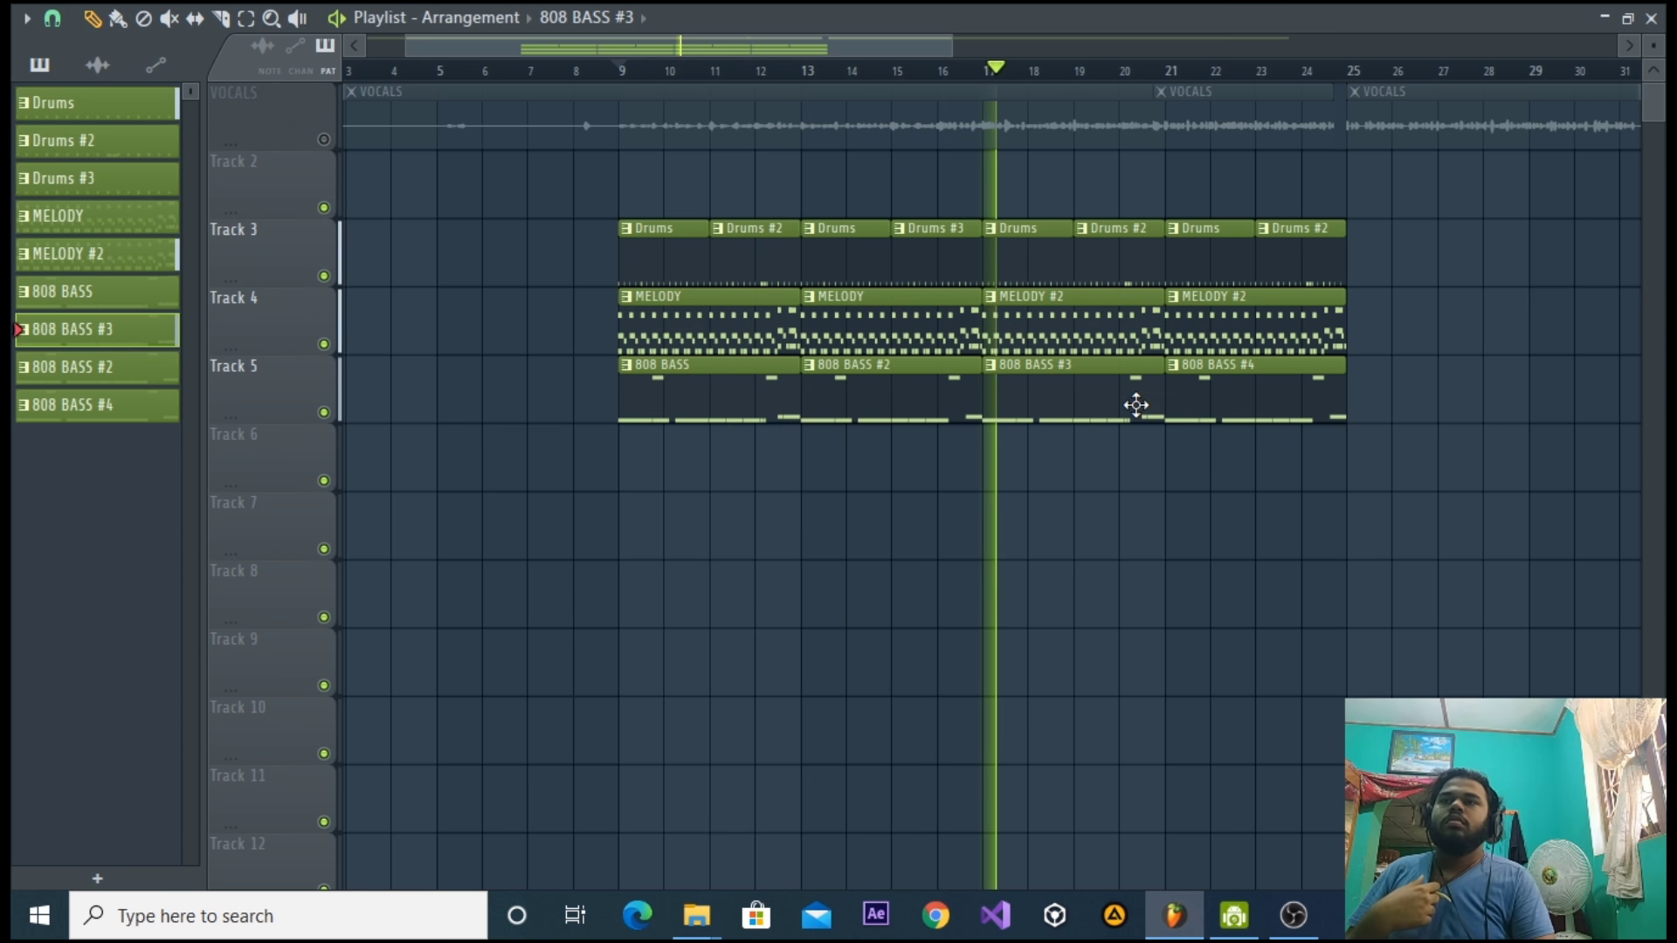
pyautogui.click(1280, 524)
pyautogui.moveTo(1340, 539); pyautogui.dragTo(1423, 554)
pyautogui.rightClick(1381, 554)
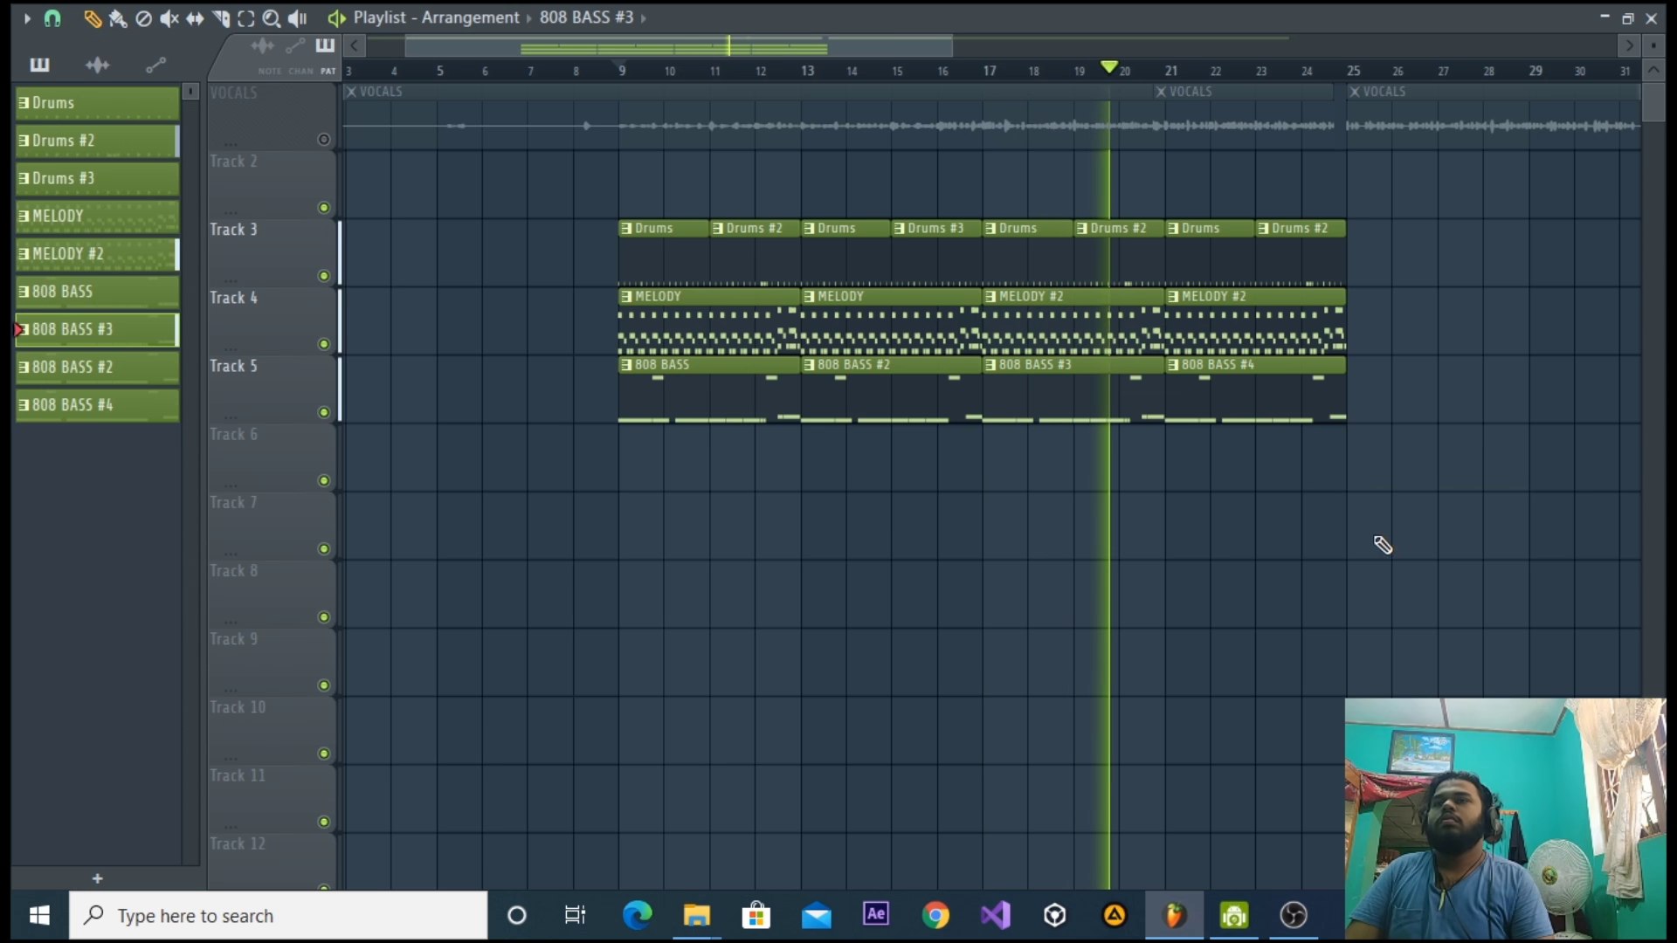
pyautogui.click(1350, 538)
pyautogui.rightClick(1429, 552)
pyautogui.click(1426, 540)
pyautogui.rightClick(1531, 526)
# Stop playback and open the Cymbals and Crashes samples inside Hats and More of Owen J's Main Stash 1.5.
pyautogui.press('space')
pyautogui.click(1653, 16)
pyautogui.click(204, 330)
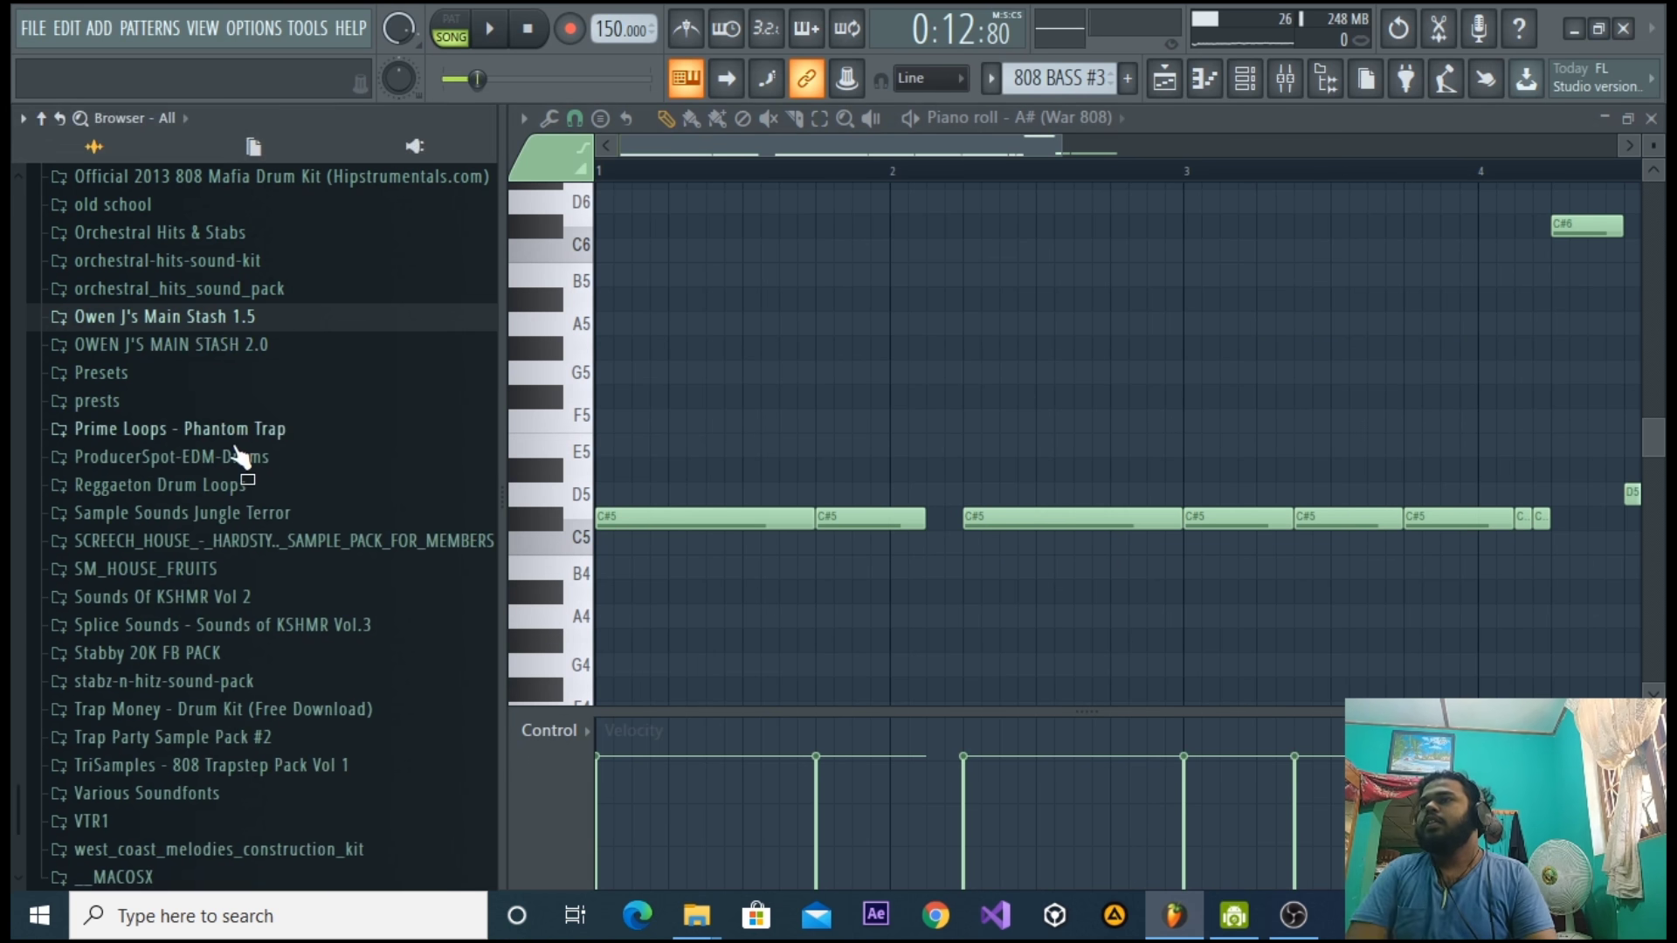
pyautogui.scroll(-3, 241, 459)
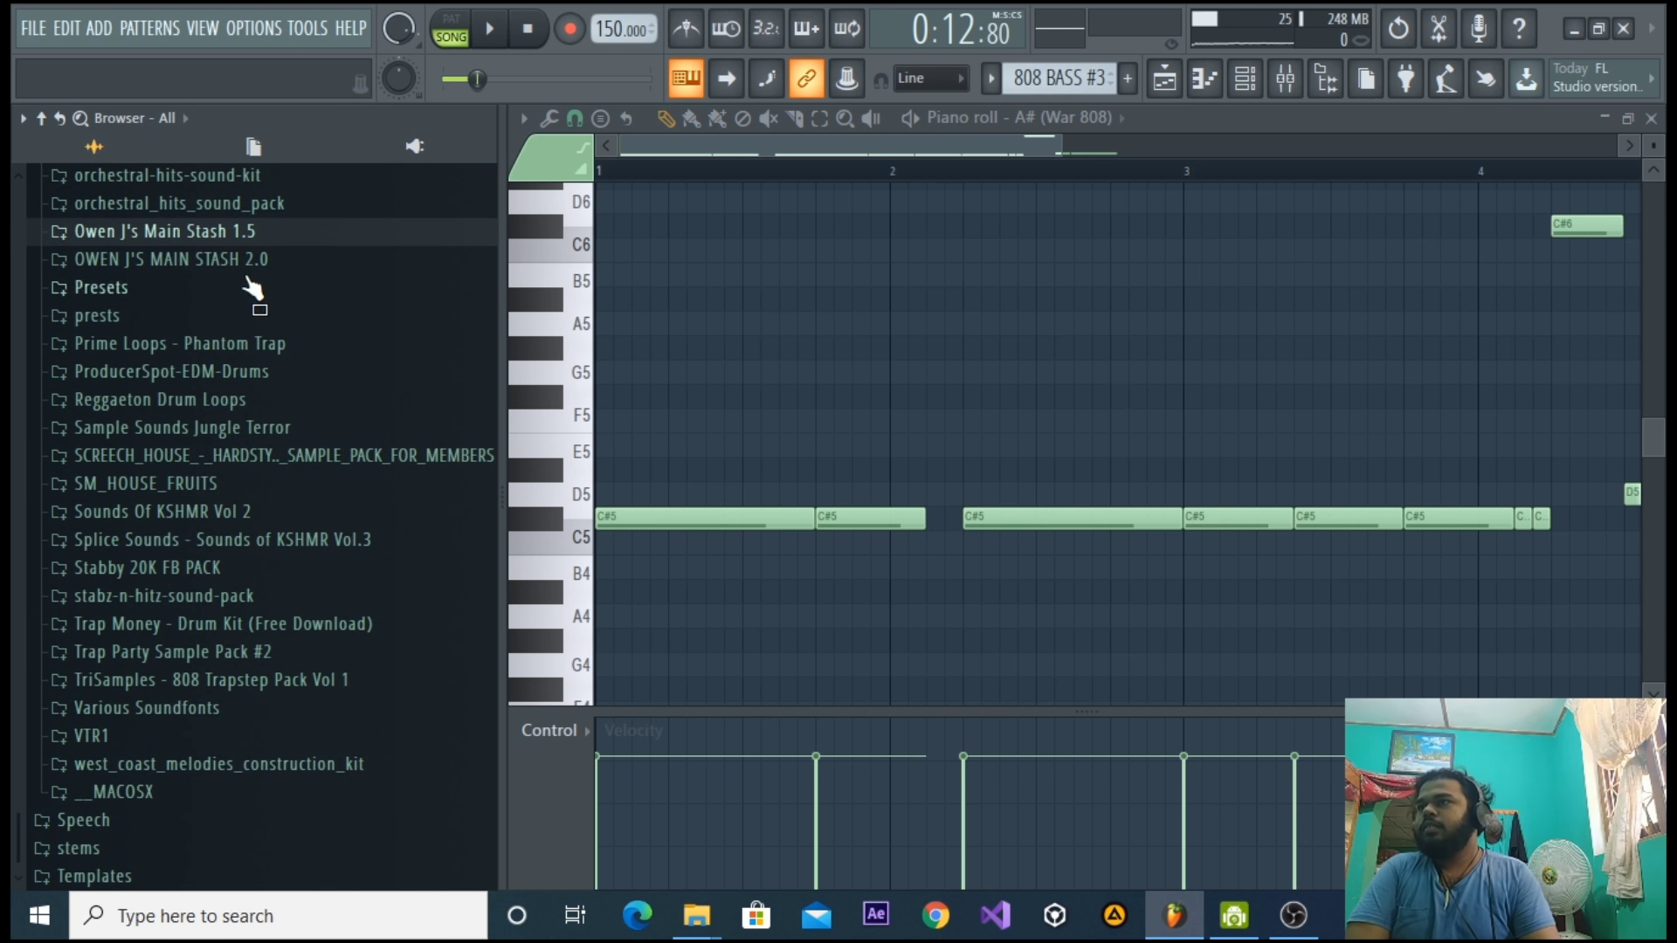
pyautogui.click(249, 243)
pyautogui.click(179, 266)
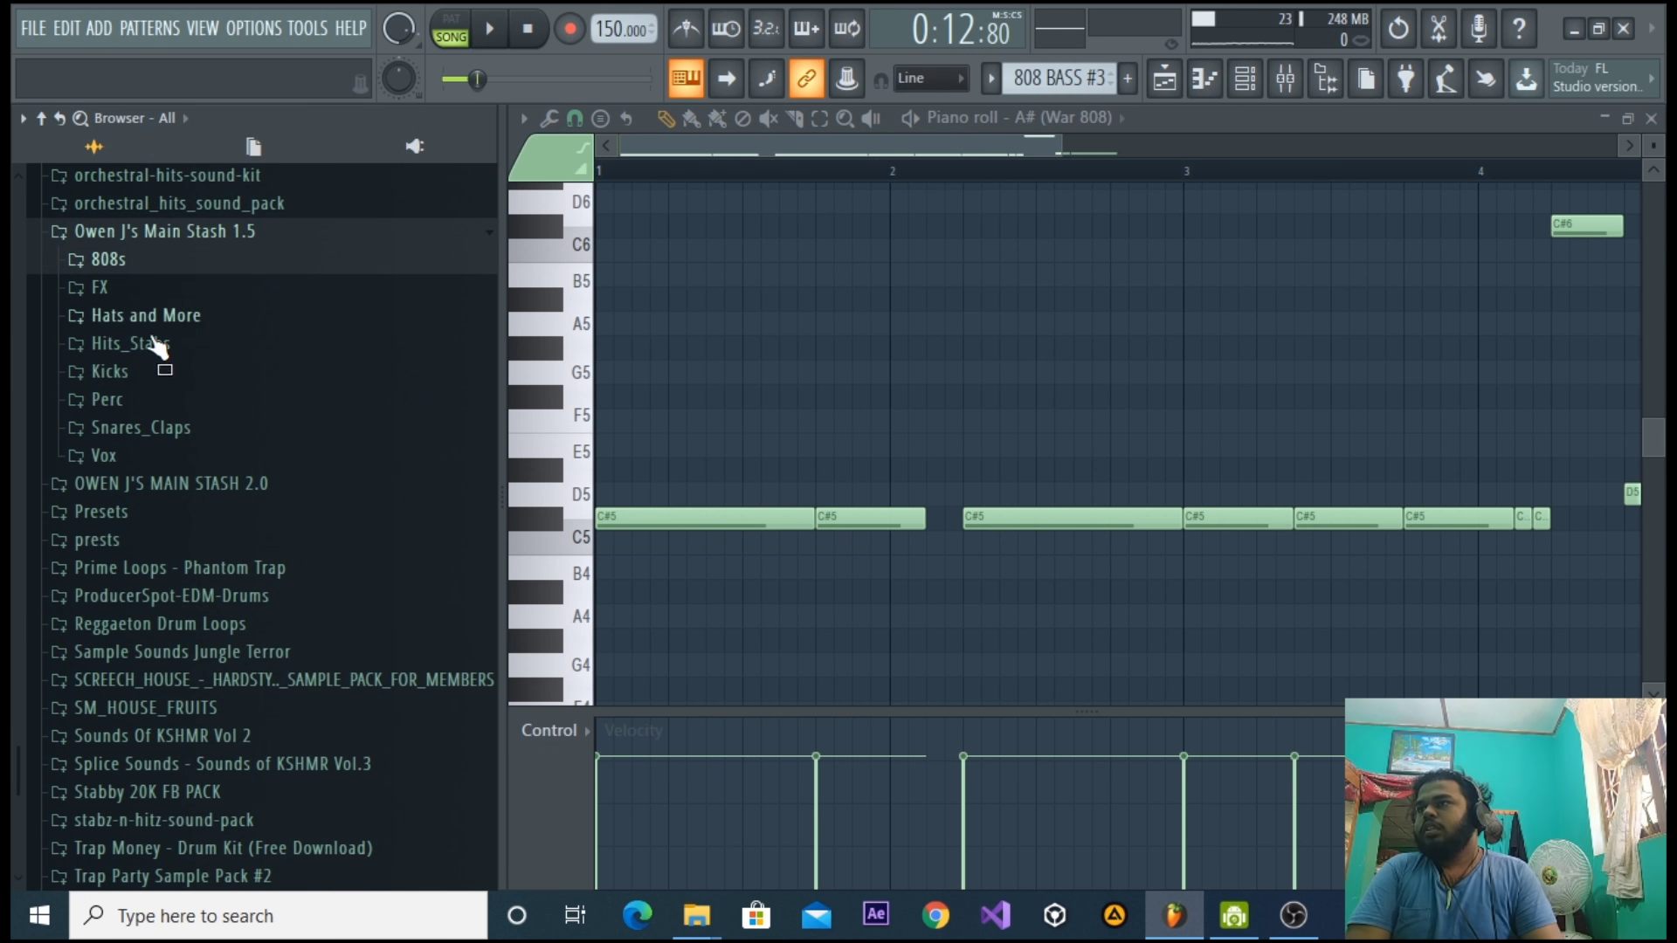
pyautogui.click(160, 428)
pyautogui.click(196, 318)
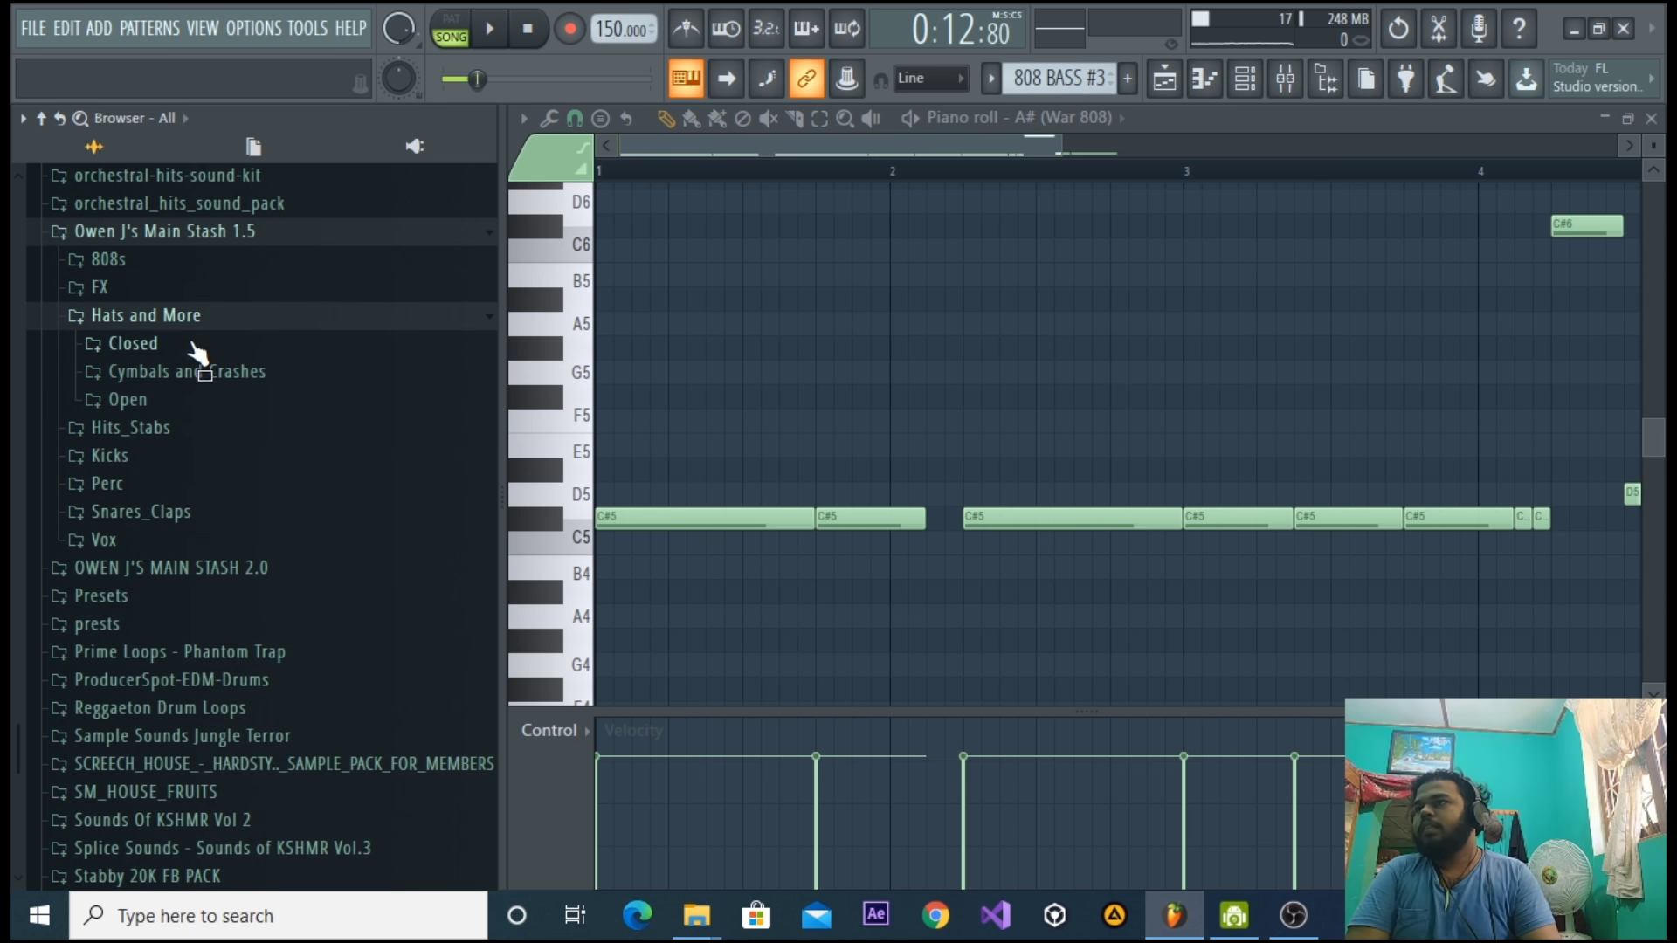
pyautogui.click(189, 376)
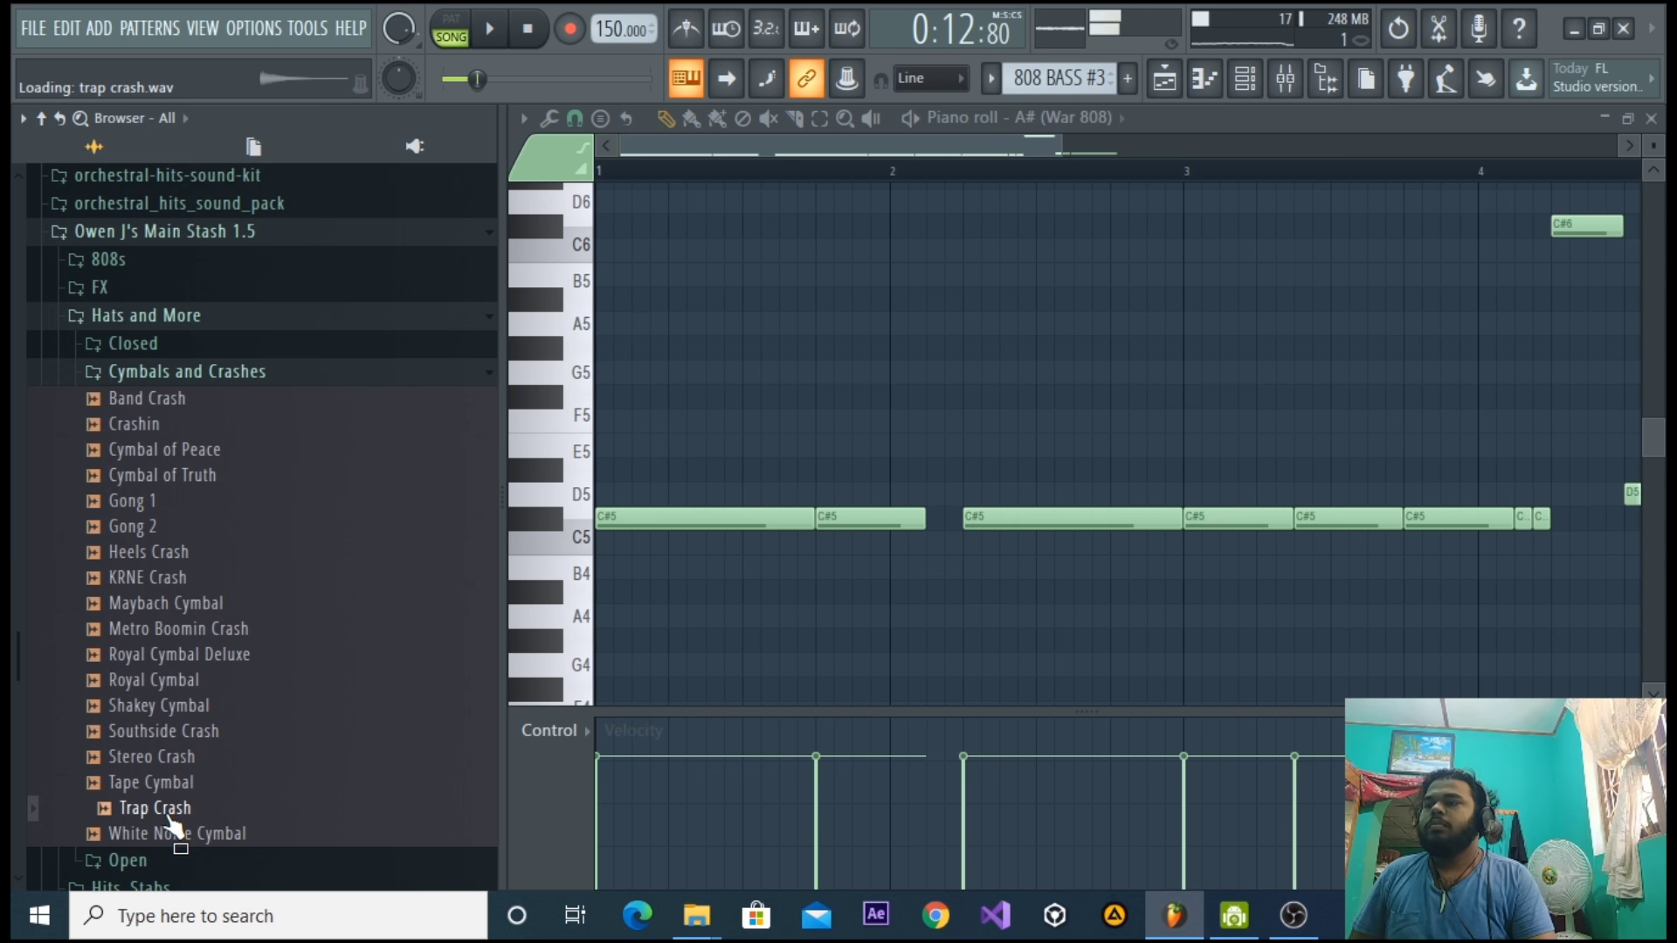
# Place the Trap Crash sample at bar 9 on Track 6 of the playlist.
pyautogui.press('F5')
pyautogui.moveTo(1197, 305); pyautogui.dragTo(637, 463)
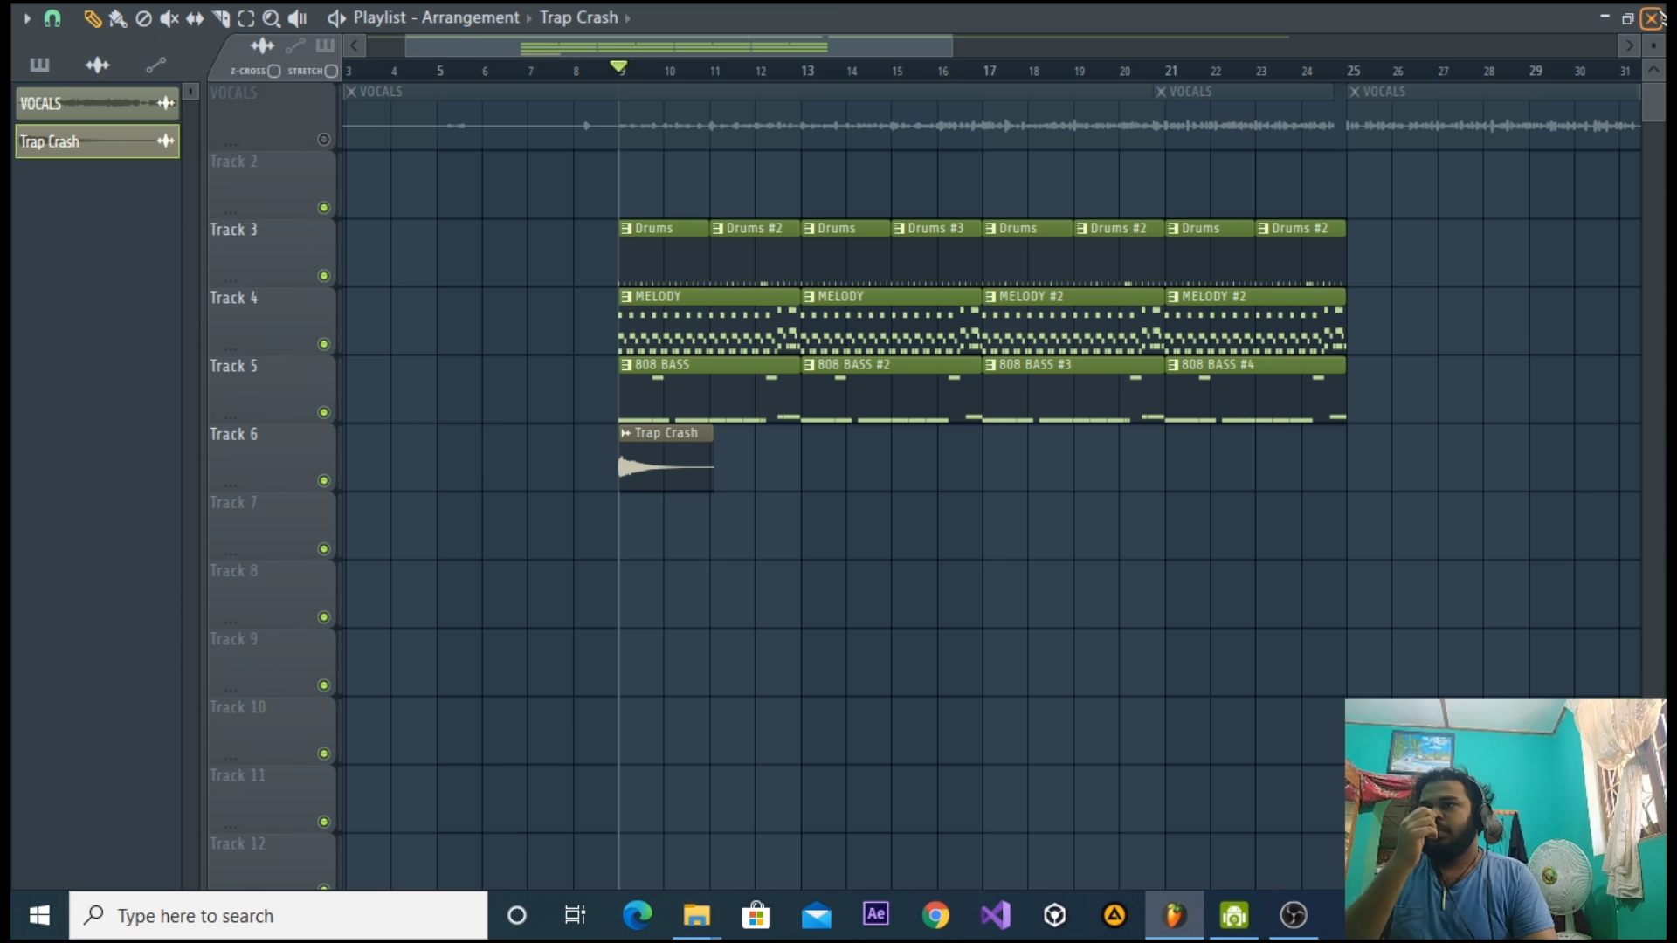
pyautogui.moveTo(944, 48); pyautogui.dragTo(671, 45)
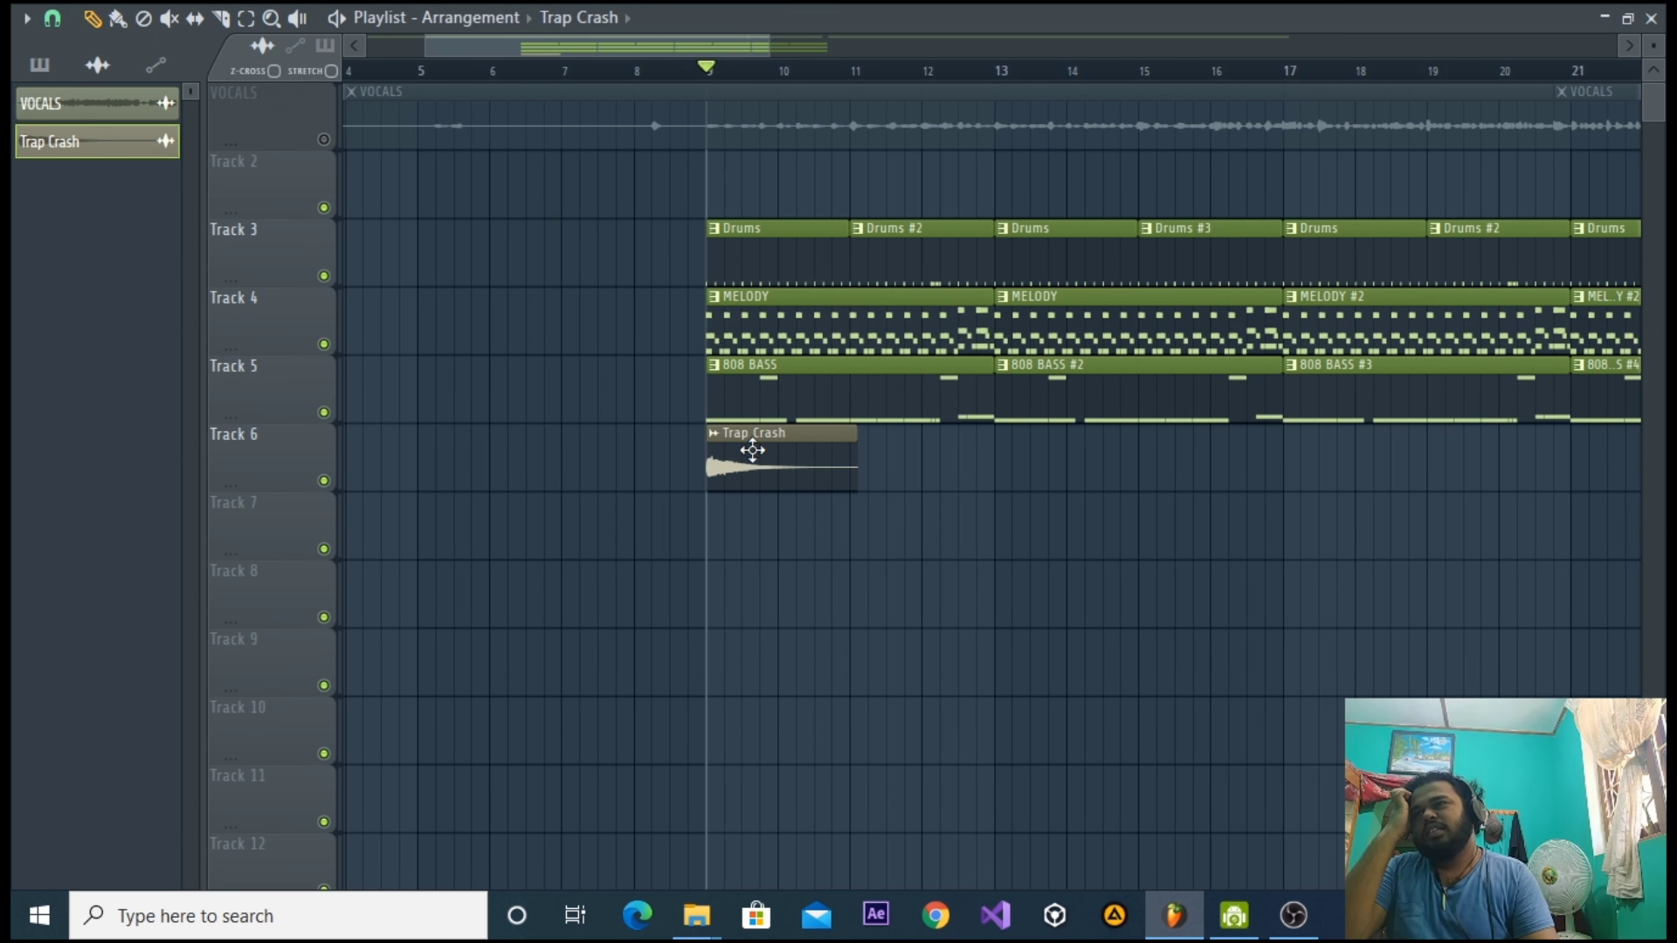
# Route Trap Crash to mixer insert 25 and lower its level while playing the arrangement.
pyautogui.click(1651, 18)
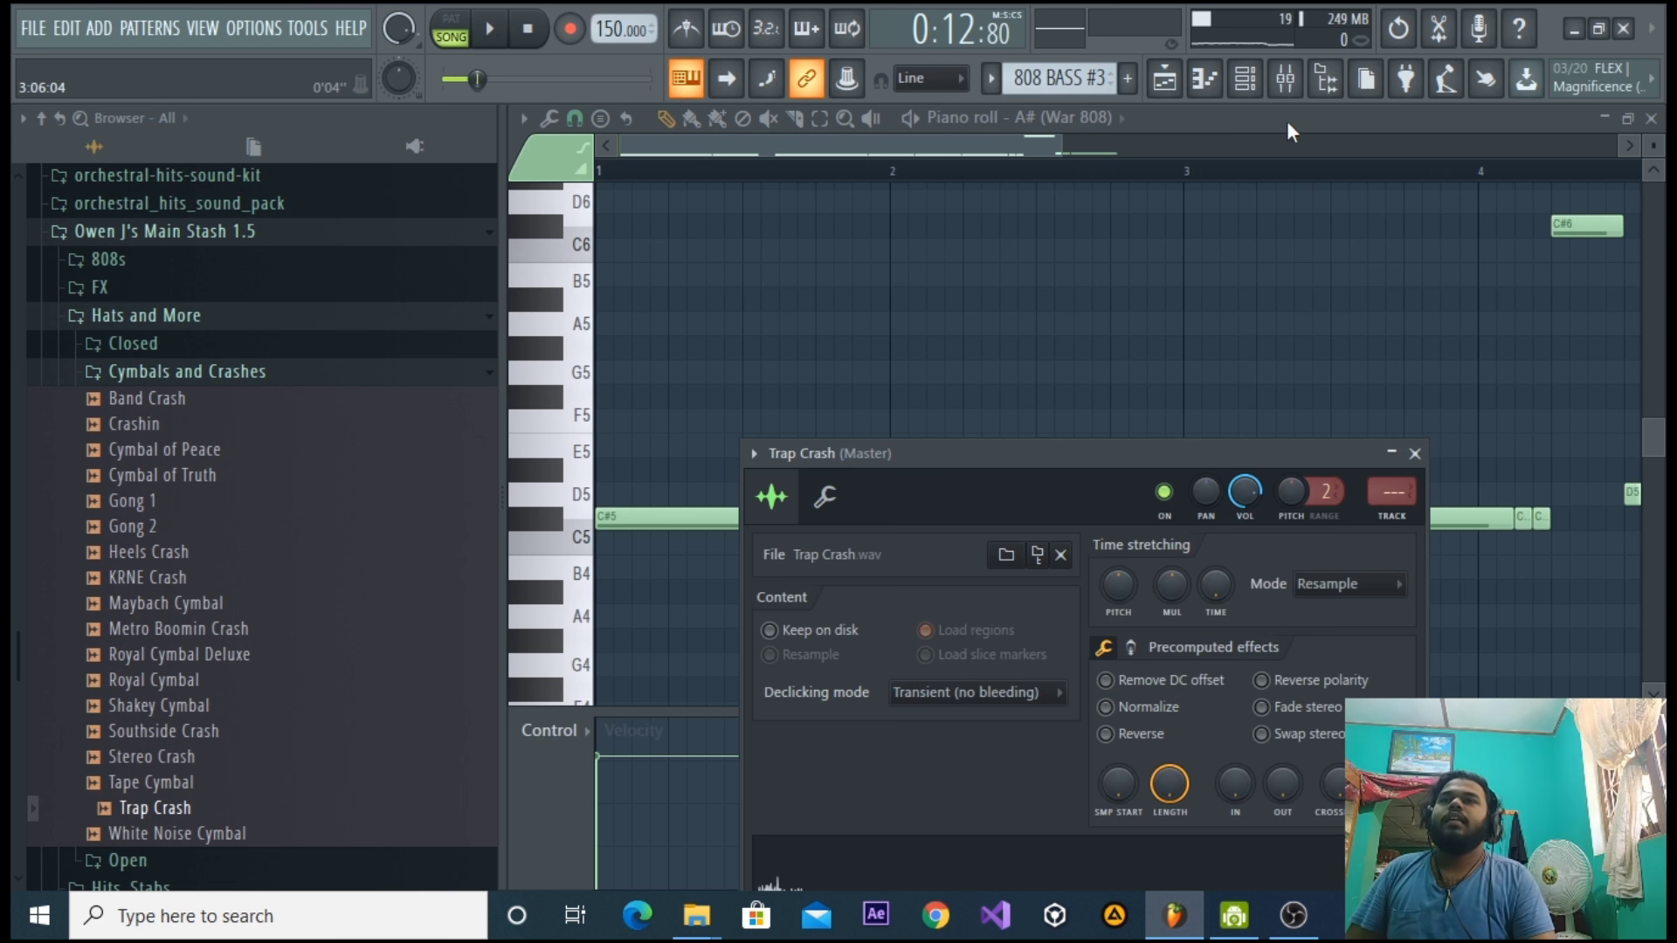
pyautogui.press('F9')
pyautogui.click(921, 571)
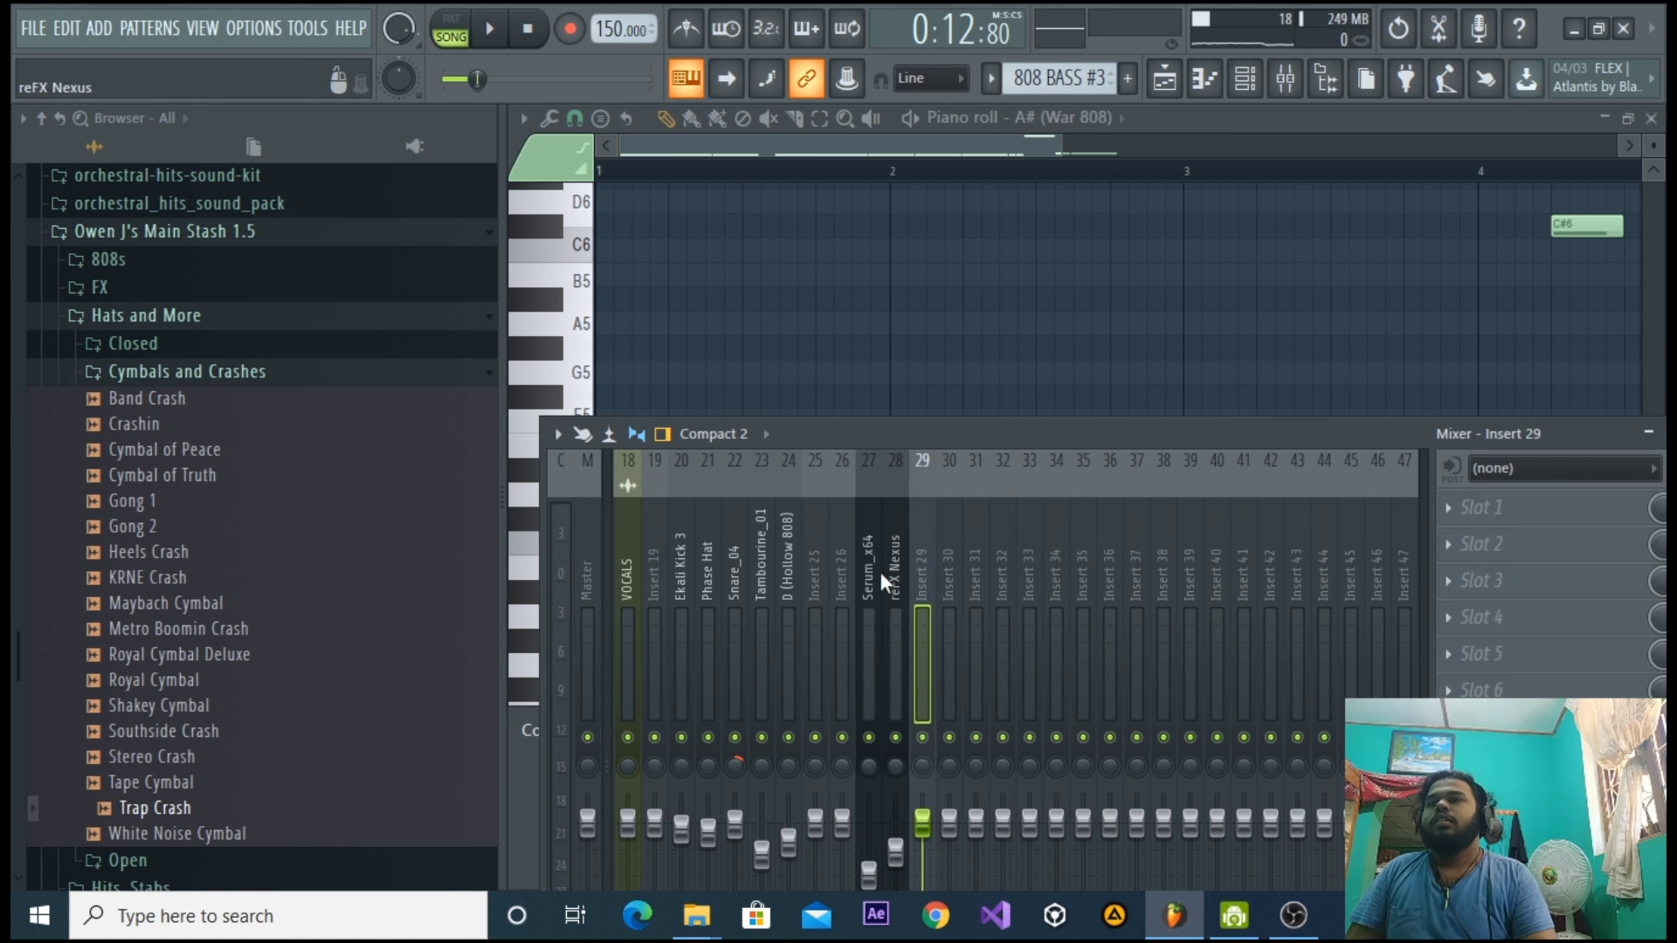
pyautogui.click(815, 580)
pyautogui.hotkey('ctrl', 'l')
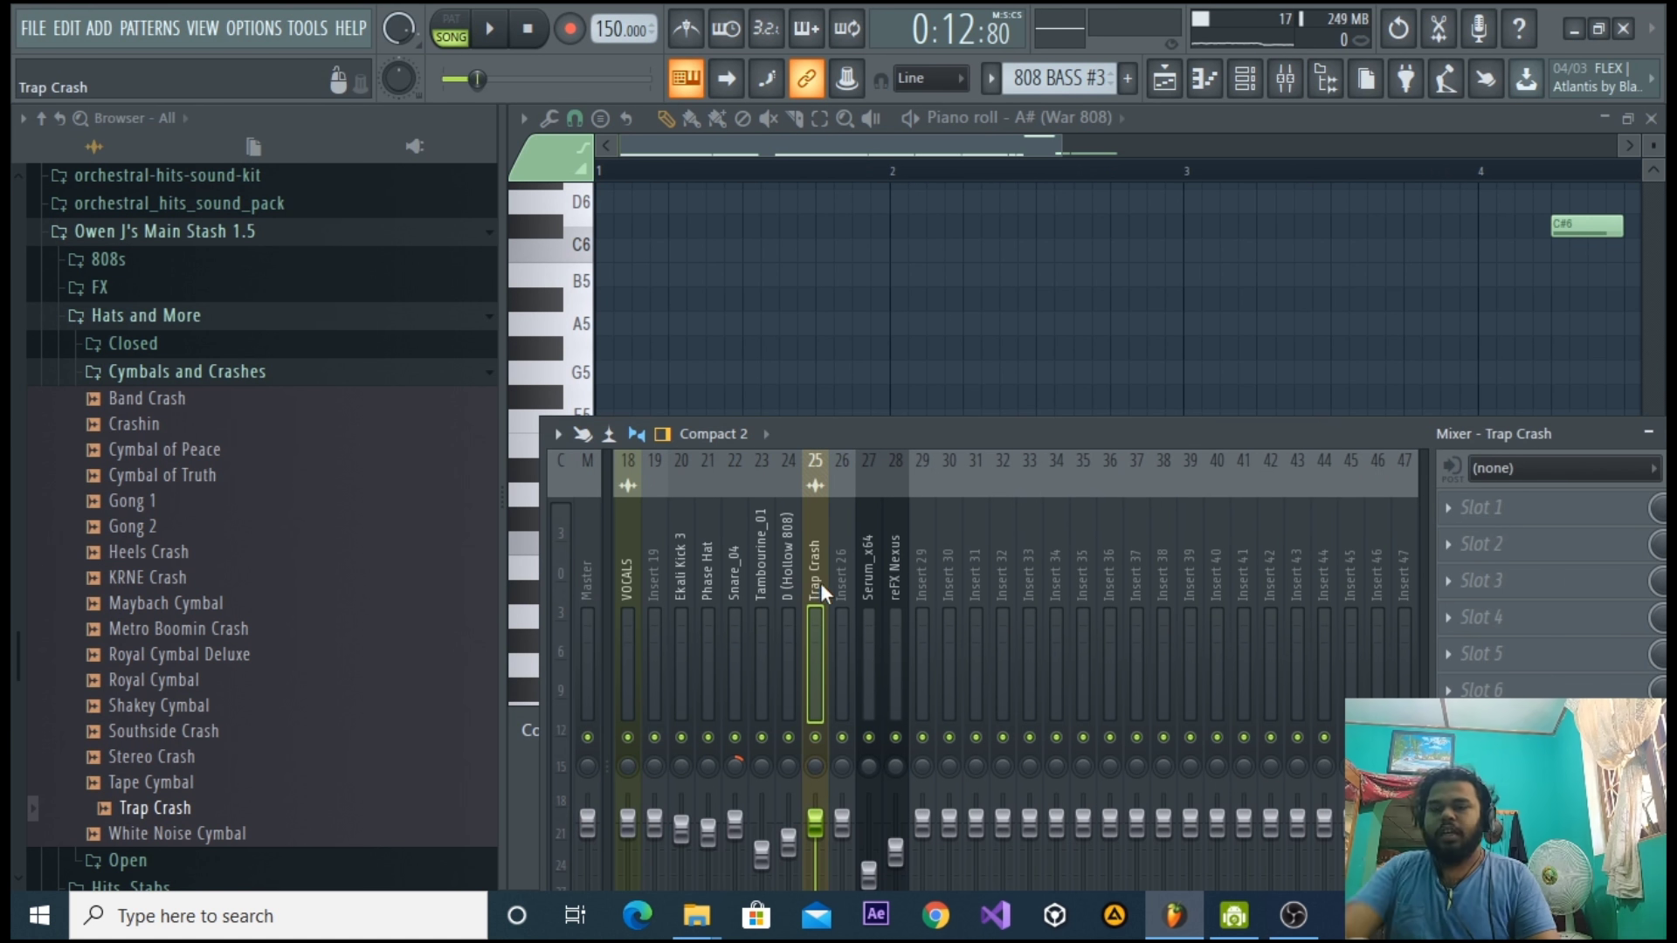
pyautogui.moveTo(919, 437); pyautogui.dragTo(993, 311)
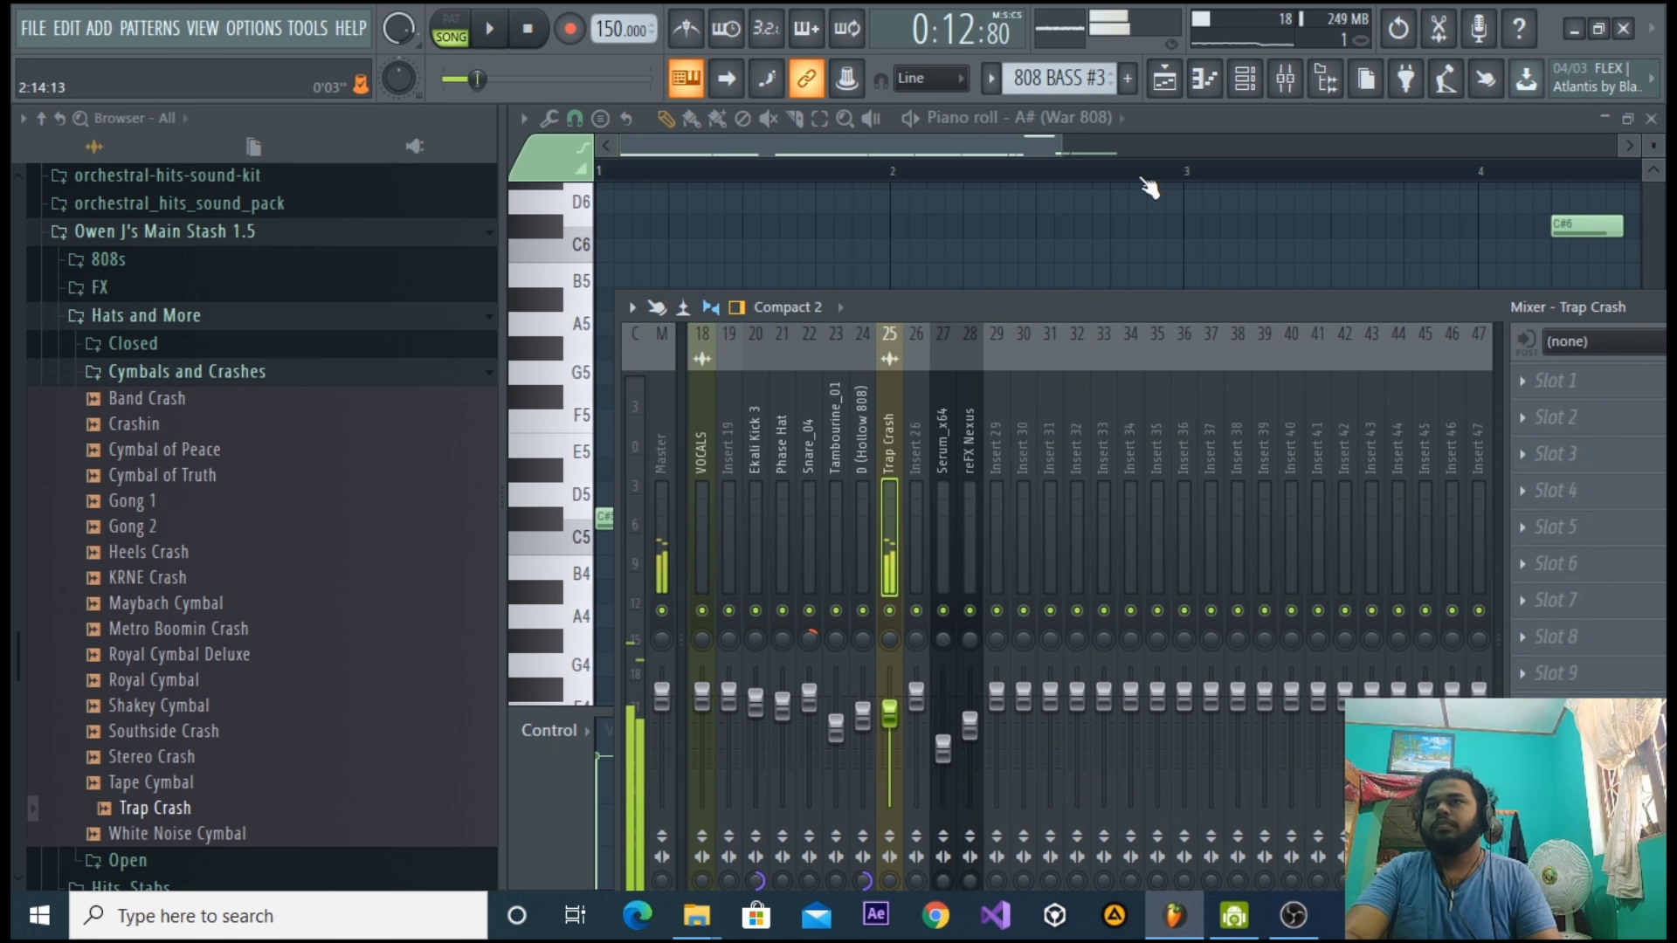
pyautogui.click(1162, 80)
pyautogui.press('space')
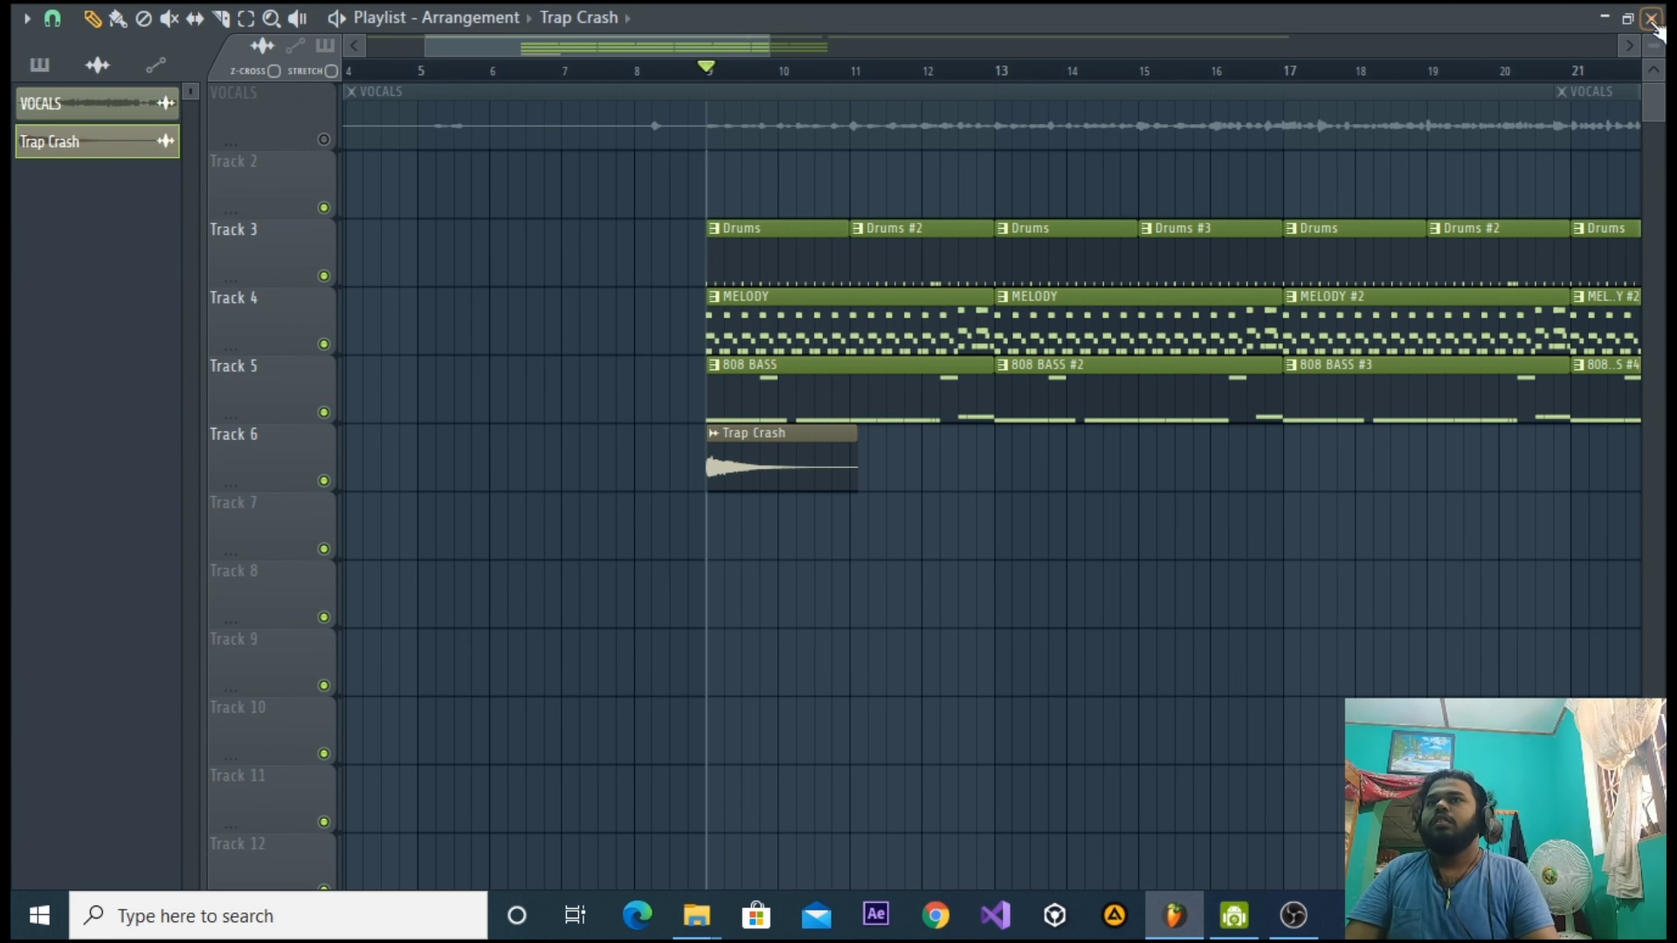
pyautogui.click(1650, 19)
pyautogui.moveTo(1169, 298); pyautogui.dragTo(1190, 249)
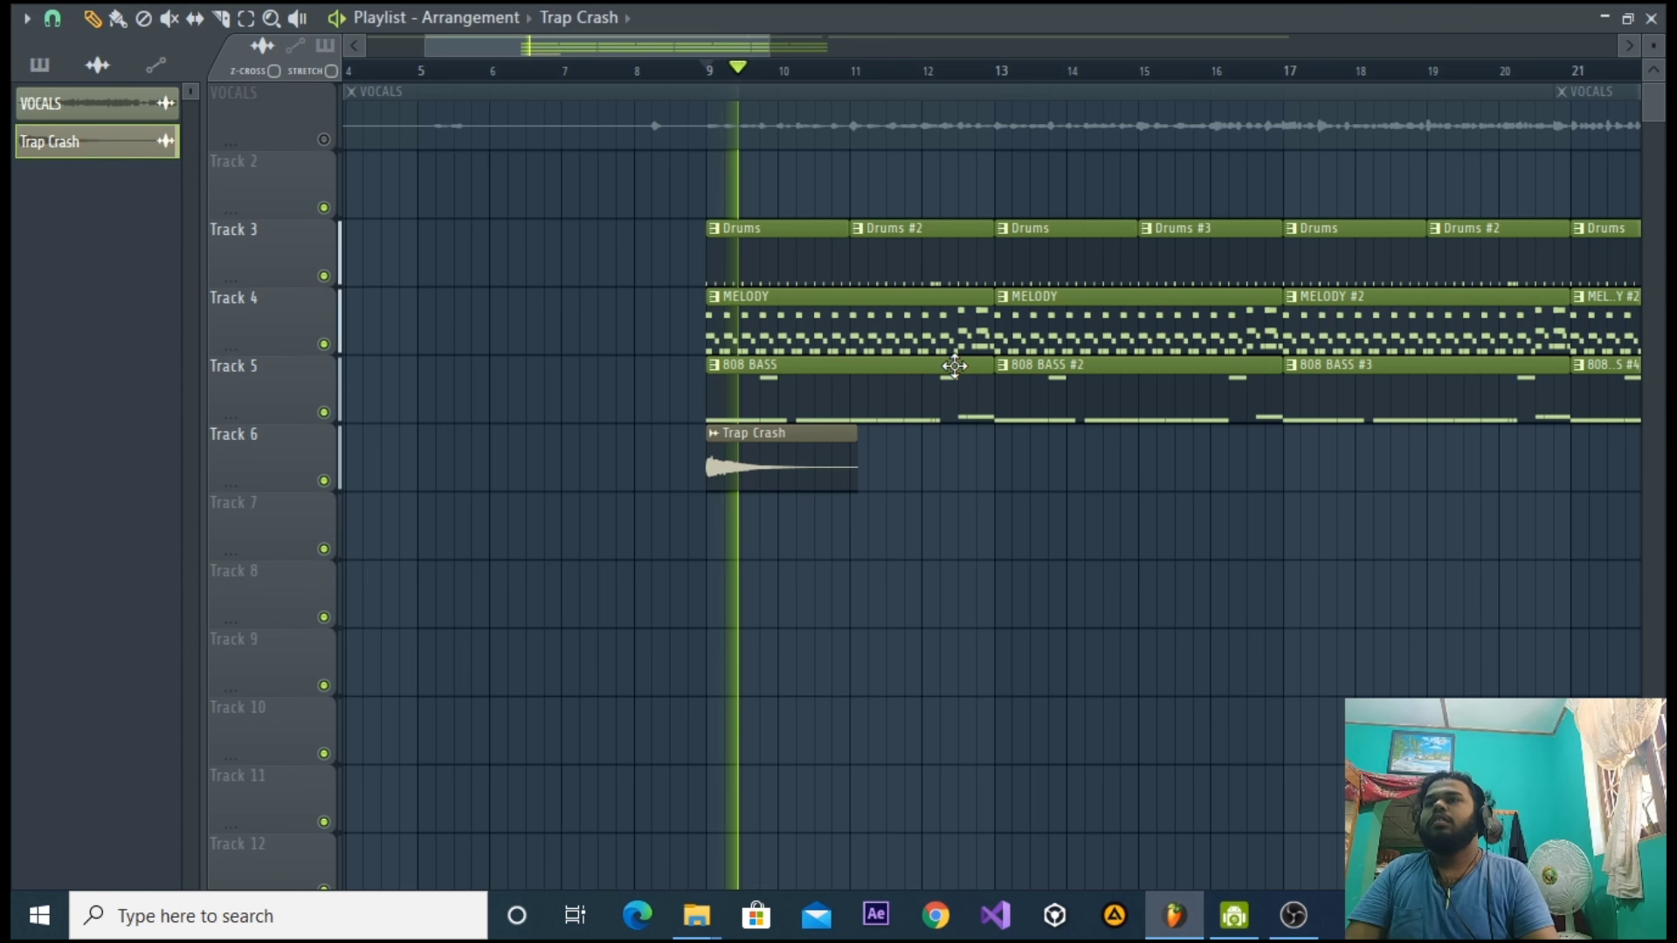
# Place a second Trap Crash clip on Track 6, starting half a bar before bar 13.
pyautogui.click(1163, 80)
pyautogui.rightClick(871, 447)
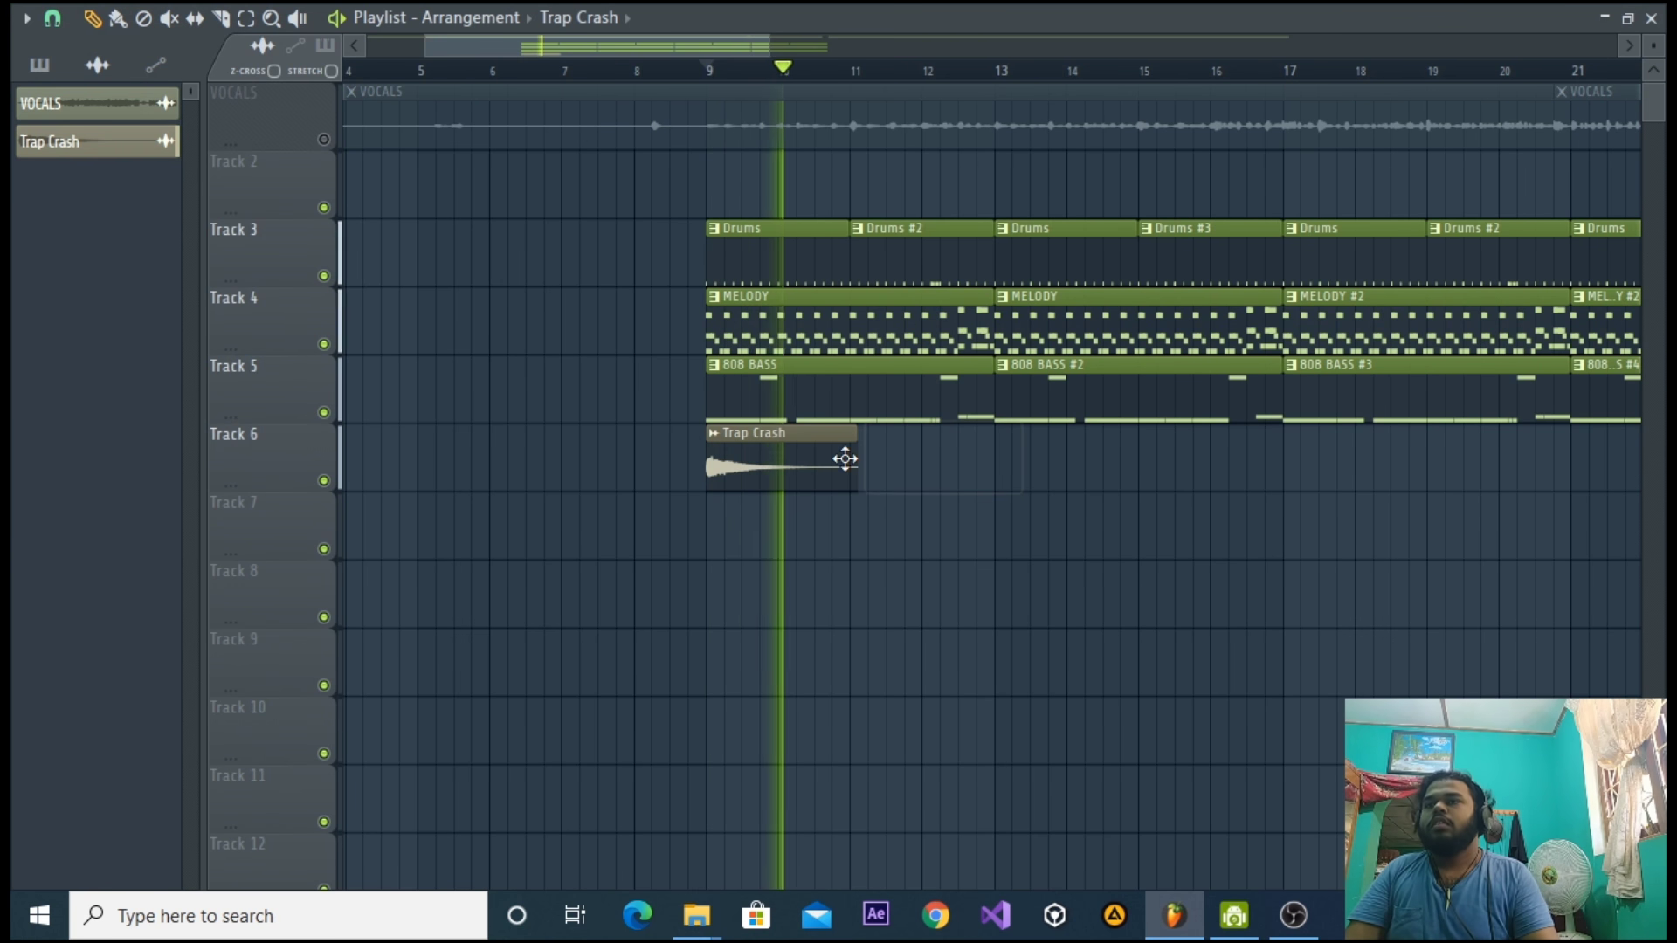
pyautogui.click(994, 460)
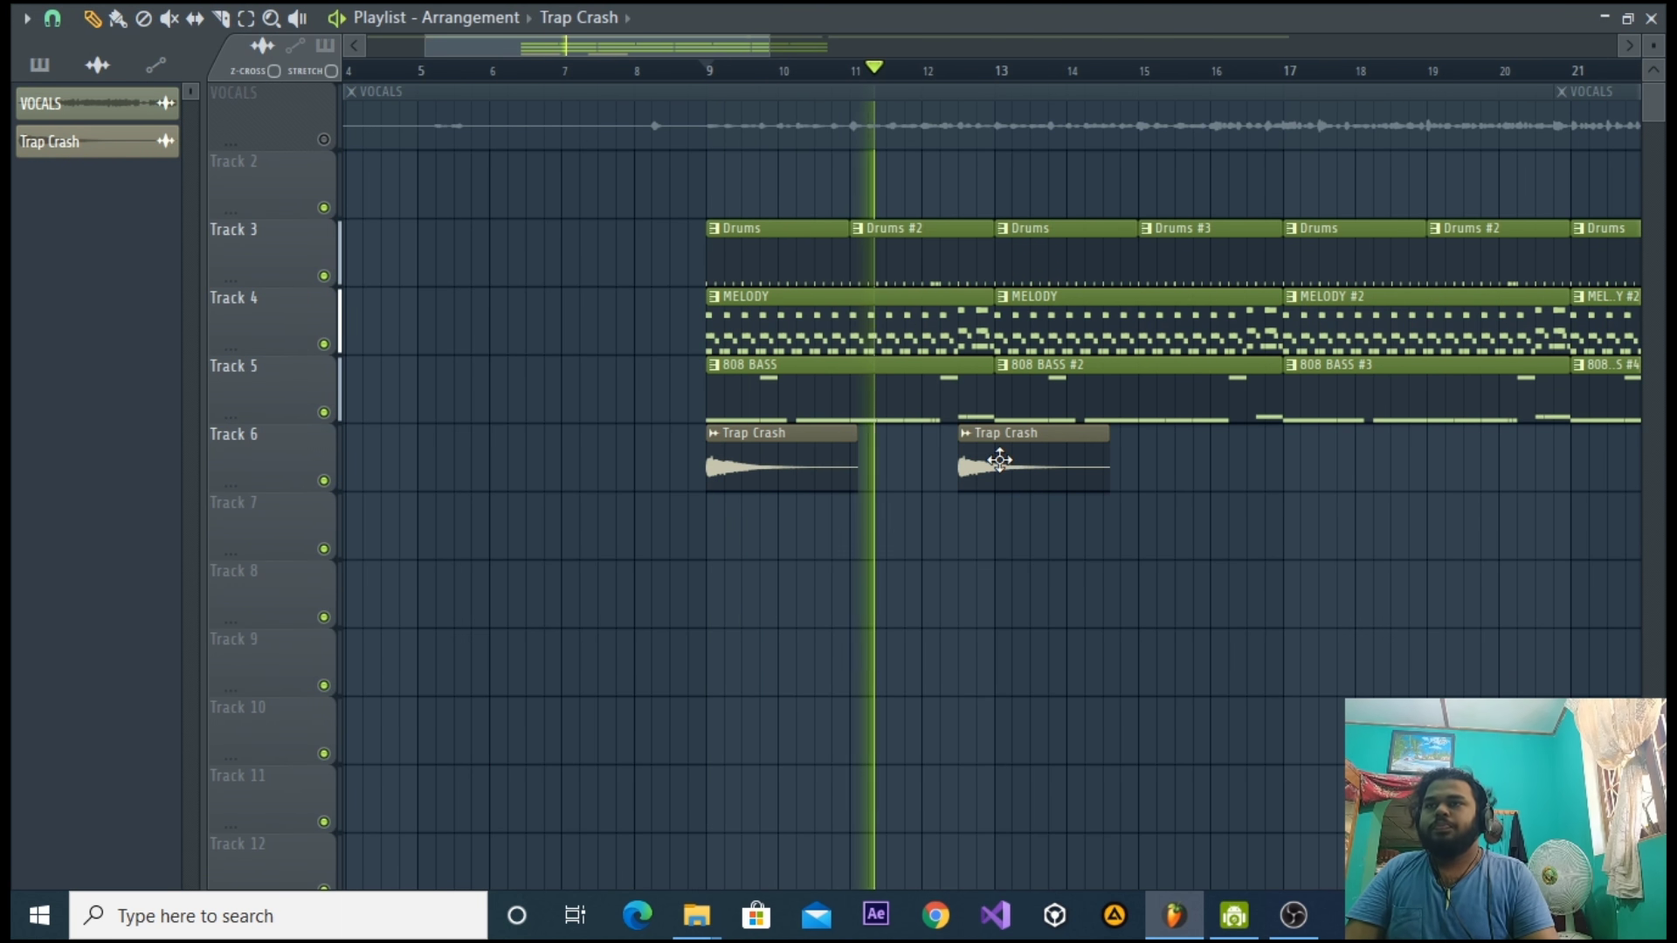
# Slice the second Trap Crash at bar 13 and repeat the resulting pair every four bars along Track 6.
pyautogui.press('space')
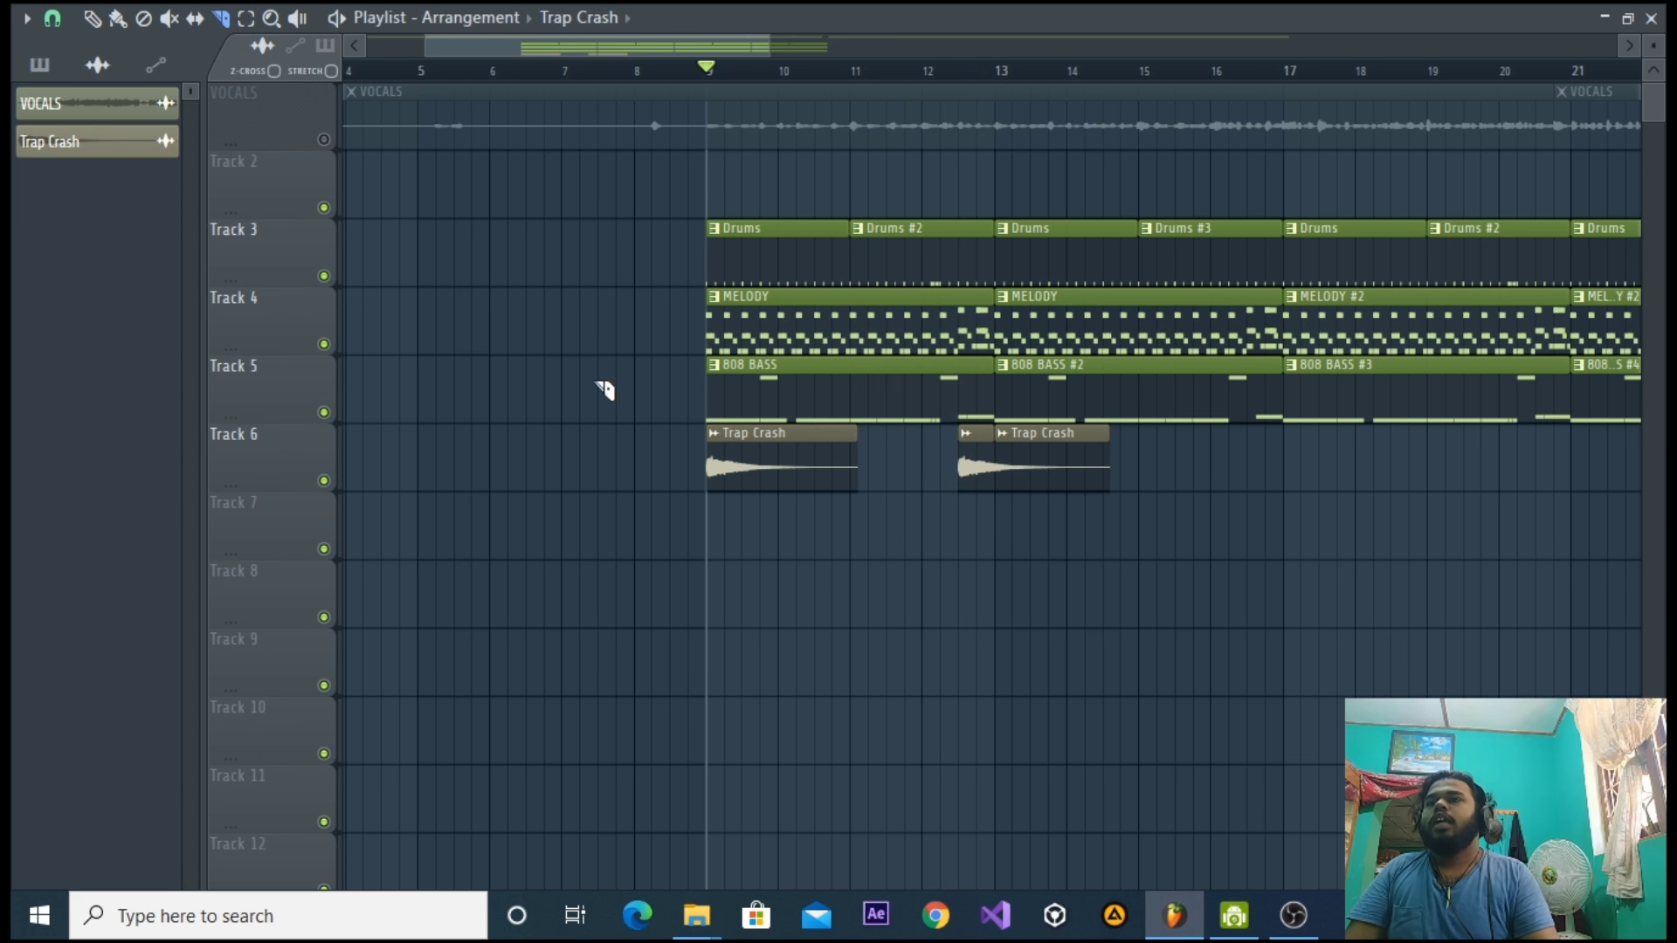
pyautogui.moveTo(1153, 490); pyautogui.dragTo(1085, 465)
pyautogui.moveTo(1392, 490); pyautogui.dragTo(742, 470)
pyautogui.moveTo(741, 467); pyautogui.dragTo(1320, 467)
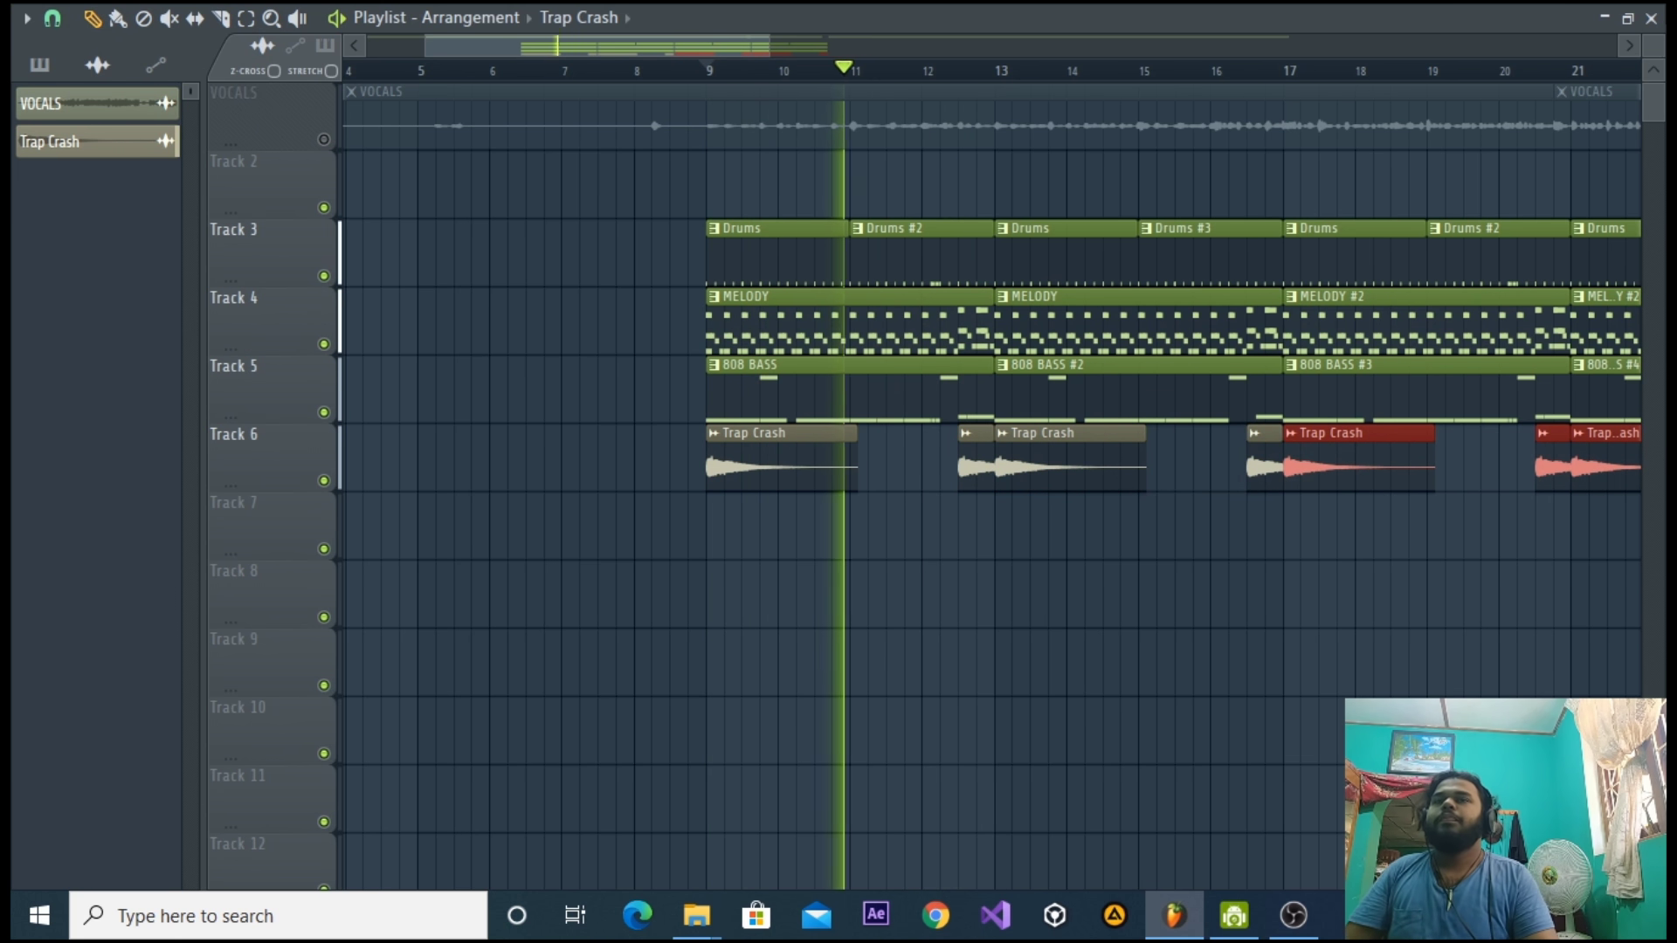
# Unmute the VOCALS track in the playlist to hear it with the backing.
pyautogui.click(1651, 18)
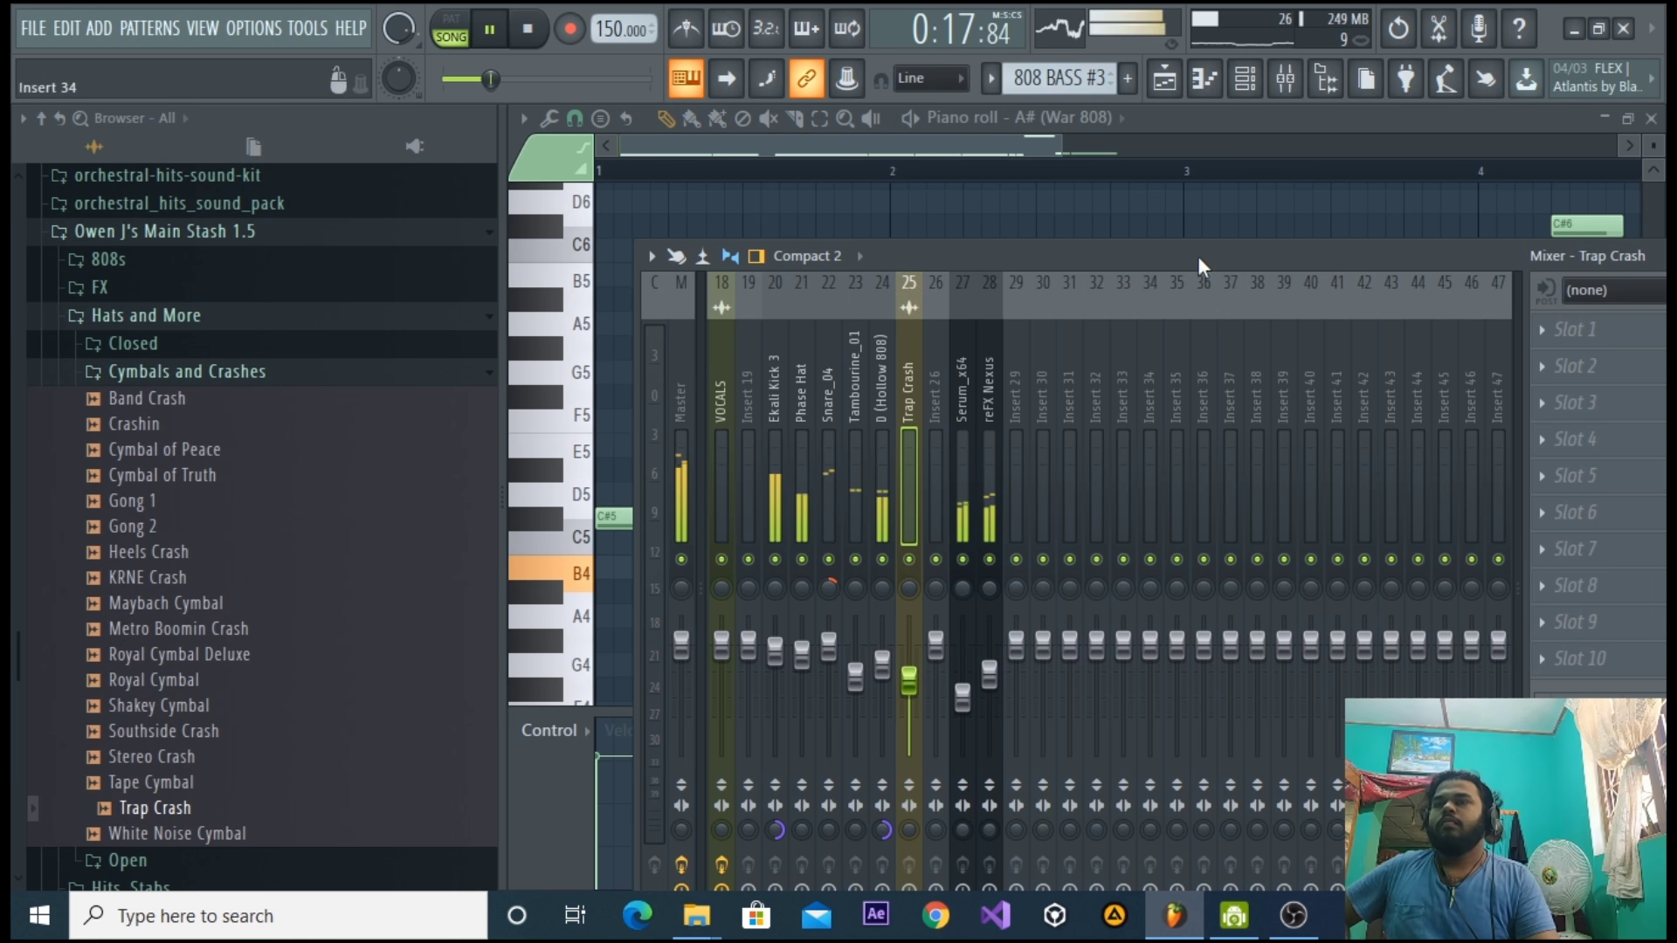
pyautogui.click(1204, 81)
pyautogui.moveTo(782, 43); pyautogui.dragTo(981, 43)
pyautogui.click(1216, 600)
pyautogui.rightClick(1217, 599)
pyautogui.click(324, 140)
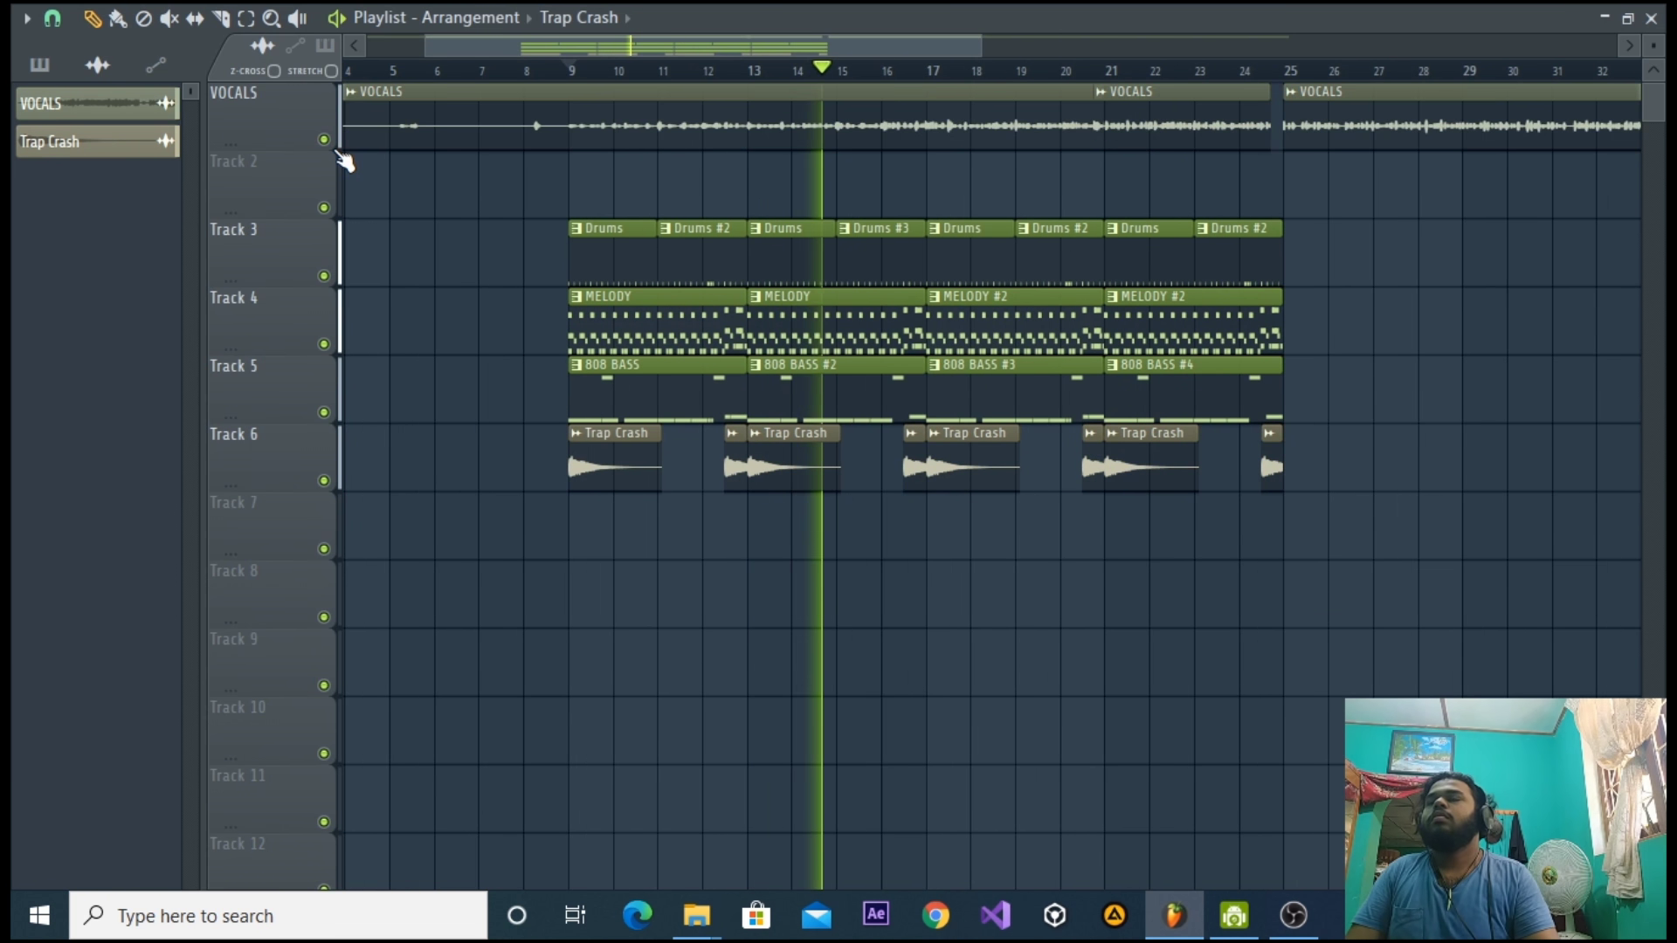
# Lower the VOCALS mixer level slightly and play the arrangement from about bar 16.
pyautogui.click(1651, 18)
pyautogui.click(732, 636)
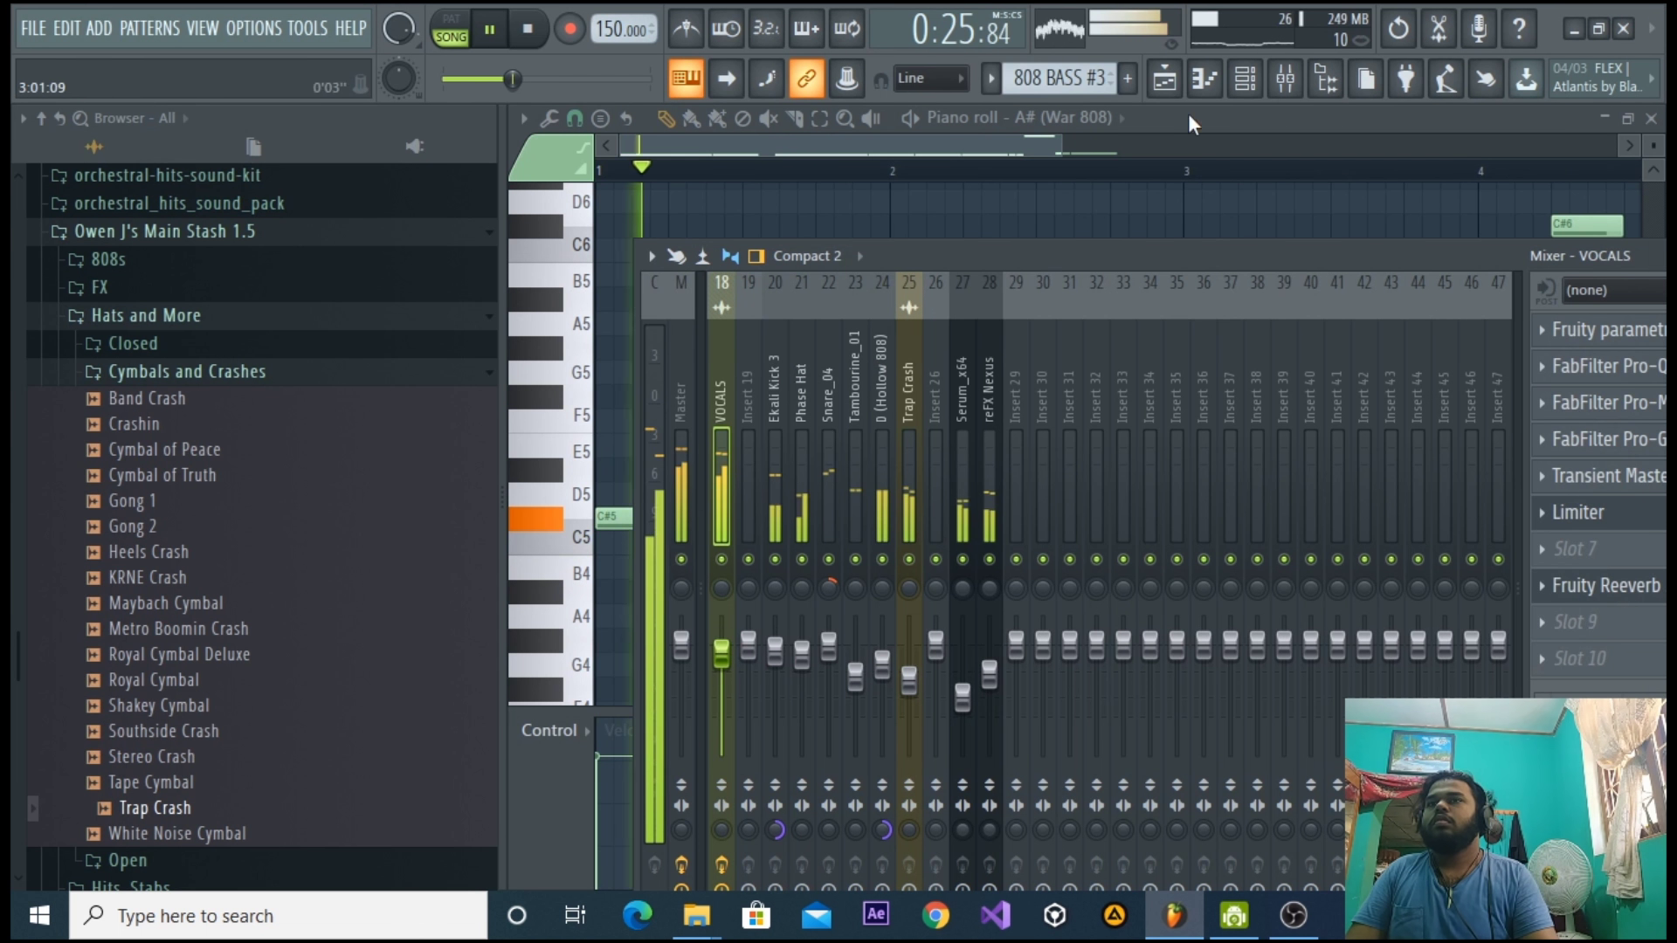
pyautogui.click(1203, 80)
pyautogui.click(893, 71)
pyautogui.press('space')
# Move the short Trap Crash before bar 17 down to Track 7 and set the playlist snap finer than one beat.
pyautogui.moveTo(941, 48); pyautogui.dragTo(763, 67)
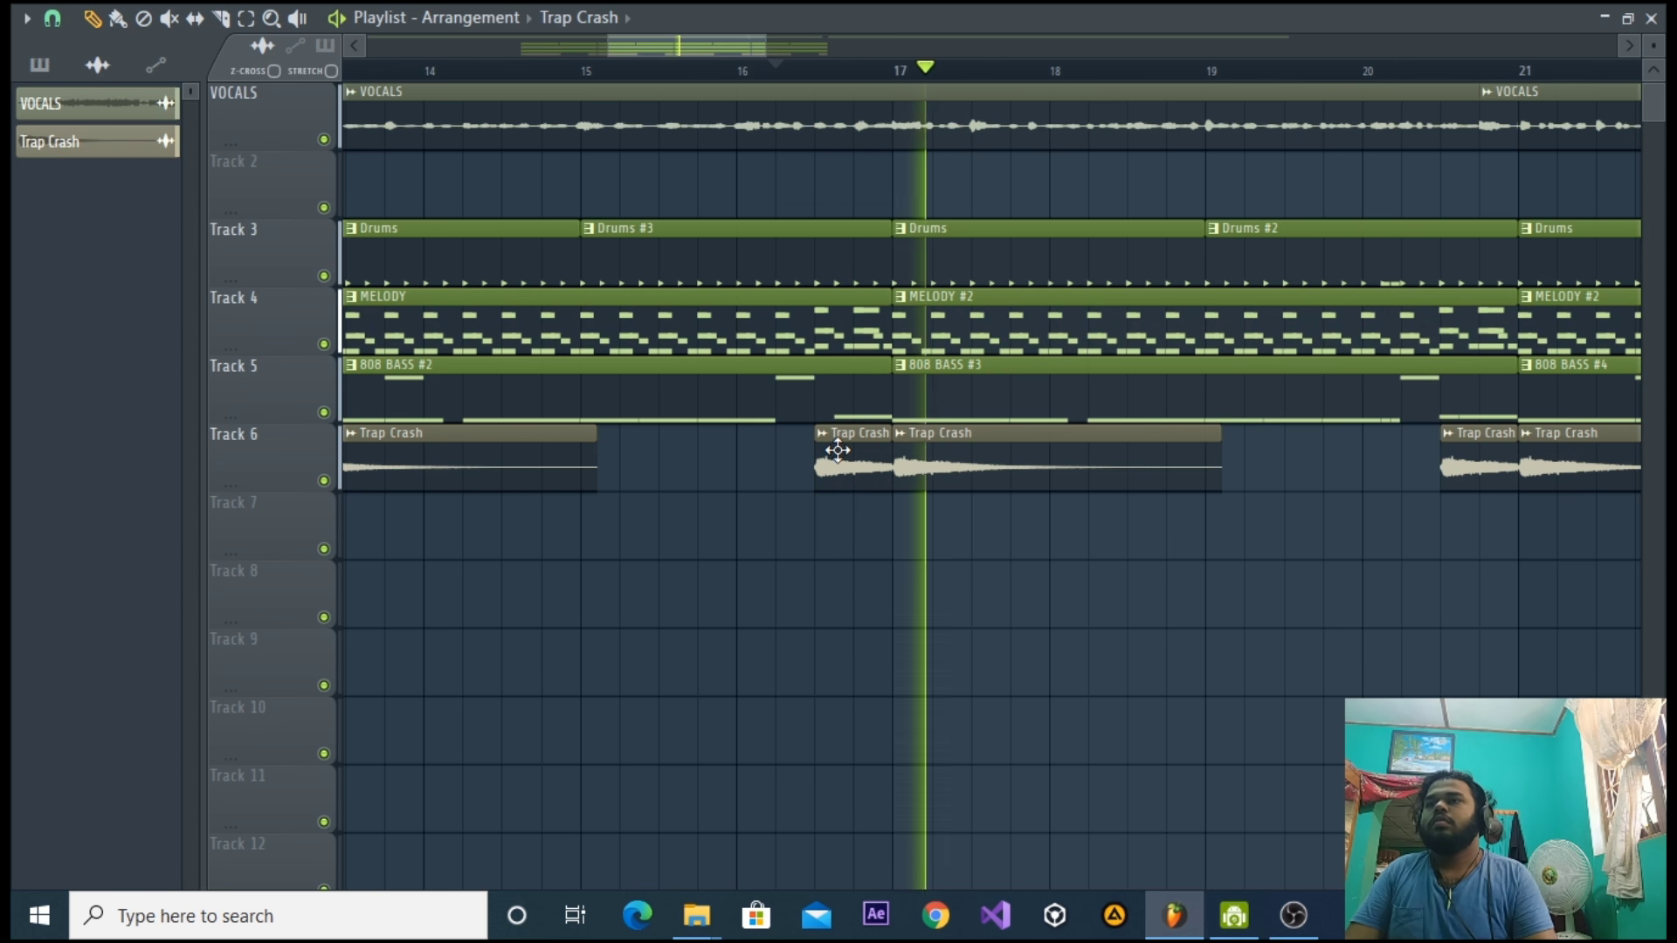
pyautogui.press('space')
pyautogui.moveTo(837, 449); pyautogui.dragTo(838, 530)
pyautogui.click(90, 19)
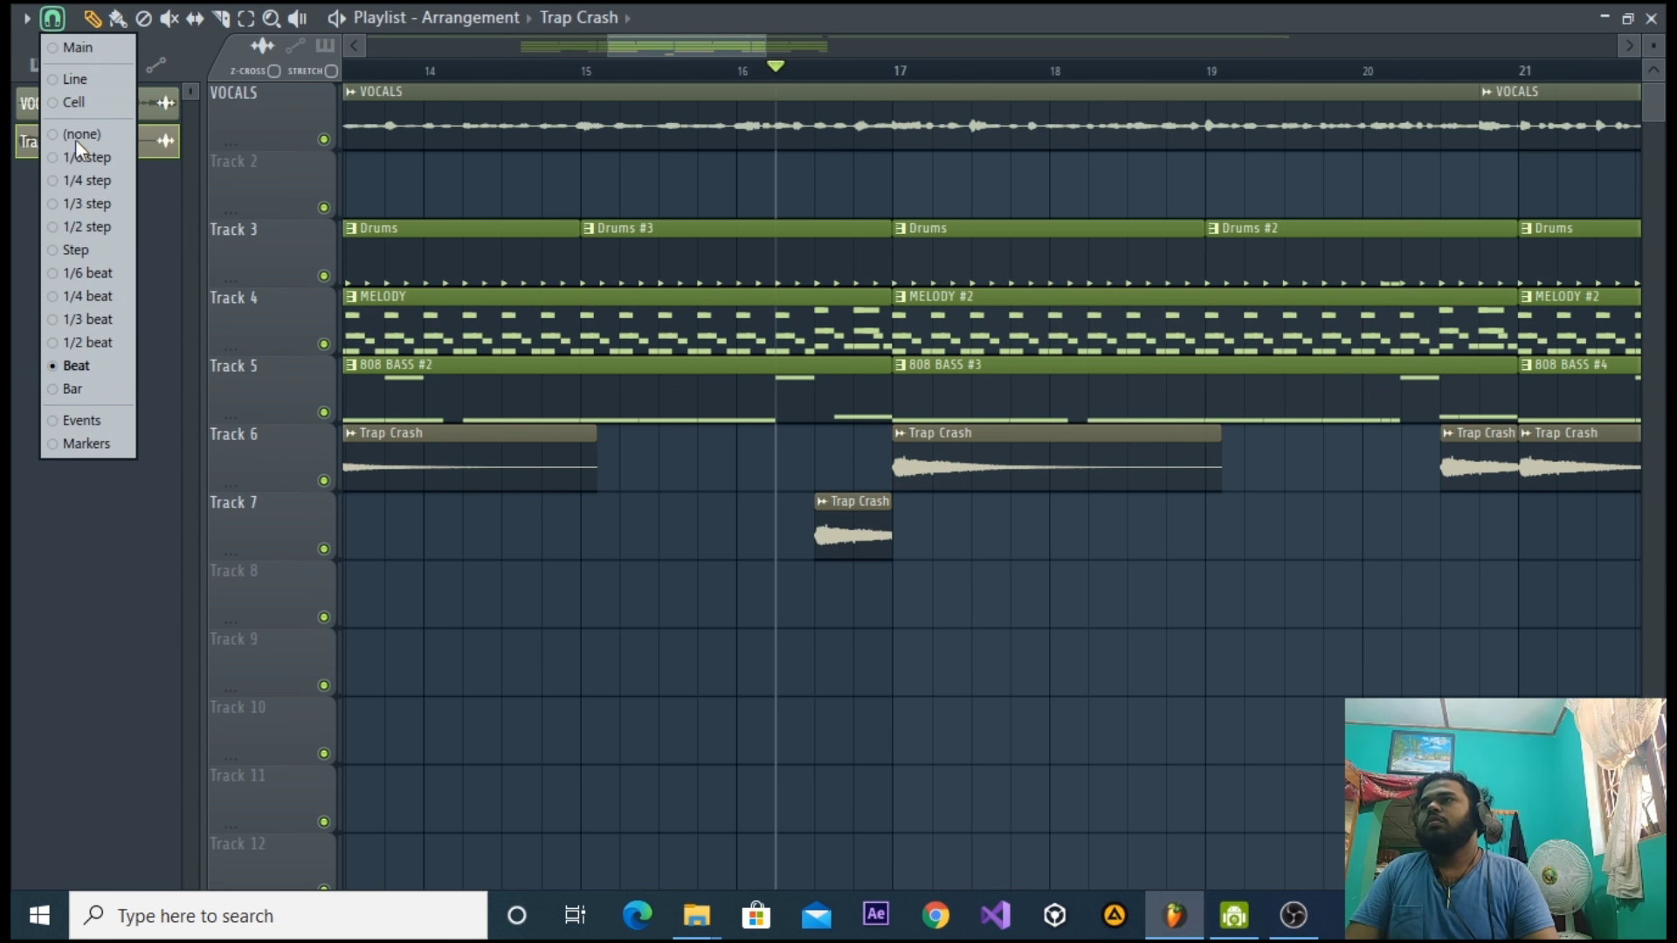
pyautogui.click(108, 286)
# Shift the Track 7 Trap Crash half a beat later to match the bass note and end it at bar 17.
pyautogui.press('space')
pyautogui.moveTo(859, 534); pyautogui.dragTo(854, 521)
pyautogui.press('space')
pyautogui.press('space')
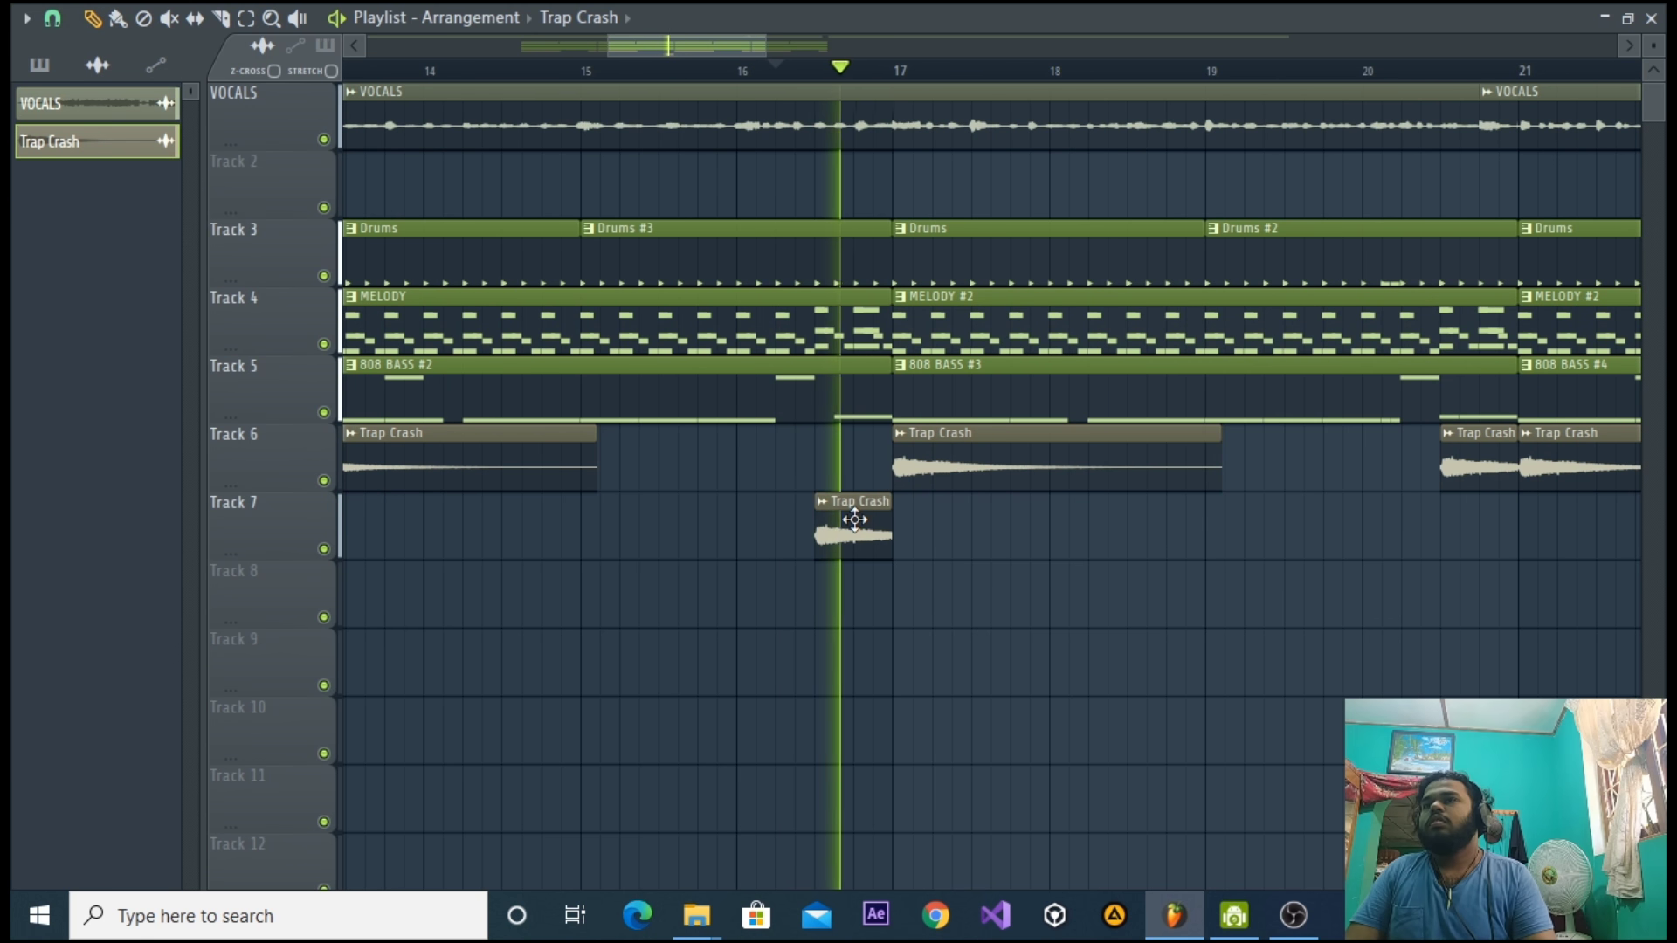
pyautogui.press('space')
pyautogui.press('space')
pyautogui.moveTo(857, 531); pyautogui.dragTo(892, 520)
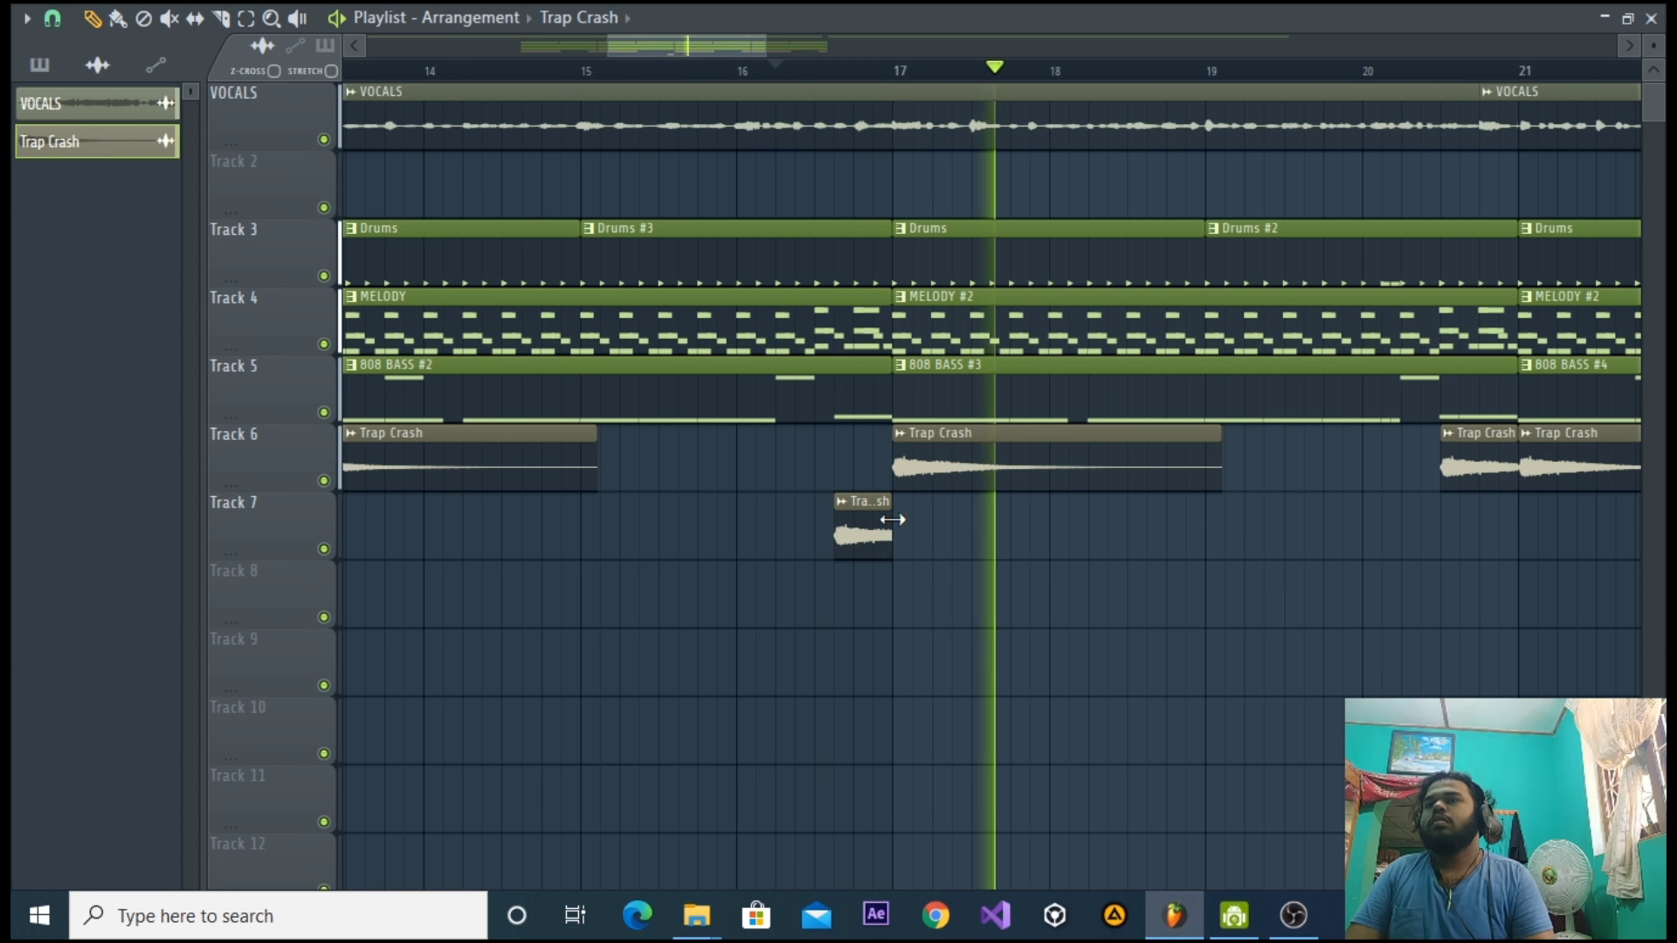
# Move the short Trap Crash before bar 25 down to Track 7, end it at bar 25 and play from about bar 24.
pyautogui.moveTo(767, 43); pyautogui.dragTo(917, 42)
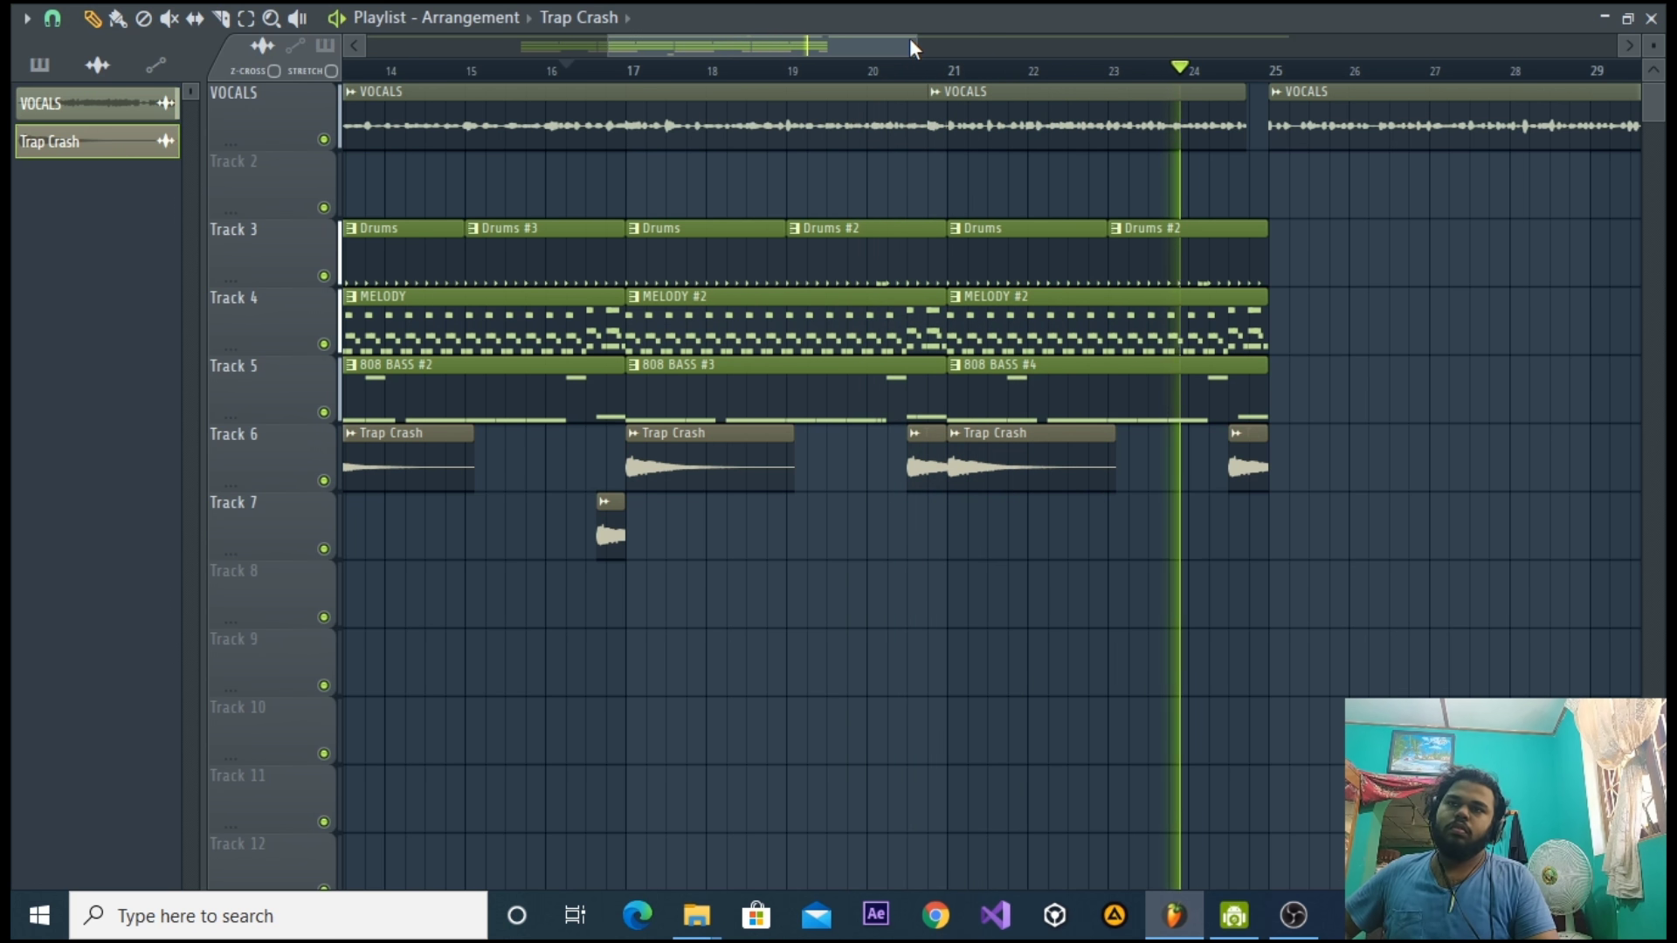
pyautogui.press('space')
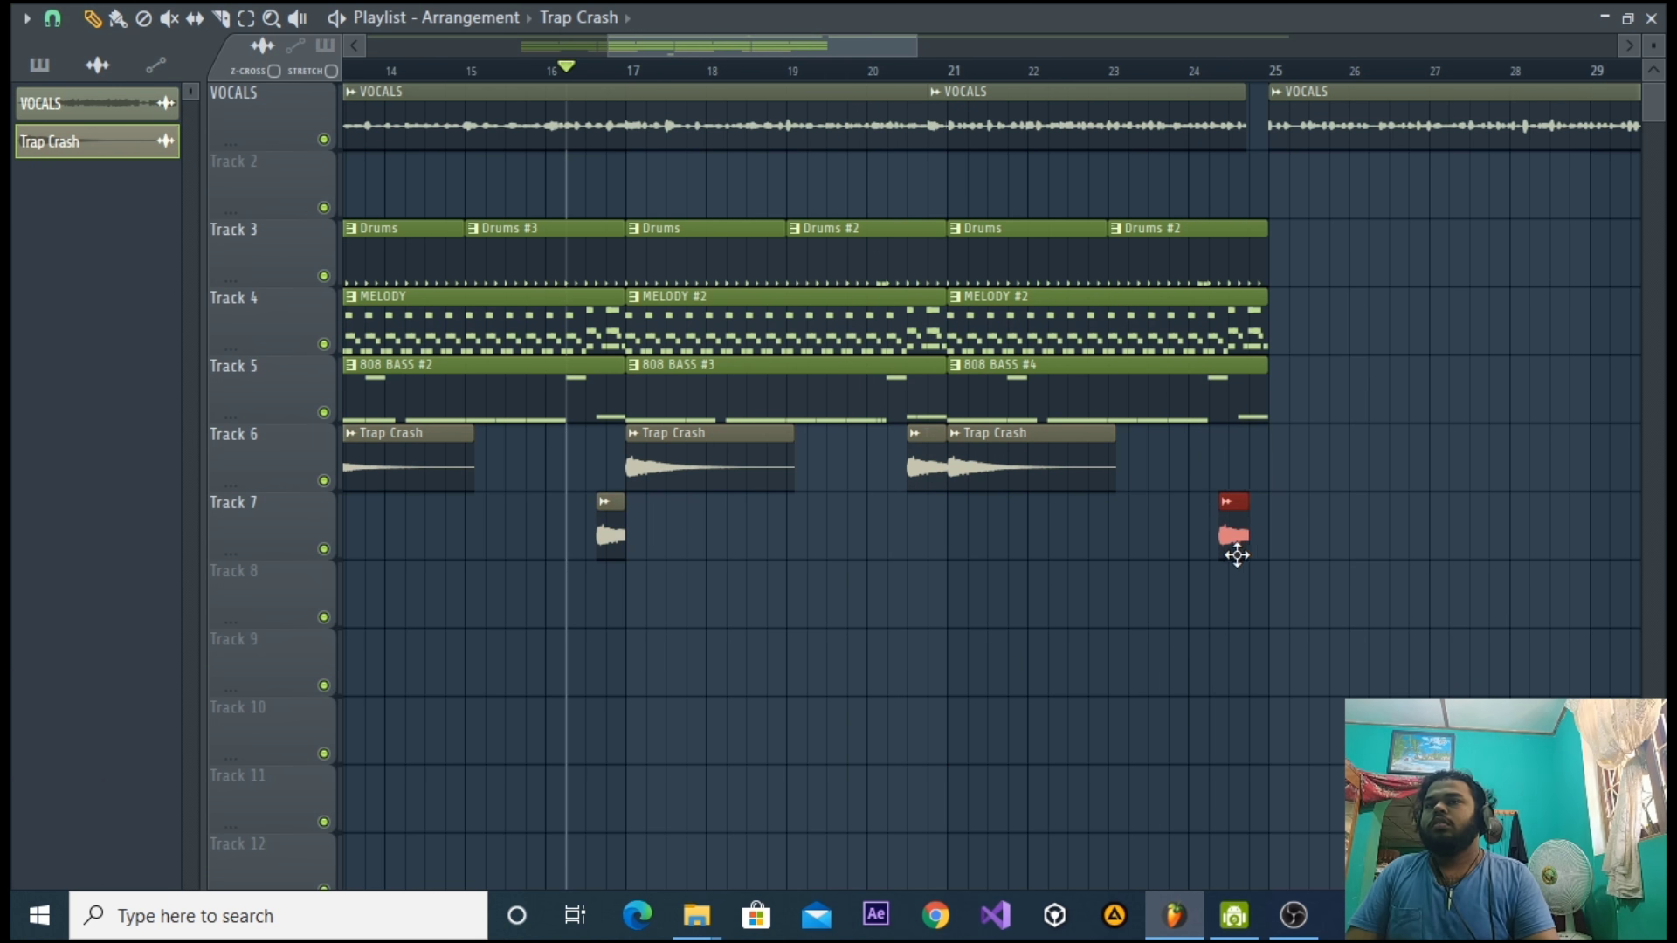
pyautogui.click(1203, 70)
pyautogui.press('space')
# Browse the FX folder of the Owen J's Main Stash 1.5 samples and the folders of OWEN J'S MAIN STASH 2.0.
pyautogui.moveTo(812, 43); pyautogui.dragTo(609, 38)
pyautogui.click(944, 328)
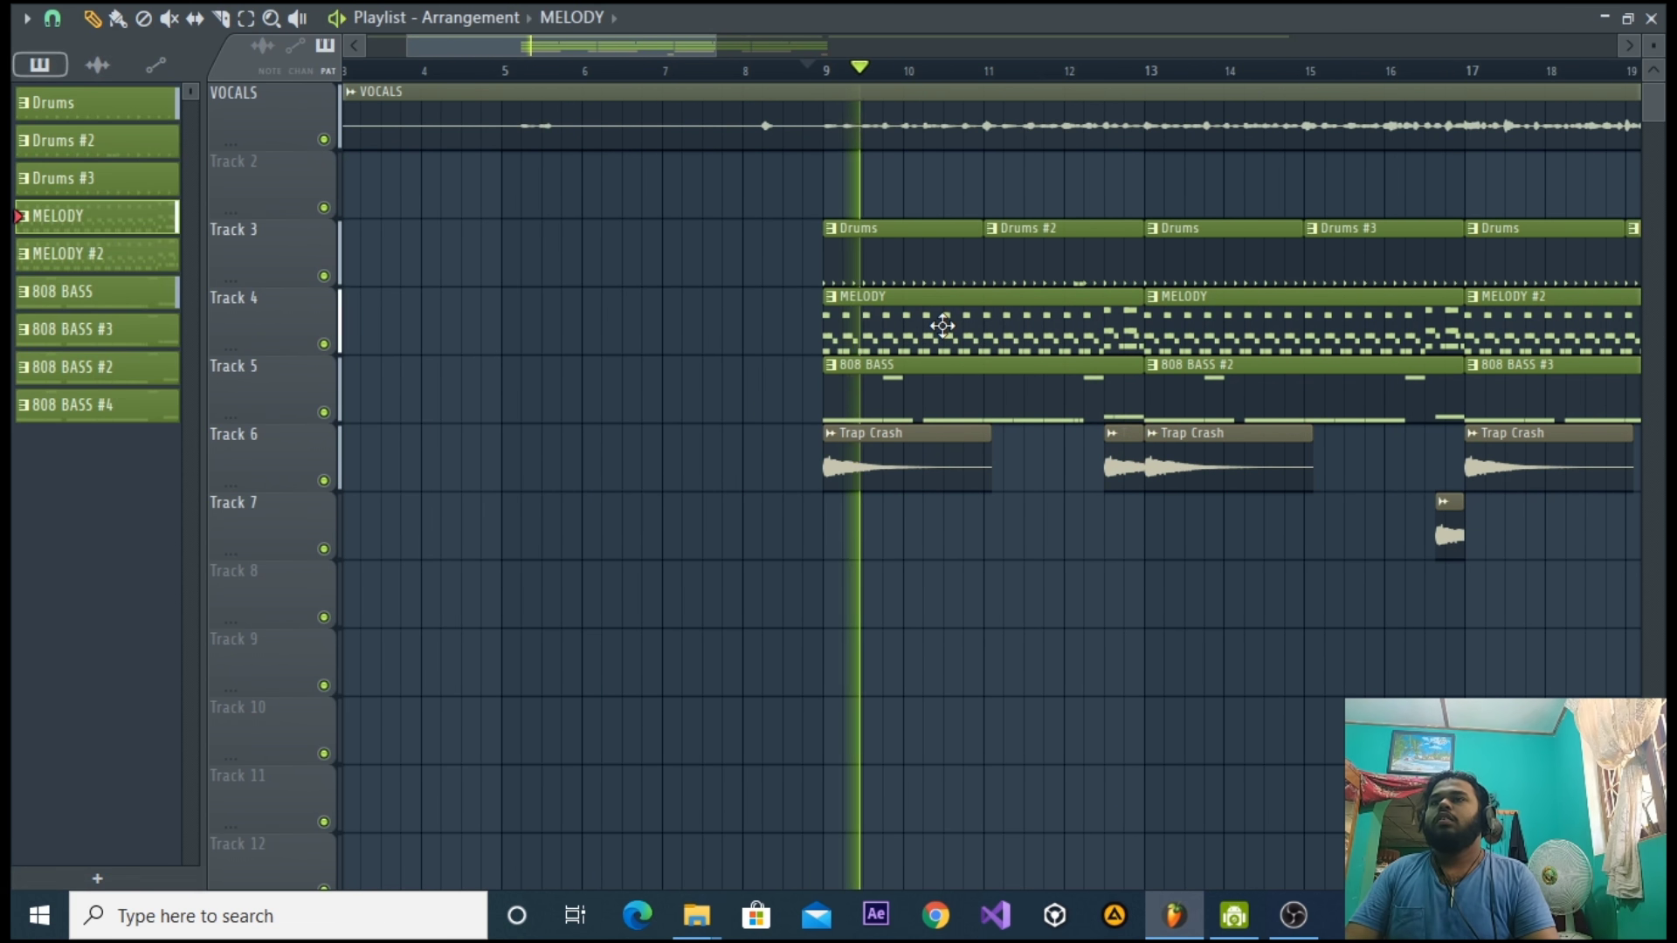
pyautogui.click(1651, 19)
pyautogui.click(1640, 123)
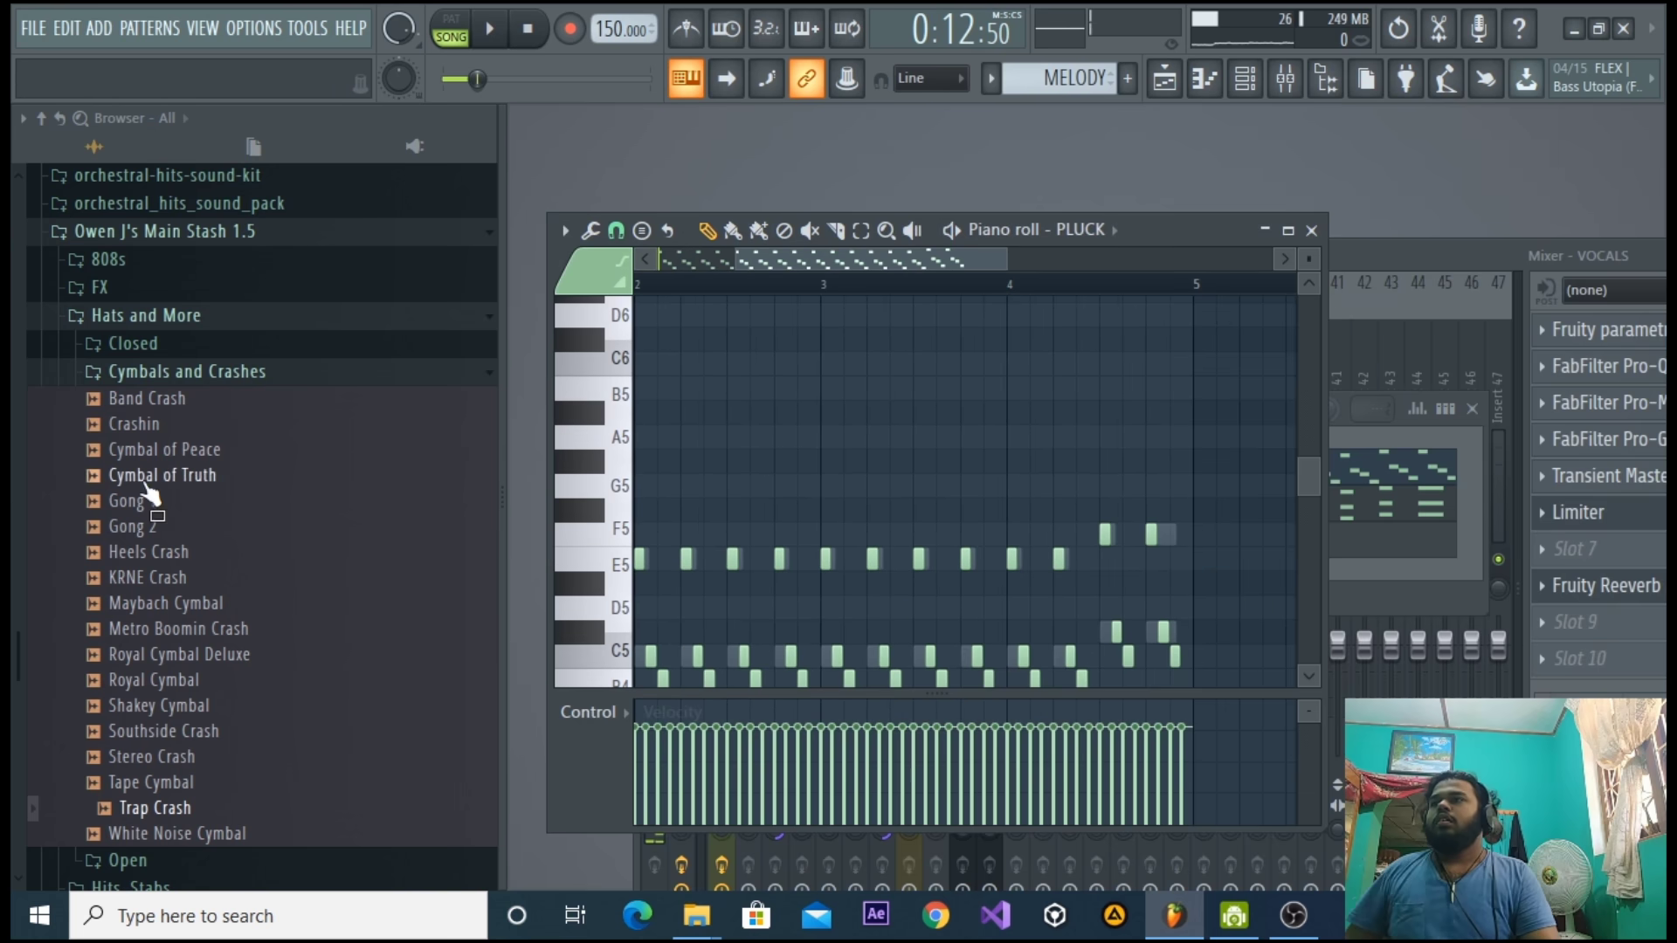
pyautogui.click(169, 293)
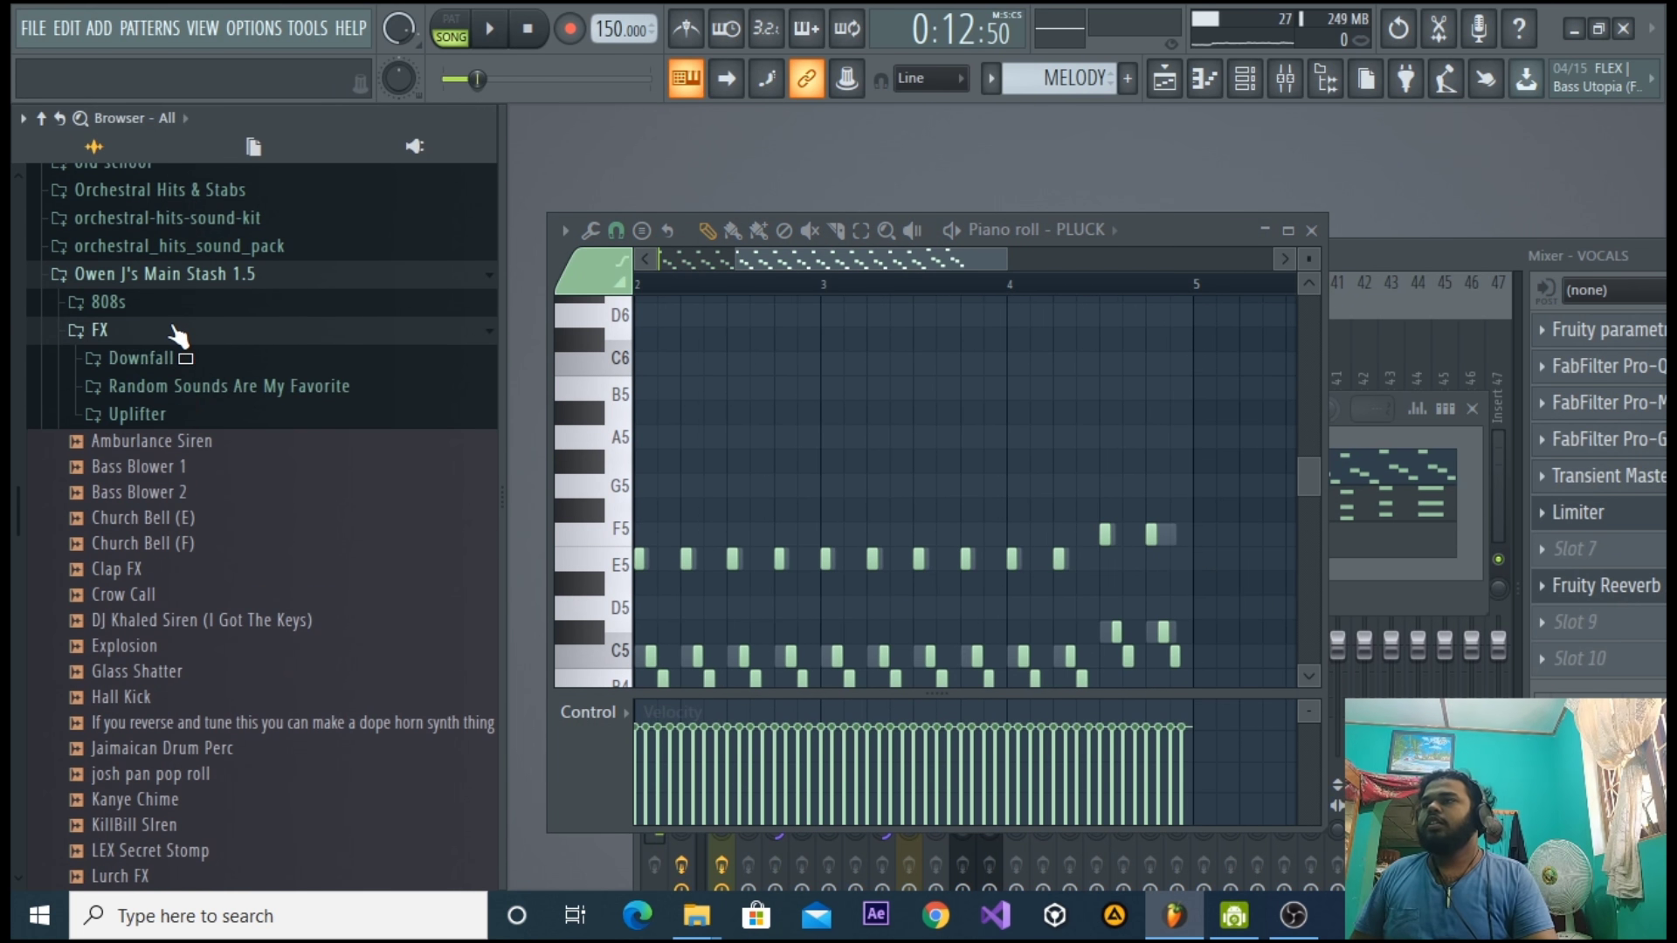
pyautogui.click(176, 332)
pyautogui.click(239, 278)
pyautogui.click(240, 304)
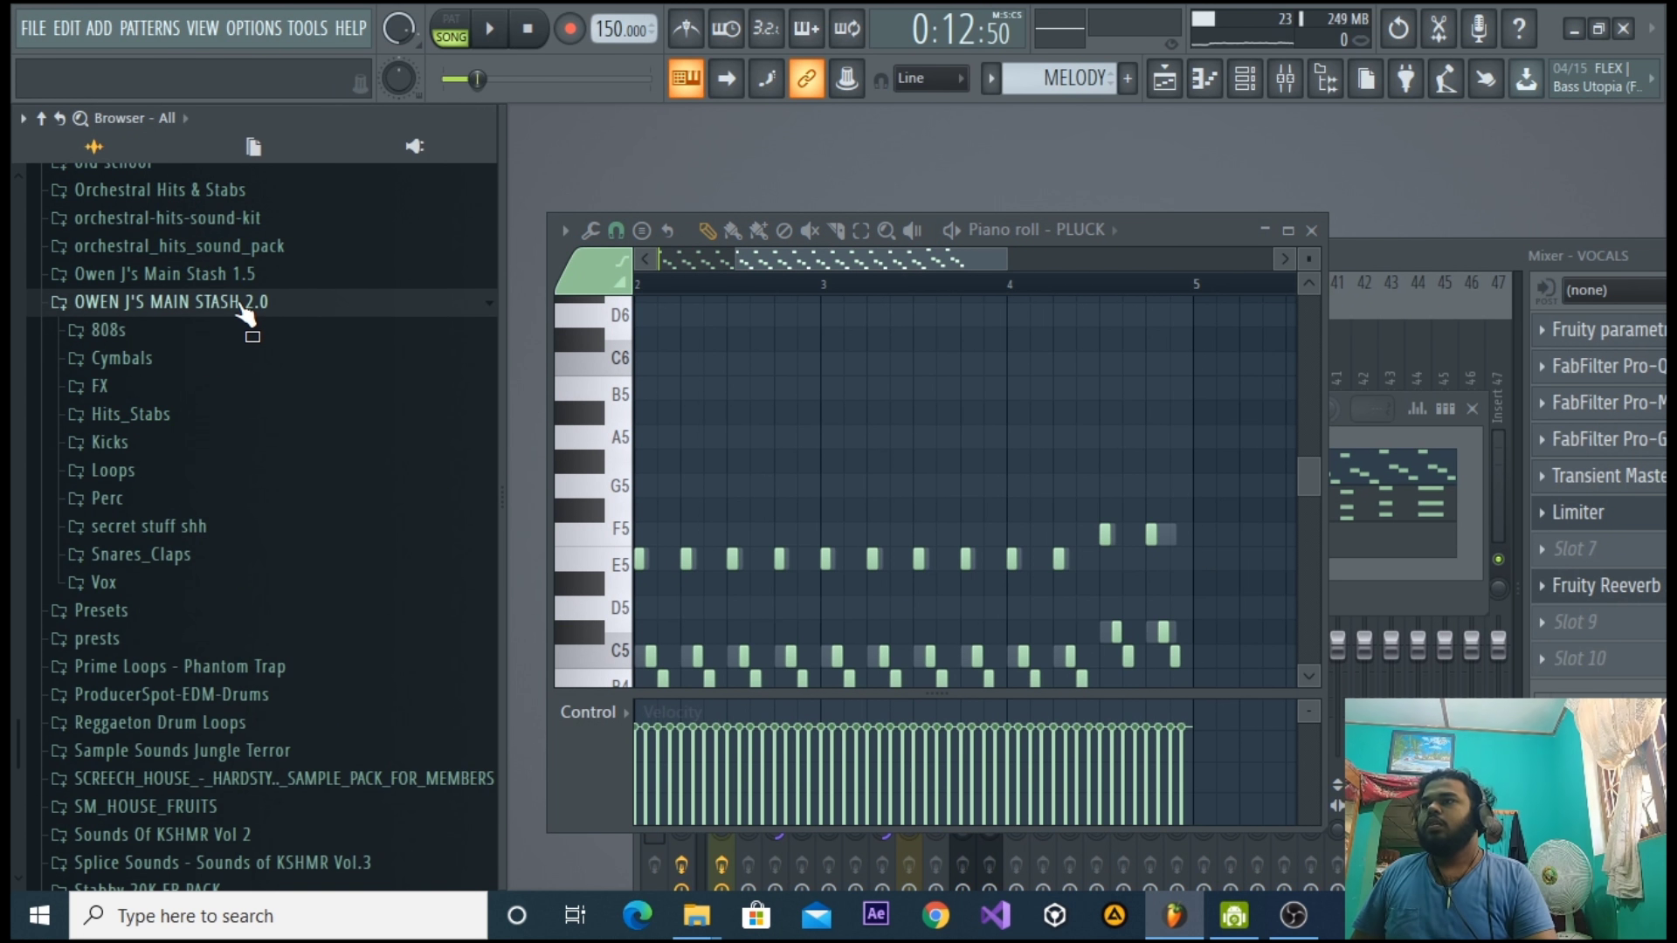
pyautogui.click(252, 304)
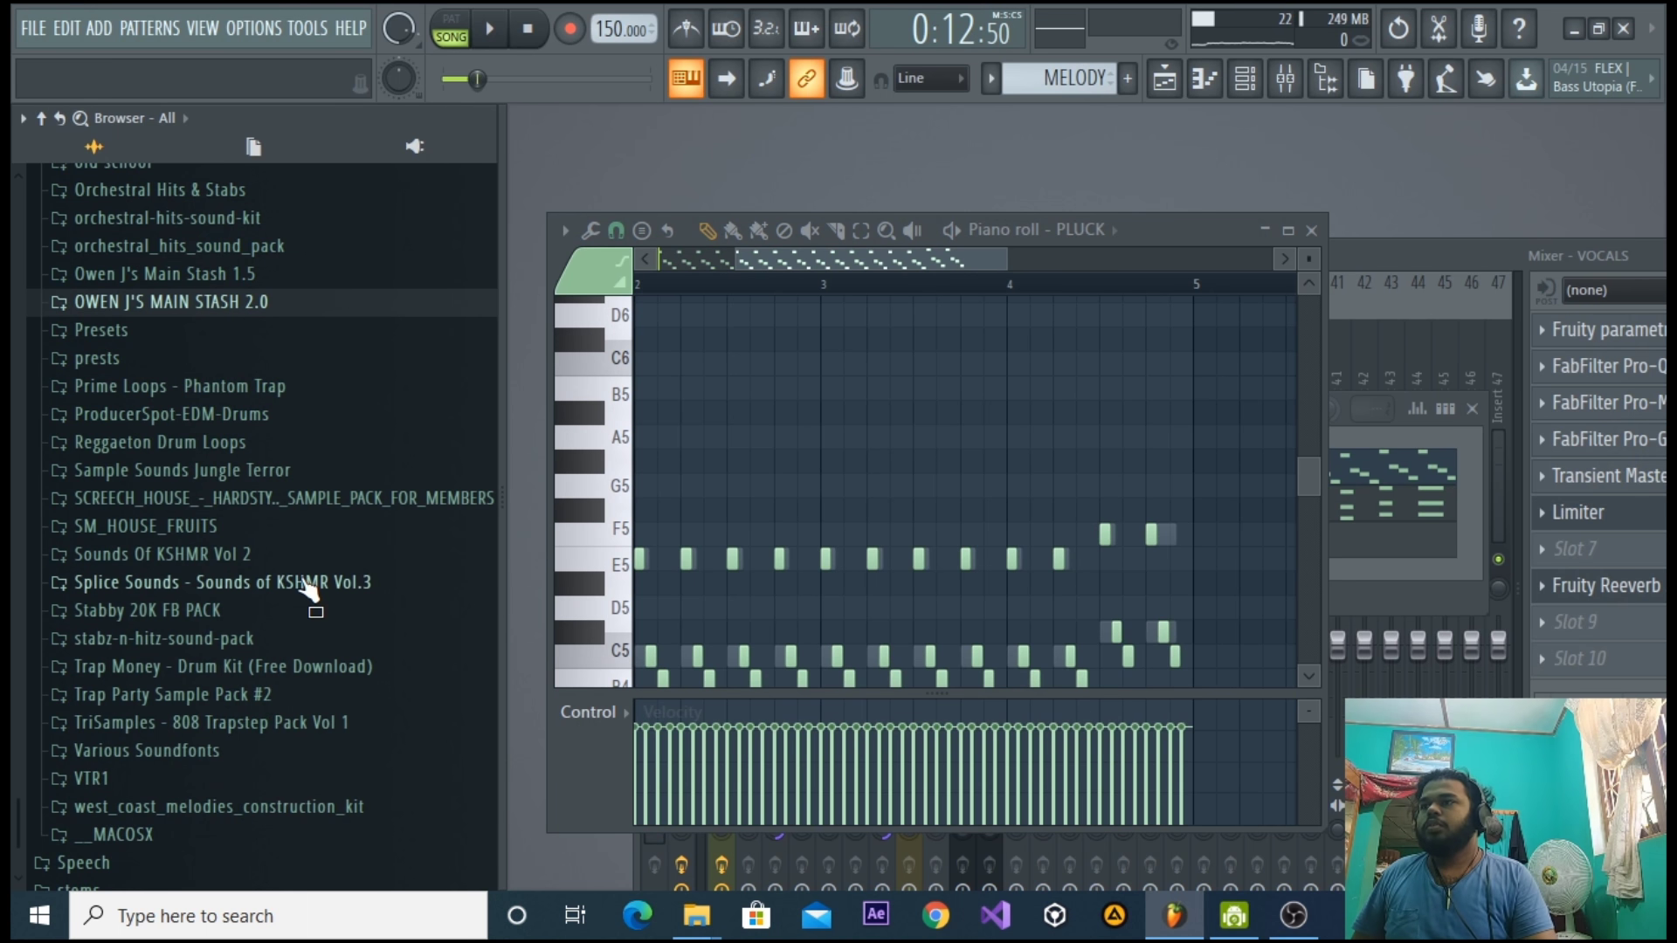
# Open the Brass folder under Hits_Stabs in the Owen J's Main Stash 1.5 sample pack.
pyautogui.scroll(4, 310, 589)
pyautogui.click(273, 583)
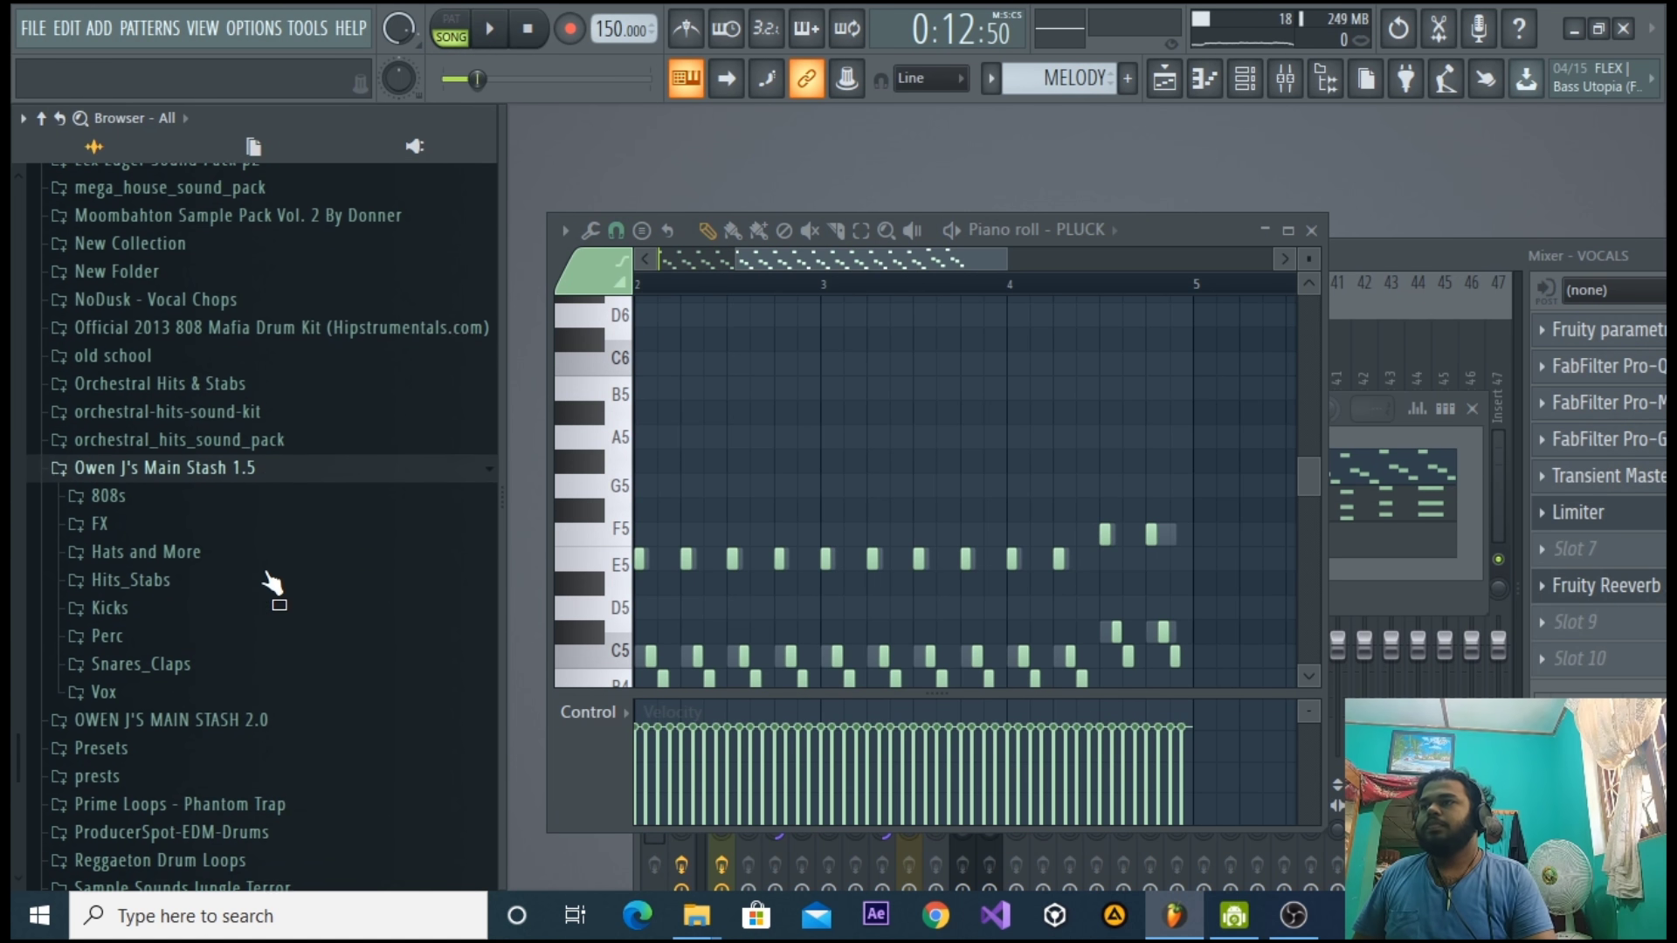
pyautogui.click(177, 387)
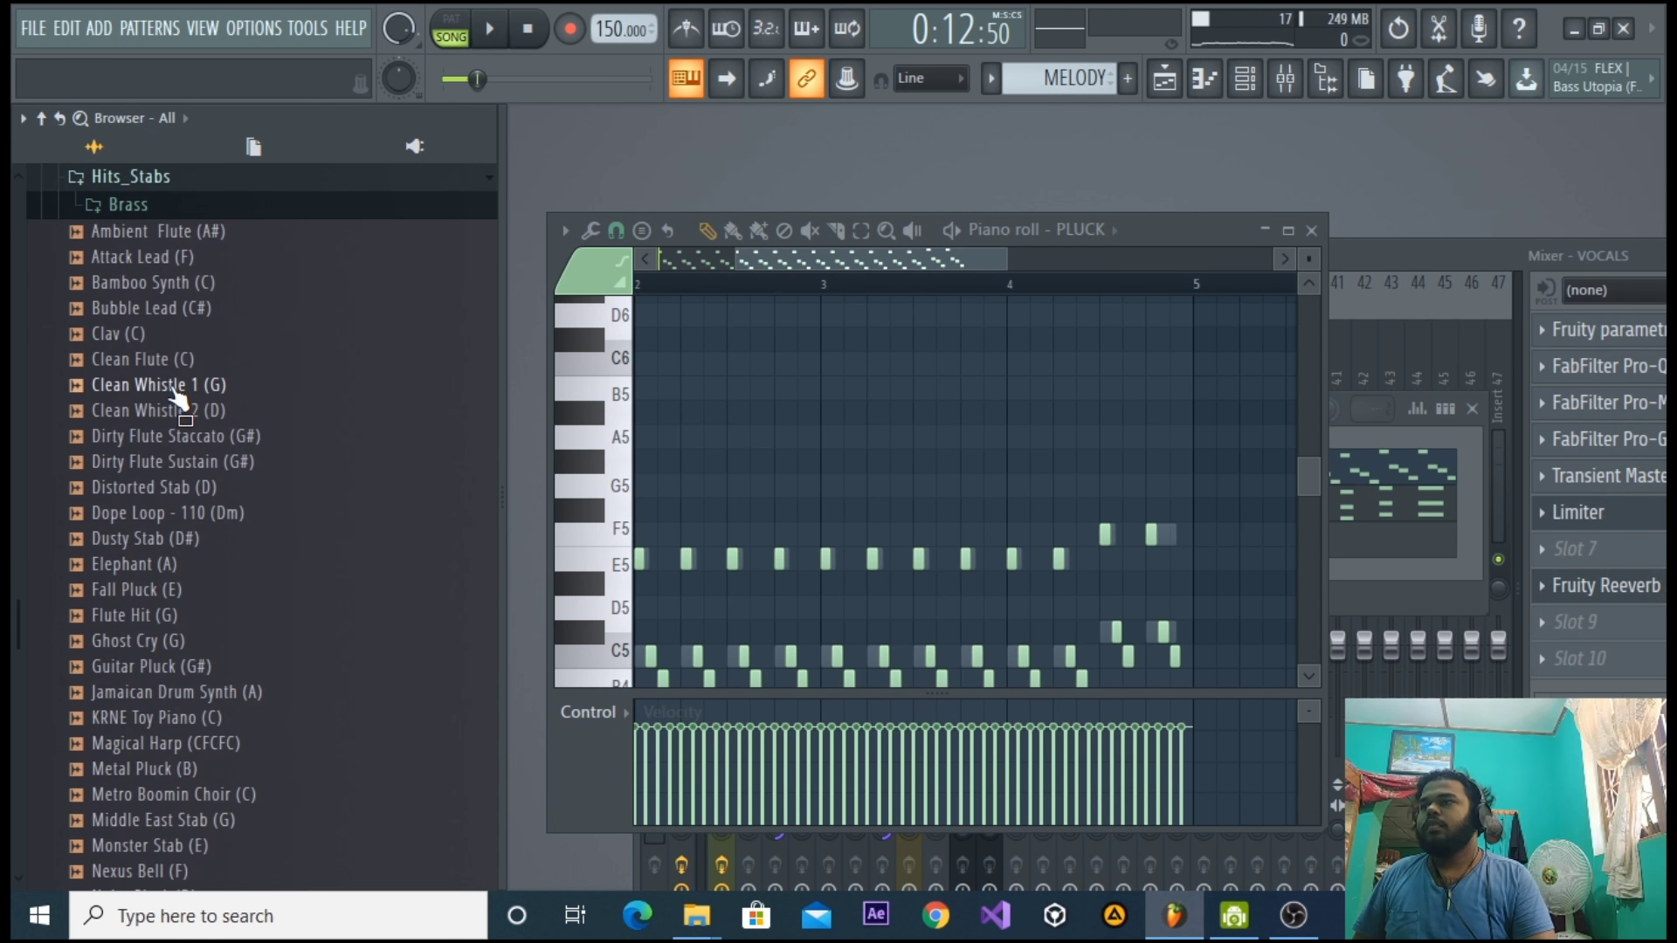
pyautogui.click(182, 207)
# Audition brass samples such as Drake Horn Stab 2 (B), Gibberish Horn (F), Hans Zimmer-ish Horn (F#) and Spongy Horn Stab (F#).
pyautogui.click(216, 359)
pyautogui.scroll(-4, 245, 568)
pyautogui.click(246, 564)
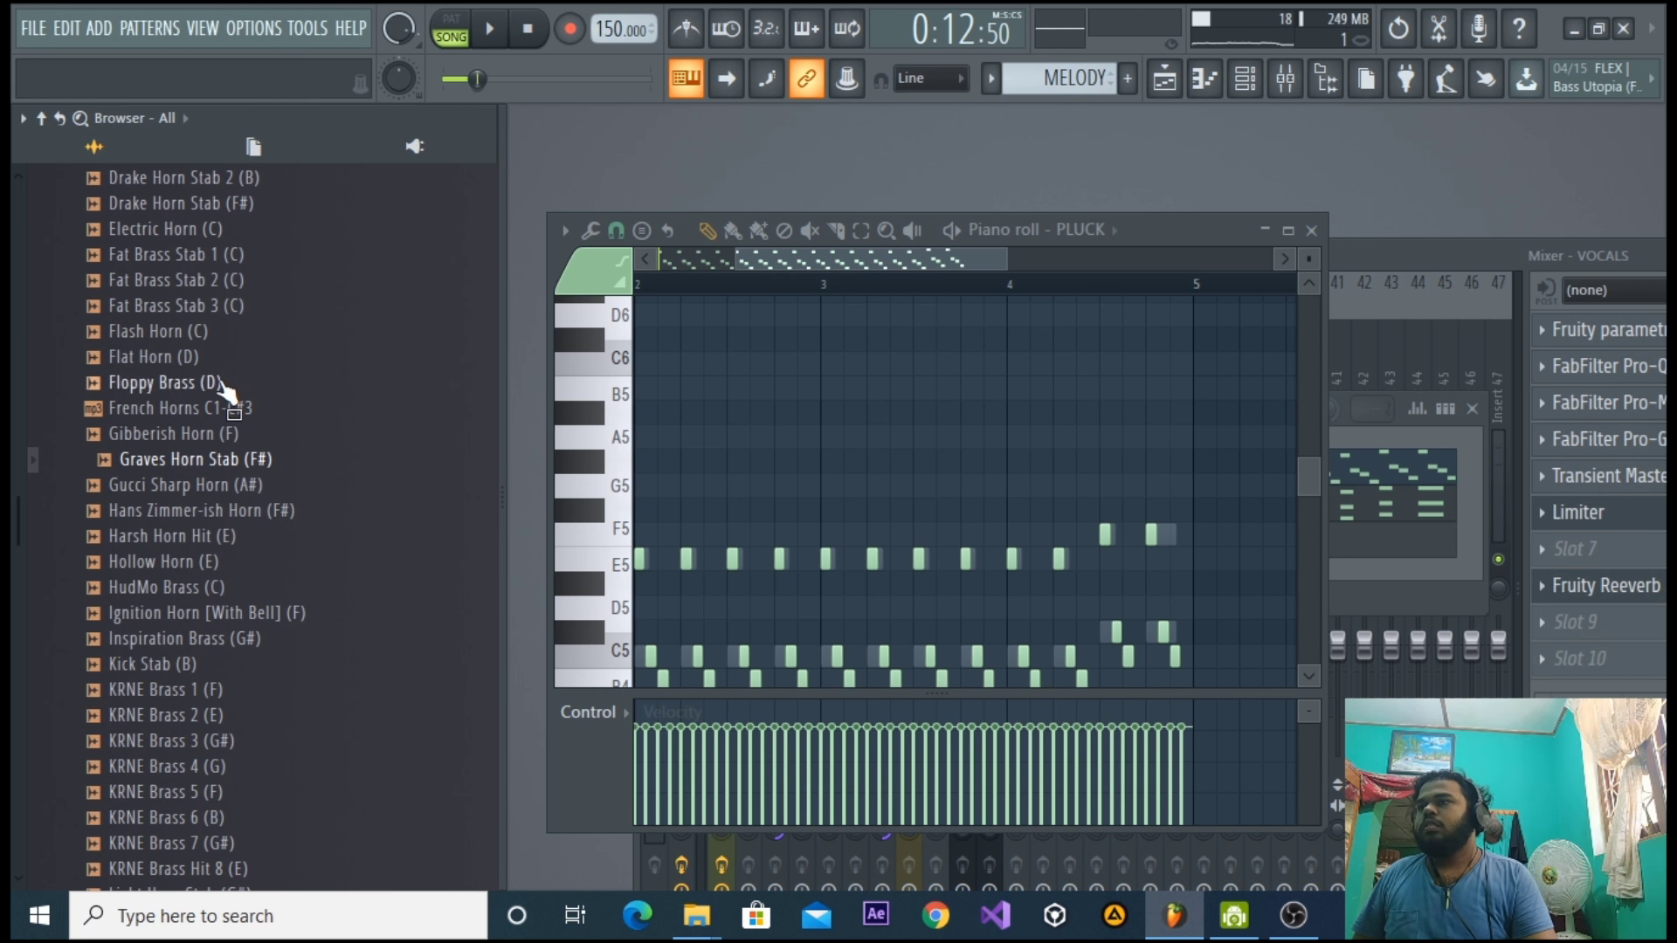
pyautogui.scroll(2, 225, 393)
pyautogui.click(225, 385)
pyautogui.scroll(4, 235, 489)
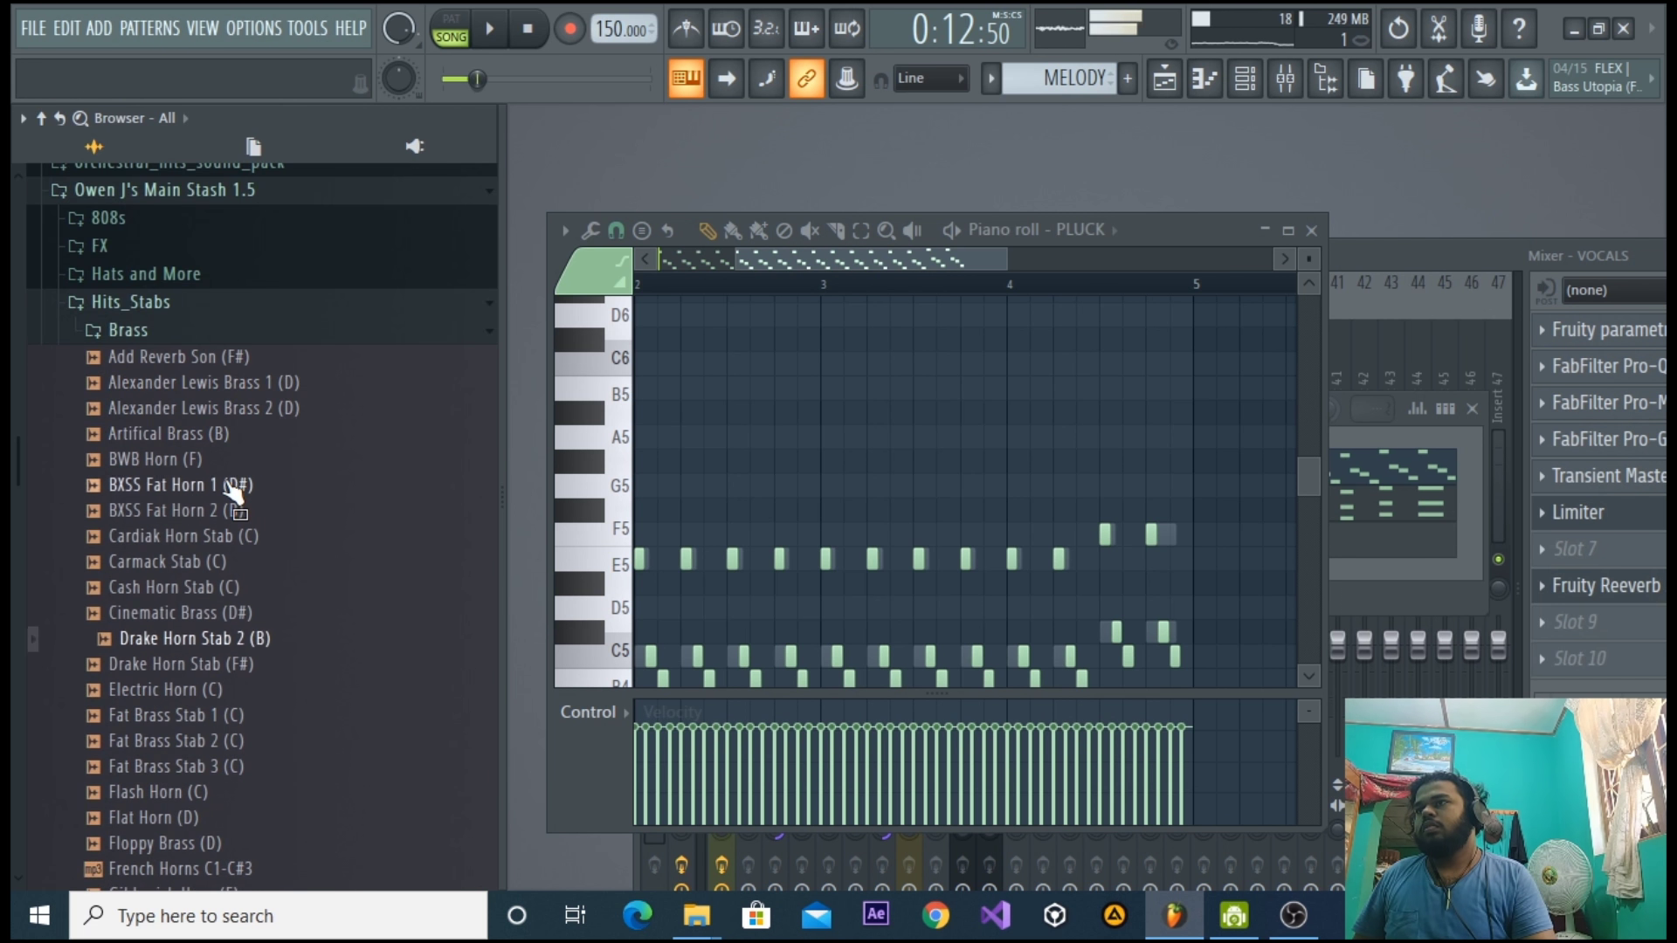
pyautogui.scroll(-4, 229, 535)
pyautogui.click(235, 382)
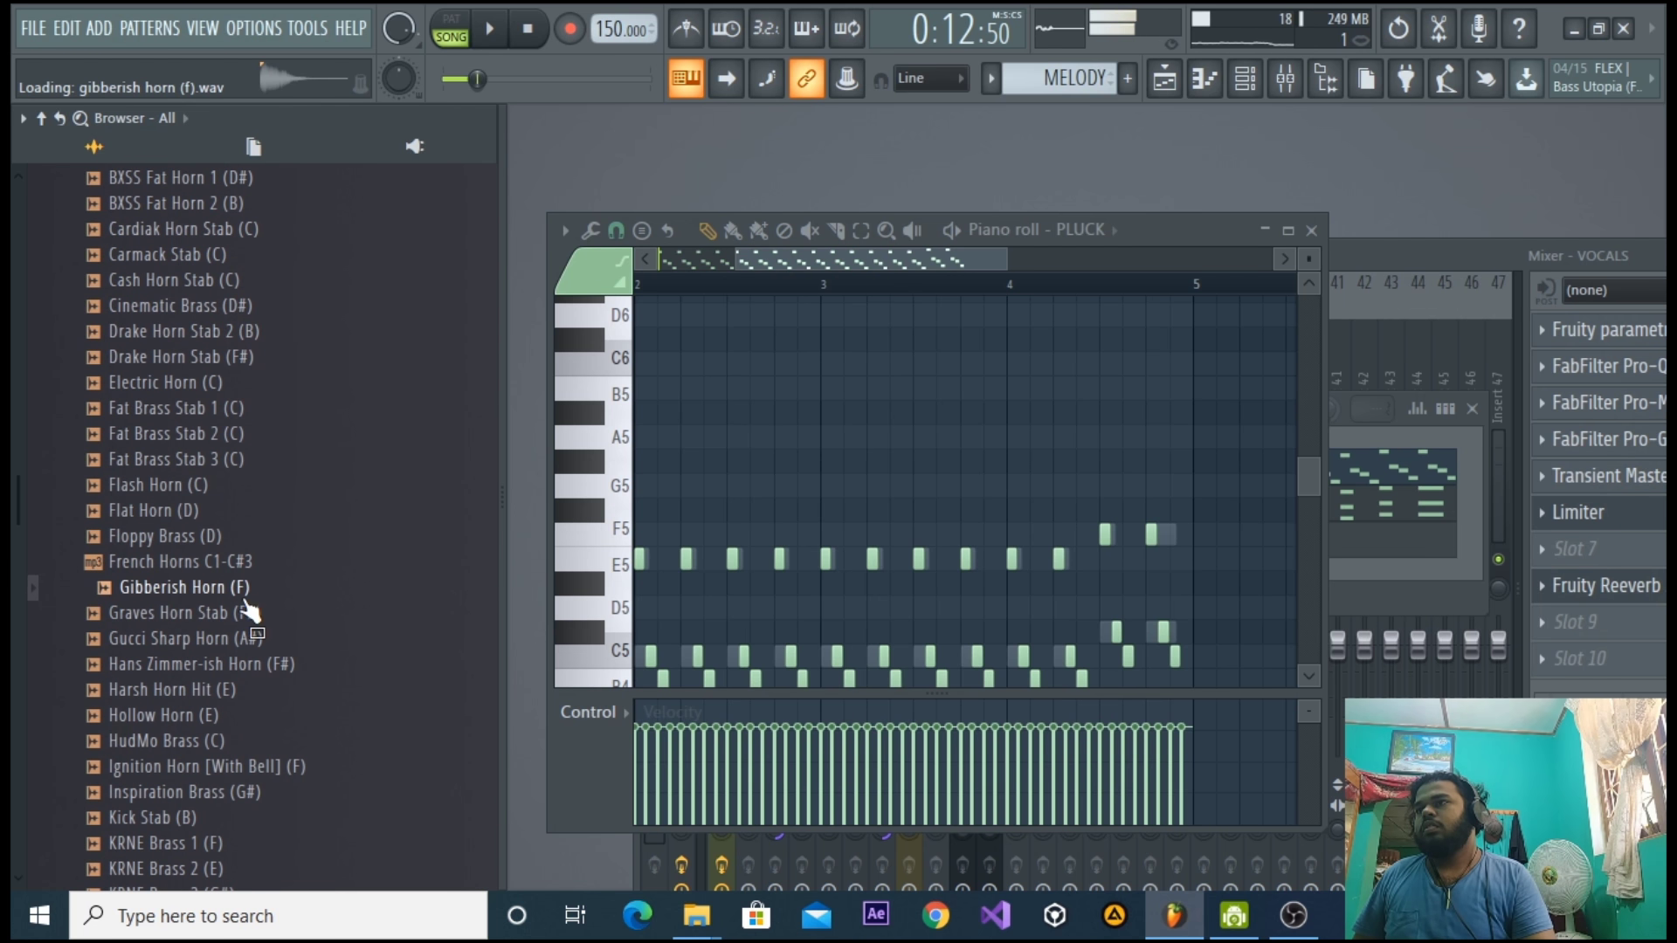
pyautogui.click(249, 663)
pyautogui.scroll(-4, 245, 568)
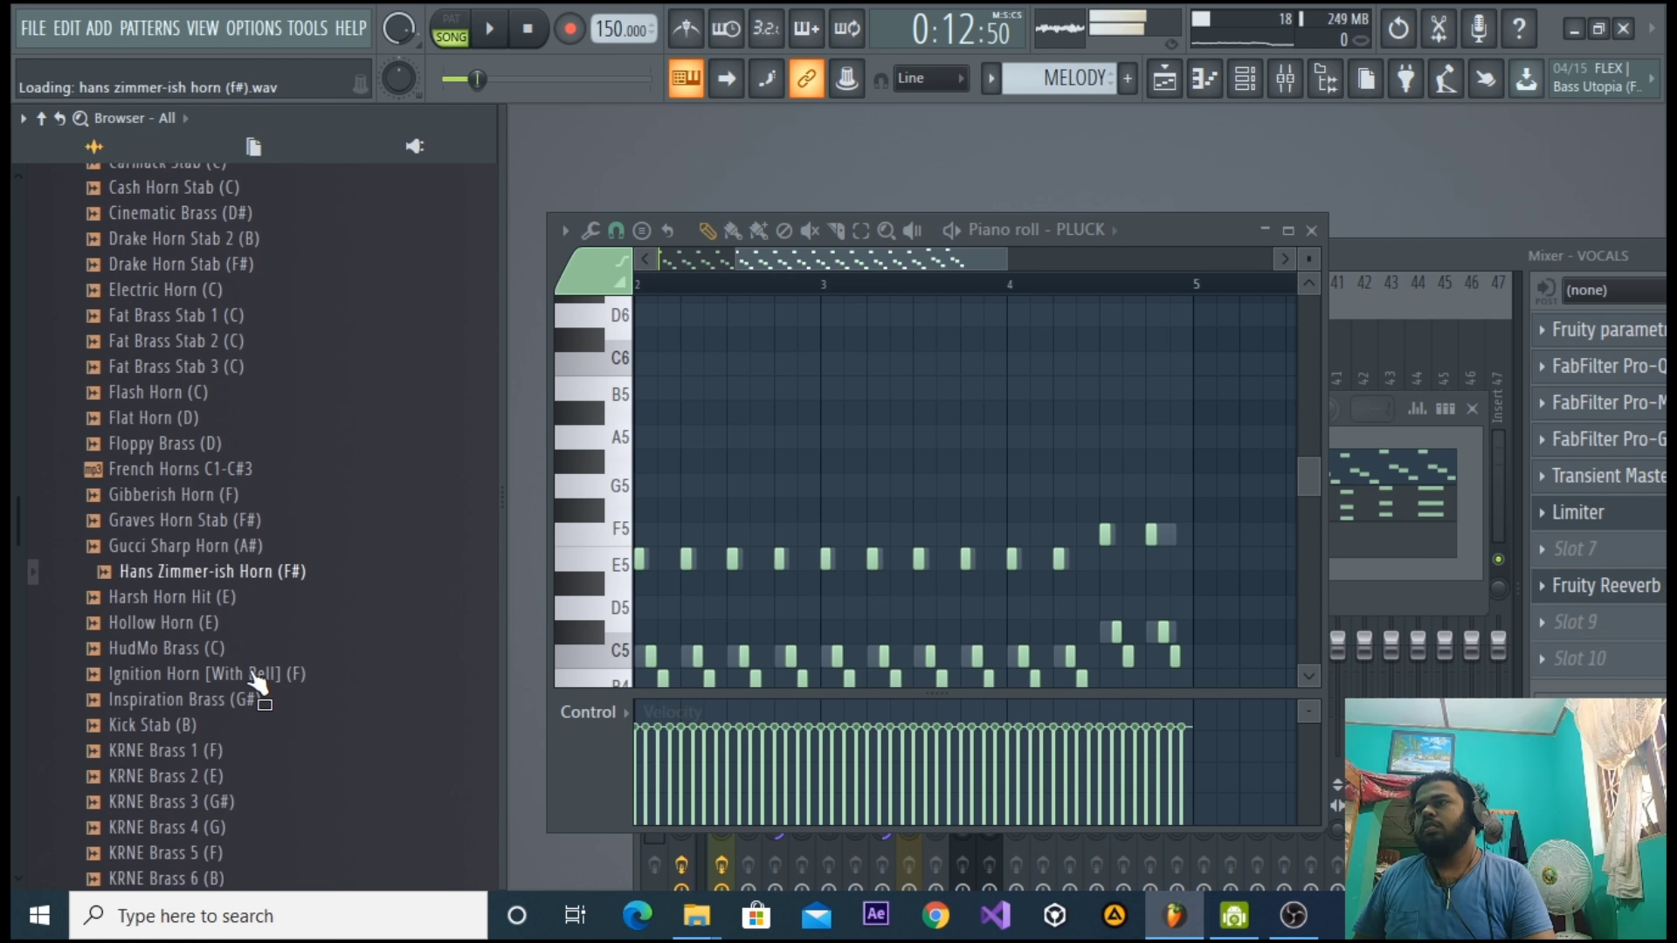
pyautogui.scroll(-2, 247, 695)
pyautogui.click(249, 664)
pyautogui.scroll(-2, 249, 681)
pyautogui.click(247, 664)
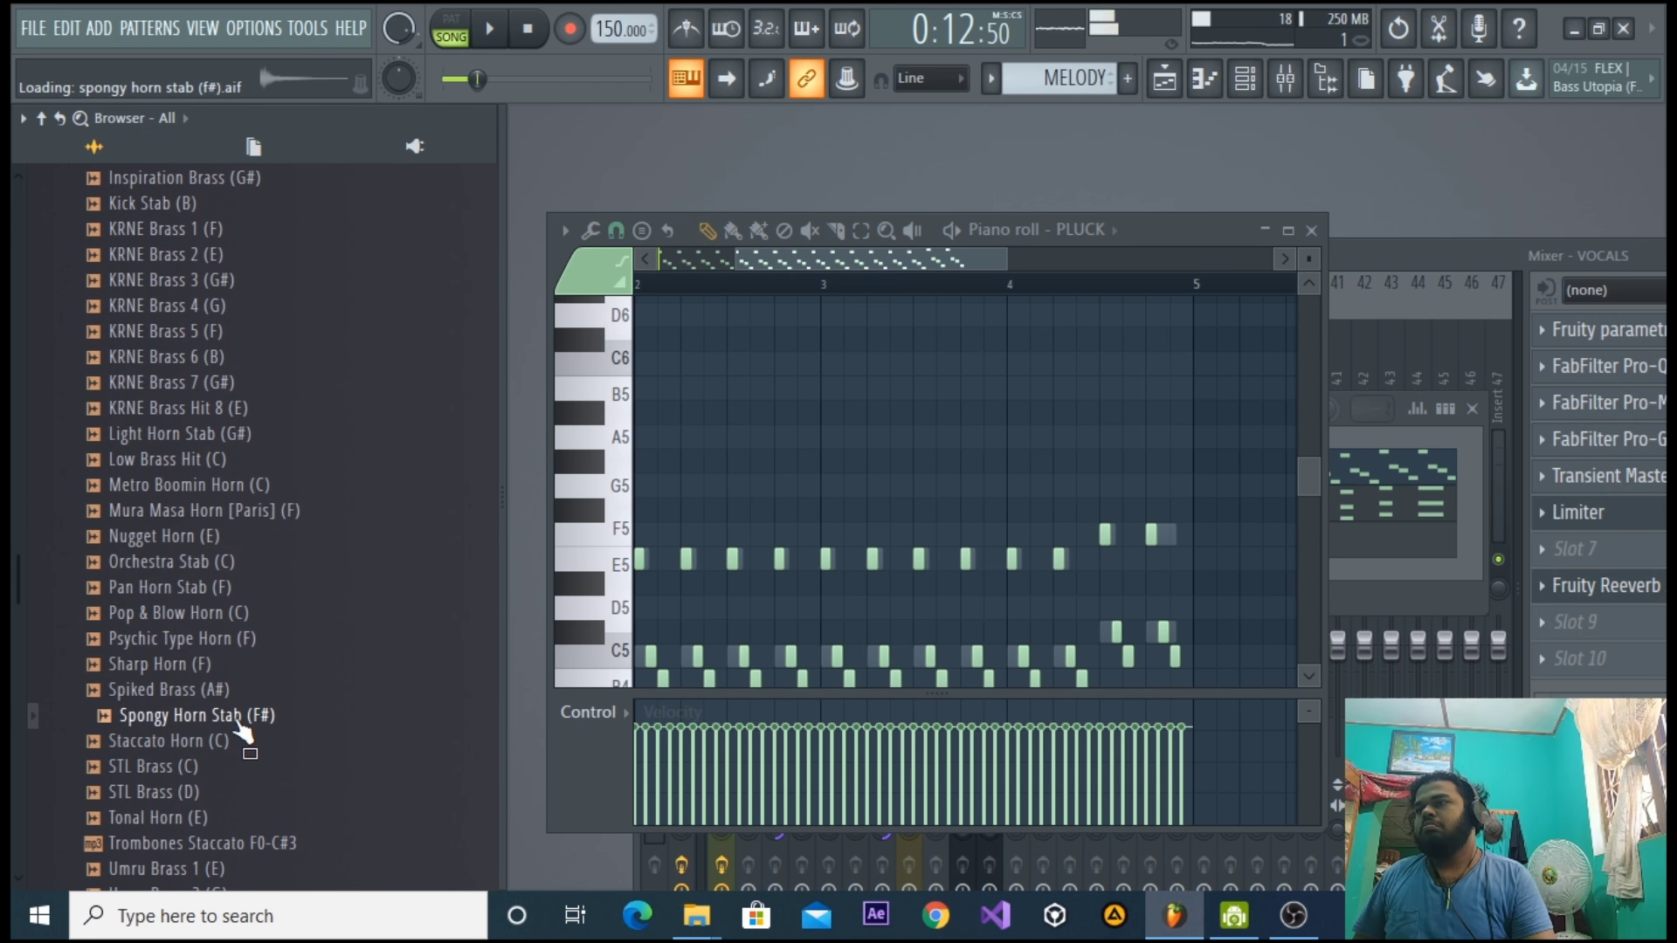
# Place the Spongy Horn Stab (F#) sample as an audio clip on playlist Track 8 at bar 9.
pyautogui.moveTo(1239, 129); pyautogui.dragTo(853, 603)
pyautogui.click(1651, 17)
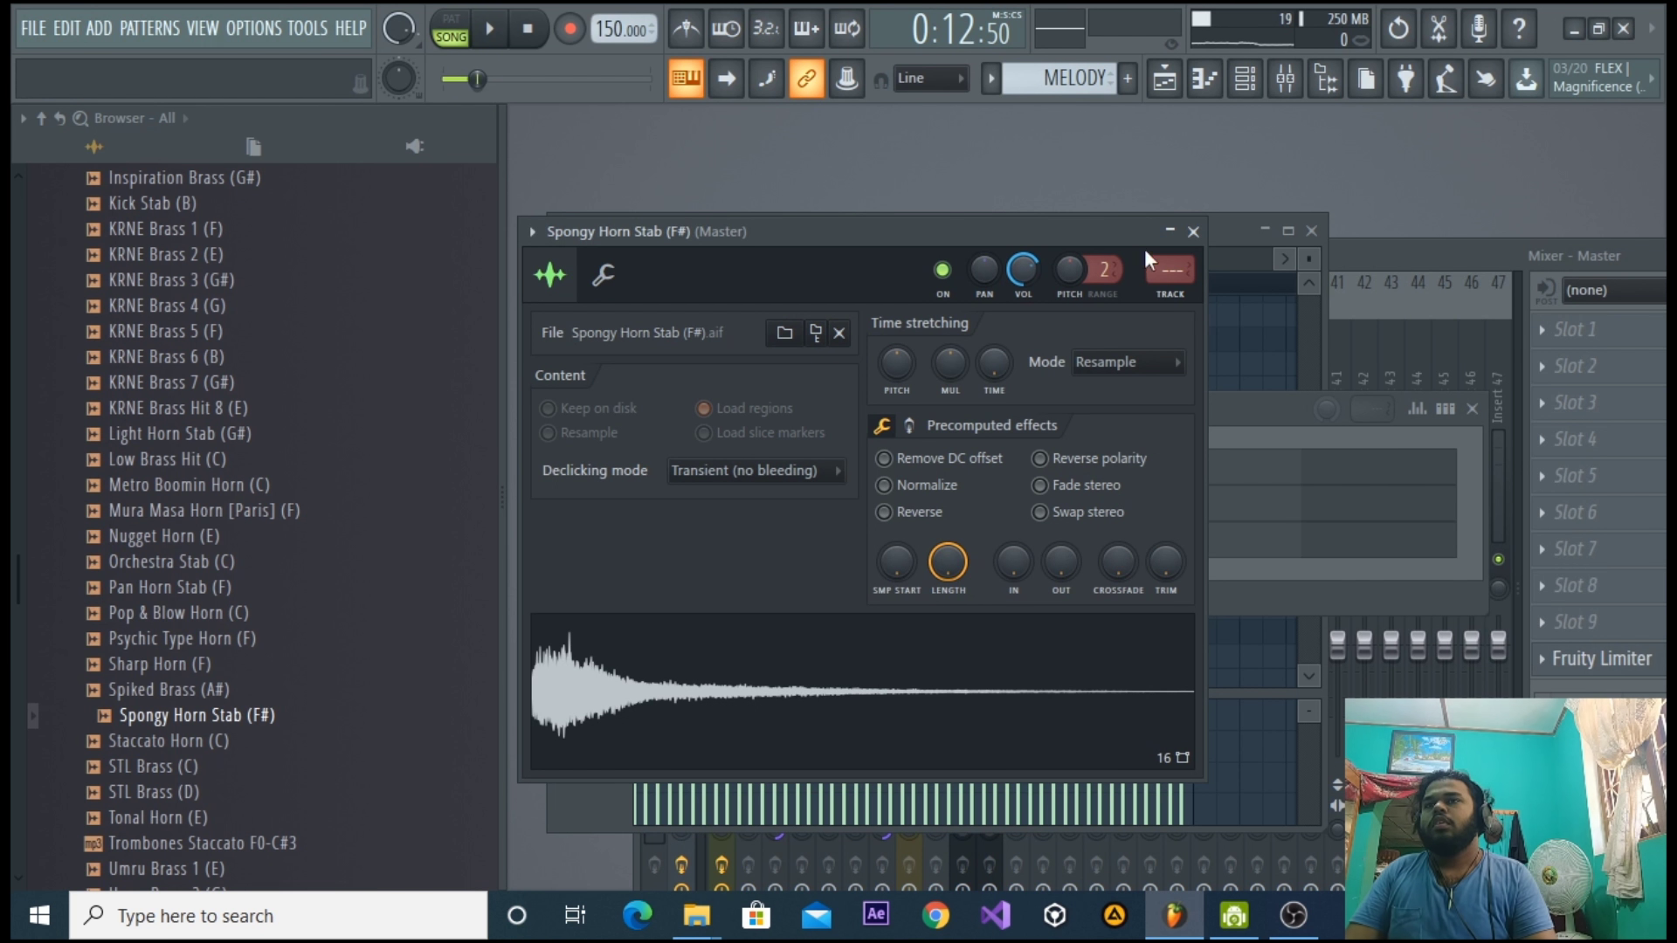
pyautogui.click(1193, 232)
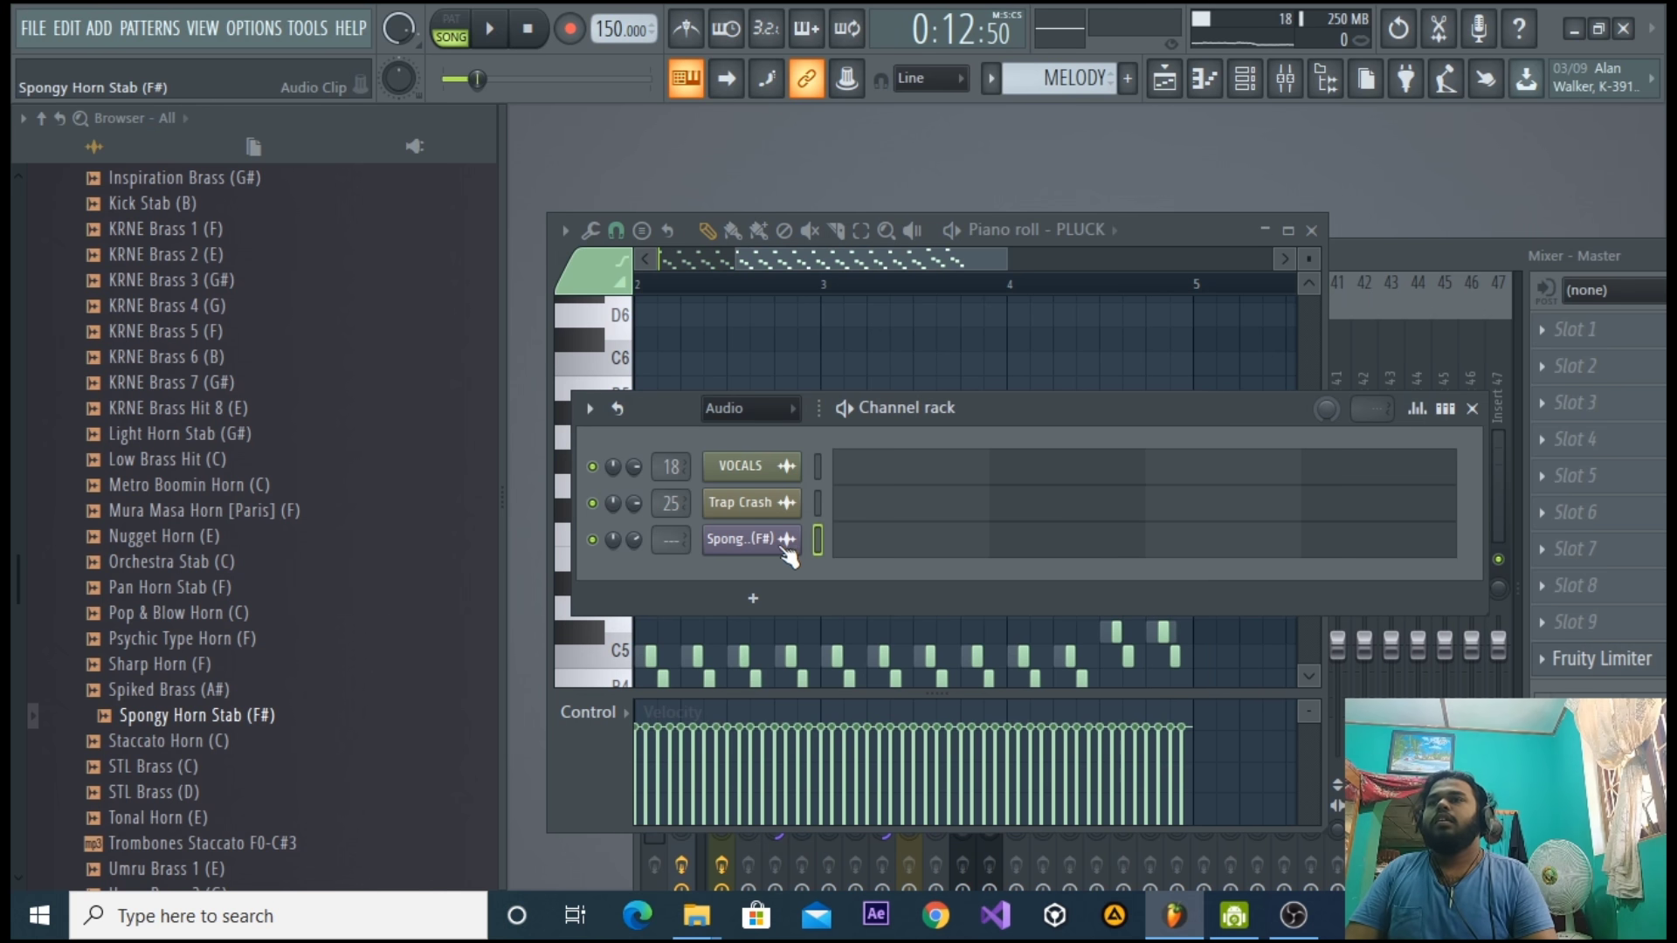
pyautogui.click(1453, 412)
pyautogui.doubleClick(1454, 412)
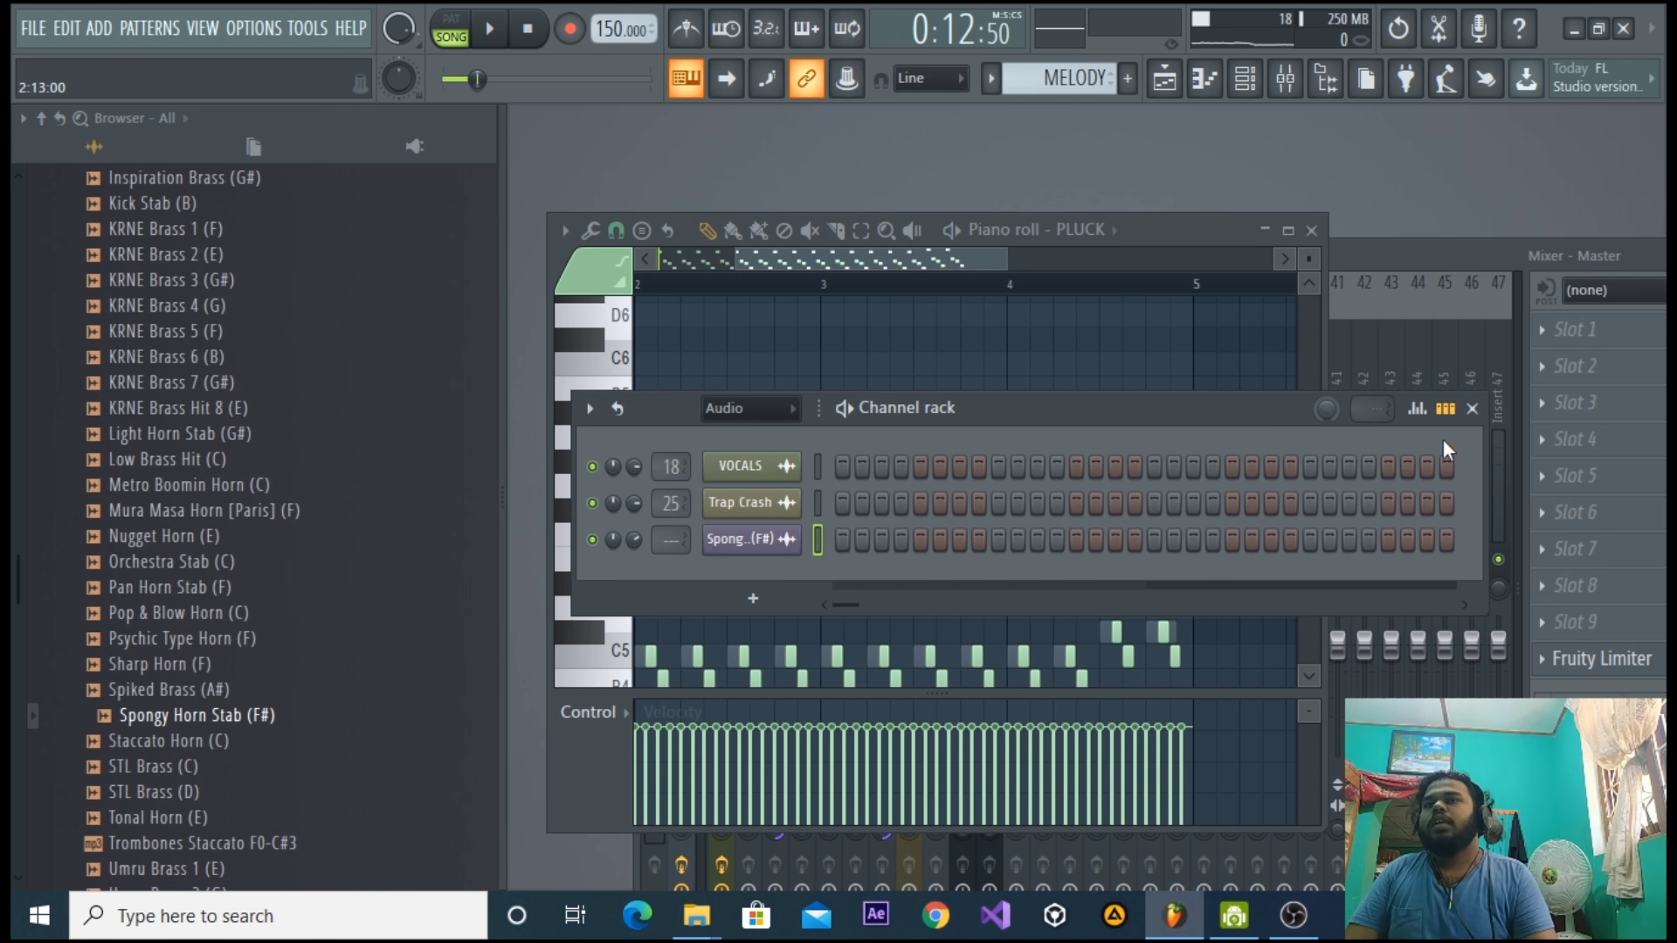
pyautogui.click(1446, 409)
pyautogui.click(1167, 83)
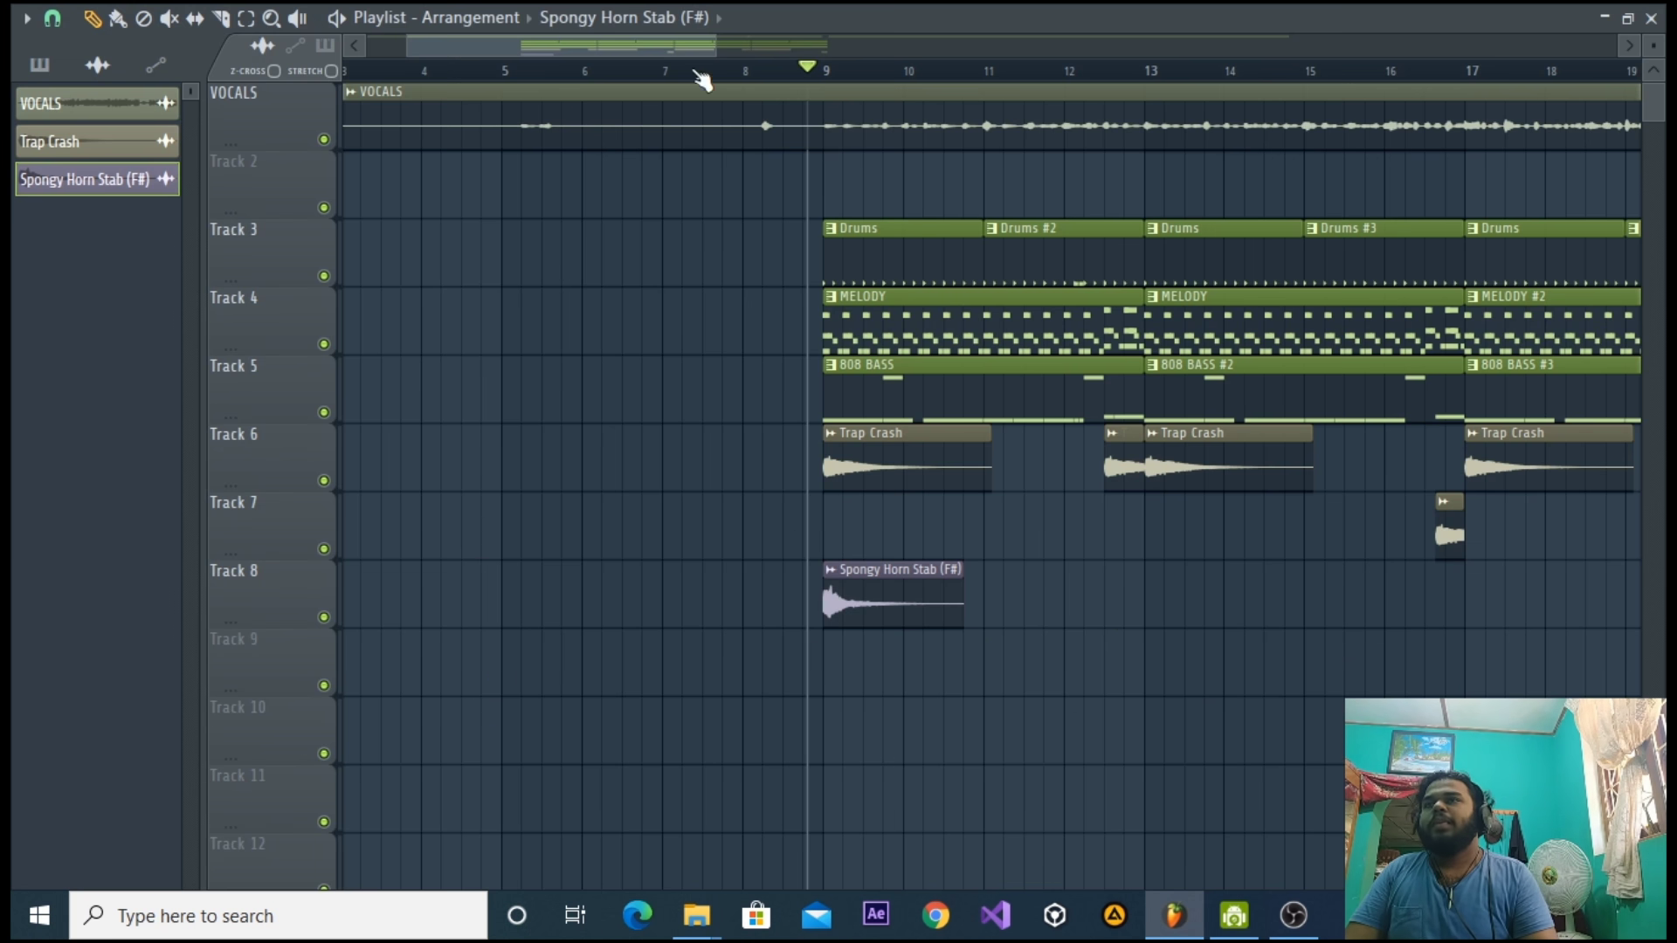
# Remove the Spongy Horn Stab (F#) clip from Track 8 and delete its audio clip channel.
pyautogui.moveTo(714, 42); pyautogui.dragTo(964, 42)
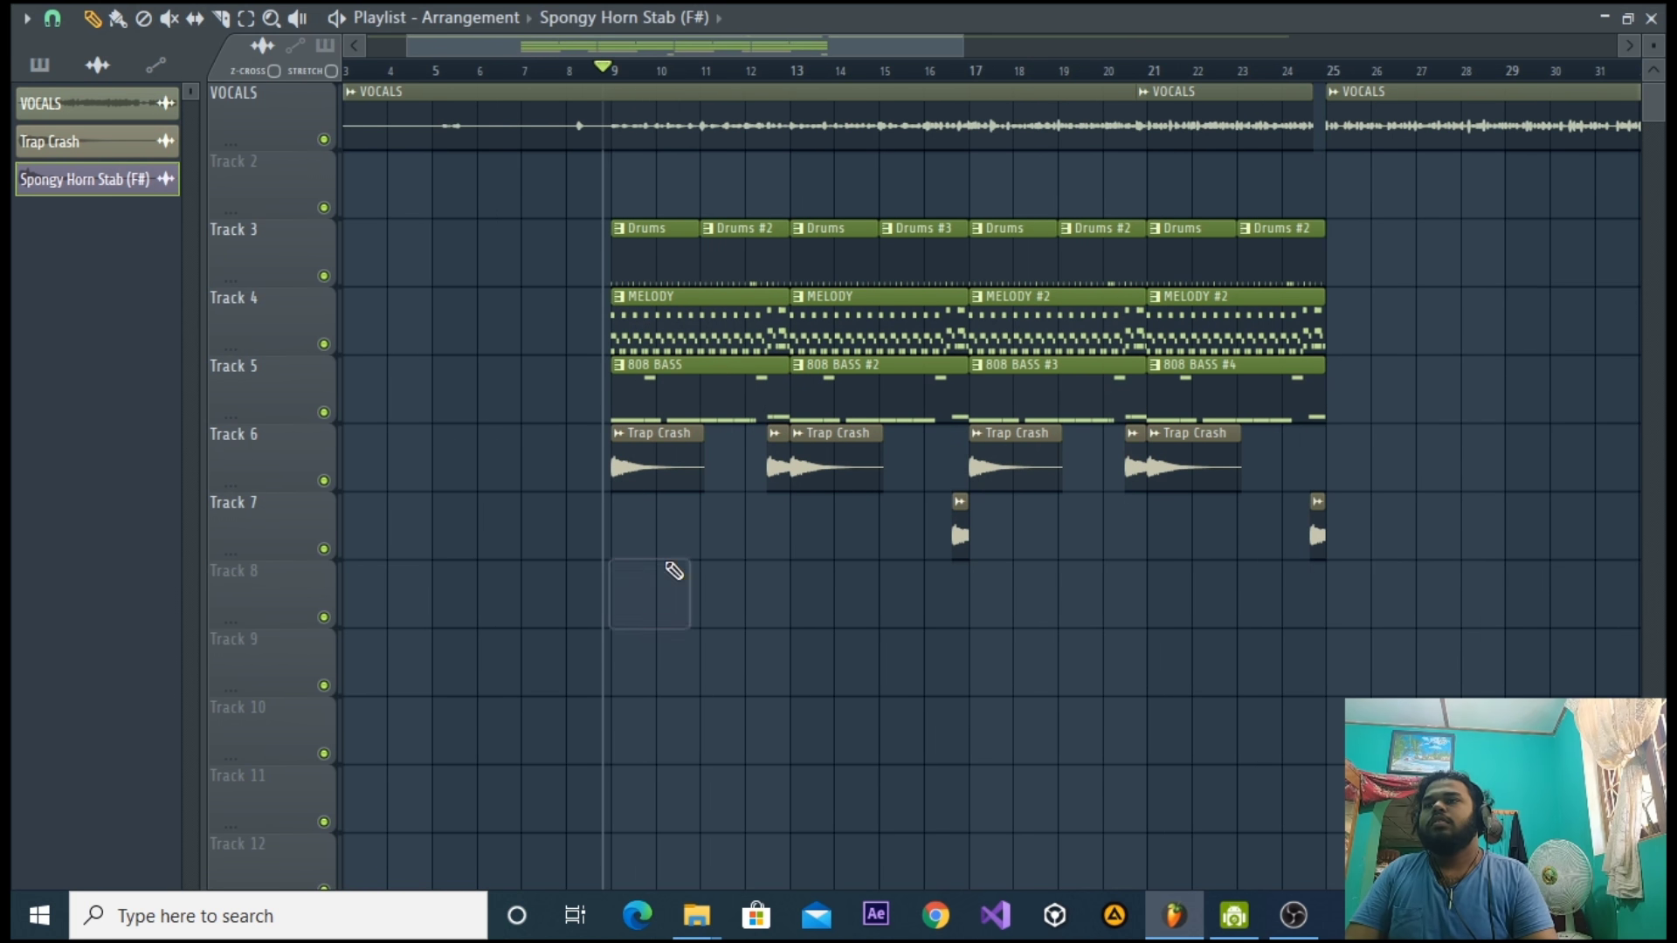
pyautogui.click(1652, 18)
pyautogui.rightClick(755, 551)
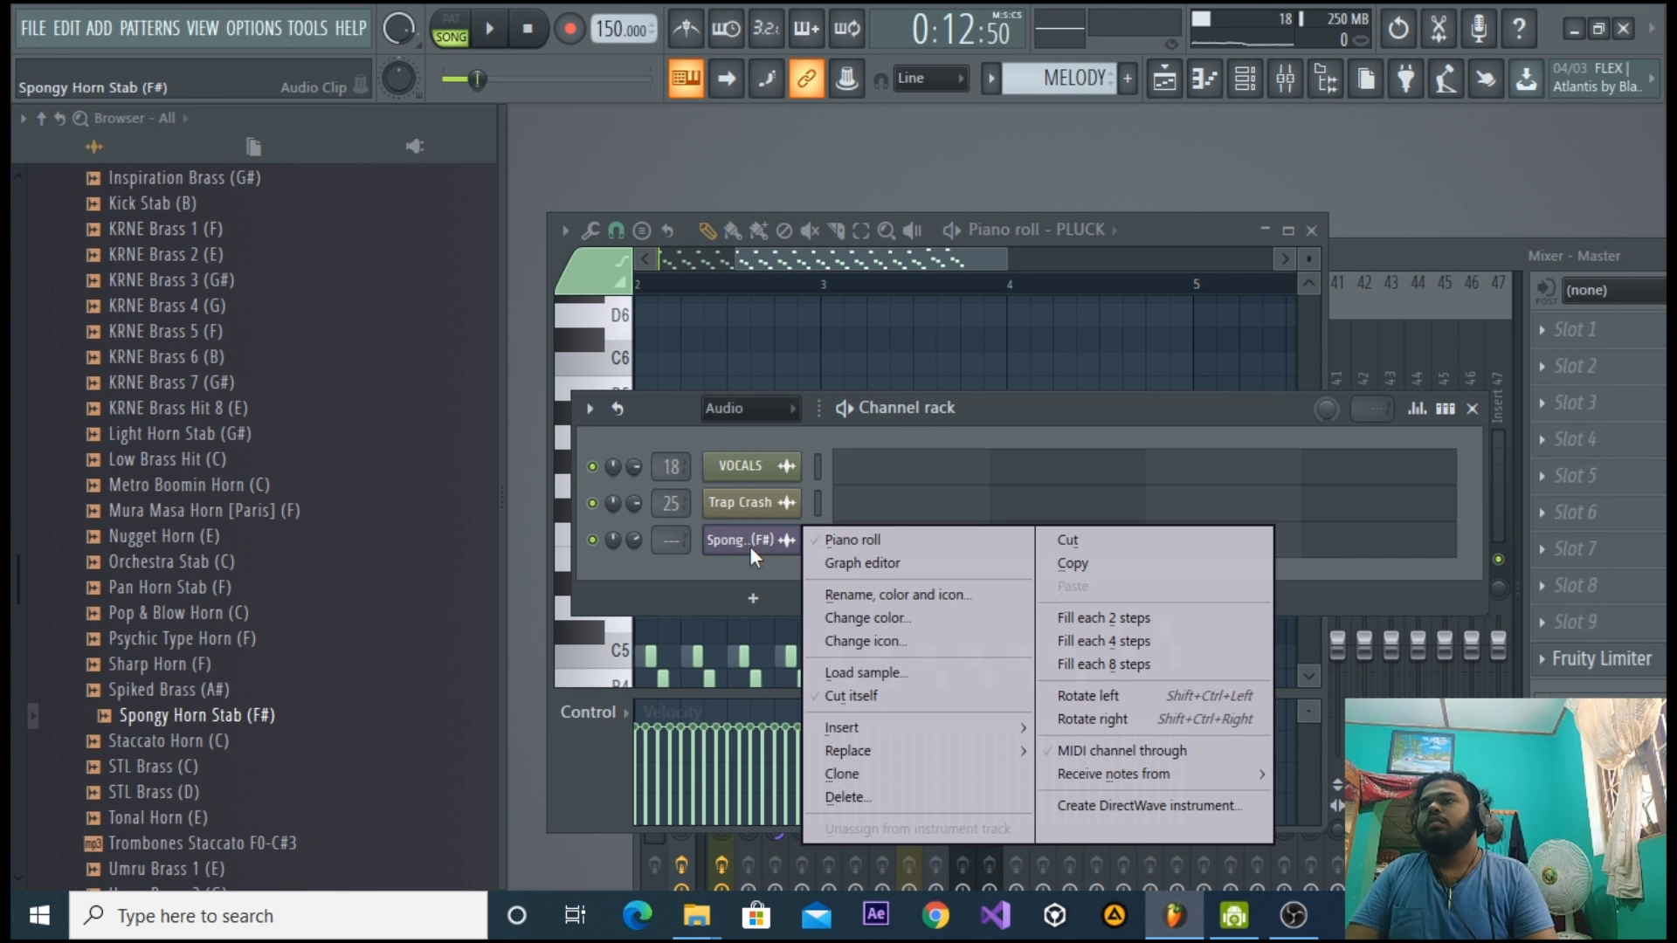
pyautogui.click(872, 797)
pyautogui.click(961, 535)
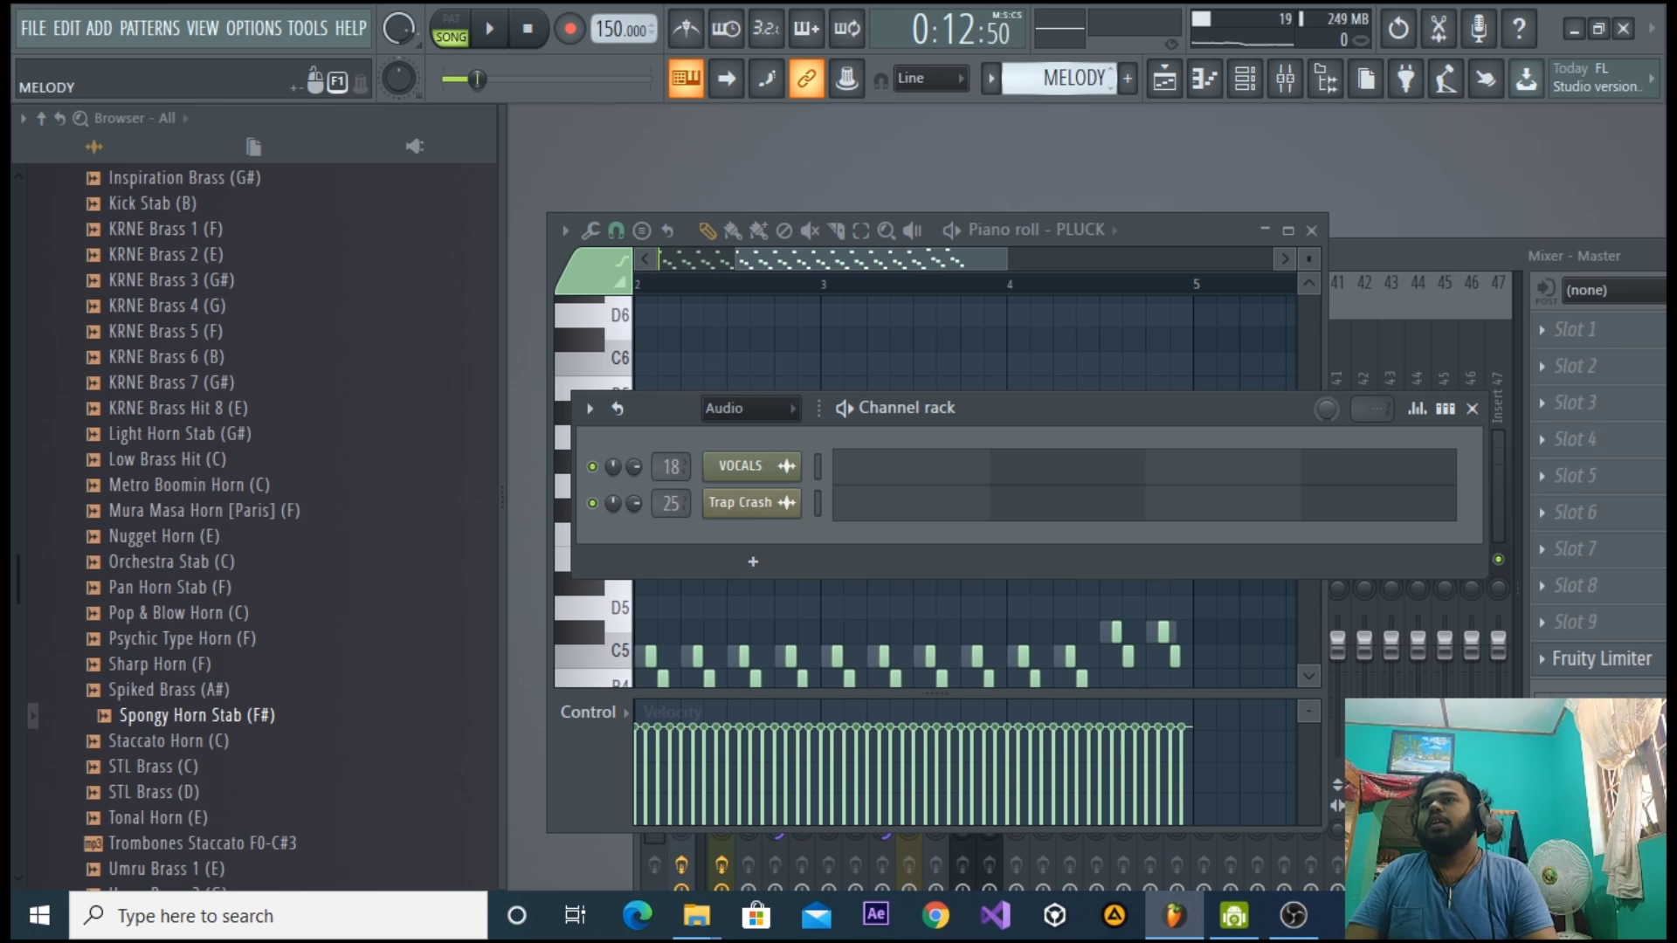
# Add Spongy Horn Stab (F#) as a sampler channel below A# (War 808) in the INTRUMENTS channel group.
pyautogui.scroll(1, 1060, 78)
pyautogui.scroll(-1, 1060, 79)
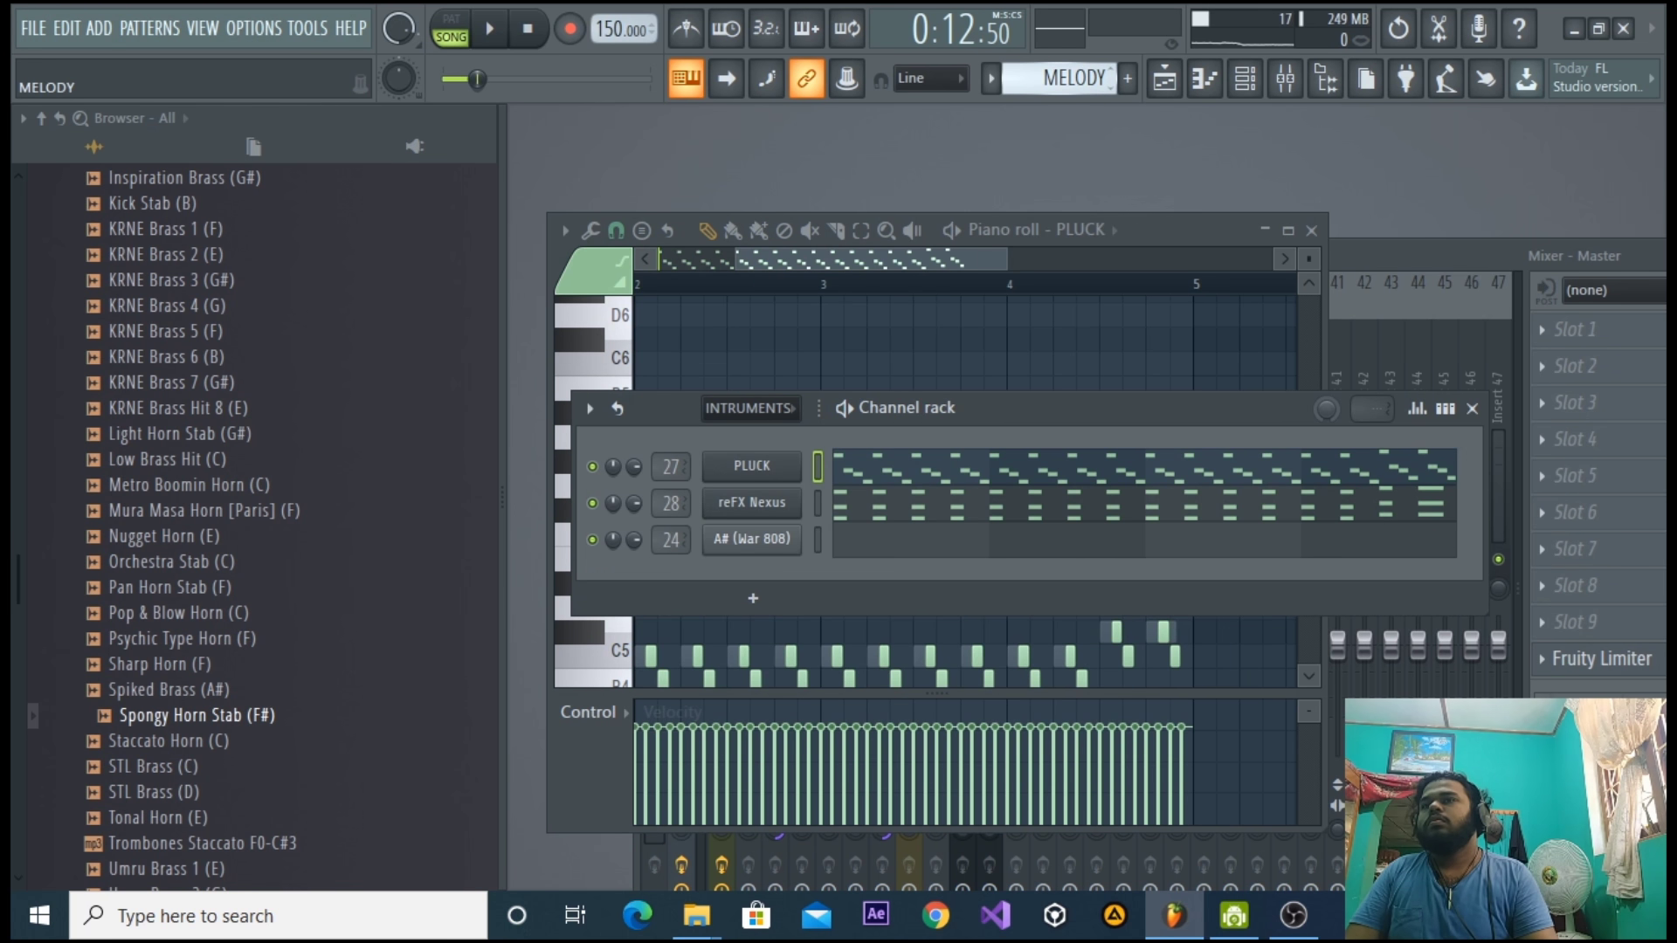
pyautogui.scroll(-2, 1060, 79)
pyautogui.scroll(2, 1059, 78)
pyautogui.moveTo(302, 699); pyautogui.dragTo(760, 572)
# Select the empty Pattern 10, rename it BRASS and choose a colour for it.
pyautogui.press('KP_Add')
pyautogui.press('KP_Add')
pyautogui.press('KP_Add')
pyautogui.press('KP_Subtract')
pyautogui.moveTo(1098, 82); pyautogui.dragTo(1098, 63)
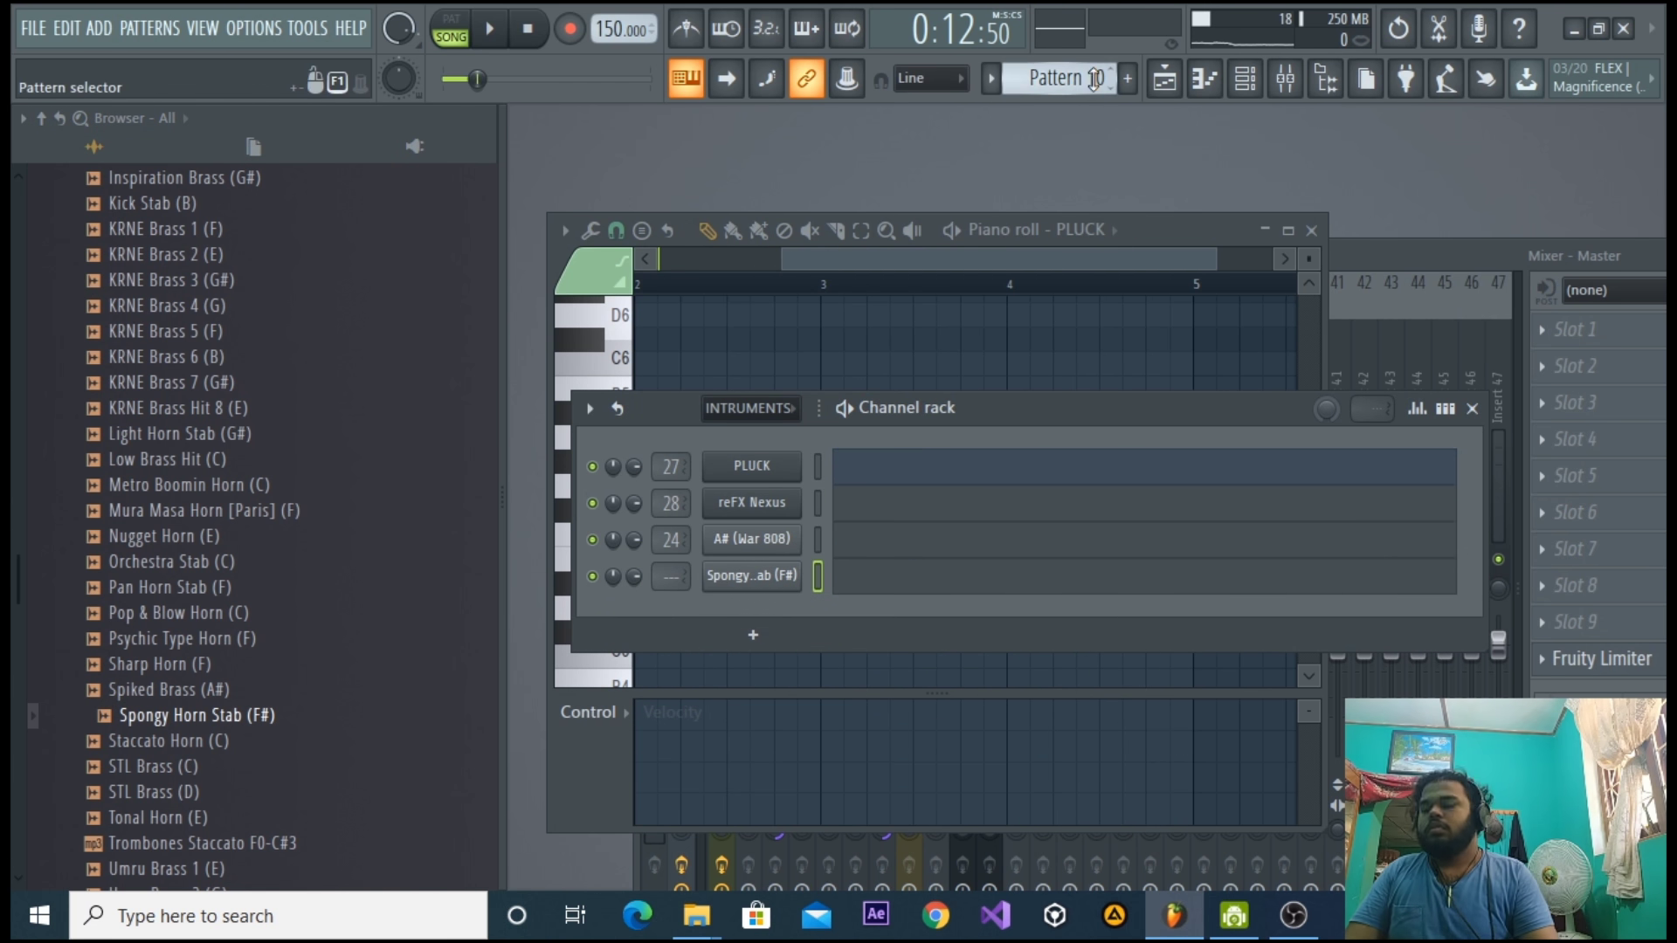
pyautogui.press('F2')
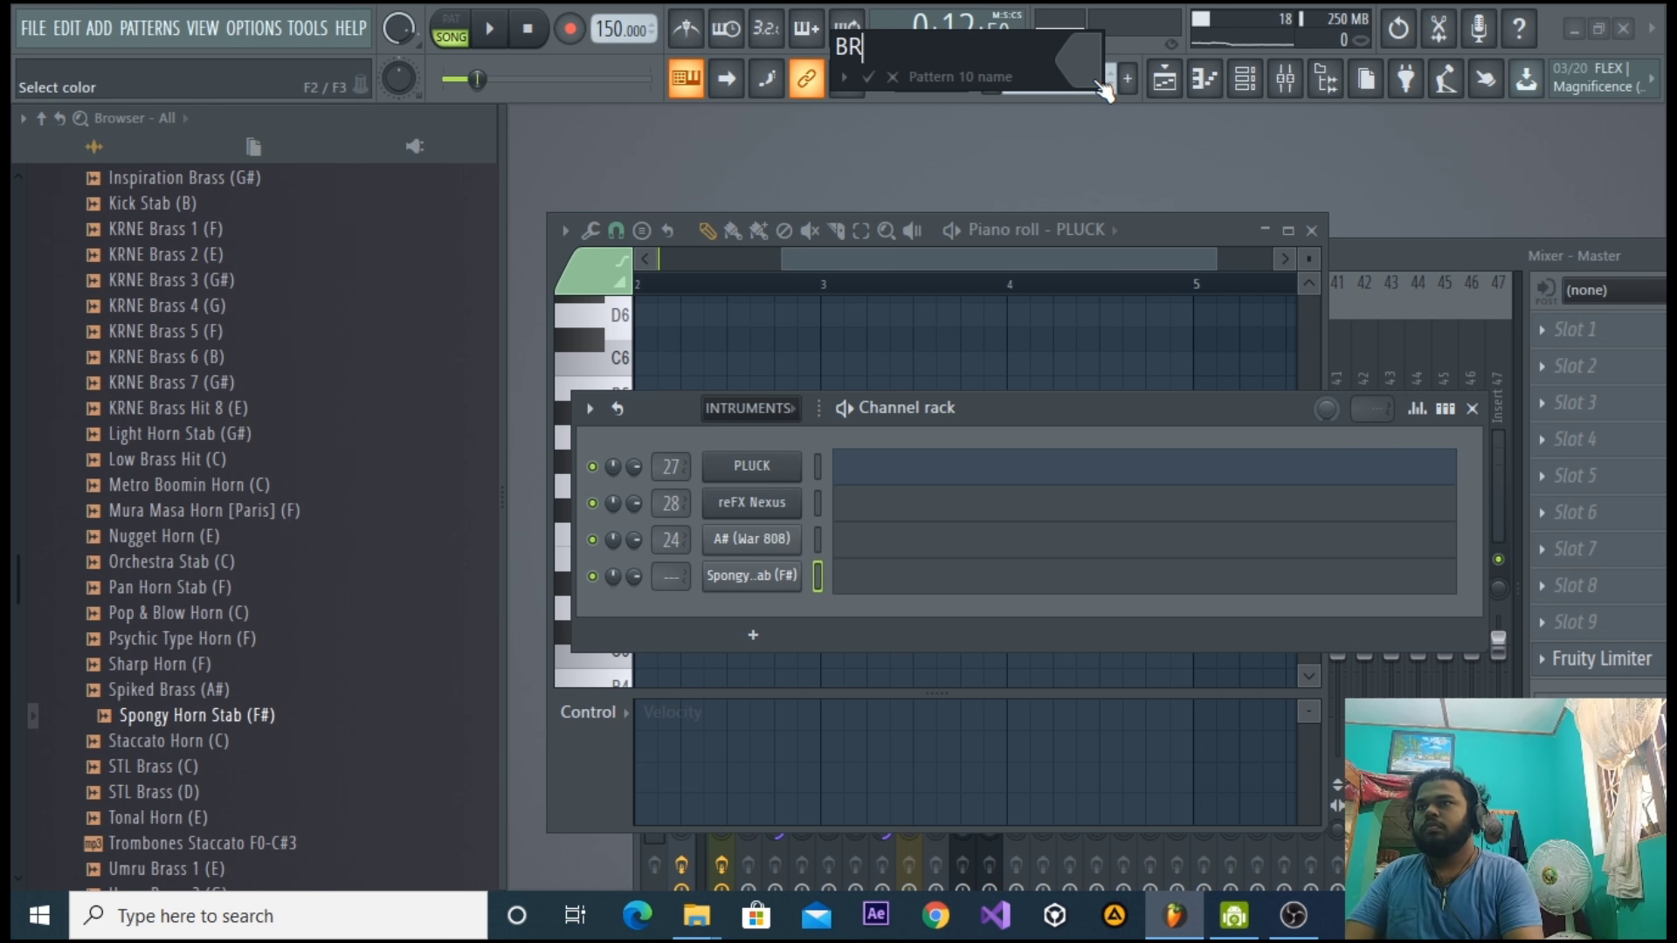
pyautogui.click(1094, 77)
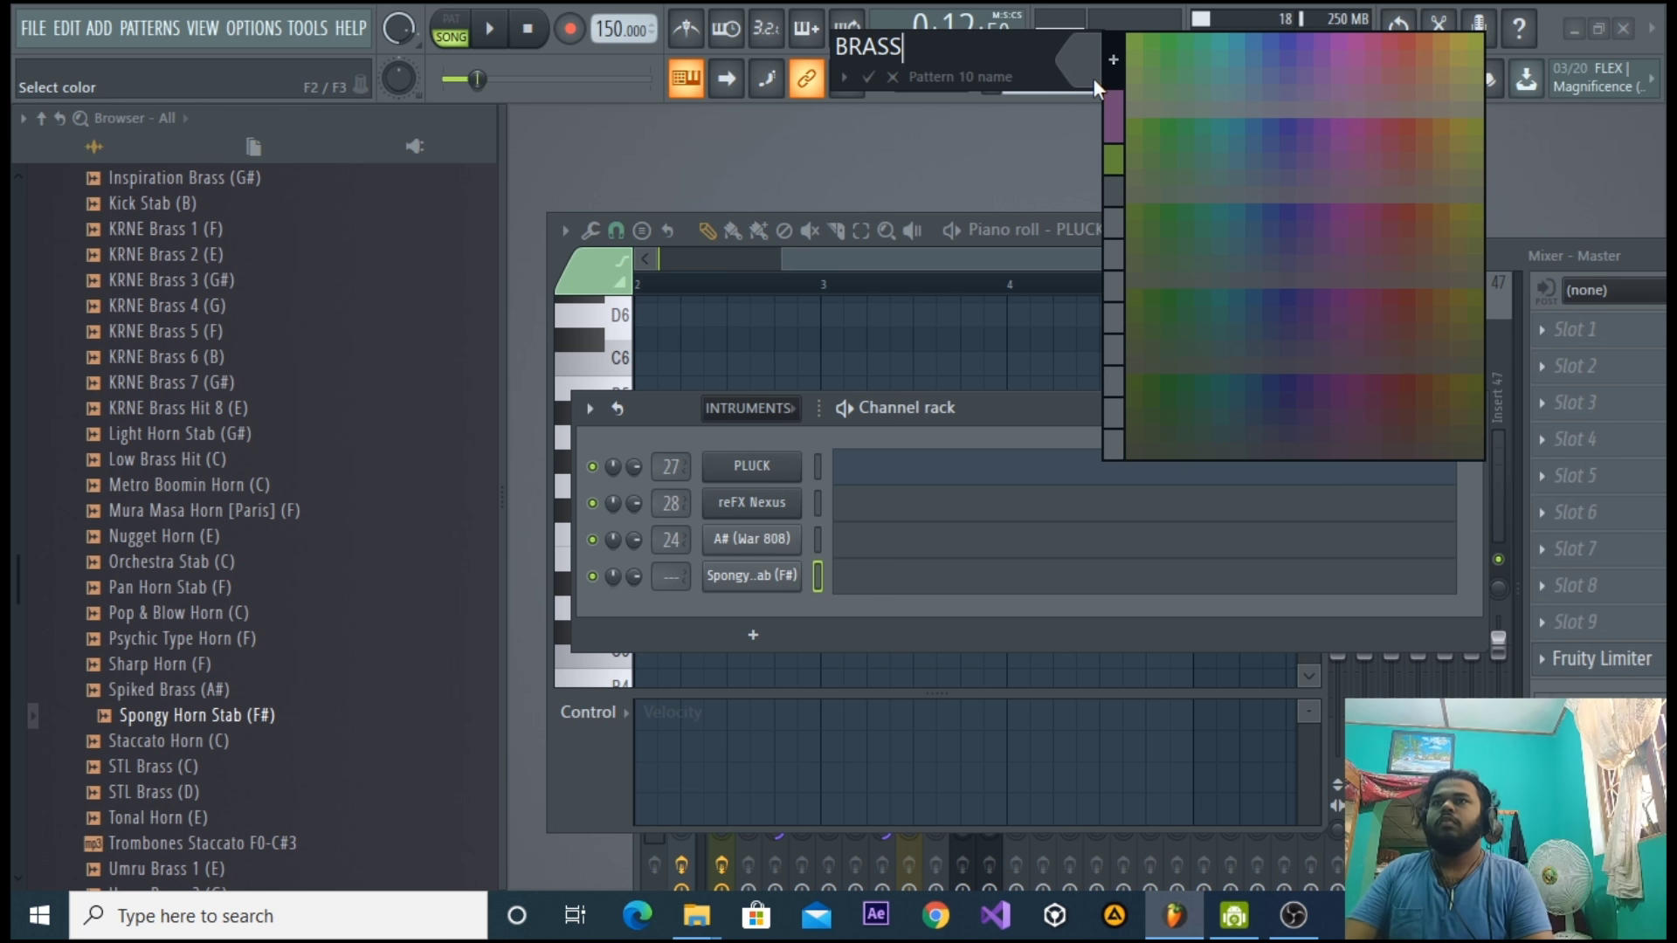
pyautogui.click(1122, 126)
# Try placing the BRASS pattern on Track 8 just after bar 9 and change the playlist's snap setting.
pyautogui.press('F5')
pyautogui.moveTo(709, 605); pyautogui.dragTo(641, 607)
pyautogui.rightClick(641, 607)
pyautogui.click(53, 17)
pyautogui.click(103, 370)
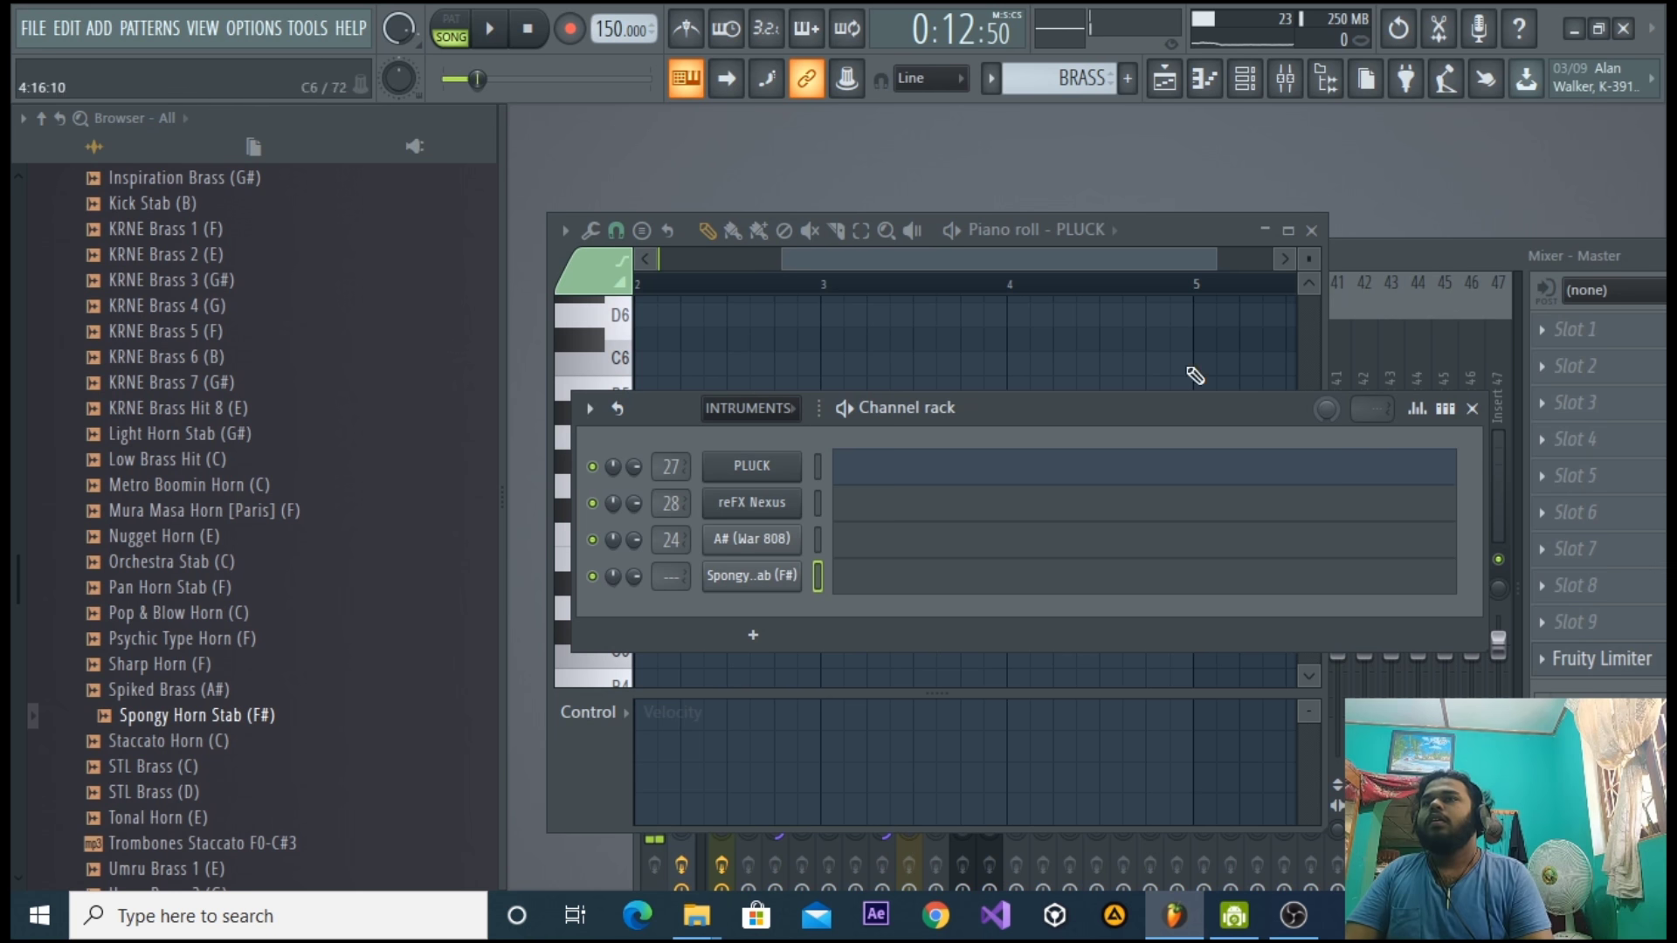
# Route the Spongy Horn Stab (F#) channel to mixer insert 29 and lower that insert's level slightly.
pyautogui.click(757, 578)
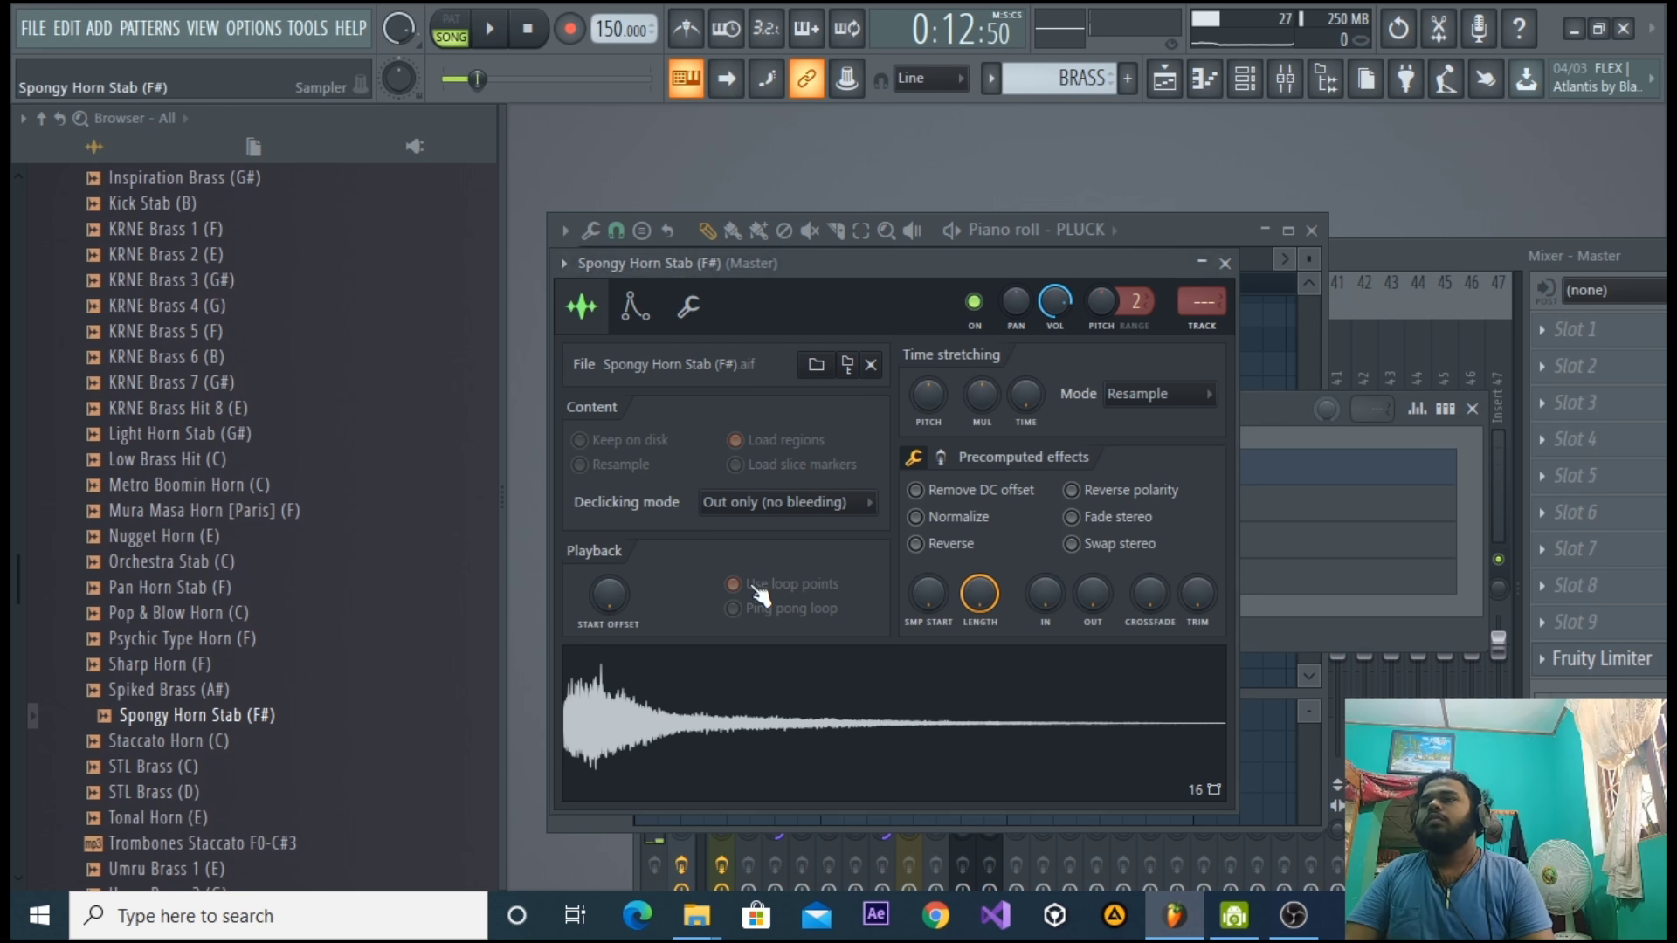
pyautogui.click(1410, 260)
pyautogui.click(1027, 484)
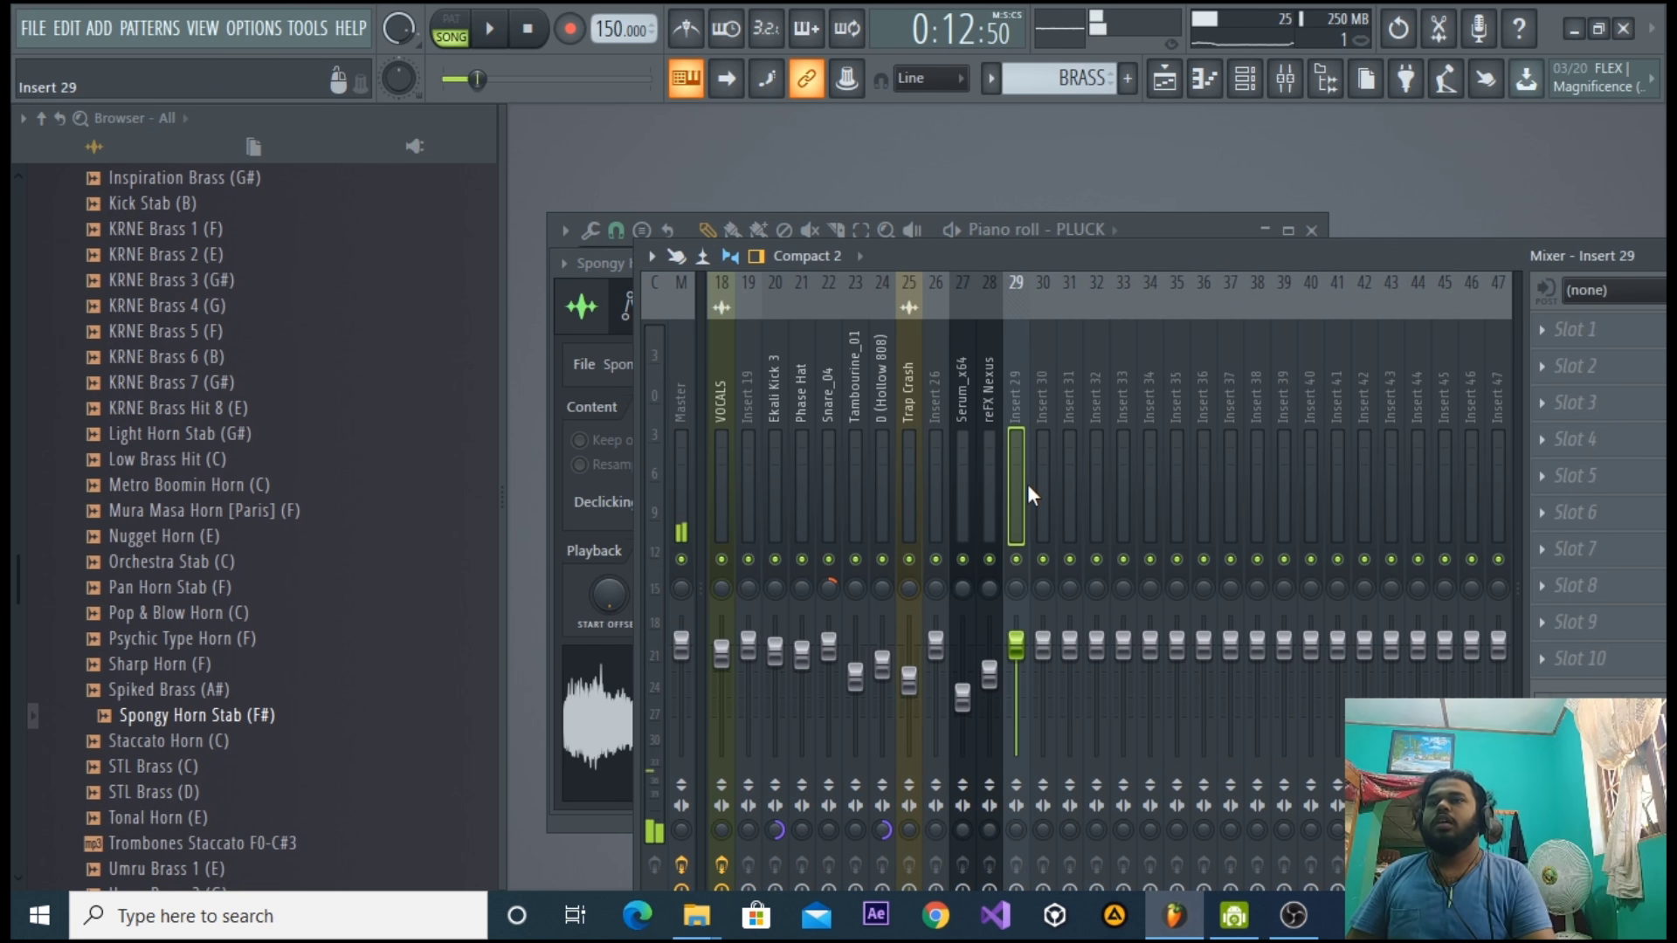
pyautogui.hotkey('ctrl', 'l')
pyautogui.scroll(-2, 1033, 668)
pyautogui.moveTo(1029, 662); pyautogui.dragTo(1030, 666)
pyautogui.moveTo(1117, 256); pyautogui.dragTo(1111, 395)
pyautogui.click(1148, 220)
pyautogui.click(1537, 418)
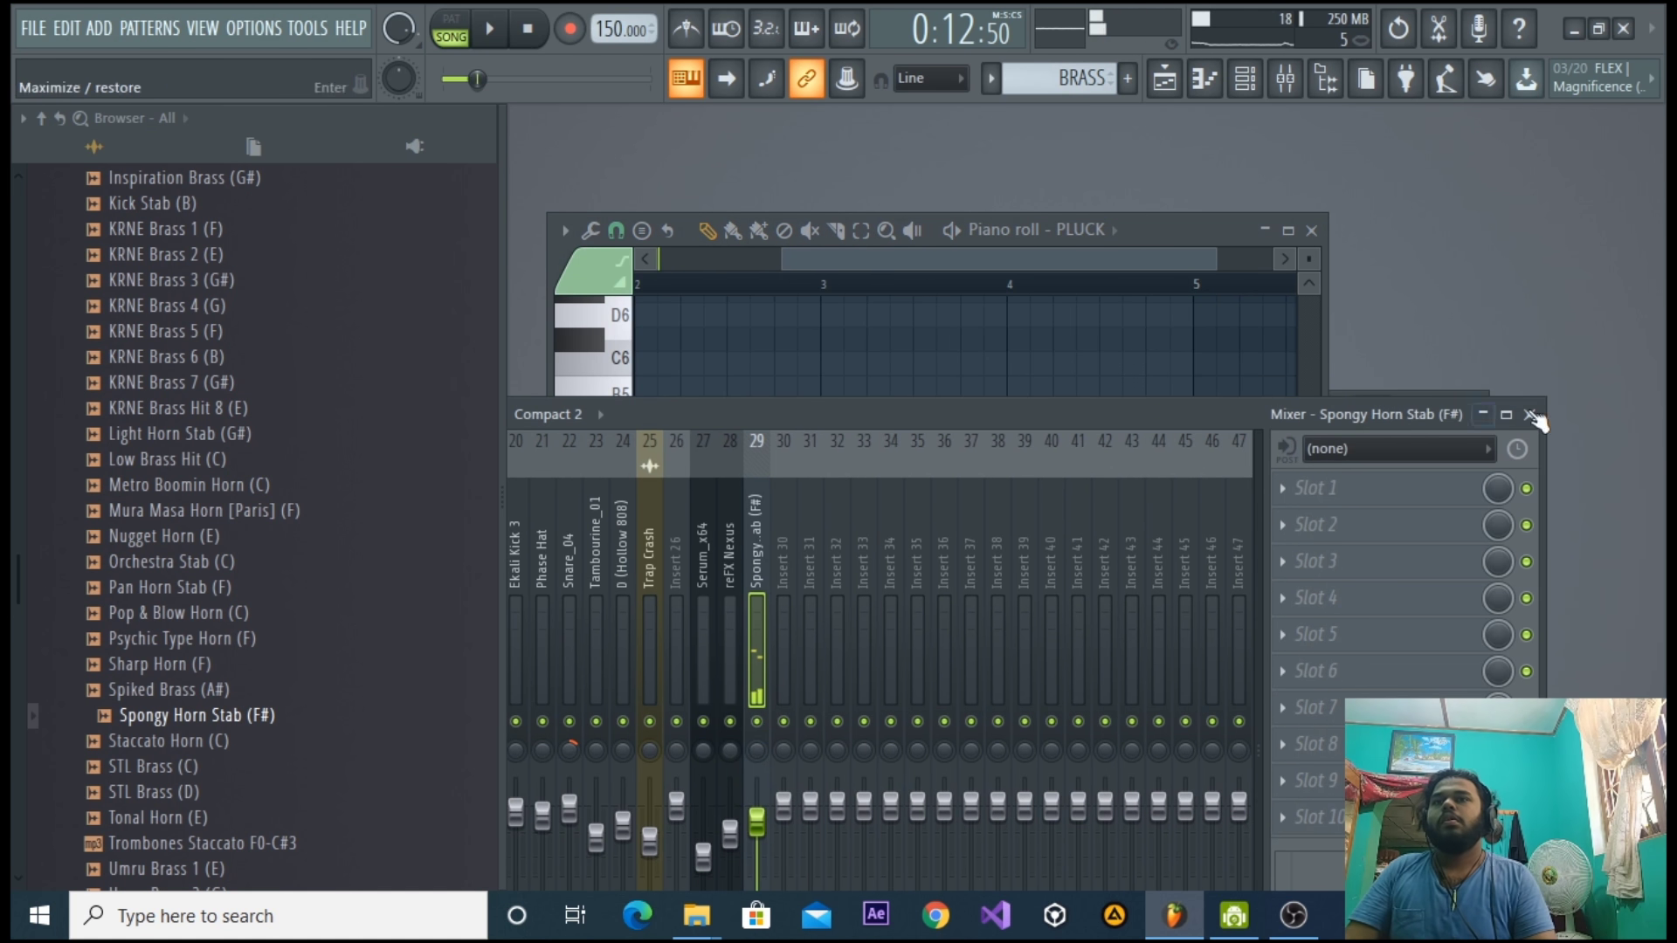
pyautogui.click(1530, 417)
# Open the piano roll of the Spongy Horn Stab (F#) channel for the BRASS pattern, with playback stopped.
pyautogui.click(1470, 533)
pyautogui.press('space')
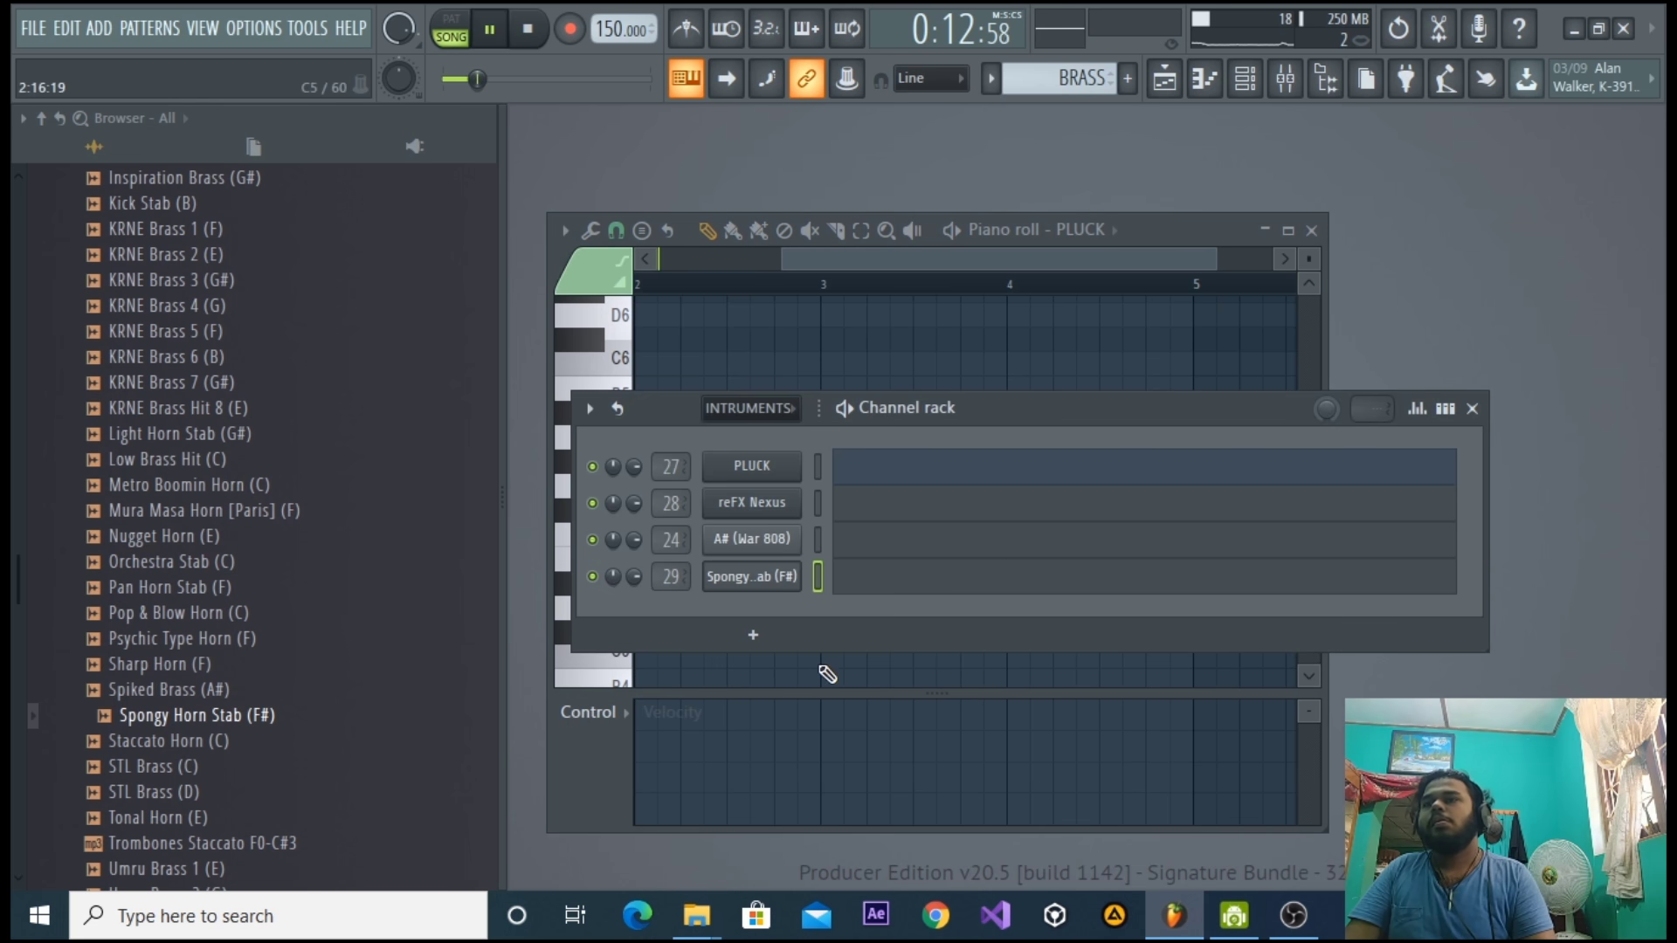
pyautogui.rightClick(769, 580)
pyautogui.click(817, 568)
pyautogui.press('space')
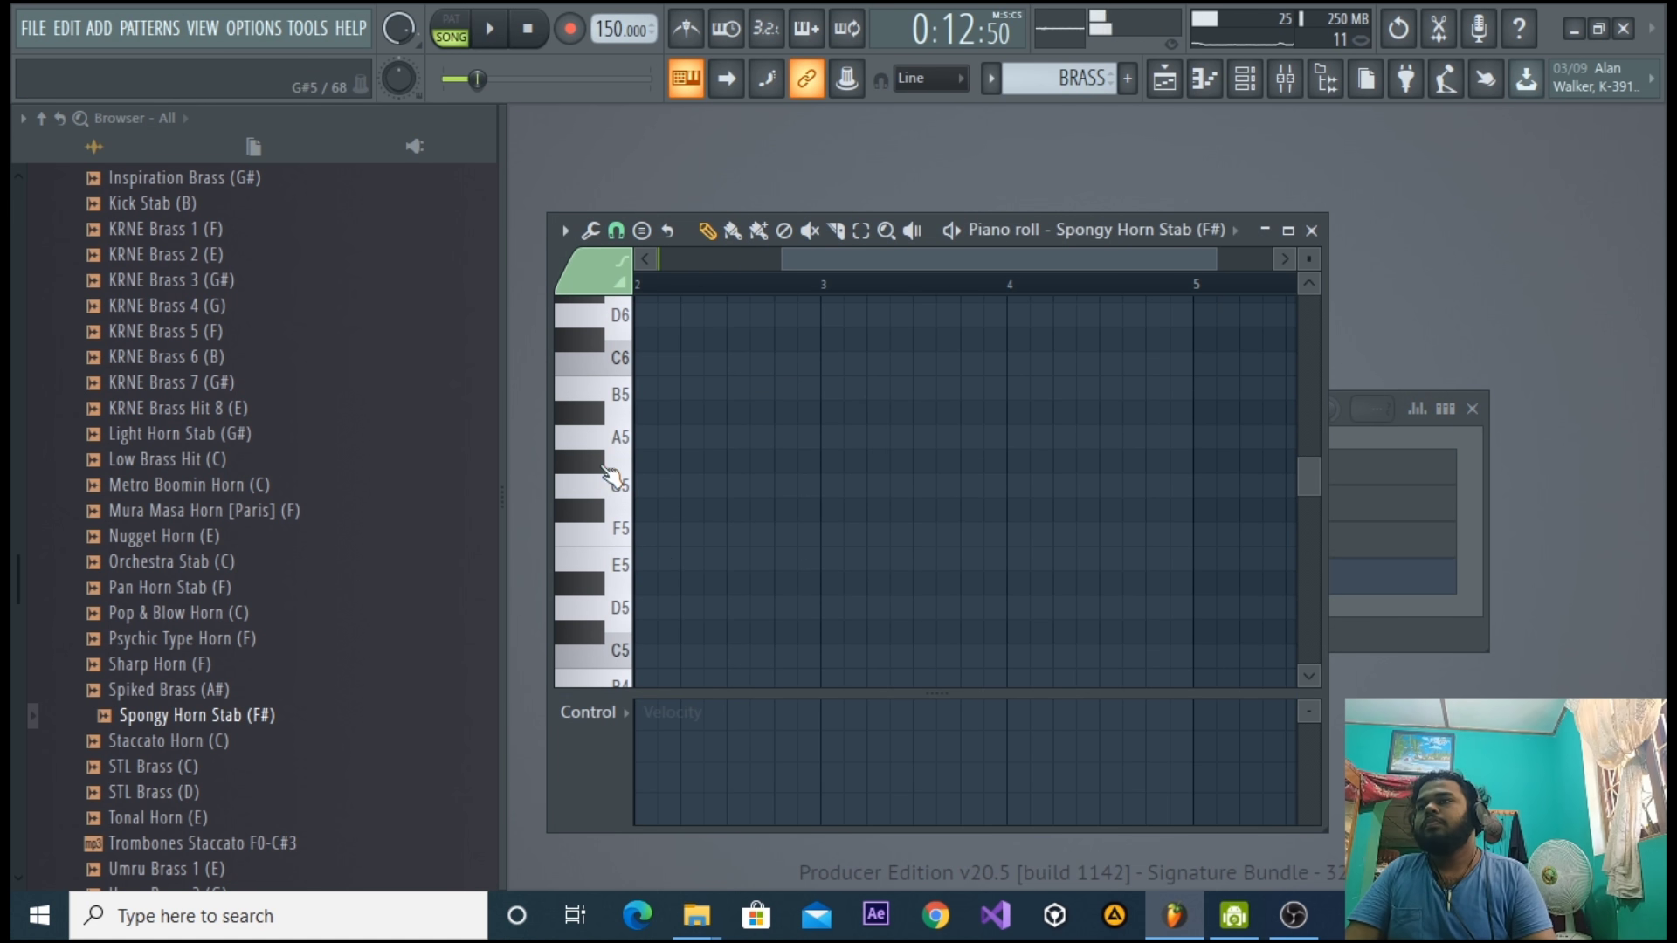
# Try the Resample time-stretching mode on the Spongy Horn Stab (F#) sampler channel.
pyautogui.click(1387, 601)
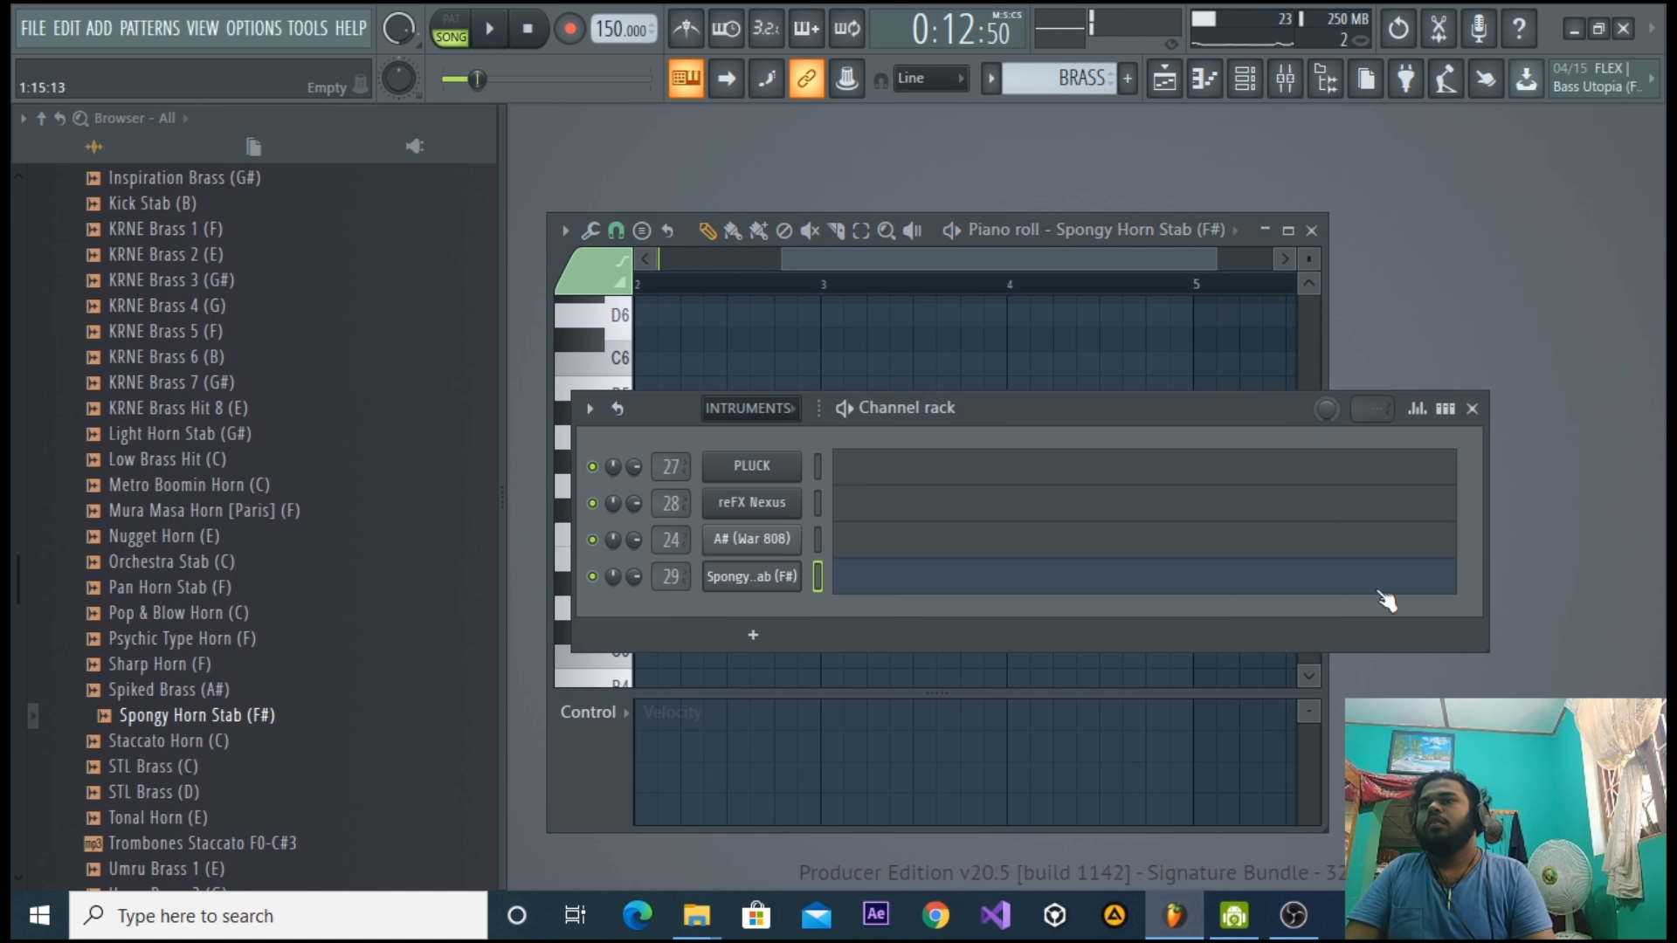
pyautogui.click(761, 584)
pyautogui.click(1140, 396)
pyautogui.click(1140, 465)
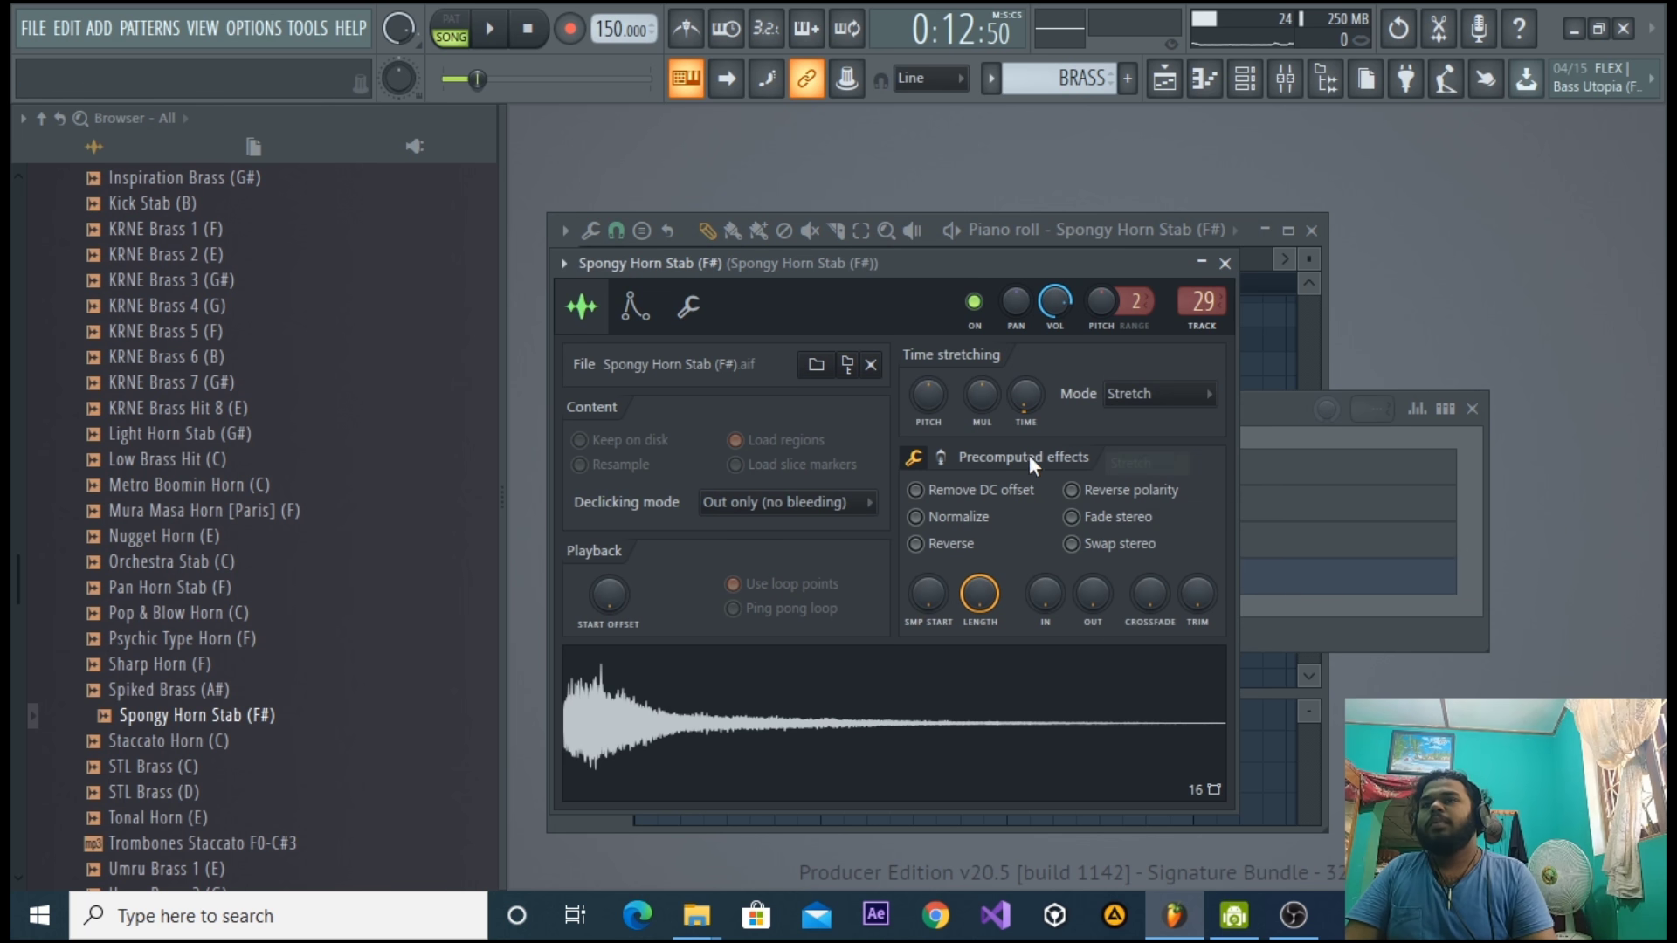
pyautogui.click(1135, 400)
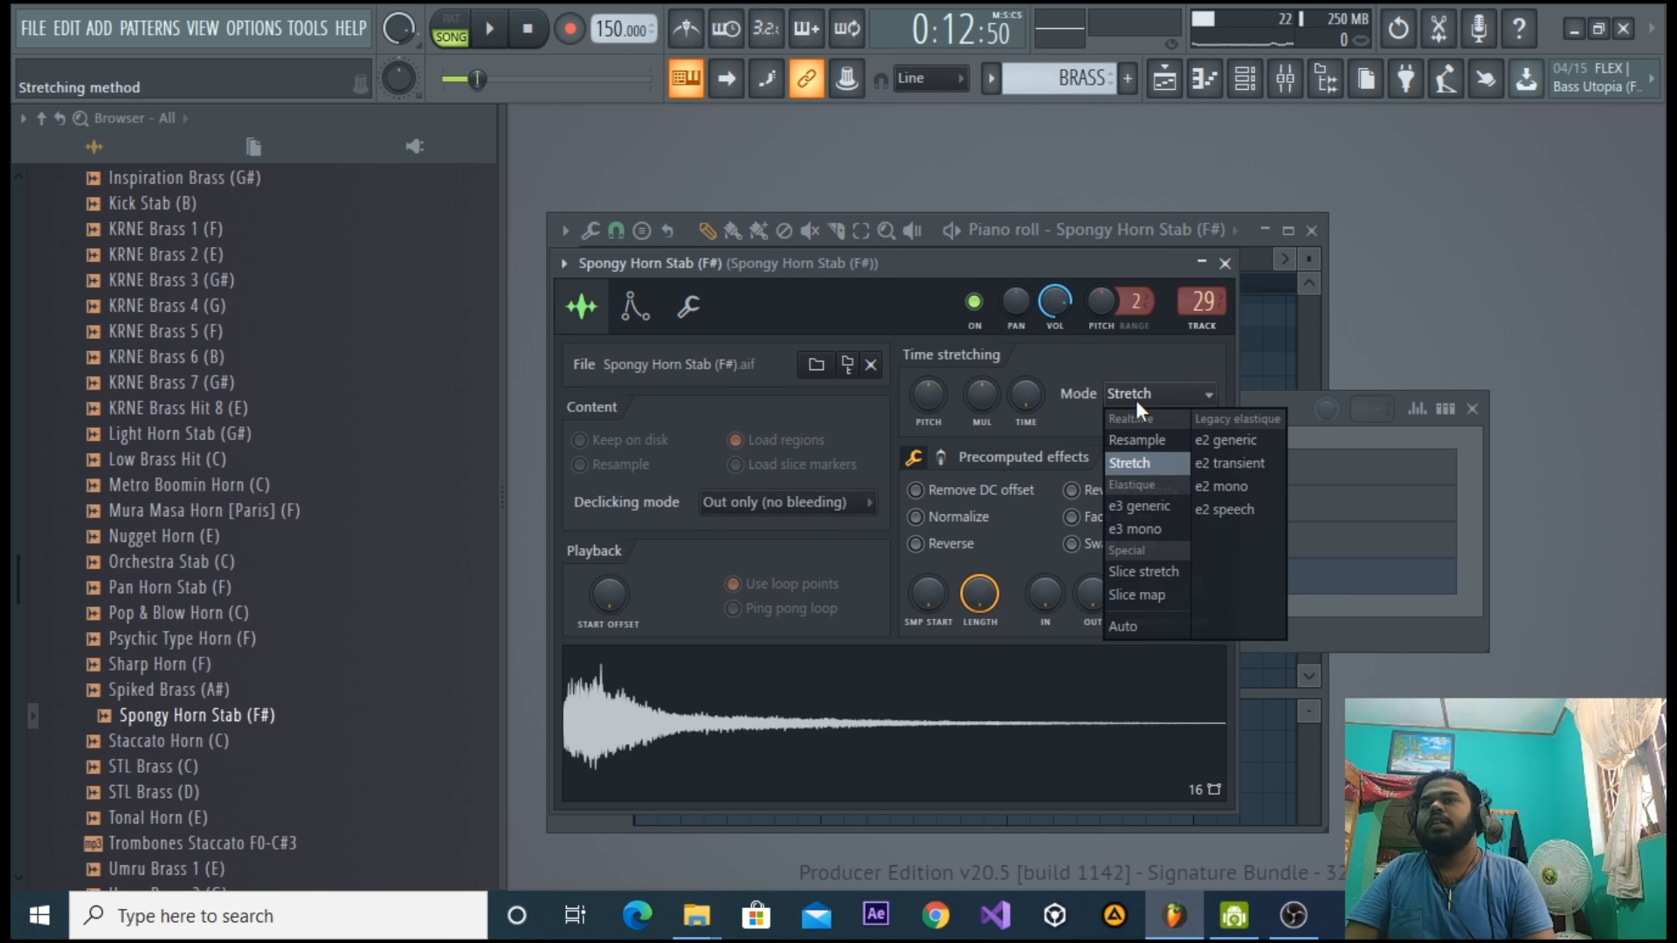
pyautogui.click(1138, 440)
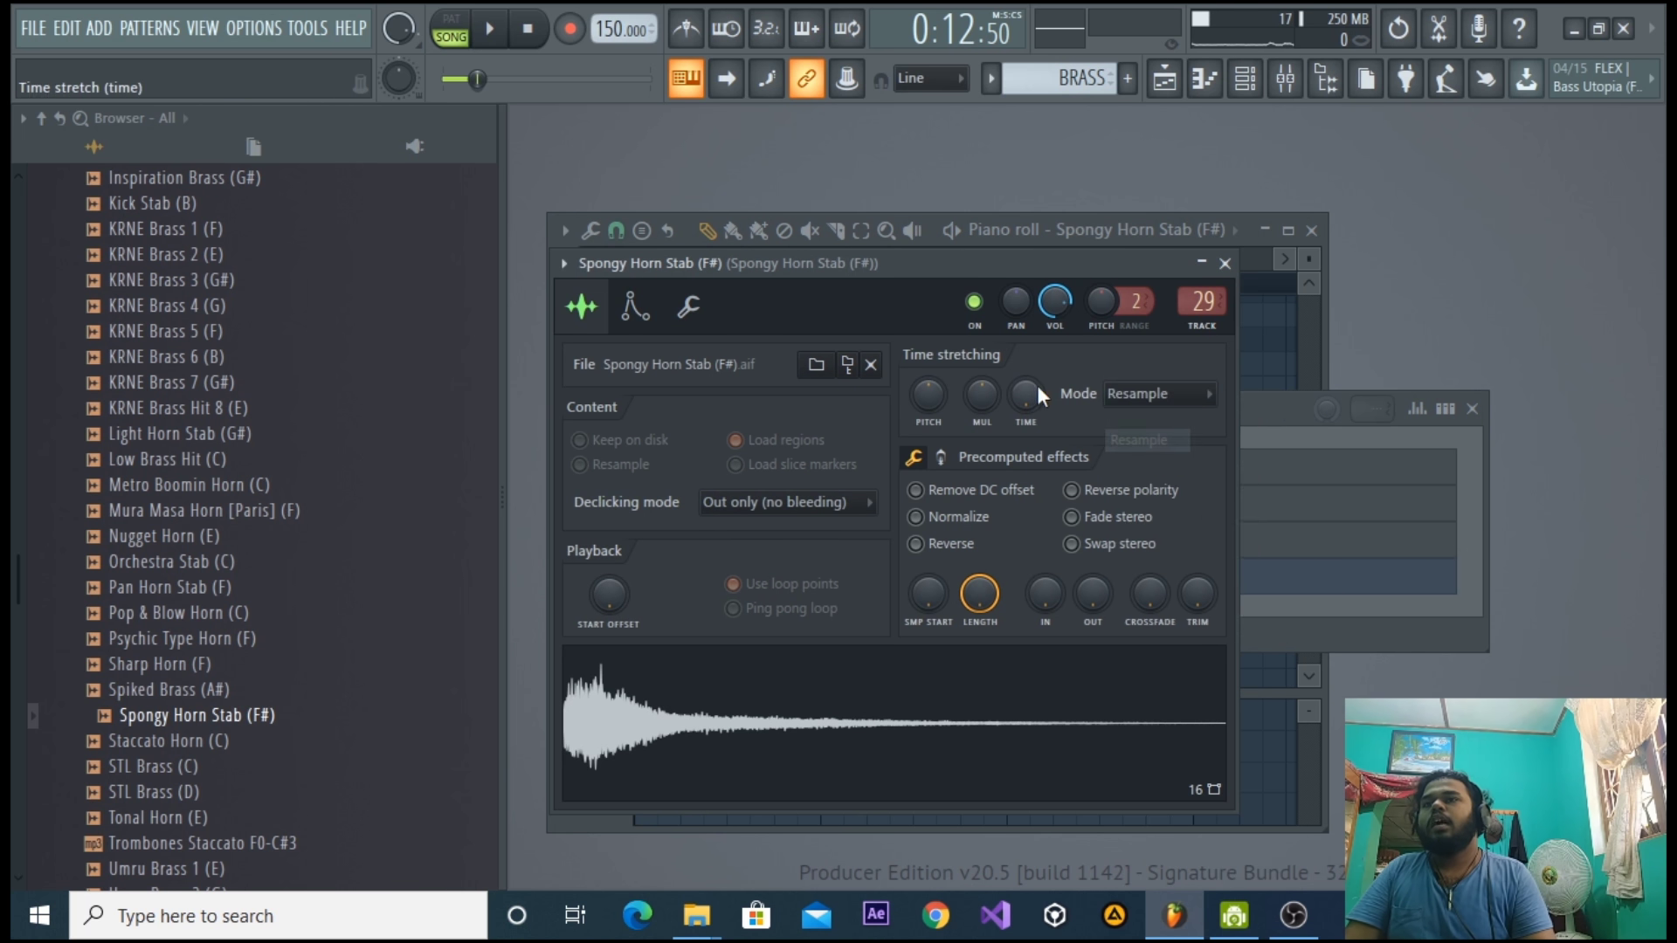
# Open the Spongy Horn Stab (F#) channel's piano roll maximized, examine its keys in the upper octaves, and close it.
pyautogui.click(1397, 583)
pyautogui.click(856, 582)
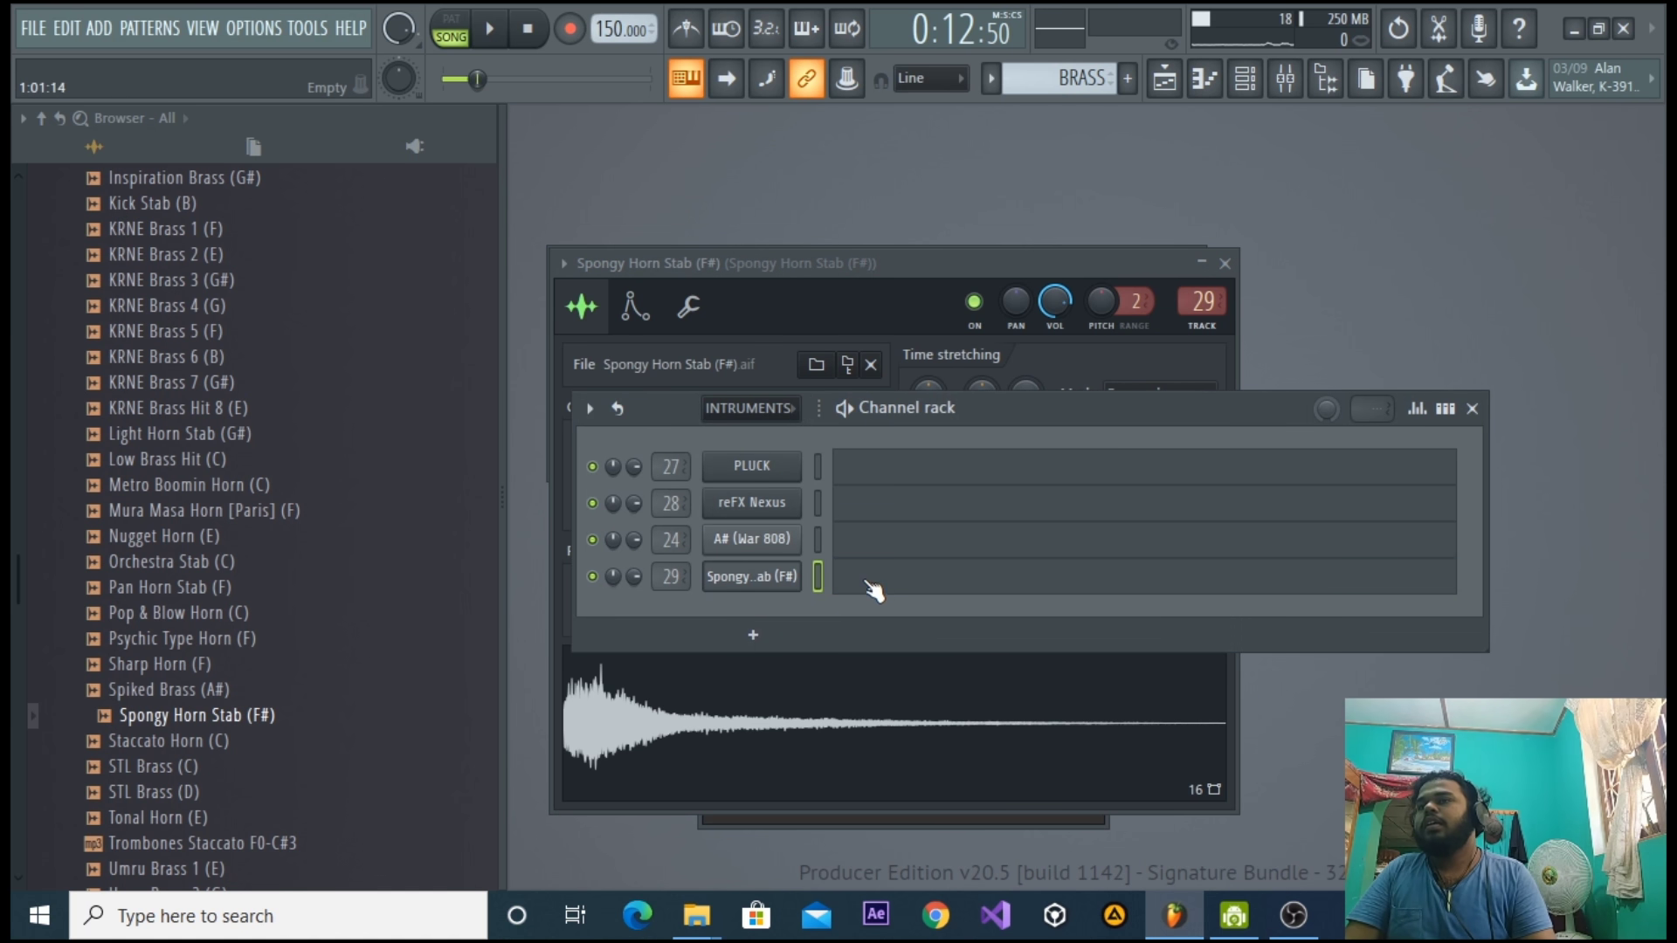
pyautogui.click(878, 586)
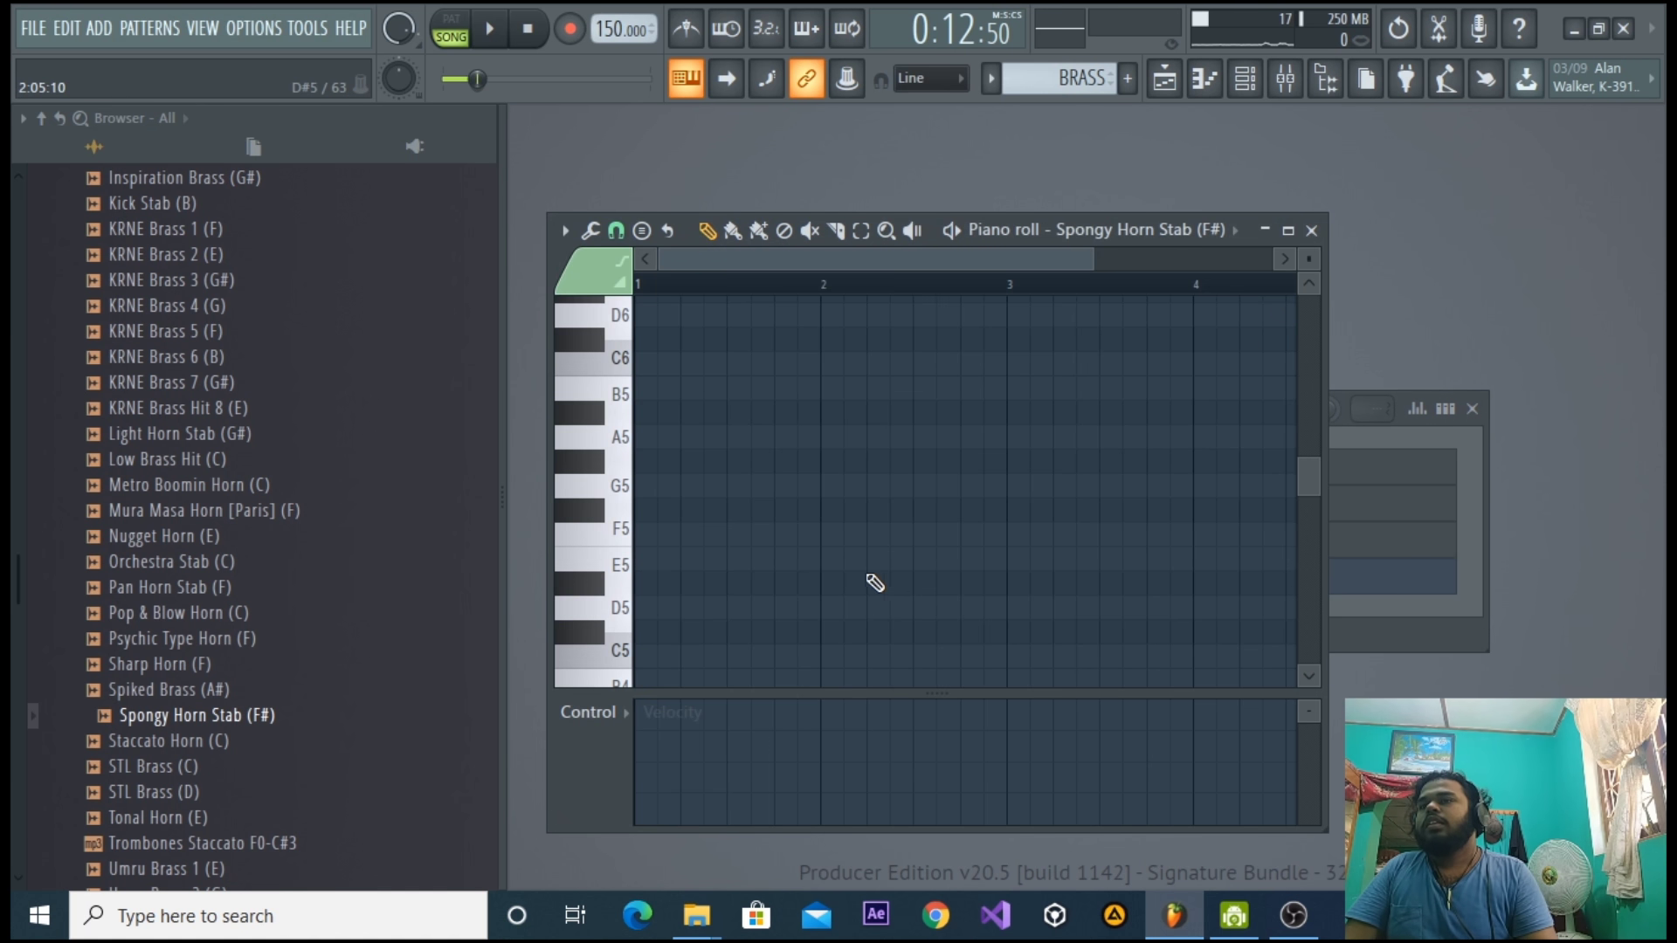
pyautogui.click(1287, 230)
pyautogui.scroll(-2, 580, 548)
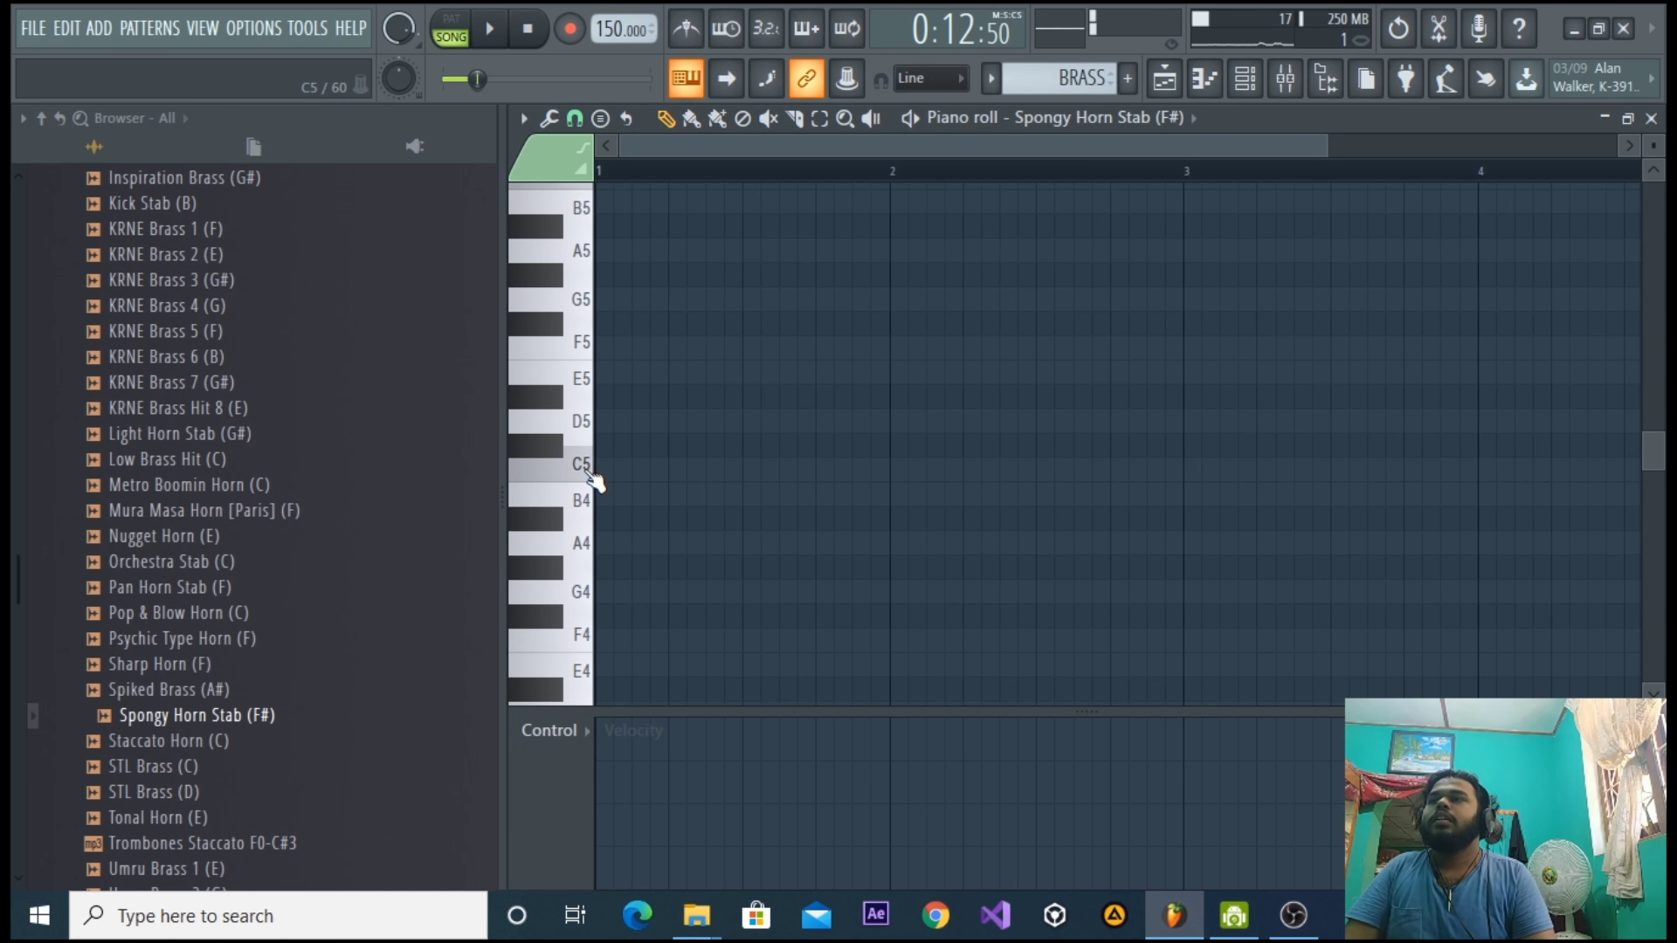
pyautogui.scroll(15, 592, 479)
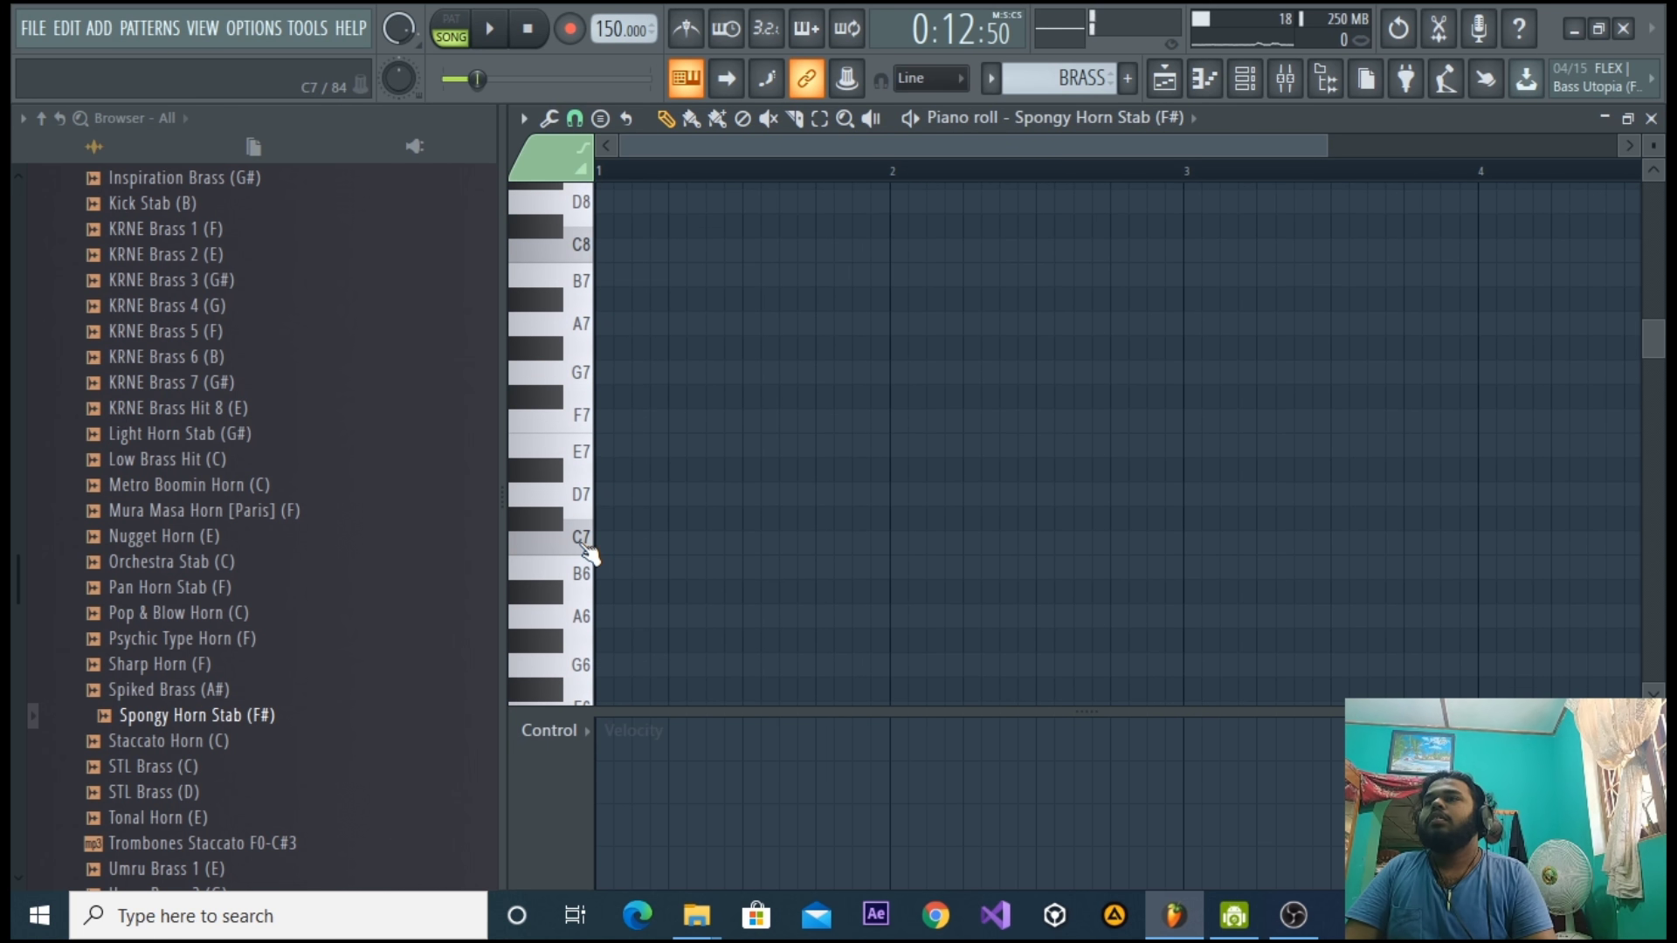
pyautogui.scroll(4, 587, 550)
pyautogui.scroll(6, 587, 411)
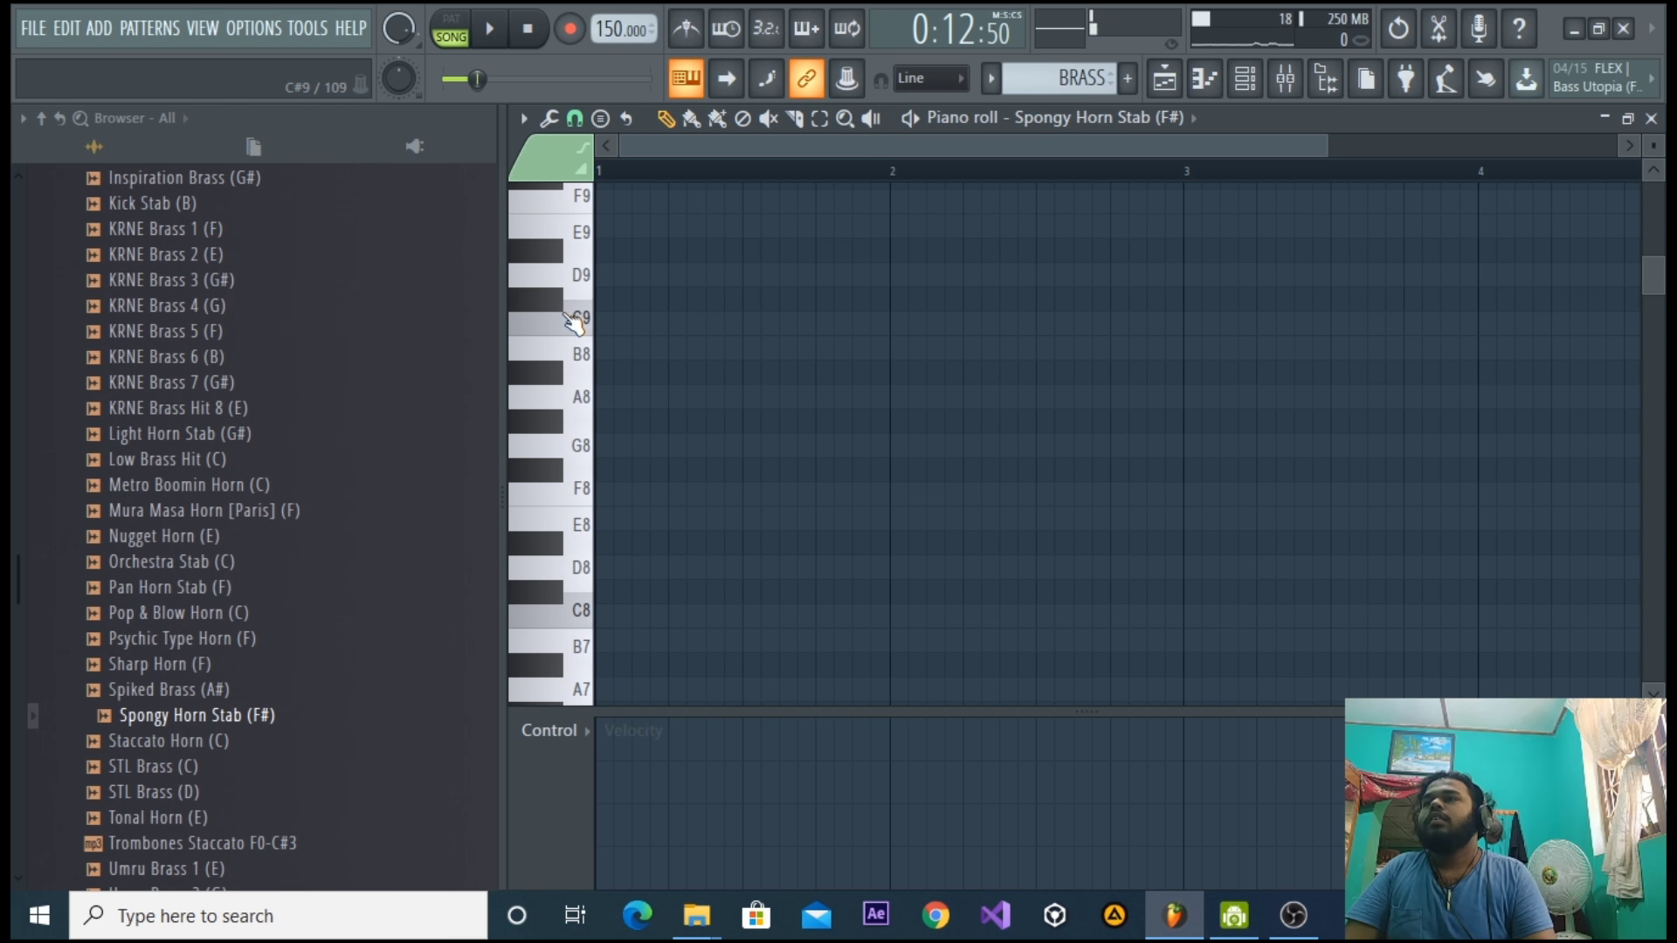
pyautogui.click(1652, 118)
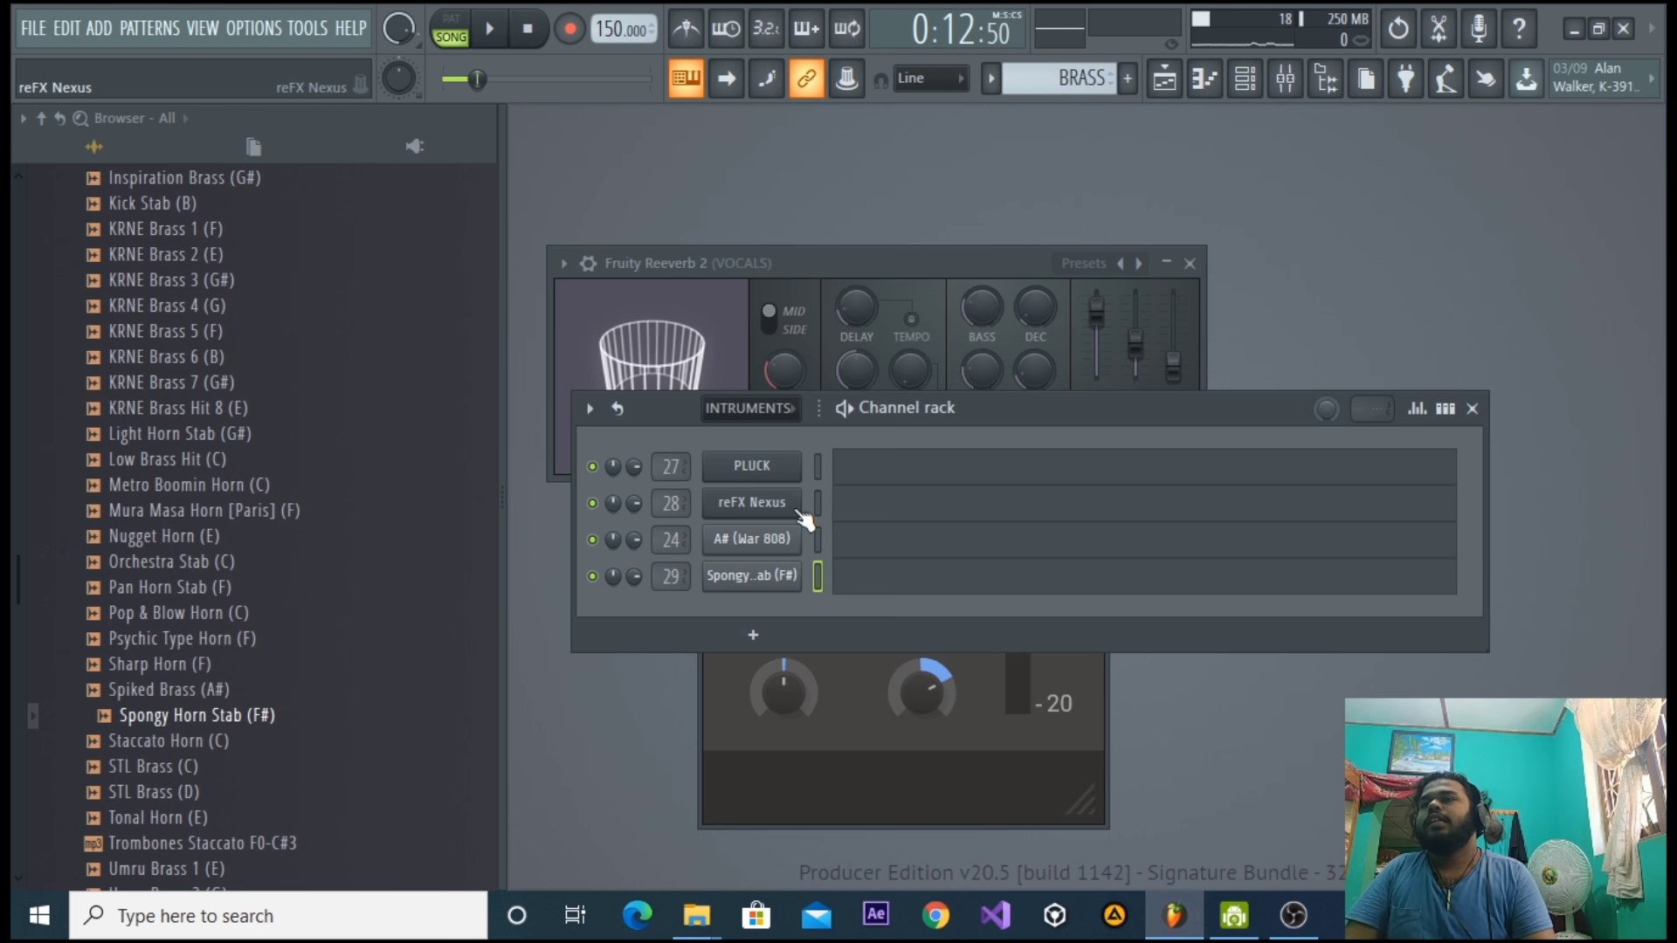
# Set the Spongy Horn Stab (F#) sampler's time-stretching mode to Stretch and adjust its stretch time setting.
pyautogui.click(767, 573)
pyautogui.click(1203, 406)
pyautogui.click(1153, 473)
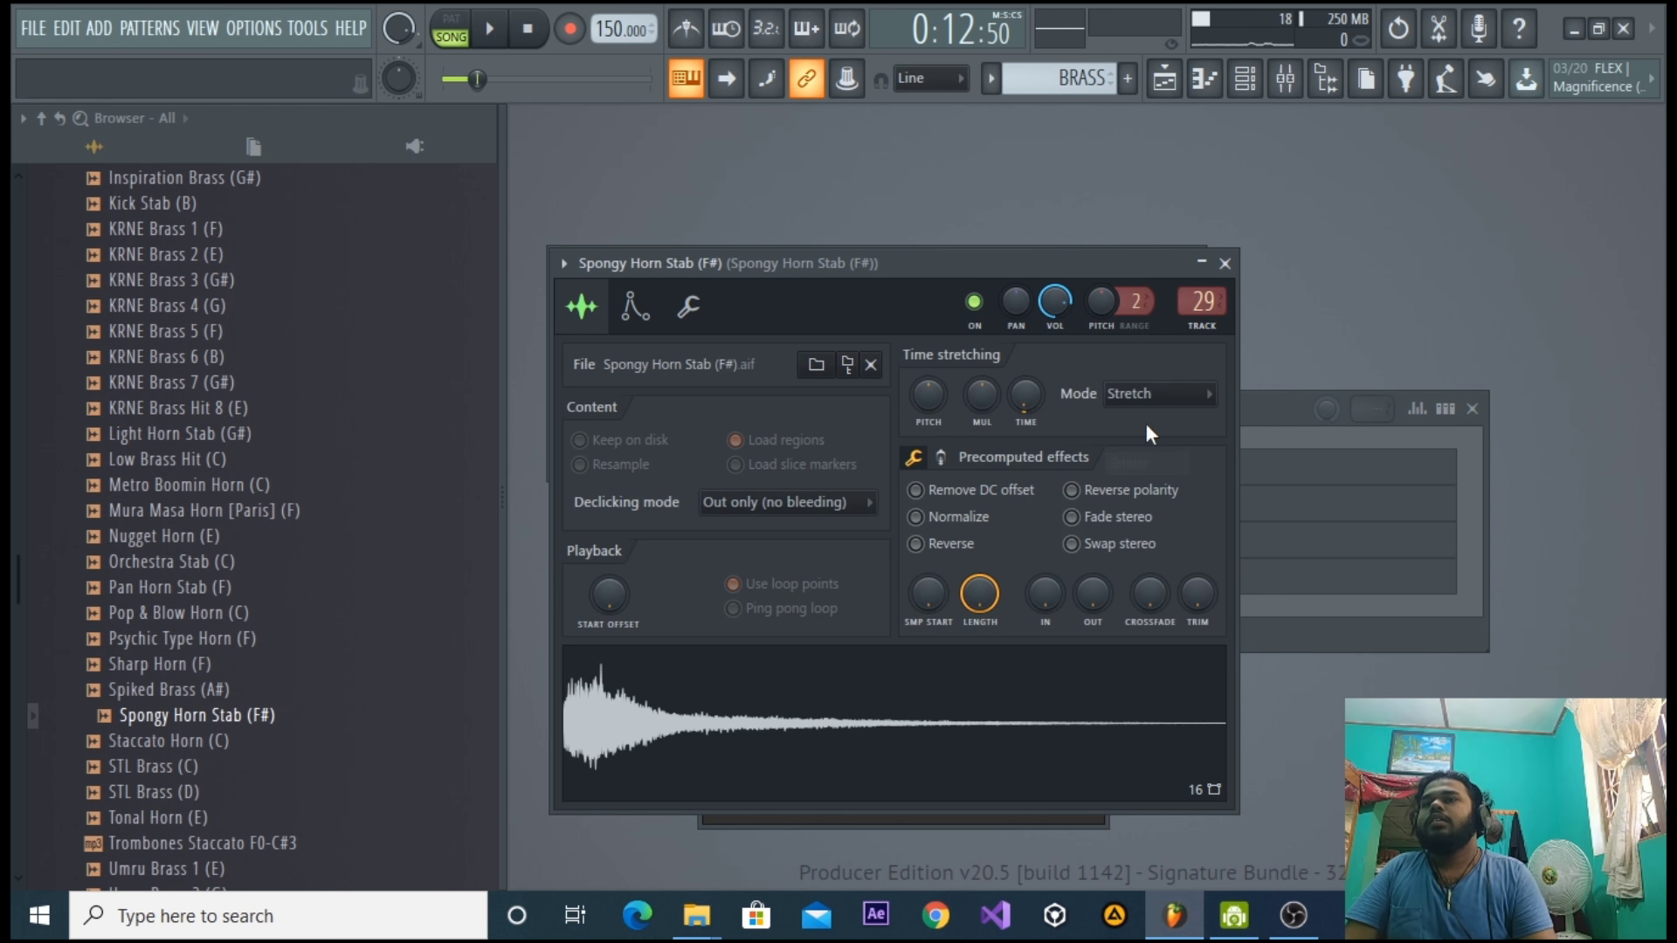
pyautogui.rightClick(1027, 402)
pyautogui.click(1034, 414)
# Reopen the Spongy Horn Stab (F#) piano roll and audition its keys from C5 up to C7.
pyautogui.click(1266, 407)
pyautogui.rightClick(773, 585)
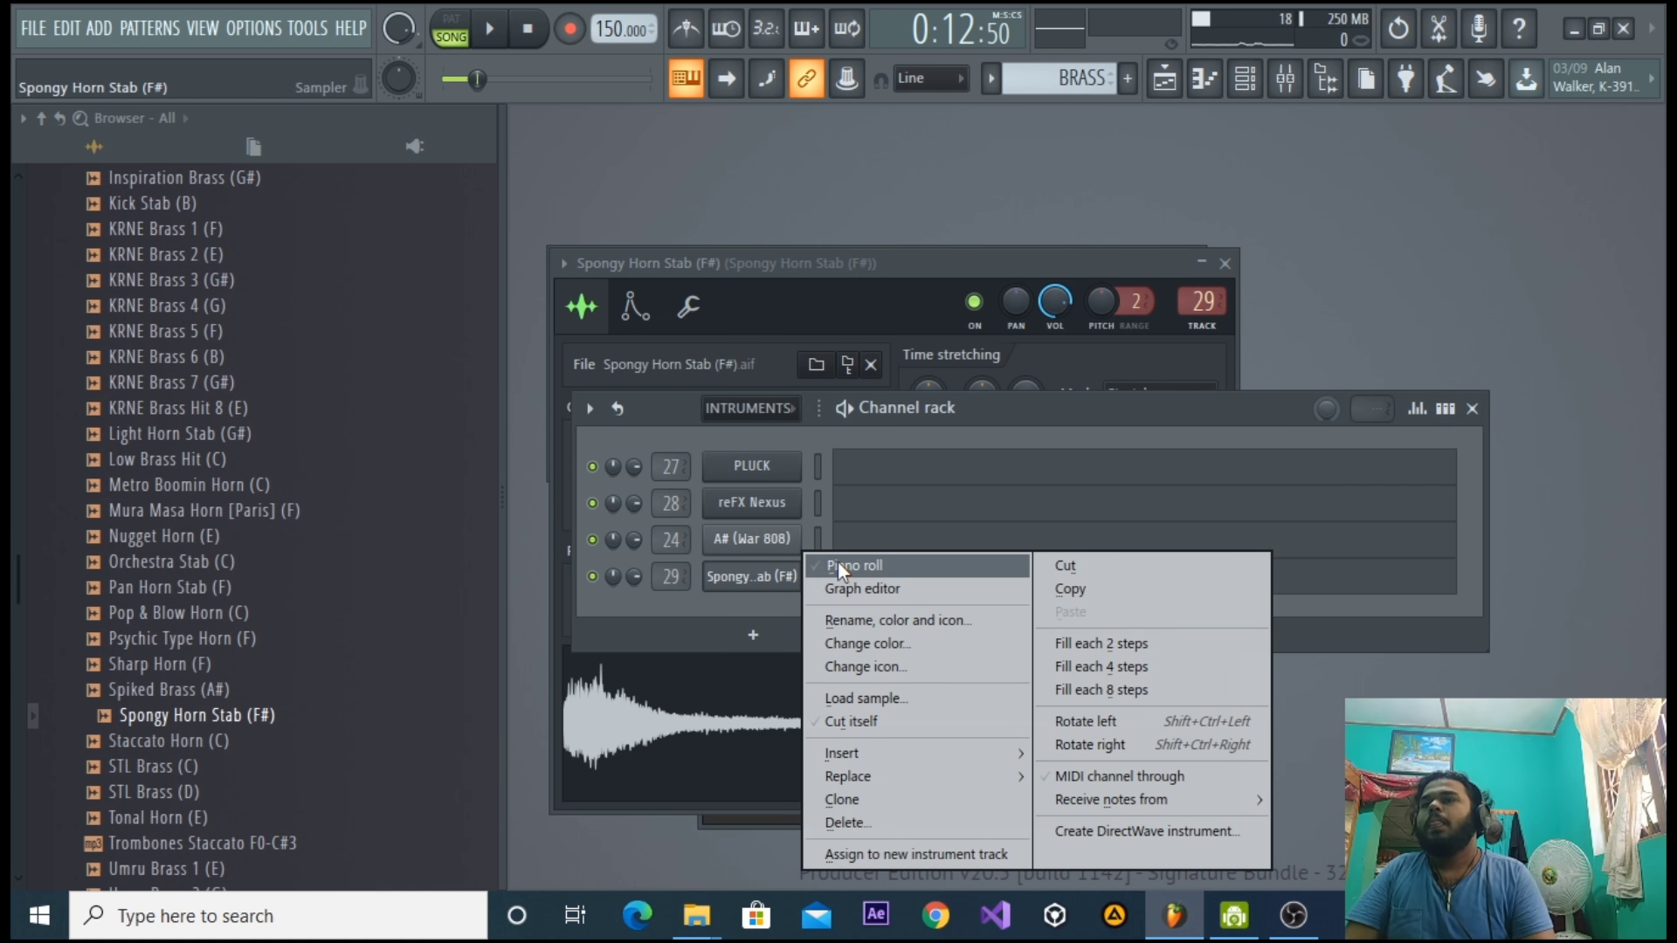
pyautogui.click(836, 561)
pyautogui.scroll(-10, 845, 586)
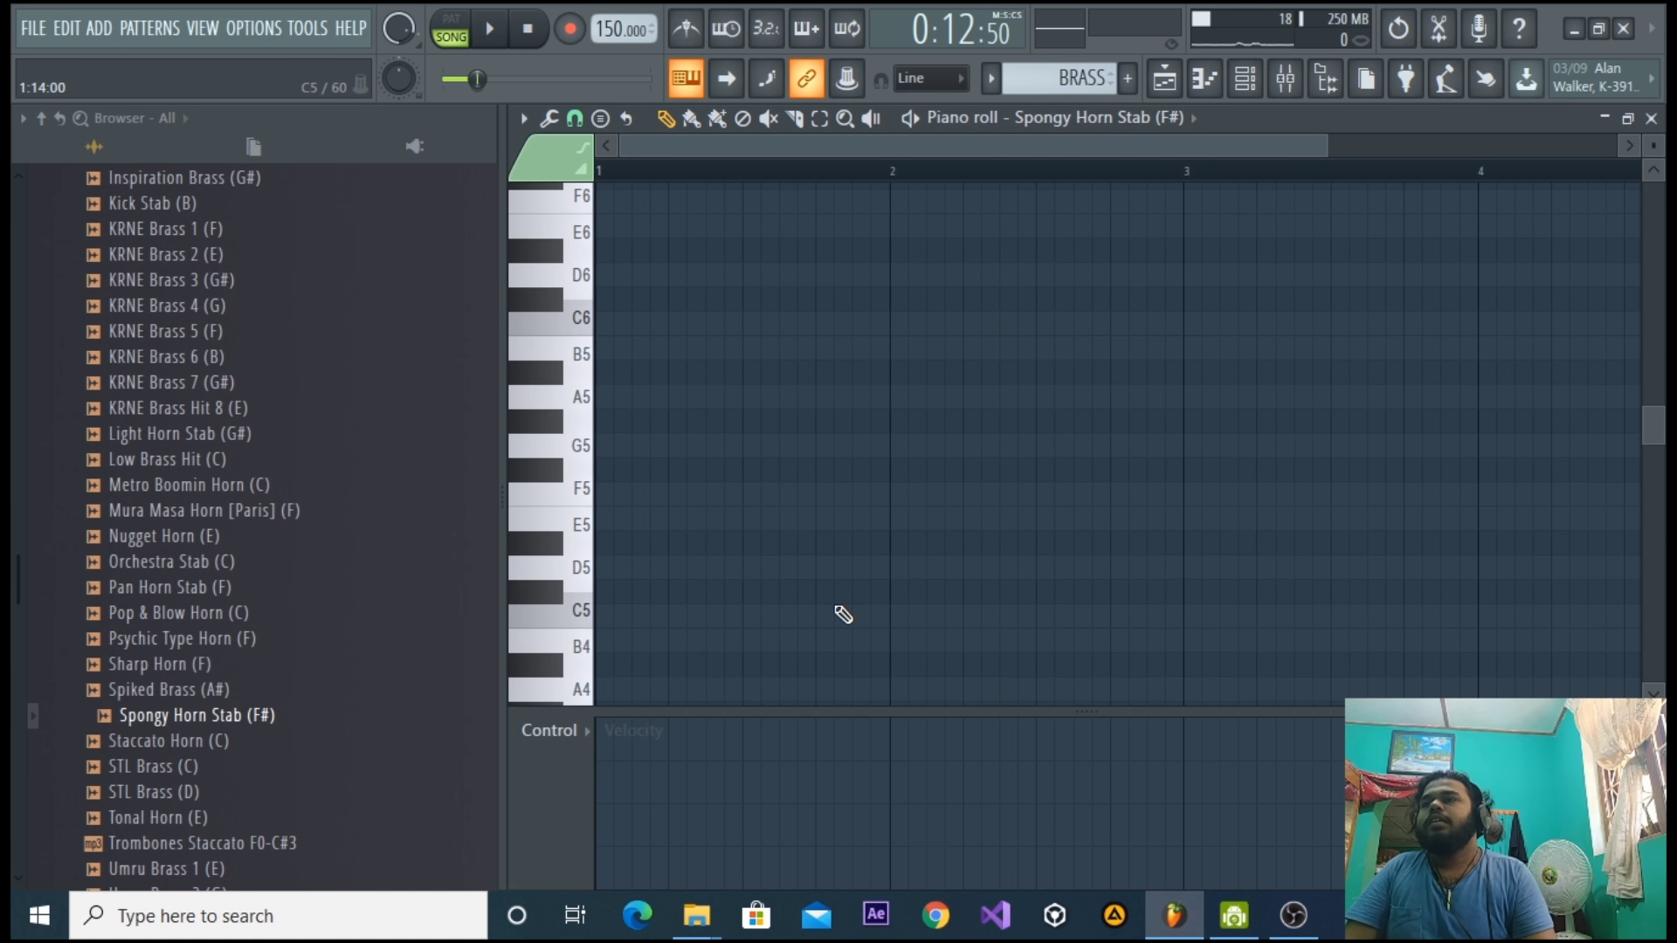
pyautogui.scroll(2, 631, 463)
pyautogui.click(582, 552)
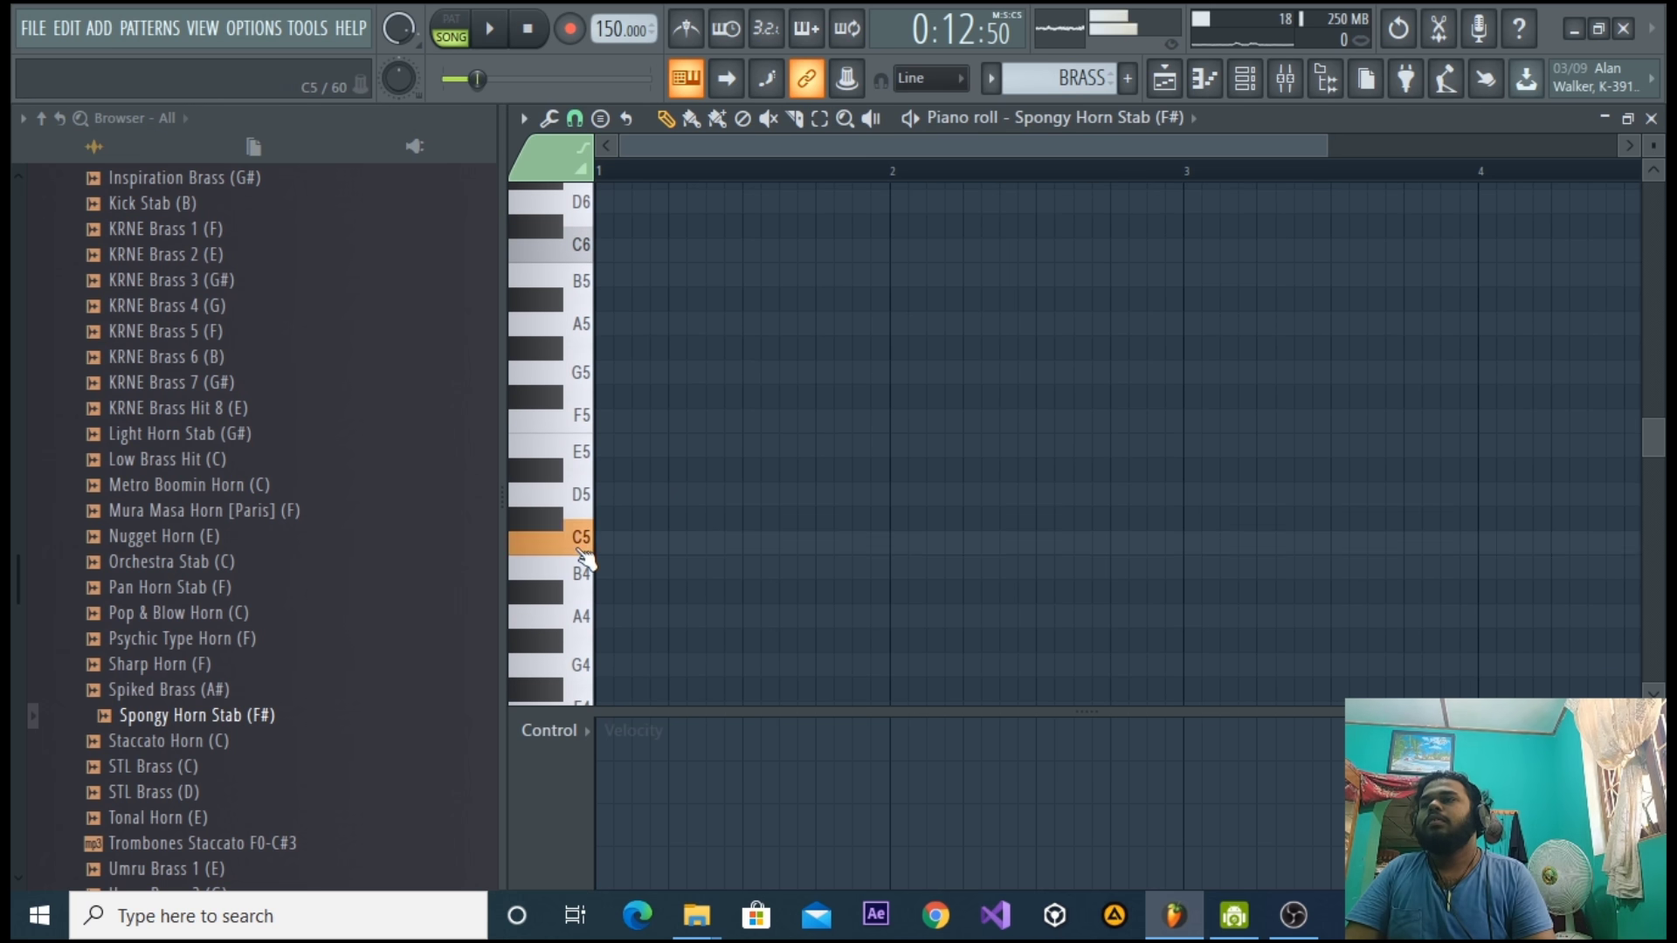
pyautogui.scroll(3, 732, 509)
pyautogui.scroll(6, 682, 489)
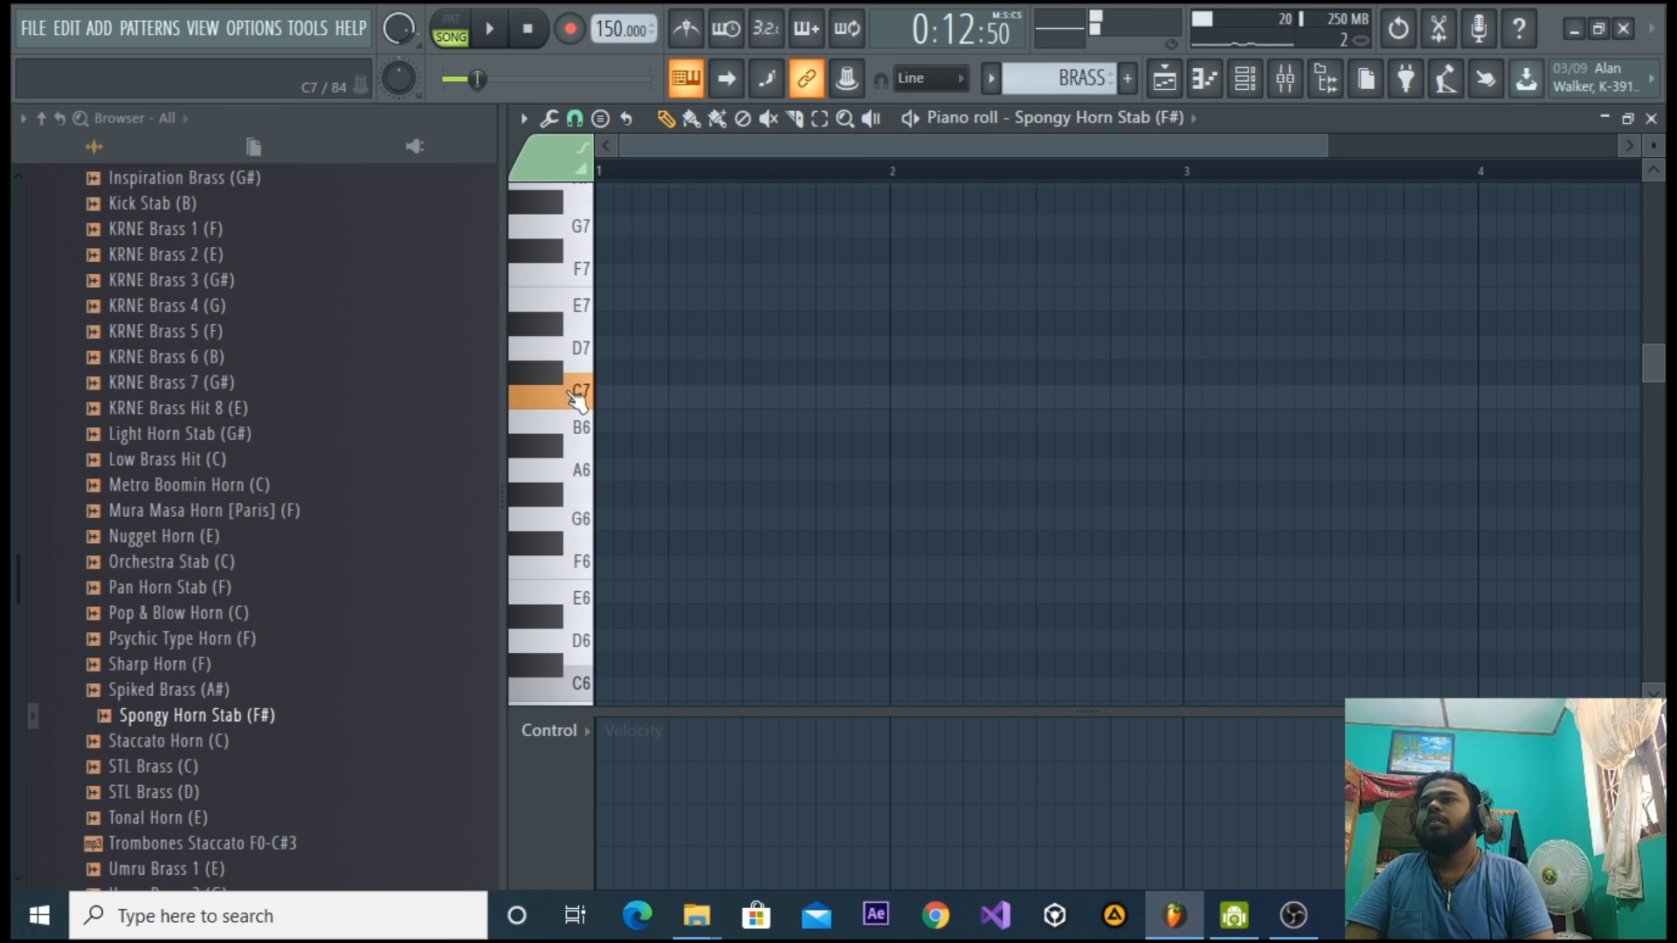
pyautogui.scroll(-9, 798, 423)
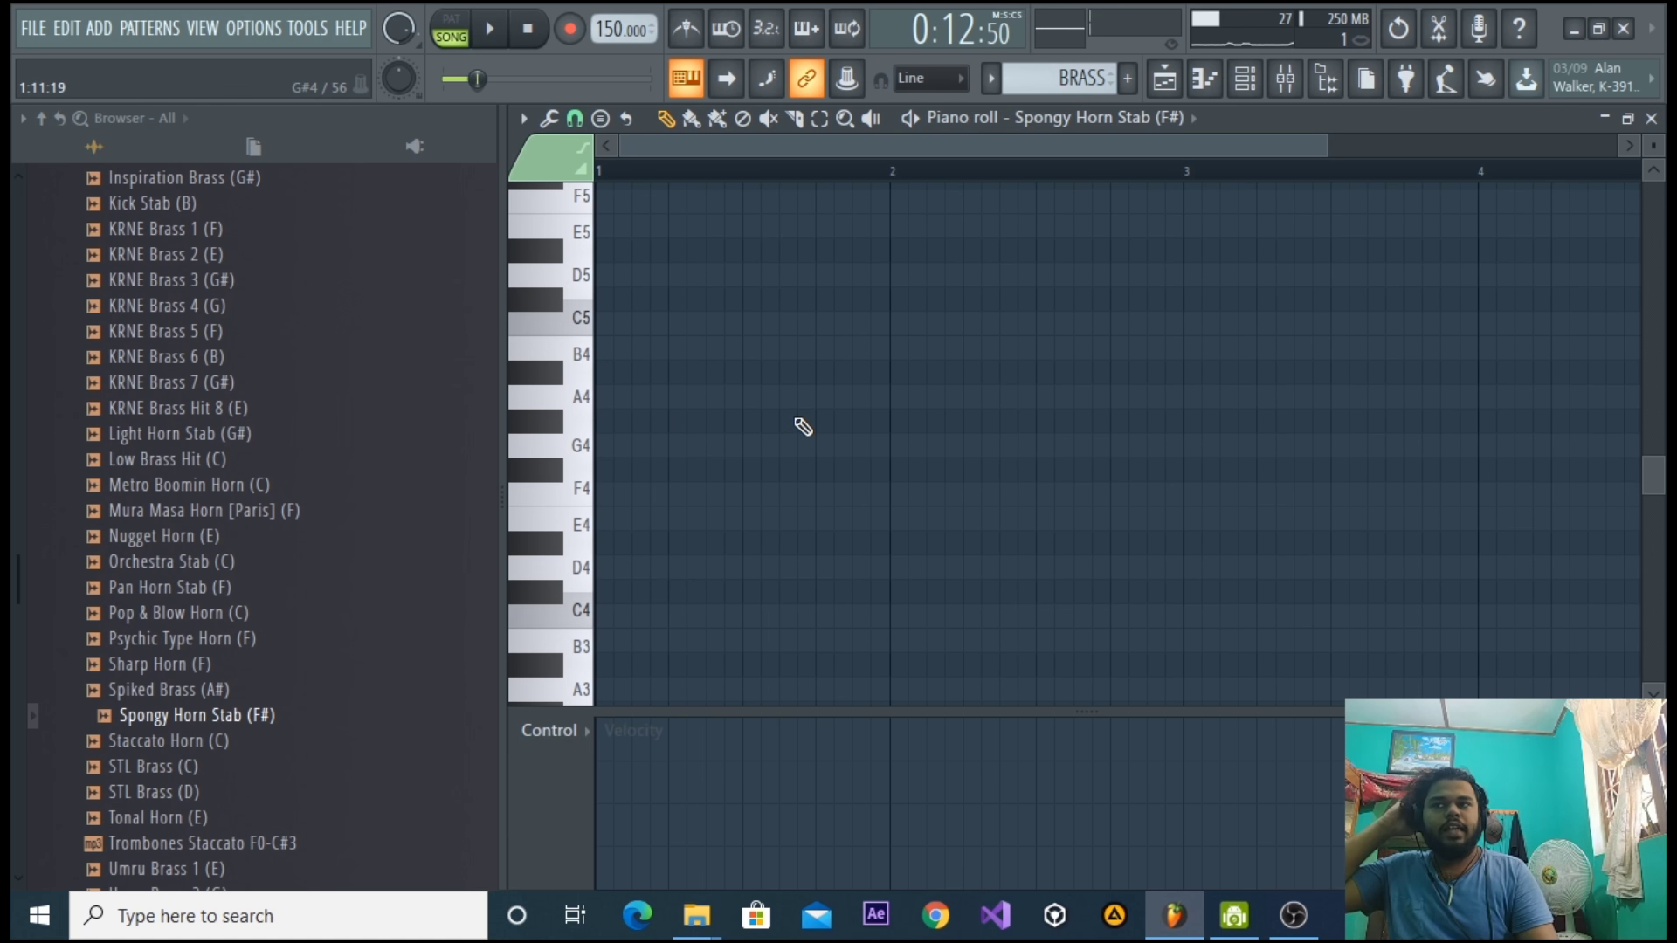
pyautogui.scroll(1, 802, 426)
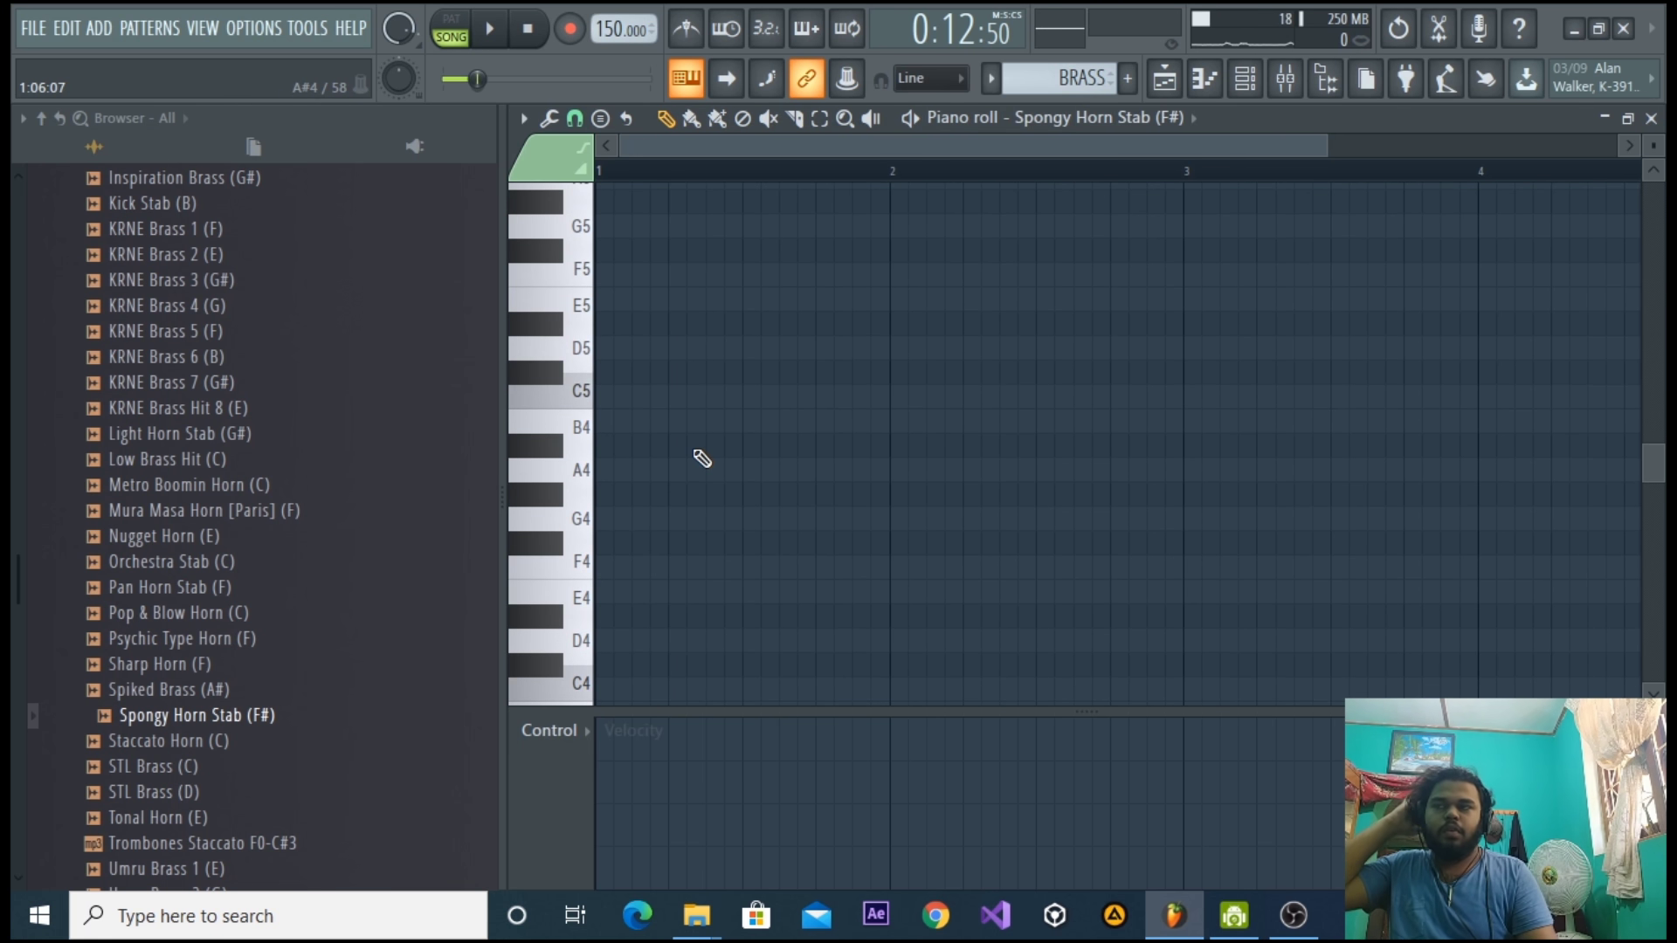
# Set the piano roll snap to Beat and briefly play the arrangement in the playlist.
pyautogui.click(575, 118)
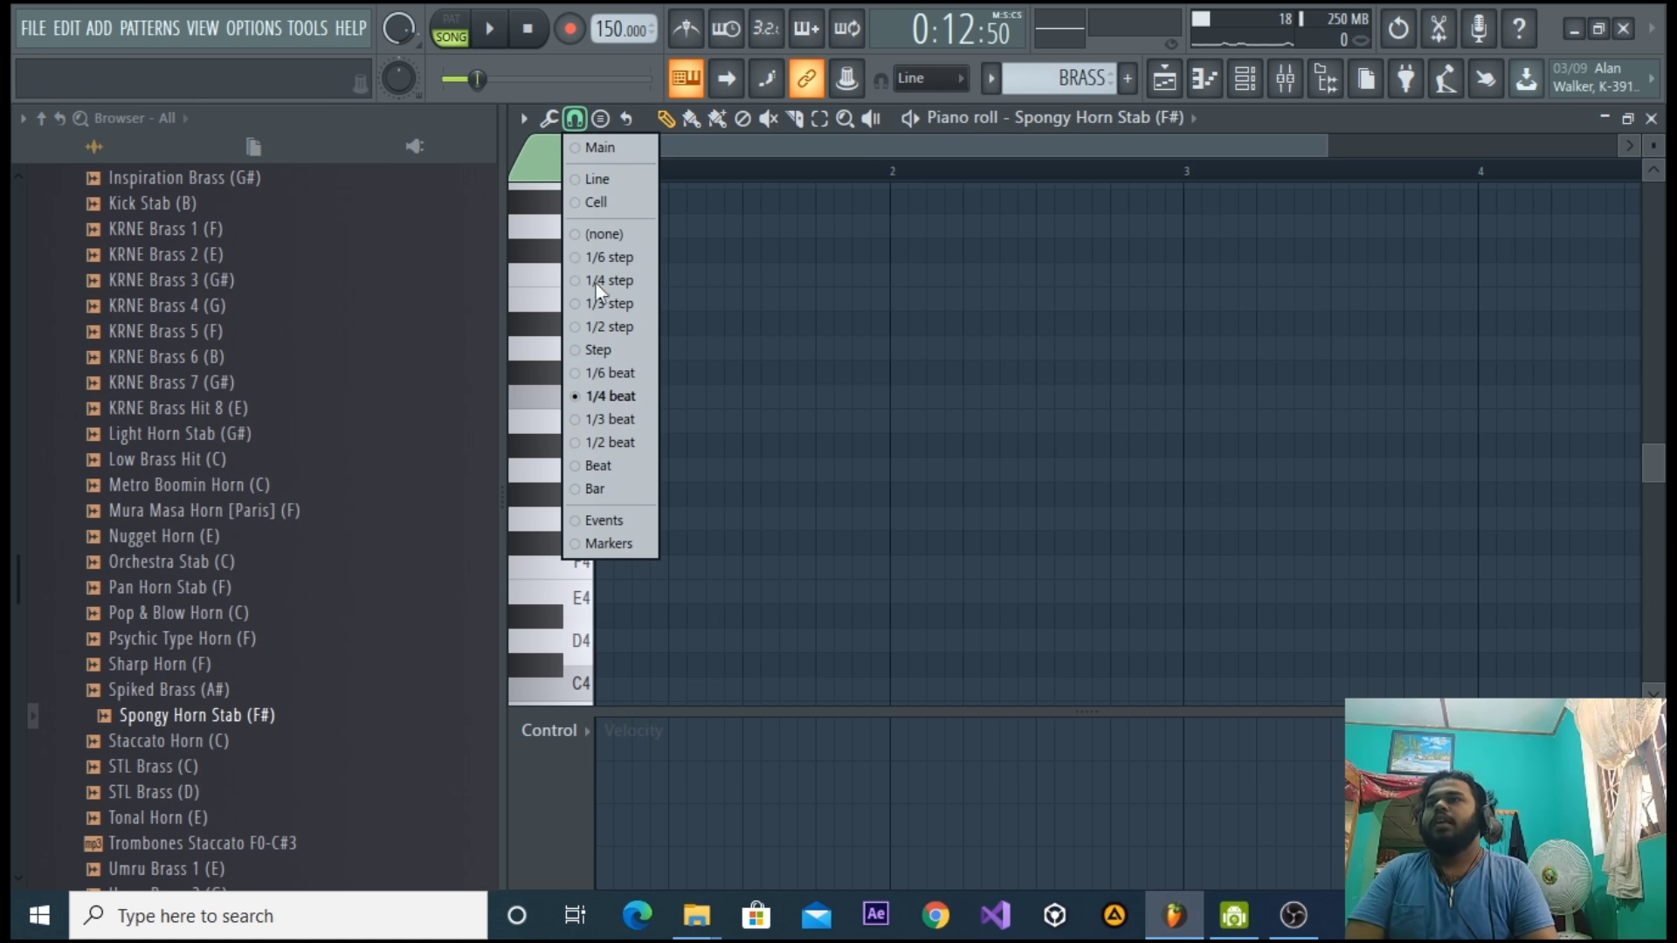
pyautogui.click(642, 465)
pyautogui.click(1179, 74)
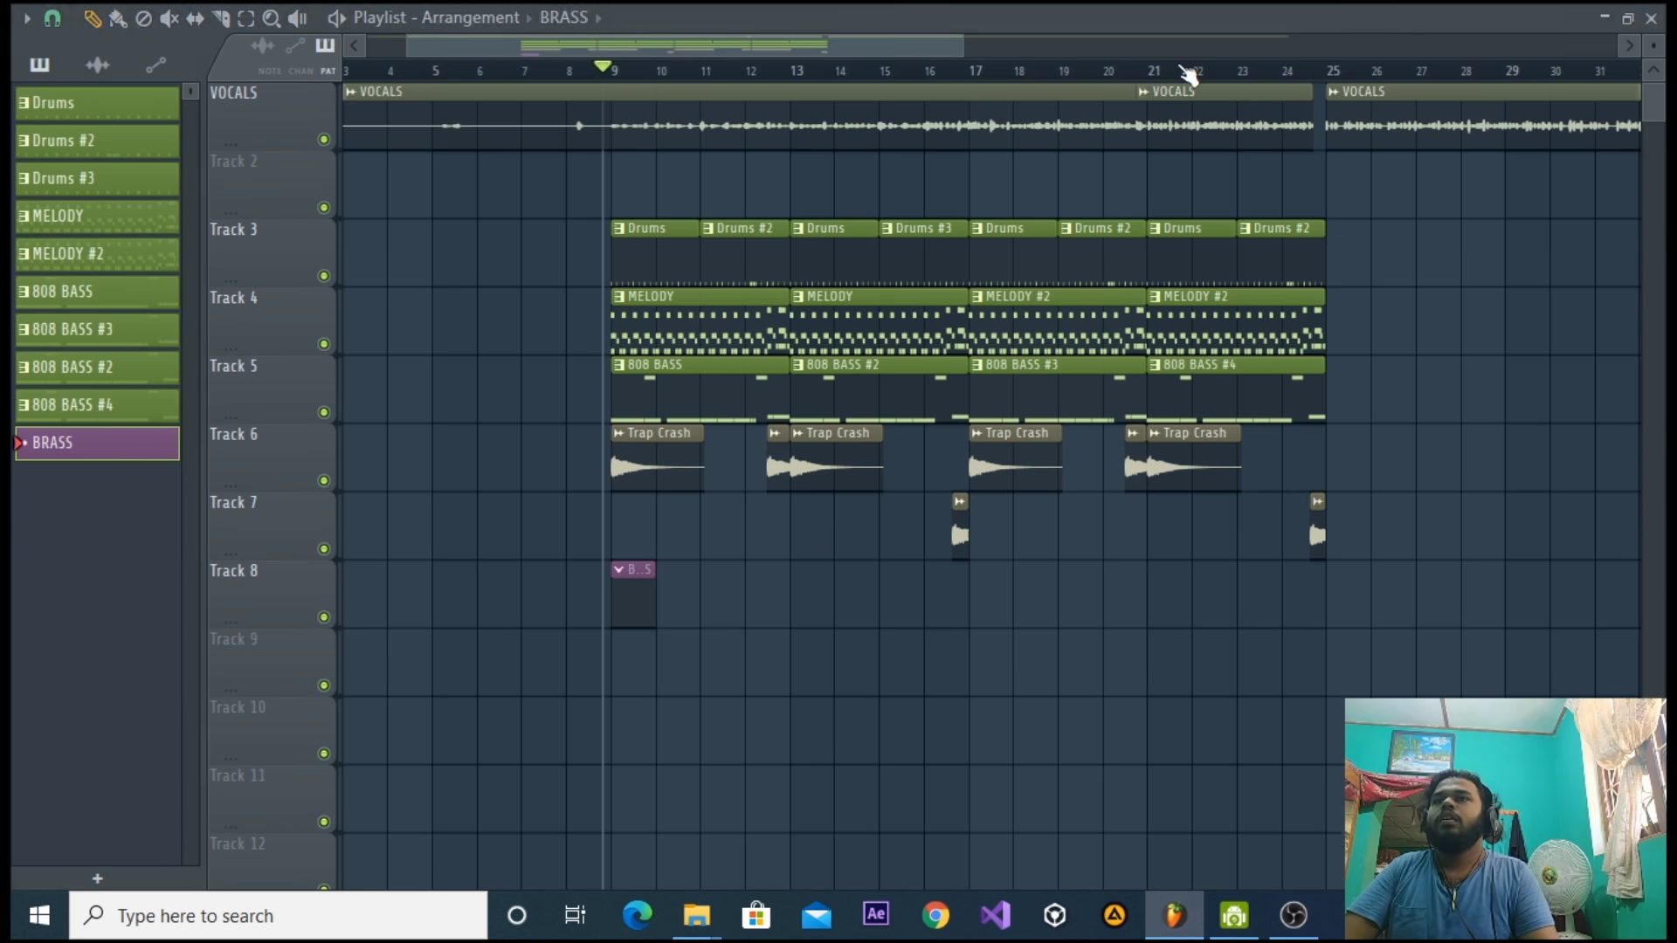
pyautogui.press('space')
pyautogui.press('space')
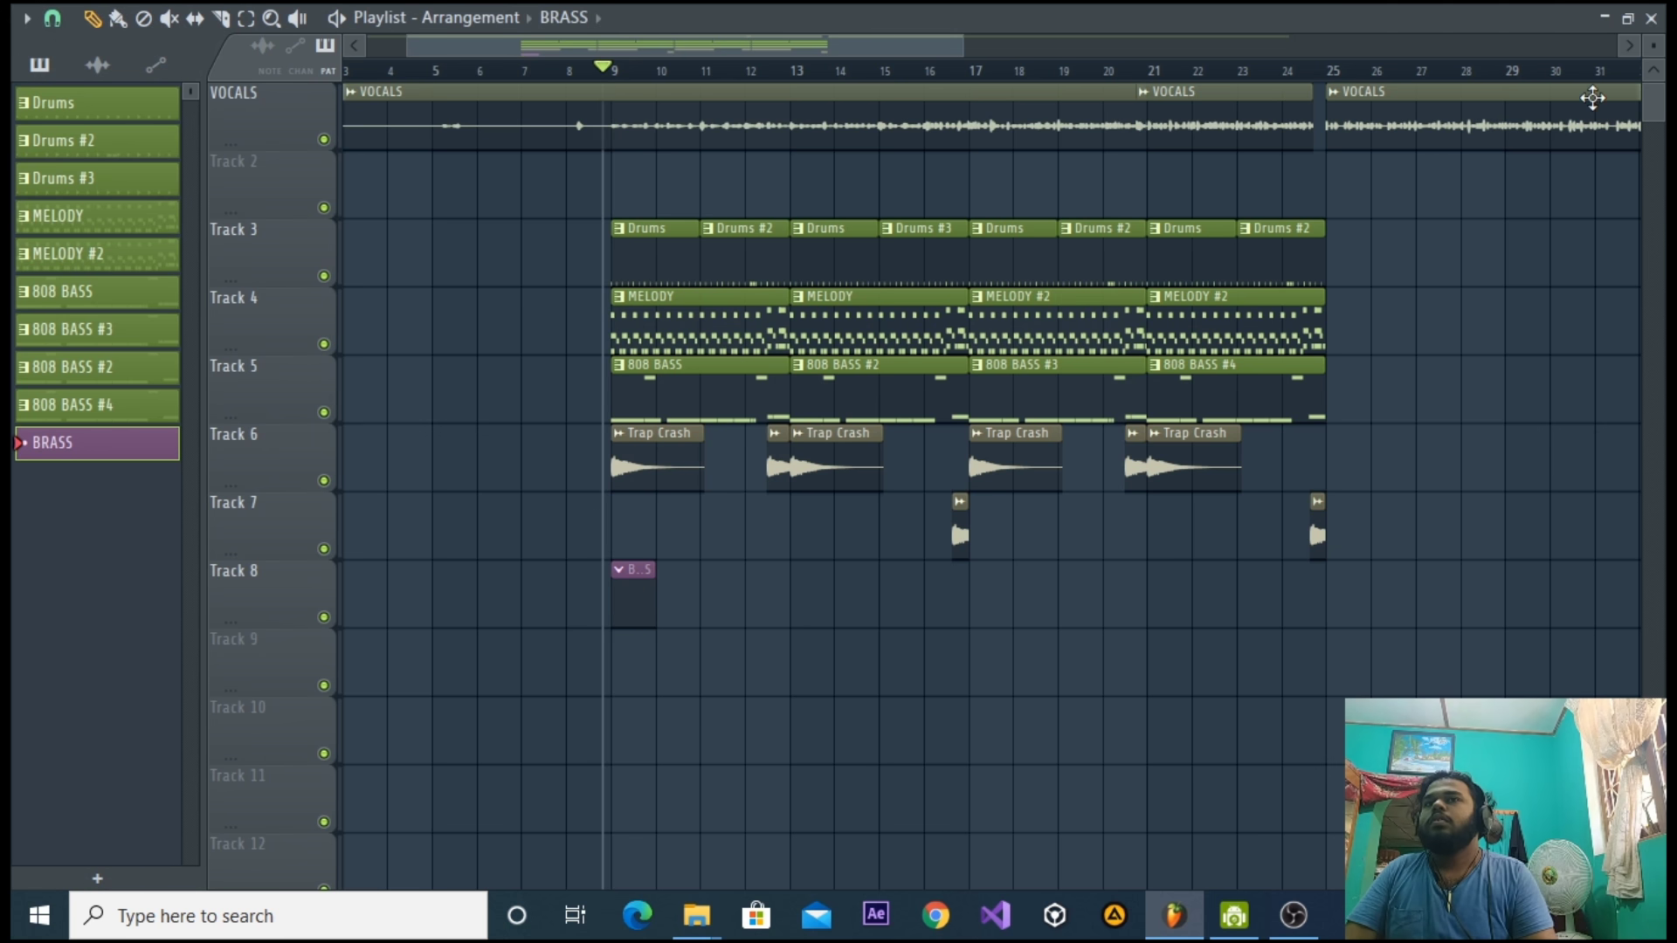
# Leave the playlist and reopen the Spongy Horn Stab (F#) piano roll around the fifth octave.
pyautogui.click(1650, 17)
pyautogui.rightClick(767, 573)
pyautogui.click(834, 568)
pyautogui.rightClick(774, 575)
pyautogui.click(832, 570)
pyautogui.scroll(3, 591, 499)
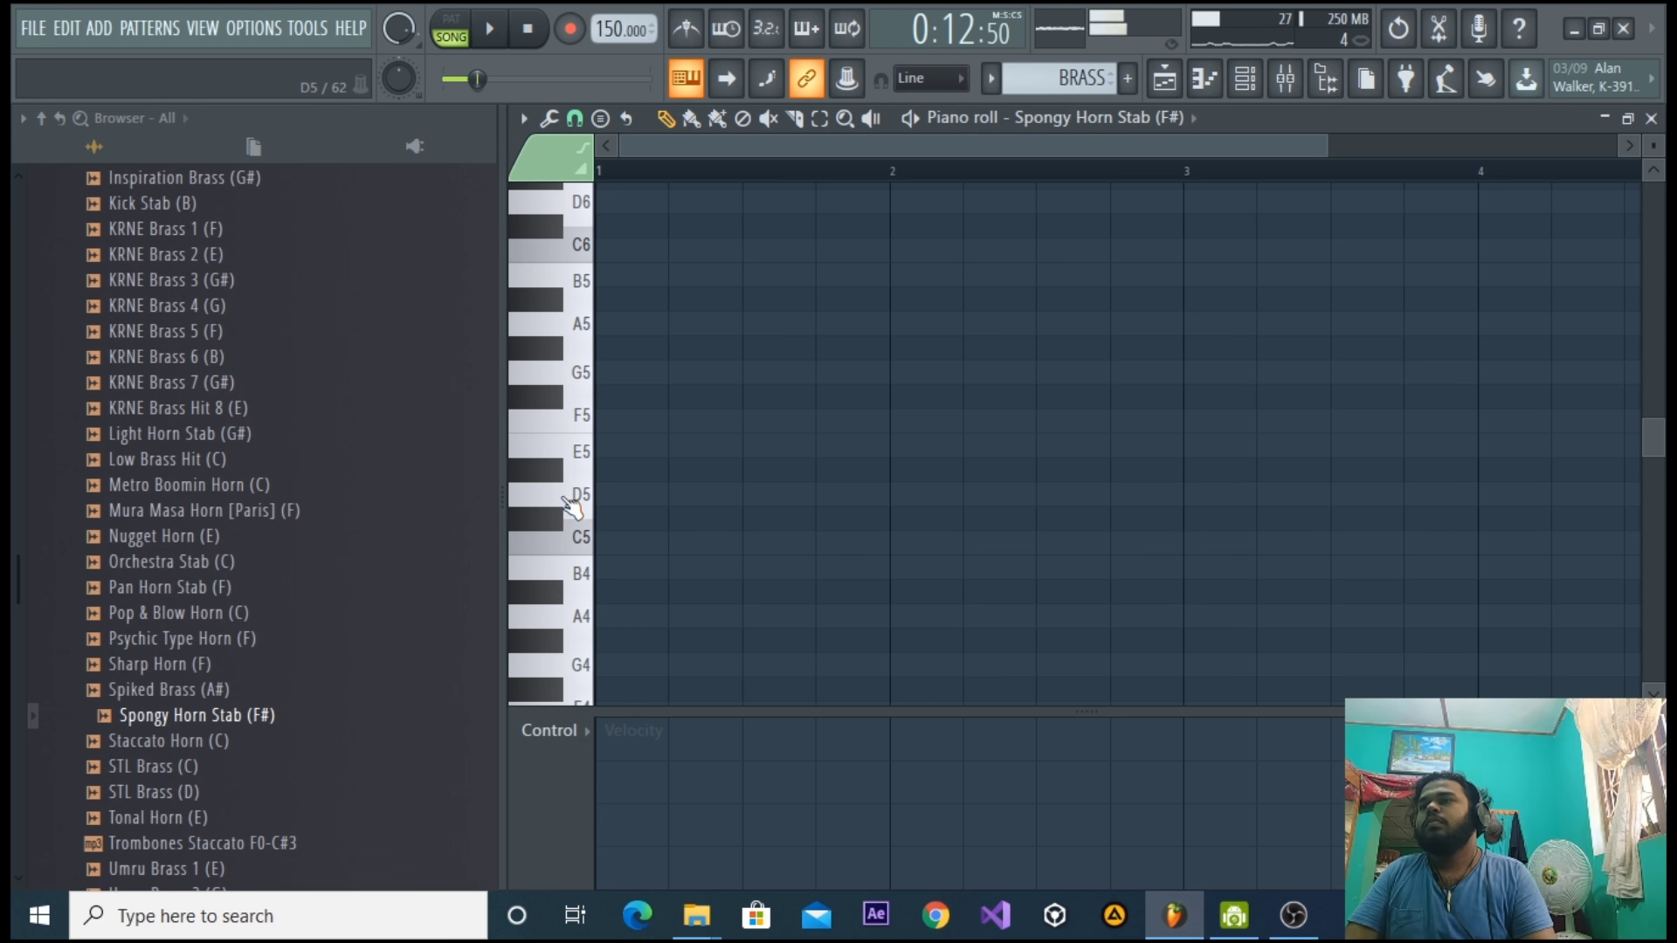
# Try an E5 note at the start of bar 1 while the song plays.
pyautogui.press('space')
pyautogui.rightClick(644, 499)
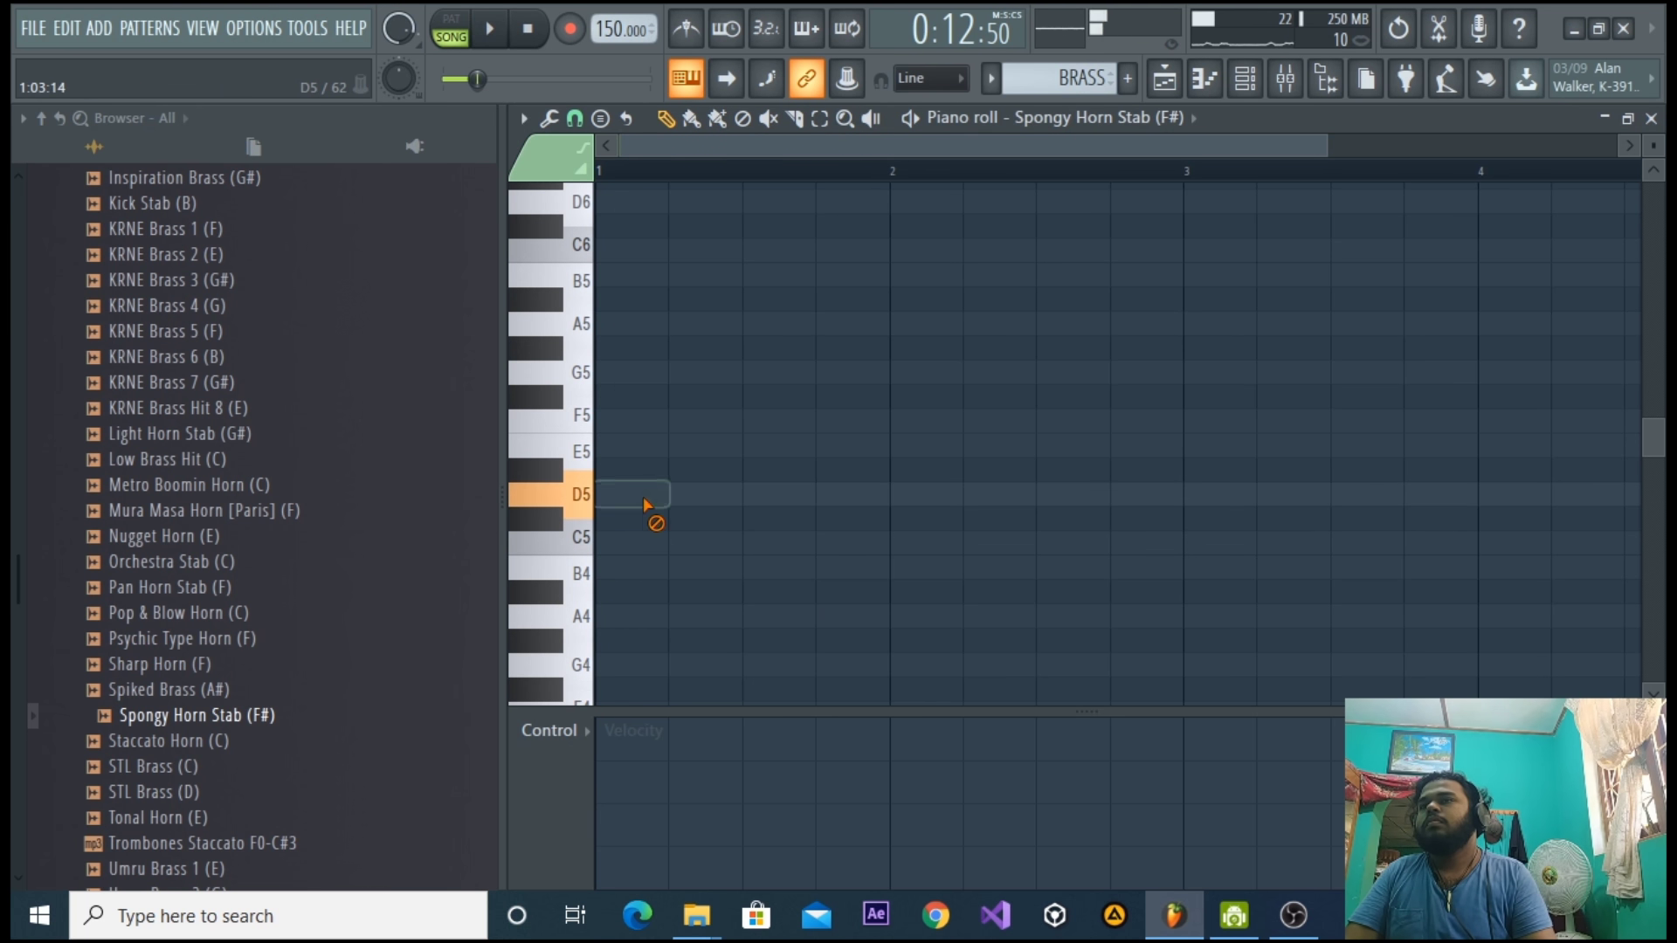
pyautogui.click(626, 449)
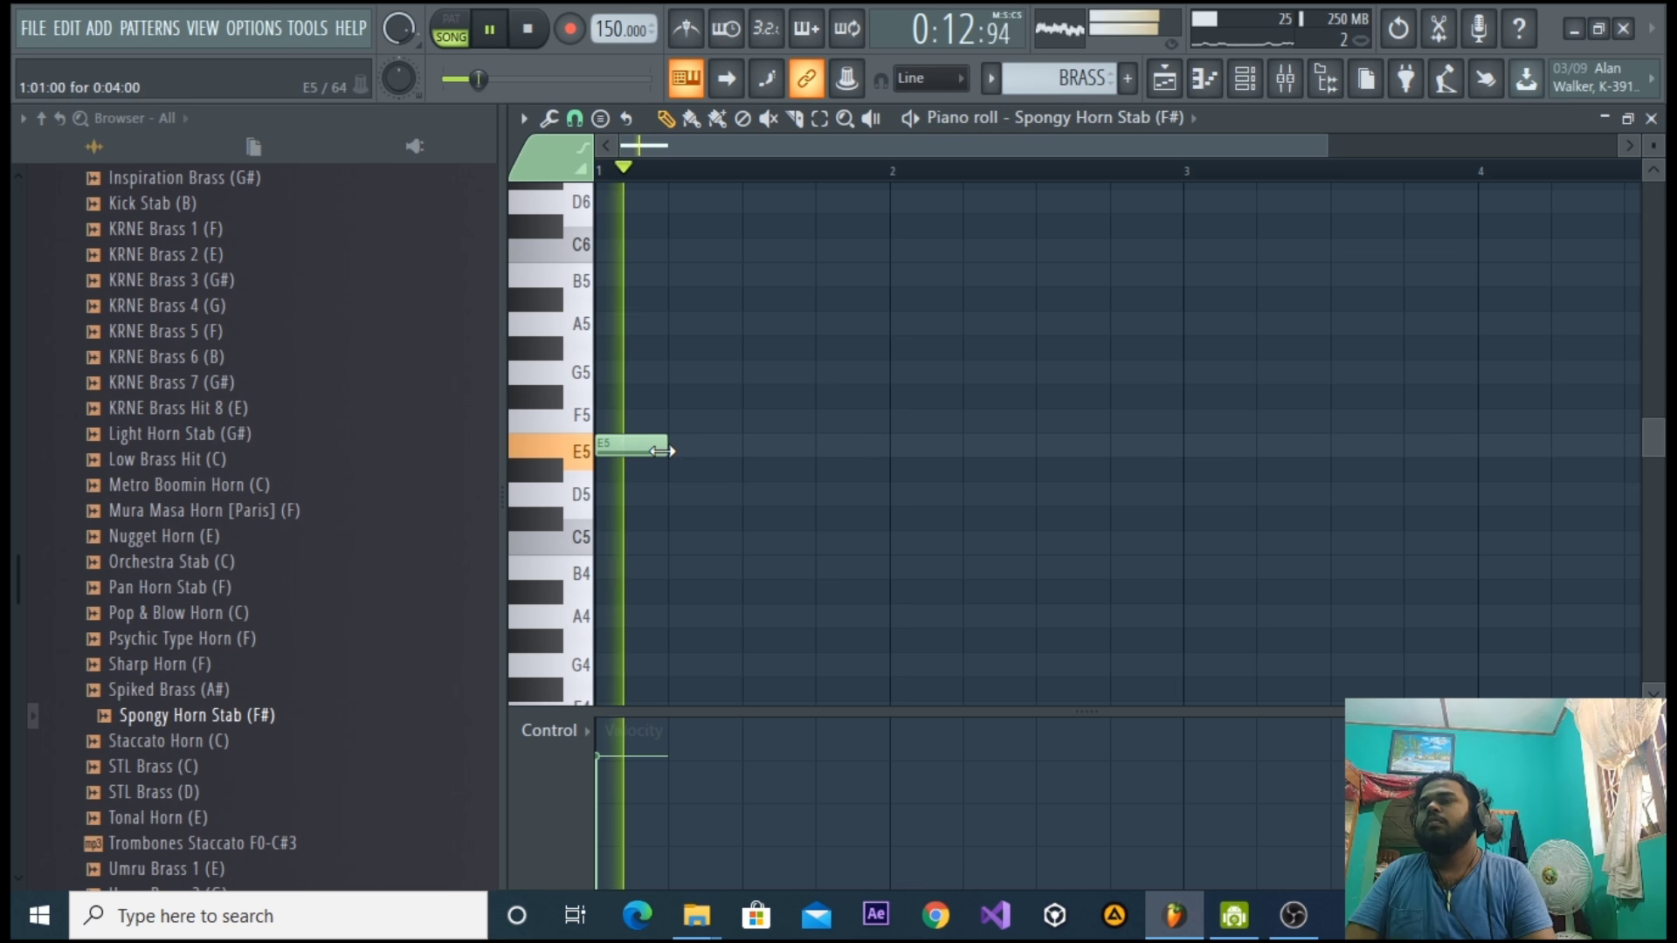
pyautogui.press('space')
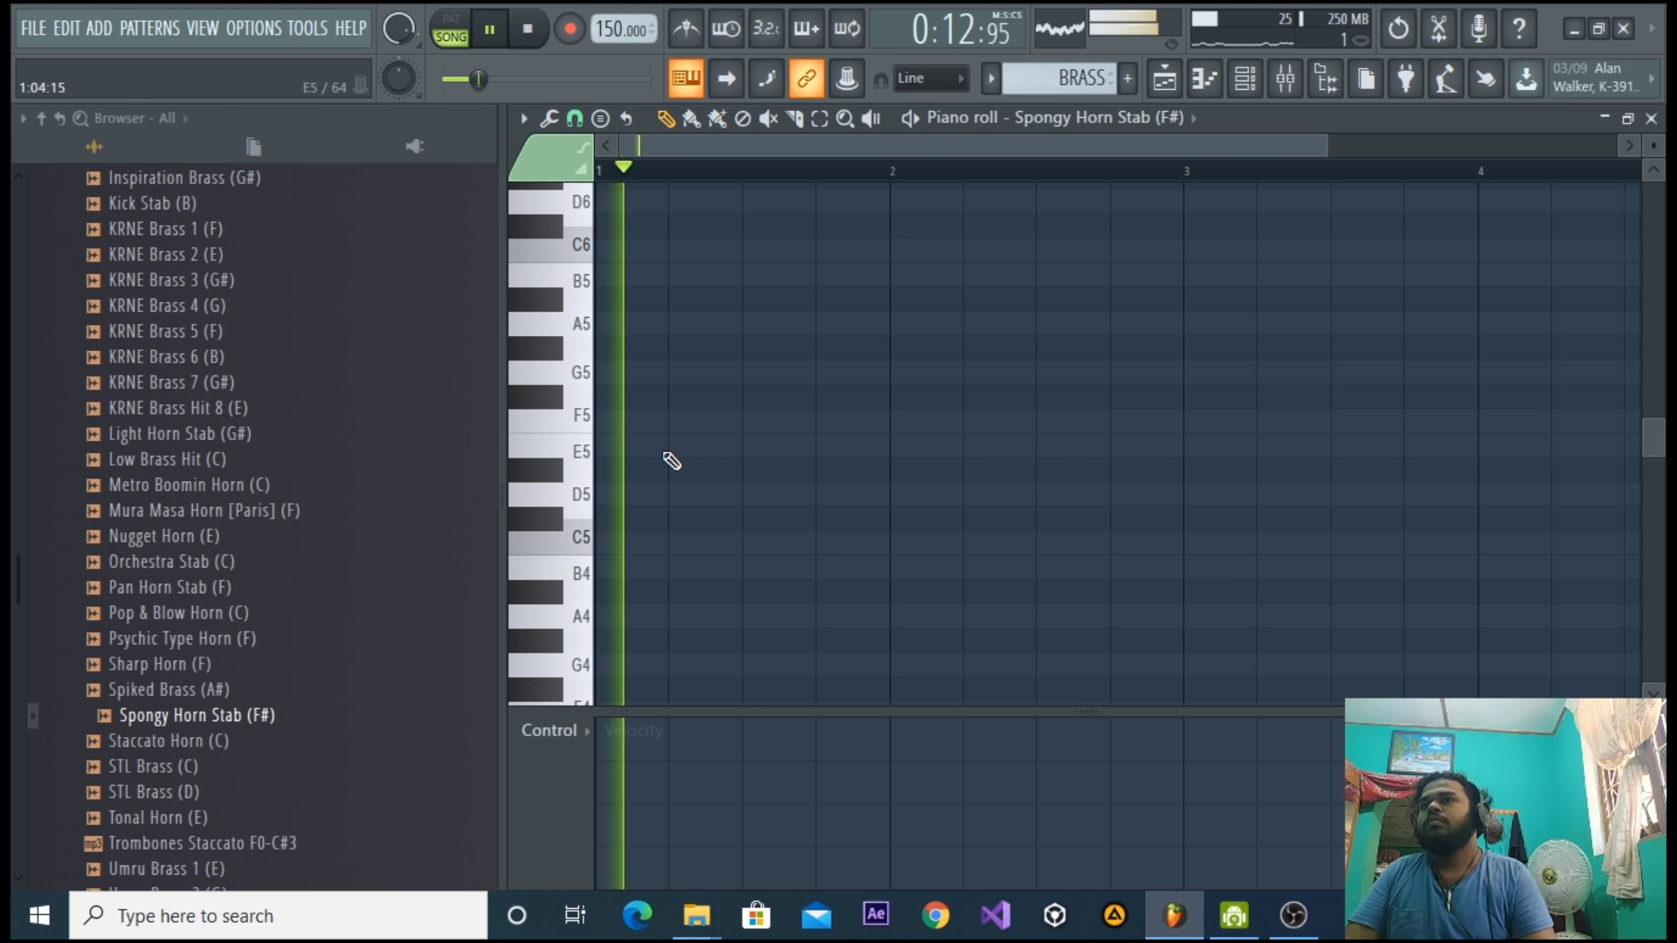
pyautogui.press('space')
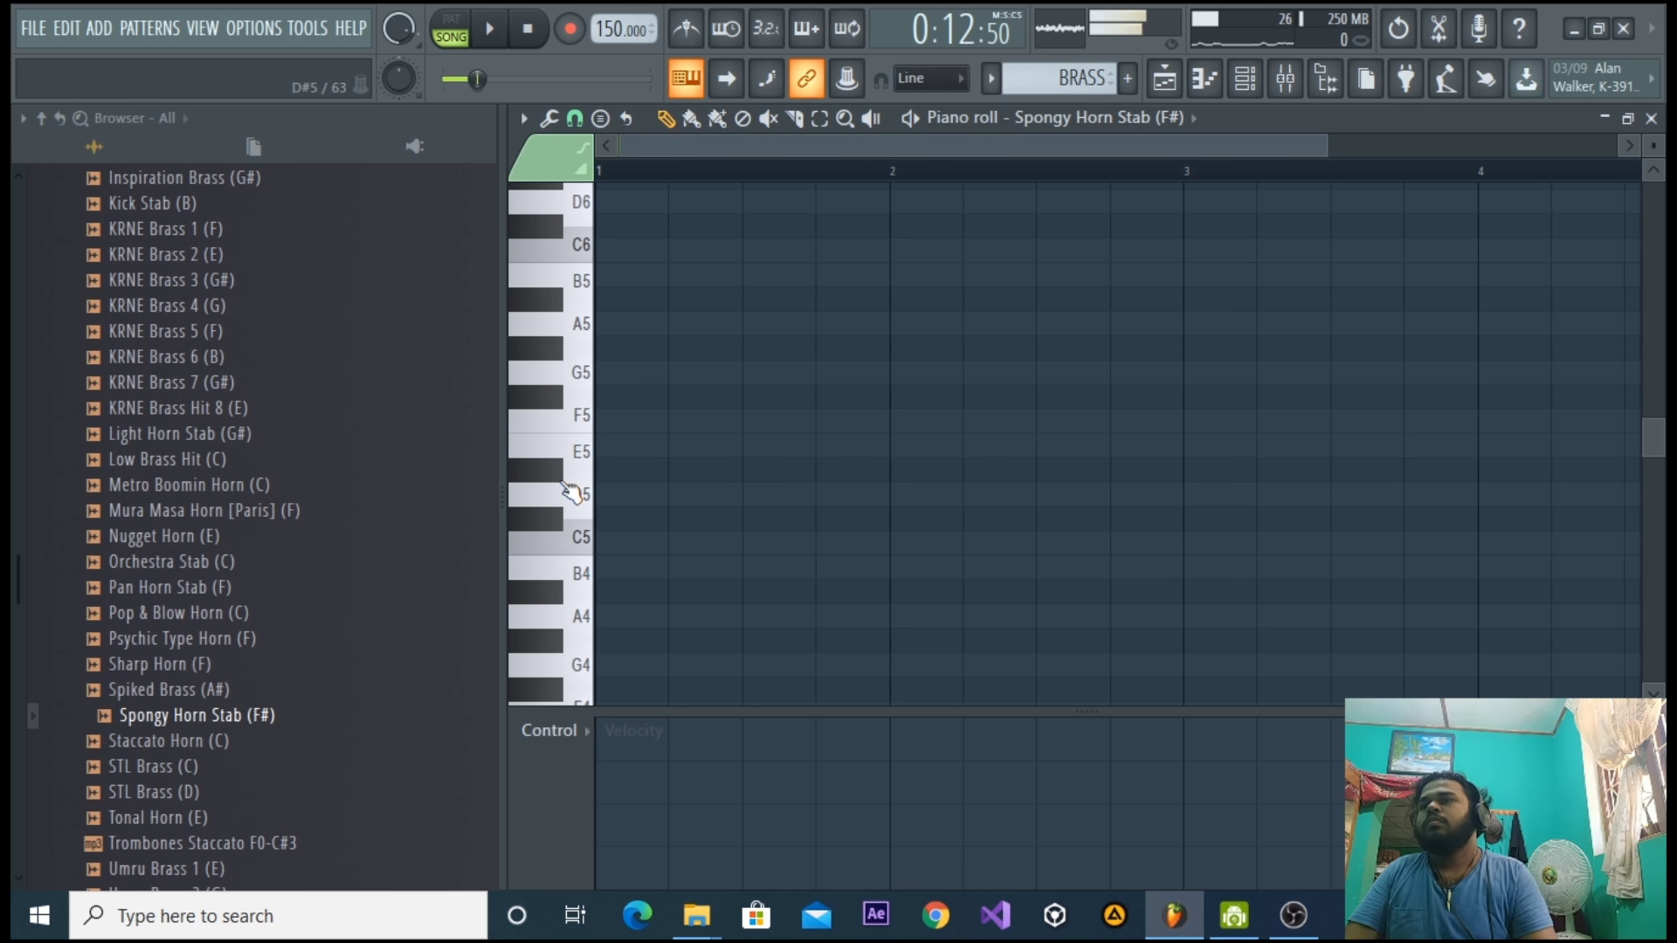
# Place a one-bar D#5 note at the start of bar 1 and listen to it with the song.
pyautogui.press('space')
pyautogui.press('space')
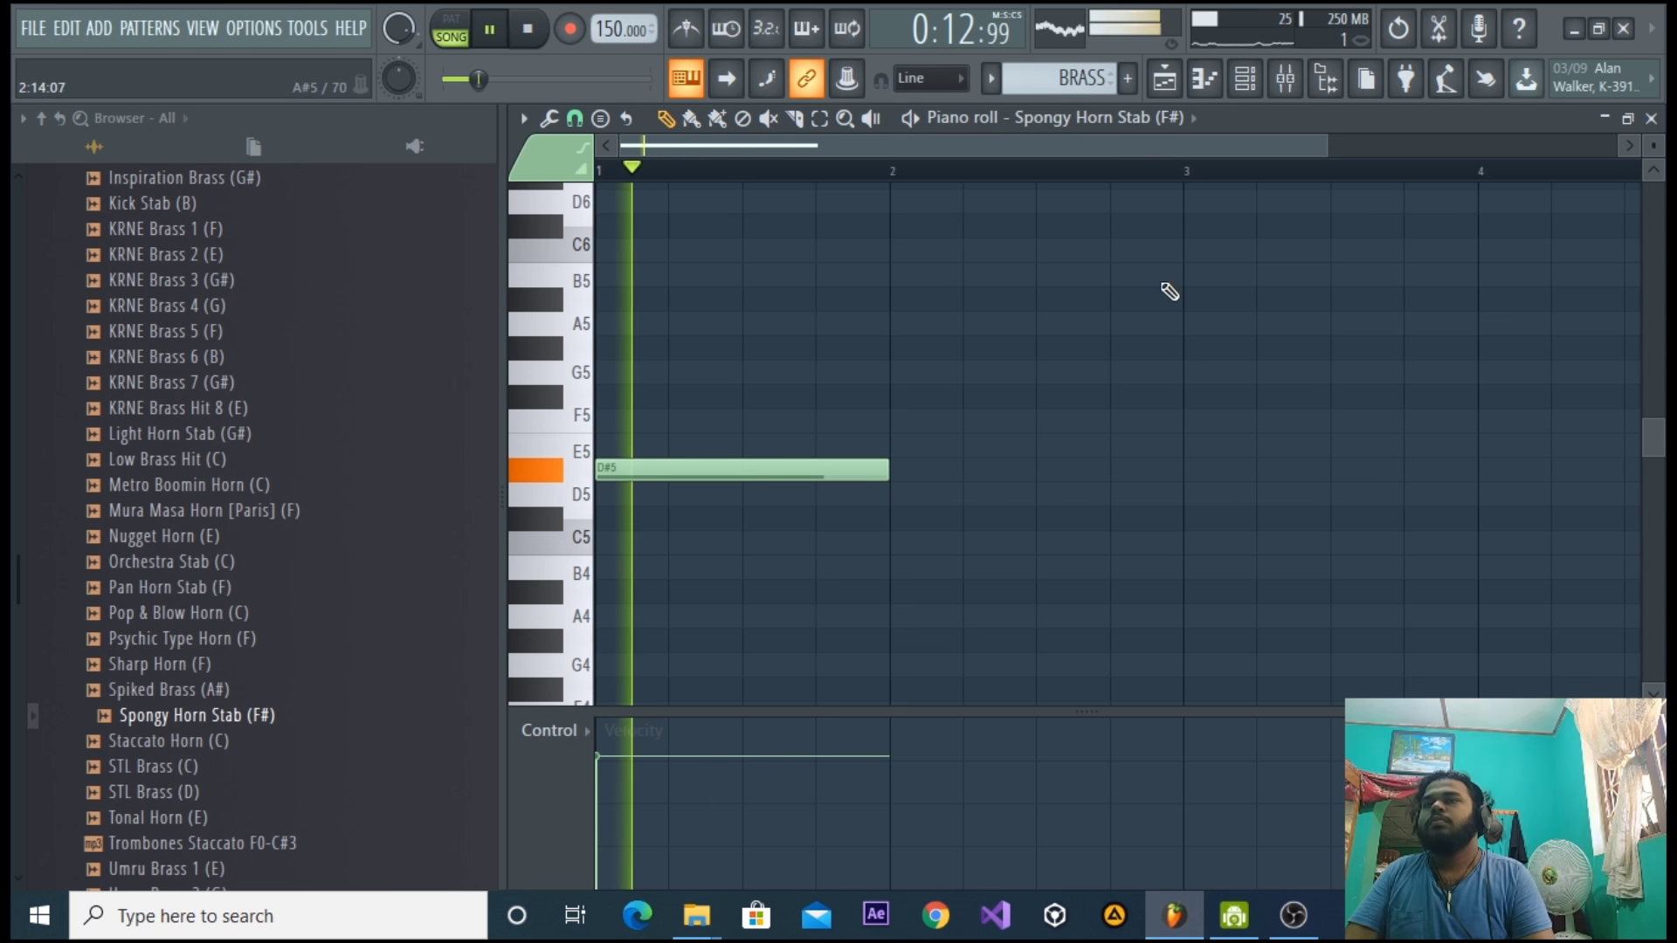
pyautogui.press('space')
pyautogui.click(1286, 78)
pyautogui.press('space')
pyautogui.click(919, 138)
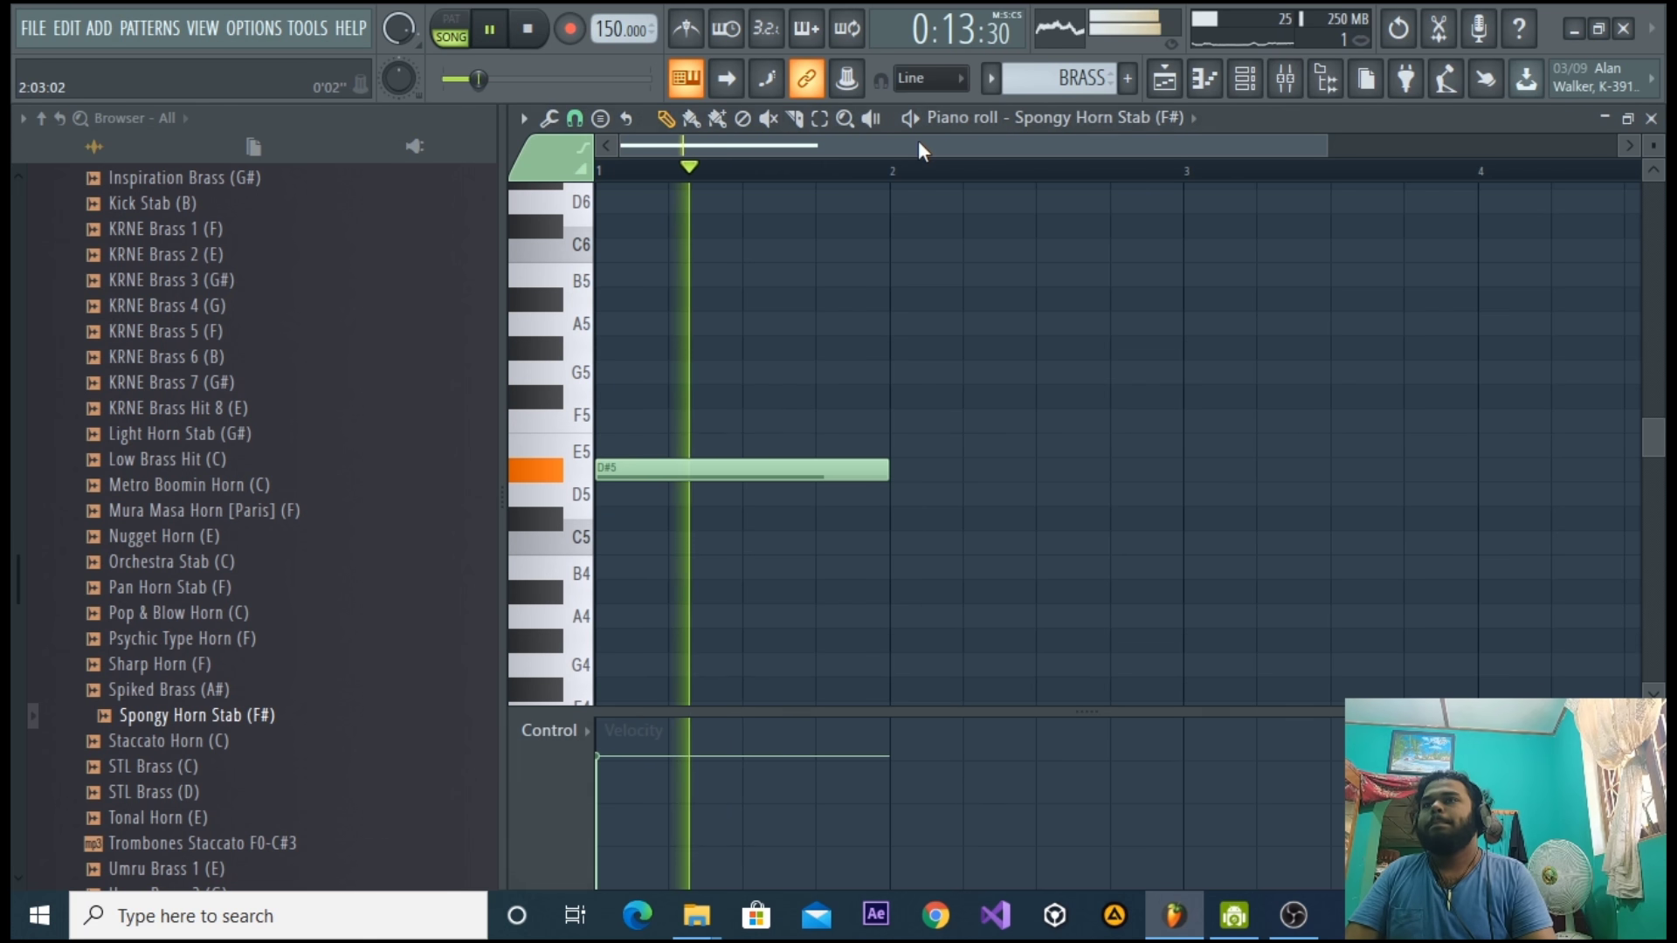
pyautogui.moveTo(1327, 148); pyautogui.dragTo(1521, 148)
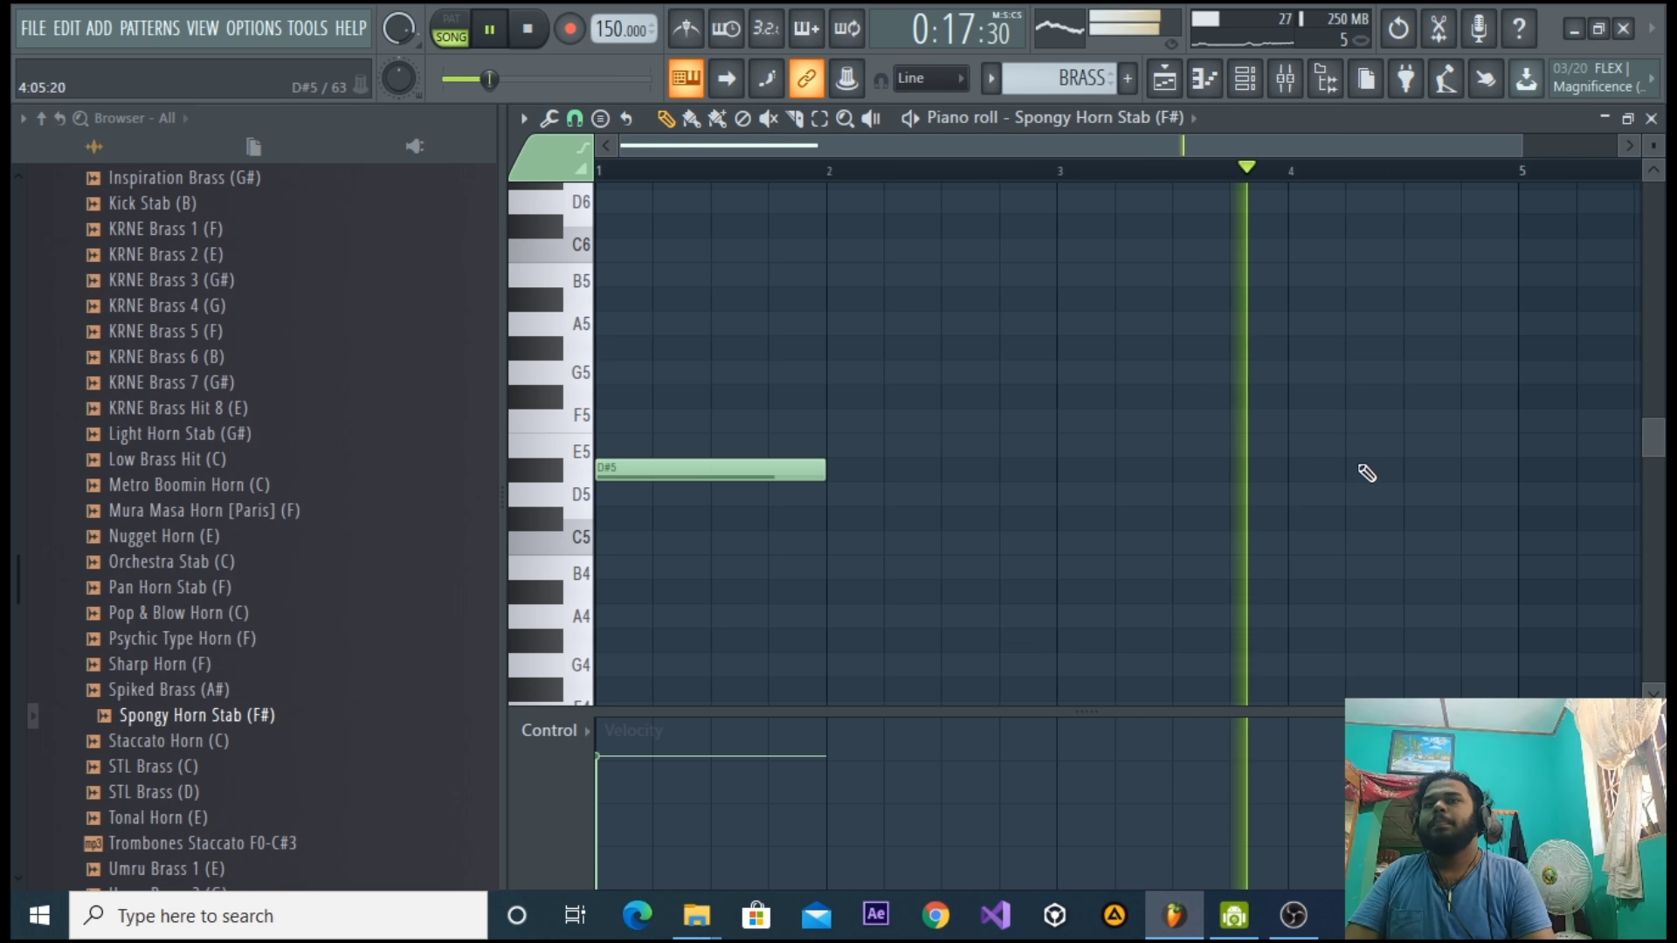
# Add a two-beat E5 note ending at bar 5, then duplicate the D#5 and E5 notes four bars further on.
pyautogui.click(1408, 445)
pyautogui.press('space')
pyautogui.moveTo(1119, 149); pyautogui.dragTo(1331, 177)
pyautogui.moveTo(1365, 368); pyautogui.dragTo(715, 476)
pyautogui.moveTo(715, 476); pyautogui.dragTo(1345, 475)
# Play the brass part while checking the mixer and the channel rack, then close both.
pyautogui.press('space')
pyautogui.click(1301, 86)
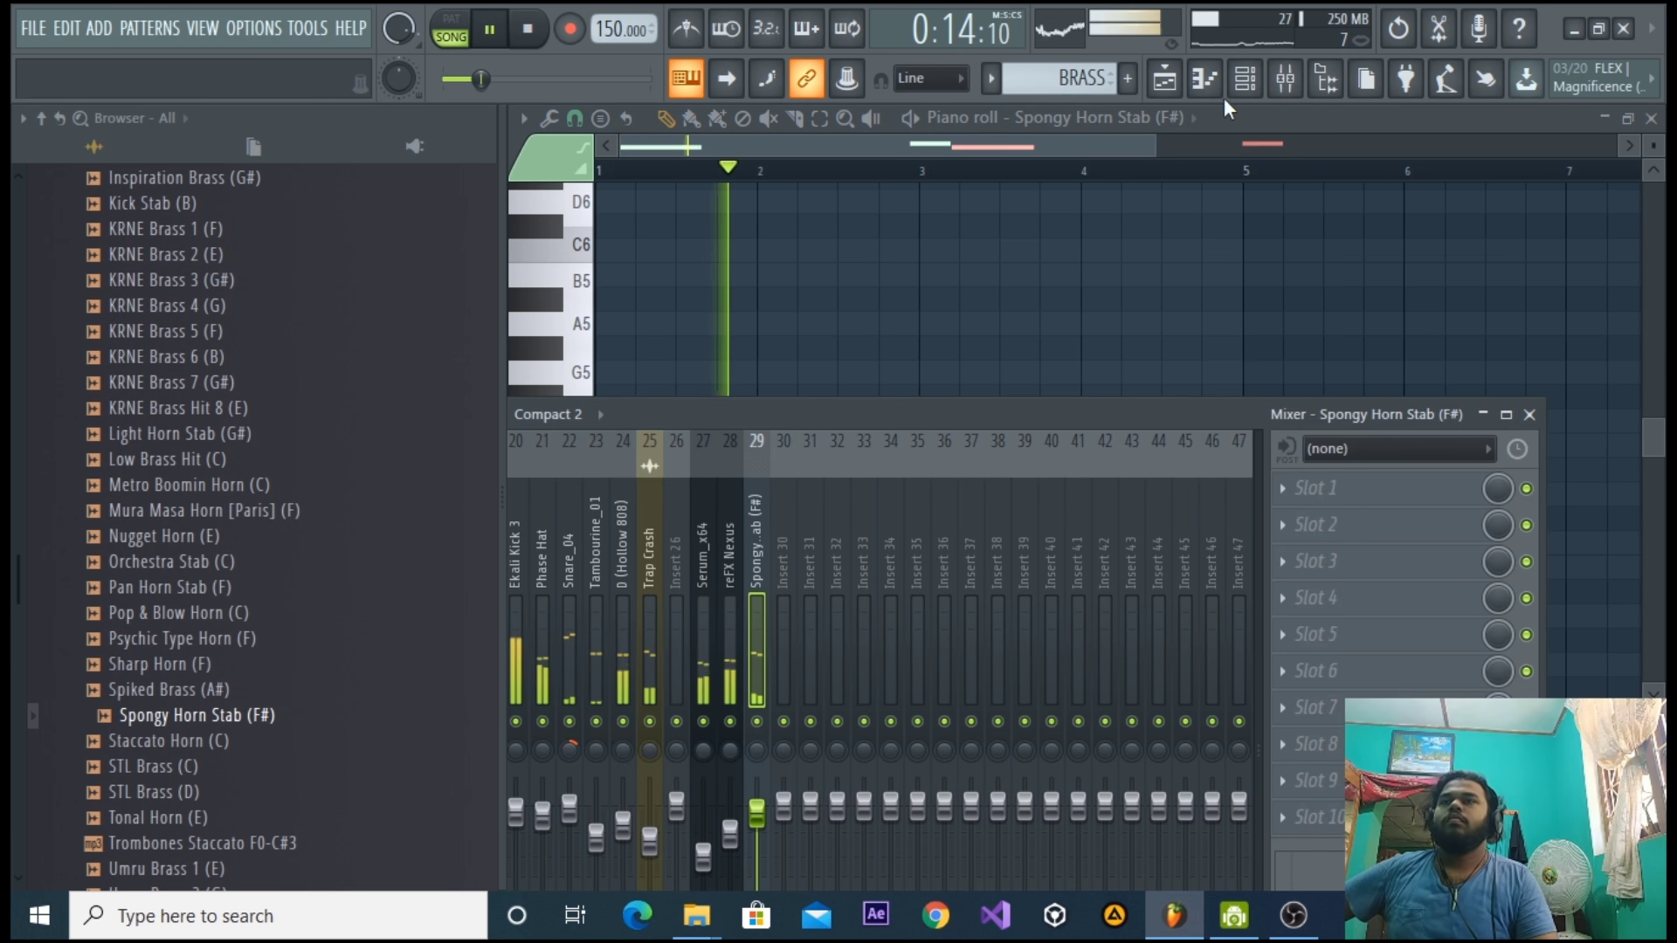
pyautogui.click(1244, 91)
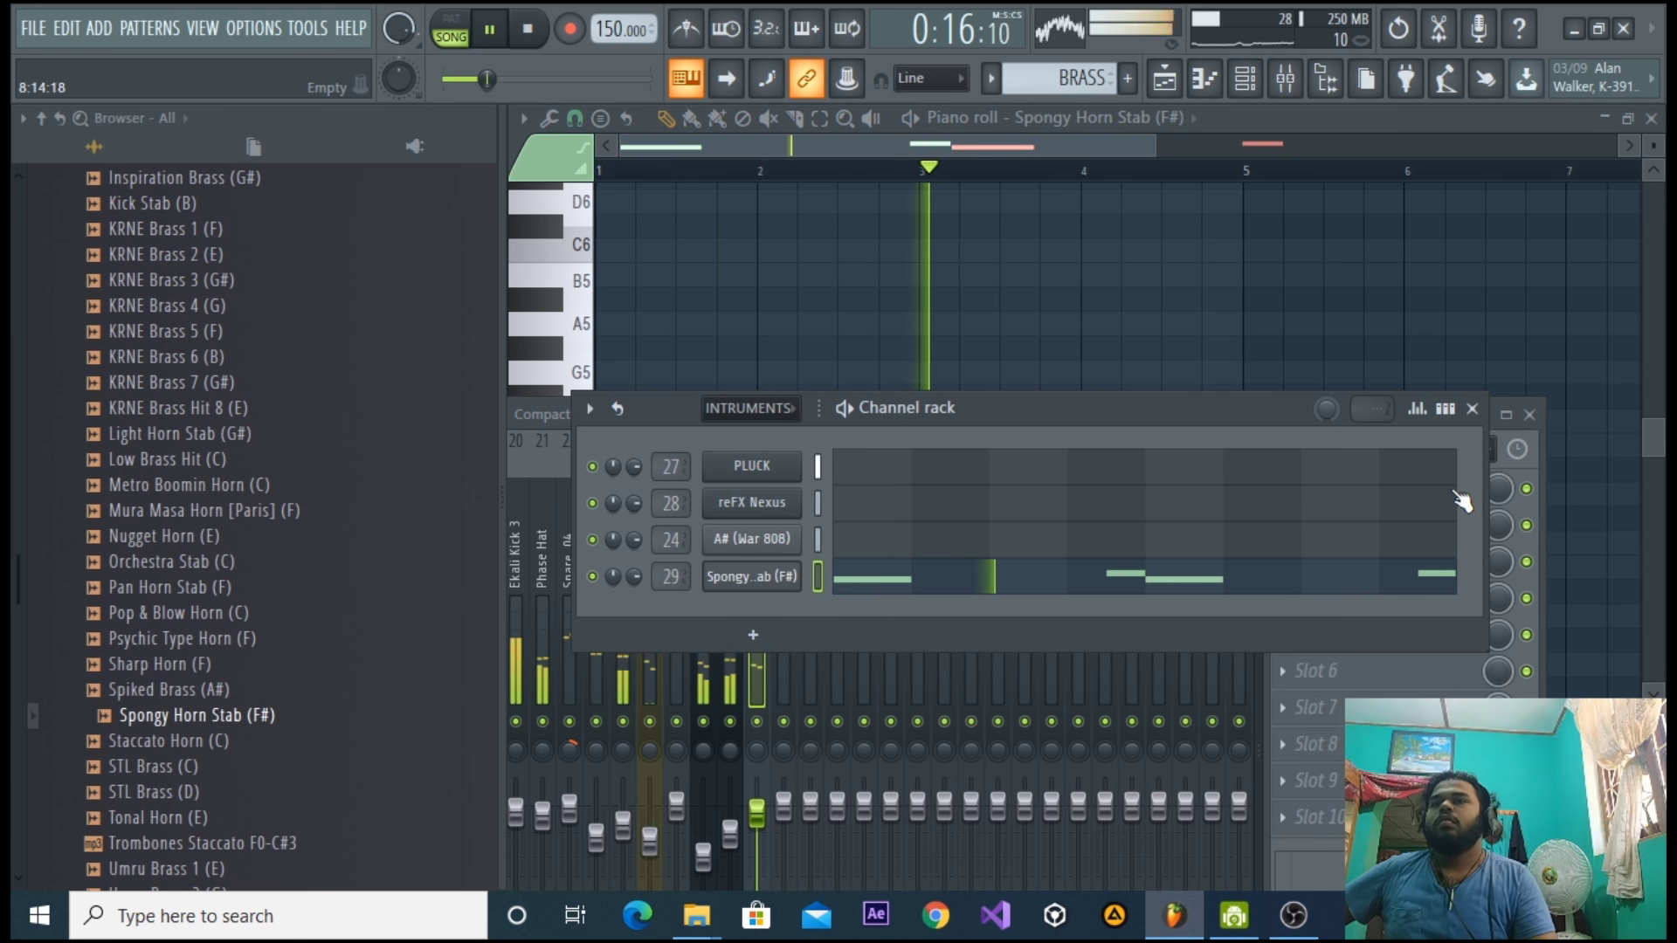
pyautogui.click(1484, 419)
pyautogui.click(1530, 414)
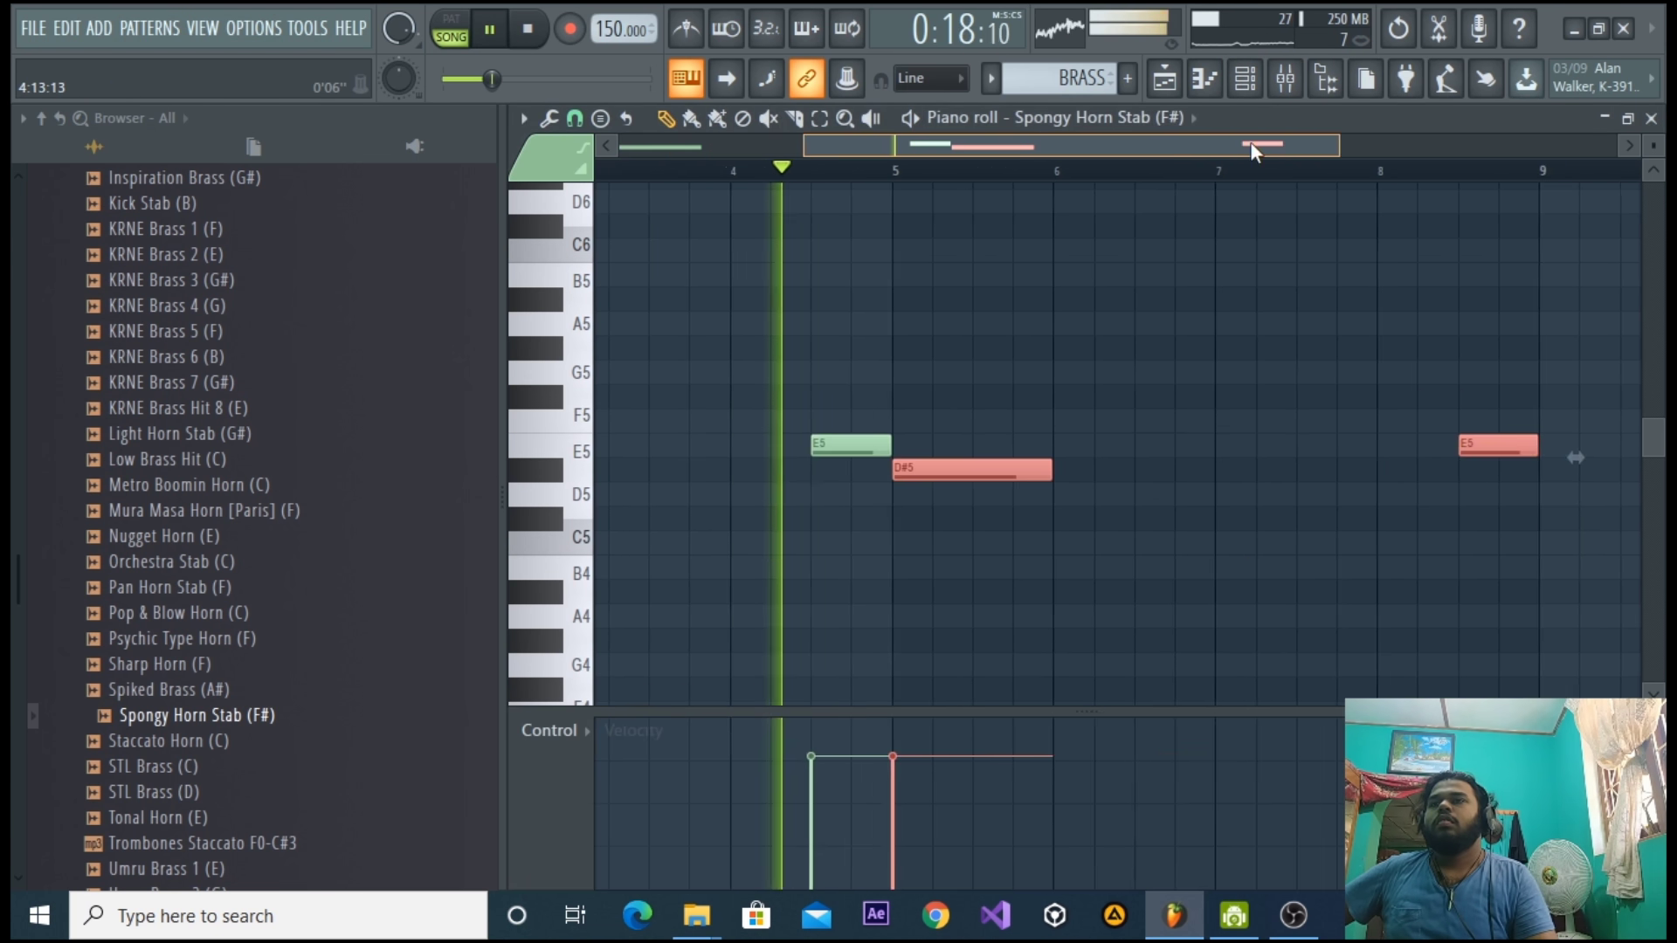
# Set the snap to 1/4 beat and trim the start of the E5 note before bar 9 by half a beat.
pyautogui.click(1265, 562)
pyautogui.rightClick(1279, 566)
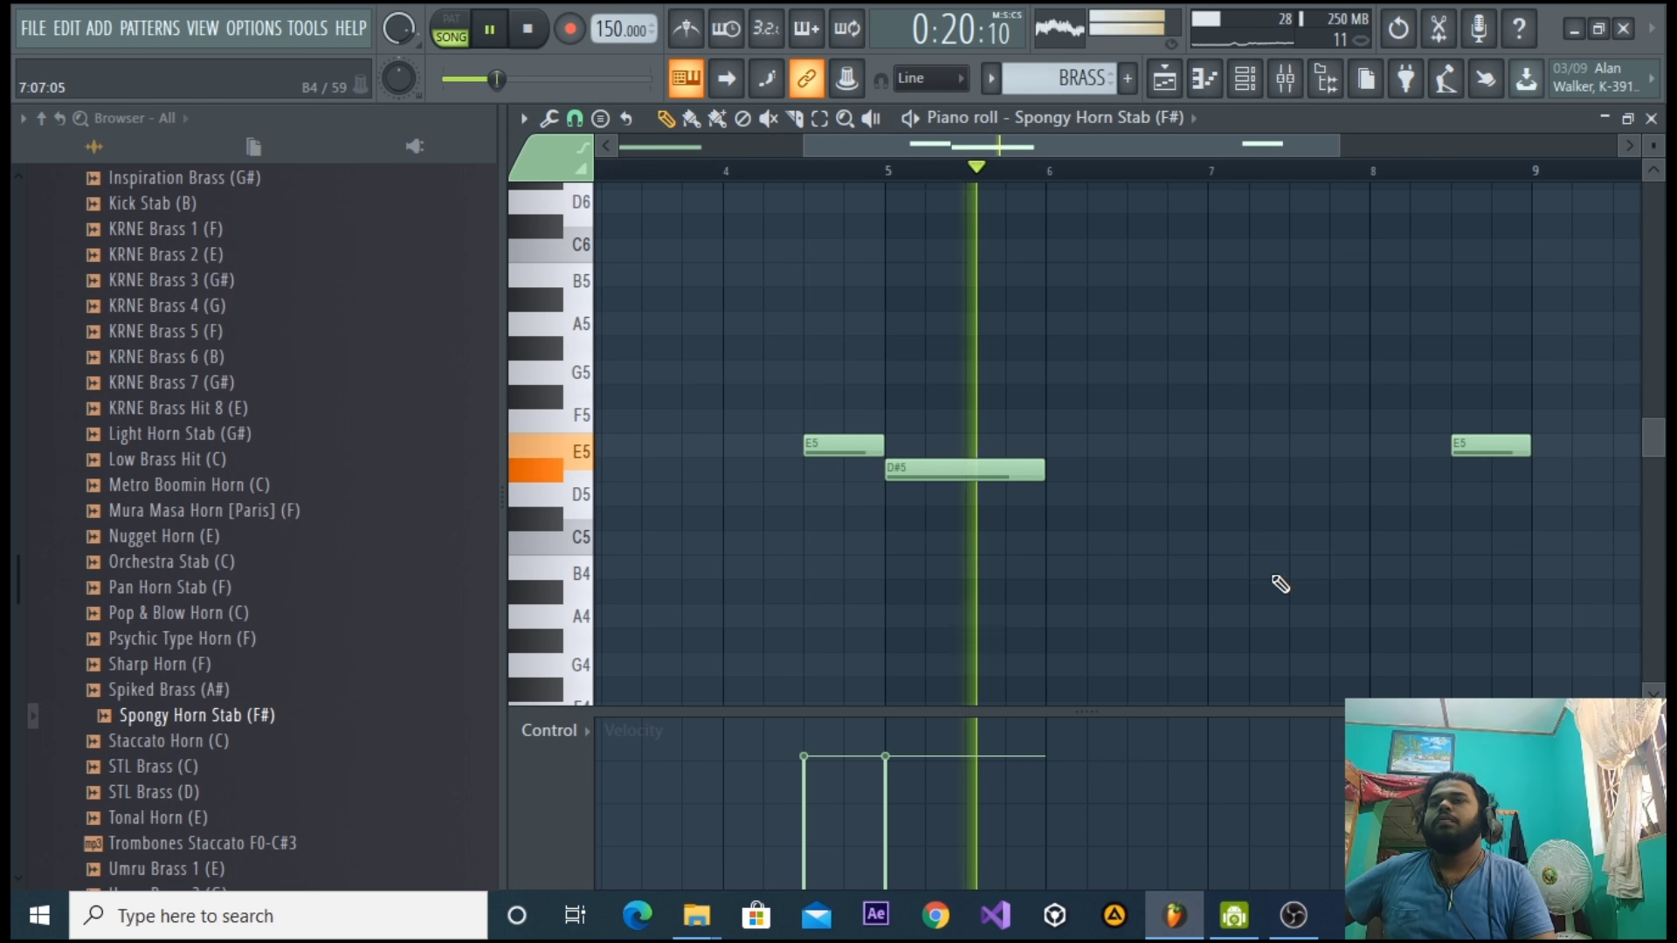
pyautogui.click(574, 118)
pyautogui.click(646, 401)
pyautogui.moveTo(1385, 449); pyautogui.dragTo(1416, 447)
pyautogui.press('space')
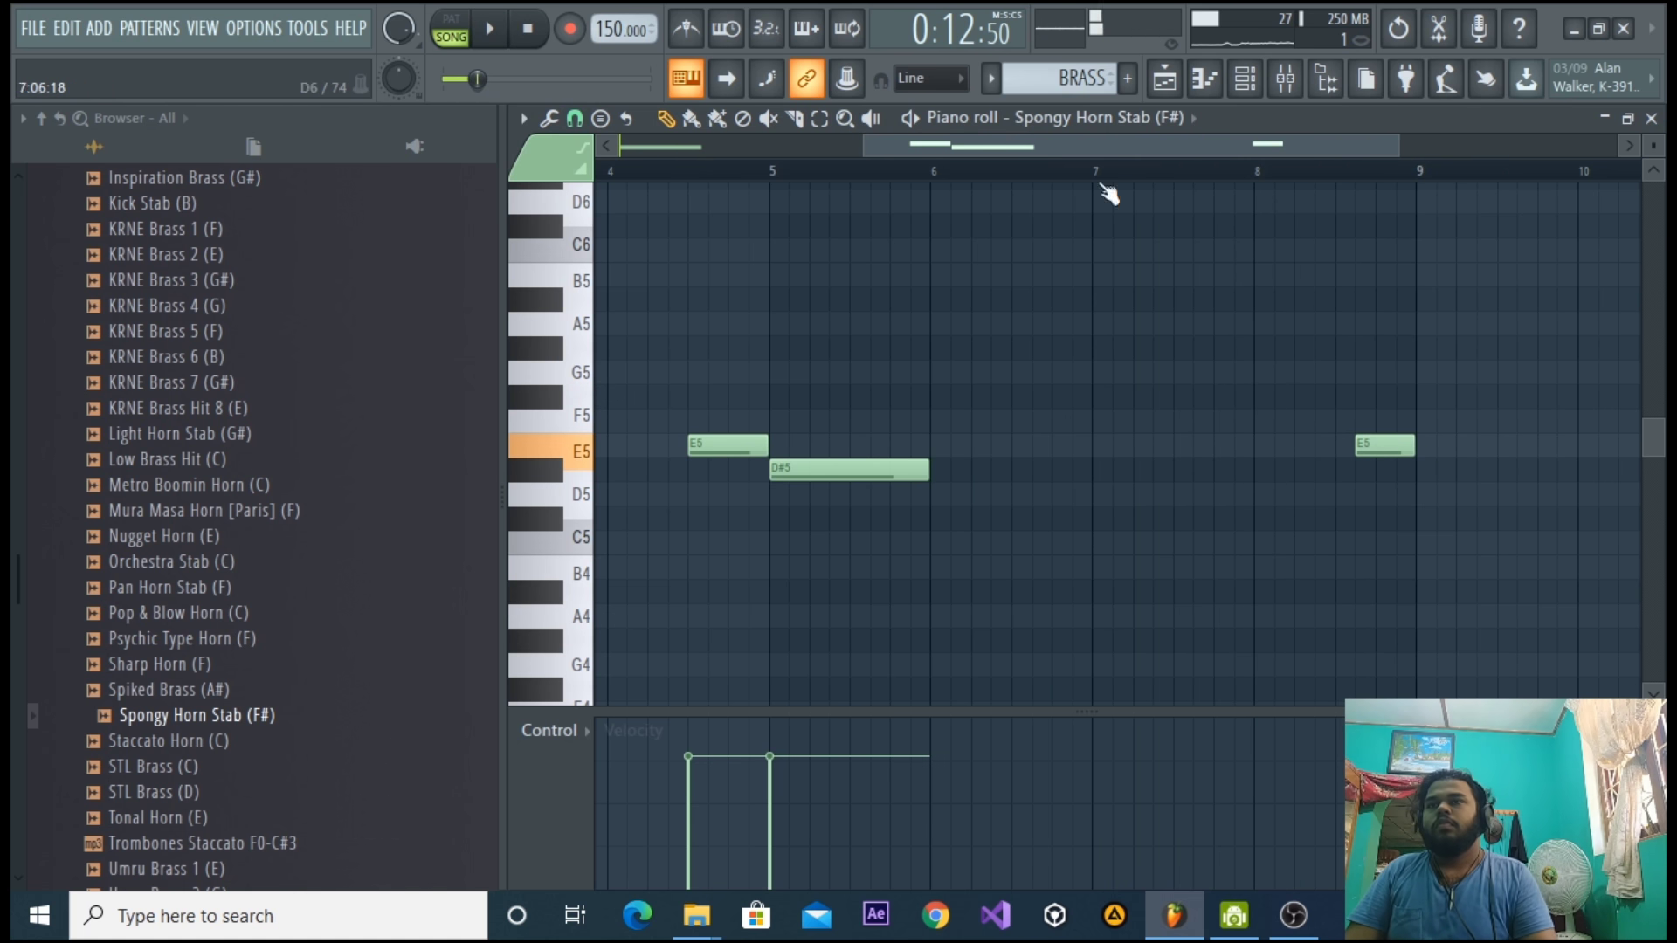
# Duplicate all the notes to bar 9, transposed up three semitones to start on F#5, and play from bar 9.
pyautogui.hscroll(-3, 1108, 194)
pyautogui.moveTo(1150, 153); pyautogui.dragTo(1494, 149)
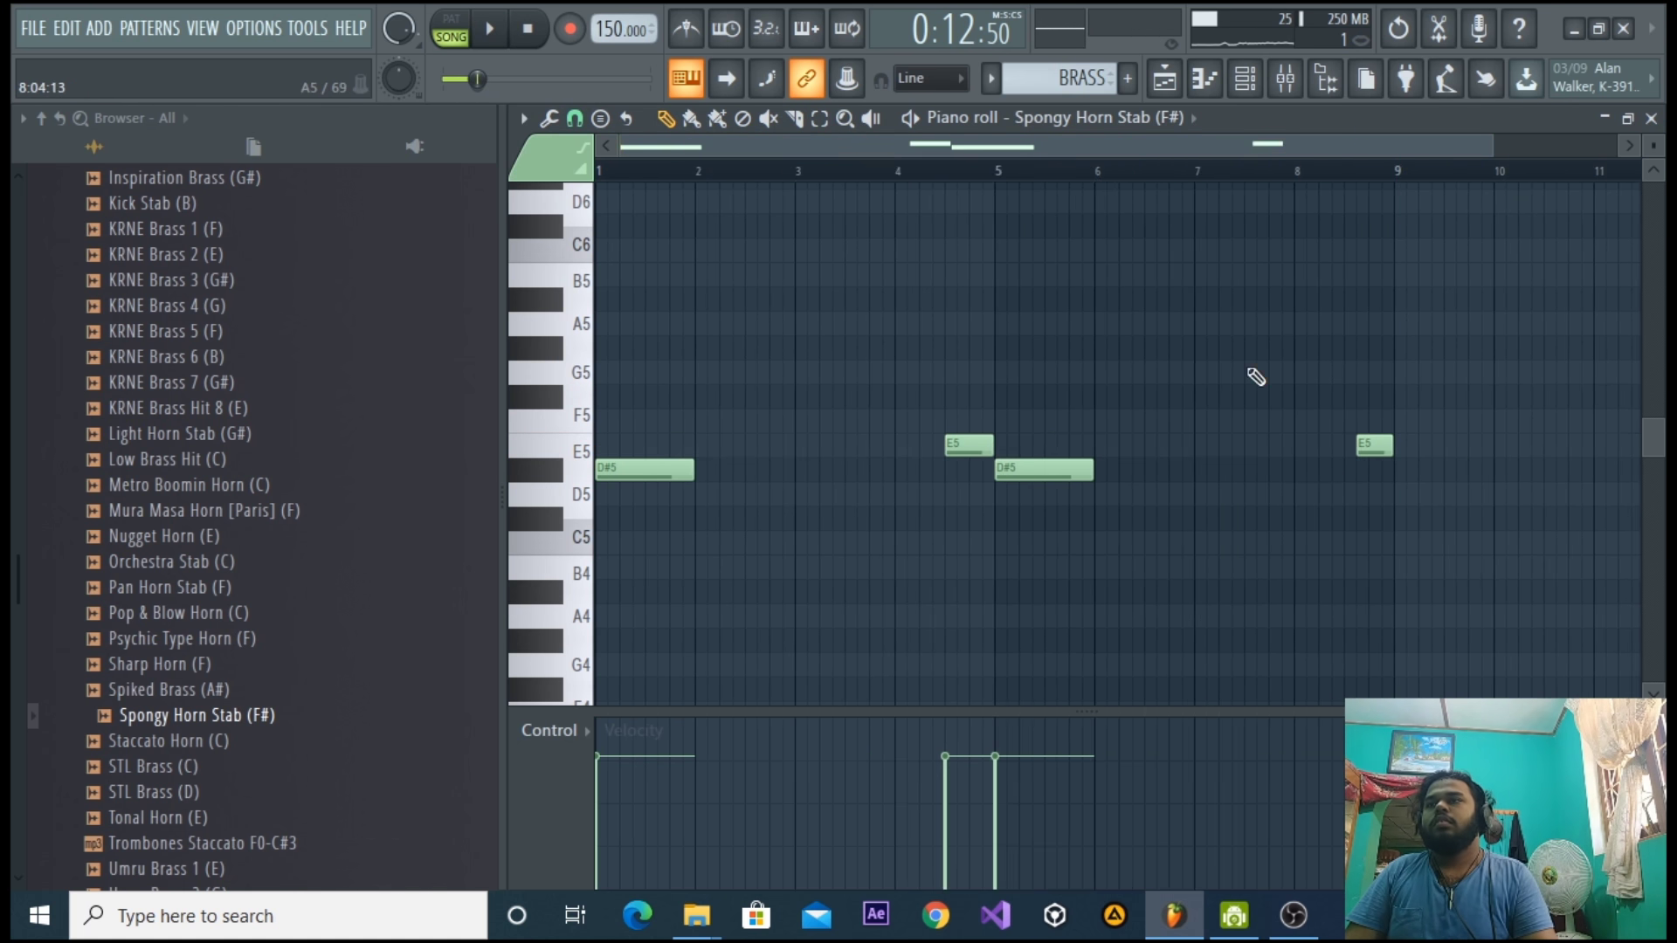
pyautogui.hotkey('ctrl', 'a')
pyautogui.moveTo(648, 473); pyautogui.dragTo(1432, 418)
pyautogui.doubleClick(1387, 172)
pyautogui.press('space')
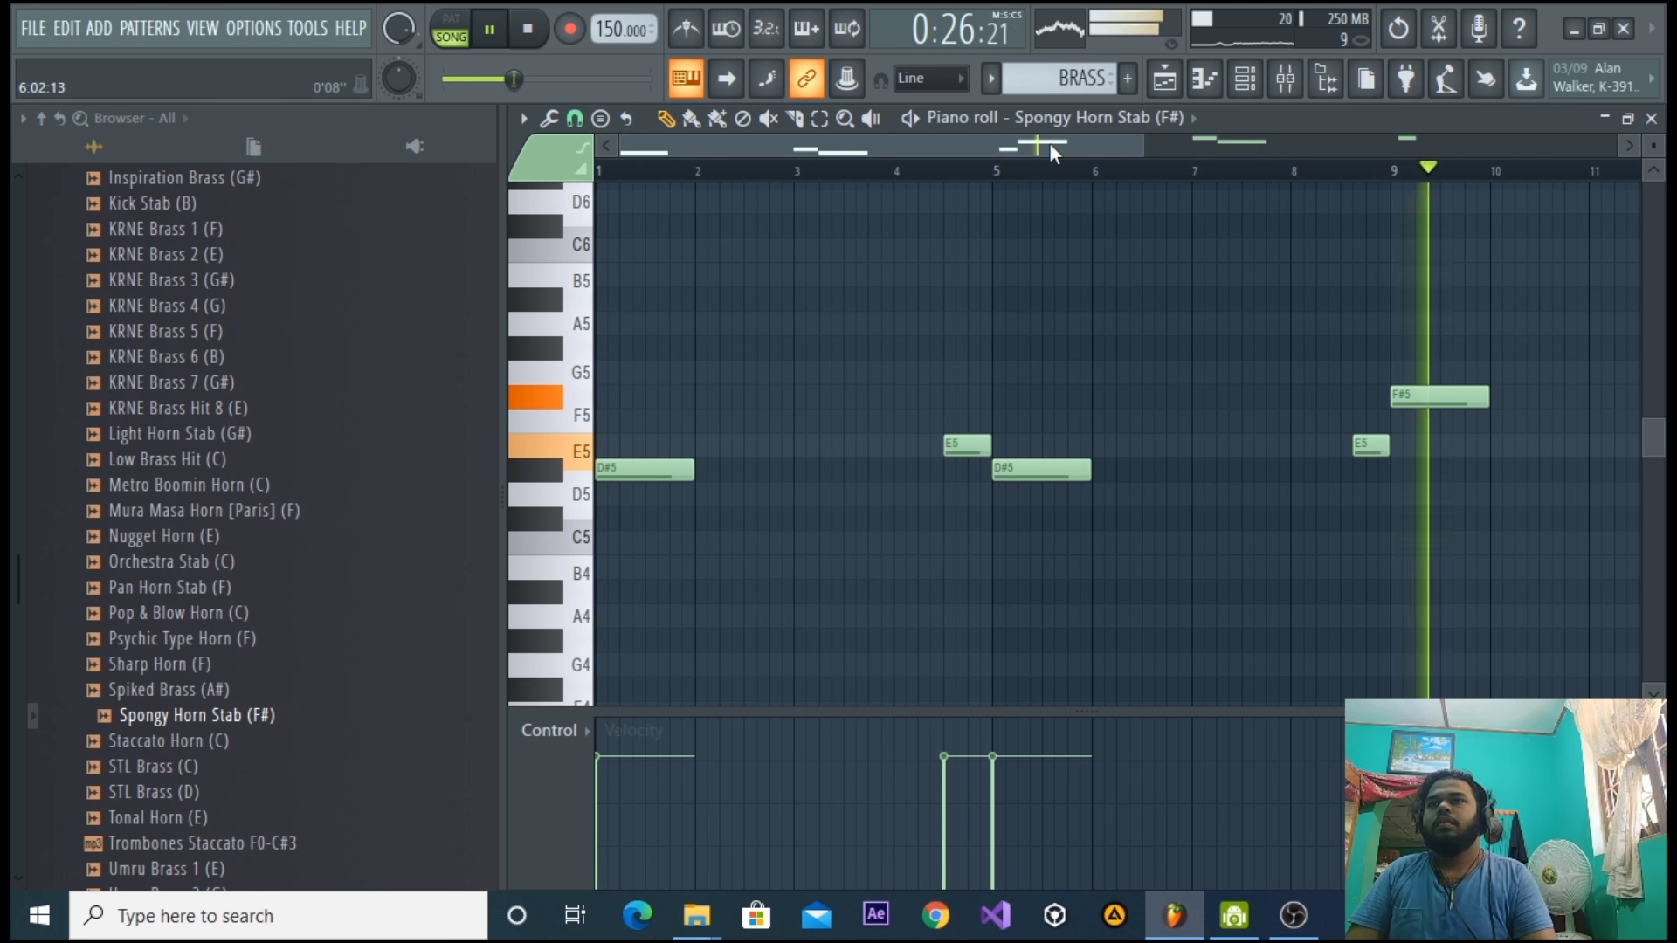
# Transpose the brass notes from bar 9 onward down one semitone to start on F5, and play the part.
pyautogui.moveTo(1052, 145); pyautogui.dragTo(1150, 151)
pyautogui.press('space')
pyautogui.press('space')
pyautogui.press('space')
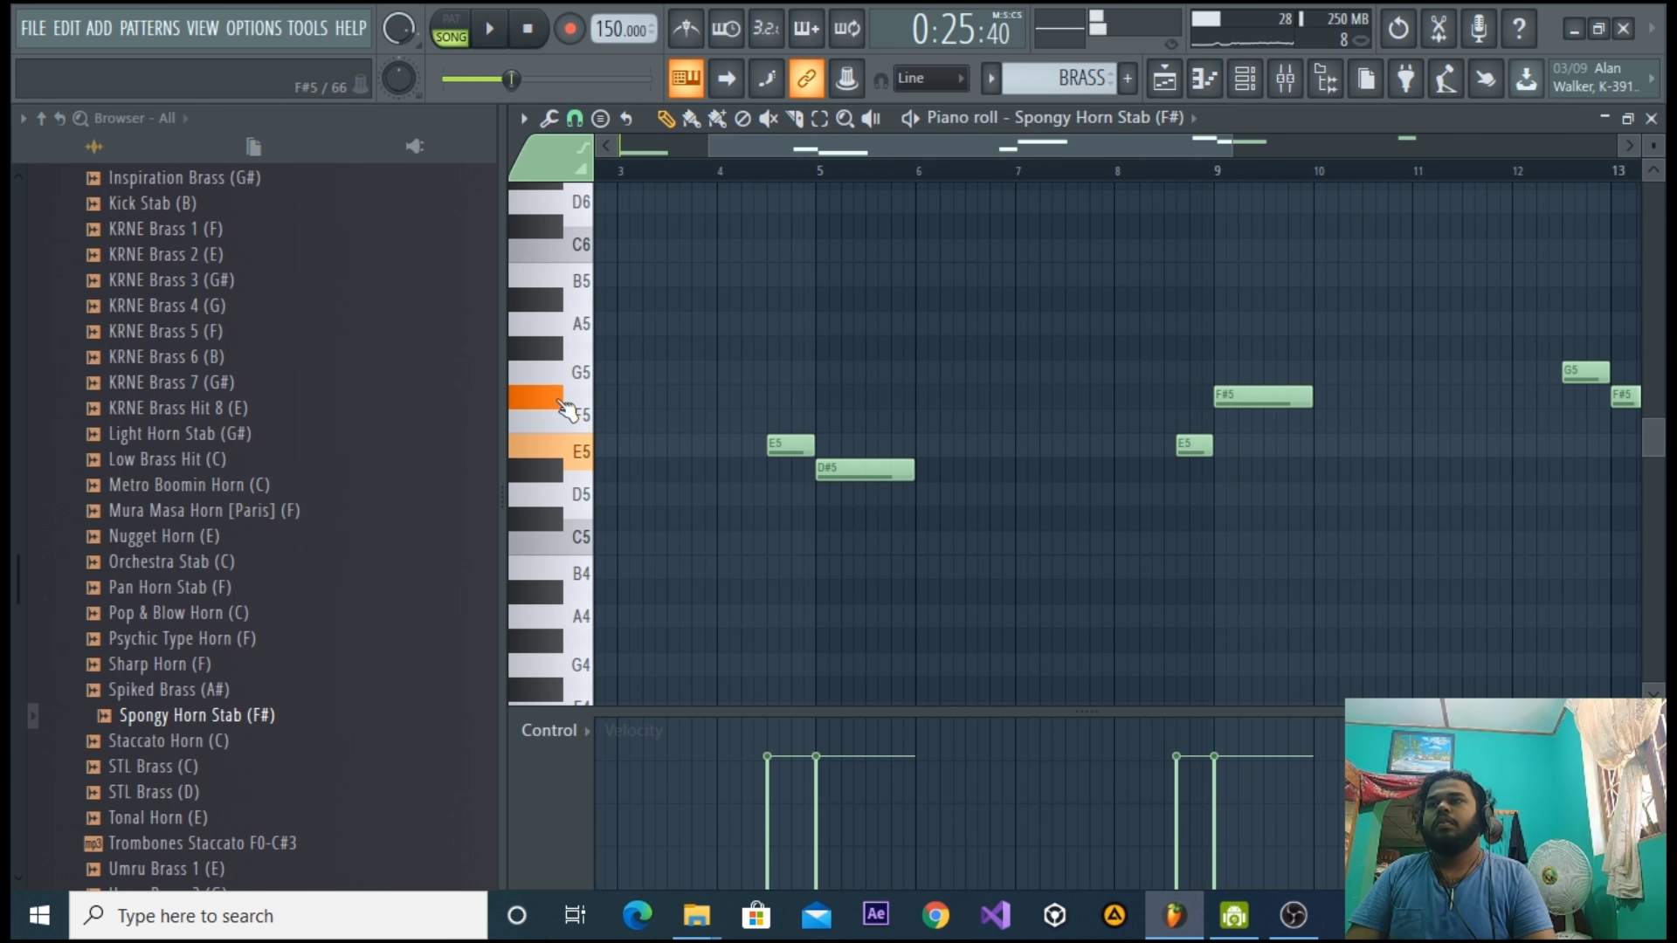
pyautogui.press('space')
pyautogui.press('space')
pyautogui.moveTo(1094, 150); pyautogui.dragTo(1300, 154)
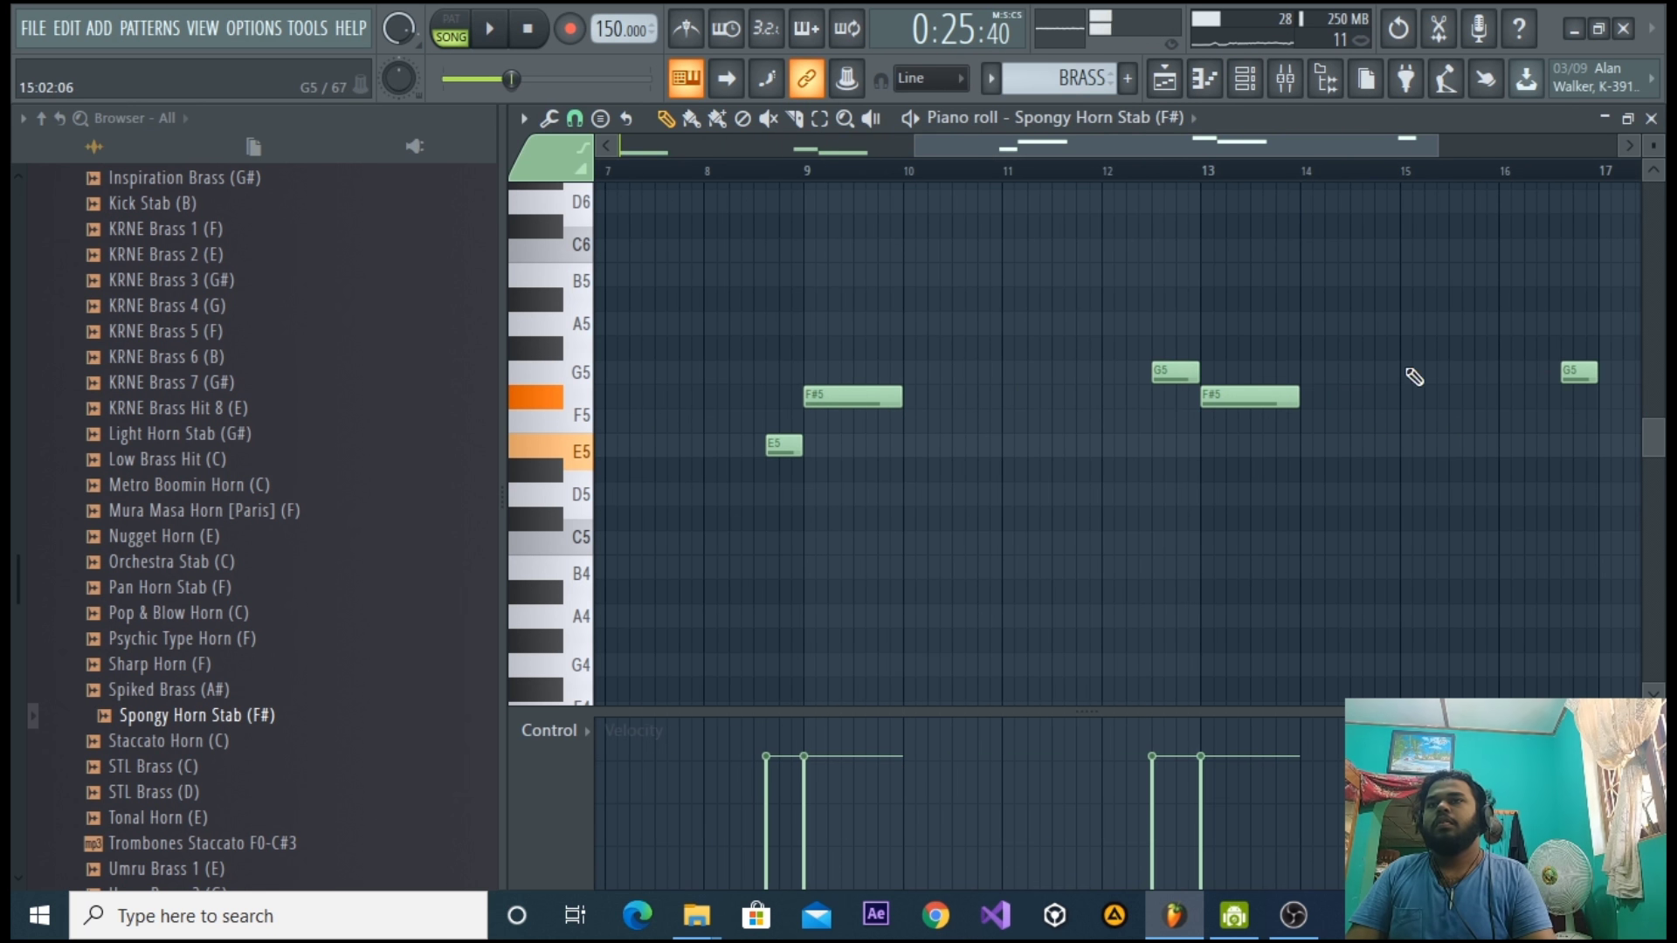
pyautogui.moveTo(1437, 151); pyautogui.dragTo(1565, 152)
pyautogui.moveTo(1553, 414); pyautogui.dragTo(815, 350)
pyautogui.hotkey('shift', 'Down')
pyautogui.press('space')
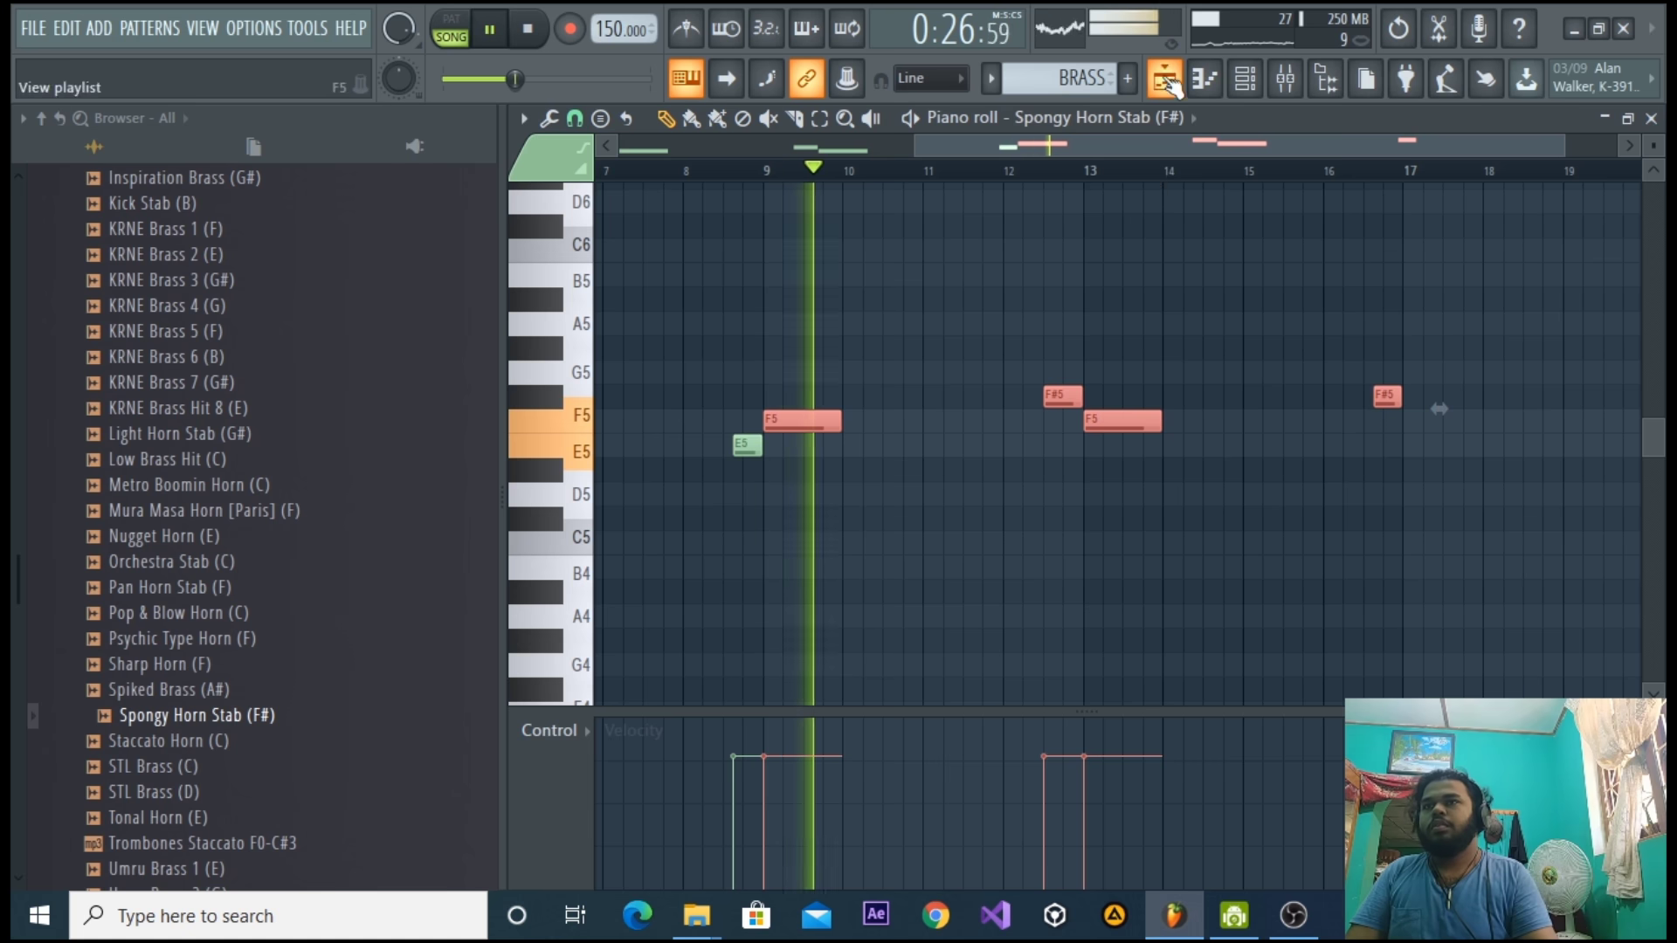
# Change the playlist's snap setting while the arrangement plays, then return to the brass piano roll.
pyautogui.press('F5')
pyautogui.rightClick(1382, 452)
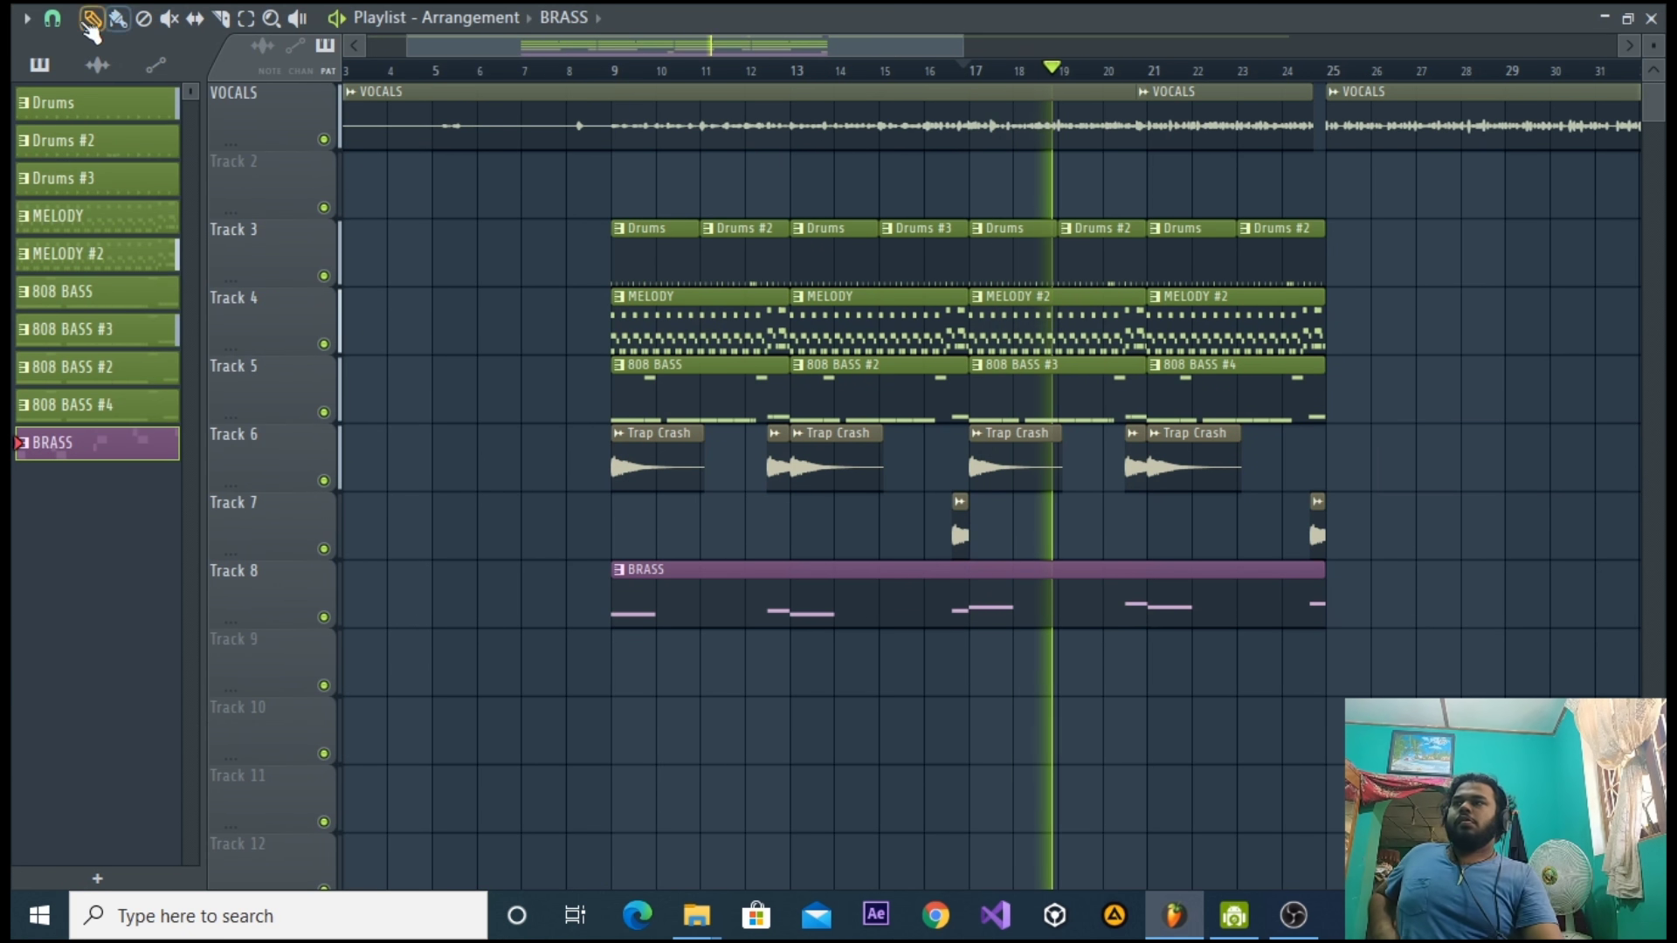
pyautogui.click(52, 17)
pyautogui.click(60, 335)
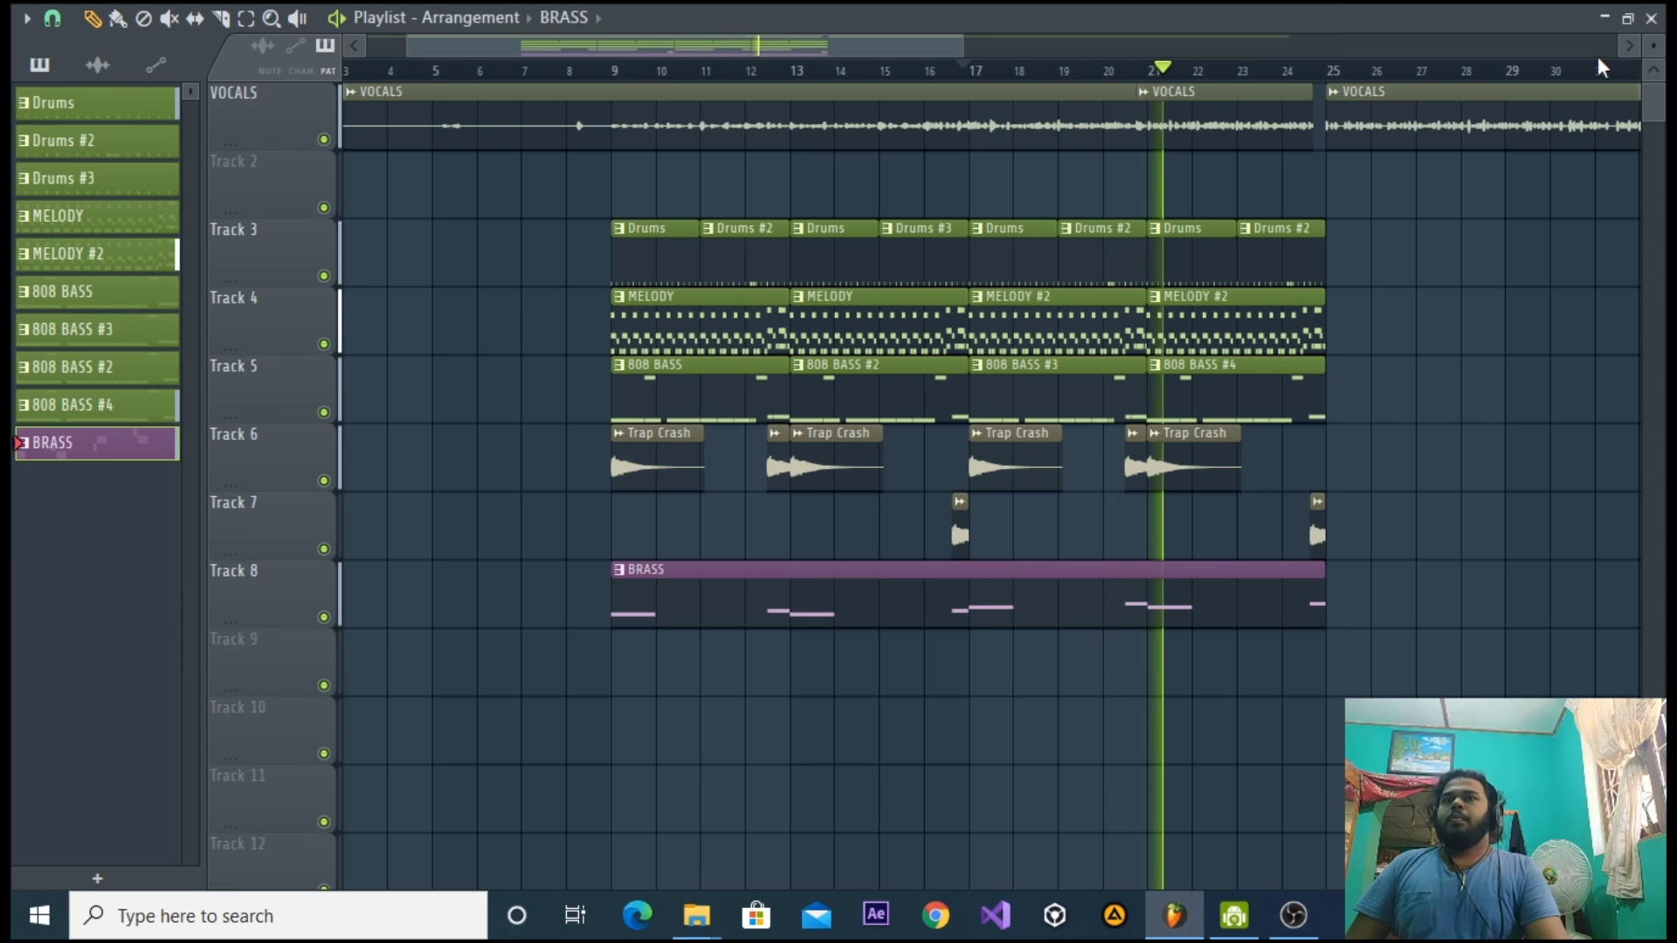
pyautogui.click(1651, 19)
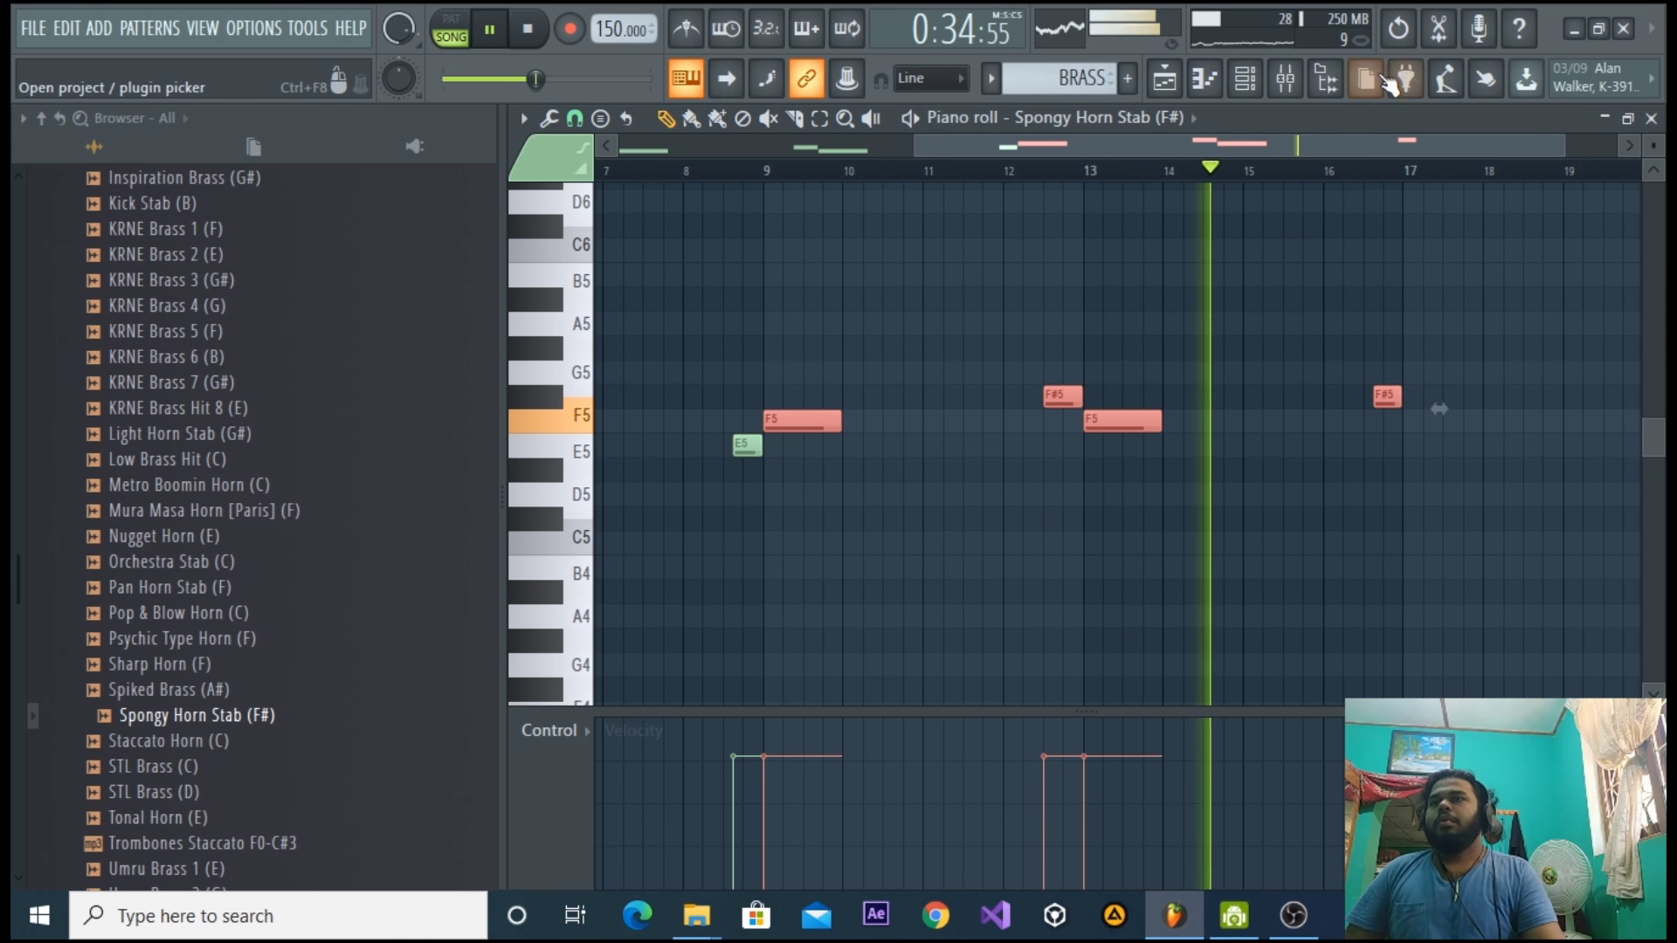
# Set the VOCALS mixer track to about -2.1 dB and replay the song from just before bar 9.
pyautogui.click(1285, 78)
pyautogui.moveTo(752, 414); pyautogui.dragTo(1014, 366)
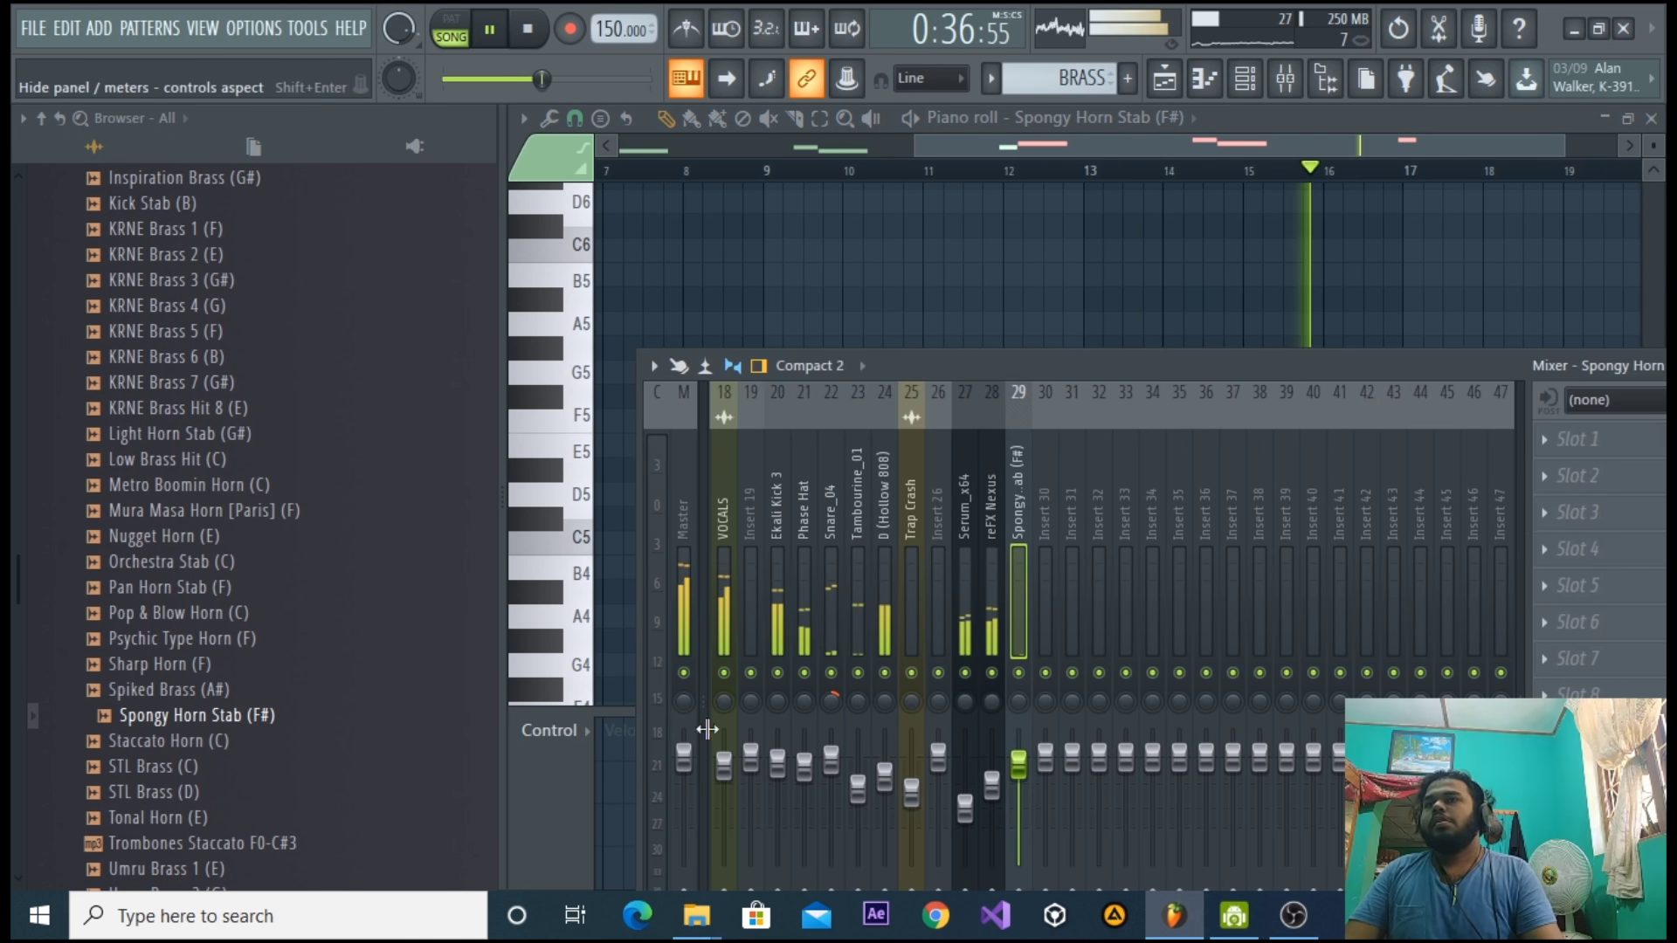
pyautogui.click(728, 773)
pyautogui.click(1204, 78)
pyautogui.click(622, 70)
pyautogui.click(599, 70)
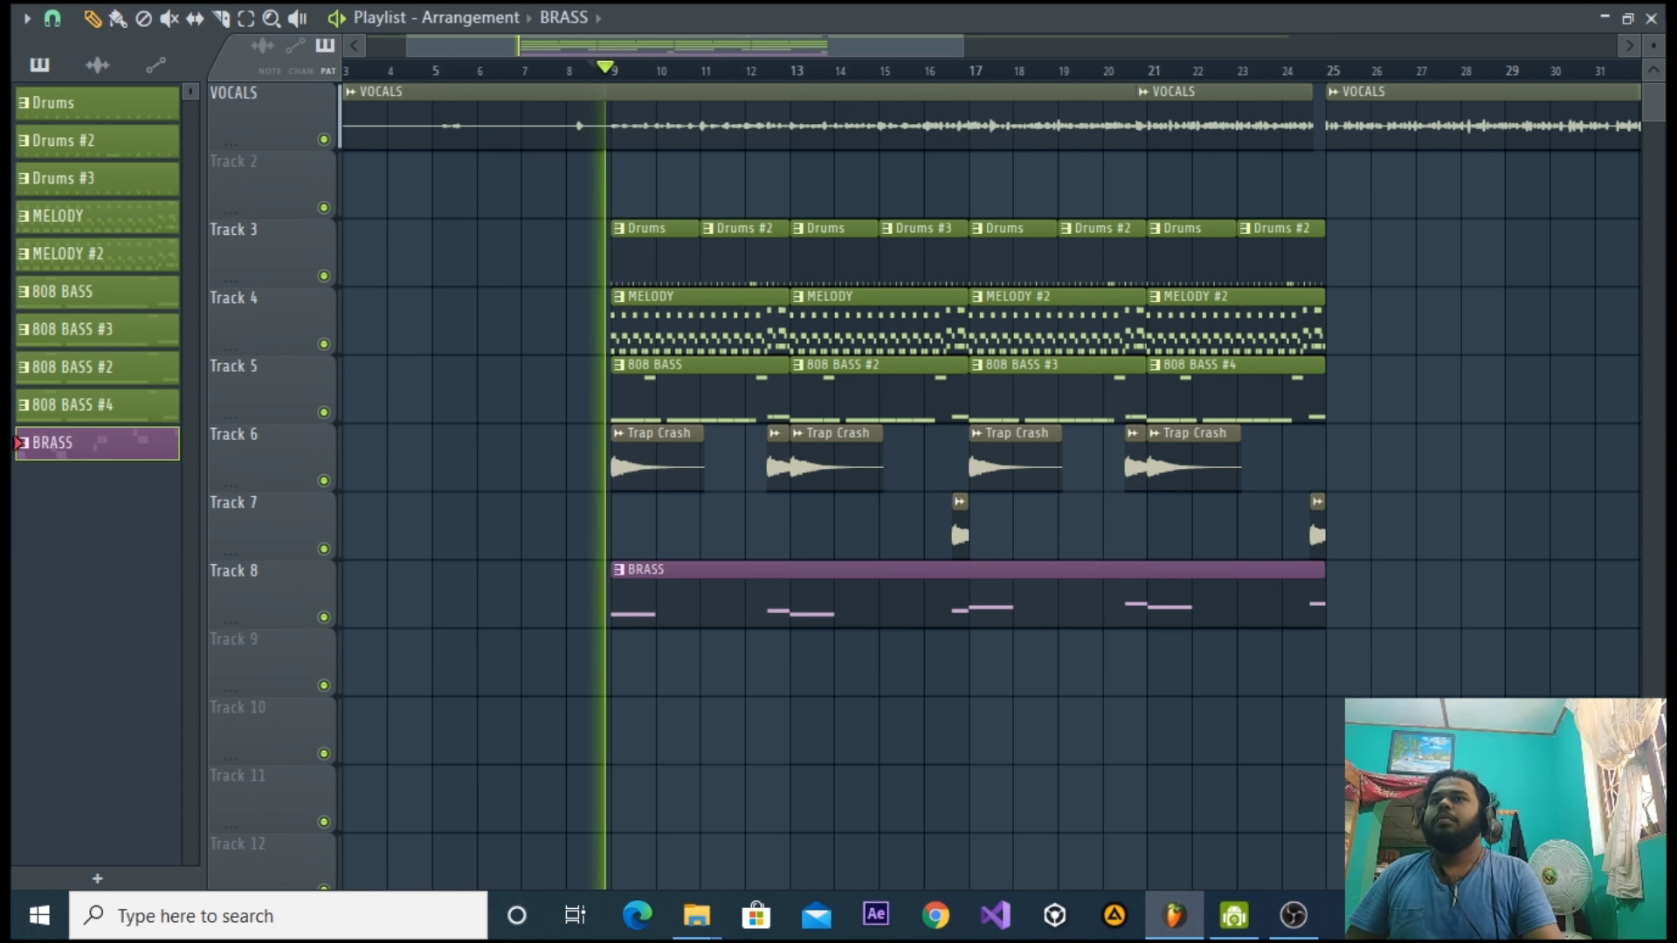
pyautogui.press('F5')
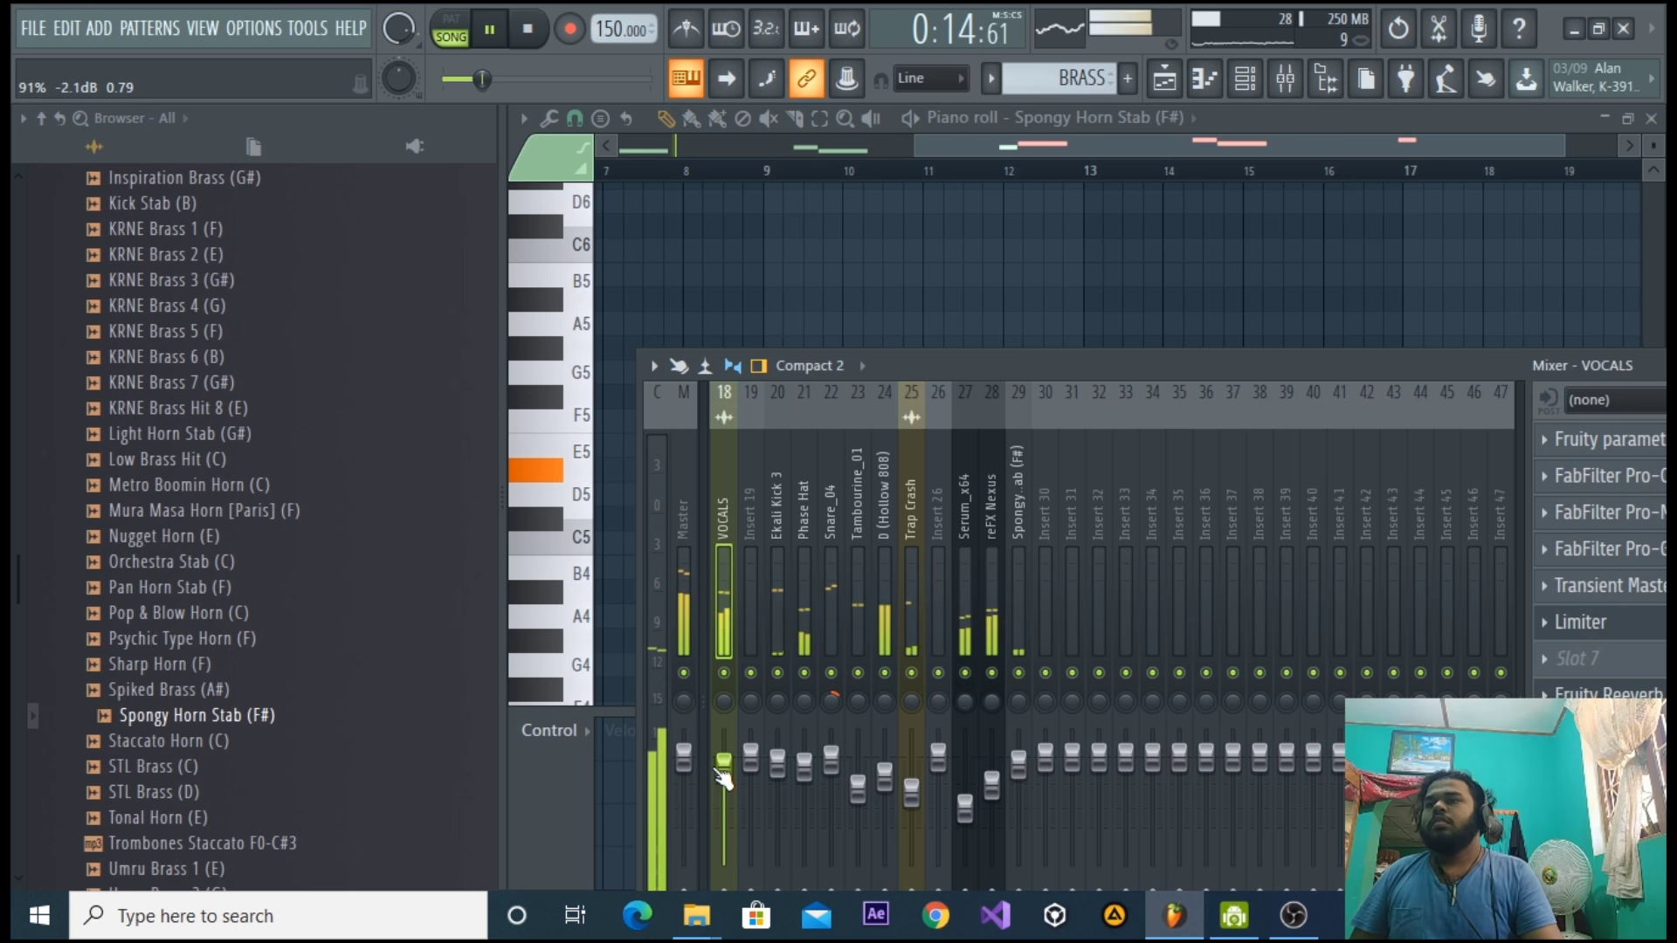
# Raise the reFX Nexus mixer track's level slightly while the song plays.
pyautogui.moveTo(1338, 369); pyautogui.dragTo(1320, 354)
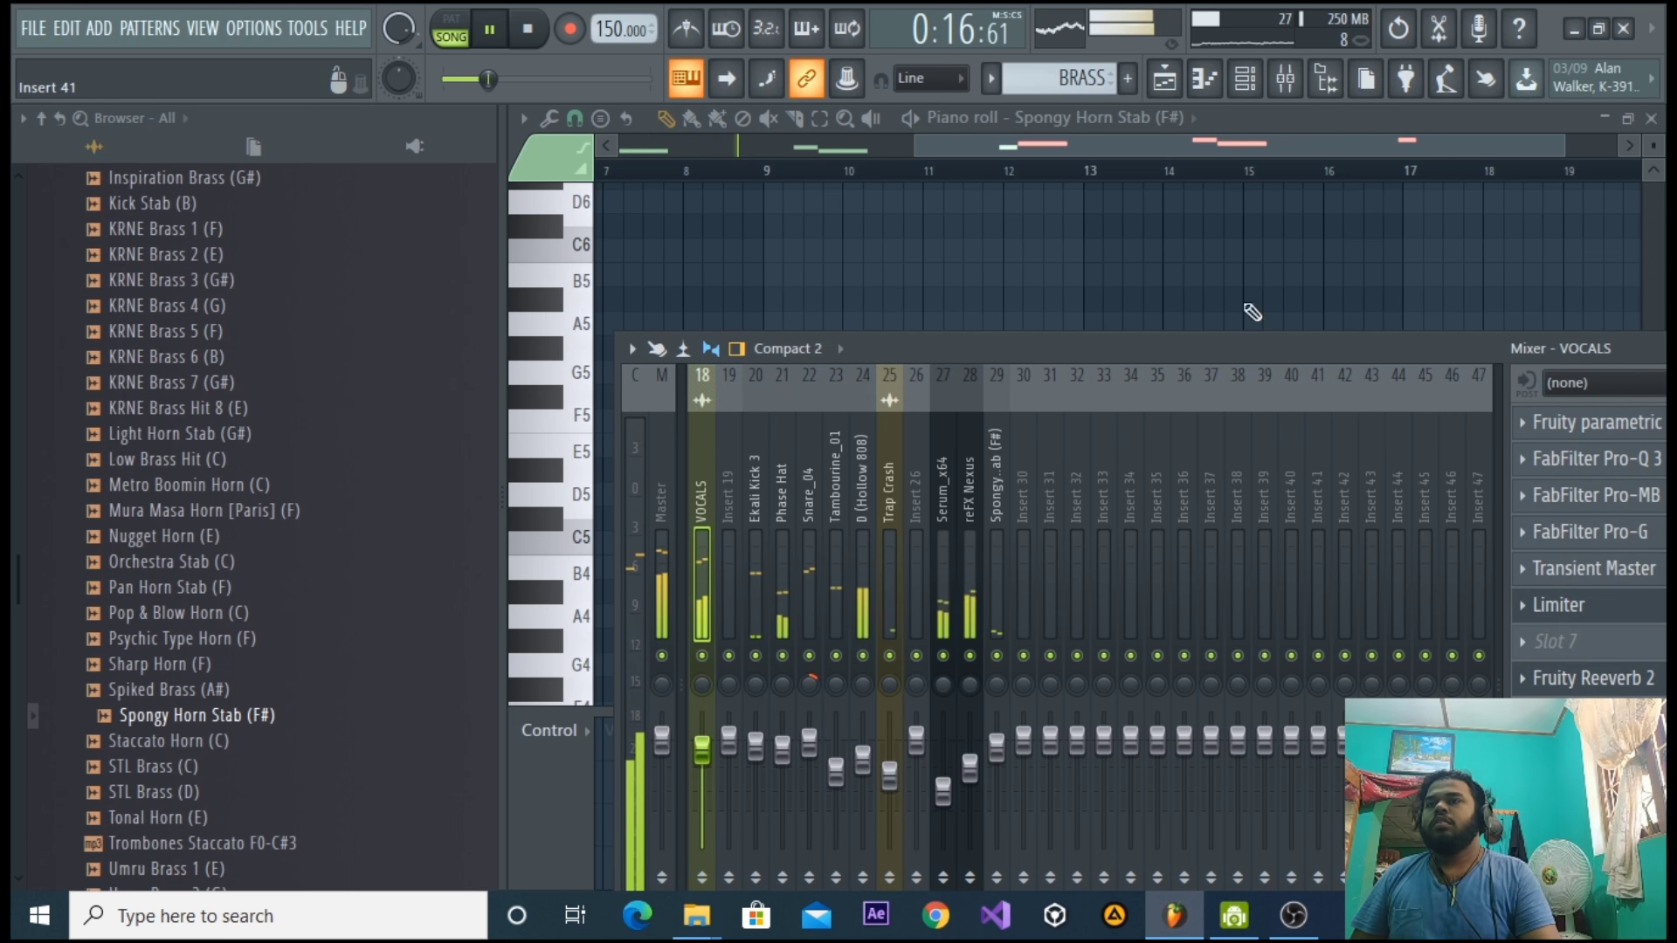
pyautogui.click(1165, 79)
pyautogui.press('F5')
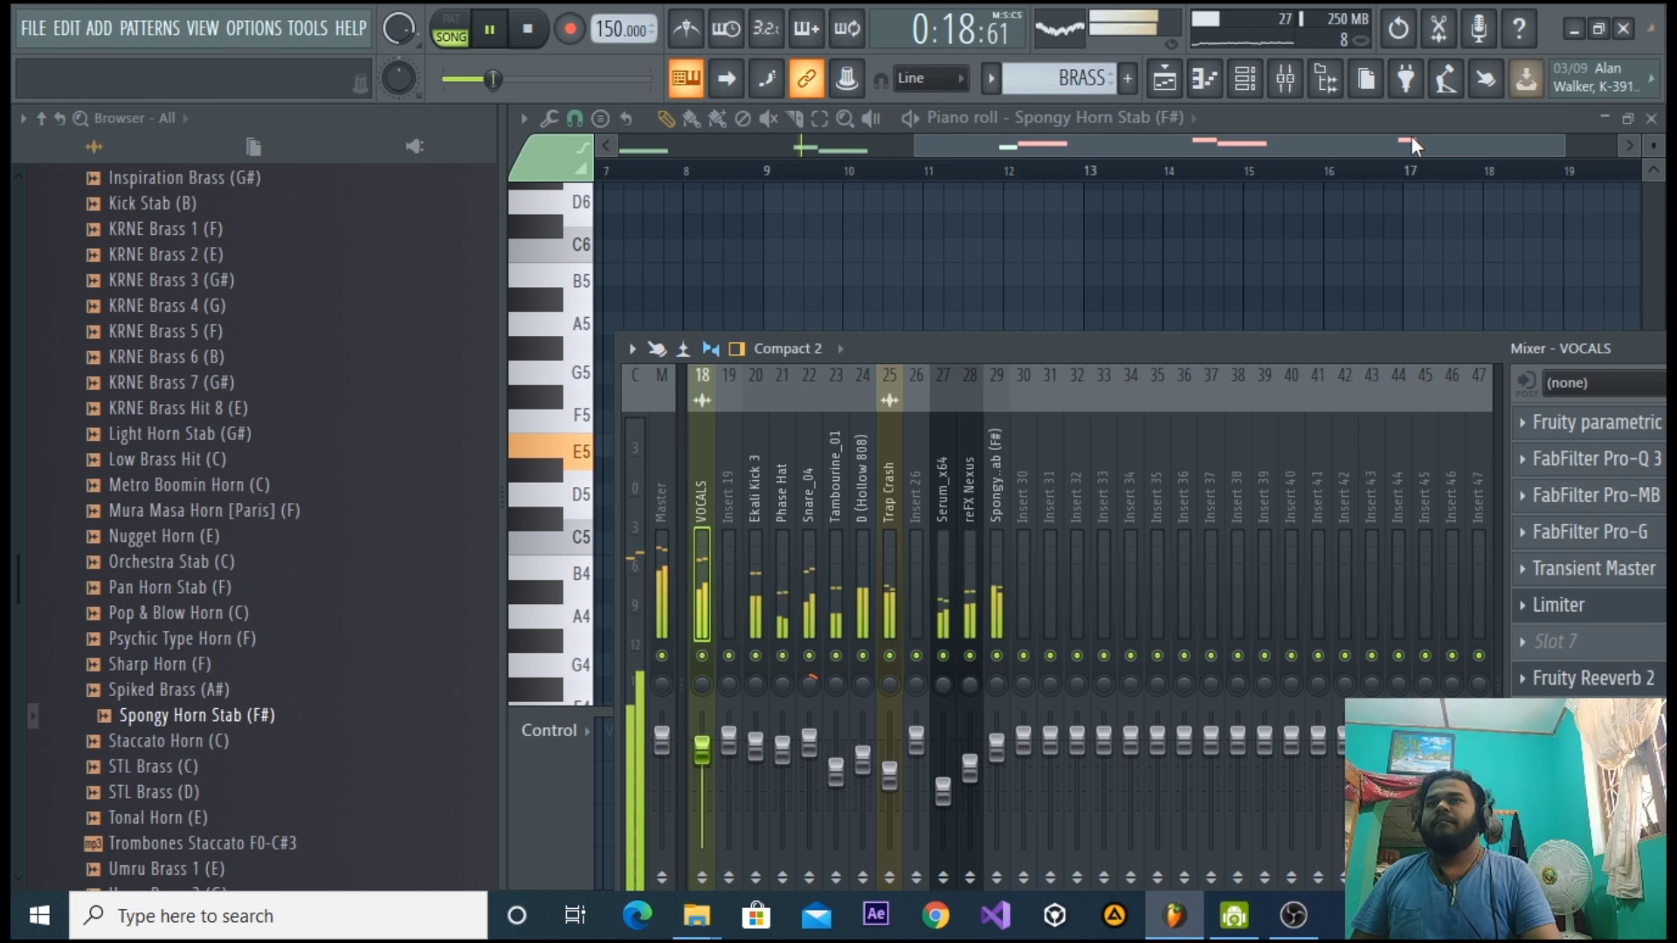
pyautogui.moveTo(1272, 355); pyautogui.dragTo(1254, 285)
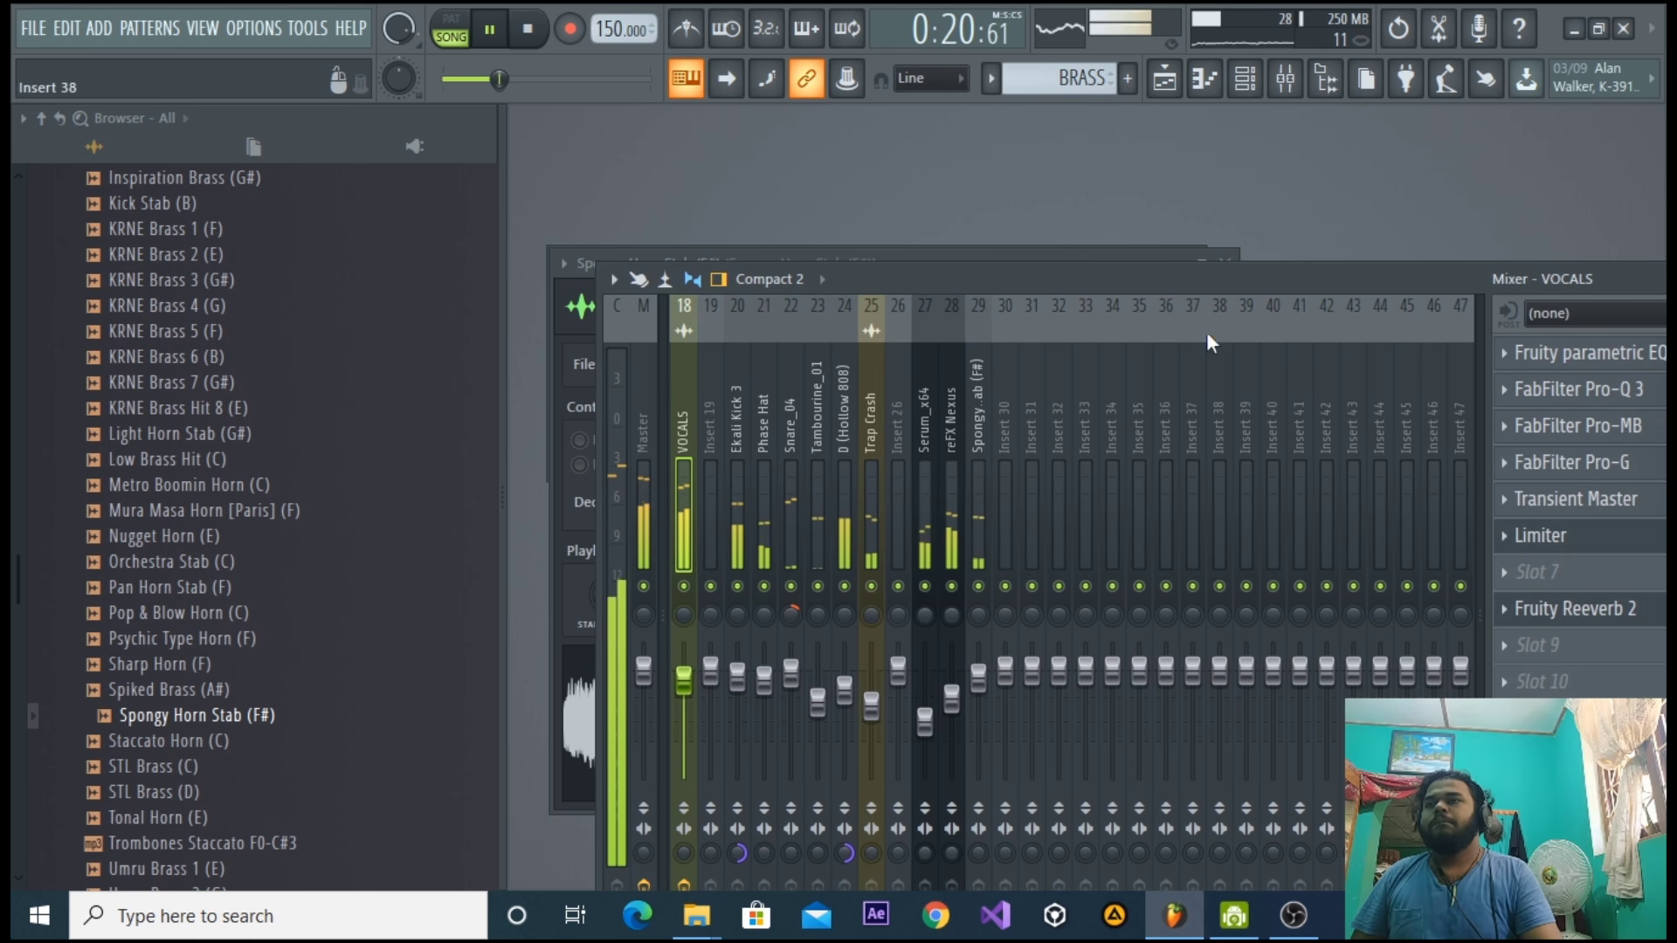
pyautogui.click(957, 629)
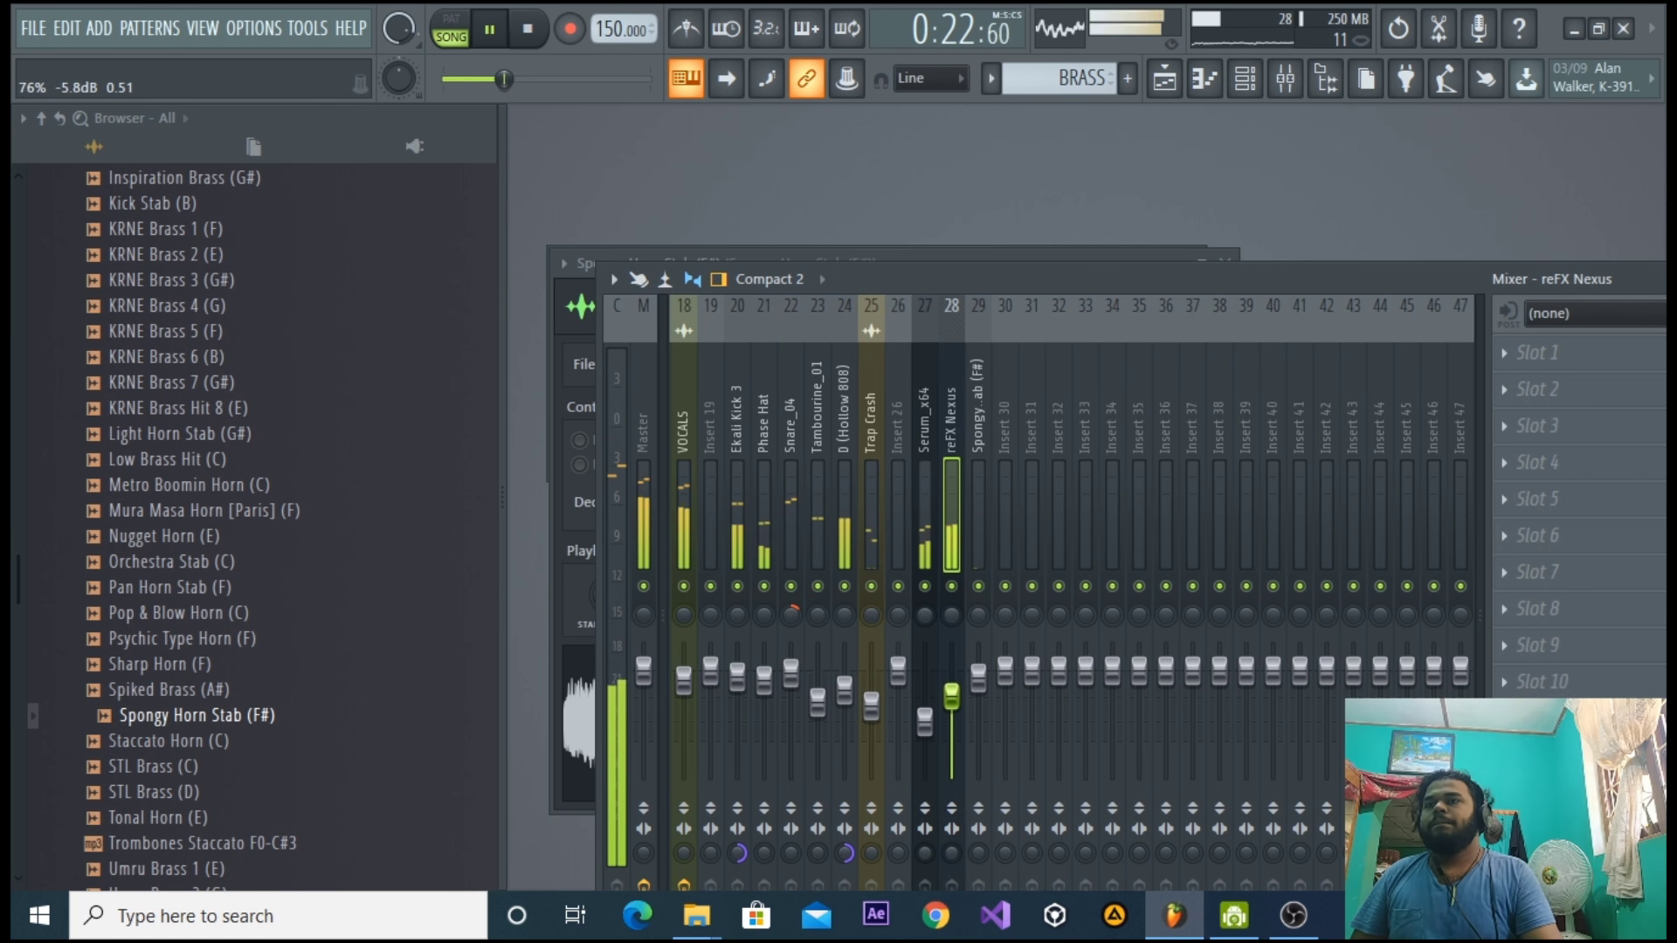
pyautogui.moveTo(950, 693); pyautogui.dragTo(951, 688)
pyautogui.moveTo(1019, 290); pyautogui.dragTo(1008, 387)
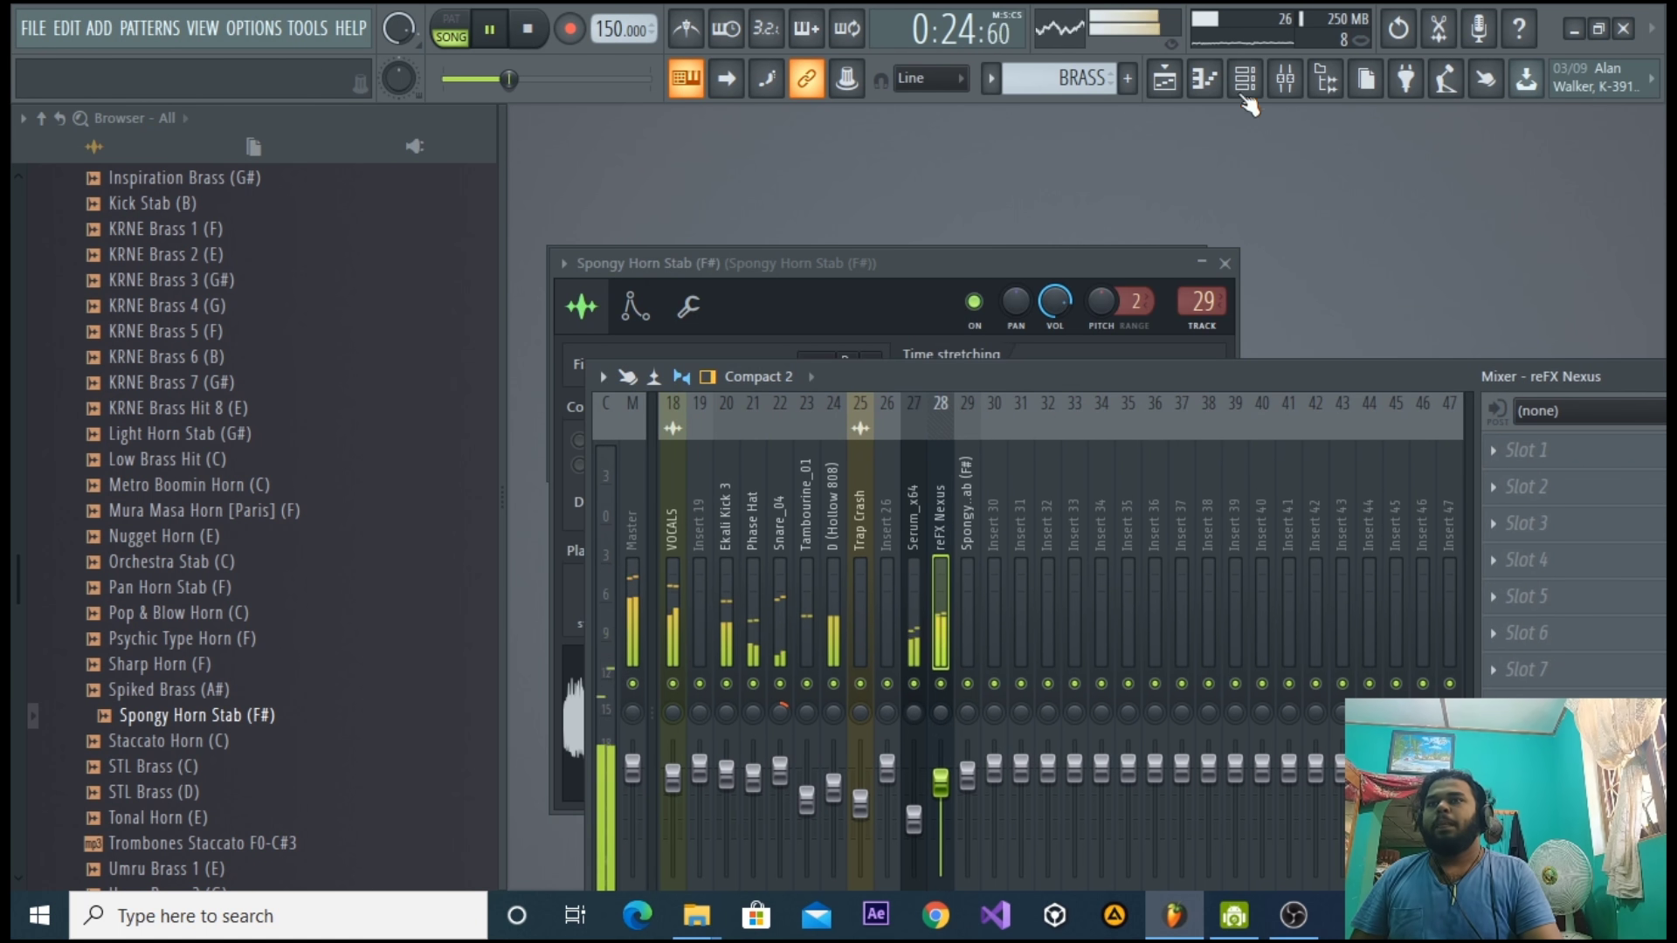
# Switch to the MELODY pattern and load the BR Synth Brass 2 preset in reFX Nexus.
pyautogui.click(1243, 80)
pyautogui.moveTo(1060, 78); pyautogui.dragTo(1081, 85)
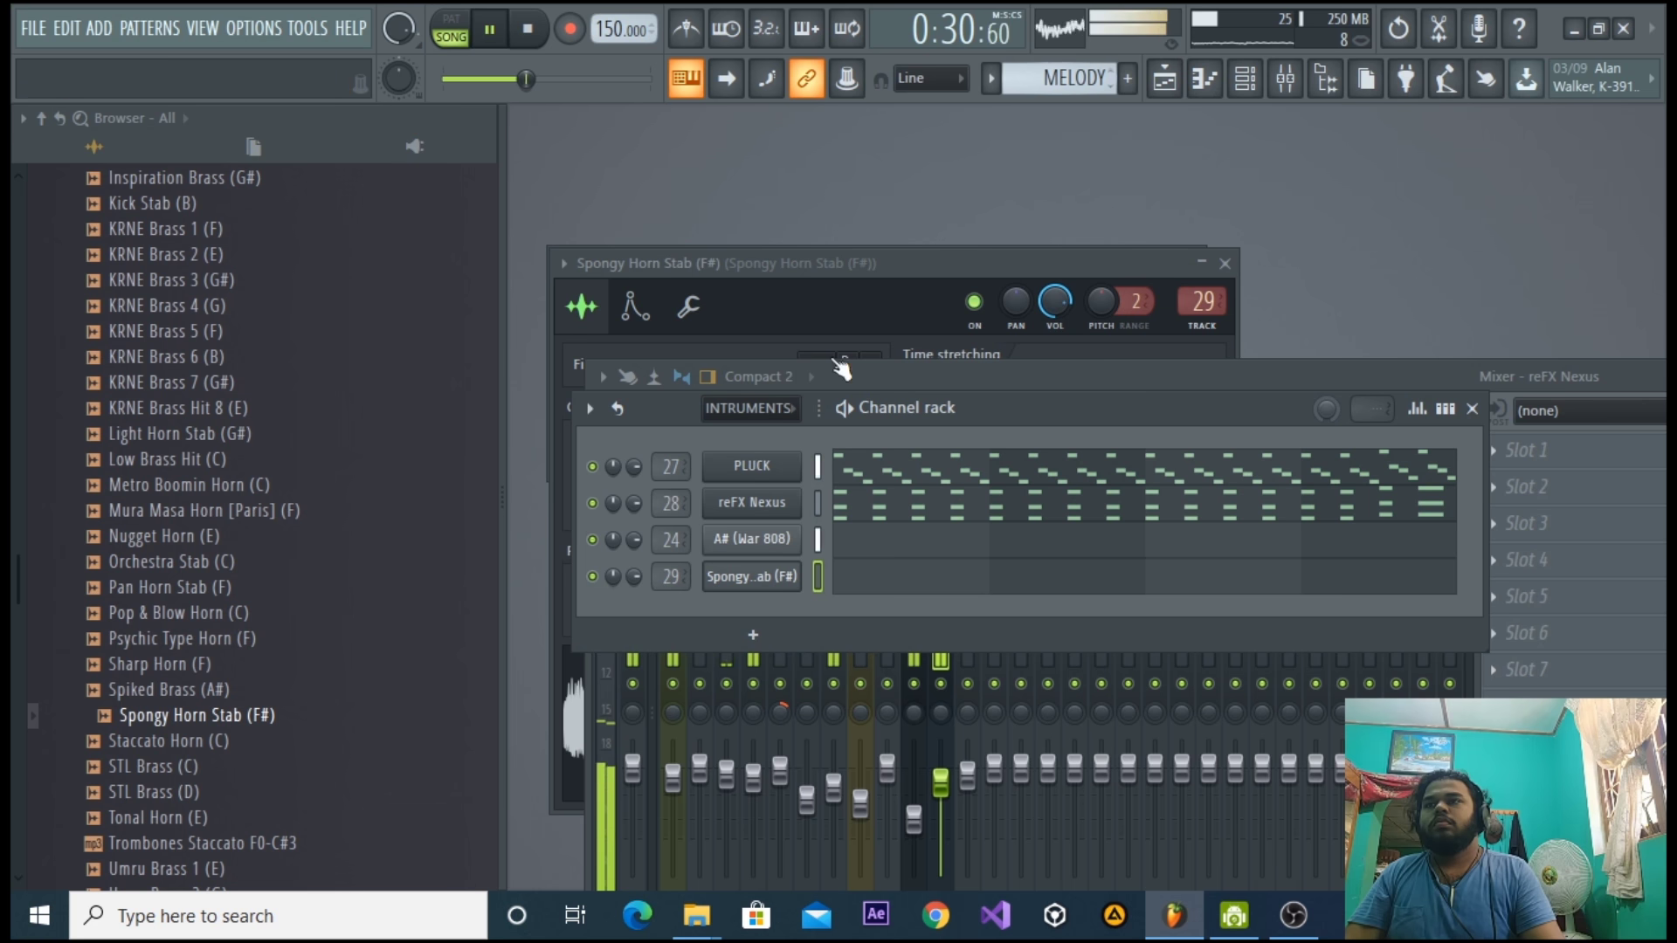
pyautogui.click(775, 522)
pyautogui.click(555, 277)
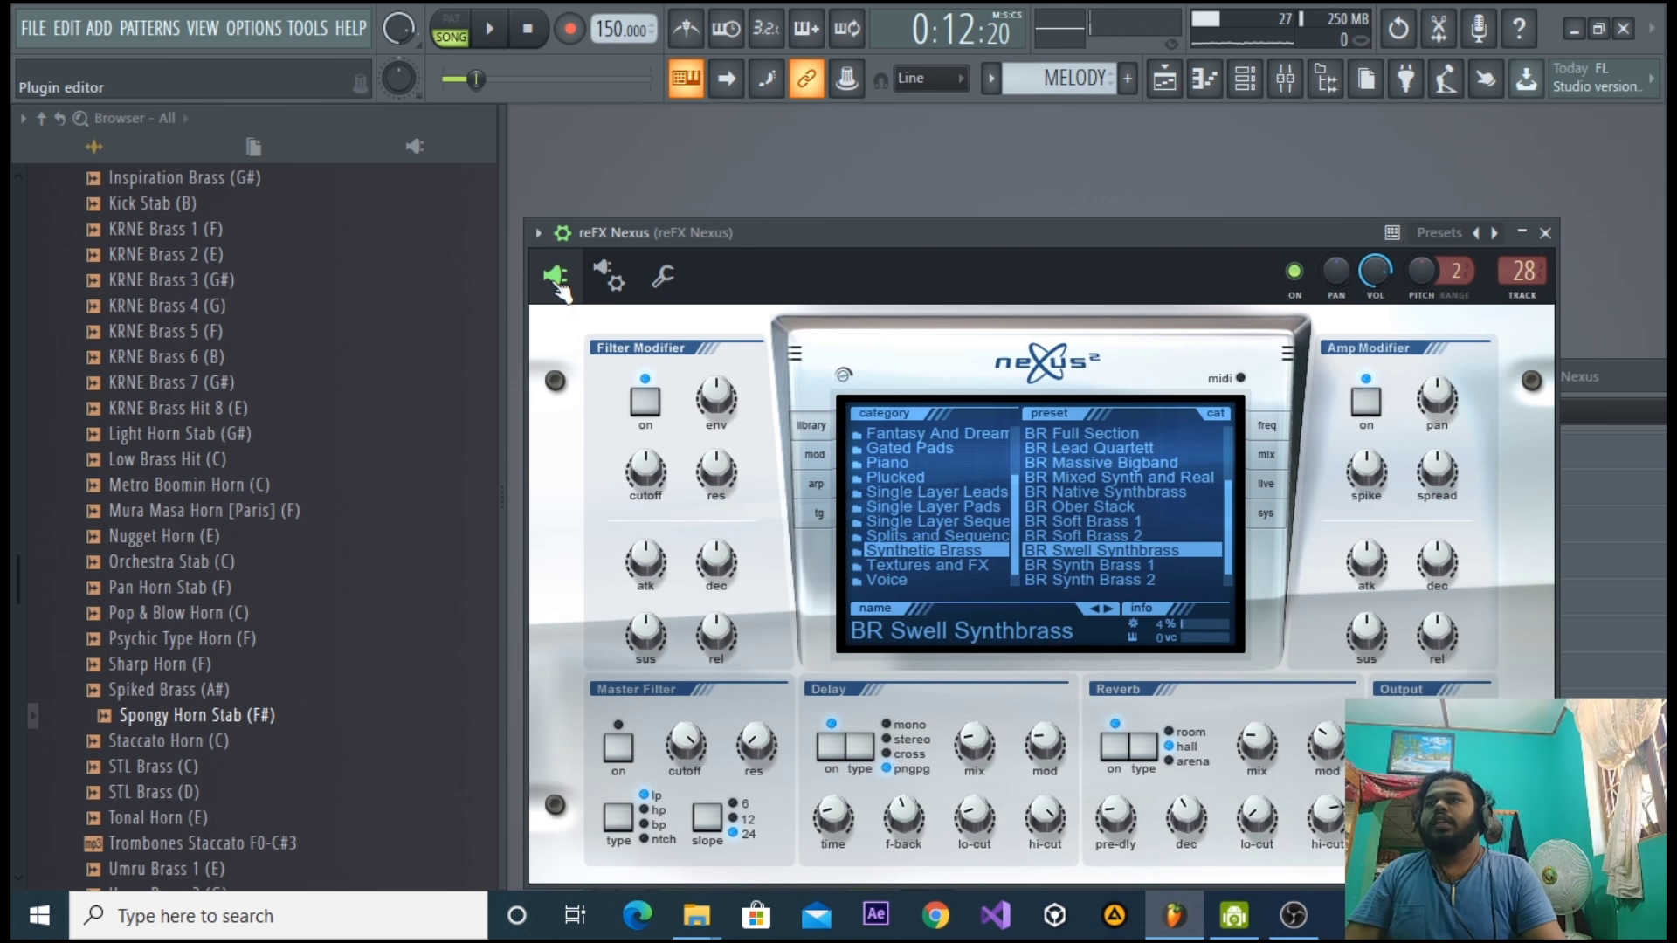
pyautogui.scroll(-1, 1073, 512)
pyautogui.click(1076, 569)
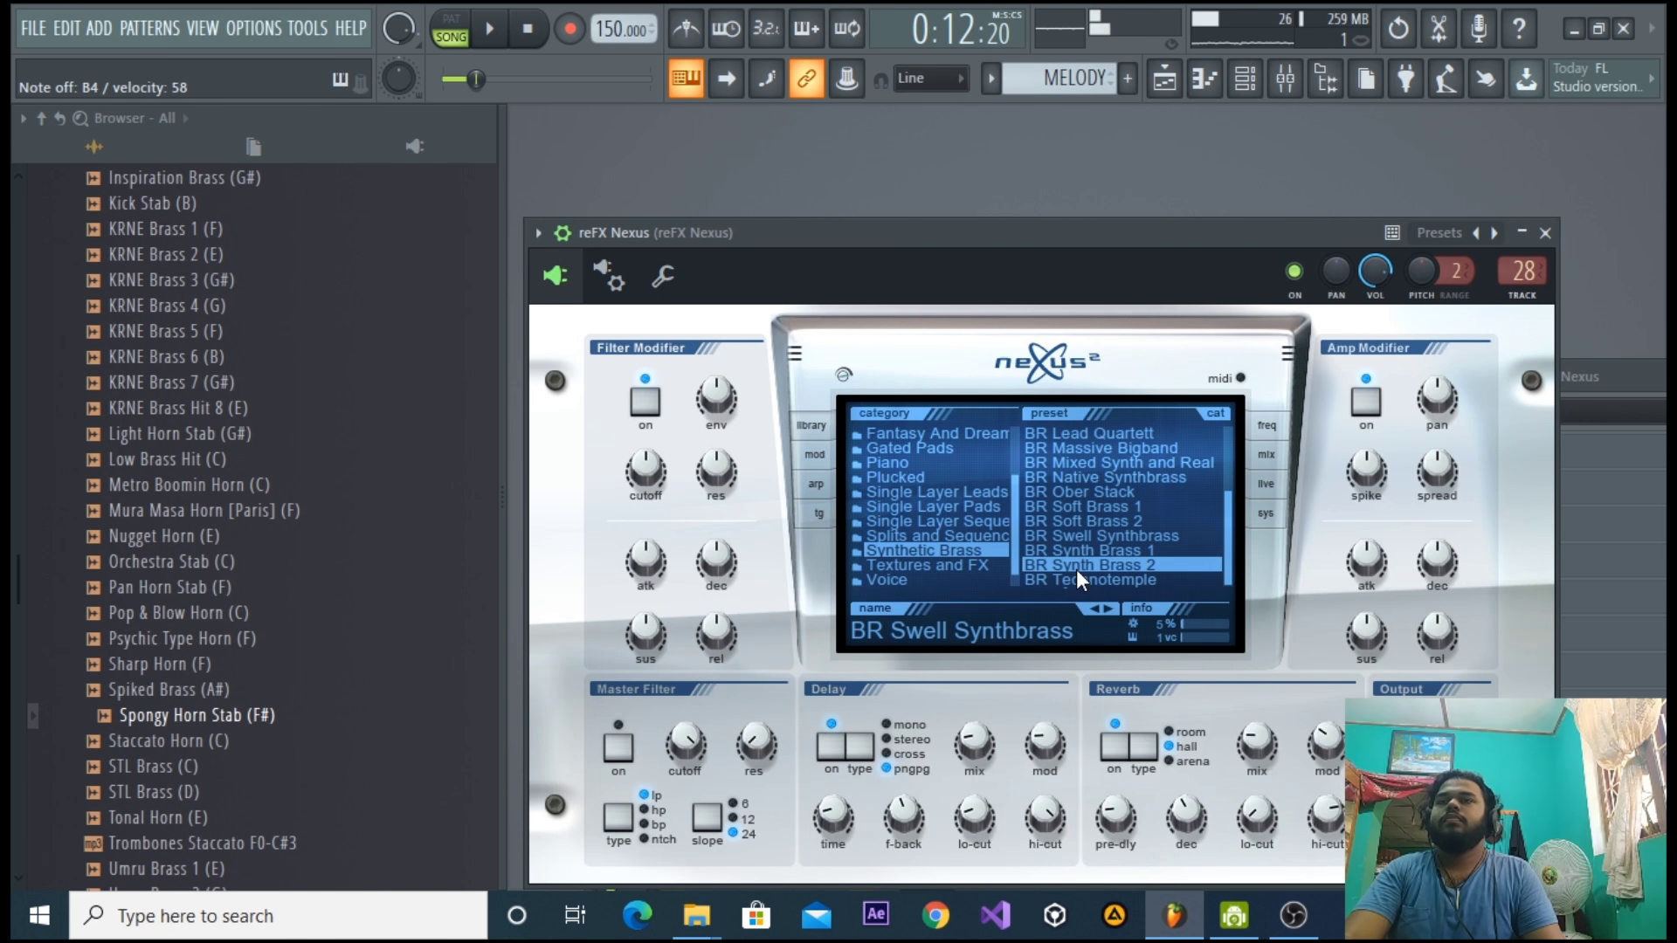
# Play the song to audition the BR Synth Brass 2 preset, then close reFX Nexus.
pyautogui.press('space')
pyautogui.moveTo(1078, 228); pyautogui.dragTo(1062, 391)
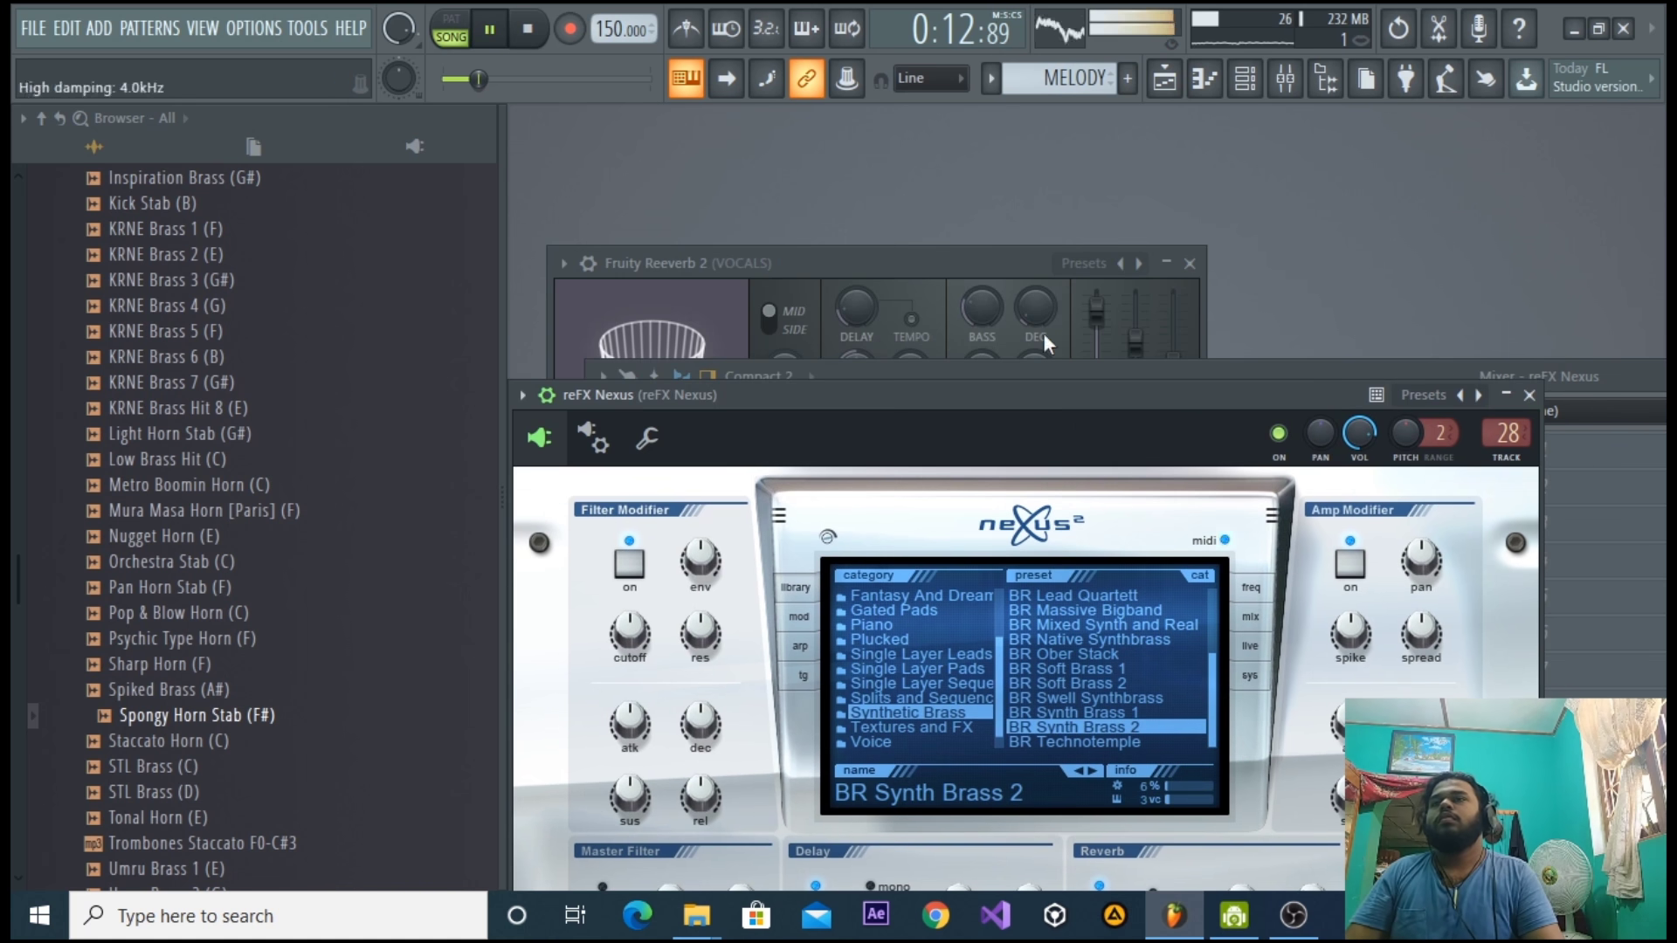
pyautogui.moveTo(1249, 385); pyautogui.dragTo(1299, 294)
pyautogui.press('space')
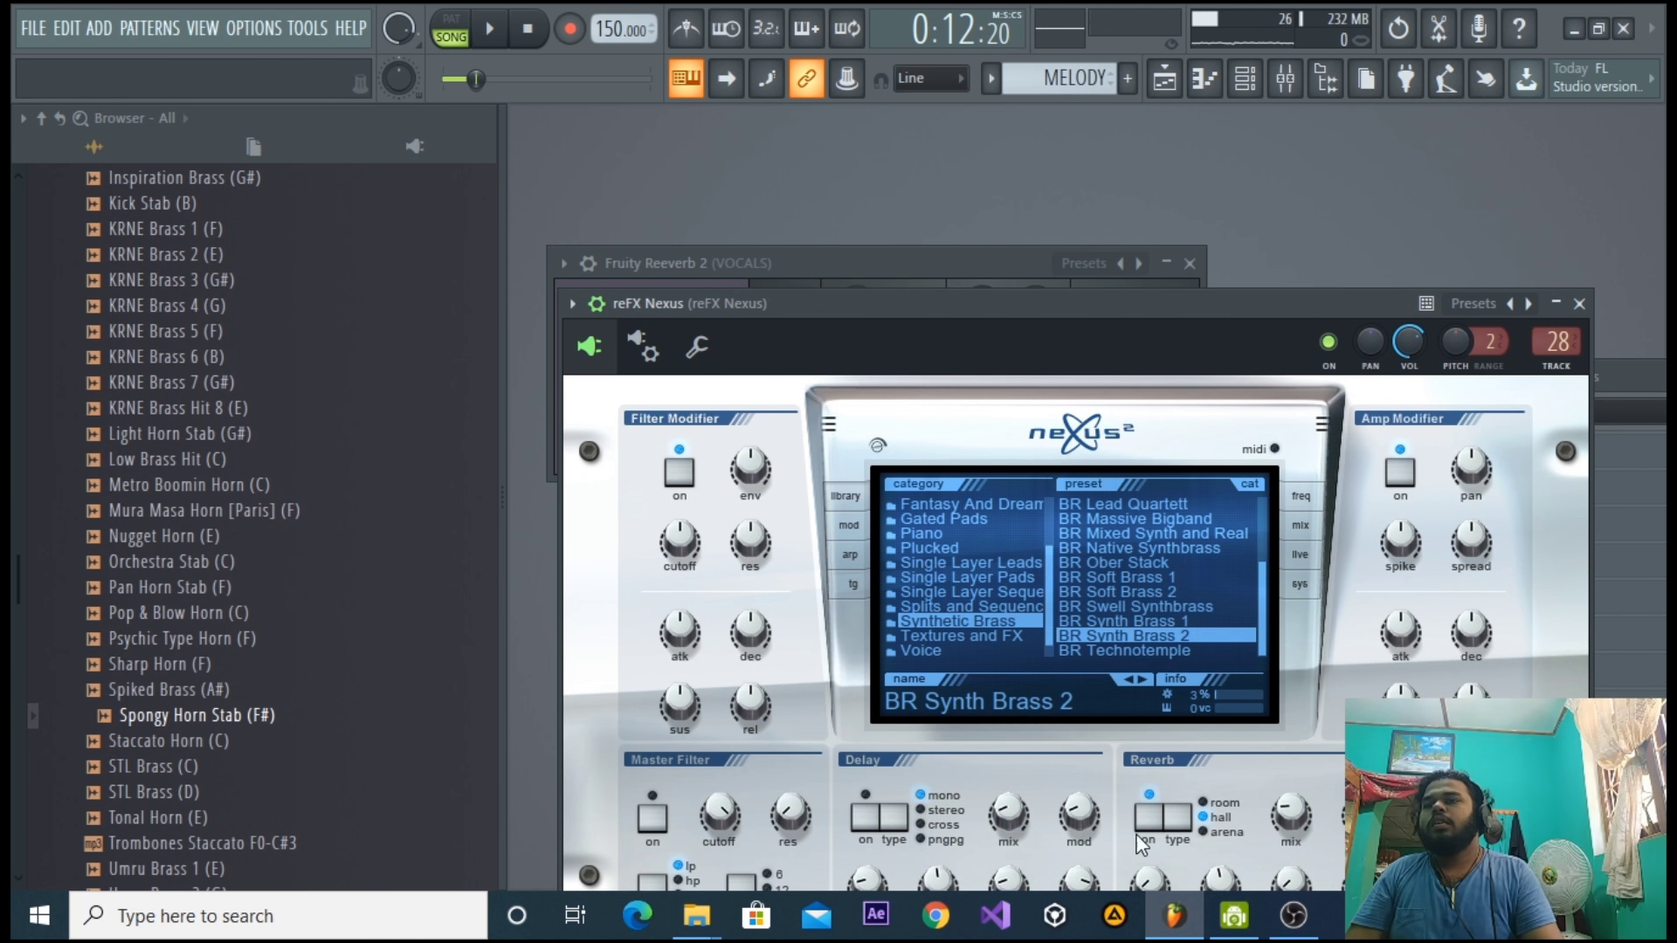
pyautogui.click(1580, 303)
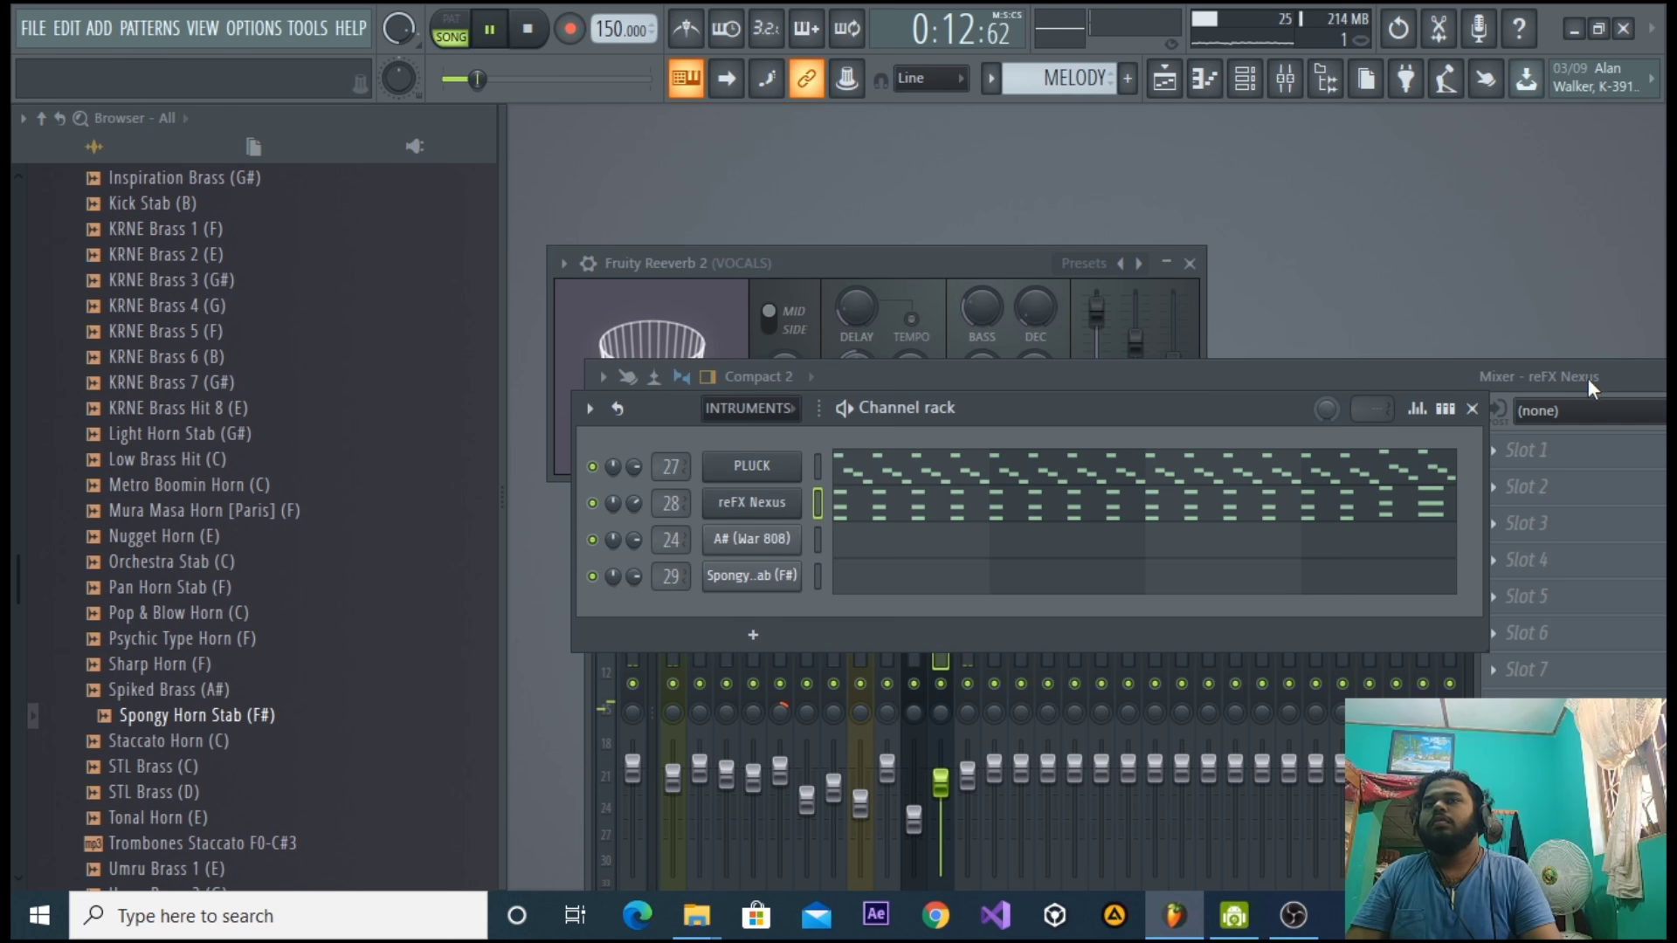
# Reset the VOCALS track's level to its default and fine-tune the reFX Nexus track's level in the mixer.
pyautogui.click(1564, 341)
pyautogui.moveTo(911, 743); pyautogui.dragTo(911, 755)
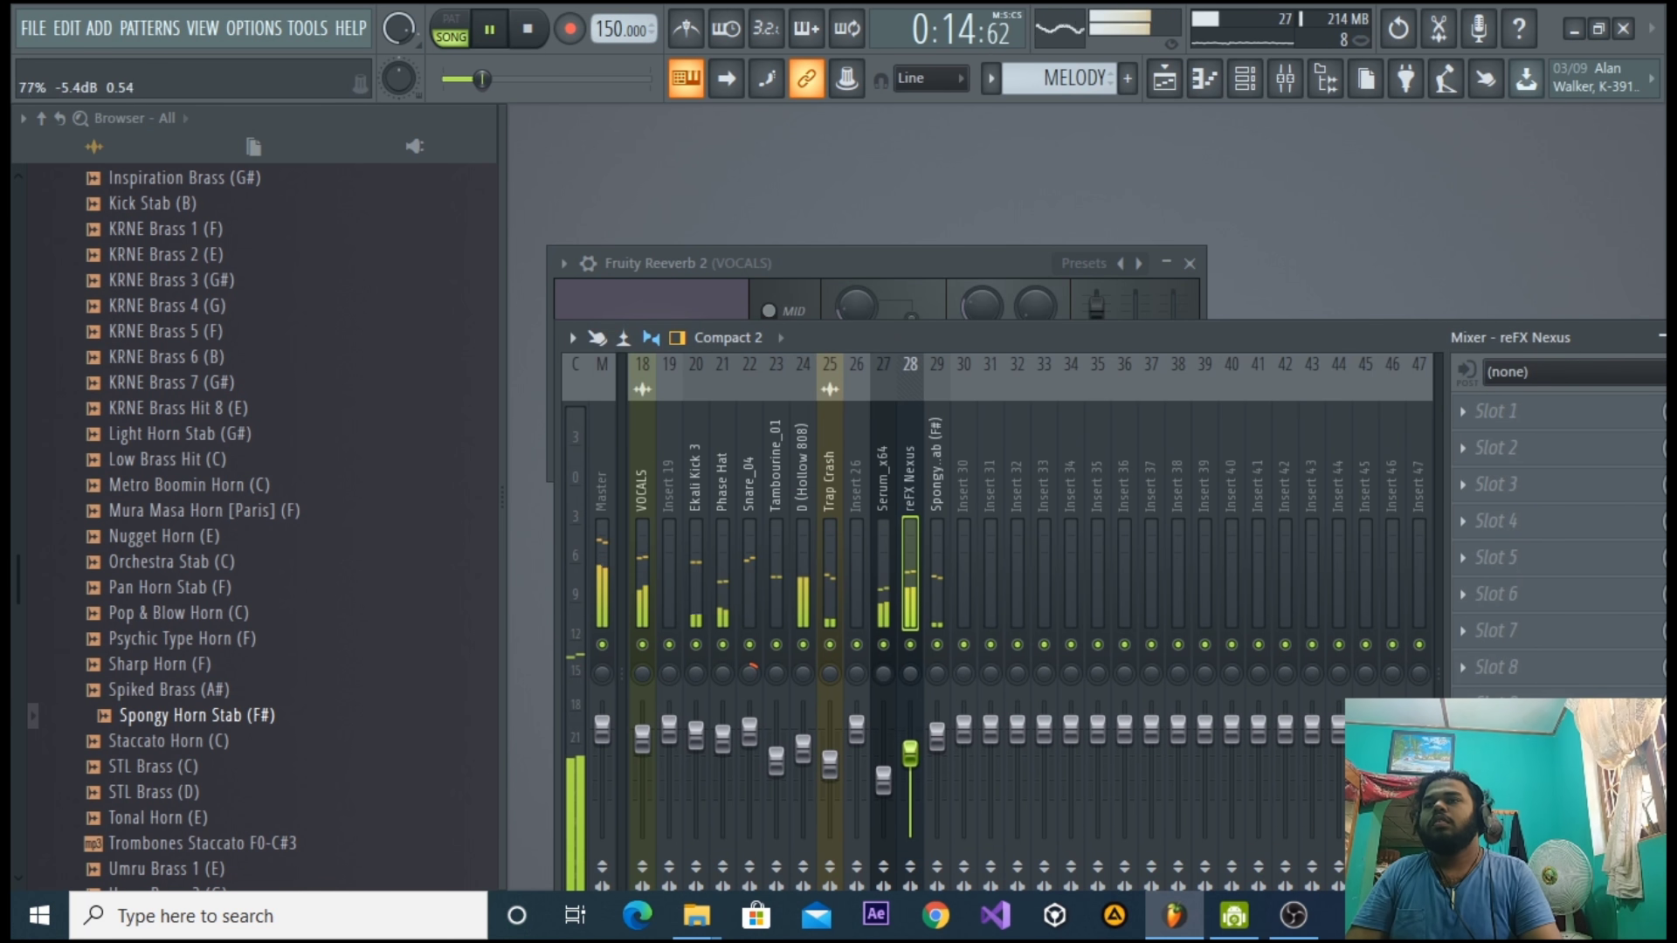
pyautogui.rightClick(640, 739)
pyautogui.click(707, 562)
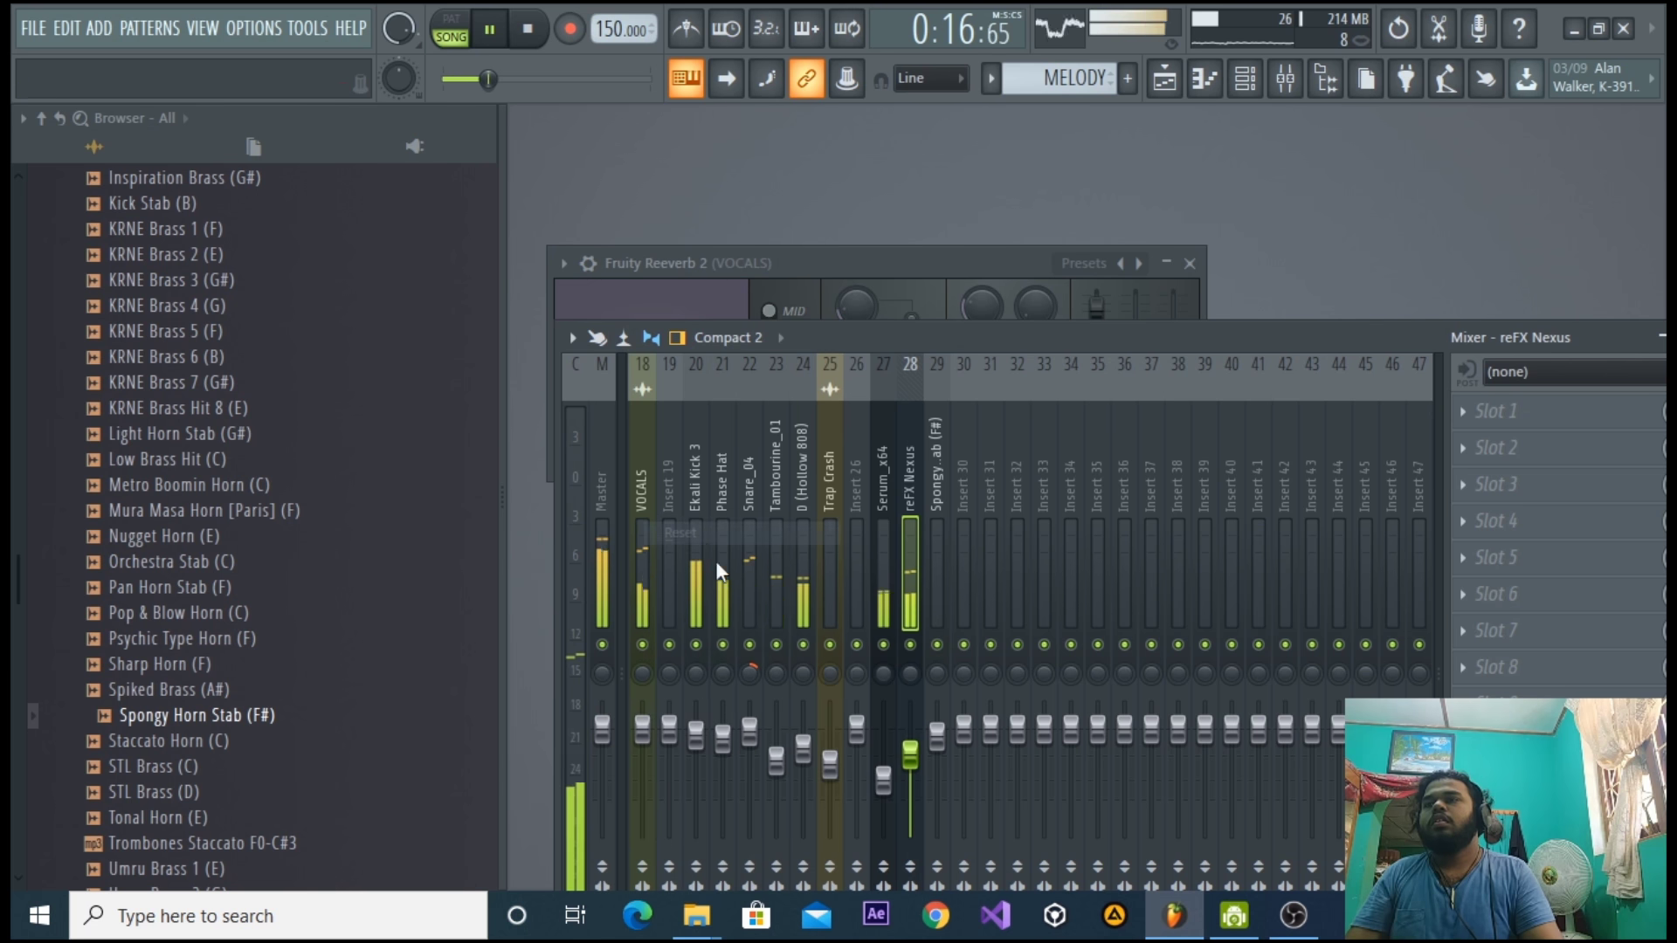
pyautogui.moveTo(911, 753); pyautogui.dragTo(910, 745)
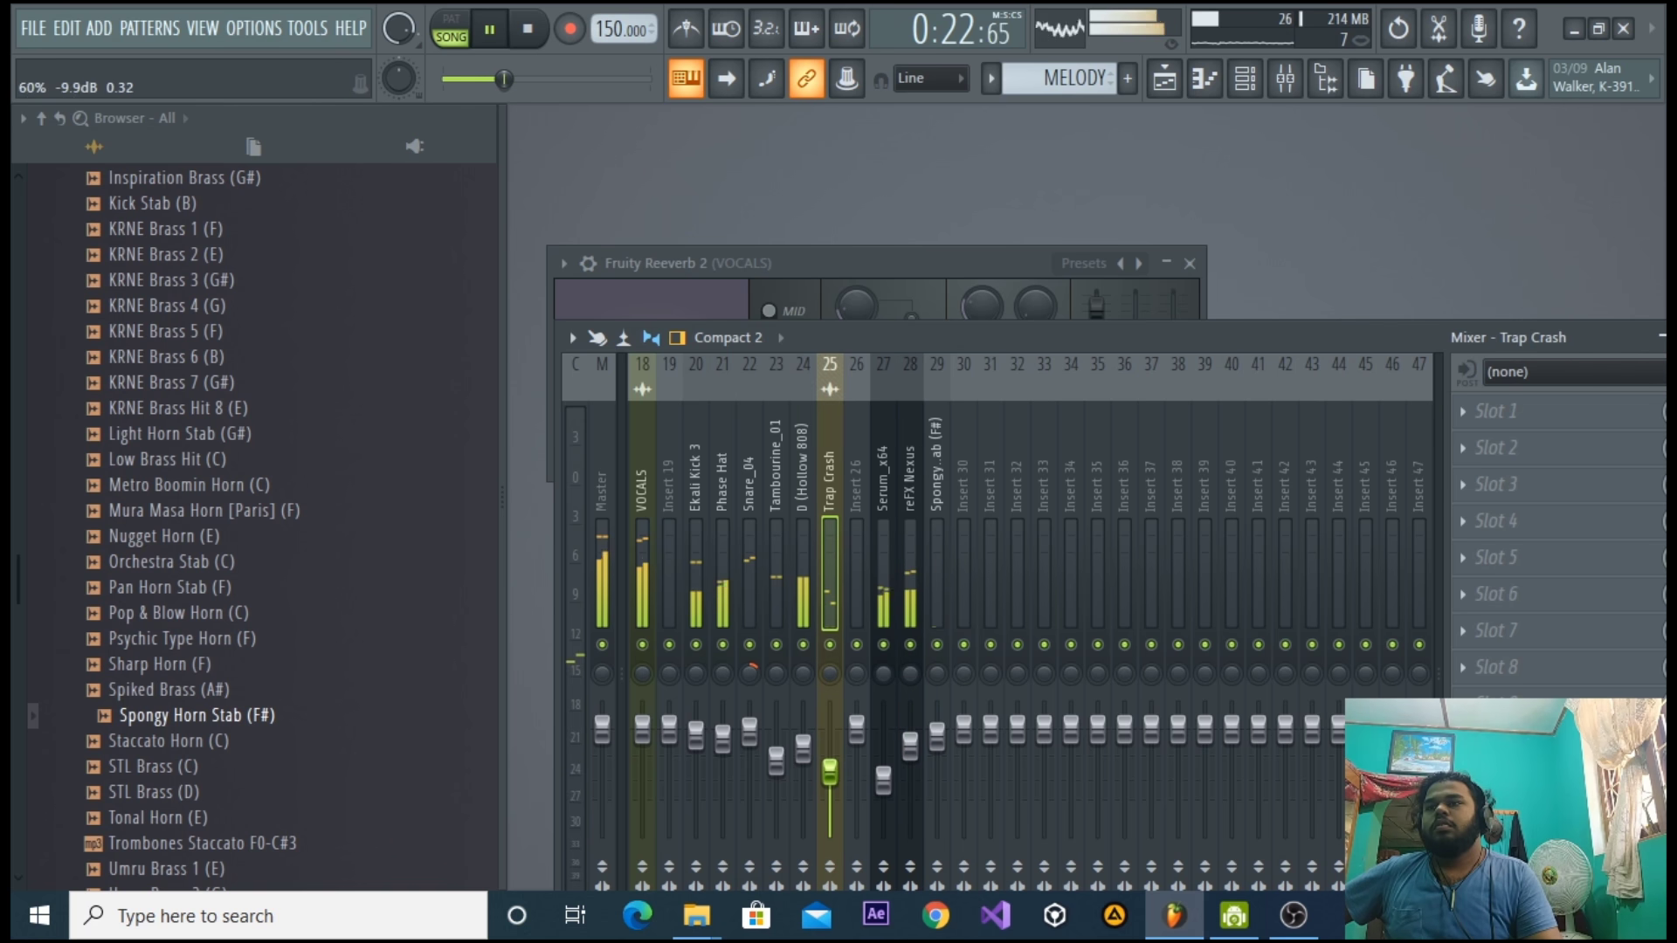
# Set the Trap Crash track to about -9.9 dB and reset the Spongy Horn Stab (F#) track's level to its default.
pyautogui.rightClick(937, 738)
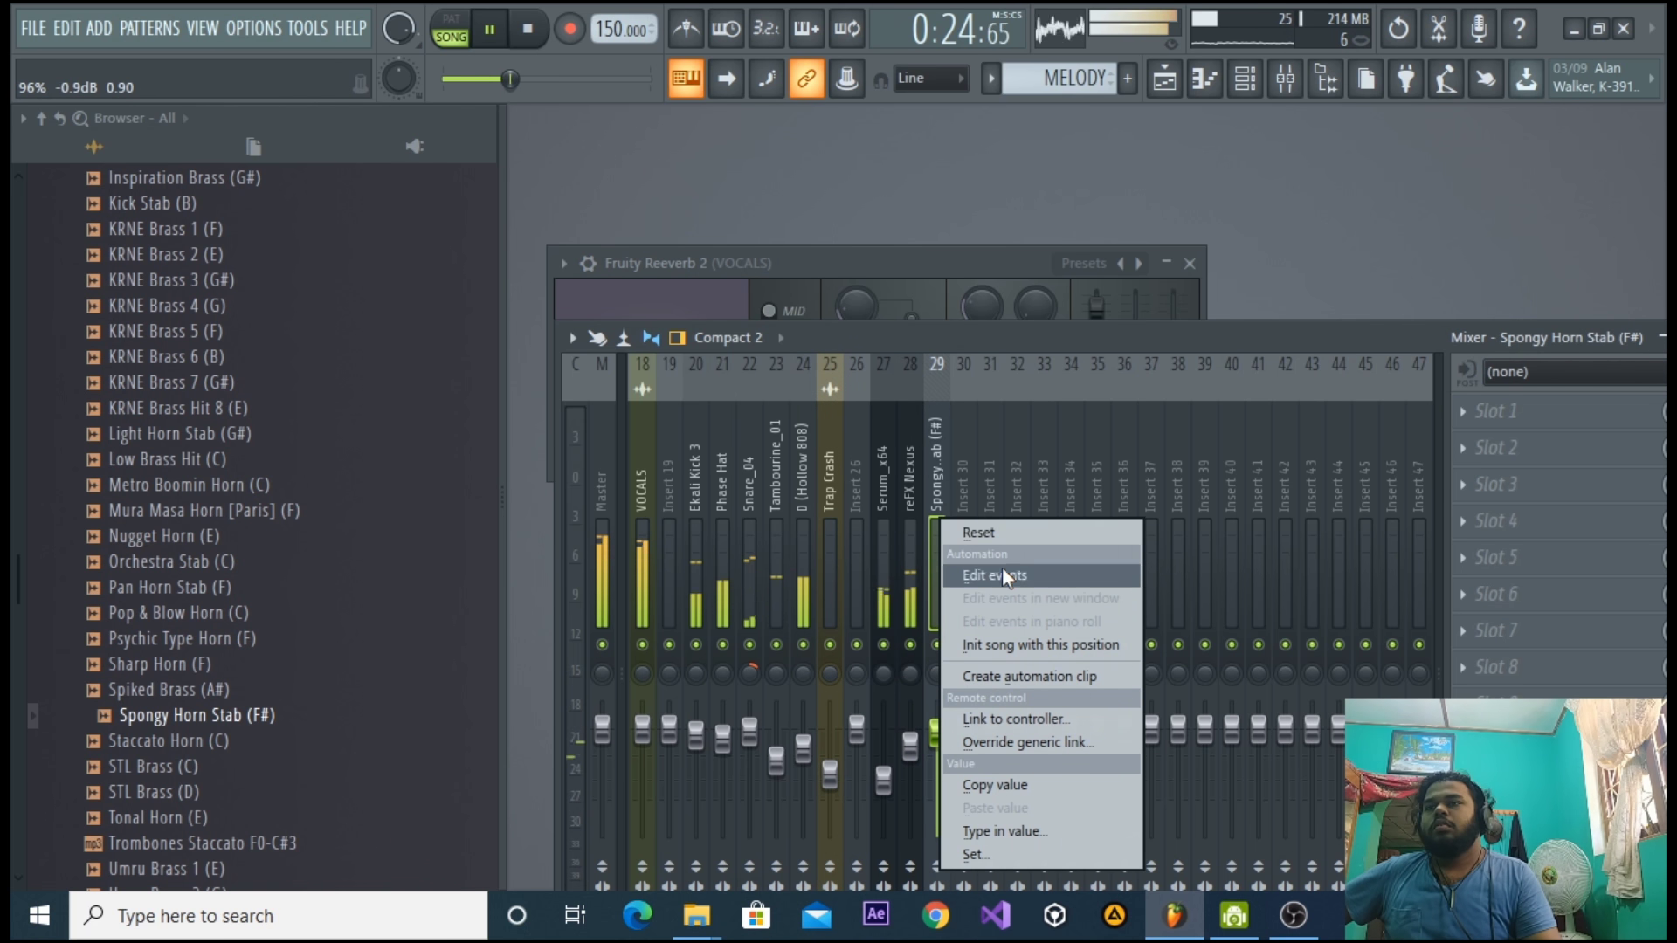
pyautogui.click(1009, 527)
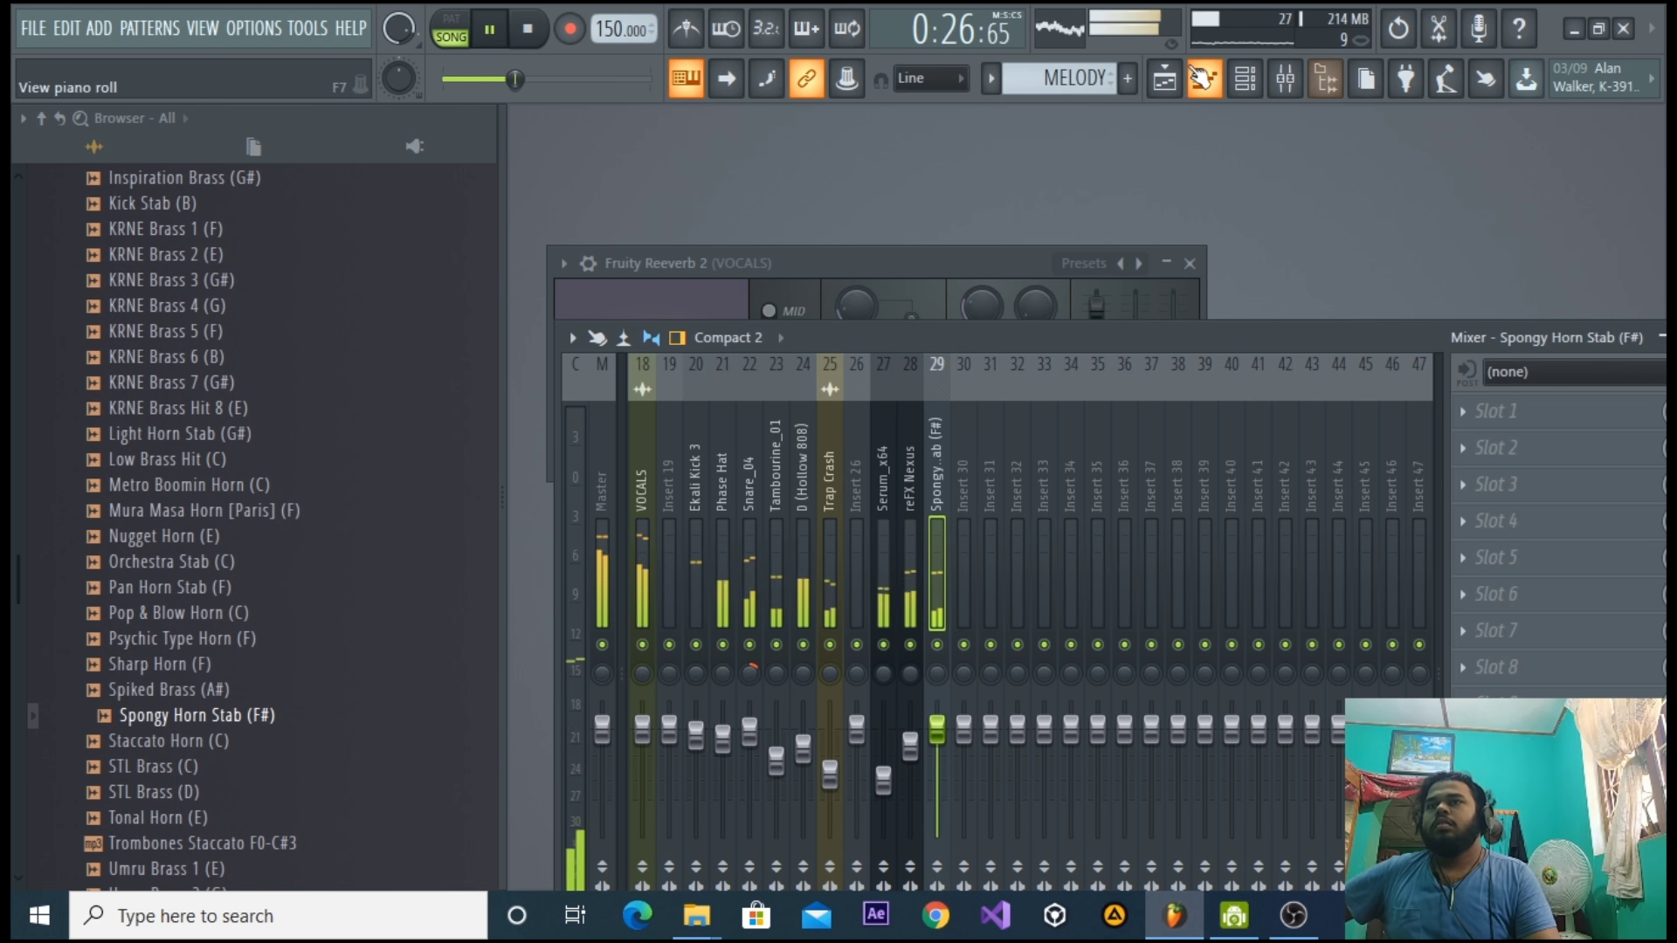
pyautogui.click(1326, 79)
pyautogui.click(1653, 119)
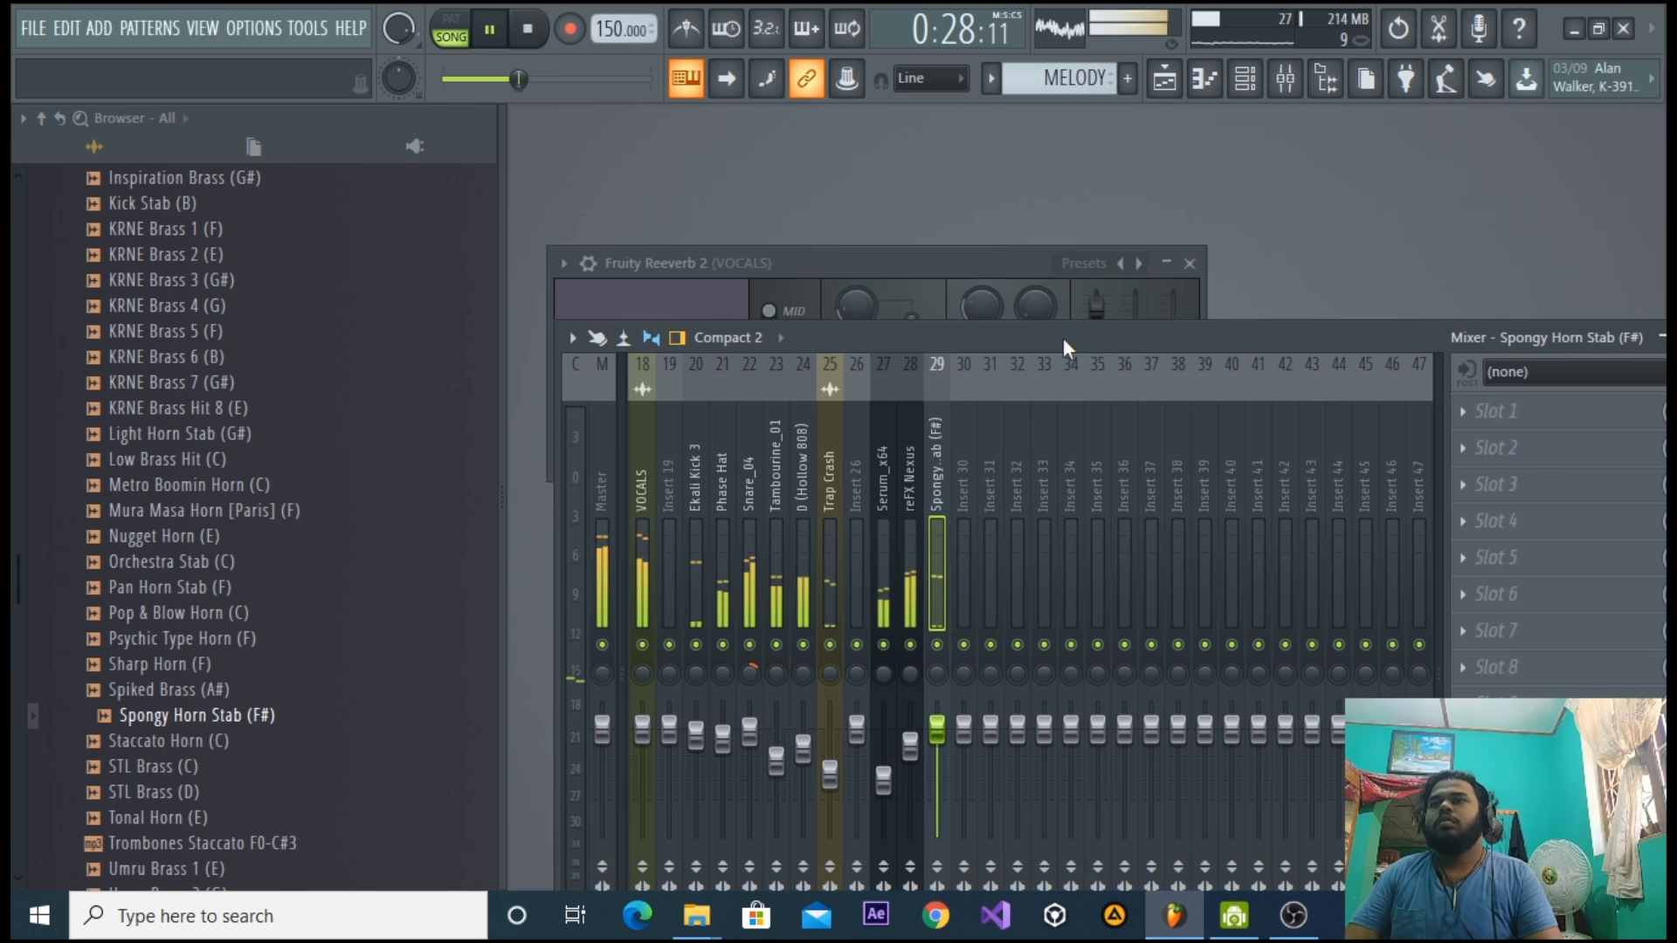
# Check the Spongy Horn Stab (F#) channel's sample and miscellaneous settings, restart playback, and close the channel window.
pyautogui.click(1249, 91)
pyautogui.click(802, 576)
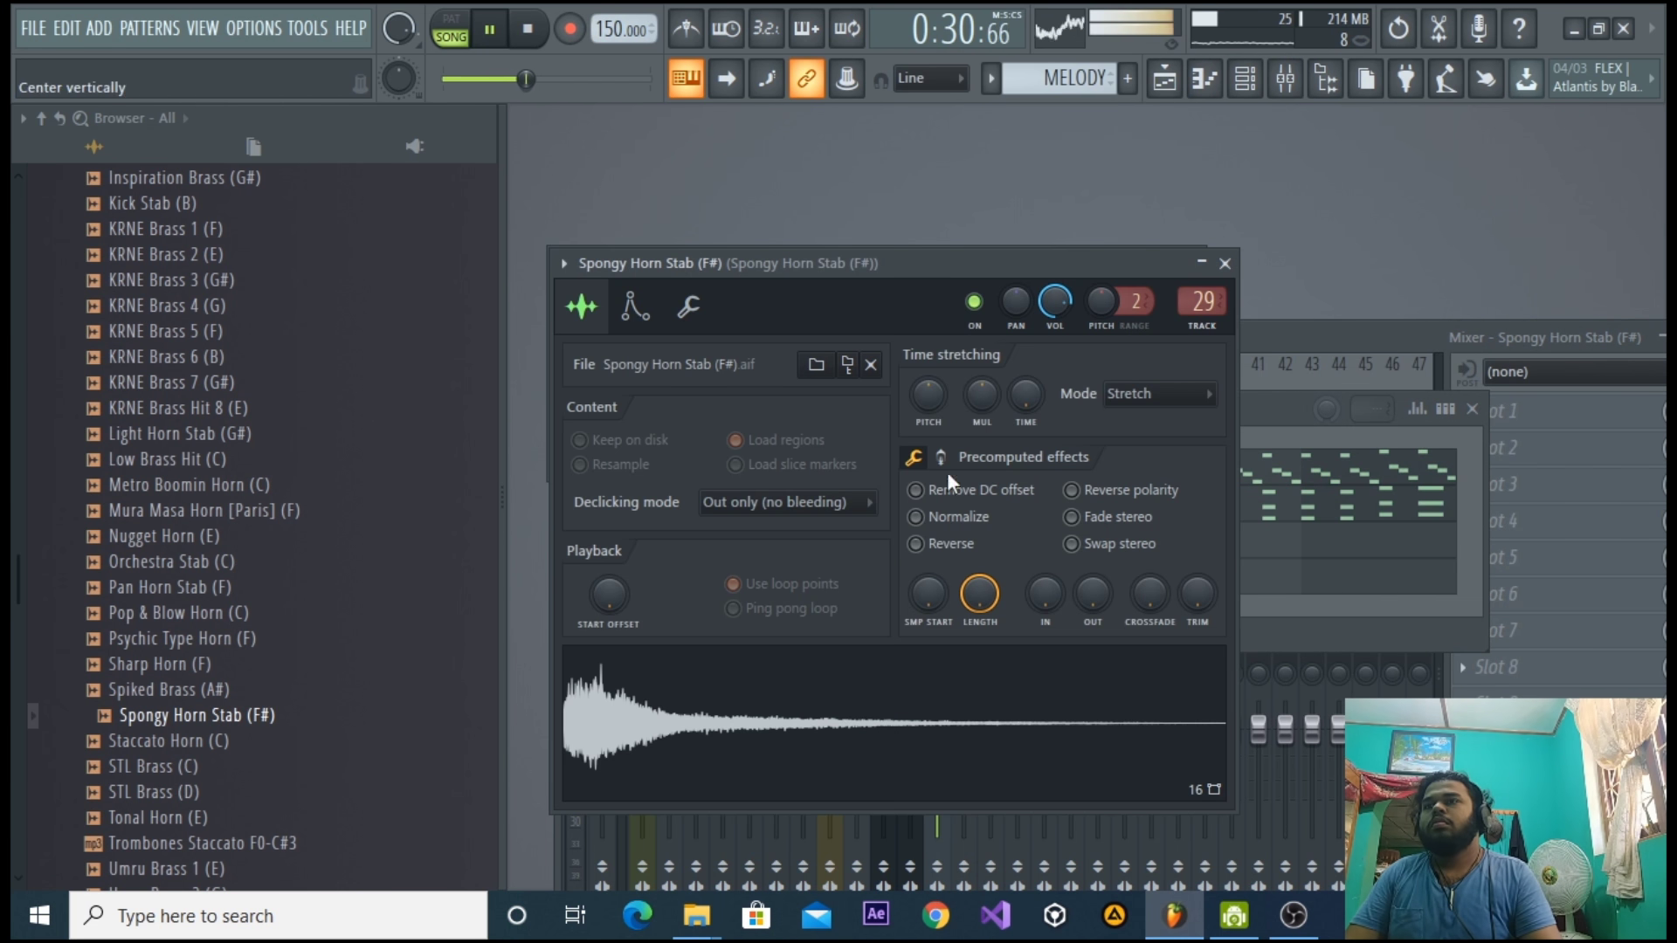
pyautogui.click(690, 310)
pyautogui.press('space')
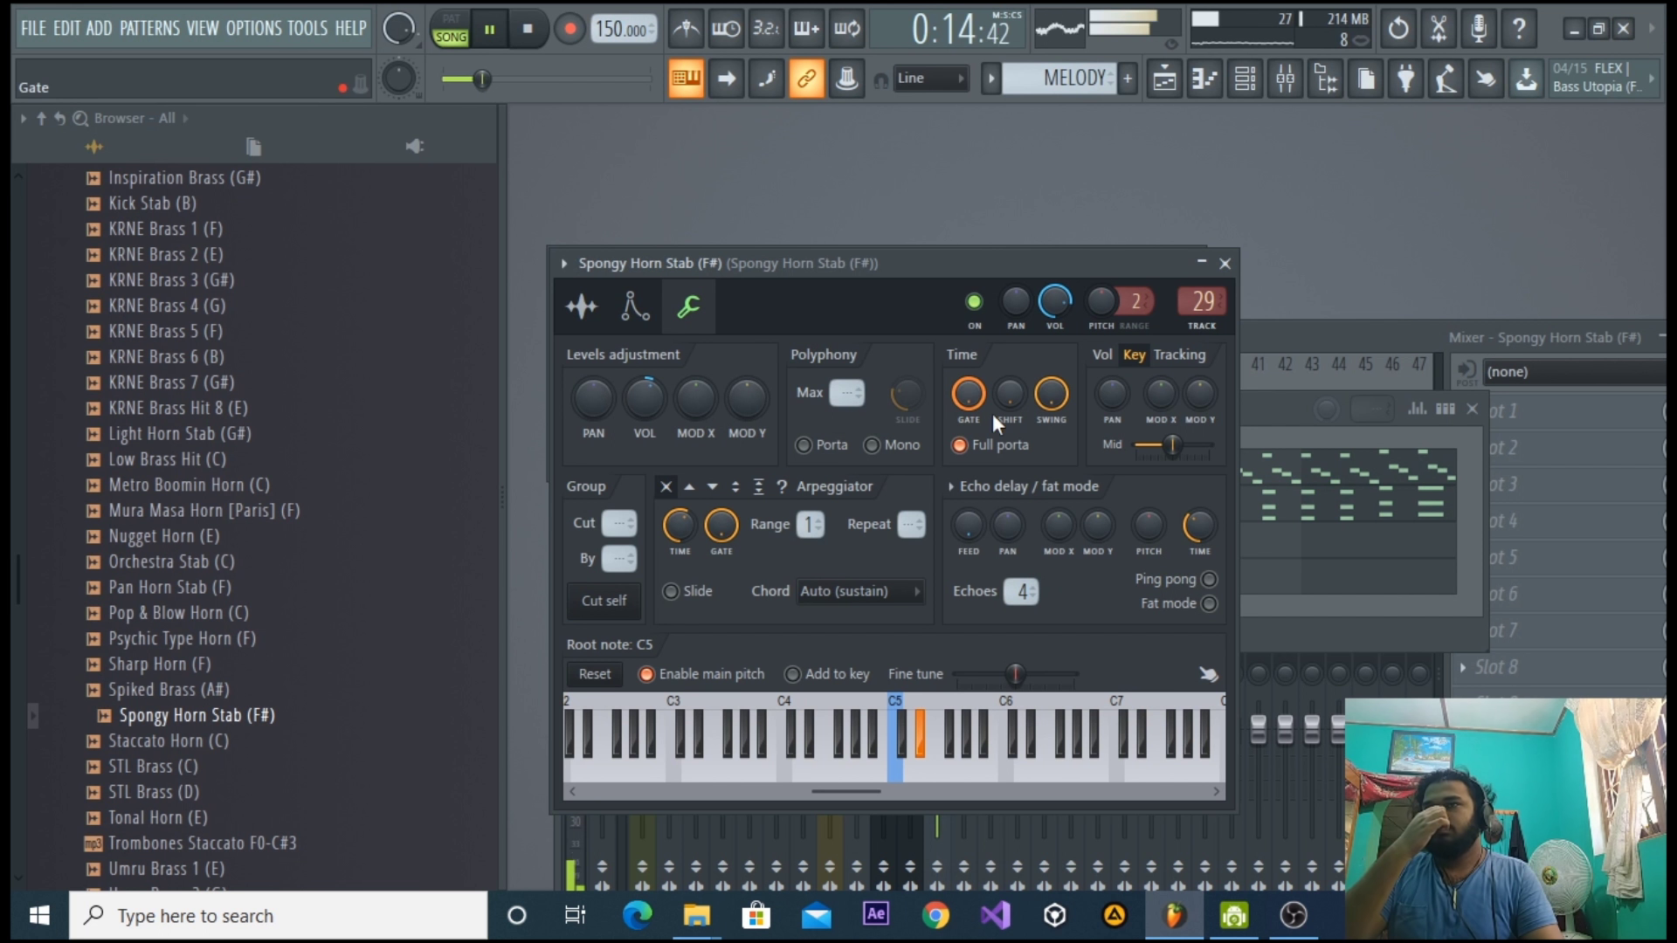
pyautogui.click(1225, 263)
# Inspect the reFX Nexus channel's miscellaneous settings and test the C3 and C4 keys on its root-note keyboard.
pyautogui.click(797, 509)
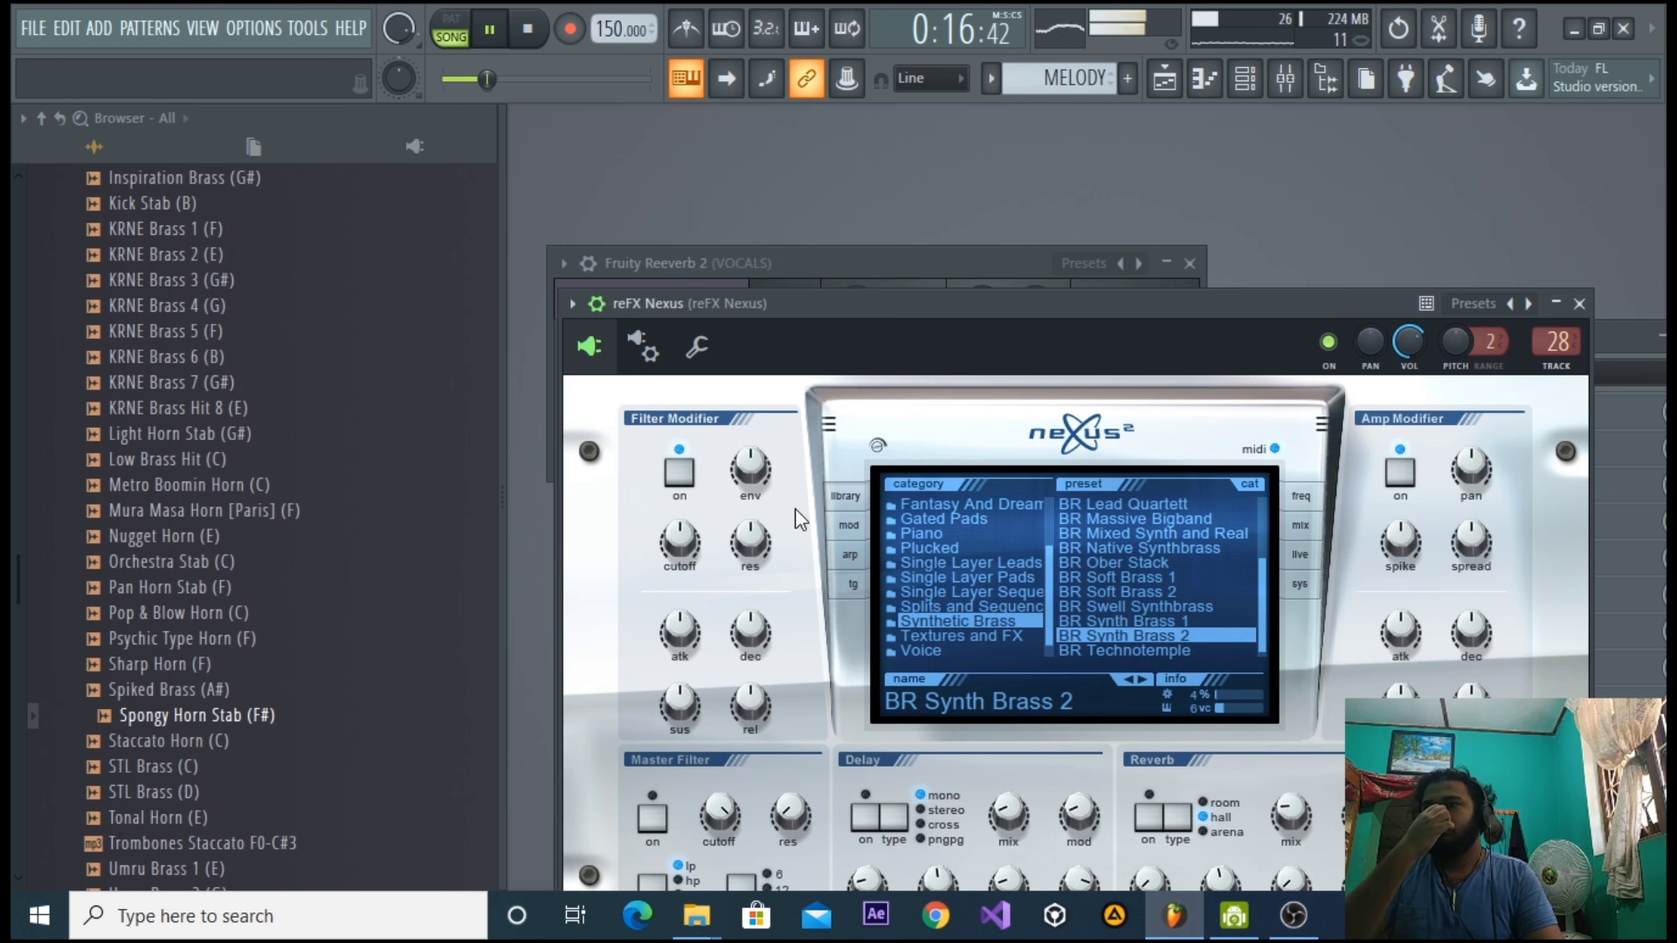
pyautogui.click(696, 347)
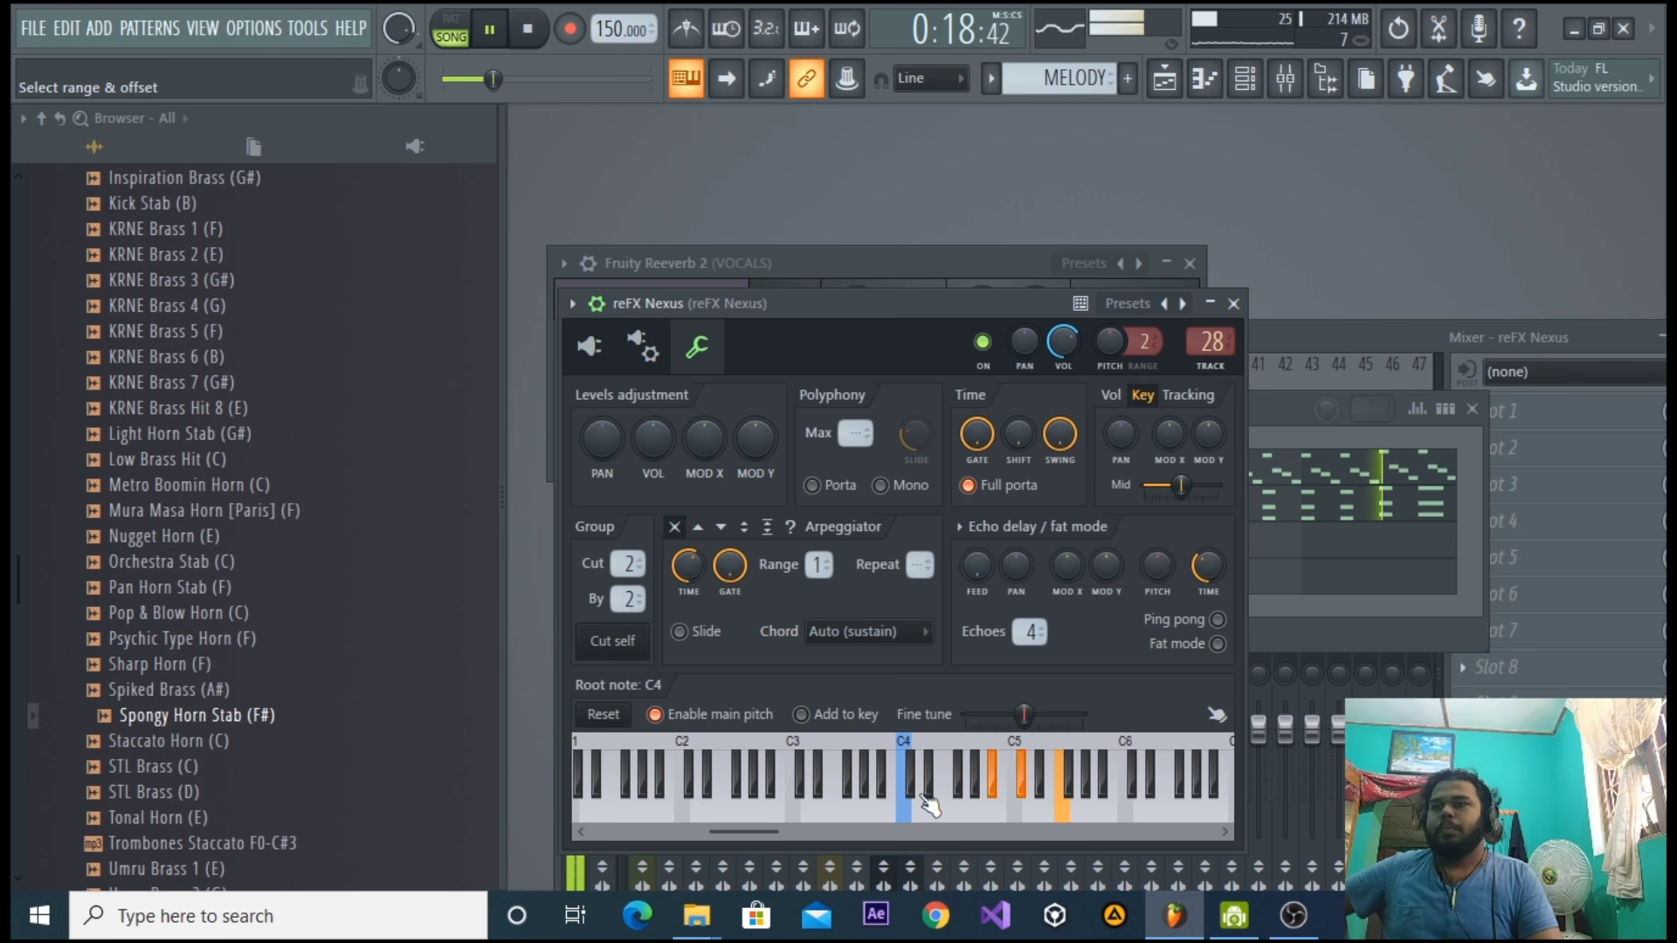
pyautogui.click(797, 814)
pyautogui.click(906, 816)
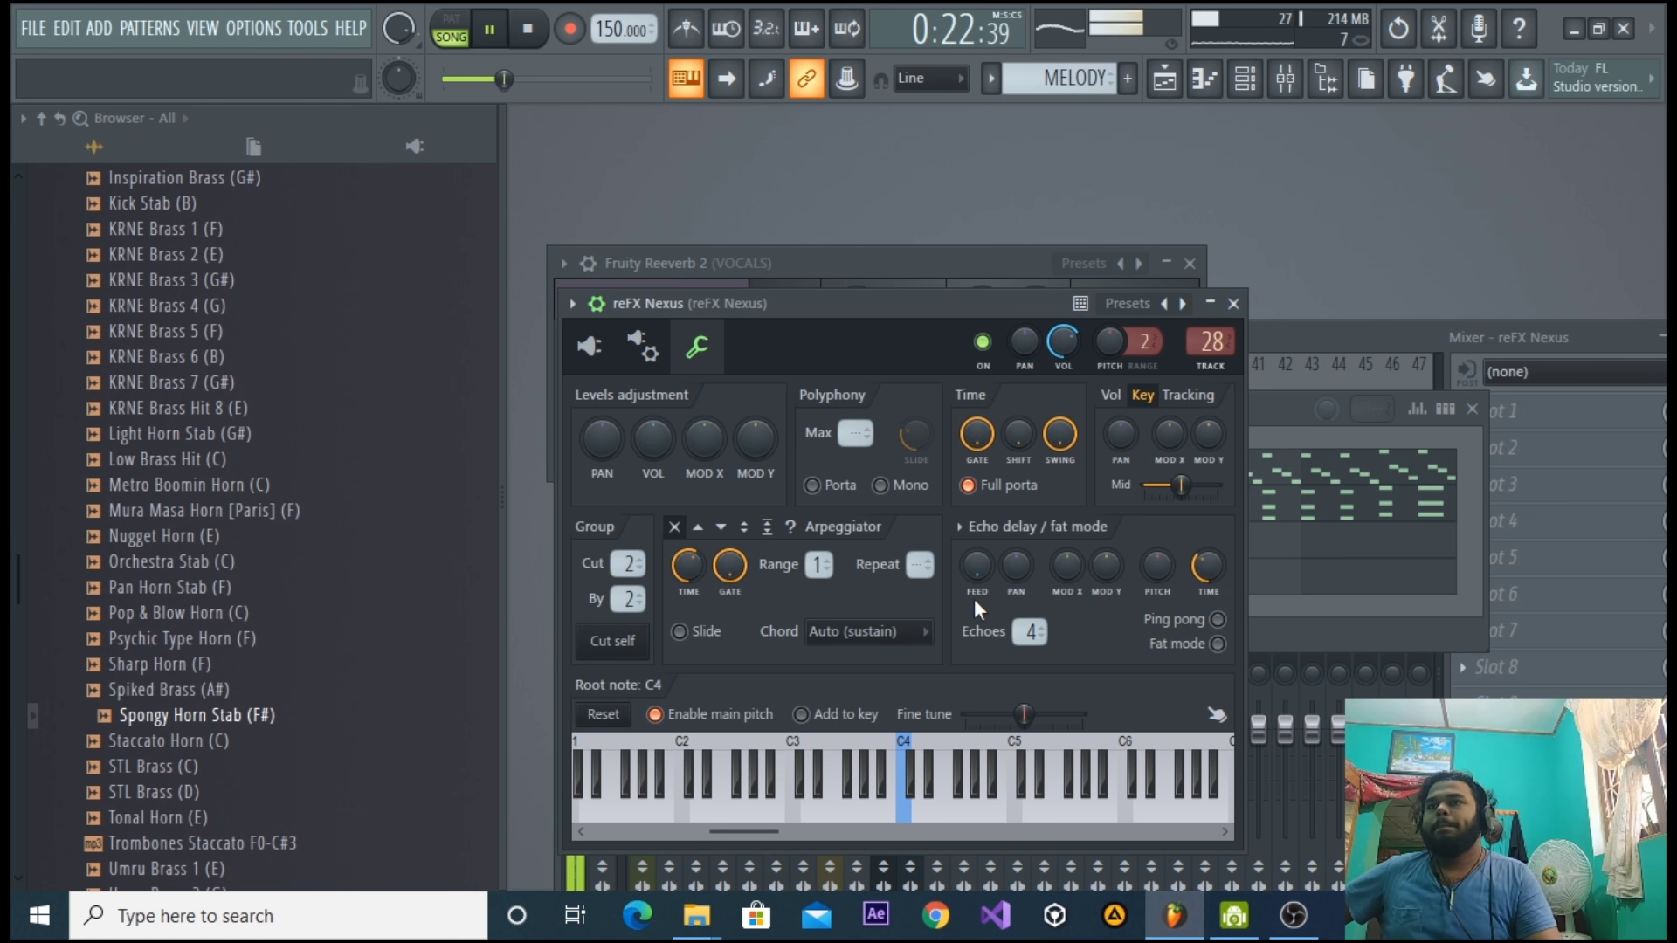
pyautogui.click(1317, 624)
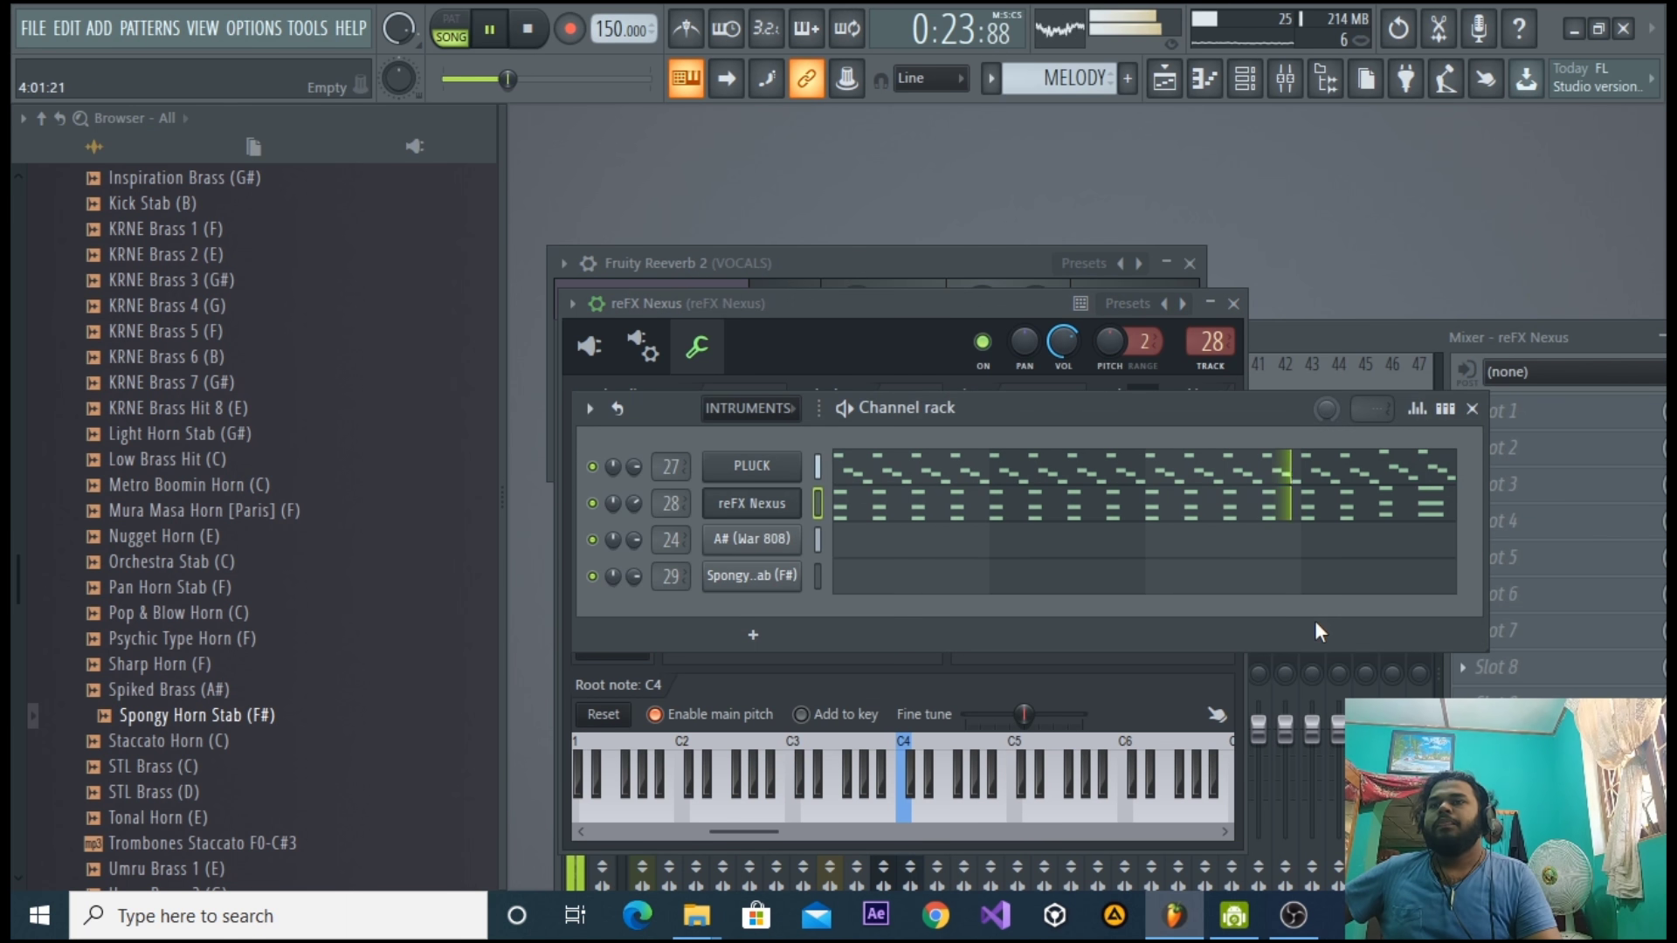
# Replay the arrangement from bar 9 and return to the channel rack.
pyautogui.click(1165, 78)
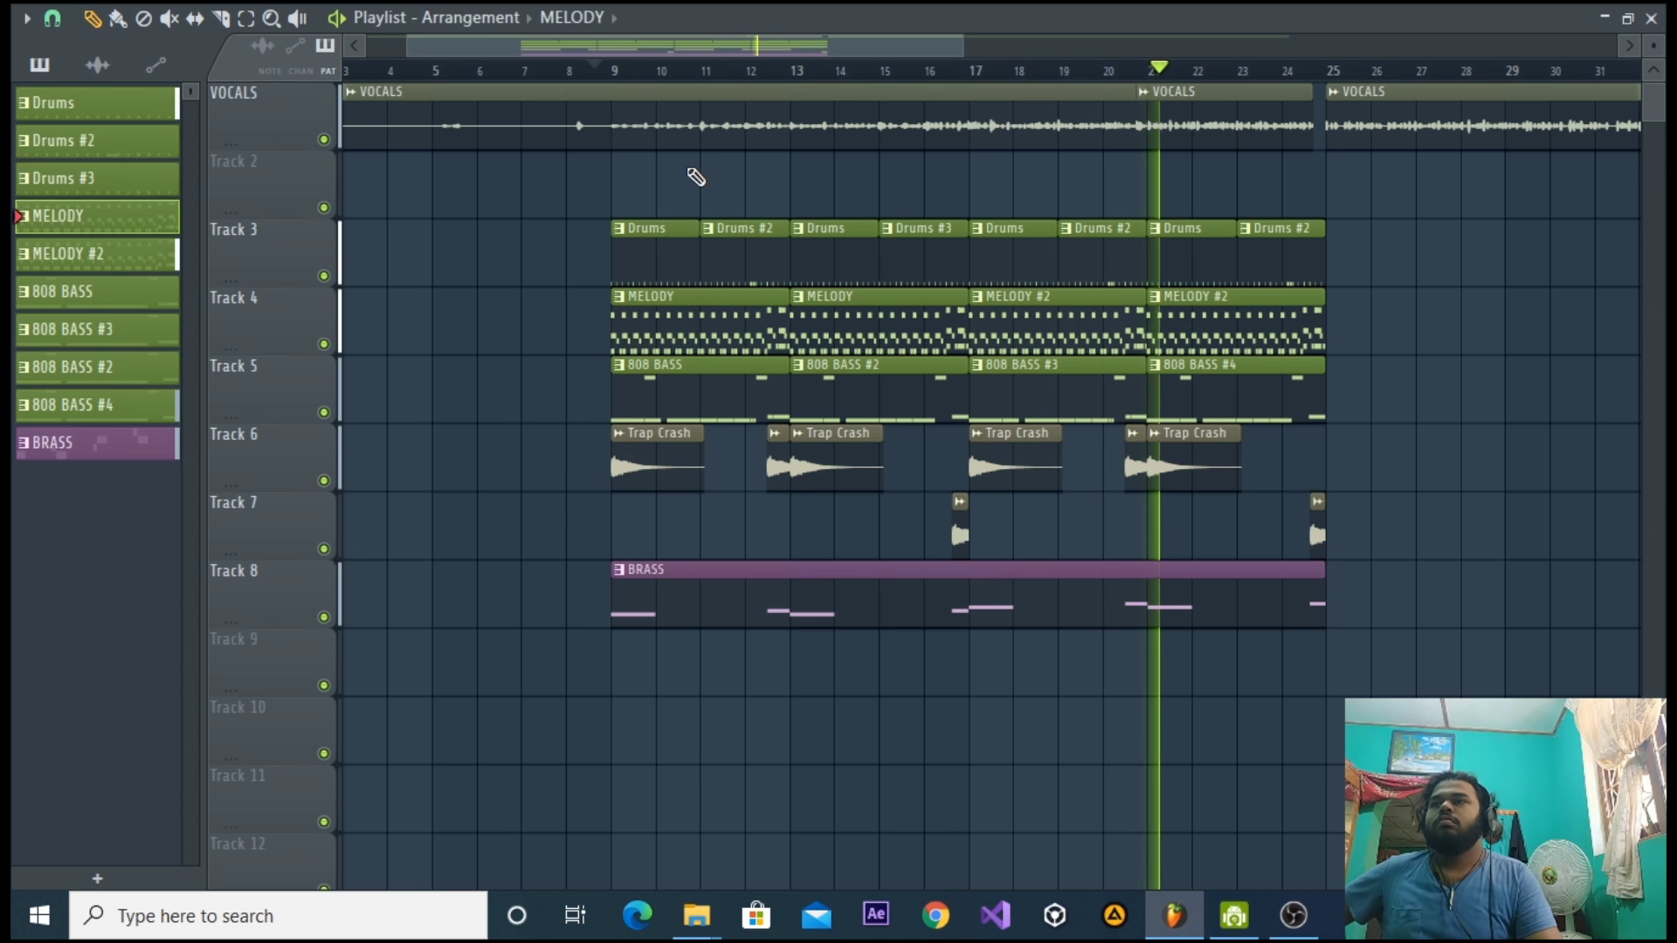
pyautogui.click(609, 74)
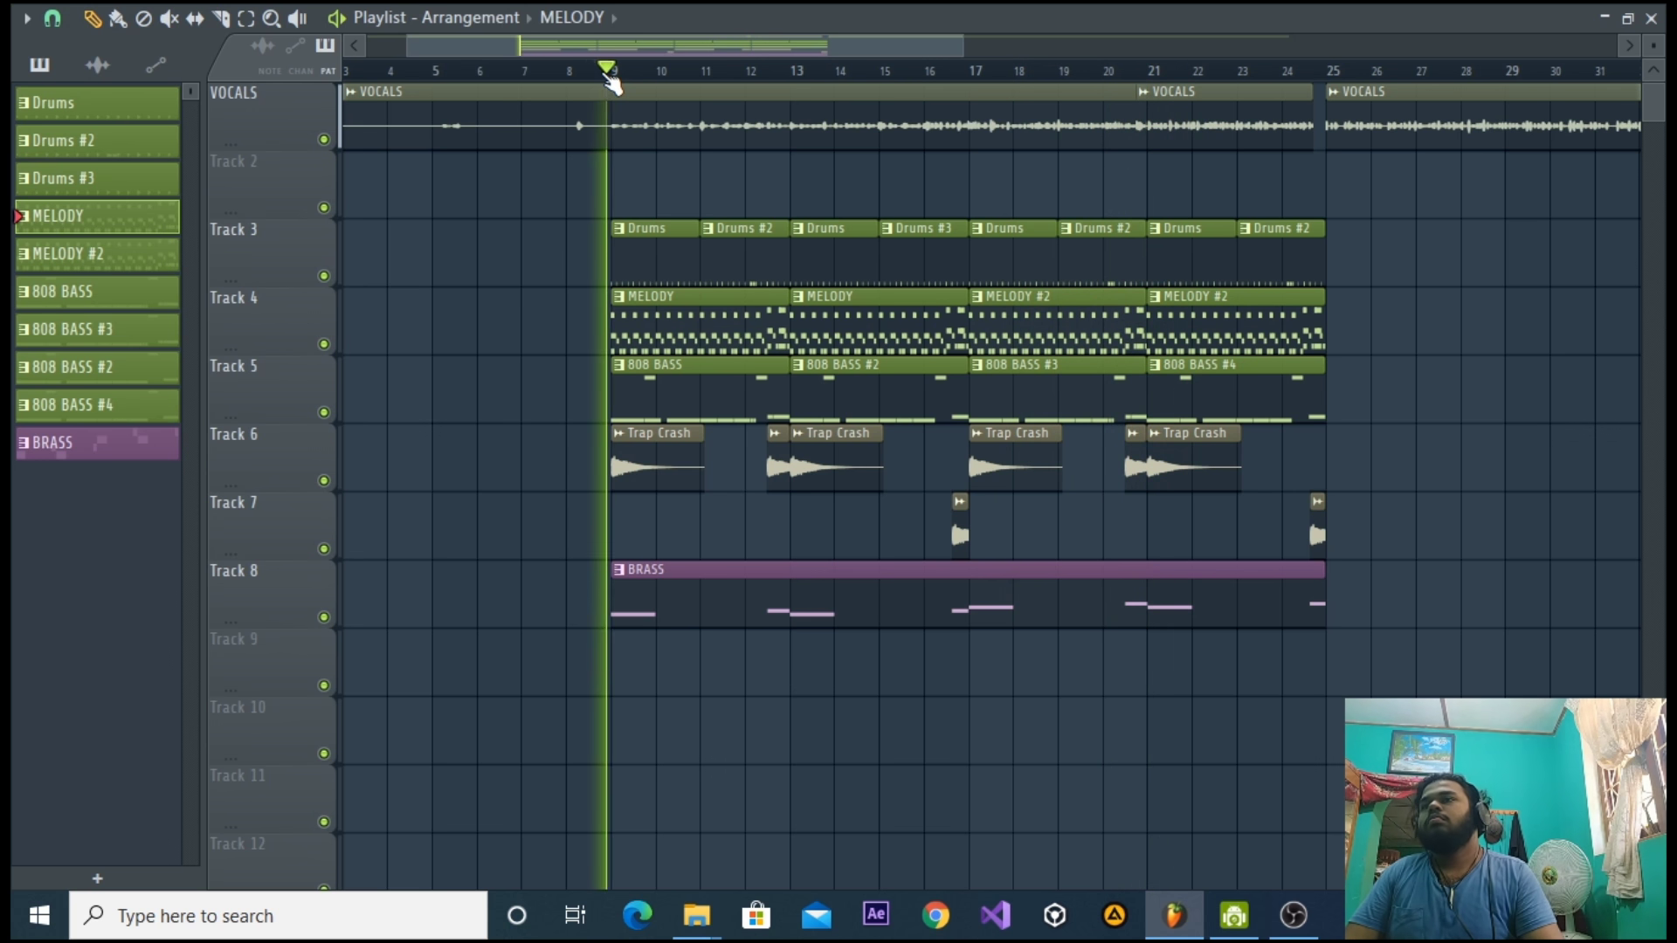
pyautogui.click(1651, 18)
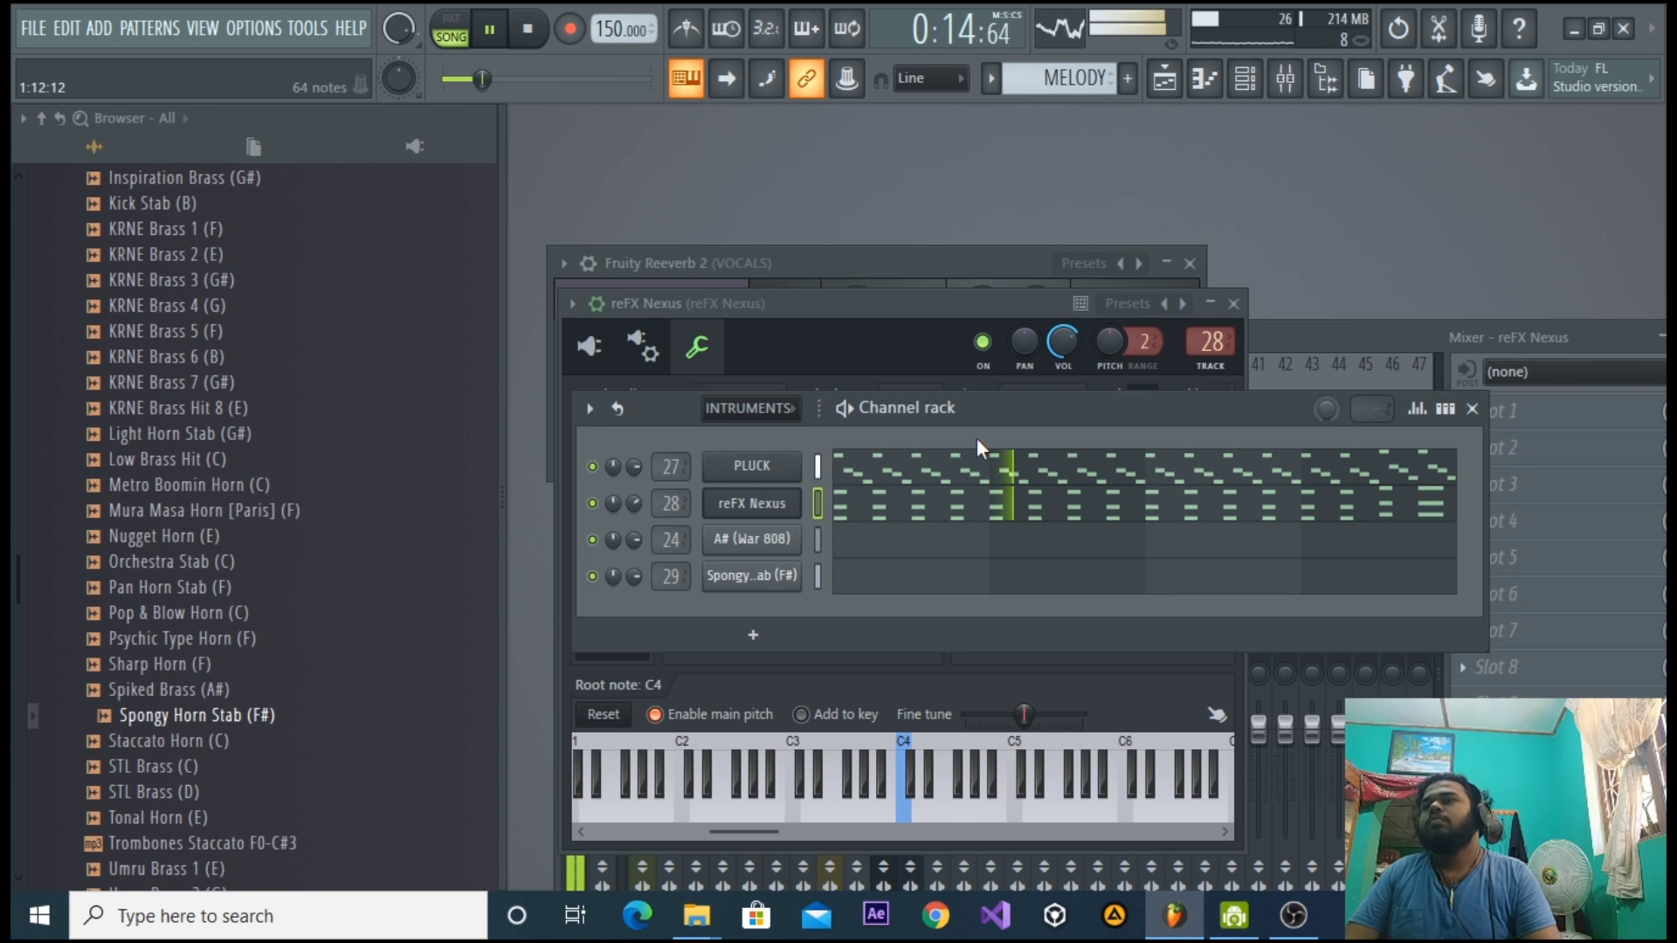
# Check the playlist and the Ekali Kick 3 piano roll during playback, and return to the channel rack.
pyautogui.click(1165, 81)
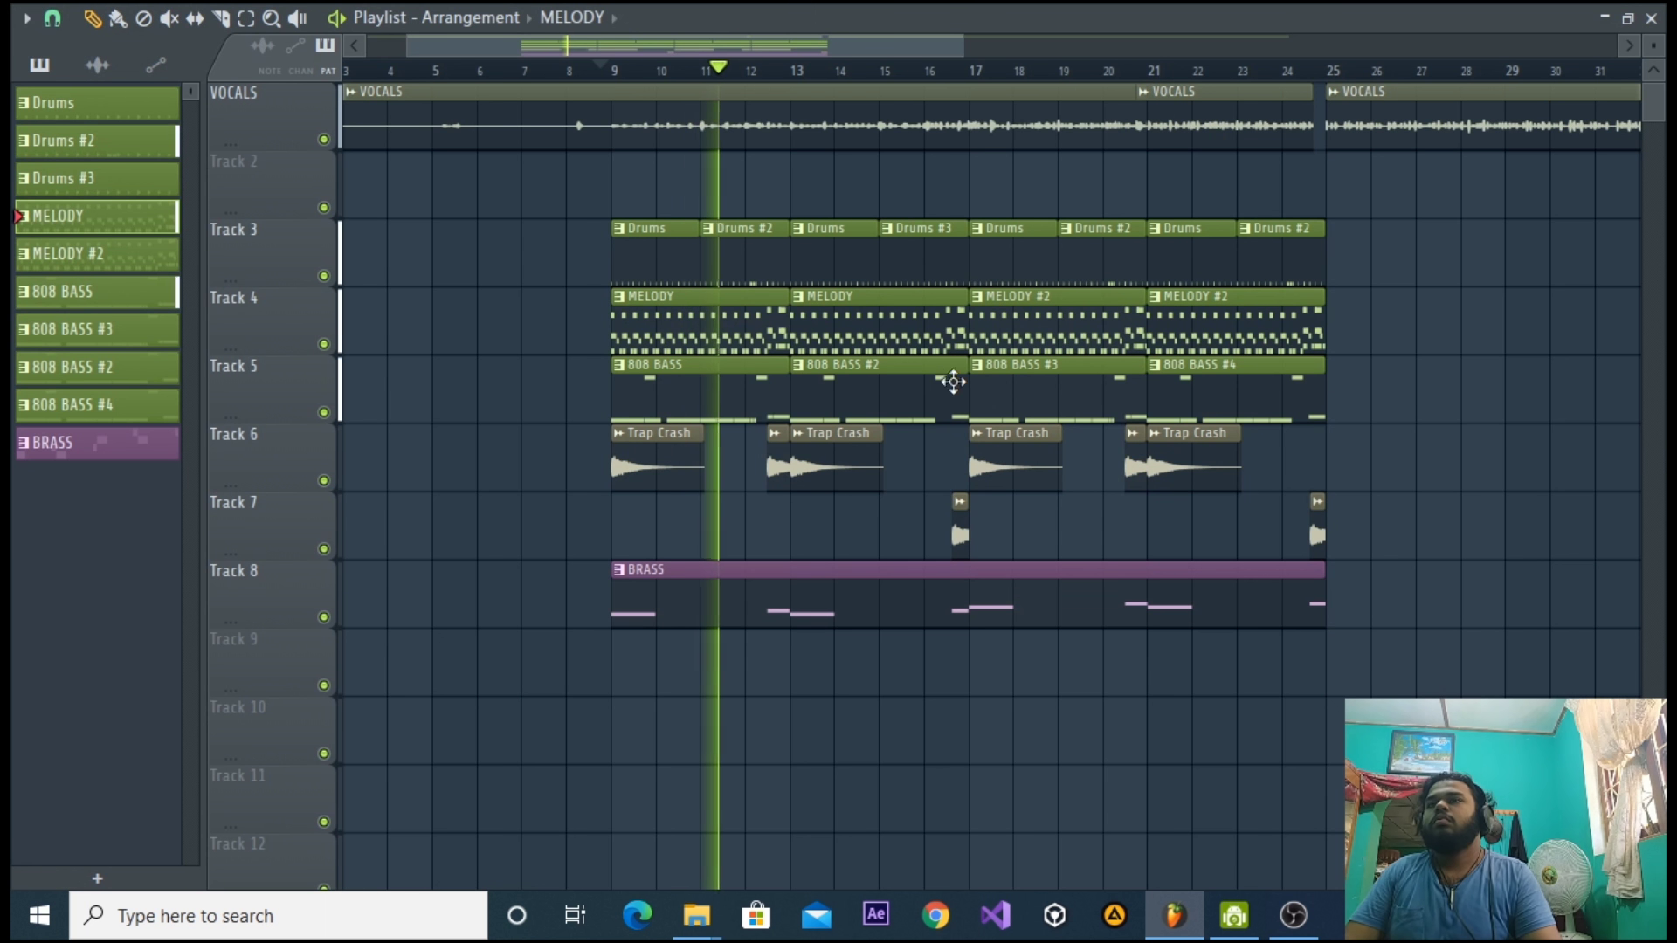
pyautogui.click(1651, 18)
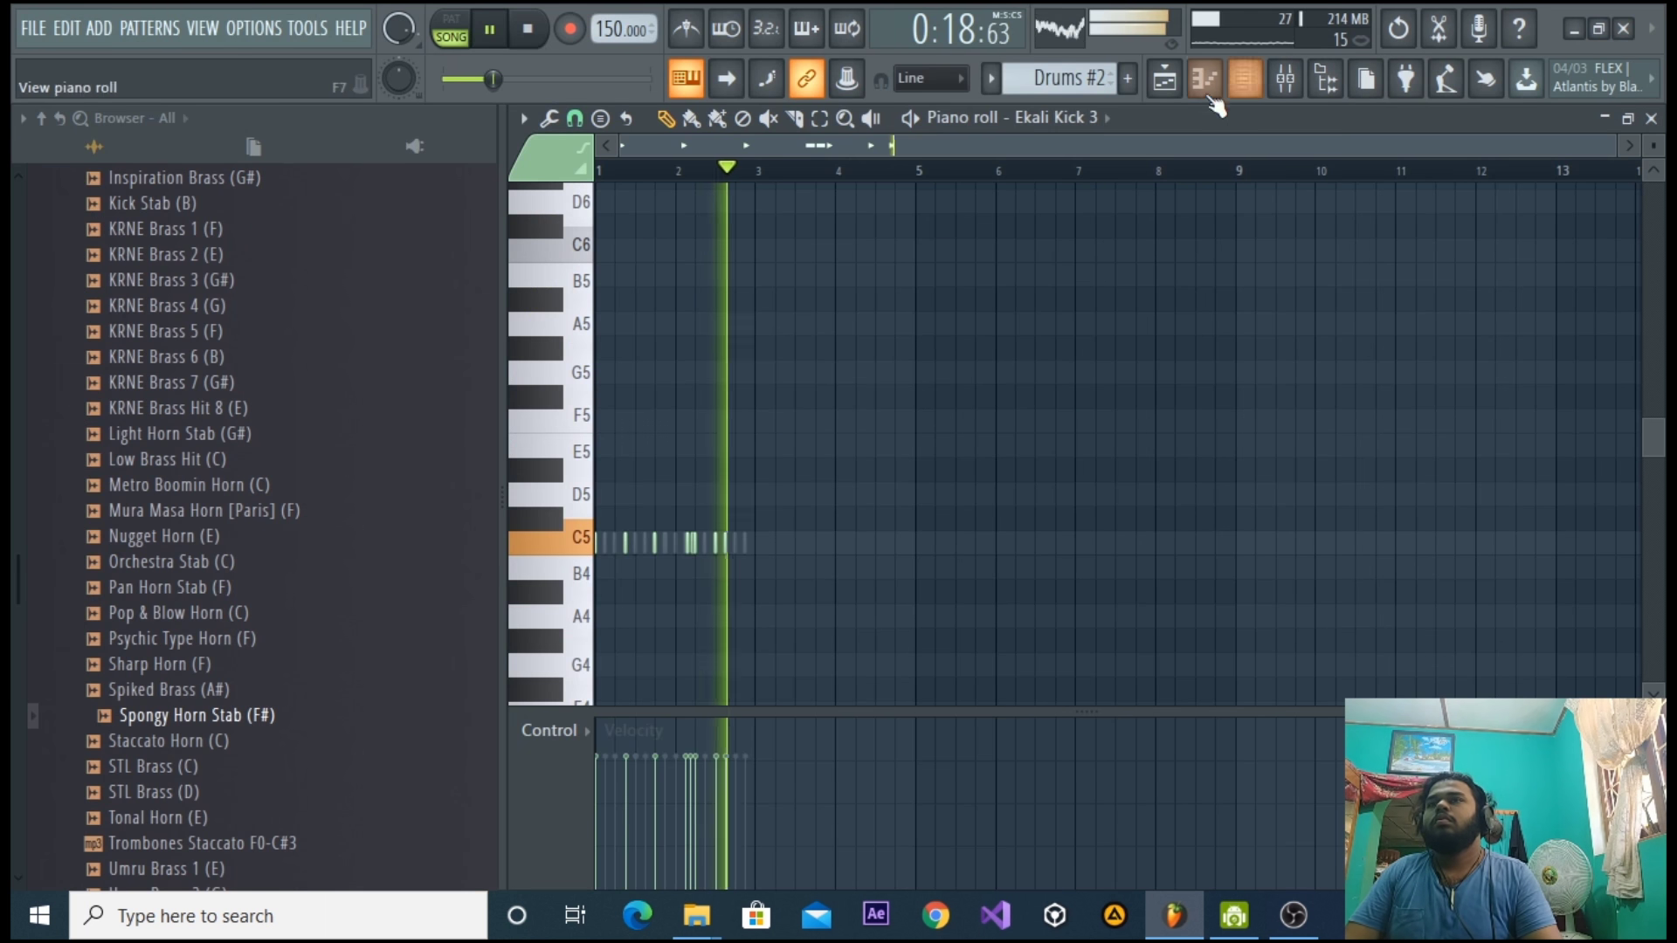
pyautogui.click(1651, 117)
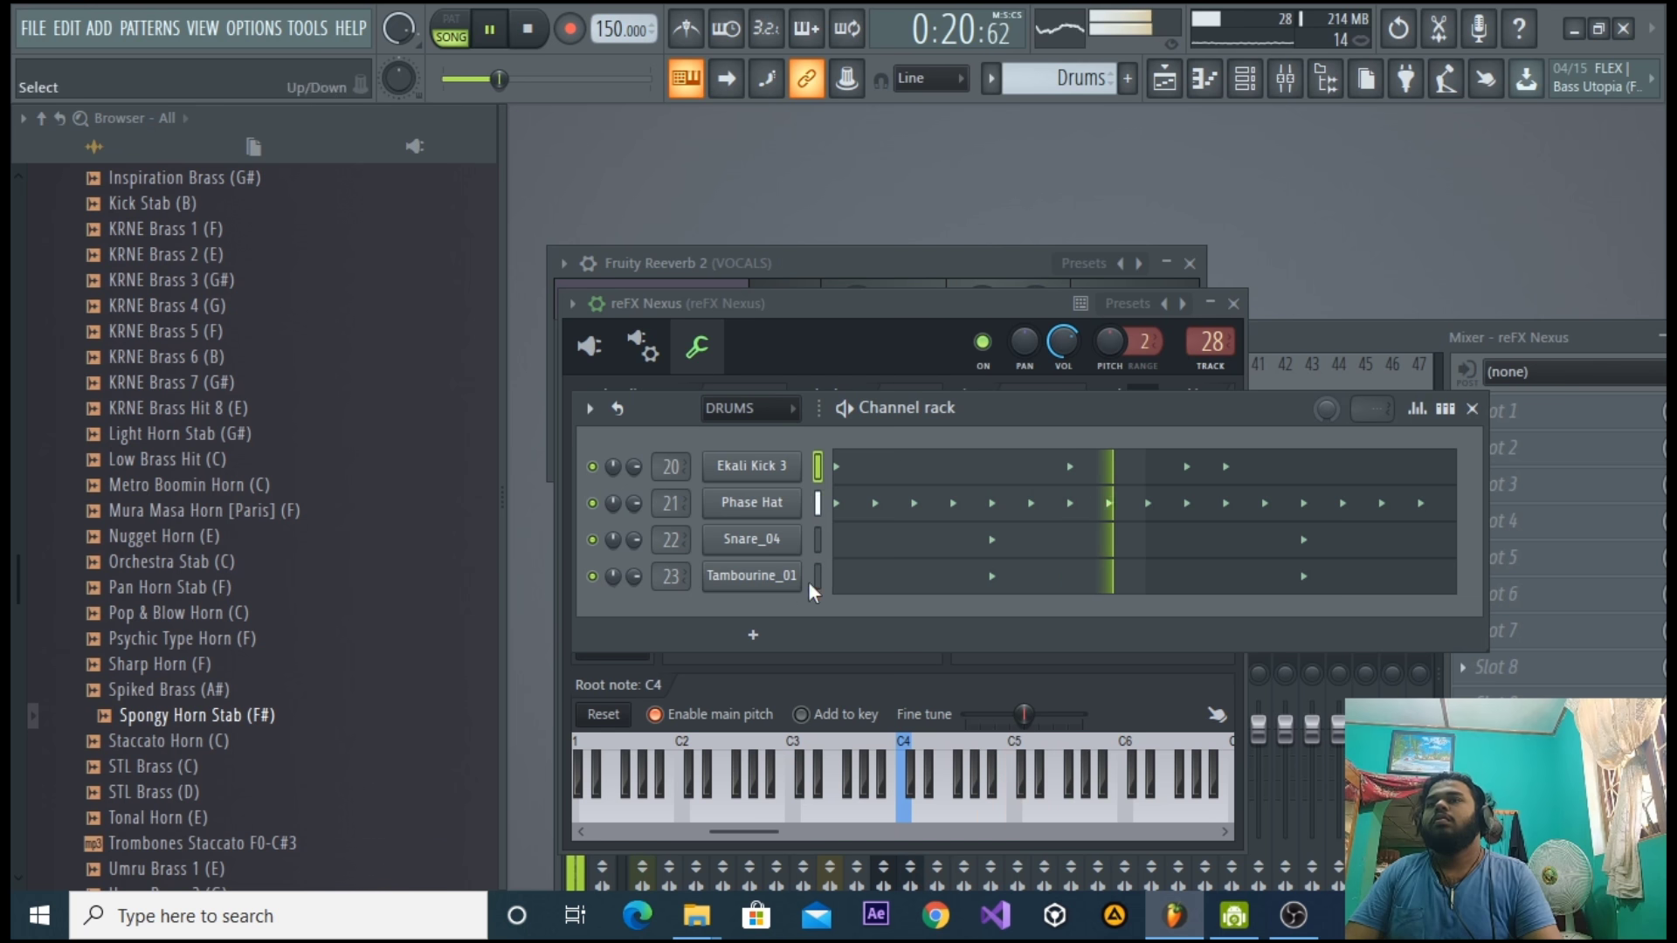
# Stop playback and inspect the sample settings of the Snare_04 and Tambourine_01 channels.
pyautogui.press('space')
pyautogui.click(734, 535)
pyautogui.click(615, 339)
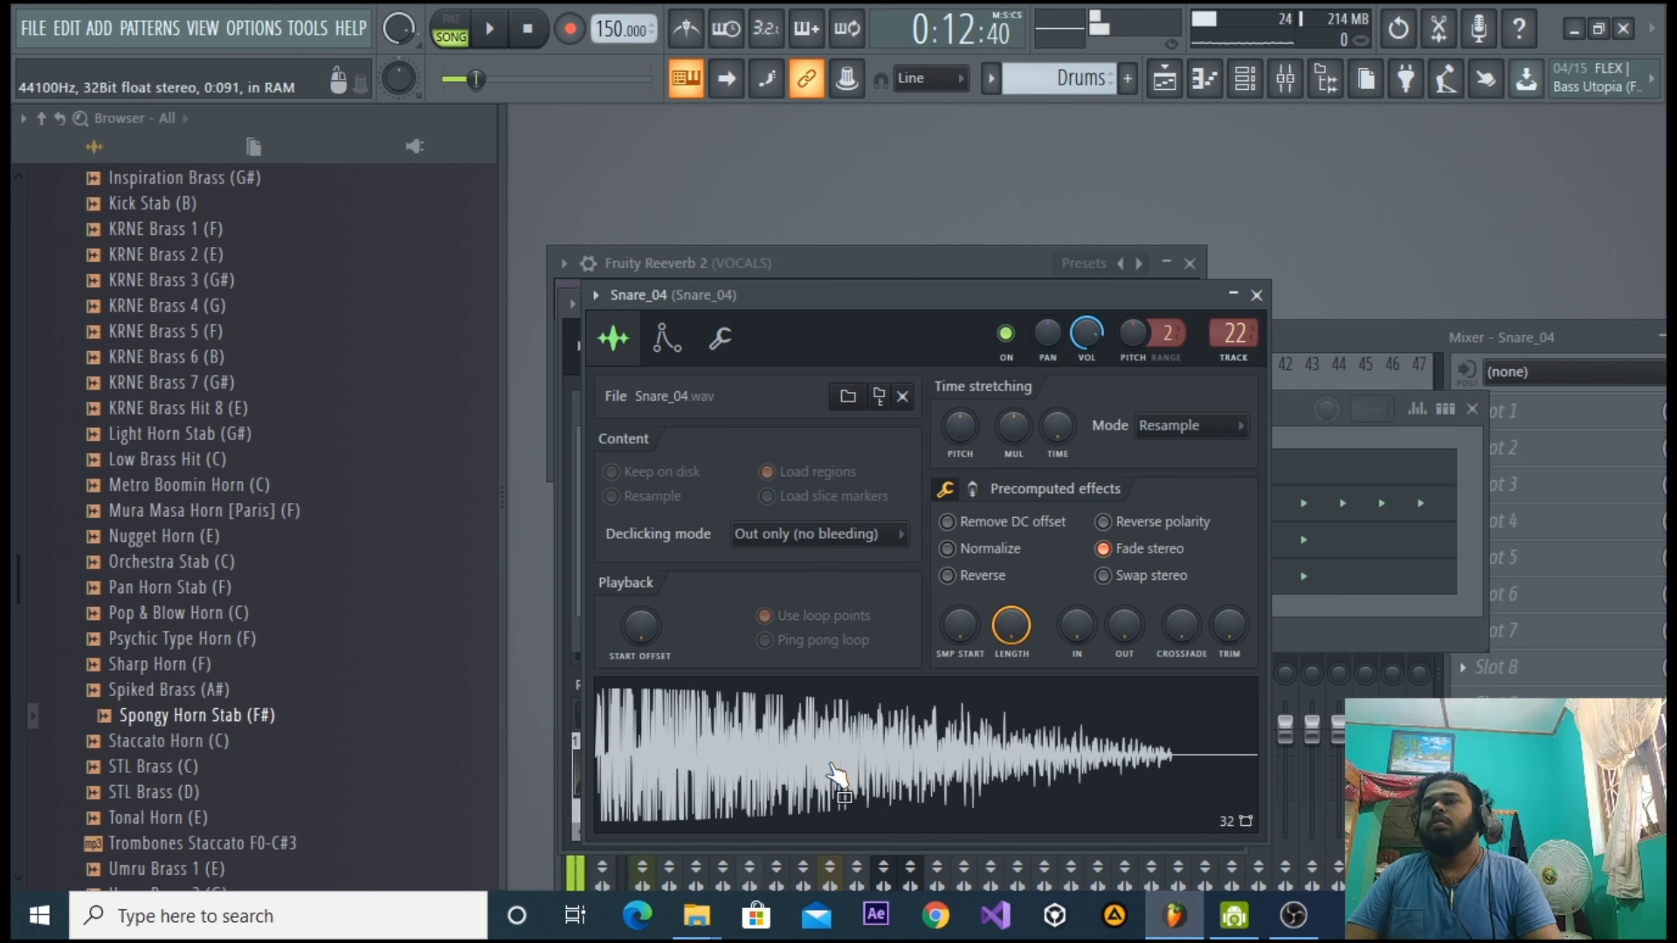
pyautogui.click(1394, 614)
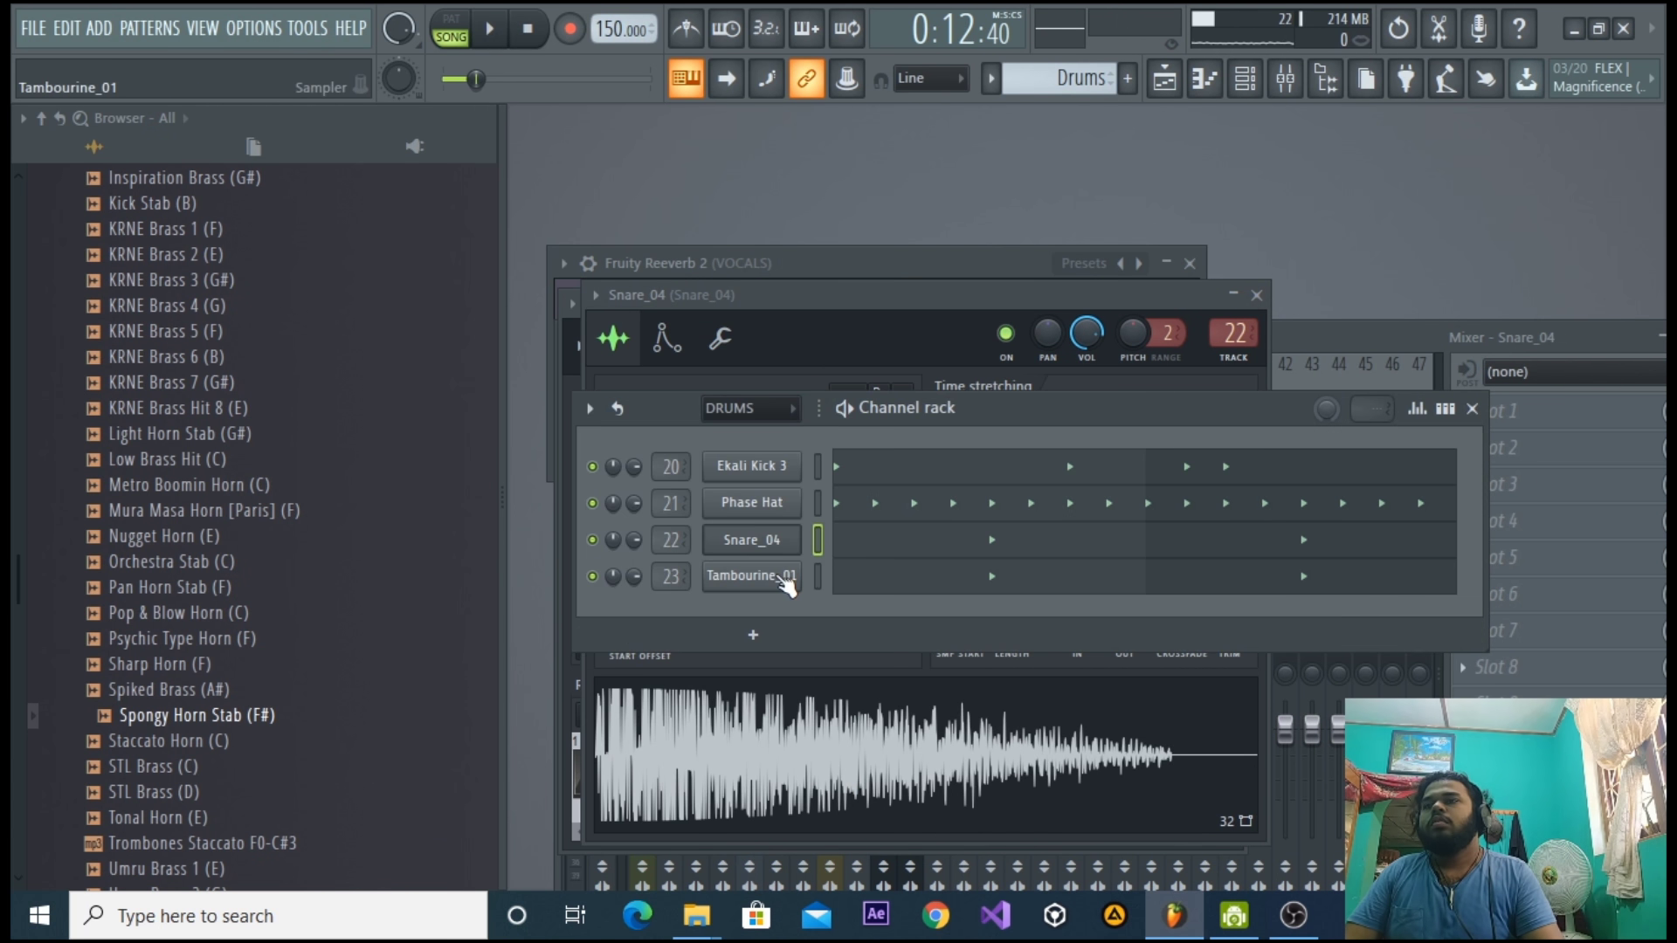
pyautogui.click(773, 576)
pyautogui.click(646, 371)
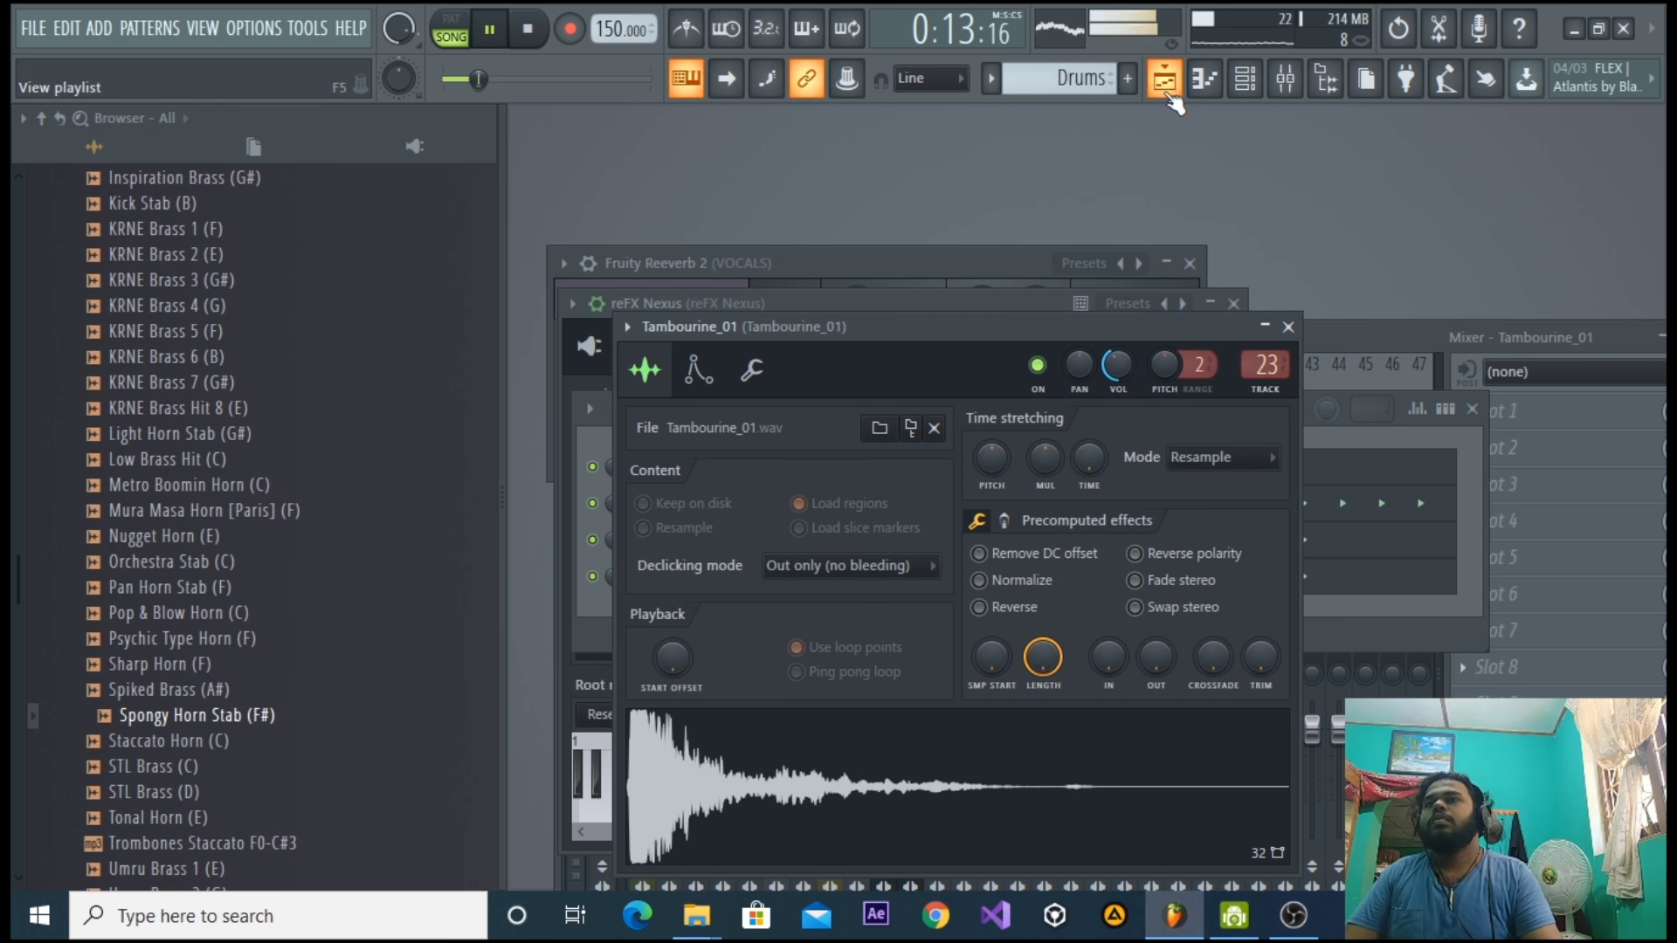
# Replay the arrangement from bar 9 and move the Tambourine_01 window clear of the channel rack.
pyautogui.click(1169, 95)
pyautogui.click(1649, 26)
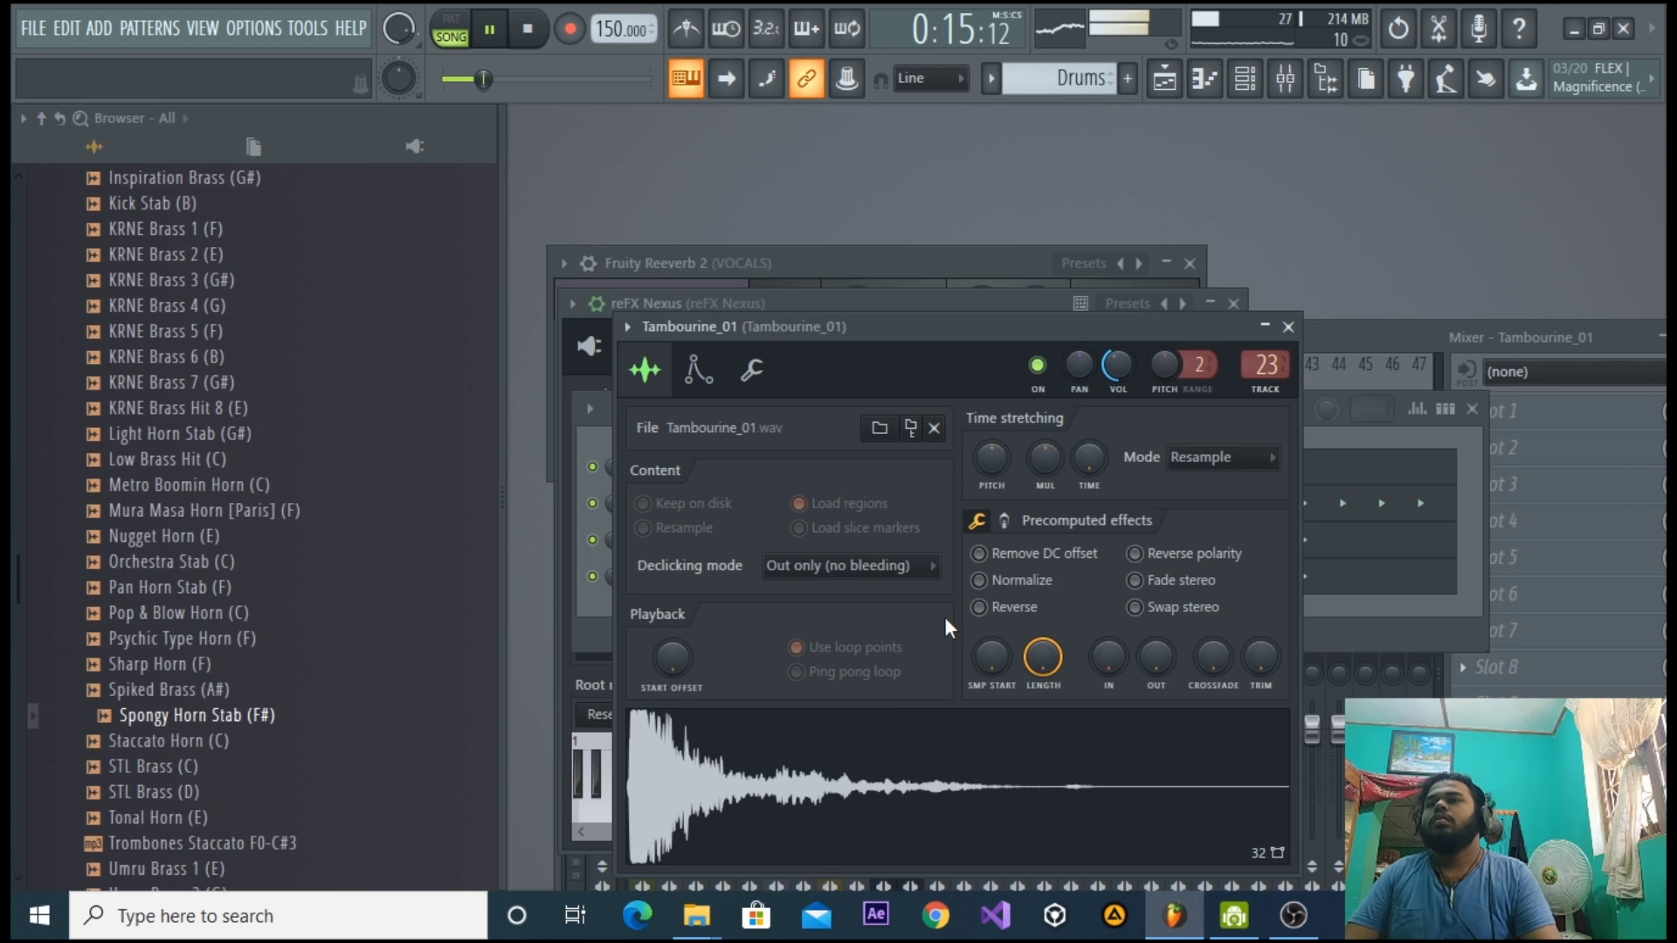
pyautogui.moveTo(961, 331); pyautogui.dragTo(1034, 719)
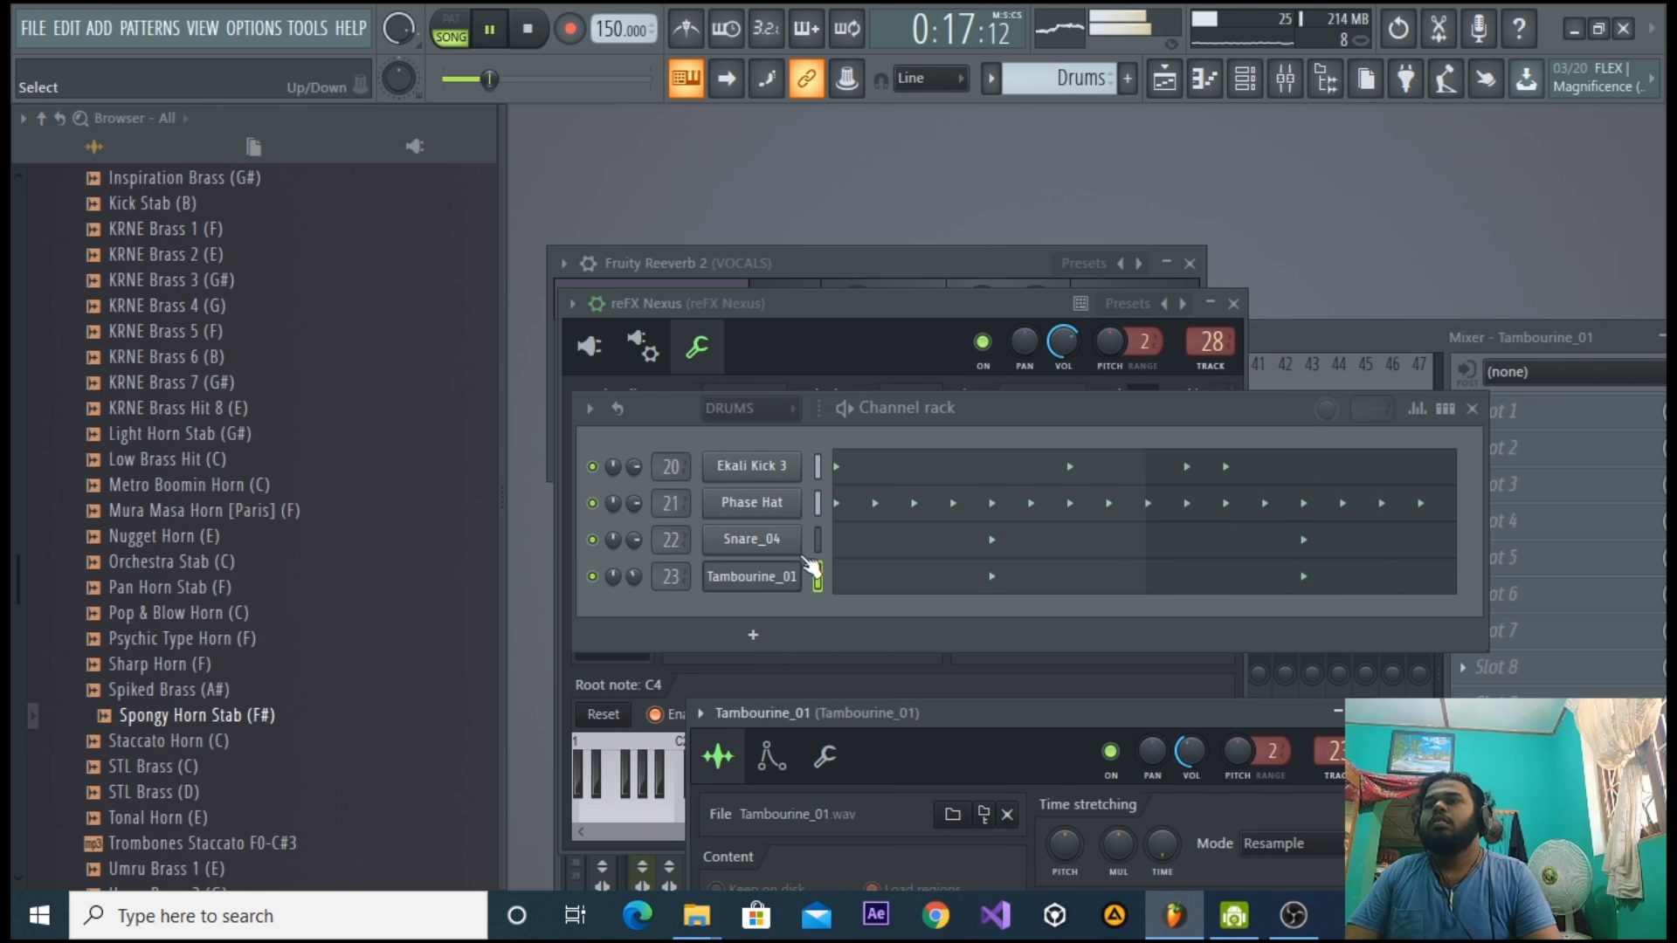
# Reset the hold time of Snare_04's volume envelope, switch that envelope off, and return to the sample settings.
pyautogui.click(791, 547)
pyautogui.click(1297, 83)
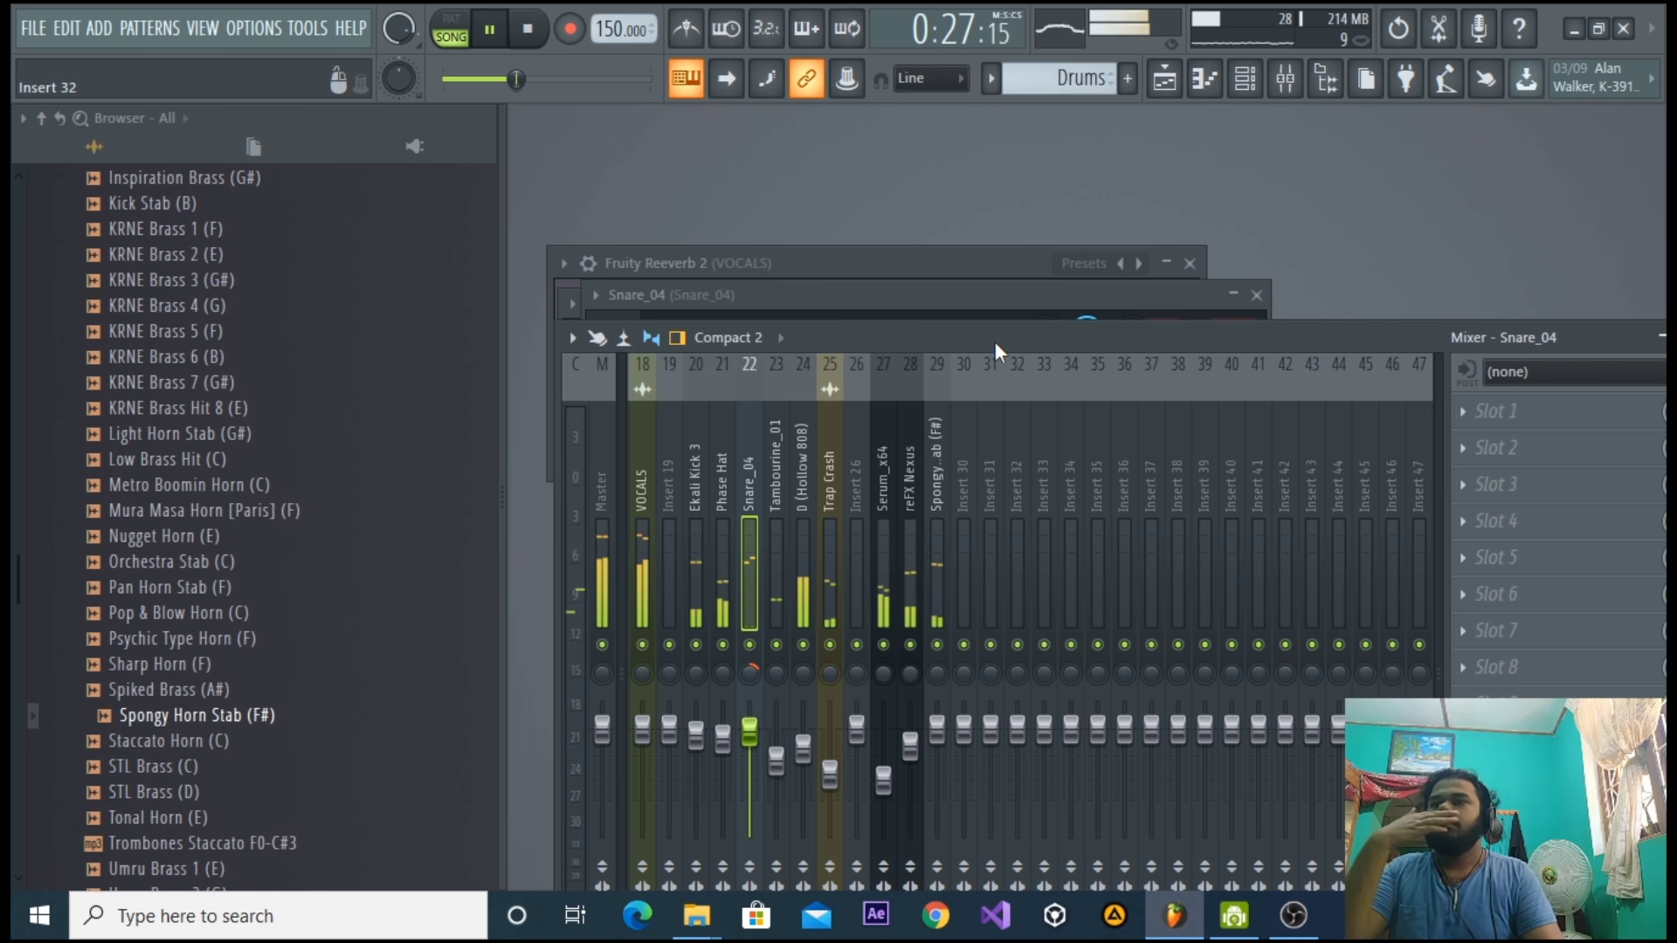
pyautogui.moveTo(984, 342); pyautogui.dragTo(980, 419)
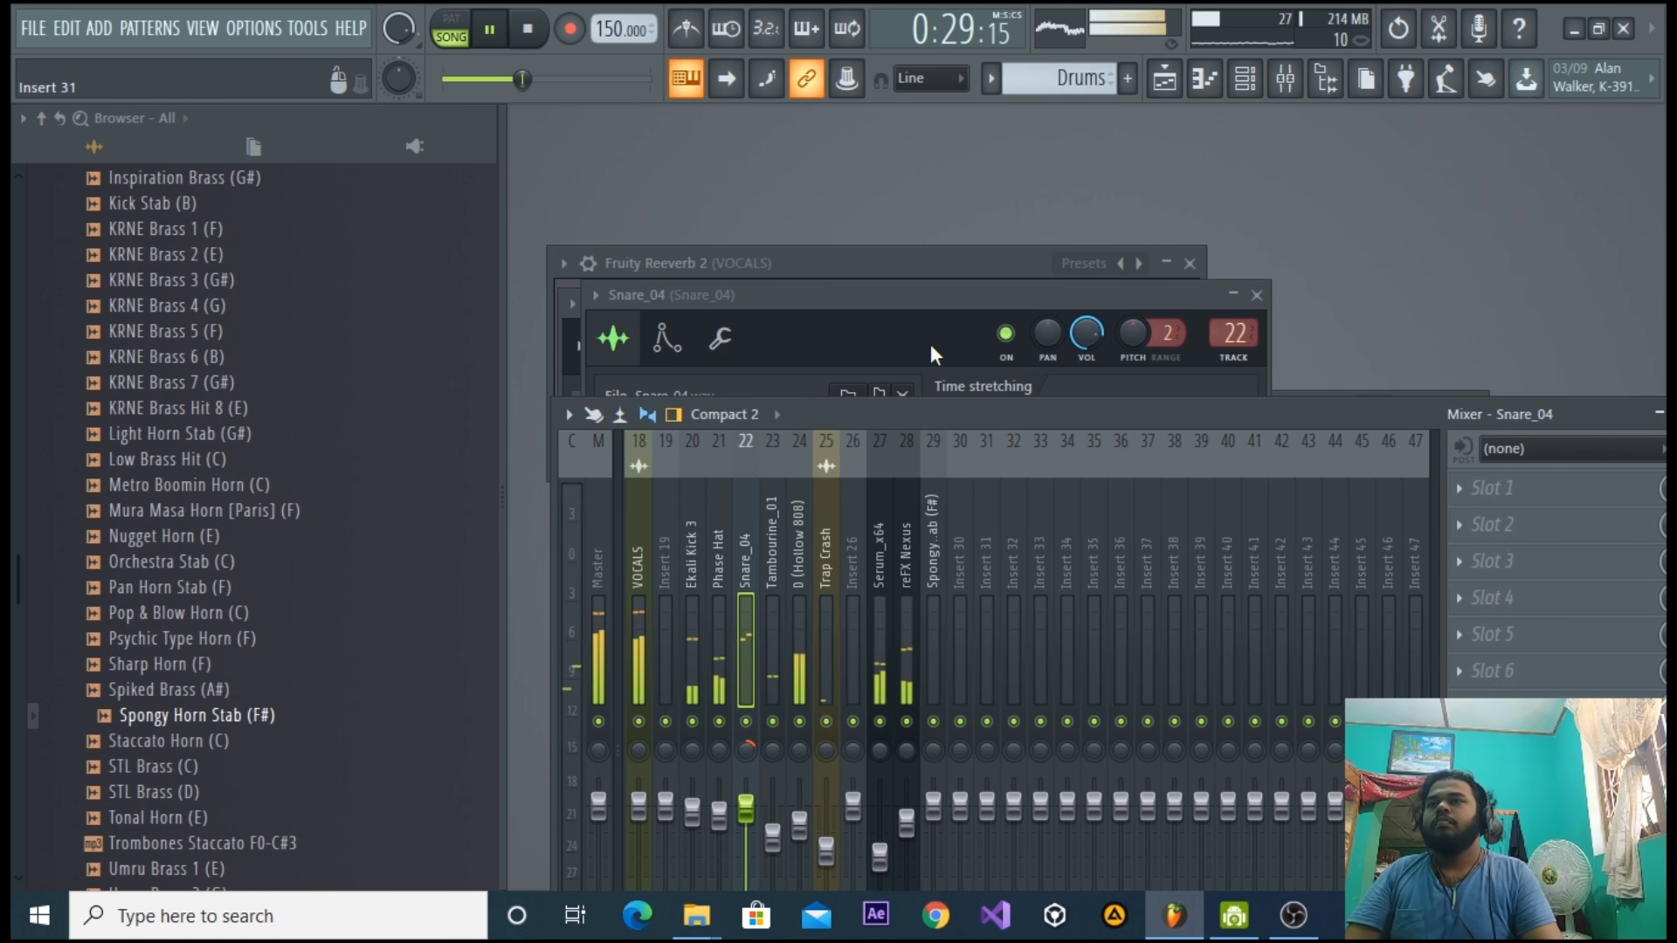
pyautogui.click(930, 344)
pyautogui.click(718, 312)
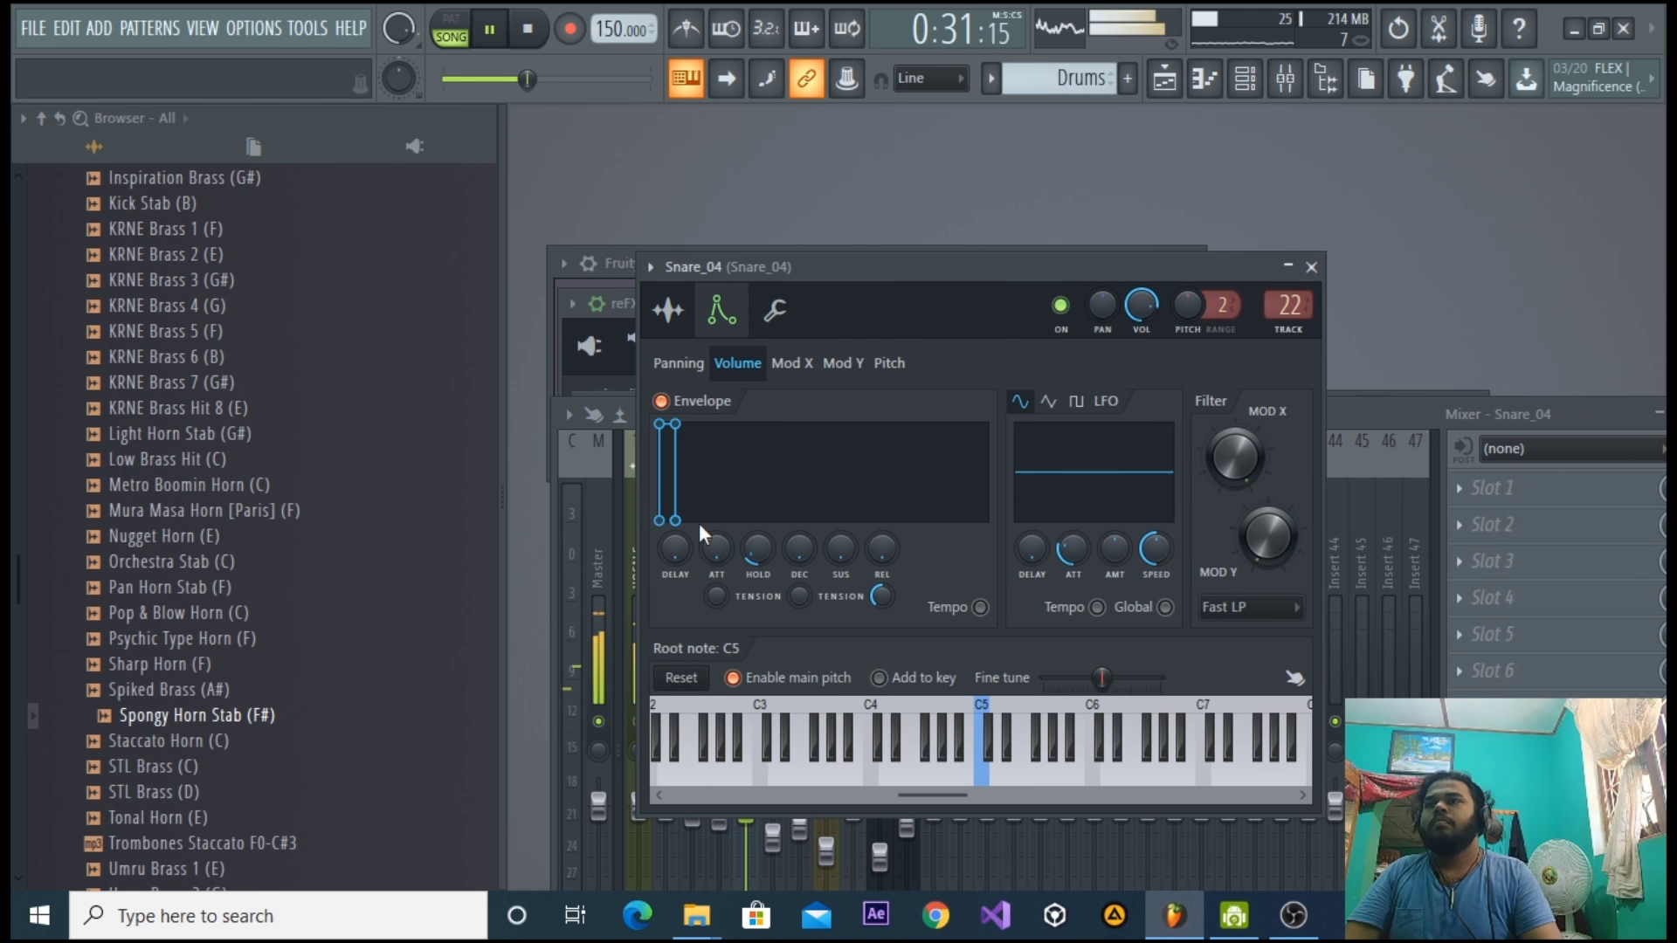
pyautogui.rightClick(751, 556)
pyautogui.click(816, 514)
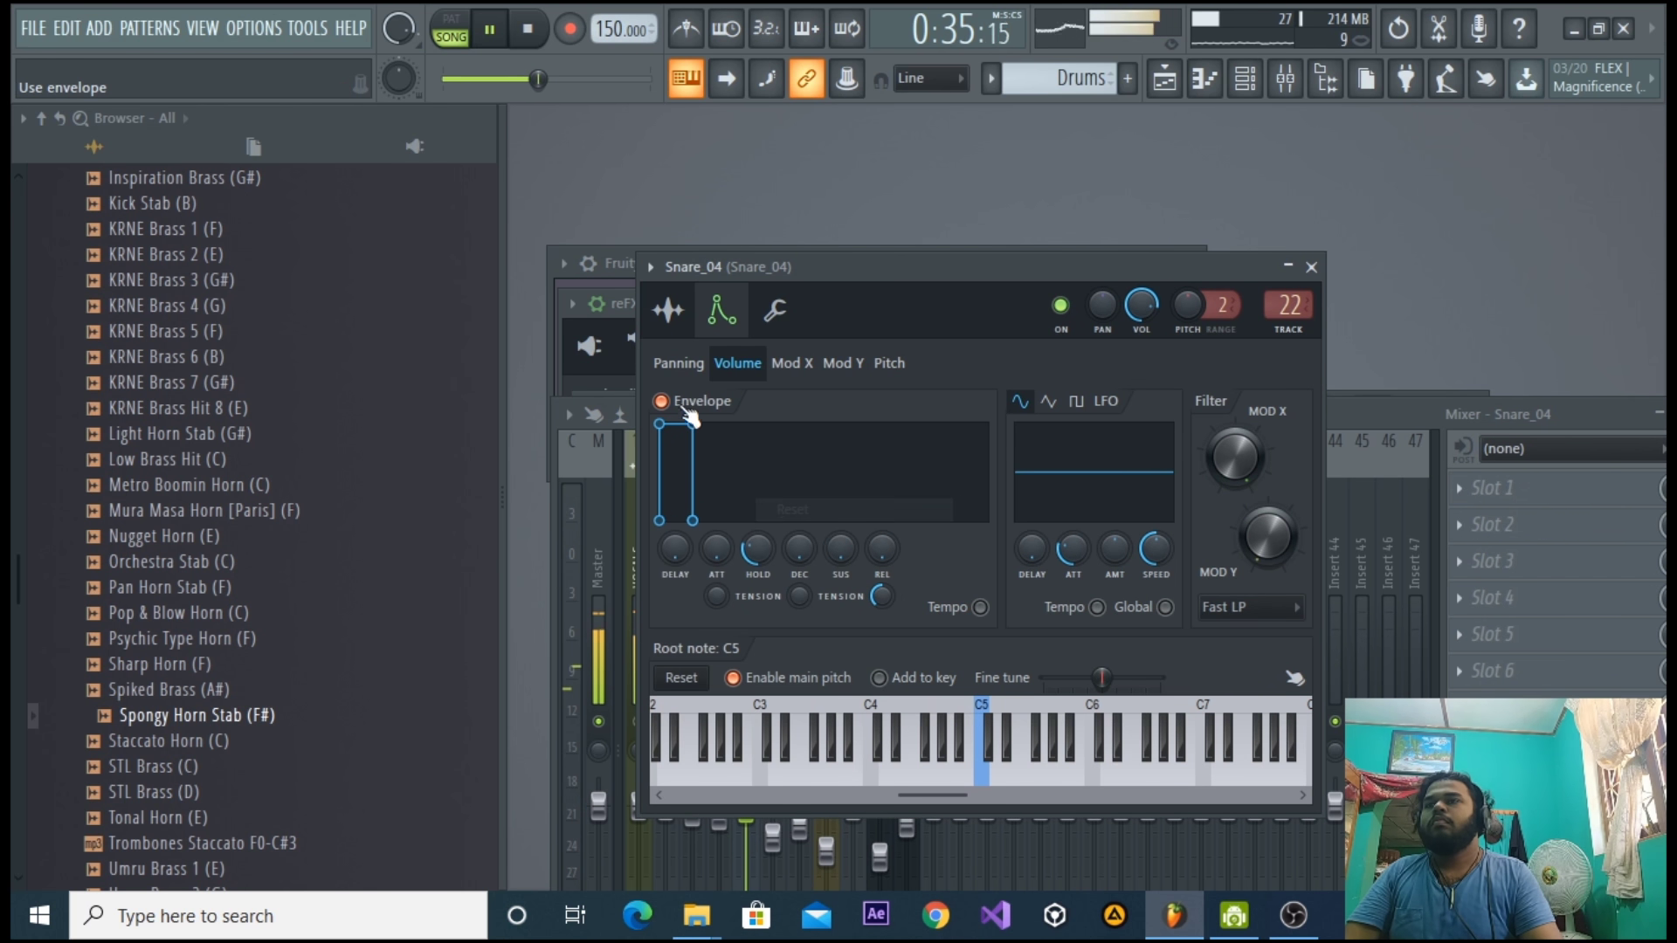
pyautogui.click(668, 310)
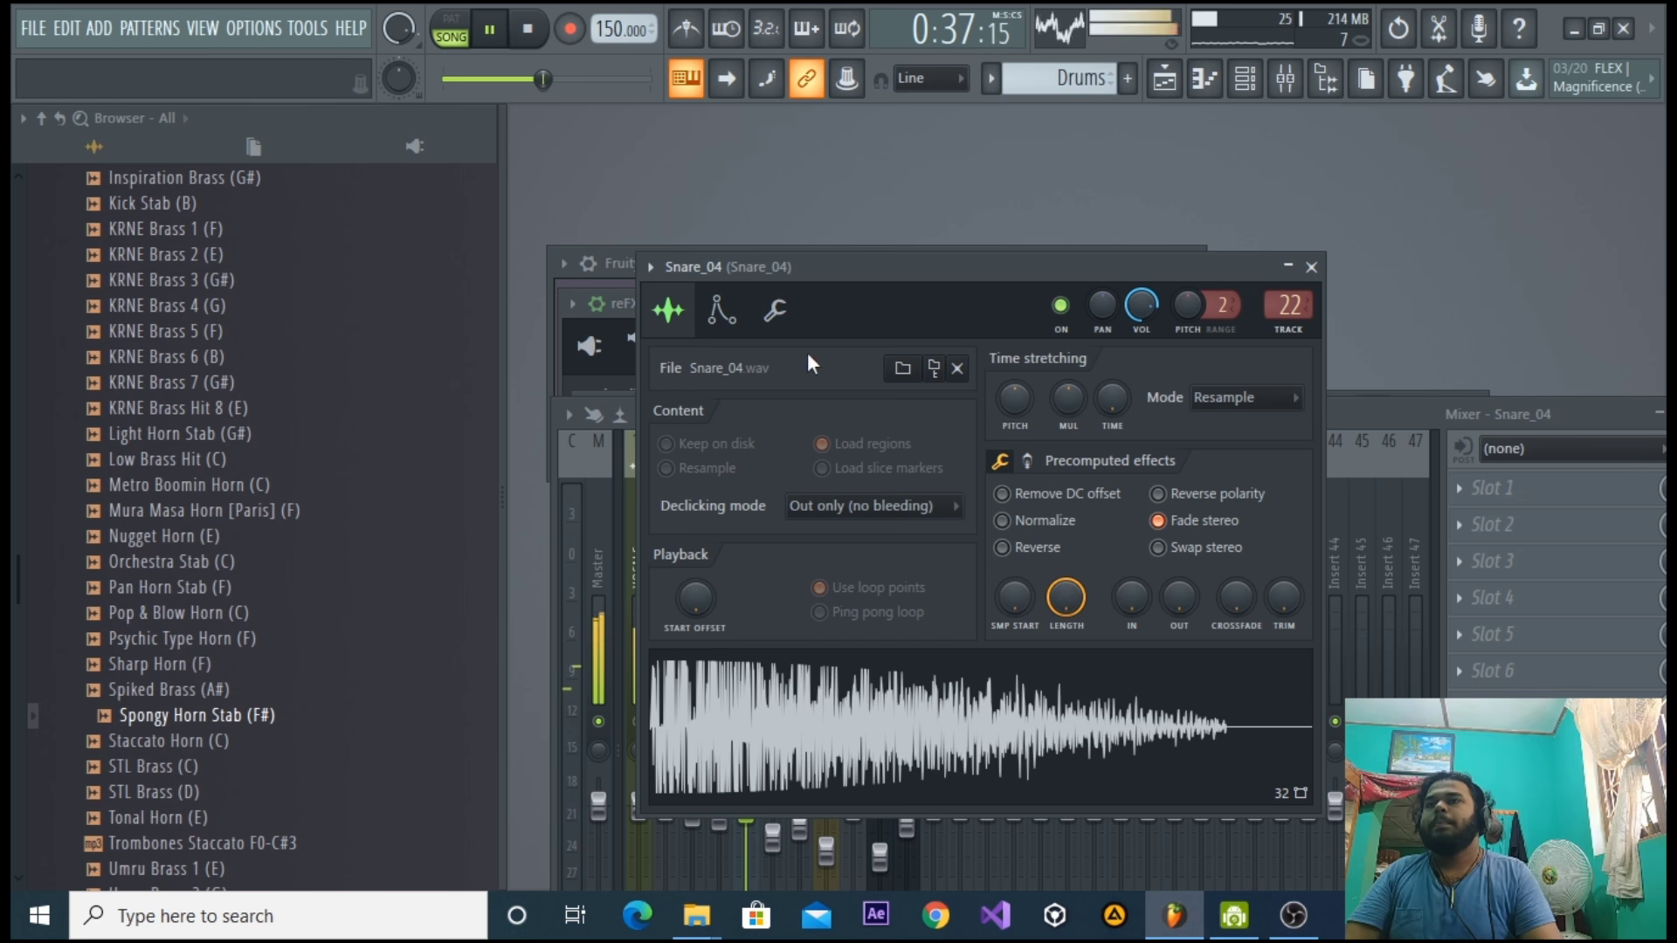
# Replay the arrangement from bar 9, recheck Snare_04's envelope and sample settings, and close its channel window.
pyautogui.click(1179, 78)
pyautogui.press('space')
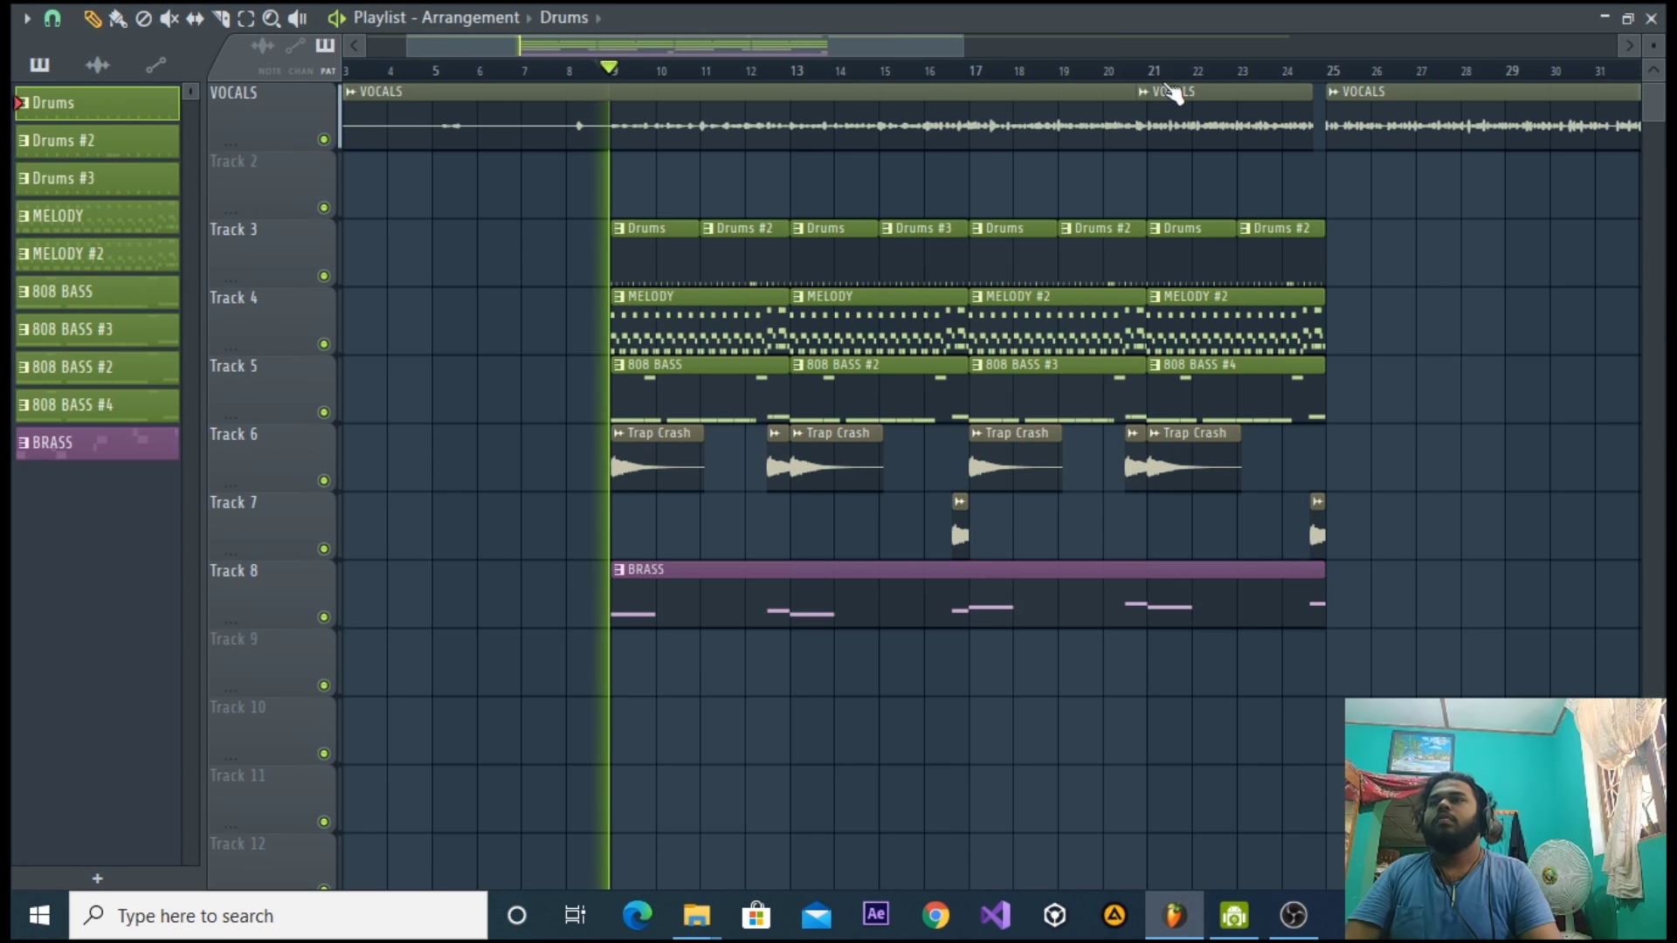
pyautogui.click(1651, 17)
pyautogui.click(734, 322)
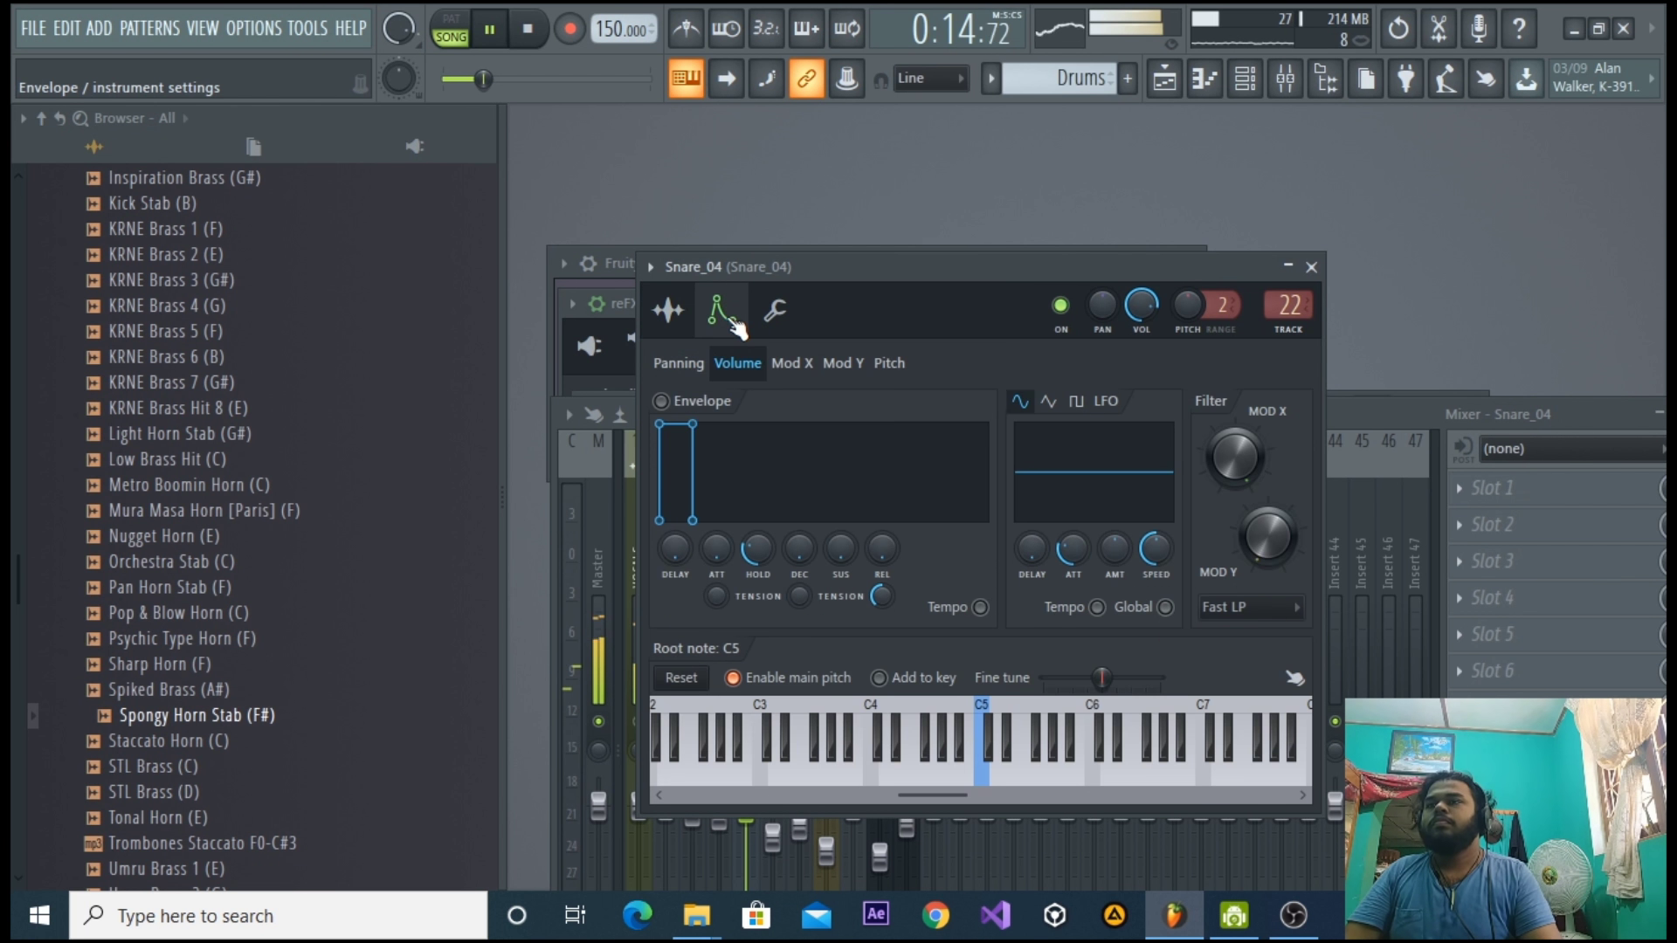
pyautogui.click(671, 314)
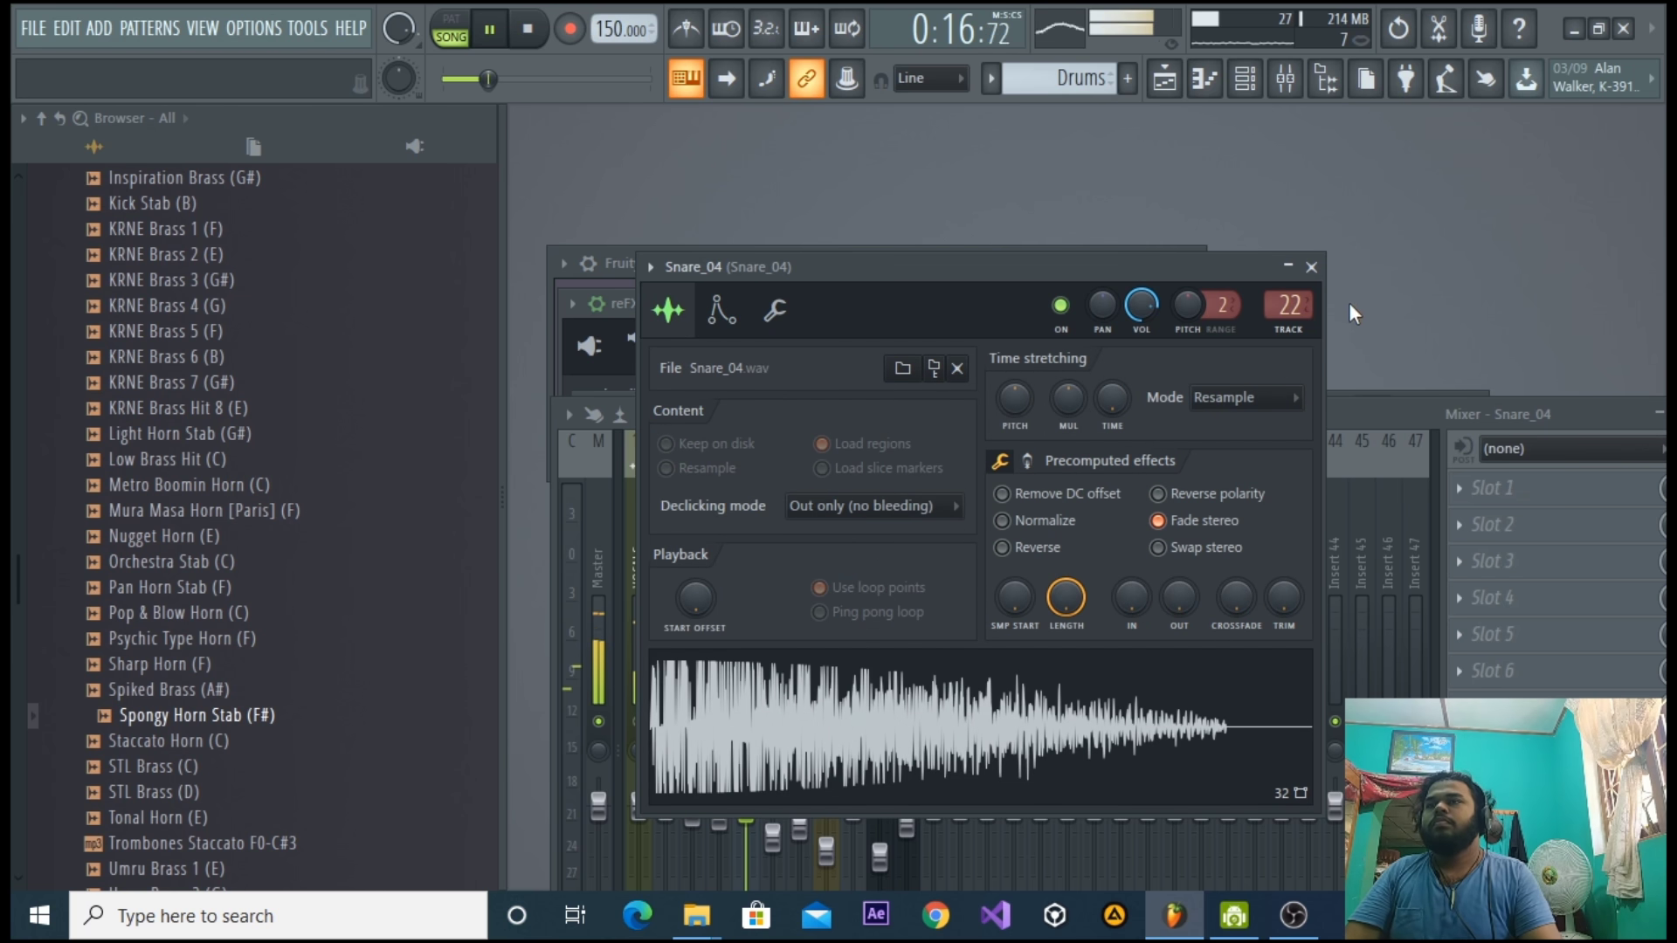
pyautogui.click(1311, 266)
# Set the D (Hollow 808) mixer track to about -1.1 dB, select the Ekali Kick 3 track, and return to the channel rack.
pyautogui.moveTo(1308, 349); pyautogui.dragTo(1353, 271)
pyautogui.moveTo(865, 696); pyautogui.dragTo(871, 682)
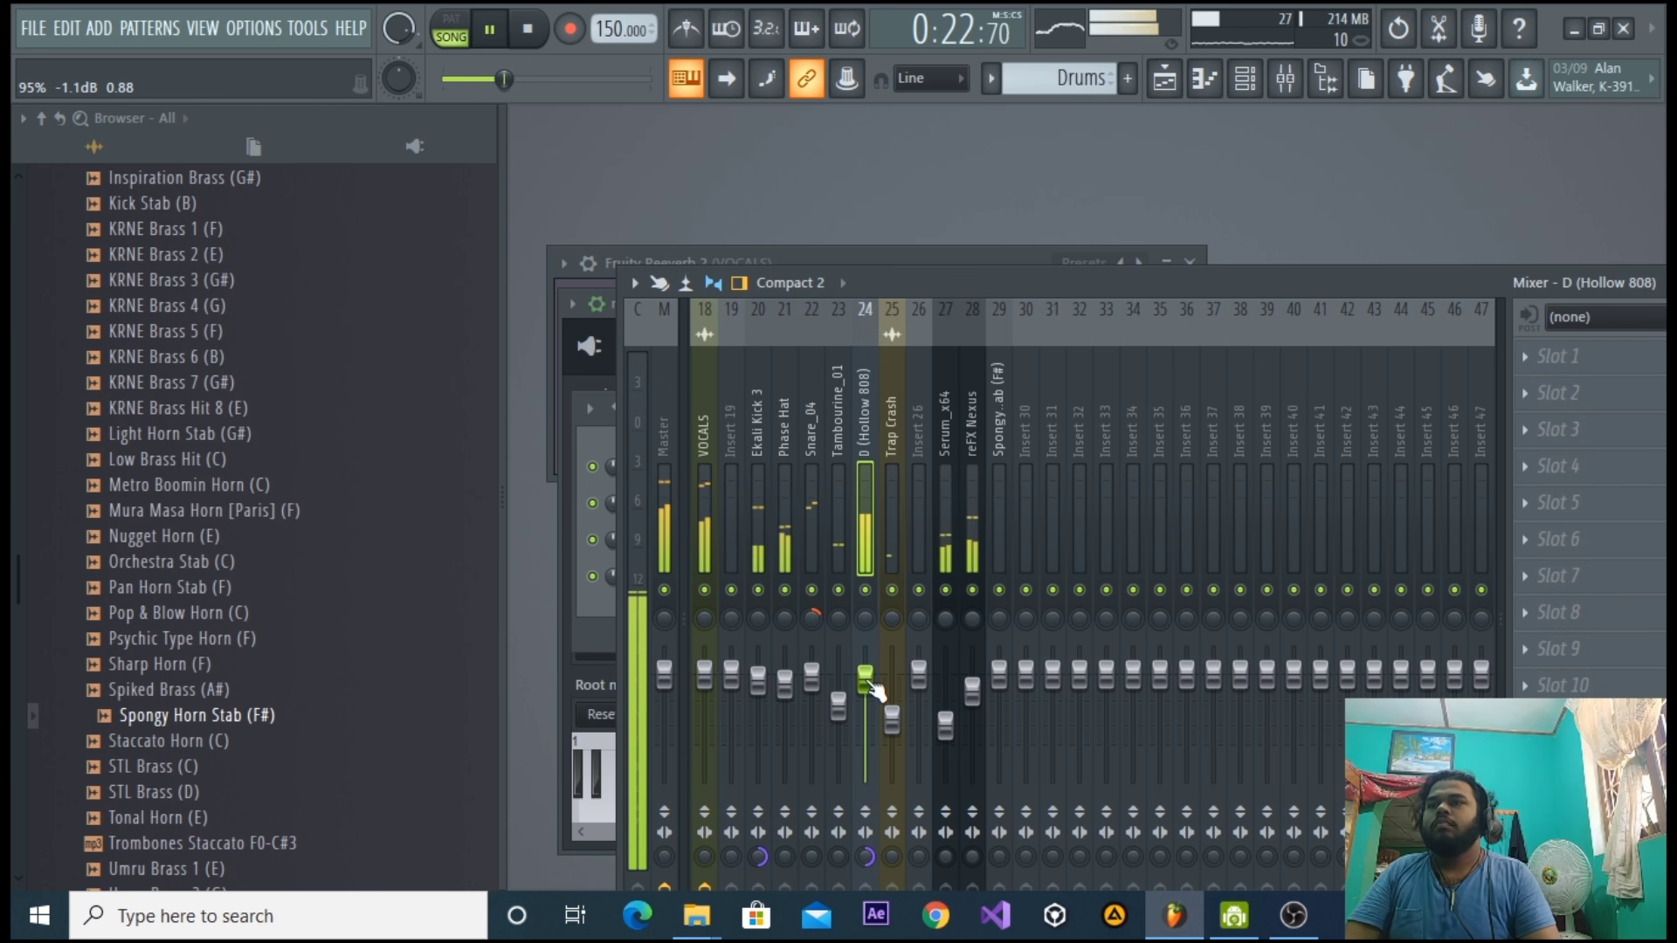
pyautogui.click(759, 520)
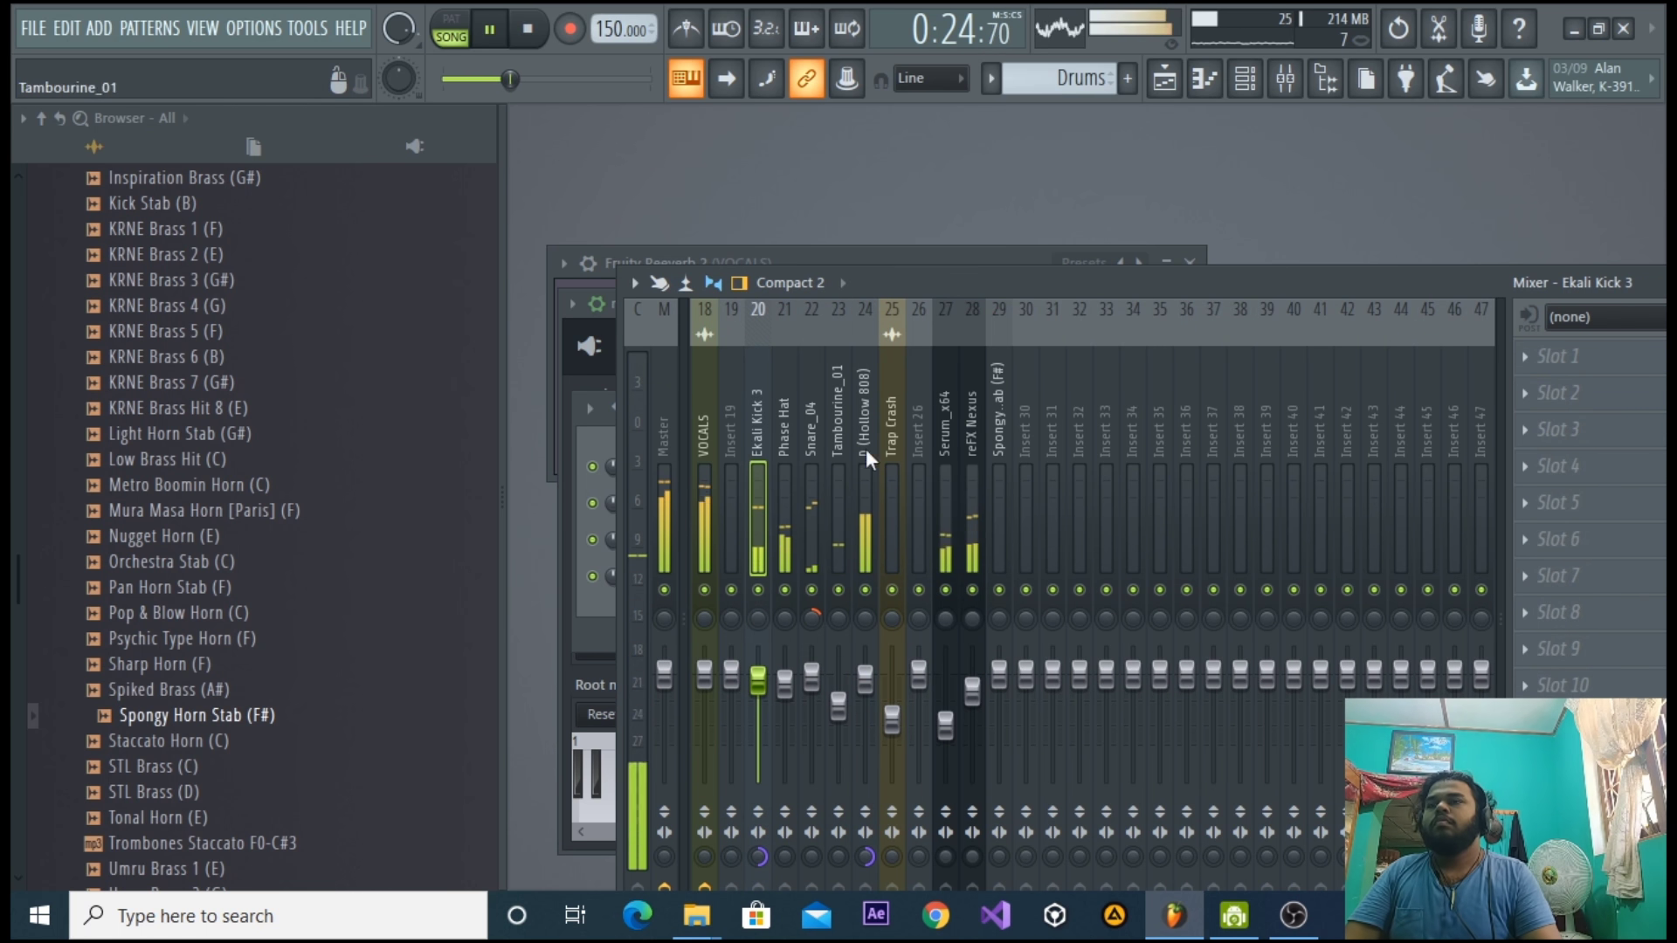
pyautogui.moveTo(1085, 285); pyautogui.dragTo(1048, 533)
pyautogui.click(1219, 408)
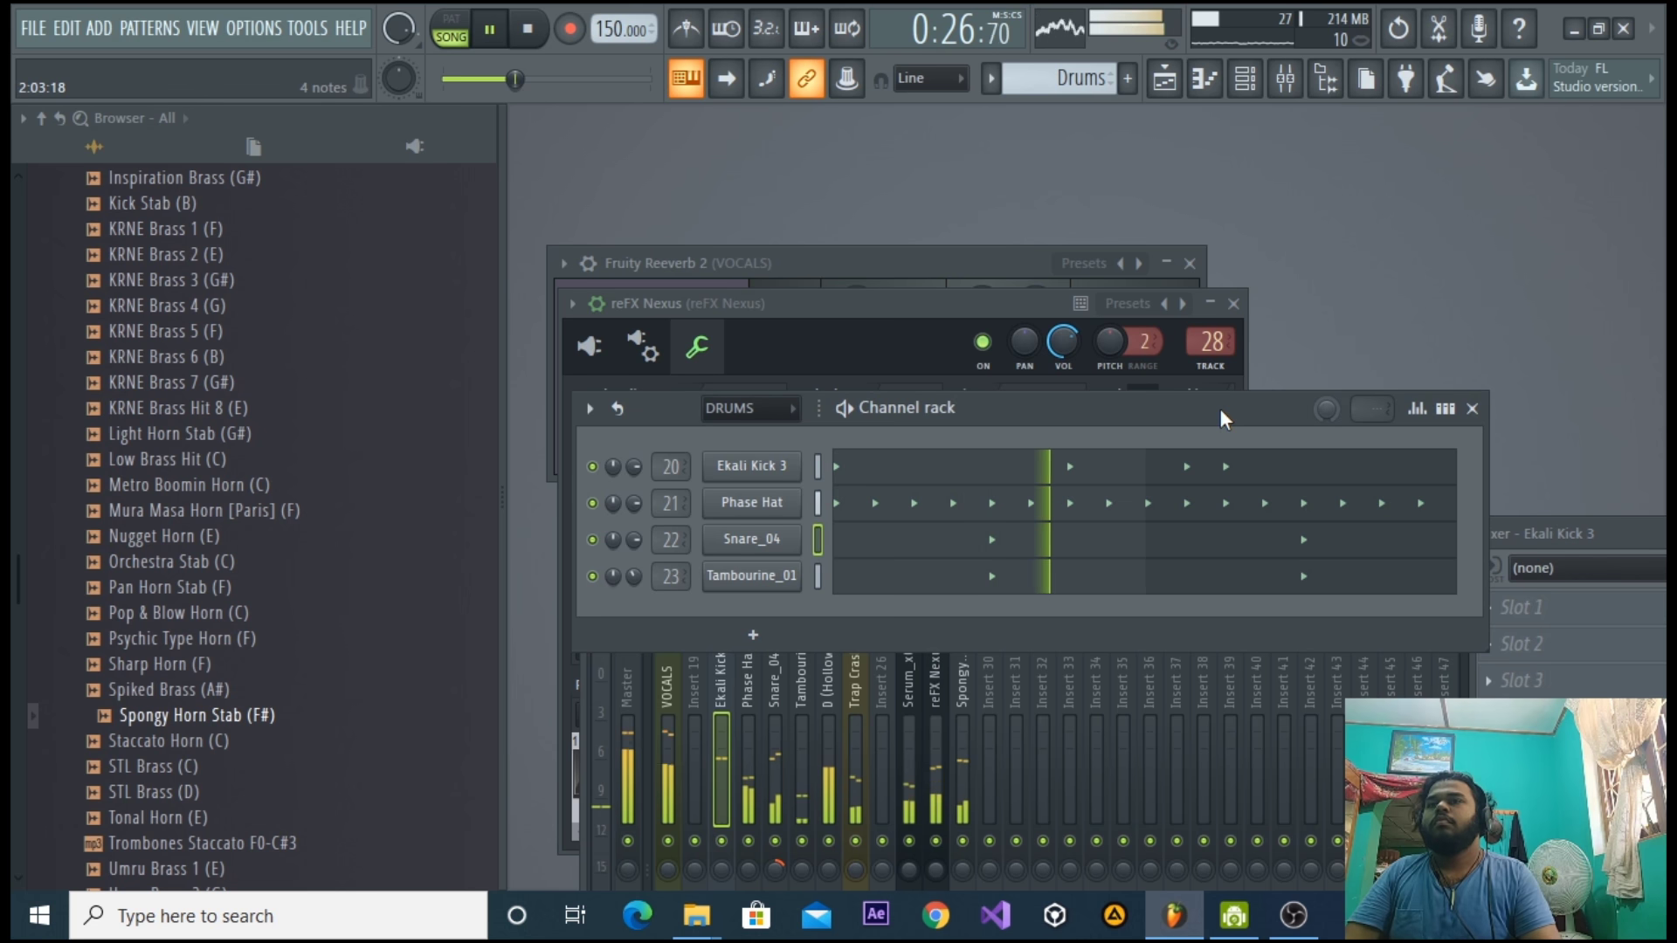
# Double the Phase Hat notes in the Drums pattern by duplicating them all with a one-step (1/4 beat) offset.
pyautogui.click(868, 514)
pyautogui.press('space')
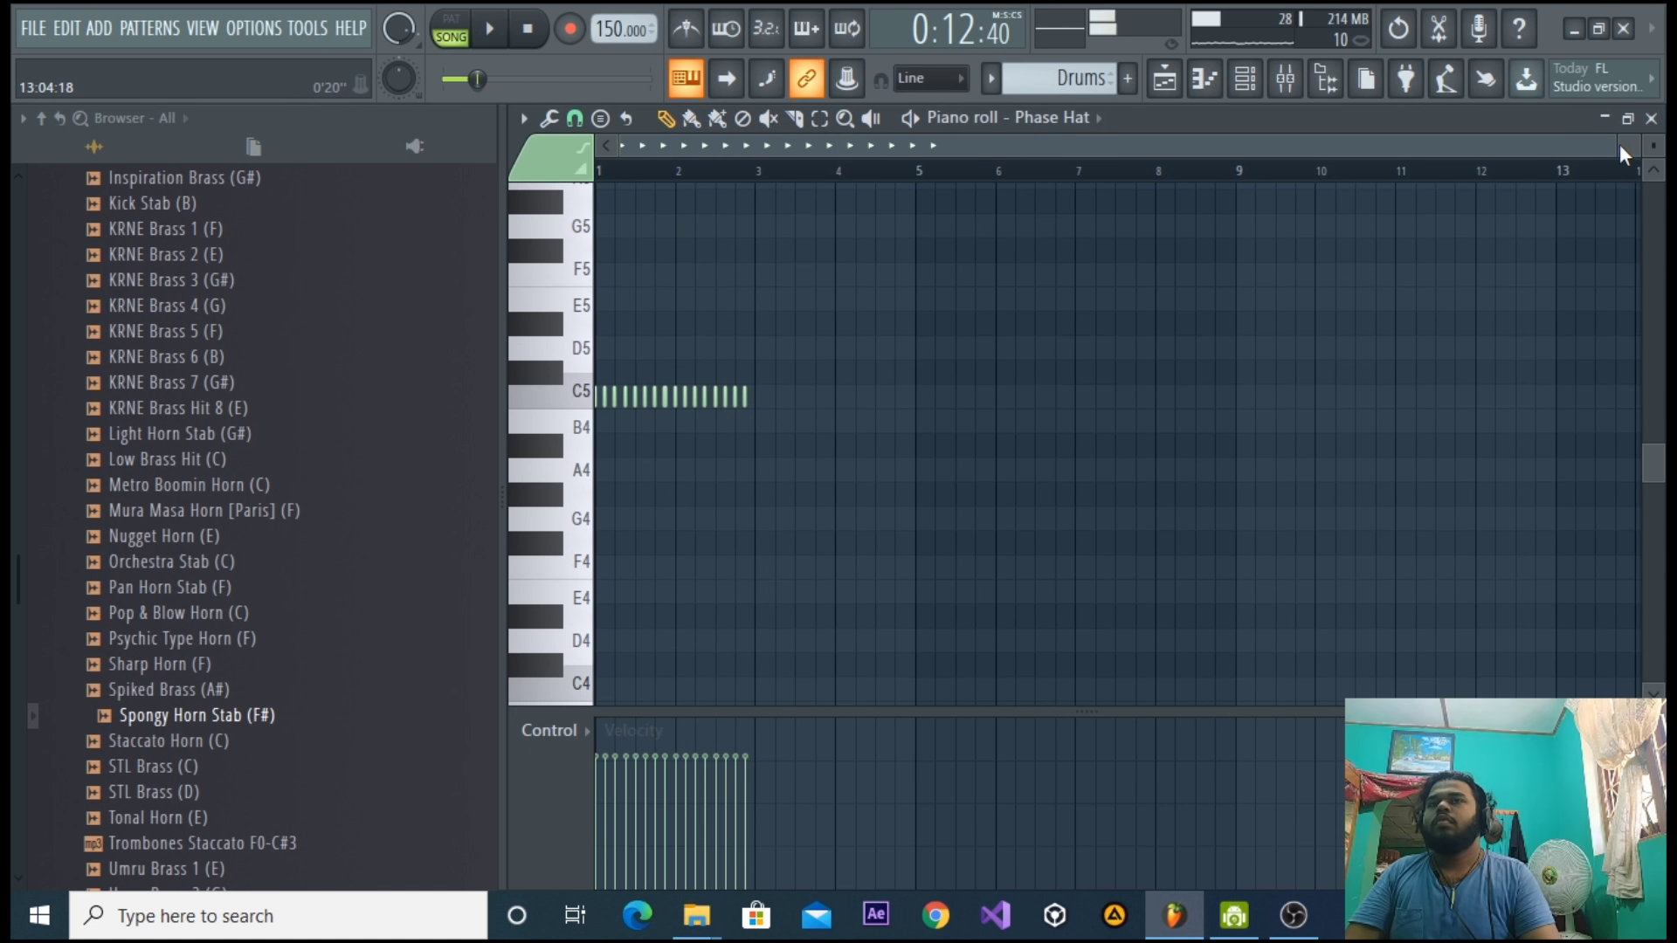
pyautogui.moveTo(1600, 145); pyautogui.dragTo(1146, 145)
pyautogui.scroll(2, 1169, 170)
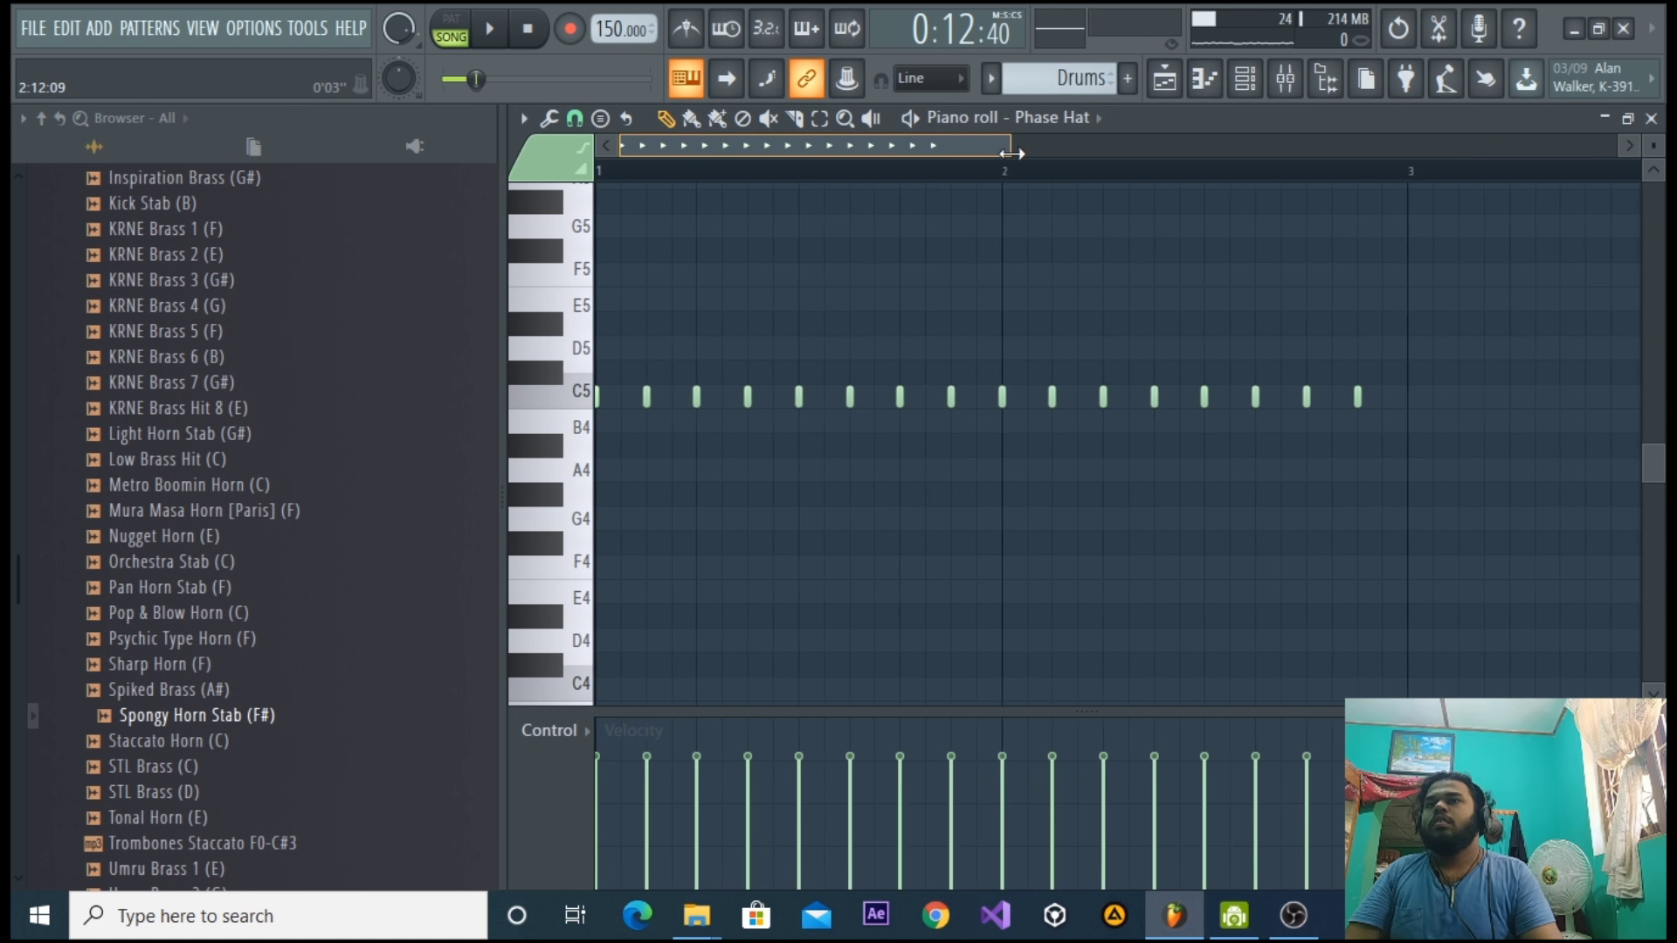
pyautogui.hotkey('ctrl', 'a')
pyautogui.click(575, 118)
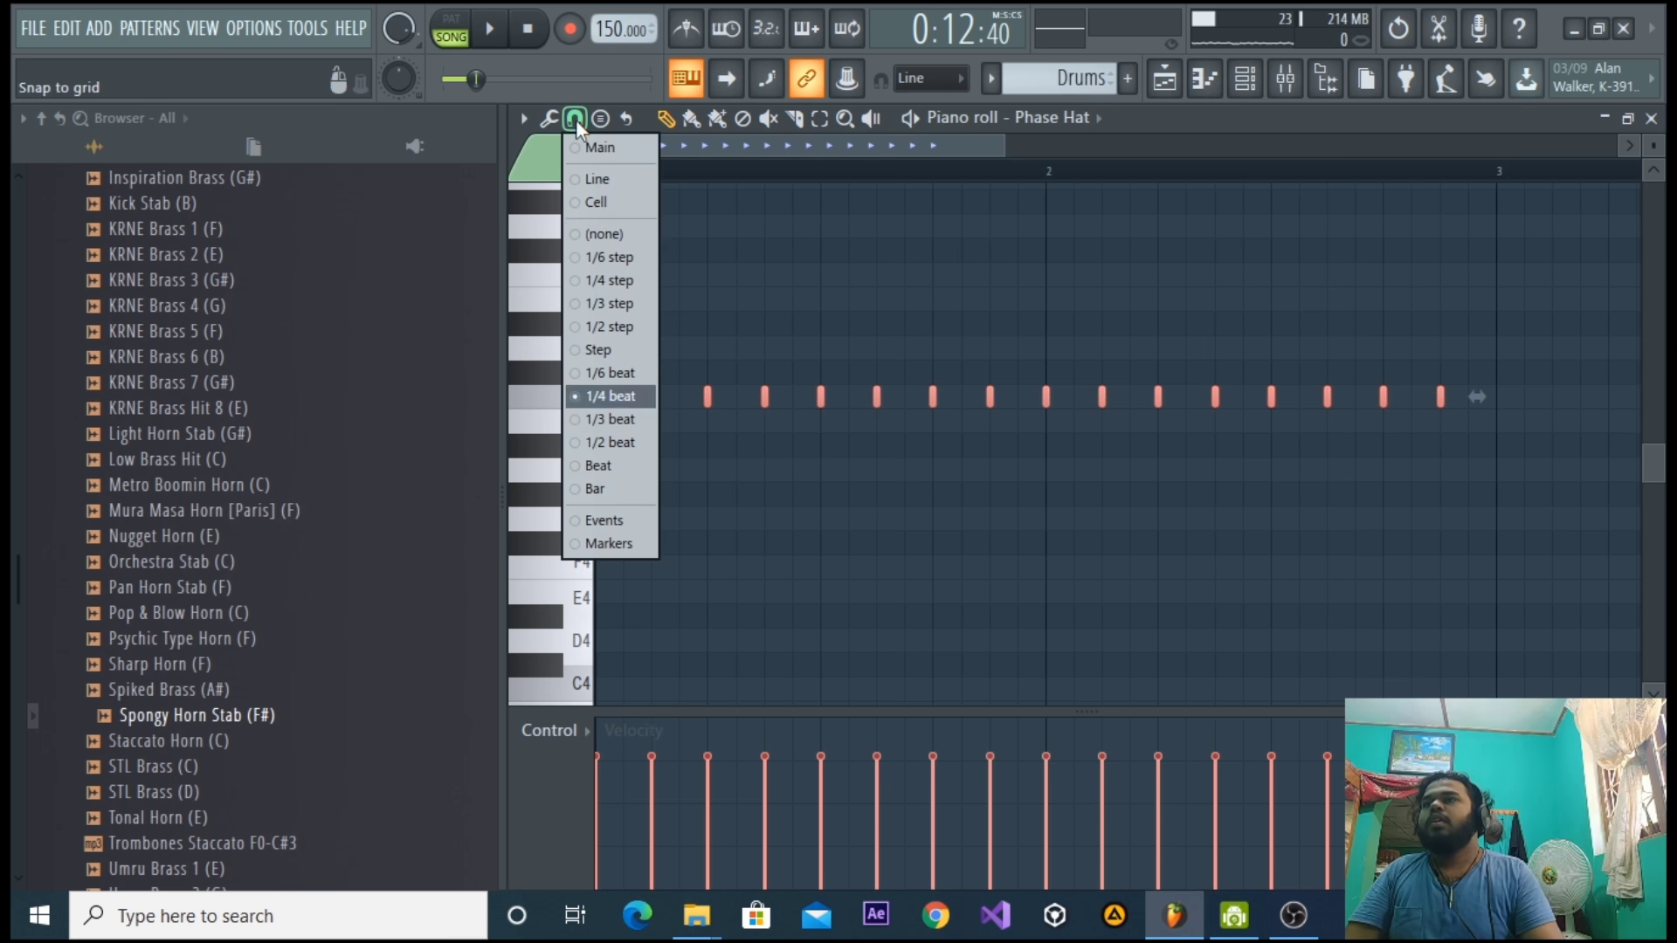
pyautogui.click(611, 442)
pyautogui.moveTo(598, 396); pyautogui.dragTo(628, 403)
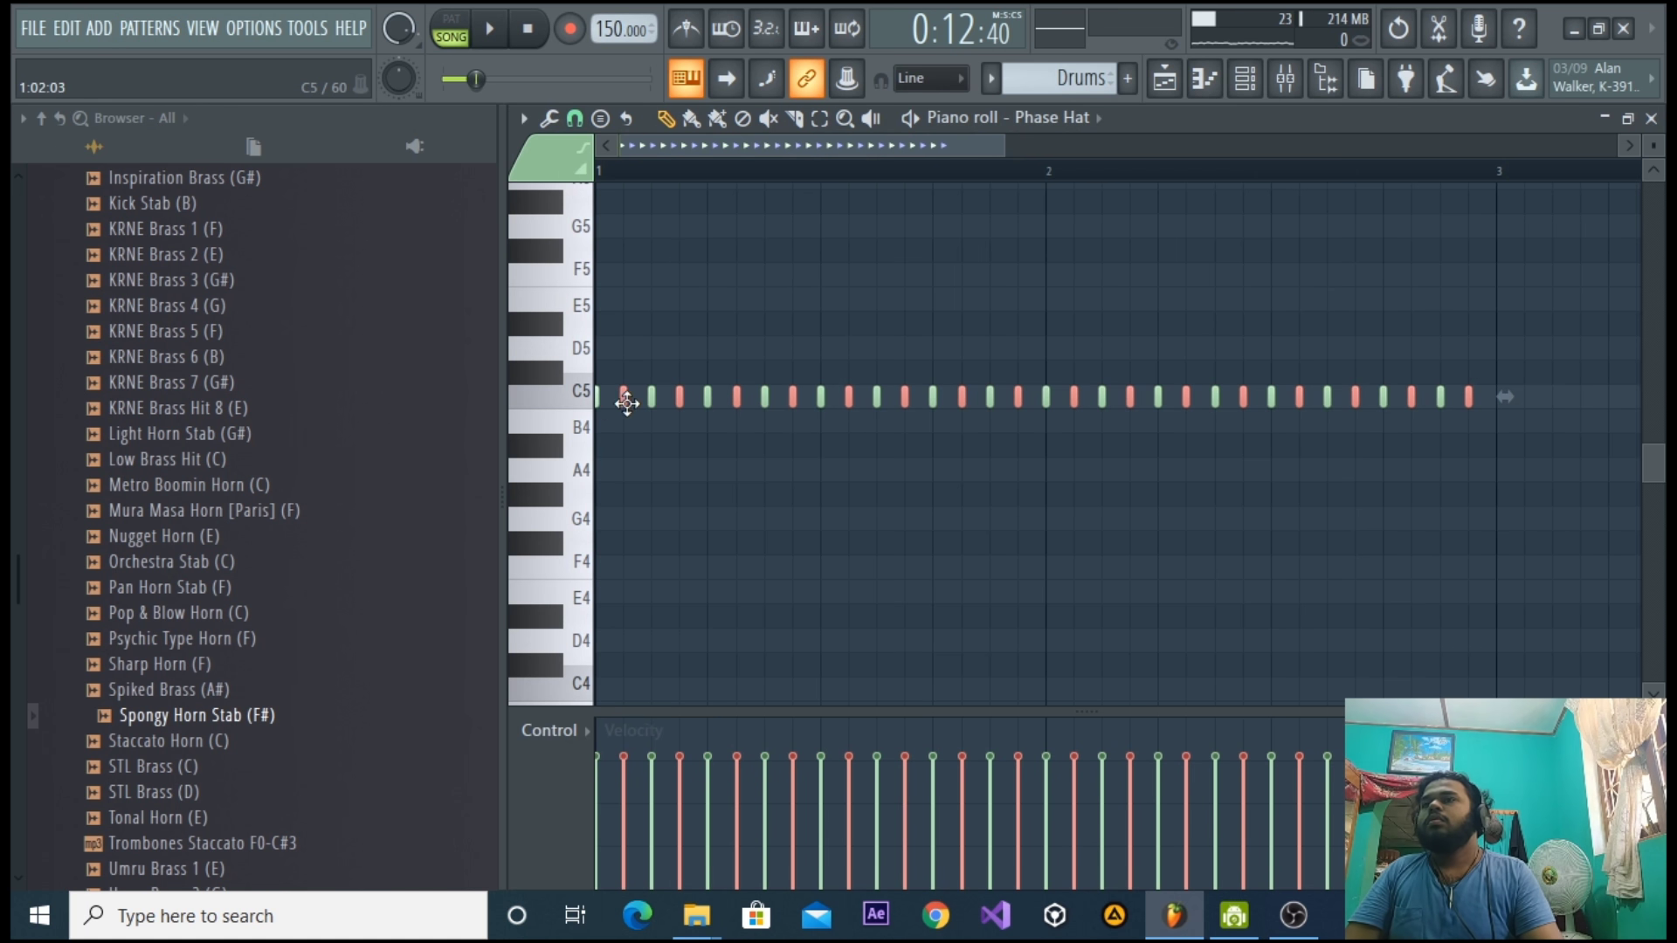
pyautogui.click(1651, 119)
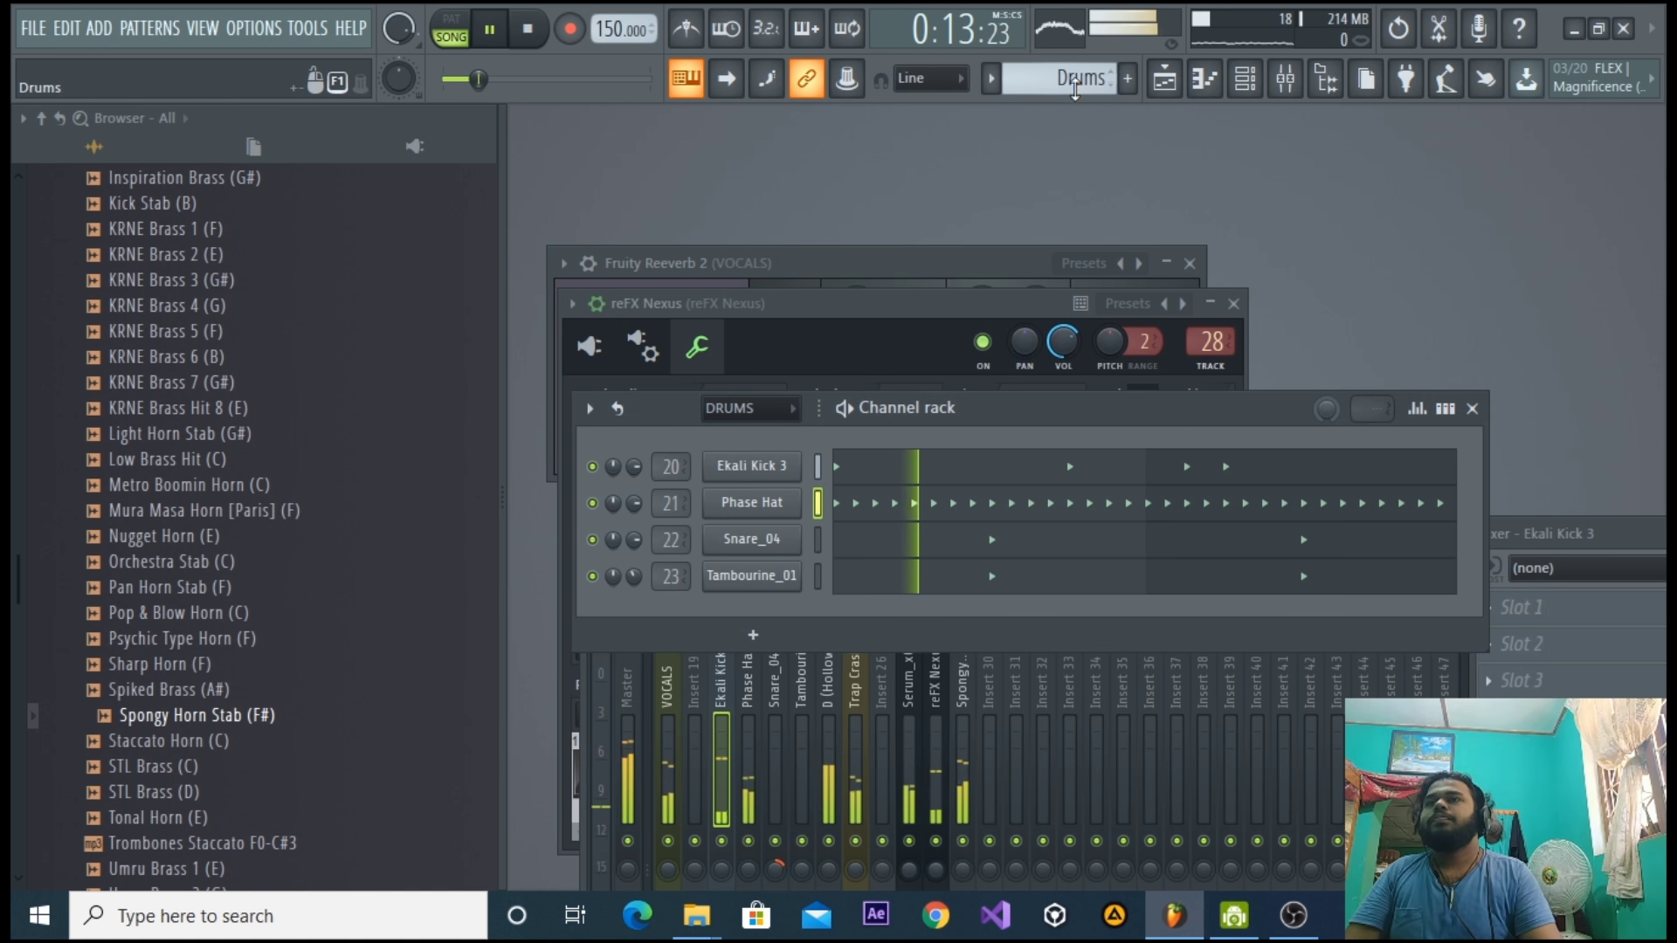
# Switch to the Drums #2 pattern and duplicate all its Phase Hat notes with a one-step offset.
pyautogui.press('space')
pyautogui.moveTo(1083, 79); pyautogui.dragTo(1083, 68)
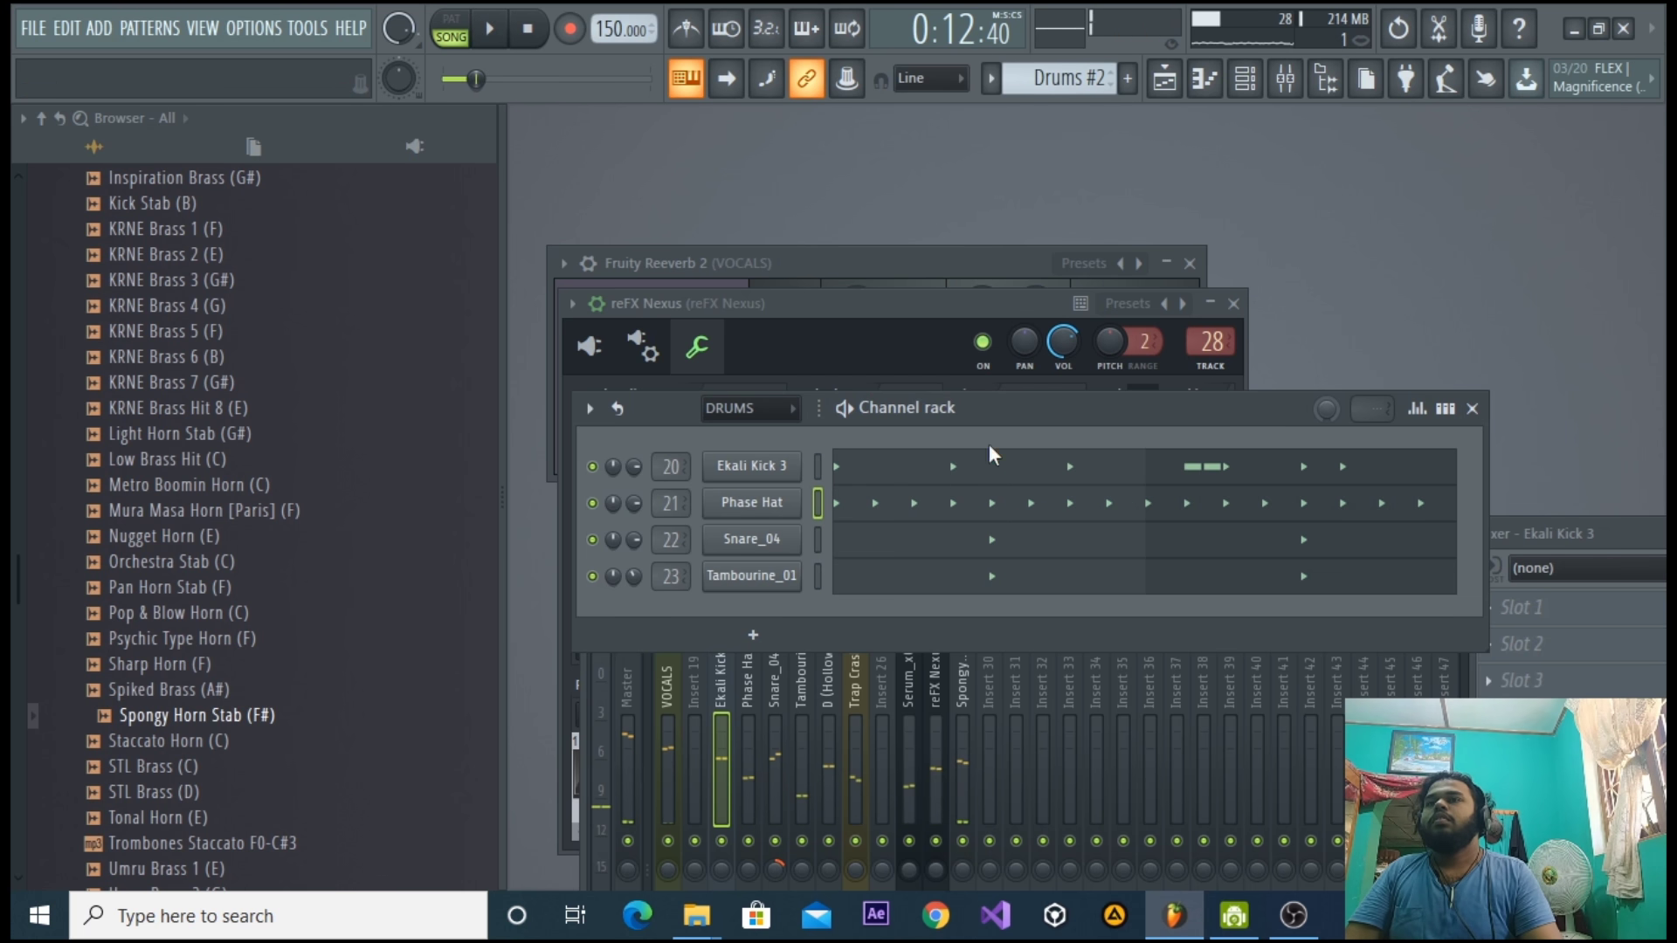
pyautogui.click(980, 511)
pyautogui.moveTo(597, 403); pyautogui.dragTo(626, 414)
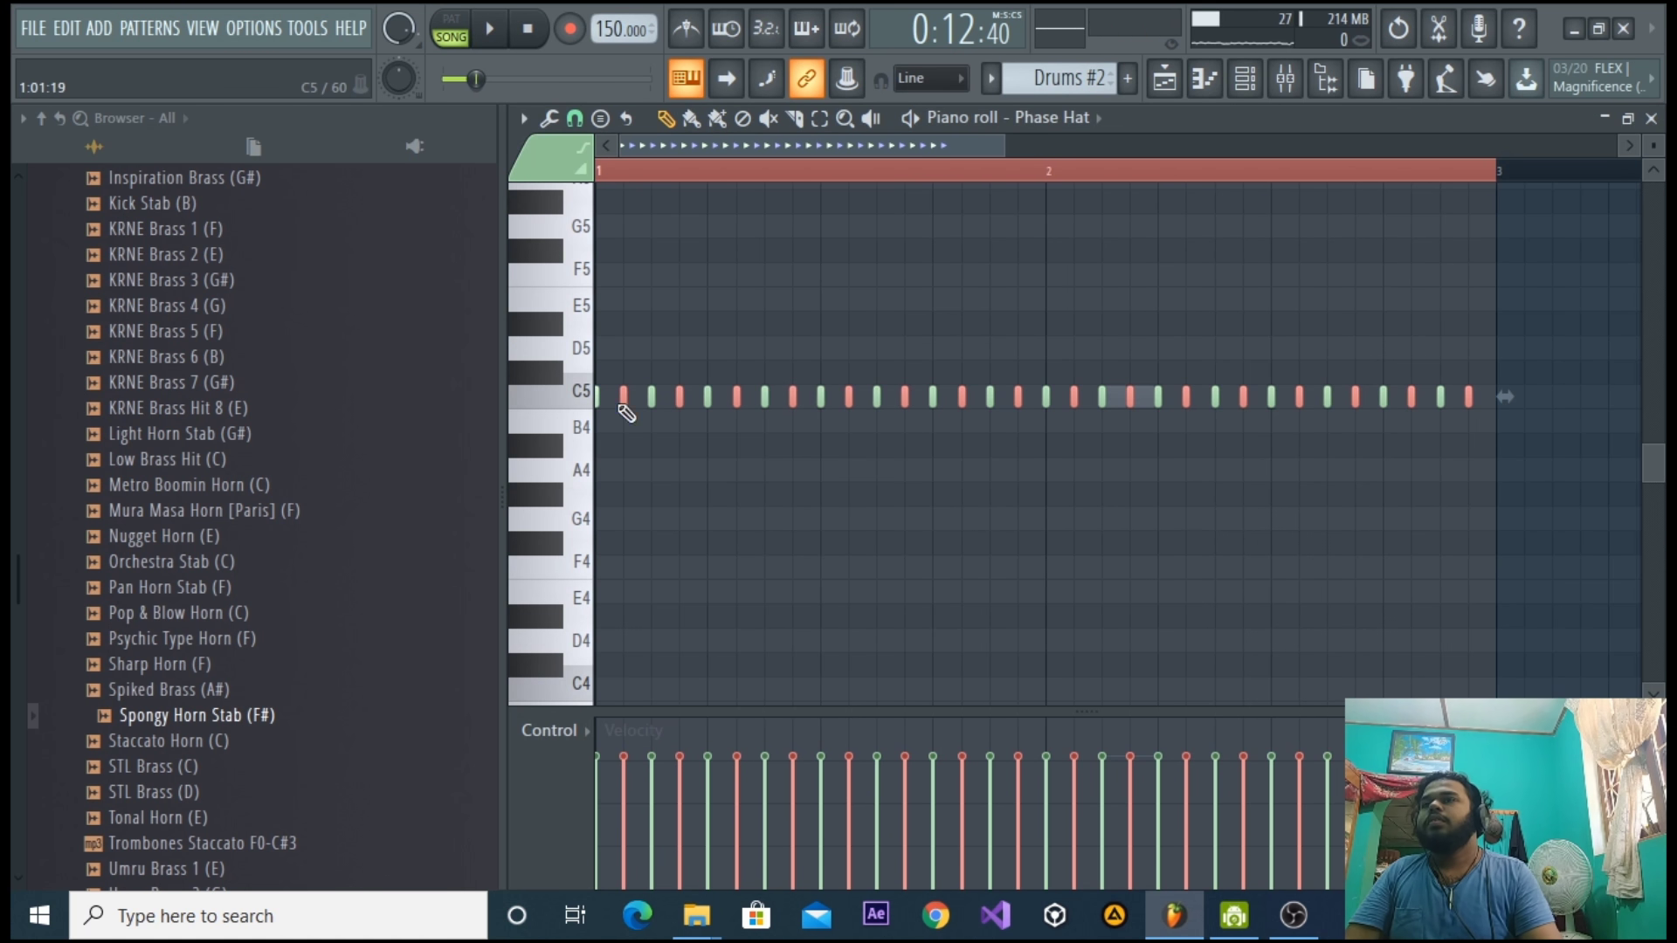
pyautogui.click(1651, 118)
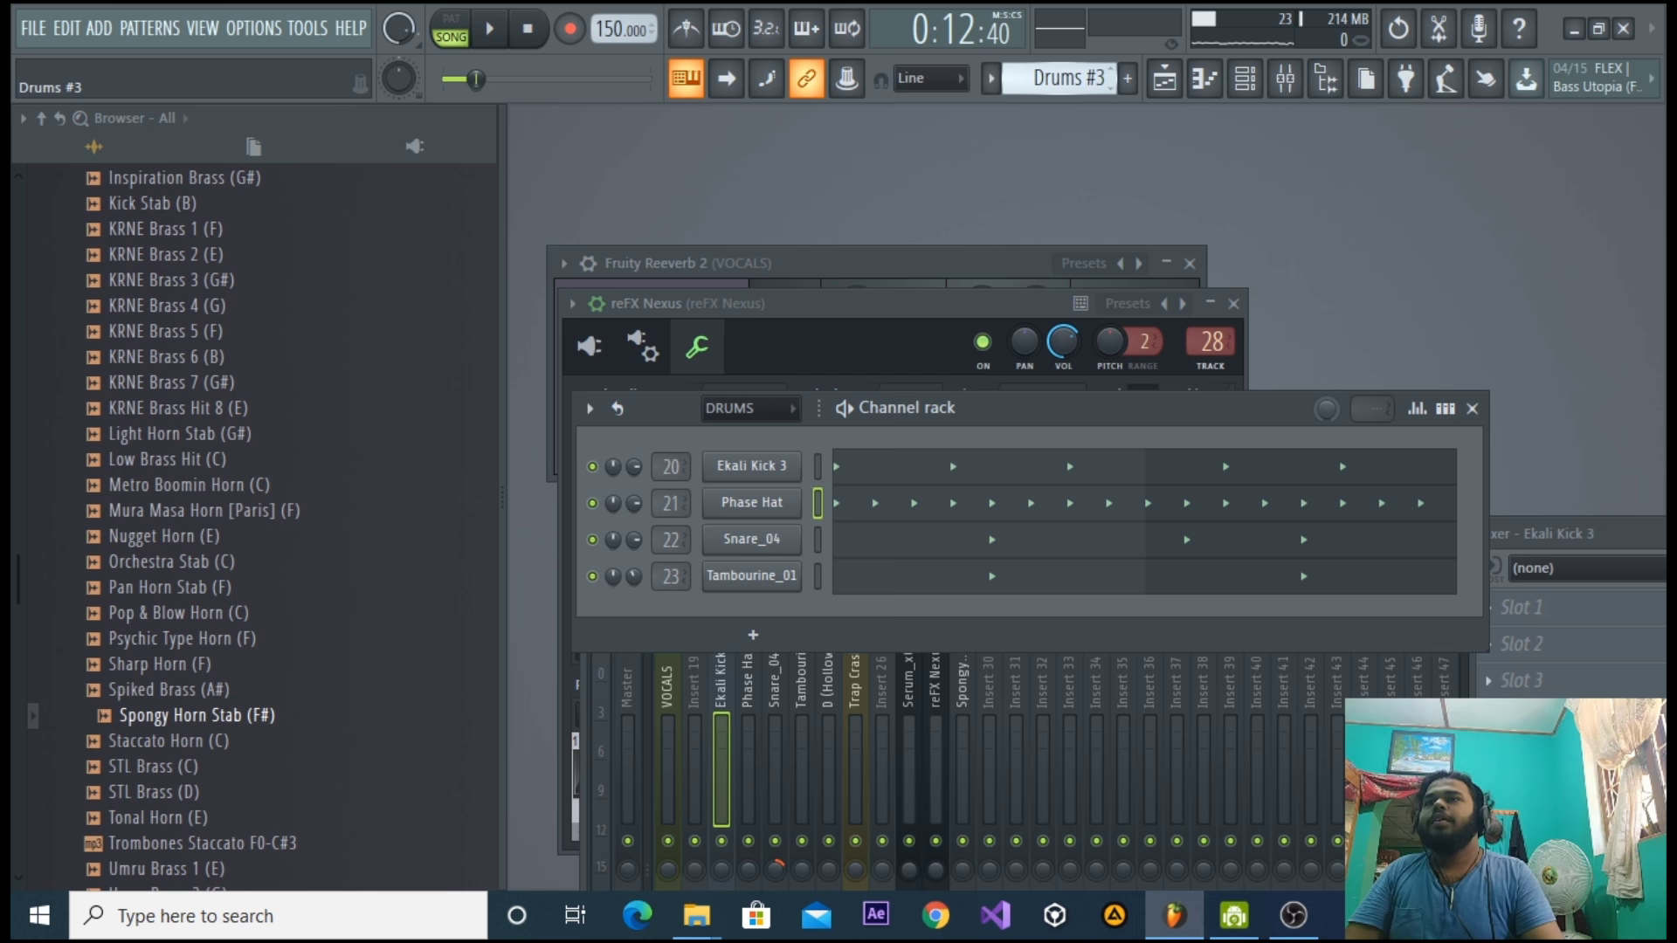
# Duplicate all Phase Hat notes in the Drums #3 pattern with a one-step offset and replay the arrangement.
pyautogui.click(941, 519)
pyautogui.moveTo(598, 400); pyautogui.dragTo(622, 398)
pyautogui.press('space')
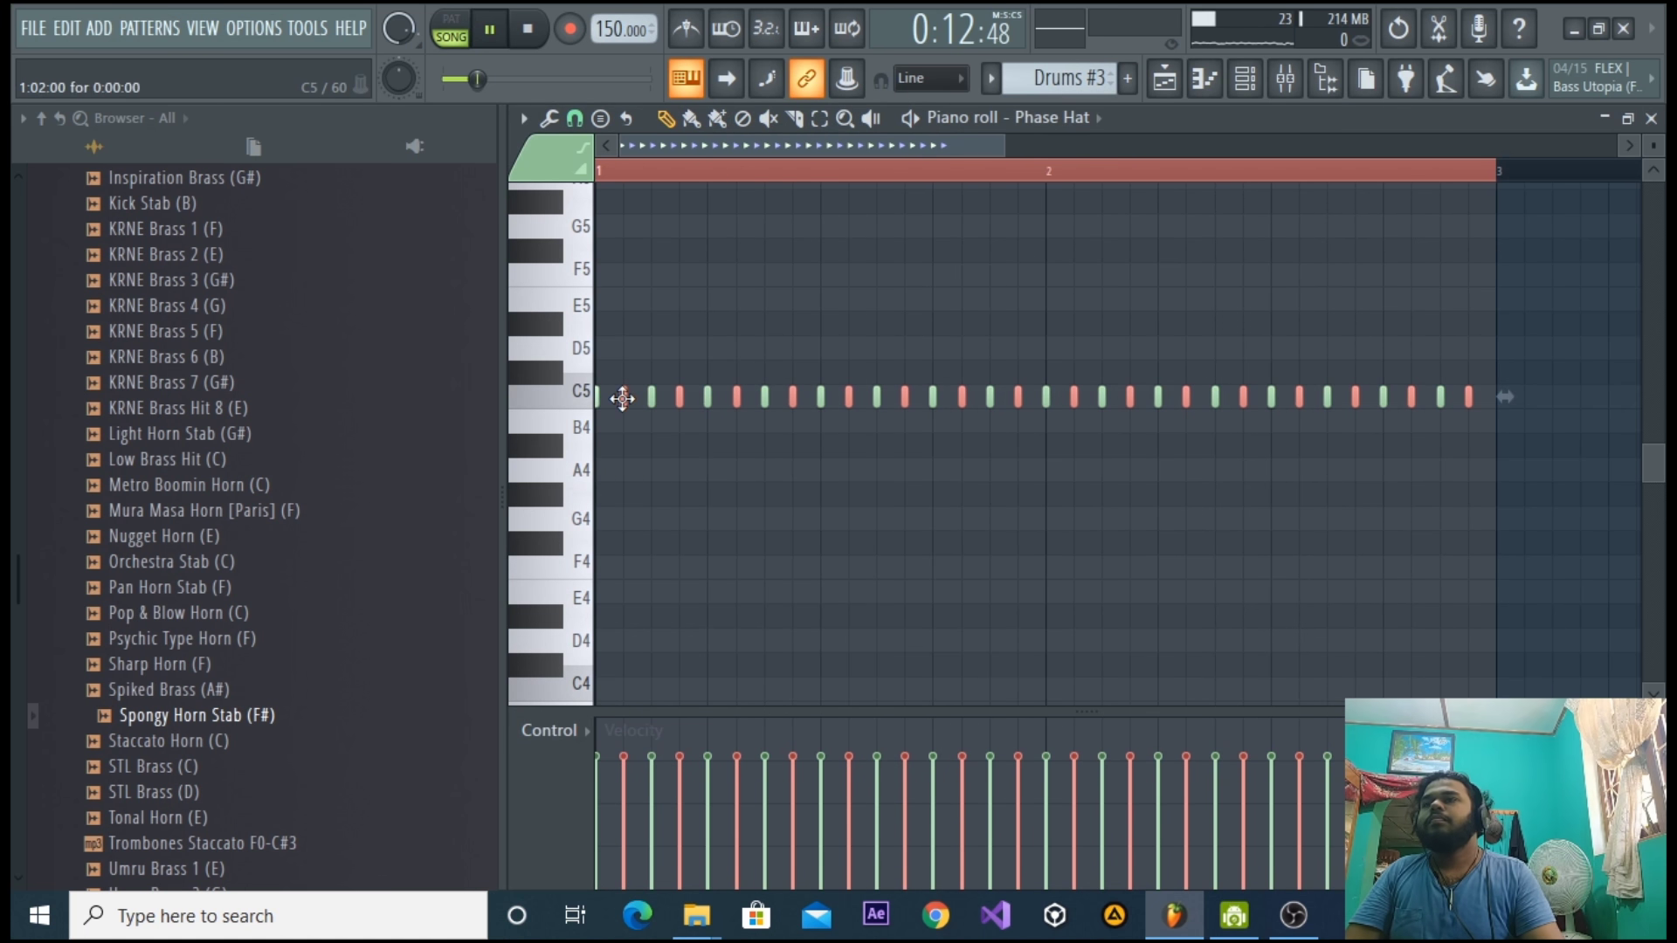
pyautogui.click(1650, 118)
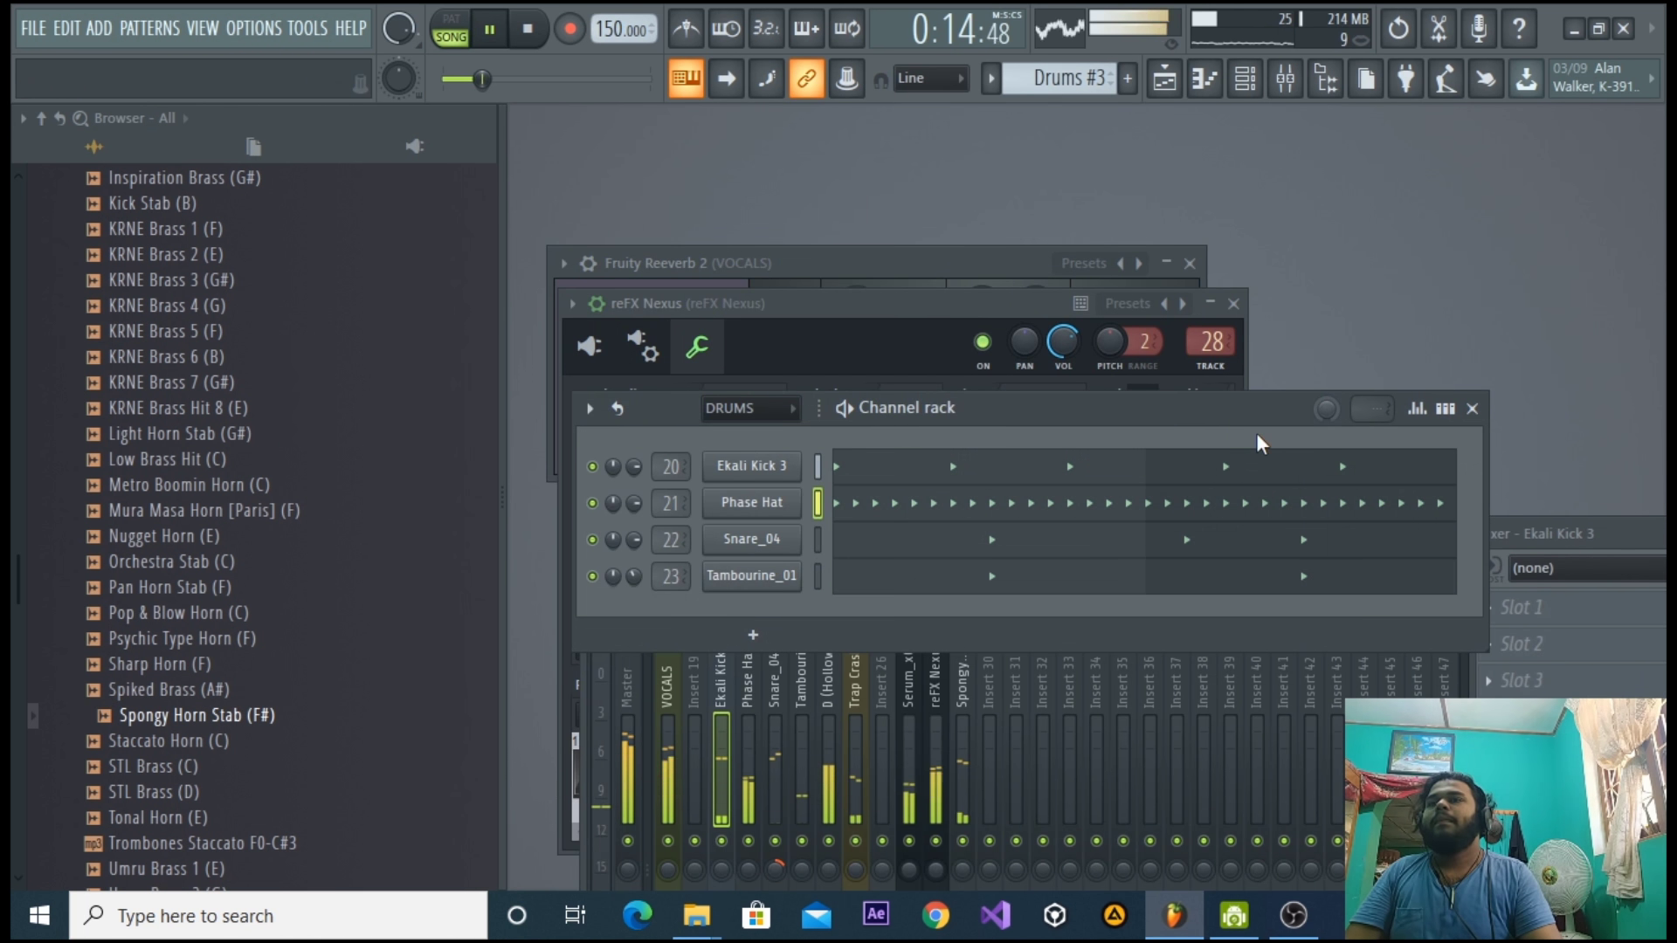
# In the Drums pattern, set the snap to 1/4 step, duplicate the four Phase Hat notes of bar 1, beat 2 half a step over, and play the pattern.
pyautogui.press('space')
pyautogui.moveTo(1073, 79); pyautogui.dragTo(1073, 96)
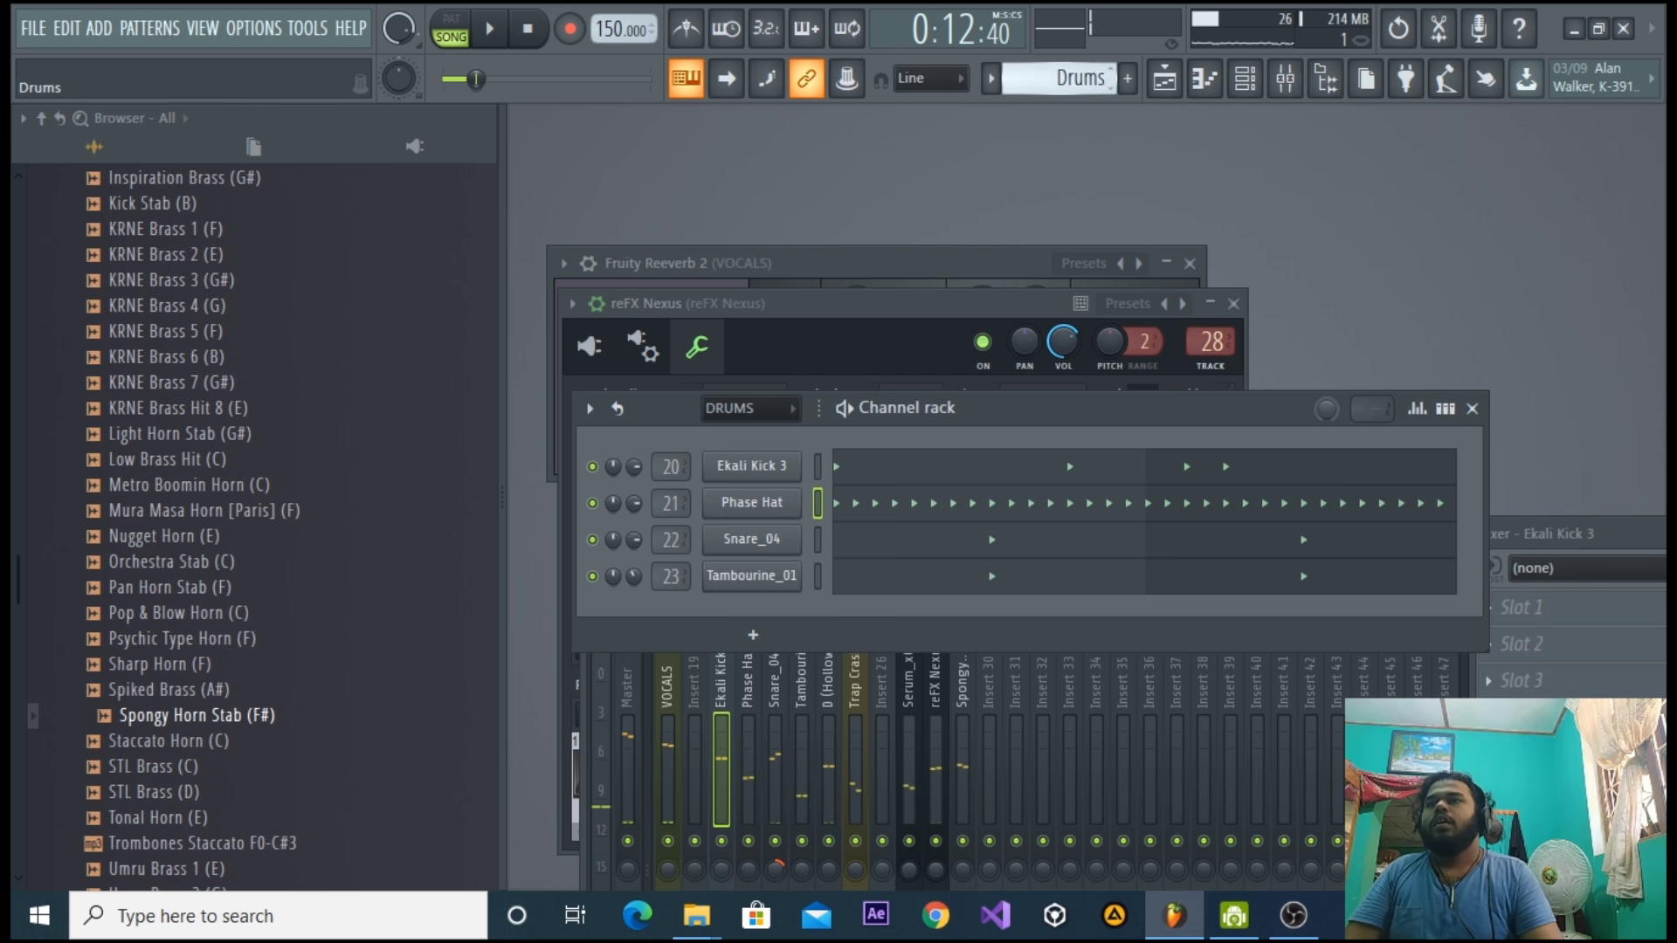
pyautogui.click(1011, 502)
pyautogui.click(572, 129)
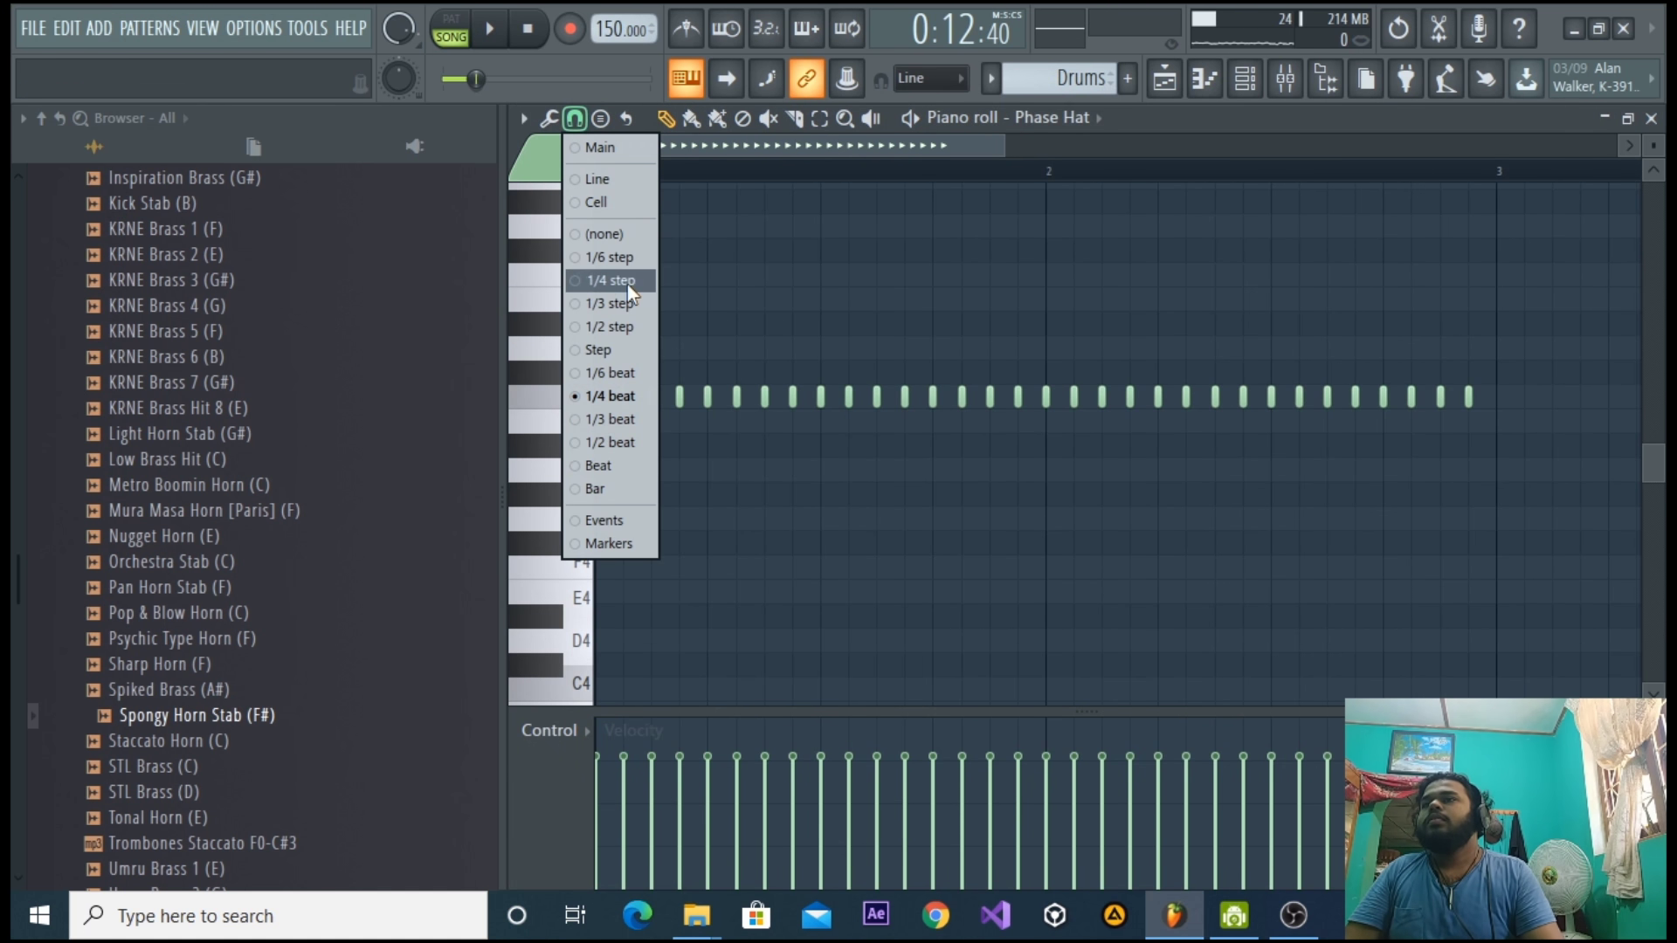
pyautogui.click(622, 283)
pyautogui.moveTo(970, 152); pyautogui.dragTo(740, 149)
pyautogui.press('space')
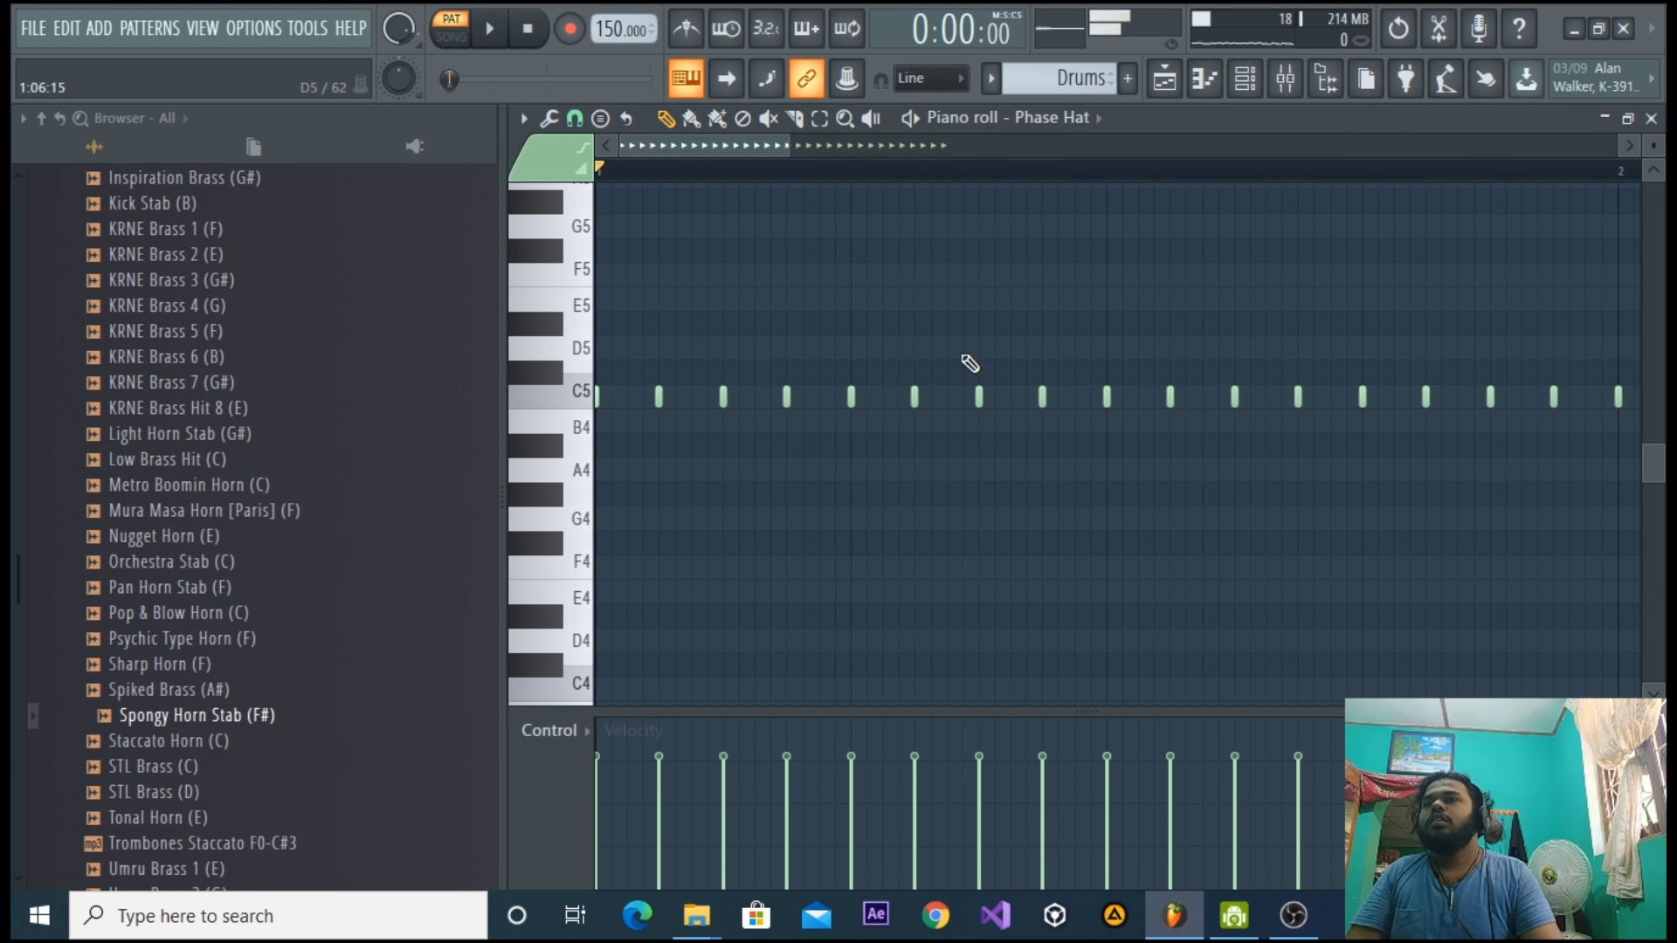
pyautogui.moveTo(860, 426); pyautogui.dragTo(958, 401)
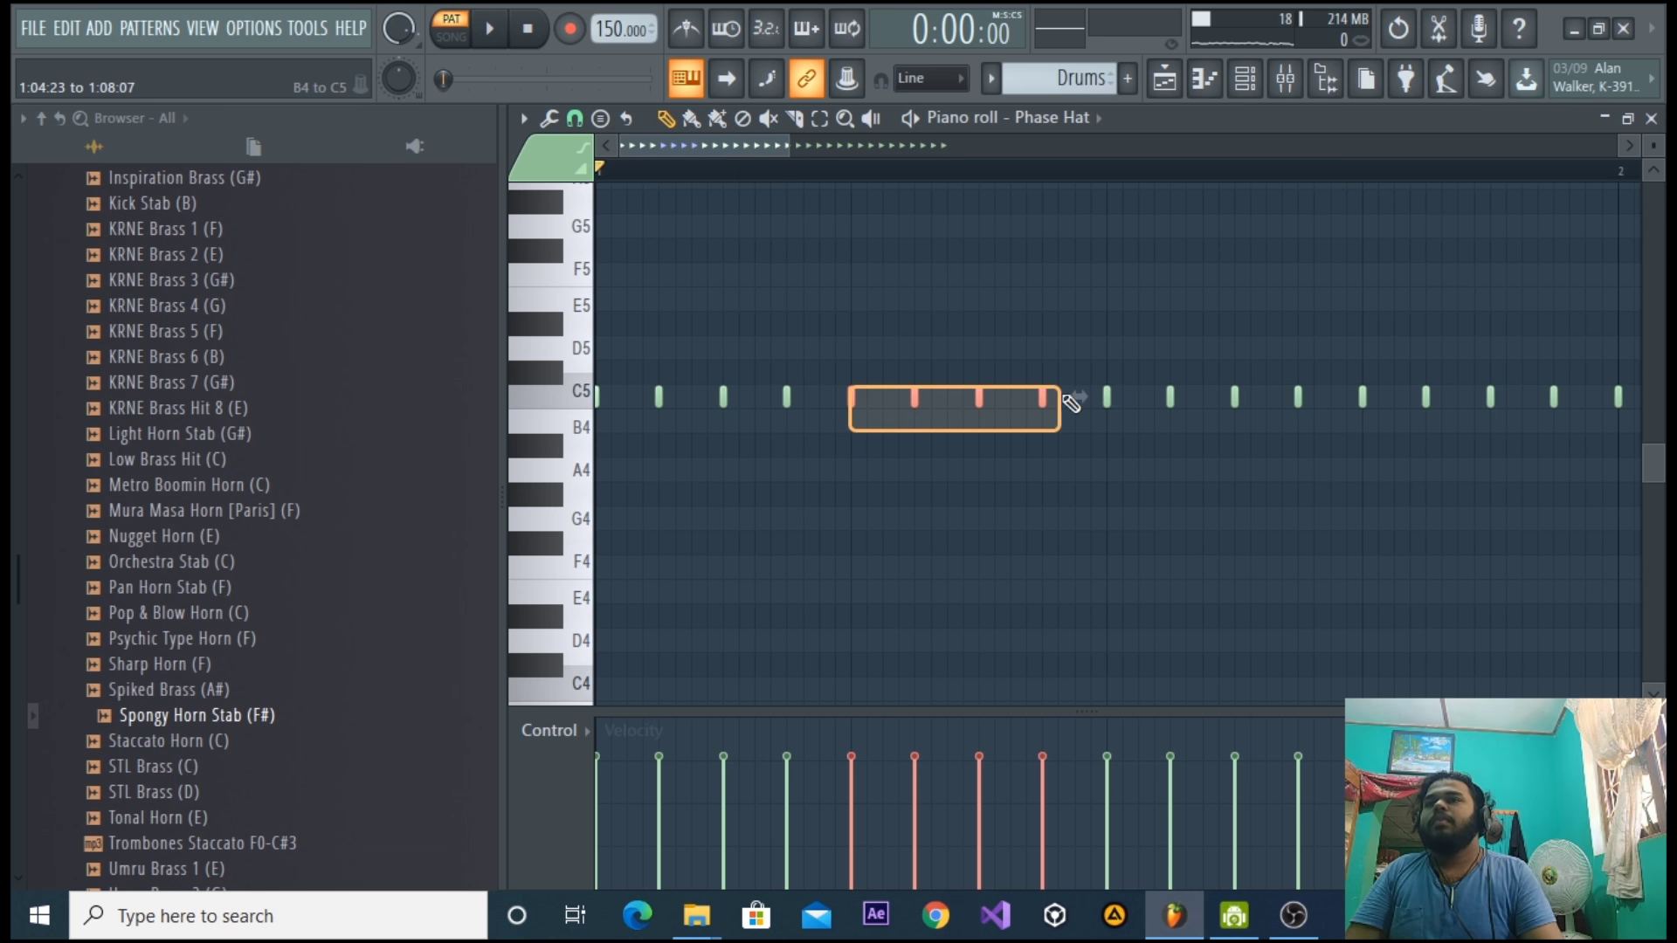
pyautogui.moveTo(1071, 402); pyautogui.dragTo(1073, 401)
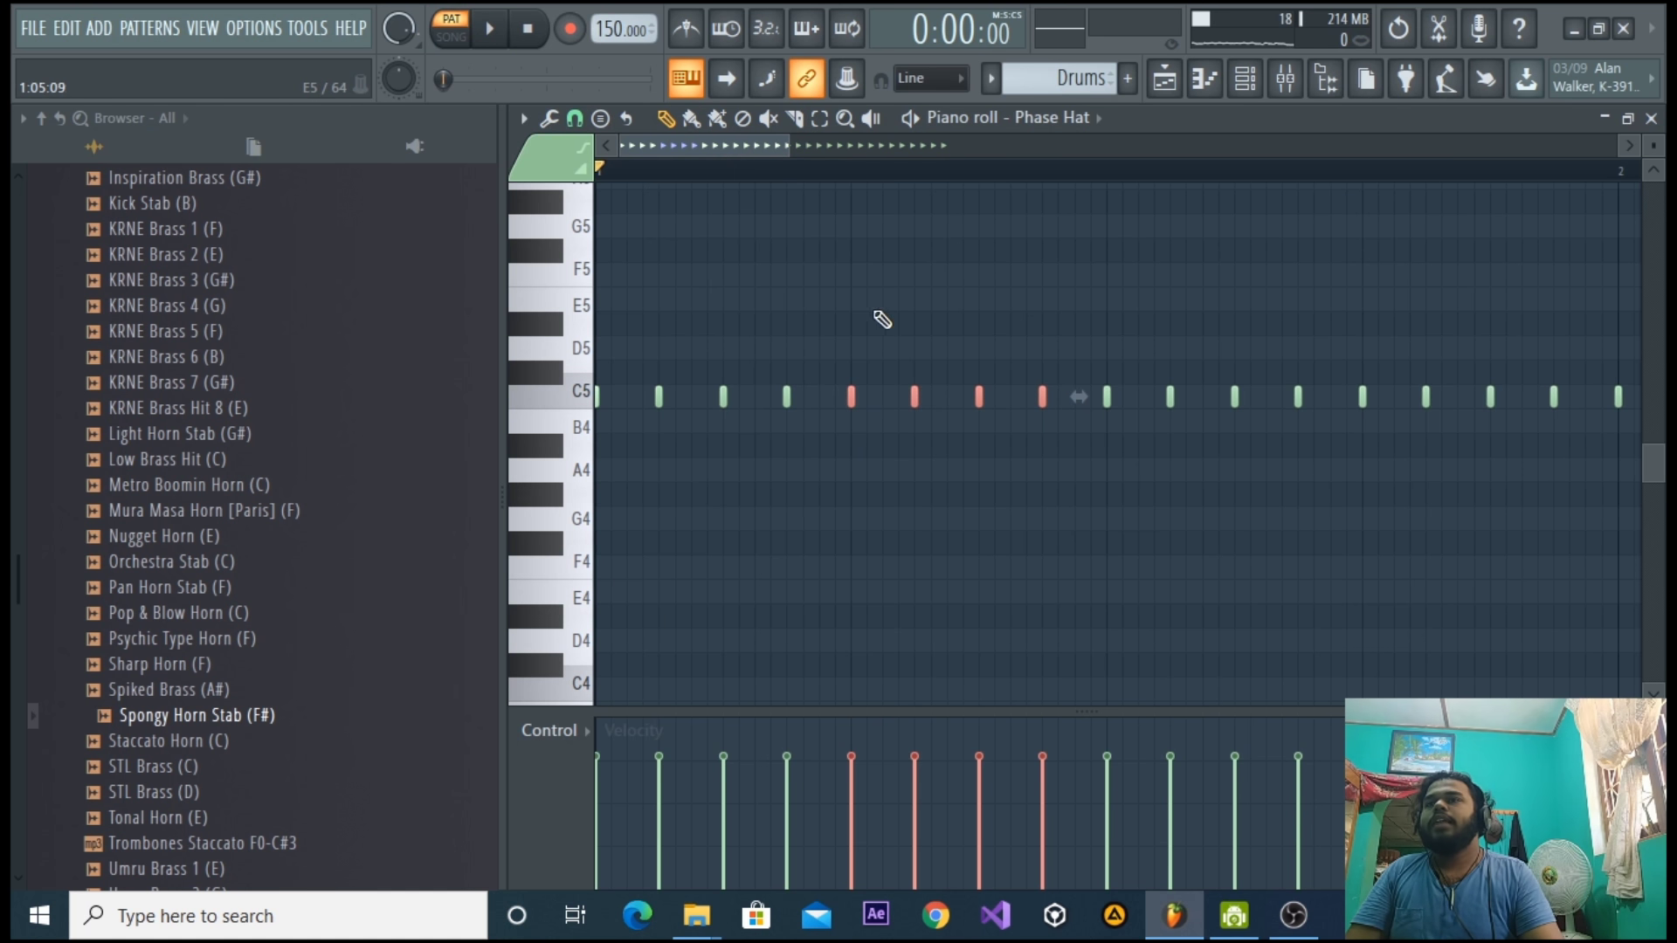
pyautogui.moveTo(853, 401); pyautogui.dragTo(886, 409)
pyautogui.press('space')
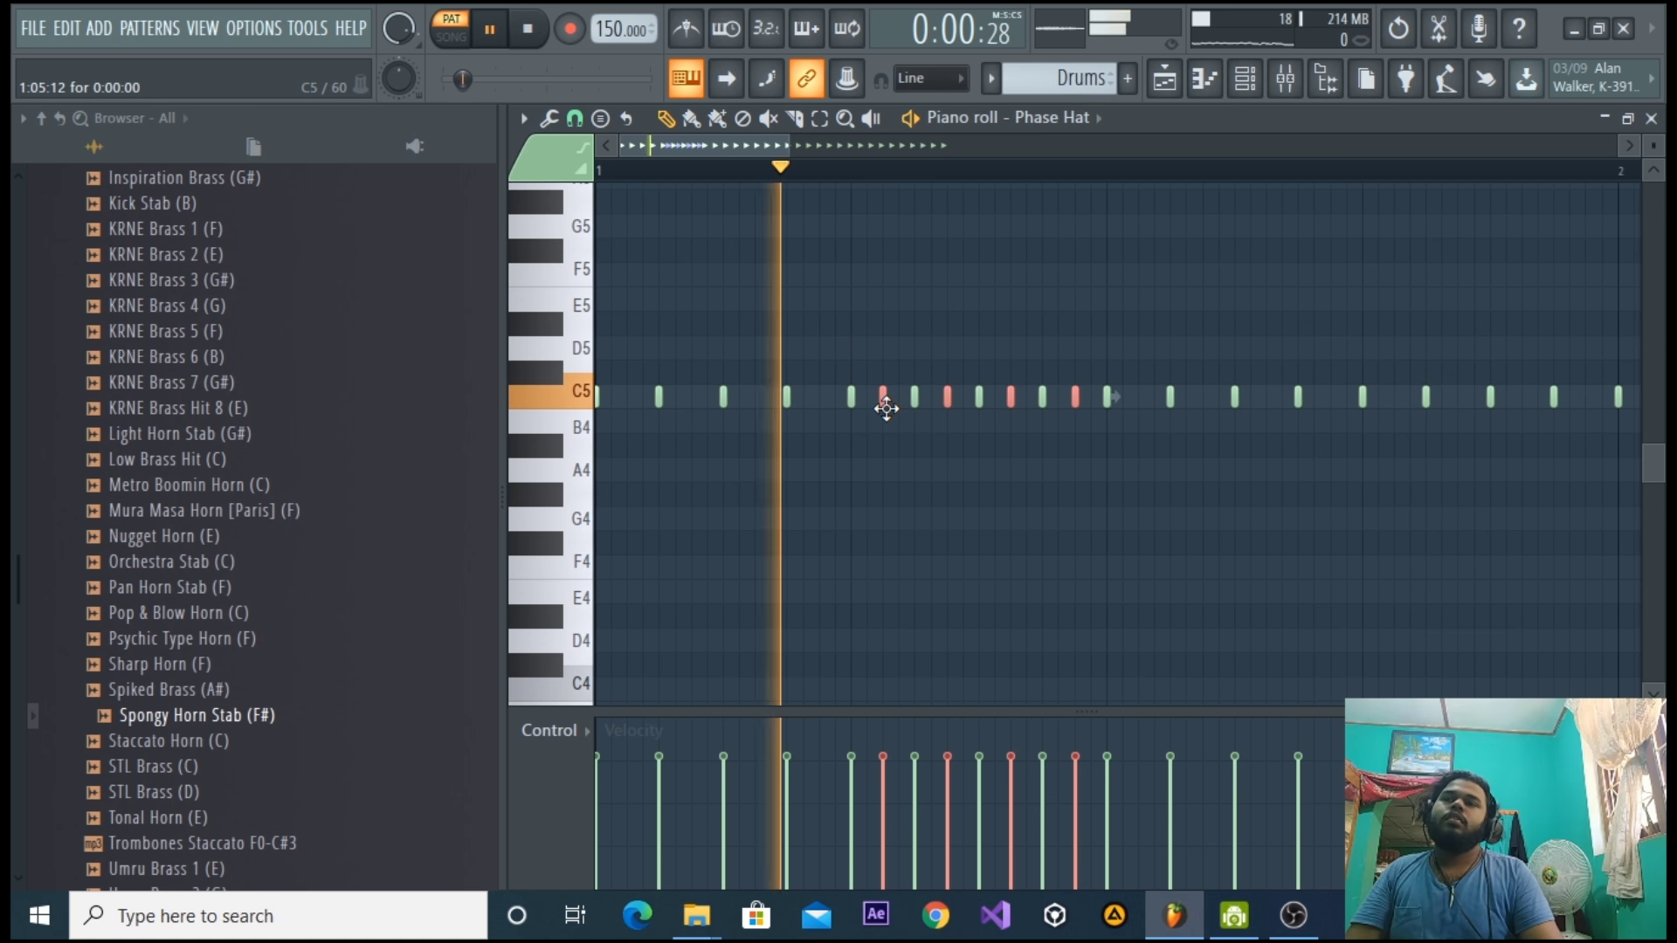
# Stop the Drums pattern, show all its Phase Hat notes, and play the arrangement from bar 9.
pyautogui.moveTo(786, 152); pyautogui.dragTo(1132, 157)
pyautogui.press('space')
pyautogui.click(1166, 80)
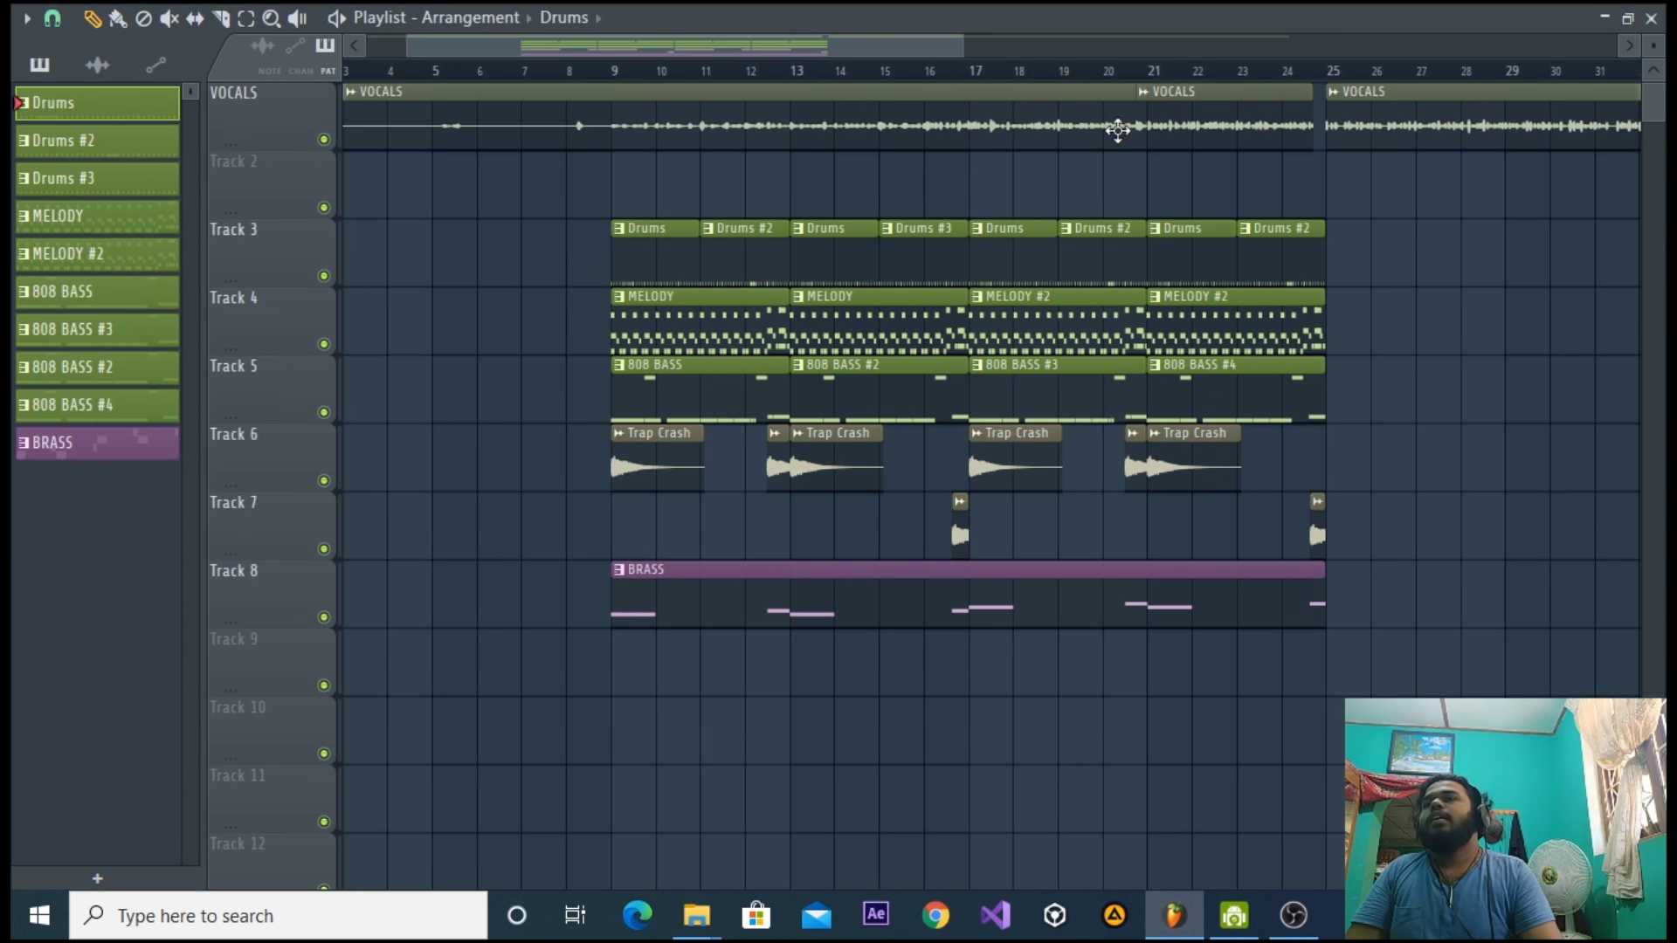
pyautogui.click(606, 69)
pyautogui.press('space')
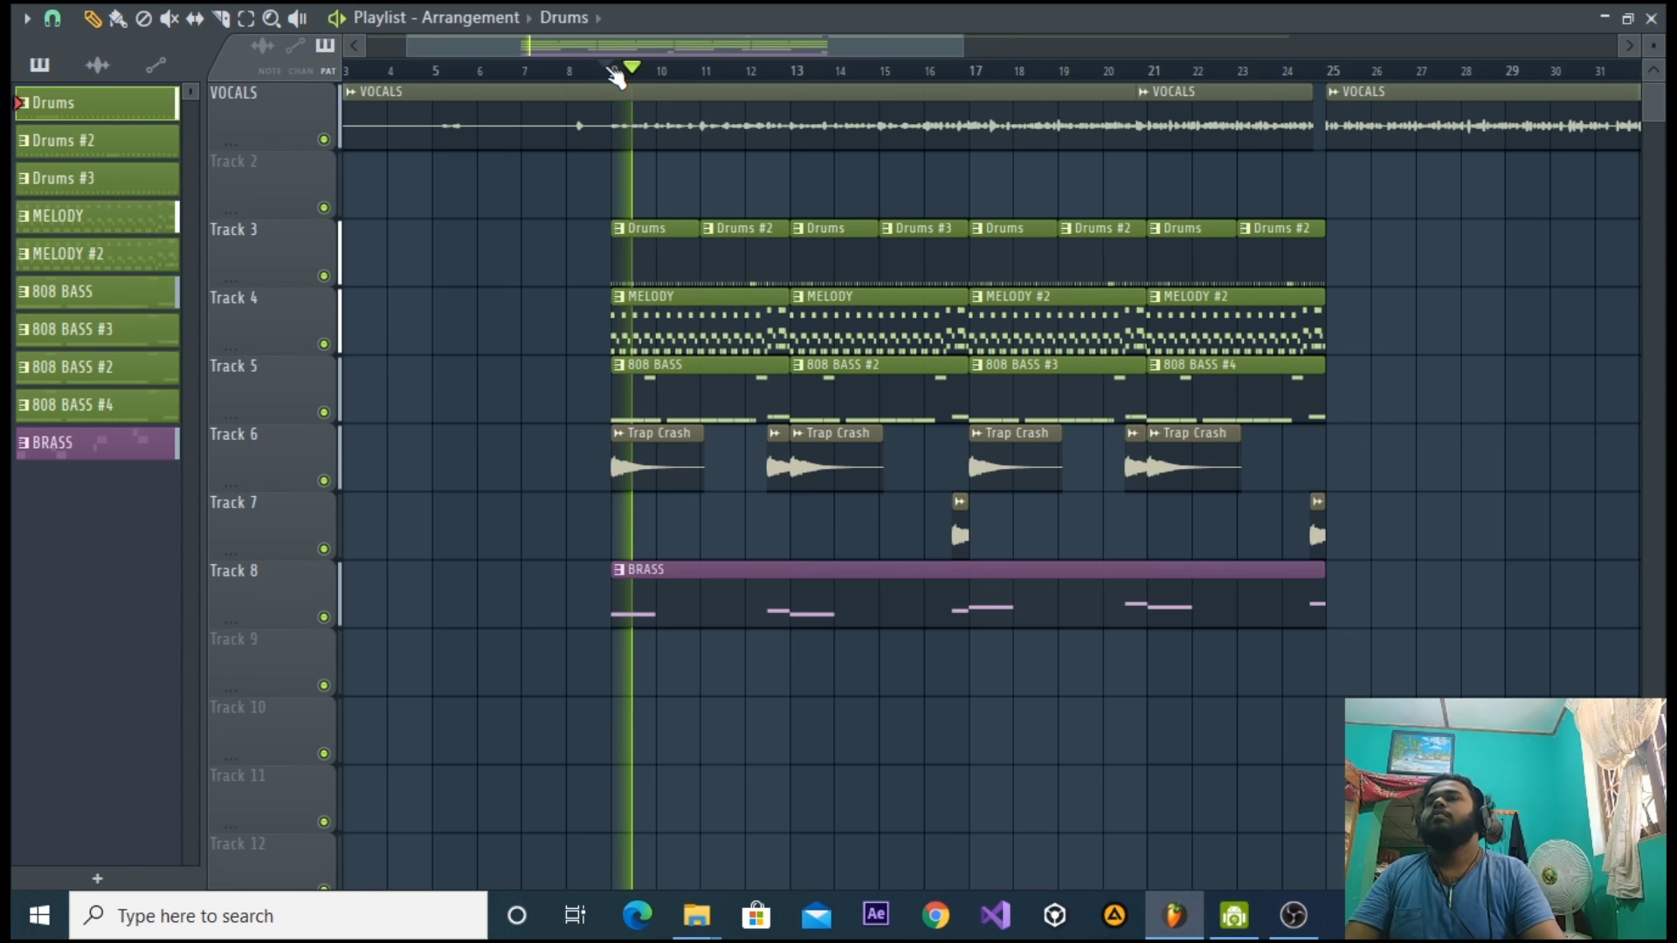
pyautogui.click(1651, 18)
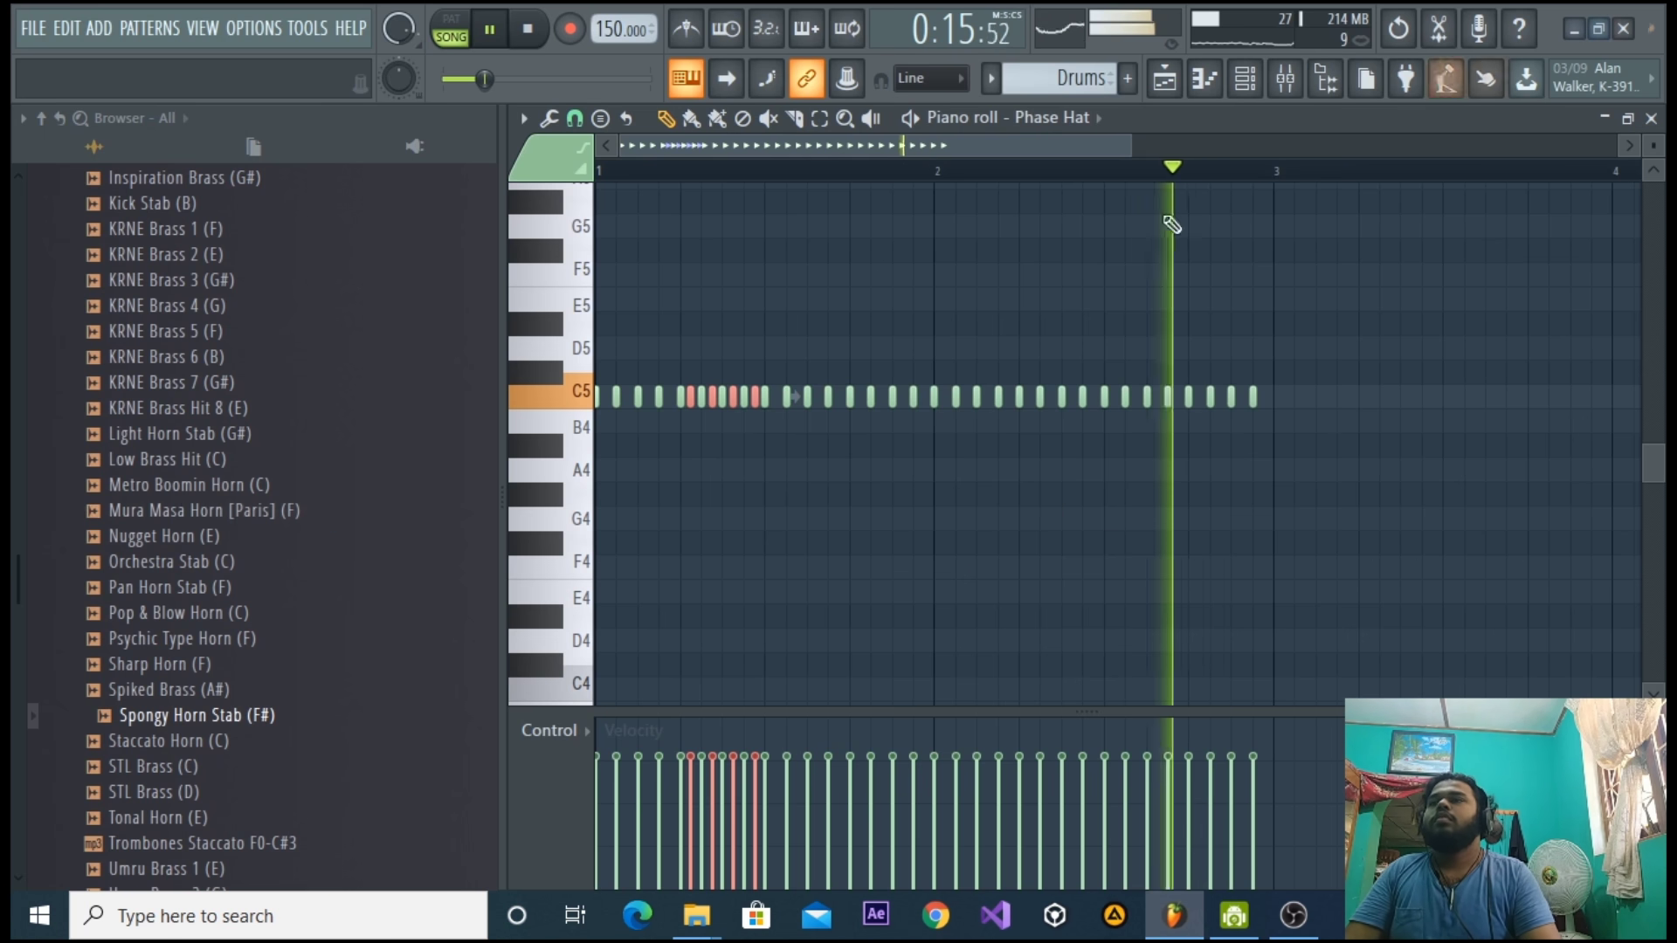
# Expand the Closed hats folder under Hats and More in Owen J's Main Stash 1.5, stop playback, and open the Phase Hat channel settings.
pyautogui.scroll(10, 329, 543)
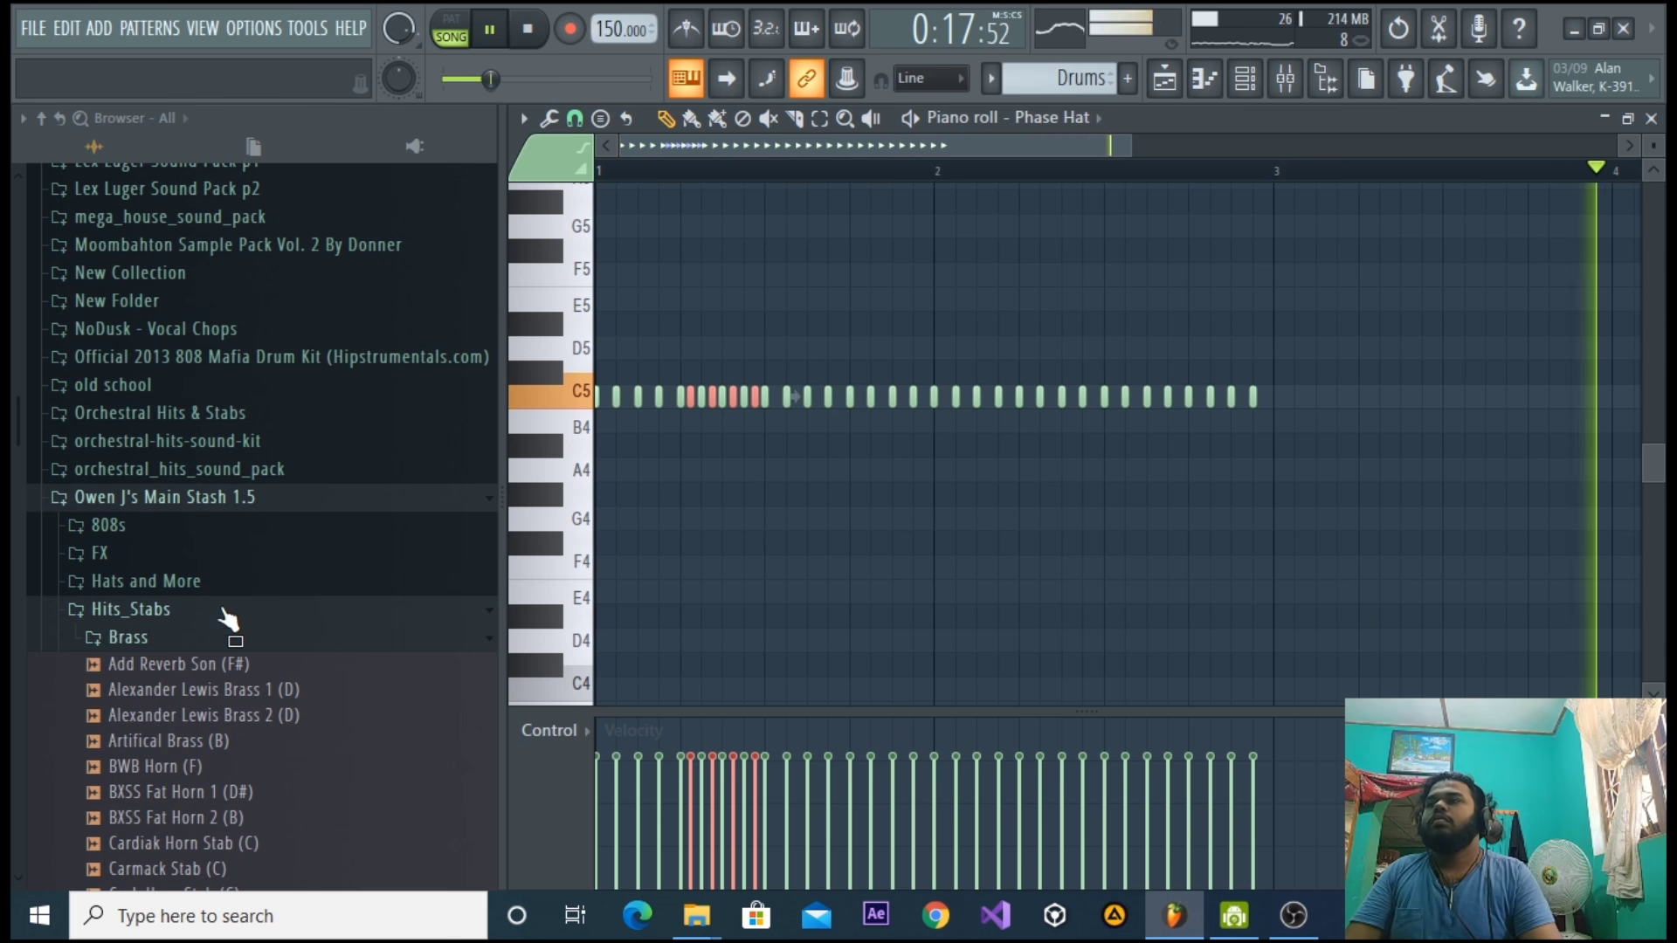
pyautogui.click(229, 612)
pyautogui.click(221, 585)
pyautogui.click(208, 388)
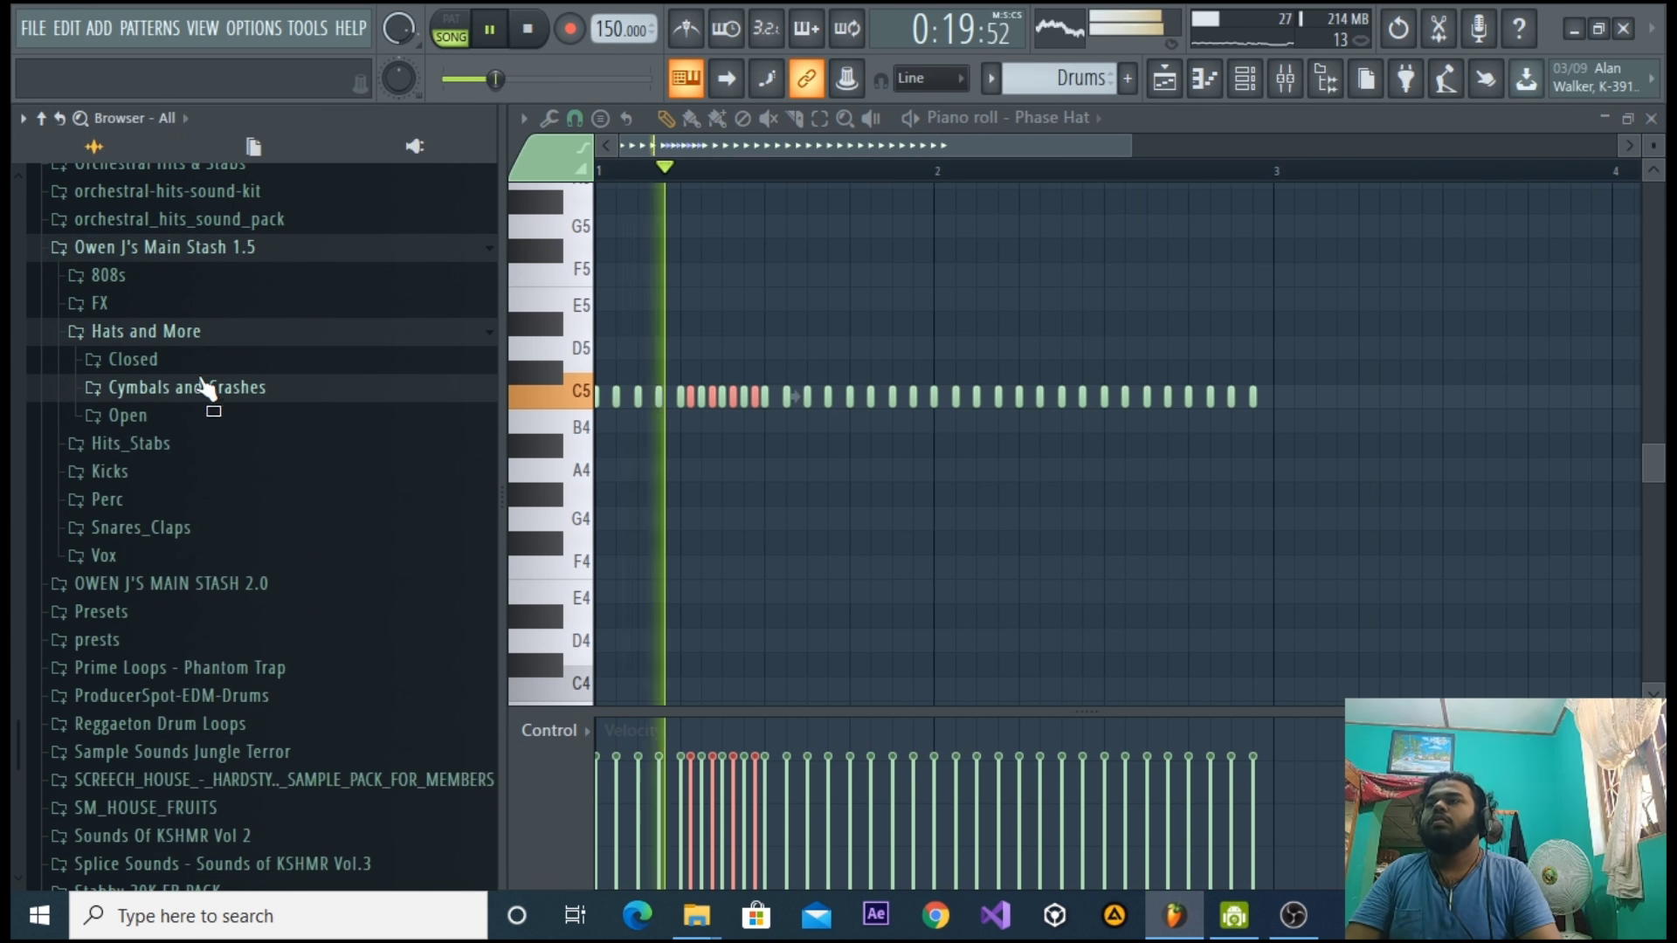
pyautogui.click(197, 365)
pyautogui.press('space')
pyautogui.scroll(-2, 270, 536)
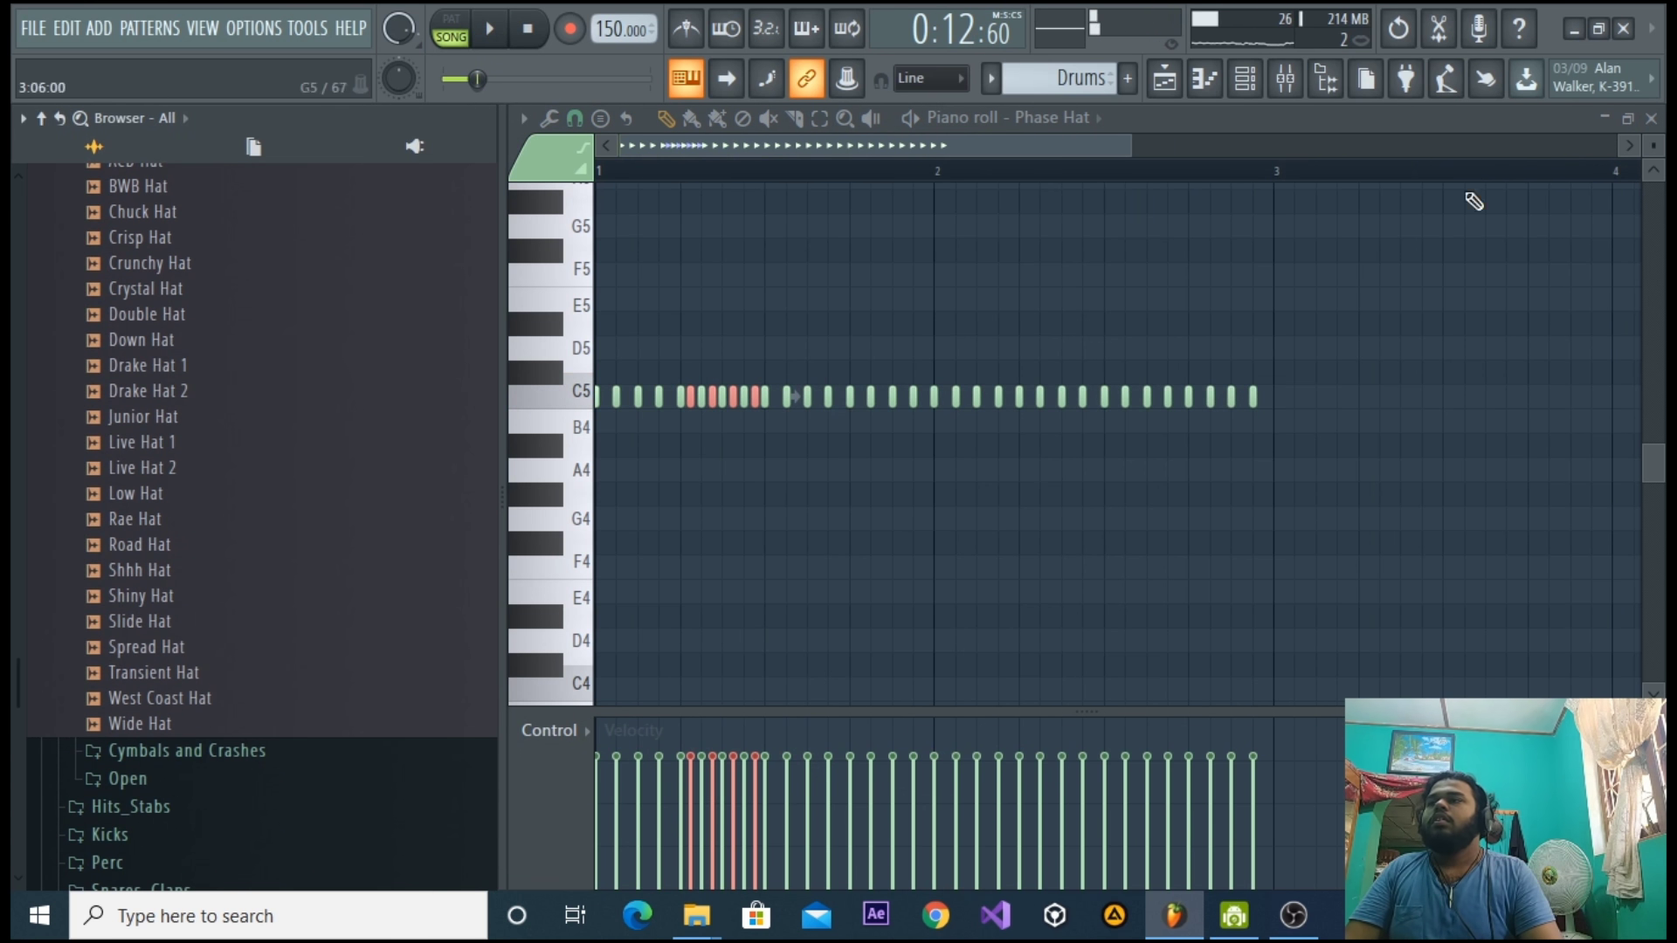
pyautogui.click(1652, 119)
pyautogui.click(775, 502)
# Audition closed hat samples, load Low Hat into the Phase Hat channel, and play the arrangement.
pyautogui.click(254, 621)
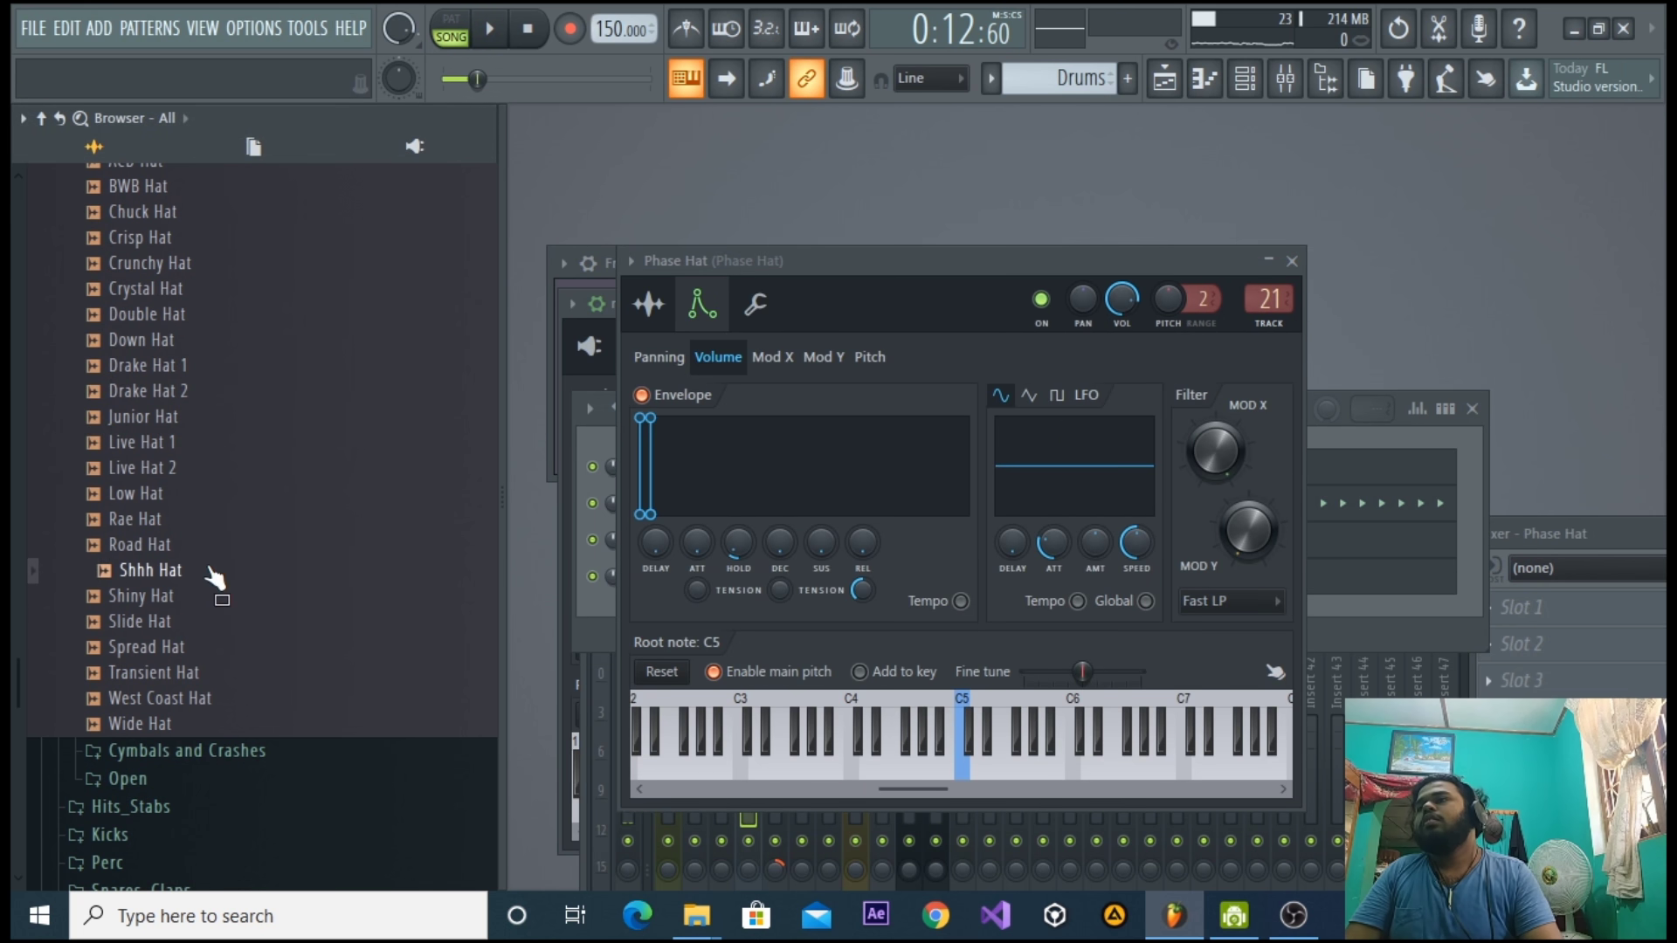
pyautogui.click(207, 469)
pyautogui.click(194, 495)
pyautogui.moveTo(199, 511); pyautogui.dragTo(734, 716)
pyautogui.press('space')
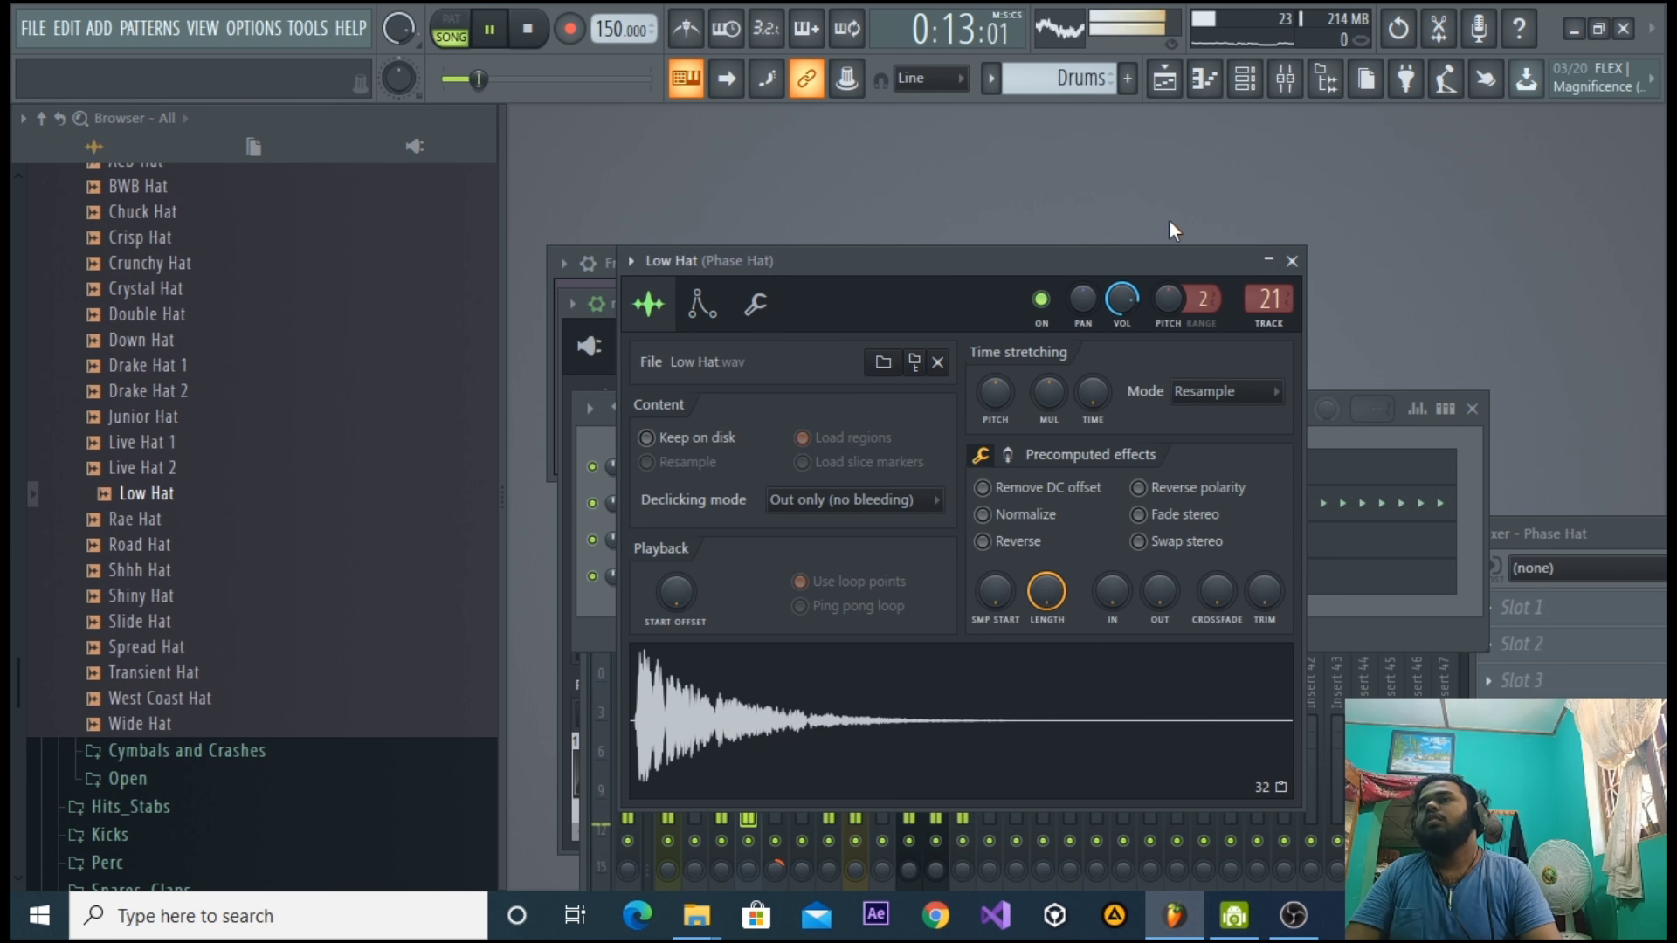
# Load the Down Hat sample into the Phase Hat channel and close the channel settings.
pyautogui.scroll(2, 356, 487)
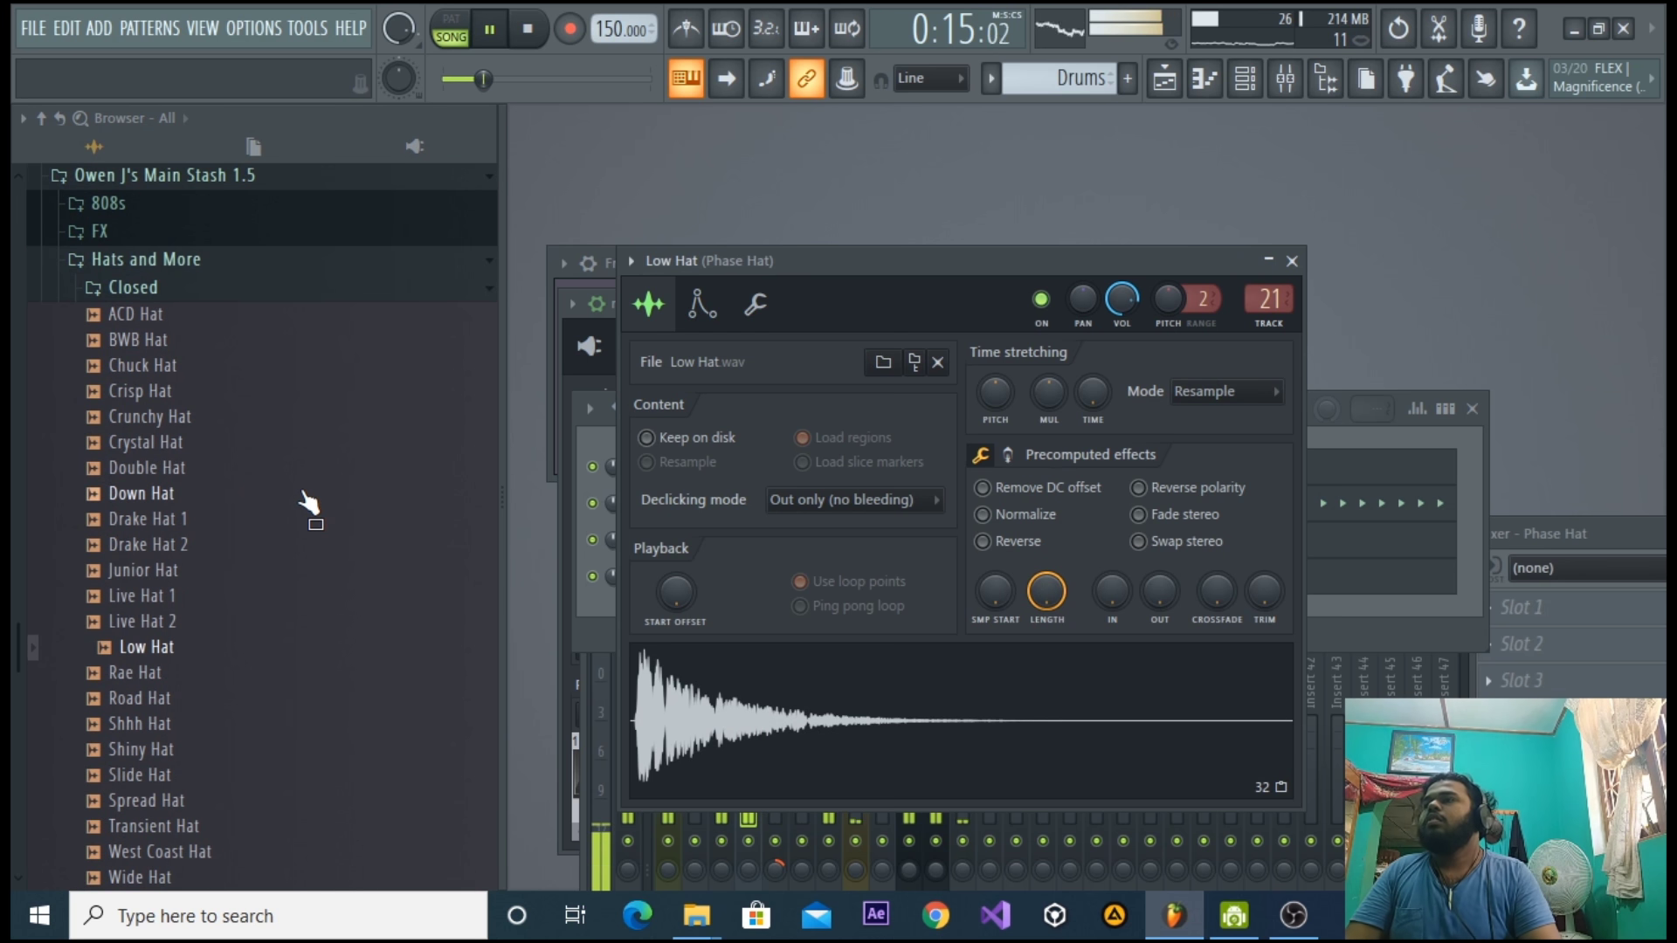
pyautogui.moveTo(232, 496); pyautogui.dragTo(696, 690)
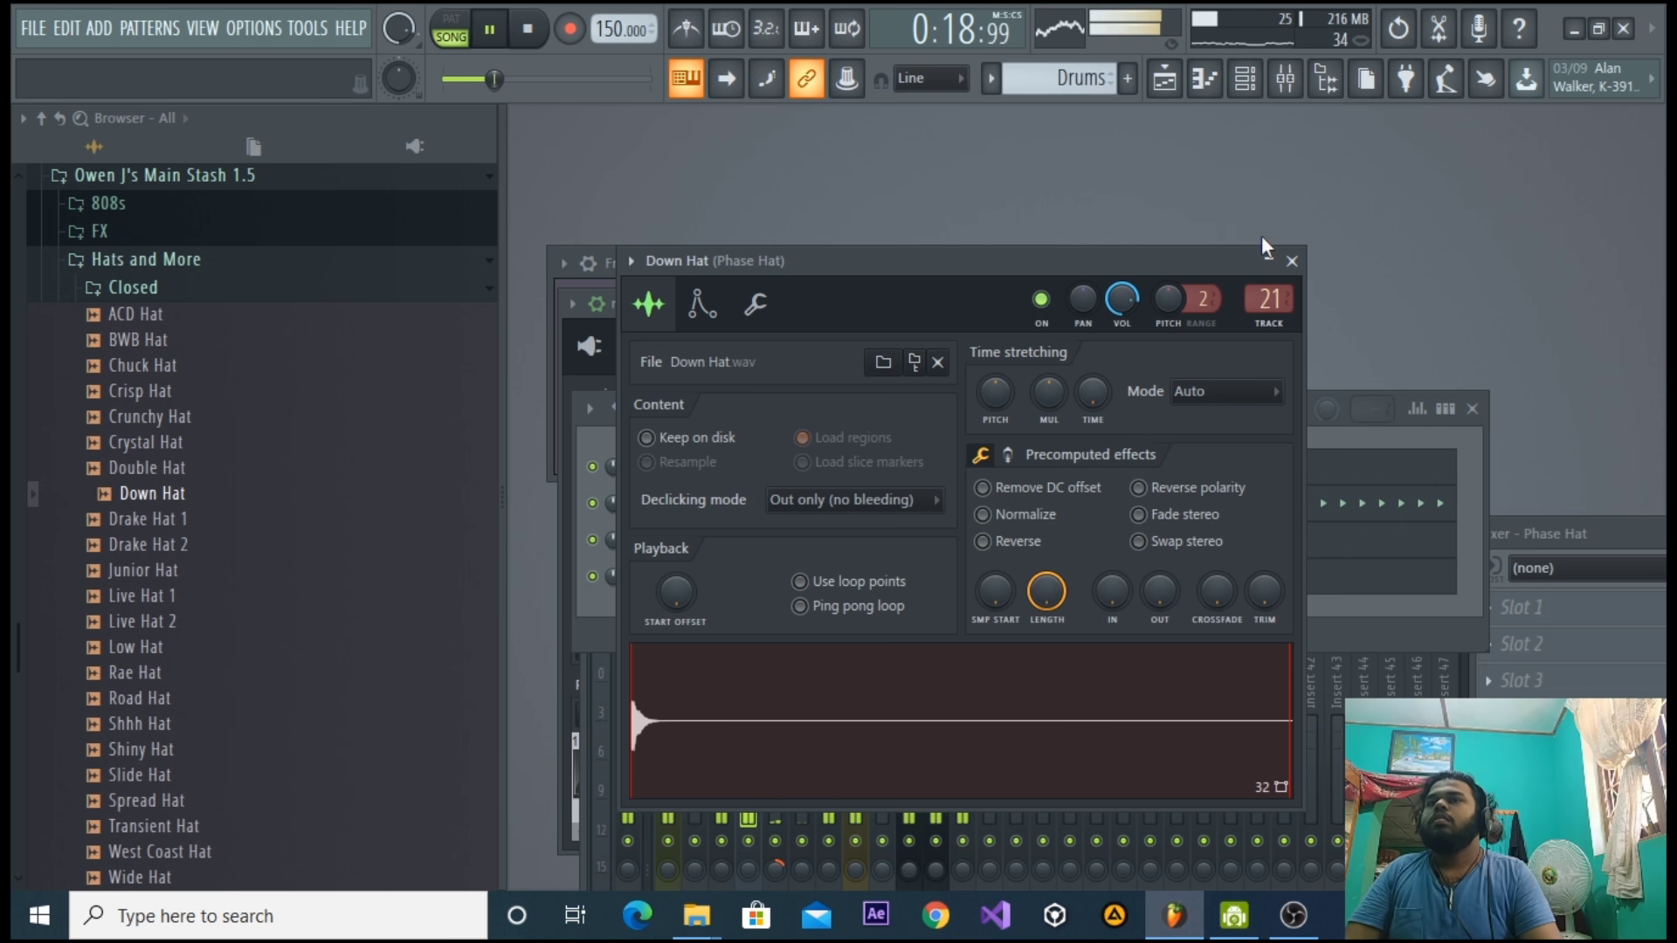
pyautogui.click(1292, 260)
pyautogui.click(1164, 78)
pyautogui.click(1440, 447)
pyautogui.rightClick(1440, 447)
pyautogui.click(1651, 18)
# Expand the Kicks folder of Owen J's Main Stash 1.5 and open the Ekali Kick 3 channel settings.
pyautogui.scroll(3, 304, 572)
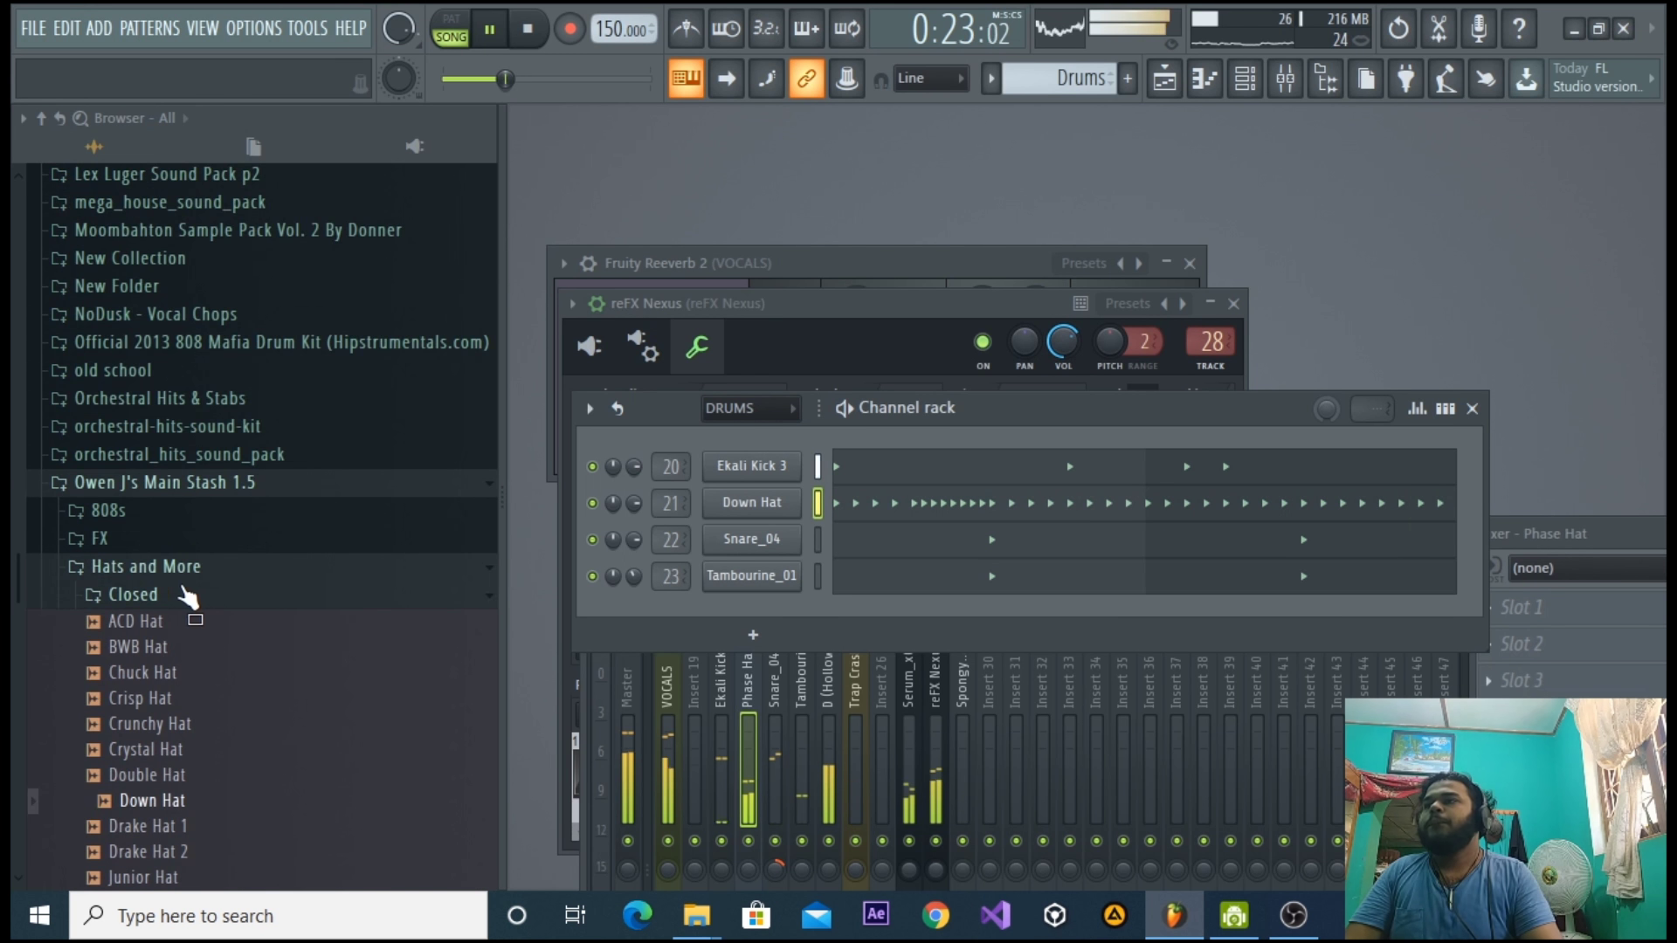
pyautogui.click(186, 597)
pyautogui.click(161, 628)
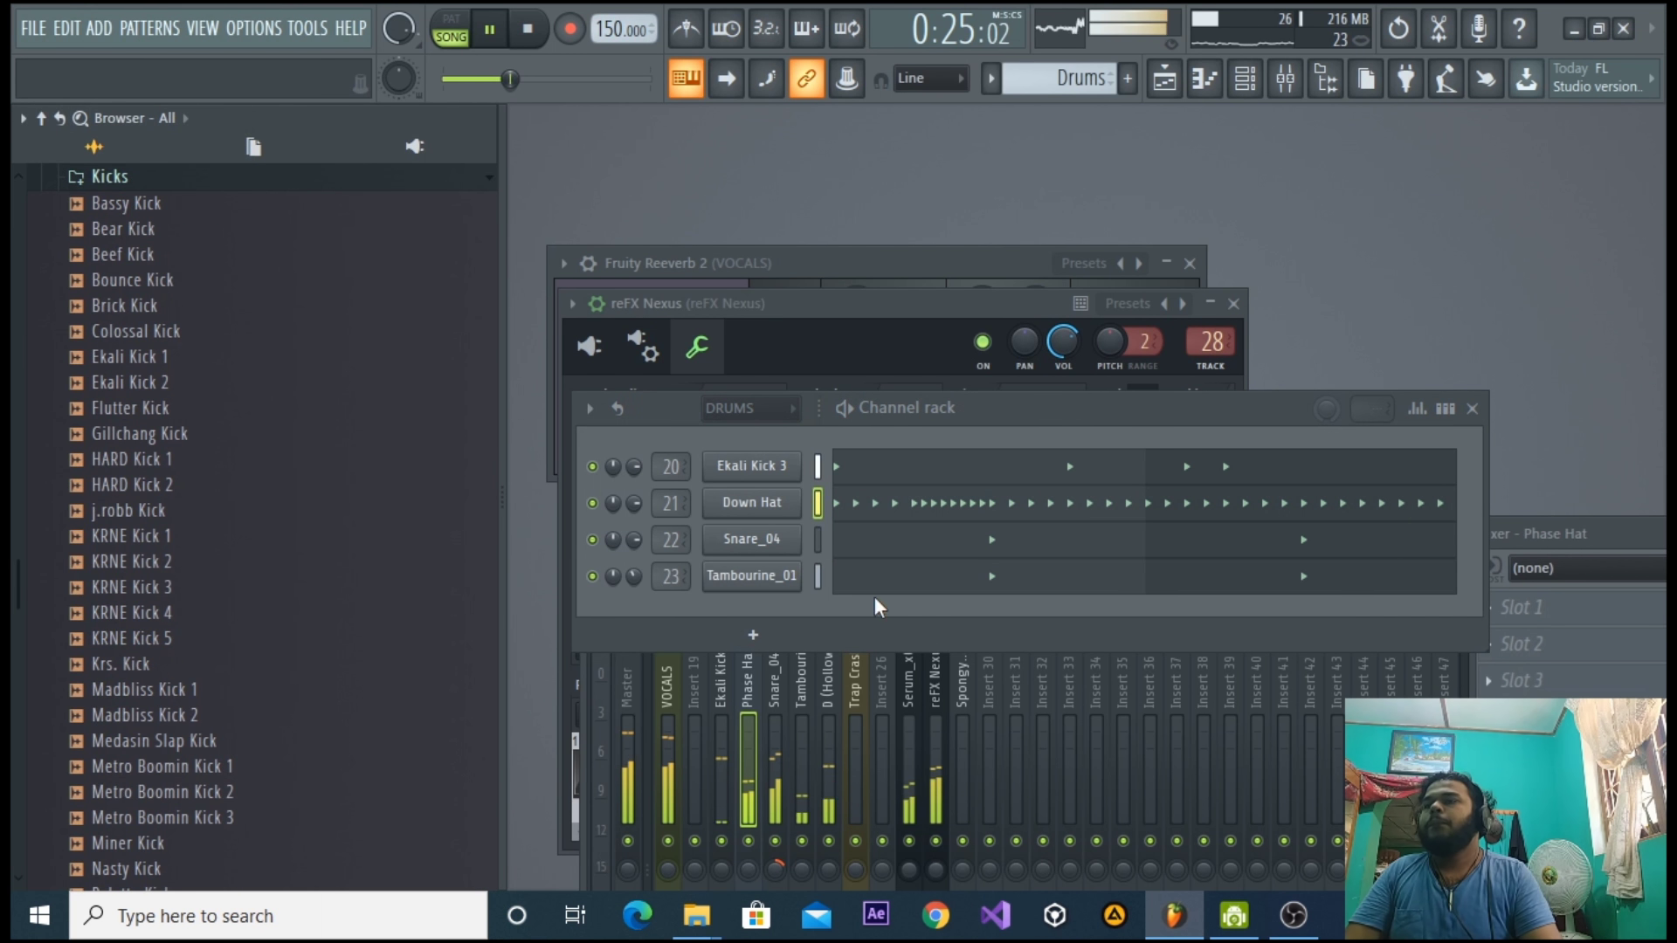
pyautogui.click(793, 474)
# Stop playback, load the KRNE Kick 4 sample into the Ekali Kick 3 channel, and replay the arrangement.
pyautogui.press('space')
pyautogui.click(253, 615)
pyautogui.press('Up')
pyautogui.moveTo(213, 618); pyautogui.dragTo(903, 791)
pyautogui.press('space')
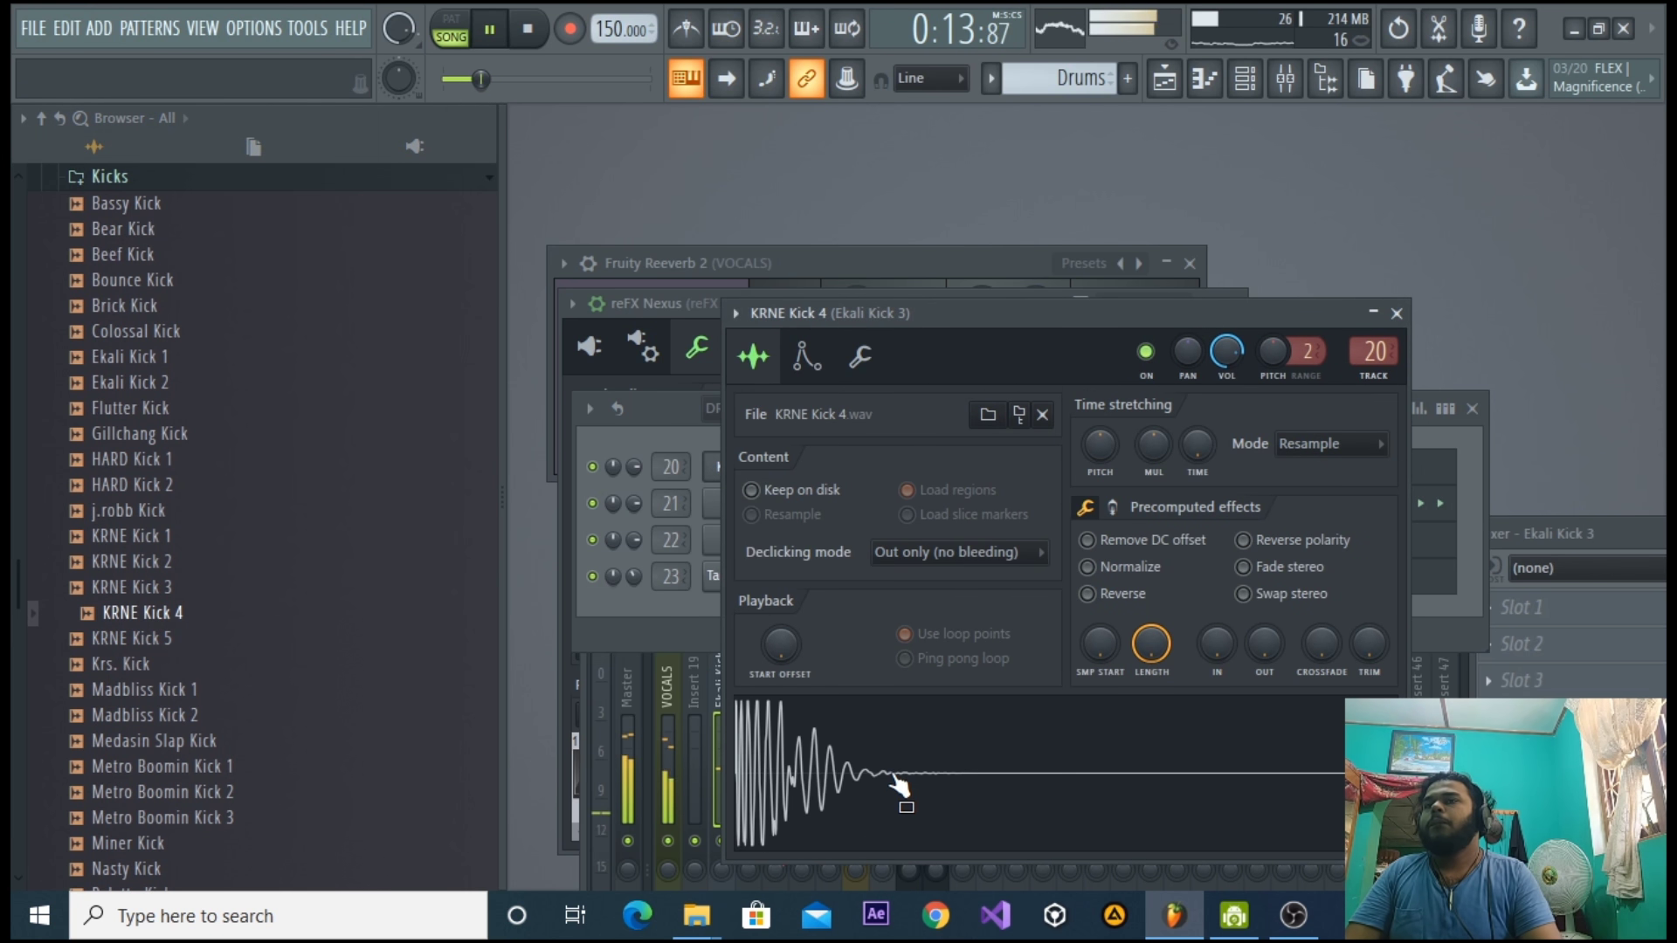
# Load the Metro Boomin Kick 2 sample into the kick channel.
pyautogui.scroll(-2, 323, 778)
pyautogui.moveTo(214, 638); pyautogui.dragTo(805, 750)
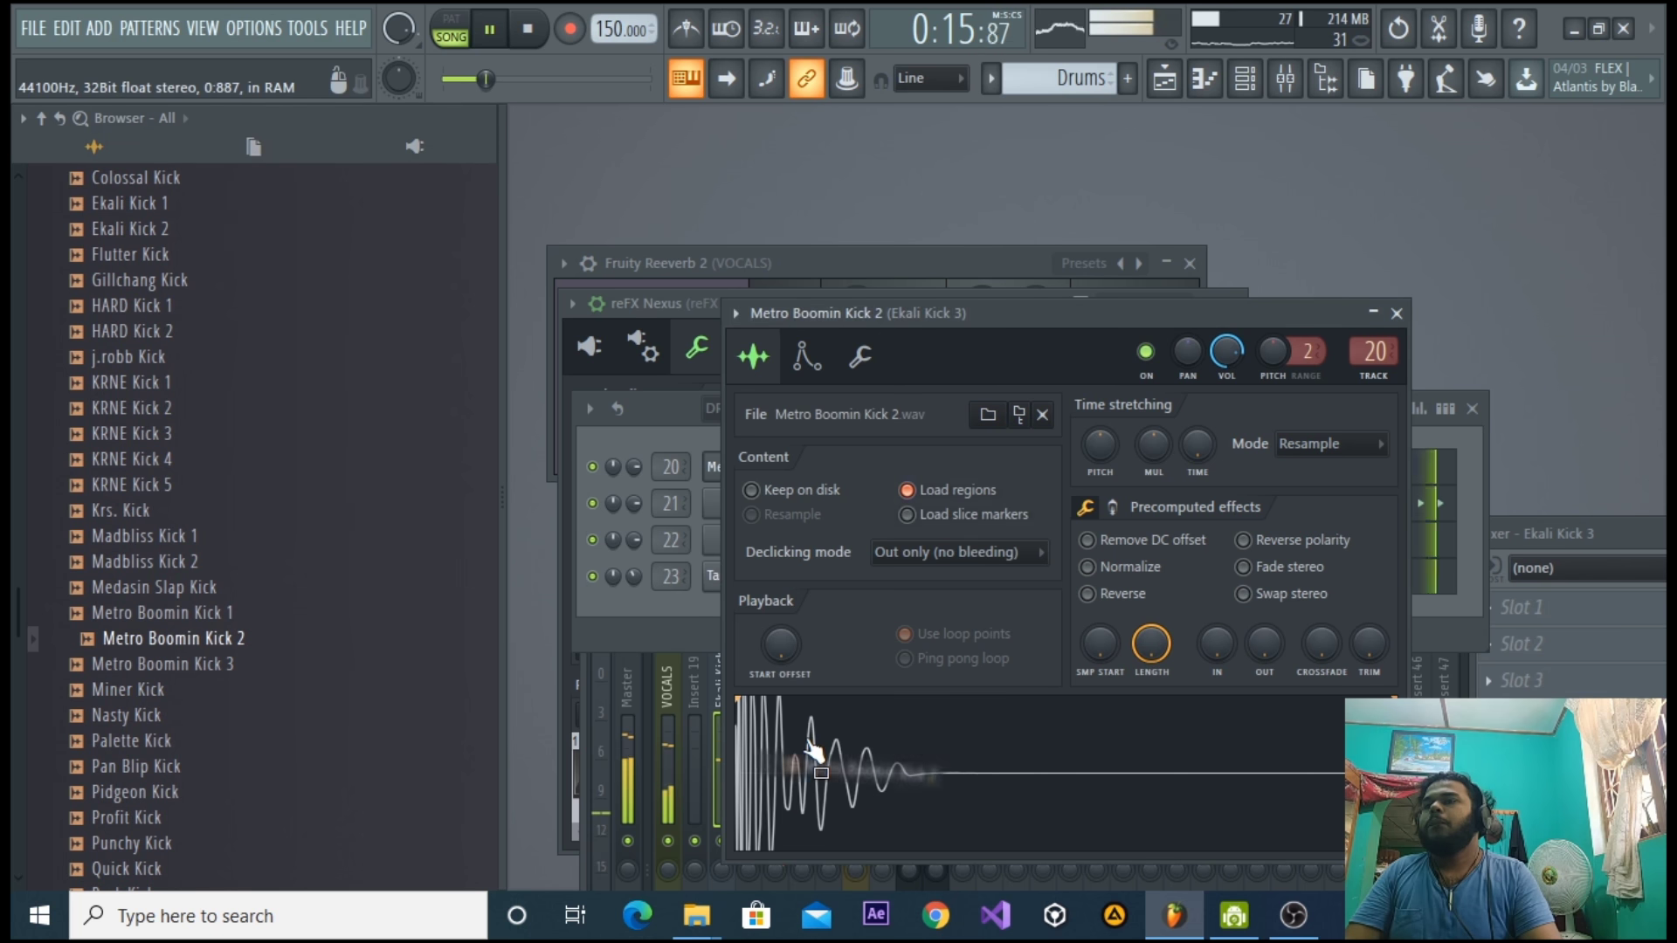
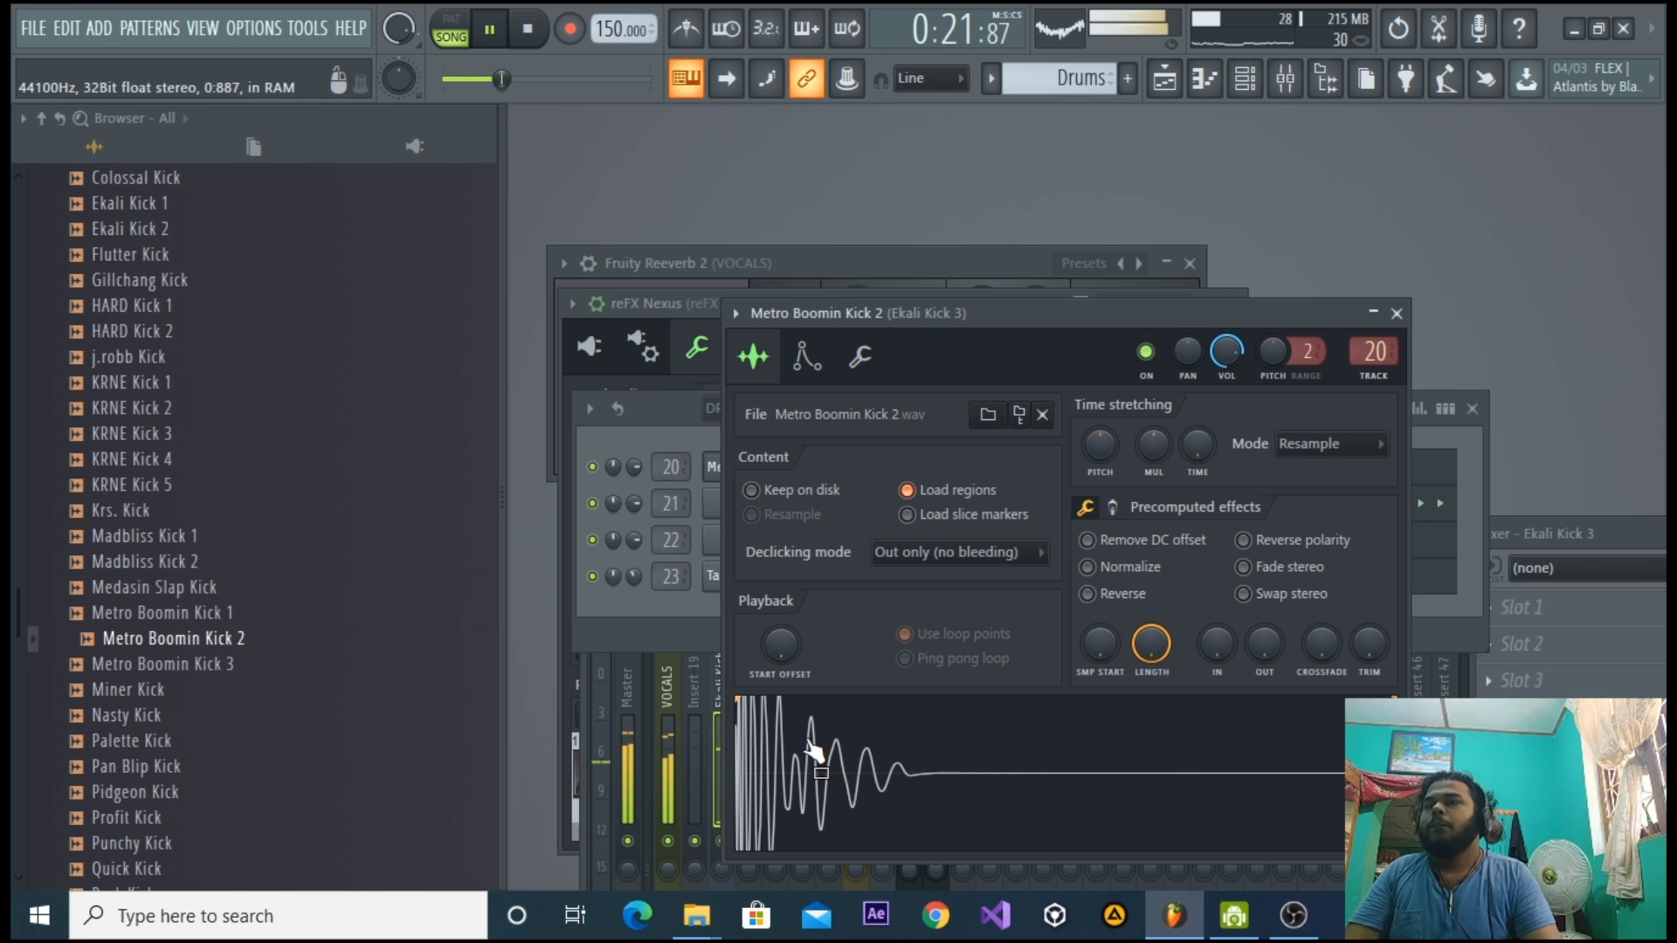
# Make MELODY the active pattern from its arrangement clip and open the reFX Nexus plugin's interface.
pyautogui.click(1165, 95)
pyautogui.doubleClick(892, 303)
pyautogui.click(1653, 130)
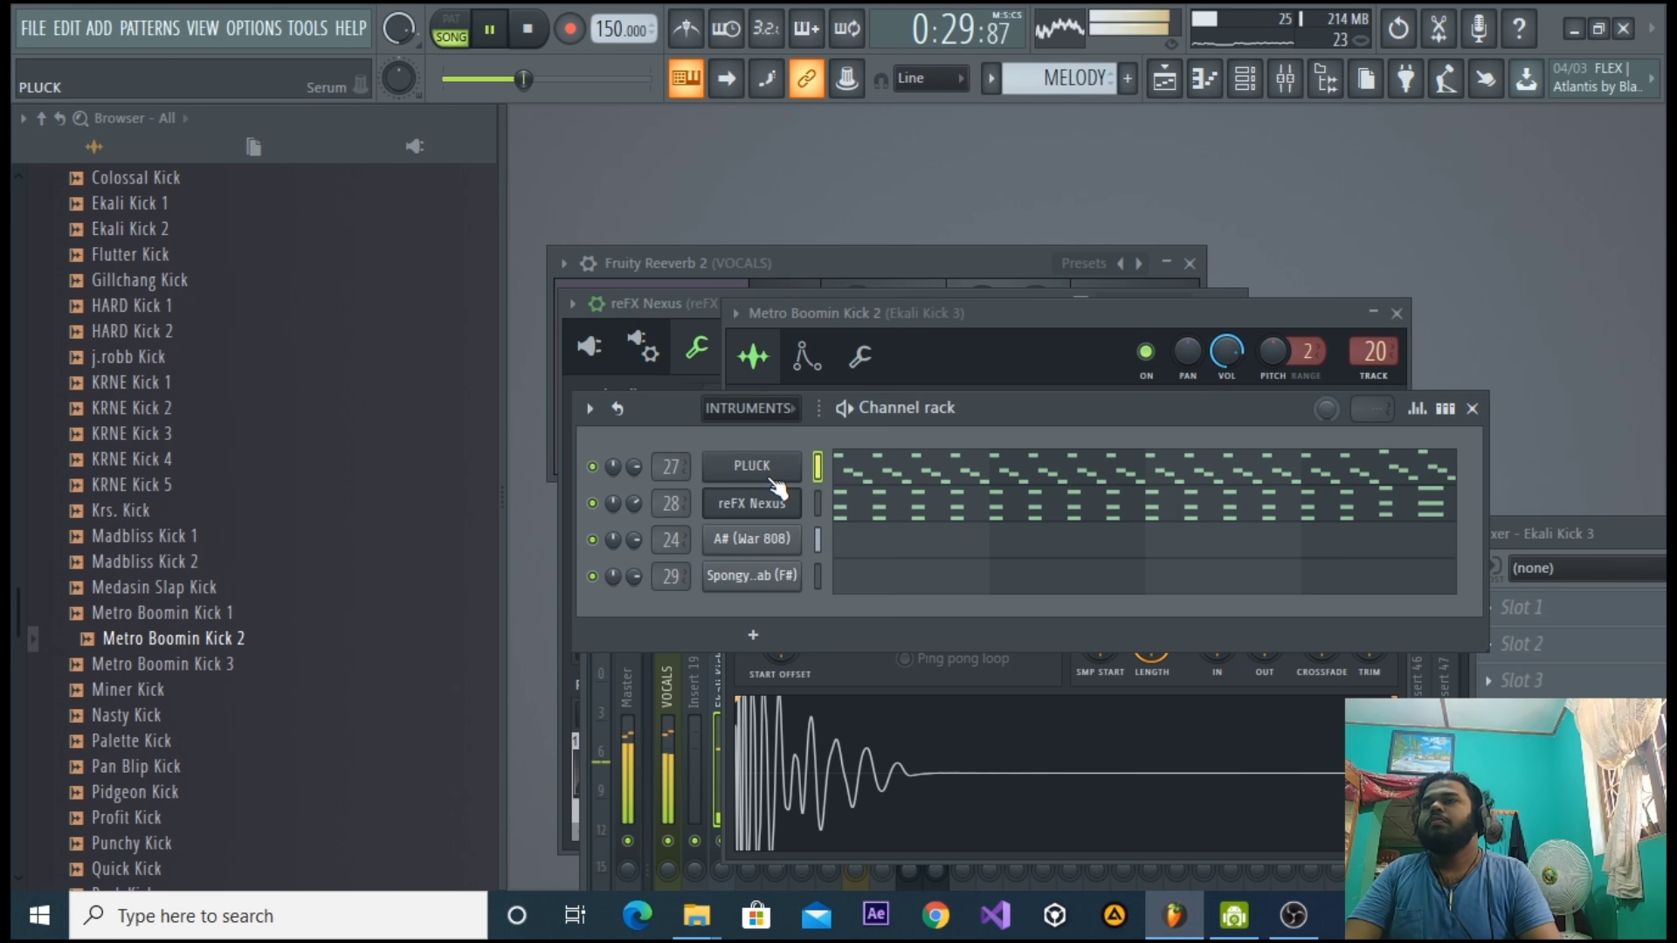
pyautogui.click(776, 490)
pyautogui.click(590, 347)
pyautogui.moveTo(745, 299); pyautogui.dragTo(718, 258)
# Stop playback, load the BR Lead Quartett preset in Nexus, and play the MELODY pattern on its own.
pyautogui.press('space')
pyautogui.click(1137, 465)
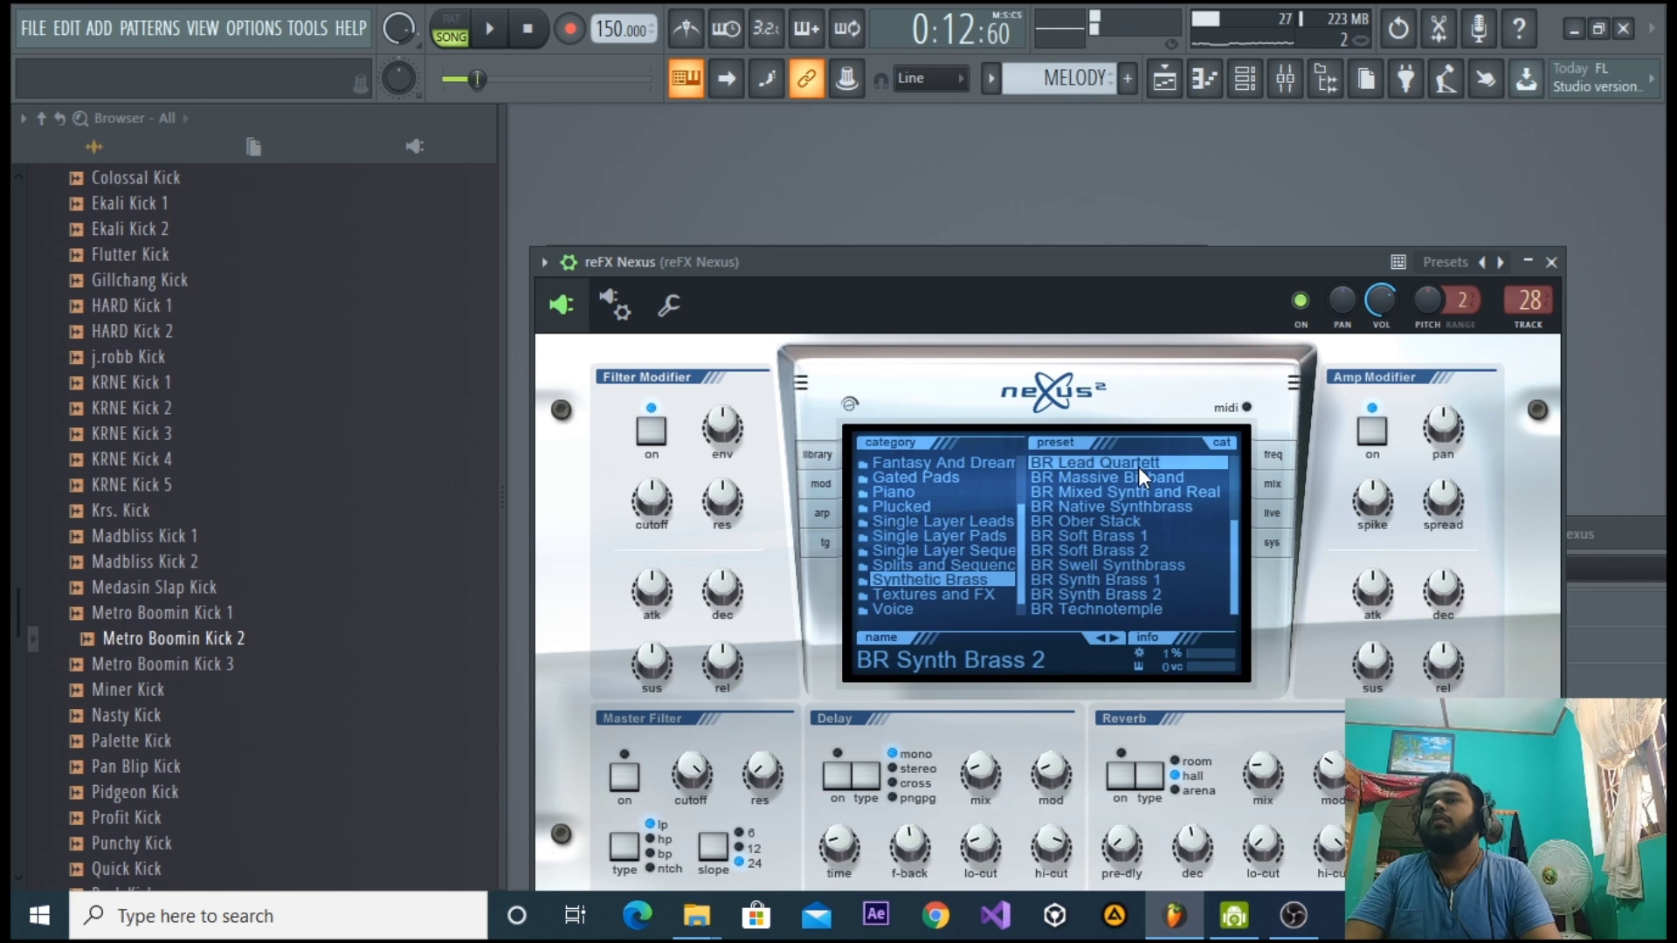
pyautogui.press('l')
pyautogui.press('space')
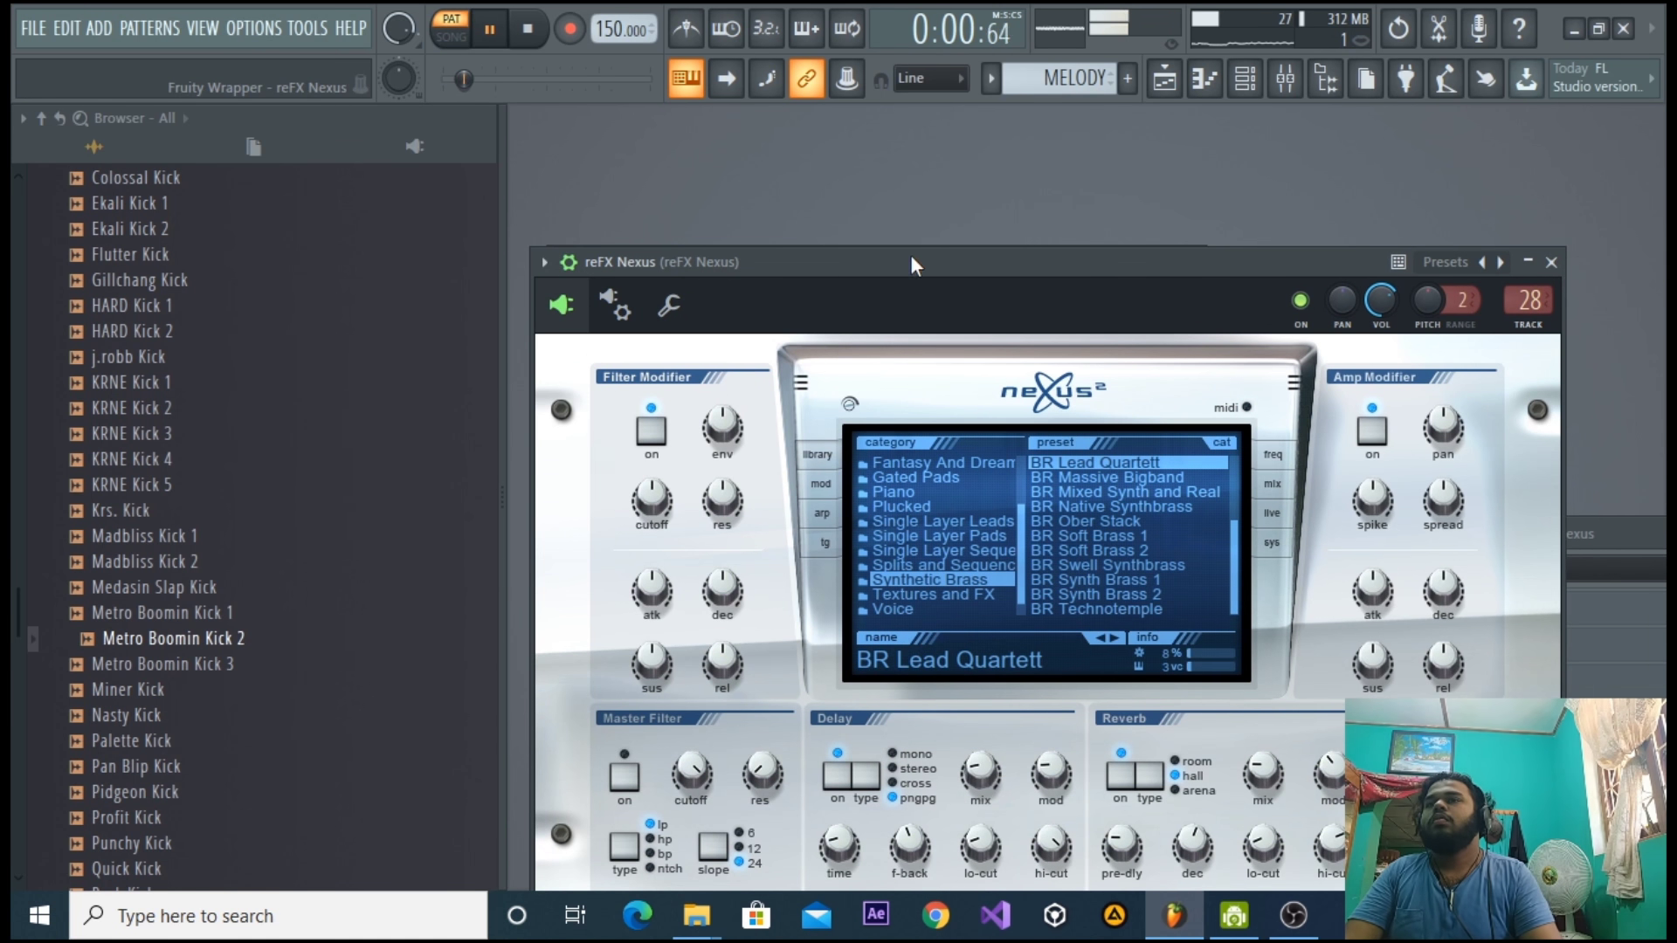
# Move the Nexus window aside, open the reFX Nexus notes of MELODY in the piano roll, and stop playback.
pyautogui.moveTo(911, 263); pyautogui.dragTo(931, 657)
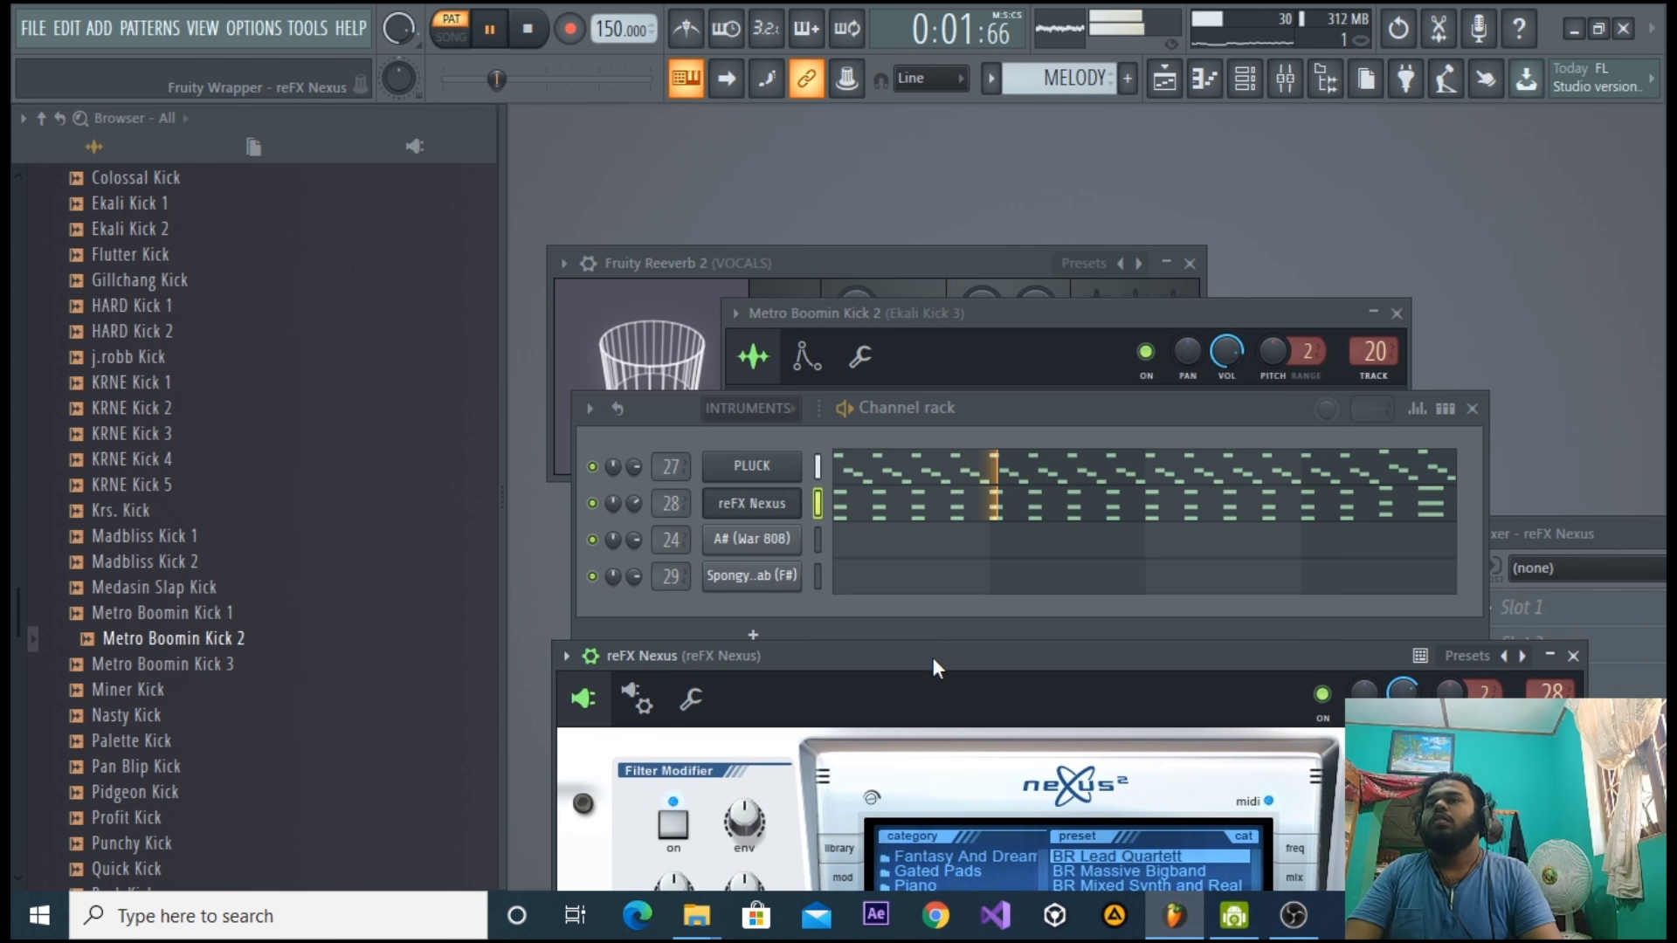
pyautogui.click(967, 513)
pyautogui.scroll(-4, 967, 516)
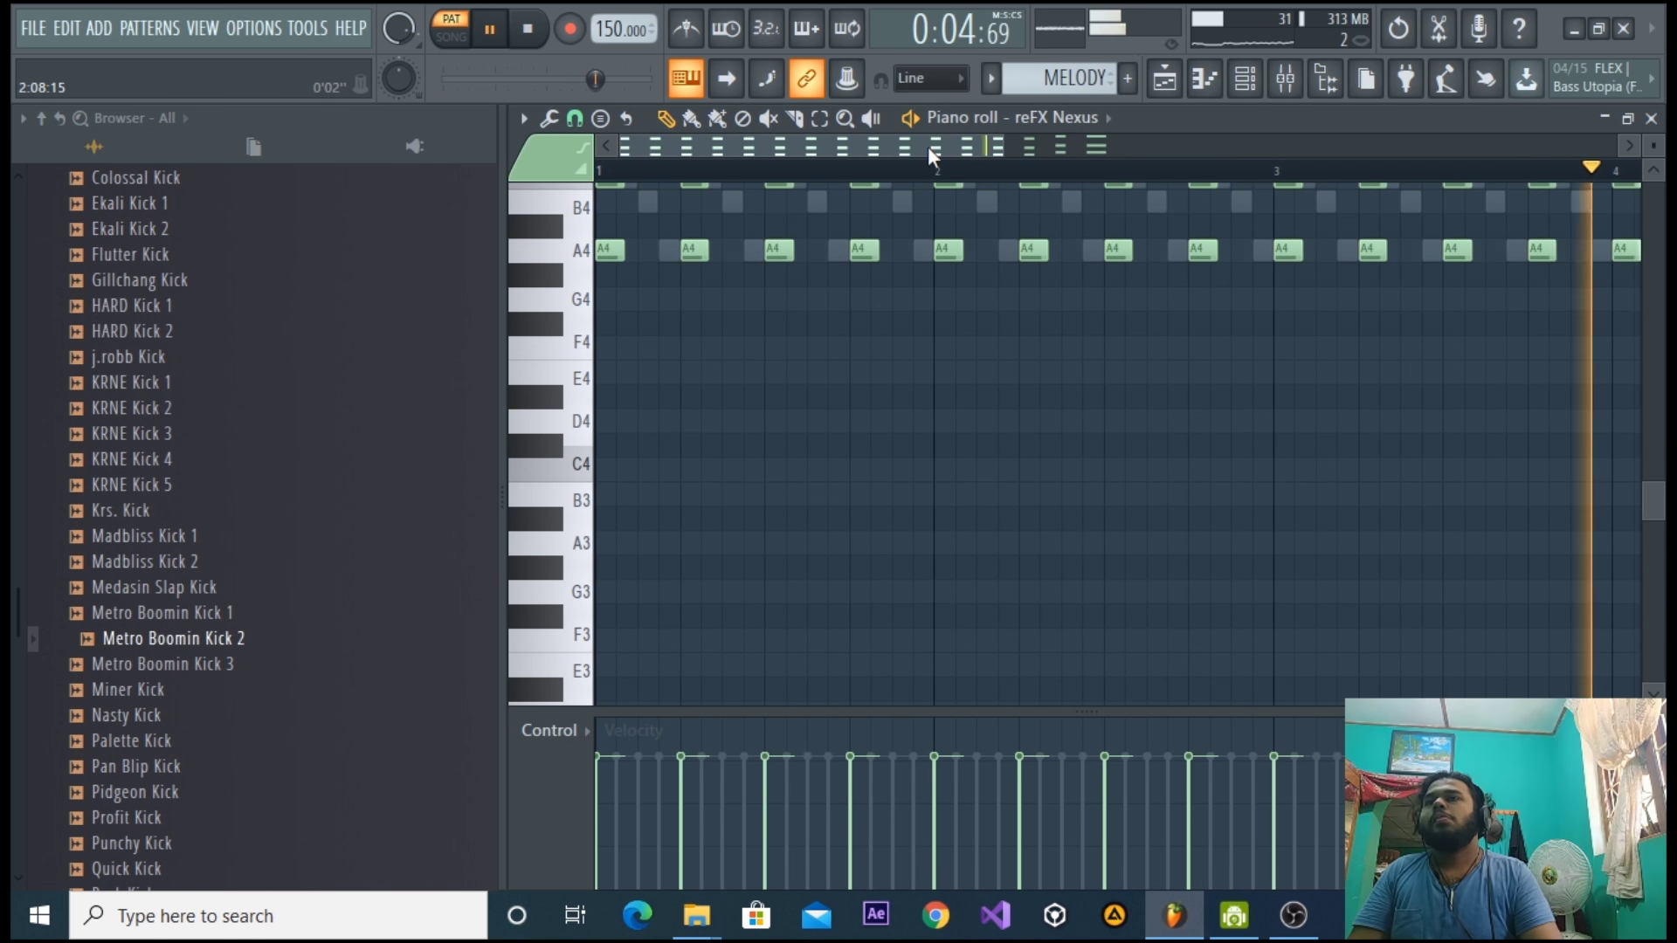
pyautogui.moveTo(1007, 147); pyautogui.dragTo(1307, 147)
pyautogui.press('space')
pyautogui.scroll(1, 1326, 295)
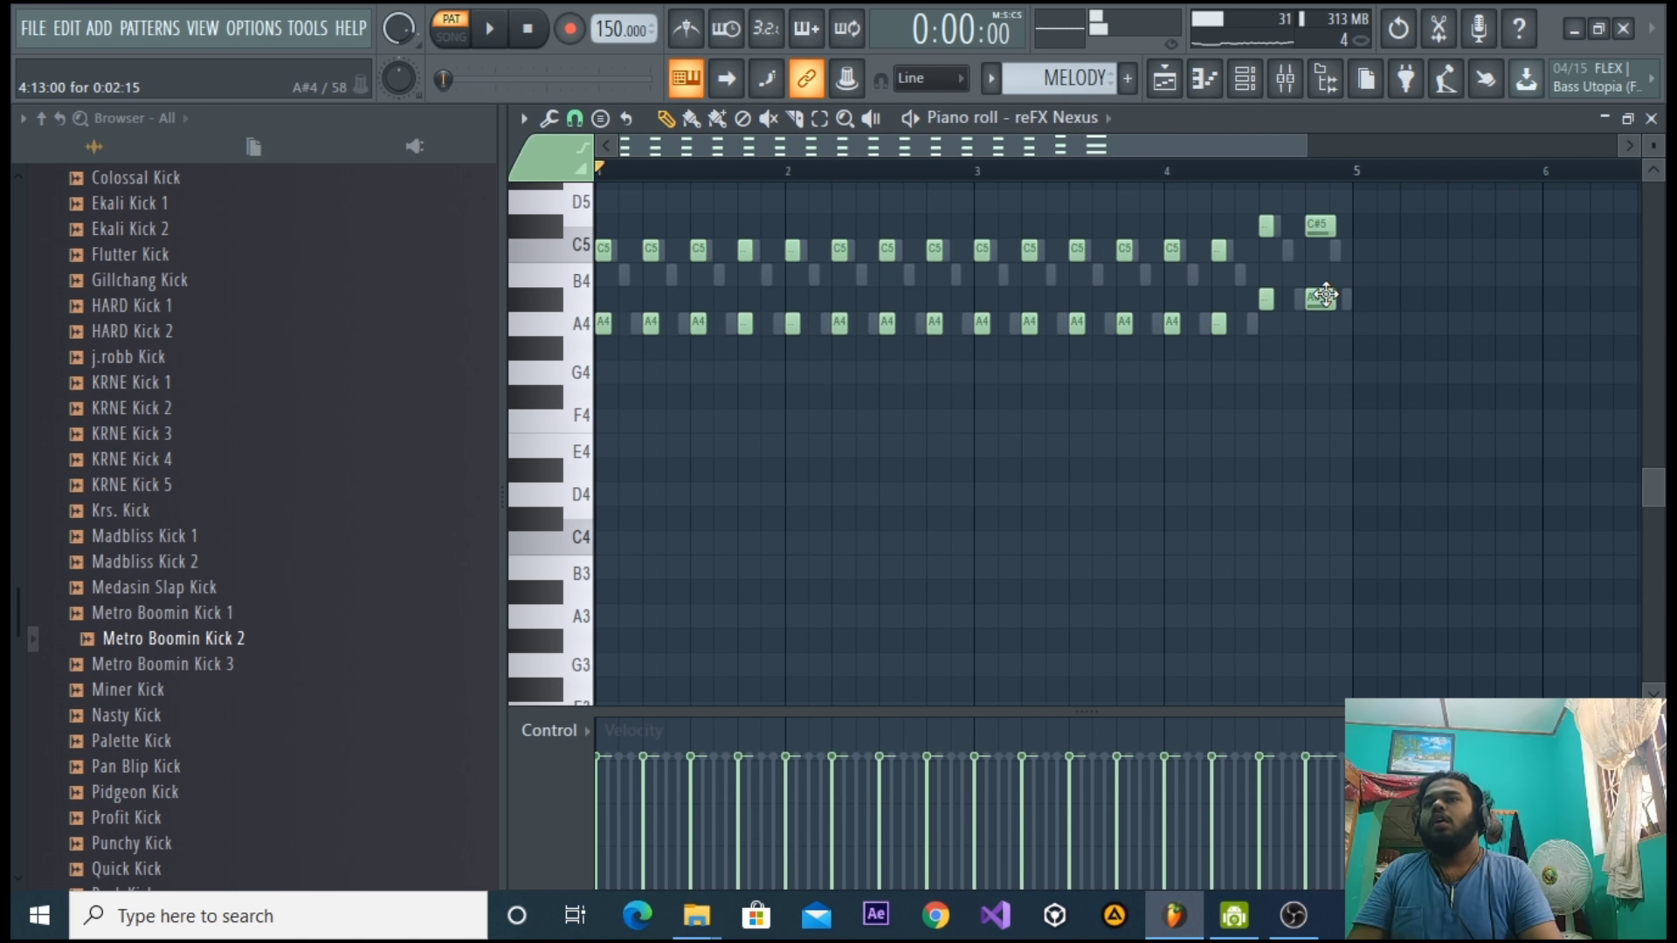
# Erase the repeated A4 notes after the first one, along with the short A#4 note in bar 4.
pyautogui.click(608, 611)
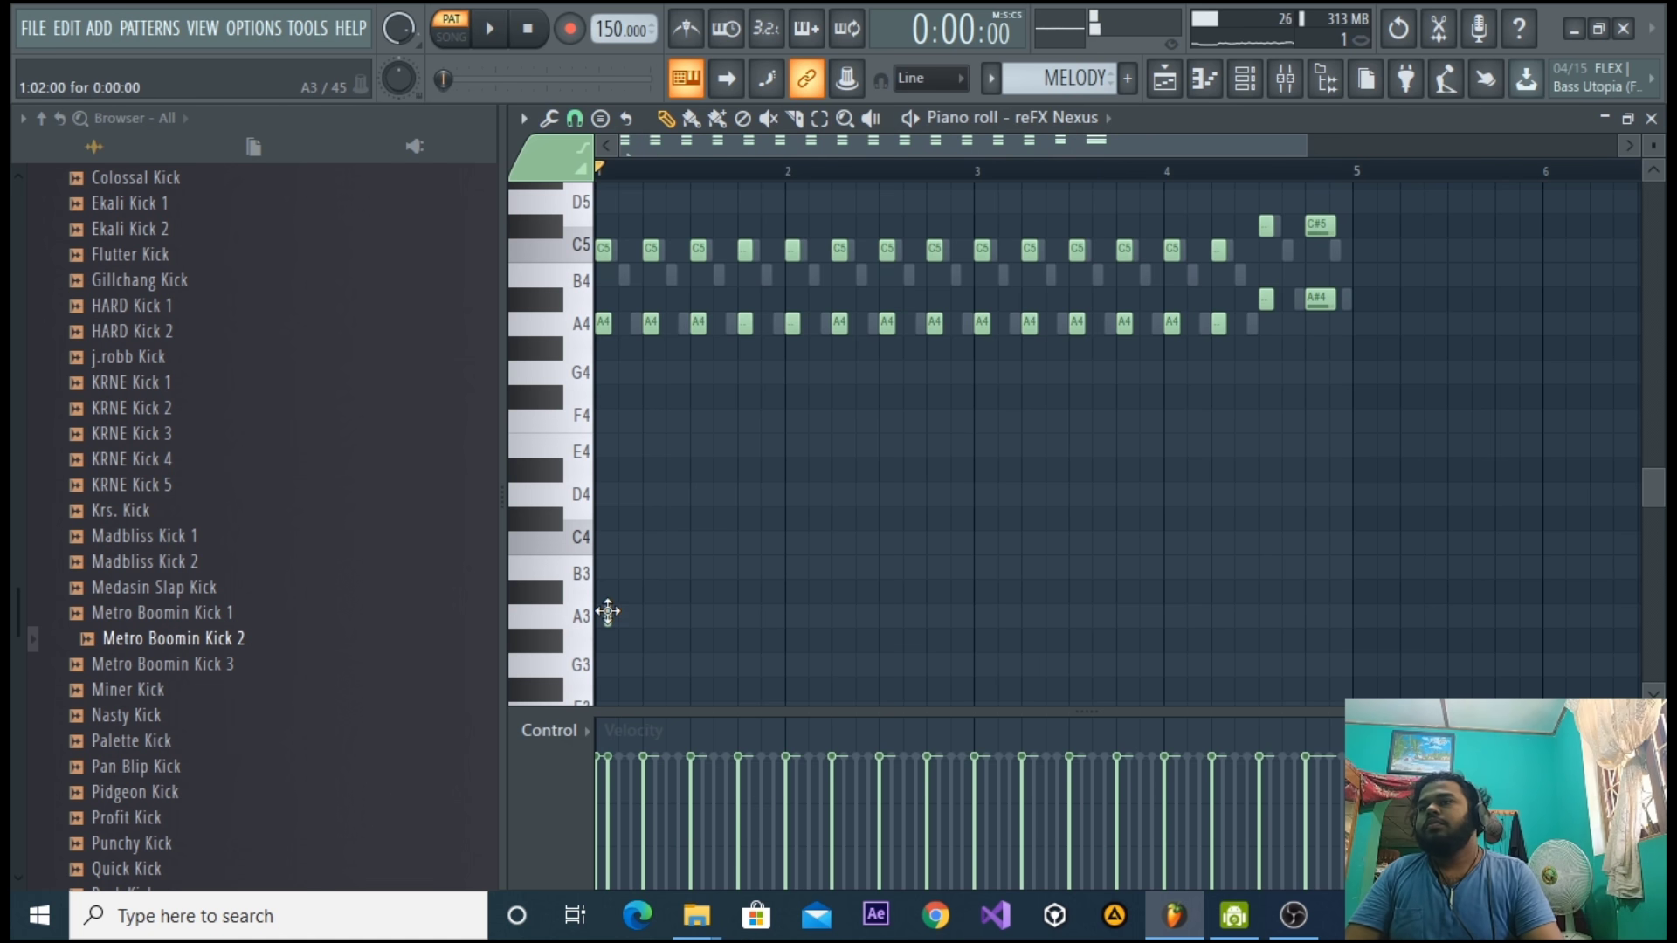
pyautogui.rightClick(608, 617)
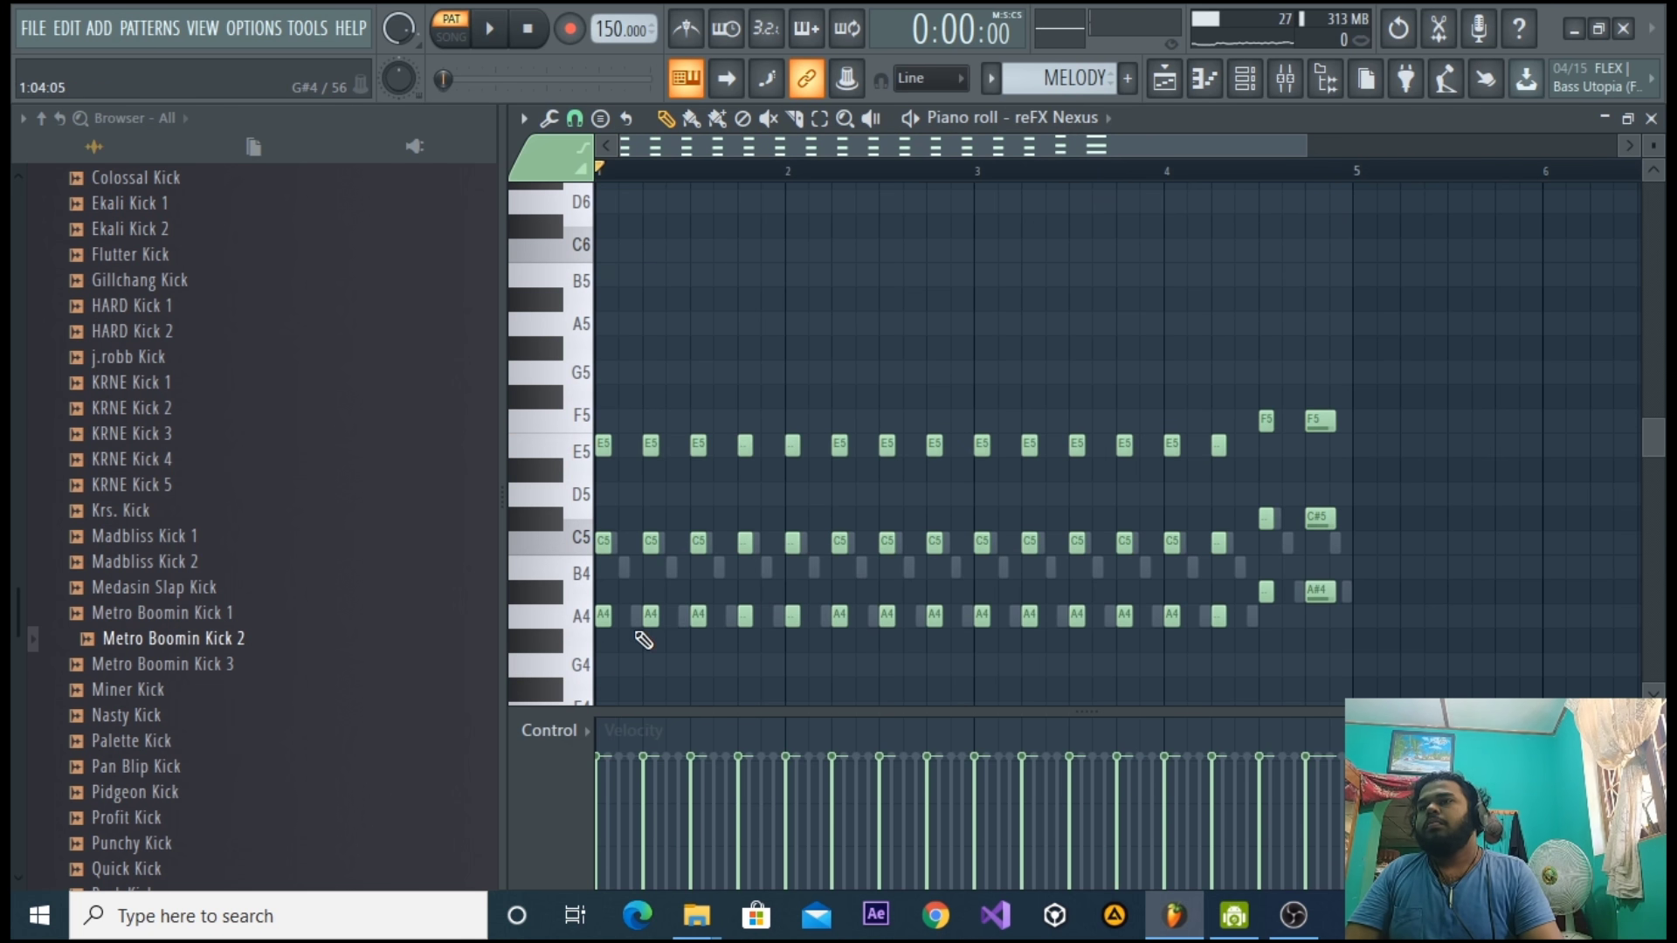
pyautogui.moveTo(640, 627); pyautogui.dragTo(1063, 617)
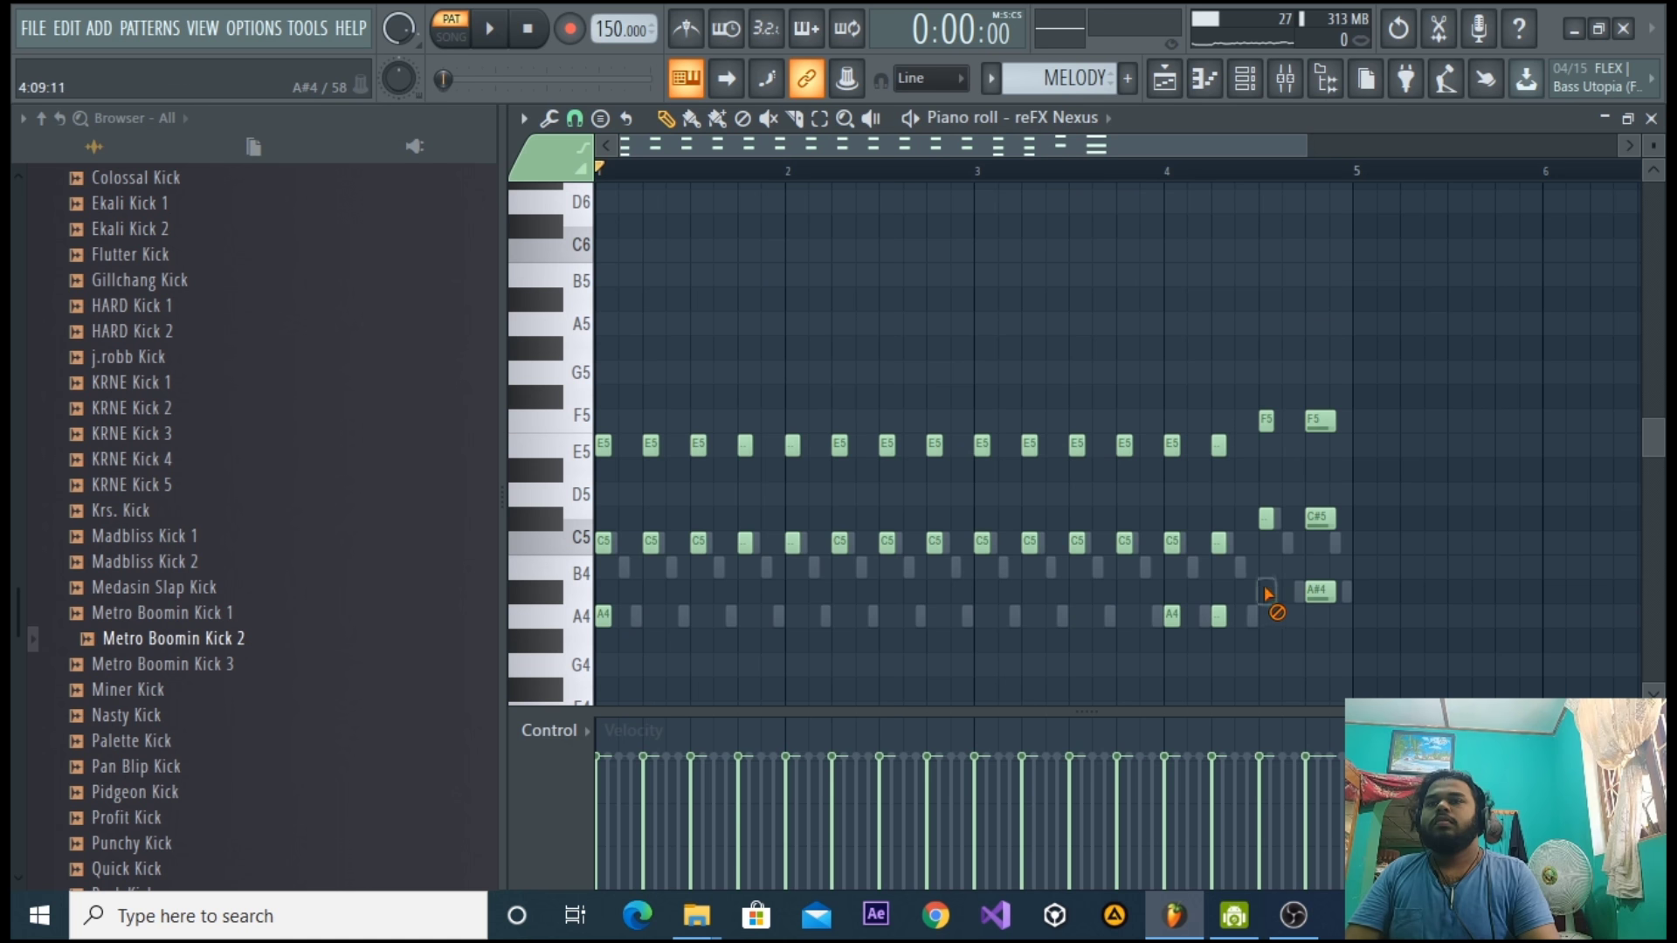
# Set the snap to 1/4 beat, lengthen the first A4 note to 3:08:00, and play the pattern.
pyautogui.click(586, 122)
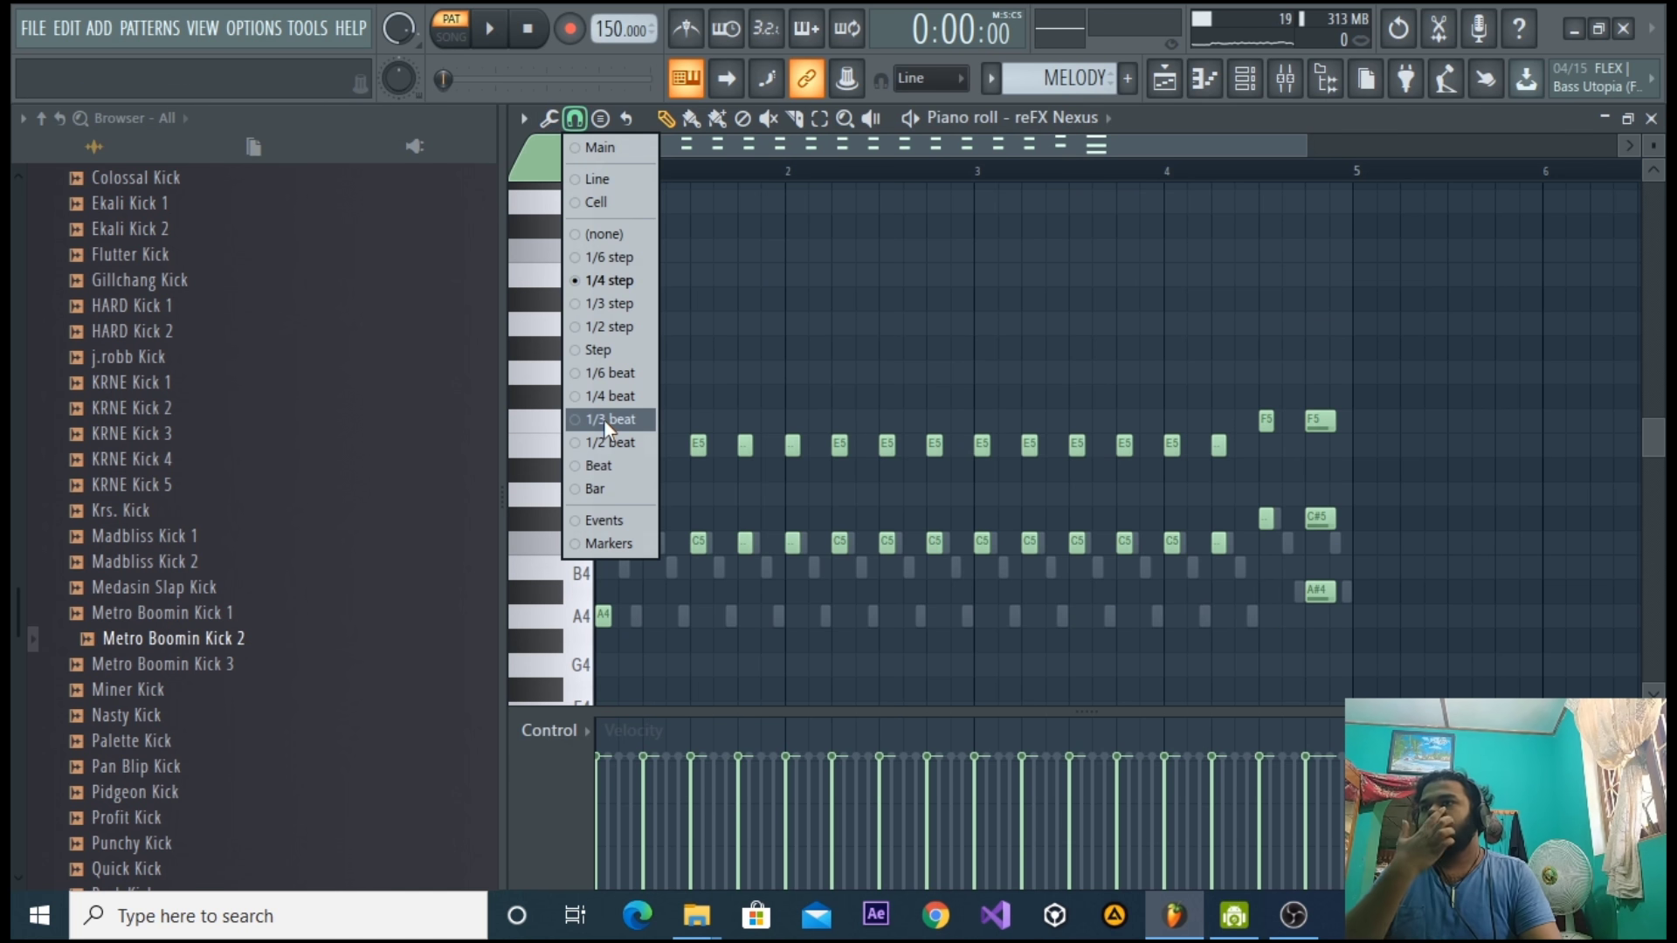
pyautogui.click(606, 400)
pyautogui.moveTo(609, 618); pyautogui.dragTo(1233, 659)
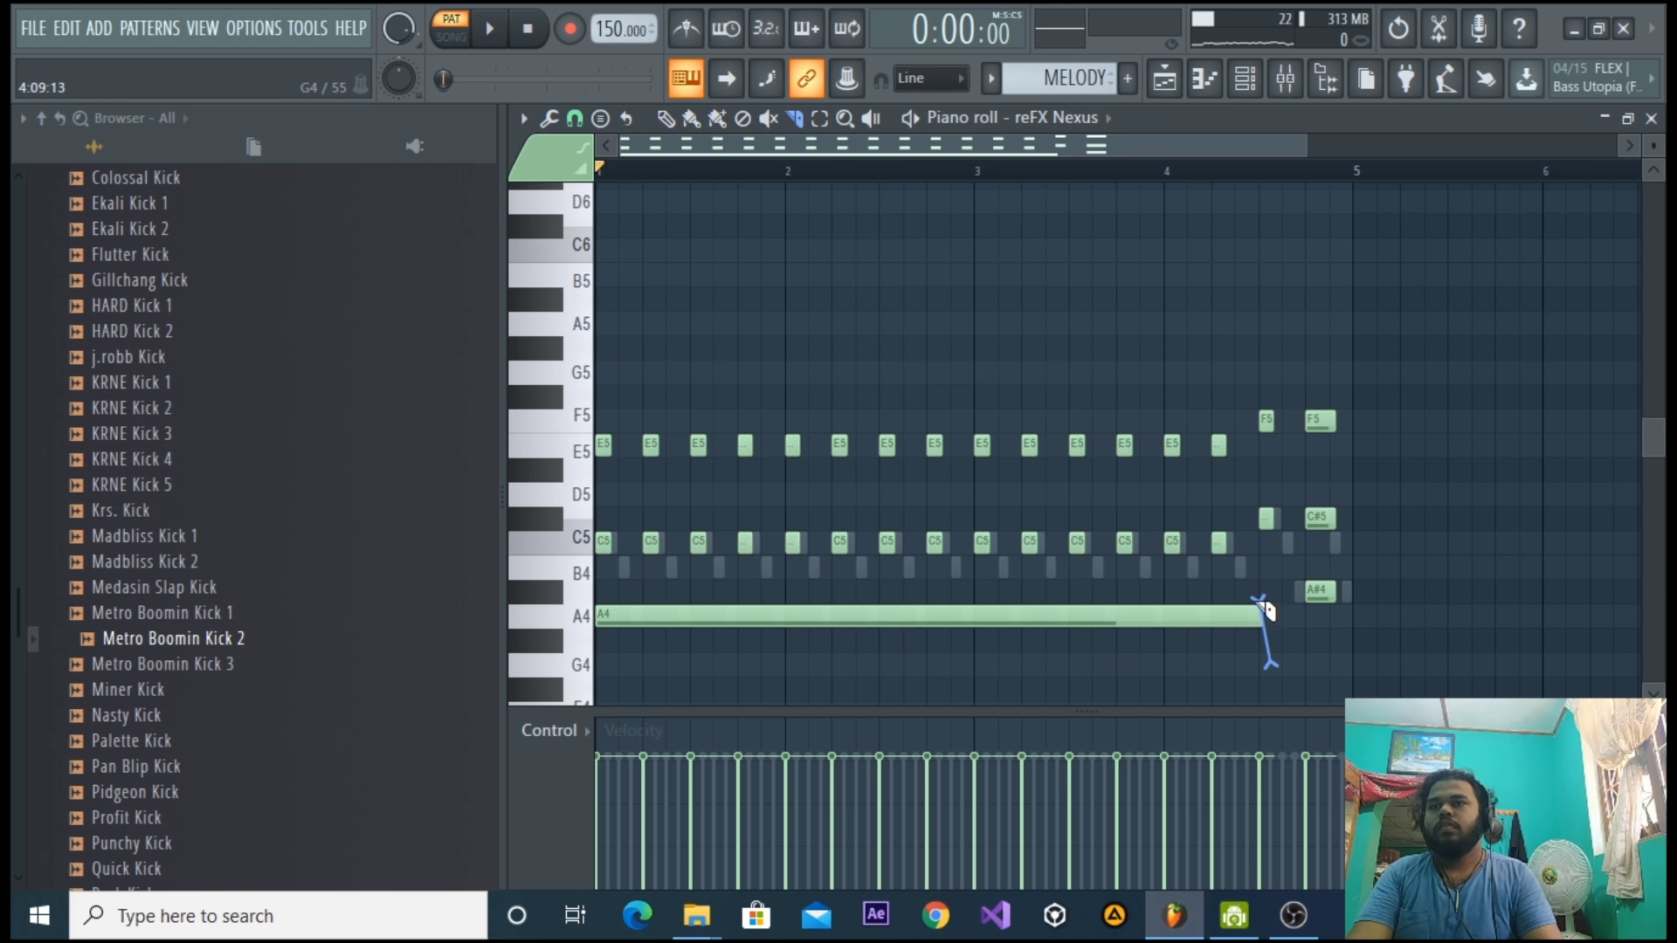
pyautogui.press('space')
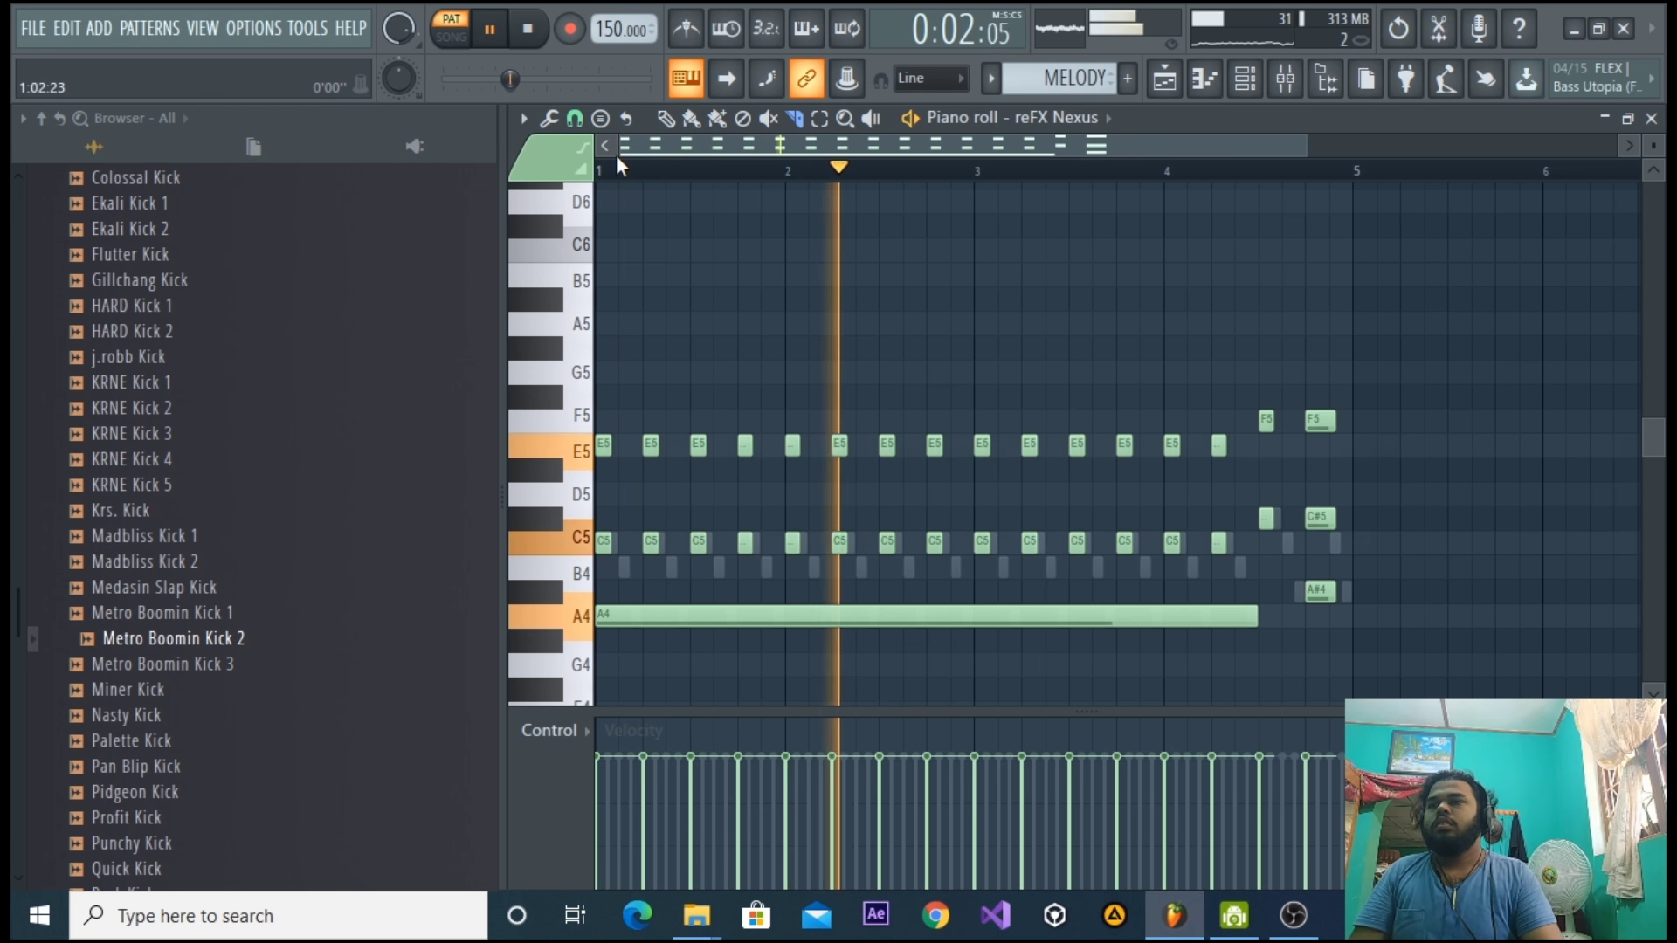
pyautogui.press('space')
# Replace the remaining A#4 note with one that starts where the long A4 ends and finishes at the end of bar 4.
pyautogui.click(666, 118)
pyautogui.scroll(-3, 947, 530)
pyautogui.scroll(-1, 948, 529)
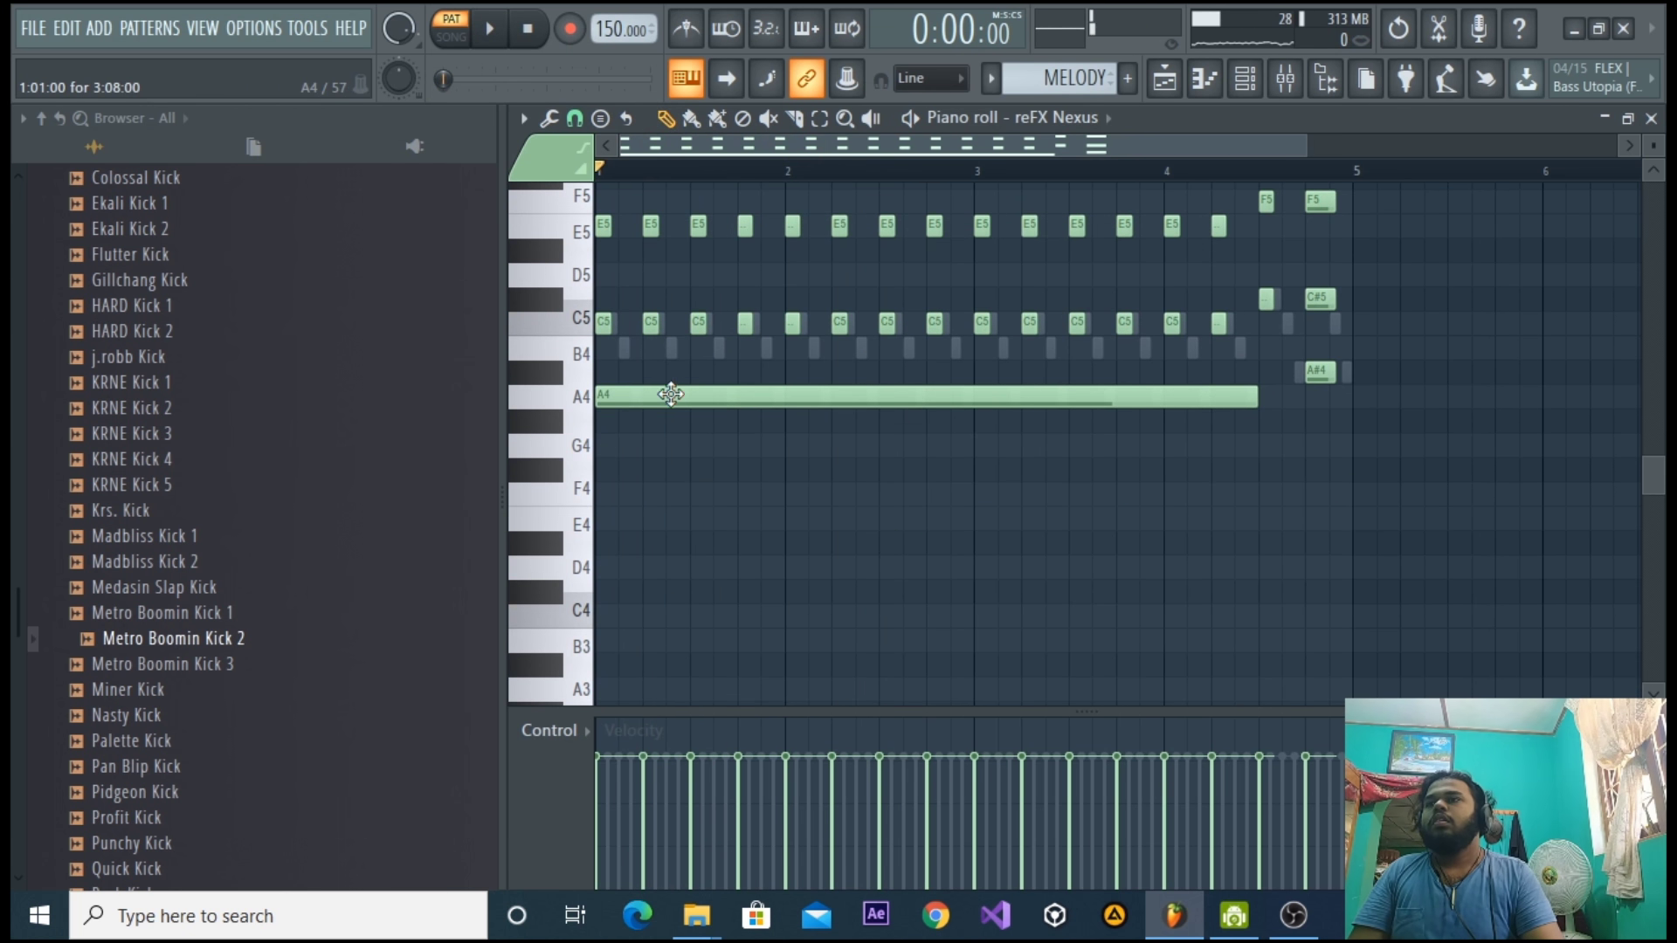
pyautogui.click(1271, 376)
pyautogui.press('space')
pyautogui.scroll(-2, 1378, 221)
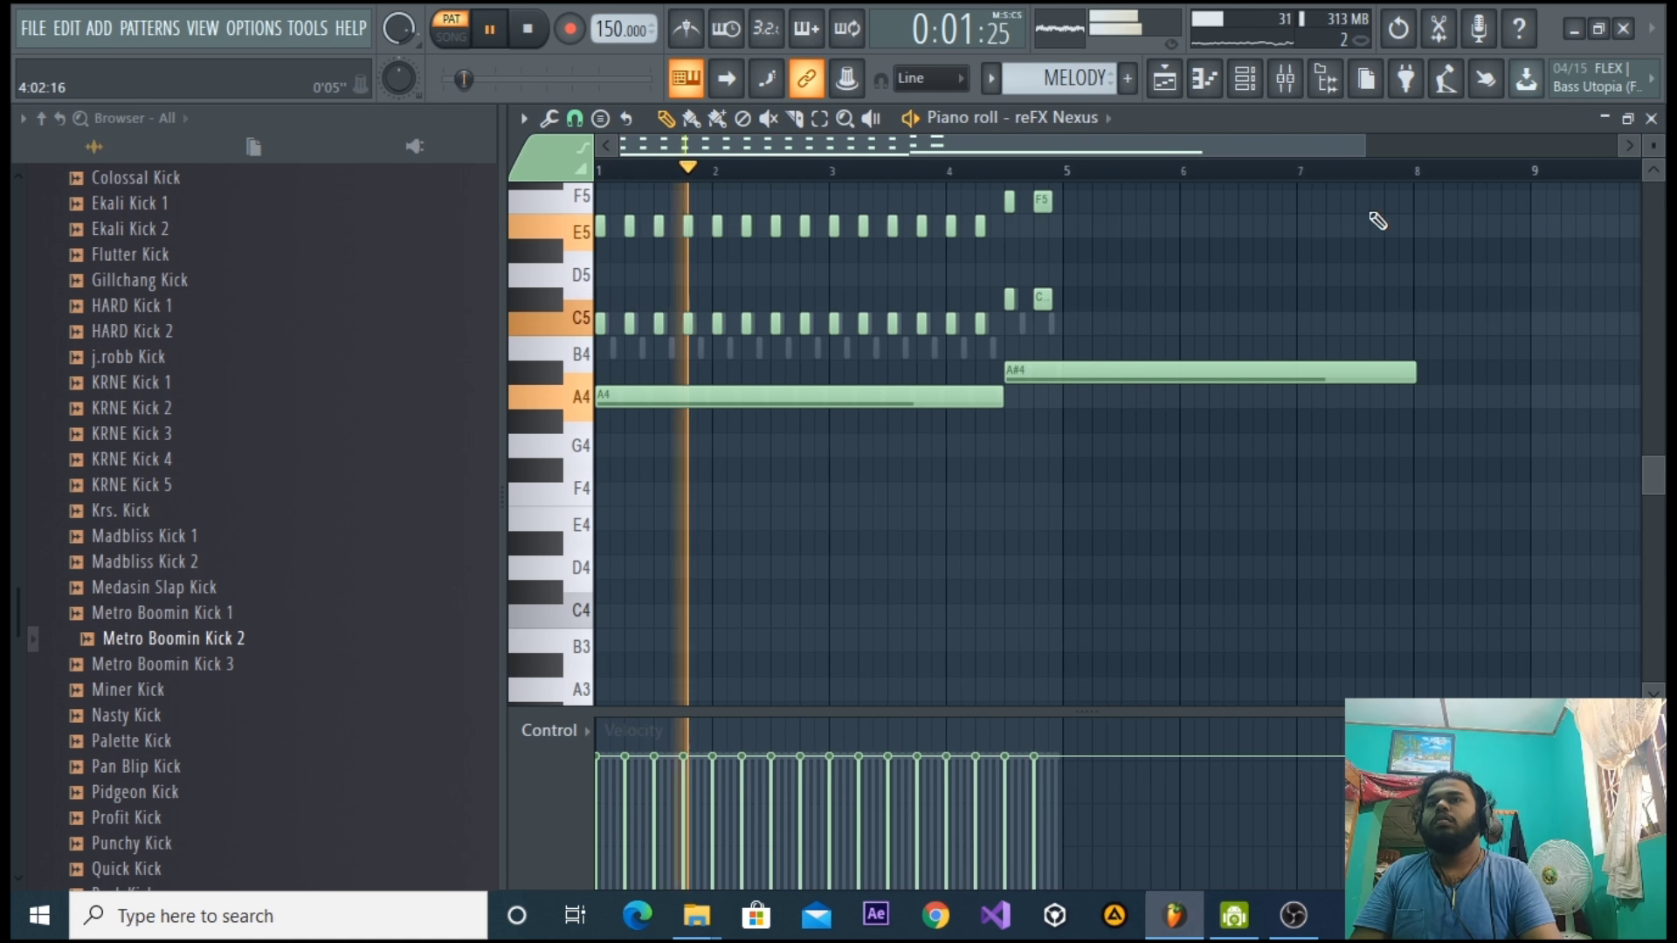
pyautogui.press('space')
pyautogui.moveTo(1413, 374); pyautogui.dragTo(1063, 385)
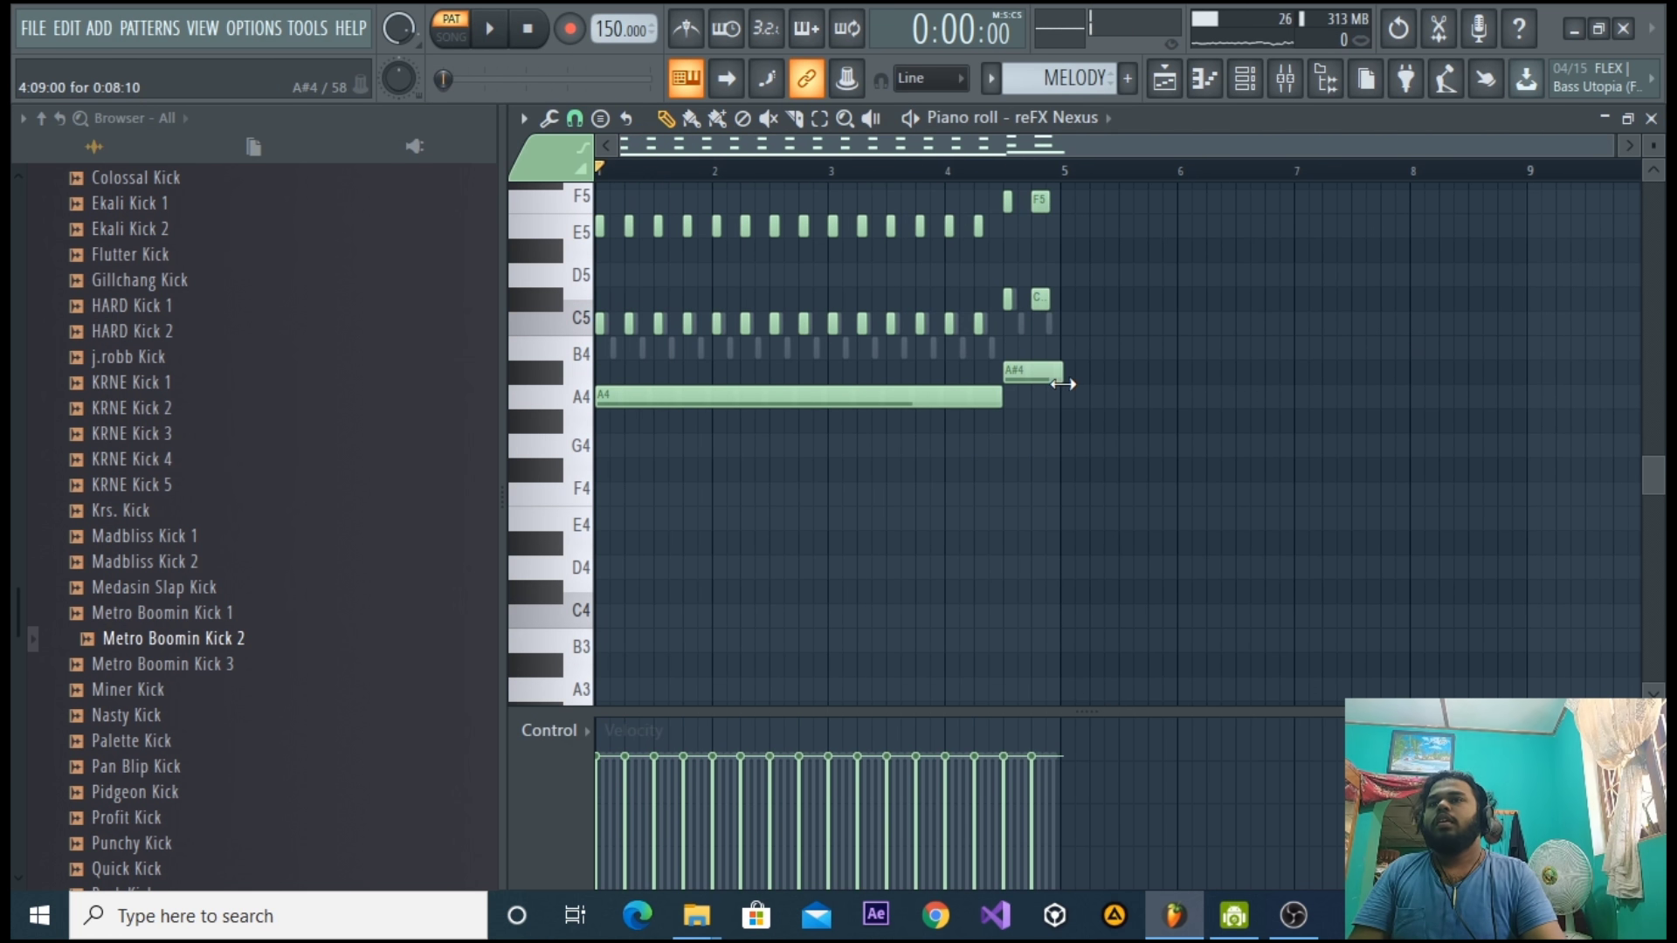
pyautogui.click(794, 118)
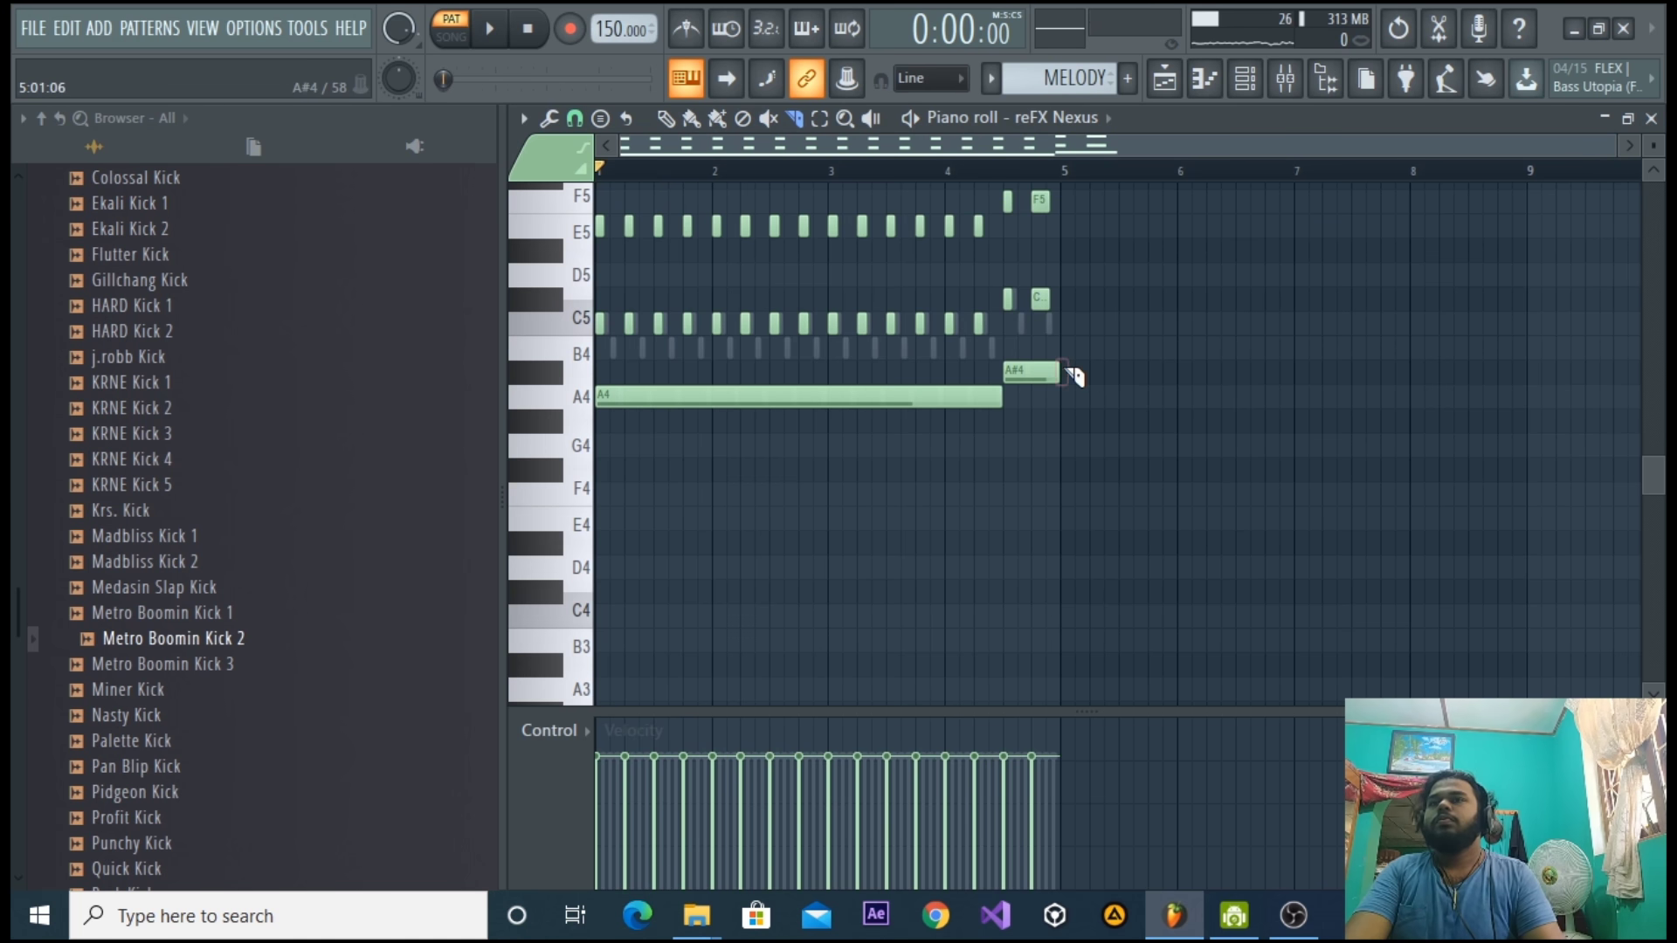
# Set the song playback position just before bar 9 and reopen MELODY's reFX Nexus notes for drawing.
pyautogui.click(1203, 78)
pyautogui.click(596, 72)
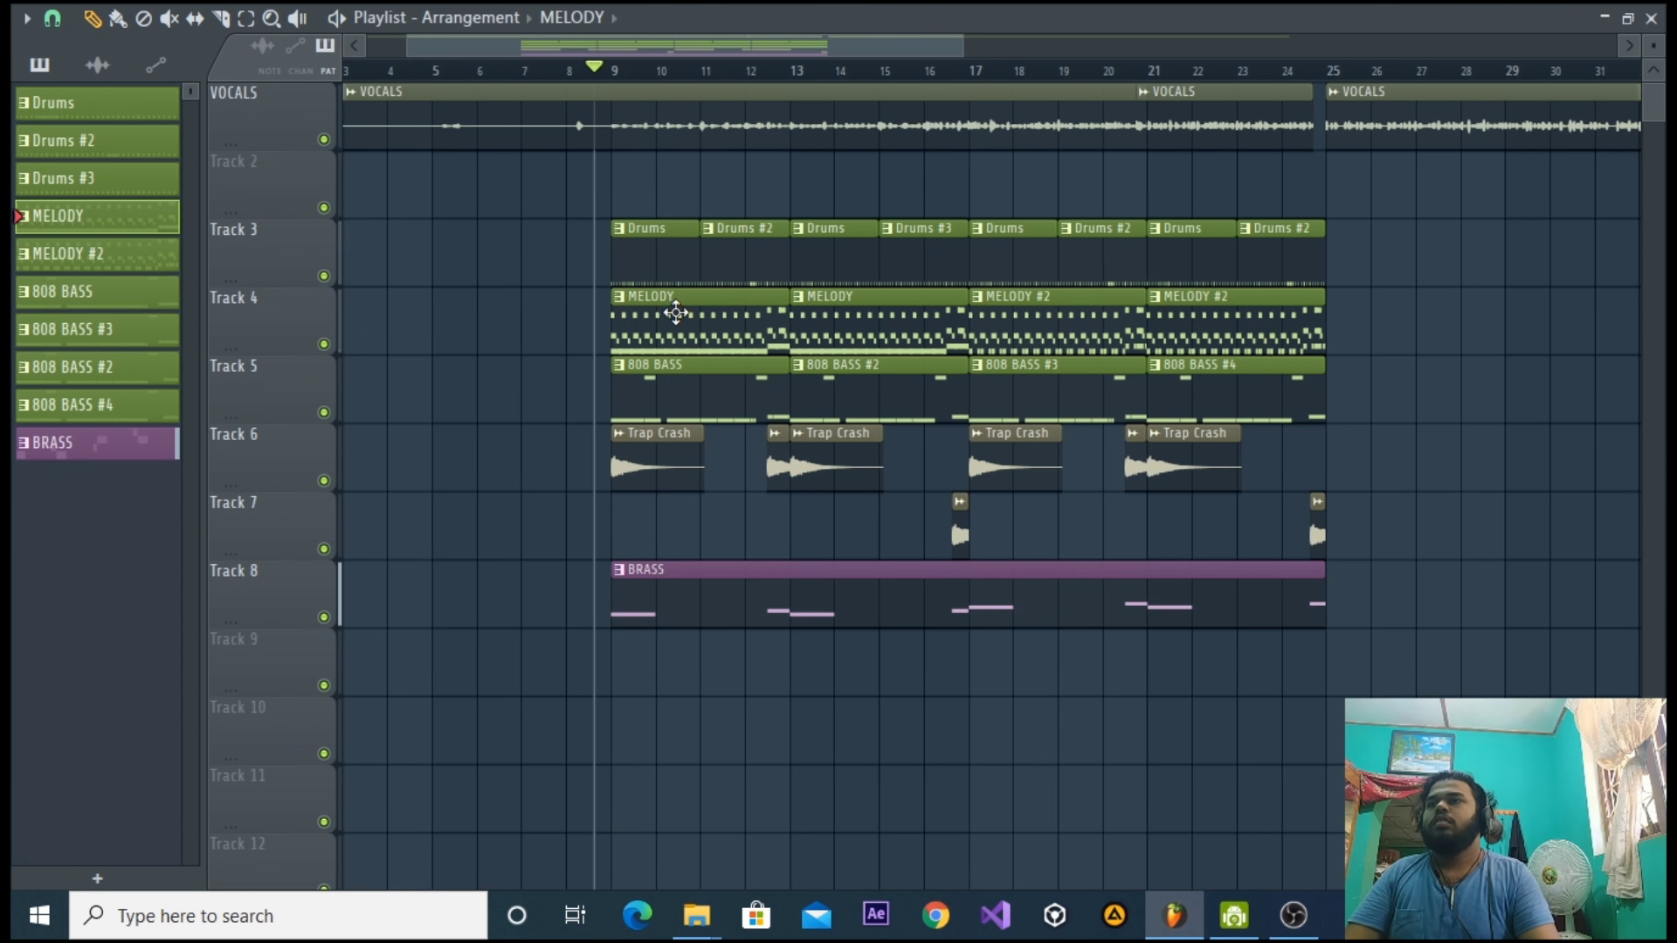
pyautogui.click(1651, 17)
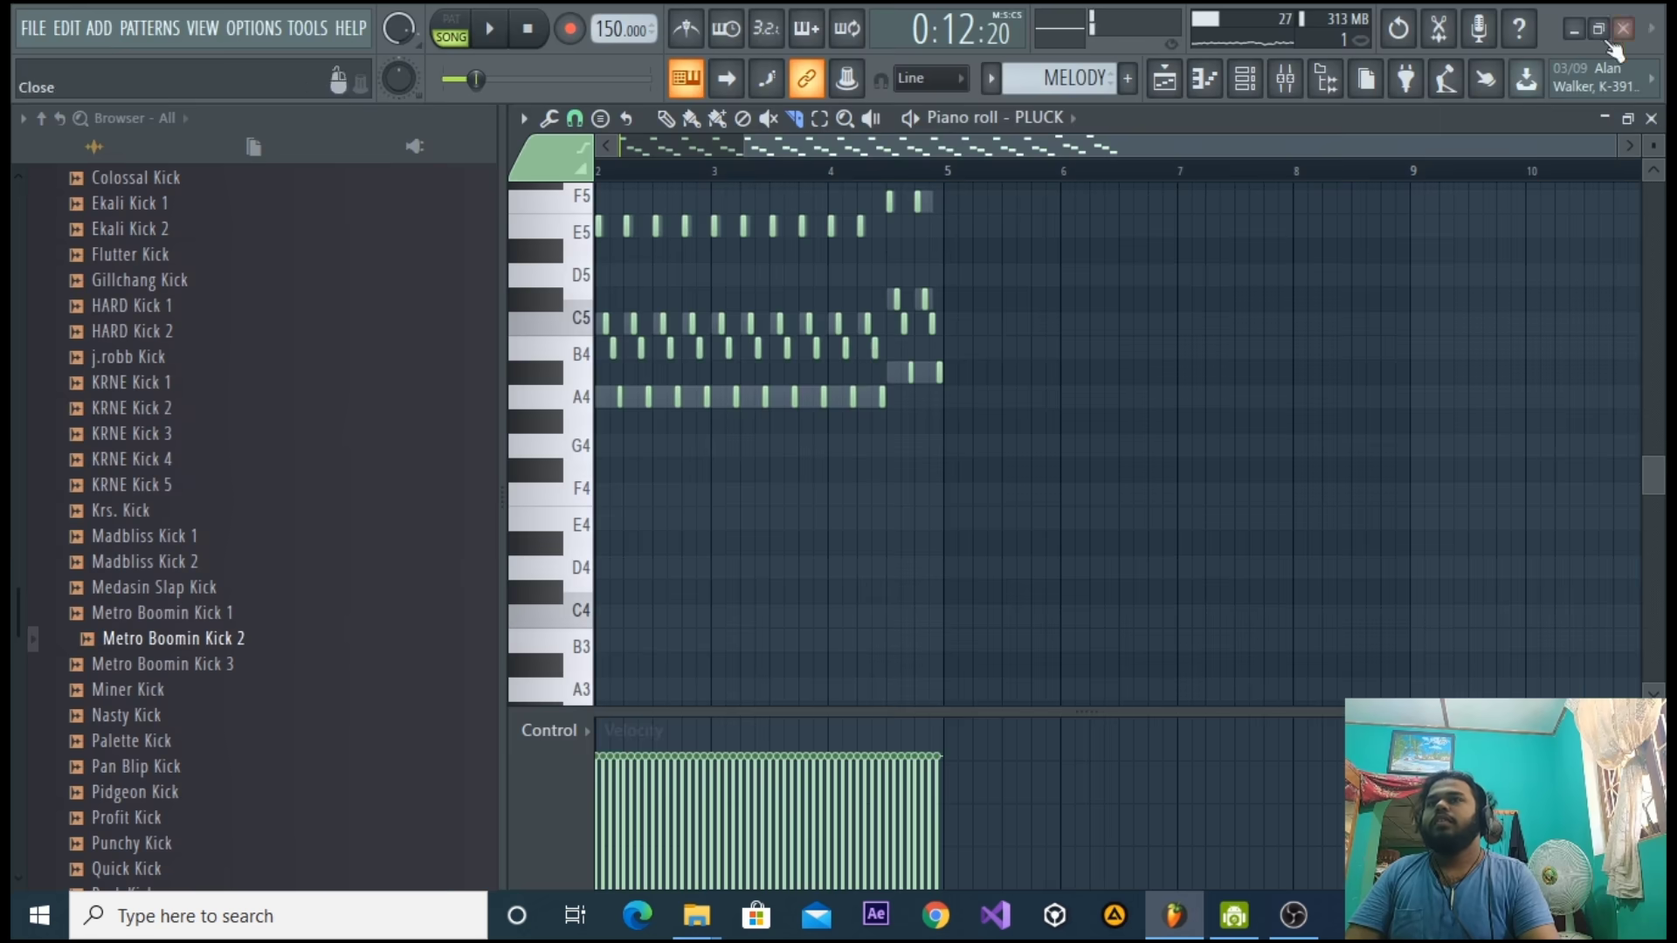
pyautogui.click(1651, 119)
pyautogui.click(932, 515)
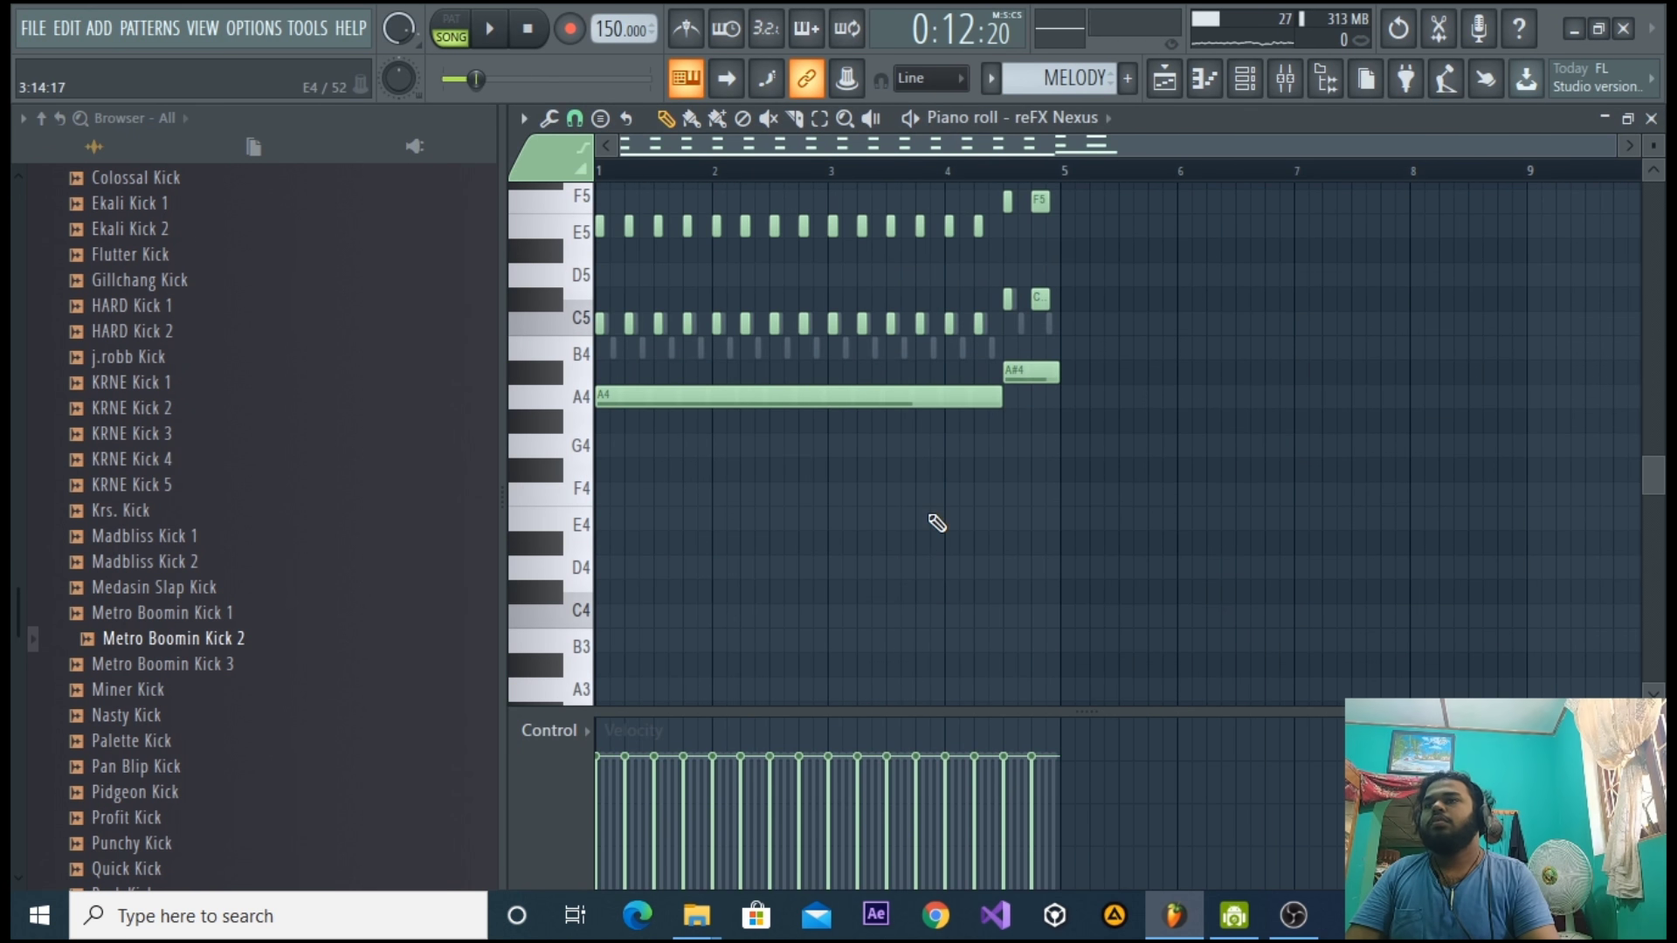
pyautogui.click(600, 118)
pyautogui.click(1129, 150)
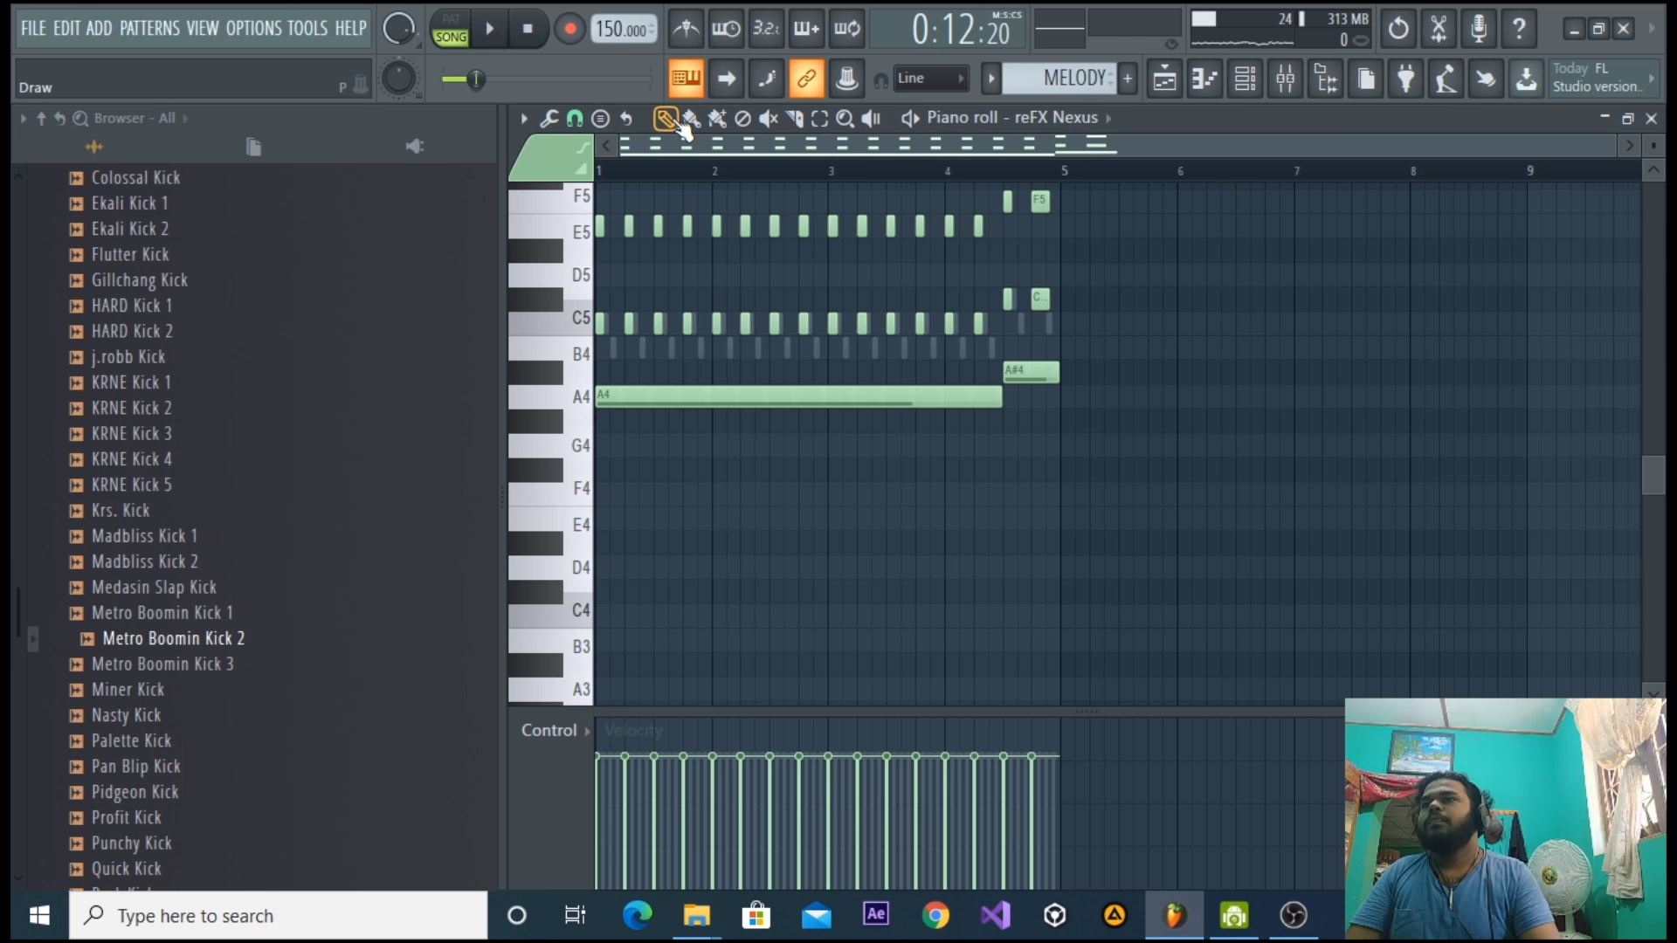
# Move the sustained A4 and A#4 notes down an octave to A3 and A#3 and play the song.
pyautogui.moveTo(732, 478); pyautogui.dragTo(1059, 389)
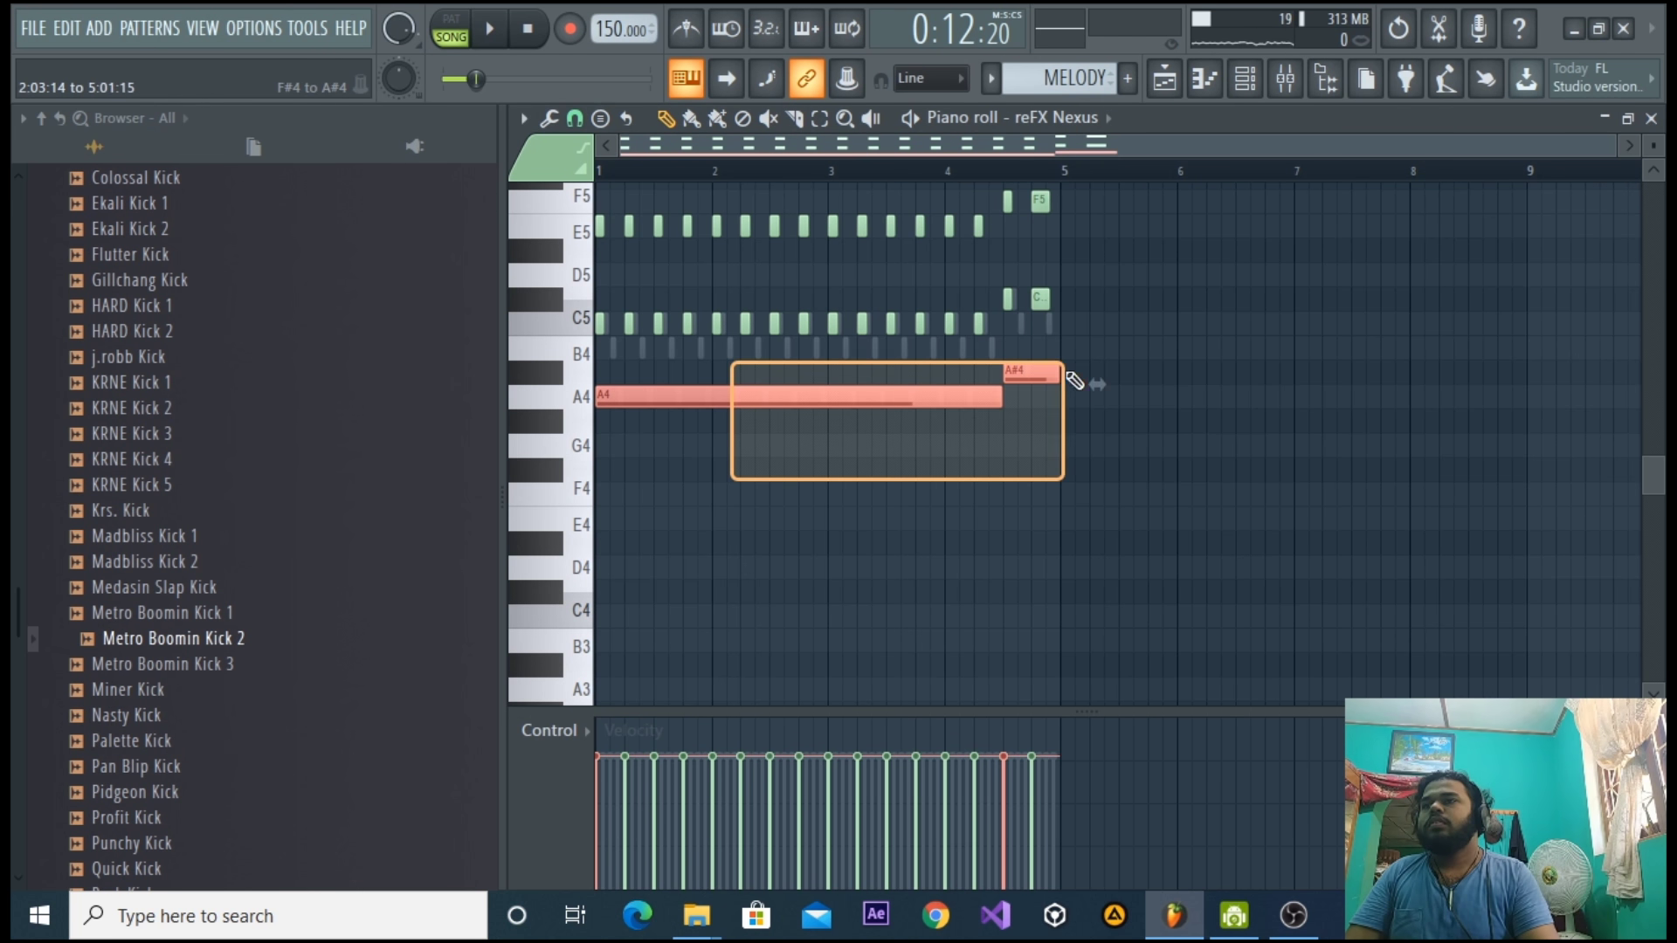
pyautogui.moveTo(737, 396); pyautogui.dragTo(680, 691)
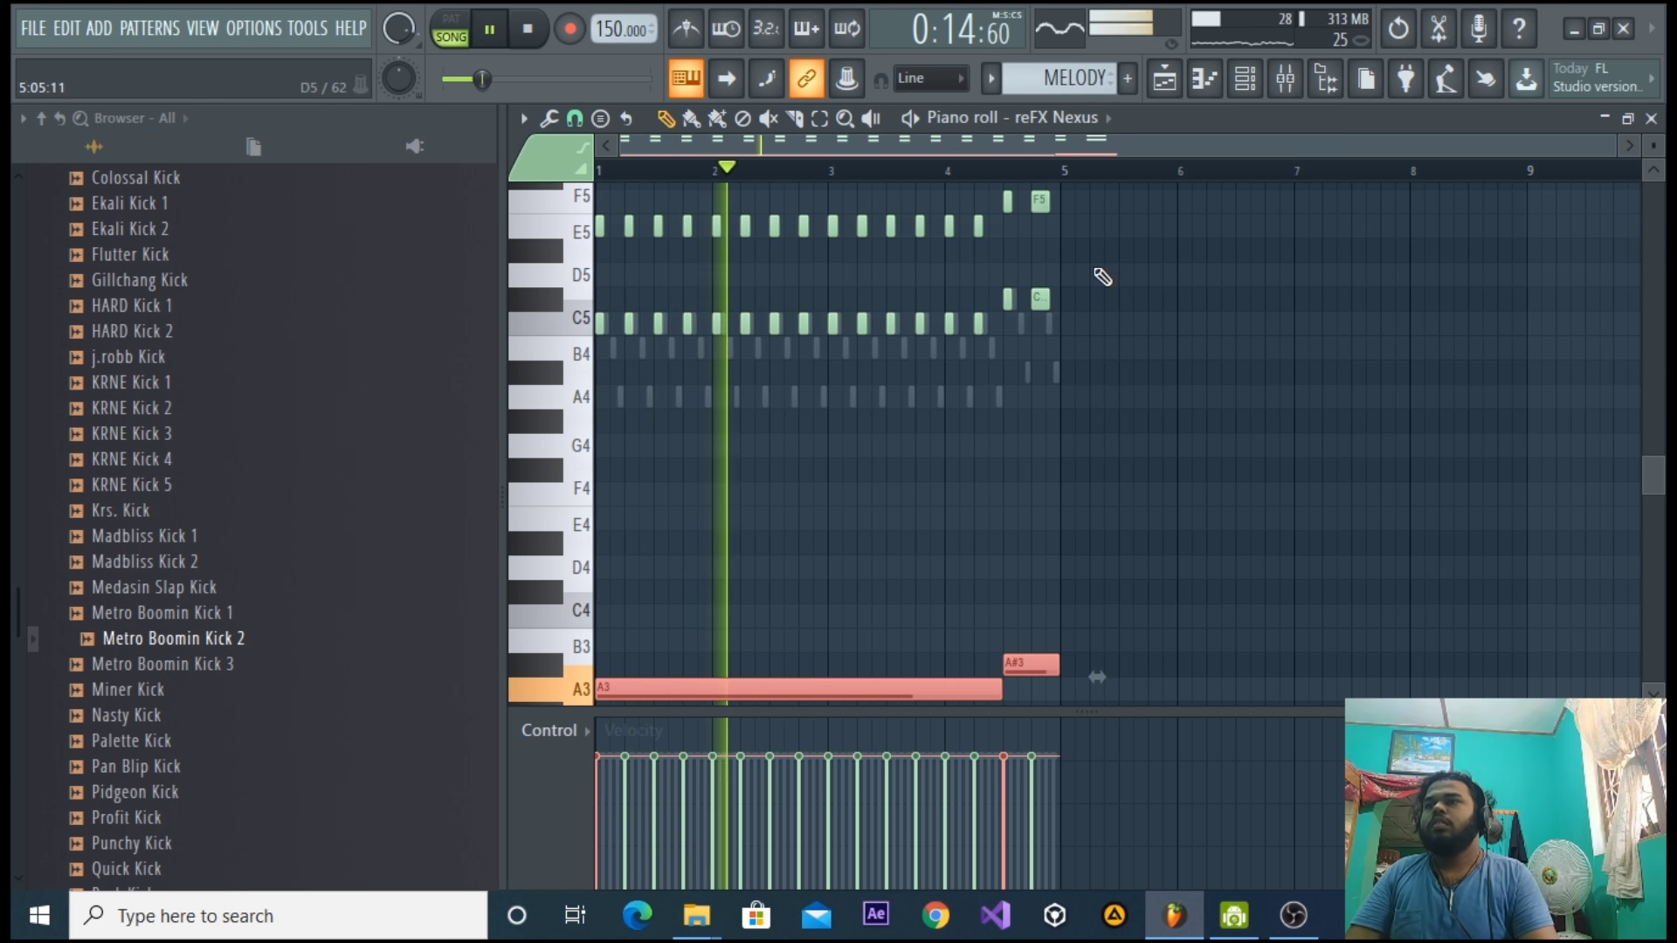
# Replace the sustained A3 and A#3 notes with a copy of the short C5 and C#5 notes, placed on A4 and A#4.
pyautogui.moveTo(1142, 299); pyautogui.dragTo(603, 327)
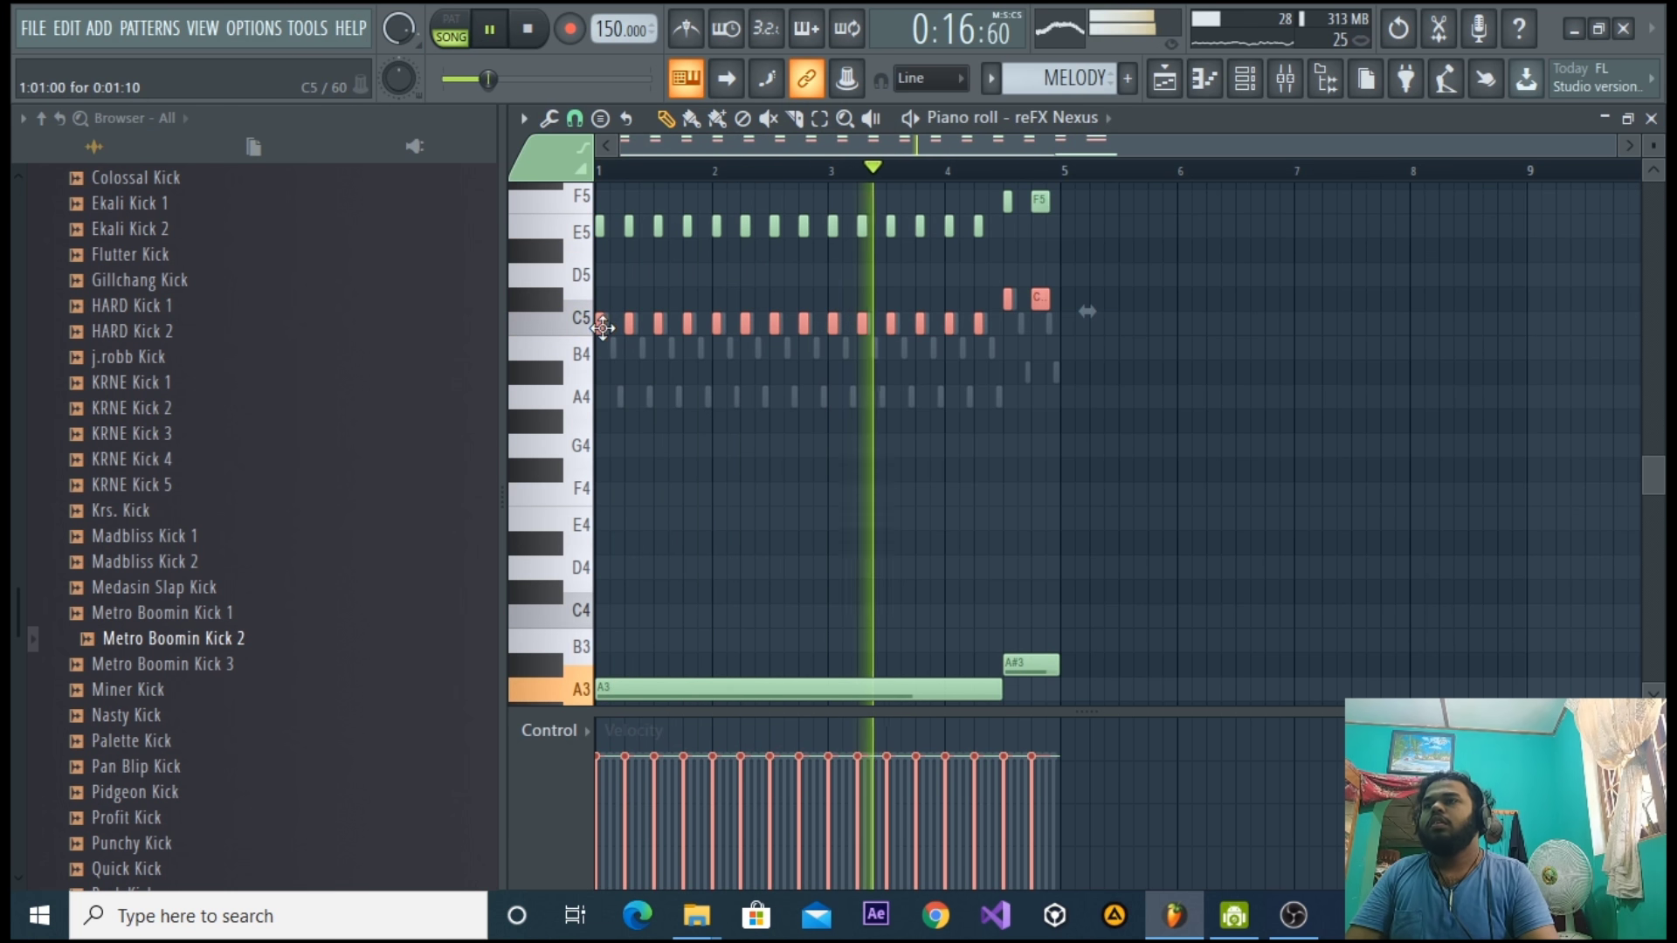
pyautogui.press('space')
pyautogui.rightClick(679, 690)
pyautogui.rightClick(1045, 665)
pyautogui.moveTo(1167, 383); pyautogui.dragTo(597, 404)
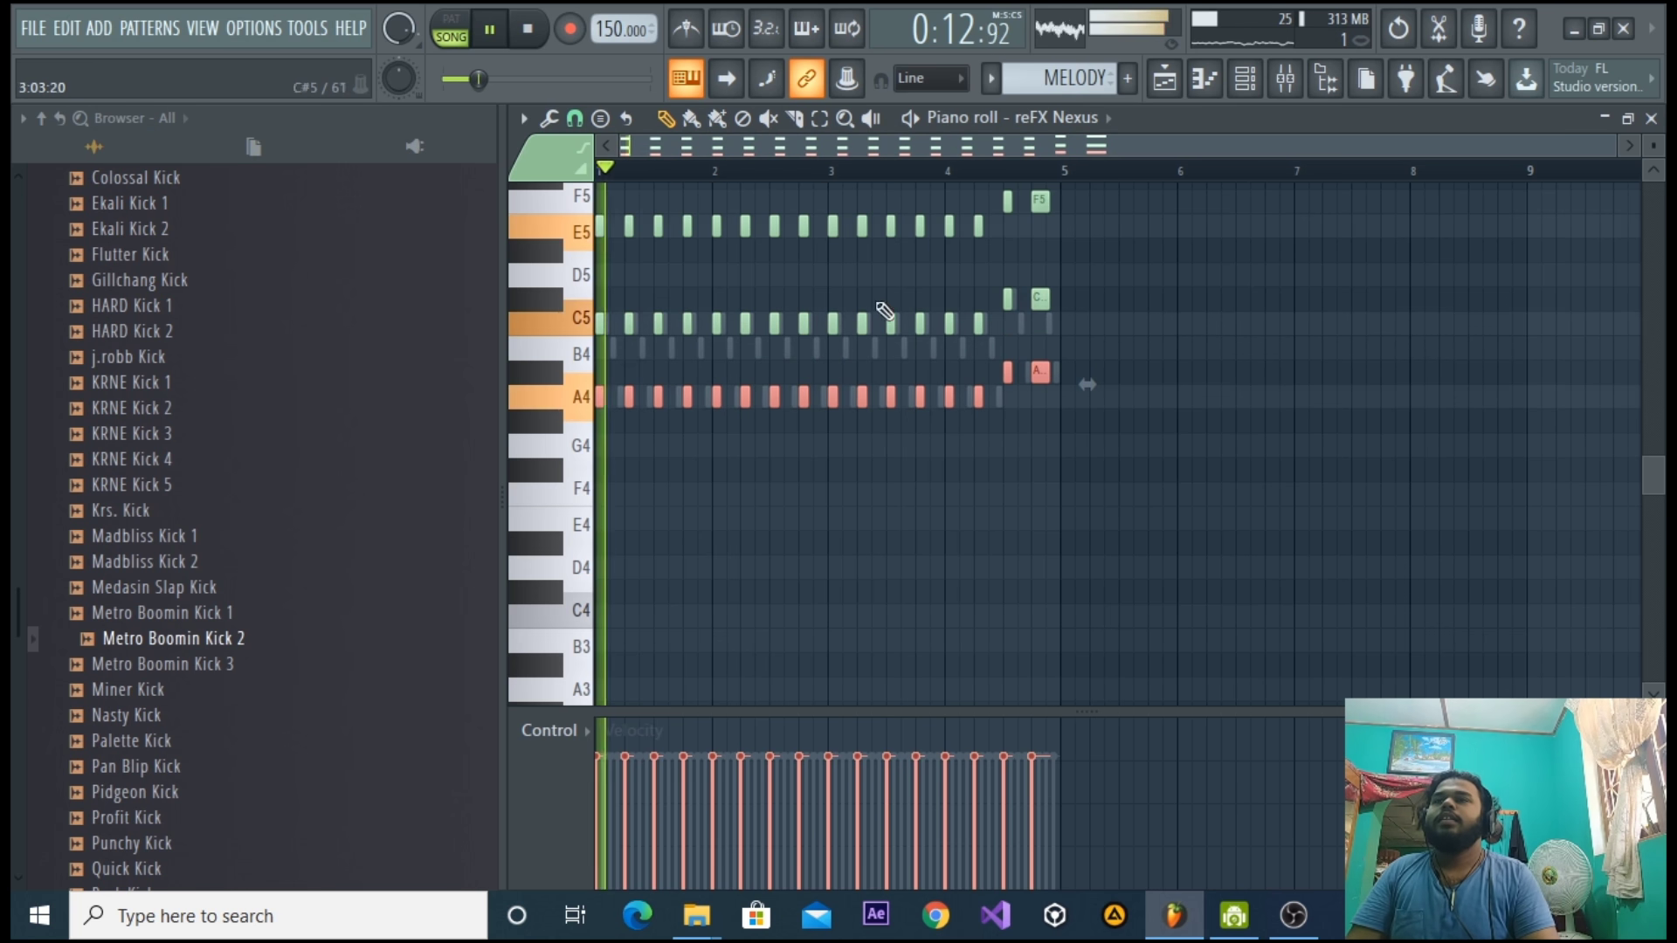
# Play the arrangement in the playlist, check the recording in OBS, and return to FL Studio.
pyautogui.click(1164, 78)
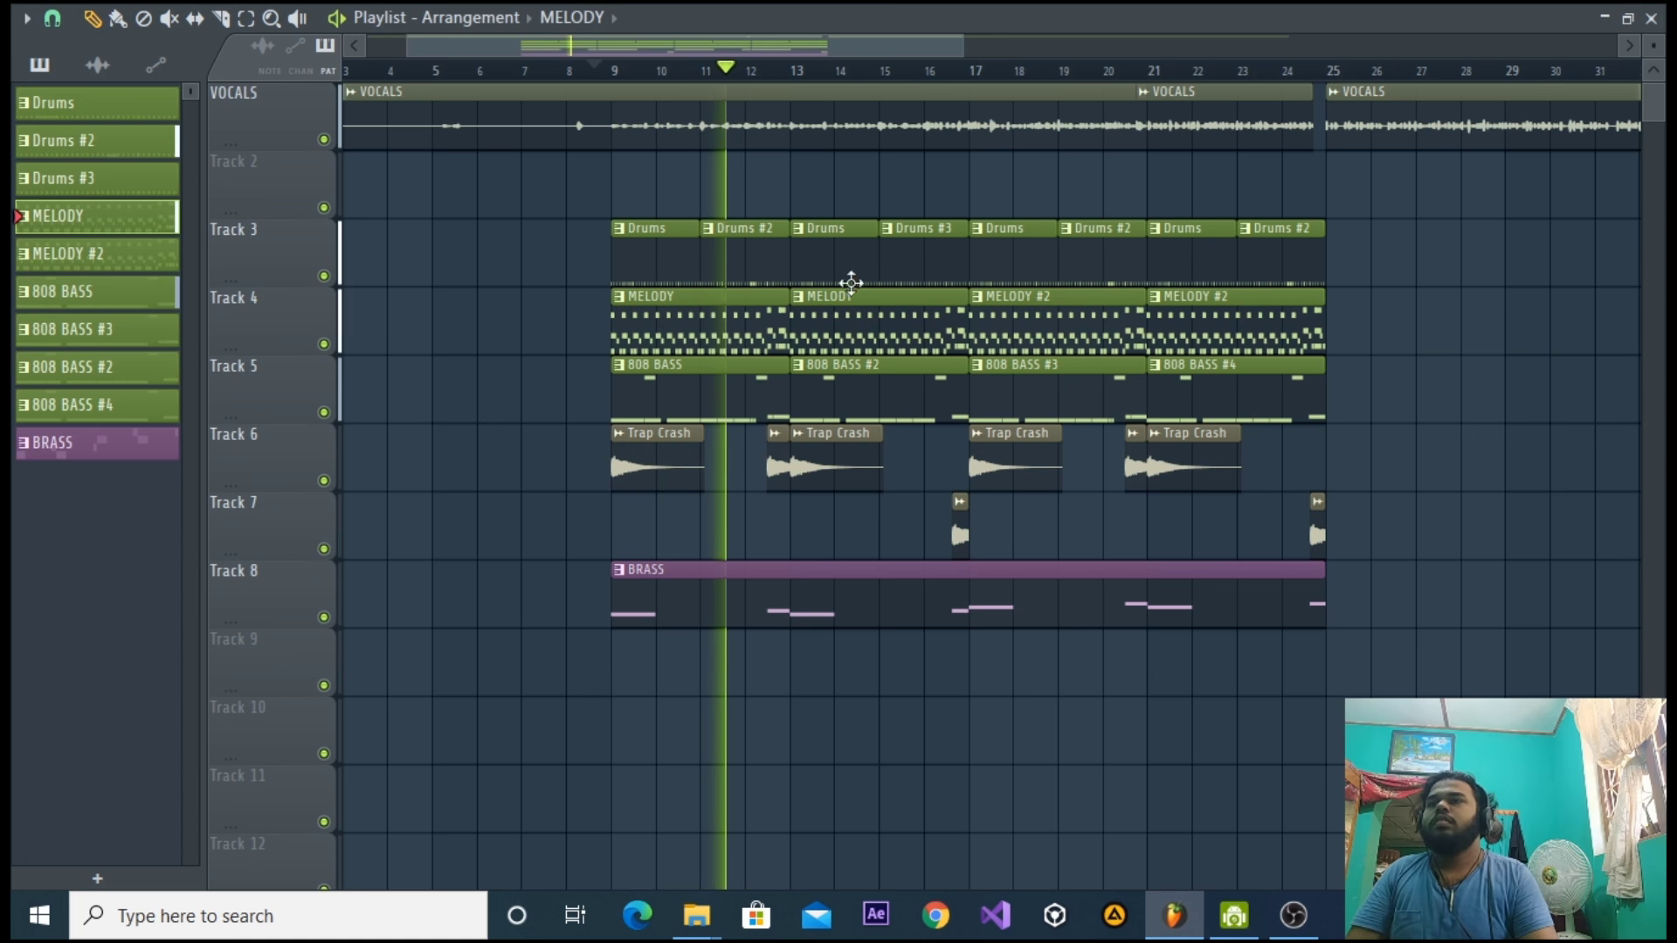
pyautogui.click(1178, 924)
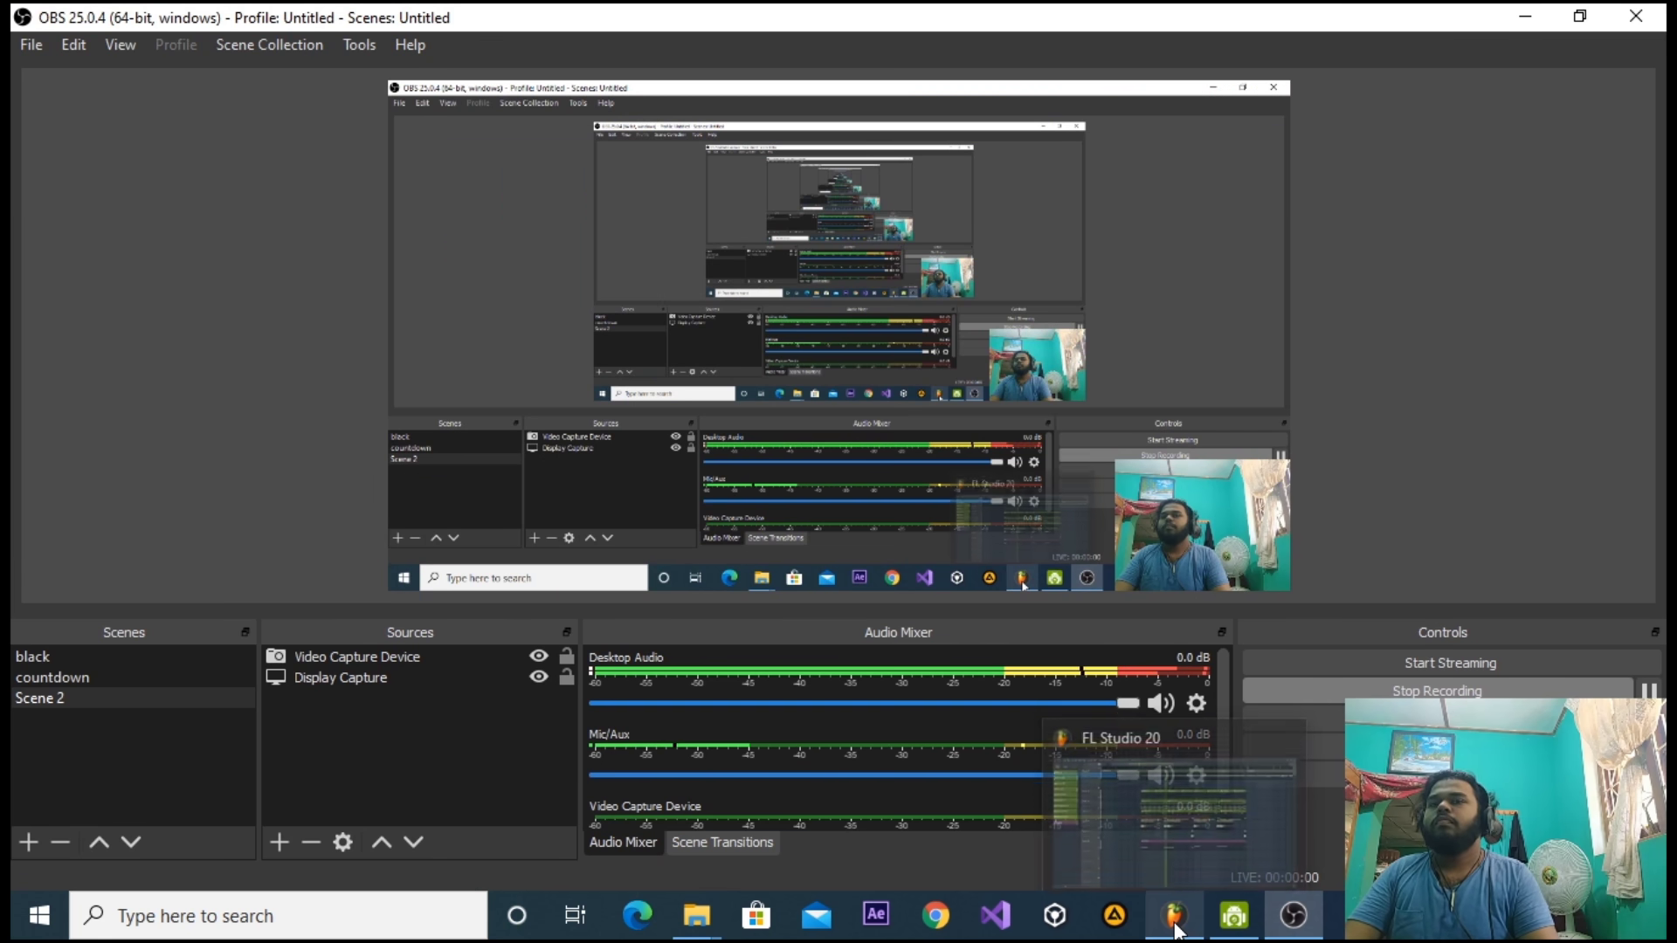
pyautogui.click(1178, 924)
pyautogui.click(1276, 924)
pyautogui.click(1275, 924)
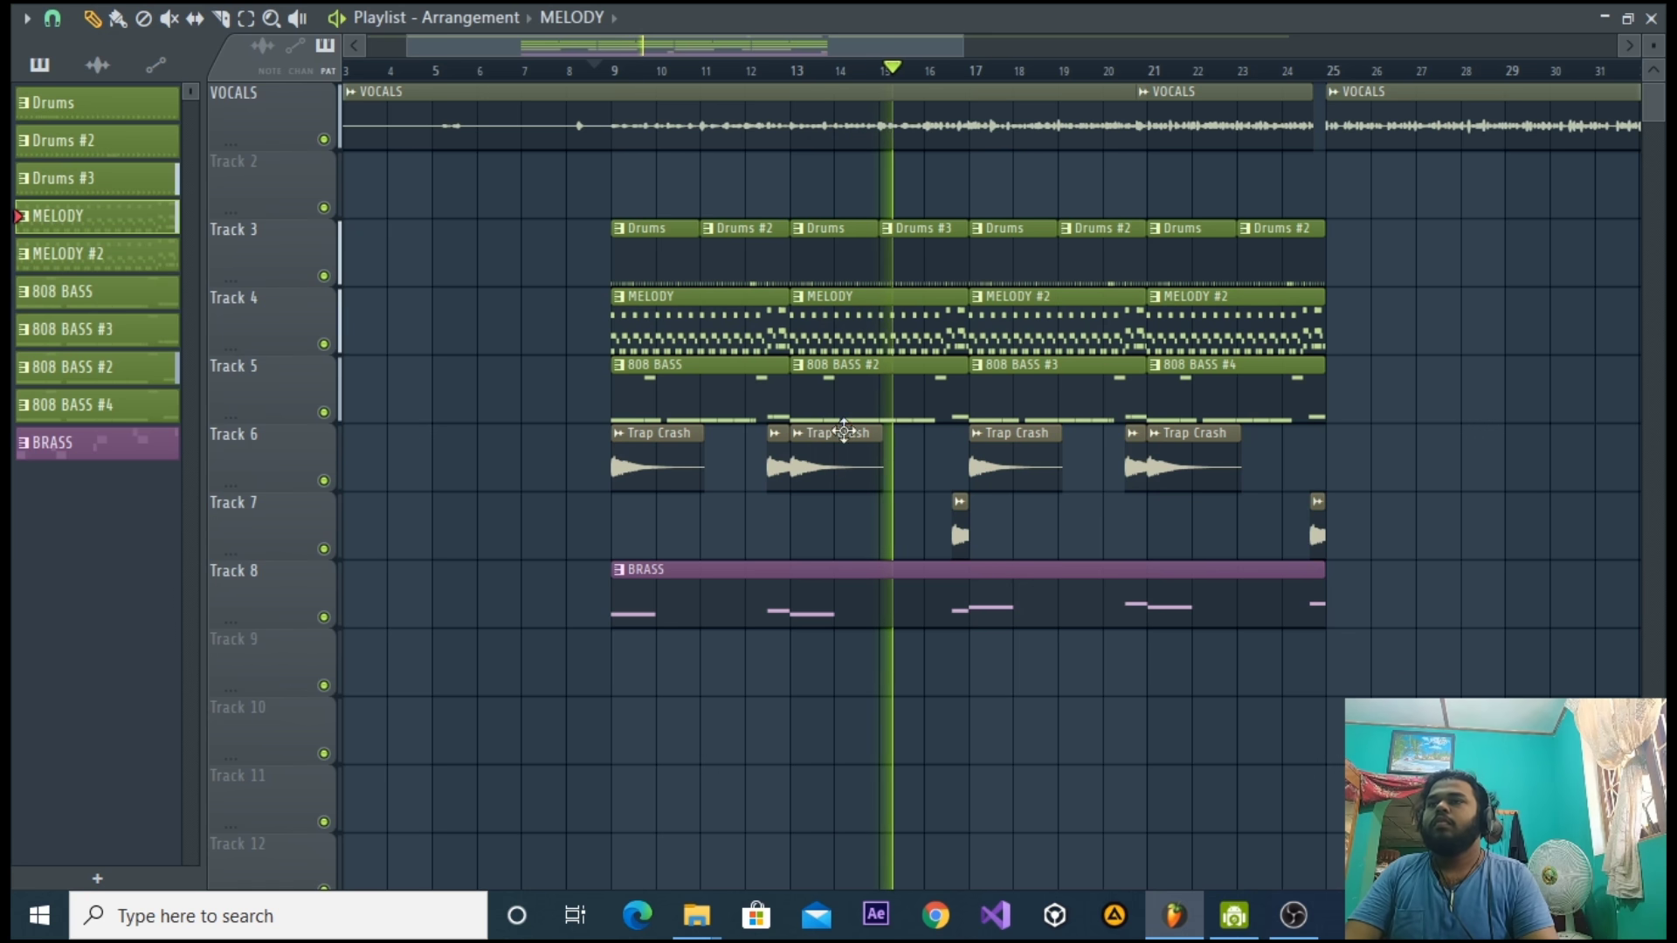
# Select the first 808 BASS clip, leave the playlist, and open the PLUCK channel's Serum window.
pyautogui.click(737, 378)
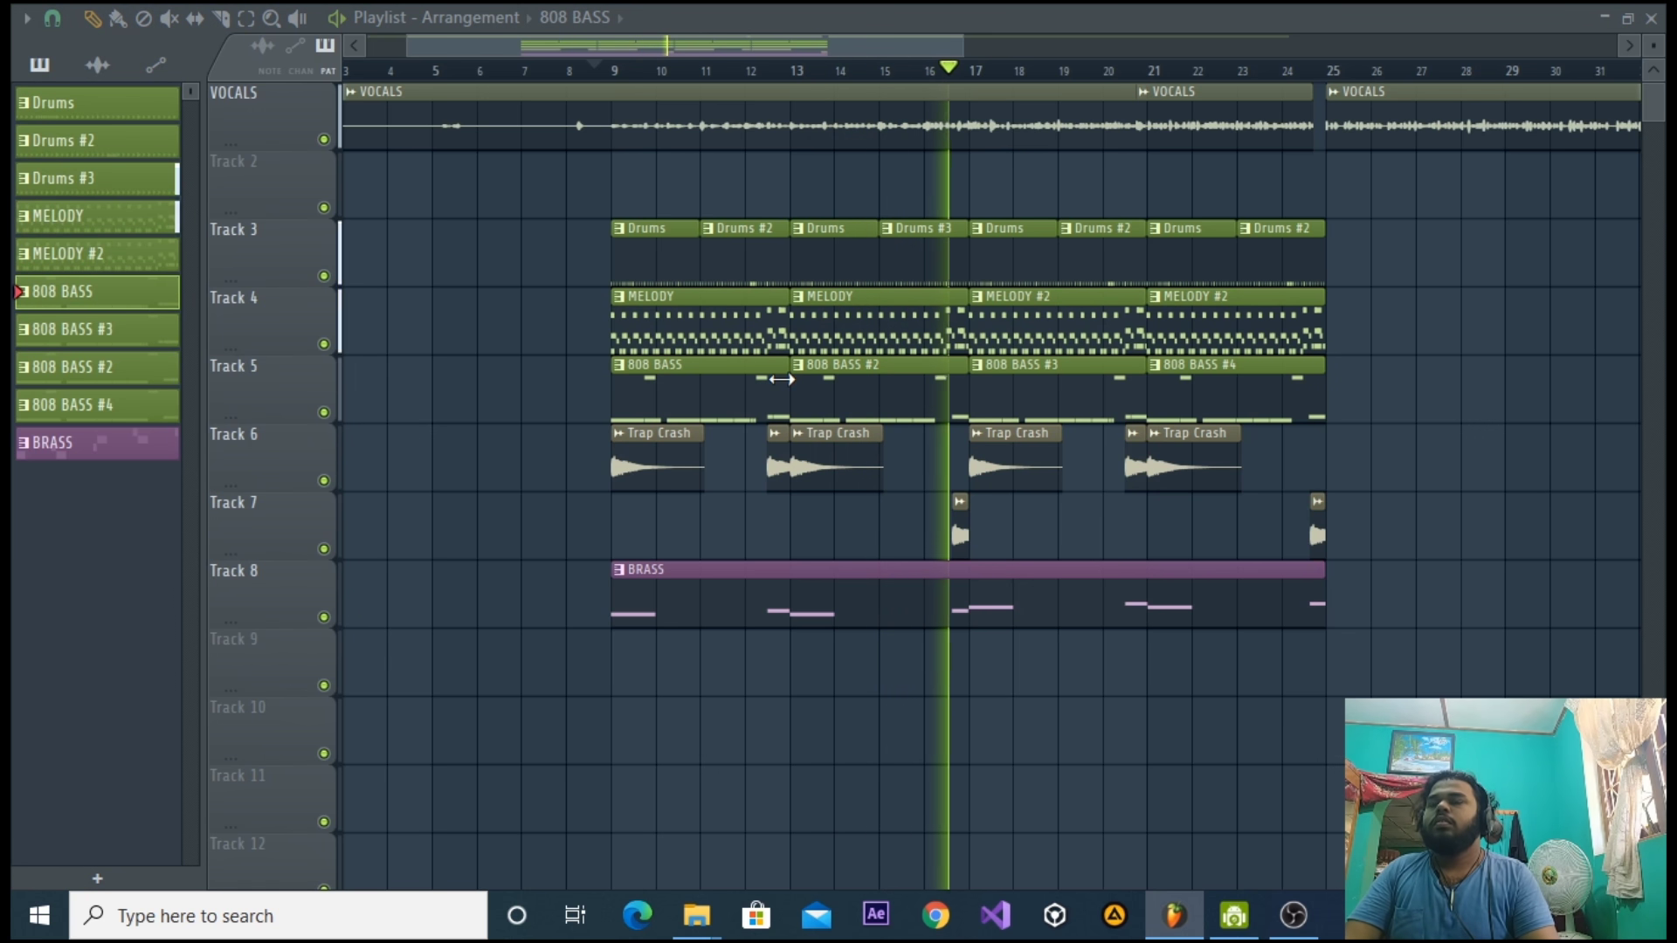
pyautogui.click(1651, 17)
pyautogui.click(1654, 114)
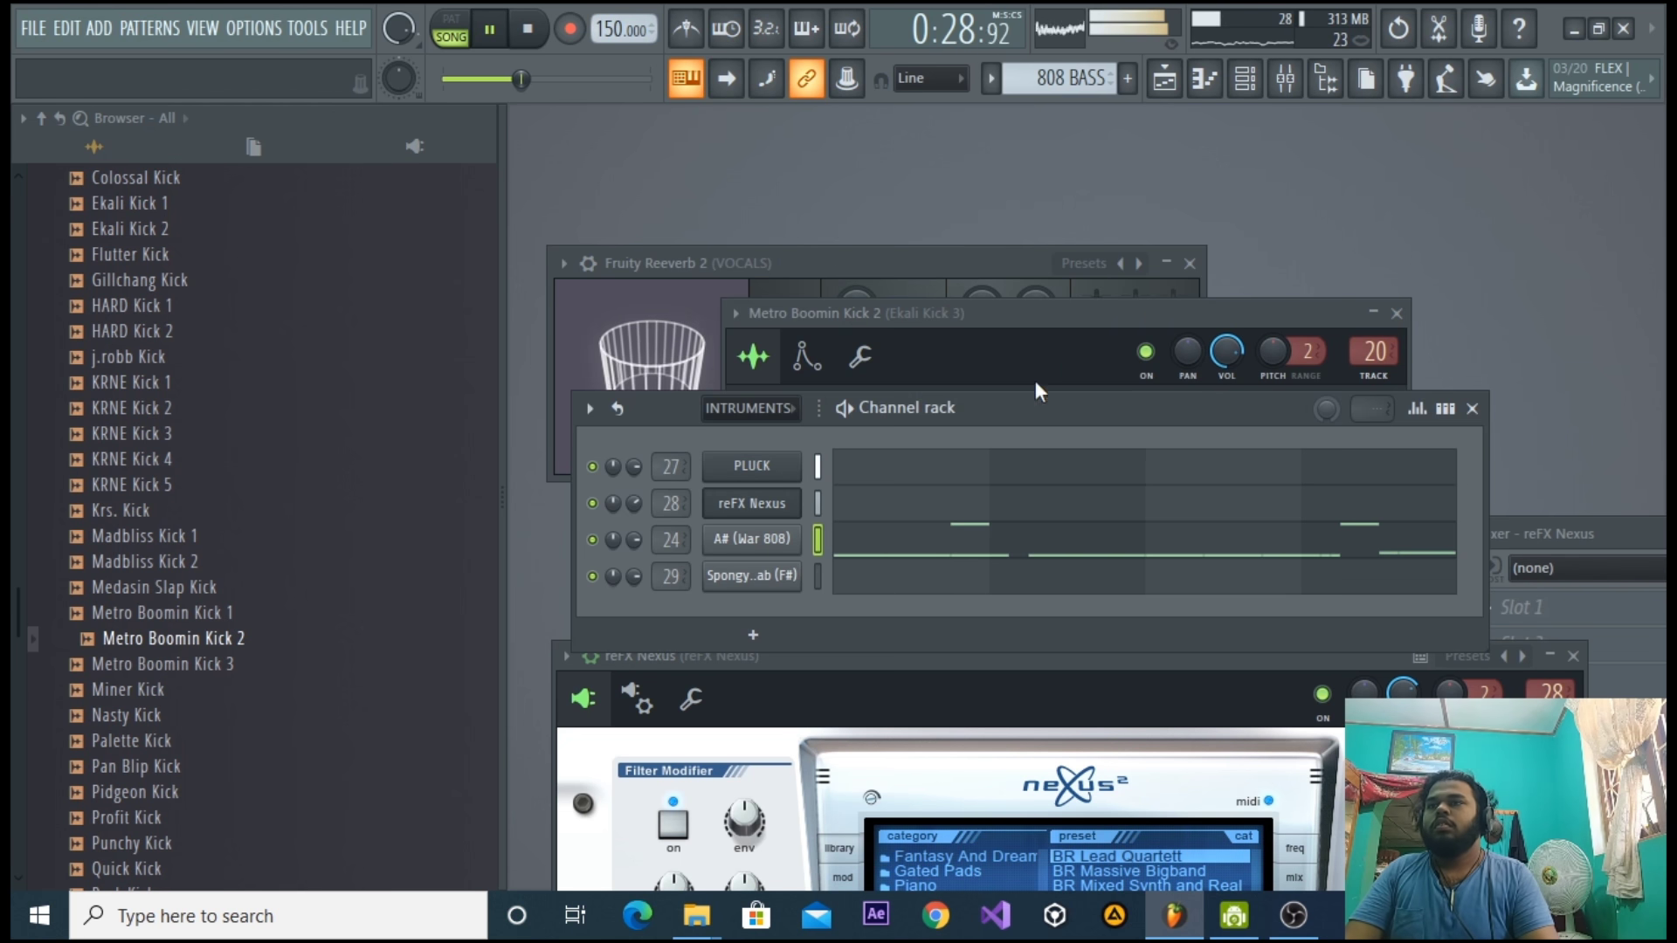
pyautogui.click(755, 466)
pyautogui.moveTo(872, 203); pyautogui.dragTo(897, 184)
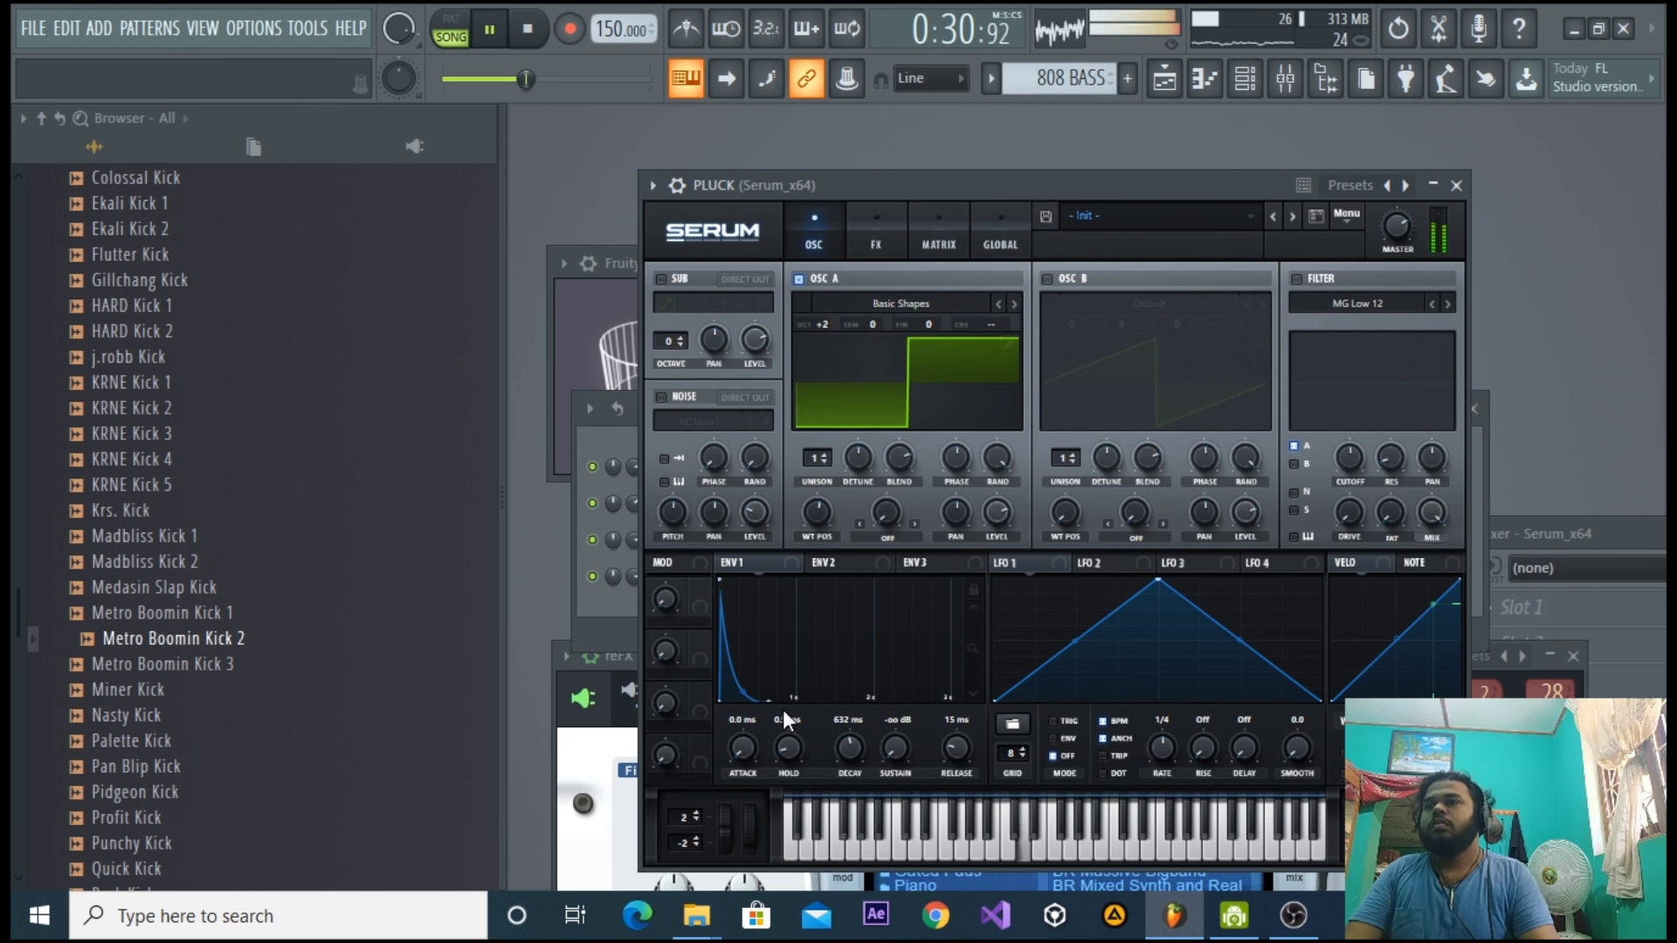
# Switch to pattern mode and set PLUCK's Serum oscillator A octave to +1, testing it with a note.
pyautogui.moveTo(764, 690); pyautogui.dragTo(763, 765)
pyautogui.moveTo(953, 184); pyautogui.dragTo(922, 176)
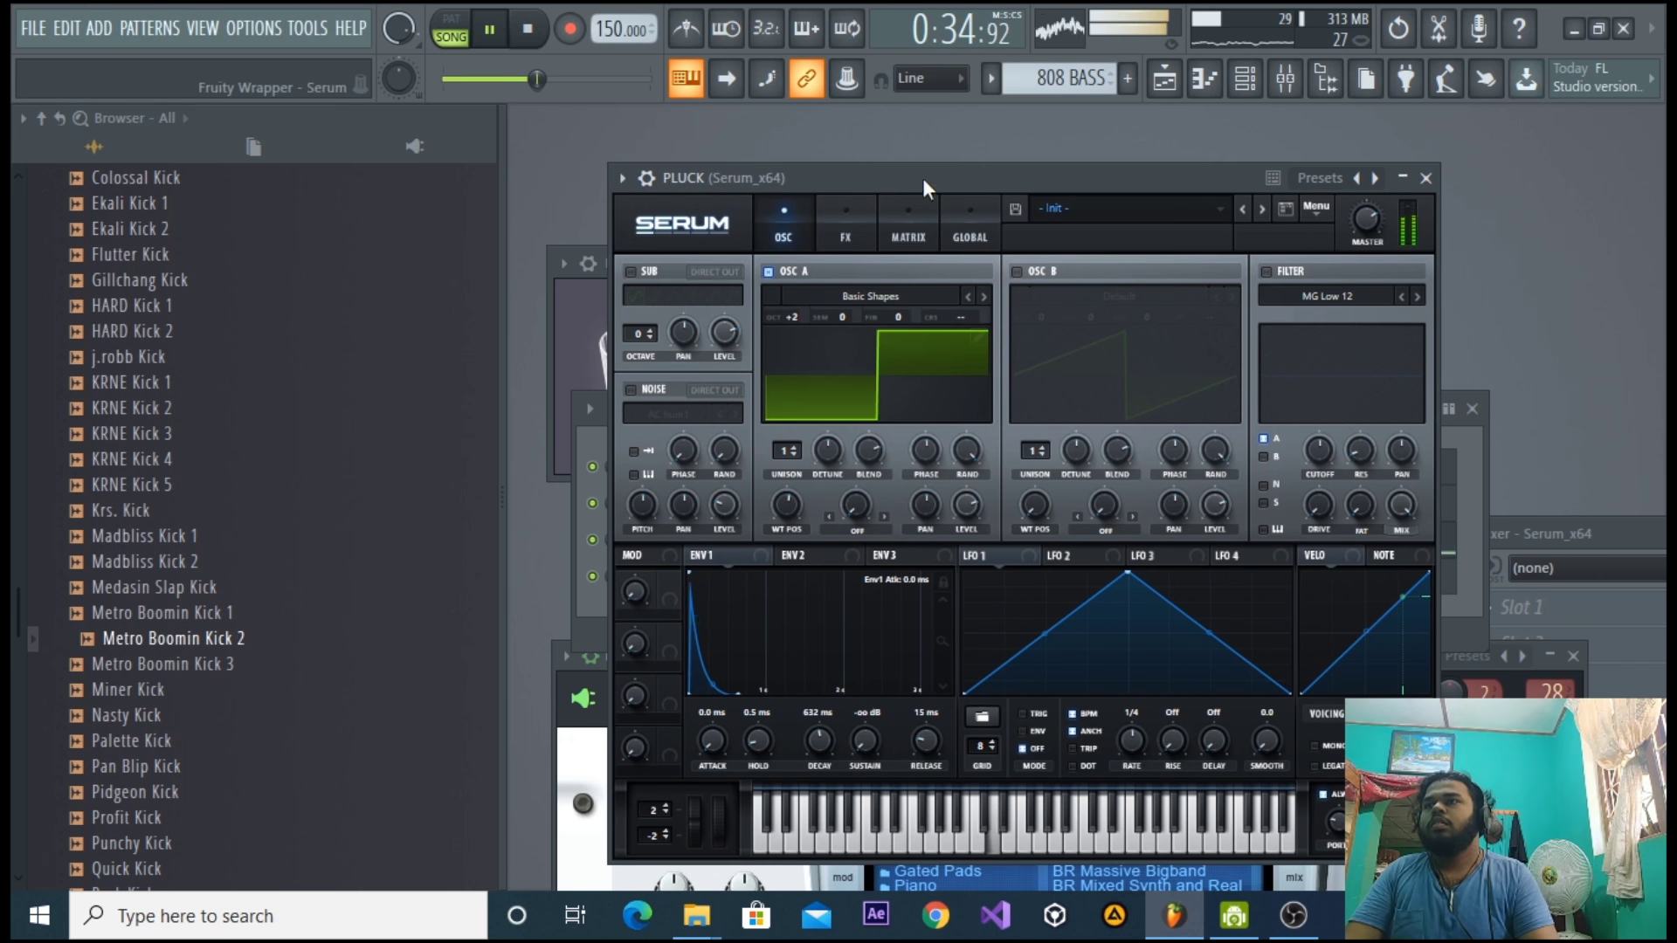
pyautogui.click(455, 27)
pyautogui.press('s')
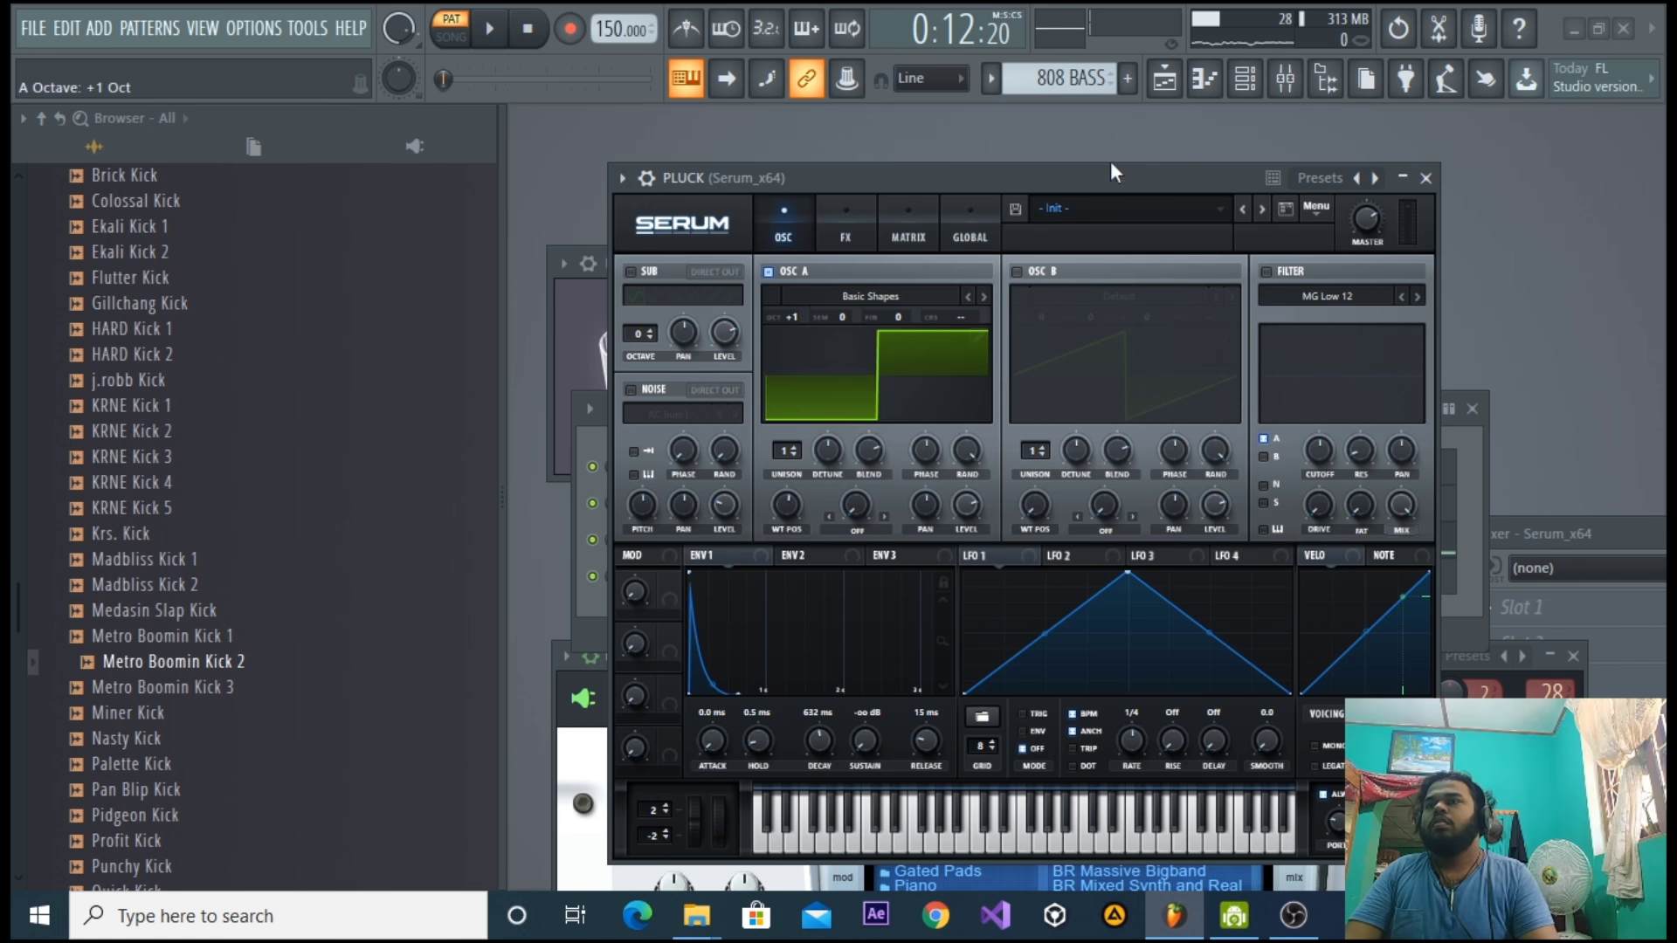
# Play the song from the playlist and examine the channel levels in the mixer.
pyautogui.click(1165, 78)
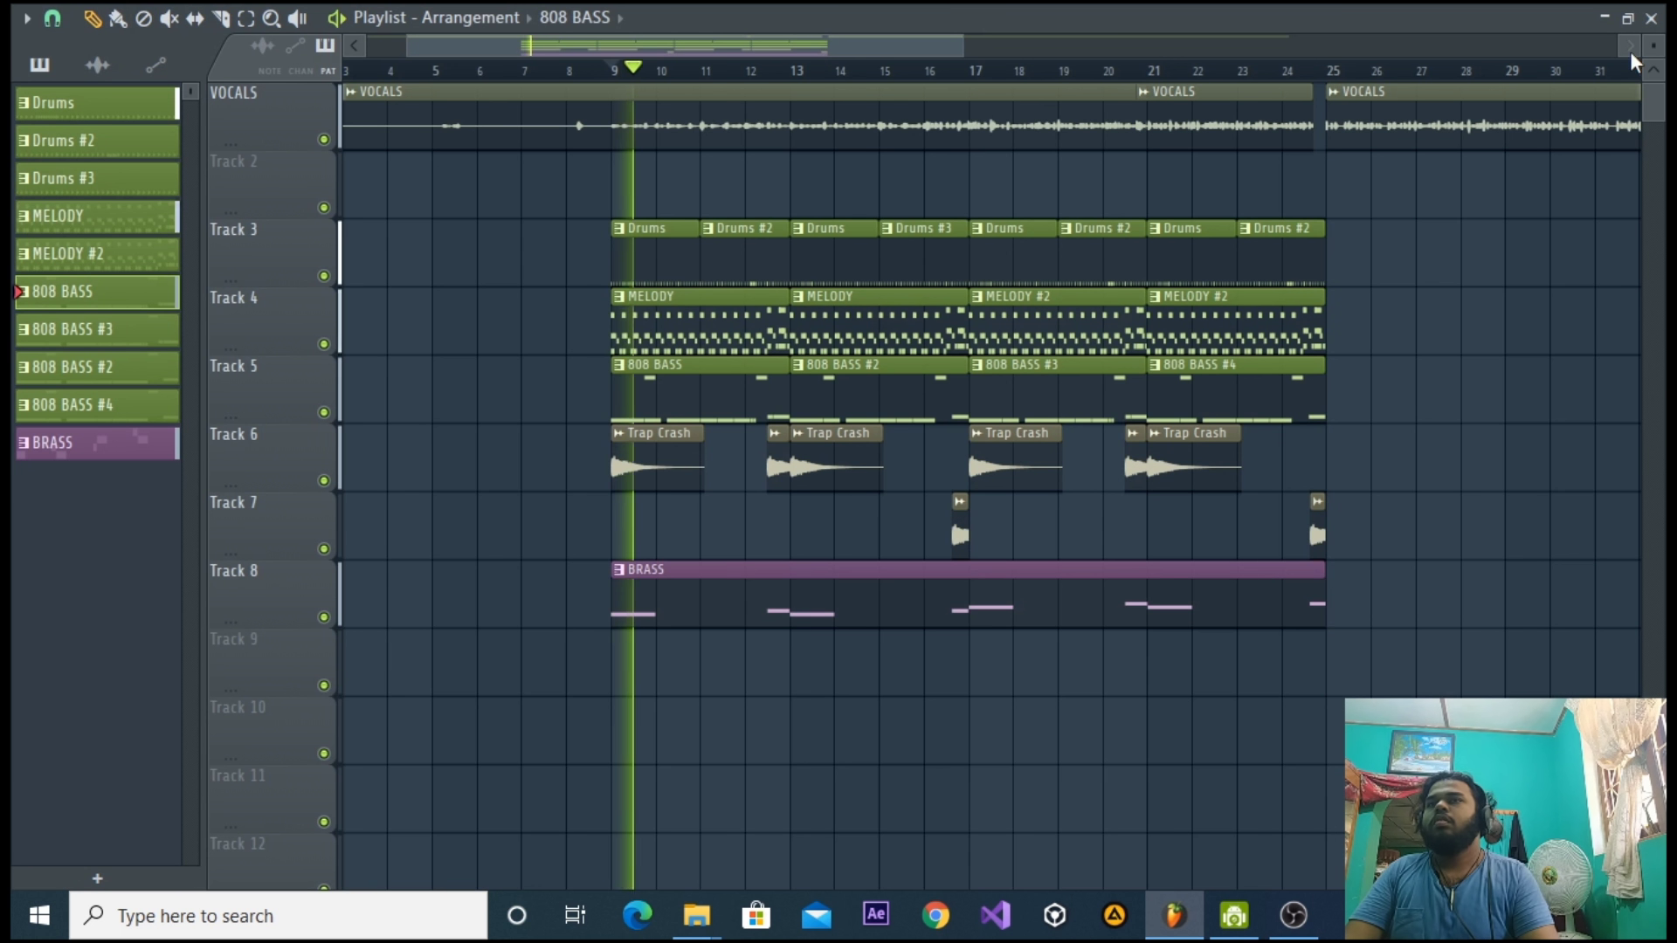
pyautogui.click(1651, 18)
pyautogui.click(1286, 80)
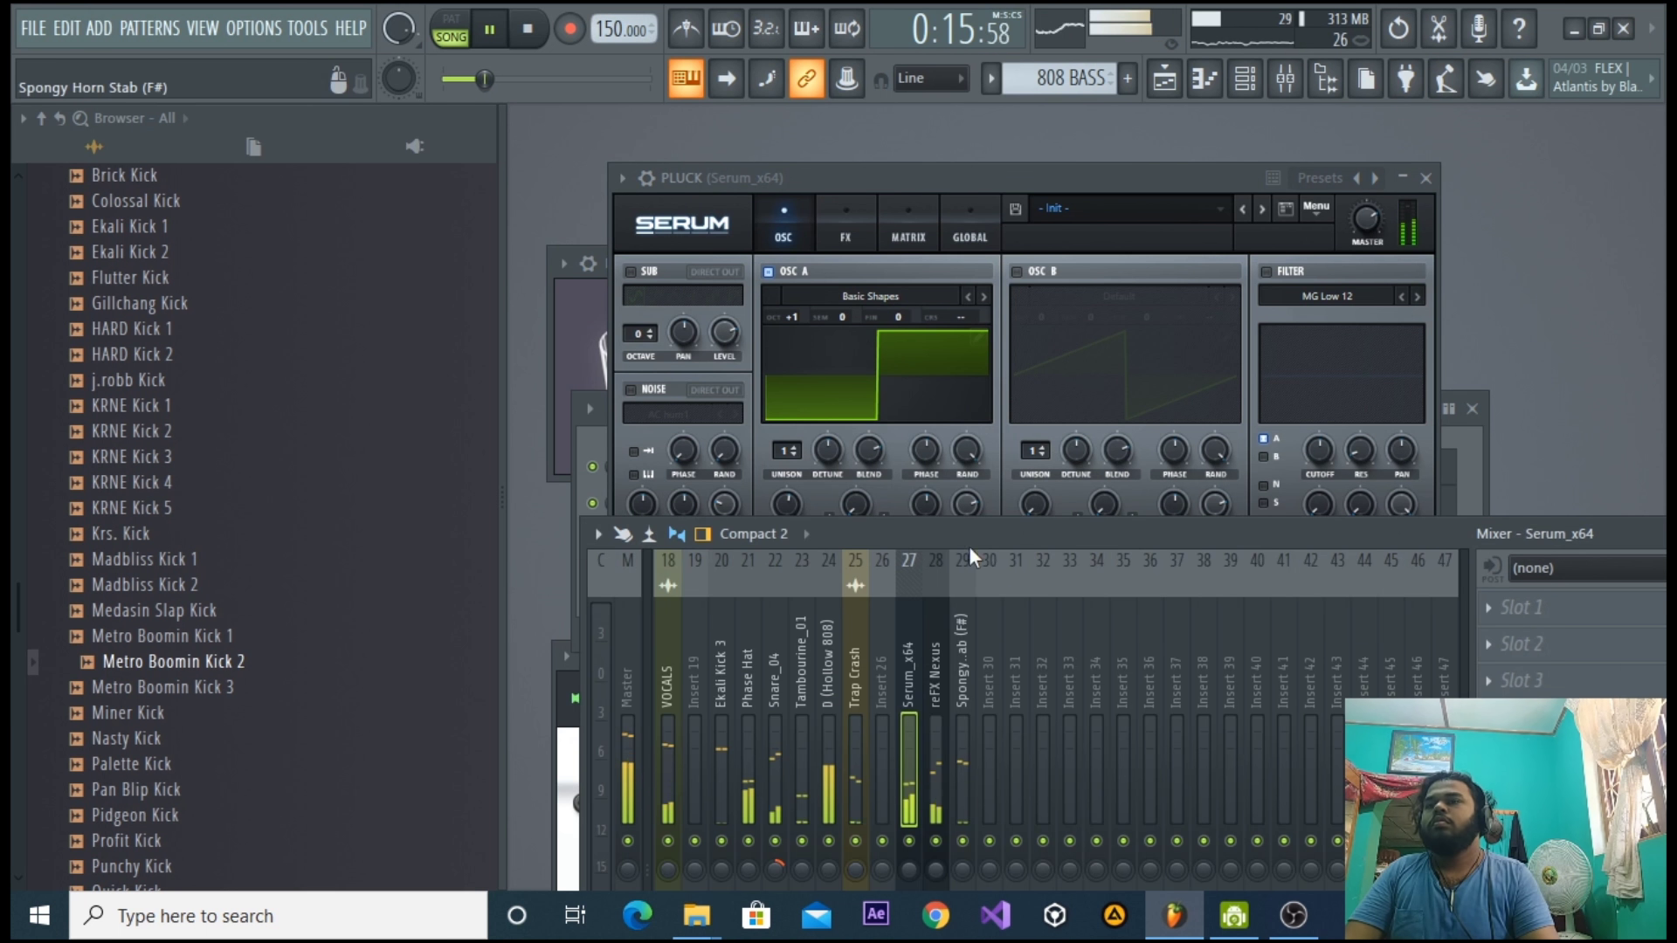
pyautogui.moveTo(966, 535); pyautogui.dragTo(991, 429)
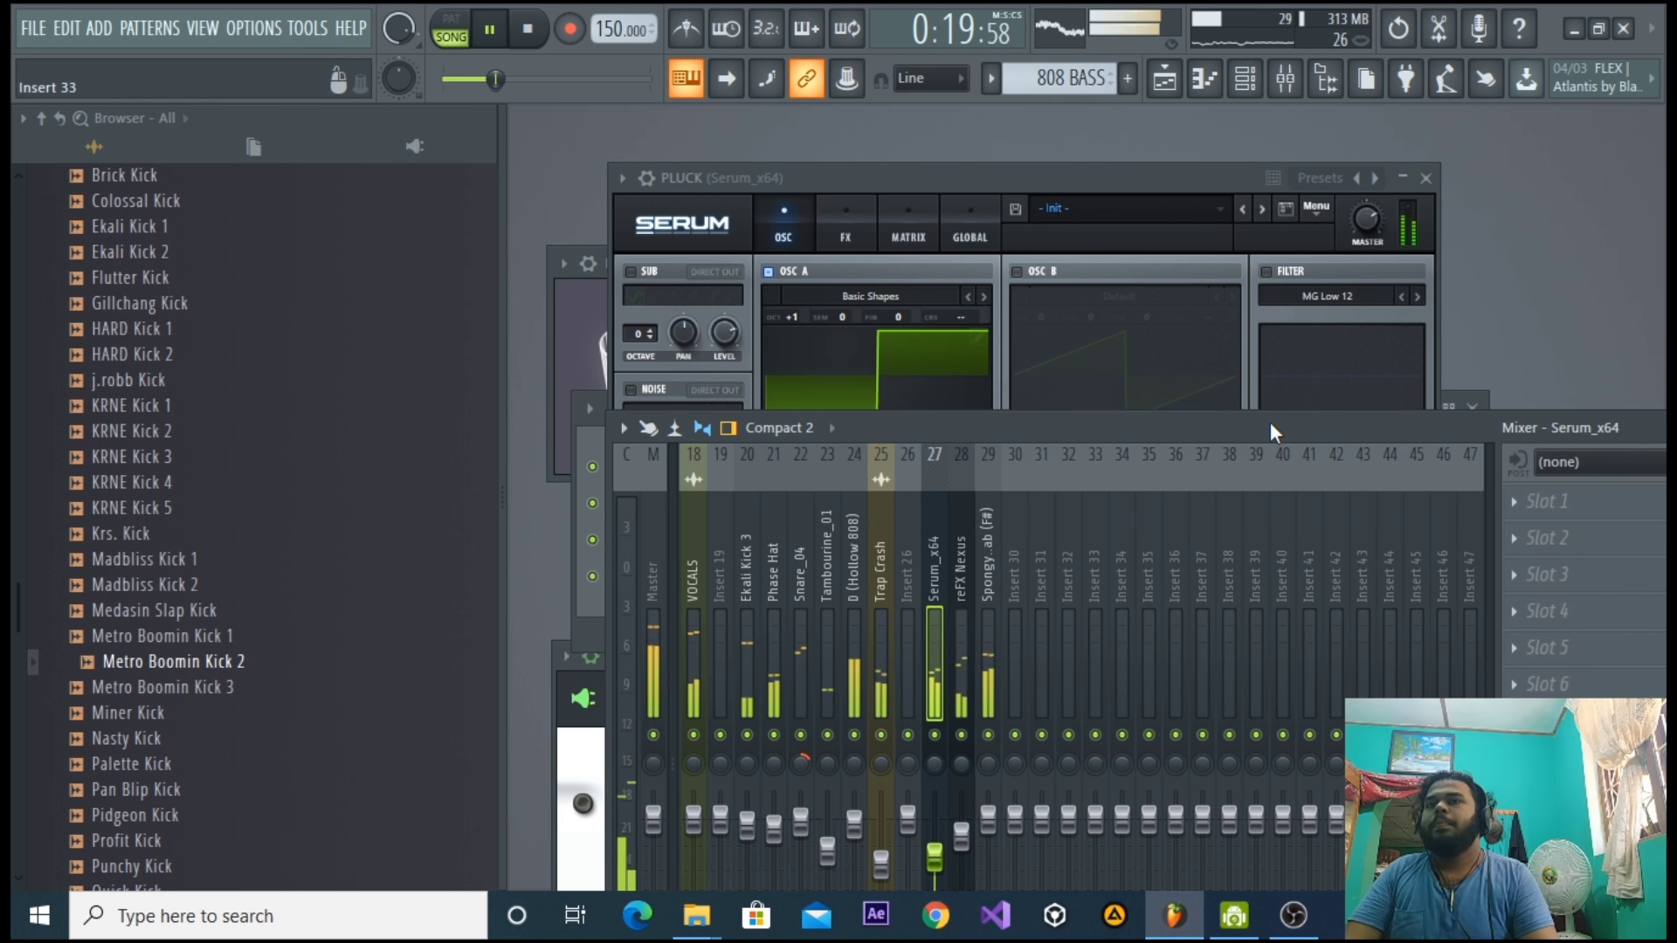
pyautogui.moveTo(1270, 422); pyautogui.dragTo(1009, 404)
# Close the mixer, channel rack and all open plugin and sampler windows to clear the workspace.
pyautogui.click(1500, 410)
pyautogui.click(1573, 656)
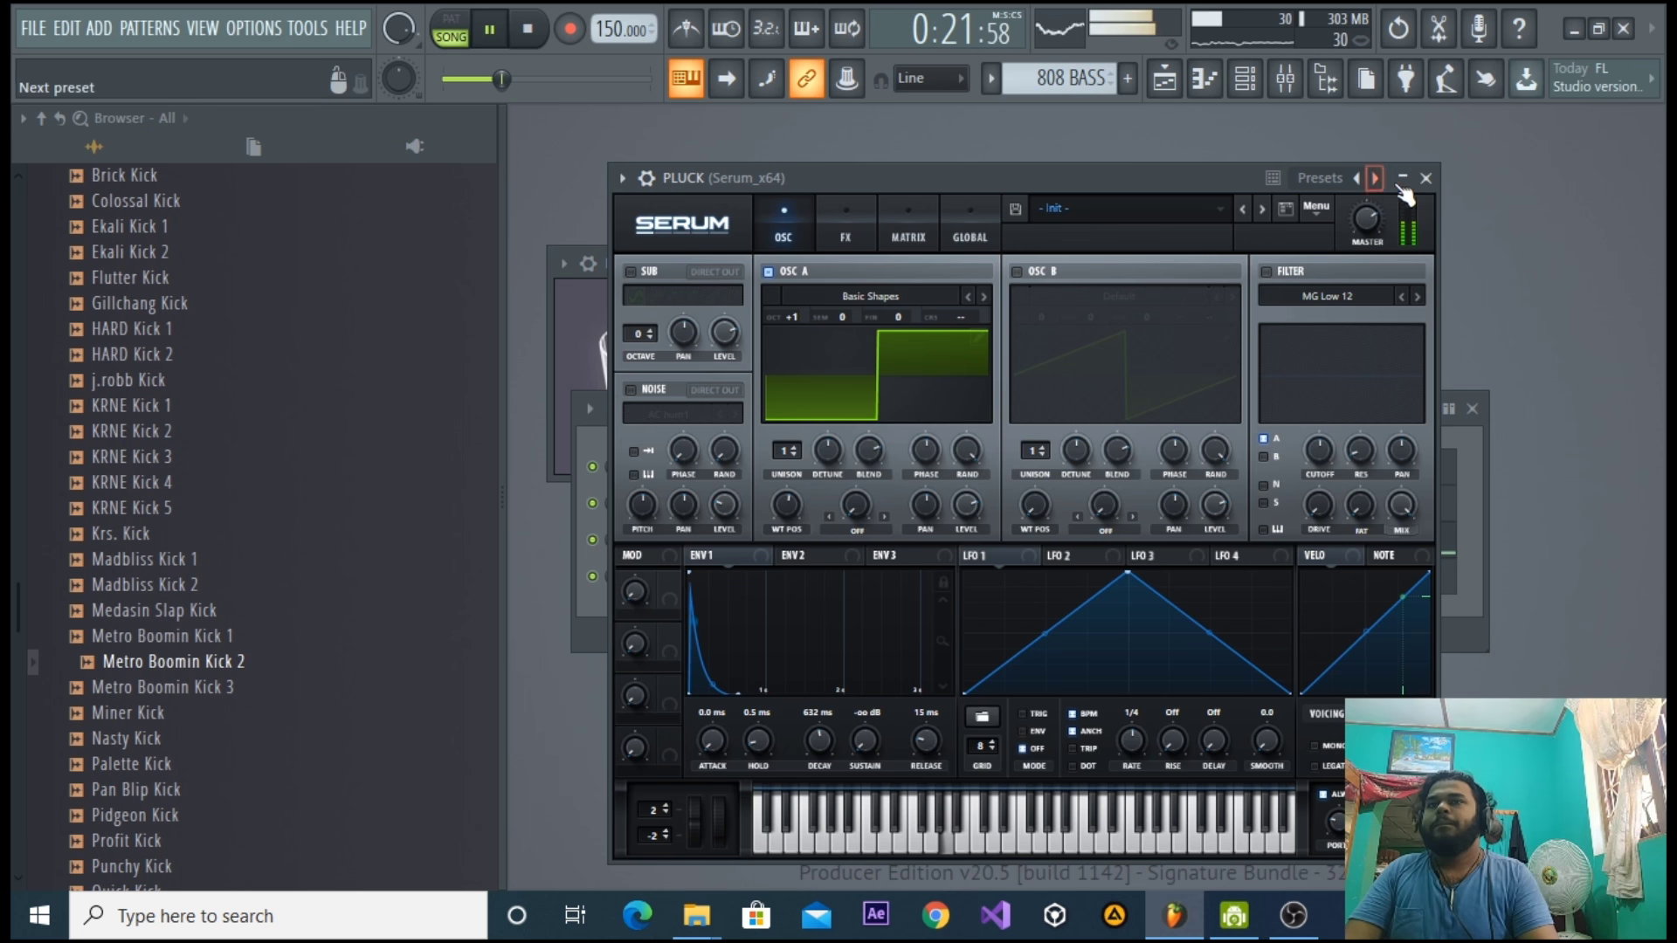
pyautogui.click(1425, 177)
pyautogui.click(1473, 409)
pyautogui.click(1397, 312)
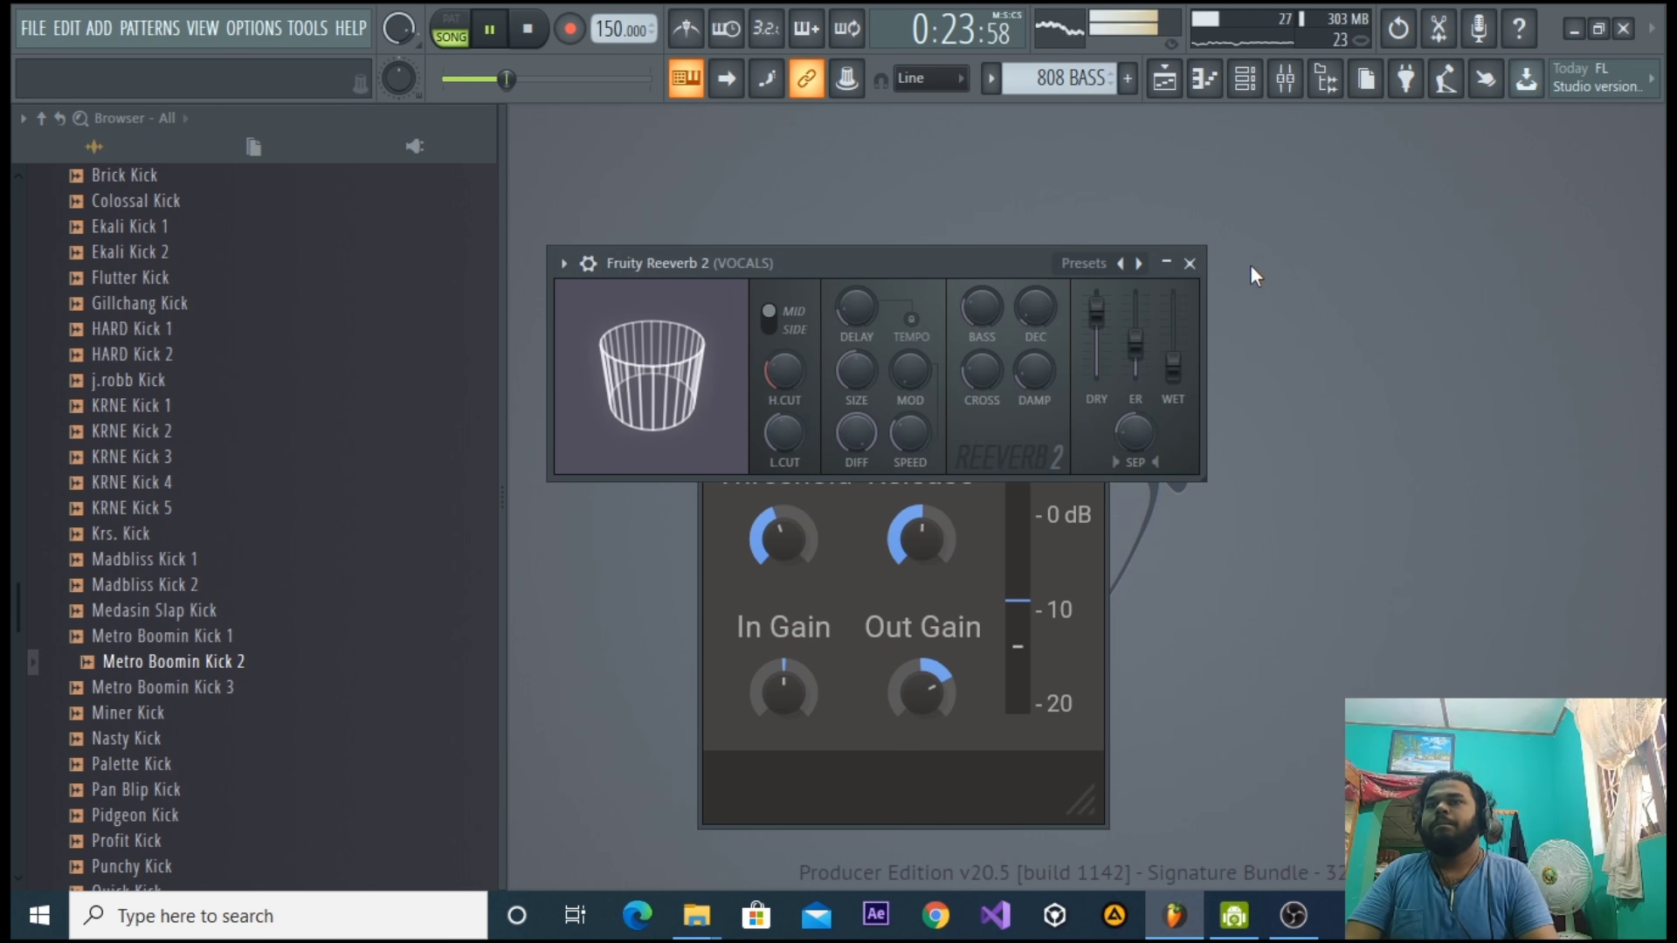
pyautogui.click(1189, 263)
pyautogui.click(1094, 356)
# Collapse the Kicks folder in Owen J's Main Stash 1.5 and open the Snares folder under Snares_Claps.
pyautogui.scroll(8, 332, 524)
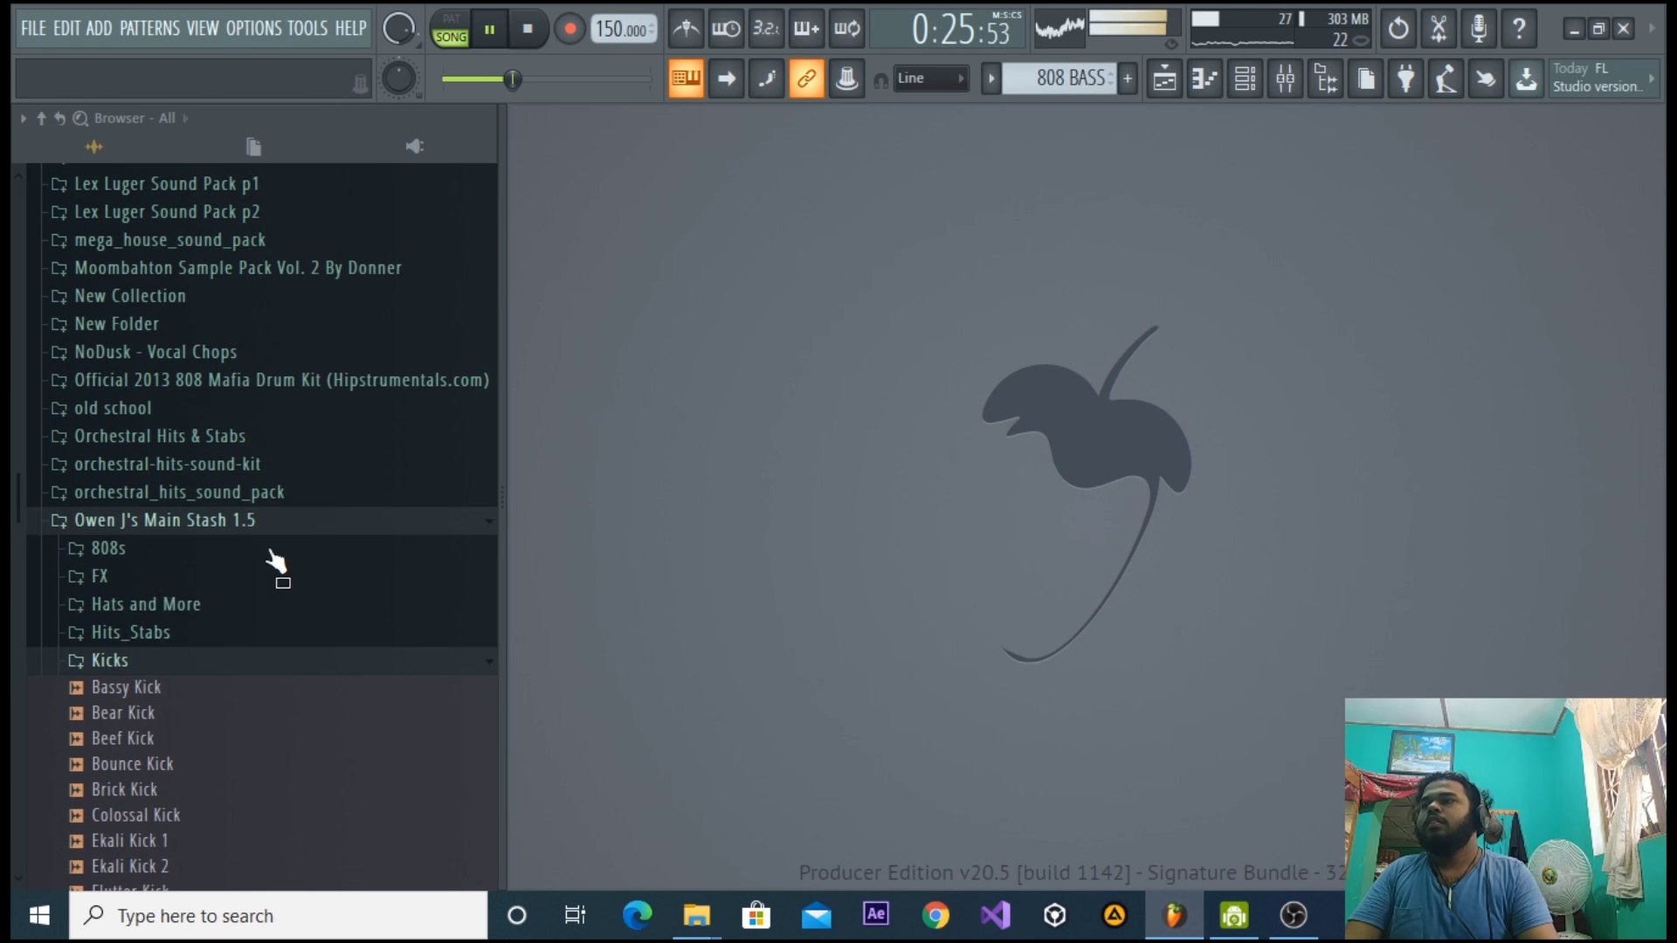
pyautogui.click(214, 660)
pyautogui.click(227, 610)
pyautogui.click(229, 607)
pyautogui.scroll(-2, 219, 594)
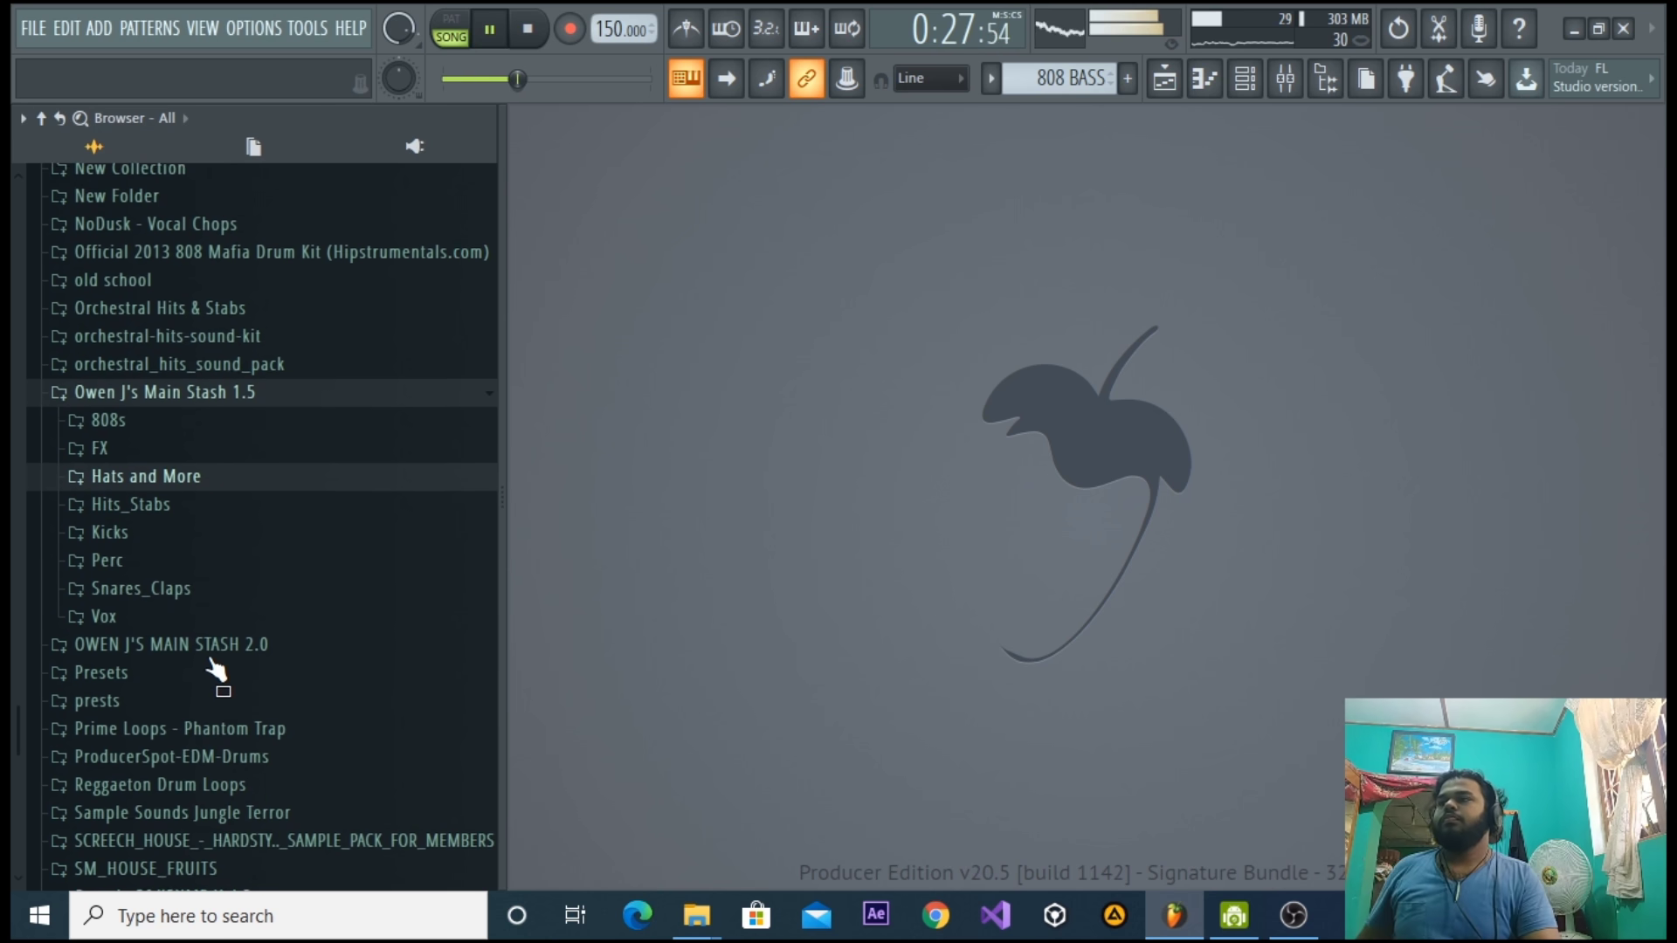
pyautogui.click(210, 563)
pyautogui.click(194, 700)
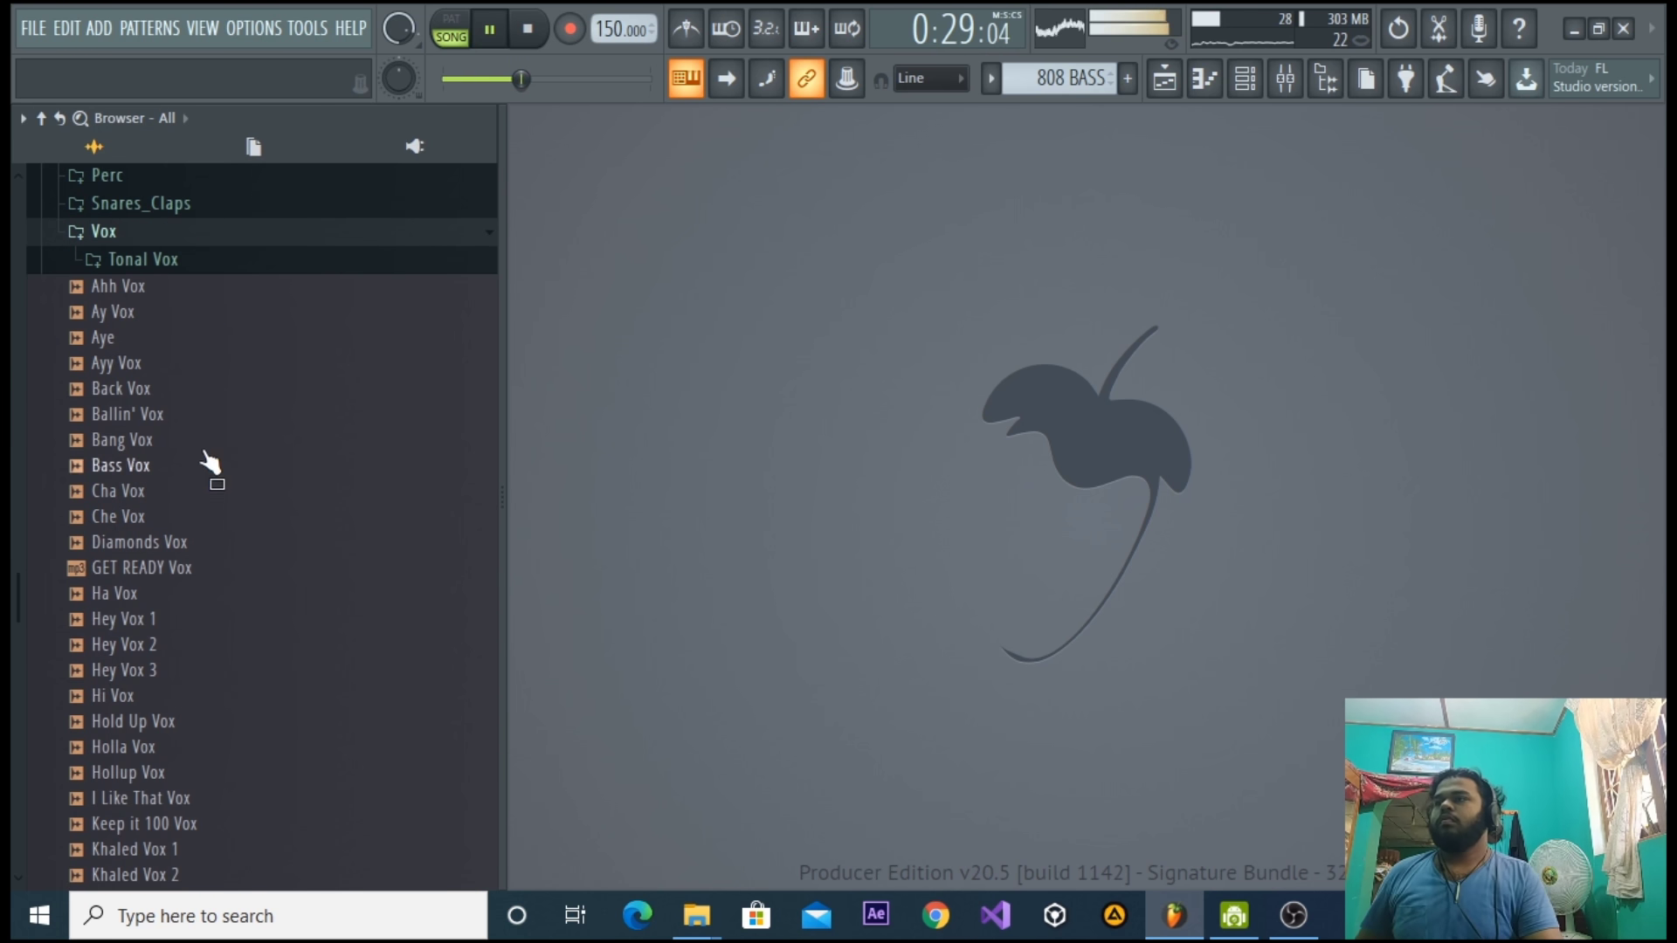
pyautogui.click(204, 230)
pyautogui.click(187, 316)
pyautogui.scroll(-5, 245, 531)
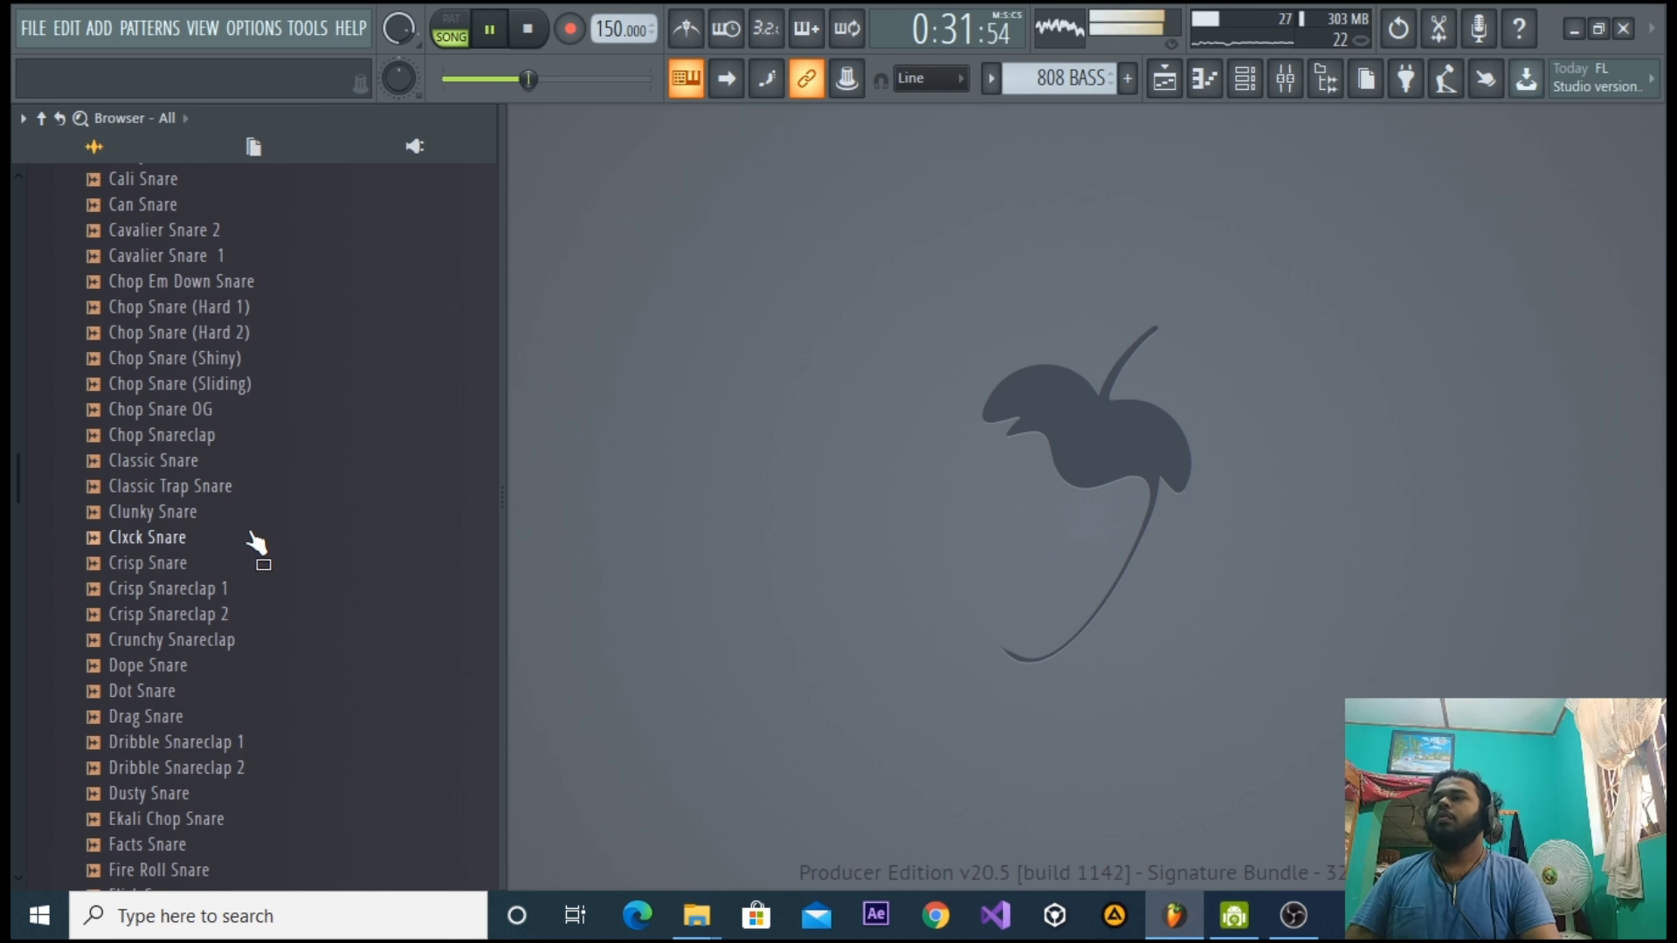
# Stop playback and audition Clunky Snare, Chop Snare (Sliding) and Chop Snare (Shiny).
pyautogui.press('space')
pyautogui.click(199, 512)
pyautogui.click(210, 384)
pyautogui.click(225, 360)
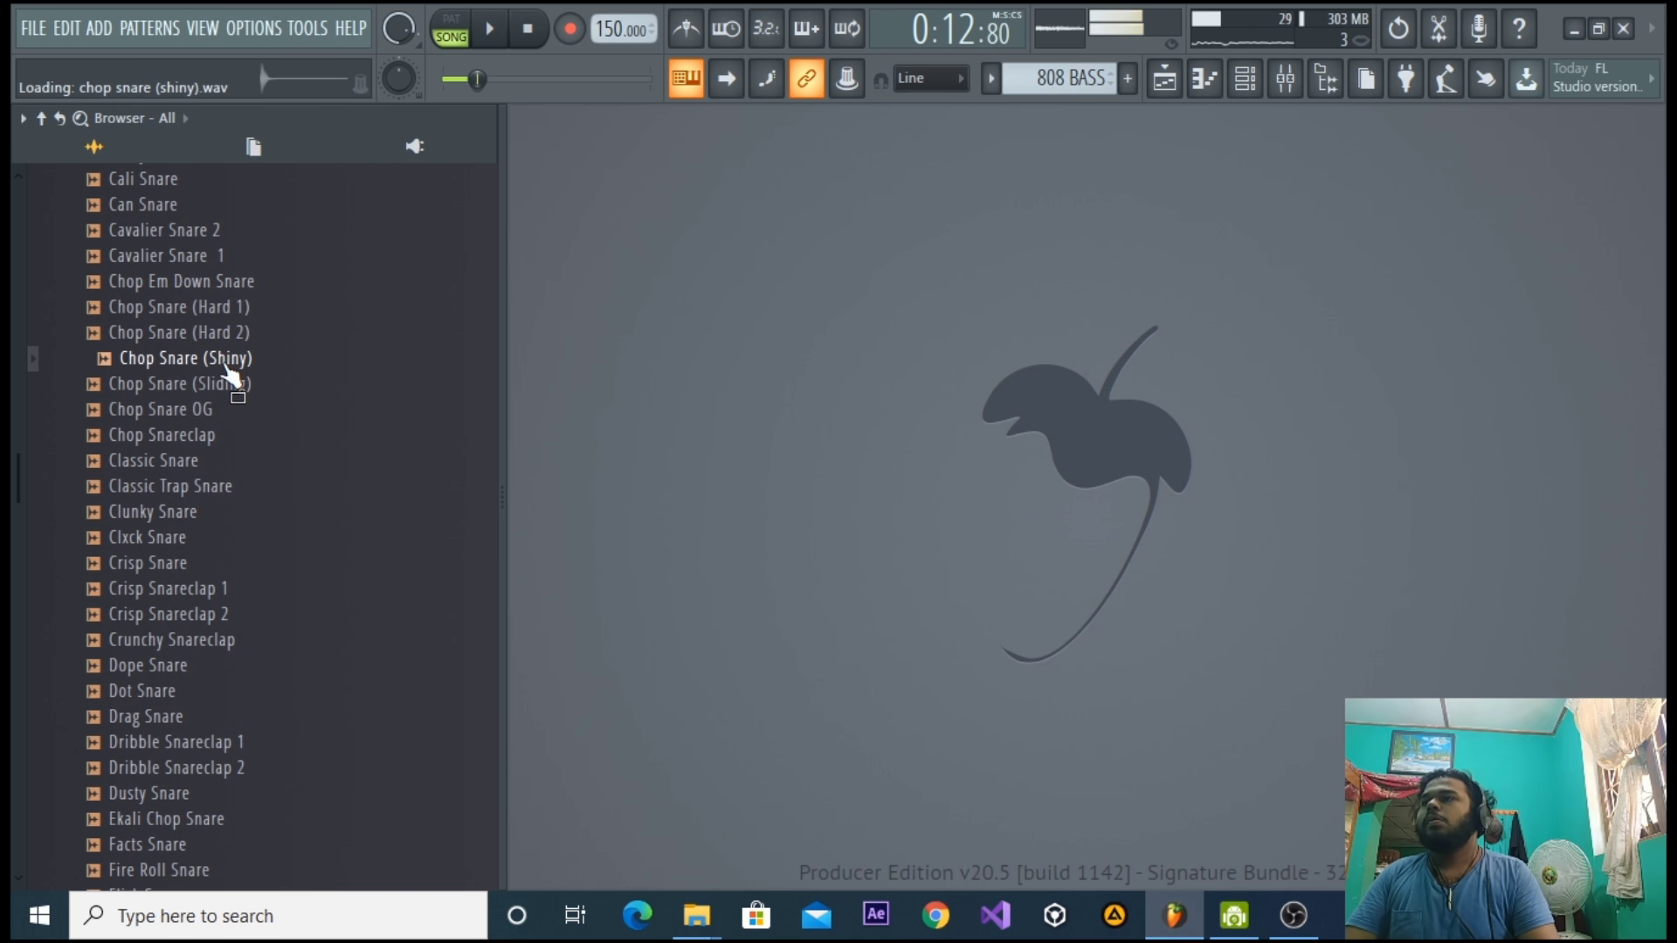
# Show the channel rack, switch to the empty Pattern 11, and audition the Chop Snare variants again.
pyautogui.click(1245, 78)
pyautogui.moveTo(1062, 90); pyautogui.dragTo(1063, 73)
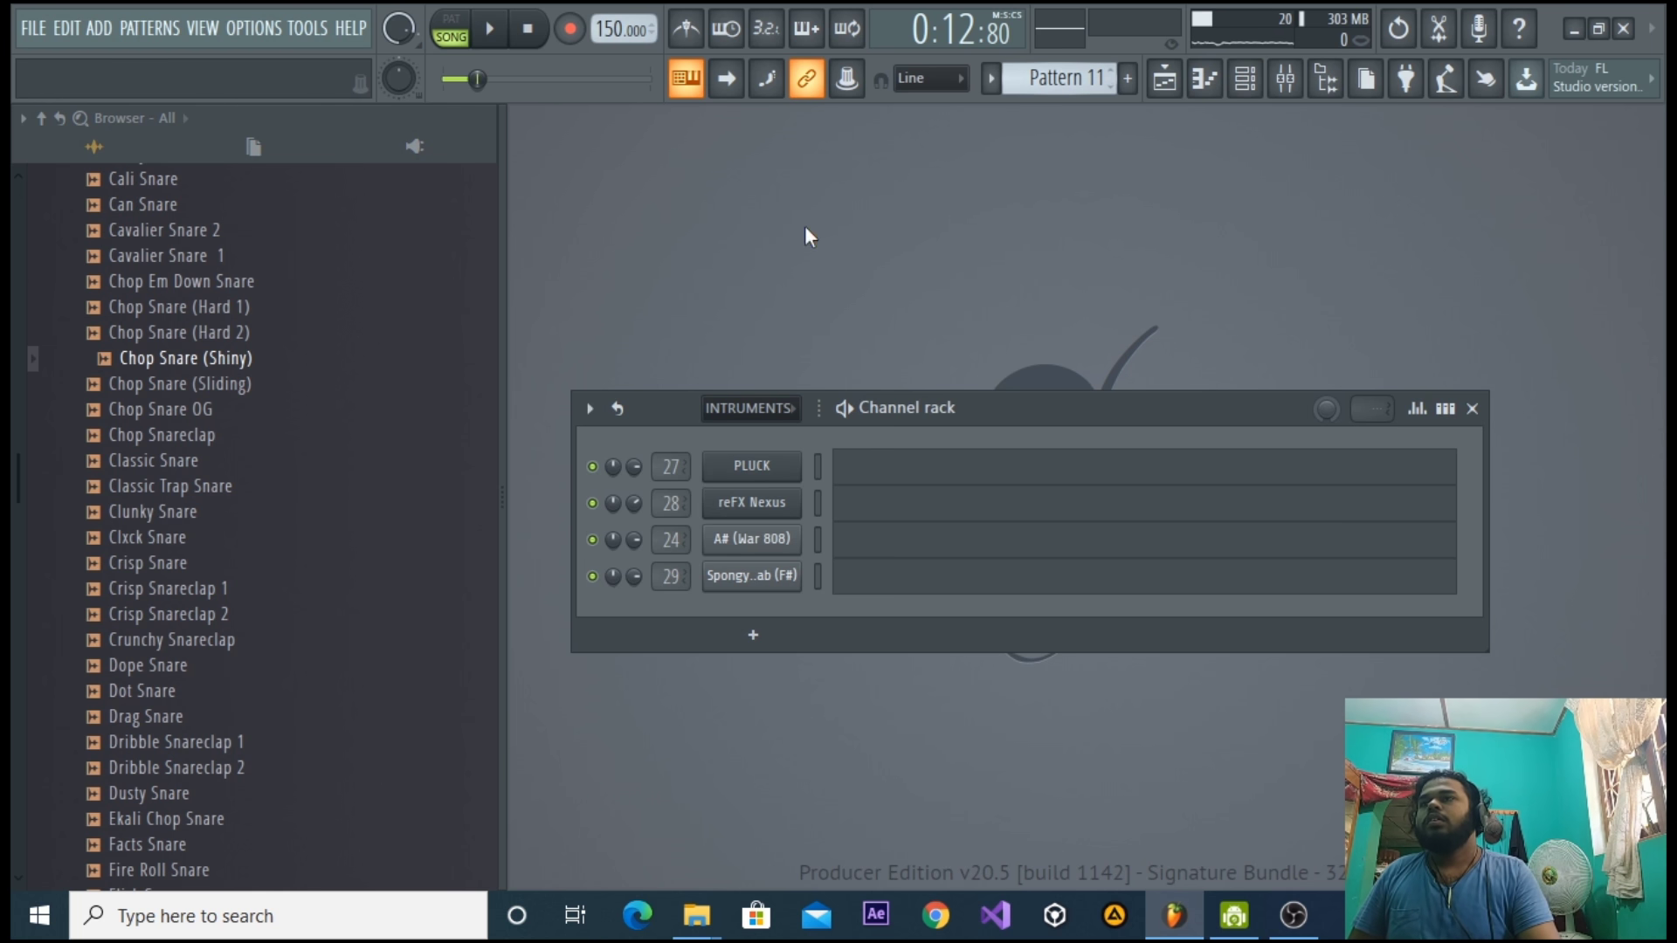
pyautogui.click(269, 385)
pyautogui.click(264, 336)
pyautogui.moveTo(262, 360)
pyautogui.mouseDown()
pyautogui.moveTo(275, 390)
pyautogui.moveTo(237, 376)
pyautogui.mouseUp()
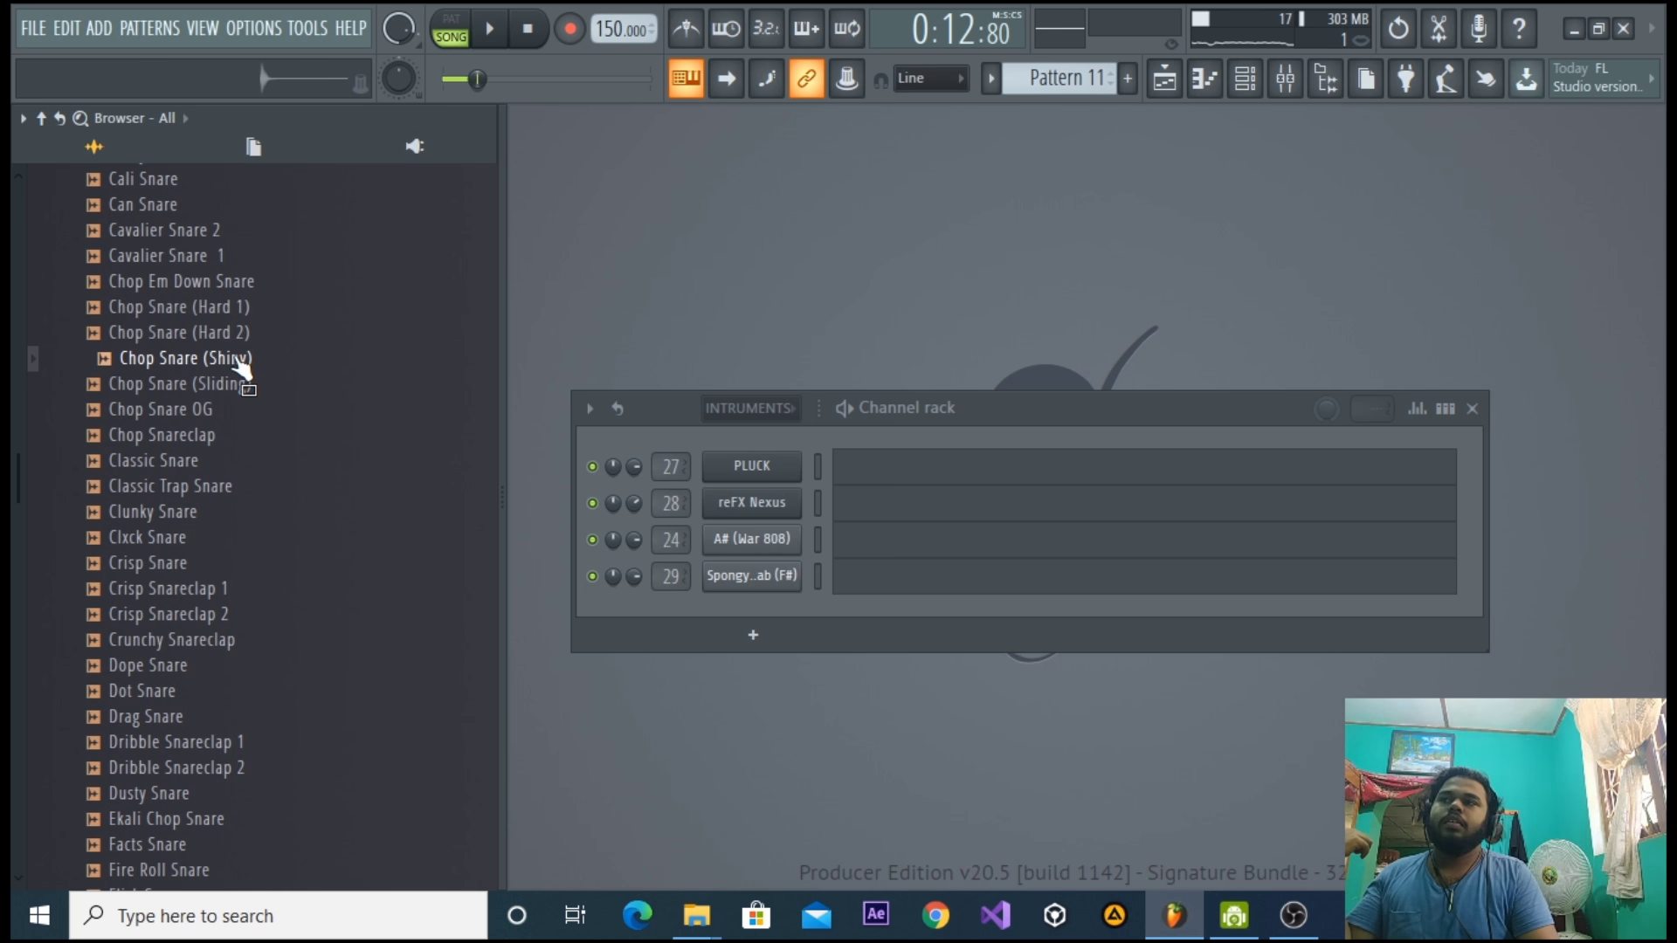
pyautogui.moveTo(241, 384); pyautogui.dragTo(255, 287)
# Look through the rest of the Snares folder for alternative snare samples.
pyautogui.scroll(-2, 216, 559)
pyautogui.scroll(-2, 187, 685)
pyautogui.scroll(-6, 203, 693)
pyautogui.scroll(-6, 195, 719)
pyautogui.scroll(-5, 187, 716)
pyautogui.scroll(10, 262, 407)
pyautogui.scroll(14, 262, 407)
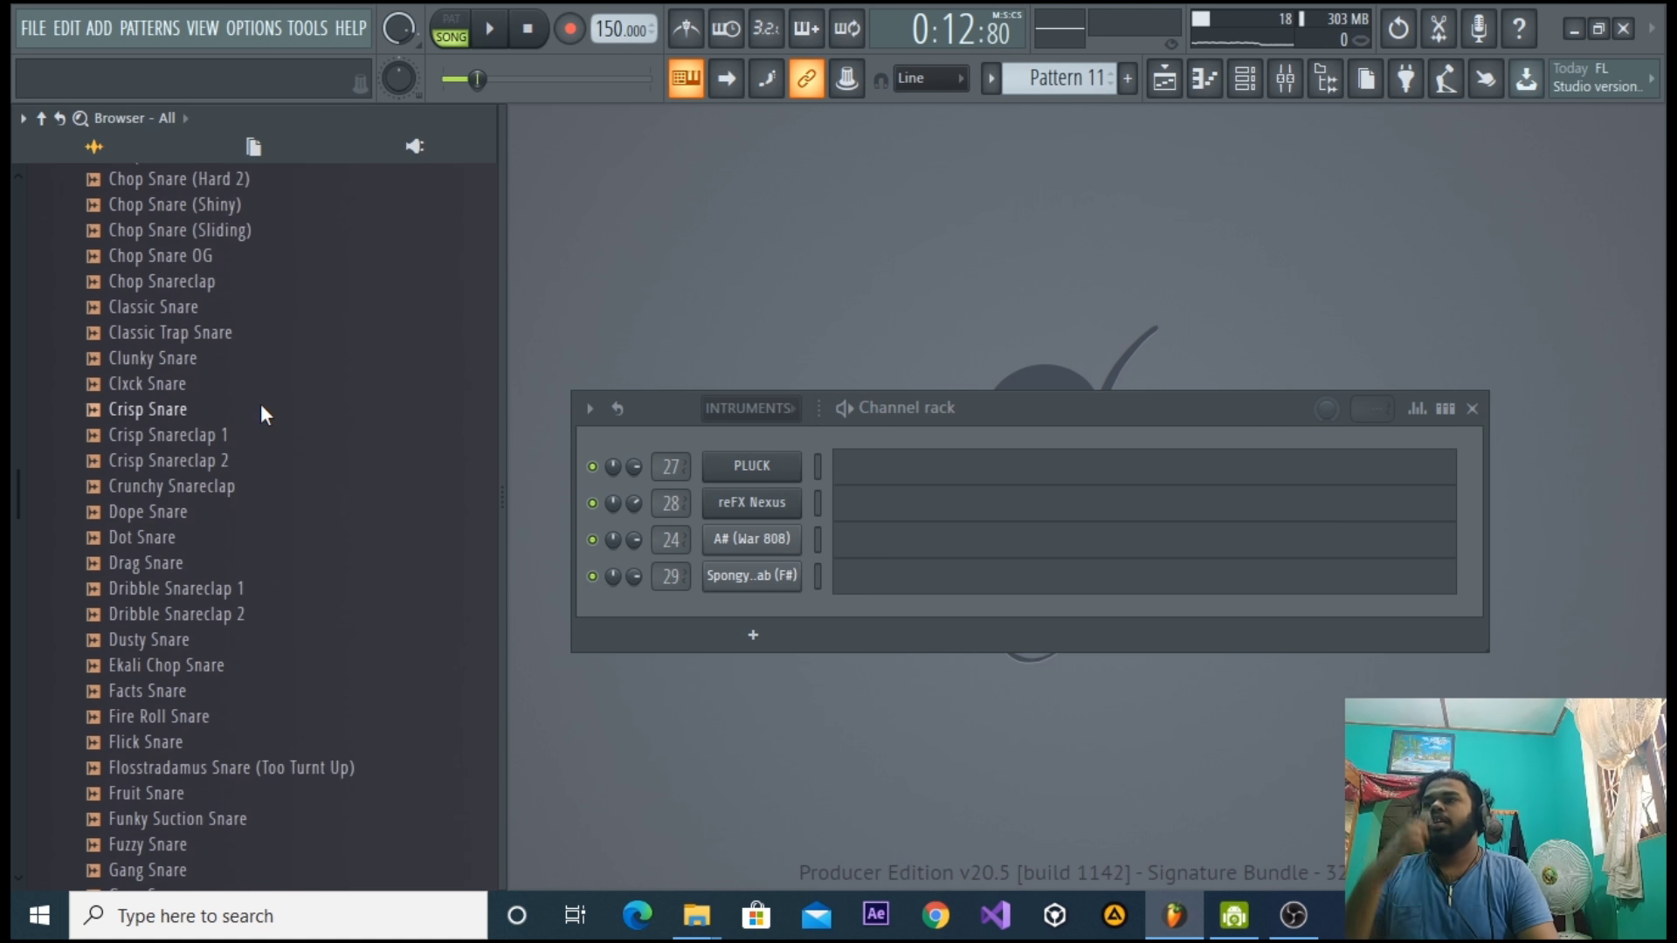
pyautogui.scroll(-2, 218, 773)
pyautogui.click(218, 677)
pyautogui.moveTo(218, 680); pyautogui.dragTo(774, 615)
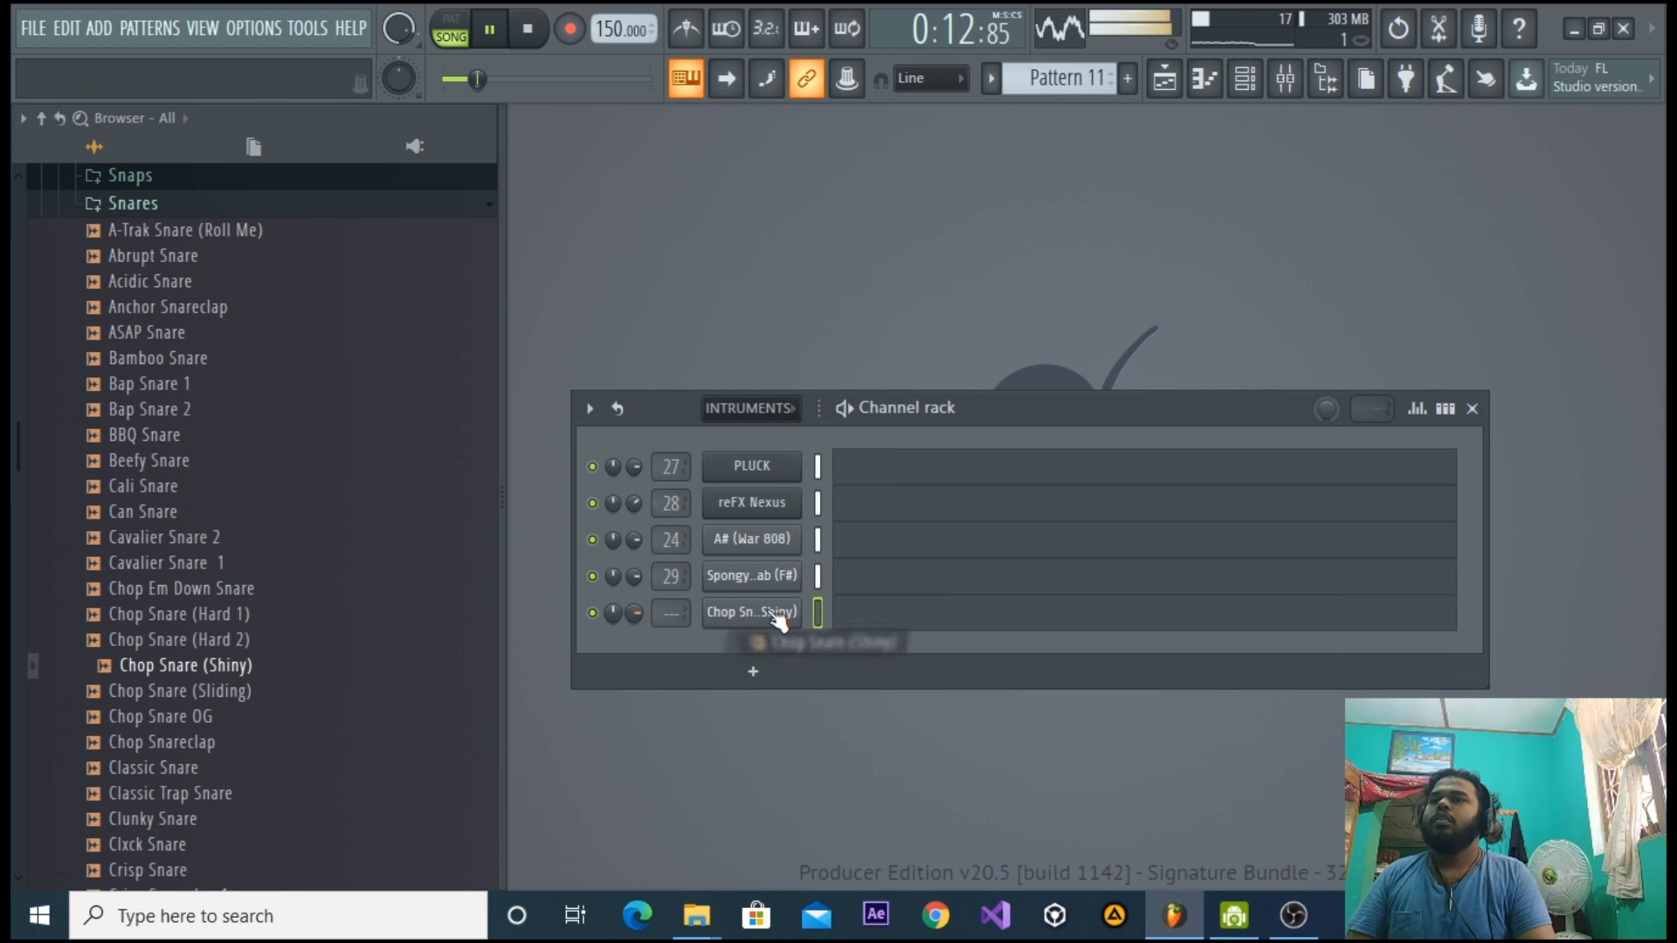
pyautogui.rightClick(767, 611)
pyautogui.click(752, 410)
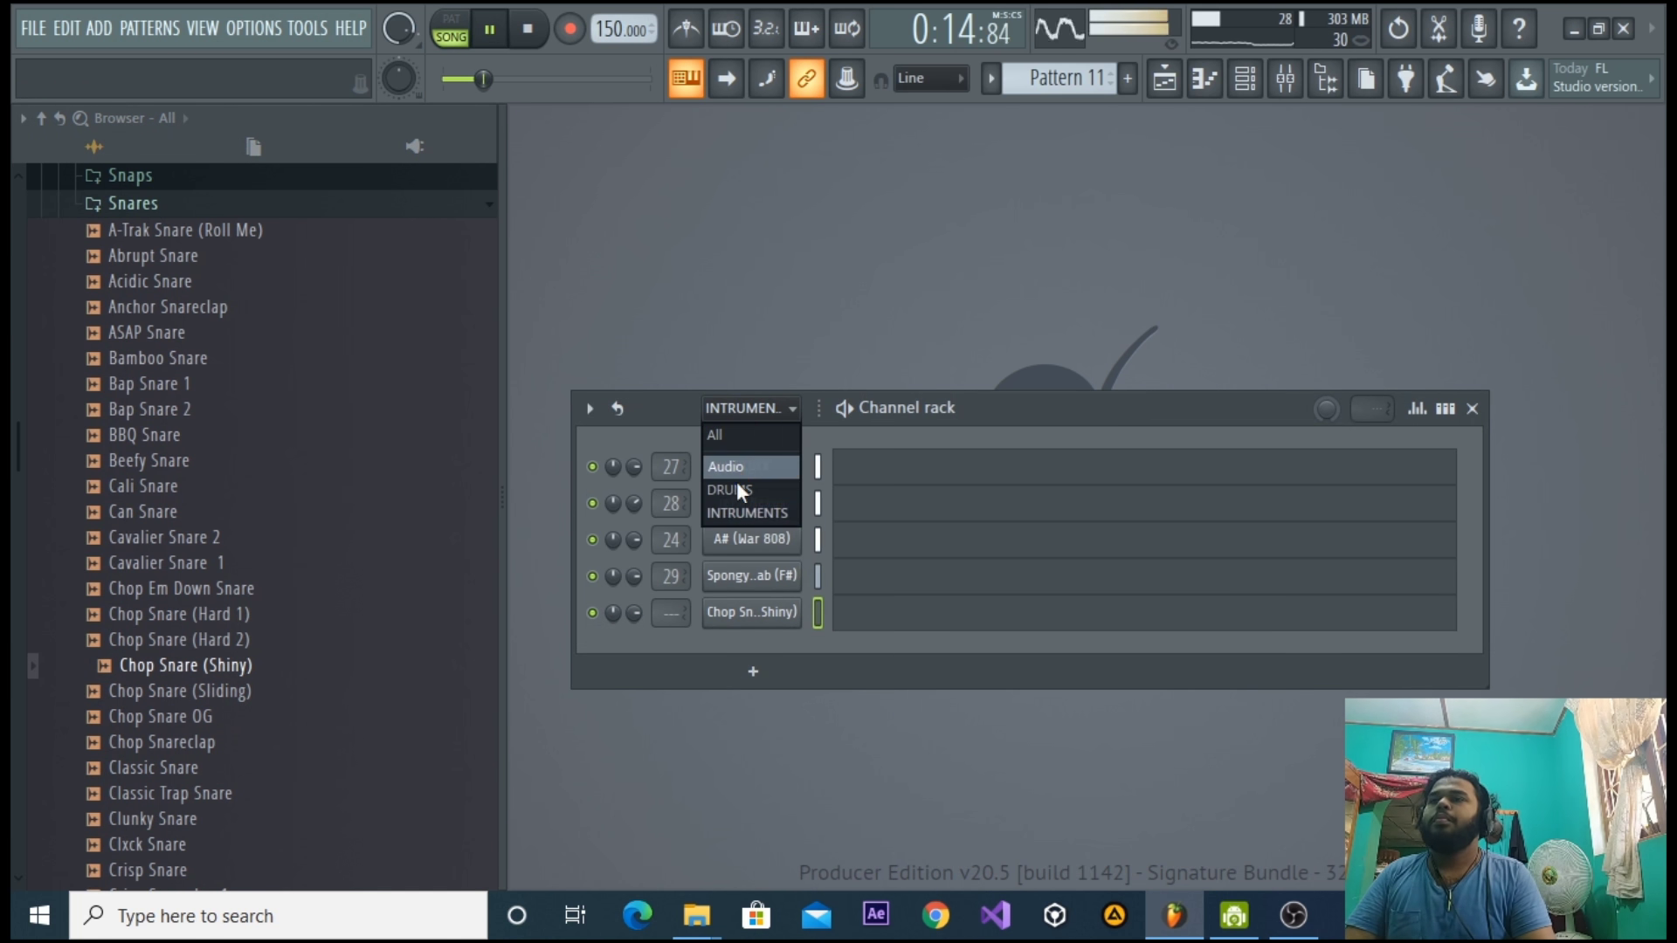
pyautogui.click(741, 613)
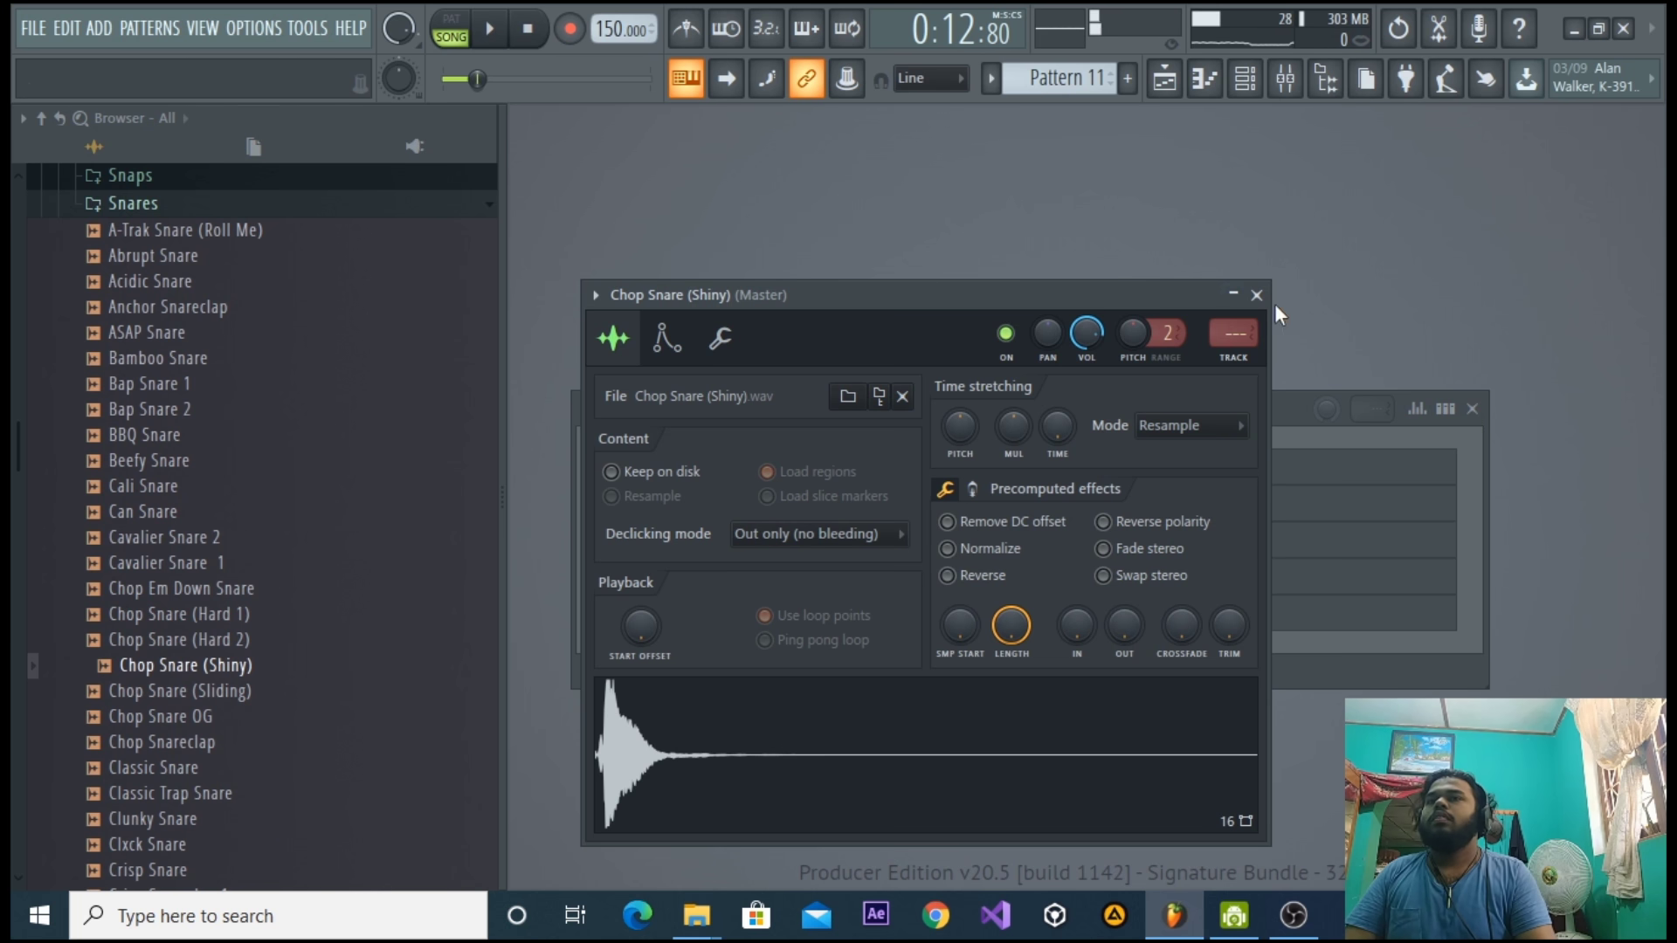
pyautogui.click(1257, 296)
pyautogui.rightClick(779, 626)
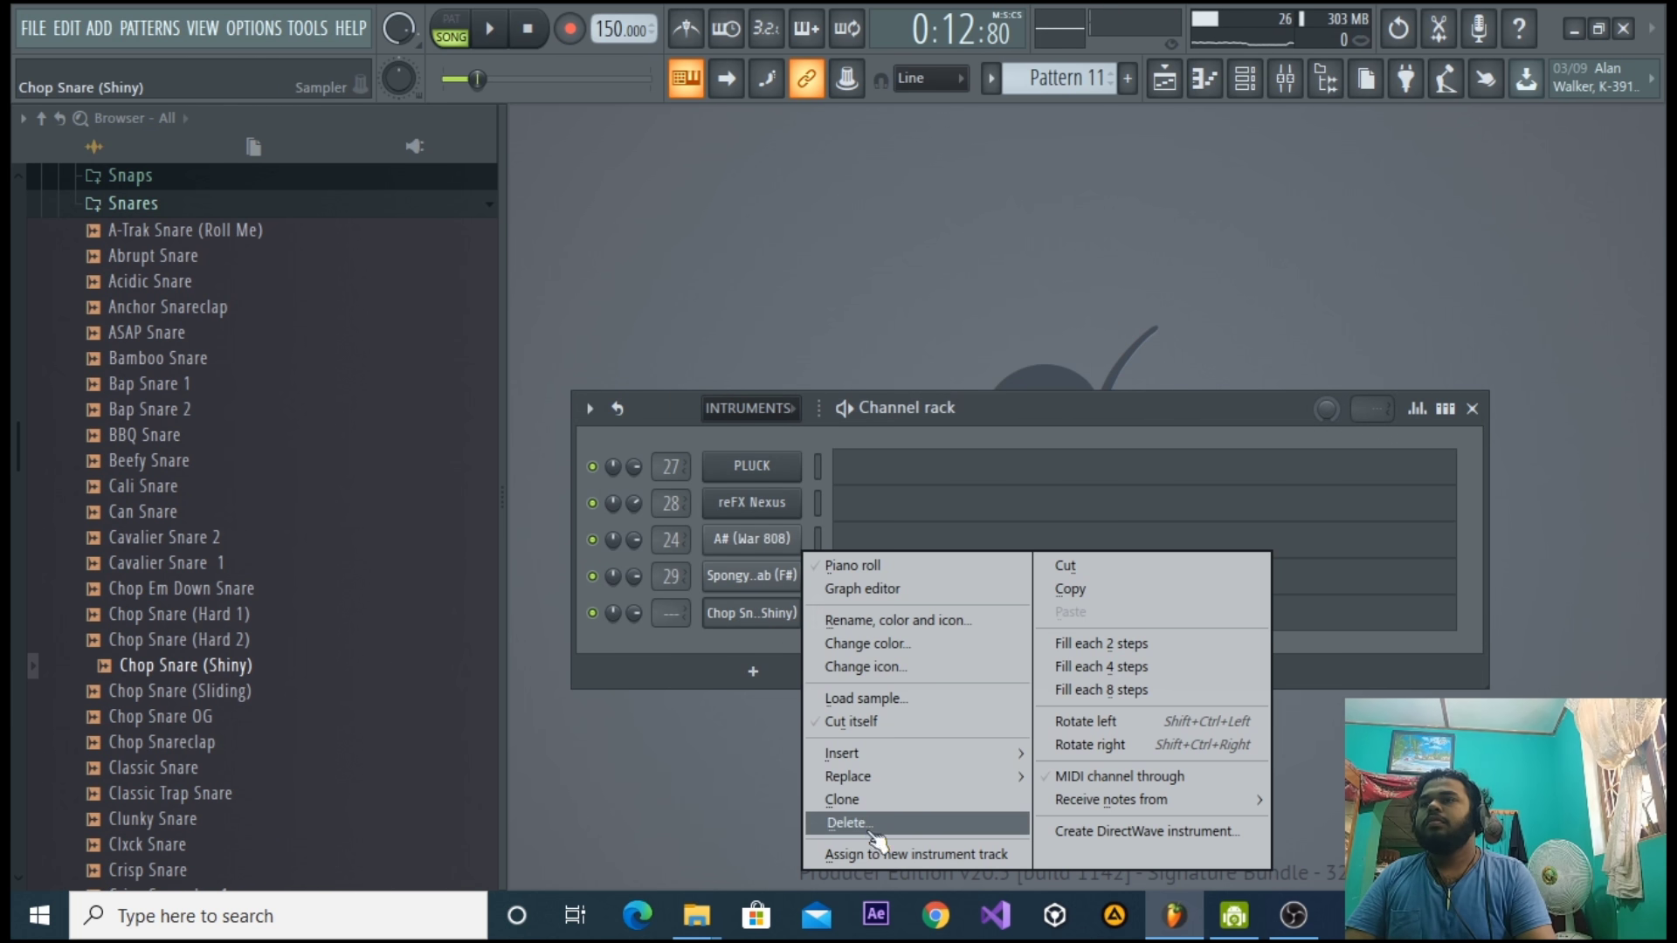
pyautogui.click(867, 825)
pyautogui.click(968, 534)
# Show the DRUMS group in the channel rack and add Chop Snare (Shiny) as a new channel.
pyautogui.click(768, 408)
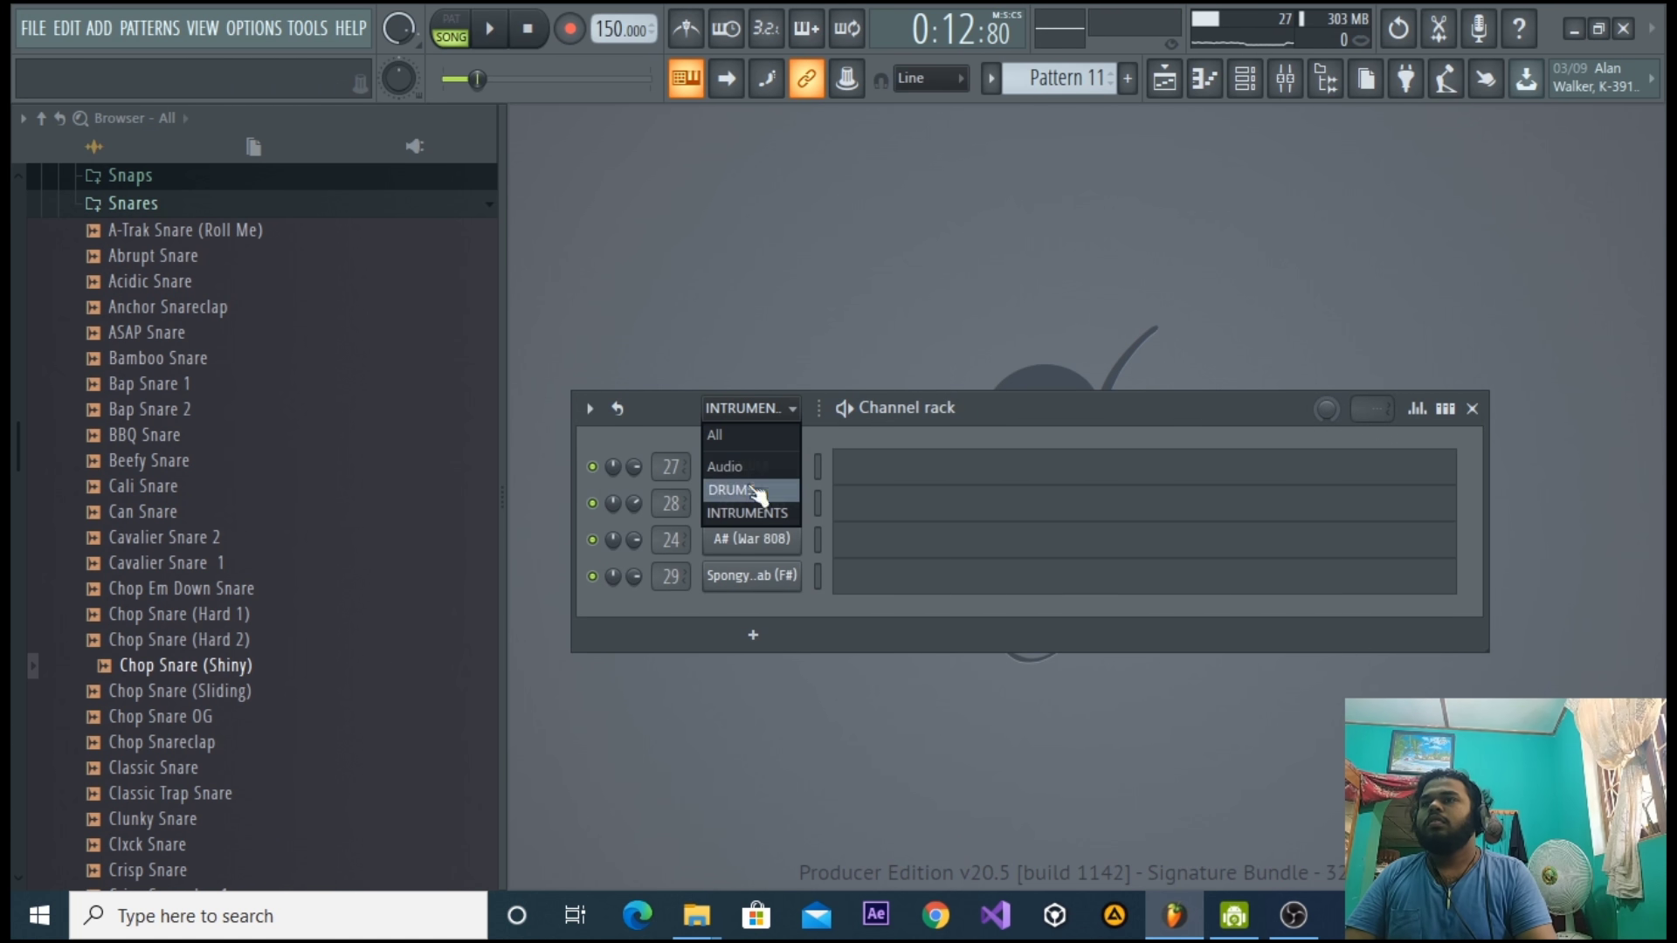
pyautogui.click(748, 484)
pyautogui.moveTo(291, 668); pyautogui.dragTo(775, 617)
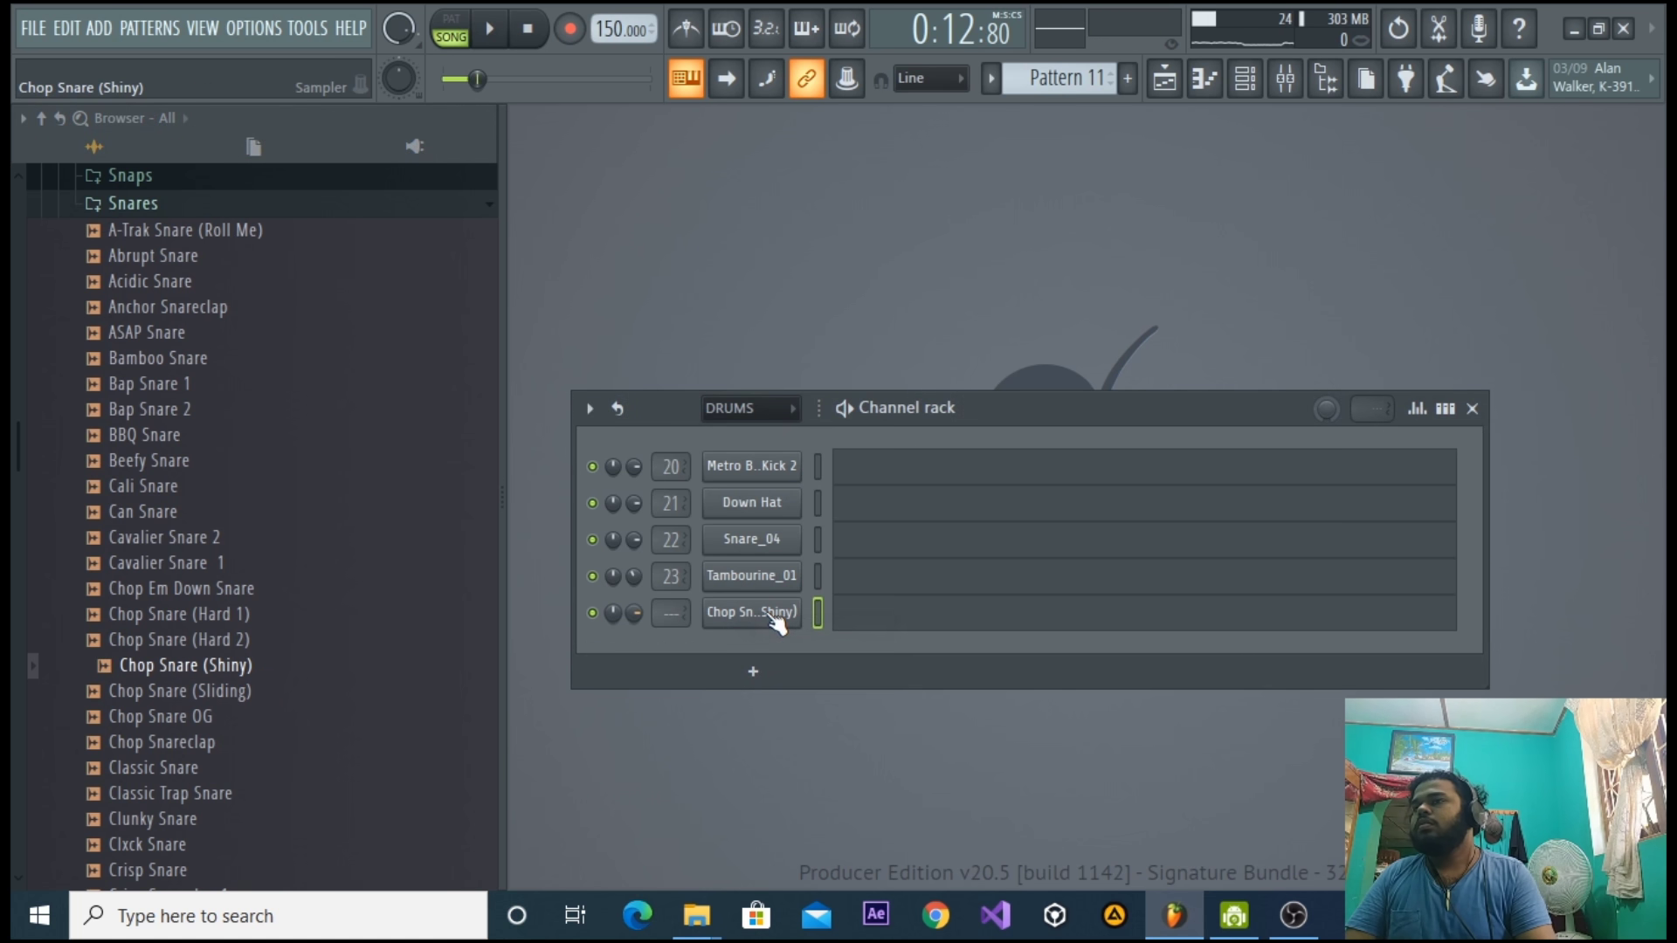
# Rename Pattern 11 as SNARE ROLL.
pyautogui.press('space')
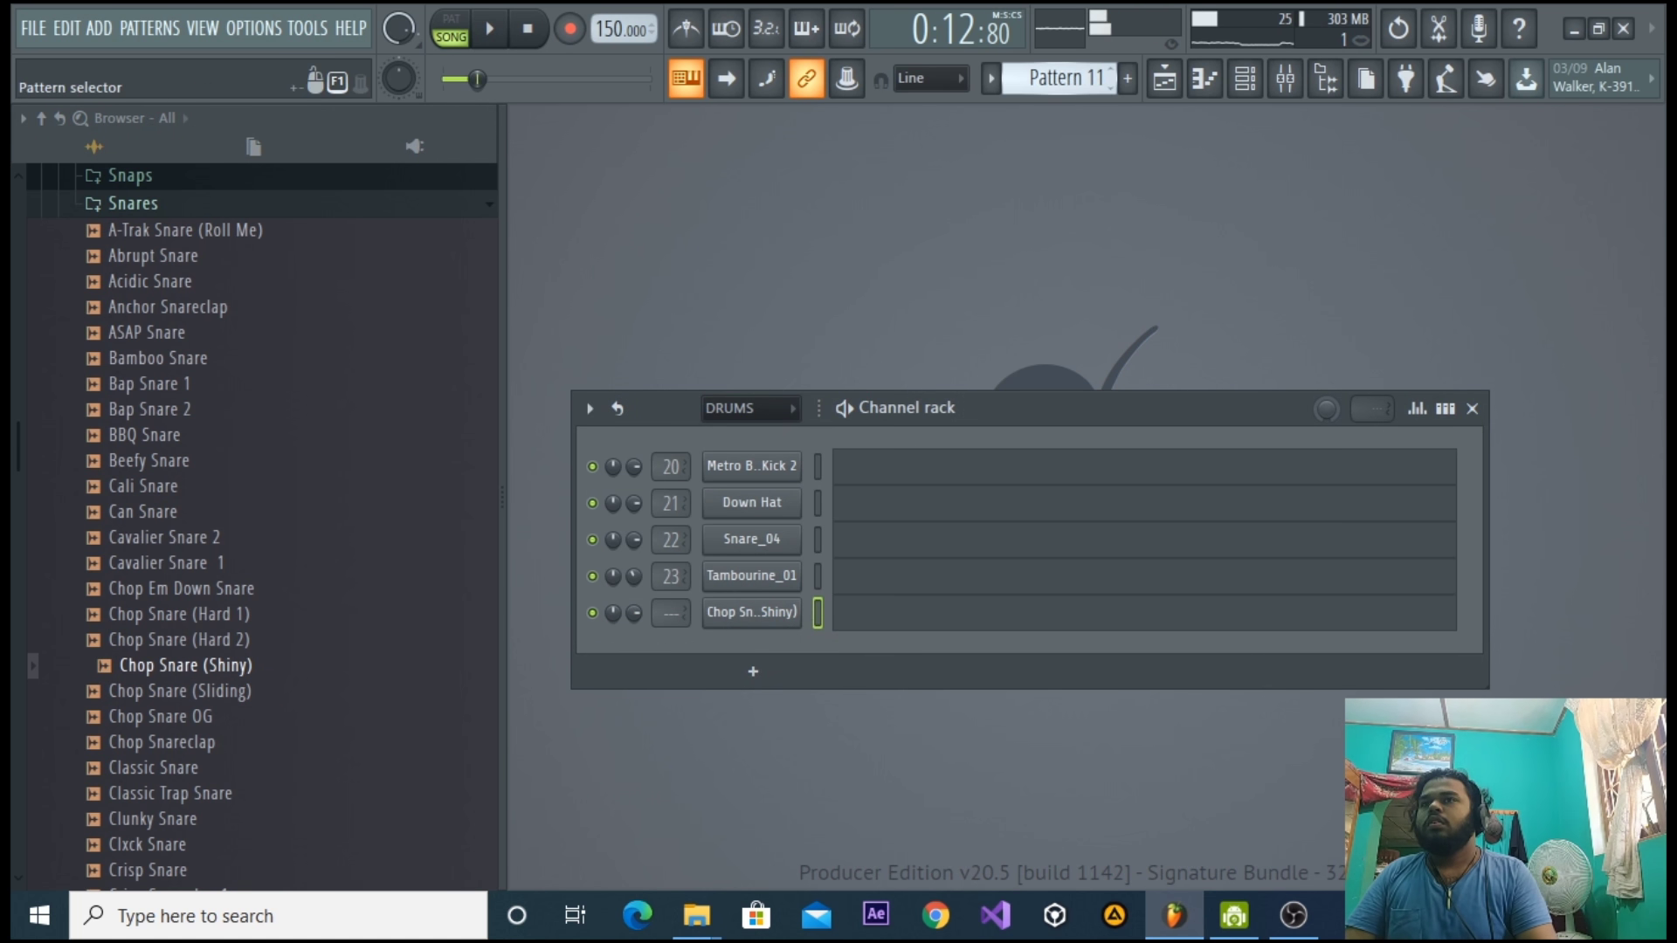
pyautogui.scroll(2, 1064, 78)
pyautogui.scroll(-2, 1064, 79)
pyautogui.press('F2')
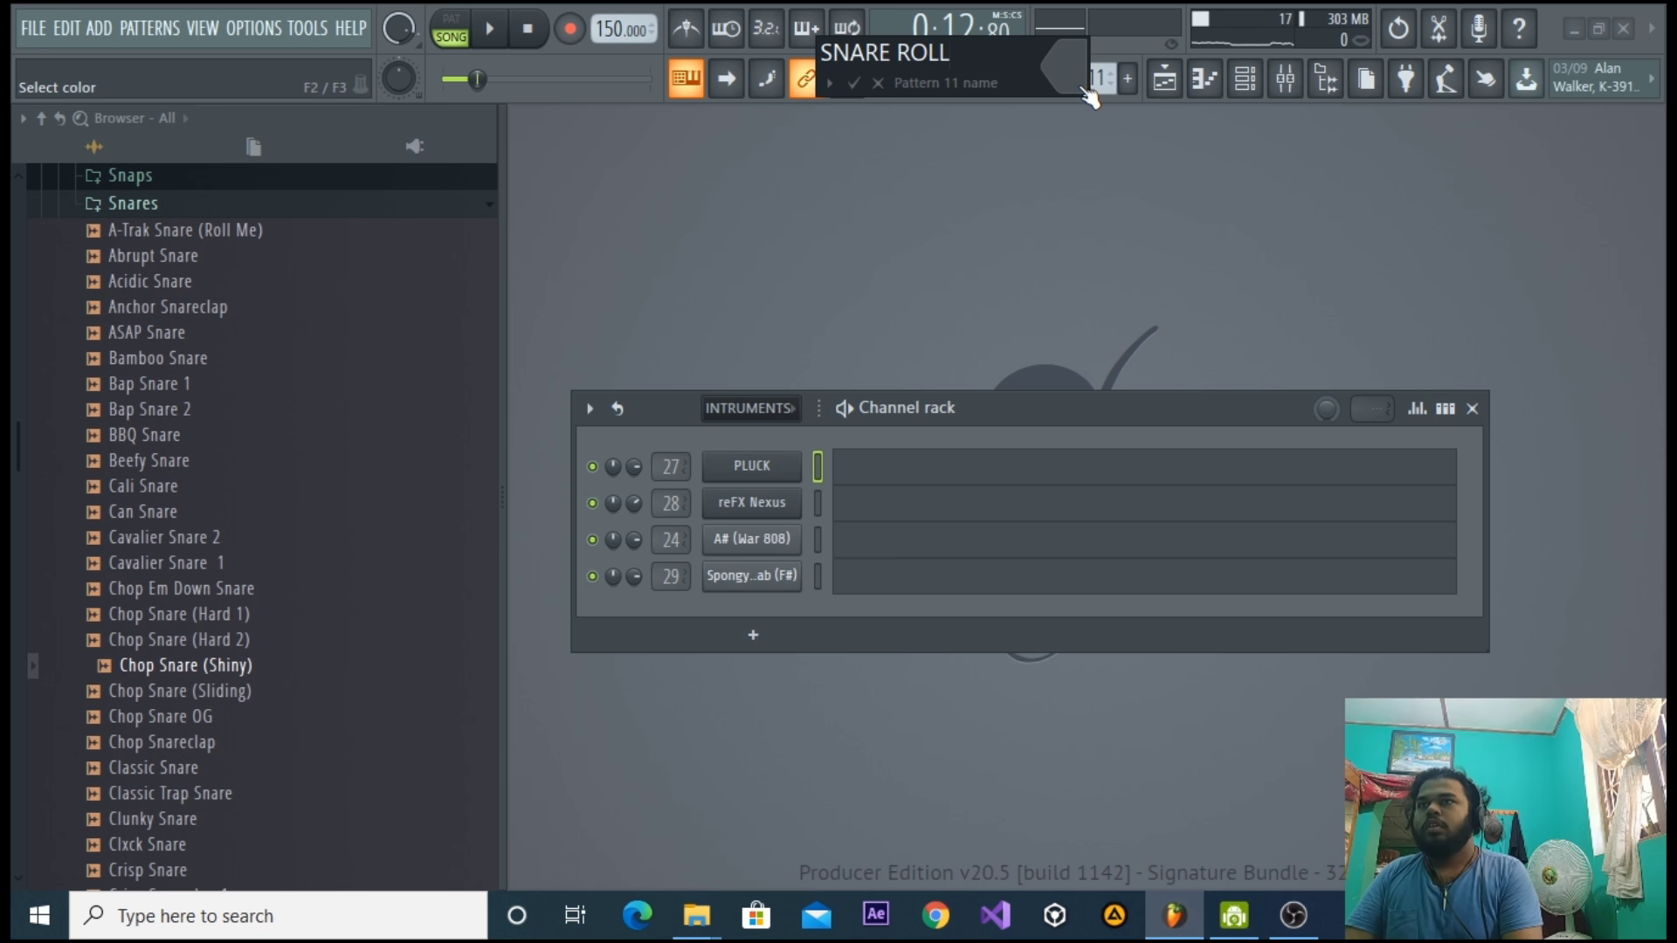
pyautogui.press('Return')
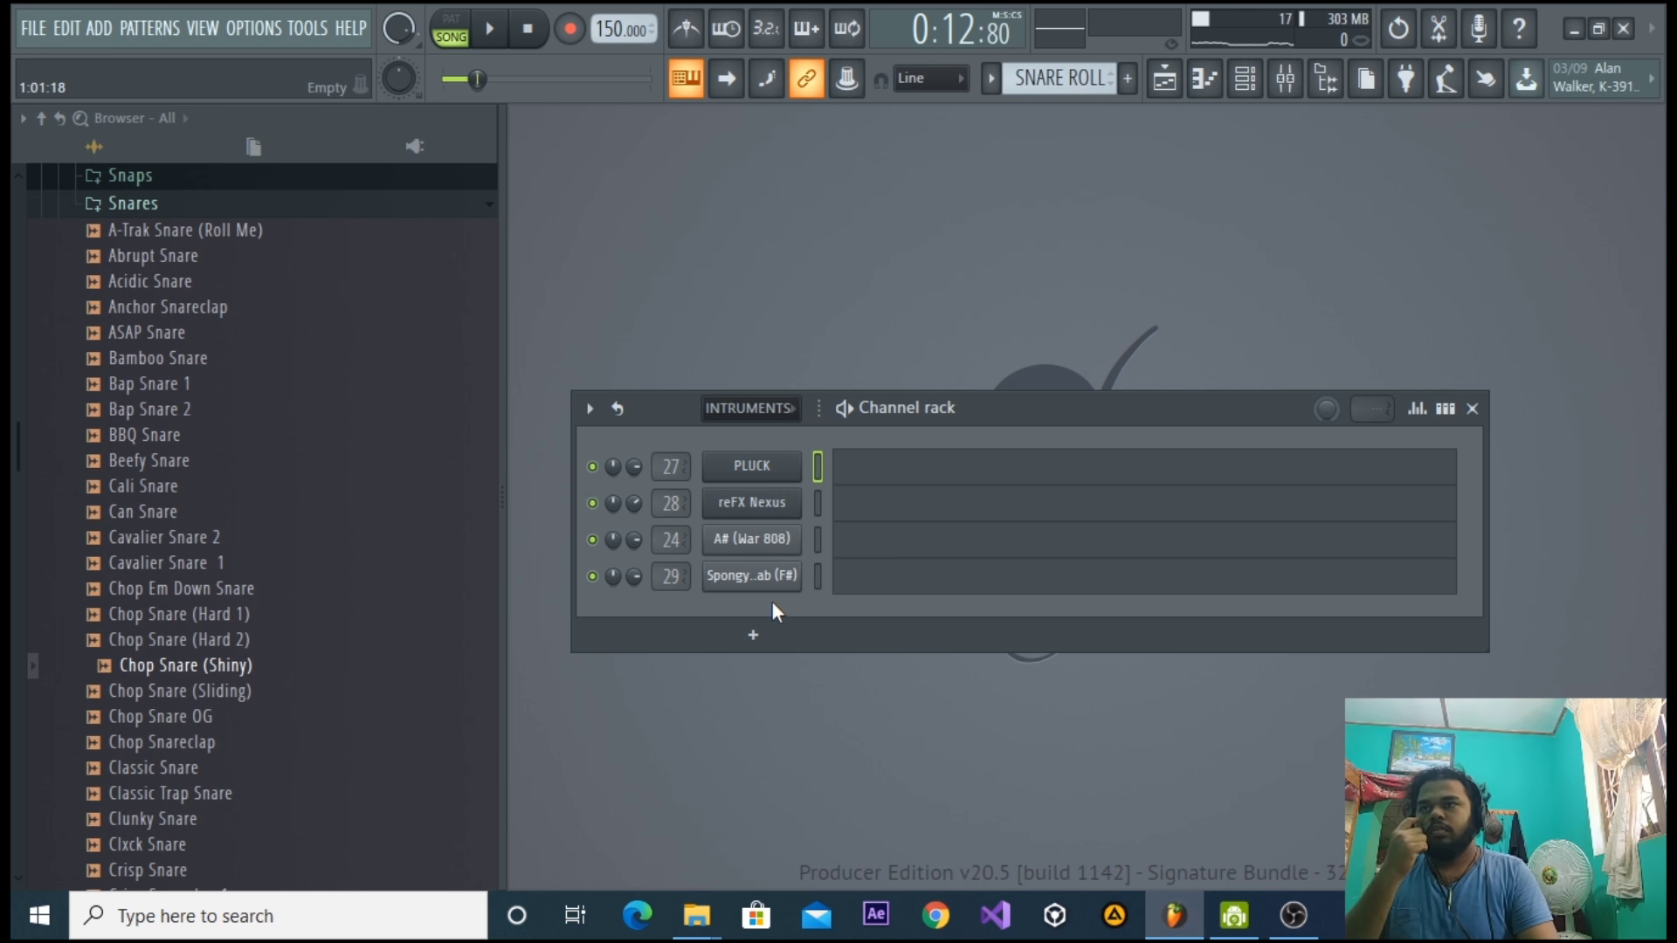
# Show the DRUMS group and route the Chop Snare (Shiny) channel to mixer insert 26.
pyautogui.click(748, 410)
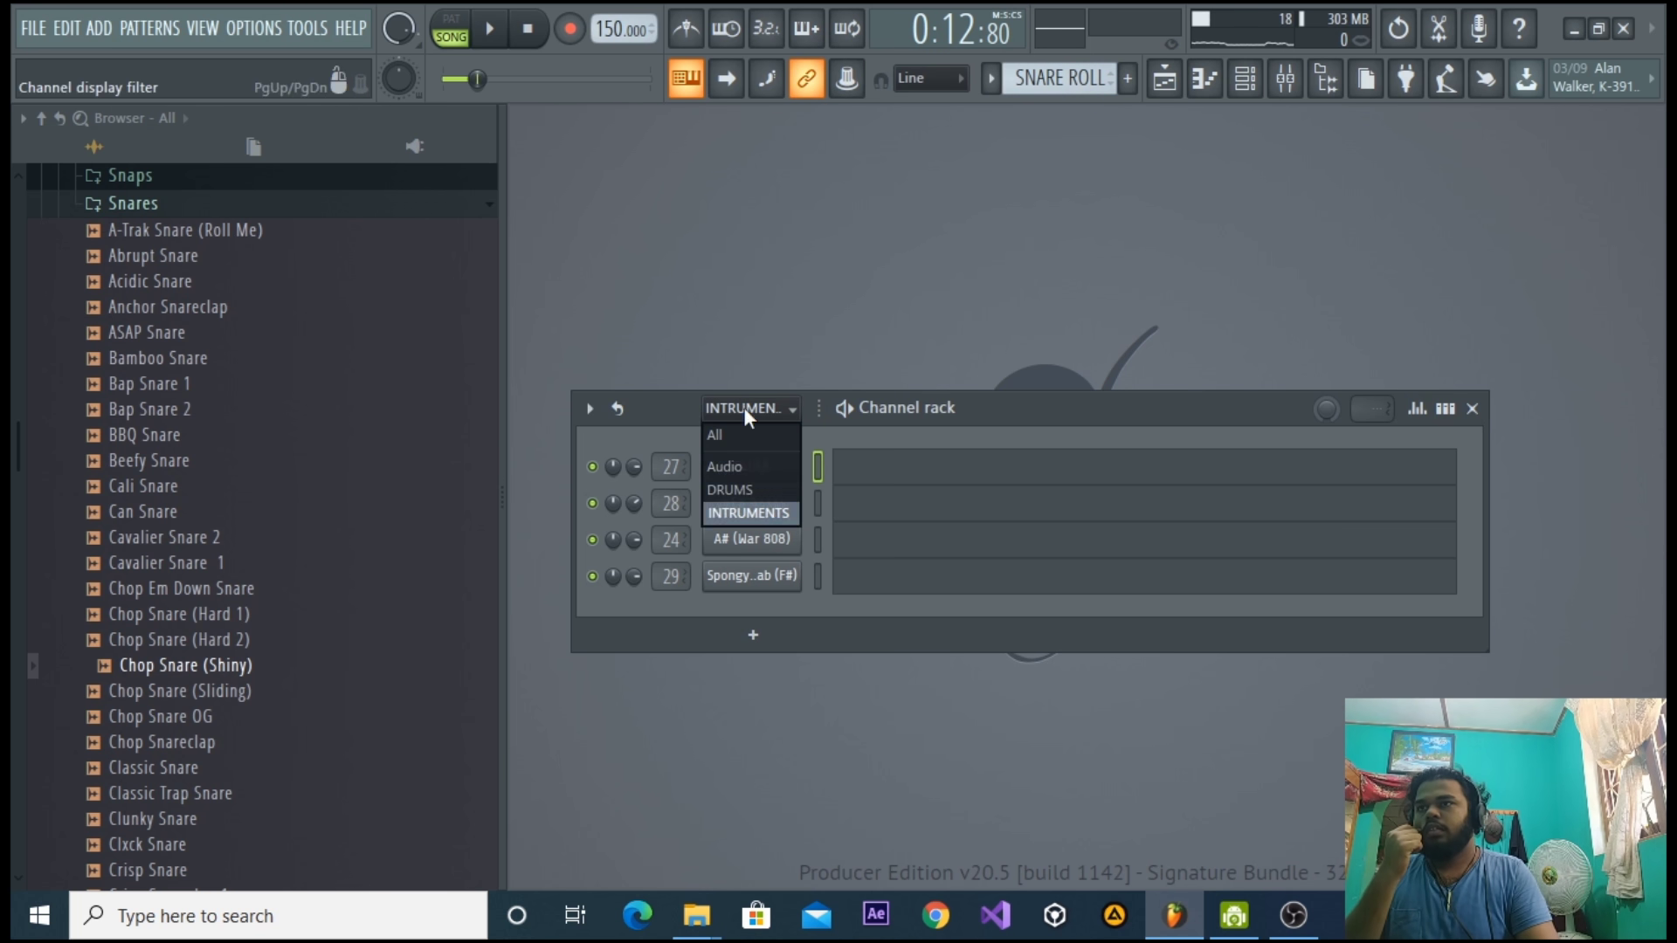
pyautogui.click(739, 492)
pyautogui.click(765, 613)
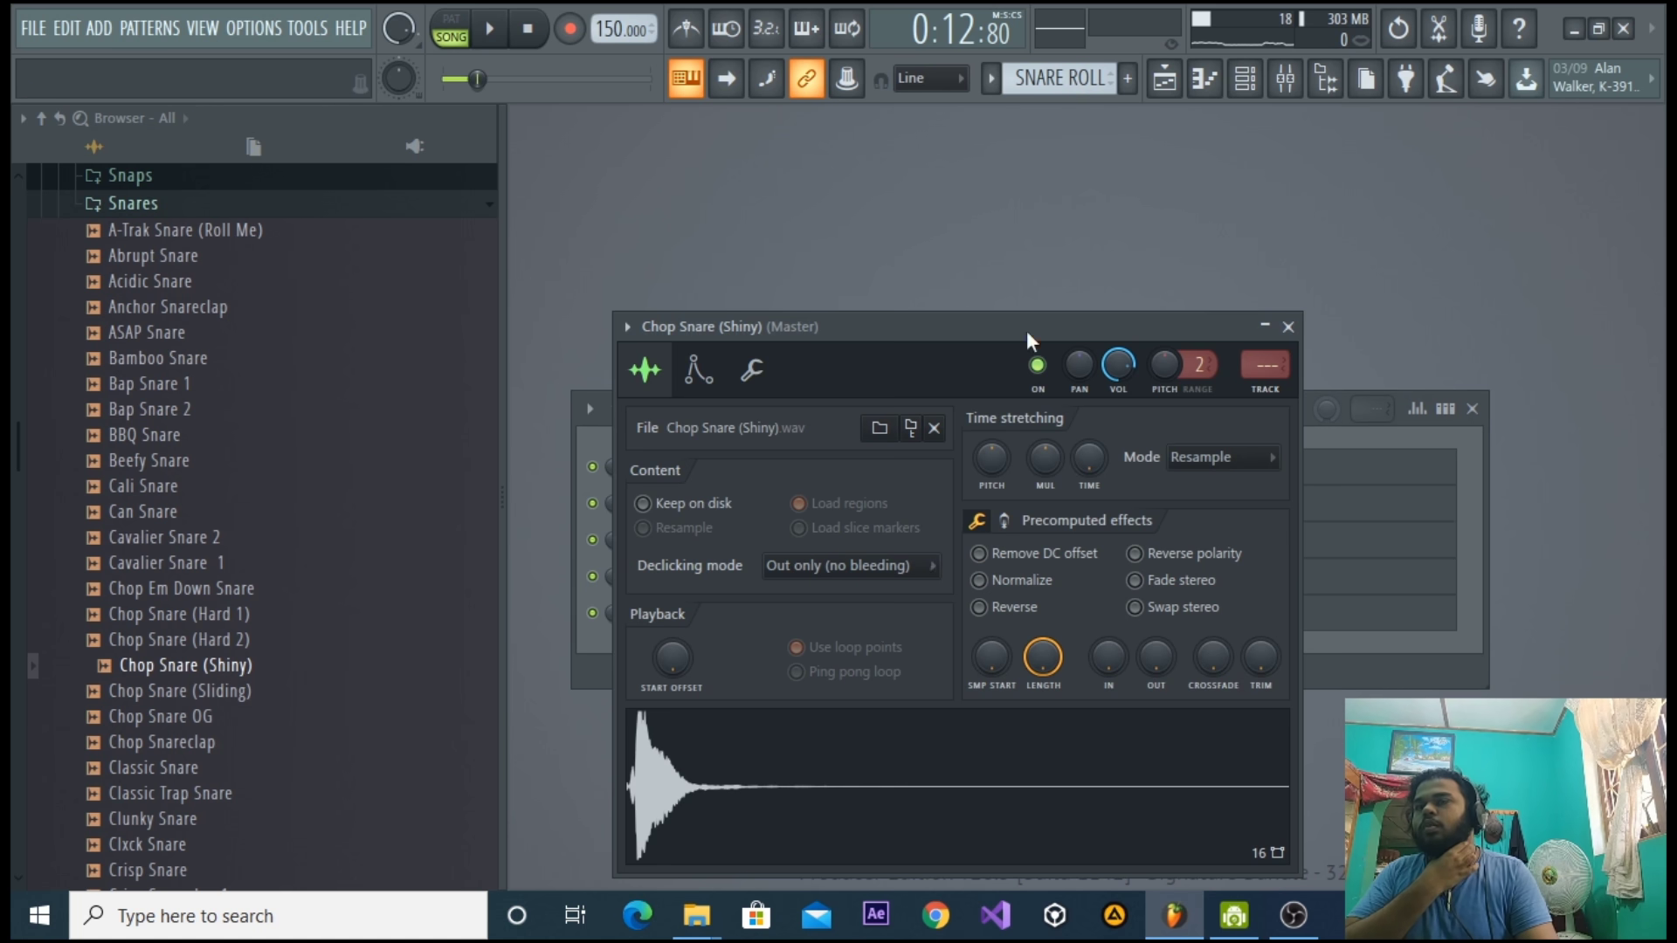
pyautogui.click(1297, 88)
pyautogui.click(823, 514)
pyautogui.hotkey('ctrl', 'l')
pyautogui.press('space')
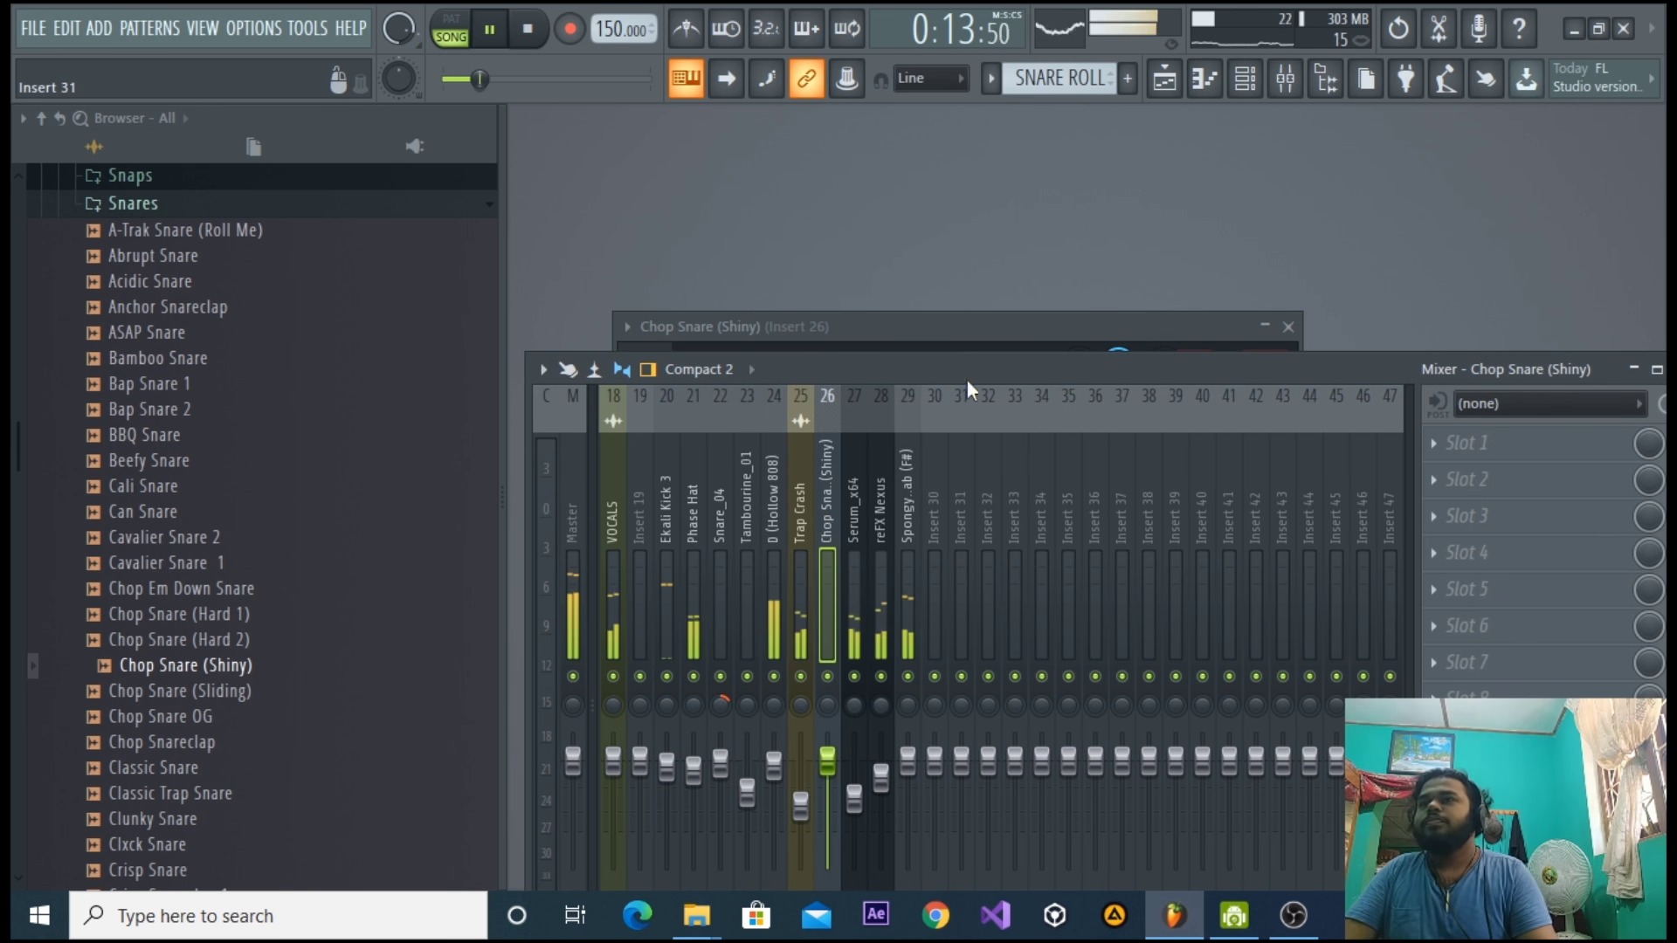
# Rearrange the mixer and channel rack windows, and place the SNARE ROLL pattern on playlist Track 9 at bar 16.
pyautogui.moveTo(967, 379); pyautogui.dragTo(994, 599)
pyautogui.click(1289, 328)
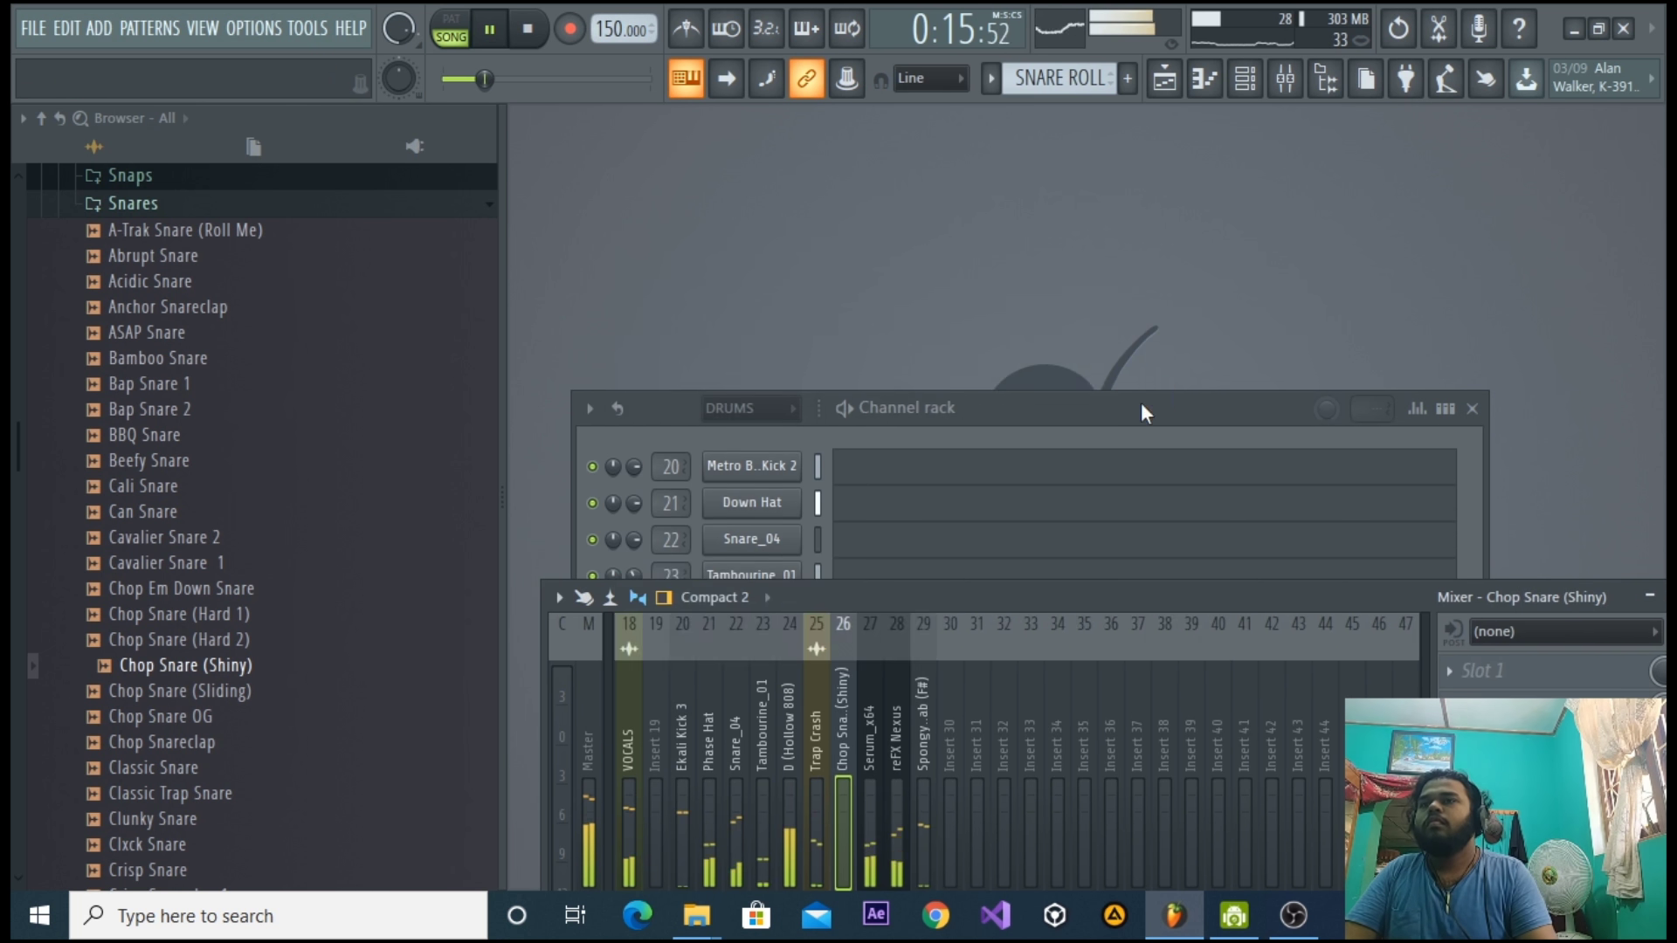
pyautogui.moveTo(1141, 403); pyautogui.dragTo(1141, 220)
pyautogui.click(935, 421)
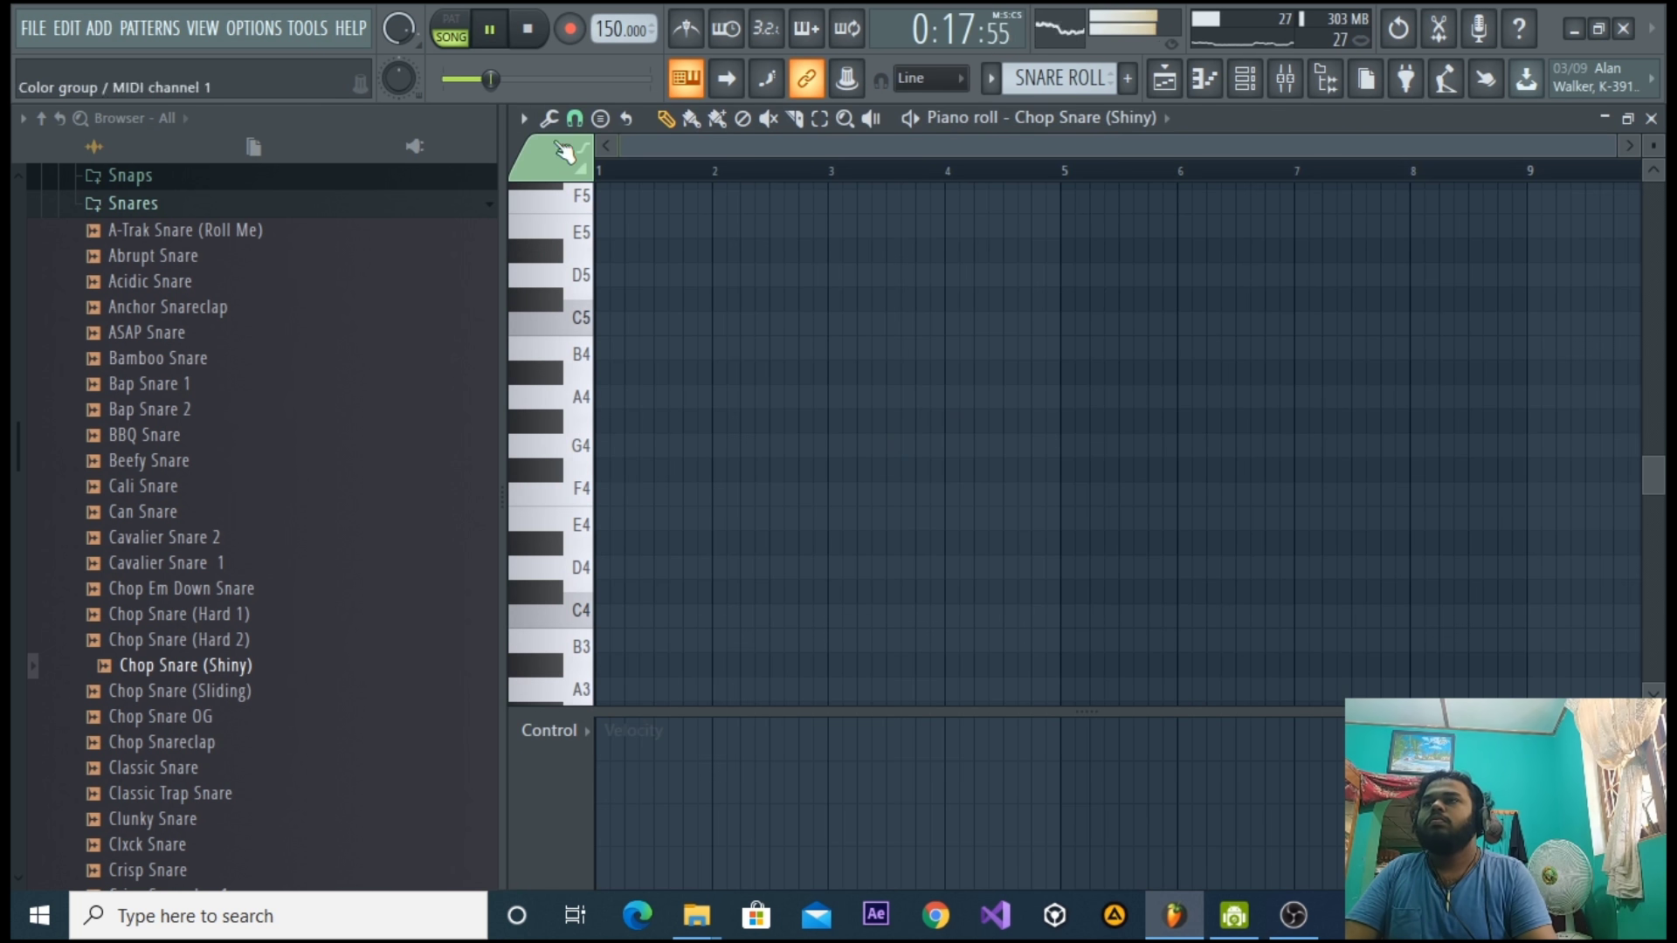
pyautogui.click(1165, 79)
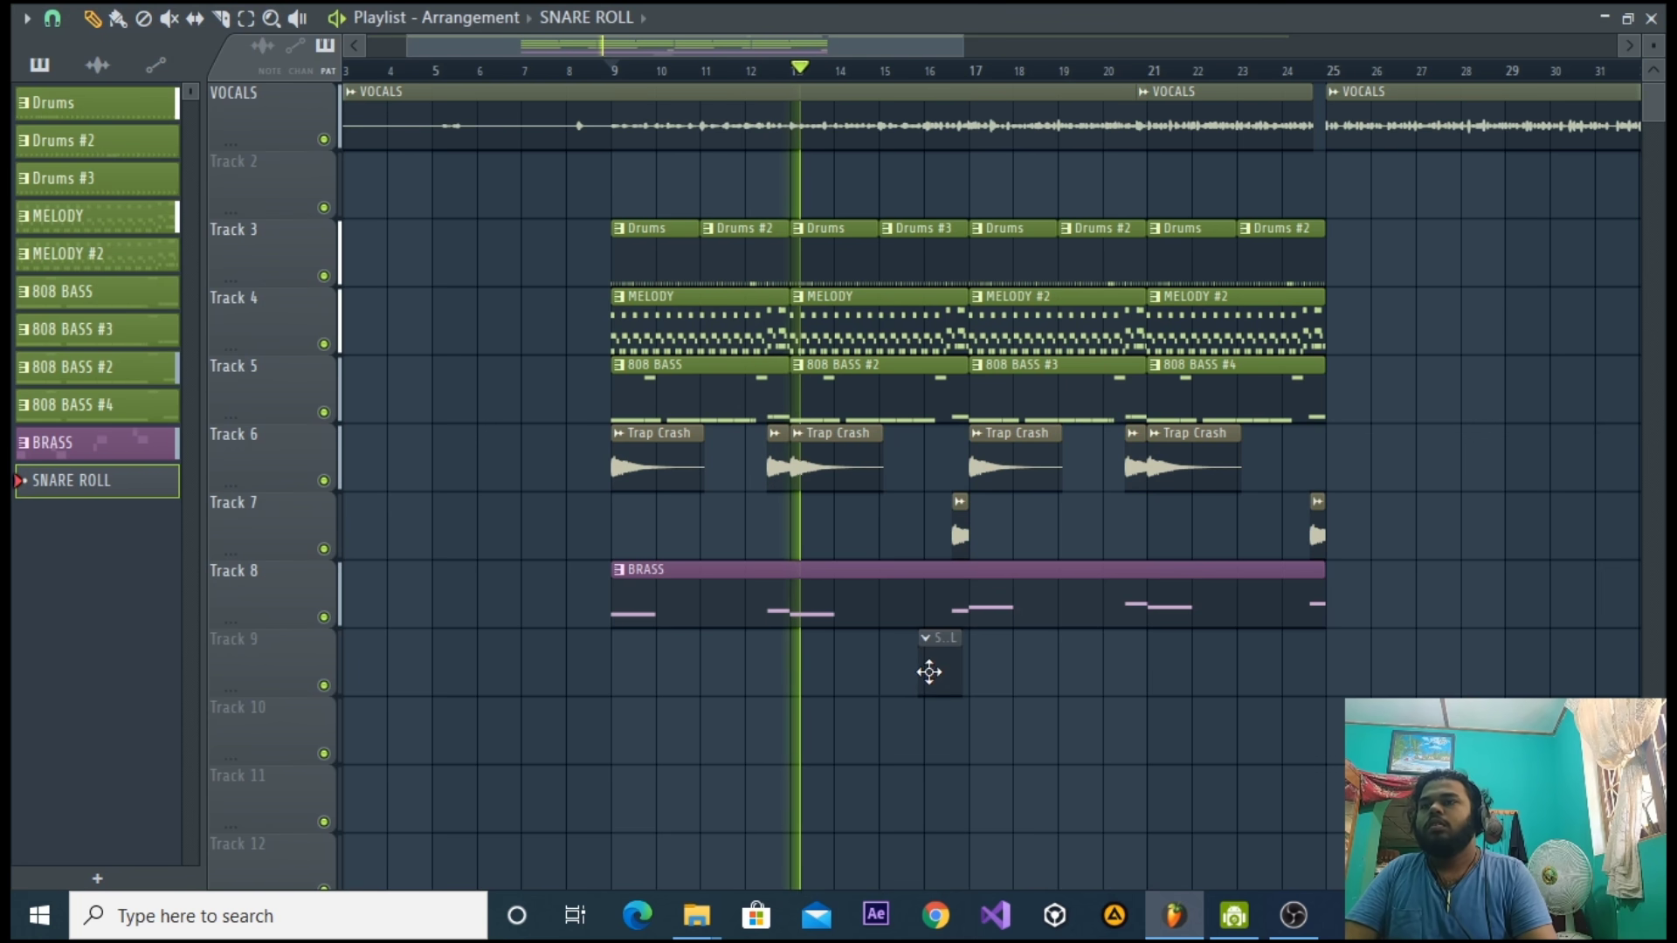
pyautogui.click(1651, 19)
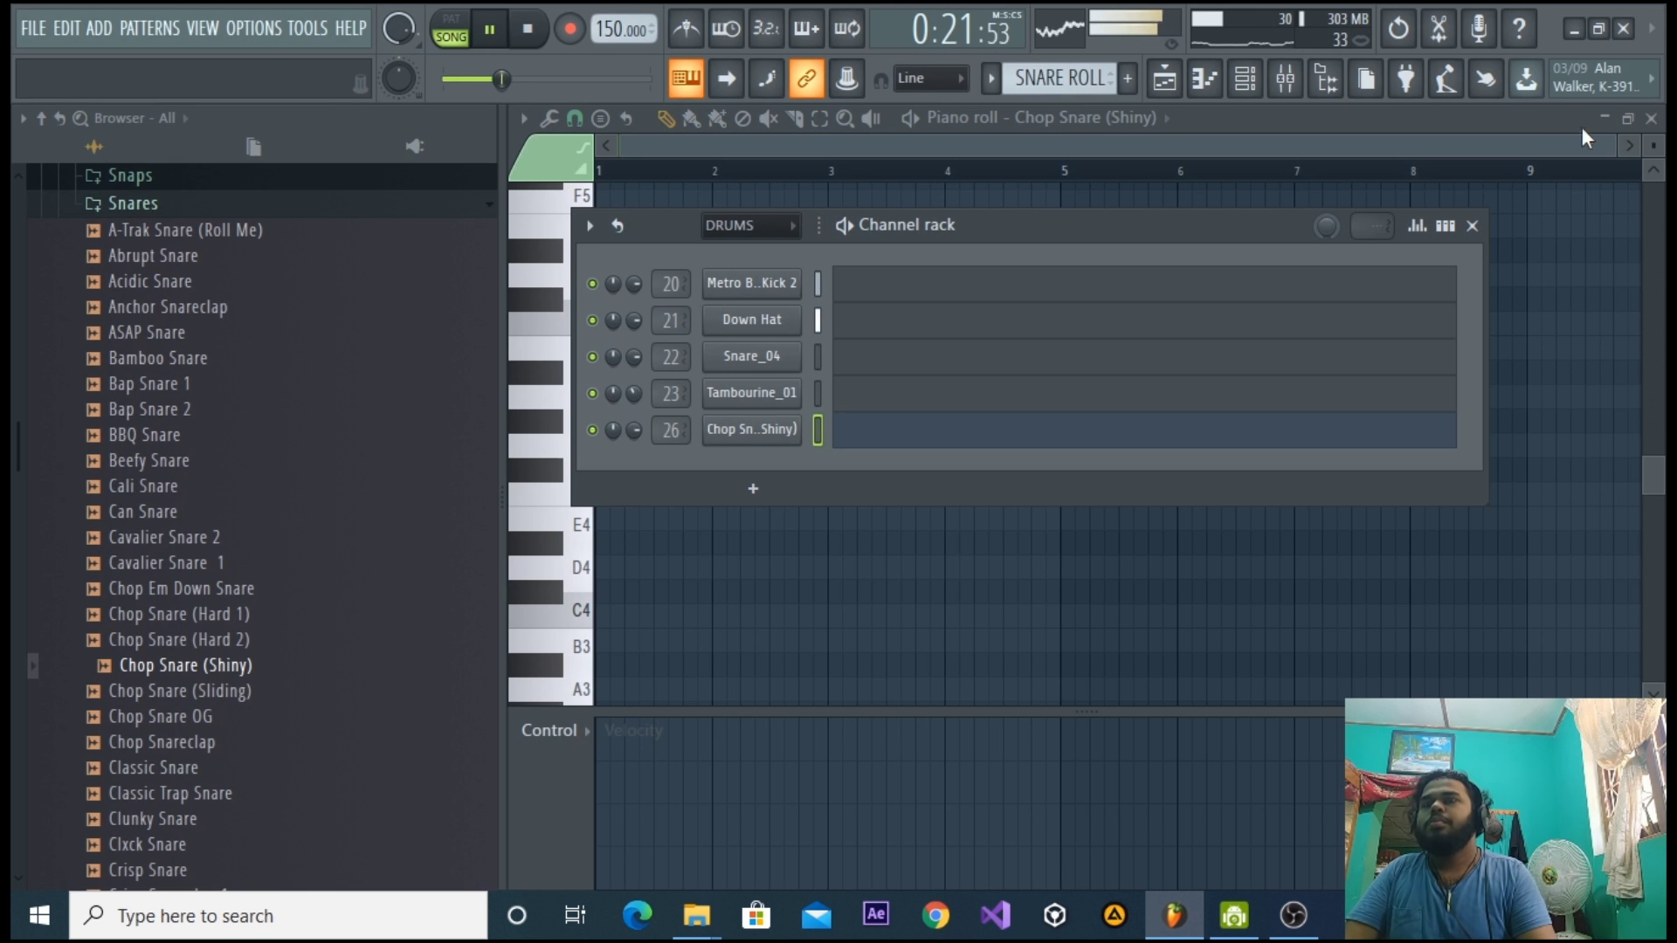
# Stop playback and draw a single C5 note on beat 3 of bar 1 in the Chop Snare (Shiny) piano roll.
pyautogui.click(938, 446)
pyautogui.click(938, 447)
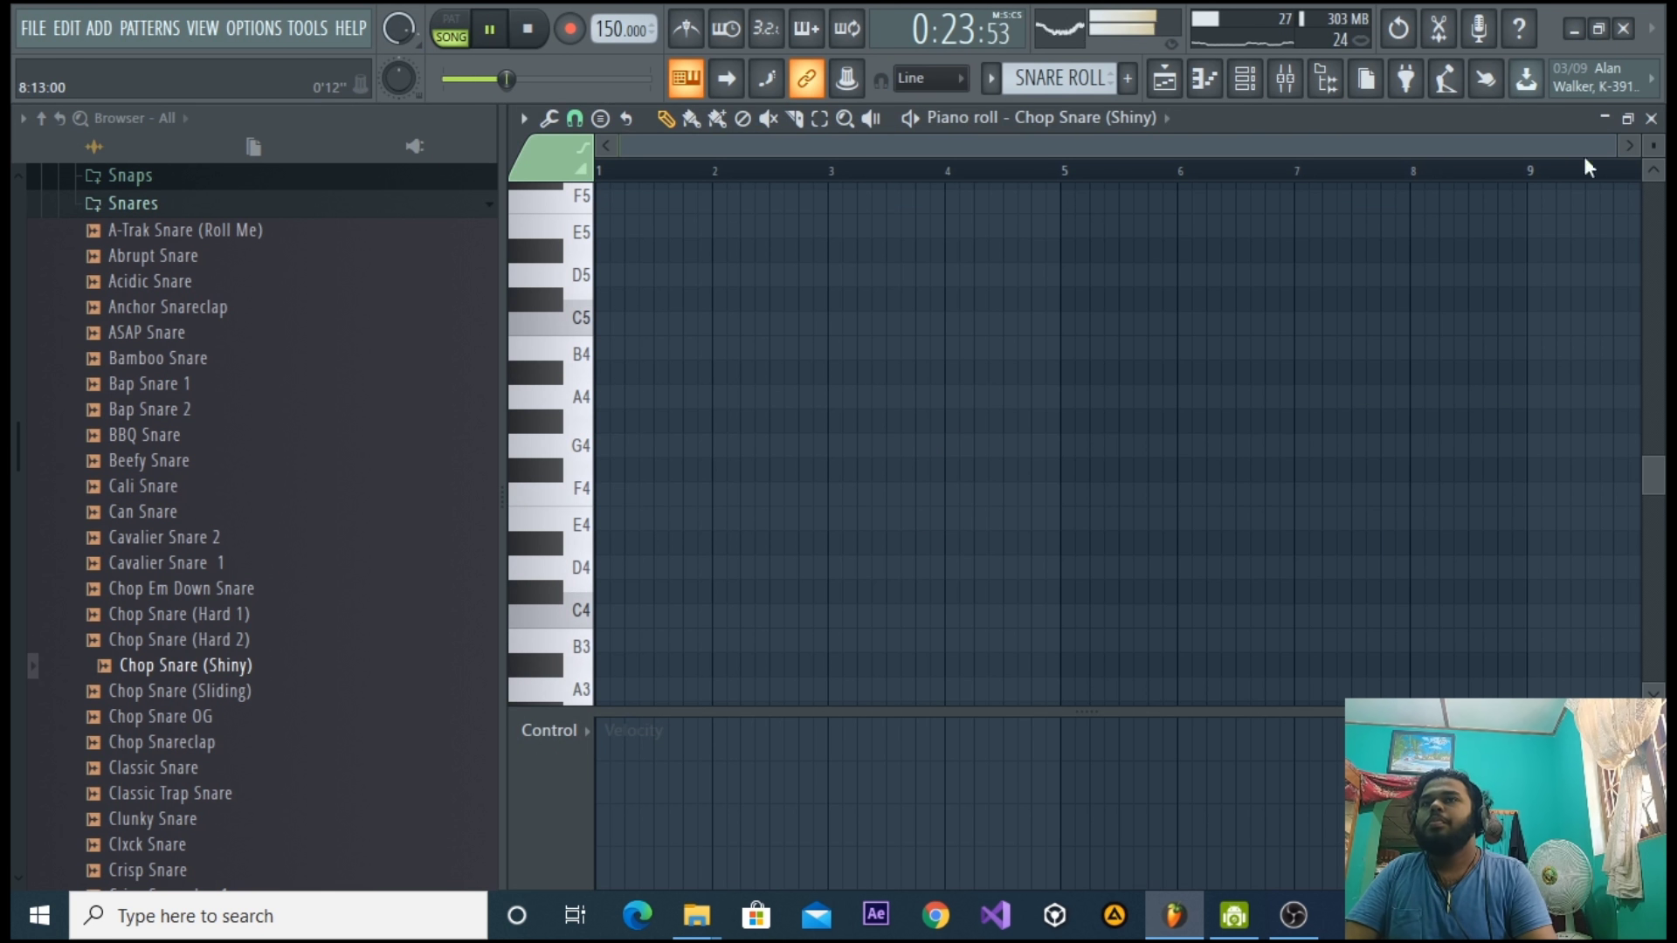
pyautogui.moveTo(1616, 147); pyautogui.dragTo(1035, 159)
pyautogui.press('space')
pyautogui.click(861, 519)
pyautogui.rightClick(964, 517)
pyautogui.scroll(3, 794, 457)
pyautogui.click(854, 469)
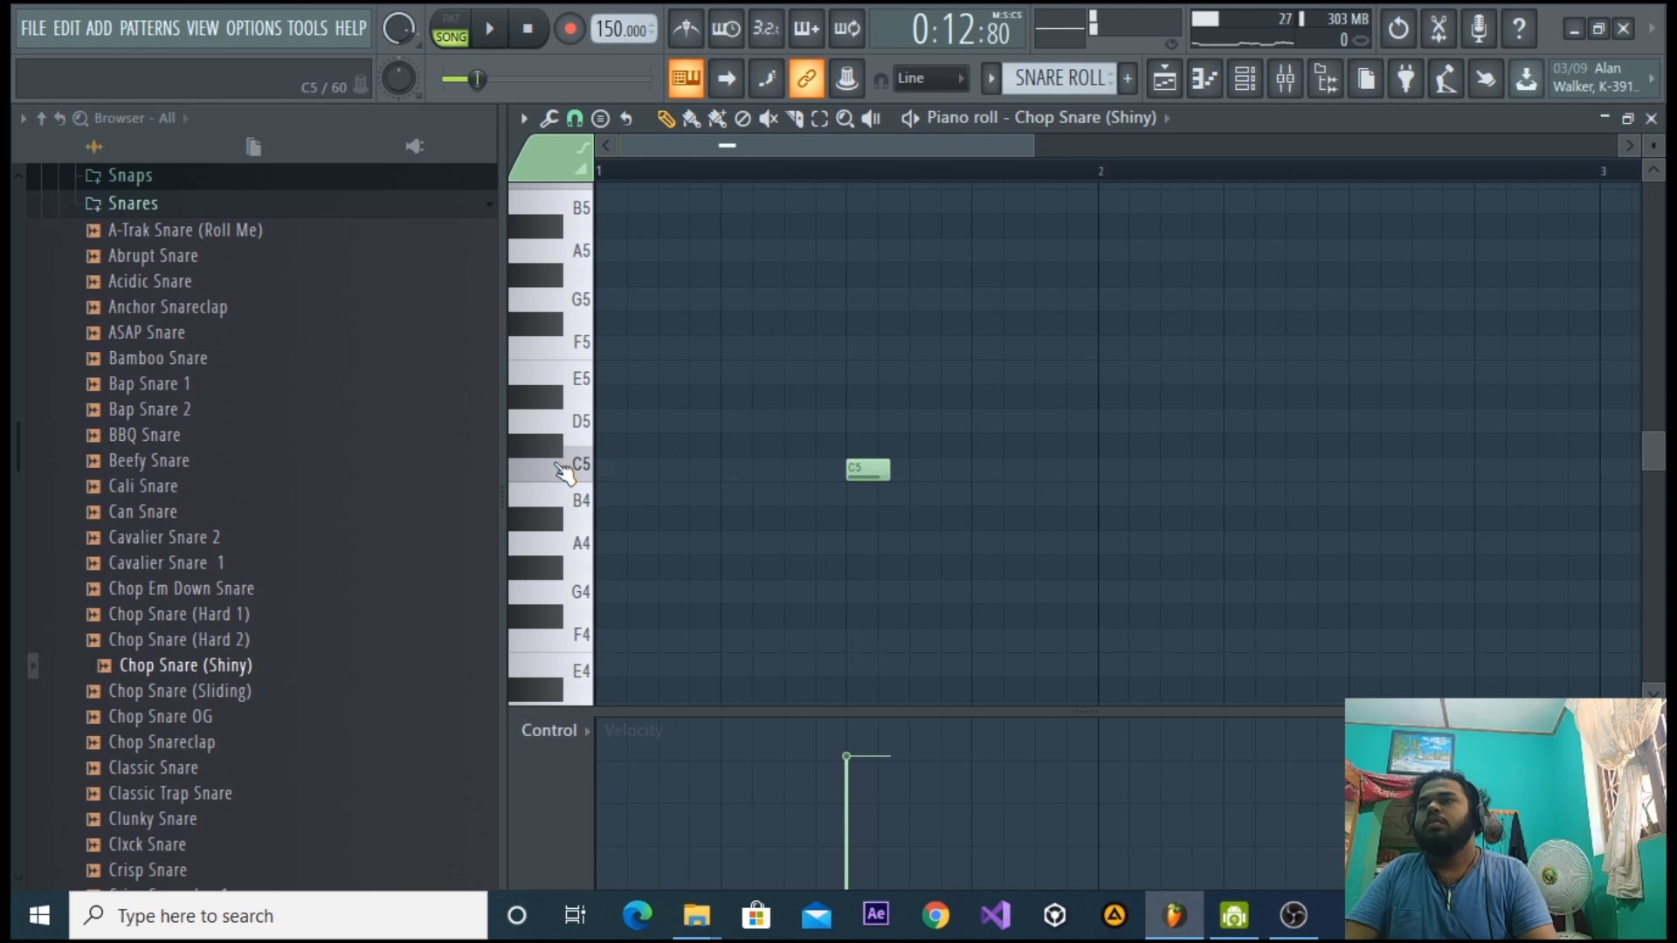
# Set the Chop Snare (Shiny) sampler's time-stretching mode to Stretch with its stretch time set to none.
pyautogui.click(1650, 120)
pyautogui.click(751, 430)
pyautogui.click(1221, 457)
pyautogui.click(1202, 529)
pyautogui.rightClick(1100, 462)
pyautogui.click(1155, 479)
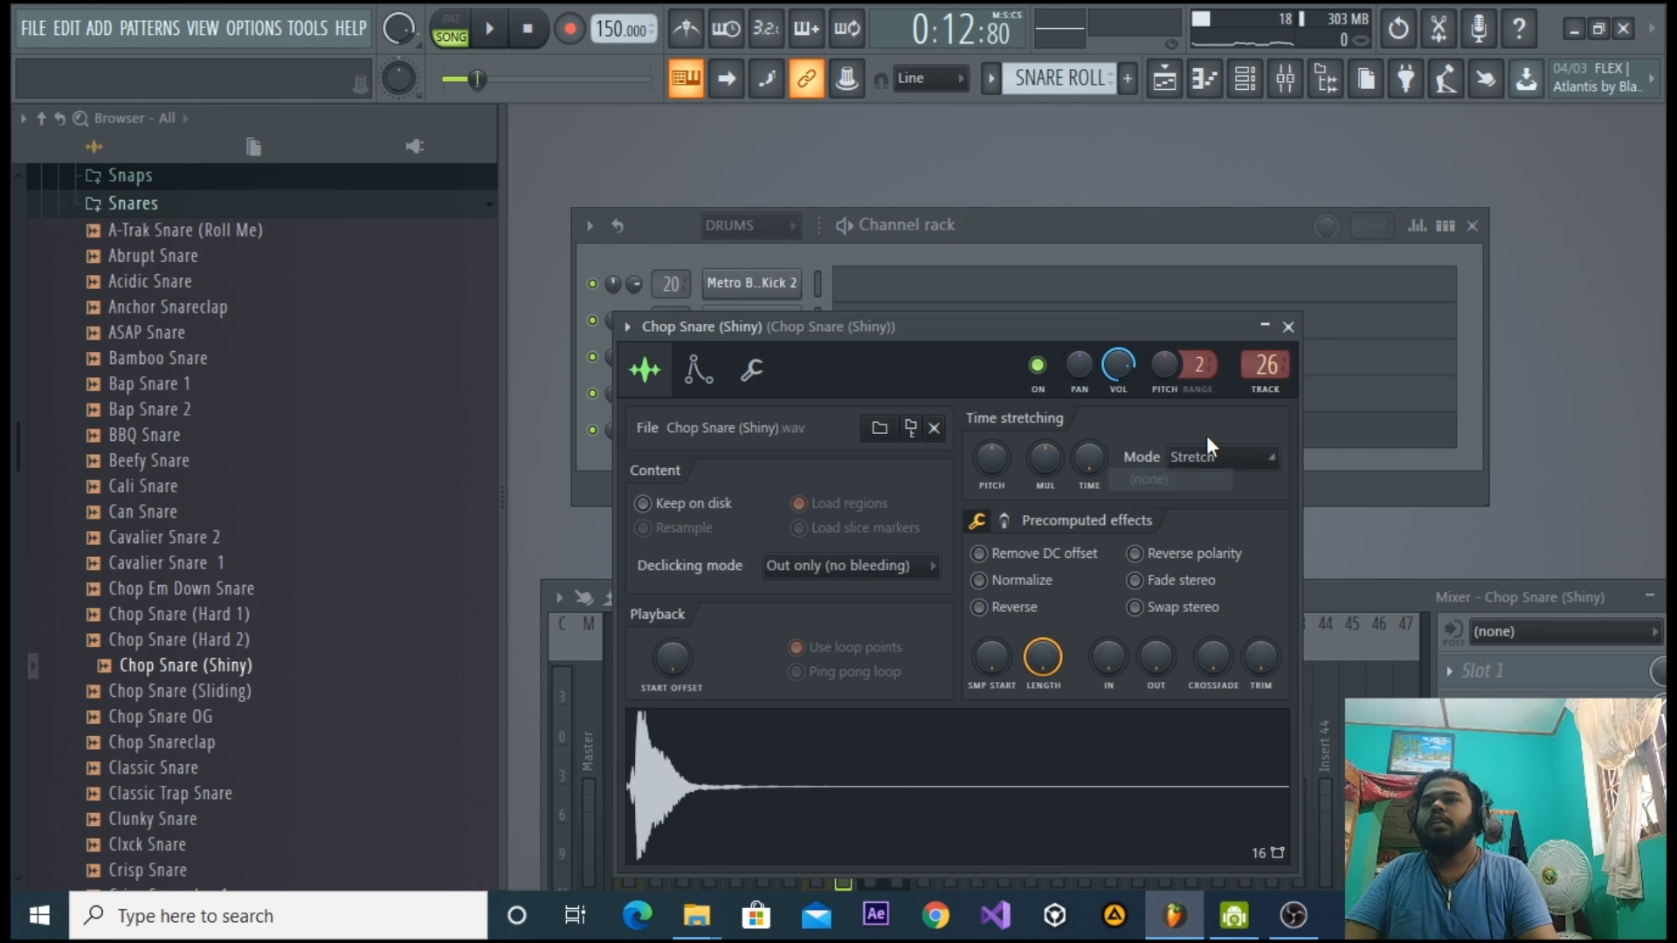
pyautogui.click(1288, 327)
# Set the piano roll snap to 1/4 step and replace the C5 note with one placed slightly later.
pyautogui.click(1116, 428)
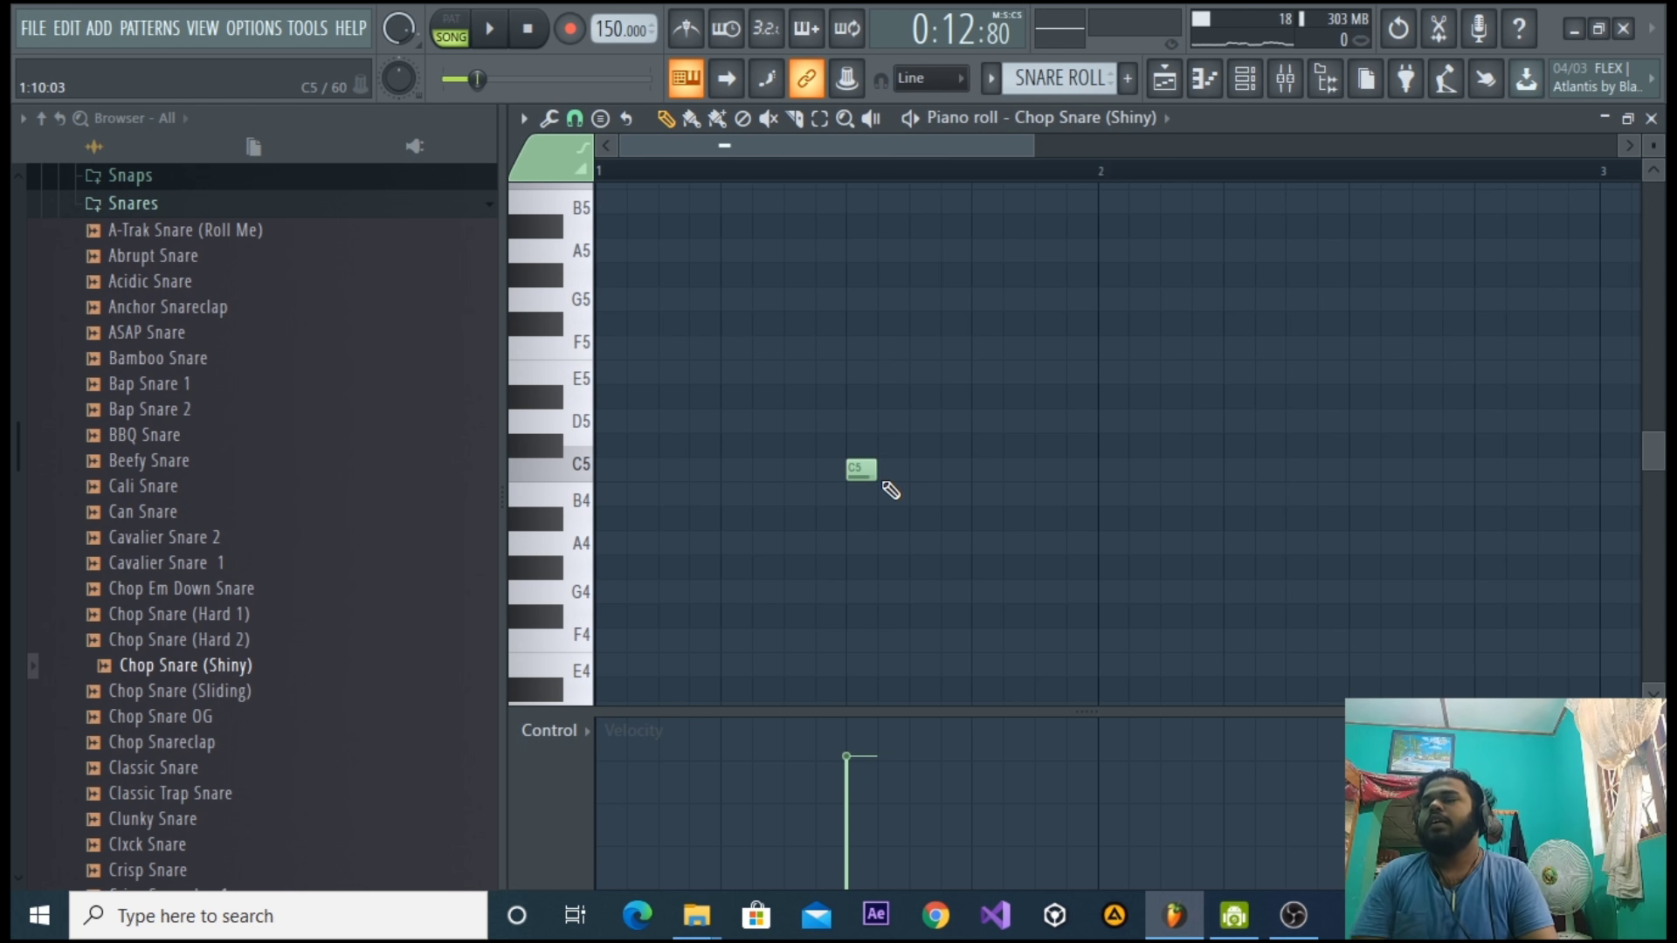
pyautogui.click(574, 118)
pyautogui.click(606, 291)
pyautogui.press('space')
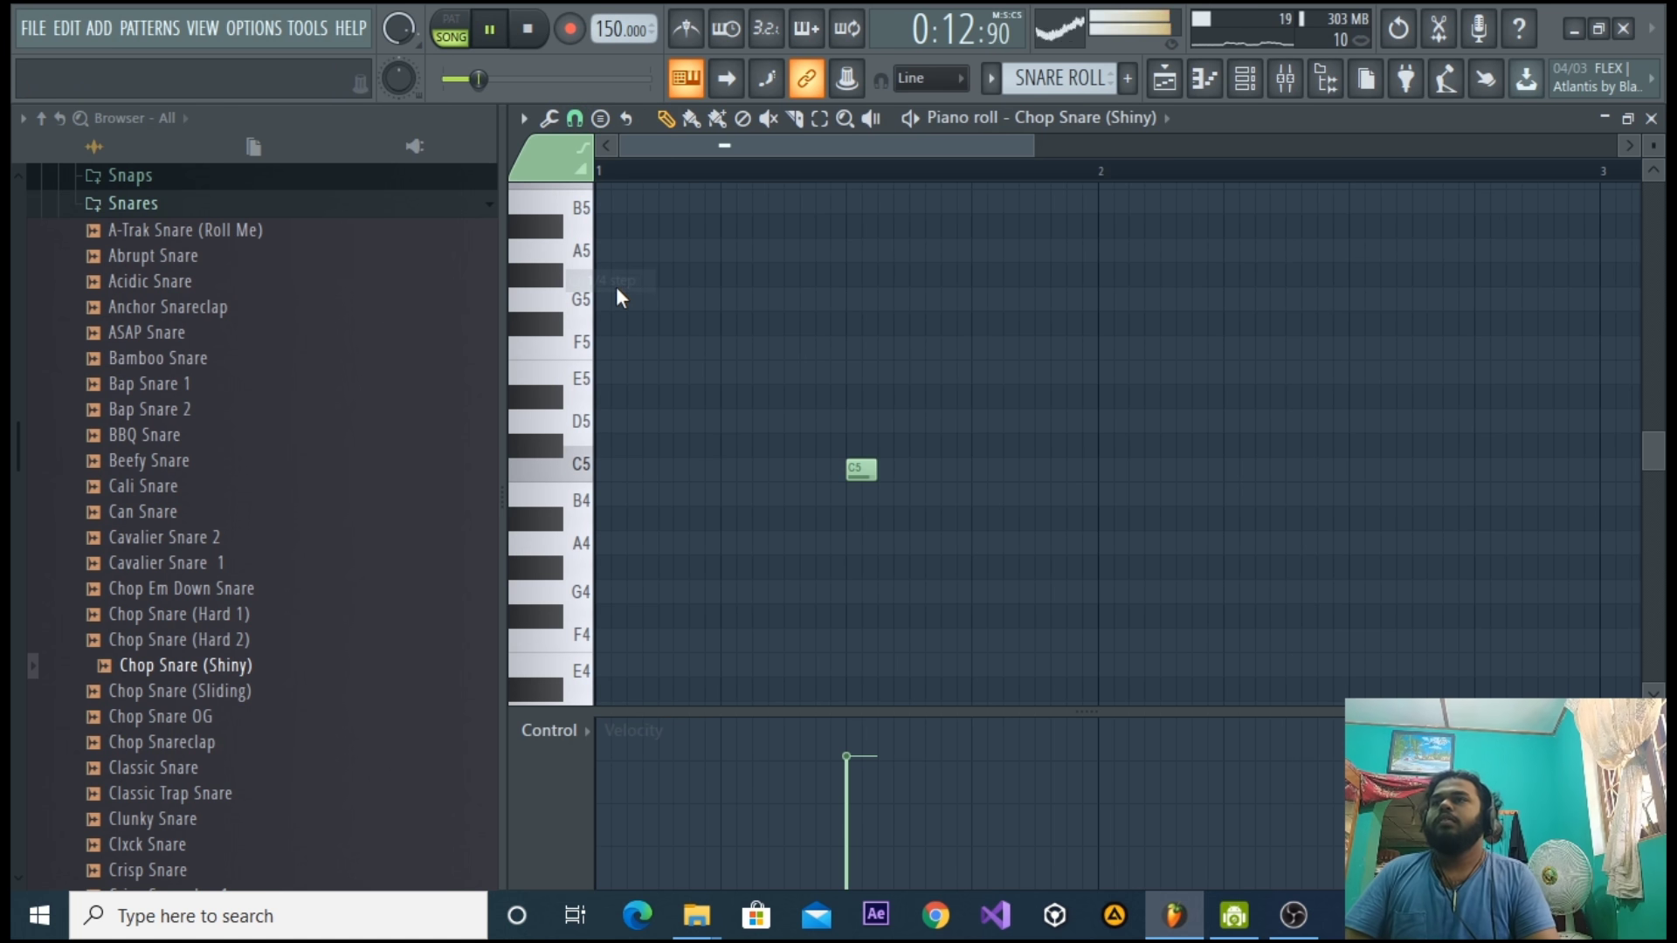
pyautogui.press('space')
pyautogui.rightClick(872, 474)
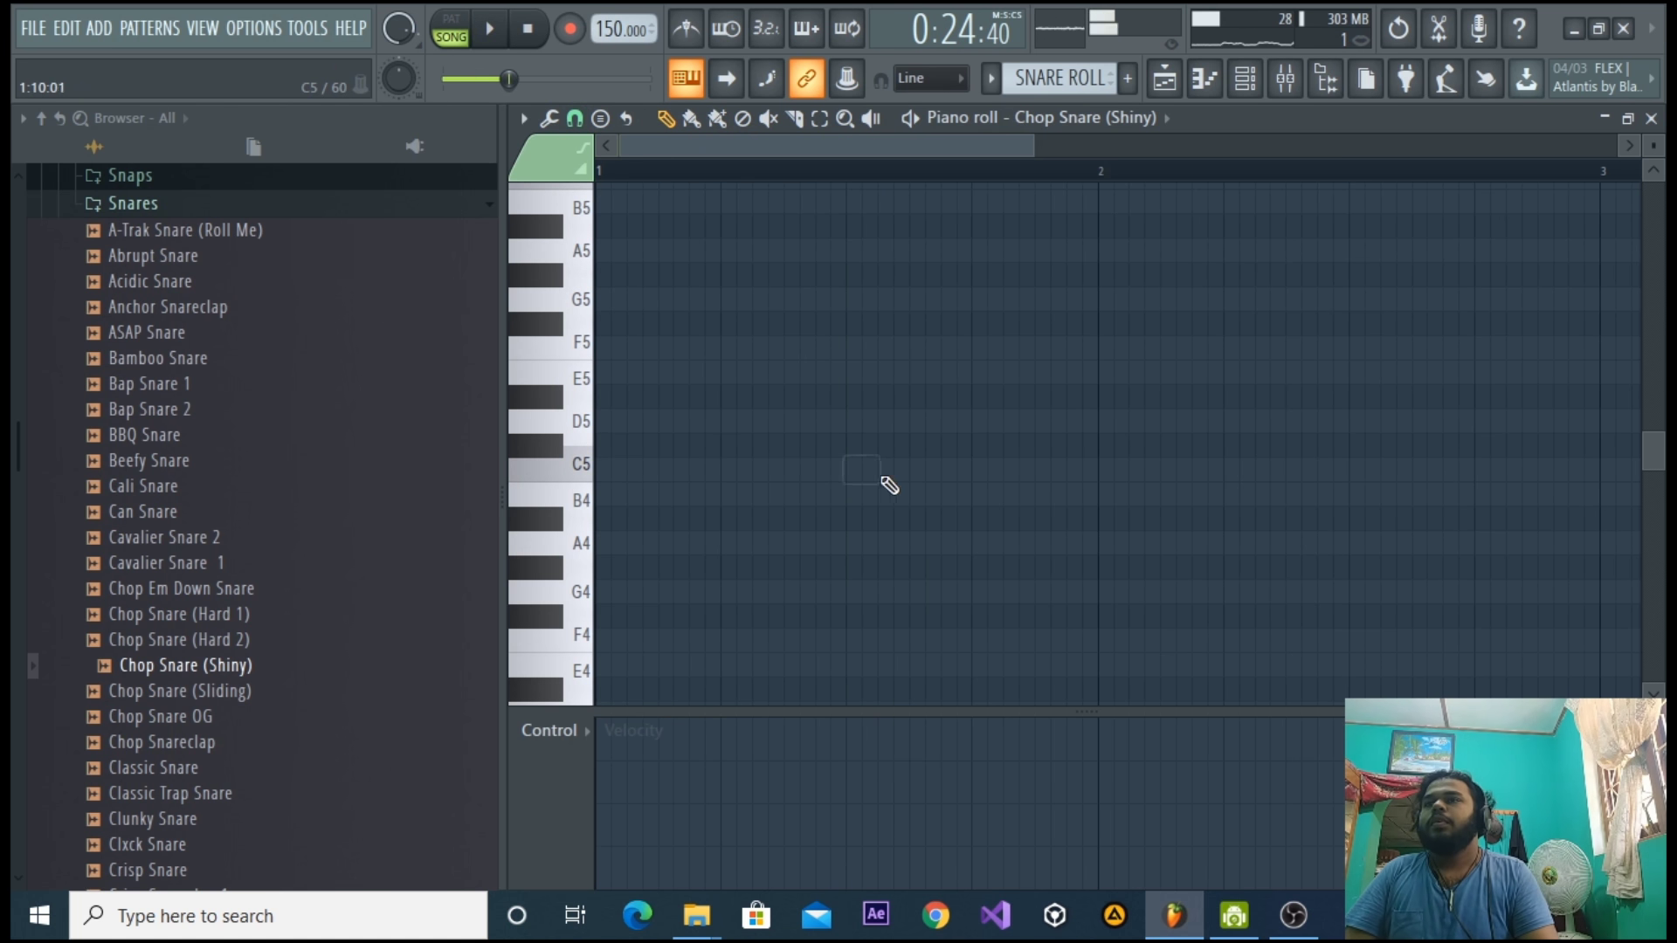
pyautogui.click(899, 473)
pyautogui.press('space')
pyautogui.press('space')
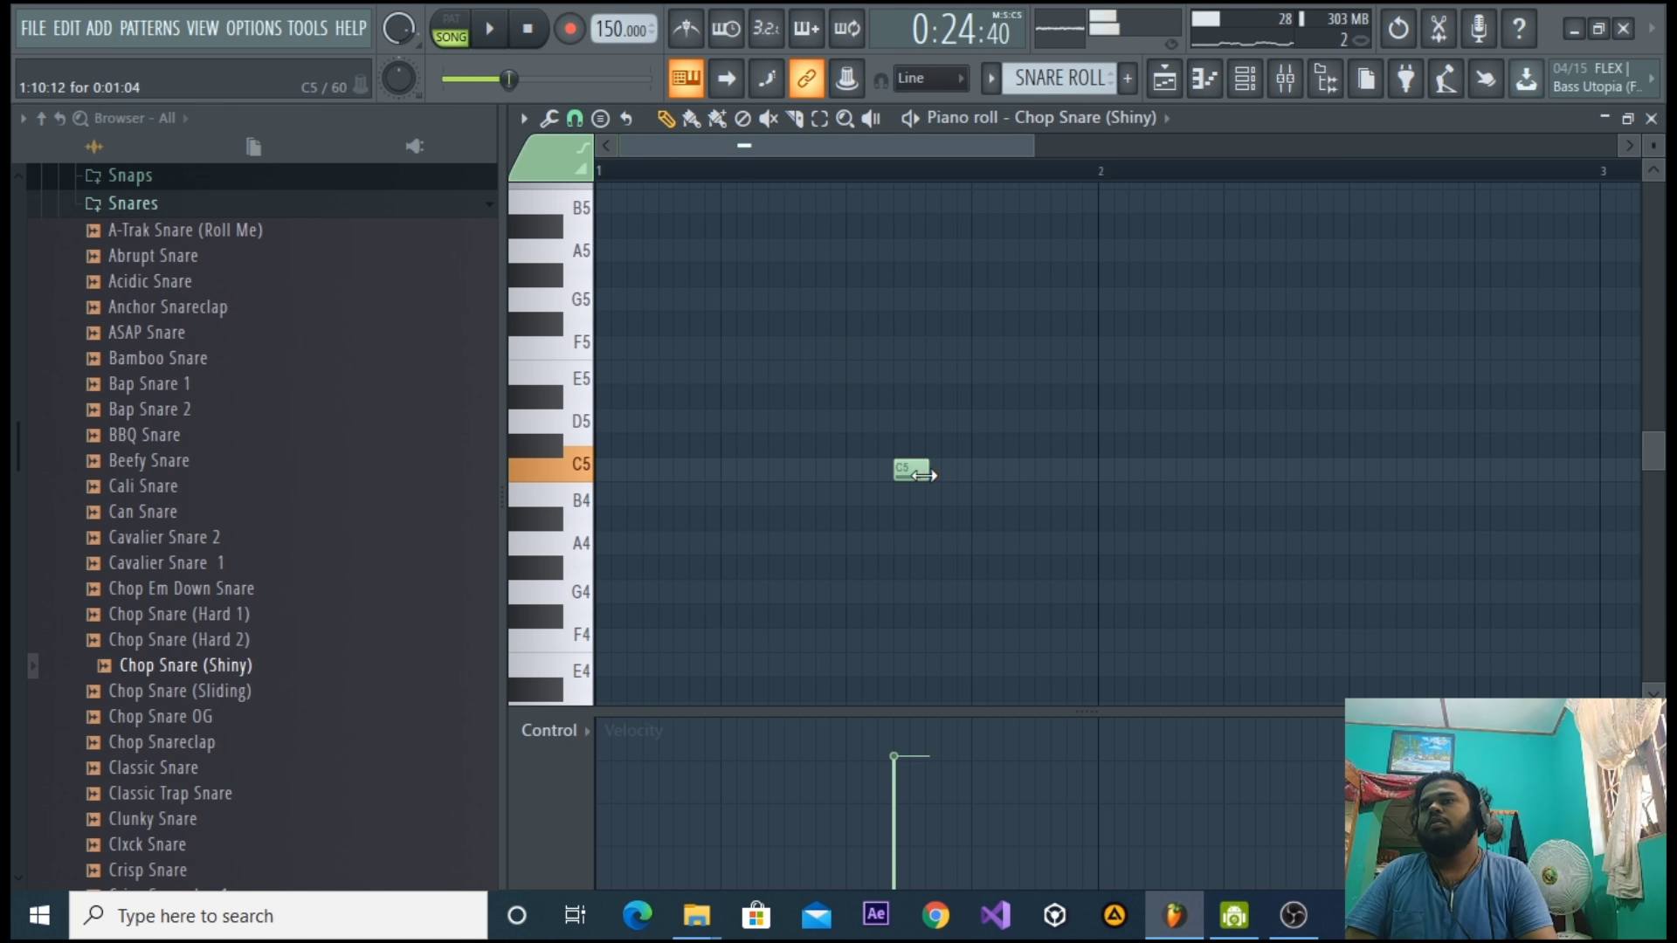
# Set the piano roll snap to 1/3 beat and draw three C5 notes across beat 4 of bar 1.
pyautogui.click(576, 120)
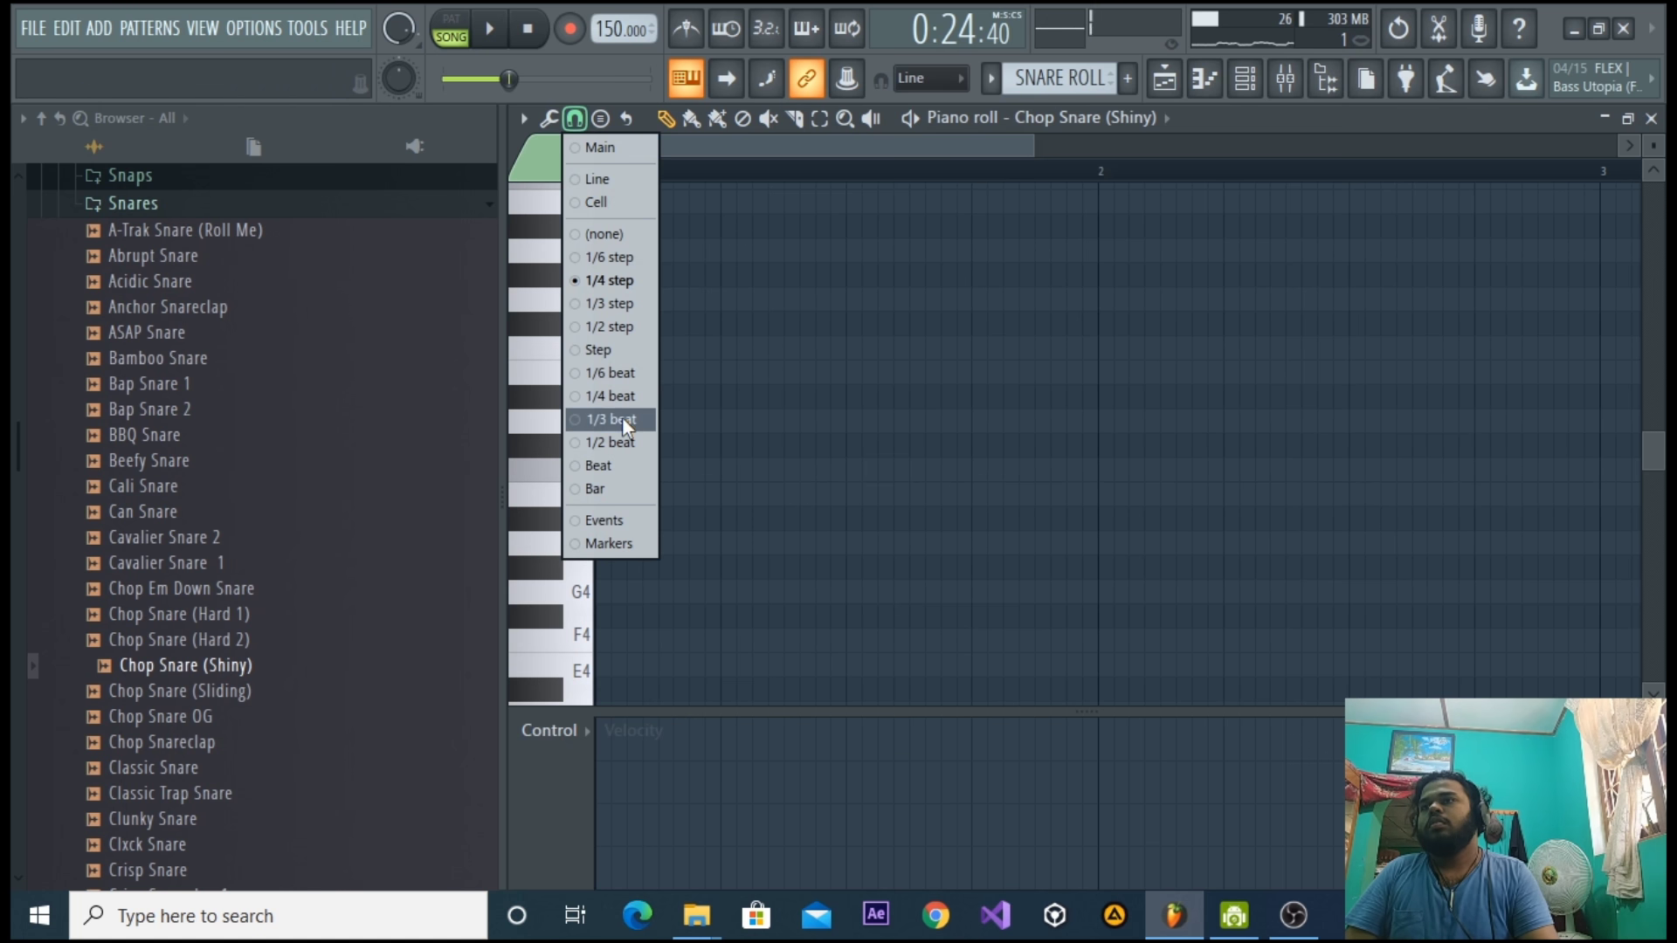
pyautogui.click(622, 419)
pyautogui.press('space')
pyautogui.click(978, 473)
pyautogui.click(1022, 473)
pyautogui.click(1064, 474)
pyautogui.press('space')
pyautogui.click(1160, 81)
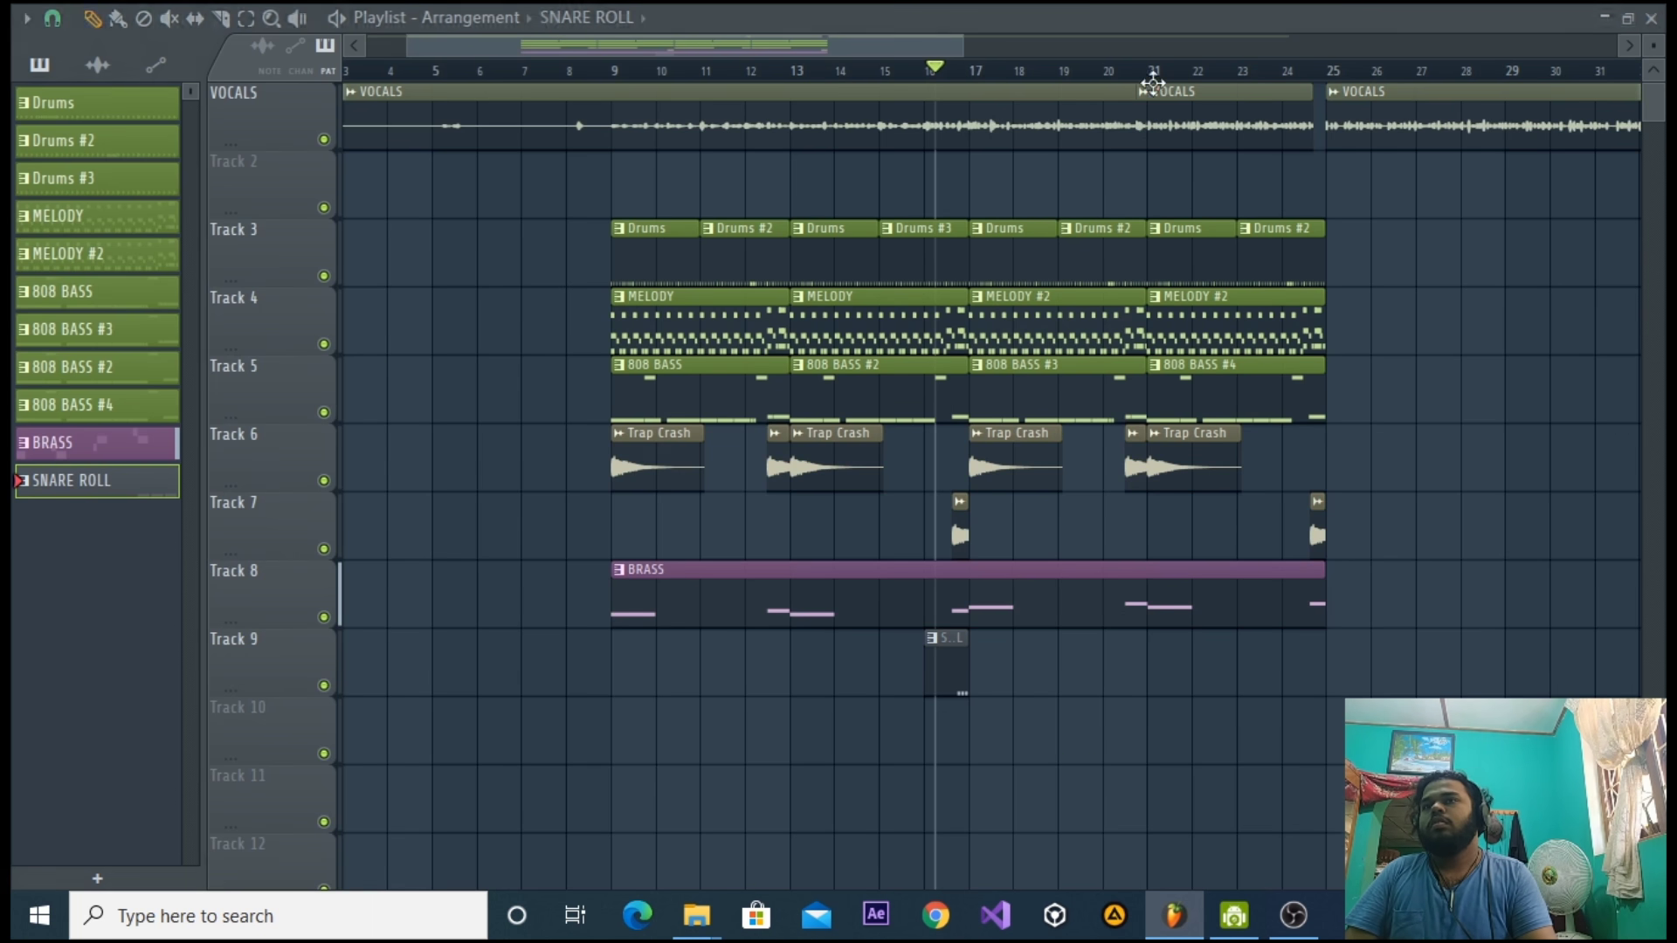
pyautogui.press('space')
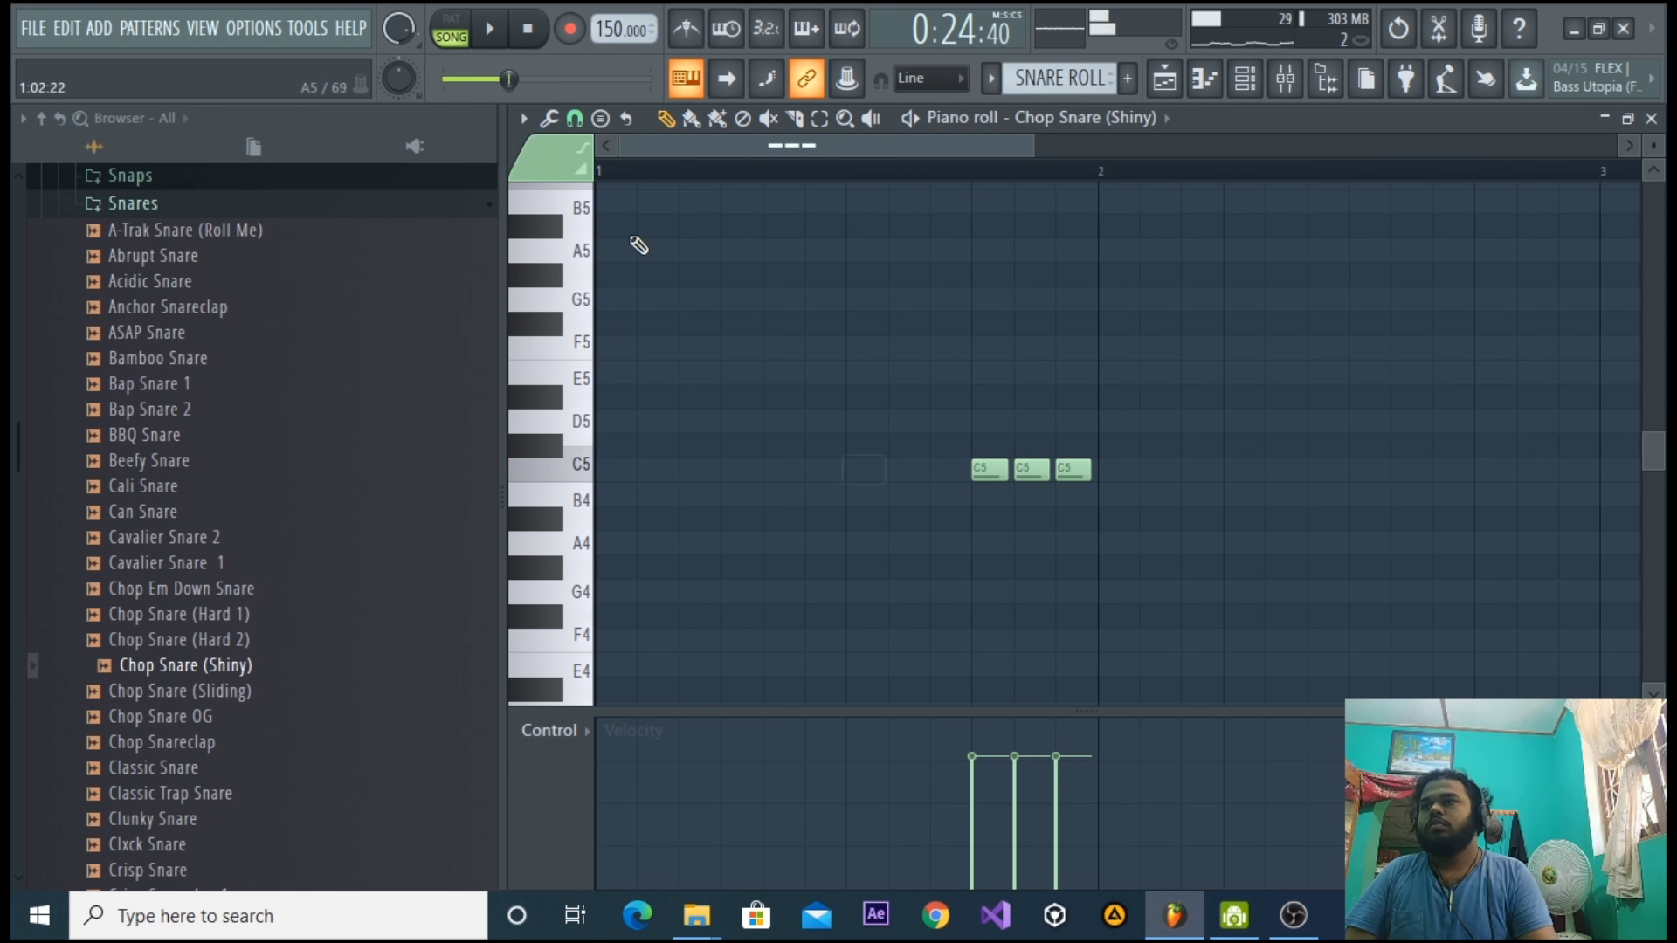
# Set the piano roll snap to 1/4 beat and fill beat 3 of bar 1 with four C5 notes.
pyautogui.click(574, 119)
pyautogui.click(615, 395)
pyautogui.moveTo(878, 478); pyautogui.dragTo(848, 478)
pyautogui.click(849, 470)
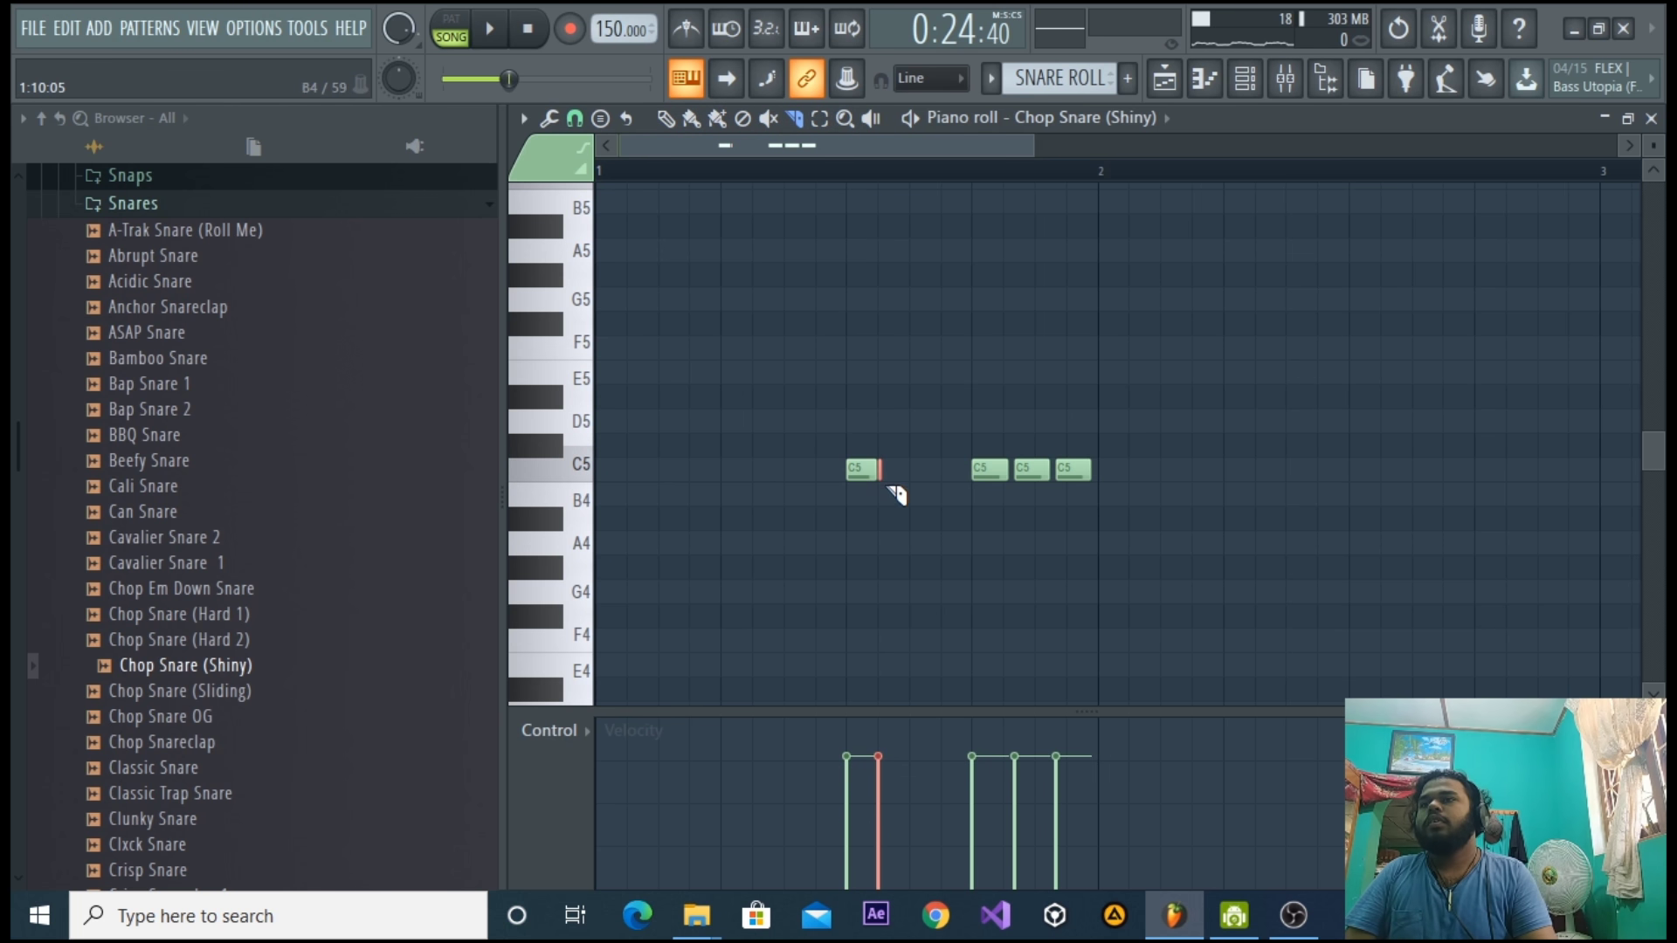
pyautogui.press('Delete')
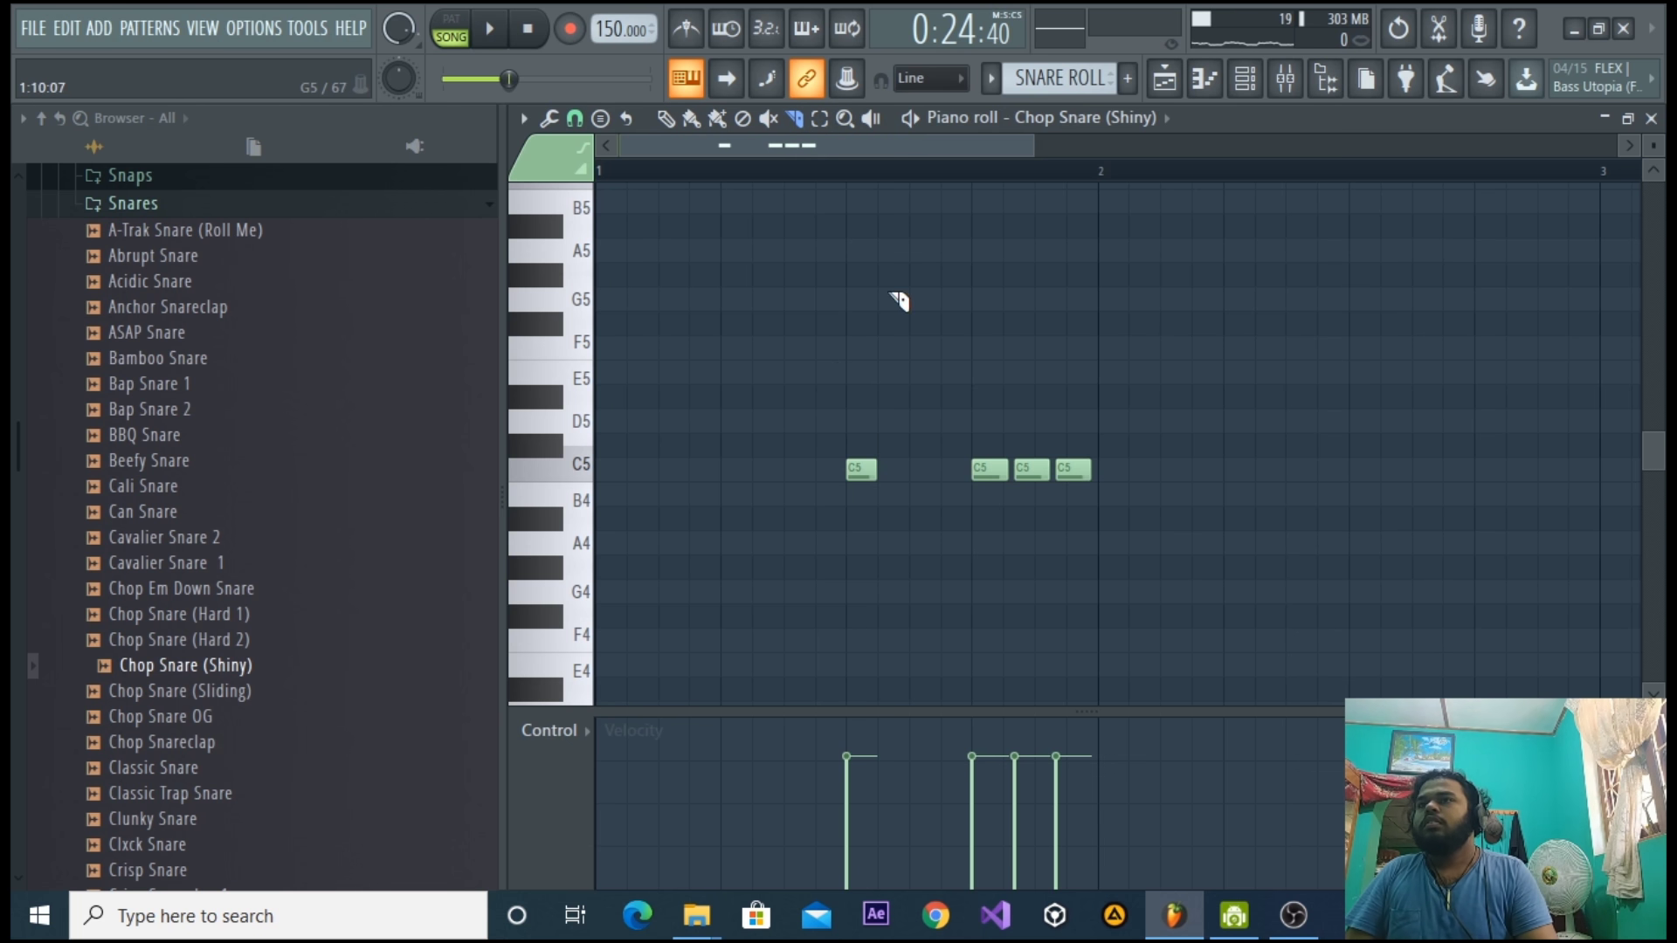
pyautogui.moveTo(889, 471); pyautogui.dragTo(915, 473)
pyautogui.click(954, 474)
pyautogui.press('space')
# Turn snapping off and shorten the four C5 notes on beat 3 to about half their length.
pyautogui.click(575, 120)
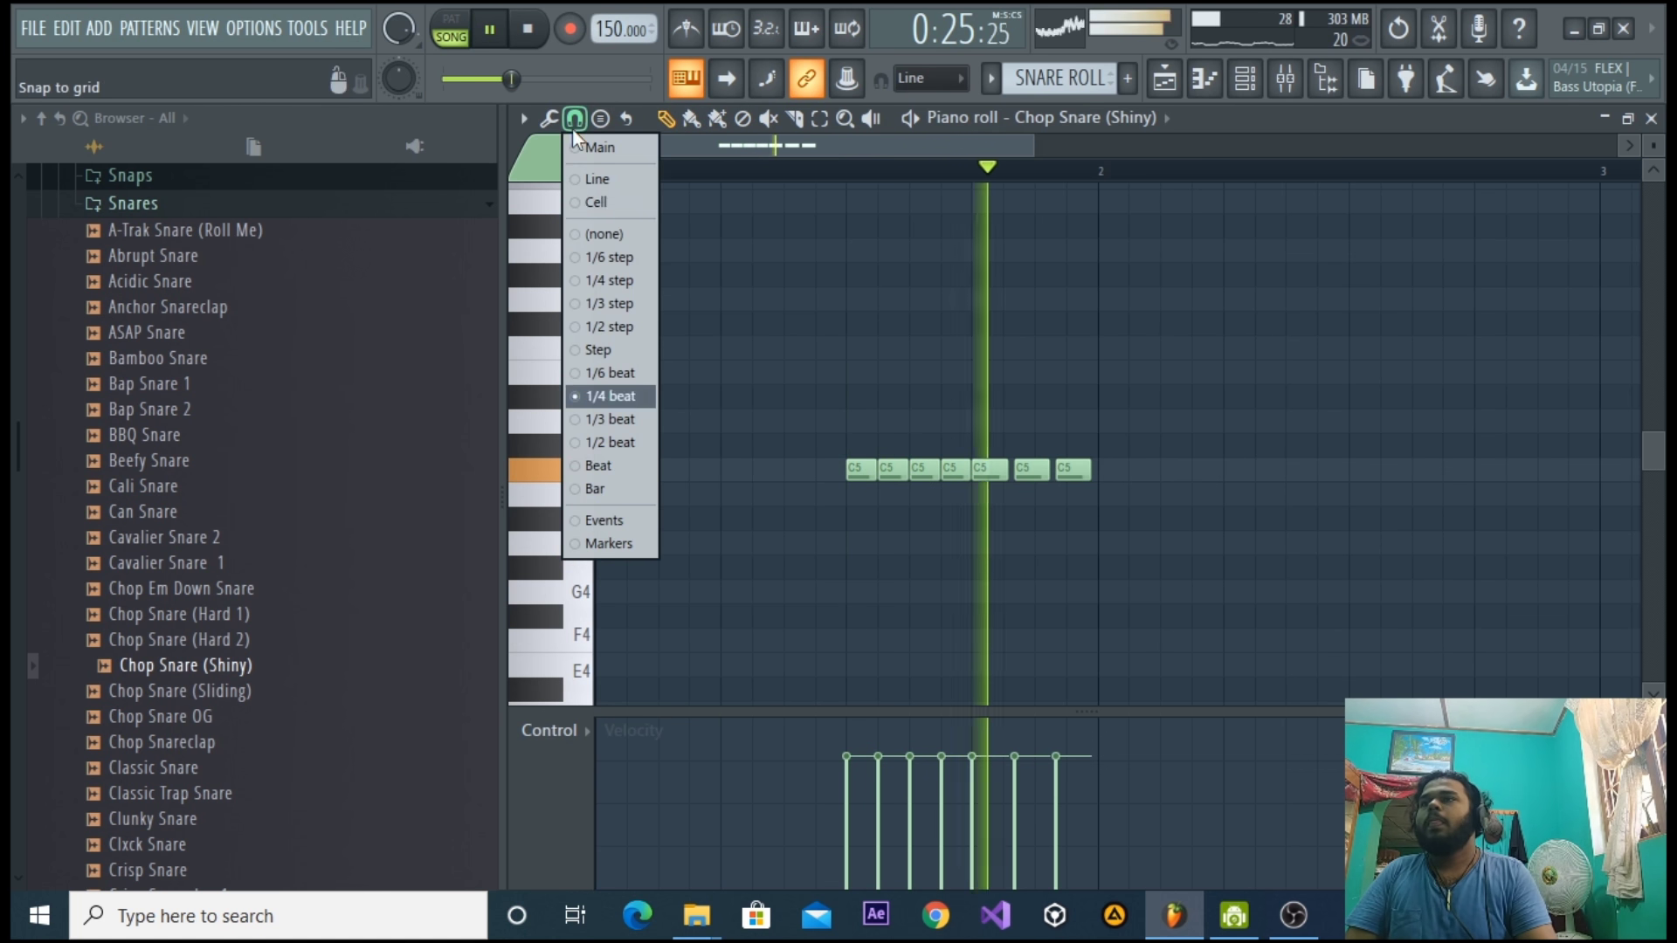
pyautogui.click(624, 238)
pyautogui.press('space')
pyautogui.moveTo(968, 532); pyautogui.dragTo(844, 450)
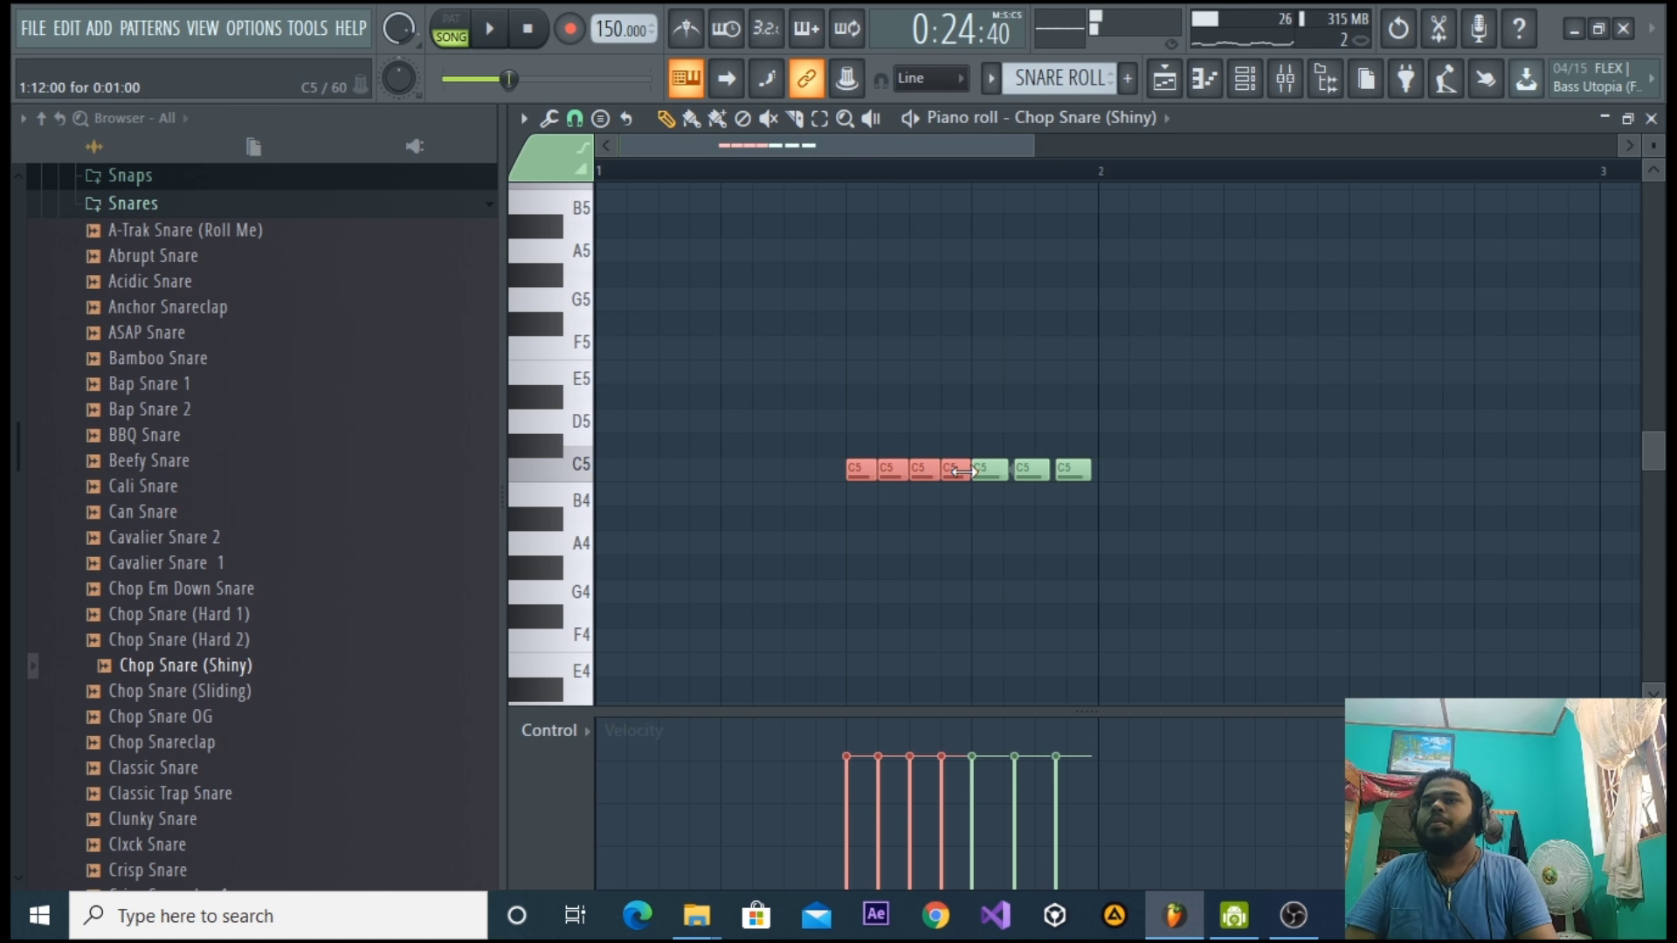
# Set the snap to 1/4 step, make the beat 3 roll eight short evenly spaced C5 notes, and play it back.
pyautogui.click(575, 118)
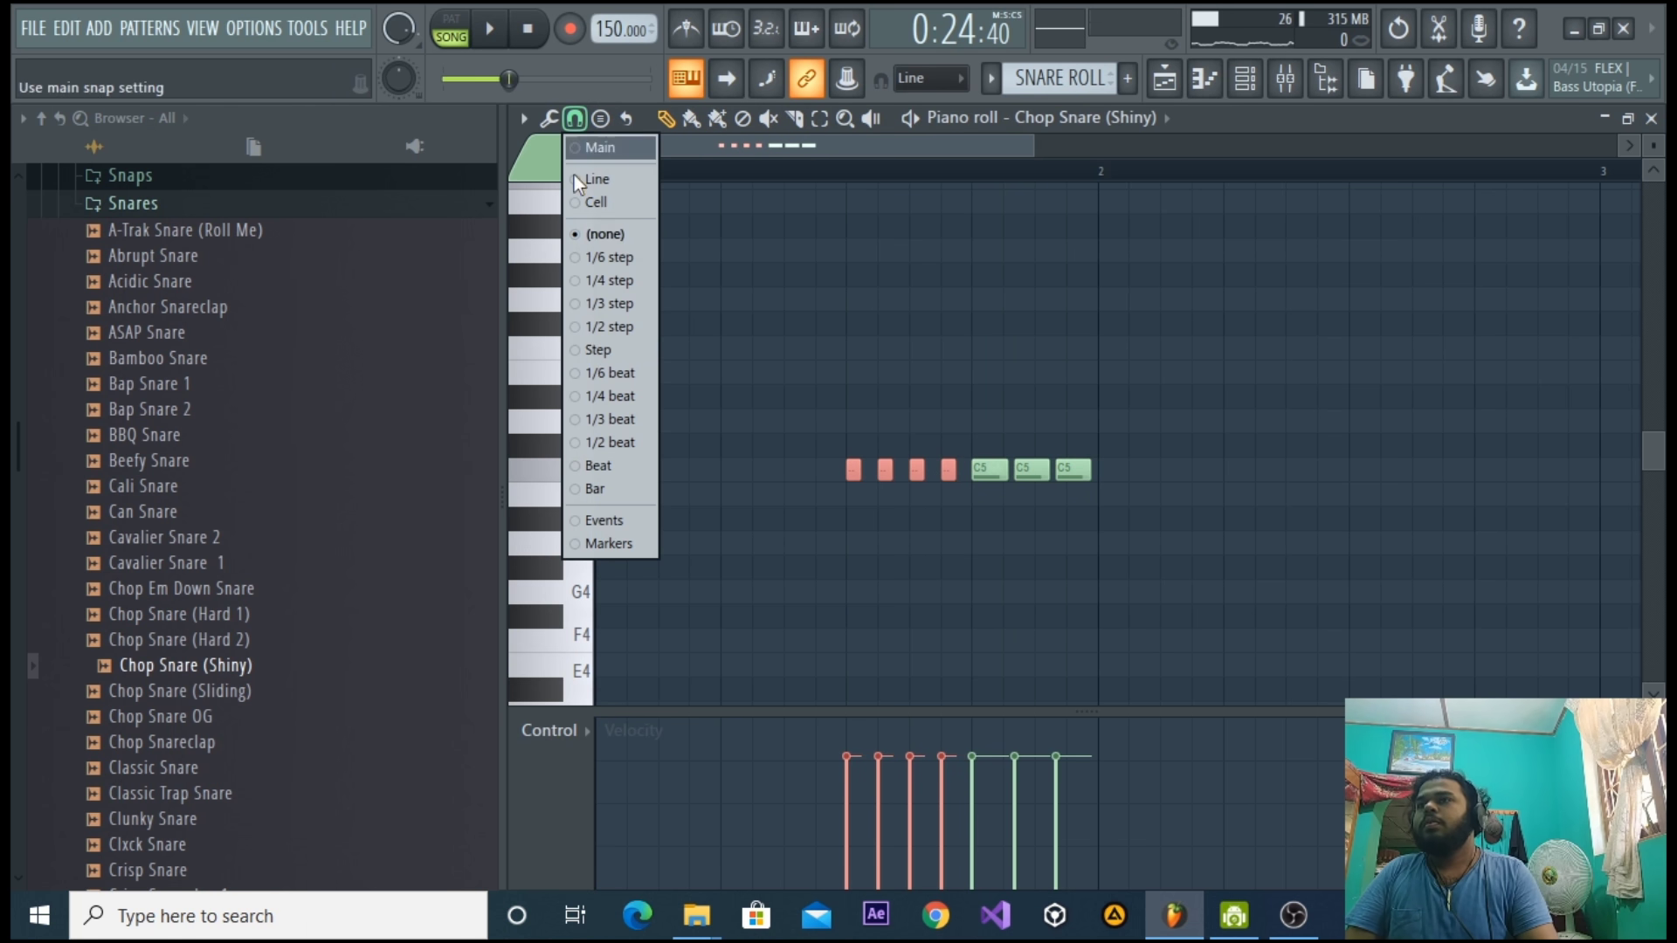
pyautogui.click(596, 393)
pyautogui.click(575, 118)
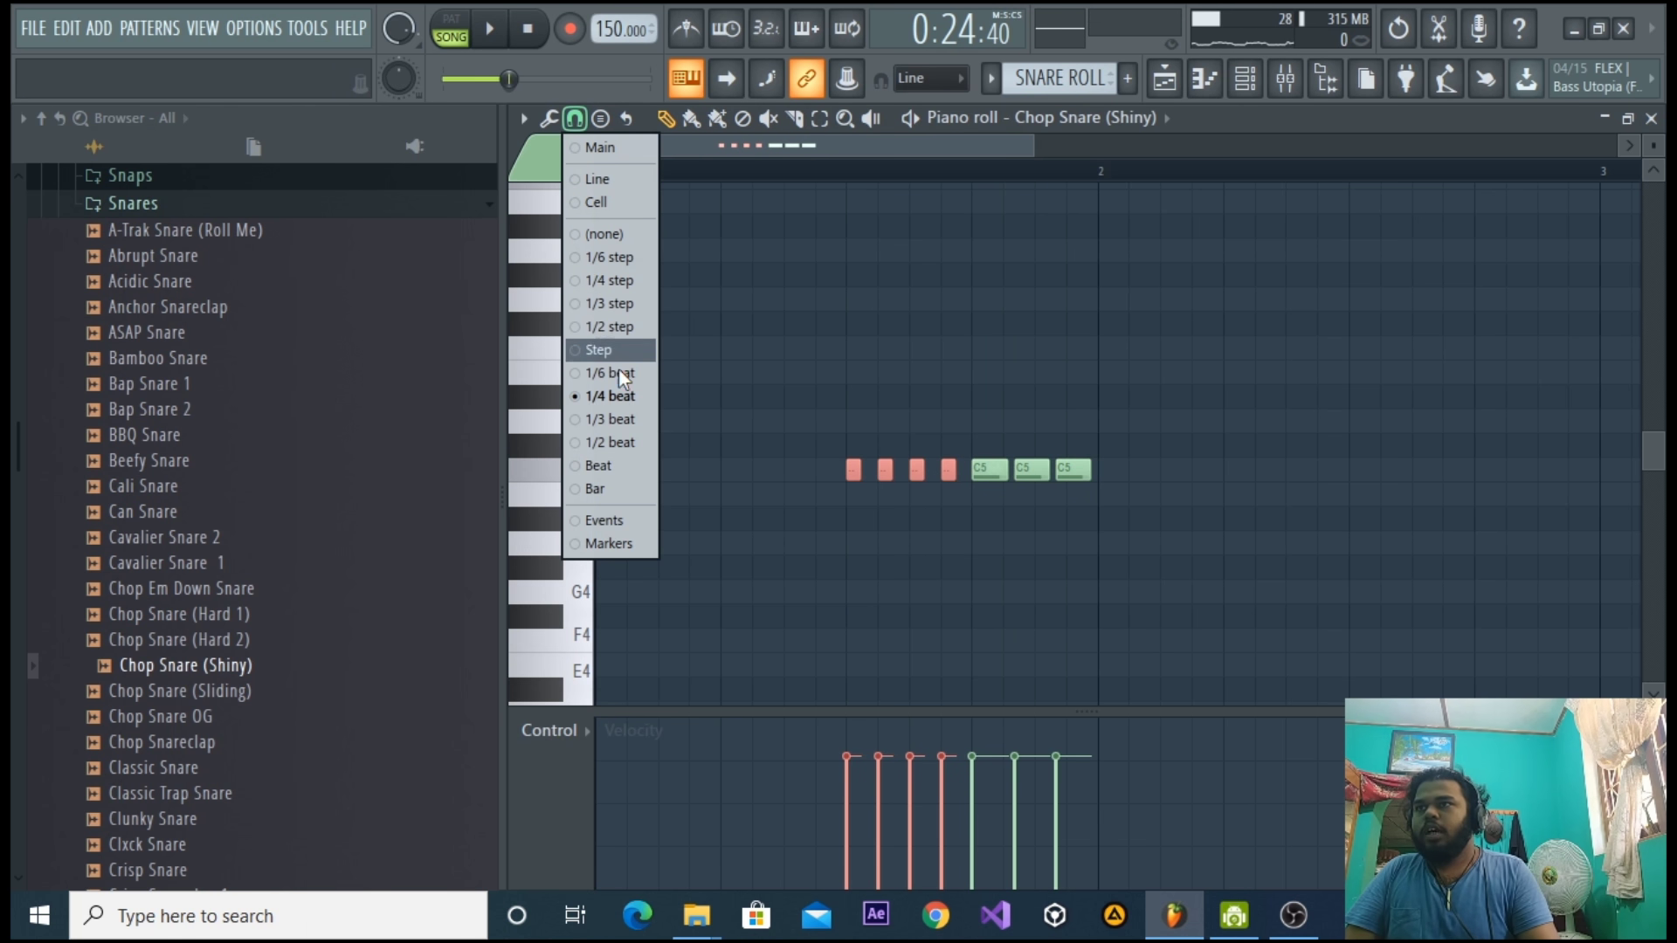
pyautogui.click(615, 283)
pyautogui.moveTo(1004, 148); pyautogui.dragTo(866, 173)
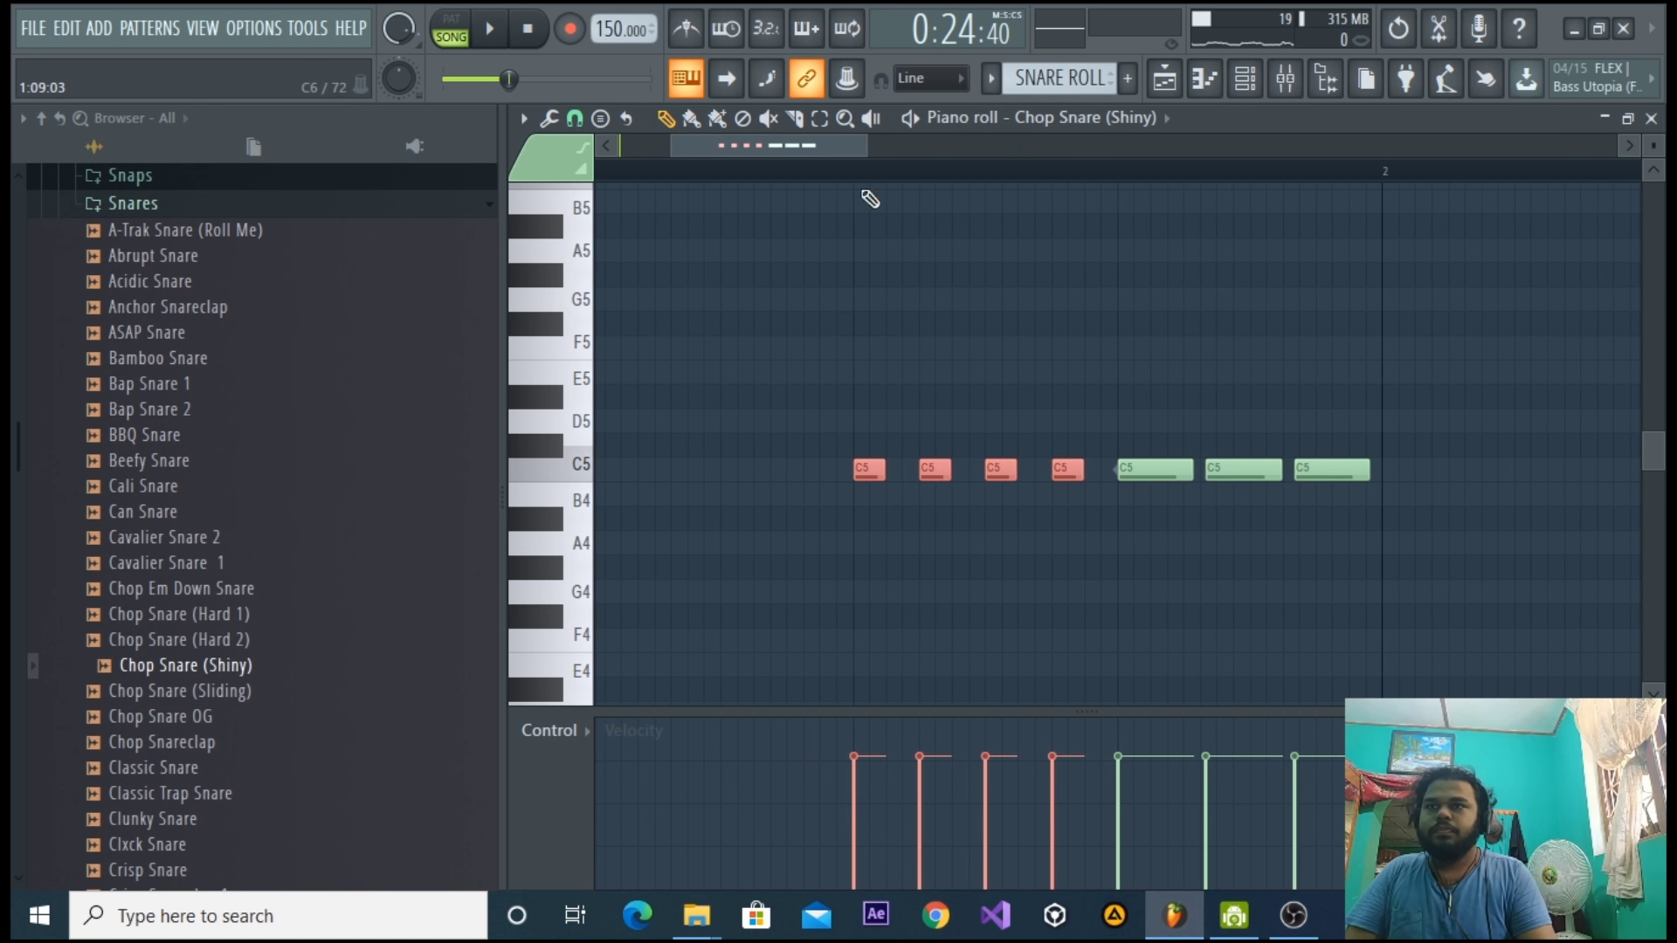
pyautogui.moveTo(863, 473); pyautogui.dragTo(895, 472)
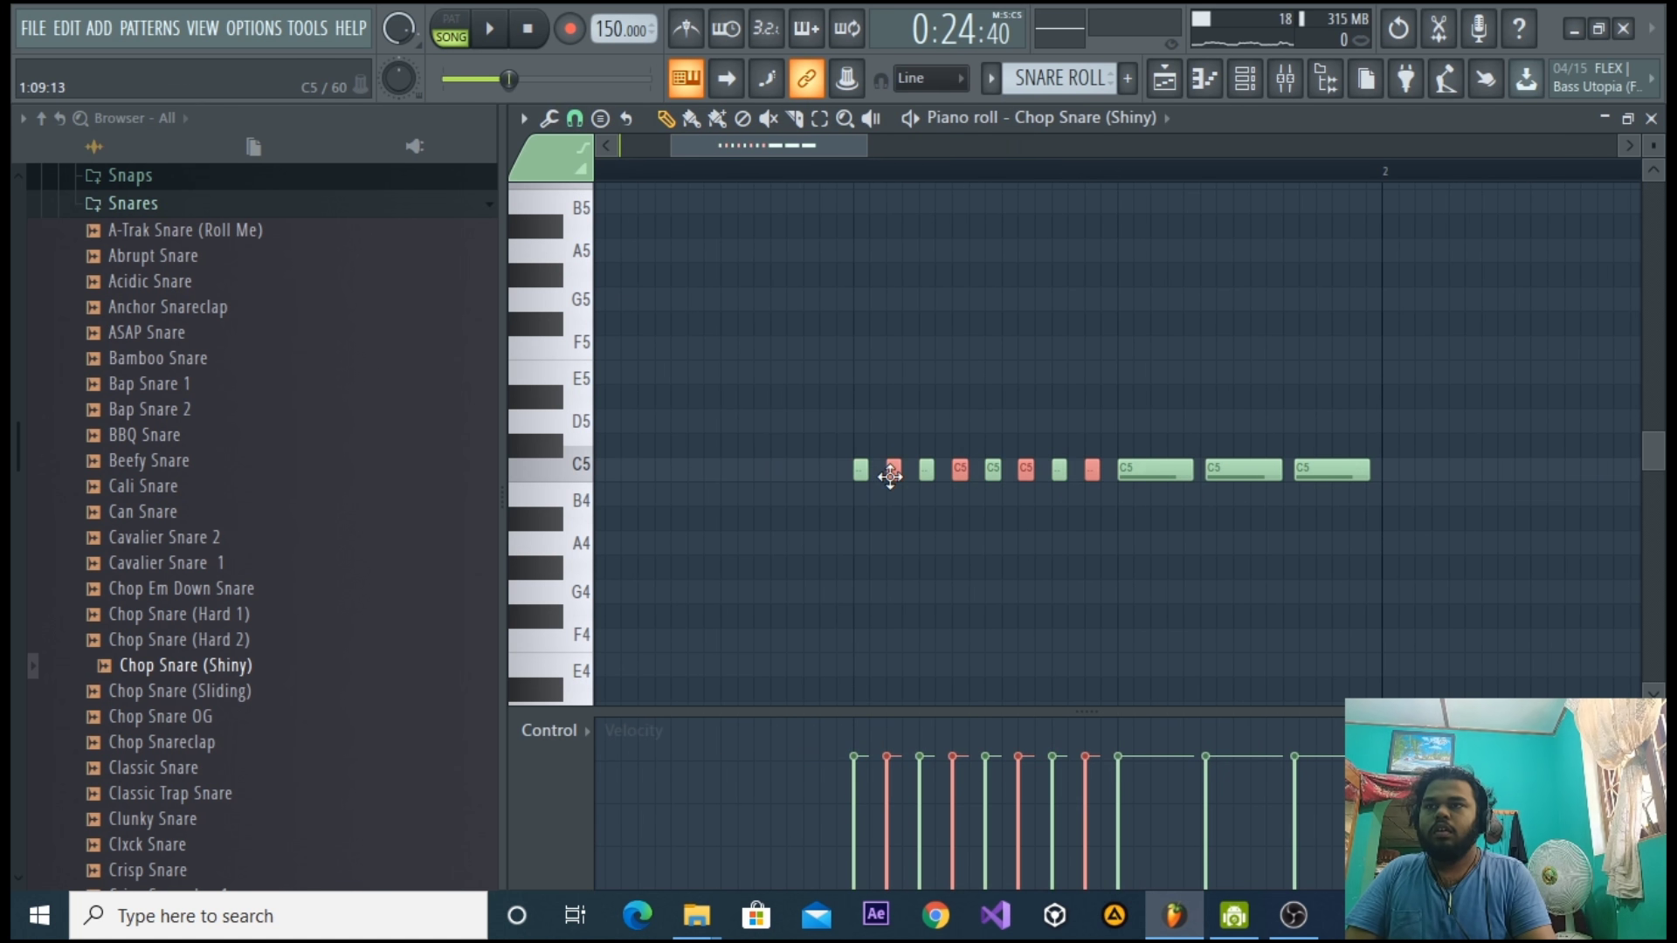
pyautogui.press('space')
pyautogui.click(1170, 75)
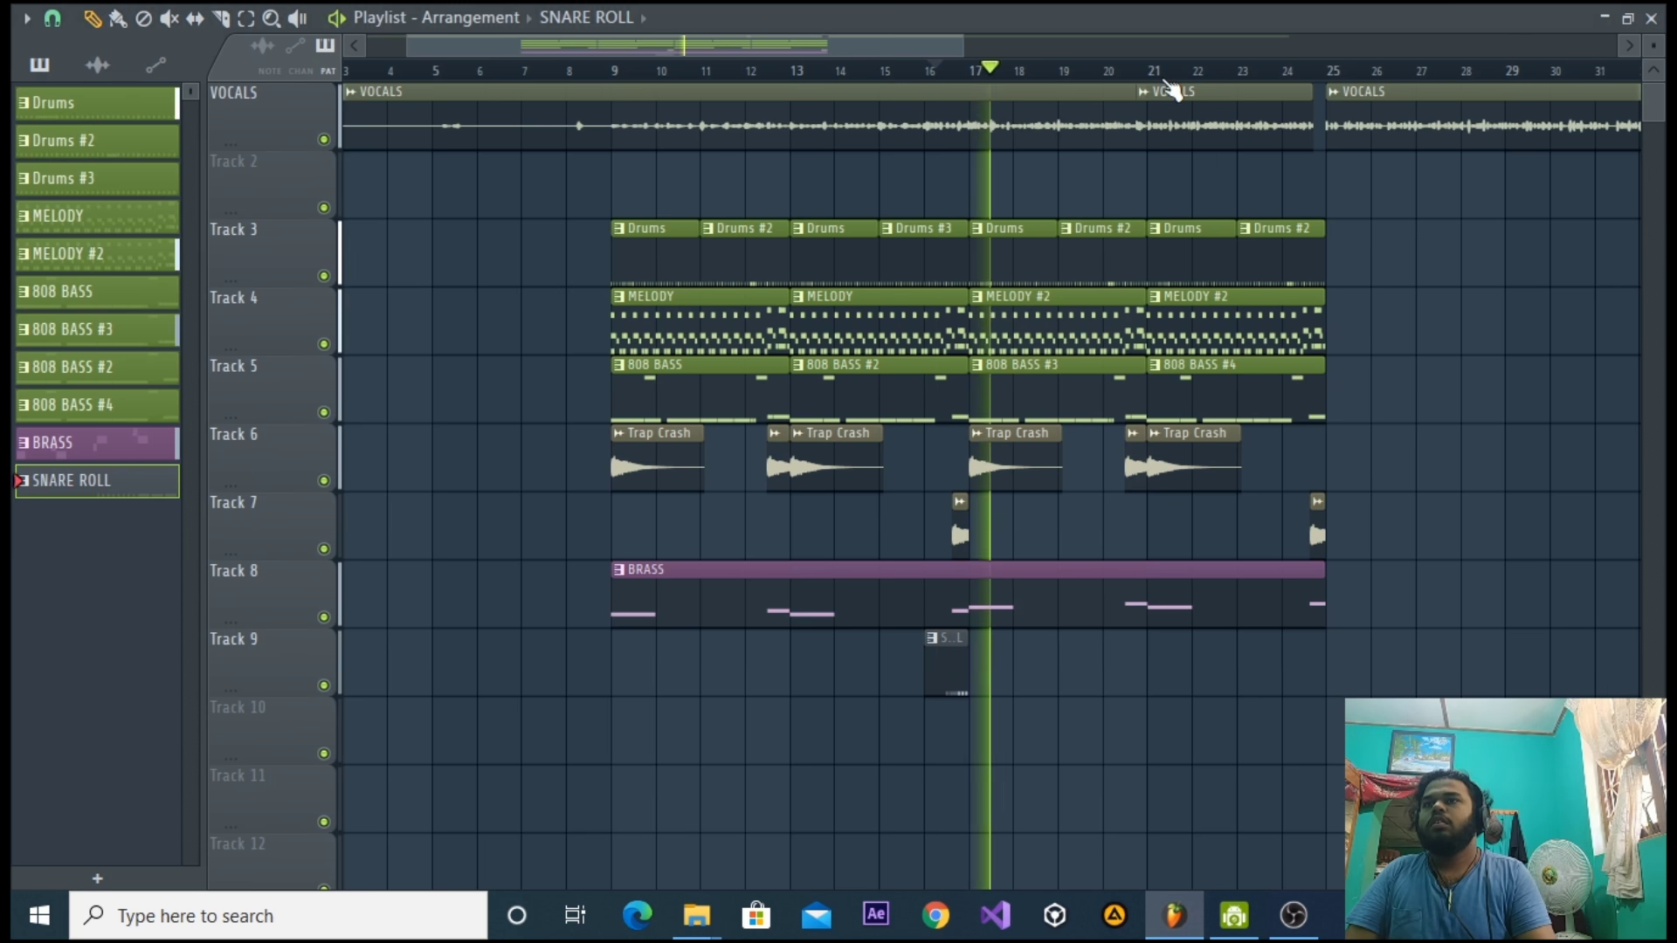
pyautogui.click(1171, 75)
pyautogui.press('space')
# Lower the volume of the Chop Snare (Shiny) mixer track while playing the song.
pyautogui.click(1293, 81)
pyautogui.press('space')
pyautogui.press('space')
pyautogui.moveTo(962, 601); pyautogui.dragTo(1087, 328)
pyautogui.press('space')
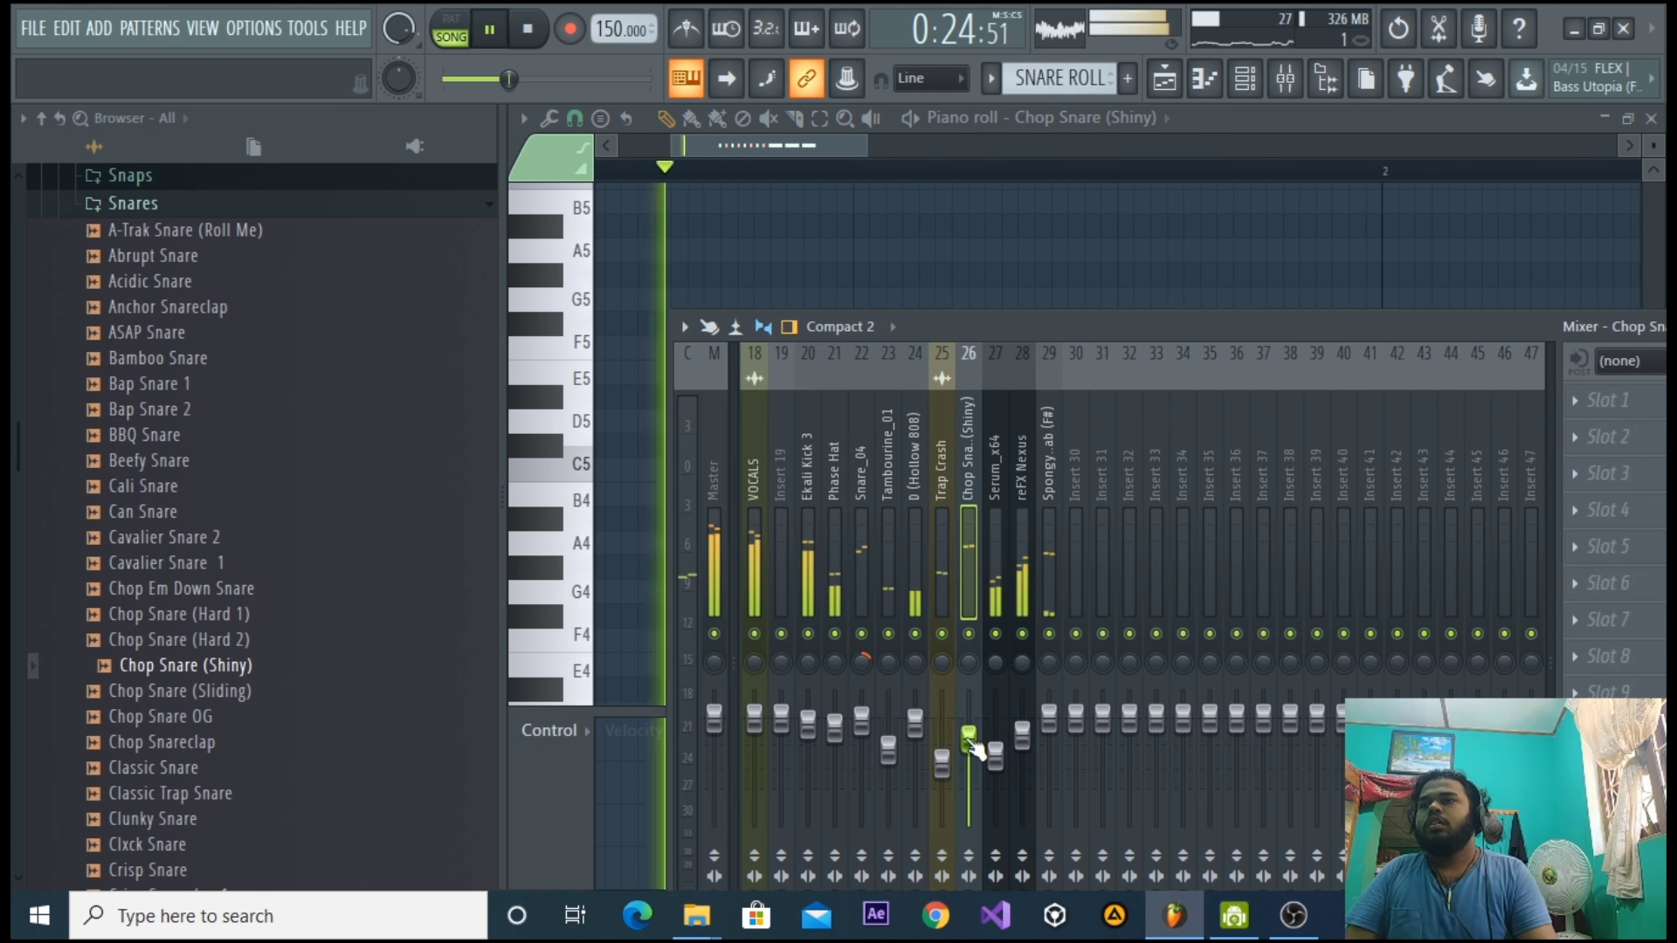
pyautogui.press('F5')
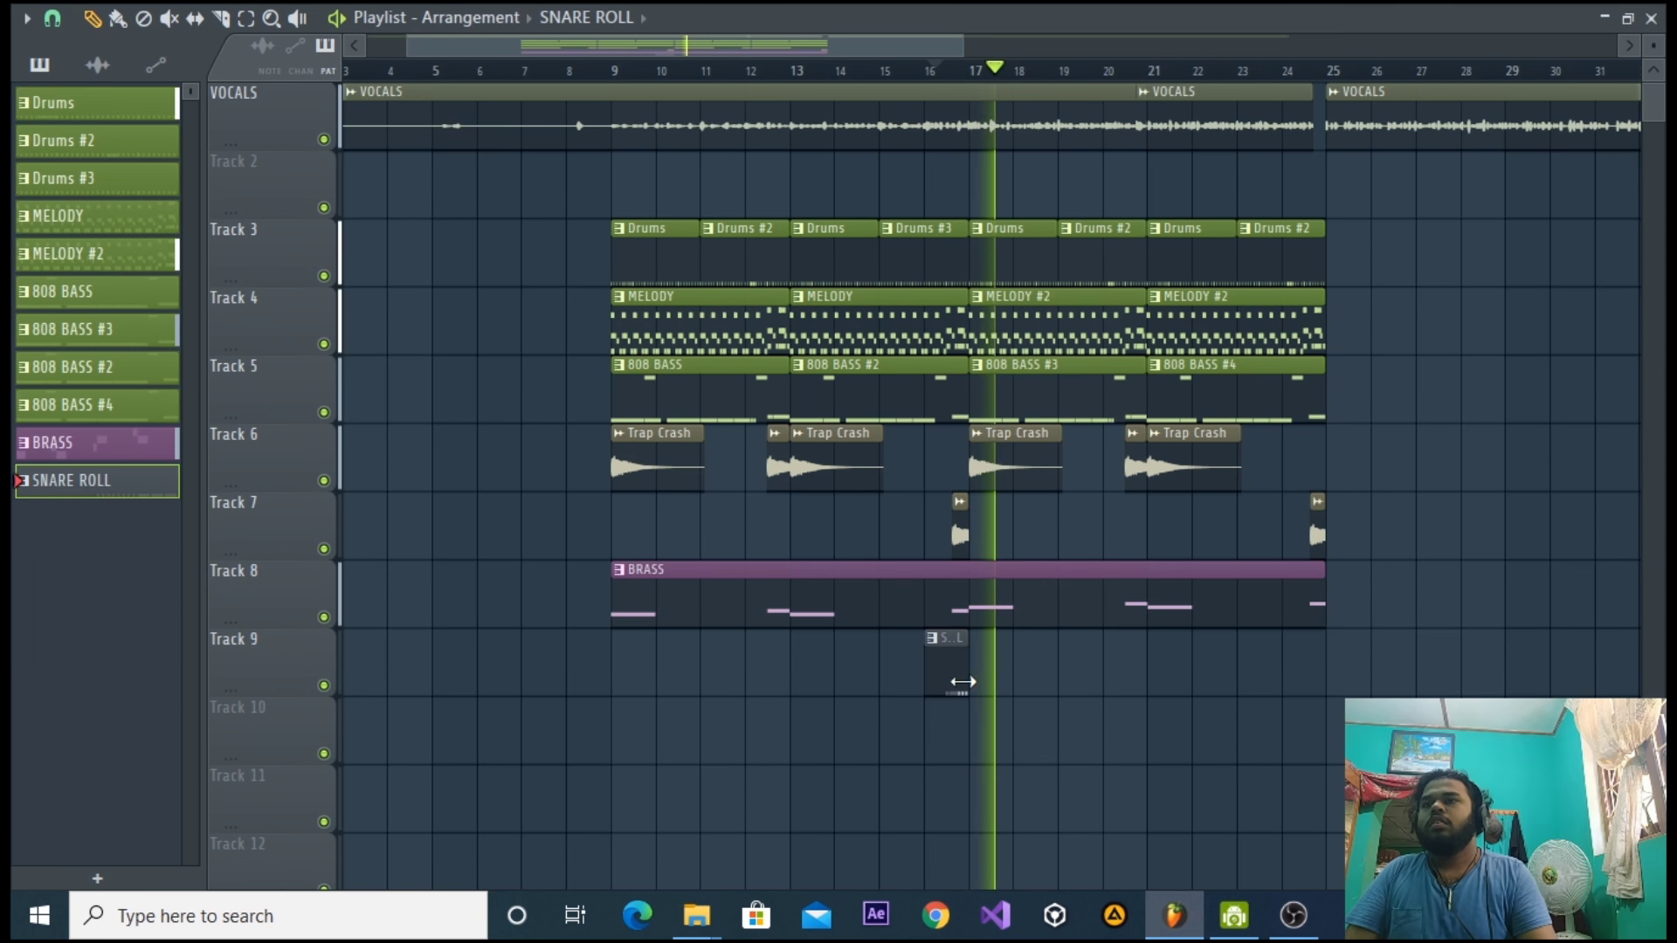
pyautogui.press('F5')
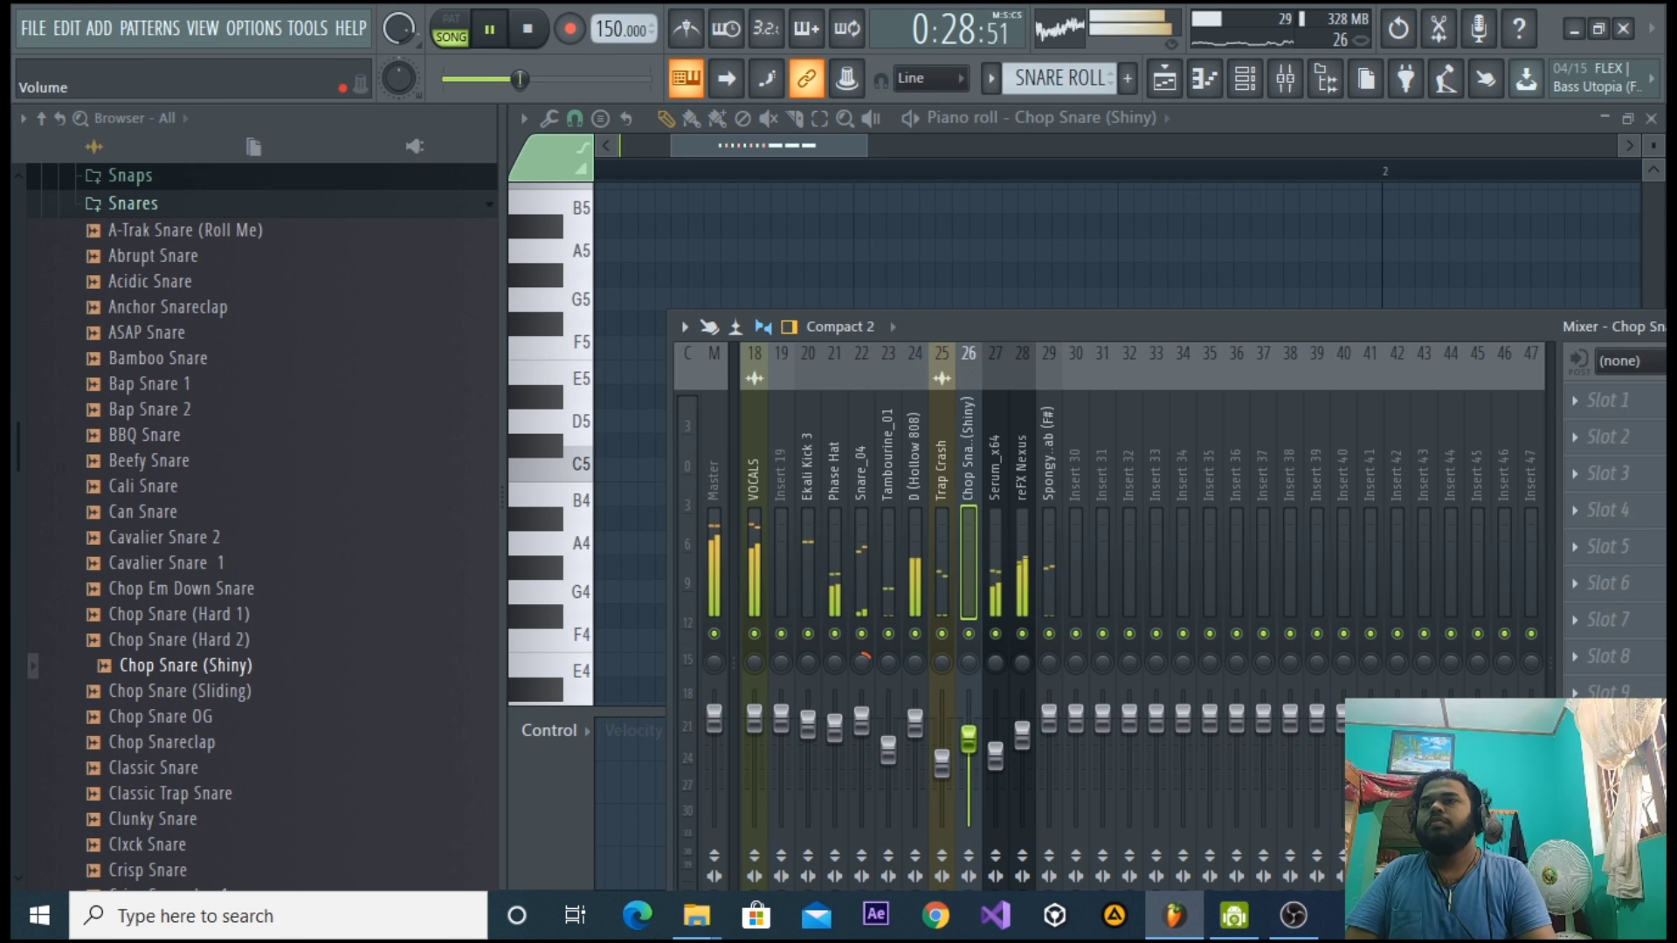
# Adjust the panning of the Snare_04 mixer track during playback and return to the playlist.
pyautogui.click(868, 659)
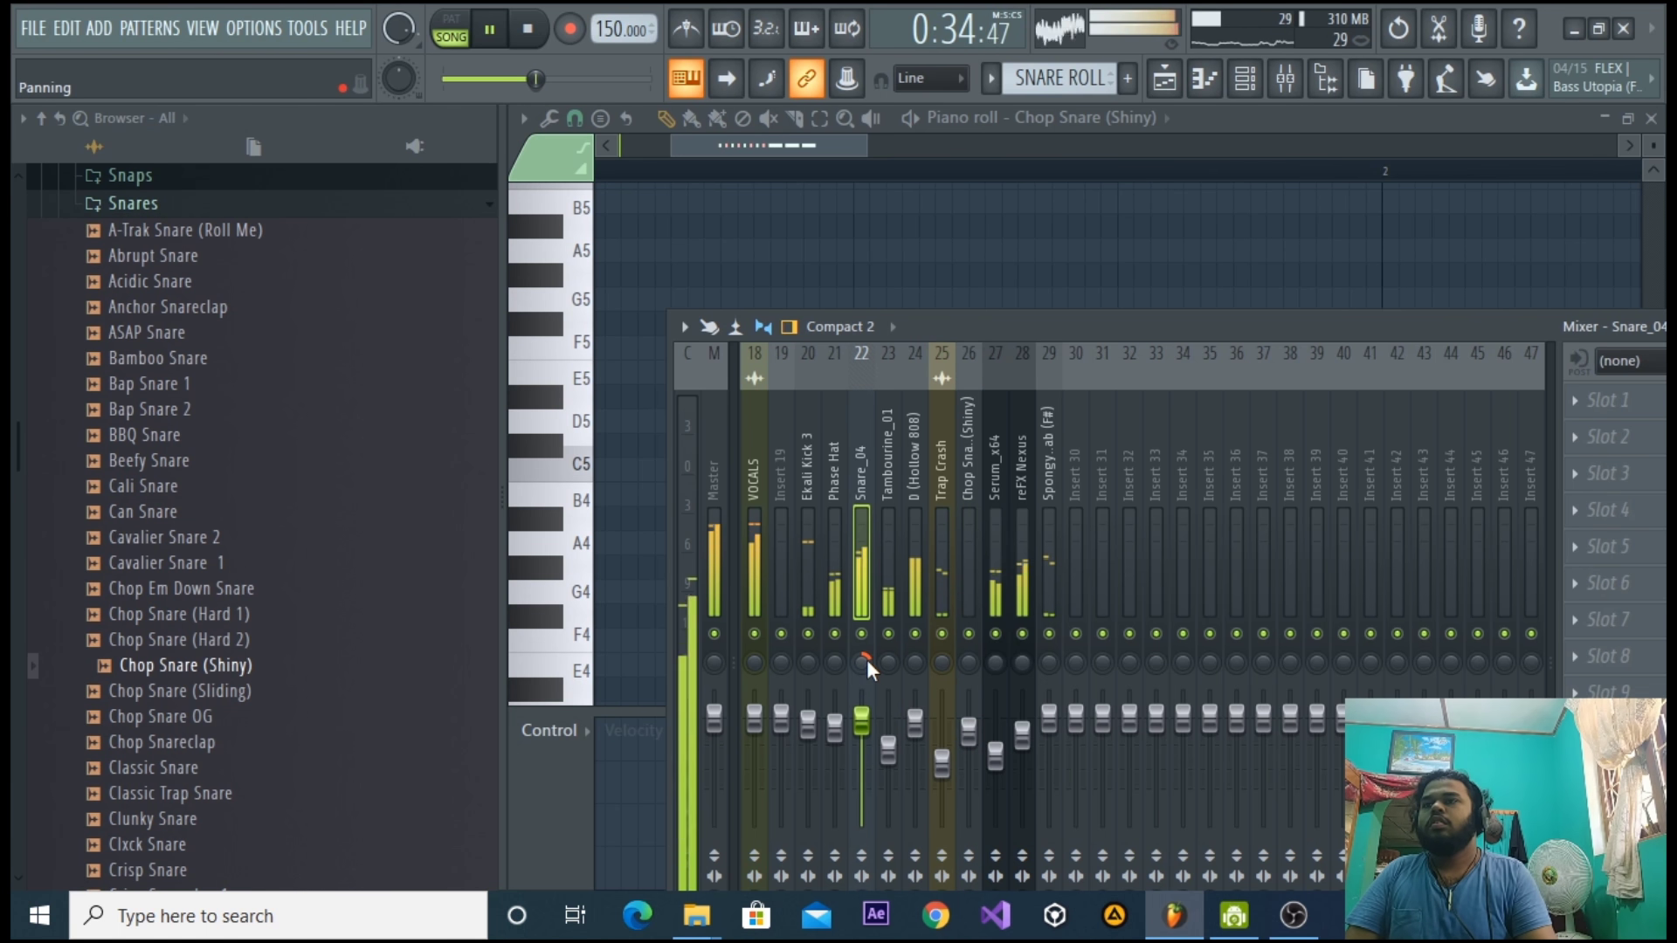
pyautogui.rightClick(867, 659)
pyautogui.click(913, 538)
pyautogui.press('space')
pyautogui.press('space')
pyautogui.moveTo(866, 663); pyautogui.dragTo(866, 660)
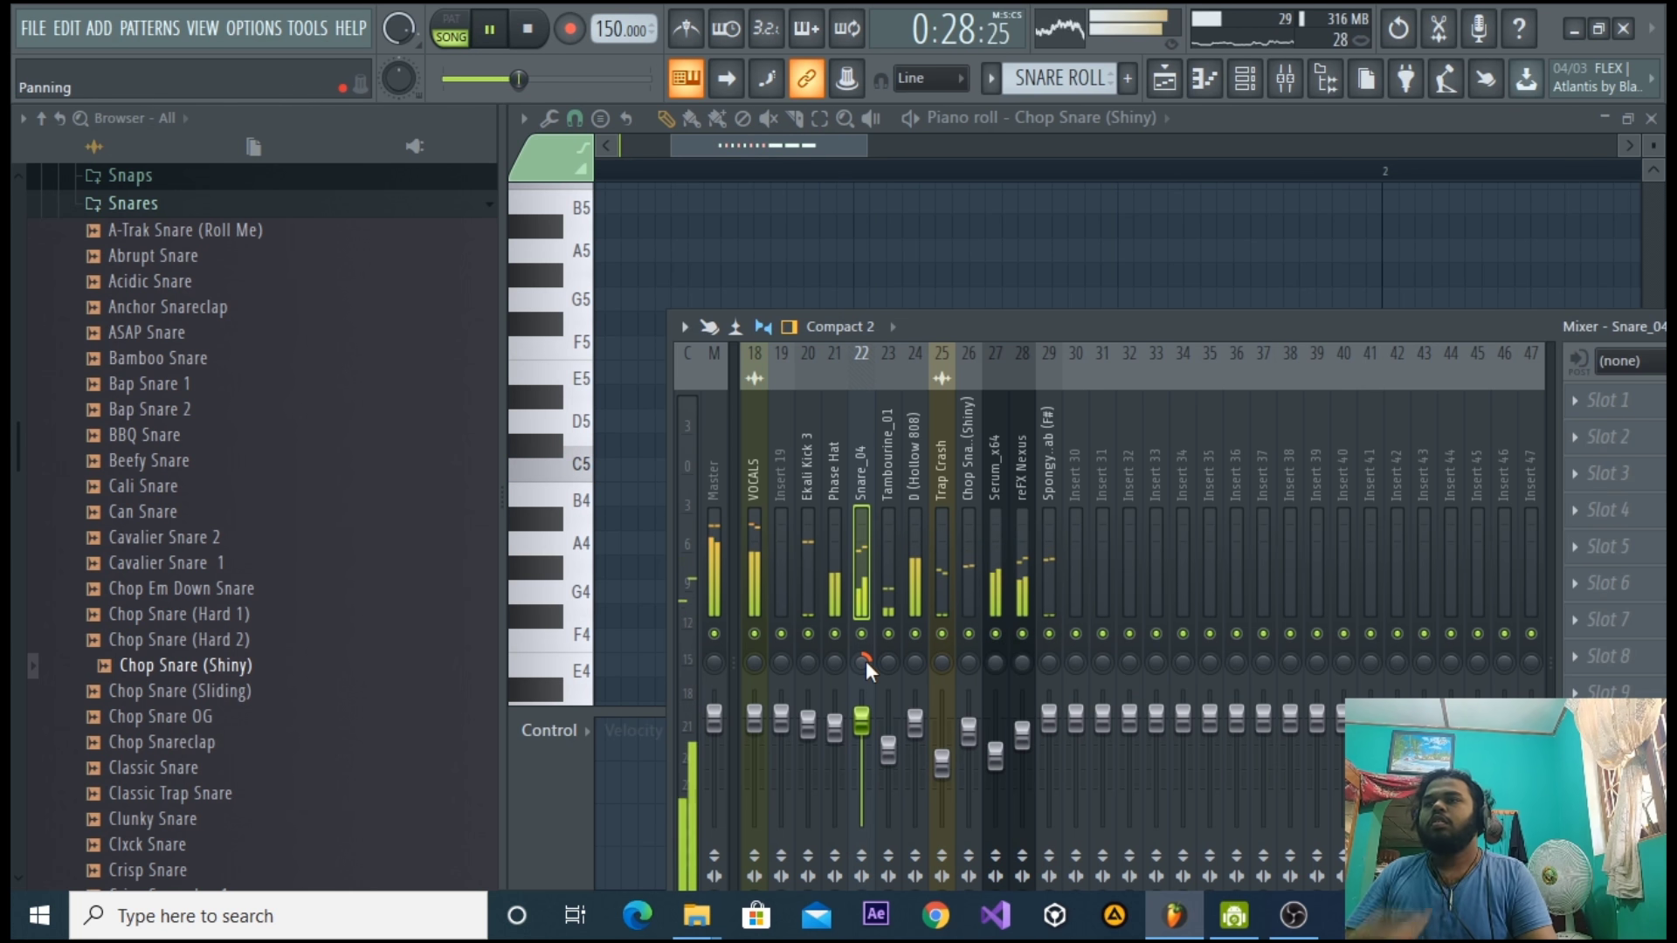
pyautogui.click(1164, 77)
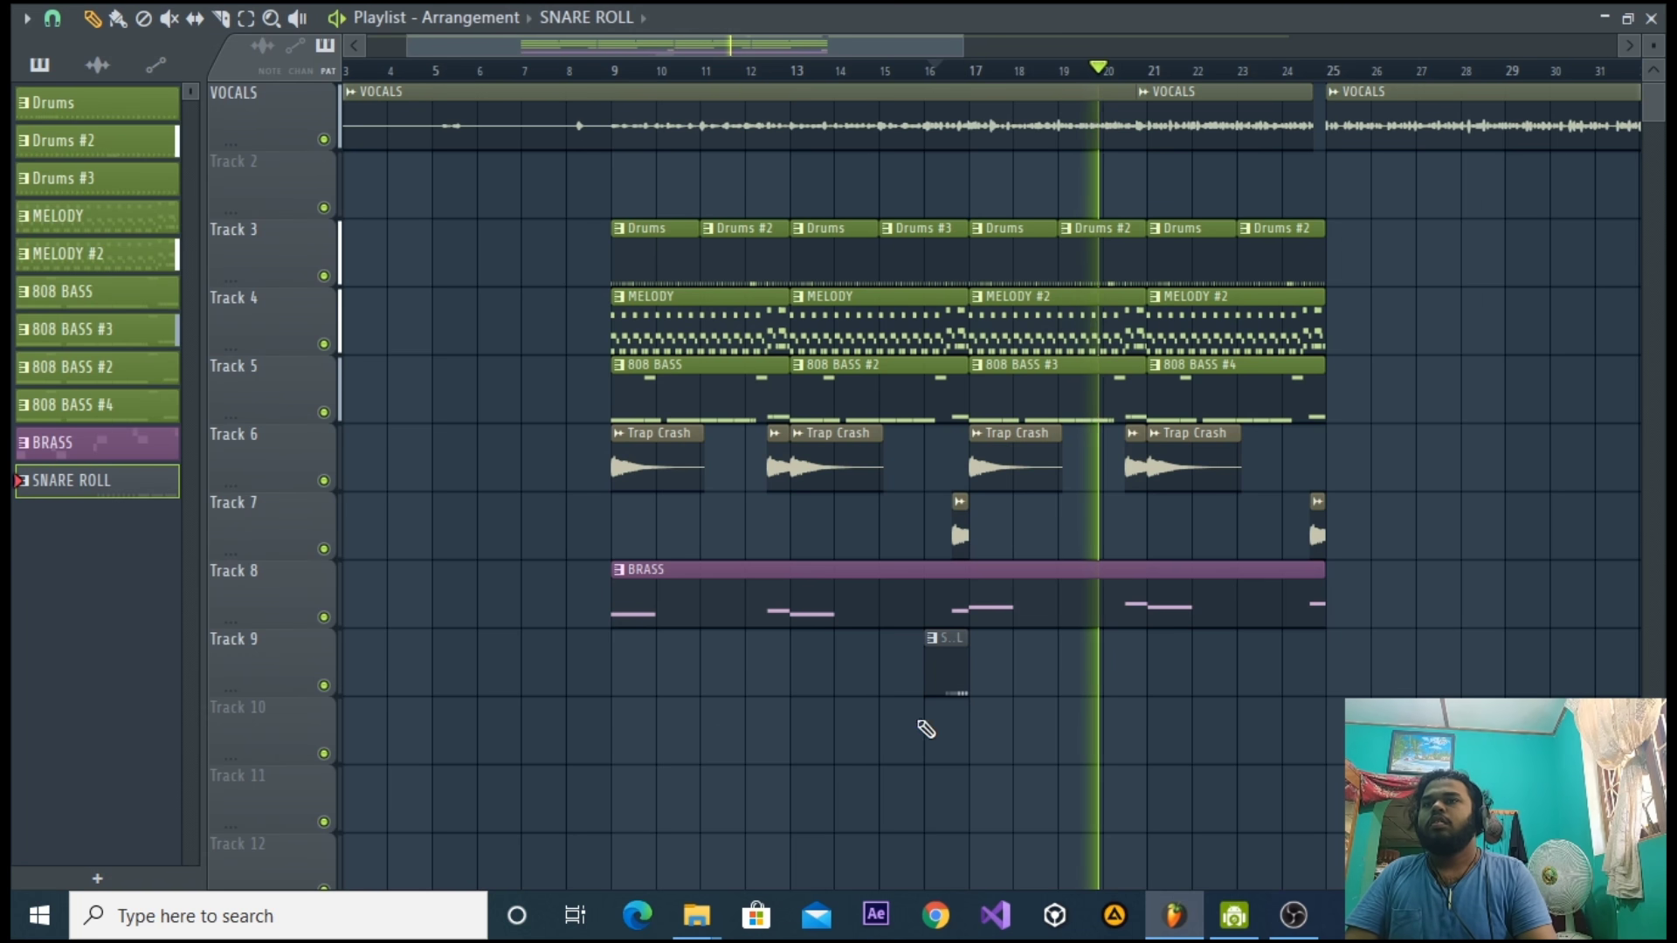
pyautogui.click(1299, 659)
pyautogui.moveTo(1310, 659); pyautogui.dragTo(1262, 670)
pyautogui.rightClick(1262, 670)
pyautogui.click(26, 18)
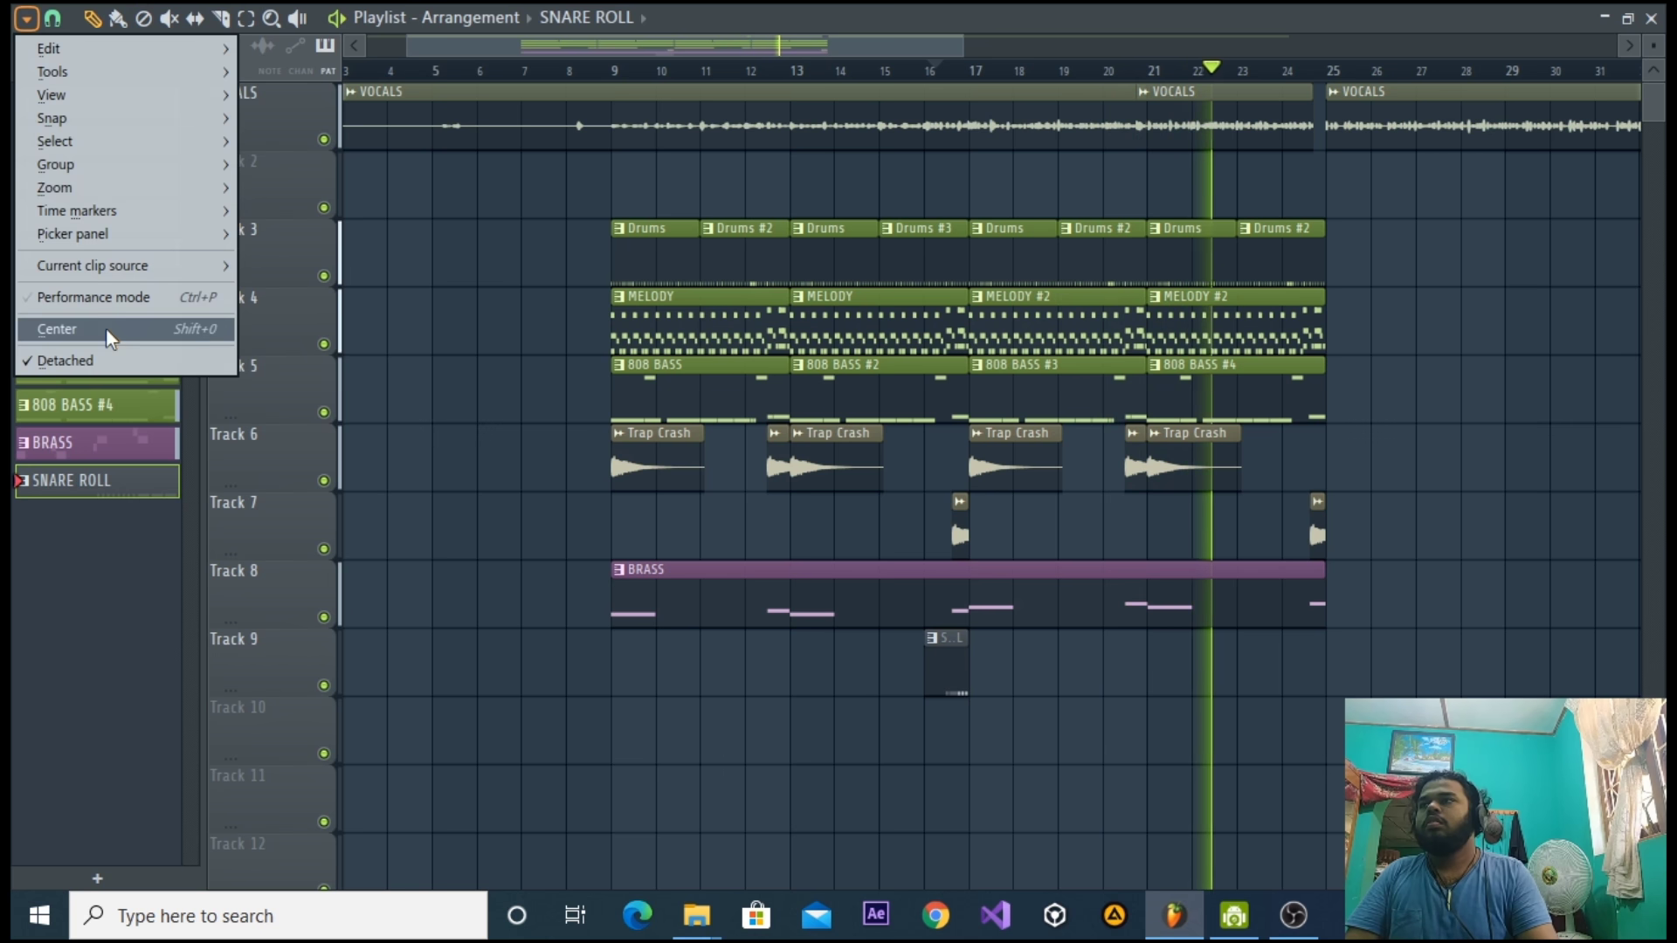
pyautogui.click(52, 18)
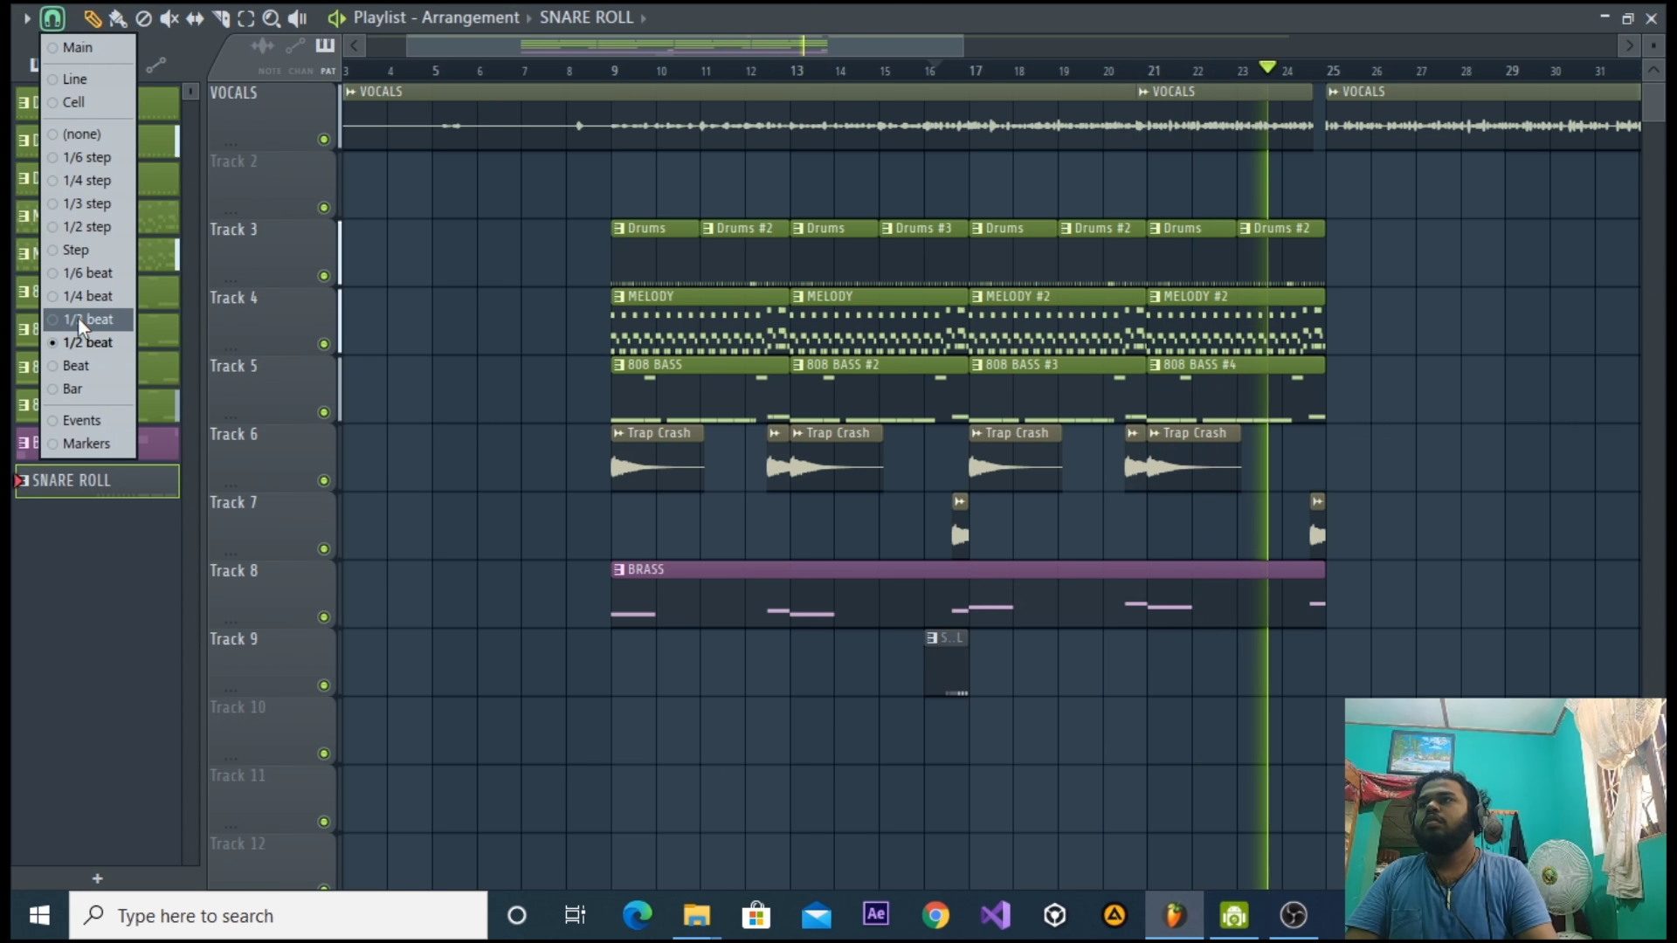
pyautogui.click(83, 328)
pyautogui.click(52, 18)
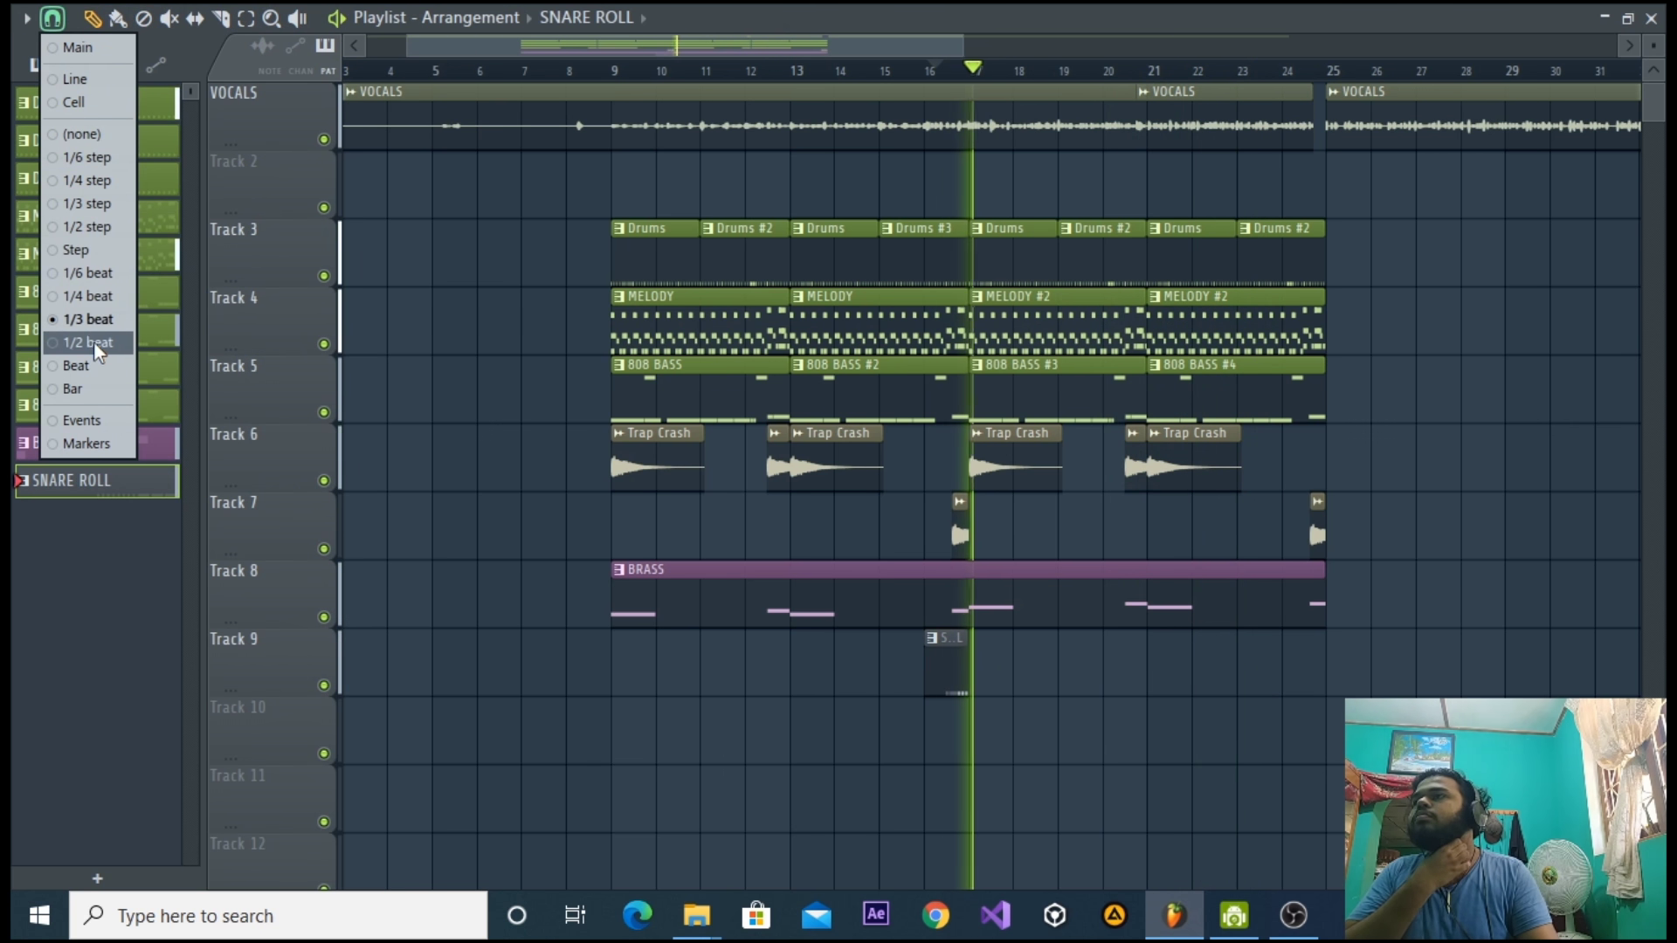
pyautogui.click(98, 351)
# Place a second snare roll clip on Track 9 at bar 23 and make it the unique pattern SNARE ROLL #2.
pyautogui.click(1247, 651)
pyautogui.click(1246, 644)
pyautogui.click(1280, 741)
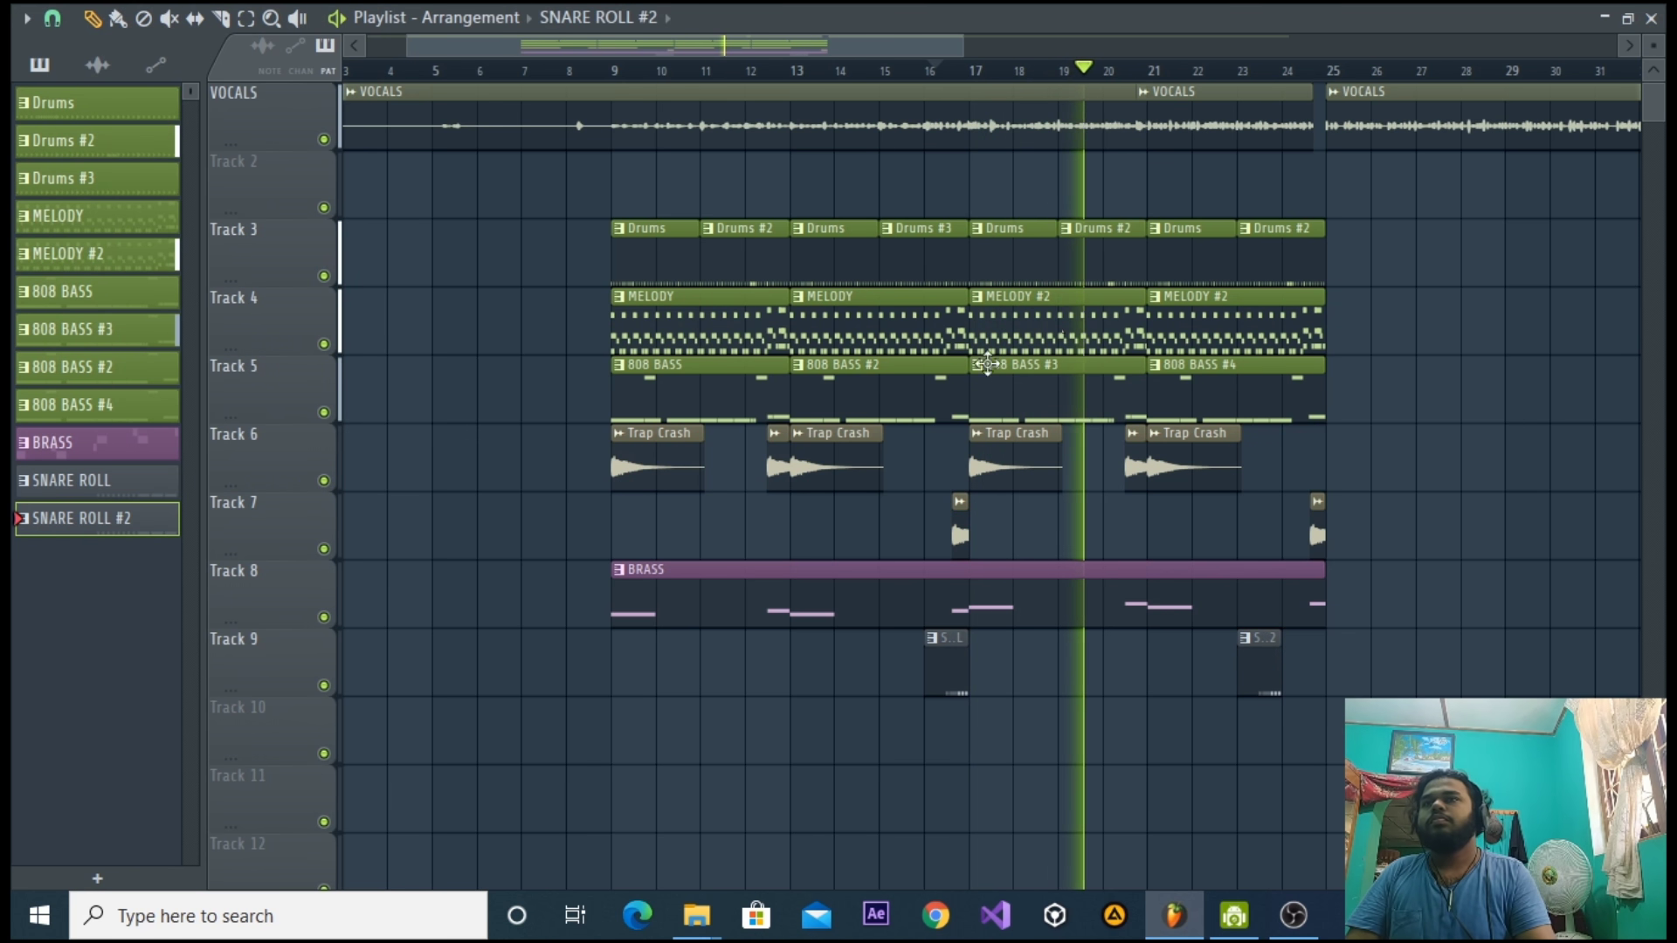
pyautogui.click(1652, 27)
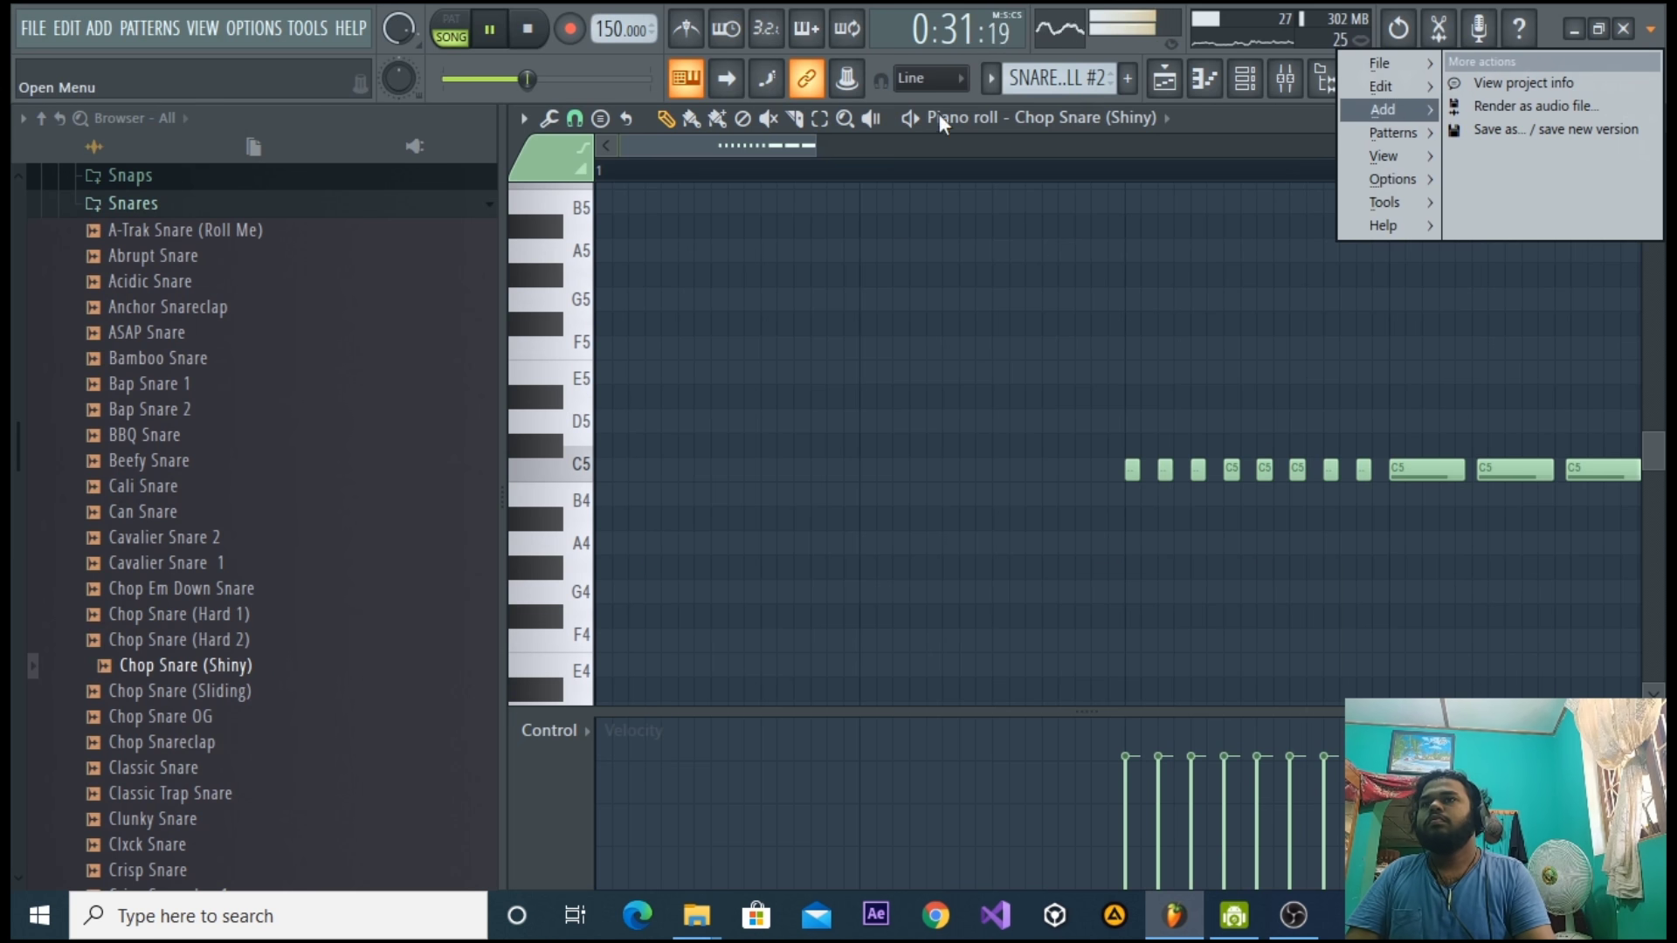
pyautogui.moveTo(1383, 110)
pyautogui.click(739, 136)
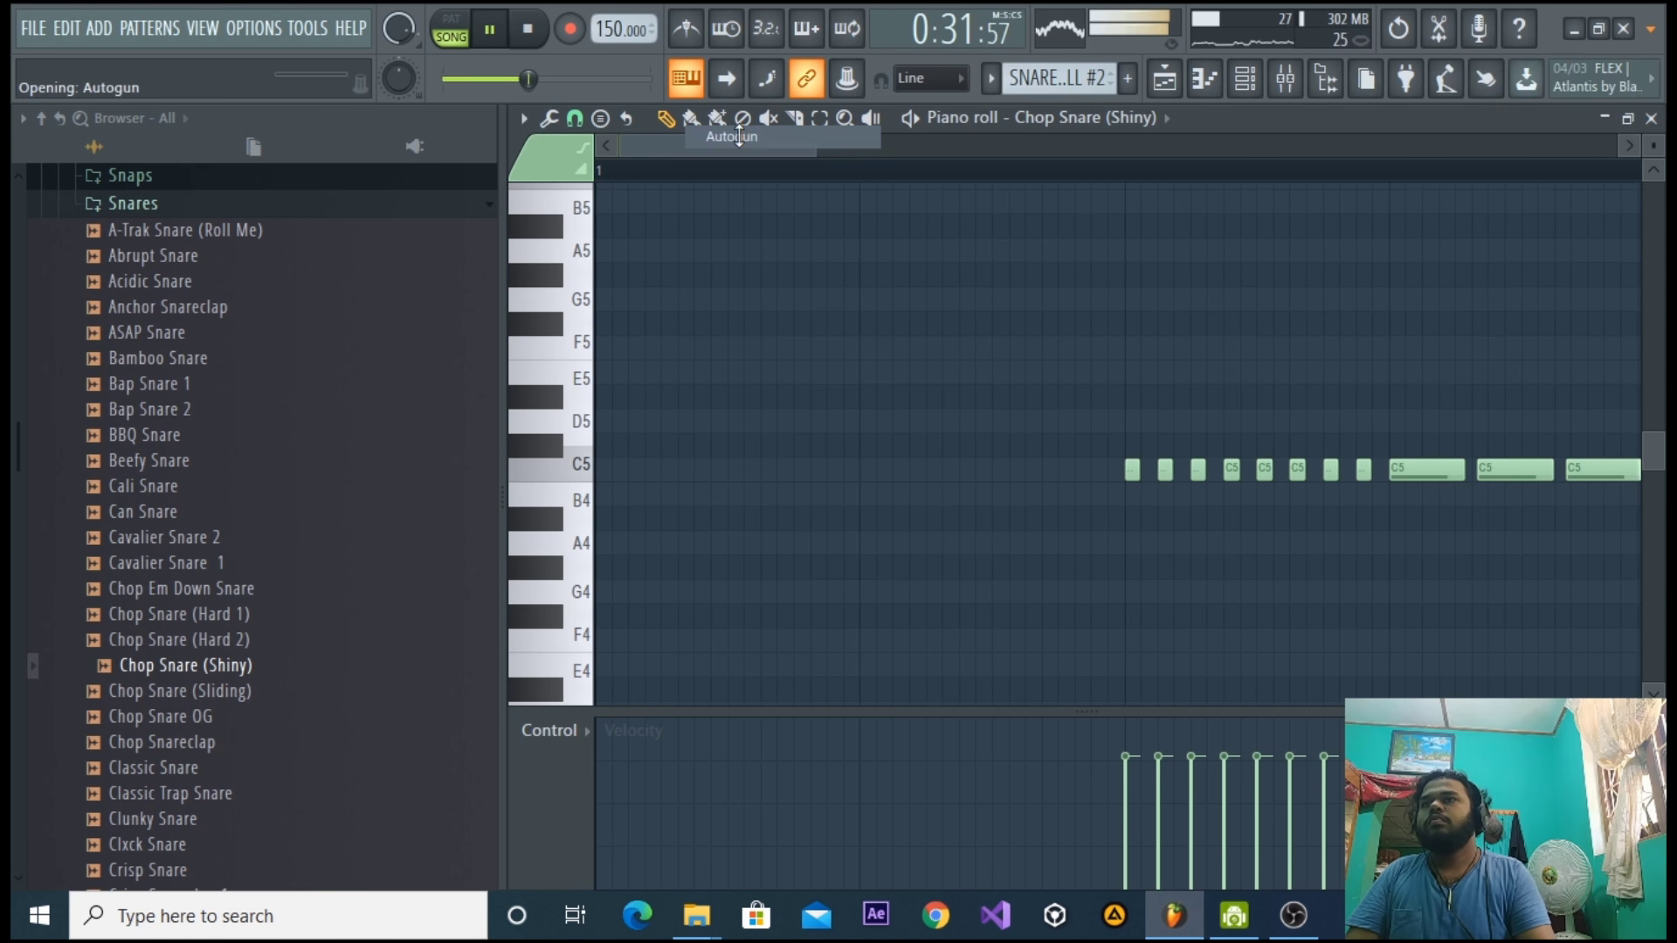
pyautogui.click(528, 42)
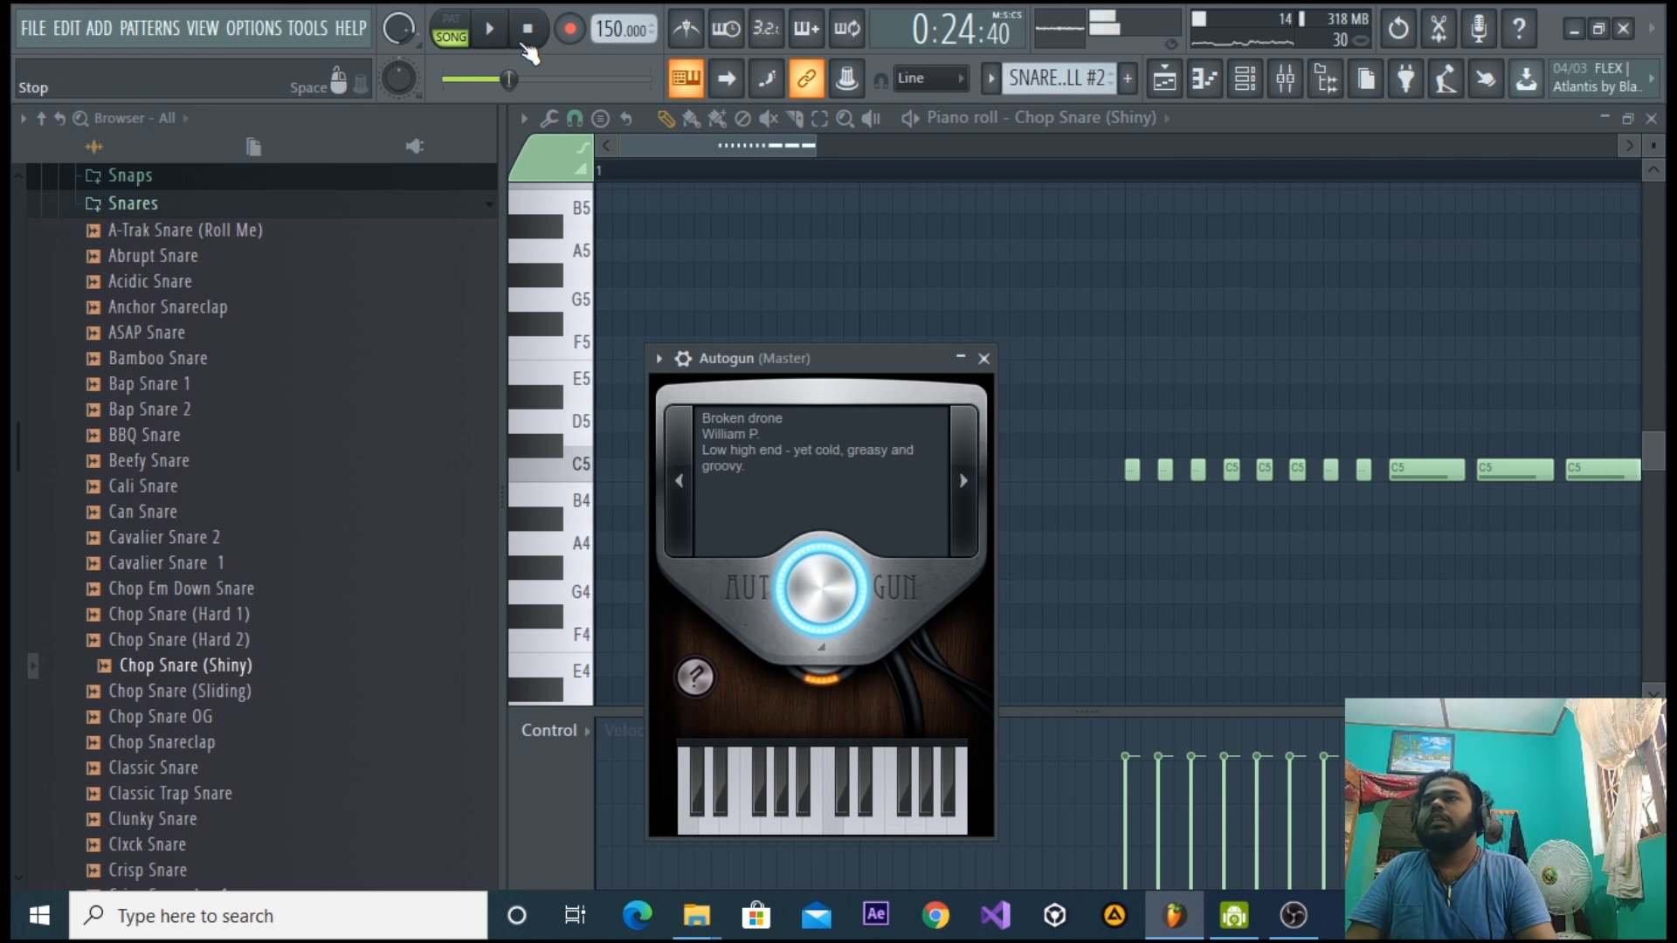
pyautogui.click(1651, 118)
pyautogui.click(1036, 232)
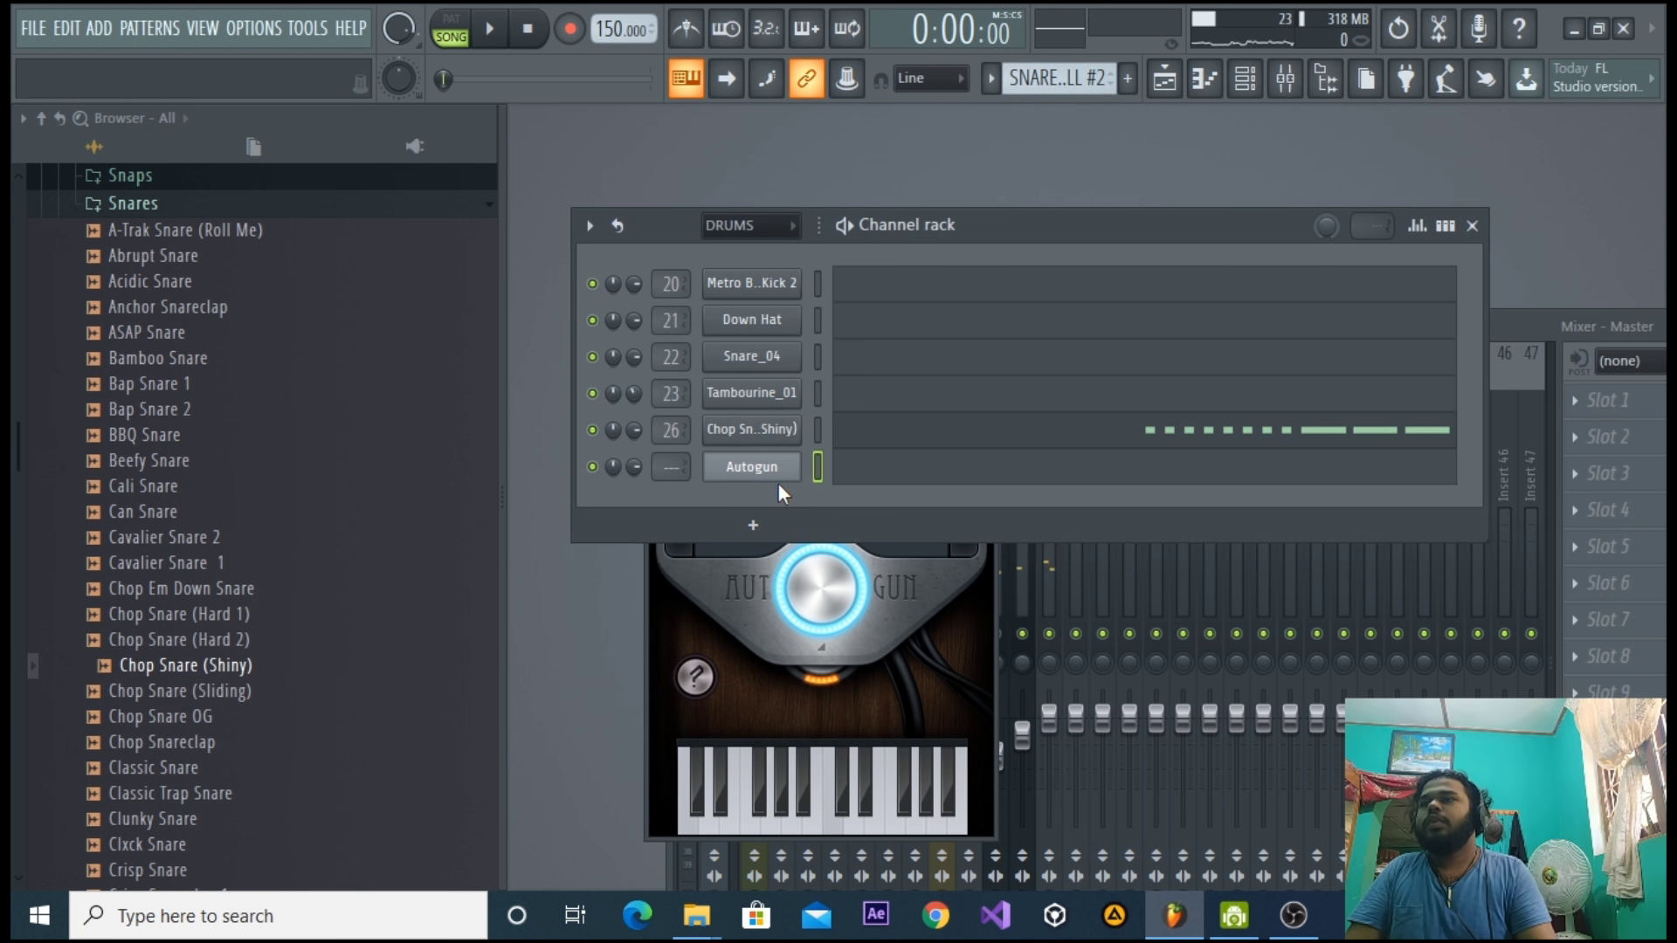
pyautogui.rightClick(778, 480)
pyautogui.click(847, 698)
pyautogui.click(958, 535)
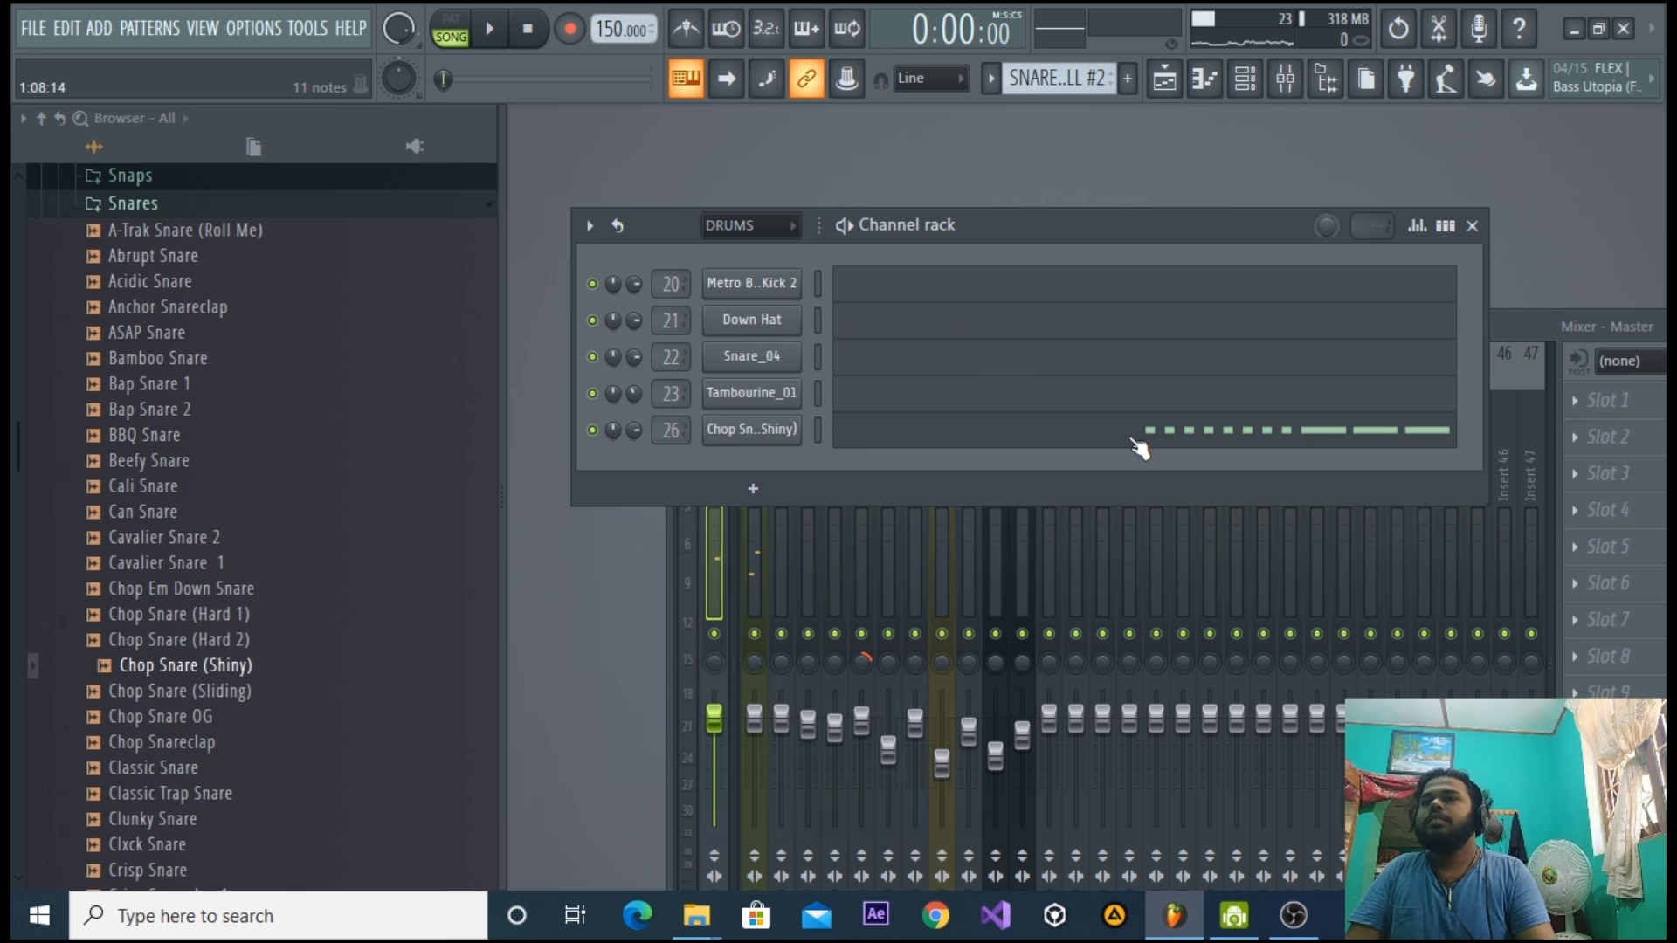
# Open the Chop Snare (Shiny) notes of SNARE ROLL #2 and delete them all.
pyautogui.click(1135, 433)
pyautogui.press('space')
pyautogui.click(1184, 80)
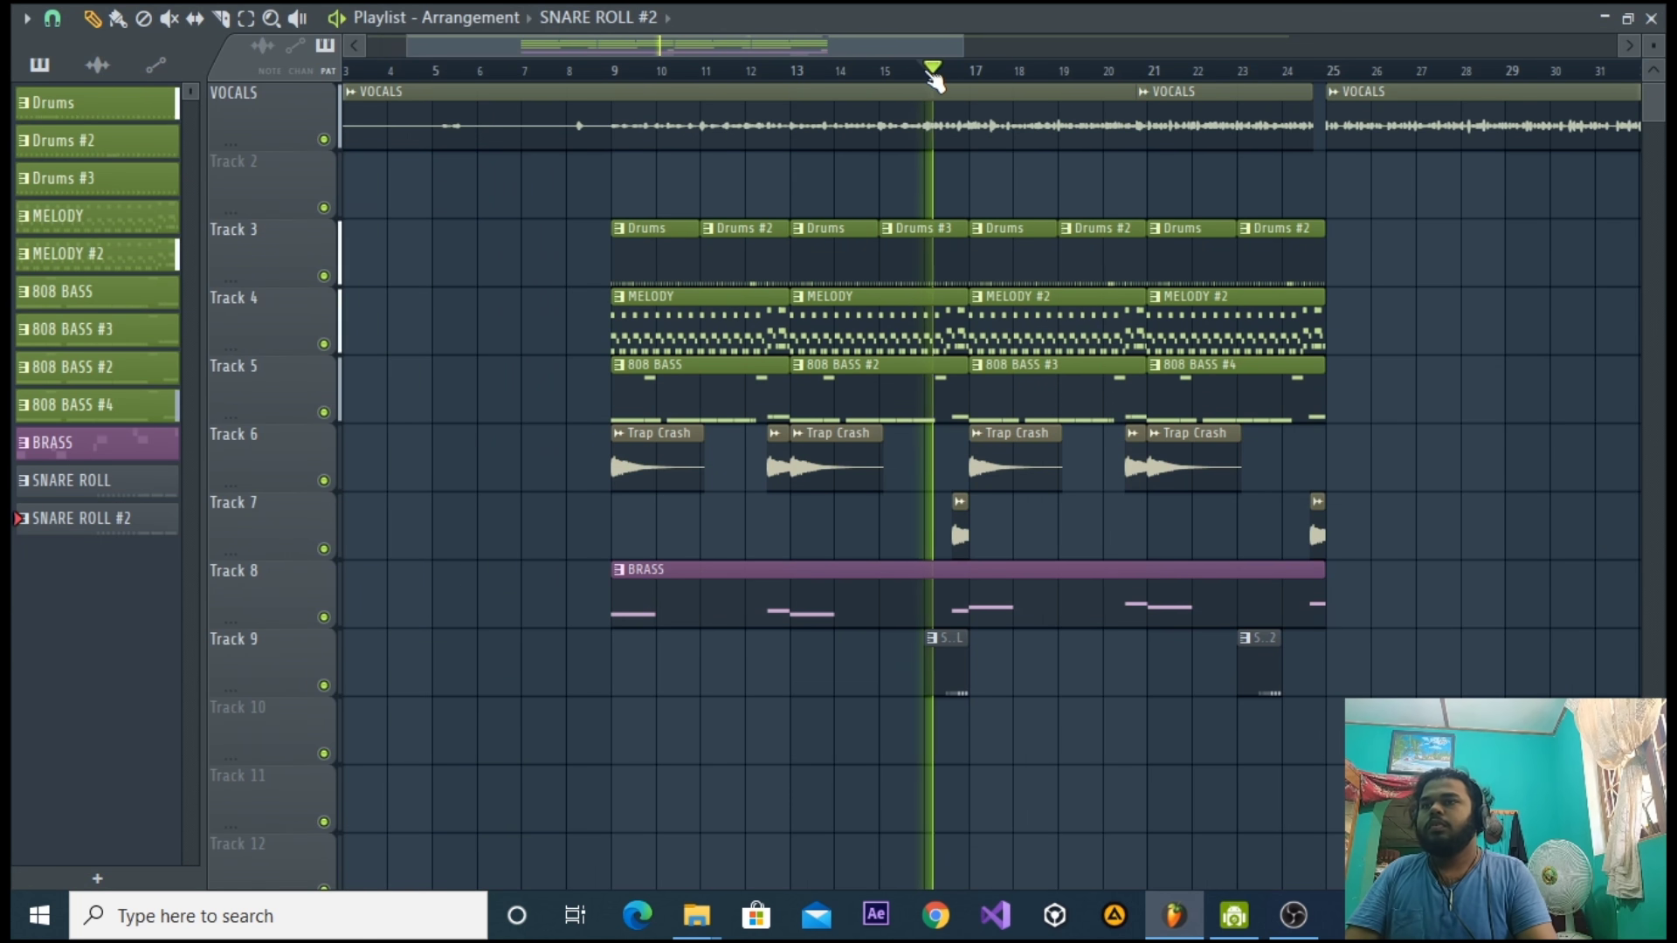
pyautogui.moveTo(913, 55); pyautogui.dragTo(1005, 55)
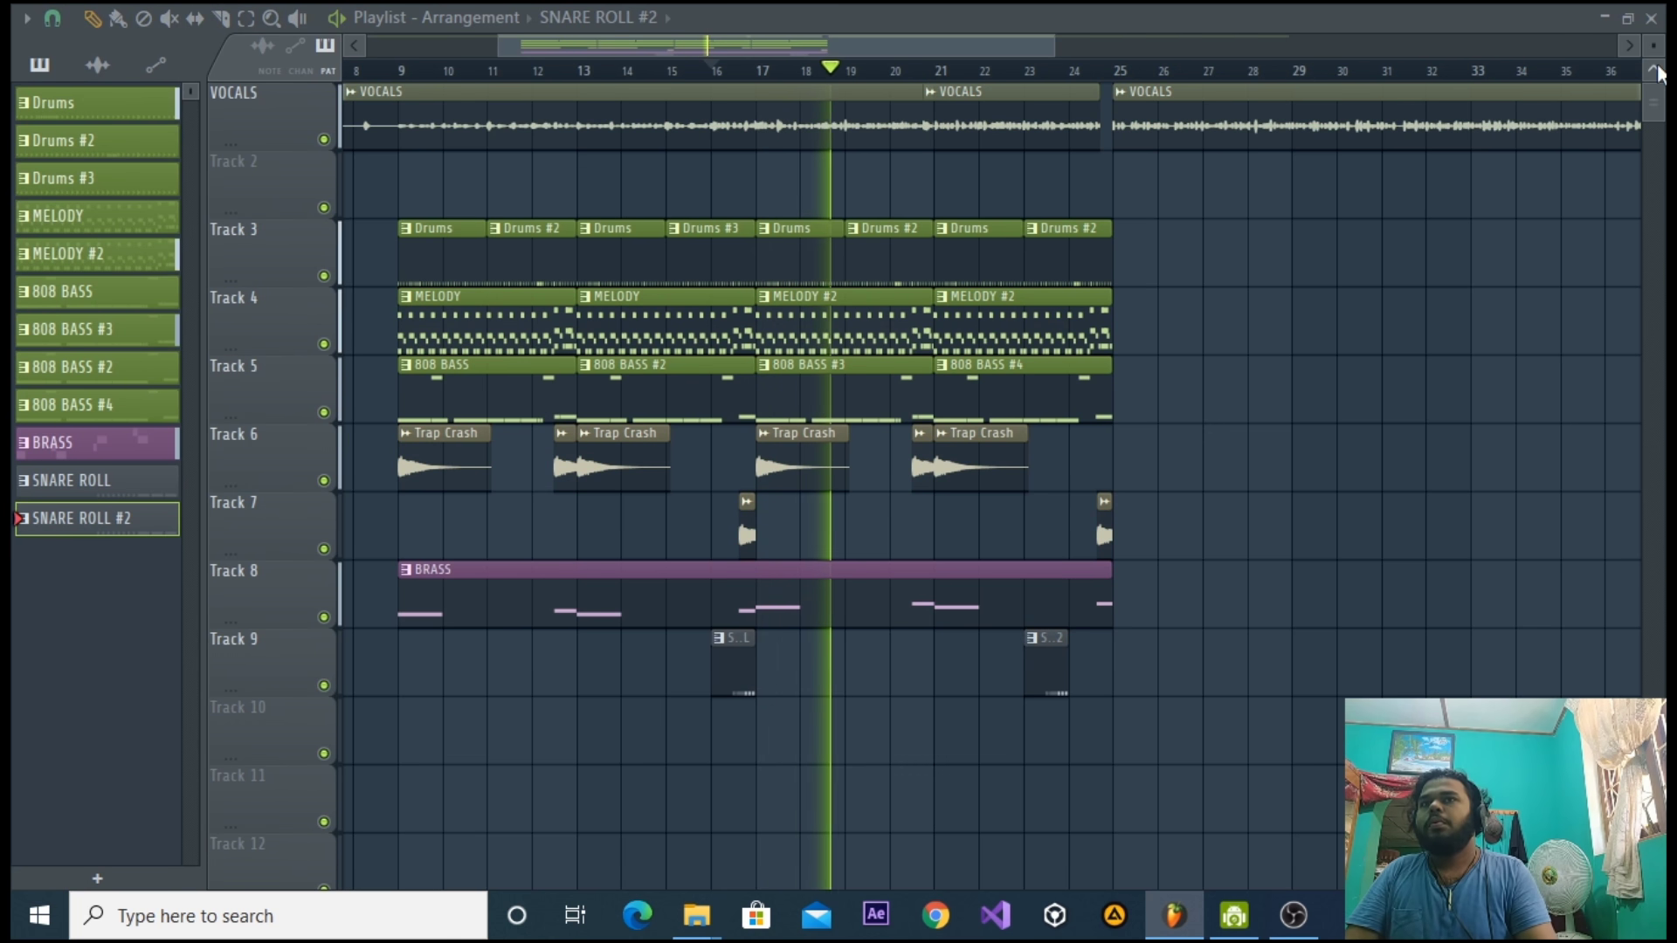
pyautogui.click(1650, 18)
pyautogui.moveTo(816, 146); pyautogui.dragTo(1172, 153)
pyautogui.moveTo(1294, 360); pyautogui.dragTo(525, 515)
pyautogui.press('Delete')
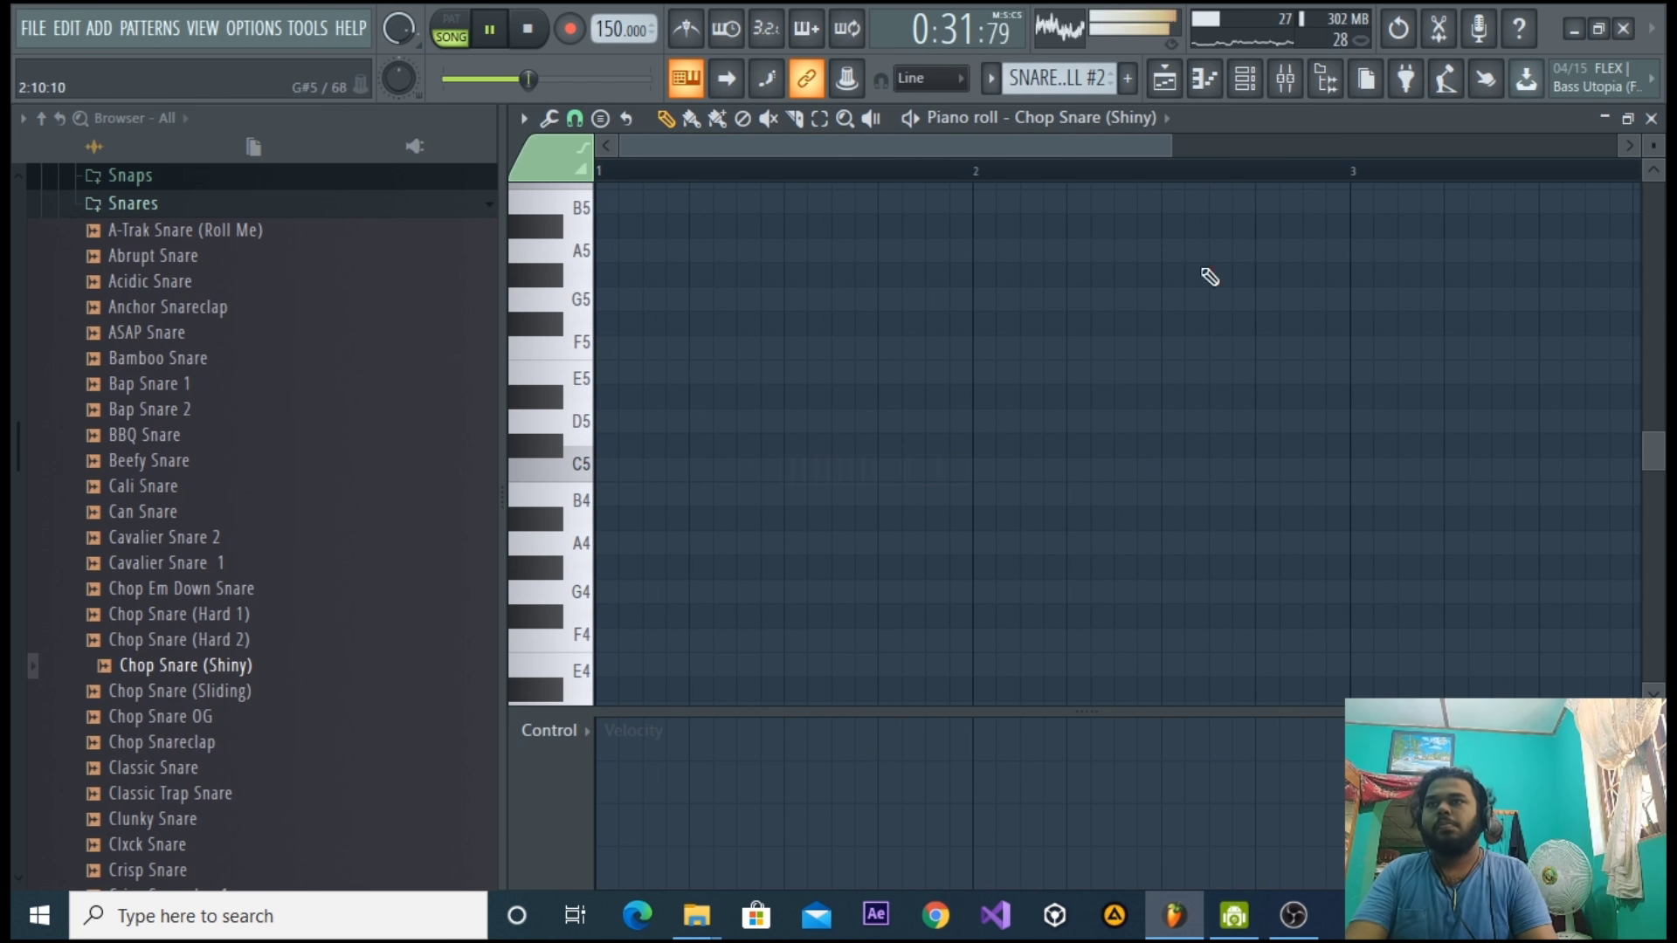
# Stop playback and place a short C5 note at the start of bar 1 in the empty SNARE ROLL #2 pattern.
pyautogui.click(1169, 81)
pyautogui.click(1650, 18)
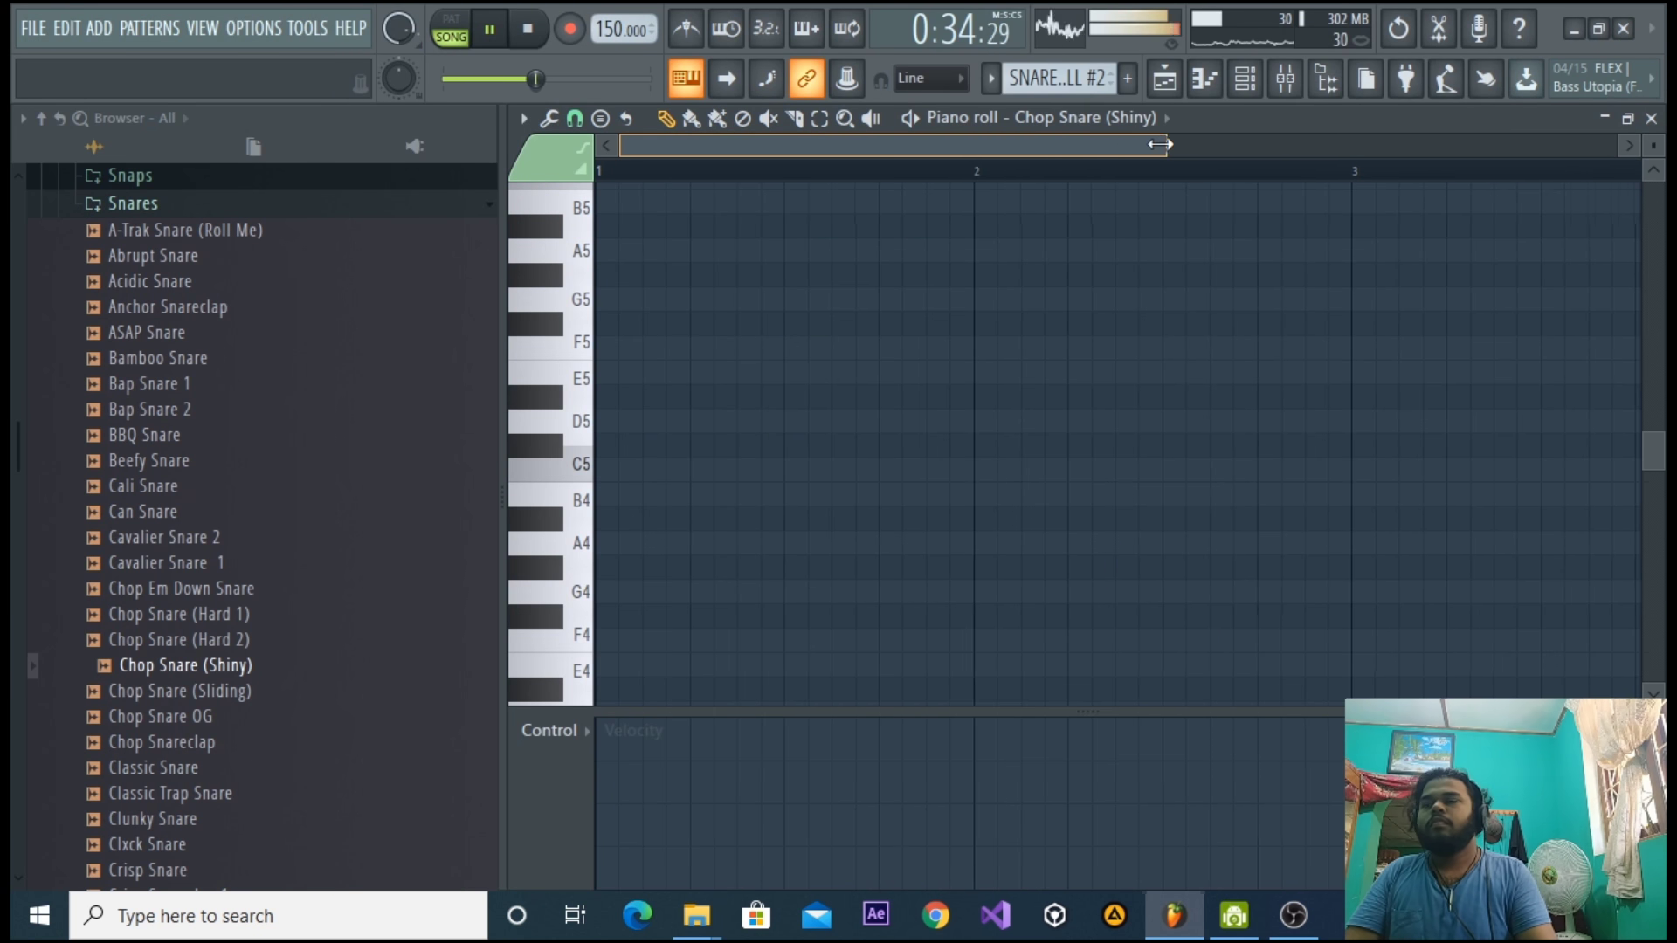
pyautogui.moveTo(1172, 146); pyautogui.dragTo(935, 149)
pyautogui.press('space')
pyautogui.click(579, 465)
pyautogui.click(595, 469)
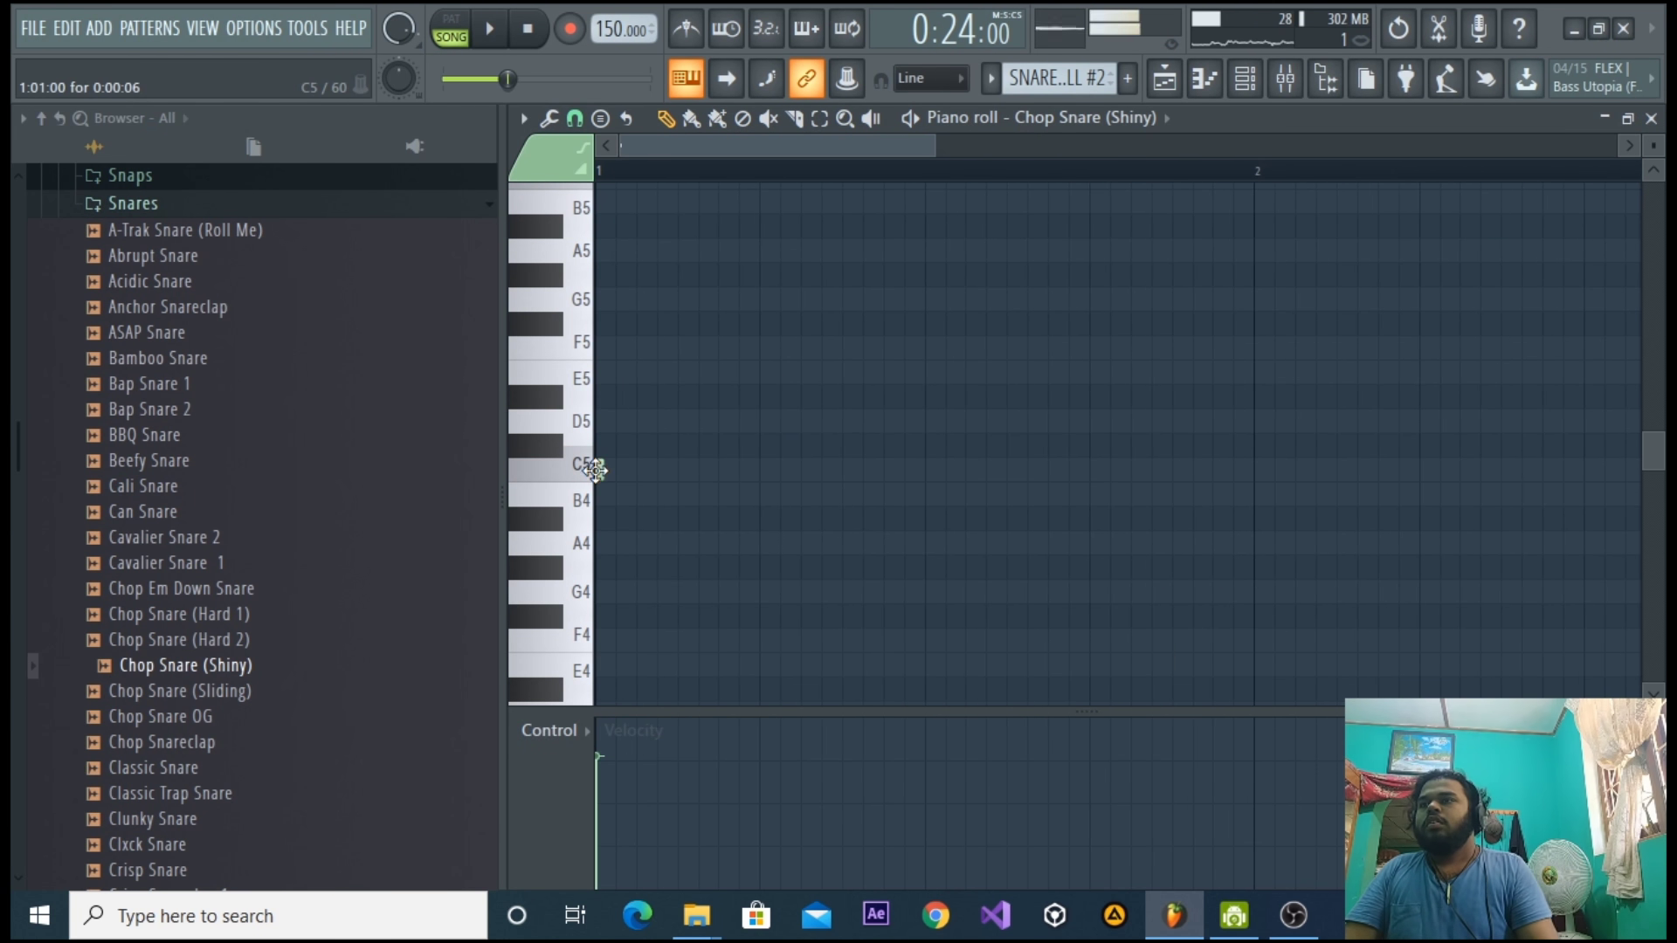
pyautogui.scroll(1, 926, 173)
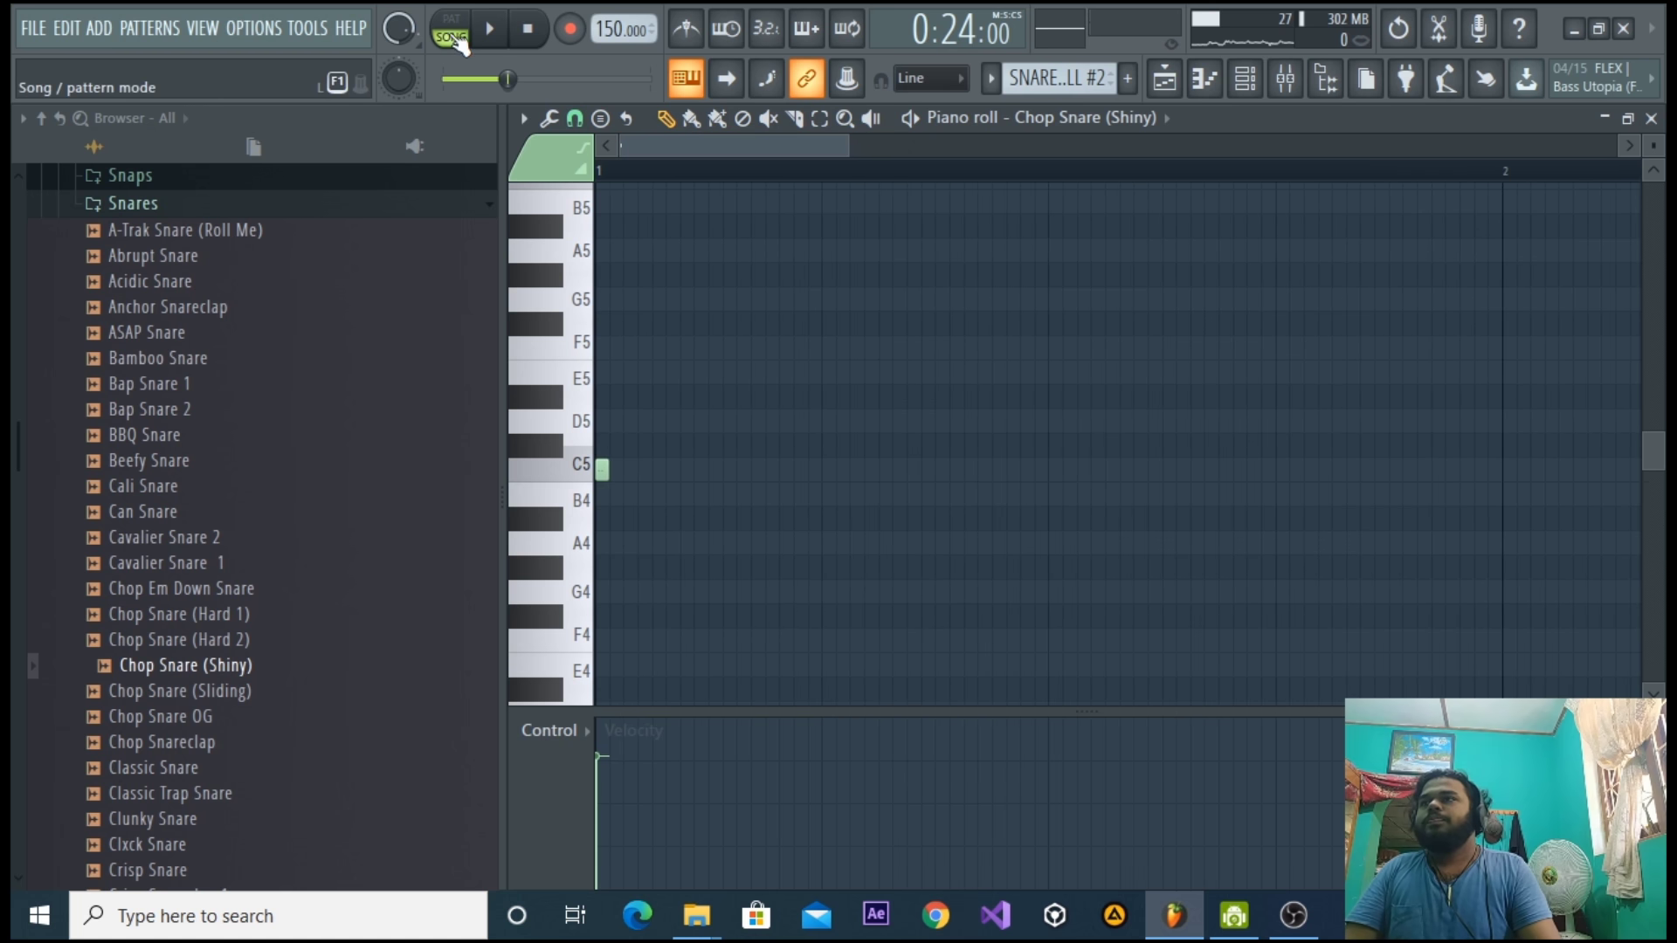
# Switch to pattern playback with the metronome on, set the snap to 1/4 beat and add a short C5 note on step 3.
pyautogui.click(452, 29)
pyautogui.click(688, 31)
pyautogui.click(574, 118)
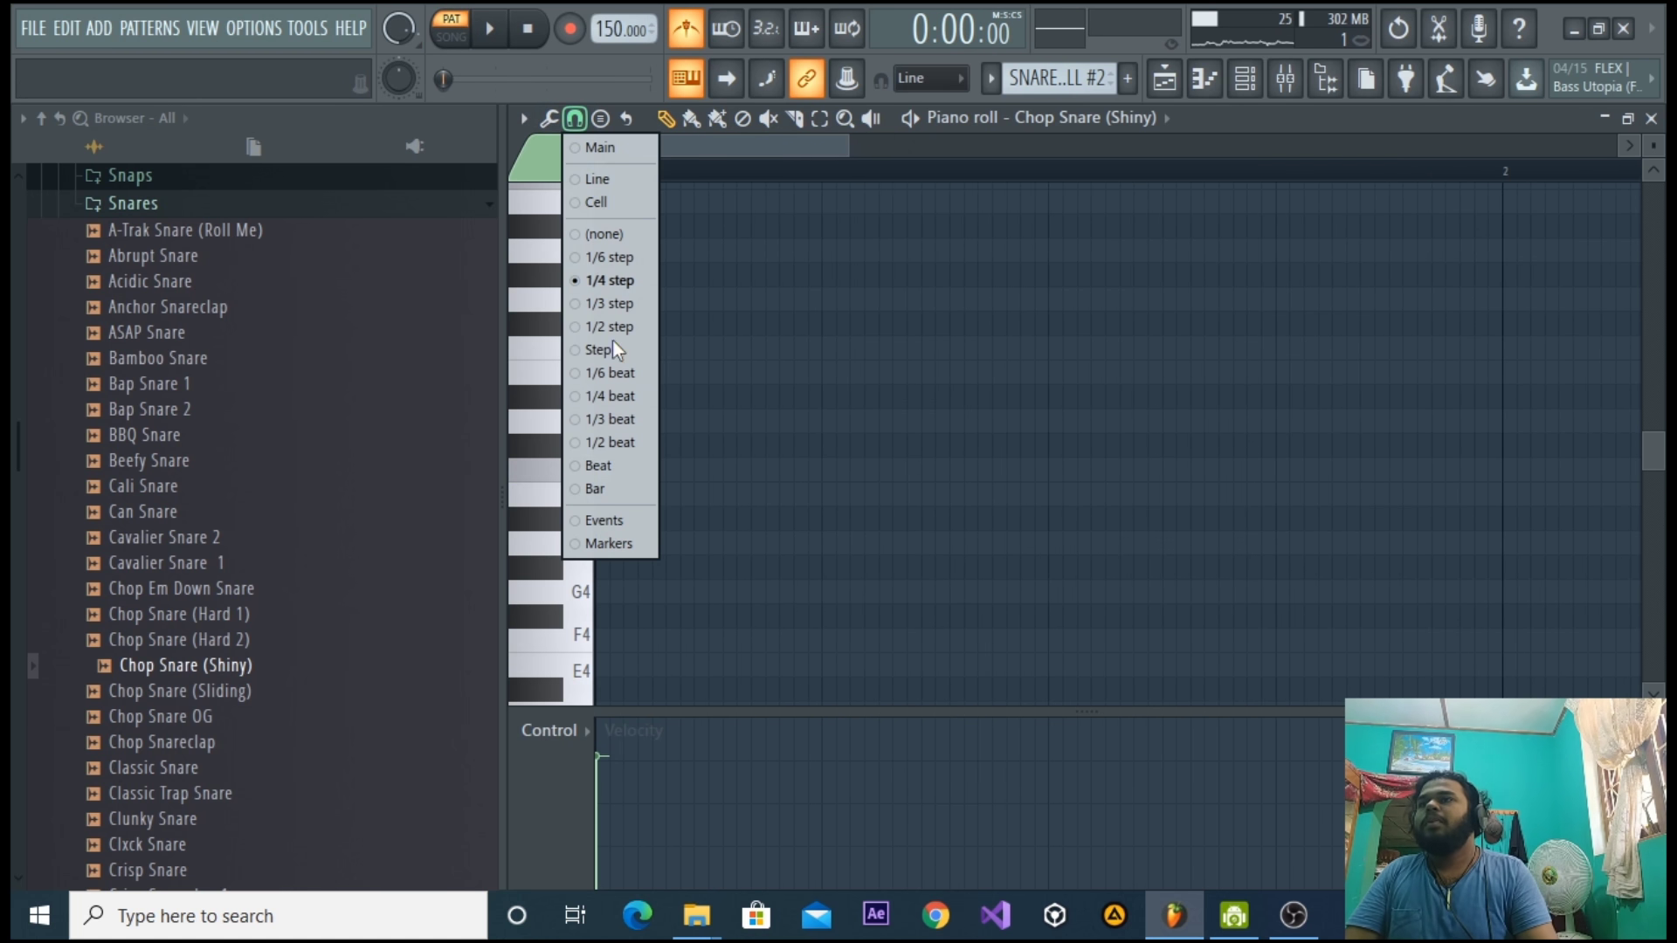
pyautogui.click(613, 396)
pyautogui.rightClick(609, 473)
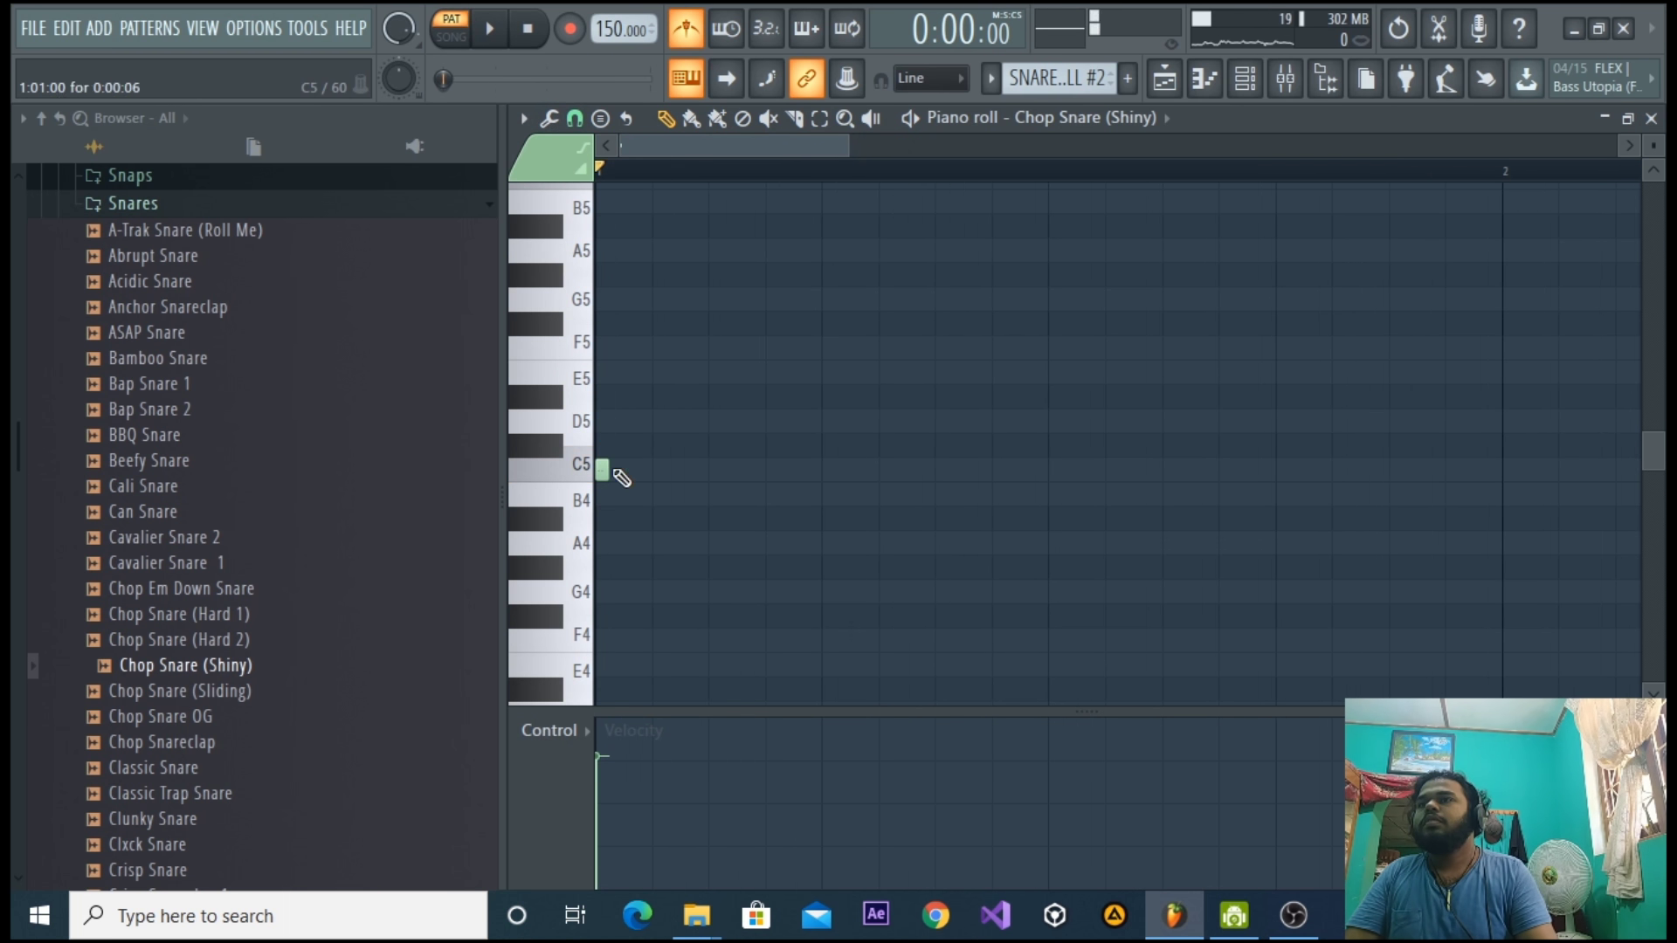
pyautogui.rightClick(692, 44)
pyautogui.click(724, 98)
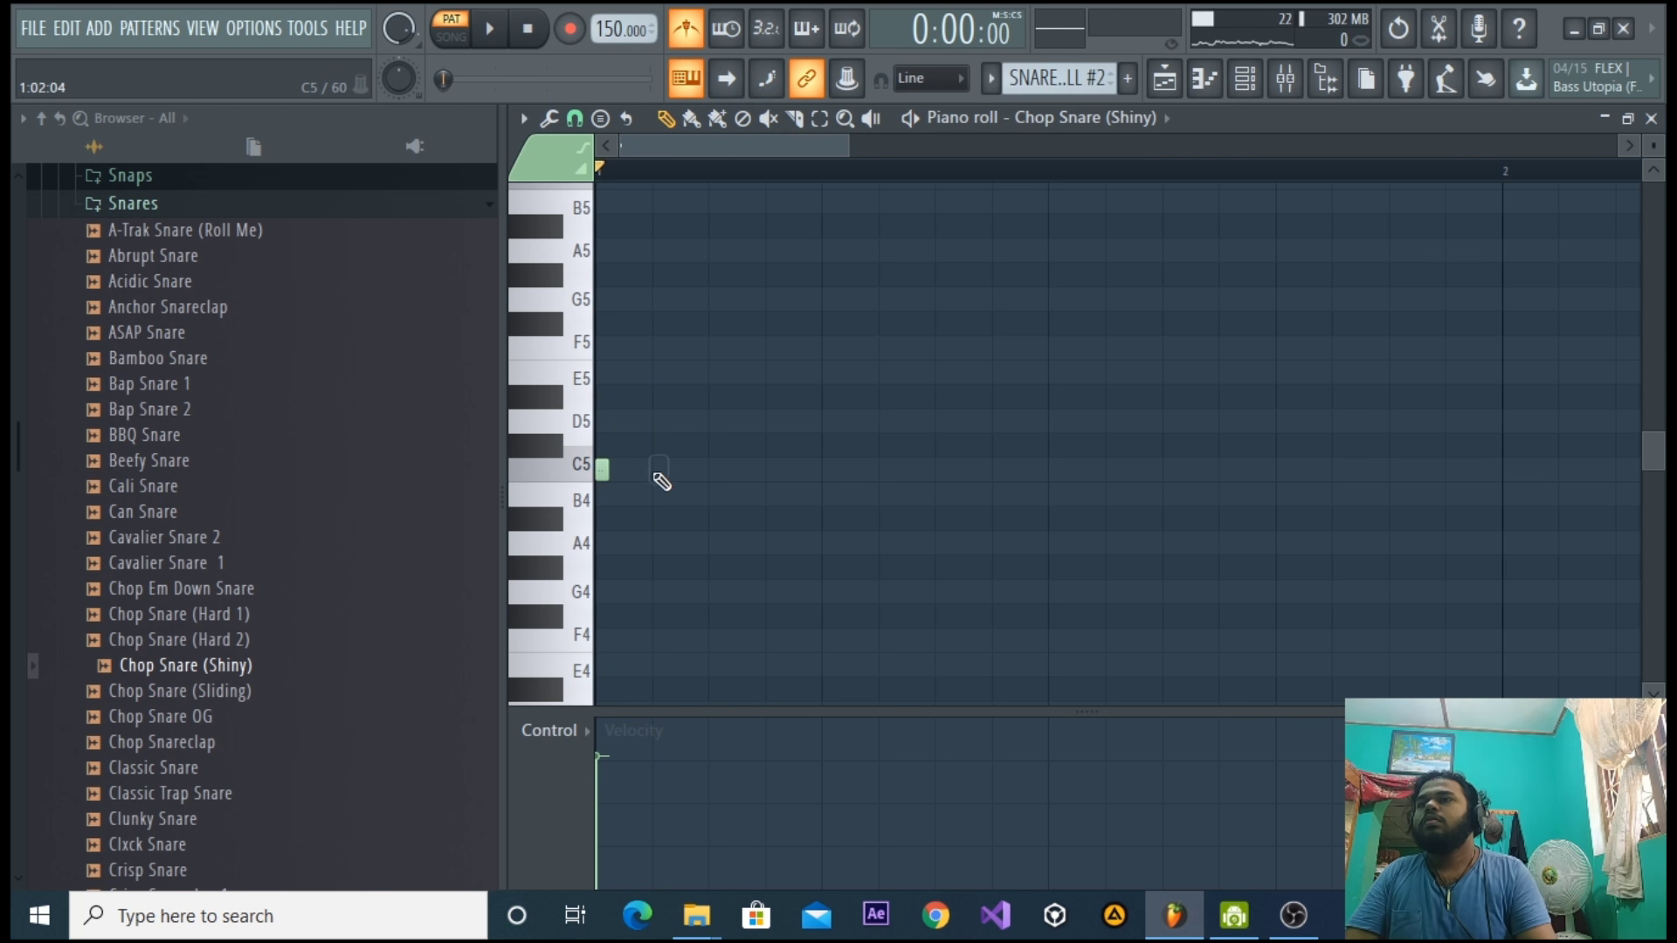
pyautogui.press('space')
pyautogui.press('space')
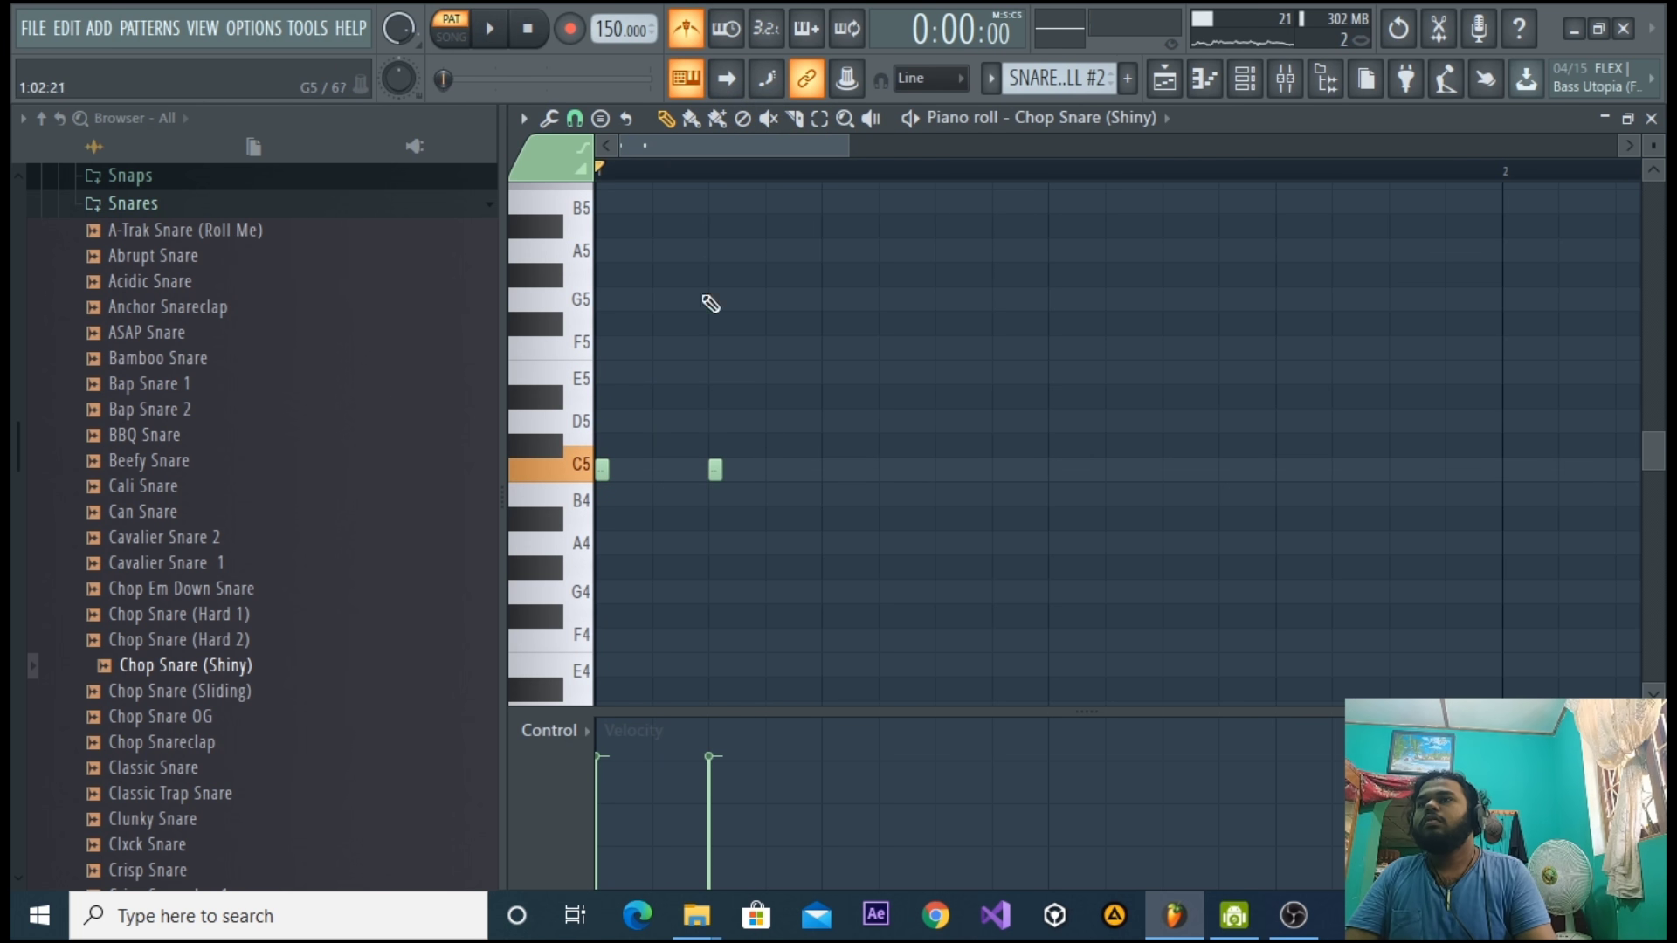
# Set the snap to 1/4 step and add five short C5 notes half a step apart, starting on step 5 of bar 1.
pyautogui.click(600, 119)
pyautogui.click(599, 280)
pyautogui.click(828, 472)
pyautogui.click(856, 472)
pyautogui.click(913, 472)
pyautogui.press('space')
pyautogui.click(941, 471)
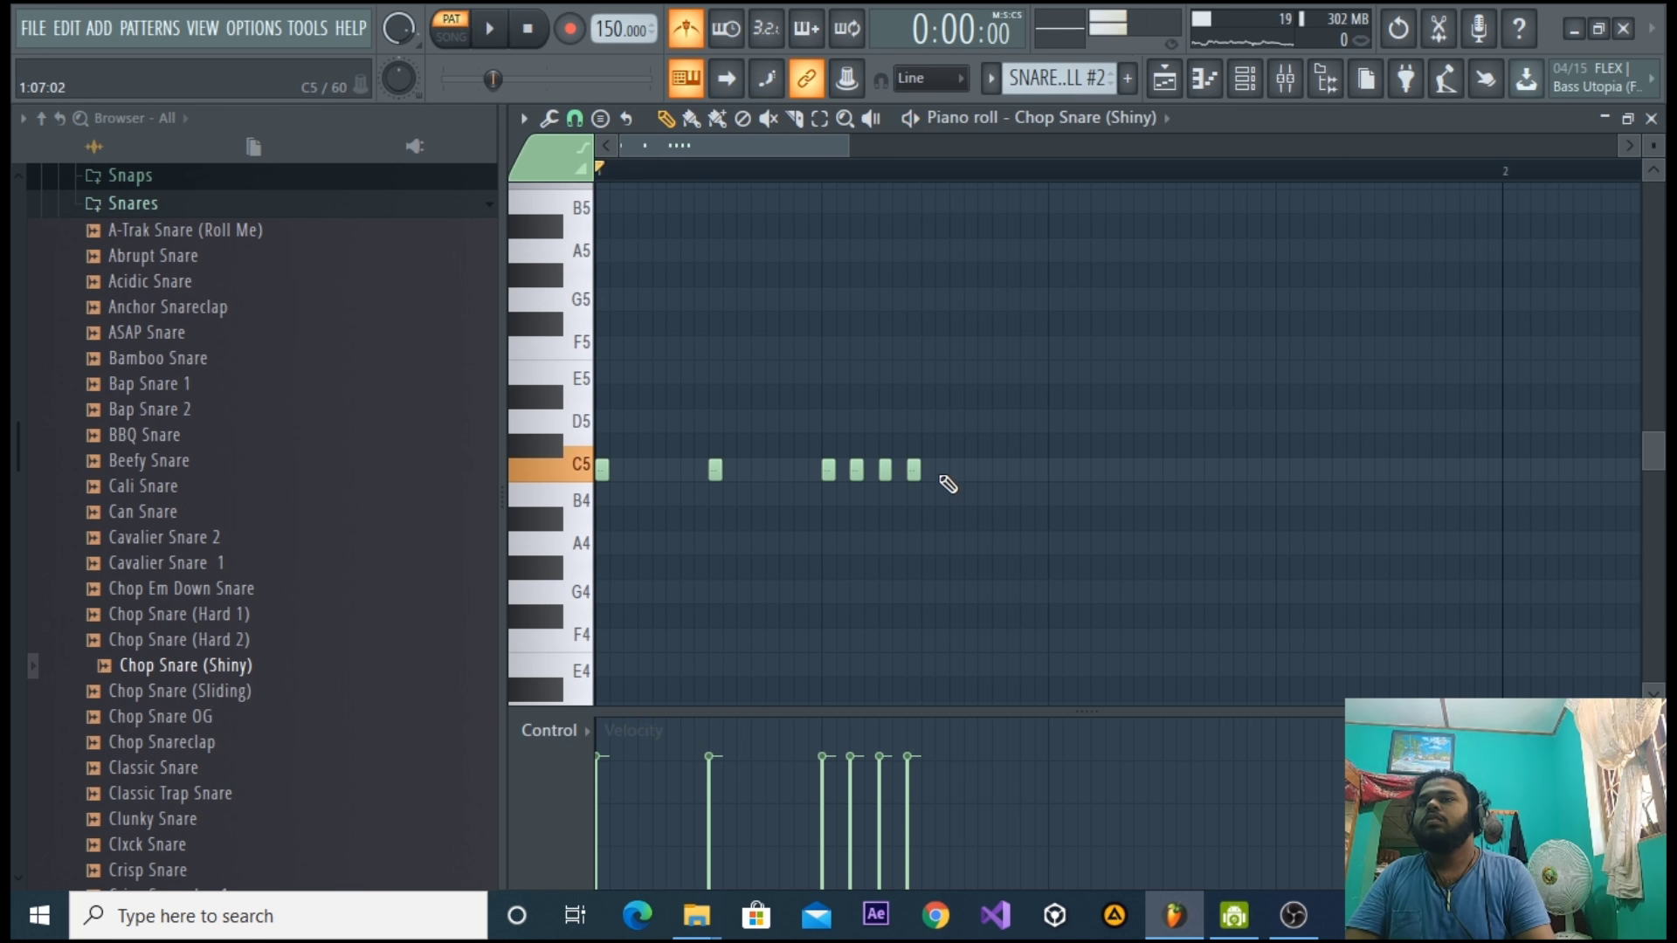
pyautogui.press('space')
# Duplicate the seven-note figure into the second half of bar 1, play it back and deselect the copied notes.
pyautogui.moveTo(1207, 436); pyautogui.dragTo(1052, 475)
pyautogui.press('space')
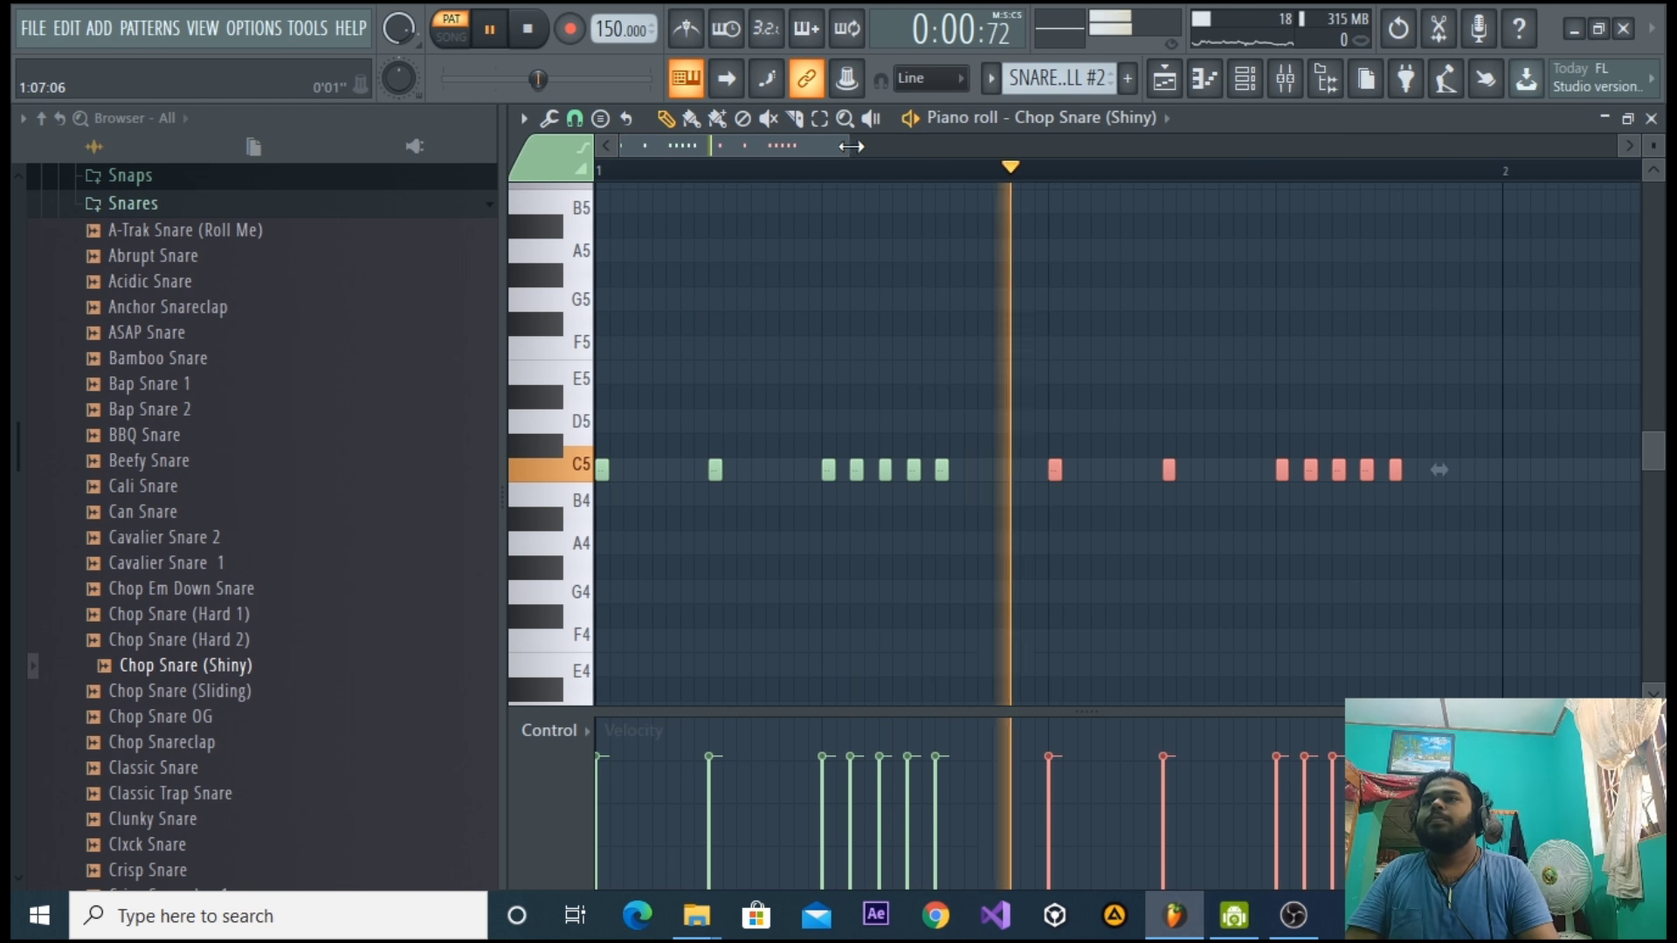
pyautogui.moveTo(849, 145); pyautogui.dragTo(1069, 145)
pyautogui.press('space')
pyautogui.click(1071, 507)
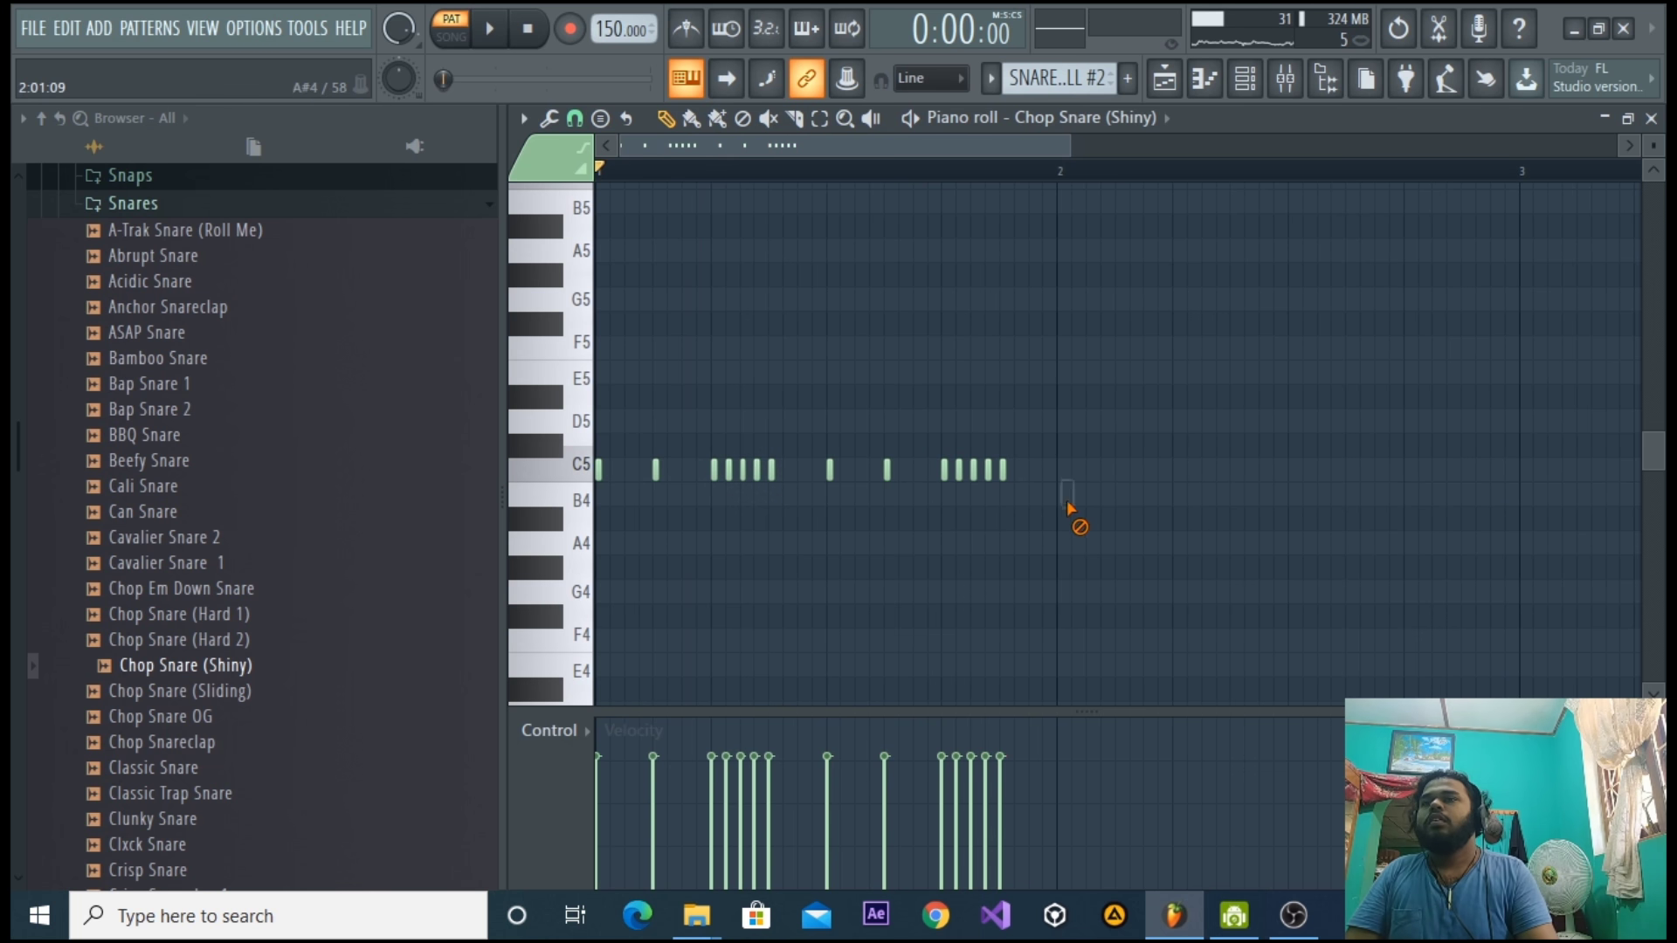
# Set the snap to 1/4 beat and add five short C5 notes on steps 1 to 5 of bar 2, checking with playback.
pyautogui.click(600, 119)
pyautogui.click(606, 400)
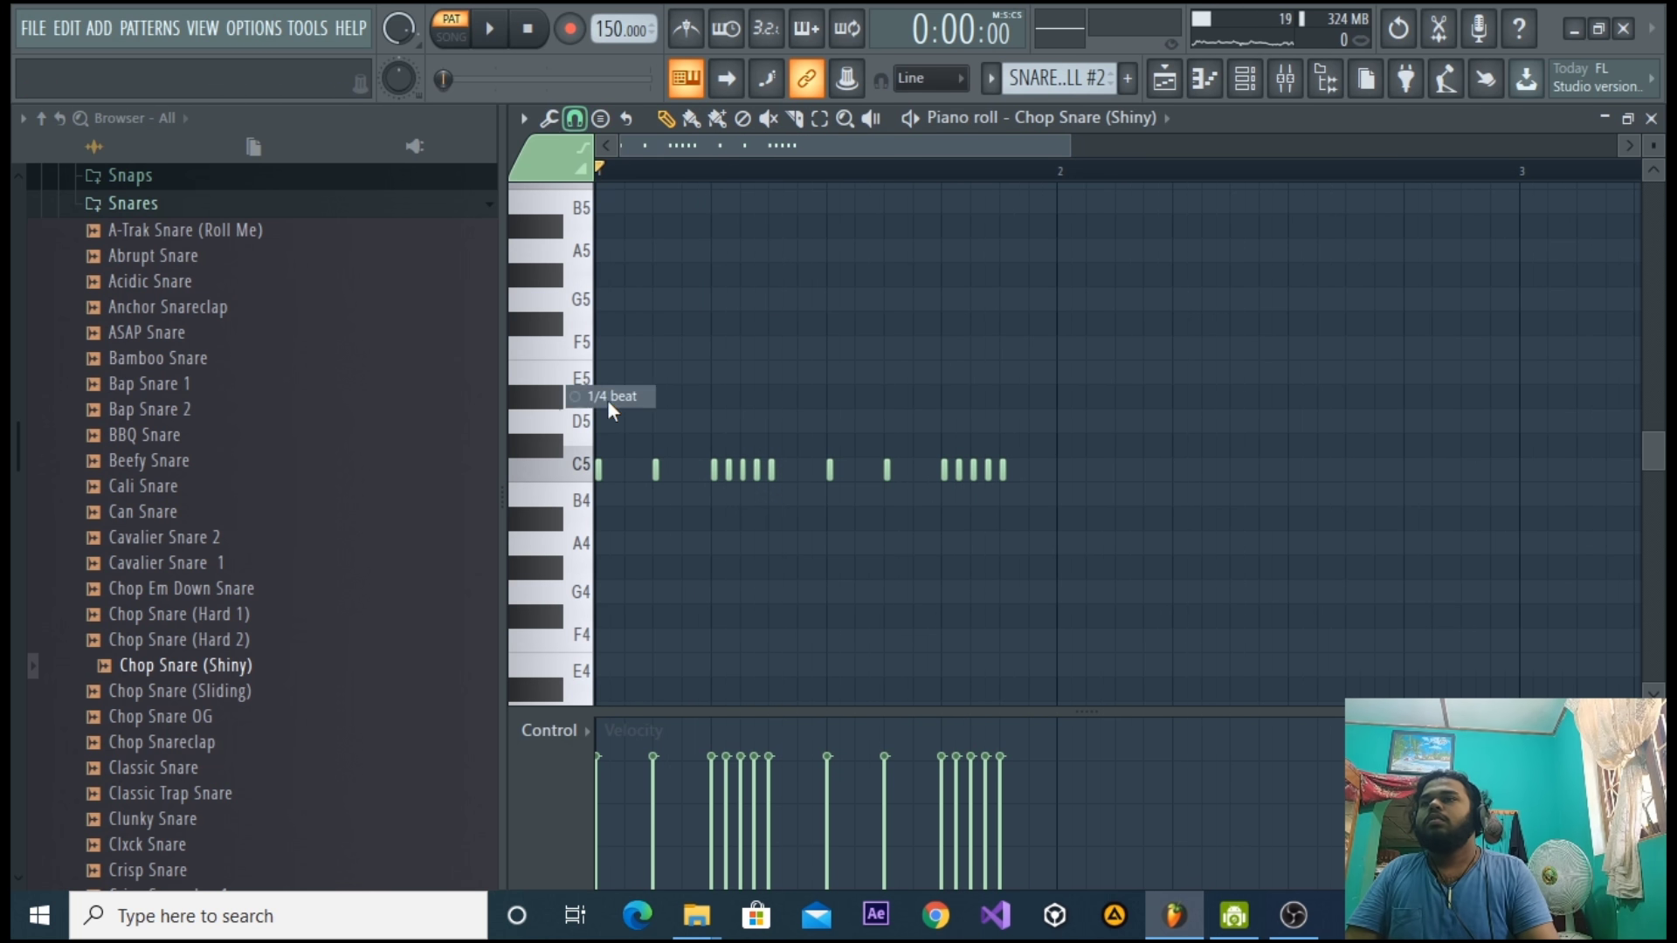
pyautogui.click(1061, 472)
pyautogui.click(1091, 472)
pyautogui.press('space')
pyautogui.click(1118, 472)
pyautogui.click(1147, 472)
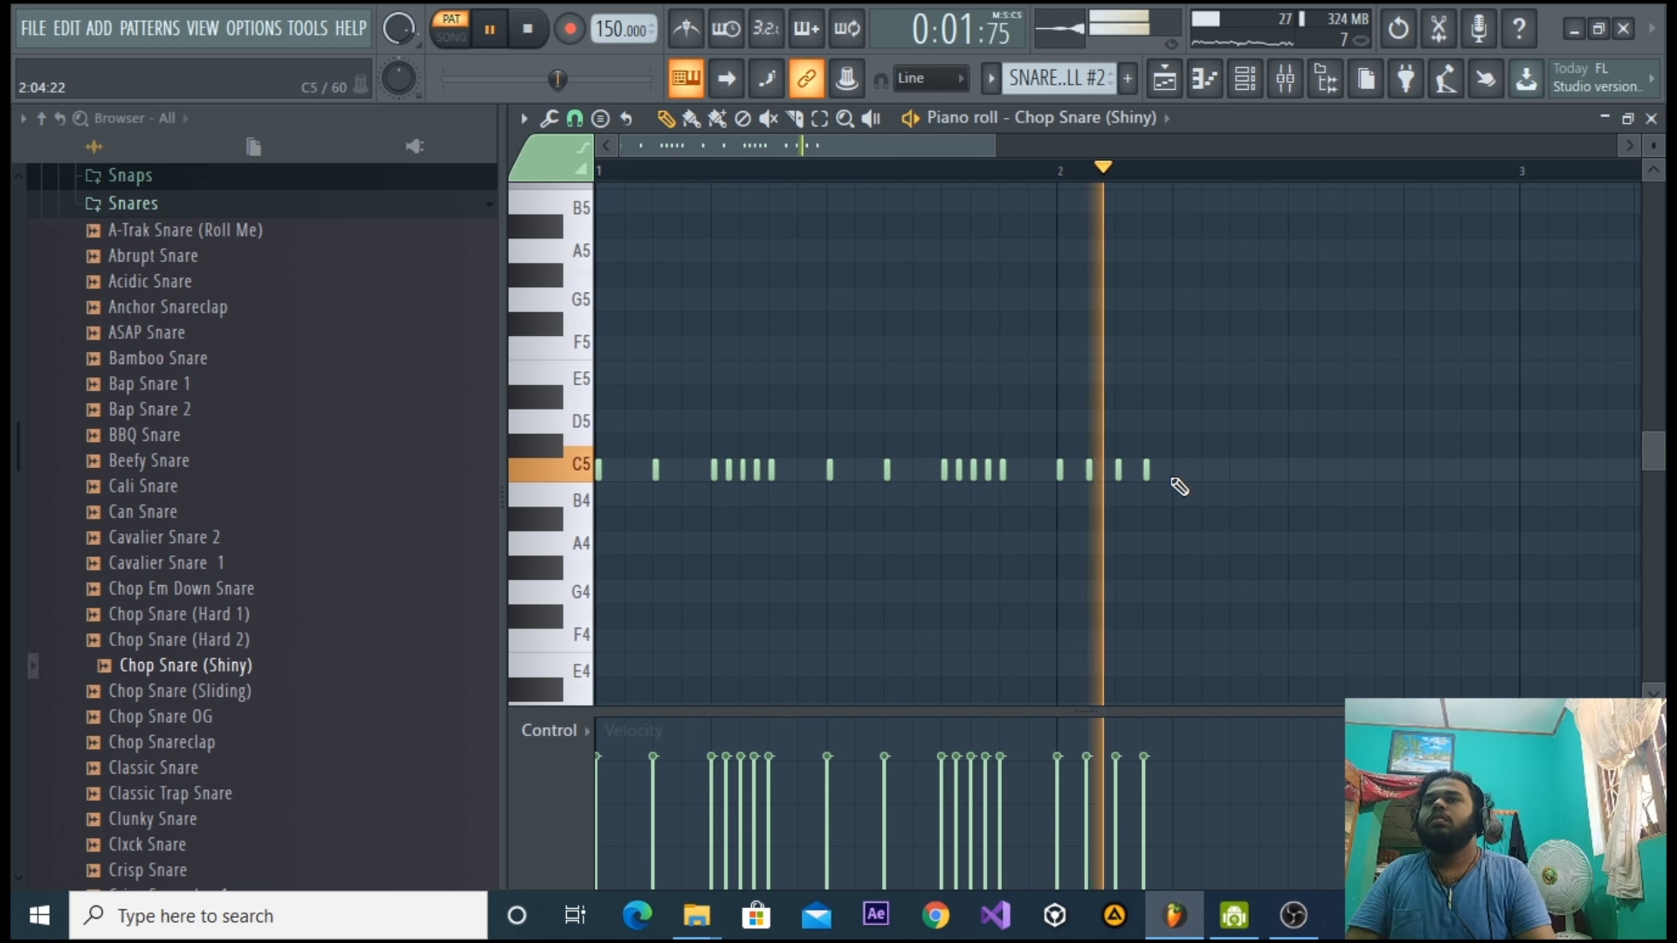
pyautogui.press('space')
pyautogui.press('space')
pyautogui.click(1191, 483)
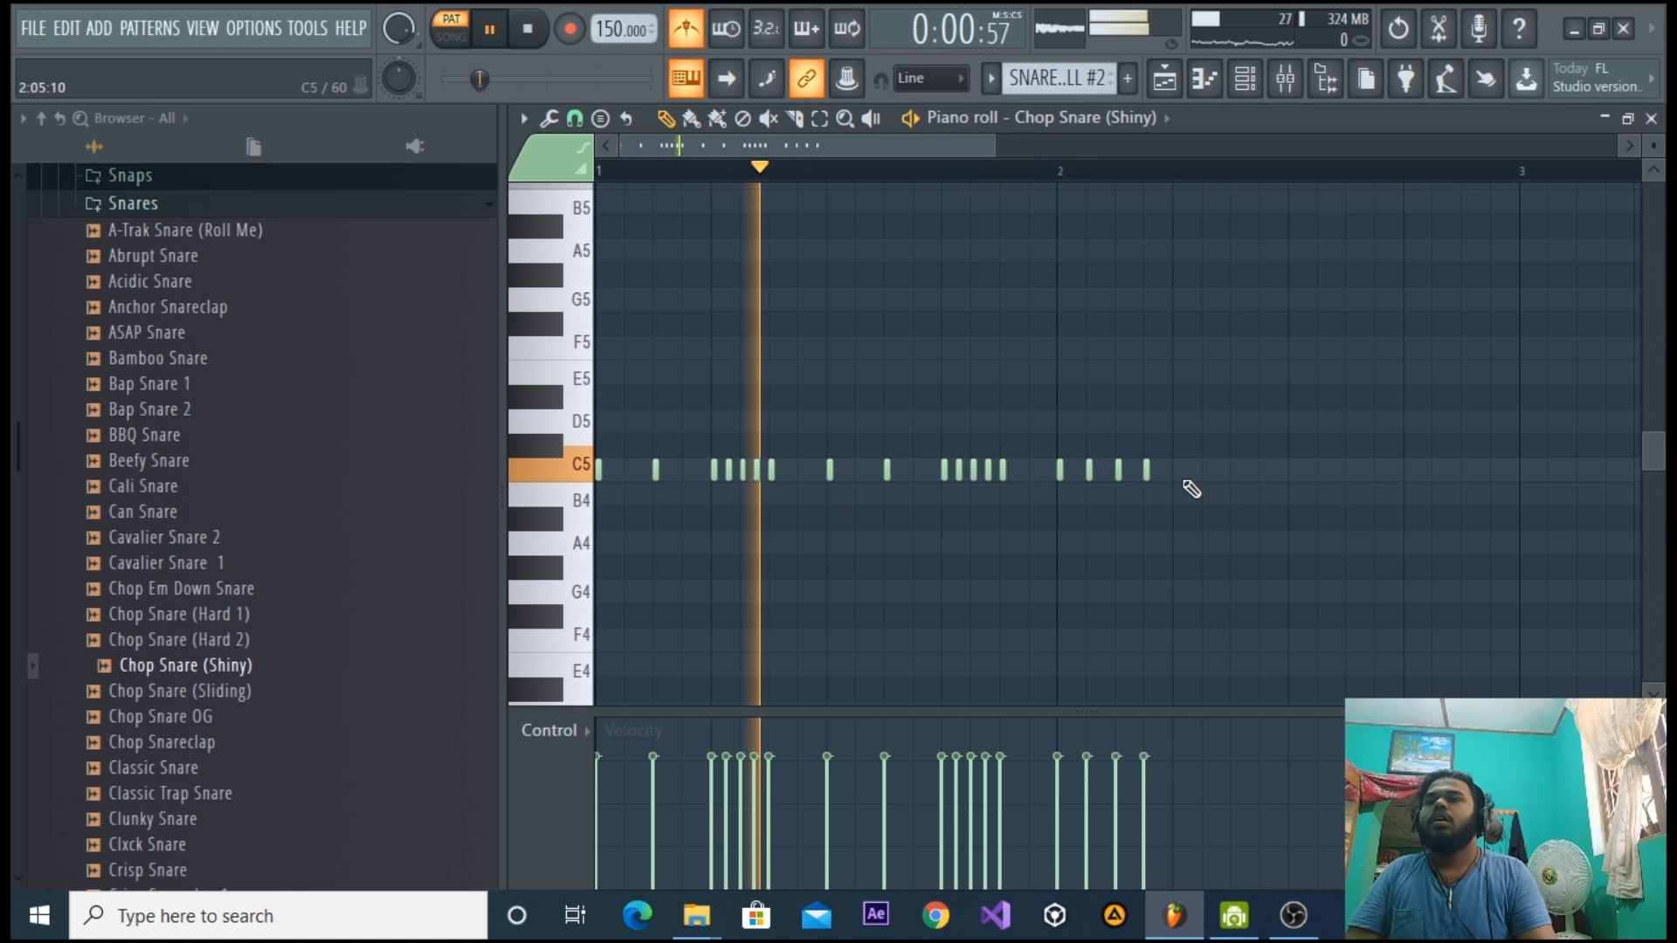
# Add five more short C5 notes on steps 7 to 11 of bar 2, then stop playback.
pyautogui.click(1234, 472)
pyautogui.click(1262, 471)
pyautogui.click(1291, 471)
pyautogui.click(1321, 472)
pyautogui.click(1347, 471)
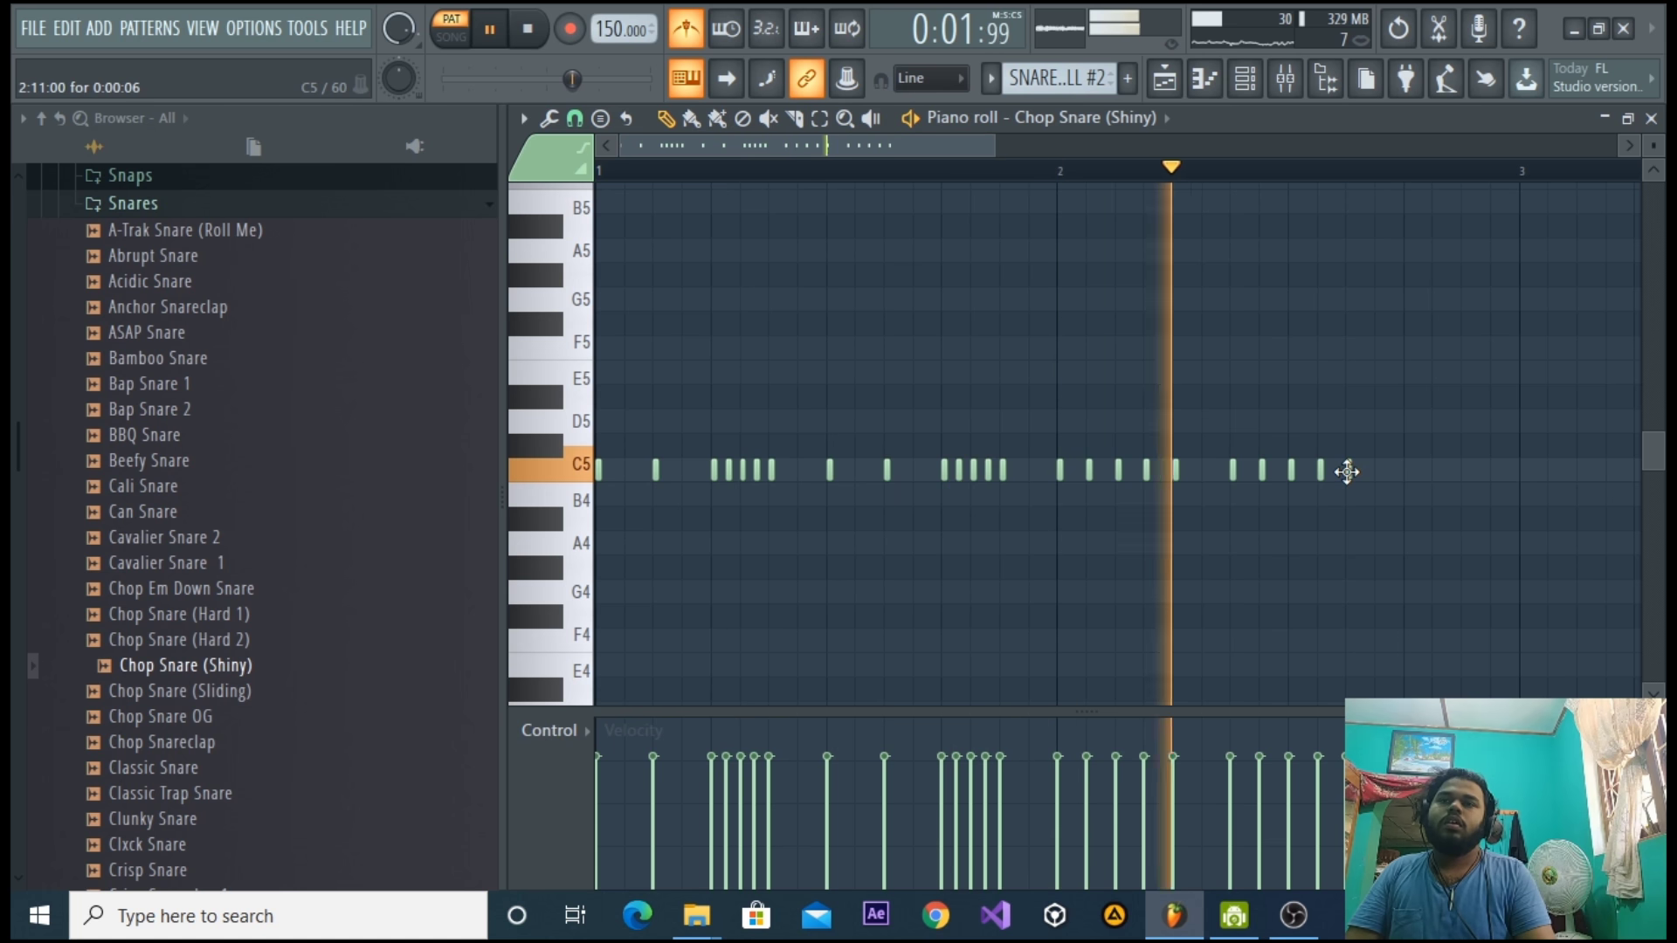
pyautogui.press('space')
# Copy the fast five-note roll to step 13 of bar 2 and add one closing C5 note after it with 1/3 beat snap.
pyautogui.moveTo(802, 461); pyautogui.dragTo(1428, 472)
pyautogui.press('space')
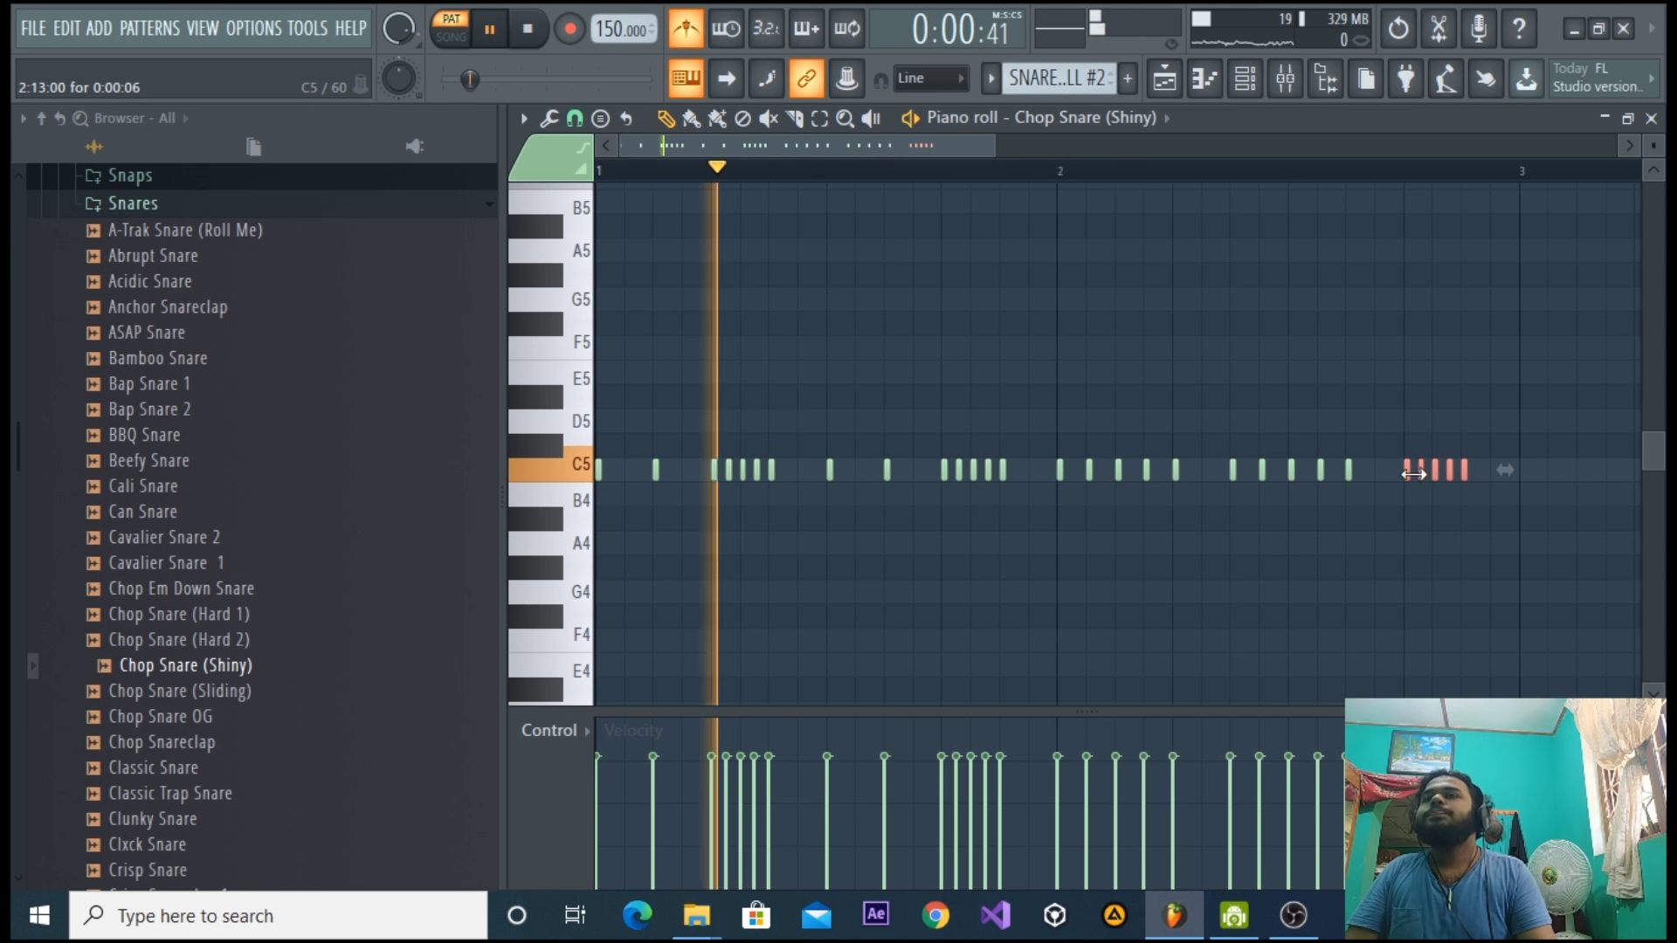
pyautogui.click(575, 117)
pyautogui.click(631, 443)
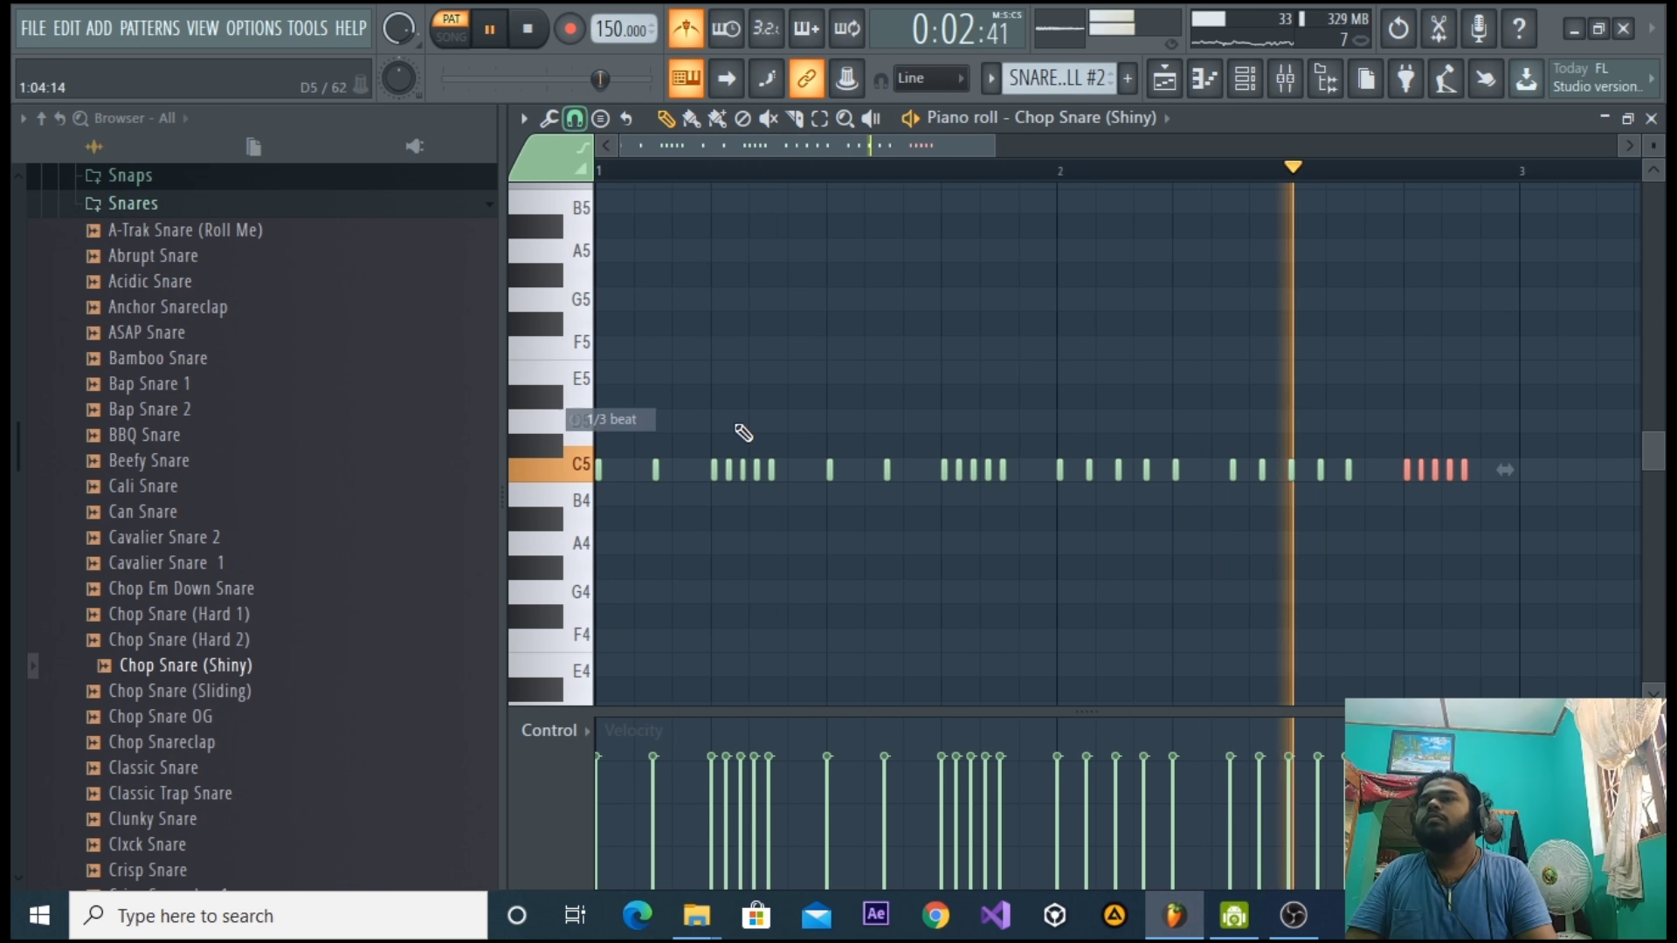
pyautogui.press('space')
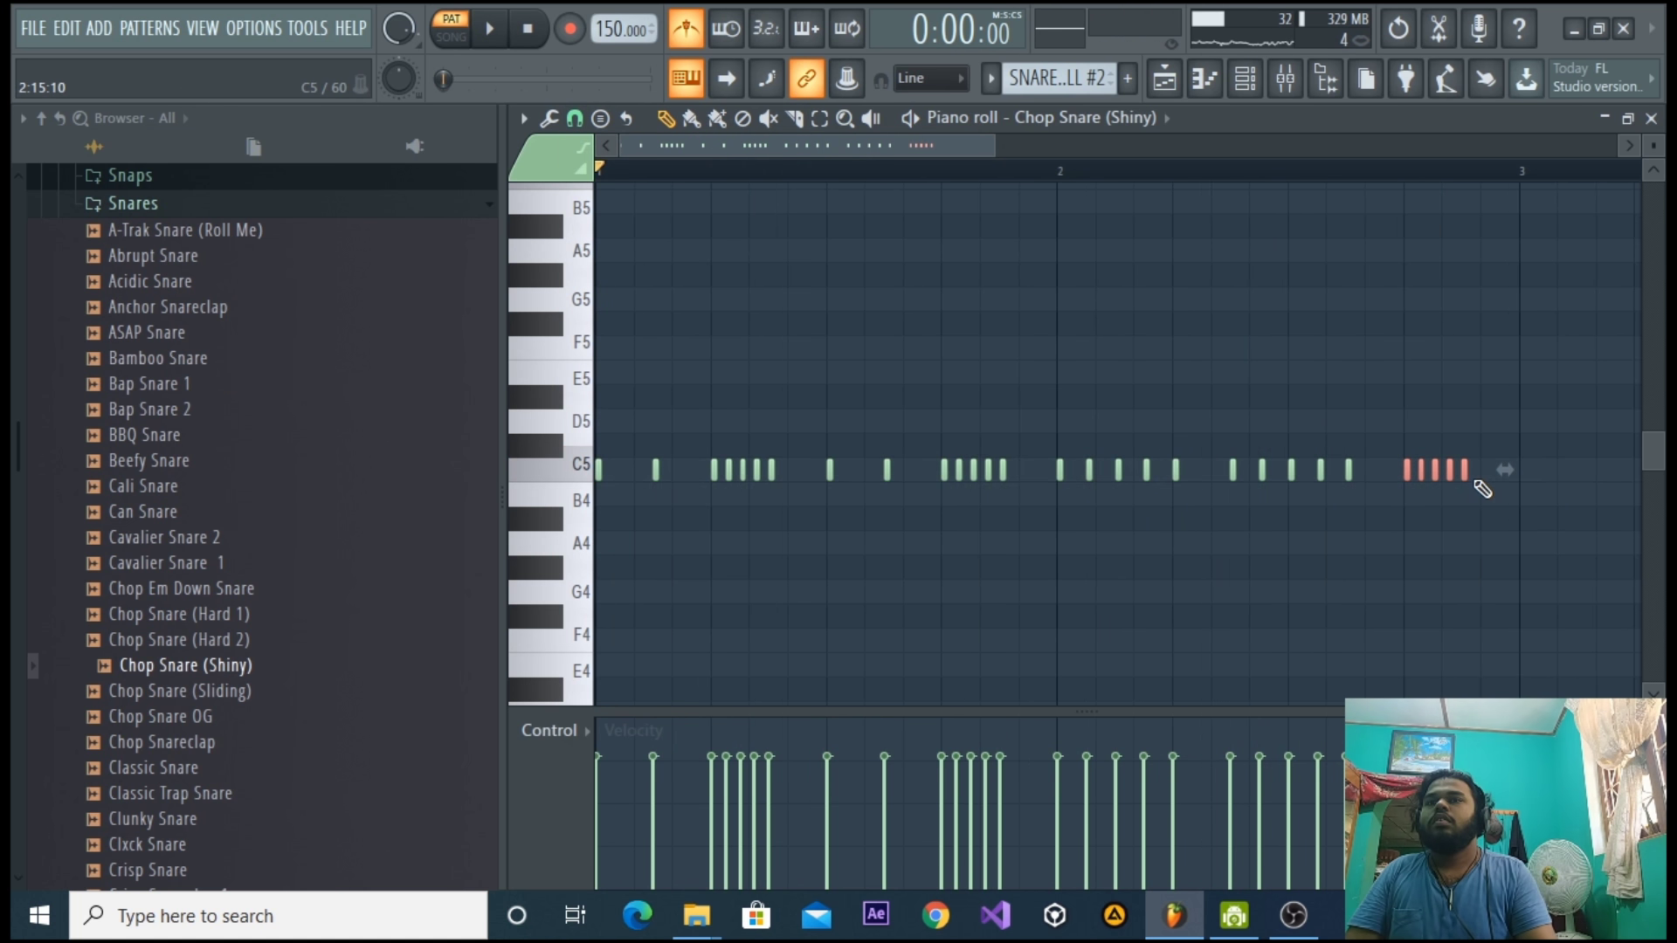
pyautogui.press('space')
pyautogui.click(1484, 471)
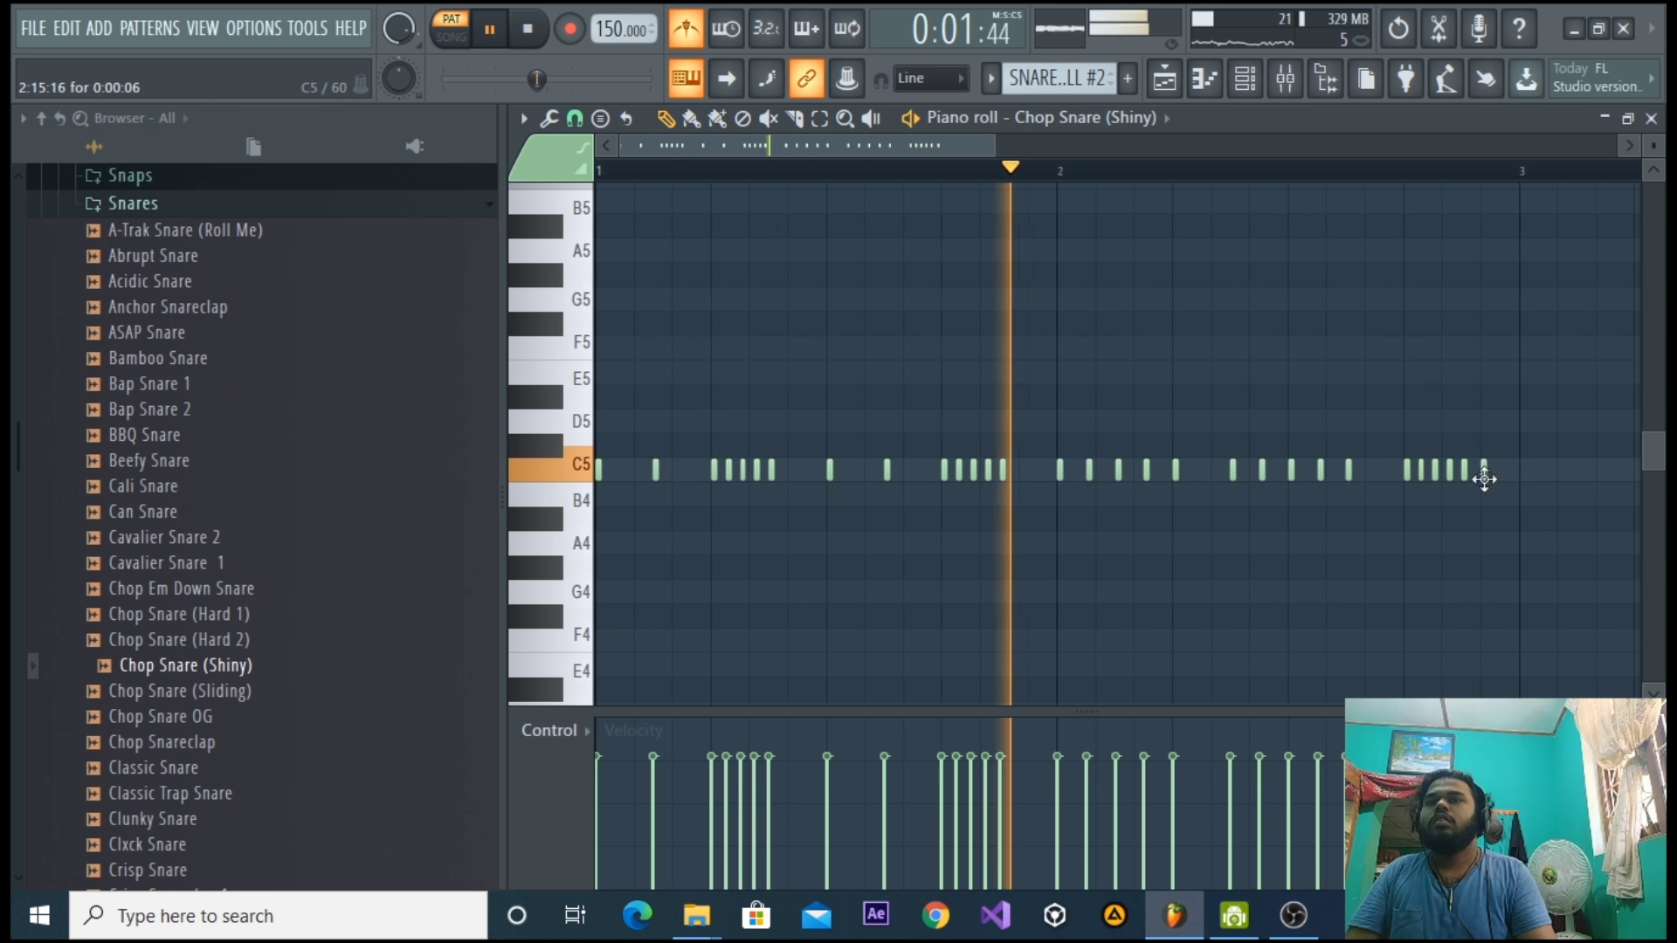
pyautogui.press('space')
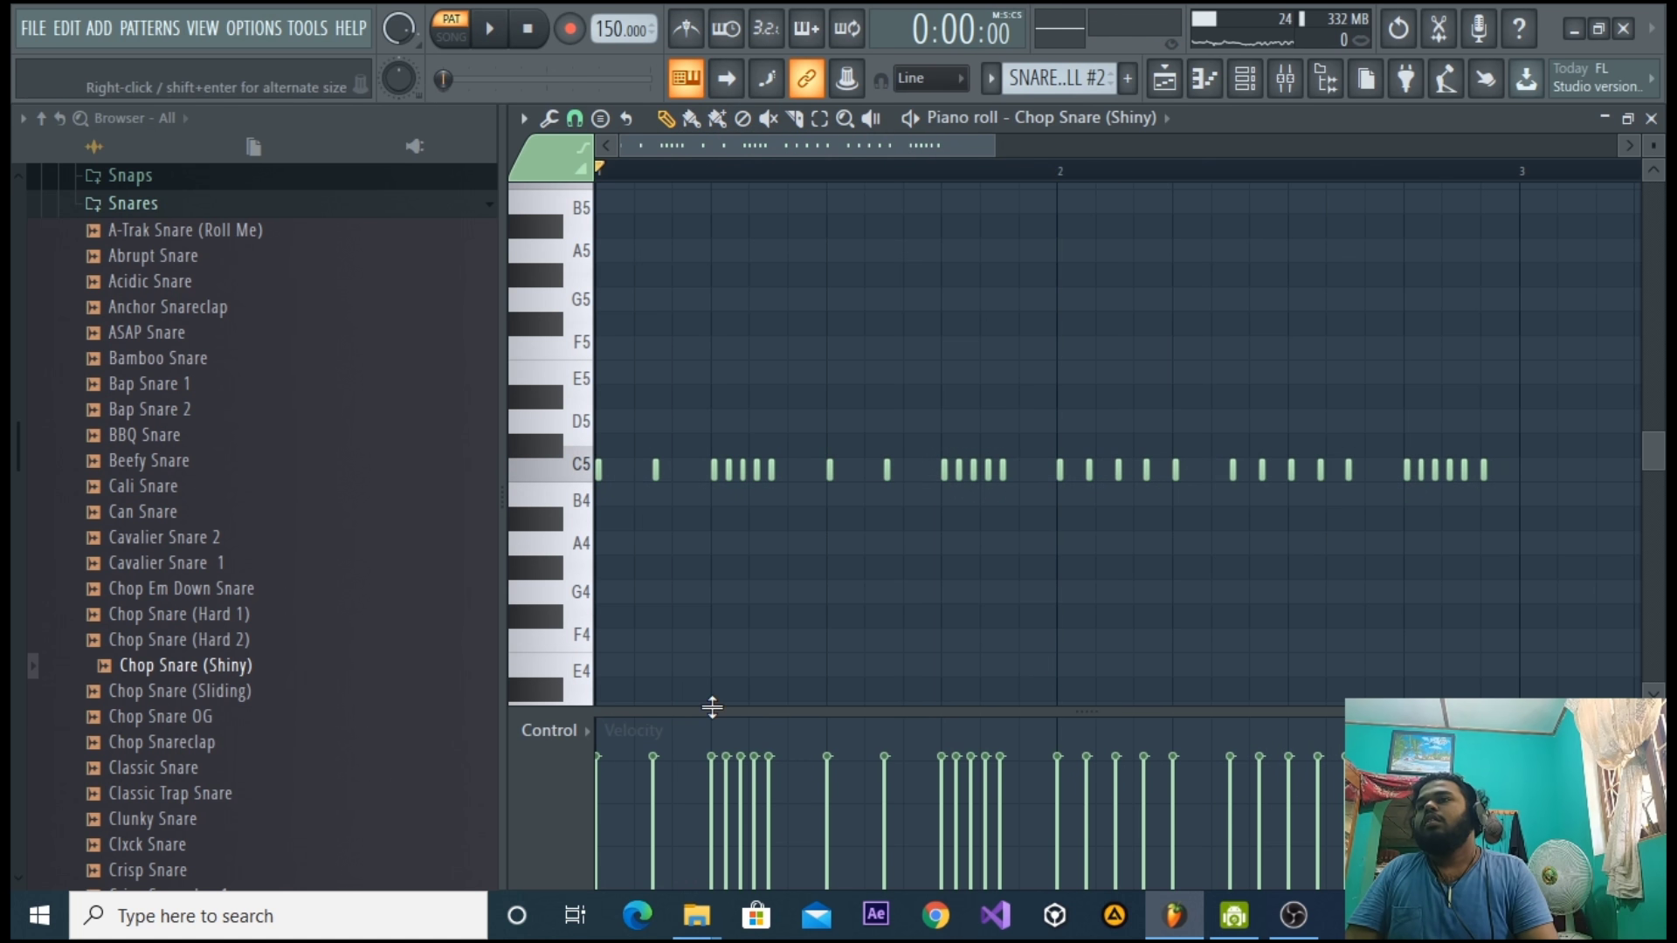
# Show note fine pitch, select all notes and draw a wavy pitch curve falling from about +700 cents at the first note.
pyautogui.moveTo(711, 714); pyautogui.dragTo(711, 521)
pyautogui.click(573, 545)
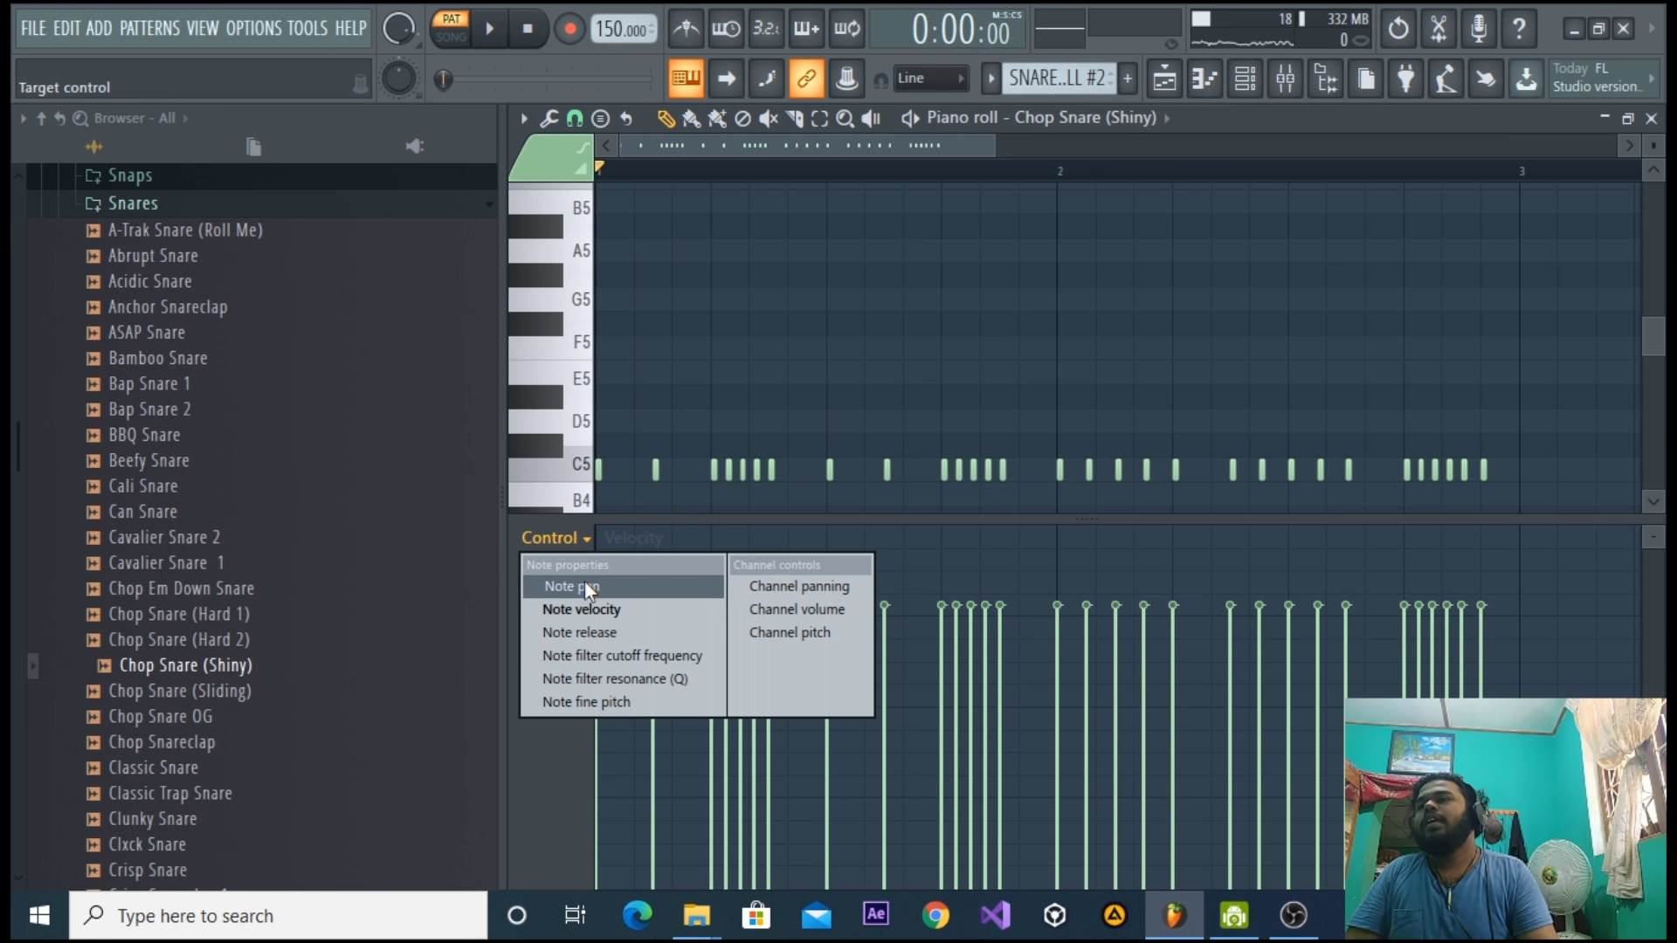
pyautogui.click(597, 701)
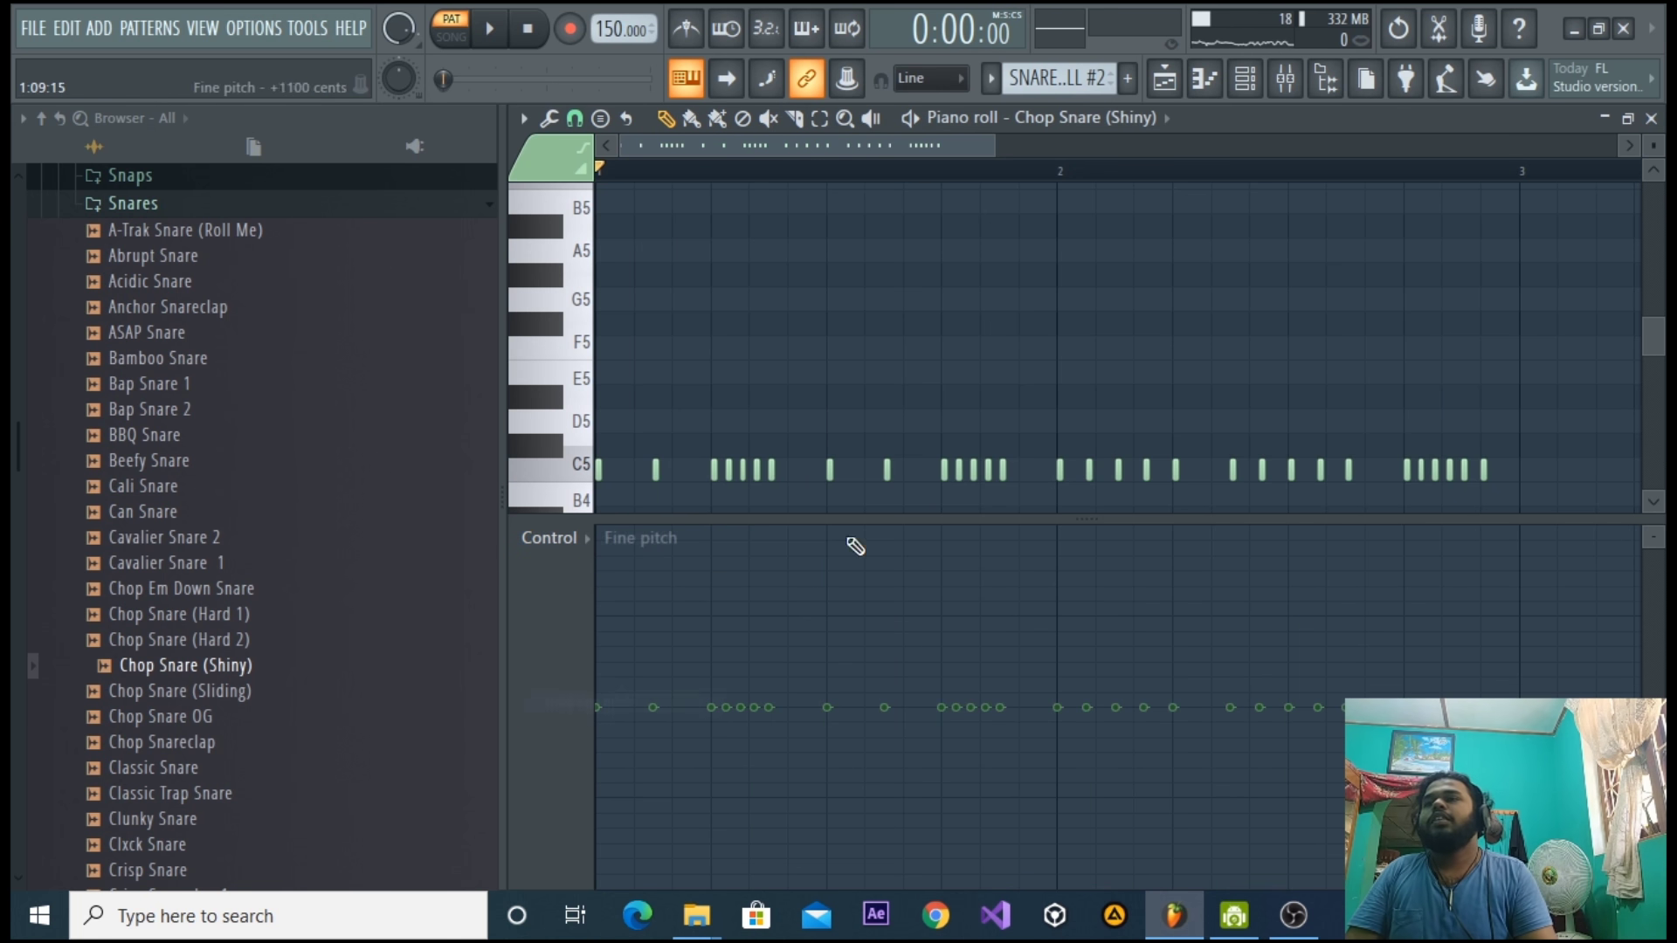
pyautogui.moveTo(851, 518); pyautogui.dragTo(851, 620)
pyautogui.moveTo(1565, 500); pyautogui.dragTo(601, 436)
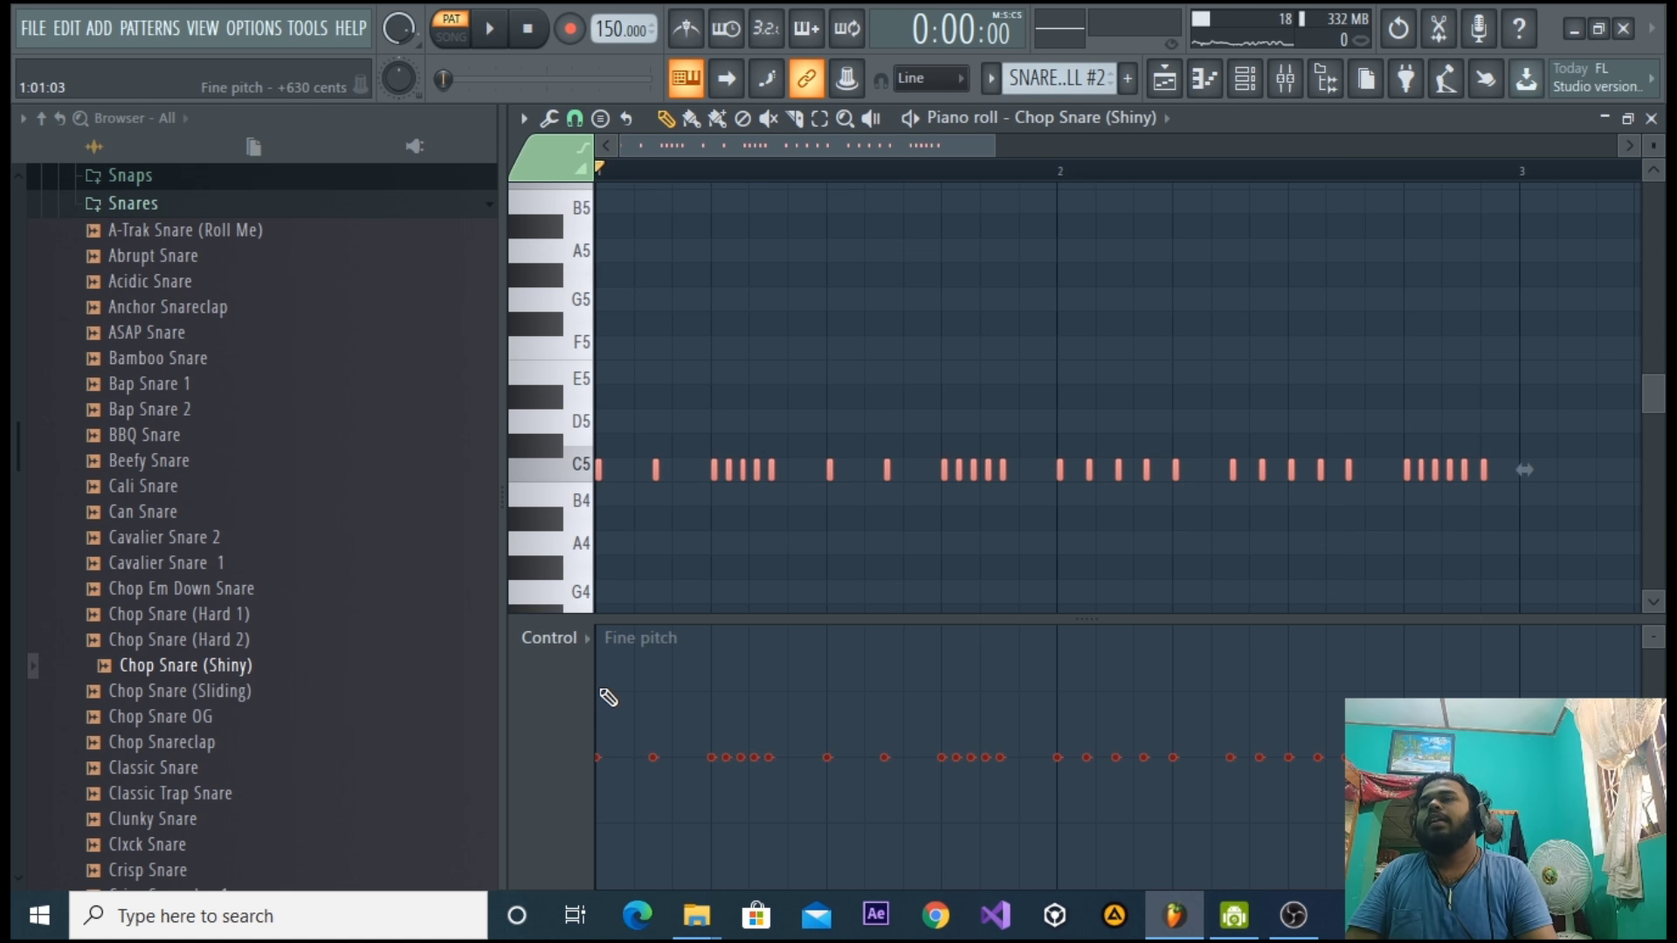
pyautogui.moveTo(948, 713); pyautogui.dragTo(1251, 711)
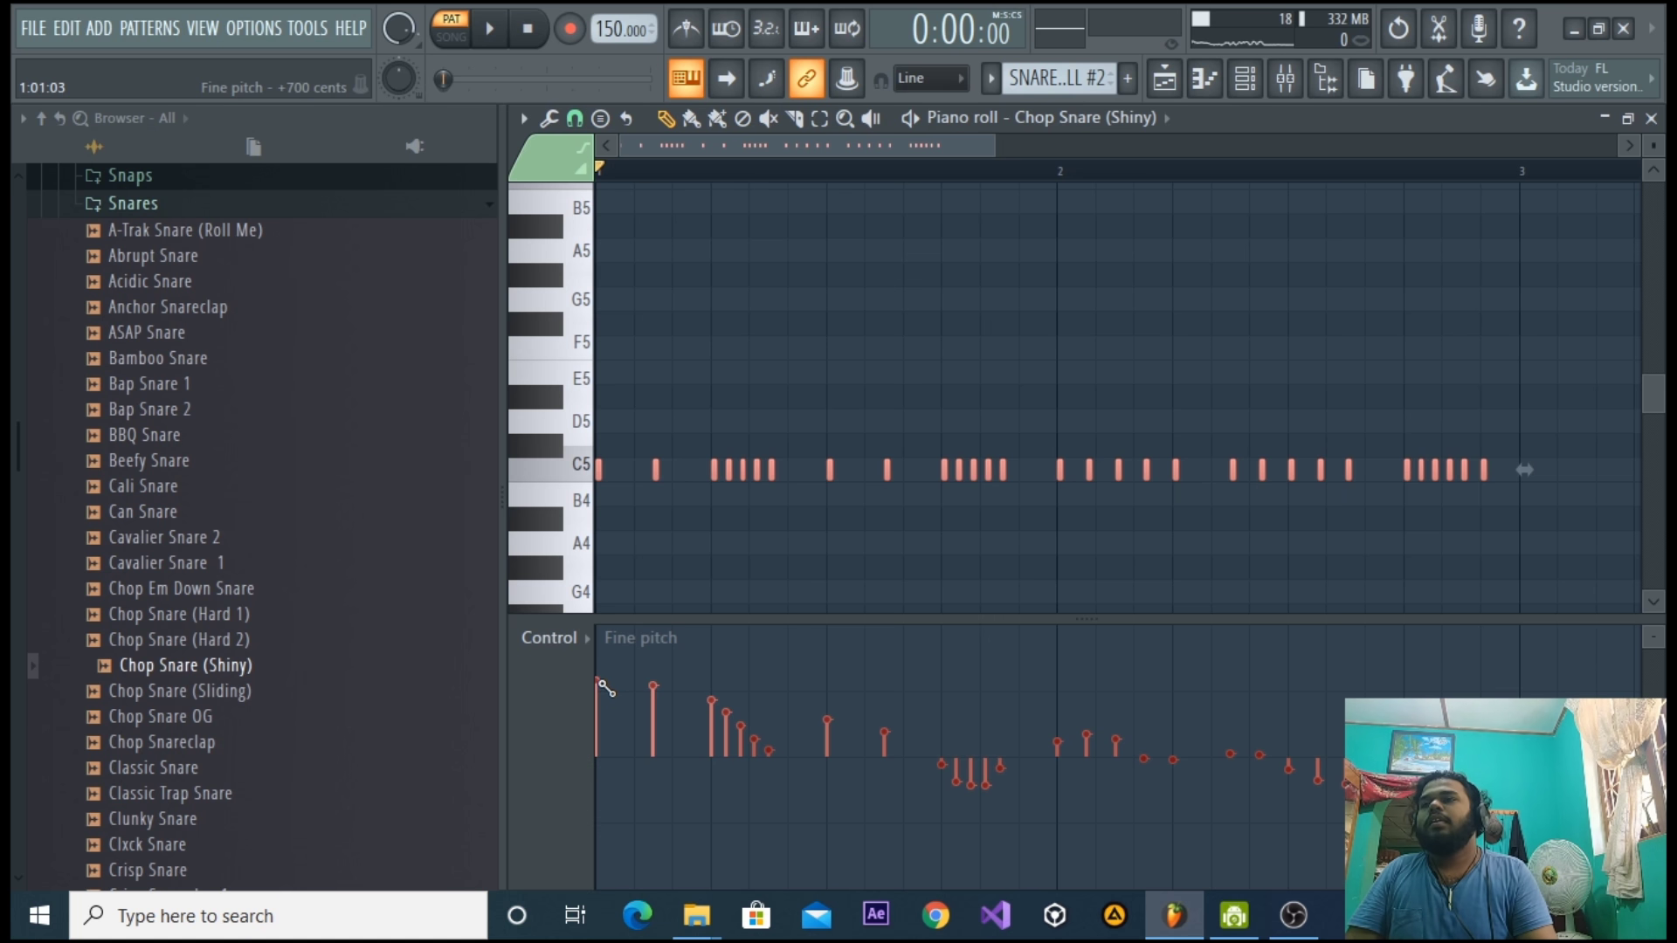
# Redraw the fine pitch of all snare notes as a steadily falling line ending at about -130 cents, checking with playback.
pyautogui.moveTo(935, 711); pyautogui.dragTo(1516, 767)
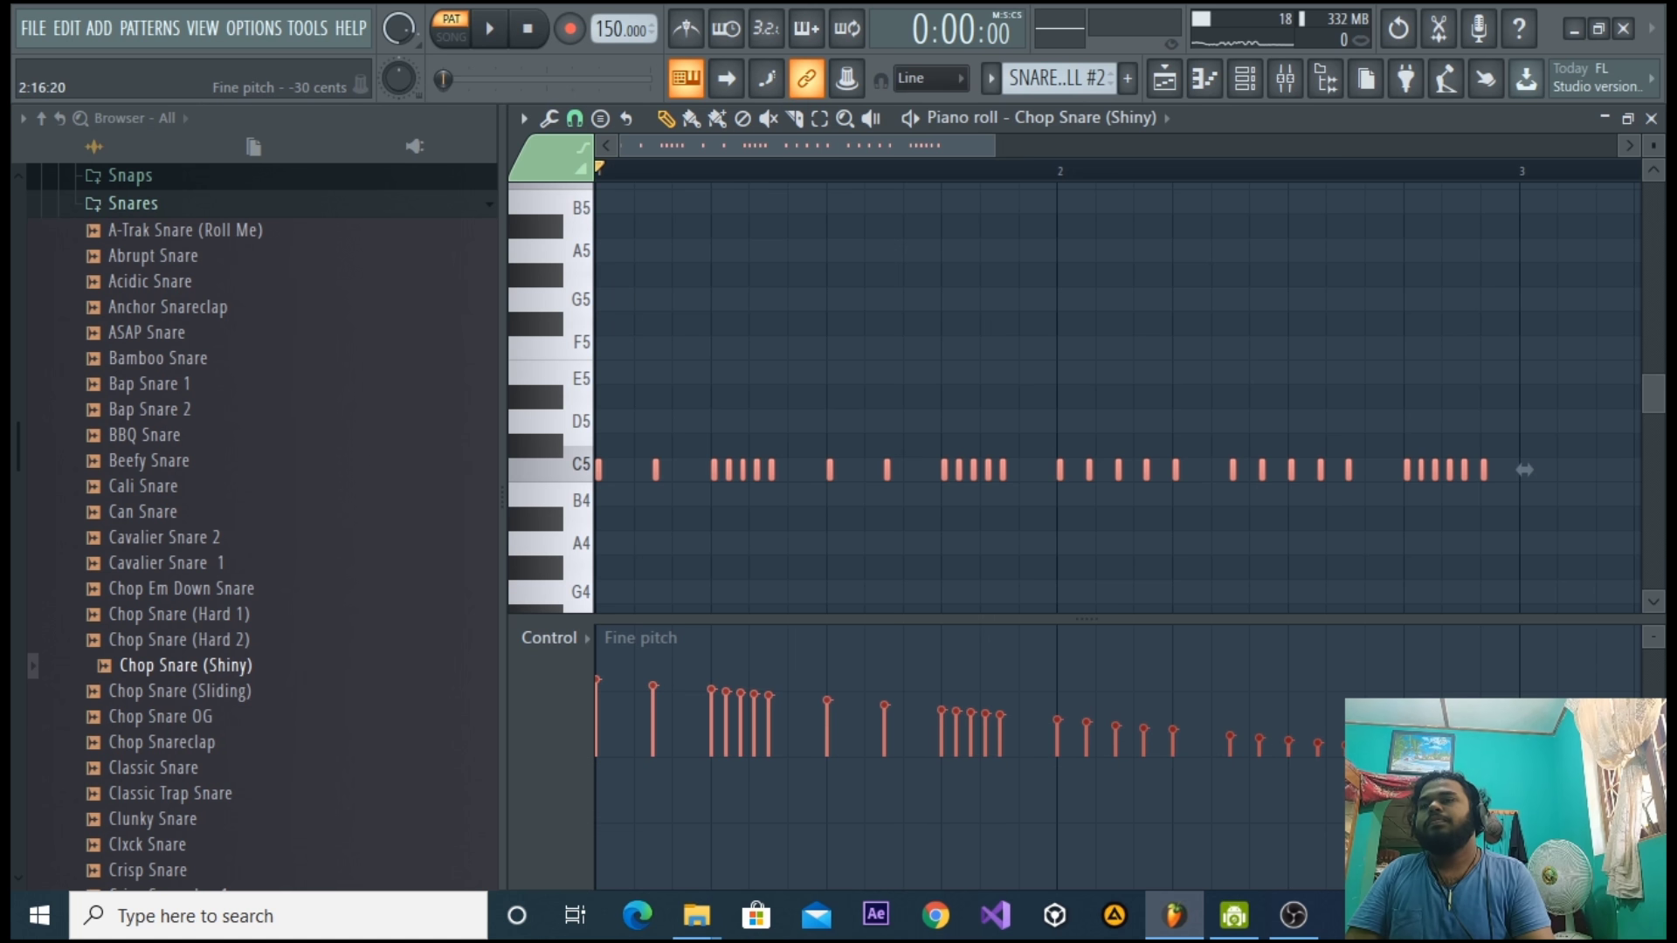
pyautogui.press('space')
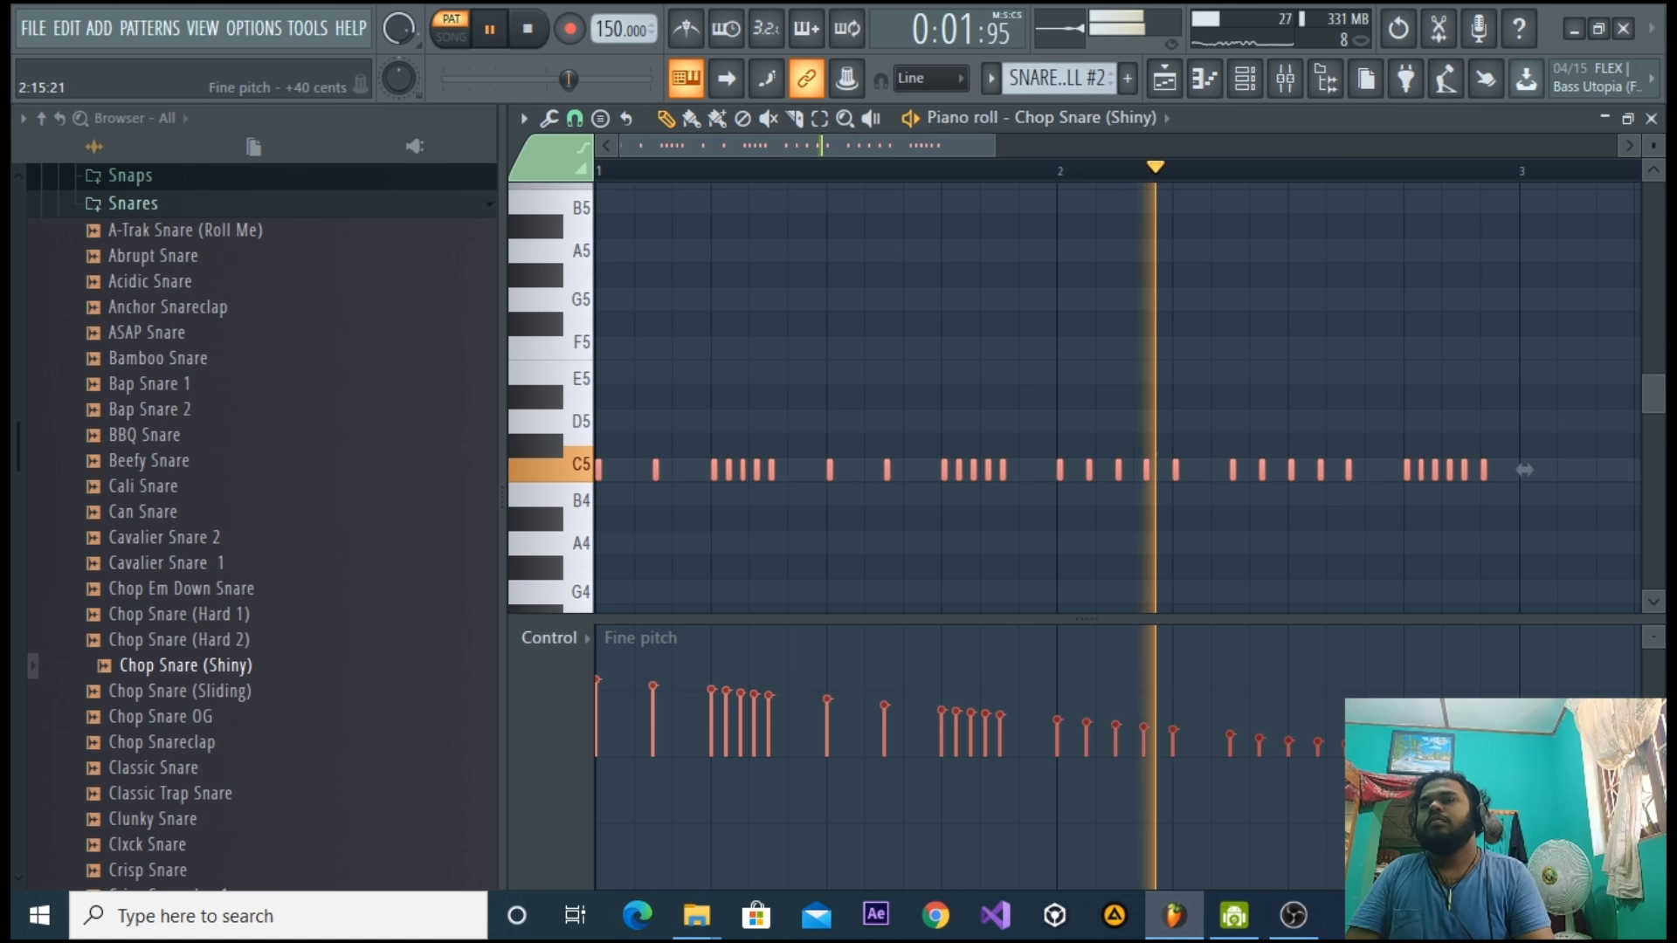
pyautogui.press('space')
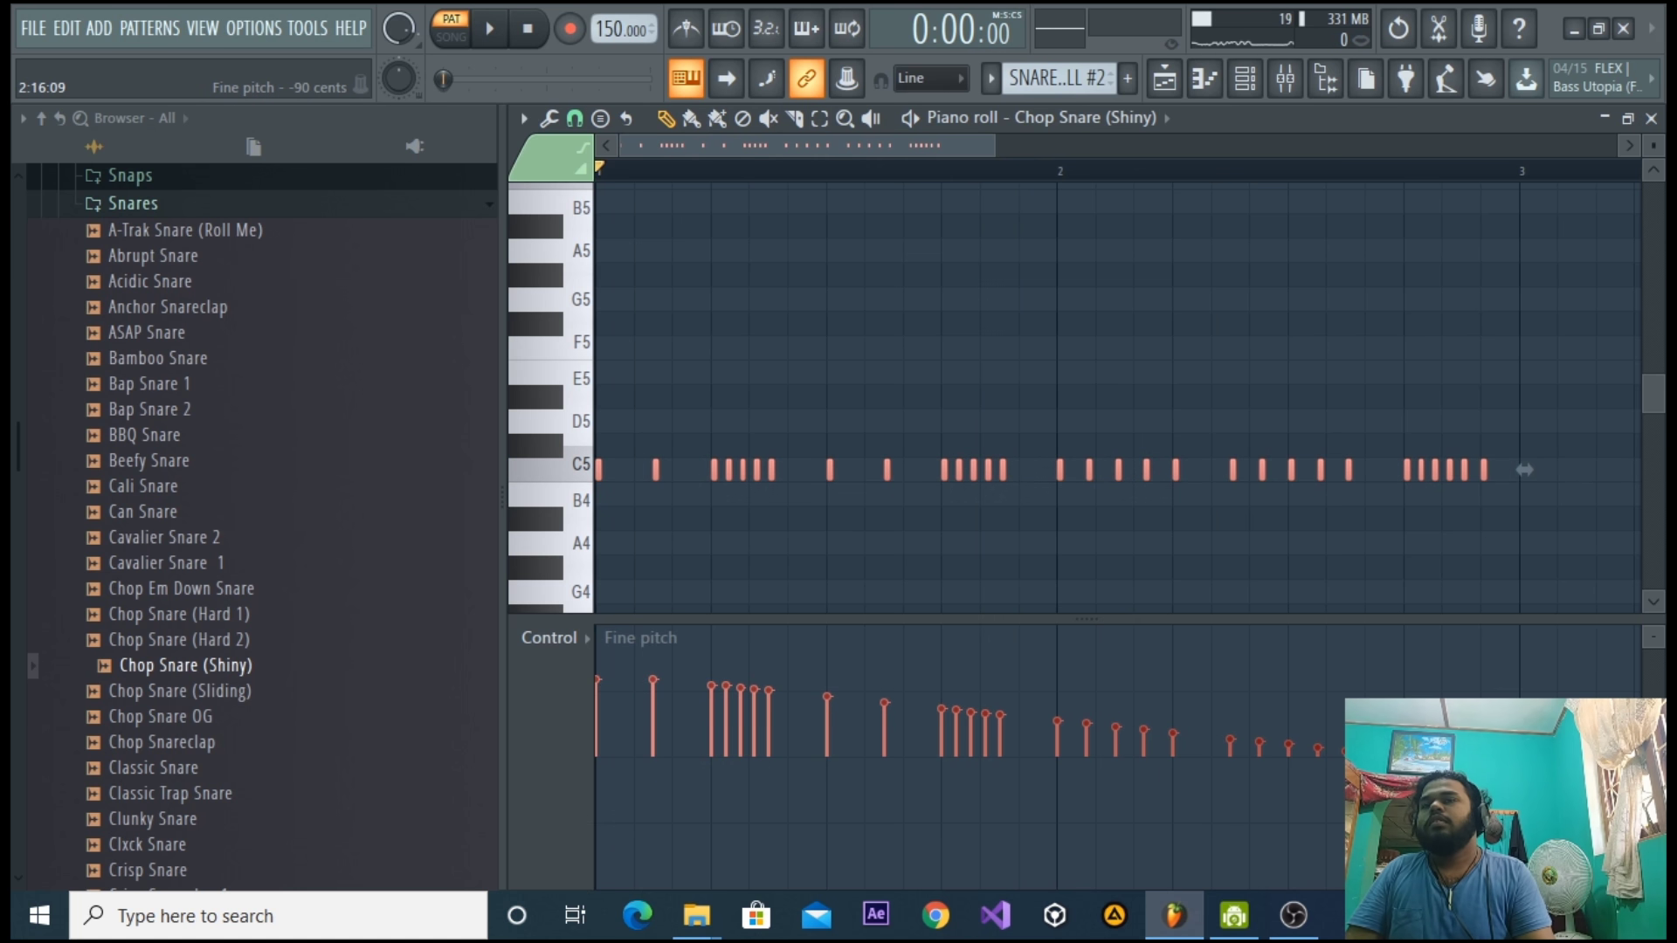
pyautogui.press('space')
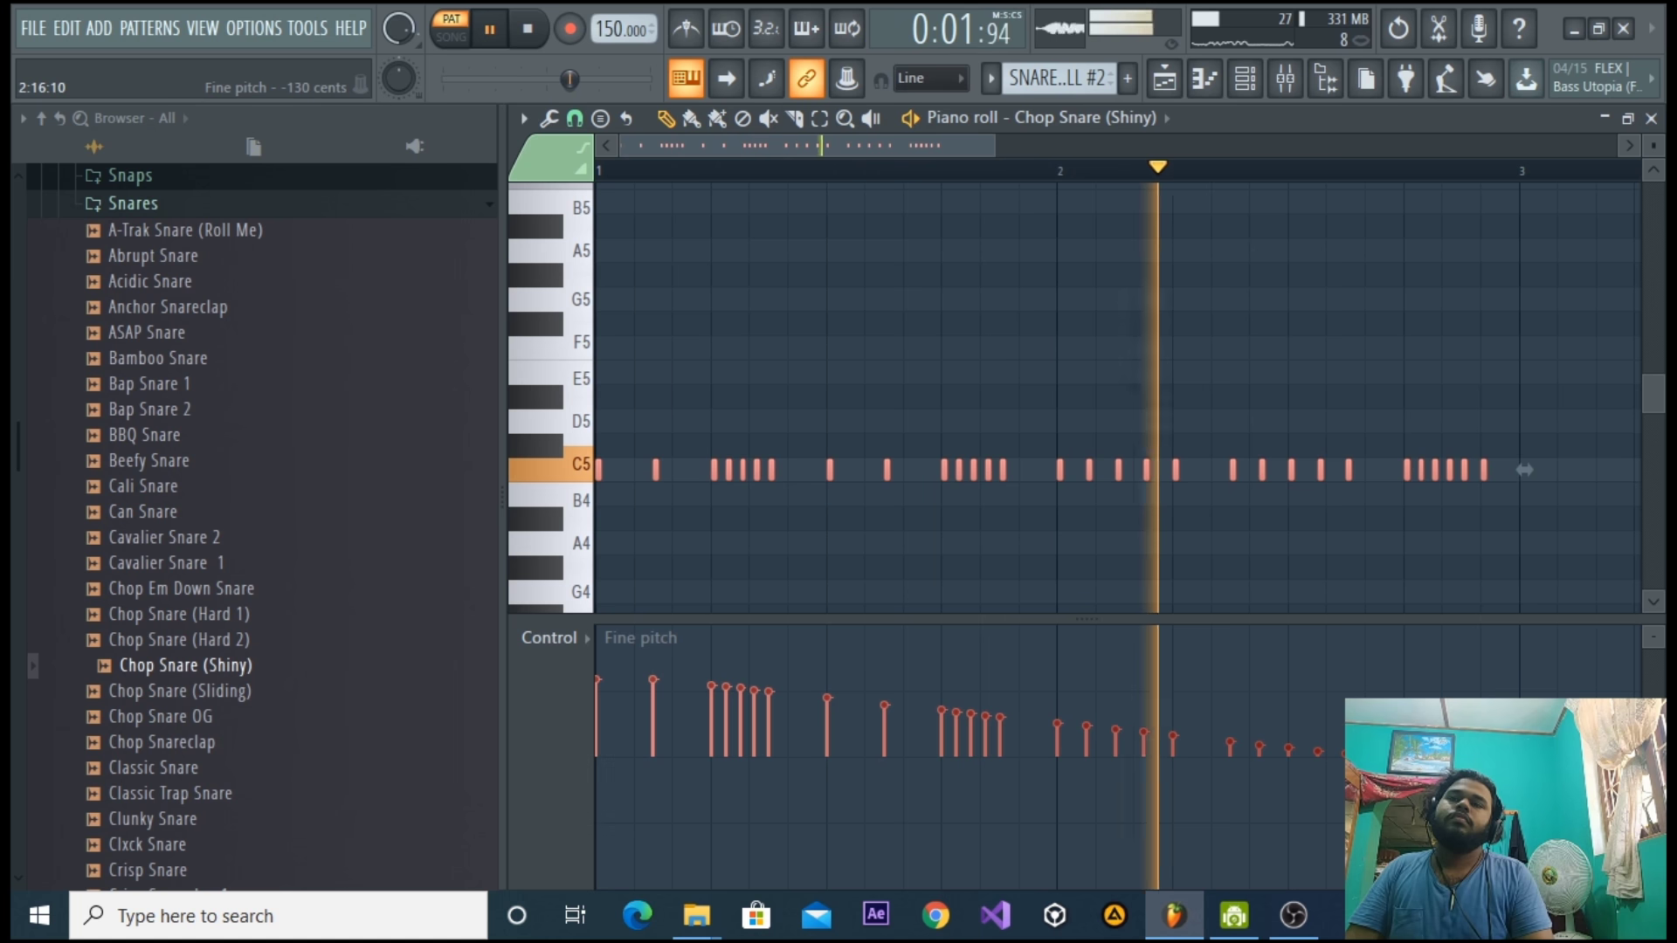
# Play the arrangement through SNARE ROLL #2 up to bar 25, then return the playback position to before bar 9.
pyautogui.click(1164, 78)
pyautogui.click(963, 71)
pyautogui.press('space')
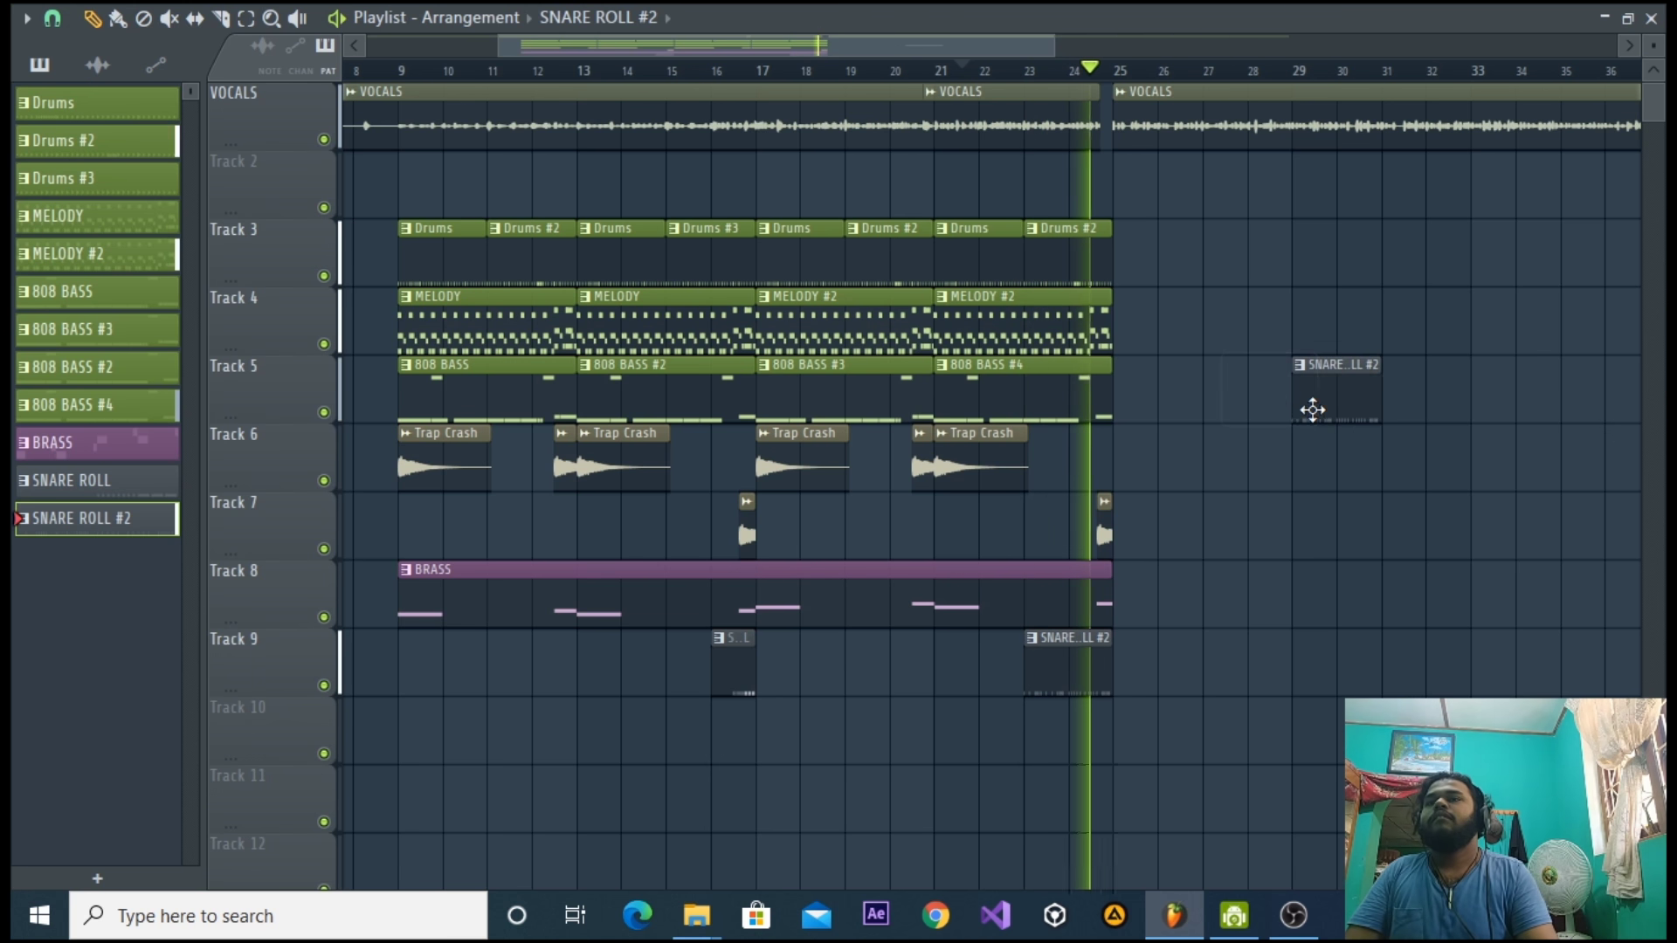
pyautogui.press('space')
pyautogui.press('space')
pyautogui.moveTo(988, 49); pyautogui.dragTo(769, 59)
pyautogui.click(647, 71)
# Mute the VOCALS track and duplicate all beat clips on Tracks 3 to 9 from bars 9 to 24 so they repeat from bar 25.
pyautogui.click(54, 19)
pyautogui.click(80, 343)
pyautogui.moveTo(1476, 694); pyautogui.dragTo(635, 217)
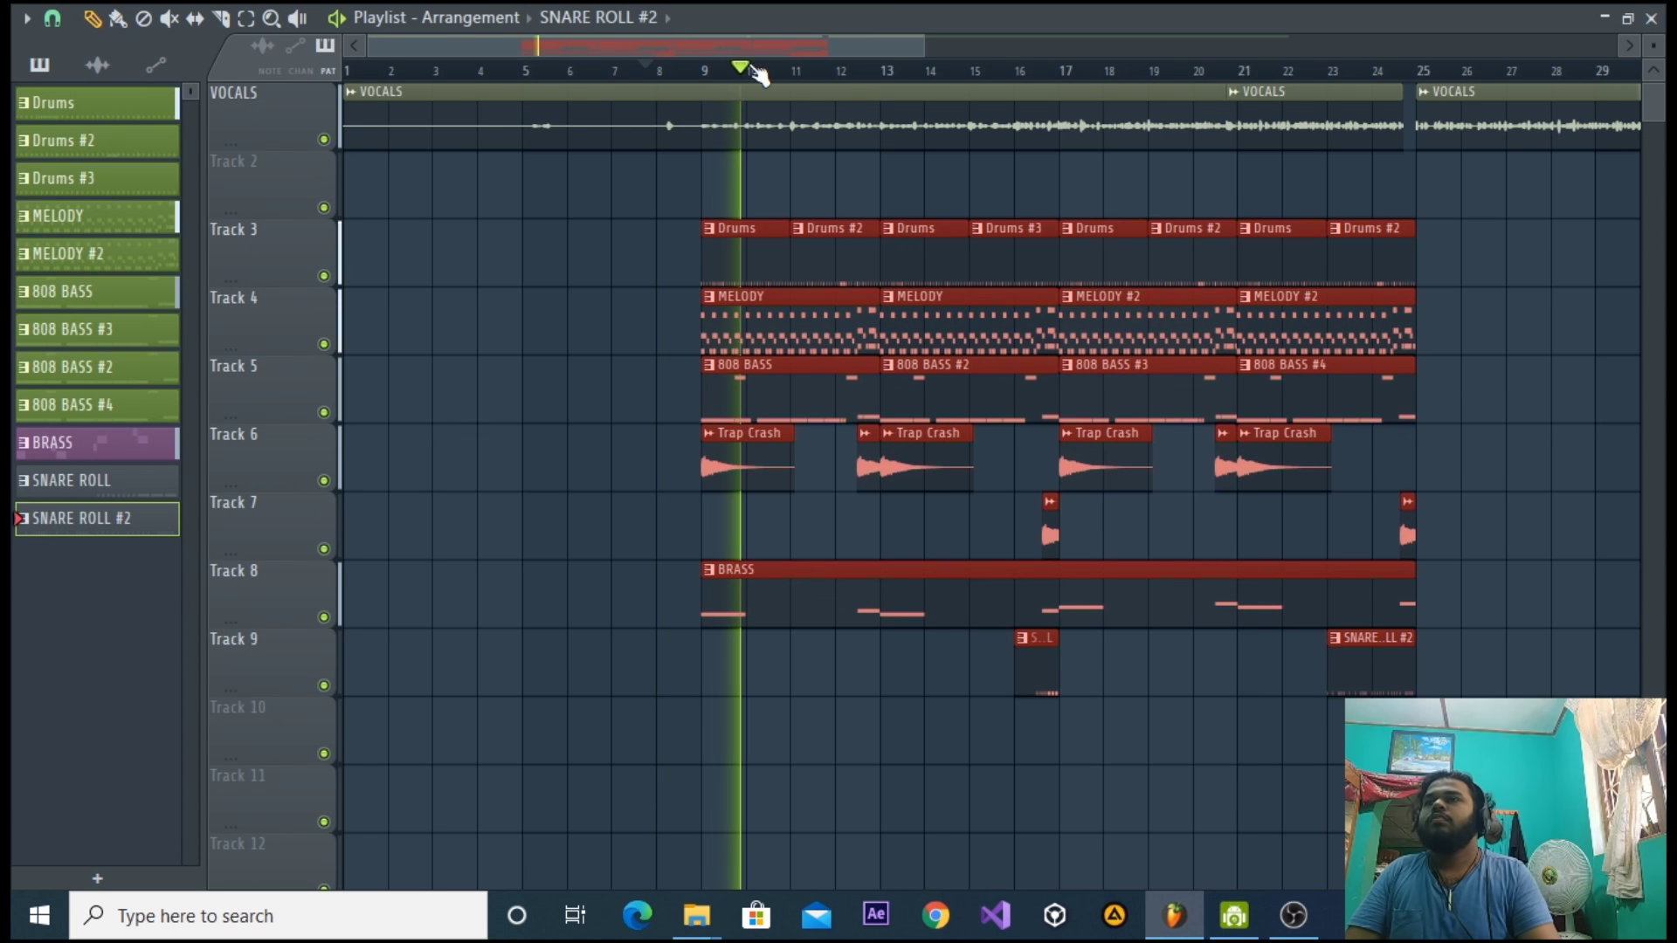
pyautogui.press('space')
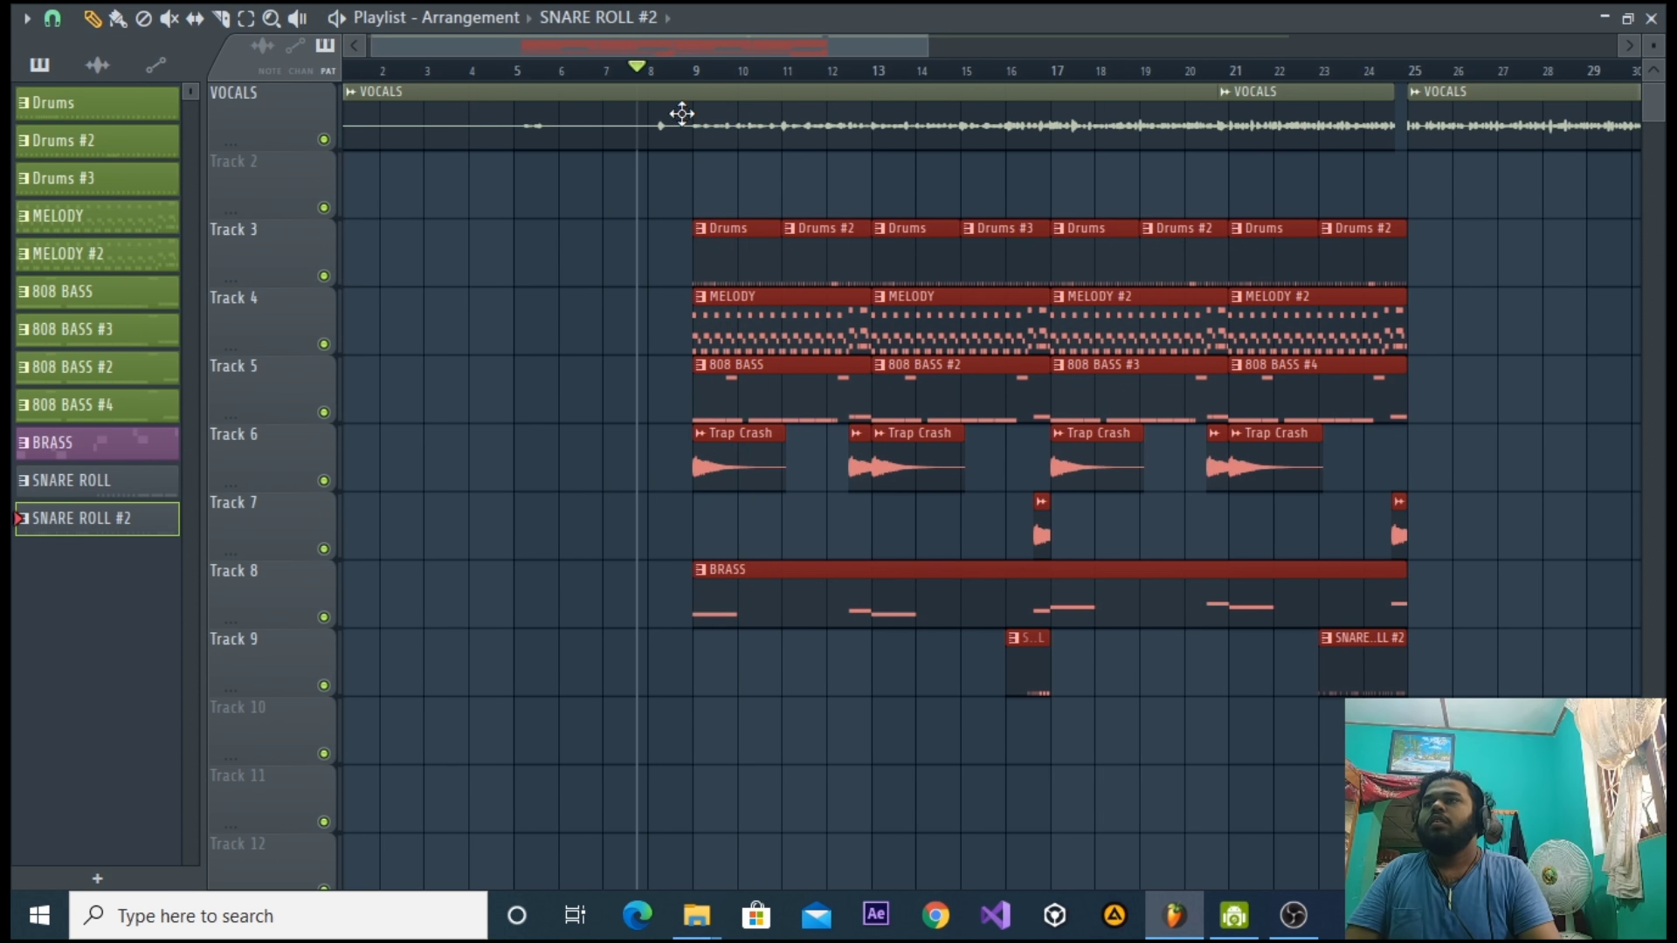
pyautogui.click(324, 140)
pyautogui.press('space')
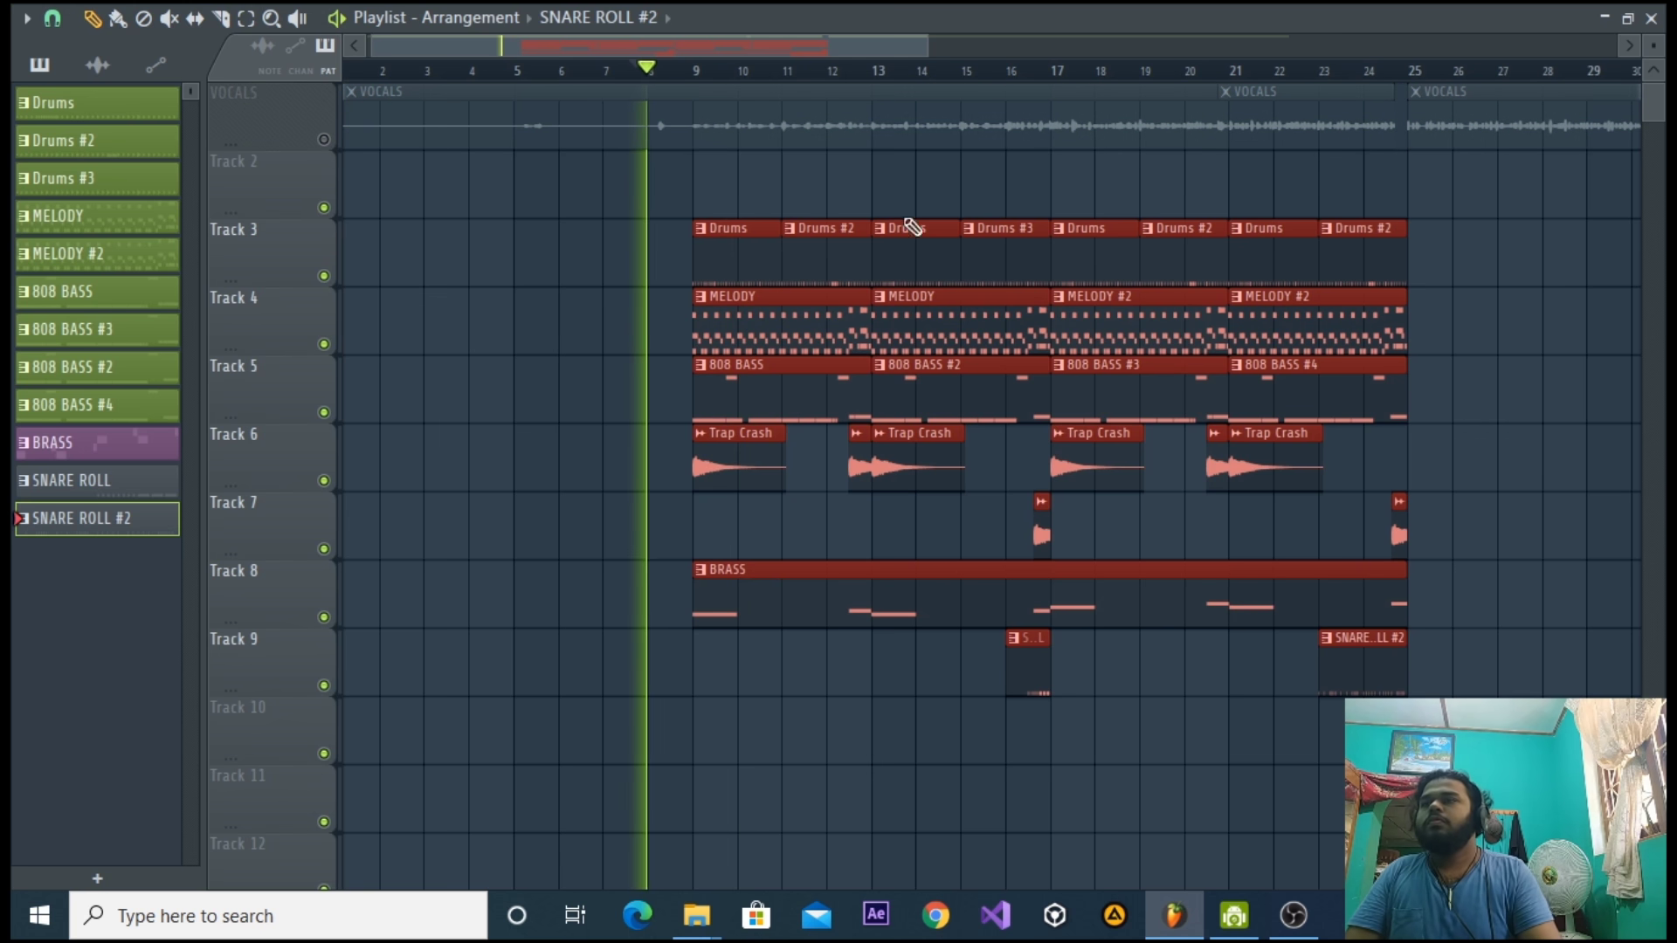
pyautogui.moveTo(642, 229); pyautogui.dragTo(644, 230)
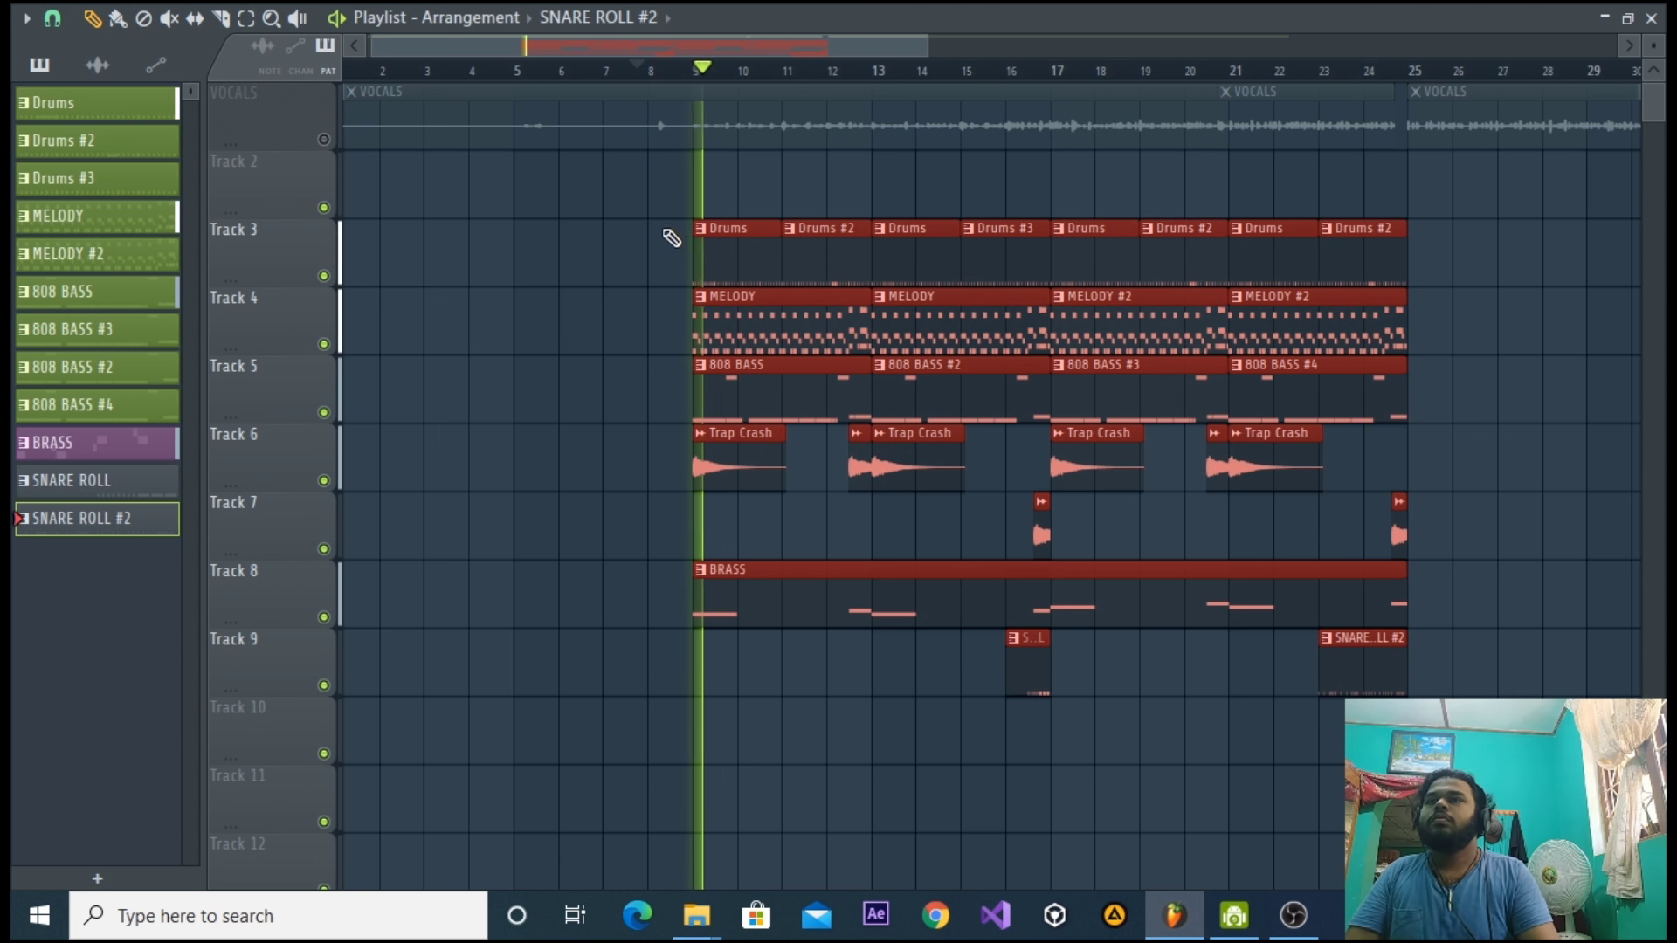
pyautogui.hotkey('ctrl', 'b')
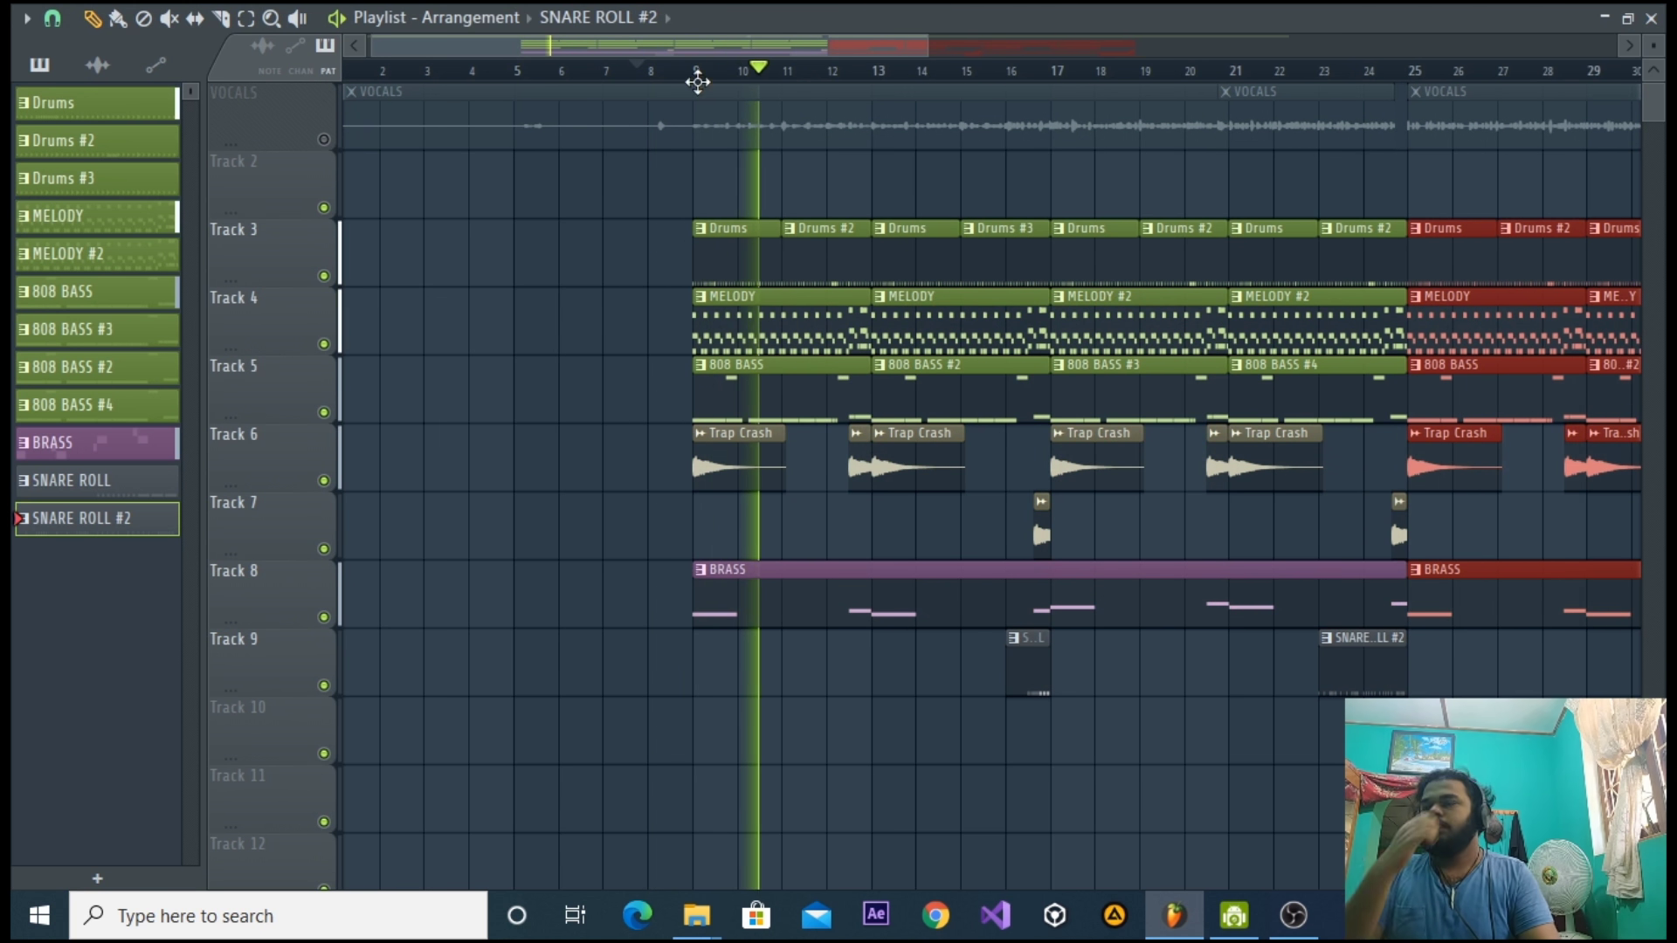
# Find the Work Vox sample in the Vox folder of Owen J's Main Stash 1.5 and add it to Track 10.
pyautogui.moveTo(725, 38); pyautogui.dragTo(814, 52)
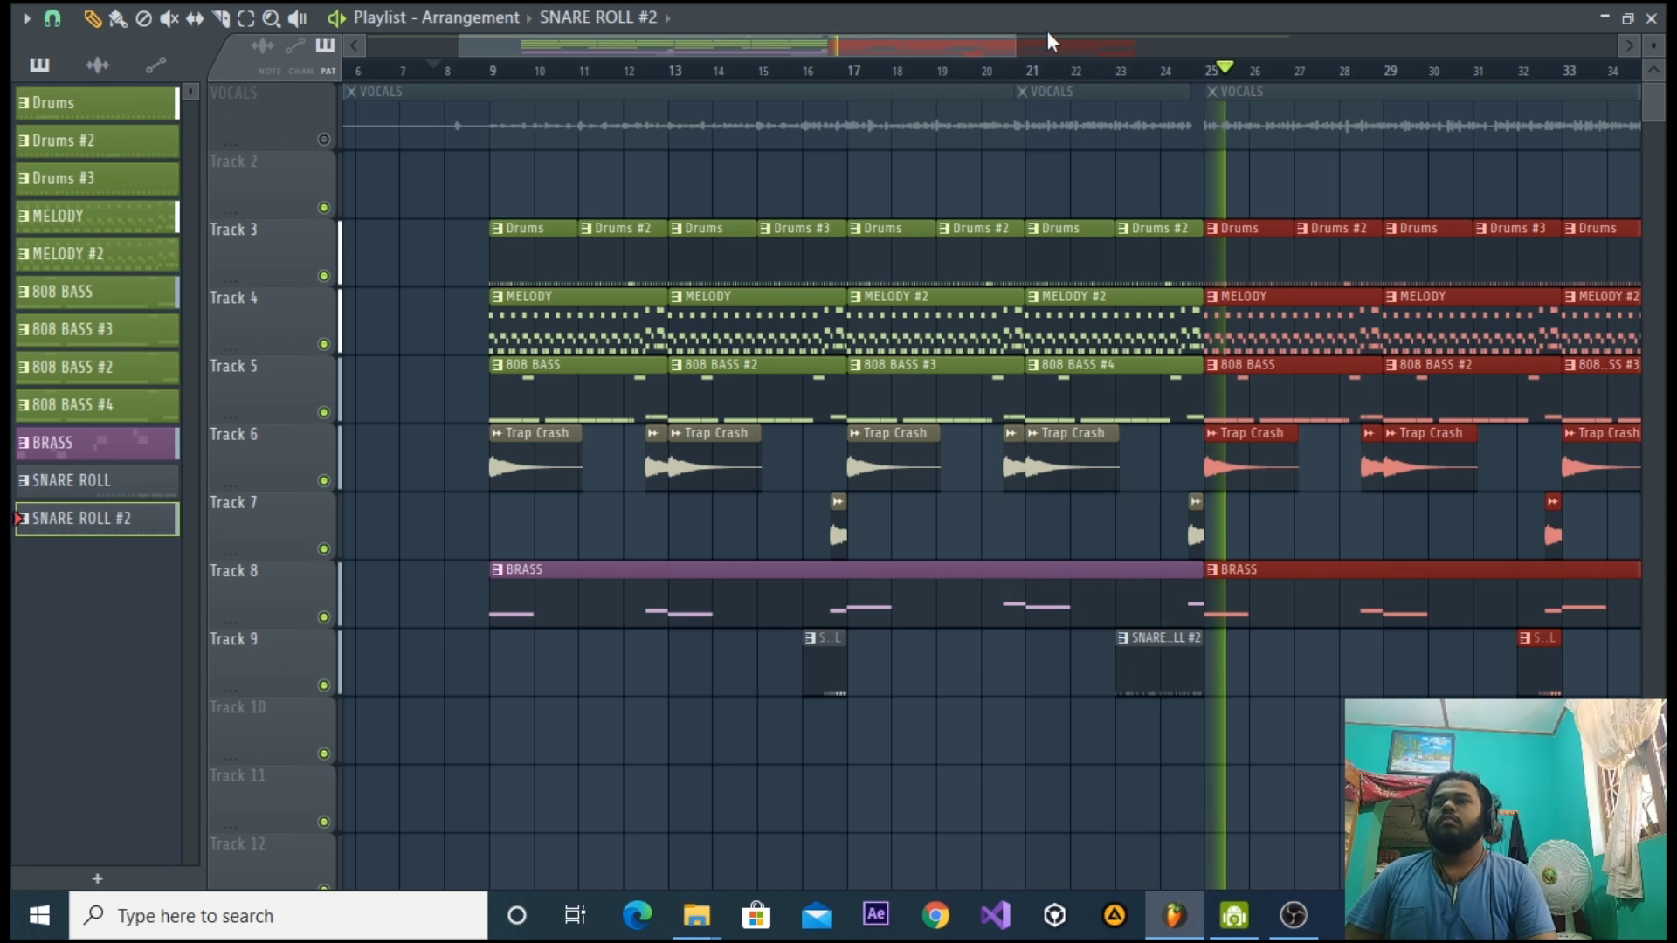
pyautogui.moveTo(1016, 39); pyautogui.dragTo(1189, 31)
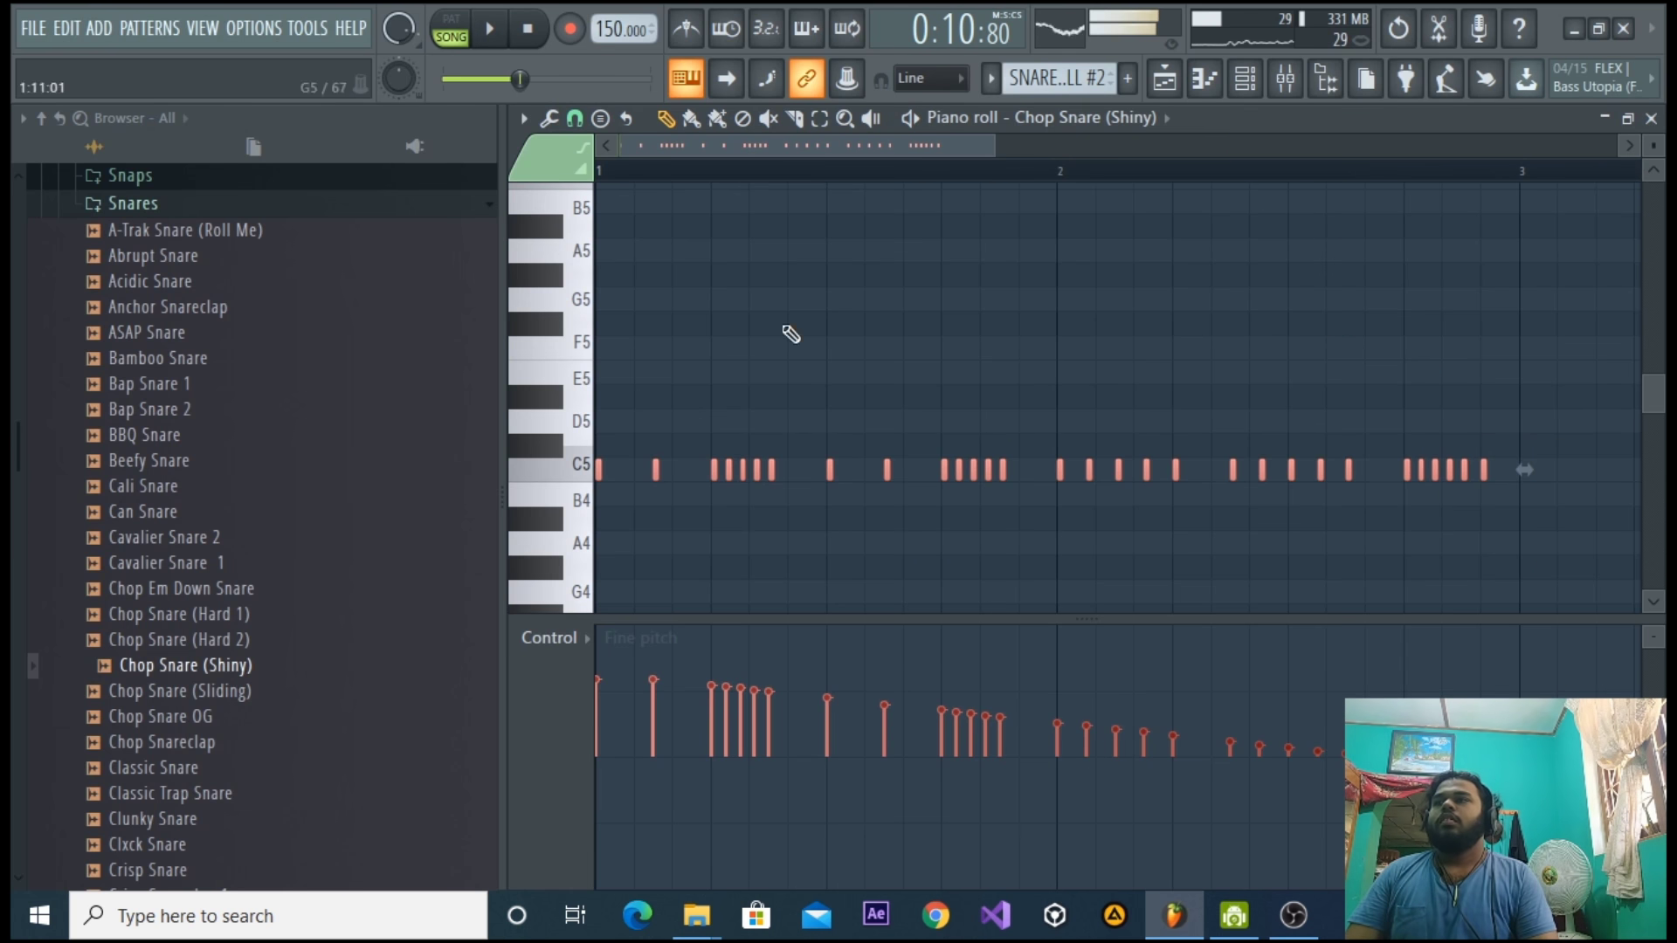
pyautogui.scroll(4, 274, 525)
pyautogui.click(236, 516)
pyautogui.click(175, 402)
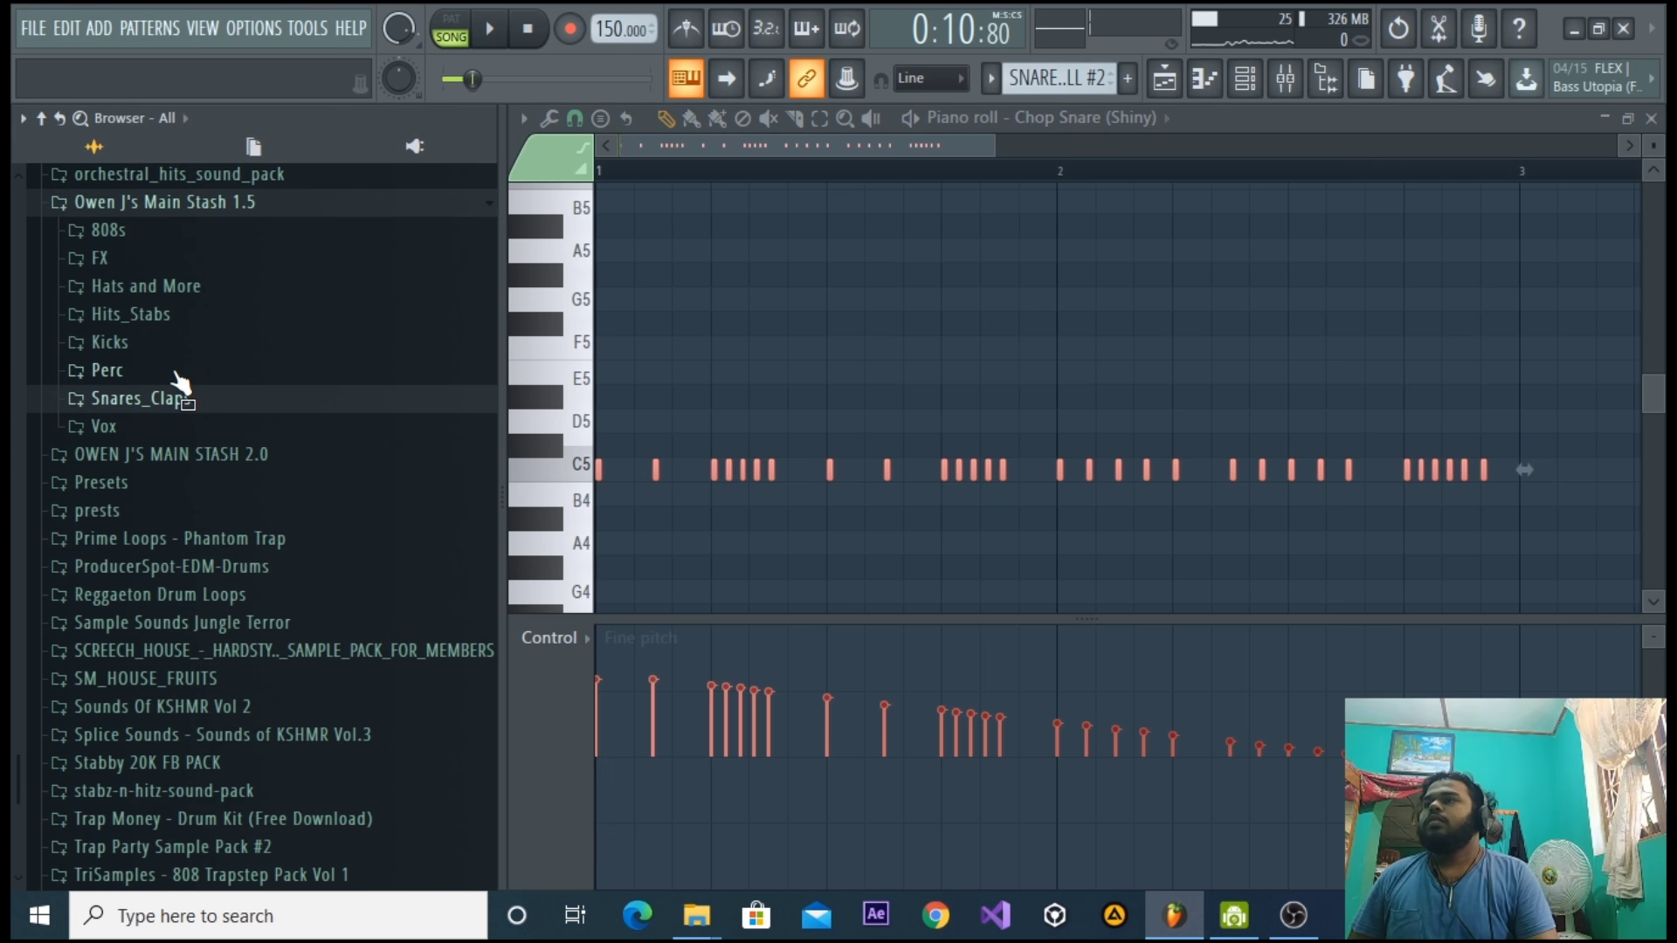
pyautogui.click(166, 425)
pyautogui.scroll(-3, 175, 419)
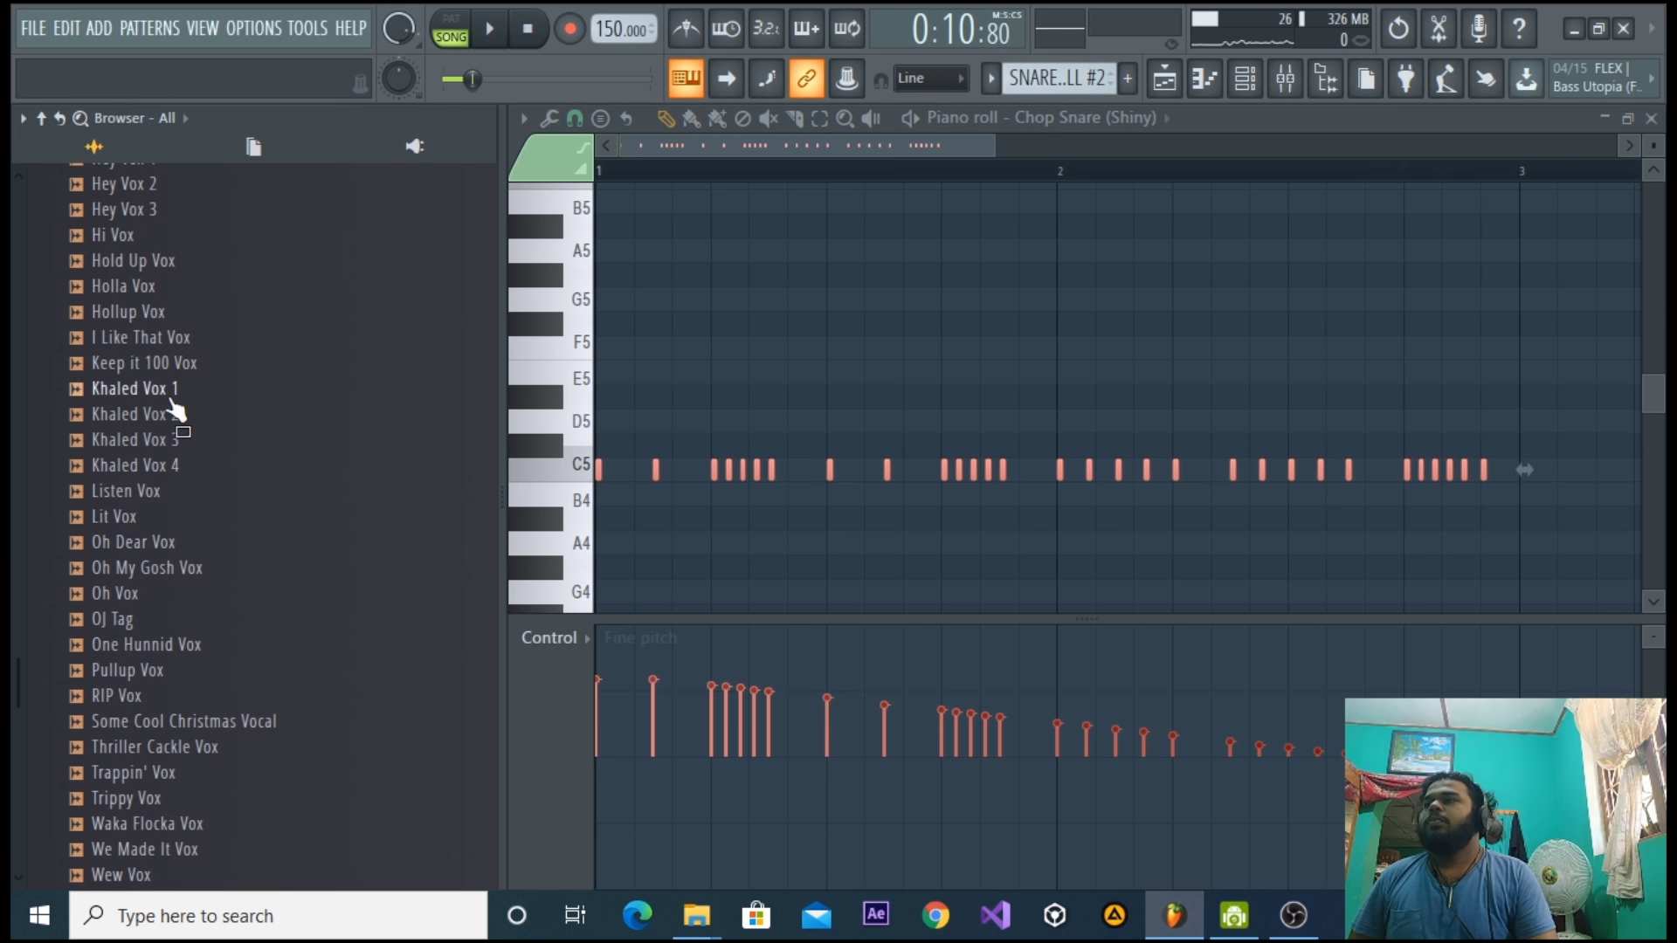
pyautogui.scroll(-4, 219, 597)
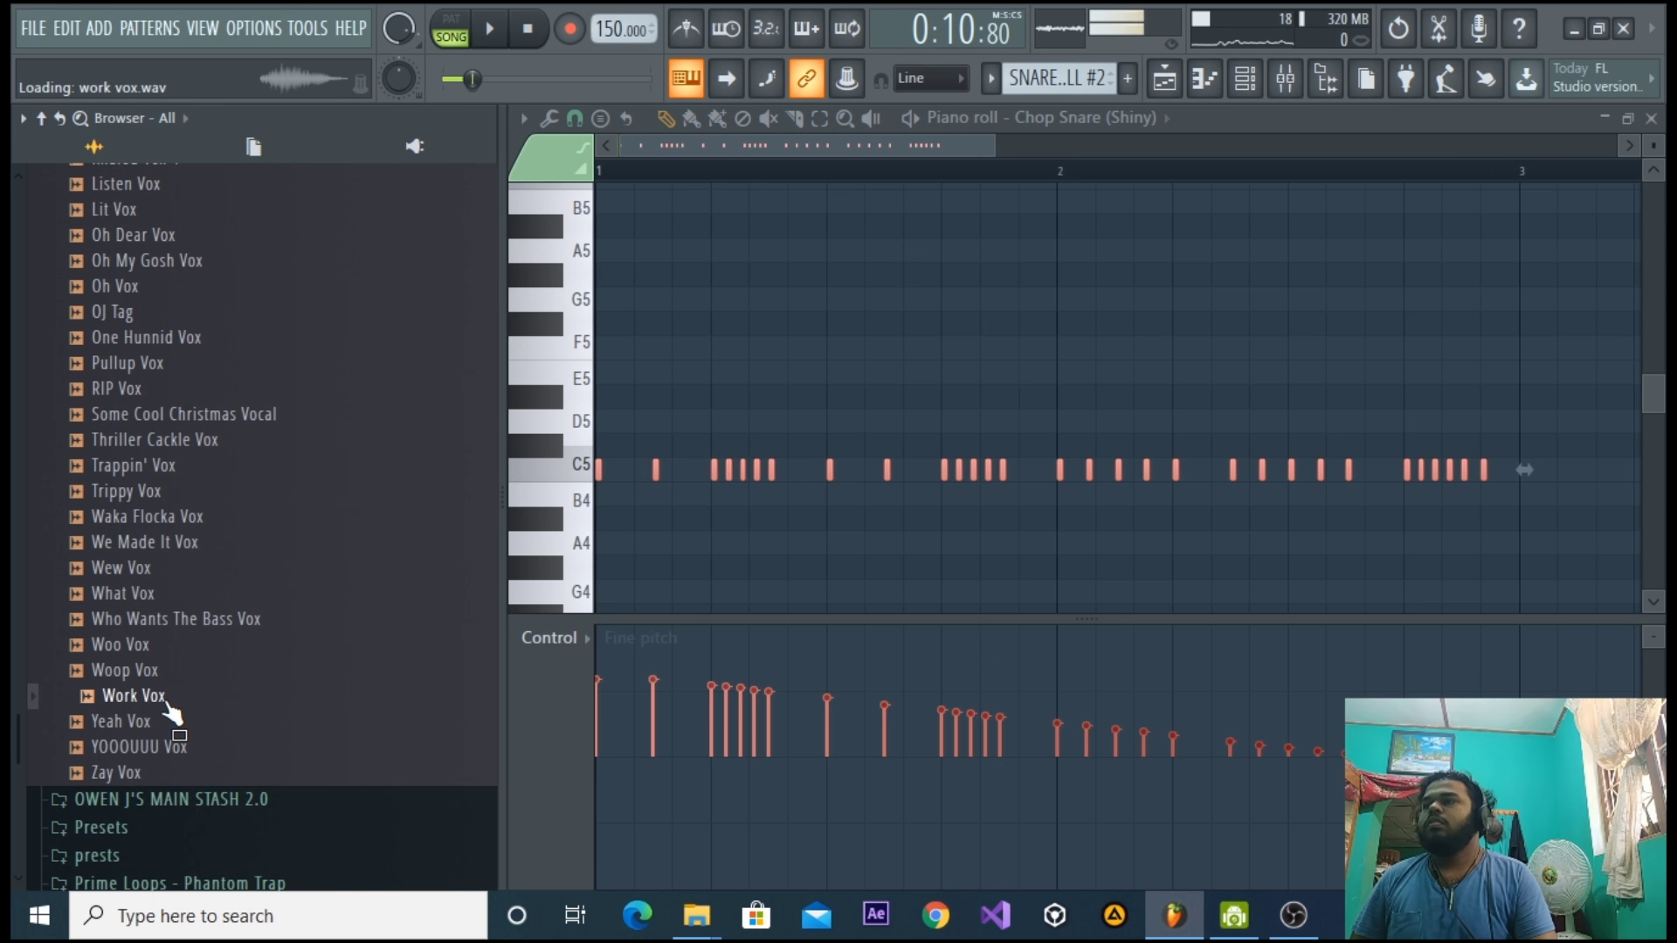
pyautogui.moveTo(1187, 94); pyautogui.dragTo(588, 735)
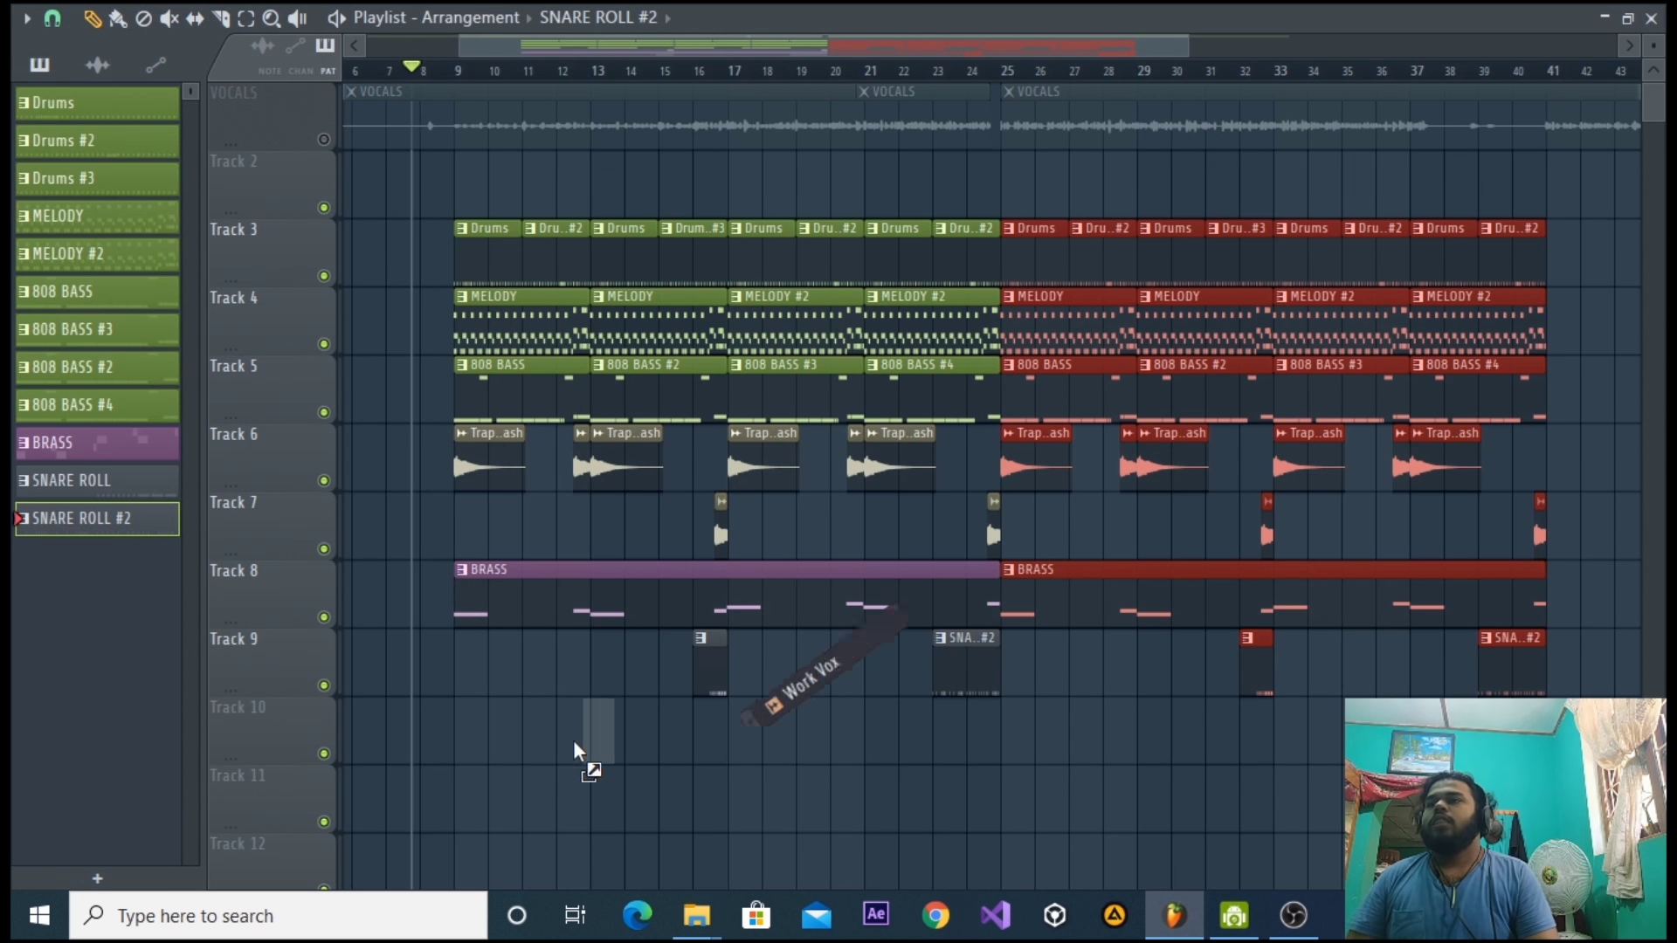
pyautogui.moveTo(489, 747); pyautogui.dragTo(489, 744)
# Change the playlist snap and position the Work Vox clip within bar 9 on Track 10.
pyautogui.moveTo(1188, 46); pyautogui.dragTo(818, 48)
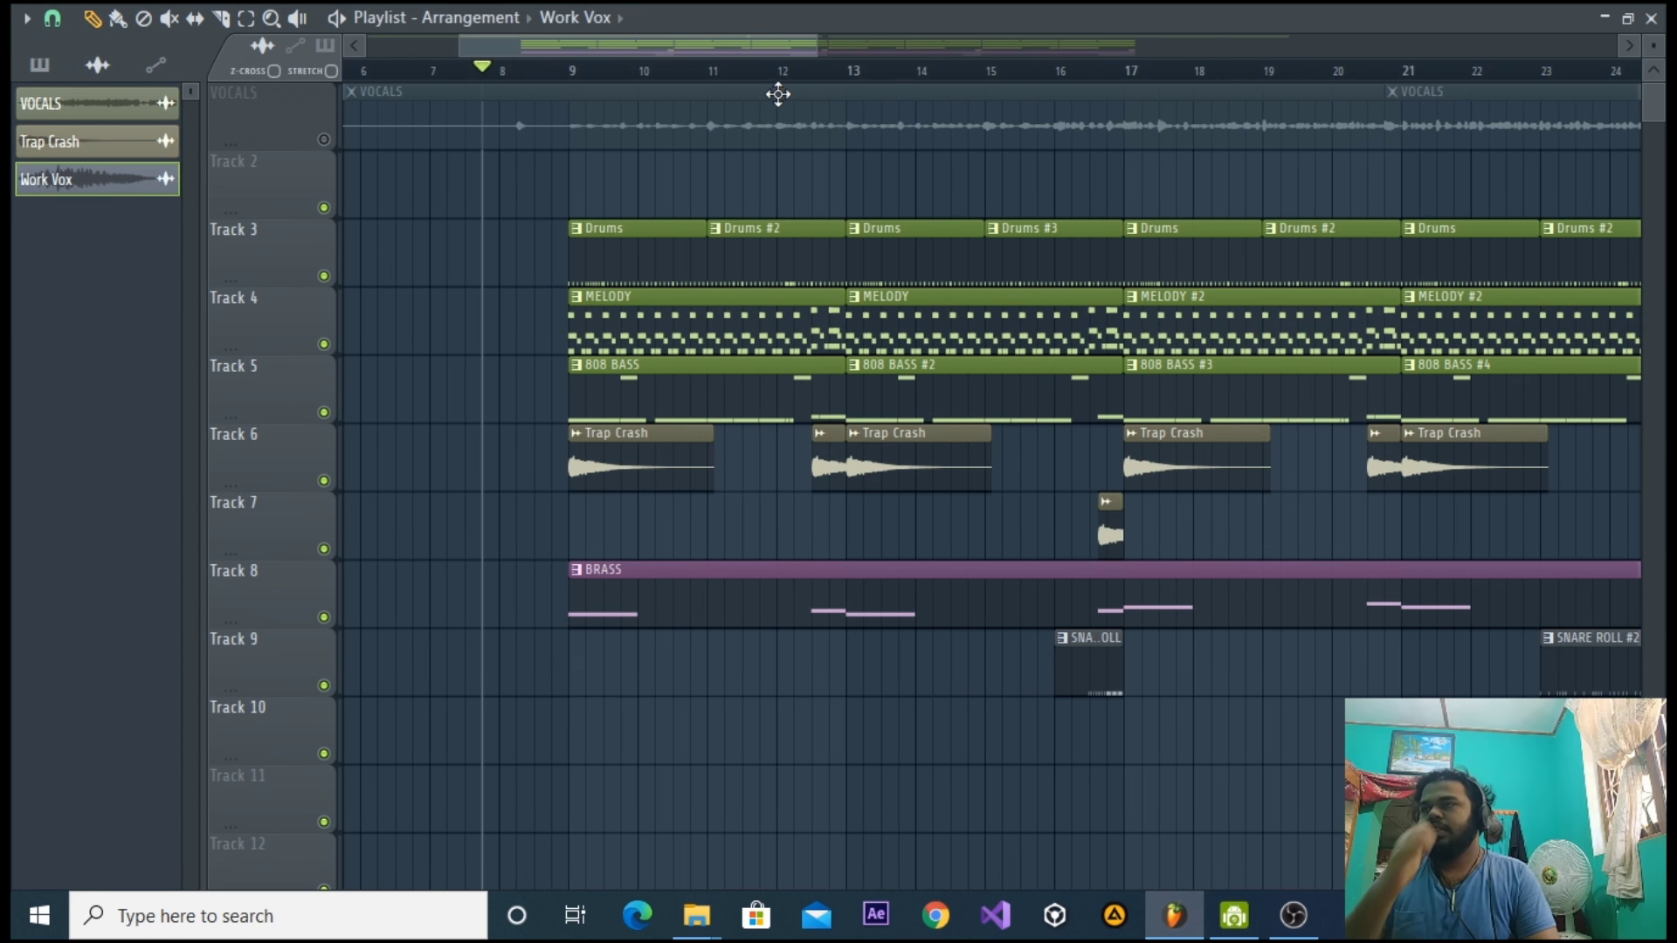
pyautogui.click(55, 17)
pyautogui.click(91, 298)
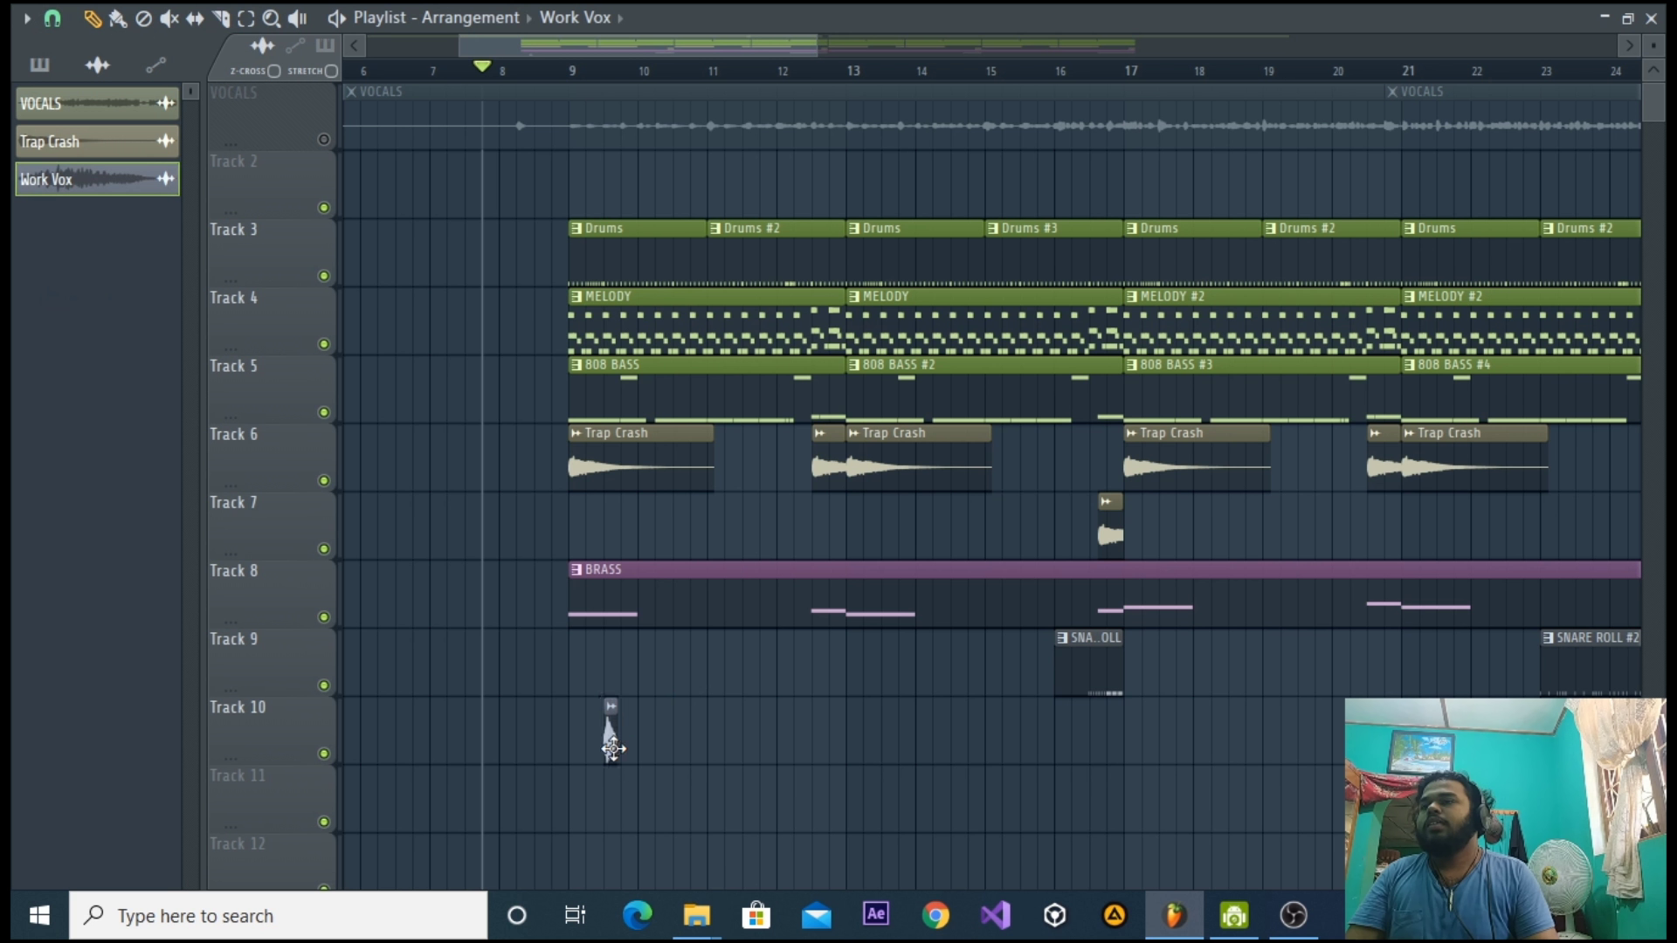
# Route Work Vox to mixer insert 30 and lower its volume.
pyautogui.click(1652, 19)
pyautogui.click(1282, 80)
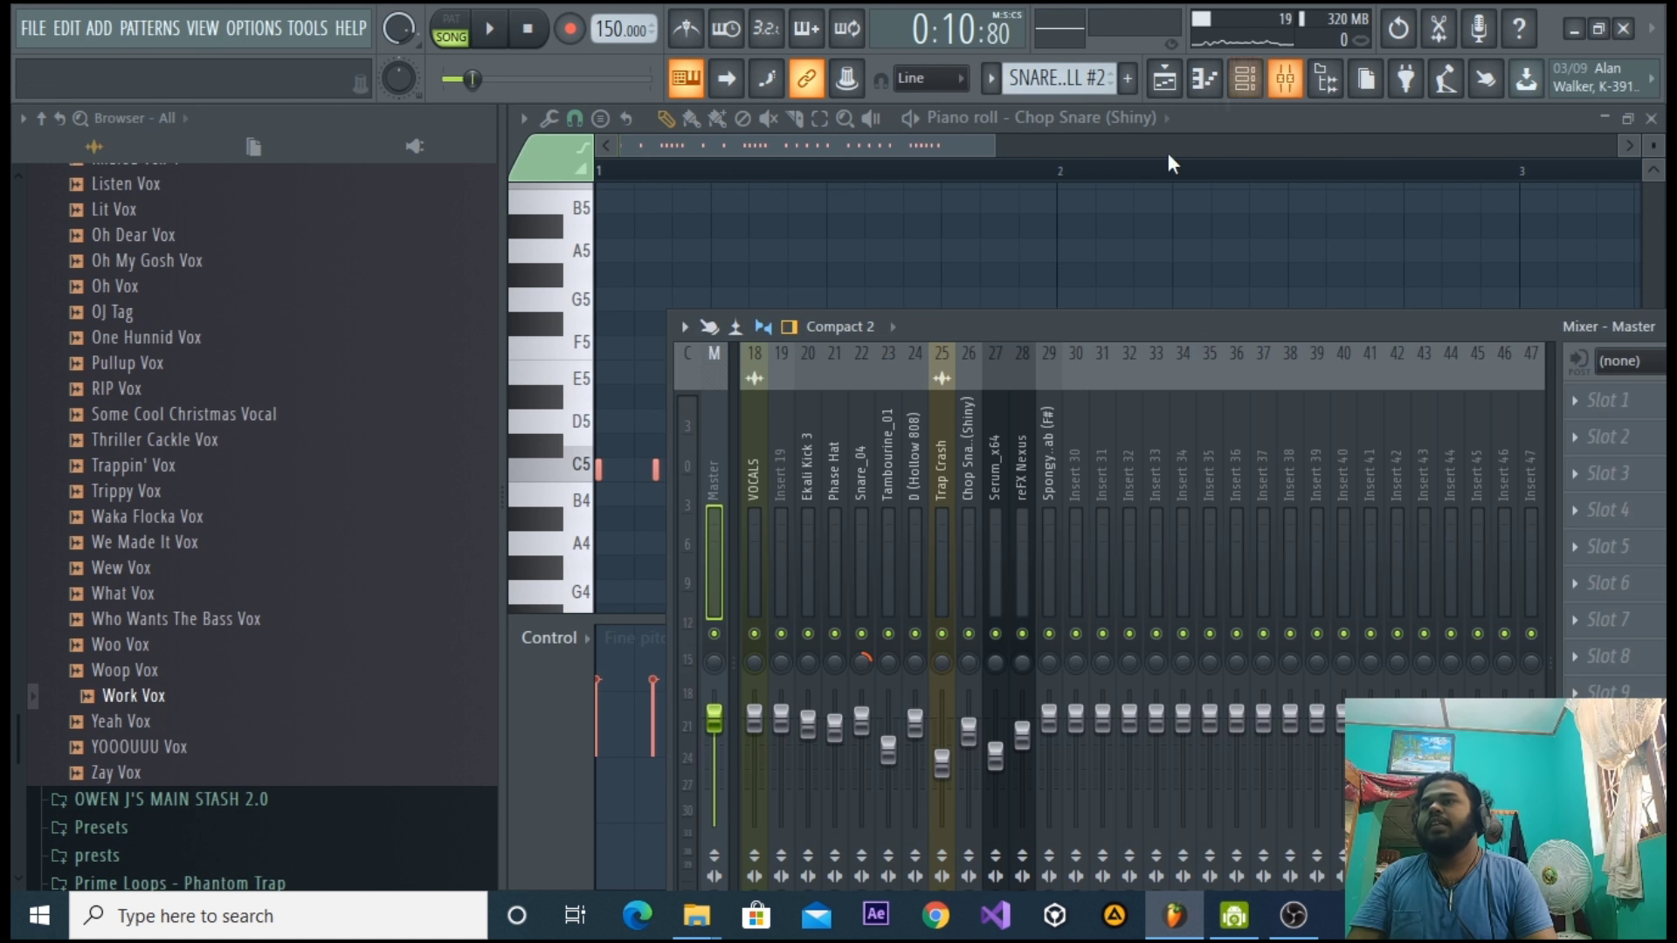
pyautogui.hotkey('ctrl', 'l')
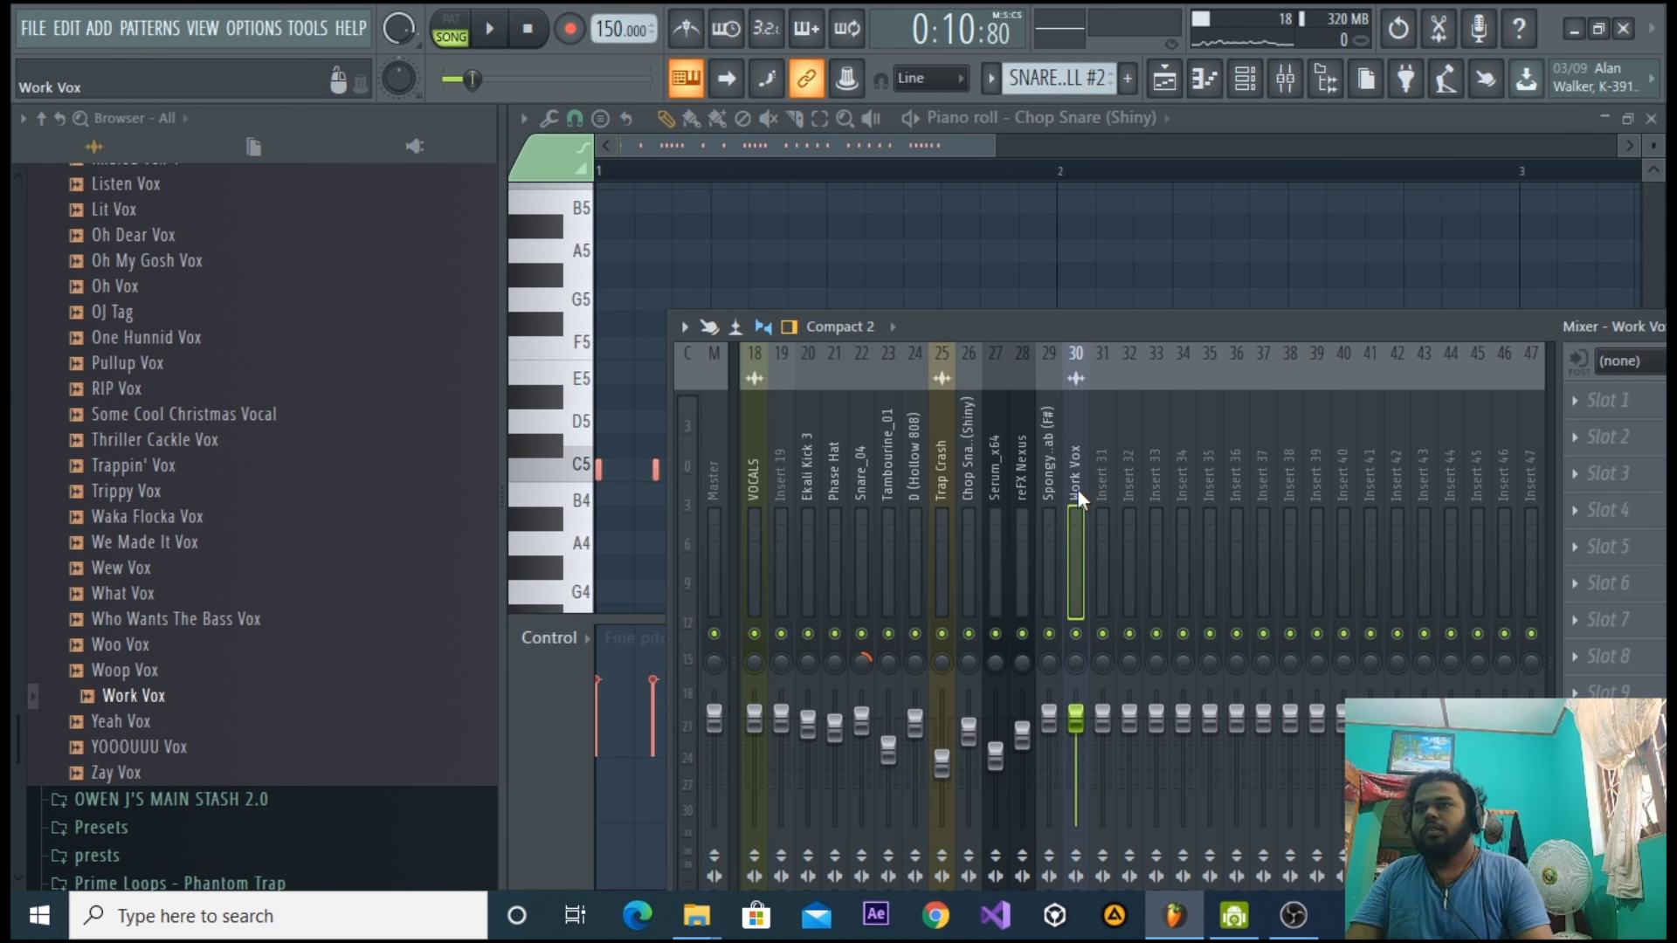
pyautogui.moveTo(1076, 719); pyautogui.dragTo(1077, 748)
# Place the Work Vox clip on the second beat of bar 9 and repeat it once per bar through bar 14, checking its level during playback.
pyautogui.click(1165, 80)
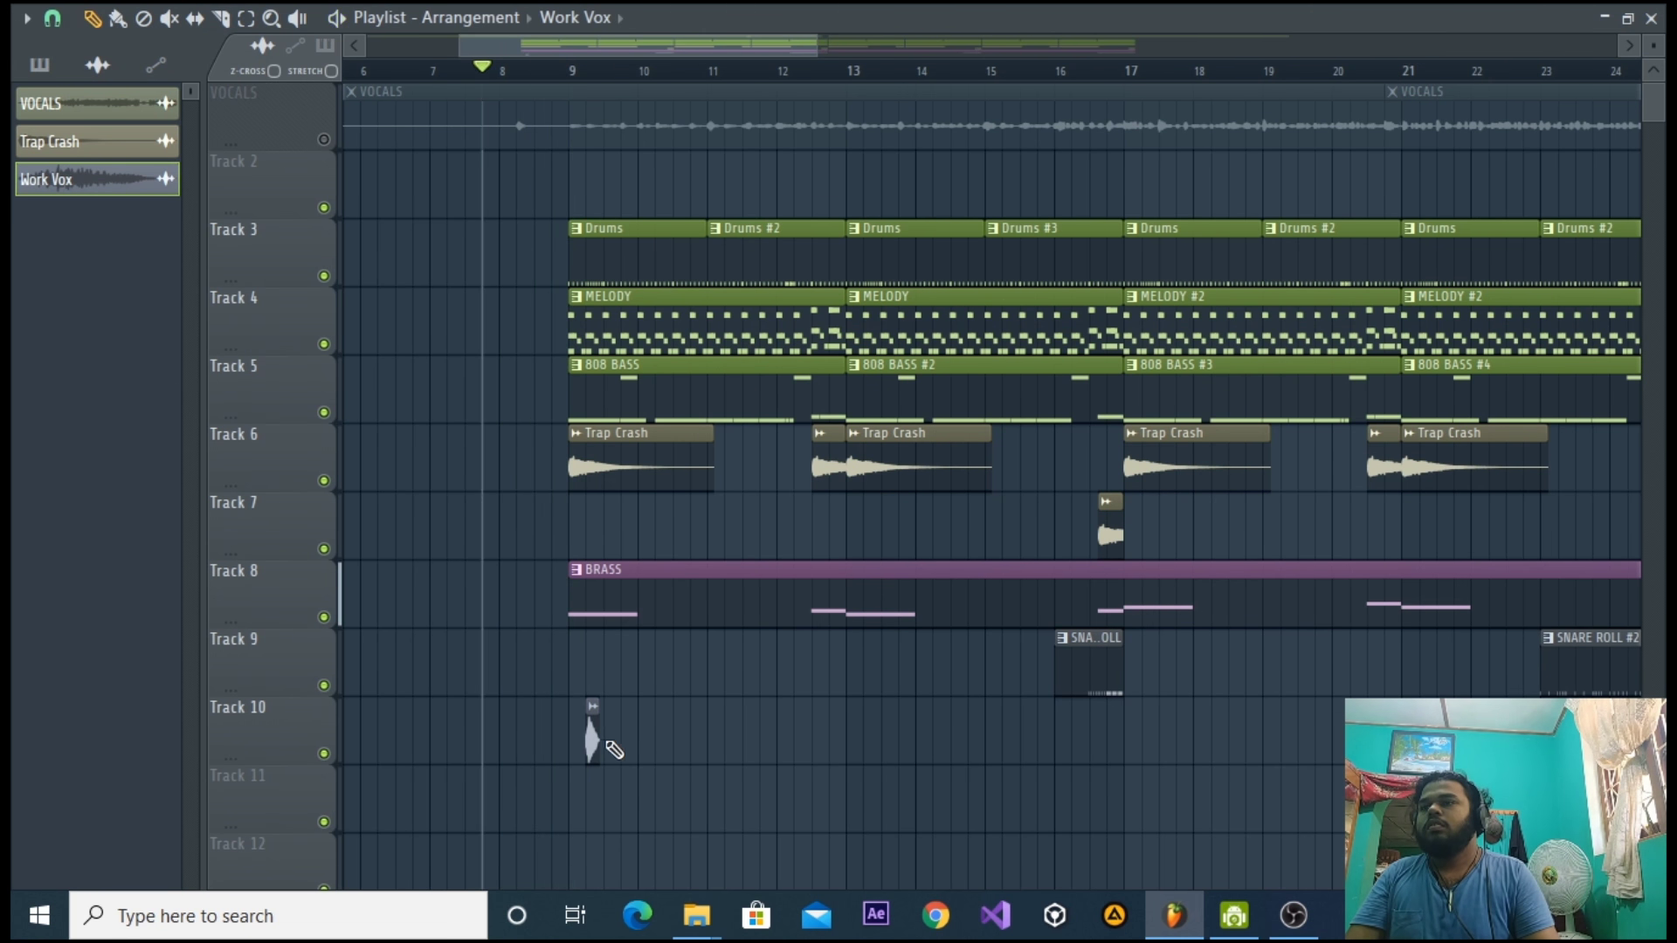
pyautogui.click(661, 738)
pyautogui.click(1651, 19)
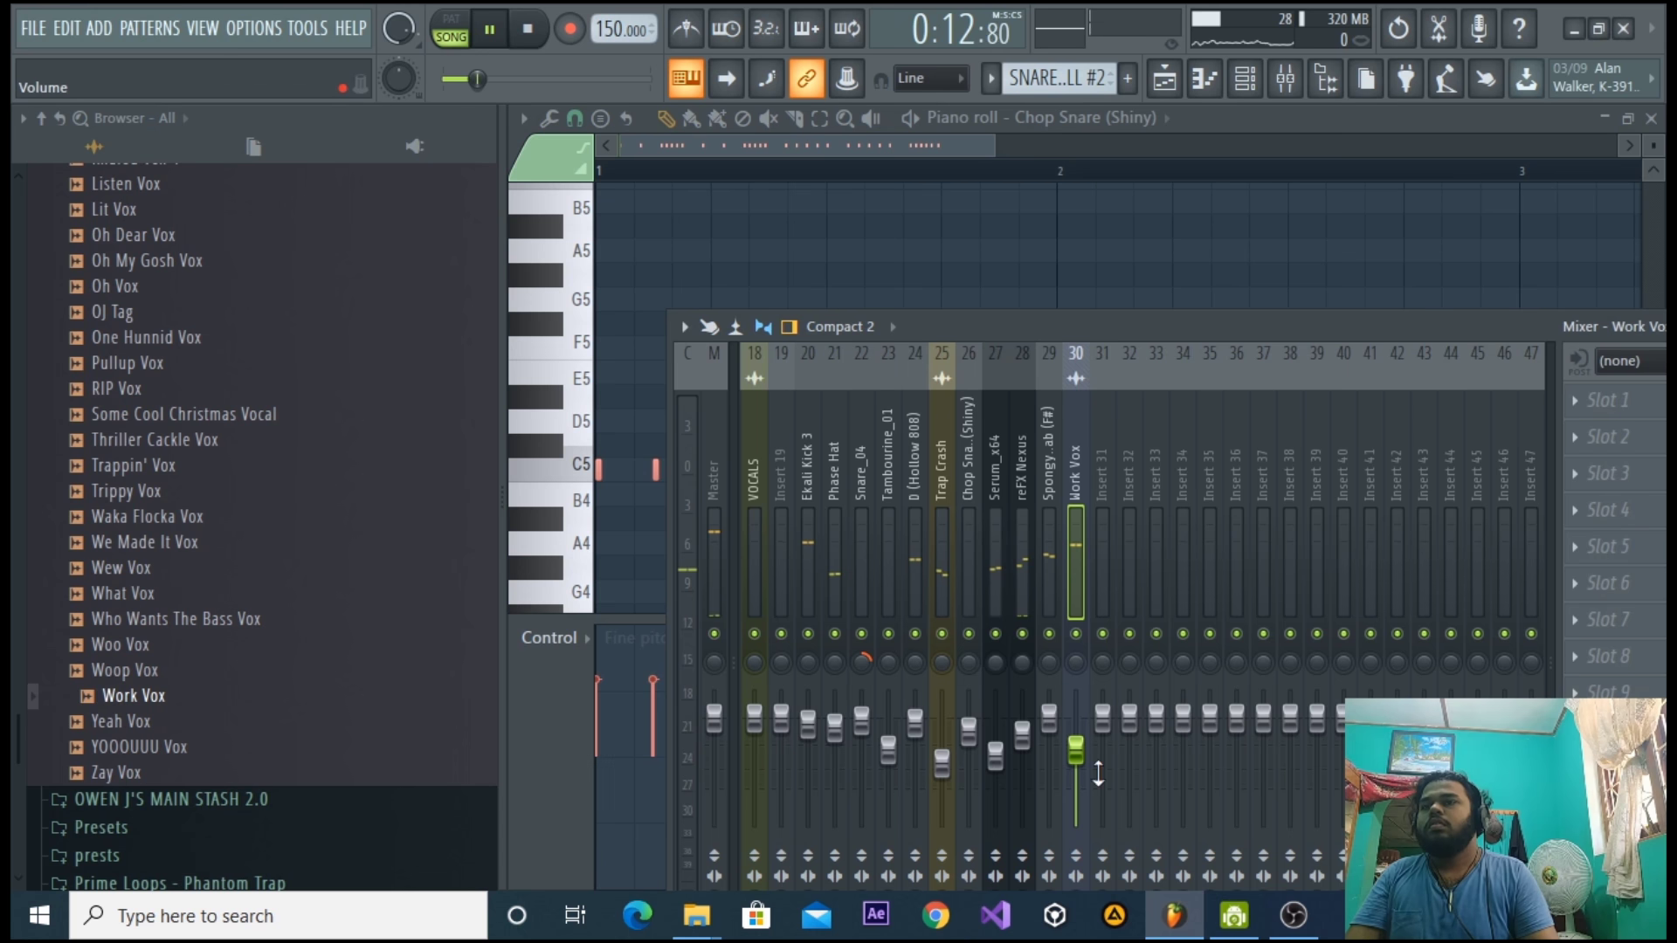
pyautogui.click(1166, 80)
pyautogui.click(731, 738)
pyautogui.click(800, 739)
pyautogui.click(870, 739)
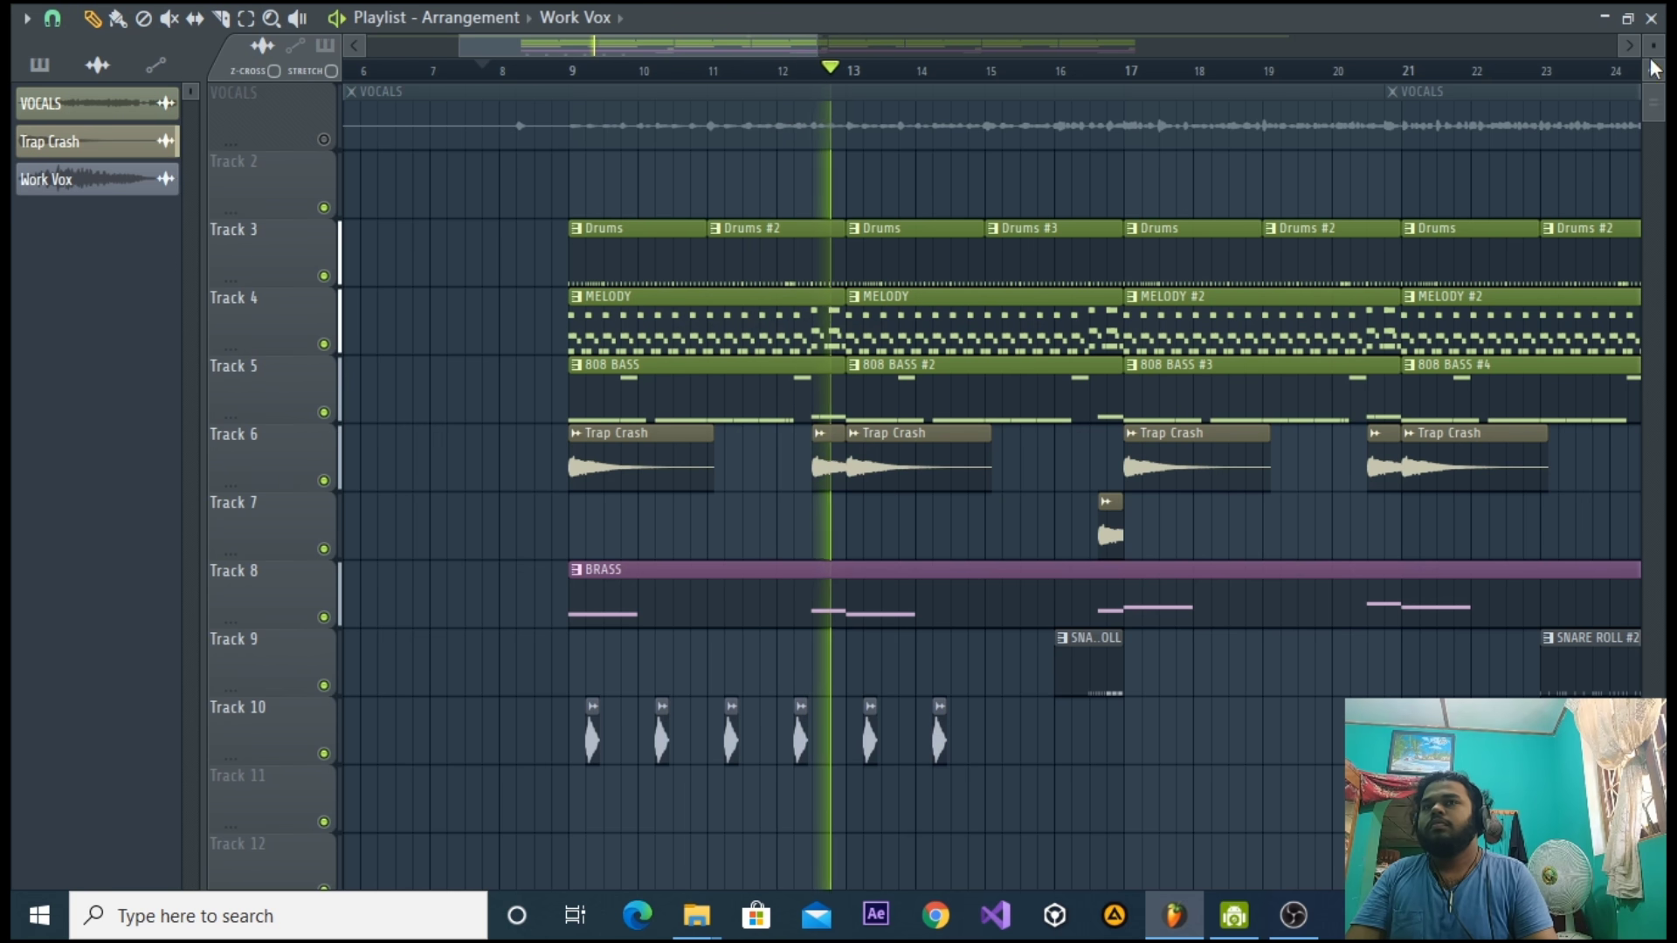
# Continue the once-per-bar Work Vox clips on Track 10 in bars 15, 16 and 17 while the song plays.
pyautogui.press('F5')
pyautogui.click(1166, 79)
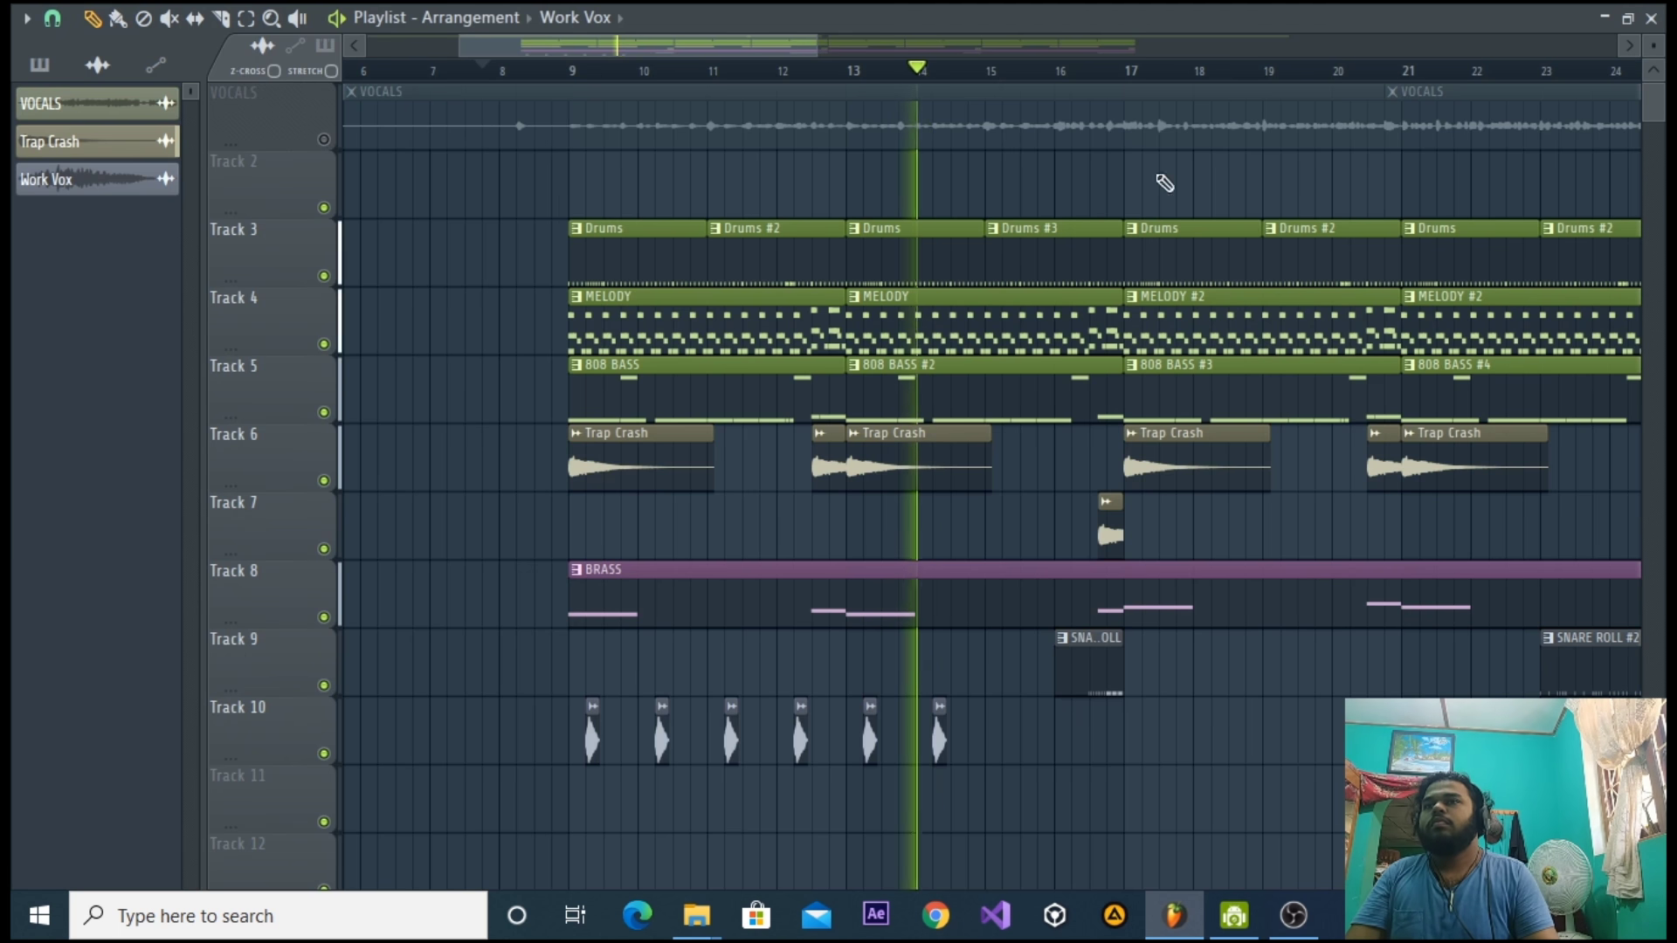
pyautogui.click(1009, 742)
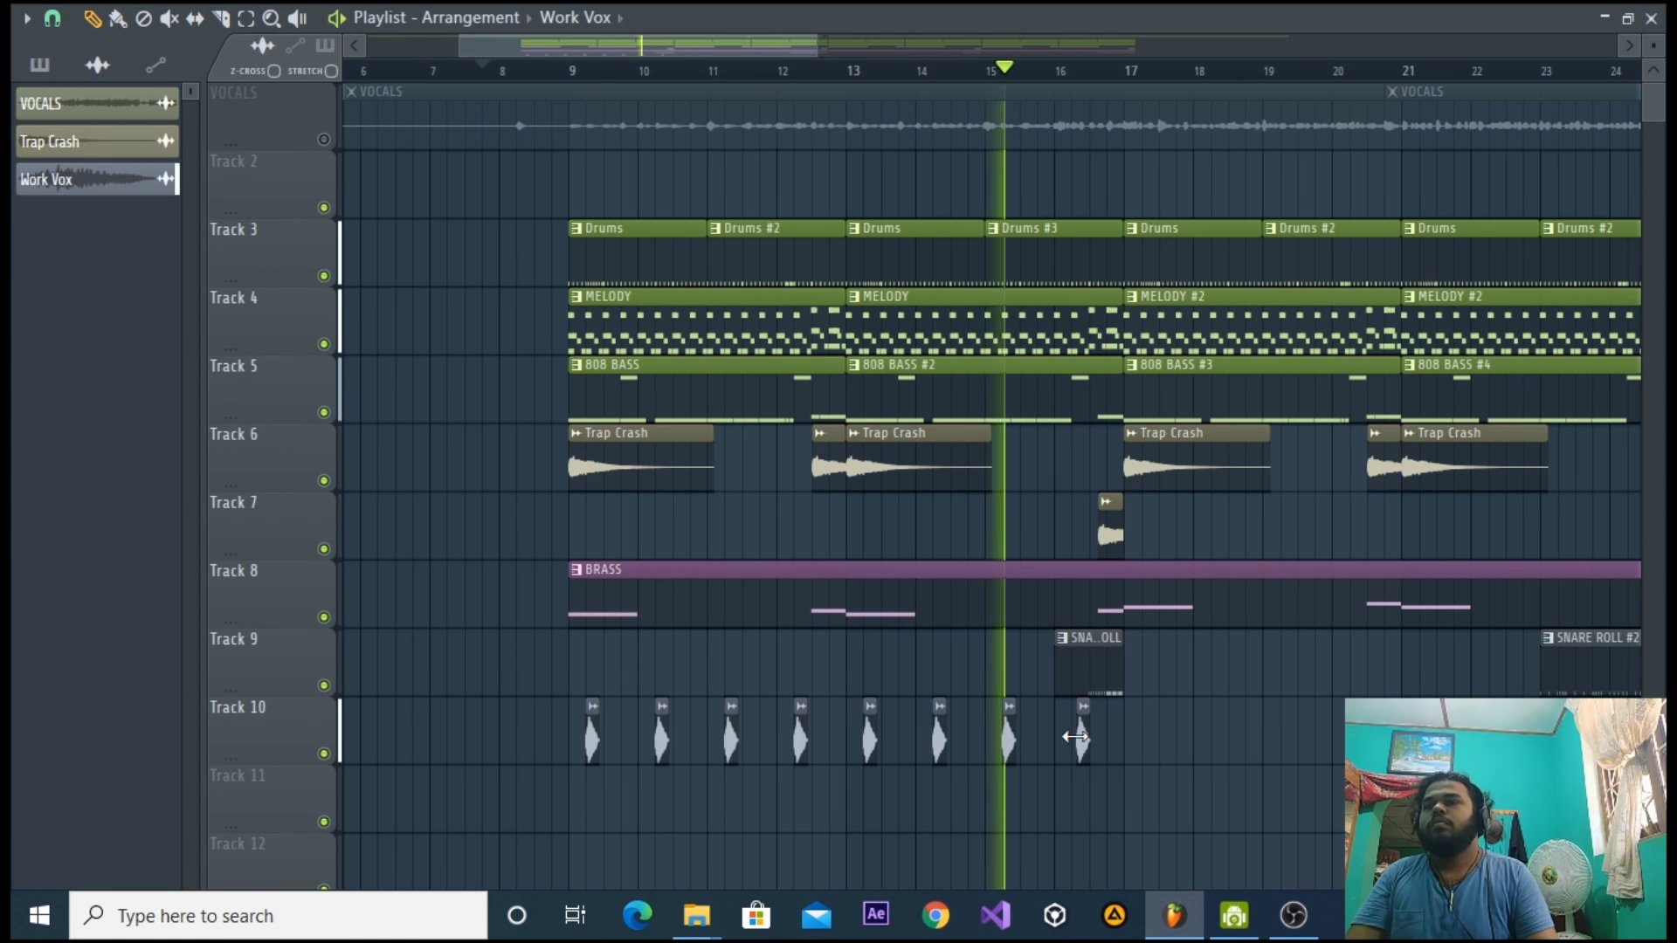
pyautogui.click(1078, 741)
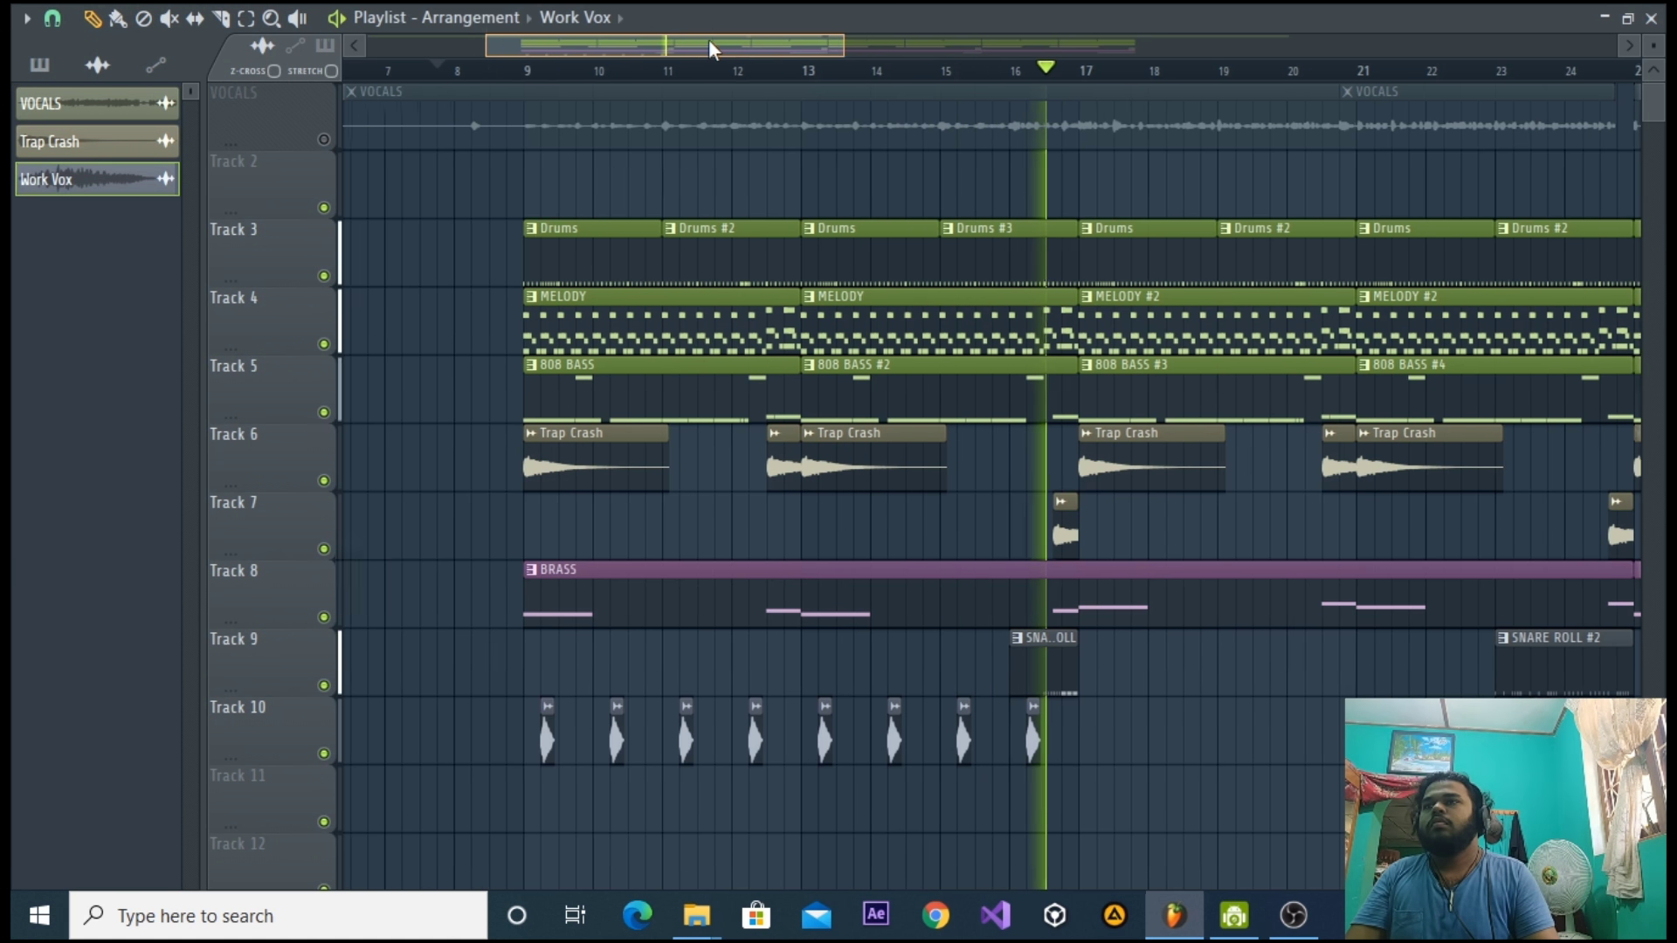
pyautogui.click(1044, 738)
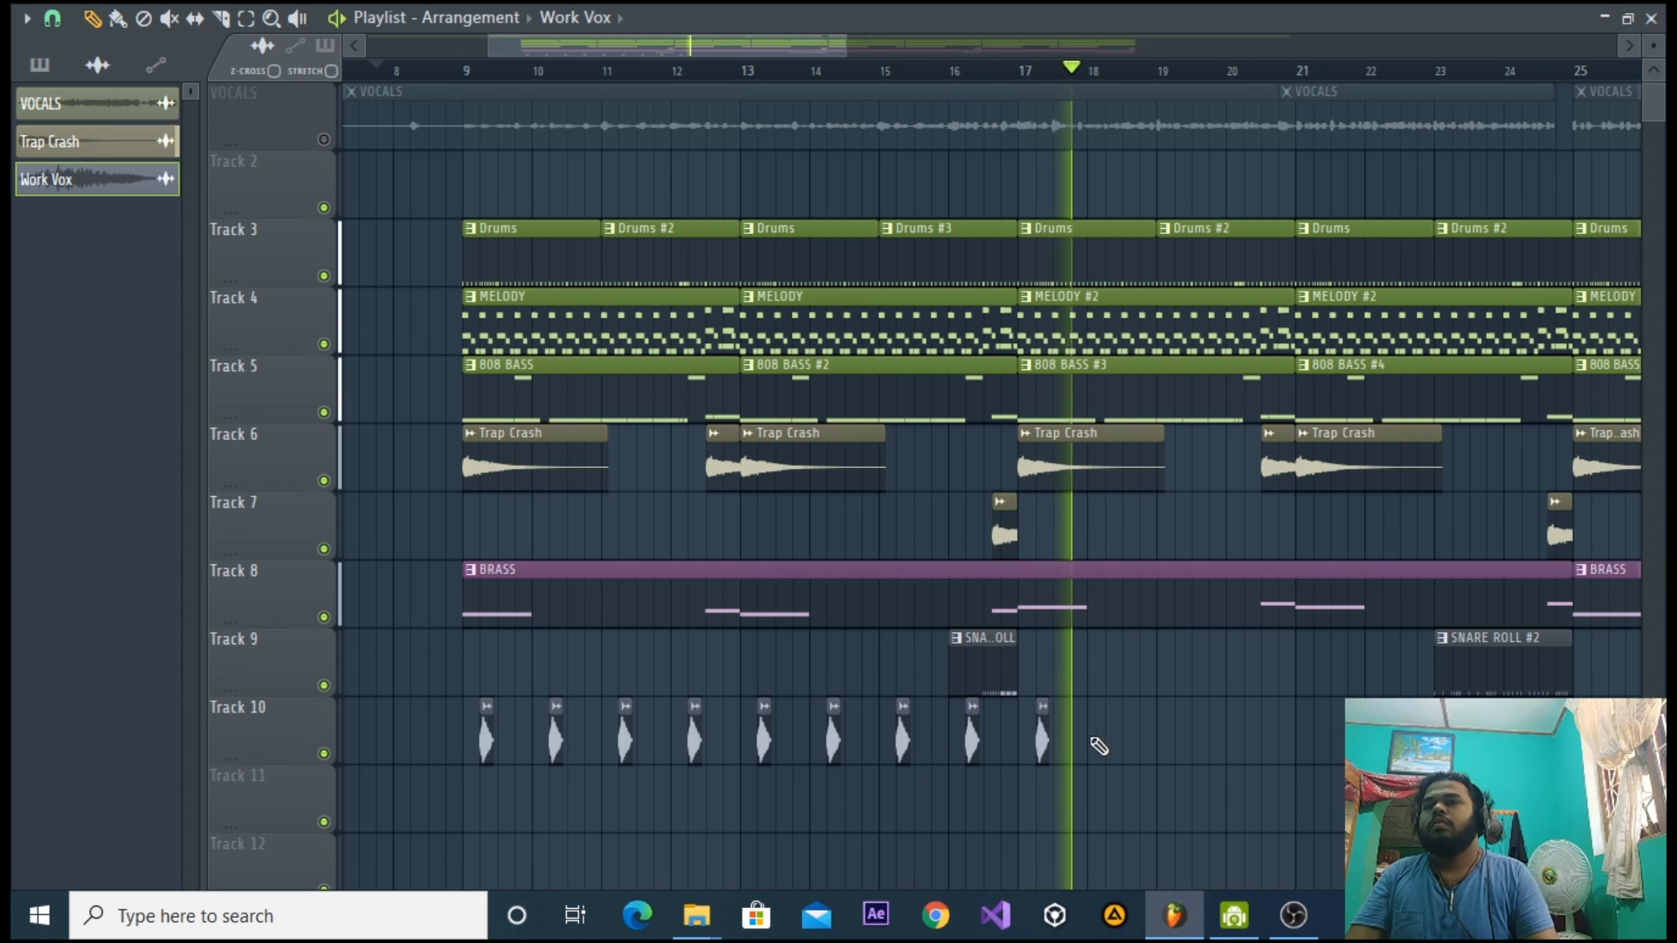
# Replace the bar 17 Work Vox clip with a copy of the clips from bars 9 to 16, and delete the surplus clips.
pyautogui.press('space')
pyautogui.rightClick(1043, 747)
pyautogui.moveTo(1042, 753); pyautogui.dragTo(487, 740)
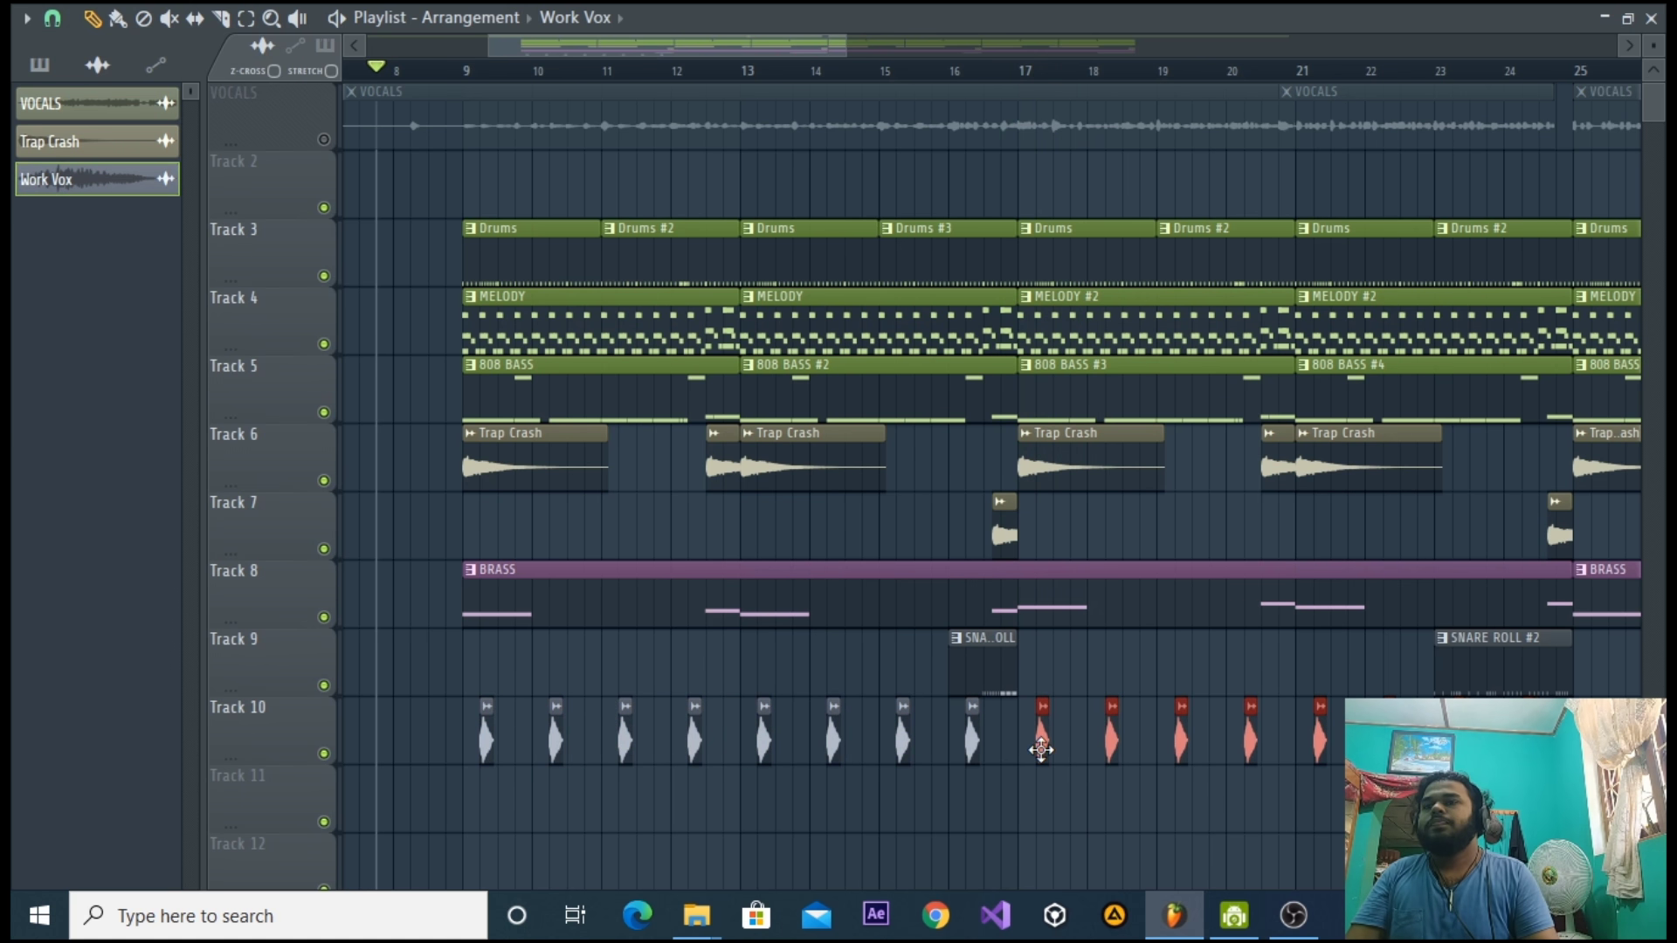
pyautogui.moveTo(680, 49)
pyautogui.mouseDown()
pyautogui.moveTo(778, 47)
pyautogui.moveTo(661, 62)
pyautogui.mouseUp()
pyautogui.moveTo(828, 47); pyautogui.dragTo(1124, 91)
pyautogui.moveTo(1162, 759); pyautogui.dragTo(1065, 763)
pyautogui.press('Delete')
# Copy the Work Vox clips from bars 9 to 24 on Track 10 so the pattern repeats from bar 25, and play the result.
pyautogui.moveTo(611, 44); pyautogui.dragTo(1302, 59)
pyautogui.moveTo(1407, 41); pyautogui.dragTo(917, 64)
pyautogui.moveTo(1293, 747); pyautogui.dragTo(262, 770)
pyautogui.moveTo(839, 48); pyautogui.dragTo(856, 57)
pyautogui.moveTo(464, 736); pyautogui.dragTo(1449, 739)
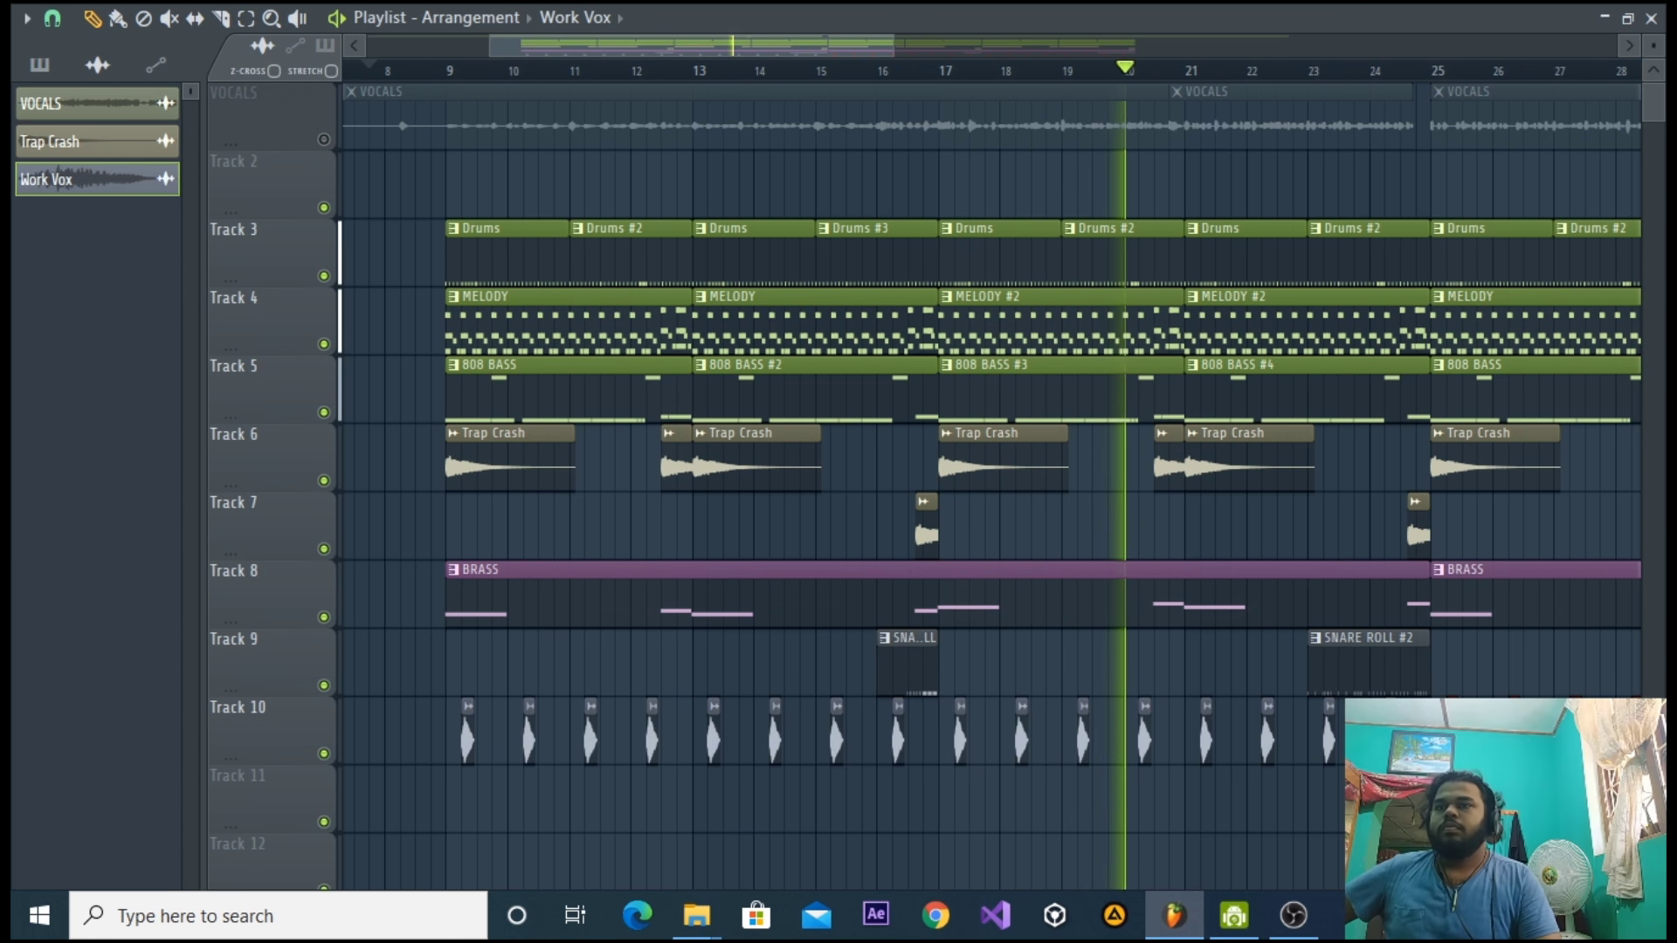
pyautogui.moveTo(895, 42); pyautogui.dragTo(989, 71)
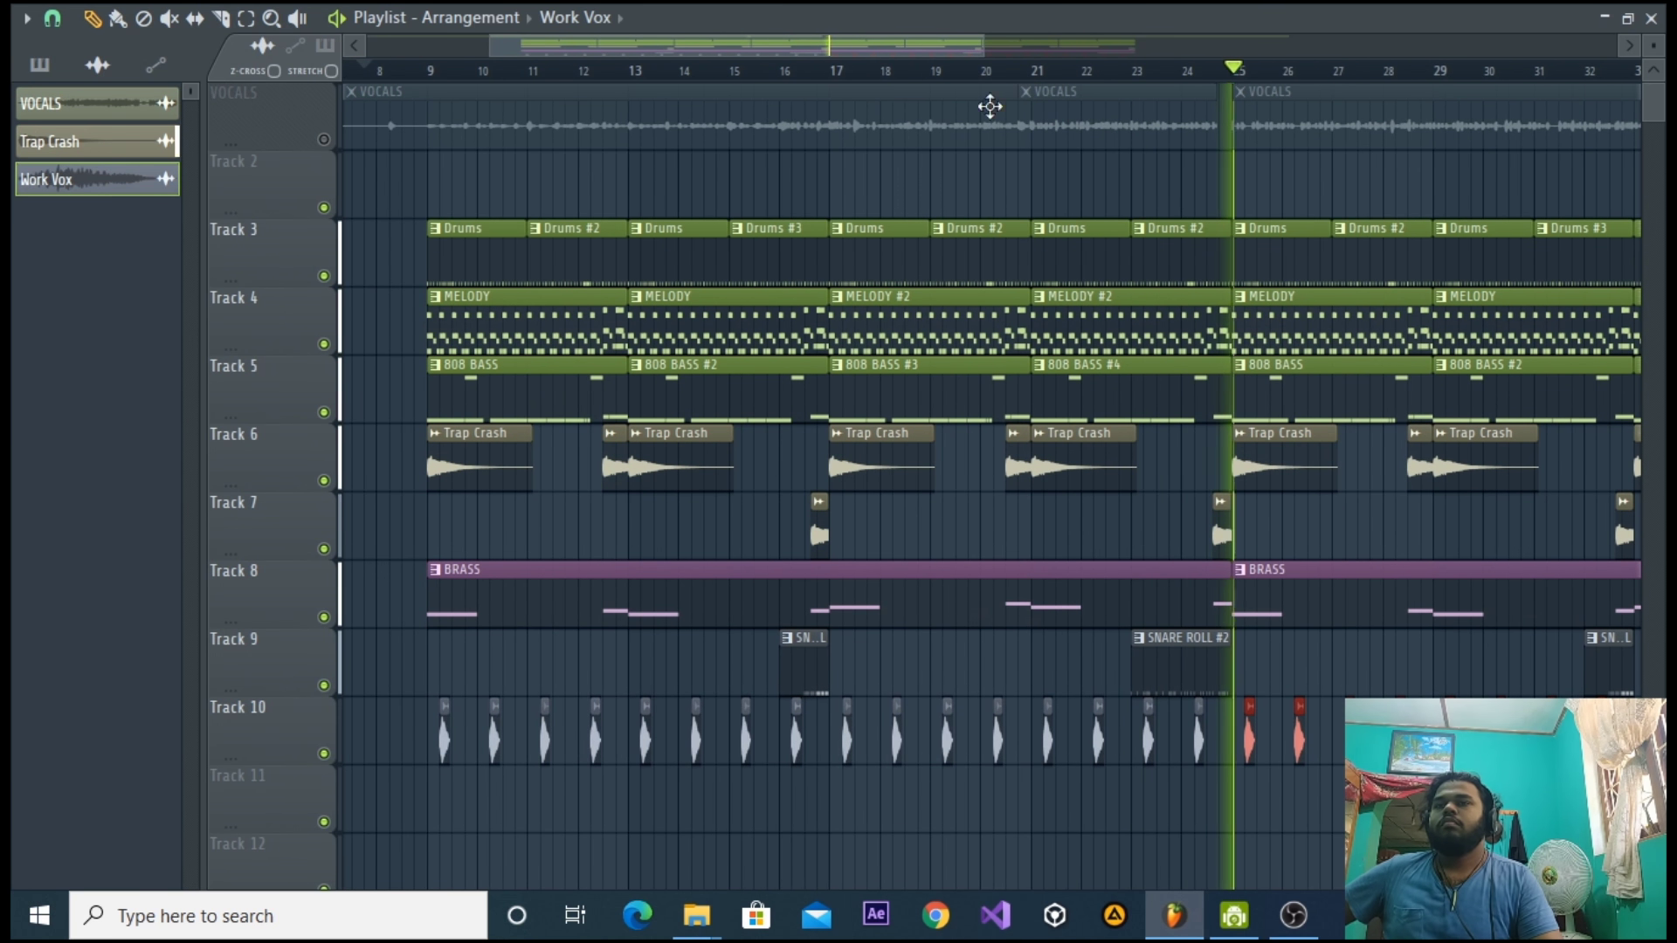
# Change the piano roll snap and shift the last C5 note of the SNARE ROLL #2 pattern slightly earlier.
pyautogui.press('space')
pyautogui.click(1204, 676)
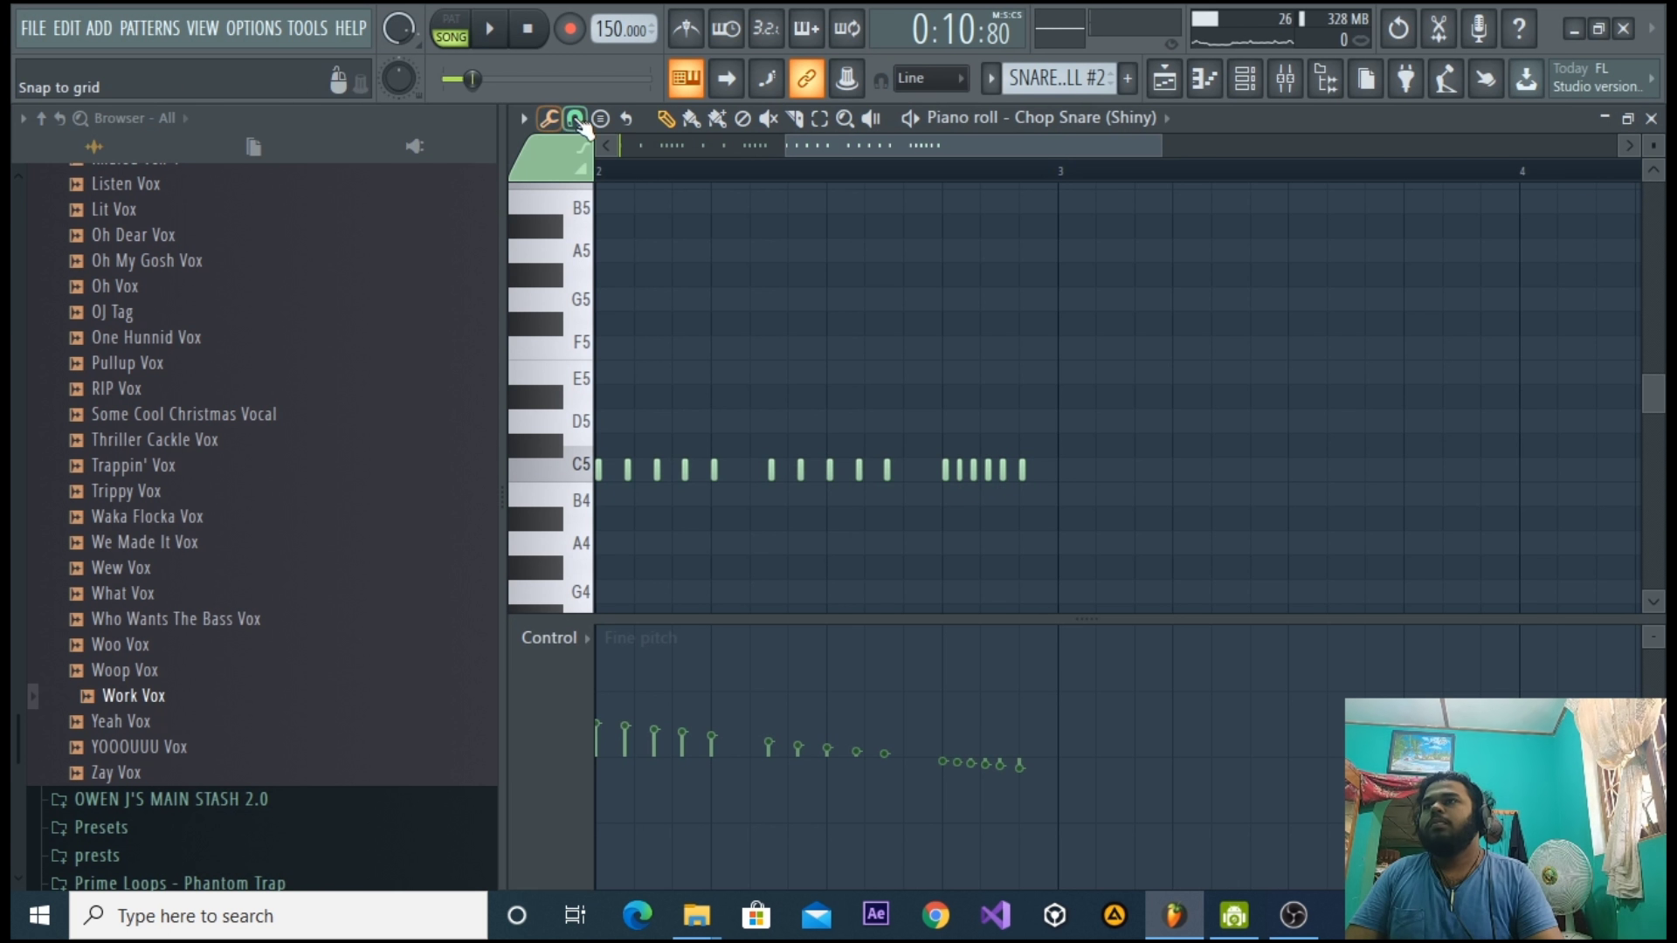
pyautogui.click(575, 119)
pyautogui.click(612, 396)
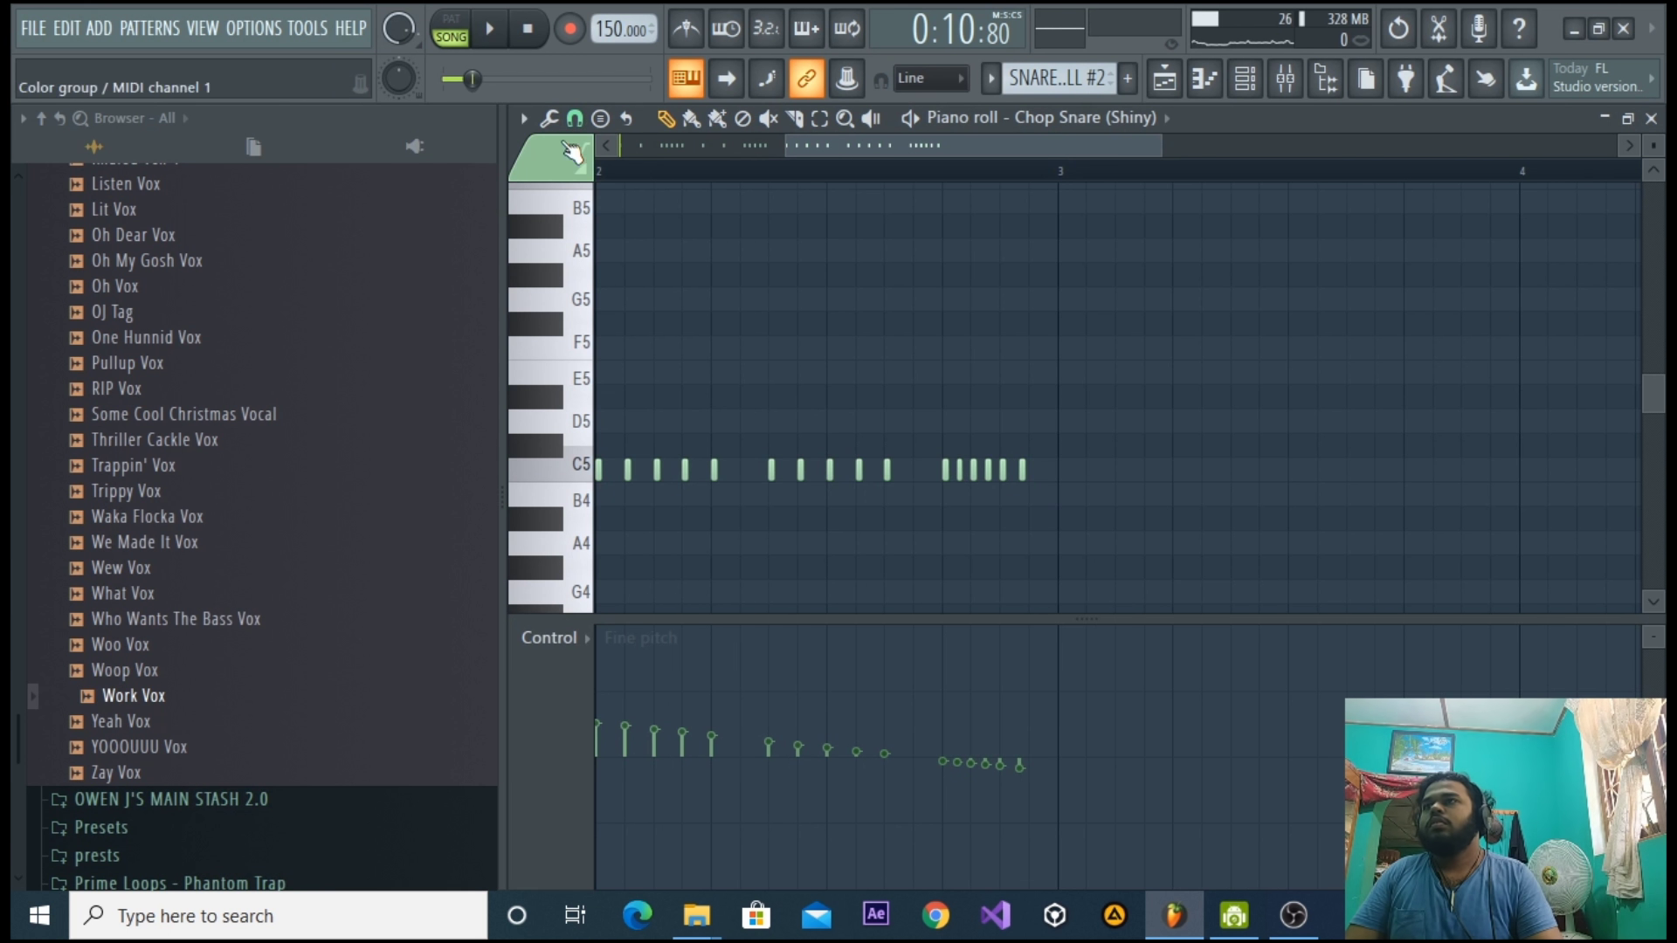
pyautogui.click(576, 119)
pyautogui.click(611, 283)
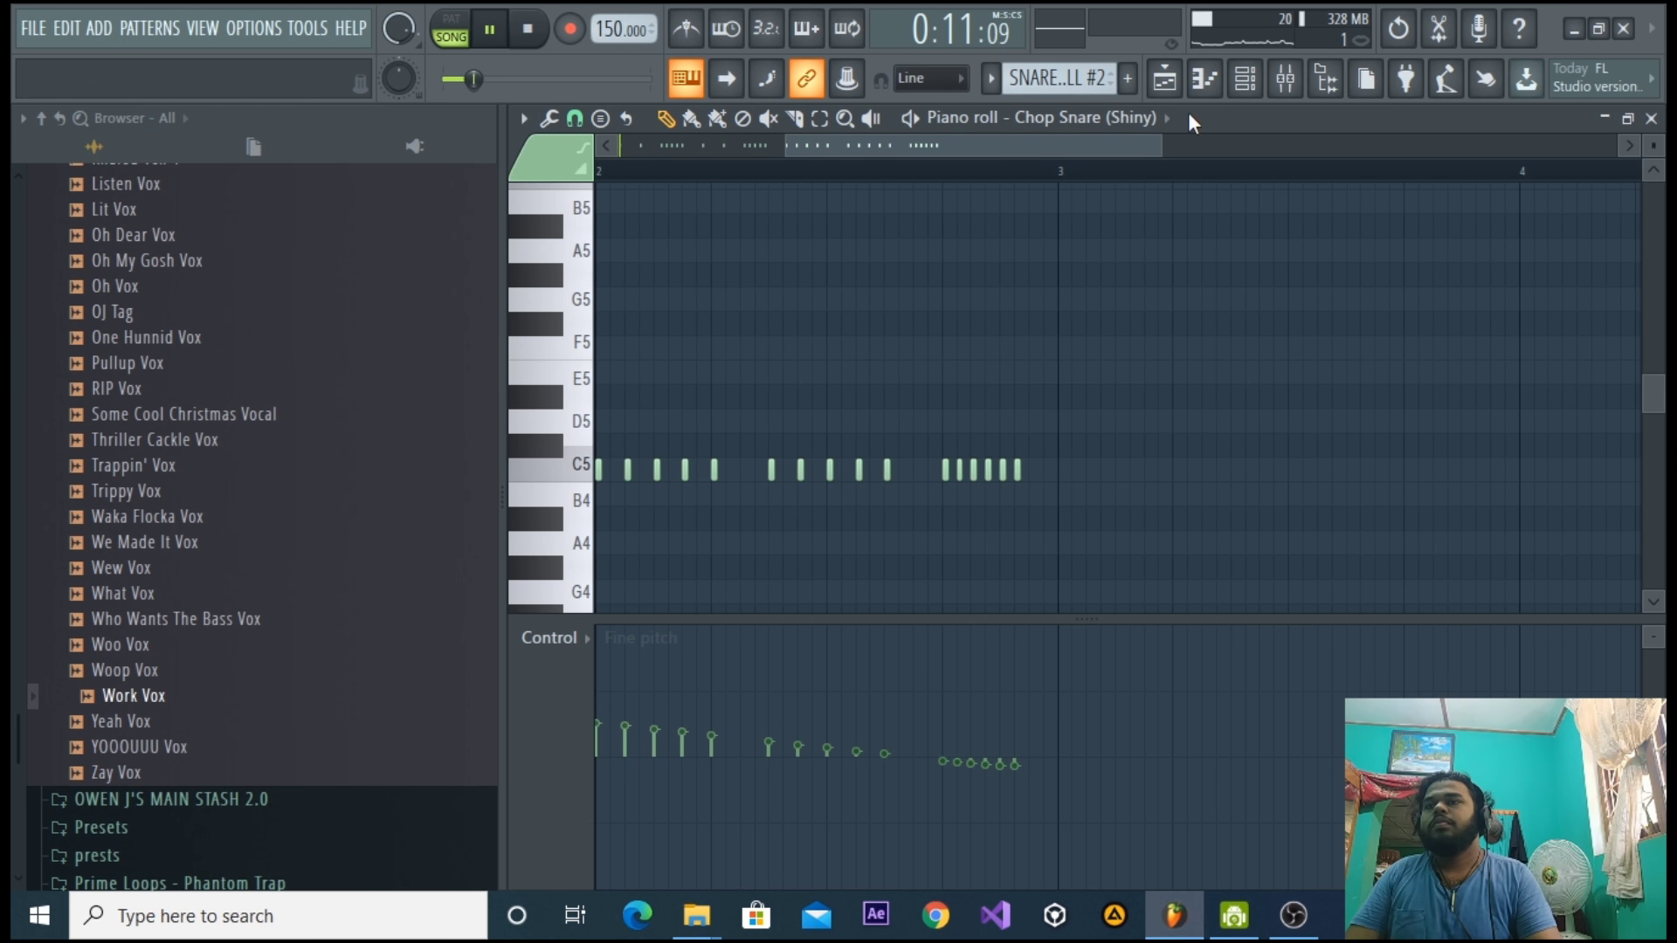
# Play the arrangement around bars 23 to 25 to check the adjusted SNARE ROLL #2 with the Work Vox clips.
pyautogui.click(1179, 83)
pyautogui.click(947, 68)
pyautogui.click(1179, 54)
pyautogui.click(1184, 68)
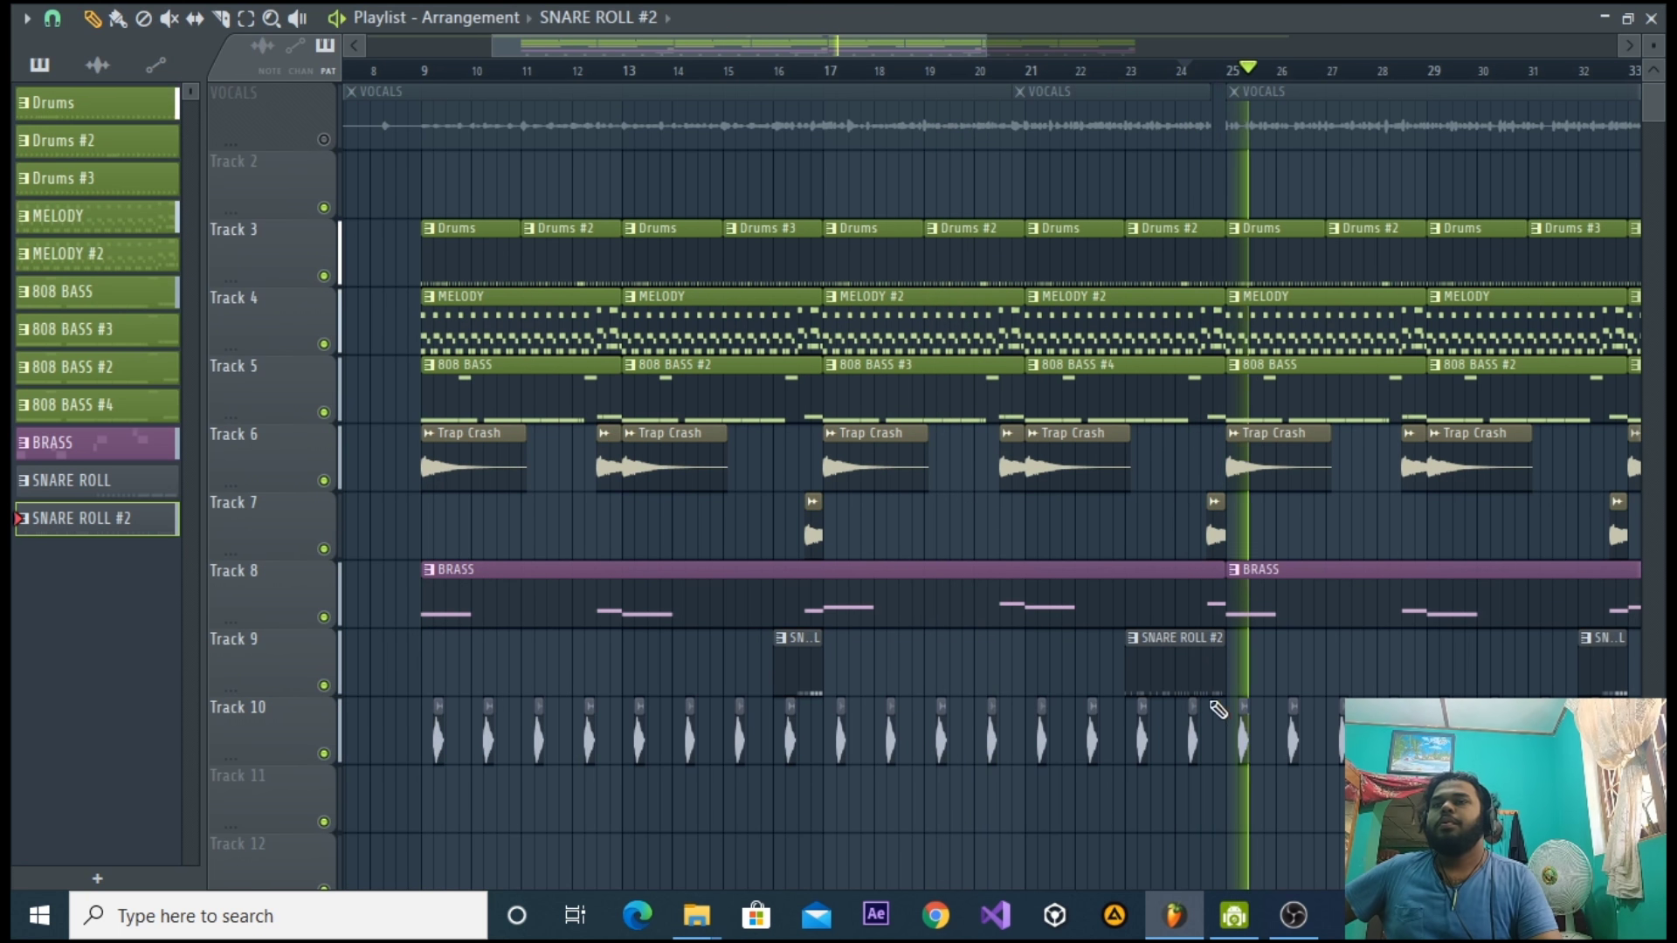
pyautogui.click(1121, 72)
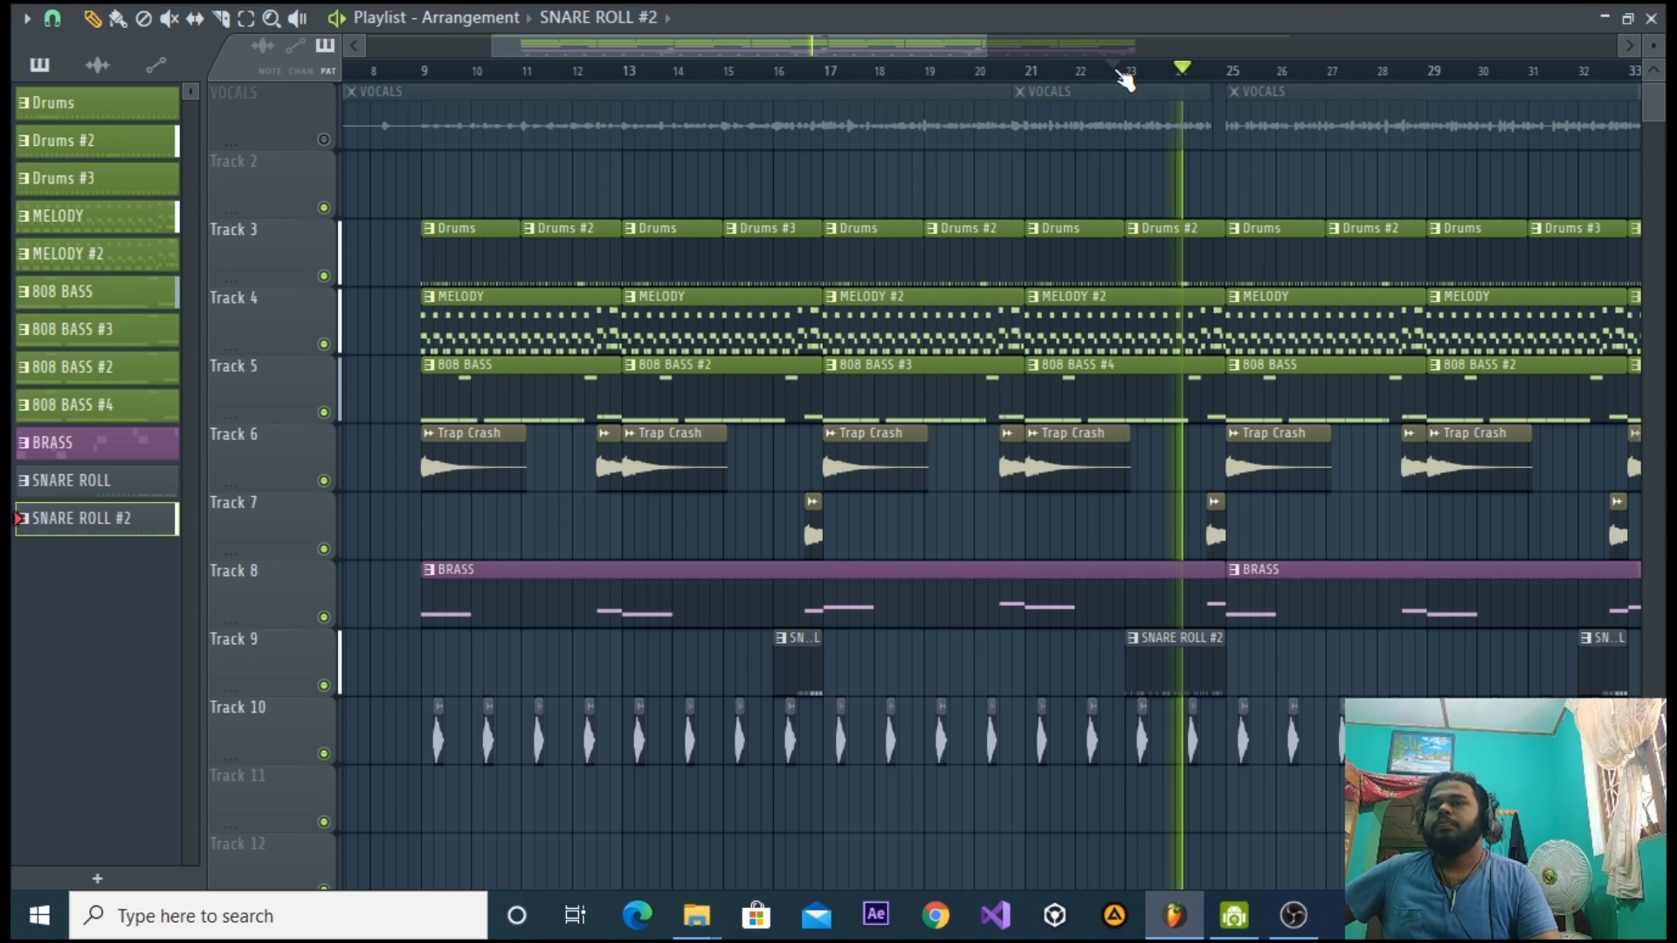
# Unmute the VOCALS track in the playlist and lower its mixer fader to about 87% while the arrangement plays.
pyautogui.click(1113, 72)
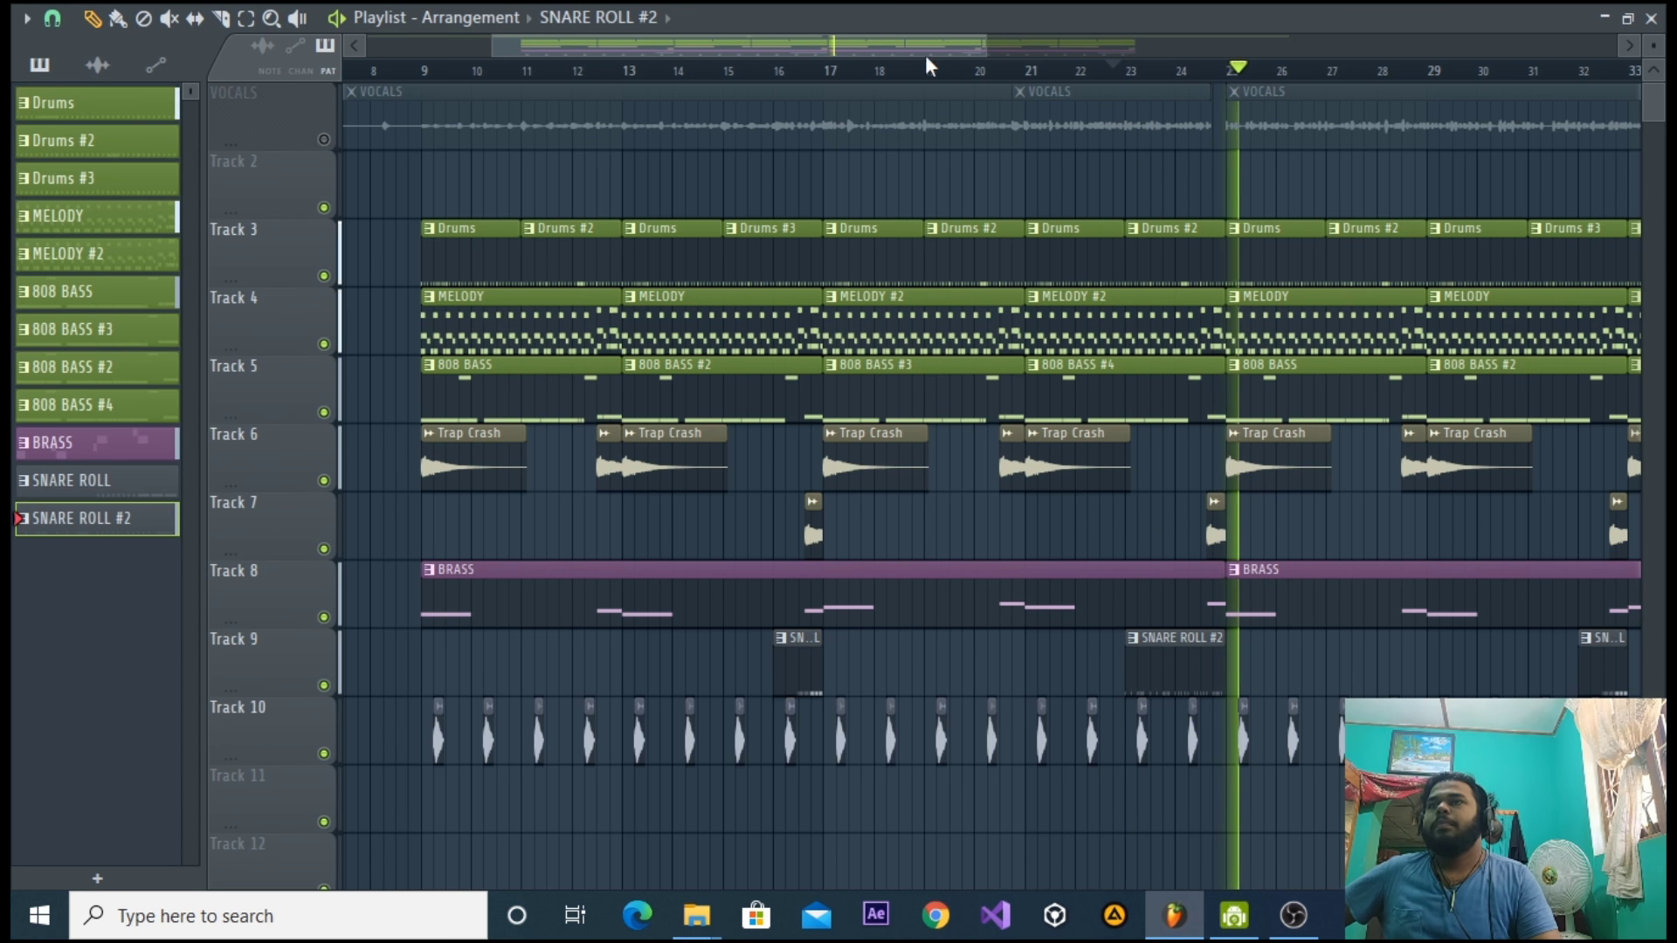
pyautogui.moveTo(952, 44); pyautogui.dragTo(1107, 43)
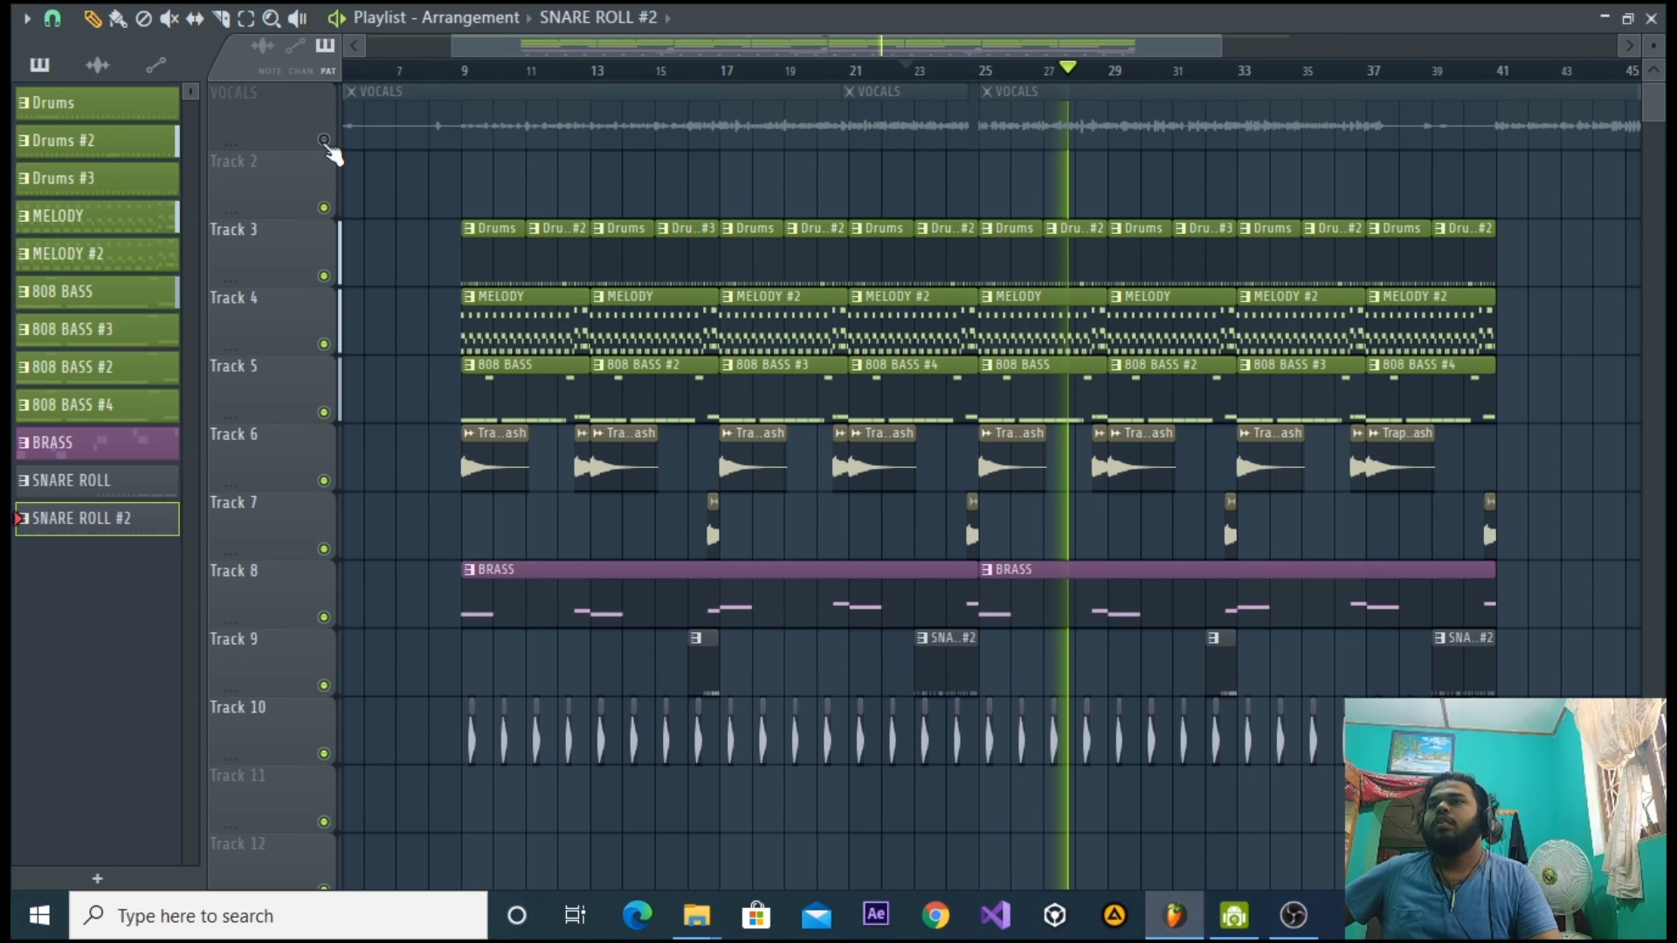
pyautogui.click(324, 139)
pyautogui.click(1651, 19)
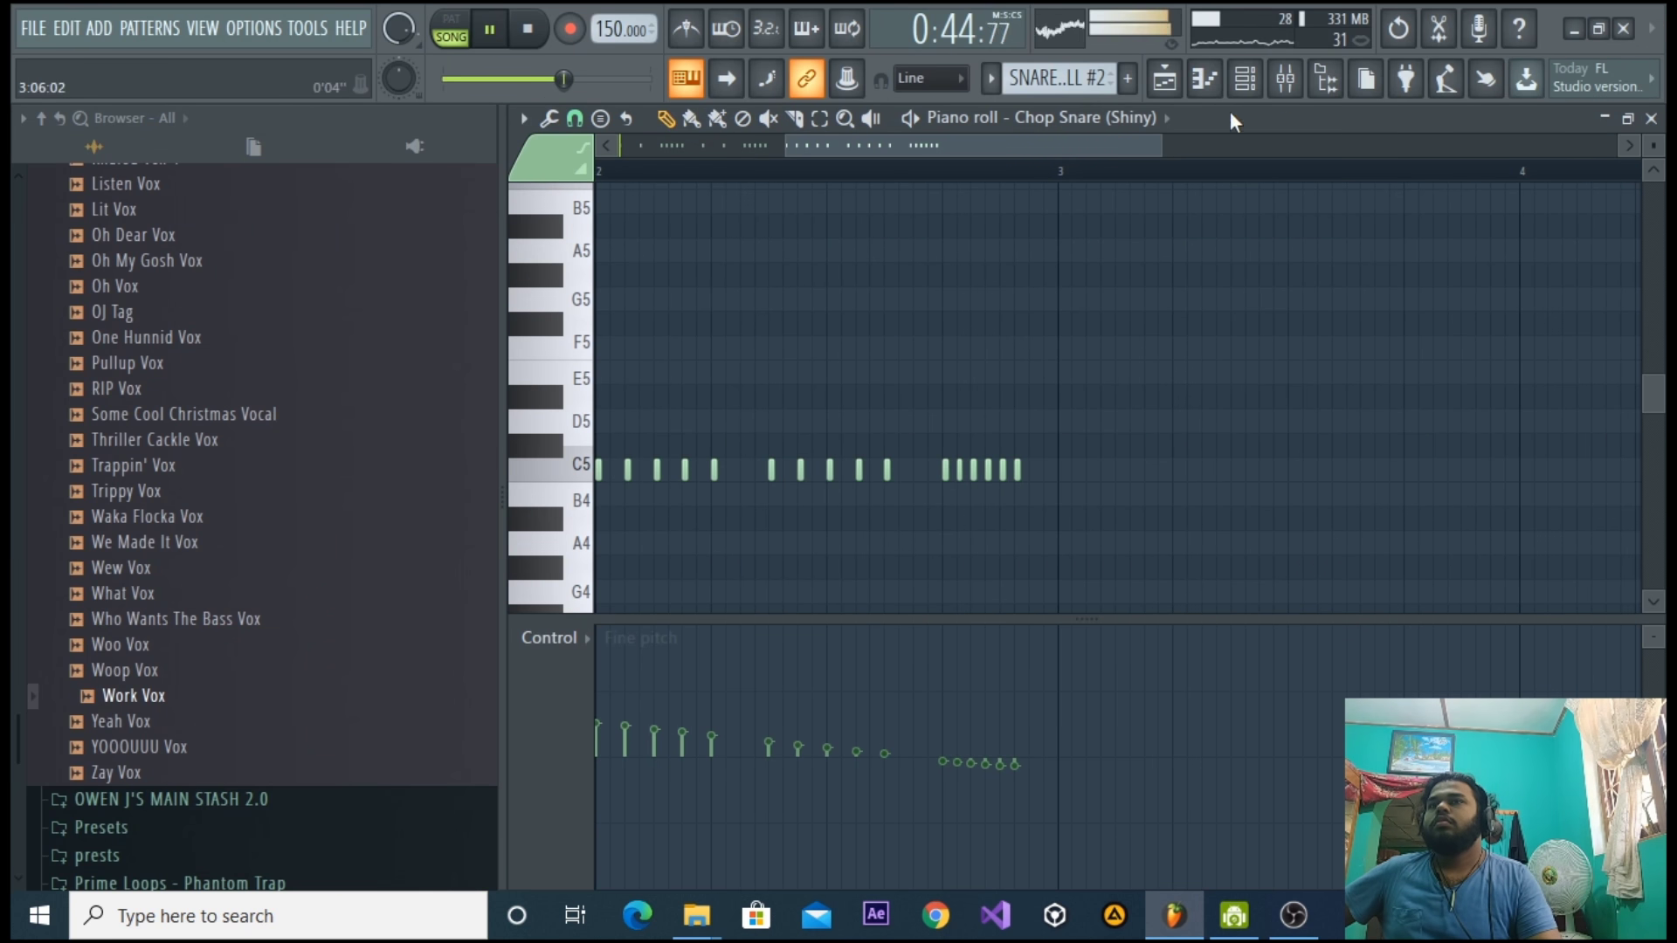
pyautogui.press('F9')
pyautogui.click(754, 718)
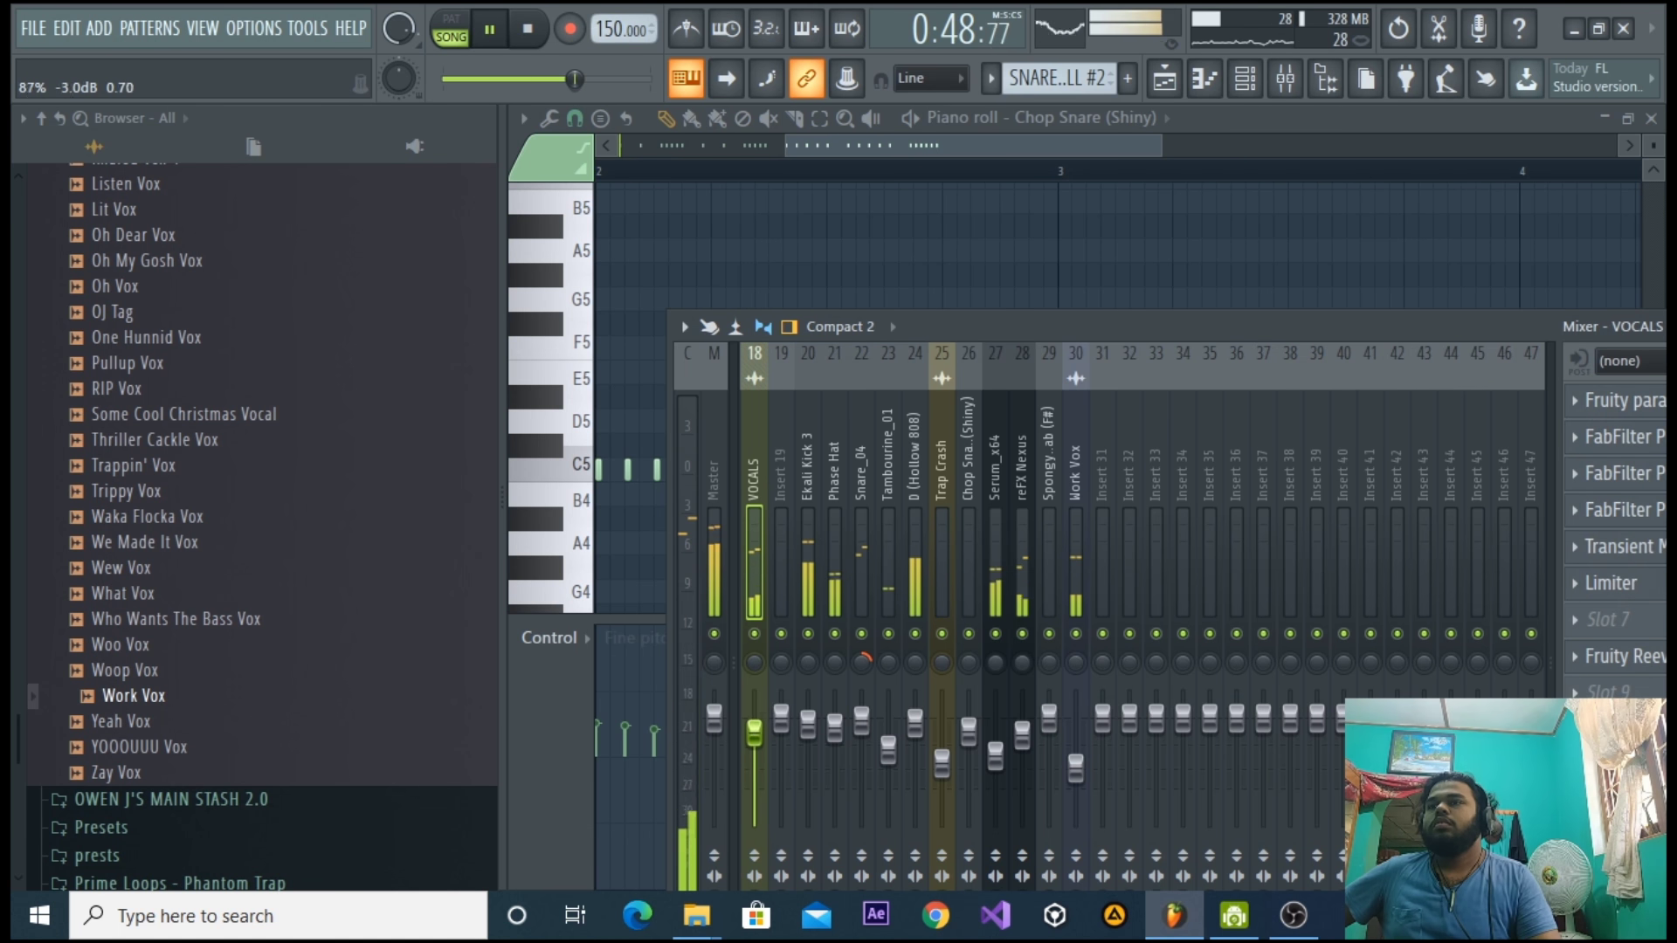
pyautogui.click(1170, 80)
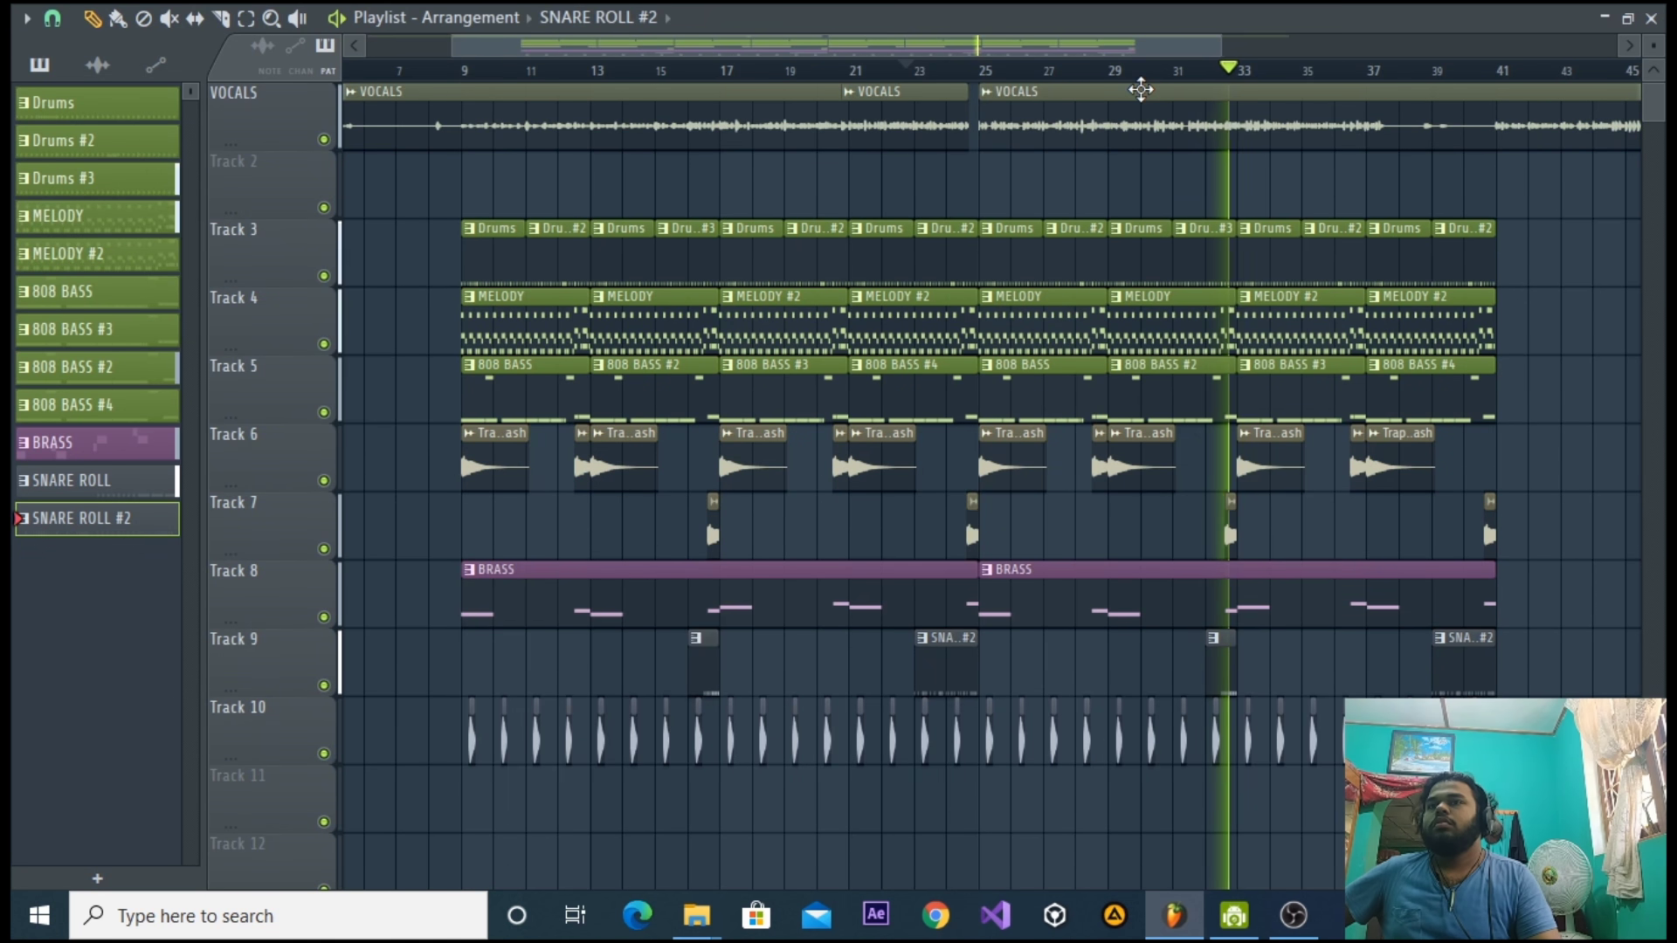
pyautogui.moveTo(1219, 42); pyautogui.dragTo(1361, 41)
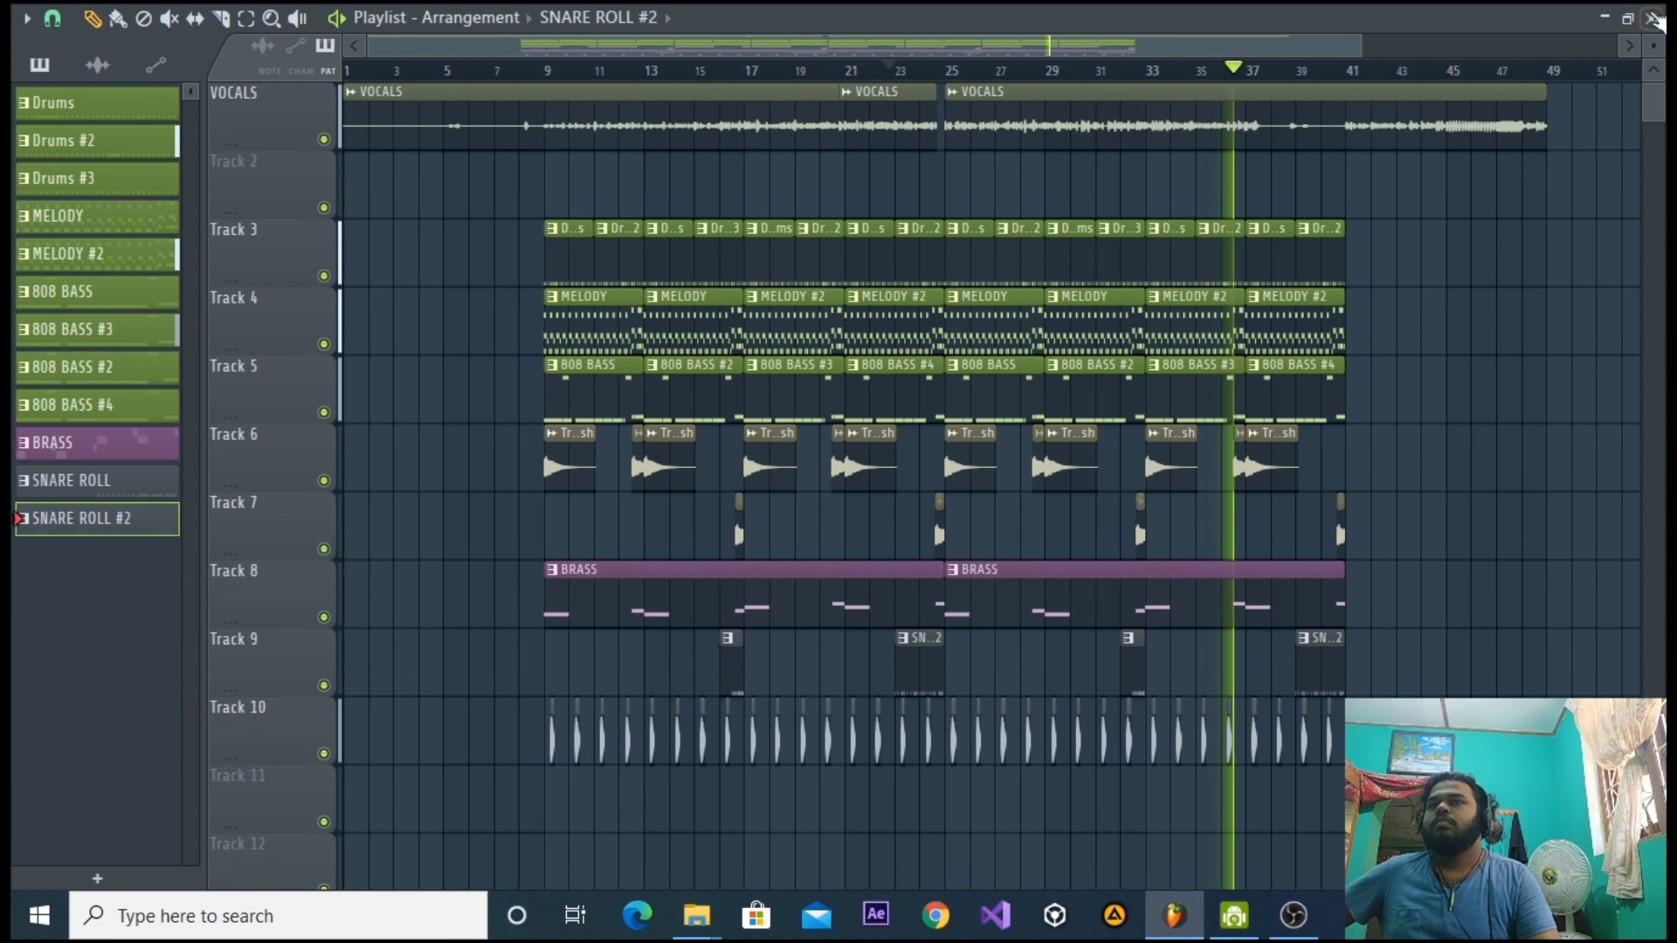
# Open the Limiter on the VOCALS mixer insert, adjust its release, and restart playback from bar 9.
pyautogui.click(1653, 17)
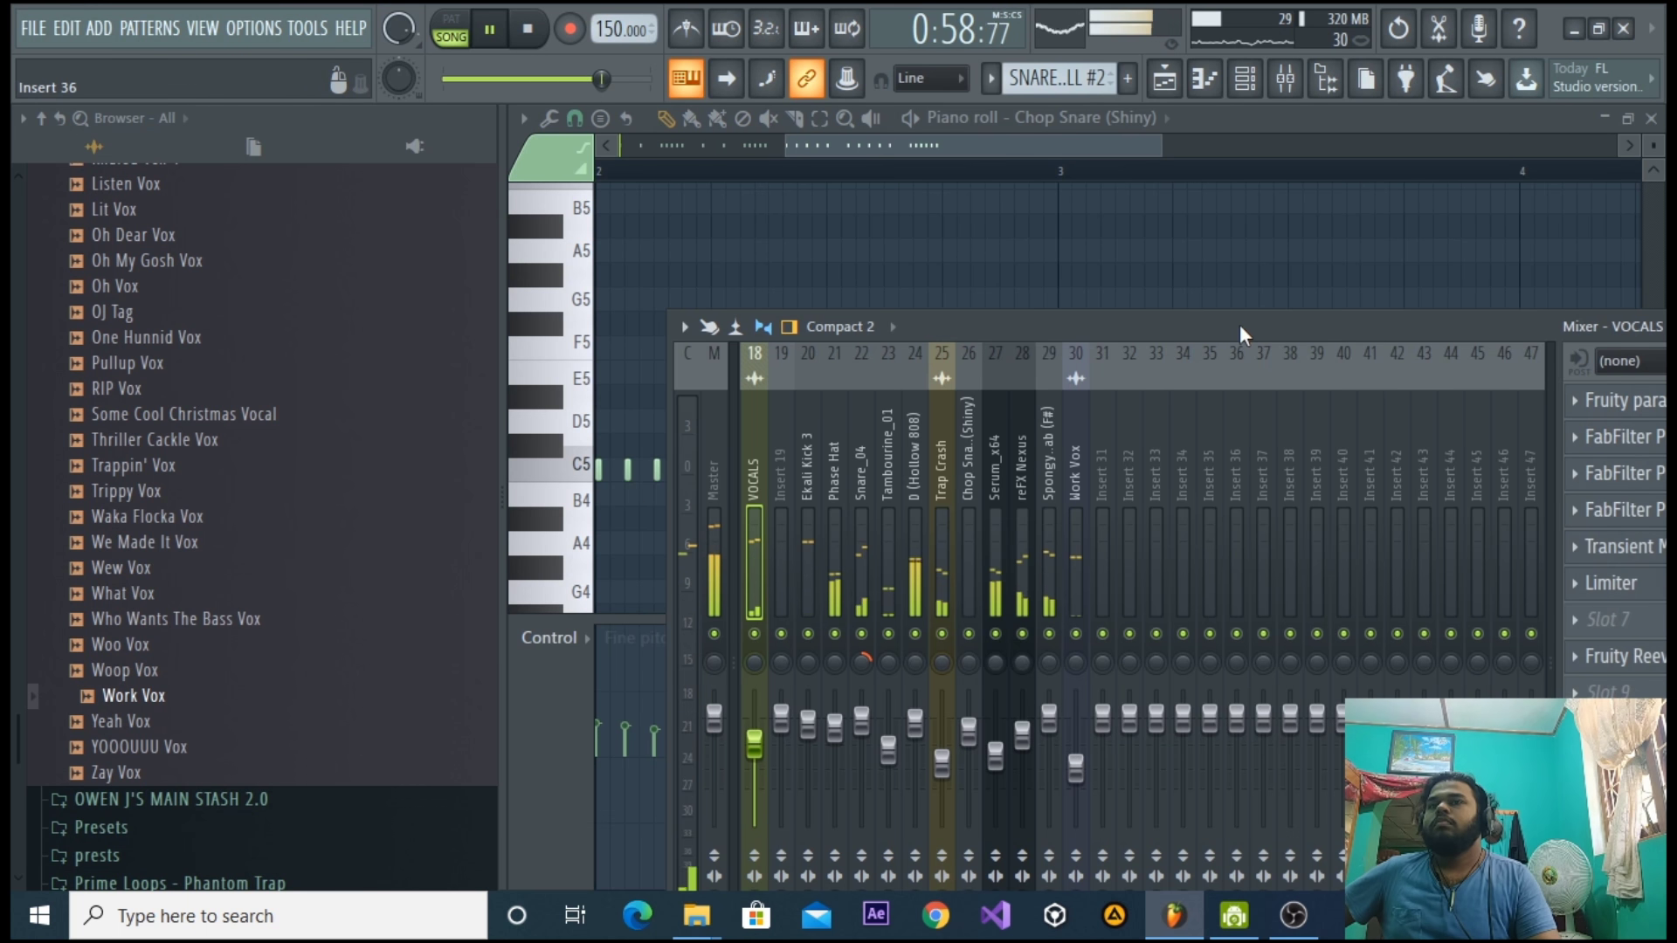
pyautogui.moveTo(1240, 326); pyautogui.dragTo(1108, 294)
pyautogui.click(1550, 538)
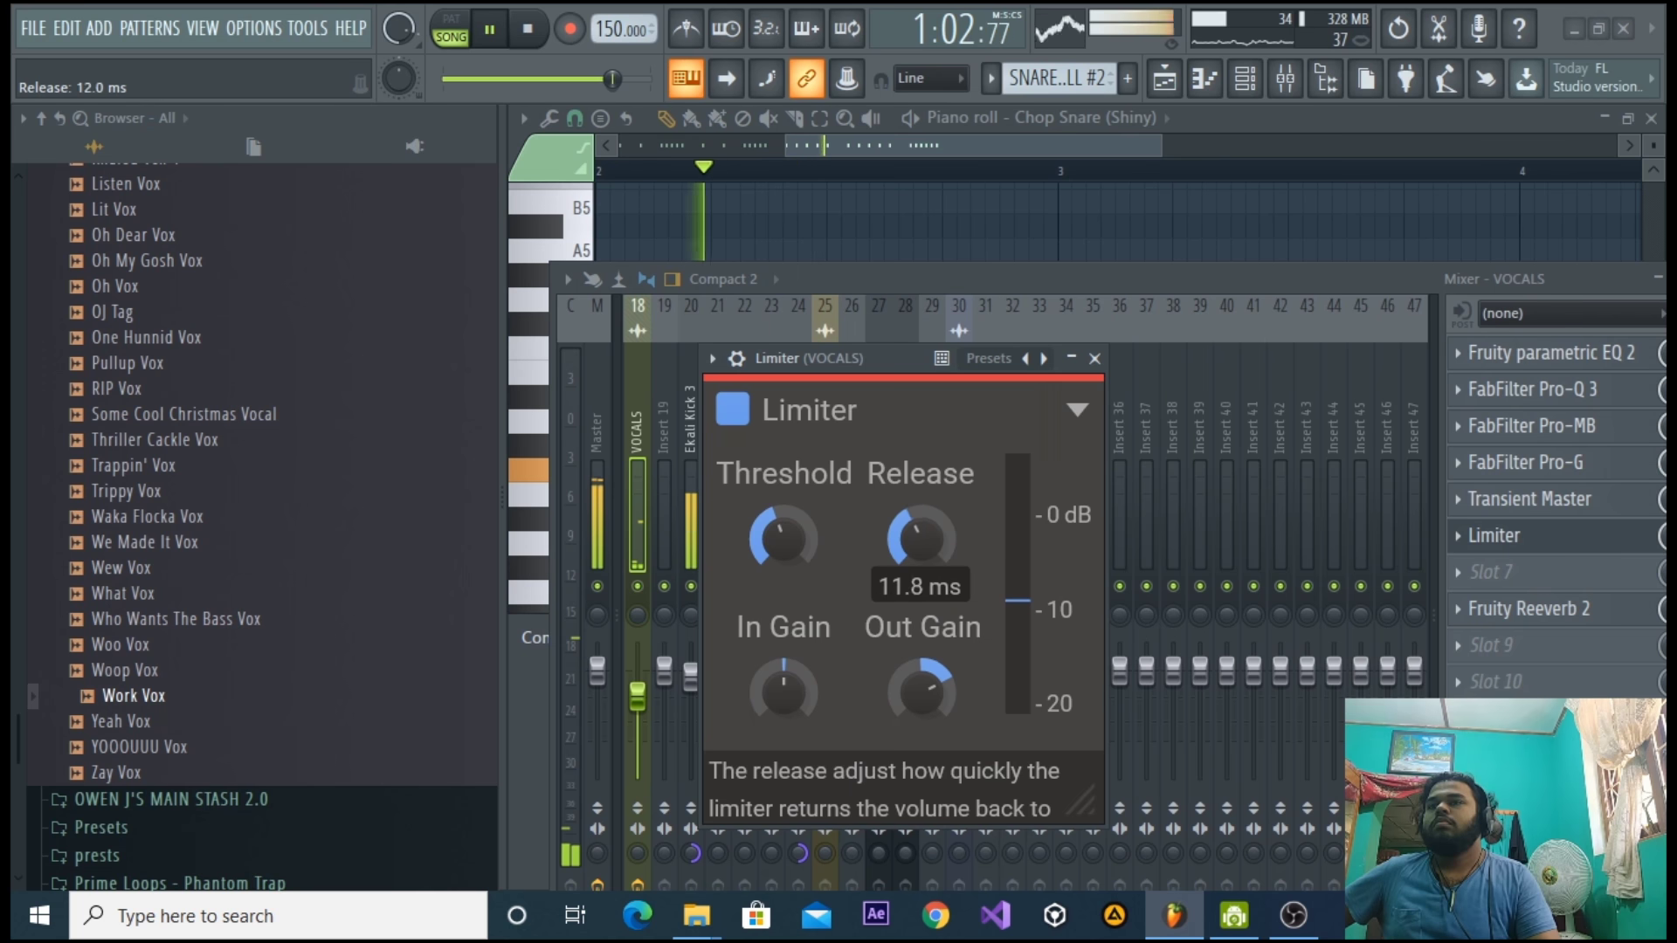
pyautogui.click(1164, 79)
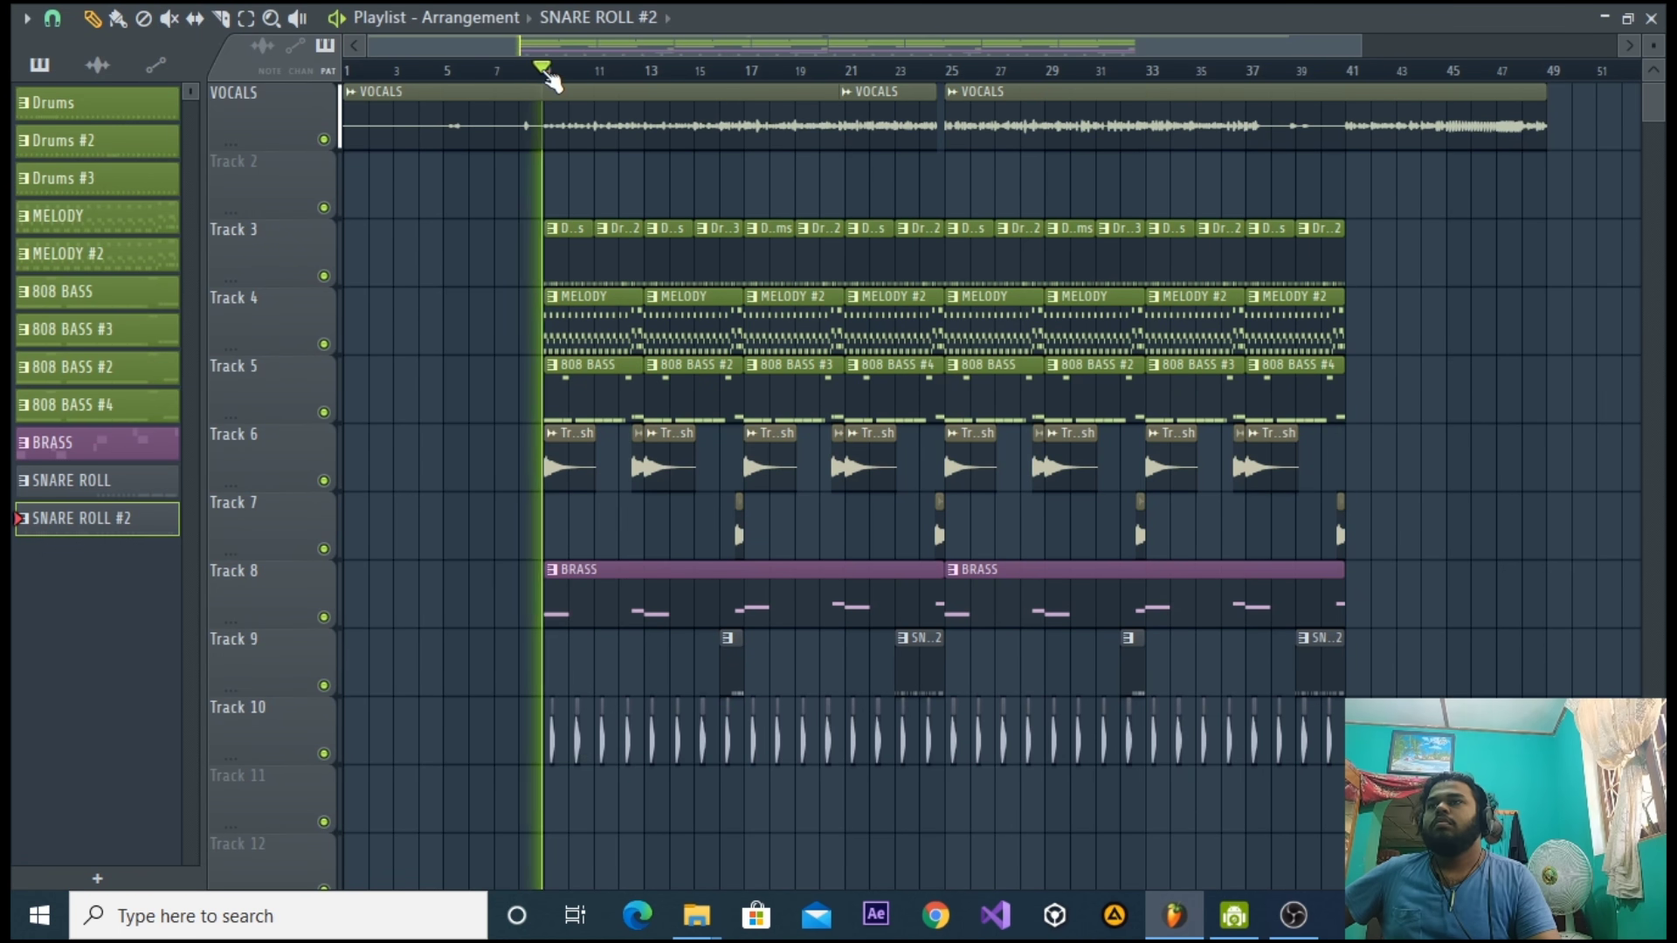
pyautogui.click(1604, 16)
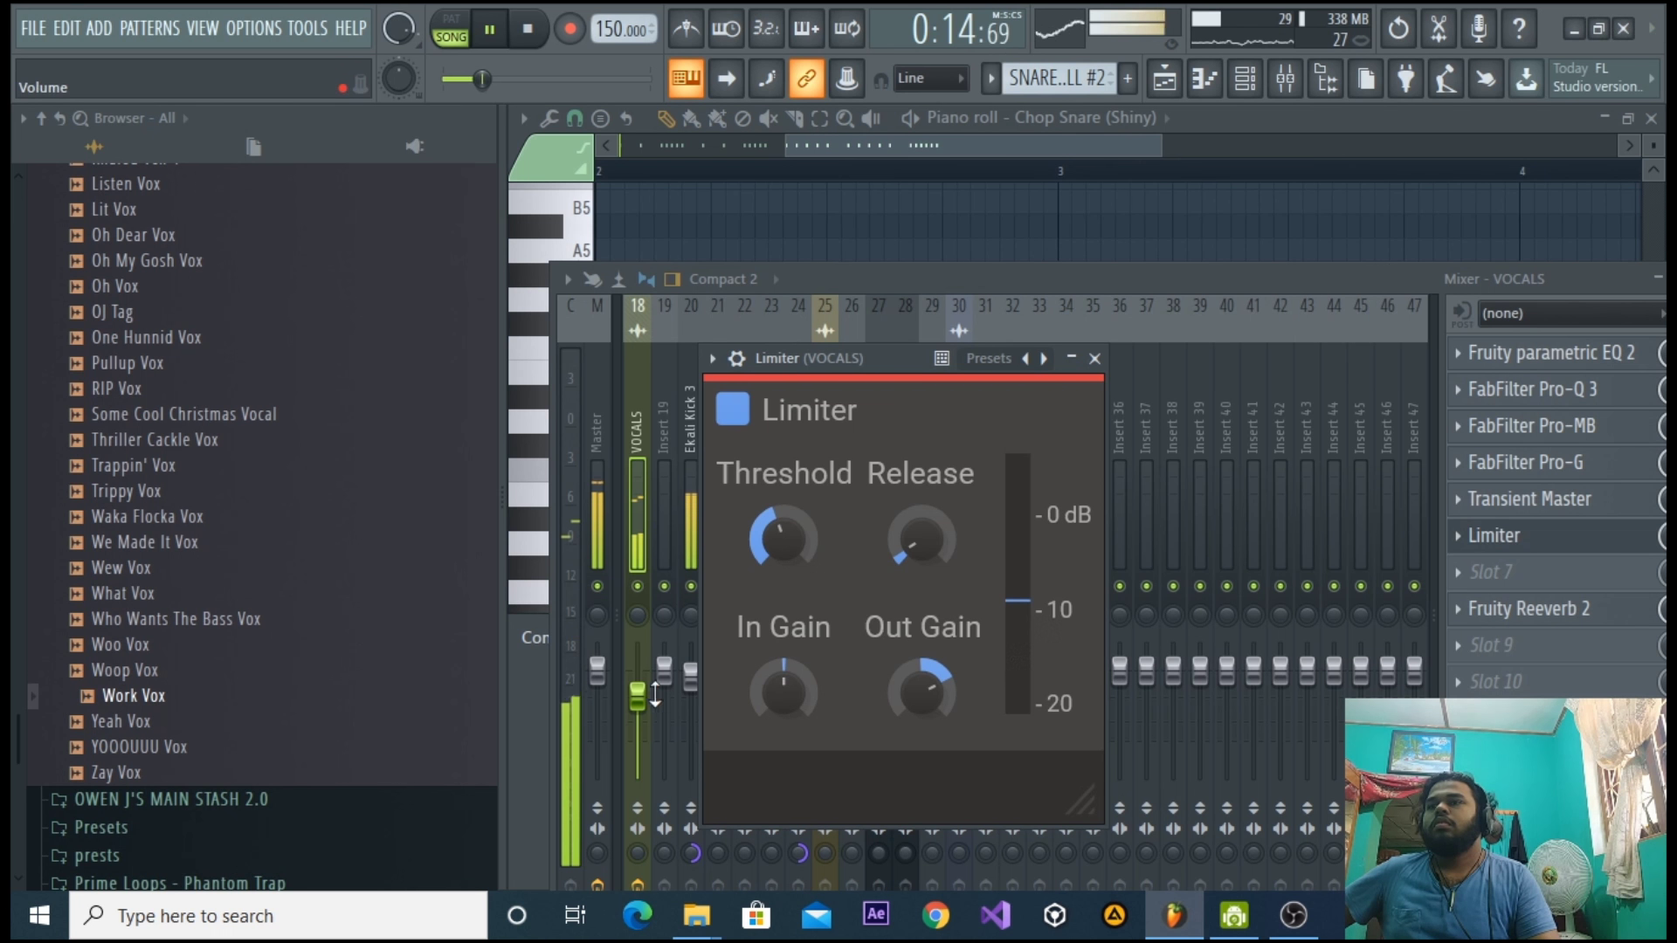
# Reset the VOCALS fader and set the insert's Limiter threshold to about -10.37 dB, readjusting the release.
pyautogui.rightClick(645, 696)
pyautogui.click(679, 540)
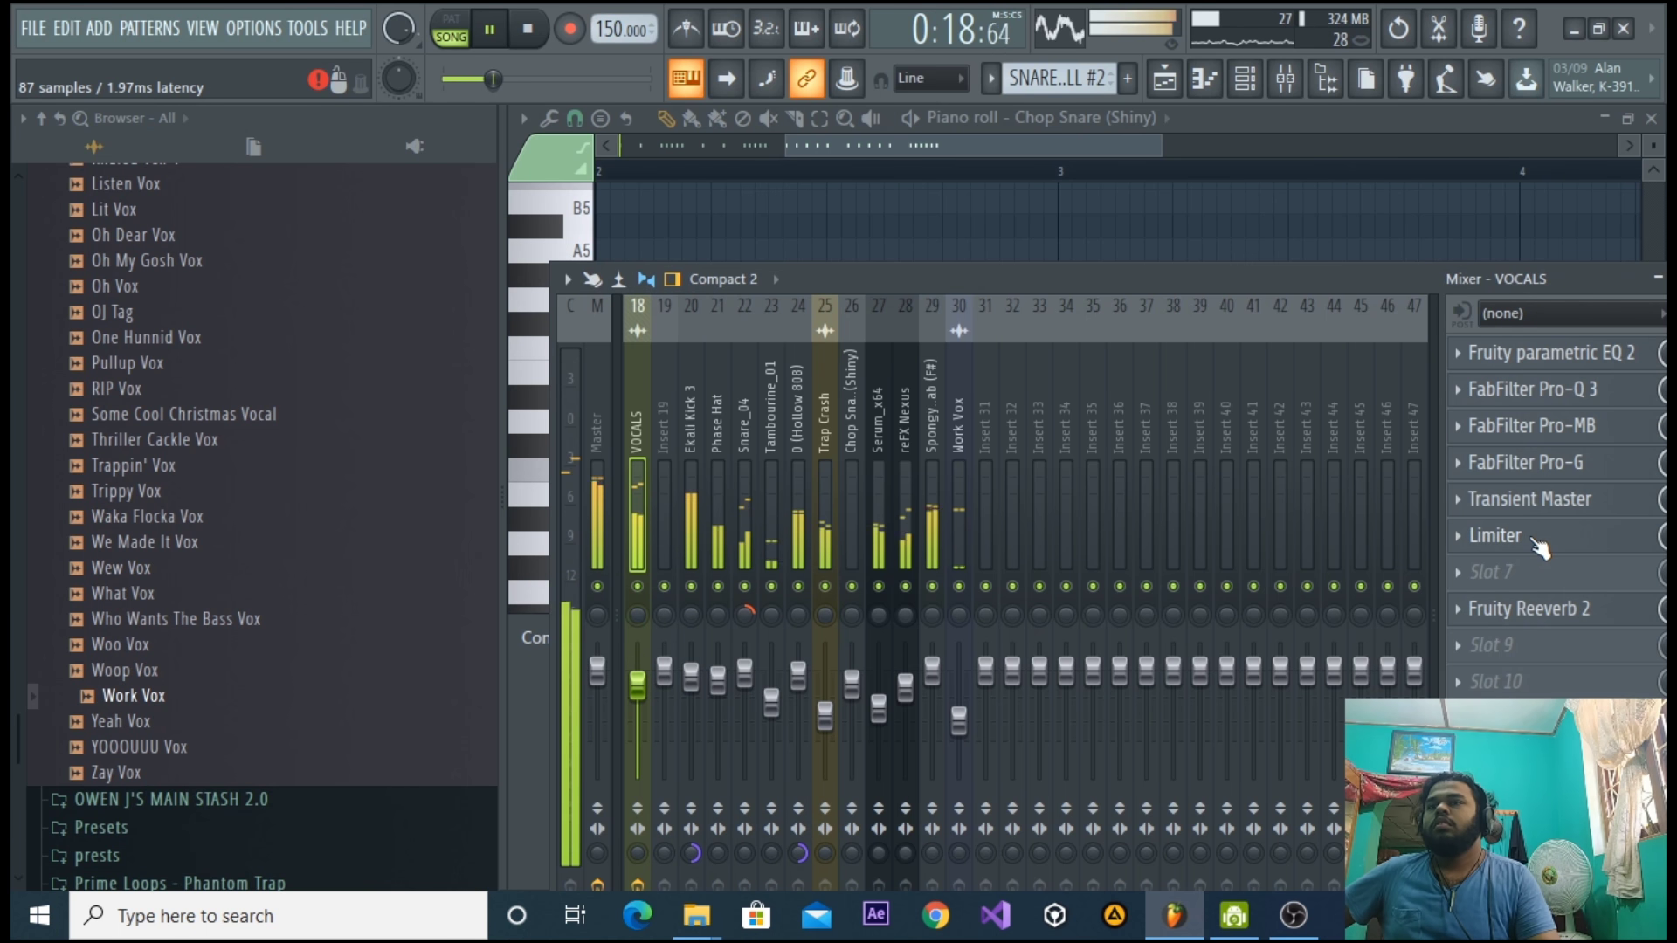
pyautogui.click(1534, 540)
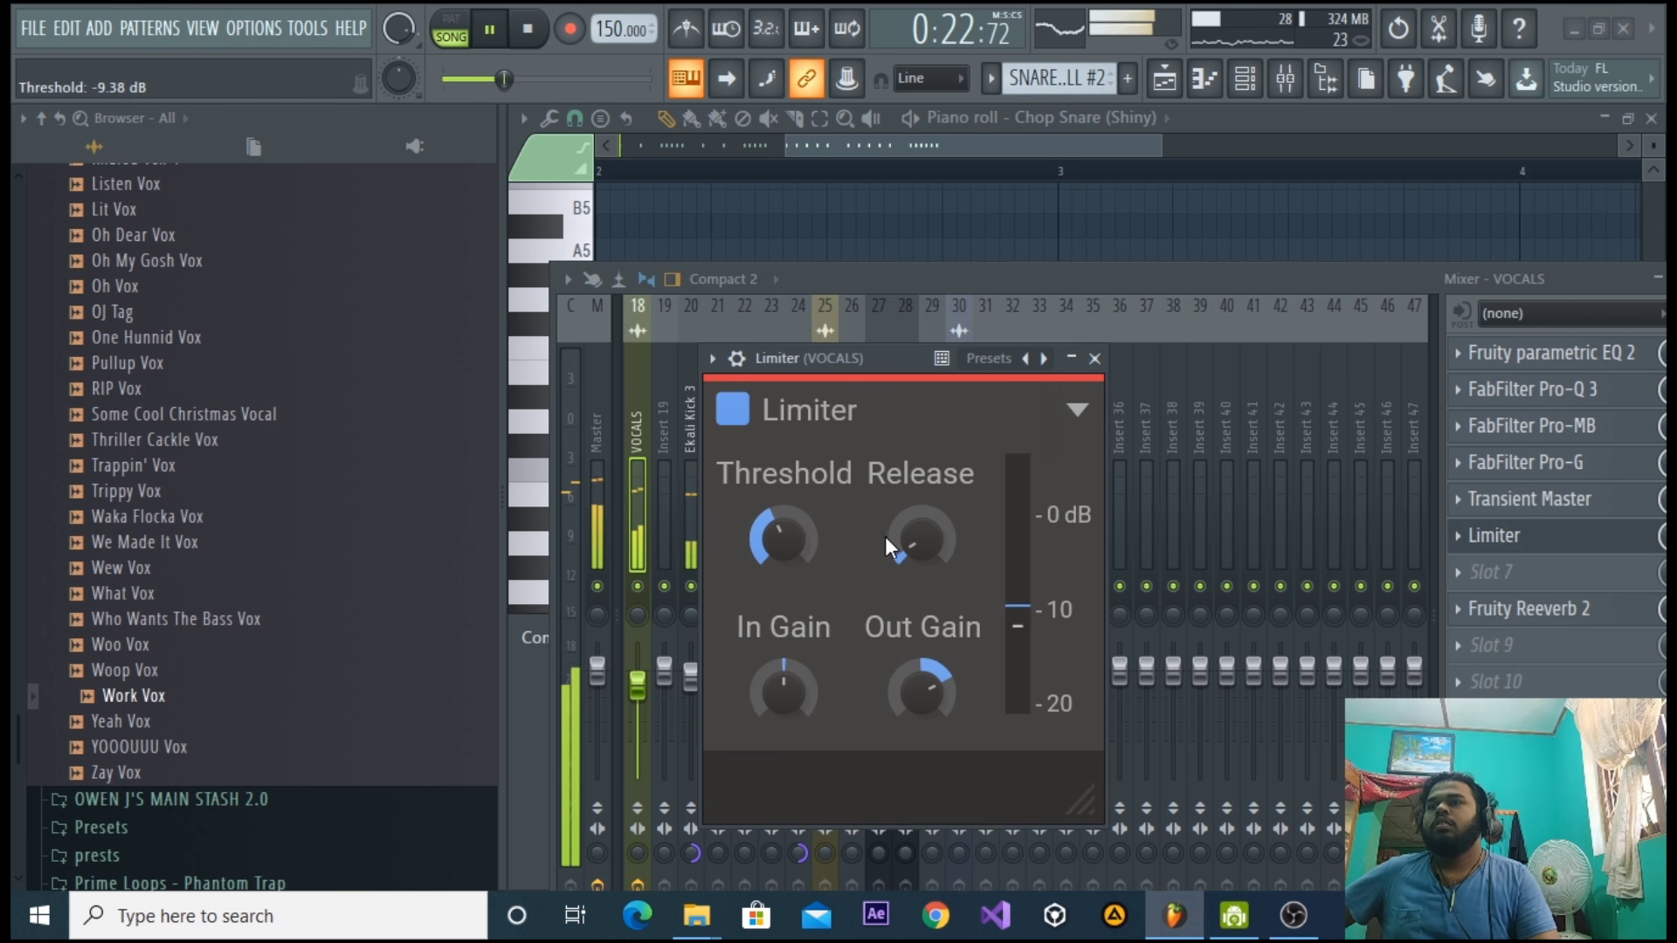
pyautogui.moveTo(810, 536); pyautogui.dragTo(810, 530)
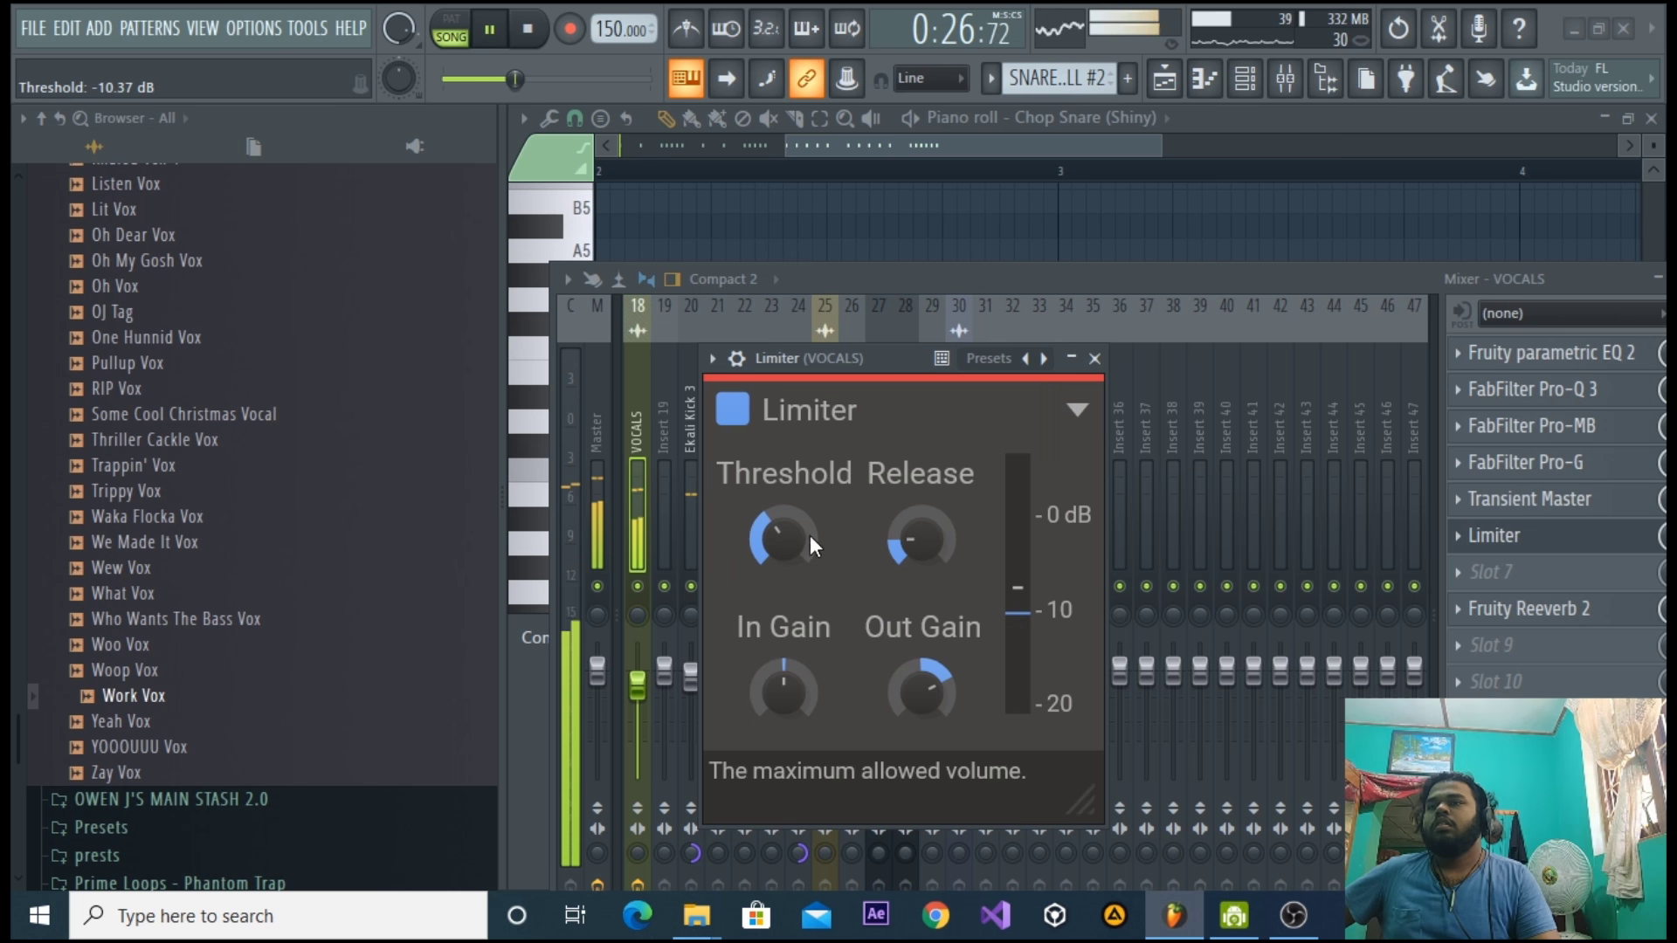
# Reset the attack, sustain and gain of the VOCALS Transient Master, with gain at 0.0 dB, and reset the insert's fader.
pyautogui.click(1593, 514)
pyautogui.doubleClick(934, 599)
pyautogui.doubleClick(1099, 600)
pyautogui.moveTo(1235, 606); pyautogui.dragTo(1240, 620)
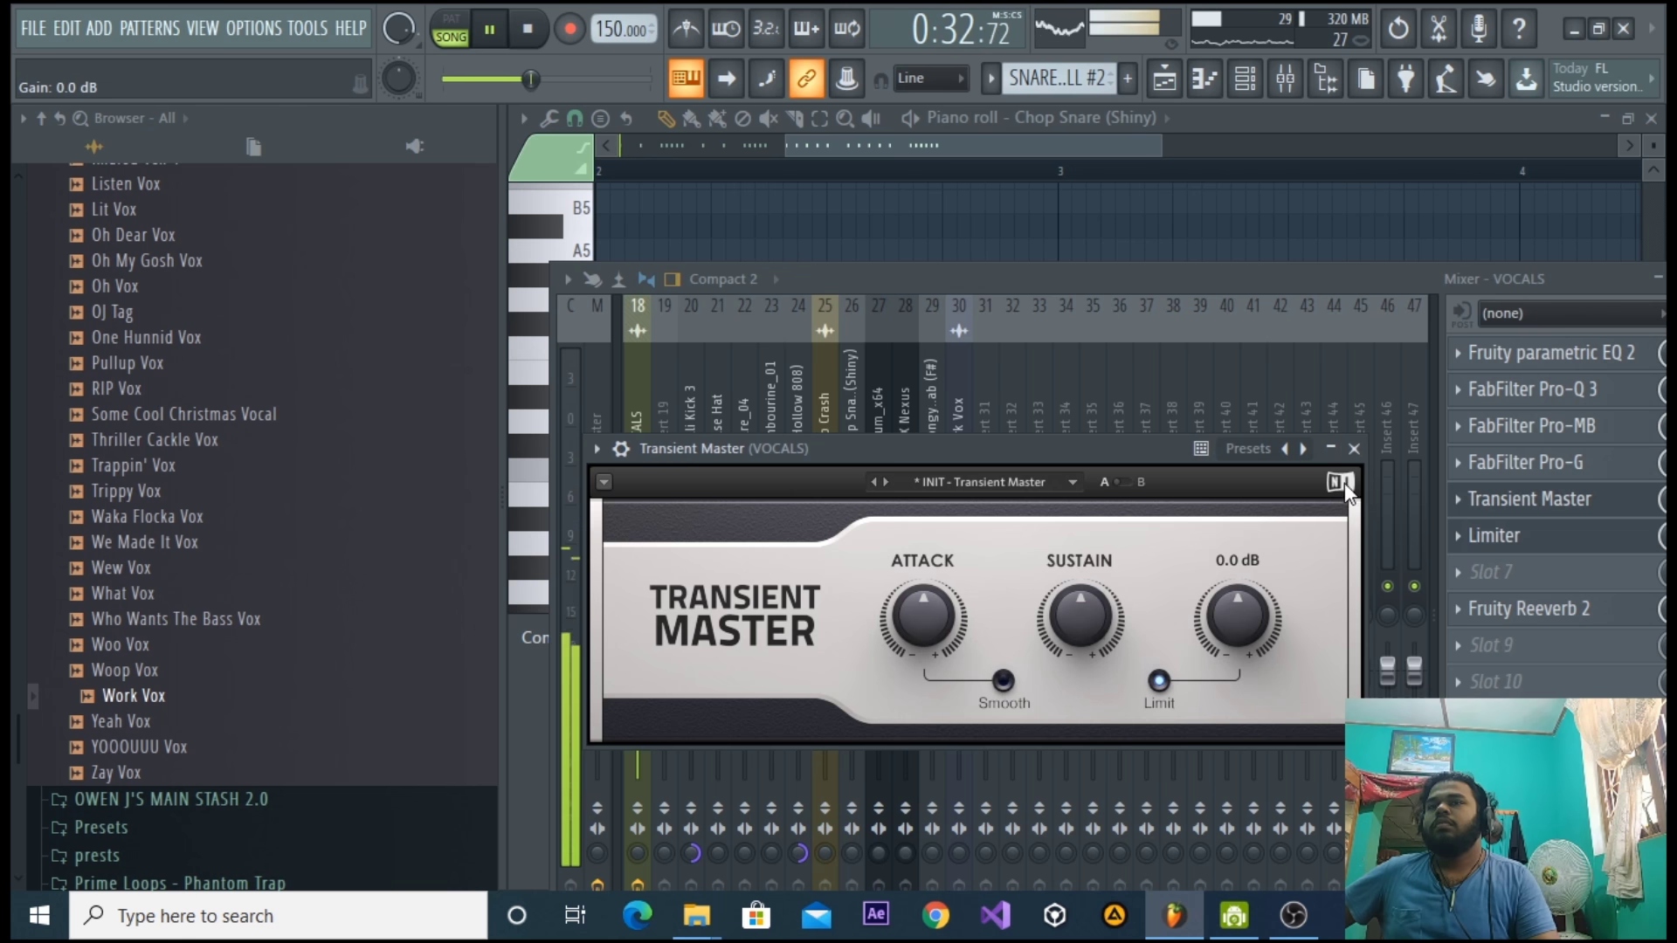
pyautogui.click(1354, 448)
pyautogui.rightClick(644, 683)
pyautogui.click(695, 532)
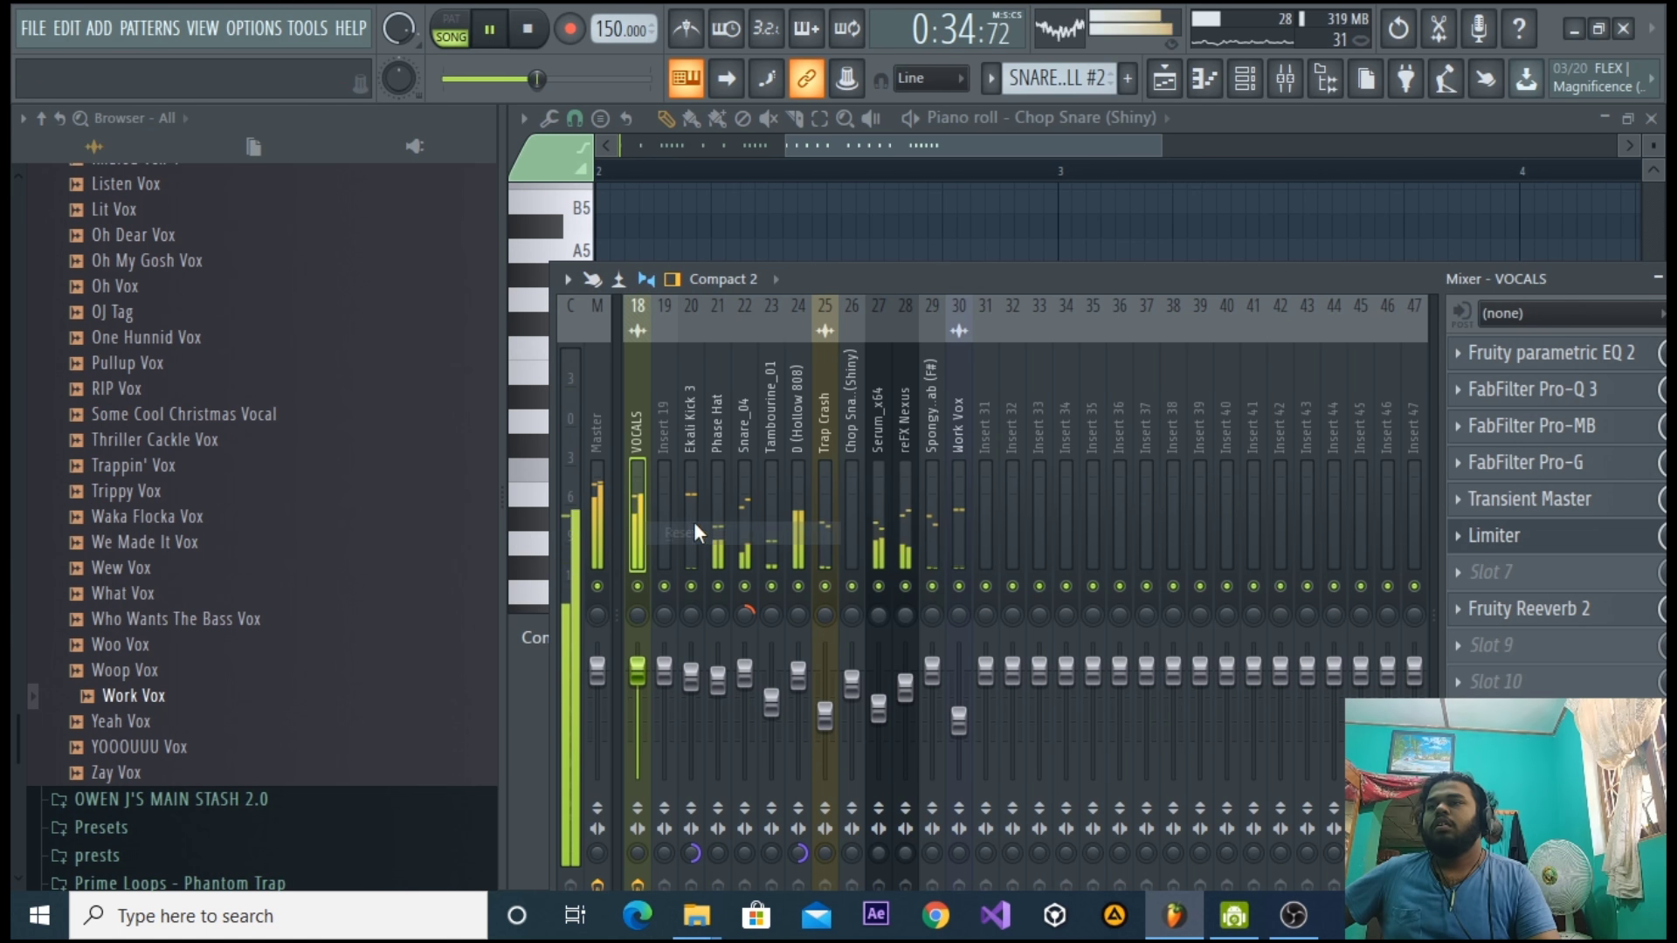
# Mute the VOCALS track, stop playback, and close the mixer and piano roll.
pyautogui.click(1163, 78)
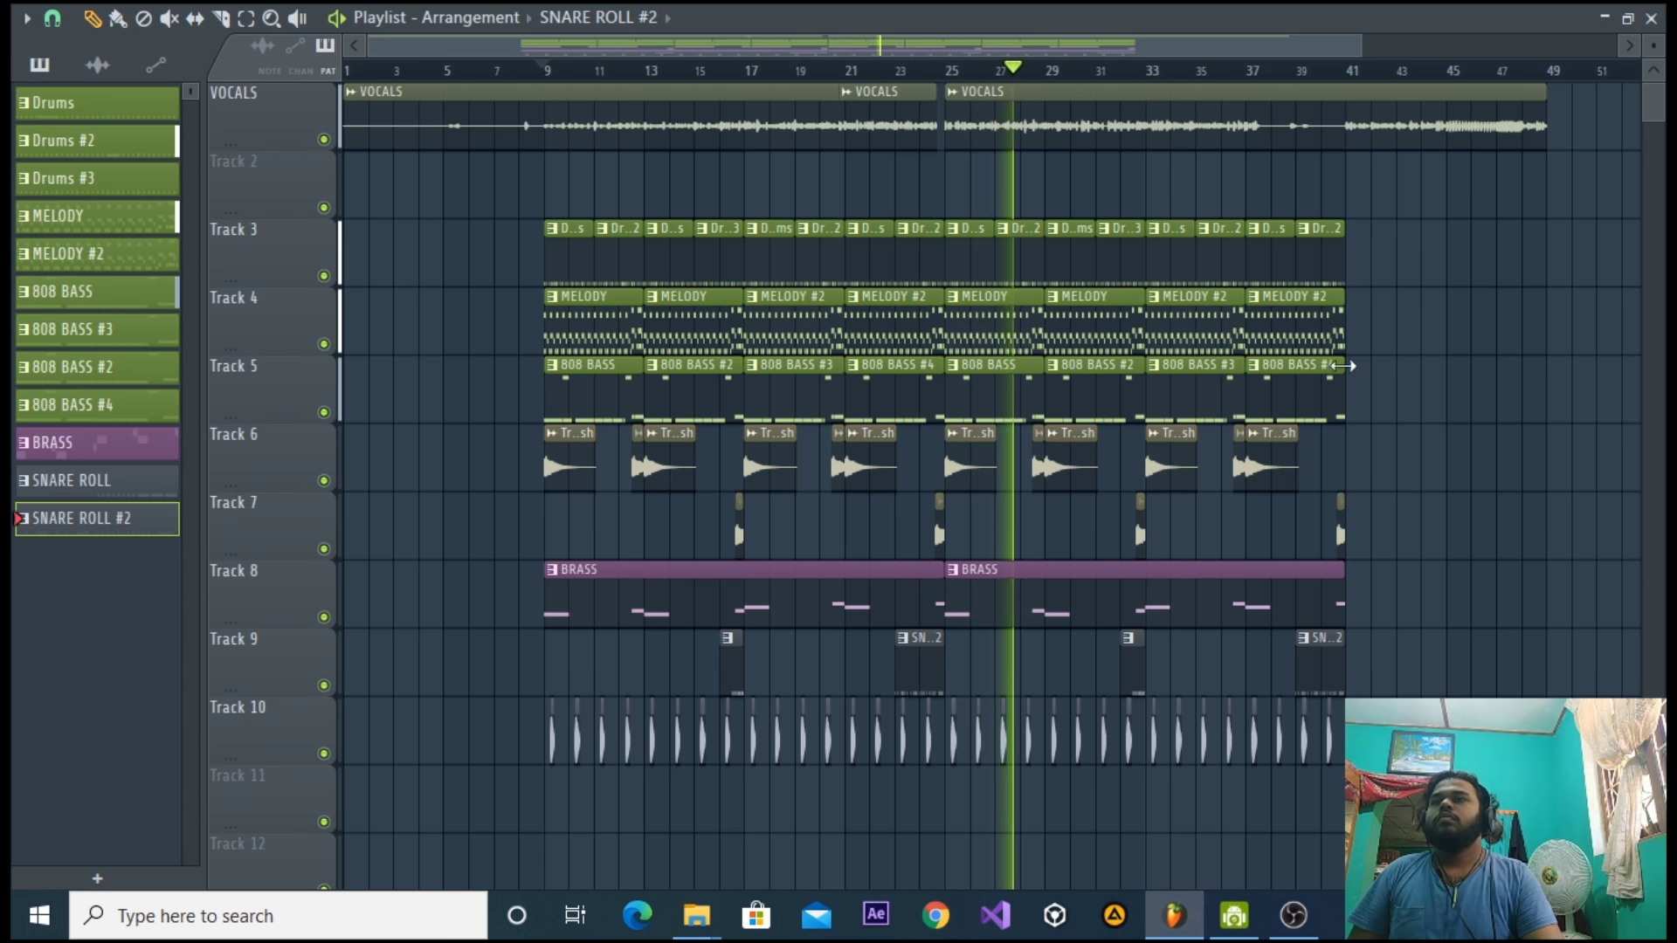
pyautogui.click(326, 141)
pyautogui.press('space')
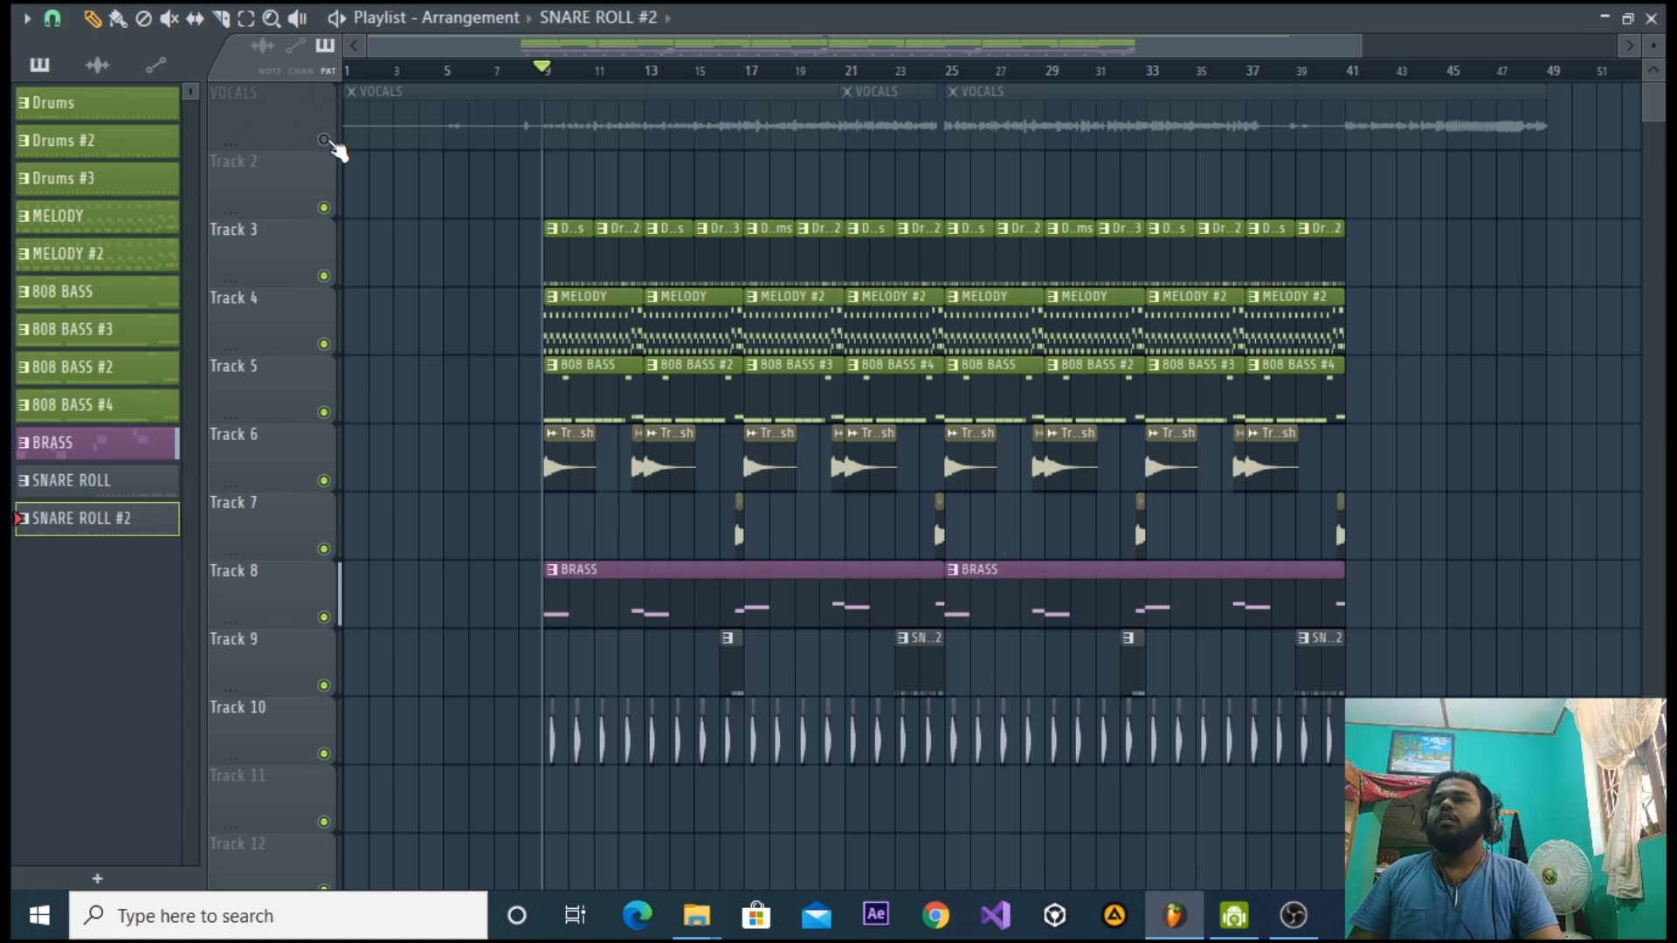
pyautogui.click(1652, 17)
pyautogui.moveTo(1343, 290); pyautogui.dragTo(1051, 291)
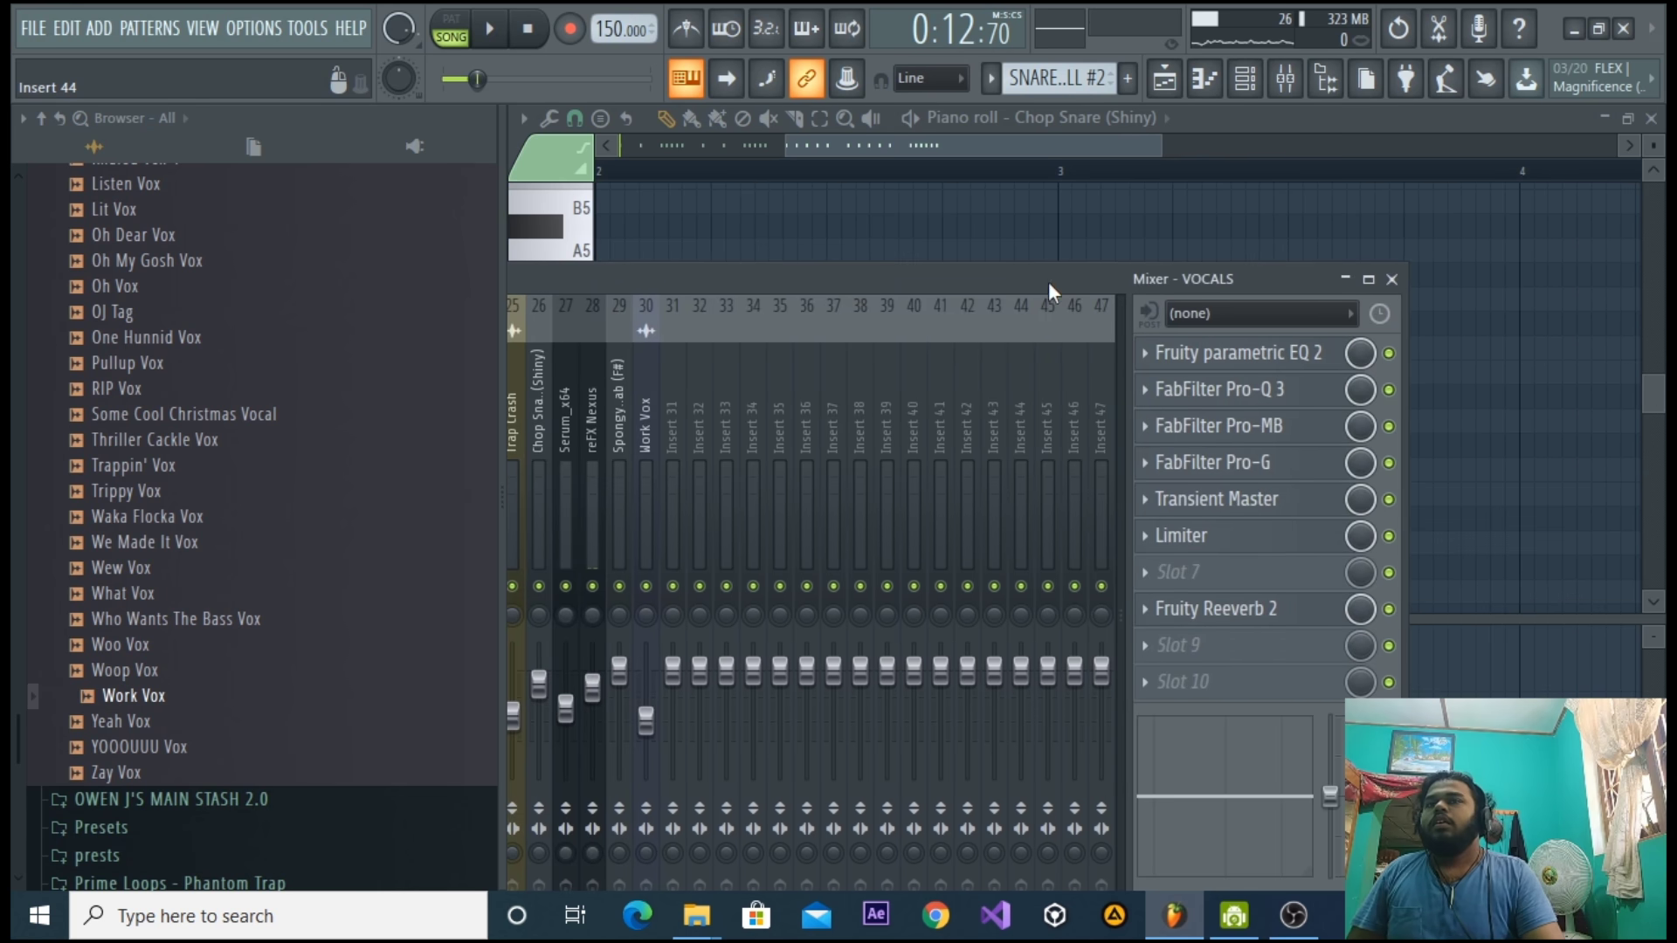
pyautogui.click(1392, 279)
pyautogui.click(1651, 117)
# Examine the Chop Snare notes of SNARE ROLL #2 and play the snare roll pattern on its own.
pyautogui.click(1177, 85)
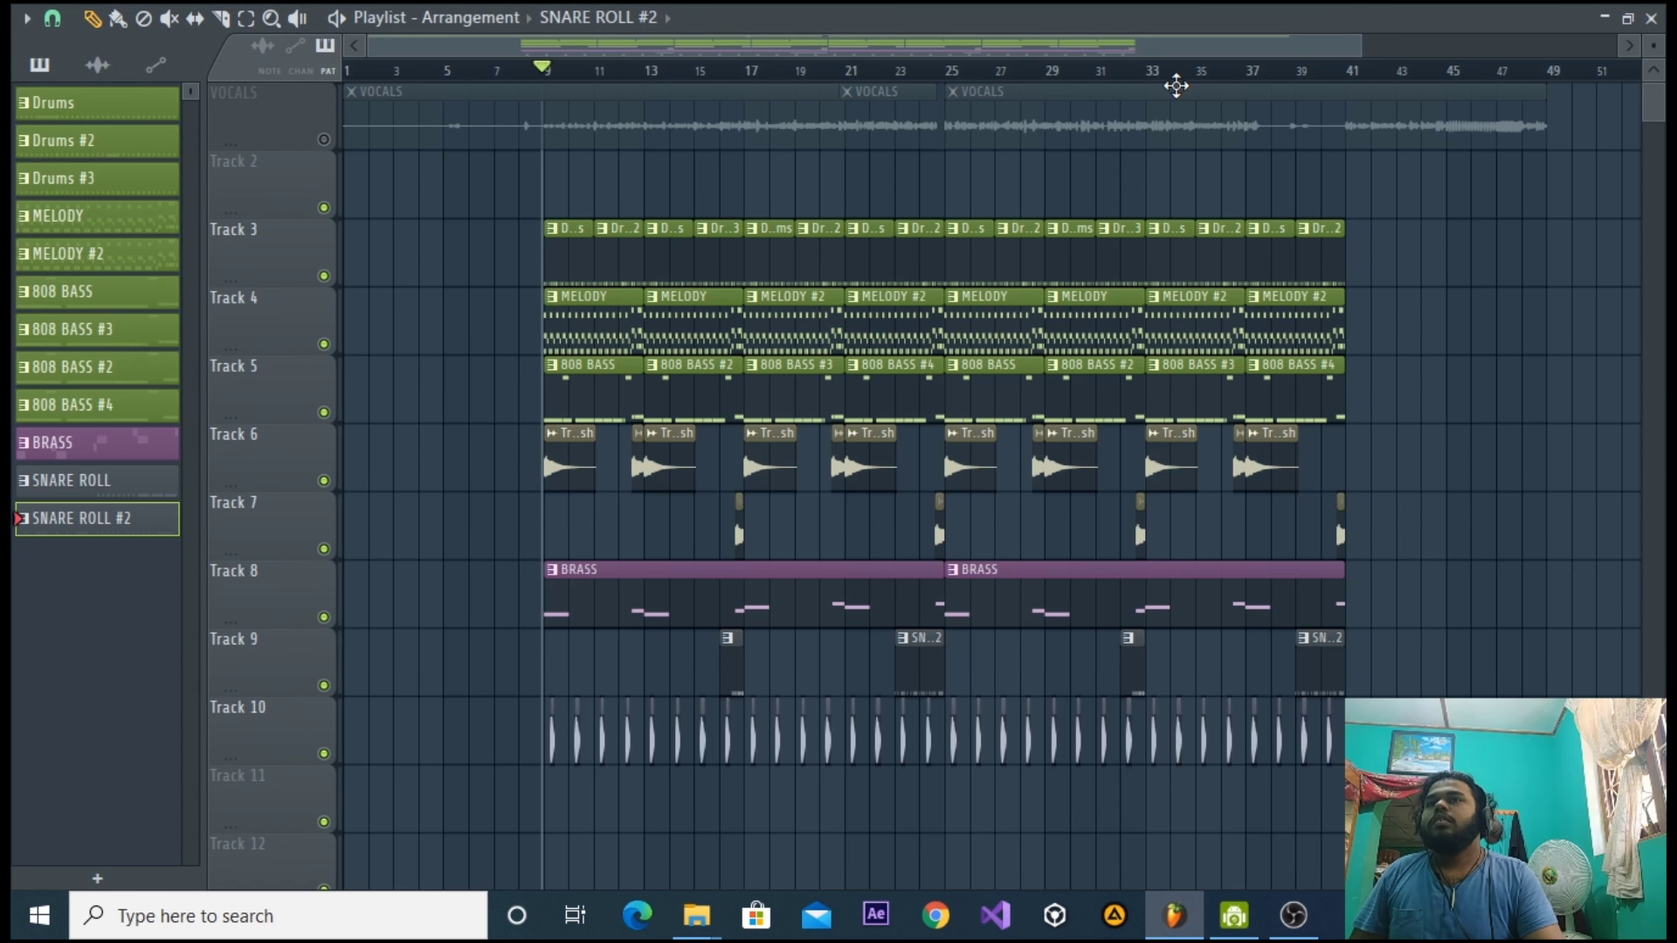
pyautogui.click(1651, 18)
pyautogui.click(937, 441)
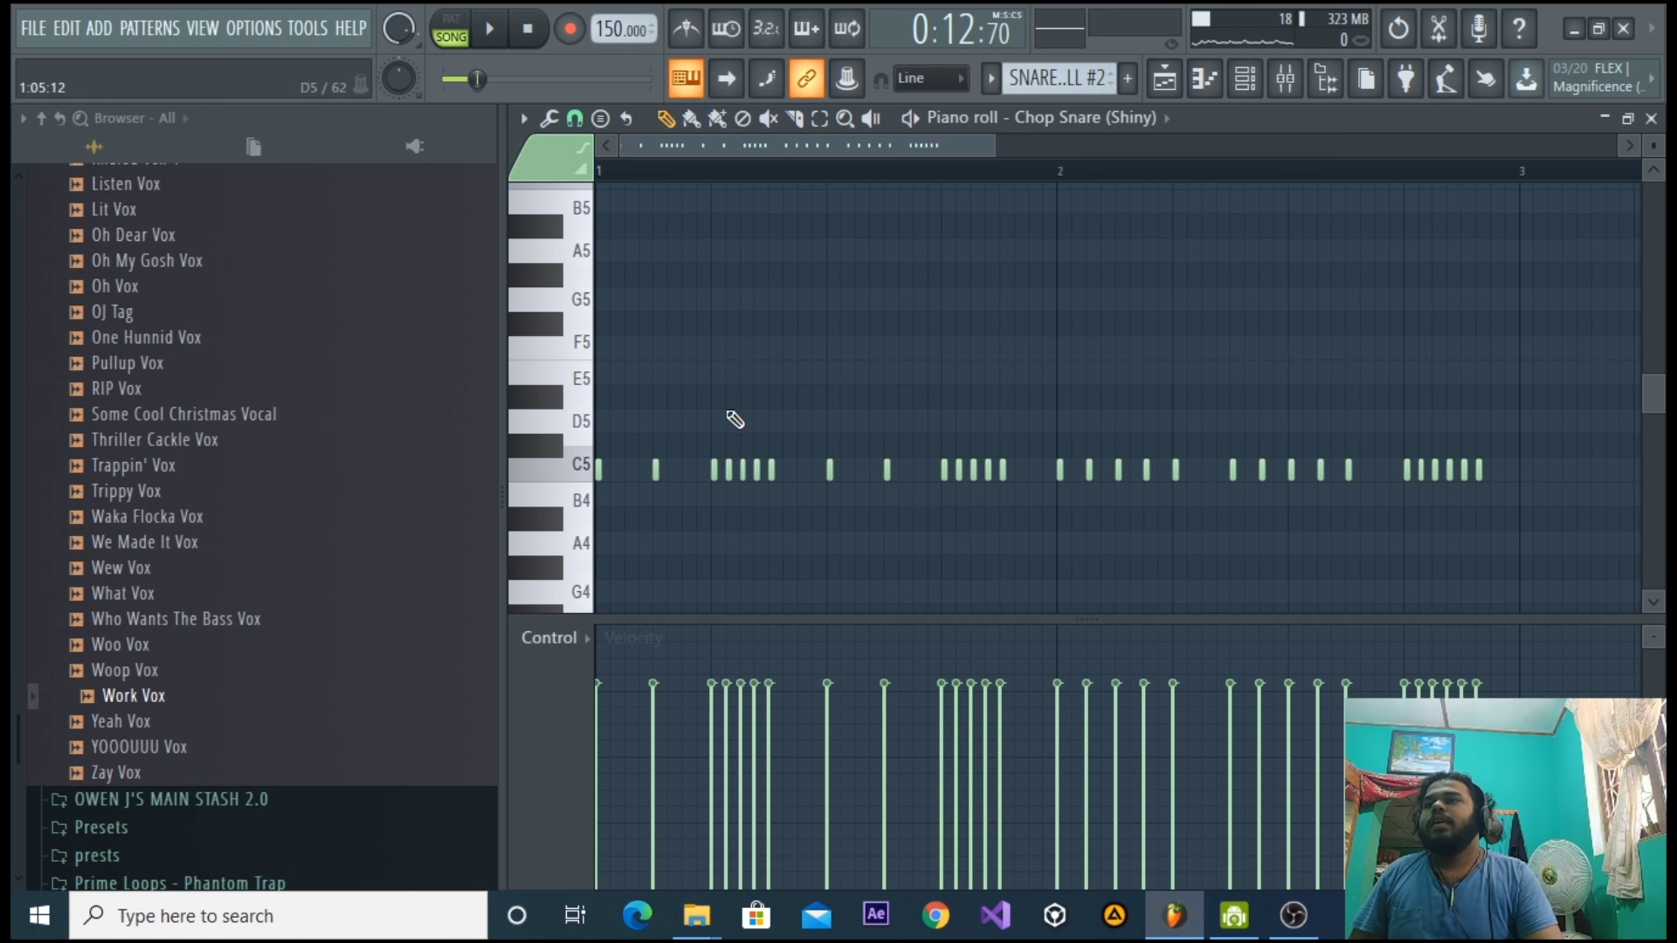
pyautogui.moveTo(988, 141); pyautogui.dragTo(1061, 168)
pyautogui.press('space')
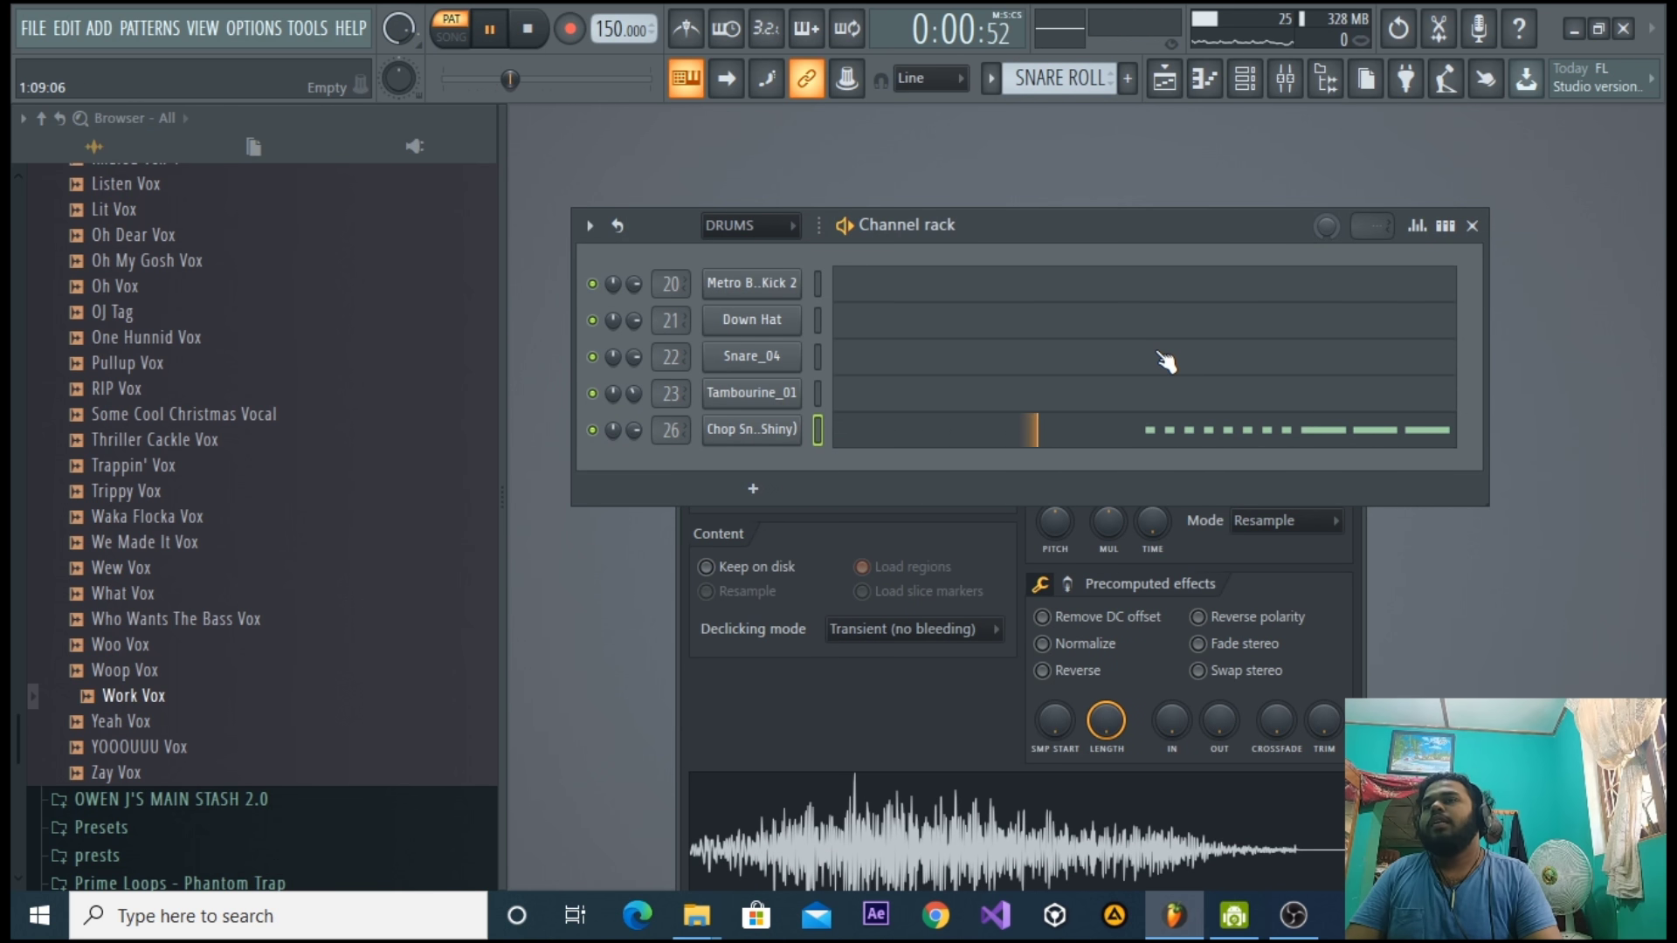
# Play the BRASS and MELODY patterns individually and examine the PLUCK channel's Serum settings.
pyautogui.moveTo(1081, 80); pyautogui.dragTo(1082, 73)
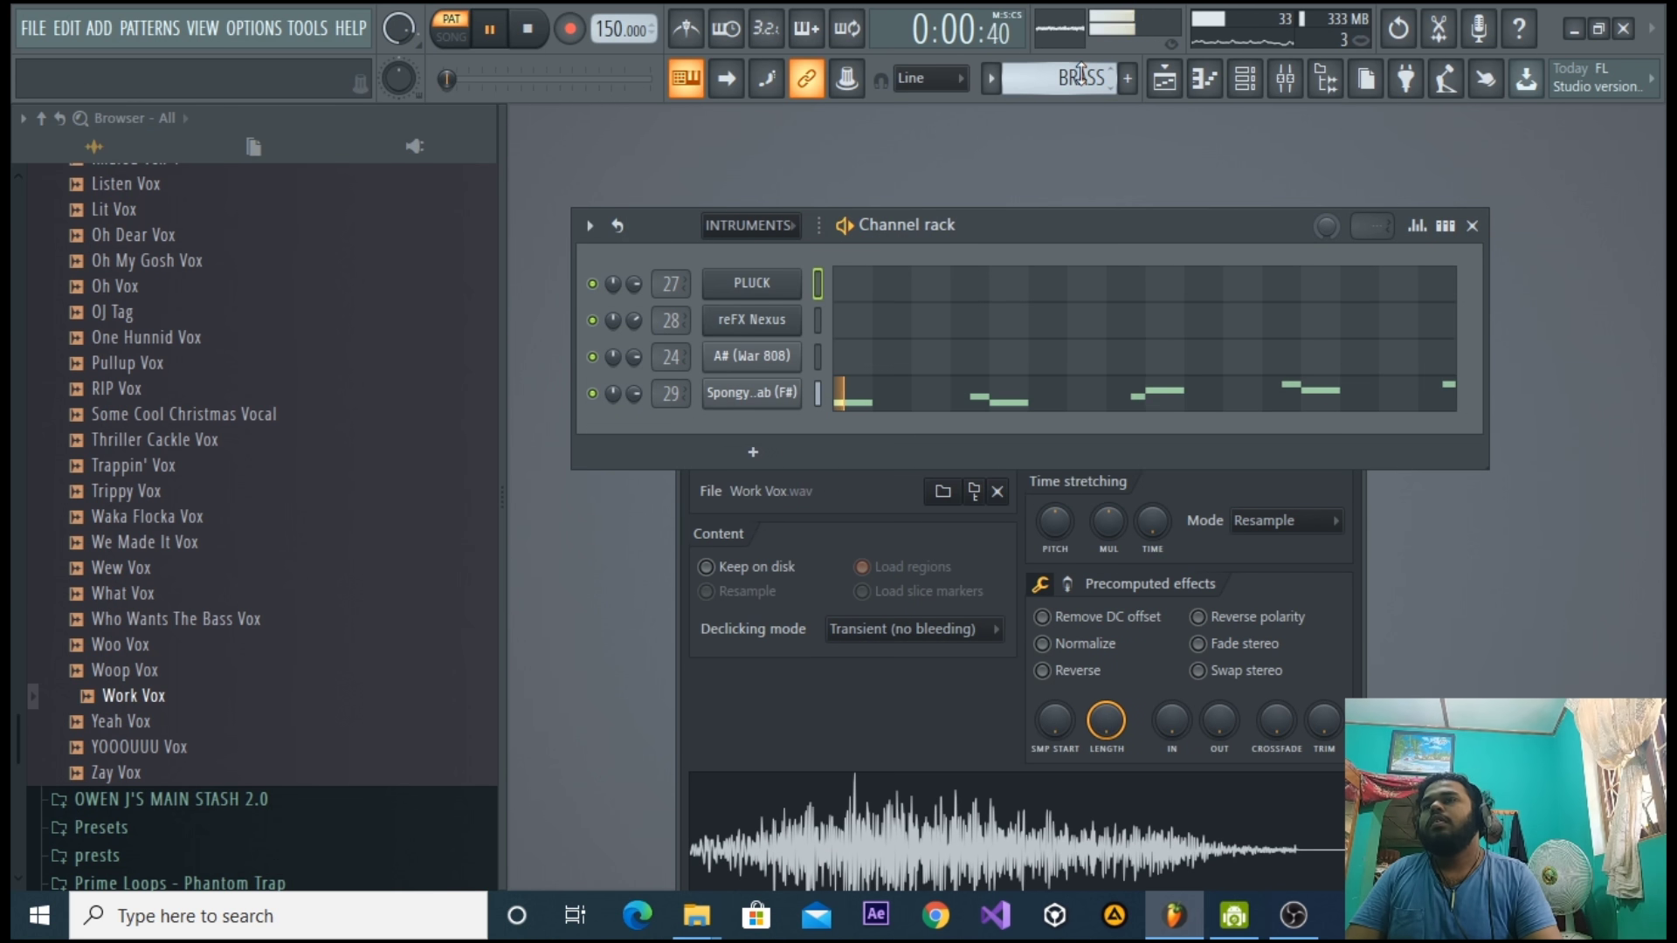
pyautogui.moveTo(1081, 81); pyautogui.dragTo(1081, 79)
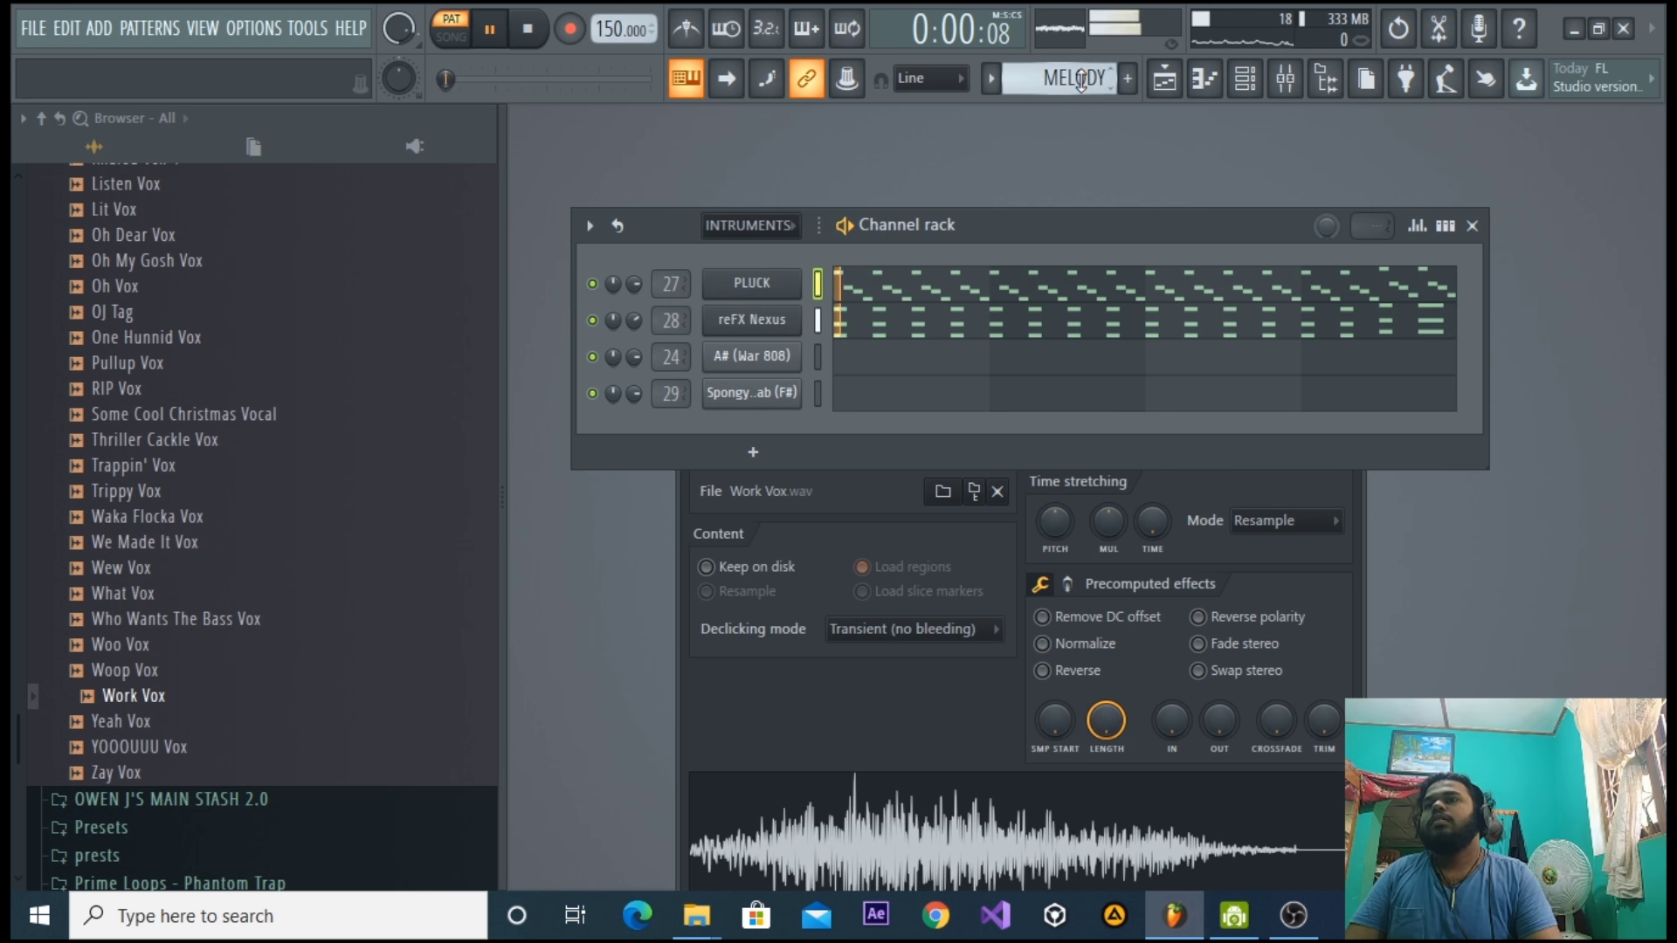
pyautogui.click(768, 292)
pyautogui.moveTo(960, 186); pyautogui.dragTo(1004, 171)
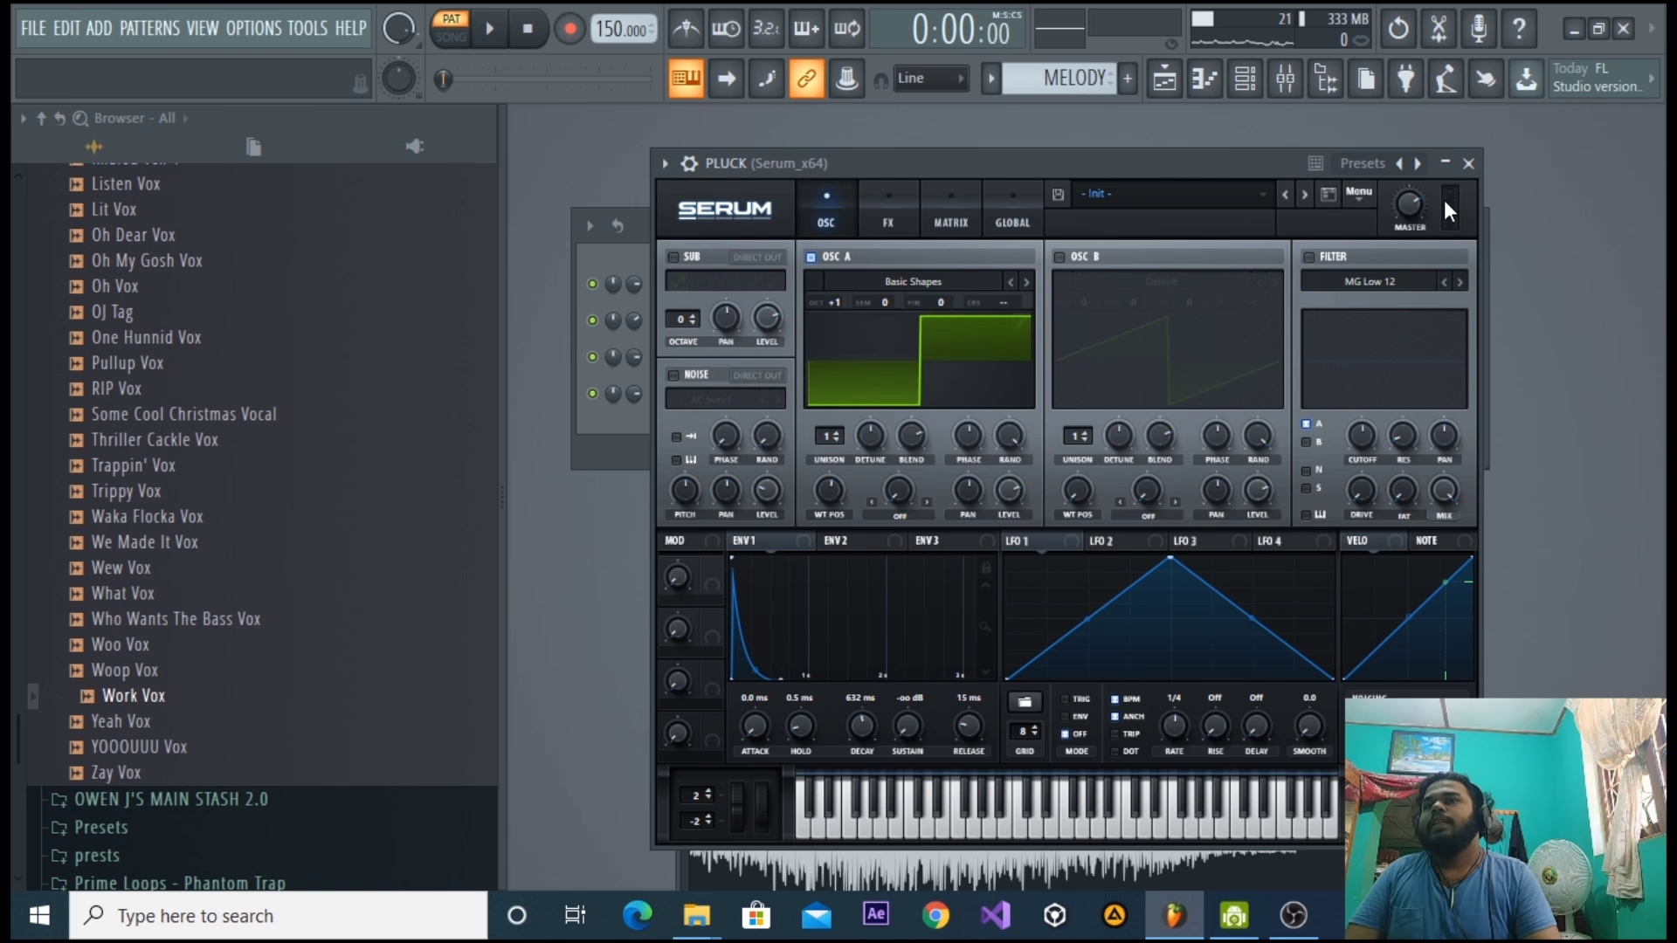
pyautogui.click(1467, 164)
# Play the full arrangement from bar 9 with the VOCALS track muted.
pyautogui.click(1201, 81)
pyautogui.click(538, 75)
pyautogui.press('space')
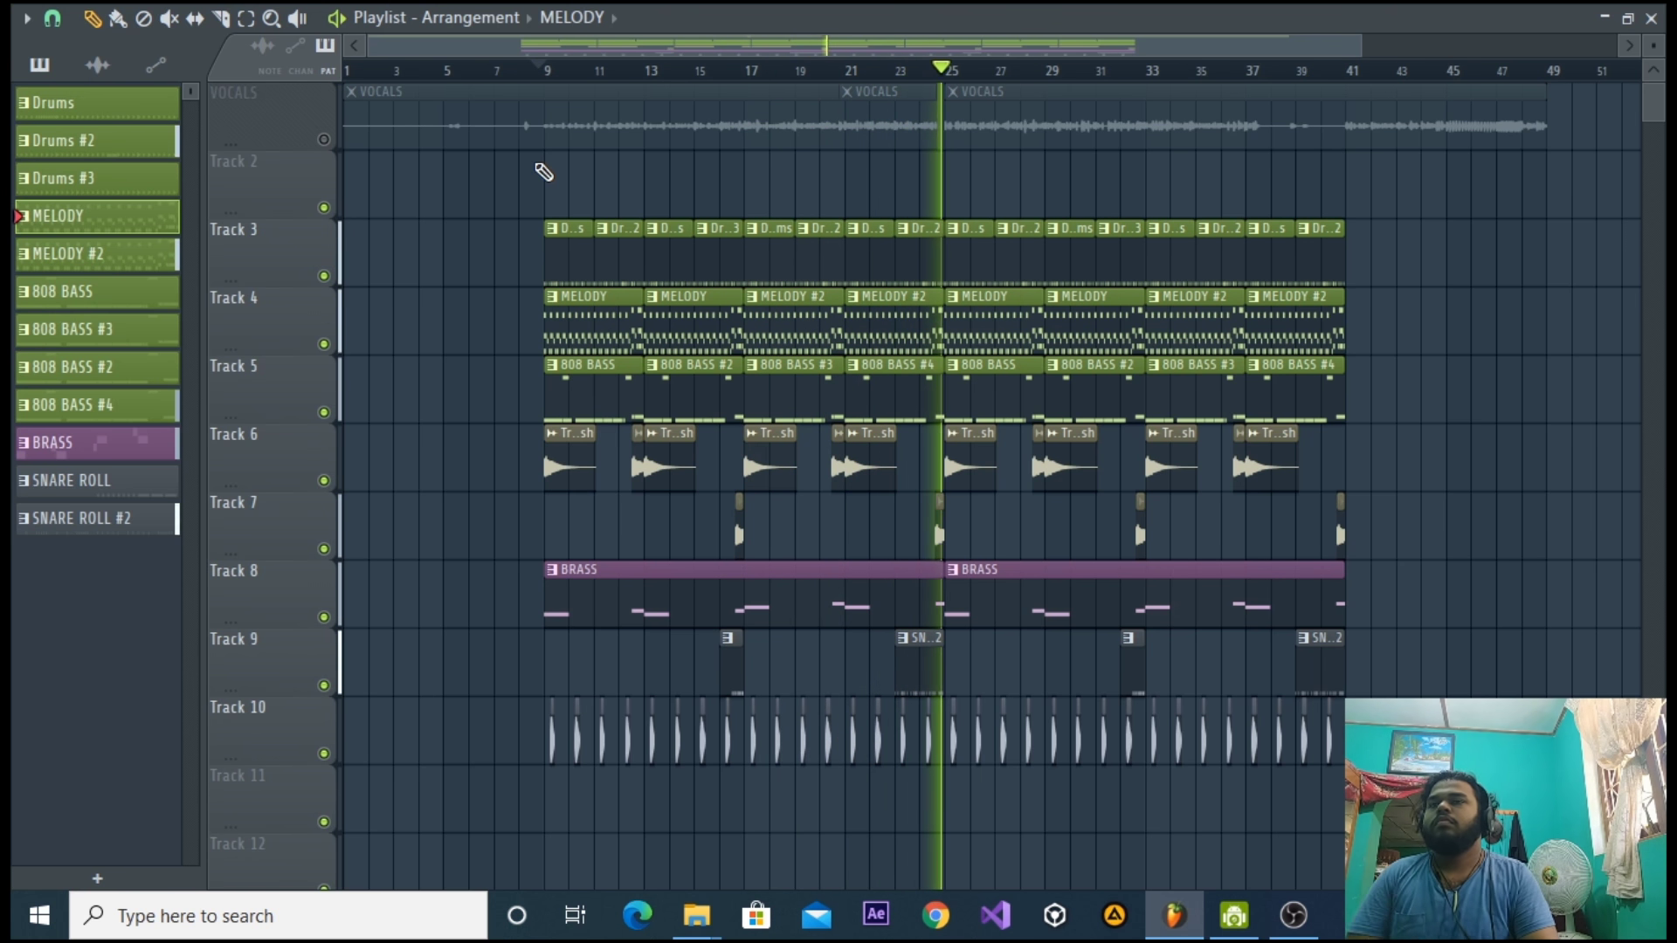
pyautogui.press('space')
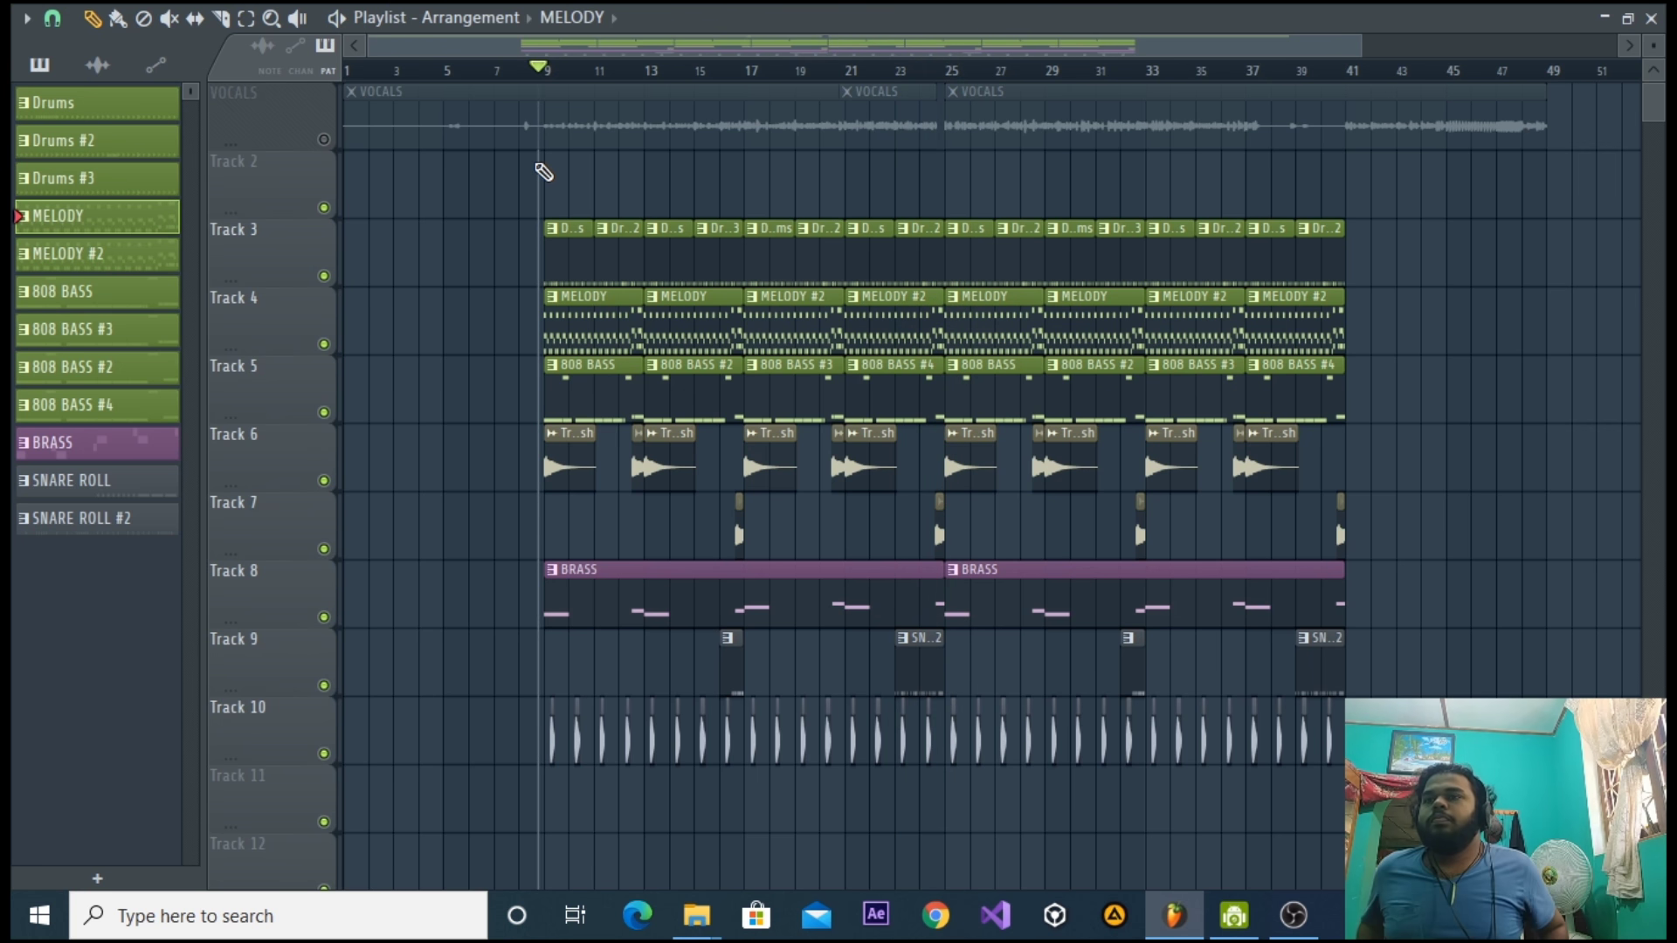